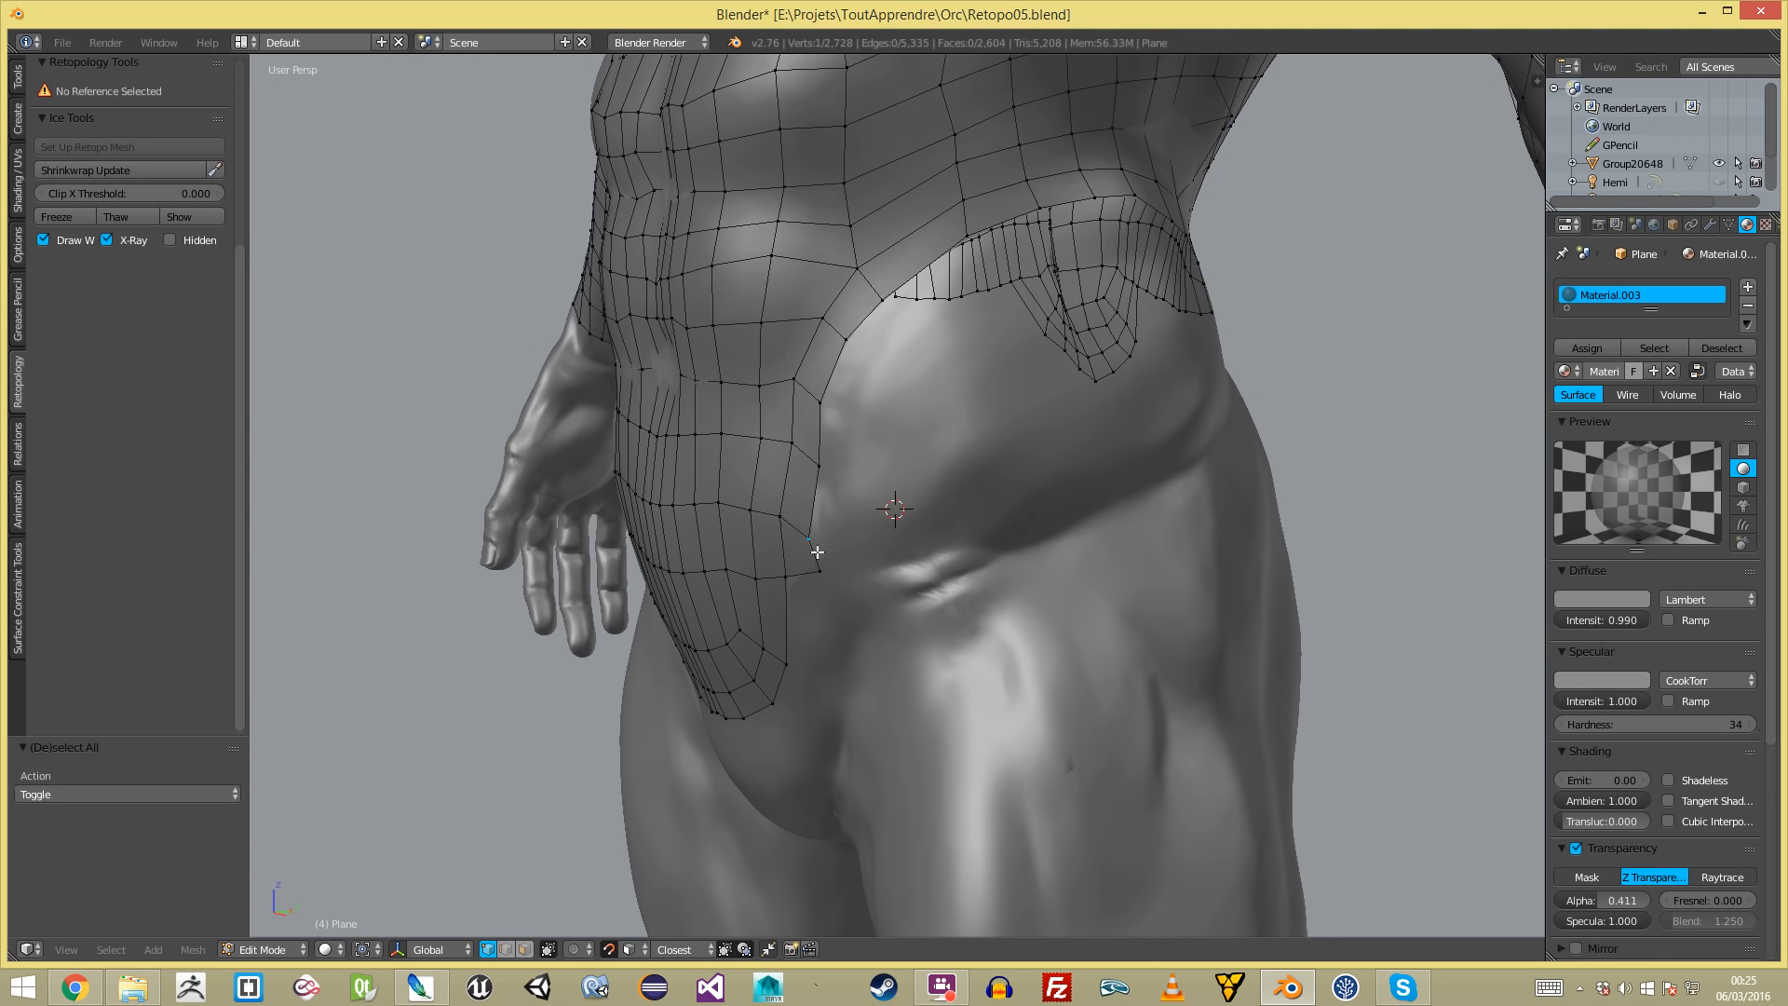
- Extrude a strip of faces from the side edge of the lower abdomen along the groin crease toward the outer hip
{"action": "left_click", "coordinate": [908, 568]}
{"action": "key", "text": "ctrl+z"}
{"action": "key", "text": "e"}
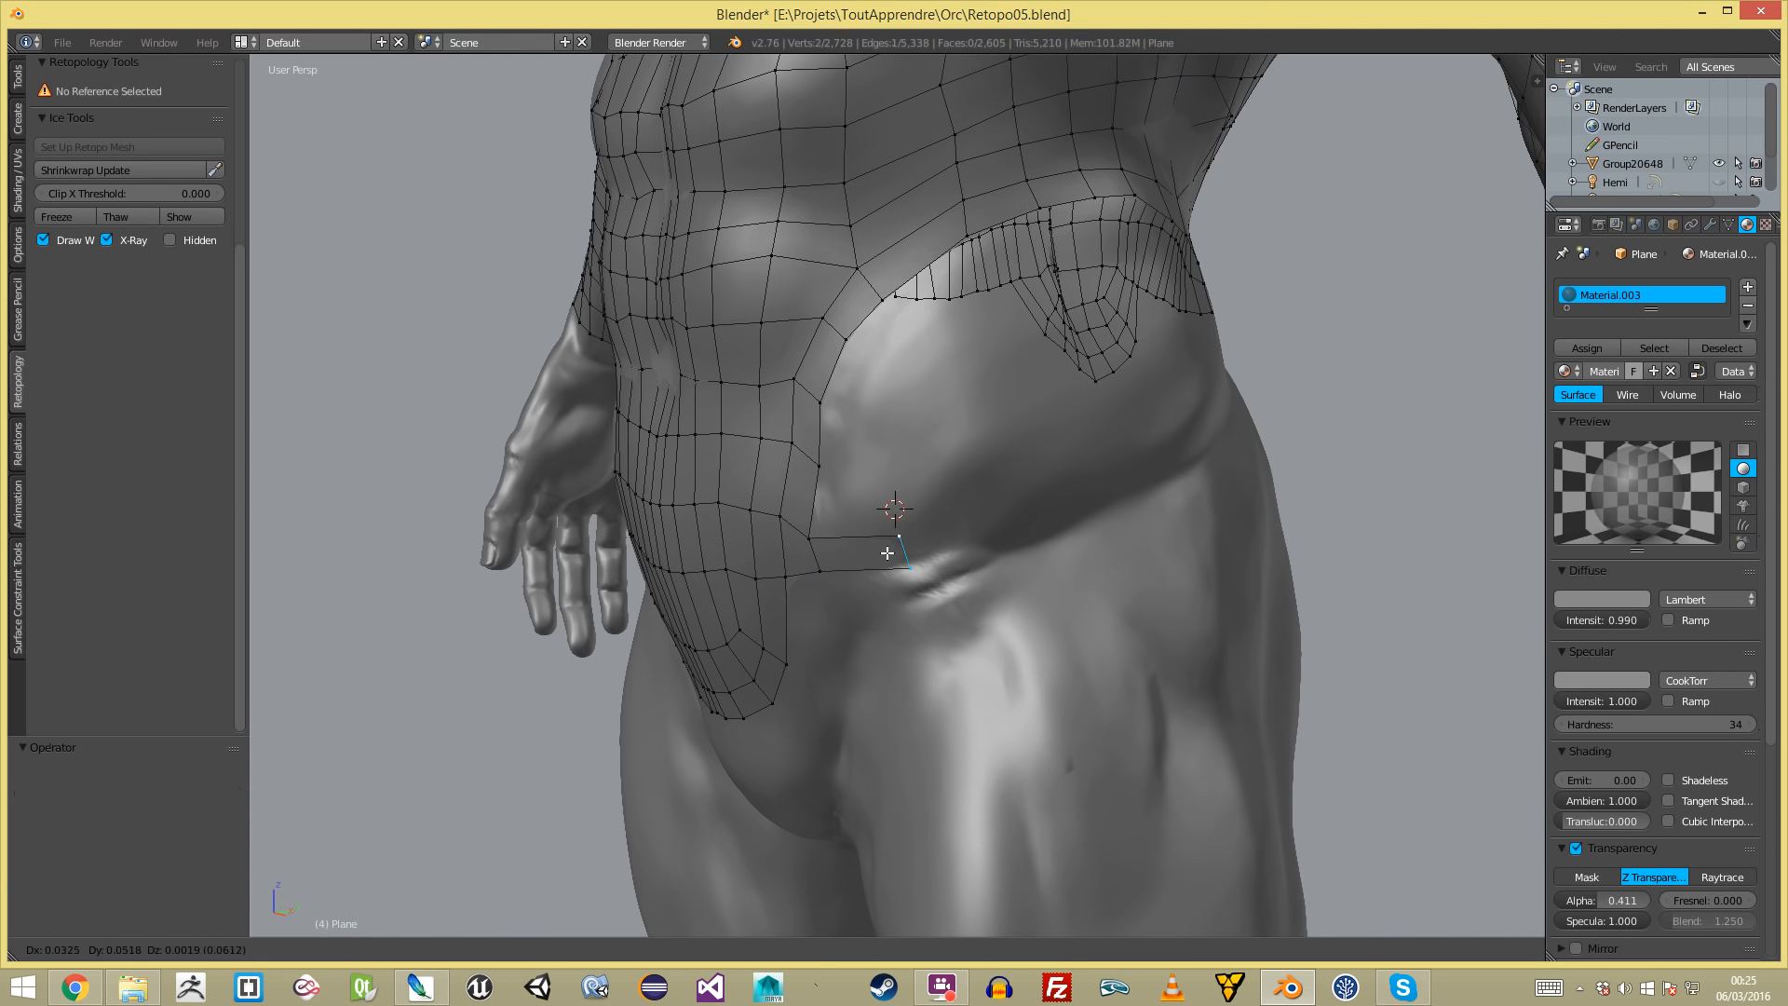
{"action": "left_click", "coordinate": [892, 553]}
{"action": "key", "text": "e"}
{"action": "left_click", "coordinate": [1016, 536]}
{"action": "key", "text": "e"}
{"action": "left_click", "coordinate": [1121, 494]}
- Continue extruding the hip strip around the outer hip toward the back
{"action": "middle_click_drag", "start_coordinate": [1137, 491], "coordinate": [640, 421]}
{"action": "key", "text": "e"}
{"action": "left_click", "coordinate": [872, 457]}
{"action": "key", "text": "e"}
{"action": "left_click", "coordinate": [699, 377]}
{"action": "key", "text": "e"}
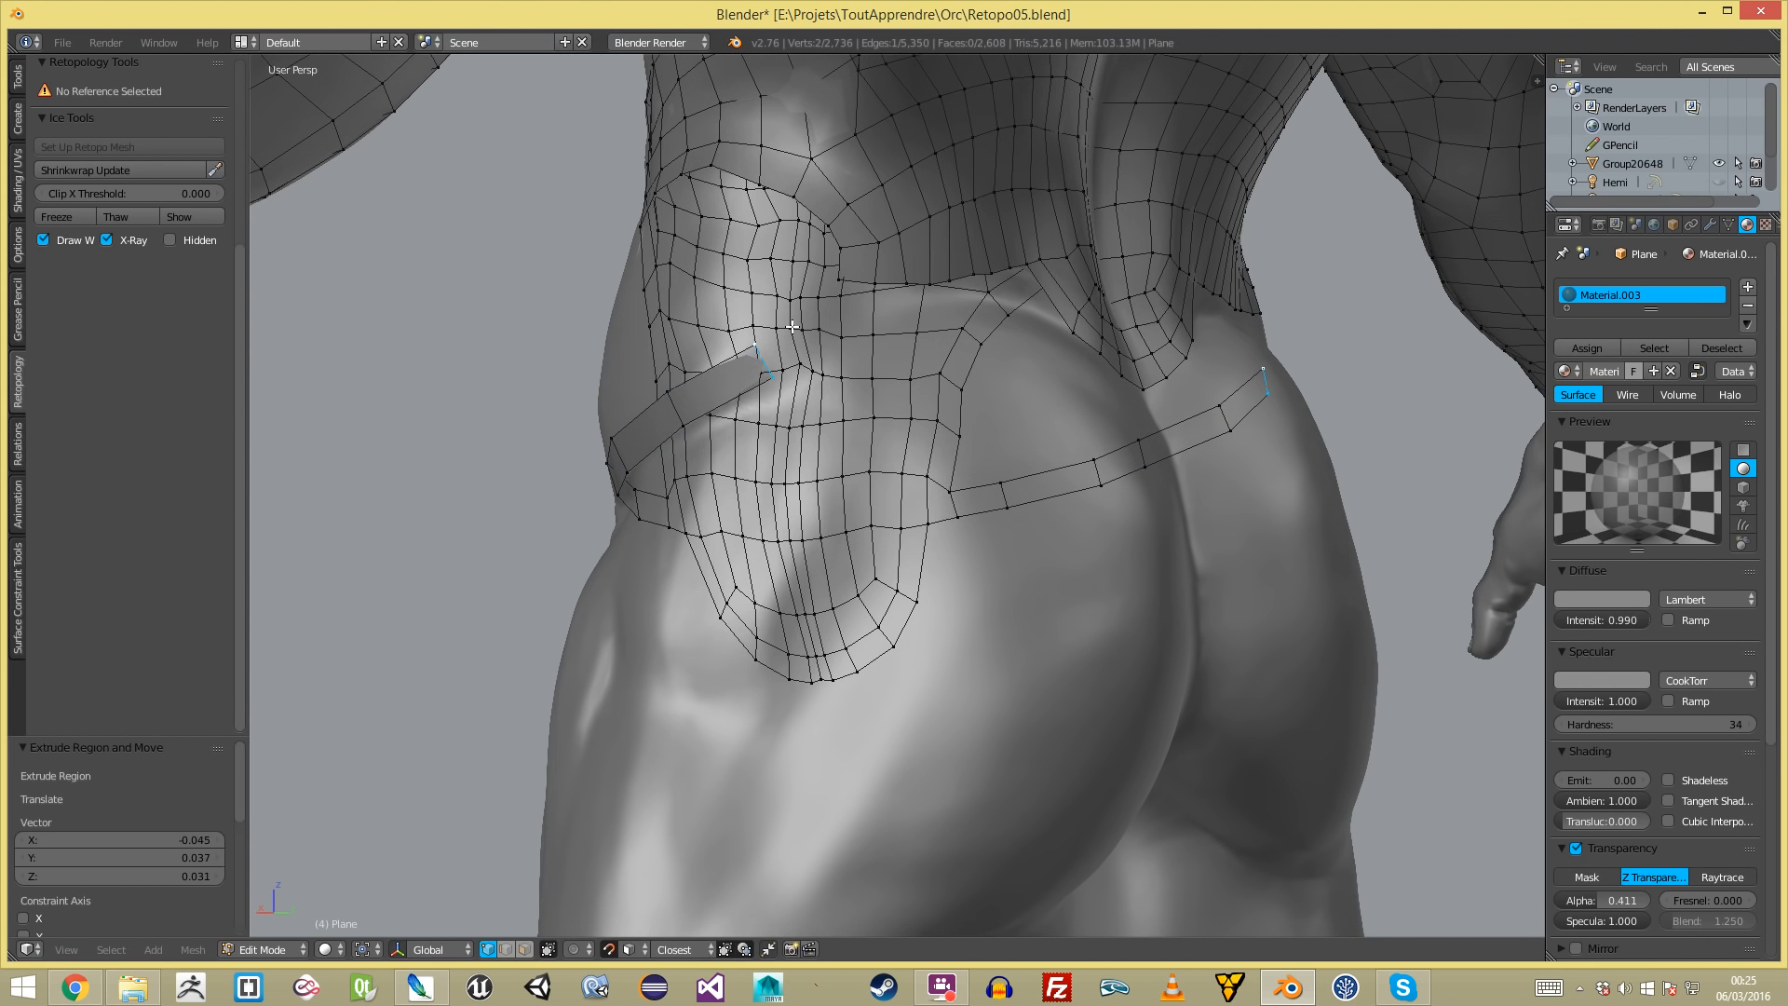
{"action": "left_click", "coordinate": [916, 294]}
- Rotate the strip's end edge to follow the body and extrude it further to meet the mesh above the buttock
{"action": "middle_click_drag", "start_coordinate": [916, 294], "coordinate": [835, 300]}
{"action": "key", "text": "r"}
{"action": "left_click", "coordinate": [1010, 376]}
{"action": "key", "text": "e"}
{"action": "left_click", "coordinate": [947, 371]}
{"action": "middle_click_drag", "start_coordinate": [948, 372], "coordinate": [858, 363]}
{"action": "key", "text": "e"}
{"action": "left_click", "coordinate": [893, 297]}
- Fill the gap between the strip's rear end and the lower back mesh with a face
{"action": "key", "text": "a"}
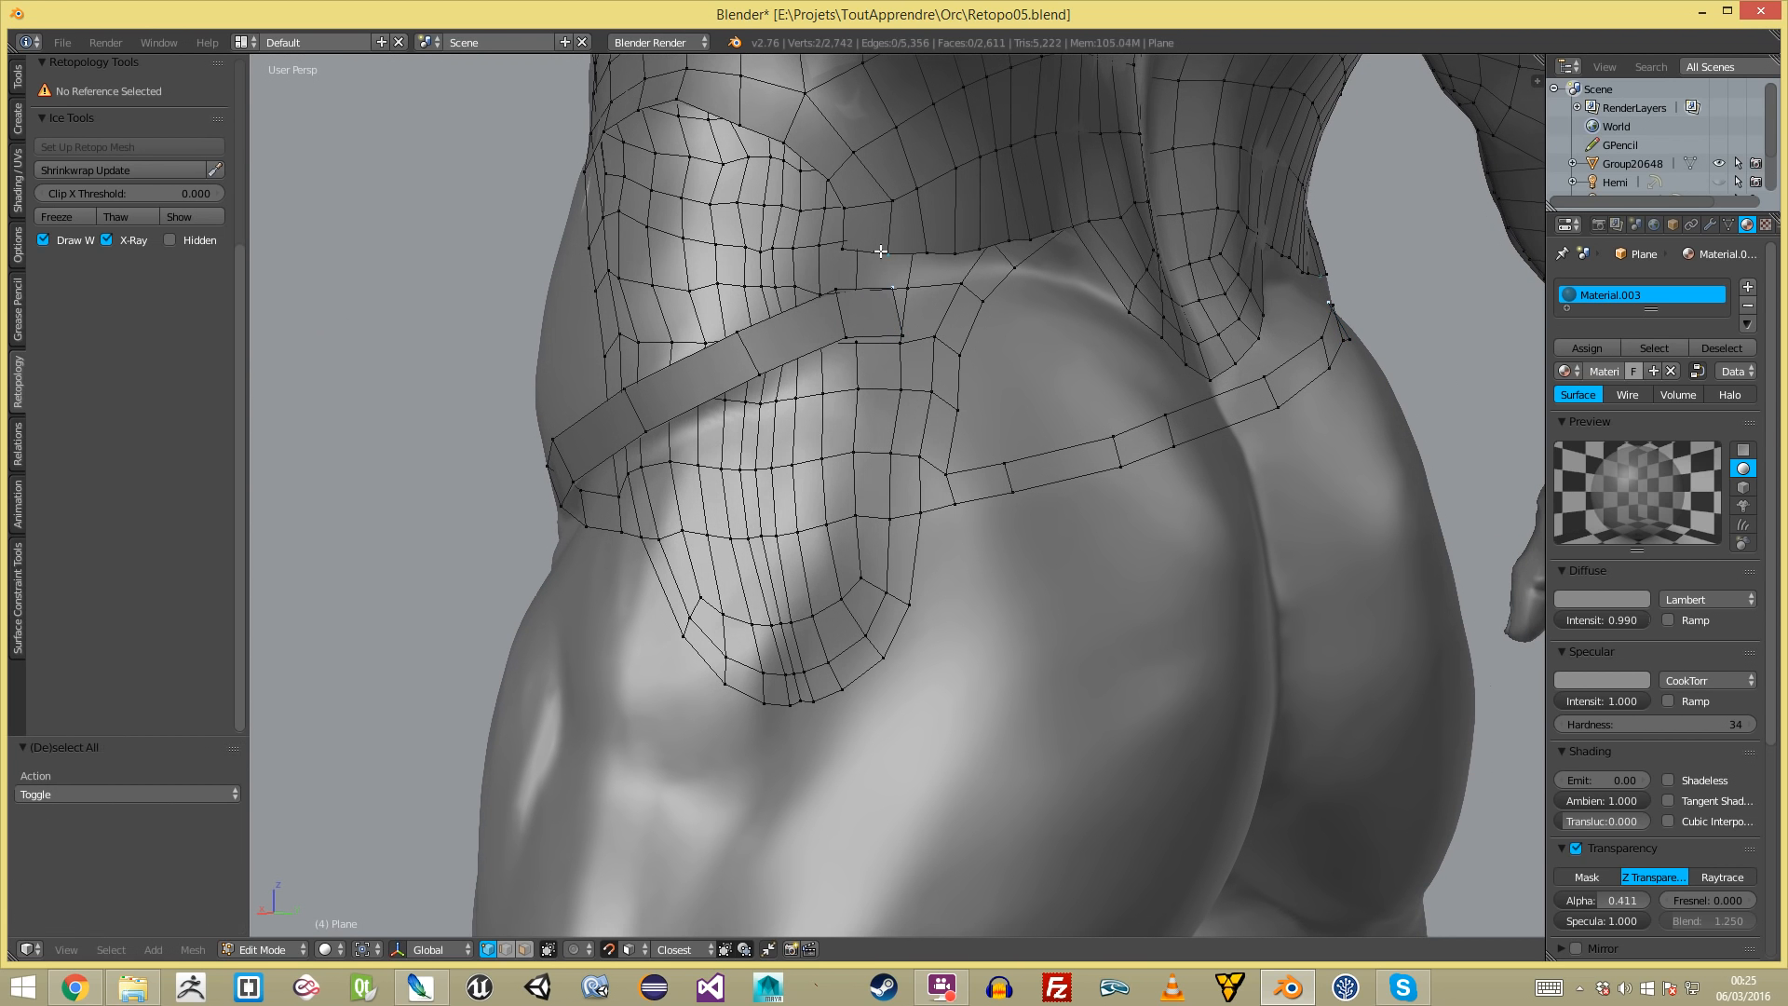
{"action": "right_click", "coordinate": [846, 253]}
{"action": "key", "text": "f"}
{"action": "key", "text": "a"}
- Fill a column of faces upward from the front of the hip strip along the abdomen's side edge, positioning the free corner vertex
{"action": "middle_click_drag", "start_coordinate": [843, 278], "coordinate": [930, 510]}
{"action": "scroll", "coordinate": [931, 510], "scroll_direction": "down", "scroll_amount": 3}
{"action": "scroll", "coordinate": [917, 512], "scroll_direction": "up", "scroll_amount": 3}
{"action": "right_click", "coordinate": [898, 518]}
{"action": "key", "text": "f"}
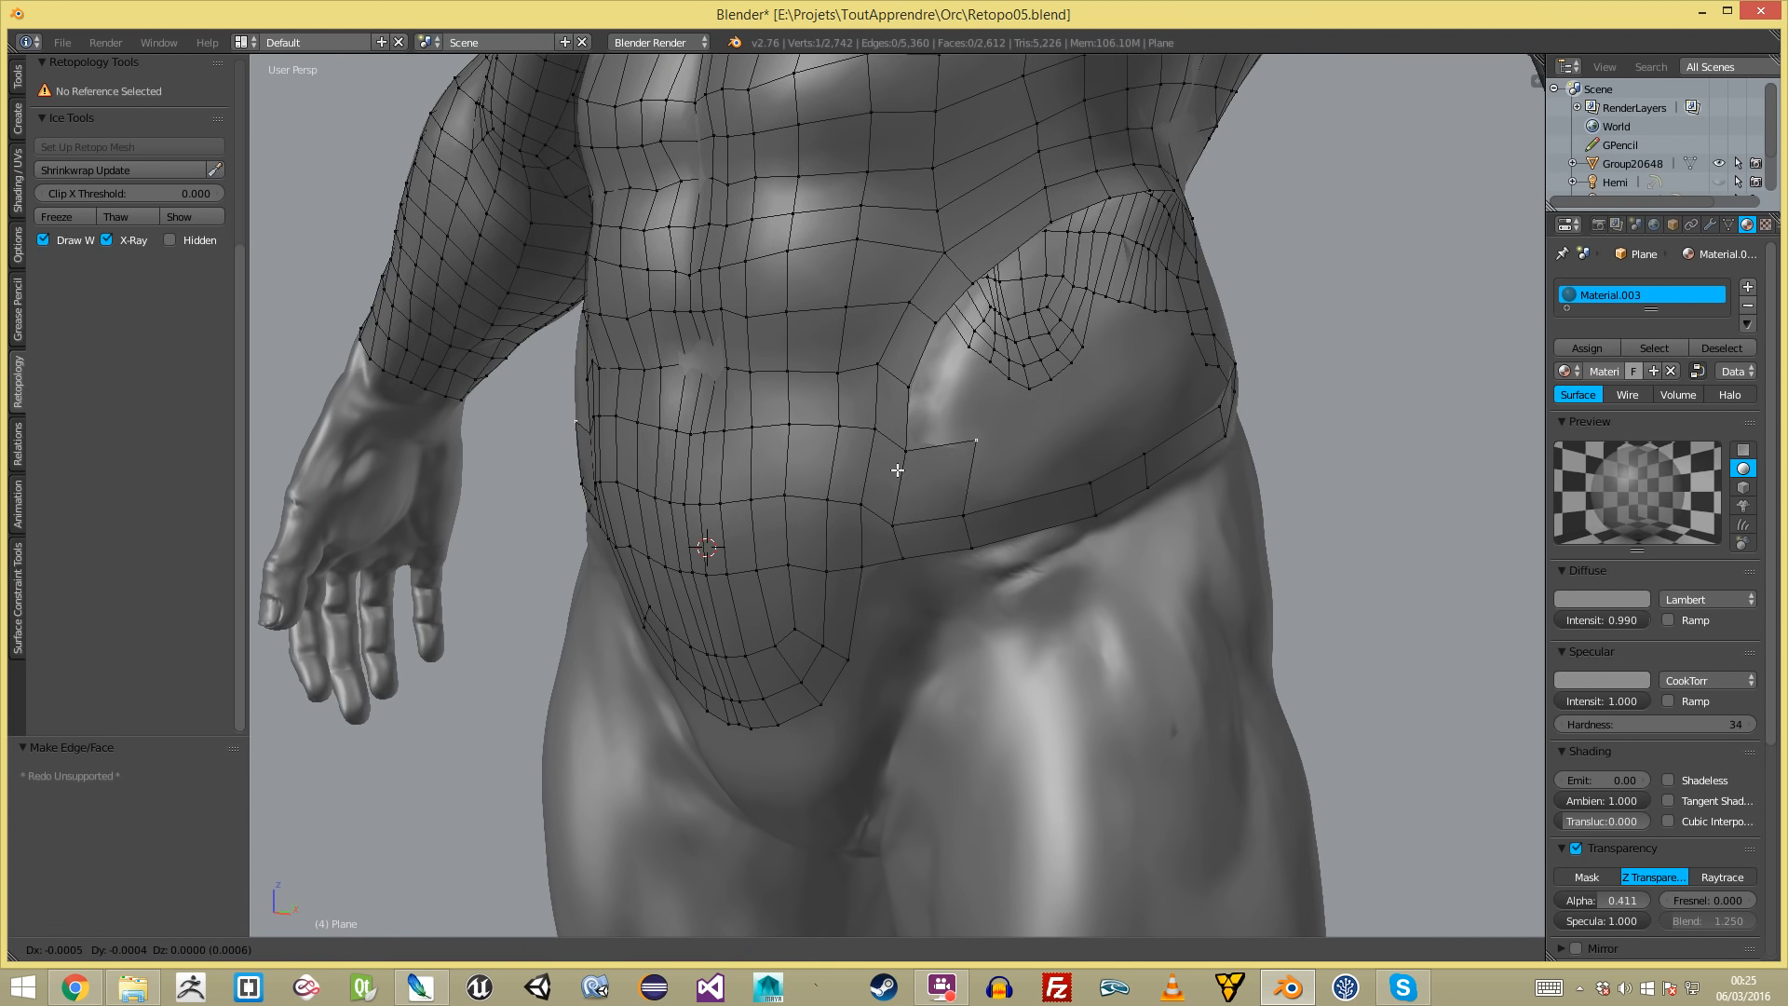
{"action": "left_click", "coordinate": [950, 493]}
{"action": "right_click", "coordinate": [894, 457]}
{"action": "key", "text": "f"}
{"action": "right_click", "coordinate": [913, 388]}
{"action": "key", "text": "f"}
{"action": "middle_click_drag", "start_coordinate": [929, 314], "coordinate": [875, 324]}
- Fill one more face at the upper front corner of the hip opening and adjust the neighbouring boundary vertices
{"action": "key", "text": "a"}
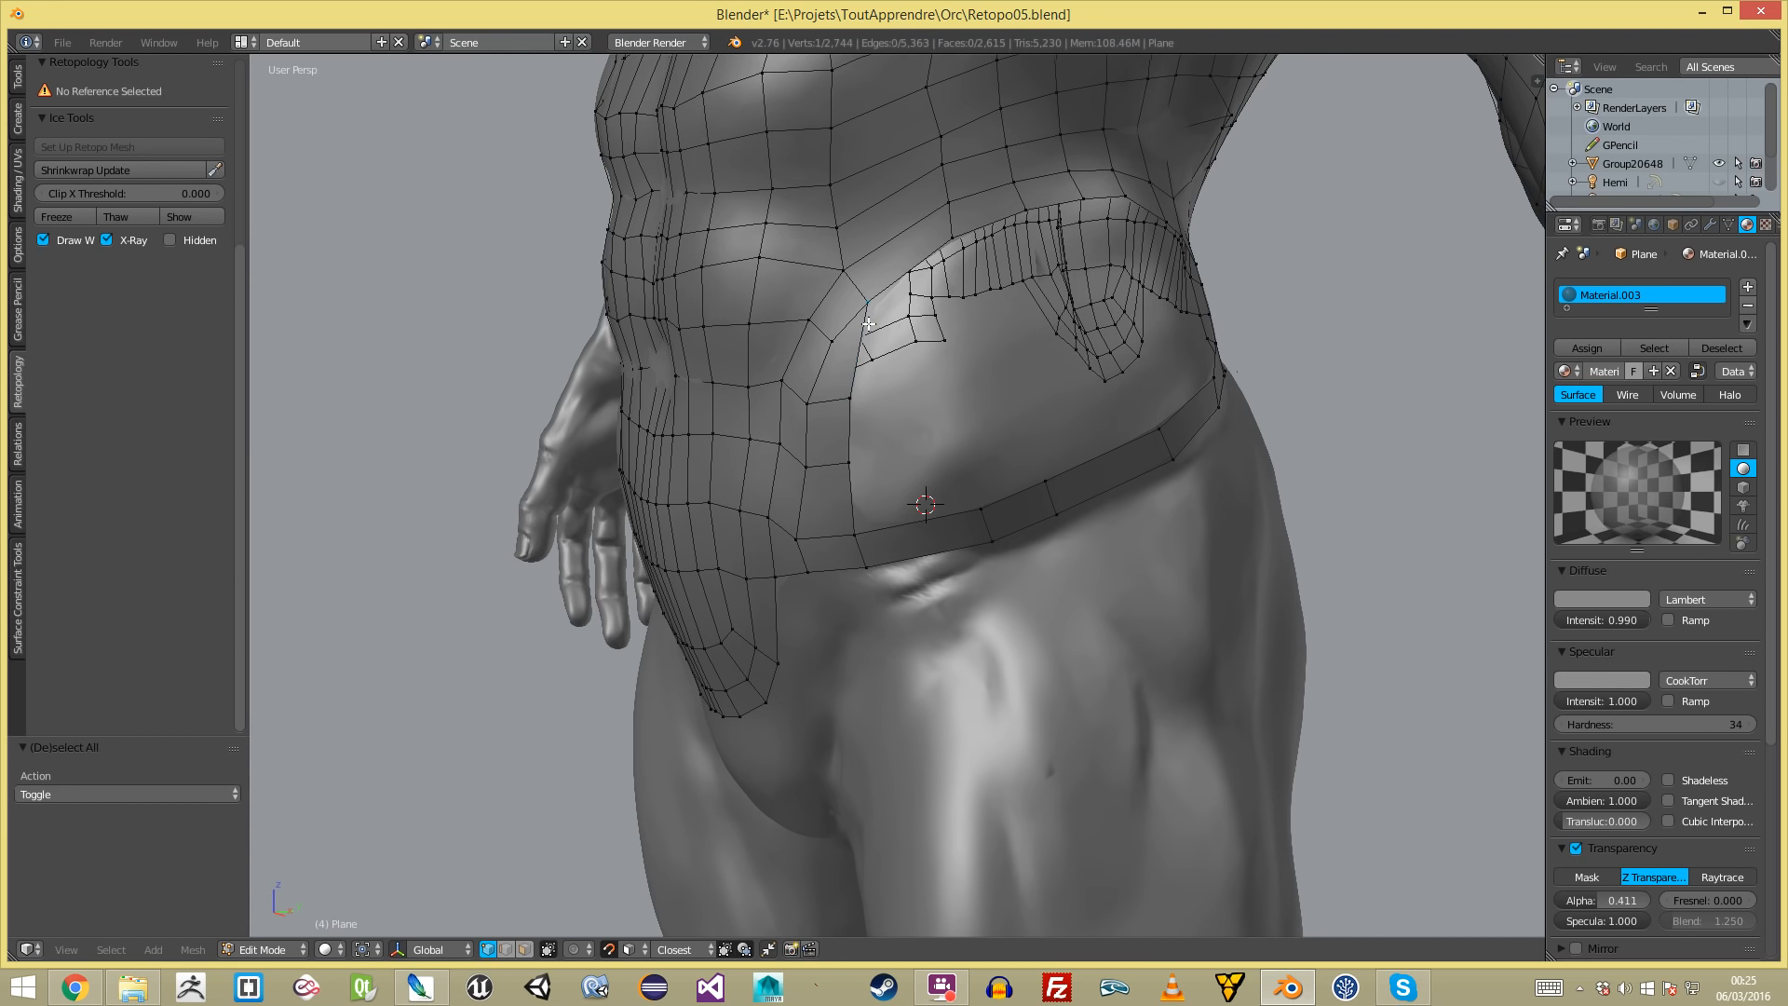
{"action": "key", "text": "f"}
{"action": "left_click", "coordinate": [1023, 287]}
{"action": "key", "text": "a"}
{"action": "right_click_drag", "start_coordinate": [849, 398], "coordinate": [857, 395]}
{"action": "left_click", "coordinate": [862, 369]}
{"action": "key", "text": "a"}
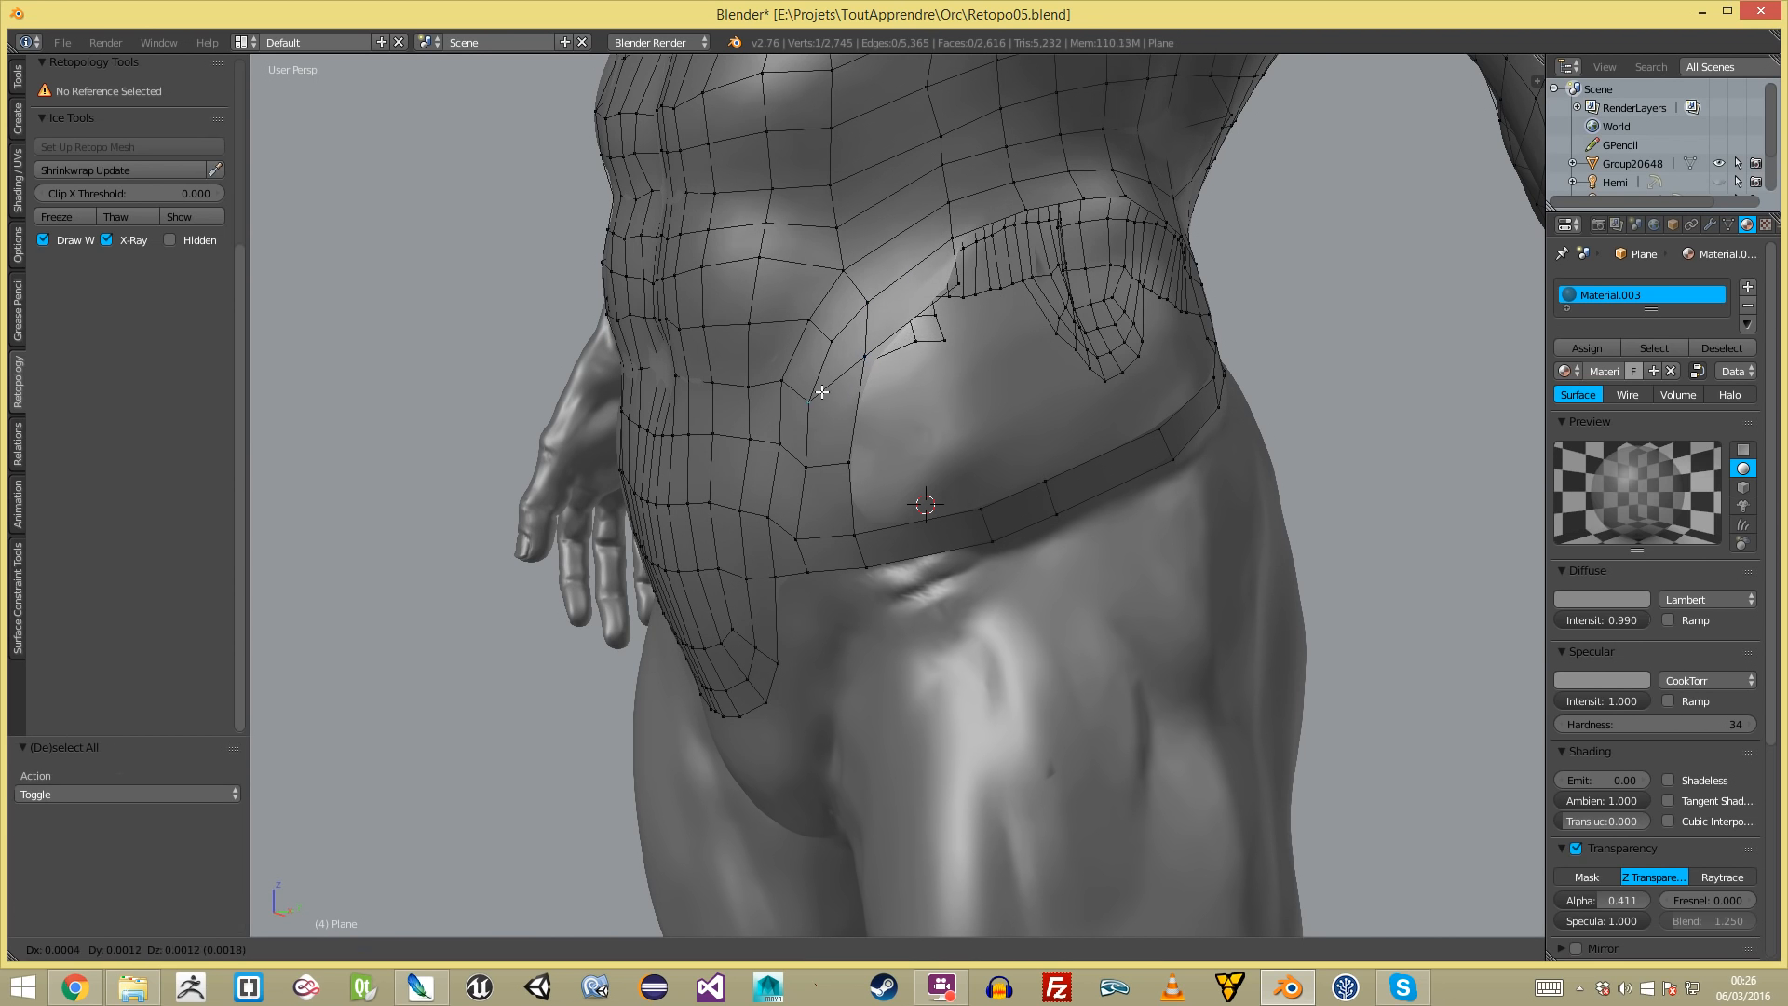
- Extrude the boundary edge path above the hip opening downward and fill the face joining it to the abdomen side
{"action": "middle_click_drag", "start_coordinate": [819, 395], "coordinate": [843, 354]}
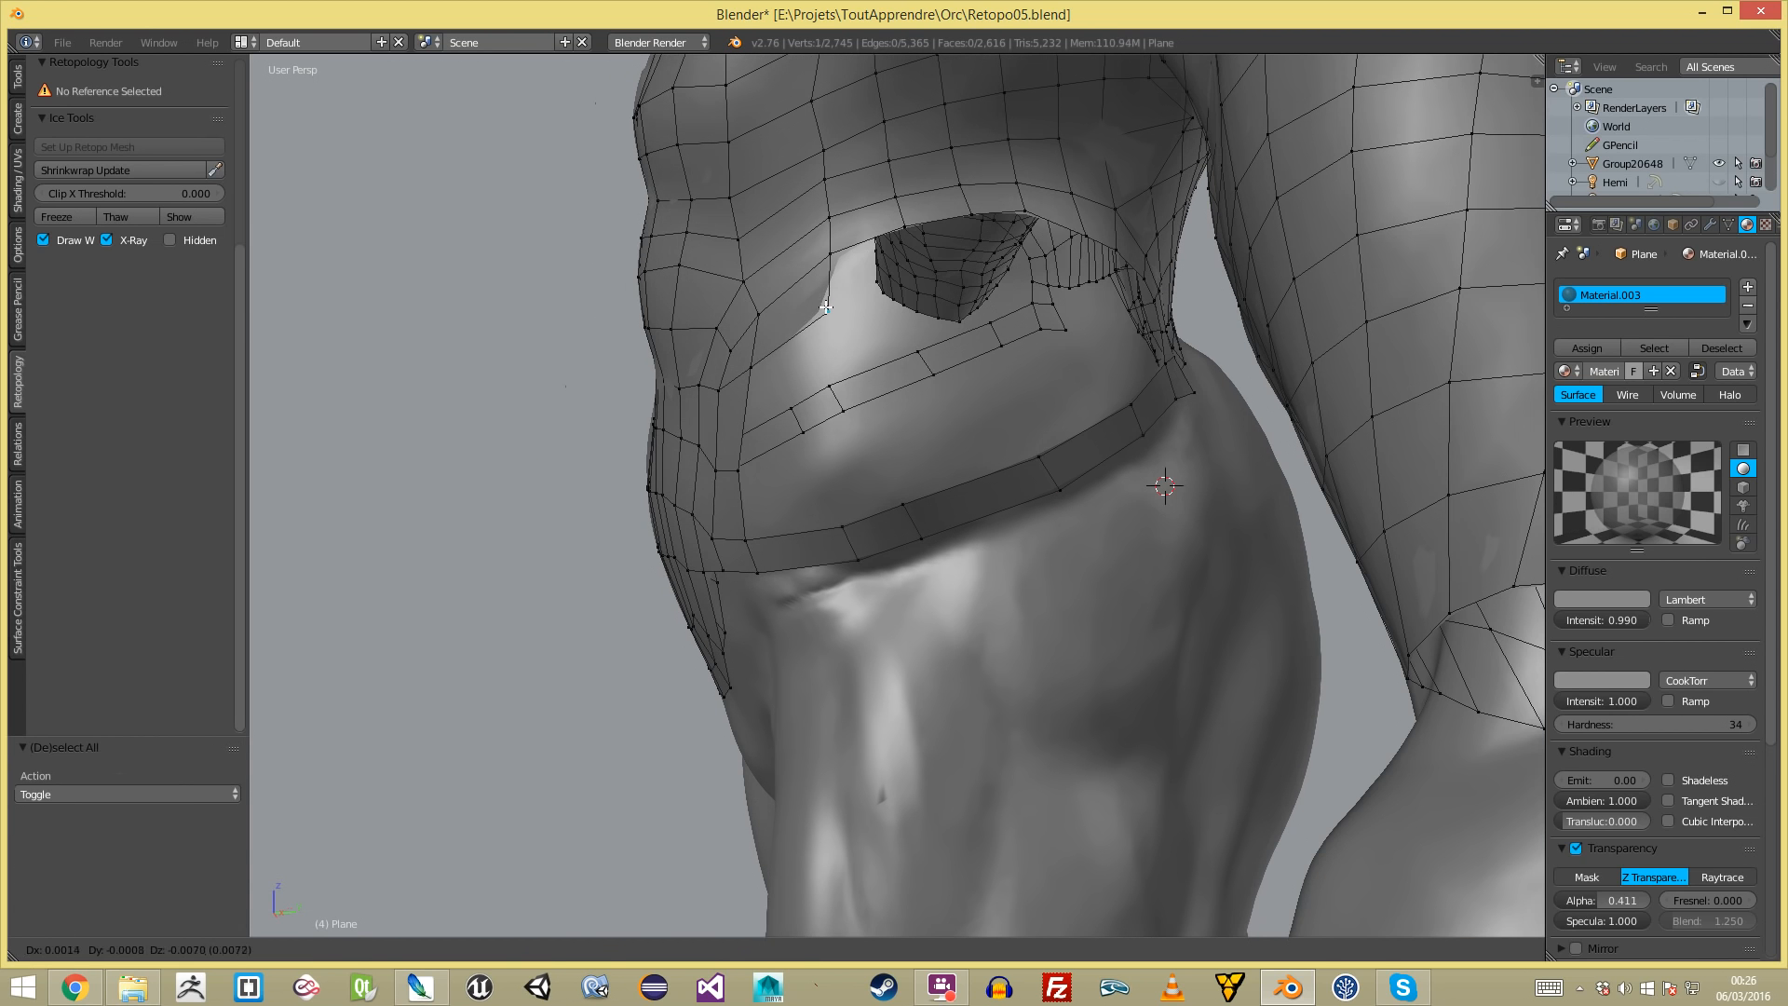
{"action": "right_click", "coordinate": [1083, 230], "text": "ctrl"}
{"action": "key", "text": "e"}
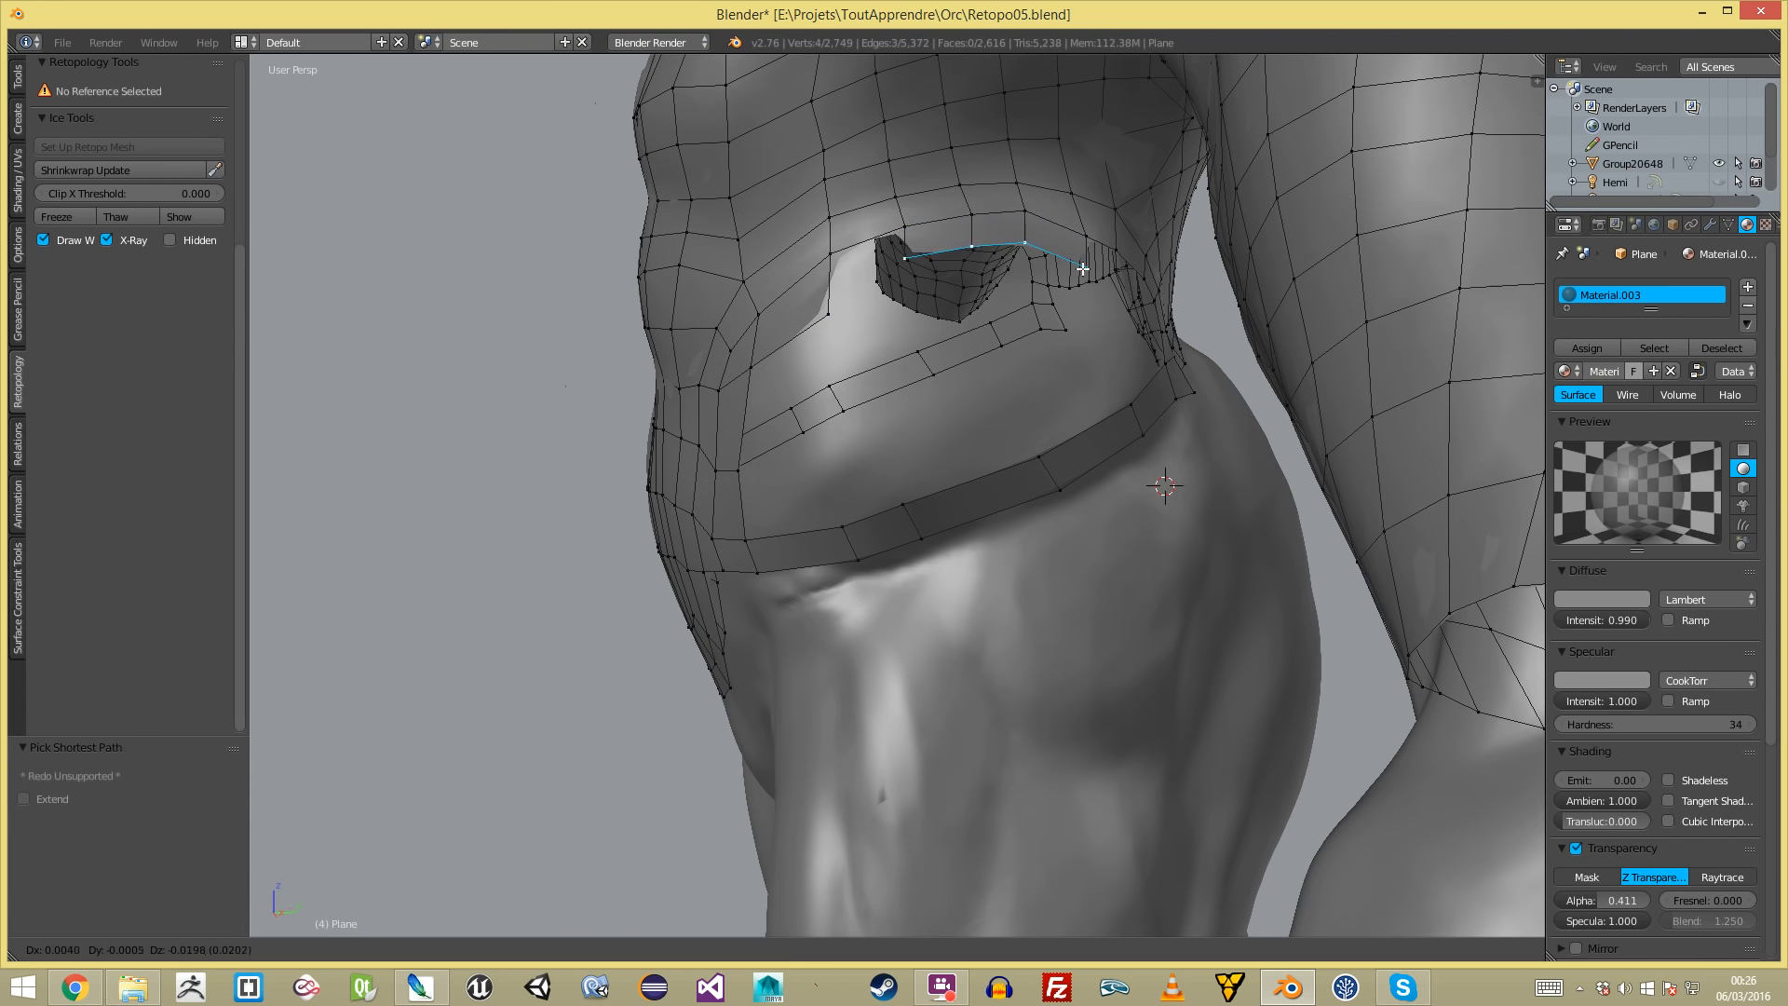
{"action": "left_click", "coordinate": [1086, 290]}
{"action": "key", "text": "a"}
{"action": "right_click", "coordinate": [819, 252], "text": "shift"}
{"action": "key", "text": "f"}
{"action": "key", "text": "a"}
- Fill two faces at the rear side of the waist above the hip opening and position the new corner vertex
{"action": "middle_click_drag", "start_coordinate": [1126, 315], "coordinate": [951, 319]}
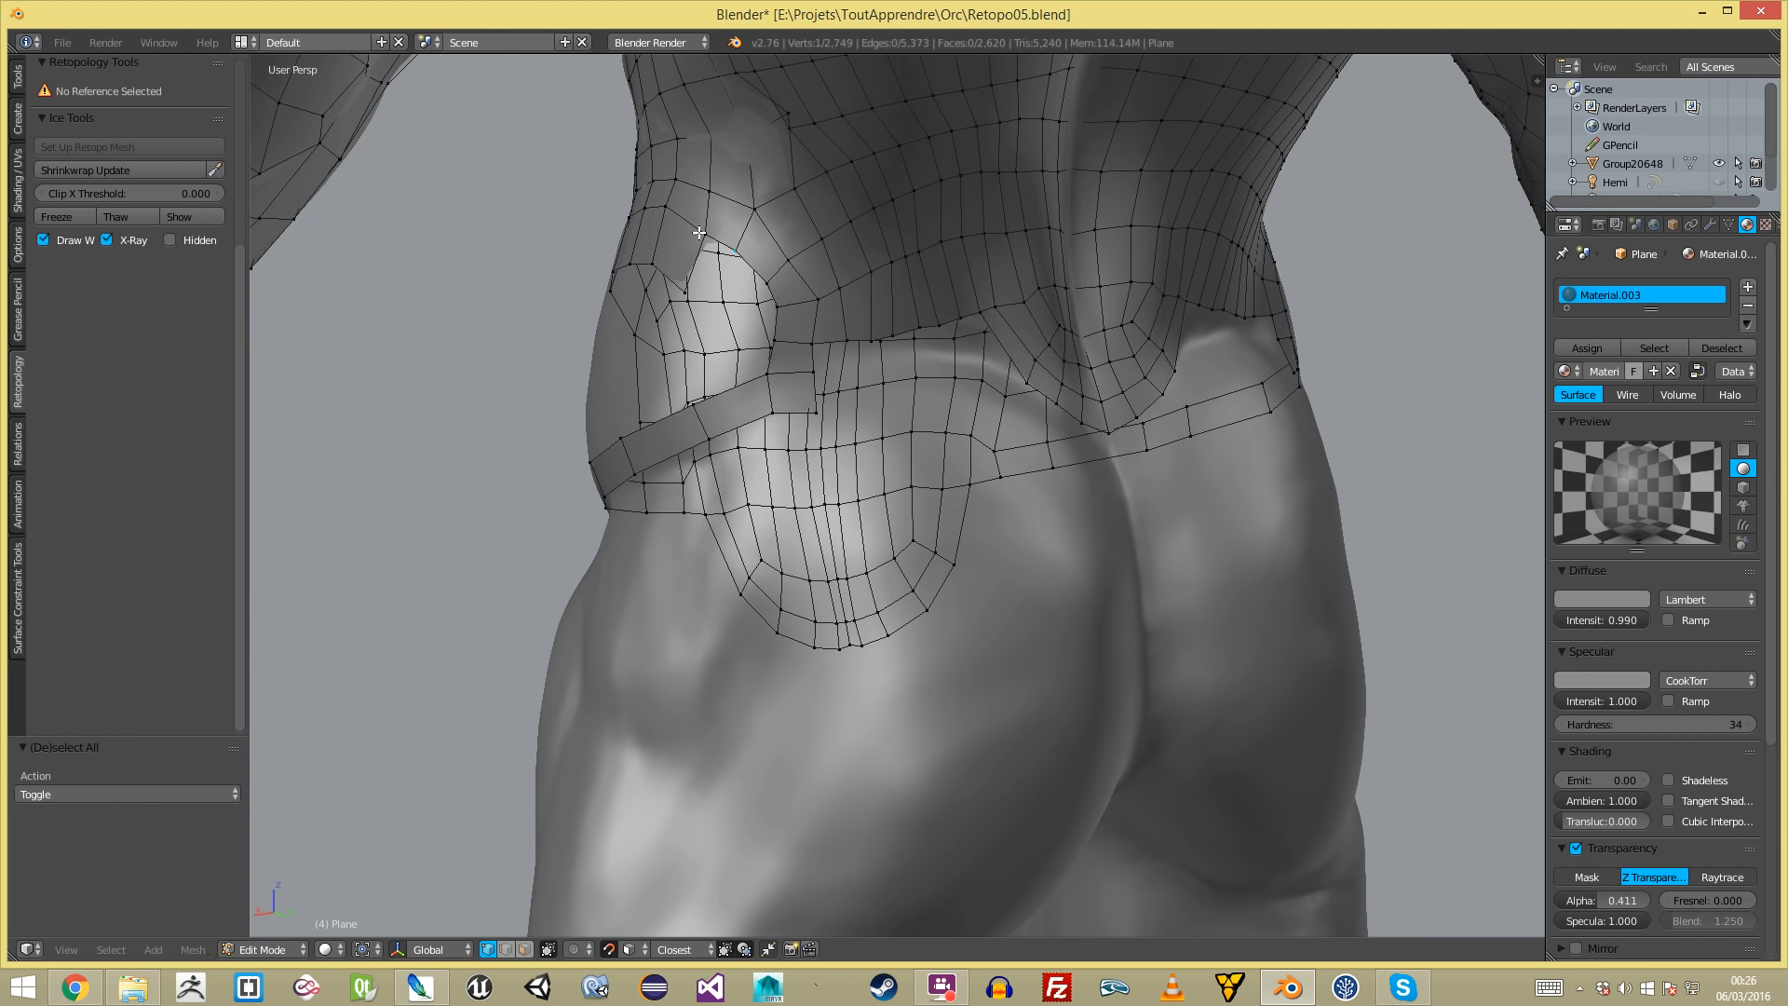
{"action": "right_click", "coordinate": [779, 271], "text": "shift"}
{"action": "key", "text": "f"}
{"action": "key", "text": "a"}
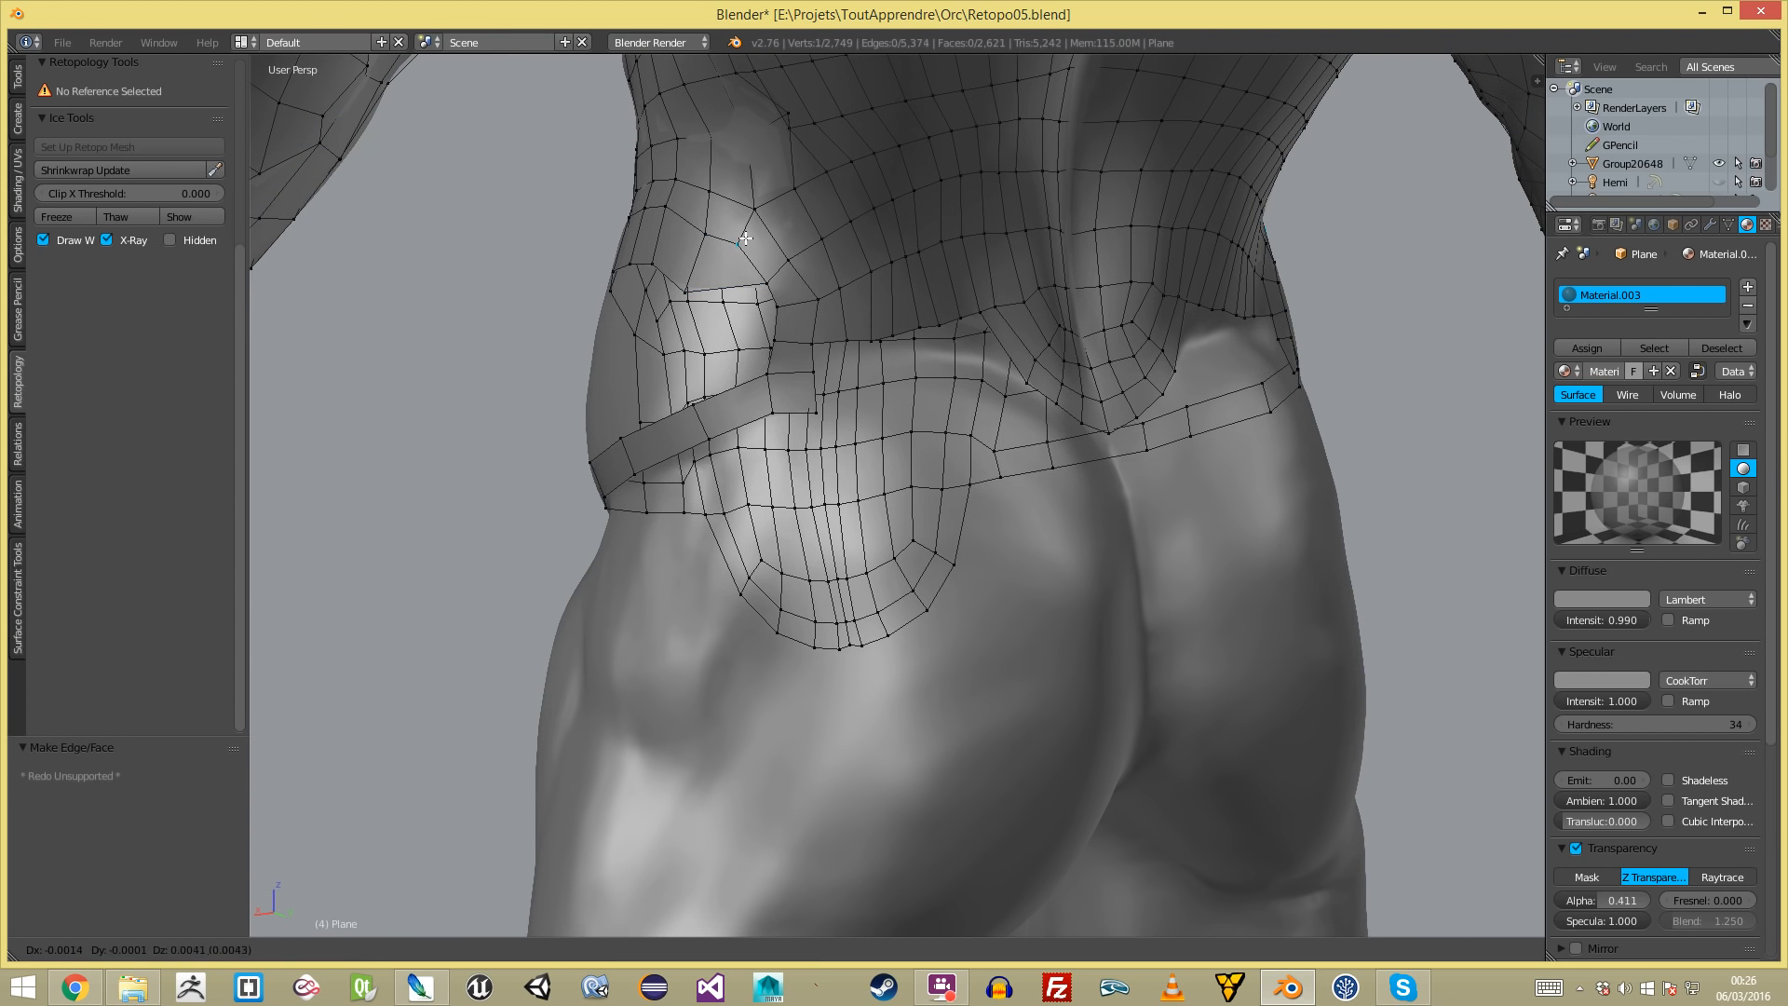
{"action": "key", "text": "f"}
{"action": "key", "text": "g"}
{"action": "left_click", "coordinate": [687, 316]}
{"action": "key", "text": "a"}
- Adjust a vertex on the waist boundary, fill another face below it and position its free corner
{"action": "right_click", "coordinate": [686, 295]}
{"action": "key", "text": "g"}
{"action": "left_click", "coordinate": [690, 277]}
{"action": "key", "text": "a"}
{"action": "right_click", "coordinate": [784, 310]}
{"action": "key", "text": "f"}
{"action": "key", "text": "g"}
{"action": "left_click", "coordinate": [724, 313]}
{"action": "key", "text": "a"}
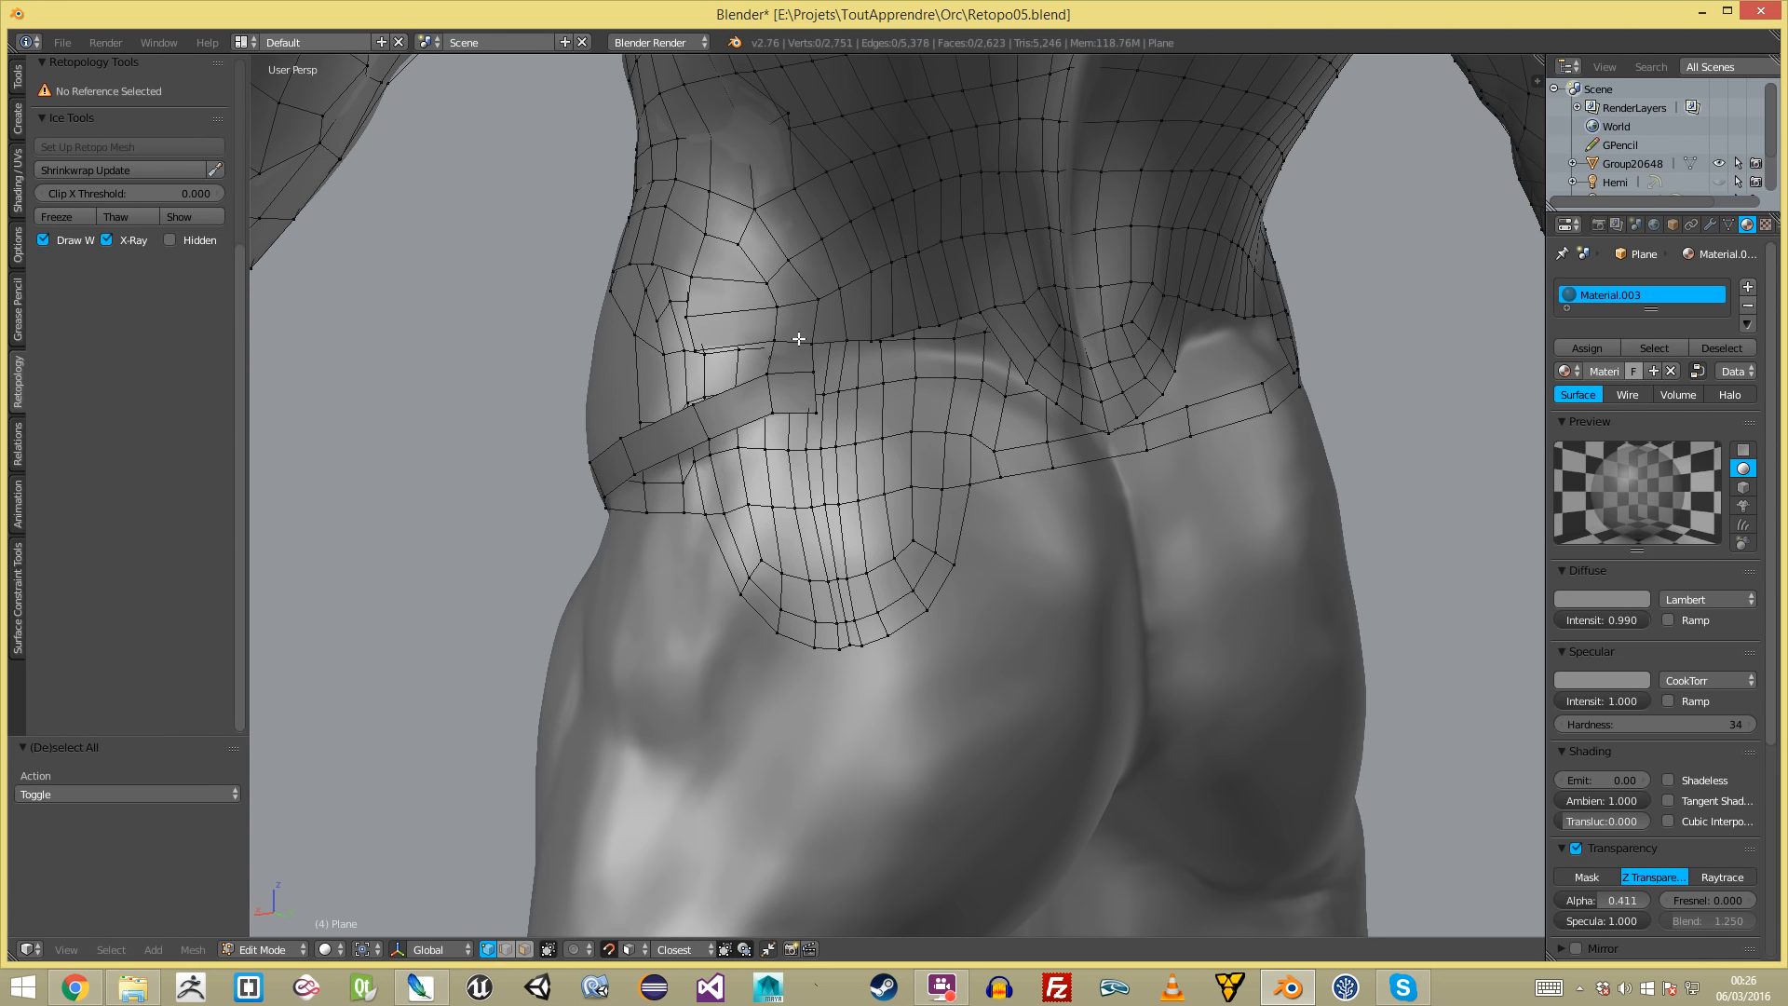
- Try to fill the gap between the rear waist faces and the hip strip
{"action": "right_click", "coordinate": [806, 408], "text": "shift"}
{"action": "key", "text": "f"}
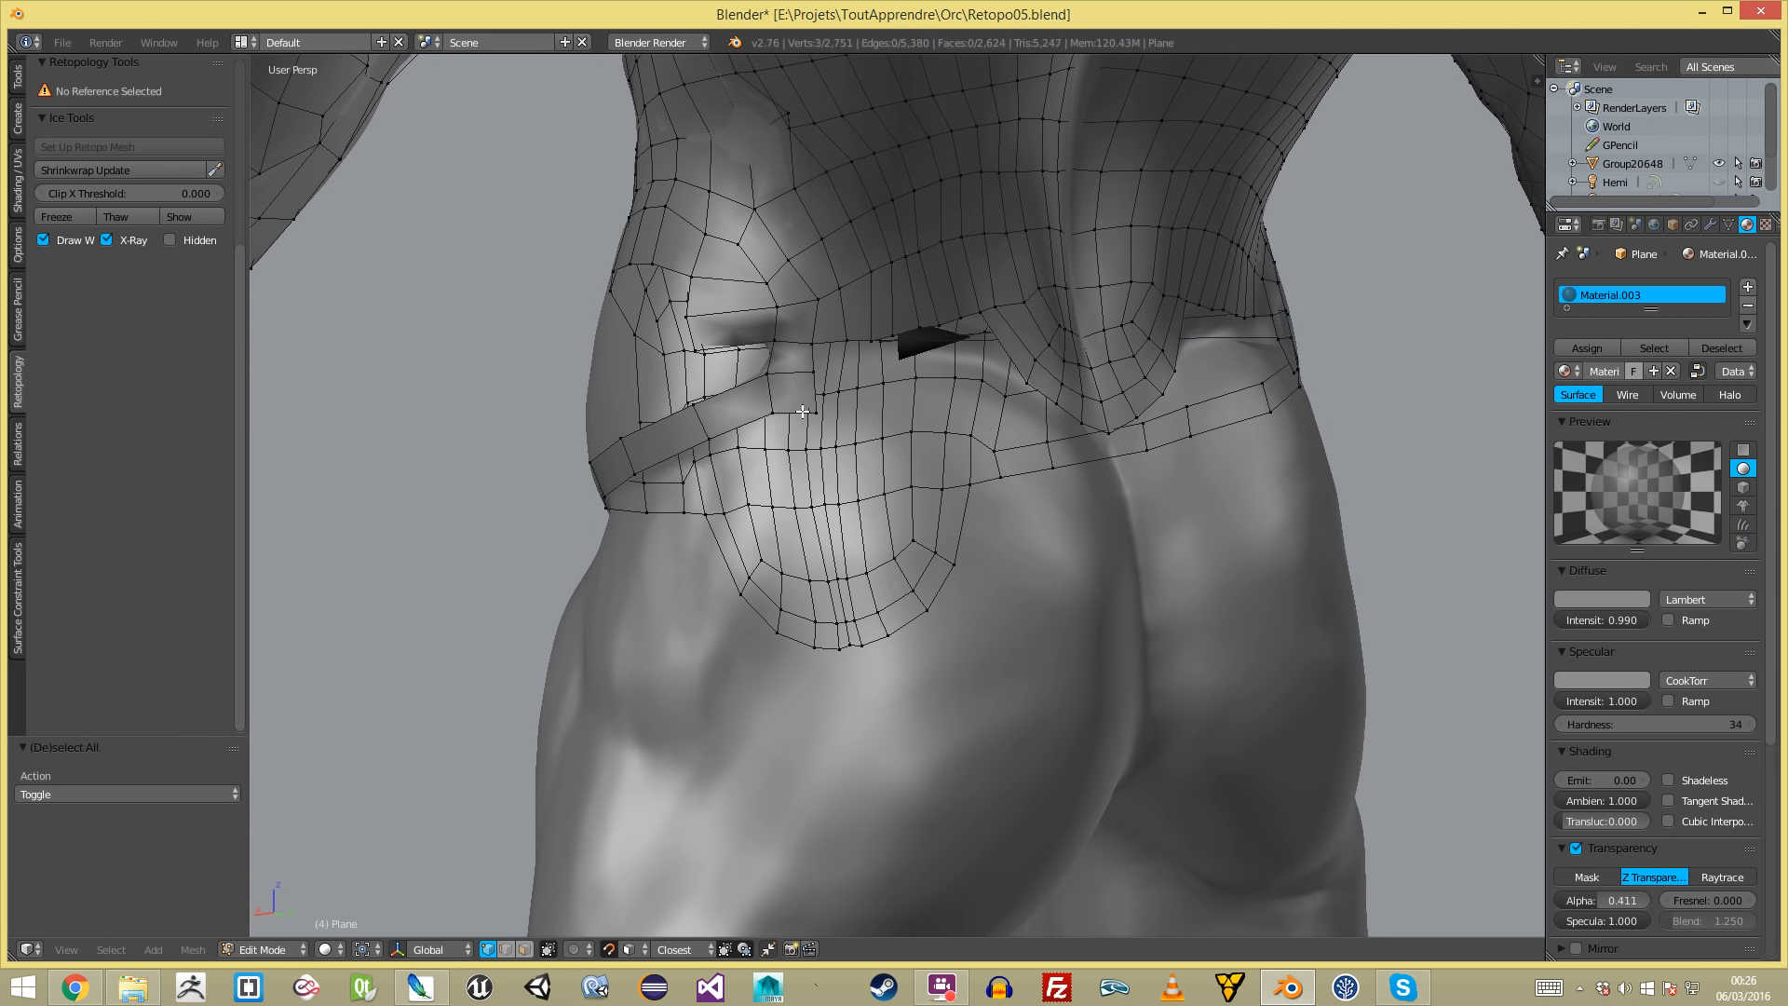
{"action": "scroll", "coordinate": [799, 392], "scroll_direction": "down", "scroll_amount": 4}
{"action": "middle_click_drag", "start_coordinate": [799, 392], "coordinate": [838, 395]}
{"action": "key", "text": "ctrl+z"}
{"action": "scroll", "coordinate": [838, 394], "scroll_direction": "up", "scroll_amount": 4}
{"action": "key", "text": "ctrl+z"}
{"action": "key", "text": "f"}
{"action": "key", "text": "ctrl+z"}
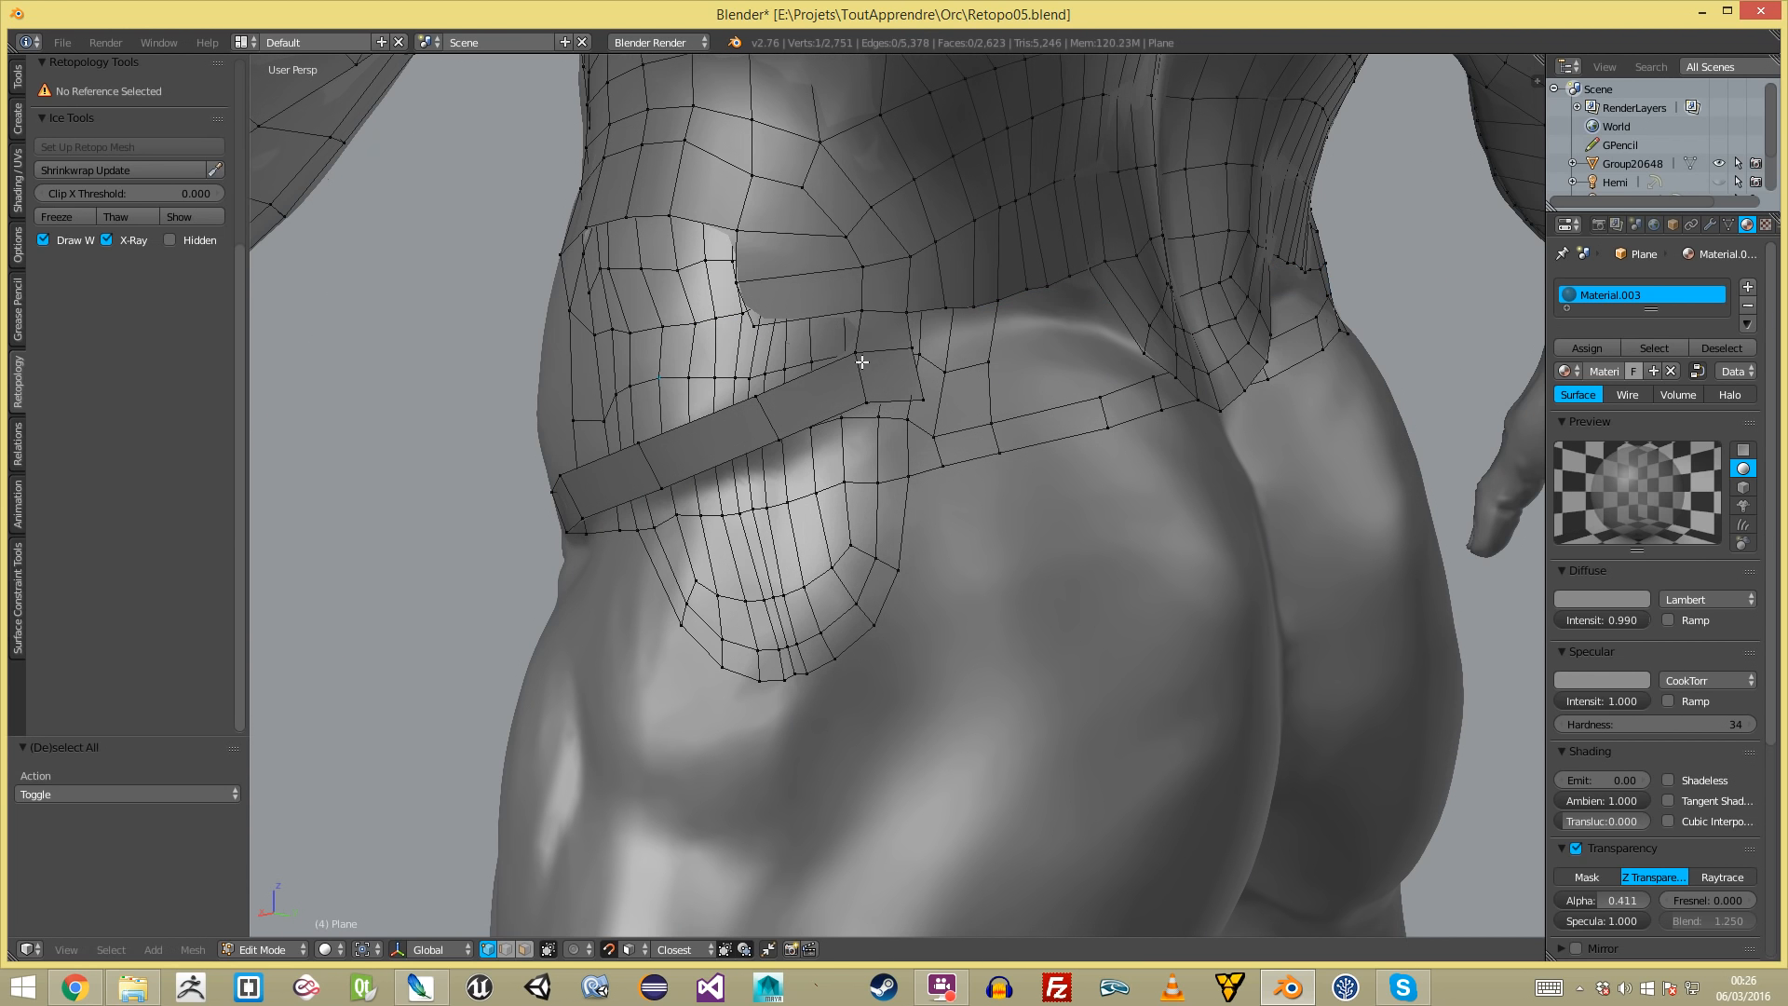
- Fill the face between the lower back mesh and the rear part of the hip strip
{"action": "scroll", "coordinate": [854, 354], "scroll_direction": "down", "scroll_amount": 3}
{"action": "key", "text": "Tab"}
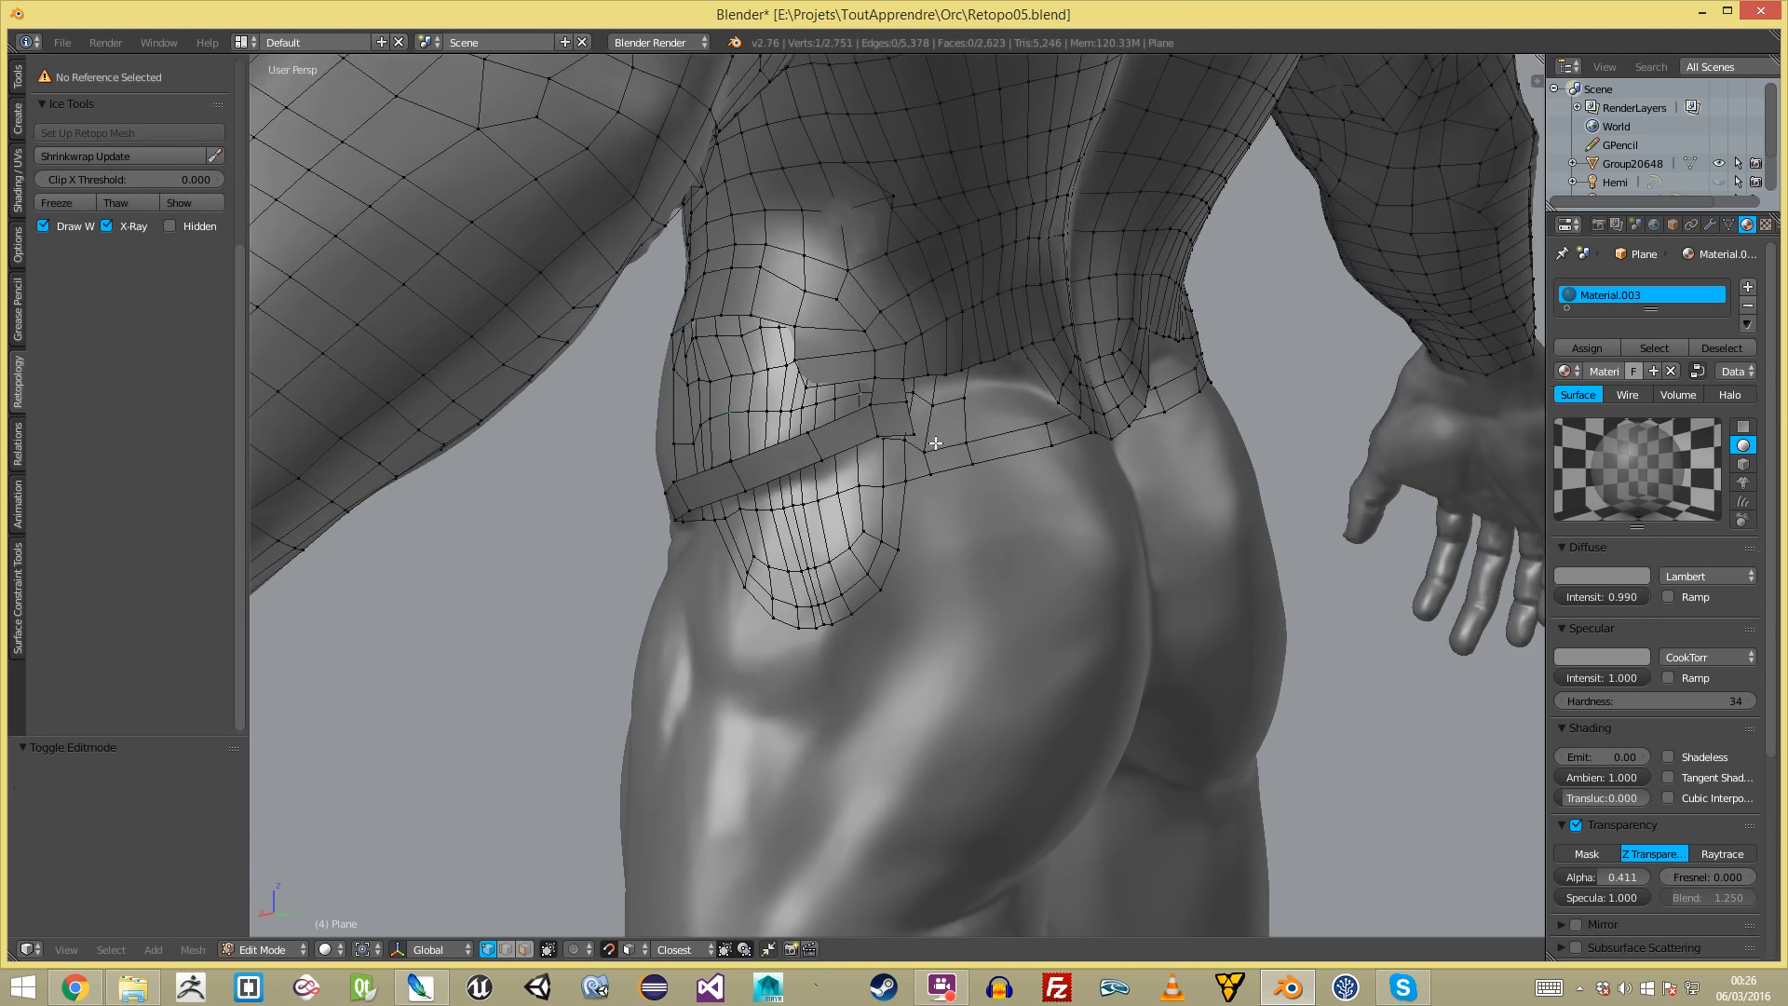
{"action": "key", "text": "Tab"}
{"action": "scroll", "coordinate": [863, 391], "scroll_direction": "up", "scroll_amount": 5}
{"action": "key", "text": "f"}
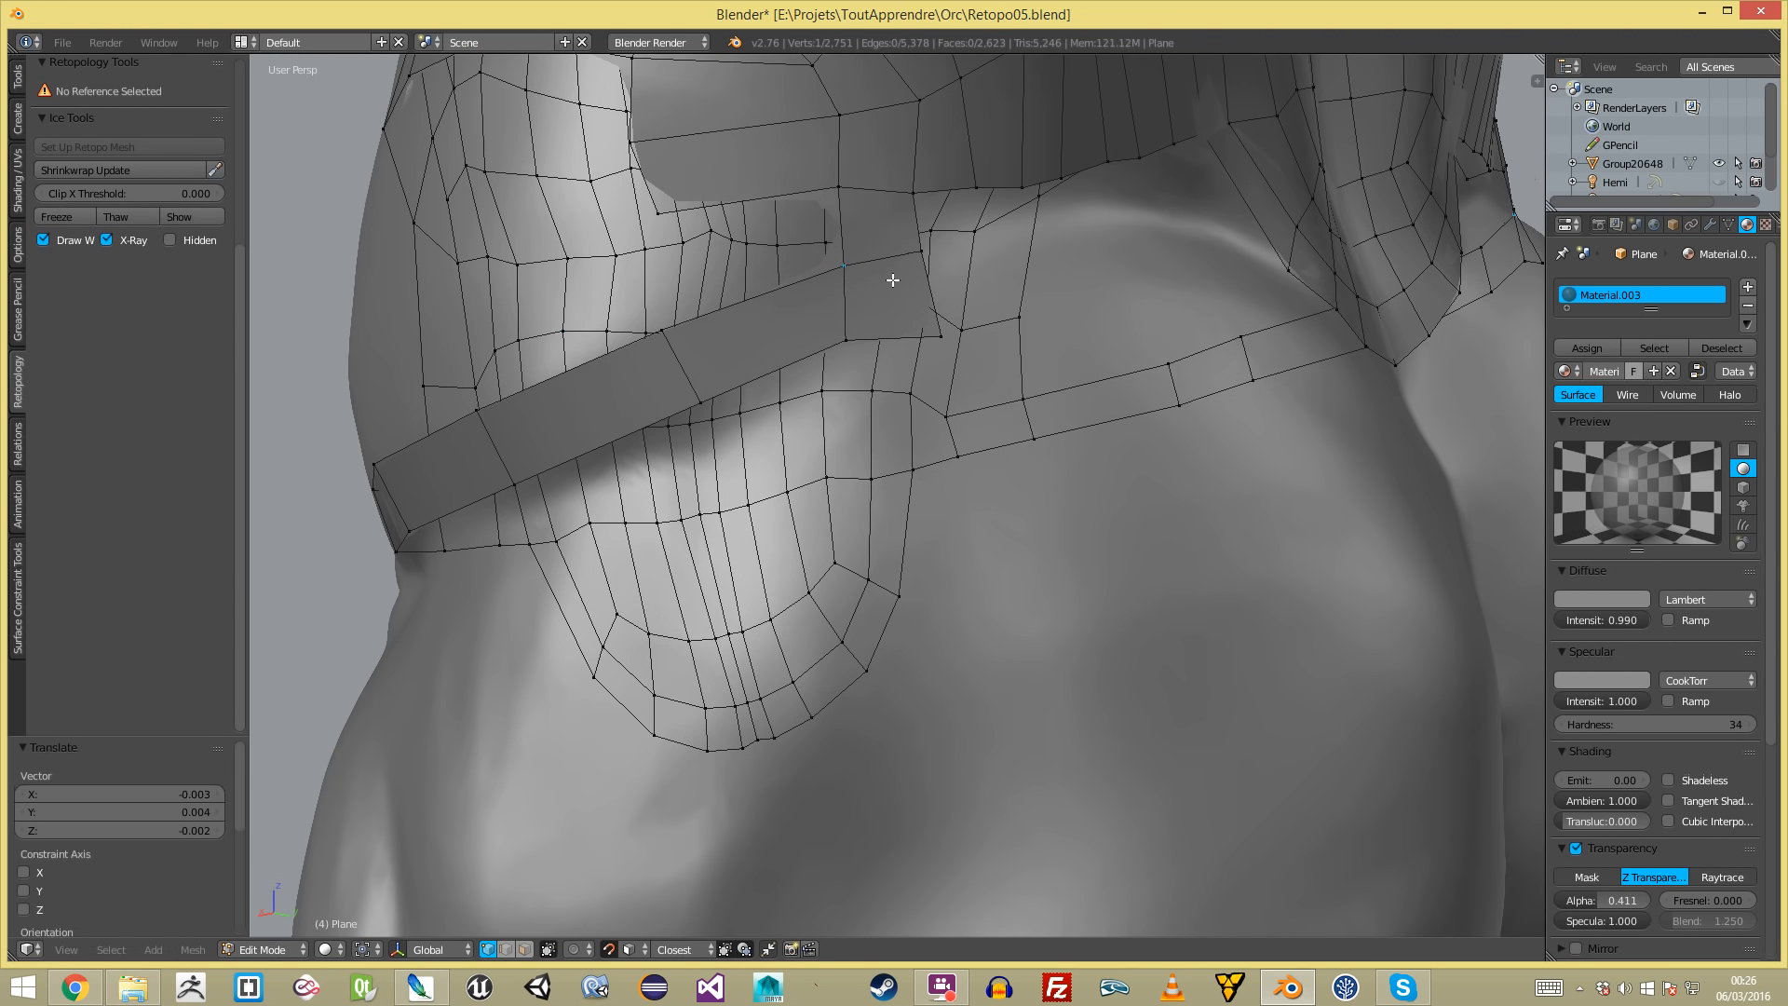
{"action": "key", "text": "a"}
- Fill a face at the front of the hip opening next to the abdomen and position its free corner
{"action": "scroll", "coordinate": [842, 359], "scroll_direction": "down", "scroll_amount": 3}
{"action": "middle_click_drag", "start_coordinate": [842, 358], "coordinate": [924, 372]}
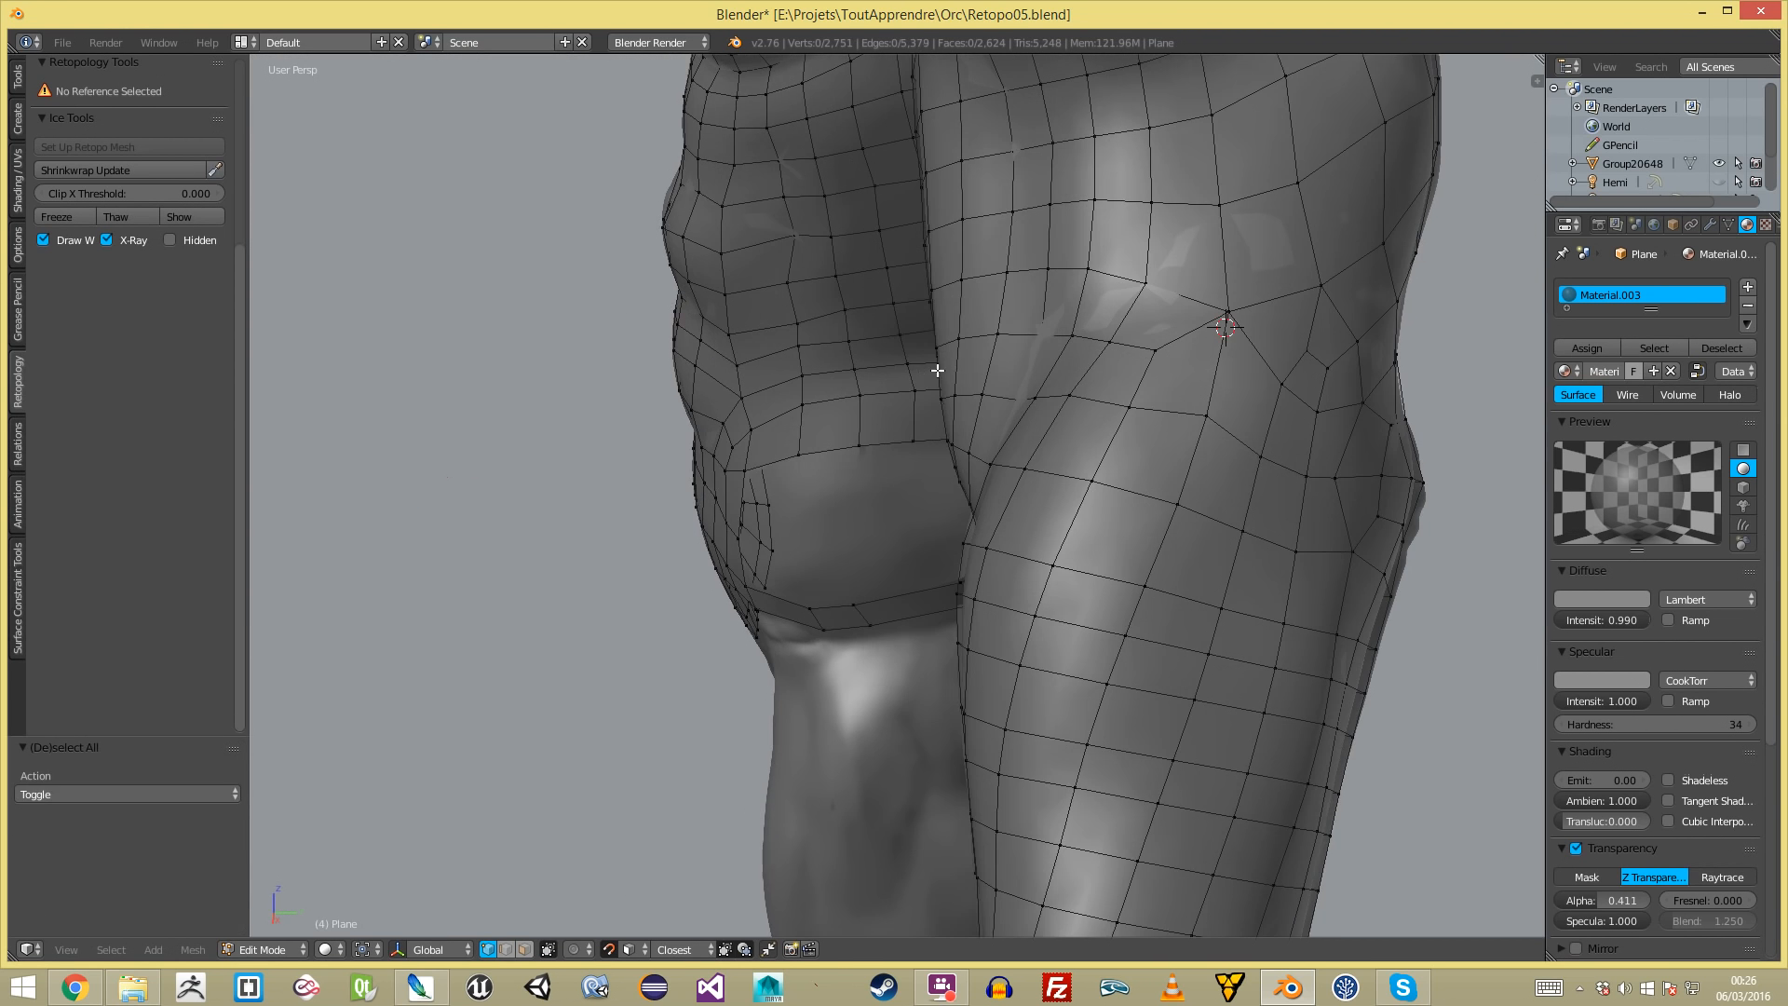
{"action": "scroll", "coordinate": [872, 358], "scroll_direction": "up", "scroll_amount": 5}
{"action": "key", "text": "f"}
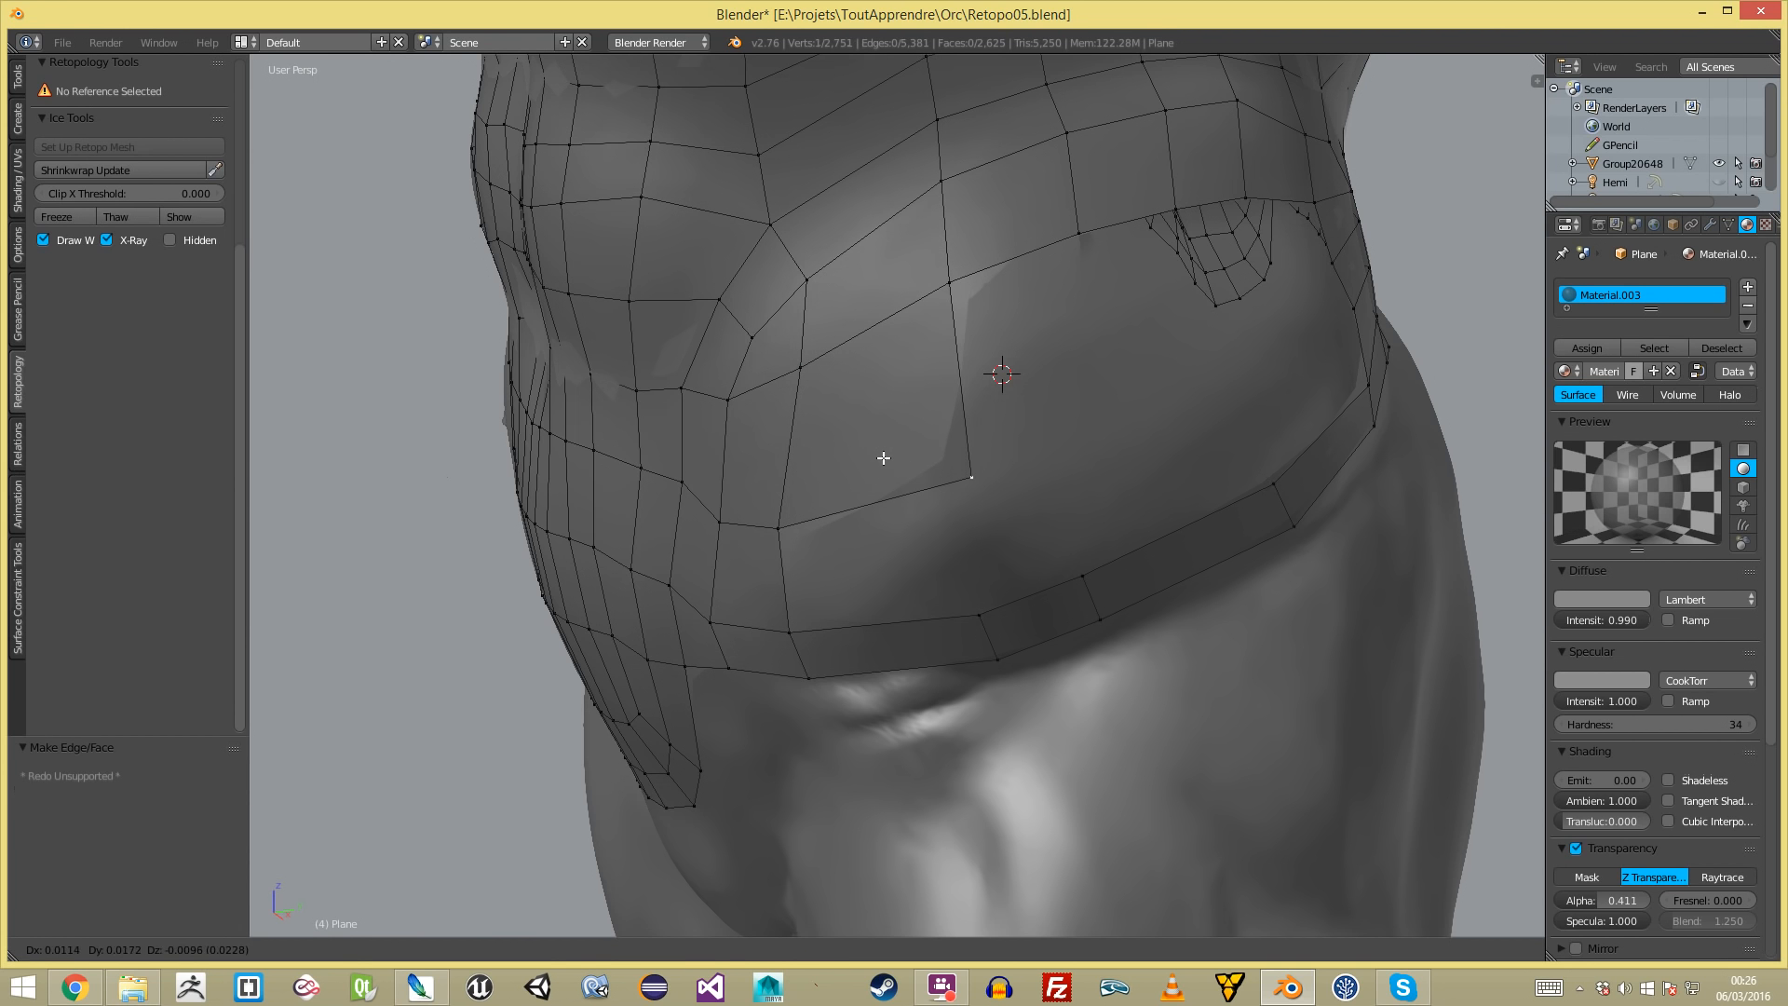
{"action": "key", "text": "a"}
- Add a single centred loop cut across the lower abdomen and the new front hip face
{"action": "key", "text": "ctrl+r"}
{"action": "left_click", "coordinate": [810, 424]}
{"action": "right_click", "coordinate": [807, 421]}
{"action": "scroll", "coordinate": [819, 418], "scroll_direction": "down", "scroll_amount": 5}
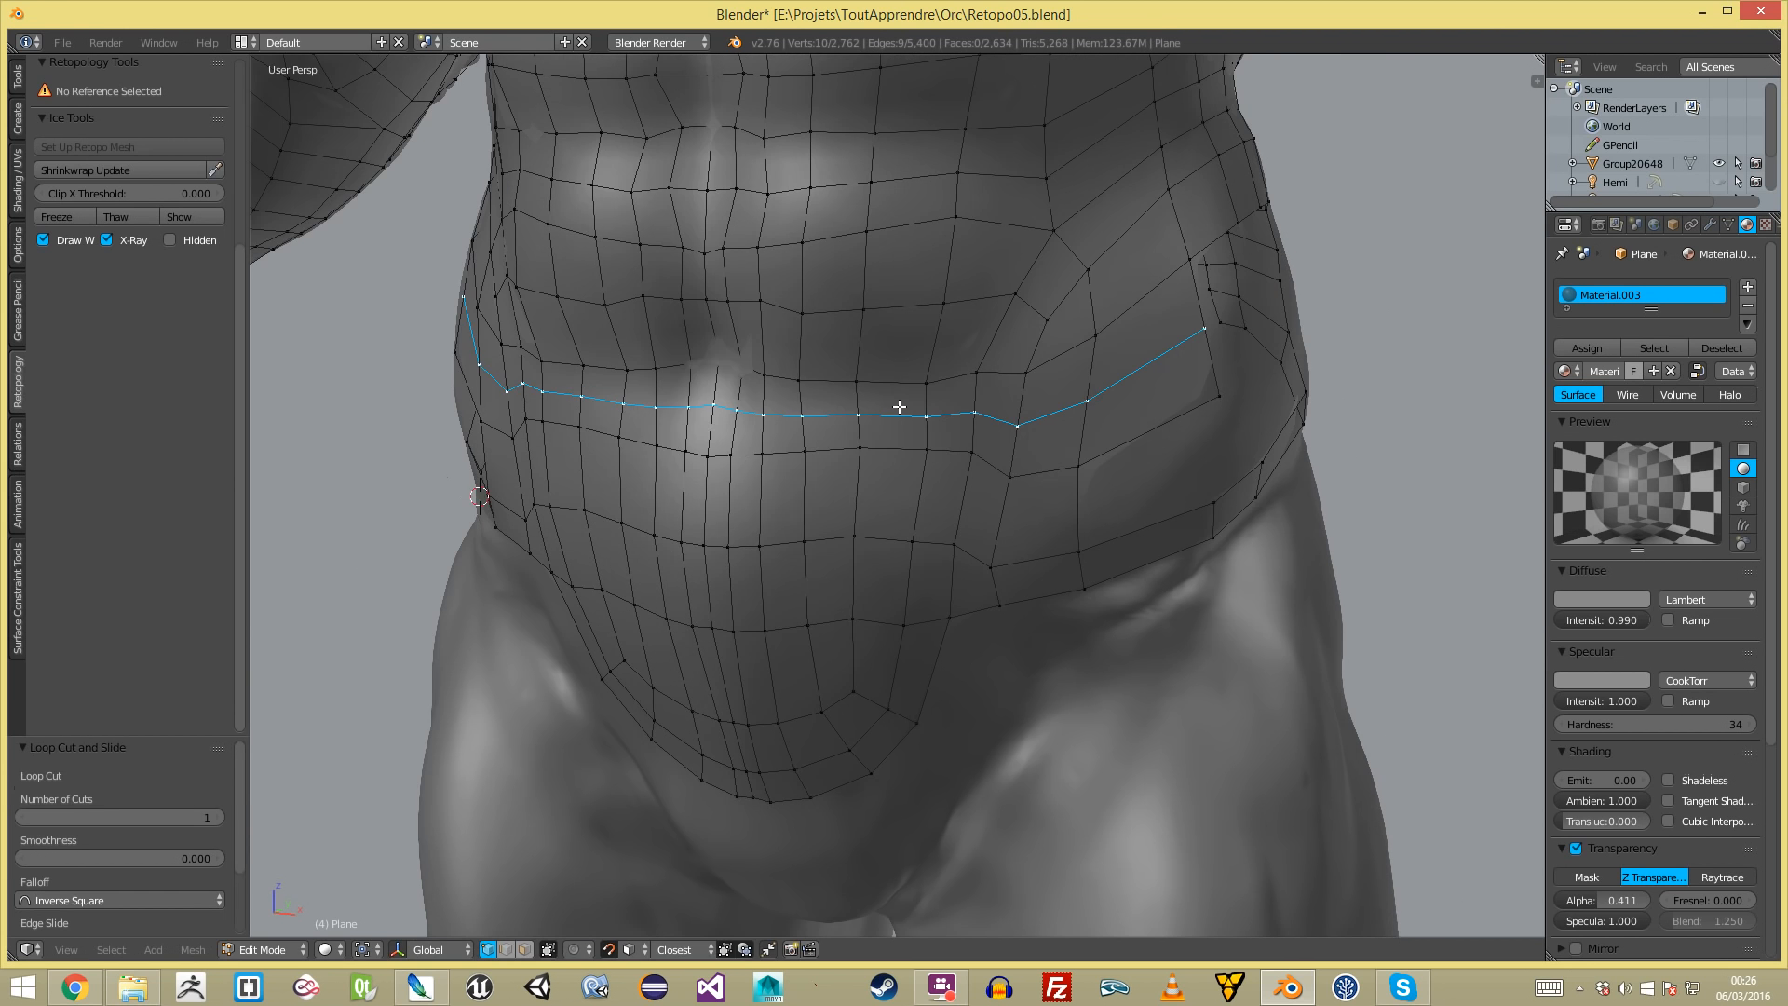
{"action": "key", "text": "a"}
{"action": "middle_click_drag", "start_coordinate": [1021, 415], "coordinate": [955, 303]}
{"action": "scroll", "coordinate": [956, 303], "scroll_direction": "up", "scroll_amount": 5}
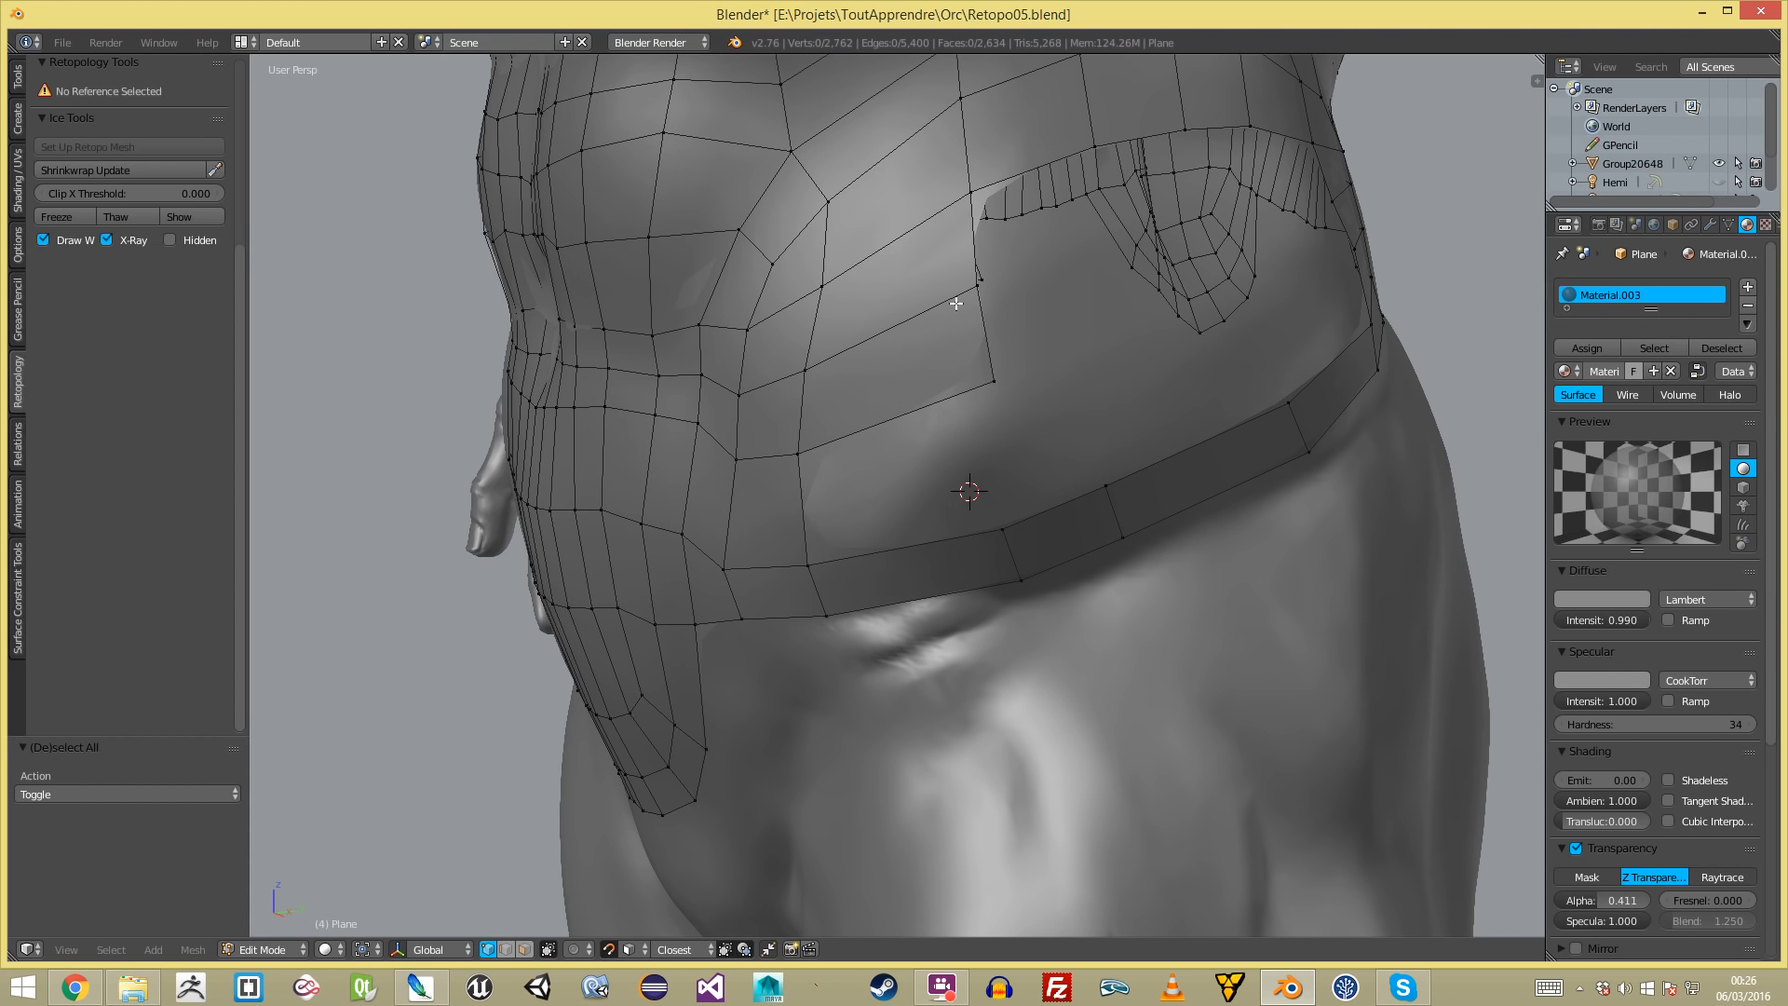
- Add a second centred loop cut lower on the abdomen and fill the remaining front hip gap down to the strip
{"action": "key", "text": "ctrl+r"}
{"action": "left_click", "coordinate": [796, 526]}
{"action": "right_click", "coordinate": [803, 535]}
{"action": "key", "text": "f"}
{"action": "key", "text": "g"}
{"action": "left_click", "coordinate": [975, 500]}
{"action": "key", "text": "a"}
- Move the three-vertex open edge column of the front hip faces to even out their spacing
{"action": "left_click", "coordinate": [800, 448], "text": "ctrl"}
{"action": "scroll", "coordinate": [800, 447], "scroll_direction": "down", "scroll_amount": 4}
{"action": "middle_click_drag", "start_coordinate": [800, 448], "coordinate": [862, 459]}
{"action": "scroll", "coordinate": [862, 459], "scroll_direction": "up", "scroll_amount": 4}
{"action": "key", "text": "a"}
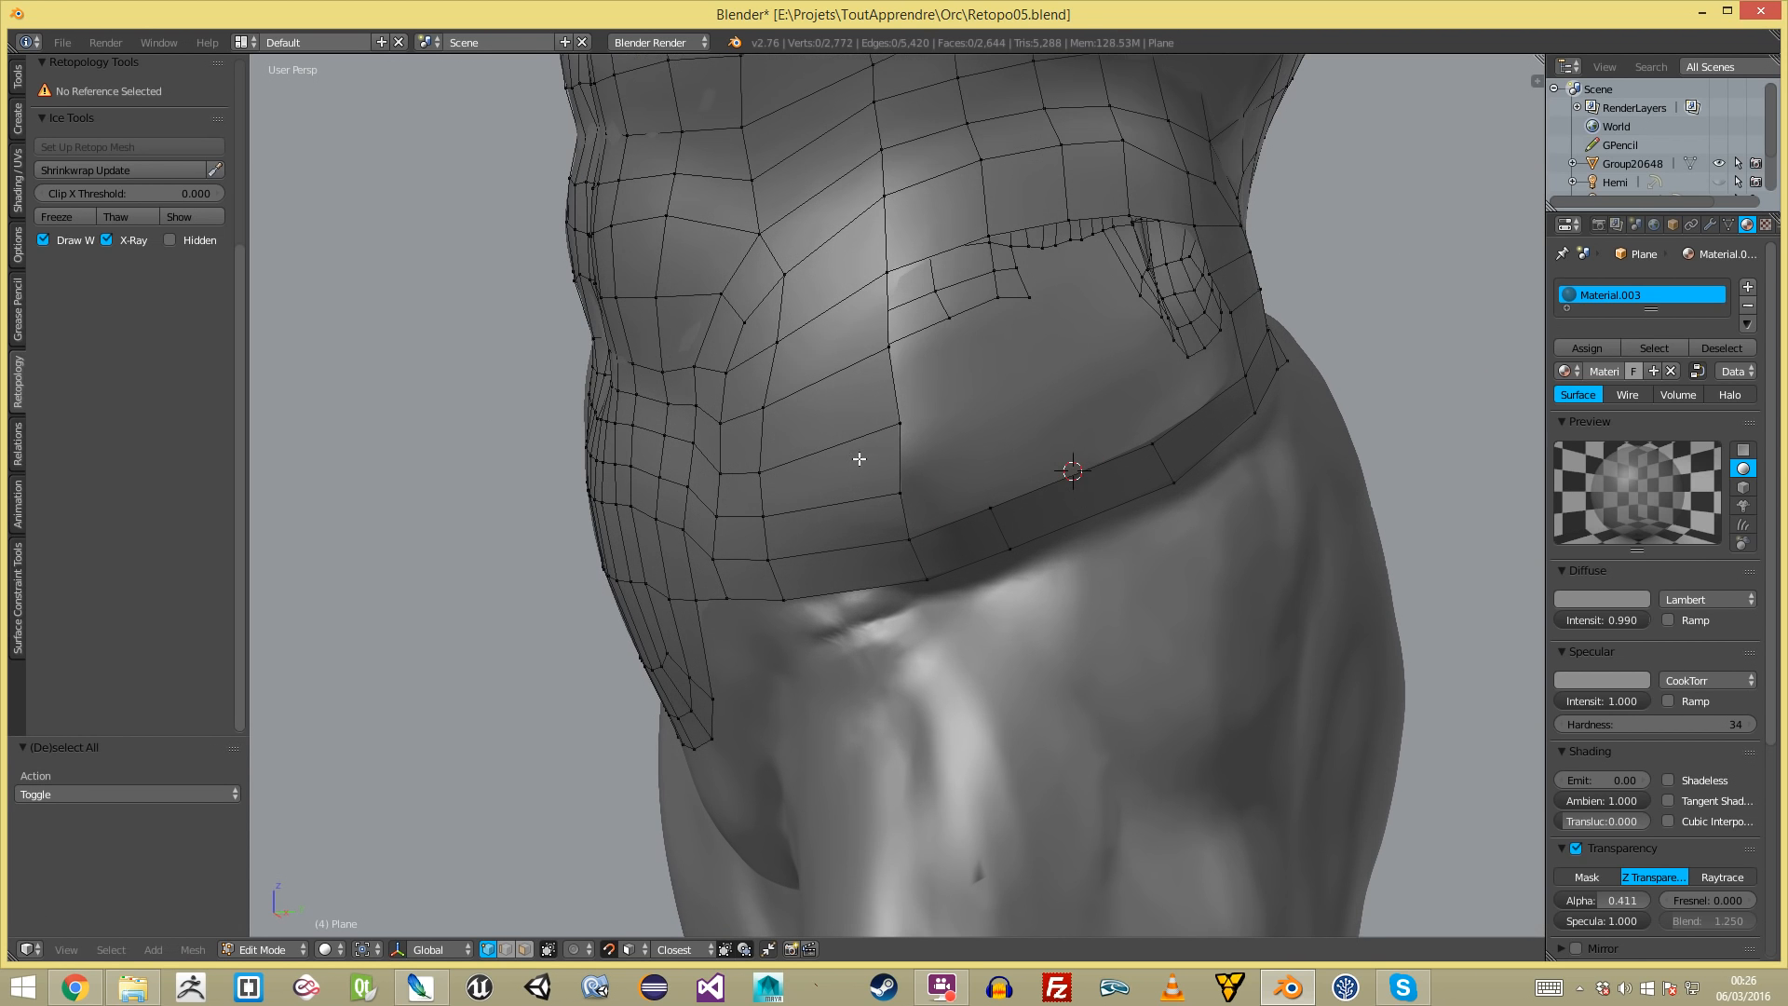
{"action": "key", "text": "g"}
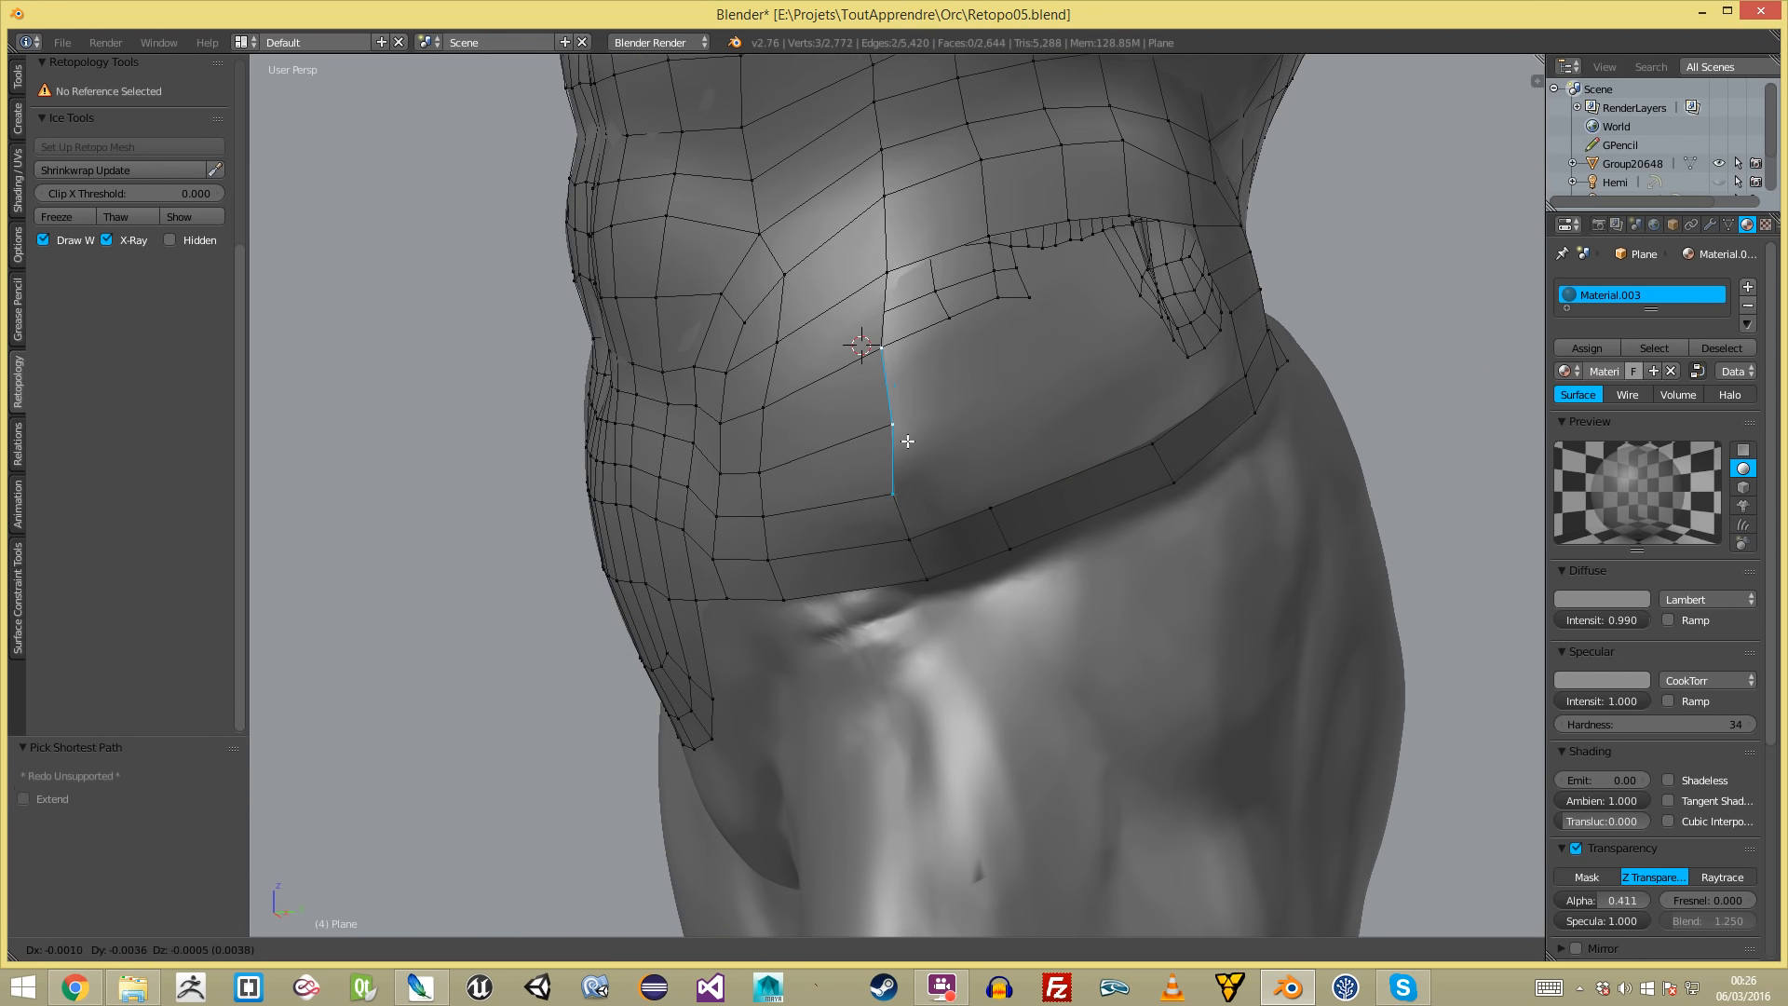
{"action": "left_click", "coordinate": [929, 443]}
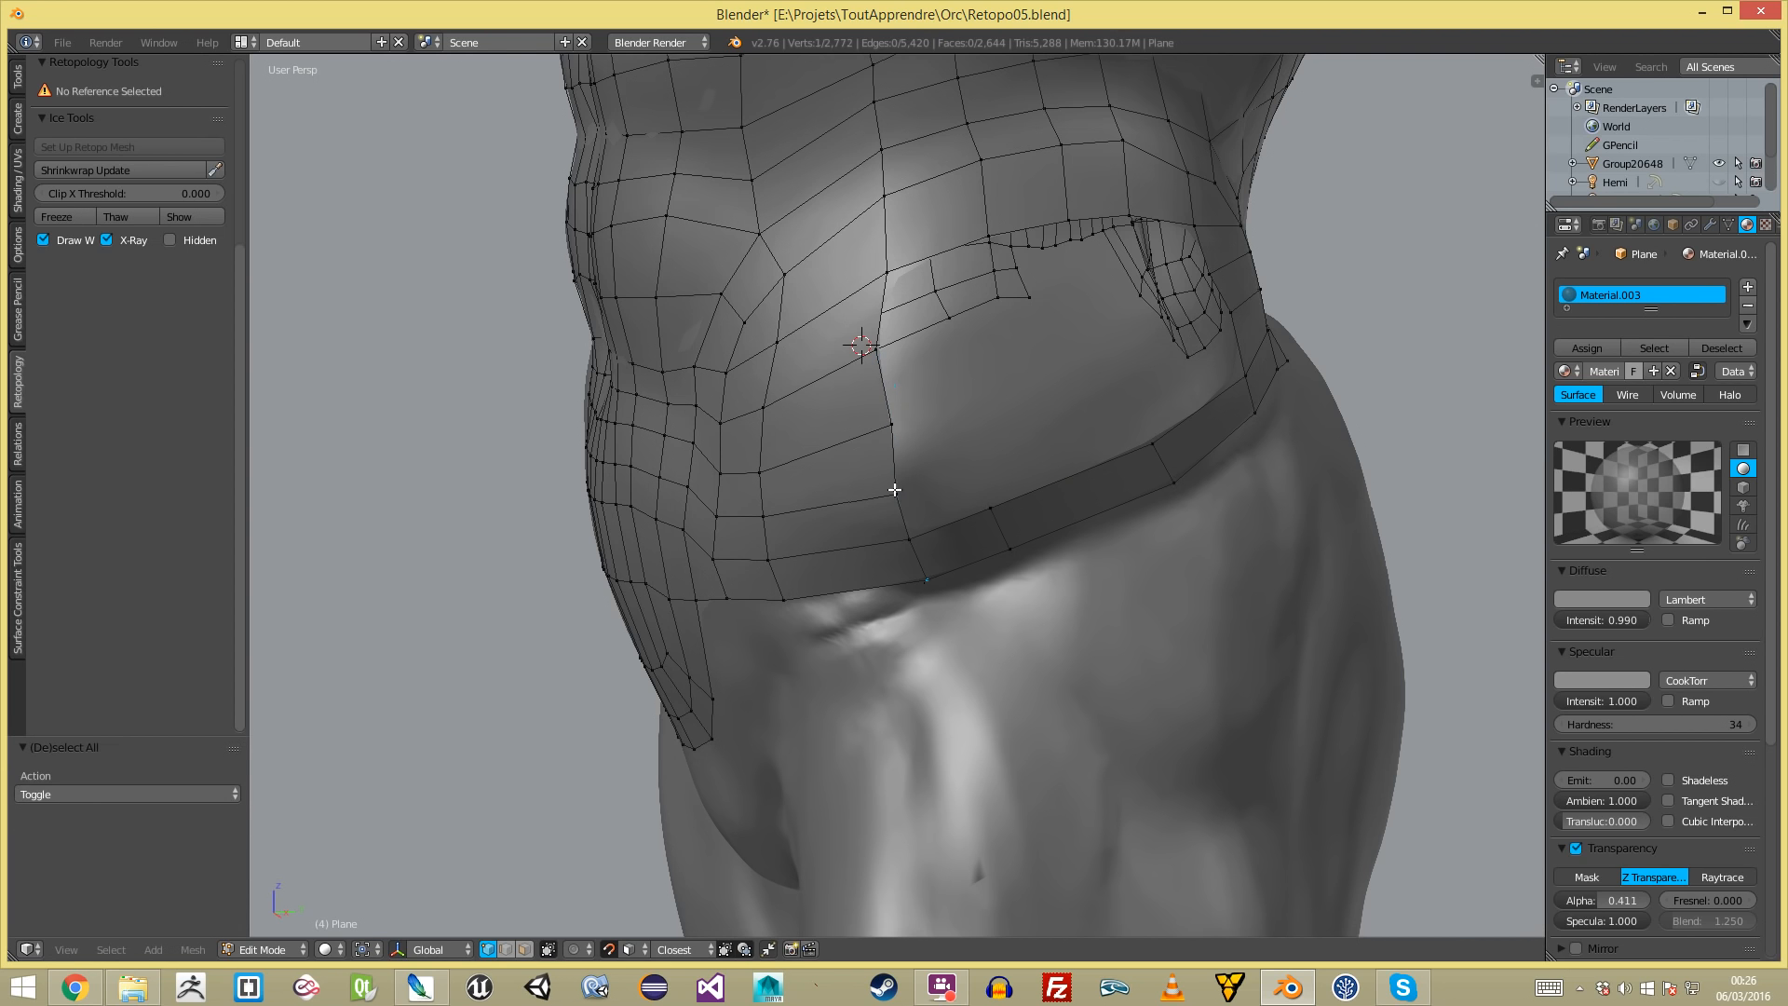
- Rotate the five-vertex column from the front hip faces down through the strip by about 13° and reposition it
{"action": "right_click", "coordinate": [876, 311], "text": "ctrl"}
{"action": "key", "text": "r"}
{"action": "left_click", "coordinate": [1085, 531]}
{"action": "key", "text": "g"}
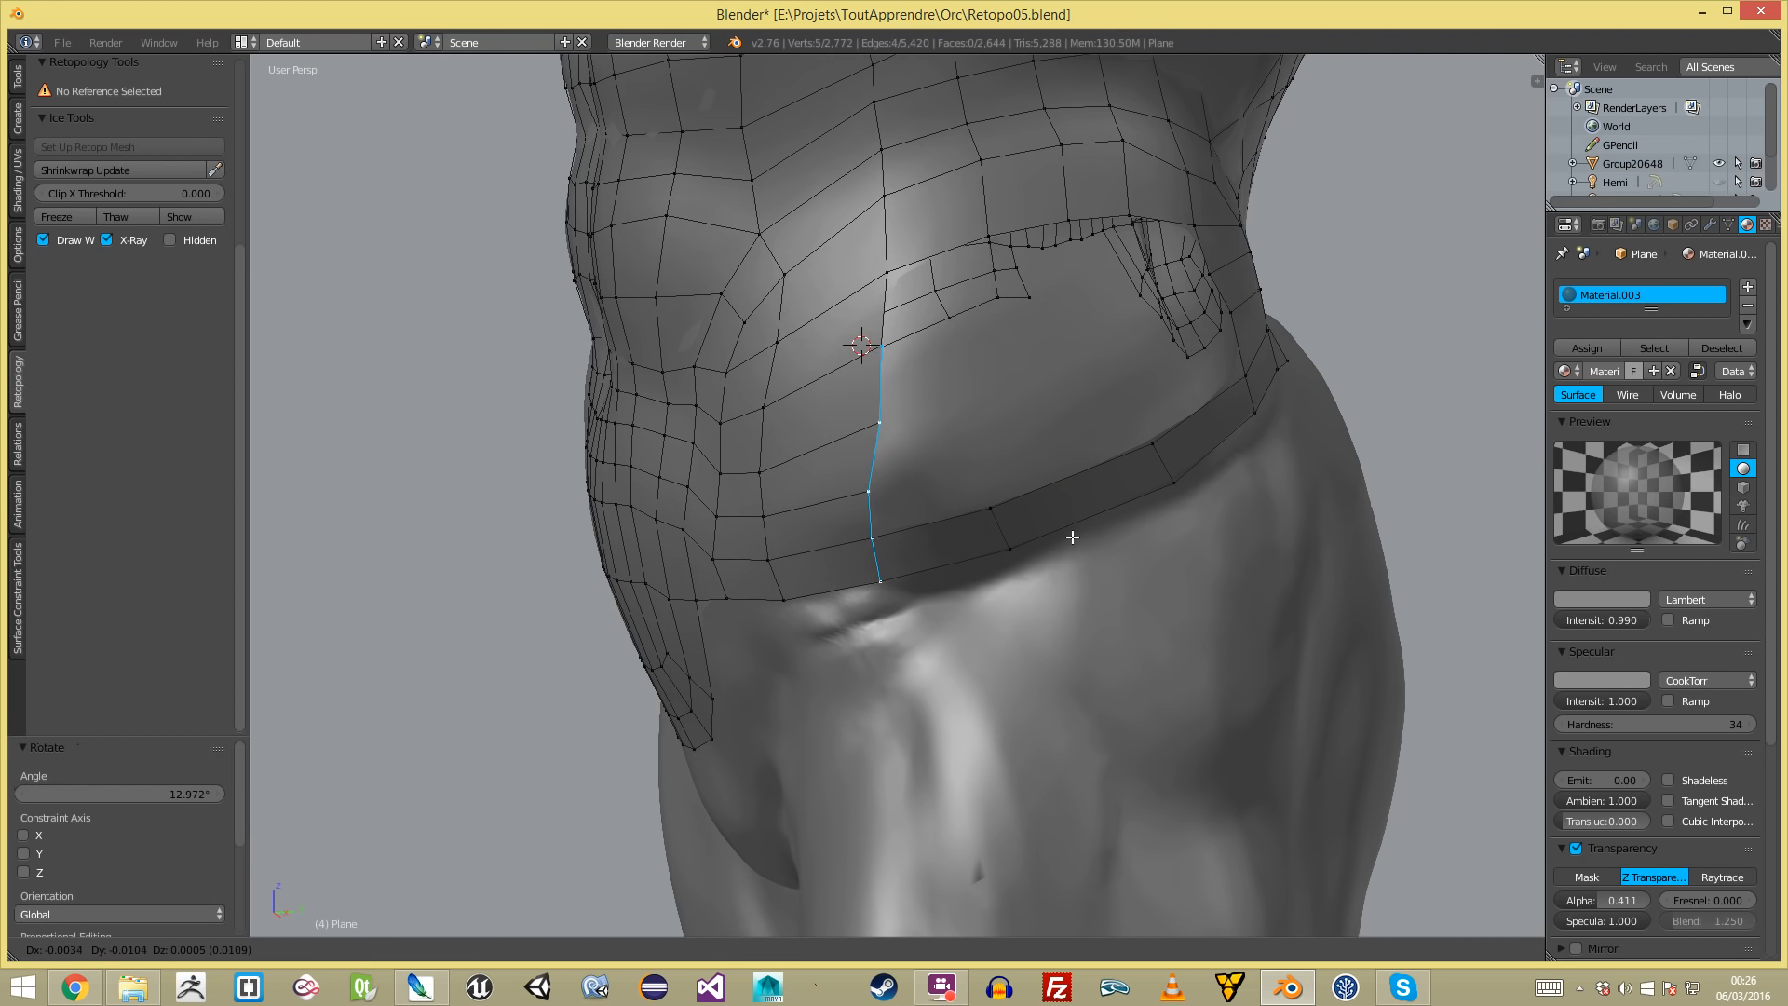
{"action": "left_click", "coordinate": [1065, 538]}
{"action": "key", "text": "a"}
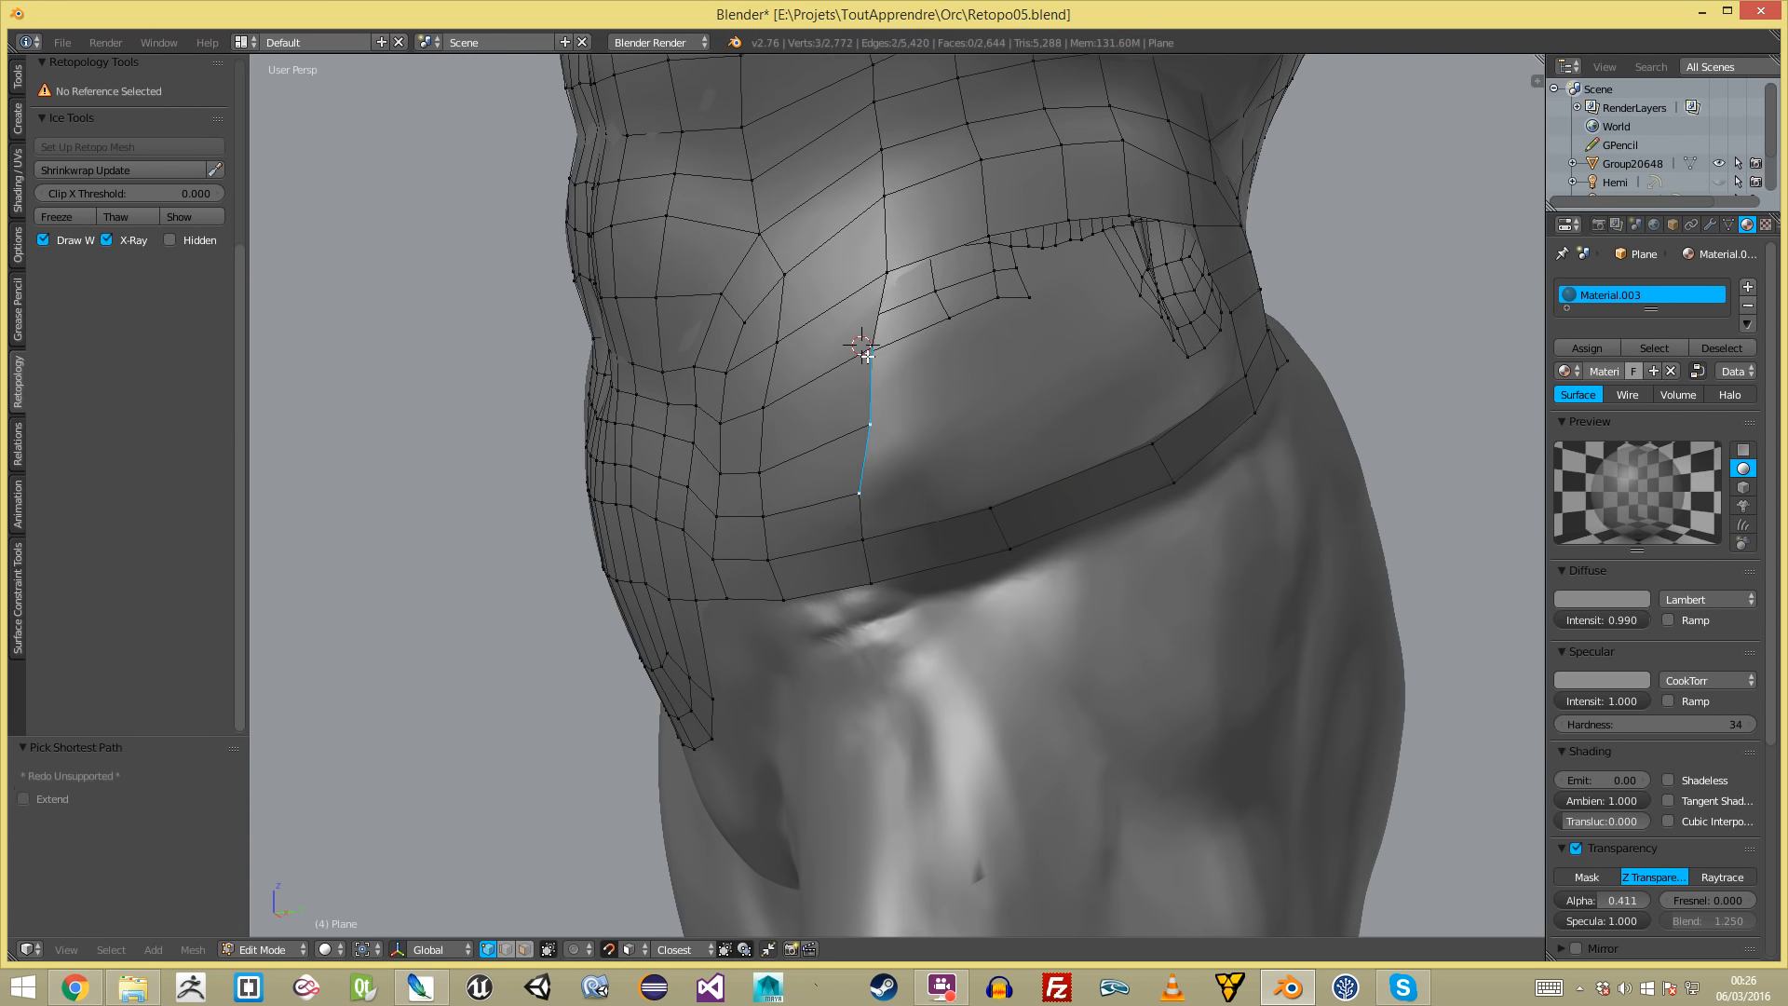
- Extrude the three-vertex open edge of the front hip faces toward the outer hip and rotate it to follow the surface
{"action": "right_click", "coordinate": [864, 352], "text": "ctrl"}
{"action": "middle_click_drag", "start_coordinate": [864, 352], "coordinate": [819, 419]}
{"action": "key", "text": "e"}
{"action": "left_click", "coordinate": [901, 494]}
{"action": "key", "text": "r"}
{"action": "left_click", "coordinate": [904, 478]}
- Try to extrude and rotate a second column of faces across the hip opening
{"action": "key", "text": "e"}
{"action": "left_click", "coordinate": [1076, 431]}
{"action": "key", "text": "r"}
{"action": "left_click", "coordinate": [1075, 433]}
{"action": "key", "text": "ctrl+z"}
{"action": "key", "text": "ctrl+z"}
{"action": "key", "text": "ctrl+z"}
- Extrude two more columns of faces across the outer hip, rotating the first column's edge by about -8.7°
{"action": "key", "text": "e"}
{"action": "left_click", "coordinate": [1049, 503]}
{"action": "key", "text": "r"}
{"action": "left_click", "coordinate": [1050, 485]}
{"action": "key", "text": "e"}
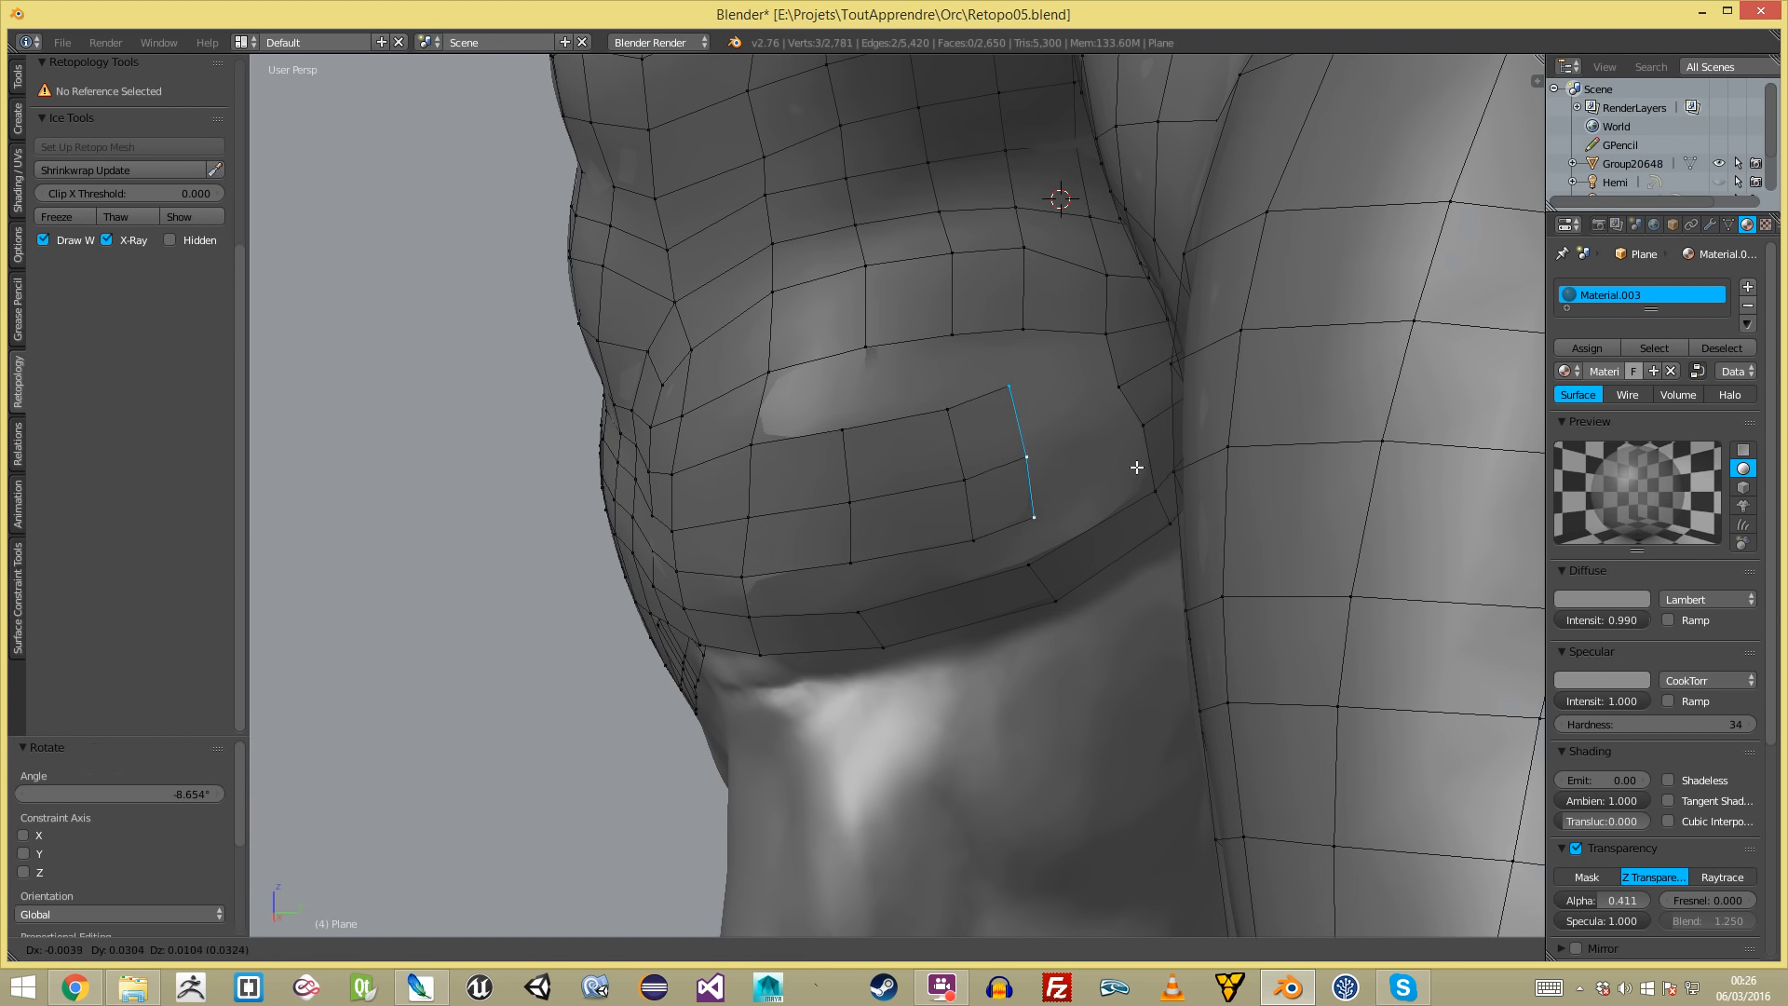
{"action": "left_click", "coordinate": [1132, 466]}
{"action": "middle_click_drag", "start_coordinate": [1130, 478], "coordinate": [1007, 470]}
{"action": "key", "text": "a"}
{"action": "scroll", "coordinate": [1008, 470], "scroll_direction": "down", "scroll_amount": 5}
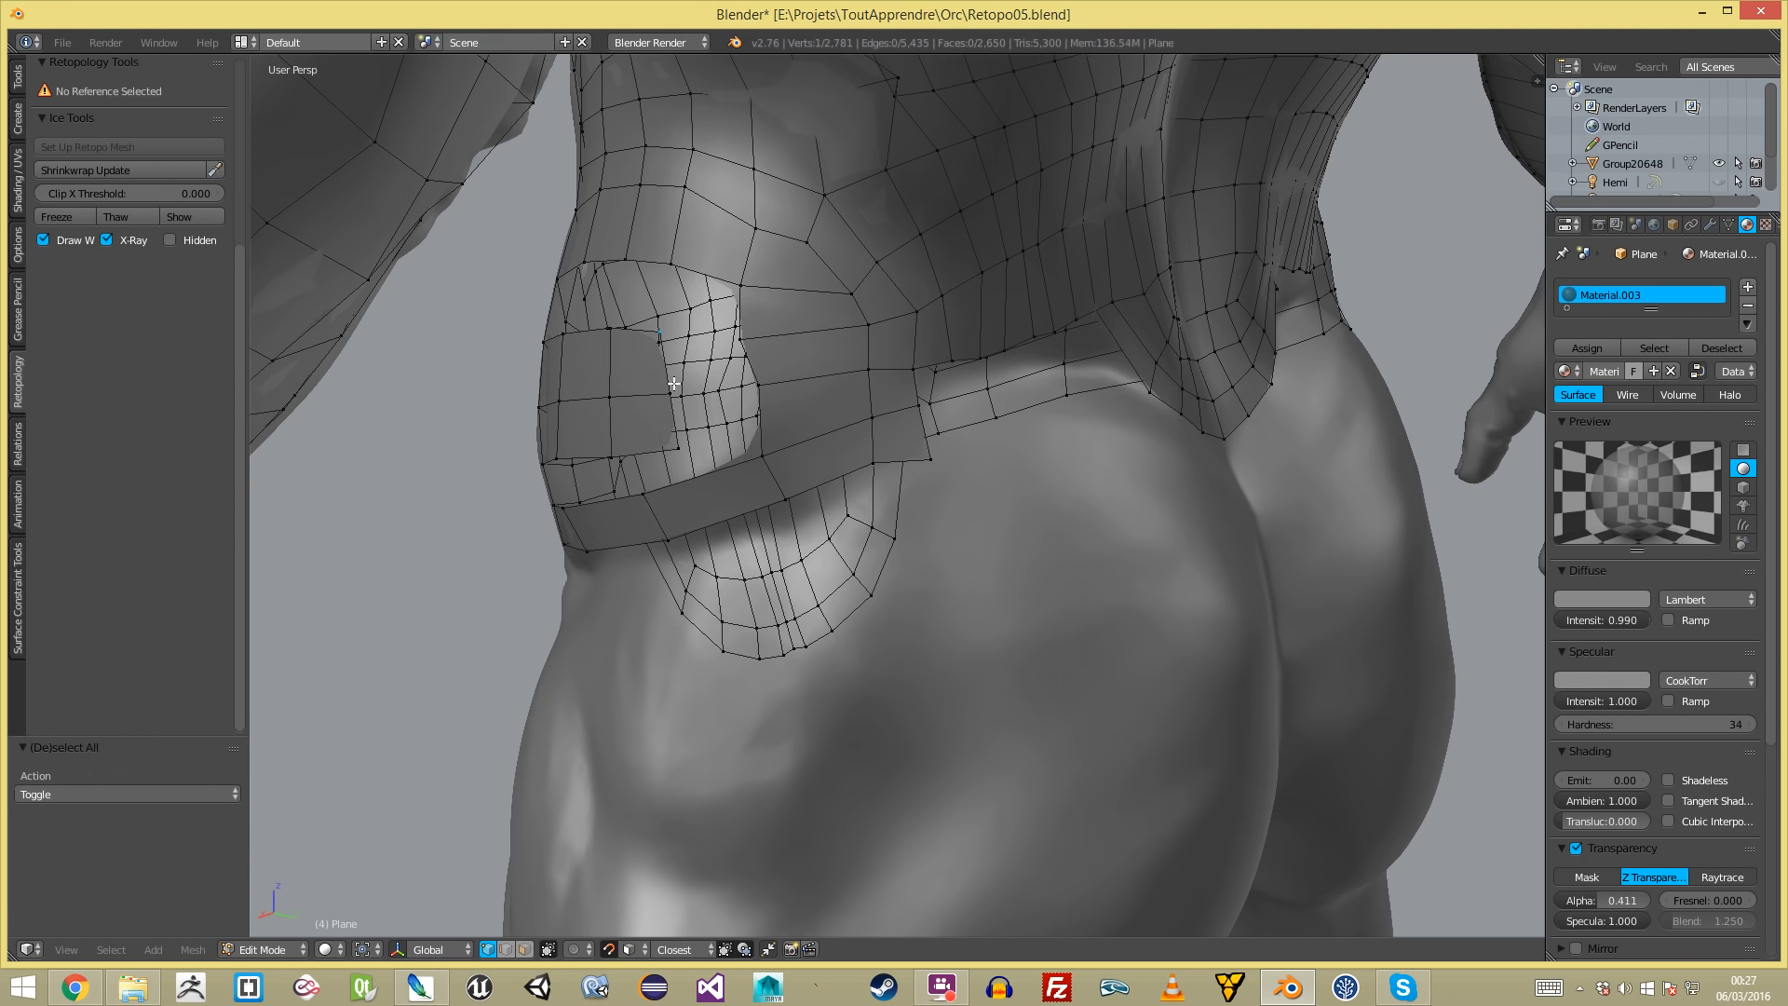
- Bridge the end edge of the outer hip patch to the rear boundary with a face
{"action": "key", "text": "g"}
{"action": "right_click", "coordinate": [740, 344]}
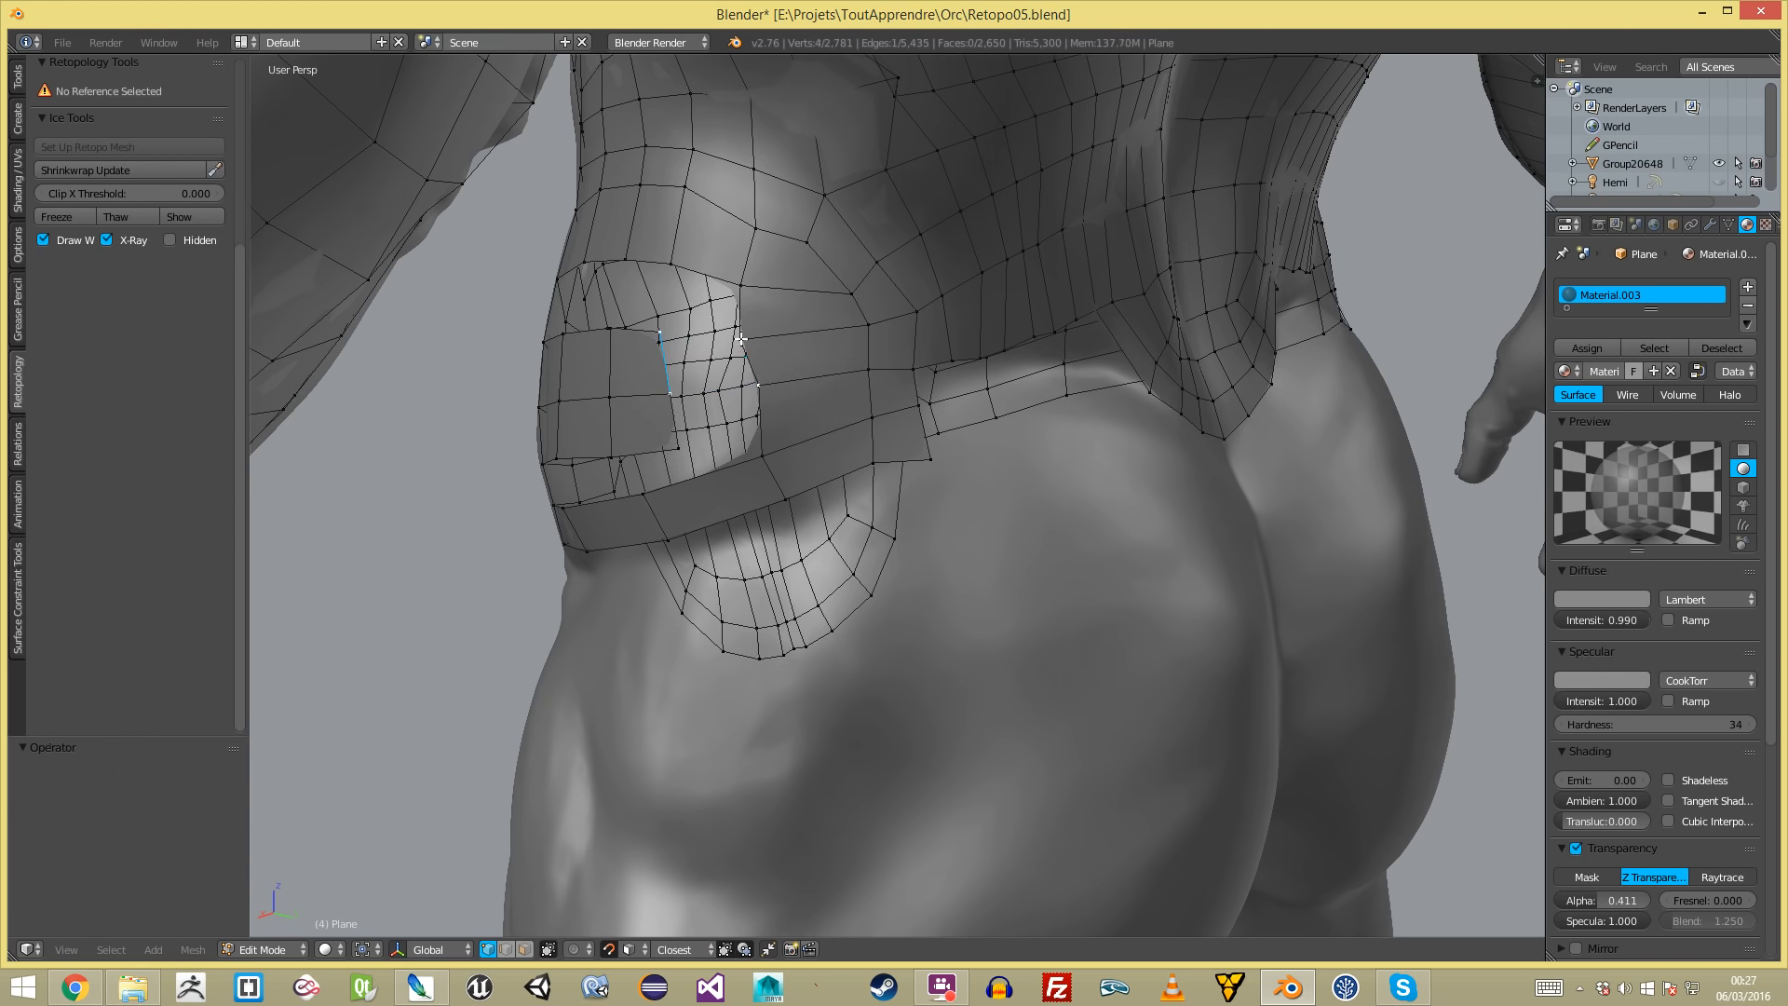
{"action": "left_click_drag", "start_coordinate": [728, 354], "coordinate": [788, 366]}
{"action": "key", "text": "f"}
{"action": "key", "text": "a"}
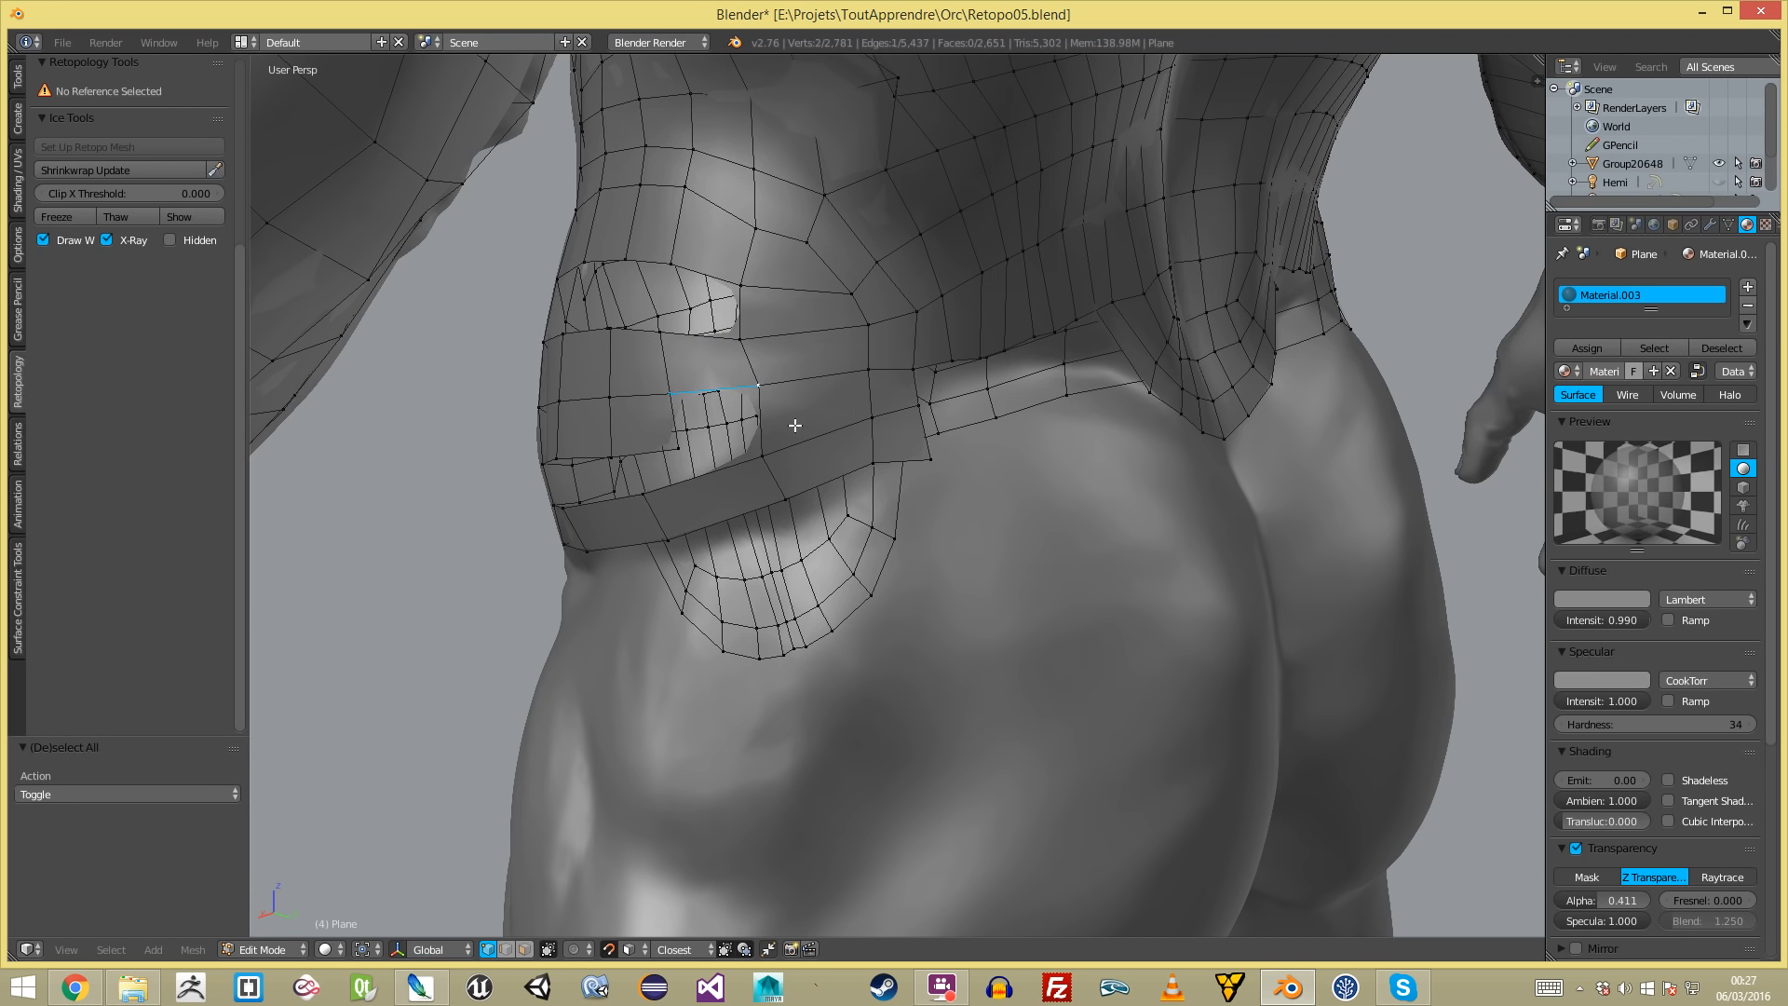
- Add a centred loop cut through the rear hip faces and fill the next face connecting them to the outer hip patch
{"action": "key", "text": "ctrl+r"}
{"action": "left_click", "coordinate": [878, 404]}
{"action": "right_click", "coordinate": [883, 403]}
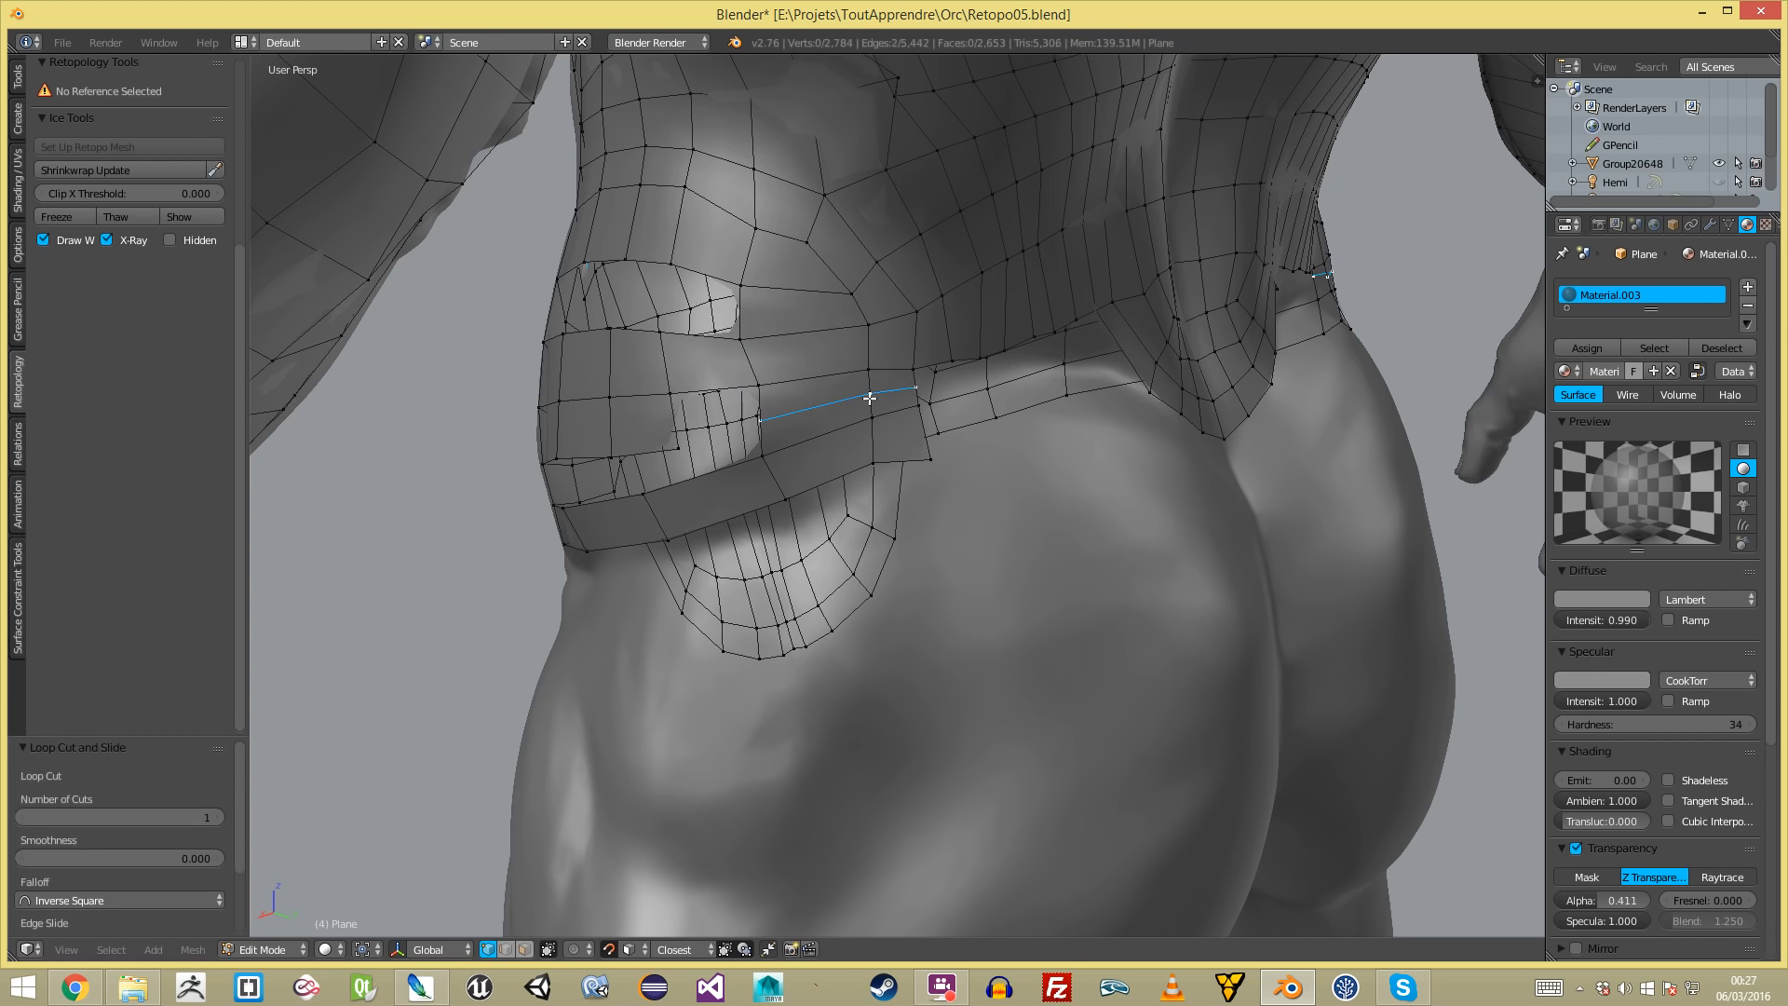
{"action": "key", "text": "a"}
{"action": "right_click", "coordinate": [664, 397], "text": "shift"}
{"action": "key", "text": "f"}
{"action": "key", "text": "a"}
- Even out the lower outer hip band by shifting a cross edge and adding a repositioned loop cut beside it
{"action": "right_click", "coordinate": [762, 424]}
{"action": "key", "text": "e"}
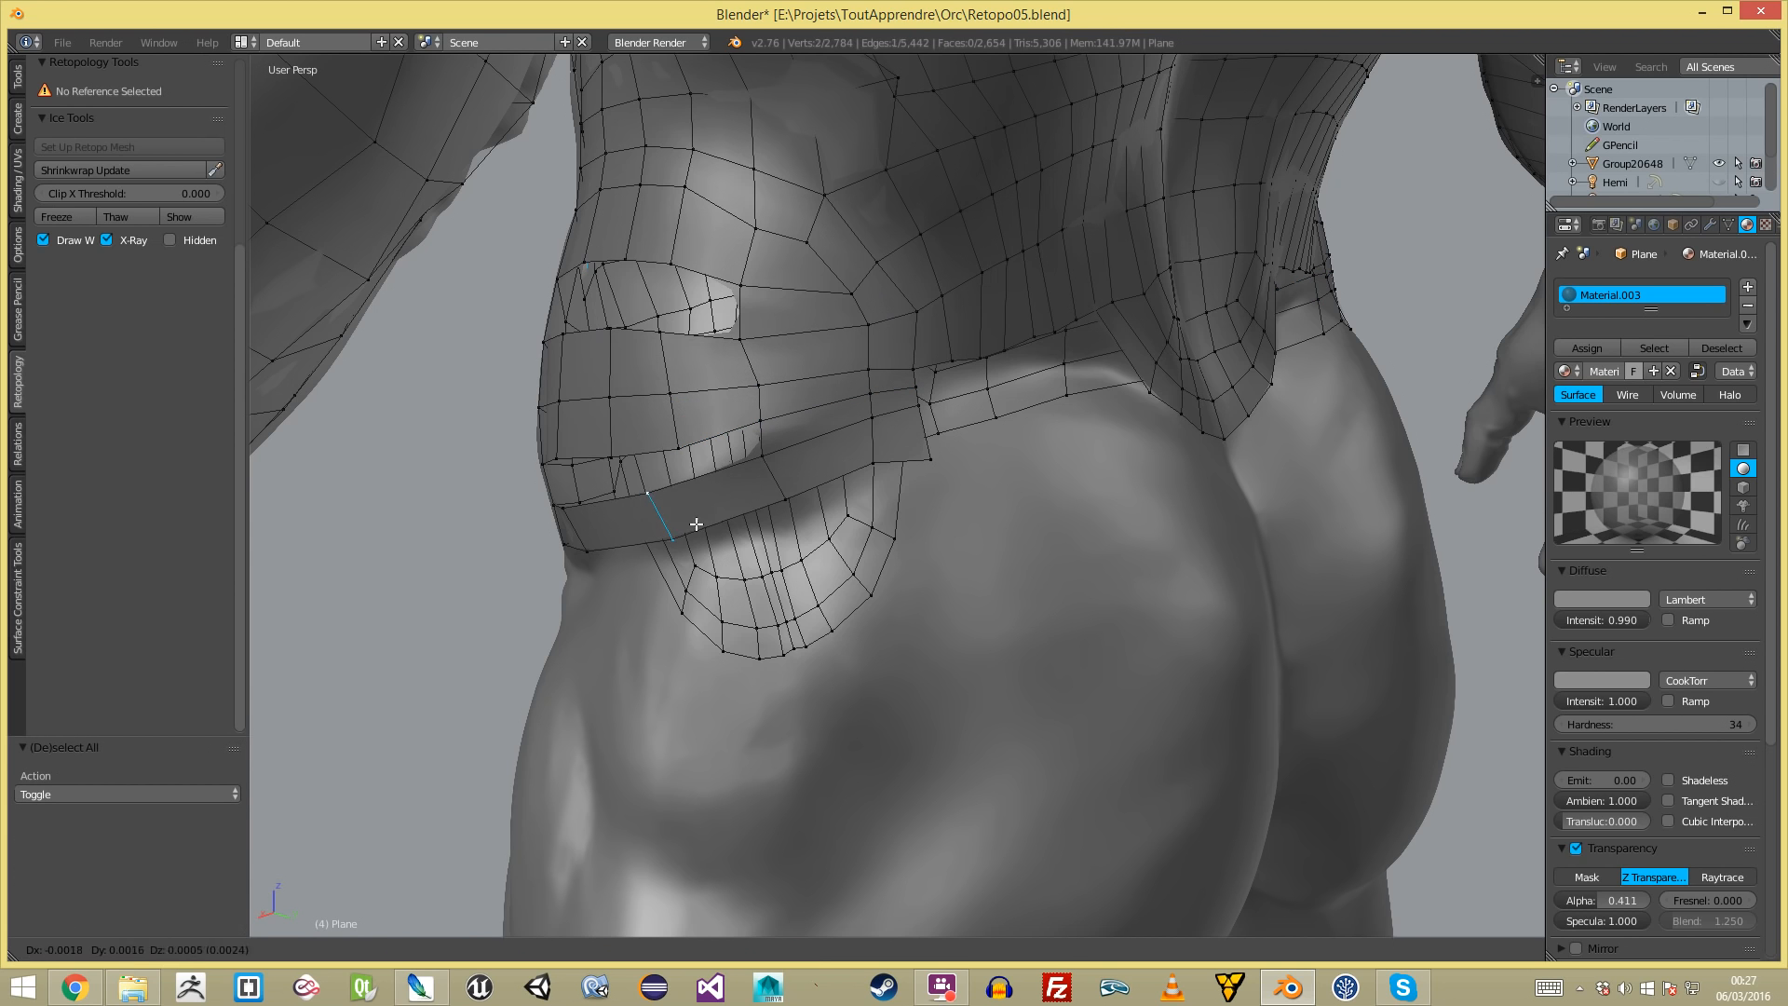
{"action": "left_click", "coordinate": [734, 518]}
{"action": "key", "text": "ctrl+r"}
{"action": "double_click", "coordinate": [642, 518]}
{"action": "key", "text": "g"}
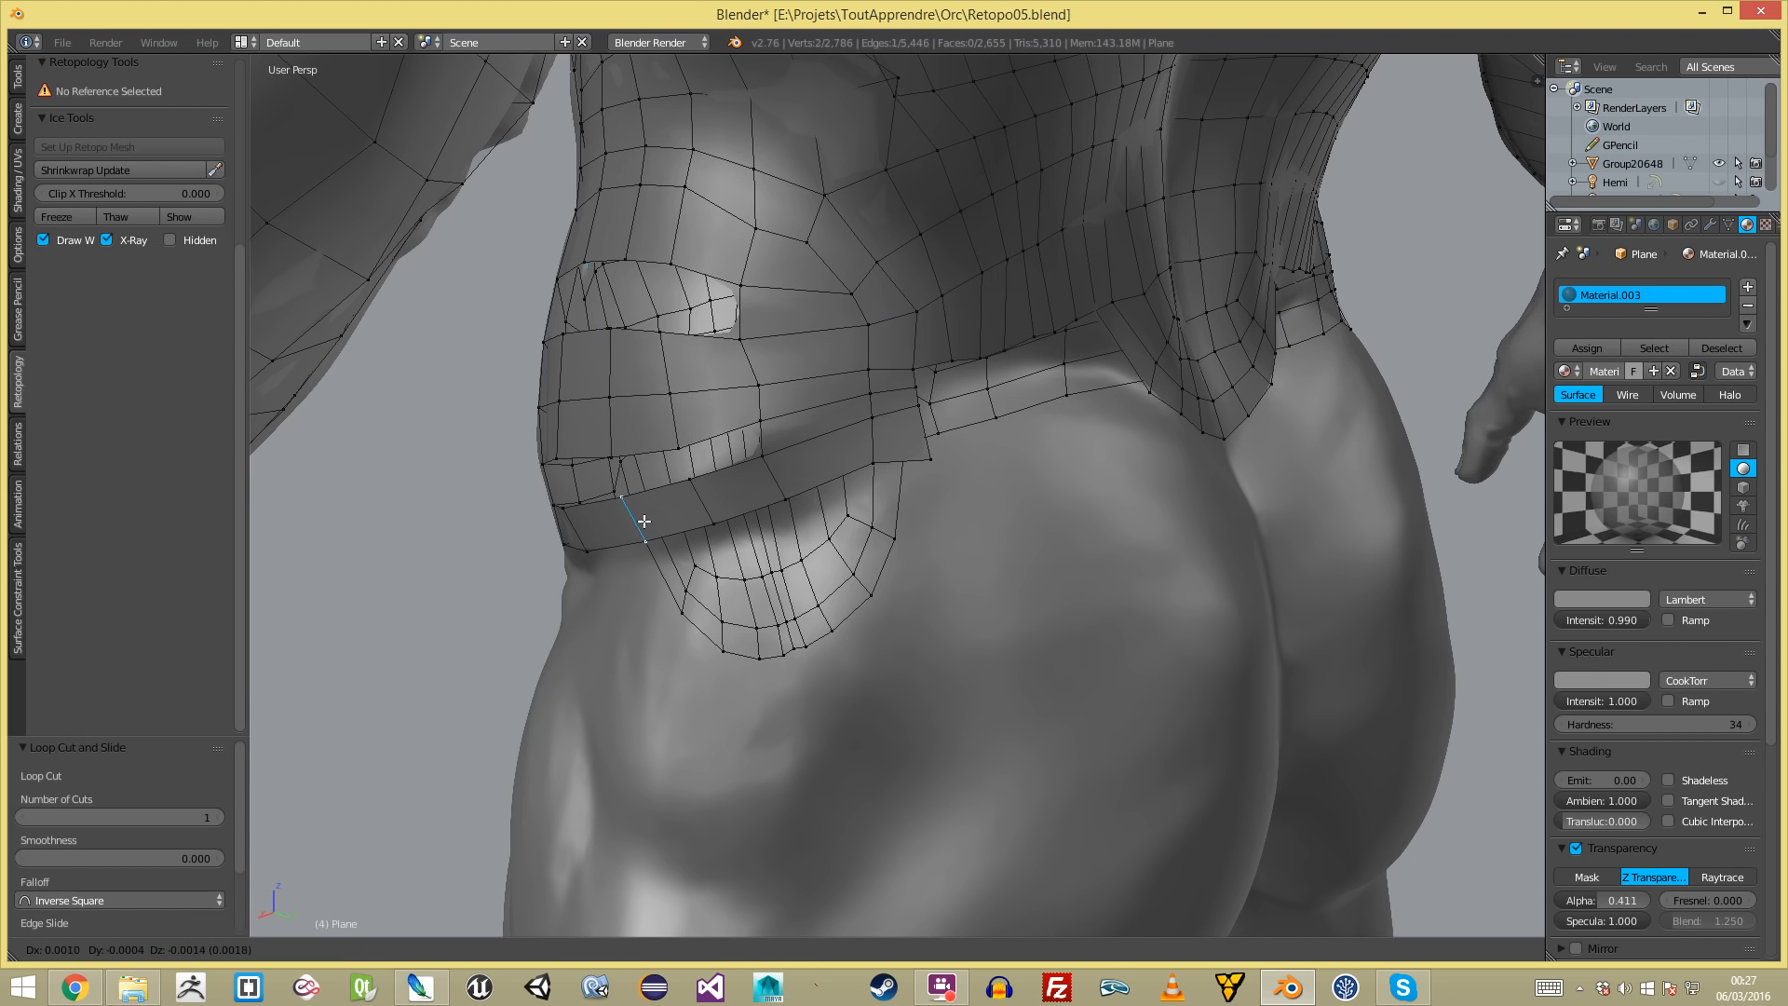
{"action": "left_click", "coordinate": [641, 524]}
- Fill the remaining gaps between the outer hip band and the abdomen mesh with faces, from the rear side and the front
{"action": "key", "text": "a"}
{"action": "right_click", "coordinate": [769, 447]}
{"action": "right_click", "coordinate": [760, 422], "text": "shift"}
{"action": "key", "text": "f"}
{"action": "middle_click_drag", "start_coordinate": [754, 423], "coordinate": [894, 441]}
{"action": "key", "text": "a"}
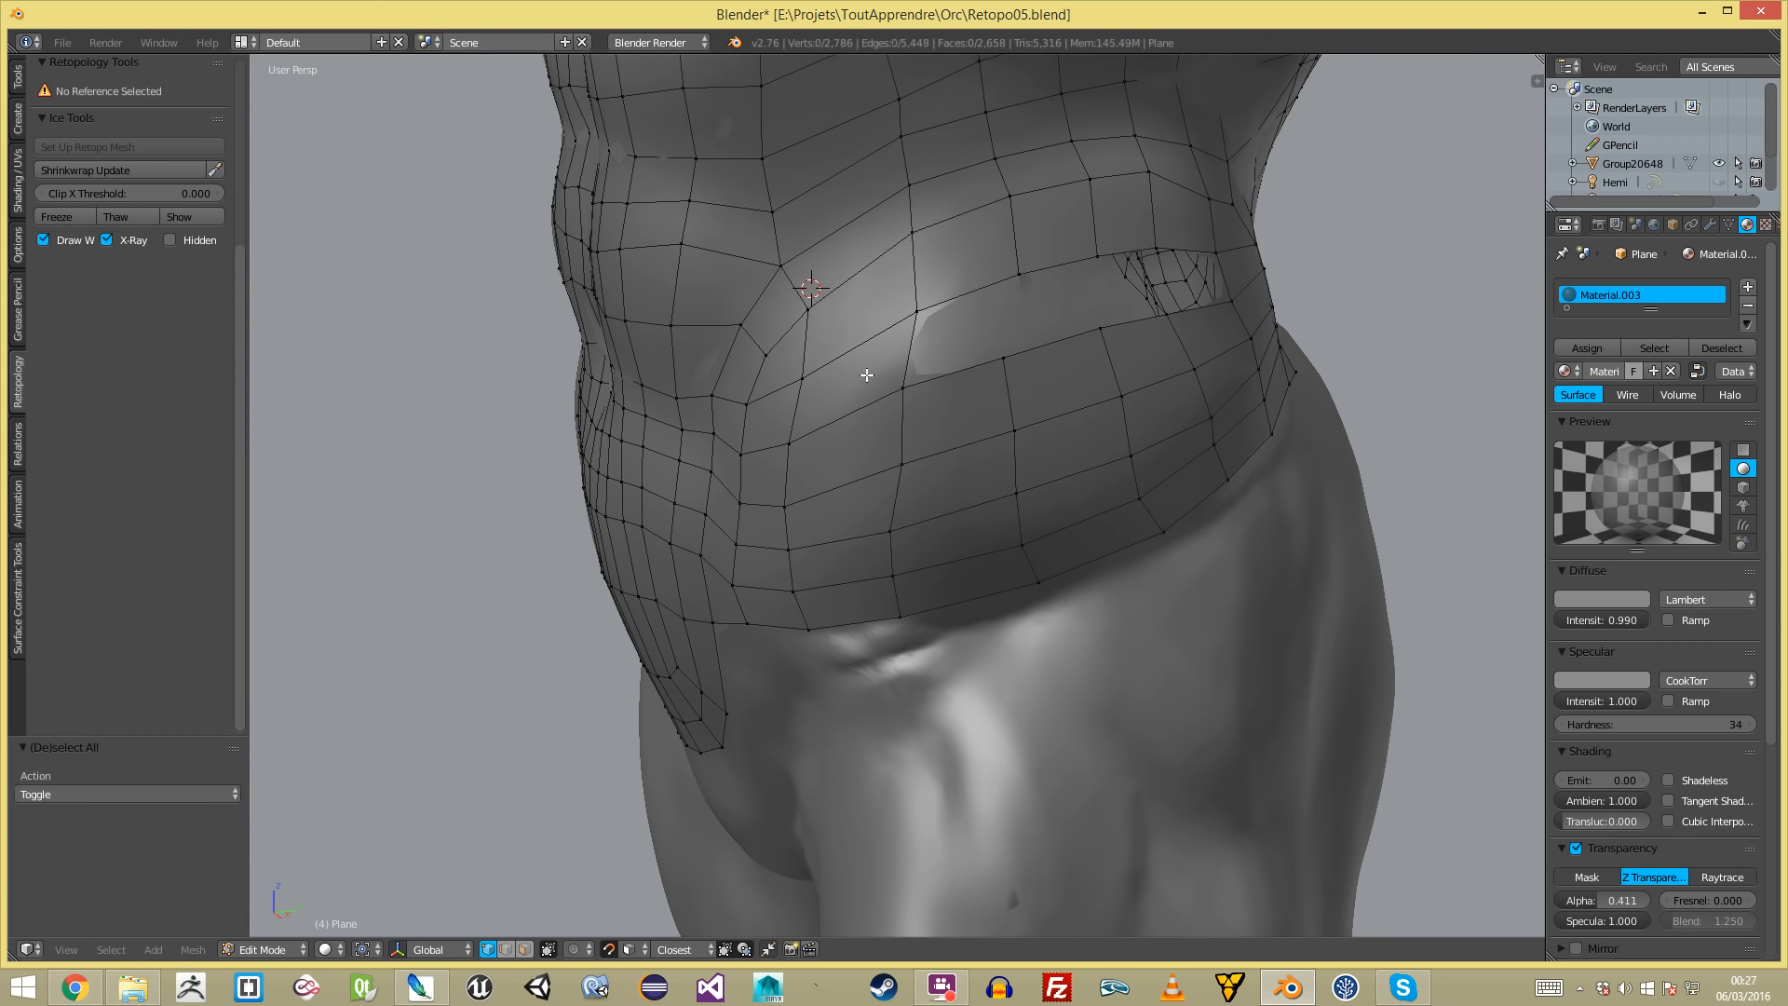
{"action": "right_click", "coordinate": [897, 393]}
{"action": "key", "text": "f"}
- Circle-select the hip region through the mesh in wireframe display and smooth the selection with LapRelax
{"action": "scroll", "coordinate": [1019, 391], "scroll_direction": "down", "scroll_amount": 4}
{"action": "middle_click_drag", "start_coordinate": [986, 395], "coordinate": [1146, 371]}
{"action": "key", "text": "z"}
{"action": "key", "text": "a"}
{"action": "key", "text": "c"}
{"action": "left_click_drag", "start_coordinate": [1112, 400], "coordinate": [1040, 463]}
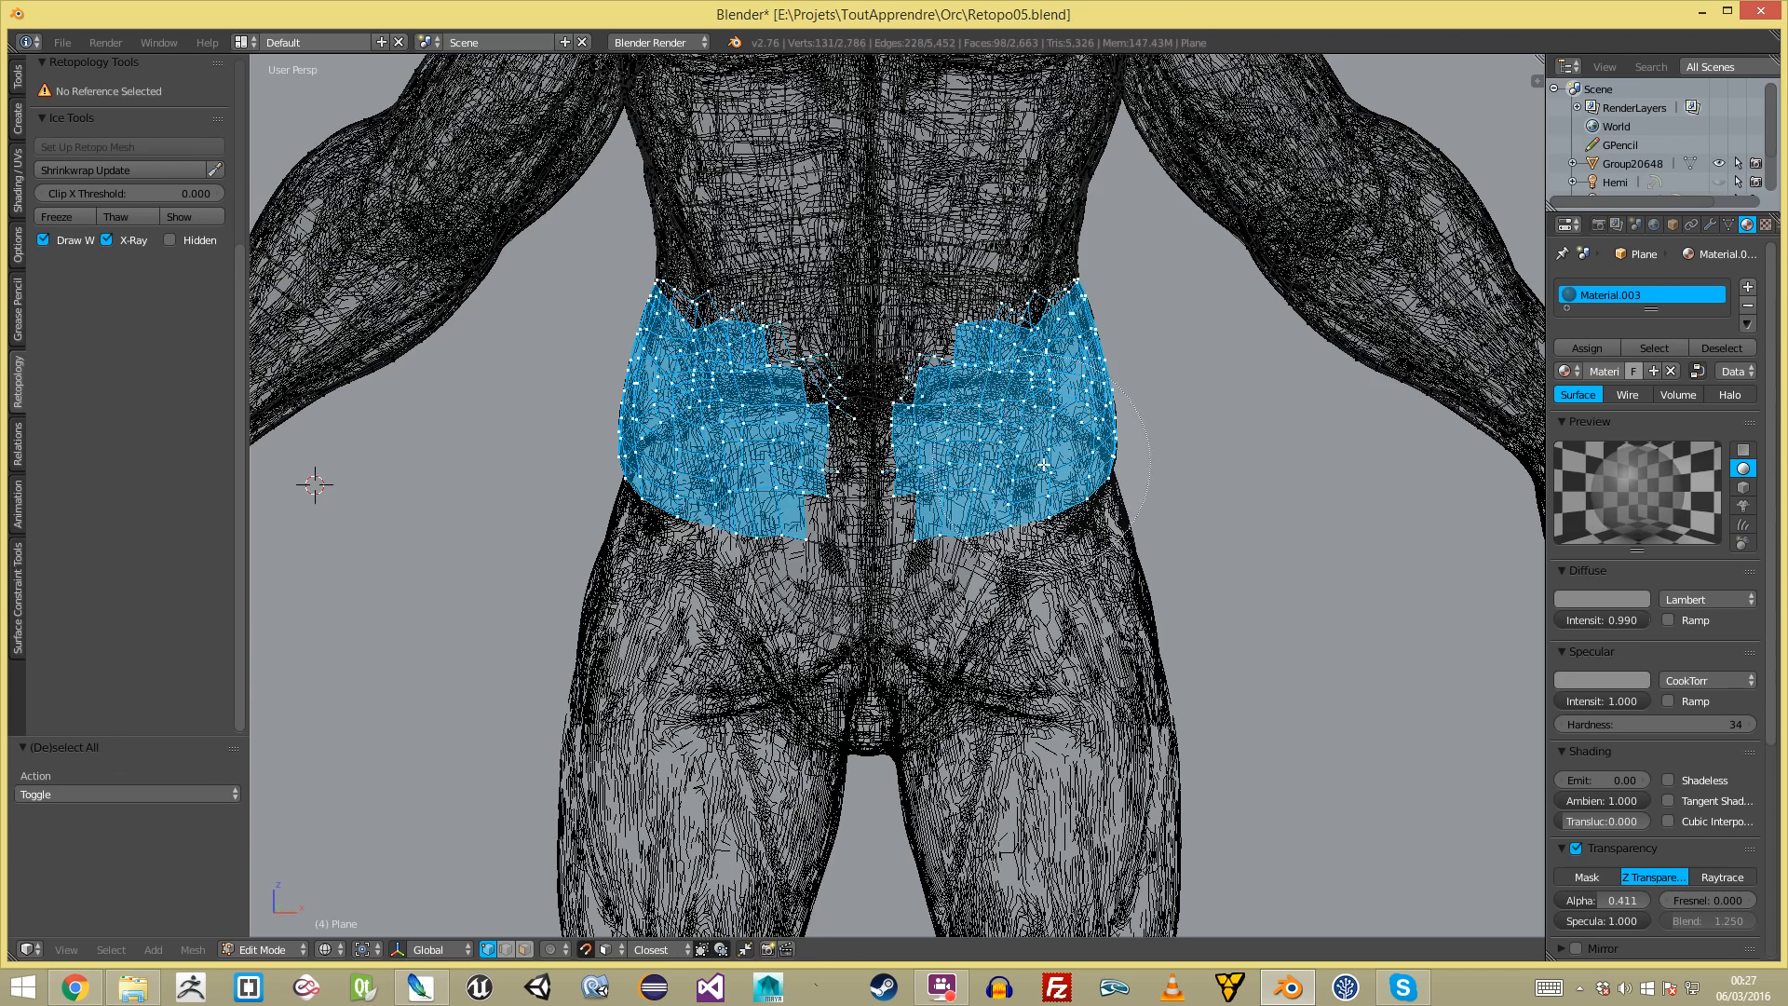
{"action": "key", "text": "Escape"}
{"action": "key", "text": "z"}
{"action": "middle_click_drag", "start_coordinate": [1040, 463], "coordinate": [881, 470]}
{"action": "scroll", "coordinate": [881, 470], "scroll_direction": "up", "scroll_amount": 3}
{"action": "middle_click_drag", "start_coordinate": [712, 519], "coordinate": [372, 484]}
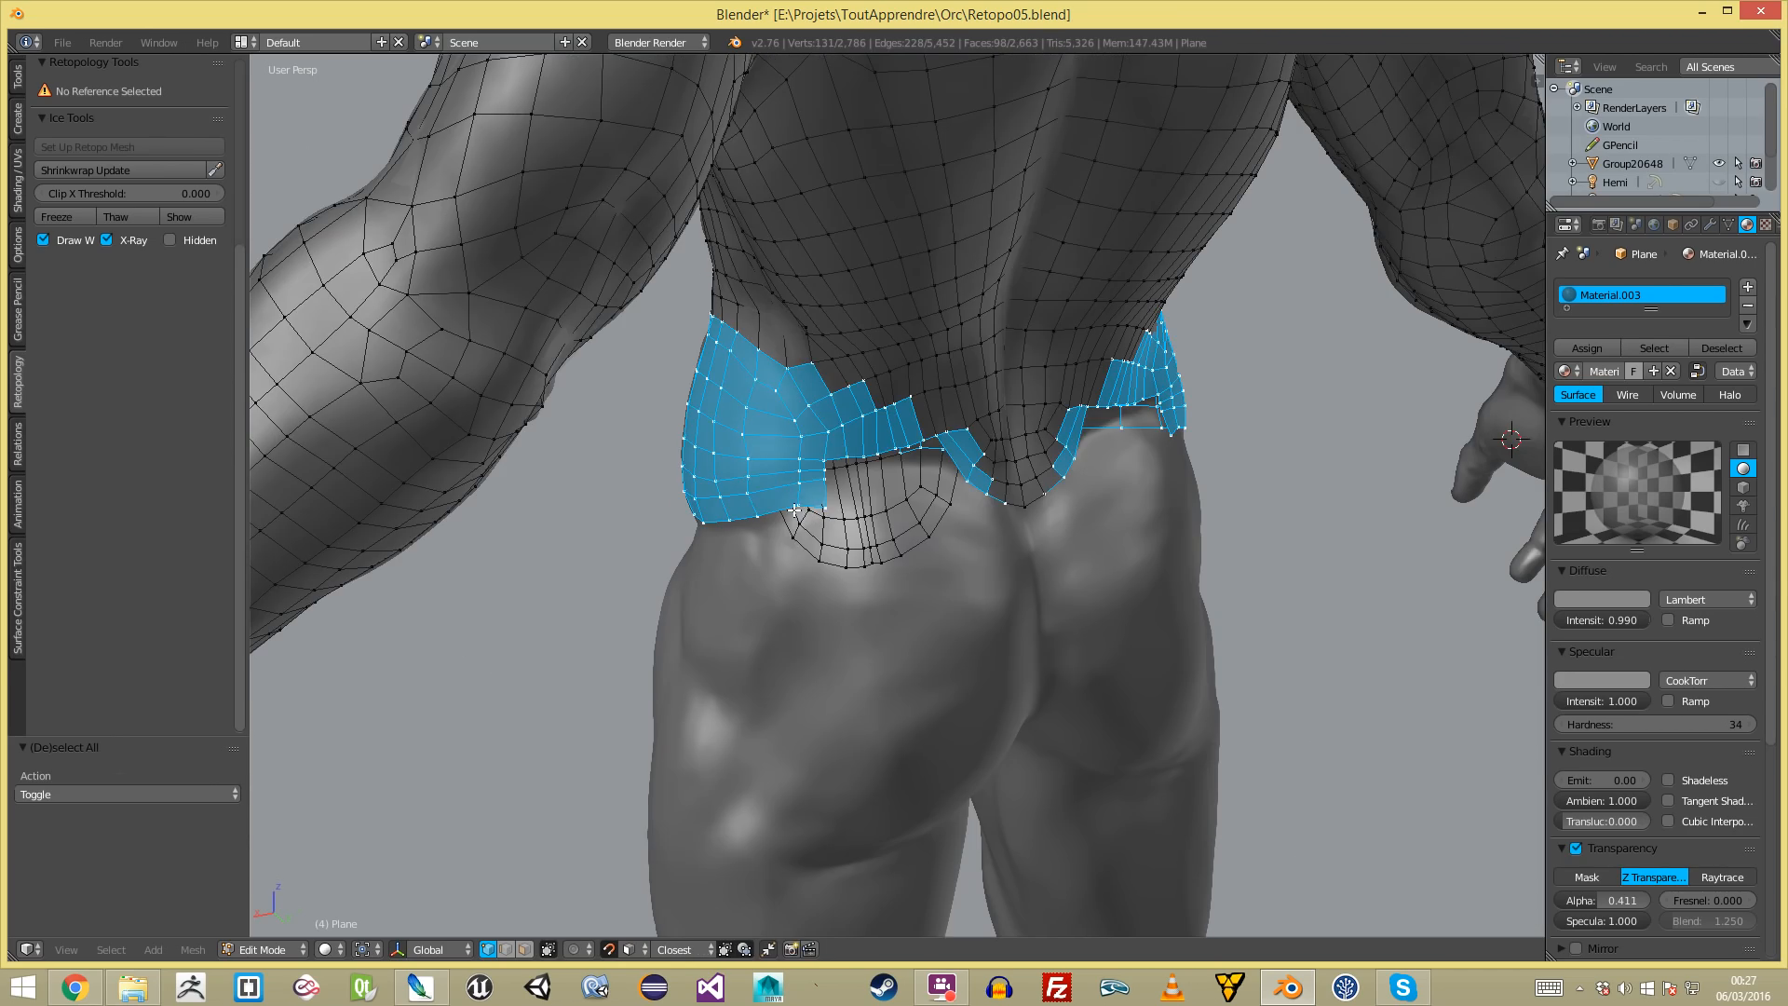
{"action": "key", "text": "Tab"}
{"action": "key", "text": "Tab"}
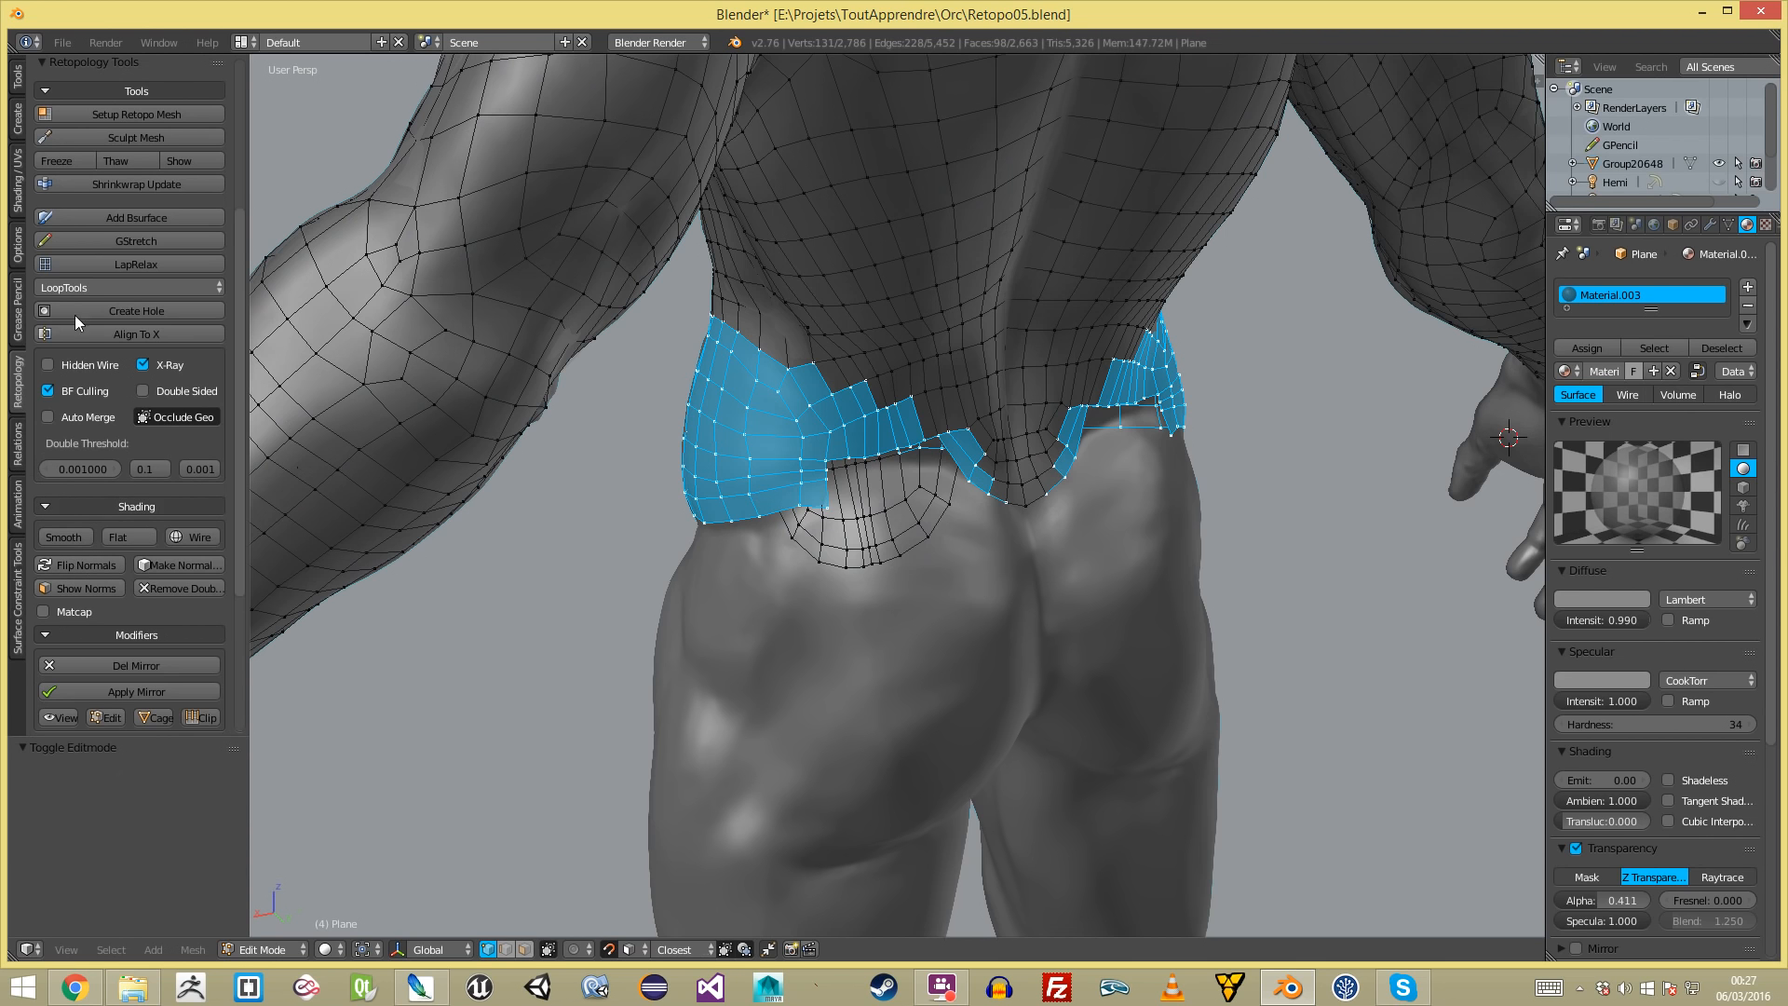
{"action": "left_click", "coordinate": [147, 266]}
- Nudge part of the relaxed hip mesh into place and check the edge loops around the hips and lower abdomen
{"action": "middle_click_drag", "start_coordinate": [745, 465], "coordinate": [856, 525]}
{"action": "scroll", "coordinate": [953, 496], "scroll_direction": "up", "scroll_amount": 2}
{"action": "key", "text": "a"}
{"action": "scroll", "coordinate": [975, 519], "scroll_direction": "up", "scroll_amount": 2}
{"action": "key", "text": "g"}
{"action": "left_click", "coordinate": [885, 527]}
{"action": "key", "text": "a"}
{"action": "right_click", "coordinate": [919, 508], "text": "alt"}
{"action": "key", "text": "a"}
{"action": "middle_click_drag", "start_coordinate": [878, 608], "coordinate": [929, 603]}
{"action": "right_click", "coordinate": [897, 594], "text": "alt"}
{"action": "key", "text": "a"}
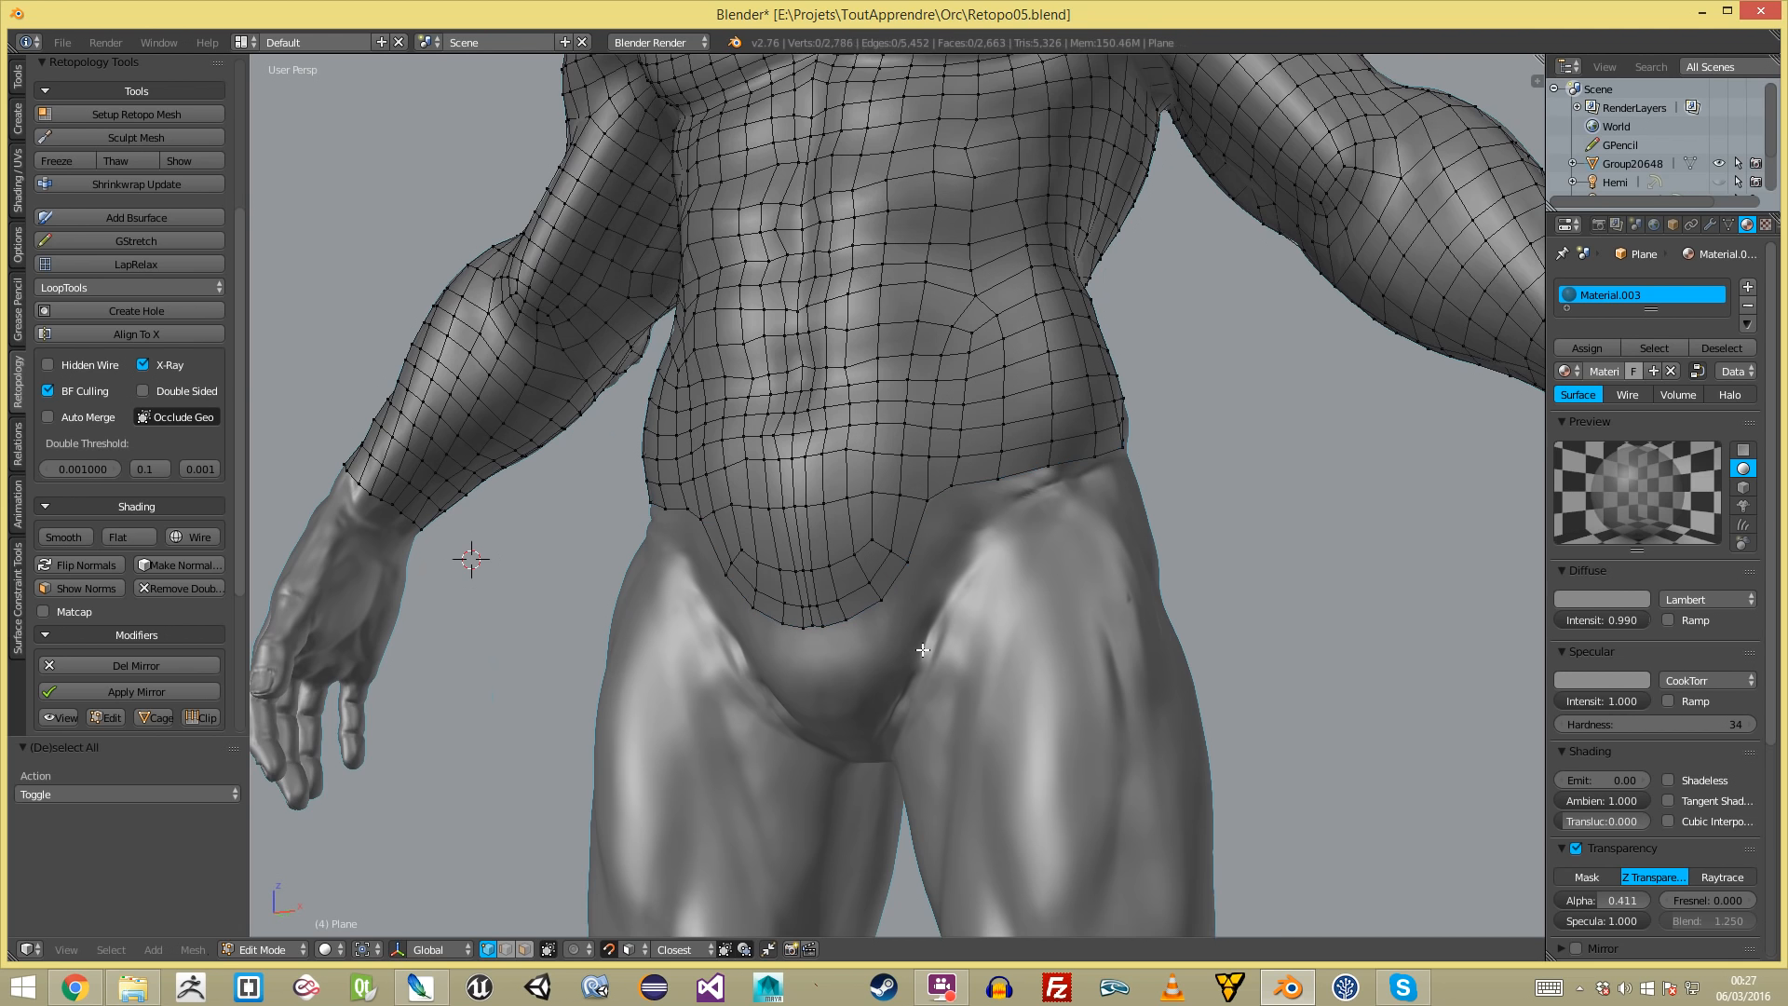
- Fill three faces along the lower abdomen's side border from successive corner vertices, placing each new vertex toward the groin
{"action": "scroll", "coordinate": [928, 604], "scroll_direction": "up", "scroll_amount": 1}
{"action": "key", "text": "f"}
{"action": "left_click", "coordinate": [963, 579]}
{"action": "key", "text": "a"}
{"action": "right_click", "coordinate": [918, 575]}
{"action": "key", "text": "f"}
{"action": "left_click", "coordinate": [897, 630]}
{"action": "key", "text": "a"}
{"action": "right_click", "coordinate": [878, 623]}
{"action": "key", "text": "f"}
{"action": "left_click", "coordinate": [854, 665]}
{"action": "key", "text": "a"}
- Extrude the bottom centre edge of the abdomen downward and fill the face joining it to the side row
{"action": "right_click", "coordinate": [770, 651], "text": "ctrl"}
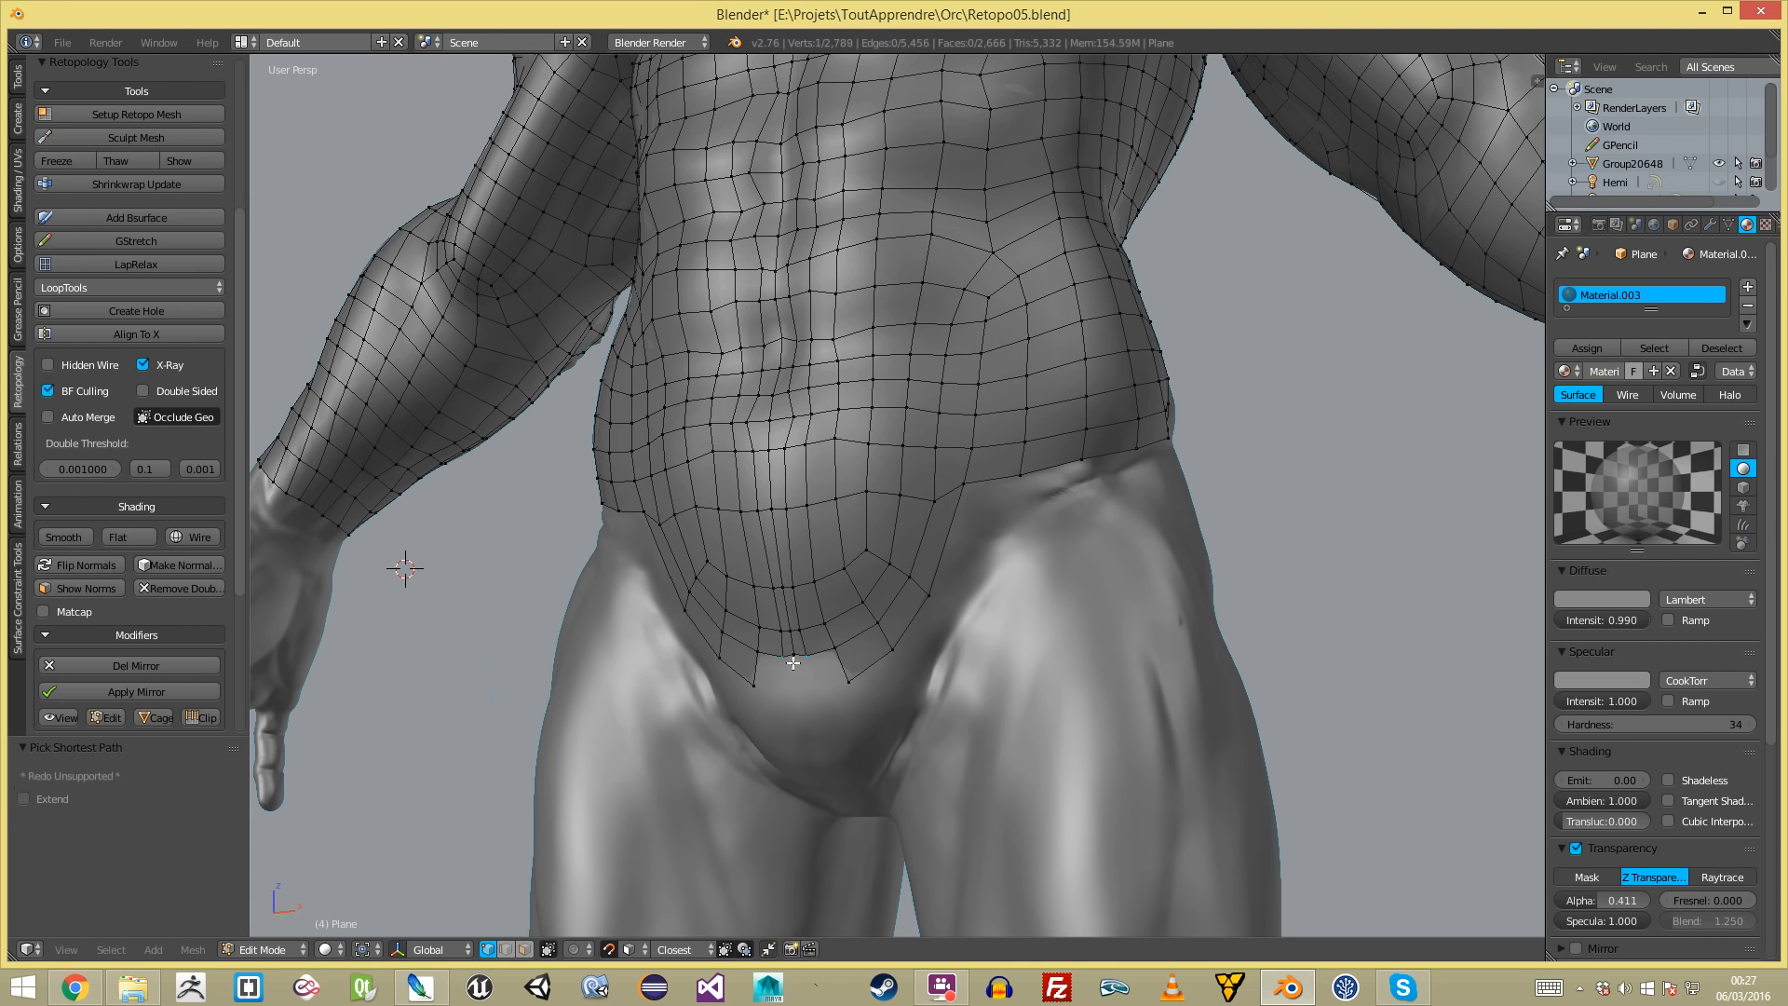
{"action": "key", "text": "e"}
{"action": "left_click", "coordinate": [842, 687]}
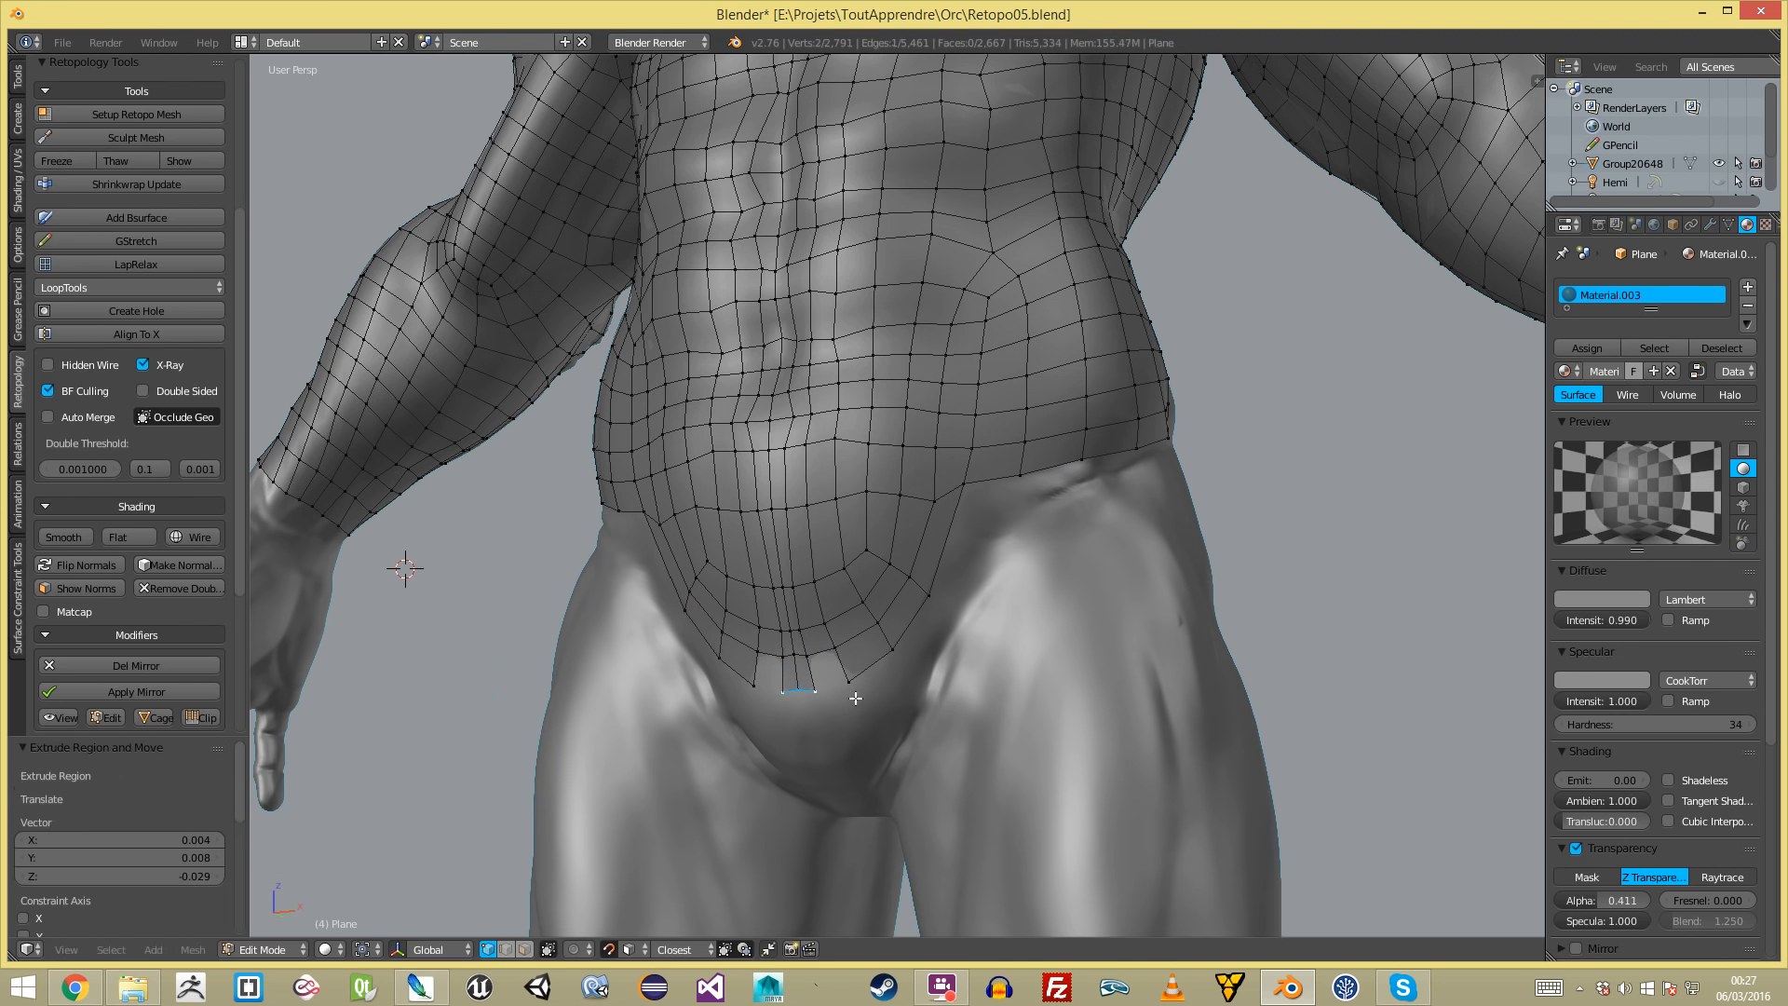
{"action": "key", "text": "a"}
{"action": "right_click", "coordinate": [818, 649]}
{"action": "key", "text": "f"}
{"action": "scroll", "coordinate": [990, 639], "scroll_direction": "down", "scroll_amount": 4}
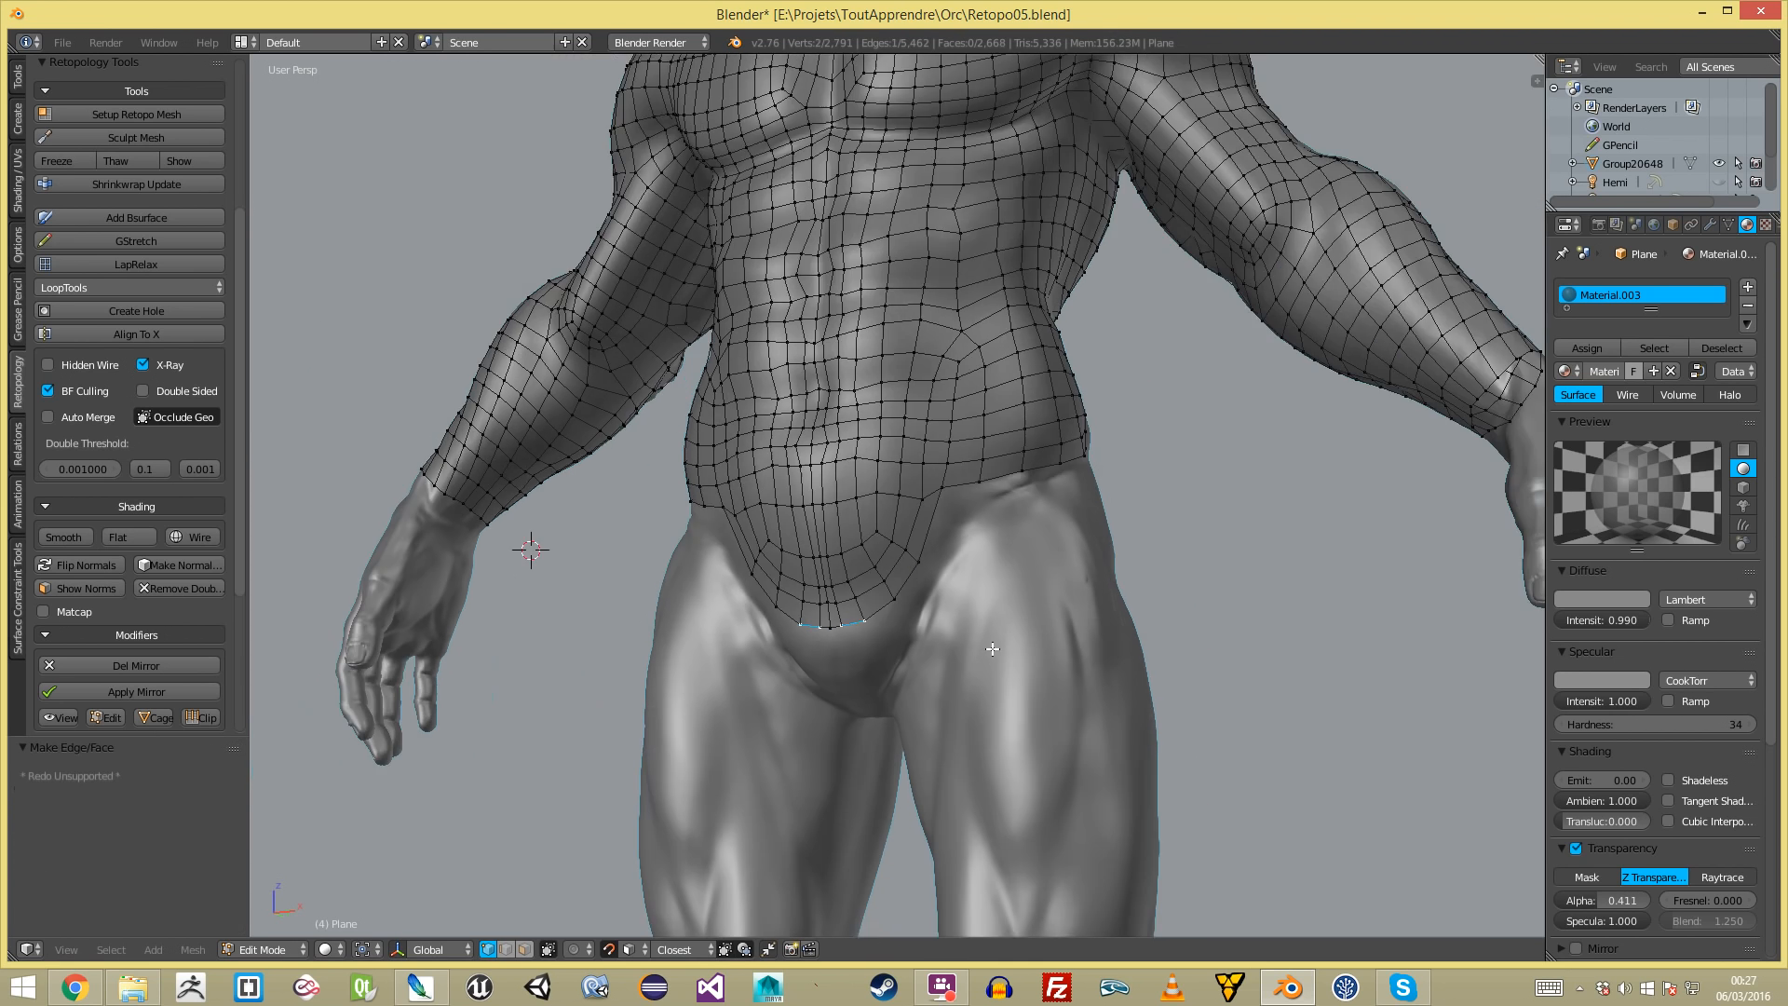
{"action": "scroll", "coordinate": [993, 649], "scroll_direction": "up", "scroll_amount": 4}
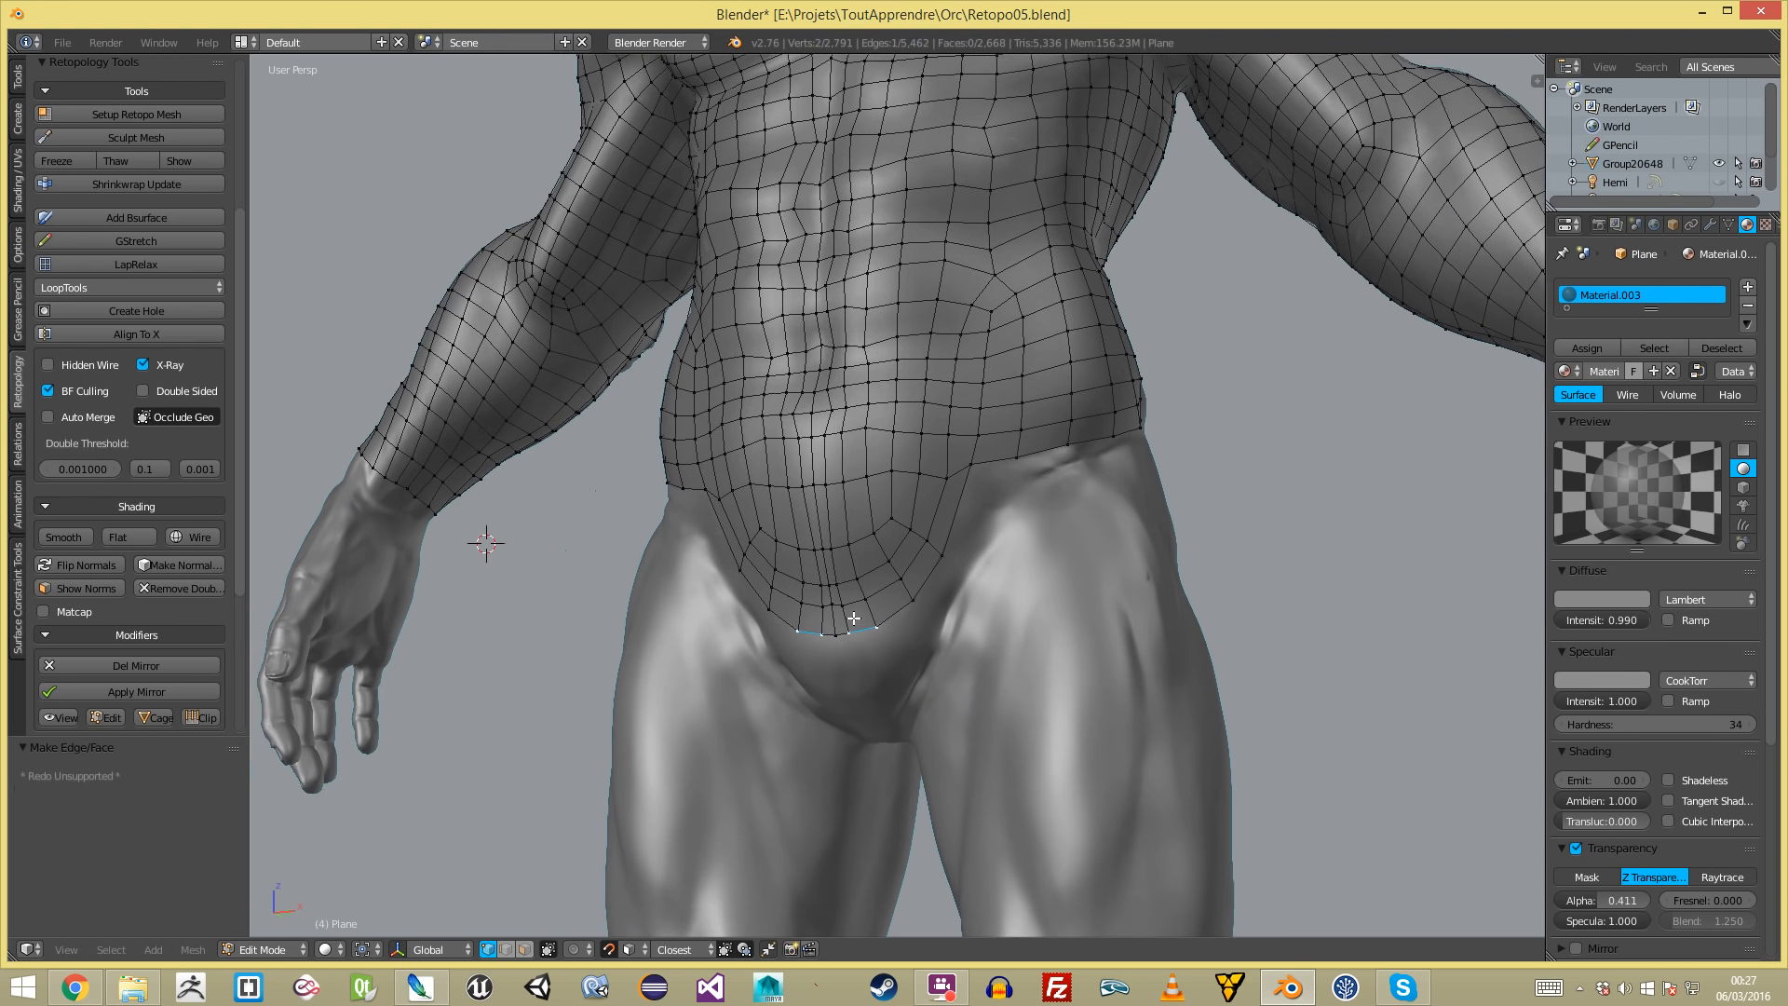
- Extrude the abdomen's bottom centre edges down over the groin in two rows, scaling the first to 0.741 and repositioning both
{"action": "middle_click_drag", "start_coordinate": [854, 619], "coordinate": [940, 559]}
{"action": "right_click", "coordinate": [917, 523], "text": "shift"}
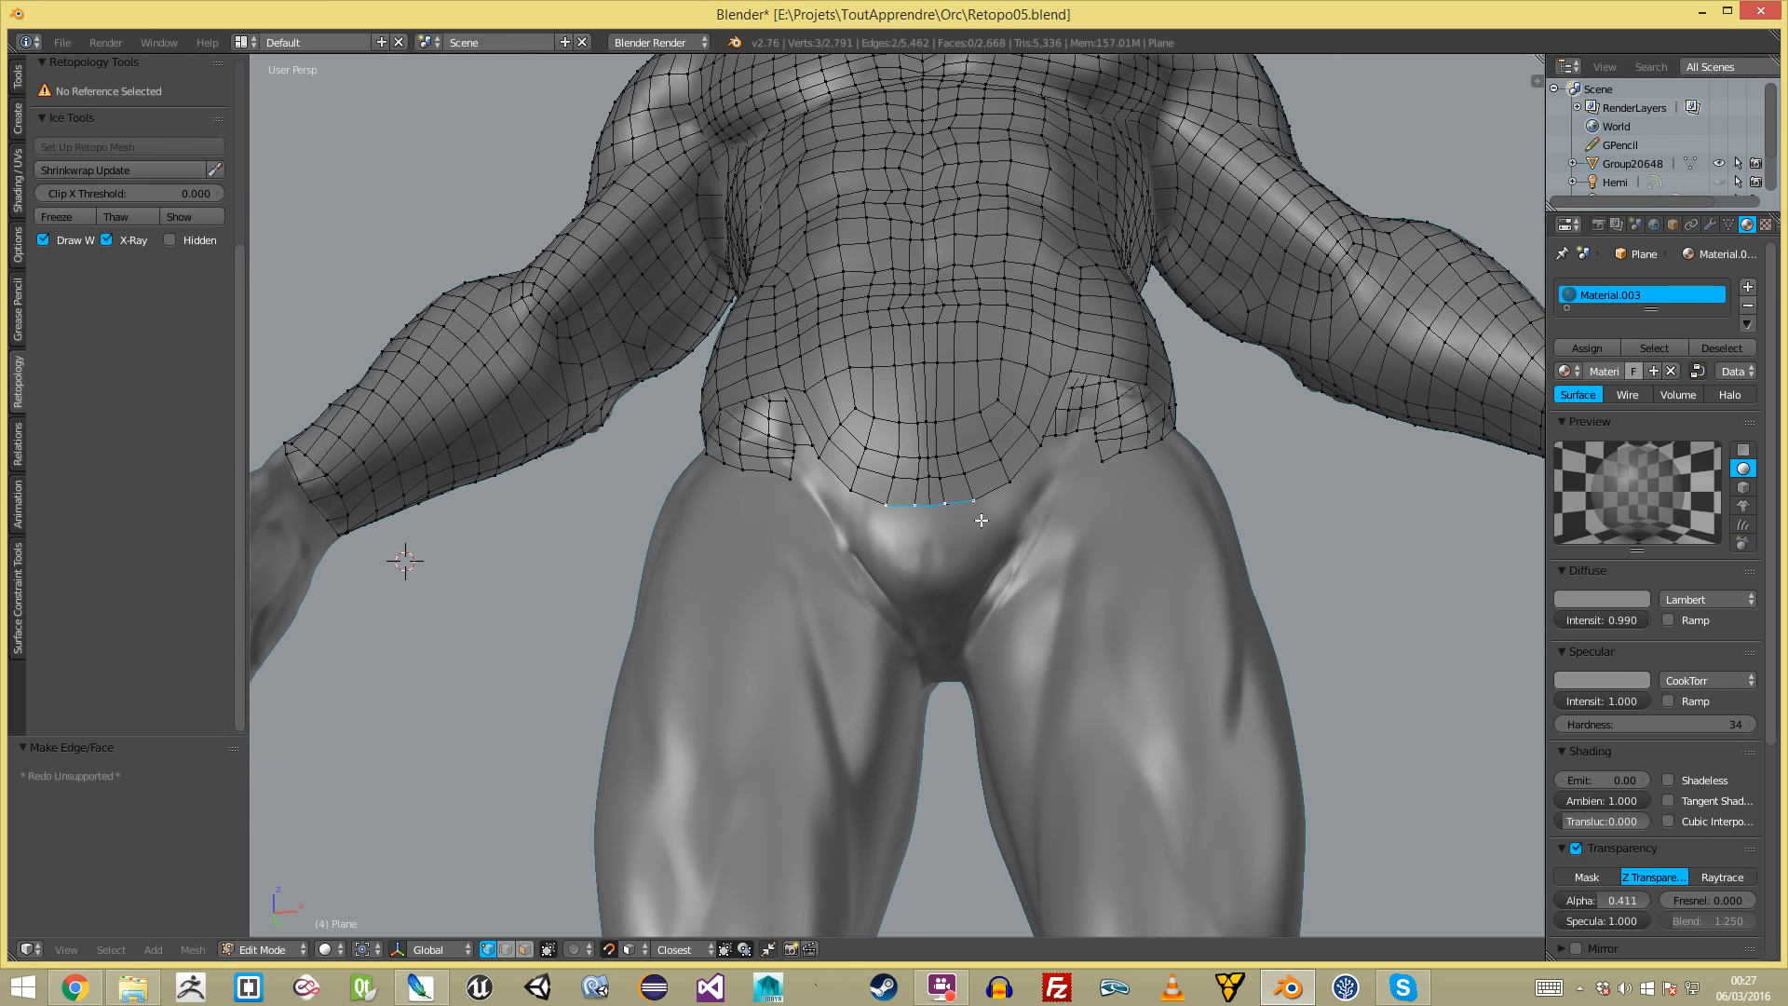
{"action": "key", "text": "e"}
{"action": "left_click", "coordinate": [980, 571]}
{"action": "key", "text": "g"}
{"action": "left_click", "coordinate": [993, 574]}
{"action": "key", "text": "e"}
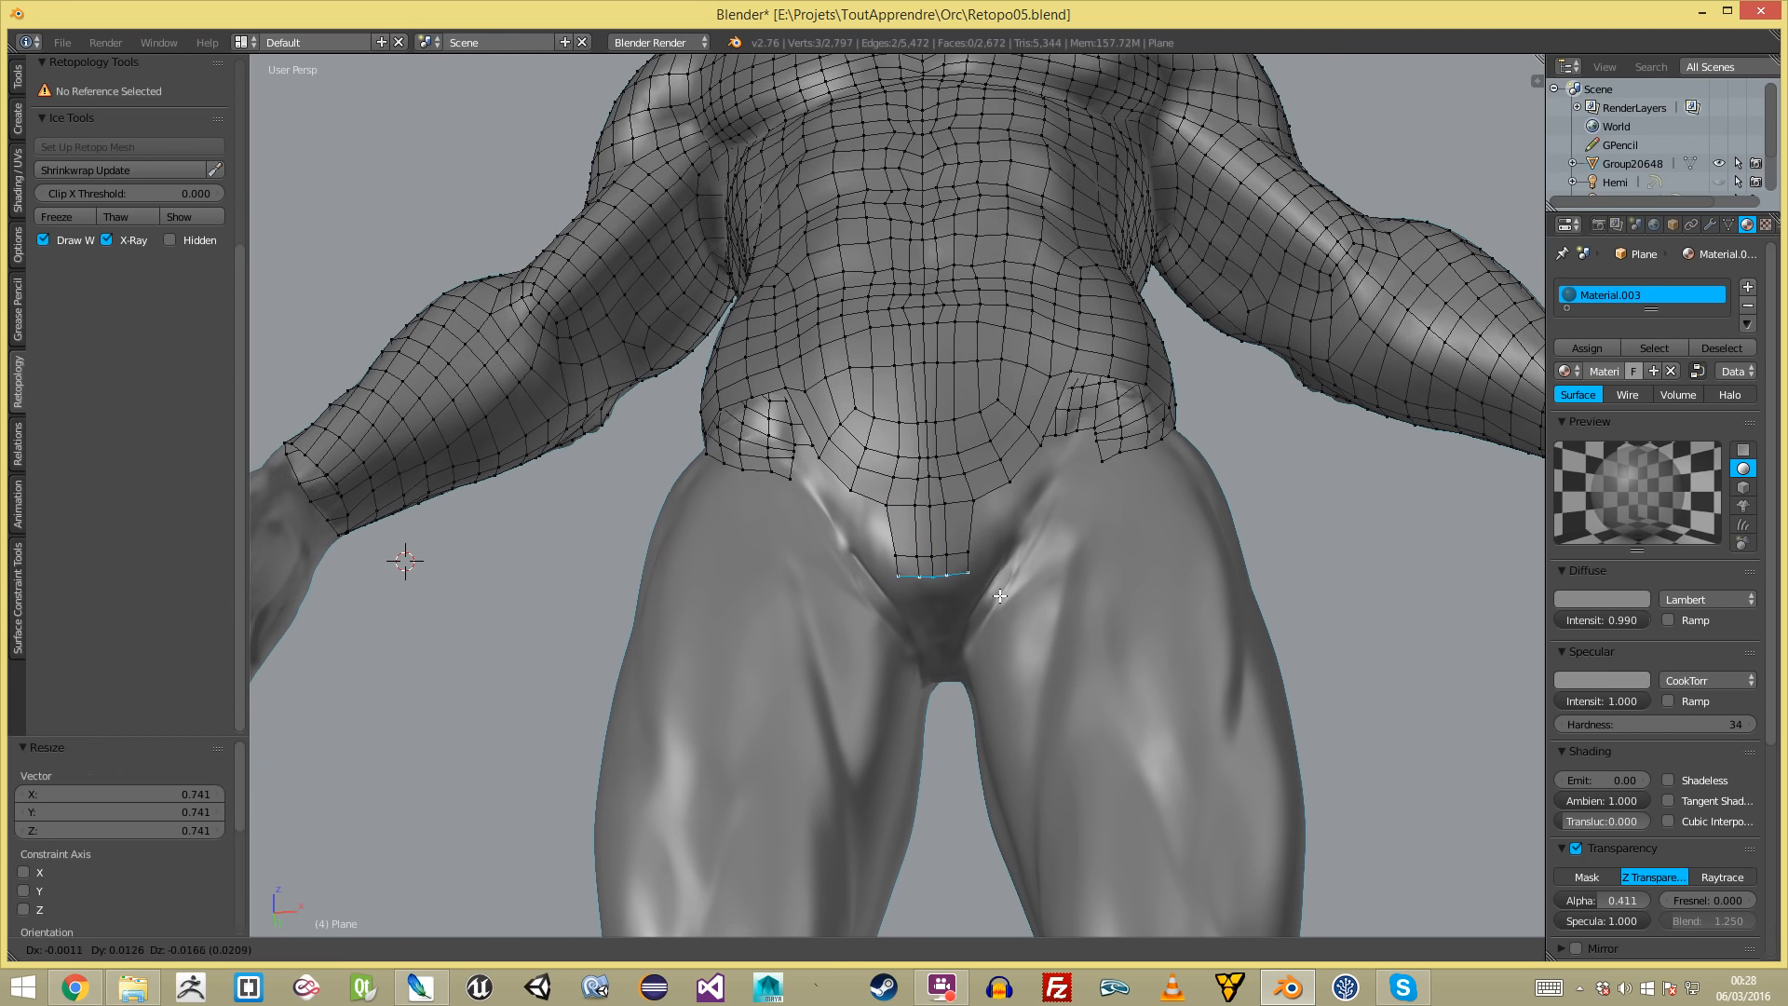
{"action": "left_click", "coordinate": [1001, 611]}
{"action": "middle_click_drag", "start_coordinate": [1002, 614], "coordinate": [1017, 477]}
{"action": "key", "text": "g"}
{"action": "left_click", "coordinate": [1009, 549]}
- Continue the groin strip under the crotch with four more extruded rows of faces
{"action": "key", "text": "e"}
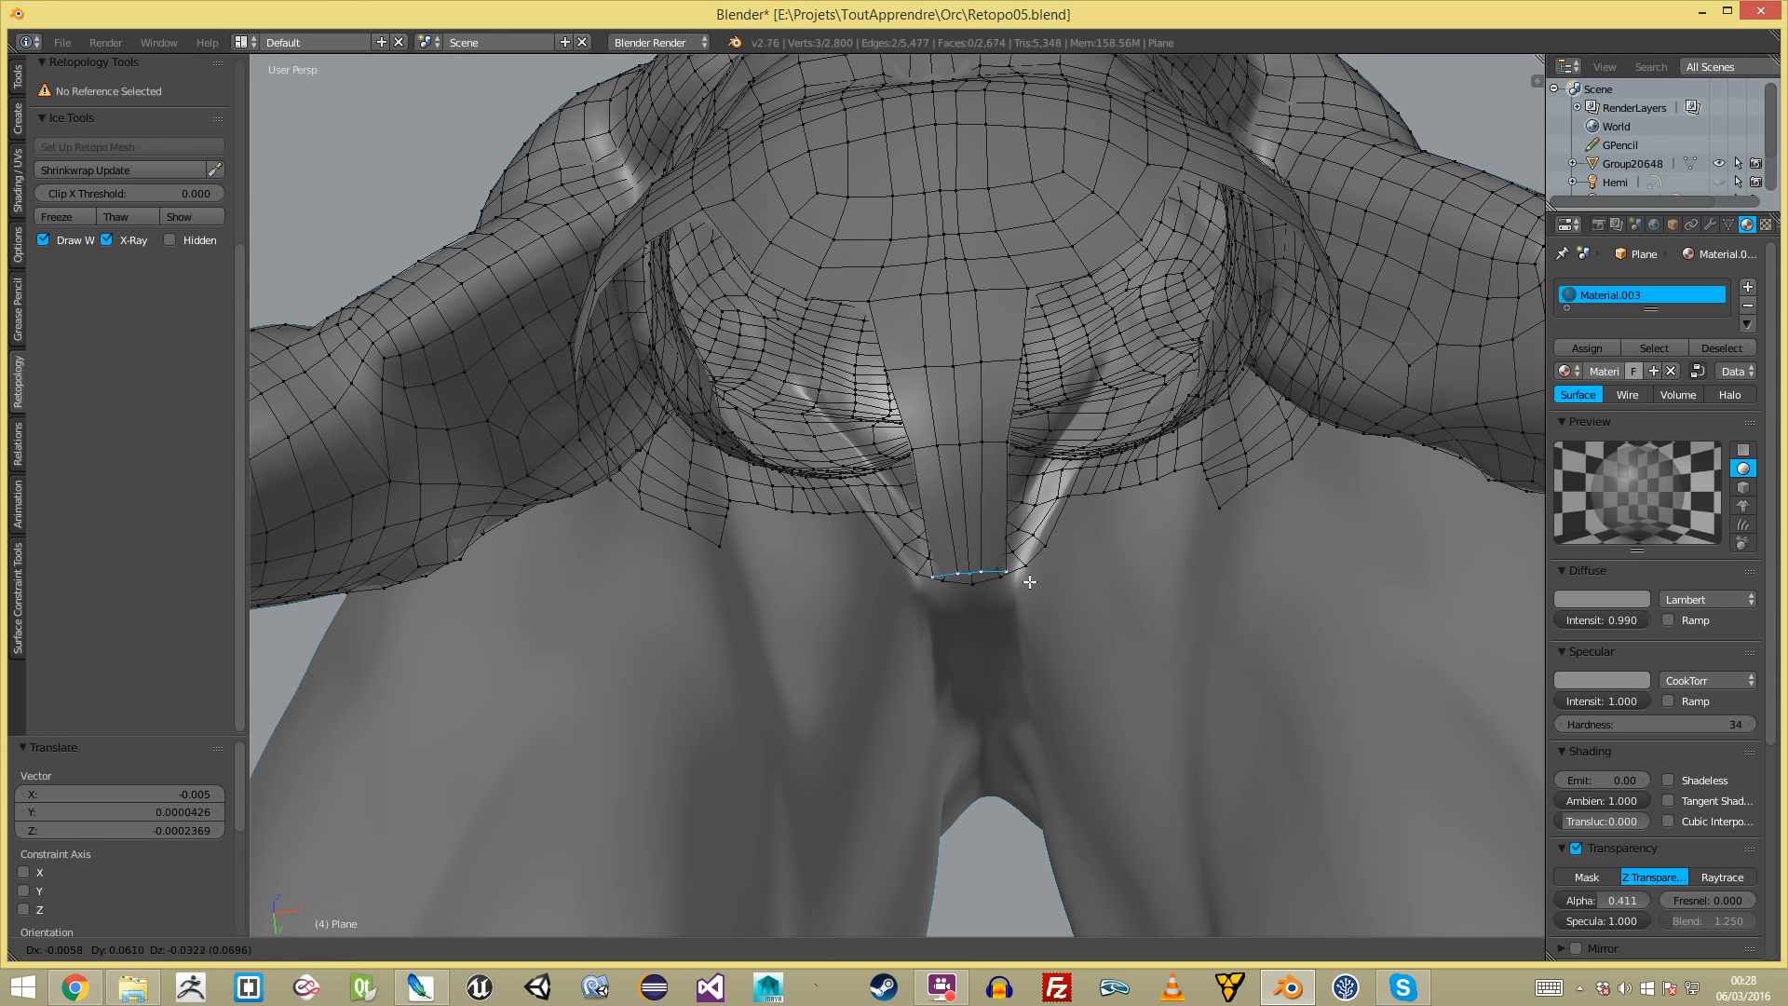
{"action": "left_click", "coordinate": [1028, 596]}
{"action": "key", "text": "e"}
{"action": "left_click", "coordinate": [1038, 684]}
{"action": "middle_click_drag", "start_coordinate": [1038, 684], "coordinate": [1284, 244]}
{"action": "key", "text": "e"}
{"action": "left_click", "coordinate": [1041, 689]}
{"action": "key", "text": "e"}
{"action": "left_click", "coordinate": [975, 724]}
{"action": "middle_click_drag", "start_coordinate": [1015, 589], "coordinate": [947, 455]}
{"action": "key", "text": "e"}
{"action": "left_click", "coordinate": [894, 545]}
{"action": "key", "text": "ctrl+z"}
- Rotate the strip's end edges by about 19.3° and extrude four rows of faces from the crotch up between the buttocks
{"action": "key", "text": "r"}
{"action": "left_click", "coordinate": [881, 485]}
{"action": "key", "text": "e"}
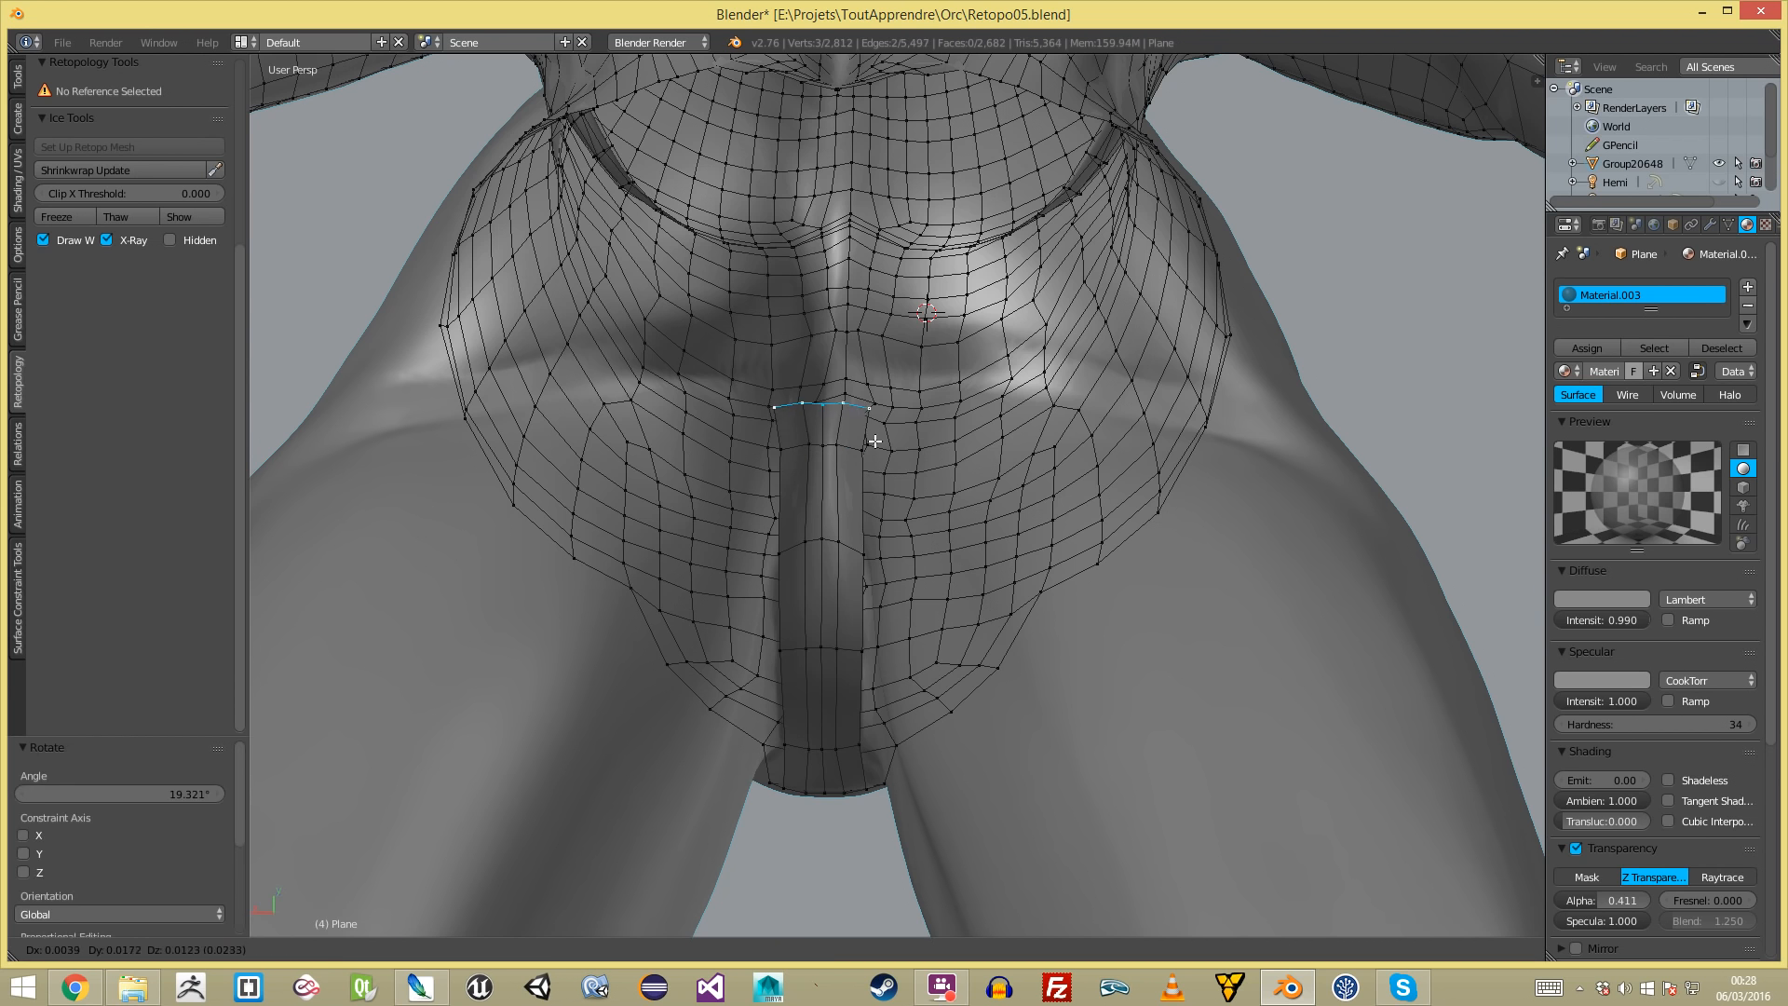
{"action": "left_click", "coordinate": [874, 416]}
{"action": "key", "text": "e"}
{"action": "left_click", "coordinate": [870, 316]}
{"action": "middle_click_drag", "start_coordinate": [870, 315], "coordinate": [858, 487]}
{"action": "key", "text": "e"}
{"action": "left_click", "coordinate": [807, 270]}
{"action": "key", "text": "e"}
{"action": "left_click", "coordinate": [854, 383]}
- Extrude two more rows up to the lower back, rotating and repositioning the first row's end edges
{"action": "middle_click_drag", "start_coordinate": [849, 384], "coordinate": [883, 412]}
{"action": "key", "text": "e"}
{"action": "left_click", "coordinate": [908, 445]}
{"action": "key", "text": "r"}
{"action": "left_click", "coordinate": [1123, 607]}
{"action": "key", "text": "g"}
{"action": "left_click", "coordinate": [966, 553]}
{"action": "key", "text": "e"}
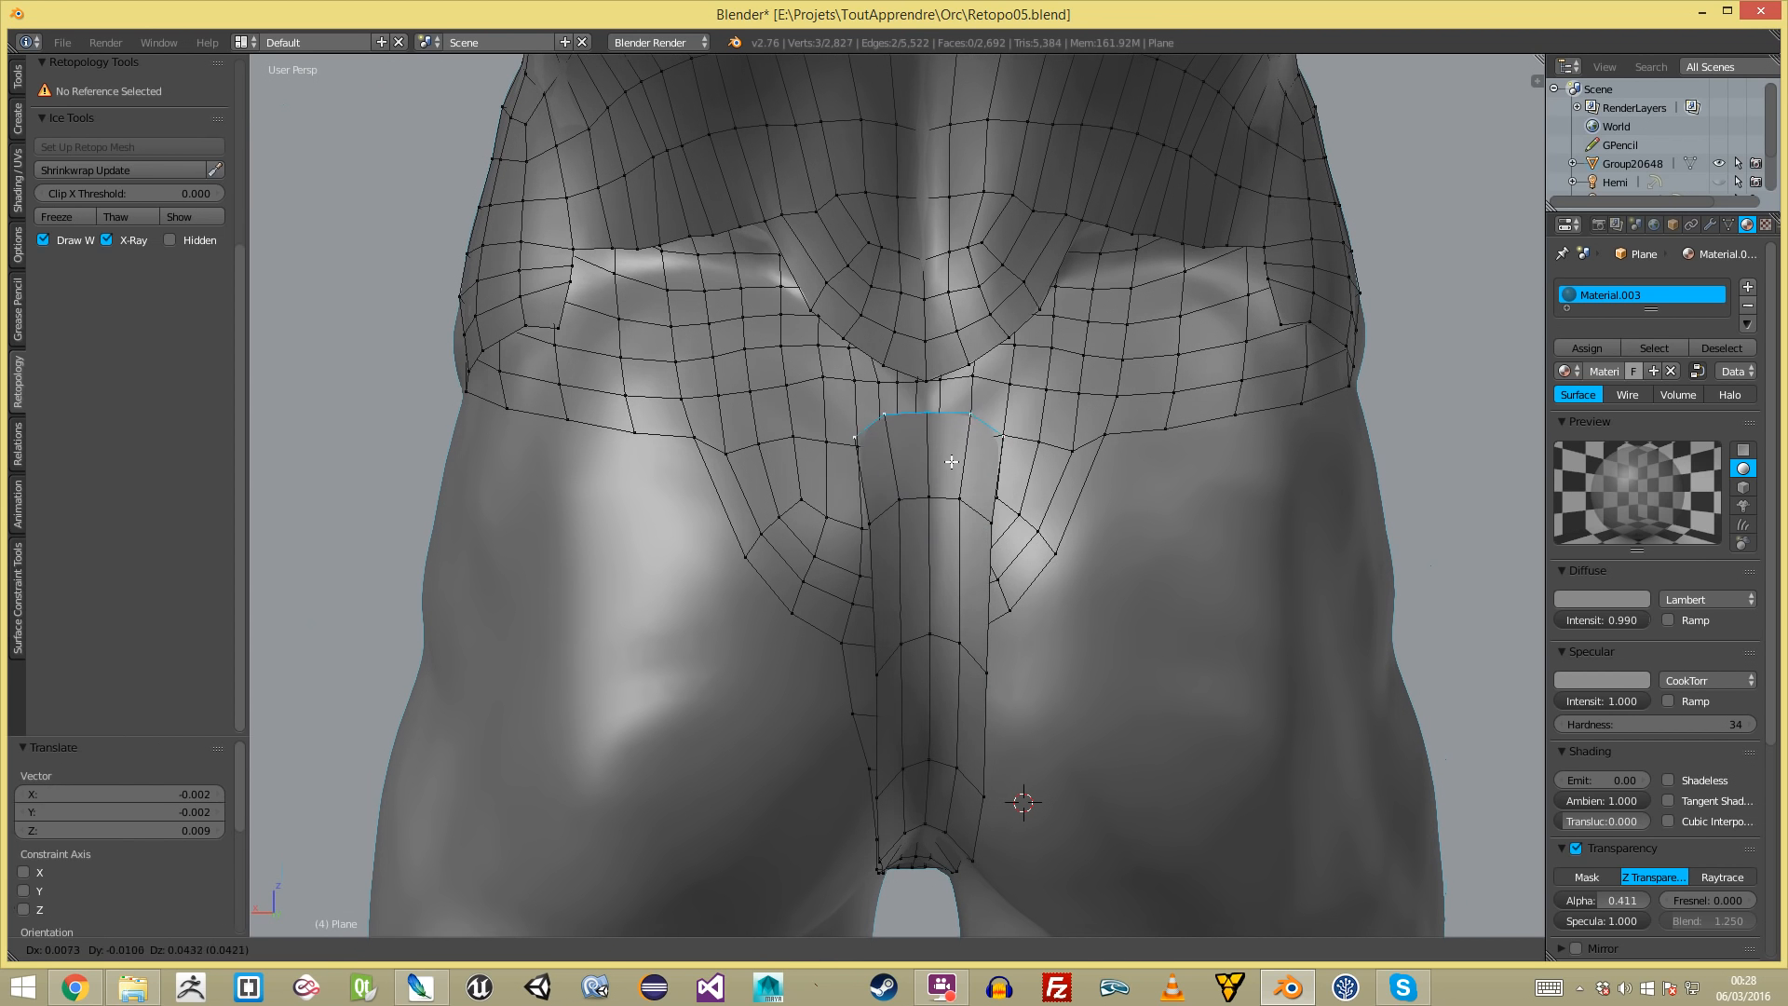
{"action": "left_click", "coordinate": [945, 447]}
- Reposition the strip's upper corner vertex and fill two faces joining the strip to the tip of the lower back mesh
{"action": "key", "text": "a"}
{"action": "right_click_drag", "start_coordinate": [853, 417], "coordinate": [827, 370]}
{"action": "left_click", "coordinate": [832, 371]}
{"action": "key", "text": "a"}
{"action": "right_click", "coordinate": [895, 404]}
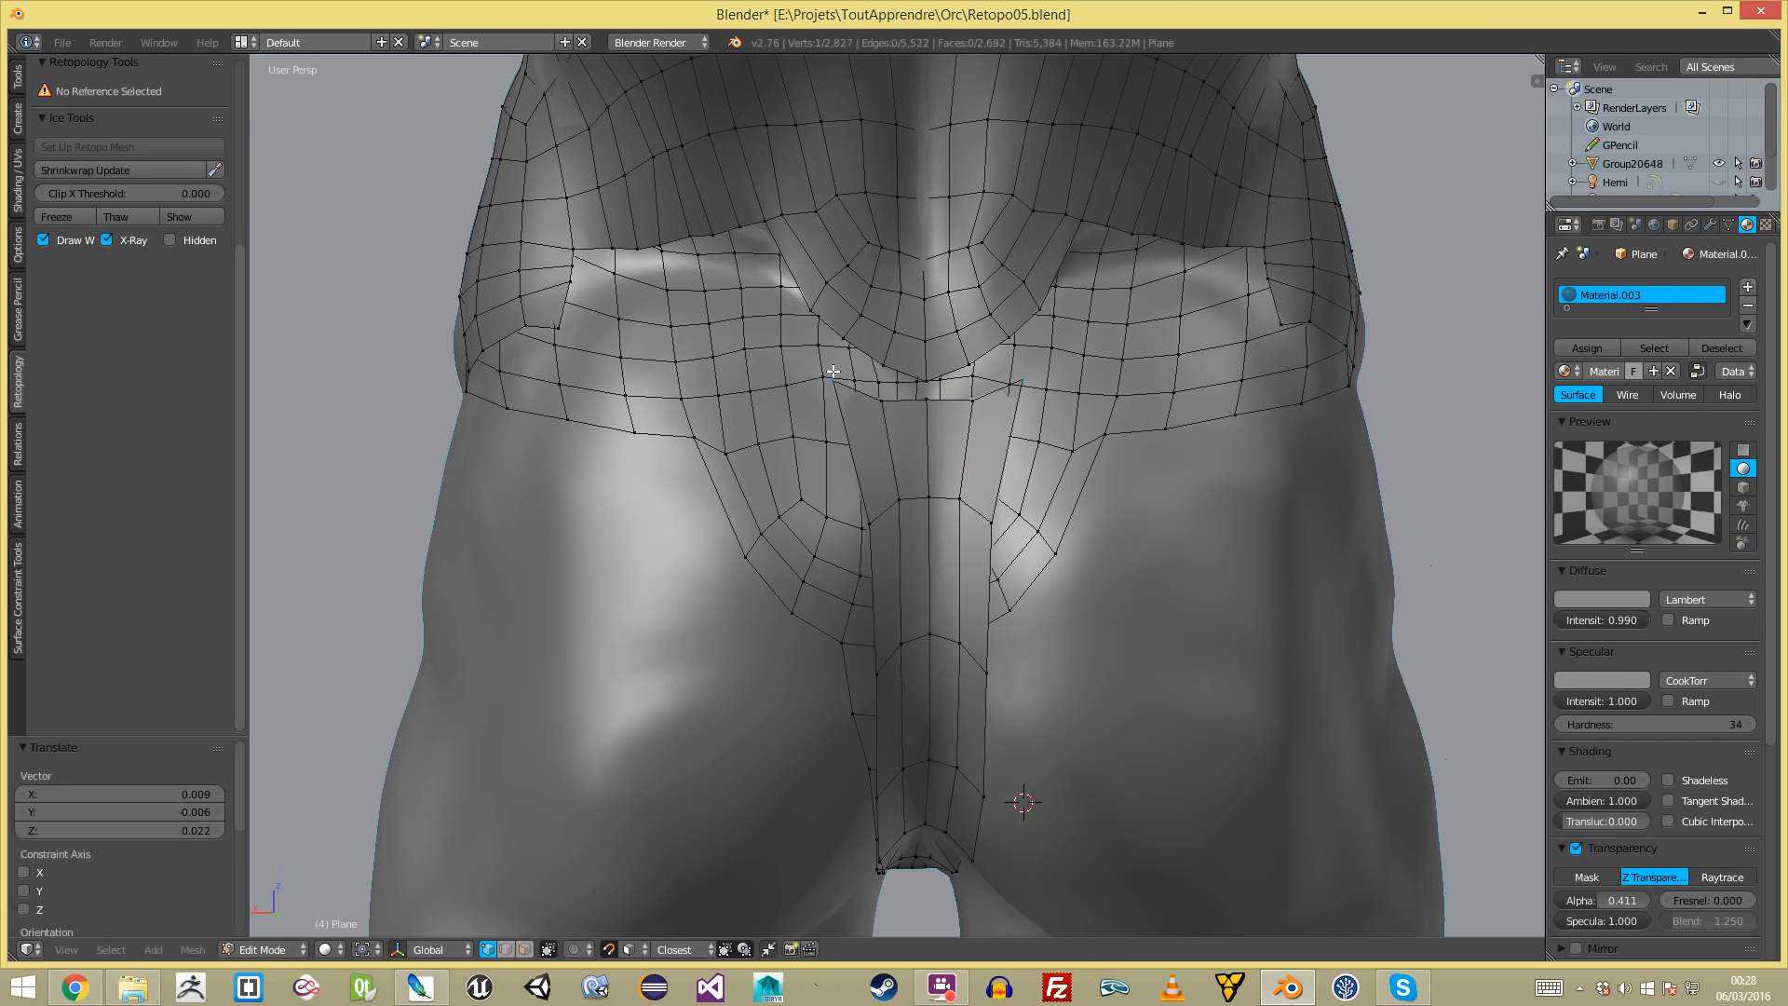
{"action": "key", "text": "f"}
{"action": "key", "text": "a"}
{"action": "middle_click_drag", "start_coordinate": [880, 362], "coordinate": [894, 495]}
{"action": "right_click", "coordinate": [816, 434]}
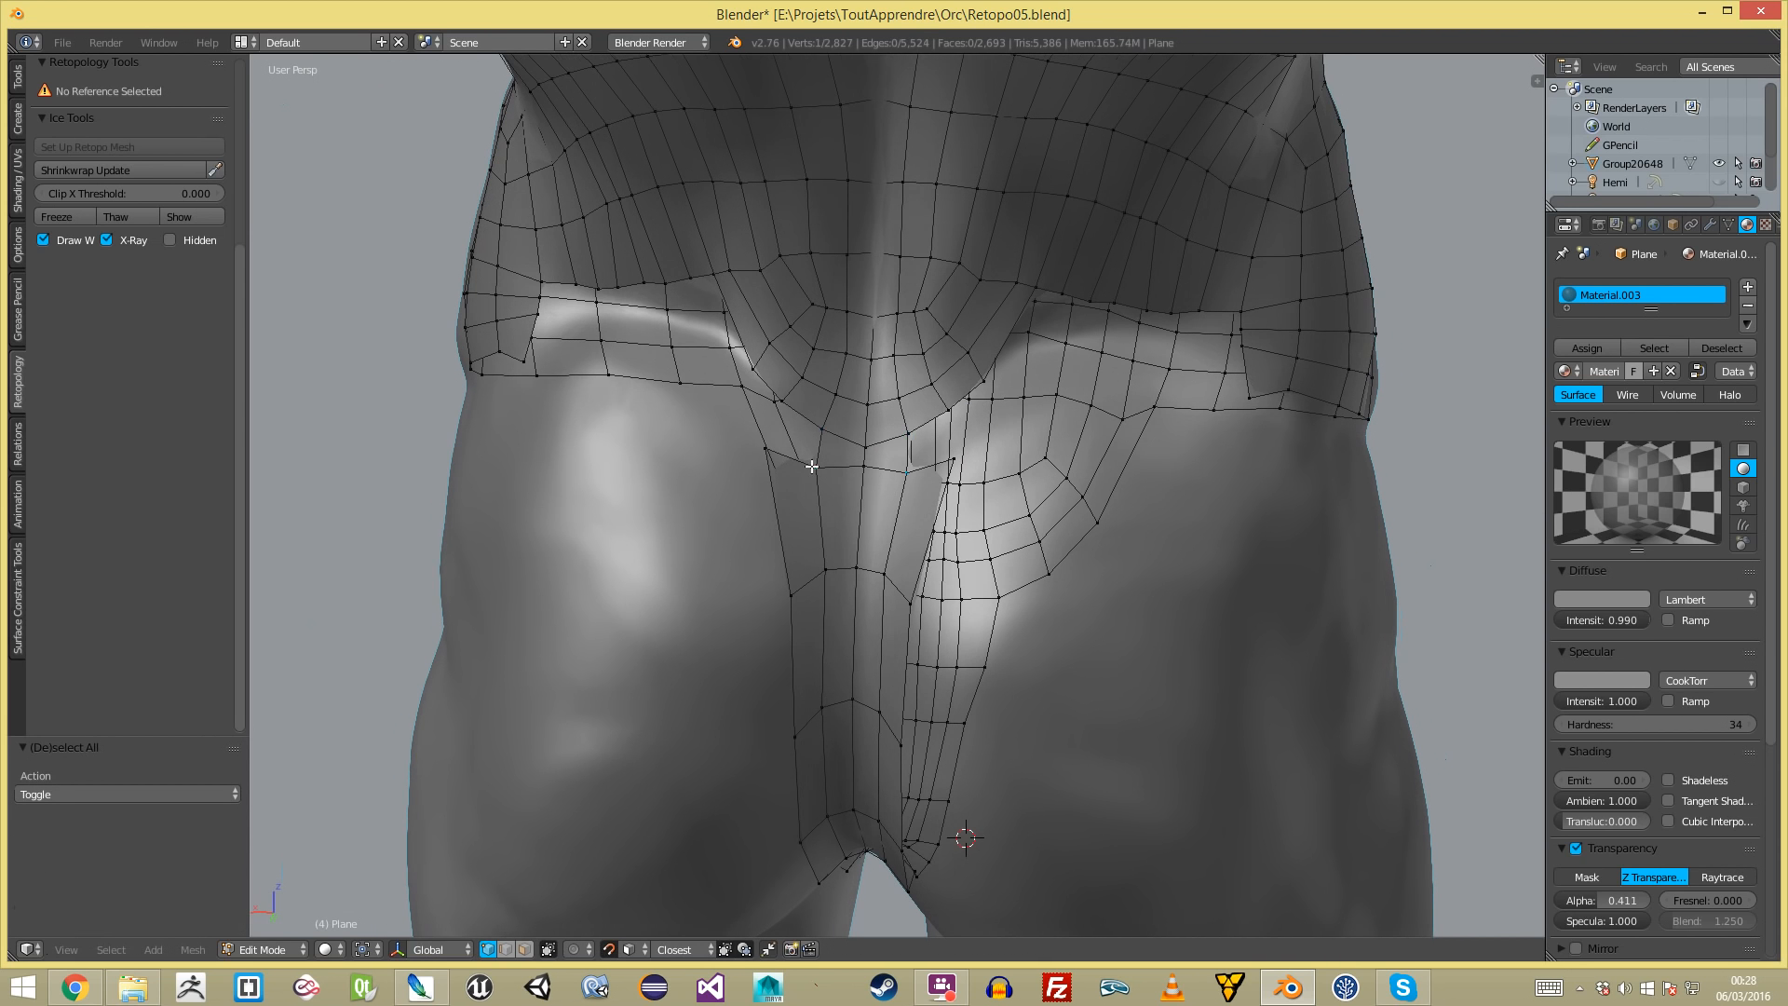
{"action": "key", "text": "f"}
{"action": "key", "text": "a"}
- Examine the edge rings of the hip and lower back mesh around the unfilled buttock area
{"action": "middle_click_drag", "start_coordinate": [798, 398], "coordinate": [617, 612]}
{"action": "left_click", "coordinate": [1094, 619], "text": "ctrl+alt"}
{"action": "scroll", "coordinate": [1094, 618], "scroll_direction": "down", "scroll_amount": 6}
{"action": "key", "text": "a"}
{"action": "scroll", "coordinate": [617, 612], "scroll_direction": "up", "scroll_amount": 4}
{"action": "middle_click_drag", "start_coordinate": [844, 663], "coordinate": [463, 778]}
{"action": "right_click", "coordinate": [749, 742], "text": "ctrl+alt"}
{"action": "right_click", "coordinate": [721, 747], "text": "ctrl+alt"}
{"action": "key", "text": "a"}
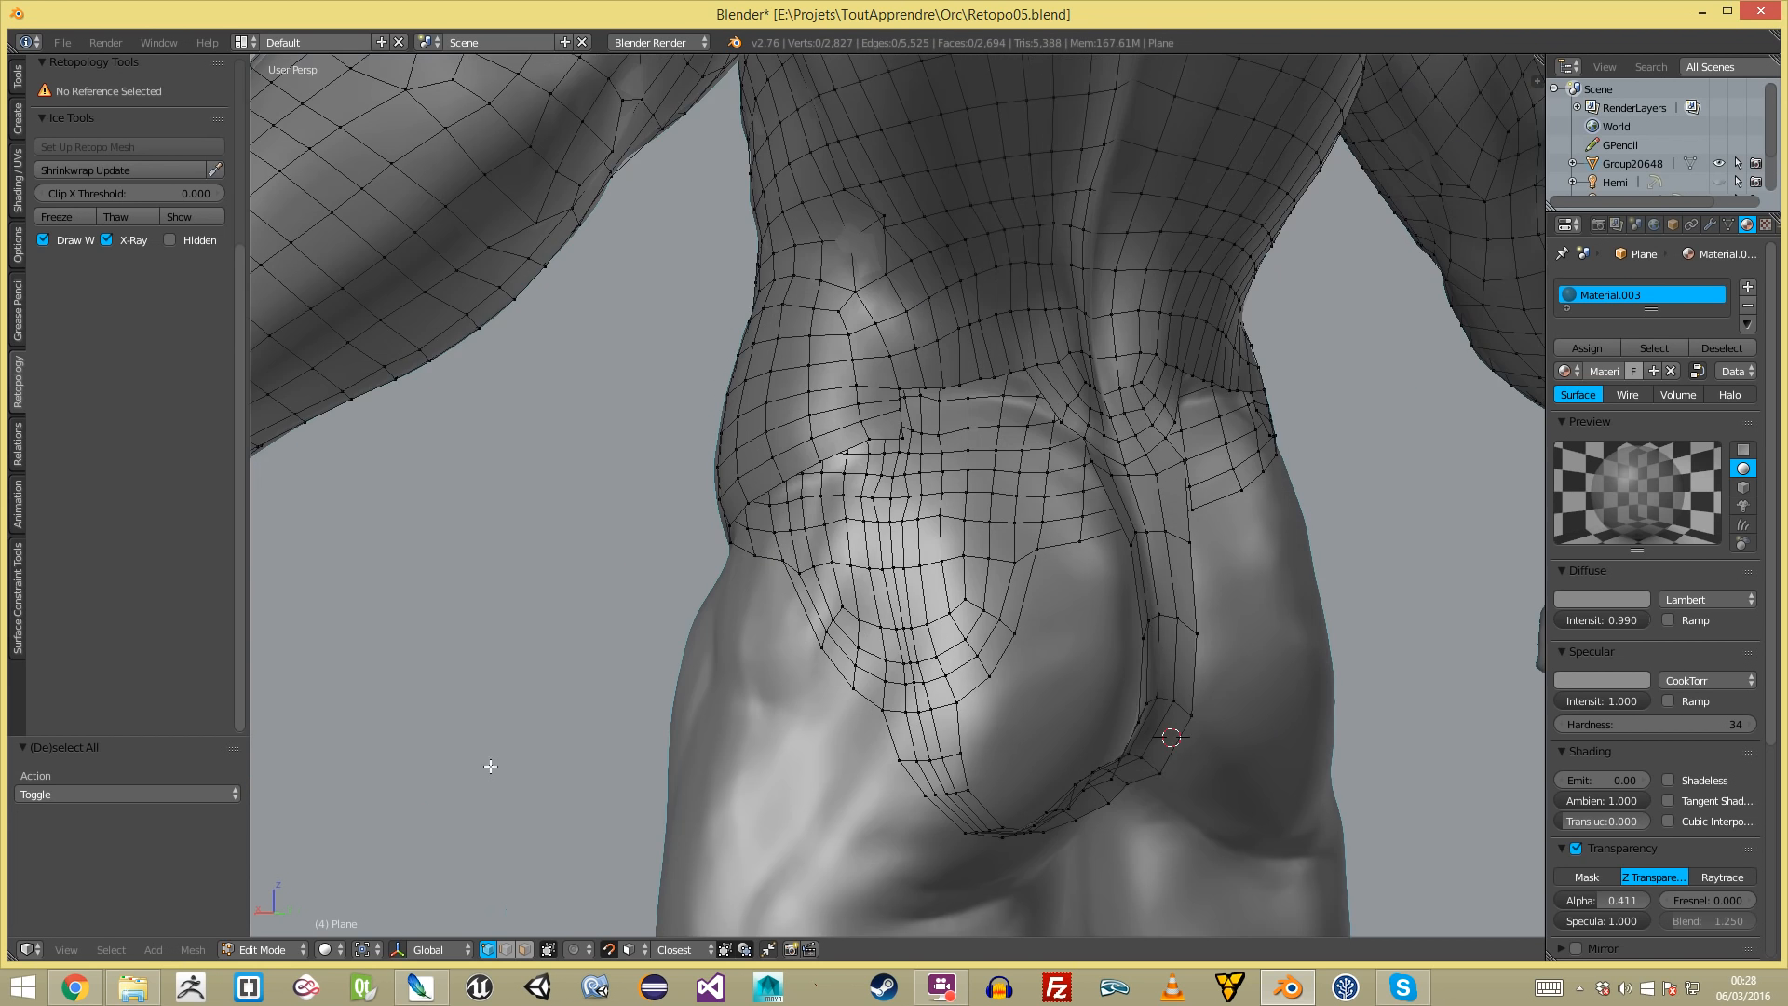
- Fill three faces along the lower back's border above the buttock from successive corner vertices, repositioning each new vertex
{"action": "scroll", "coordinate": [463, 778], "scroll_direction": "up", "scroll_amount": 2}
{"action": "middle_click_drag", "start_coordinate": [1004, 536], "coordinate": [911, 560]}
{"action": "key", "text": "f"}
{"action": "key", "text": "g"}
{"action": "left_click", "coordinate": [898, 556]}
{"action": "key", "text": "a"}
{"action": "key", "text": "f"}
{"action": "key", "text": "g"}
{"action": "left_click", "coordinate": [873, 496]}
{"action": "key", "text": "a"}
{"action": "right_click", "coordinate": [891, 433]}
{"action": "key", "text": "f"}
{"action": "middle_click_drag", "start_coordinate": [829, 514], "coordinate": [851, 512]}
{"action": "key", "text": "g"}
{"action": "left_click", "coordinate": [942, 445]}
{"action": "key", "text": "a"}
- Fill further faces along the lower back's border above the buttock, pulling each new corner vertex down toward the buttock patch
{"action": "middle_click_drag", "start_coordinate": [942, 442], "coordinate": [894, 340]}
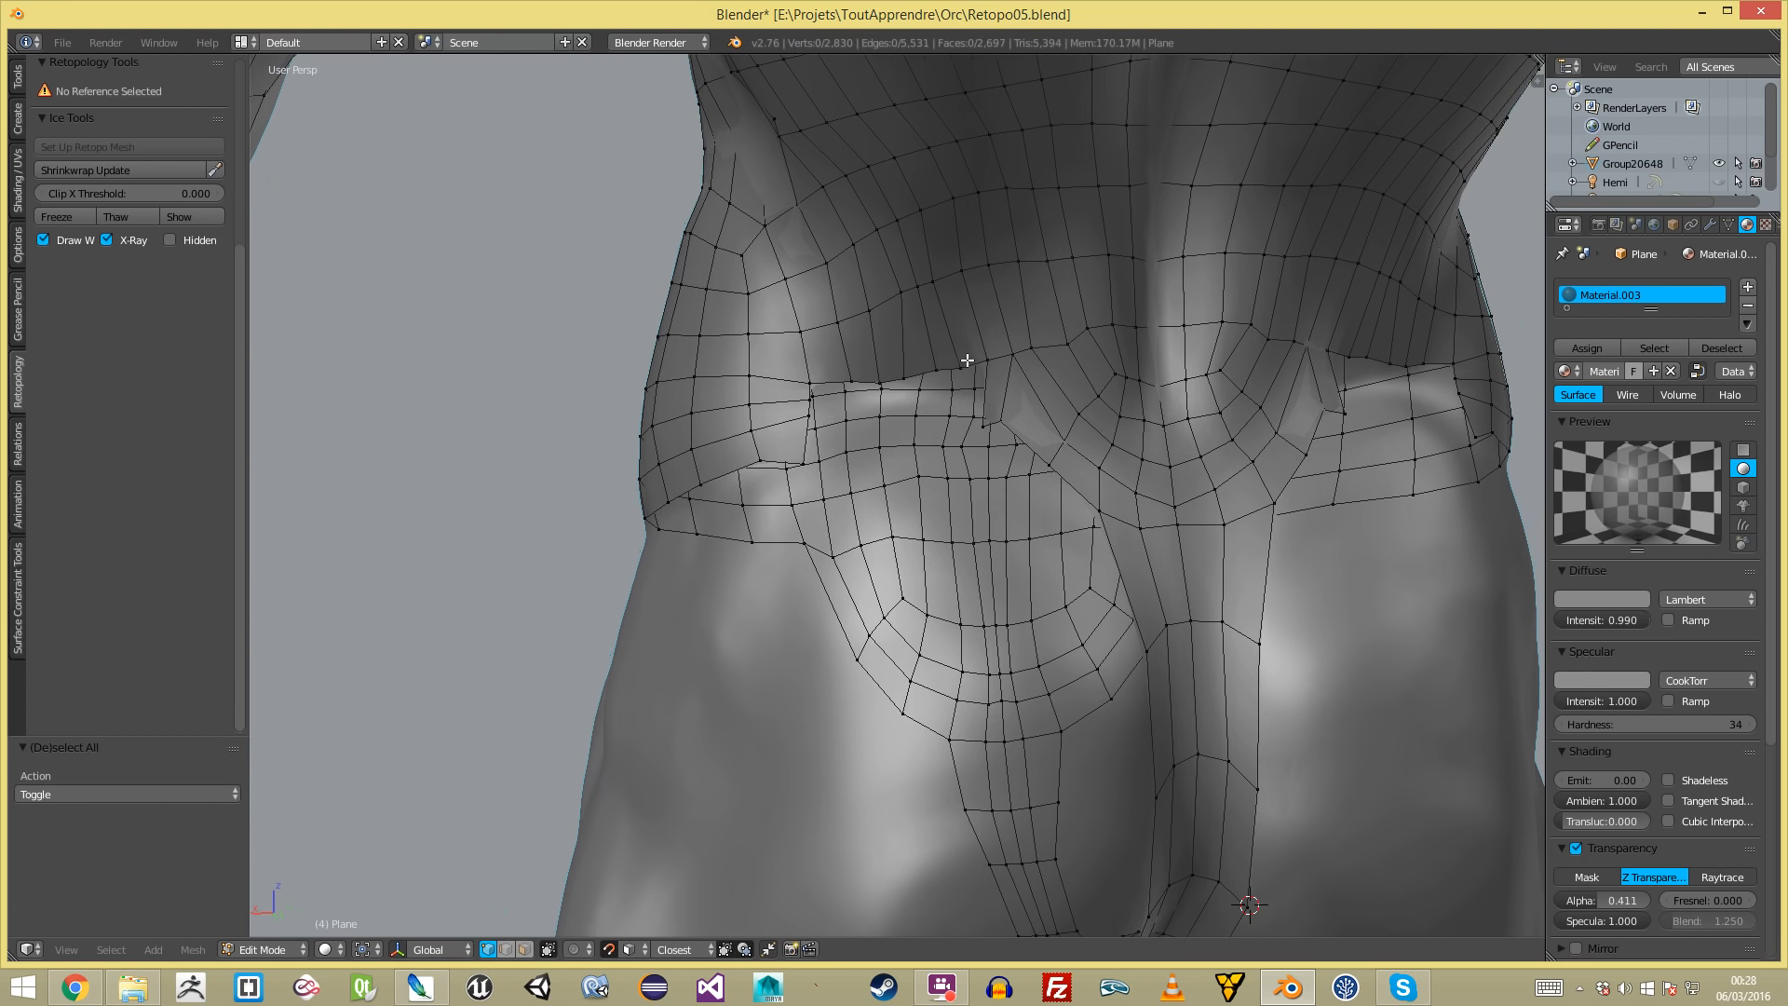
{"action": "key", "text": "f"}
{"action": "key", "text": "g"}
{"action": "left_click", "coordinate": [905, 410]}
{"action": "key", "text": "a"}
{"action": "right_click", "coordinate": [934, 366]}
{"action": "key", "text": "f"}
{"action": "key", "text": "g"}
{"action": "left_click", "coordinate": [901, 401]}
- Fill two more faces toward the hip end of the border, reposition the new vertex, and undo the last vertex move
{"action": "right_click", "coordinate": [905, 375]}
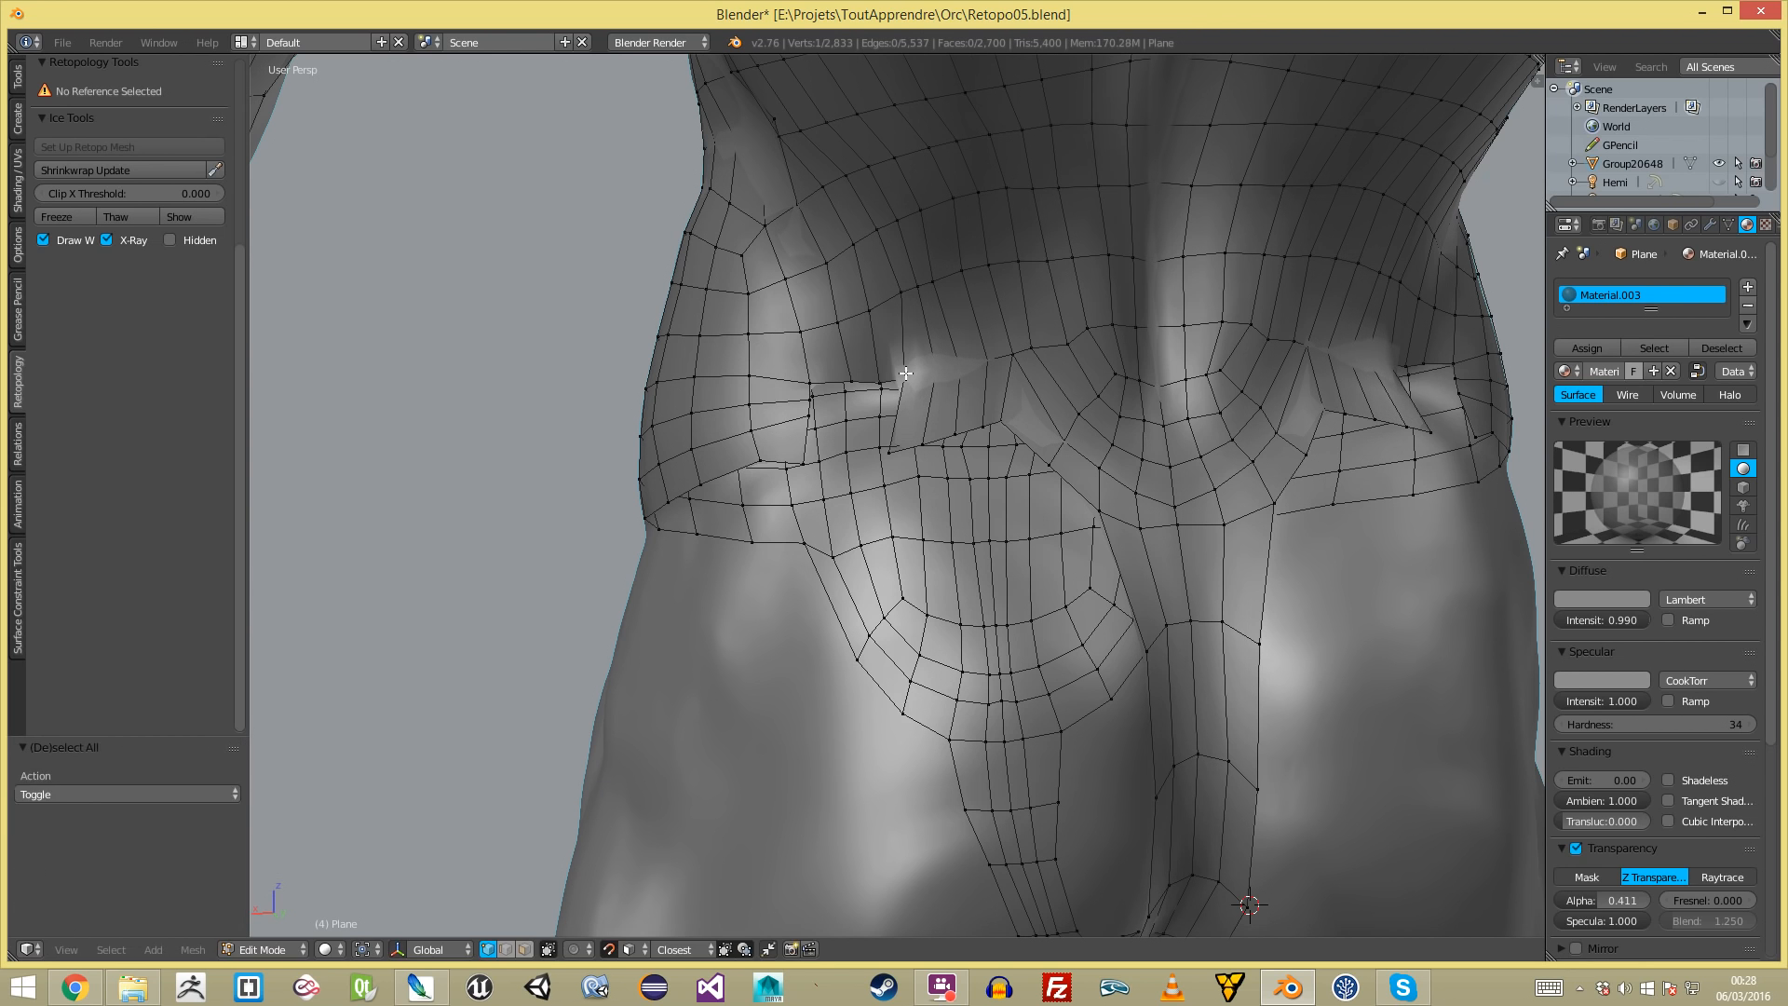
{"action": "key", "text": "f"}
{"action": "key", "text": "f"}
{"action": "key", "text": "g"}
{"action": "left_click", "coordinate": [860, 430]}
{"action": "key", "text": "g"}
{"action": "left_click", "coordinate": [978, 407]}
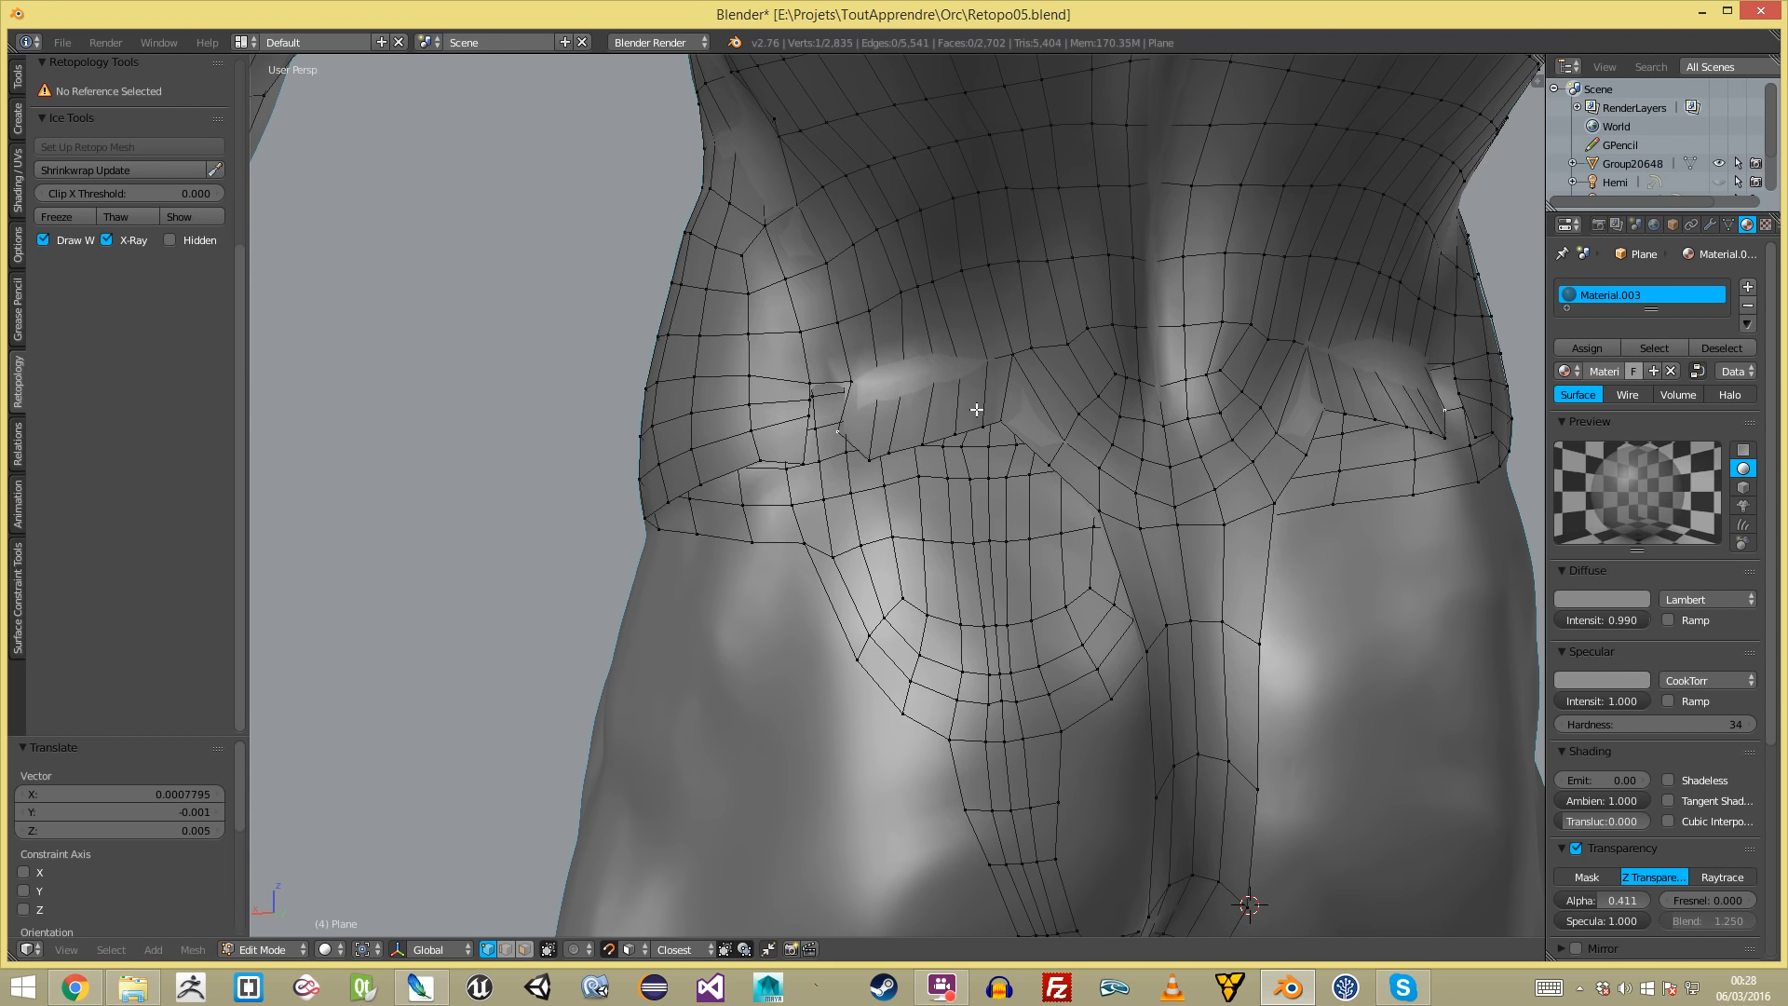
{"action": "key", "text": "ctrl+z"}
{"action": "middle_click_drag", "start_coordinate": [874, 449], "coordinate": [880, 470]}
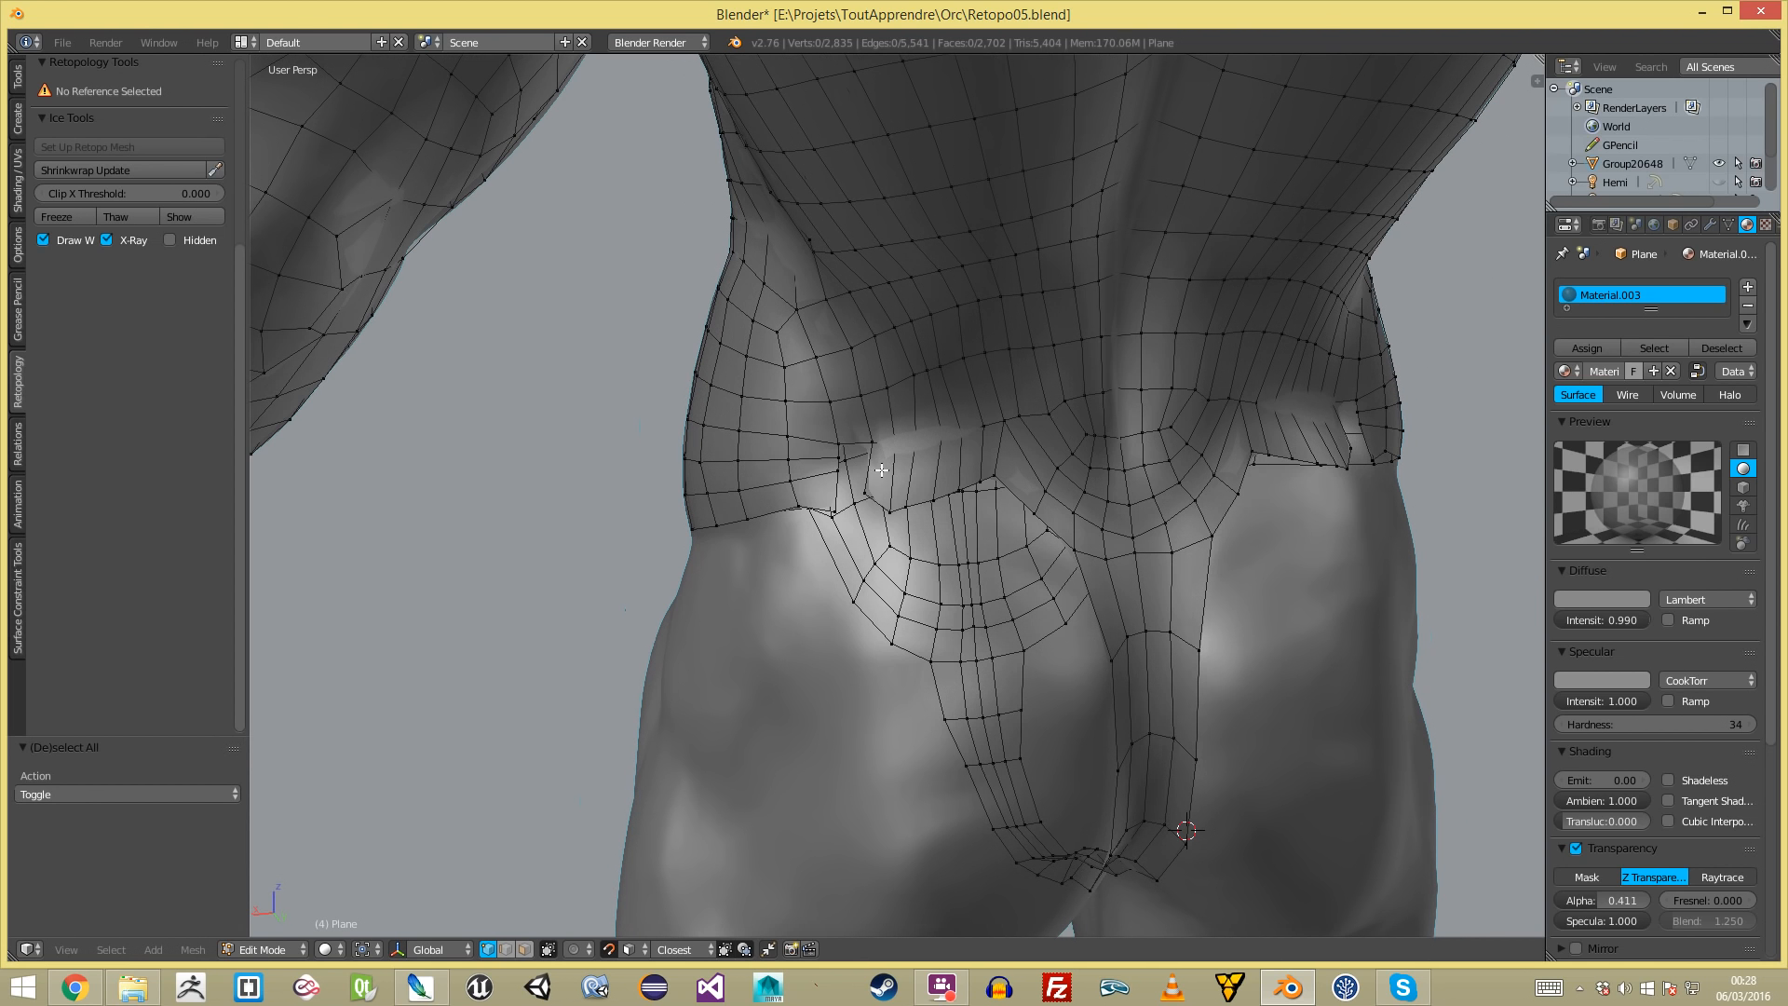
- Add two loop cuts through the newly filled strip above the buttock and join its outer end to the hip mesh
{"action": "key", "text": "ctrl+r"}
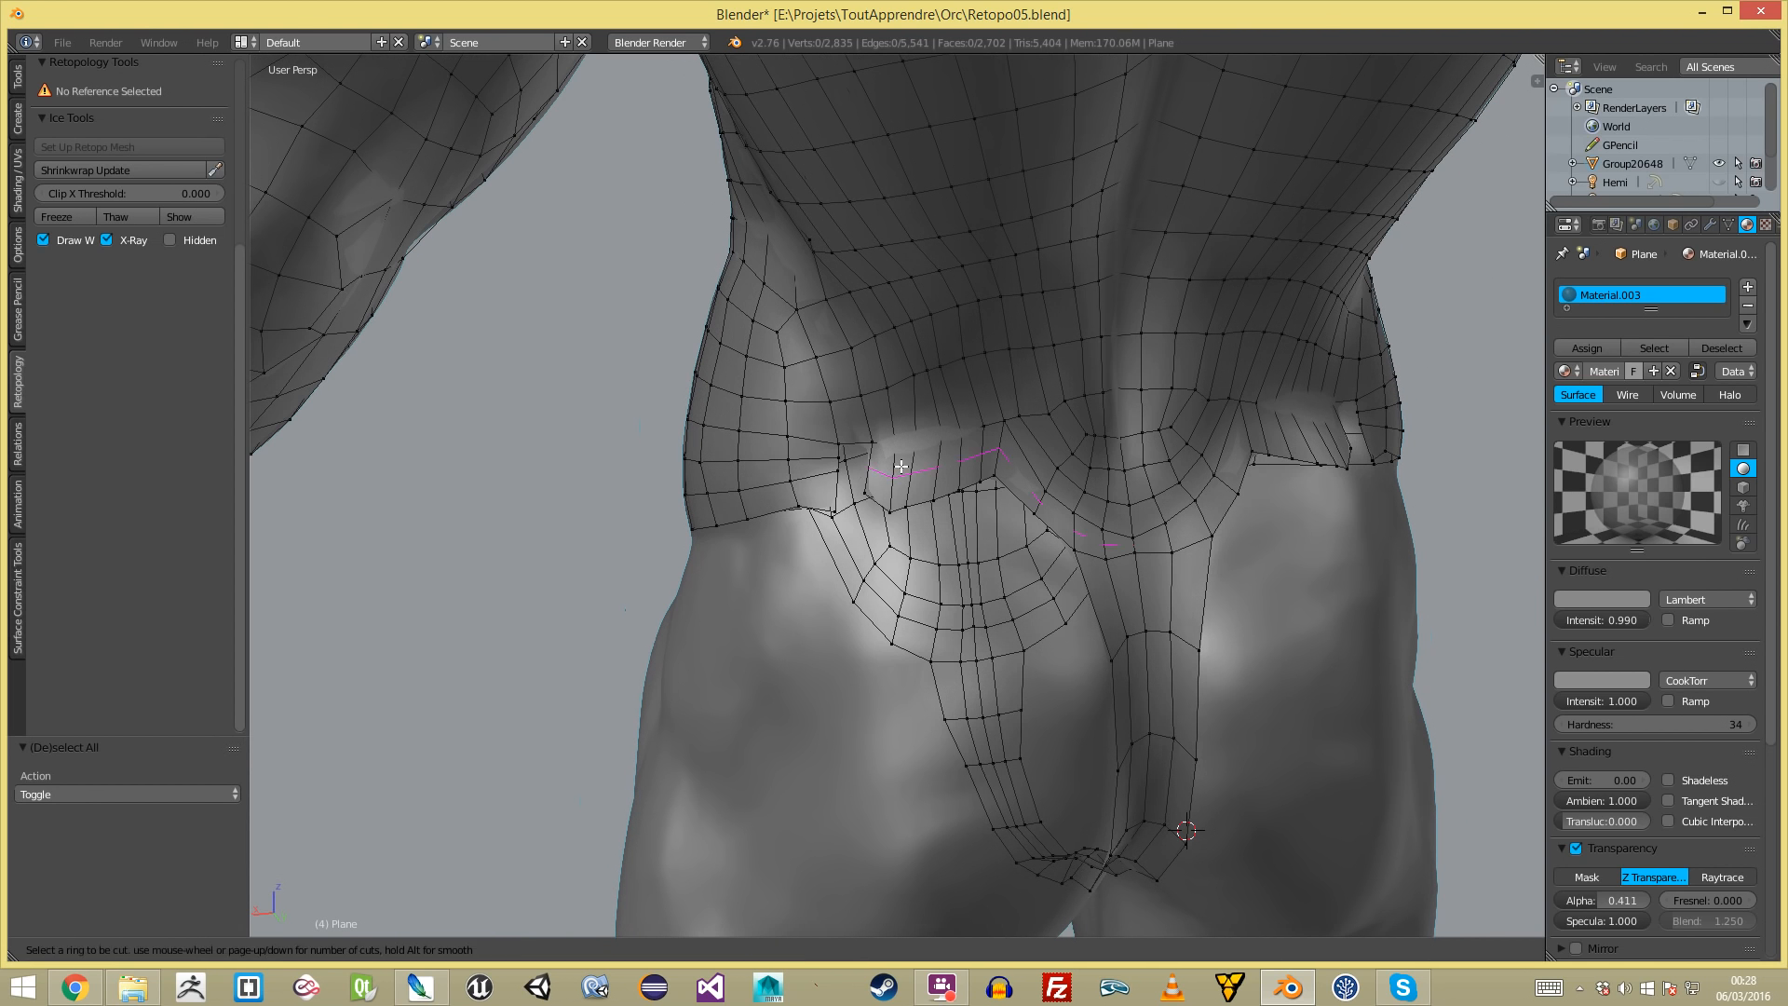
{"action": "left_click", "coordinate": [901, 466]}
{"action": "left_click", "coordinate": [887, 462]}
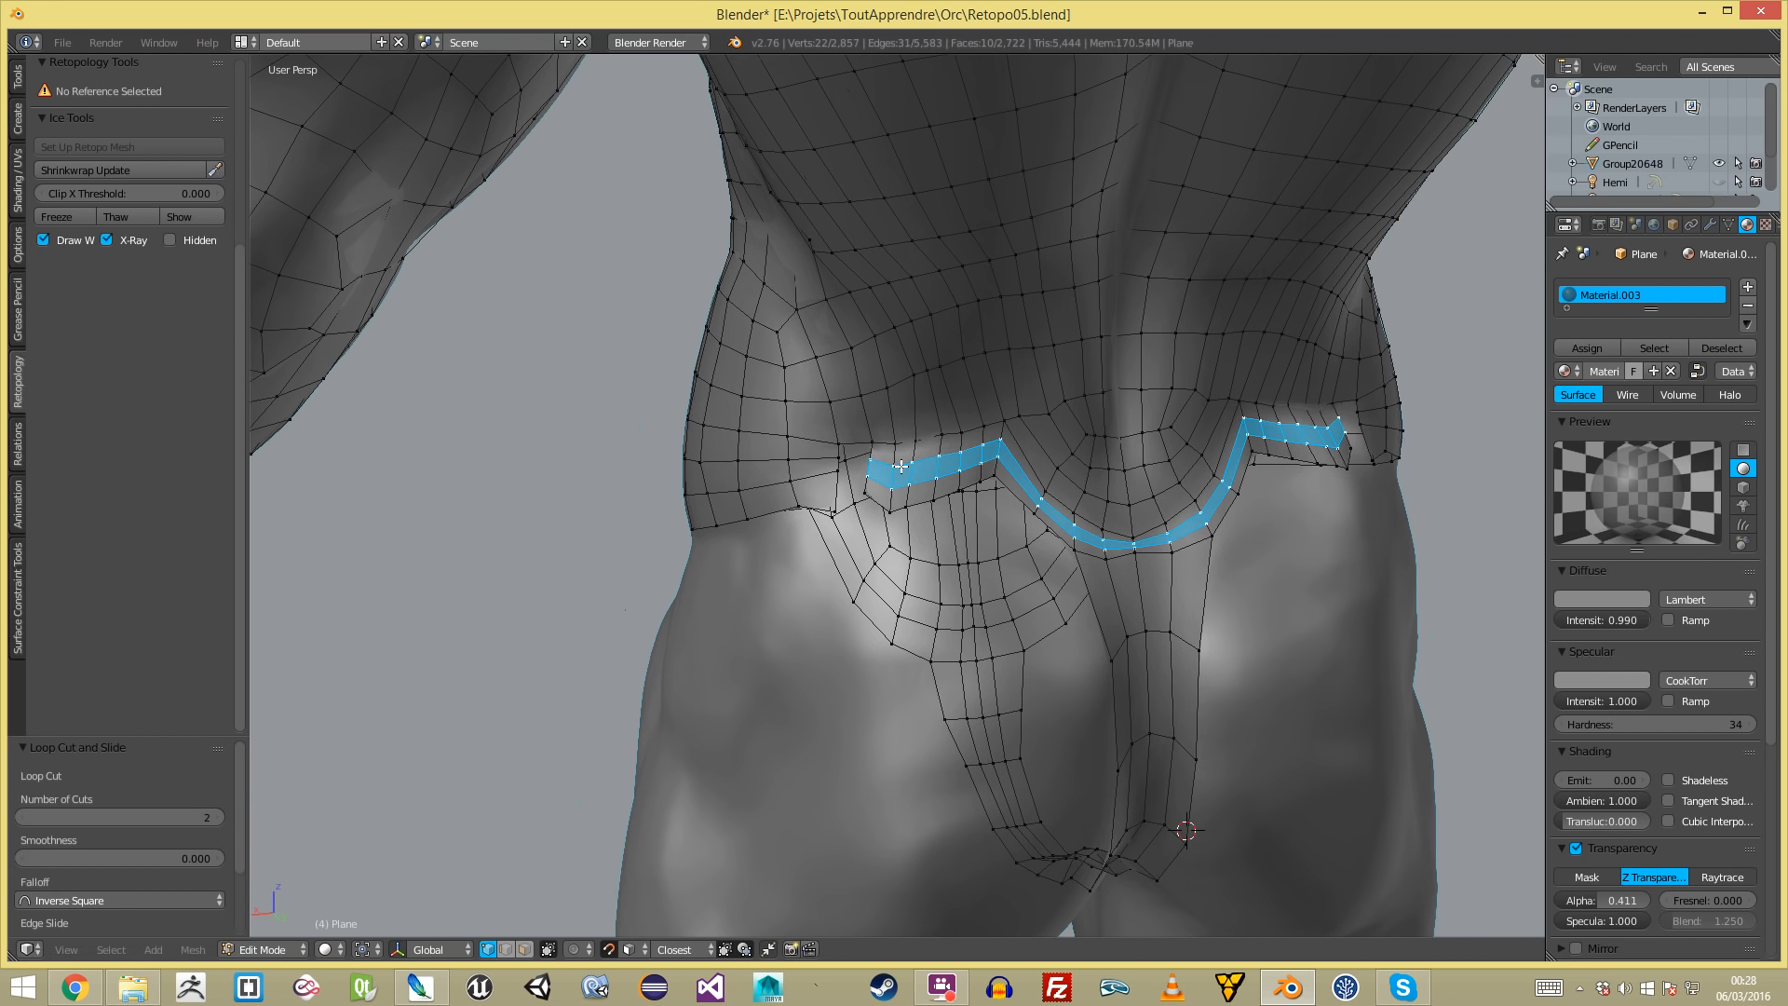
{"action": "key", "text": "a"}
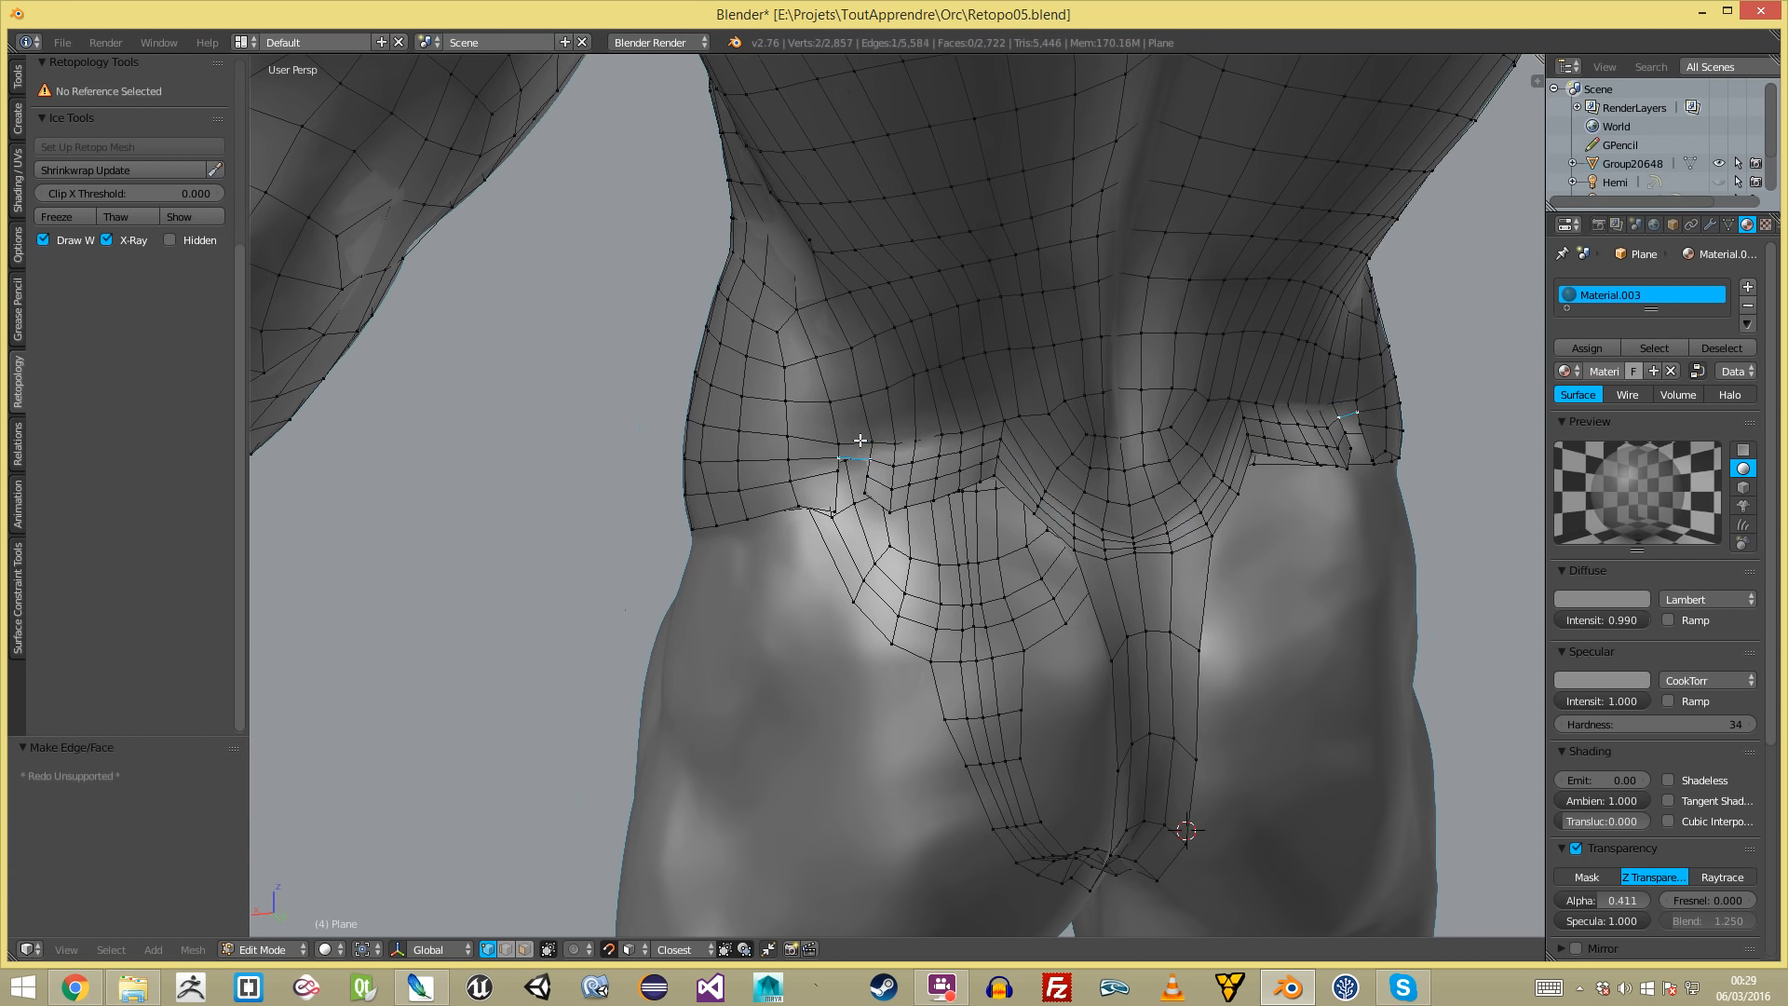
- Select the lower back, hip and crotch strip region and smooth it with LapRelax
{"action": "scroll", "coordinate": [858, 441], "scroll_direction": "down", "scroll_amount": 5}
{"action": "middle_click_drag", "start_coordinate": [859, 440], "coordinate": [997, 455]}
{"action": "key", "text": "z"}
{"action": "left_click_drag", "start_coordinate": [994, 472], "coordinate": [969, 590]}
{"action": "right_click", "coordinate": [993, 570]}
{"action": "middle_click_drag", "start_coordinate": [994, 570], "coordinate": [1276, 547]}
{"action": "key", "text": "z"}
{"action": "key", "text": "z"}
{"action": "mouse_move", "coordinate": [861, 518]}
{"action": "middle_mouse_down"}
{"action": "mouse_move", "coordinate": [726, 466]}
{"action": "mouse_move", "coordinate": [766, 628]}
{"action": "middle_mouse_up"}
{"action": "key", "text": "v"}
{"action": "key", "text": "c"}
{"action": "key", "text": "z"}
{"action": "middle_click_drag", "start_coordinate": [891, 698], "coordinate": [691, 685]}
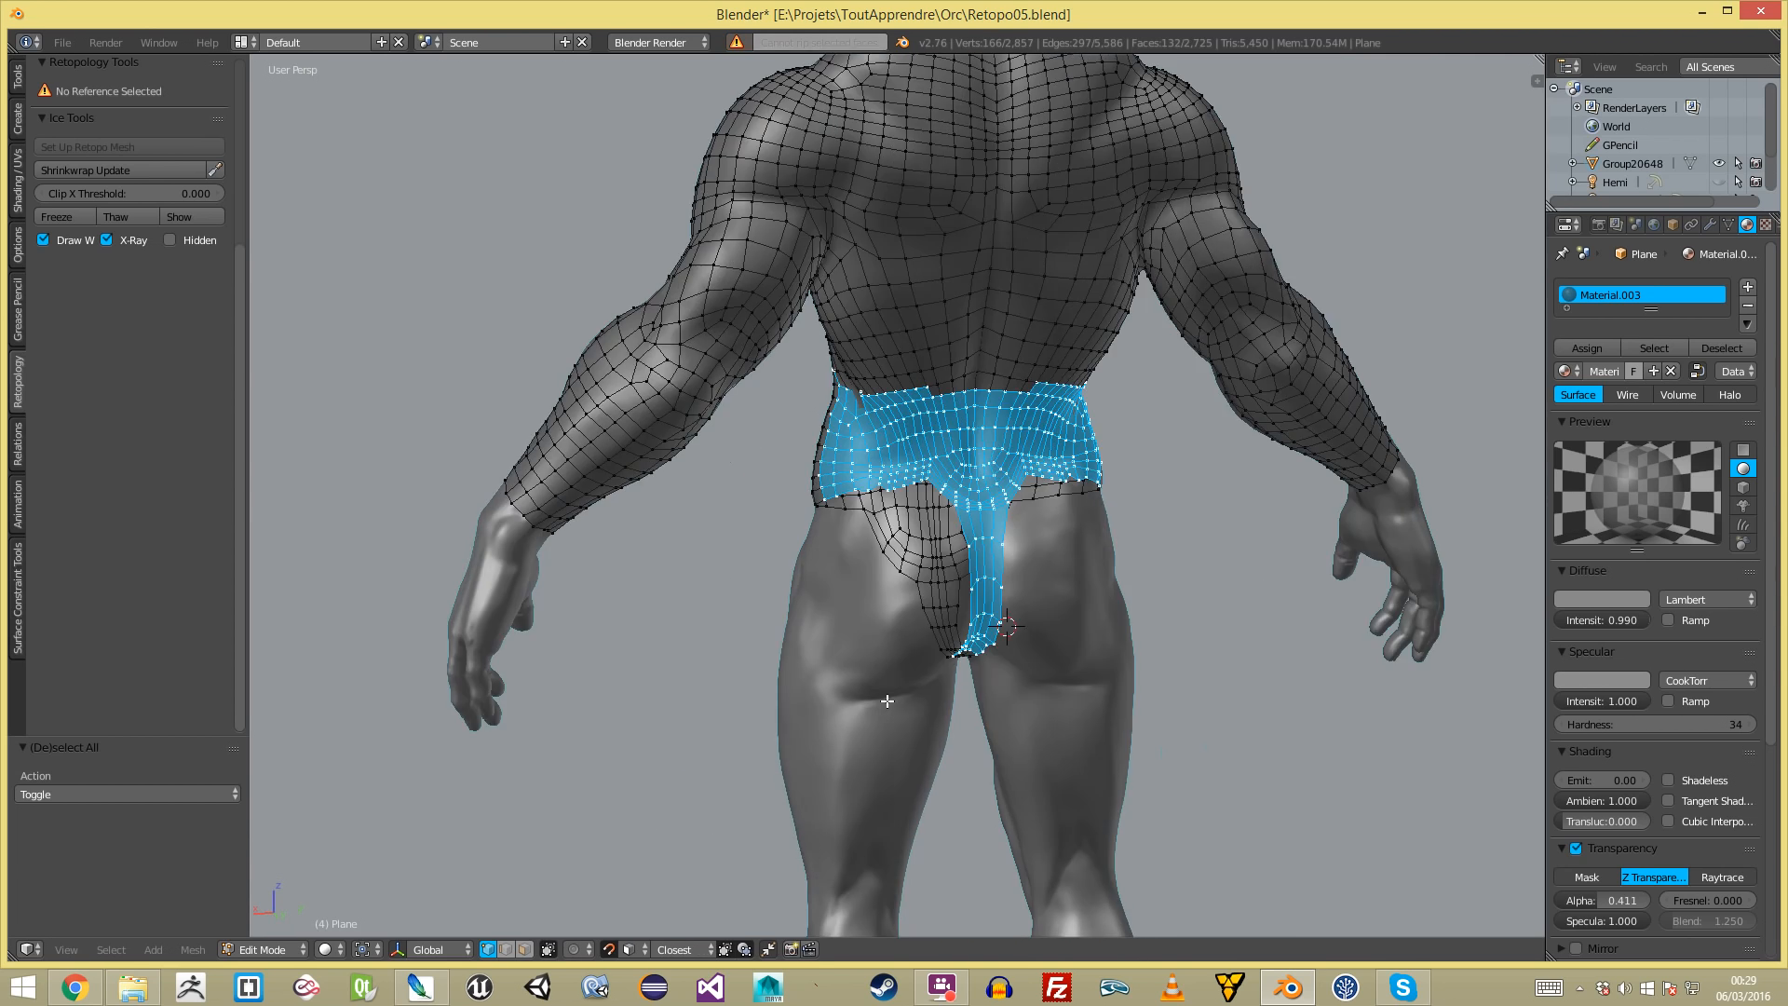
{"action": "scroll", "coordinate": [864, 542], "scroll_direction": "up", "scroll_amount": 3}
{"action": "key", "text": "Tab"}
{"action": "right_click", "coordinate": [846, 712]}
{"action": "right_click", "coordinate": [1042, 449]}
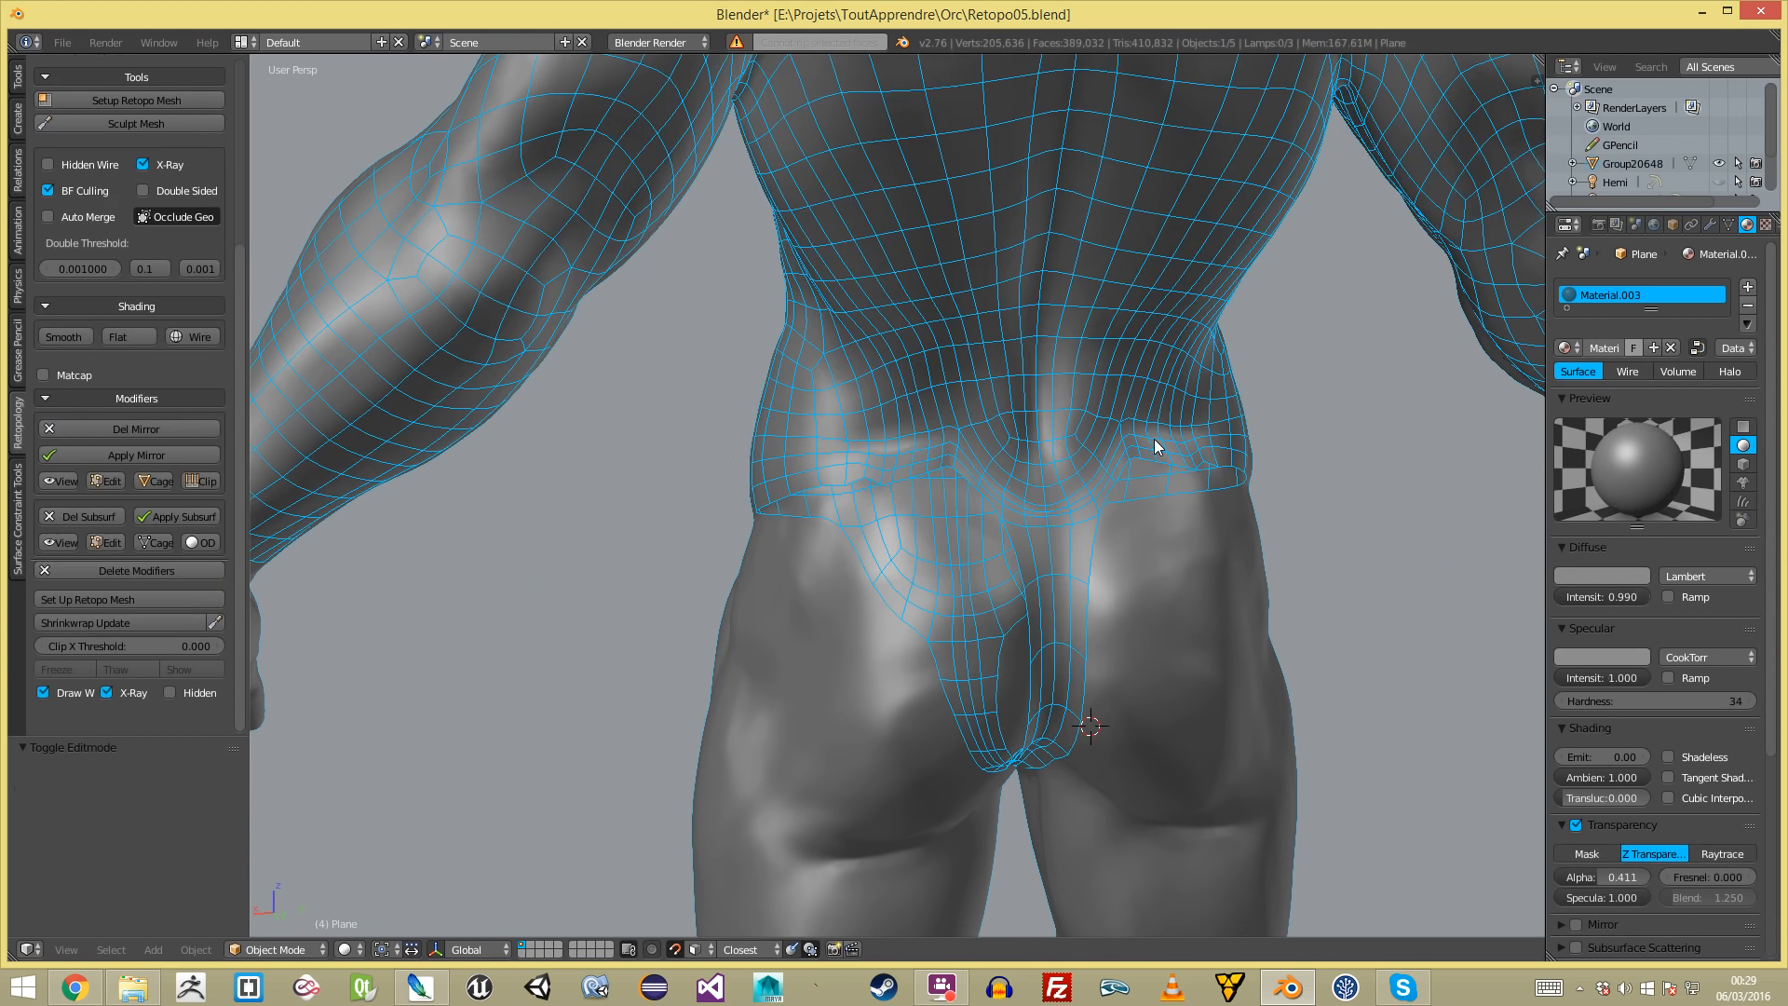
{"action": "key", "text": "Tab"}
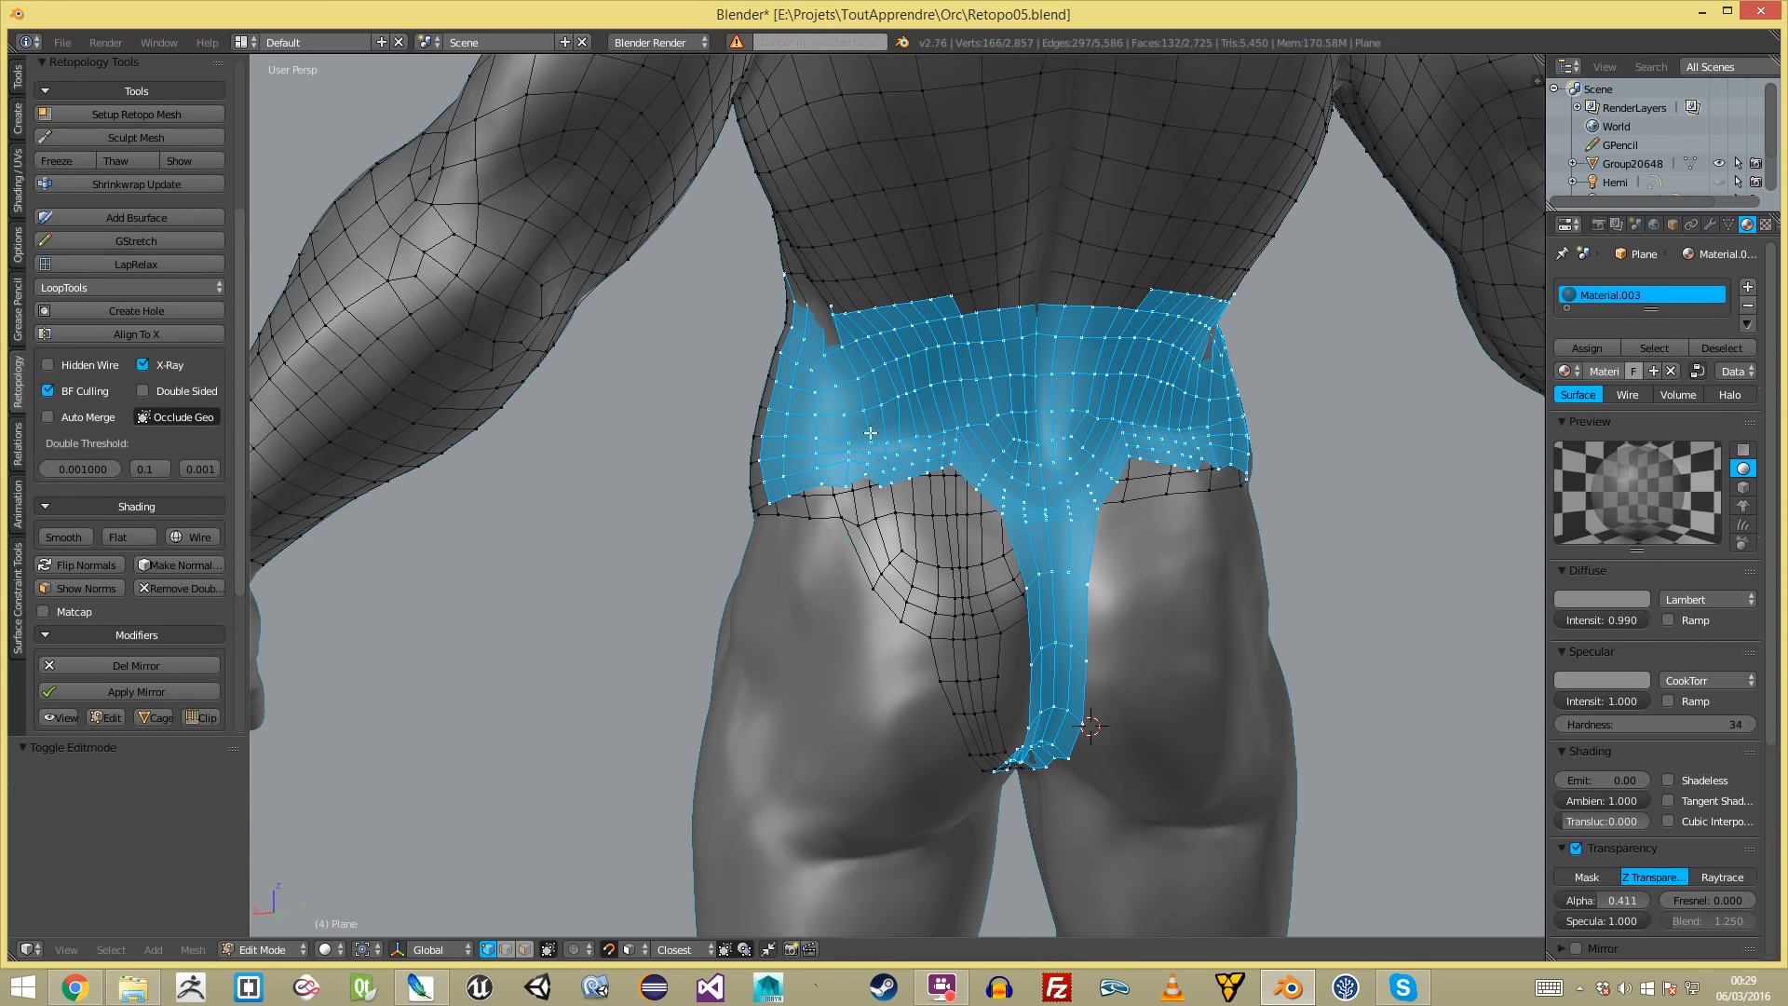
{"action": "left_click", "coordinate": [140, 265]}
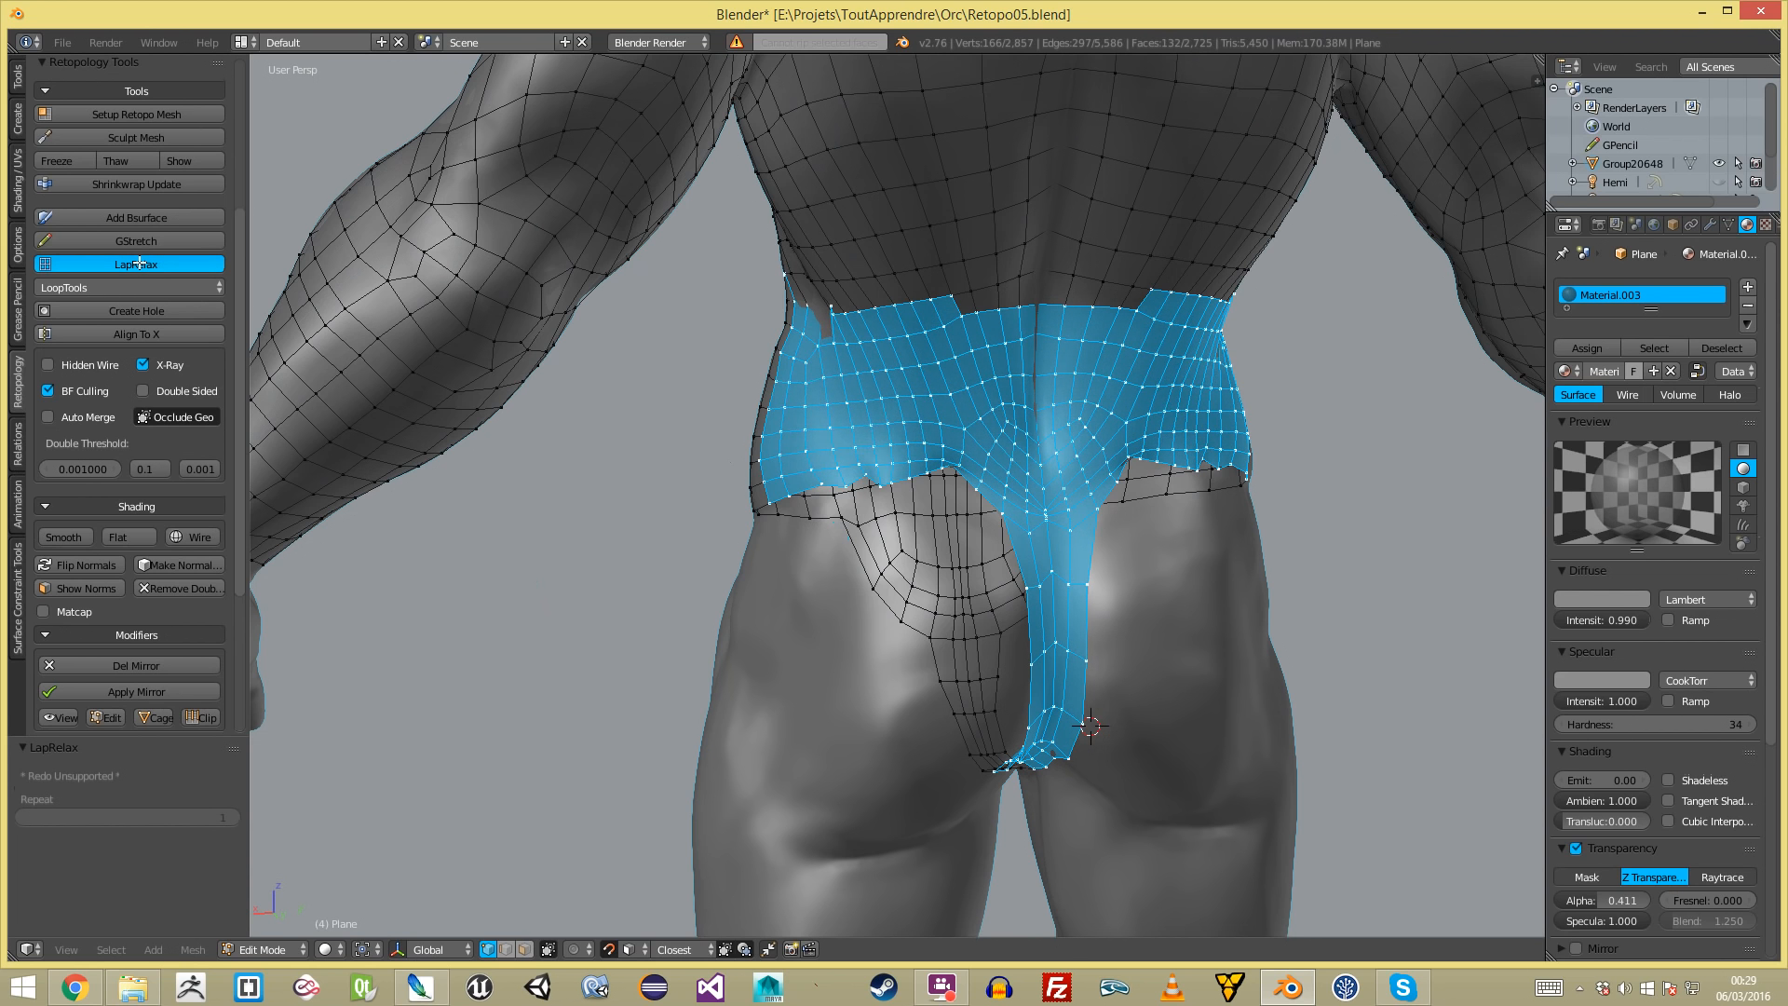
{"action": "key", "text": "a"}
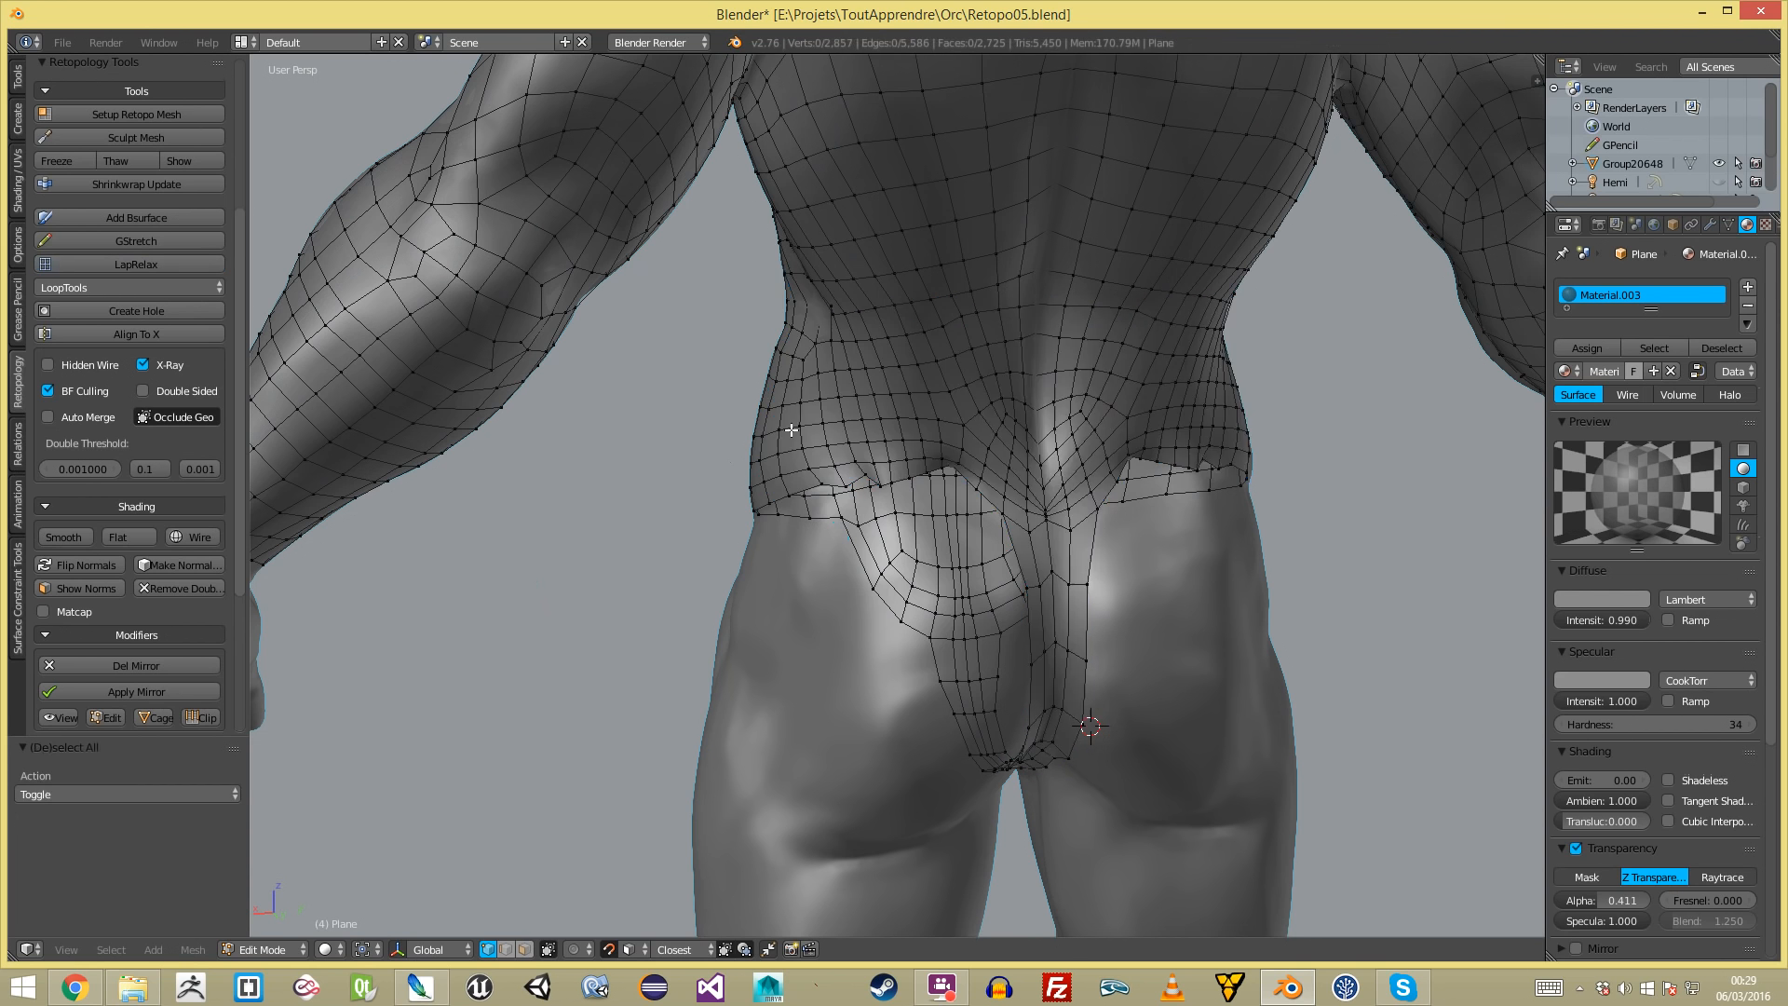
- Move five vertices one by one up the lower back's centre line to space the rows above the buttock cleft more evenly
{"action": "scroll", "coordinate": [1229, 546], "scroll_direction": "up", "scroll_amount": 3}
{"action": "middle_click_drag", "start_coordinate": [1124, 549], "coordinate": [1072, 547]}
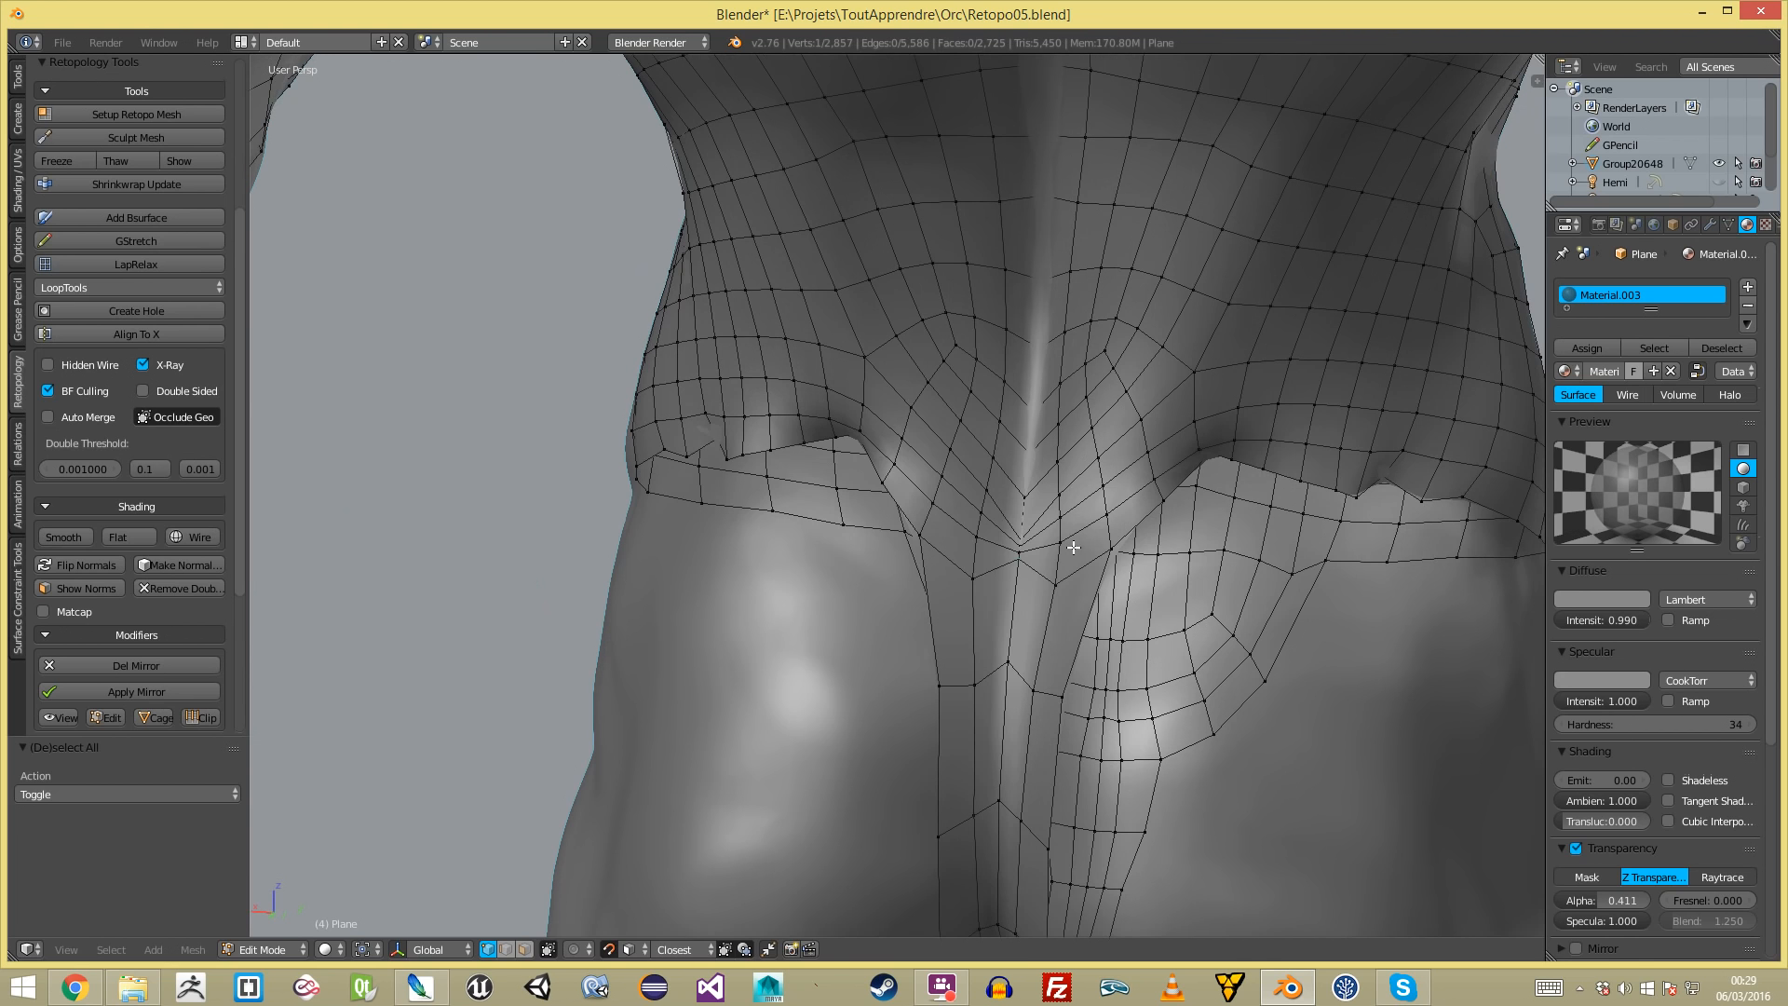
{"action": "key", "text": "a"}
{"action": "key", "text": "g"}
{"action": "left_click", "coordinate": [1029, 513]}
{"action": "key", "text": "a"}
{"action": "right_click", "coordinate": [1032, 500]}
{"action": "key", "text": "g"}
{"action": "left_click", "coordinate": [1030, 450]}
{"action": "key", "text": "a"}
{"action": "right_click", "coordinate": [1023, 443]}
{"action": "key", "text": "g"}
{"action": "left_click", "coordinate": [1026, 419]}
{"action": "key", "text": "a"}
{"action": "right_click", "coordinate": [1030, 404]}
{"action": "key", "text": "g"}
{"action": "left_click", "coordinate": [1031, 374]}
{"action": "key", "text": "a"}
{"action": "right_click", "coordinate": [1032, 342]}
{"action": "key", "text": "g"}
{"action": "left_click", "coordinate": [1030, 327]}
{"action": "key", "text": "a"}
- Reposition three centre line vertices running down the strip between the buttocks
{"action": "right_click", "coordinate": [1015, 559]}
{"action": "key", "text": "g"}
{"action": "left_click", "coordinate": [1018, 568]}
{"action": "key", "text": "a"}
{"action": "right_click", "coordinate": [1005, 665]}
{"action": "key", "text": "g"}
{"action": "left_click", "coordinate": [1005, 699]}
{"action": "key", "text": "a"}
{"action": "right_click", "coordinate": [997, 823]}
{"action": "key", "text": "g"}
{"action": "left_click", "coordinate": [993, 825]}
{"action": "key", "text": "a"}
- Reposition three vertices near the mesh border between the hip and the buttock to even out the quads
{"action": "scroll", "coordinate": [989, 826], "scroll_direction": "down", "scroll_amount": 4}
{"action": "middle_click_drag", "start_coordinate": [998, 798], "coordinate": [1030, 730]}
{"action": "scroll", "coordinate": [1029, 730], "scroll_direction": "up", "scroll_amount": 5}
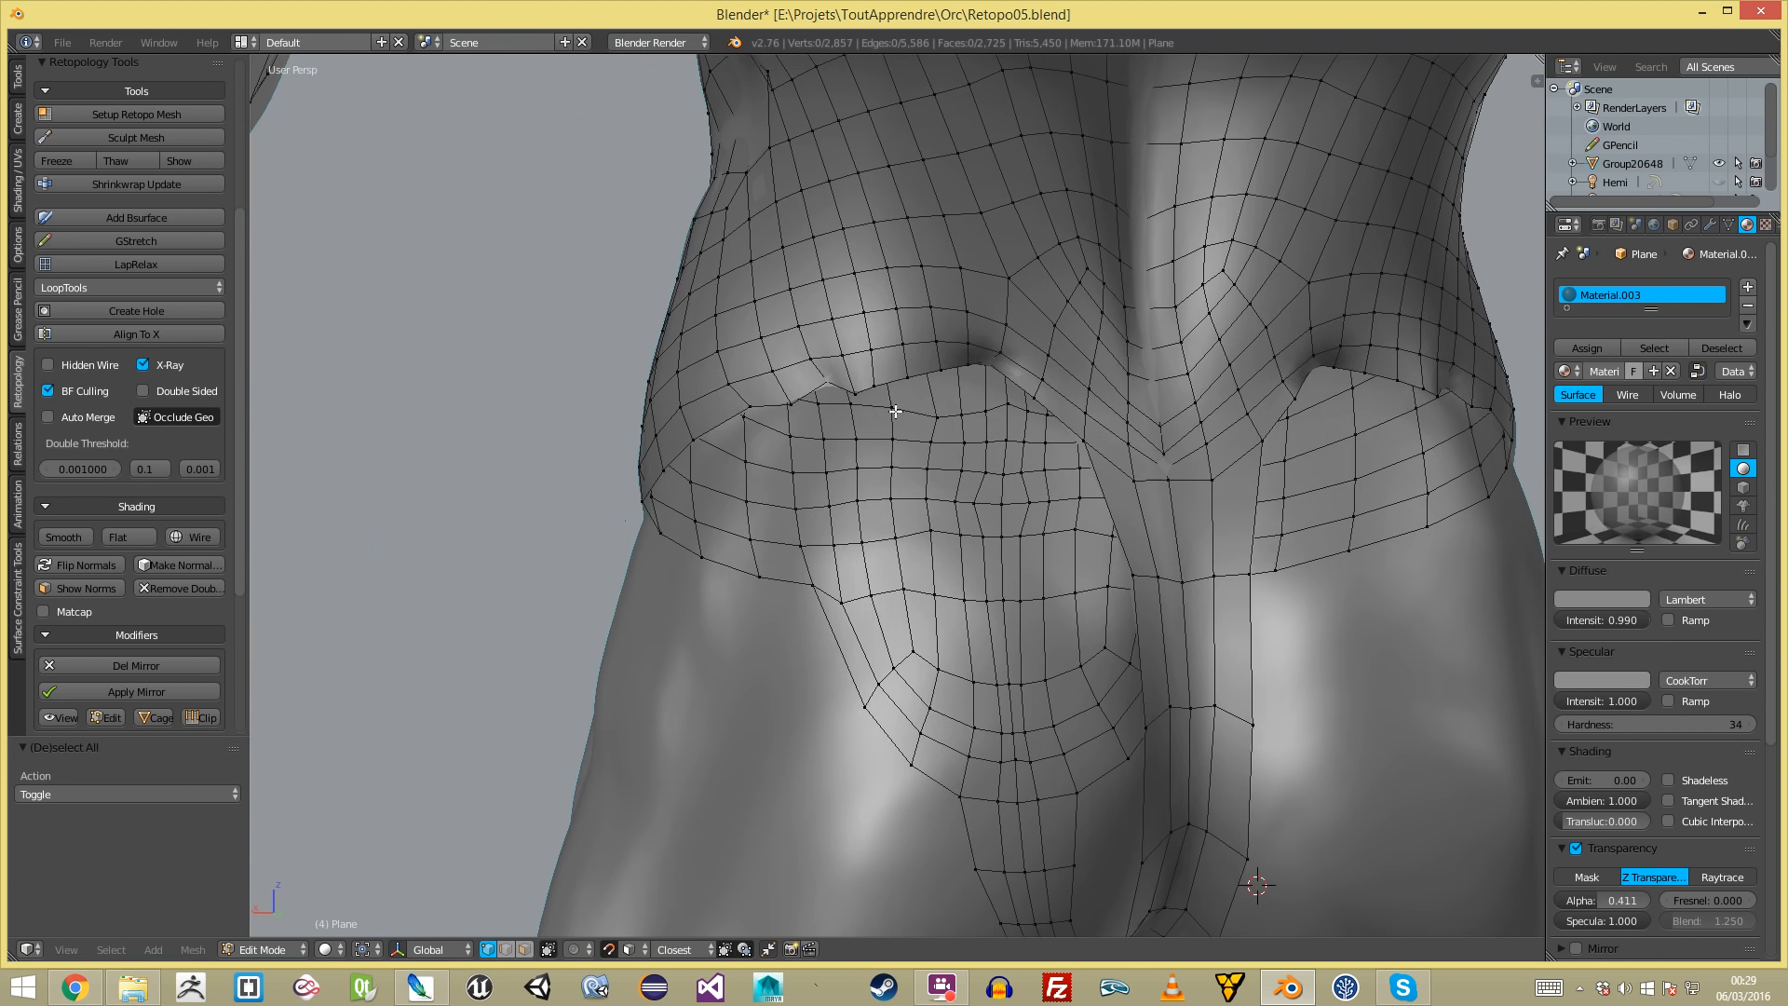
{"action": "middle_click_drag", "start_coordinate": [900, 407], "coordinate": [892, 449]}
{"action": "right_click", "coordinate": [819, 479]}
{"action": "key", "text": "g"}
{"action": "left_click", "coordinate": [819, 476]}
{"action": "key", "text": "a"}
{"action": "right_click", "coordinate": [797, 477]}
{"action": "key", "text": "g"}
{"action": "left_click", "coordinate": [775, 484]}
{"action": "key", "text": "a"}
{"action": "right_click", "coordinate": [771, 467]}
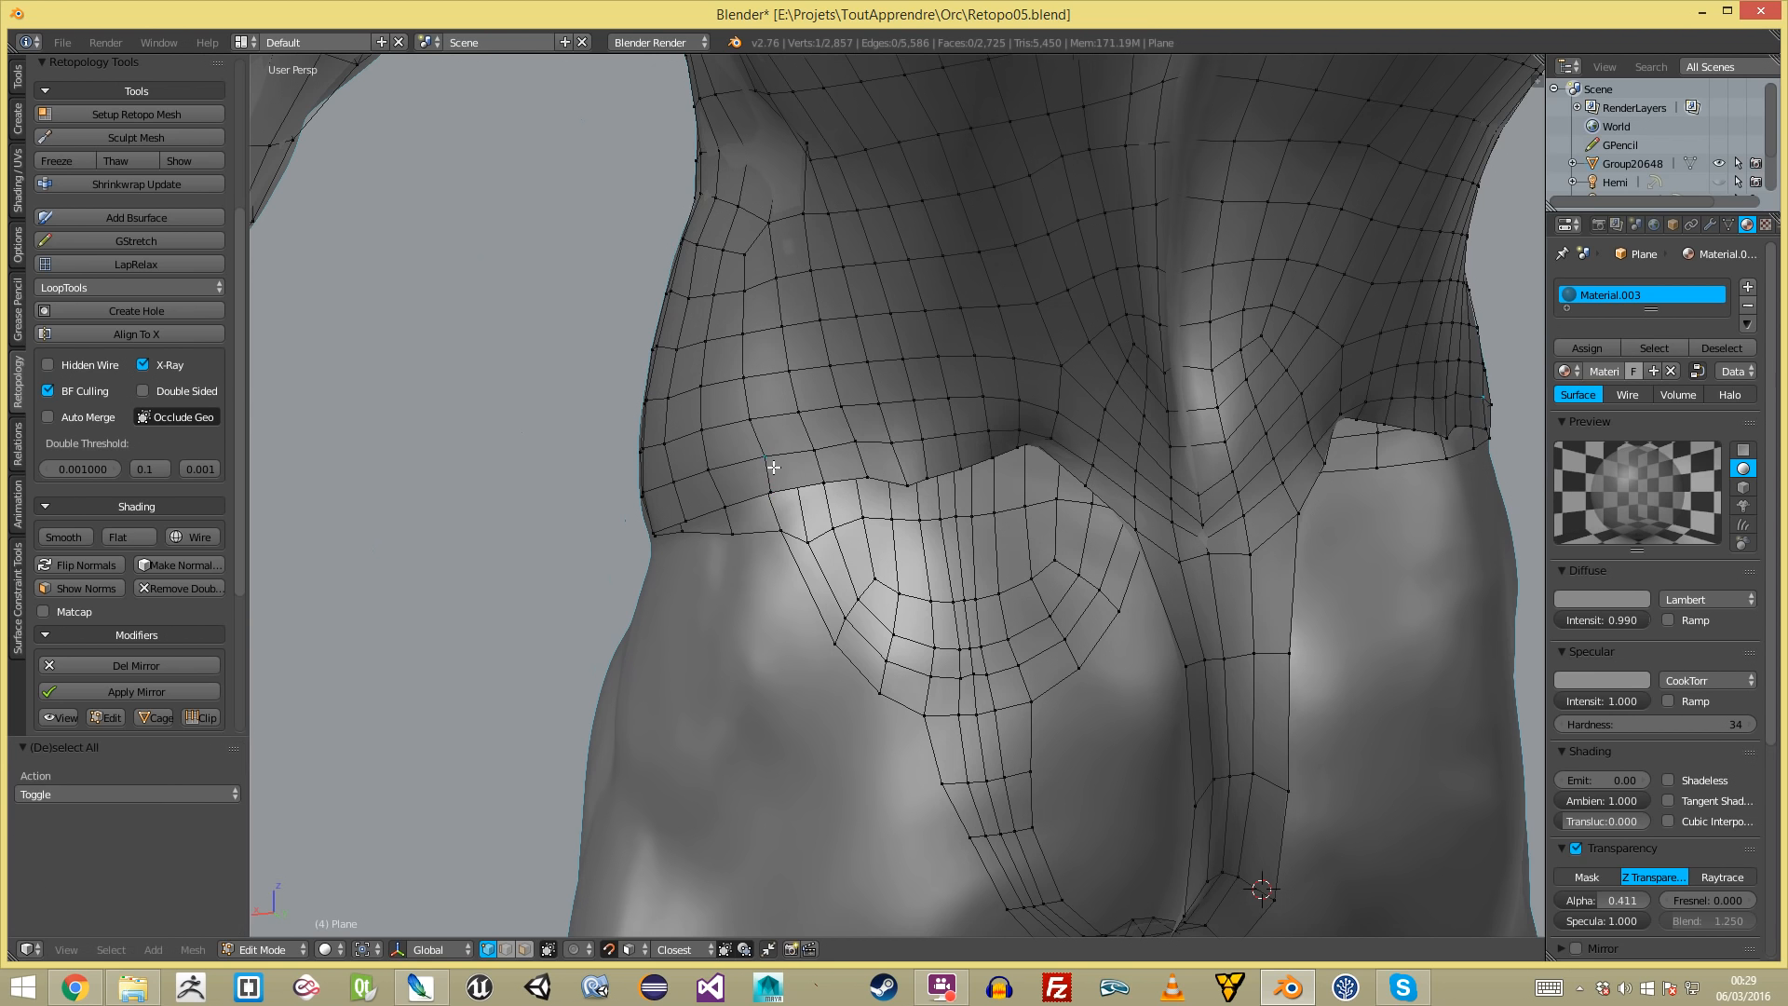
{"action": "key", "text": "g"}
{"action": "left_click", "coordinate": [798, 481]}
- Select the short edge above the buttock border near the hip, then move and rotate it to align with its neighbours
{"action": "key", "text": "a"}
{"action": "right_click", "coordinate": [870, 473], "text": "shift"}
{"action": "key", "text": "g"}
{"action": "left_click", "coordinate": [857, 479]}
{"action": "key", "text": "g"}
{"action": "left_click", "coordinate": [873, 467]}
{"action": "key", "text": "r"}
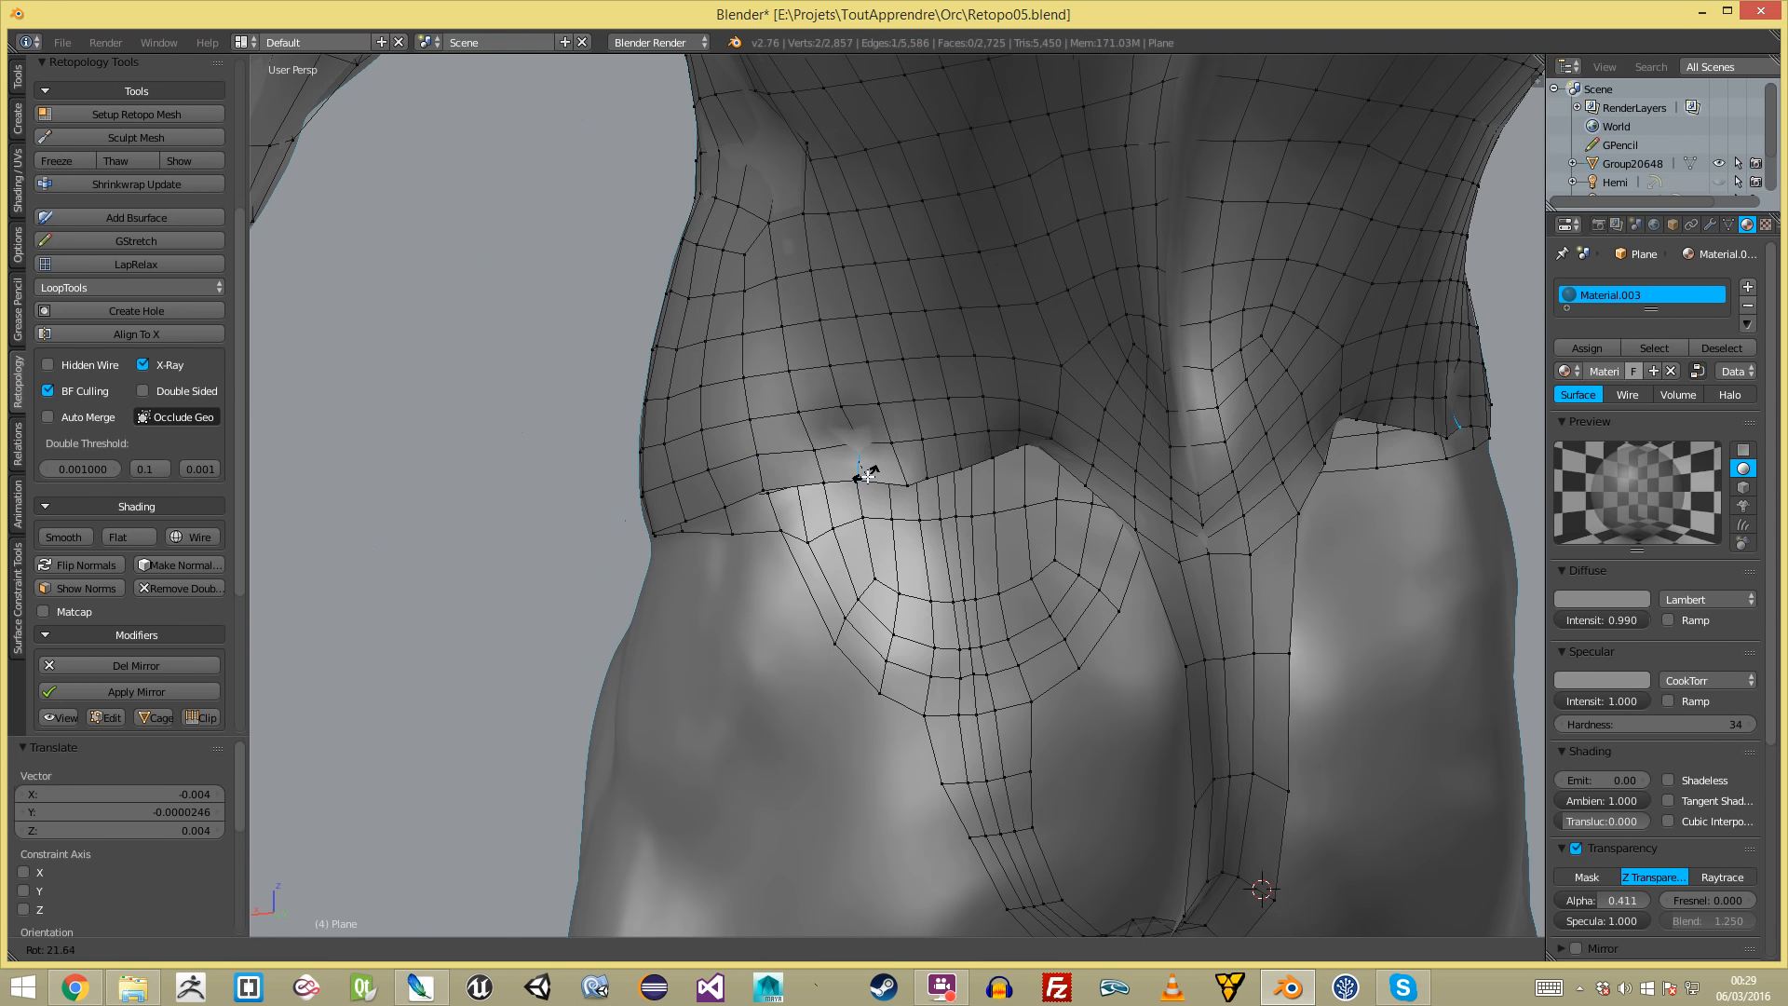
{"action": "left_click", "coordinate": [868, 476]}
{"action": "key", "text": "a"}
- Lower the raised corner vertex of the border above the buttock to straighten the mesh edge
{"action": "key", "text": "a"}
{"action": "scroll", "coordinate": [894, 473], "scroll_direction": "down", "scroll_amount": 3}
{"action": "key", "text": "a"}
{"action": "middle_click_drag", "start_coordinate": [1005, 469], "coordinate": [953, 465]}
{"action": "scroll", "coordinate": [953, 465], "scroll_direction": "up", "scroll_amount": 2}
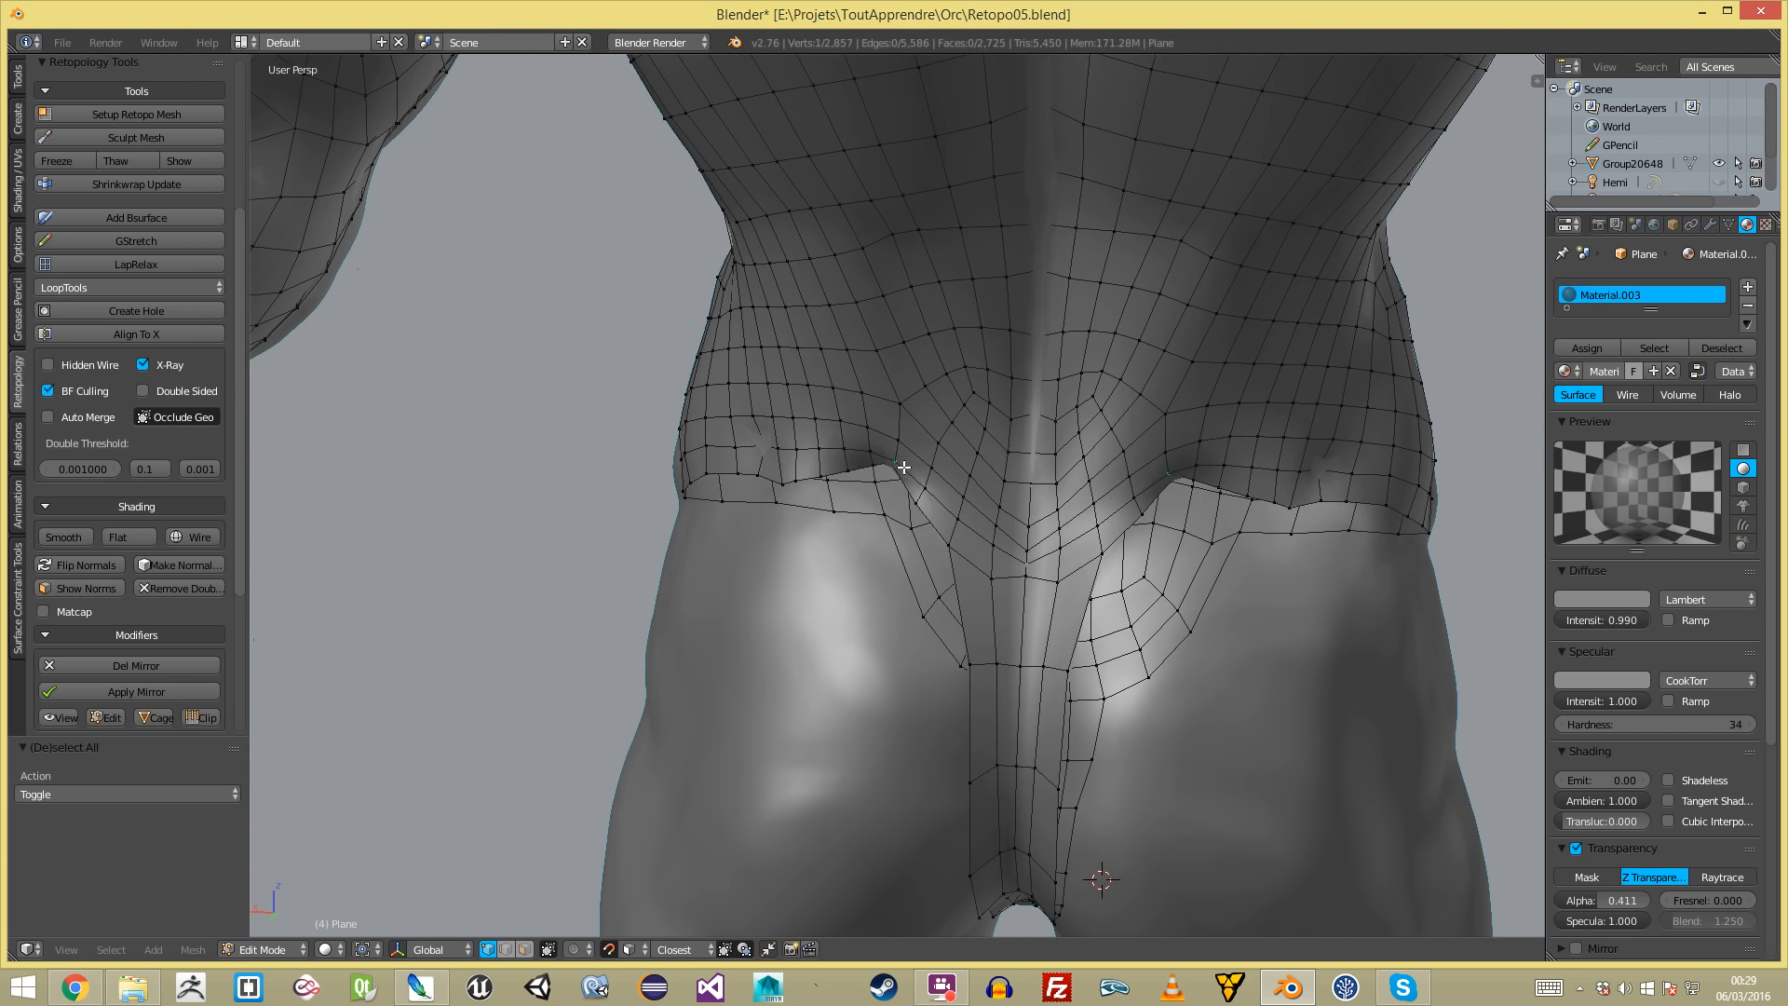
{"action": "key", "text": "z"}
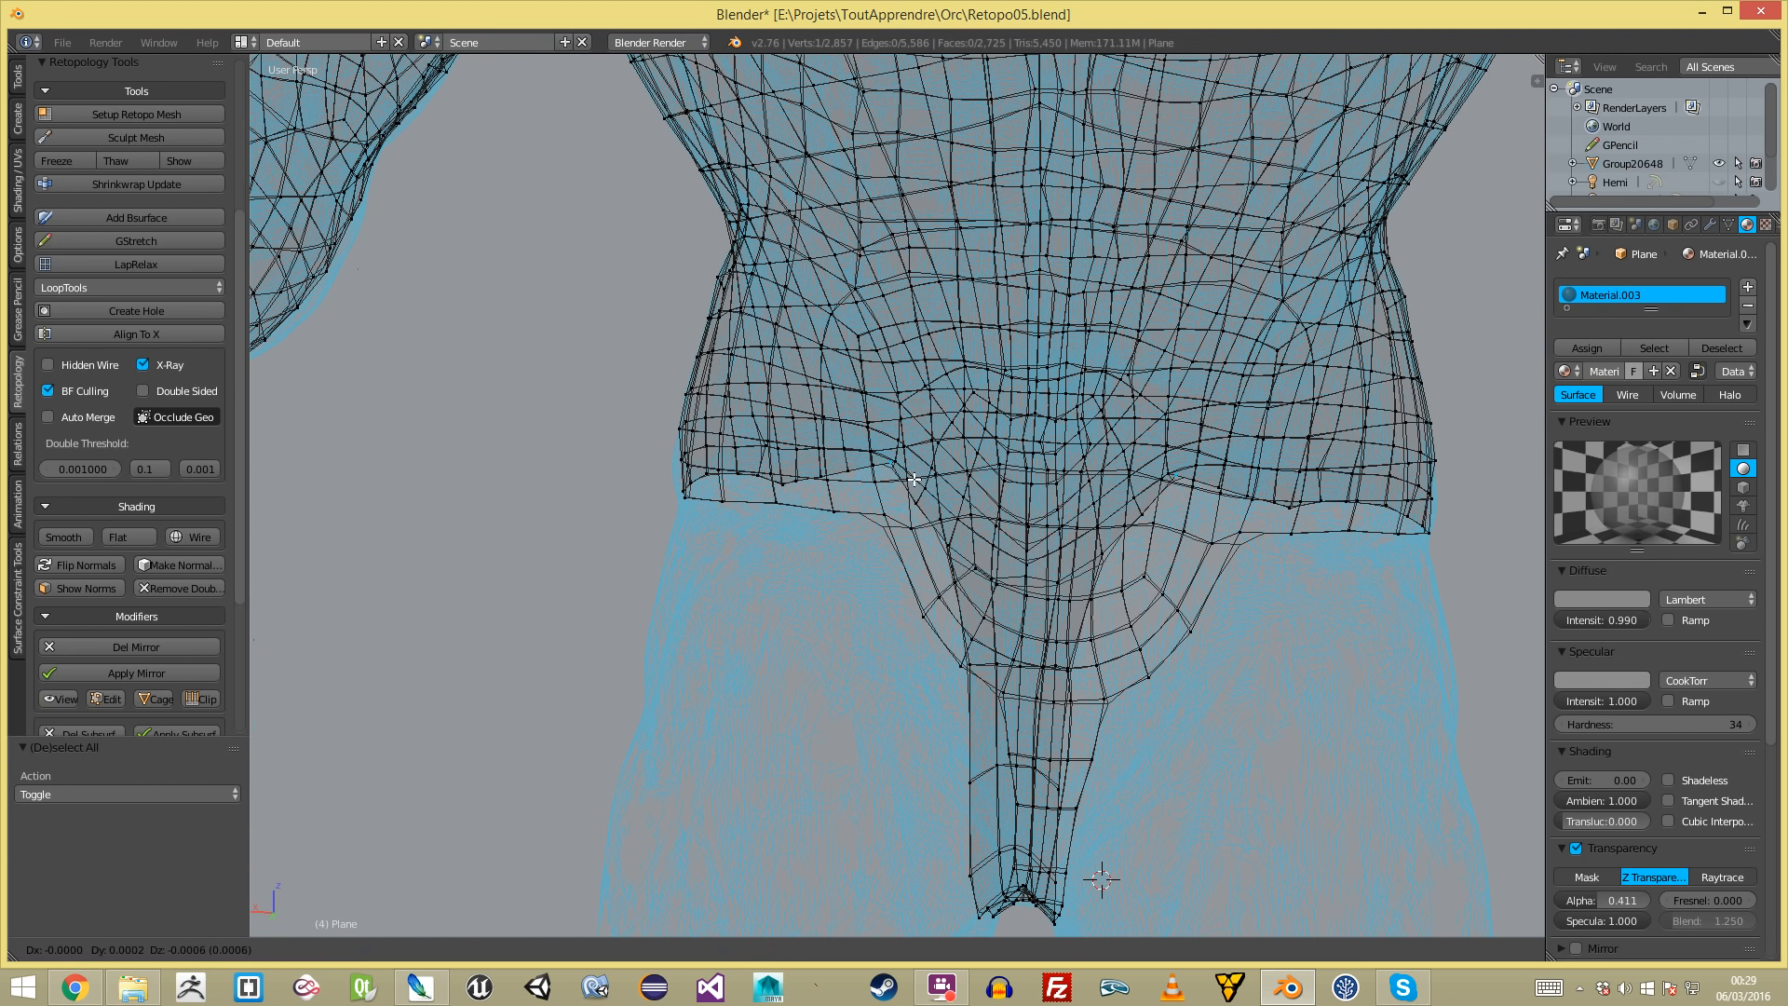
{"action": "key", "text": "z"}
{"action": "key", "text": "g"}
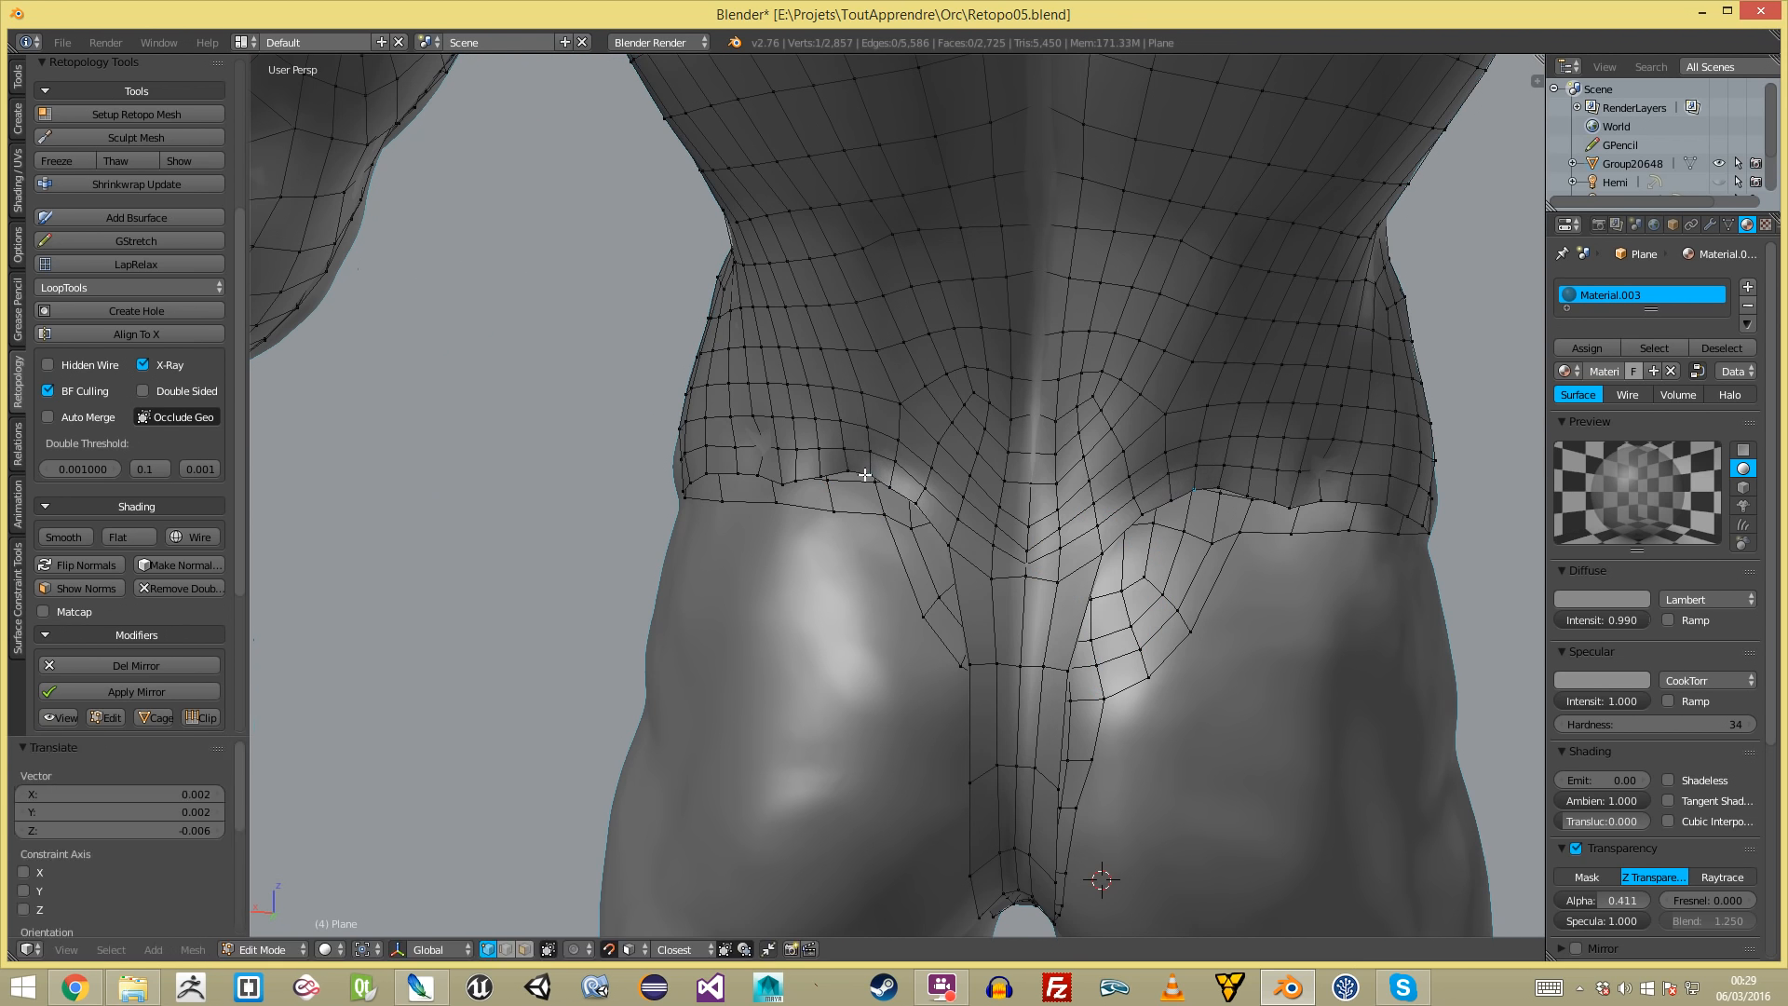
{"action": "left_click", "coordinate": [865, 474]}
{"action": "key", "text": "a"}
- Try to project the whole retopology mesh onto the sculpt with Shrinkwrap Update, and undo it
{"action": "scroll", "coordinate": [865, 475], "scroll_direction": "down", "scroll_amount": 5}
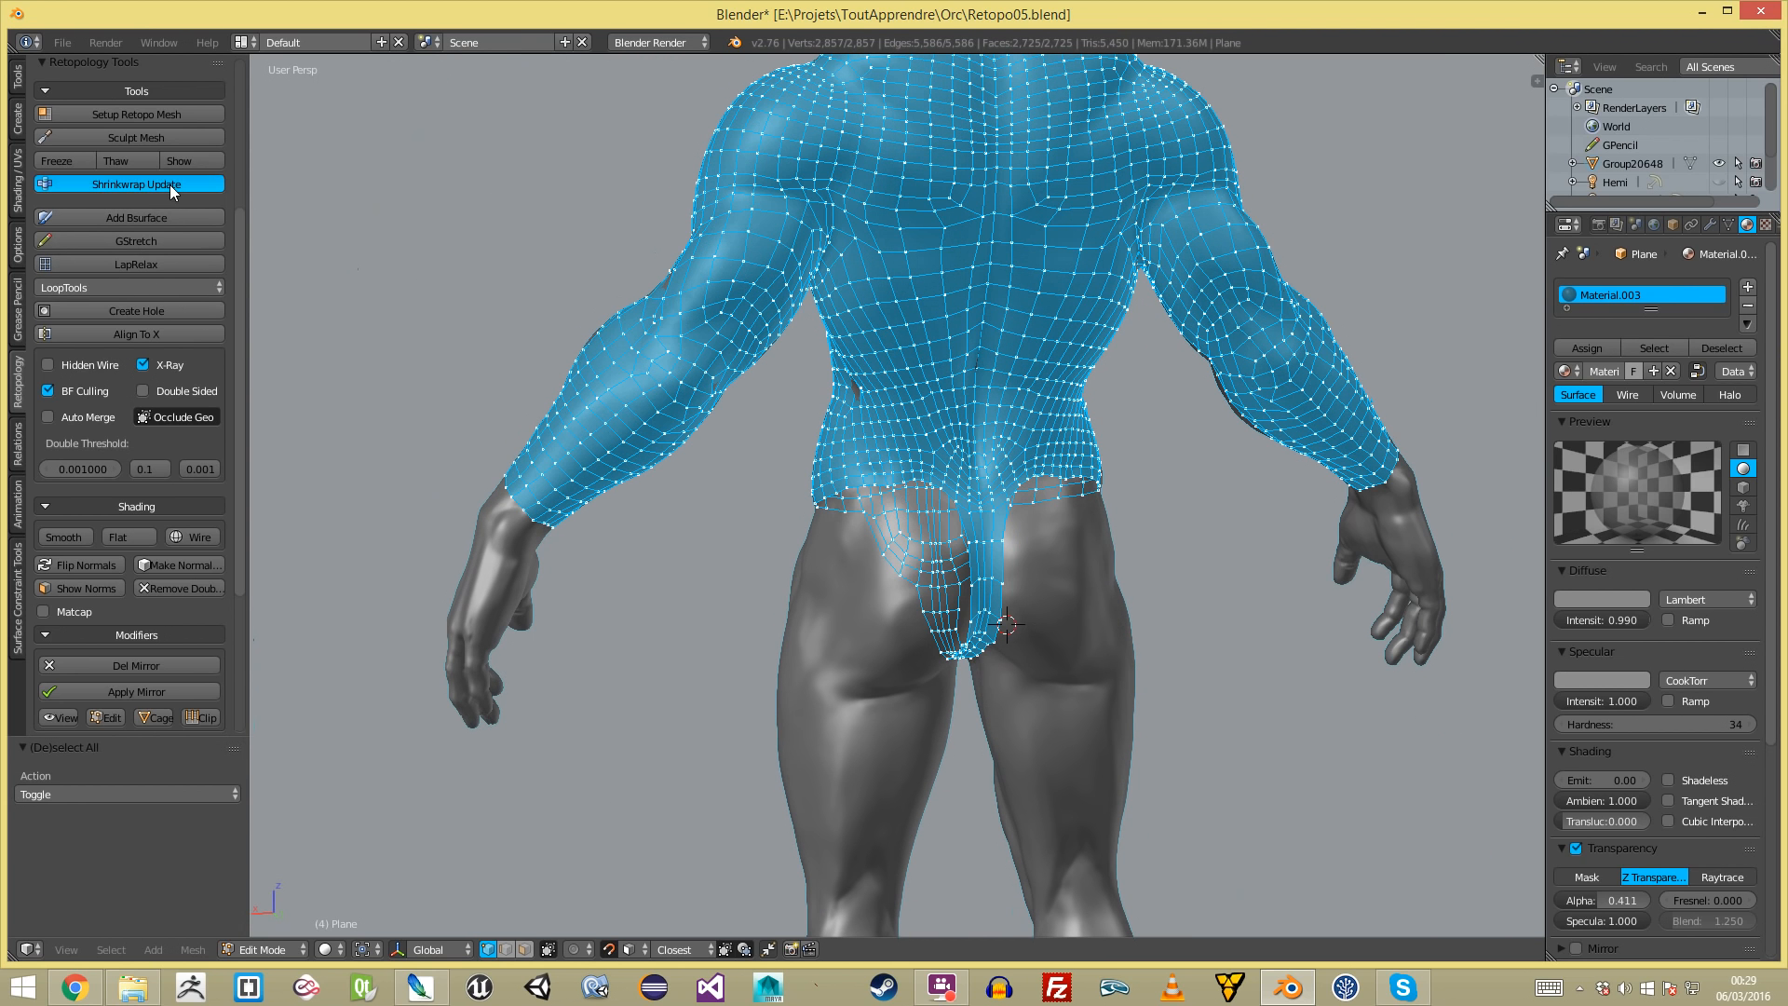
{"action": "left_click", "coordinate": [170, 186]}
{"action": "scroll", "coordinate": [204, 671], "scroll_direction": "down", "scroll_amount": 5}
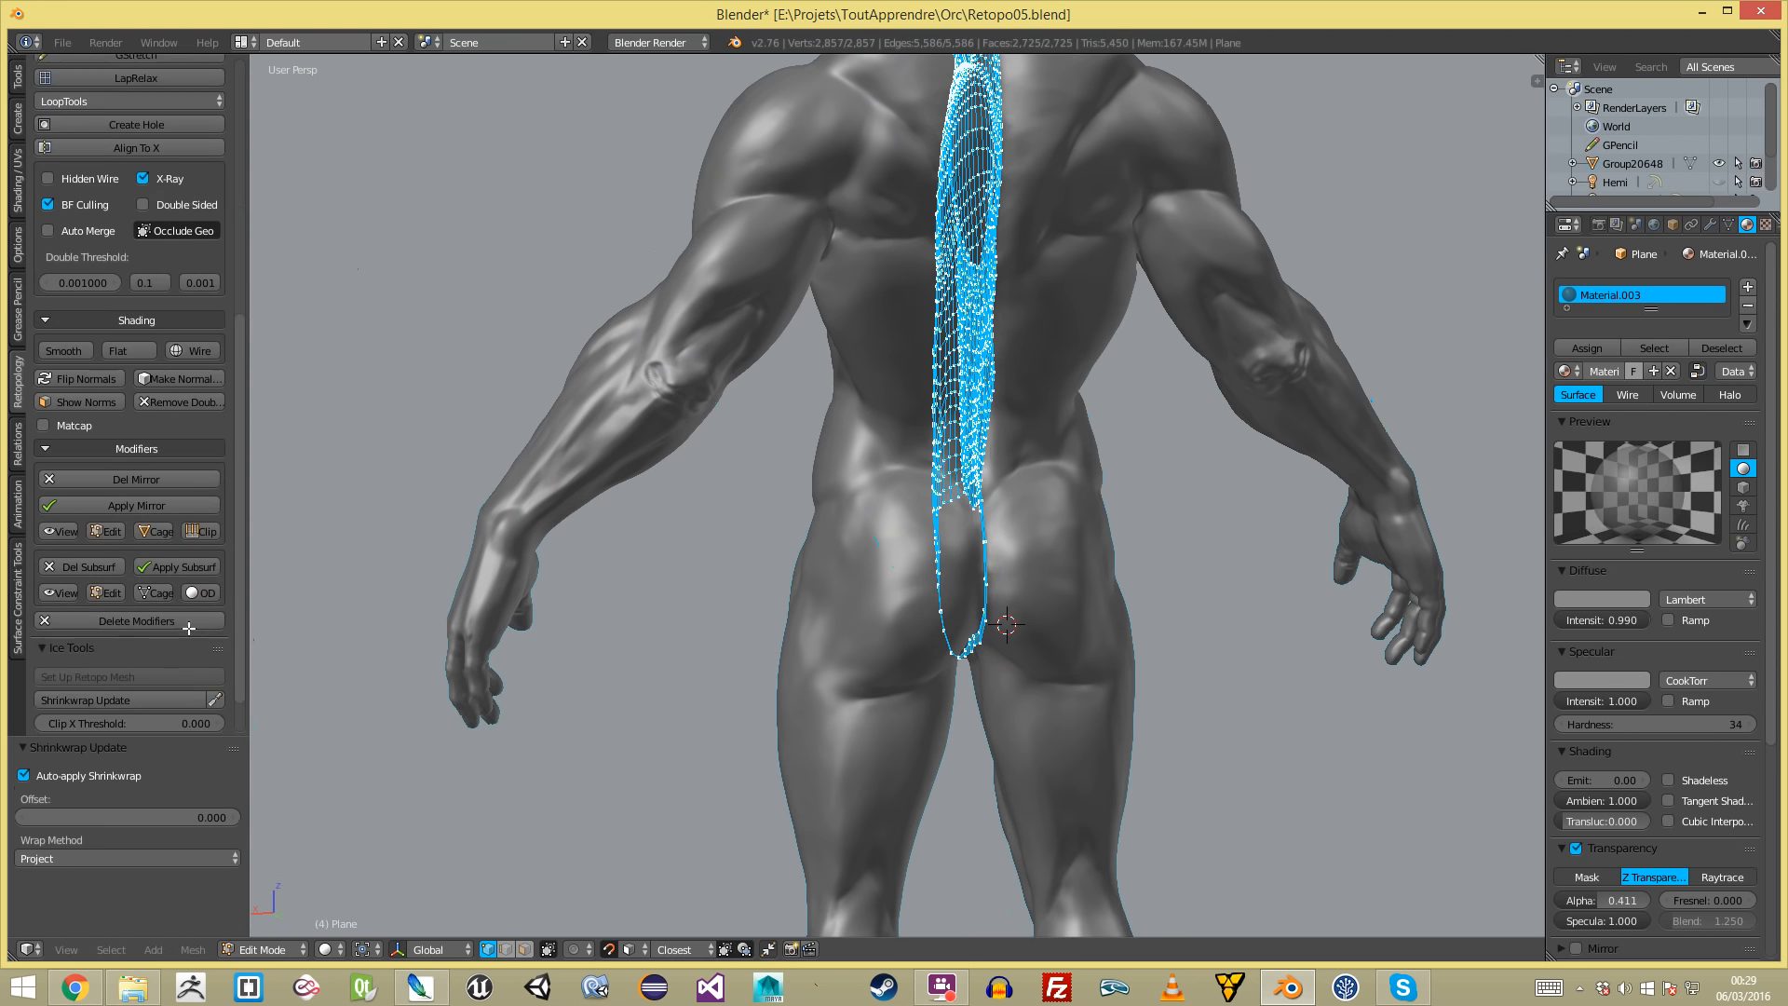
{"action": "key", "text": "ctrl+z"}
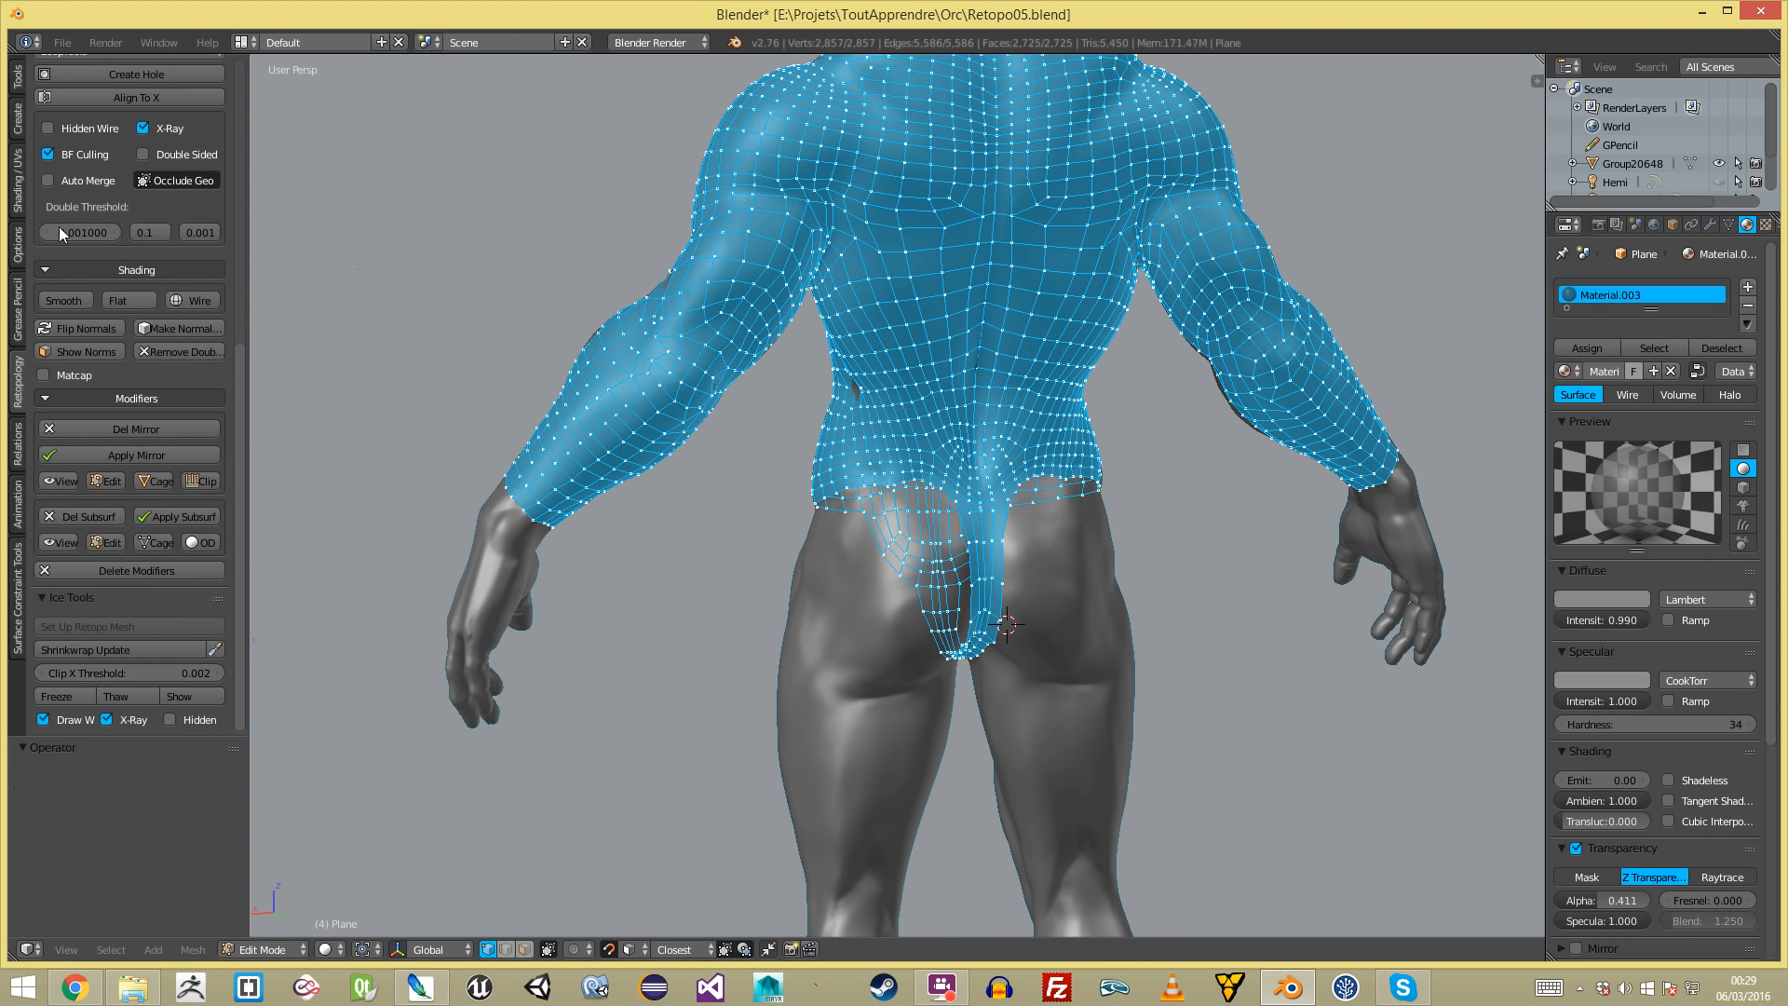
- Set the Clip X Threshold to 0.002 and run Shrinkwrap Update on the whole mesh
{"action": "scroll", "coordinate": [56, 306], "scroll_direction": "up", "scroll_amount": 4}
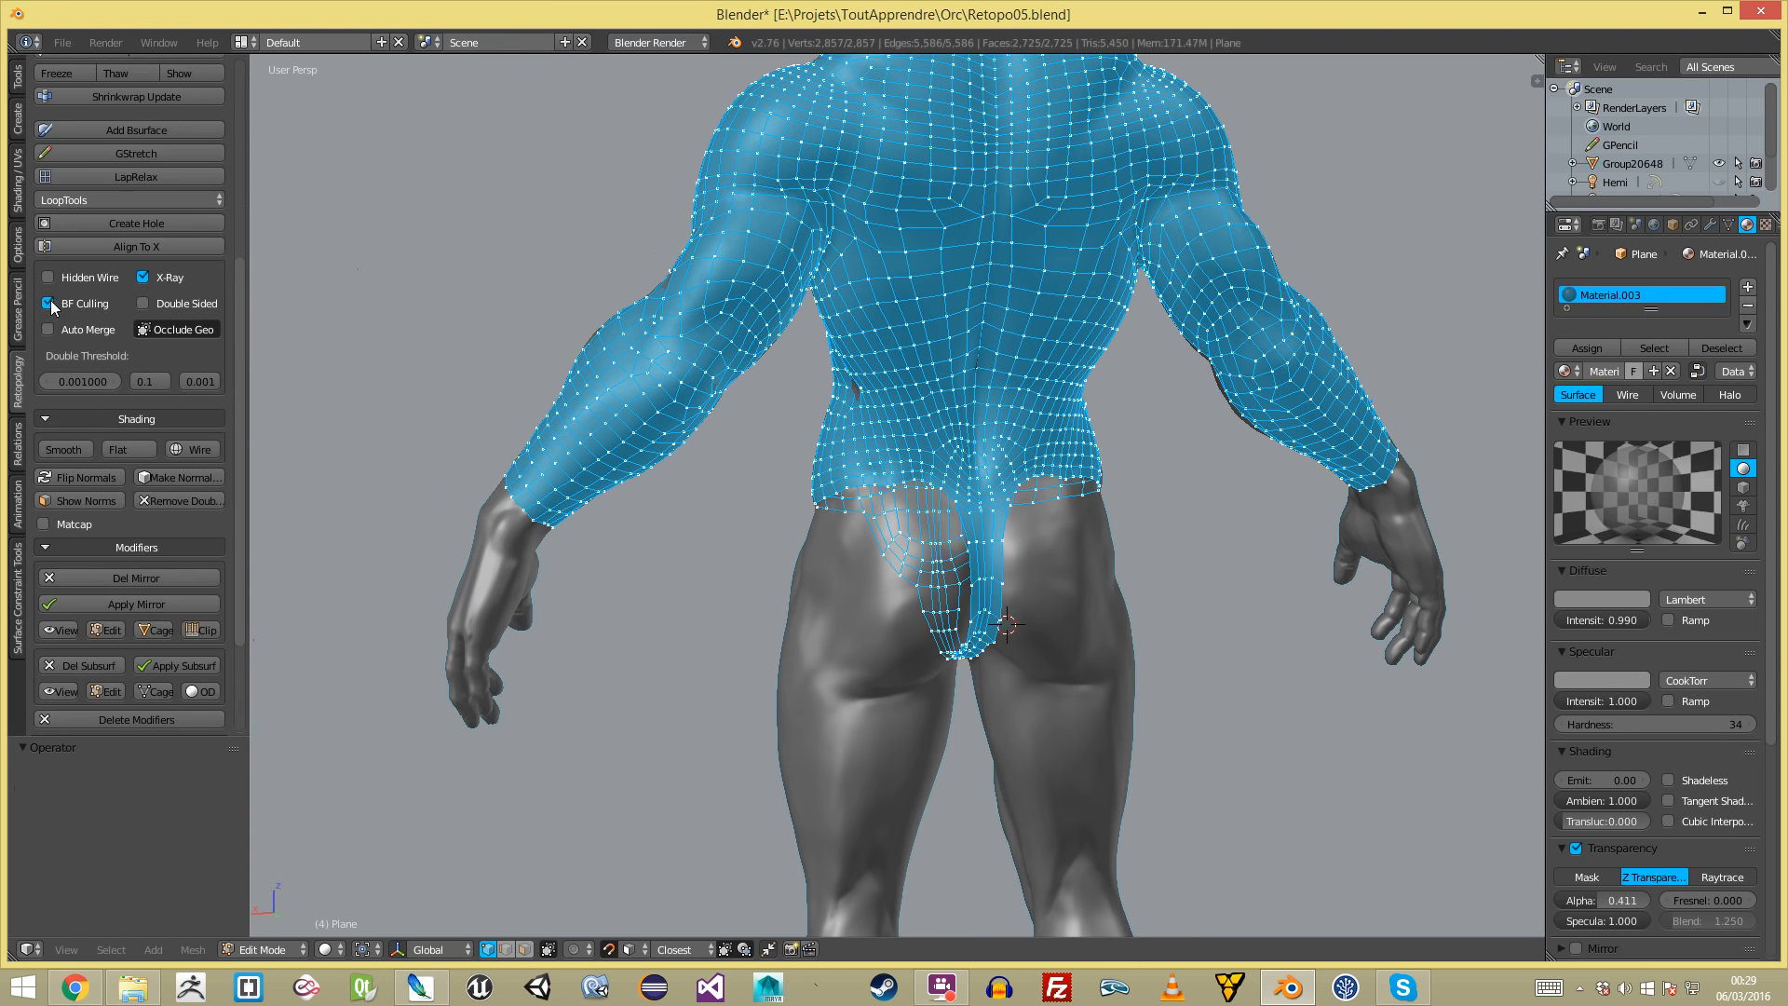
{"action": "left_click", "coordinate": [153, 99]}
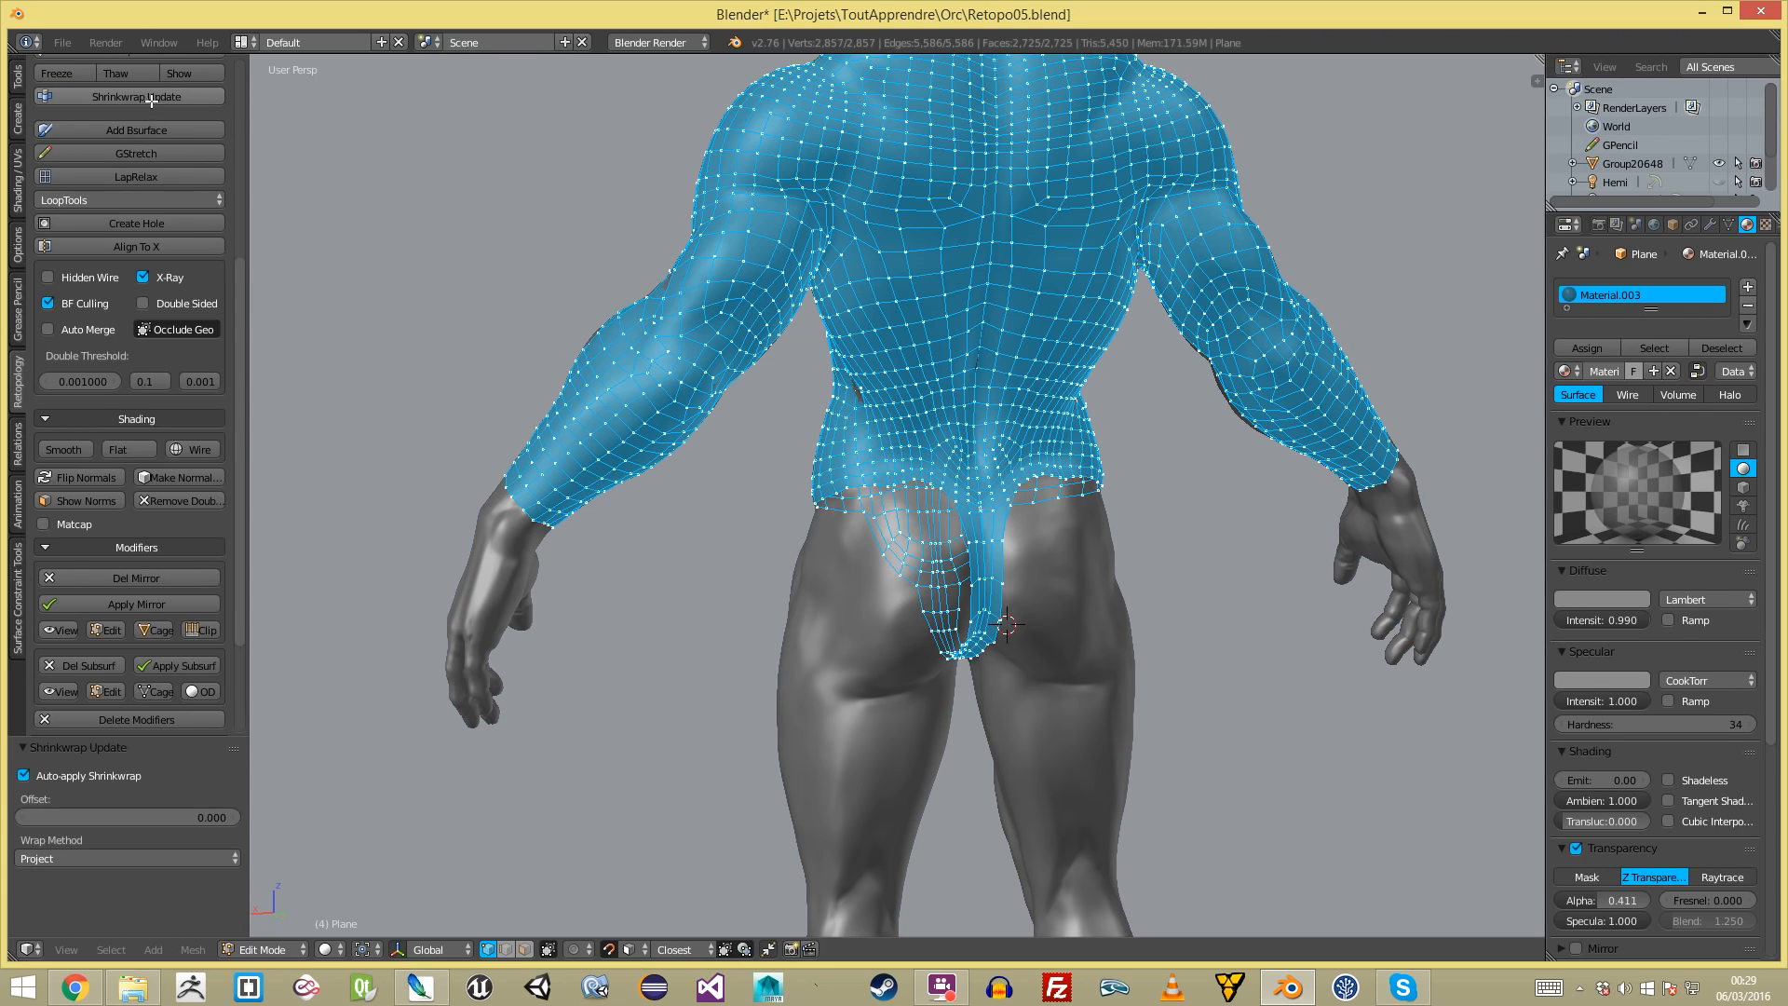
{"action": "key", "text": "a"}
- Select the open border loop around the leg opening, extrude it in place, and scale the new loop to 0.866
{"action": "key", "text": "Tab"}
{"action": "middle_click_drag", "start_coordinate": [908, 563], "coordinate": [1315, 546]}
{"action": "key", "text": "Tab"}
{"action": "key", "text": "a"}
{"action": "middle_click_drag", "start_coordinate": [1099, 444], "coordinate": [810, 662]}
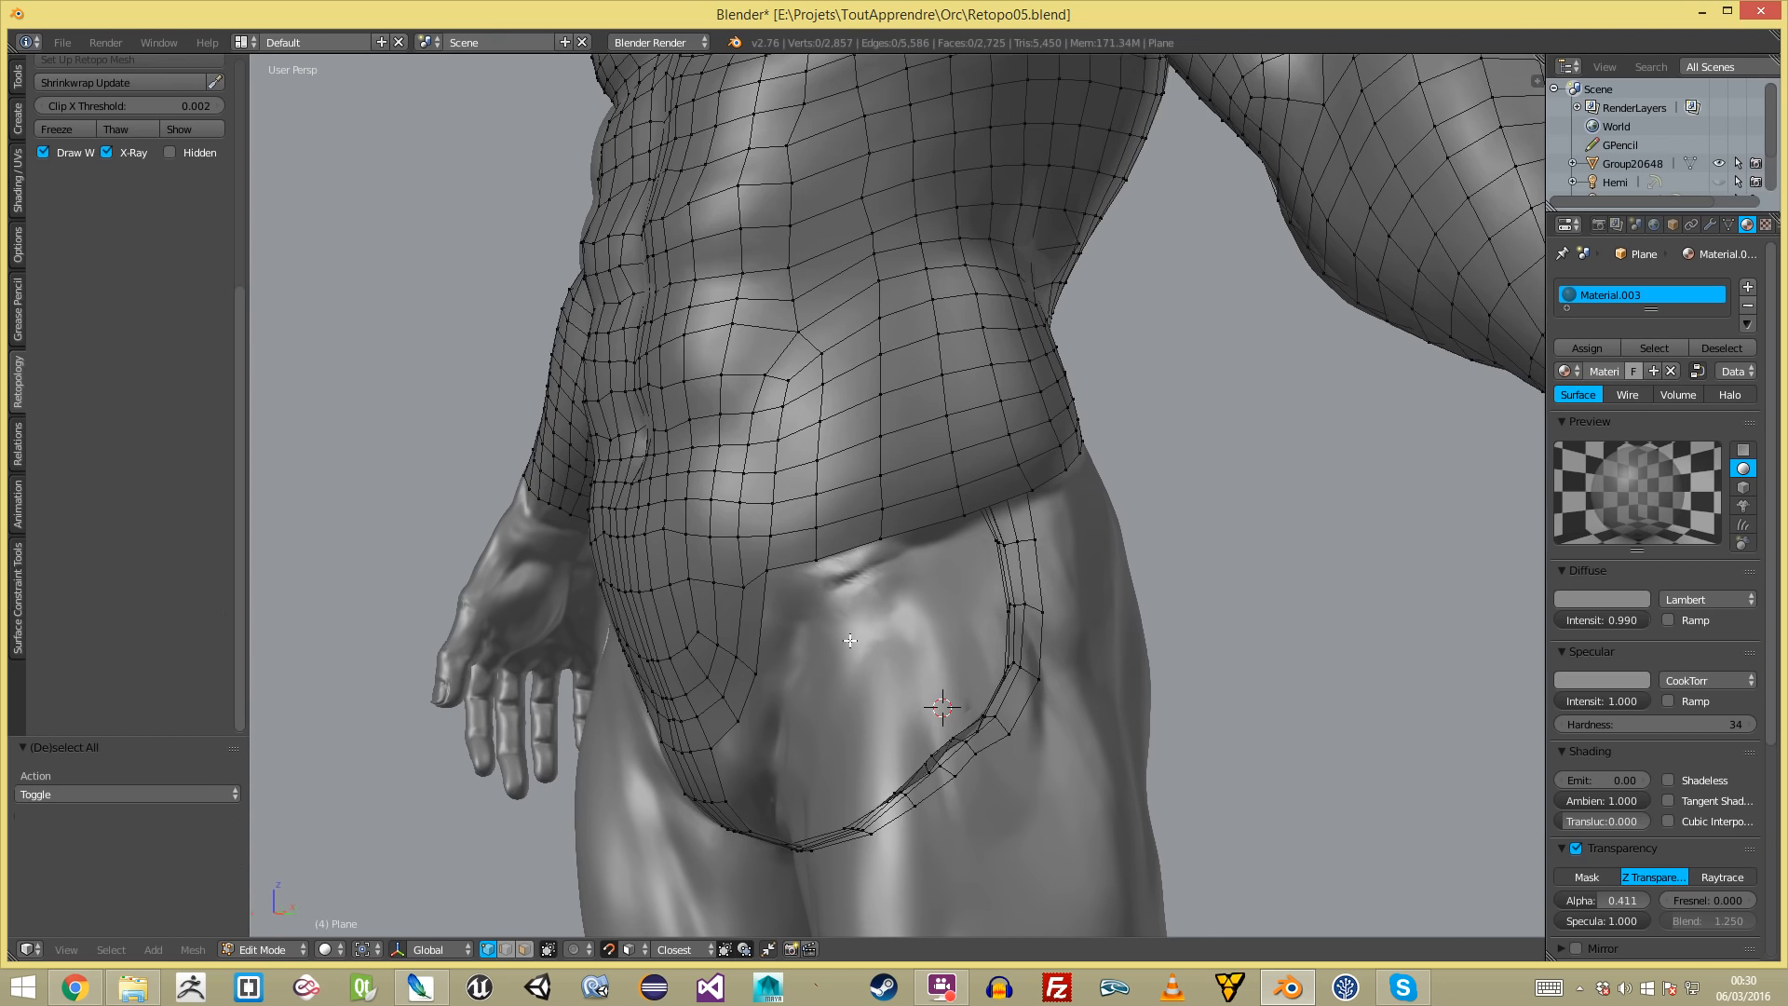
{"action": "right_click", "coordinate": [825, 553], "text": "alt"}
{"action": "scroll", "coordinate": [825, 553], "scroll_direction": "down", "scroll_amount": 3}
{"action": "middle_click_drag", "start_coordinate": [838, 559], "coordinate": [549, 572]}
{"action": "scroll", "coordinate": [745, 573], "scroll_direction": "up", "scroll_amount": 3}
{"action": "middle_click_drag", "start_coordinate": [768, 573], "coordinate": [1027, 556]}
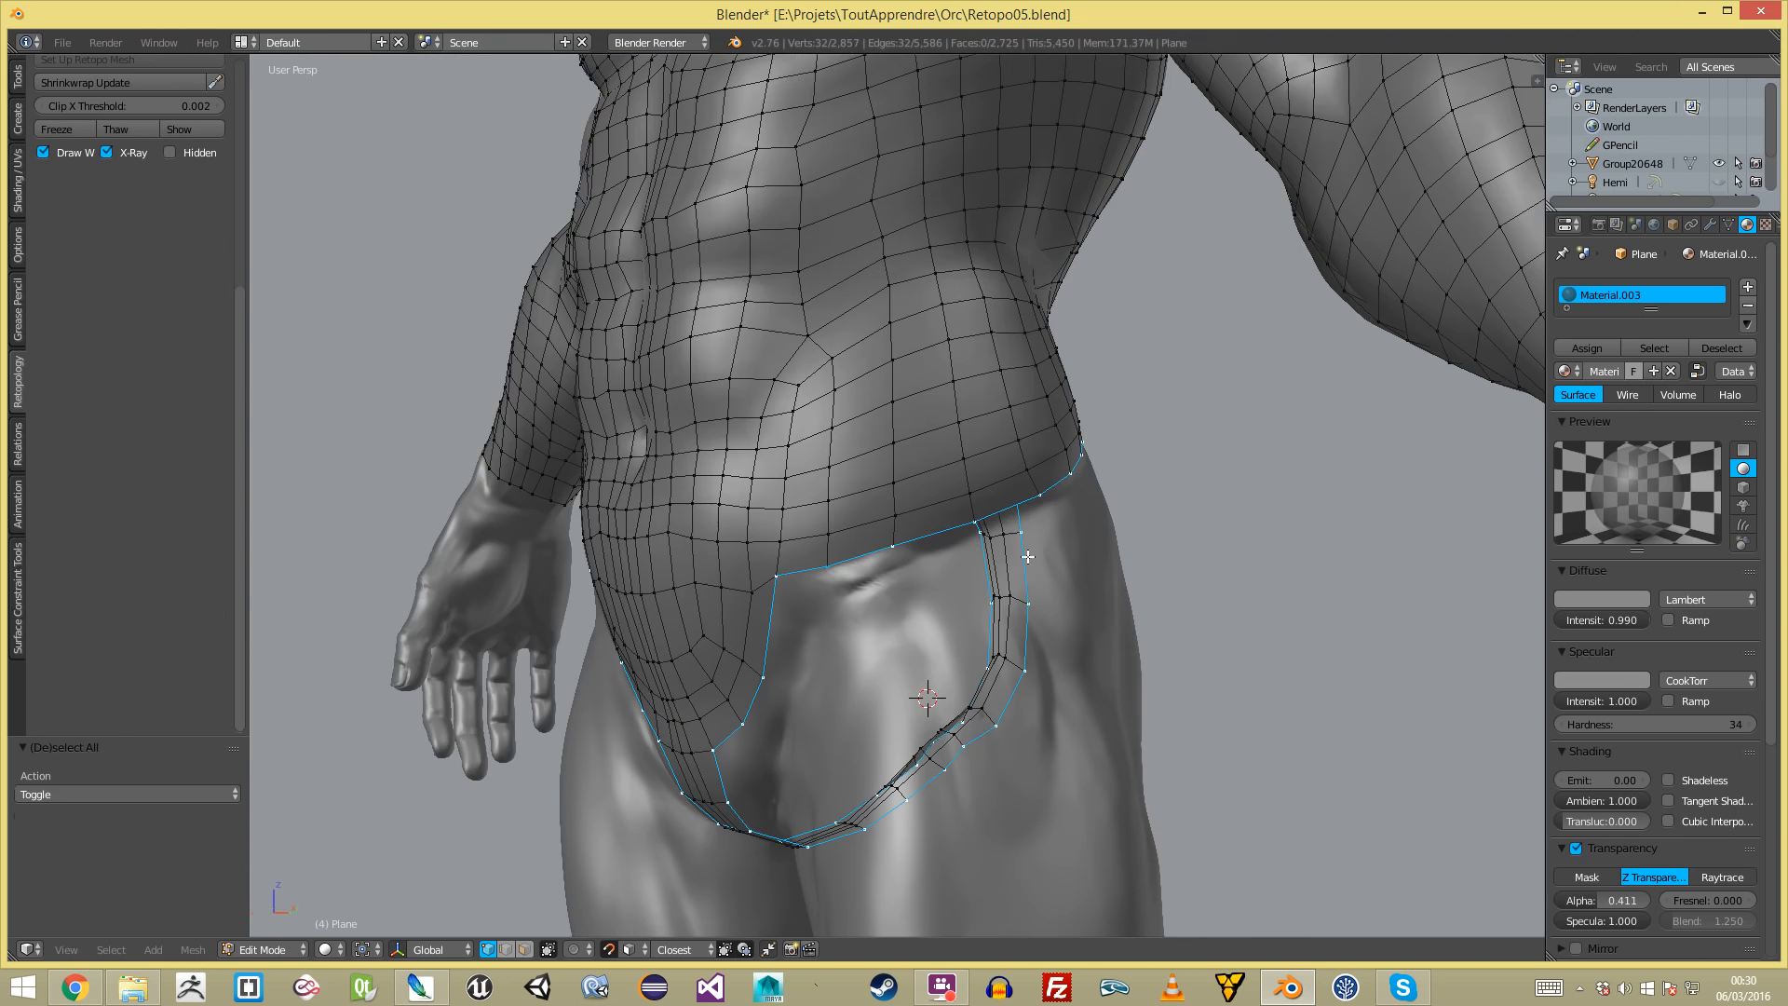
{"action": "middle_click_drag", "start_coordinate": [806, 640], "coordinate": [885, 655]}
{"action": "key", "text": "e"}
{"action": "right_click", "coordinate": [1013, 660]}
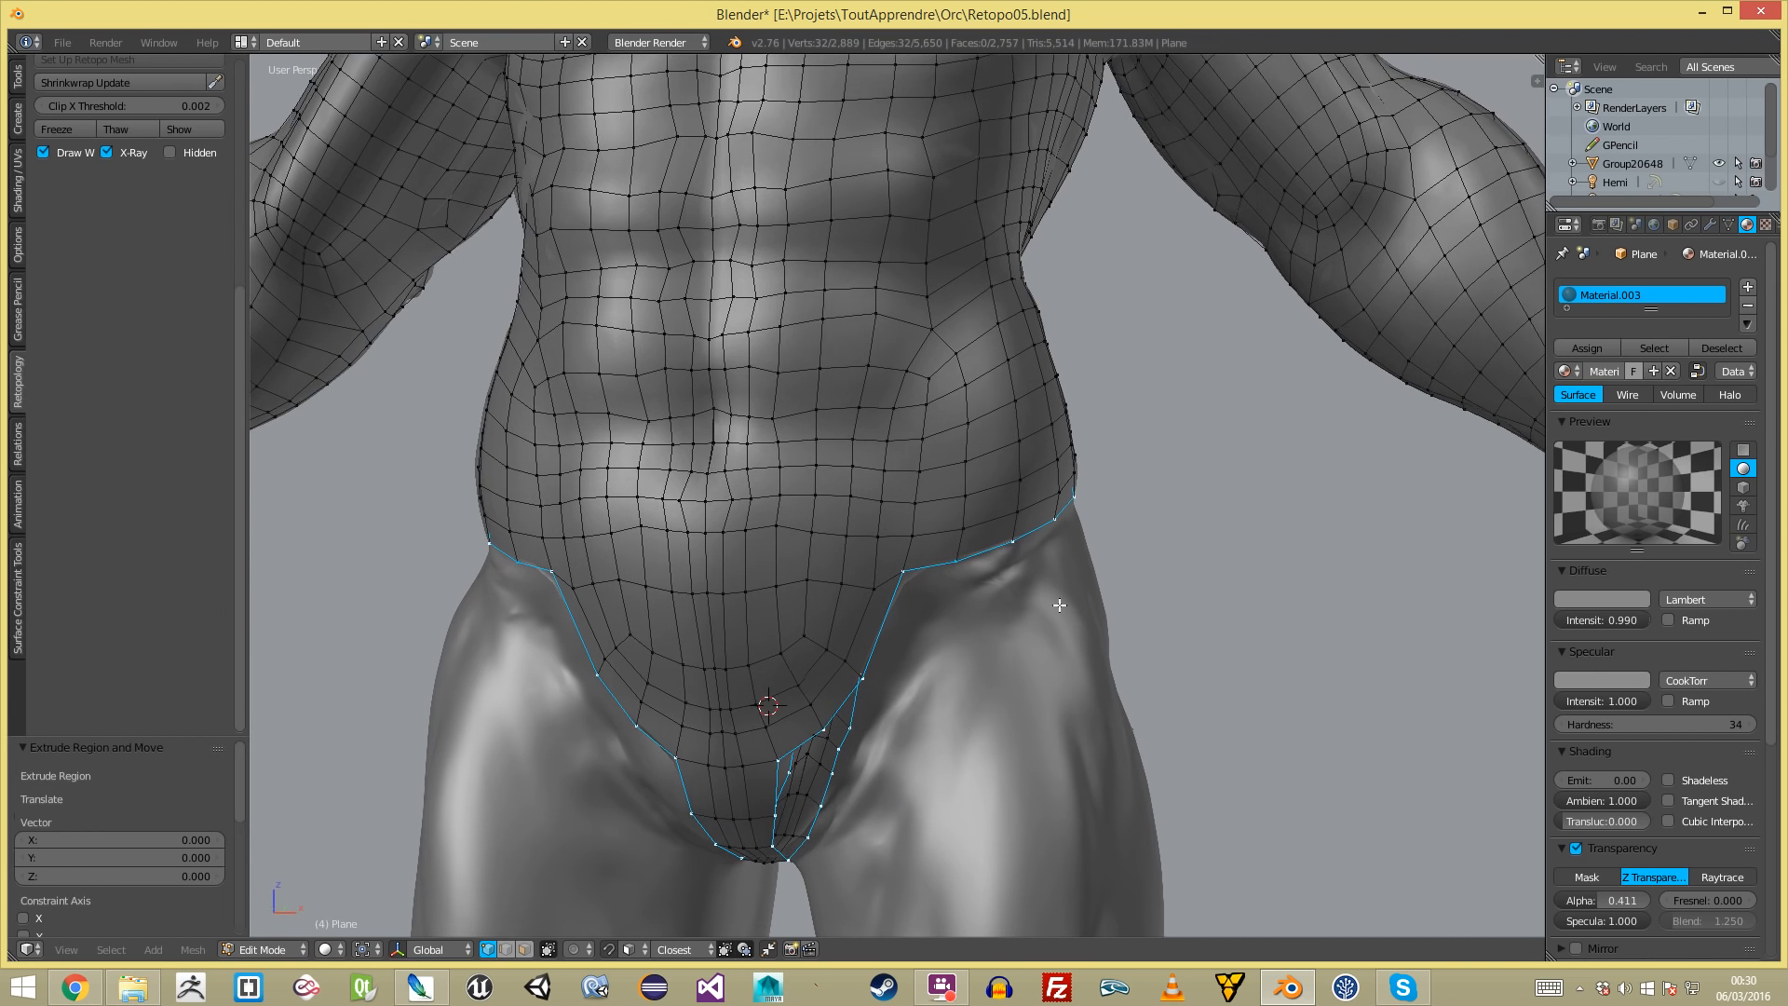
{"action": "key", "text": "s"}
{"action": "left_click", "coordinate": [1122, 581]}
- In the front orthographic view, lower the new leg-opening loop by about 0.039 and scale it by 1.114
{"action": "key", "text": "KP_1"}
{"action": "key", "text": "KP_5"}
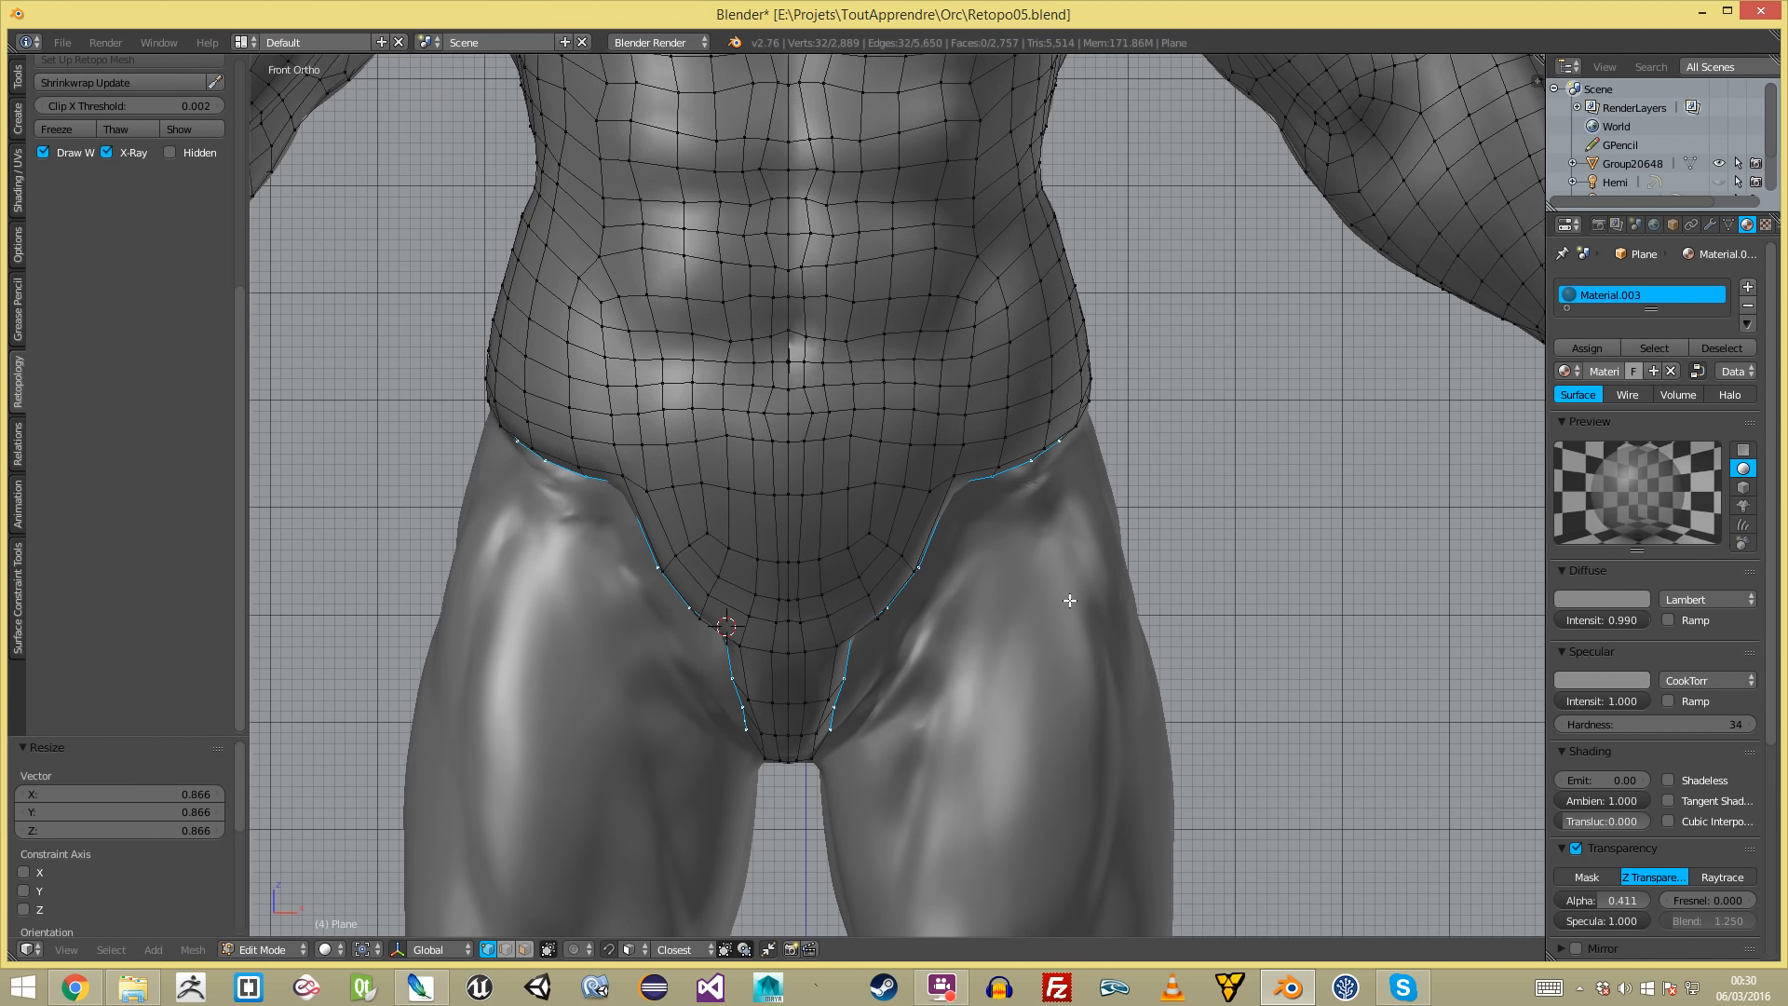
{"action": "middle_click_drag", "start_coordinate": [1015, 454], "coordinate": [1018, 420], "text": "shift"}
{"action": "key", "text": "g"}
{"action": "left_click", "coordinate": [1041, 471]}
{"action": "key", "text": "s"}
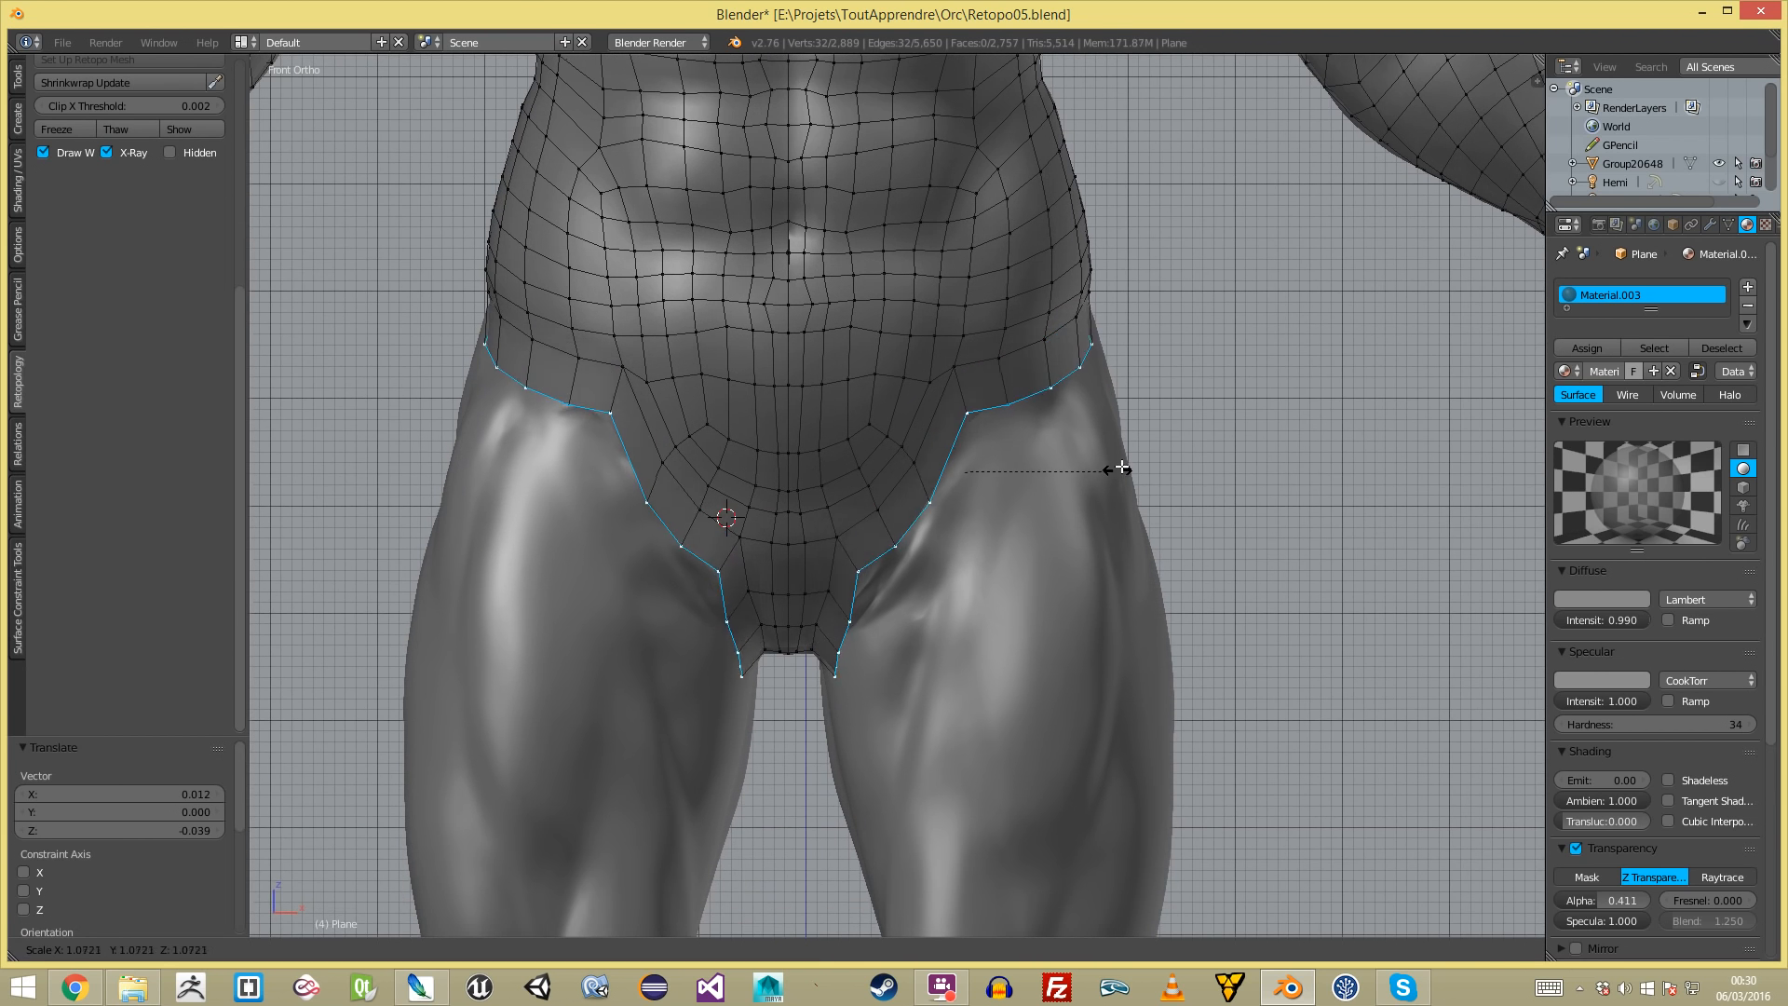
{"action": "left_click", "coordinate": [1121, 460]}
- Select the sculpt along with the retopology mesh and project the mesh onto it with Shrinkwrap Update
{"action": "scroll", "coordinate": [1146, 459], "scroll_direction": "down", "scroll_amount": 3}
{"action": "middle_click_drag", "start_coordinate": [1145, 459], "coordinate": [835, 467]}
{"action": "scroll", "coordinate": [877, 472], "scroll_direction": "up", "scroll_amount": 5}
{"action": "scroll", "coordinate": [815, 449], "scroll_direction": "down", "scroll_amount": 4}
{"action": "scroll", "coordinate": [95, 283], "scroll_direction": "up", "scroll_amount": 4}
{"action": "left_click", "coordinate": [17, 77]}
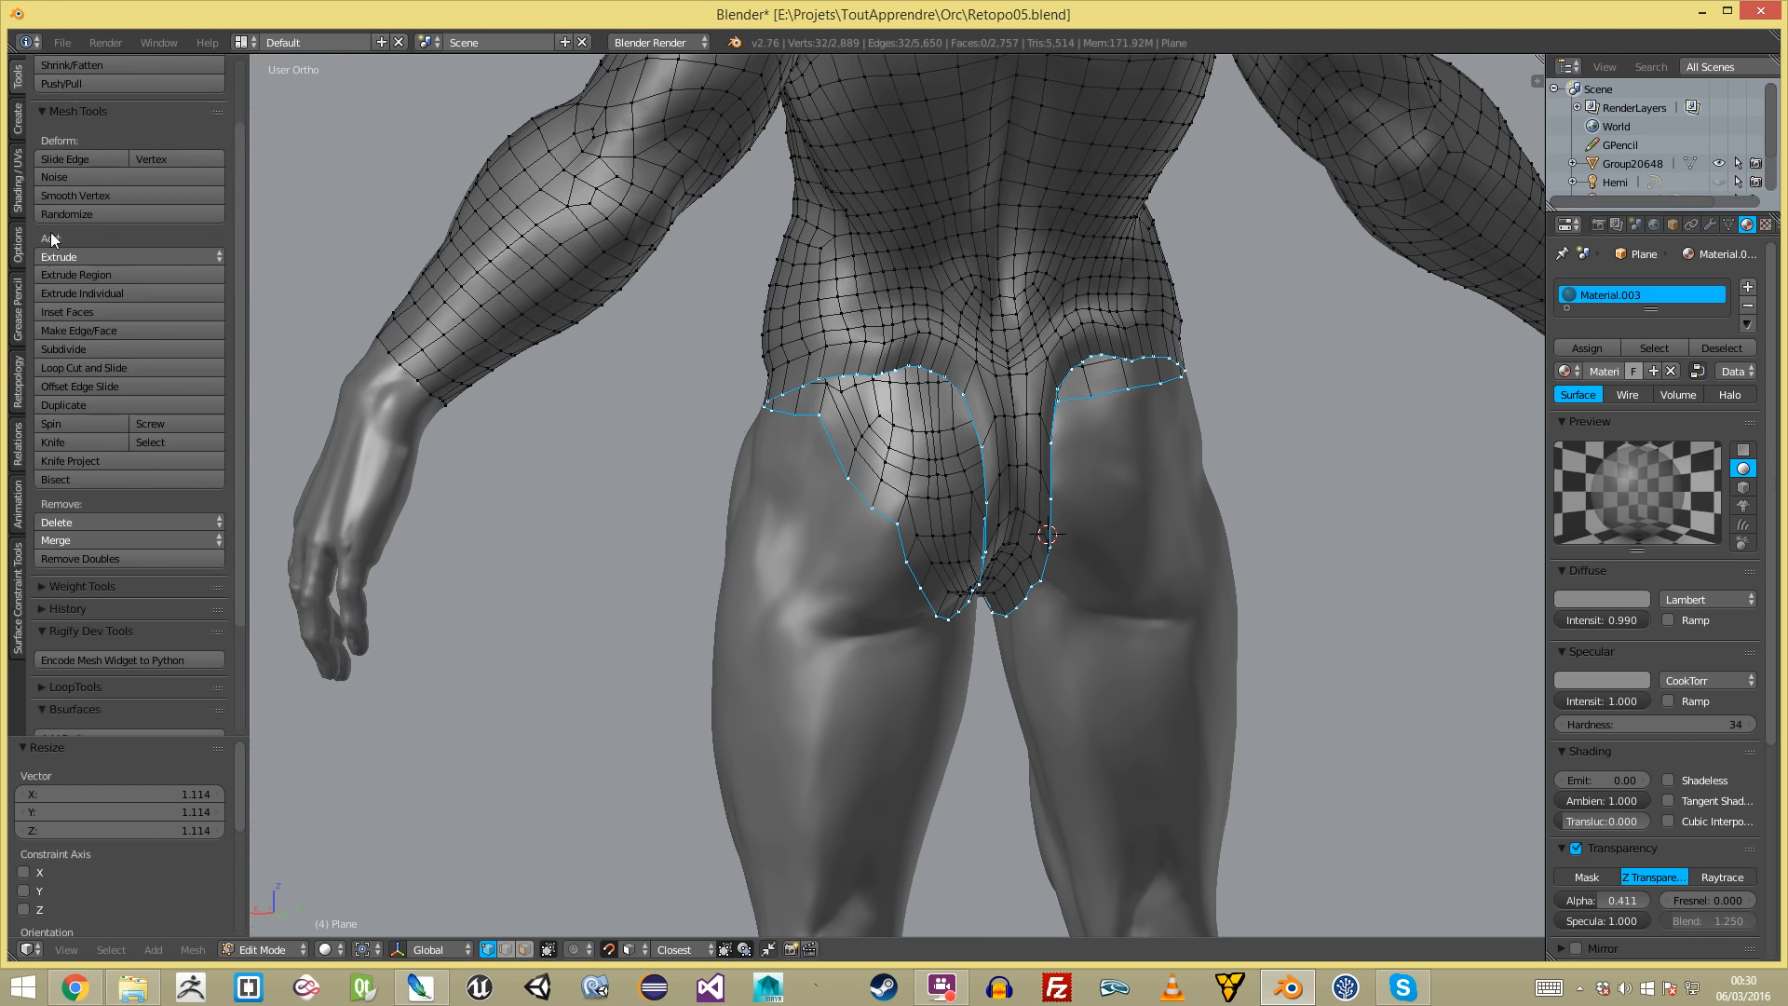
{"action": "scroll", "coordinate": [90, 287], "scroll_direction": "up", "scroll_amount": 2}
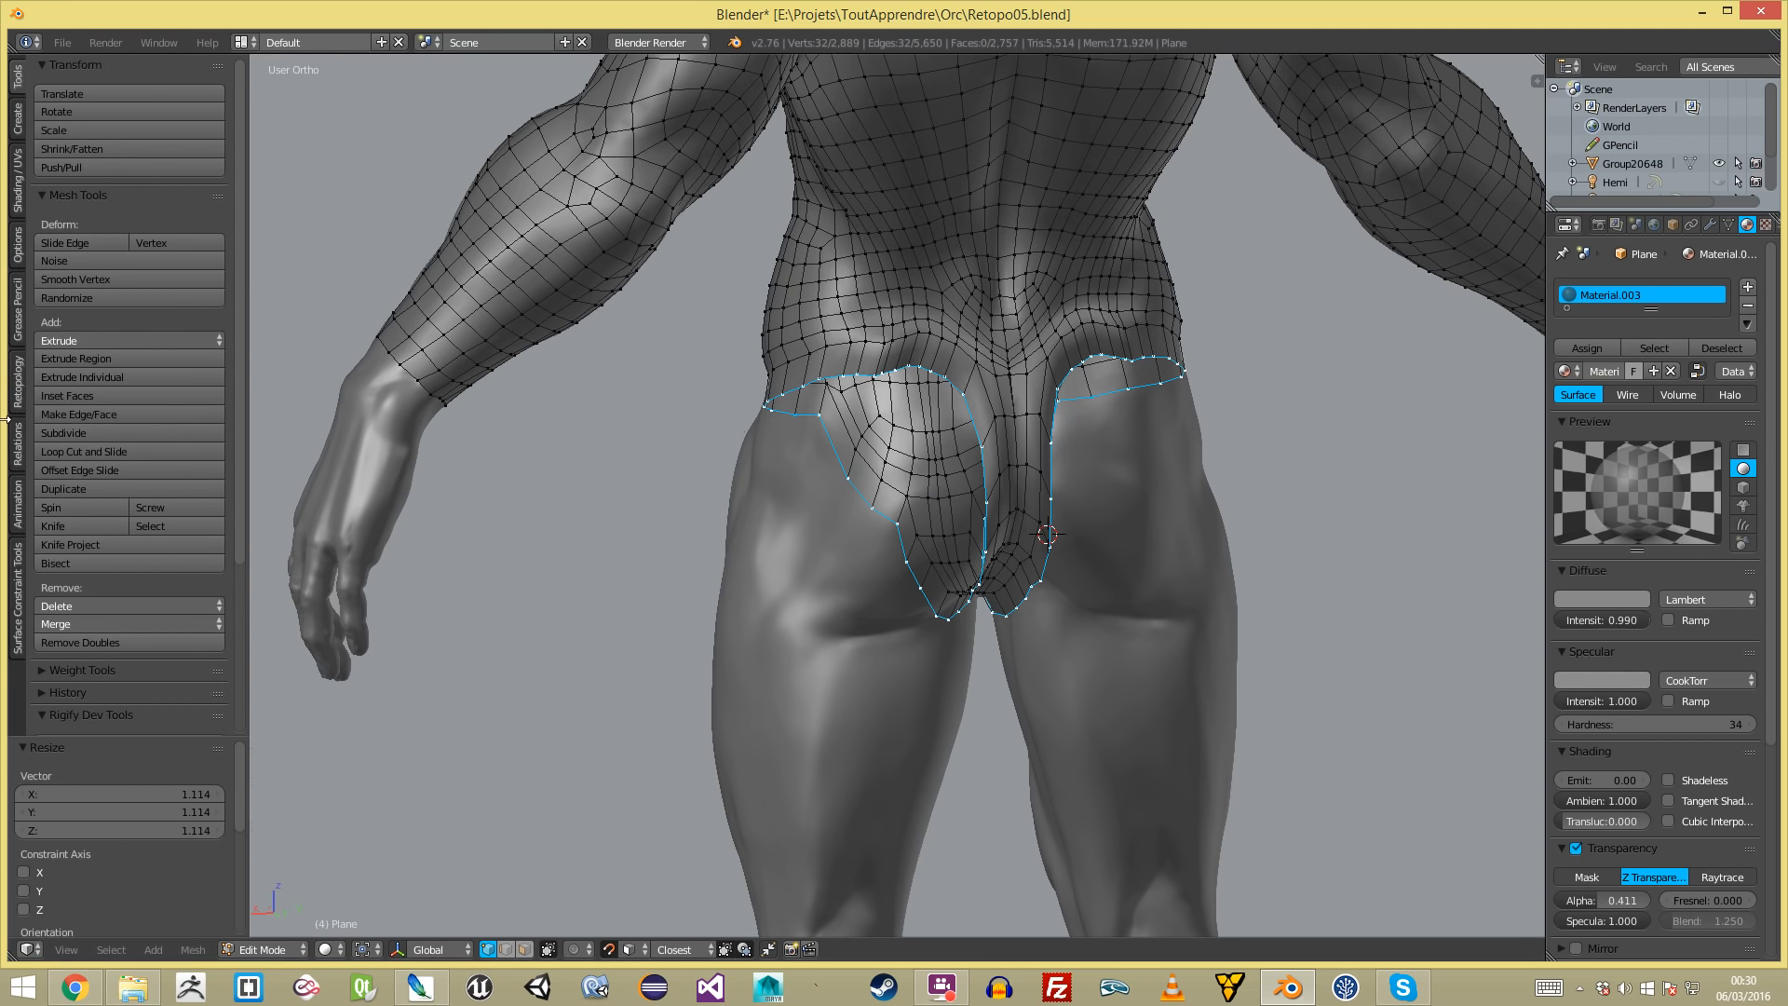
{"action": "left_click", "coordinate": [18, 382]}
{"action": "key", "text": "Tab"}
{"action": "right_click", "coordinate": [1004, 393]}
{"action": "key", "text": "Tab"}
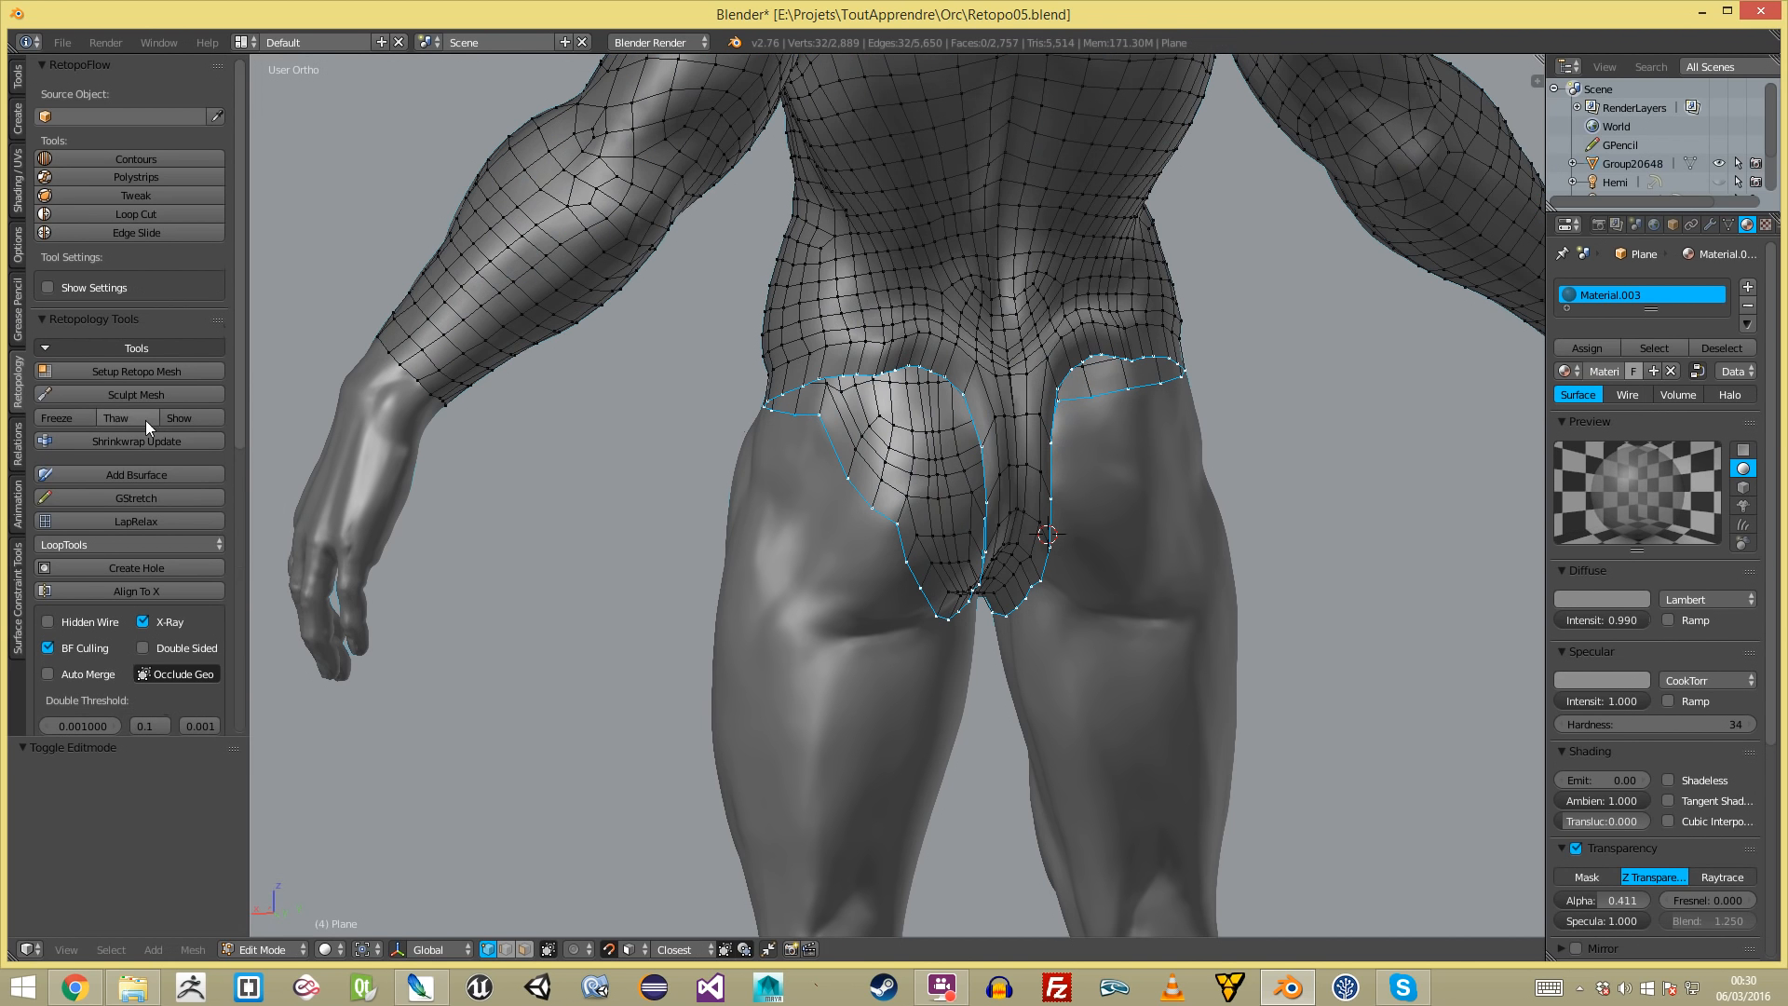
{"action": "left_click", "coordinate": [158, 444]}
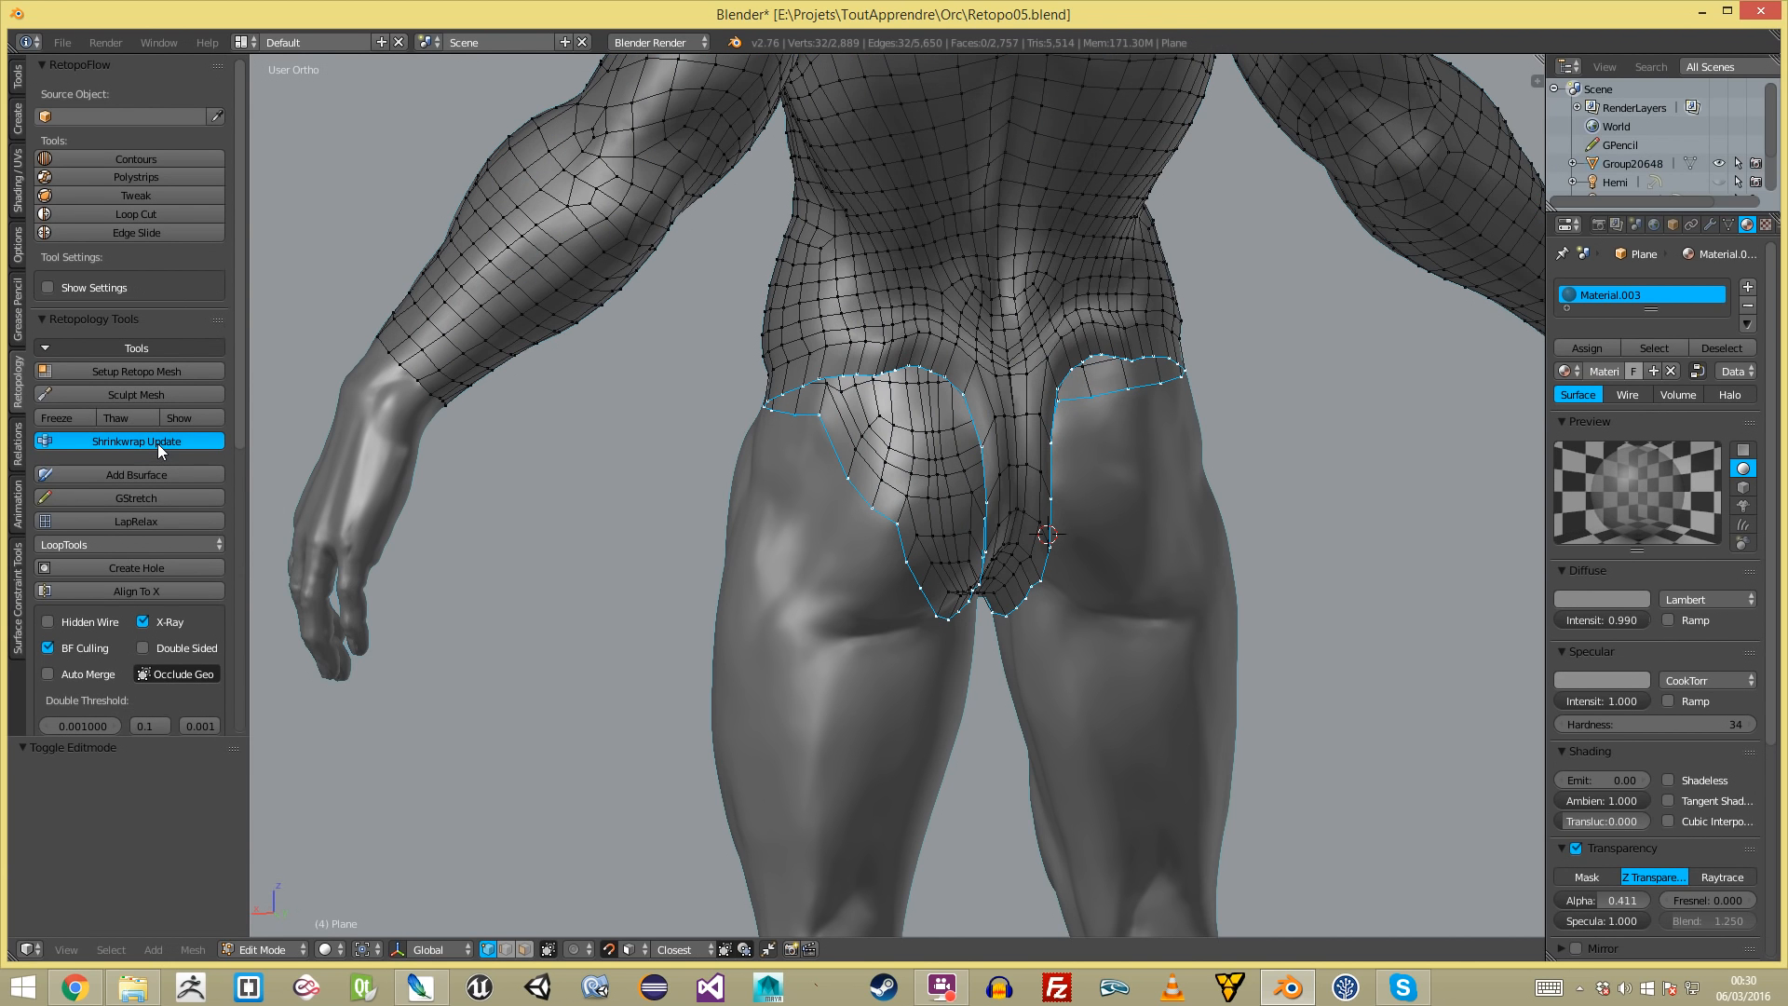
- Select only the open border loop of the leg opening and smooth its vertices repeatedly at 0.500
{"action": "scroll", "coordinate": [916, 322], "scroll_direction": "up", "scroll_amount": 2}
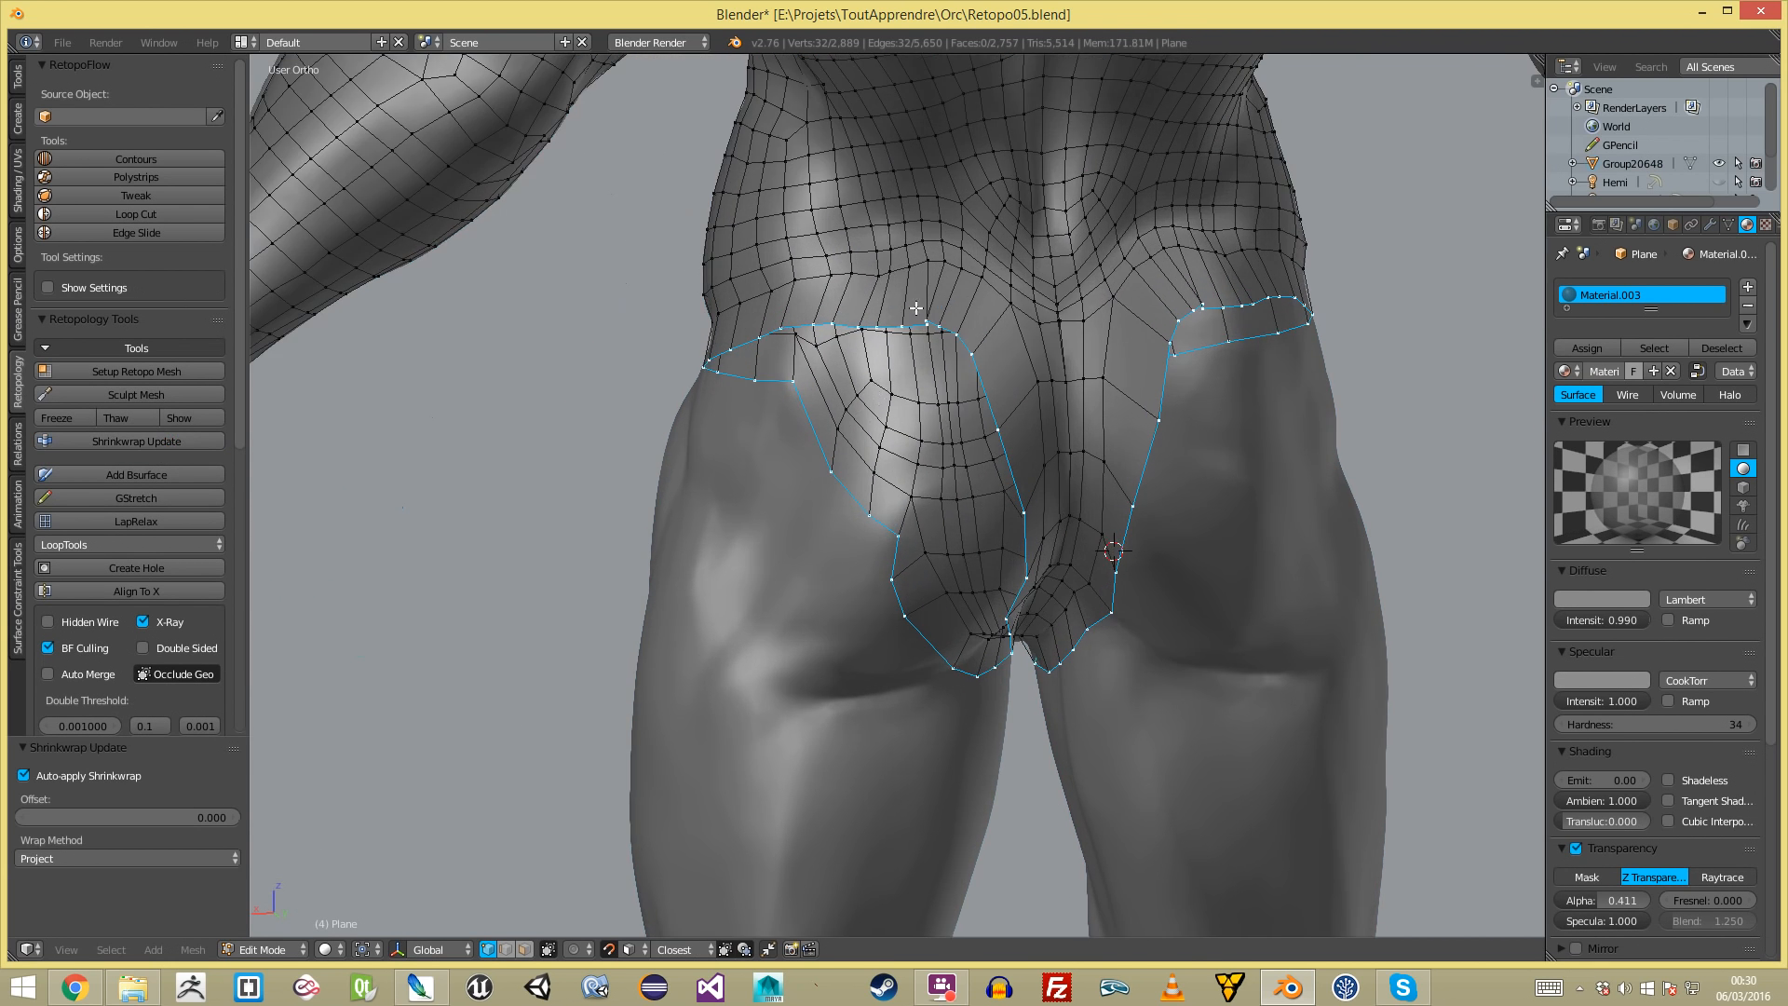
{"action": "scroll", "coordinate": [936, 250], "scroll_direction": "up", "scroll_amount": 2}
{"action": "key", "text": "a"}
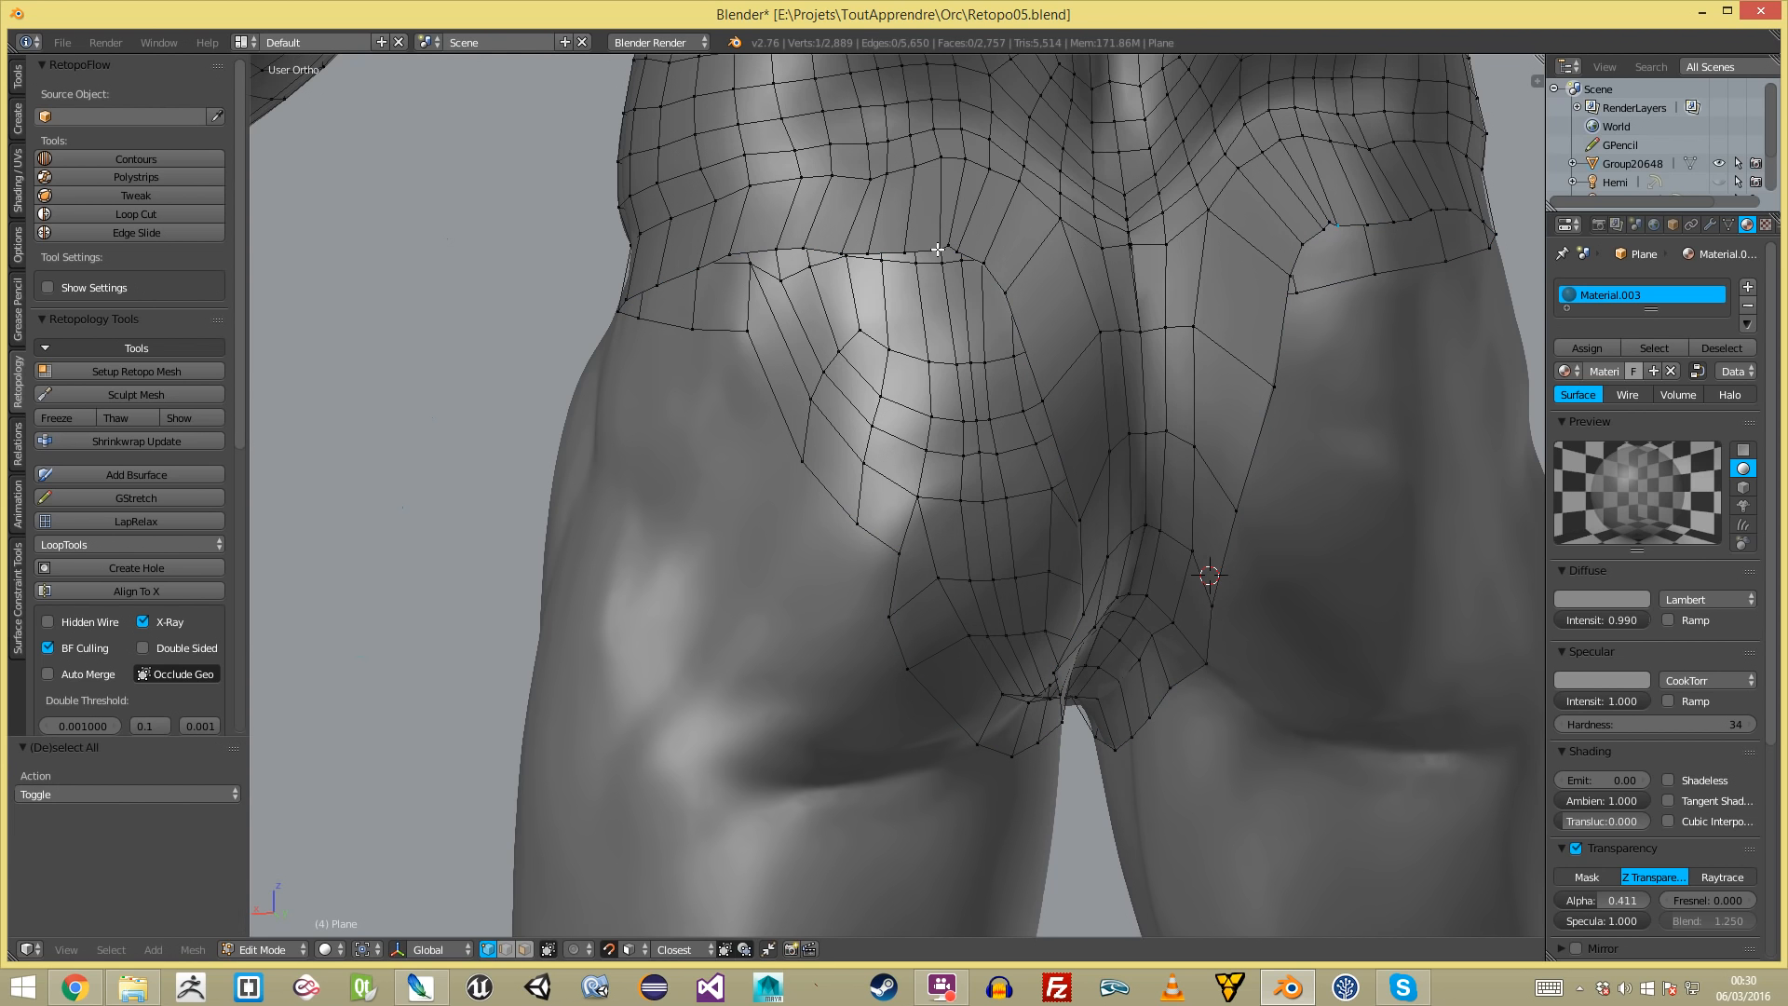
{"action": "left_click", "coordinate": [996, 274], "text": "alt"}
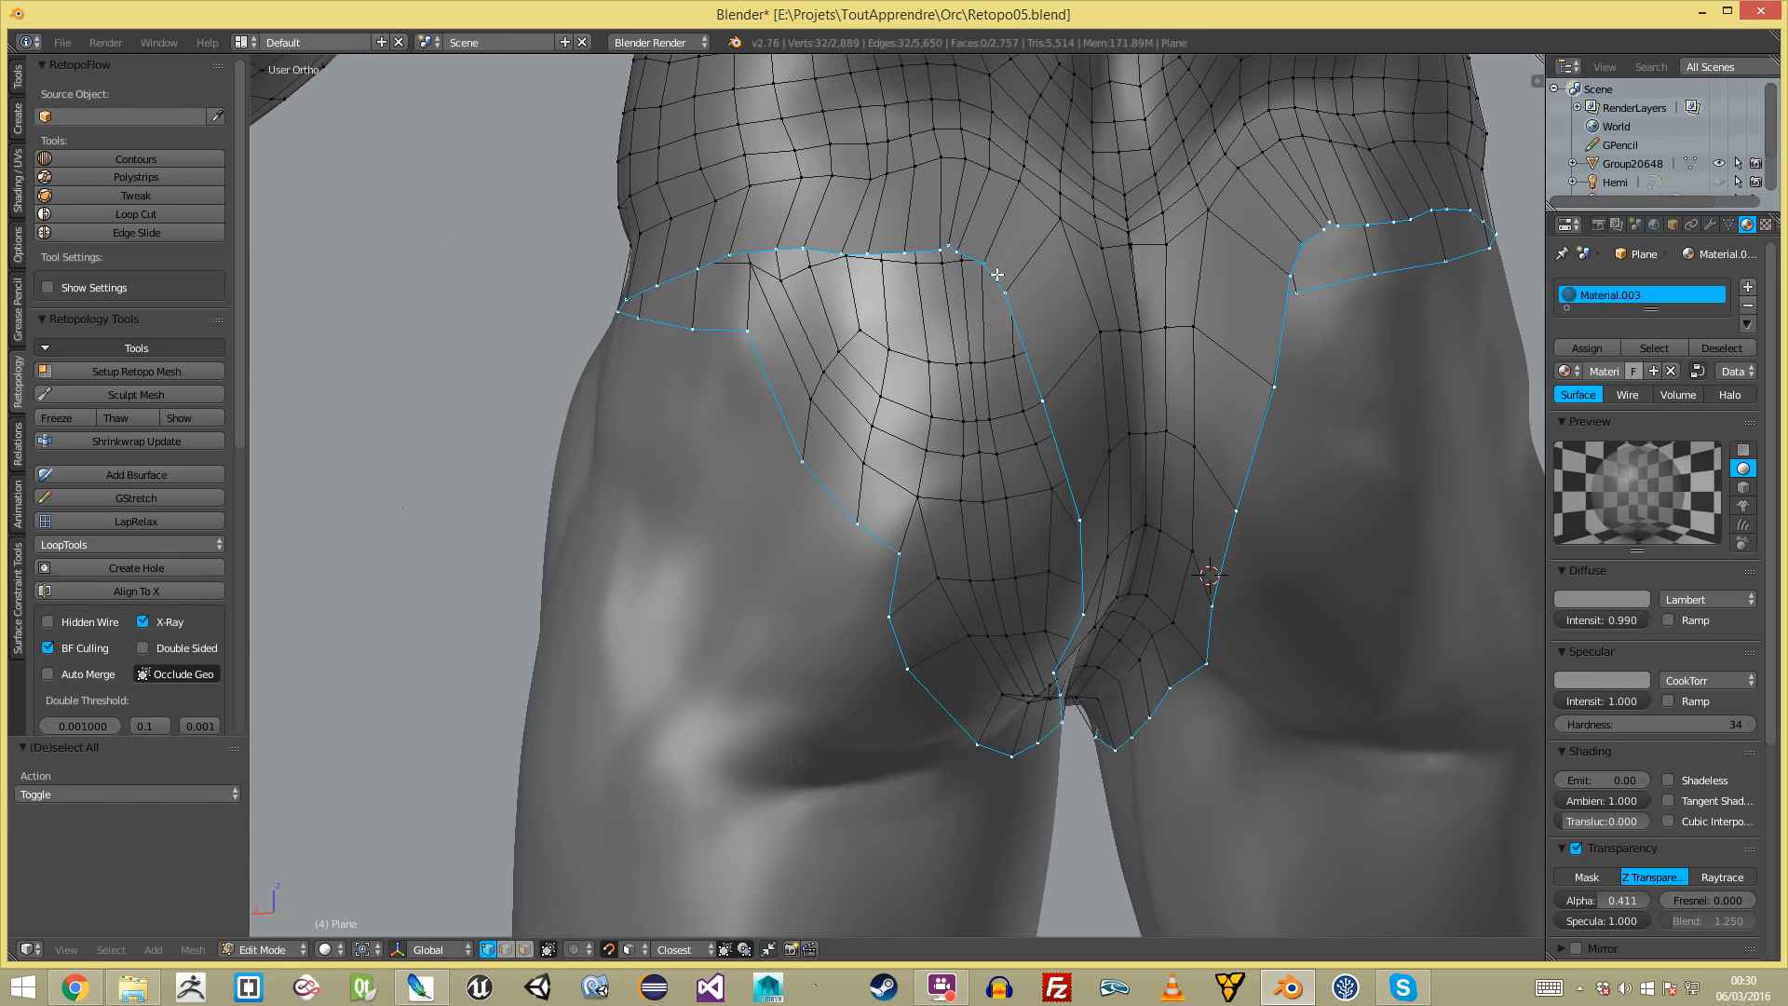
{"action": "key", "text": "w"}
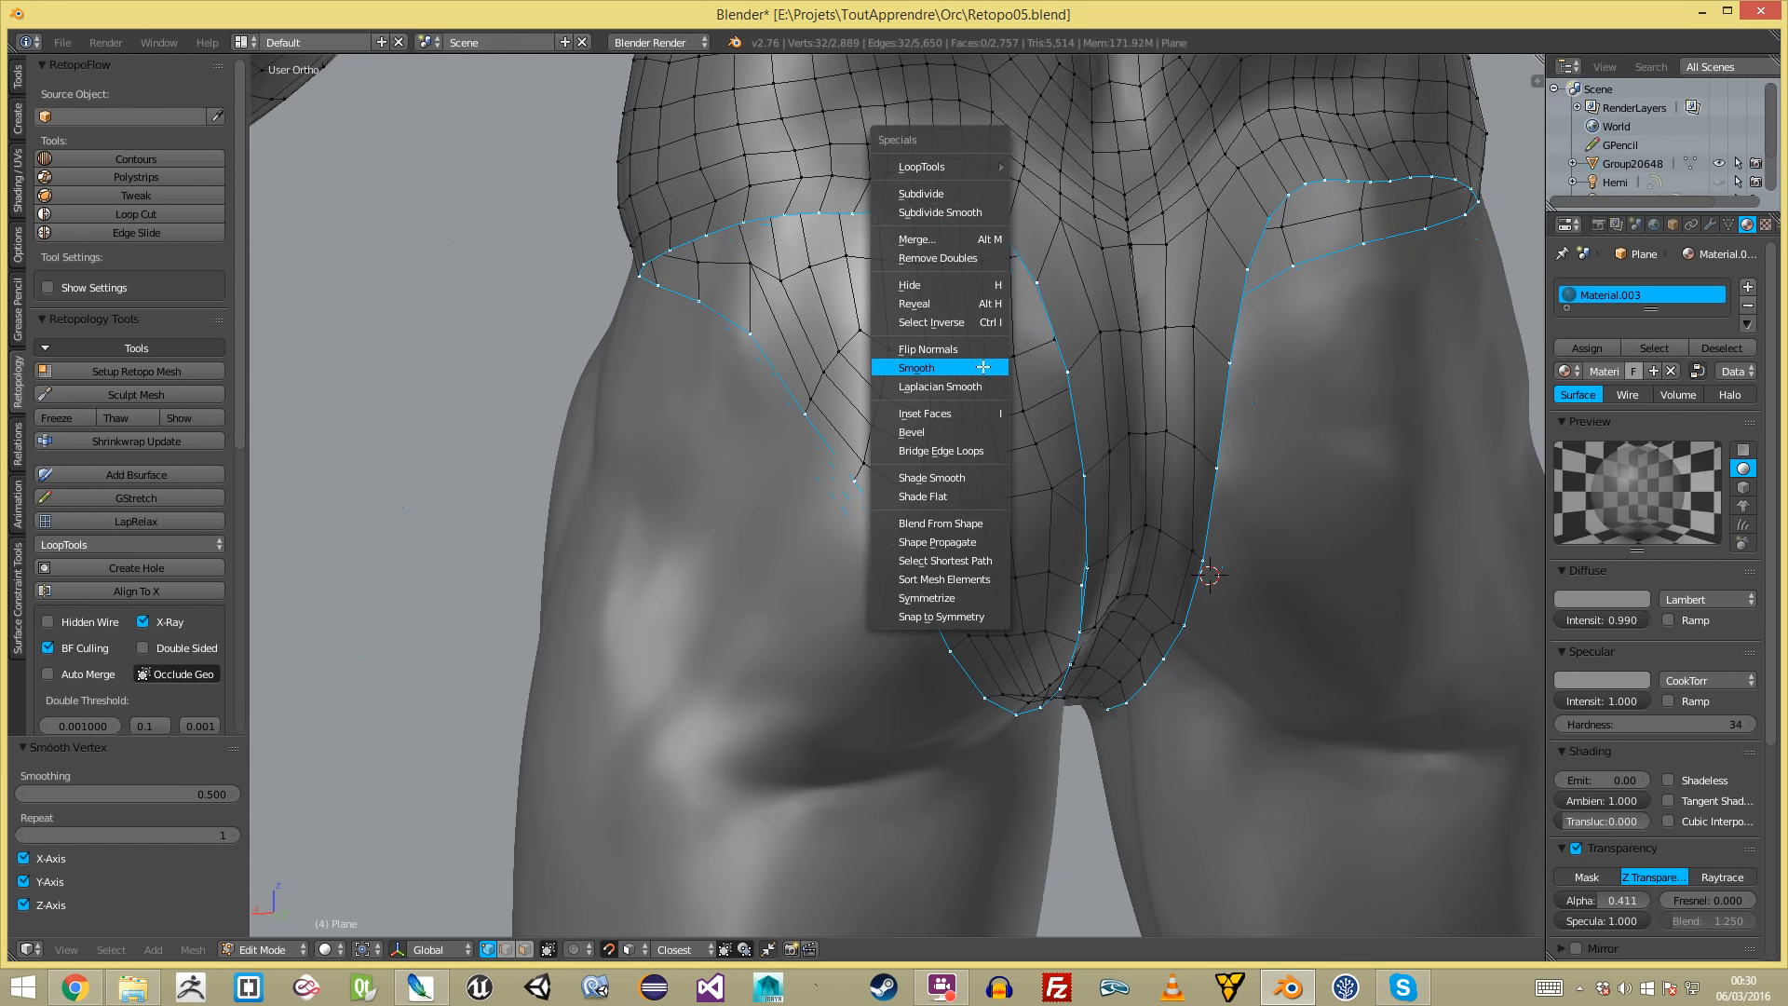
{"action": "left_click", "coordinate": [983, 367]}
{"action": "middle_click_drag", "start_coordinate": [1002, 365], "coordinate": [1123, 437]}
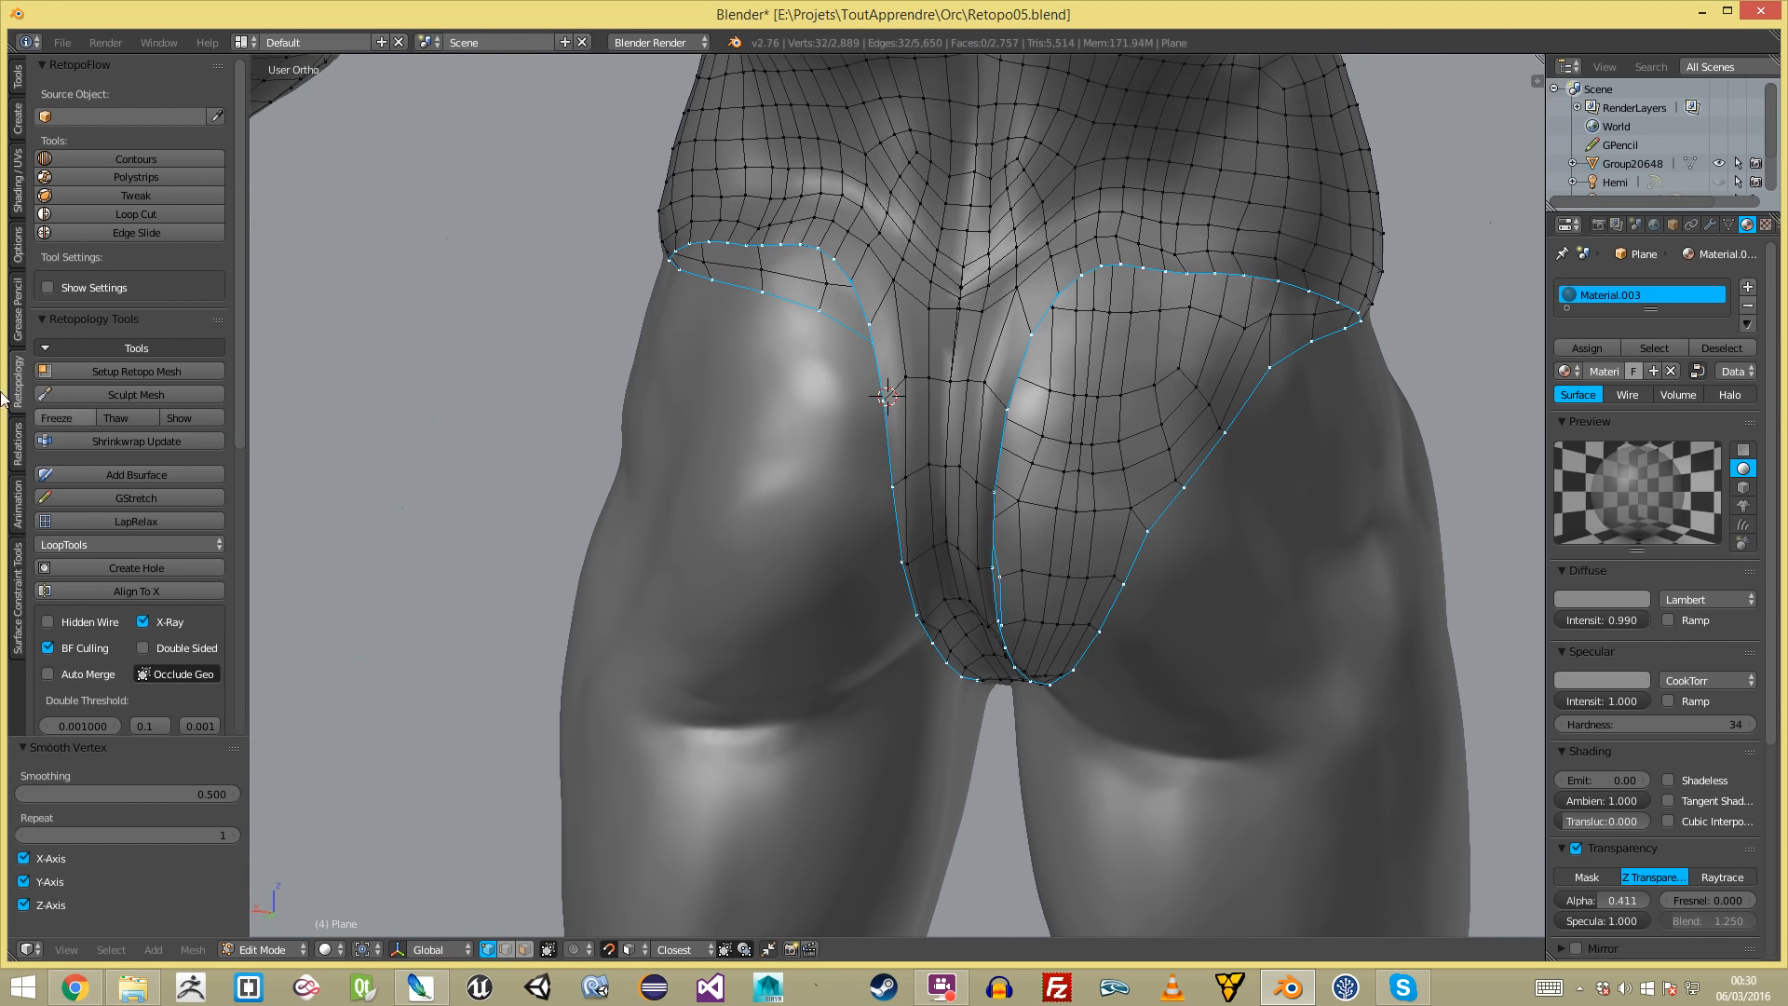
- Run Shrinkwrap Update on the smoothed mesh and reposition individual border vertices along the buttock side of the leg opening
{"action": "left_click", "coordinate": [162, 444]}
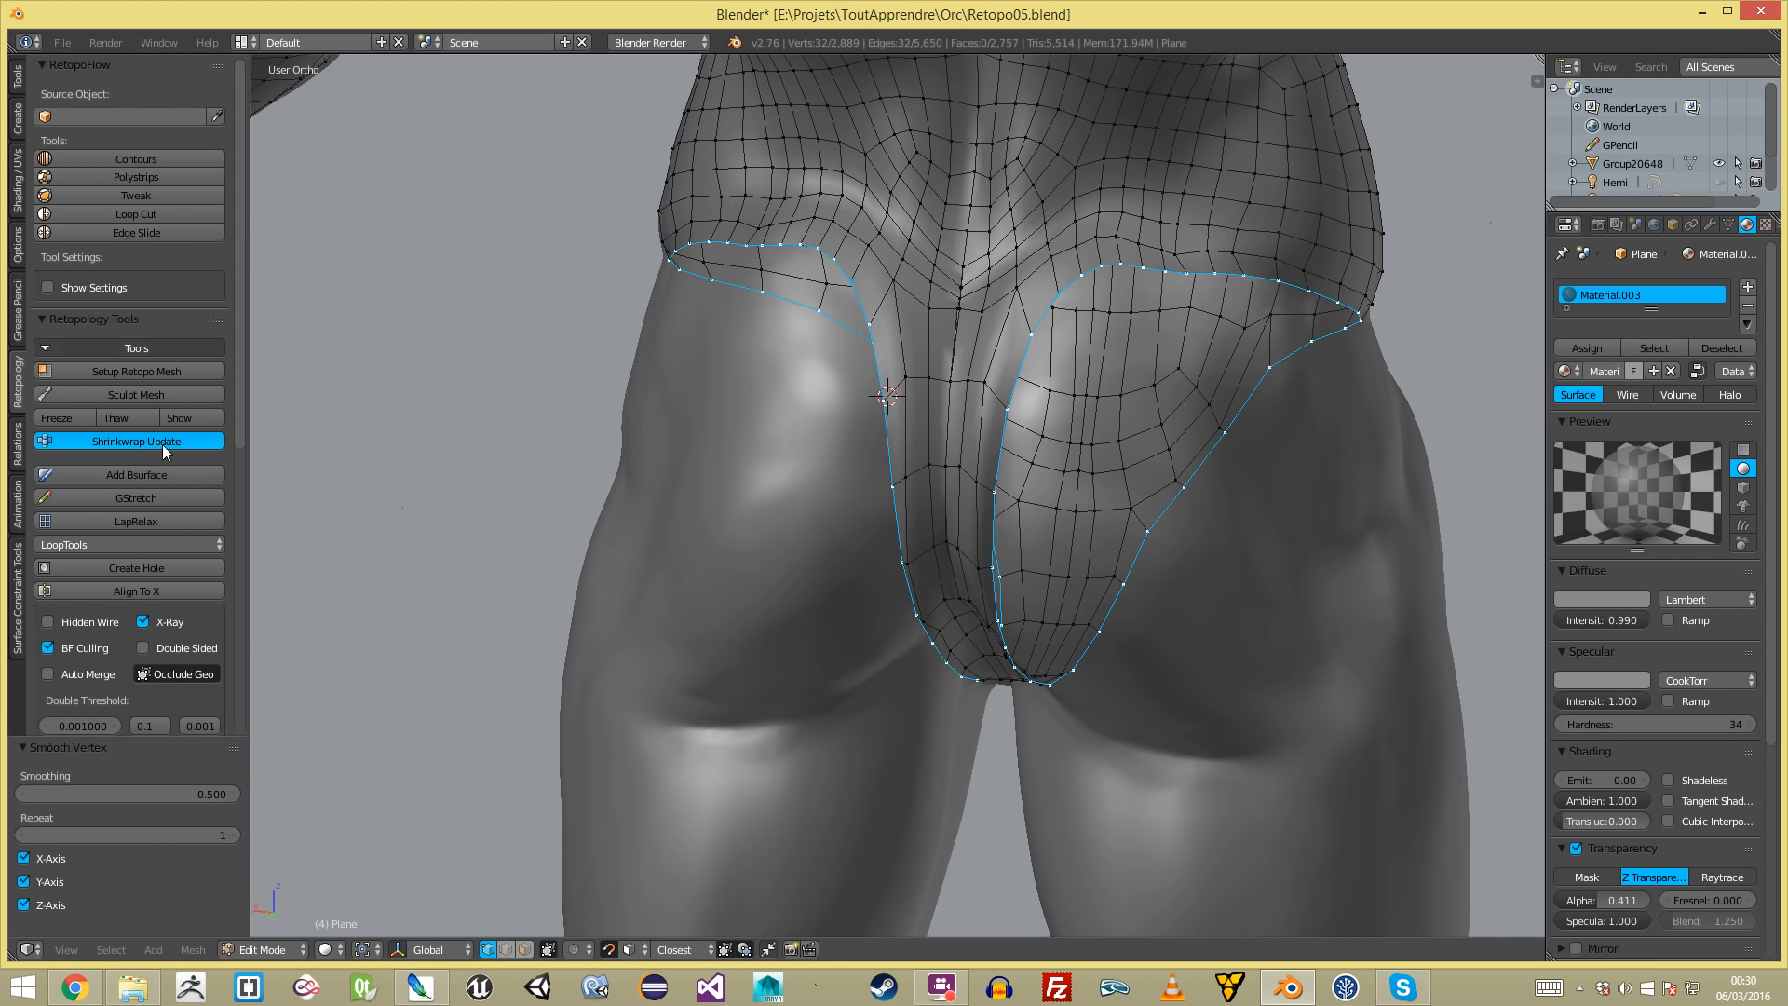
{"action": "key", "text": "a"}
{"action": "middle_click_drag", "start_coordinate": [702, 527], "coordinate": [690, 499]}
{"action": "right_click_drag", "start_coordinate": [785, 492], "coordinate": [854, 474]}
{"action": "key", "text": "a"}
{"action": "right_click_drag", "start_coordinate": [826, 388], "coordinate": [843, 379]}
{"action": "key", "text": "a"}
{"action": "right_click_drag", "start_coordinate": [834, 287], "coordinate": [841, 211]}
{"action": "key", "text": "a"}
{"action": "key", "text": "a"}
- Pull the stray vertex stretched down the inner thigh back up to the crotch border
{"action": "key", "text": "Tab"}
{"action": "scroll", "coordinate": [1015, 422], "scroll_direction": "down", "scroll_amount": 4}
{"action": "key", "text": "Tab"}
{"action": "scroll", "coordinate": [1134, 413], "scroll_direction": "up", "scroll_amount": 2}
{"action": "middle_click_drag", "start_coordinate": [1134, 413], "coordinate": [902, 522]}
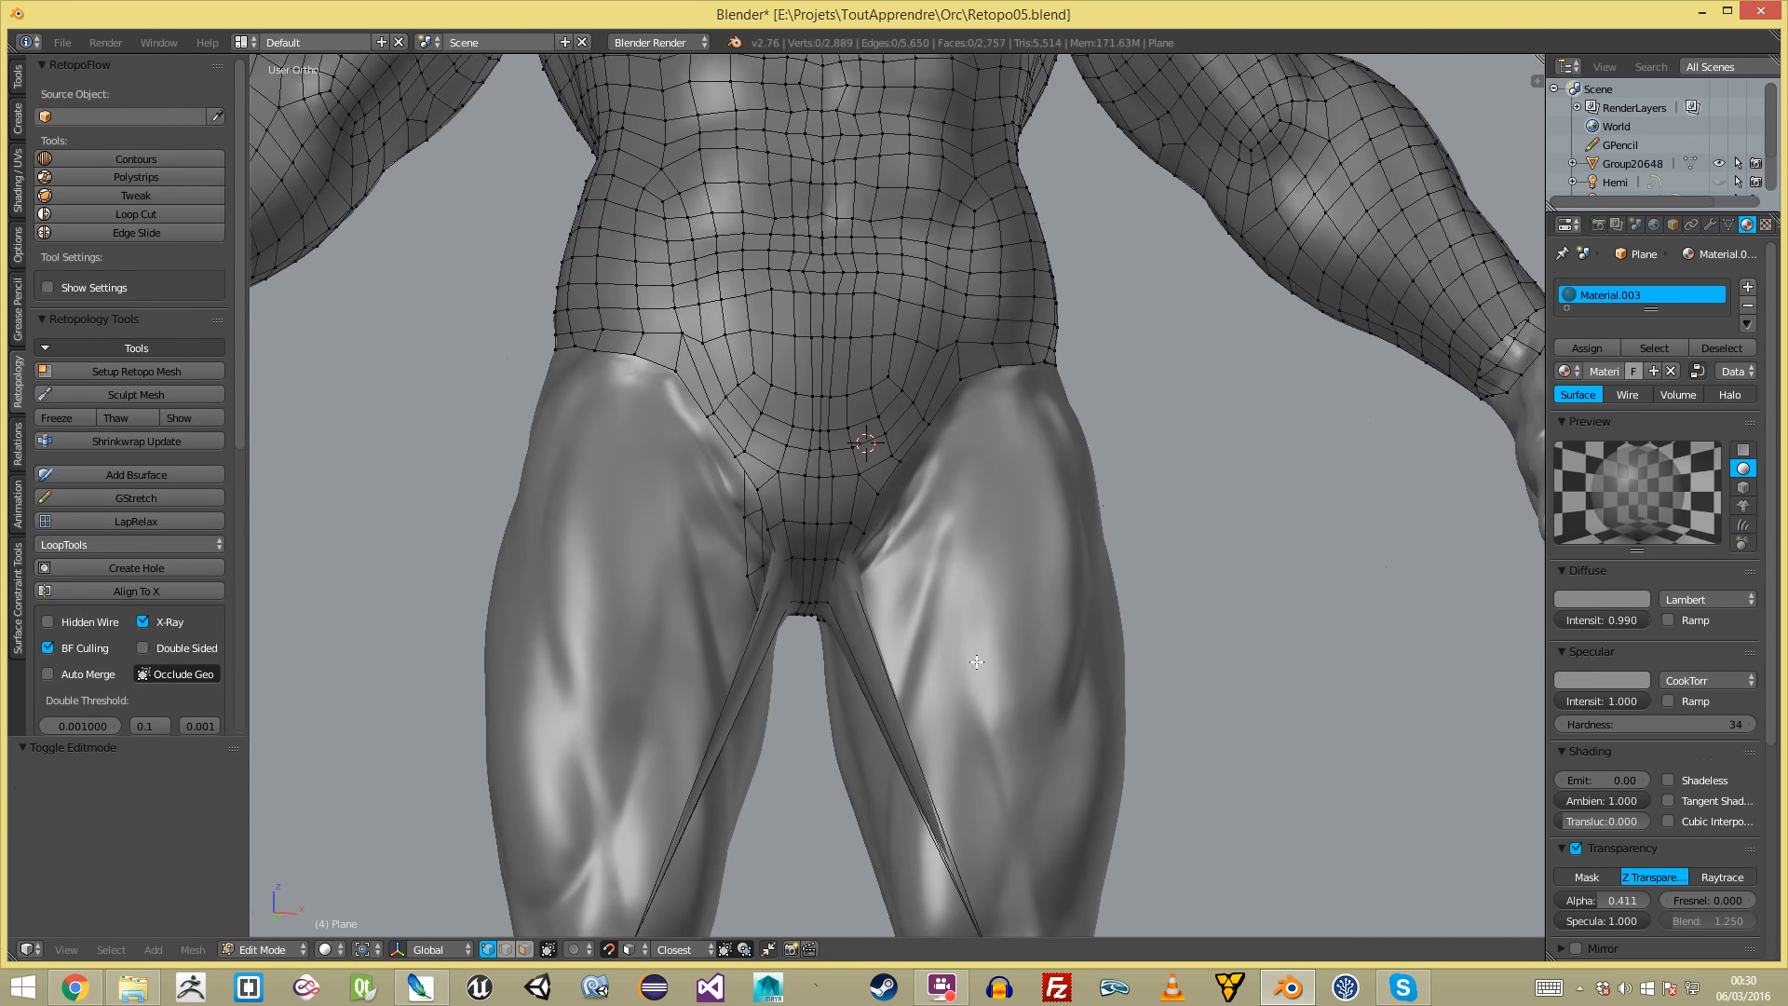
{"action": "scroll", "coordinate": [1012, 844], "scroll_direction": "down", "scroll_amount": 3}
{"action": "key", "text": "g"}
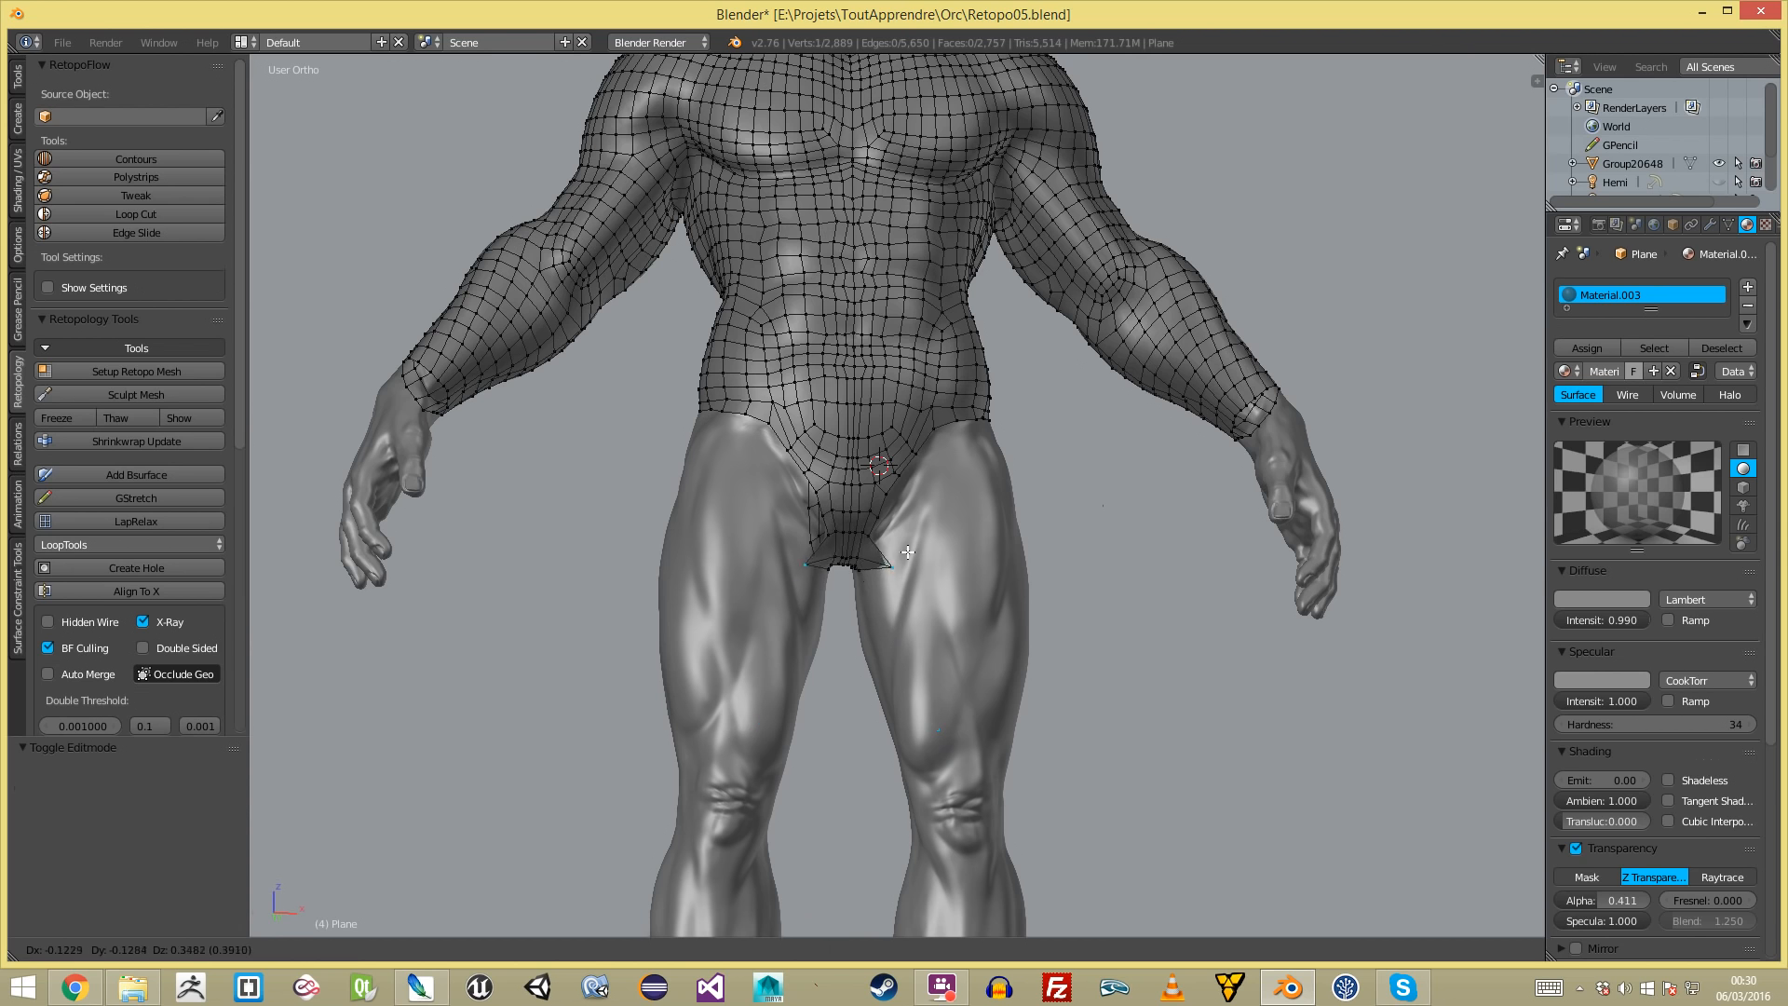
{"action": "left_click", "coordinate": [884, 542]}
{"action": "scroll", "coordinate": [880, 563], "scroll_direction": "down", "scroll_amount": 4}
{"action": "key", "text": "Tab"}
{"action": "middle_click_drag", "start_coordinate": [877, 568], "coordinate": [932, 521]}
{"action": "scroll", "coordinate": [932, 521], "scroll_direction": "up", "scroll_amount": 2}
{"action": "key", "text": "Tab"}
{"action": "key", "text": "a"}
{"action": "scroll", "coordinate": [932, 522], "scroll_direction": "up", "scroll_amount": 1}
{"action": "scroll", "coordinate": [933, 522], "scroll_direction": "up", "scroll_amount": 3}
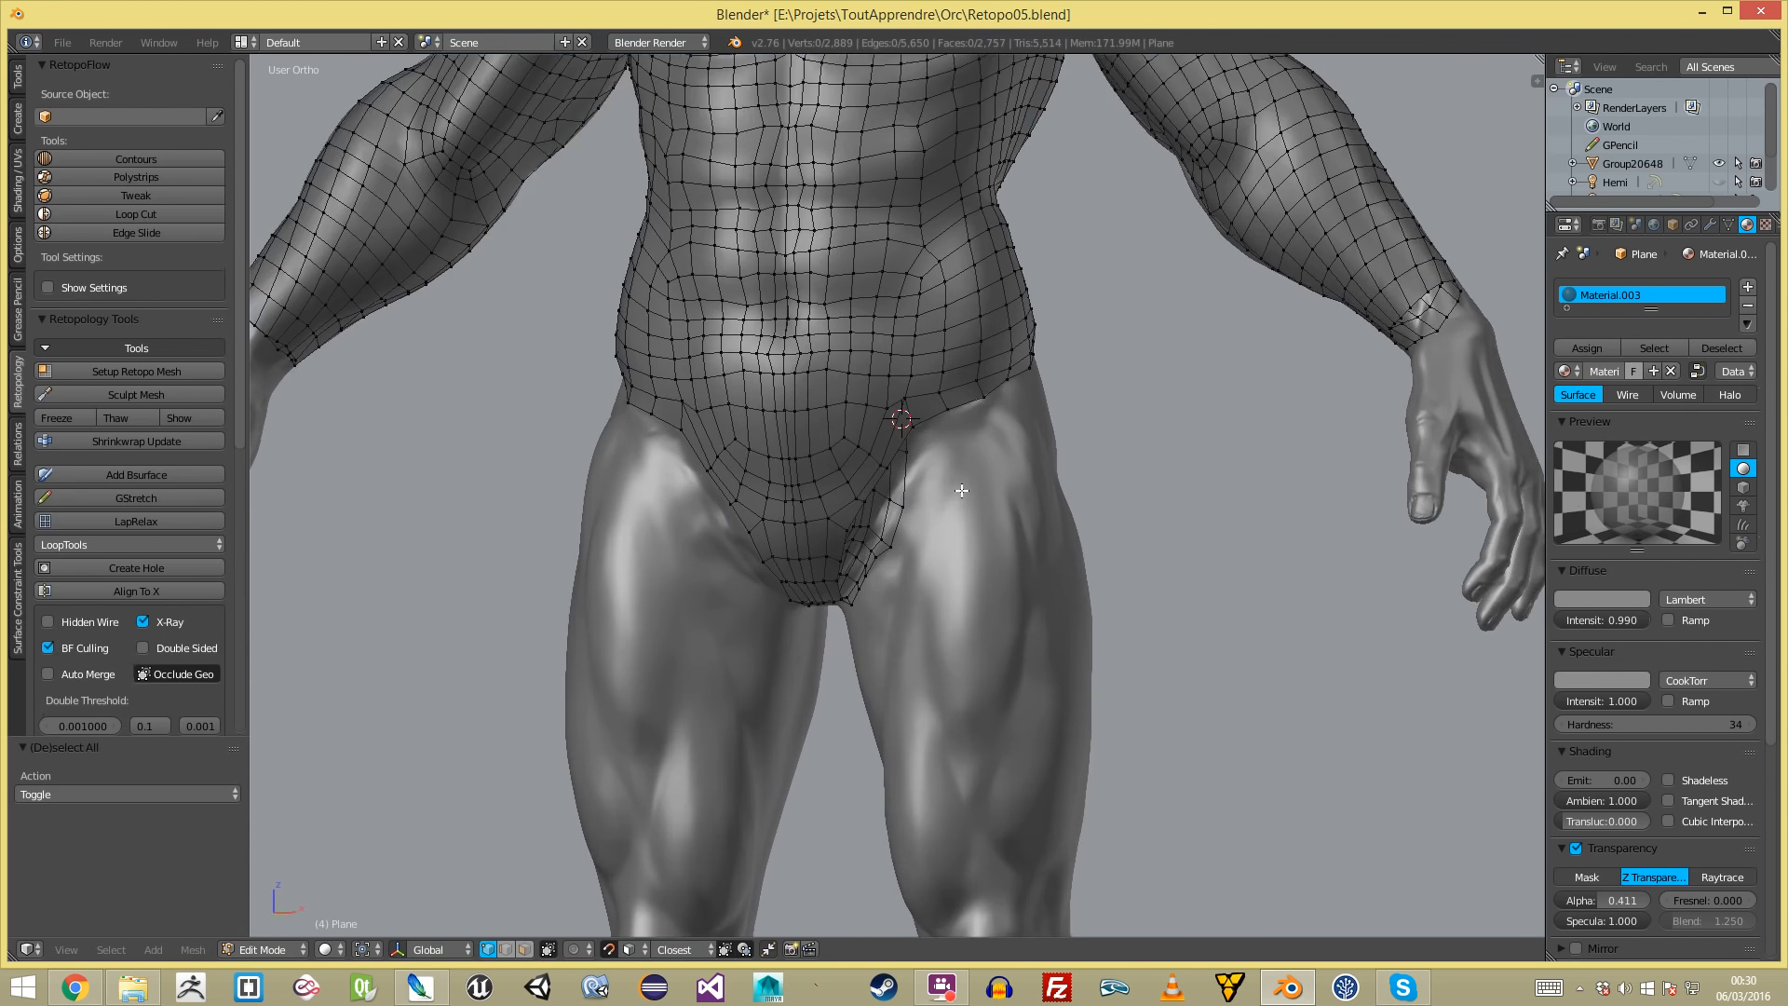
- Reposition three vertices along the front hip border to even out the edge above the thigh
{"action": "right_click", "coordinate": [977, 397], "text": "ctrl"}
{"action": "key", "text": "g"}
{"action": "left_click", "coordinate": [998, 401]}
{"action": "key", "text": "a"}
{"action": "right_click", "coordinate": [915, 412]}
{"action": "key", "text": "g"}
{"action": "left_click", "coordinate": [909, 413]}
{"action": "key", "text": "a"}
{"action": "right_click", "coordinate": [953, 382]}
{"action": "key", "text": "g"}
{"action": "left_click", "coordinate": [950, 383]}
{"action": "key", "text": "a"}
- Insert a centred edge loop in the face strip around the leg opening
{"action": "scroll", "coordinate": [950, 382], "scroll_direction": "up", "scroll_amount": 1}
{"action": "key", "text": "ctrl+r"}
{"action": "double_click", "coordinate": [956, 381]}
{"action": "key", "text": "a"}
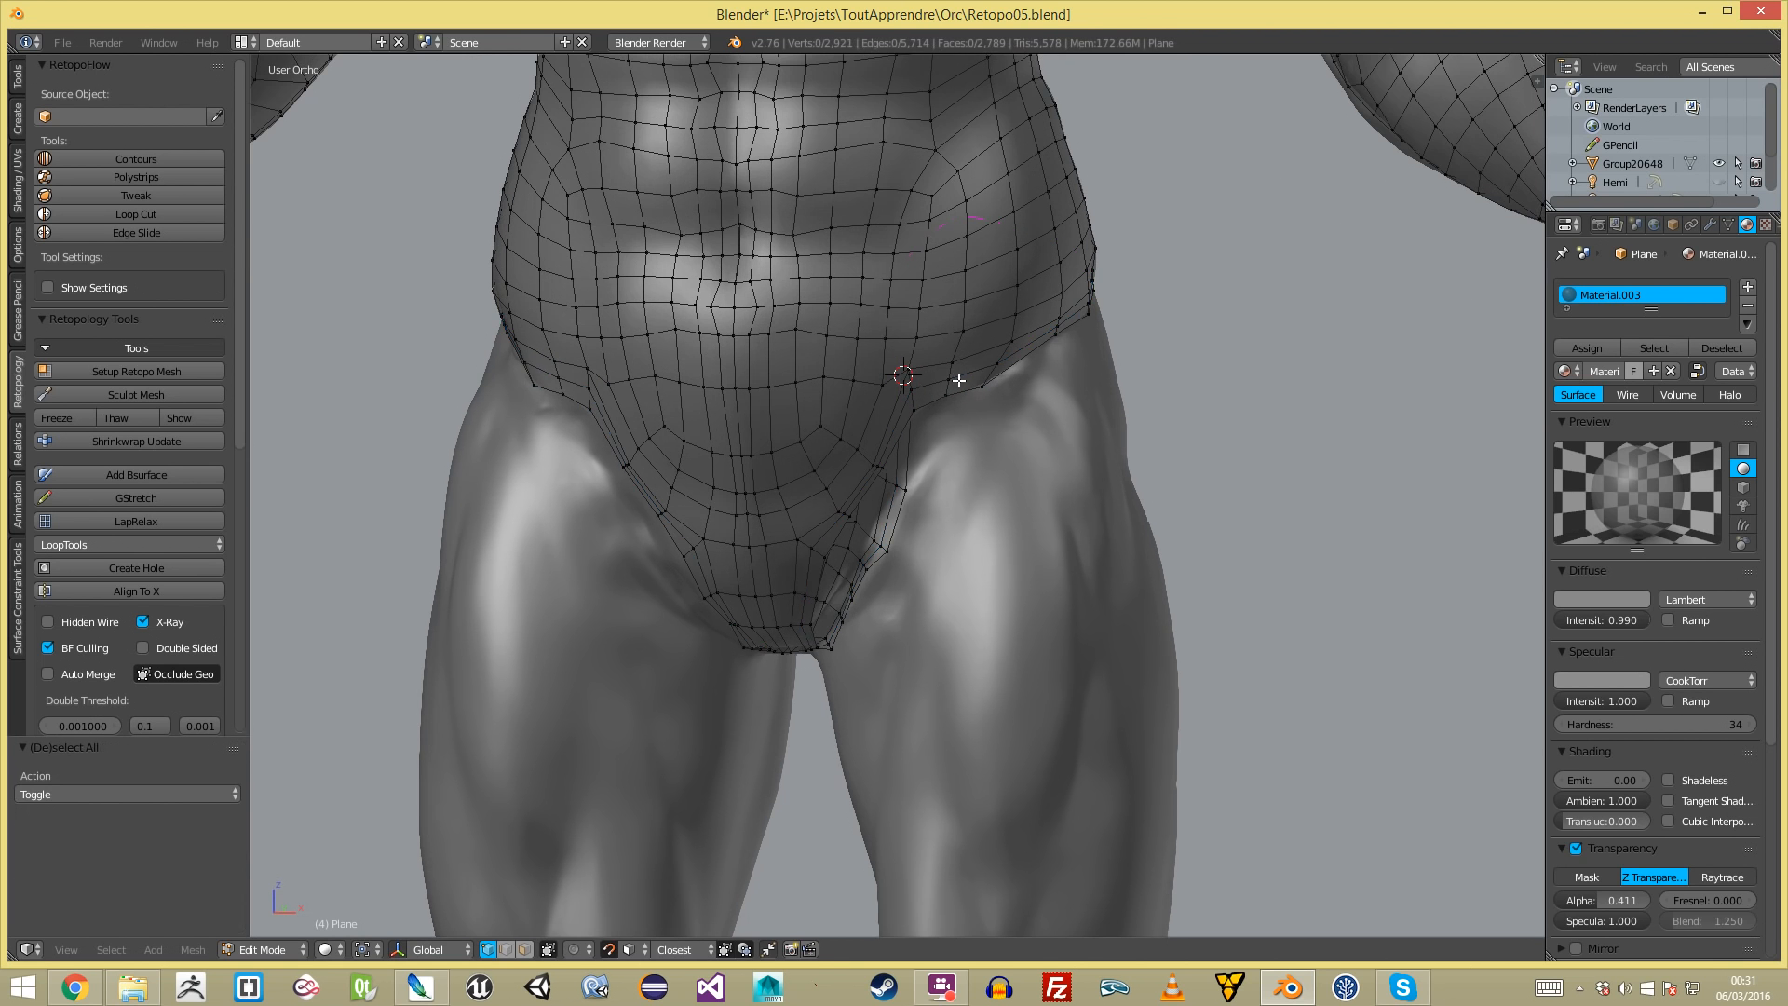
- Shift two vertices on the crotch side of the leg opening to smooth the inner border
{"action": "scroll", "coordinate": [956, 381], "scroll_direction": "down", "scroll_amount": 3}
{"action": "scroll", "coordinate": [755, 558], "scroll_direction": "up", "scroll_amount": 5}
{"action": "key", "text": "g"}
{"action": "left_click", "coordinate": [827, 506]}
{"action": "key", "text": "a"}
{"action": "middle_click_drag", "start_coordinate": [854, 567], "coordinate": [823, 487]}
{"action": "key", "text": "g"}
{"action": "left_click", "coordinate": [834, 482]}
{"action": "key", "text": "a"}
- Reposition four vertices along the groin crease and front hip border to space the new loops evenly
{"action": "right_click", "coordinate": [890, 370]}
{"action": "key", "text": "g"}
{"action": "left_click", "coordinate": [912, 381]}
{"action": "key", "text": "a"}
{"action": "right_click", "coordinate": [874, 373]}
{"action": "key", "text": "g"}
{"action": "left_click", "coordinate": [890, 381]}
{"action": "key", "text": "a"}
{"action": "right_click", "coordinate": [938, 326]}
{"action": "key", "text": "g"}
{"action": "left_click", "coordinate": [954, 330]}
{"action": "key", "text": "a"}
{"action": "right_click", "coordinate": [814, 380]}
{"action": "key", "text": "g"}
{"action": "left_click", "coordinate": [811, 399]}
{"action": "key", "text": "a"}
{"action": "key", "text": "Tab"}
{"action": "scroll", "coordinate": [787, 447], "scroll_direction": "down", "scroll_amount": 5}
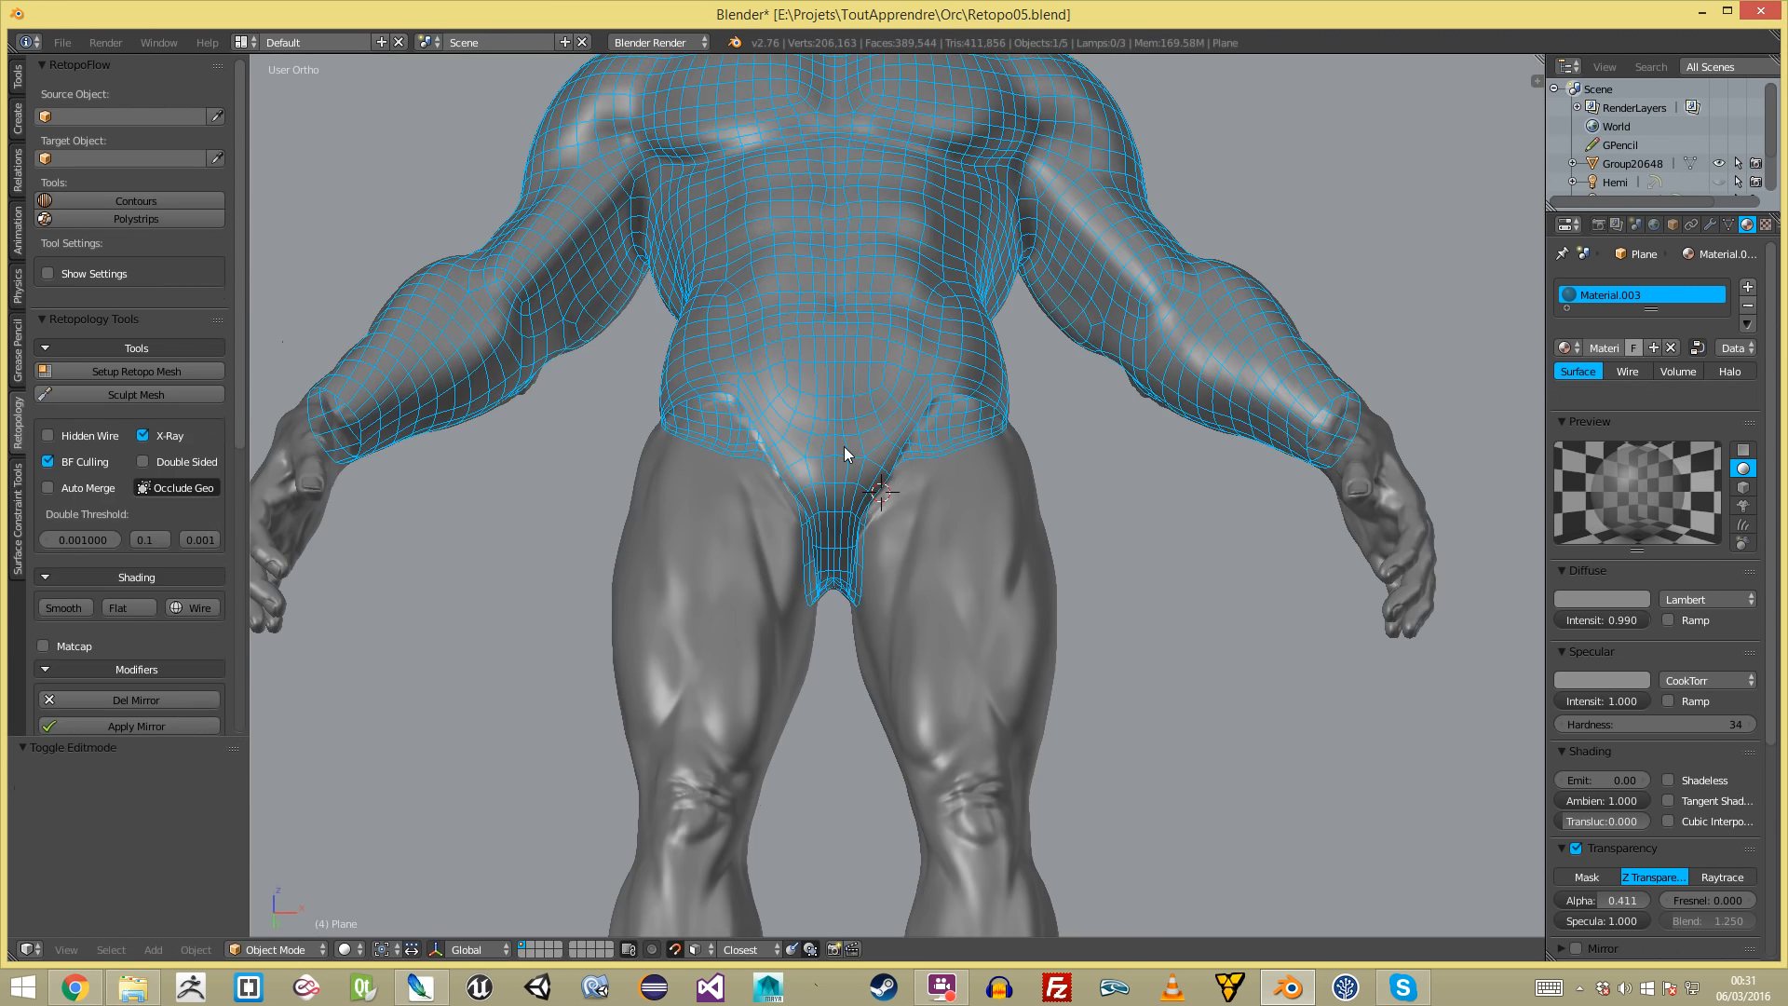
{"action": "scroll", "coordinate": [793, 521], "scroll_direction": "up", "scroll_amount": 2}
{"action": "scroll", "coordinate": [795, 514], "scroll_direction": "up", "scroll_amount": 4}
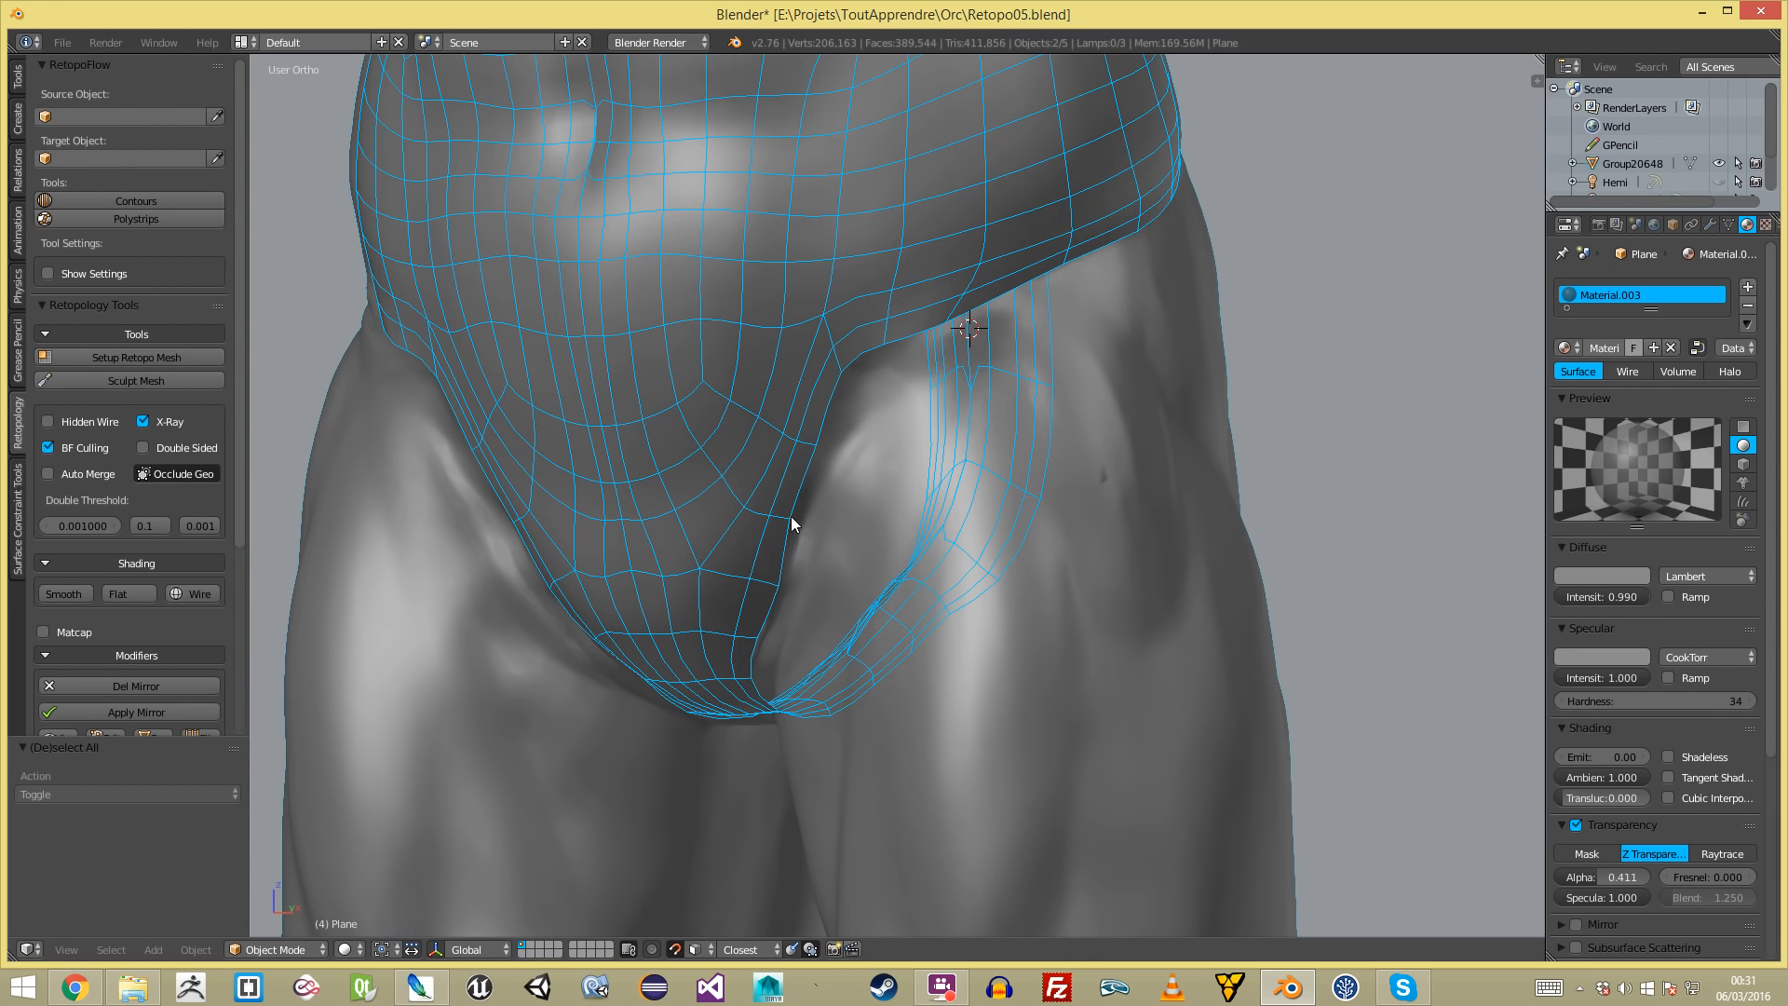
{"action": "key", "text": "a"}
{"action": "right_click", "coordinate": [792, 516]}
{"action": "key", "text": "Tab"}
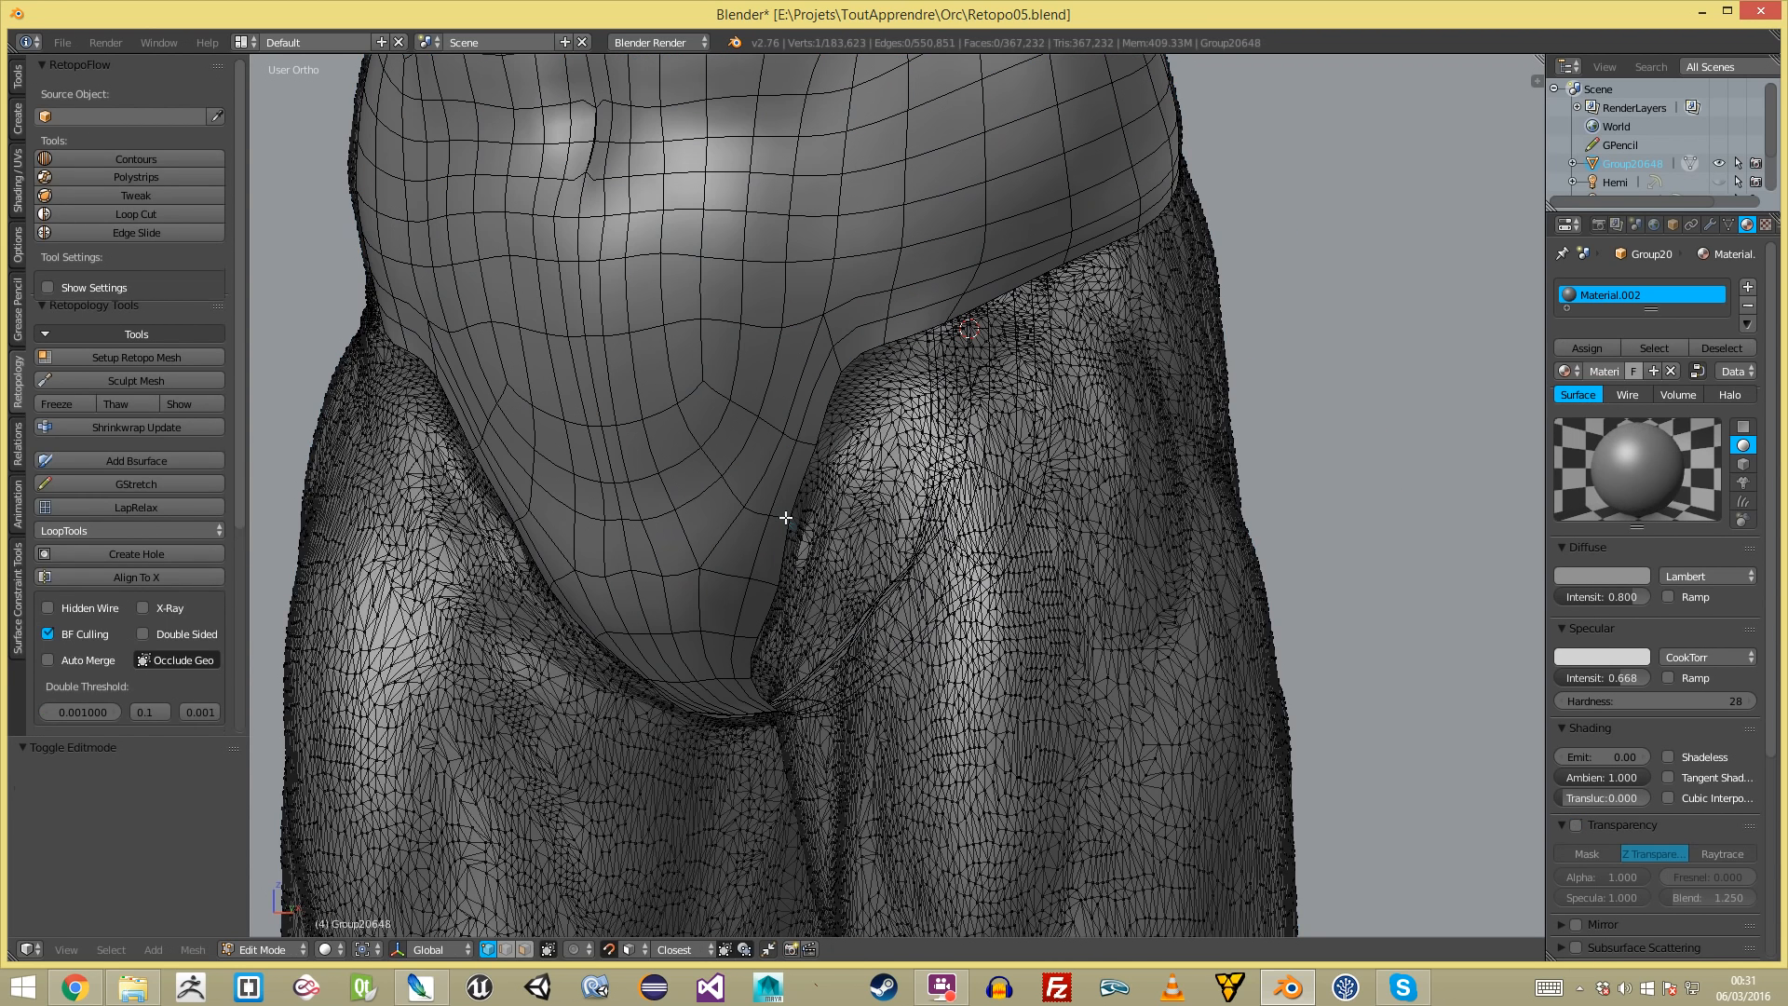
{"action": "key", "text": "Tab"}
- Edit the retopology mesh again and adjust a vertex on the groin border and another at the upper groin corner
{"action": "right_click", "coordinate": [782, 522]}
{"action": "key", "text": "Tab"}
{"action": "right_click", "coordinate": [786, 516]}
{"action": "key", "text": "g"}
{"action": "left_click", "coordinate": [825, 503]}
{"action": "key", "text": "a"}
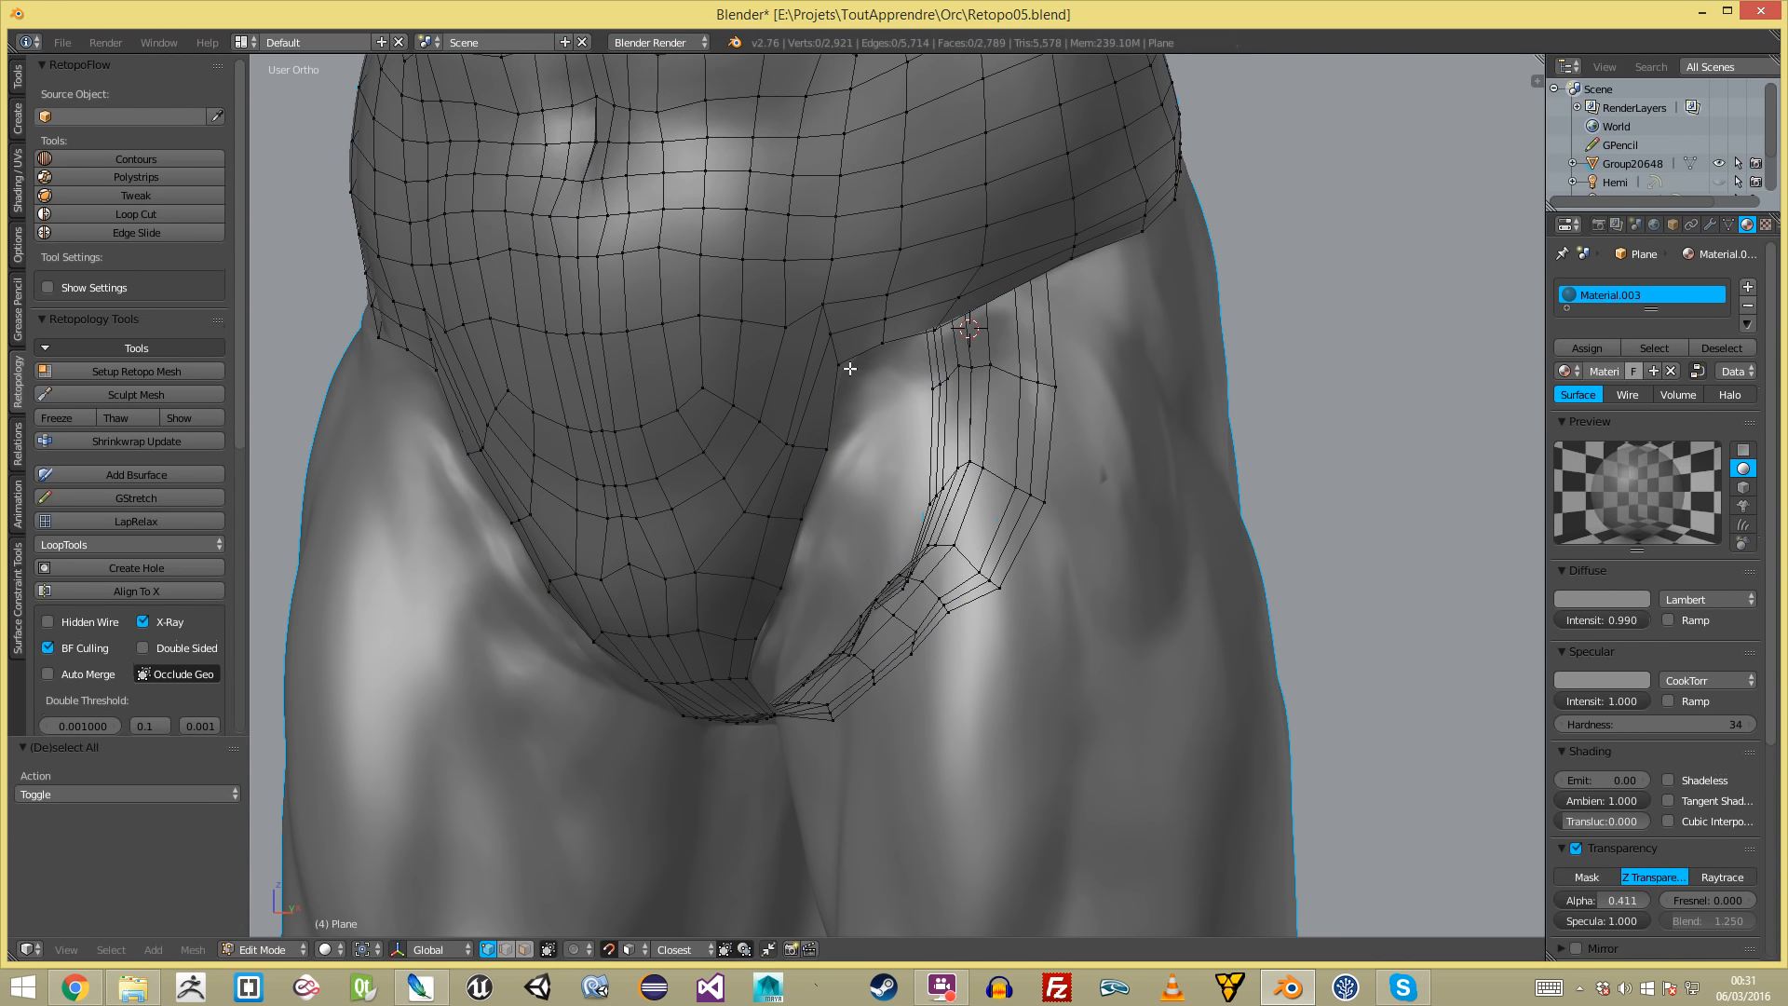
{"action": "right_click", "coordinate": [880, 351]}
{"action": "key", "text": "g"}
{"action": "left_click", "coordinate": [885, 354]}
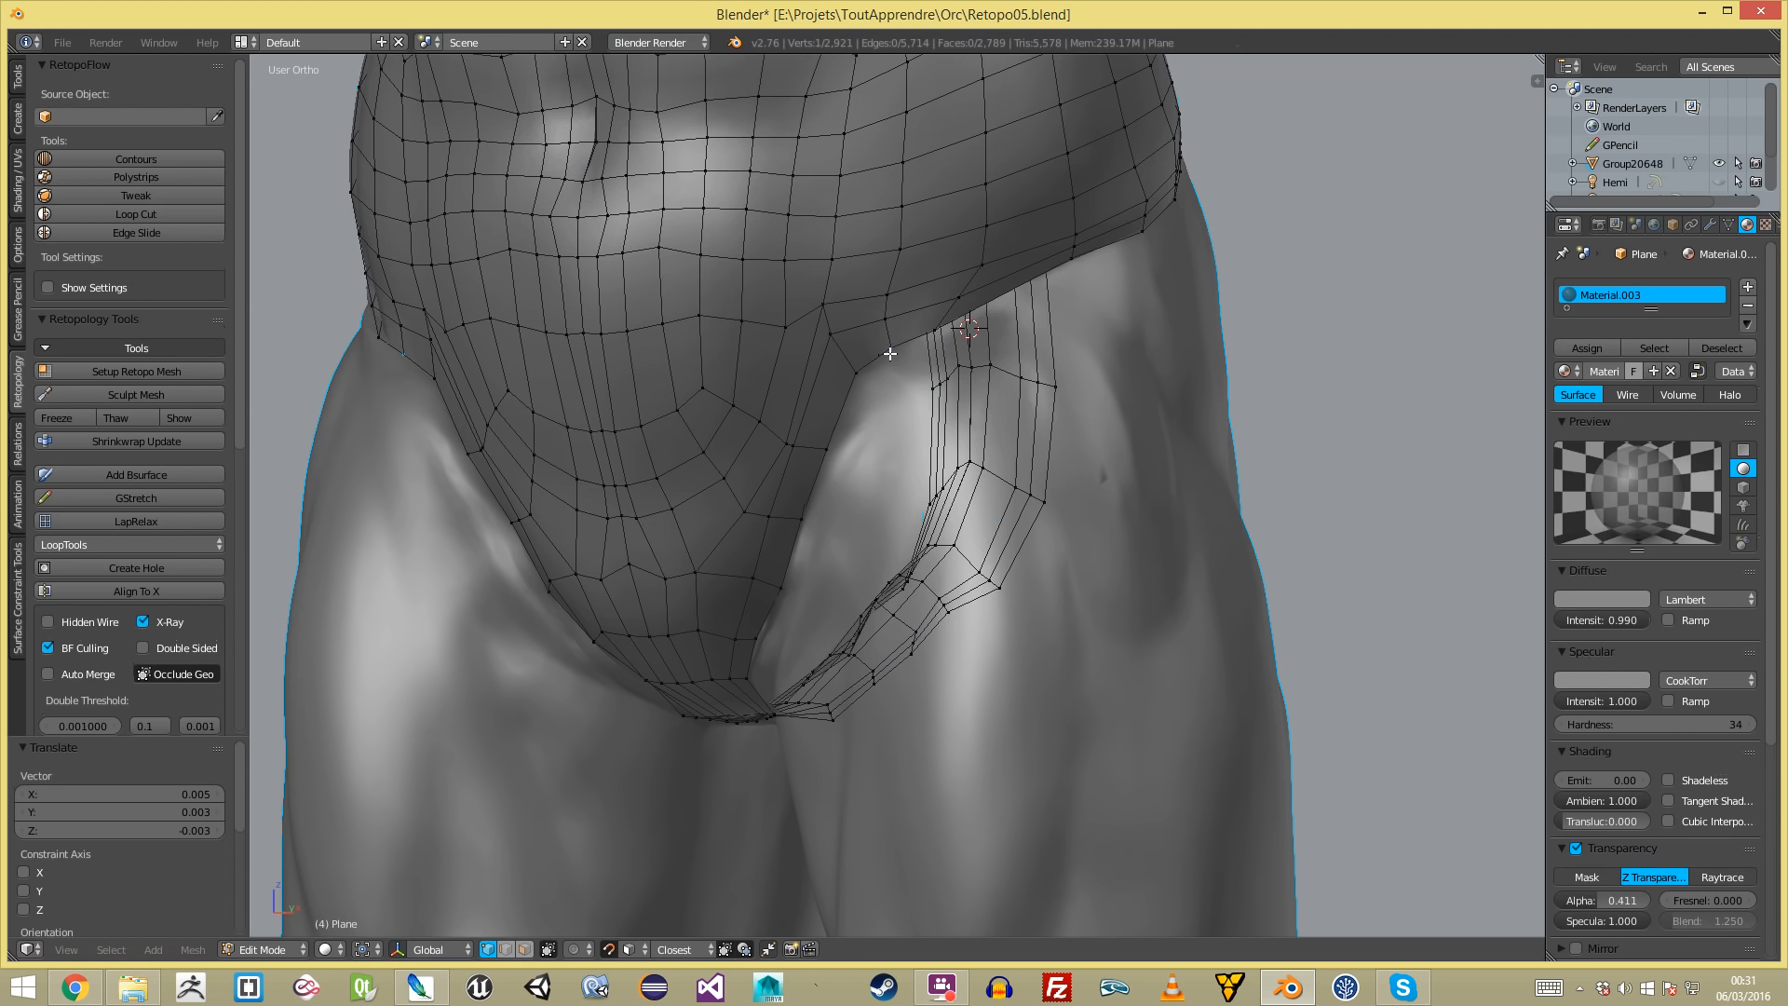
{"action": "key", "text": "a"}
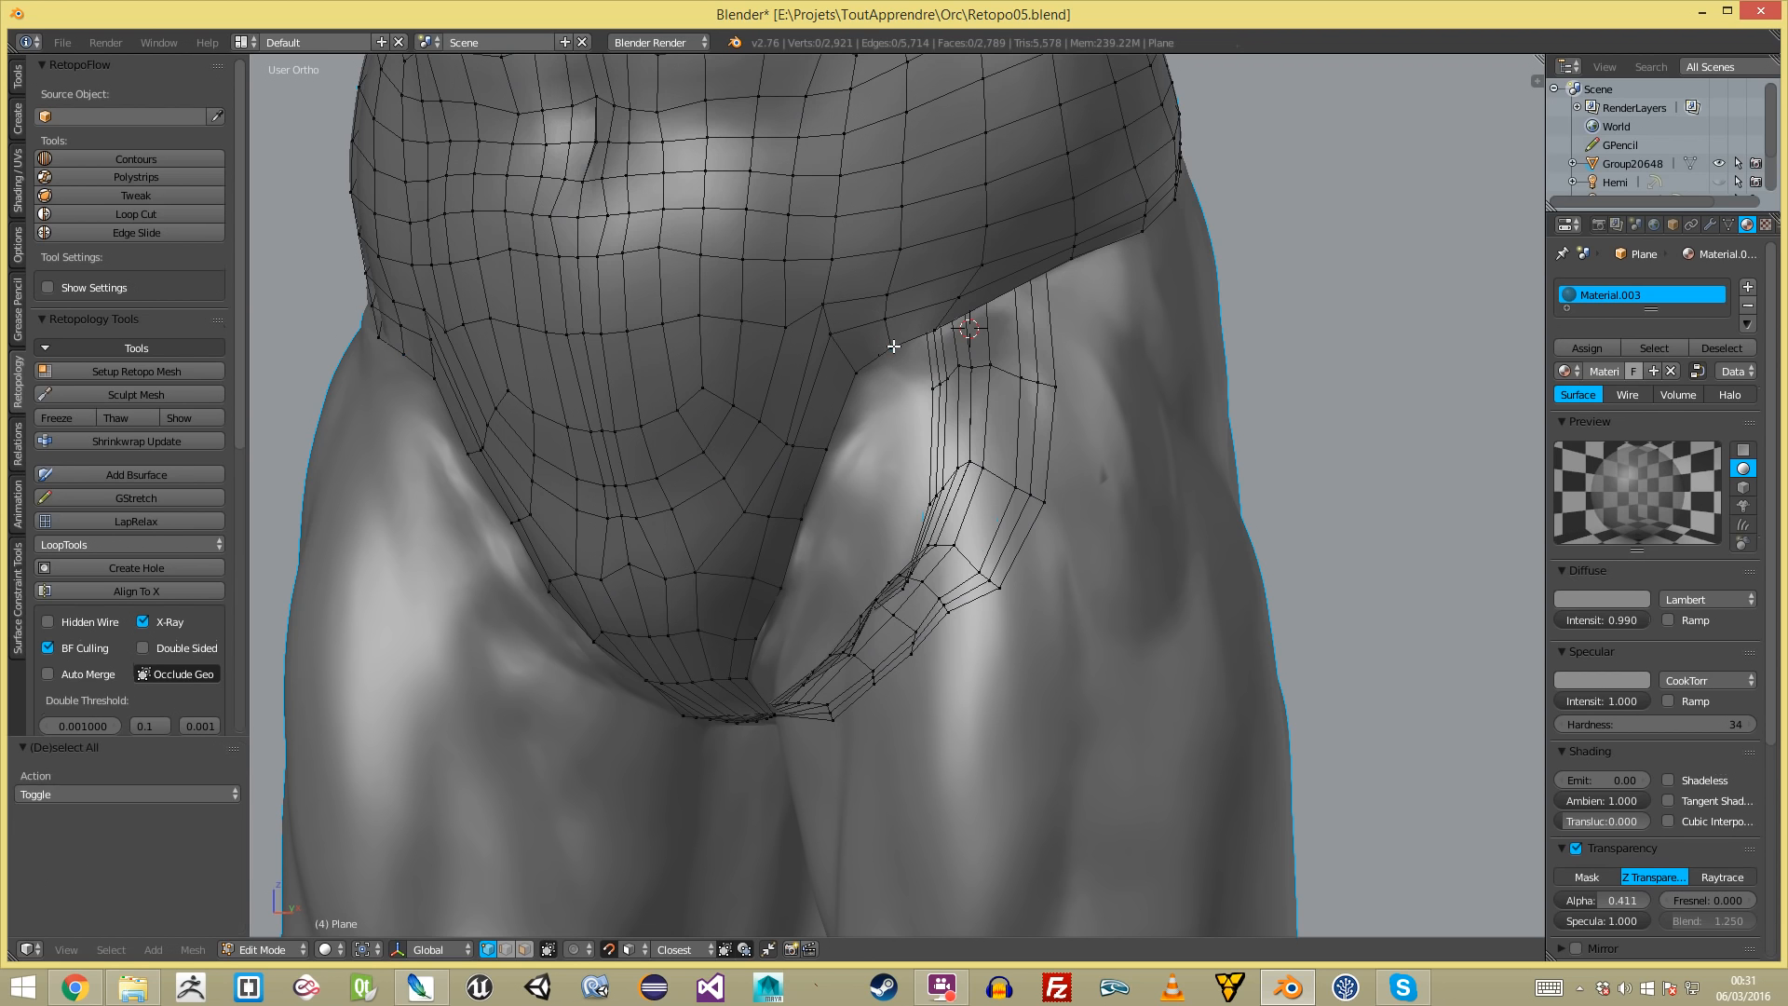
- Move one vertex beside the groin corner up along the front hip border
{"action": "scroll", "coordinate": [892, 346], "scroll_direction": "down", "scroll_amount": 4}
{"action": "scroll", "coordinate": [892, 345], "scroll_direction": "up", "scroll_amount": 4}
{"action": "mouse_move", "coordinate": [892, 345]}
{"action": "middle_mouse_down"}
{"action": "mouse_move", "coordinate": [923, 288]}
{"action": "mouse_move", "coordinate": [904, 257]}
{"action": "mouse_move", "coordinate": [917, 345]}
{"action": "middle_mouse_up"}
{"action": "right_click", "coordinate": [925, 343]}
{"action": "key", "text": "g"}
{"action": "left_click", "coordinate": [946, 284]}
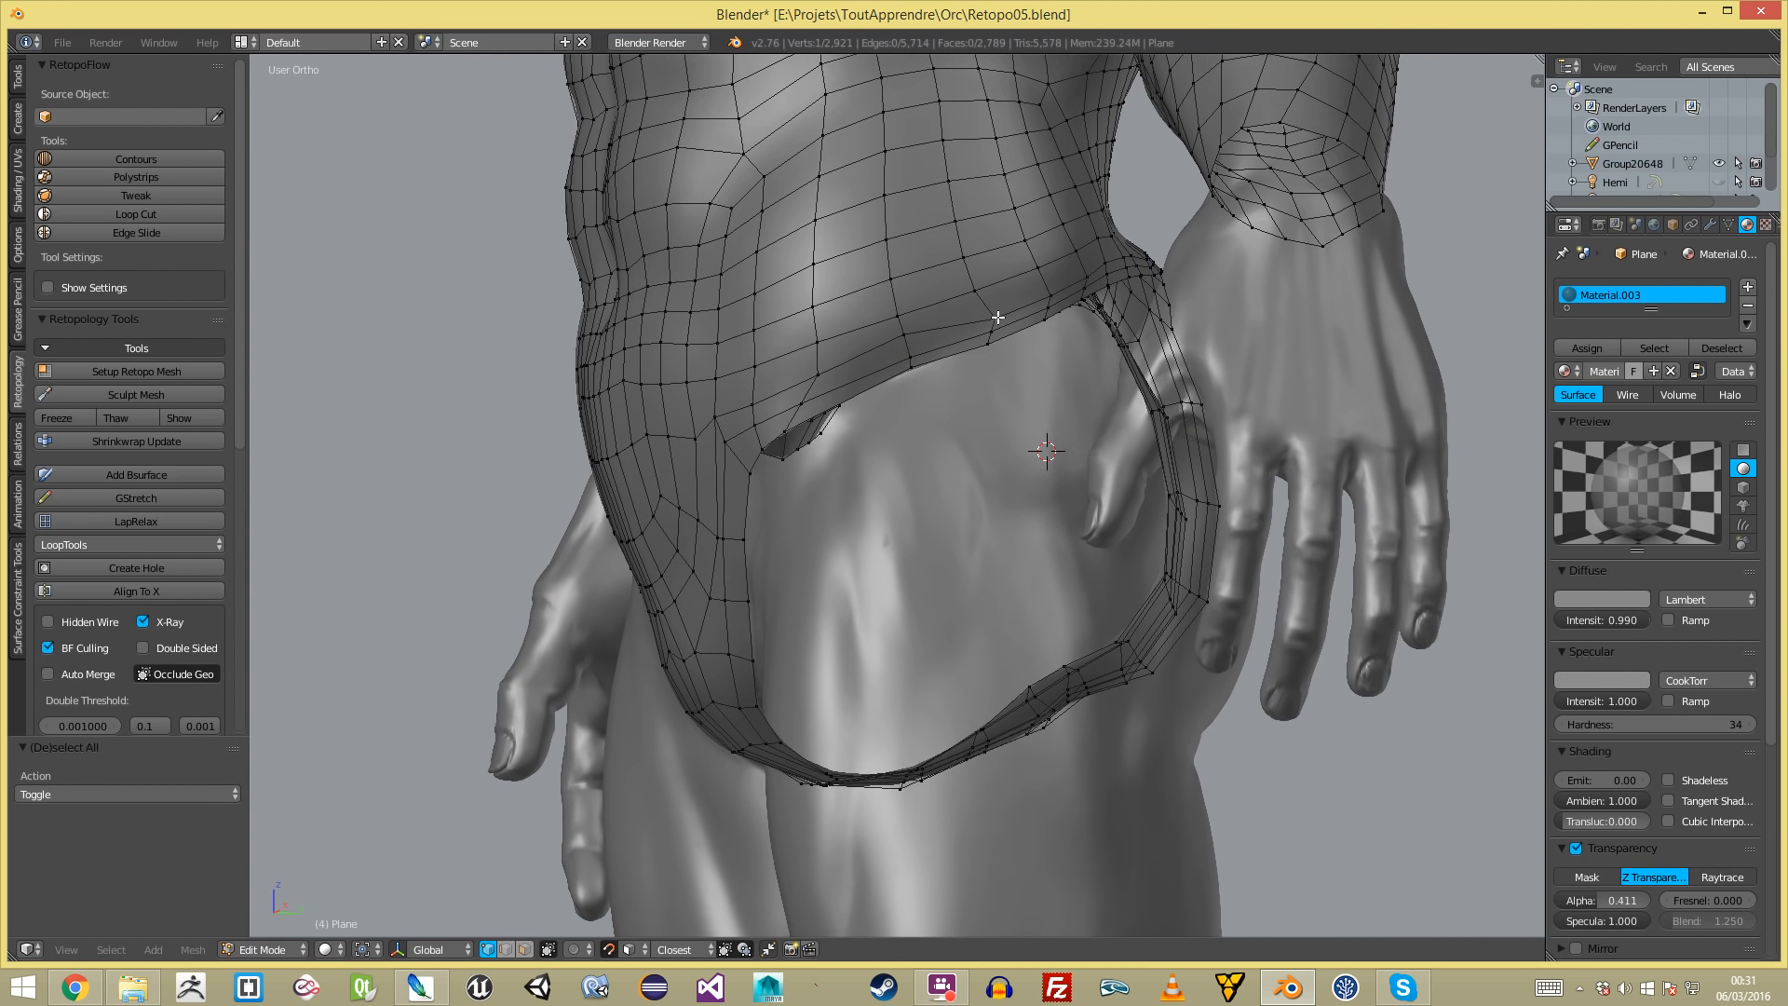
{"action": "key", "text": "a"}
- Select the hip and leg-opening faces through the mesh with circle select and relax them with LapRelax
{"action": "middle_click_drag", "start_coordinate": [984, 296], "coordinate": [863, 342]}
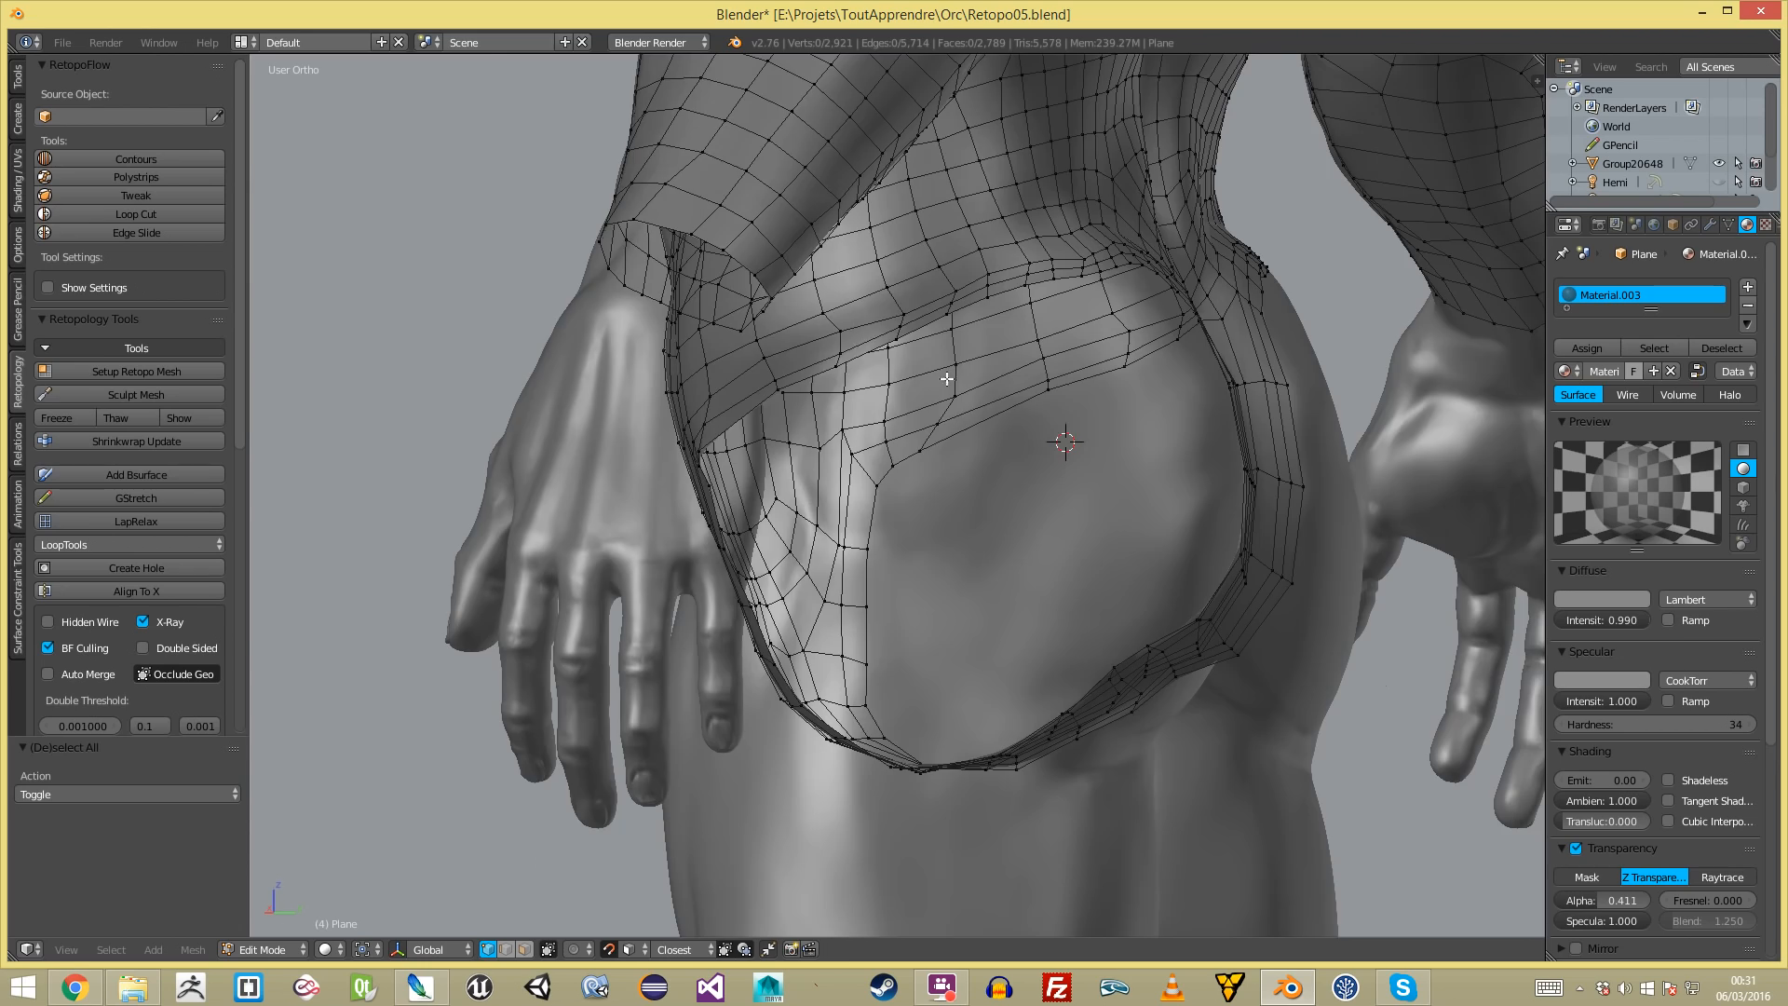
{"action": "scroll", "coordinate": [929, 381], "scroll_direction": "down", "scroll_amount": 3}
{"action": "scroll", "coordinate": [935, 494], "scroll_direction": "down", "scroll_amount": 3}
{"action": "key", "text": "z"}
{"action": "key", "text": "c"}
{"action": "mouse_move", "coordinate": [936, 494]}
{"action": "left_mouse_down"}
{"action": "mouse_move", "coordinate": [922, 531]}
{"action": "mouse_move", "coordinate": [894, 503]}
{"action": "mouse_move", "coordinate": [871, 517]}
{"action": "mouse_move", "coordinate": [943, 496]}
{"action": "left_mouse_up"}
{"action": "right_click", "coordinate": [942, 496]}
{"action": "key", "text": "z"}
{"action": "middle_click_drag", "start_coordinate": [674, 510], "coordinate": [873, 514]}
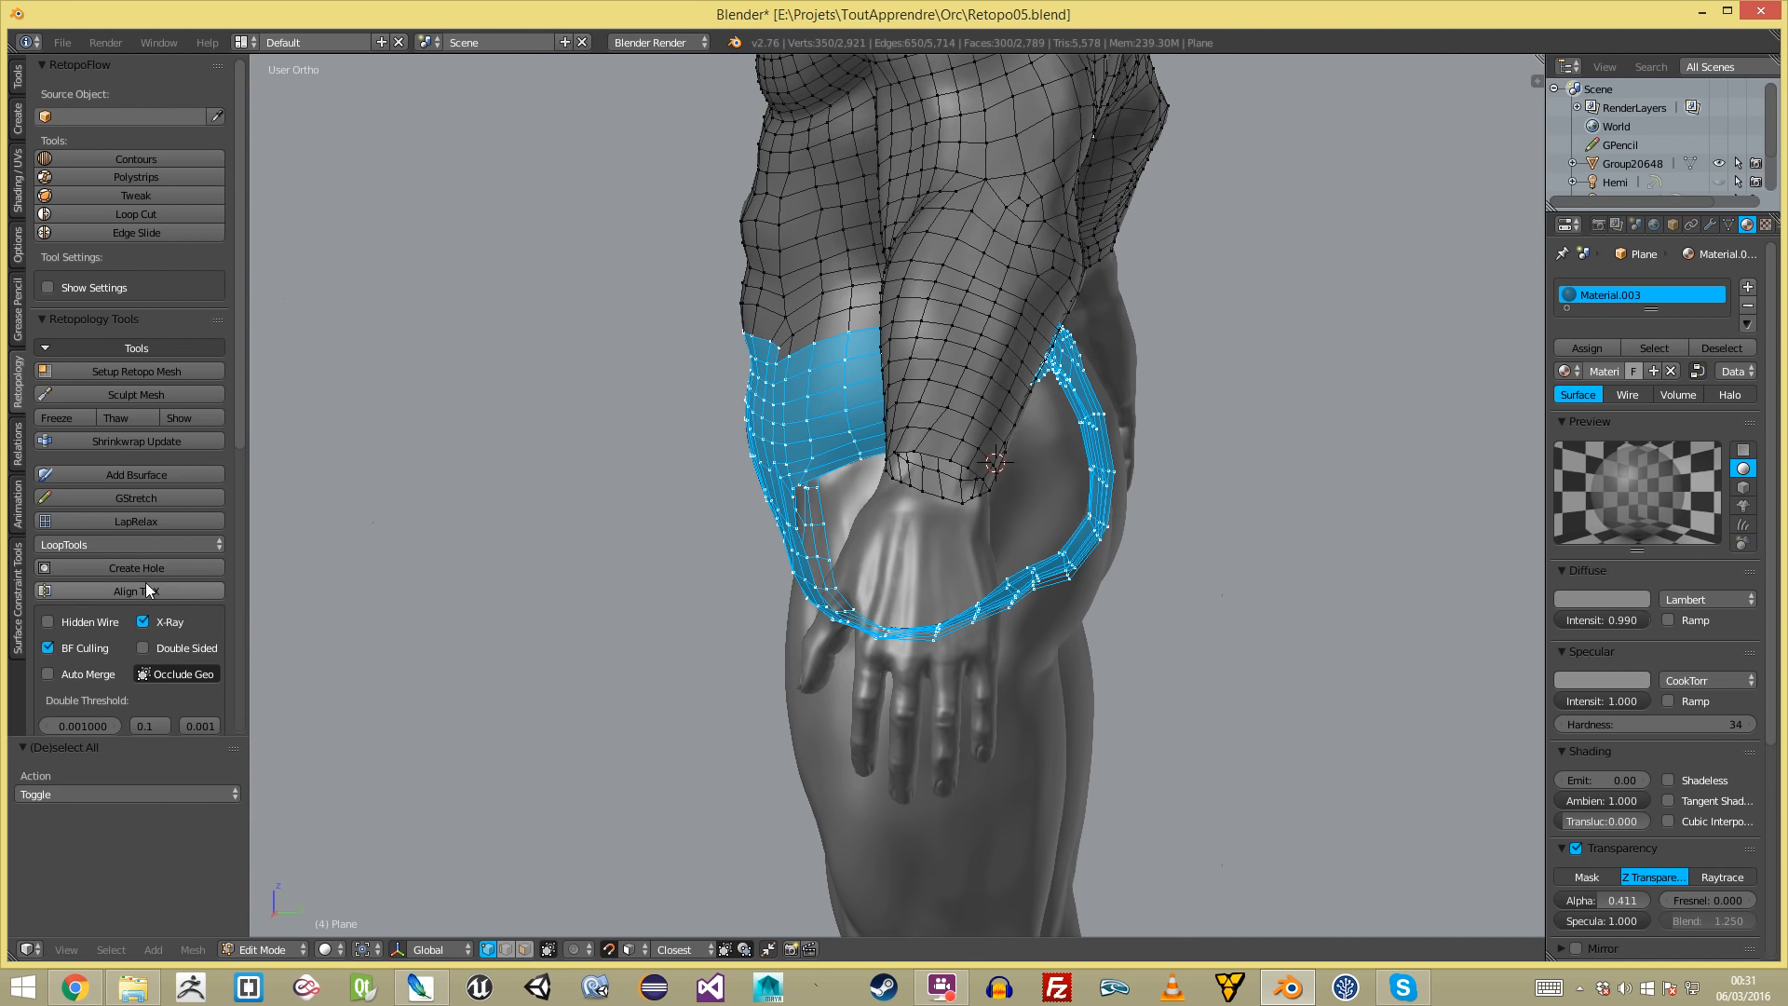
{"action": "left_click", "coordinate": [172, 518]}
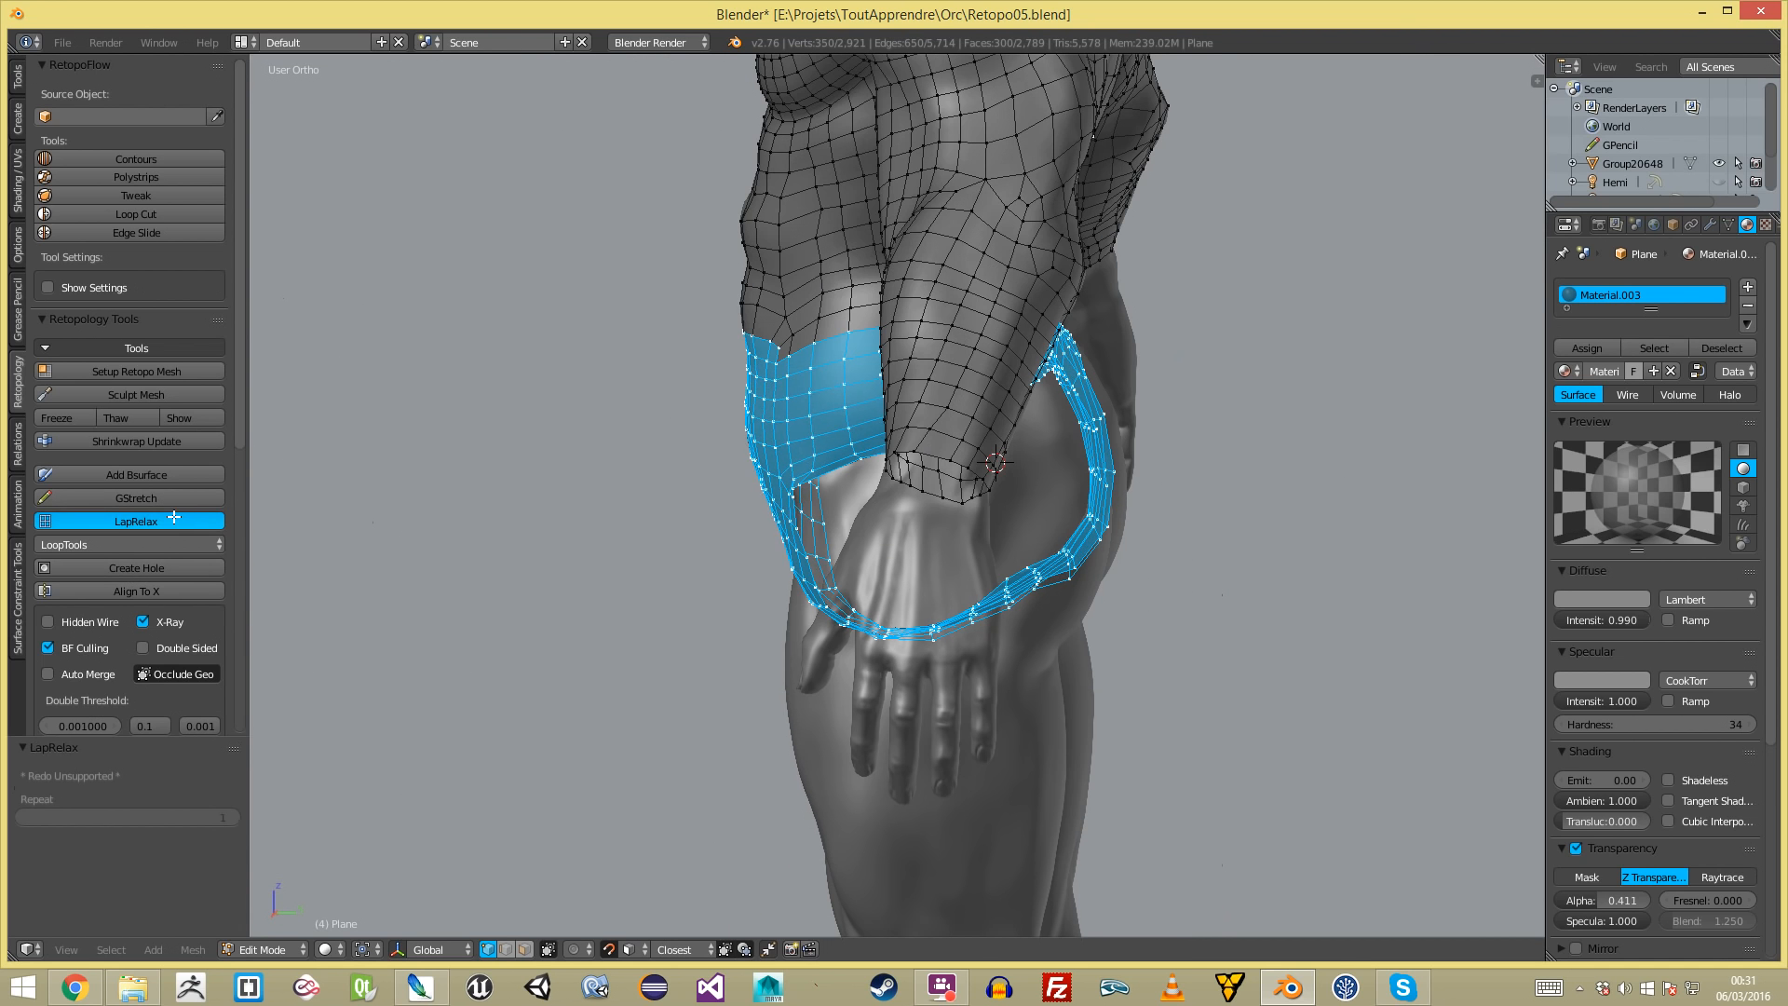
- Nudge individual border vertices on the front and outer hip to even out the relaxed edge
{"action": "middle_click_drag", "start_coordinate": [575, 508], "coordinate": [695, 475]}
{"action": "scroll", "coordinate": [890, 428], "scroll_direction": "up", "scroll_amount": 5}
{"action": "key", "text": "a"}
{"action": "right_click_drag", "start_coordinate": [803, 474], "coordinate": [961, 393]}
{"action": "key", "text": "a"}
{"action": "scroll", "coordinate": [955, 406], "scroll_direction": "down", "scroll_amount": 6}
{"action": "middle_click_drag", "start_coordinate": [689, 433], "coordinate": [754, 407]}
{"action": "scroll", "coordinate": [753, 407], "scroll_direction": "up", "scroll_amount": 2}
{"action": "scroll", "coordinate": [754, 407], "scroll_direction": "up", "scroll_amount": 1}
{"action": "right_click_drag", "start_coordinate": [770, 383], "coordinate": [771, 393]}
{"action": "key", "text": "a"}
{"action": "scroll", "coordinate": [853, 415], "scroll_direction": "down", "scroll_amount": 3}
- Reposition three vertices on the rear border above the buttock to round the corner of the leg opening
{"action": "middle_click_drag", "start_coordinate": [678, 462], "coordinate": [896, 419]}
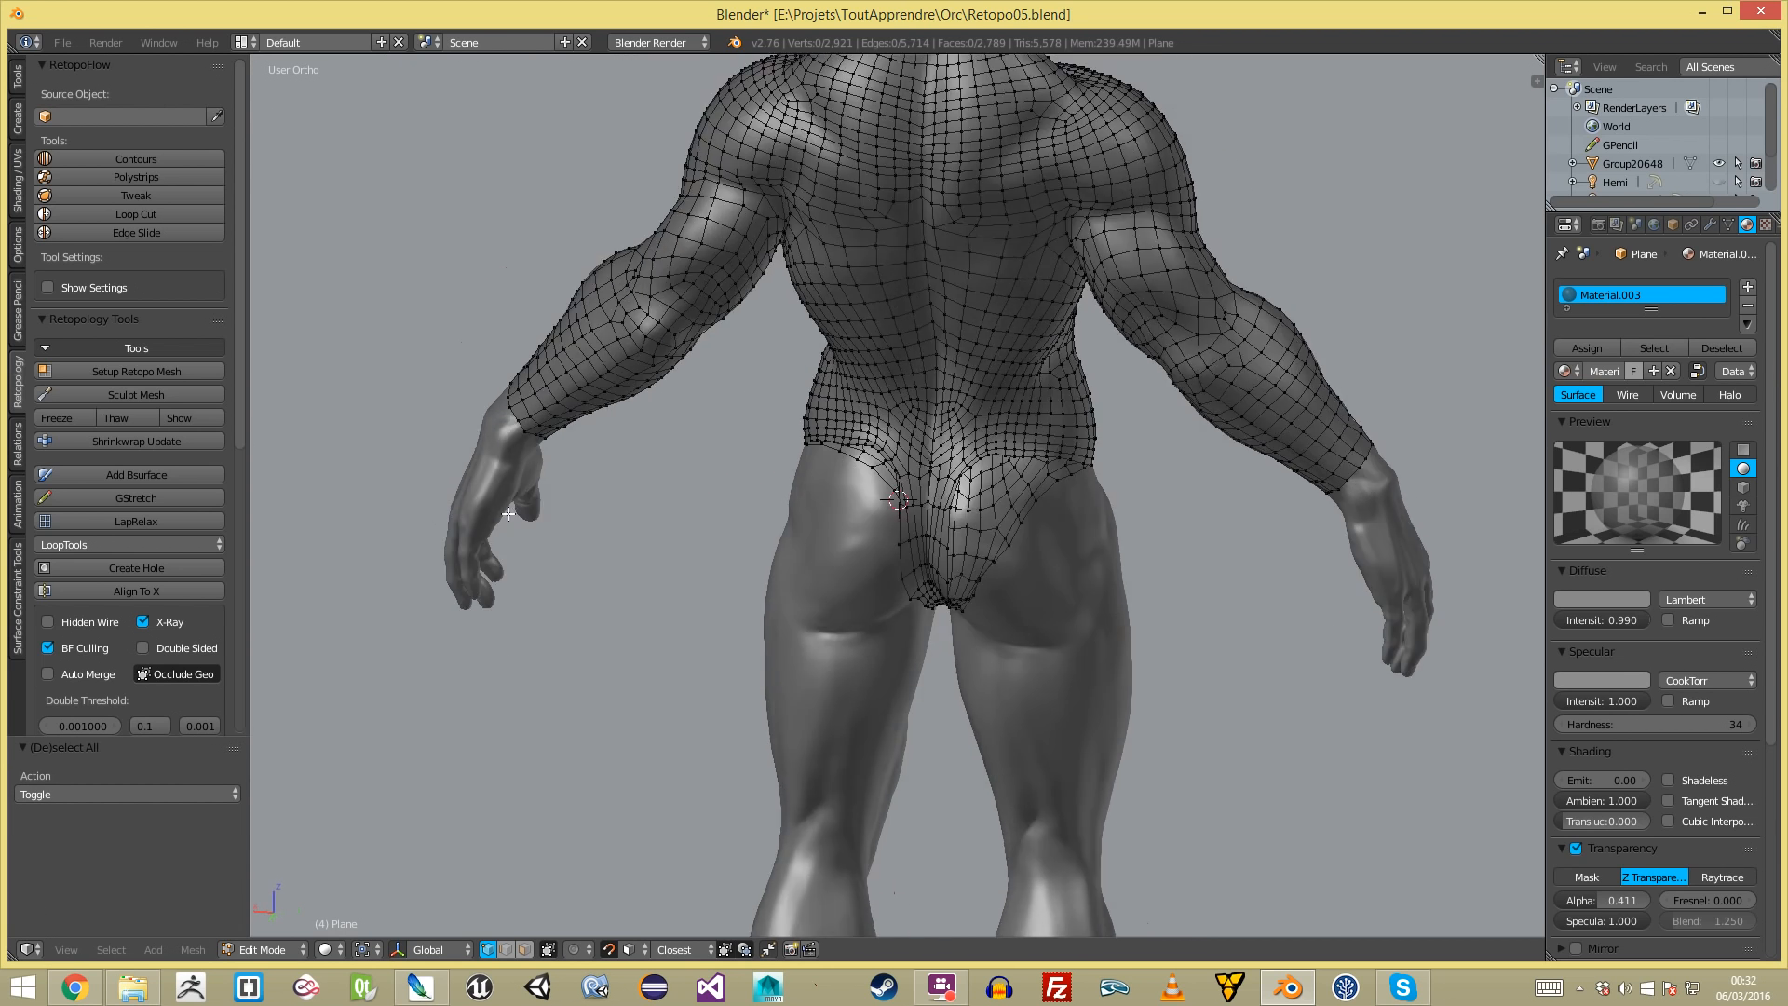
{"action": "scroll", "coordinate": [896, 419], "scroll_direction": "up", "scroll_amount": 3}
{"action": "scroll", "coordinate": [897, 419], "scroll_direction": "up", "scroll_amount": 3}
{"action": "right_click_drag", "start_coordinate": [876, 390], "coordinate": [858, 433]}
{"action": "key", "text": "a"}
{"action": "right_click_drag", "start_coordinate": [845, 335], "coordinate": [835, 366]}
{"action": "key", "text": "a"}
{"action": "right_click_drag", "start_coordinate": [804, 288], "coordinate": [758, 259]}
{"action": "key", "text": "a"}
- Rotate and shift the selected border segment above the buttock to even out the upper edge of the leg opening
{"action": "right_click", "coordinate": [701, 257], "text": "alt"}
{"action": "key", "text": "r"}
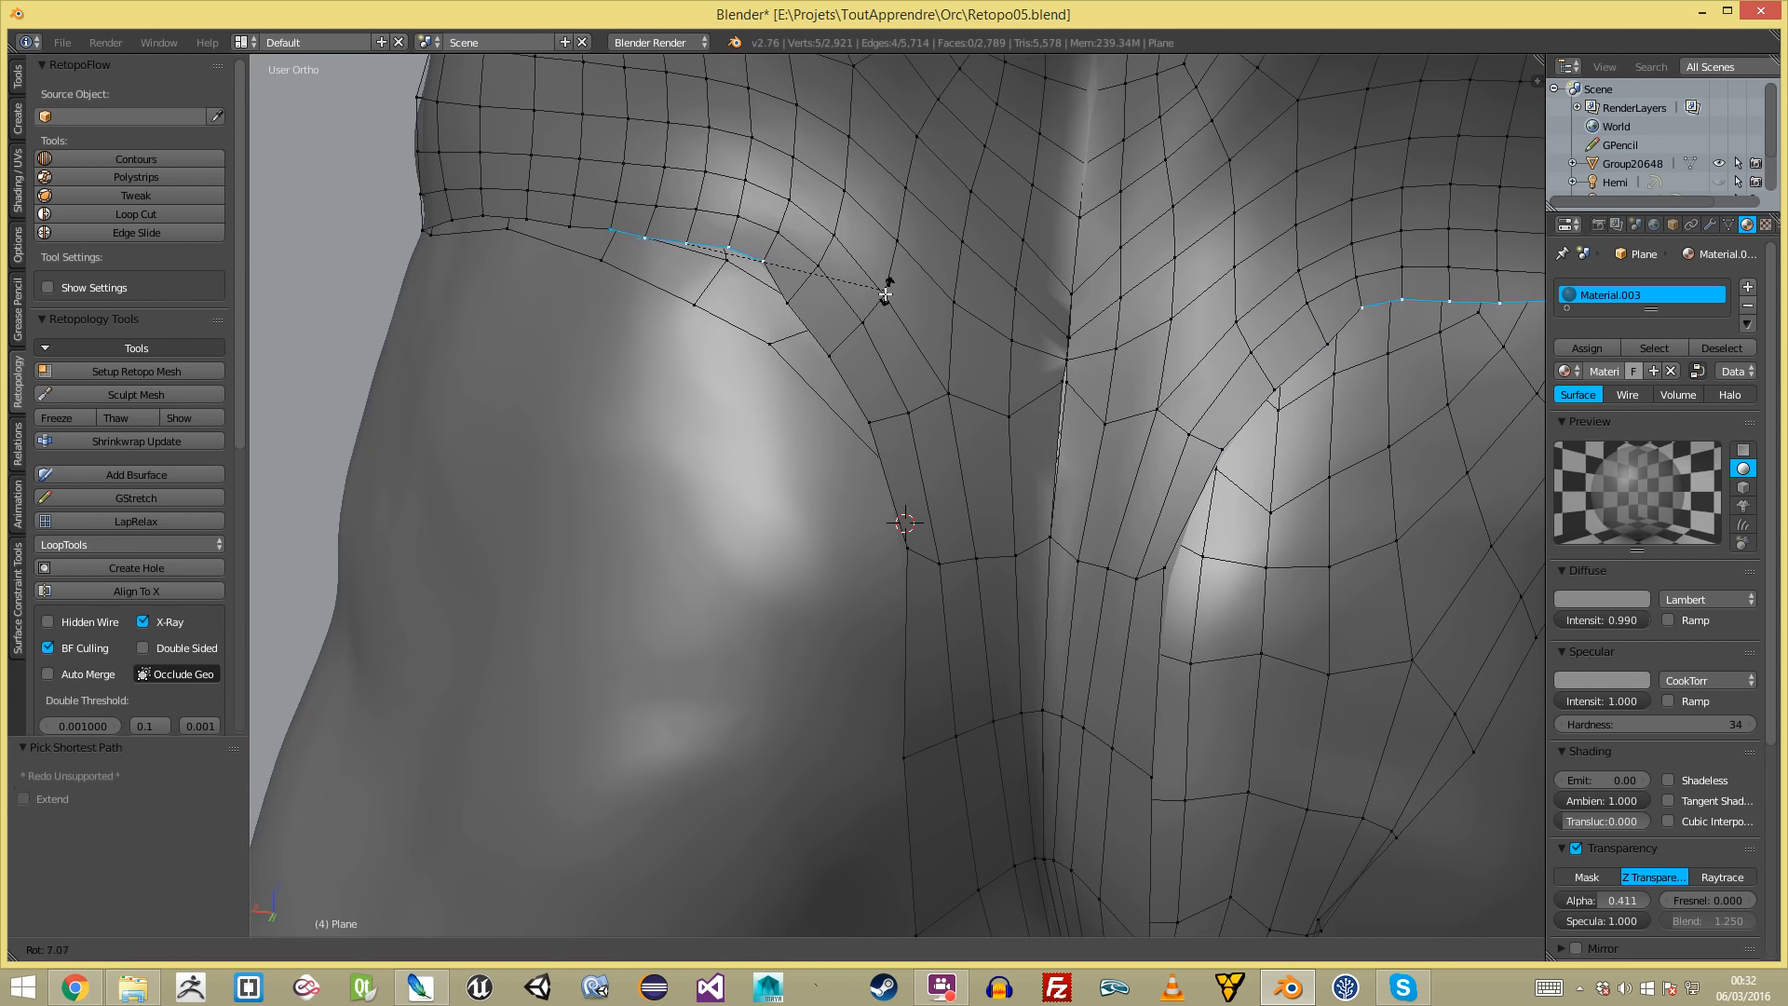
{"action": "left_click", "coordinate": [863, 307]}
{"action": "key", "text": "g"}
{"action": "left_click", "coordinate": [856, 320]}
{"action": "key", "text": "a"}
{"action": "scroll", "coordinate": [730, 583], "scroll_direction": "down", "scroll_amount": 6}
{"action": "key", "text": "Tab"}
{"action": "middle_click_drag", "start_coordinate": [730, 583], "coordinate": [786, 560]}
{"action": "key", "text": "a"}
{"action": "scroll", "coordinate": [840, 622], "scroll_direction": "up", "scroll_amount": 5}
{"action": "key", "text": "Tab"}
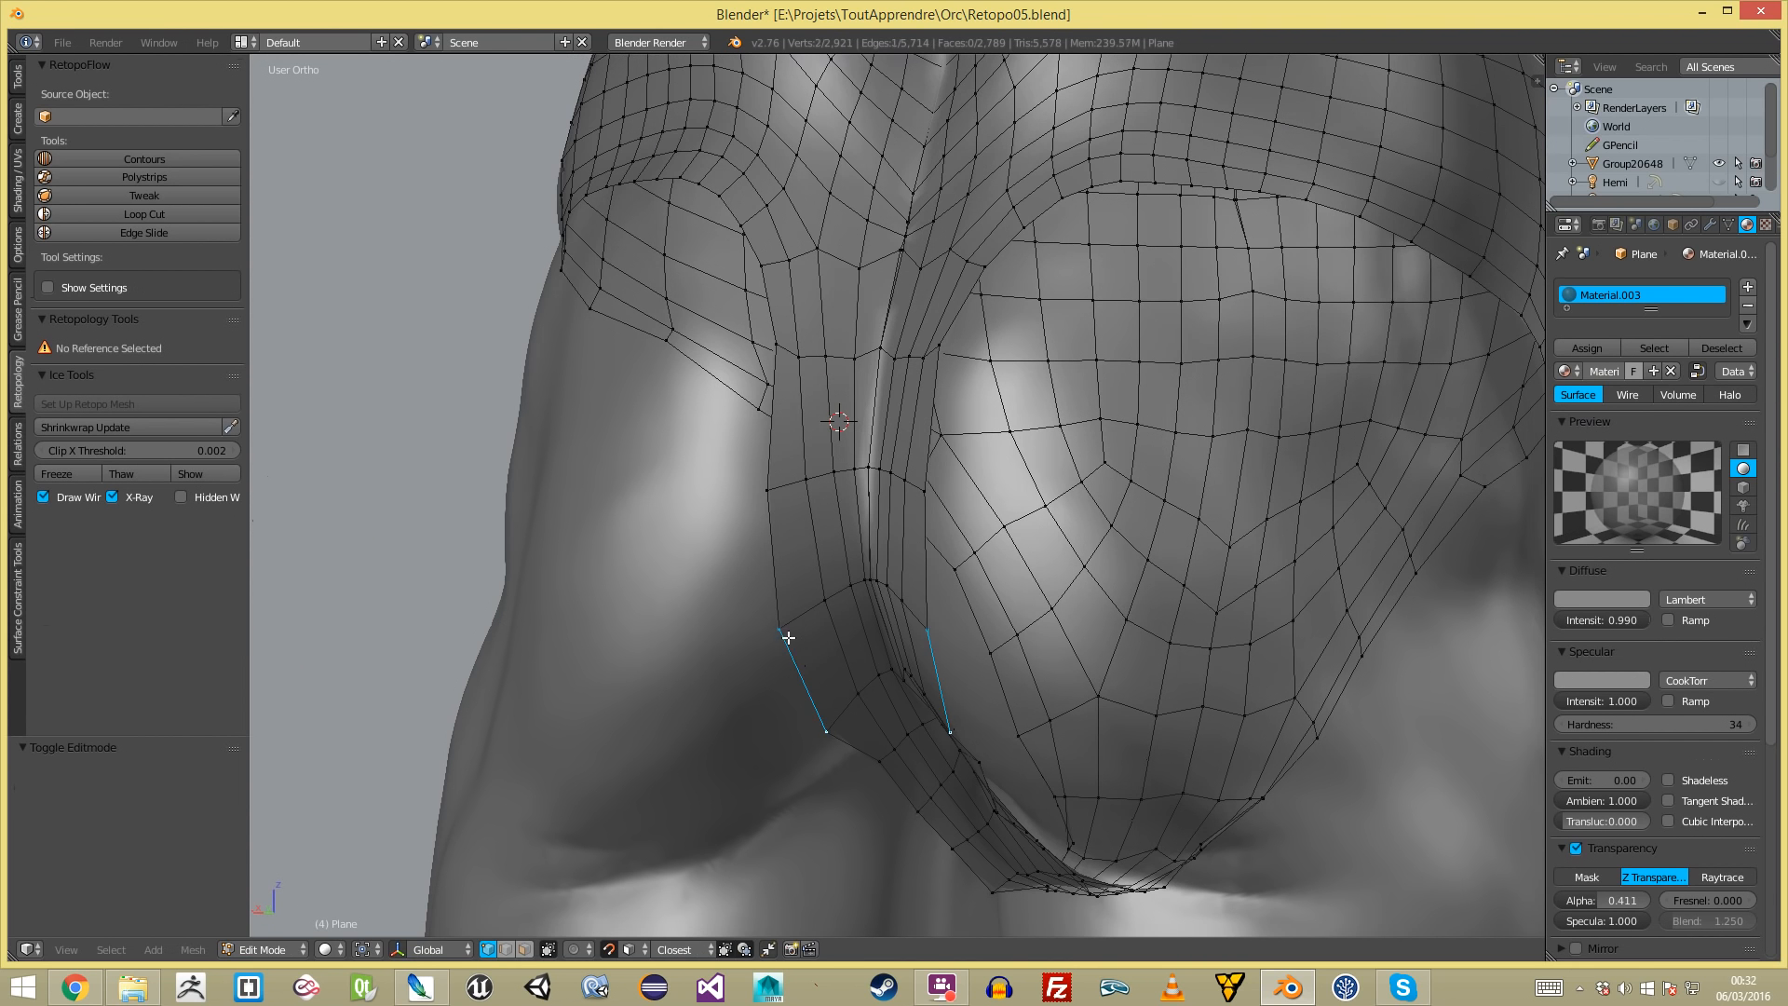
- Extrude the border edge beside the crotch outward along the fold under the buttock and reposition its end
{"action": "key", "text": "a"}
{"action": "middle_click_drag", "start_coordinate": [841, 651], "coordinate": [1080, 441]}
{"action": "left_click", "coordinate": [976, 549], "text": "ctrl"}
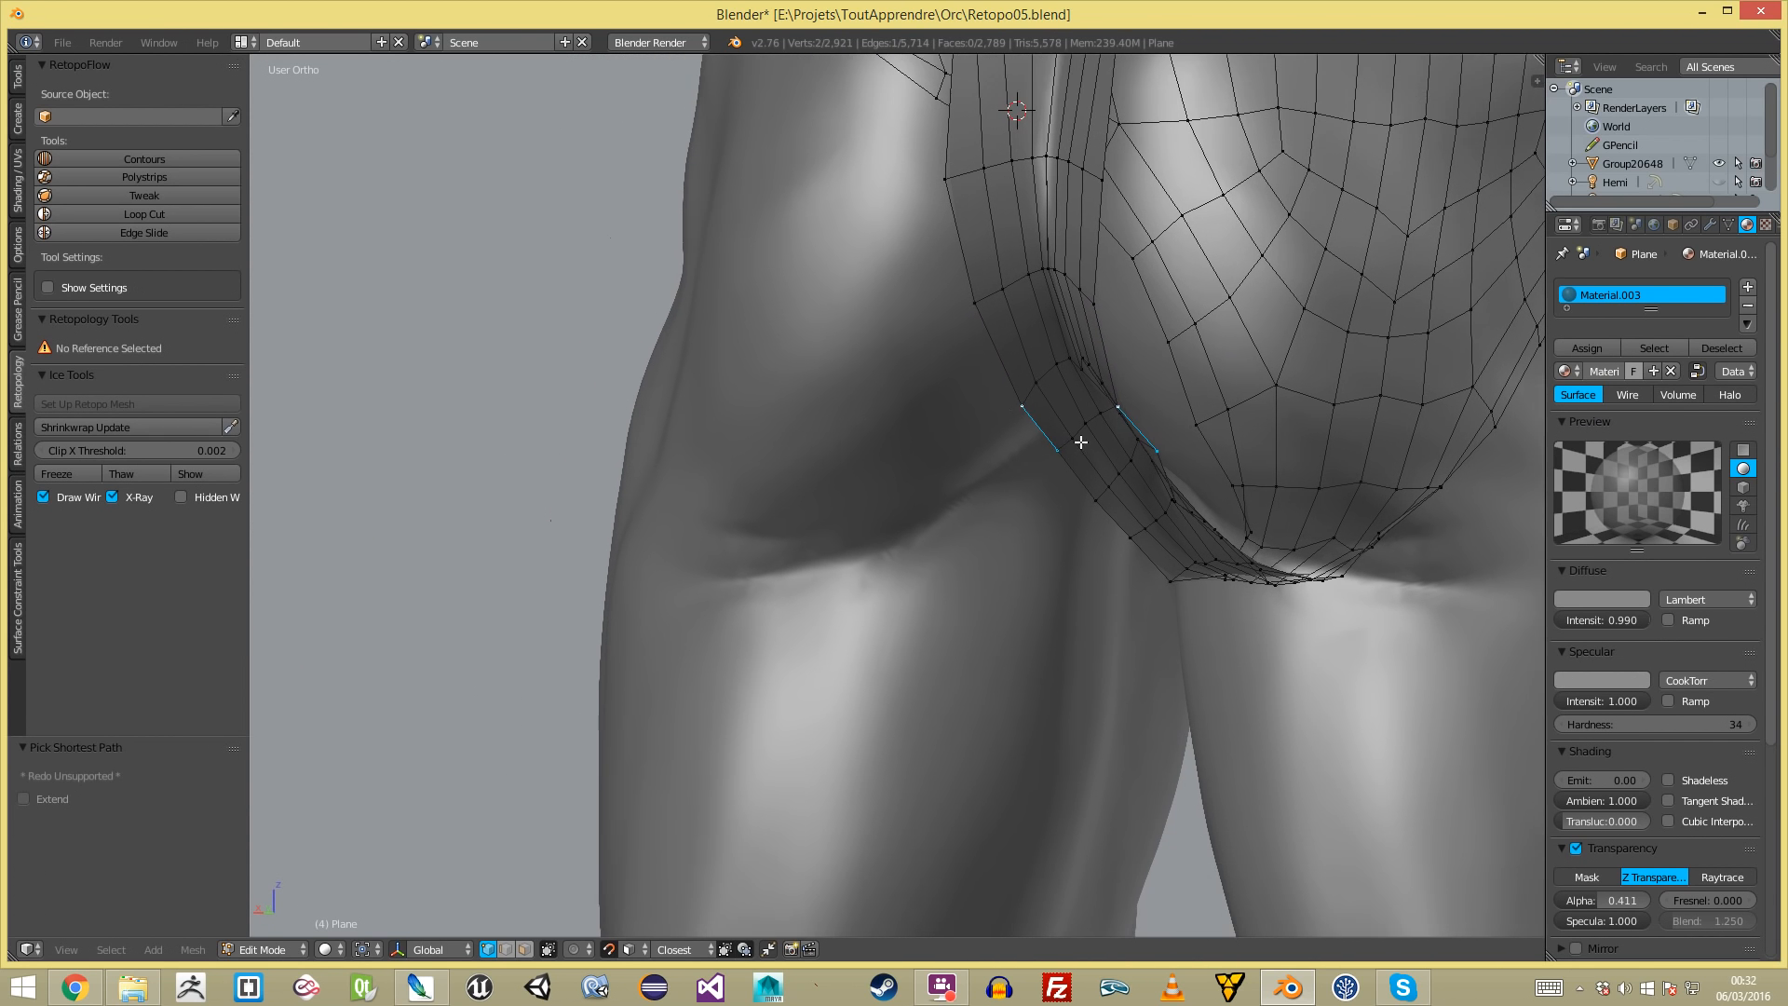
{"action": "left_click", "coordinate": [1001, 470]}
{"action": "key", "text": "e"}
{"action": "left_click", "coordinate": [951, 557]}
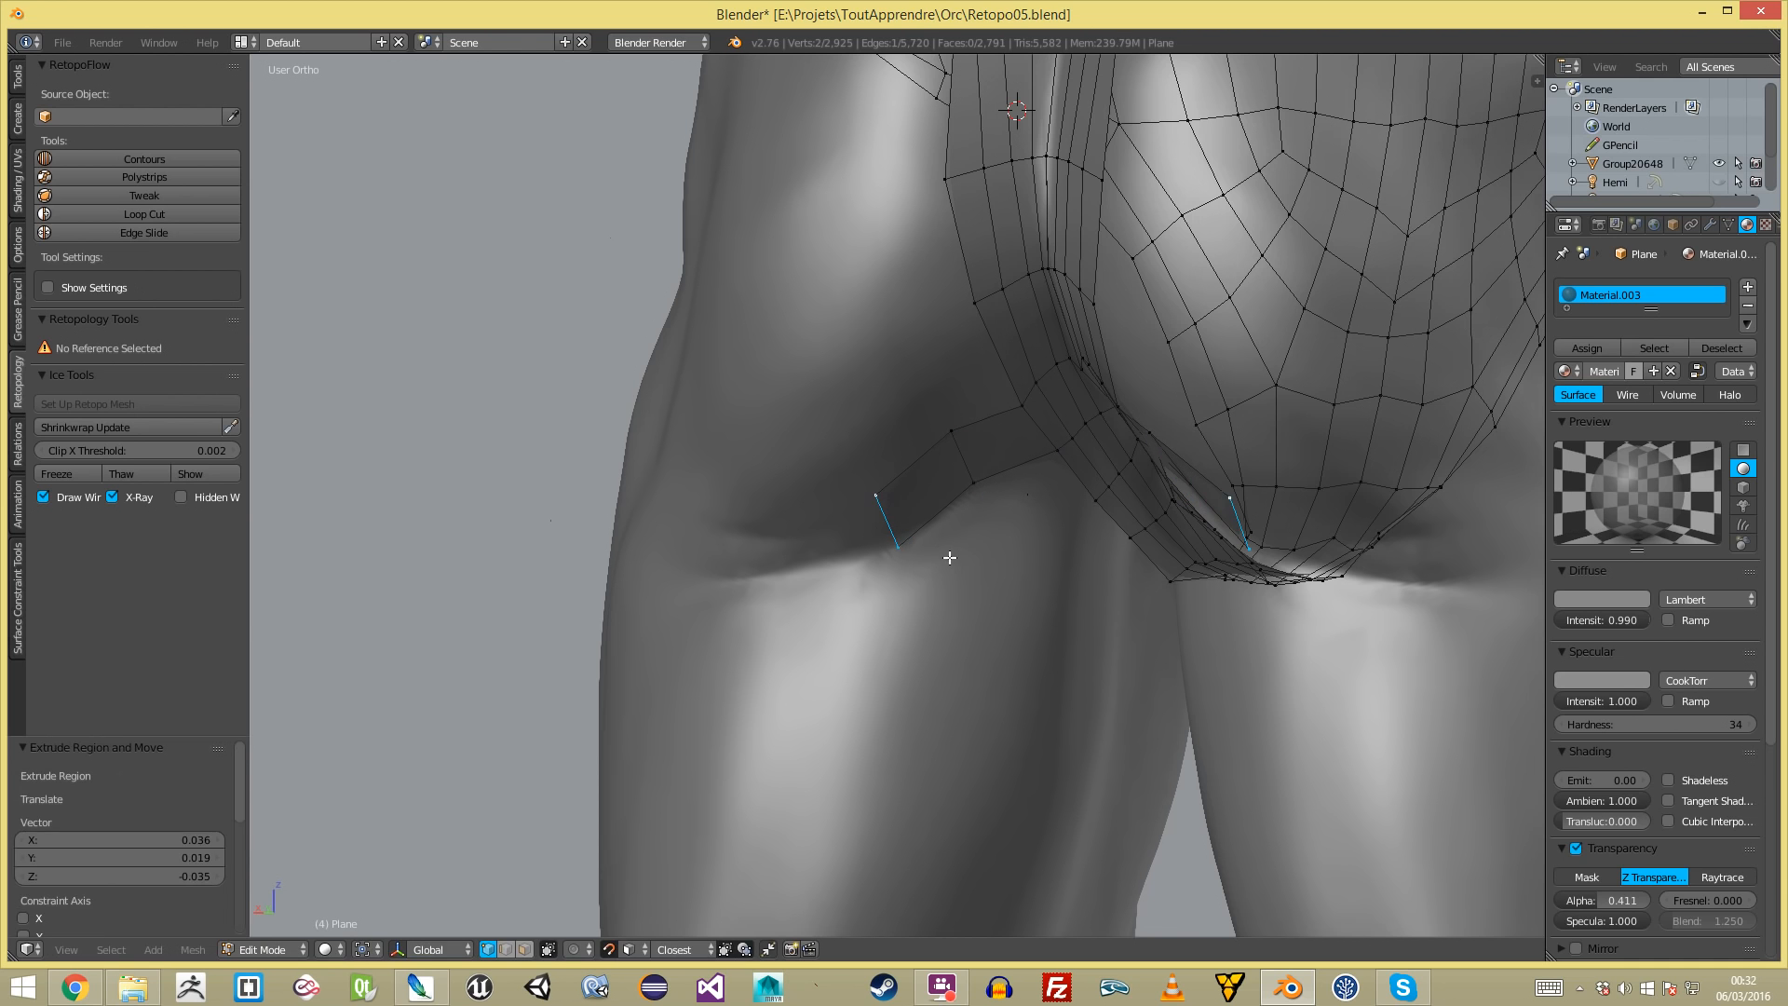
{"action": "key", "text": "a"}
{"action": "key", "text": "g"}
{"action": "left_click", "coordinate": [905, 529]}
{"action": "right_click", "coordinate": [903, 551], "text": "shift"}
{"action": "middle_click_drag", "start_coordinate": [903, 552], "coordinate": [1015, 542]}
- Continue extruding the face strip along the gluteal fold around to the outer thigh
{"action": "key", "text": "e"}
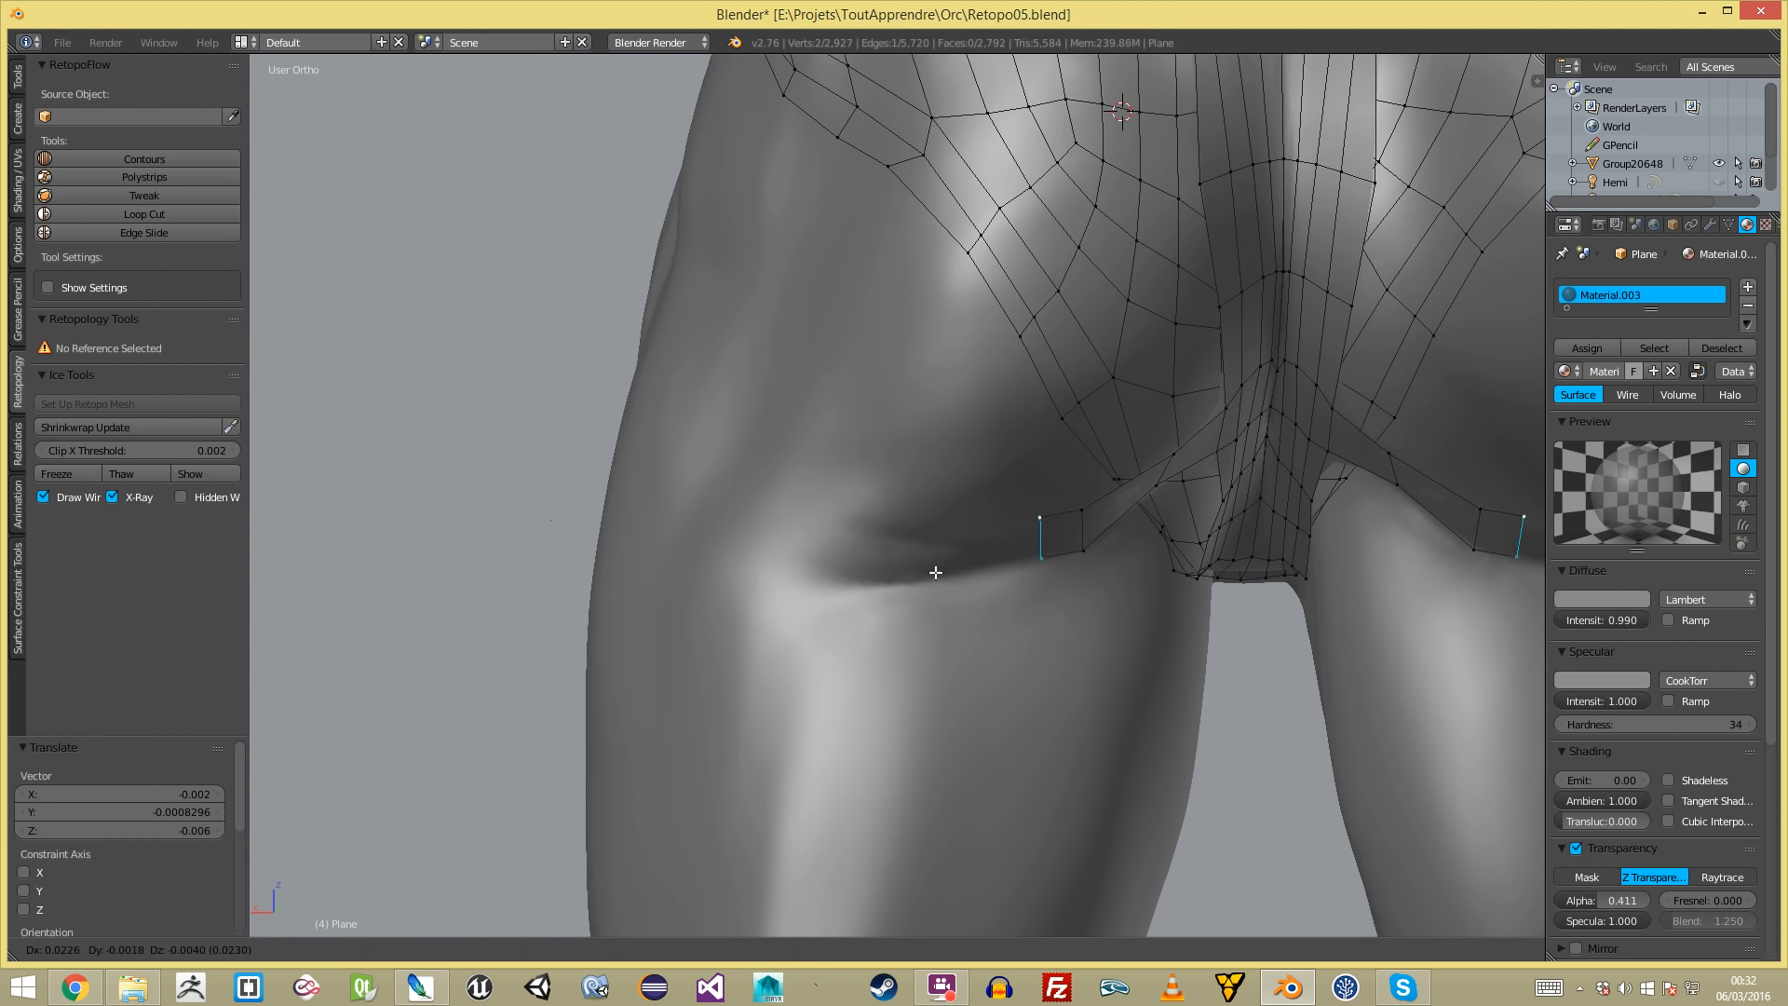
{"action": "left_click", "coordinate": [702, 563]}
{"action": "scroll", "coordinate": [822, 562], "scroll_direction": "down", "scroll_amount": 3}
{"action": "scroll", "coordinate": [822, 561], "scroll_direction": "up", "scroll_amount": 2}
{"action": "middle_click_drag", "start_coordinate": [822, 561], "coordinate": [905, 549]}
{"action": "key", "text": "e"}
{"action": "left_click", "coordinate": [881, 521]}
{"action": "key", "text": "a"}
{"action": "scroll", "coordinate": [882, 509], "scroll_direction": "down", "scroll_amount": 3}
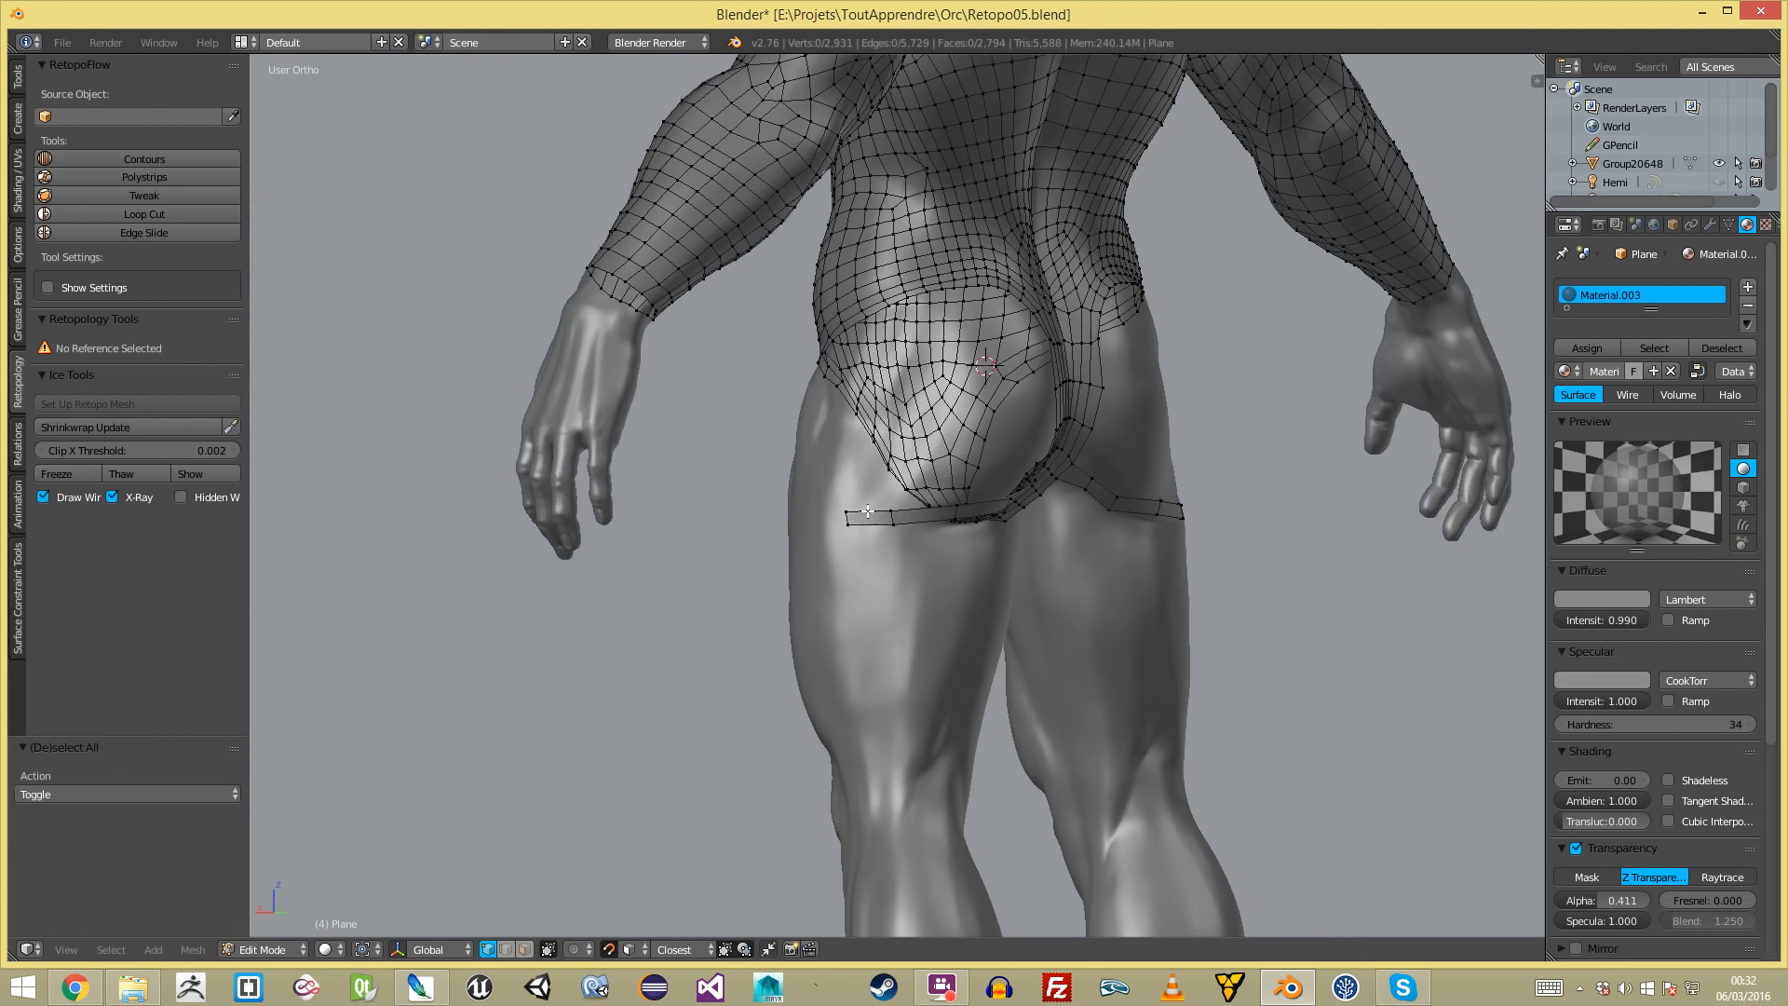
- Fill quads from the corner vertices at the upper inner buttock border and reposition their new vertices
{"action": "middle_click_drag", "start_coordinate": [779, 545], "coordinate": [1043, 268]}
{"action": "scroll", "coordinate": [1015, 256], "scroll_direction": "up", "scroll_amount": 3}
{"action": "right_click", "coordinate": [1096, 143]}
{"action": "key", "text": "f"}
{"action": "key", "text": "g"}
{"action": "left_click", "coordinate": [1060, 151]}
{"action": "key", "text": "a"}
{"action": "key", "text": "f"}
{"action": "key", "text": "g"}
{"action": "left_click", "coordinate": [1038, 116]}
{"action": "key", "text": "a"}
{"action": "middle_click_drag", "start_coordinate": [990, 112], "coordinate": [1098, 149]}
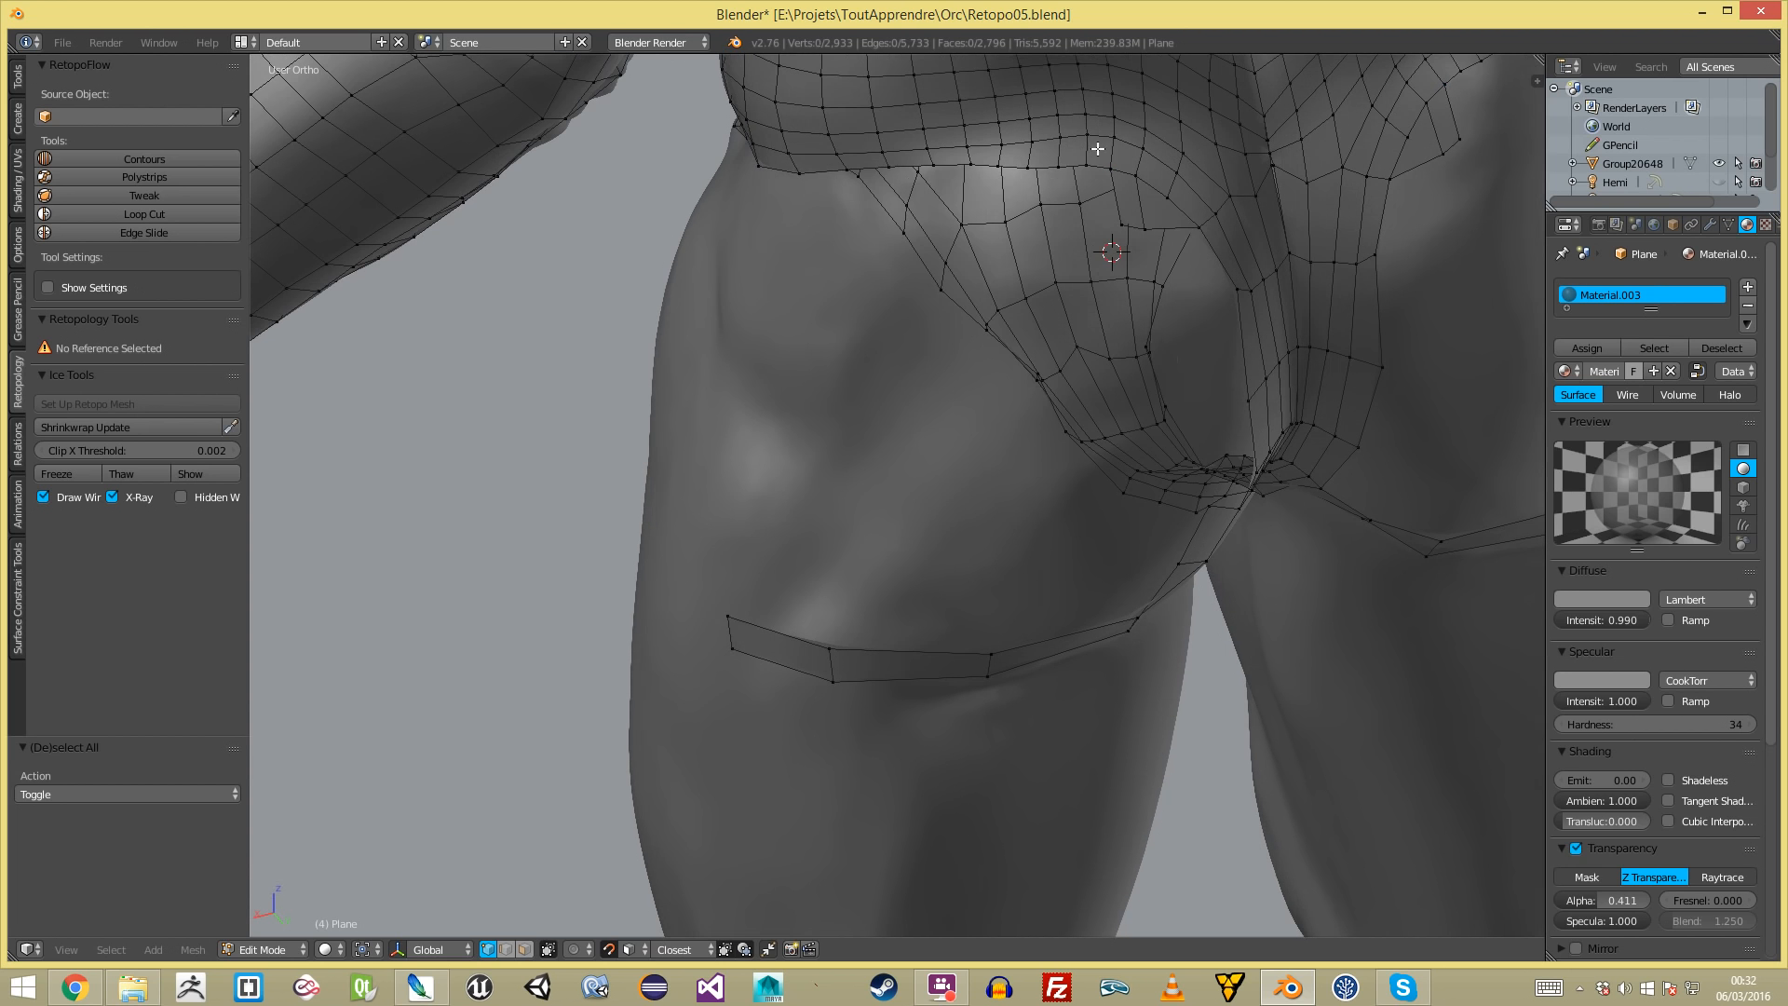
- Extrude a row of faces from the border above the buttock and fill the quad at its inner corner
{"action": "right_click", "coordinate": [763, 181], "text": "ctrl"}
{"action": "key", "text": "e"}
{"action": "left_click", "coordinate": [1129, 260]}
{"action": "key", "text": "a"}
{"action": "right_click", "coordinate": [1082, 164]}
{"action": "key", "text": "f"}
{"action": "key", "text": "a"}
- Fill successive quads down the inner buttock border and move each new vertex to follow the sculpt
{"action": "middle_click_drag", "start_coordinate": [1223, 244], "coordinate": [1137, 232]}
{"action": "right_click", "coordinate": [1134, 234]}
{"action": "key", "text": "f"}
{"action": "key", "text": "g"}
{"action": "left_click", "coordinate": [1125, 263]}
{"action": "key", "text": "a"}
{"action": "right_click", "coordinate": [1141, 294]}
{"action": "key", "text": "f"}
{"action": "middle_click_drag", "start_coordinate": [1136, 368], "coordinate": [1065, 375]}
{"action": "key", "text": "g"}
{"action": "left_click", "coordinate": [1093, 348]}
{"action": "key", "text": "a"}
{"action": "right_click", "coordinate": [1091, 367]}
{"action": "key", "text": "f"}
{"action": "key", "text": "g"}
{"action": "left_click", "coordinate": [1060, 373]}
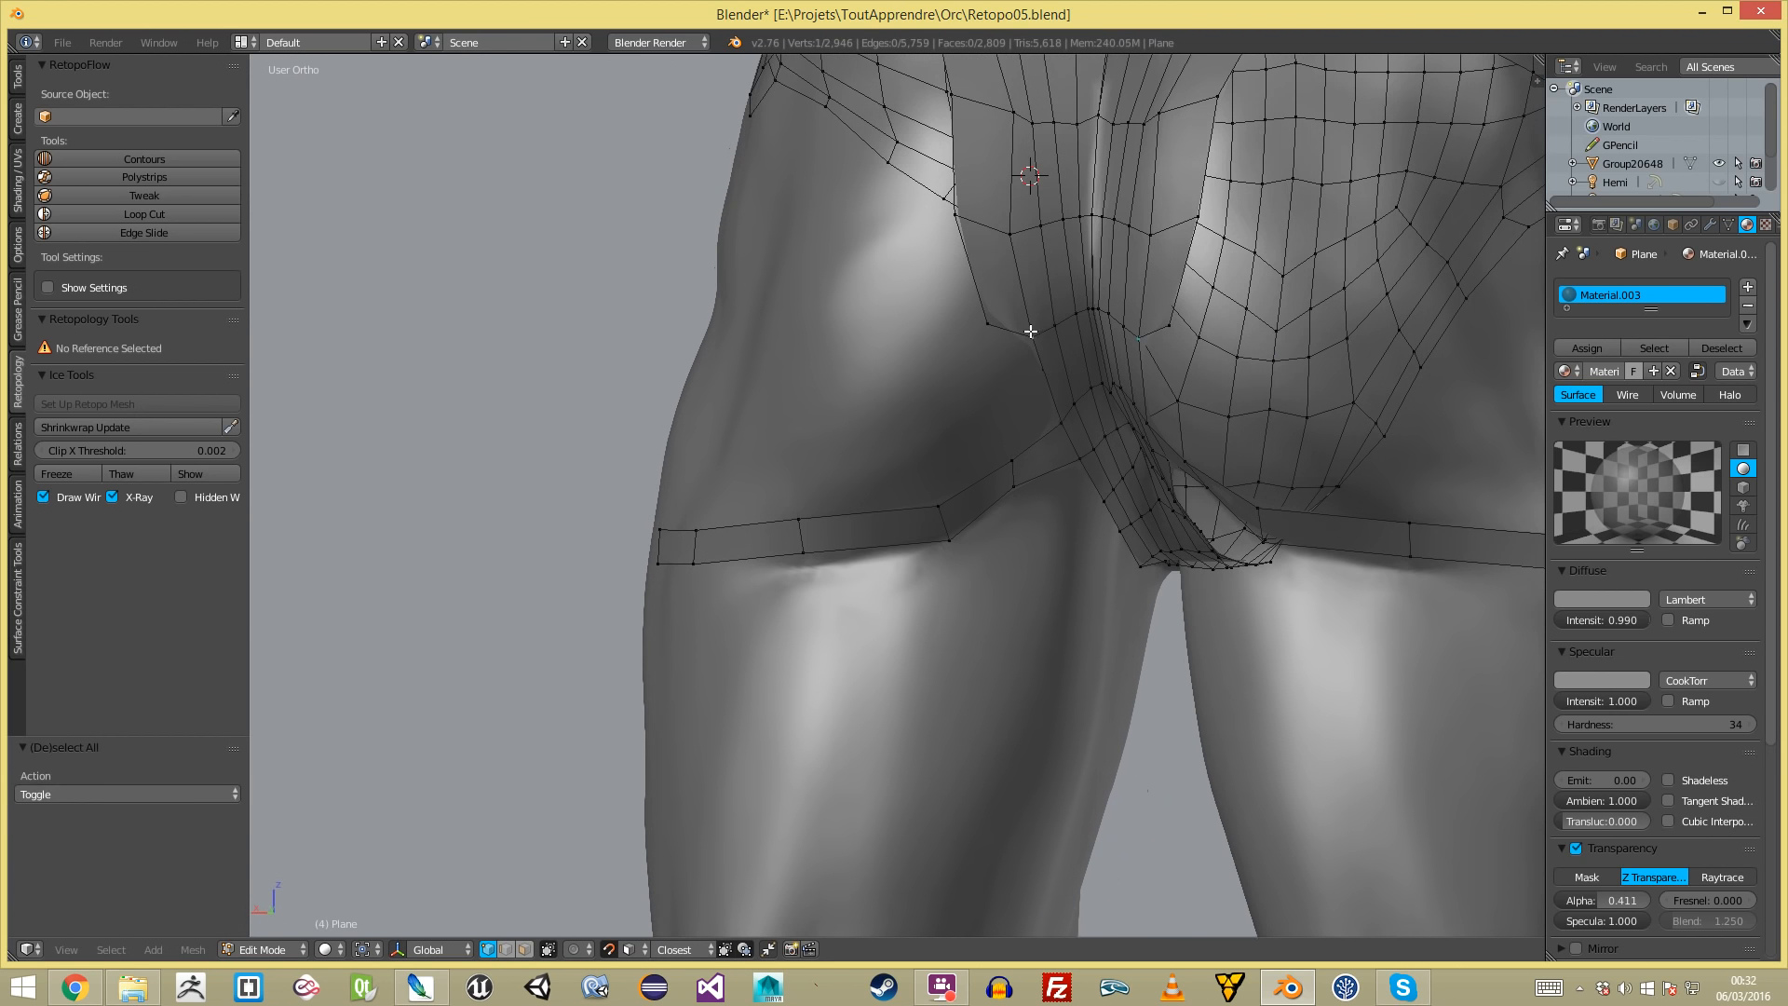
{"action": "key", "text": "Tab"}
{"action": "scroll", "coordinate": [1059, 410], "scroll_direction": "down", "scroll_amount": 6}
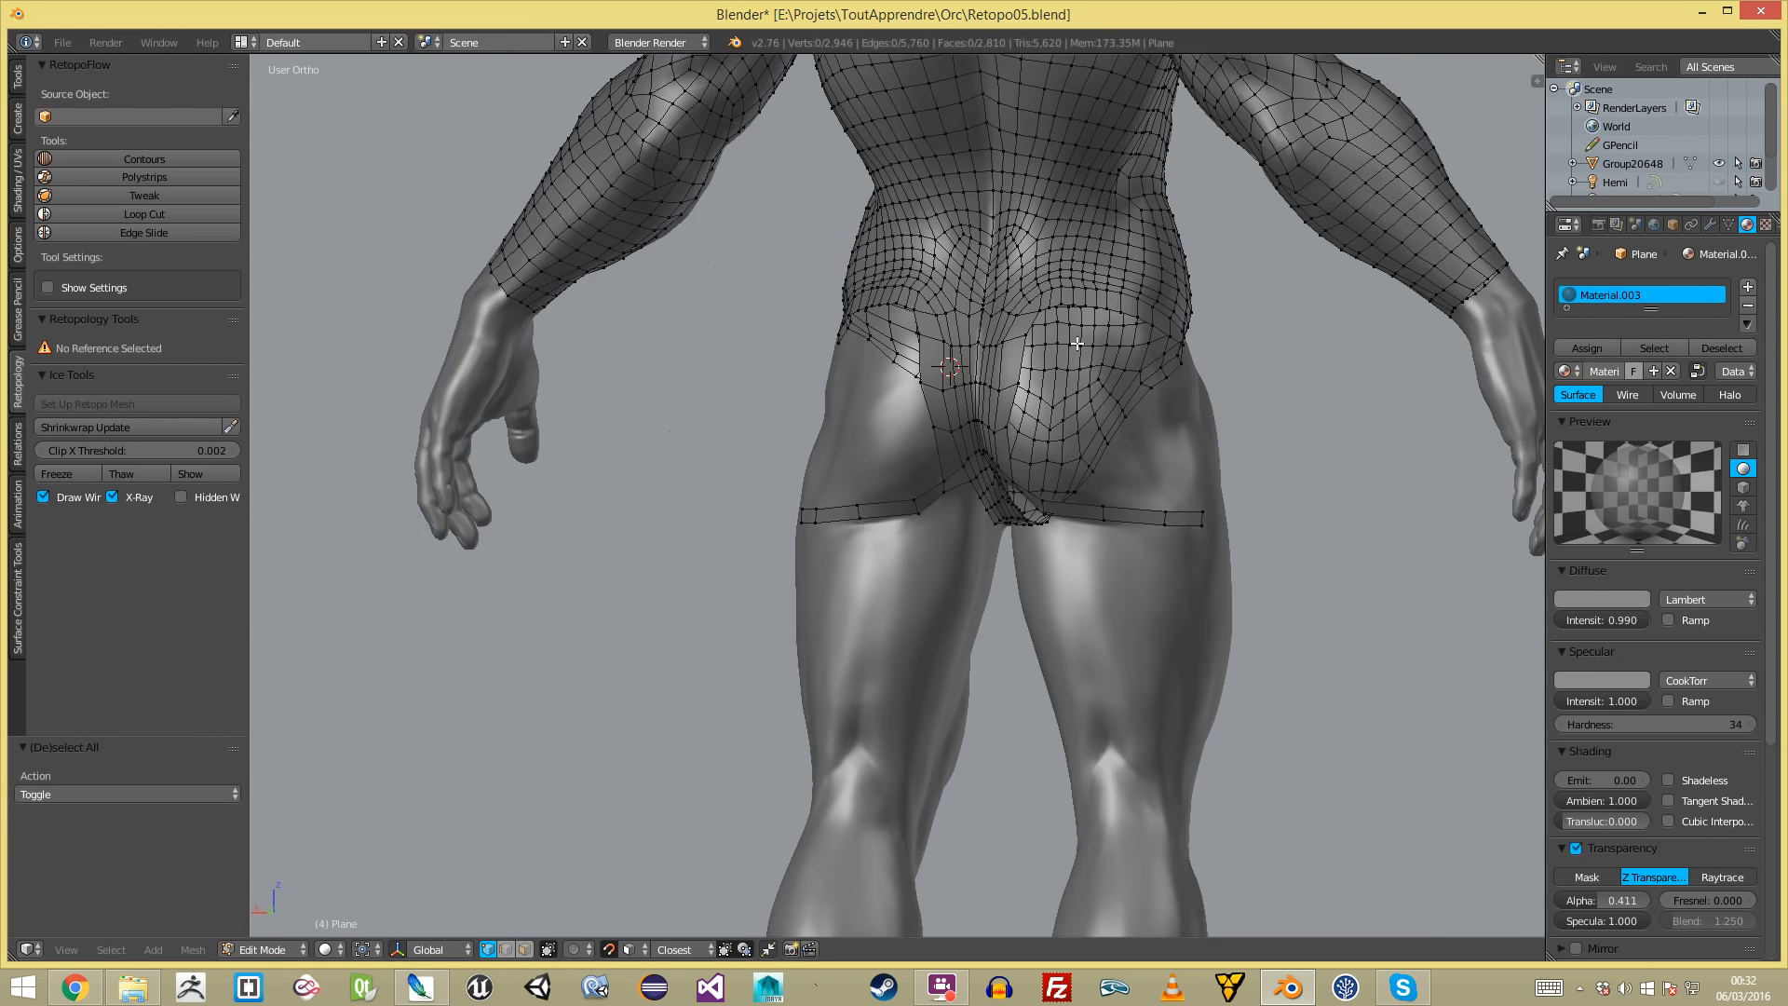
{"action": "middle_click_drag", "start_coordinate": [1097, 382], "coordinate": [1054, 489]}
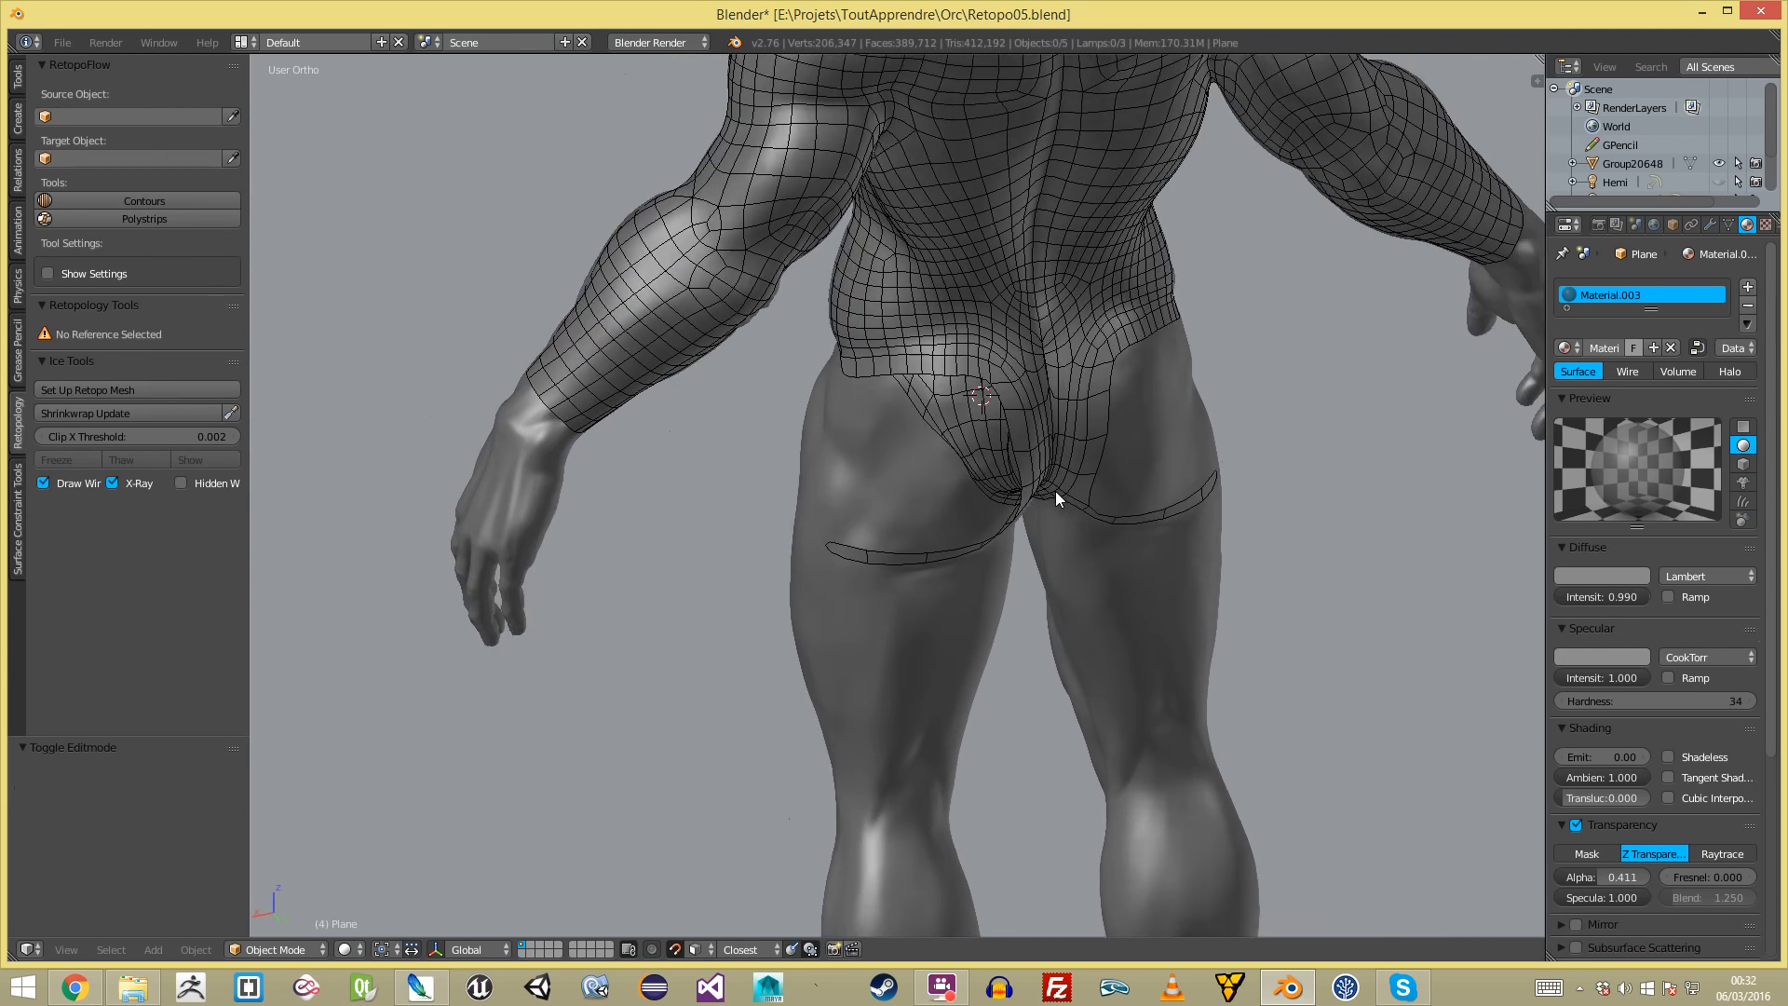
- Extrude the inner buttock border in segments across the buttock to the outer hip and rotate the end edge
{"action": "key", "text": "Tab"}
{"action": "scroll", "coordinate": [1025, 366], "scroll_direction": "up", "scroll_amount": 4}
{"action": "key", "text": "a"}
{"action": "middle_click_drag", "start_coordinate": [1005, 337], "coordinate": [999, 323]}
{"action": "right_click", "coordinate": [1000, 323]}
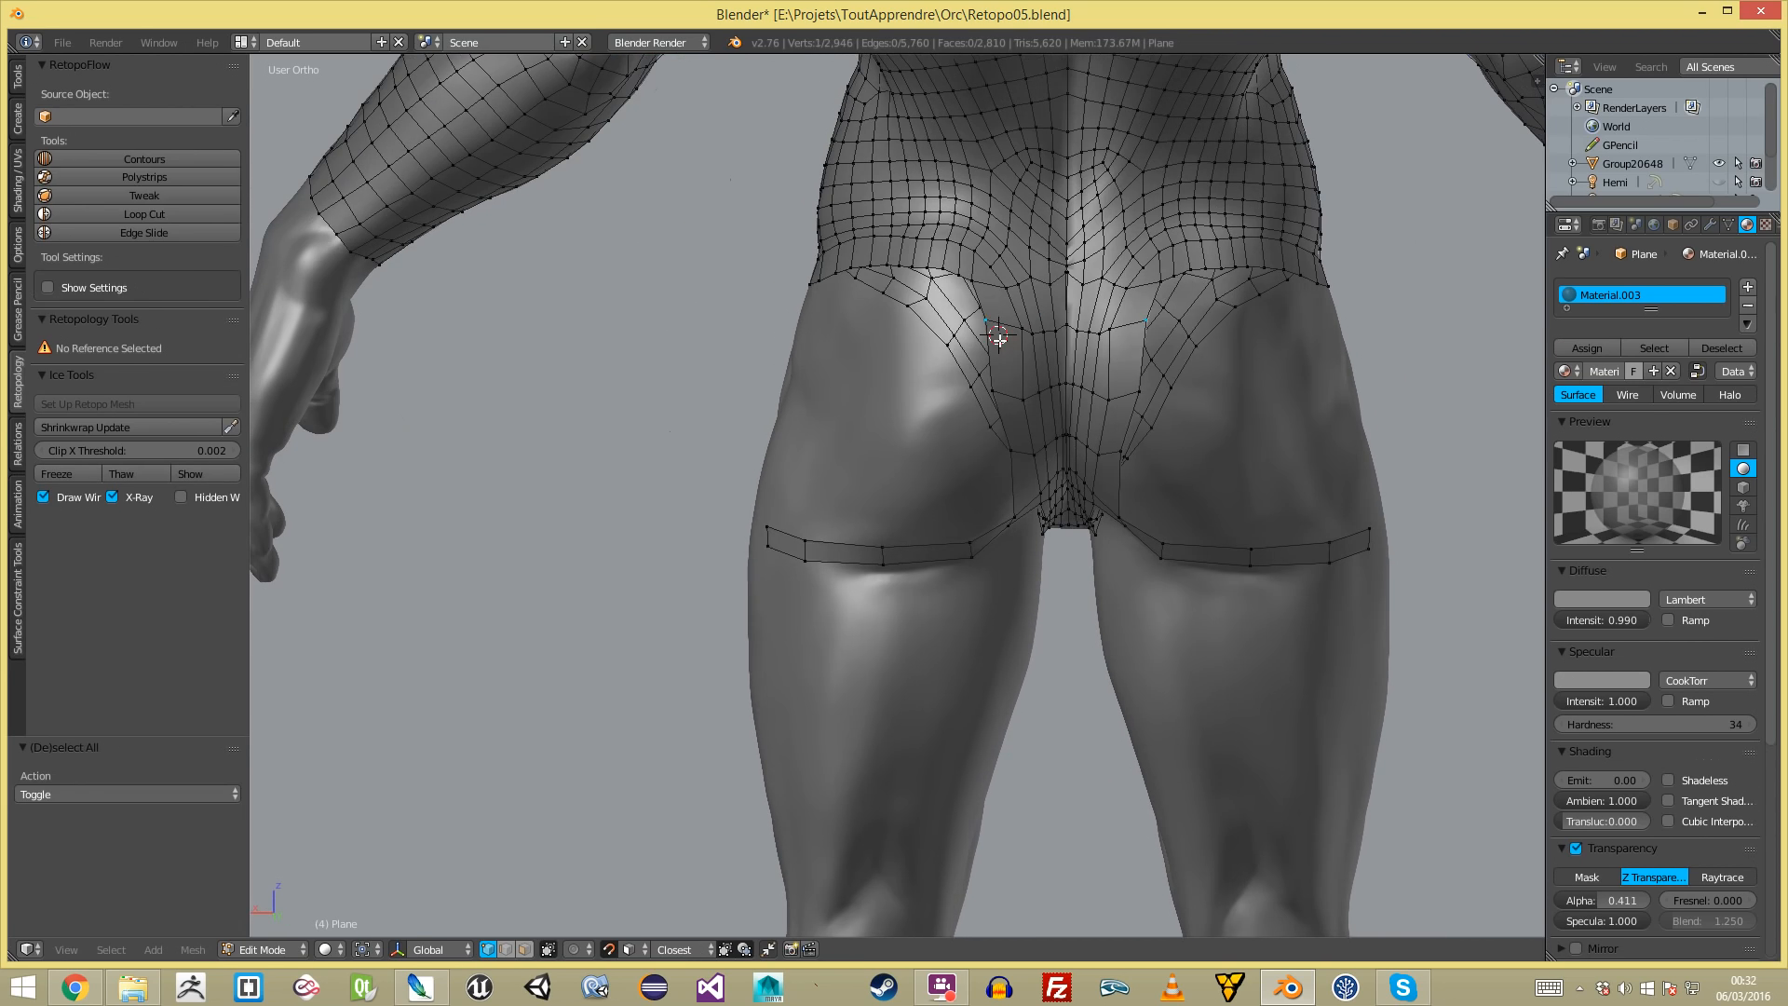
{"action": "right_click", "coordinate": [1016, 465], "text": "ctrl"}
{"action": "key", "text": "e"}
{"action": "left_click", "coordinate": [867, 441]}
{"action": "middle_click_drag", "start_coordinate": [885, 441], "coordinate": [934, 436]}
{"action": "key", "text": "e"}
{"action": "left_click", "coordinate": [849, 413]}
{"action": "key", "text": "r"}
{"action": "left_click", "coordinate": [927, 458]}
{"action": "key", "text": "a"}
- Subdivide the wide faces of the new buttock patch with vertical loop cuts
{"action": "key", "text": "ctrl+r"}
{"action": "left_click", "coordinate": [855, 390]}
{"action": "left_click", "coordinate": [862, 391]}
{"action": "key", "text": "ctrl+r"}
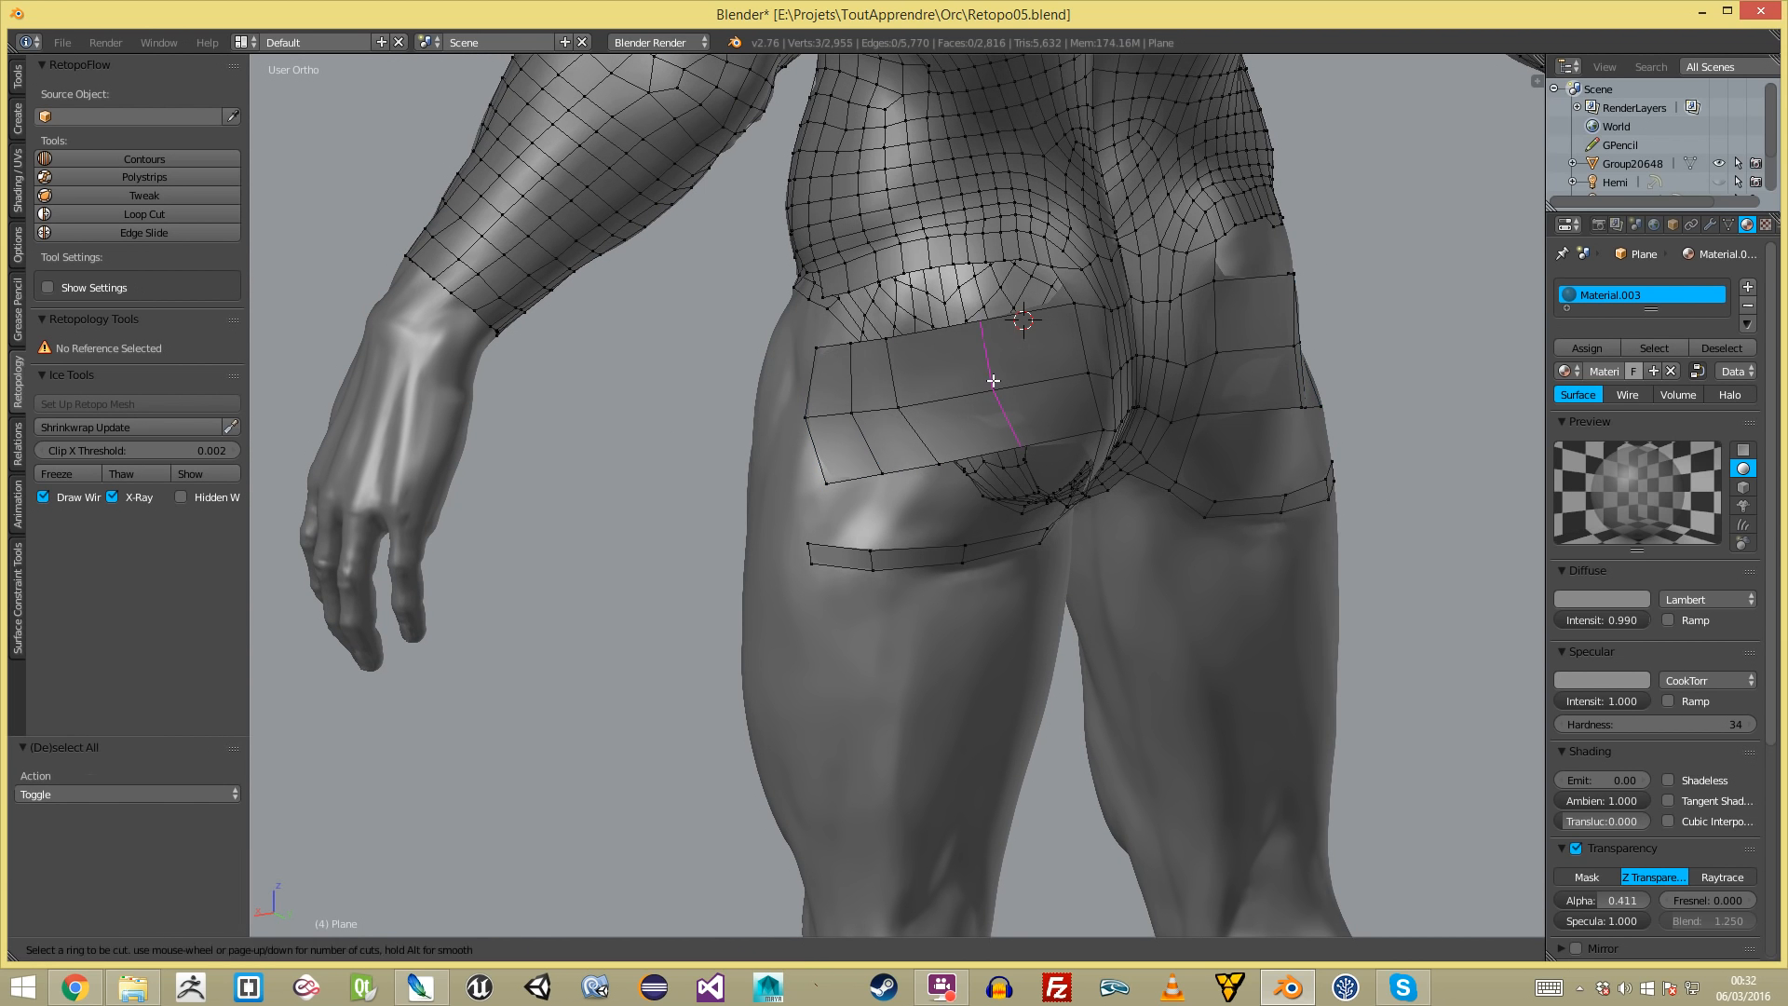
{"action": "left_click", "coordinate": [991, 380]}
{"action": "left_click", "coordinate": [992, 377]}
{"action": "key", "text": "a"}
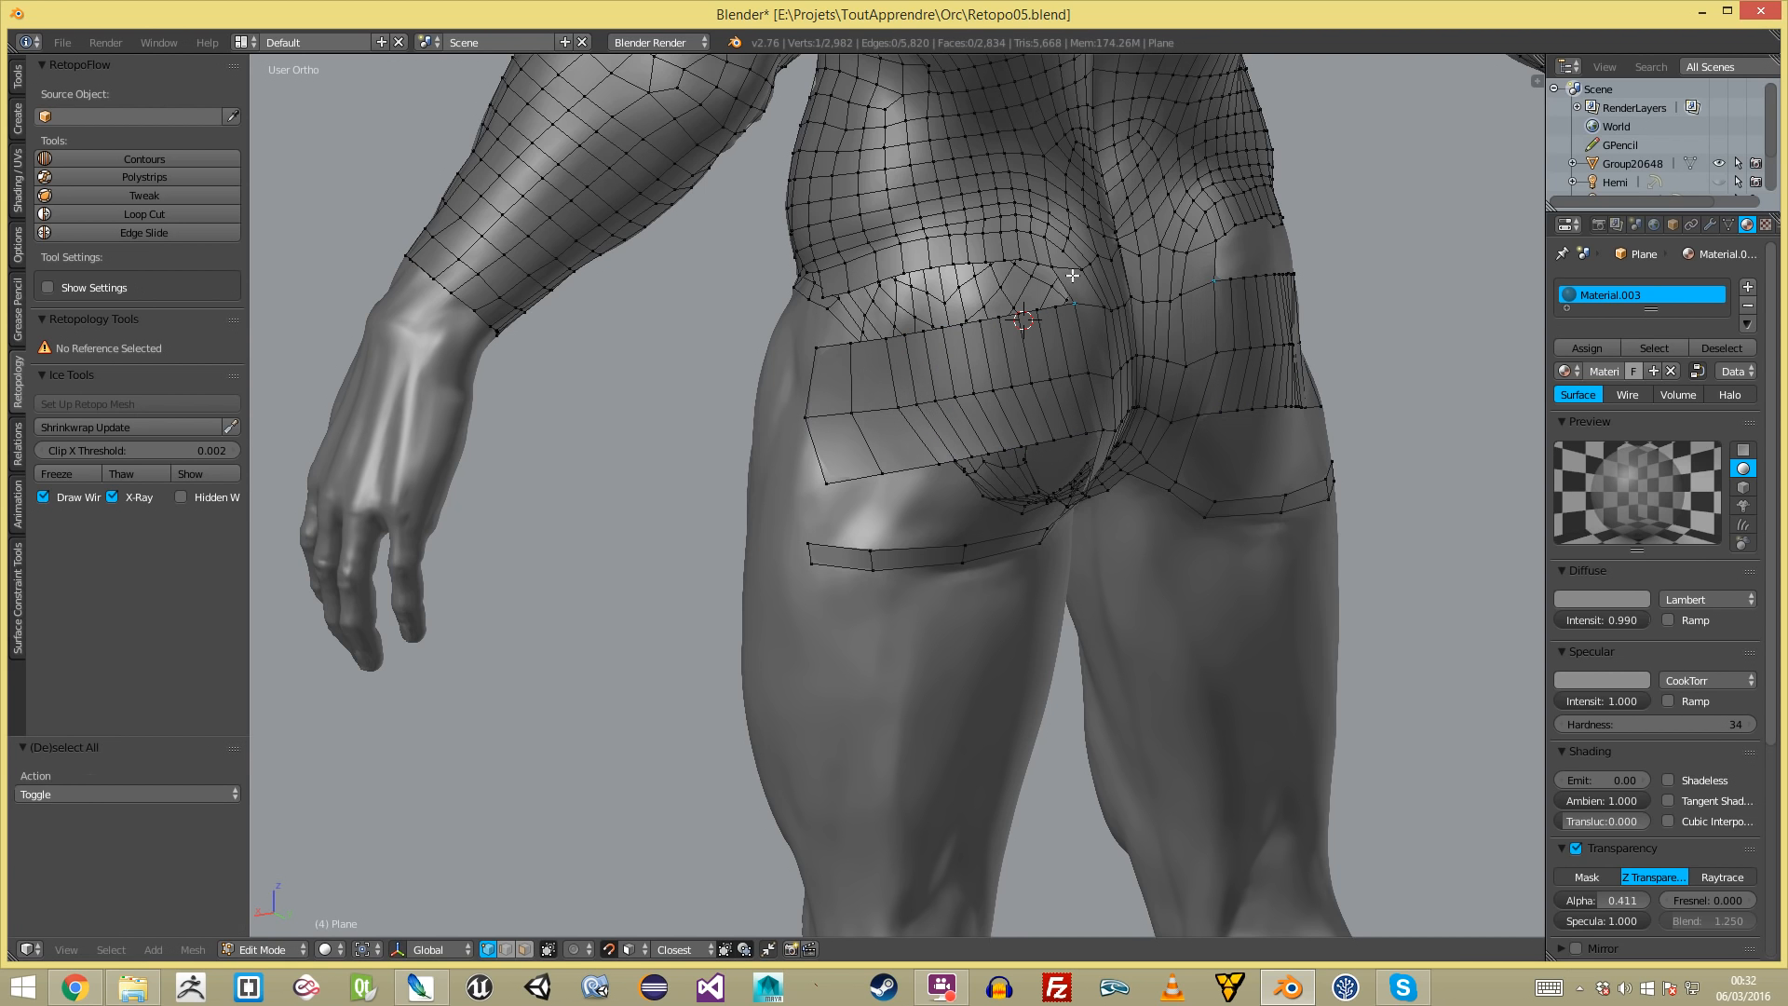
- Fill the gap between the hip border and the buttock patch with quads, deleting surplus vertices at the outer hip
{"action": "key", "text": "f"}
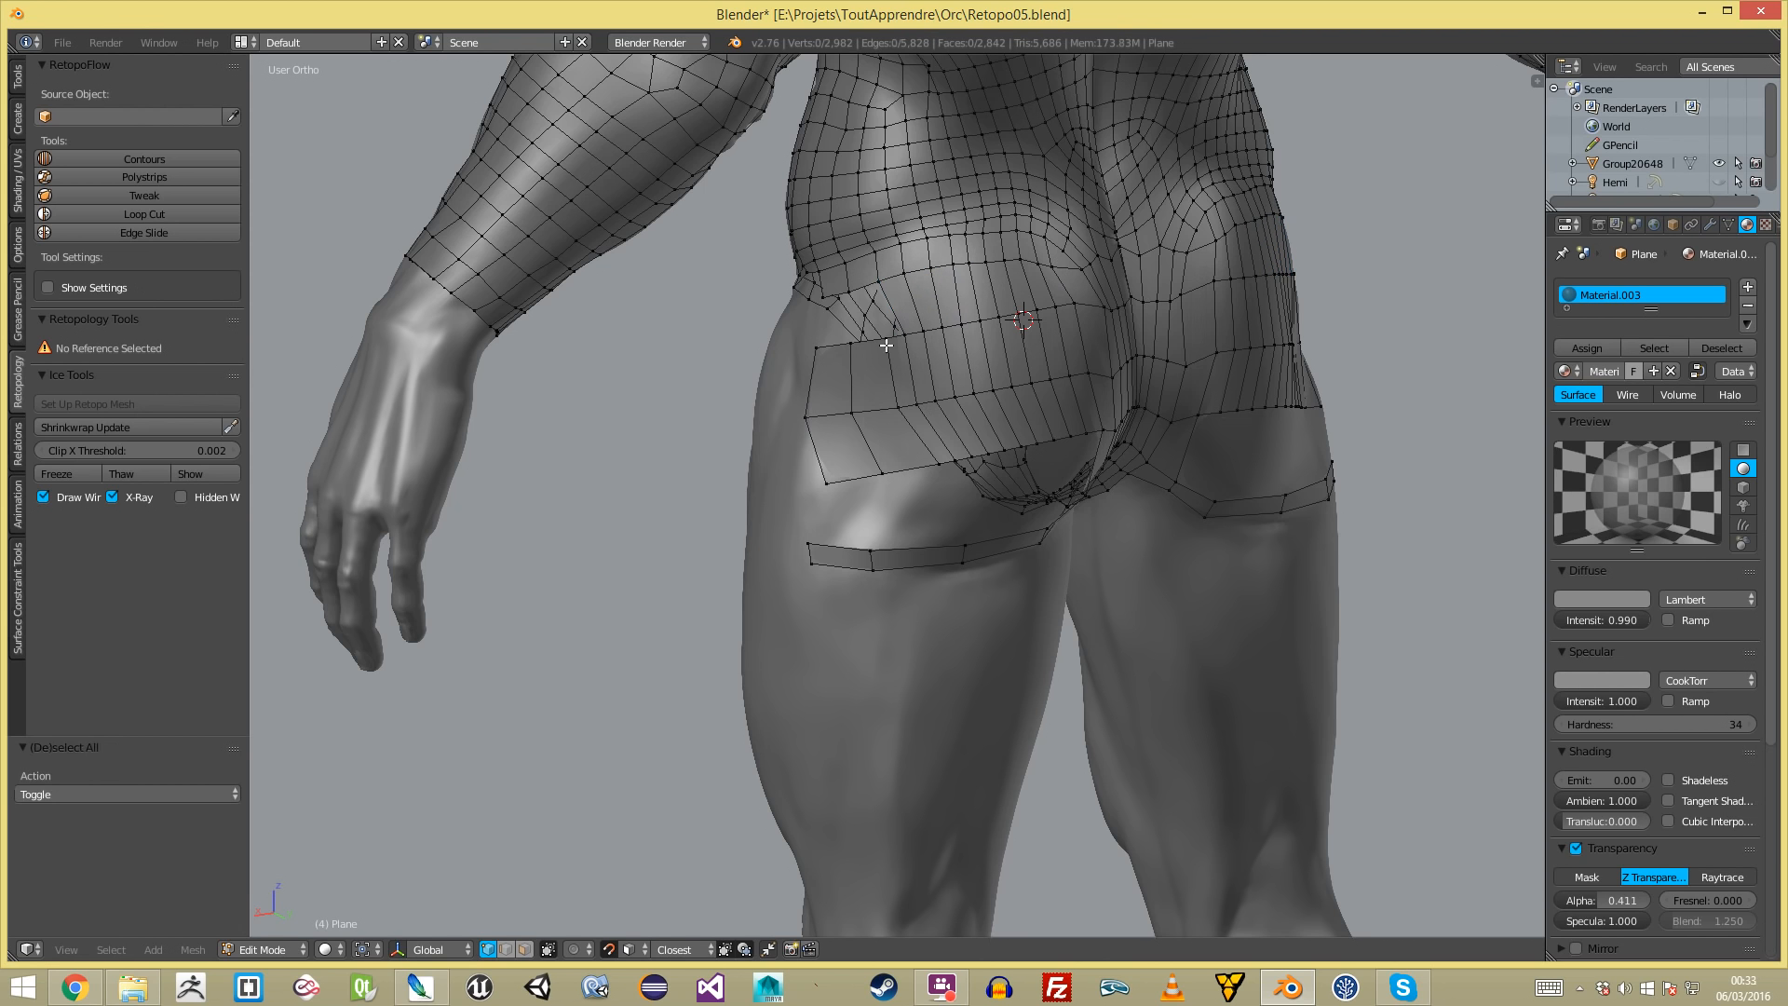
{"action": "key", "text": "ctrl+z"}
{"action": "key", "text": "x"}
{"action": "left_click", "coordinate": [863, 484]}
{"action": "key", "text": "a"}
{"action": "key", "text": "f"}
{"action": "key", "text": "a"}
{"action": "scroll", "coordinate": [891, 316], "scroll_direction": "down", "scroll_amount": 5}
{"action": "middle_click_drag", "start_coordinate": [890, 372], "coordinate": [946, 463]}
{"action": "scroll", "coordinate": [912, 388], "scroll_direction": "up", "scroll_amount": 5}
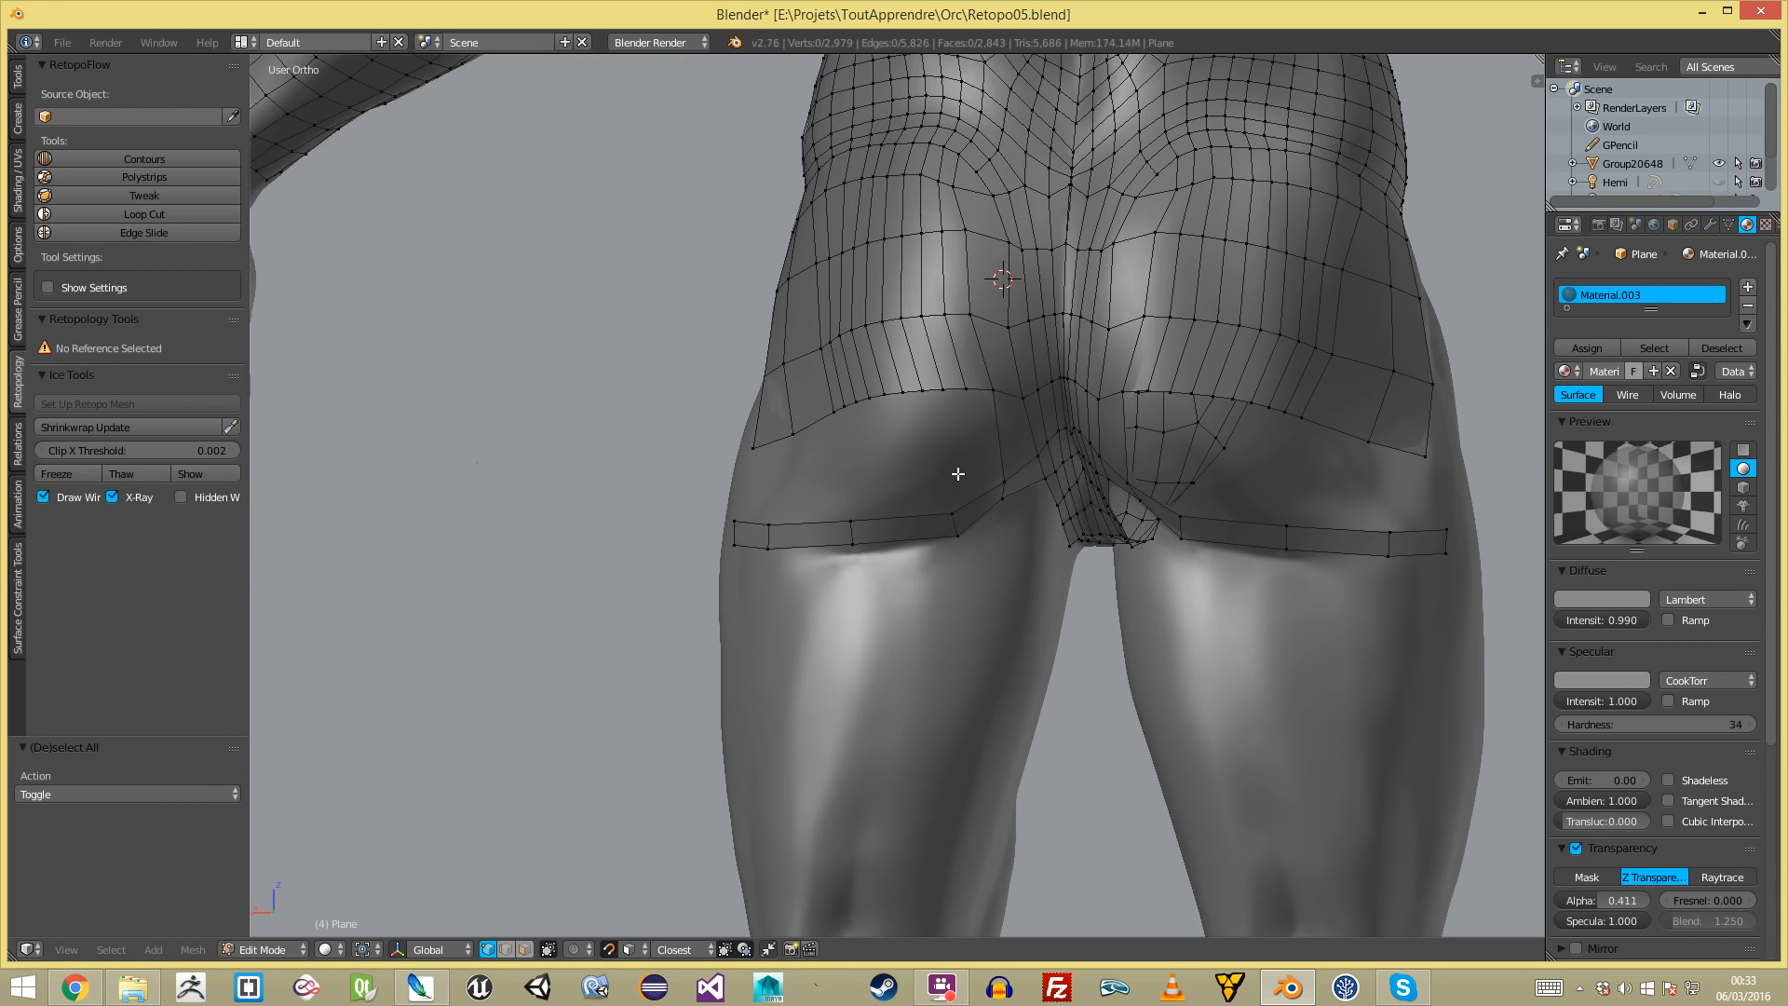
- Add a loop cut to the gluteal fold strip, move and rotate it, and fill the inner quads up to the buttock patch
{"action": "key", "text": "ctrl+r"}
{"action": "left_click", "coordinate": [976, 500]}
{"action": "key", "text": "g"}
{"action": "left_click", "coordinate": [1027, 470]}
{"action": "key", "text": "r"}
{"action": "left_click", "coordinate": [1053, 479]}
{"action": "key", "text": "a"}
{"action": "right_click", "coordinate": [1012, 464]}
{"action": "key", "text": "f"}
{"action": "key", "text": "f"}
{"action": "key", "text": "a"}
- Divide the fold strip segment under the buttock with six evenly spaced loop cuts
{"action": "key", "text": "ctrl+r"}
{"action": "scroll", "coordinate": [920, 531], "scroll_direction": "up", "scroll_amount": 3}
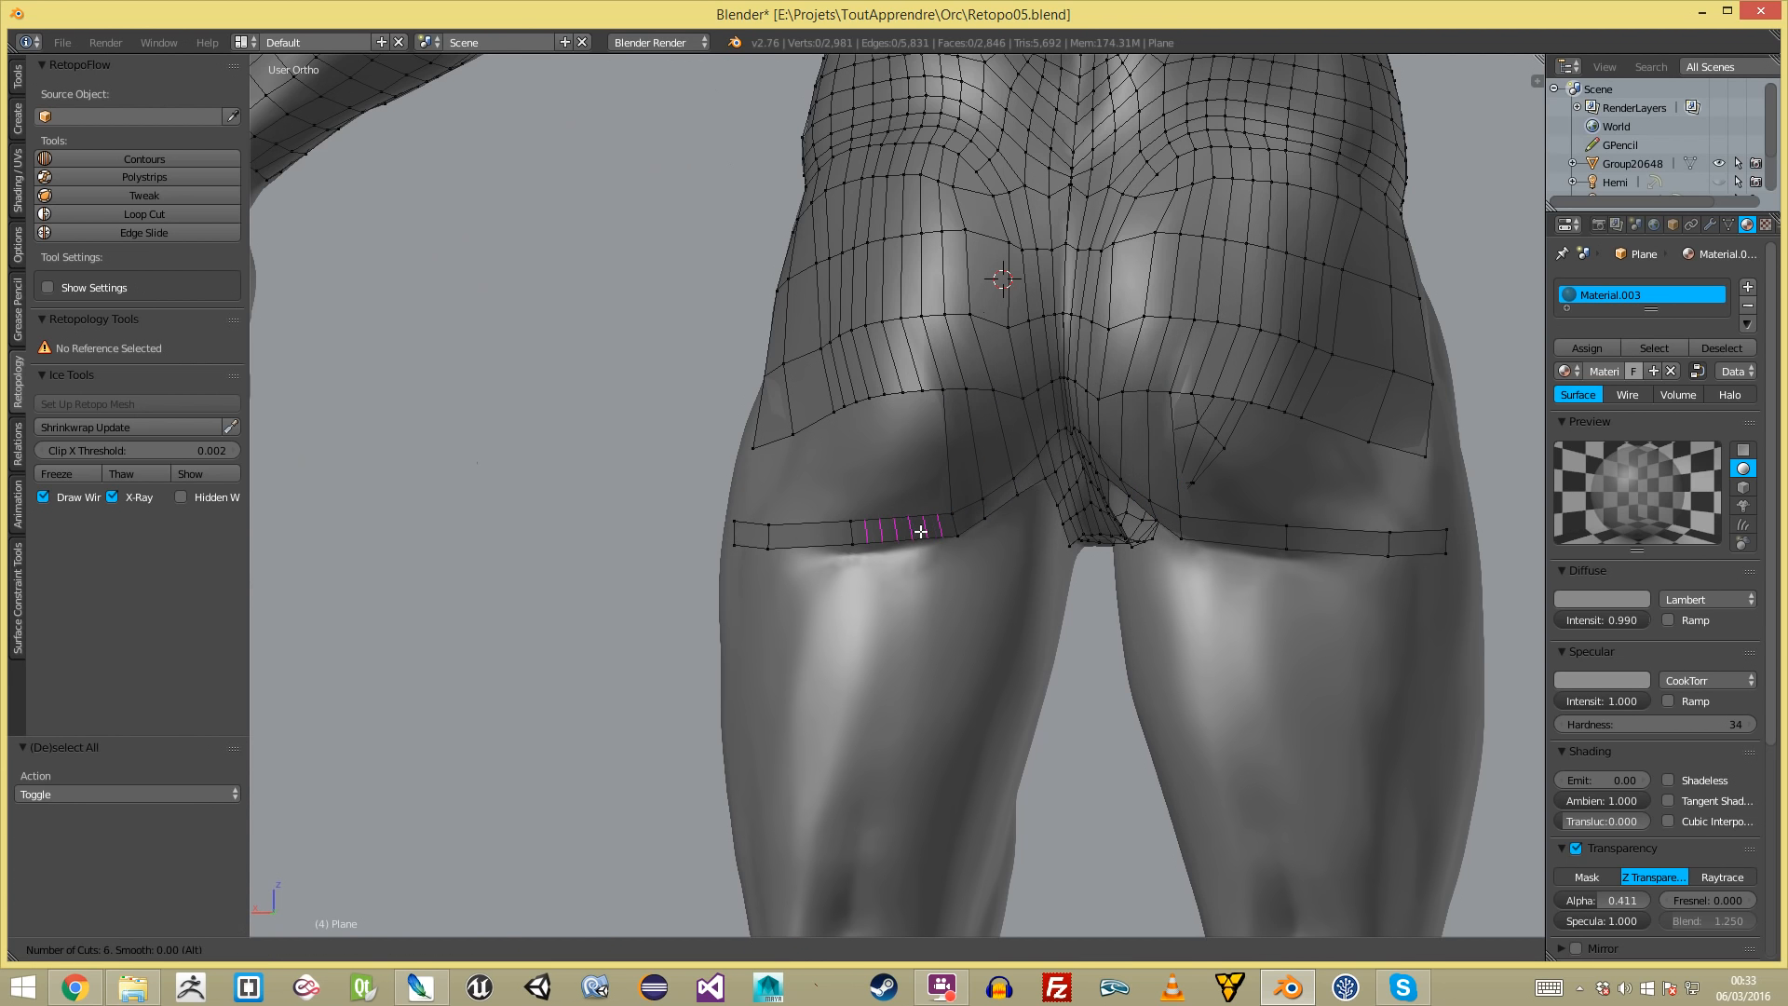
{"action": "left_click", "coordinate": [920, 531]}
- Fill the gap between the buttock patch and the fold strip with quads out to the hip
{"action": "key", "text": "f"}
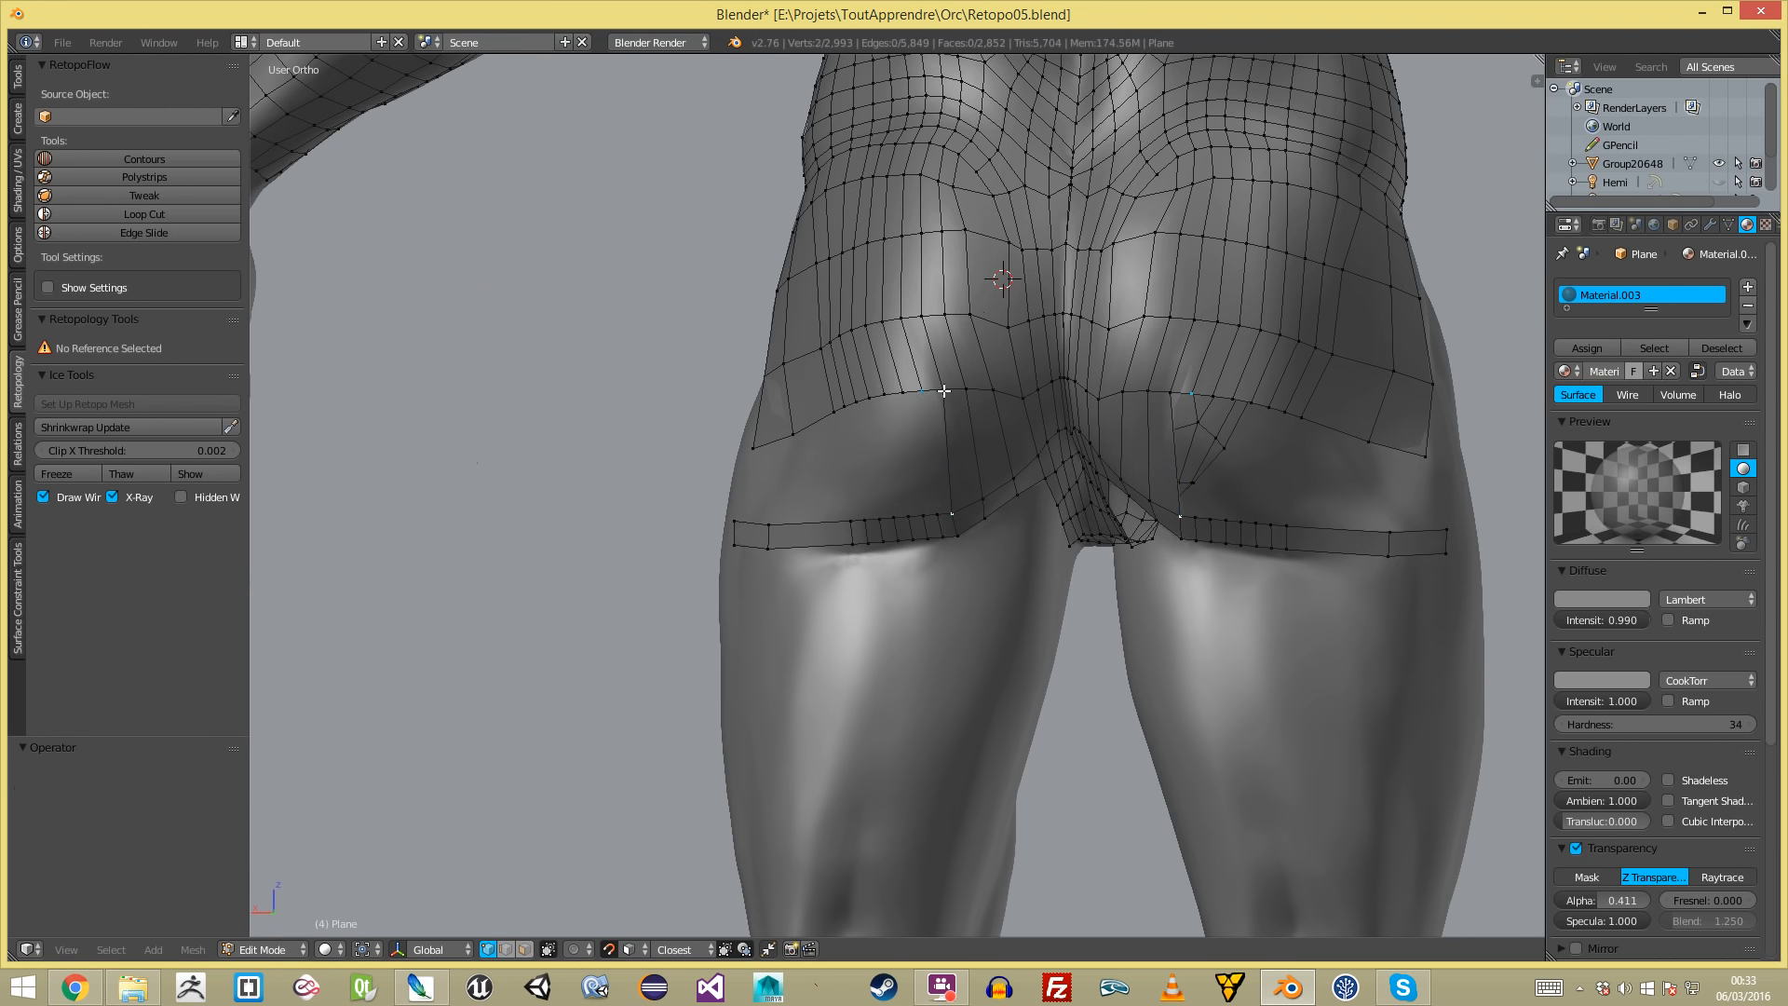
{"action": "key", "text": "f"}
{"action": "key", "text": "f"}
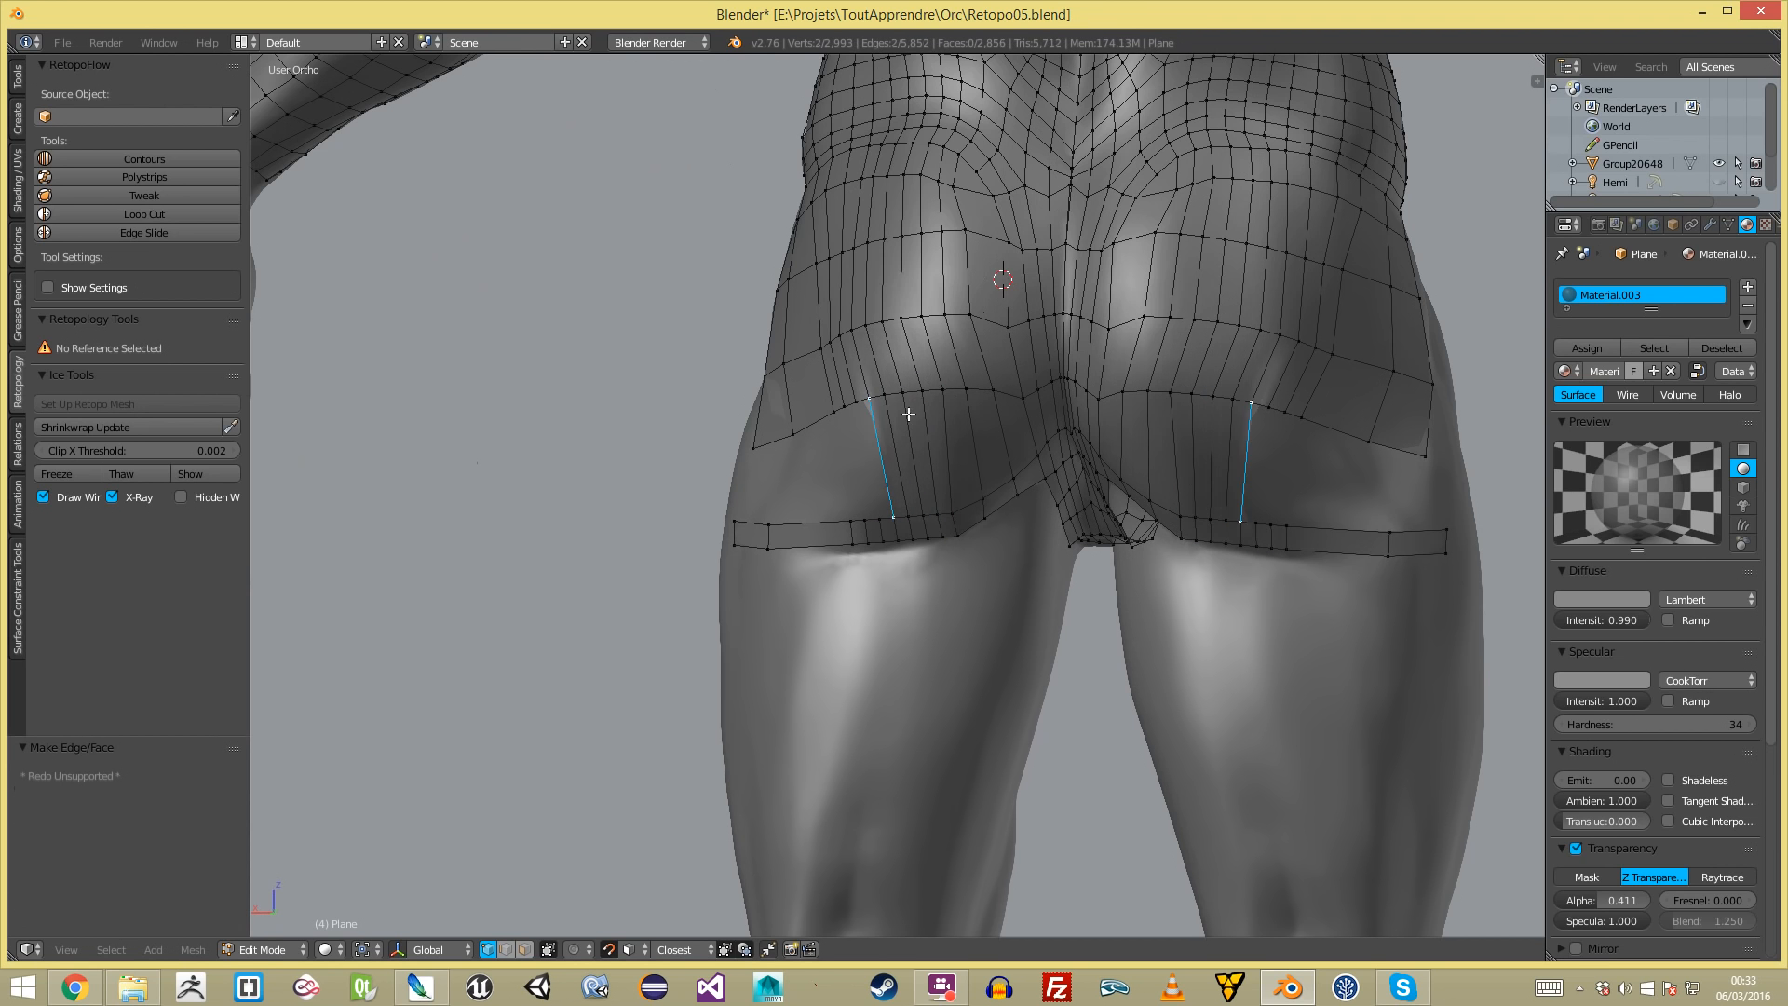
{"action": "middle_click_drag", "start_coordinate": [855, 470], "coordinate": [889, 500]}
{"action": "key", "text": "a"}
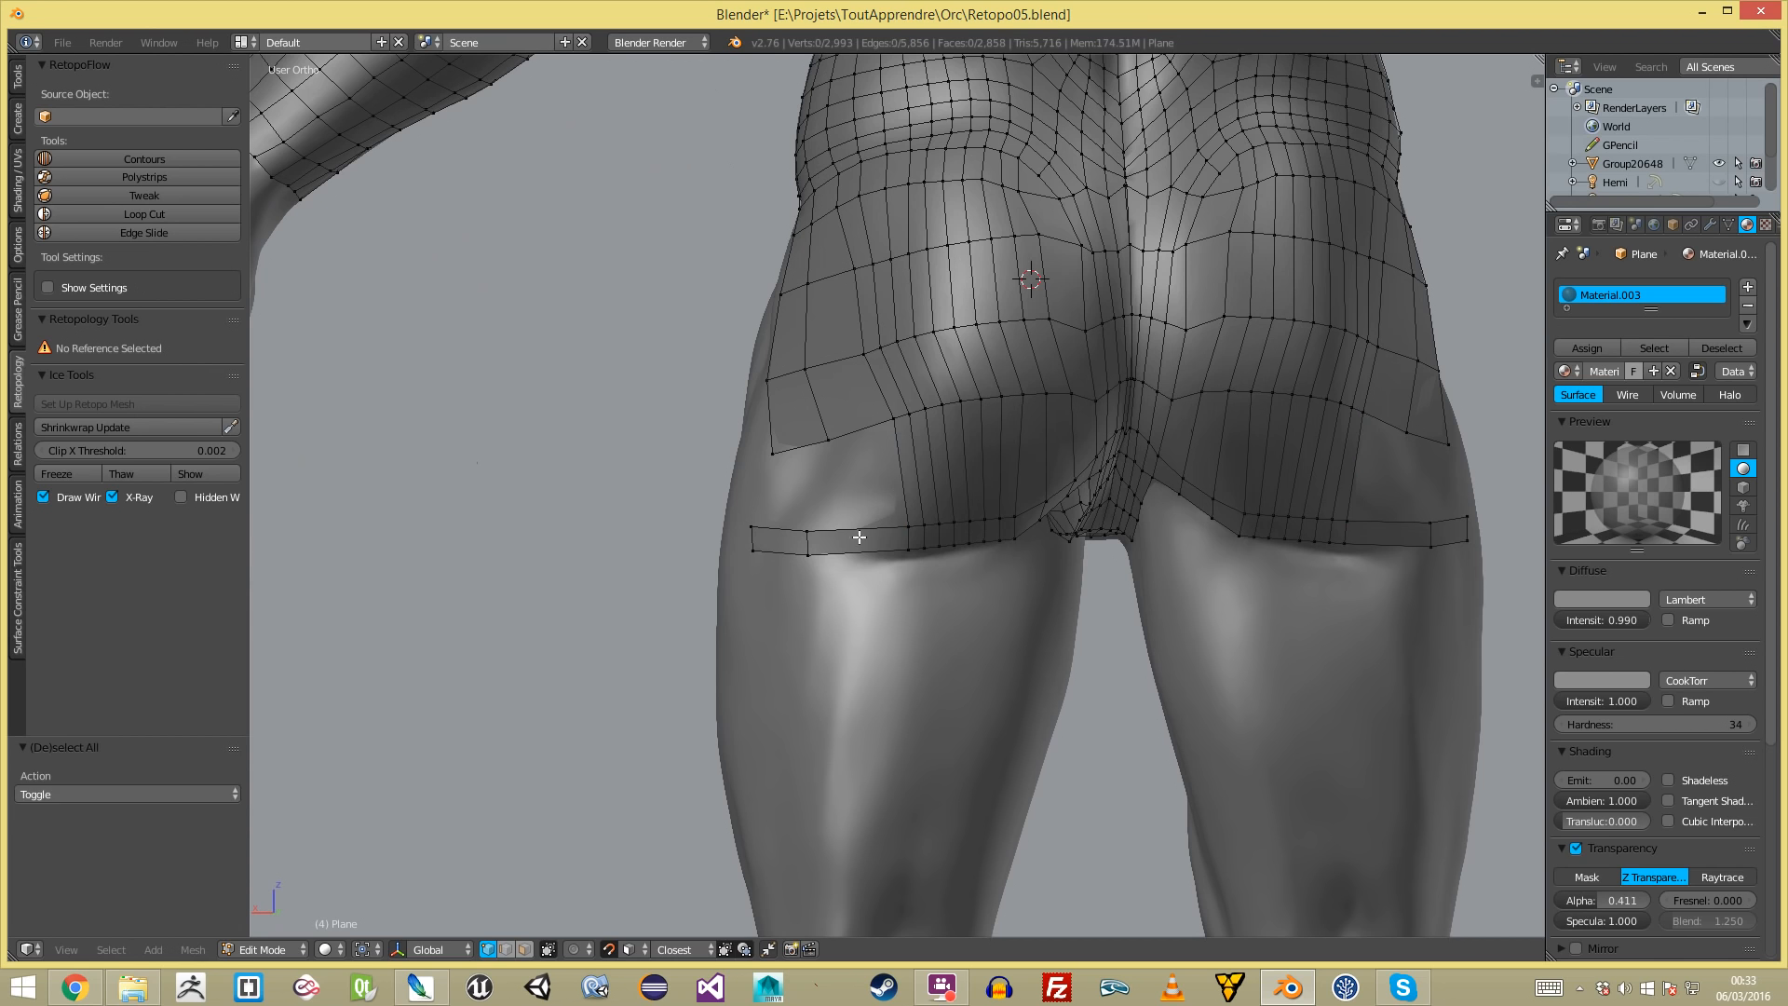
{"action": "key", "text": "f"}
{"action": "key", "text": "f"}
{"action": "key", "text": "f"}
{"action": "key", "text": "a"}
- Select the whole buttock and hip area through the mesh with circle select and update its shrinkwrap onto the sculpt
{"action": "scroll", "coordinate": [838, 495], "scroll_direction": "down", "scroll_amount": 3}
{"action": "middle_click_drag", "start_coordinate": [838, 494], "coordinate": [795, 522]}
{"action": "key", "text": "z"}
{"action": "key", "text": "c"}
{"action": "scroll", "coordinate": [849, 492], "scroll_direction": "down", "scroll_amount": 3}
{"action": "scroll", "coordinate": [848, 493], "scroll_direction": "up", "scroll_amount": 4}
{"action": "mouse_move", "coordinate": [845, 536]}
{"action": "left_mouse_down"}
{"action": "mouse_move", "coordinate": [825, 476]}
{"action": "mouse_move", "coordinate": [903, 488]}
{"action": "left_mouse_up"}
{"action": "right_click", "coordinate": [894, 499]}
{"action": "key", "text": "z"}
{"action": "middle_click_drag", "start_coordinate": [850, 534], "coordinate": [954, 508]}
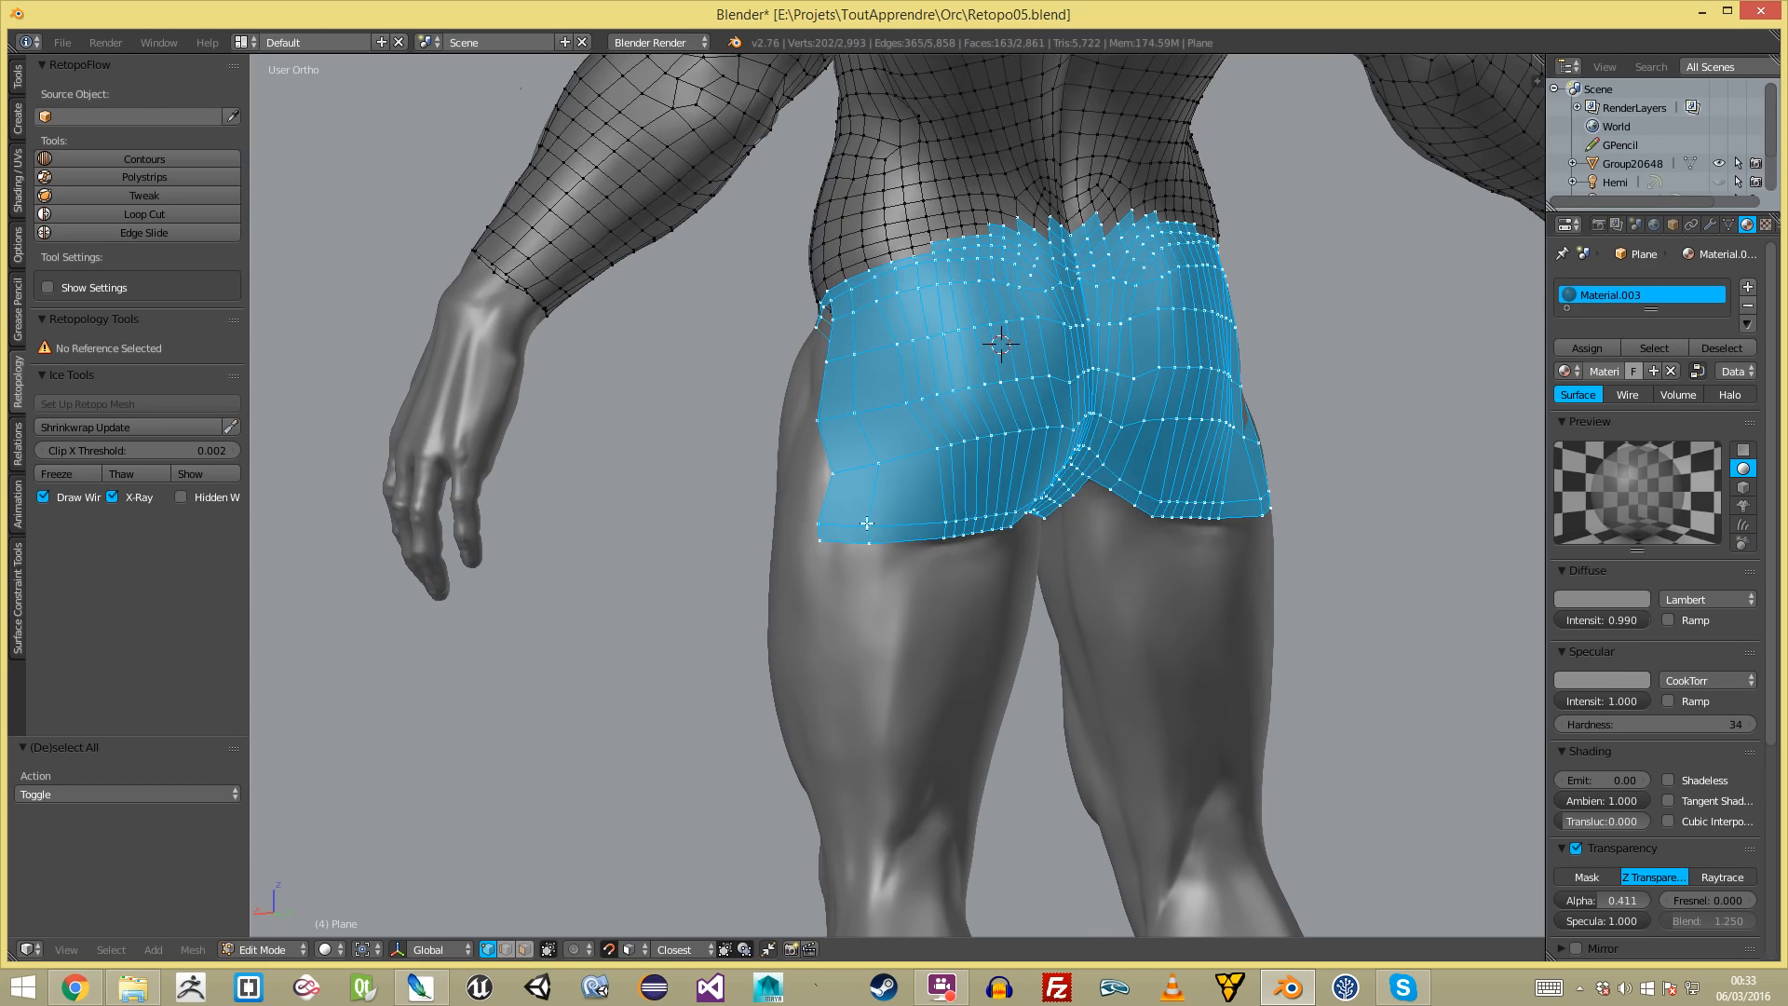
{"action": "left_click", "coordinate": [91, 426]}
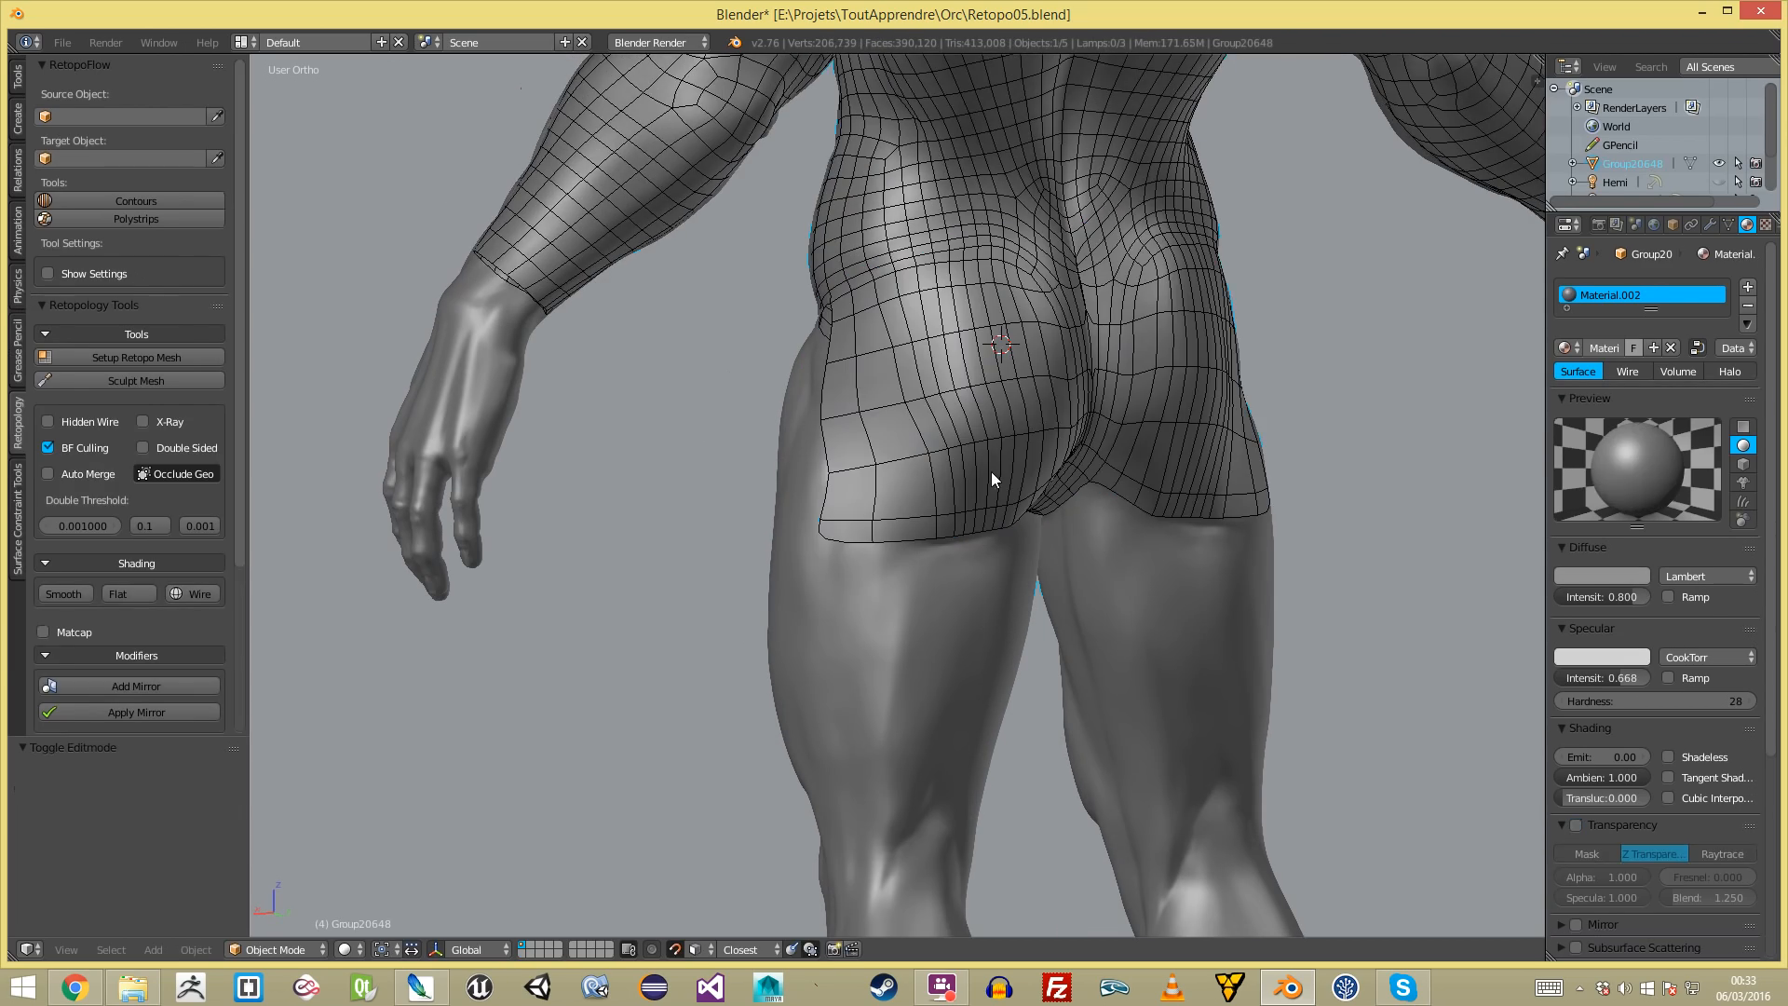
- Return to editing the retopology mesh and relax the selected buttock and hip faces with LapRelax
{"action": "key", "text": "g"}
{"action": "right_click", "coordinate": [863, 445]}
{"action": "key", "text": "Tab"}
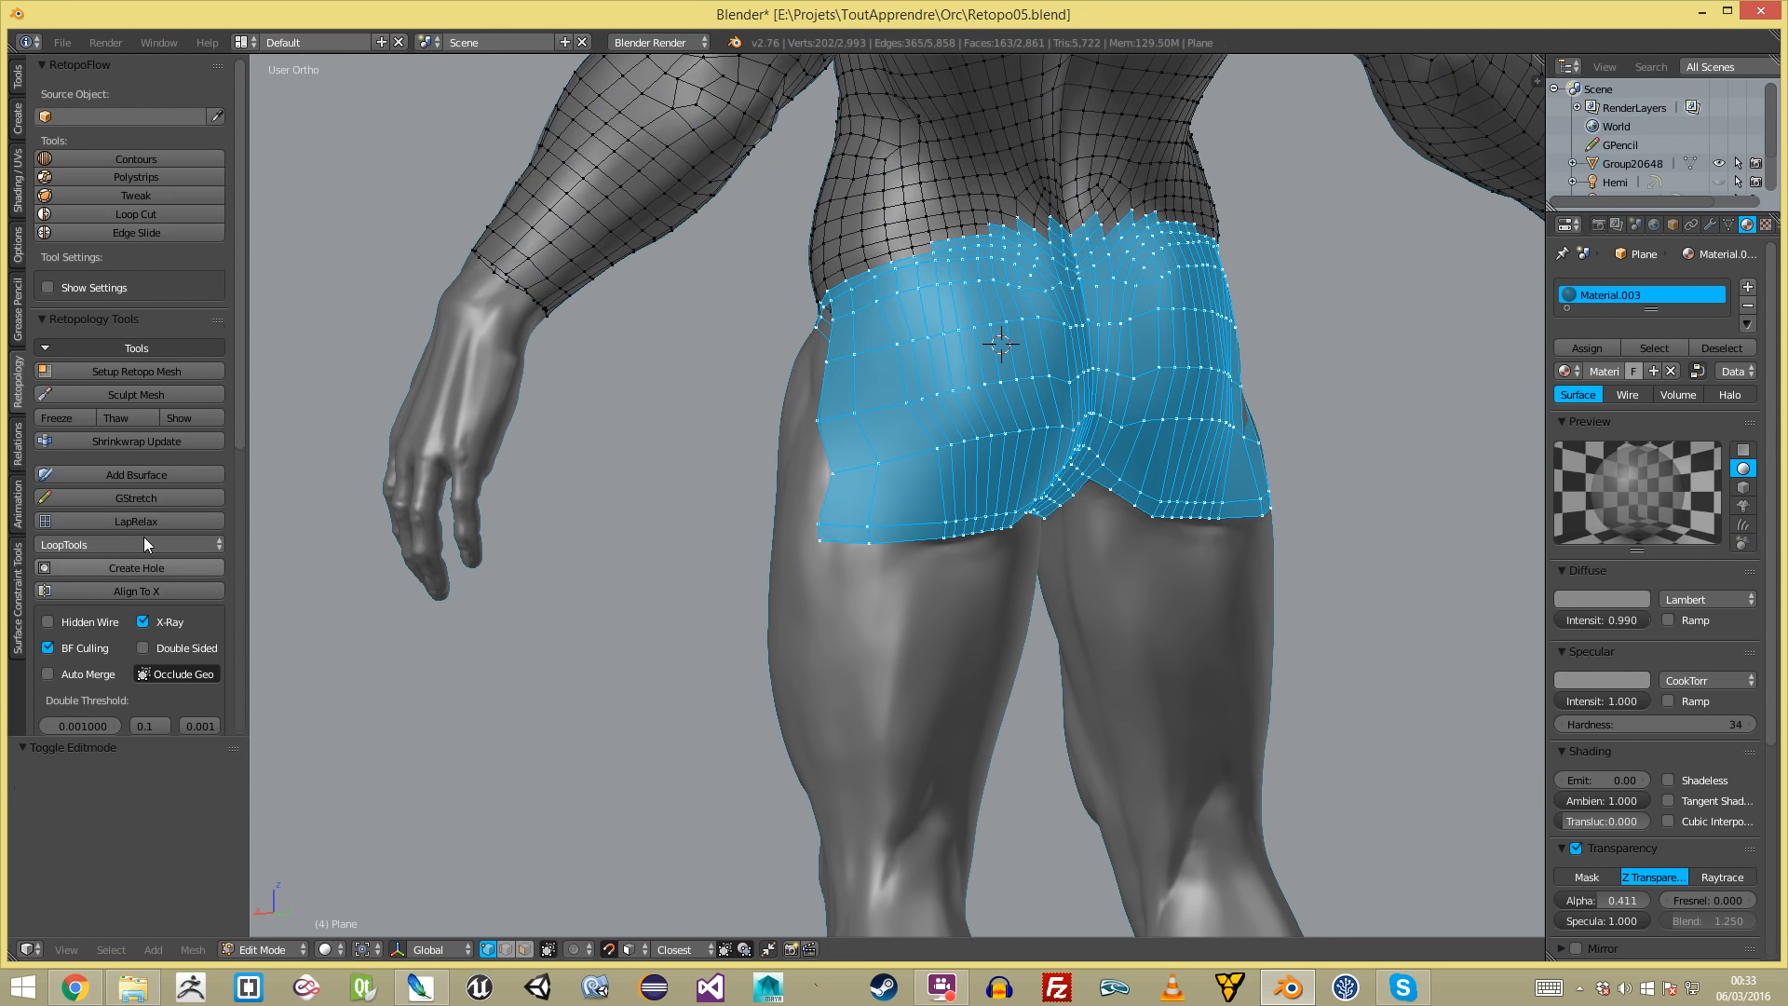
{"action": "left_click", "coordinate": [154, 515]}
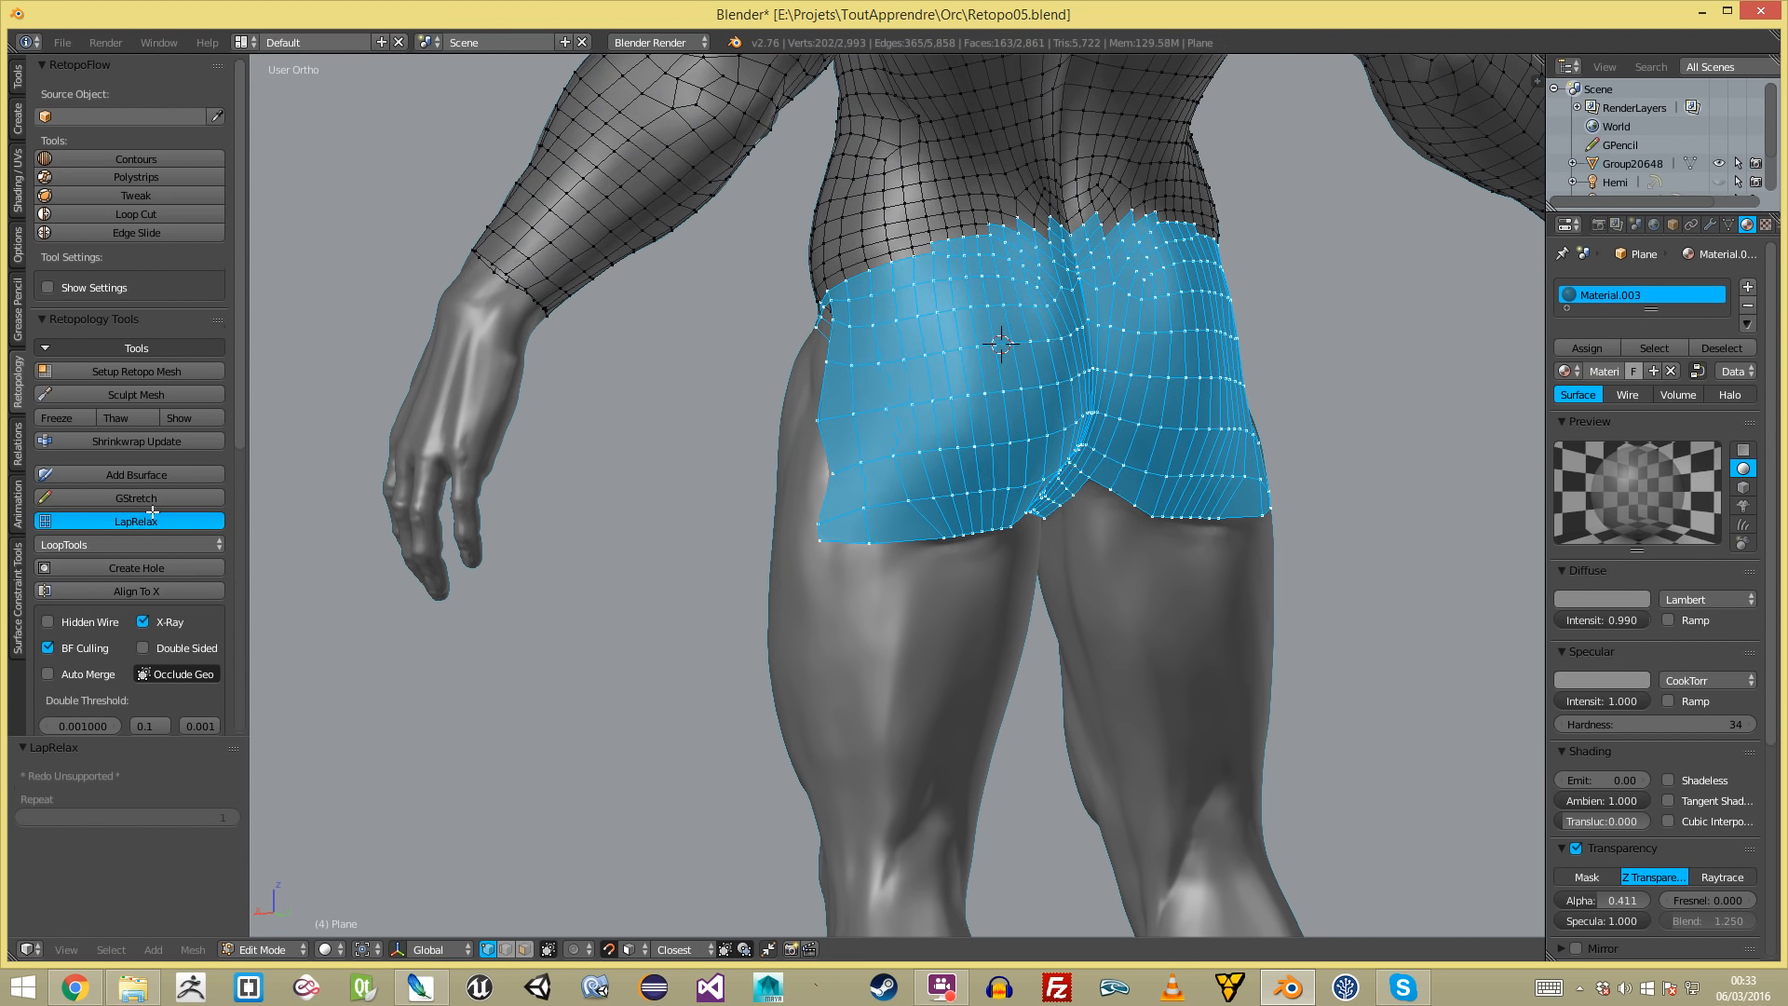
- Shift individual vertices outward along the lower buttock border to even out their spacing
{"action": "key", "text": "a"}
{"action": "scroll", "coordinate": [872, 531], "scroll_direction": "up", "scroll_amount": 3}
{"action": "right_click_drag", "start_coordinate": [964, 563], "coordinate": [885, 574]}
{"action": "key", "text": "a"}
{"action": "right_click_drag", "start_coordinate": [913, 511], "coordinate": [884, 519]}
{"action": "key", "text": "a"}
{"action": "middle_click_drag", "start_coordinate": [885, 518], "coordinate": [819, 511]}
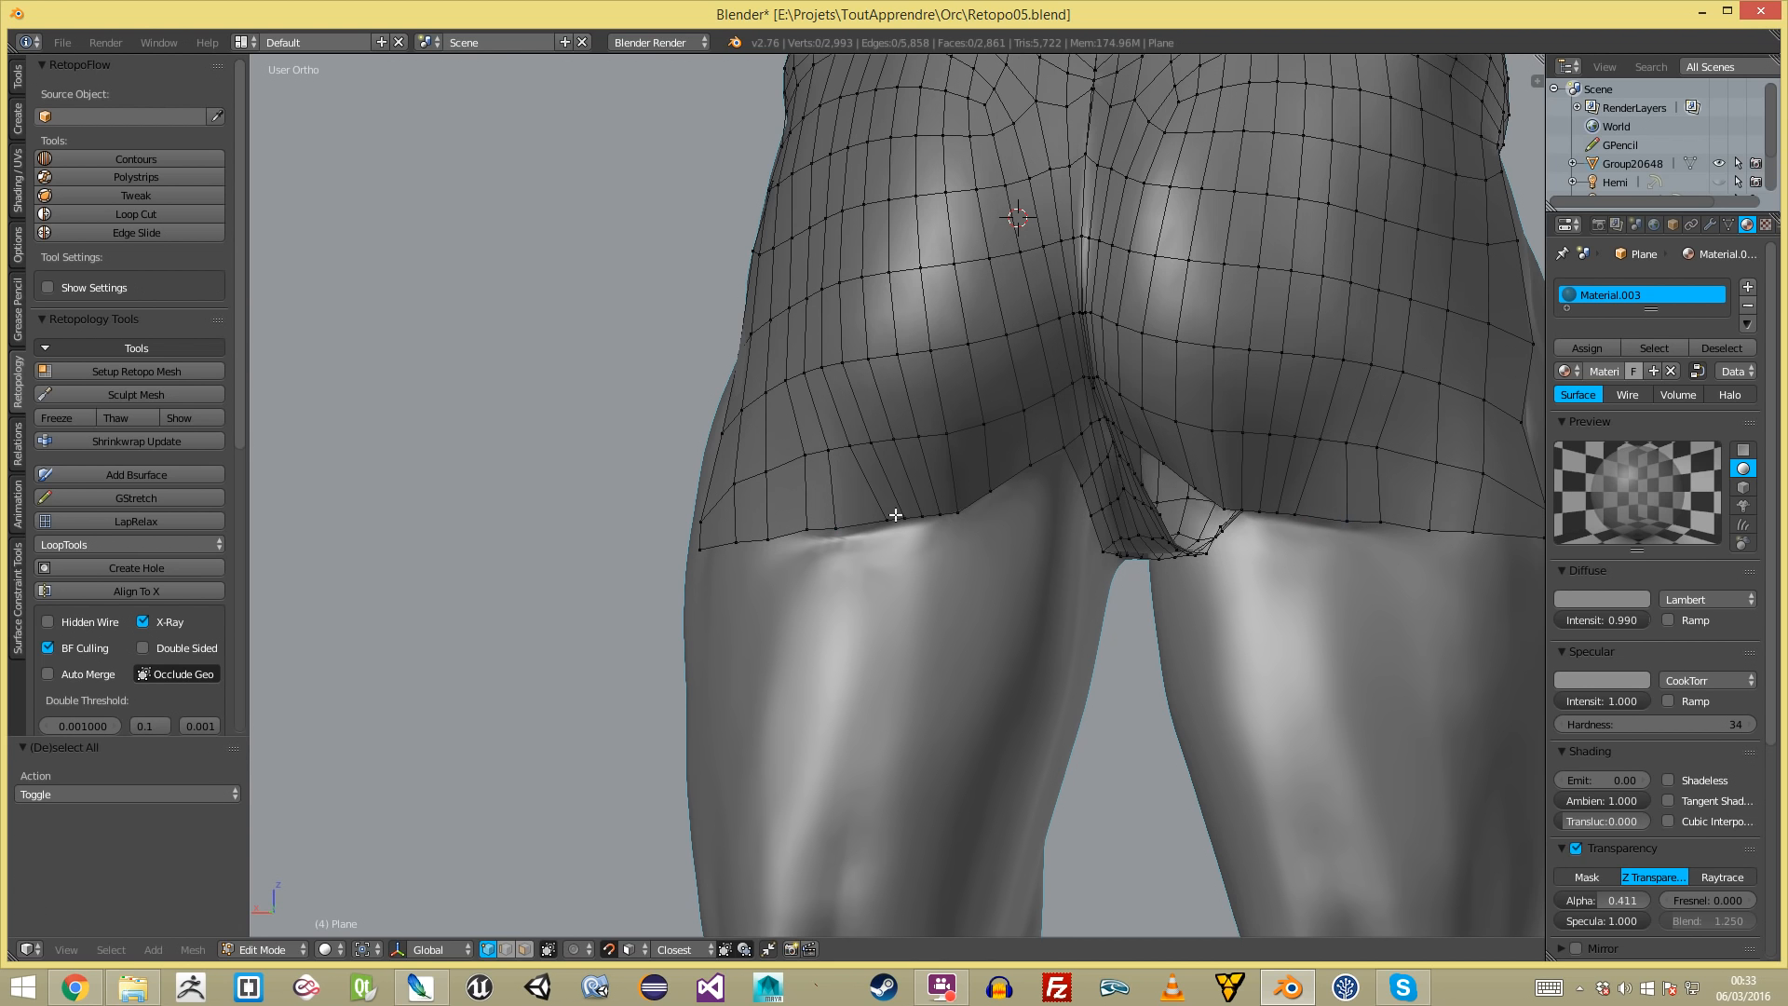
- Shift the row of vertices just above the gluteal fold on the outer part of the buttock
{"action": "right_click", "coordinate": [790, 457]}
{"action": "right_click", "coordinate": [903, 438], "text": "ctrl"}
{"action": "key", "text": "g"}
{"action": "left_click", "coordinate": [909, 427]}
{"action": "key", "text": "a"}
- Select the whole retopology mesh, update its shrinkwrap onto the sculpt and clear the selection
{"action": "scroll", "coordinate": [881, 429], "scroll_direction": "down", "scroll_amount": 4}
{"action": "middle_click_drag", "start_coordinate": [879, 429], "coordinate": [928, 502]}
{"action": "key", "text": "a"}
{"action": "left_click", "coordinate": [175, 436]}
{"action": "key", "text": "a"}
{"action": "scroll", "coordinate": [875, 463], "scroll_direction": "up", "scroll_amount": 3}
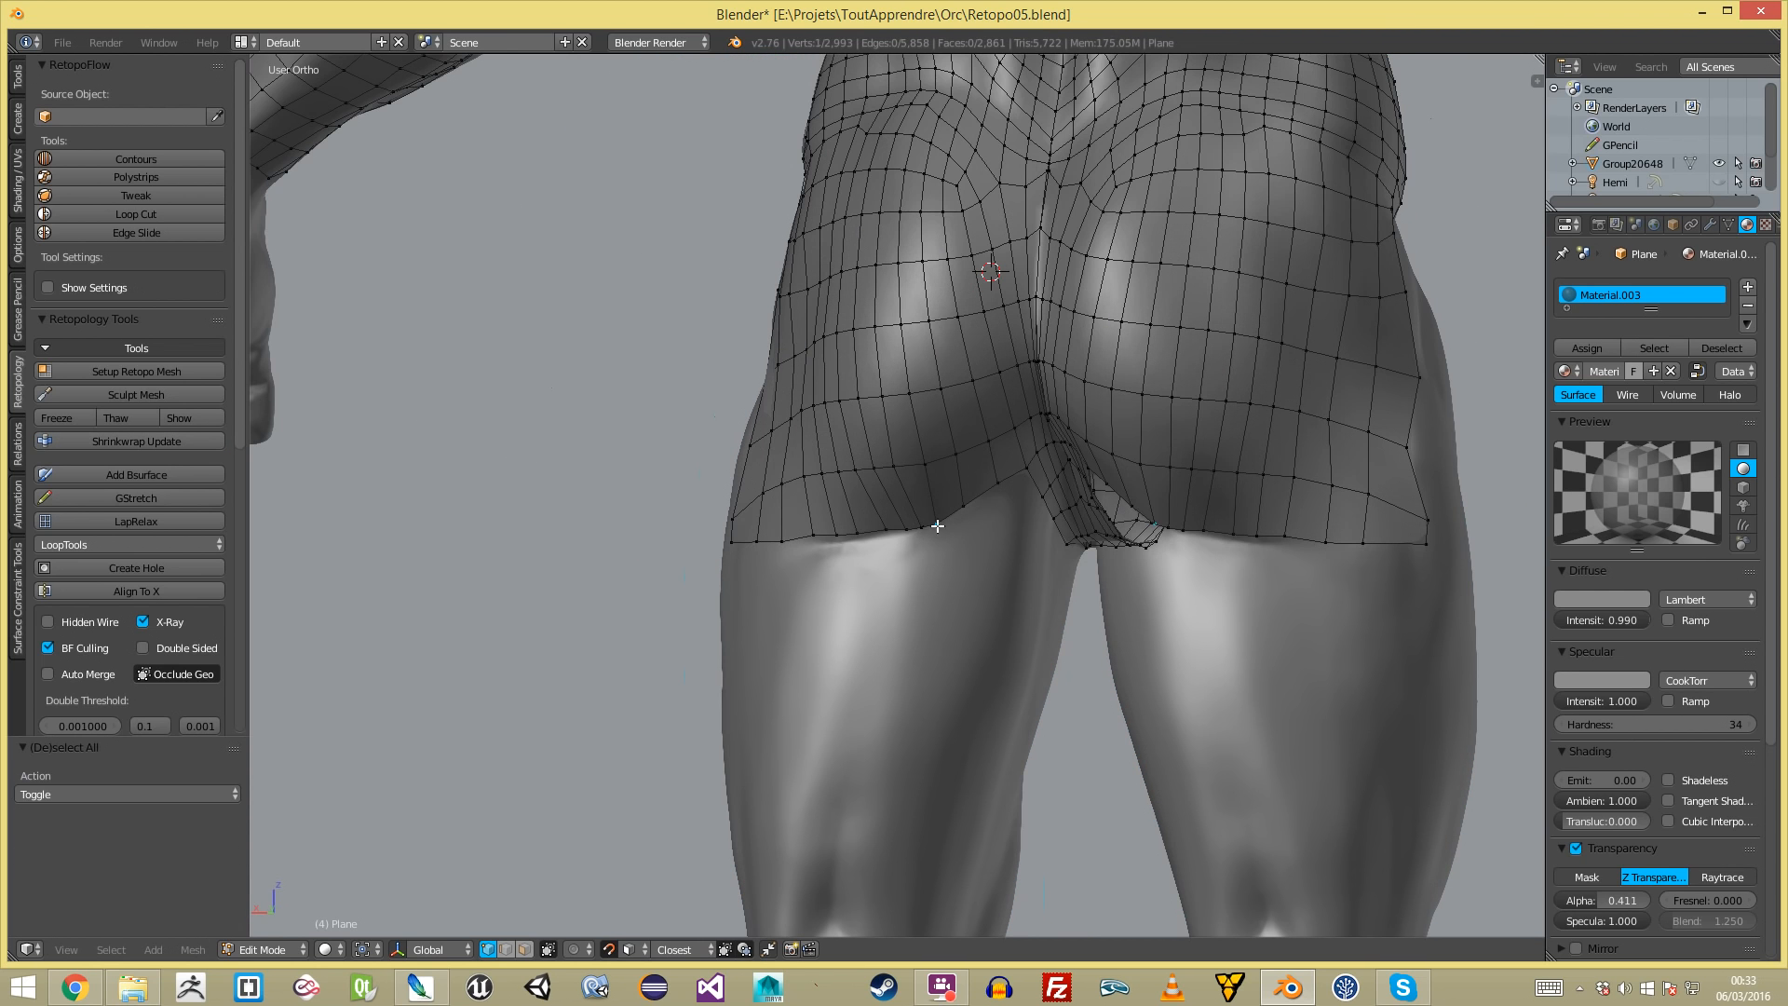
- Scale and move the border edges at the inner end of the lower buttock so they follow the gluteal fold
{"action": "right_click", "coordinate": [1000, 487], "text": "ctrl"}
{"action": "key", "text": "s"}
{"action": "left_click", "coordinate": [1007, 487]}
{"action": "key", "text": "g"}
{"action": "left_click", "coordinate": [1025, 484]}
{"action": "key", "text": "a"}
- Reposition single vertices along the middle of the lower buttock border to smooth its curve and even their spacing
{"action": "right_click", "coordinate": [935, 524]}
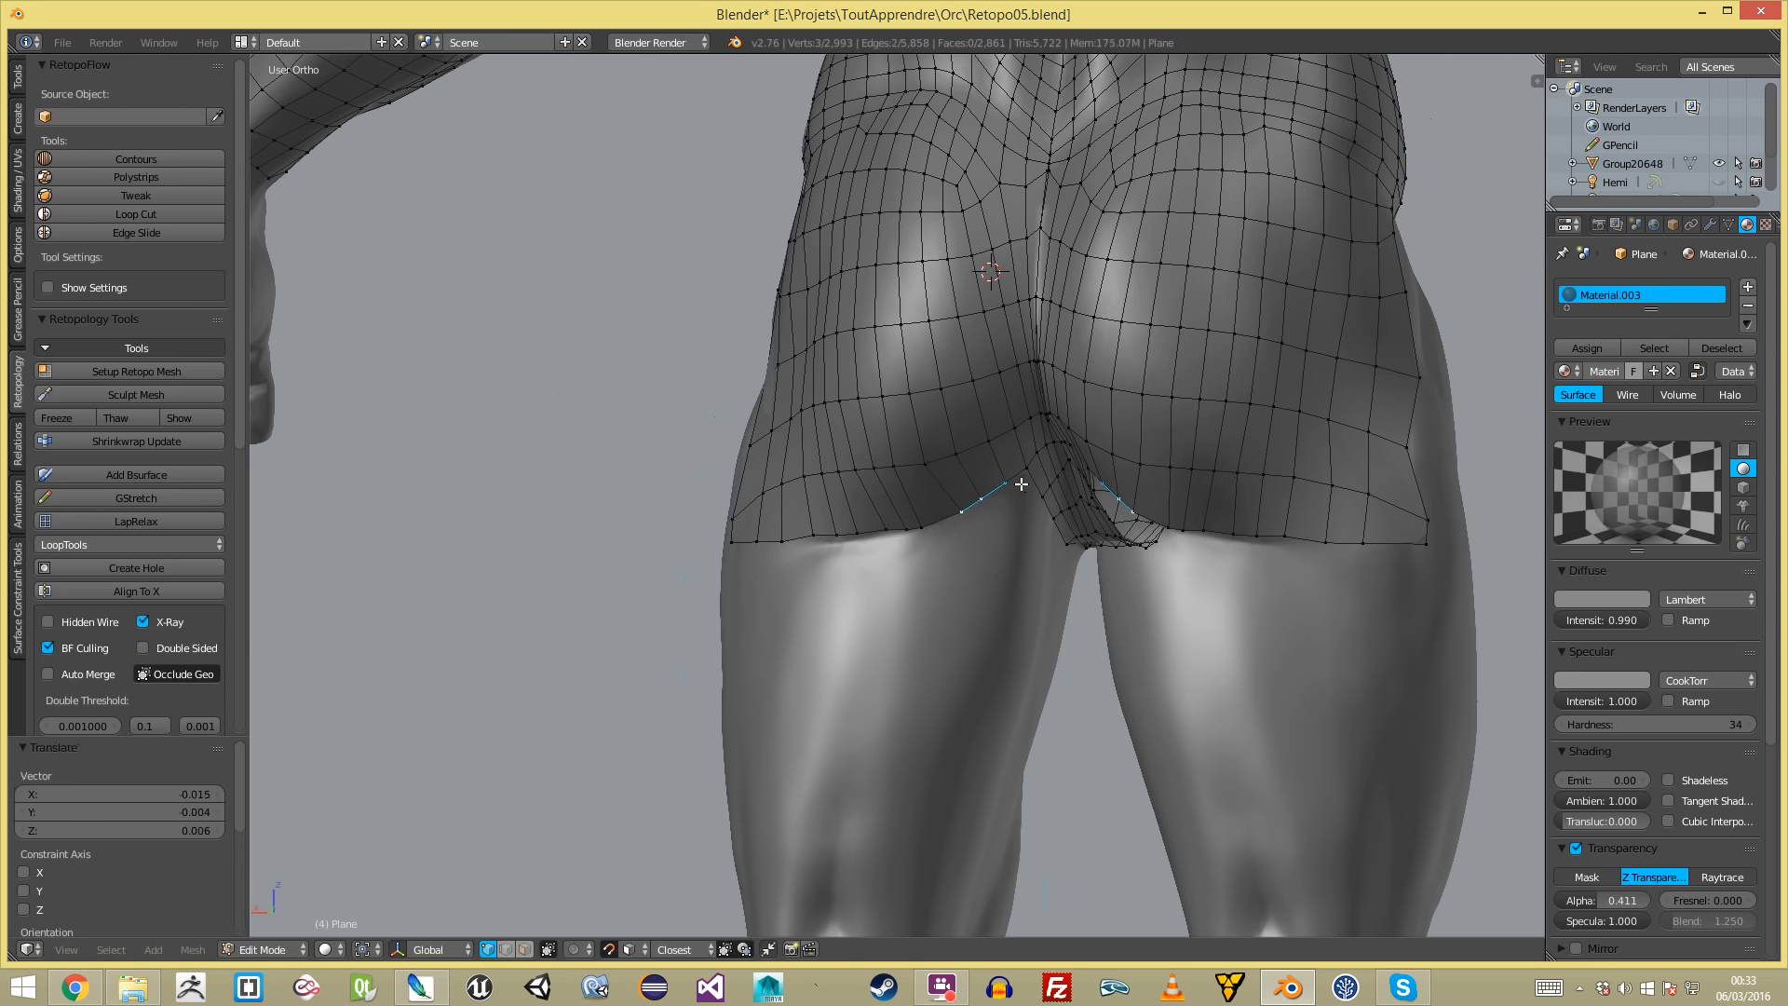
{"action": "key", "text": "g"}
{"action": "left_click", "coordinate": [956, 519]}
{"action": "key", "text": "a"}
{"action": "right_click", "coordinate": [882, 526]}
{"action": "key", "text": "g"}
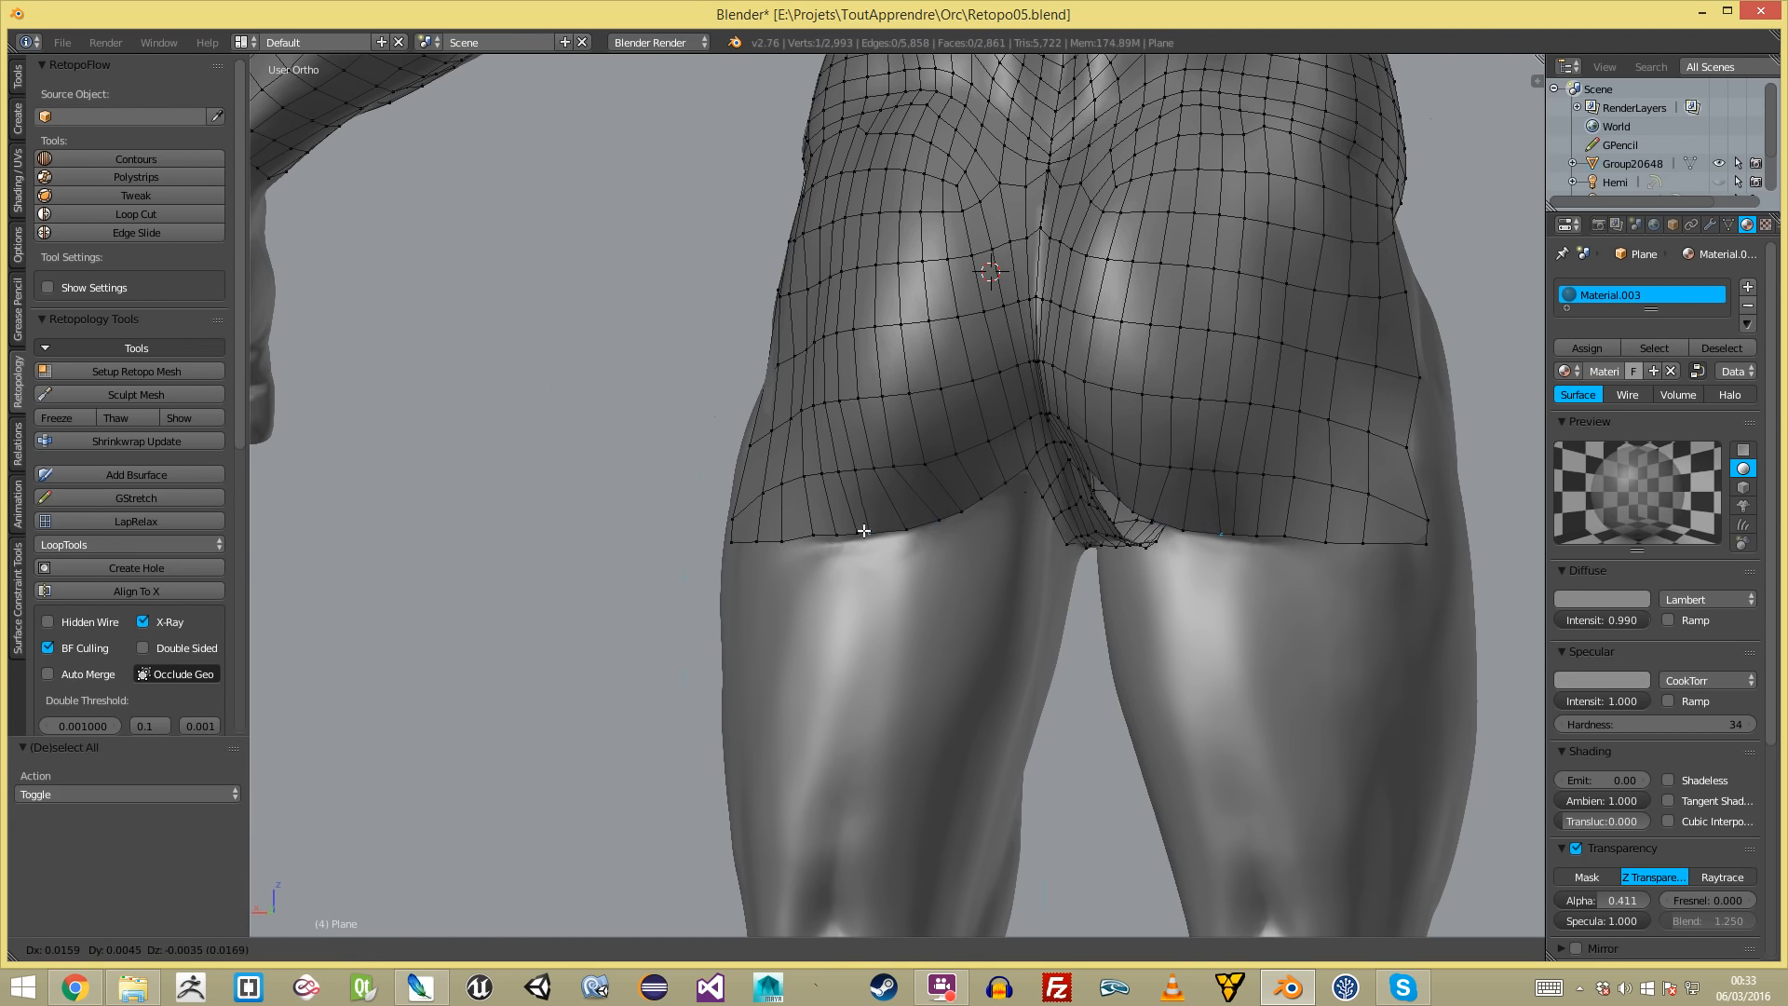
{"action": "left_click", "coordinate": [858, 530]}
{"action": "key", "text": "a"}
- Shift vertices on the front border and at the lower front corner of the hip patch to straighten its outline
{"action": "scroll", "coordinate": [859, 530], "scroll_direction": "down", "scroll_amount": 5}
{"action": "key", "text": "Tab"}
{"action": "middle_click_drag", "start_coordinate": [858, 531], "coordinate": [1168, 527]}
{"action": "scroll", "coordinate": [1167, 527], "scroll_direction": "up", "scroll_amount": 6}
{"action": "key", "text": "Tab"}
{"action": "middle_click_drag", "start_coordinate": [987, 424], "coordinate": [880, 381]}
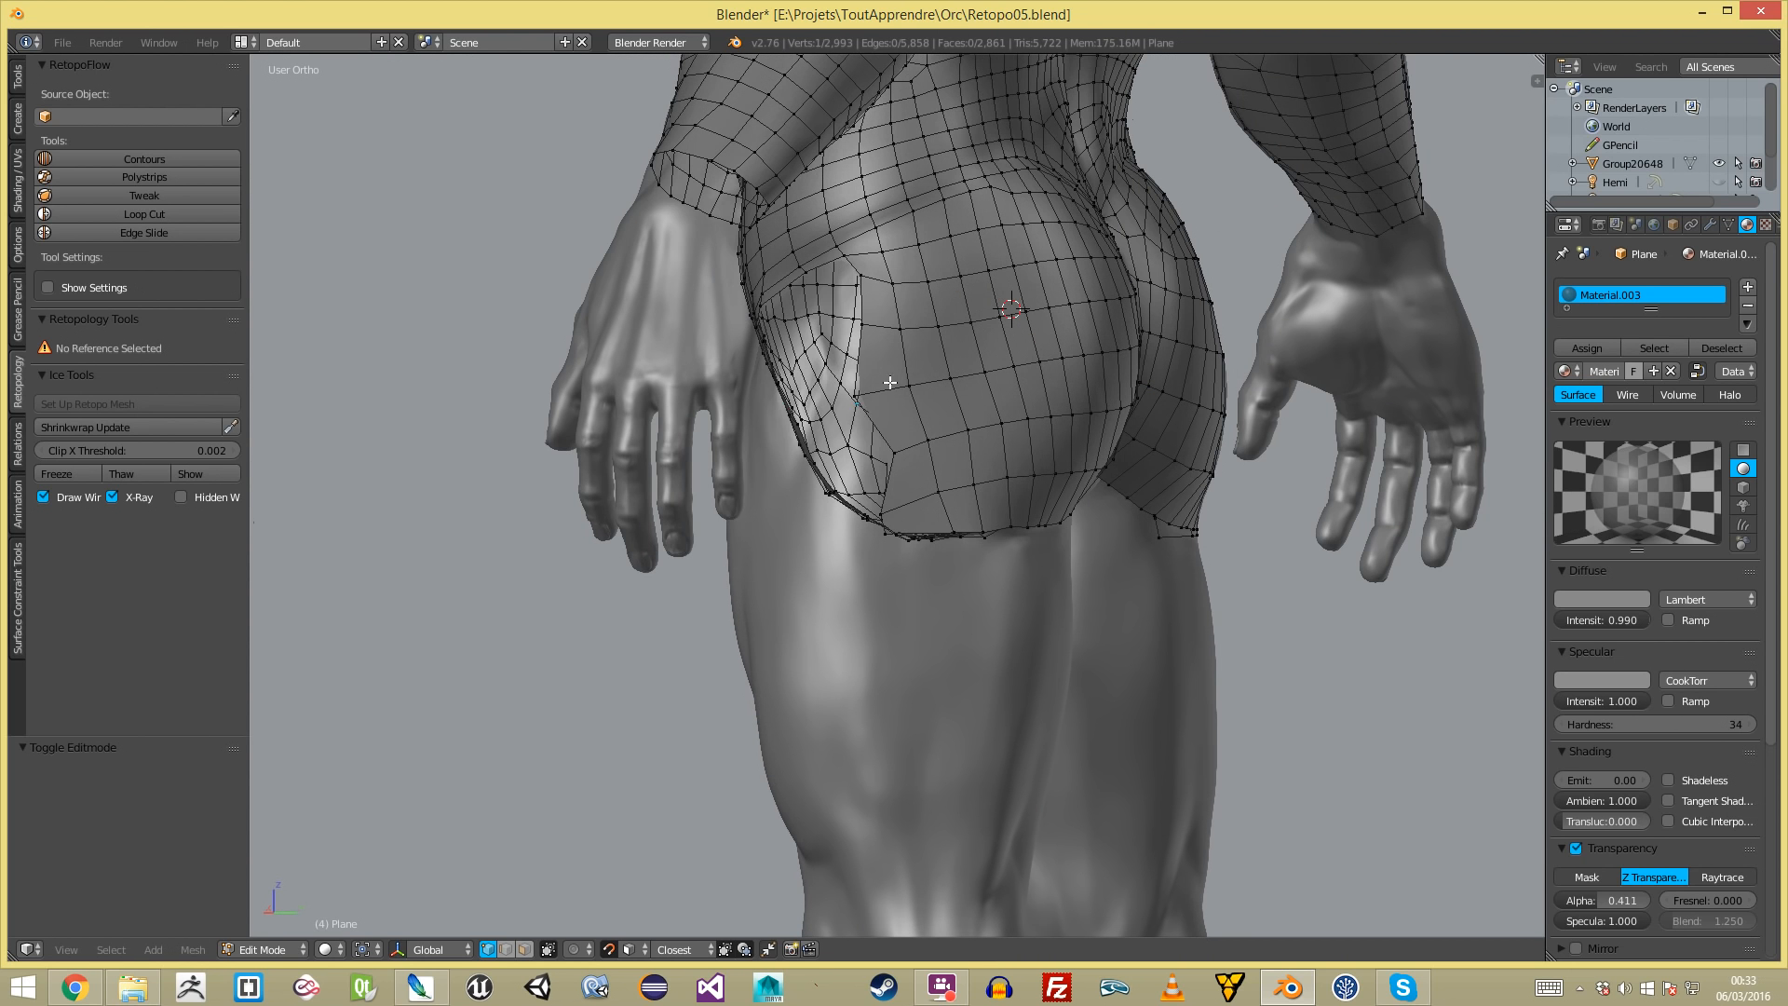
{"action": "key", "text": "g"}
{"action": "left_click", "coordinate": [932, 384]}
{"action": "key", "text": "a"}
{"action": "right_click", "coordinate": [891, 514]}
{"action": "key", "text": "g"}
{"action": "left_click", "coordinate": [889, 525]}
{"action": "key", "text": "a"}
{"action": "key", "text": "a"}
- Examine the open area at the front of the thigh between the groin border and the hip patch
{"action": "middle_click_drag", "start_coordinate": [917, 537], "coordinate": [1047, 536]}
{"action": "scroll", "coordinate": [1088, 534], "scroll_direction": "up", "scroll_amount": 3}
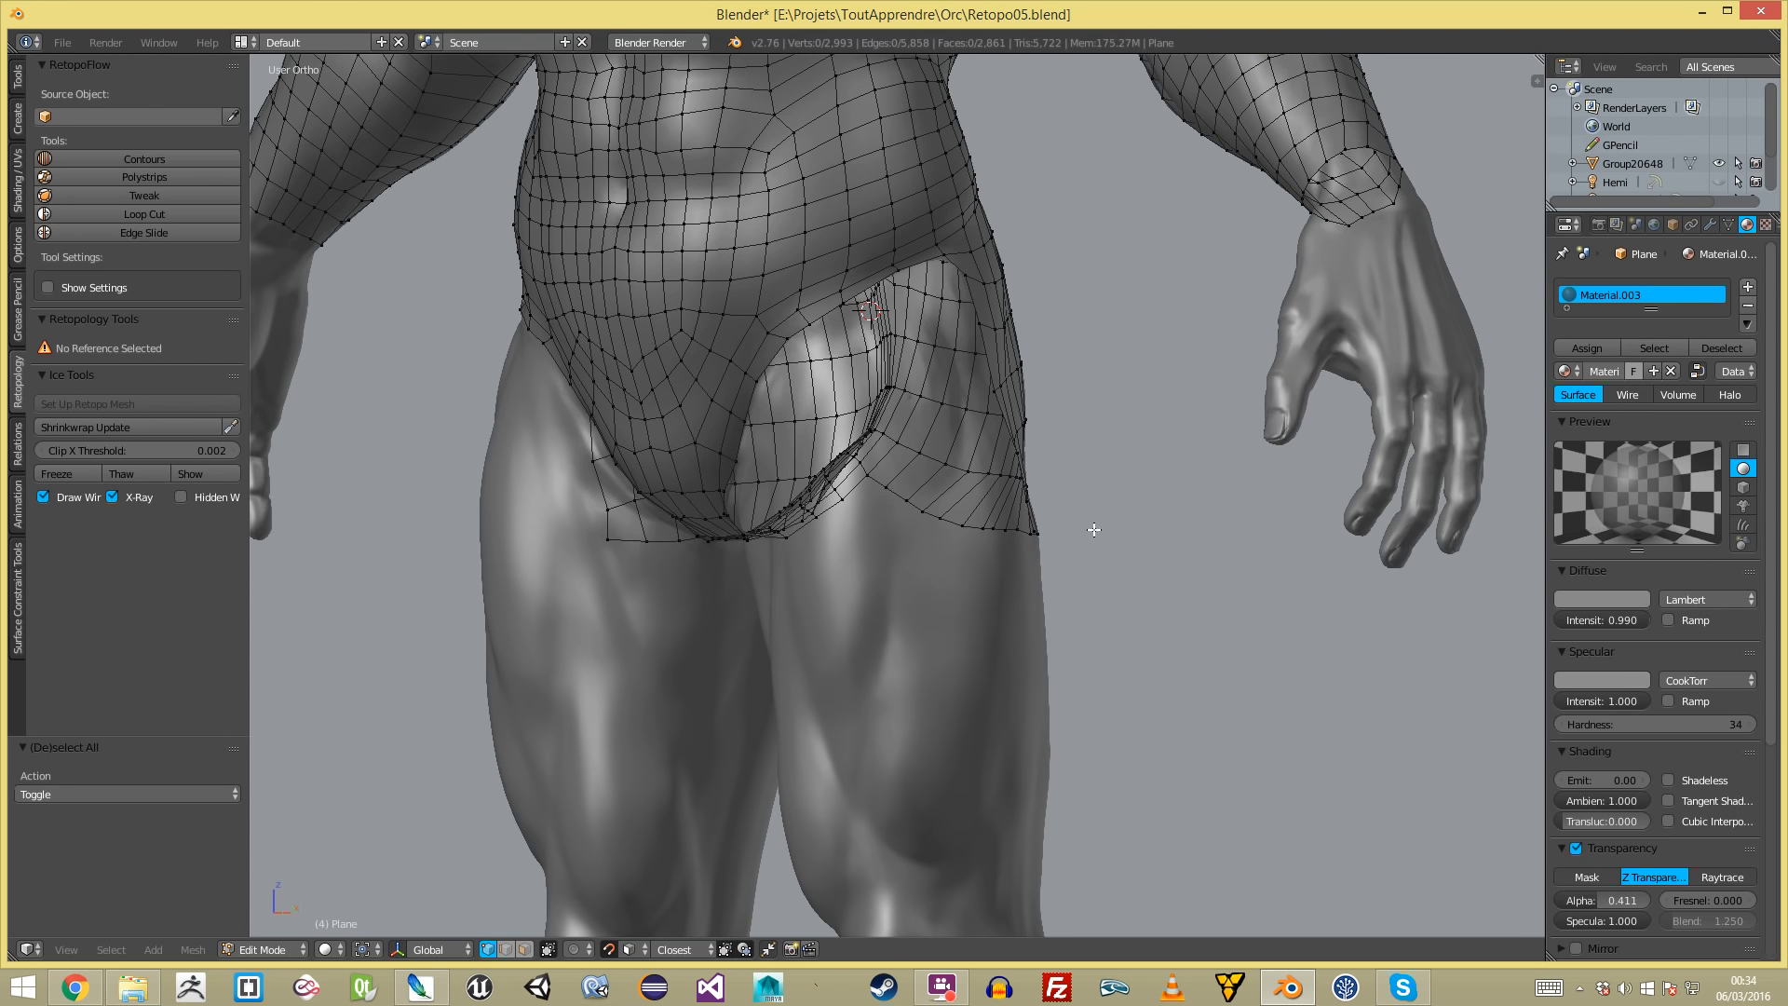
{"action": "middle_click_drag", "start_coordinate": [1043, 408], "coordinate": [889, 384]}
{"action": "scroll", "coordinate": [818, 363], "scroll_direction": "down", "scroll_amount": 3}
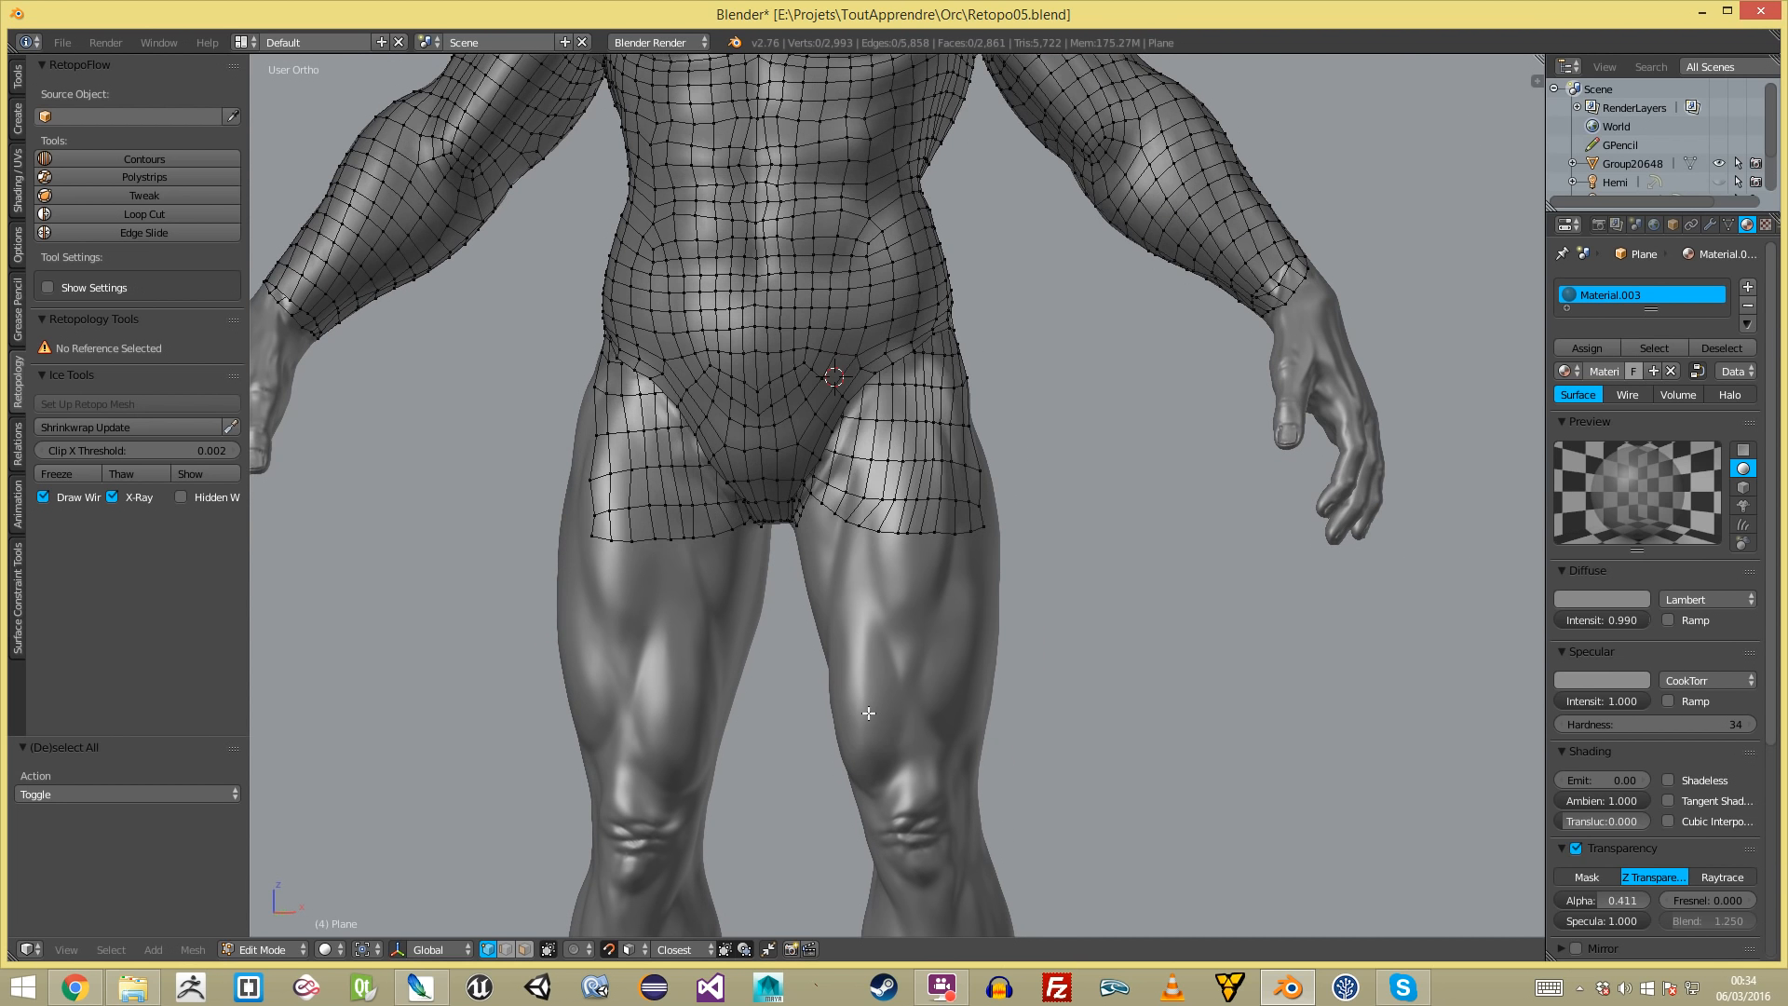
{"action": "scroll", "coordinate": [876, 367], "scroll_direction": "up", "scroll_amount": 3}
{"action": "middle_click_drag", "start_coordinate": [936, 363], "coordinate": [829, 302]}
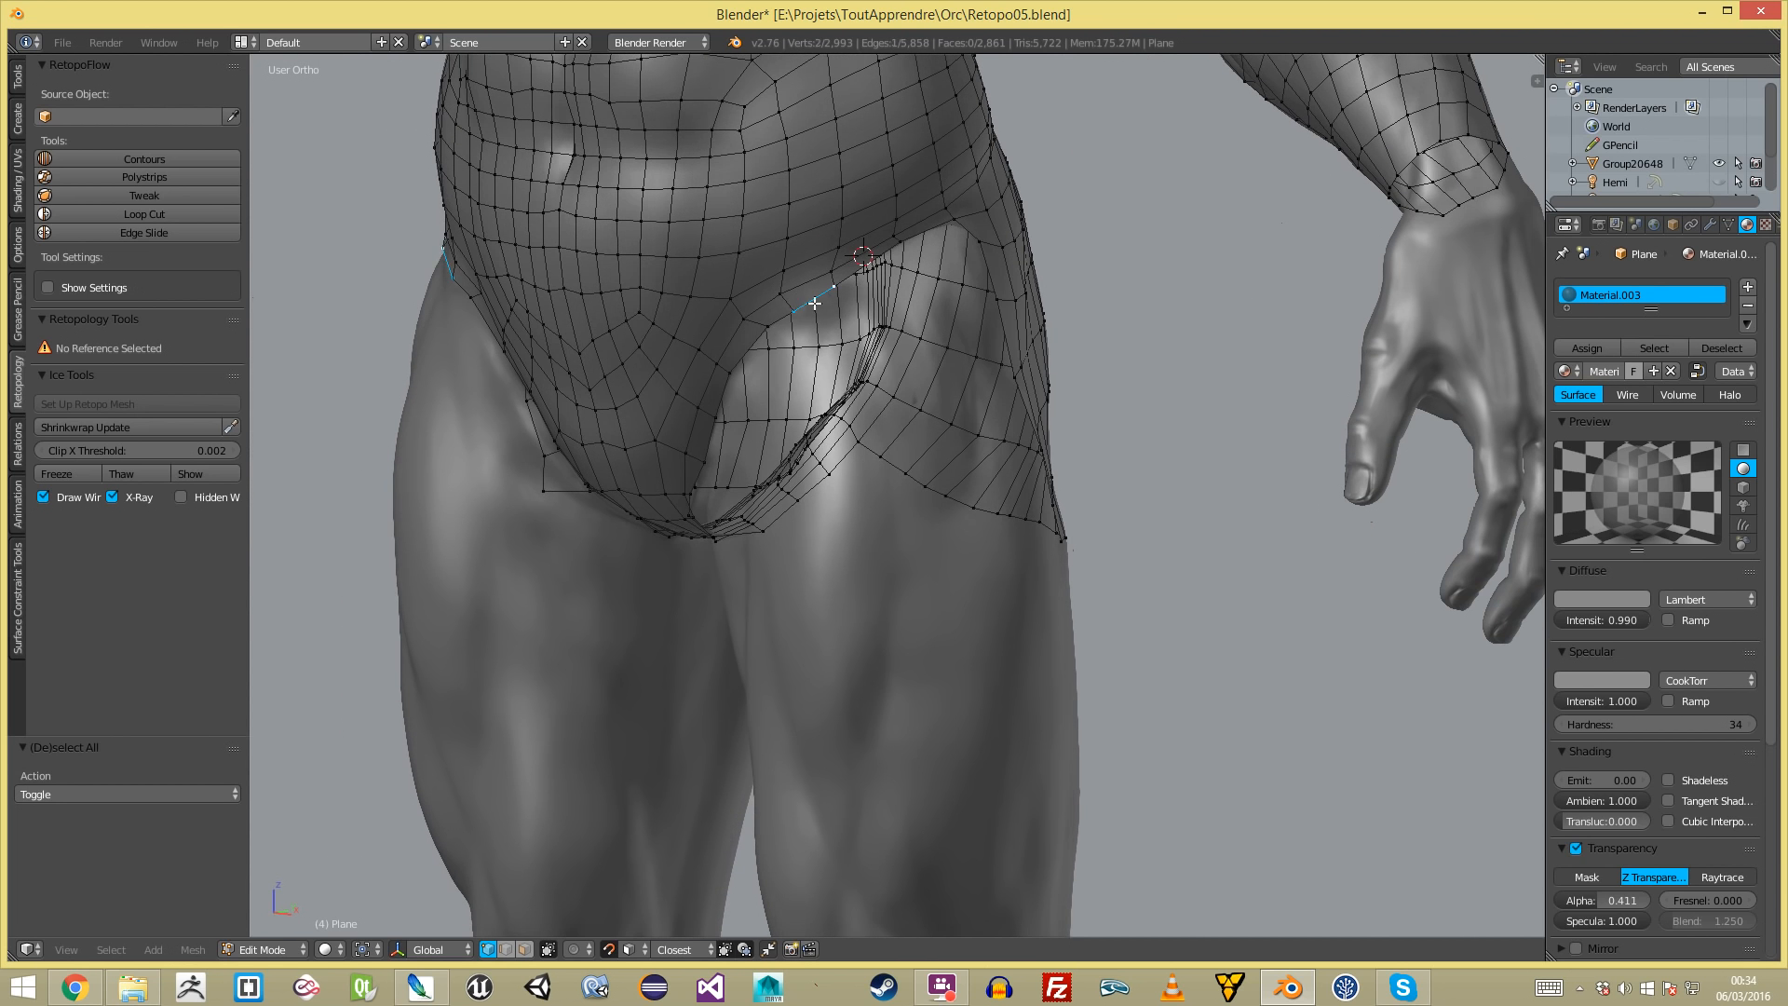
{"action": "middle_click_drag", "start_coordinate": [799, 317], "coordinate": [841, 315]}
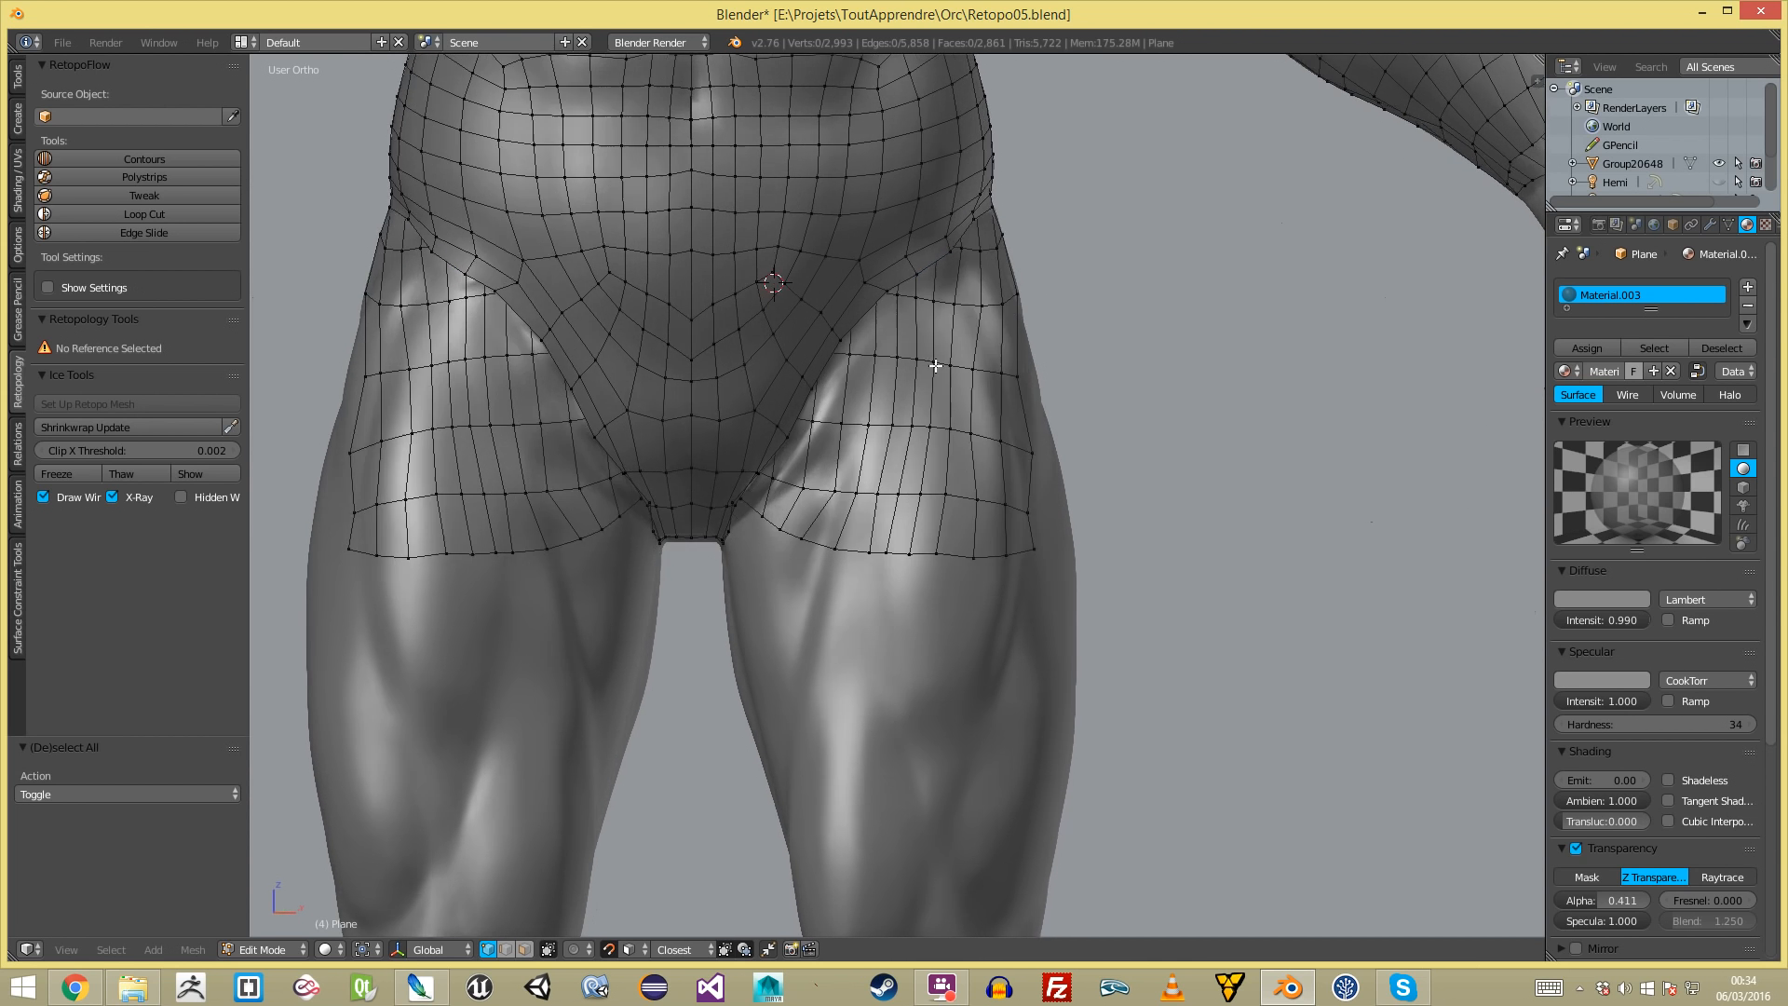
- Try to fill a row of quads beneath the groin crease from the outer hip inward, repositioning each new vertex
{"action": "middle_click_drag", "start_coordinate": [967, 351], "coordinate": [877, 382]}
{"action": "key", "text": "f"}
{"action": "key", "text": "g"}
{"action": "left_click", "coordinate": [903, 290]}
{"action": "key", "text": "a"}
{"action": "right_click", "coordinate": [881, 261]}
{"action": "key", "text": "f"}
{"action": "key", "text": "g"}
{"action": "left_click", "coordinate": [818, 318]}
{"action": "key", "text": "a"}
{"action": "right_click", "coordinate": [810, 305]}
{"action": "key", "text": "f"}
{"action": "middle_click_drag", "start_coordinate": [789, 331], "coordinate": [850, 326]}
{"action": "key", "text": "g"}
{"action": "left_click", "coordinate": [850, 327]}
- Try to extend the row of quads along the groin border down toward the crotch
{"action": "right_click", "coordinate": [871, 297], "text": "shift"}
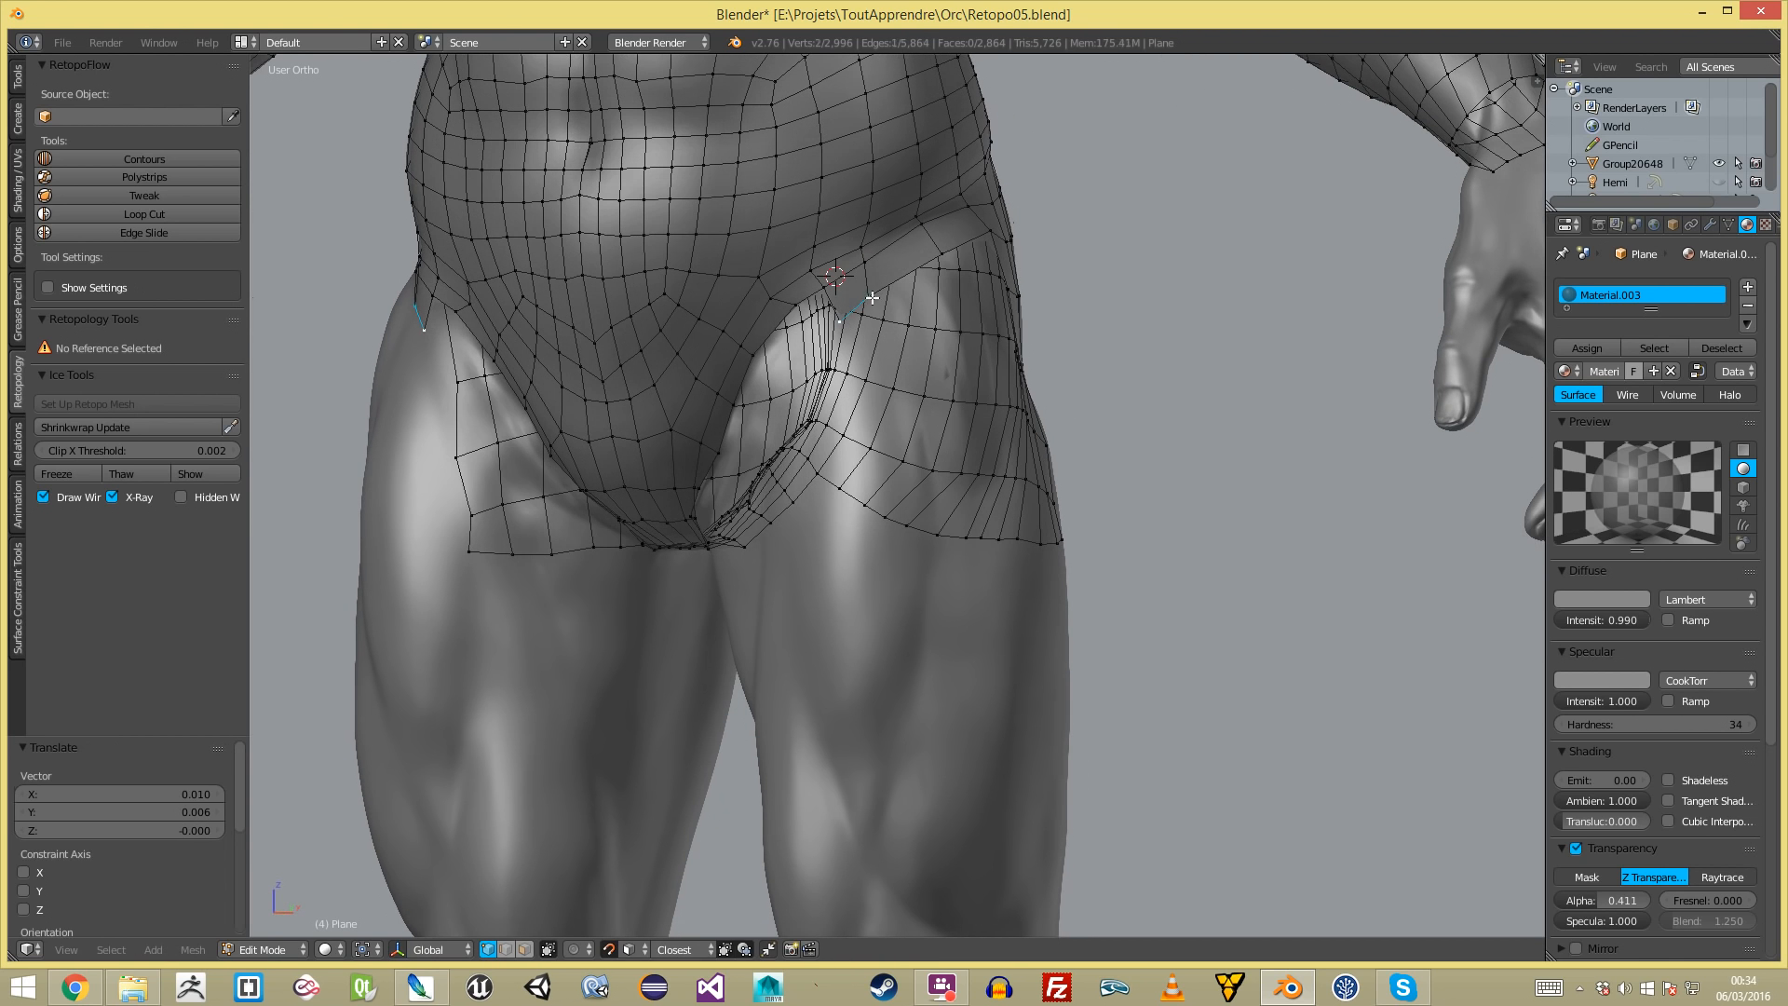
{"action": "key", "text": "f"}
{"action": "key", "text": "g"}
{"action": "left_click", "coordinate": [843, 336]}
{"action": "key", "text": "a"}
{"action": "right_click", "coordinate": [809, 318]}
{"action": "key", "text": "f"}
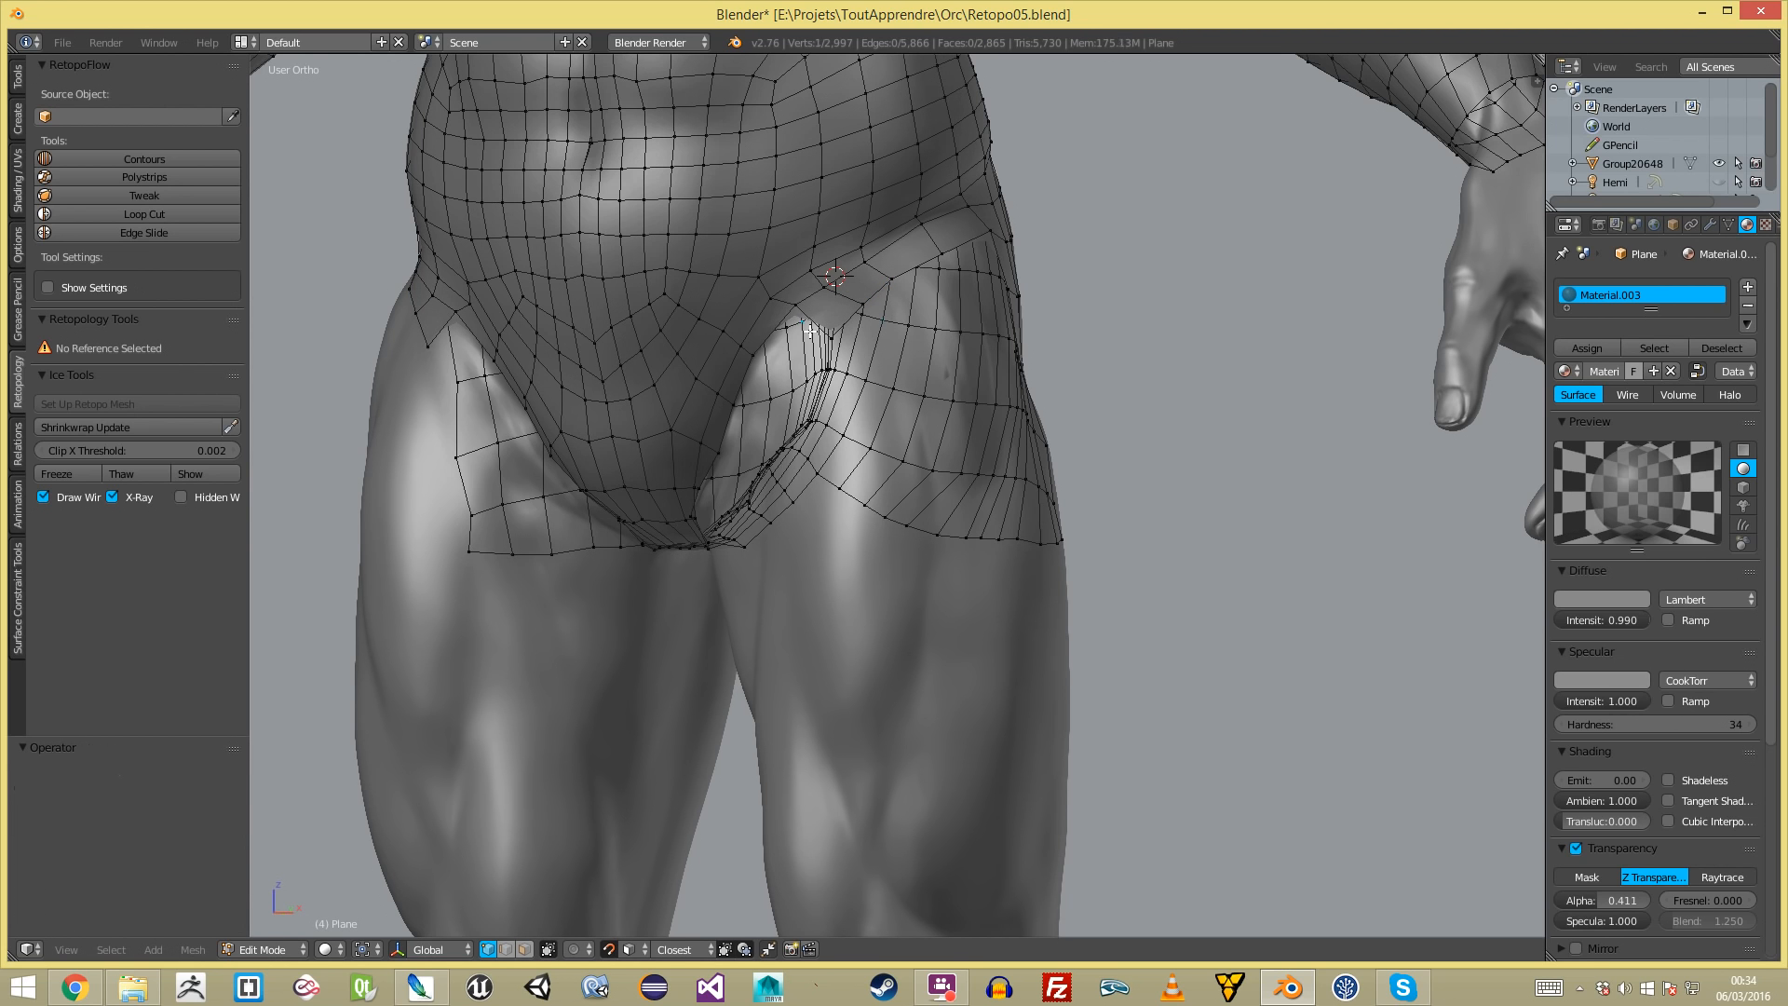
{"action": "key", "text": "f"}
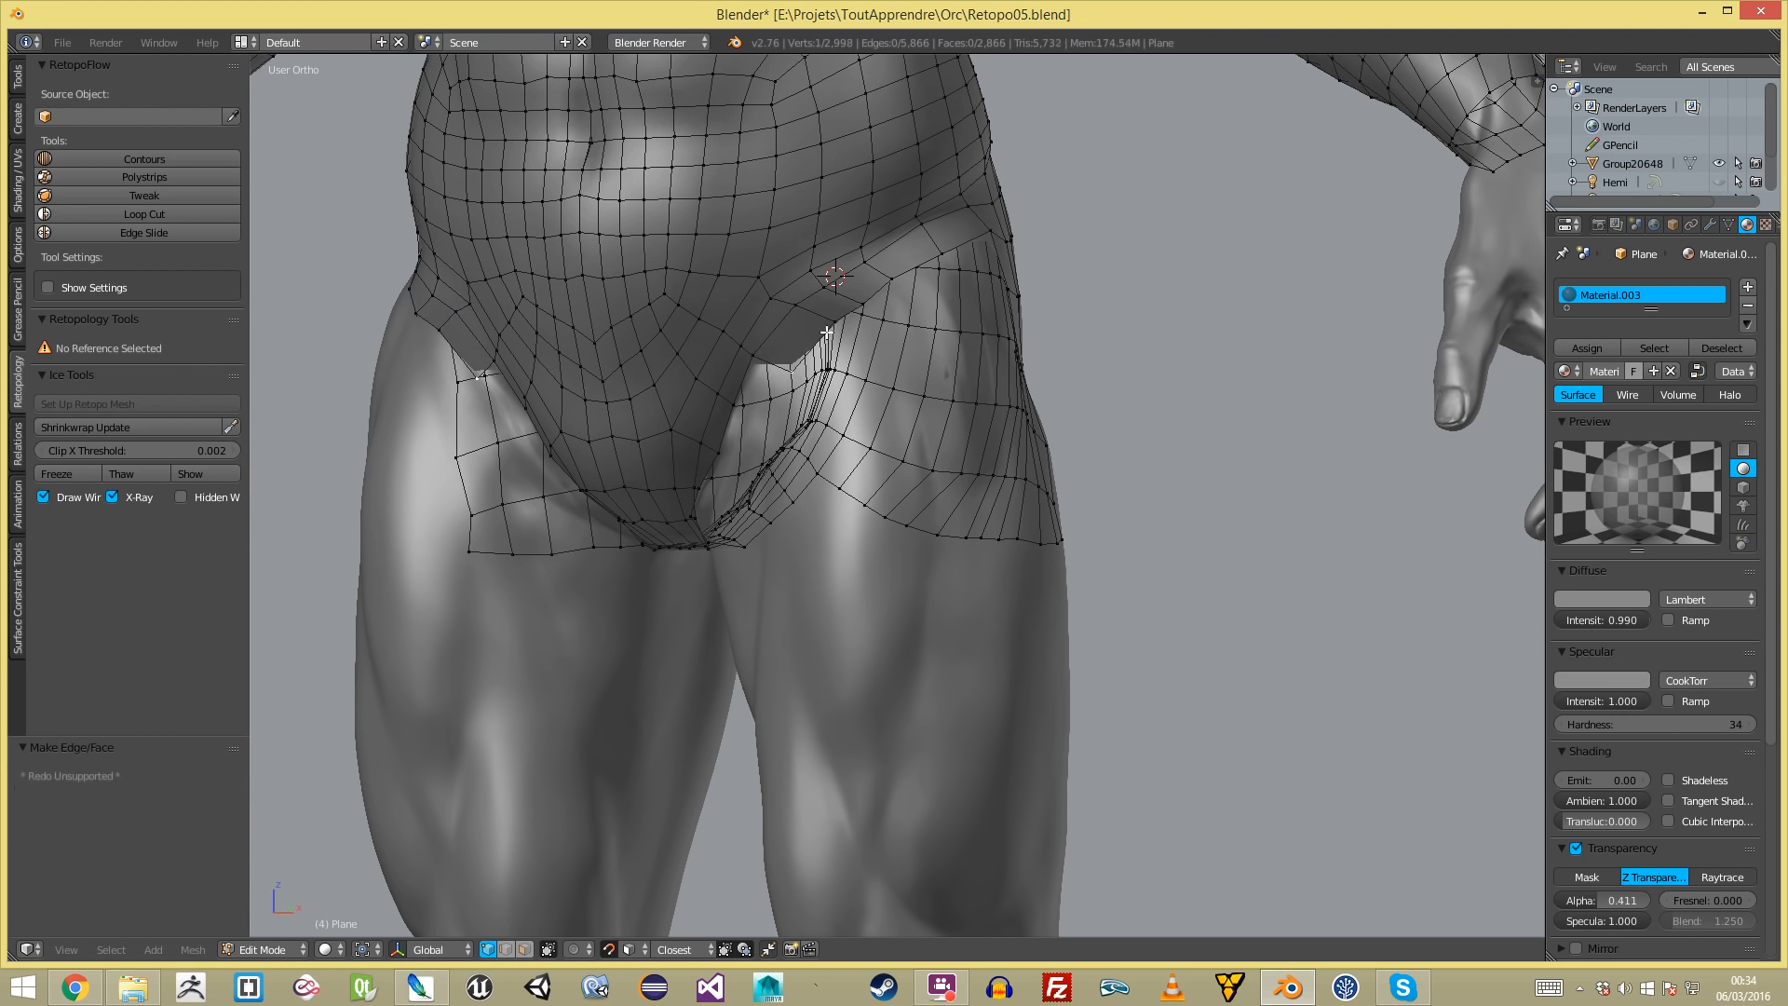
{"action": "key", "text": "a"}
{"action": "scroll", "coordinate": [850, 387], "scroll_direction": "down", "scroll_amount": 3}
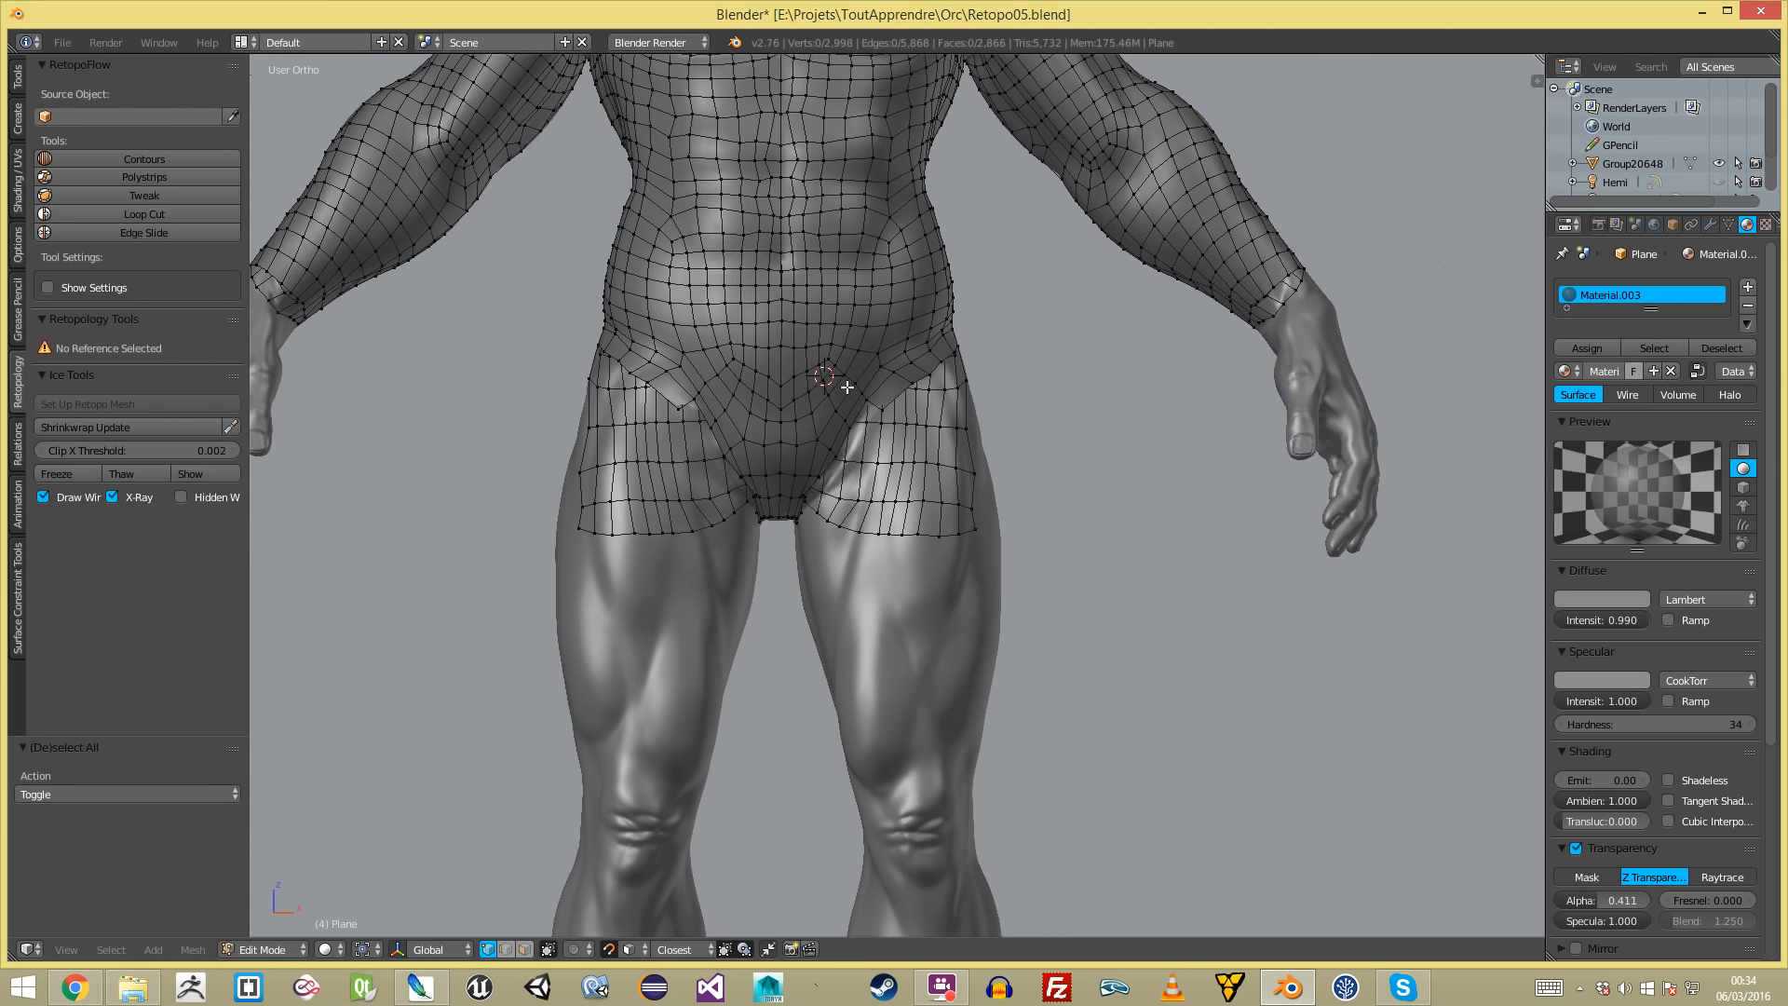
{"action": "middle_click_drag", "start_coordinate": [876, 504], "coordinate": [828, 516]}
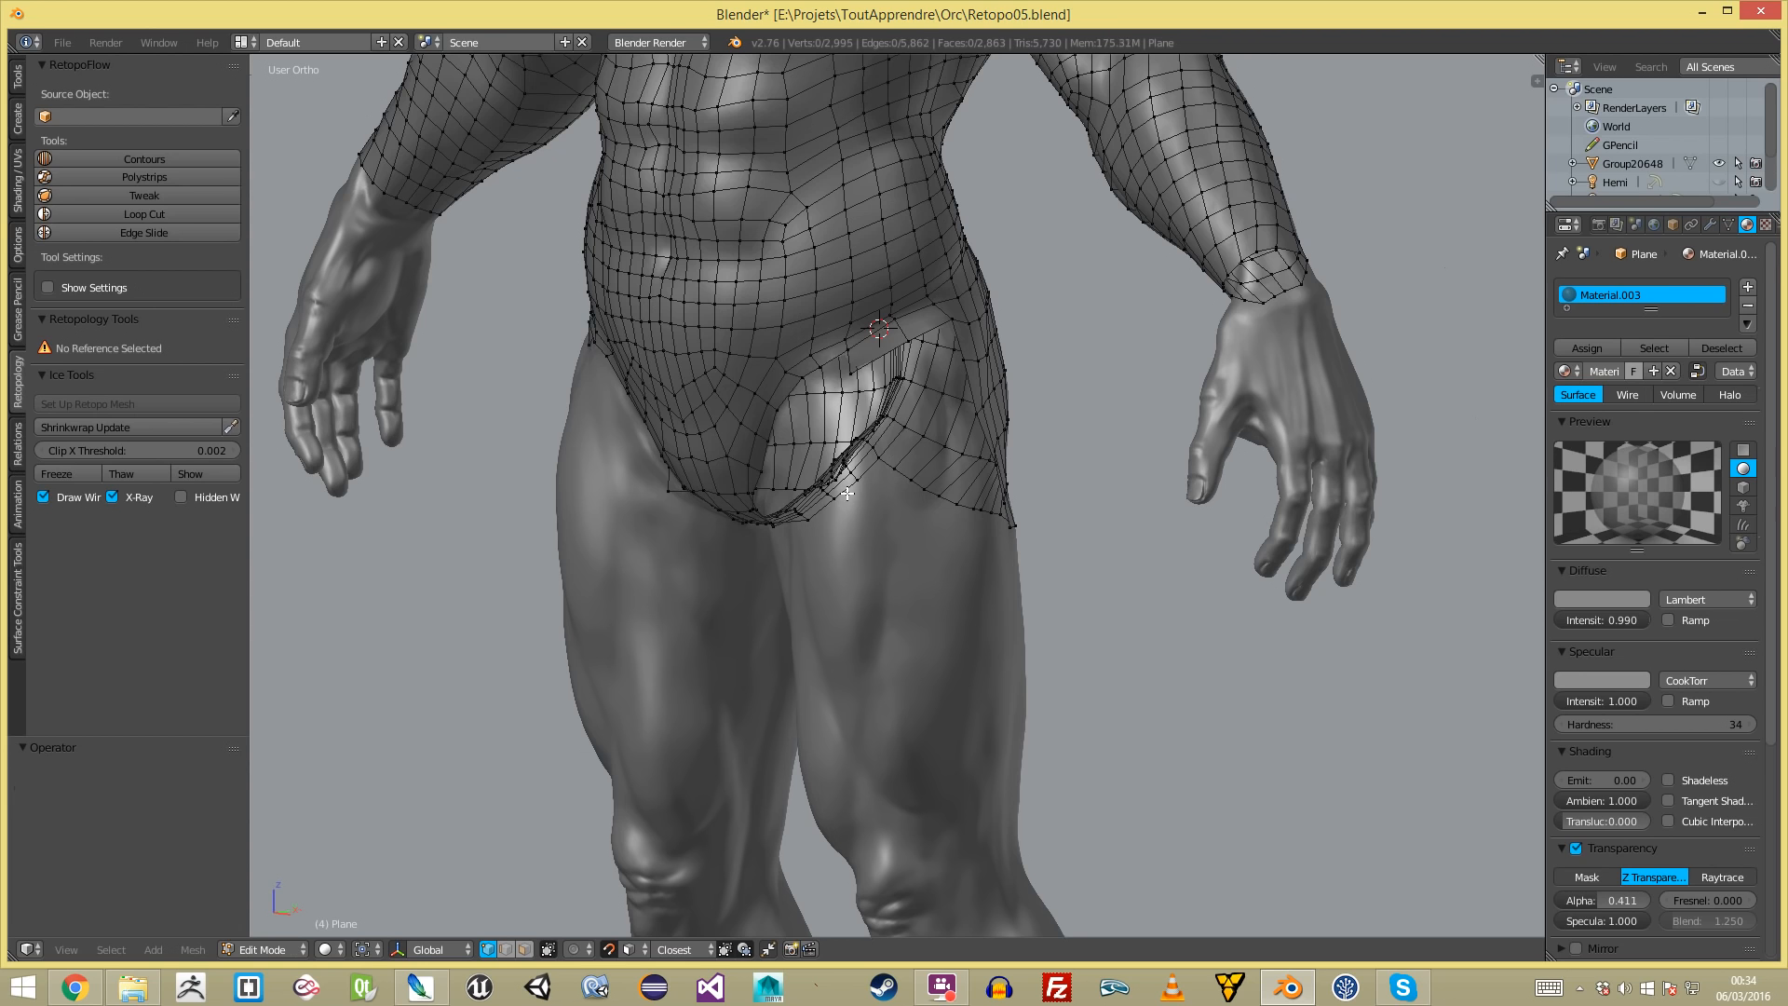
{"action": "key", "text": "a"}
- Extrude the front border edges of the hip patch forward over the thigh and rotate the new edges
{"action": "middle_click_drag", "start_coordinate": [855, 492], "coordinate": [742, 441]}
{"action": "scroll", "coordinate": [810, 410], "scroll_direction": "up", "scroll_amount": 5}
{"action": "middle_click_drag", "start_coordinate": [873, 349], "coordinate": [825, 318]}
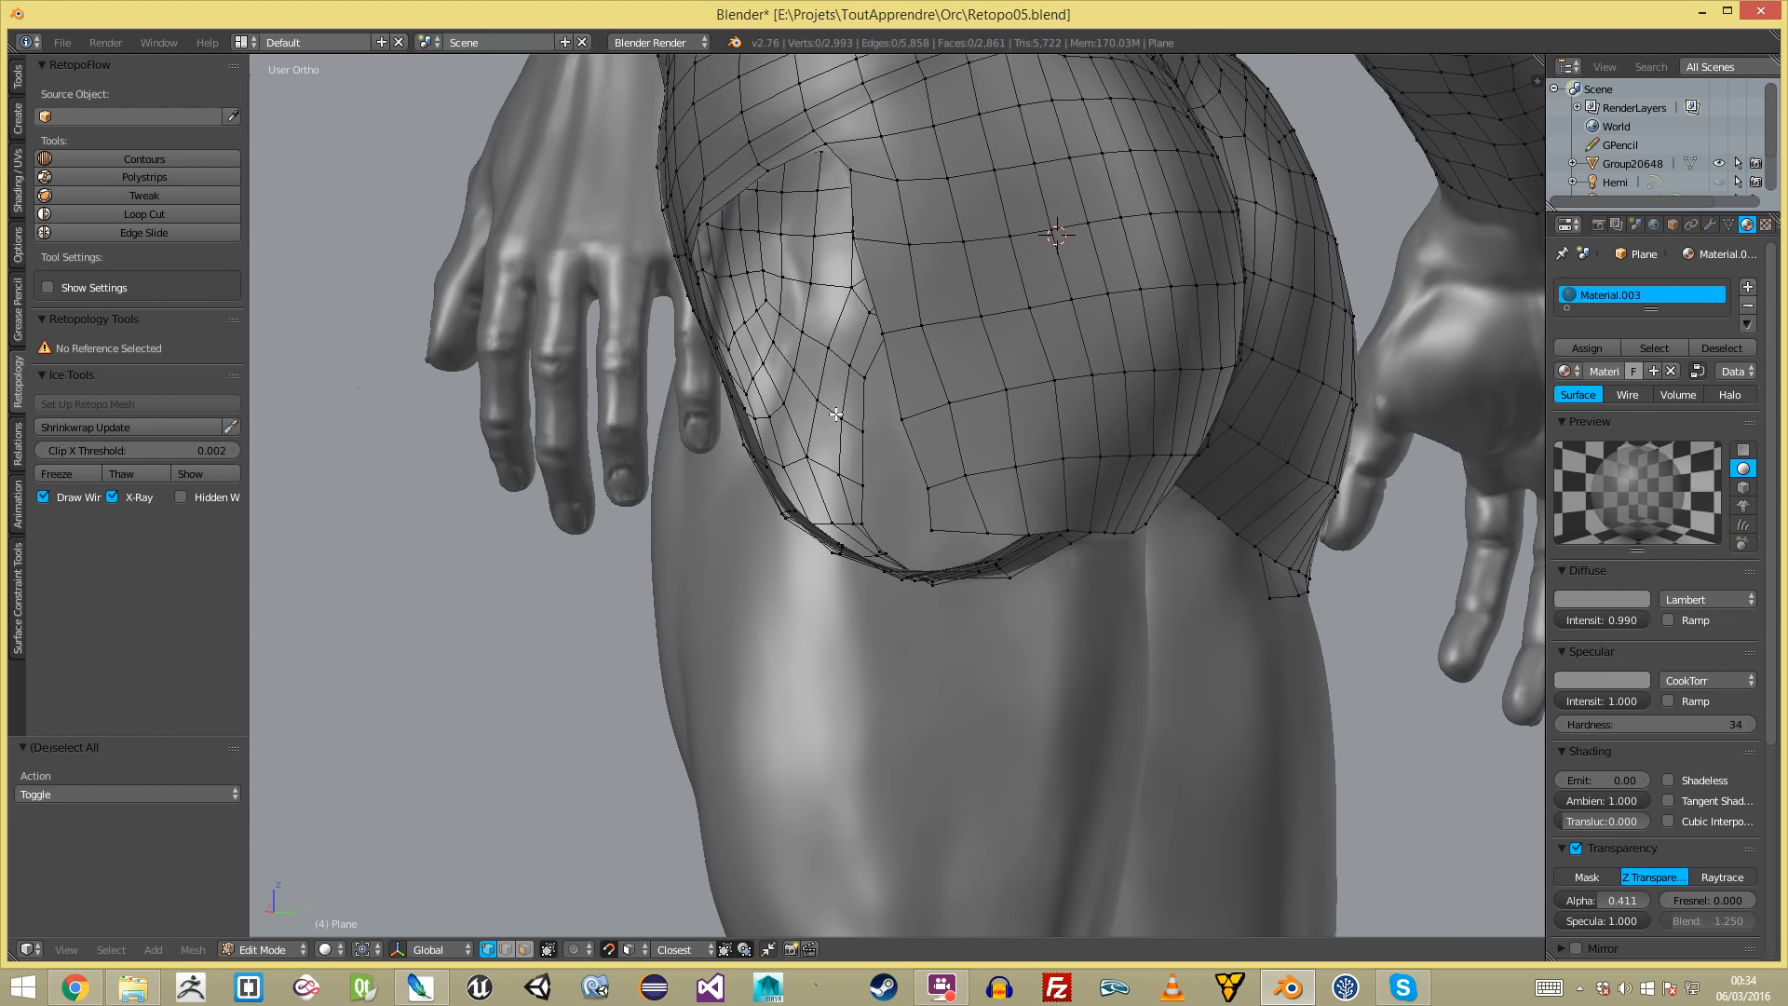
{"action": "left_click", "coordinate": [930, 502], "text": "ctrl"}
{"action": "scroll", "coordinate": [931, 518], "scroll_direction": "down", "scroll_amount": 1}
{"action": "middle_click_drag", "start_coordinate": [896, 439], "coordinate": [1006, 405]}
{"action": "key", "text": "e"}
{"action": "left_click", "coordinate": [912, 388]}
{"action": "key", "text": "r"}
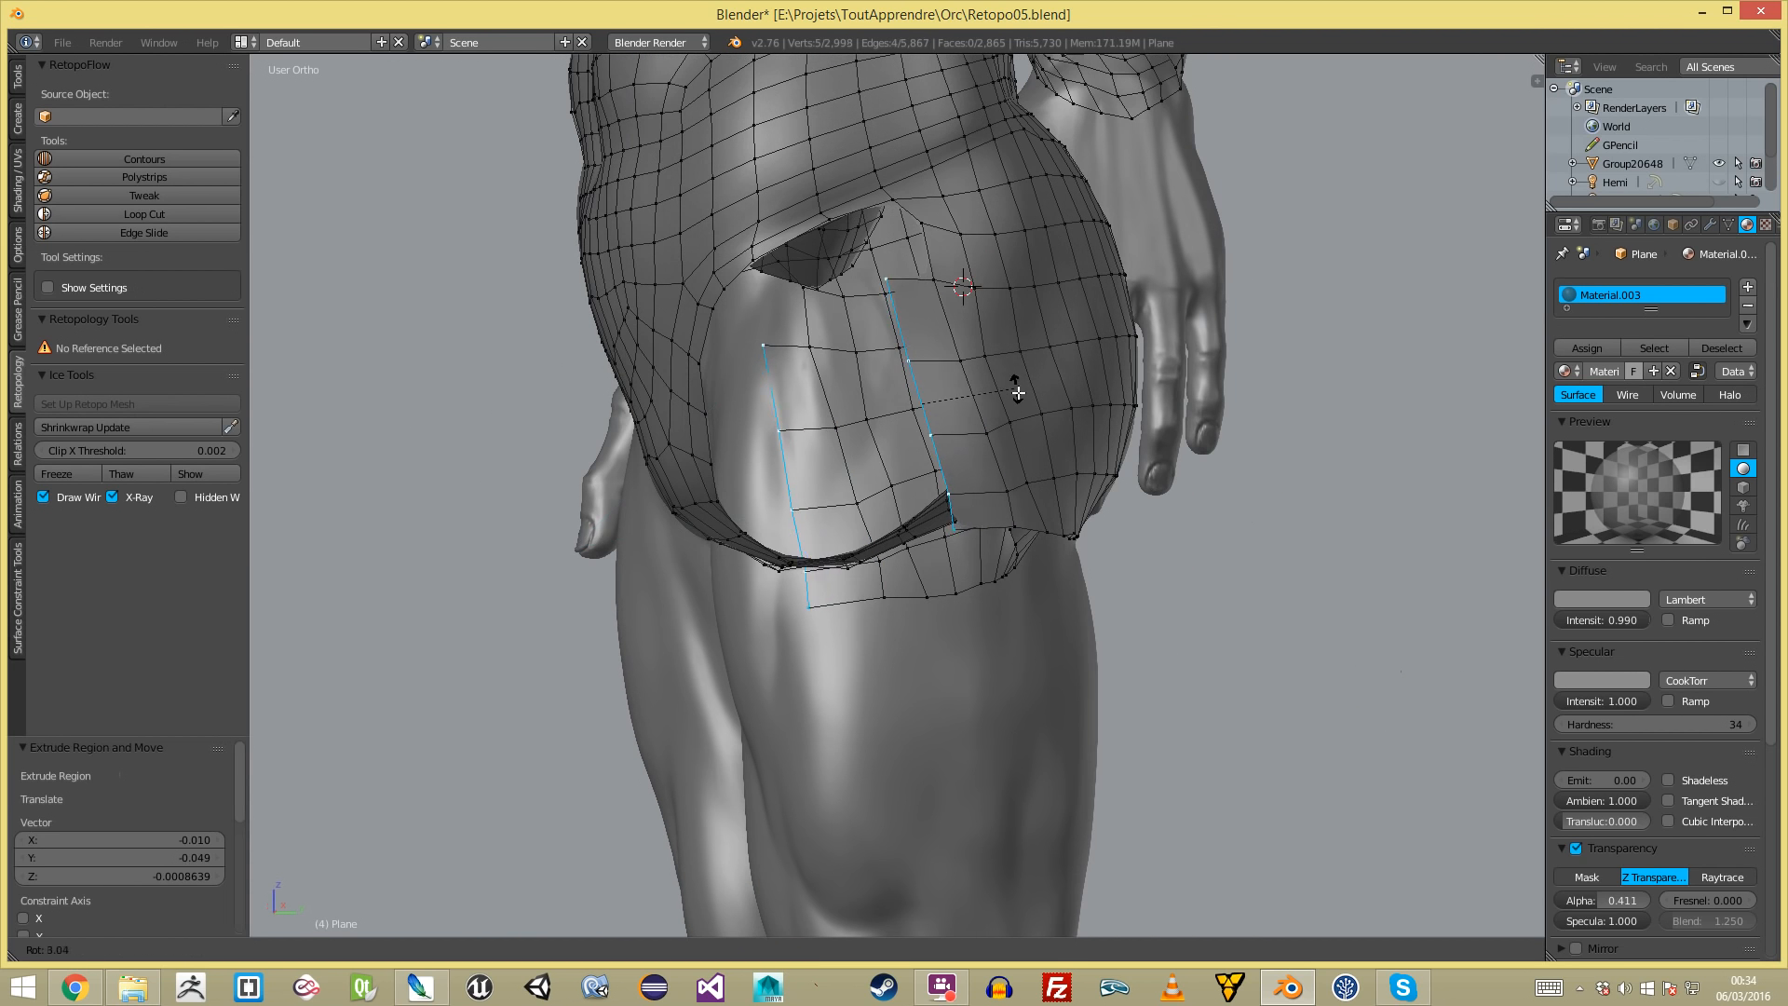
{"action": "left_click", "coordinate": [1016, 396]}
{"action": "key", "text": "e"}
{"action": "right_click", "coordinate": [943, 395]}
{"action": "key", "text": "ctrl+z"}
- Move the extruded hip edges into place and fill the gap between their upper end and the pelvis border
{"action": "key", "text": "g"}
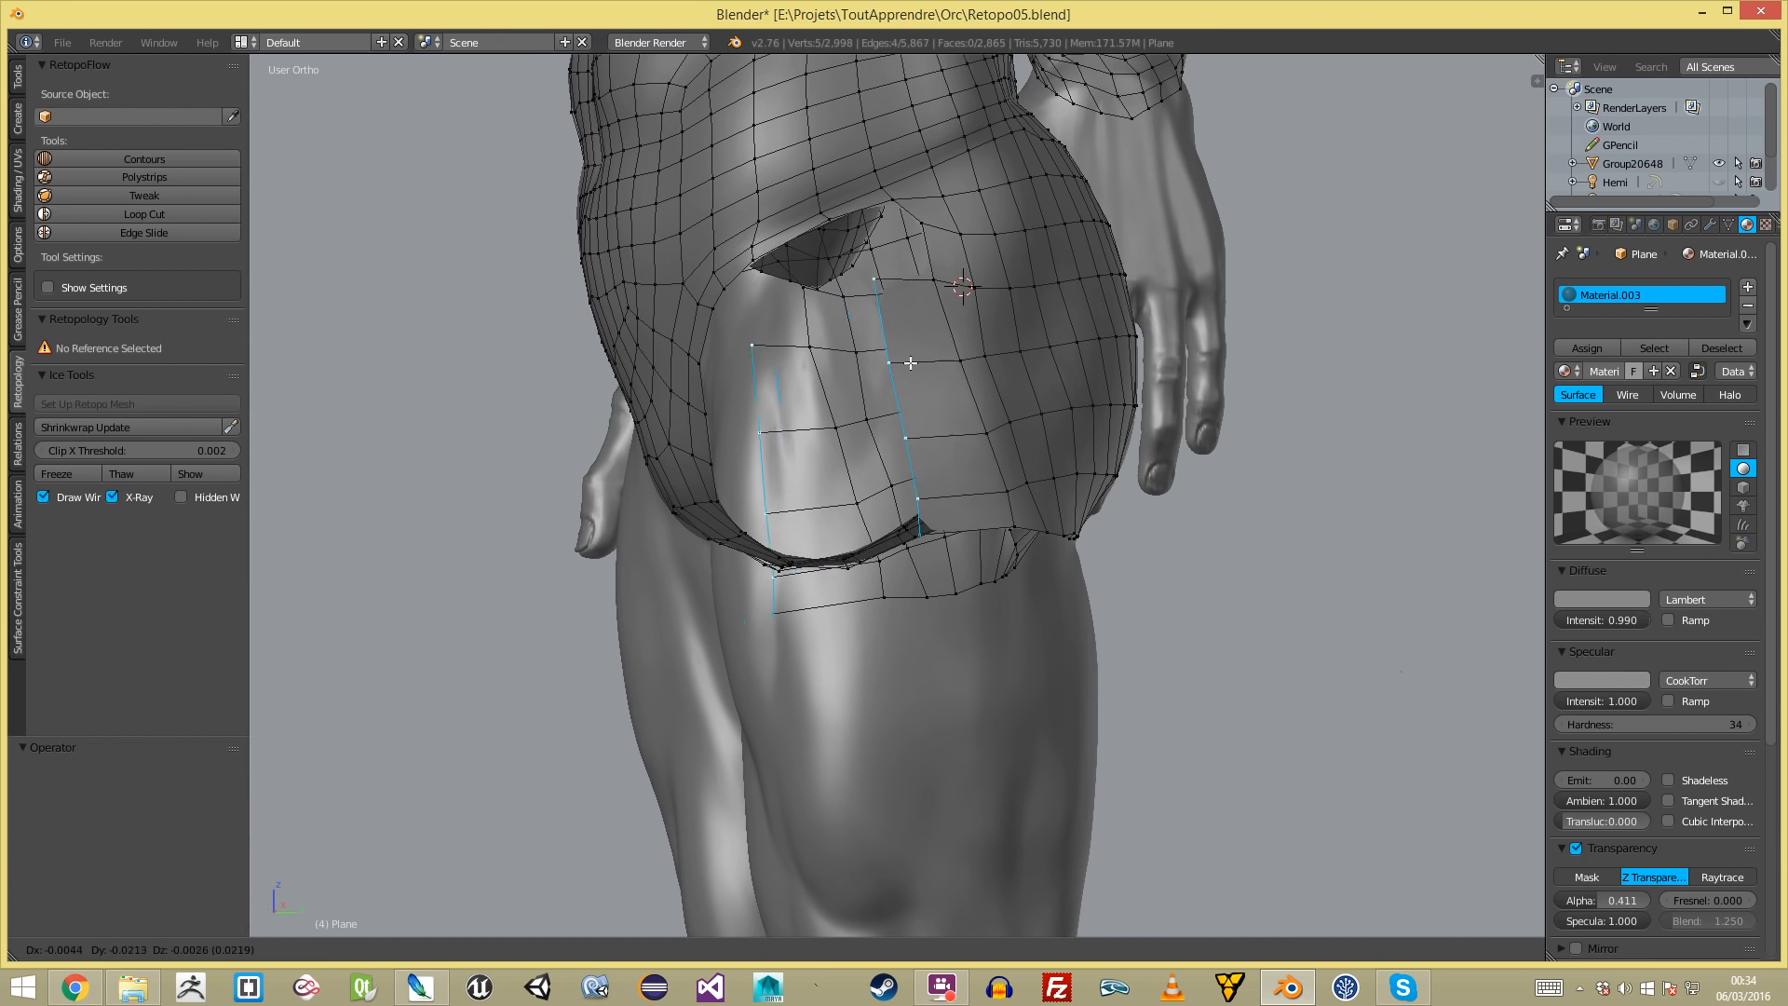
{"action": "left_click", "coordinate": [929, 361]}
{"action": "key", "text": "a"}
{"action": "right_click_drag", "start_coordinate": [903, 199], "coordinate": [872, 239]}
{"action": "key", "text": "f"}
{"action": "key", "text": "a"}
{"action": "middle_click_drag", "start_coordinate": [920, 224], "coordinate": [910, 299]}
- Slide a vertical edge path on the side of the hip, and move and rotate it to even out the columns
{"action": "right_click", "coordinate": [999, 548], "text": "ctrl"}
{"action": "middle_click_drag", "start_coordinate": [999, 548], "coordinate": [978, 425]}
{"action": "key", "text": "g"}
{"action": "key", "text": "g"}
{"action": "left_click", "coordinate": [967, 426]}
{"action": "key", "text": "r"}
{"action": "left_click", "coordinate": [1038, 459]}
{"action": "key", "text": "g"}
{"action": "left_click", "coordinate": [1011, 460]}
{"action": "key", "text": "r"}
{"action": "left_click", "coordinate": [972, 416]}
{"action": "key", "text": "a"}
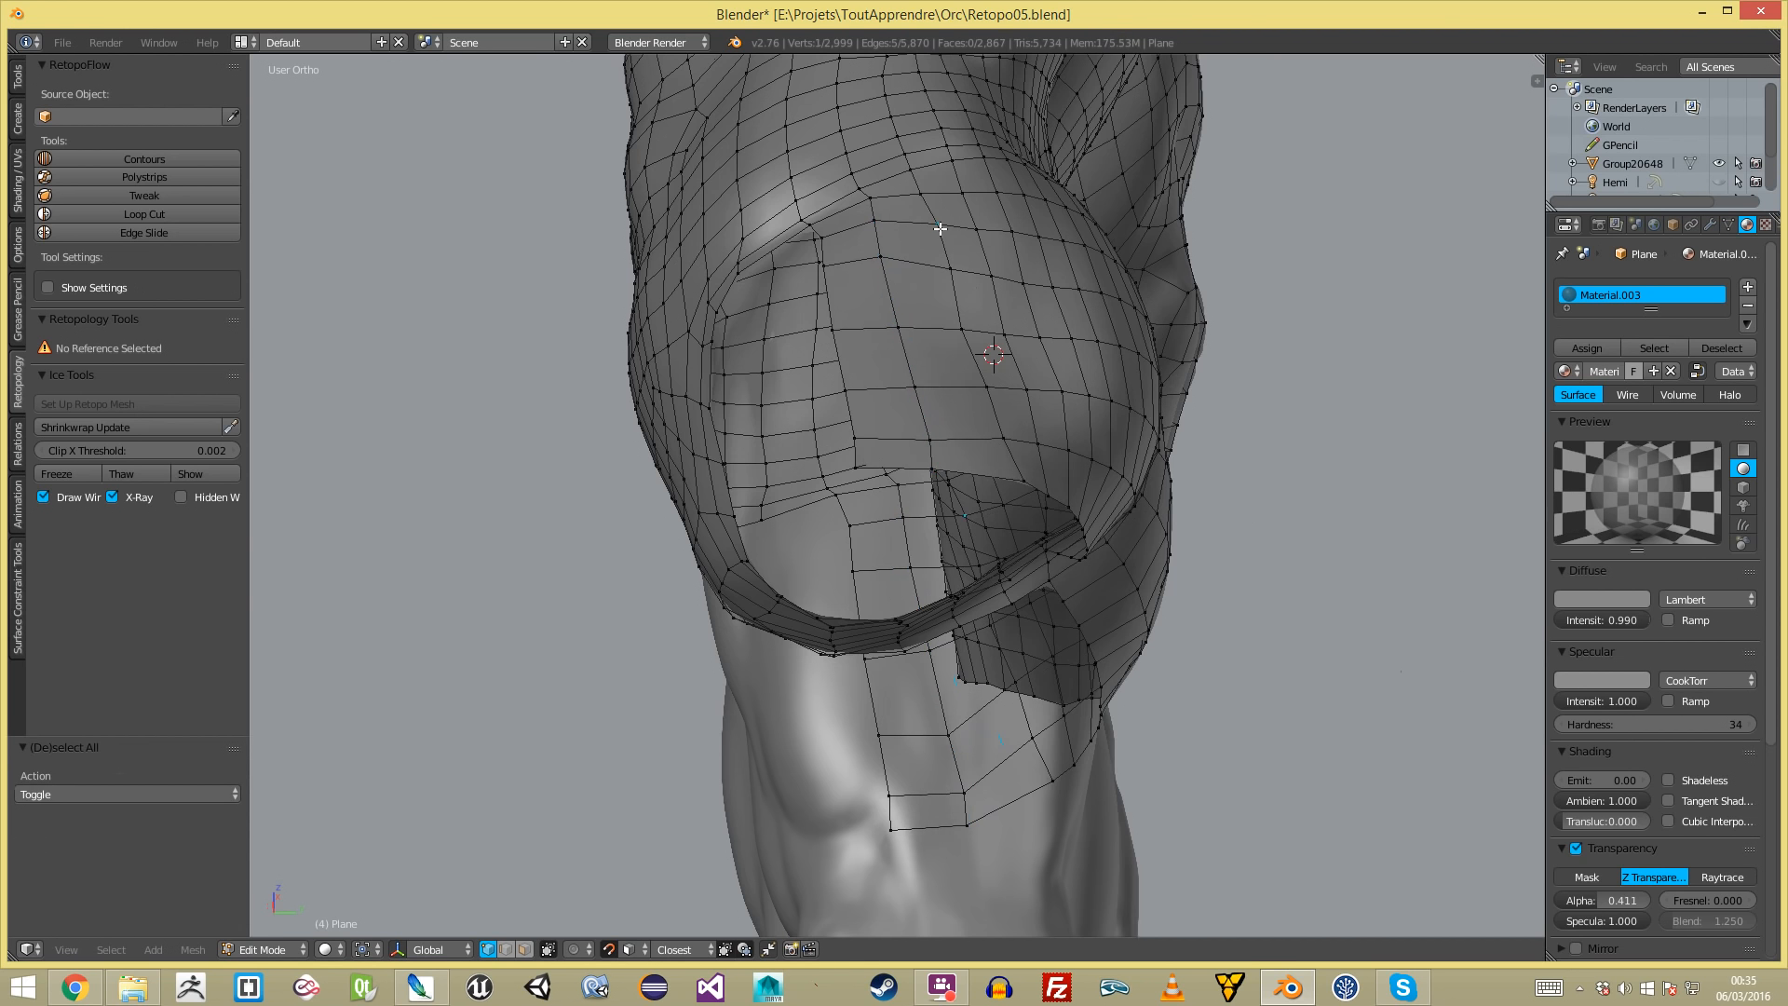
- Slide and rotate the neighbouring vertical edge path toward the back of the hip to space it evenly
{"action": "middle_click_drag", "start_coordinate": [934, 225], "coordinate": [905, 474]}
{"action": "right_click", "coordinate": [923, 529], "text": "ctrl"}
{"action": "key", "text": "g"}
{"action": "key", "text": "g"}
{"action": "left_click", "coordinate": [987, 534]}
{"action": "key", "text": "r"}
{"action": "left_click", "coordinate": [983, 544]}
{"action": "key", "text": "a"}
- Slide and rotate the next vertical edge path running from the upper hip down to the gluteal fold
{"action": "right_click", "coordinate": [908, 240]}
{"action": "right_click", "coordinate": [957, 544], "text": "ctrl"}
{"action": "middle_click_drag", "start_coordinate": [979, 528], "coordinate": [958, 531]}
{"action": "key", "text": "g"}
{"action": "key", "text": "g"}
{"action": "left_click", "coordinate": [962, 531]}
{"action": "key", "text": "r"}
{"action": "left_click", "coordinate": [1052, 539]}
{"action": "key", "text": "a"}
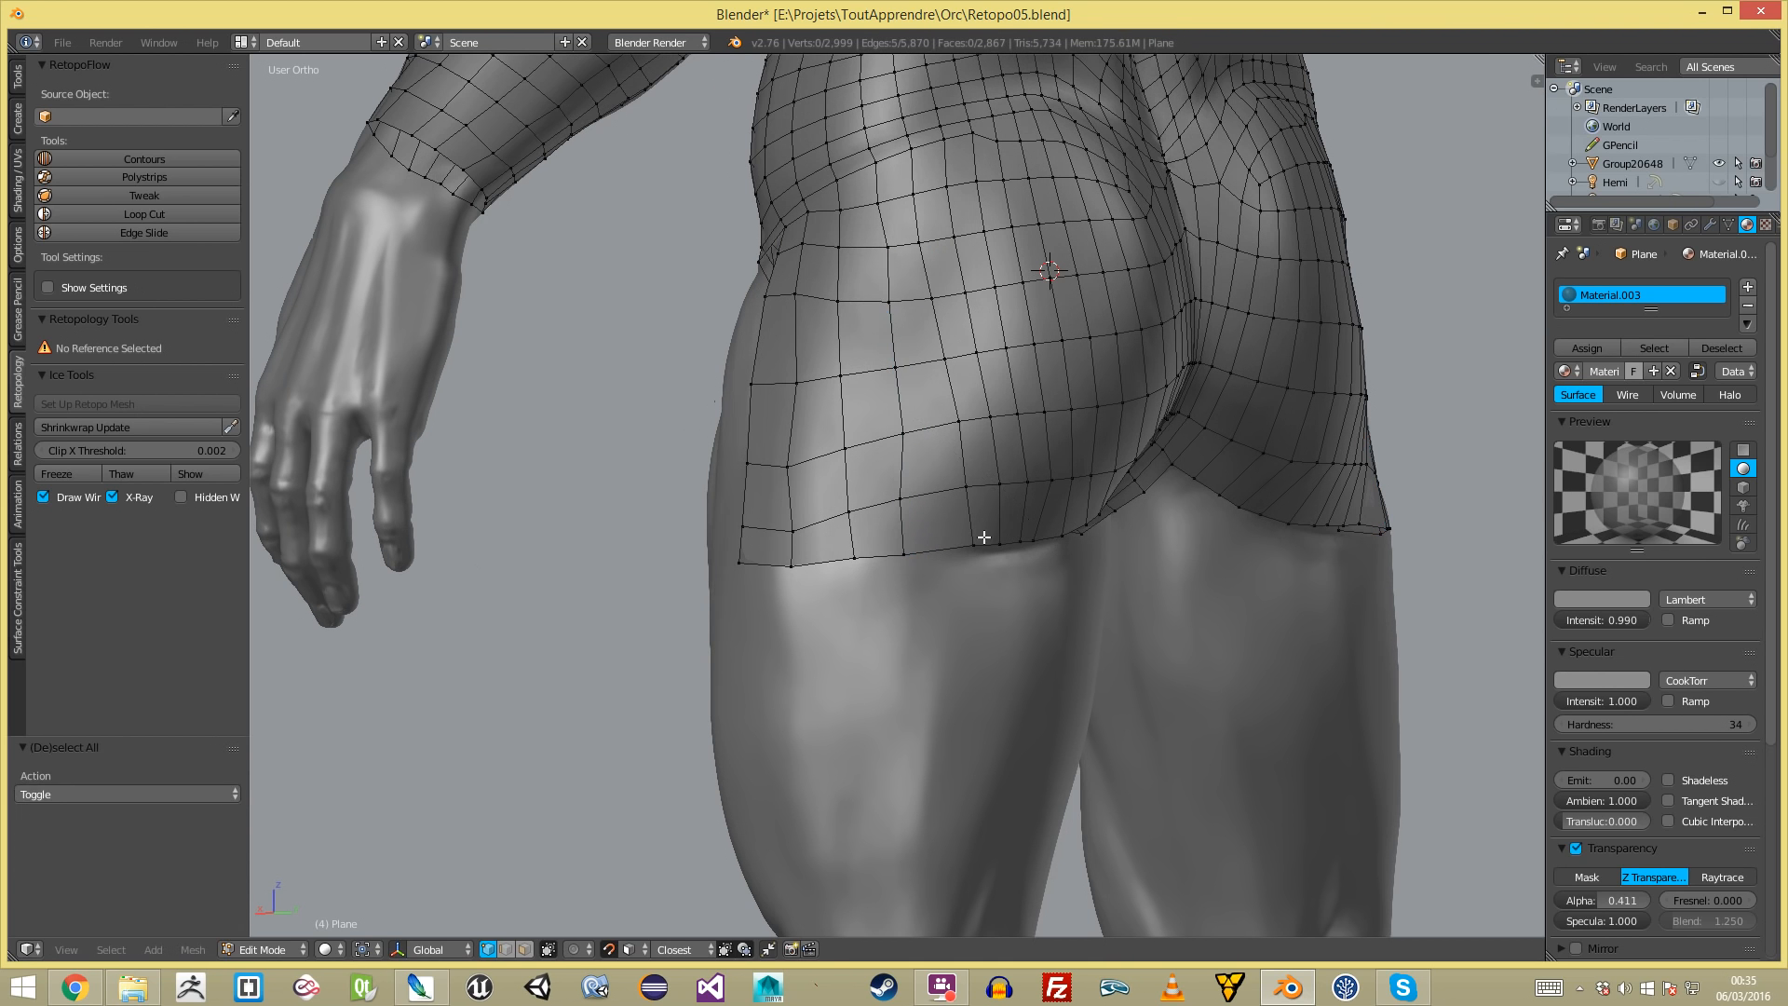
- Slide and rotate one more vertical edge path on the outer buttock to balance the column widths
{"action": "right_click", "coordinate": [926, 253], "text": "ctrl"}
{"action": "key", "text": "g"}
{"action": "key", "text": "g"}
{"action": "left_click", "coordinate": [1139, 373]}
{"action": "key", "text": "r"}
{"action": "left_click", "coordinate": [1091, 380]}
{"action": "key", "text": "a"}
- Check the whole body's retopology outside edit mode, and return to editing with the front hip border in view
{"action": "scroll", "coordinate": [901, 479], "scroll_direction": "down", "scroll_amount": 5}
{"action": "key", "text": "Tab"}
{"action": "scroll", "coordinate": [846, 551], "scroll_direction": "down", "scroll_amount": 2}
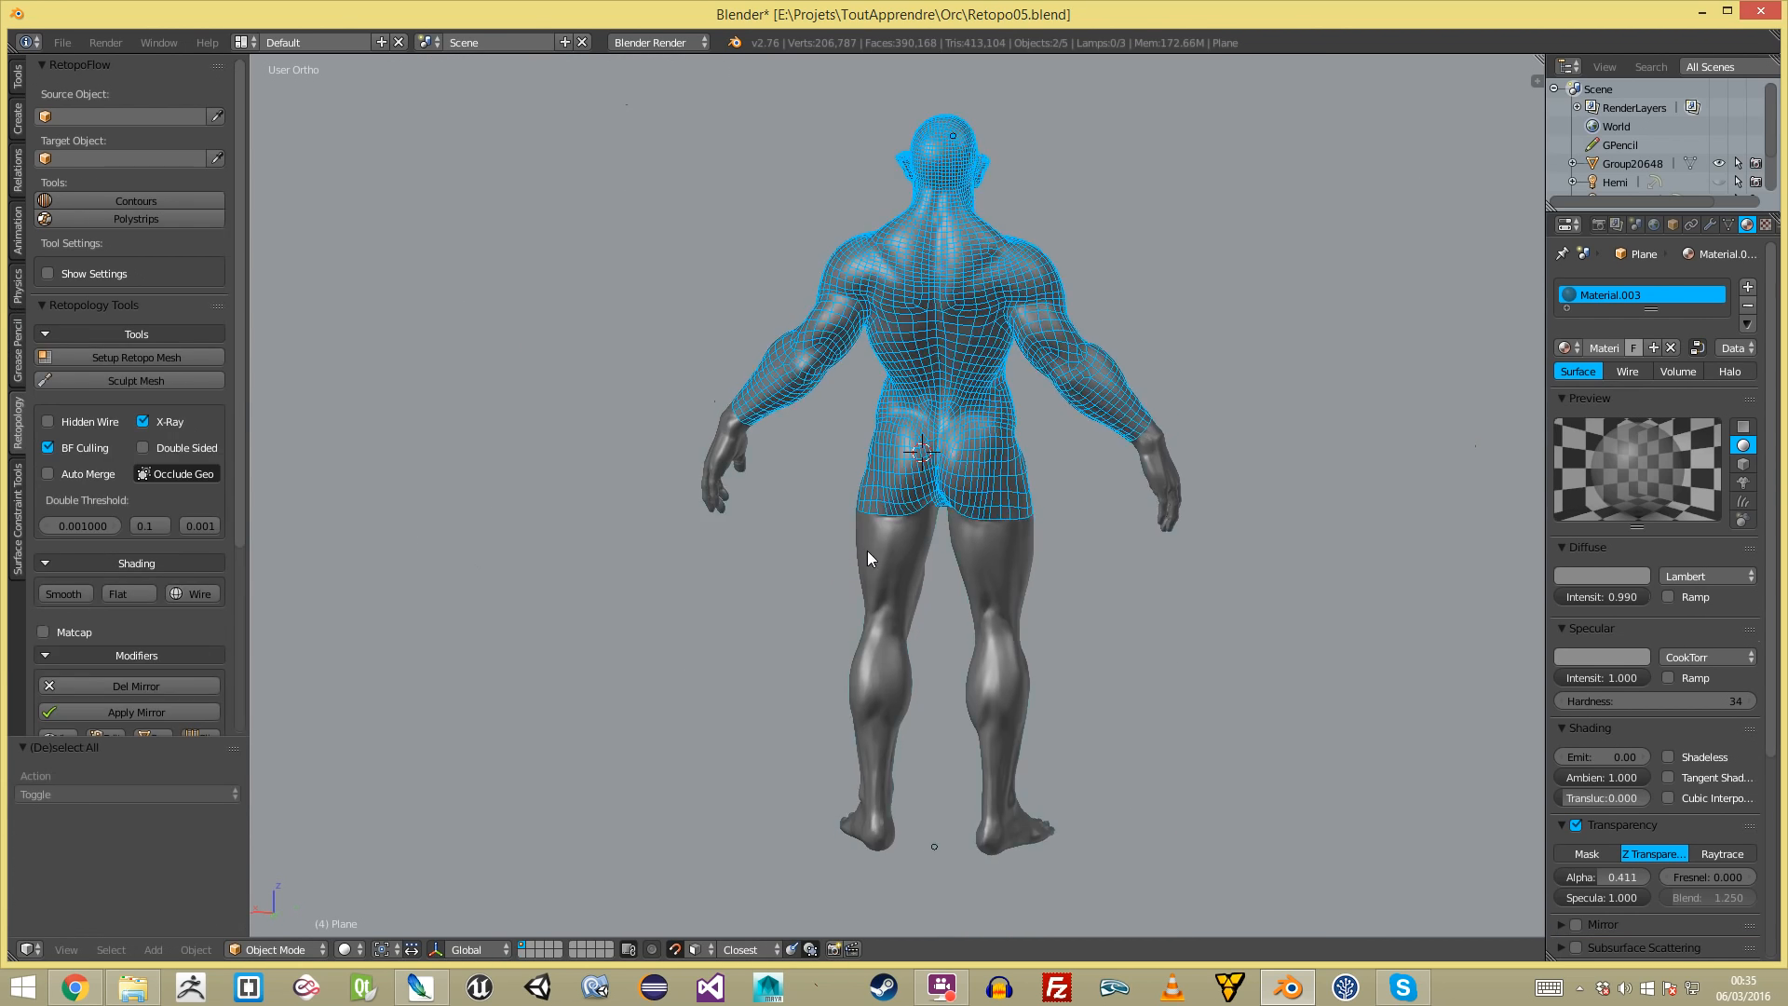
{"action": "middle_click_drag", "start_coordinate": [845, 551], "coordinate": [1126, 538]}
{"action": "scroll", "coordinate": [845, 464], "scroll_direction": "up", "scroll_amount": 4}
{"action": "key", "text": "Tab"}
{"action": "scroll", "coordinate": [846, 464], "scroll_direction": "up", "scroll_amount": 3}
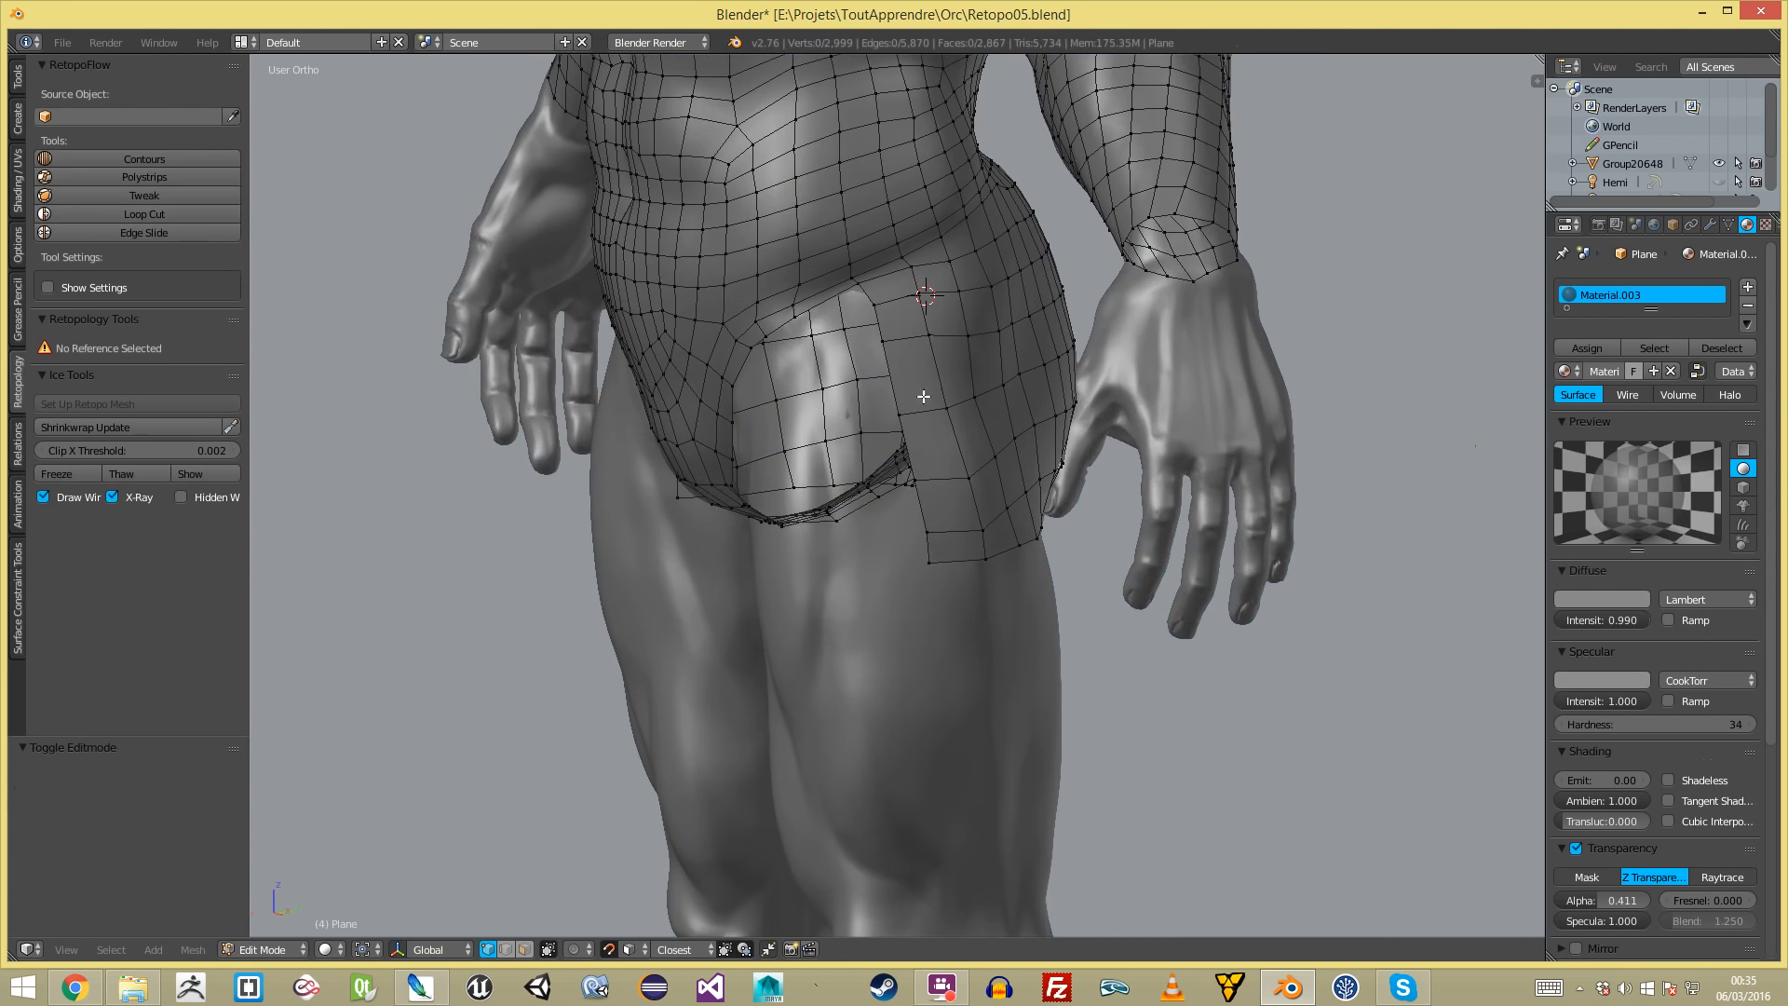
- Fill the first faces of a strip from the front hip border along the groin crease, placing the new vertex on the sculpt
{"action": "middle_click_drag", "start_coordinate": [917, 443], "coordinate": [923, 292]}
{"action": "key", "text": "a"}
{"action": "key", "text": "f"}
{"action": "key", "text": "g"}
{"action": "left_click", "coordinate": [894, 319]}
{"action": "key", "text": "a"}
{"action": "right_click", "coordinate": [858, 312]}
{"action": "key", "text": "f"}
- Add another face along the upper groin crease and move its new vertex onto the front of the thigh
{"action": "middle_click_drag", "start_coordinate": [813, 382], "coordinate": [866, 354]}
{"action": "key", "text": "a"}
{"action": "right_click", "coordinate": [883, 299]}
{"action": "key", "text": "f"}
{"action": "key", "text": "g"}
{"action": "left_click", "coordinate": [867, 336]}
{"action": "key", "text": "a"}
- Extend the groin crease strip downward with two more faces, adjusting the vertex between them
{"action": "right_click", "coordinate": [853, 324]}
{"action": "key", "text": "f"}
{"action": "key", "text": "g"}
{"action": "left_click", "coordinate": [837, 369]}
{"action": "key", "text": "a"}
{"action": "right_click", "coordinate": [810, 361]}
{"action": "key", "text": "f"}
- Continue filling the strip down toward the inner thigh, repositioning each new vertex to keep the width even
{"action": "middle_click_drag", "start_coordinate": [812, 394], "coordinate": [865, 402]}
{"action": "key", "text": "g"}
{"action": "left_click", "coordinate": [866, 398]}
{"action": "key", "text": "a"}
{"action": "right_click", "coordinate": [829, 388]}
{"action": "key", "text": "f"}
{"action": "key", "text": "g"}
{"action": "left_click", "coordinate": [835, 430]}
{"action": "key", "text": "a"}
{"action": "right_click", "coordinate": [820, 430]}
{"action": "key", "text": "f"}
- Reposition the strip's vertices near the crotch and fill another face beside the inner thigh
{"action": "middle_click_drag", "start_coordinate": [819, 449], "coordinate": [826, 391]}
{"action": "scroll", "coordinate": [745, 358], "scroll_direction": "up", "scroll_amount": 5}
{"action": "key", "text": "g"}
{"action": "left_click", "coordinate": [659, 303]}
{"action": "key", "text": "g"}
{"action": "left_click", "coordinate": [667, 315]}
{"action": "key", "text": "a"}
{"action": "right_click", "coordinate": [680, 233]}
{"action": "key", "text": "g"}
{"action": "left_click", "coordinate": [713, 230]}
{"action": "key", "text": "f"}
{"action": "key", "text": "g"}
{"action": "left_click", "coordinate": [725, 264]}
- Move the lower border vertex near the crotch and fill the adjacent face of the strip
{"action": "key", "text": "a"}
{"action": "right_click", "coordinate": [592, 399]}
{"action": "key", "text": "g"}
{"action": "left_click", "coordinate": [615, 432]}
{"action": "key", "text": "a"}
{"action": "right_click", "coordinate": [655, 329]}
{"action": "key", "text": "f"}
- Undo the last edit and fill a face of the leg opening strip seen from beneath the pelvis
{"action": "middle_click_drag", "start_coordinate": [551, 546], "coordinate": [662, 448]}
{"action": "key", "text": "a"}
{"action": "scroll", "coordinate": [804, 295], "scroll_direction": "down", "scroll_amount": 5}
{"action": "middle_click_drag", "start_coordinate": [804, 295], "coordinate": [537, 363]}
{"action": "middle_click_drag", "start_coordinate": [865, 382], "coordinate": [941, 392]}
{"action": "key", "text": "ctrl+z"}
{"action": "middle_click_drag", "start_coordinate": [1041, 515], "coordinate": [836, 298]}
{"action": "key", "text": "a"}
{"action": "key", "text": "f"}
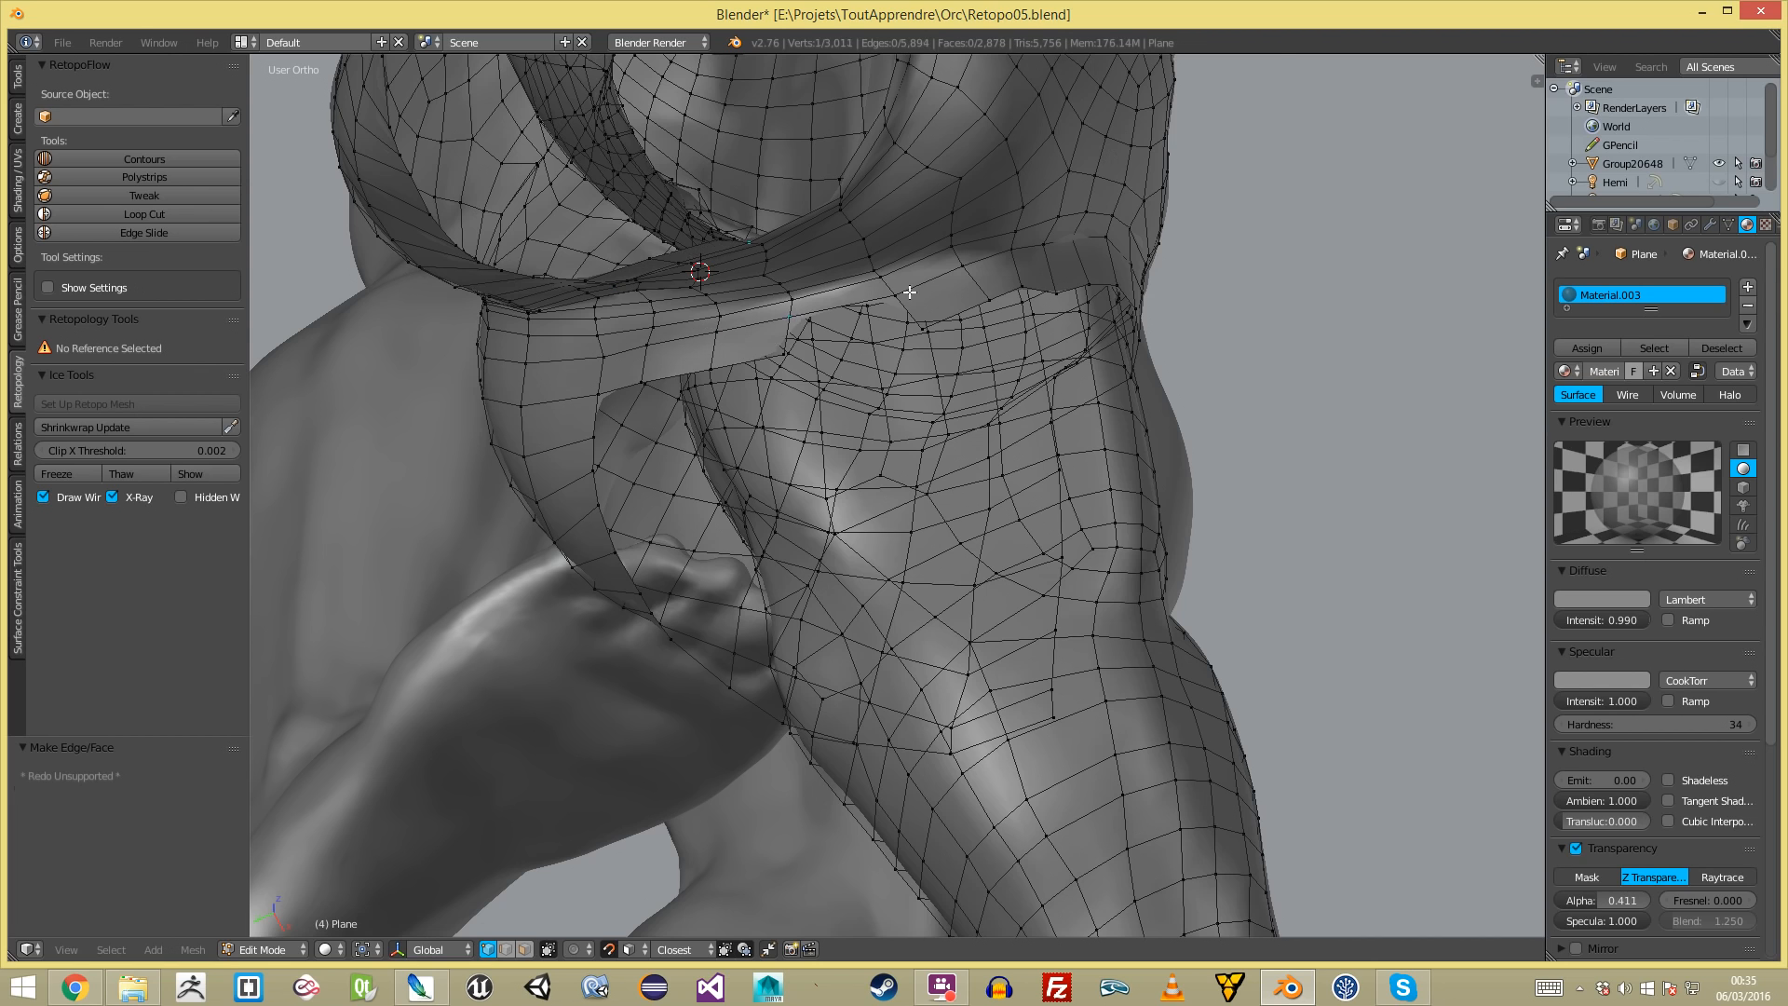
- Select the face loop running around the leg opening to check its flow from the front and side
{"action": "key", "text": "a"}
{"action": "scroll", "coordinate": [896, 301], "scroll_direction": "down", "scroll_amount": 4}
{"action": "middle_click_drag", "start_coordinate": [896, 301], "coordinate": [643, 447]}
{"action": "scroll", "coordinate": [639, 450], "scroll_direction": "up", "scroll_amount": 2}
{"action": "scroll", "coordinate": [642, 486], "scroll_direction": "up", "scroll_amount": 1}
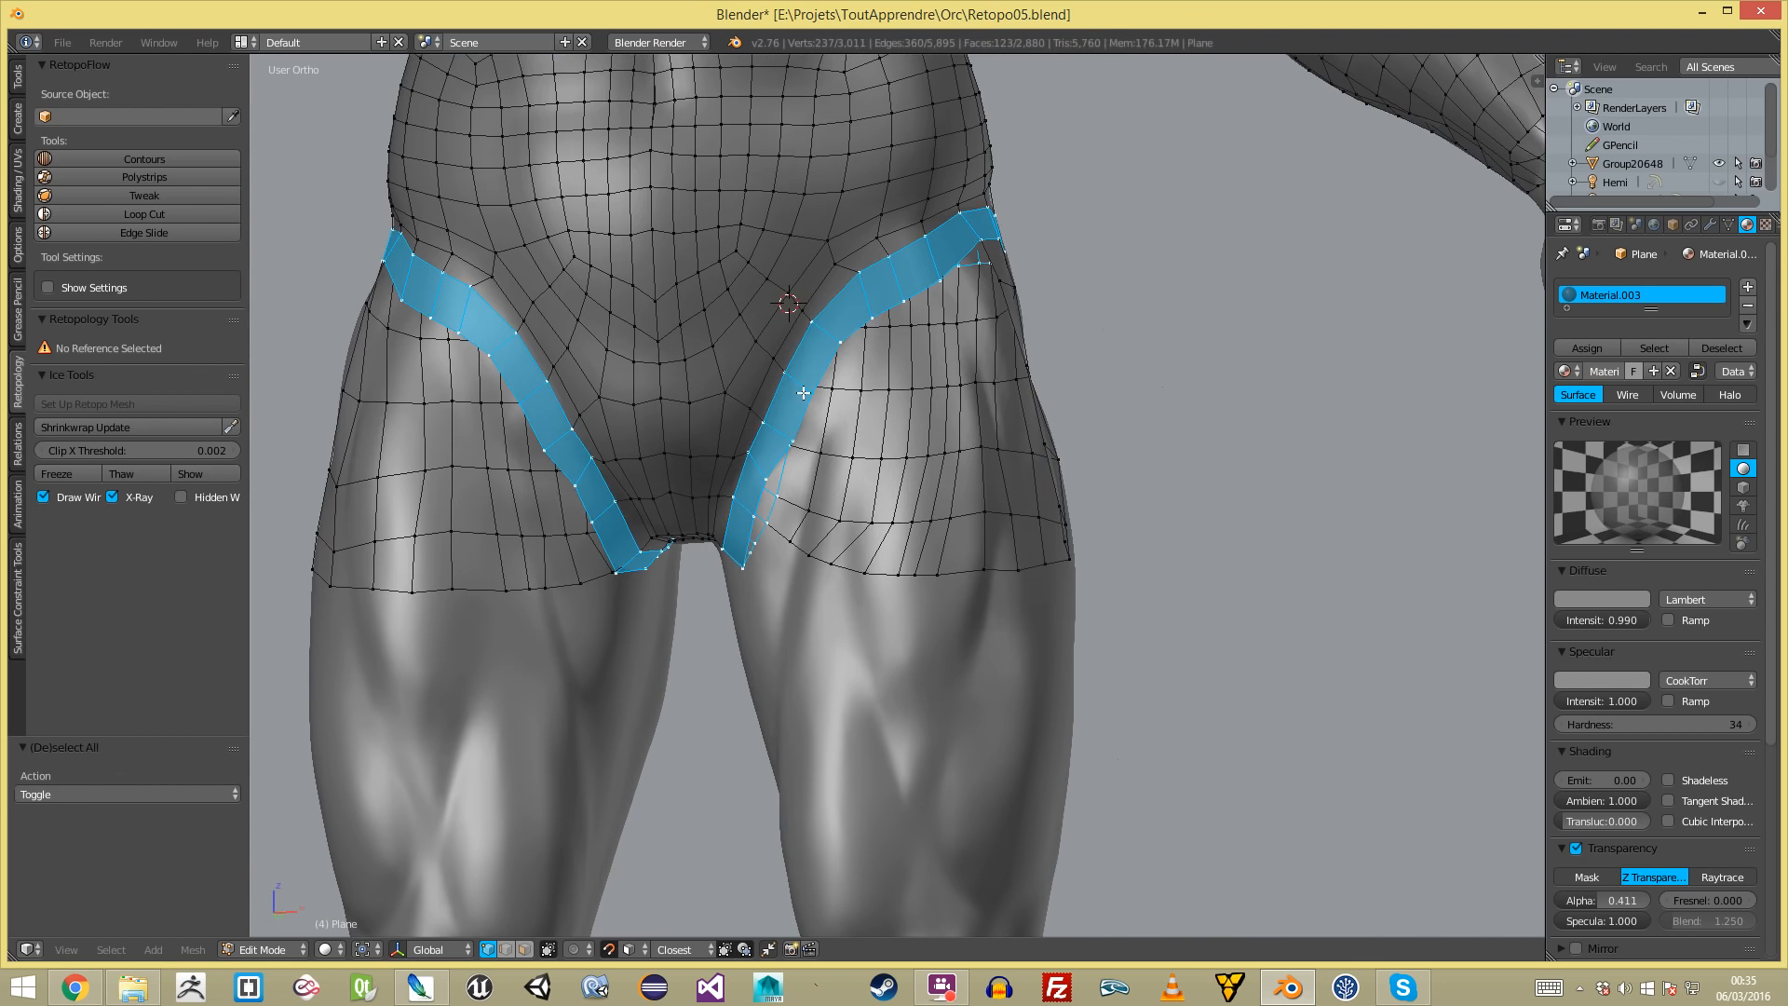
{"action": "right_click", "coordinate": [804, 394], "text": "ctrl+alt"}
{"action": "scroll", "coordinate": [920, 458], "scroll_direction": "down", "scroll_amount": 4}
{"action": "middle_click_drag", "start_coordinate": [920, 458], "coordinate": [715, 479]}
{"action": "key", "text": "a"}
- Examine the hips and groin retopology outside edit mode, and return to editing with the front hip in view
{"action": "scroll", "coordinate": [914, 475], "scroll_direction": "down", "scroll_amount": 2}
{"action": "middle_click_drag", "start_coordinate": [961, 511], "coordinate": [712, 505]}
{"action": "scroll", "coordinate": [819, 501], "scroll_direction": "up", "scroll_amount": 2}
{"action": "key", "text": "Tab"}
{"action": "scroll", "coordinate": [821, 508], "scroll_direction": "down", "scroll_amount": 2}
{"action": "middle_click_drag", "start_coordinate": [821, 508], "coordinate": [818, 319]}
{"action": "key", "text": "Tab"}
{"action": "key", "text": "a"}
{"action": "scroll", "coordinate": [698, 488], "scroll_direction": "up", "scroll_amount": 3}
{"action": "key", "text": "a"}
{"action": "scroll", "coordinate": [698, 489], "scroll_direction": "up", "scroll_amount": 2}
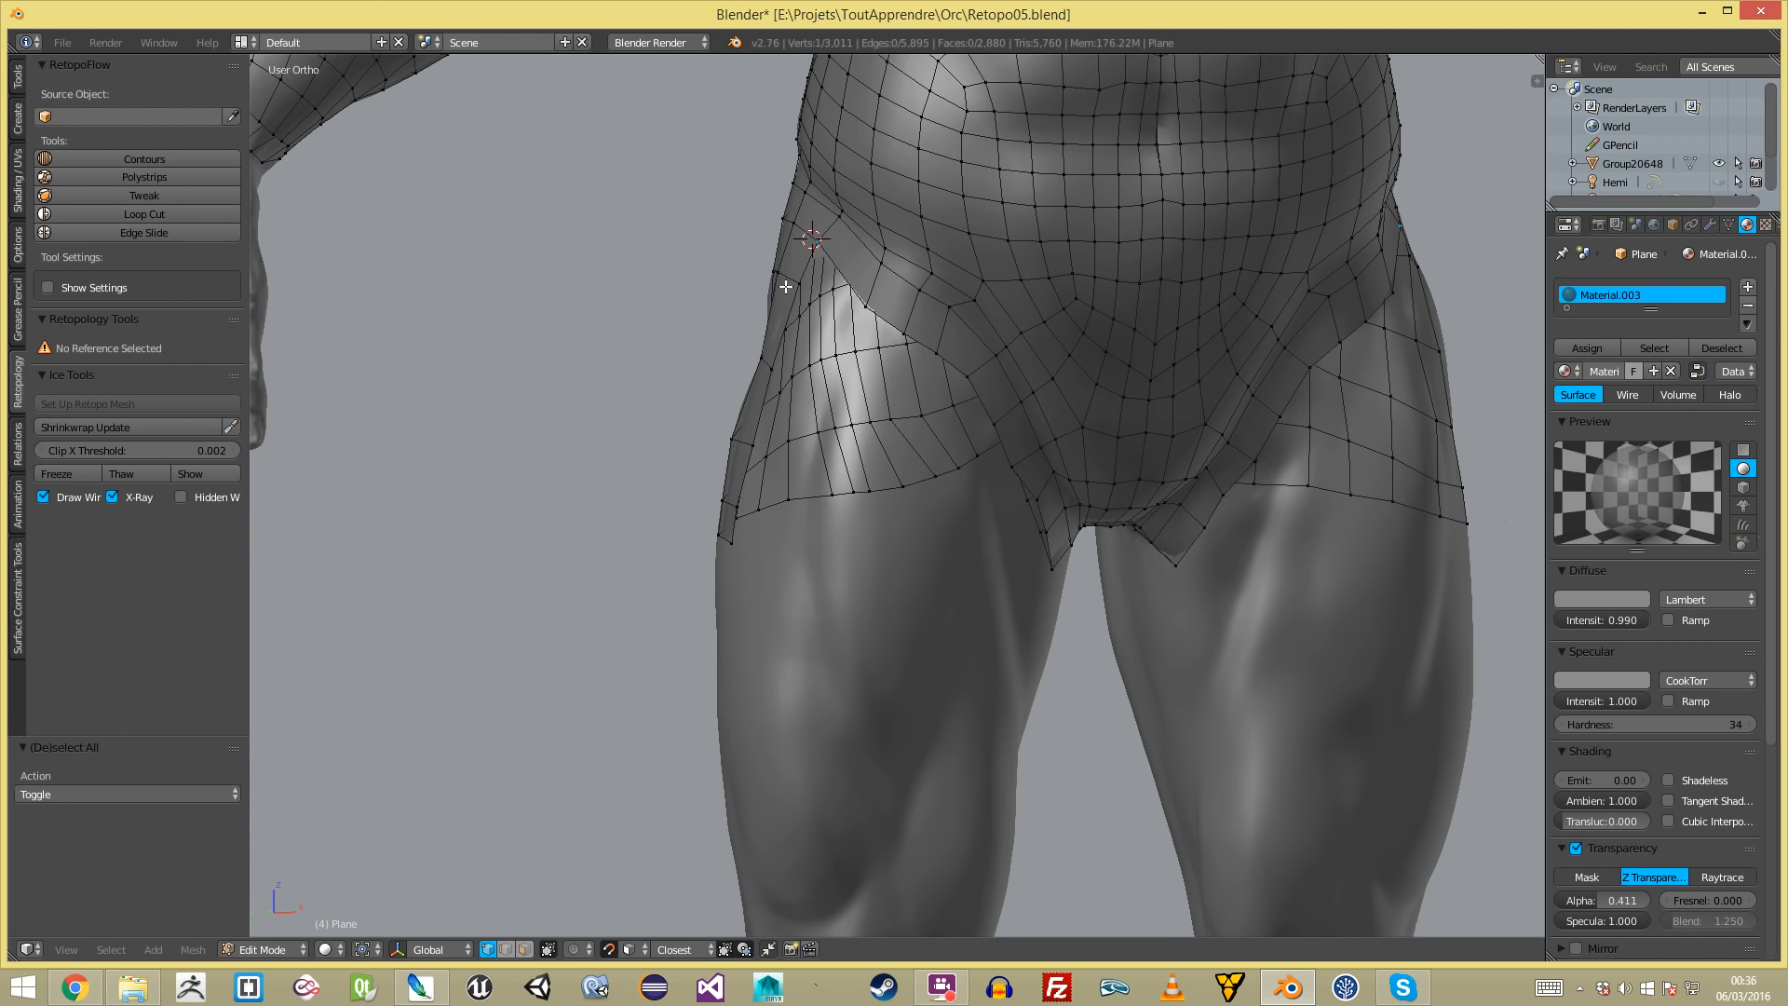
- Fill a face at the upper front hip and rip the neighbouring border vertex apart
{"action": "middle_click_drag", "start_coordinate": [793, 286], "coordinate": [927, 238]}
{"action": "key", "text": "f"}
{"action": "key", "text": "g"}
{"action": "right_click", "coordinate": [975, 302]}
{"action": "scroll", "coordinate": [1380, 382], "scroll_direction": "down", "scroll_amount": 3}
{"action": "middle_click_drag", "start_coordinate": [1380, 382], "coordinate": [1210, 400]}
{"action": "scroll", "coordinate": [1186, 412], "scroll_direction": "up", "scroll_amount": 2}
{"action": "key", "text": "v"}
{"action": "left_click", "coordinate": [1227, 392]}
- Move and rotate the short edge at the upper hip to align it with the groin strip
{"action": "key", "text": "a"}
{"action": "key", "text": "g"}
{"action": "left_click", "coordinate": [1136, 340]}
{"action": "key", "text": "r"}
{"action": "left_click", "coordinate": [1147, 328]}
{"action": "key", "text": "a"}
{"action": "right_click", "coordinate": [1135, 324]}
{"action": "key", "text": "a"}
{"action": "middle_click_drag", "start_coordinate": [1213, 319], "coordinate": [1151, 317]}
{"action": "scroll", "coordinate": [1058, 361], "scroll_direction": "down", "scroll_amount": 3}
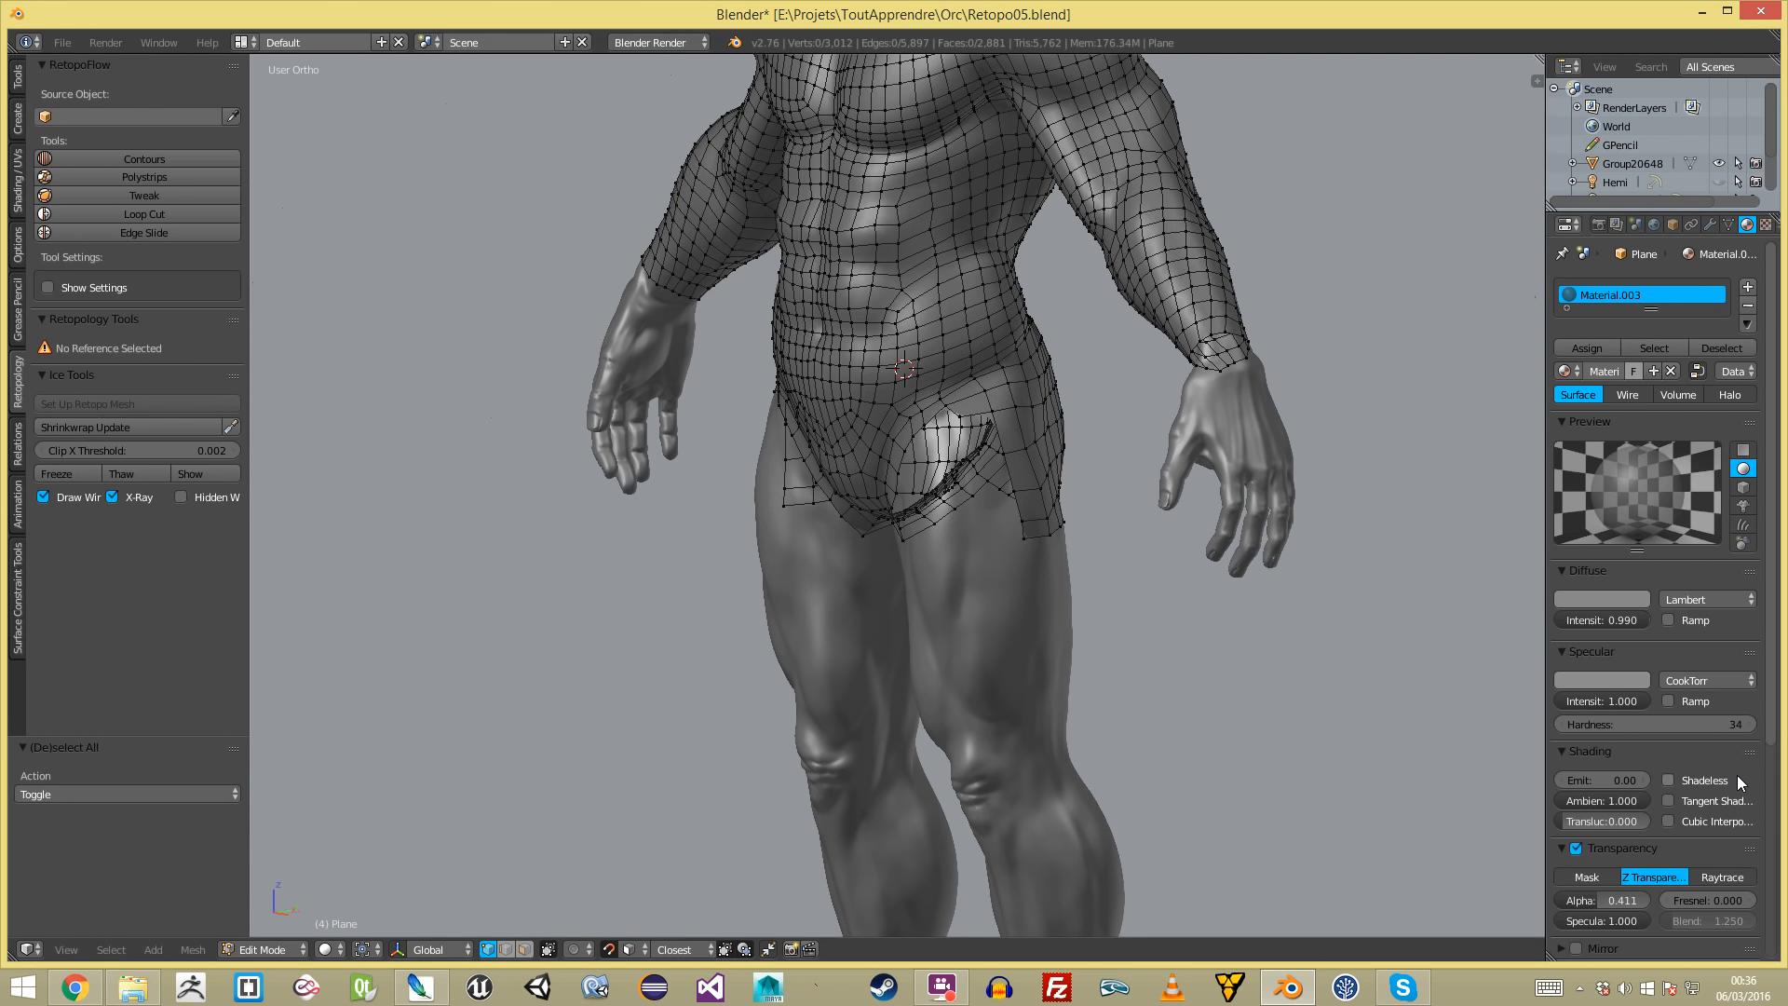
{"action": "middle_click_drag", "start_coordinate": [1129, 671], "coordinate": [1261, 635]}
{"action": "scroll", "coordinate": [1111, 560], "scroll_direction": "up", "scroll_amount": 1}
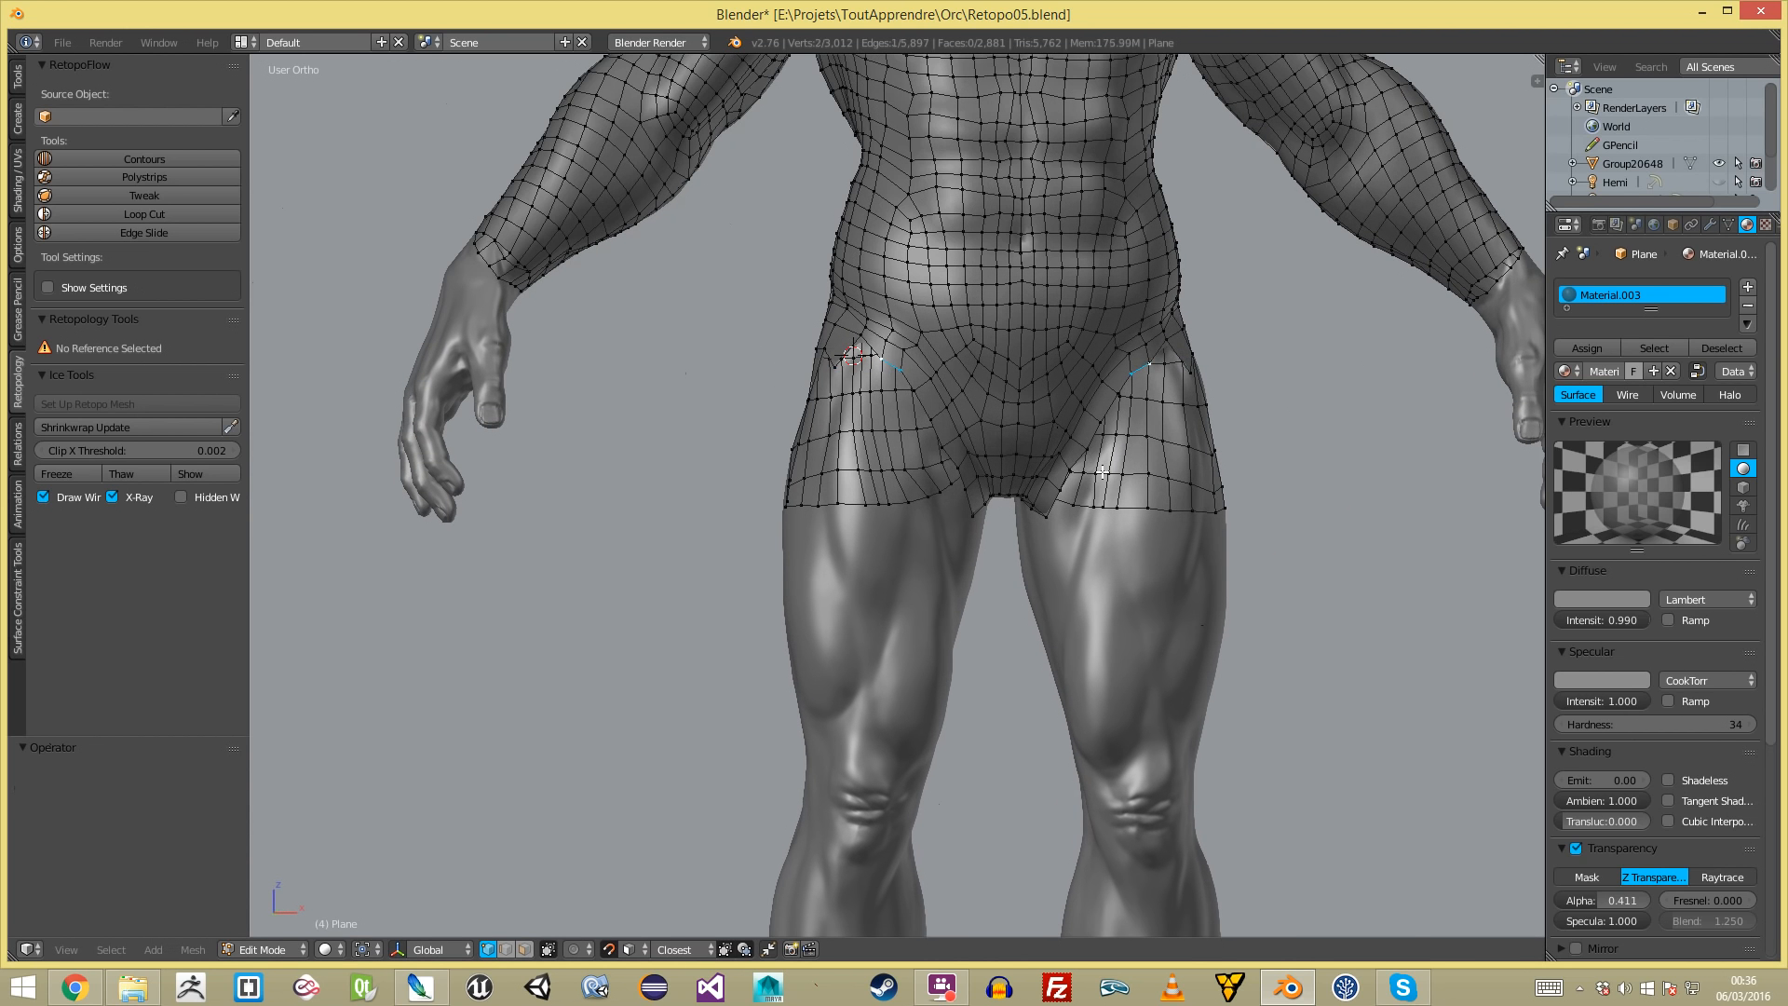
- Extrude the short edge beside the groin strip onto the front of the thigh, then rotate and reposition it
{"action": "scroll", "coordinate": [1164, 406], "scroll_direction": "up", "scroll_amount": 3}
{"action": "key", "text": "e"}
{"action": "left_click", "coordinate": [1276, 417]}
{"action": "key", "text": "r"}
{"action": "left_click", "coordinate": [1296, 379]}
{"action": "key", "text": "g"}
{"action": "left_click", "coordinate": [1286, 378]}
- Fill further faces up the inner edge of the front thigh opening, moving the new vertex into place
{"action": "key", "text": "a"}
{"action": "right_click", "coordinate": [1244, 372]}
{"action": "key", "text": "f"}
{"action": "key", "text": "g"}
{"action": "left_click", "coordinate": [1300, 322]}
{"action": "key", "text": "a"}
{"action": "right_click", "coordinate": [1277, 314]}
{"action": "middle_click_drag", "start_coordinate": [1324, 295], "coordinate": [1026, 383], "text": "shift"}
{"action": "scroll", "coordinate": [1025, 382], "scroll_direction": "up", "scroll_amount": 1}
{"action": "key", "text": "f"}
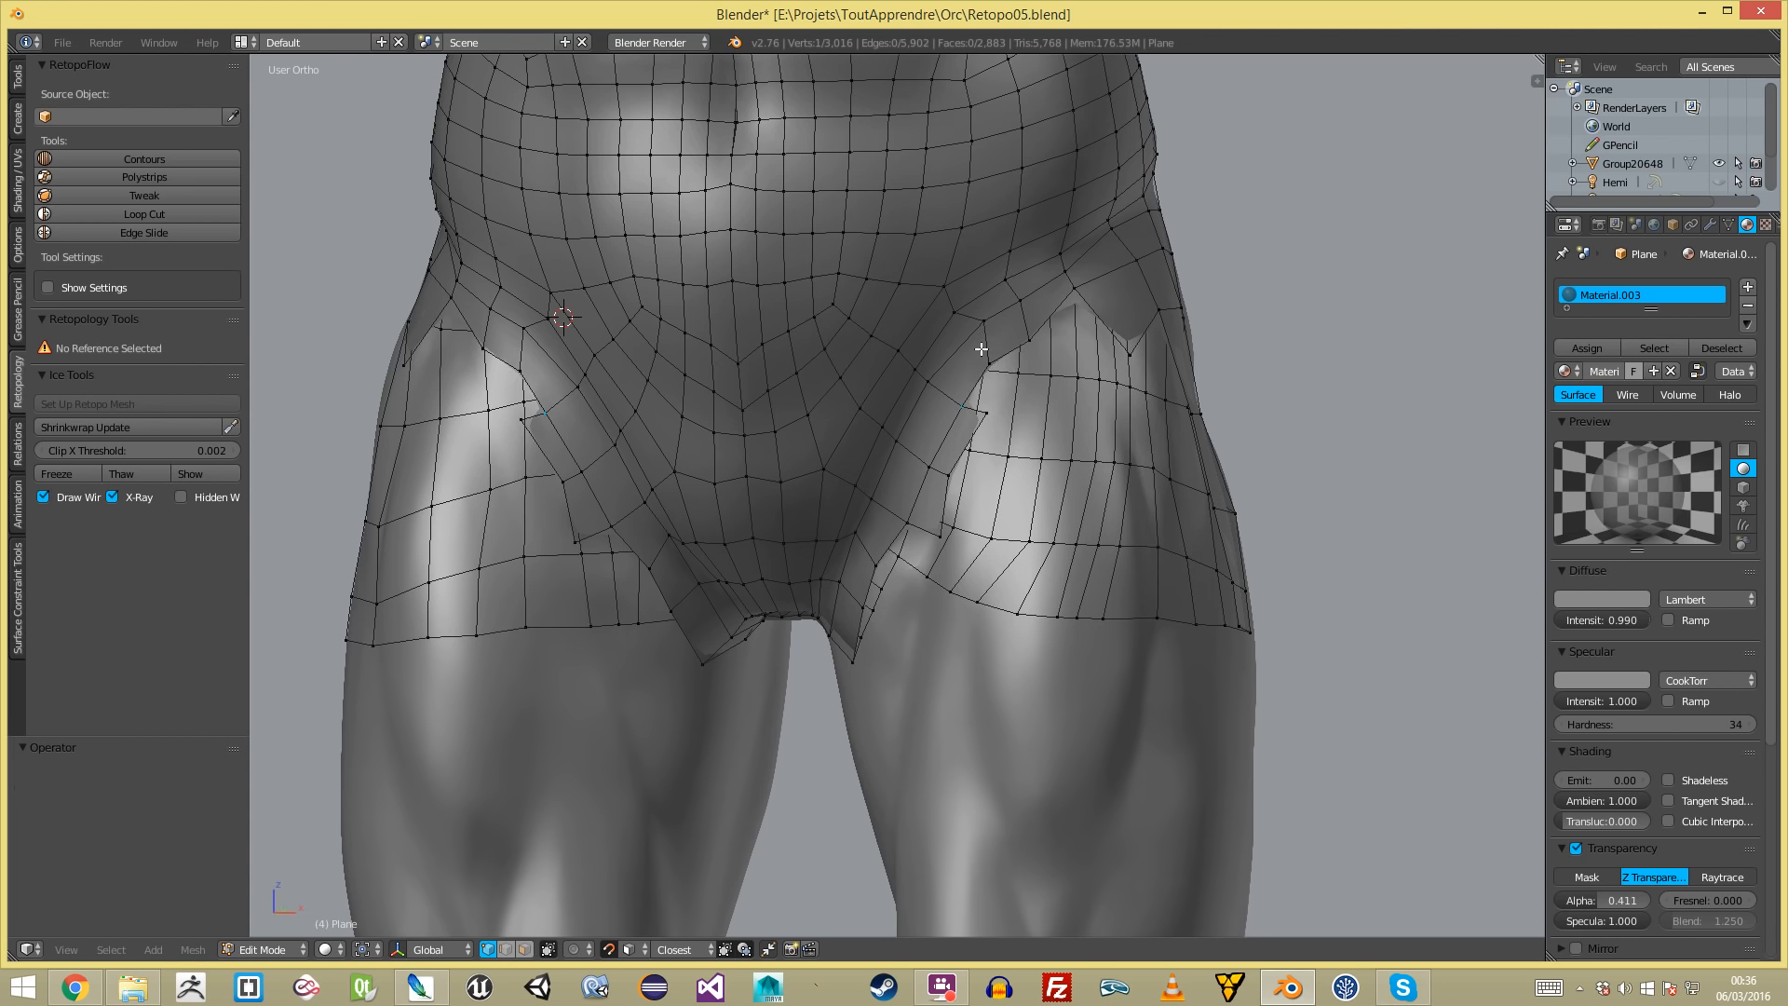
- Fill the next faces up along the groin strip toward the upper hip and check them outside edit mode
{"action": "key", "text": "a"}
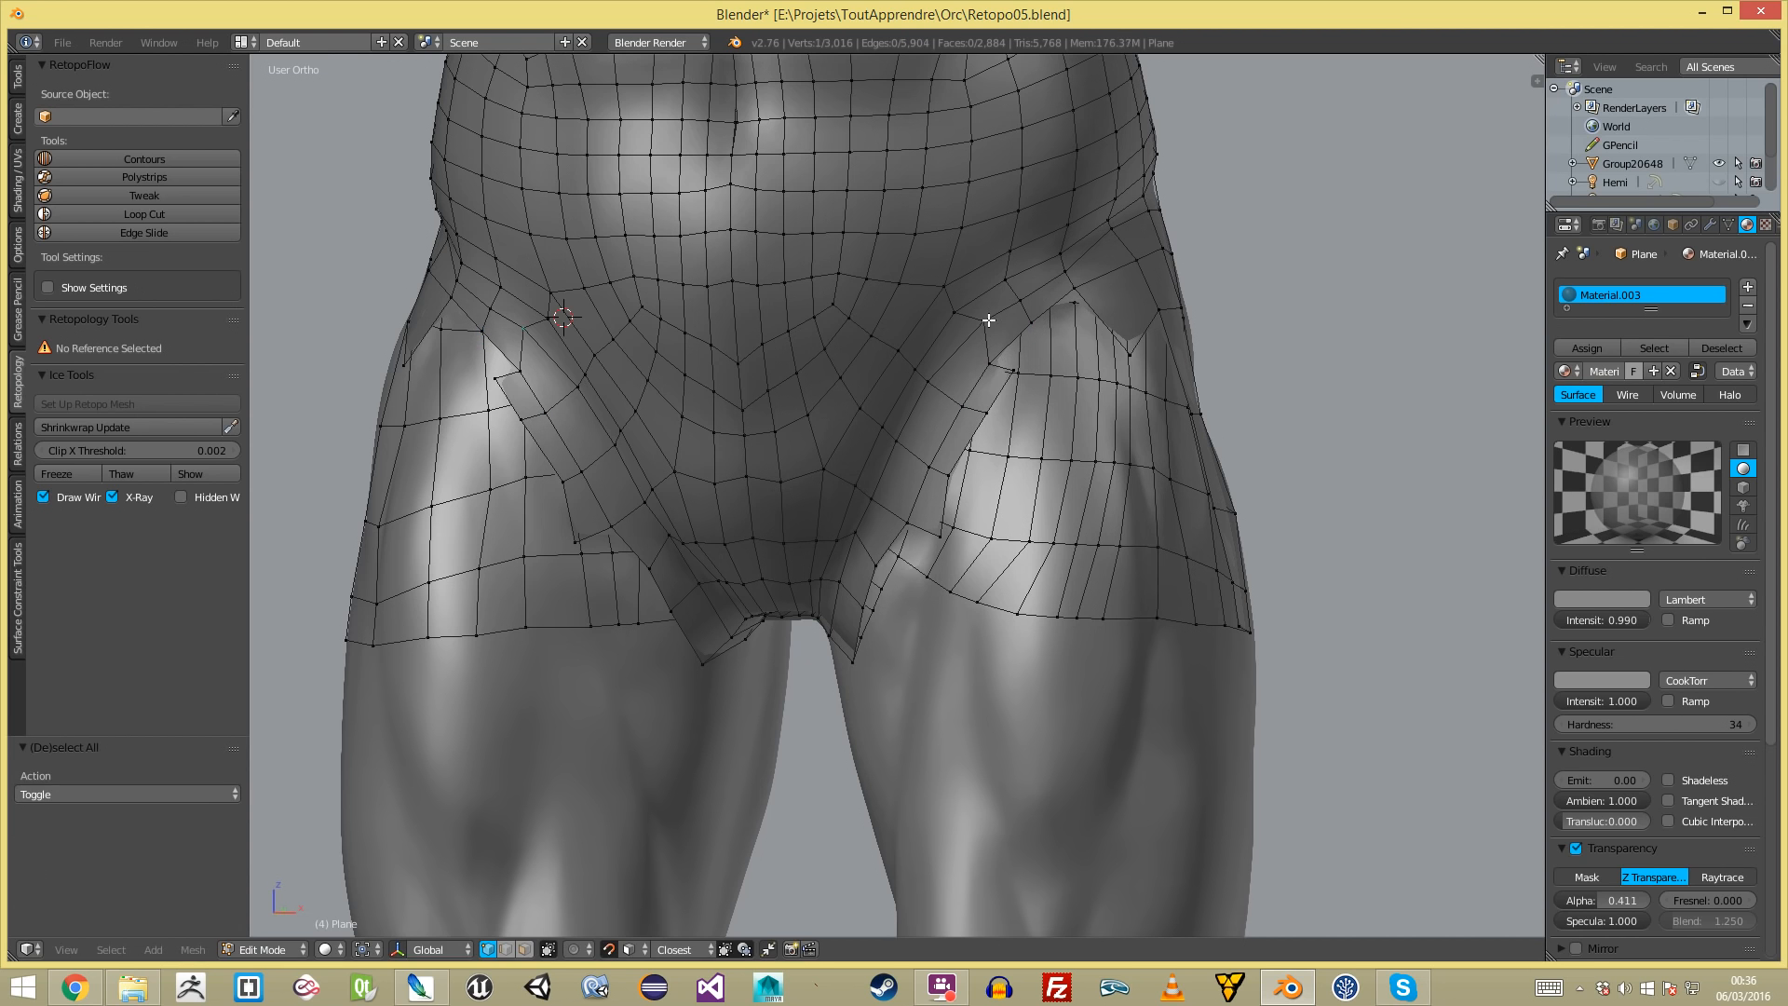
{"action": "key", "text": "f"}
{"action": "key", "text": "a"}
{"action": "right_click", "coordinate": [1014, 372]}
{"action": "key", "text": "f"}
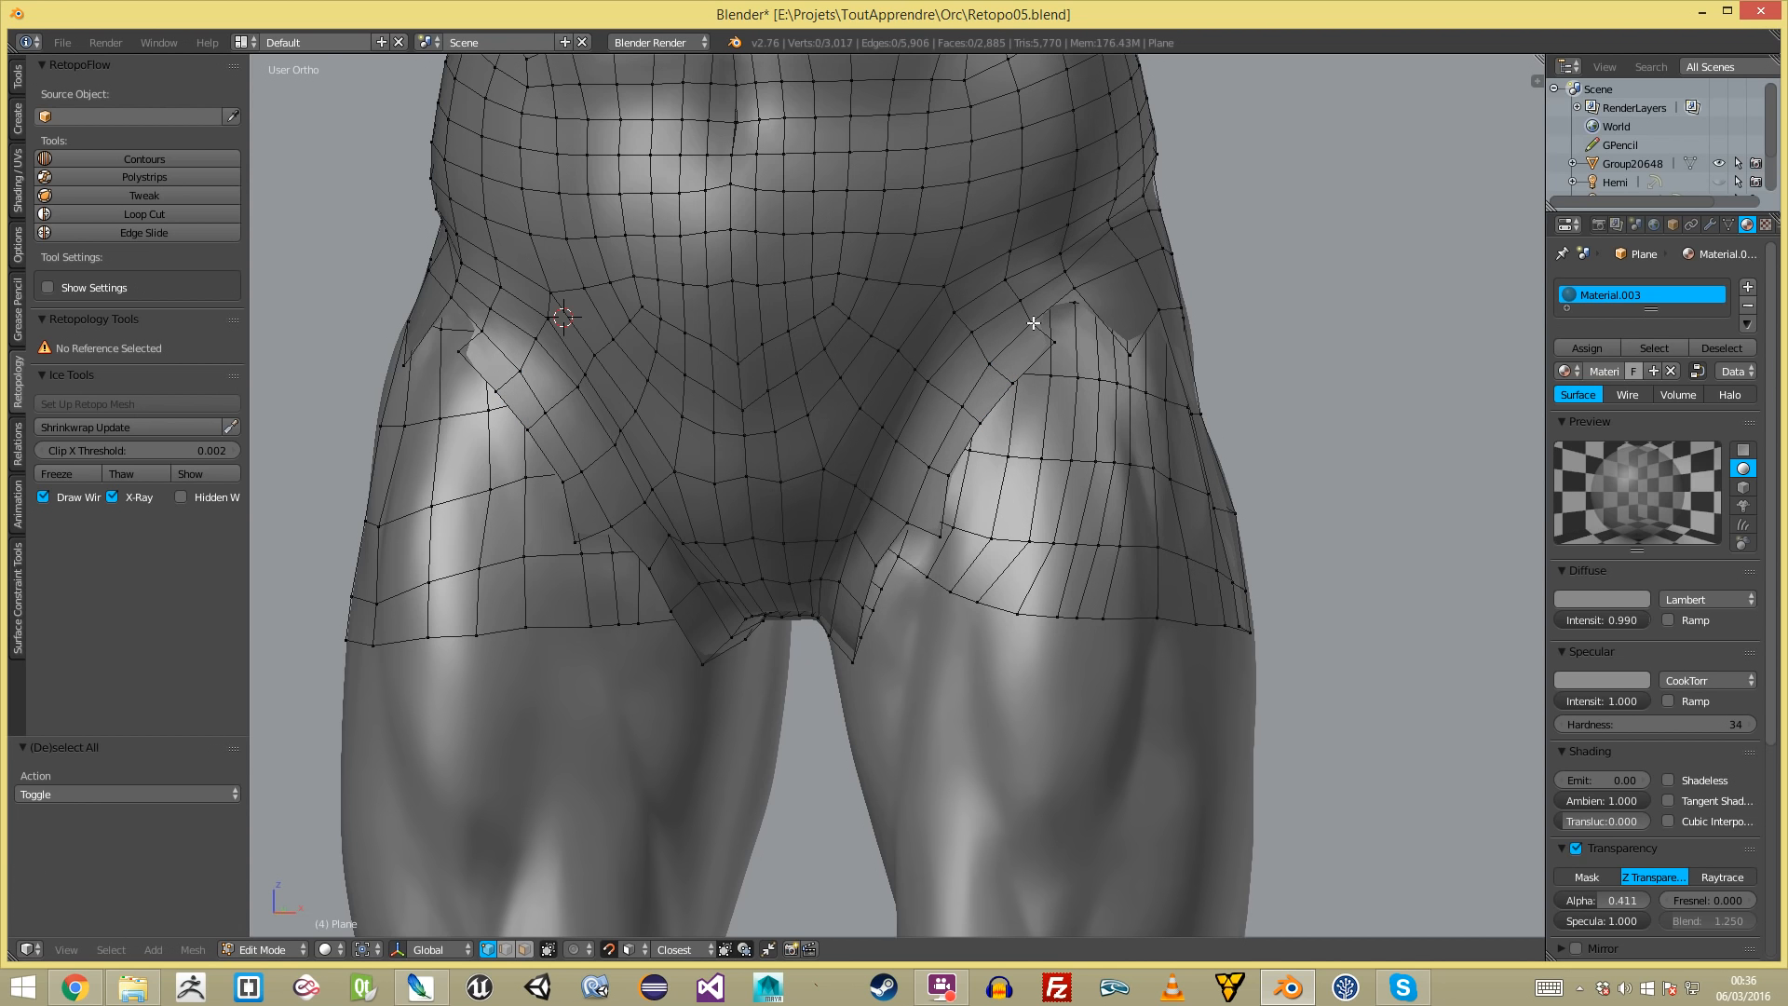
{"action": "key", "text": "Tab"}
{"action": "scroll", "coordinate": [1015, 424], "scroll_direction": "down", "scroll_amount": 4}
{"action": "key", "text": "a"}
{"action": "scroll", "coordinate": [994, 445], "scroll_direction": "up", "scroll_amount": 3}
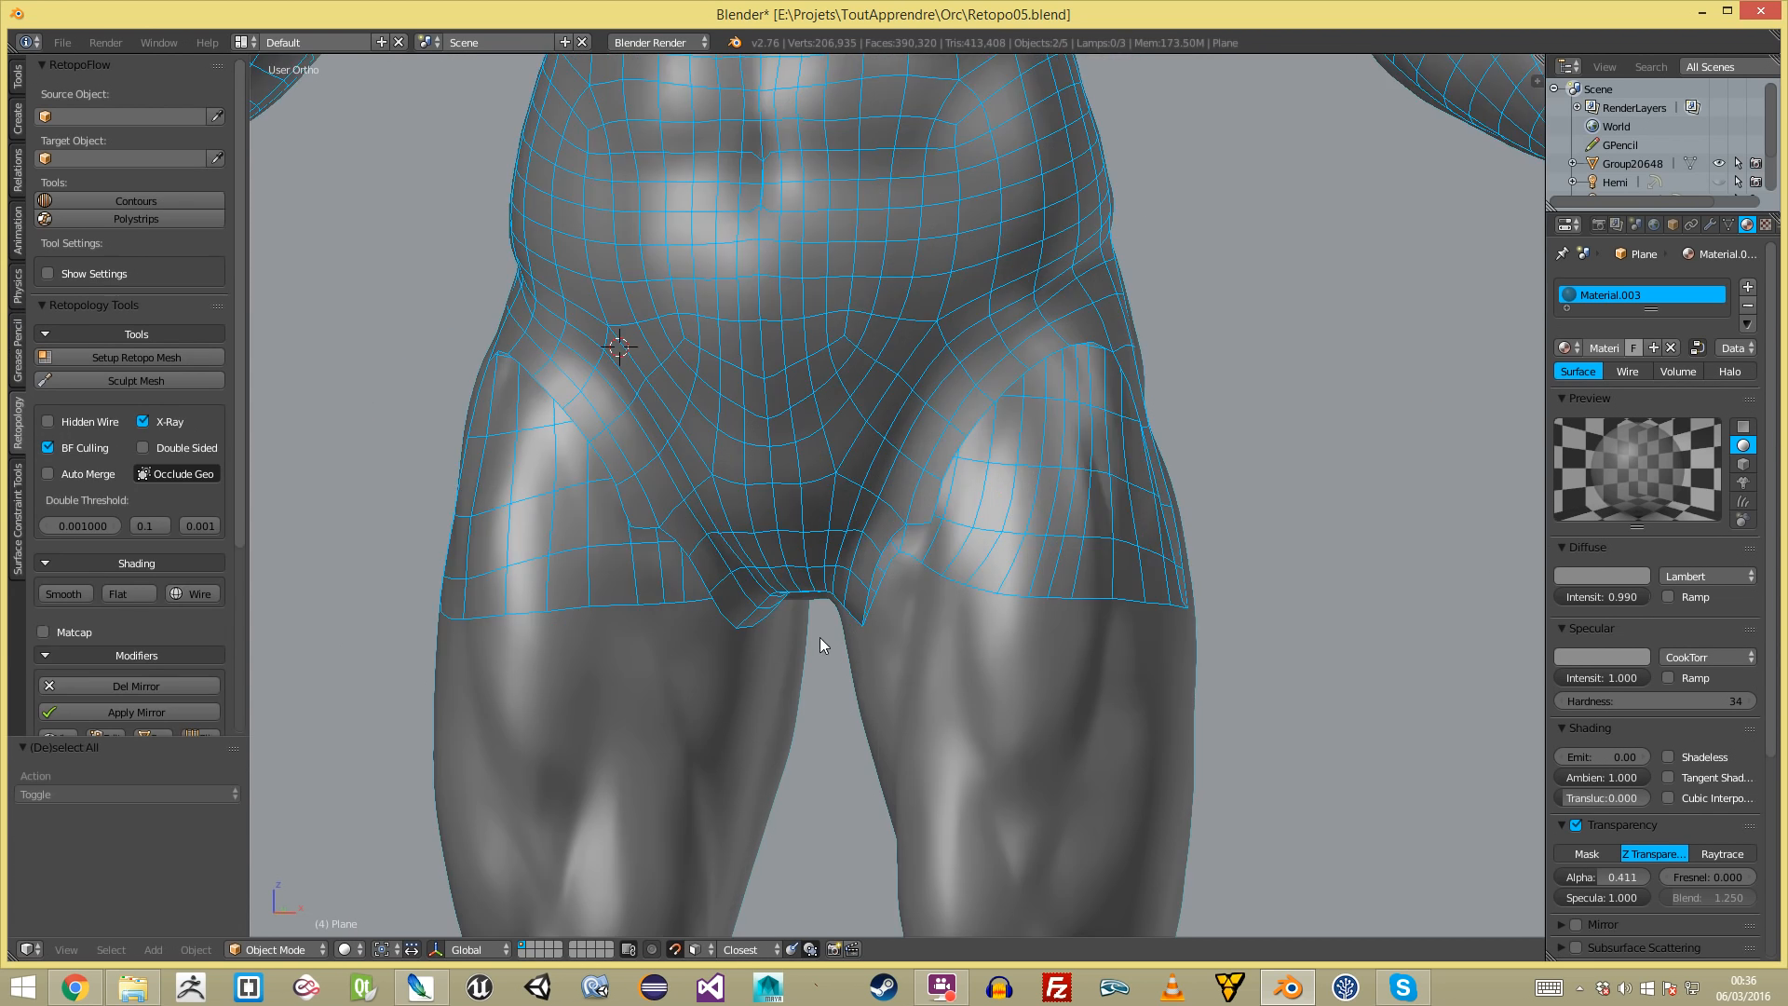
- Fill a new face at the inner thigh below the groin strip and place its free vertex
{"action": "middle_click_drag", "start_coordinate": [801, 643], "coordinate": [1009, 507]}
{"action": "key", "text": "Tab"}
{"action": "key", "text": "a"}
{"action": "key", "text": "a"}
{"action": "right_click", "coordinate": [1029, 481]}
{"action": "key", "text": "f"}
{"action": "left_click", "coordinate": [1038, 533]}
{"action": "key", "text": "a"}
- Fill two more faces between the inner thigh border and the crotch, placing their new vertices on the sculpt
{"action": "scroll", "coordinate": [1014, 603], "scroll_direction": "down", "scroll_amount": 1}
{"action": "middle_click_drag", "start_coordinate": [1014, 603], "coordinate": [987, 365], "text": "shift"}
{"action": "scroll", "coordinate": [989, 361], "scroll_direction": "up", "scroll_amount": 1}
{"action": "right_click", "coordinate": [1007, 330]}
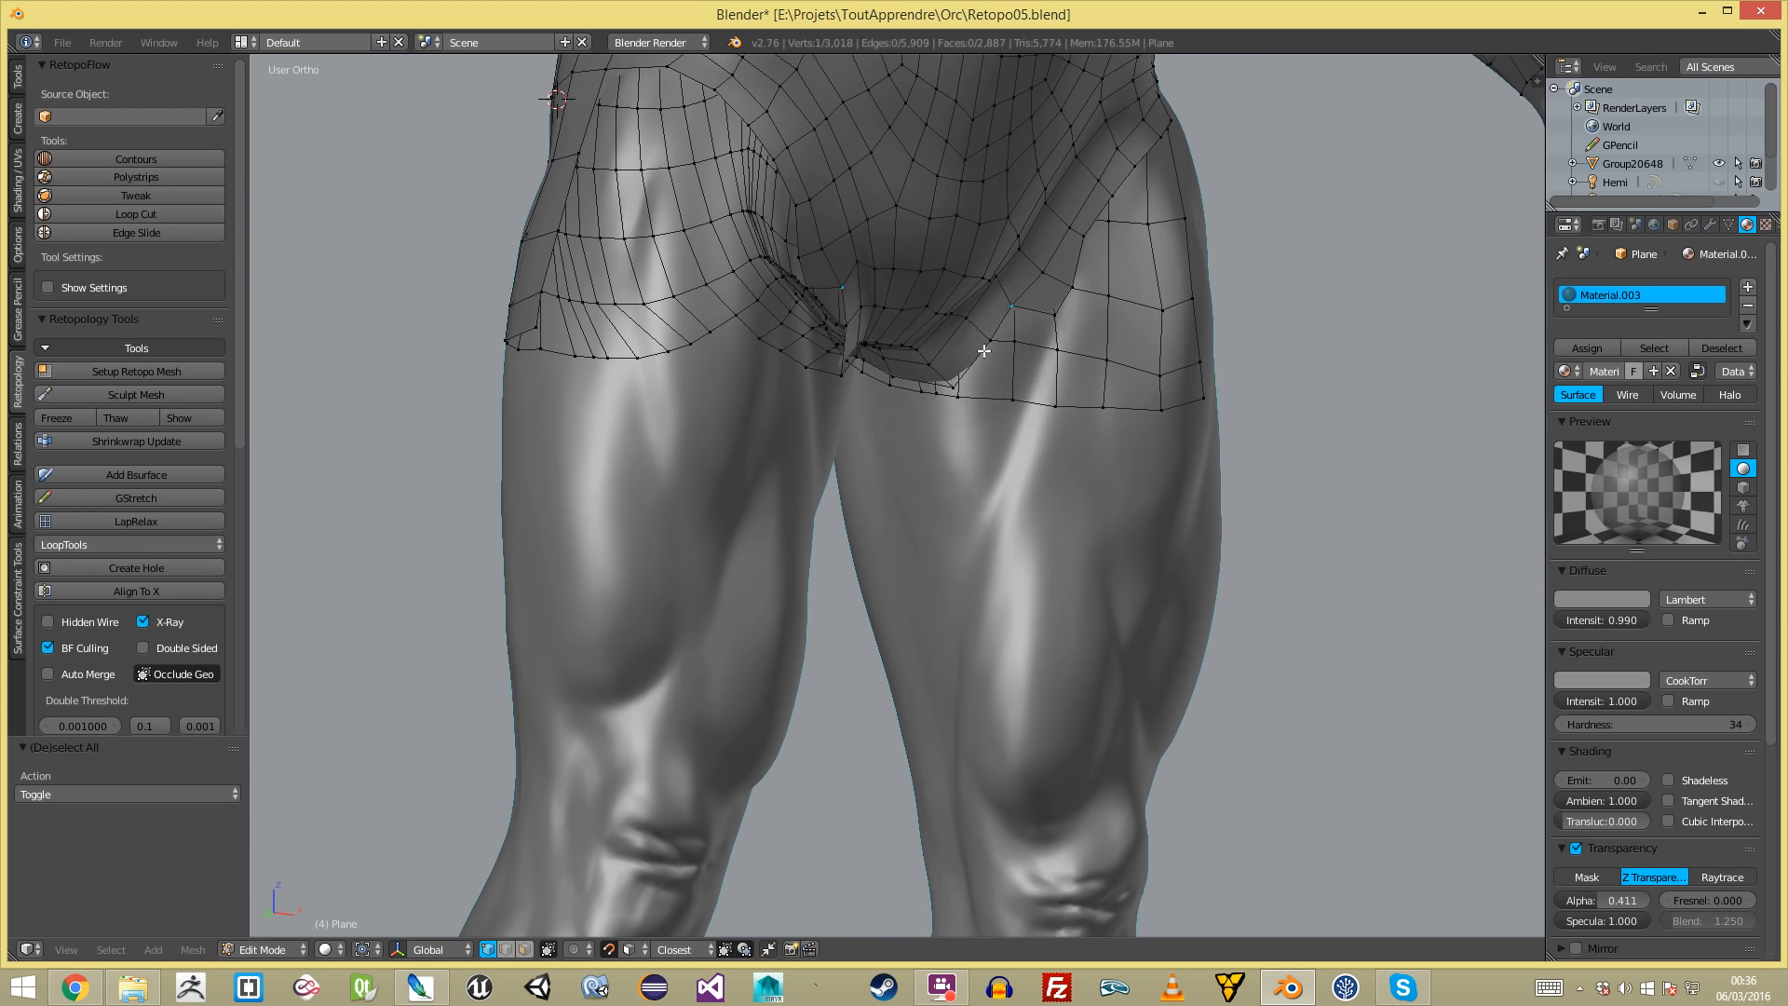
{"action": "key", "text": "f"}
{"action": "left_click", "coordinate": [1020, 342]}
{"action": "key", "text": "a"}
{"action": "right_click", "coordinate": [983, 340]}
{"action": "key", "text": "f"}
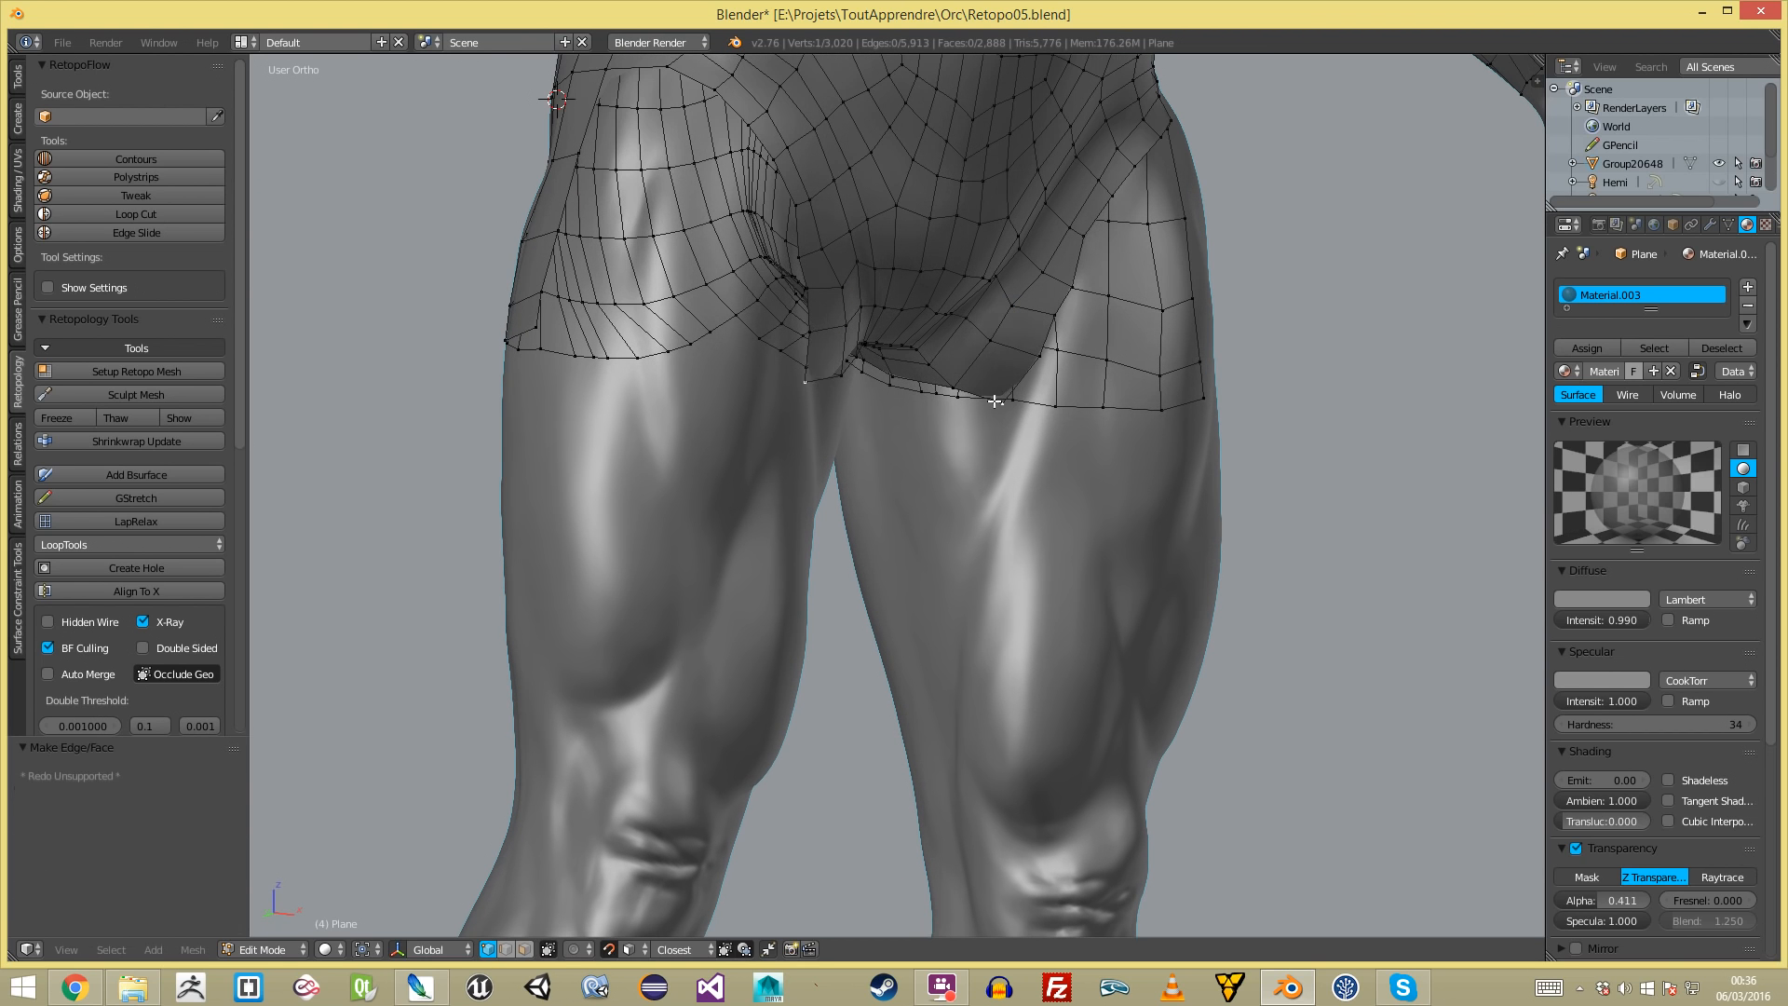
{"action": "left_click", "coordinate": [1015, 400]}
{"action": "key", "text": "a"}
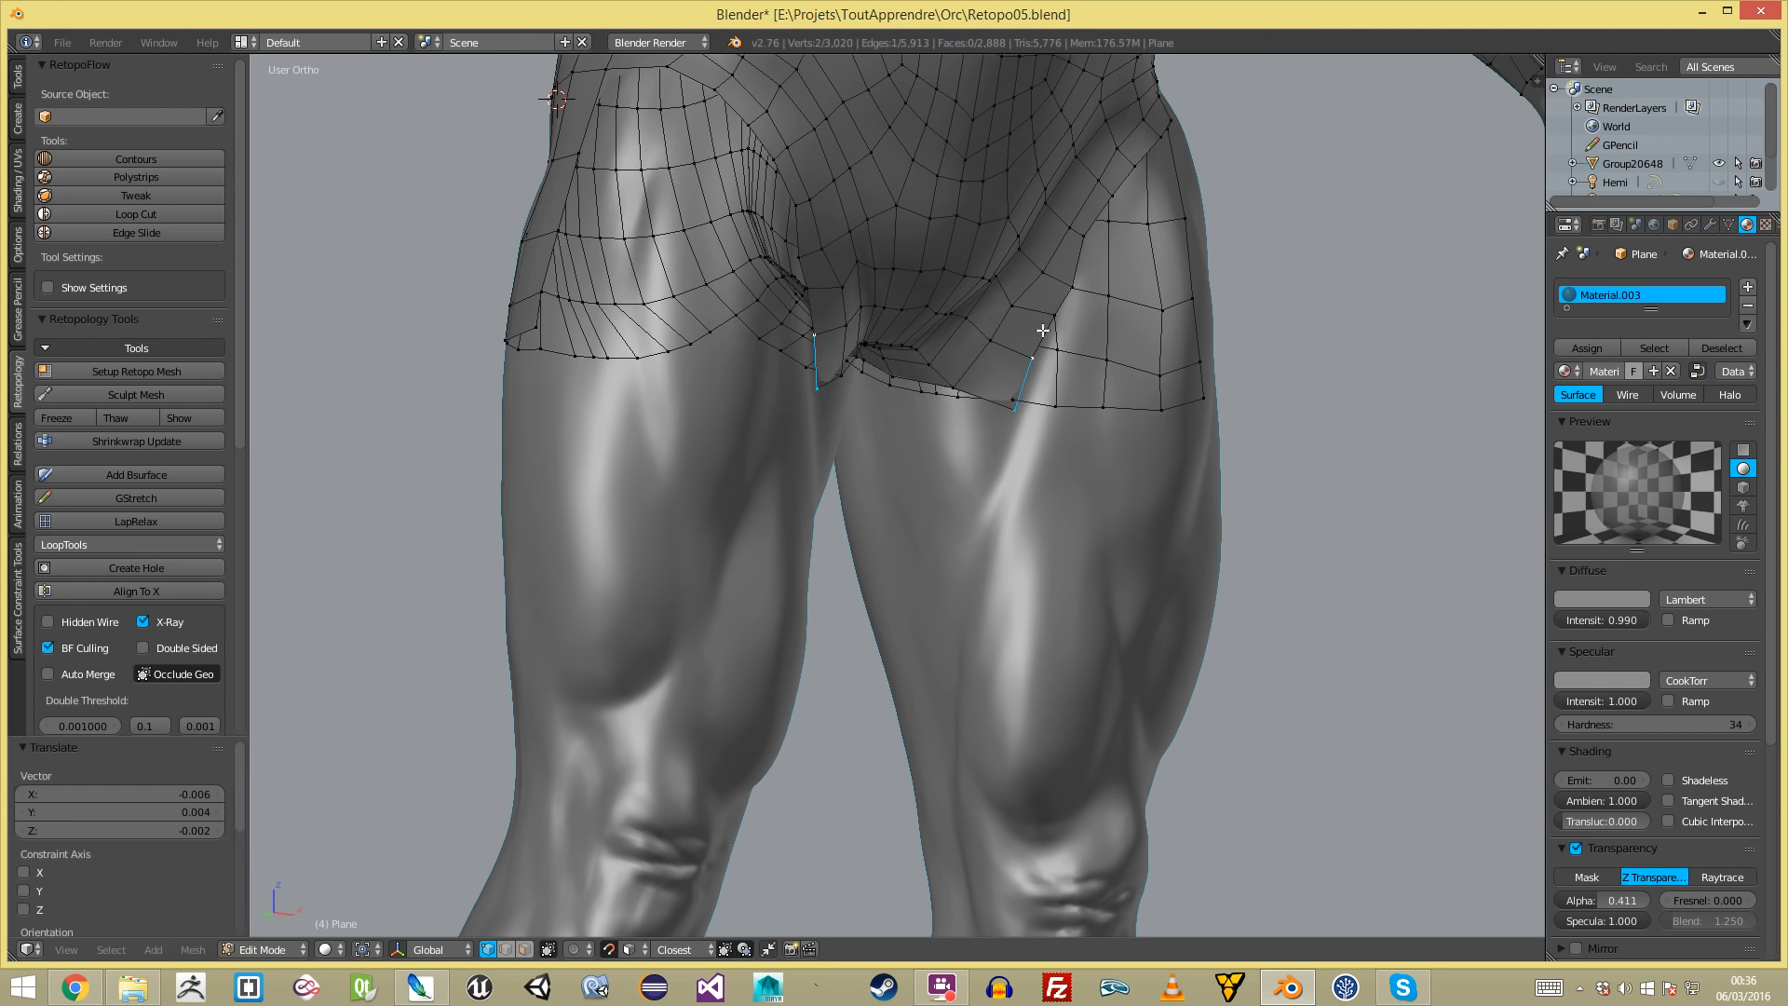
- Check the pelvis outside edit mode, and select the vertical face loop running down the side of the hip
{"action": "key", "text": "Tab"}
{"action": "scroll", "coordinate": [922, 365], "scroll_direction": "down", "scroll_amount": 5}
{"action": "middle_click_drag", "start_coordinate": [922, 365], "coordinate": [1292, 388]}
{"action": "key", "text": "Tab"}
{"action": "scroll", "coordinate": [1289, 387], "scroll_direction": "up", "scroll_amount": 4}
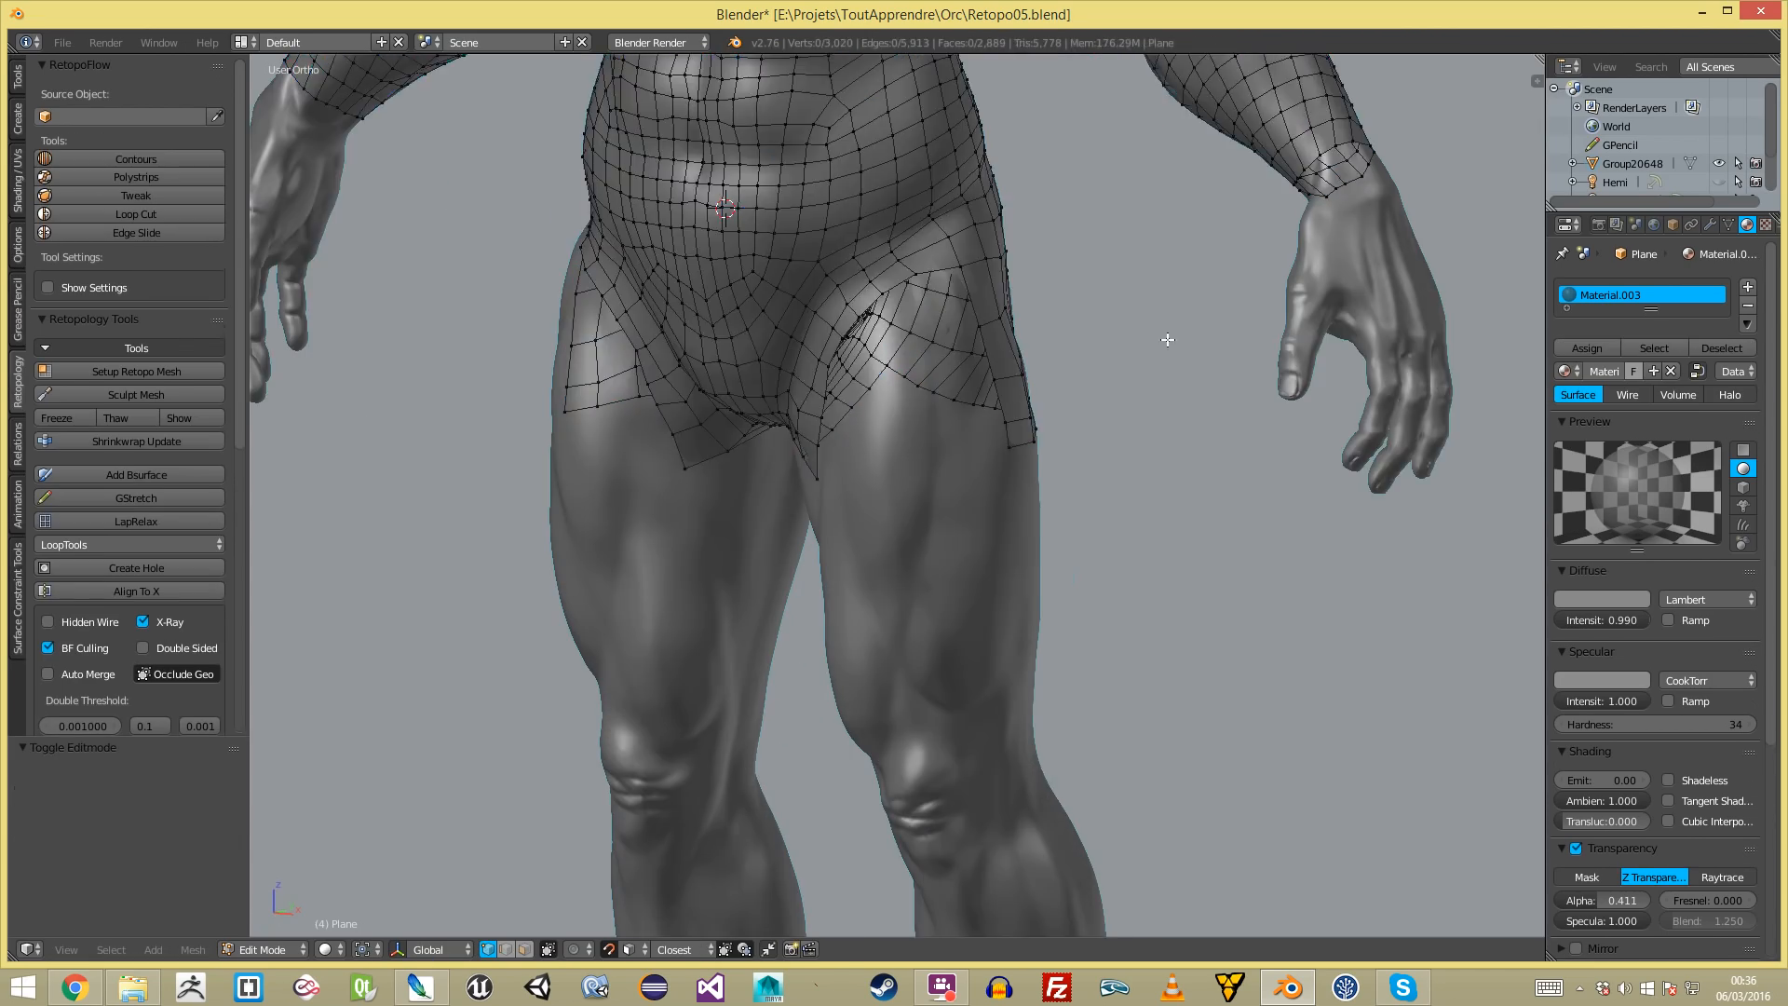
{"action": "right_click", "coordinate": [1014, 249]}
{"action": "key", "text": "a"}
{"action": "left_click", "coordinate": [1062, 424], "text": "alt"}
{"action": "middle_click_drag", "start_coordinate": [1061, 424], "coordinate": [1082, 376]}
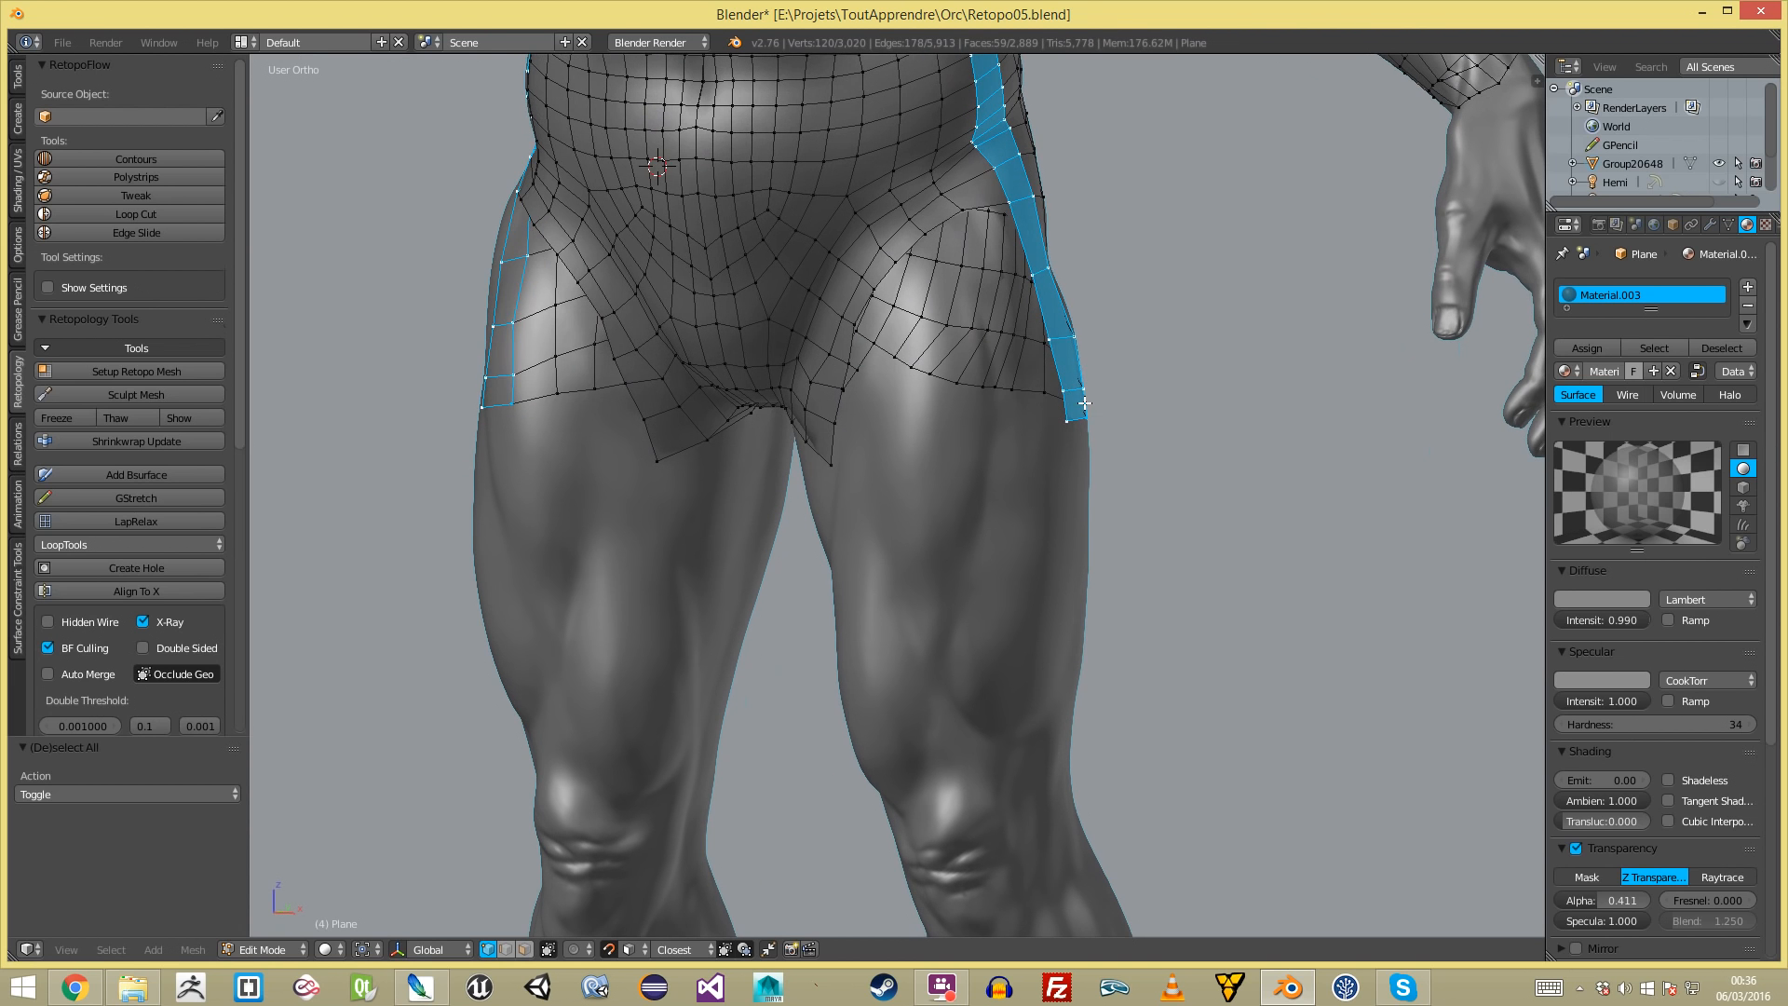
- Clear the side loop selection and reposition one vertex at the outer edge of the upper thigh opening
{"action": "left_click", "coordinate": [1084, 403], "text": "alt"}
{"action": "middle_click_drag", "start_coordinate": [881, 467], "coordinate": [910, 367]}
{"action": "right_click", "coordinate": [903, 369]}
{"action": "key", "text": "g"}
{"action": "left_click", "coordinate": [896, 366]}
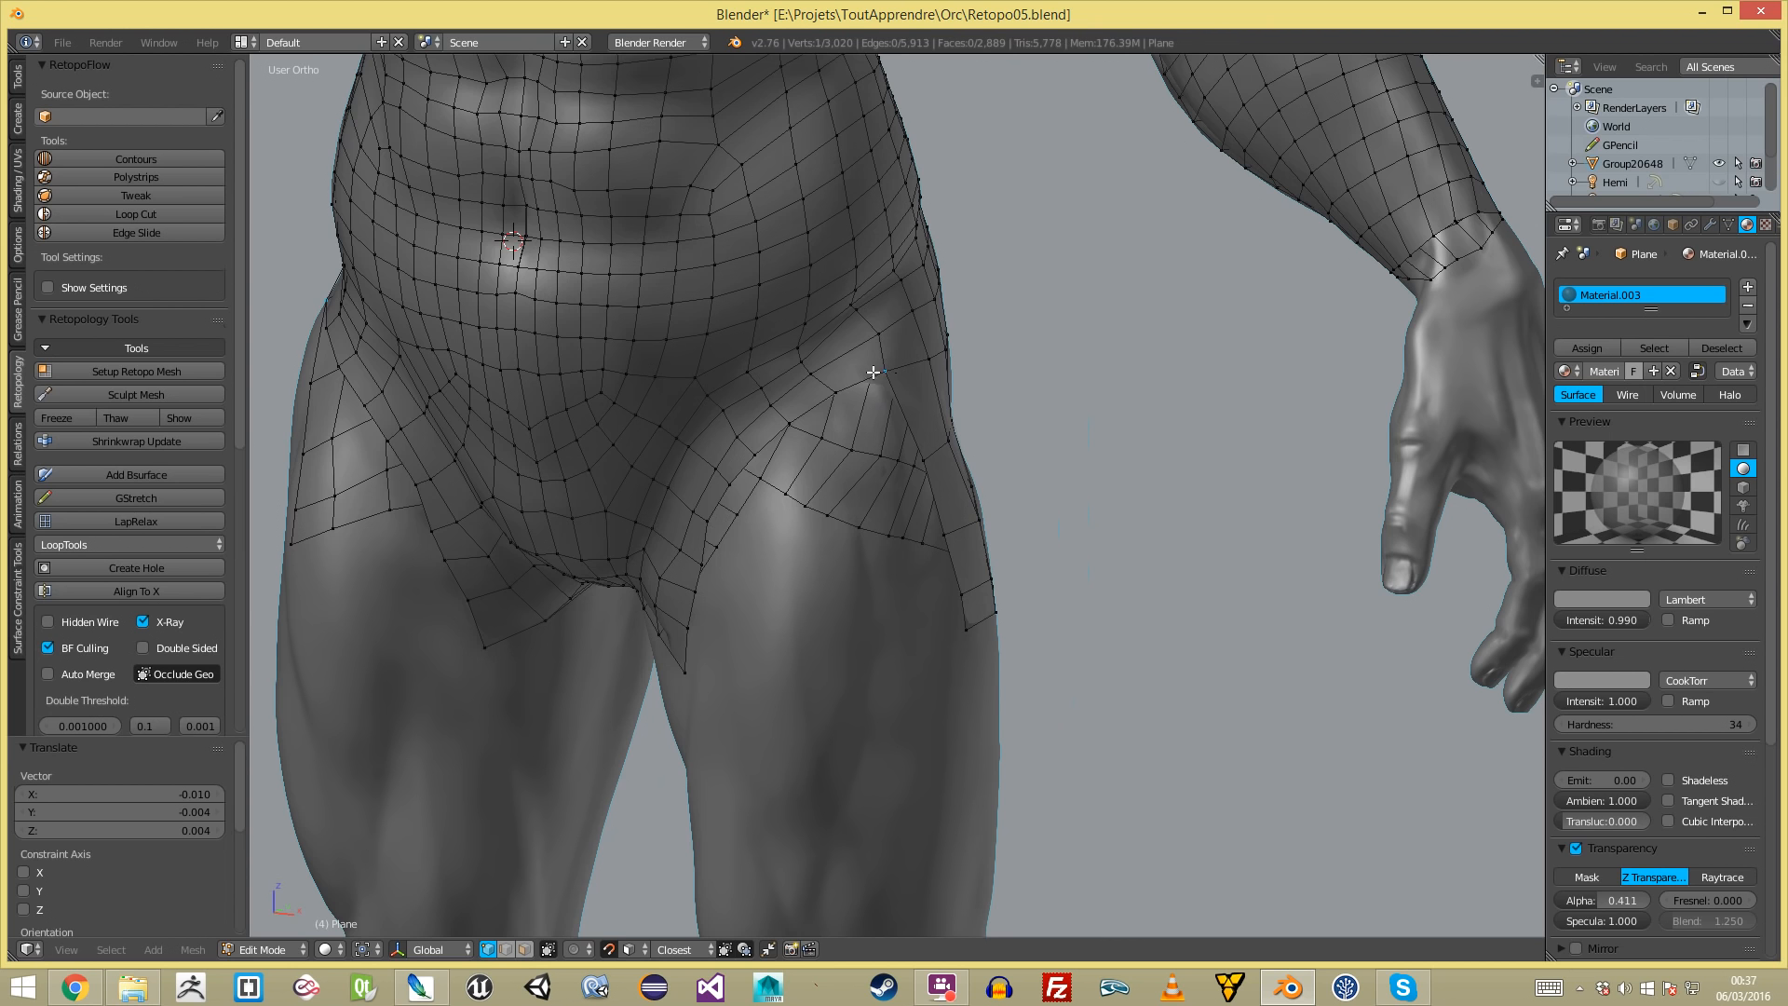
{"action": "key", "text": "a"}
{"action": "scroll", "coordinate": [870, 377], "scroll_direction": "down", "scroll_amount": 3}
{"action": "scroll", "coordinate": [850, 383], "scroll_direction": "up", "scroll_amount": 4}
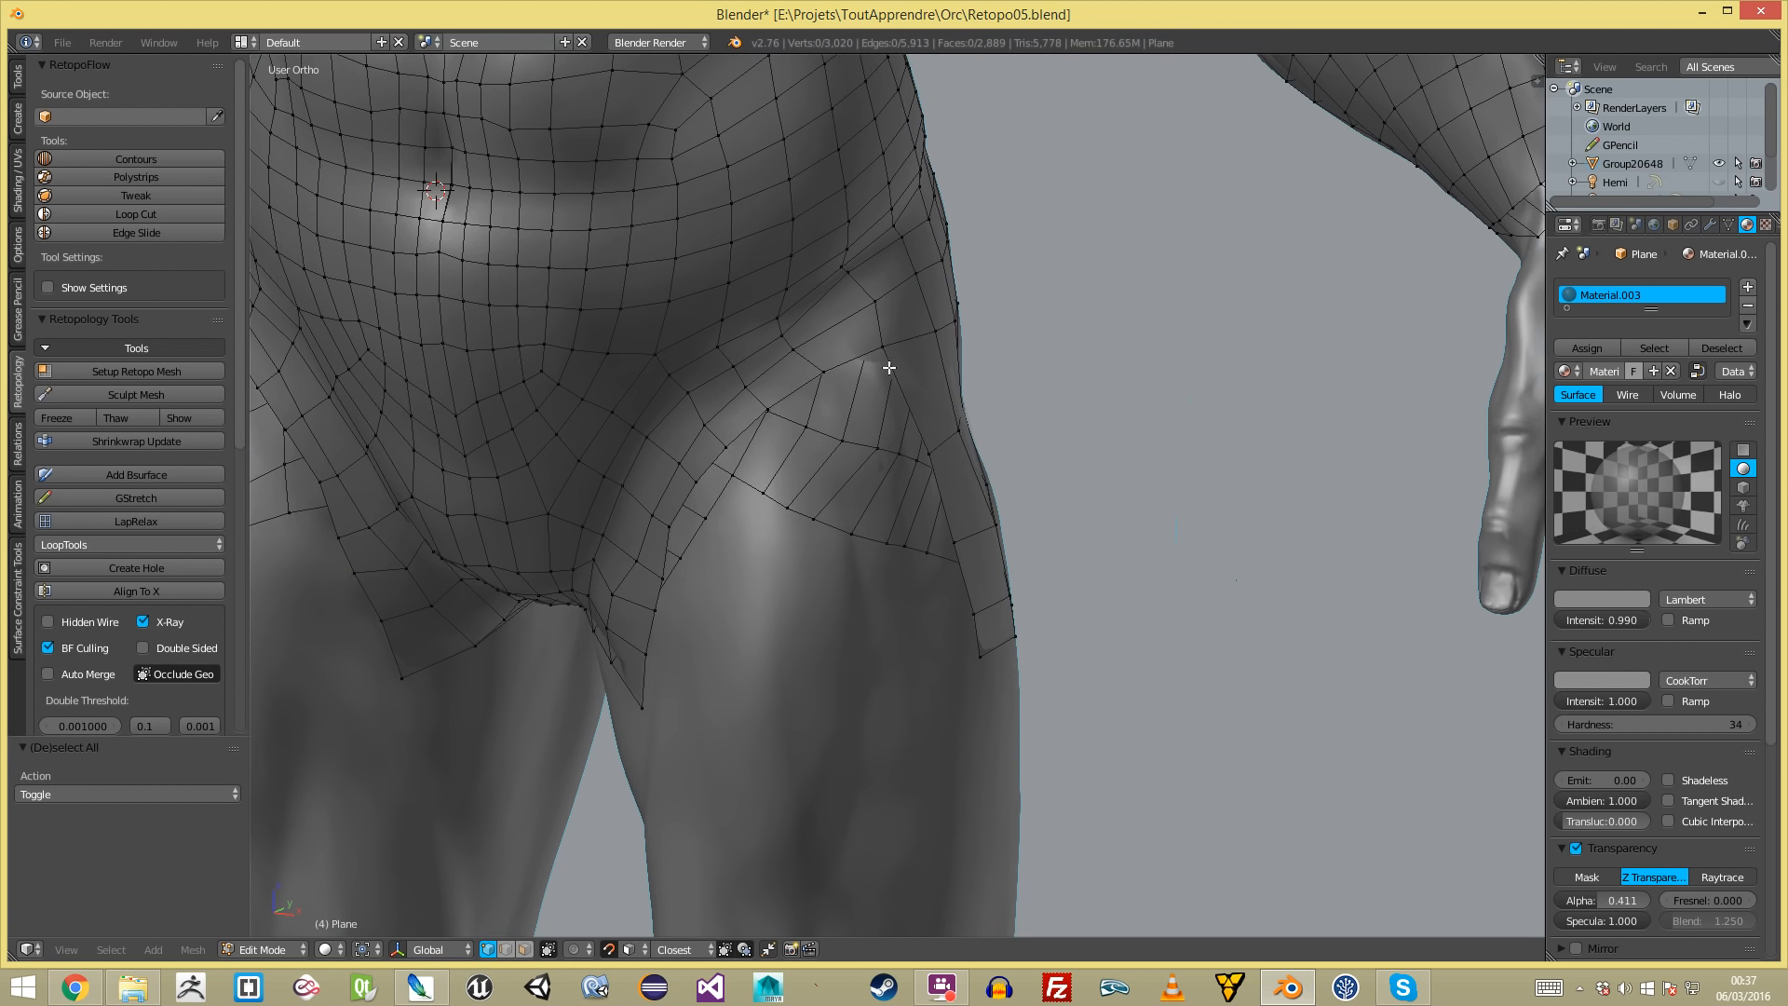
{"action": "middle_click_drag", "start_coordinate": [865, 372], "coordinate": [849, 324]}
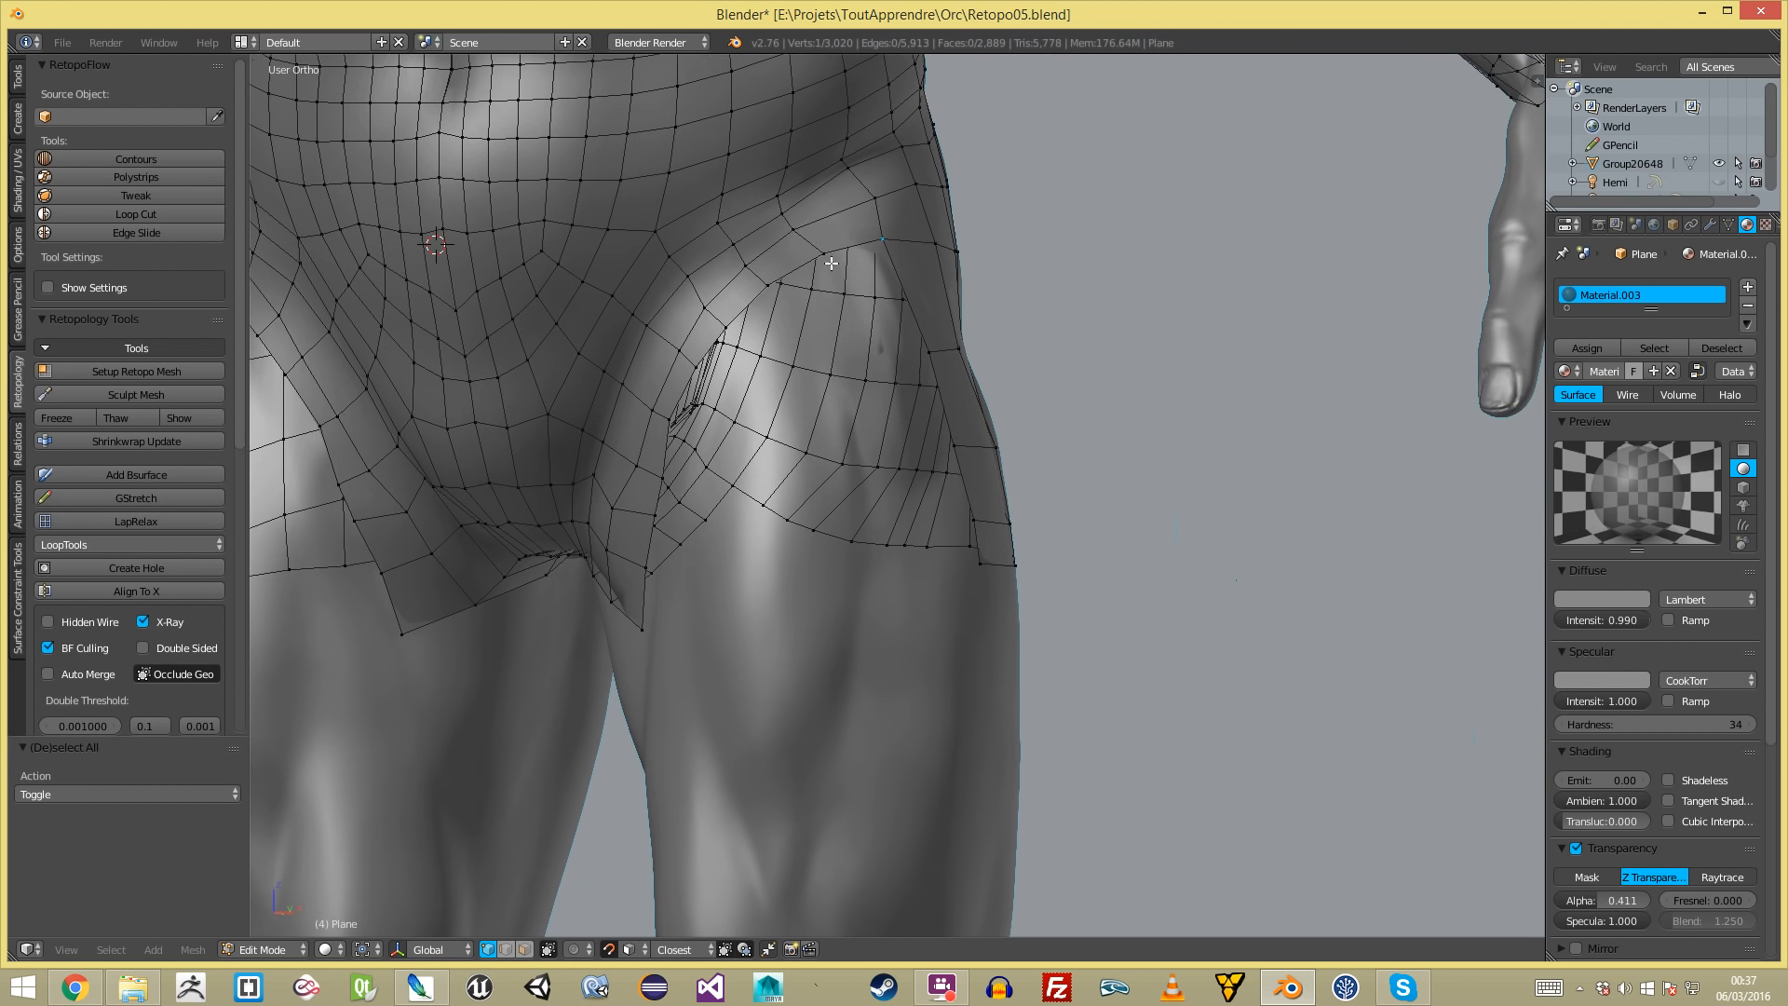
- Fill two faces from the groin strip down the outer front of the thigh, placing their new vertices on the sculpt
{"action": "key", "text": "f"}
{"action": "key", "text": "g"}
{"action": "left_click", "coordinate": [842, 260]}
{"action": "key", "text": "a"}
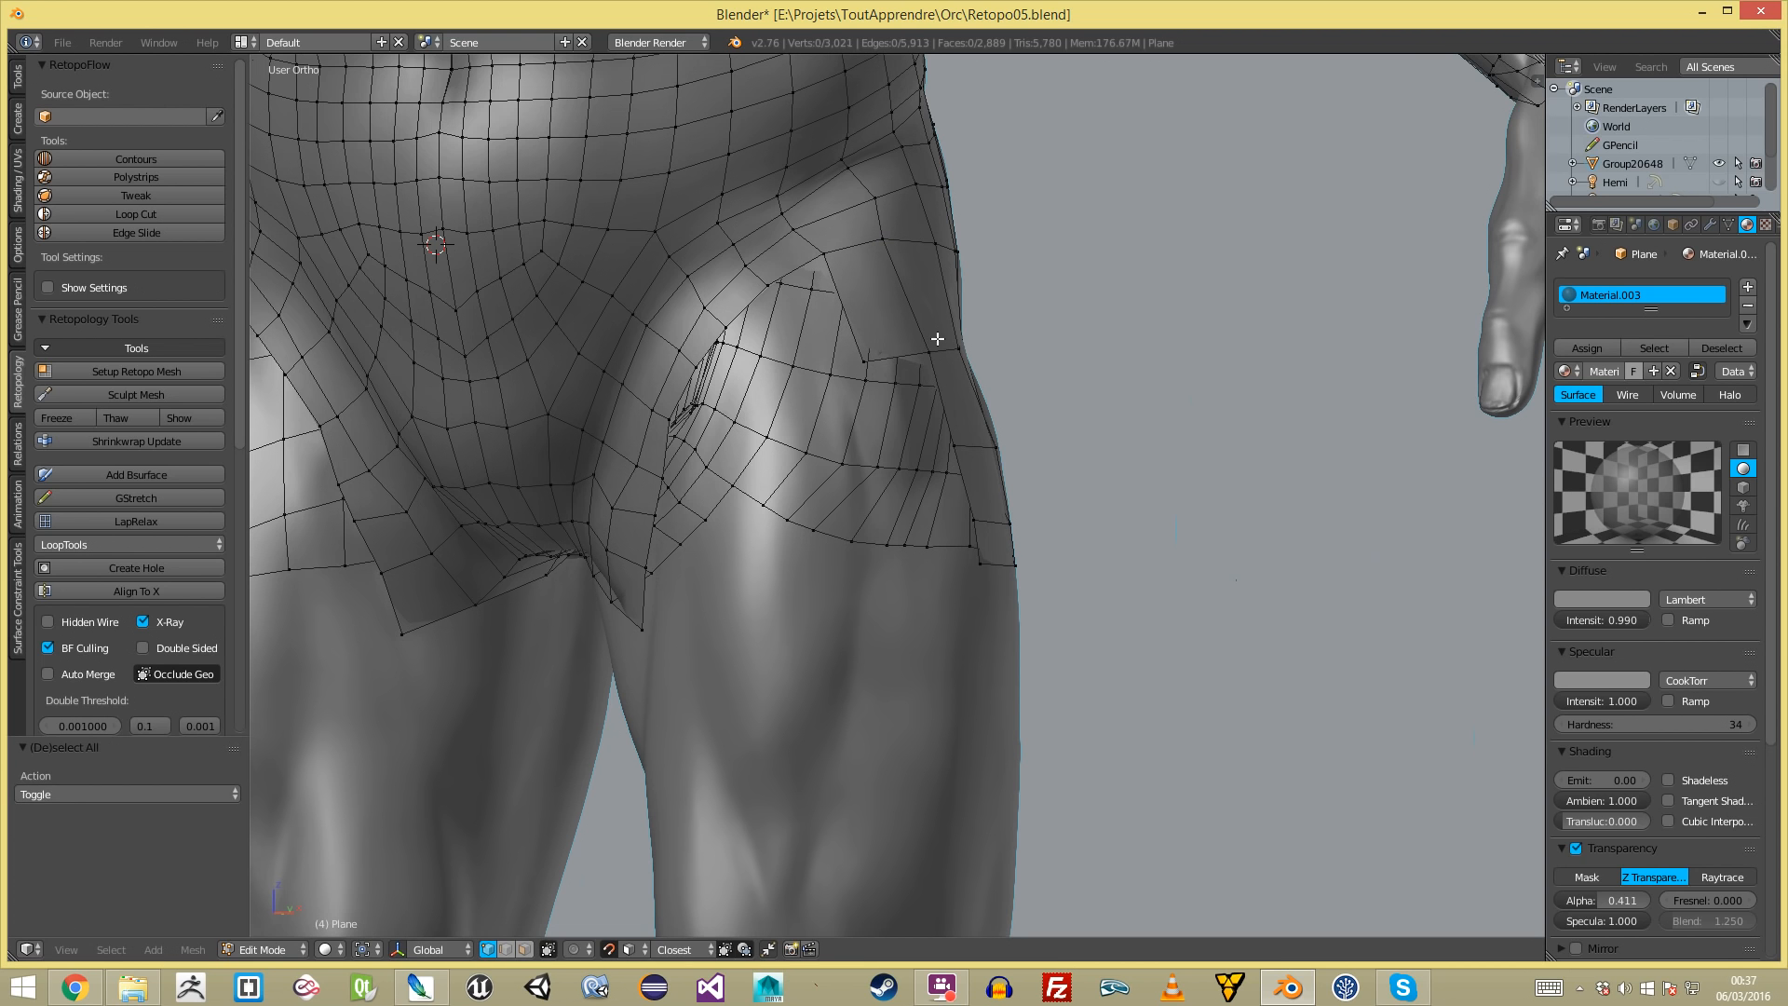
{"action": "key", "text": "f"}
{"action": "key", "text": "g"}
{"action": "left_click", "coordinate": [927, 403]}
{"action": "key", "text": "a"}
- Fill the remaining outer thigh faces down to the lower mesh border
{"action": "right_click", "coordinate": [945, 439]}
{"action": "key", "text": "f"}
{"action": "right_click", "coordinate": [962, 515]}
{"action": "key", "text": "f"}
{"action": "key", "text": "a"}
{"action": "middle_click_drag", "start_coordinate": [958, 519], "coordinate": [746, 379]}
{"action": "key", "text": "ctrl+r"}
{"action": "left_click", "coordinate": [746, 379]}
{"action": "key", "text": "ctrl+z"}
- Cut three extra horizontal edge loops through the newly filled thigh faces and settle the last one on the sculpt
{"action": "key", "text": "ctrl+r"}
{"action": "left_click", "coordinate": [737, 383]}
{"action": "key", "text": "ctrl+r"}
{"action": "left_click", "coordinate": [751, 411]}
{"action": "key", "text": "ctrl+r"}
{"action": "left_click", "coordinate": [771, 495]}
{"action": "key", "text": "g"}
{"action": "left_click", "coordinate": [798, 487]}
{"action": "key", "text": "a"}
{"action": "middle_click_drag", "start_coordinate": [797, 487], "coordinate": [808, 361]}
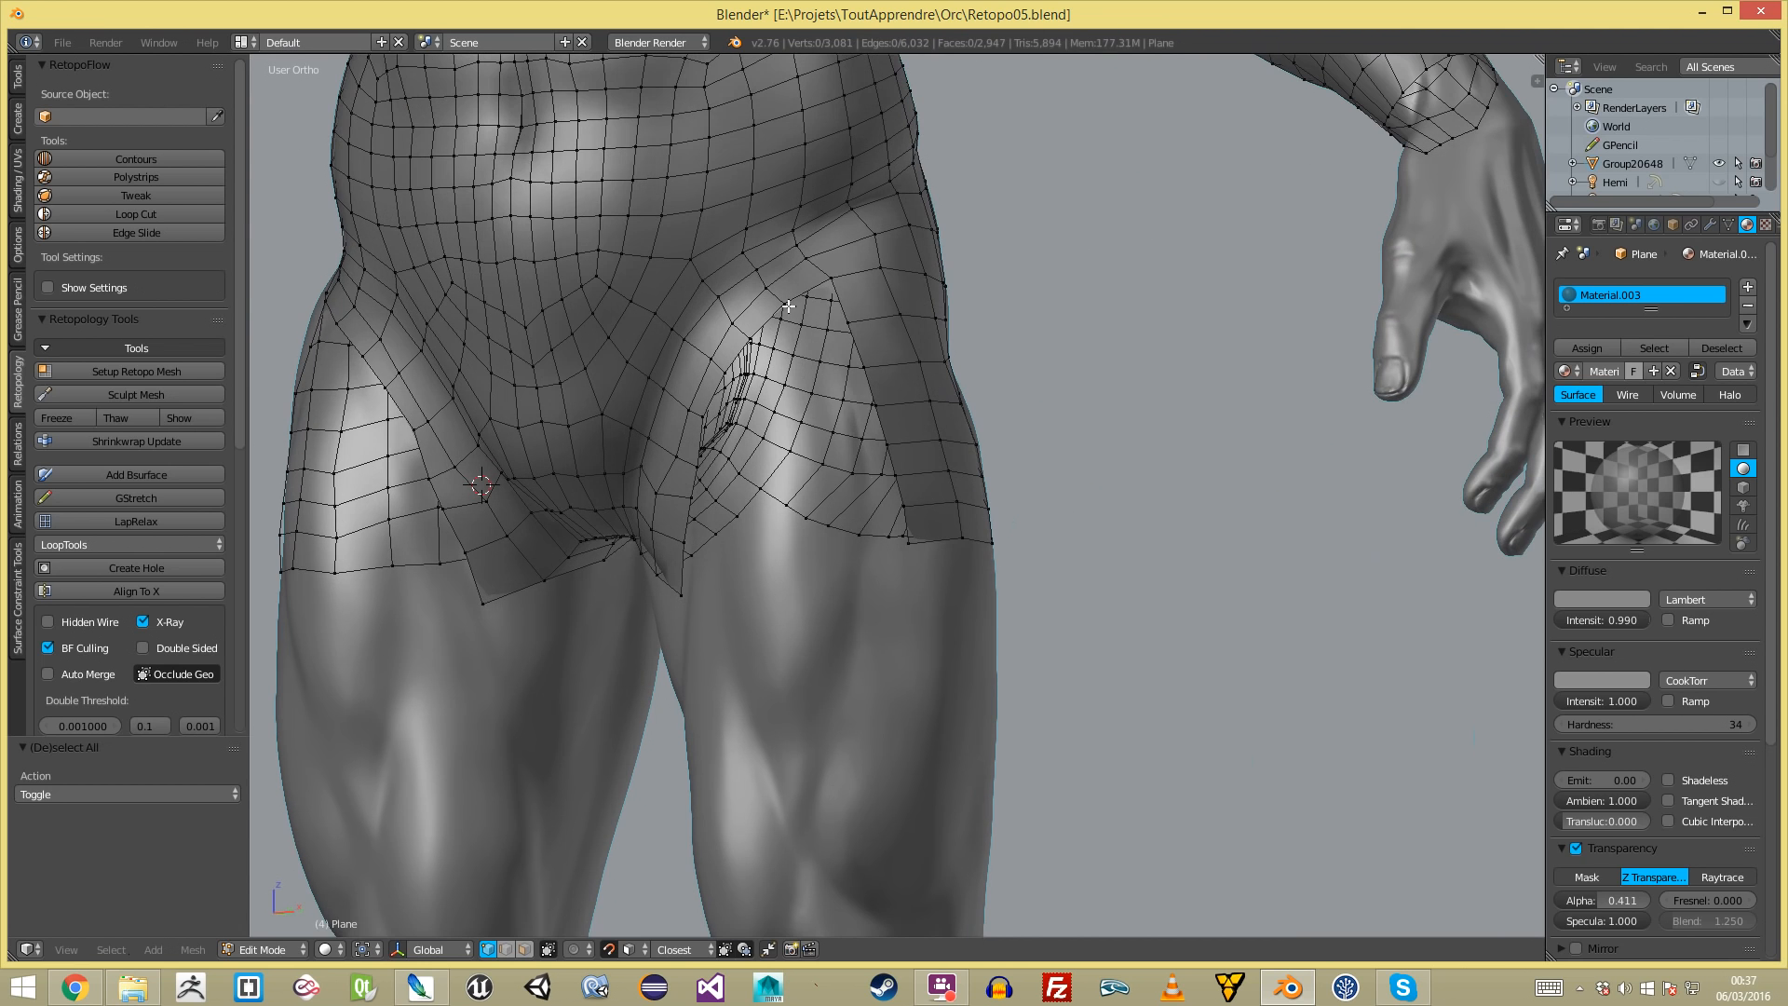
- Fill two faces of a second column below the groin strip on the front thigh and place their free vertices
{"action": "right_click", "coordinate": [828, 278]}
{"action": "key", "text": "f"}
{"action": "key", "text": "g"}
{"action": "left_click", "coordinate": [841, 347]}
{"action": "key", "text": "a"}
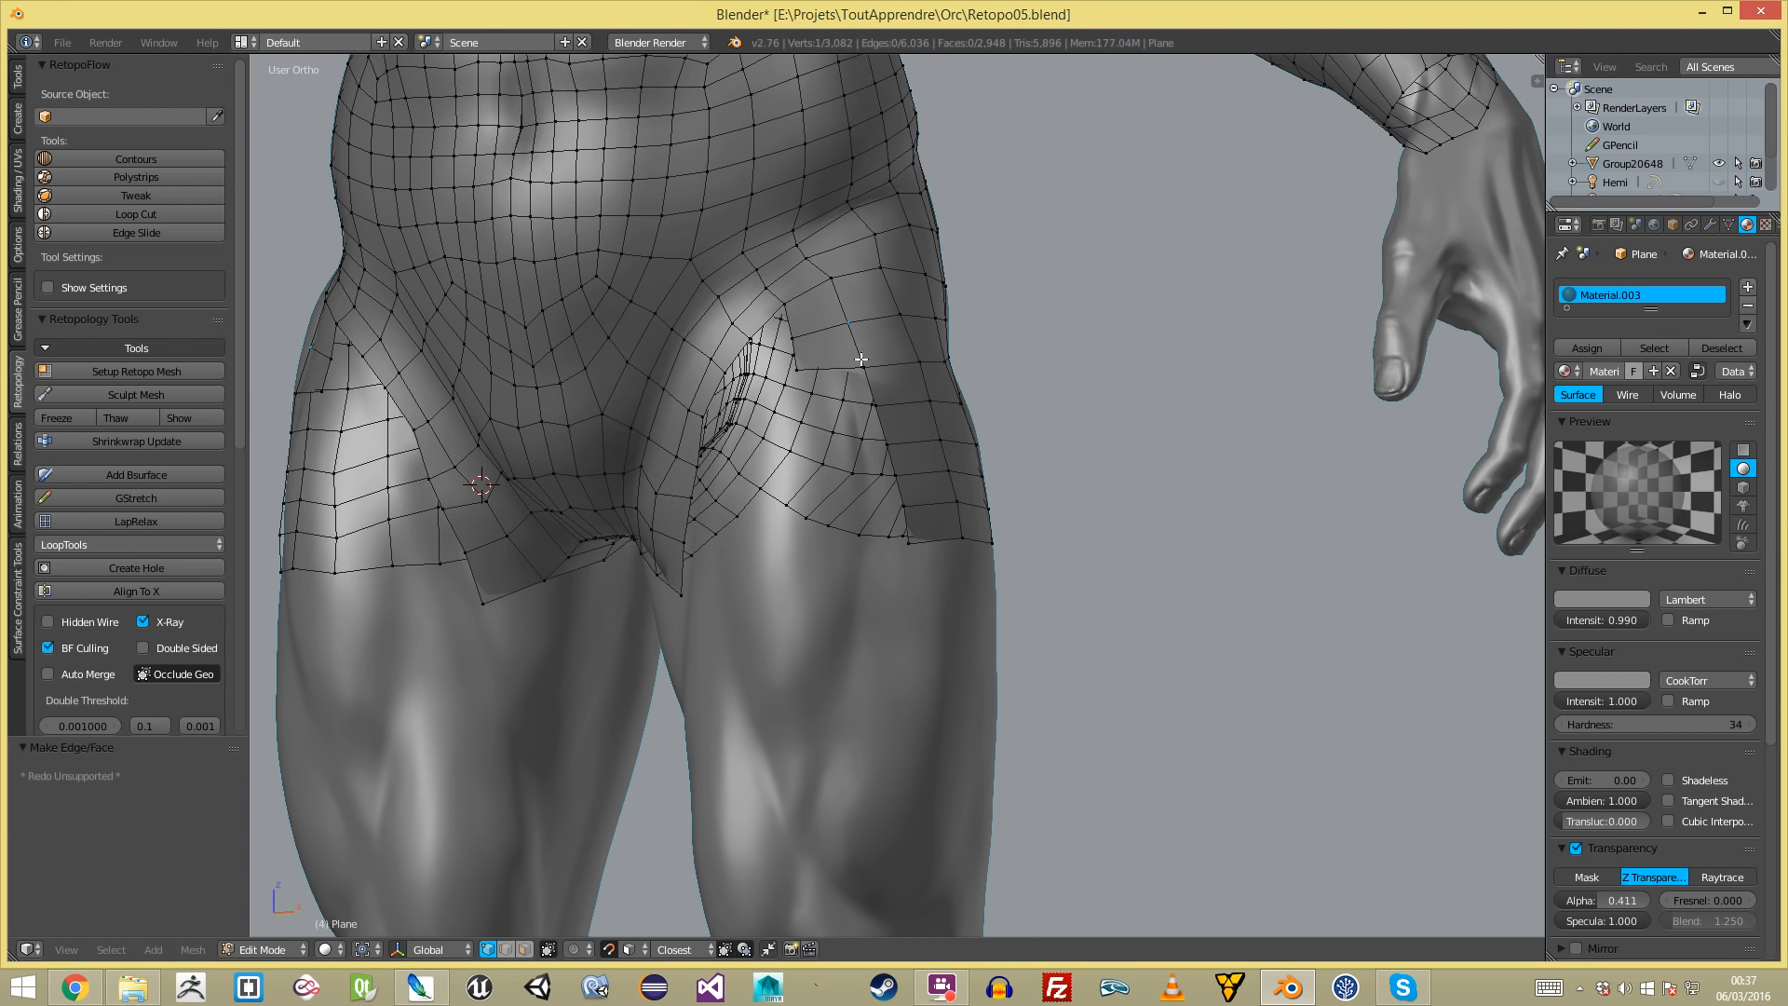
{"action": "key", "text": "f"}
{"action": "key", "text": "g"}
{"action": "left_click", "coordinate": [843, 430]}
{"action": "key", "text": "a"}
- Fill the next faces down the second thigh column to the lower border, placing each new vertex on the sculpt
{"action": "right_click", "coordinate": [870, 403]}
{"action": "key", "text": "f"}
{"action": "key", "text": "g"}
{"action": "left_click", "coordinate": [839, 420]}
{"action": "key", "text": "a"}
{"action": "right_click", "coordinate": [879, 435]}
{"action": "key", "text": "f"}
{"action": "key", "text": "g"}
{"action": "left_click", "coordinate": [851, 445]}
{"action": "key", "text": "a"}
{"action": "right_click", "coordinate": [908, 487]}
{"action": "key", "text": "f"}
{"action": "key", "text": "g"}
{"action": "left_click", "coordinate": [873, 503]}
{"action": "key", "text": "a"}
- Select the edge path along the inner border of the new thigh column and slide it to even out the faces
{"action": "right_click", "coordinate": [815, 546], "text": "ctrl"}
{"action": "key", "text": "g"}
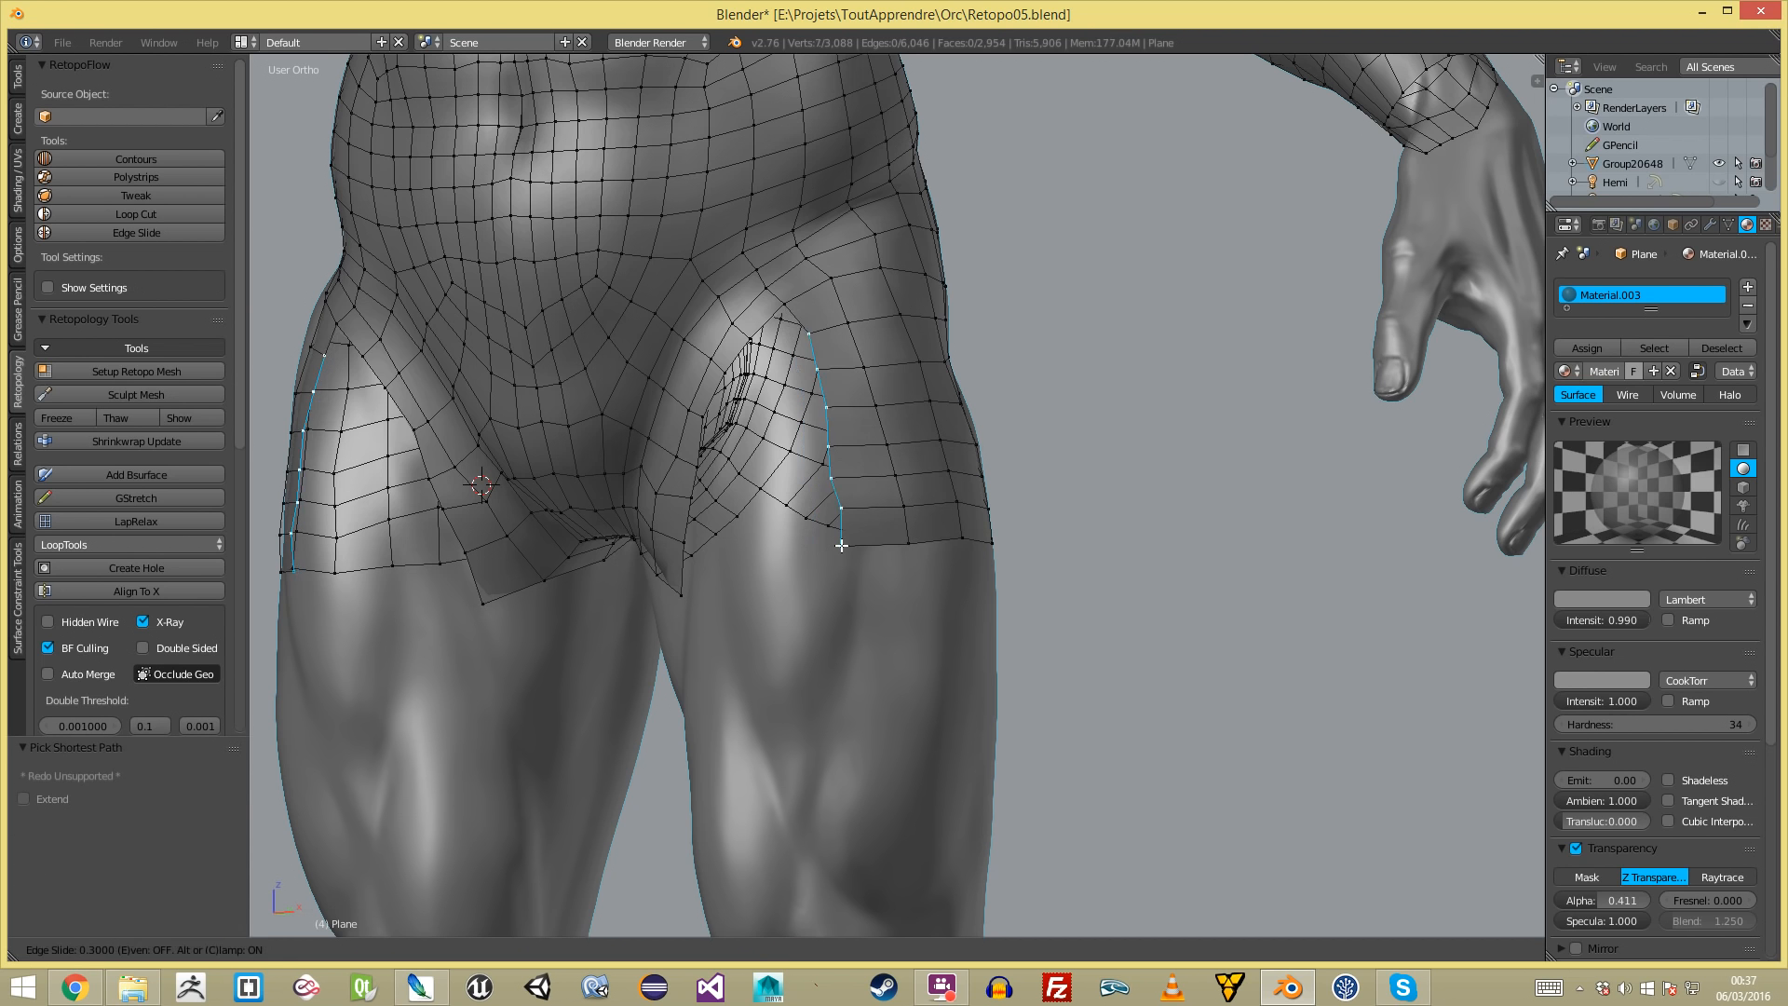
{"action": "left_click", "coordinate": [842, 545]}
{"action": "key", "text": "a"}
{"action": "scroll", "coordinate": [835, 474], "scroll_direction": "down", "scroll_amount": 4}
{"action": "scroll", "coordinate": [835, 474], "scroll_direction": "up", "scroll_amount": 6}
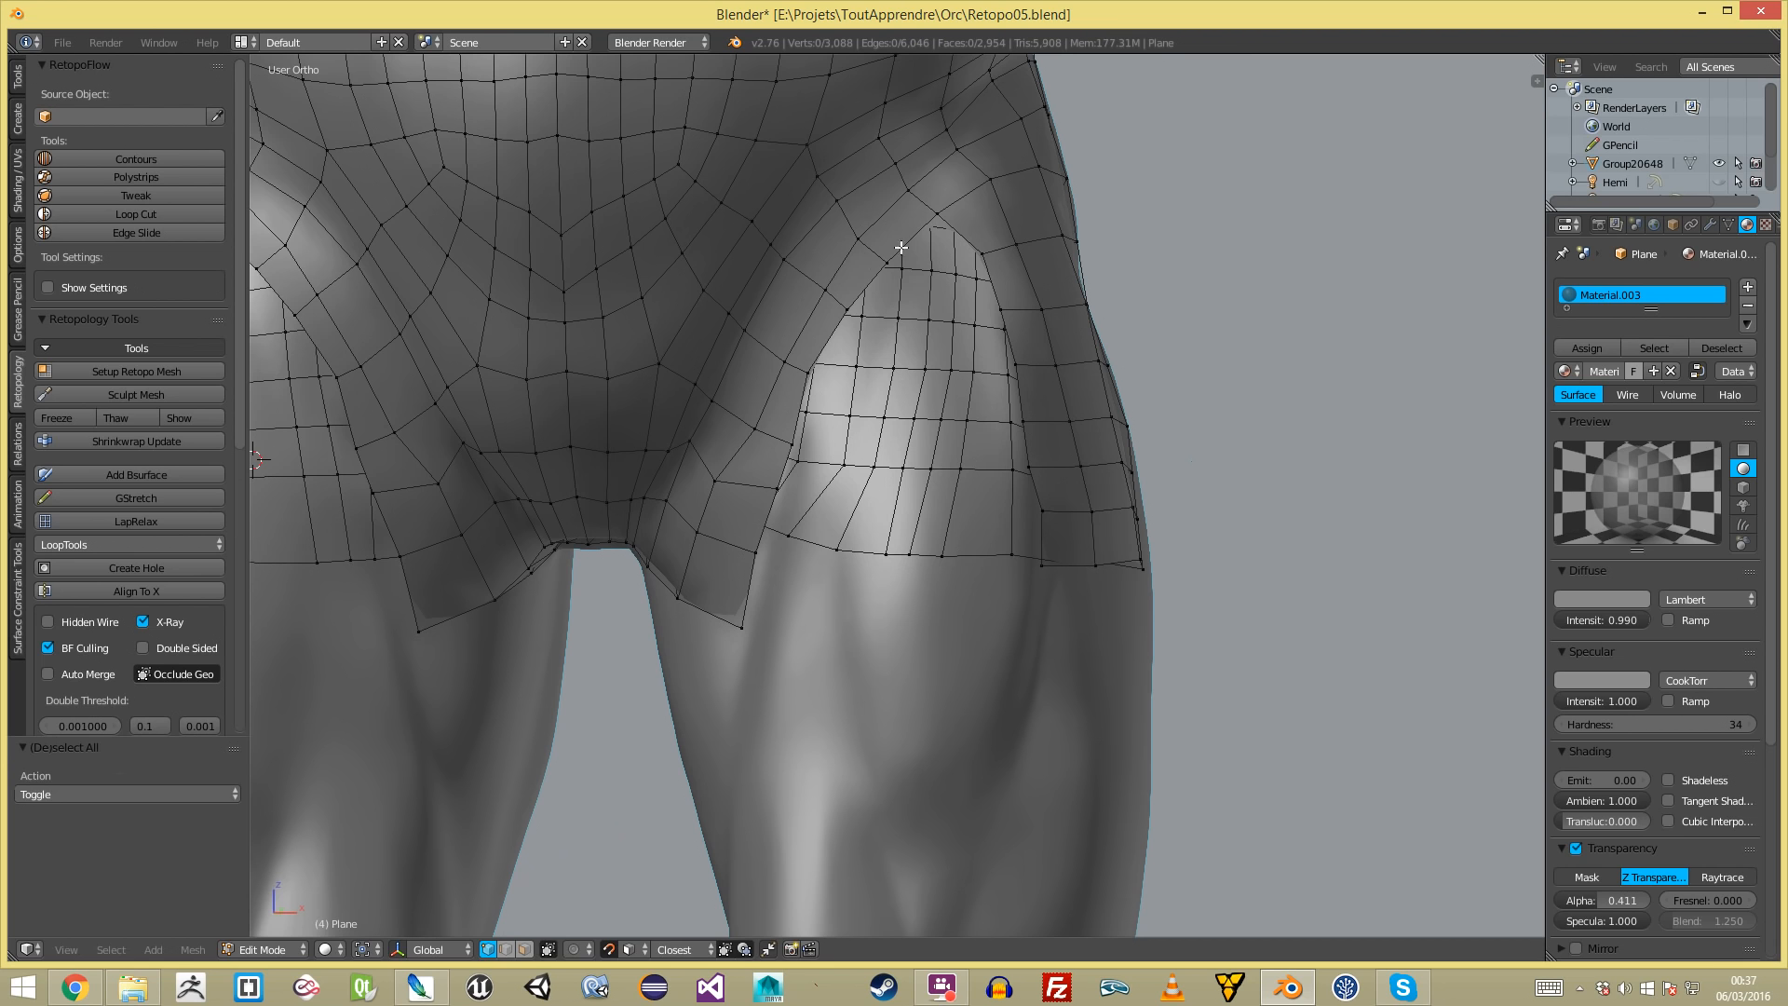
- Nudge the vertex at the peak of the open thigh border just below the groin strip
{"action": "right_click", "coordinate": [927, 229]}
{"action": "key", "text": "g"}
{"action": "left_click", "coordinate": [942, 206]}
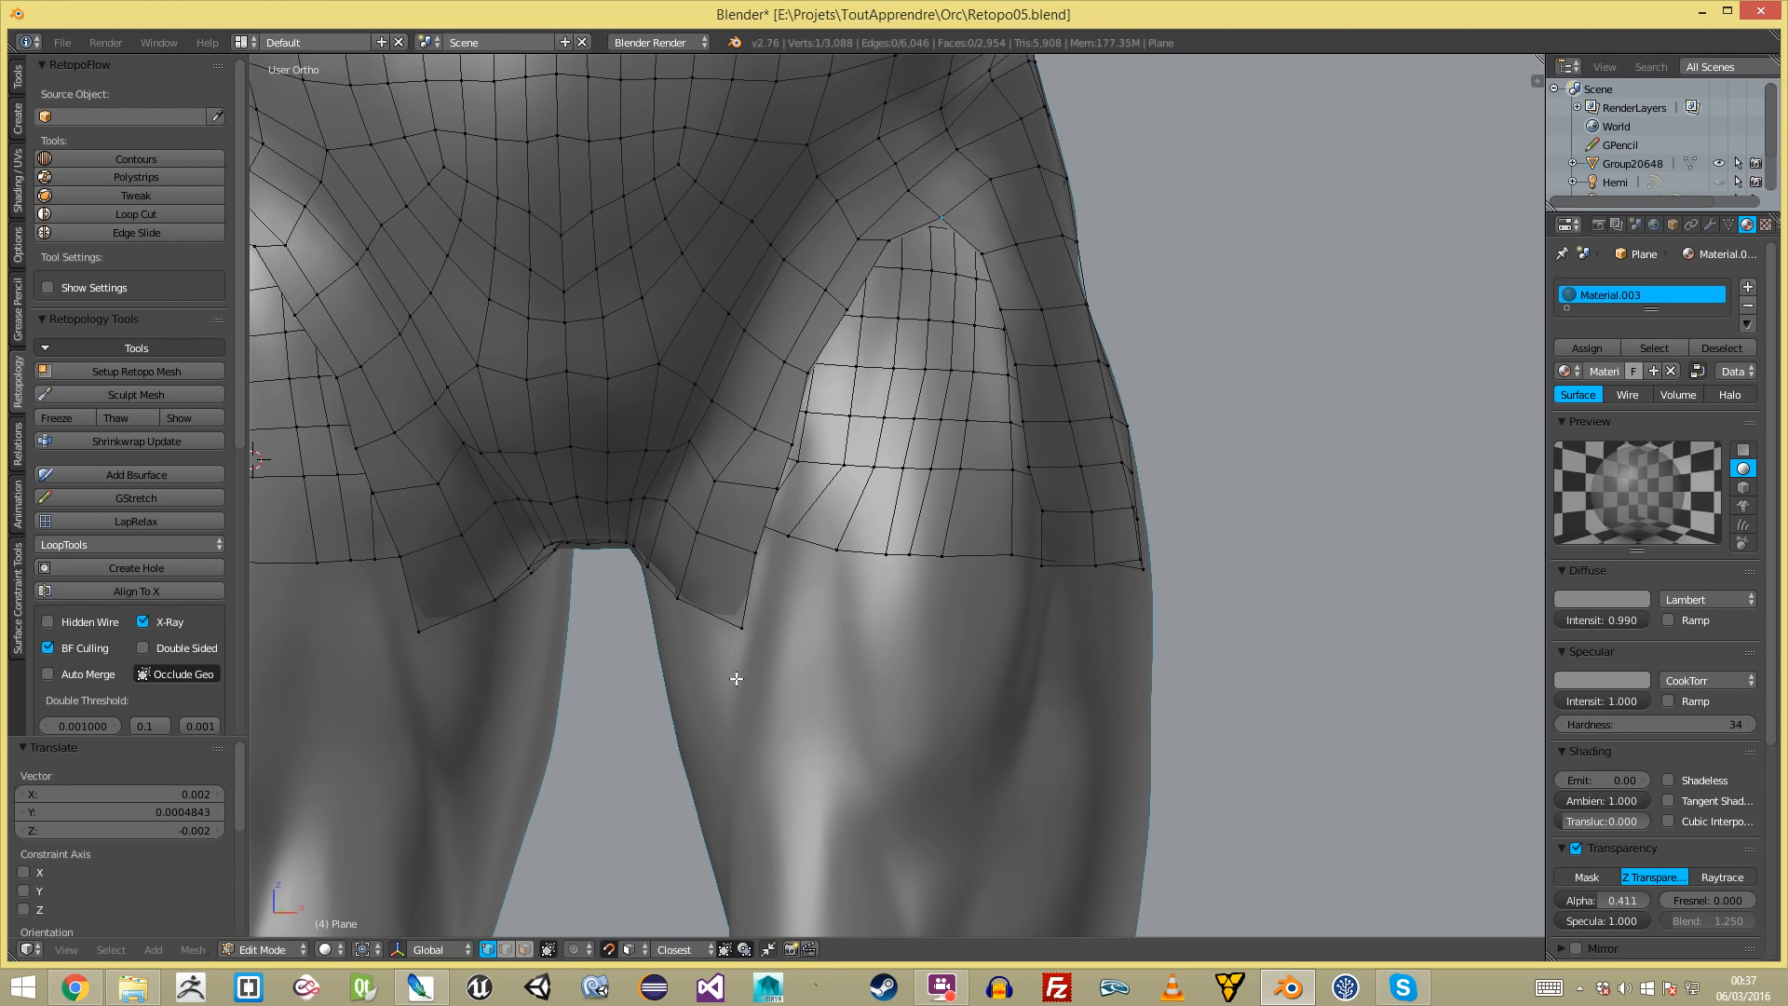
{"action": "key", "text": "a"}
{"action": "scroll", "coordinate": [972, 622], "scroll_direction": "down", "scroll_amount": 4}
{"action": "scroll", "coordinate": [971, 622], "scroll_direction": "up", "scroll_amount": 3}
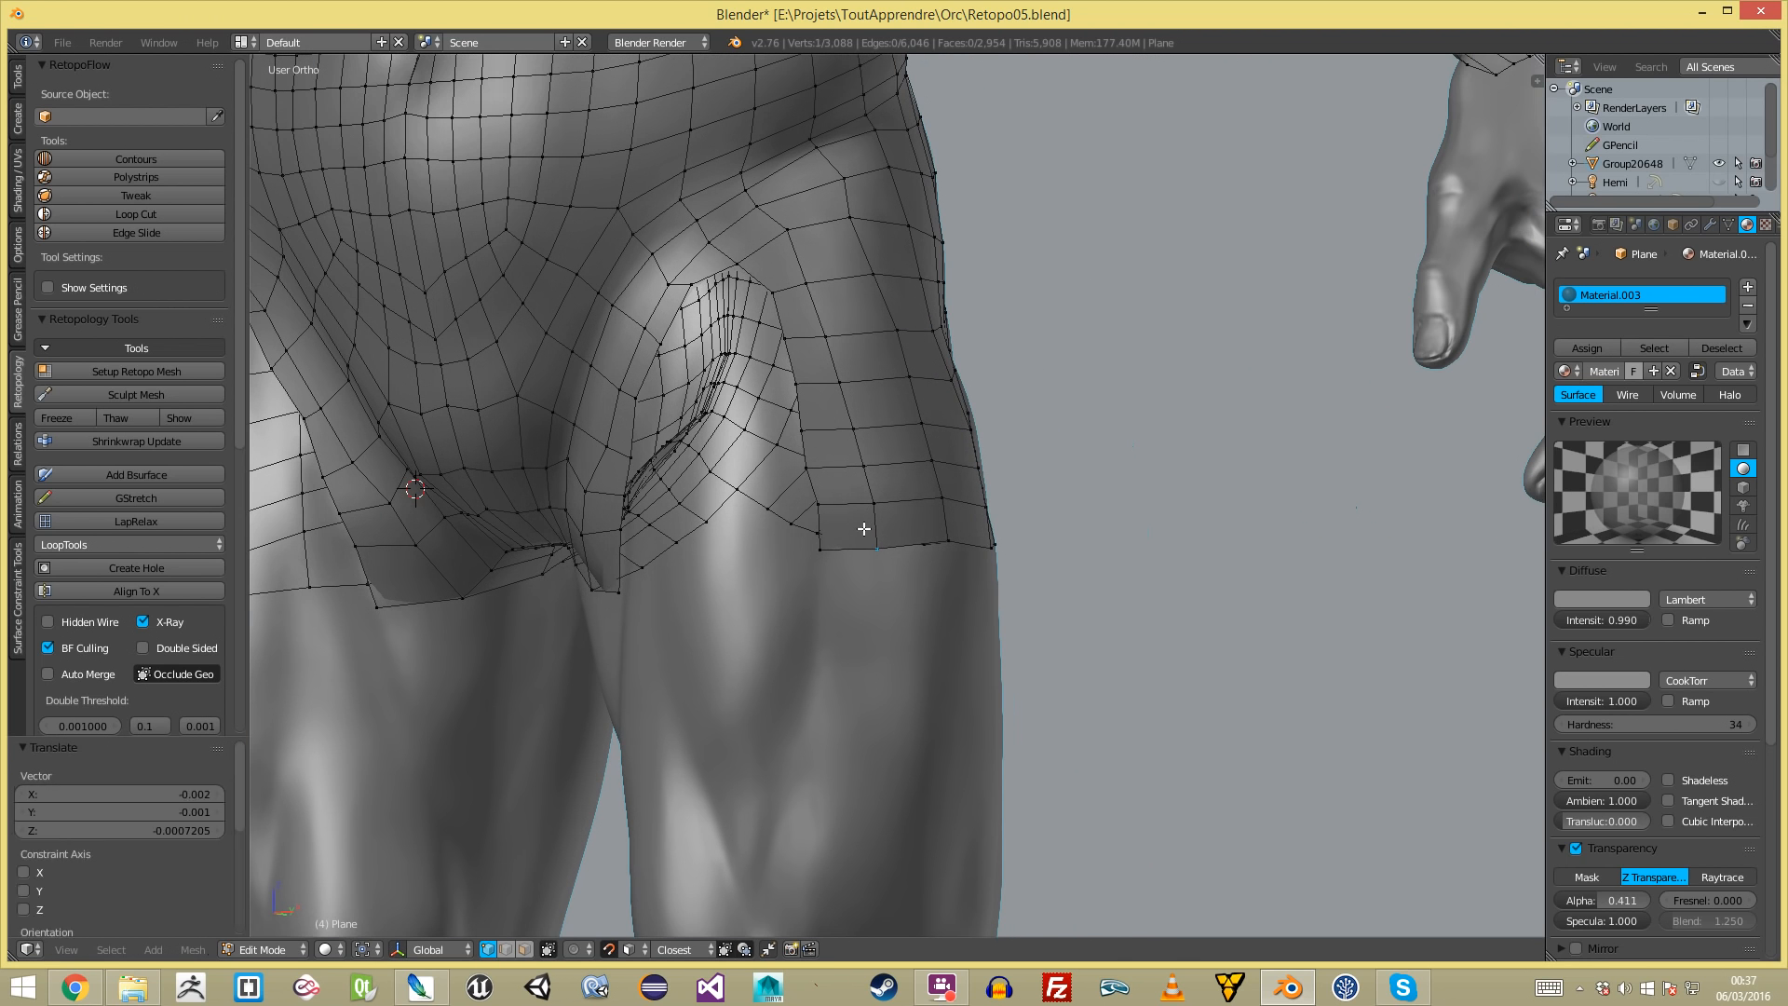
- Examine the edge flow of the face loops running along the groin crease and over the hip
{"action": "middle_click_drag", "start_coordinate": [721, 242], "coordinate": [764, 356], "text": "shift"}
{"action": "scroll", "coordinate": [772, 326], "scroll_direction": "up", "scroll_amount": 2}
{"action": "scroll", "coordinate": [774, 321], "scroll_direction": "down", "scroll_amount": 1}
{"action": "right_click", "coordinate": [841, 399], "text": "ctrl+alt"}
{"action": "key", "text": "a"}
{"action": "right_click", "coordinate": [756, 341], "text": "ctrl+alt"}
{"action": "scroll", "coordinate": [787, 541], "scroll_direction": "down", "scroll_amount": 3}
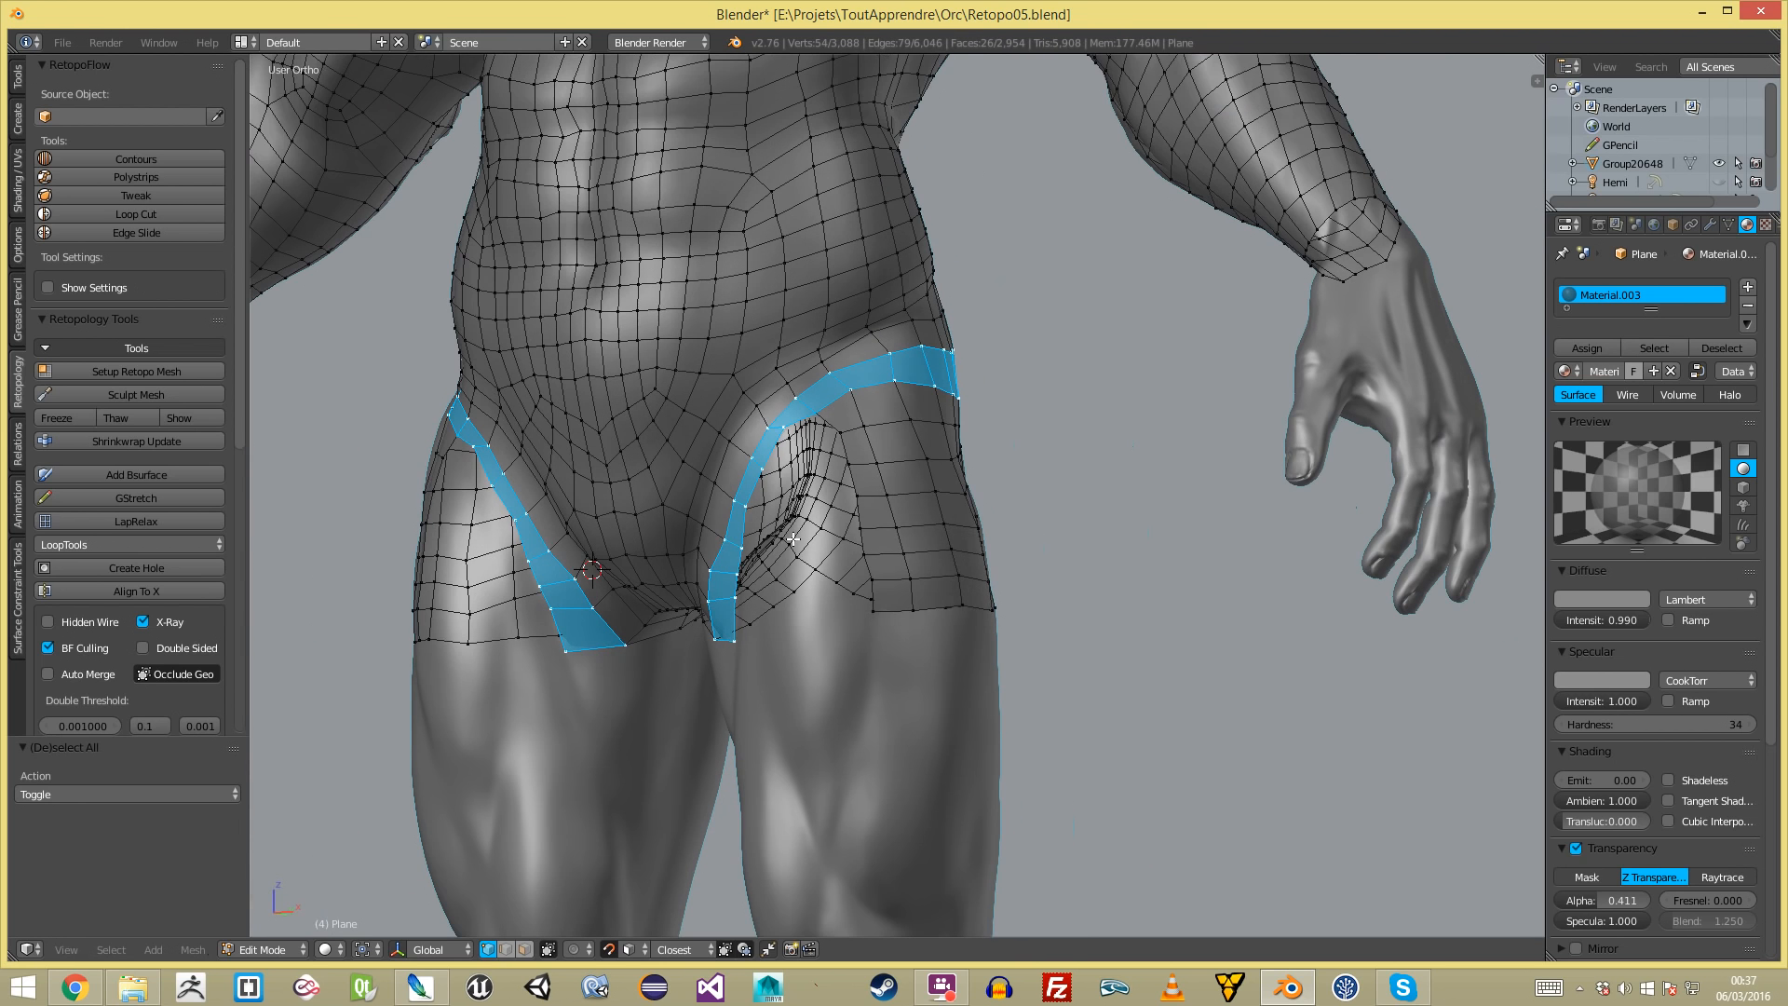
{"action": "scroll", "coordinate": [831, 531], "scroll_direction": "up", "scroll_amount": 3}
{"action": "right_click", "coordinate": [832, 415], "text": "ctrl+alt"}
{"action": "right_click", "coordinate": [835, 410], "text": "ctrl+alt"}
{"action": "key", "text": "a"}
{"action": "scroll", "coordinate": [871, 406], "scroll_direction": "up", "scroll_amount": 3}
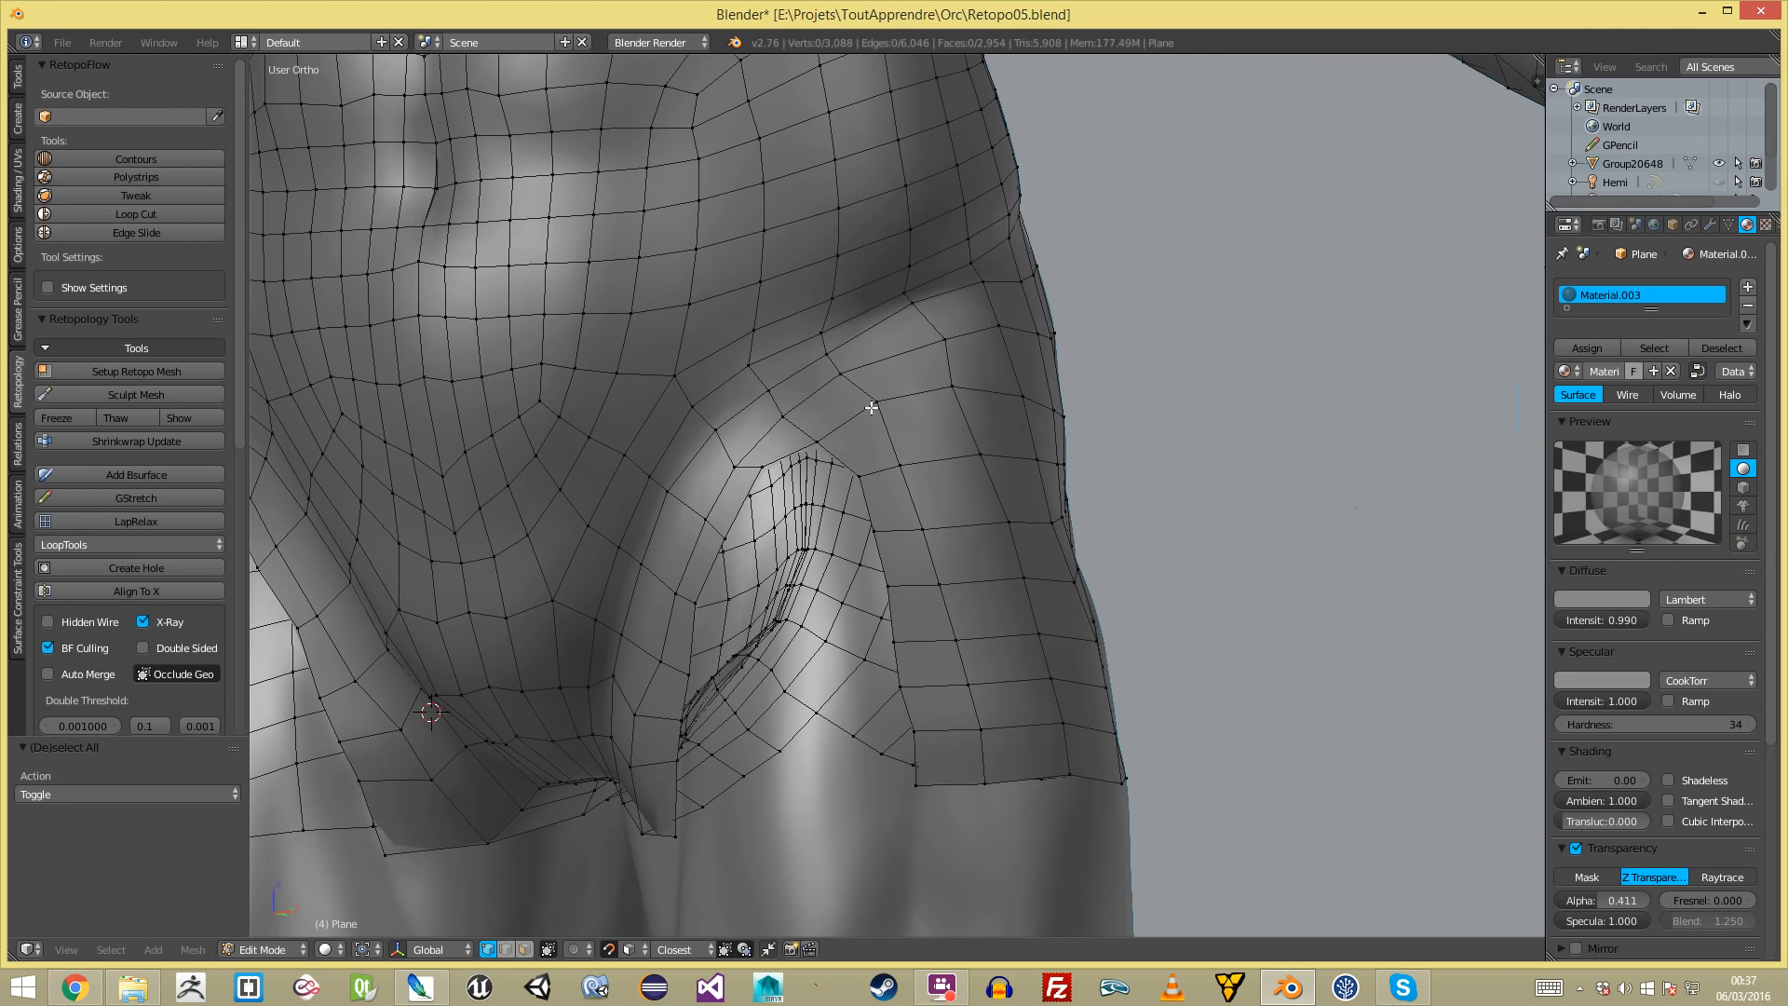
- Merge two neighbouring vertices of the groin strip above the thigh opening and reposition the merged vertex
{"action": "right_click", "coordinate": [778, 417], "text": "shift"}
{"action": "key", "text": "w"}
{"action": "left_click", "coordinate": [870, 407]}
{"action": "key", "text": "w"}
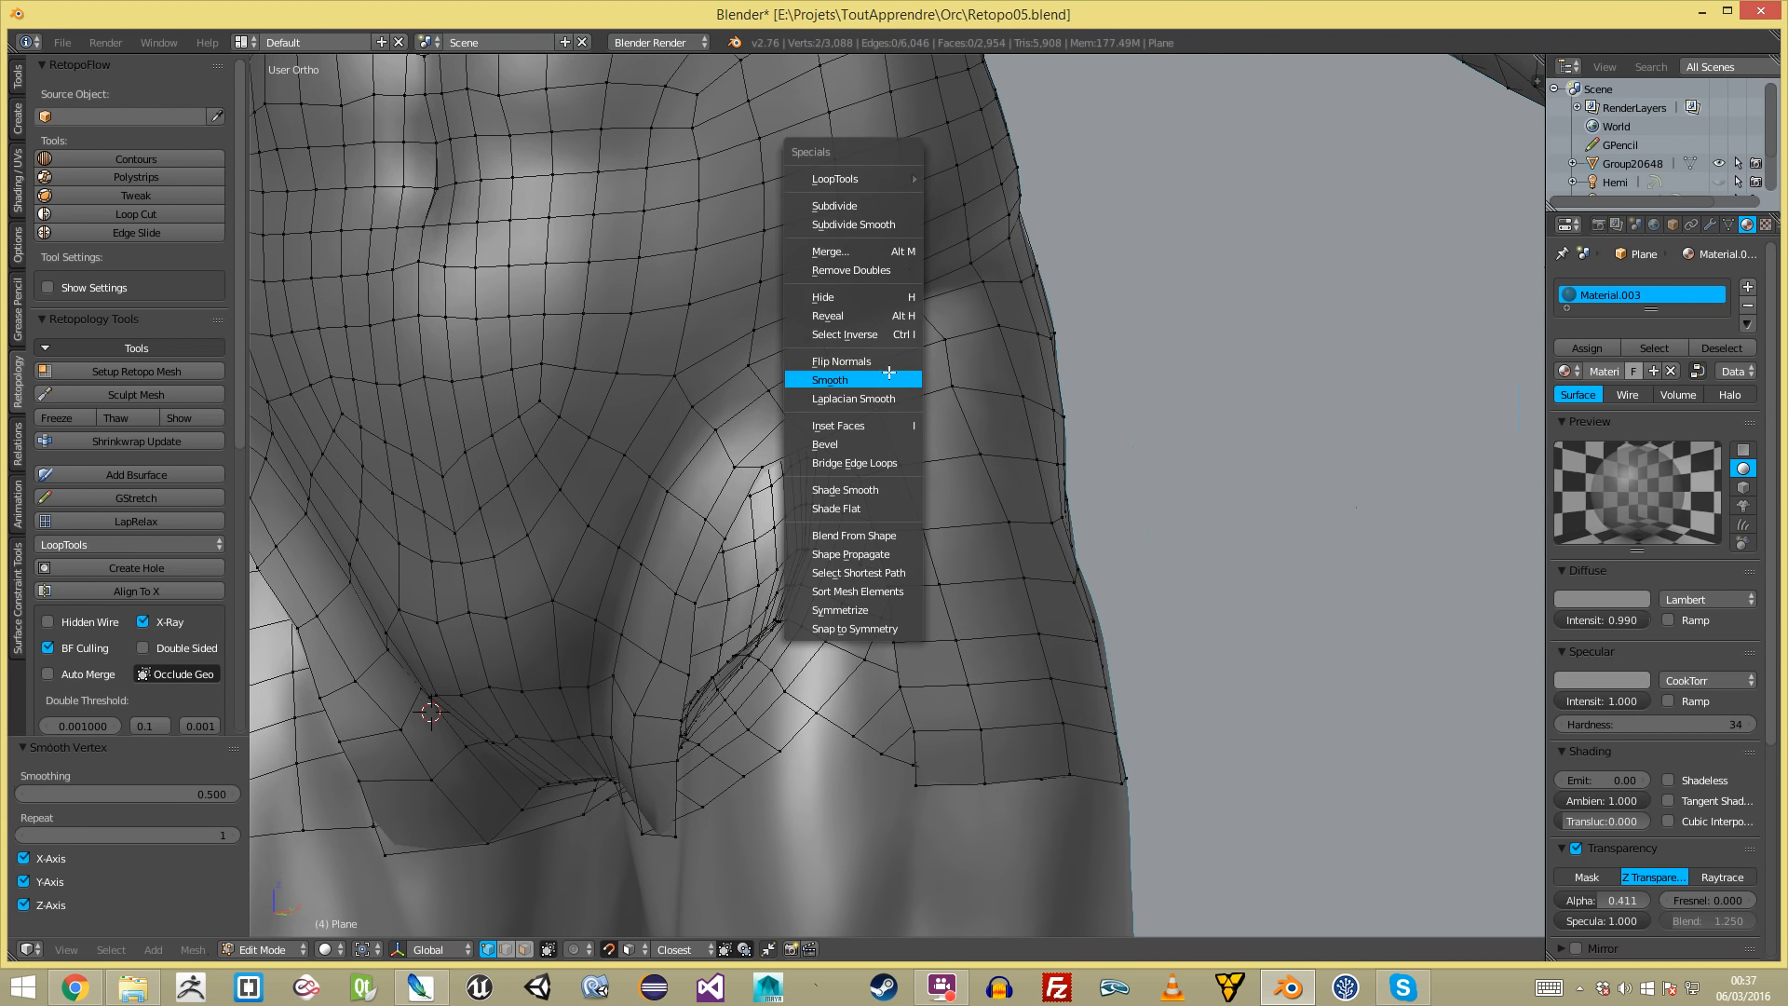
{"action": "left_click", "coordinate": [843, 251]}
{"action": "left_click", "coordinate": [841, 261]}
{"action": "key", "text": "w"}
{"action": "left_click", "coordinate": [841, 396]}
{"action": "double_click", "coordinate": [845, 313]}
{"action": "key", "text": "g"}
{"action": "left_click", "coordinate": [806, 395]}
{"action": "key", "text": "a"}
{"action": "key", "text": "a"}
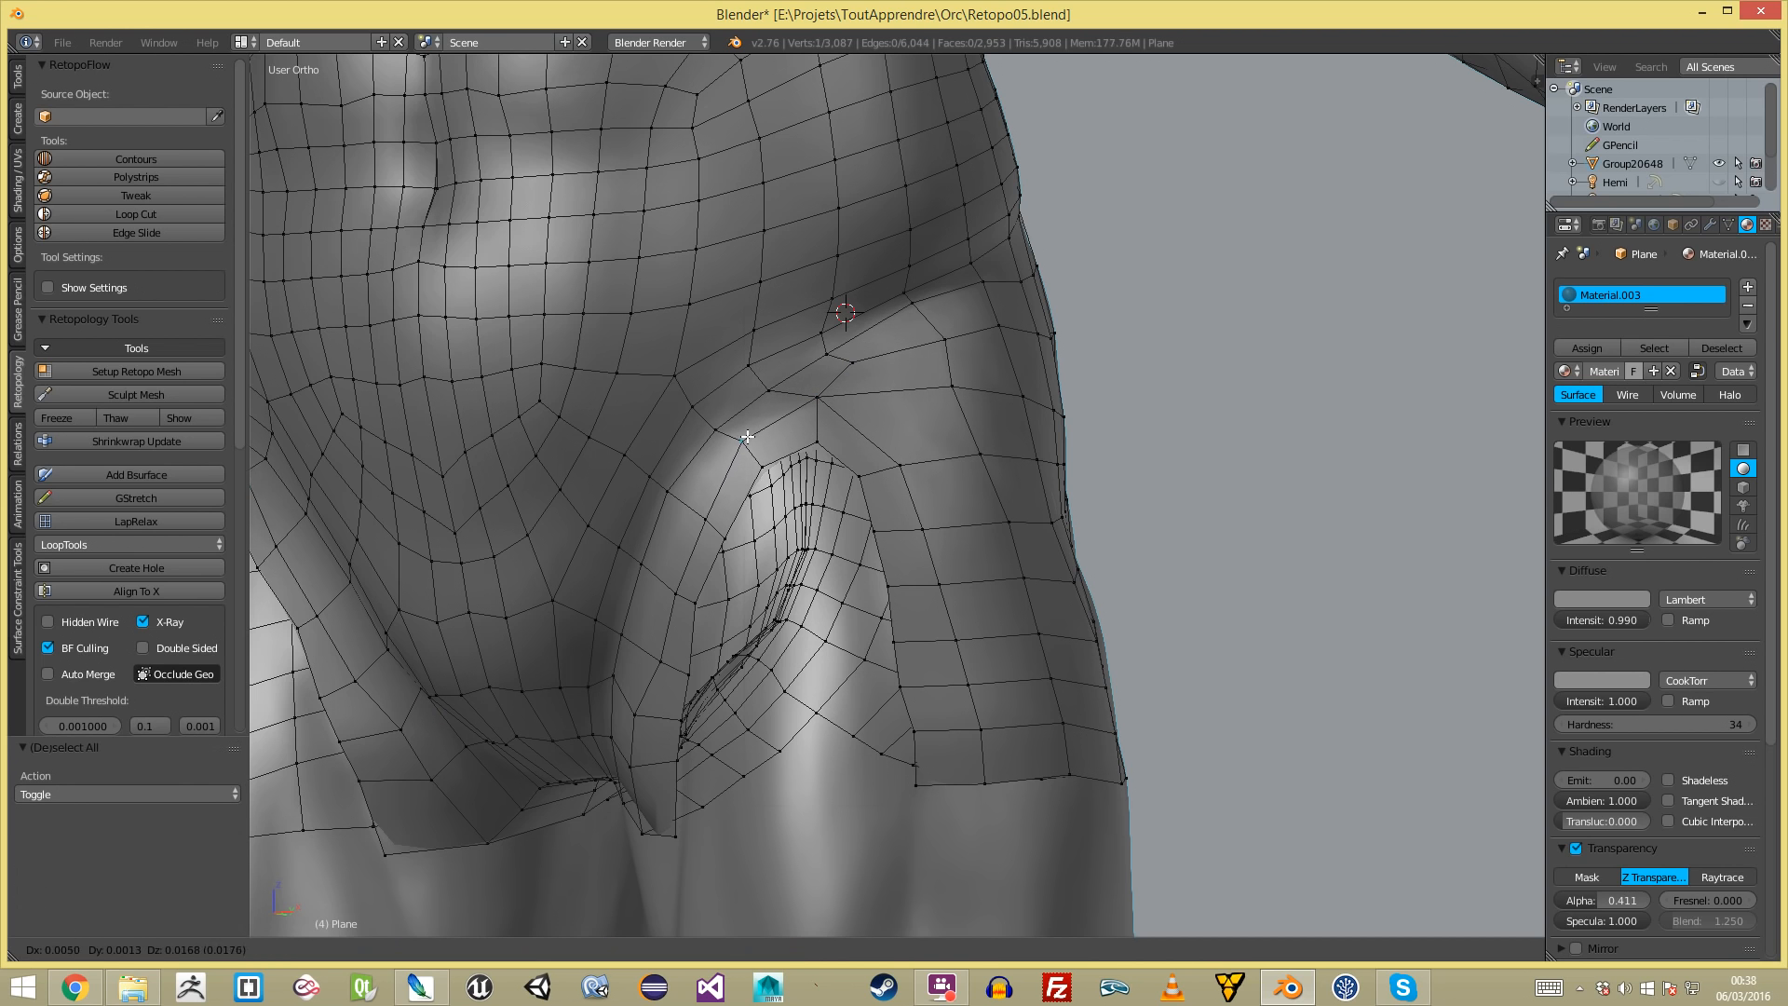
- Examine the face loops around the thigh opening and hip by selecting them one after another
{"action": "scroll", "coordinate": [942, 510], "scroll_direction": "down", "scroll_amount": 3}
{"action": "scroll", "coordinate": [943, 510], "scroll_direction": "down", "scroll_amount": 3}
{"action": "mouse_move", "coordinate": [942, 511]}
{"action": "middle_mouse_down"}
{"action": "mouse_move", "coordinate": [970, 509]}
{"action": "mouse_move", "coordinate": [920, 487]}
{"action": "middle_mouse_up"}
{"action": "scroll", "coordinate": [922, 483], "scroll_direction": "up", "scroll_amount": 2}
{"action": "right_click", "coordinate": [914, 478], "text": "ctrl+alt"}
{"action": "right_click", "coordinate": [916, 475], "text": "ctrl+alt"}
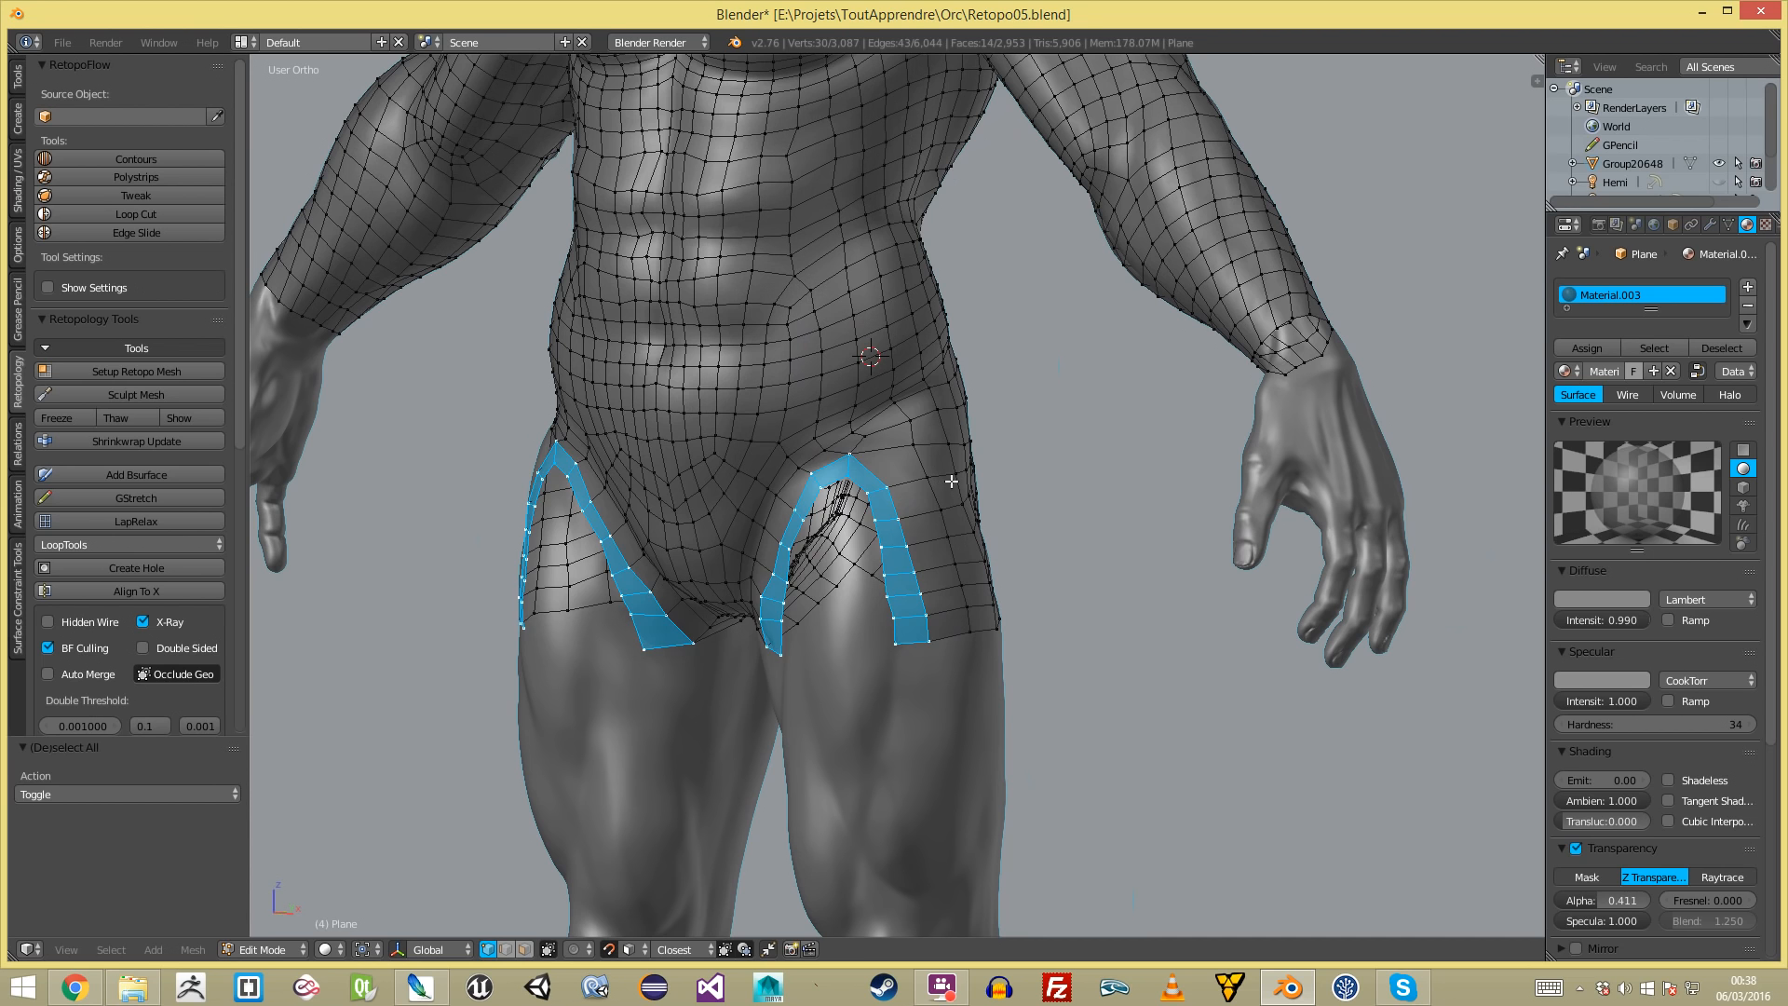
{"action": "key", "text": "a"}
{"action": "right_click", "coordinate": [835, 453], "text": "ctrl+alt"}
{"action": "key", "text": "a"}
{"action": "right_click_drag", "start_coordinate": [870, 431], "coordinate": [871, 430]}
{"action": "key", "text": "a"}
{"action": "right_click", "coordinate": [784, 504], "text": "ctrl+alt"}
{"action": "key", "text": "a"}
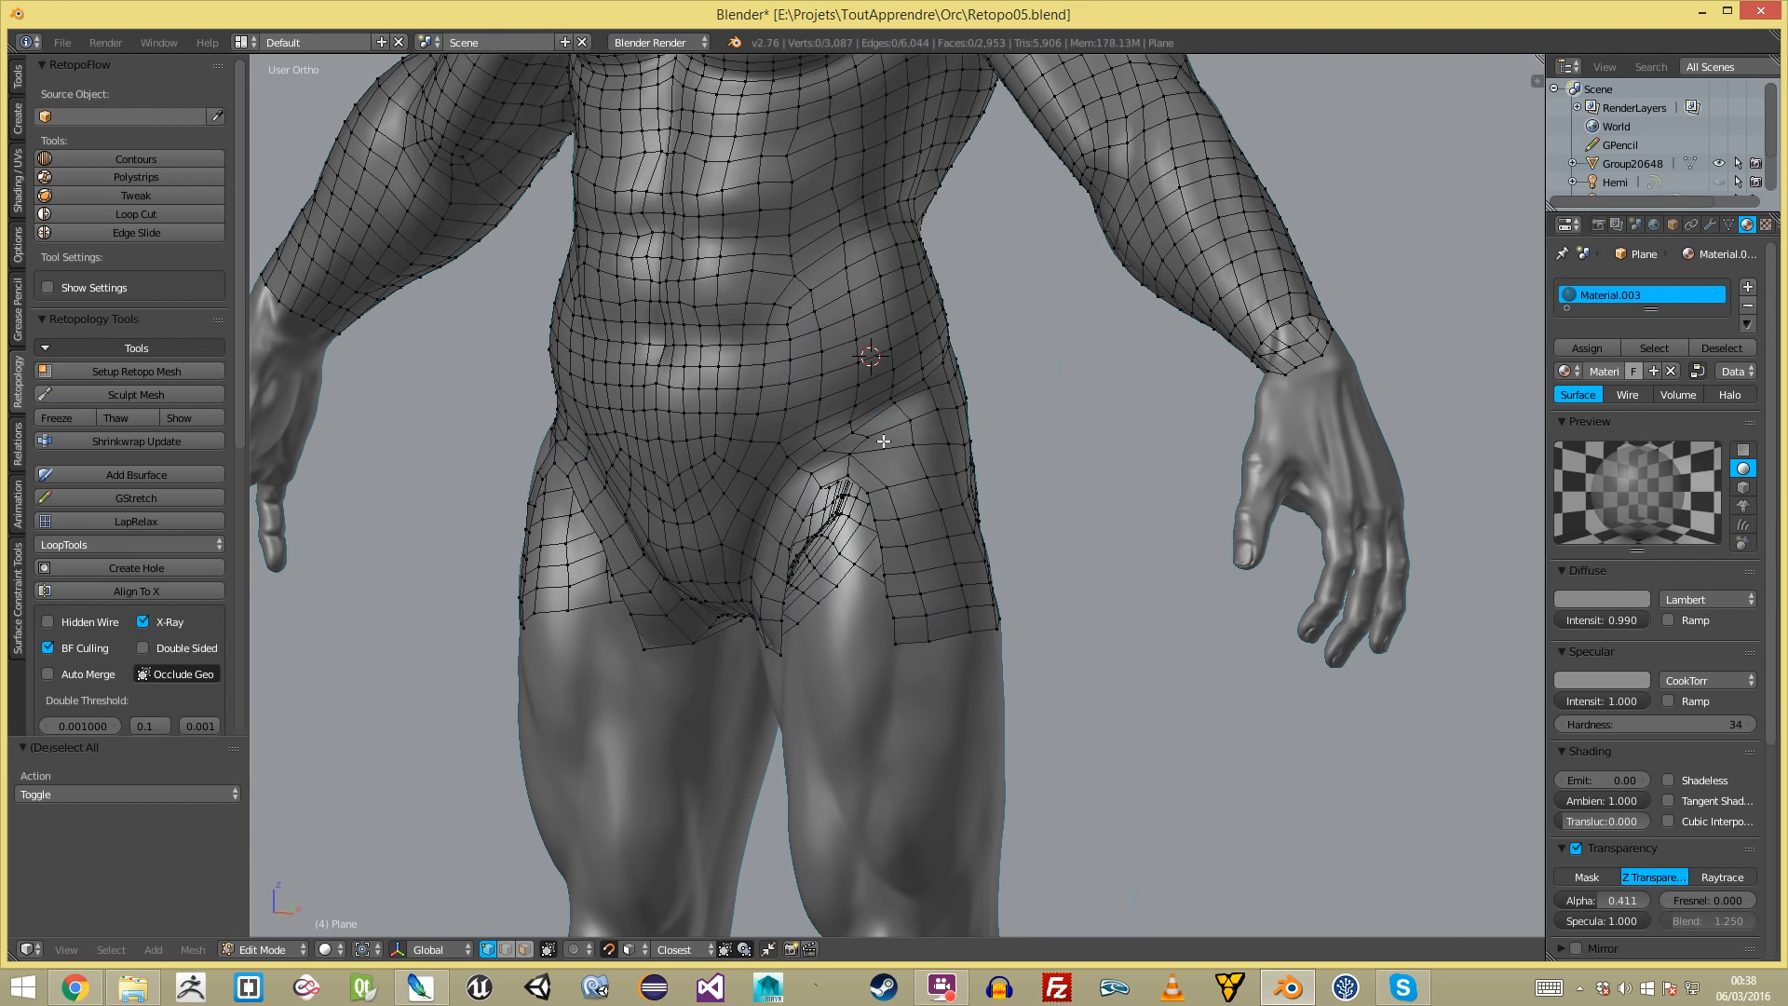
{"action": "right_click", "coordinate": [887, 439], "text": "ctrl+alt"}
{"action": "key", "text": "a"}
{"action": "scroll", "coordinate": [851, 426], "scroll_direction": "up", "scroll_amount": 3}
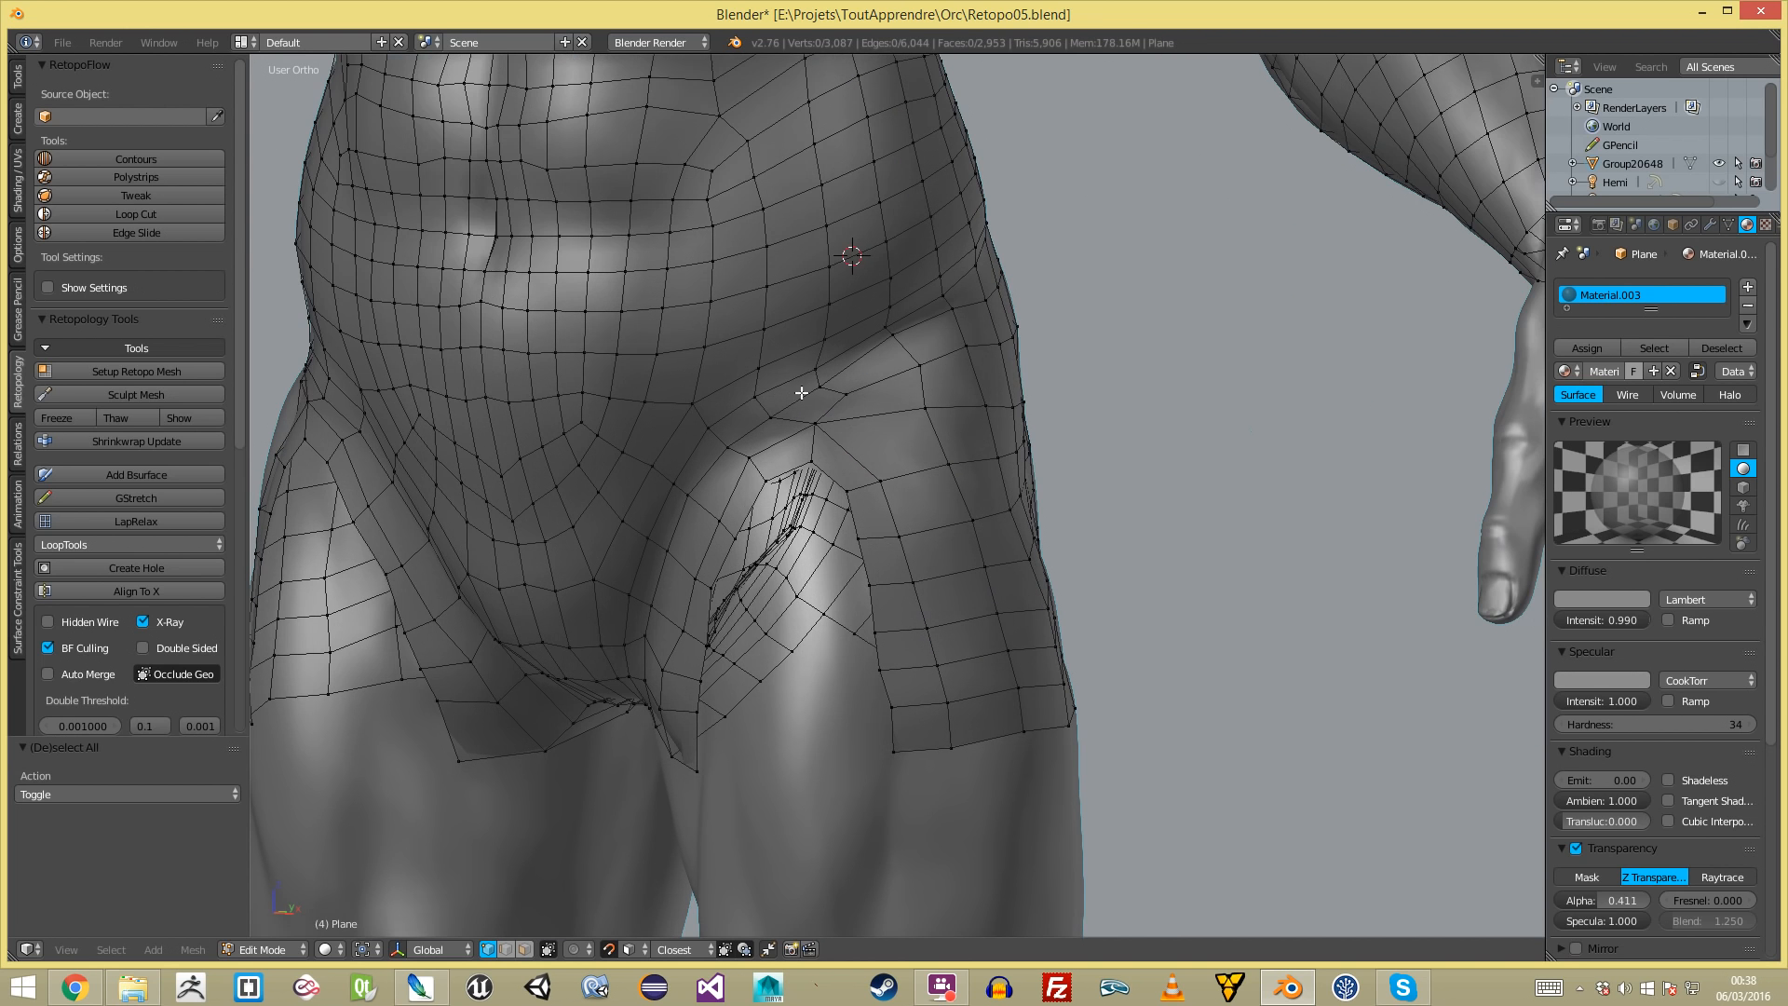
- Try a vertical loop cut running from the belly over the hip down the outer thigh, and undo it
{"action": "scroll", "coordinate": [813, 388], "scroll_direction": "down", "scroll_amount": 4}
{"action": "key", "text": "ctrl+r"}
{"action": "left_click", "coordinate": [818, 466]}
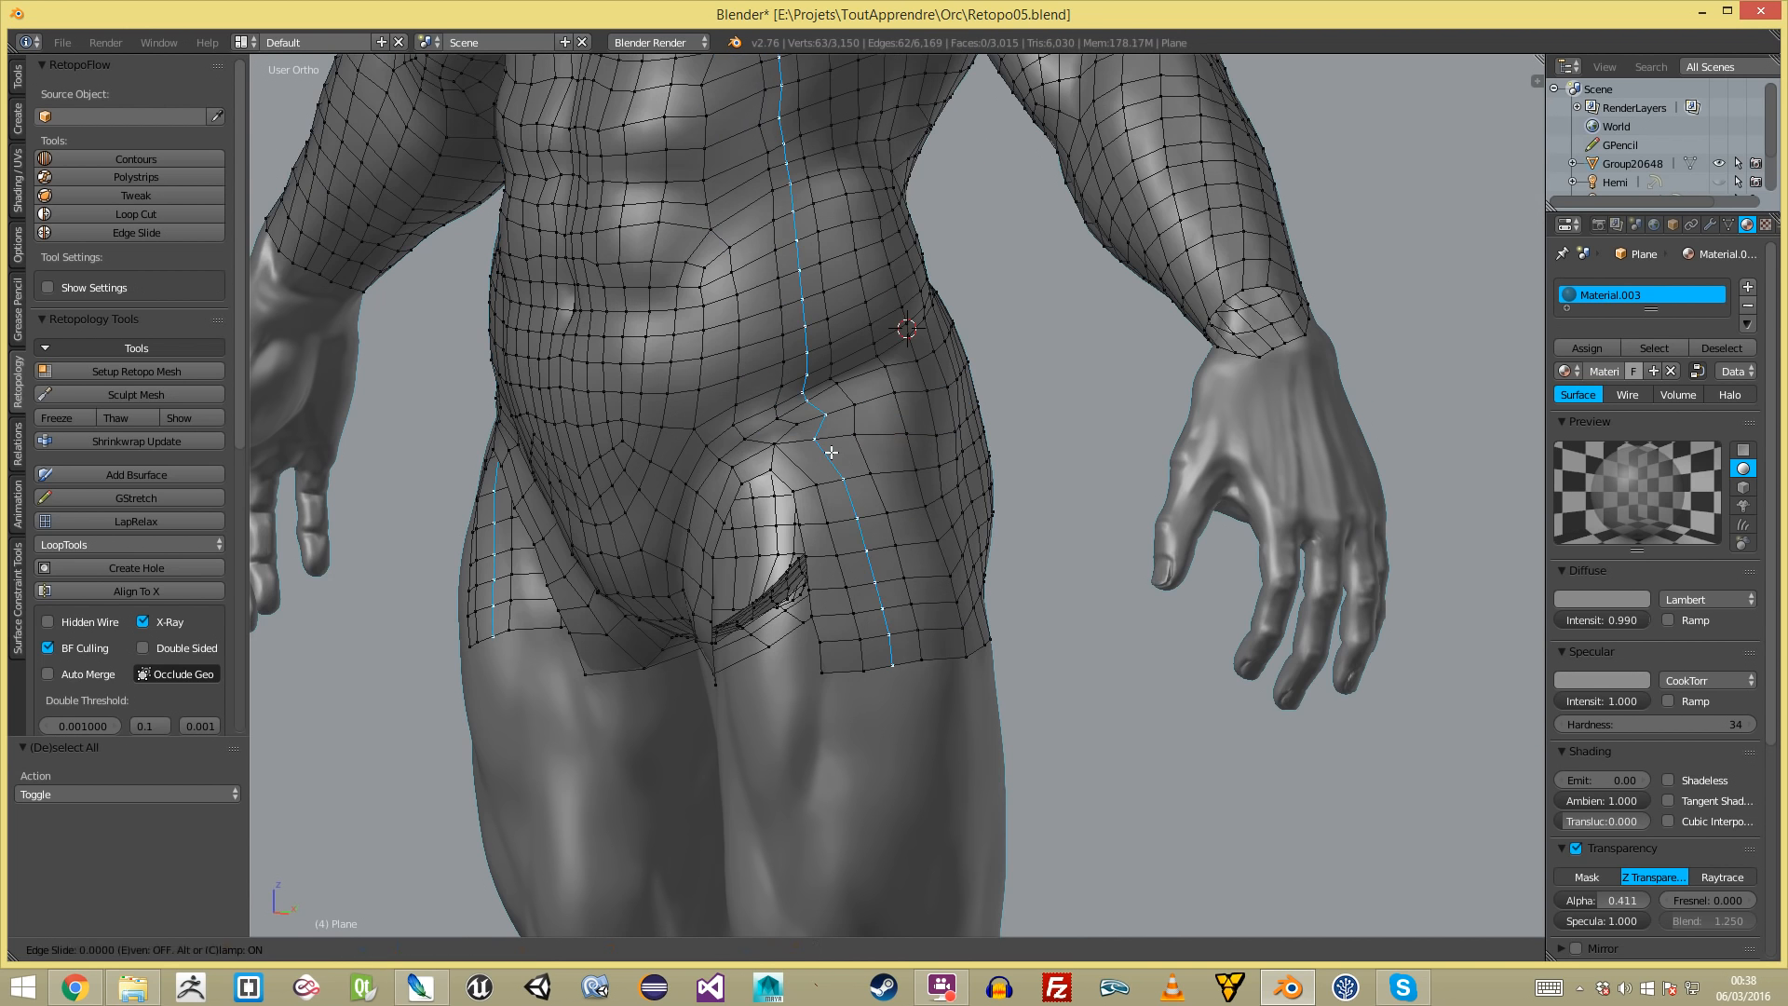
{"action": "left_click", "coordinate": [852, 444]}
{"action": "key", "text": "ctrl+z"}
{"action": "scroll", "coordinate": [854, 441], "scroll_direction": "up", "scroll_amount": 3}
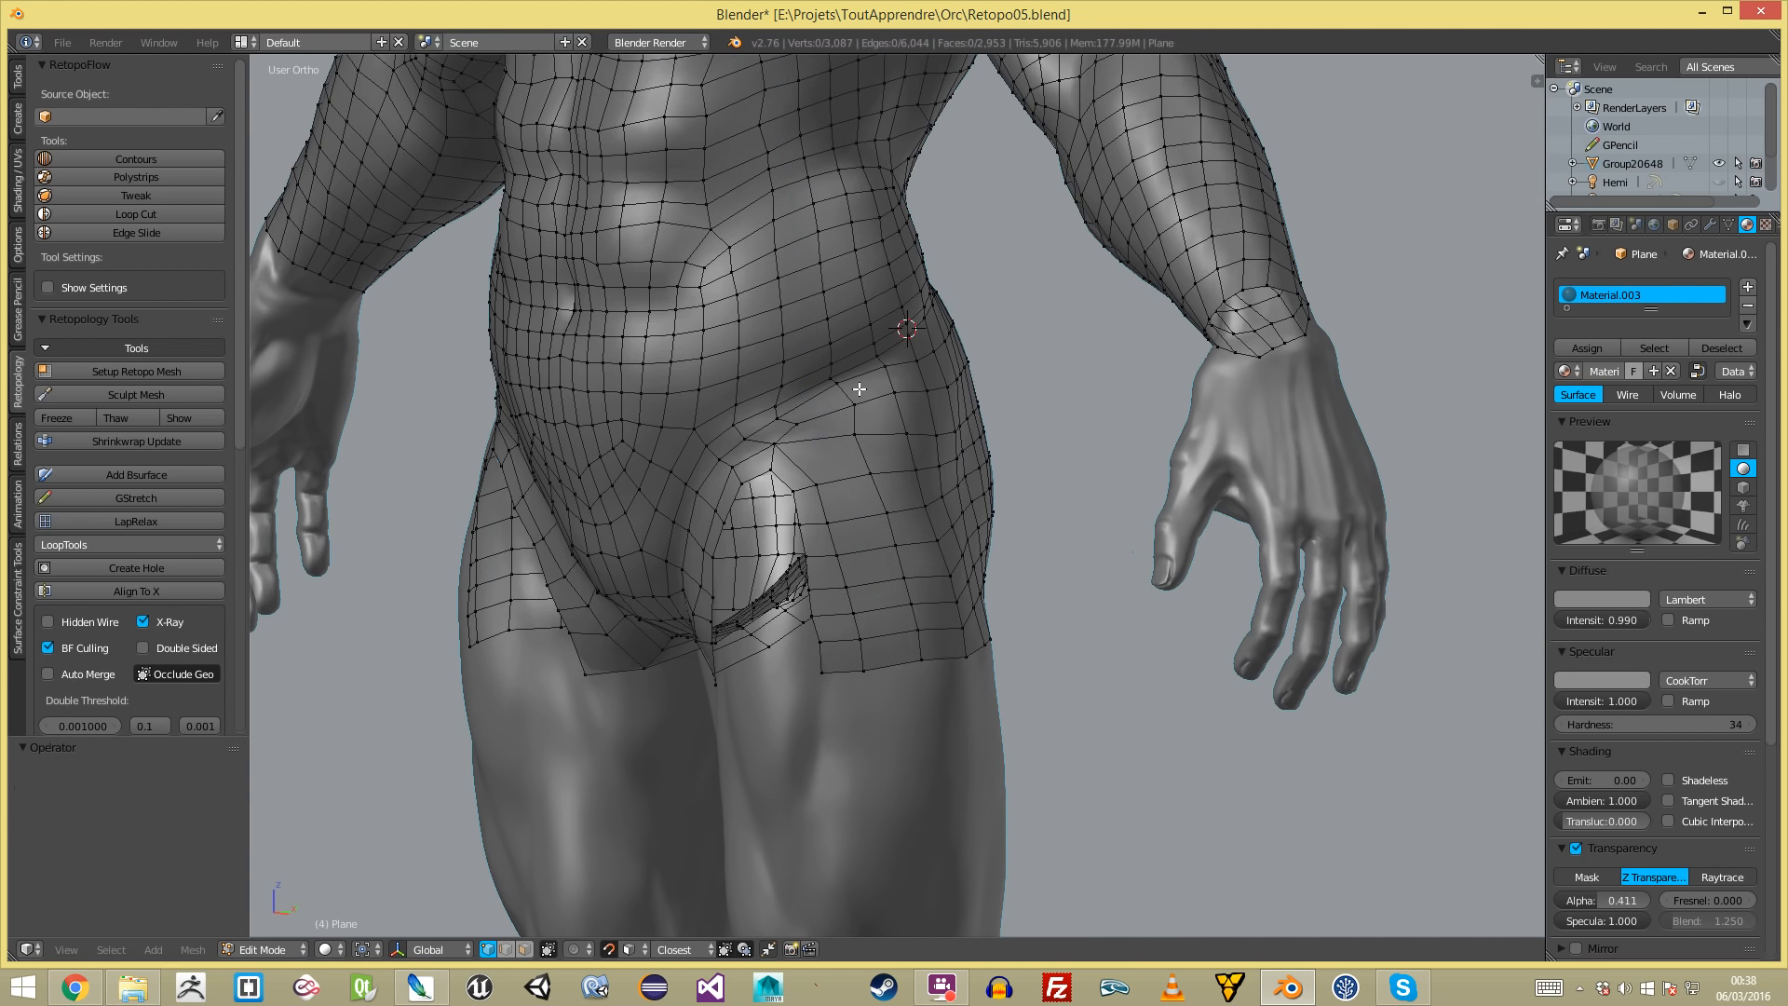
- Try another loop cut through the outer thigh faces, undo it, and preview a cut at the groin strip
{"action": "key", "text": "ctrl+r"}
{"action": "left_click", "coordinate": [926, 591]}
{"action": "left_click", "coordinate": [926, 587]}
{"action": "scroll", "coordinate": [922, 577], "scroll_direction": "down", "scroll_amount": 4}
{"action": "middle_click_drag", "start_coordinate": [865, 365], "coordinate": [870, 531], "text": "shift"}
{"action": "key", "text": "ctrl+z"}
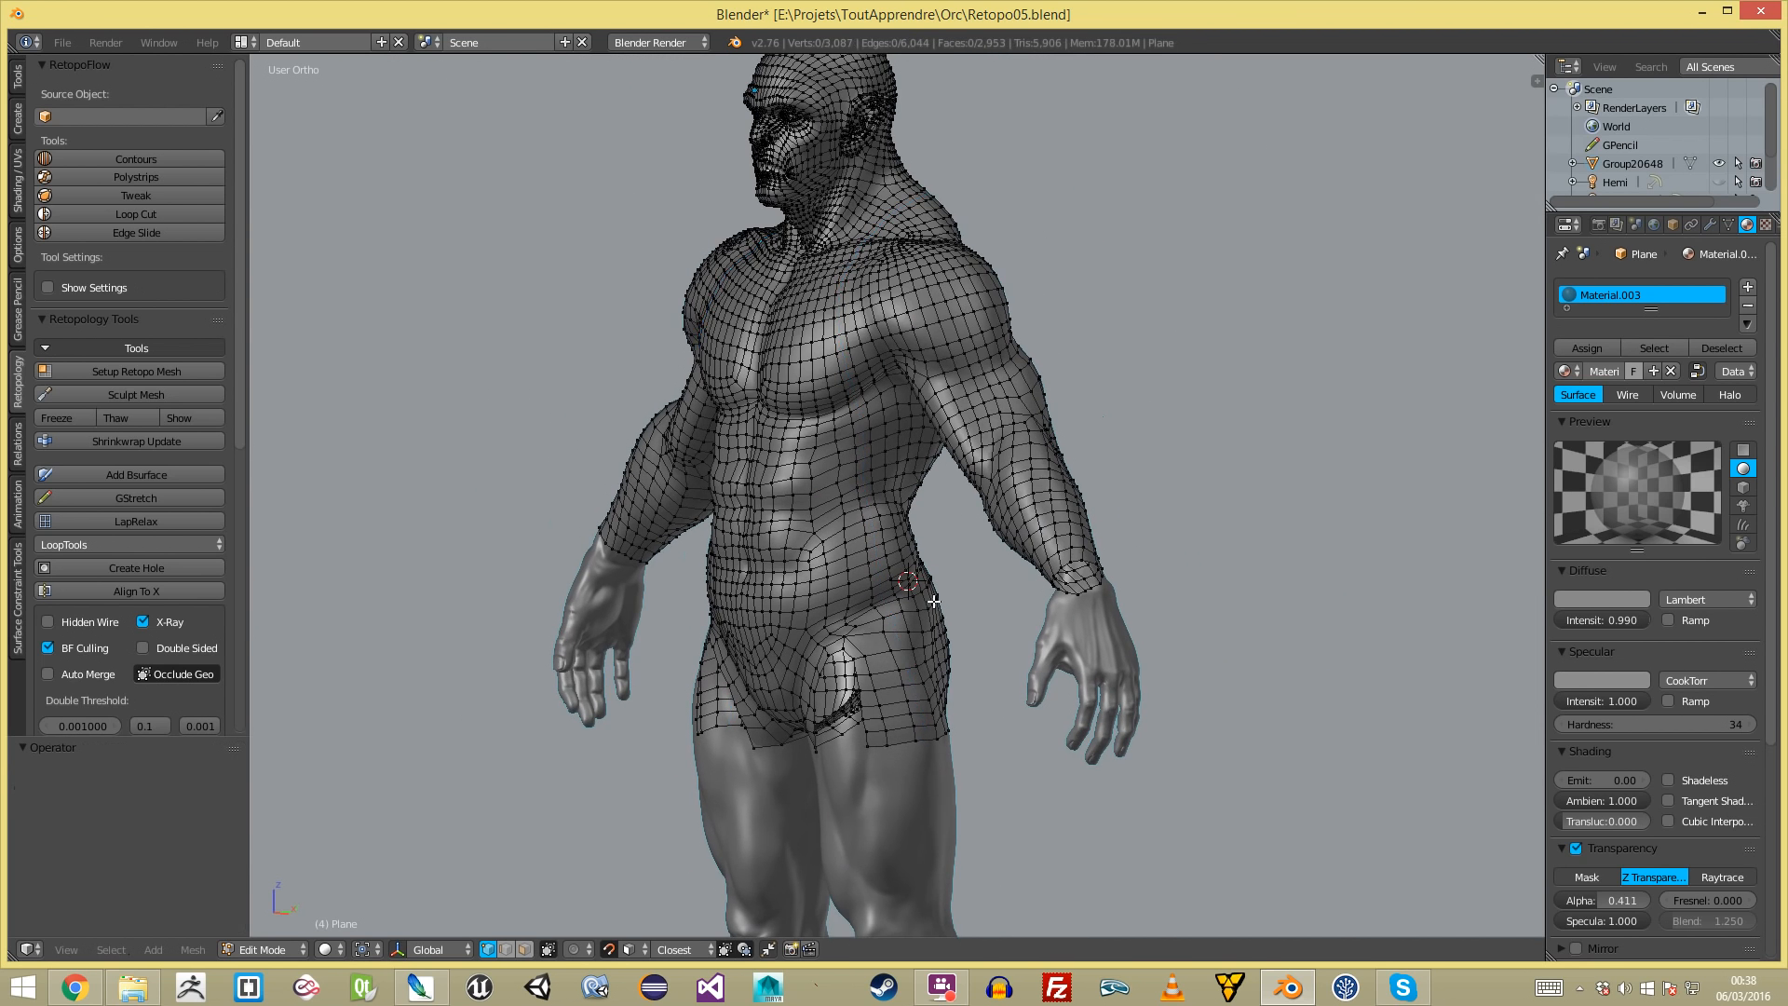
{"action": "scroll", "coordinate": [935, 602], "scroll_direction": "up", "scroll_amount": 3}
{"action": "key", "text": "ctrl+r"}
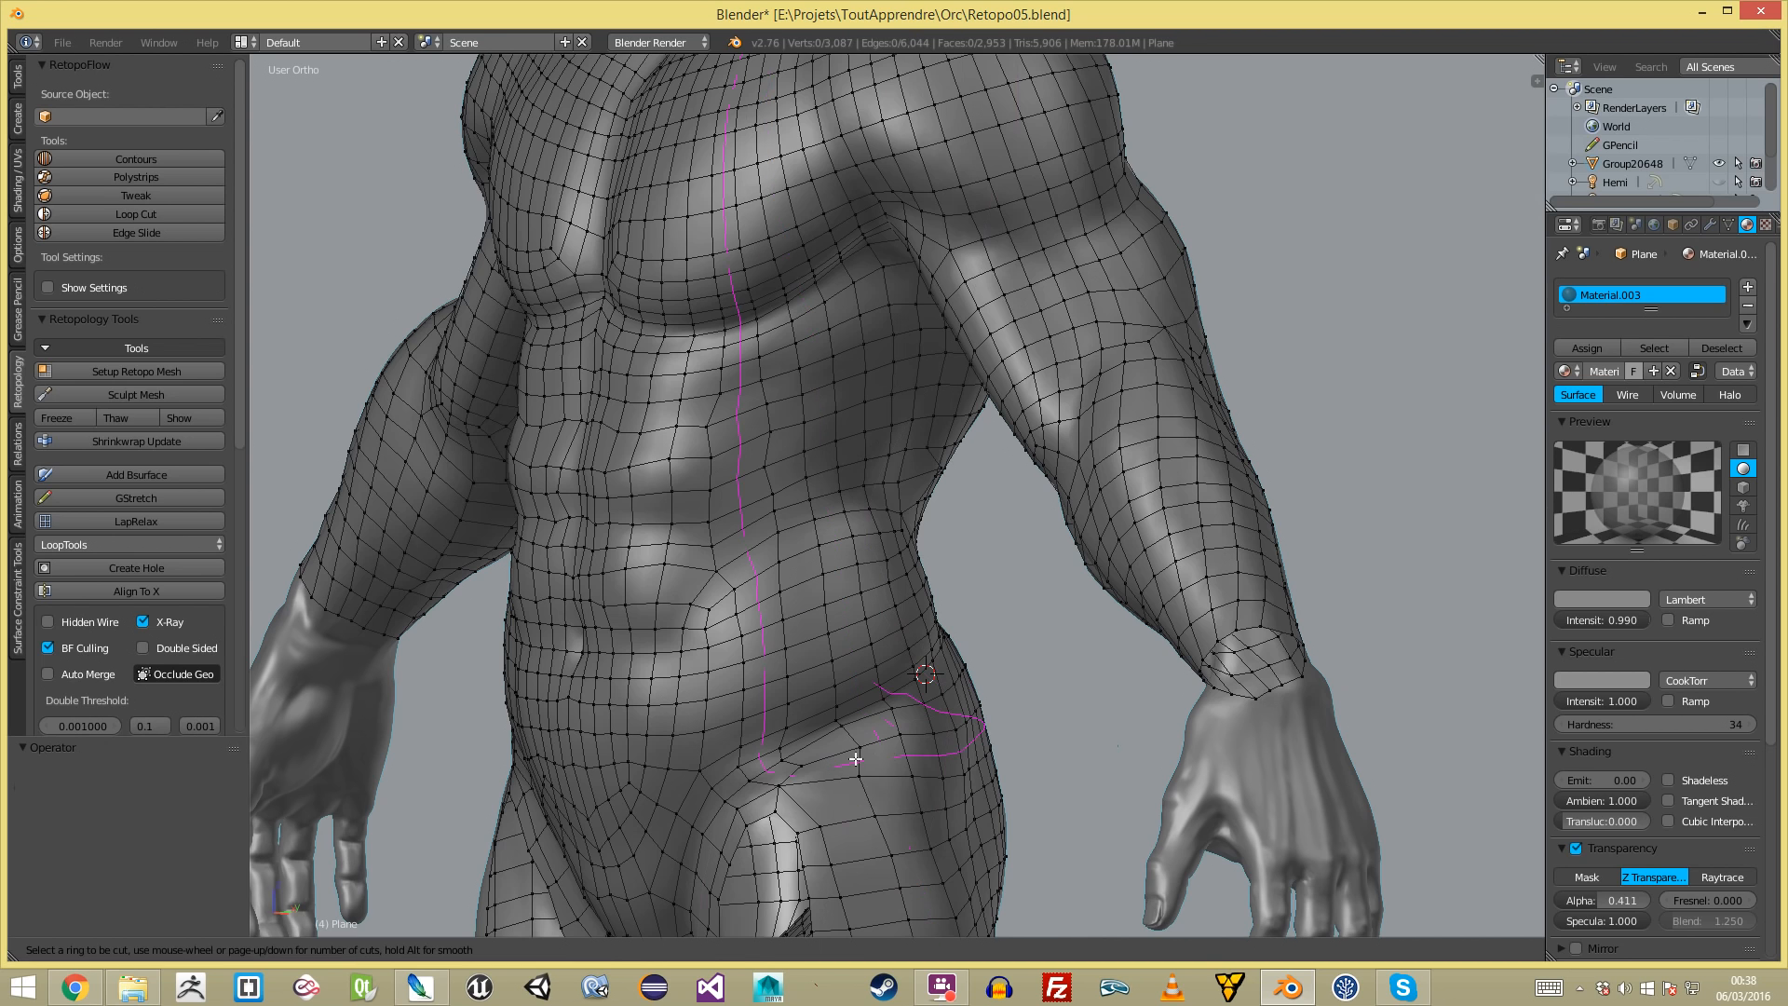
{"action": "key", "text": "Escape"}
- Slide the vertex above the thigh opening toward the outer thigh and reposition another vertex on the upper groin strip
{"action": "middle_click_drag", "start_coordinate": [906, 766], "coordinate": [950, 456], "text": "shift"}
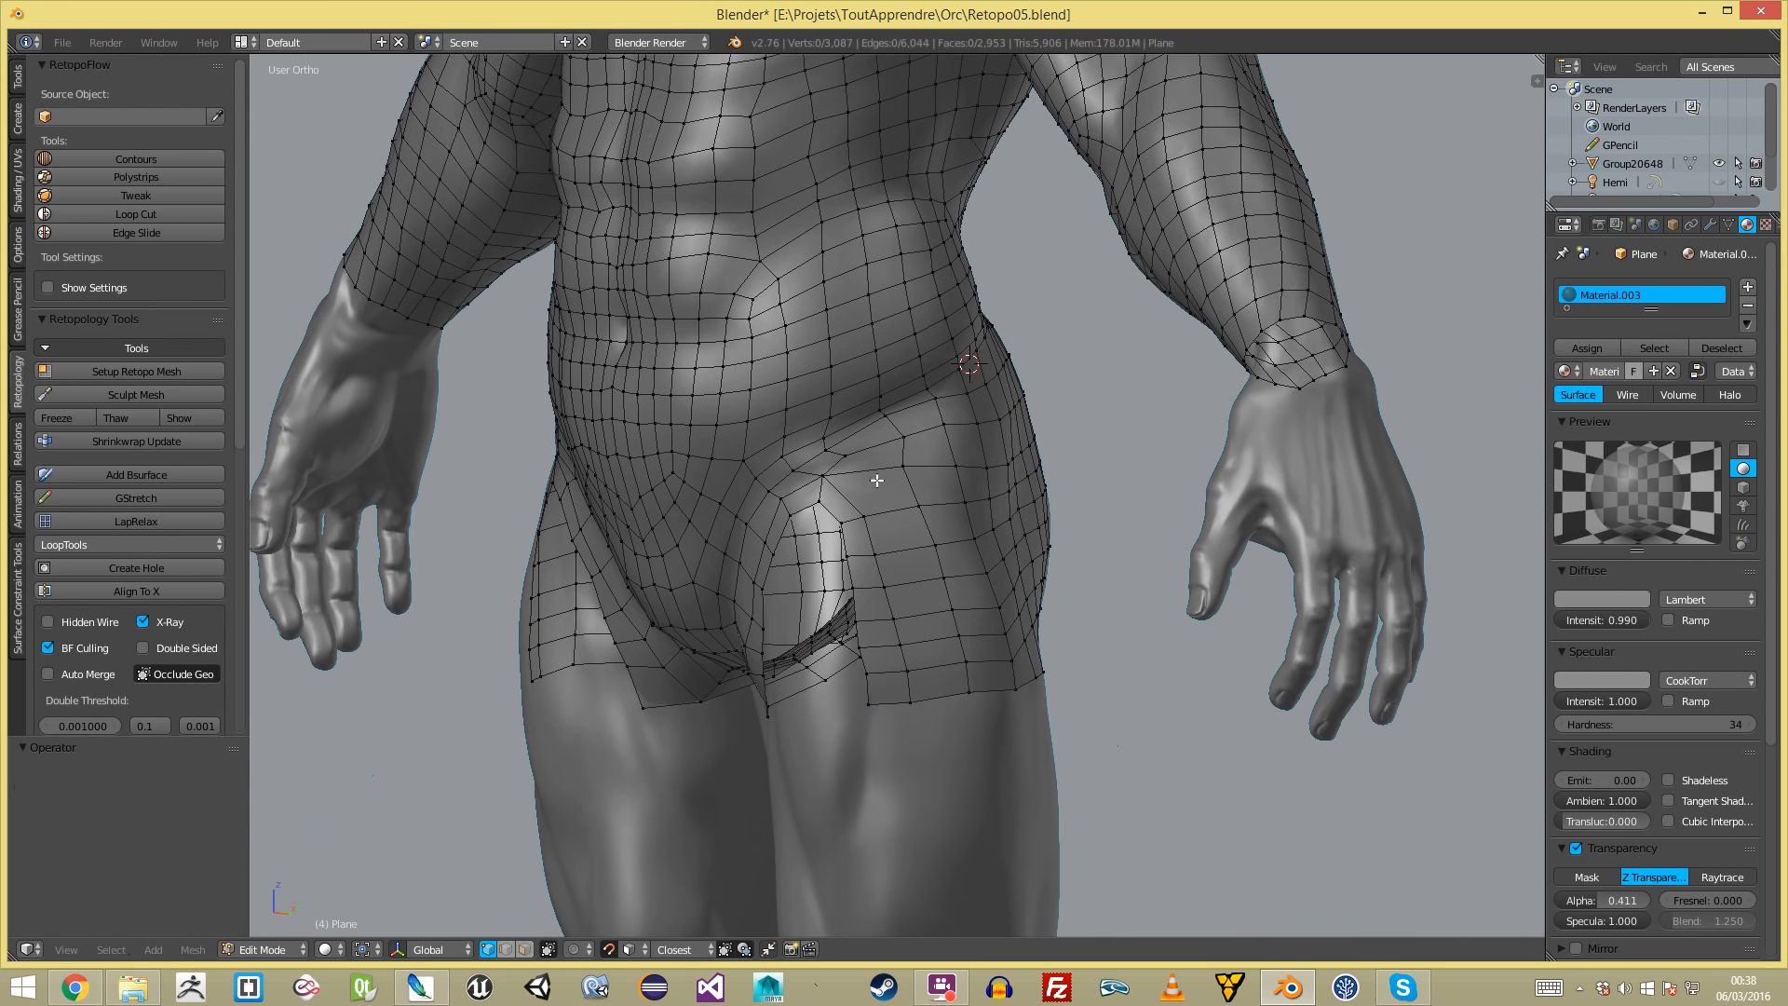
{"action": "key", "text": "g"}
{"action": "key", "text": "g"}
{"action": "left_click", "coordinate": [920, 498]}
{"action": "key", "text": "a"}
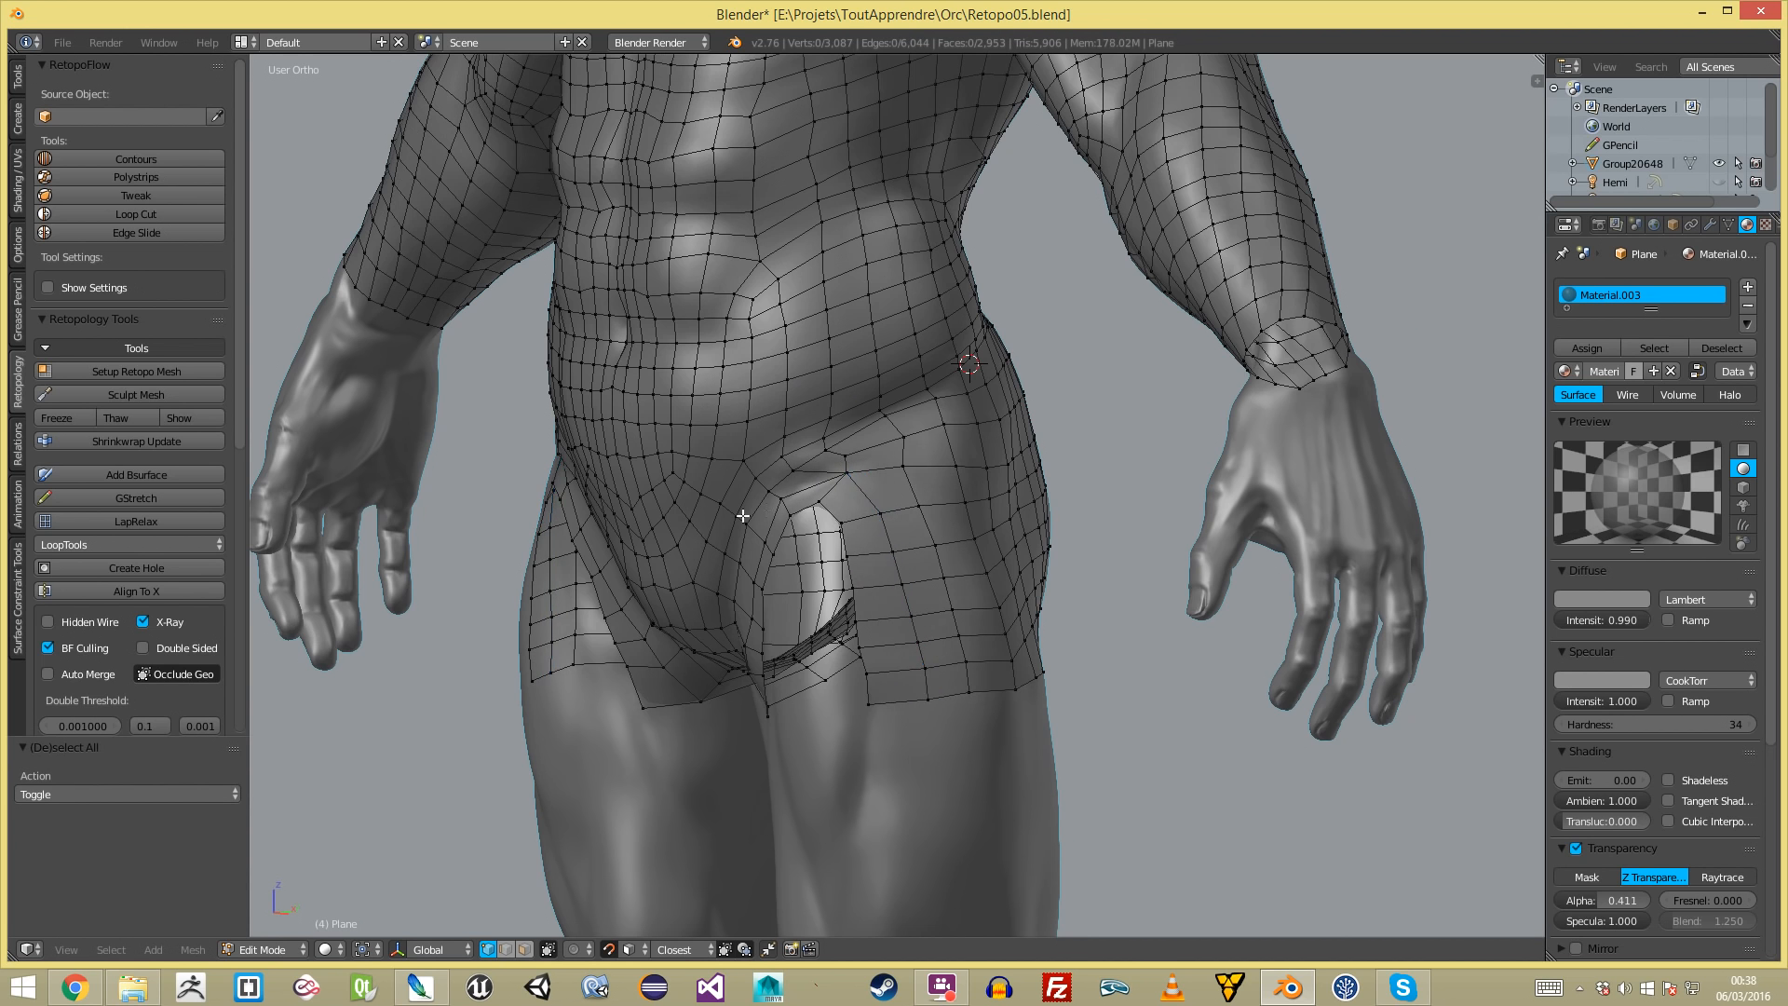
{"action": "scroll", "coordinate": [903, 484], "scroll_direction": "up", "scroll_amount": 2}
{"action": "scroll", "coordinate": [909, 451], "scroll_direction": "up", "scroll_amount": 2}
{"action": "right_click", "coordinate": [912, 439]}
{"action": "key", "text": "g"}
{"action": "left_click", "coordinate": [958, 391]}
{"action": "key", "text": "a"}
- Cut an extra edge loop through the faces at the upper groin strip
{"action": "key", "text": "ctrl+r"}
{"action": "left_click", "coordinate": [922, 408]}
{"action": "left_click", "coordinate": [922, 408]}
{"action": "key", "text": "a"}
{"action": "scroll", "coordinate": [916, 424], "scroll_direction": "down", "scroll_amount": 3}
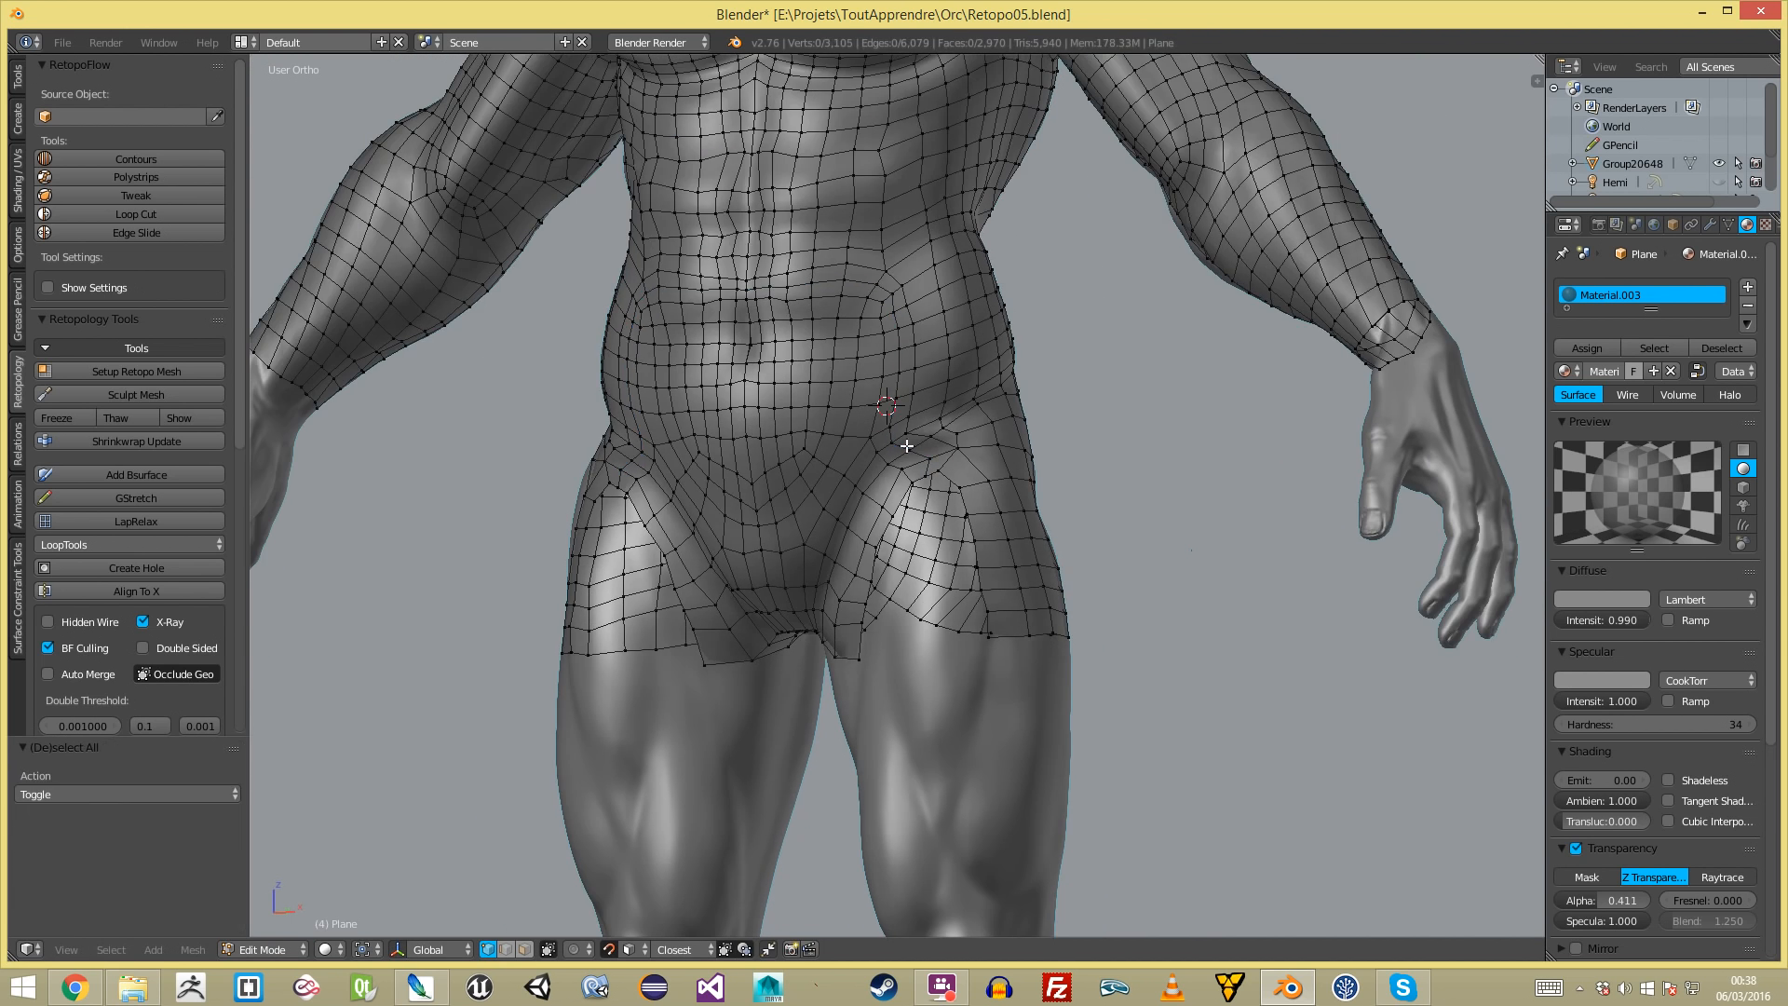
- Try a further loop cut at the outer hip and undo it
{"action": "scroll", "coordinate": [1004, 454], "scroll_direction": "up", "scroll_amount": 2}
{"action": "key", "text": "ctrl+r"}
{"action": "left_click", "coordinate": [1006, 453]}
{"action": "left_click", "coordinate": [1006, 453]}
{"action": "key", "text": "a"}
{"action": "scroll", "coordinate": [983, 444], "scroll_direction": "down", "scroll_amount": 2}
{"action": "key", "text": "ctrl+z"}
{"action": "key", "text": "ctrl+z"}
{"action": "key", "text": "ctrl+r"}
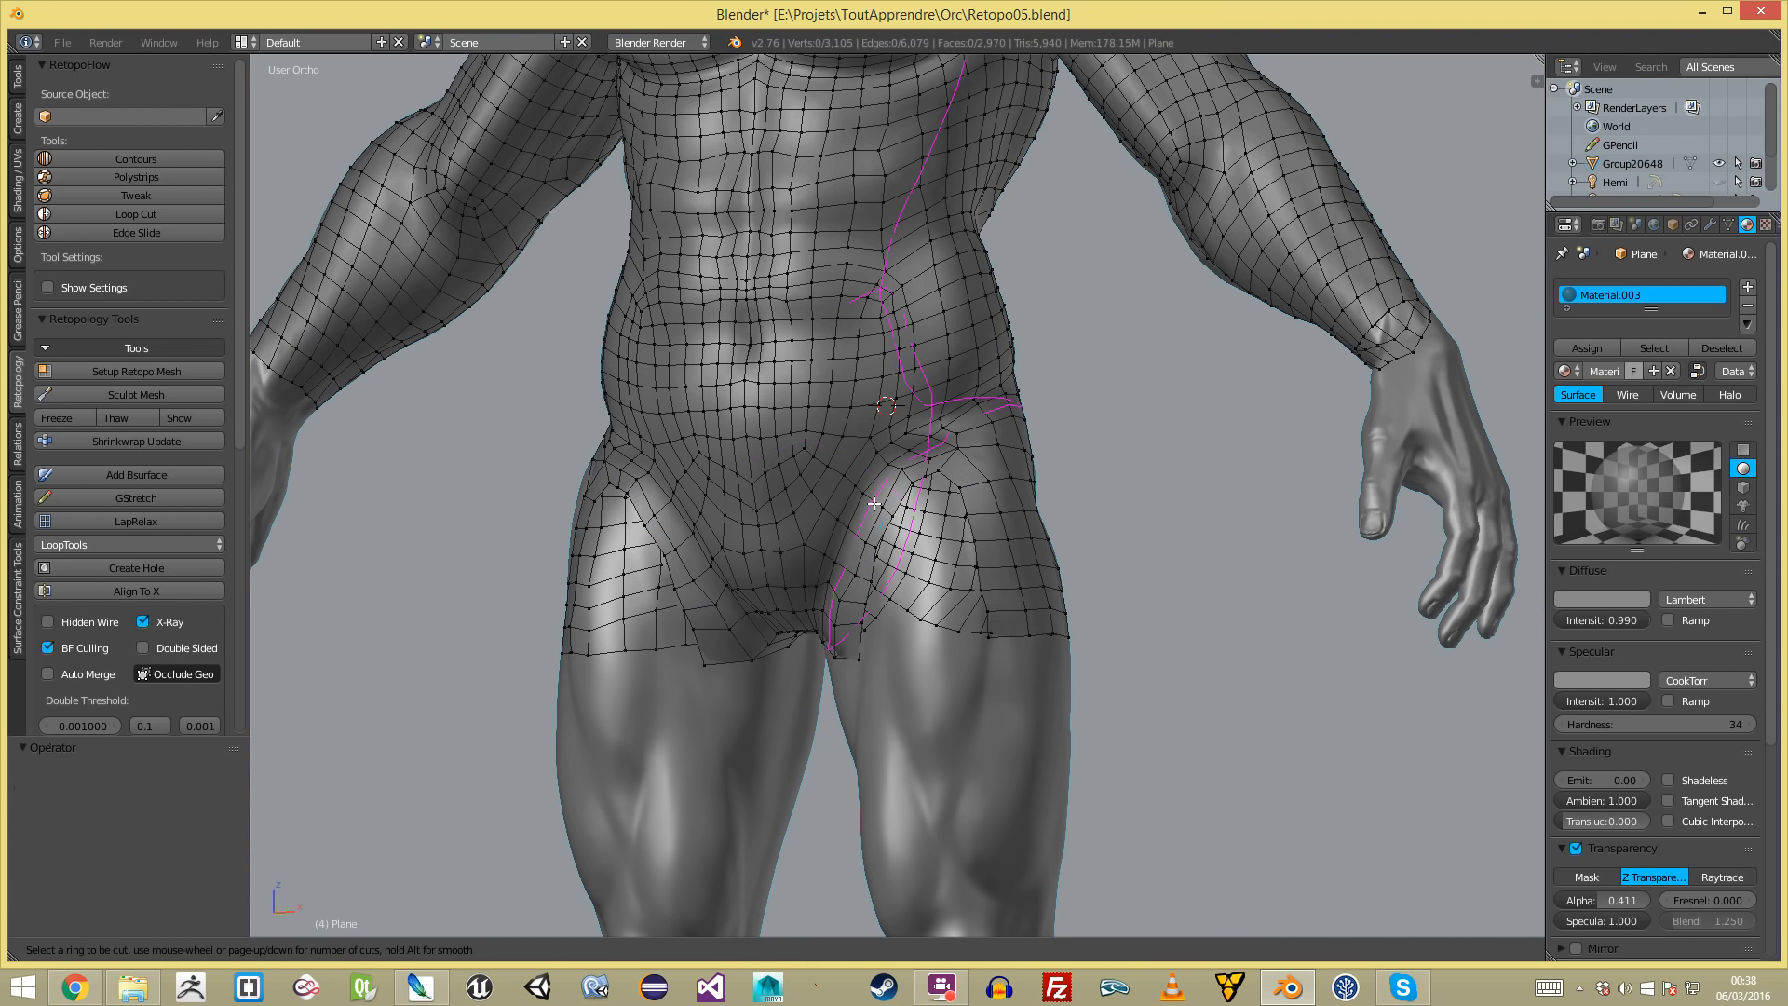
{"action": "key", "text": "Escape"}
{"action": "key", "text": "c"}
{"action": "key", "text": "Escape"}
- Select the pelvis and hip vertices through the mesh, relax them with LapRelax and update their shrinkwrap onto the sculpt
{"action": "mouse_move", "coordinate": [909, 410]}
{"action": "middle_mouse_down"}
{"action": "mouse_move", "coordinate": [834, 434]}
{"action": "mouse_move", "coordinate": [830, 459]}
{"action": "middle_mouse_up"}
{"action": "key", "text": "c"}
{"action": "left_click", "coordinate": [828, 555]}
{"action": "key", "text": "z"}
{"action": "mouse_move", "coordinate": [833, 555]}
{"action": "left_mouse_down"}
{"action": "mouse_move", "coordinate": [801, 507]}
{"action": "mouse_move", "coordinate": [856, 478]}
{"action": "left_mouse_up"}
{"action": "key", "text": "Escape"}
{"action": "key", "text": "z"}
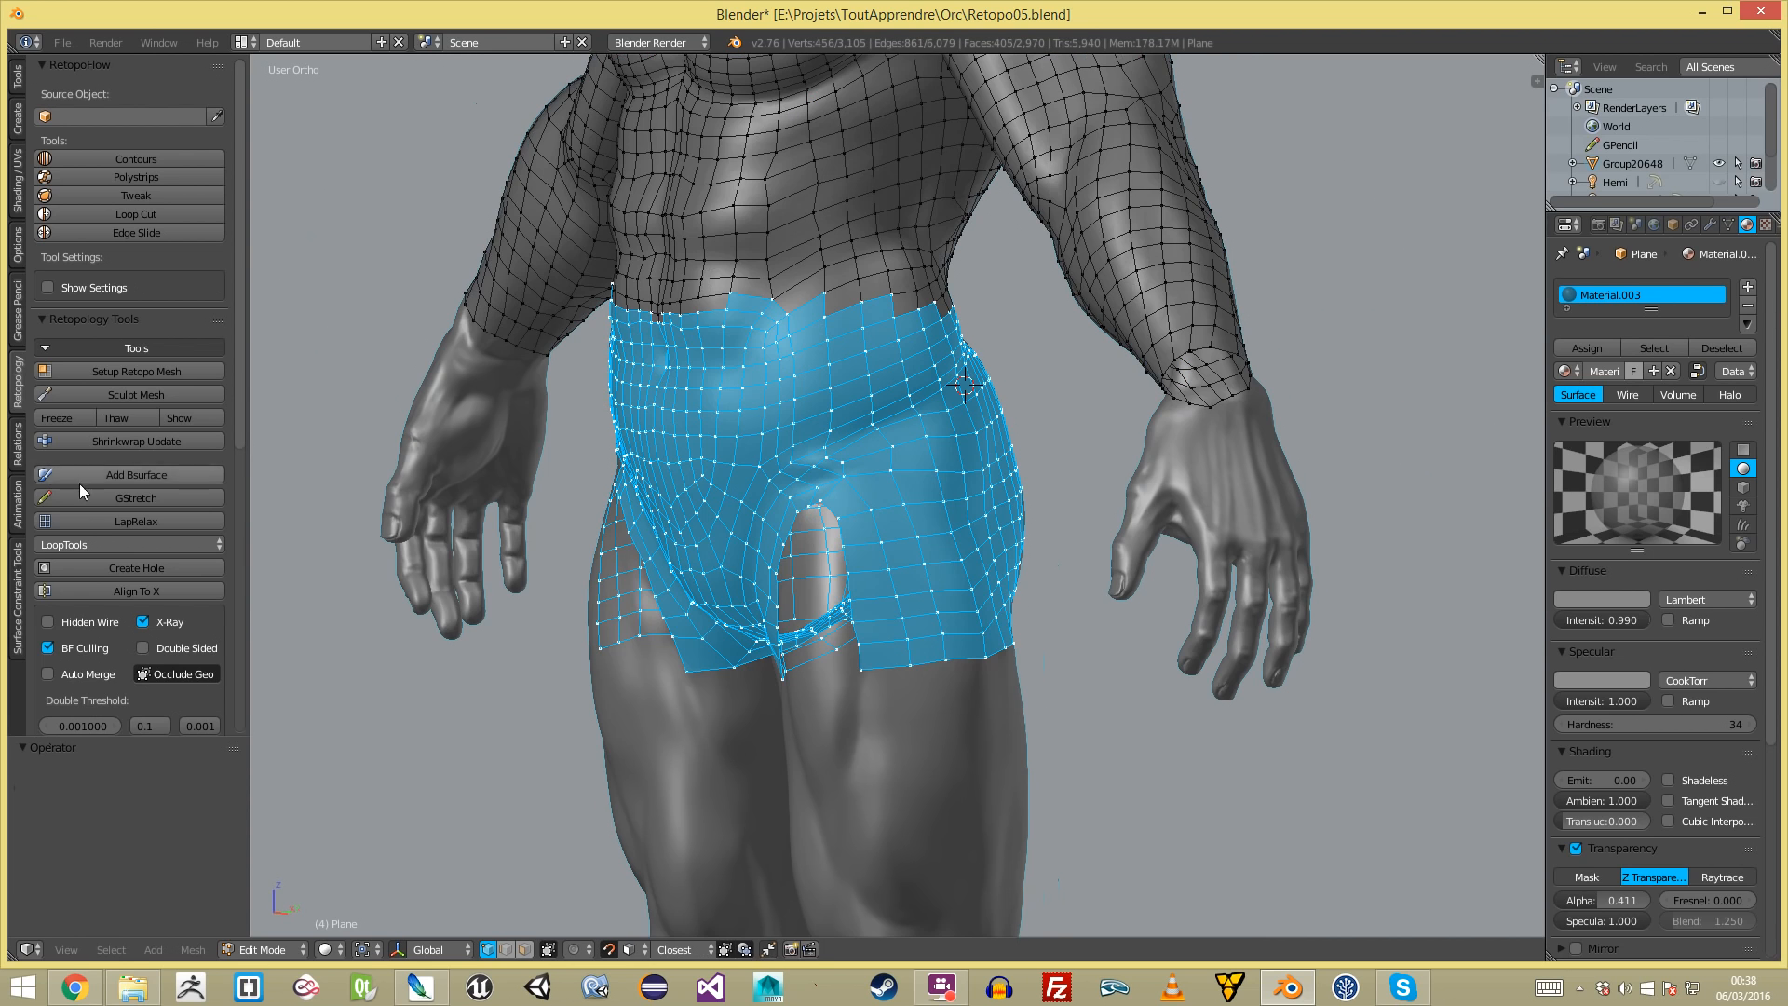
{"action": "left_click", "coordinate": [149, 520]}
{"action": "left_click", "coordinate": [147, 519]}
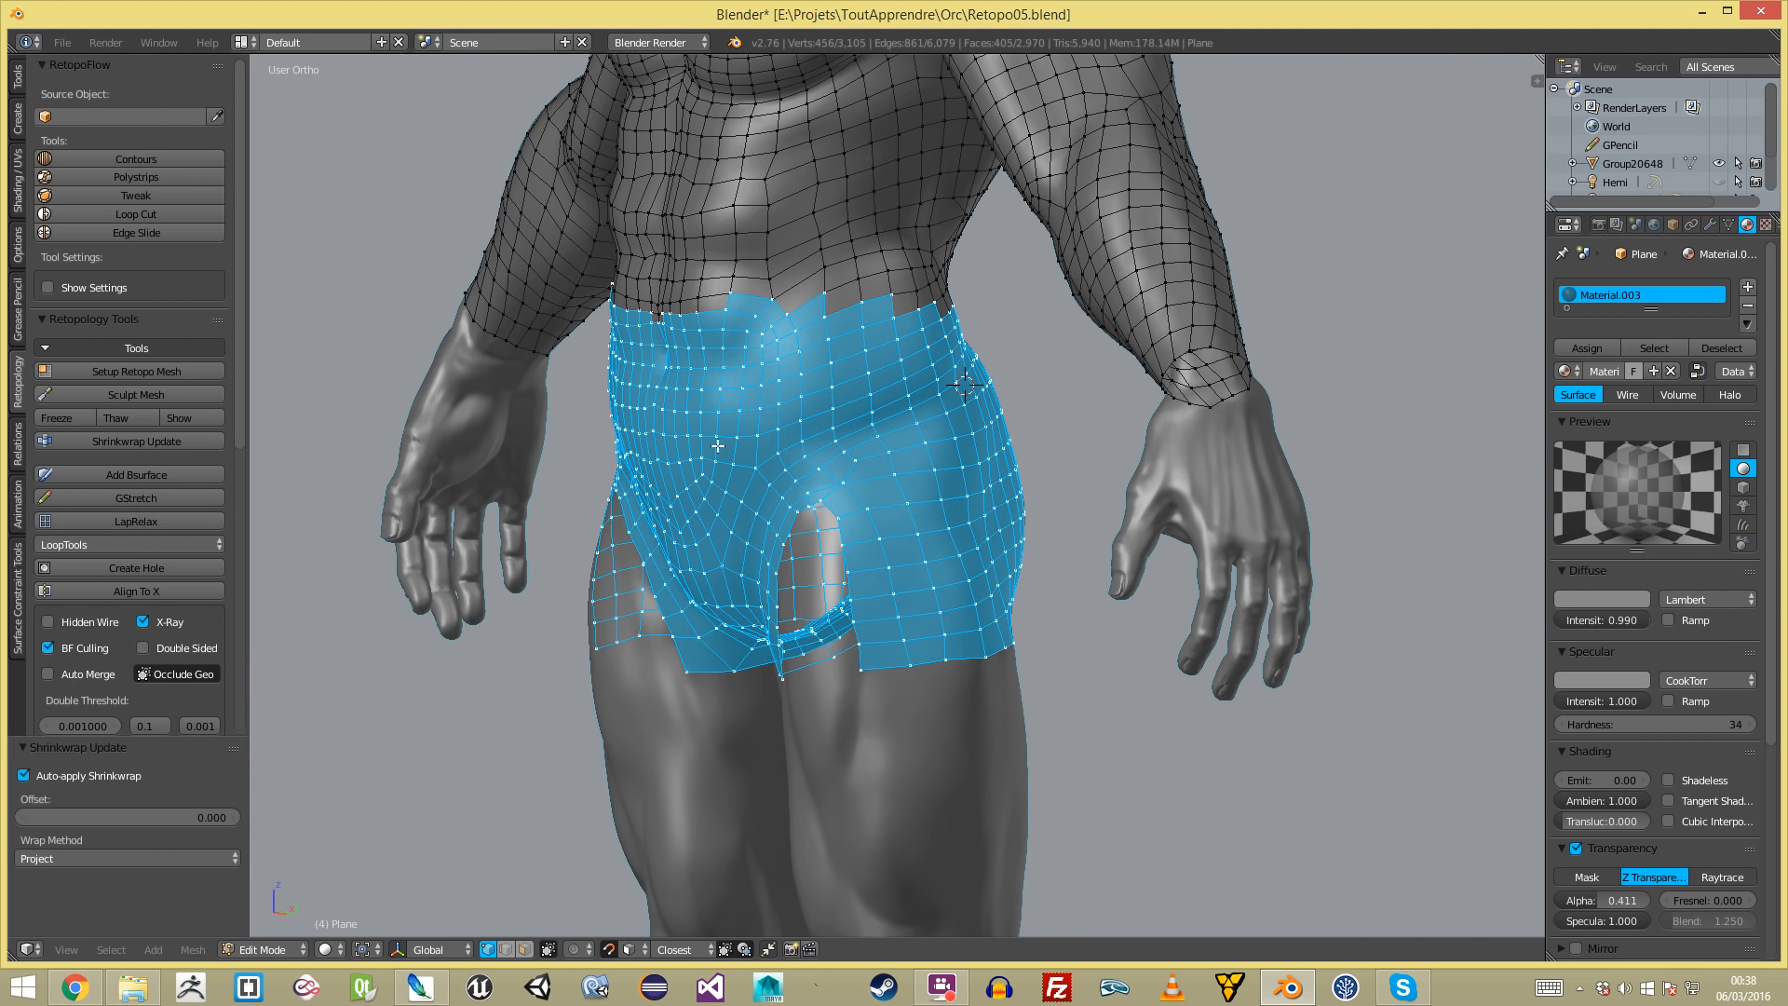
{"action": "key", "text": "a"}
- Examine the retopologized hips and thigh openings around the body in Object Mode with all objects deselected
{"action": "scroll", "coordinate": [662, 437], "scroll_direction": "up", "scroll_amount": 3}
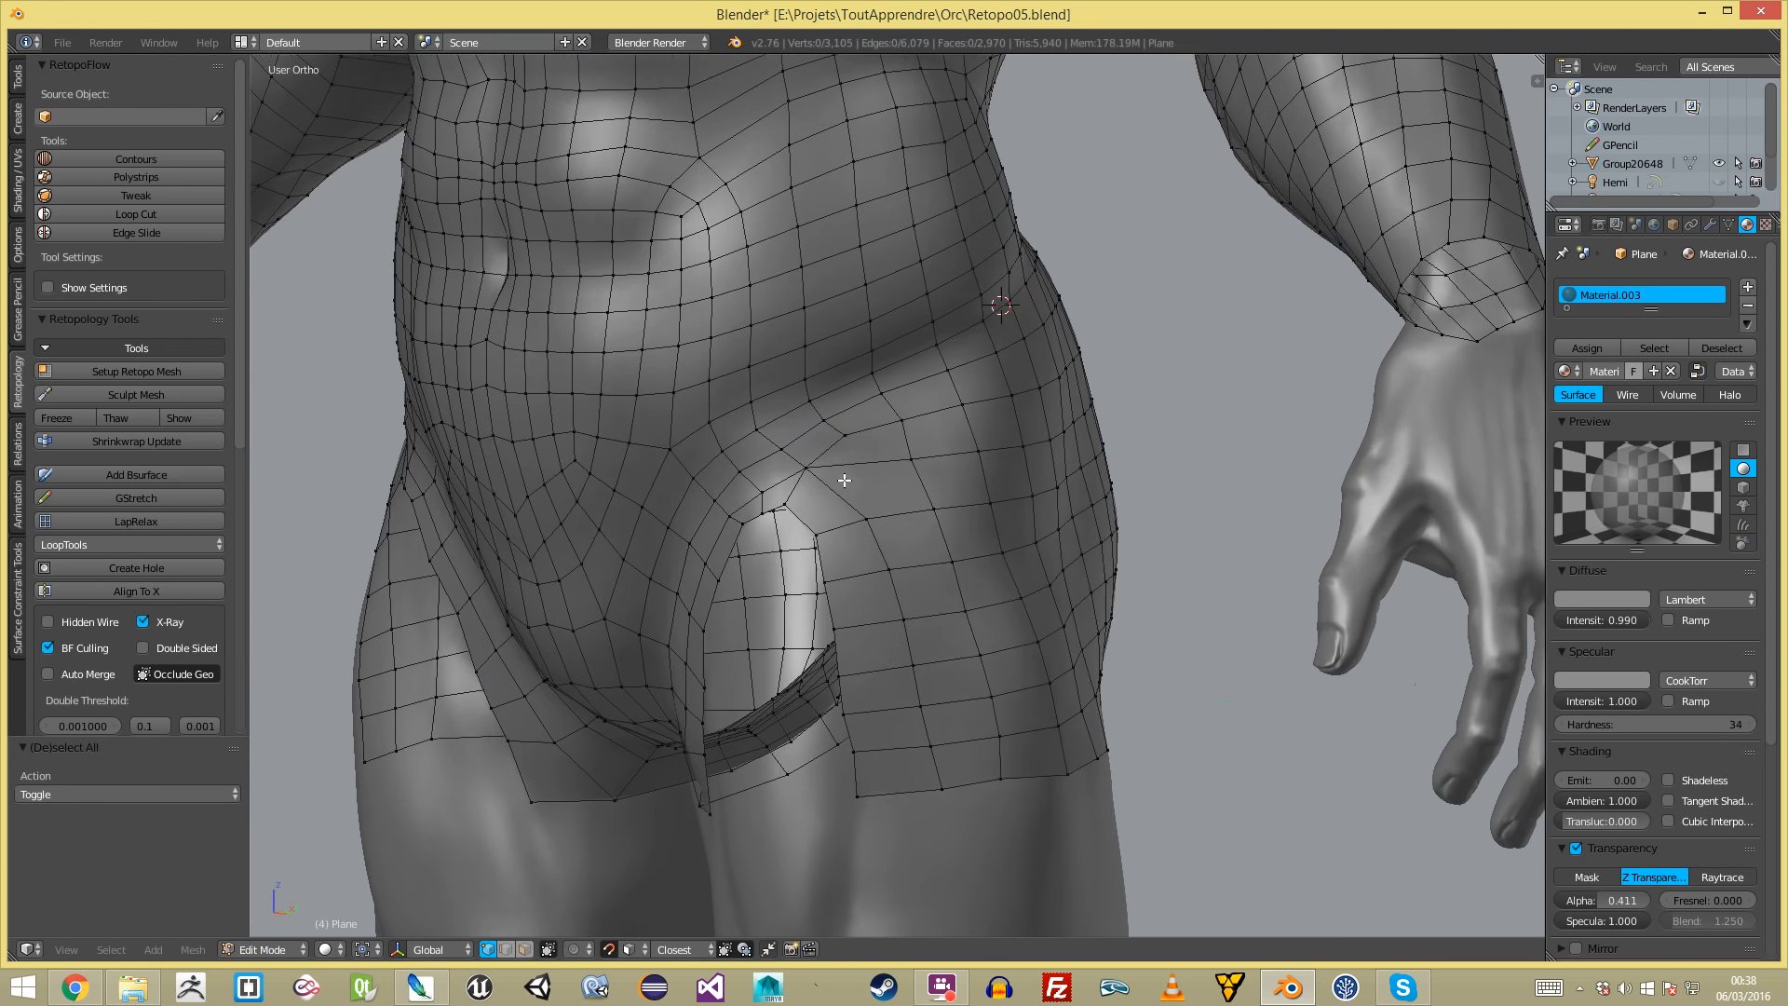
{"action": "middle_click_drag", "start_coordinate": [842, 481], "coordinate": [902, 478]}
{"action": "key", "text": "ctrl+r"}
{"action": "key", "text": "Escape"}
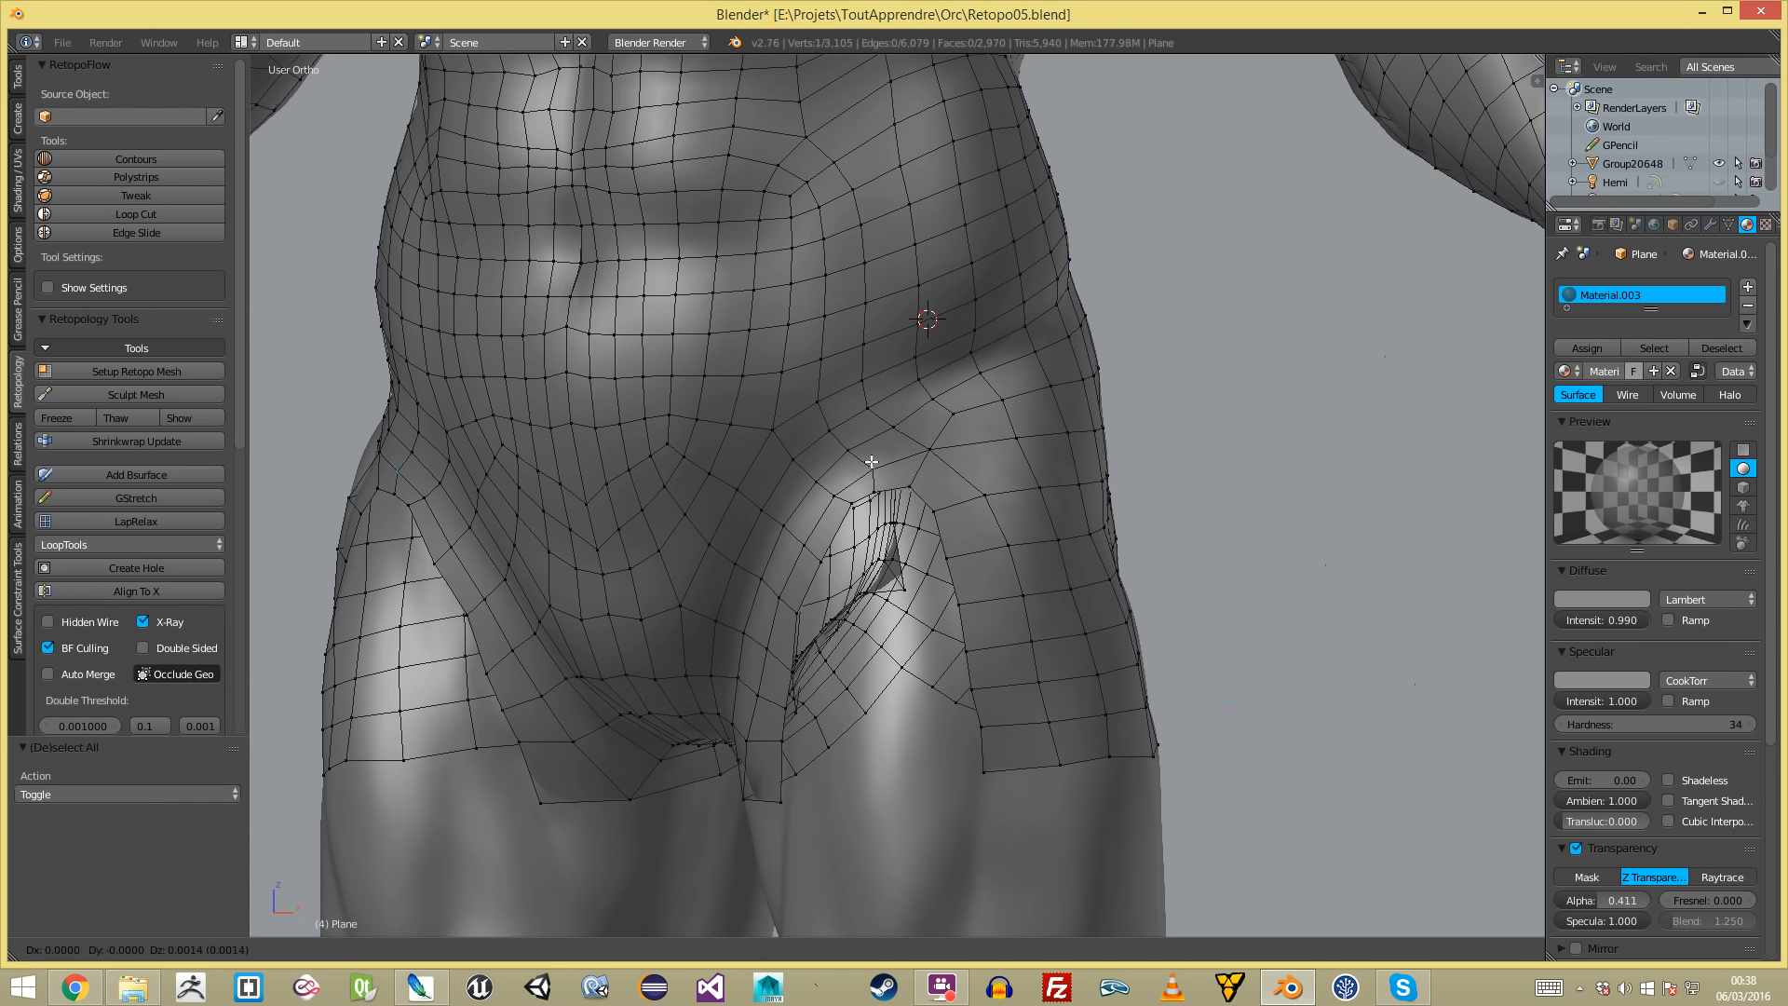
{"action": "scroll", "coordinate": [875, 438], "scroll_direction": "down", "scroll_amount": 4}
{"action": "key", "text": "Tab"}
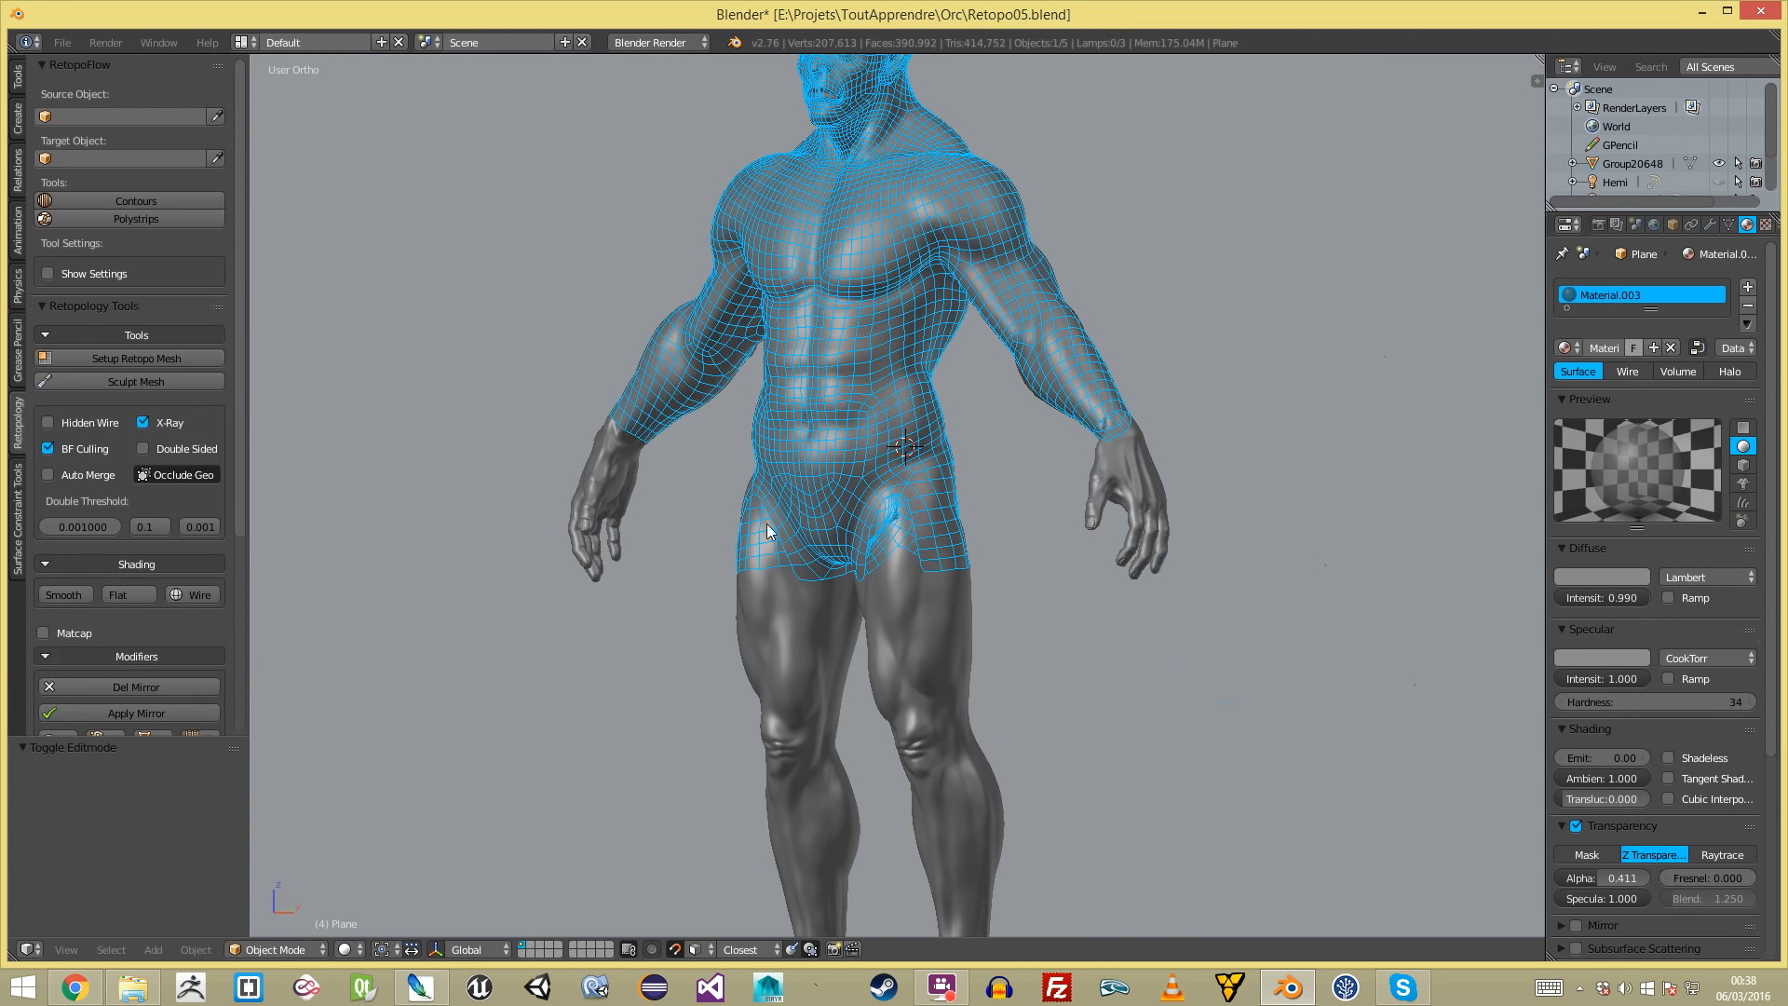
{"action": "key", "text": "a"}
{"action": "middle_click_drag", "start_coordinate": [1019, 243], "coordinate": [633, 261]}
{"action": "middle_click_drag", "start_coordinate": [1025, 527], "coordinate": [701, 514]}
{"action": "scroll", "coordinate": [838, 456], "scroll_direction": "up", "scroll_amount": 5}
- Select edge loops around the lower thigh border in Edit Mode and raise one vertex slightly
{"action": "key", "text": "Tab"}
{"action": "scroll", "coordinate": [900, 432], "scroll_direction": "up", "scroll_amount": 2}
{"action": "right_click", "coordinate": [1028, 555], "text": "alt"}
{"action": "middle_click_drag", "start_coordinate": [1075, 615], "coordinate": [1047, 568]}
{"action": "middle_click_drag", "start_coordinate": [1053, 630], "coordinate": [1000, 619]}
{"action": "right_click", "coordinate": [829, 591], "text": "alt"}
{"action": "middle_click_drag", "start_coordinate": [885, 571], "coordinate": [909, 487]}
{"action": "key", "text": "a"}
{"action": "right_click", "coordinate": [998, 493]}
{"action": "key", "text": "g"}
{"action": "left_click", "coordinate": [1015, 468]}
{"action": "middle_click_drag", "start_coordinate": [1015, 468], "coordinate": [978, 508]}
{"action": "right_click", "coordinate": [1046, 498], "text": "shift"}
{"action": "key", "text": "a"}
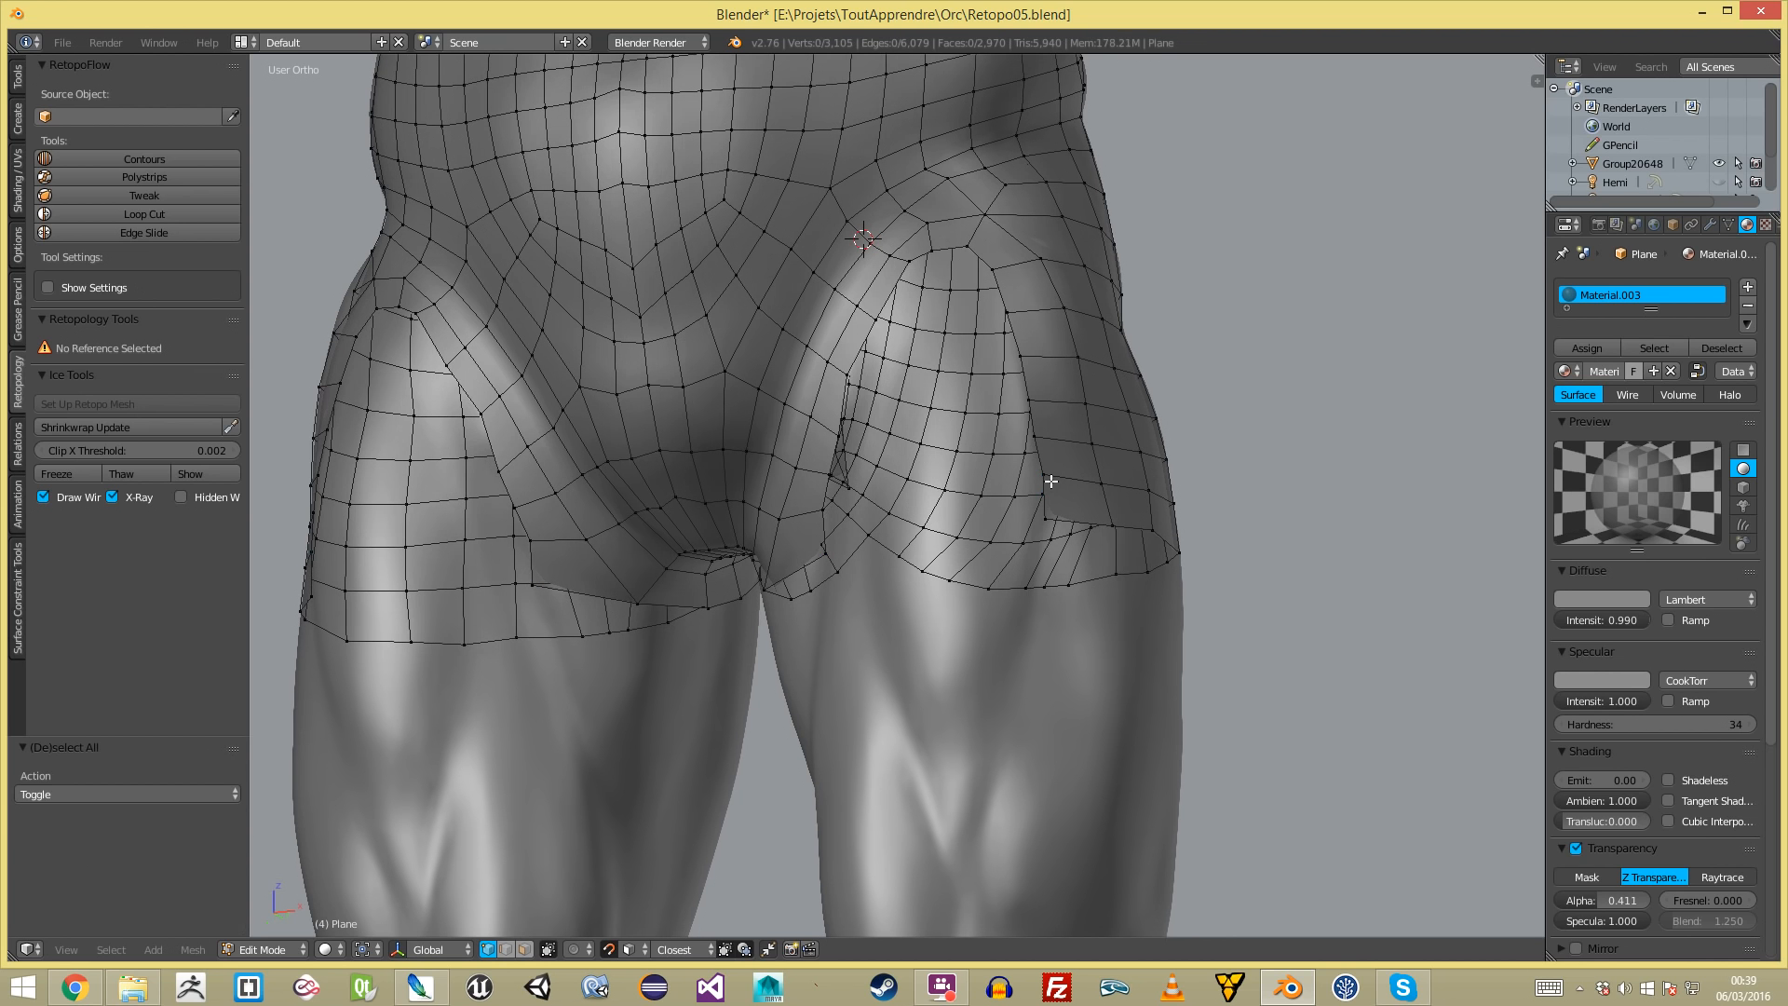
- Try to fill a face across the thigh, select the face ring at the lower border, and undo it
{"action": "key", "text": "f"}
{"action": "key", "text": "a"}
{"action": "right_click", "coordinate": [820, 528], "text": "ctrl+alt"}
{"action": "scroll", "coordinate": [820, 528], "scroll_direction": "down", "scroll_amount": 3}
{"action": "middle_click_drag", "start_coordinate": [820, 528], "coordinate": [1441, 547]}
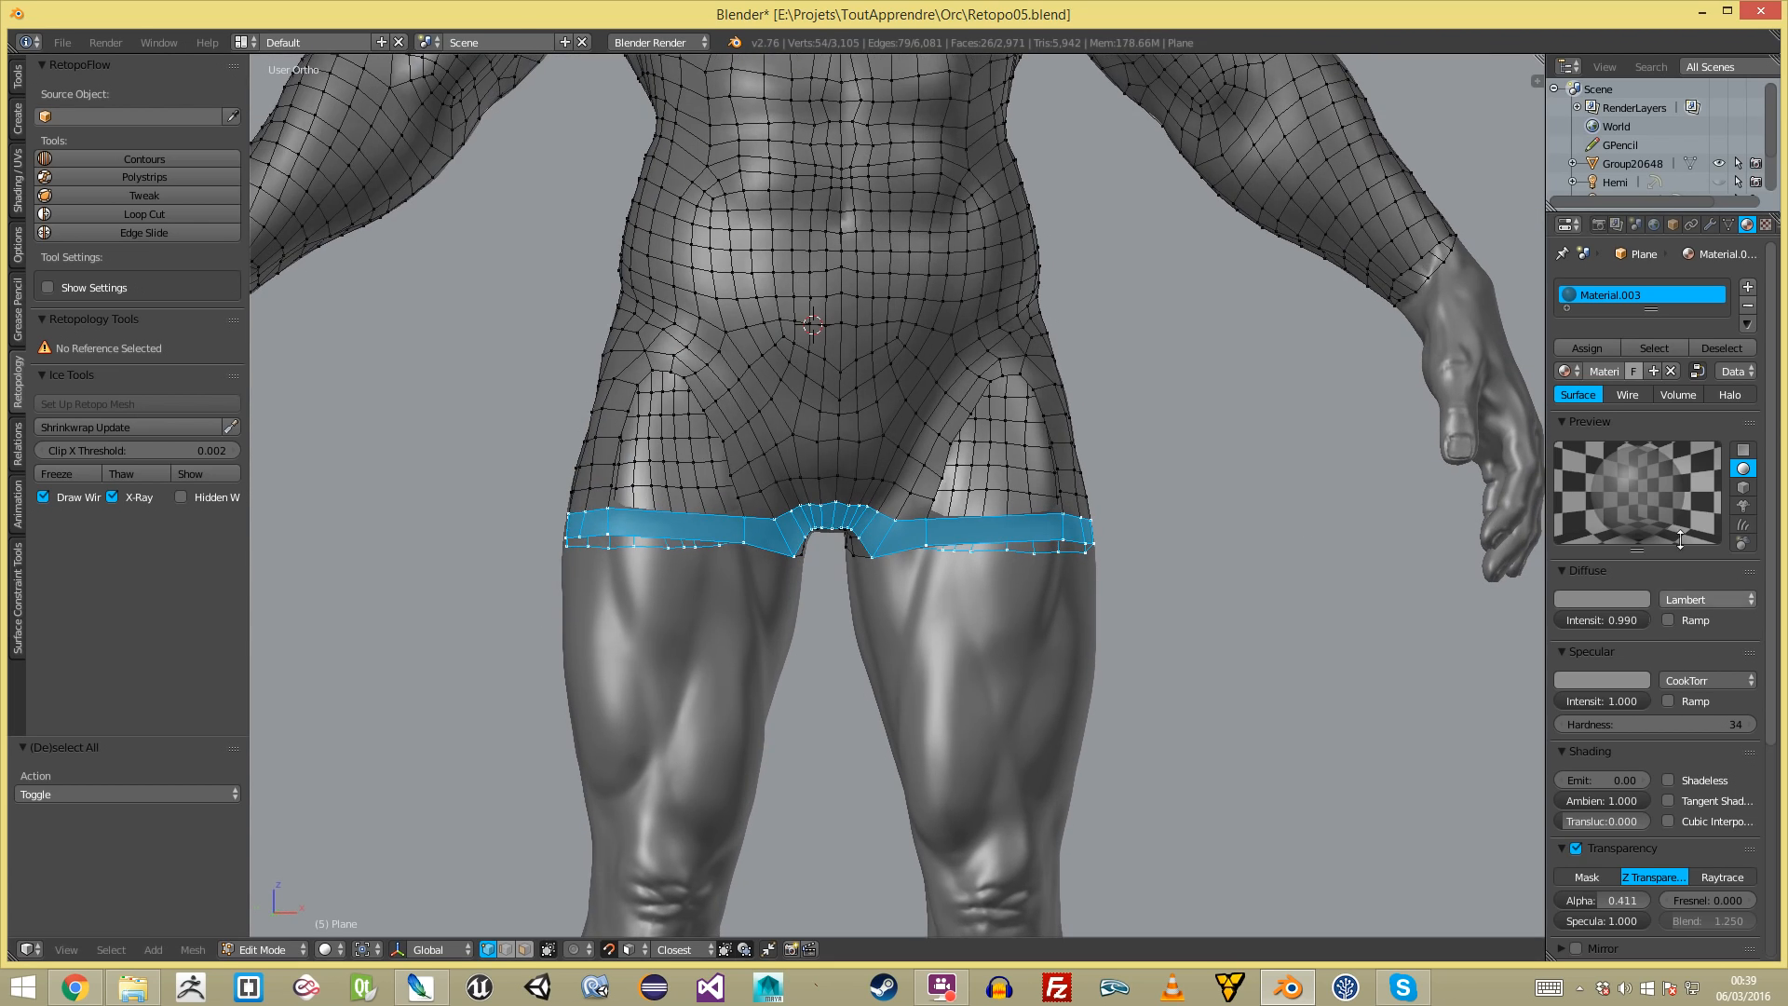
{"action": "middle_click_drag", "start_coordinate": [929, 555], "coordinate": [976, 503]}
{"action": "scroll", "coordinate": [976, 503], "scroll_direction": "up", "scroll_amount": 2}
{"action": "key", "text": "ctrl+z"}
{"action": "key", "text": "ctrl+z"}
{"action": "key", "text": "ctrl+z"}
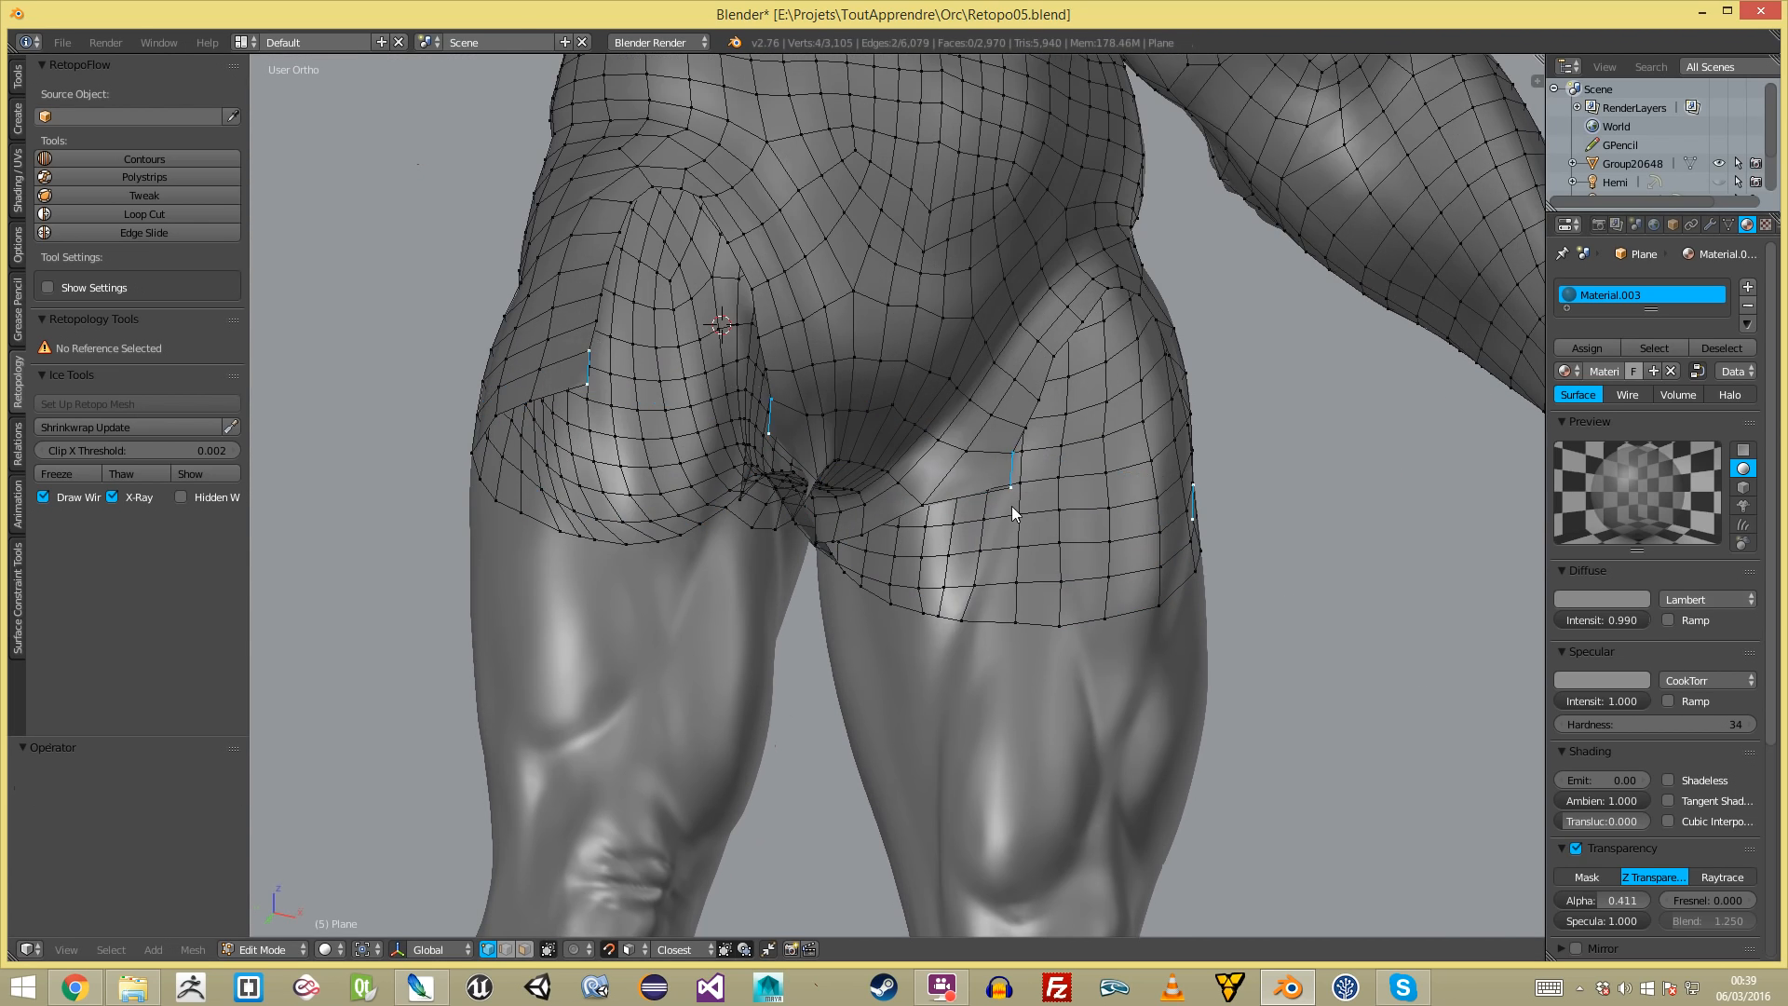
- Fill one wide face across the front of the thigh to connect the inner and outer ends of the lower border
{"action": "key", "text": "a"}
{"action": "middle_click_drag", "start_coordinate": [1177, 503], "coordinate": [852, 546]}
{"action": "right_click", "coordinate": [1049, 504], "text": "alt"}
{"action": "right_click", "coordinate": [667, 549]}
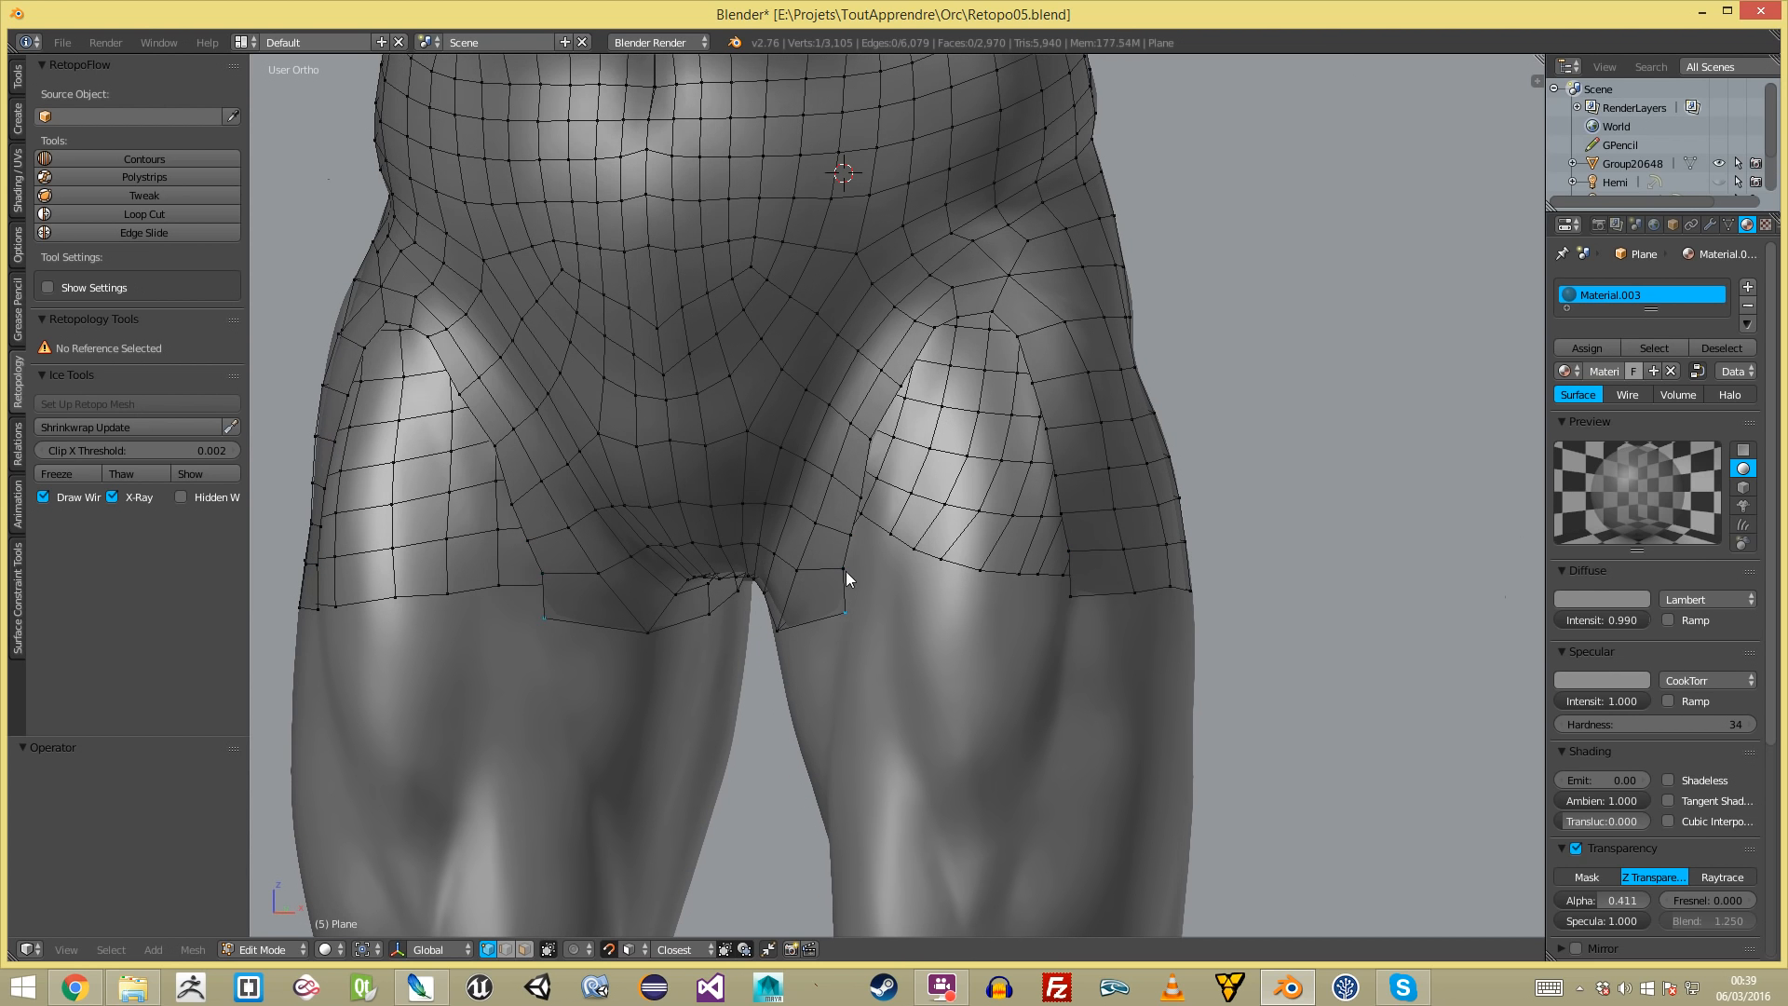
{"action": "key", "text": "f"}
{"action": "key", "text": "a"}
- Divide the wide front thigh face with two loop cuts and nudge the middle section
{"action": "scroll", "coordinate": [988, 338], "scroll_direction": "up", "scroll_amount": 1}
{"action": "key", "text": "ctrl+r"}
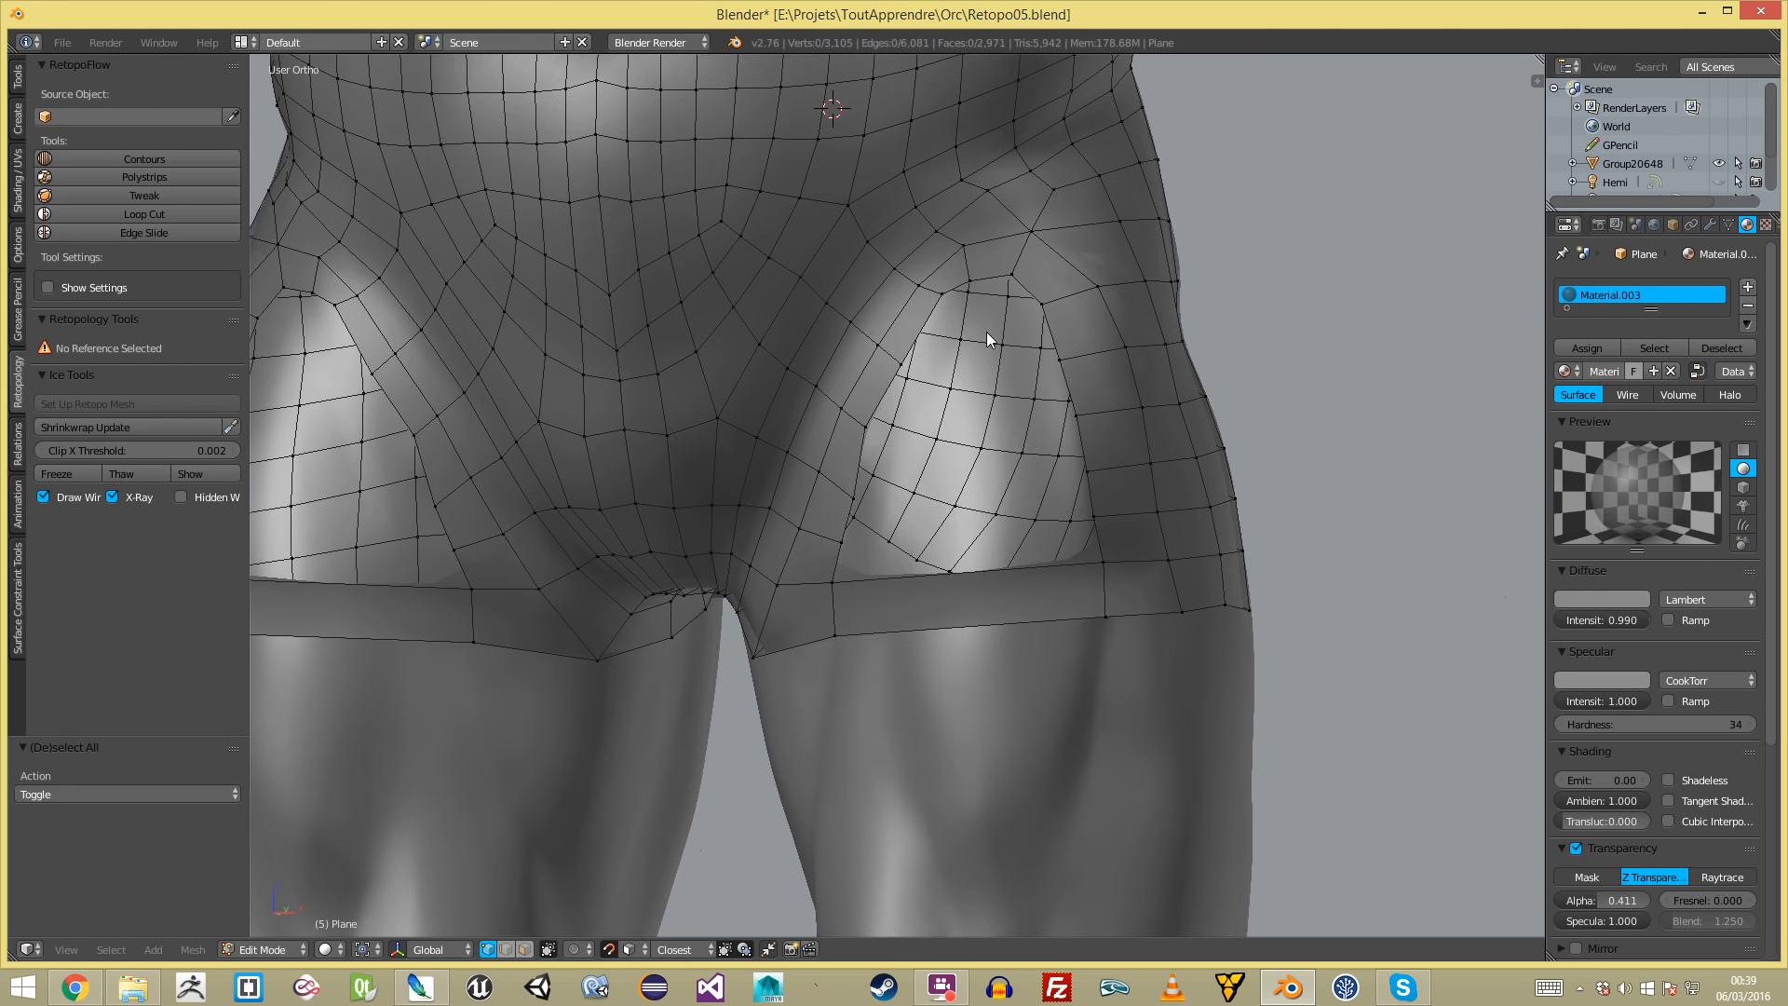
{"action": "left_click", "coordinate": [987, 592]}
{"action": "left_click", "coordinate": [1010, 594]}
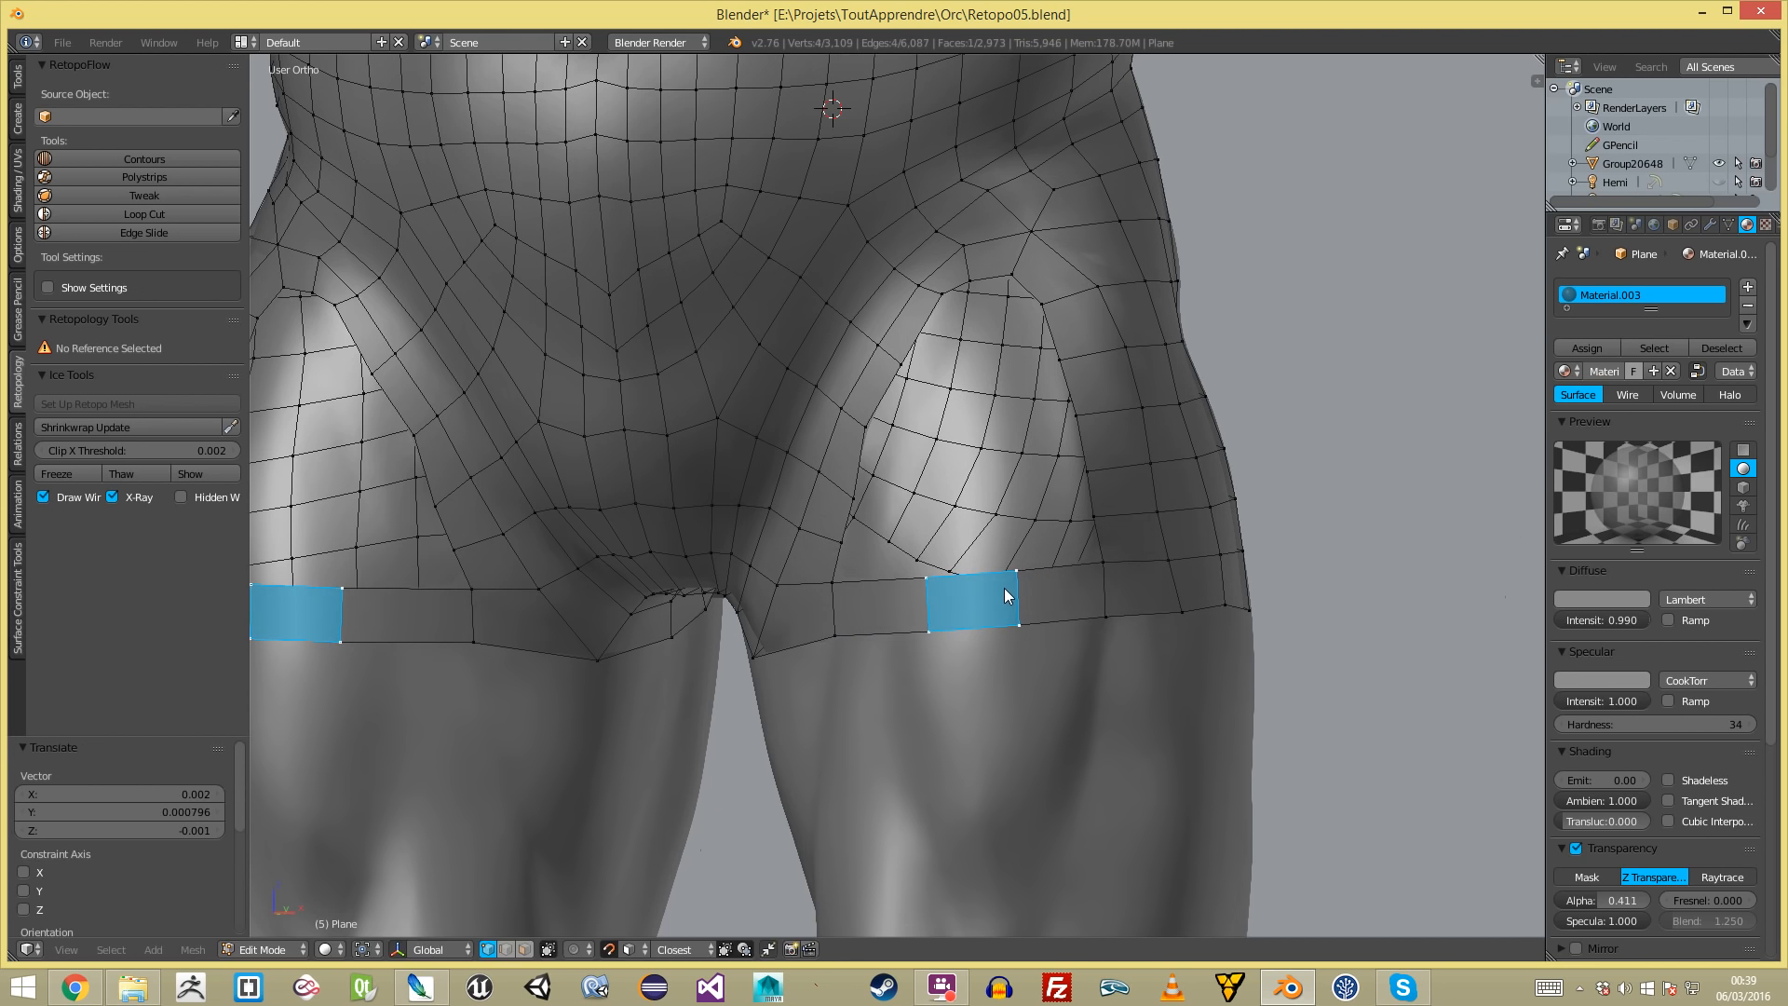
{"action": "key", "text": "a"}
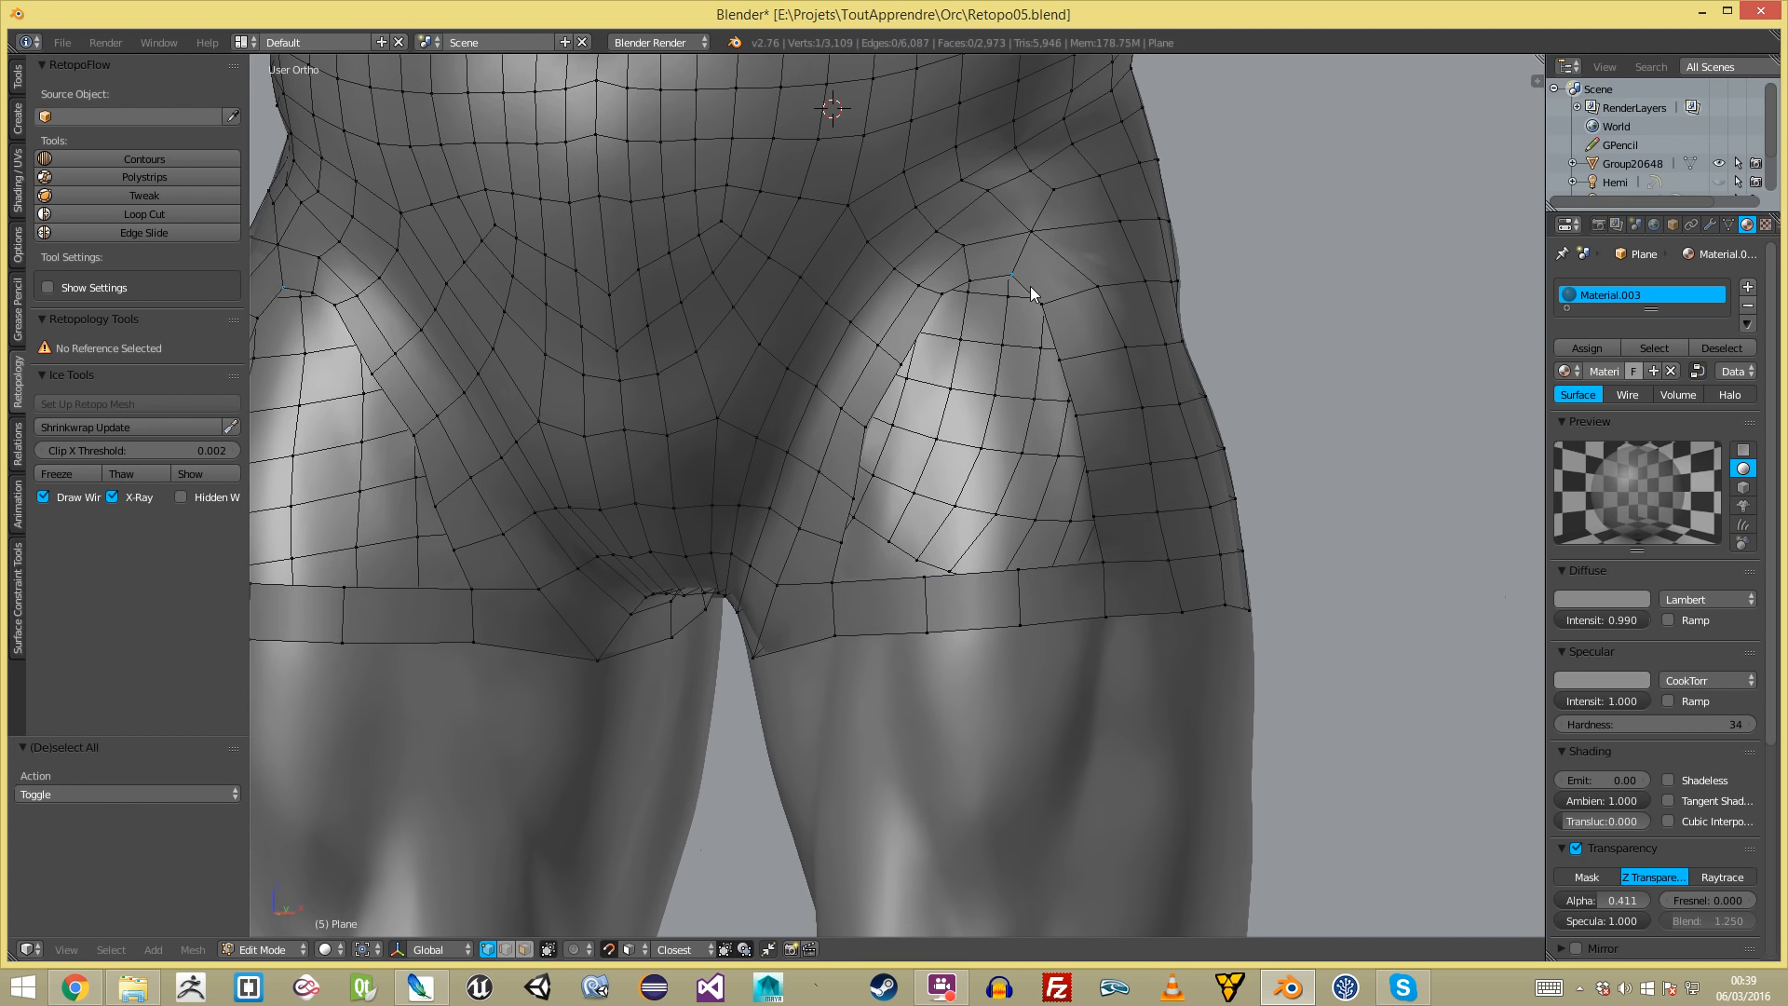
- Fill a long face from the top of the thigh opening to the lower band and cut a loop near its upper end
{"action": "right_click", "coordinate": [1008, 565], "text": "shift"}
{"action": "key", "text": "f"}
{"action": "key", "text": "a"}
{"action": "key", "text": "ctrl+r"}
{"action": "left_click", "coordinate": [1002, 319]}
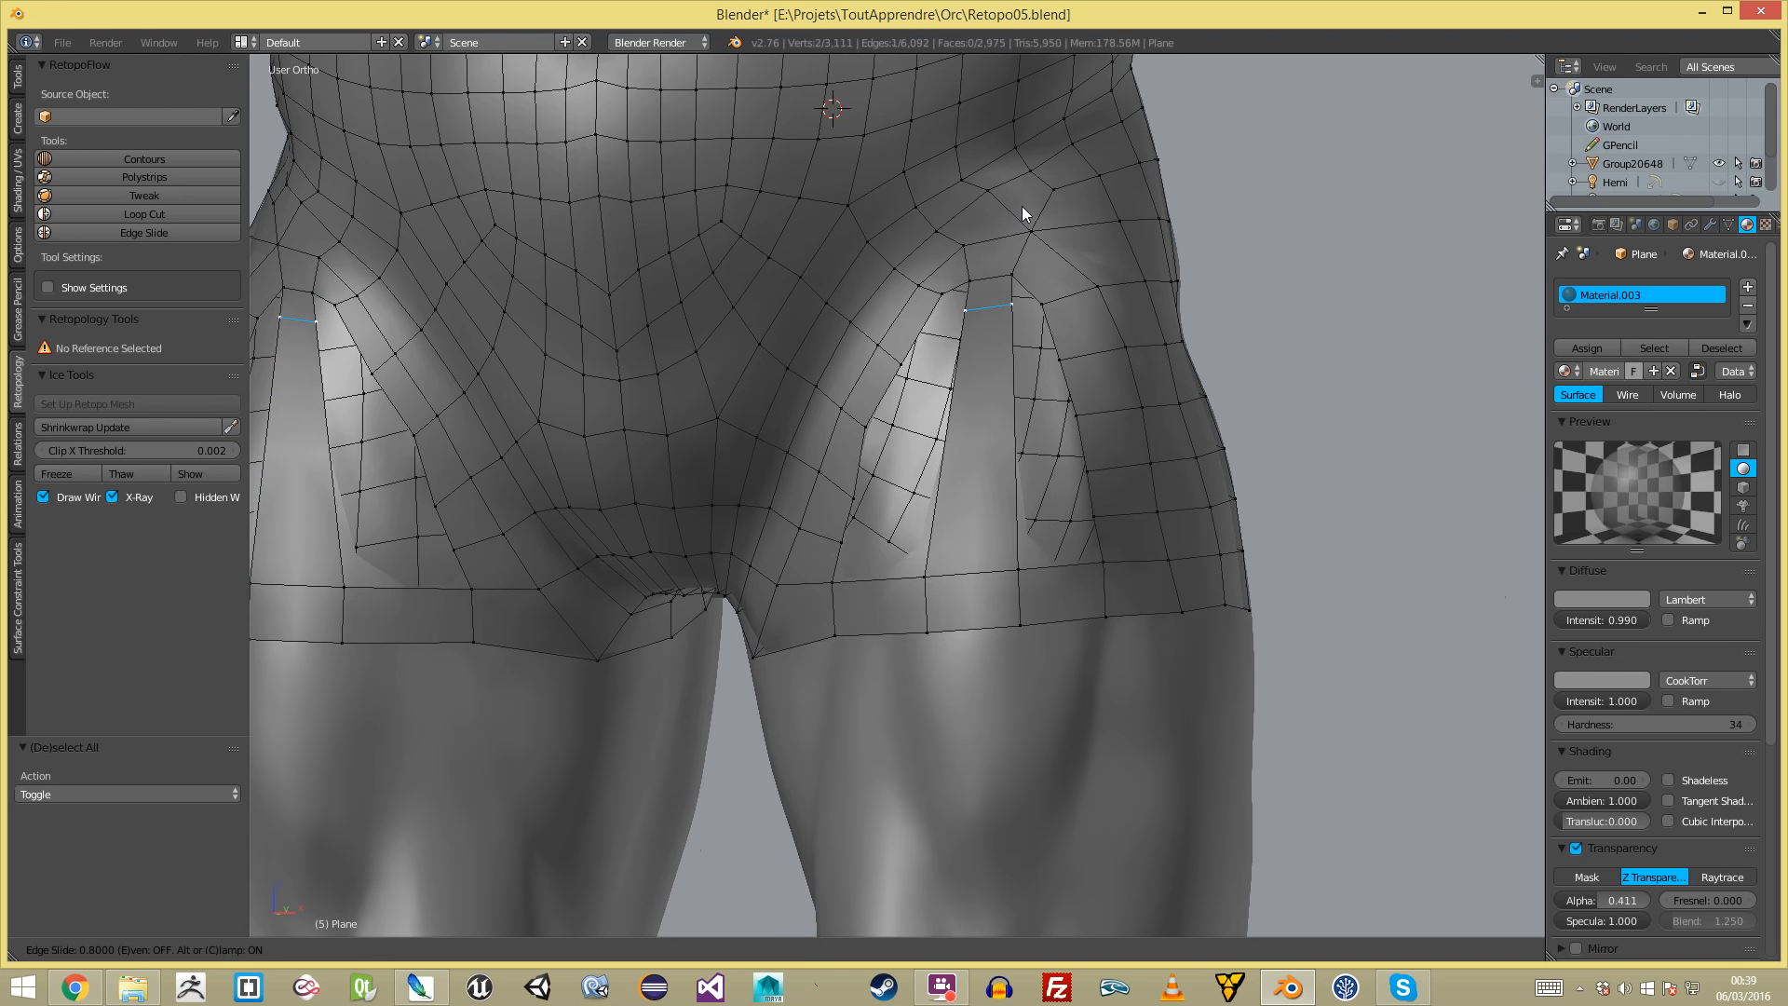
{"action": "left_click", "coordinate": [1015, 253]}
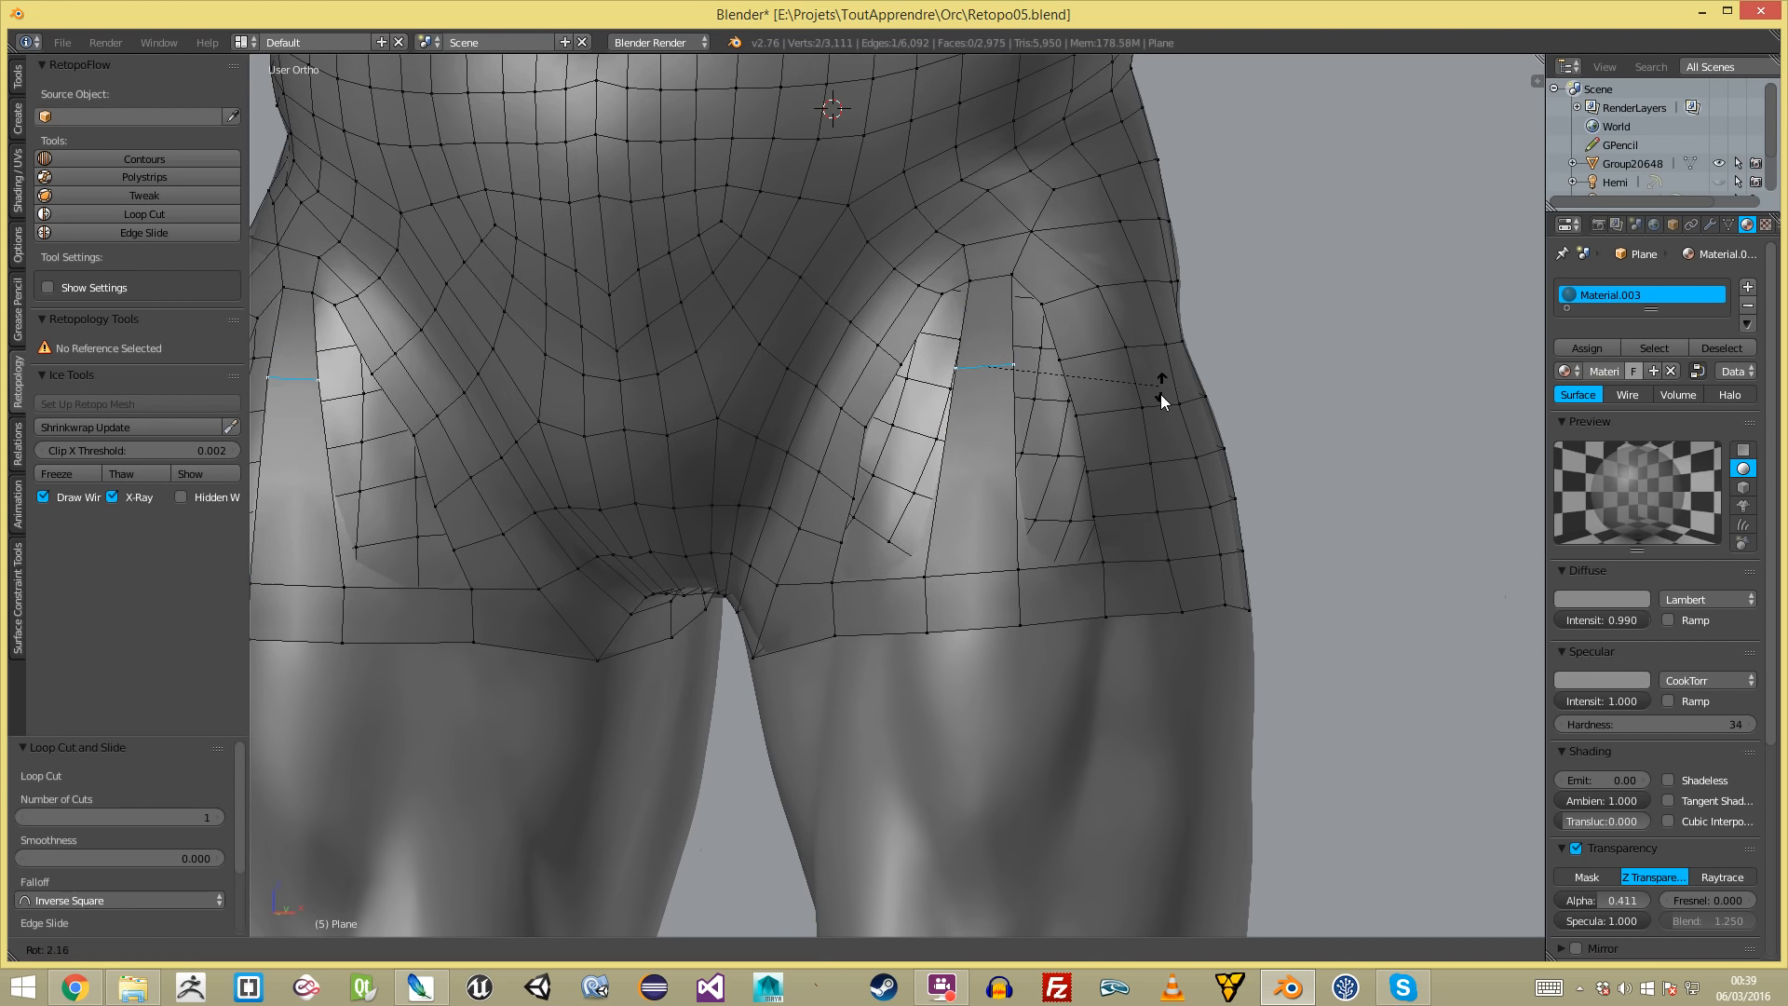
{"action": "key", "text": "a"}
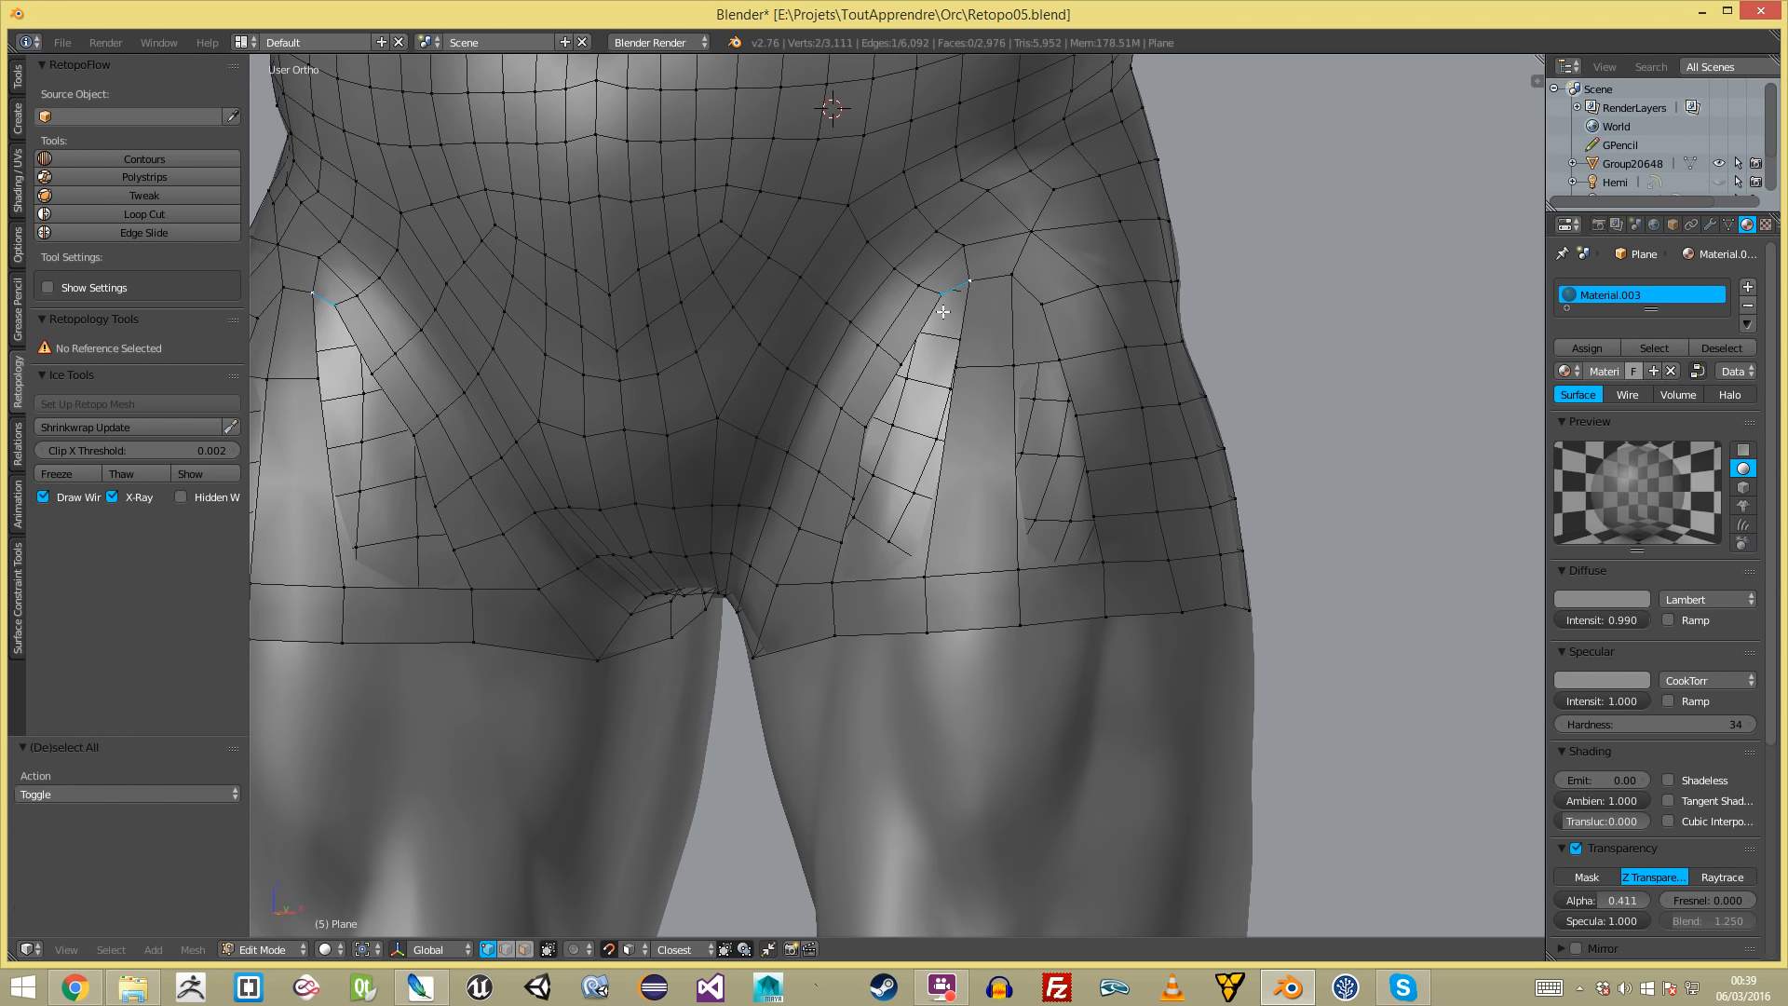
- Add three evenly spaced edge loops through the long central face on the front of the thigh
{"action": "key", "text": "ctrl+r"}
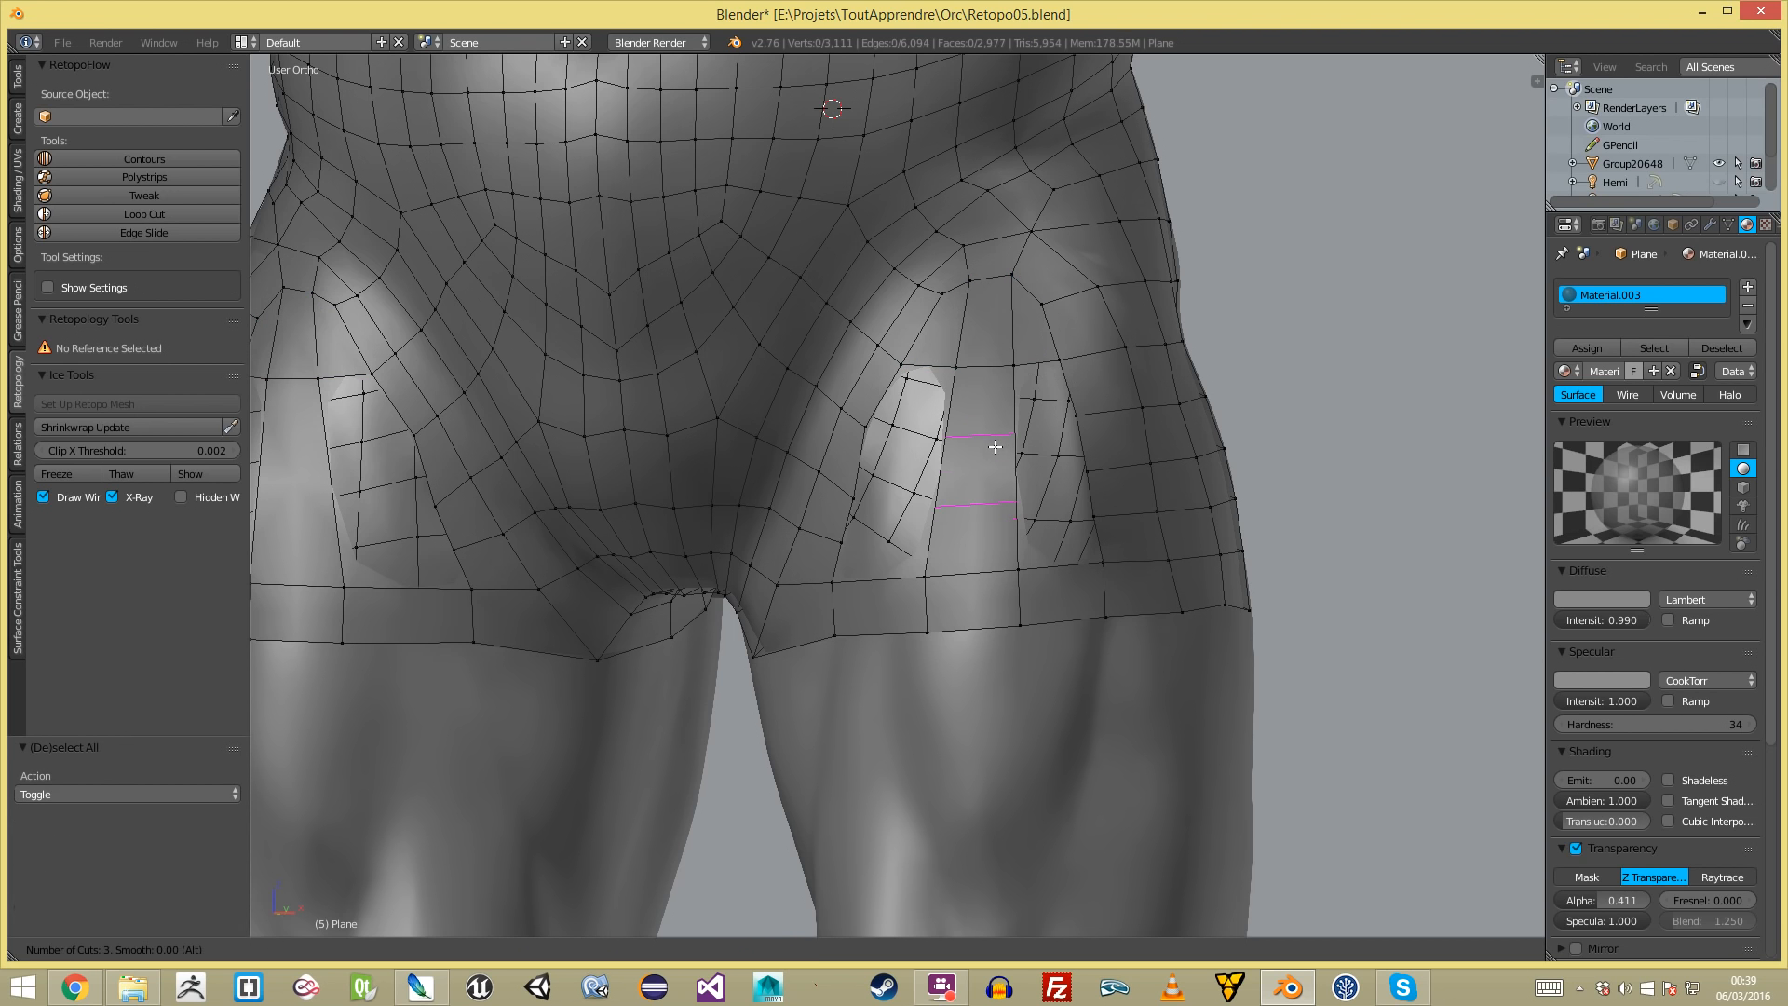
{"action": "left_click", "coordinate": [995, 447]}
{"action": "right_click", "coordinate": [997, 418]}
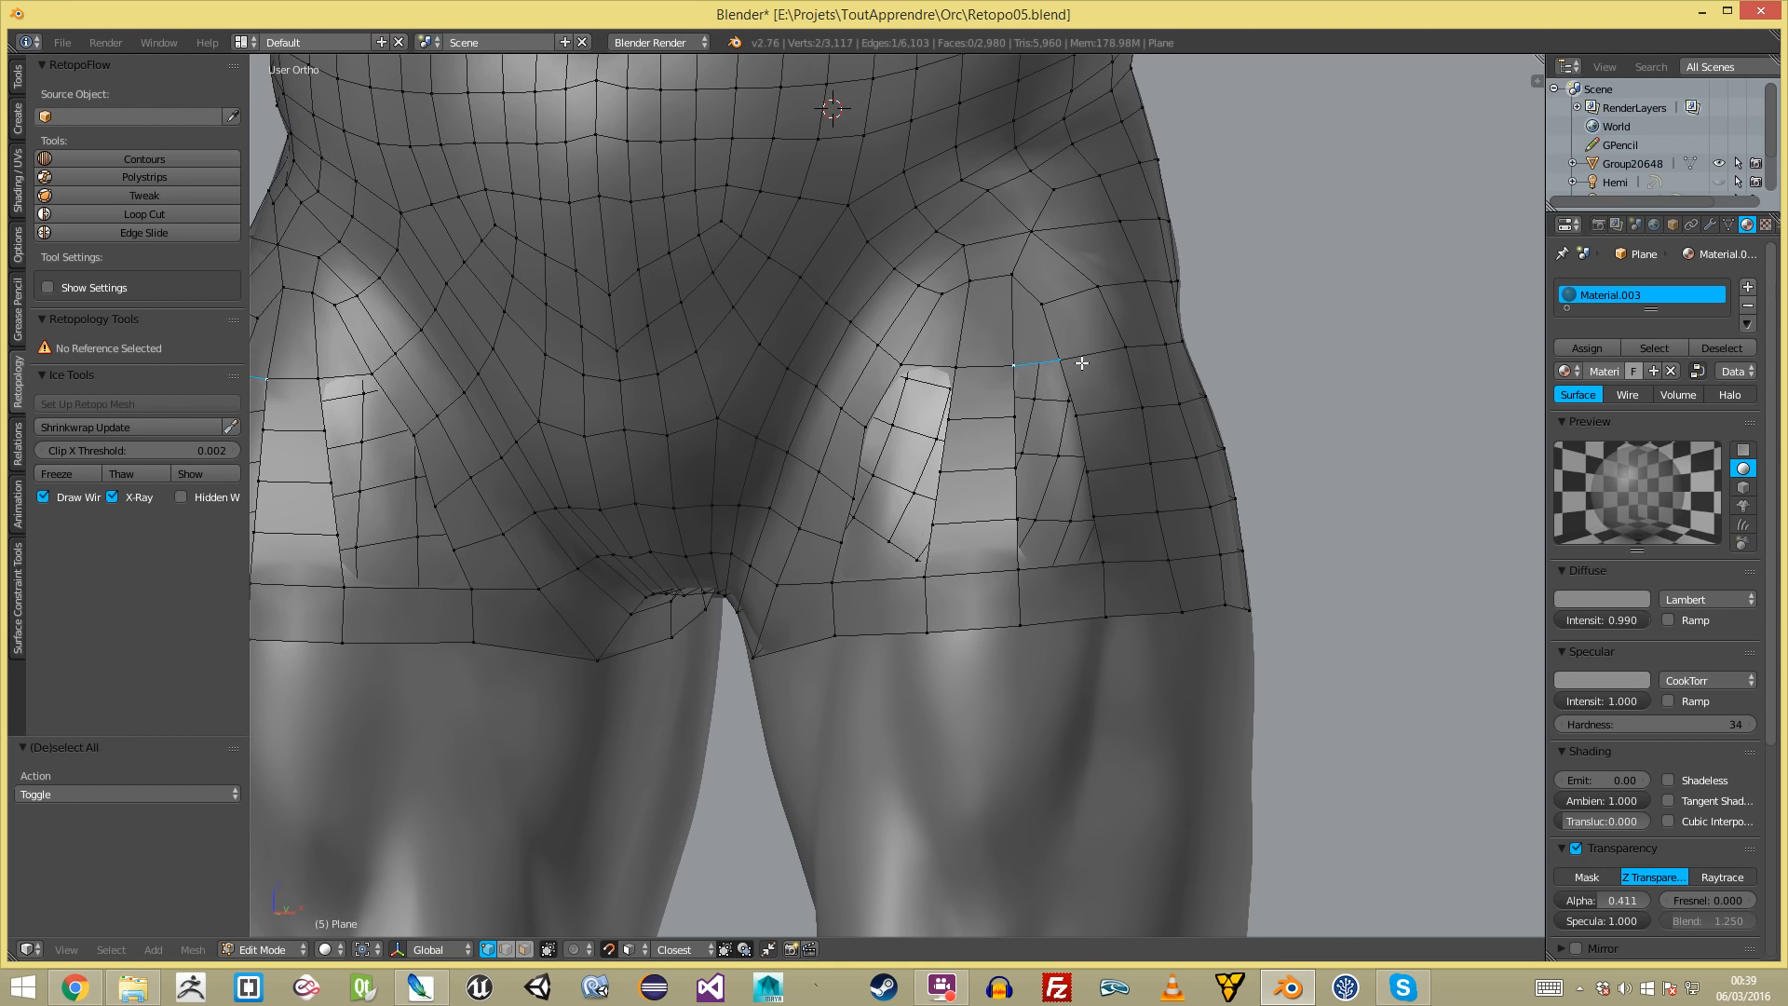
- Fill the remaining gaps on both sides of the central thigh strip with faces and check the result in Object Mode
{"action": "key", "text": "f"}
{"action": "key", "text": "f"}
{"action": "key", "text": "f"}
{"action": "key", "text": "f"}
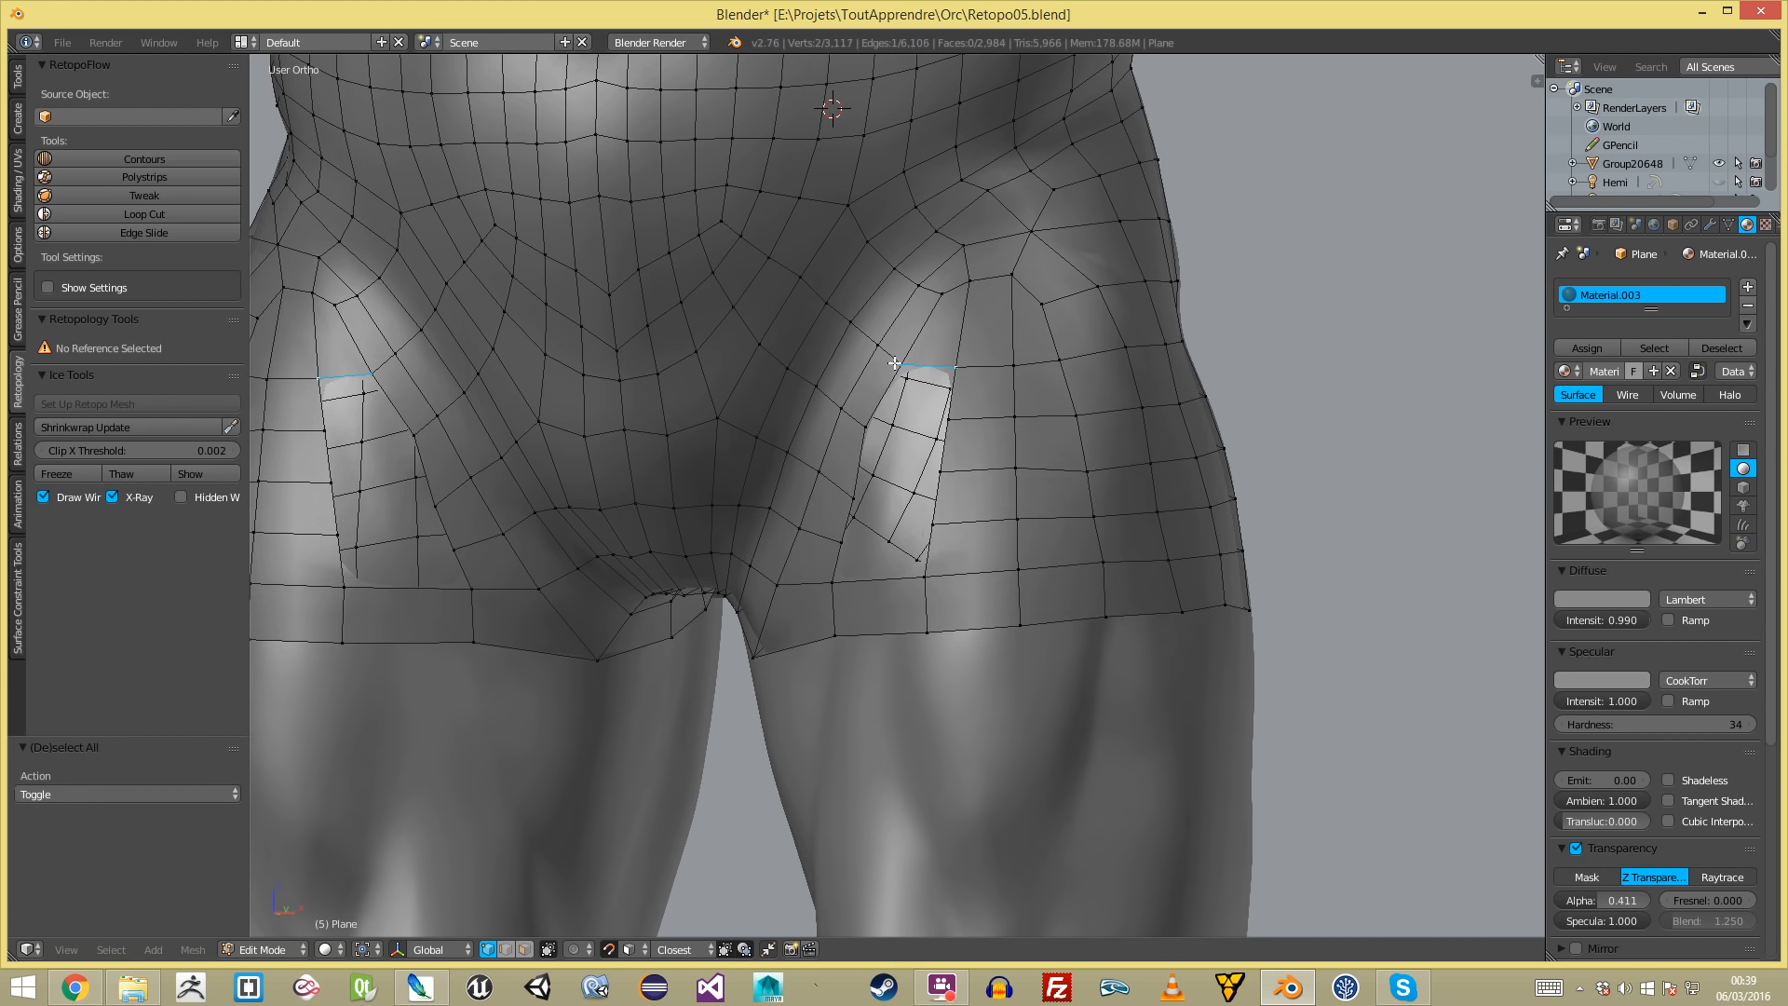
{"action": "key", "text": "f"}
{"action": "key", "text": "f"}
{"action": "key", "text": "f"}
{"action": "key", "text": "Tab"}
{"action": "scroll", "coordinate": [973, 544], "scroll_direction": "down", "scroll_amount": 10}
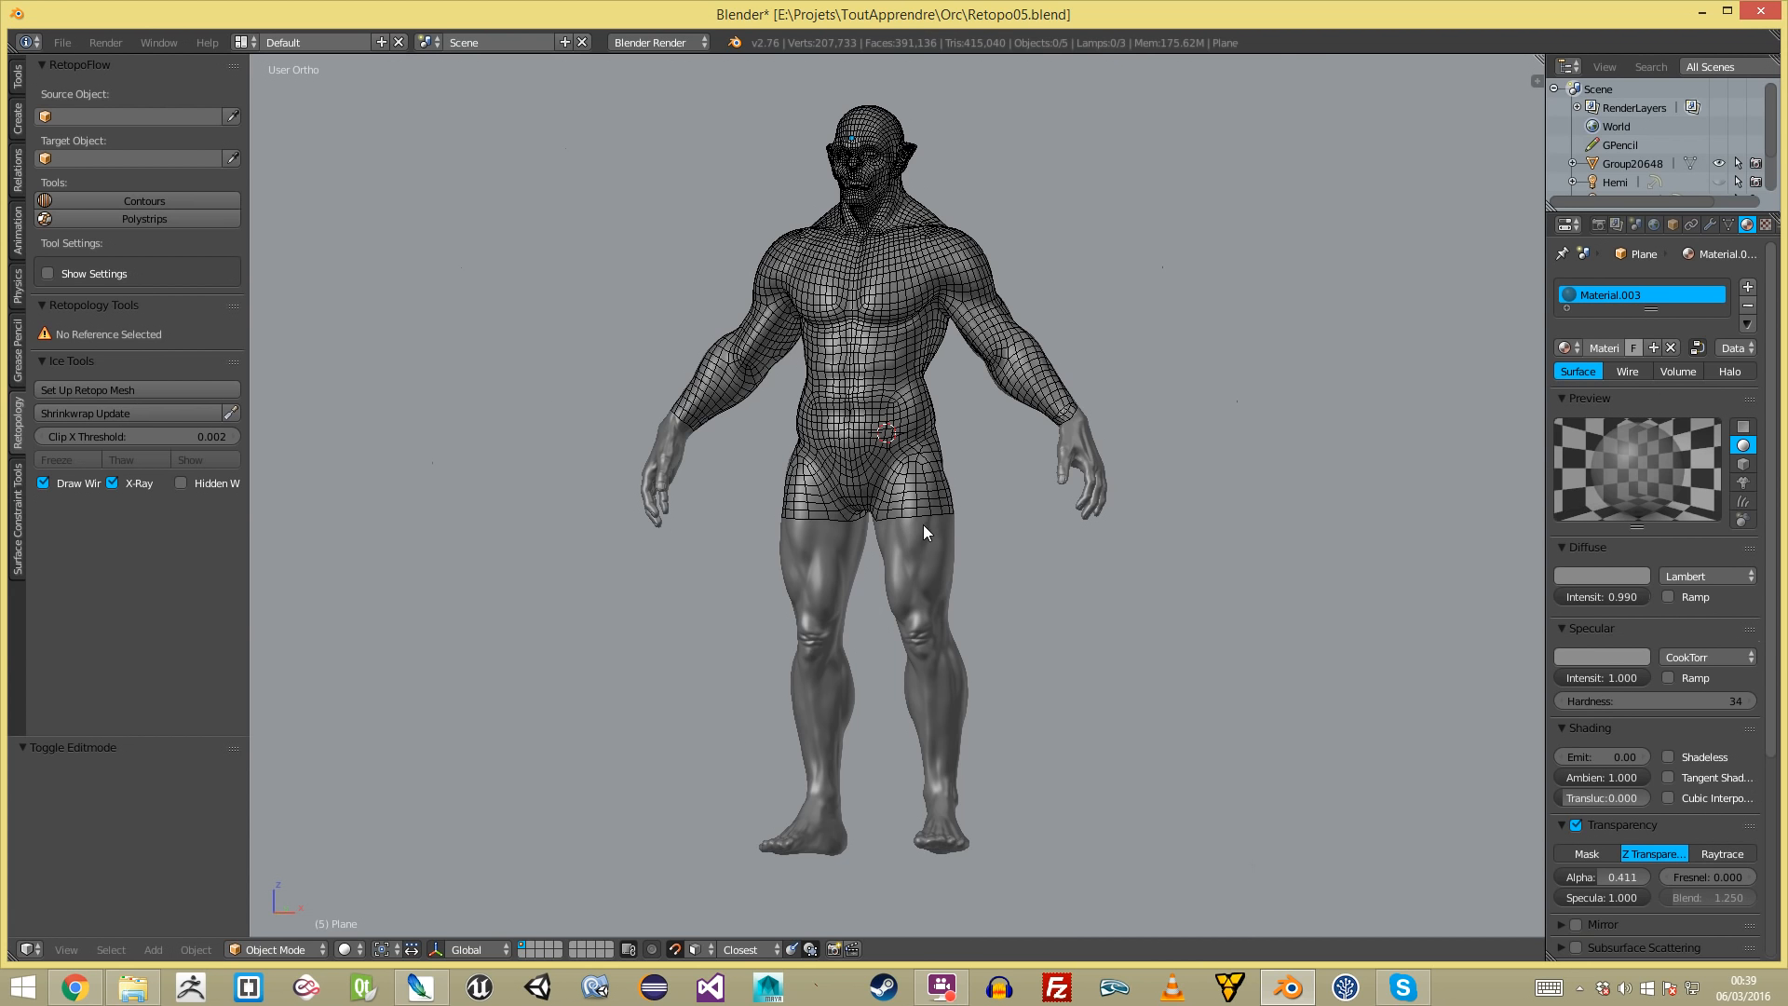
- Reposition individual vertices along the lower front border of the thigh in Edit Mode
{"action": "scroll", "coordinate": [931, 530], "scroll_direction": "up", "scroll_amount": 6}
{"action": "key", "text": "Tab"}
{"action": "middle_click_drag", "start_coordinate": [1014, 586], "coordinate": [944, 539]}
{"action": "key", "text": "a"}
{"action": "key", "text": "a"}
{"action": "right_click_drag", "start_coordinate": [953, 527], "coordinate": [949, 528]}
{"action": "key", "text": "a"}
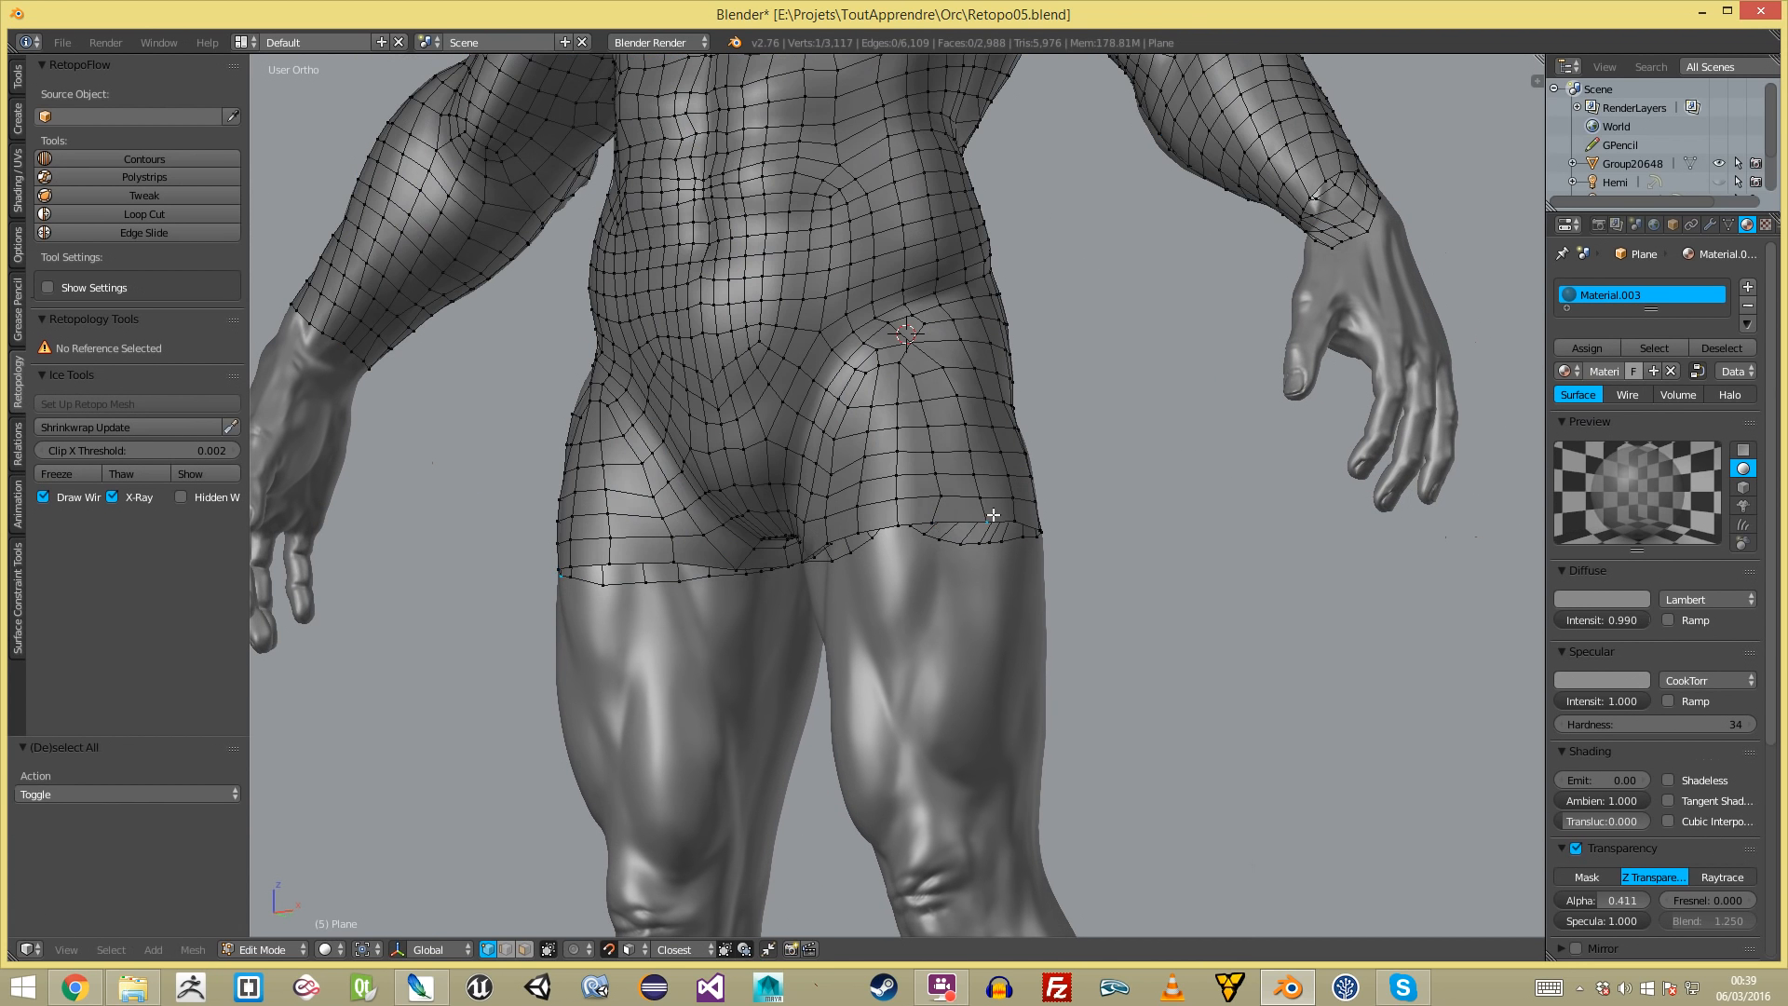
{"action": "middle_click_drag", "start_coordinate": [992, 515], "coordinate": [938, 536]}
{"action": "right_click_drag", "start_coordinate": [944, 535], "coordinate": [906, 539]}
{"action": "mouse_move", "coordinate": [968, 554]}
{"action": "right_mouse_down"}
{"action": "mouse_move", "coordinate": [974, 579]}
{"action": "mouse_move", "coordinate": [973, 562]}
{"action": "right_mouse_up"}
{"action": "key", "text": "a"}
- Move and rotate vertices on the inner front thigh to even out the edge flow
{"action": "right_click_drag", "start_coordinate": [901, 442], "coordinate": [866, 479]}
{"action": "key", "text": "a"}
{"action": "key", "text": "r"}
{"action": "left_click", "coordinate": [948, 579]}
{"action": "key", "text": "a"}
{"action": "right_click", "coordinate": [939, 541]}
{"action": "right_click_drag", "start_coordinate": [939, 541], "coordinate": [924, 496]}
{"action": "key", "text": "a"}
- Lower and rotate the vertices near the outer front edge of the thigh border
{"action": "middle_click_drag", "start_coordinate": [849, 529], "coordinate": [917, 522]}
{"action": "right_click_drag", "start_coordinate": [1009, 500], "coordinate": [1000, 559]}
{"action": "key", "text": "r"}
{"action": "left_click", "coordinate": [1095, 648]}
{"action": "key", "text": "a"}
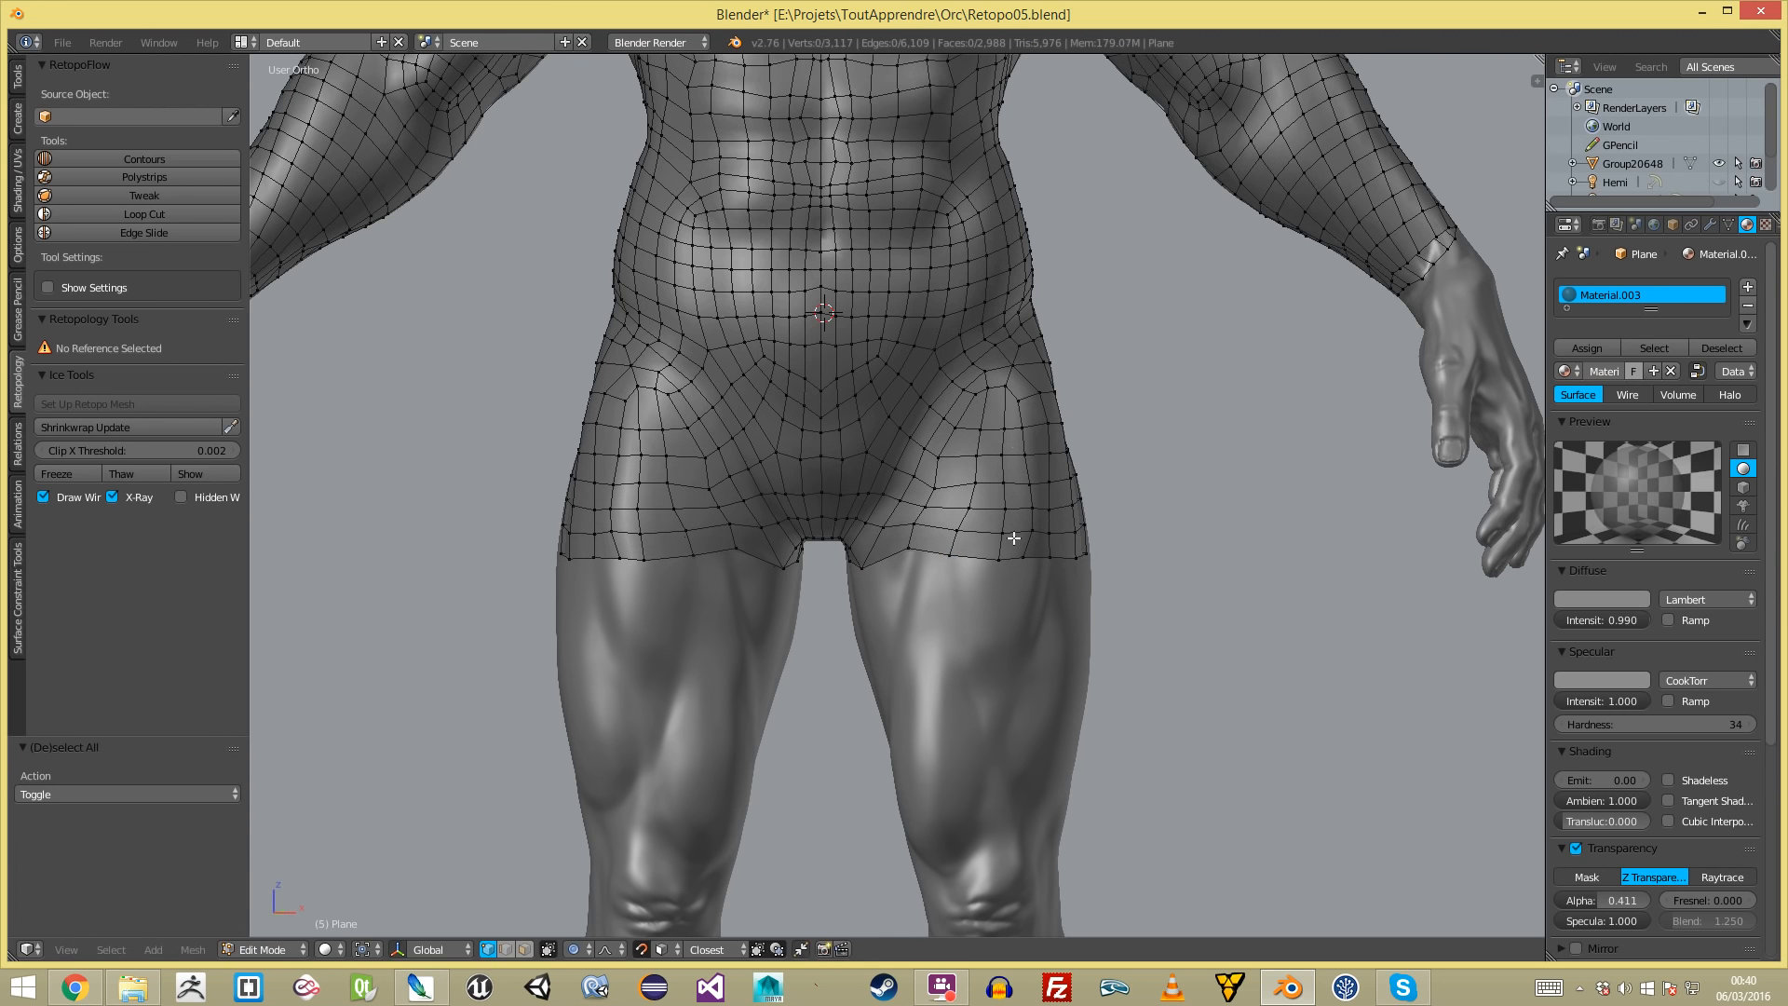
- Cut an edge loop through the face strip framing the front thigh and adjust the inner lower border
{"action": "key", "text": "ctrl+r"}
{"action": "left_click", "coordinate": [936, 447]}
{"action": "left_click", "coordinate": [937, 484]}
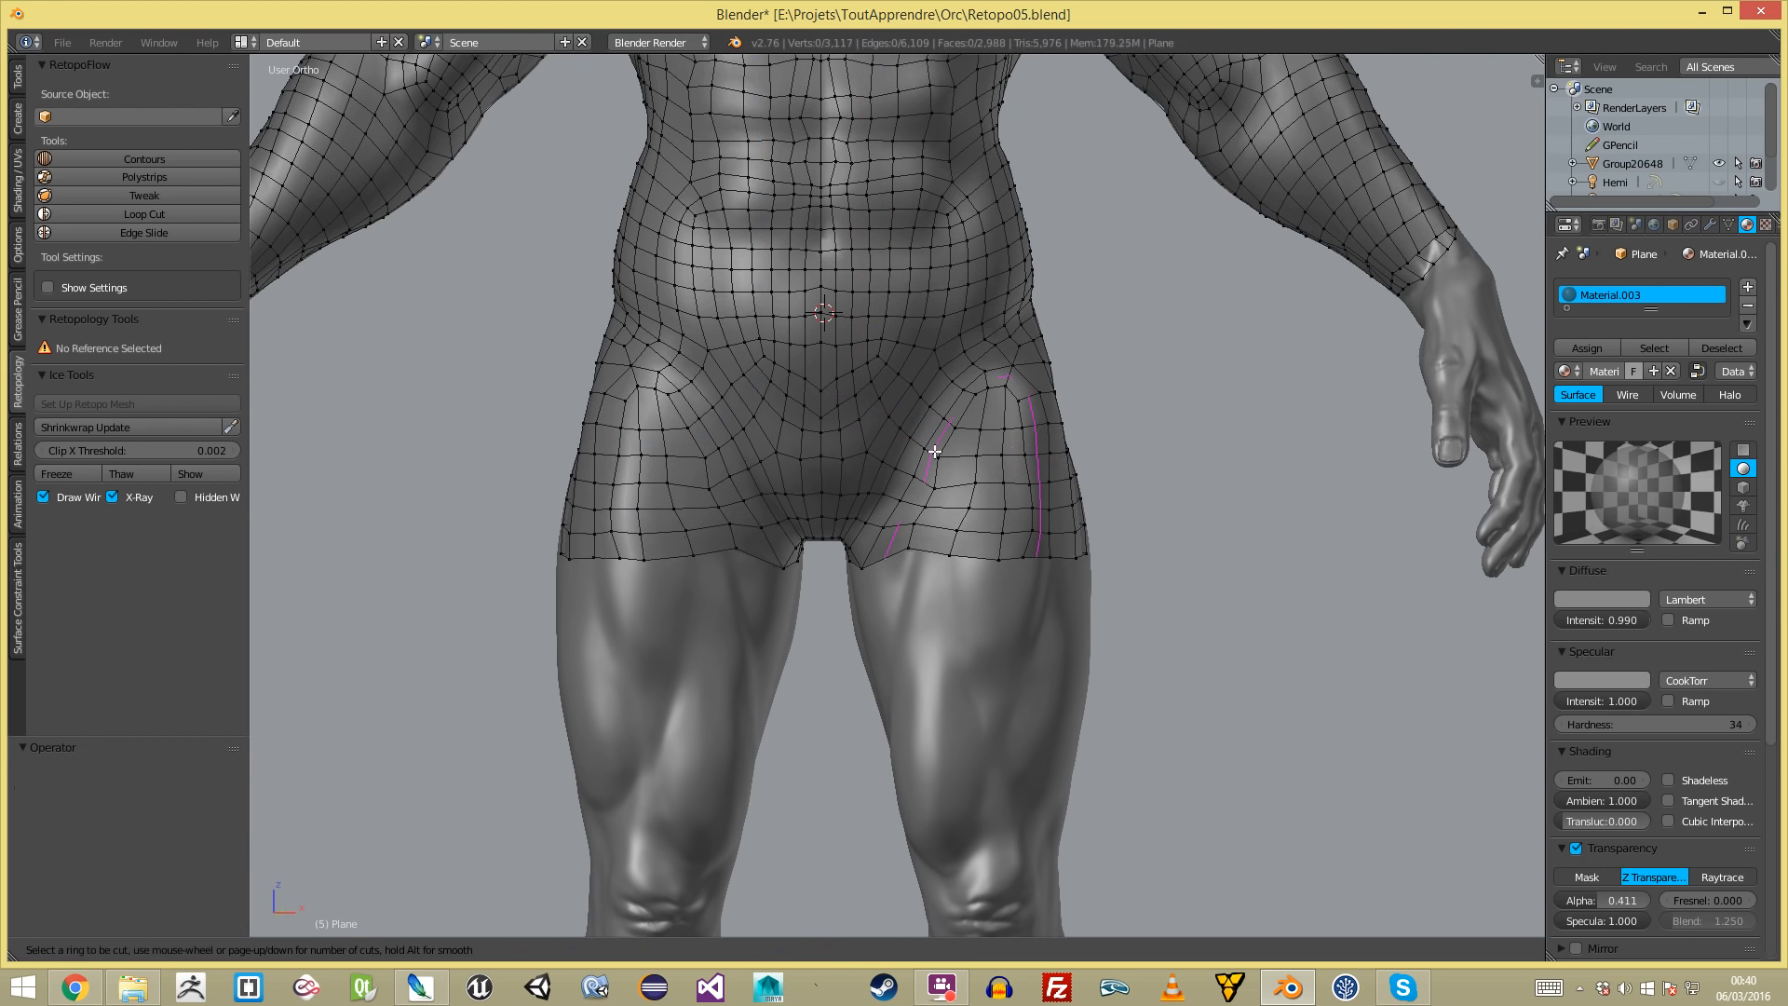
{"action": "key", "text": "g"}
{"action": "left_click", "coordinate": [869, 552]}
{"action": "key", "text": "a"}
{"action": "scroll", "coordinate": [876, 549], "scroll_direction": "down", "scroll_amount": 3}
{"action": "scroll", "coordinate": [922, 547], "scroll_direction": "up", "scroll_amount": 4}
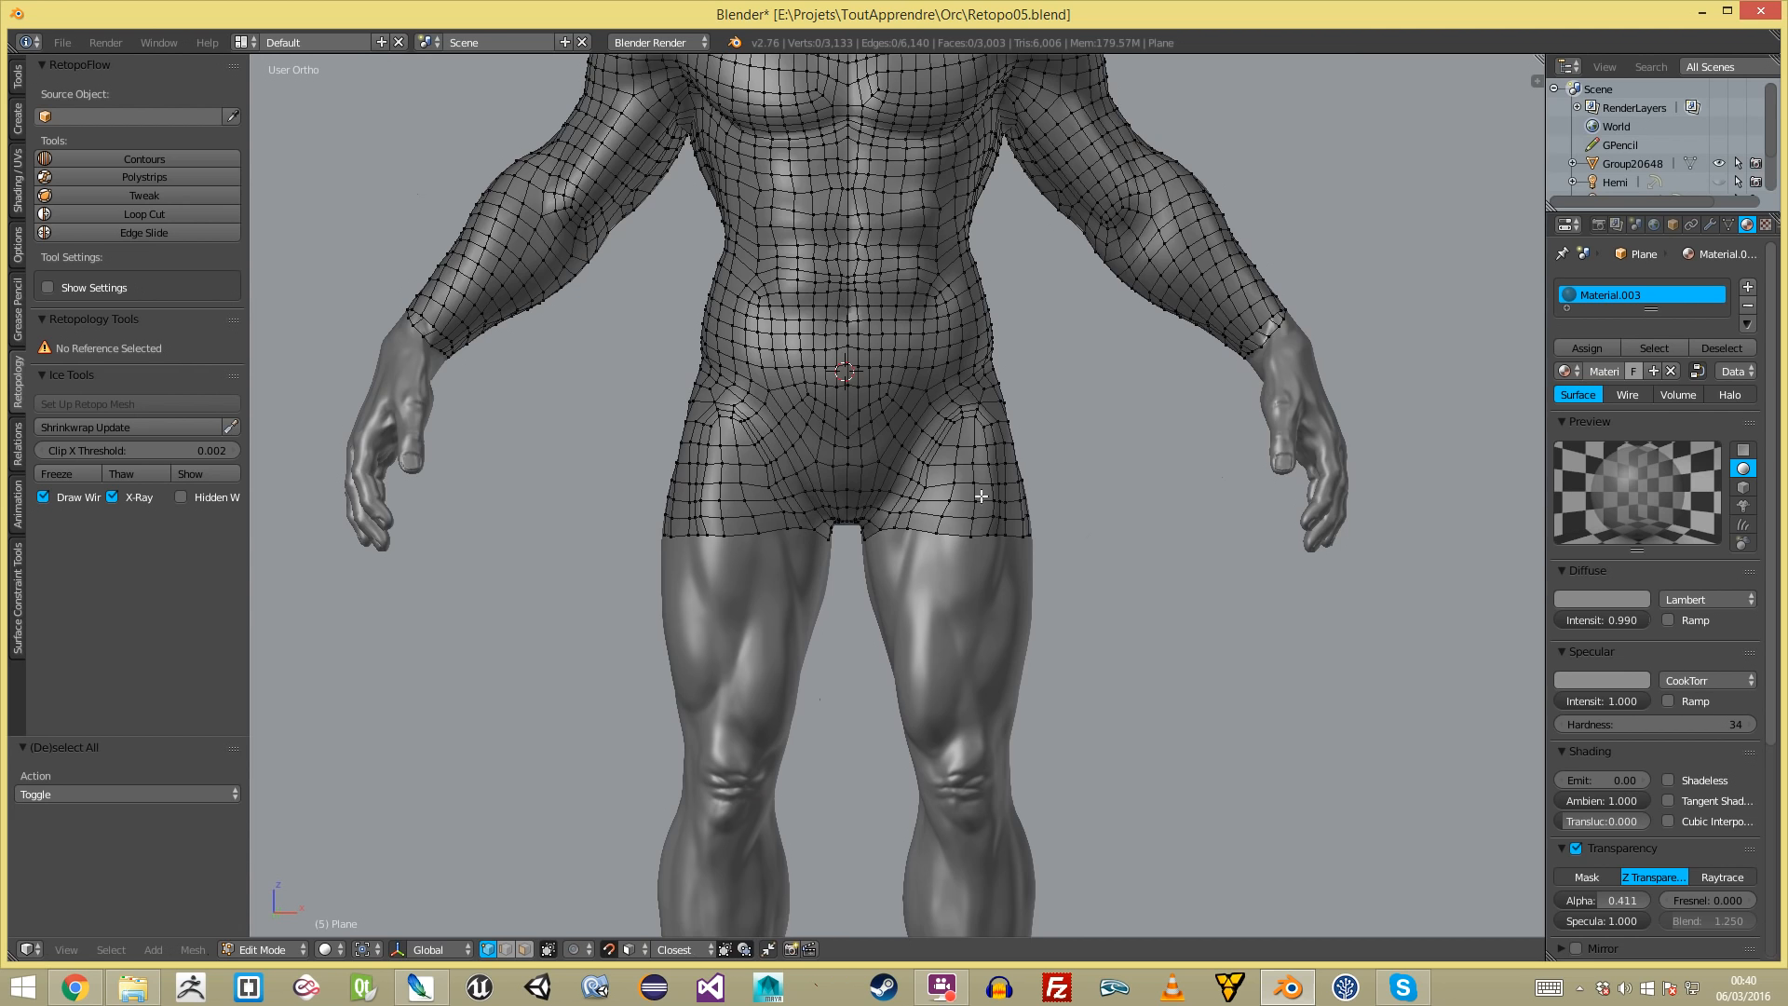
- Relax the pelvis and upper thigh vertices with LapRelax, with the sculpt selected alongside the retopology mesh as reference
{"action": "middle_click_drag", "start_coordinate": [996, 491], "coordinate": [967, 510]}
{"action": "key", "text": "z"}
{"action": "key", "text": "c"}
{"action": "scroll", "coordinate": [973, 509], "scroll_direction": "down", "scroll_amount": 2}
{"action": "scroll", "coordinate": [973, 509], "scroll_direction": "up", "scroll_amount": 4}
{"action": "left_click", "coordinate": [964, 528]}
{"action": "right_click", "coordinate": [964, 528]}
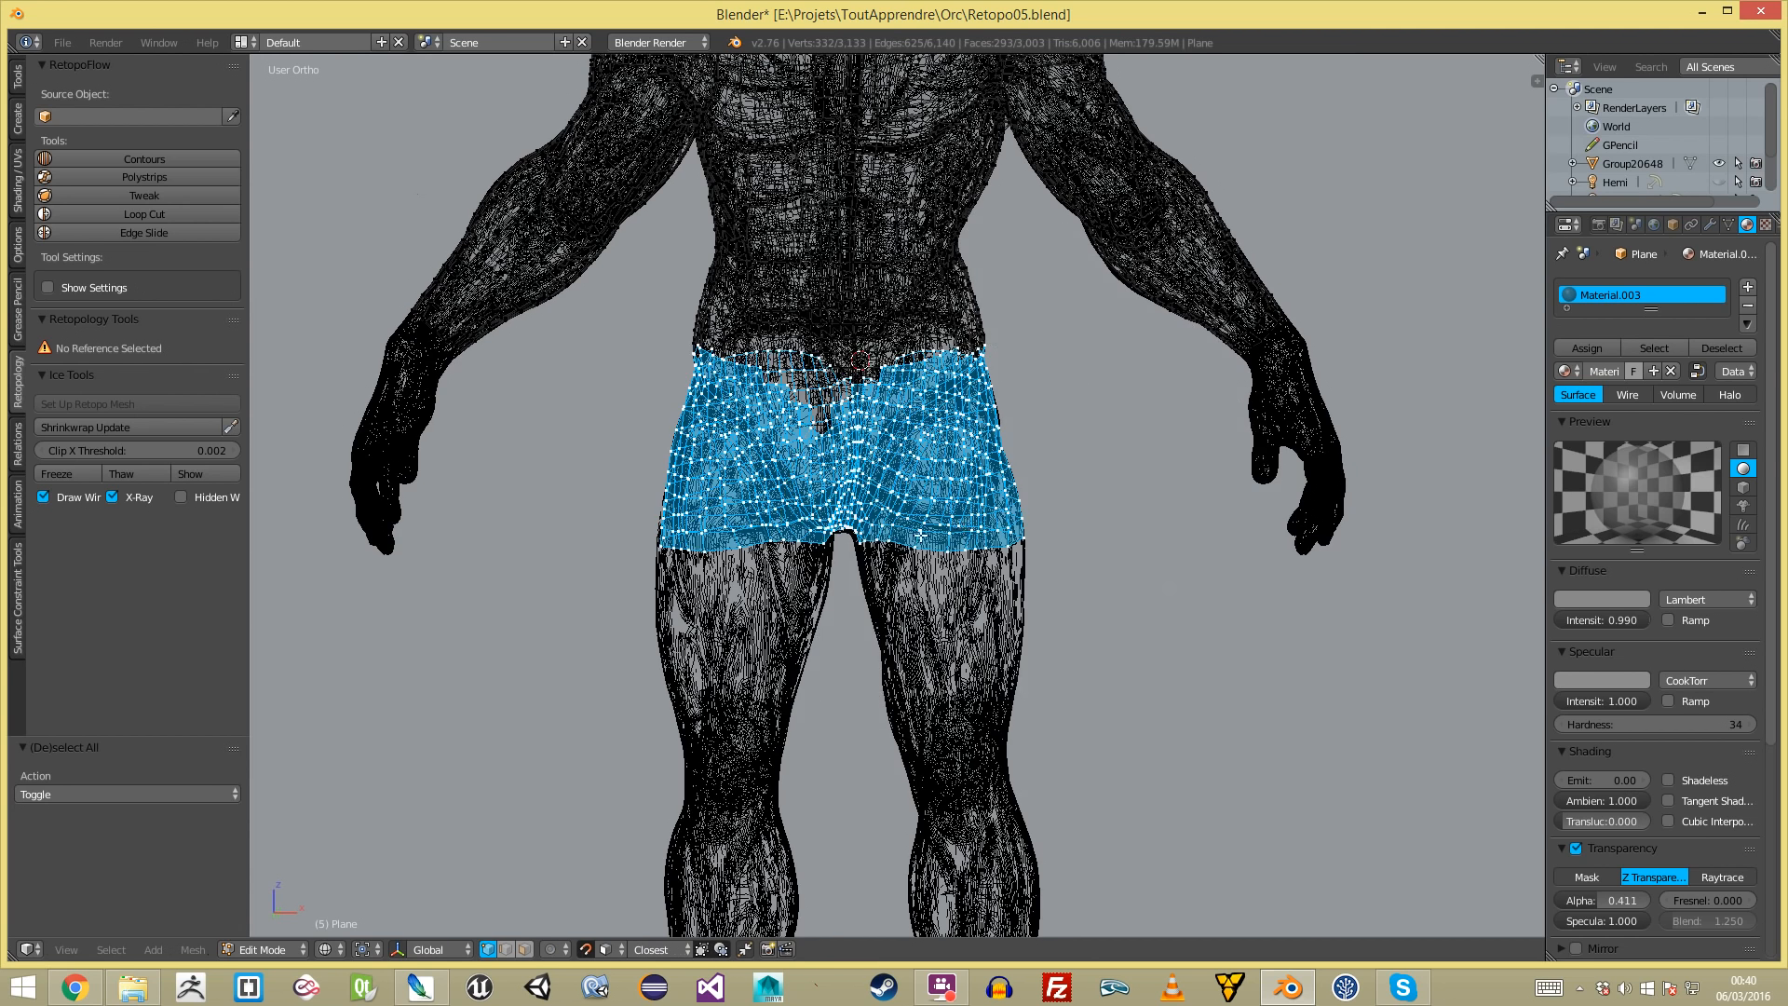
{"action": "key", "text": "z"}
{"action": "key", "text": "Tab"}
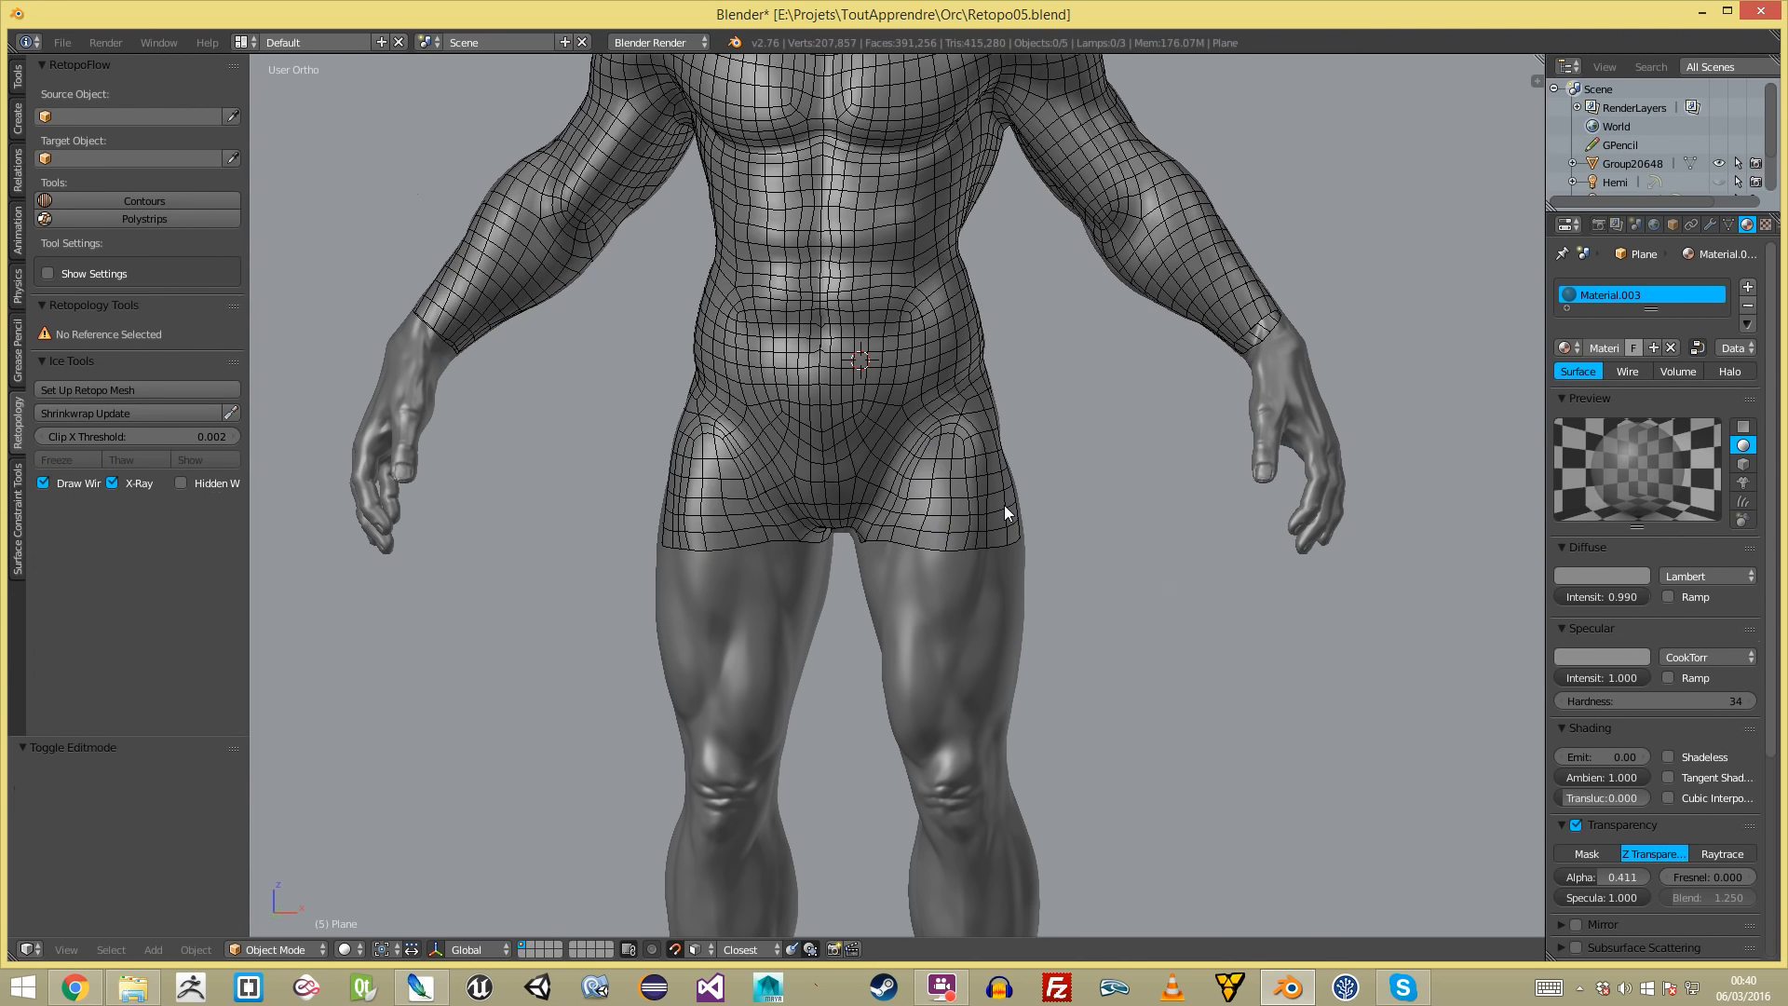
{"action": "right_click", "coordinate": [1004, 504]}
{"action": "right_click", "coordinate": [1001, 583]}
{"action": "right_click", "coordinate": [976, 528]}
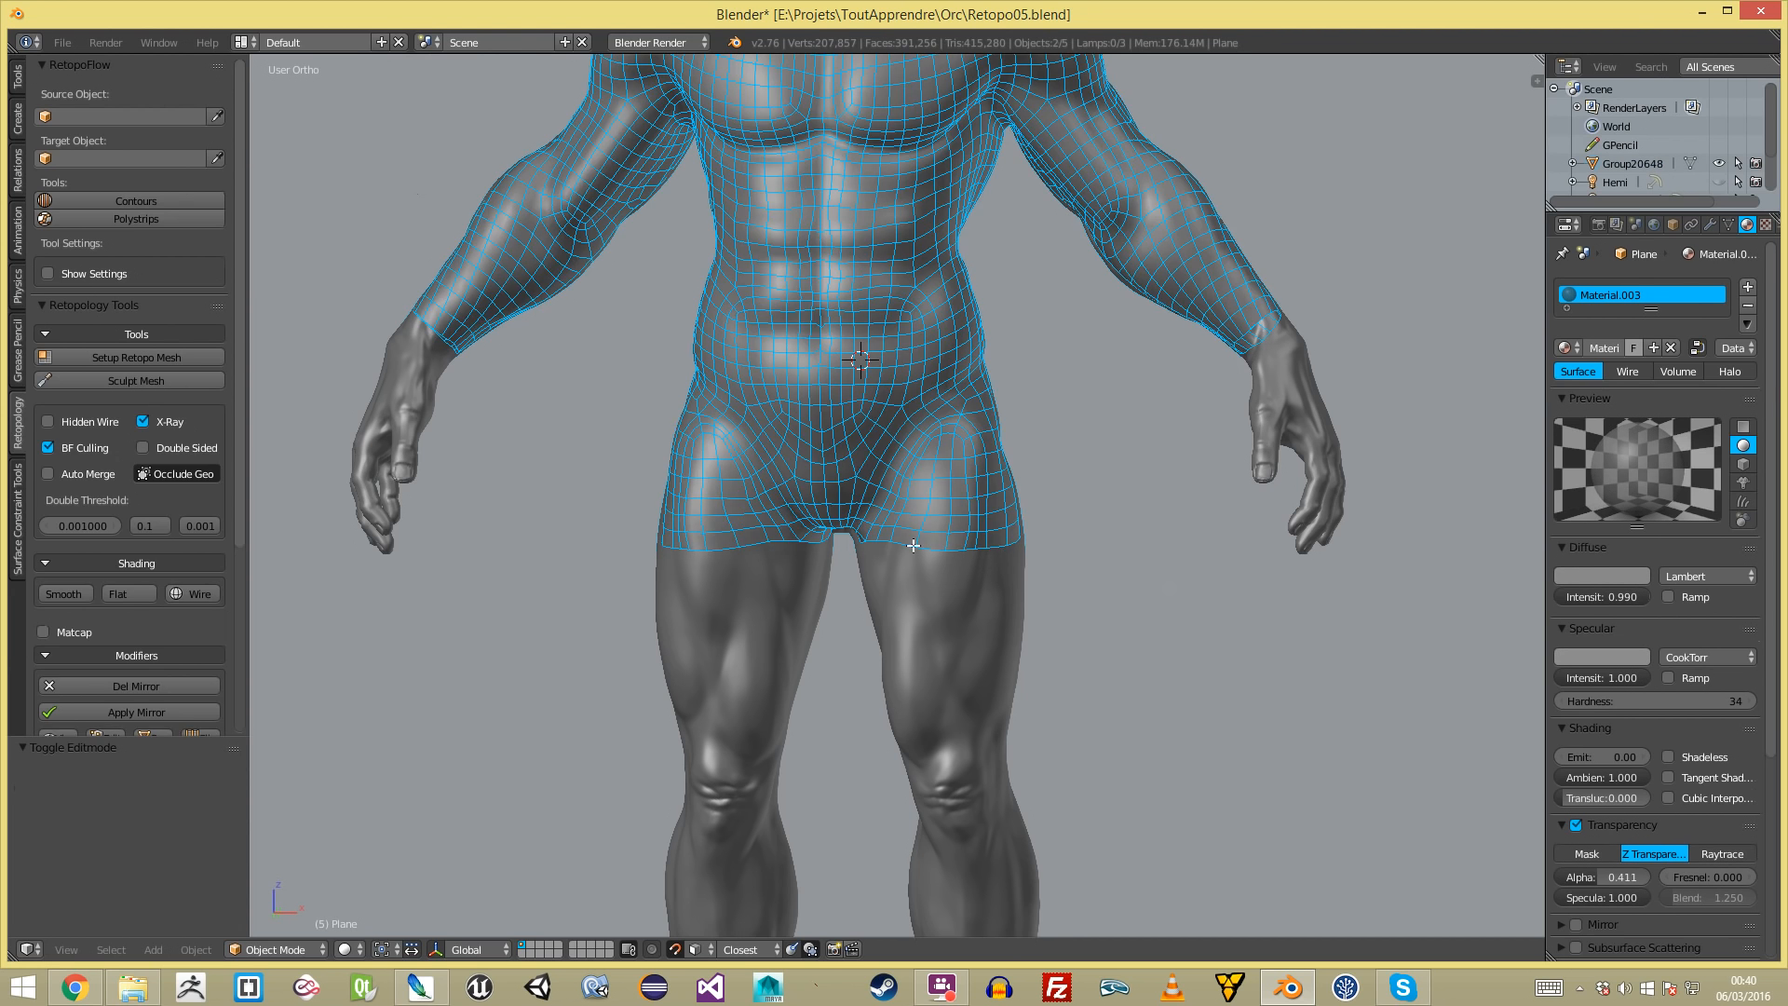
{"action": "key", "text": "Tab"}
{"action": "left_click", "coordinate": [148, 521]}
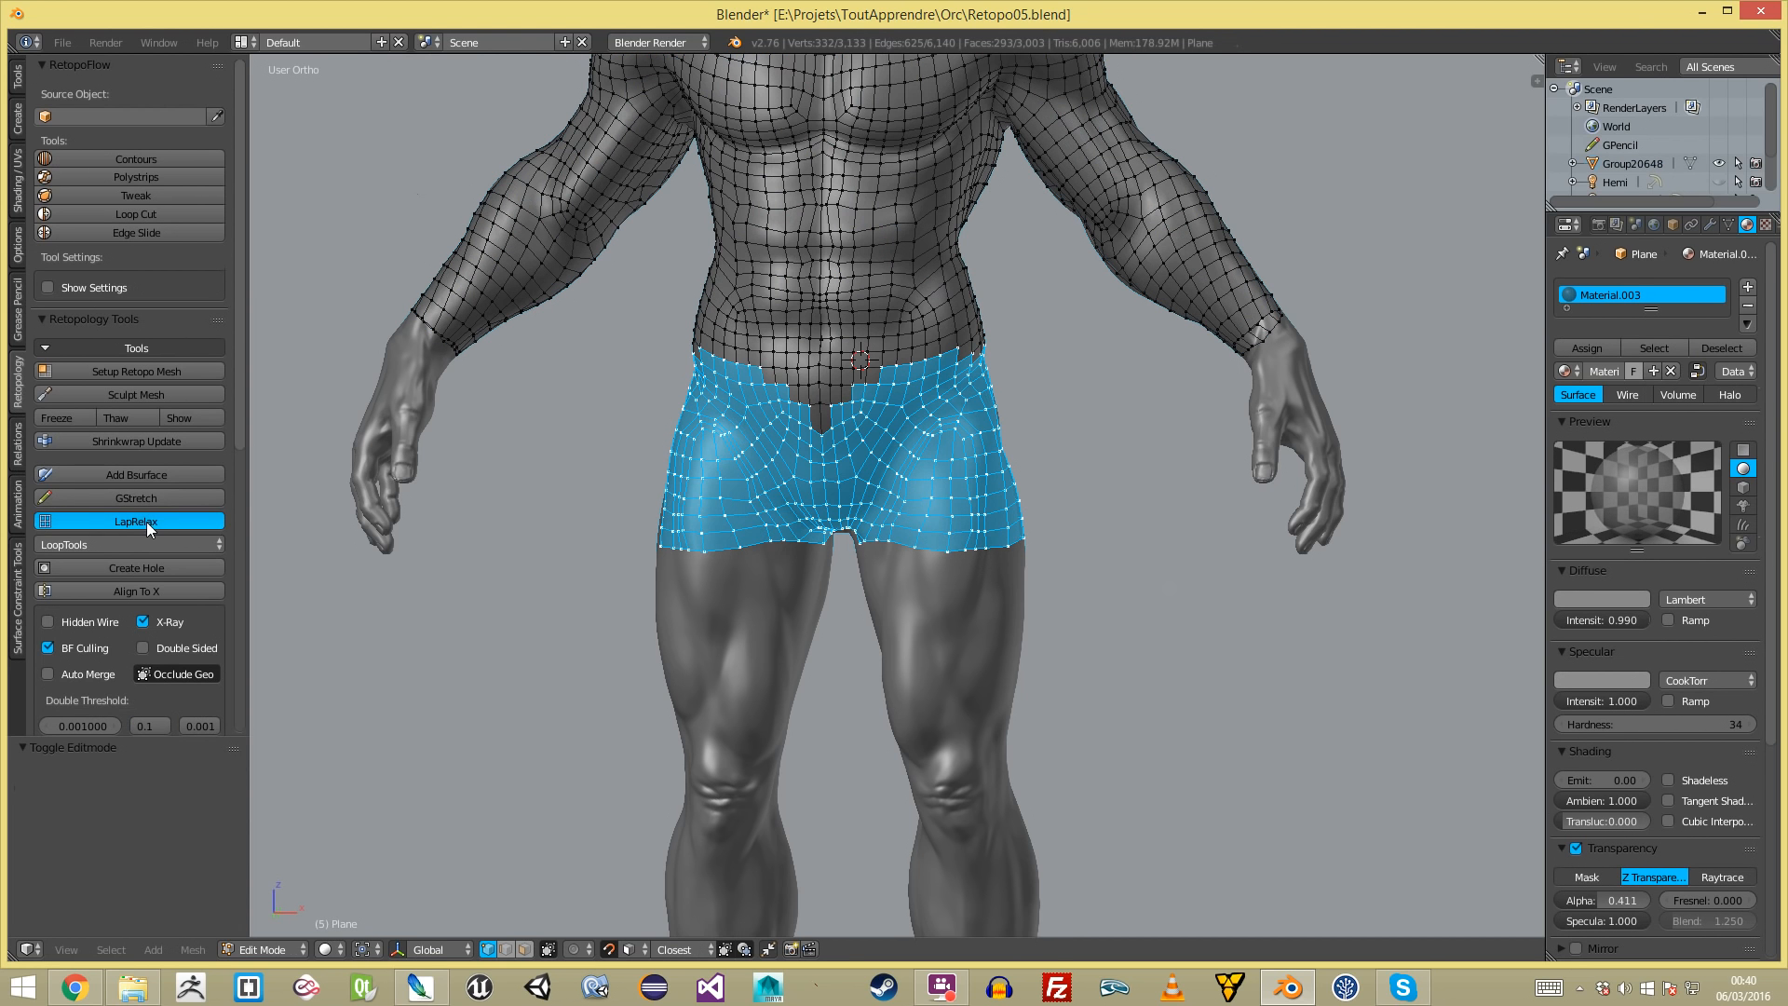
{"action": "left_click", "coordinate": [177, 514]}
- Deselect everything in Object Mode and reopen only the retopology mesh for editing, centred on the hips
{"action": "key", "text": "Tab"}
{"action": "scroll", "coordinate": [838, 500], "scroll_direction": "down", "scroll_amount": 2}
{"action": "key", "text": "a"}
{"action": "scroll", "coordinate": [931, 570], "scroll_direction": "down", "scroll_amount": 3}
{"action": "middle_click_drag", "start_coordinate": [931, 572], "coordinate": [1020, 568]}
{"action": "right_click", "coordinate": [910, 472]}
{"action": "key", "text": "KP_Decimal"}
{"action": "key", "text": "Tab"}
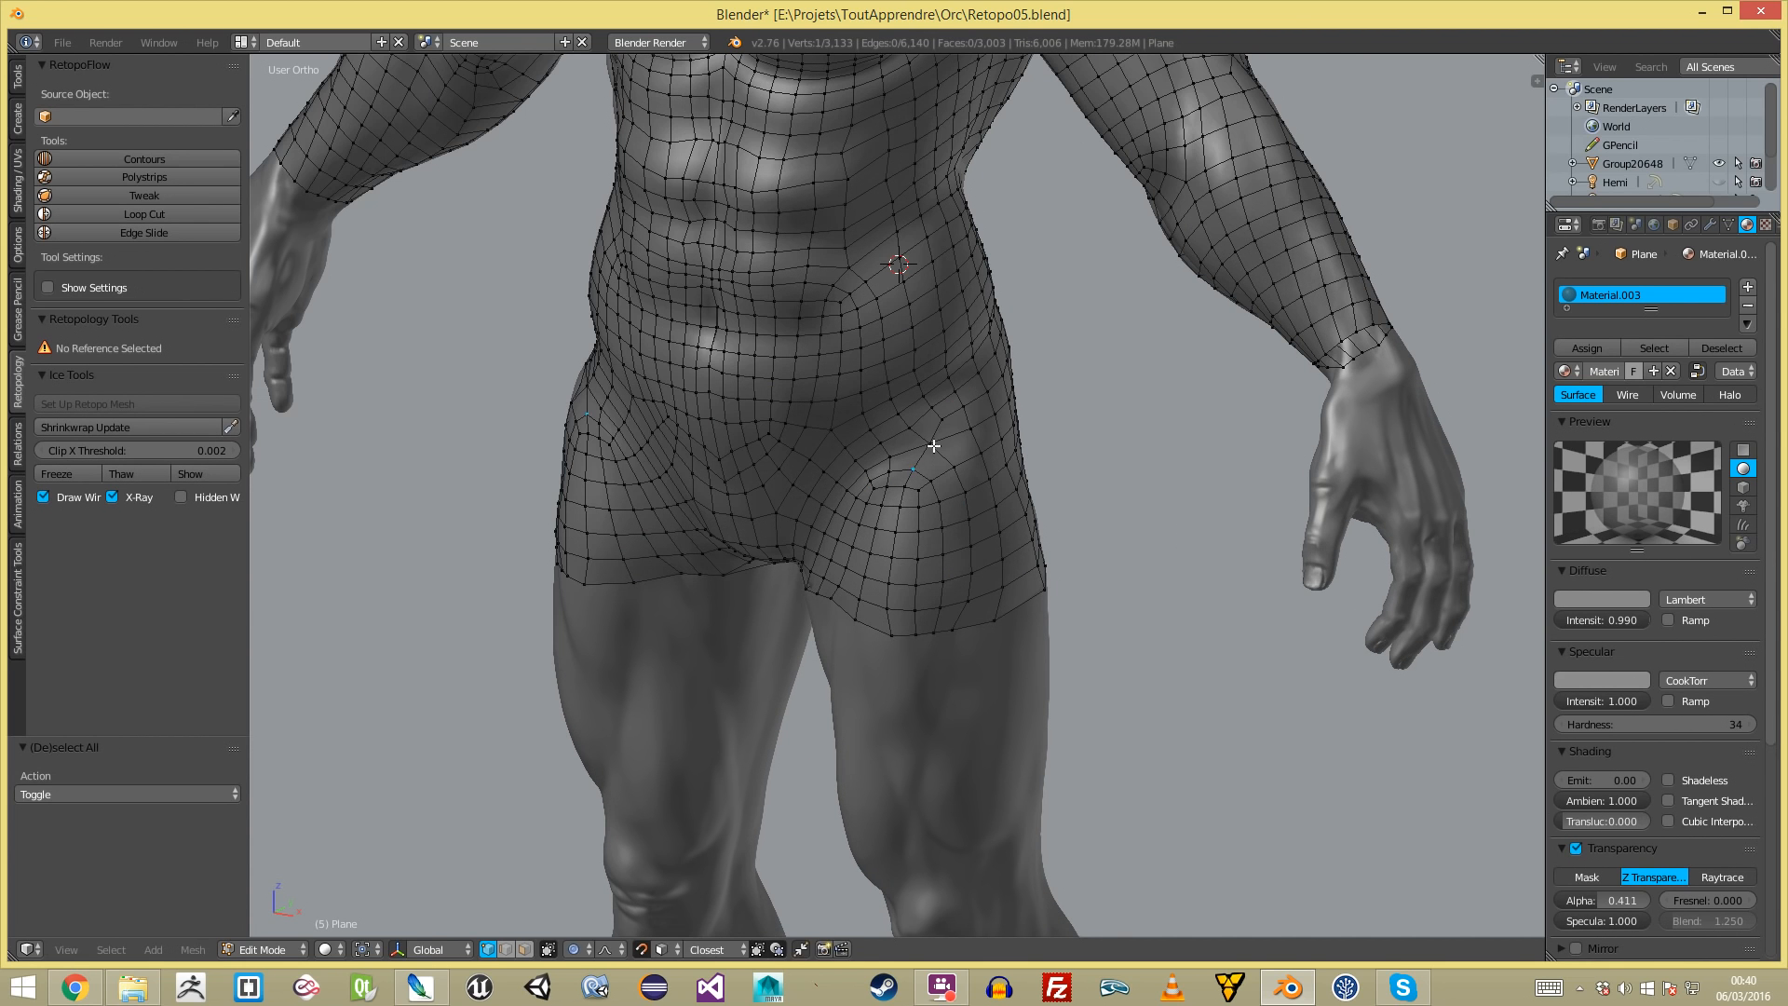
- Pull the vertices at the top of the front thigh up toward the hip crease with proportional editing
{"action": "key", "text": "g"}
{"action": "scroll", "coordinate": [939, 410], "scroll_direction": "down", "scroll_amount": 3}
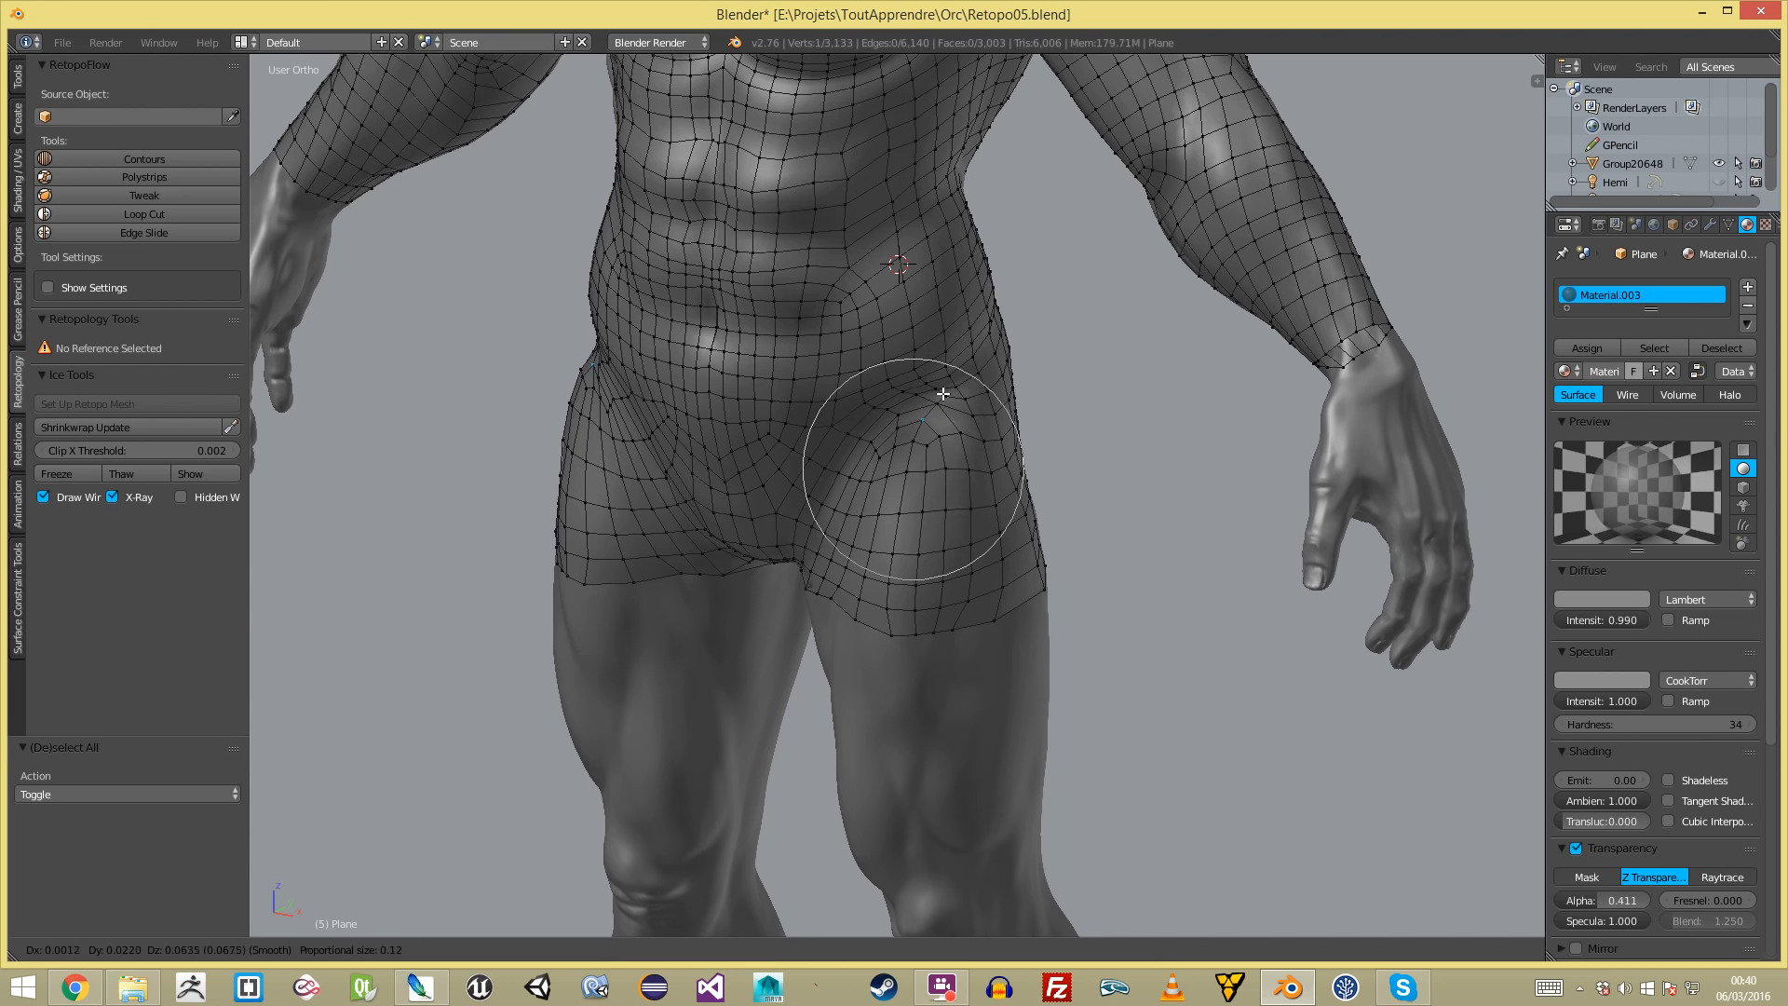
{"action": "right_click", "coordinate": [941, 391]}
{"action": "key", "text": "g"}
{"action": "scroll", "coordinate": [965, 354], "scroll_direction": "down", "scroll_amount": 3}
{"action": "left_click", "coordinate": [965, 354]}
{"action": "key", "text": "a"}
{"action": "key", "text": "g"}
{"action": "left_click", "coordinate": [937, 423]}
- Check the hips in Object Mode and raise the vertices along the groin crease slightly with proportional editing
{"action": "key", "text": "Tab"}
{"action": "scroll", "coordinate": [940, 428], "scroll_direction": "down", "scroll_amount": 2}
{"action": "middle_click_drag", "start_coordinate": [938, 425], "coordinate": [970, 340]}
{"action": "scroll", "coordinate": [971, 340], "scroll_direction": "up", "scroll_amount": 3}
{"action": "key", "text": "Tab"}
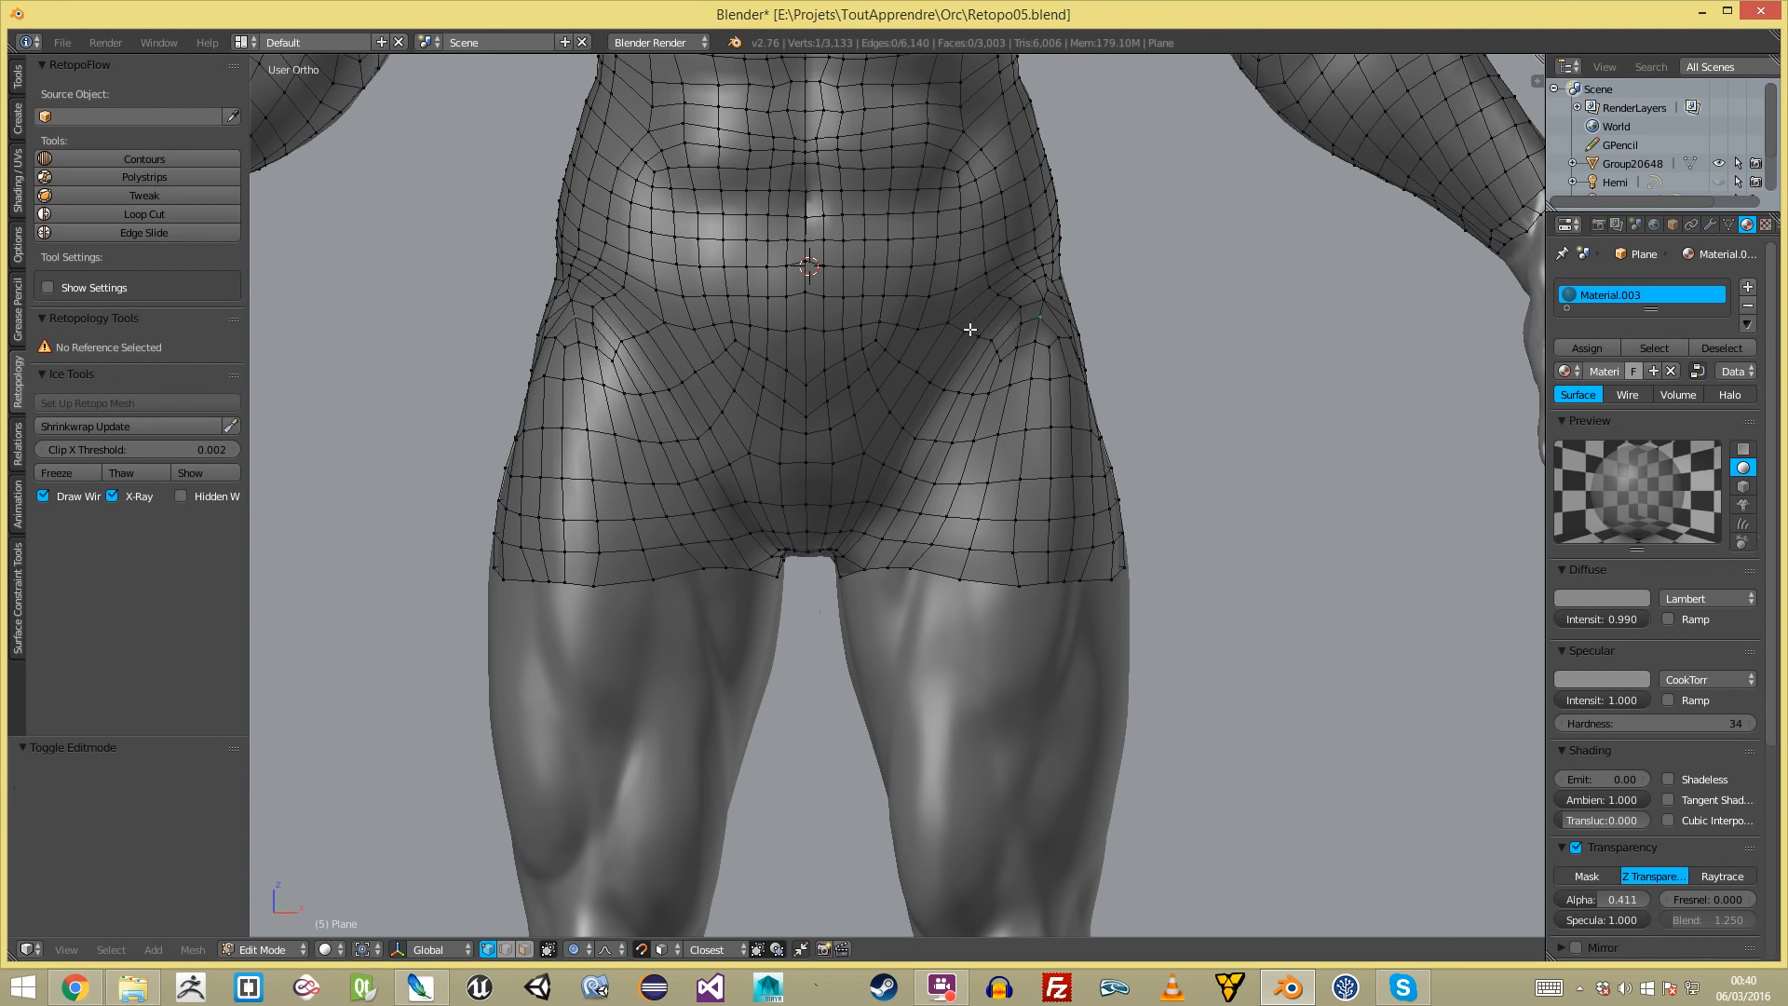
{"action": "key", "text": "g"}
{"action": "left_click", "coordinate": [969, 308]}
{"action": "key", "text": "a"}
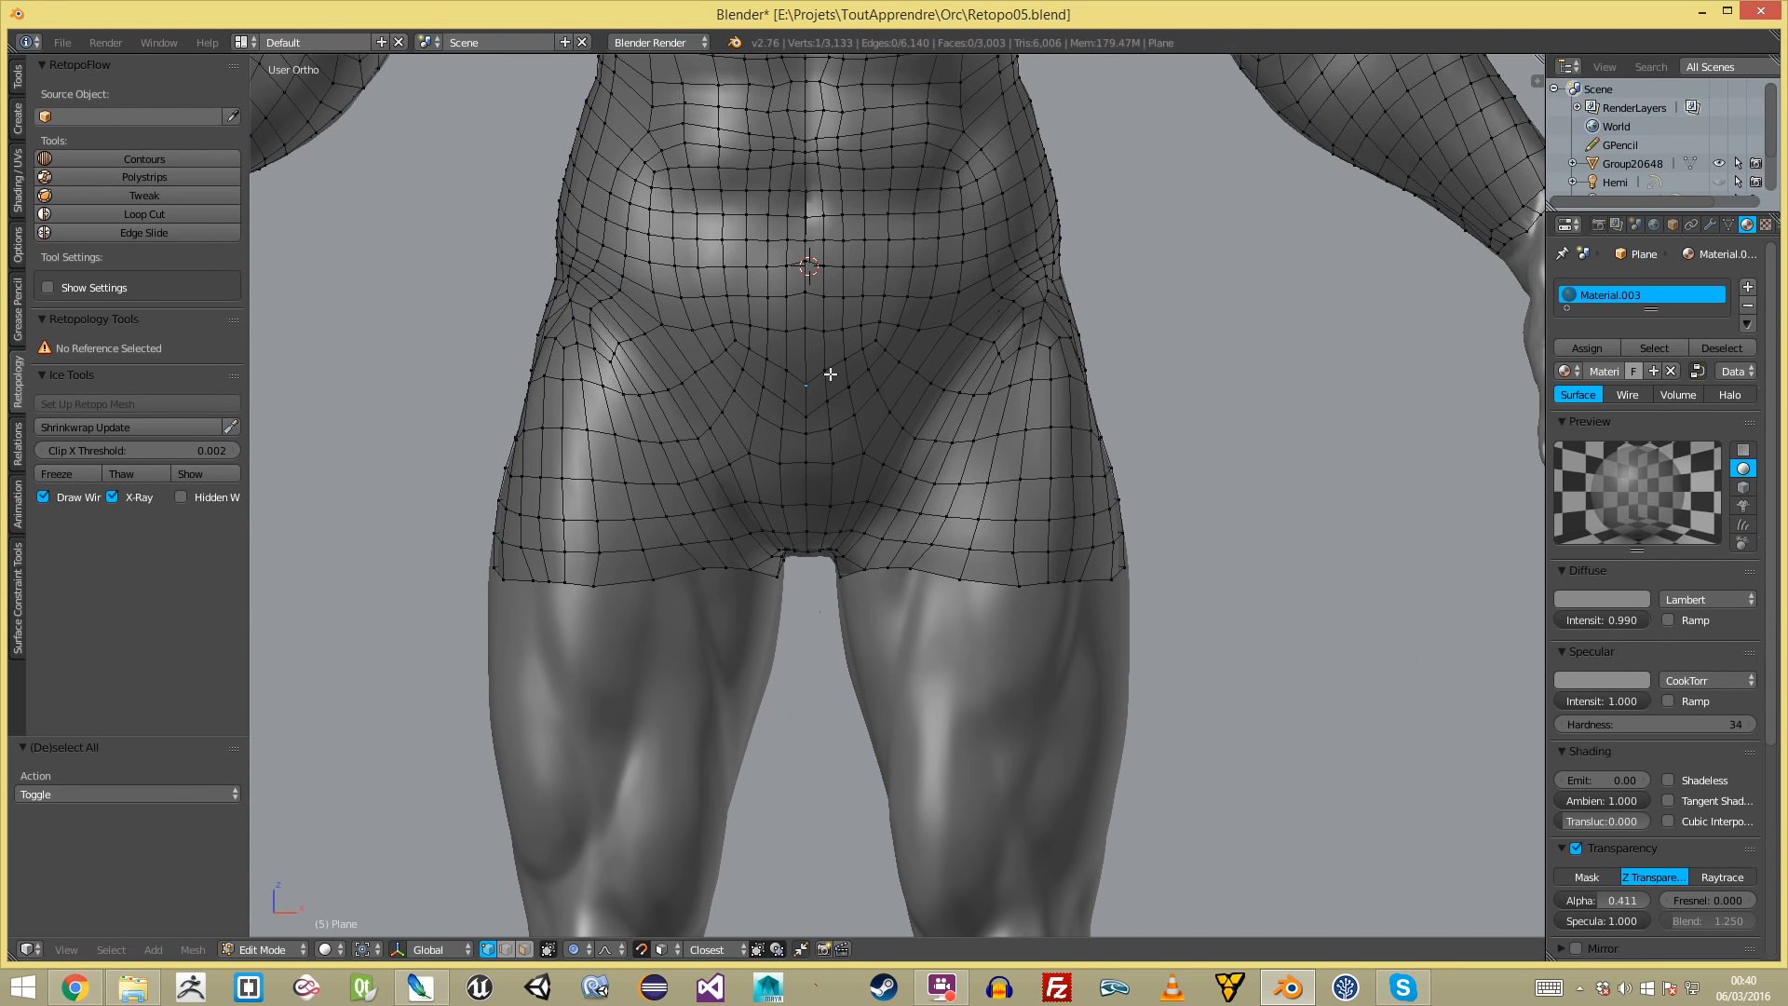
{"action": "scroll", "coordinate": [807, 366], "scroll_direction": "up", "scroll_amount": 1}
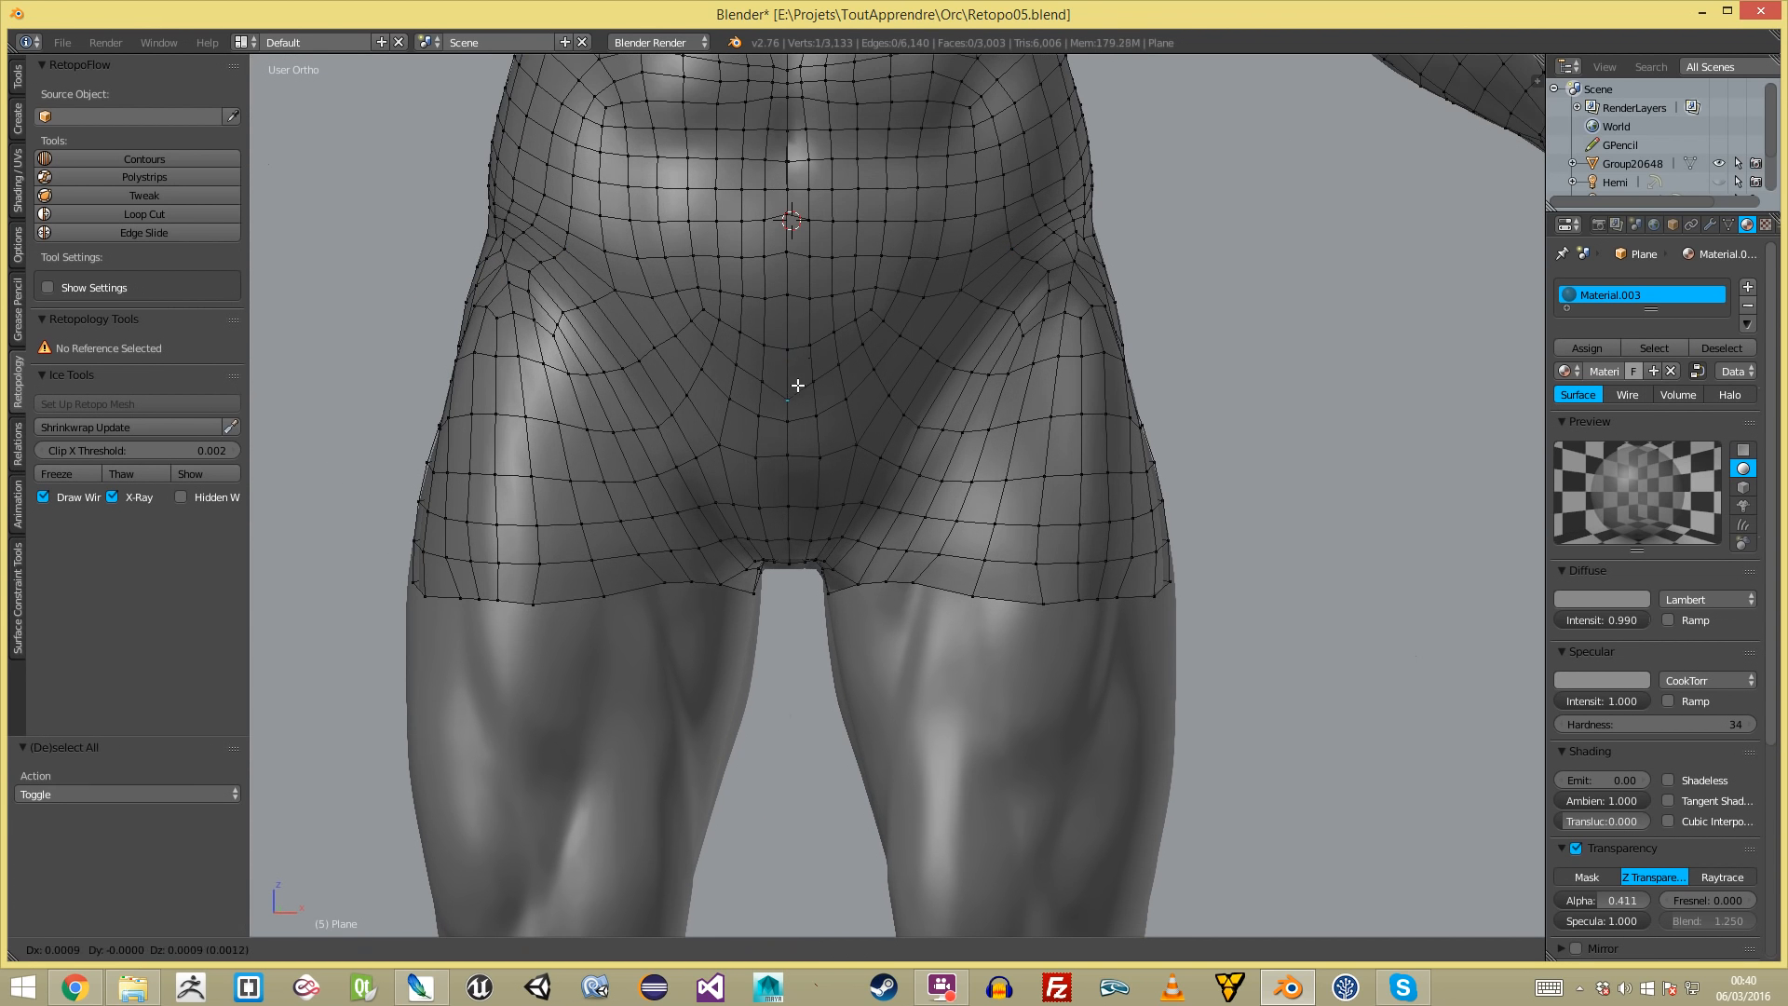
- Check the retopology mesh from behind in Object Mode and reopen it for editing, centred on the back of the hip
{"action": "key", "text": "Tab"}
{"action": "scroll", "coordinate": [891, 526], "scroll_direction": "down", "scroll_amount": 5}
{"action": "scroll", "coordinate": [891, 518], "scroll_direction": "down", "scroll_amount": 3}
{"action": "key", "text": "a"}
{"action": "key", "text": "a"}
{"action": "middle_click_drag", "start_coordinate": [925, 521], "coordinate": [447, 550]}
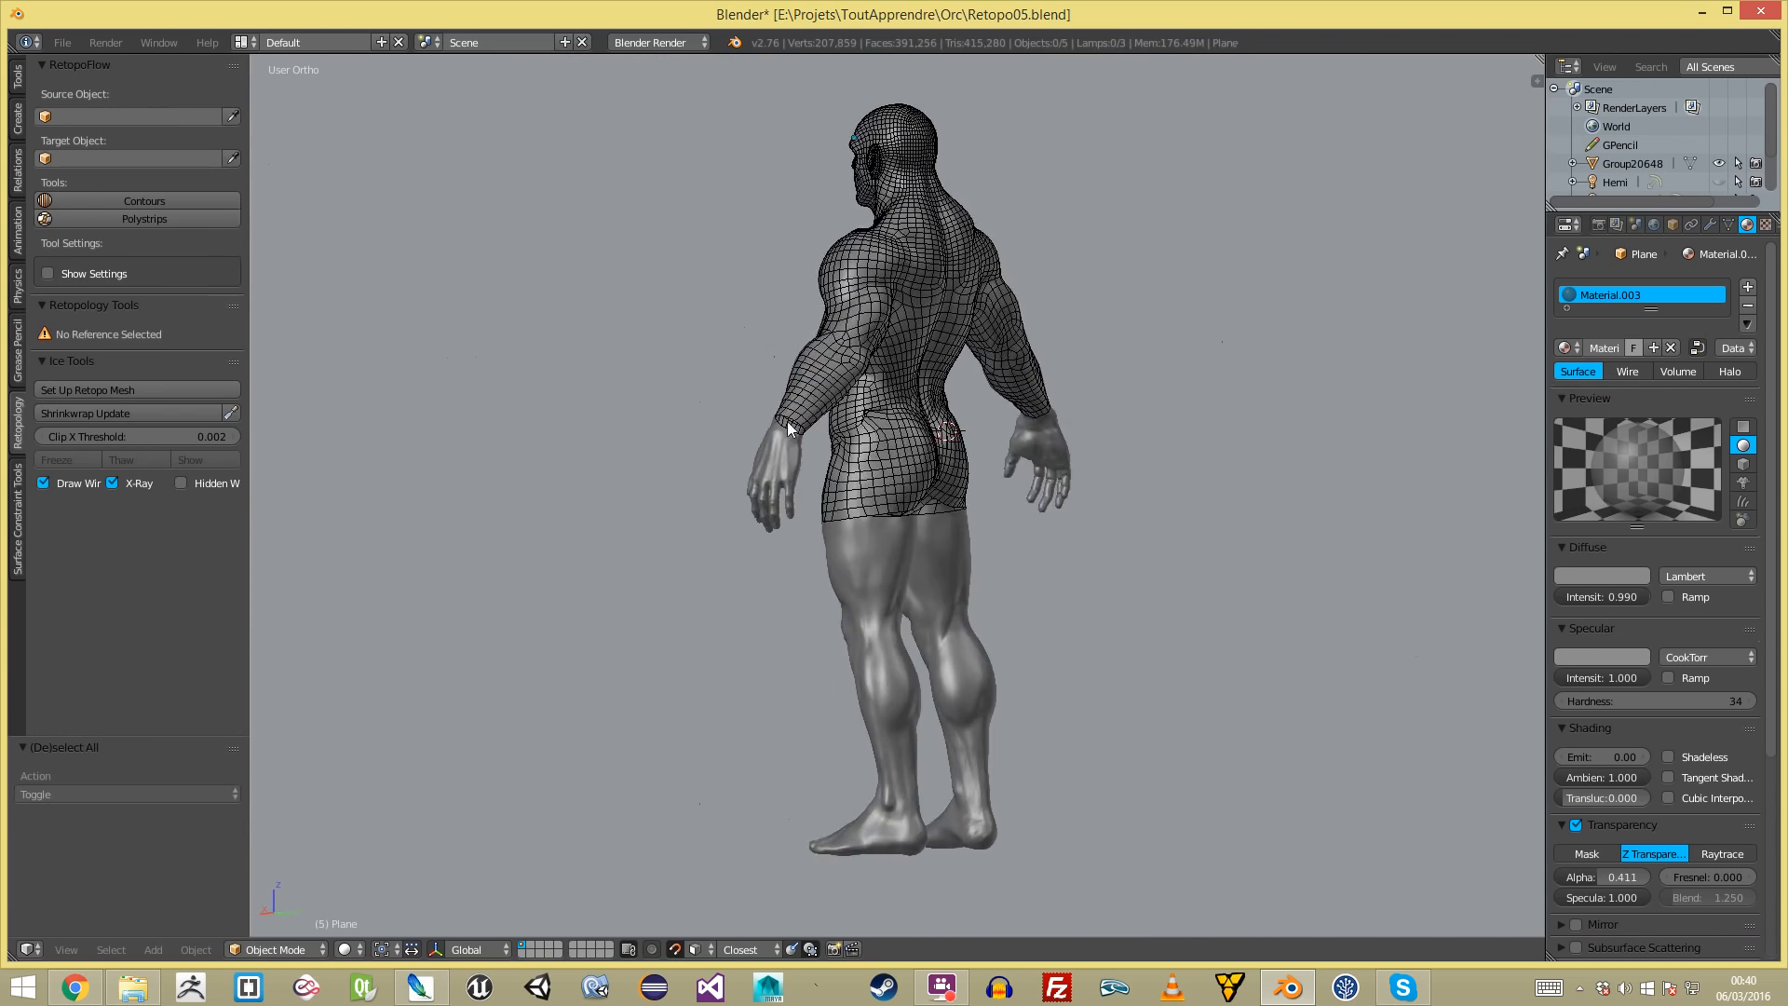
{"action": "scroll", "coordinate": [801, 246], "scroll_direction": "up", "scroll_amount": 5}
{"action": "key", "text": "Tab"}
{"action": "key", "text": "a"}
{"action": "key", "text": "a"}
{"action": "scroll", "coordinate": [810, 261], "scroll_direction": "up", "scroll_amount": 3}
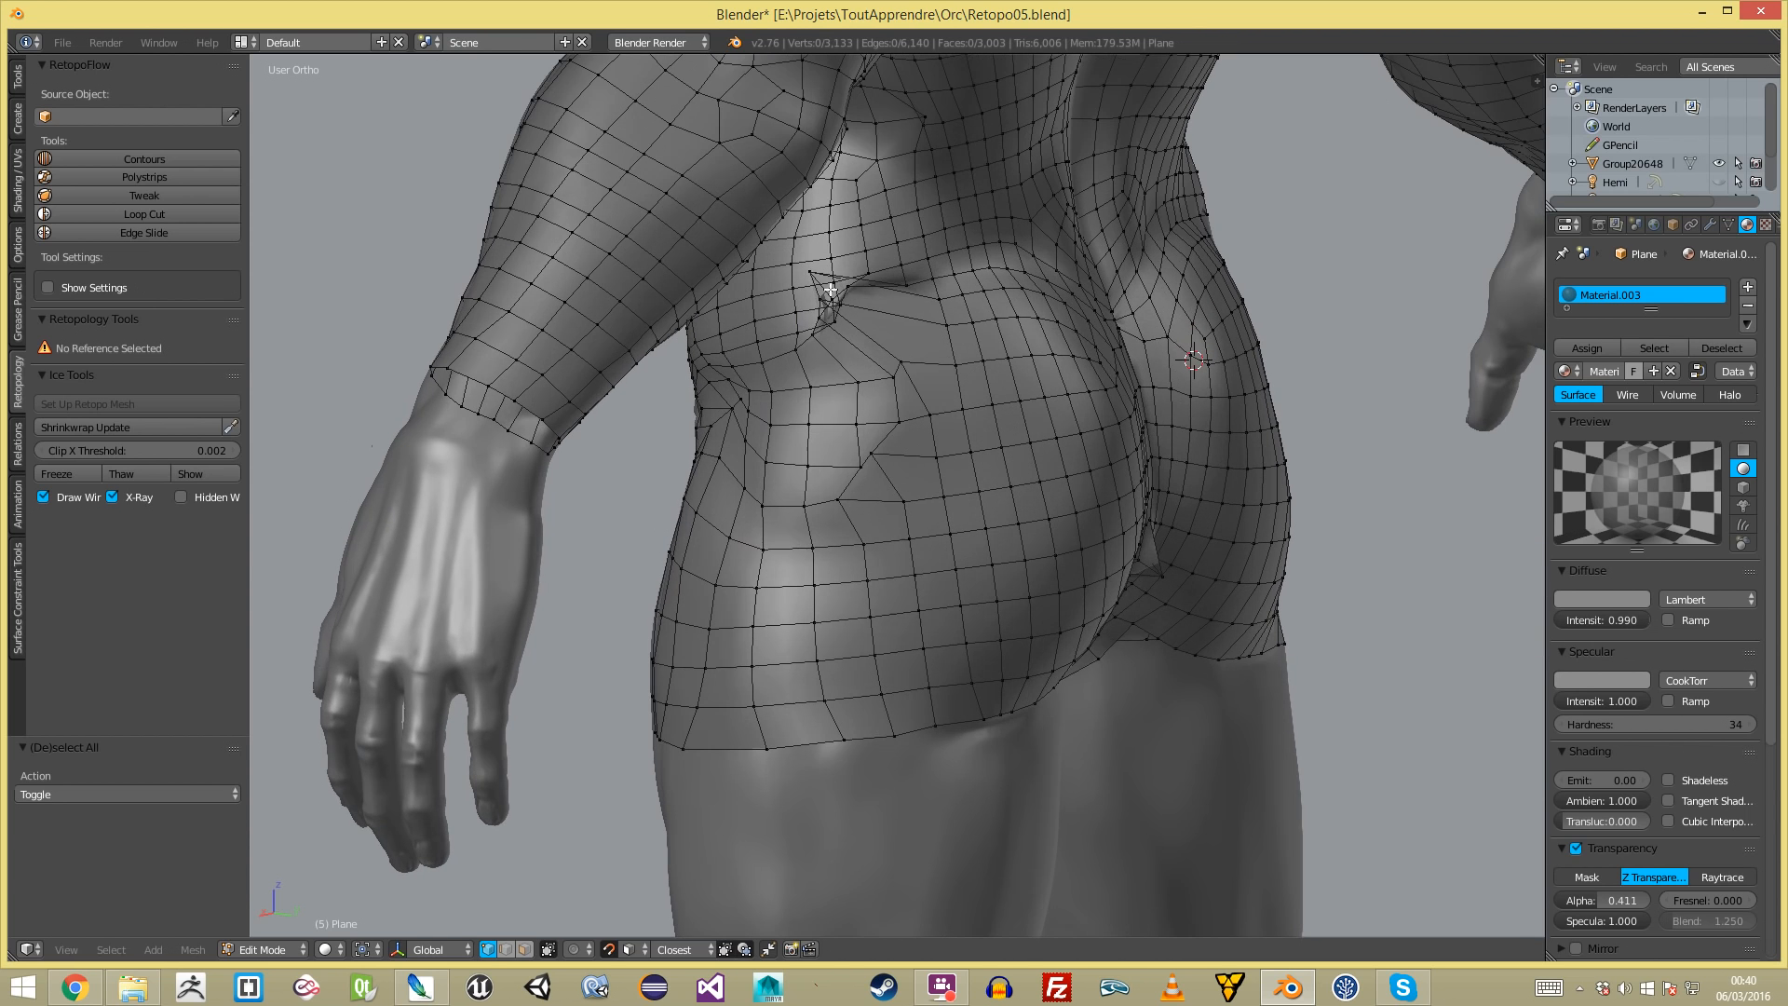
- Untangle the bunched vertices at the back of the hip, above the buttock, by repositioning them
{"action": "key", "text": "g"}
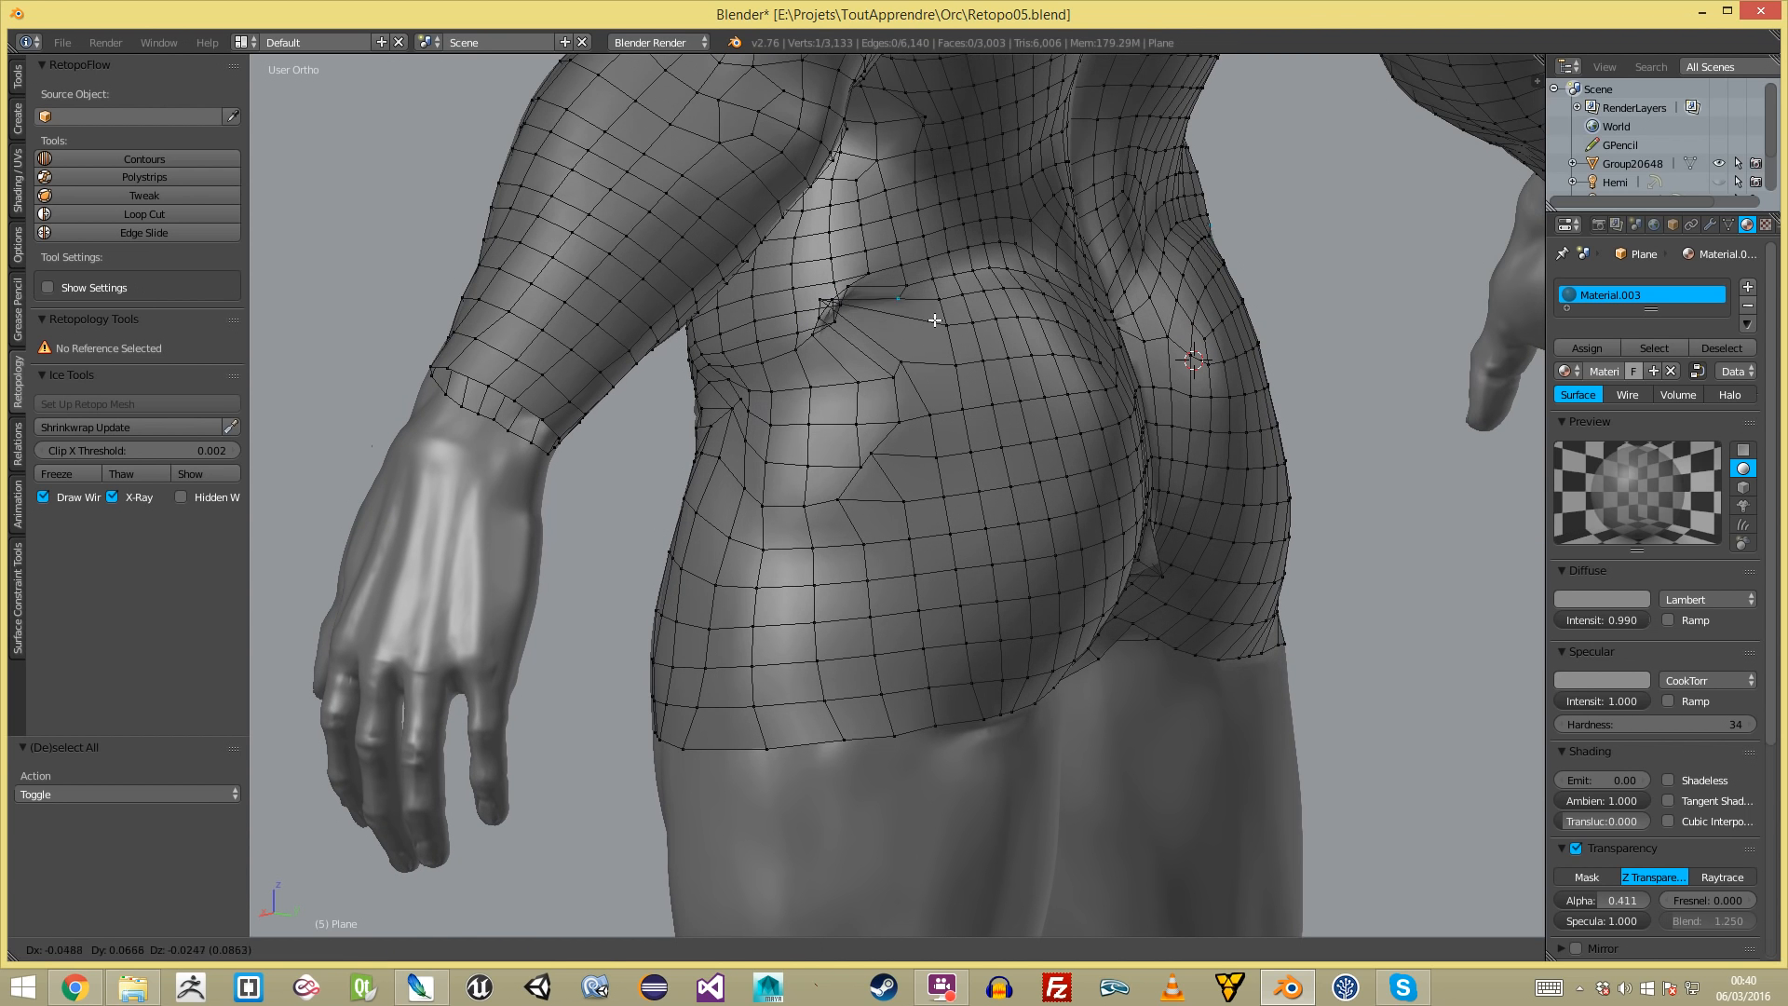
{"action": "key", "text": "Escape"}
{"action": "key", "text": "g"}
{"action": "left_click", "coordinate": [914, 321]}
{"action": "key", "text": "ctrl+z"}
{"action": "key", "text": "g"}
{"action": "left_click", "coordinate": [910, 362]}
{"action": "key", "text": "ctrl+z"}
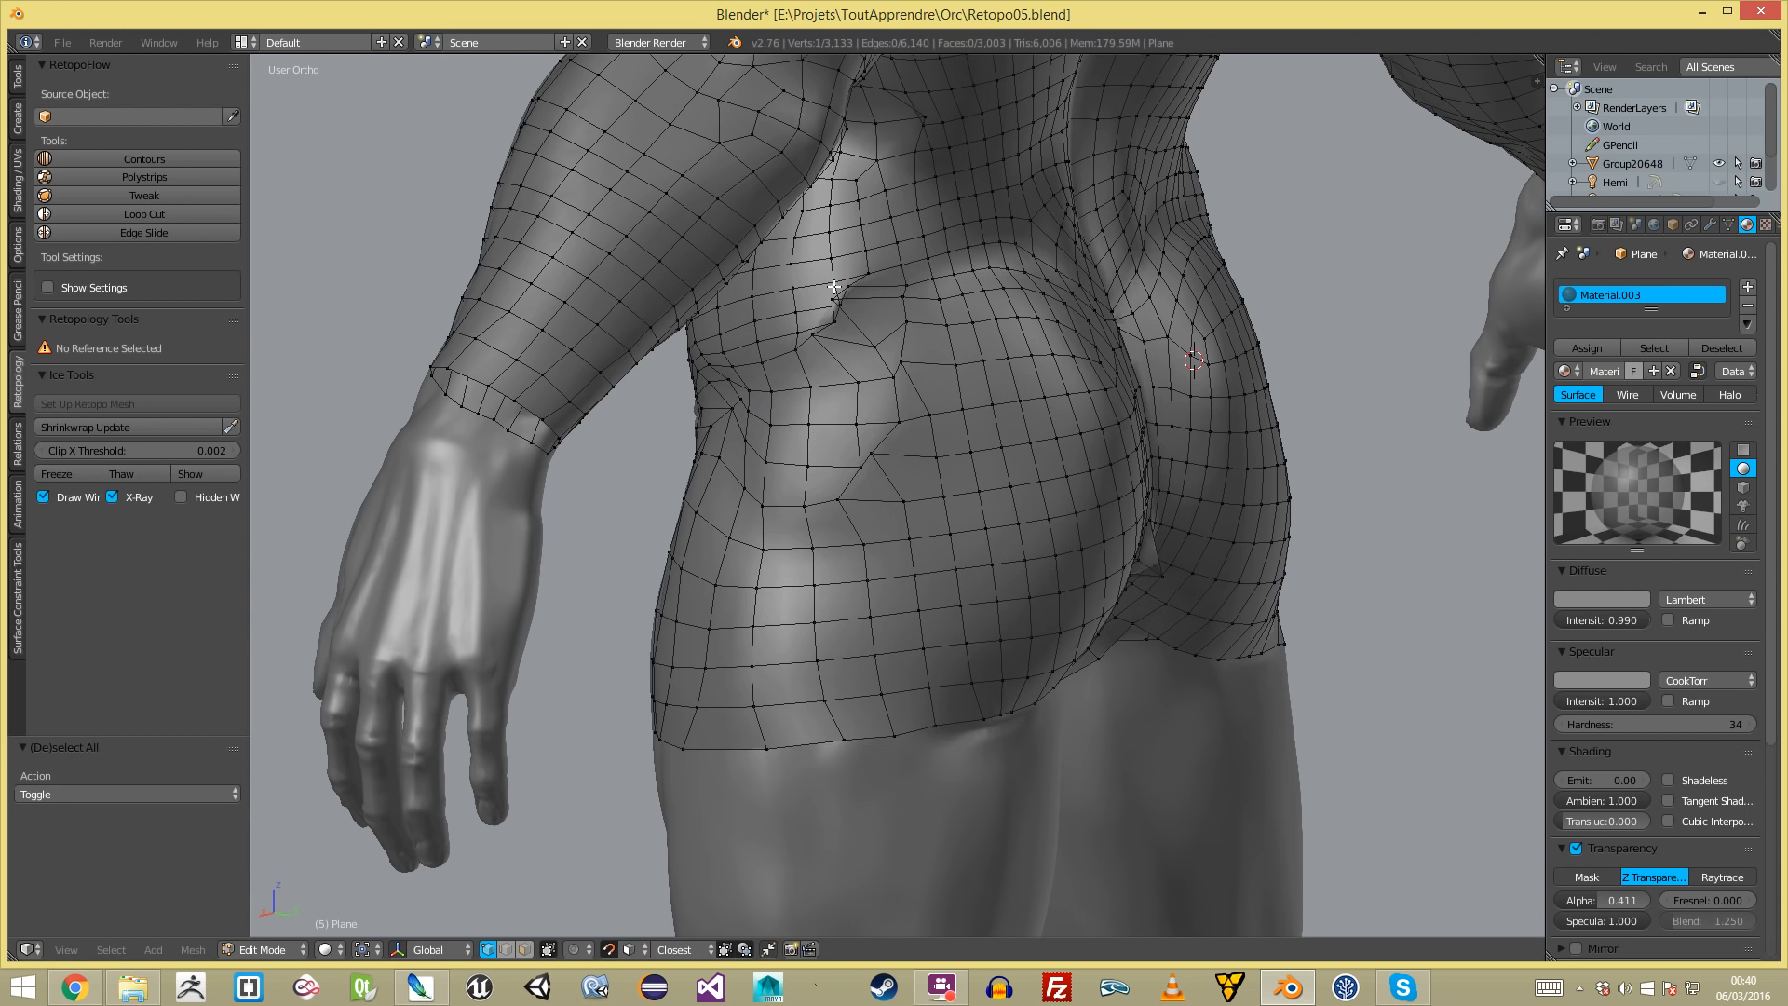
{"action": "key", "text": "g"}
{"action": "left_click", "coordinate": [896, 318]}
{"action": "key", "text": "ctrl+z"}
{"action": "key", "text": "g"}
{"action": "left_click", "coordinate": [885, 300]}
- Reposition individual vertices down the outer side of the buttock to even out the surrounding faces
{"action": "key", "text": "a"}
{"action": "right_click_drag", "start_coordinate": [814, 336], "coordinate": [942, 366]}
{"action": "left_click", "coordinate": [852, 354]}
{"action": "key", "text": "a"}
{"action": "left_click", "coordinate": [942, 366]}
{"action": "key", "text": "a"}
{"action": "right_click_drag", "start_coordinate": [874, 451], "coordinate": [909, 465]}
{"action": "left_click", "coordinate": [910, 463]}
{"action": "key", "text": "a"}
{"action": "middle_click_drag", "start_coordinate": [878, 467], "coordinate": [803, 431]}
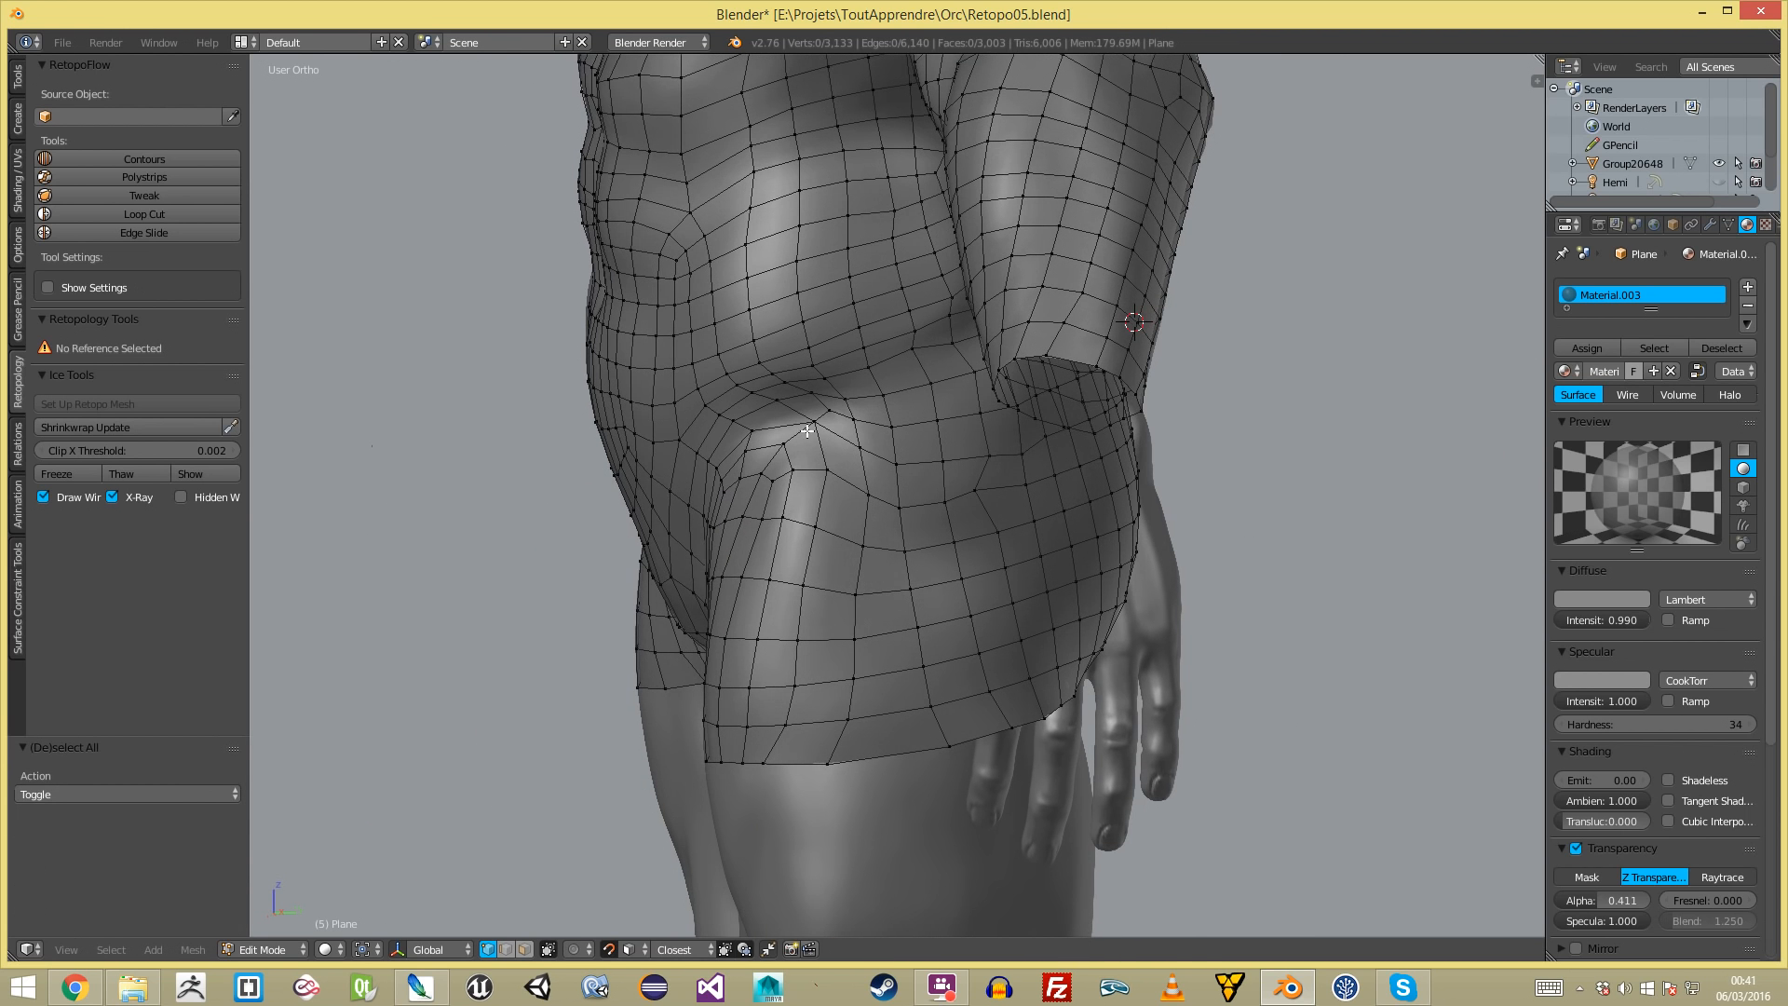
- Shift the vertices at the top of the front thigh, where the hip crease meets the waist
{"action": "right_click", "coordinate": [832, 416], "text": "shift"}
{"action": "key", "text": "g"}
{"action": "left_click", "coordinate": [819, 420]}
{"action": "key", "text": "a"}
{"action": "right_click", "coordinate": [805, 382]}
{"action": "key", "text": "g"}
{"action": "left_click", "coordinate": [771, 406]}
- Check the torso in Object Mode and move the corner vertex above the buttock on the back of the hip
{"action": "key", "text": "a"}
{"action": "key", "text": "a"}
{"action": "scroll", "coordinate": [908, 473], "scroll_direction": "down", "scroll_amount": 5}
{"action": "key", "text": "Tab"}
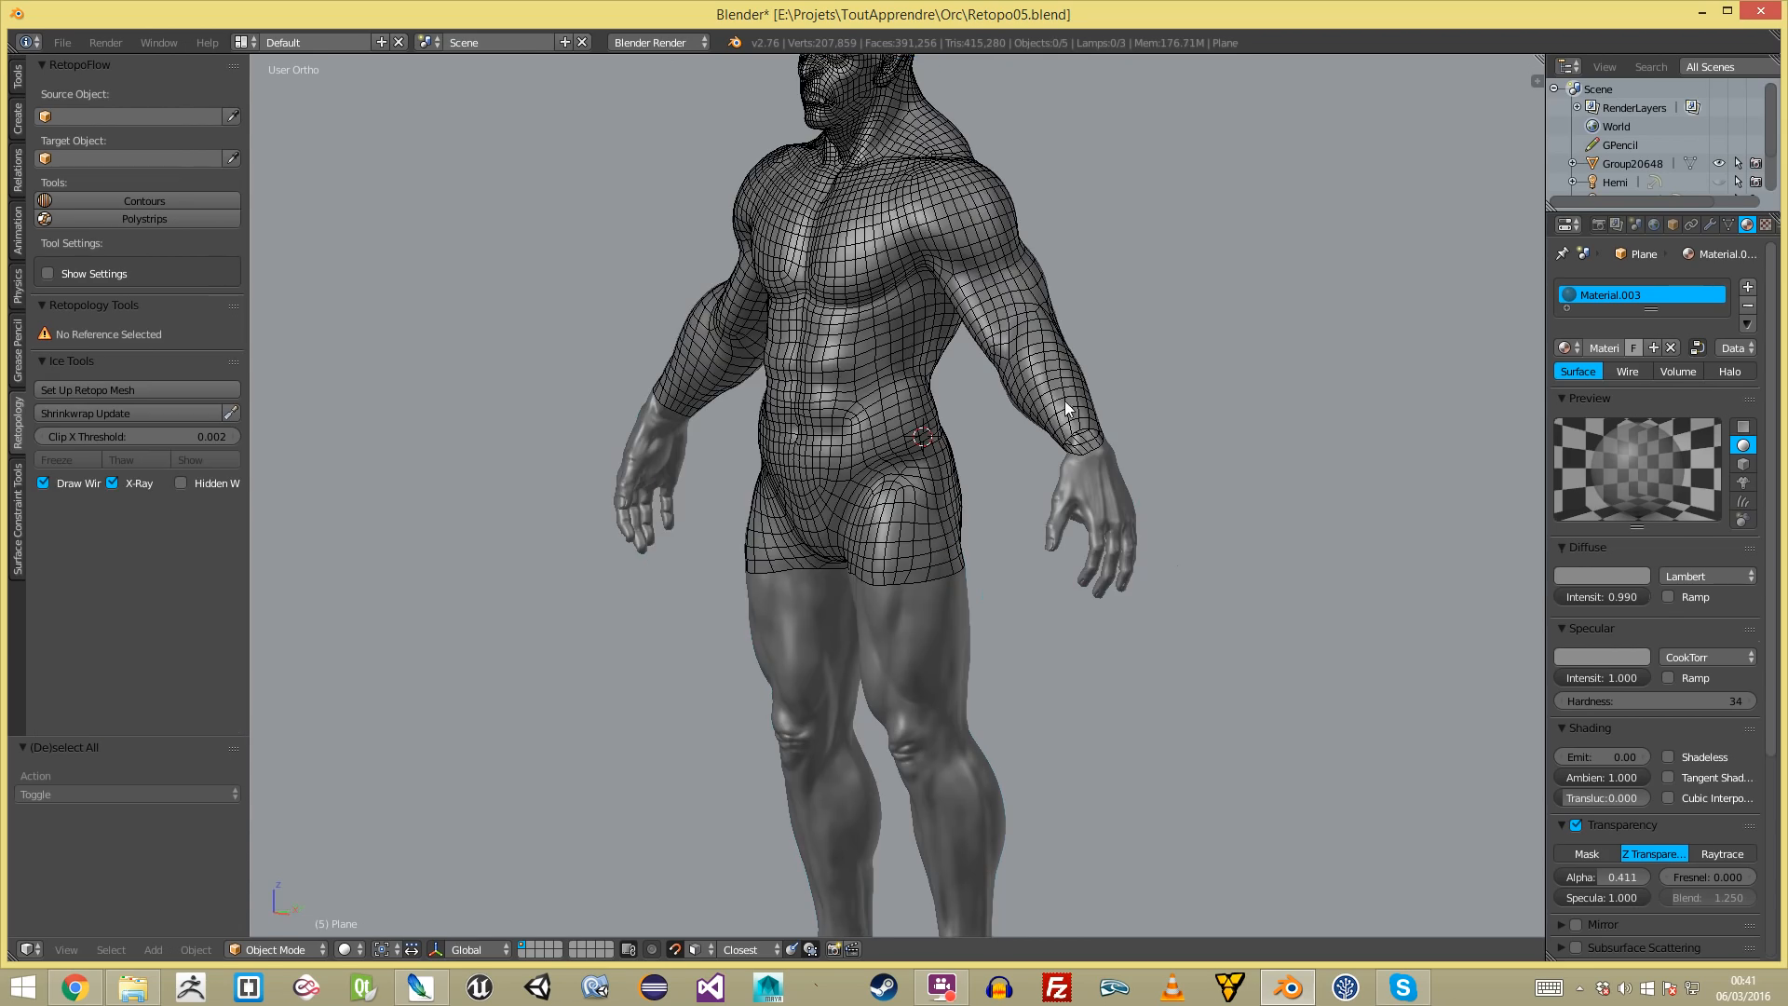
{"action": "scroll", "coordinate": [1150, 369], "scroll_direction": "up", "scroll_amount": 5}
{"action": "key", "text": "Tab"}
{"action": "middle_click_drag", "start_coordinate": [1042, 351], "coordinate": [940, 247]}
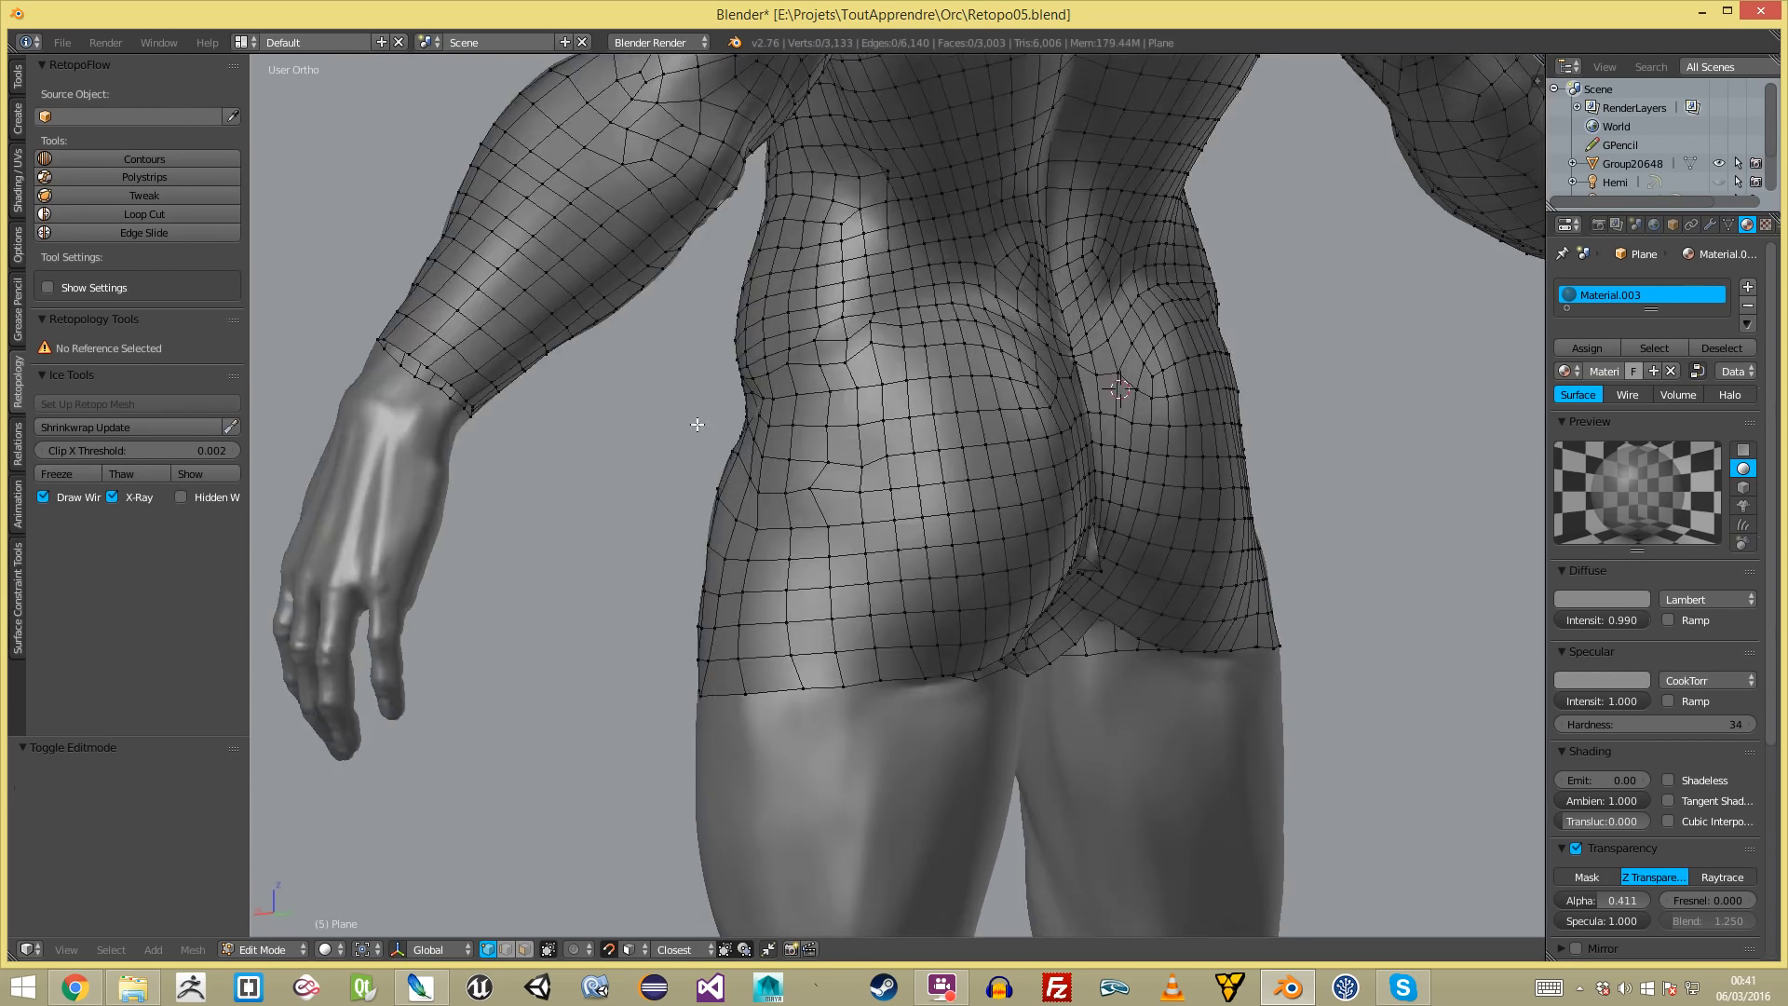
{"action": "key", "text": "a"}
{"action": "key", "text": "a"}
{"action": "right_click", "coordinate": [852, 352]}
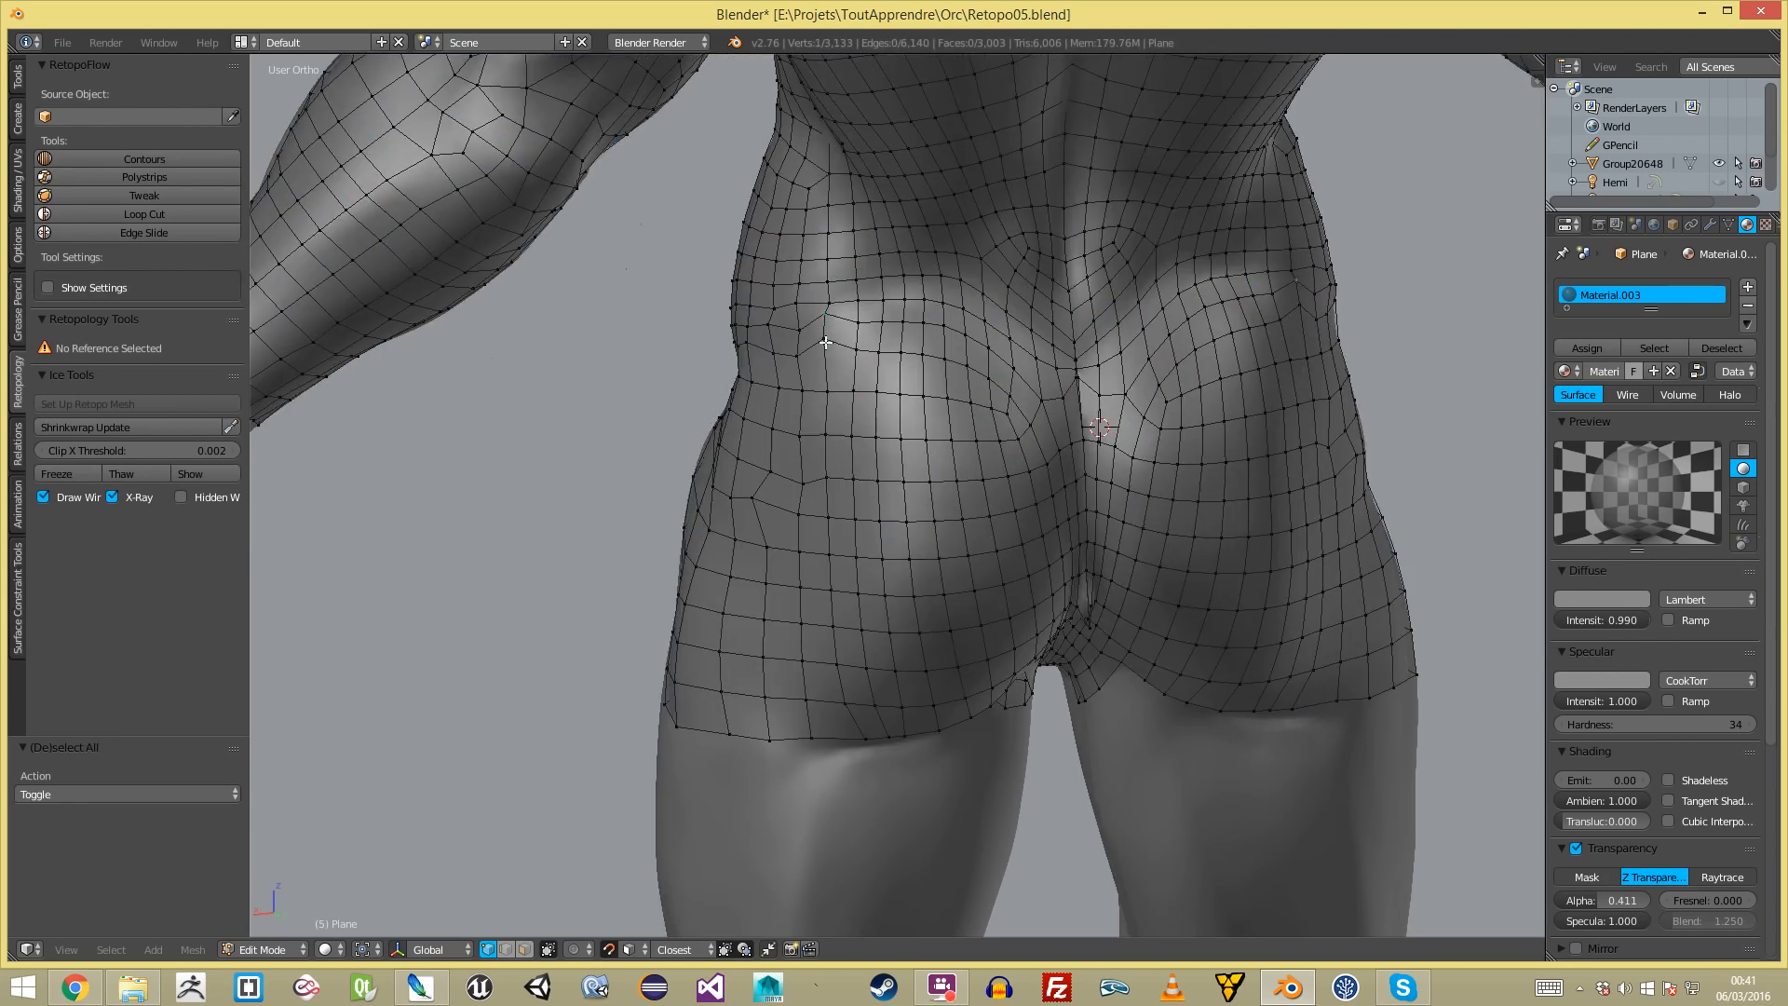
{"action": "key", "text": "g"}
{"action": "left_click", "coordinate": [861, 355]}
- Move one more vertex on the hip to smooth the edge flow
{"action": "key", "text": "a"}
{"action": "key", "text": "a"}
{"action": "middle_click_drag", "start_coordinate": [786, 359], "coordinate": [1058, 523]}
{"action": "right_click", "coordinate": [821, 501]}
{"action": "key", "text": "g"}
{"action": "left_click", "coordinate": [856, 517]}
- Isolate the retopology mesh in Object Mode to inspect its overall topology, and bring the orc sculpt back into view
{"action": "scroll", "coordinate": [875, 531], "scroll_direction": "down", "scroll_amount": 5}
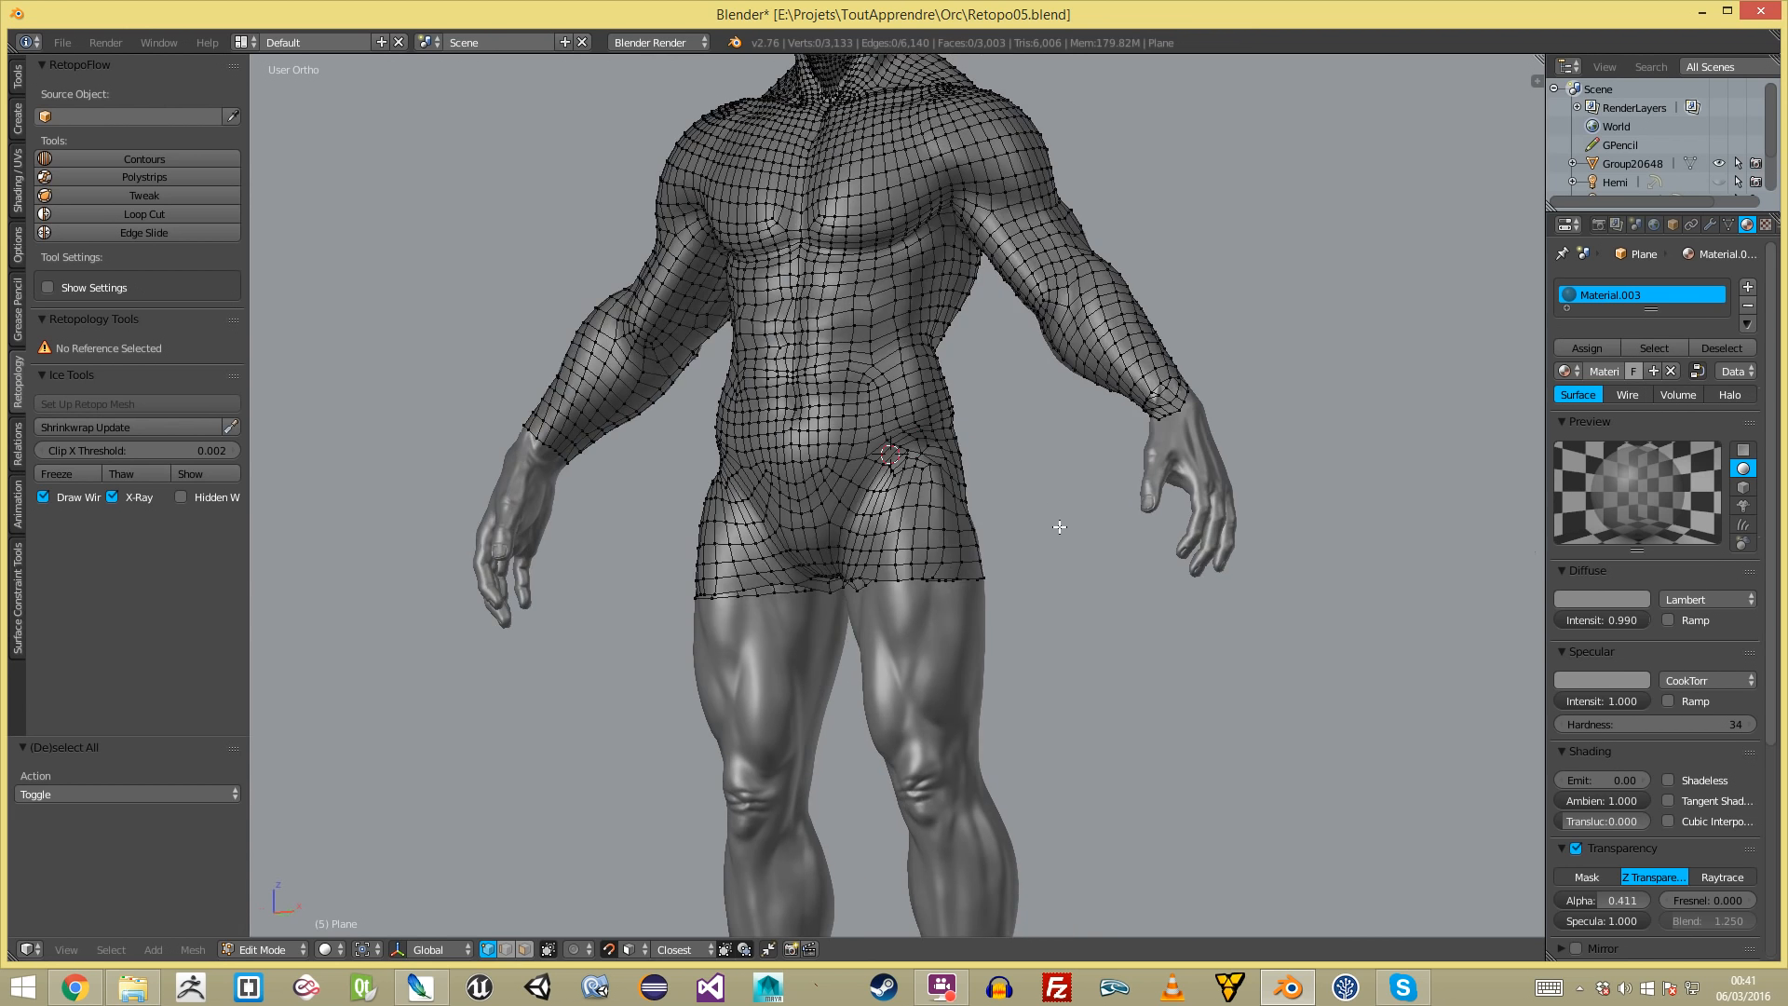
{"action": "key", "text": "Tab"}
{"action": "scroll", "coordinate": [1054, 665], "scroll_direction": "down", "scroll_amount": 1}
{"action": "scroll", "coordinate": [1054, 662], "scroll_direction": "down", "scroll_amount": 4}
{"action": "scroll", "coordinate": [1254, 606], "scroll_direction": "down", "scroll_amount": 1}
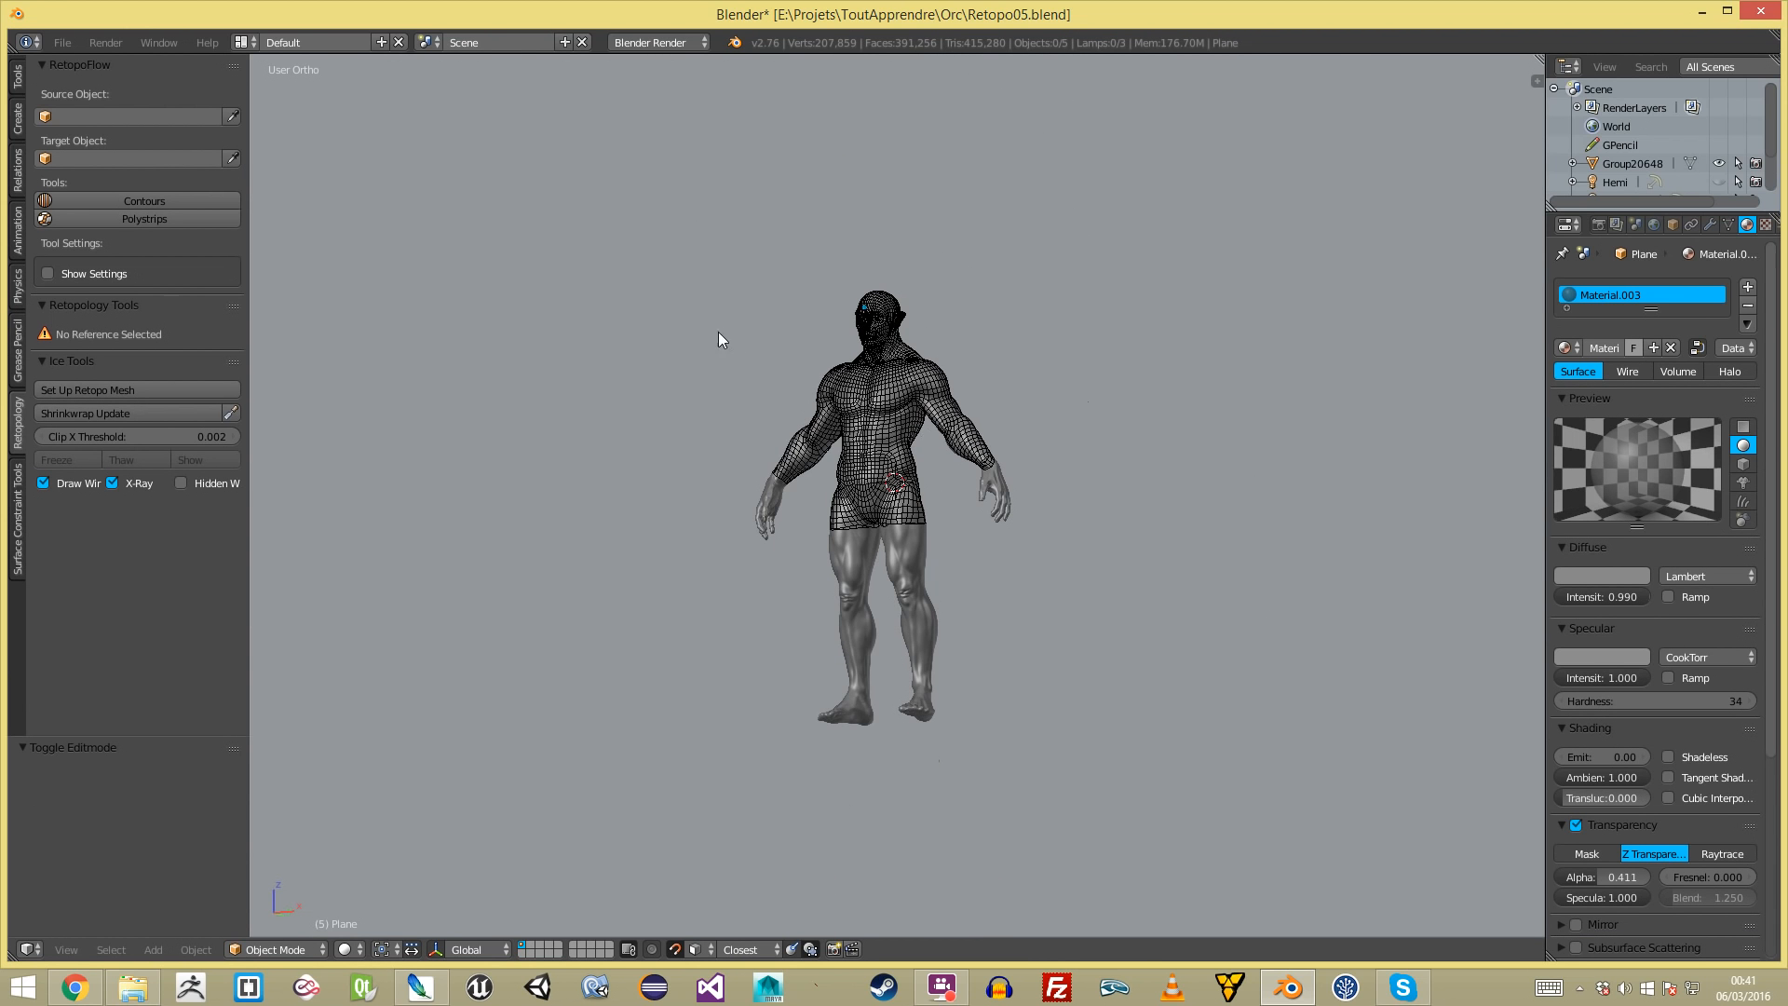
{"action": "right_click", "coordinate": [862, 445]}
{"action": "key", "text": "KP_Divide"}
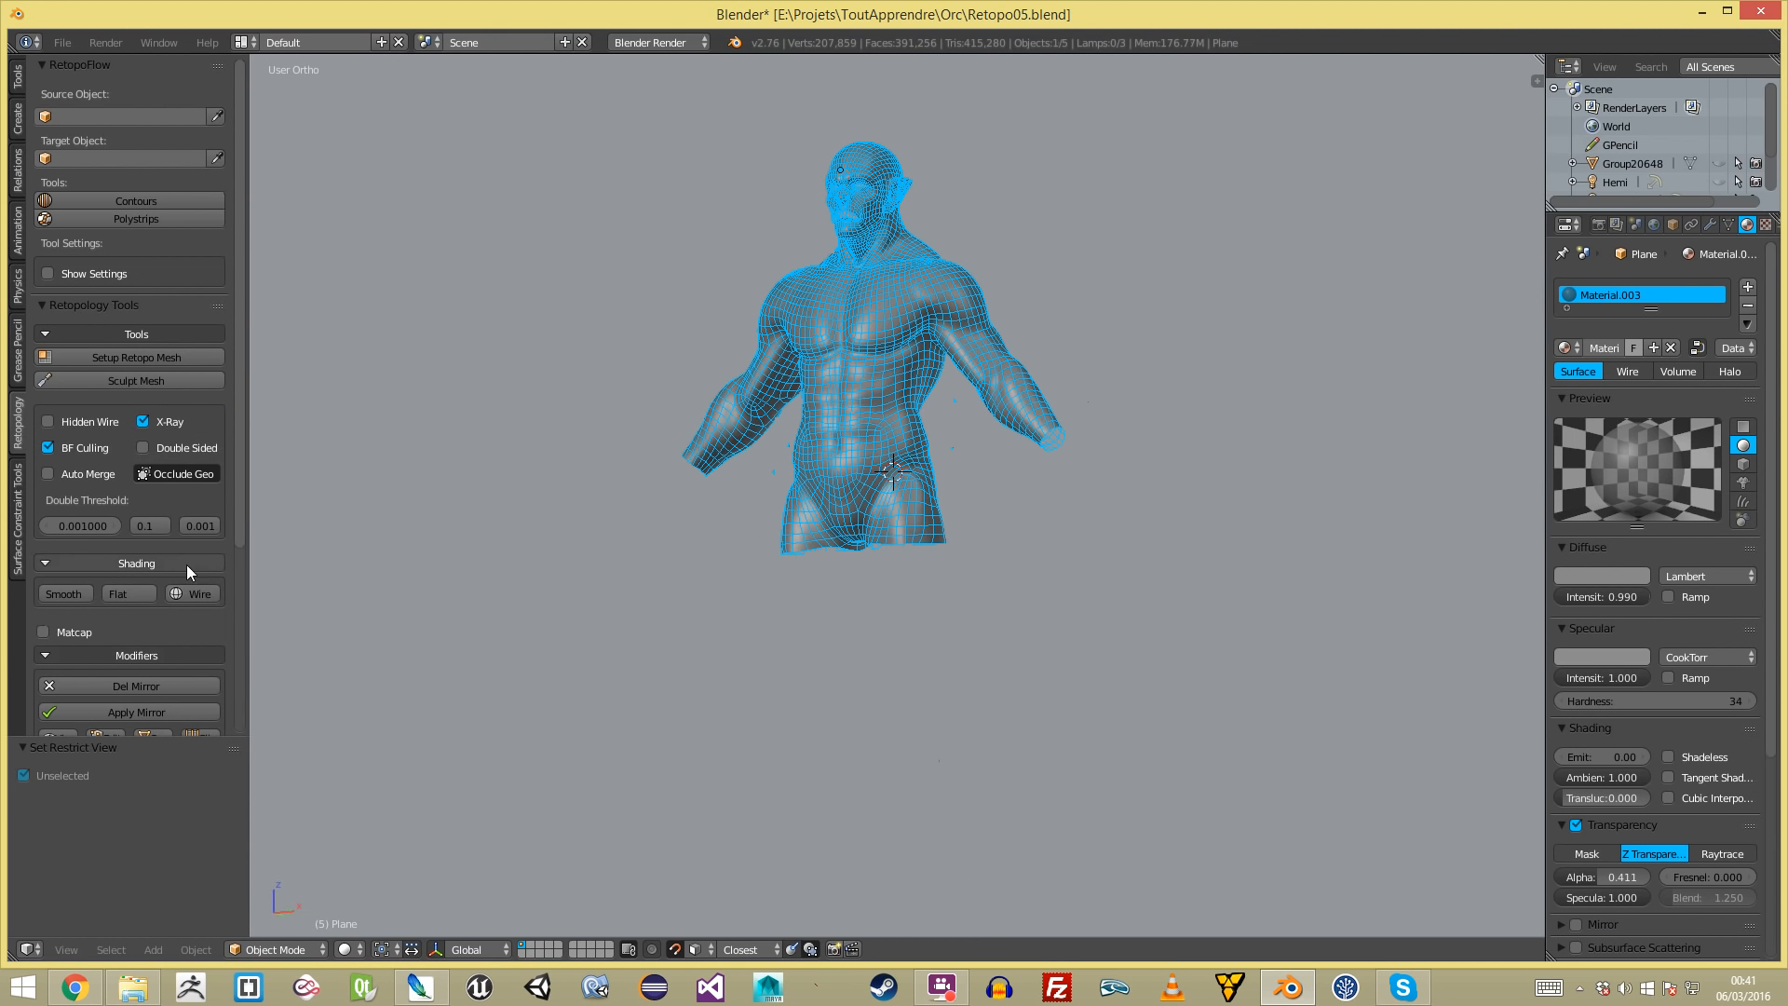
{"action": "key", "text": "a"}
{"action": "middle_click_drag", "start_coordinate": [987, 573], "coordinate": [1023, 590]}
{"action": "scroll", "coordinate": [1021, 583], "scroll_direction": "up", "scroll_amount": 3}
{"action": "key", "text": "KP_Divide"}
{"action": "scroll", "coordinate": [1029, 387], "scroll_direction": "up", "scroll_amount": 3}
{"action": "right_click", "coordinate": [974, 584]}
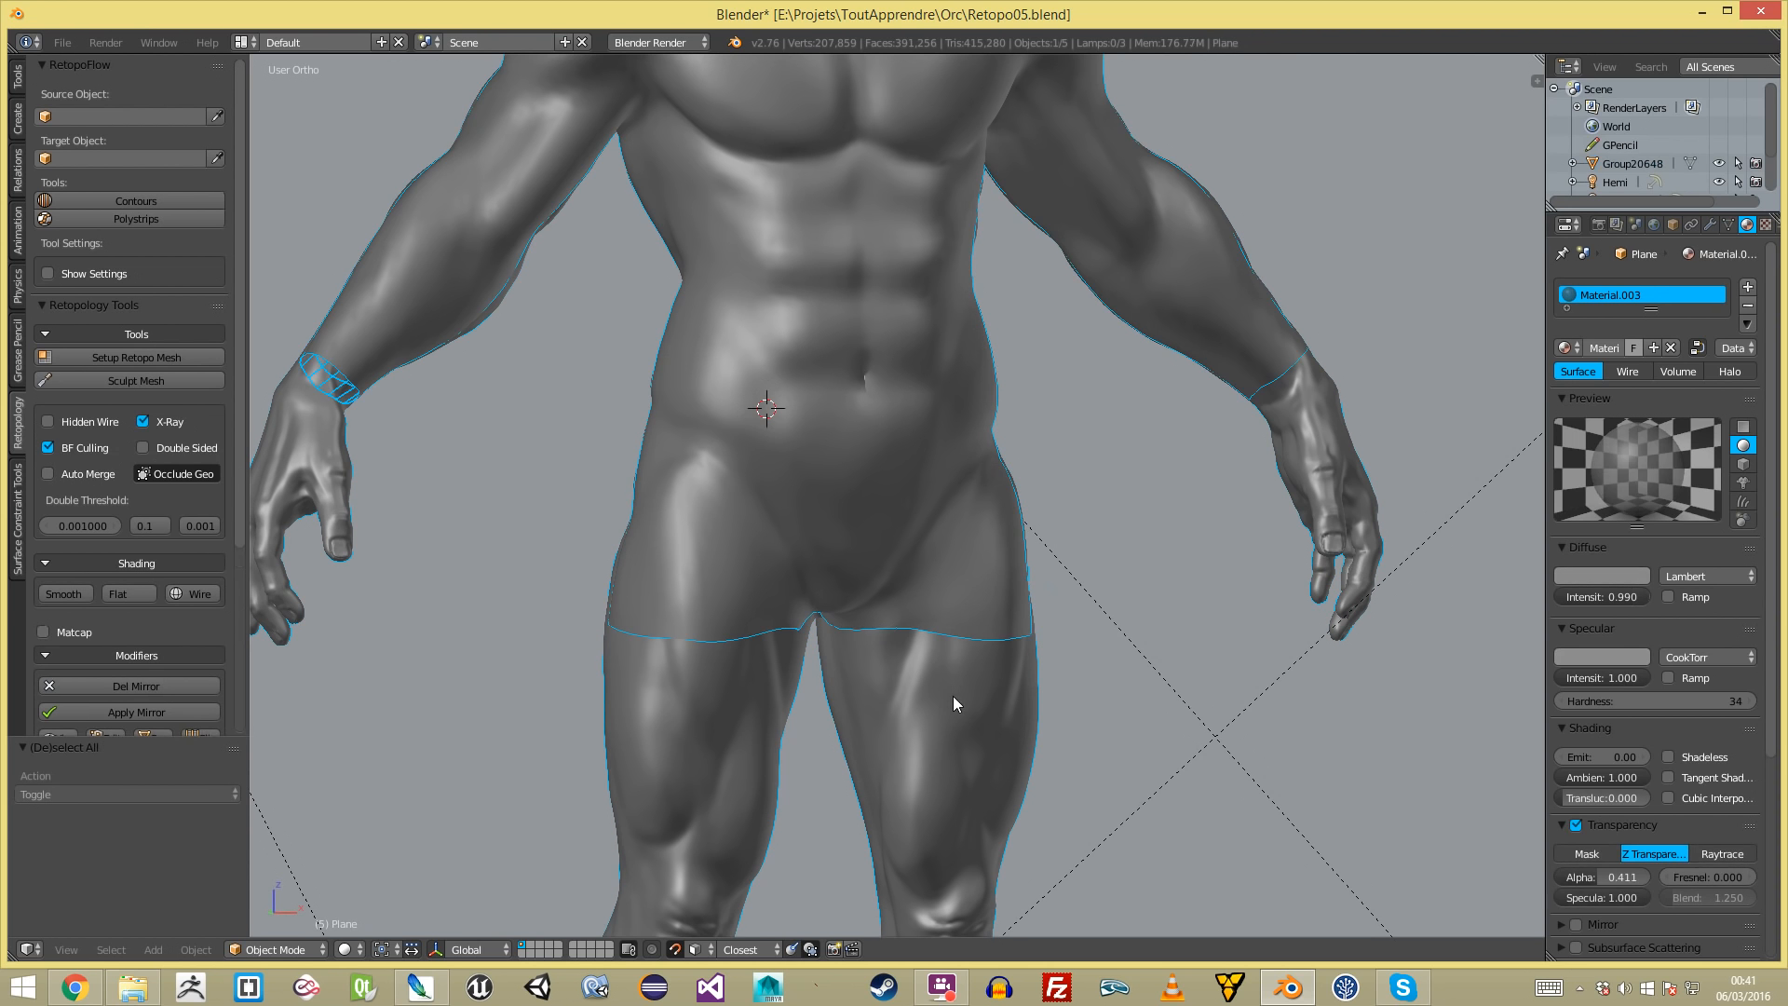
- Reopen the retopology mesh for editing and add a loop cut at the crotch and inner thigh, adjusting the new vertices
{"action": "right_click", "coordinate": [976, 624]}
{"action": "key", "text": "Tab"}
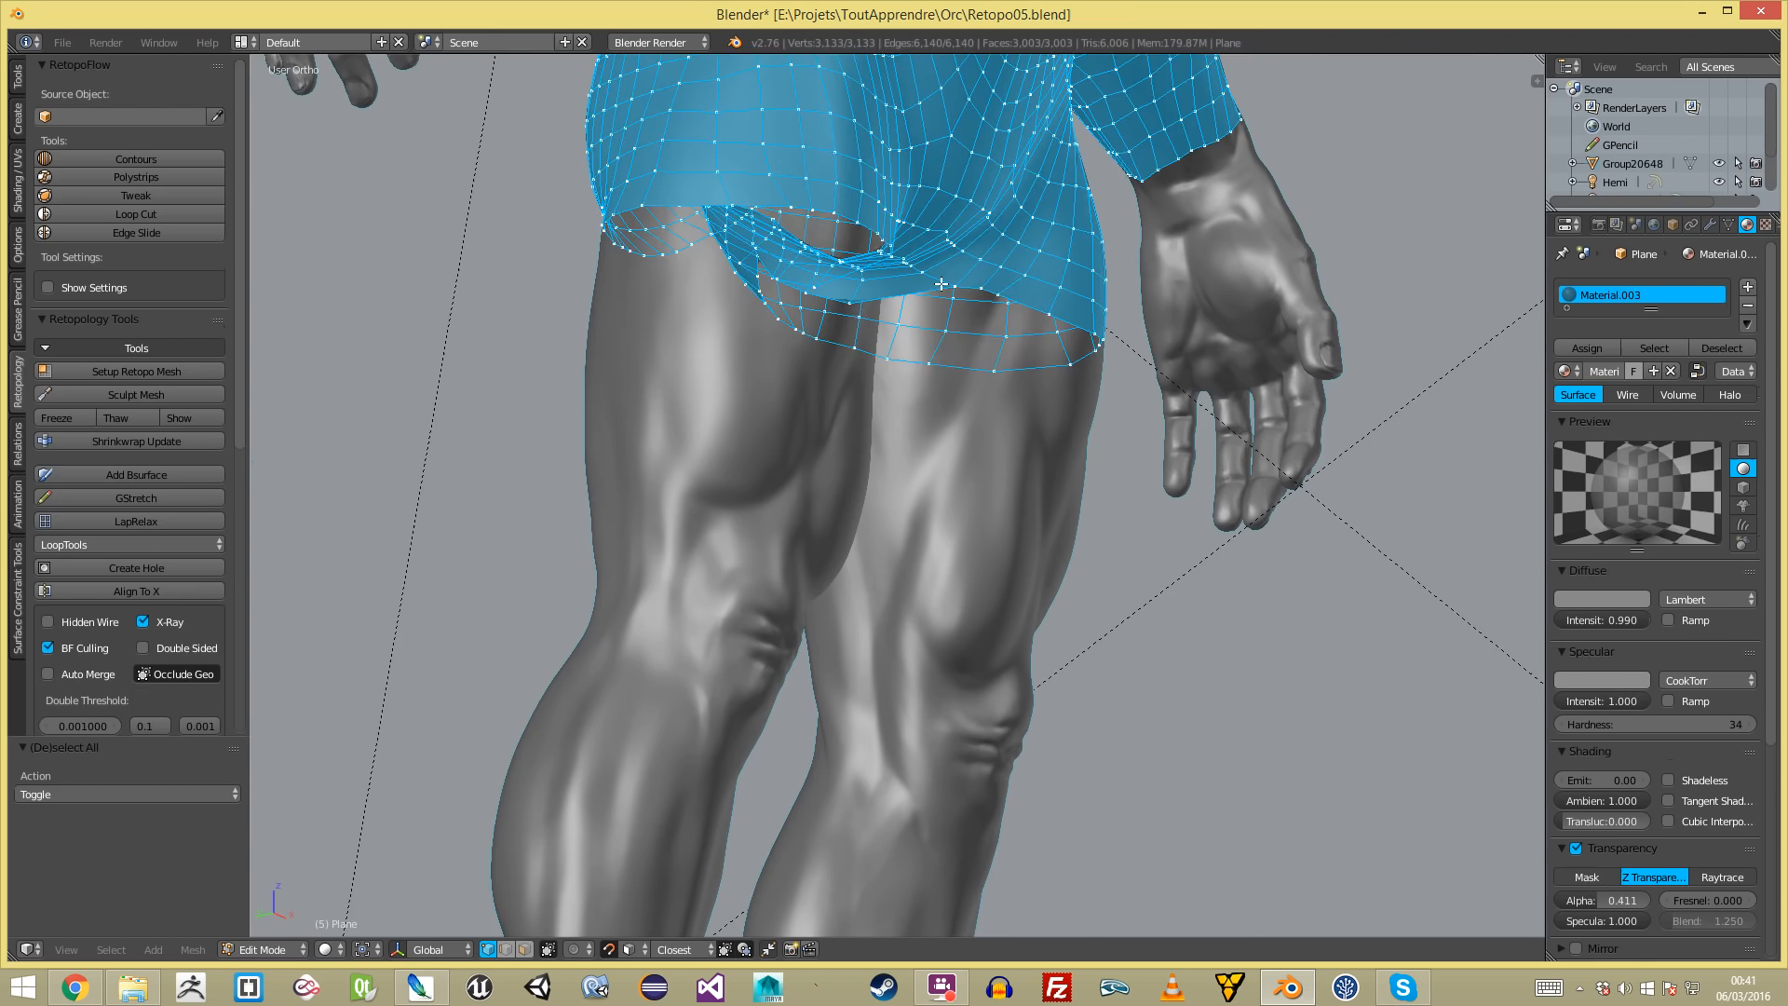
{"action": "key", "text": "a"}
{"action": "middle_click_drag", "start_coordinate": [938, 285], "coordinate": [774, 431]}
{"action": "scroll", "coordinate": [838, 264], "scroll_direction": "up", "scroll_amount": 2}
{"action": "key", "text": "ctrl+r"}
{"action": "left_click", "coordinate": [823, 276]}
{"action": "right_click", "coordinate": [830, 277]}
{"action": "key", "text": "g"}
{"action": "left_click", "coordinate": [830, 277]}
{"action": "key", "text": "a"}
{"action": "scroll", "coordinate": [830, 276], "scroll_direction": "down", "scroll_amount": 4}
{"action": "scroll", "coordinate": [774, 431], "scroll_direction": "up", "scroll_amount": 4}
{"action": "key", "text": "a"}
{"action": "key", "text": "a"}
- Reposition the vertices along the lower boundary of the inner thigh to even out the leg opening
{"action": "middle_click_drag", "start_coordinate": [830, 317], "coordinate": [902, 313]}
{"action": "scroll", "coordinate": [902, 313], "scroll_direction": "down", "scroll_amount": 1}
{"action": "right_click_drag", "start_coordinate": [895, 345], "coordinate": [899, 343]}
{"action": "middle_click_drag", "start_coordinate": [900, 343], "coordinate": [1006, 399]}
{"action": "right_click", "coordinate": [951, 166], "text": "ctrl+alt"}
{"action": "right_click", "coordinate": [958, 152], "text": "ctrl+alt"}
{"action": "scroll", "coordinate": [968, 373], "scroll_direction": "up", "scroll_amount": 1}
{"action": "key", "text": "a"}
{"action": "right_click_drag", "start_coordinate": [899, 300], "coordinate": [956, 298]}
{"action": "left_click", "coordinate": [960, 298]}
{"action": "key", "text": "a"}
{"action": "right_click", "coordinate": [938, 279], "text": "ctrl+alt"}
{"action": "middle_click_drag", "start_coordinate": [956, 275], "coordinate": [917, 296]}
{"action": "key", "text": "a"}
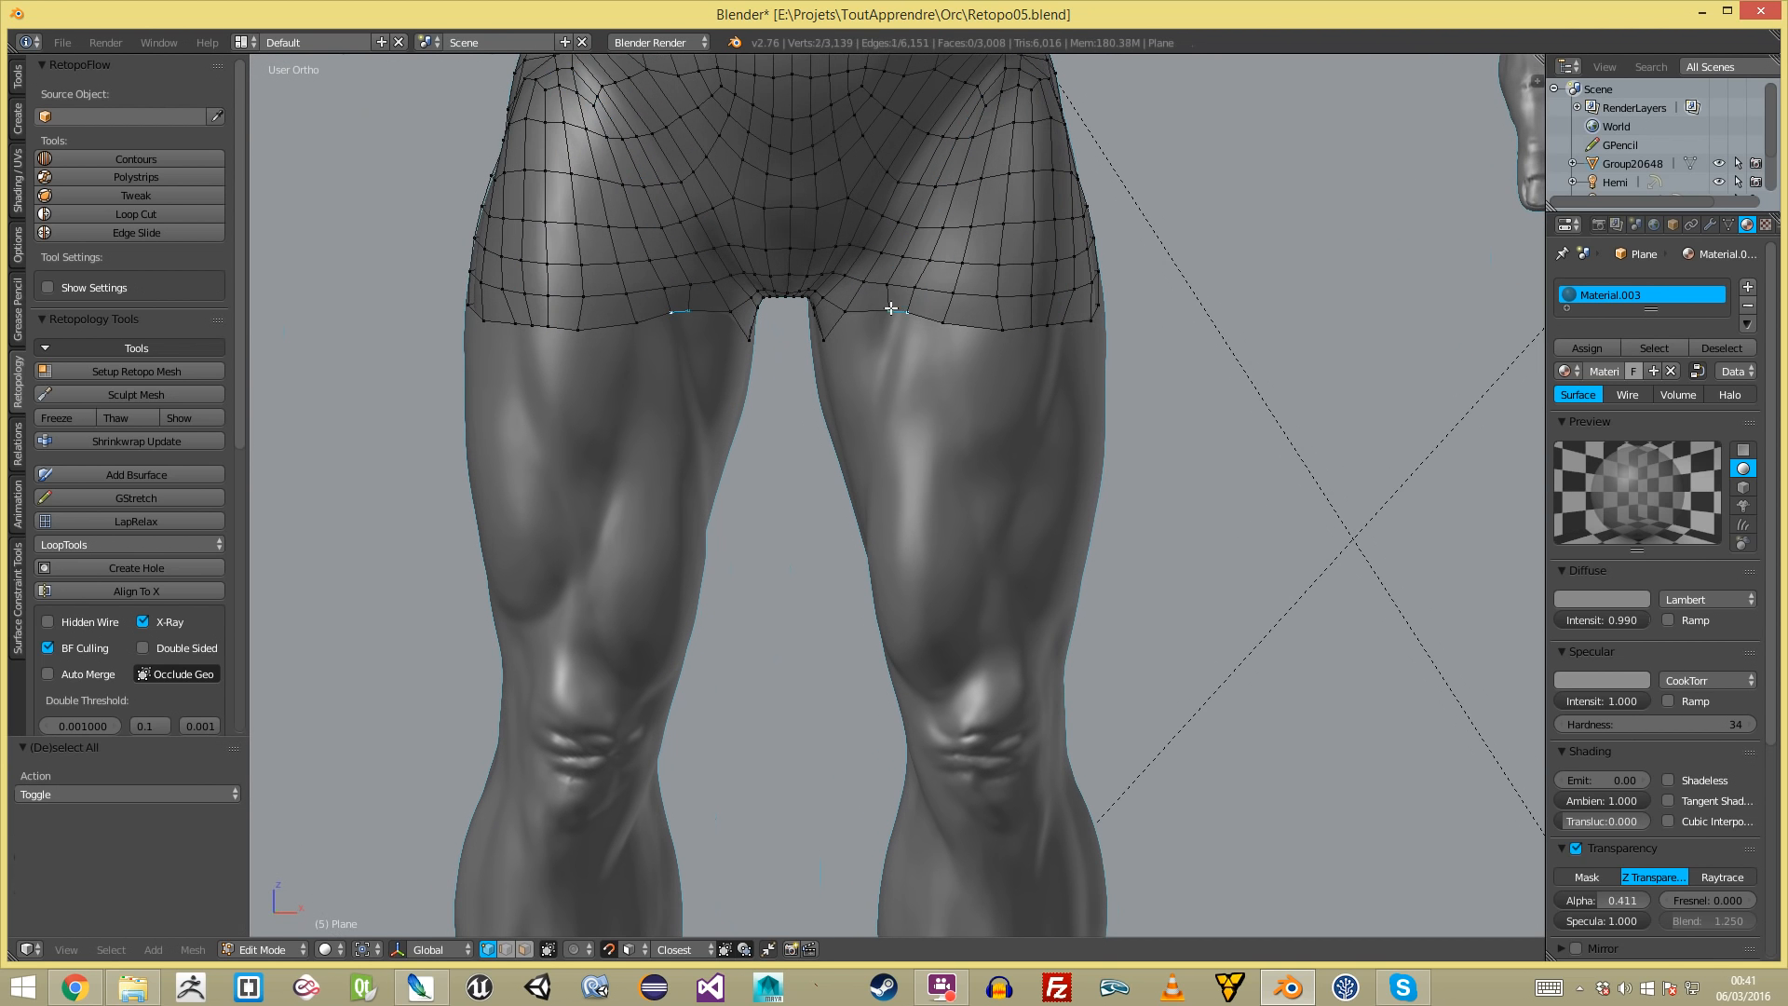
- Extrude the short edge at the inner front of the thigh opening down the inner thigh as a face strip
{"action": "key", "text": "g"}
{"action": "left_click", "coordinate": [963, 314]}
{"action": "key", "text": "g"}
{"action": "left_click", "coordinate": [960, 315]}
{"action": "middle_click_drag", "start_coordinate": [899, 314], "coordinate": [918, 315]}
{"action": "key", "text": "e"}
{"action": "left_click", "coordinate": [902, 536]}
{"action": "key", "text": "e"}
{"action": "left_click", "coordinate": [897, 612]}
{"action": "key", "text": "g"}
{"action": "left_click", "coordinate": [966, 577]}
- Extend the inner thigh strip toward the knee and curve it across the front of the leg above the kneecap
{"action": "key", "text": "g"}
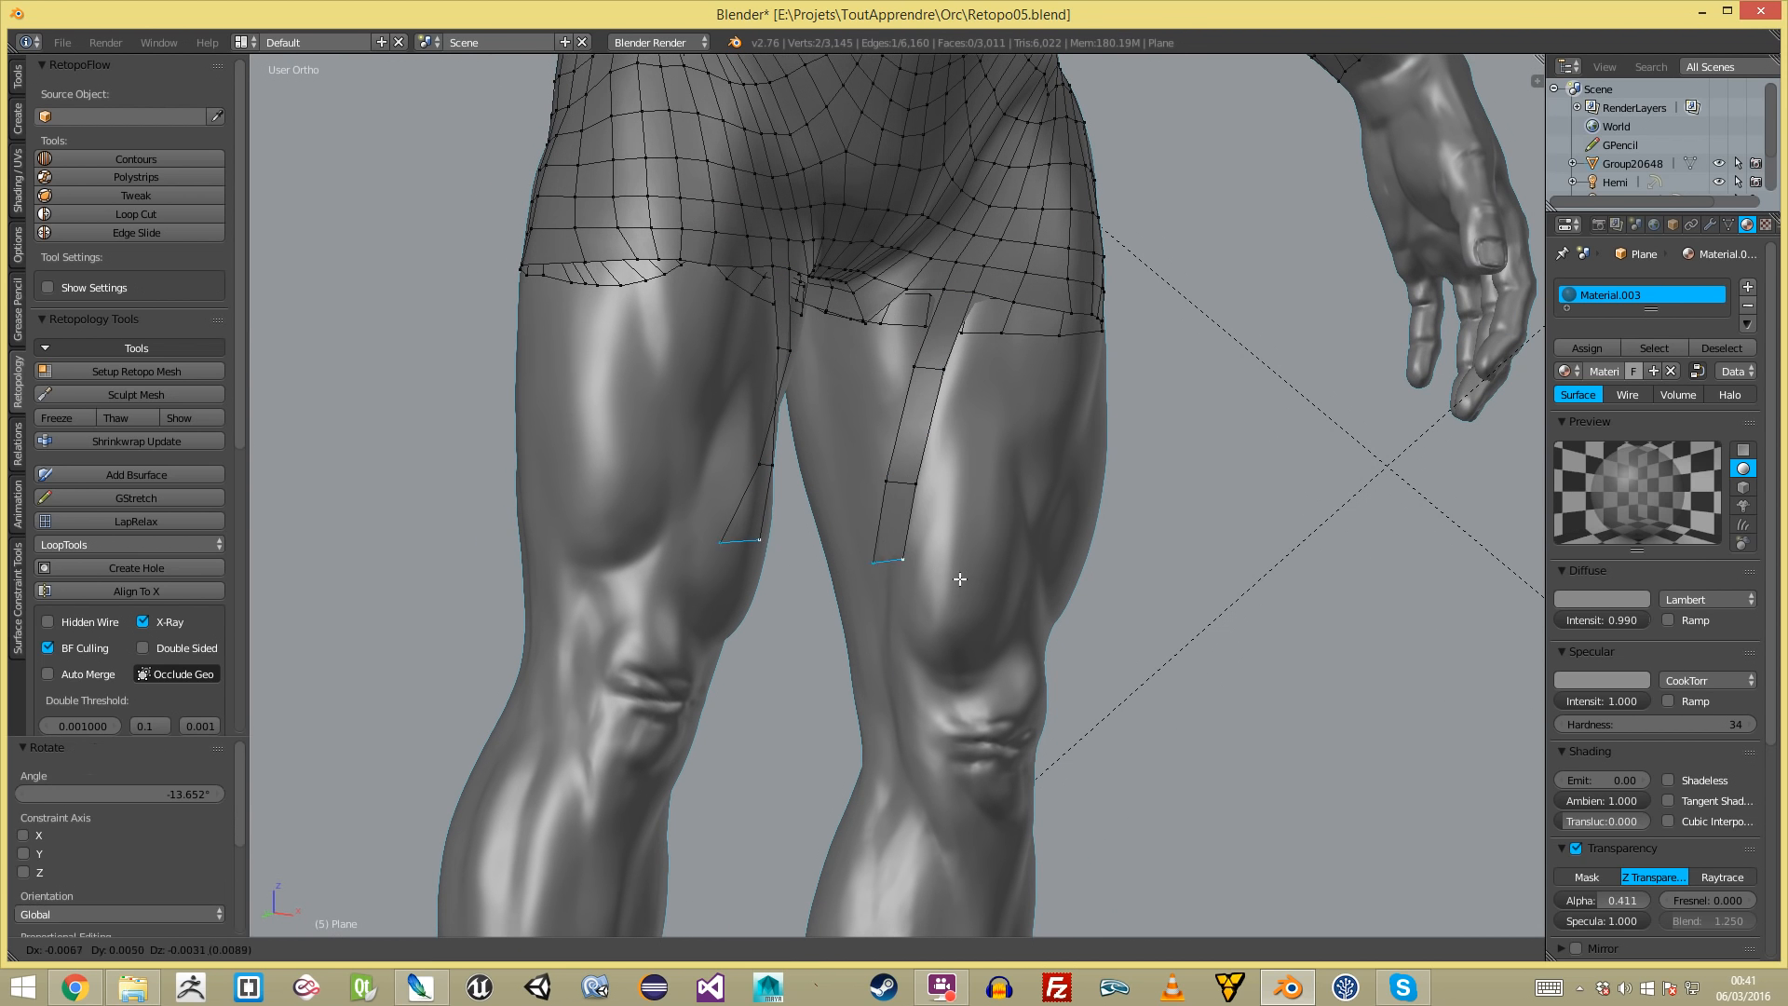
{"action": "left_click", "coordinate": [946, 593]}
{"action": "key", "text": "e"}
{"action": "left_click", "coordinate": [959, 698]}
{"action": "key", "text": "r"}
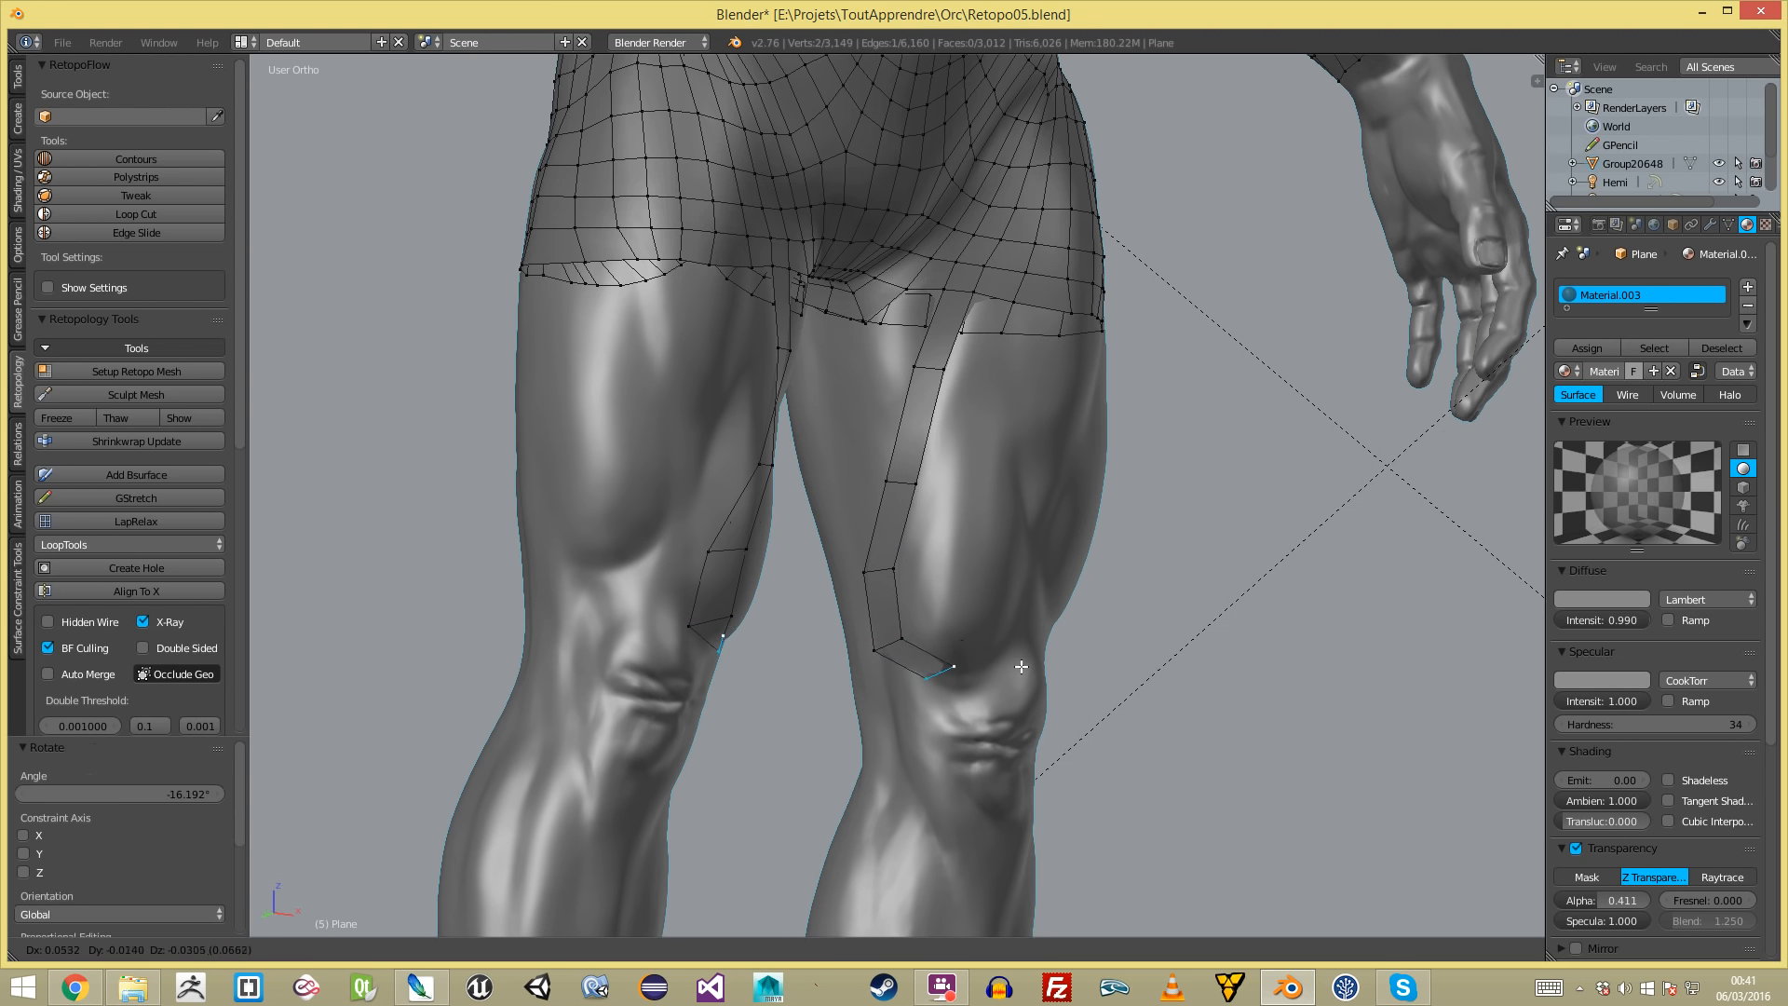
{"action": "left_click", "coordinate": [1035, 623]}
{"action": "key", "text": "e"}
{"action": "left_click", "coordinate": [1042, 620]}
{"action": "middle_click_drag", "start_coordinate": [1042, 620], "coordinate": [969, 614]}
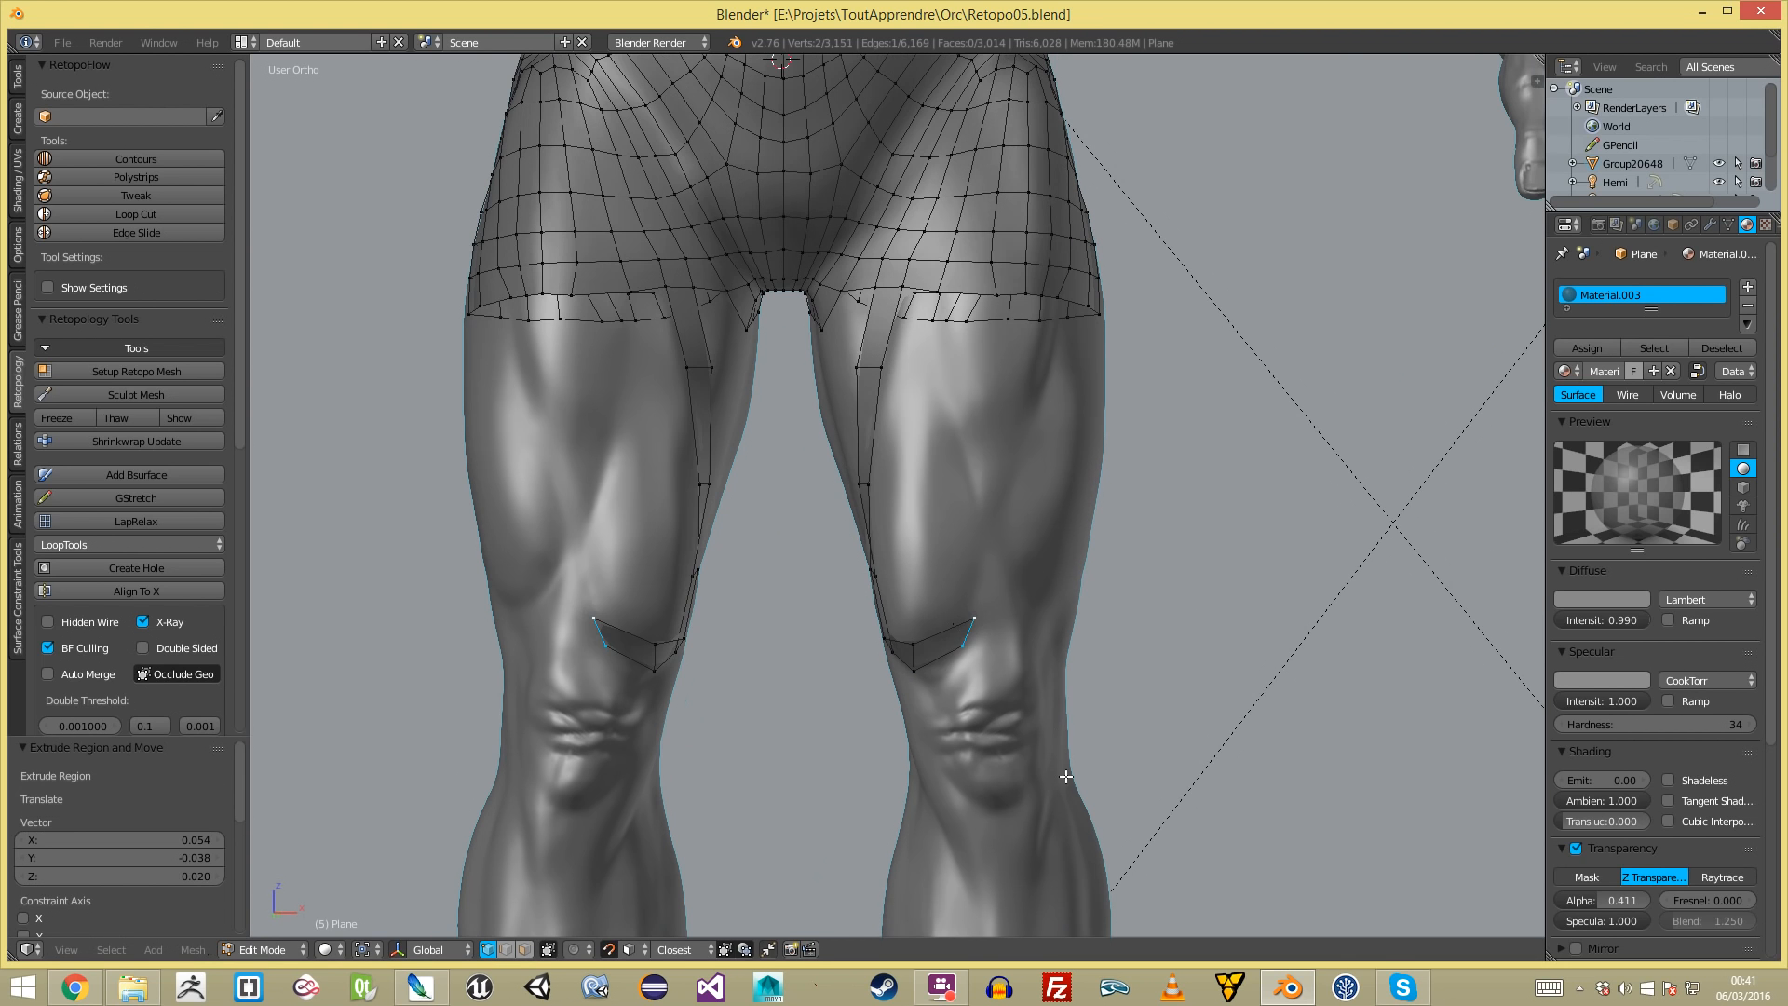
- Extrude and rotate the strip's end upward from above the kneecap along the outer front of the thigh
{"action": "key", "text": "r"}
{"action": "left_click", "coordinate": [1045, 574]}
{"action": "key", "text": "e"}
{"action": "left_click", "coordinate": [1061, 399]}
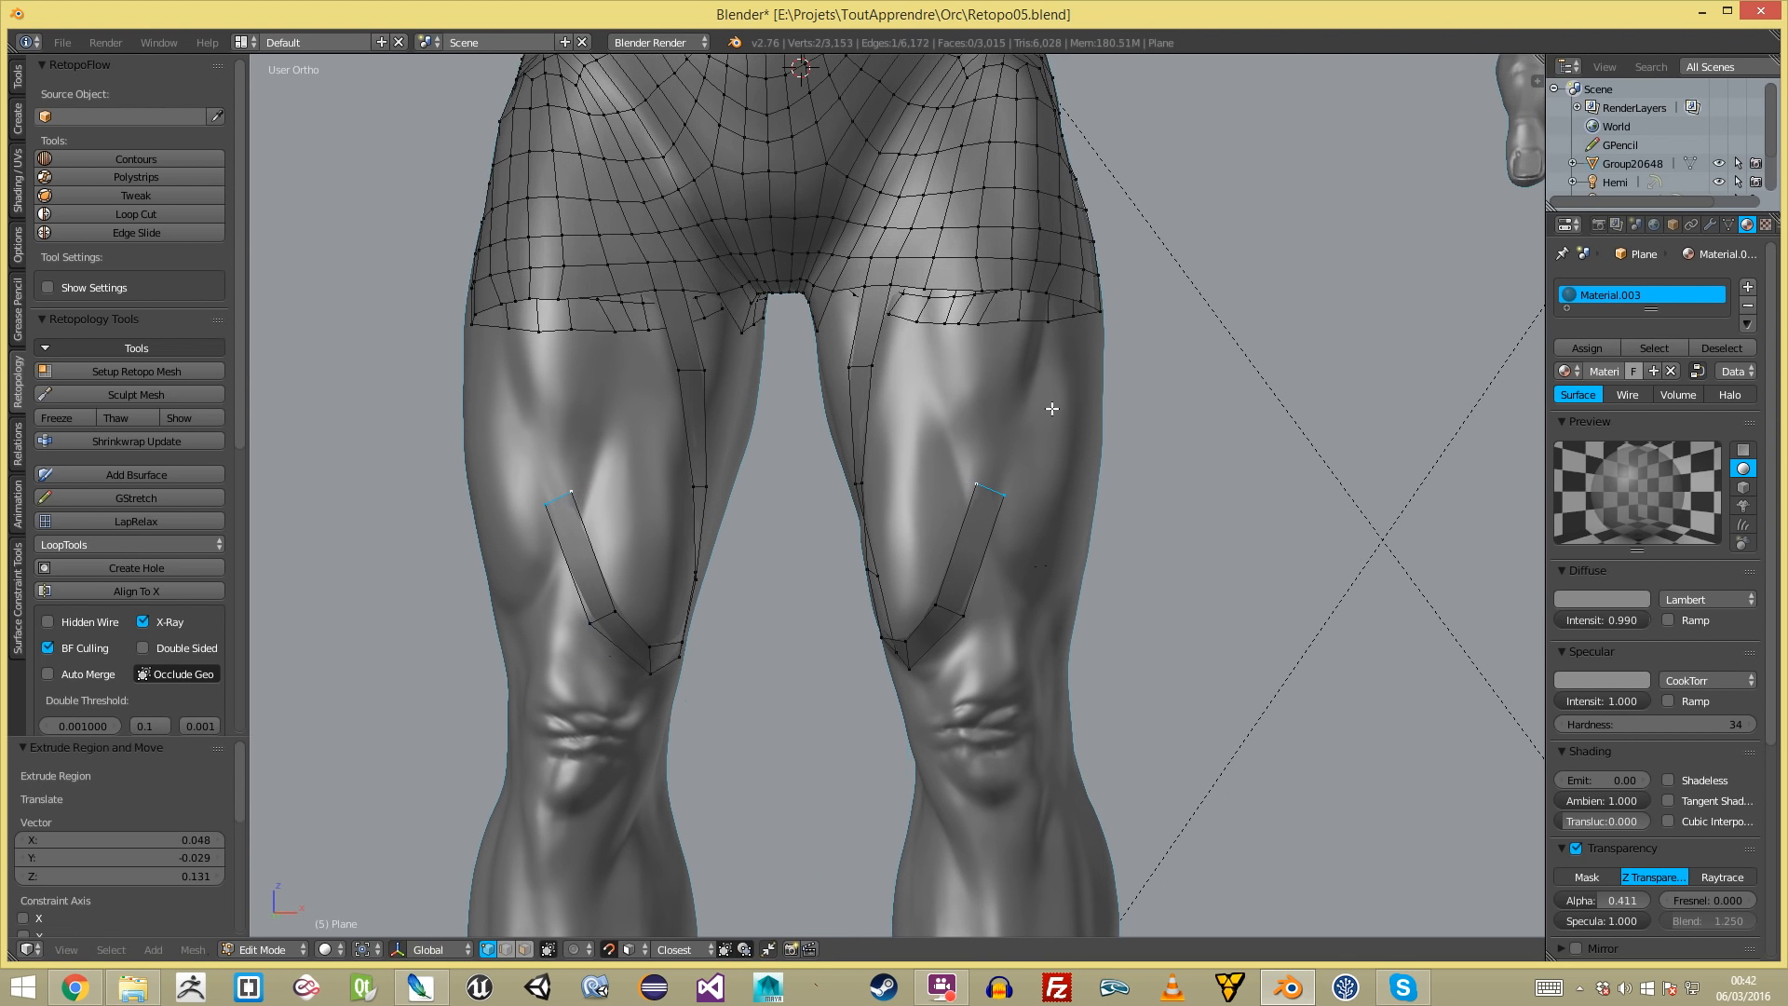
{"action": "scroll", "coordinate": [992, 467], "scroll_direction": "up", "scroll_amount": 2}
{"action": "key", "text": "e"}
{"action": "left_click", "coordinate": [995, 391]}
{"action": "key", "text": "r"}
{"action": "left_click", "coordinate": [973, 443]}
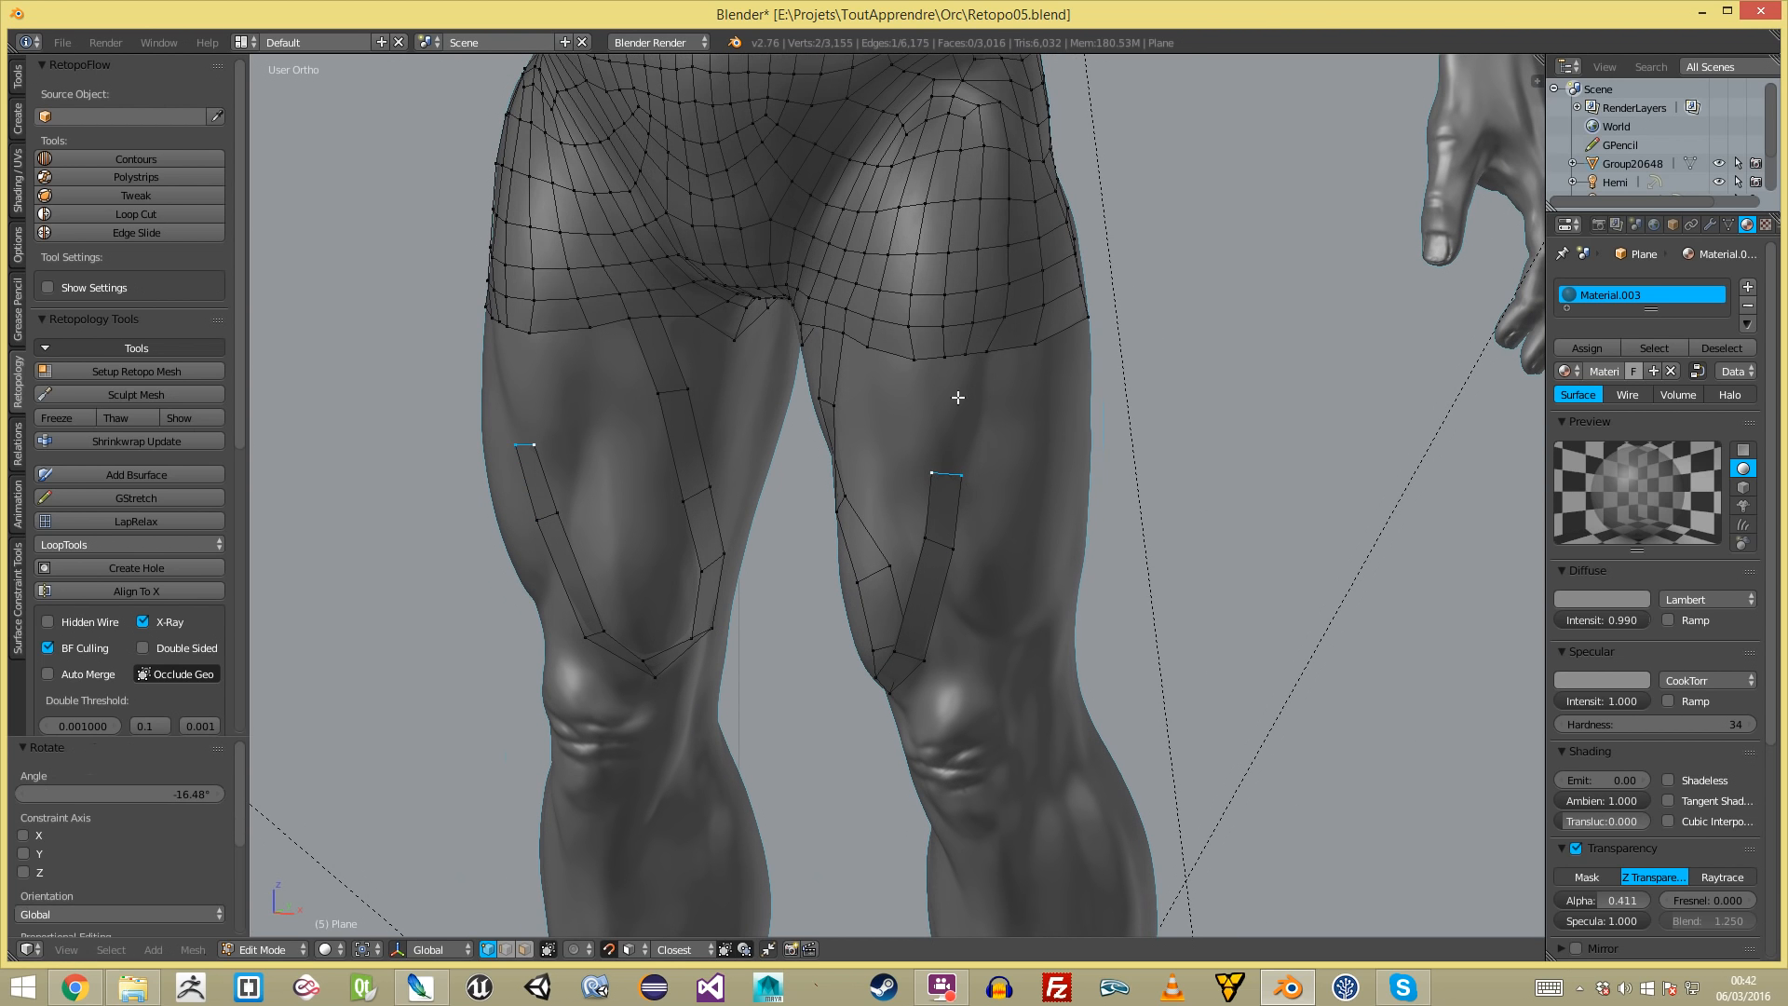
- Bridge the strip's upper end to the matching edge of the thigh opening with a face and adjust its vertices
{"action": "right_click", "coordinate": [964, 307], "text": "alt"}
{"action": "key", "text": "a"}
{"action": "right_click", "coordinate": [936, 530], "text": "ctrl+alt"}
{"action": "right_click", "coordinate": [936, 541], "text": "ctrl+alt"}
{"action": "right_click", "coordinate": [951, 355]}
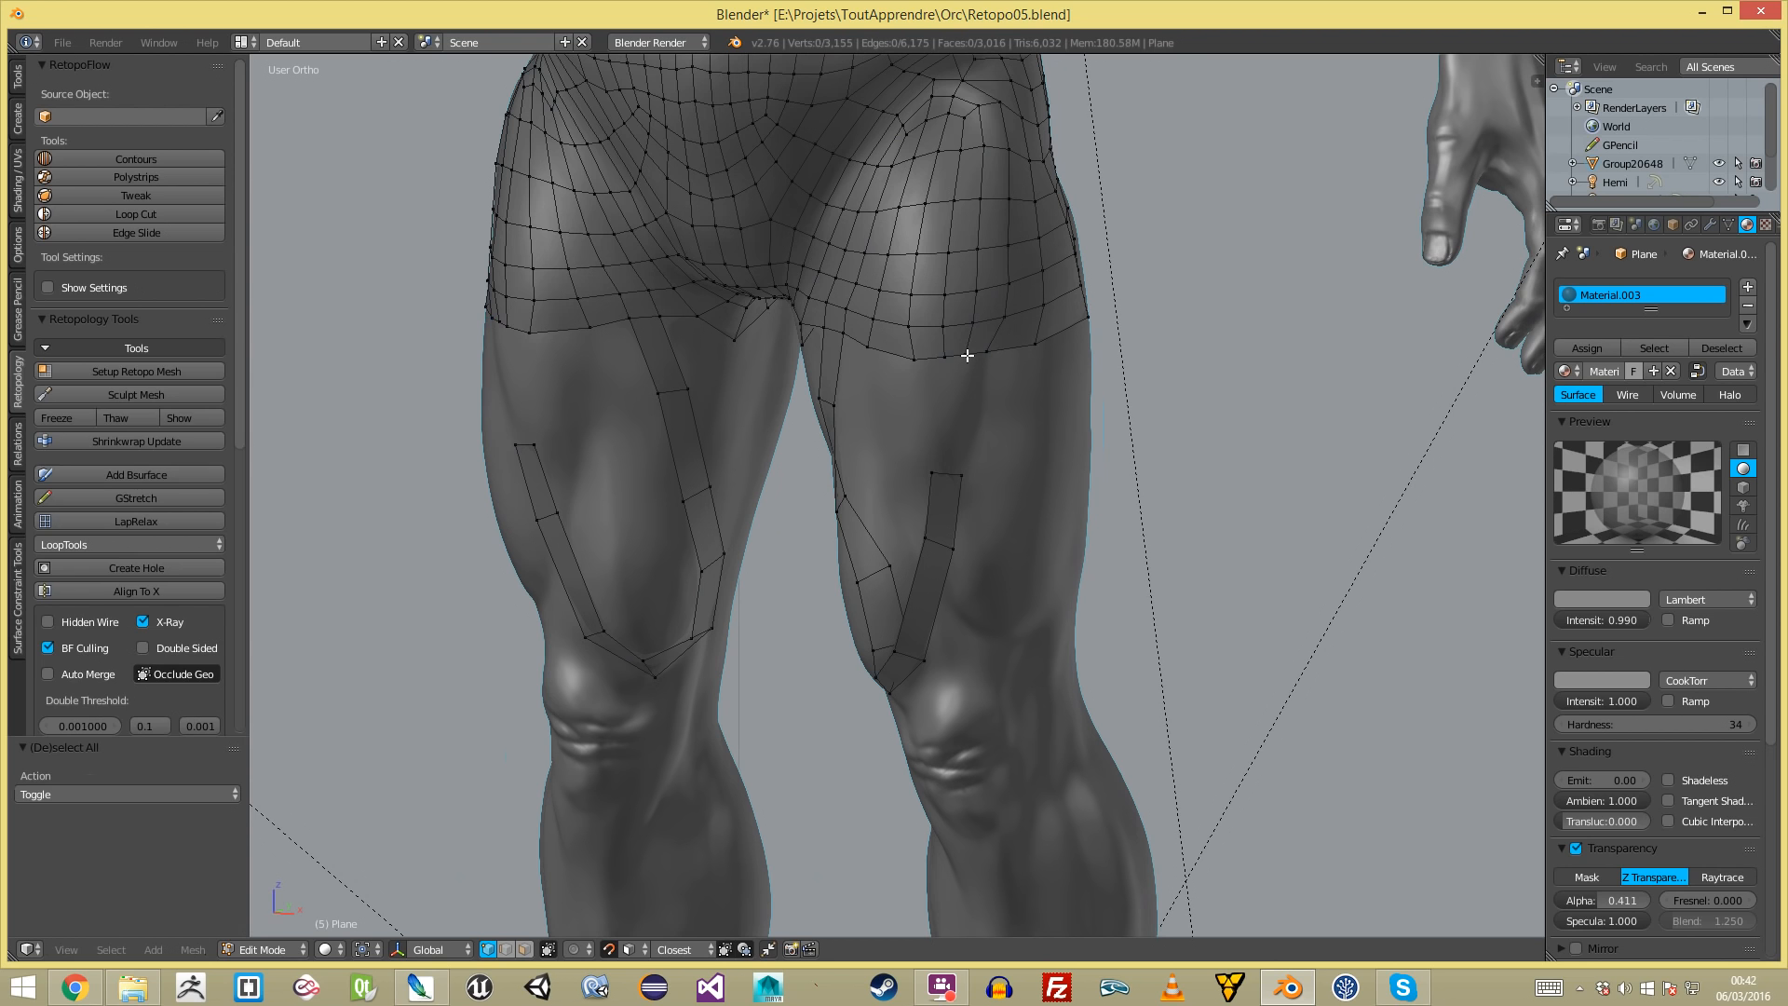
{"action": "right_click", "coordinate": [946, 355]}
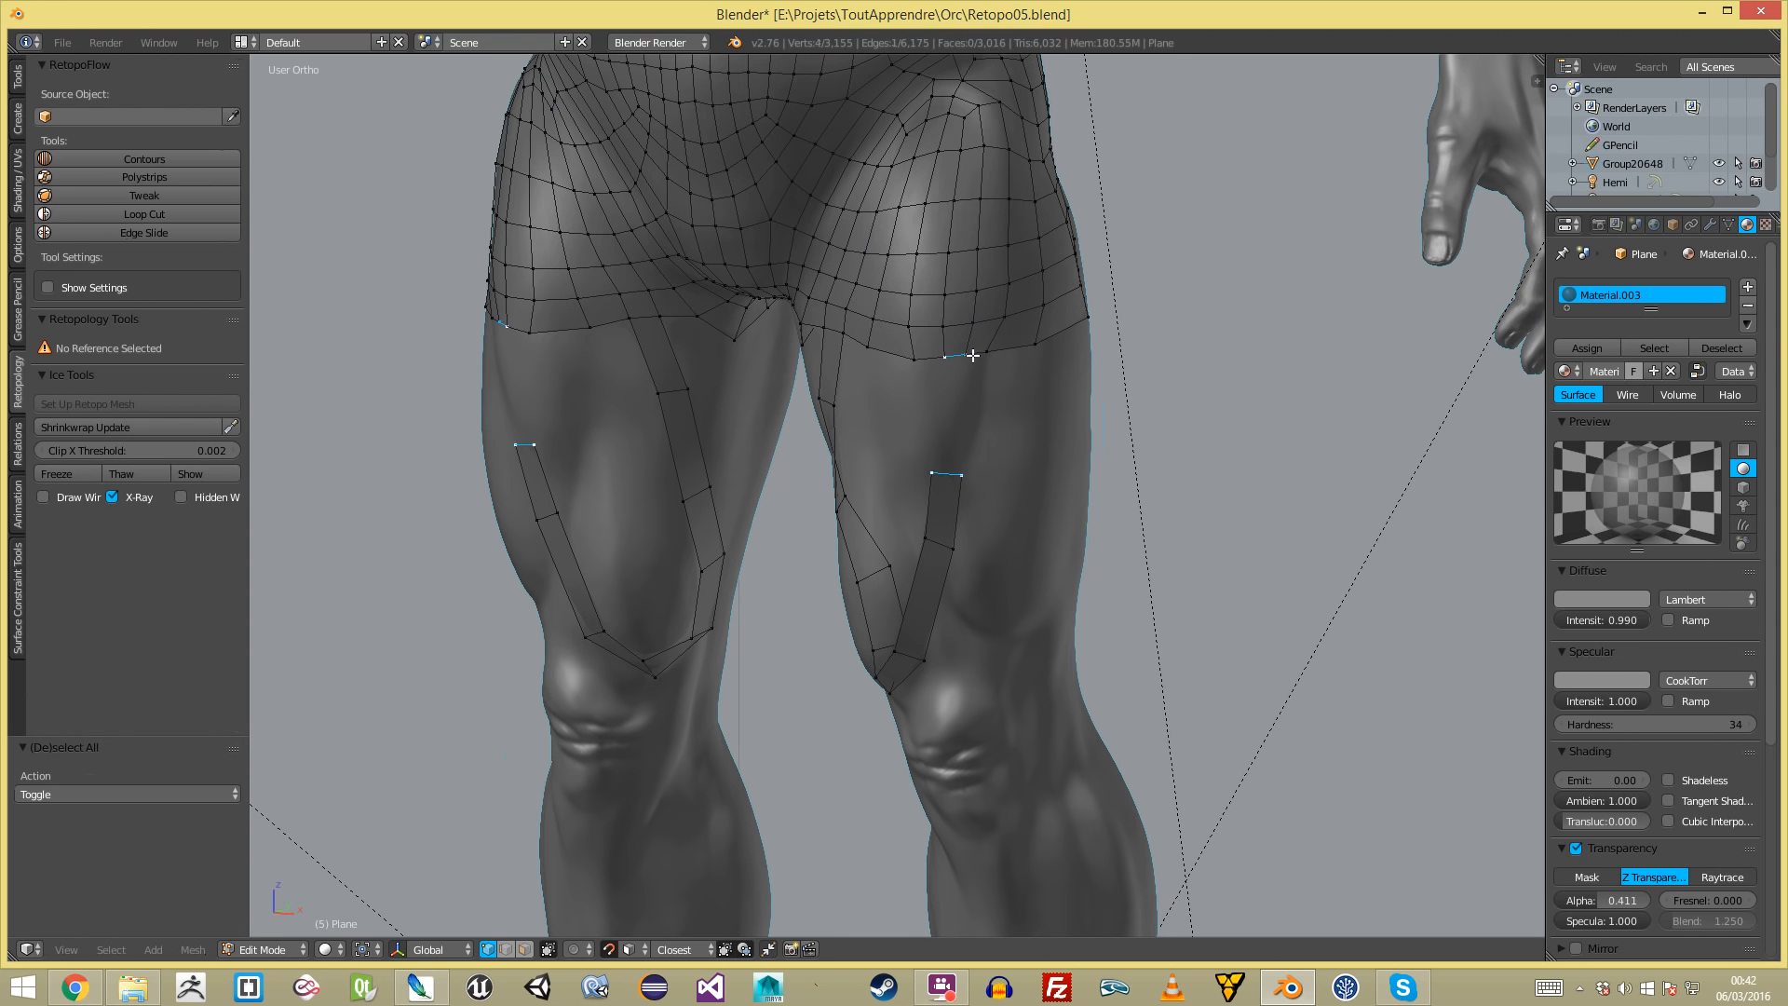
{"action": "key", "text": "f"}
{"action": "key", "text": "g"}
{"action": "left_click", "coordinate": [984, 444]}
- Fill a second column of faces along the outer side of the thigh strip and adjust its lower corner vertex
{"action": "key", "text": "a"}
{"action": "key", "text": "f"}
{"action": "middle_click_drag", "start_coordinate": [1001, 567], "coordinate": [956, 511]}
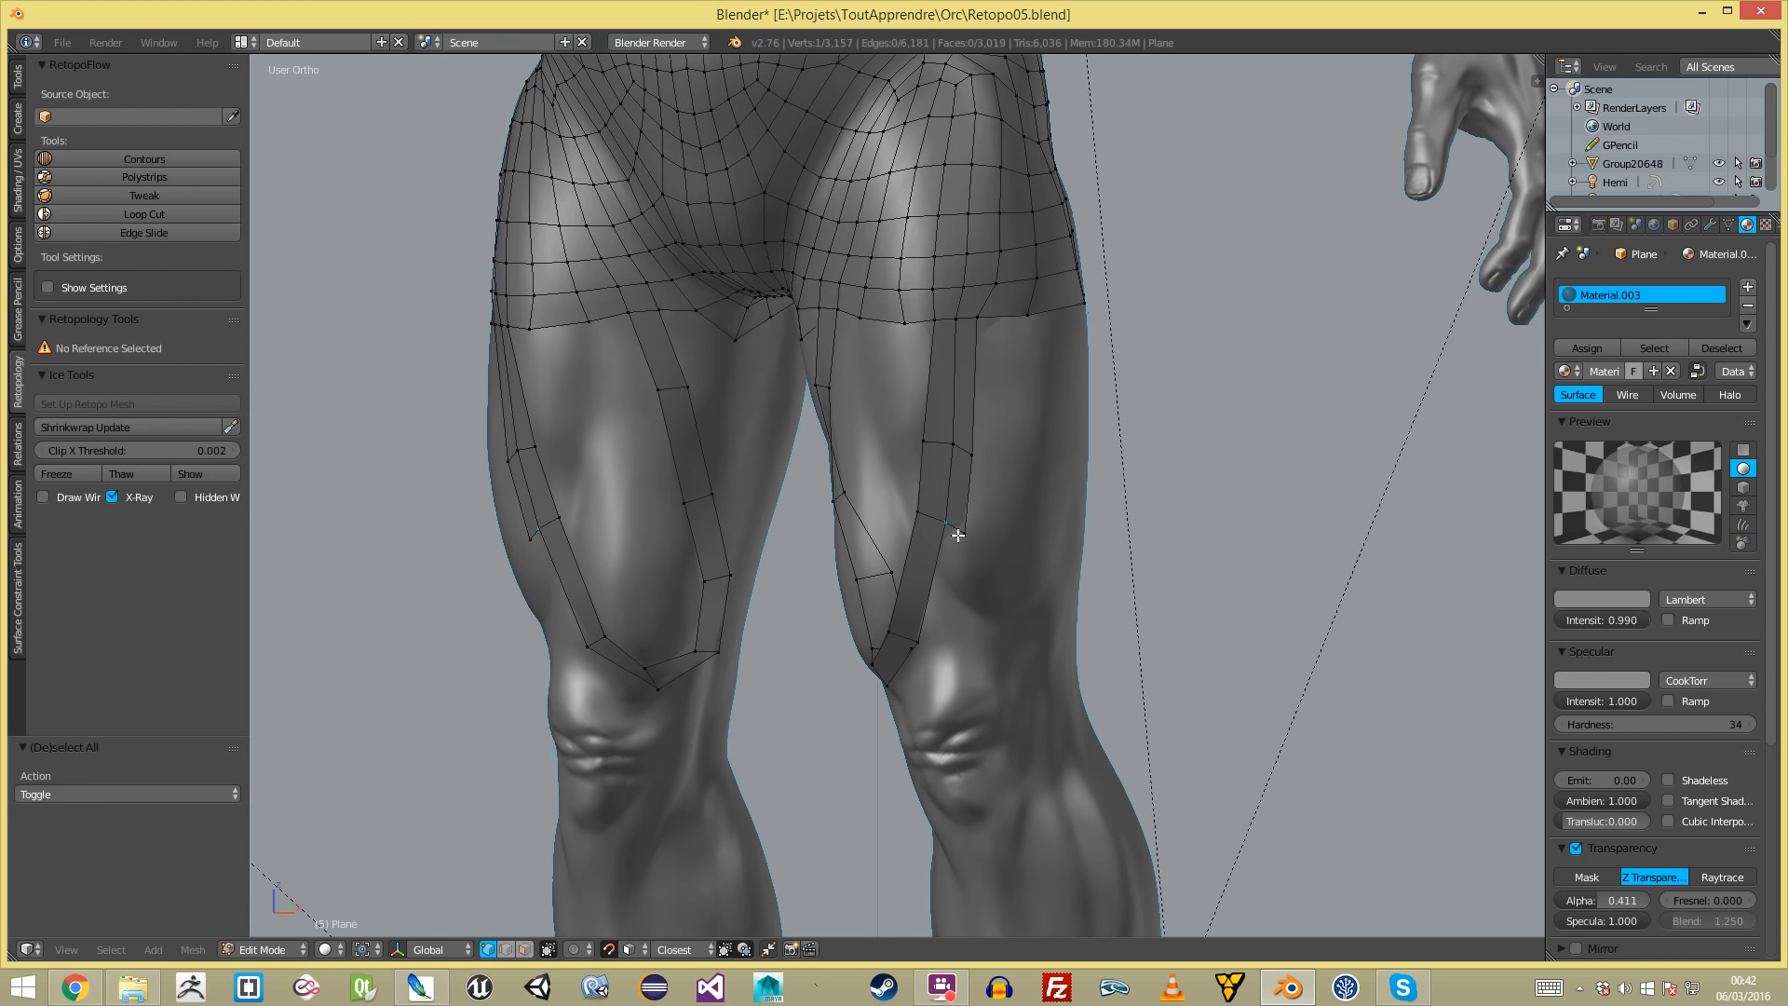
{"action": "key", "text": "f"}
{"action": "right_click", "coordinate": [977, 542], "text": "shift"}
{"action": "key", "text": "r"}
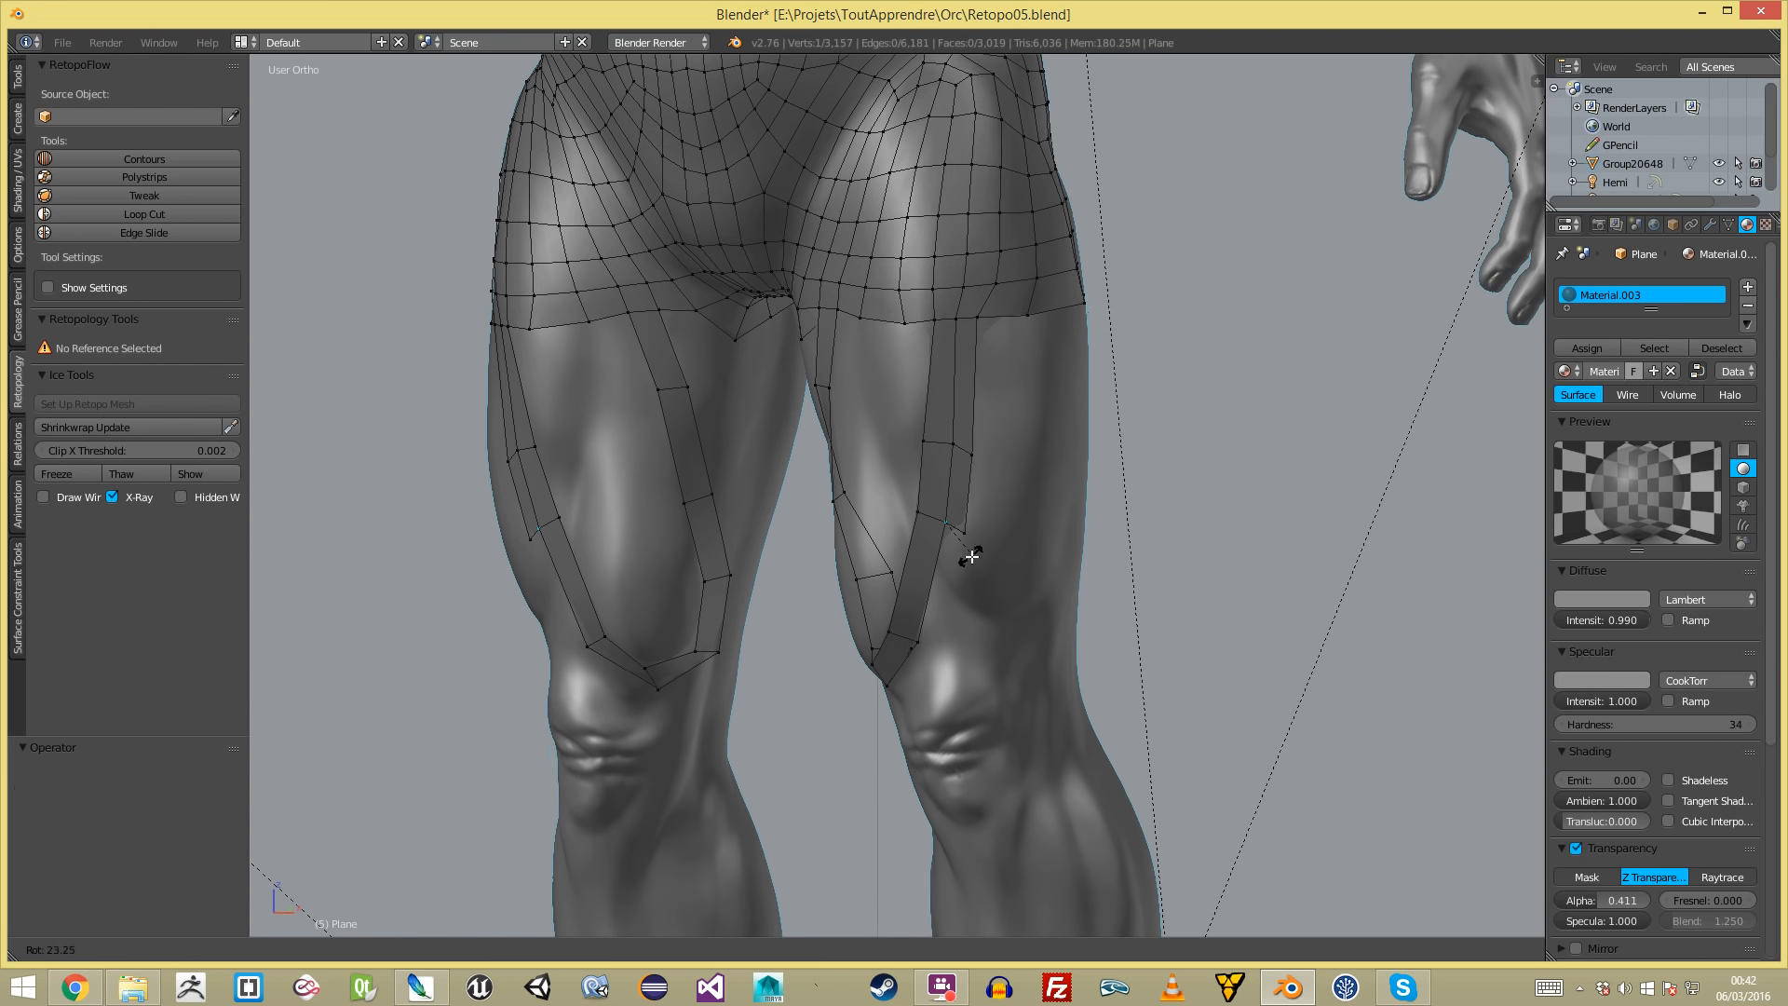
{"action": "left_click", "coordinate": [971, 533]}
{"action": "key", "text": "g"}
{"action": "left_click", "coordinate": [971, 517]}
- Lower the row of vertices across the outer thigh strip toward the knee
{"action": "key", "text": "a"}
{"action": "right_click", "coordinate": [942, 519]}
{"action": "key", "text": "g"}
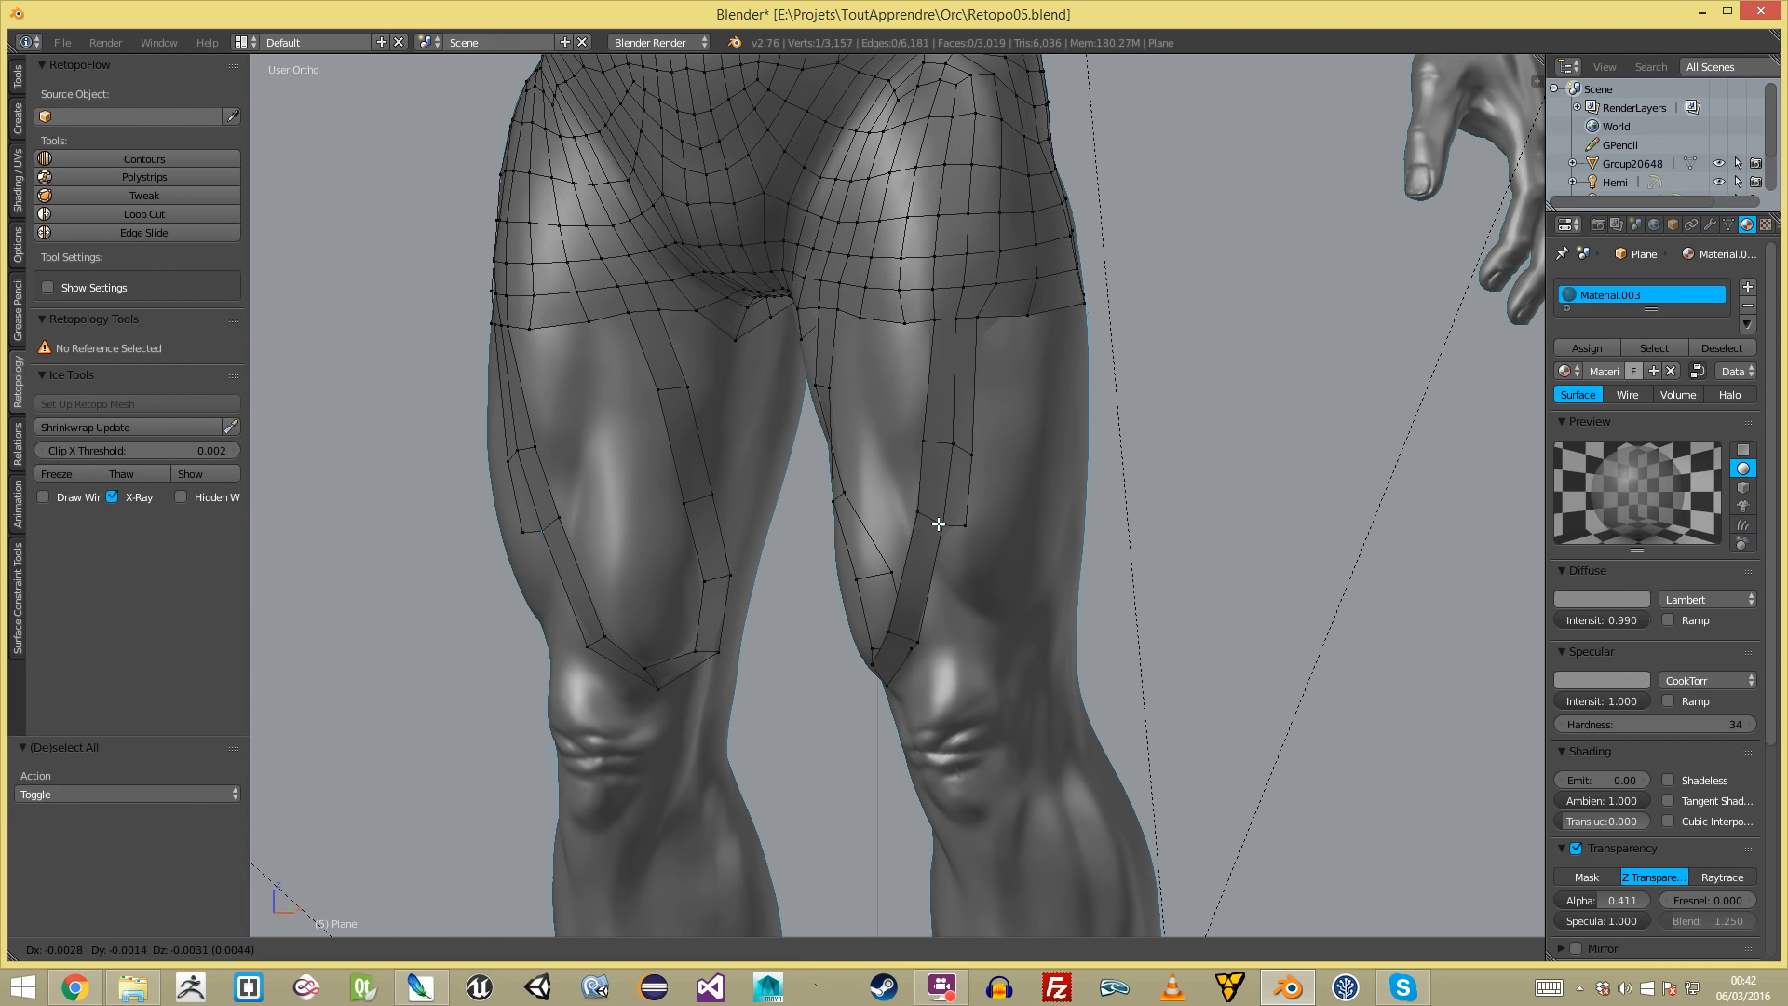
{"action": "left_click", "coordinate": [938, 526]}
{"action": "key", "text": "b"}
{"action": "left_click_drag", "start_coordinate": [912, 493], "coordinate": [988, 536]}
{"action": "key", "text": "g"}
{"action": "left_click", "coordinate": [974, 571]}
{"action": "right_click", "coordinate": [907, 546], "text": "shift"}
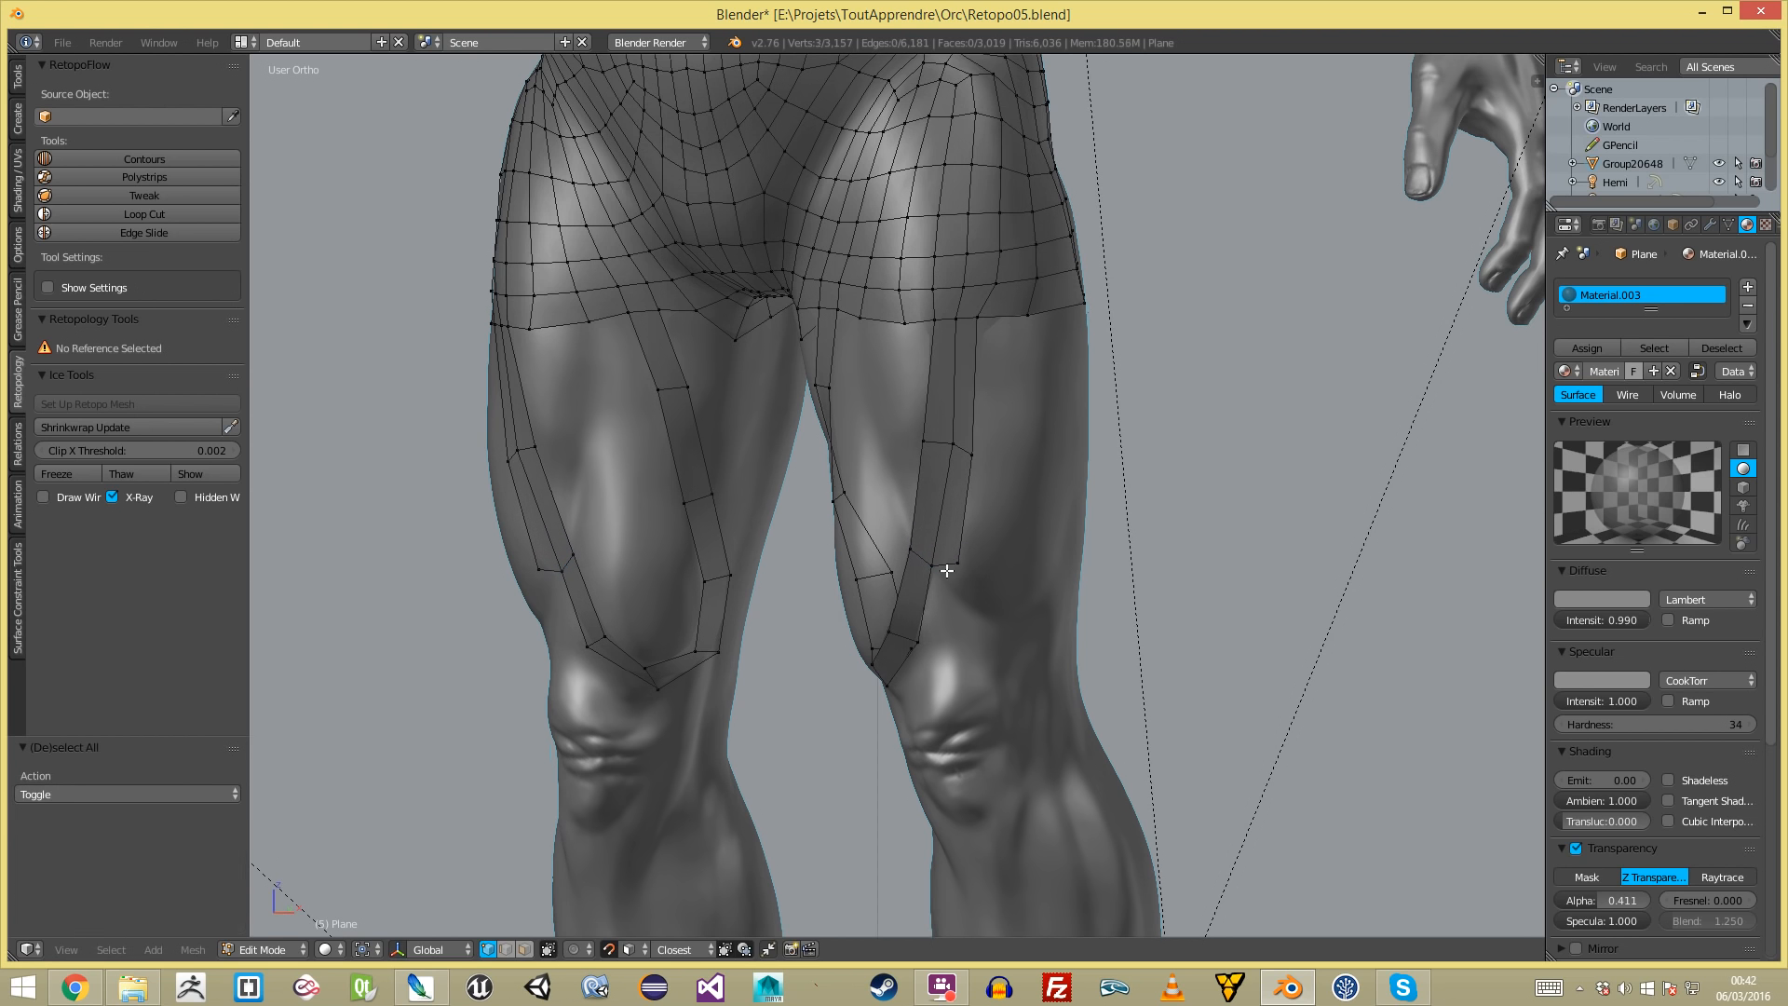
- Extrude the outer thigh strip's lower edge sideways above the knee in two segments and rotate the end edge
{"action": "key", "text": "e"}
{"action": "left_click", "coordinate": [1005, 593]}
{"action": "key", "text": "e"}
{"action": "left_click", "coordinate": [1028, 591]}
{"action": "middle_click_drag", "start_coordinate": [1028, 591], "coordinate": [1022, 563]}
{"action": "key", "text": "r"}
{"action": "left_click", "coordinate": [1022, 560]}
- Extrude the strip's end further around the outer knee and up the side of the thigh toward the opening
{"action": "key", "text": "e"}
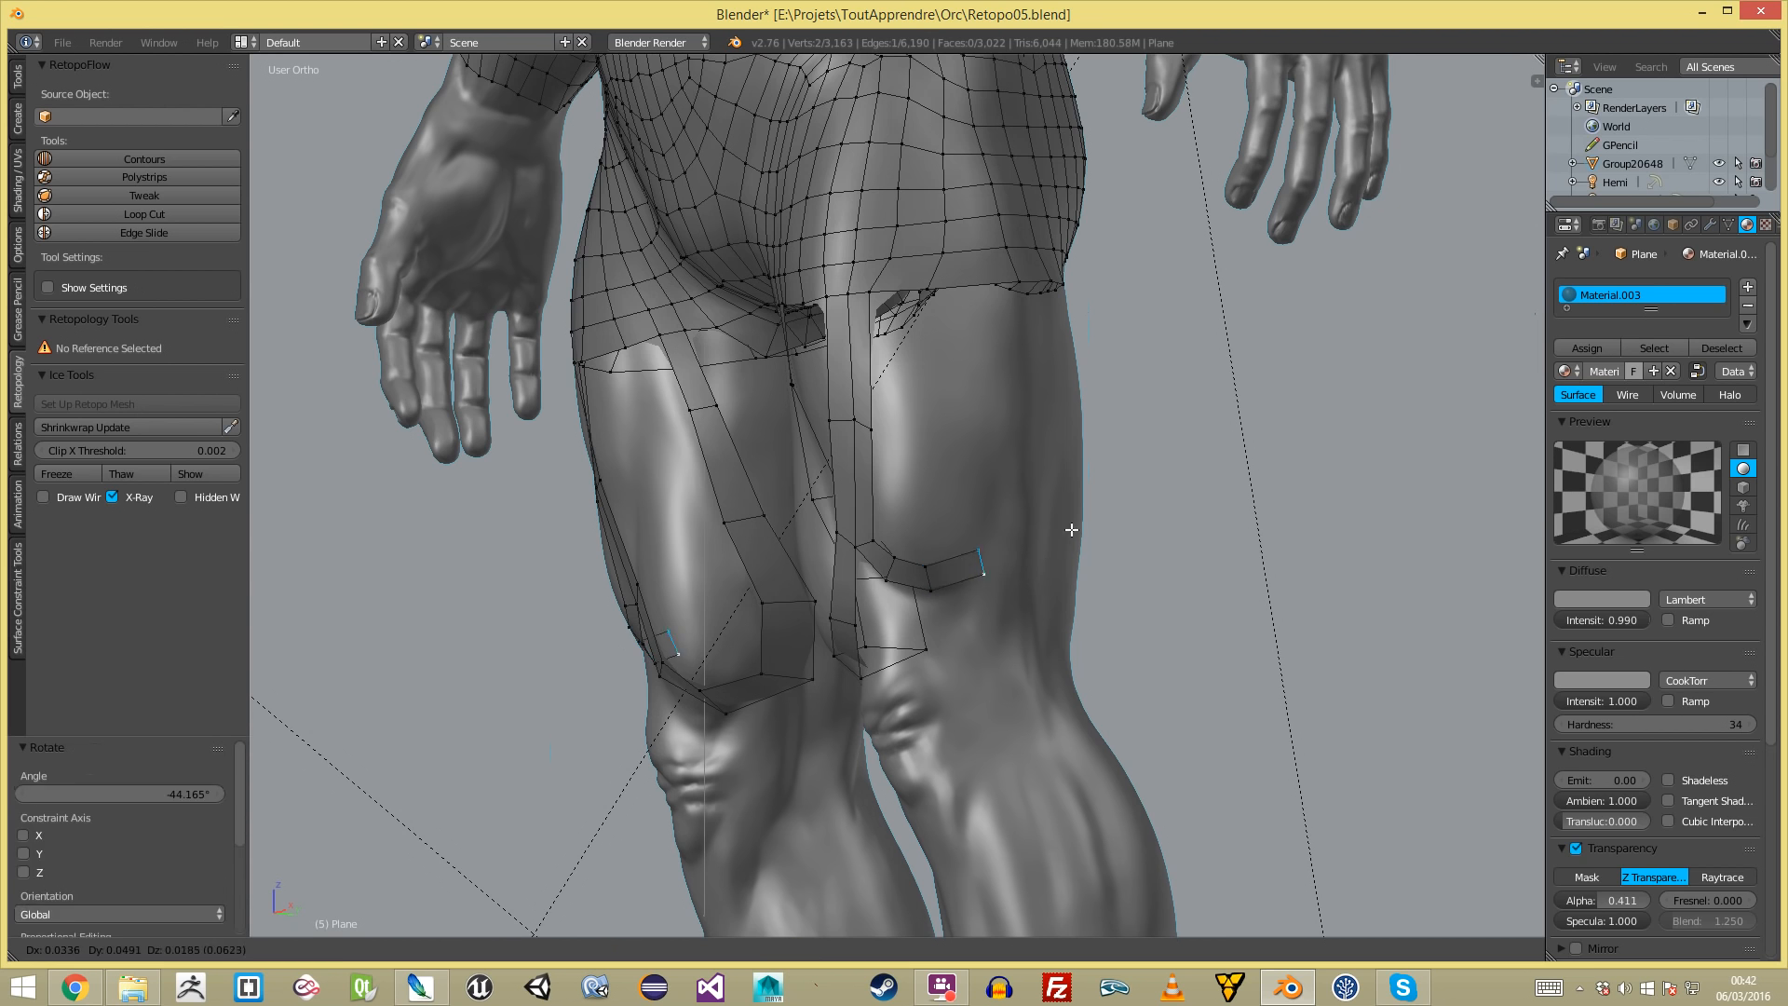
{"action": "left_click", "coordinate": [1069, 531]}
{"action": "key", "text": "e"}
{"action": "left_click", "coordinate": [1078, 475]}
{"action": "middle_click_drag", "start_coordinate": [1082, 450], "coordinate": [1025, 455]}
{"action": "key", "text": "e"}
{"action": "left_click", "coordinate": [985, 508]}
{"action": "key", "text": "e"}
{"action": "left_click", "coordinate": [1040, 380]}
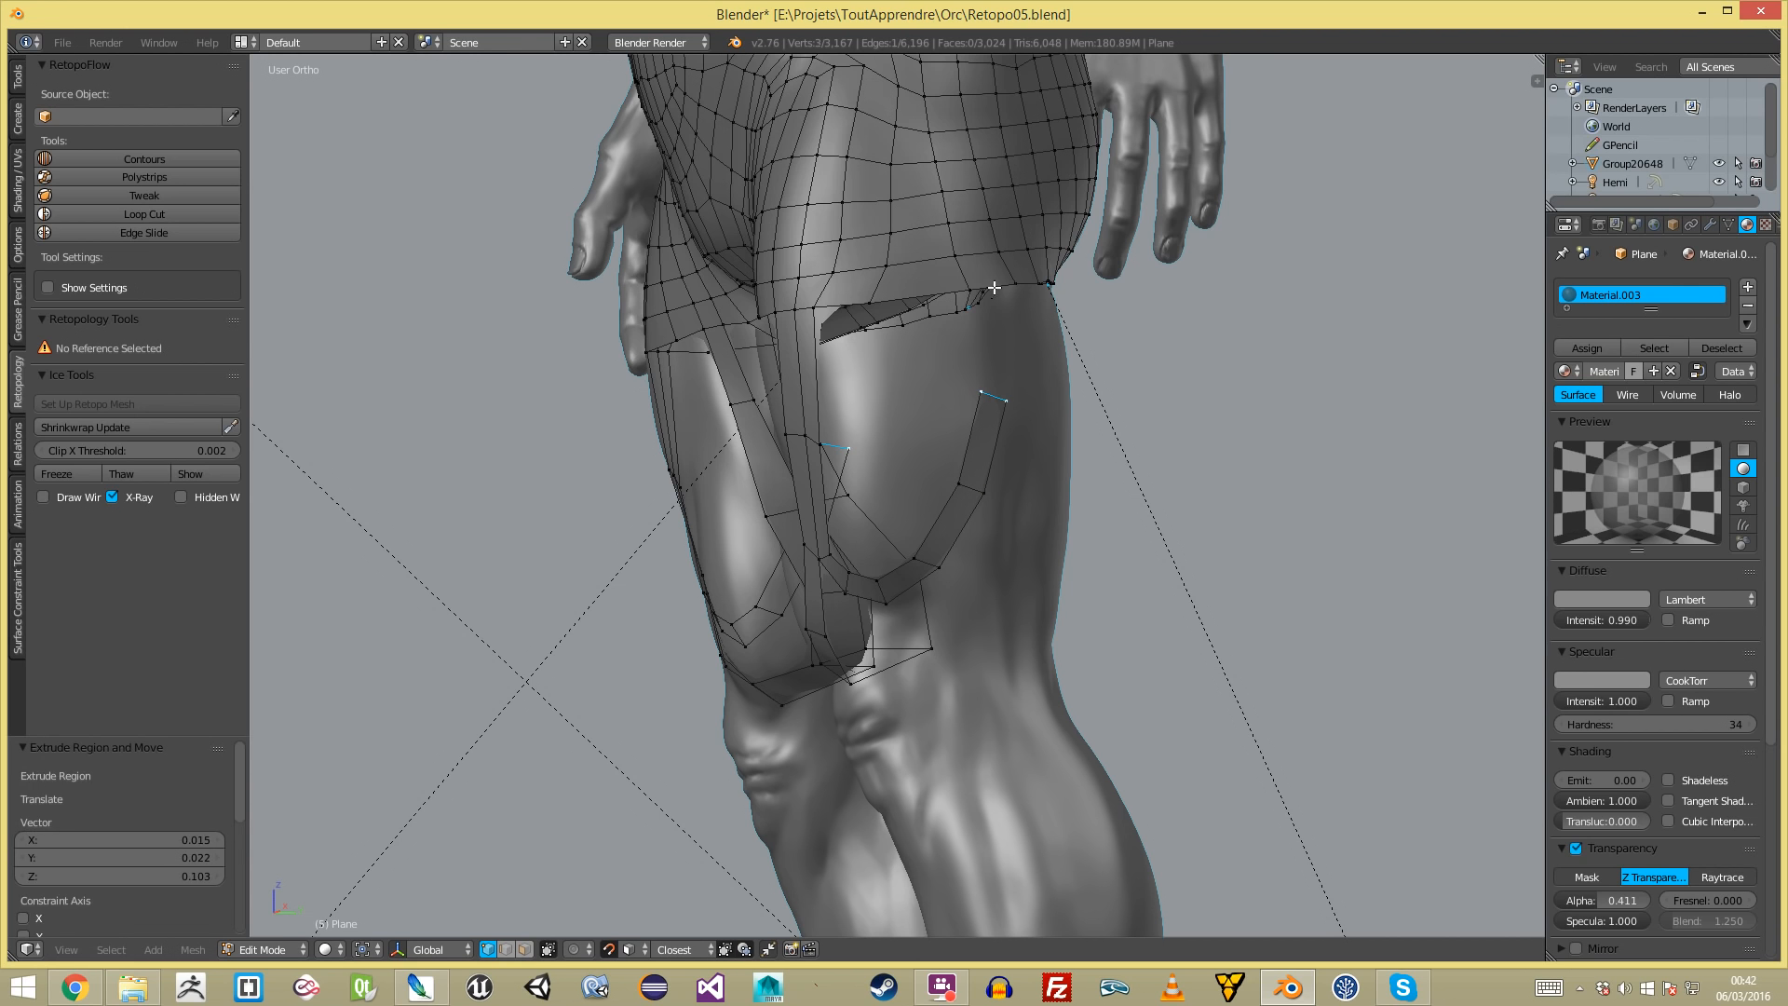
- Bridge the side strip's upper end to the matching edge of the thigh opening with a face
{"action": "key", "text": "ctrl+z"}
{"action": "key", "text": "f"}
{"action": "key", "text": "a"}
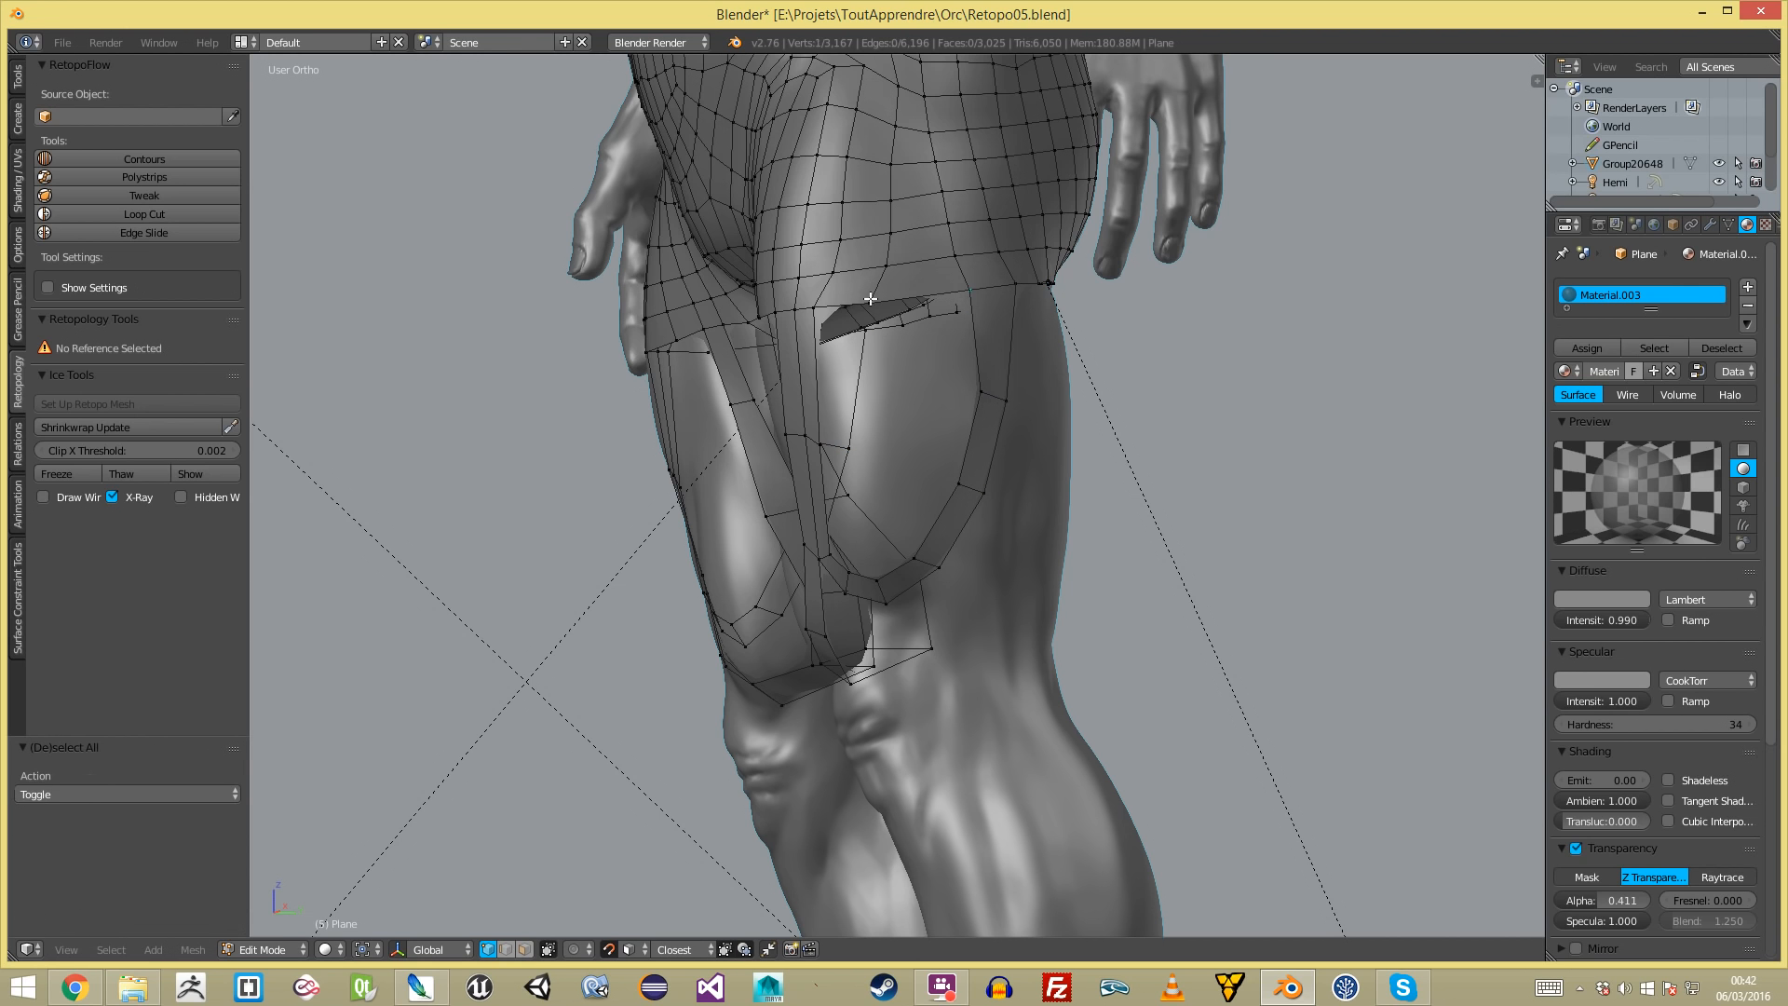
- Rotate and move the vertex path down the front of the hip and shift a border vertex above the thigh strip
{"action": "left_click", "coordinate": [890, 142], "text": "ctrl"}
{"action": "key", "text": "r"}
{"action": "key", "text": "r"}
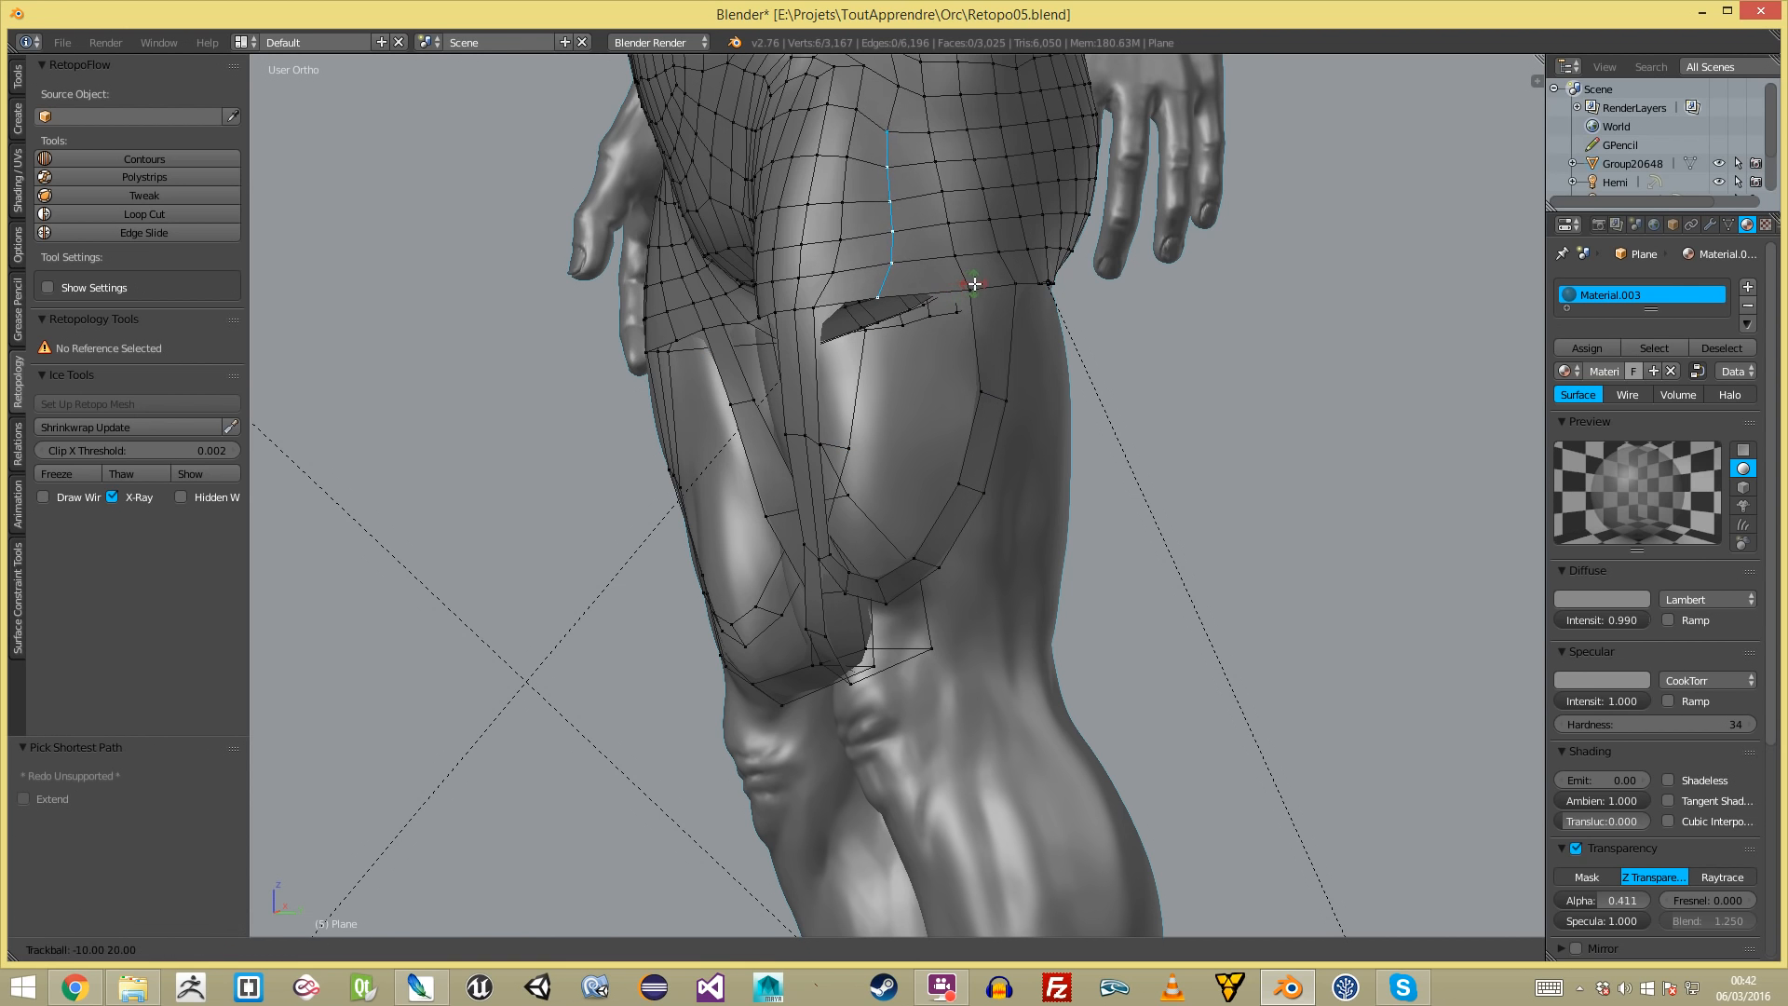
{"action": "left_click", "coordinate": [977, 283]}
{"action": "key", "text": "g"}
{"action": "left_click", "coordinate": [989, 282]}
{"action": "key", "text": "a"}
{"action": "right_click", "coordinate": [819, 313]}
{"action": "key", "text": "g"}
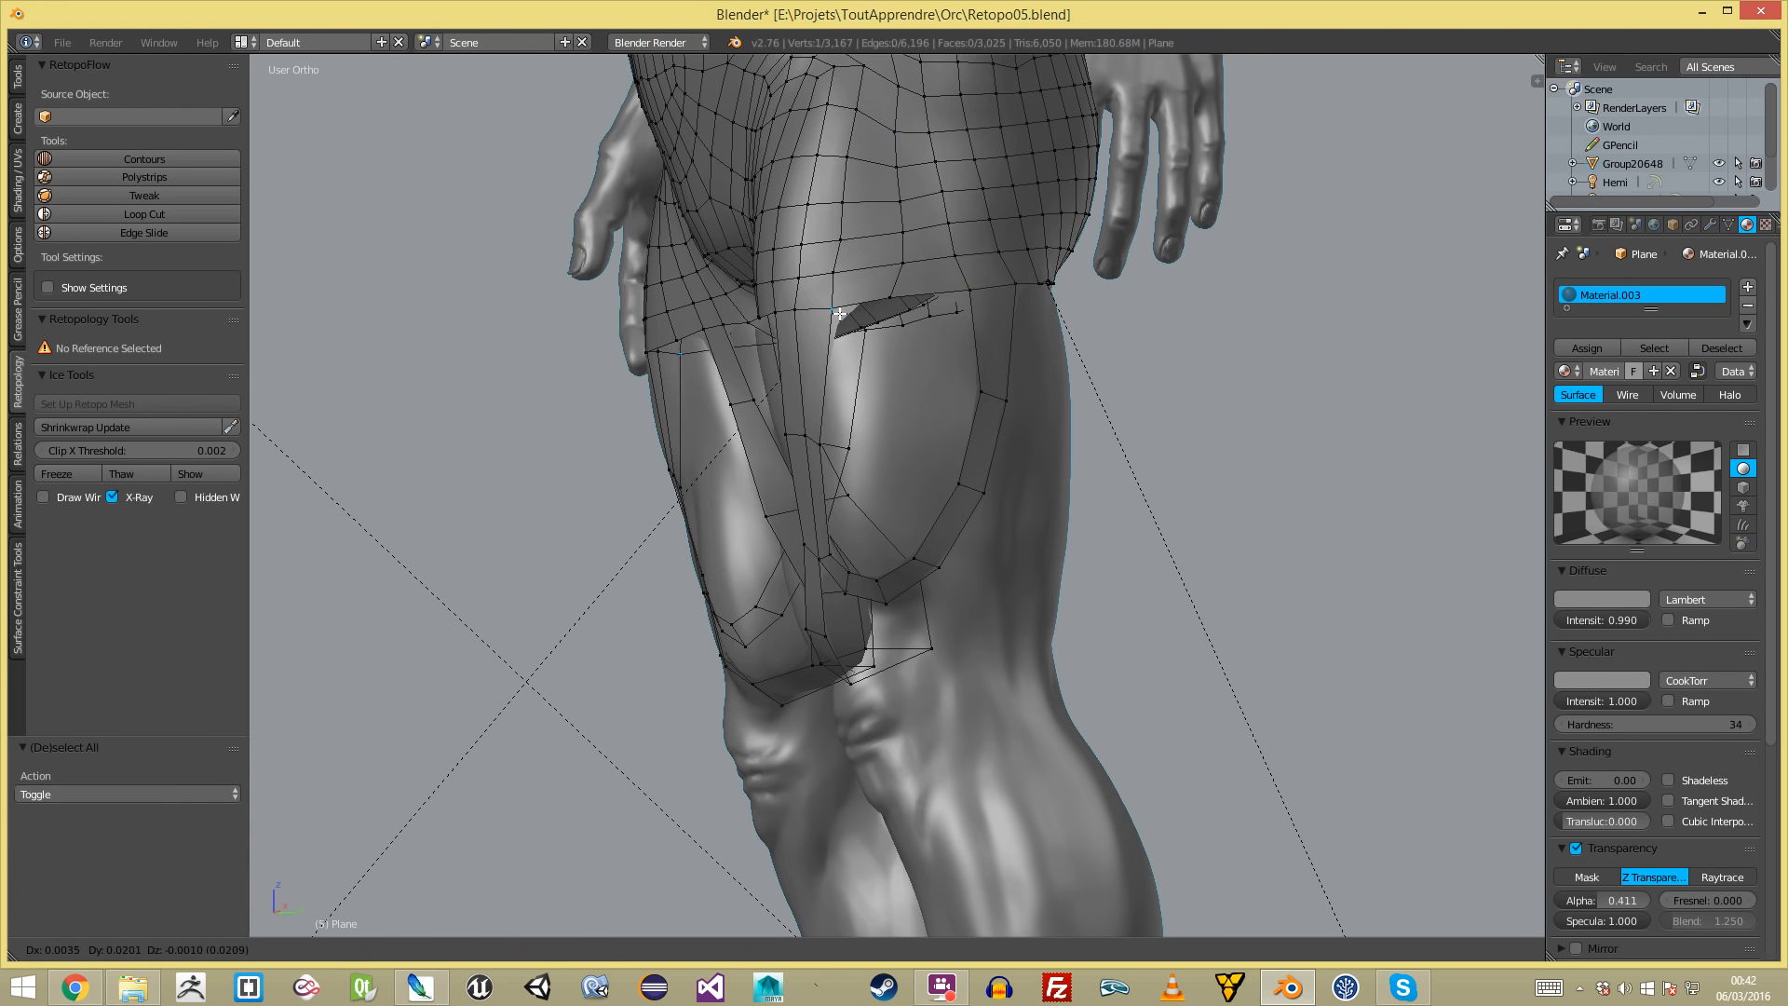
{"action": "left_click", "coordinate": [839, 314]}
- Examine the face loop running from the torso through the new thigh strips for clean flow
{"action": "key", "text": "a"}
{"action": "scroll", "coordinate": [894, 333], "scroll_direction": "down", "scroll_amount": 3}
{"action": "key", "text": "Tab"}
{"action": "middle_click_drag", "start_coordinate": [913, 341], "coordinate": [989, 436]}
{"action": "key", "text": "Tab"}
{"action": "right_click", "coordinate": [933, 534], "text": "ctrl+alt"}
{"action": "middle_click_drag", "start_coordinate": [933, 534], "coordinate": [997, 551]}
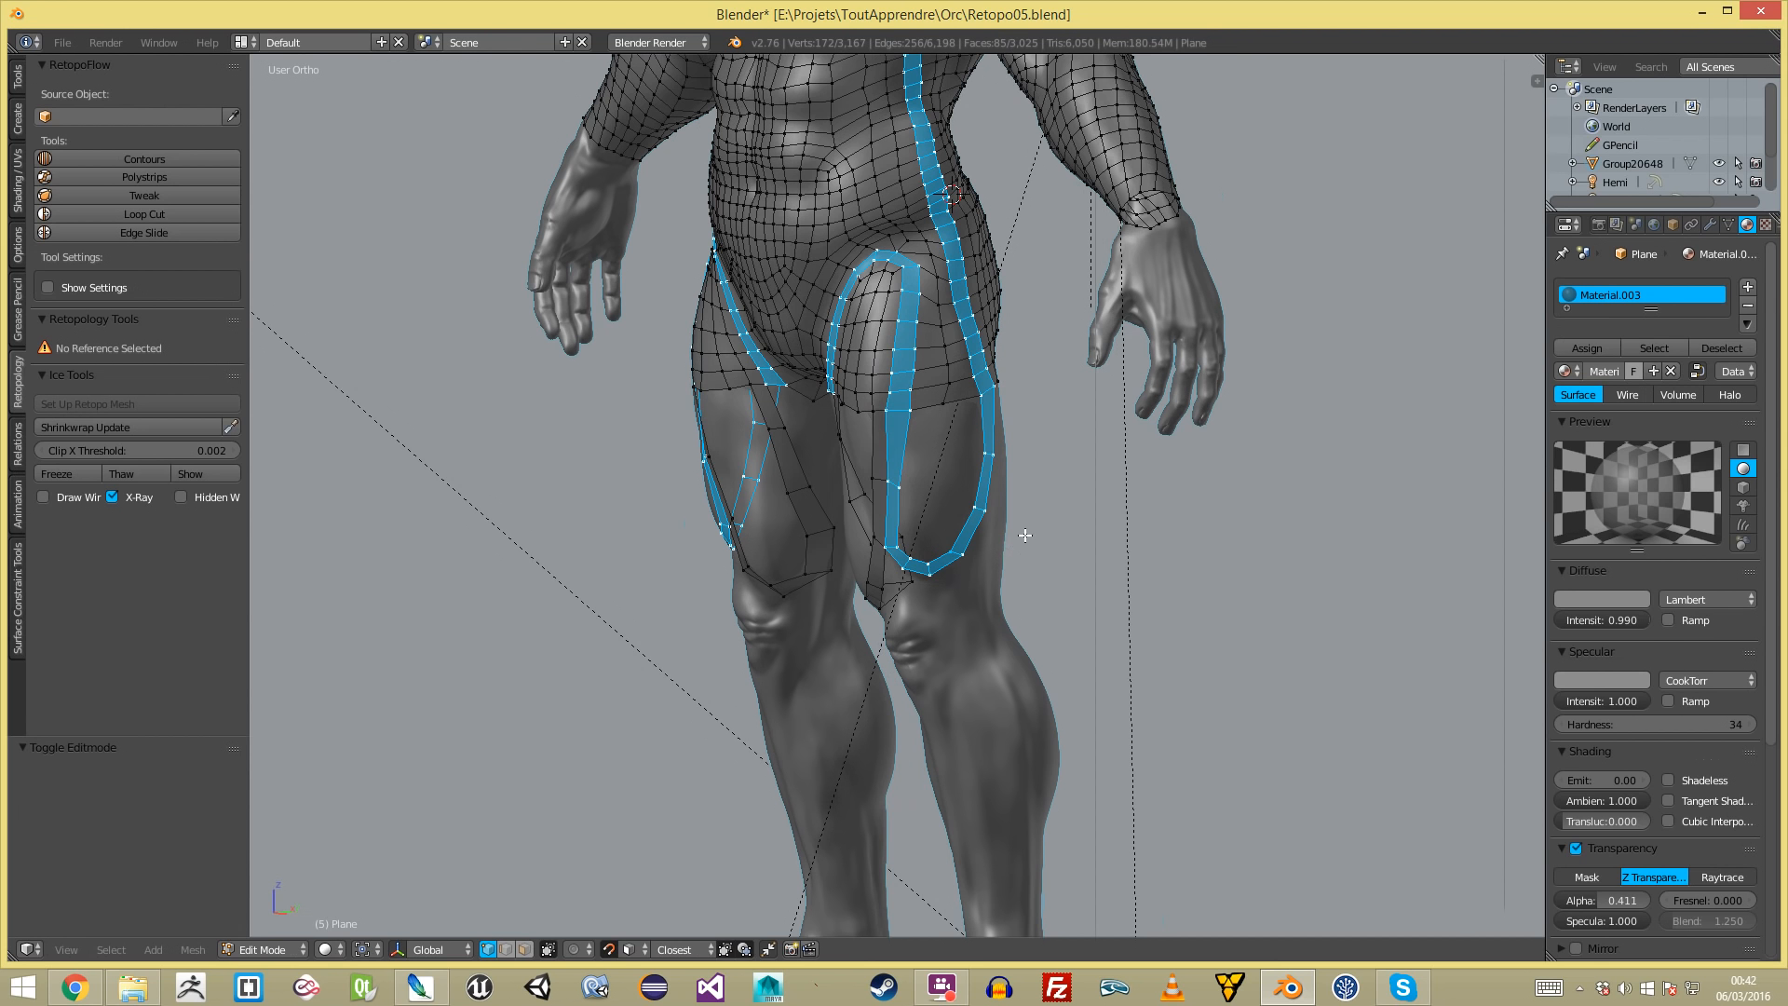
{"action": "scroll", "coordinate": [977, 558], "scroll_direction": "down", "scroll_amount": 2}
{"action": "scroll", "coordinate": [956, 615], "scroll_direction": "up", "scroll_amount": 5}
{"action": "key", "text": "a"}
{"action": "key", "text": "a"}
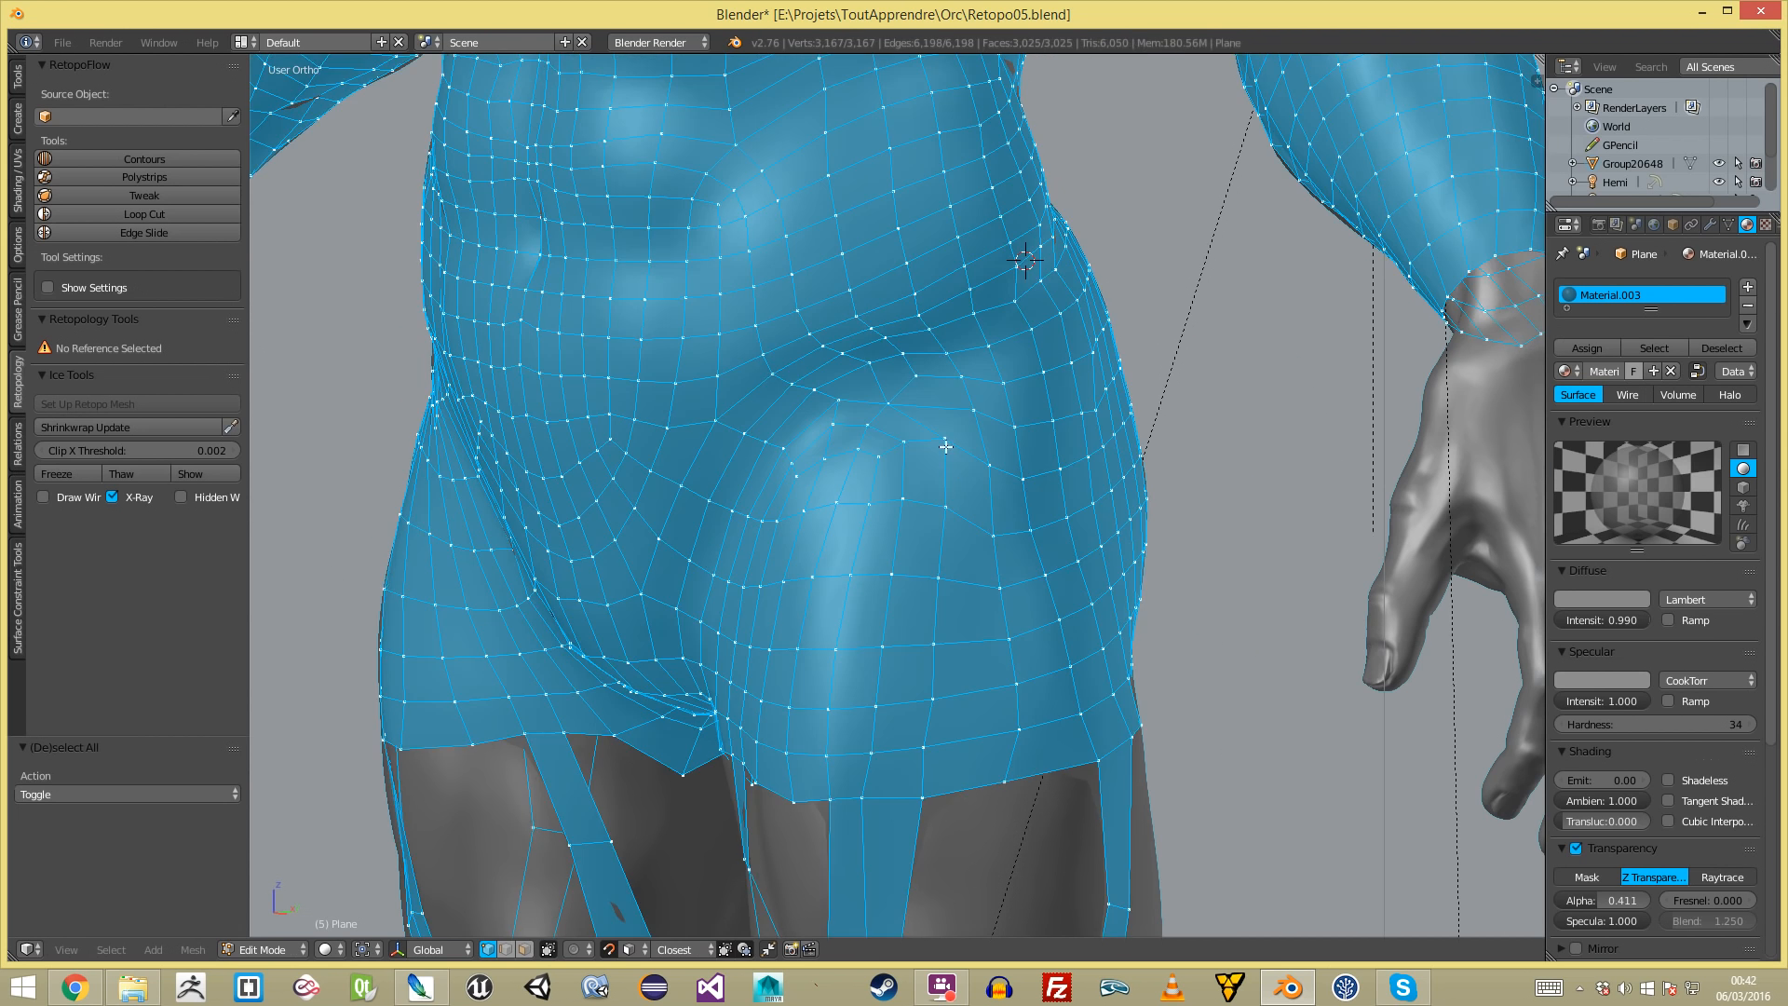
- Delete the vertex at the top of the front thigh just below the hip crease to open the mesh there
{"action": "key", "text": "a"}
{"action": "right_click", "coordinate": [808, 421]}
{"action": "key", "text": "x"}
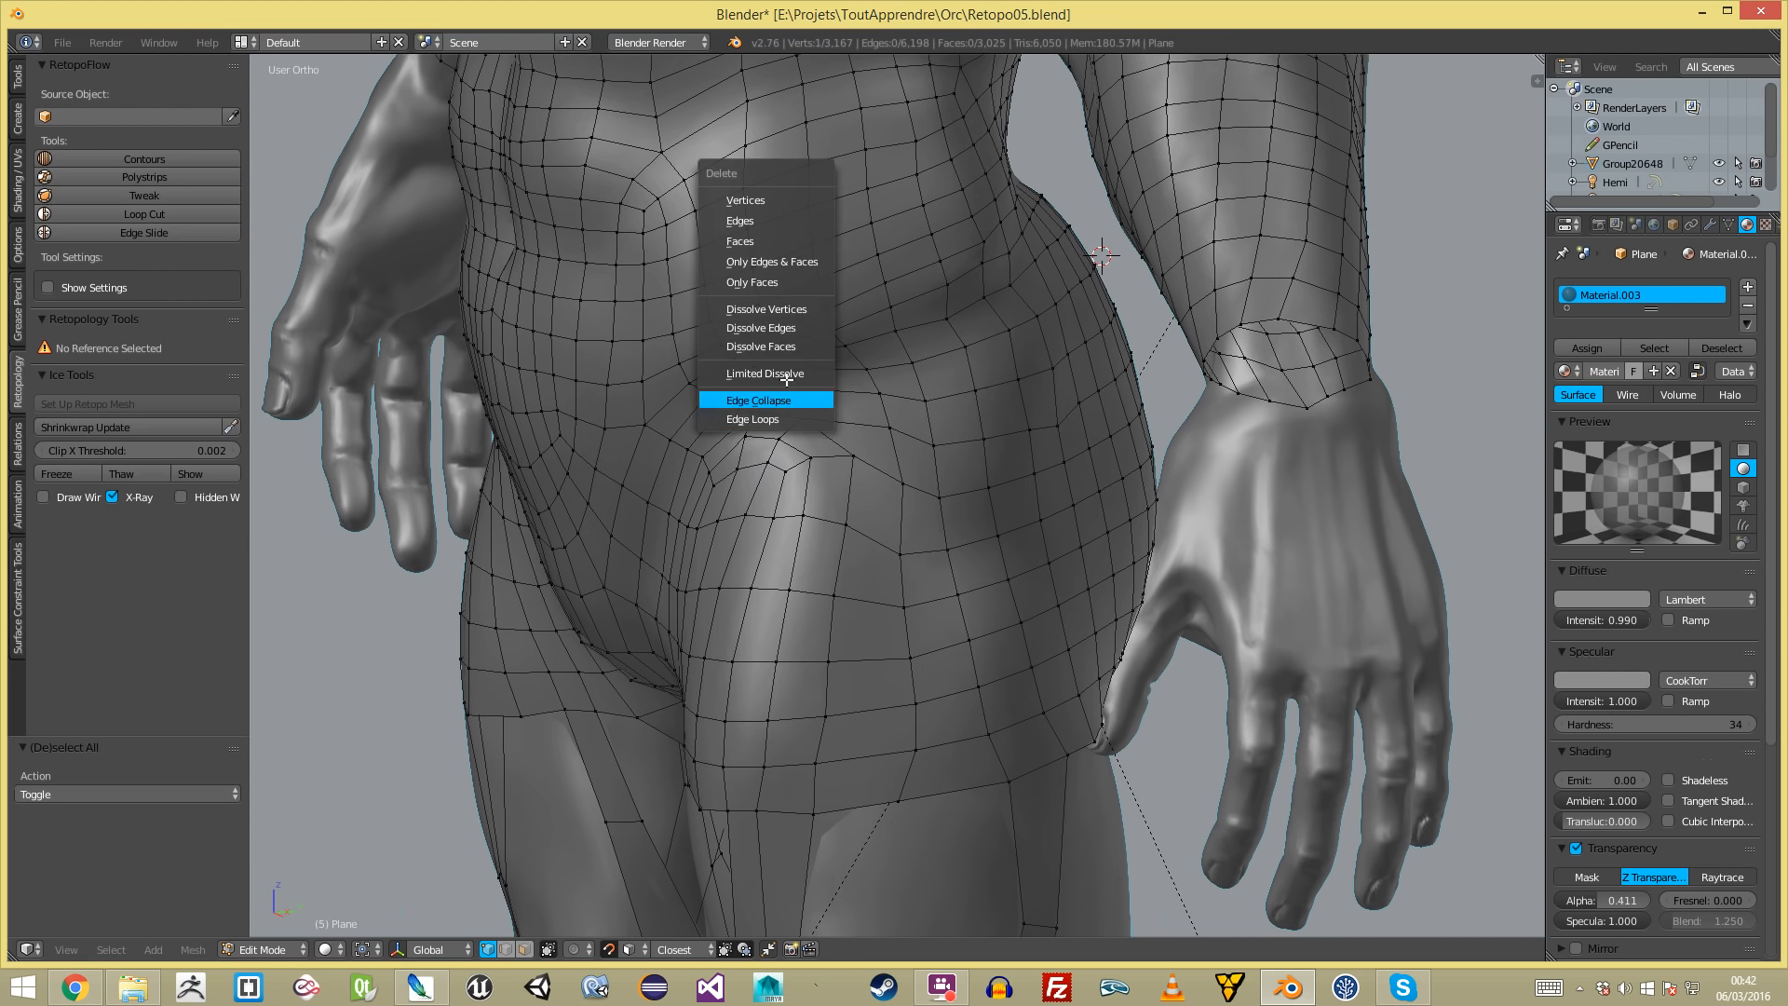
{"action": "left_click", "coordinate": [763, 193]}
{"action": "right_click", "coordinate": [819, 535], "text": "alt"}
{"action": "right_click", "coordinate": [827, 517], "text": "alt"}
{"action": "scroll", "coordinate": [913, 549], "scroll_direction": "down", "scroll_amount": 3}
{"action": "scroll", "coordinate": [911, 503], "scroll_direction": "up", "scroll_amount": 3}
{"action": "key", "text": "a"}
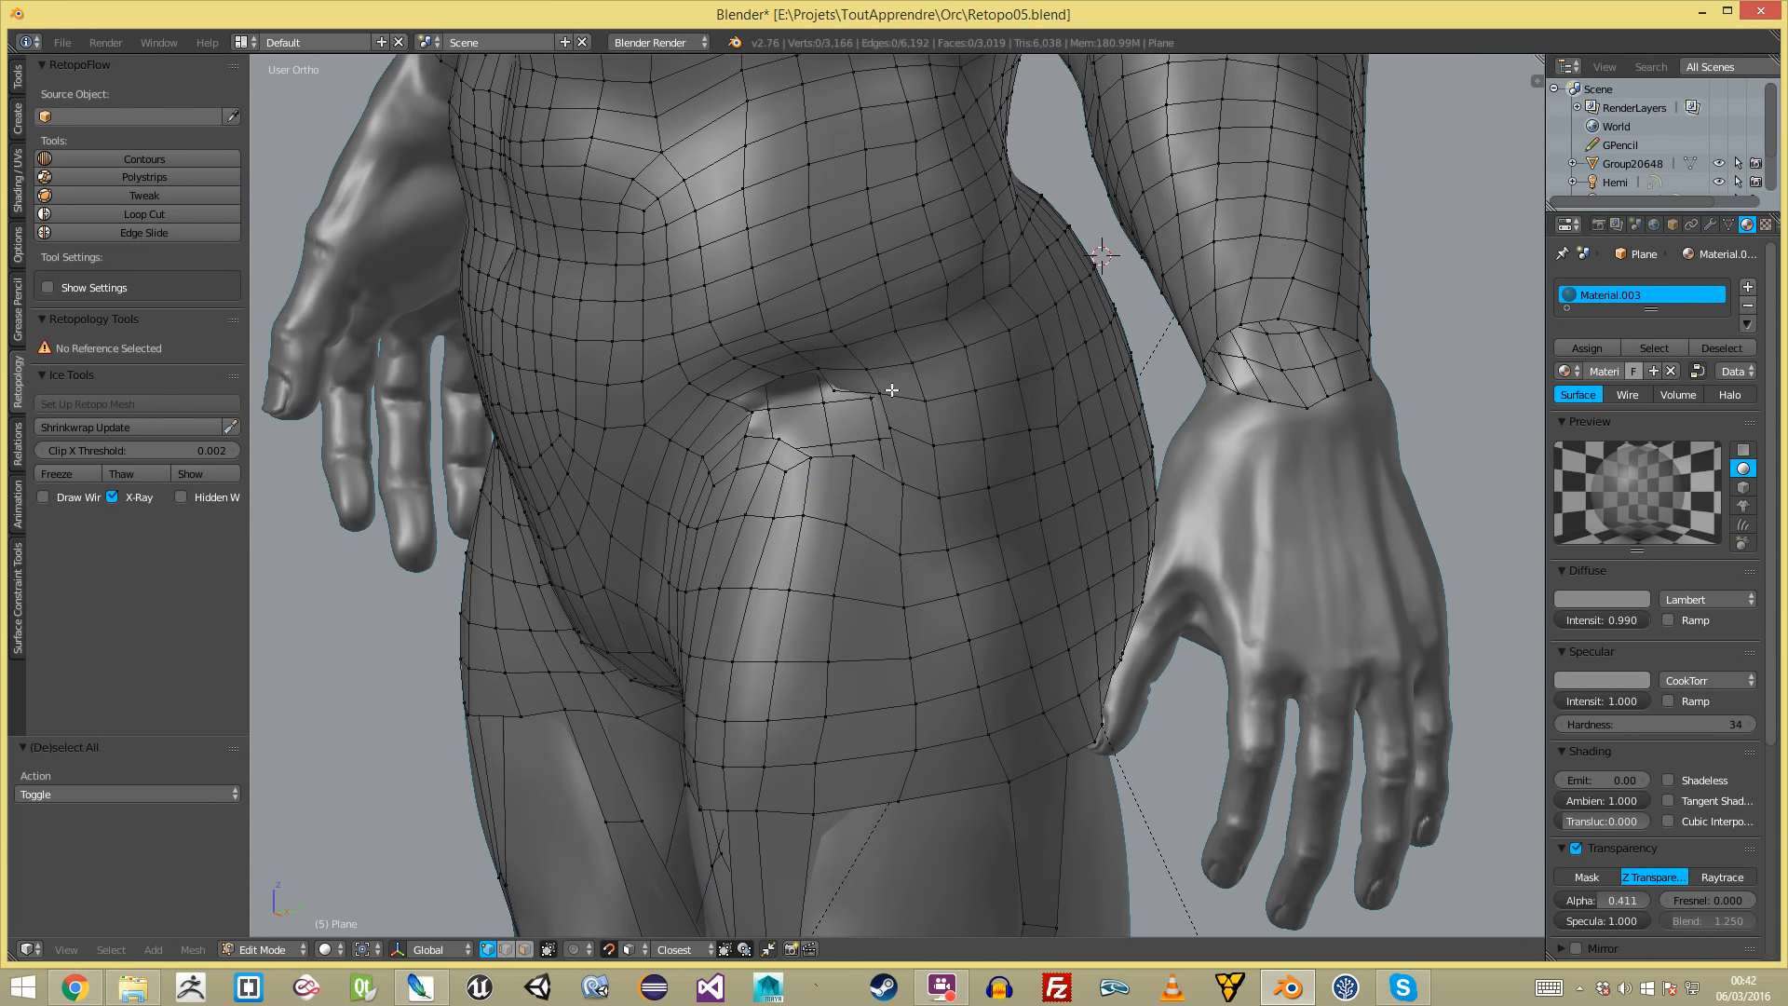
- Delete more vertices along the hip crease to widen the hole and undo the last two operations
{"action": "right_click", "coordinate": [912, 360]}
{"action": "key", "text": "x"}
{"action": "left_click", "coordinate": [902, 371]}
{"action": "key", "text": "x"}
{"action": "left_click", "coordinate": [866, 377]}
{"action": "key", "text": "x"}
{"action": "left_click", "coordinate": [832, 389]}
{"action": "key", "text": "l"}
{"action": "key", "text": "ctrl+z"}
{"action": "key", "text": "ctrl+z"}
- Delete another vertex at the top of the thigh and reposition the vertex on the hole's lower border
{"action": "right_click", "coordinate": [895, 434]}
{"action": "key", "text": "x"}
{"action": "left_click", "coordinate": [891, 434]}
{"action": "key", "text": "g"}
{"action": "left_click", "coordinate": [817, 472]}
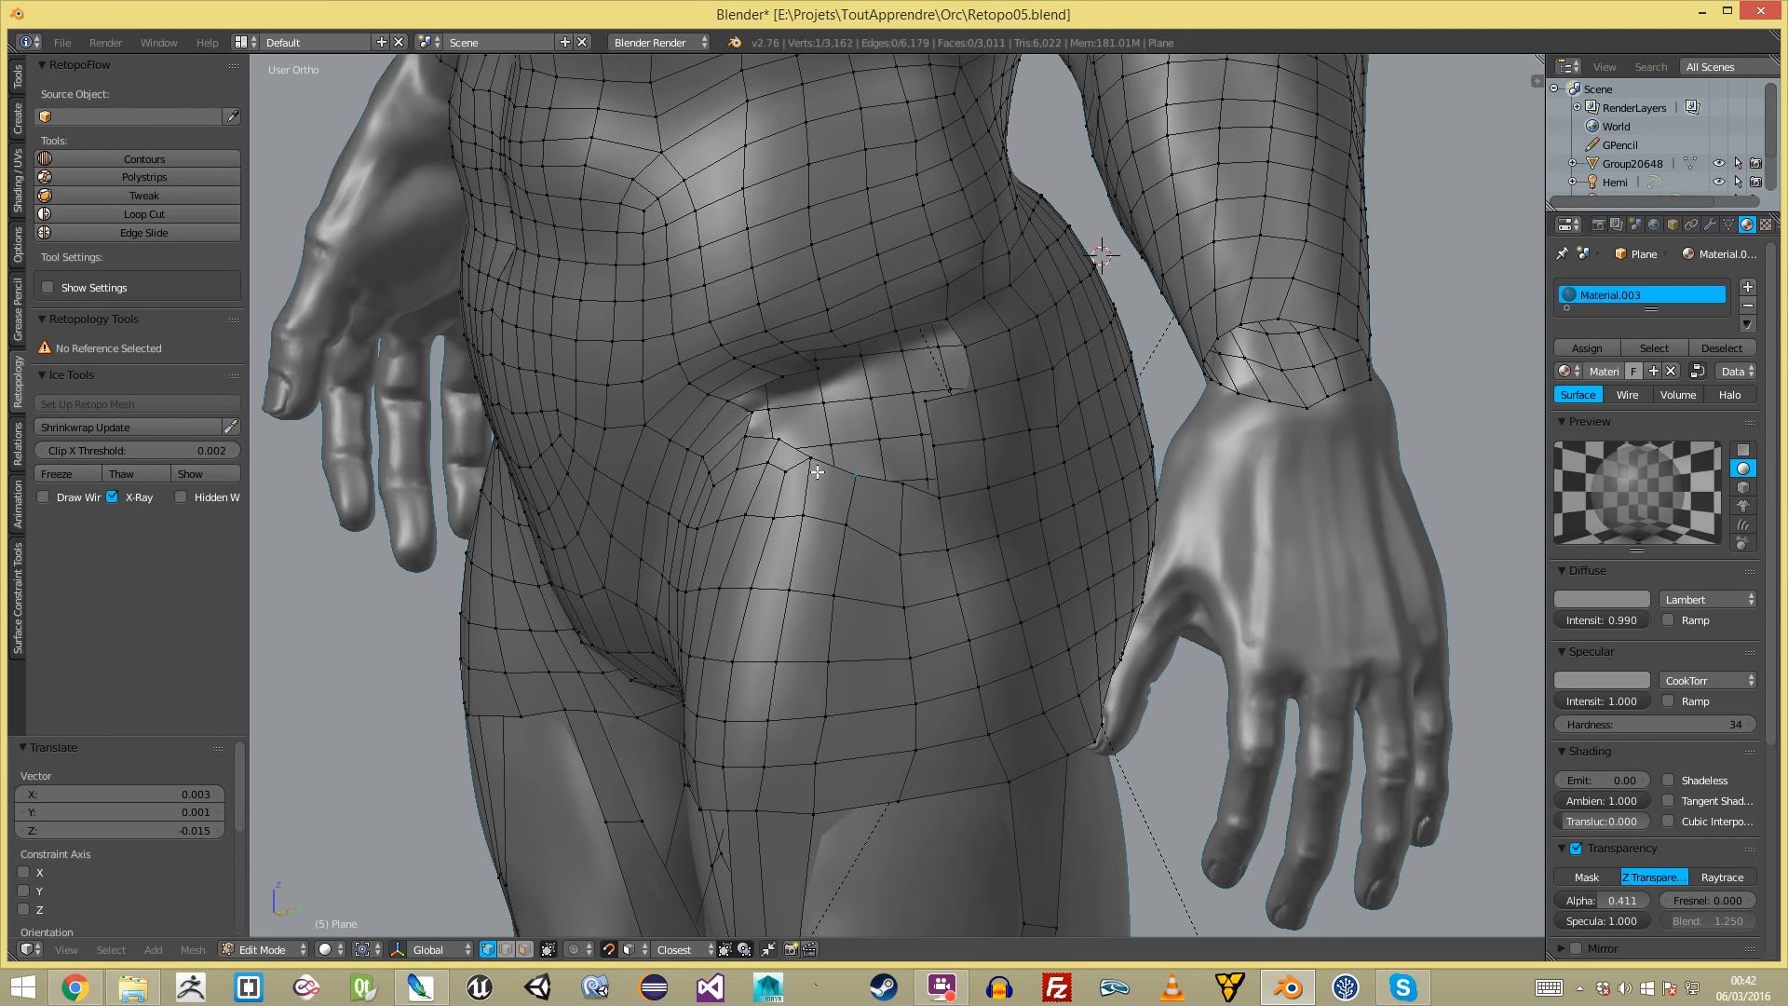
- Fill a face along the hole's lower border, cut a loop through it, and move and rotate the resulting edge
{"action": "right_click", "coordinate": [928, 407], "text": "shift"}
{"action": "key", "text": "f"}
{"action": "key", "text": "a"}
{"action": "key", "text": "ctrl+r"}
{"action": "double_click", "coordinate": [889, 443]}
{"action": "key", "text": "g"}
{"action": "left_click", "coordinate": [887, 402]}
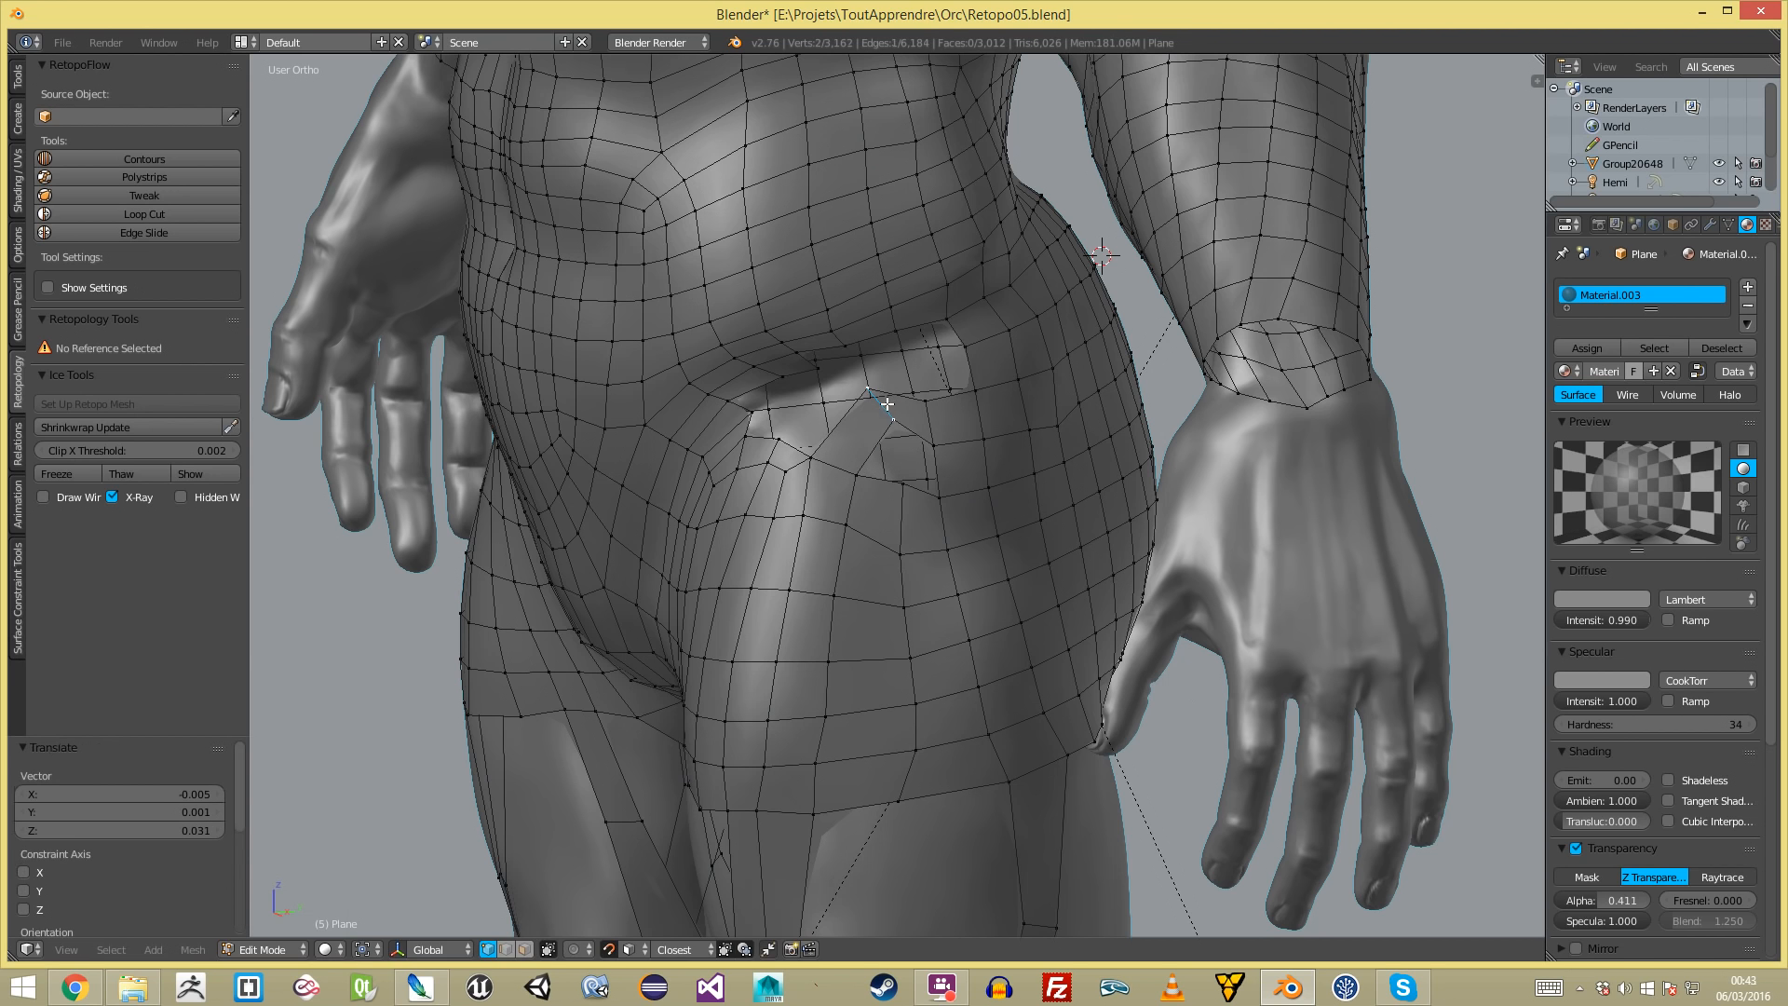
{"action": "key", "text": "r"}
{"action": "left_click", "coordinate": [908, 444]}
- Reposition the vertices beside the filled face and add another loop cut at the top of the thigh
{"action": "key", "text": "a"}
{"action": "right_click", "coordinate": [931, 449]}
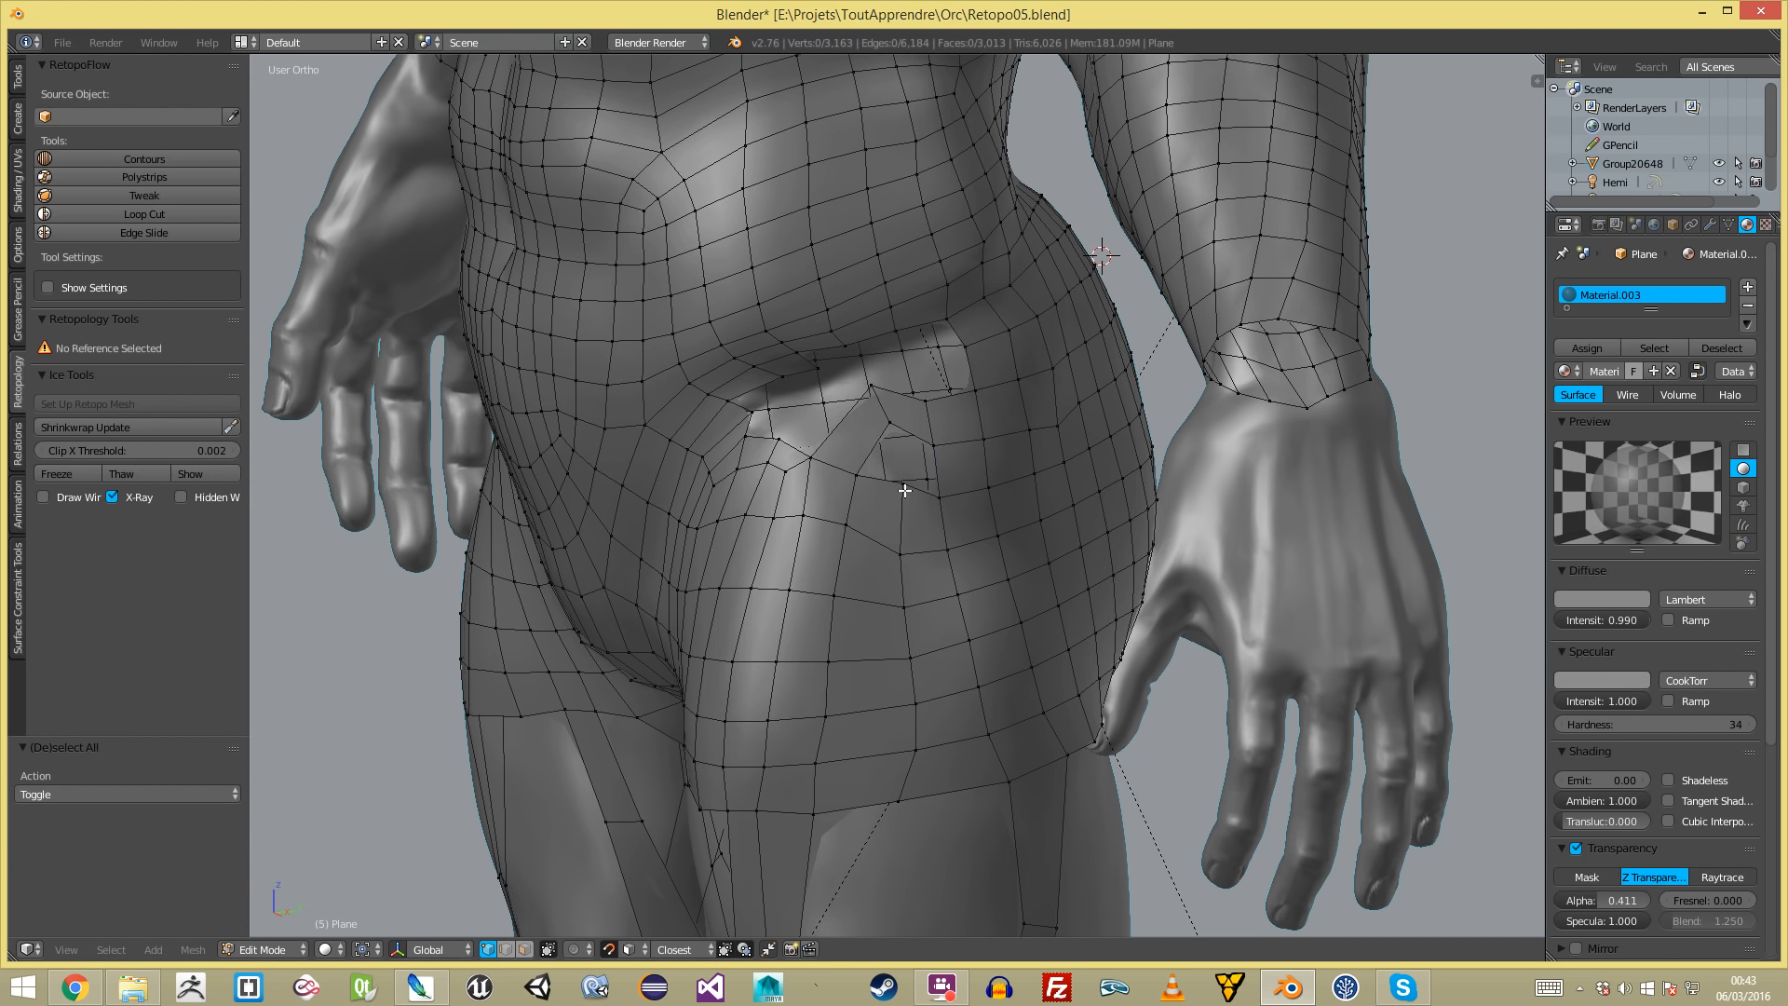
{"action": "key", "text": "g"}
{"action": "left_click", "coordinate": [890, 419]}
{"action": "key", "text": "a"}
{"action": "key", "text": "ctrl+r"}
{"action": "double_click", "coordinate": [910, 431]}
{"action": "key", "text": "g"}
{"action": "left_click", "coordinate": [910, 424]}
- Fill the gaps below the hip hole with faces and check the resulting face loop
{"action": "key", "text": "a"}
{"action": "key", "text": "f"}
{"action": "key", "text": "f"}
{"action": "key", "text": "a"}
{"action": "right_click", "coordinate": [937, 419], "text": "ctrl+alt"}
{"action": "key", "text": "a"}
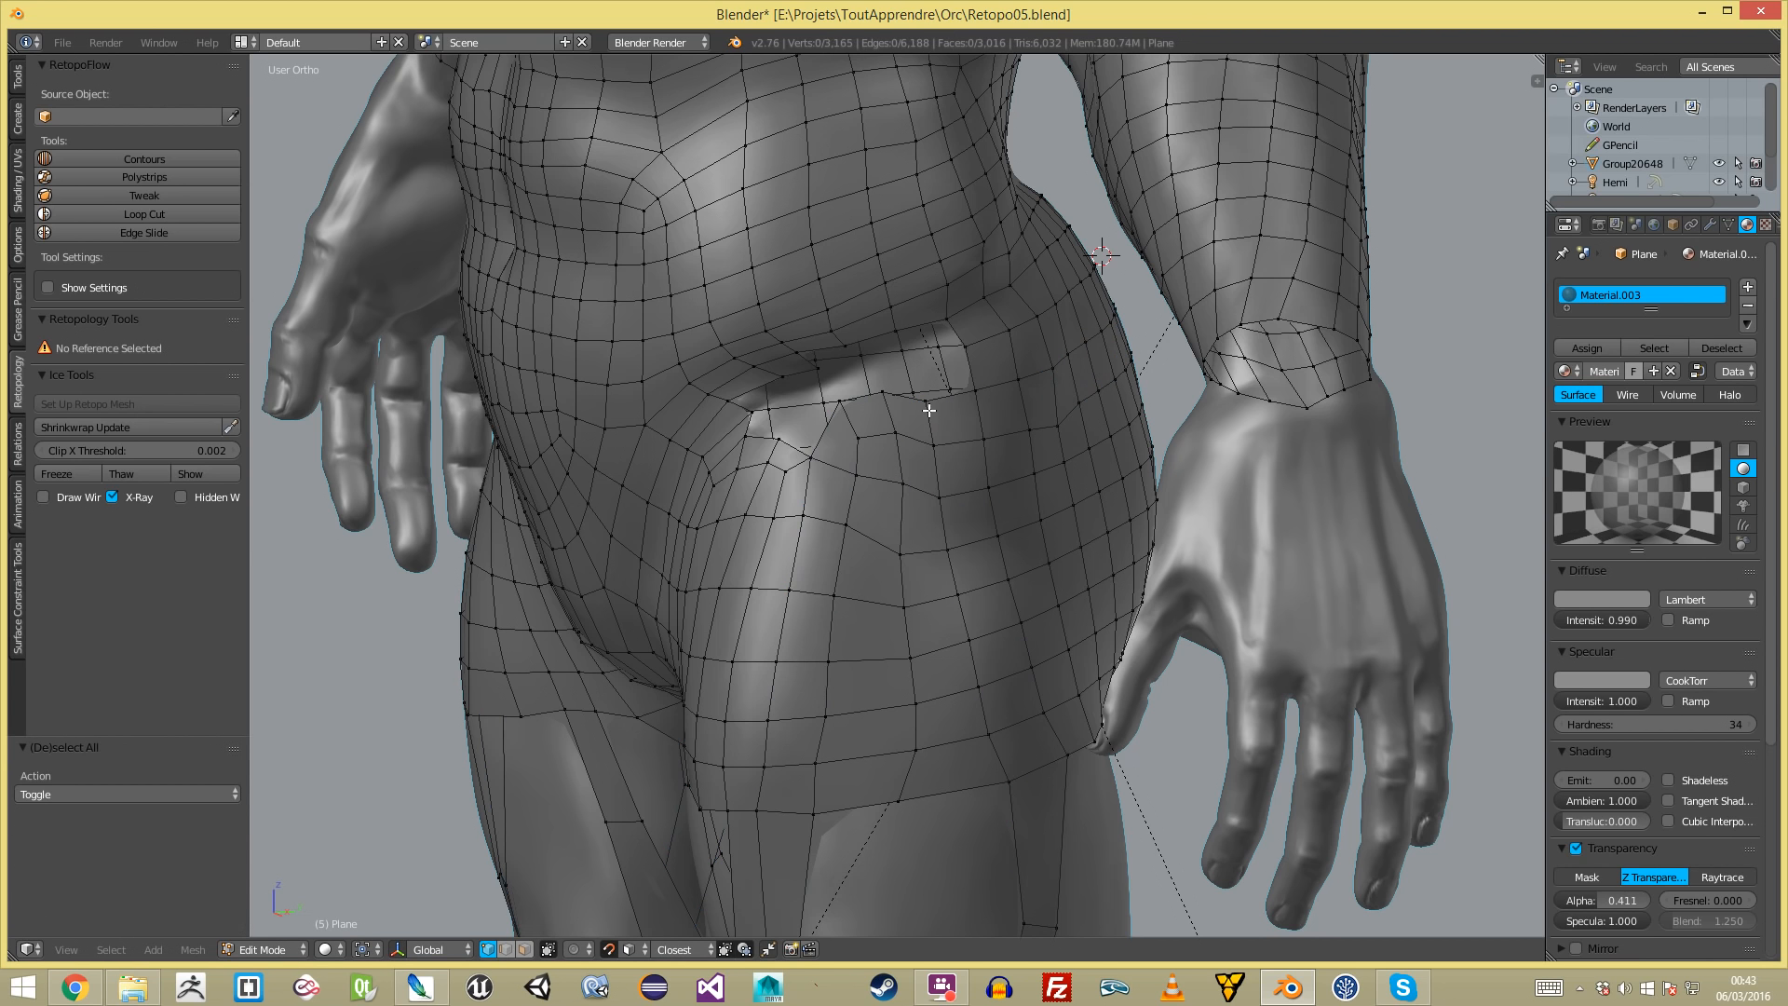
- Merge the vertices at the hole's outer lower corner using At First and reposition the merged vertex
{"action": "key", "text": "alt+m"}
{"action": "left_click", "coordinate": [990, 395]}
{"action": "key", "text": "g"}
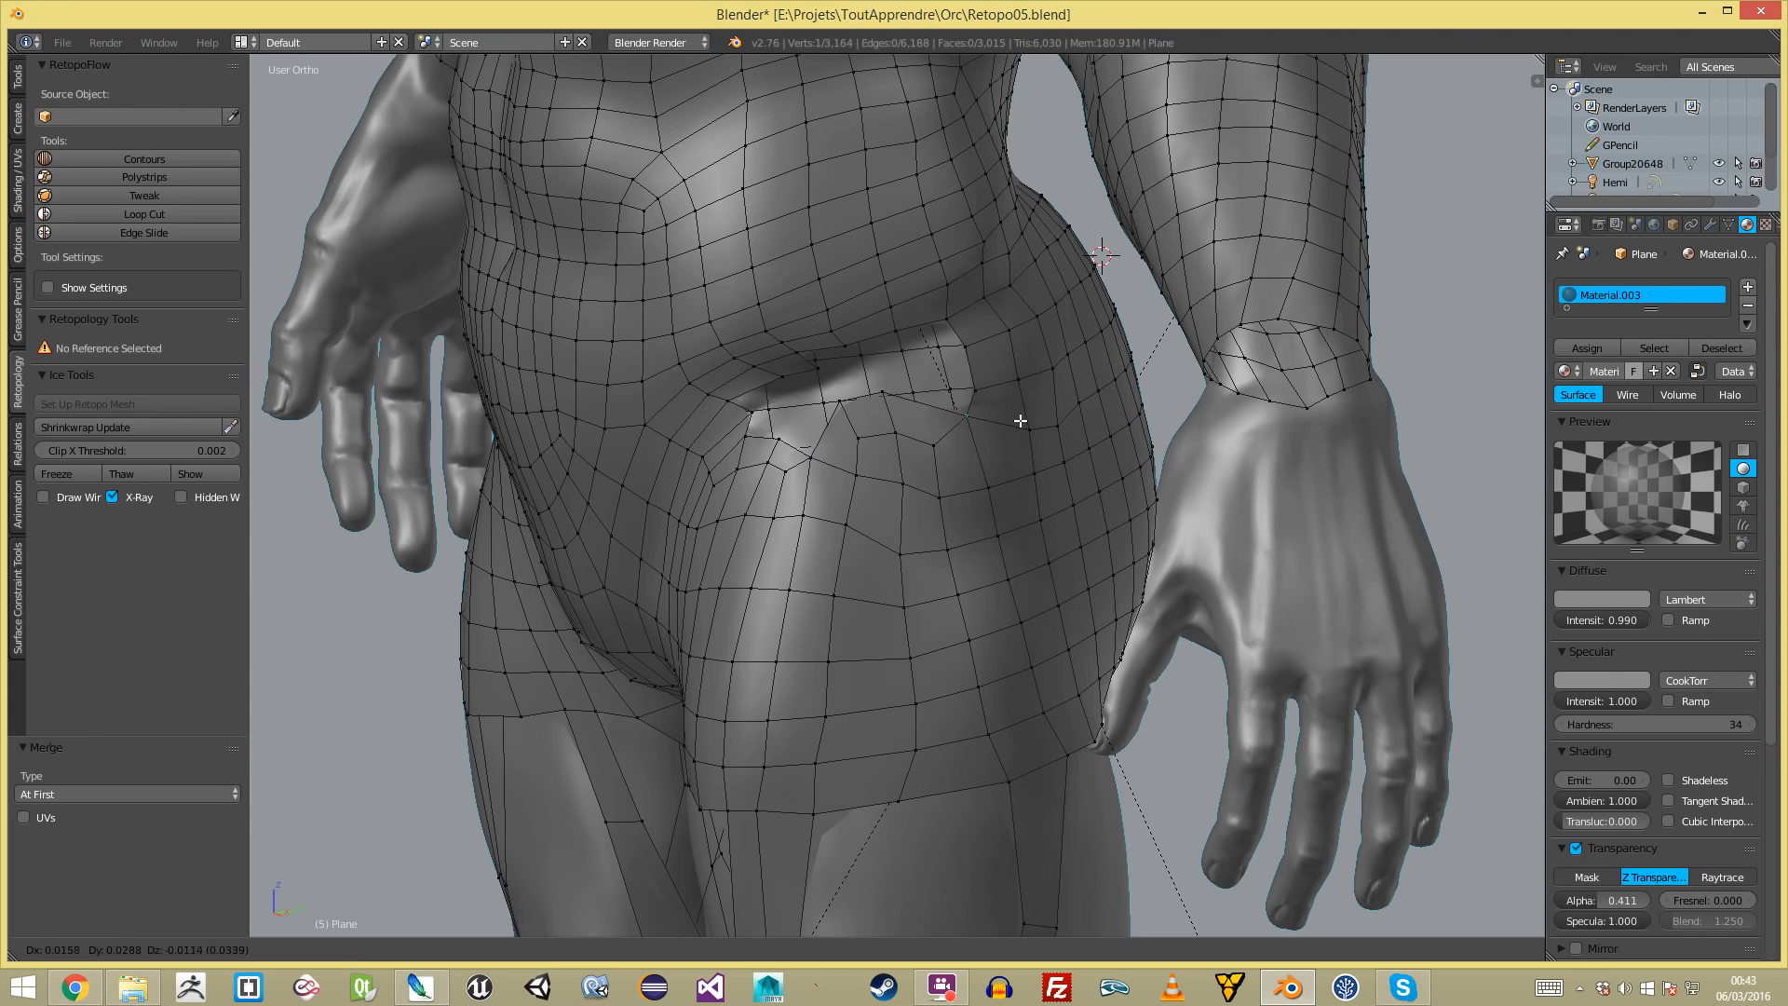
{"action": "left_click", "coordinate": [1021, 422]}
{"action": "key", "text": "a"}
- Examine the face loops around the groin, hip crease and waist that lead into the open hole
{"action": "right_click", "coordinate": [937, 441], "text": "ctrl+alt"}
{"action": "scroll", "coordinate": [945, 455], "scroll_direction": "down", "scroll_amount": 4}
{"action": "middle_click_drag", "start_coordinate": [918, 610], "coordinate": [995, 549]}
{"action": "scroll", "coordinate": [995, 549], "scroll_direction": "up", "scroll_amount": 4}
{"action": "middle_click_drag", "start_coordinate": [996, 415], "coordinate": [931, 394]}
{"action": "scroll", "coordinate": [913, 400], "scroll_direction": "up", "scroll_amount": 1}
{"action": "key", "text": "a"}
{"action": "right_click", "coordinate": [768, 480], "text": "ctrl+alt"}
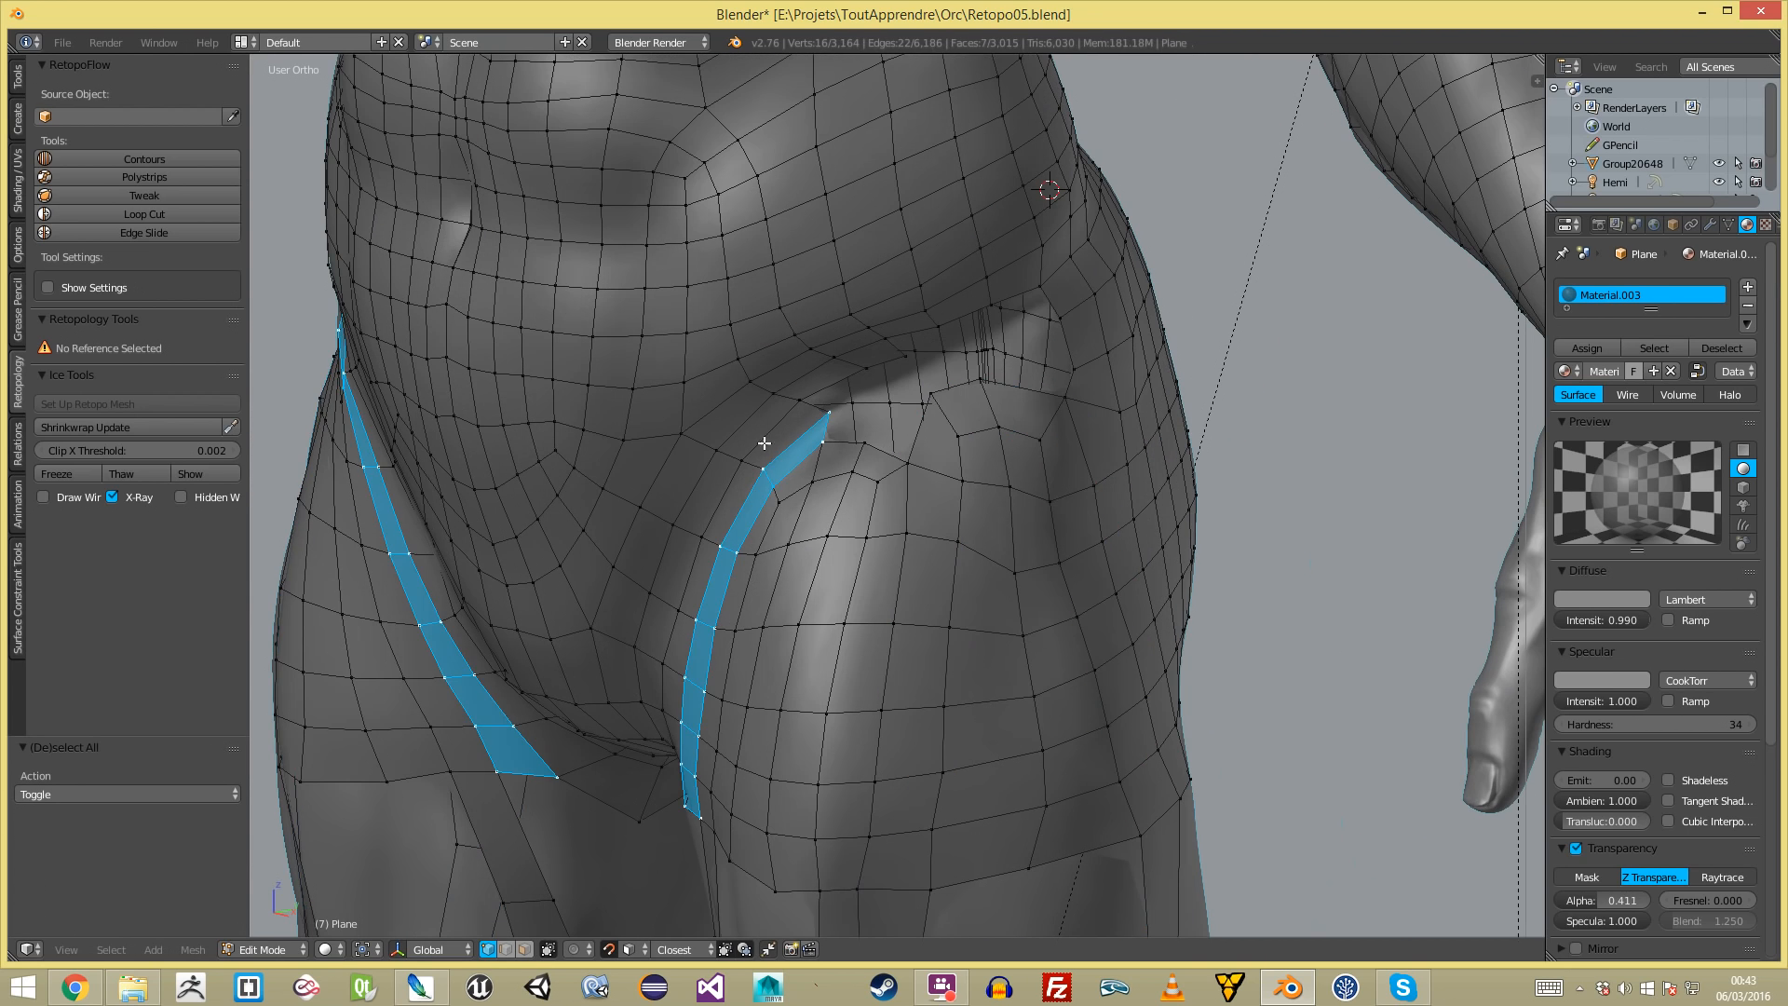
{"action": "right_click", "coordinate": [768, 452], "text": "ctrl+alt"}
{"action": "right_click", "coordinate": [749, 461], "text": "ctrl+alt"}
{"action": "scroll", "coordinate": [838, 451], "scroll_direction": "down", "scroll_amount": 3}
{"action": "middle_click_drag", "start_coordinate": [881, 448], "coordinate": [971, 409]}
{"action": "scroll", "coordinate": [931, 405], "scroll_direction": "up", "scroll_amount": 3}
{"action": "key", "text": "a"}
{"action": "right_click", "coordinate": [825, 344], "text": "ctrl+alt"}
{"action": "middle_click_drag", "start_coordinate": [892, 344], "coordinate": [836, 352]}
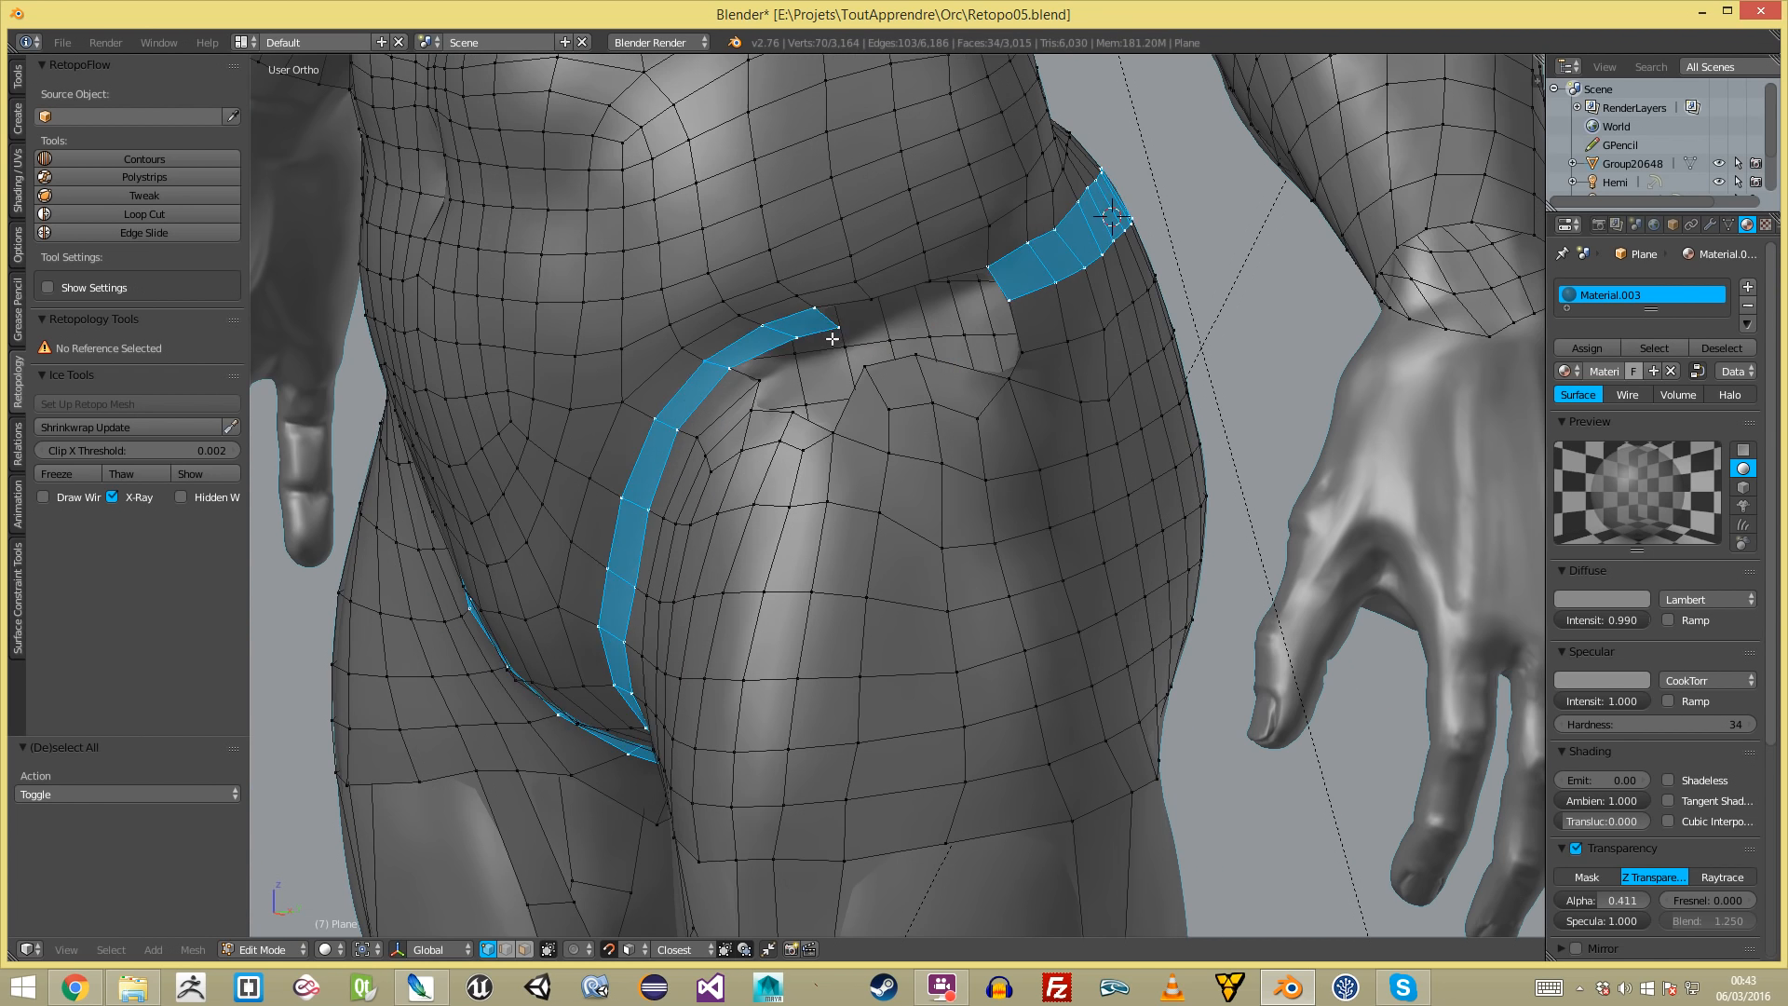
- Fill faces along the upper border of the hip hole and adjust the new border vertex
{"action": "key", "text": "a"}
{"action": "key", "text": "f"}
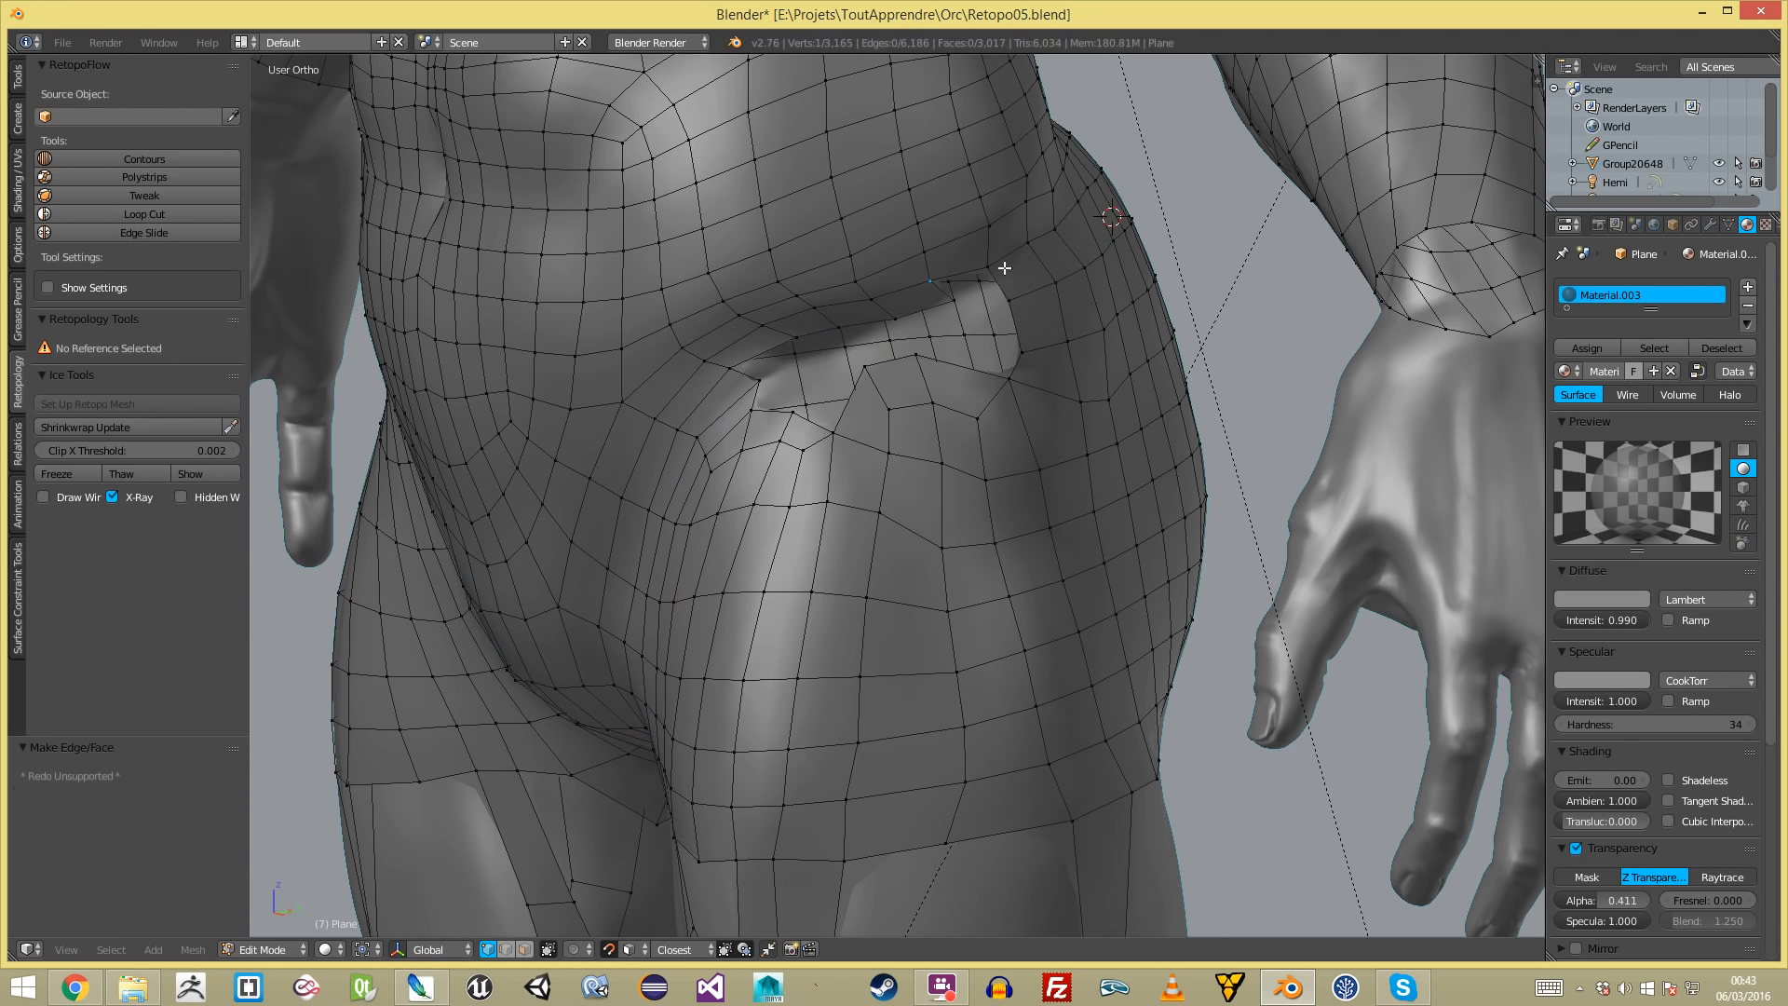
{"action": "key", "text": "f"}
{"action": "key", "text": "a"}
{"action": "right_click_drag", "start_coordinate": [951, 306], "coordinate": [958, 354]}
{"action": "key", "text": "a"}
- Check the loops ending at the hip hole, fill its inner corner with faces, and position the new vertex
{"action": "key", "text": "a"}
{"action": "right_click", "coordinate": [1026, 328], "text": "ctrl+alt"}
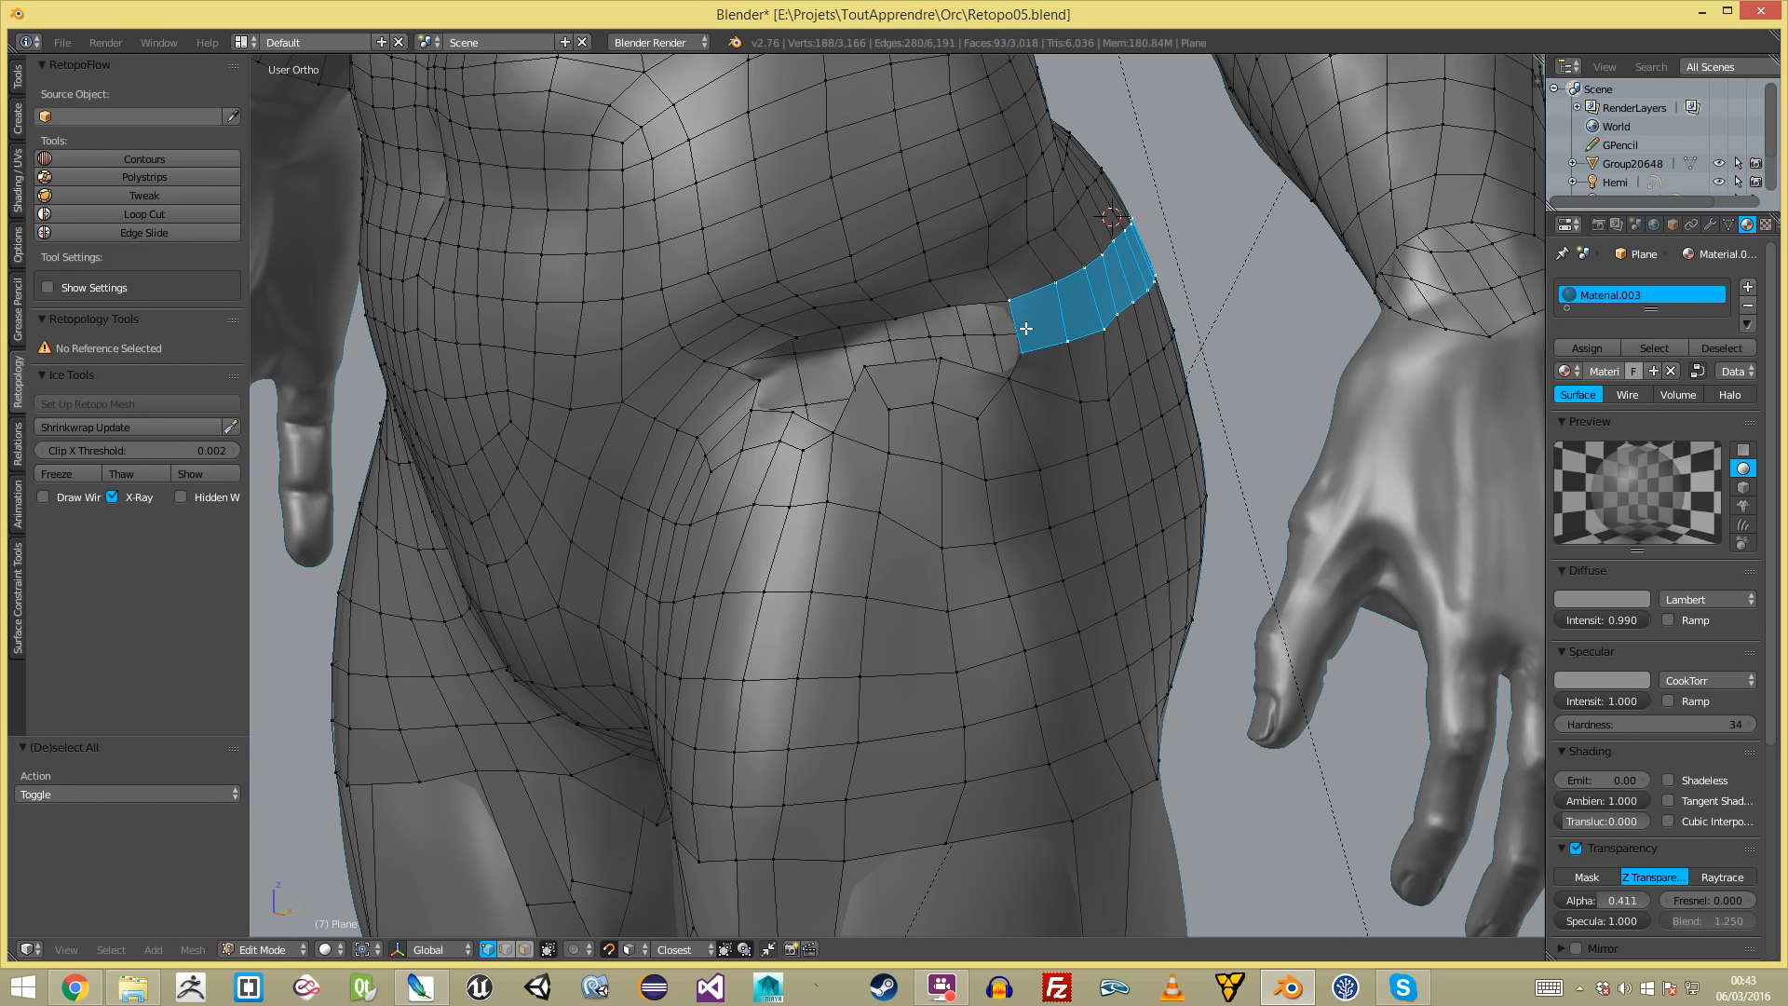
{"action": "right_click", "coordinate": [730, 392], "text": "ctrl+alt"}
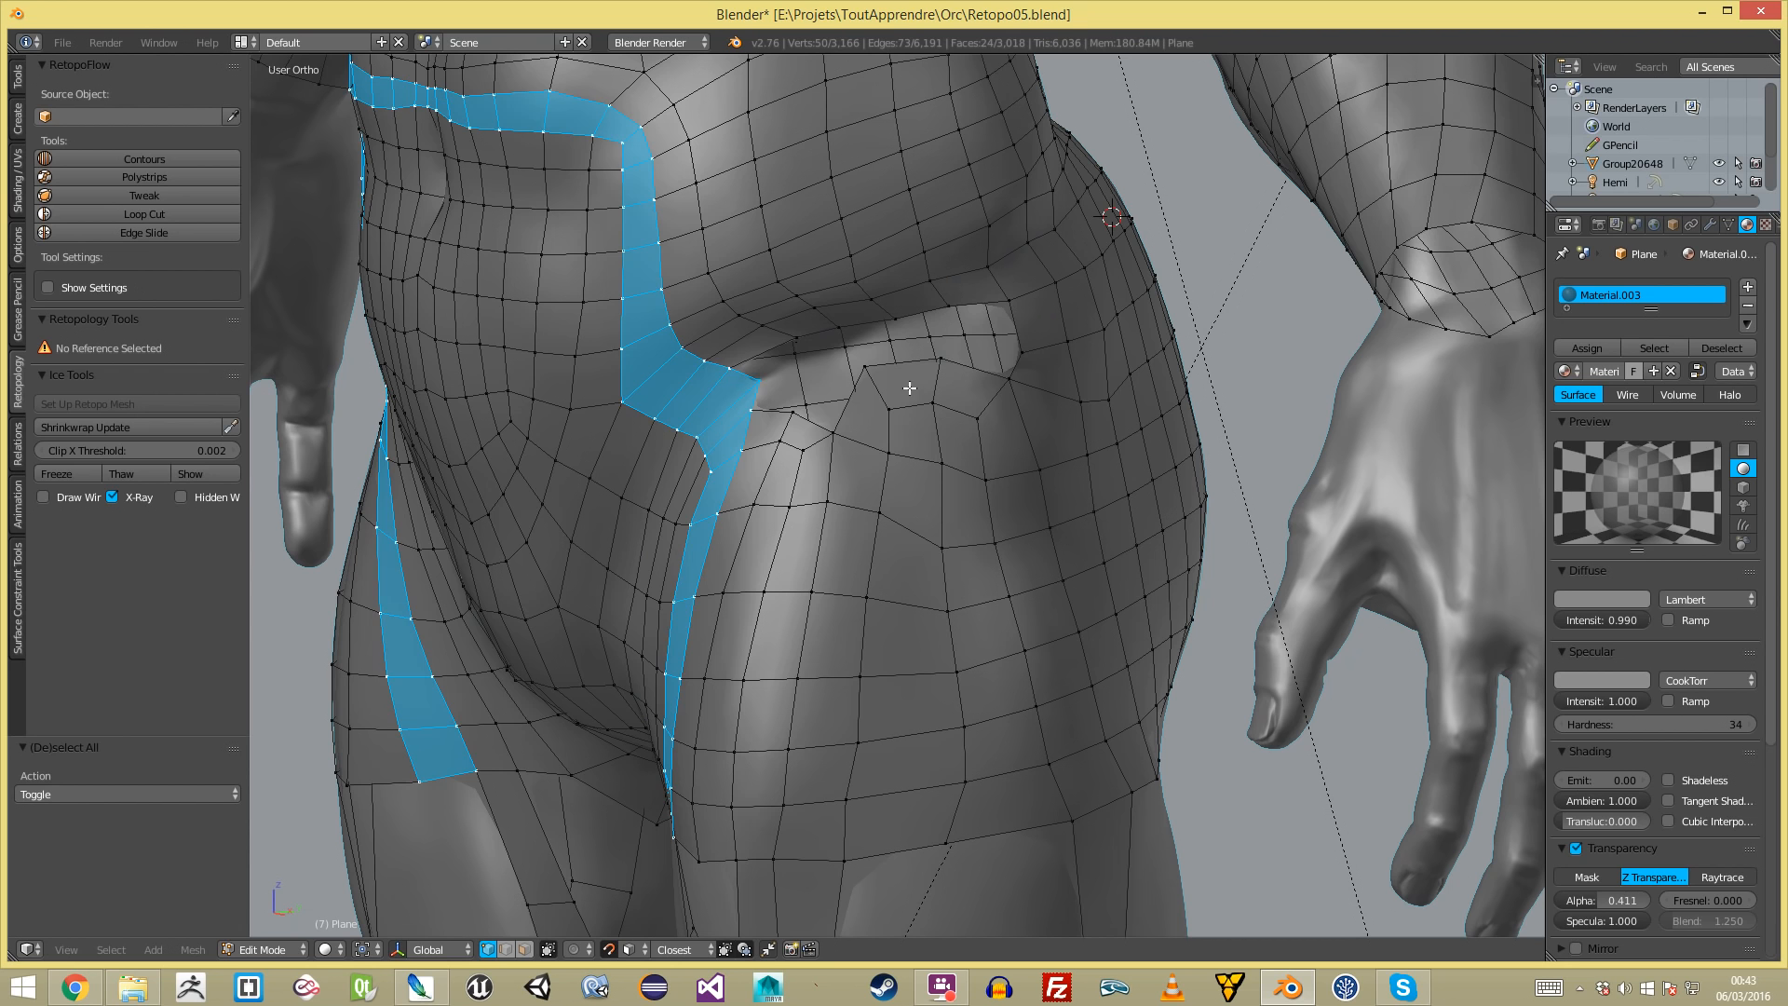
{"action": "key", "text": "a"}
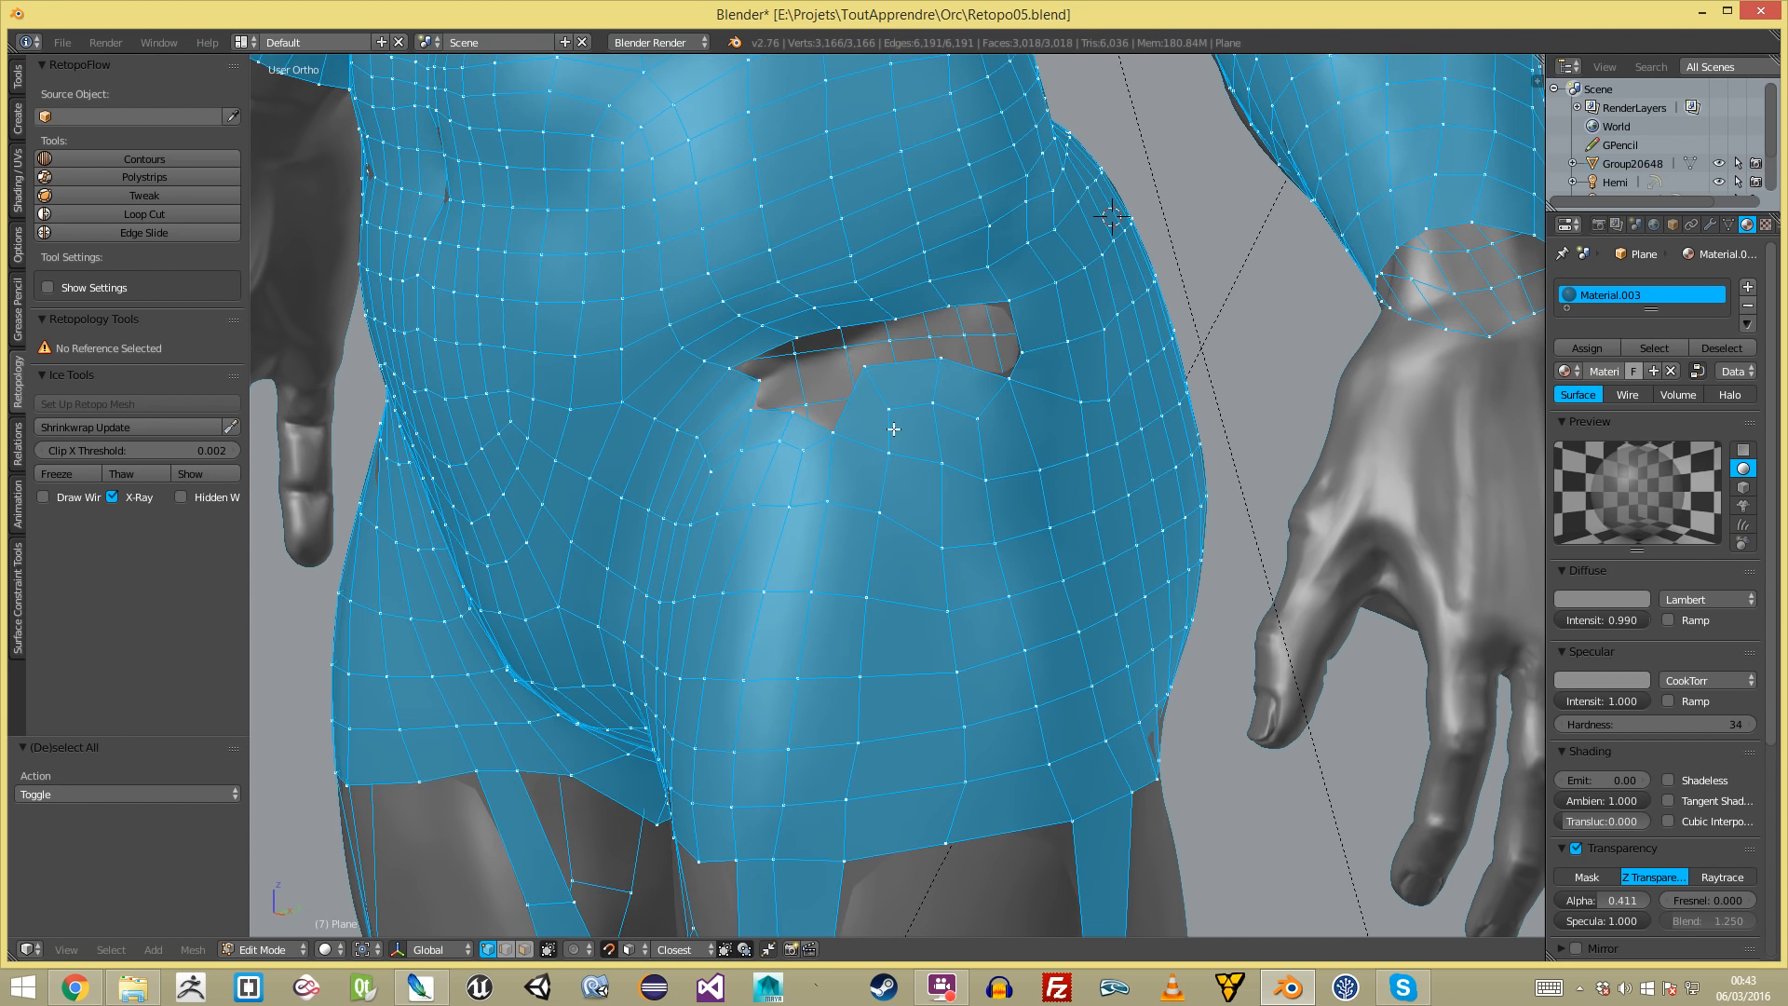
{"action": "key", "text": "f"}
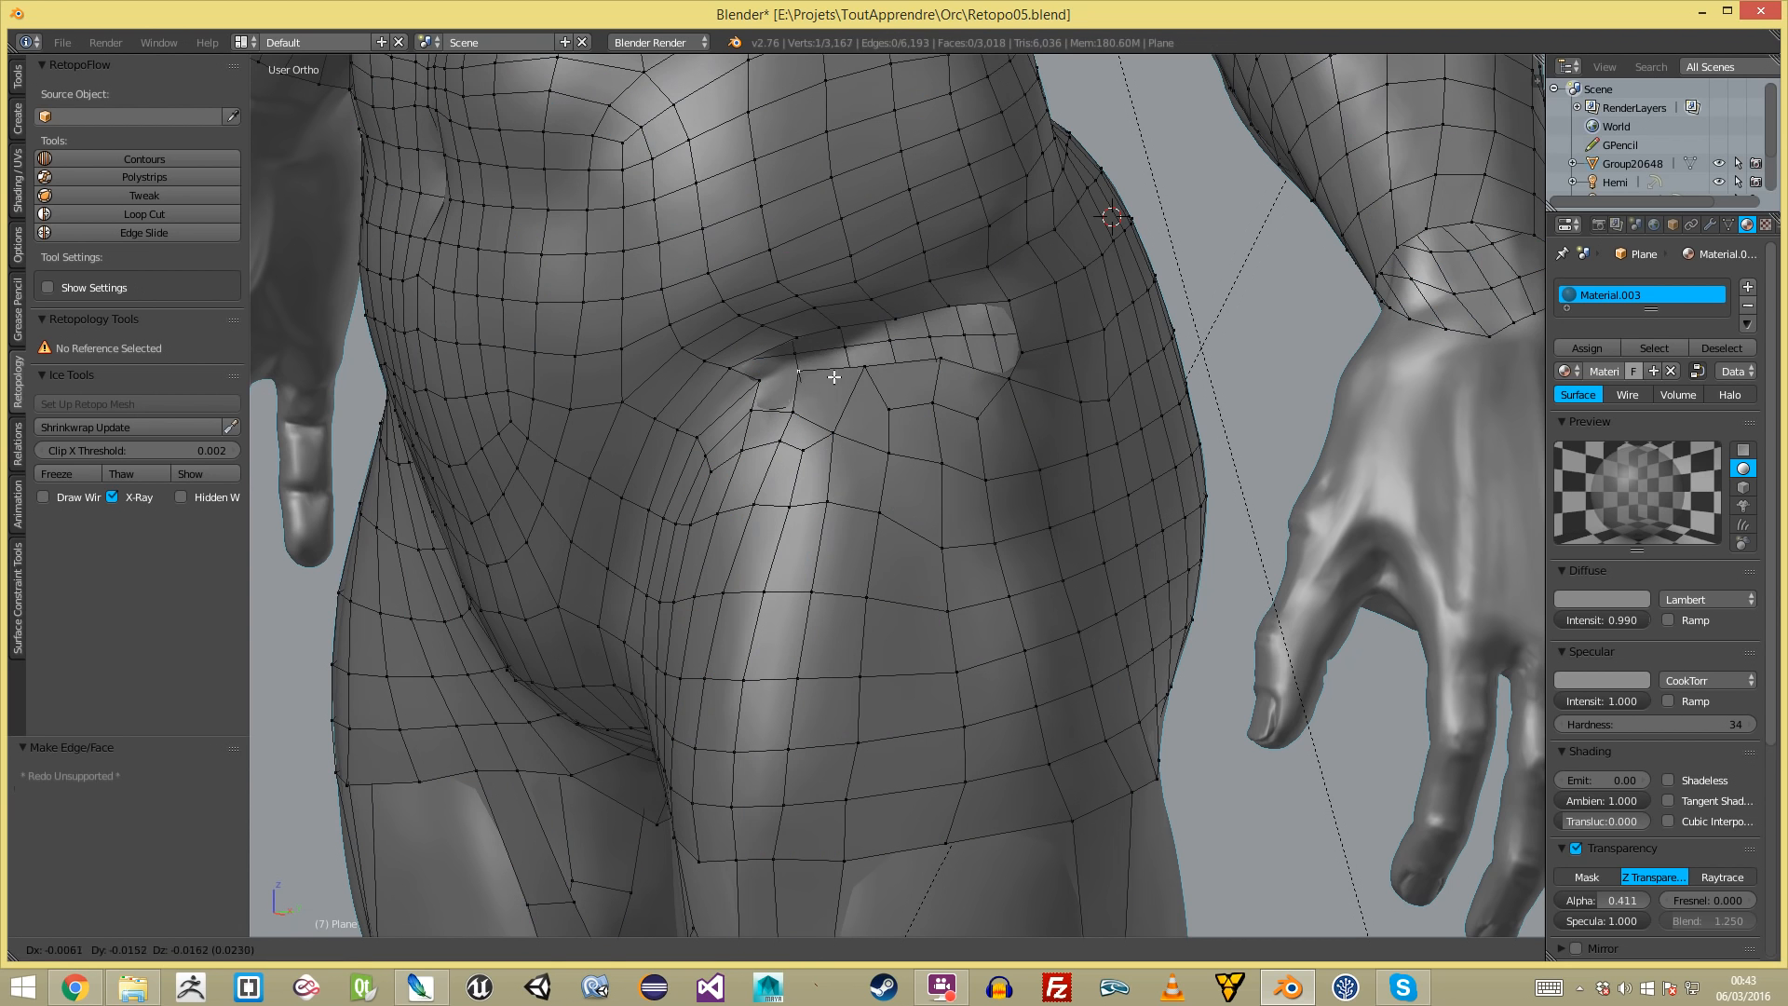
{"action": "left_click", "coordinate": [836, 381]}
{"action": "key", "text": "a"}
{"action": "key", "text": "f"}
{"action": "key", "text": "f"}
{"action": "key", "text": "a"}
- Examine the whole body outside mesh editing, and the face loop circling the front thigh and strips
{"action": "scroll", "coordinate": [850, 547], "scroll_direction": "down", "scroll_amount": 8}
{"action": "key", "text": "Tab"}
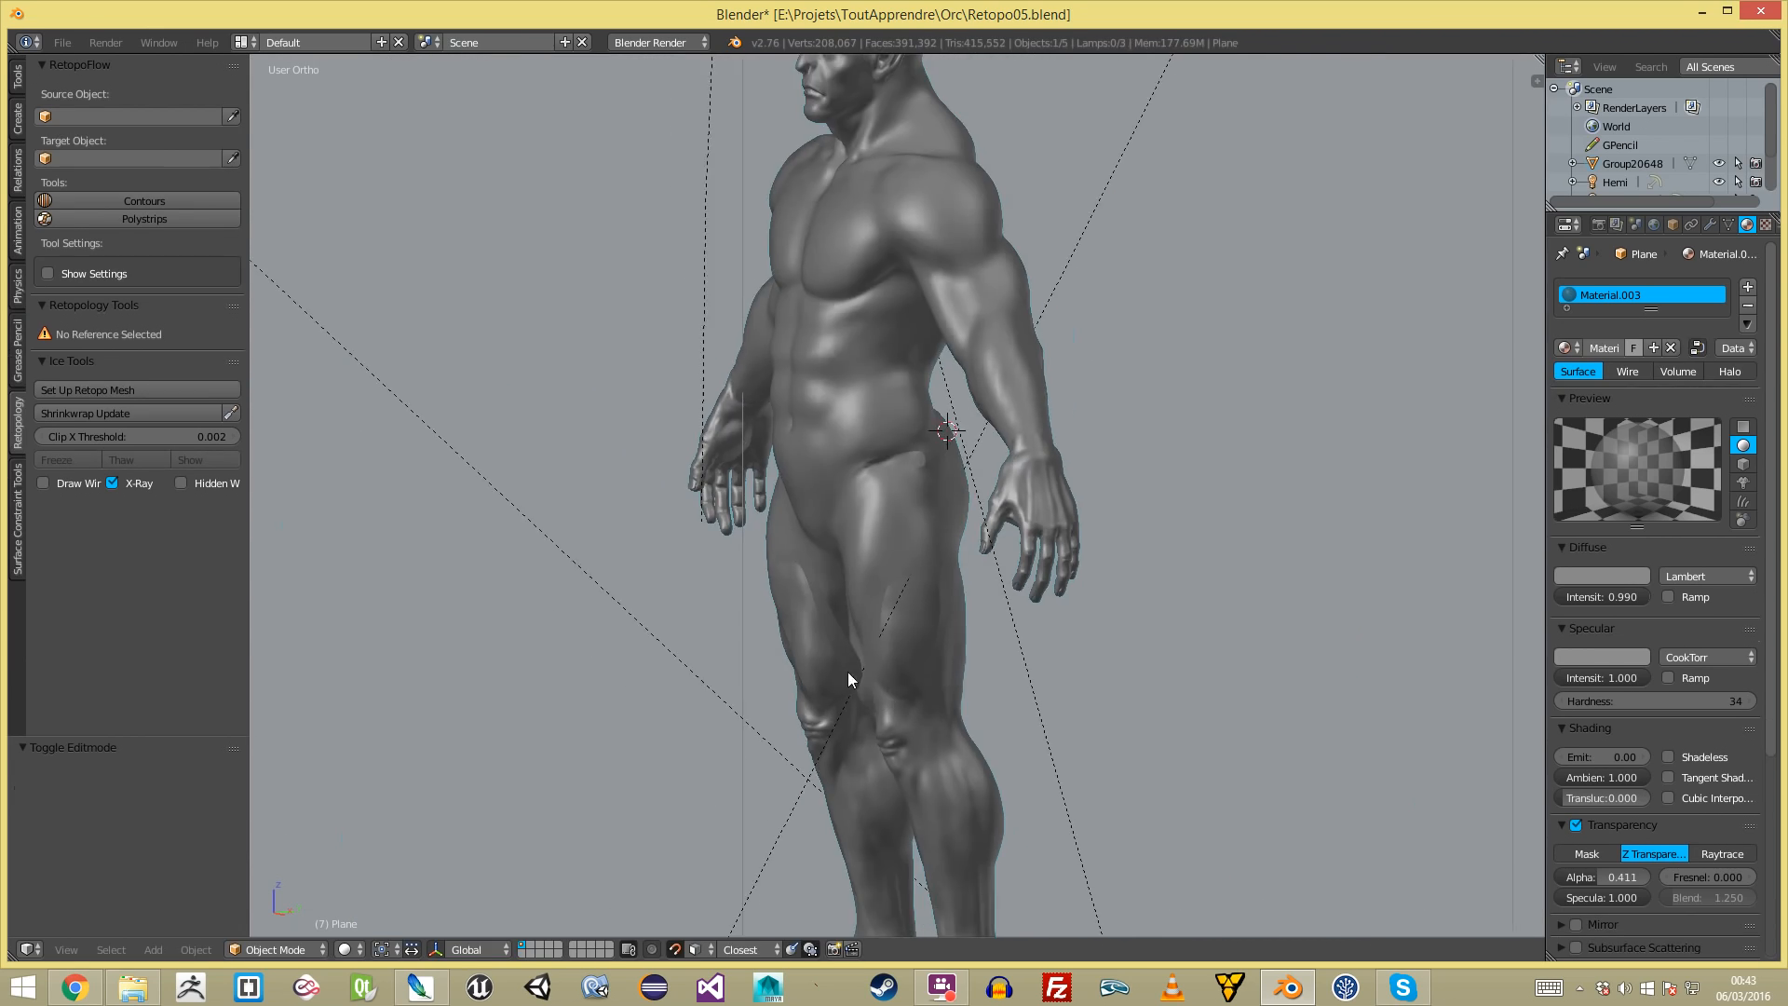
{"action": "middle_click_drag", "start_coordinate": [842, 672], "coordinate": [1014, 611]}
{"action": "key", "text": "Tab"}
{"action": "scroll", "coordinate": [1085, 518], "scroll_direction": "up", "scroll_amount": 2}
{"action": "middle_click_drag", "start_coordinate": [1084, 519], "coordinate": [930, 535]}
{"action": "left_click", "coordinate": [874, 598], "text": "alt"}
{"action": "middle_click_drag", "start_coordinate": [874, 598], "coordinate": [907, 600]}
{"action": "key", "text": "a"}
{"action": "left_click", "coordinate": [920, 599], "text": "ctrl+alt"}
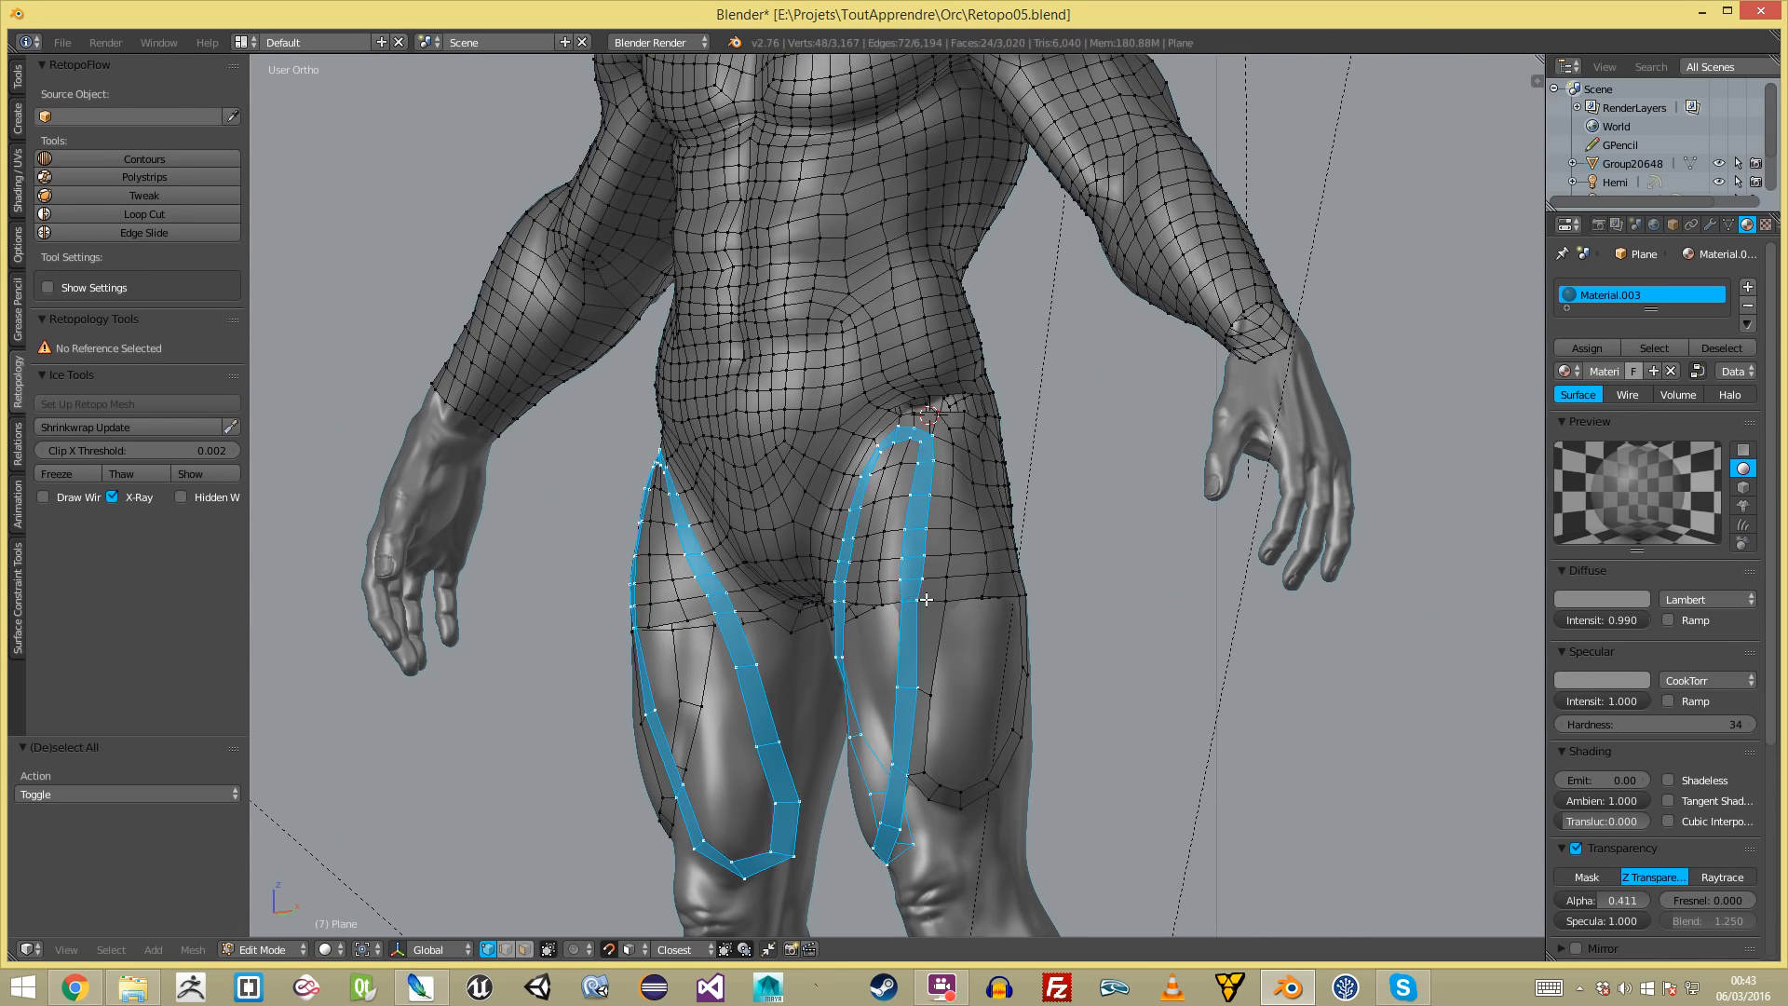
{"action": "scroll", "coordinate": [926, 388], "scroll_direction": "up", "scroll_amount": 9}
{"action": "key", "text": "a"}
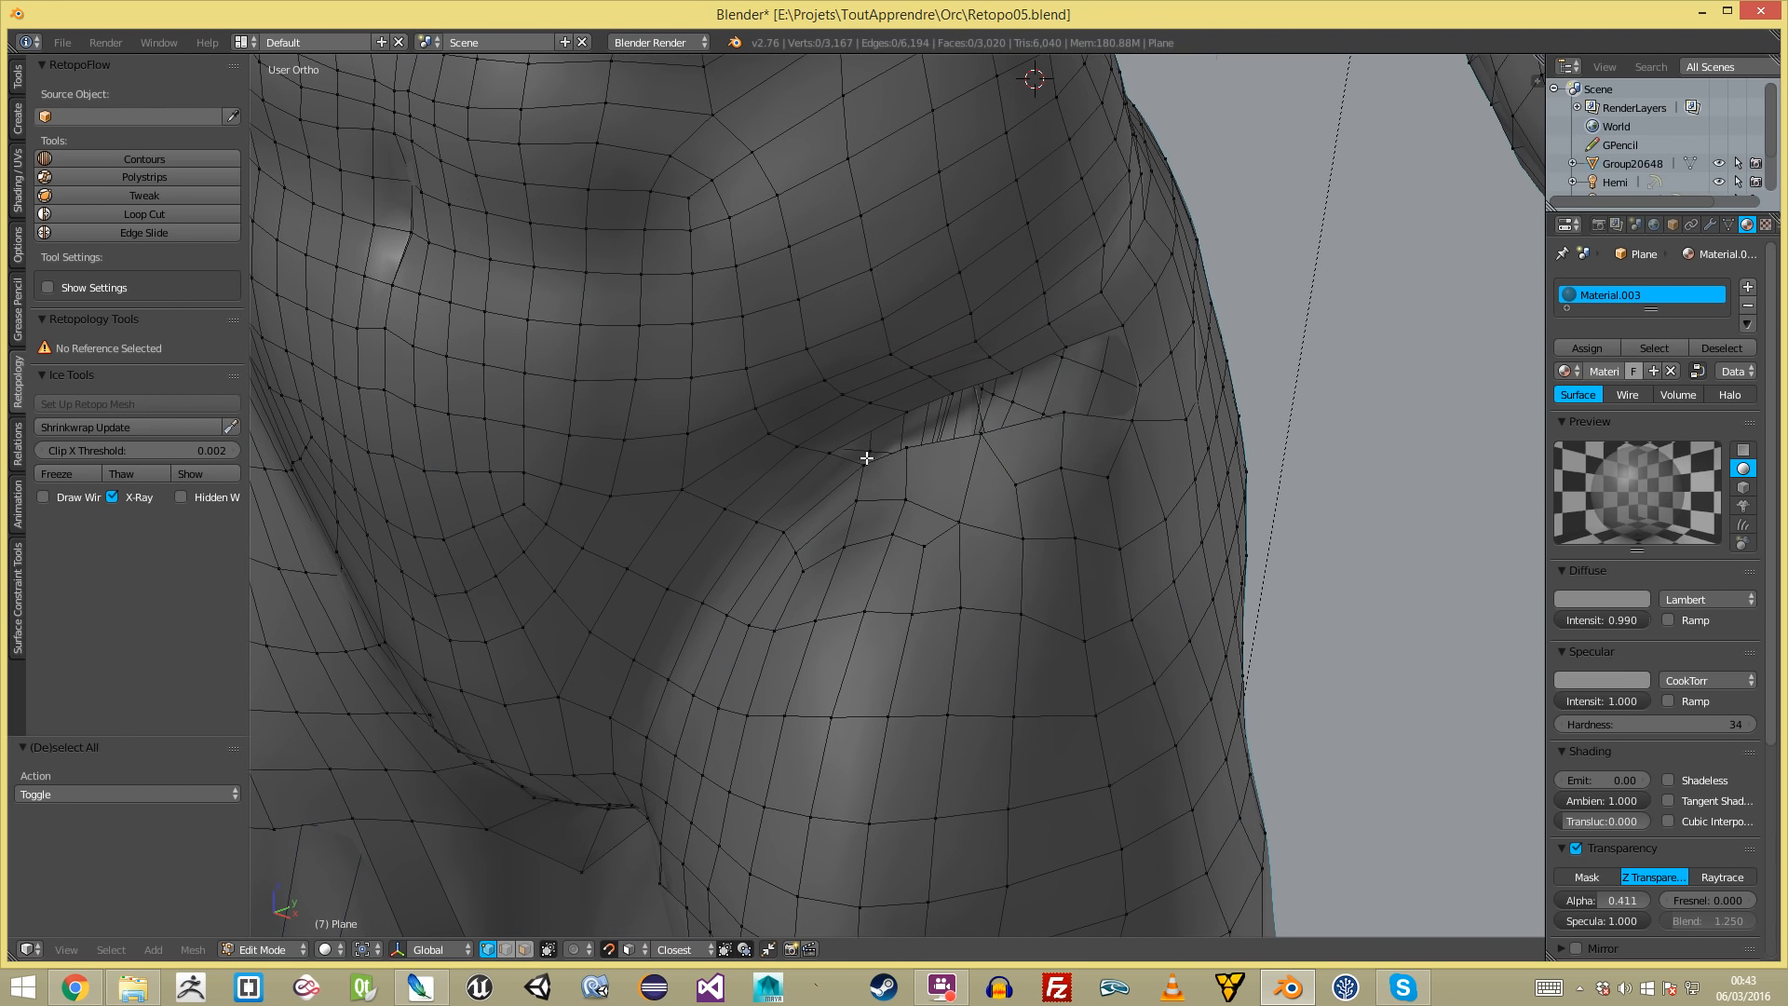
- Fill the remaining gap along the hip crease with consecutive faces from the inner side outward
{"action": "key", "text": "f"}
{"action": "key", "text": "f"}
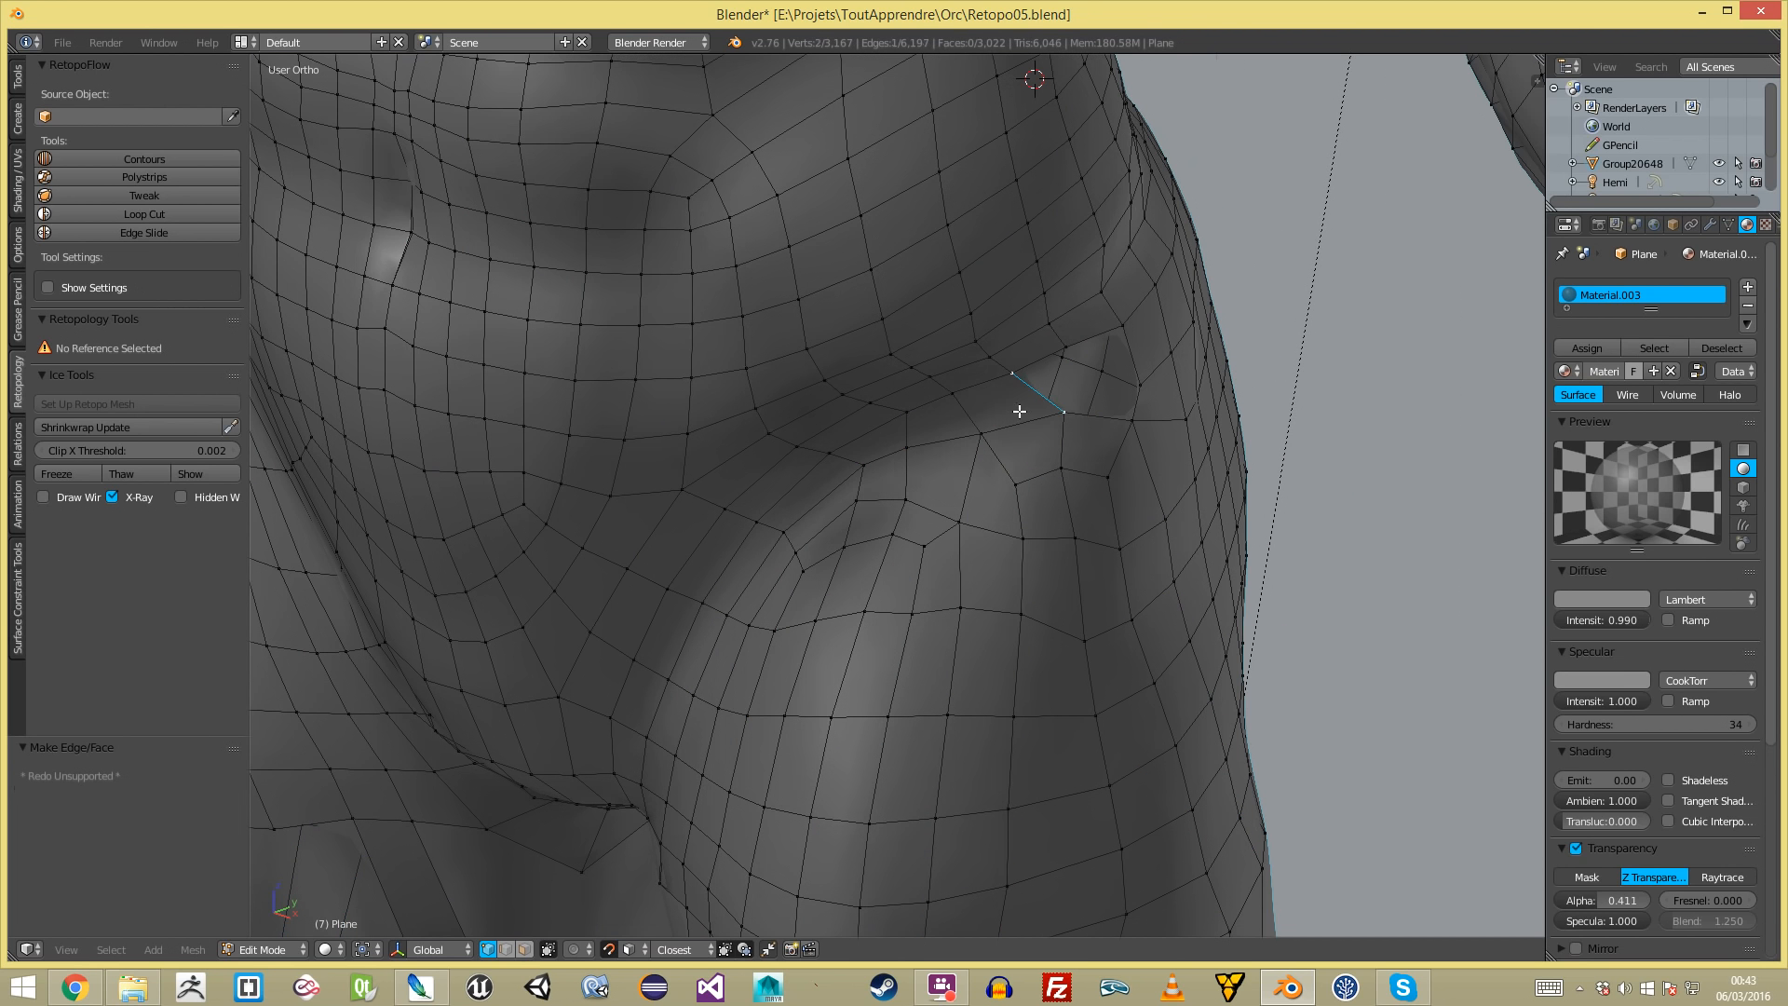
{"action": "key", "text": "f"}
{"action": "scroll", "coordinate": [1018, 410], "scroll_direction": "down", "scroll_amount": 3}
{"action": "key", "text": "a"}
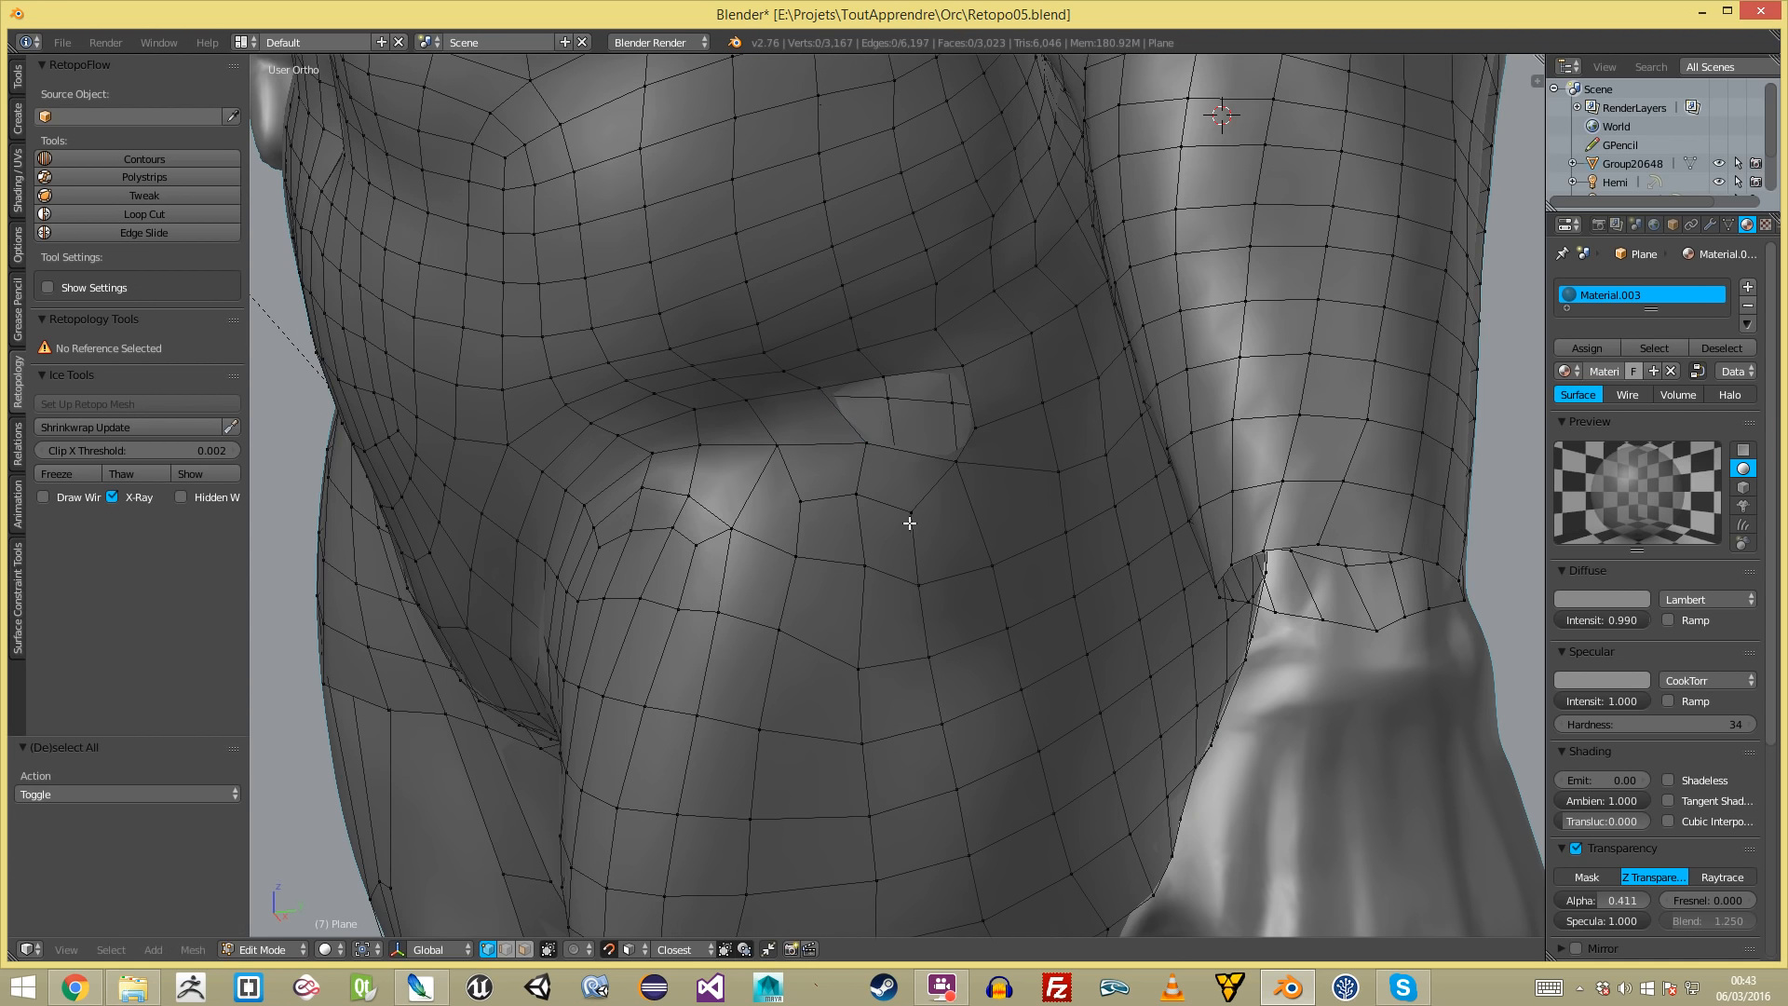
- Insert a vertical loop cut down the front of the thigh from the hip hole to the thigh opening
{"action": "scroll", "coordinate": [918, 529], "scroll_direction": "down", "scroll_amount": 3}
{"action": "key", "text": "a"}
{"action": "key", "text": "ctrl+r"}
{"action": "left_click", "coordinate": [891, 478]}
{"action": "left_click", "coordinate": [884, 520]}
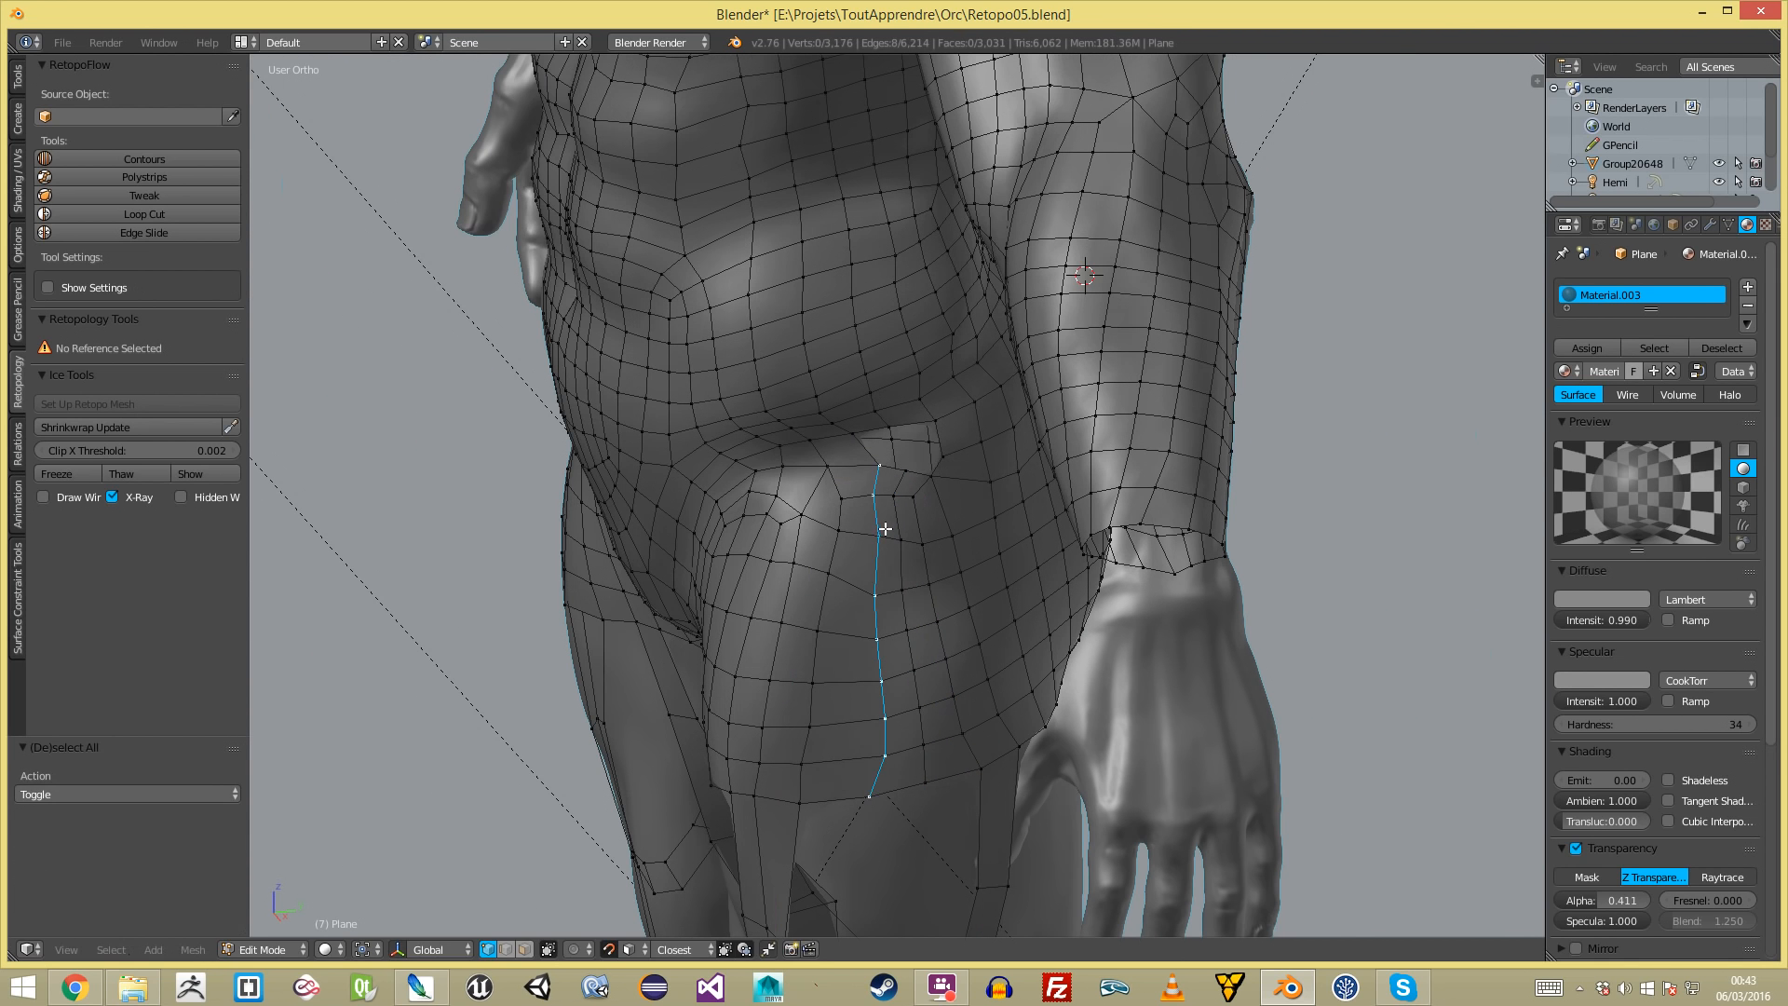
{"action": "left_click", "coordinate": [877, 527]}
- Try a corner face in the remaining hip hole with its free vertex repositioned, and delete that vertex
{"action": "key", "text": "a"}
{"action": "key", "text": "f"}
{"action": "key", "text": "g"}
{"action": "left_click", "coordinate": [907, 452]}
{"action": "key", "text": "a"}
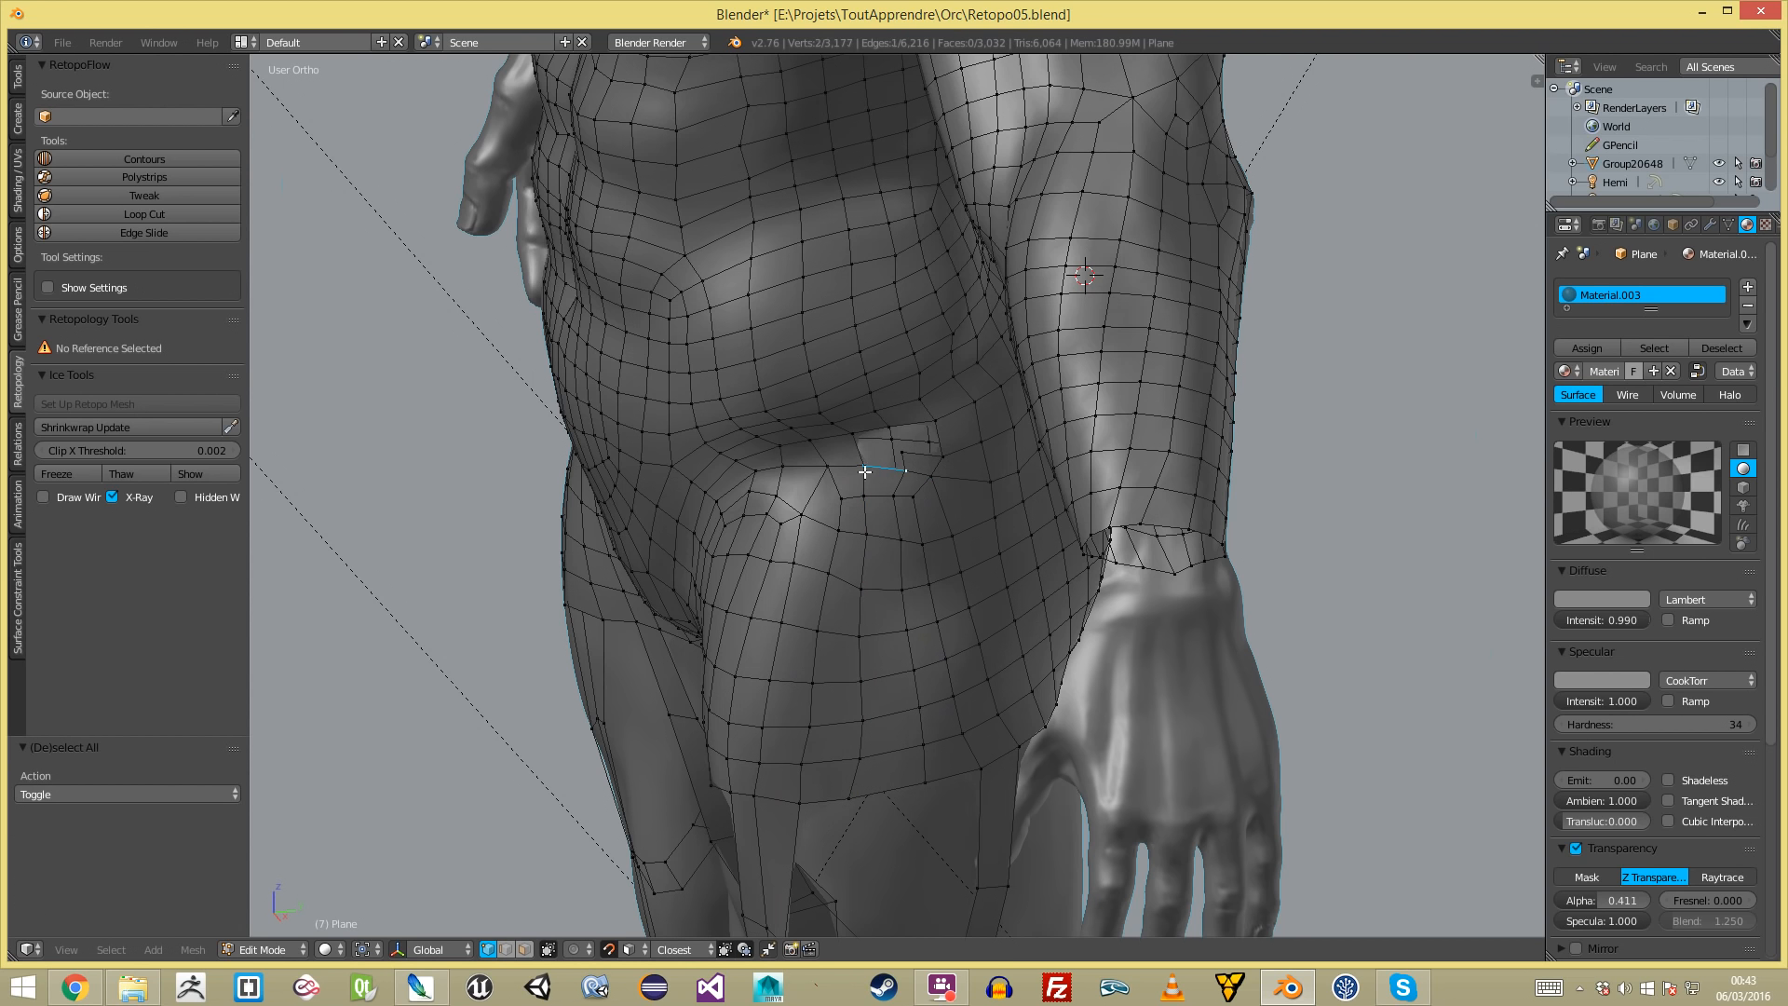
{"action": "scroll", "coordinate": [958, 463], "scroll_direction": "up", "scroll_amount": 2}
{"action": "key", "text": "x"}
{"action": "left_click", "coordinate": [1000, 432]}
{"action": "scroll", "coordinate": [1057, 430], "scroll_direction": "down", "scroll_amount": 4}
{"action": "middle_click_drag", "start_coordinate": [886, 426], "coordinate": [931, 429]}
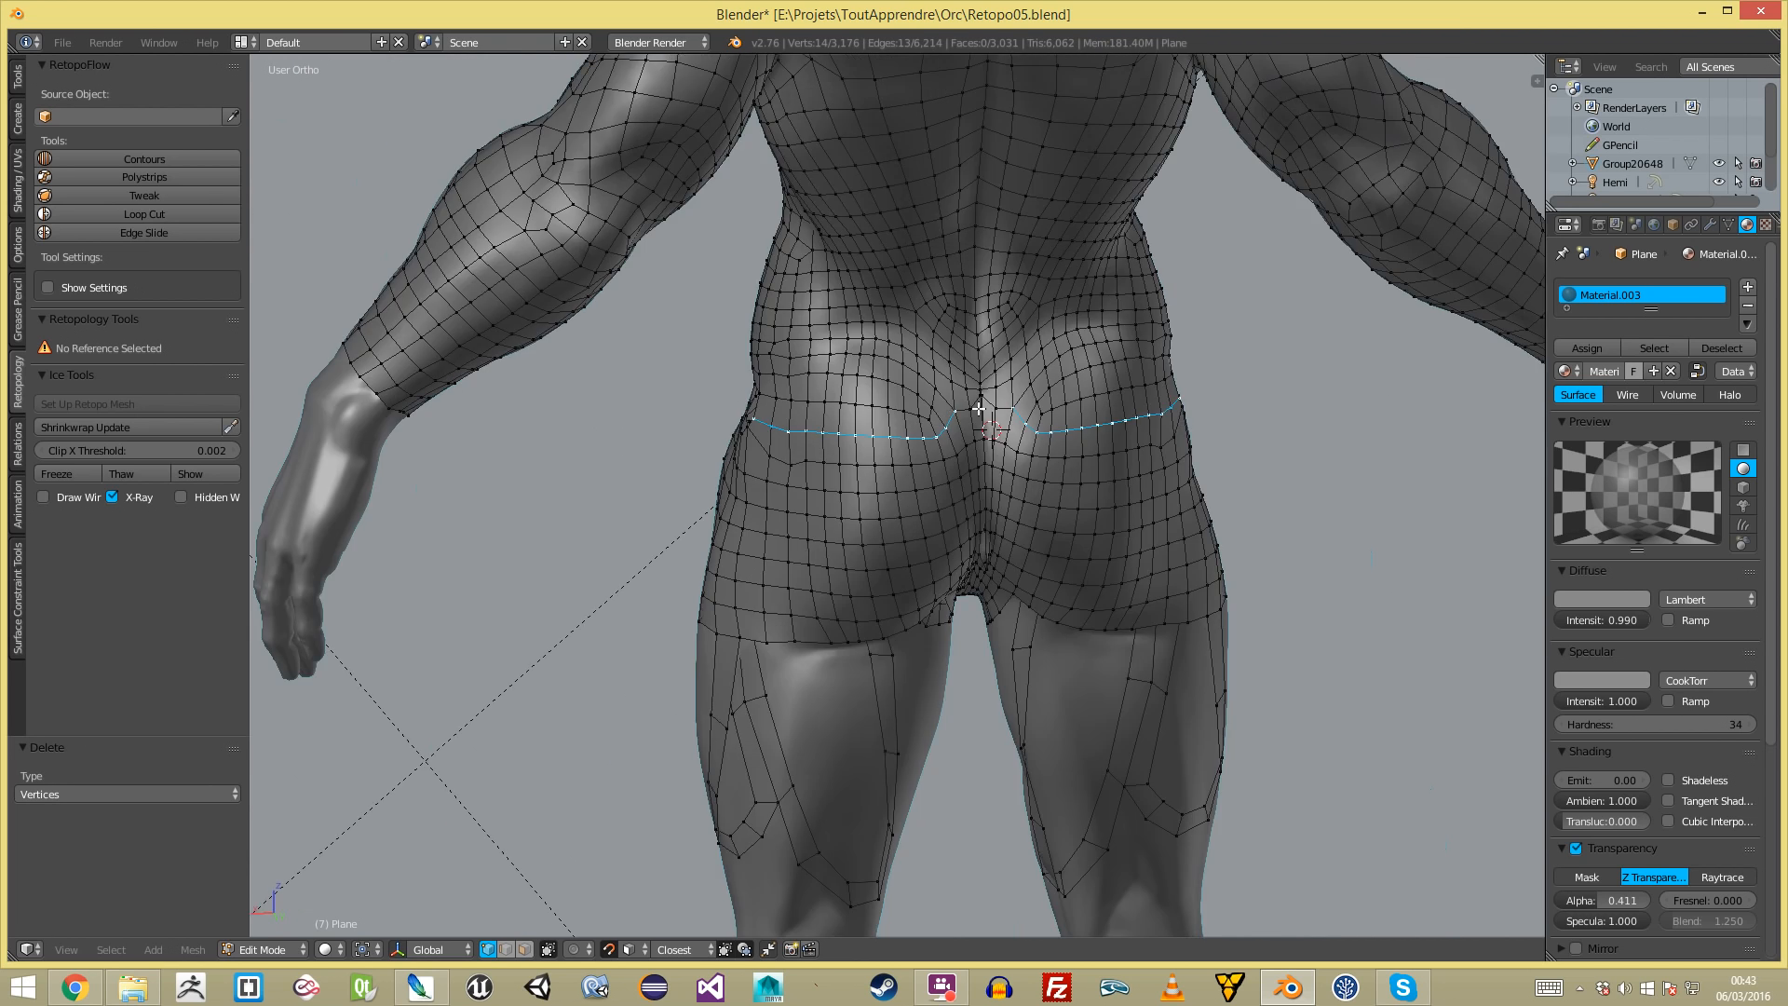
- Select the ring of vertical edges running around the hips and across the buttocks, and merge it with Collapse
{"action": "scroll", "coordinate": [990, 371], "scroll_direction": "up", "scroll_amount": 5}
{"action": "scroll", "coordinate": [974, 444], "scroll_direction": "down", "scroll_amount": 3}
{"action": "middle_click_drag", "start_coordinate": [770, 467], "coordinate": [708, 499]}
{"action": "key", "text": "ctrl+Tab"}
{"action": "left_click", "coordinate": [708, 503]}
{"action": "left_click", "coordinate": [881, 479], "text": "ctrl+alt"}
{"action": "key", "text": "w"}
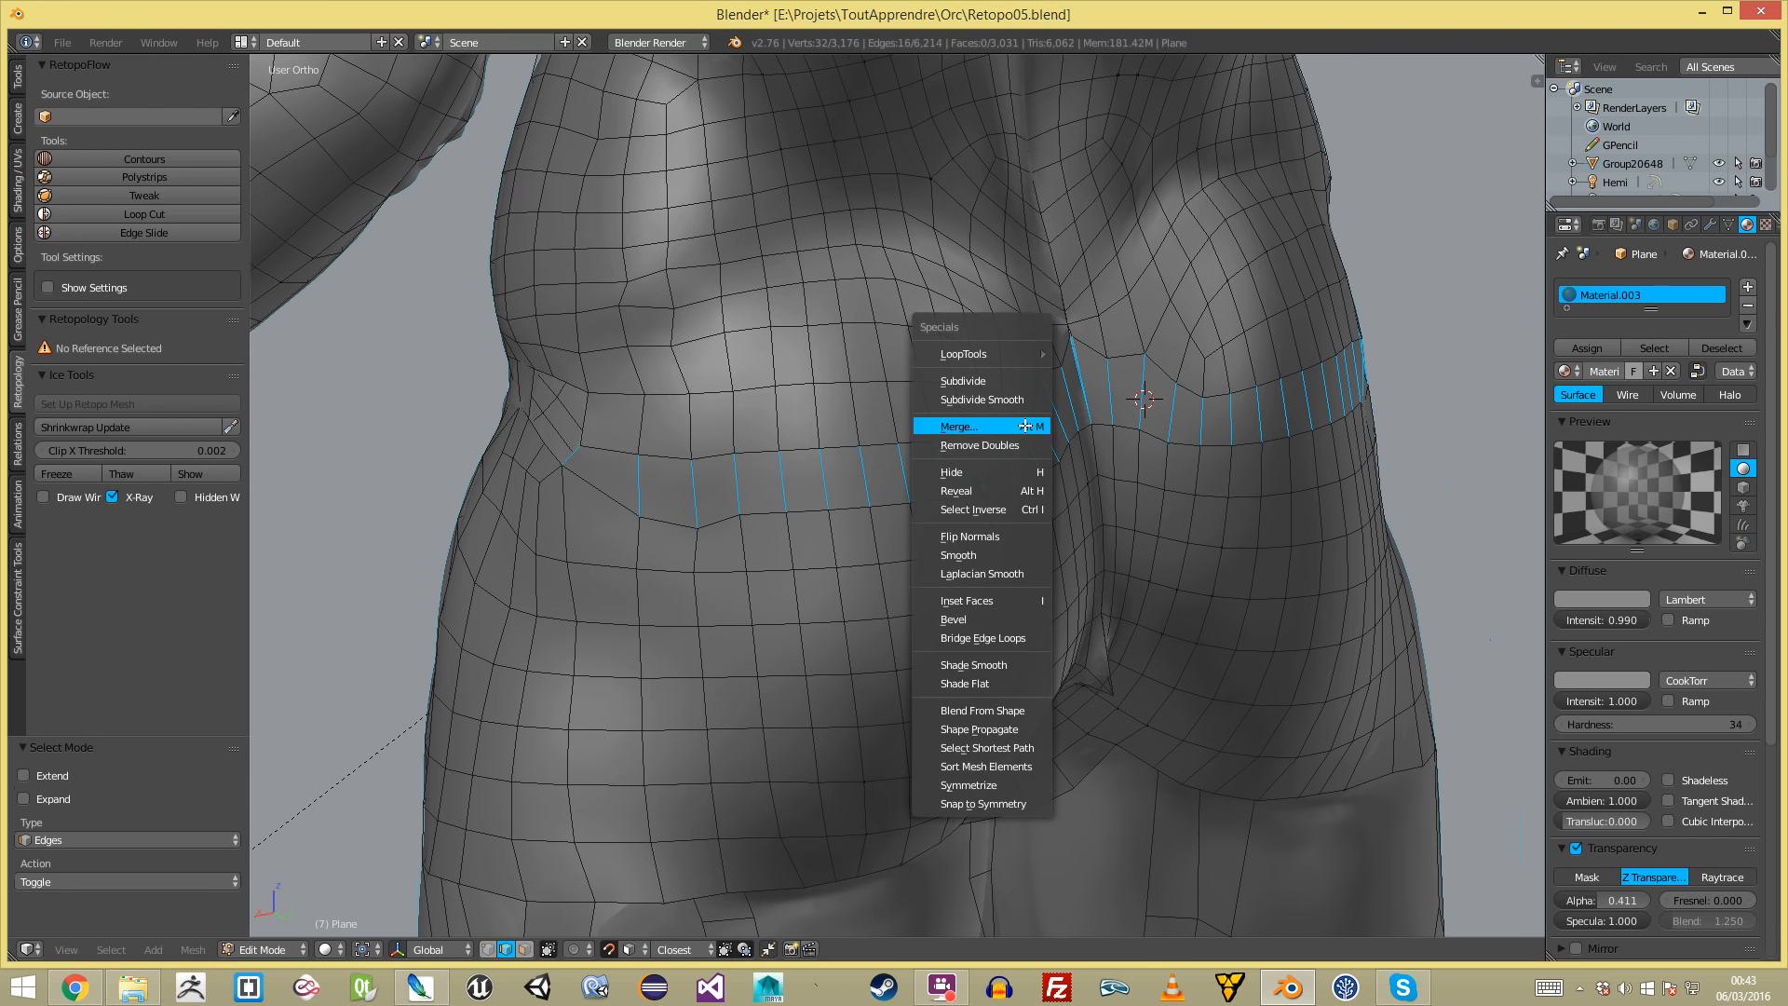
{"action": "left_click", "coordinate": [1017, 425]}
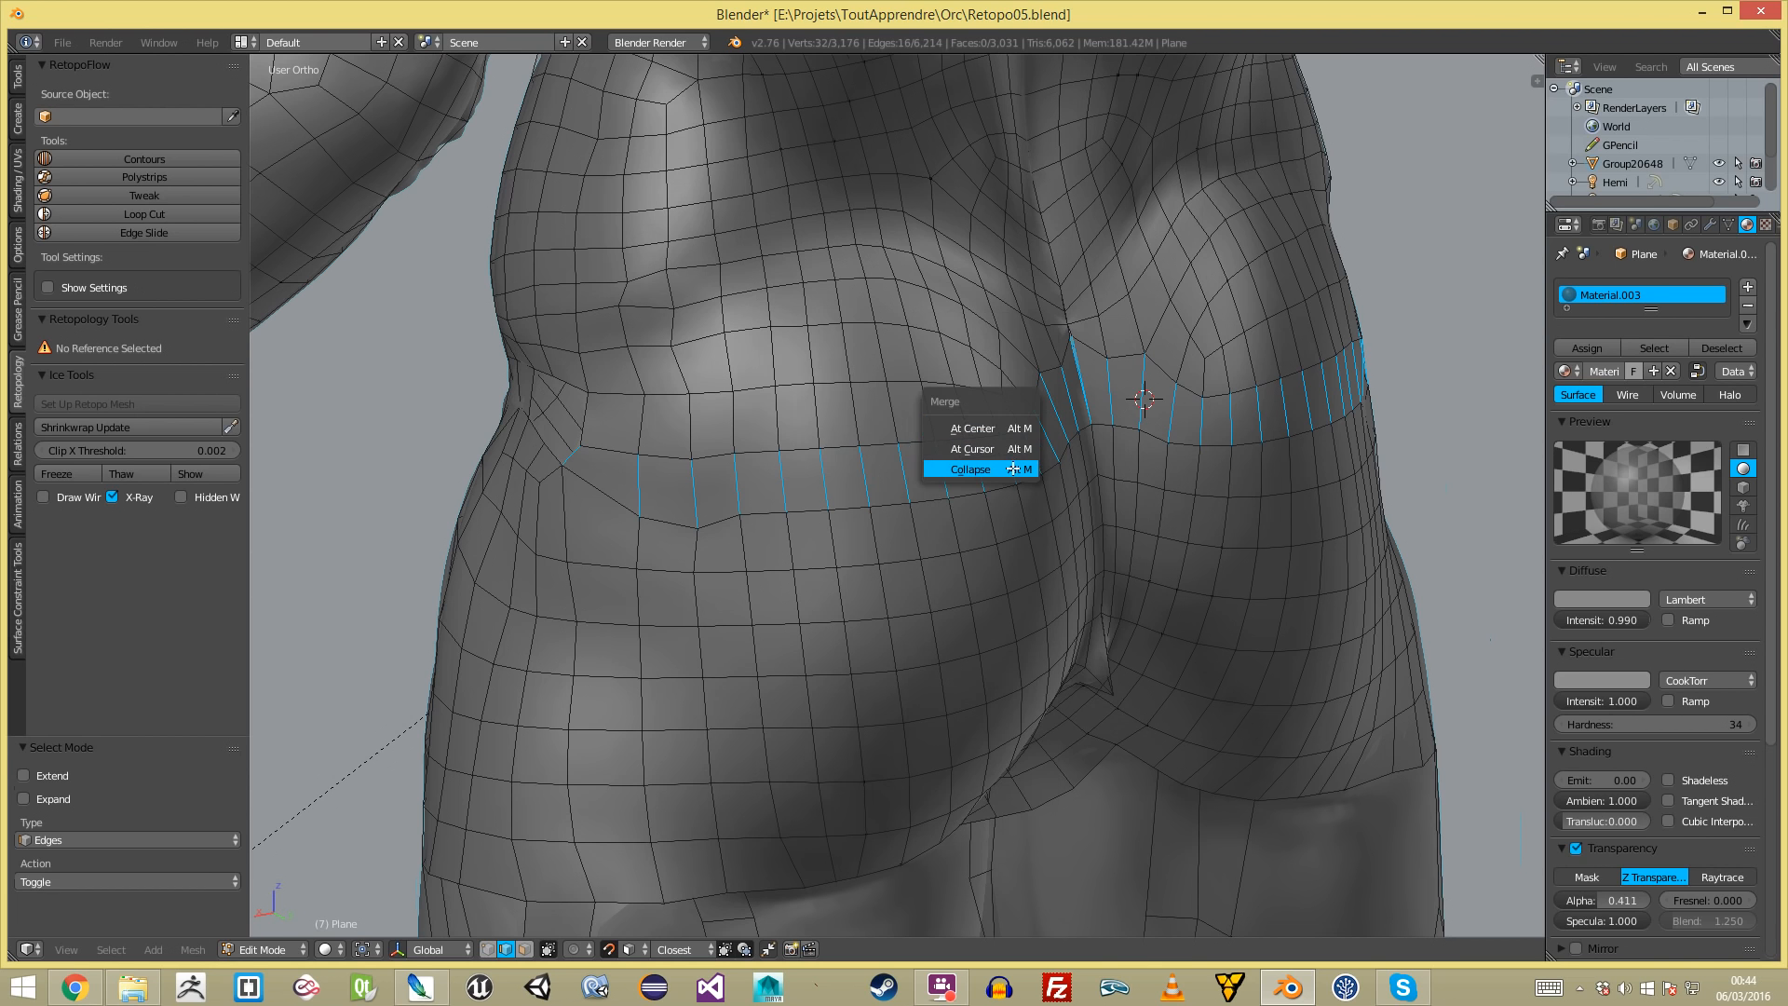
{"action": "left_click", "coordinate": [978, 467]}
- Circle-select the vertices around the hips and grow the selection over the hip sides and upper front thighs
{"action": "key", "text": "a"}
{"action": "key", "text": "a"}
{"action": "mouse_move", "coordinate": [838, 479]}
{"action": "middle_mouse_down"}
{"action": "mouse_move", "coordinate": [1006, 487]}
{"action": "mouse_move", "coordinate": [914, 515]}
{"action": "mouse_move", "coordinate": [913, 359]}
{"action": "mouse_move", "coordinate": [782, 518]}
{"action": "mouse_move", "coordinate": [932, 417]}
{"action": "middle_mouse_up"}
{"action": "scroll", "coordinate": [1006, 487], "scroll_direction": "up", "scroll_amount": 4}
{"action": "key", "text": "1"}
{"action": "key", "text": "c"}
{"action": "mouse_move", "coordinate": [922, 443]}
{"action": "left_mouse_down"}
{"action": "mouse_move", "coordinate": [941, 460]}
{"action": "mouse_move", "coordinate": [814, 494]}
{"action": "left_mouse_up"}
{"action": "right_click", "coordinate": [815, 493]}
{"action": "middle_click_drag", "start_coordinate": [814, 493], "coordinate": [1082, 426]}
{"action": "key", "text": "ctrl+KP_Add"}
{"action": "key", "text": "ctrl+KP_Add"}
{"action": "key", "text": "ctrl+KP_Add"}
{"action": "key", "text": "ctrl+KP_Add"}
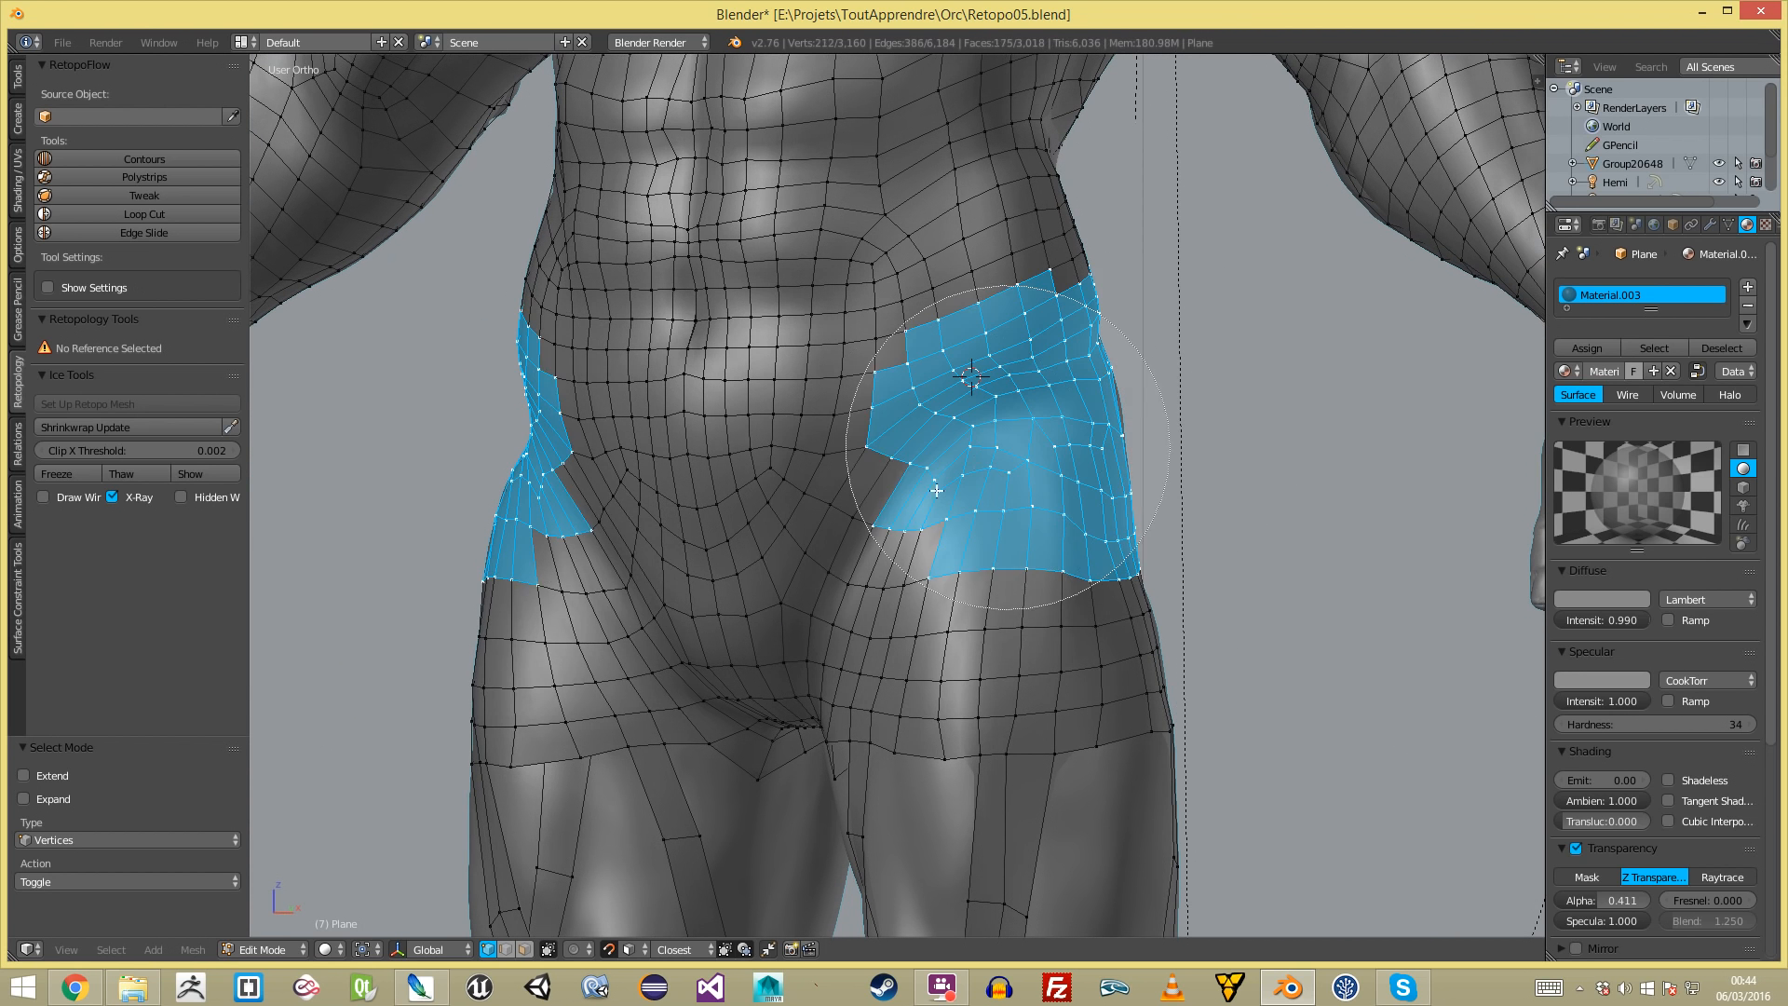
{"action": "key", "text": "w"}
{"action": "left_click", "coordinate": [1115, 567]}
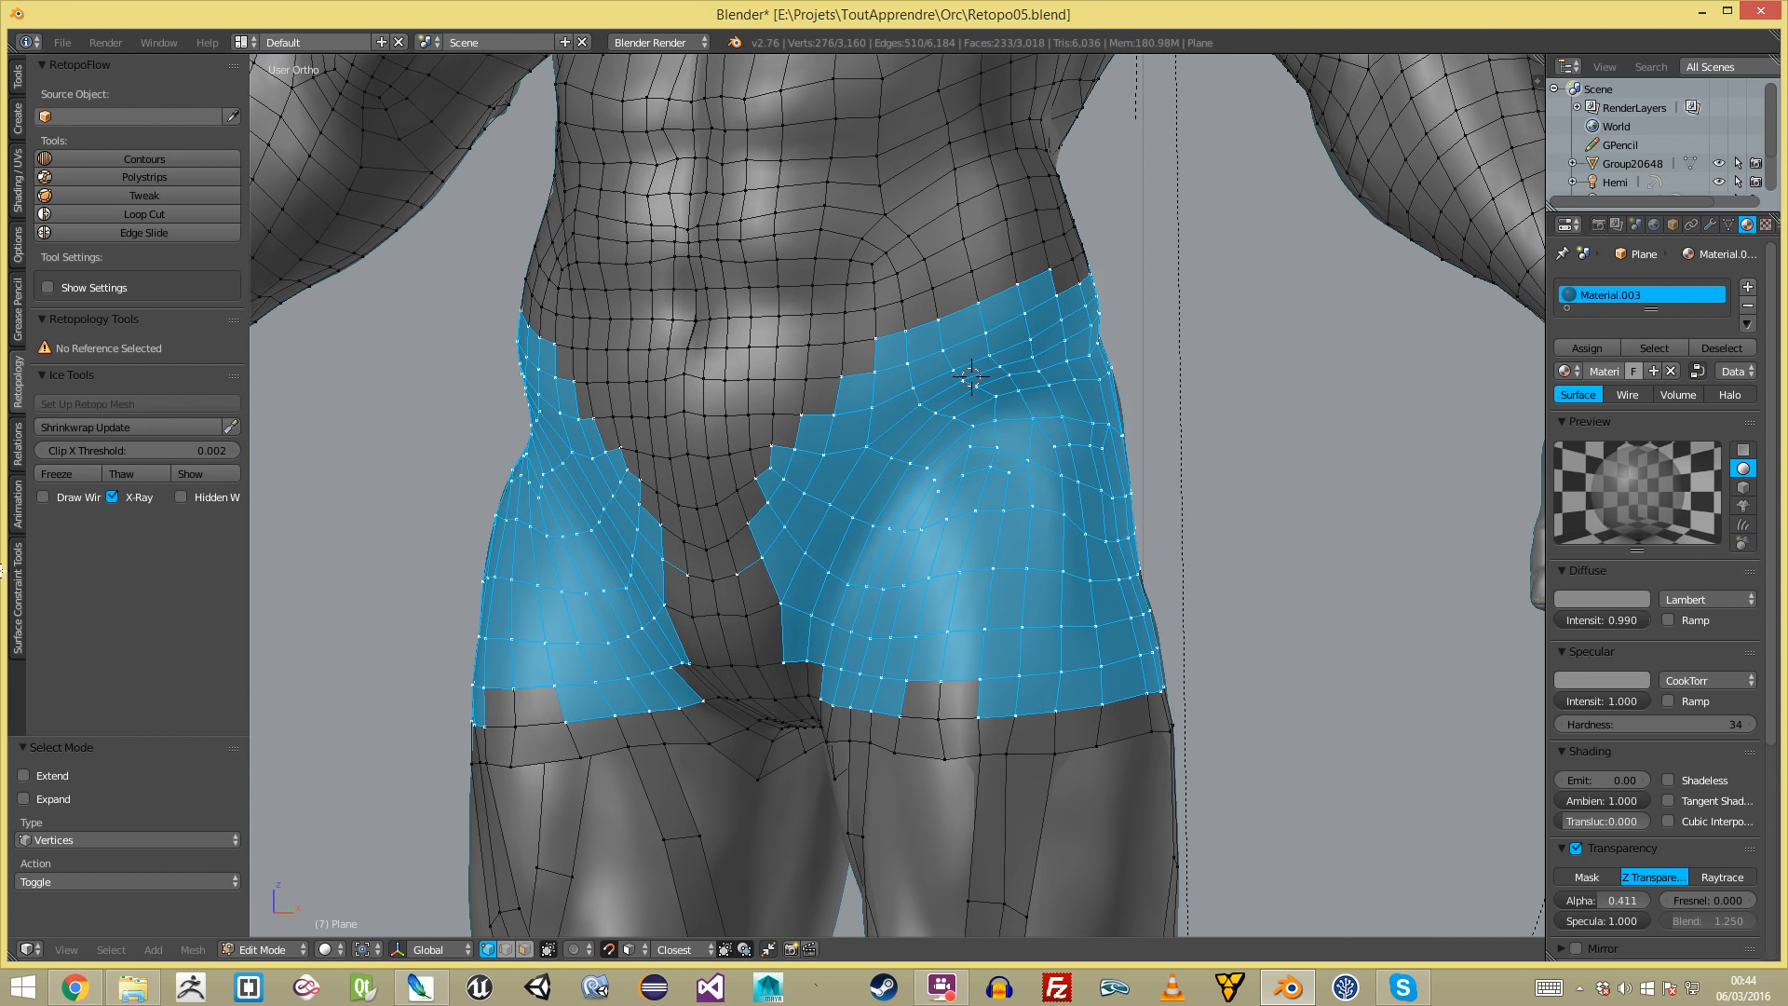
- Reselect the retopology mesh for mesh editing and apply LapRelax to the selected hip vertices
{"action": "key", "text": "Tab"}
{"action": "right_click", "coordinate": [705, 767]}
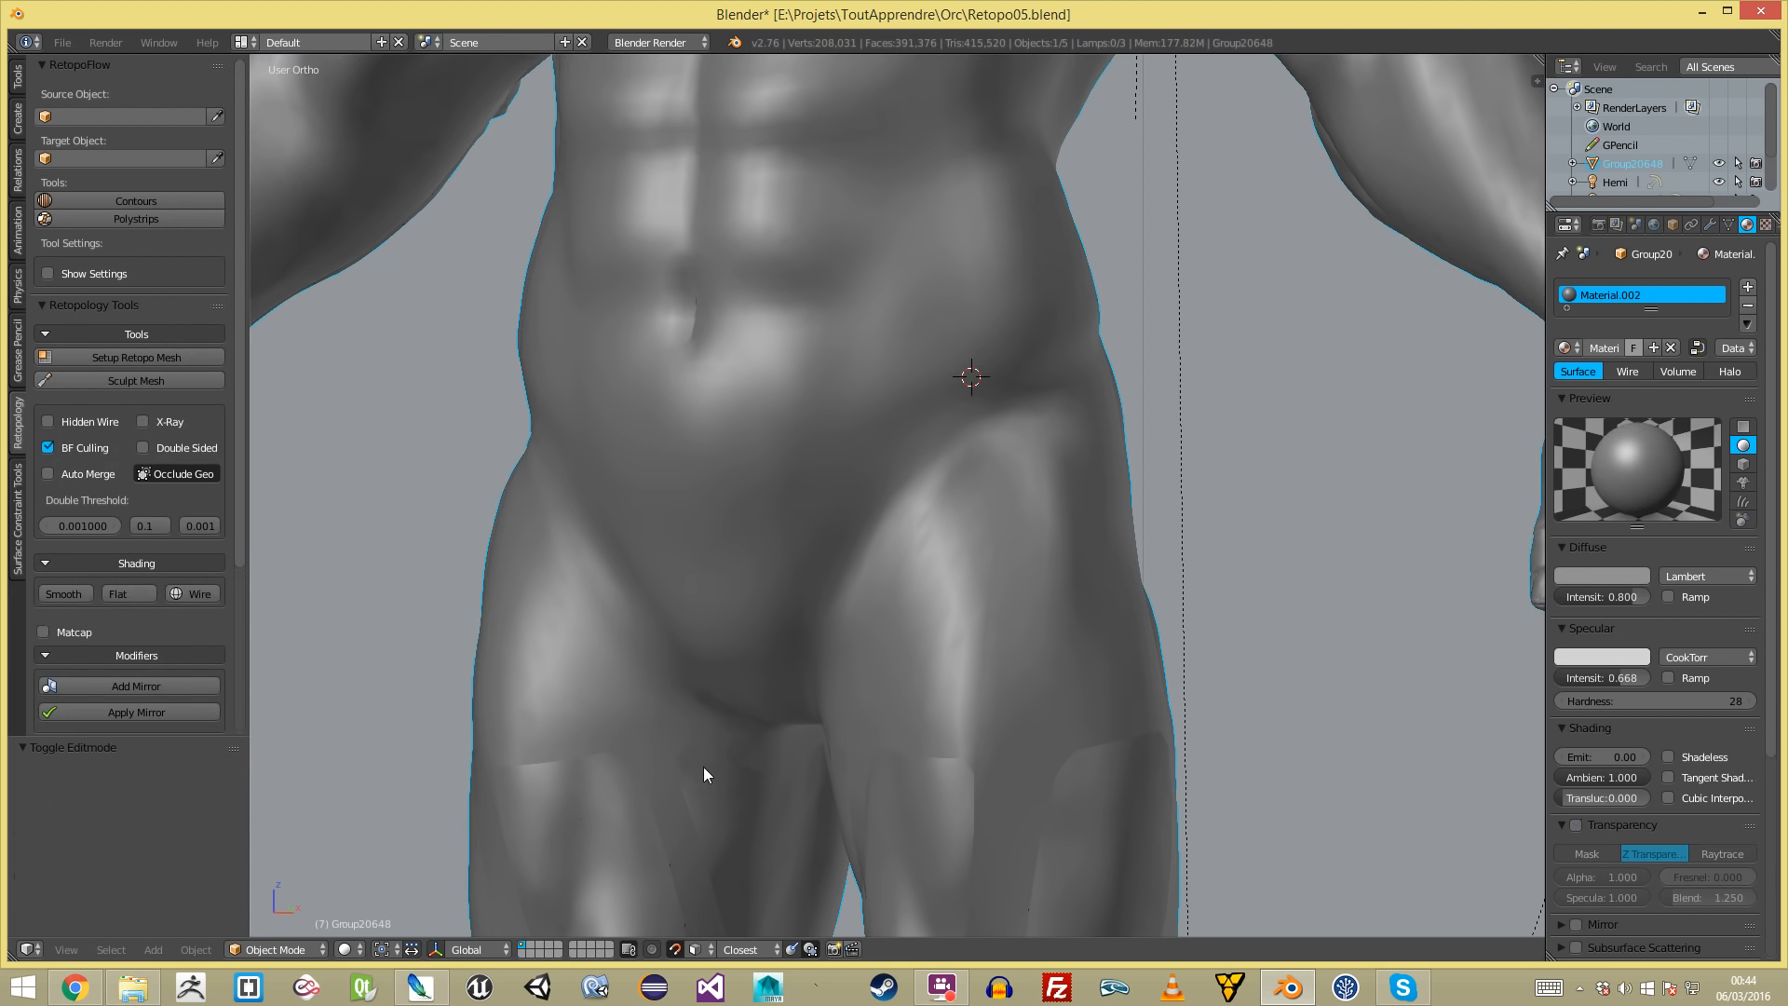
{"action": "right_click", "coordinate": [769, 659]}
{"action": "key", "text": "Tab"}
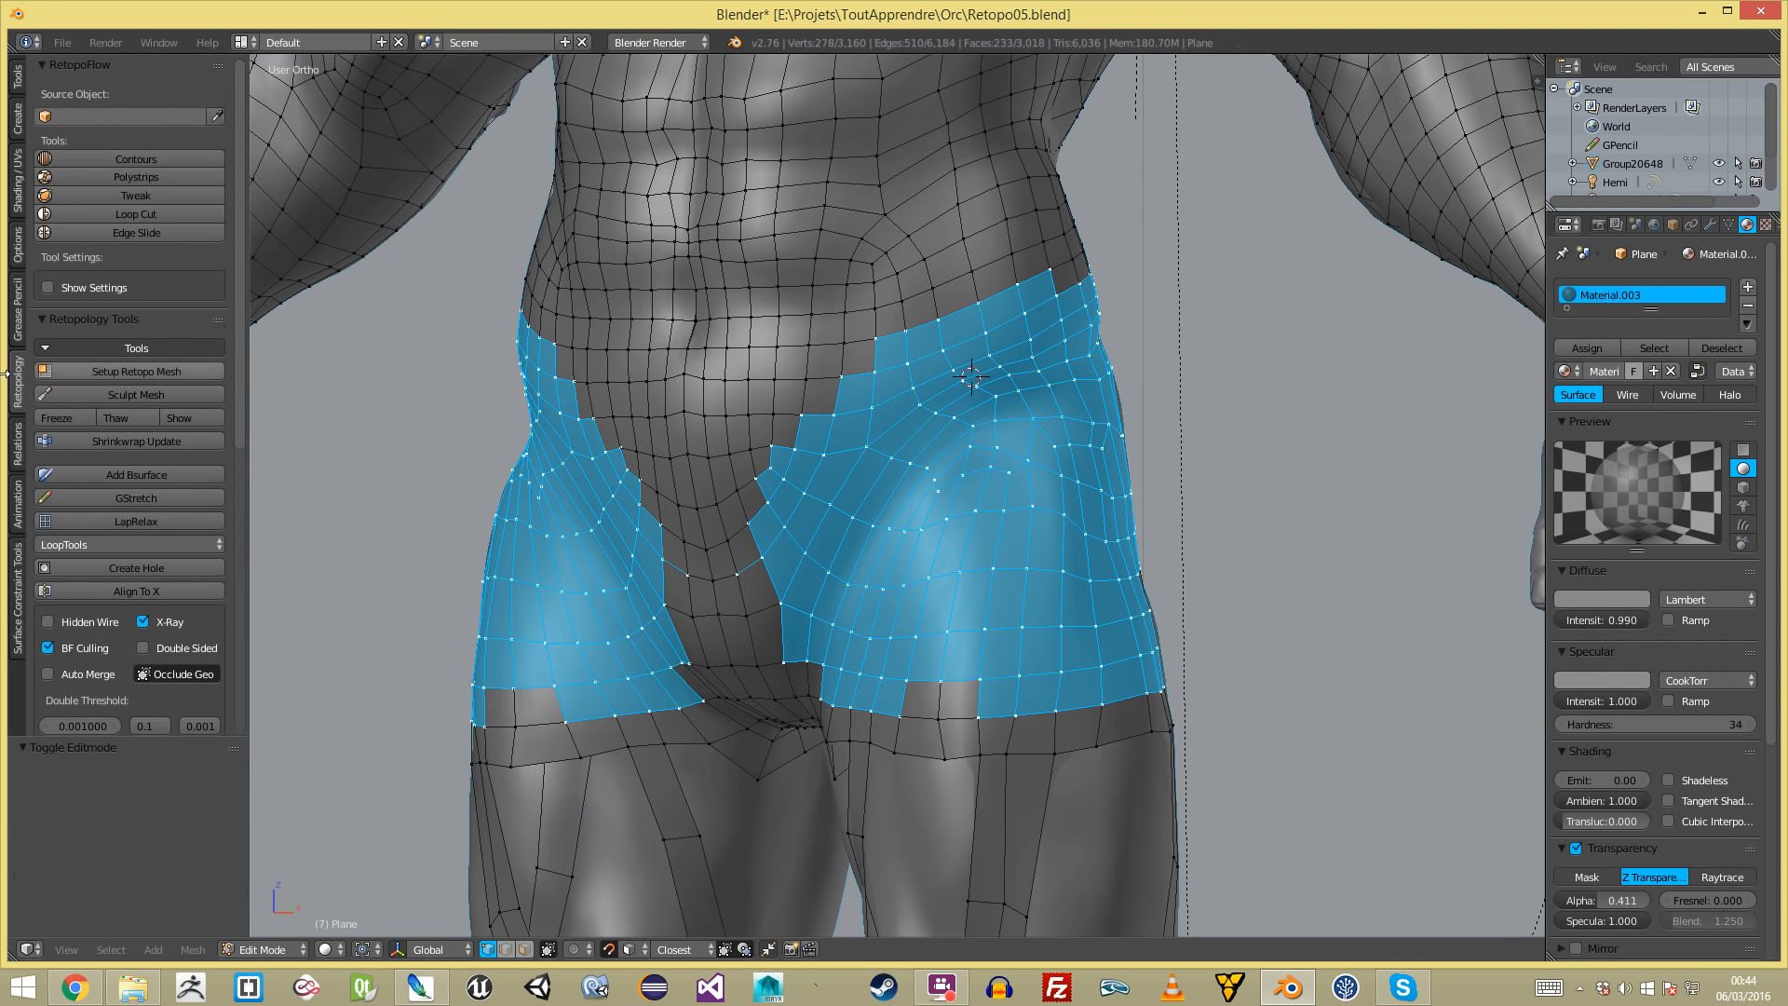
{"action": "left_click", "coordinate": [146, 518]}
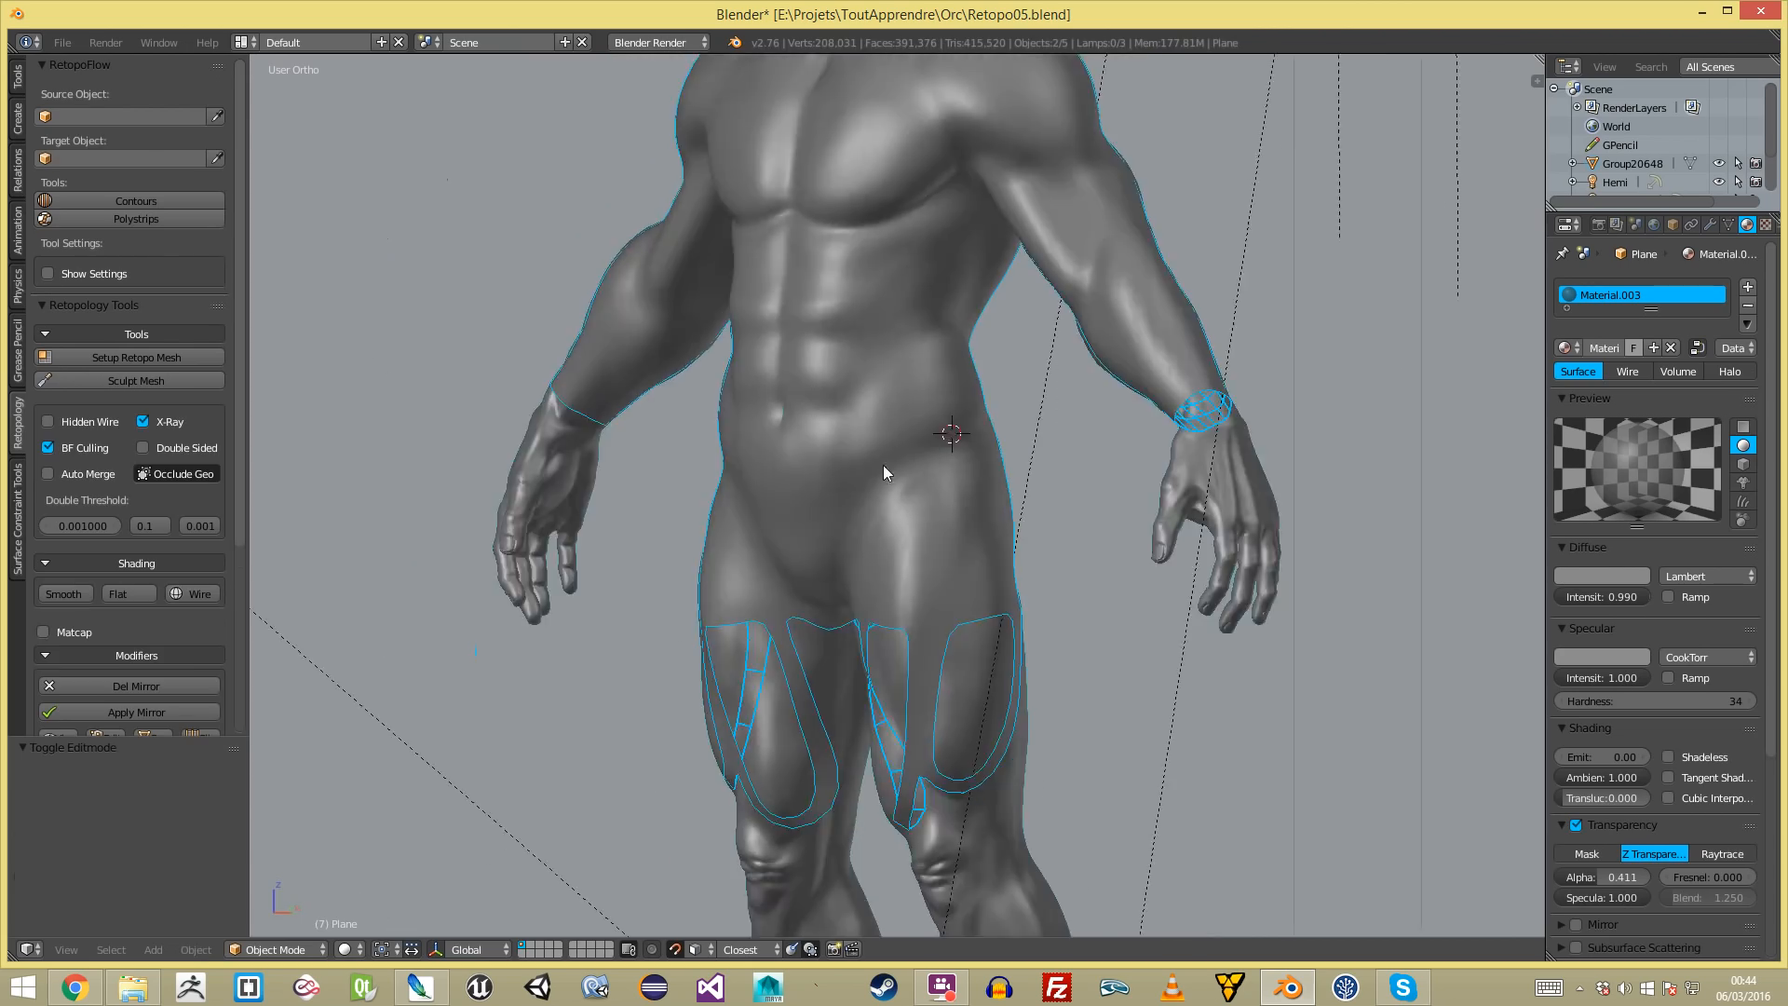
- Examine the vertical face loop running down the front thigh and the face loop circling the thigh opening
{"action": "key", "text": "Tab"}
{"action": "middle_click_drag", "start_coordinate": [882, 466], "coordinate": [1127, 511]}
{"action": "key", "text": "a"}
{"action": "scroll", "coordinate": [1118, 513], "scroll_direction": "up", "scroll_amount": 5}
{"action": "left_click", "coordinate": [973, 716], "text": "ctrl+alt"}
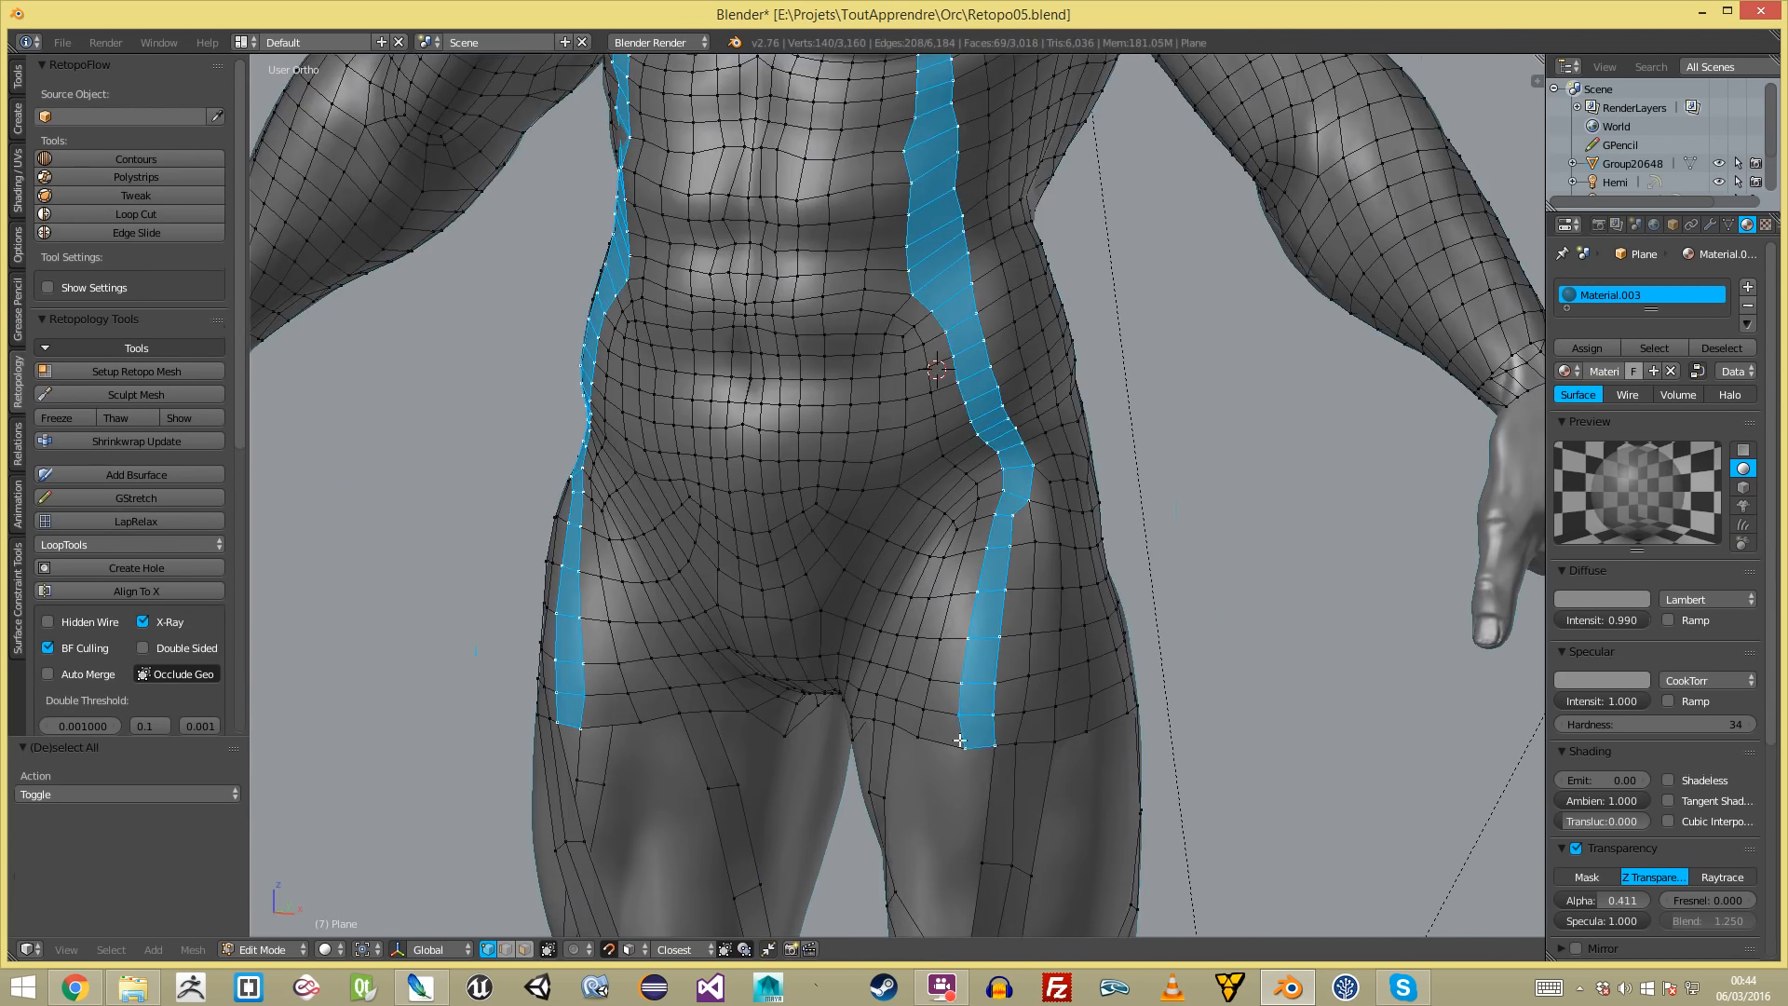
{"action": "middle_click_drag", "start_coordinate": [959, 743], "coordinate": [930, 299], "text": "shift"}
{"action": "left_click", "coordinate": [930, 299], "text": "ctrl+alt"}
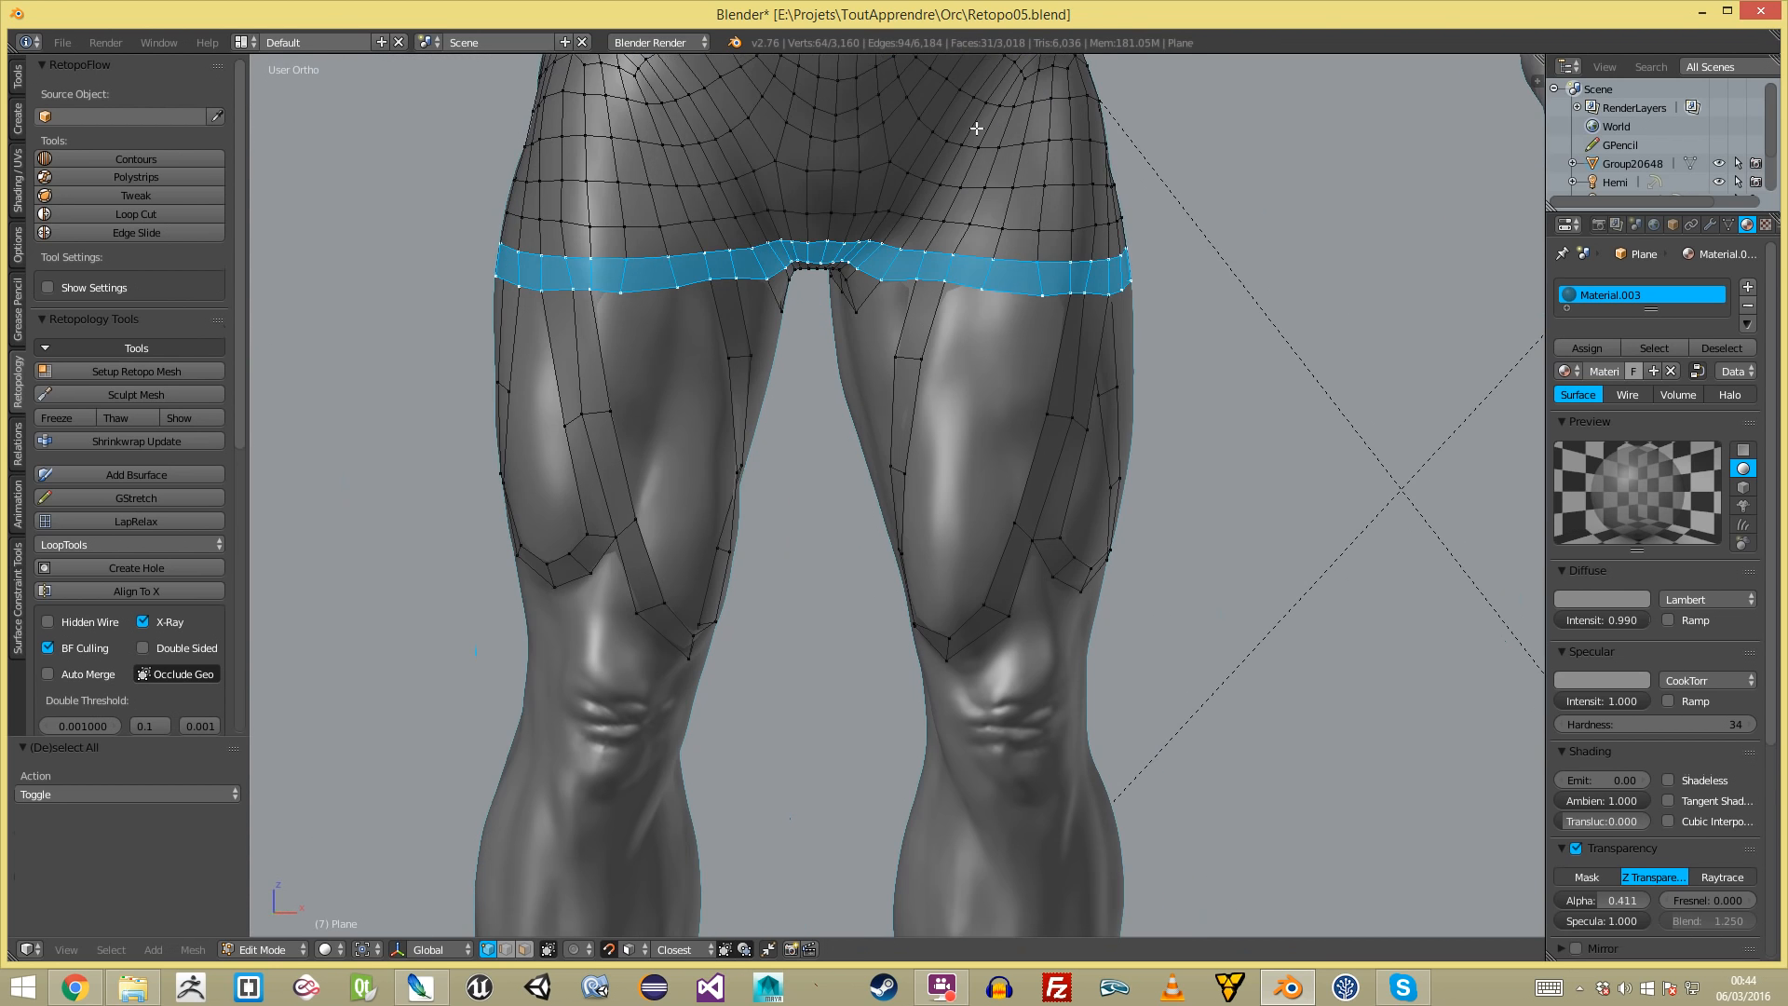
- Create consecutive faces below the thigh ring on the front thigh, starting at the inner strip, and place their free corner vertex
{"action": "scroll", "coordinate": [978, 148], "scroll_direction": "up", "scroll_amount": 3}
{"action": "right_click", "coordinate": [980, 135]}
{"action": "key", "text": "f"}
{"action": "key", "text": "g"}
{"action": "left_click", "coordinate": [1049, 205]}
{"action": "key", "text": "a"}
{"action": "right_click", "coordinate": [1045, 145]}
{"action": "key", "text": "f"}
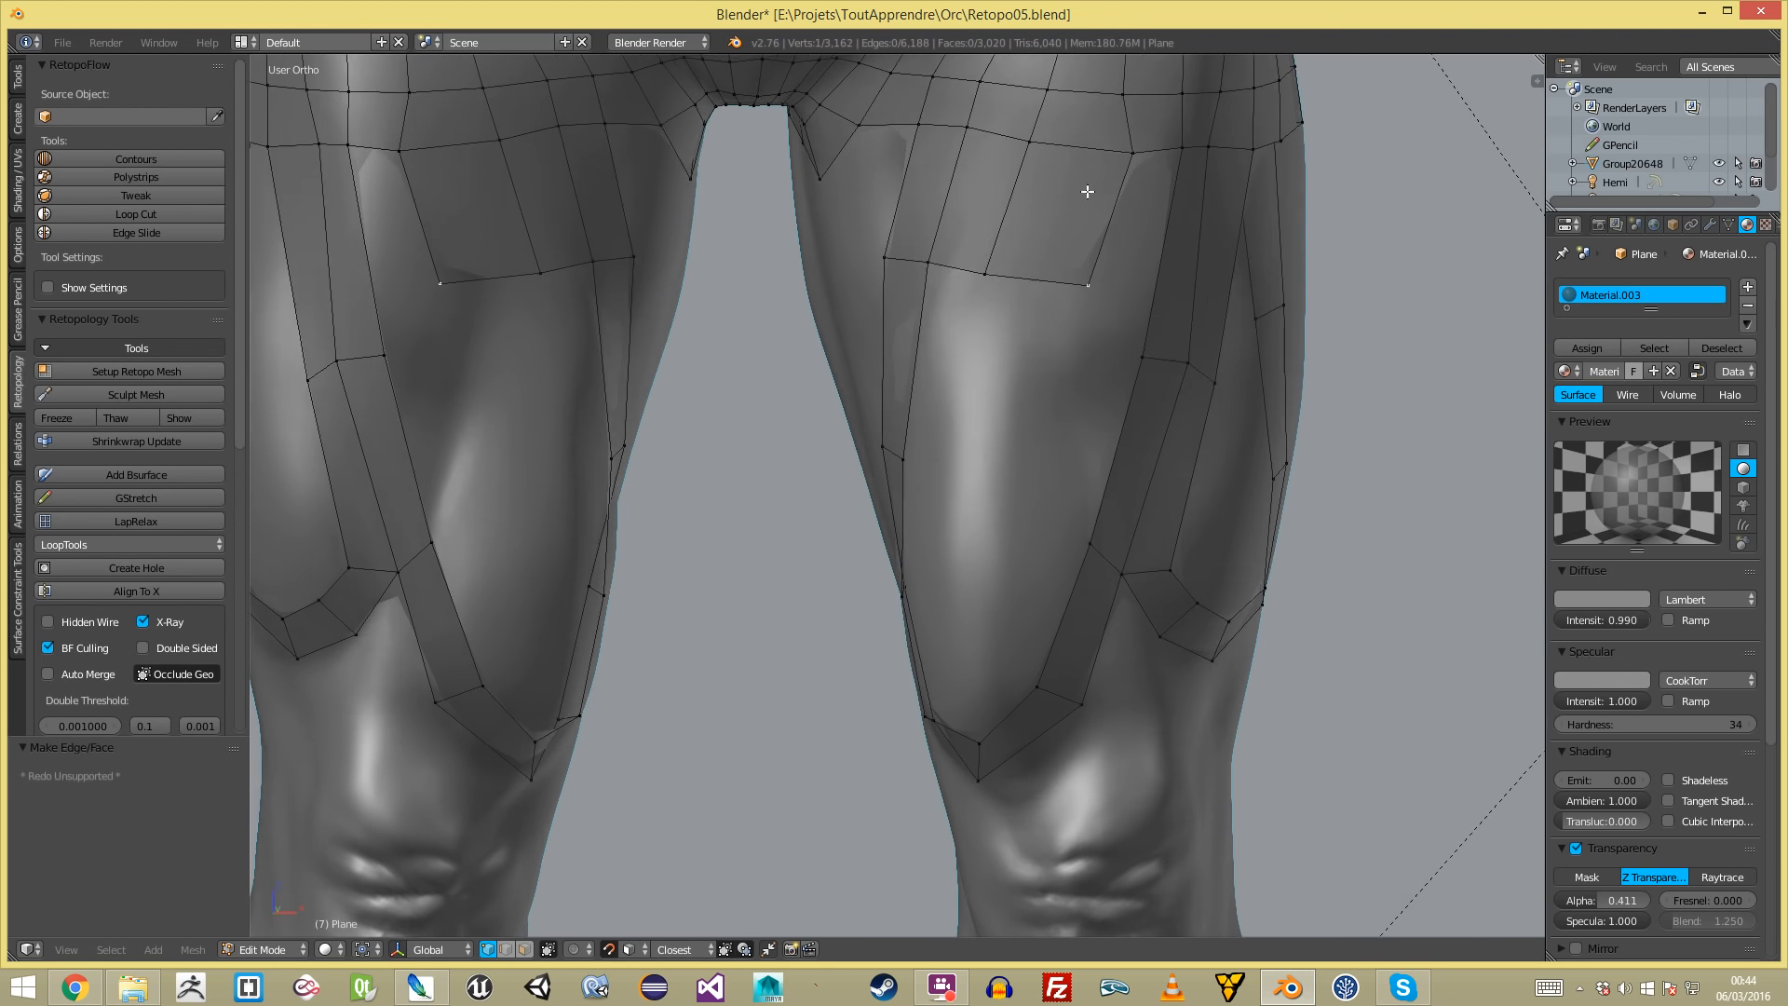
- Adjust the new row's corner vertex, raise the outer strip's upper cross edges, and close the first row with a face
{"action": "middle_click_drag", "start_coordinate": [1100, 189], "coordinate": [1060, 185]}
{"action": "key", "text": "a"}
{"action": "right_click", "coordinate": [1041, 183]}
{"action": "key", "text": "g"}
{"action": "left_click", "coordinate": [1025, 180]}
{"action": "key", "text": "a"}
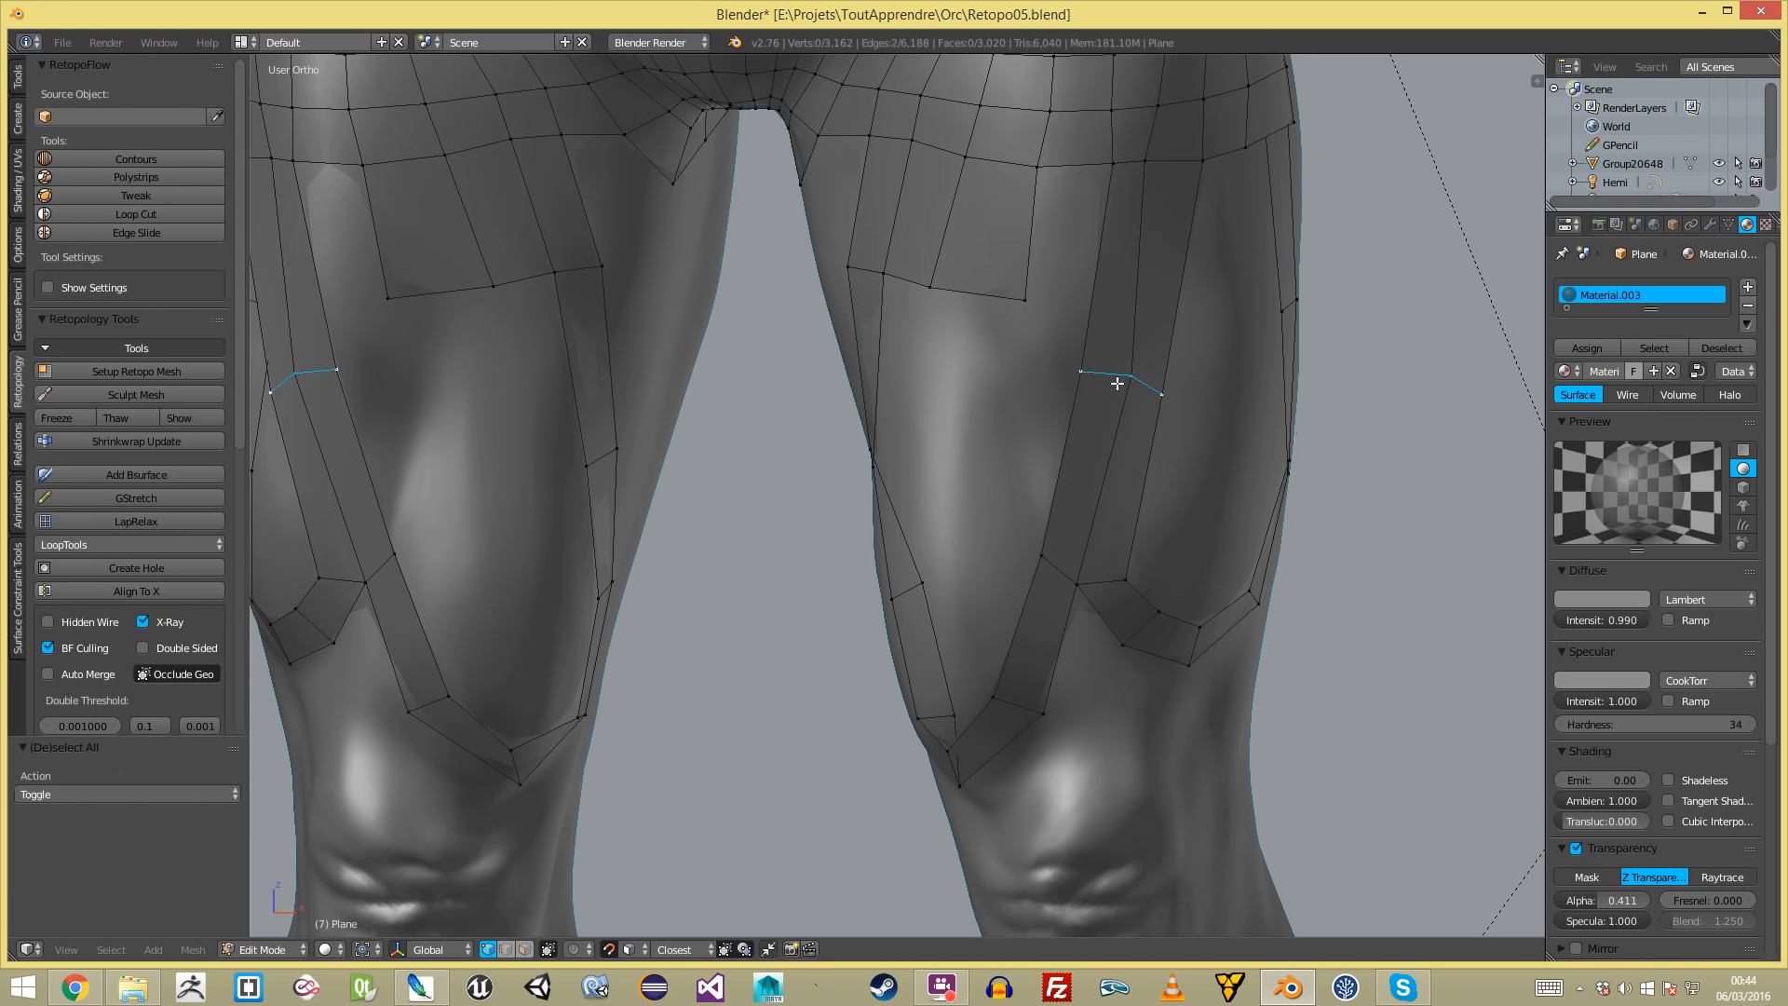
{"action": "key", "text": "g"}
{"action": "left_click", "coordinate": [1149, 316]}
{"action": "key", "text": "a"}
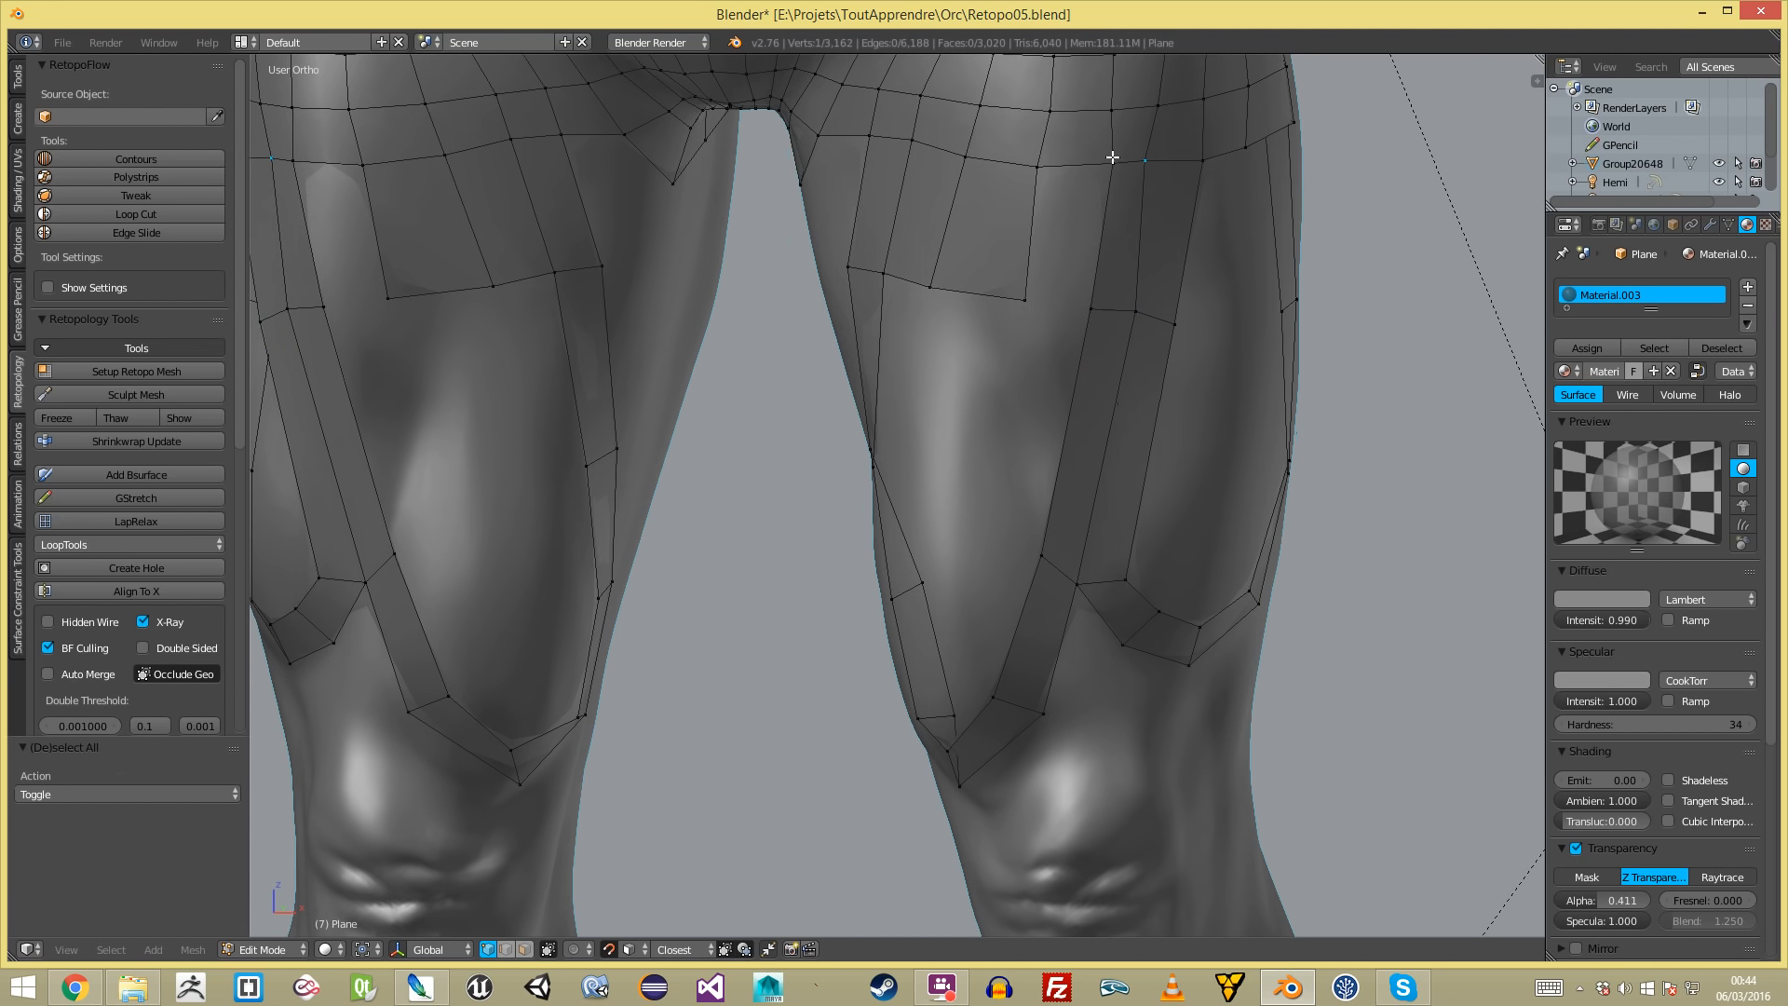
{"action": "key", "text": "f"}
- Insert a loop cut across the long upper face of the inner thigh strip, just below the first row
{"action": "middle_click_drag", "start_coordinate": [1034, 322], "coordinate": [1179, 307]}
{"action": "key", "text": "ctrl+r"}
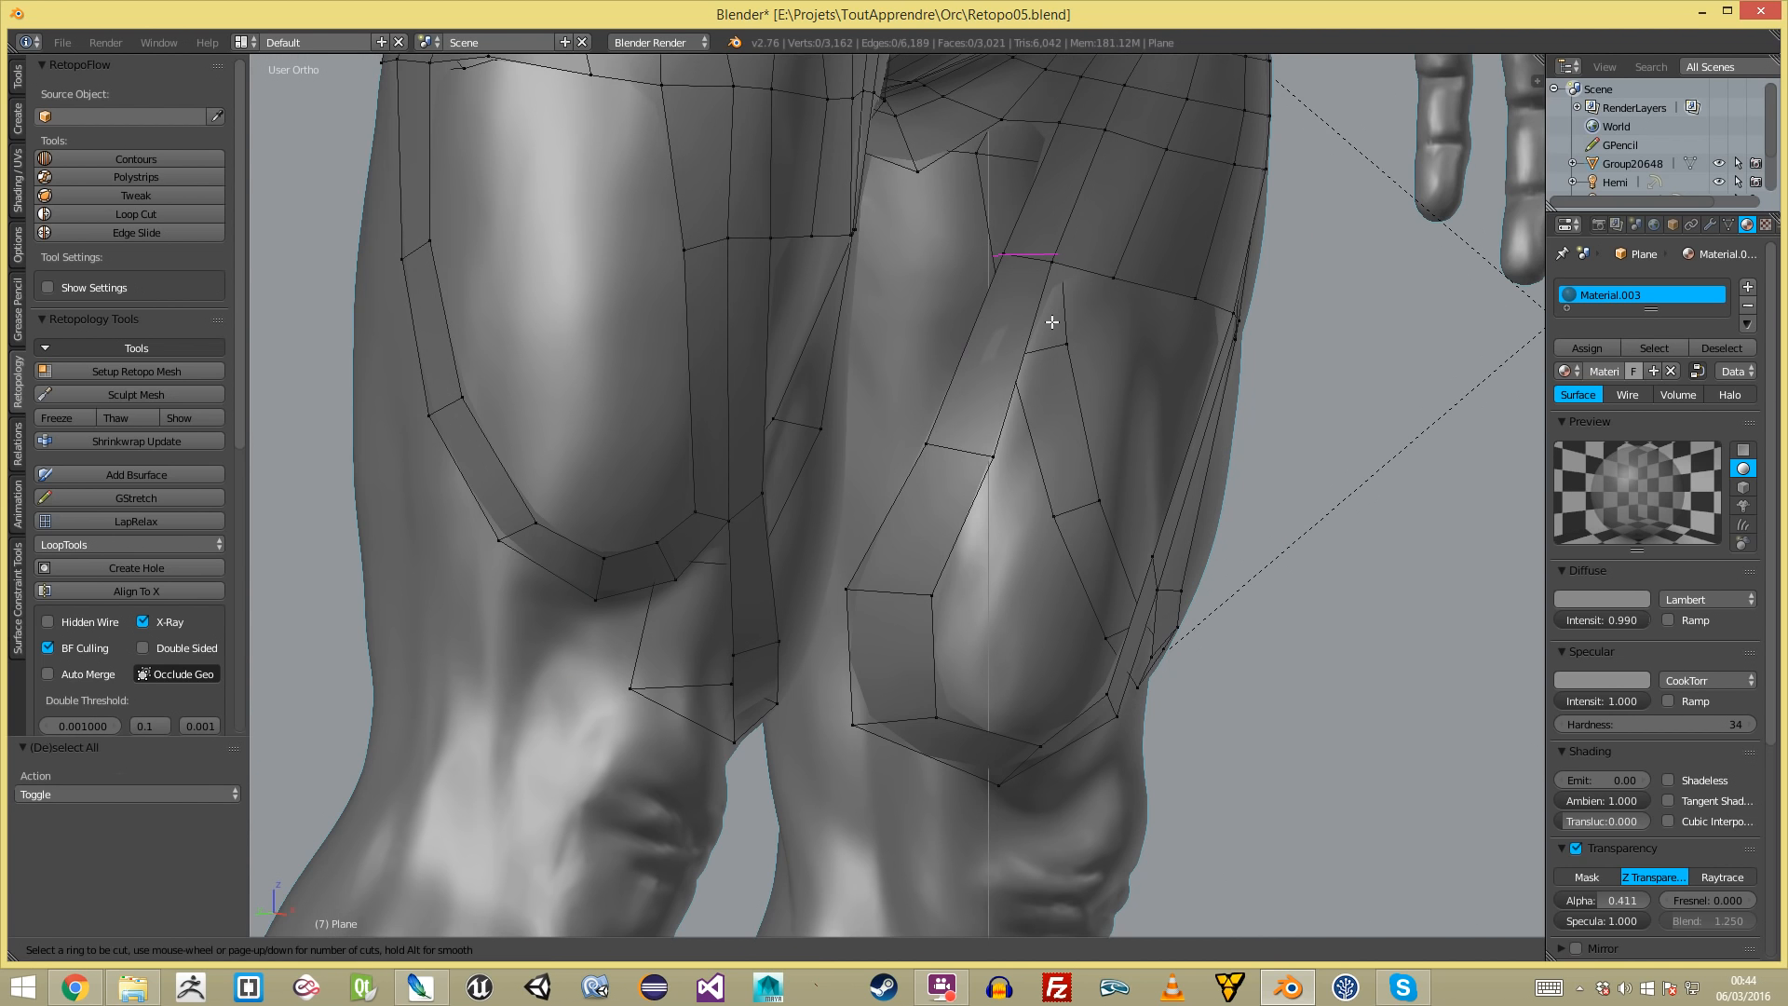
{"action": "double_click", "coordinate": [1018, 354]}
{"action": "key", "text": "a"}
{"action": "middle_click_drag", "start_coordinate": [1018, 353], "coordinate": [1000, 332]}
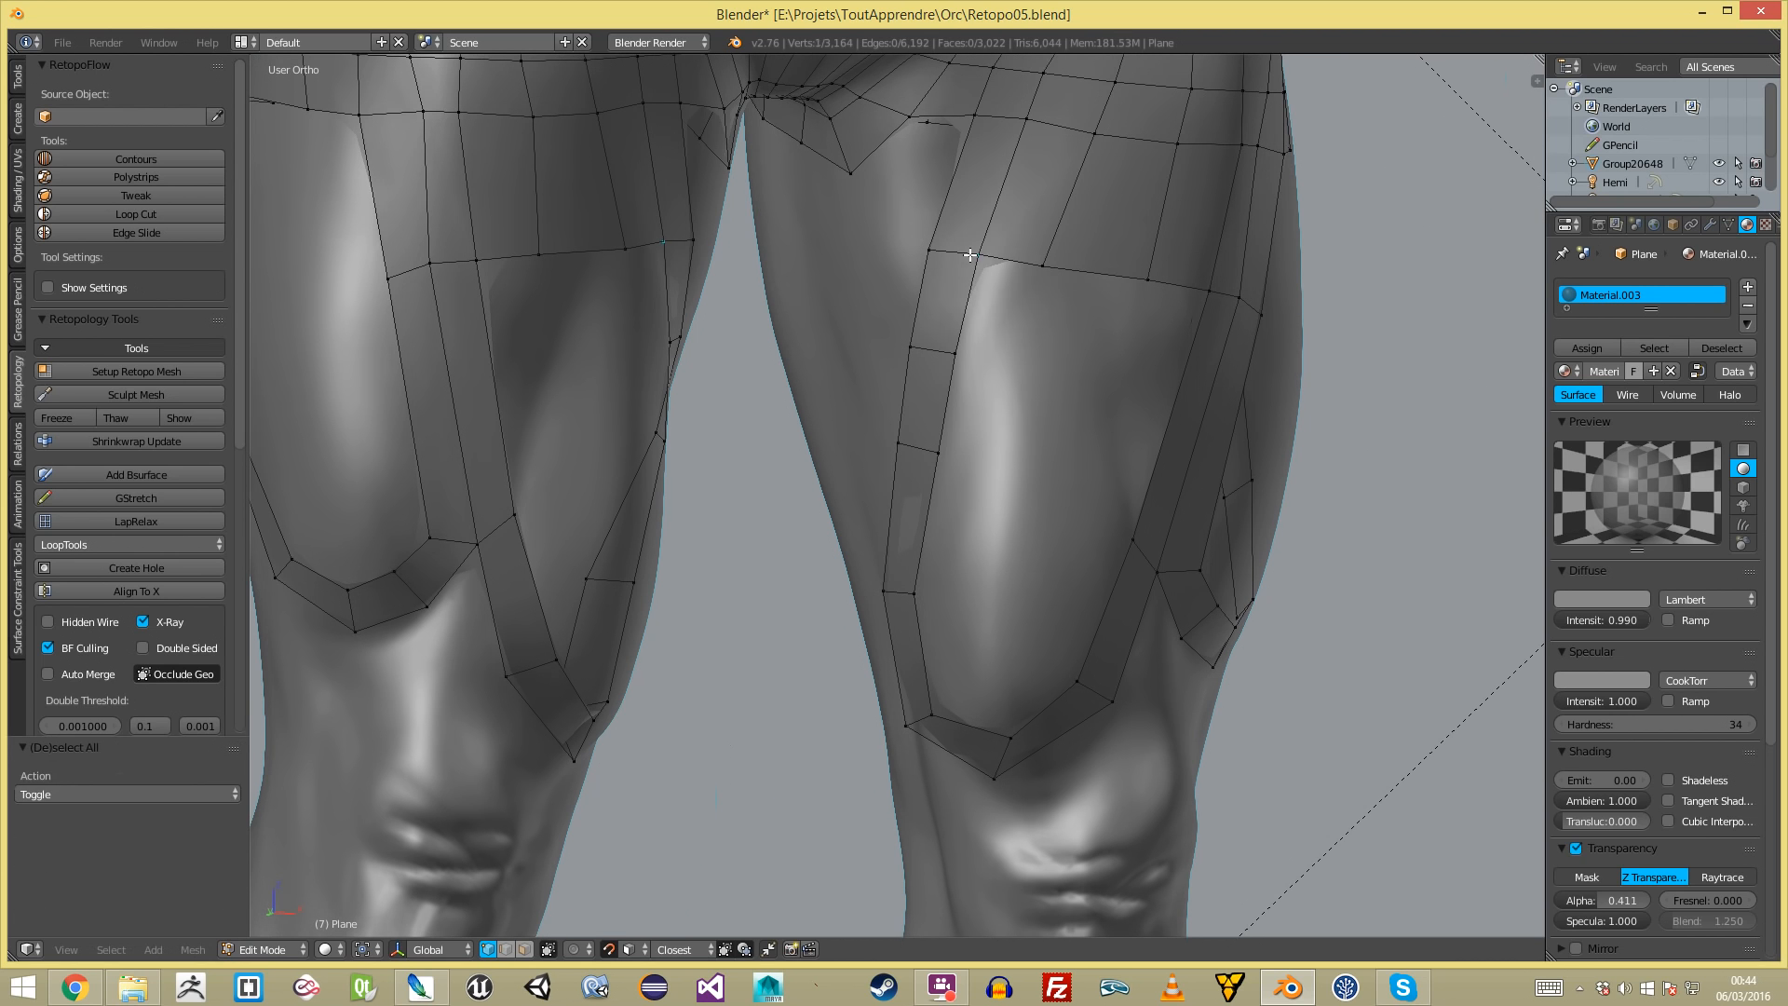
- Build the second row of front-thigh faces outward from the inner strip, repositioning their free vertices
{"action": "key", "text": "f"}
{"action": "key", "text": "g"}
{"action": "left_click", "coordinate": [1027, 328]}
{"action": "key", "text": "a"}
{"action": "right_click", "coordinate": [1038, 270]}
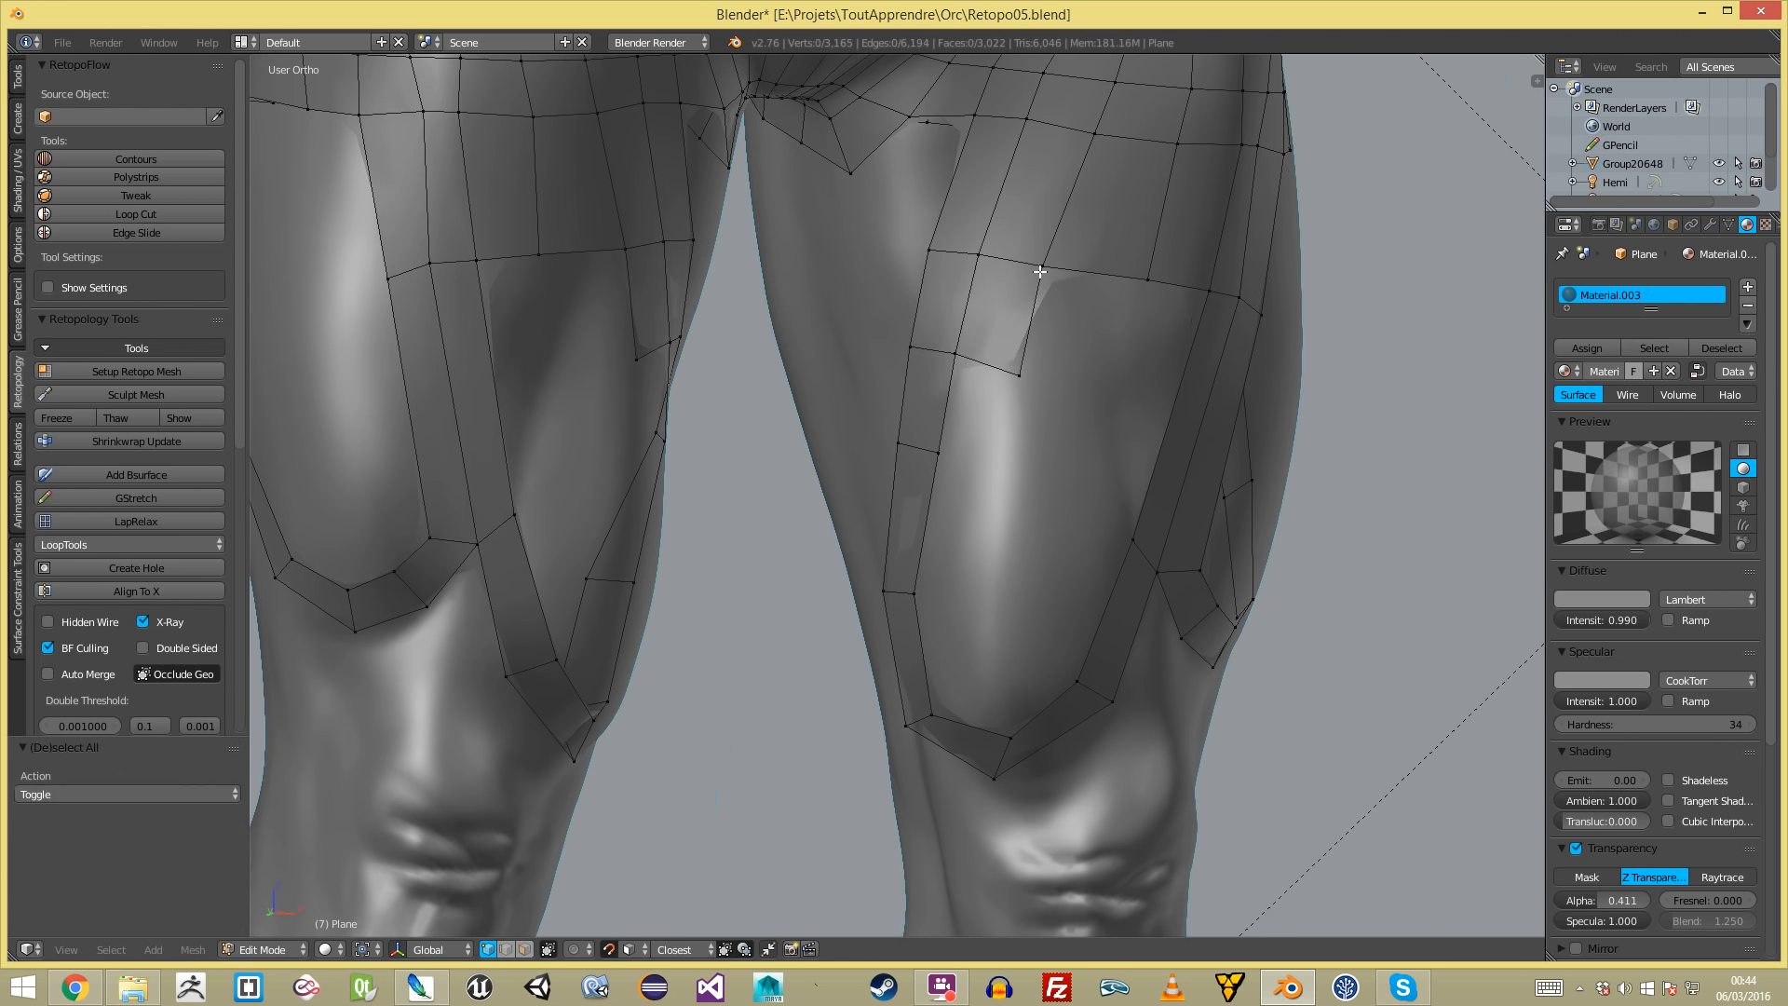
{"action": "key", "text": "f"}
{"action": "middle_click_drag", "start_coordinate": [1278, 368], "coordinate": [1223, 376]}
{"action": "key", "text": "g"}
{"action": "left_click", "coordinate": [1137, 360]}
{"action": "key", "text": "a"}
- Insert a loop cut across the outer thigh strips, close the second row with a face and adjust its outer vertex
{"action": "key", "text": "ctrl+r"}
{"action": "left_click", "coordinate": [1137, 298]}
{"action": "key", "text": "a"}
{"action": "key", "text": "f"}
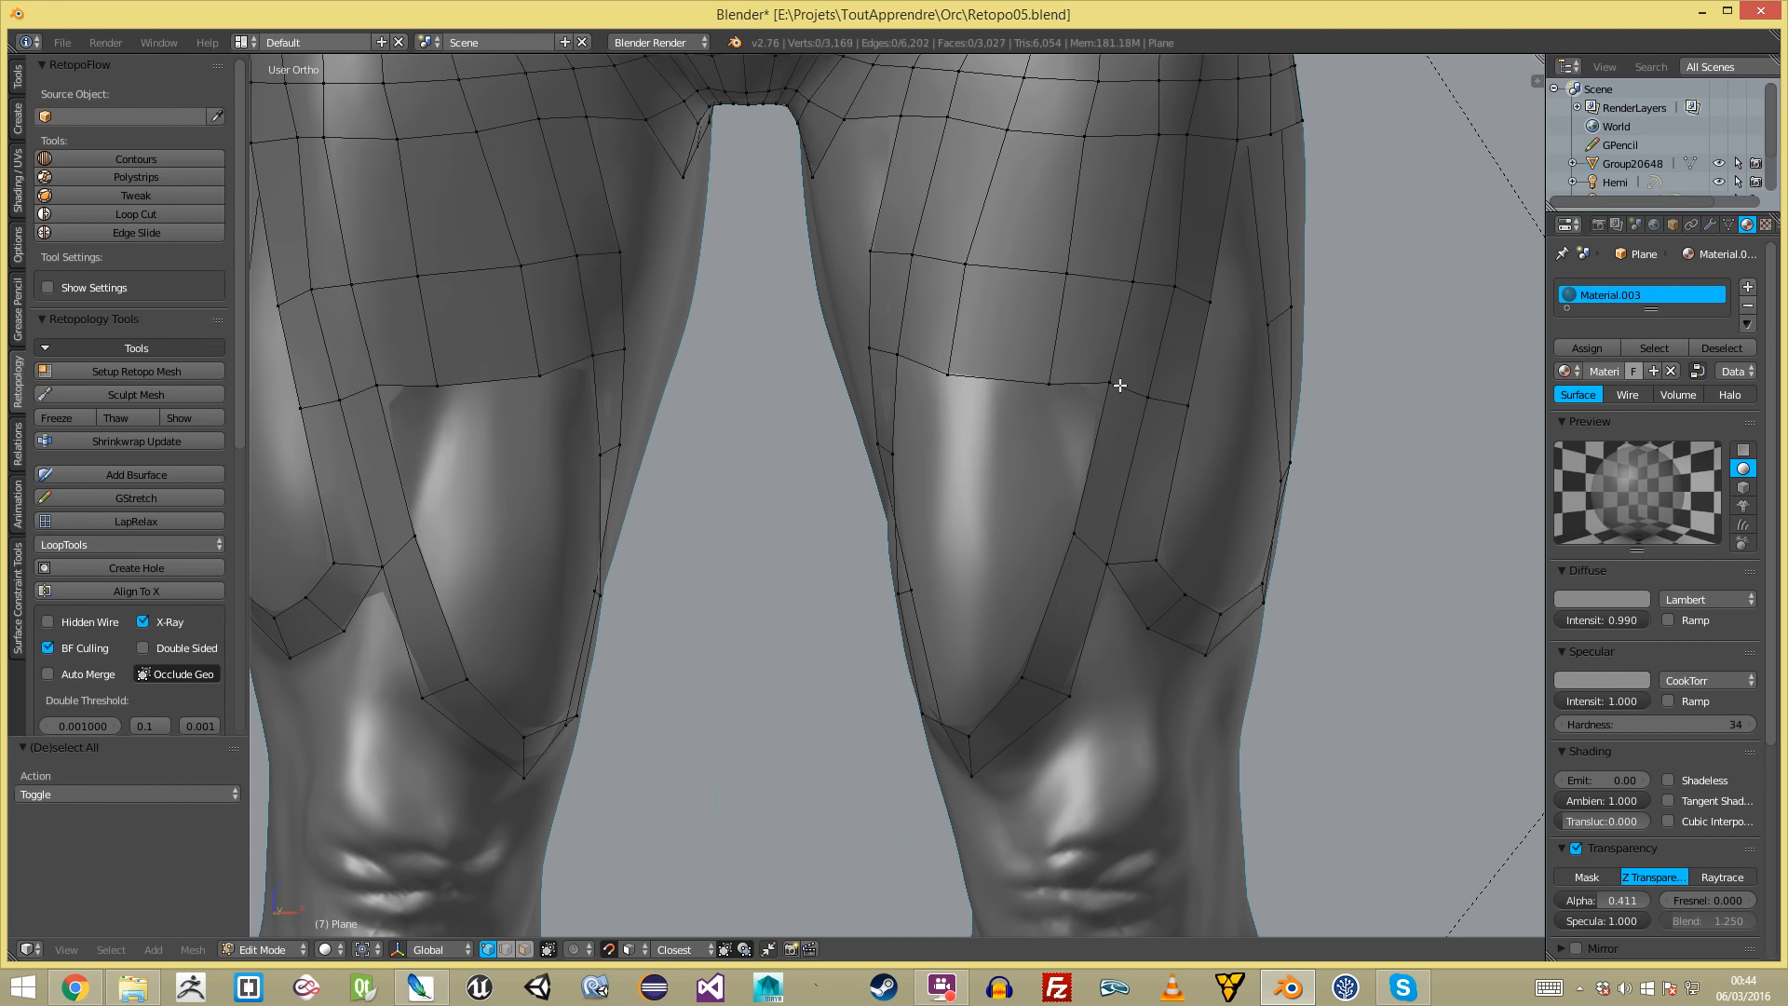
{"action": "key", "text": "g"}
{"action": "left_click", "coordinate": [1097, 402]}
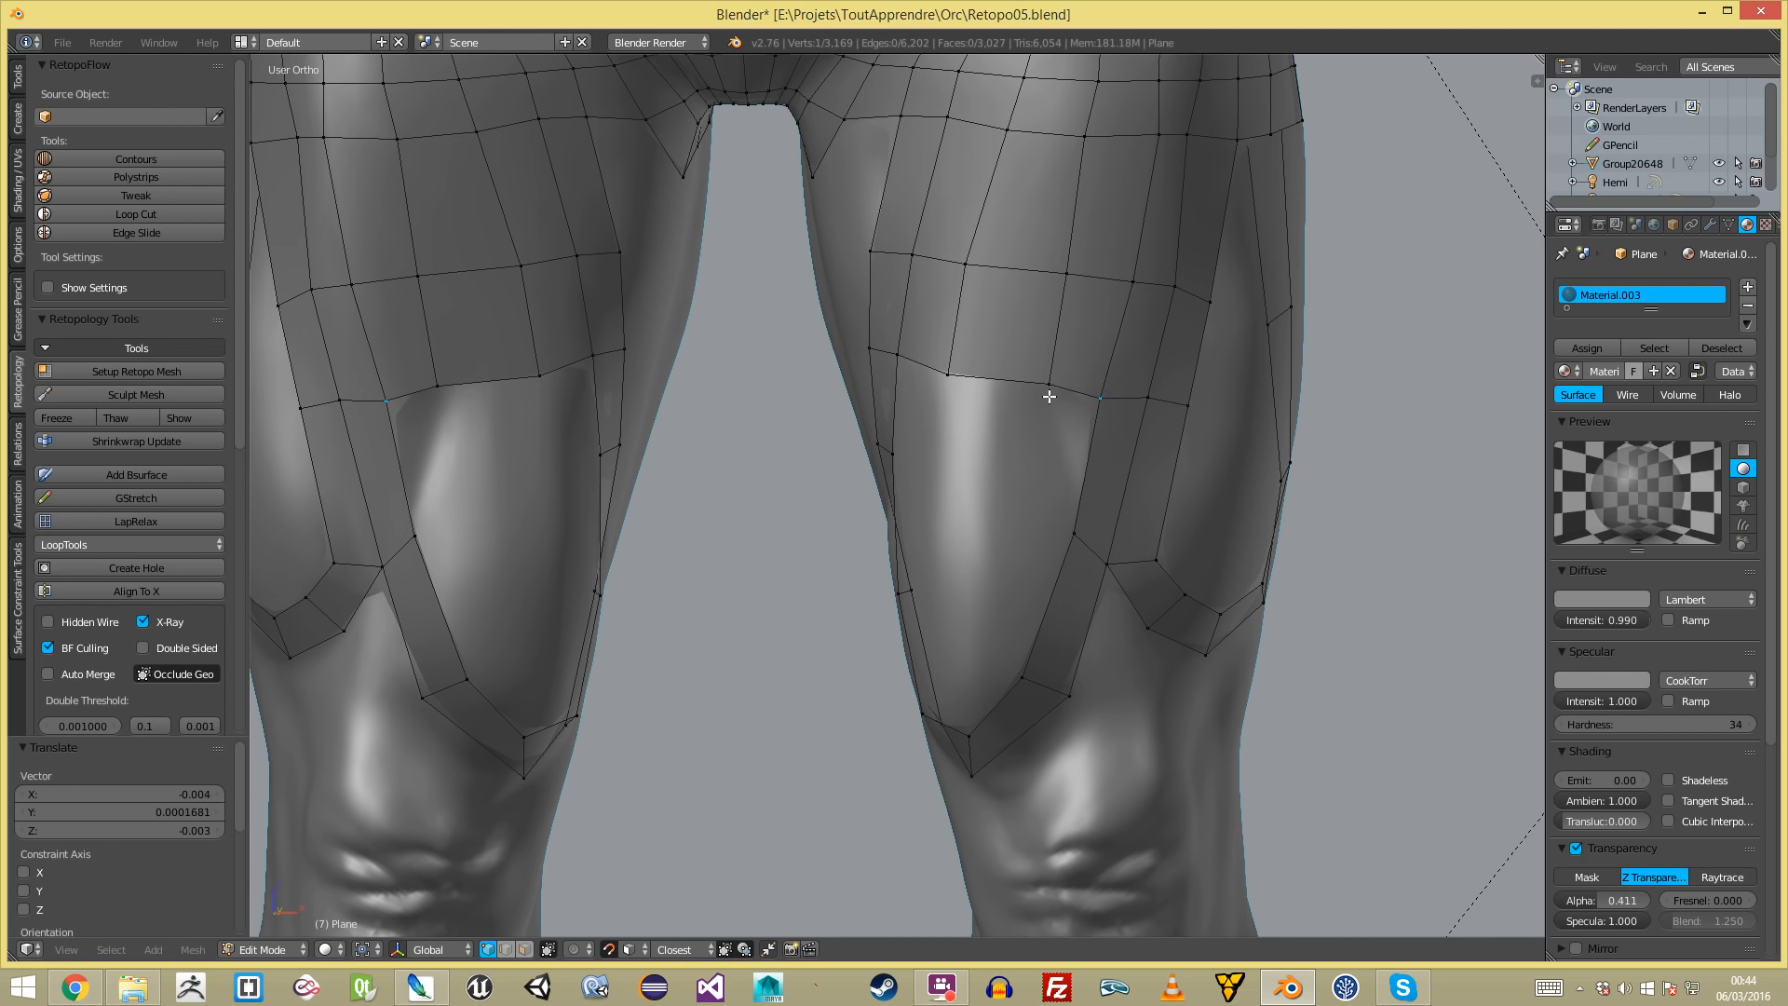
- Add faces down along the outer strip inside the front-thigh opening, placing each free vertex toward the knee
{"action": "key", "text": "f"}
{"action": "key", "text": "g"}
{"action": "left_click", "coordinate": [1050, 528]}
{"action": "key", "text": "a"}
{"action": "right_click", "coordinate": [1069, 540]}
{"action": "middle_click_drag", "start_coordinate": [1023, 631], "coordinate": [1077, 592]}
{"action": "key", "text": "f"}
{"action": "key", "text": "g"}
{"action": "left_click", "coordinate": [1093, 558]}
- Continue the inner border of faces around the bottom of the front-thigh opening above the kneecap
{"action": "key", "text": "a"}
{"action": "right_click", "coordinate": [1078, 631]}
{"action": "key", "text": "f"}
{"action": "key", "text": "g"}
{"action": "left_click", "coordinate": [1023, 642]}
{"action": "key", "text": "a"}
{"action": "right_click", "coordinate": [1013, 682]}
{"action": "key", "text": "f"}
{"action": "key", "text": "g"}
{"action": "left_click", "coordinate": [946, 651]}
{"action": "key", "text": "a"}
- Extend the border faces up along the inner thigh strip, aligning each free vertex with the strip's cross edges
{"action": "right_click", "coordinate": [931, 642]}
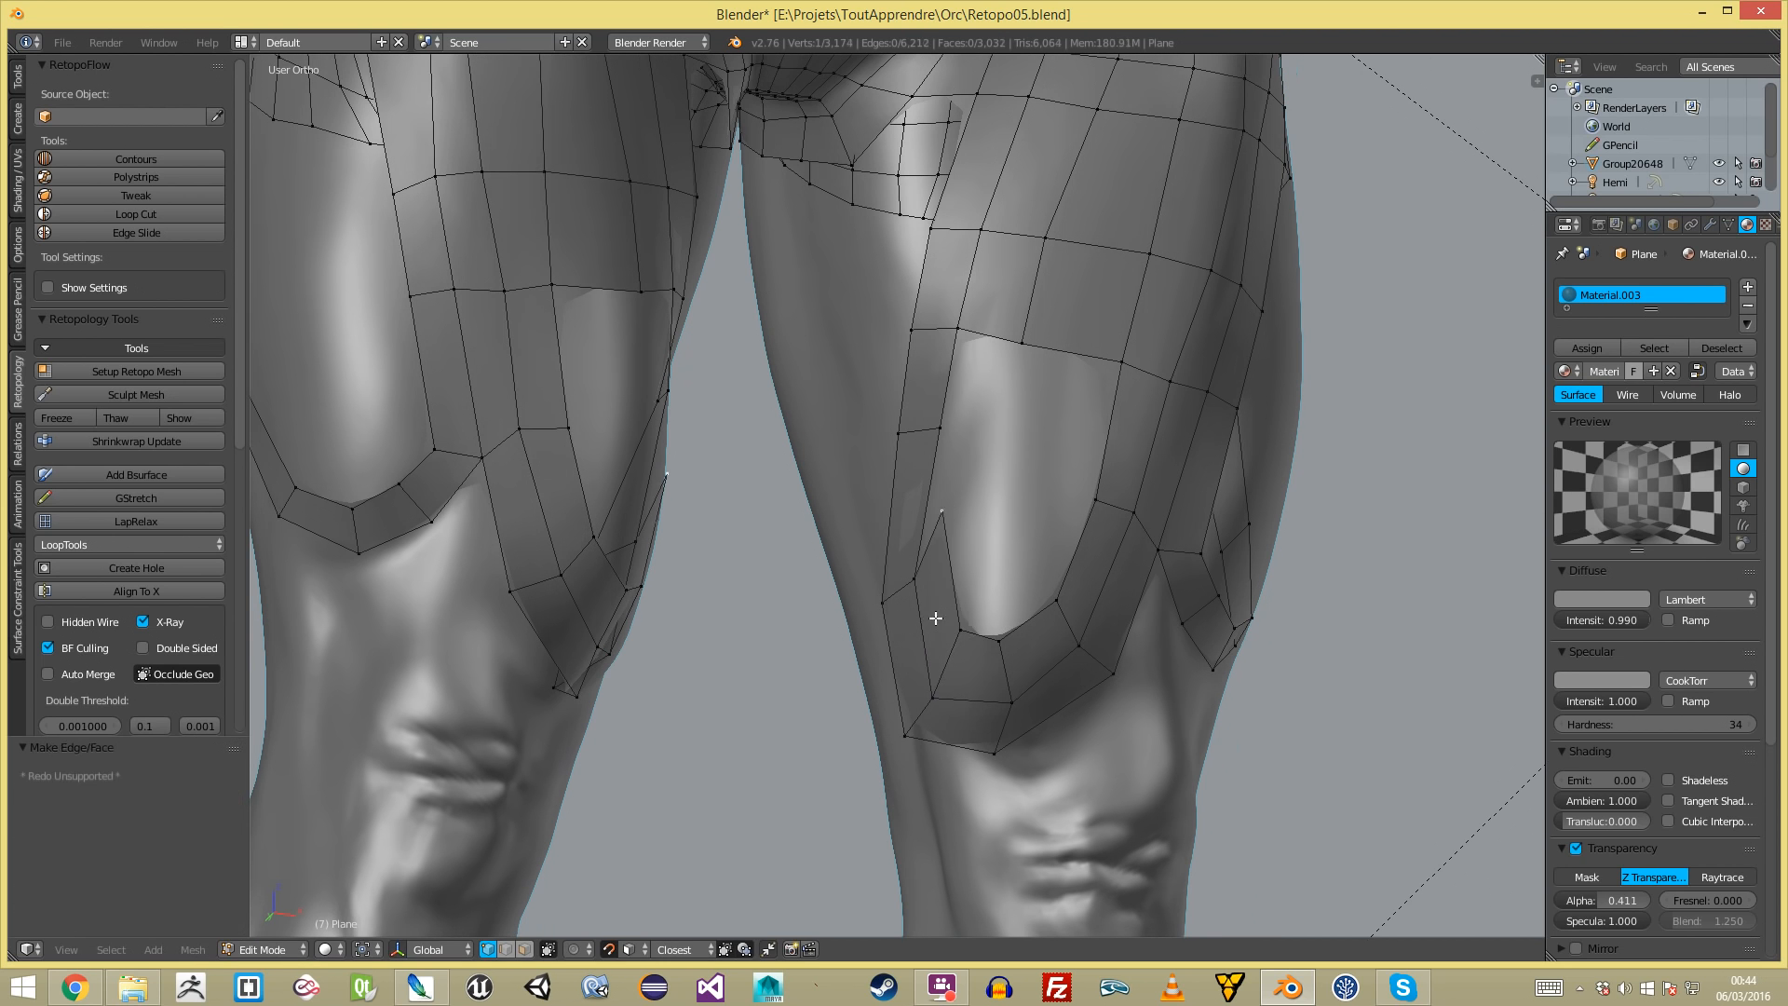
{"action": "key", "text": "f"}
{"action": "key", "text": "g"}
{"action": "left_click", "coordinate": [952, 656]}
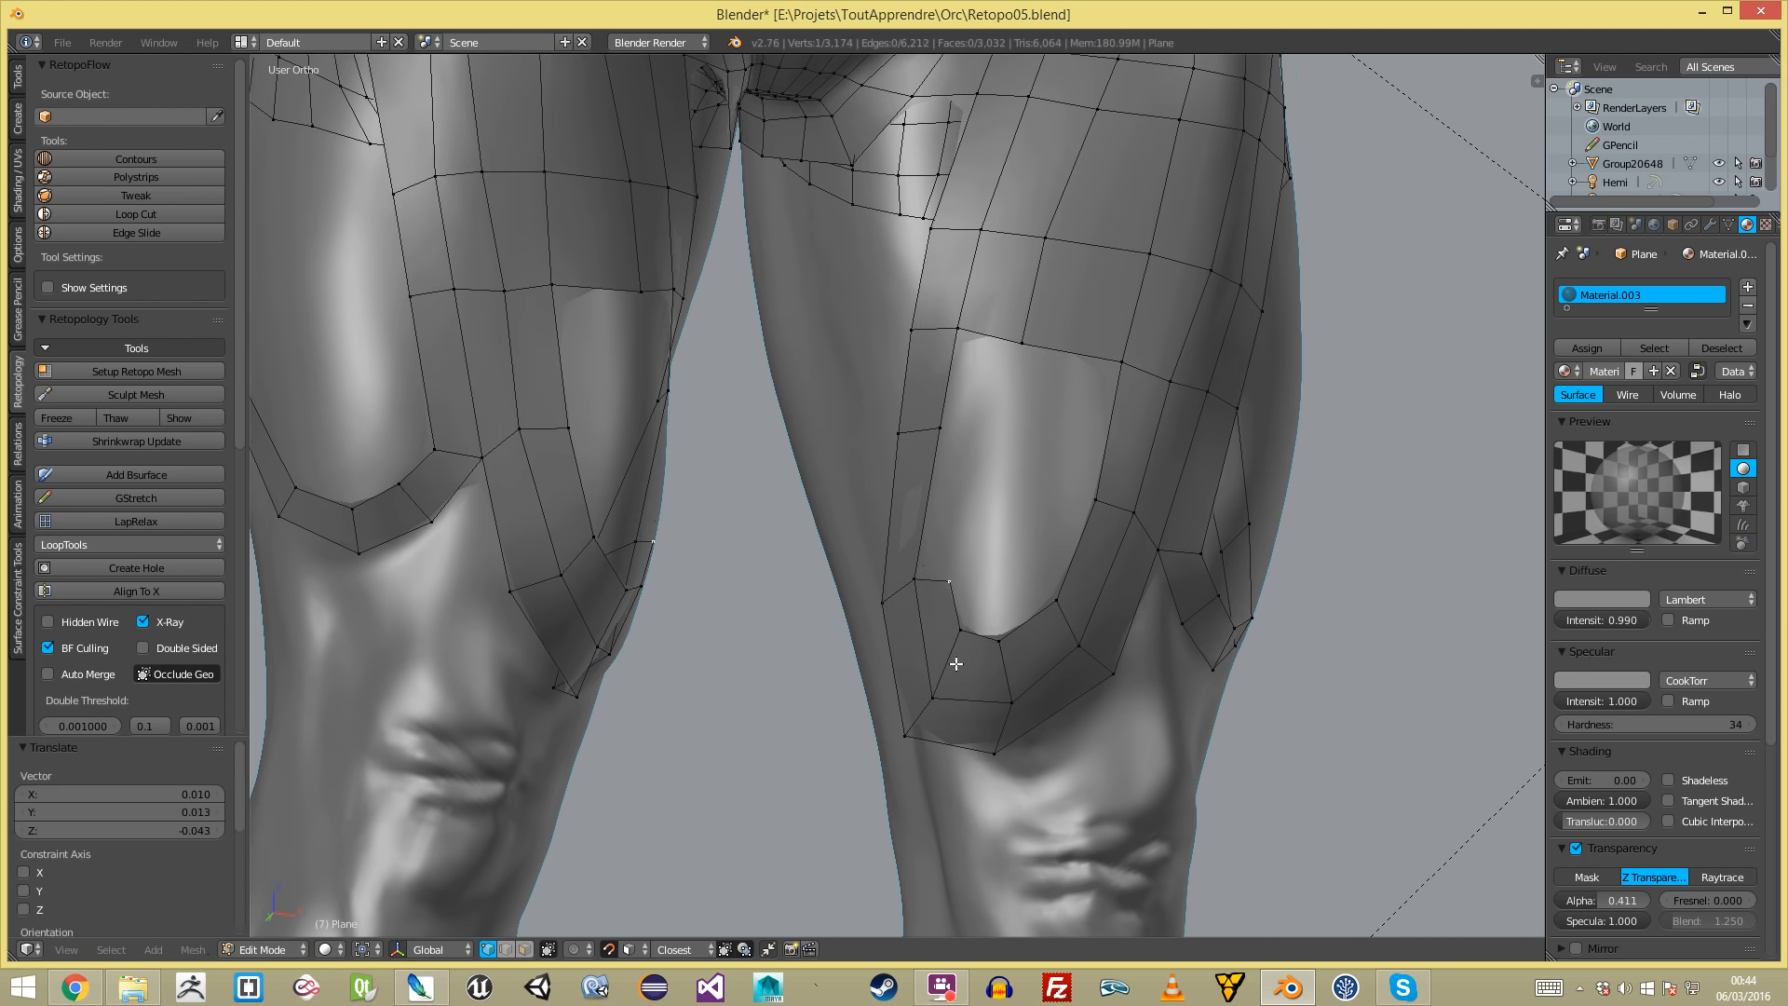
{"action": "key", "text": "a"}
{"action": "right_click", "coordinate": [925, 564]}
{"action": "key", "text": "f"}
{"action": "key", "text": "g"}
{"action": "left_click", "coordinate": [987, 497]}
{"action": "key", "text": "a"}
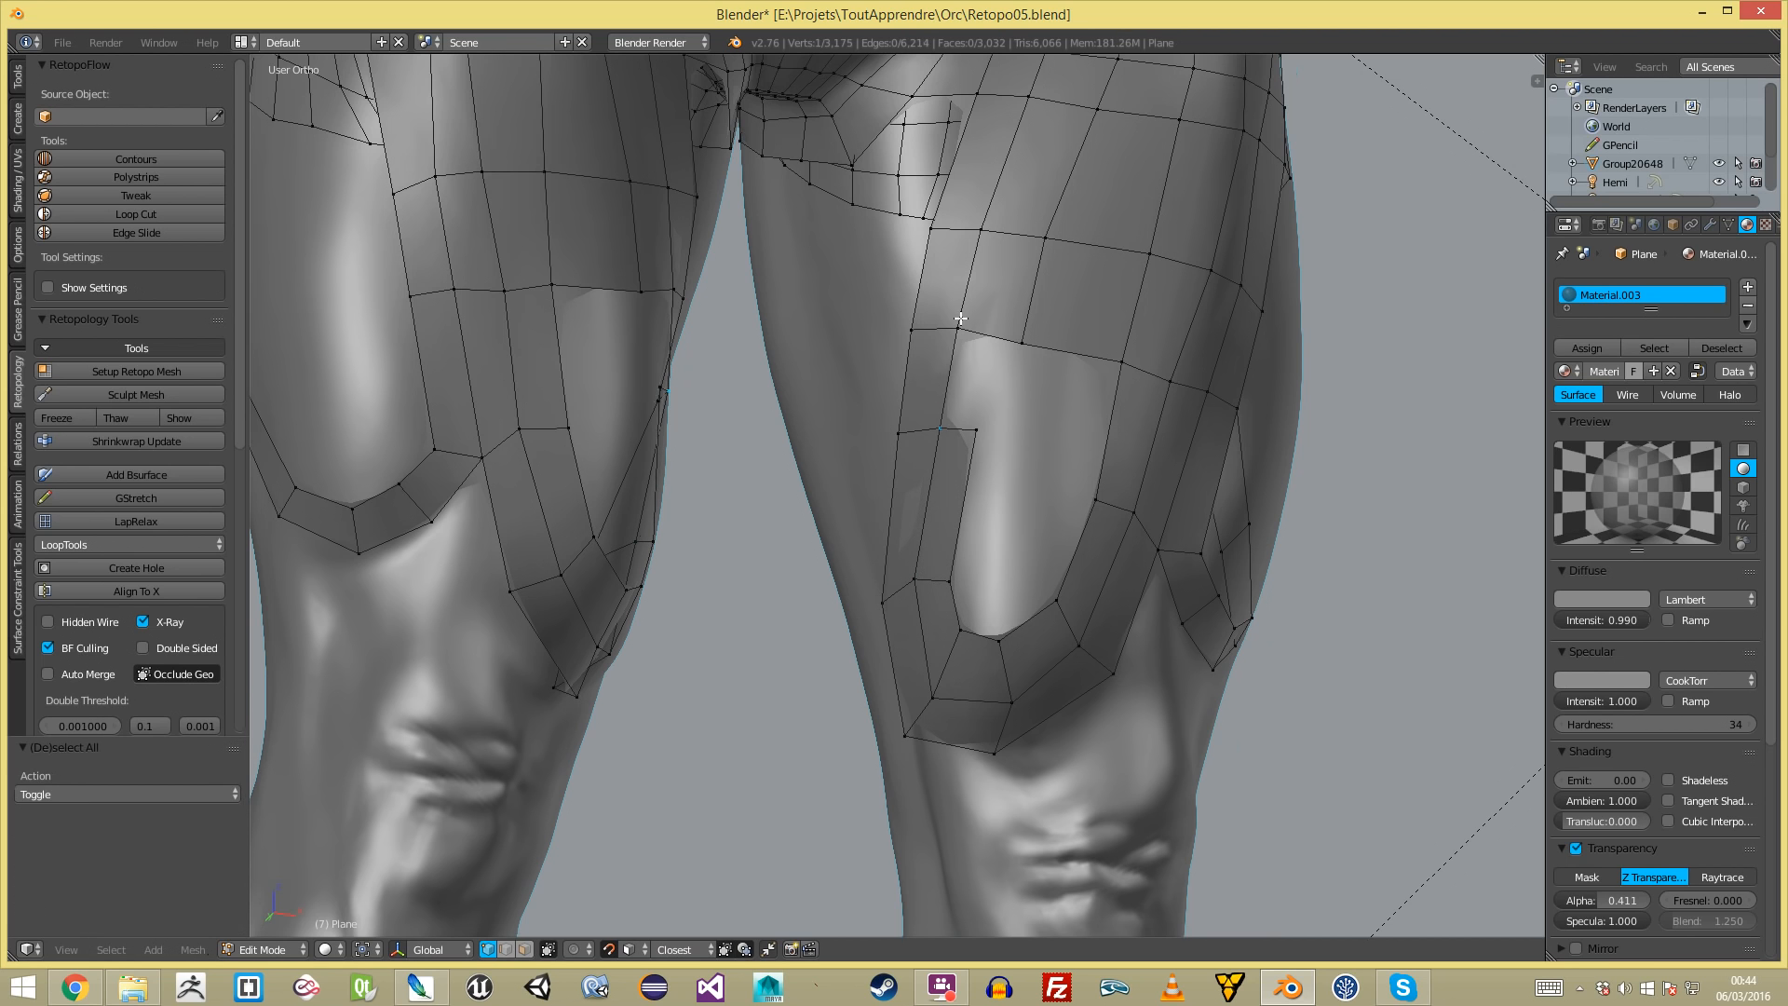
- Fill the remaining front-thigh opening with faces between the inner and outer borders down to the knee
{"action": "right_click", "coordinate": [959, 323], "text": "shift"}
{"action": "key", "text": "f"}
{"action": "key", "text": "a"}
{"action": "key", "text": "f"}
{"action": "key", "text": "f"}
{"action": "key", "text": "f"}
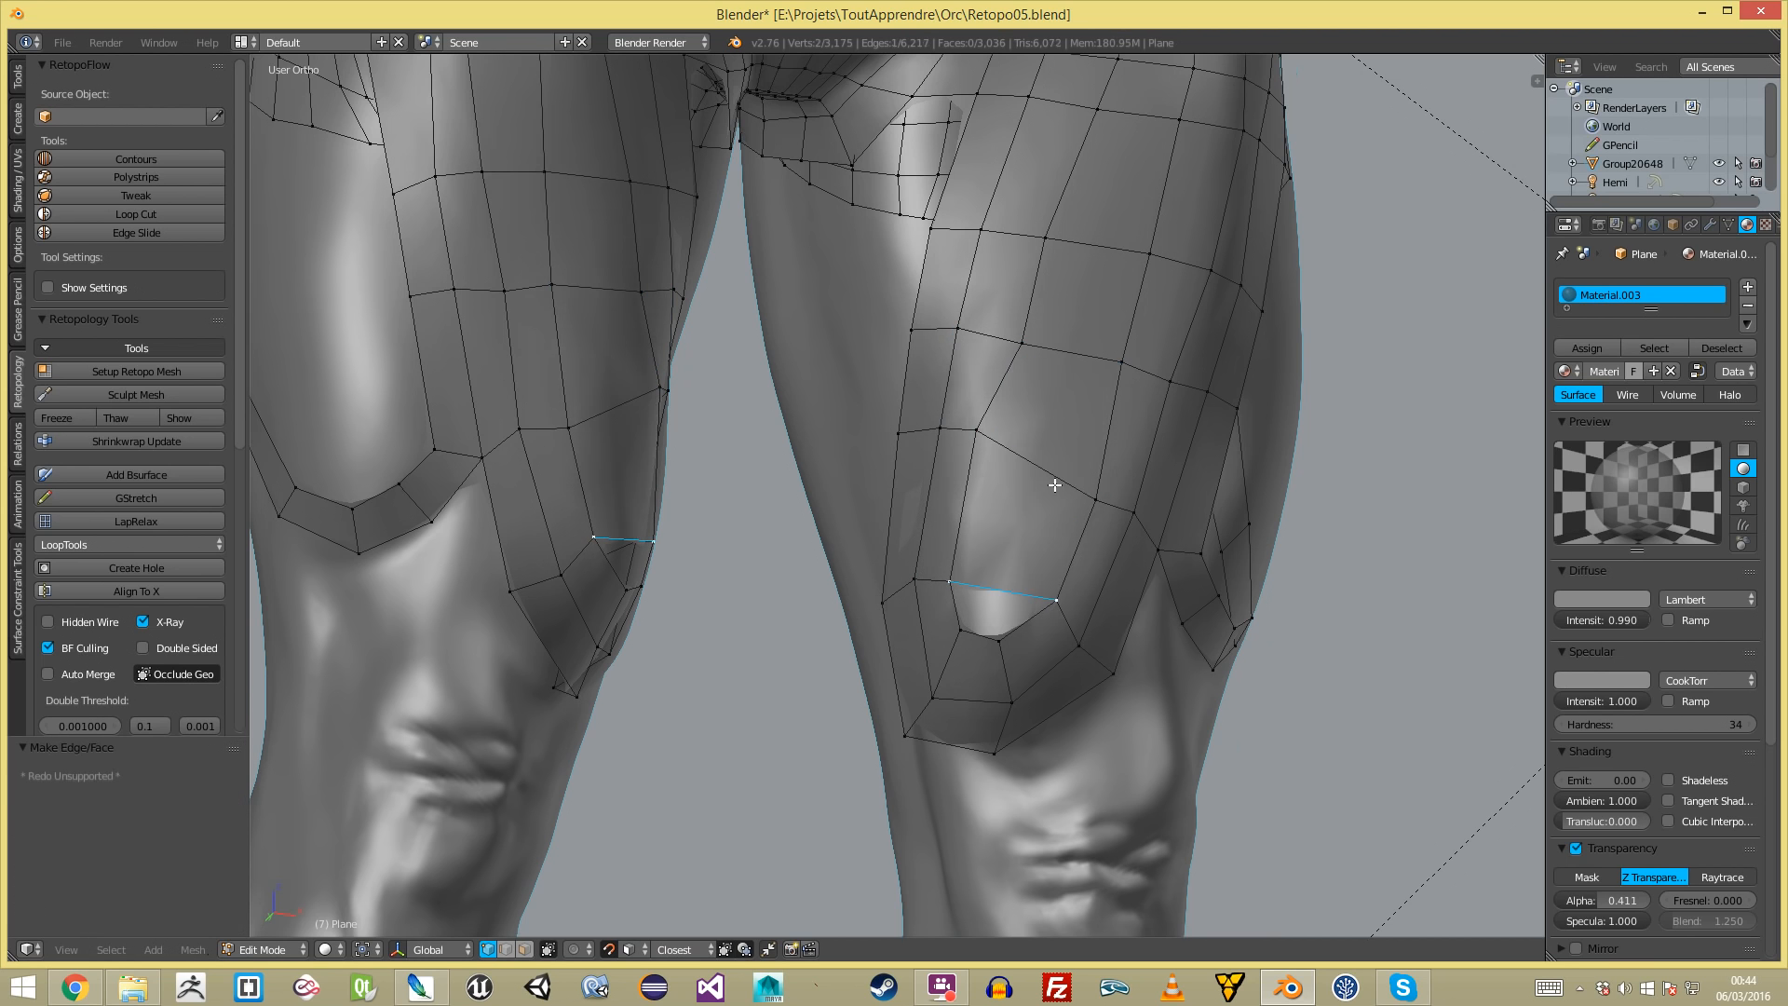
{"action": "key", "text": "a"}
- Reposition several vertices in the middle of the front-thigh grid to even out the face spacing
{"action": "scroll", "coordinate": [1010, 600], "scroll_direction": "down", "scroll_amount": 4}
{"action": "middle_click_drag", "start_coordinate": [936, 610], "coordinate": [913, 634]}
{"action": "scroll", "coordinate": [914, 634], "scroll_direction": "up", "scroll_amount": 1}
{"action": "scroll", "coordinate": [913, 634], "scroll_direction": "up", "scroll_amount": 1}
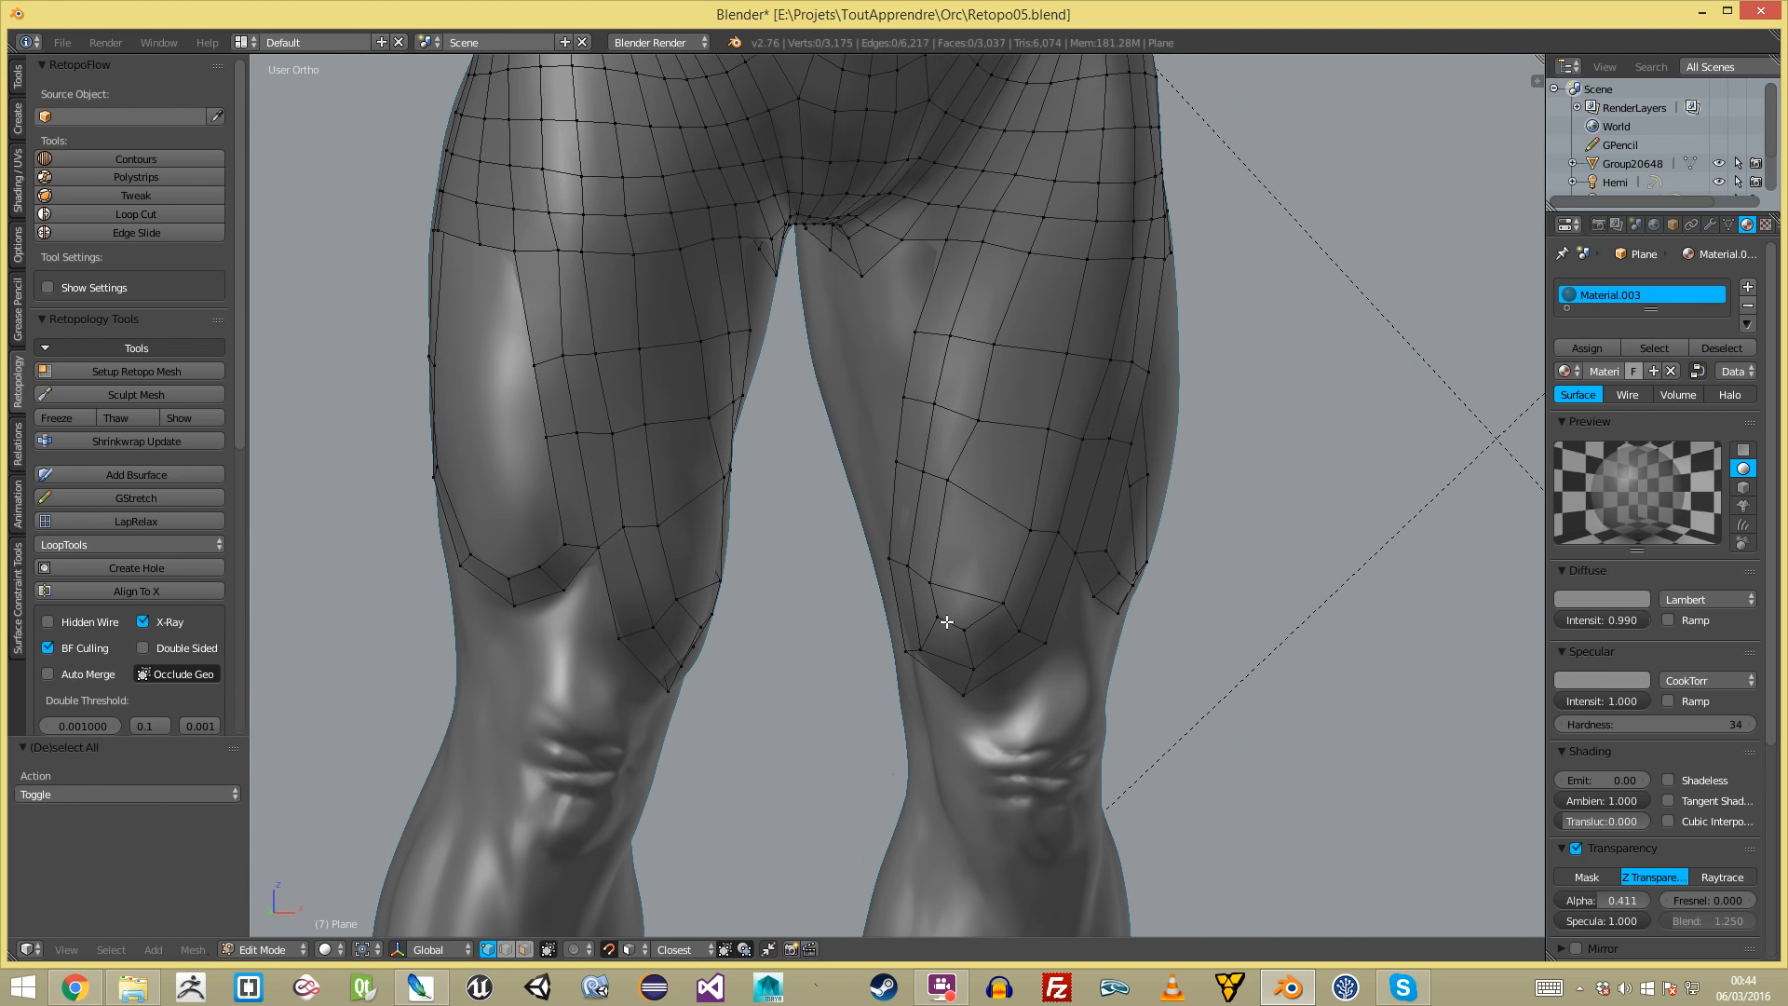
{"action": "right_click", "coordinate": [978, 410], "text": "ctrl"}
{"action": "key", "text": "g"}
{"action": "key", "text": "g"}
{"action": "left_click", "coordinate": [969, 501]}
{"action": "key", "text": "a"}
{"action": "key", "text": "g"}
{"action": "left_click", "coordinate": [999, 332]}
{"action": "key", "text": "a"}
{"action": "right_click", "coordinate": [998, 404]}
{"action": "key", "text": "g"}
{"action": "left_click", "coordinate": [986, 401]}
{"action": "key", "text": "a"}
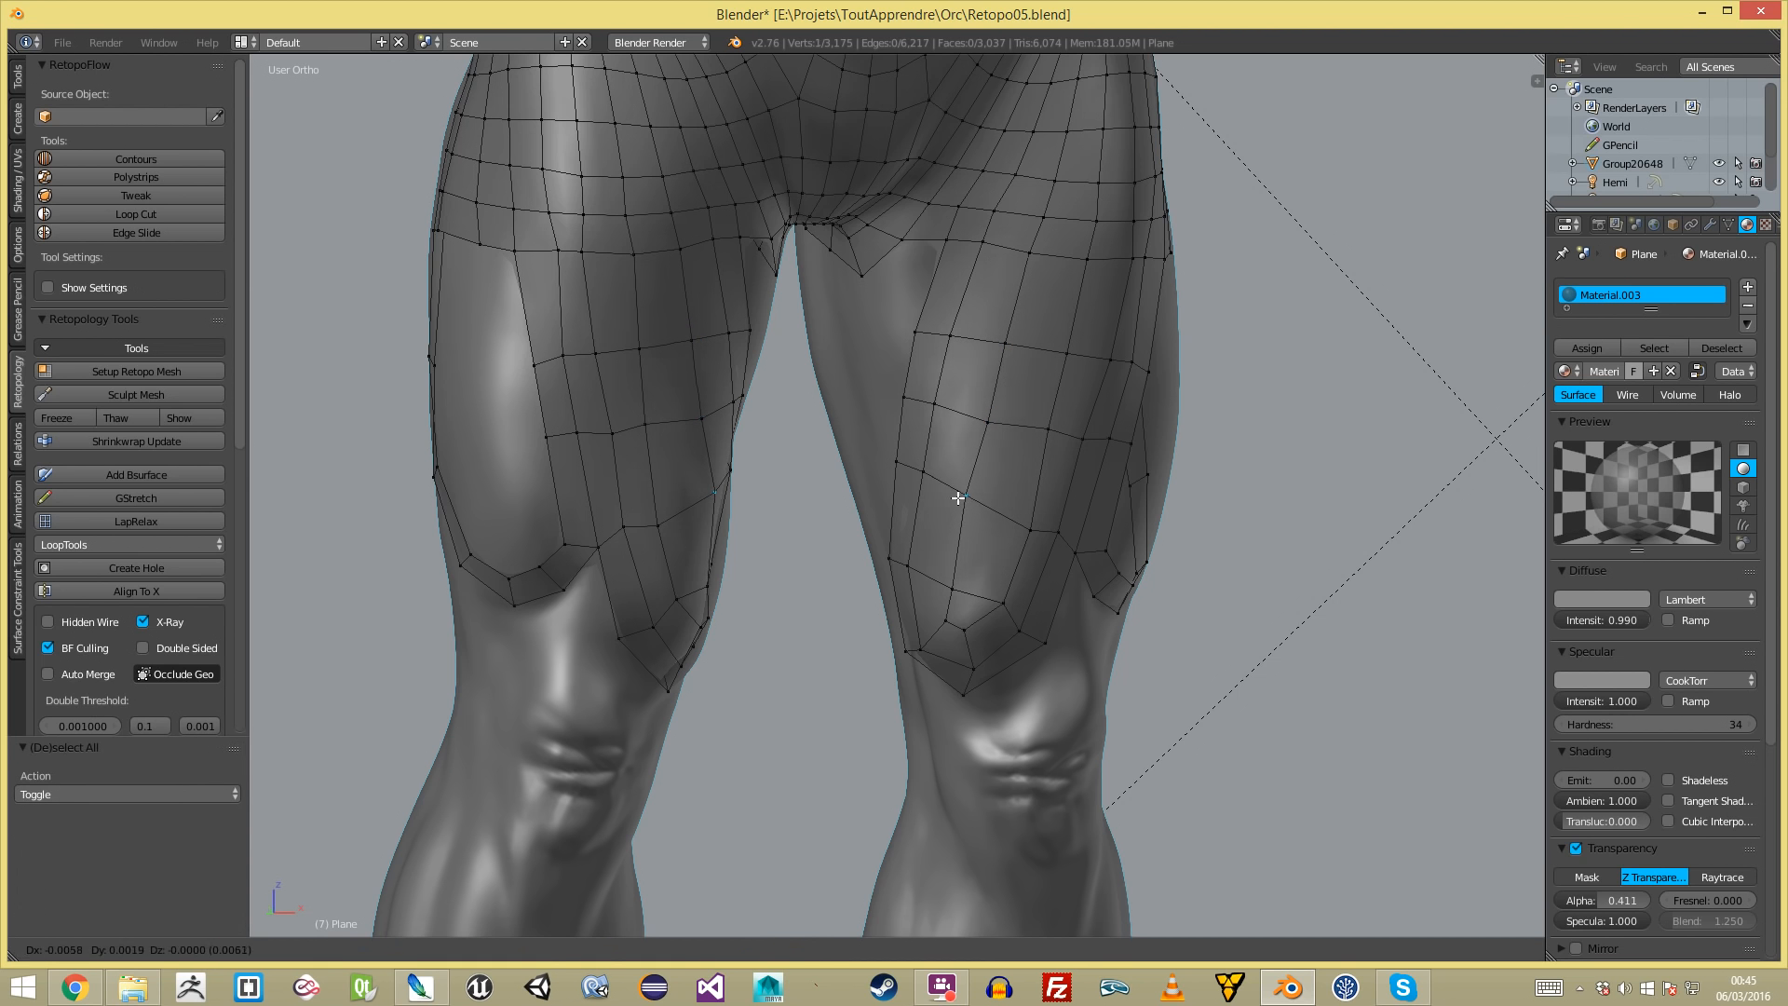
- Examine the overall mesh coverage and the edge loops running across the front thigh
{"action": "key", "text": "a"}
{"action": "scroll", "coordinate": [964, 498], "scroll_direction": "down", "scroll_amount": 3}
{"action": "scroll", "coordinate": [895, 489], "scroll_direction": "up", "scroll_amount": 3}
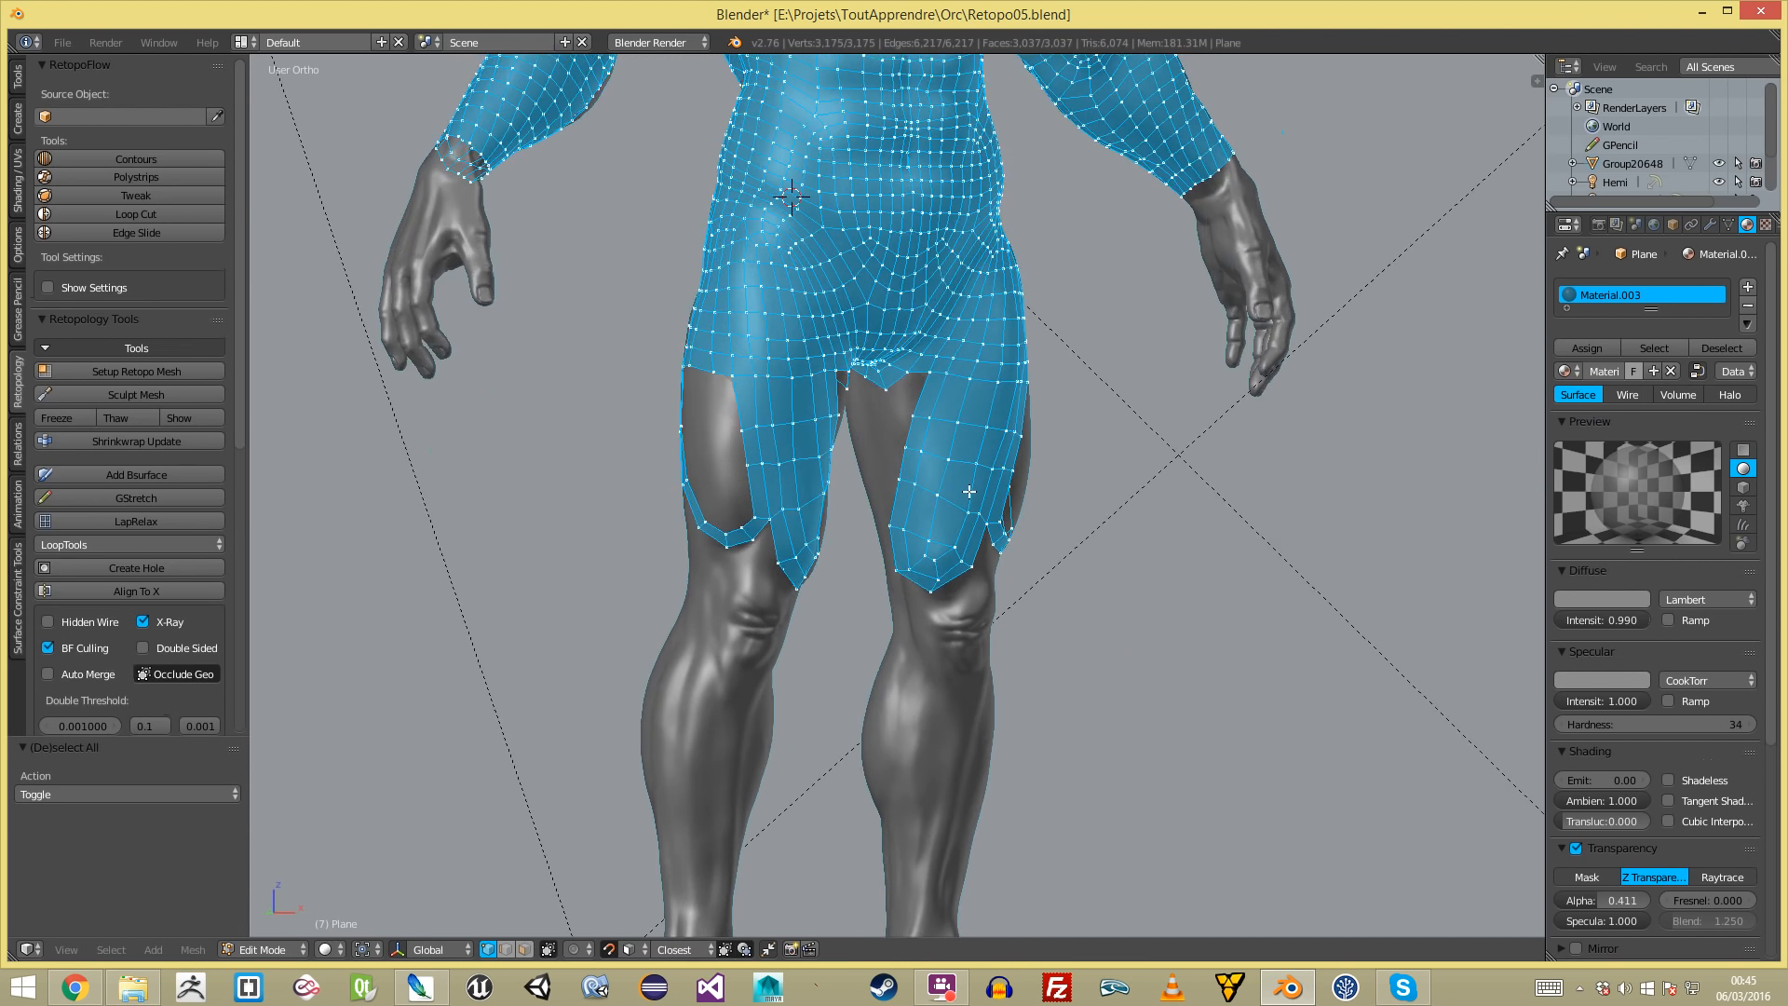
{"action": "key", "text": "a"}
{"action": "right_click", "coordinate": [995, 372], "text": "alt"}
{"action": "right_click", "coordinate": [967, 371], "text": "alt"}
{"action": "right_click", "coordinate": [970, 369], "text": "alt+shift"}
- Delete the vertices forming the pointed lower end of the front-thigh patch above the knee
{"action": "middle_click_drag", "start_coordinate": [976, 368], "coordinate": [942, 515]}
{"action": "right_click", "coordinate": [929, 585]}
{"action": "scroll", "coordinate": [945, 596], "scroll_direction": "up", "scroll_amount": 3}
{"action": "key", "text": "x"}
{"action": "left_click", "coordinate": [1001, 487]}
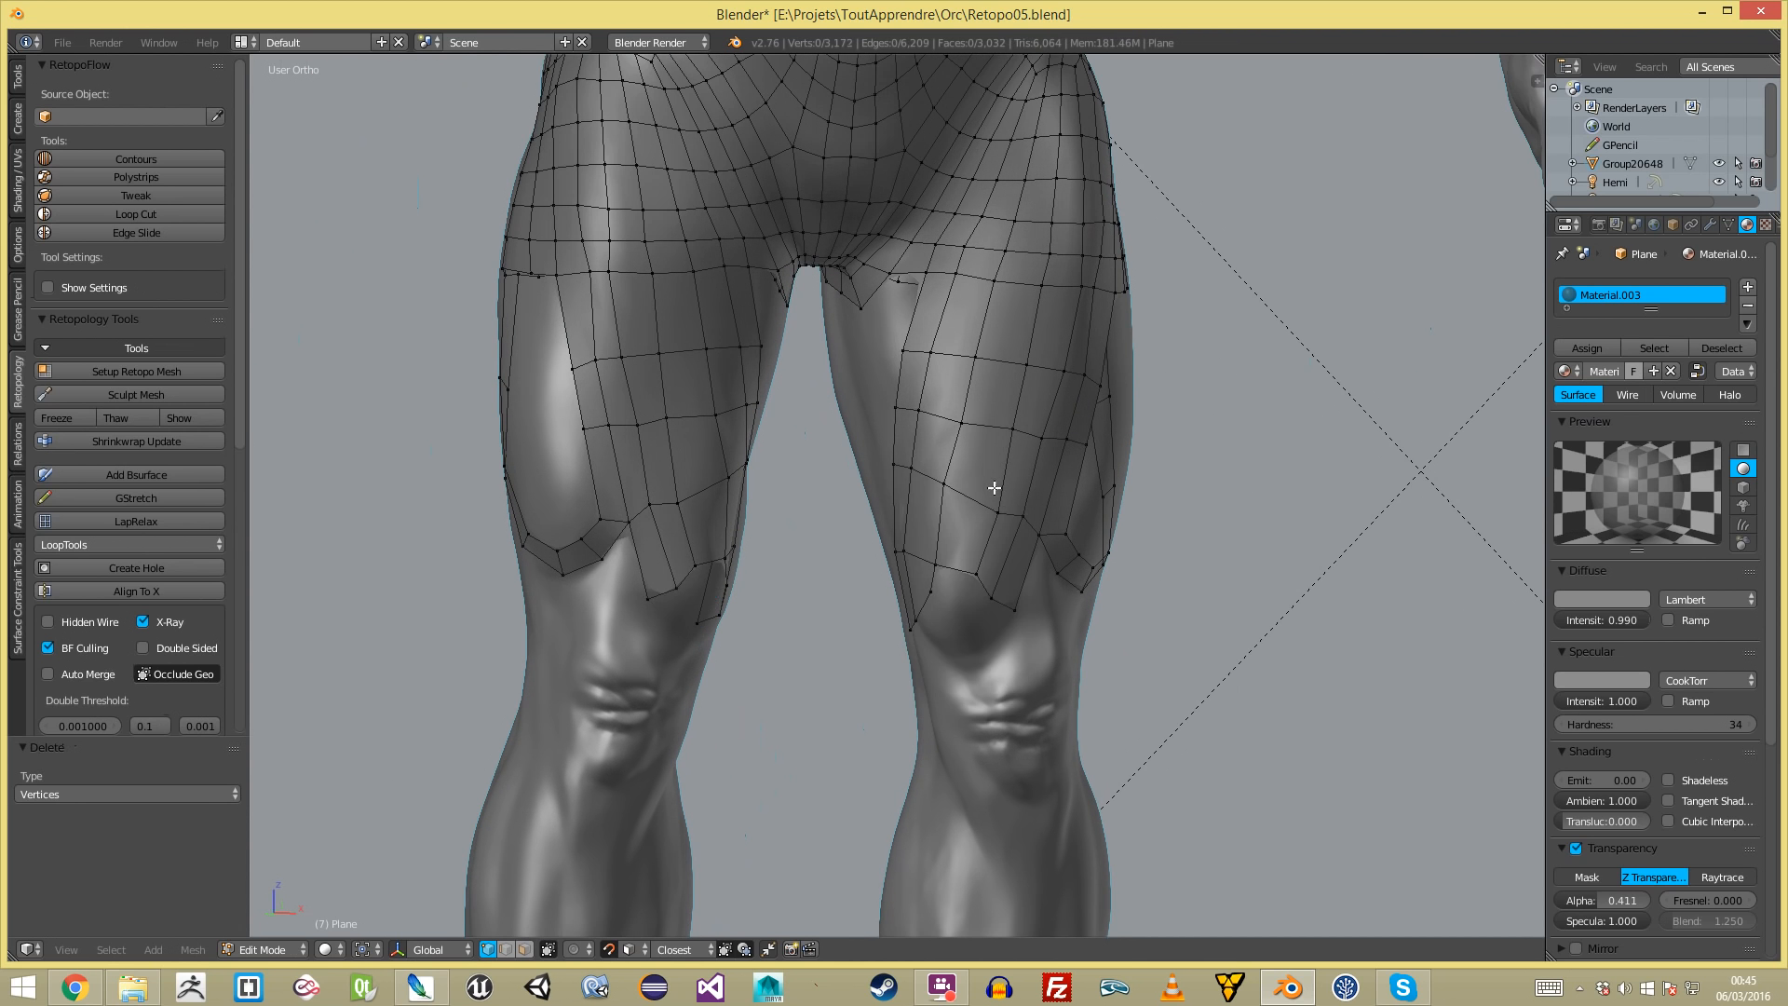
- Extrude the outer strip's end edge toward the inner knee, rotate it, and fill a face joining it to the inner strip
{"action": "middle_click_drag", "start_coordinate": [955, 613], "coordinate": [963, 633]}
{"action": "right_click", "coordinate": [1034, 511], "text": "ctrl+alt"}
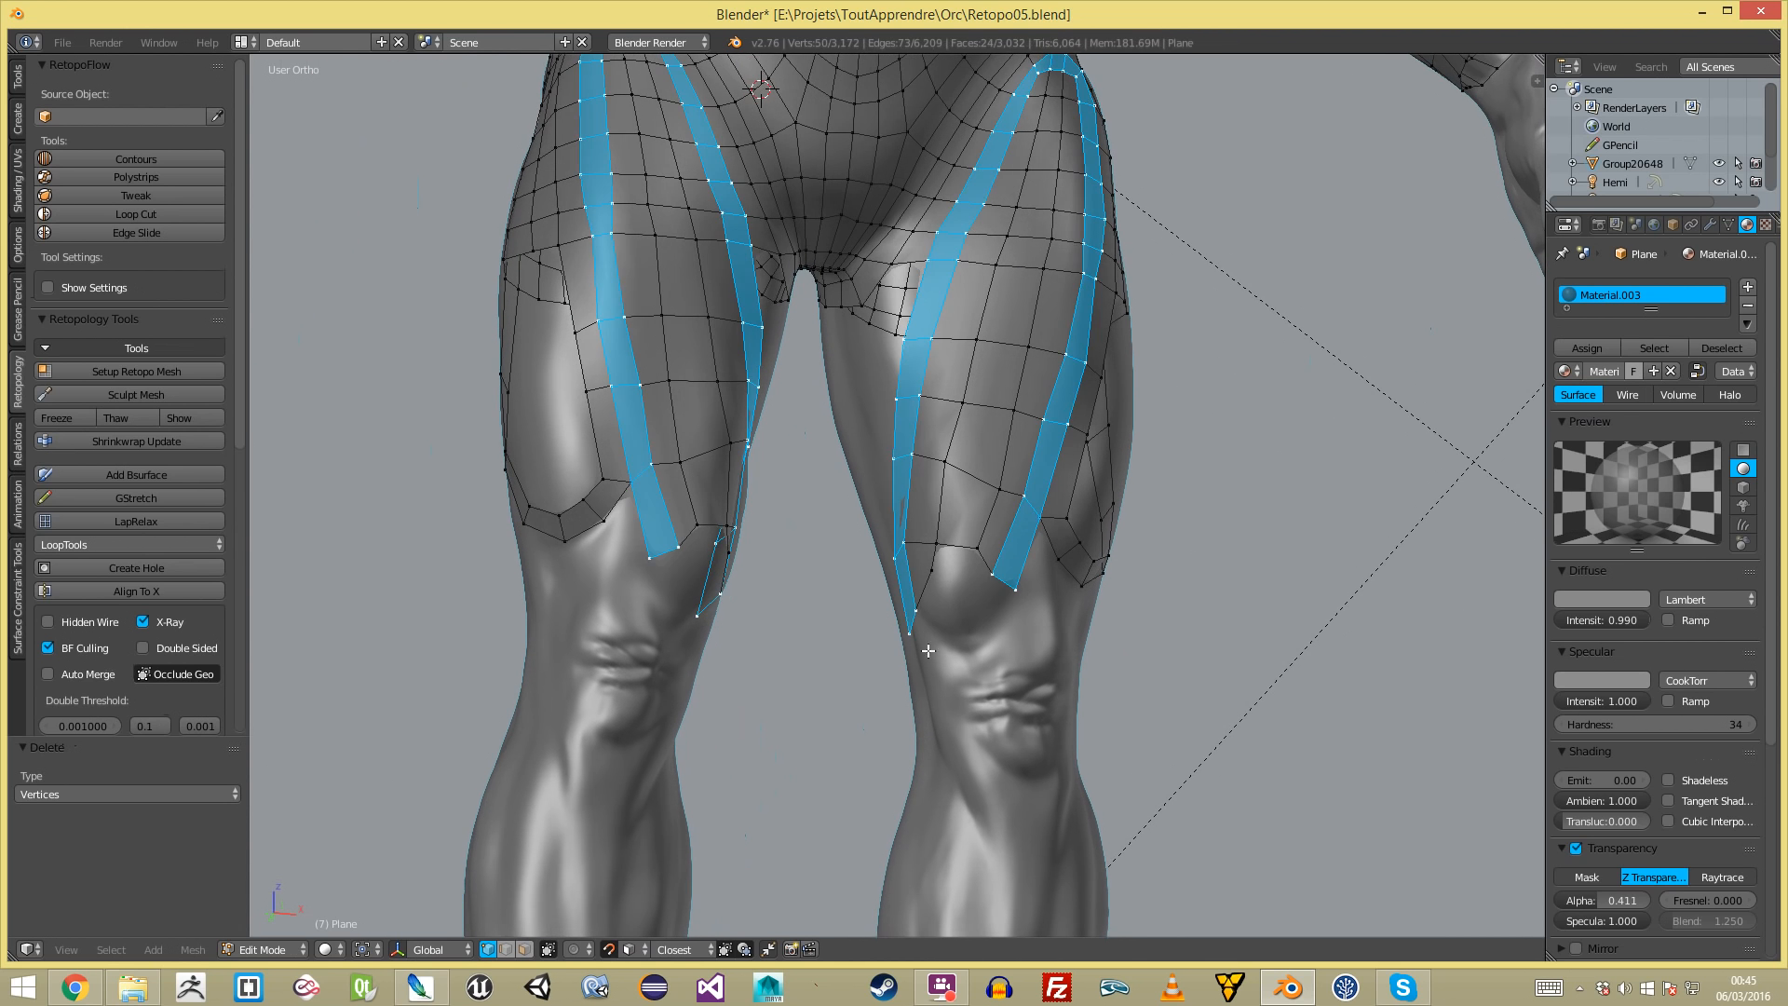
{"action": "scroll", "coordinate": [958, 612], "scroll_direction": "up", "scroll_amount": 2}
{"action": "key", "text": "a"}
{"action": "key", "text": "e"}
{"action": "left_click", "coordinate": [976, 686]}
{"action": "key", "text": "r"}
{"action": "left_click", "coordinate": [1014, 663]}
{"action": "key", "text": "f"}
{"action": "key", "text": "a"}
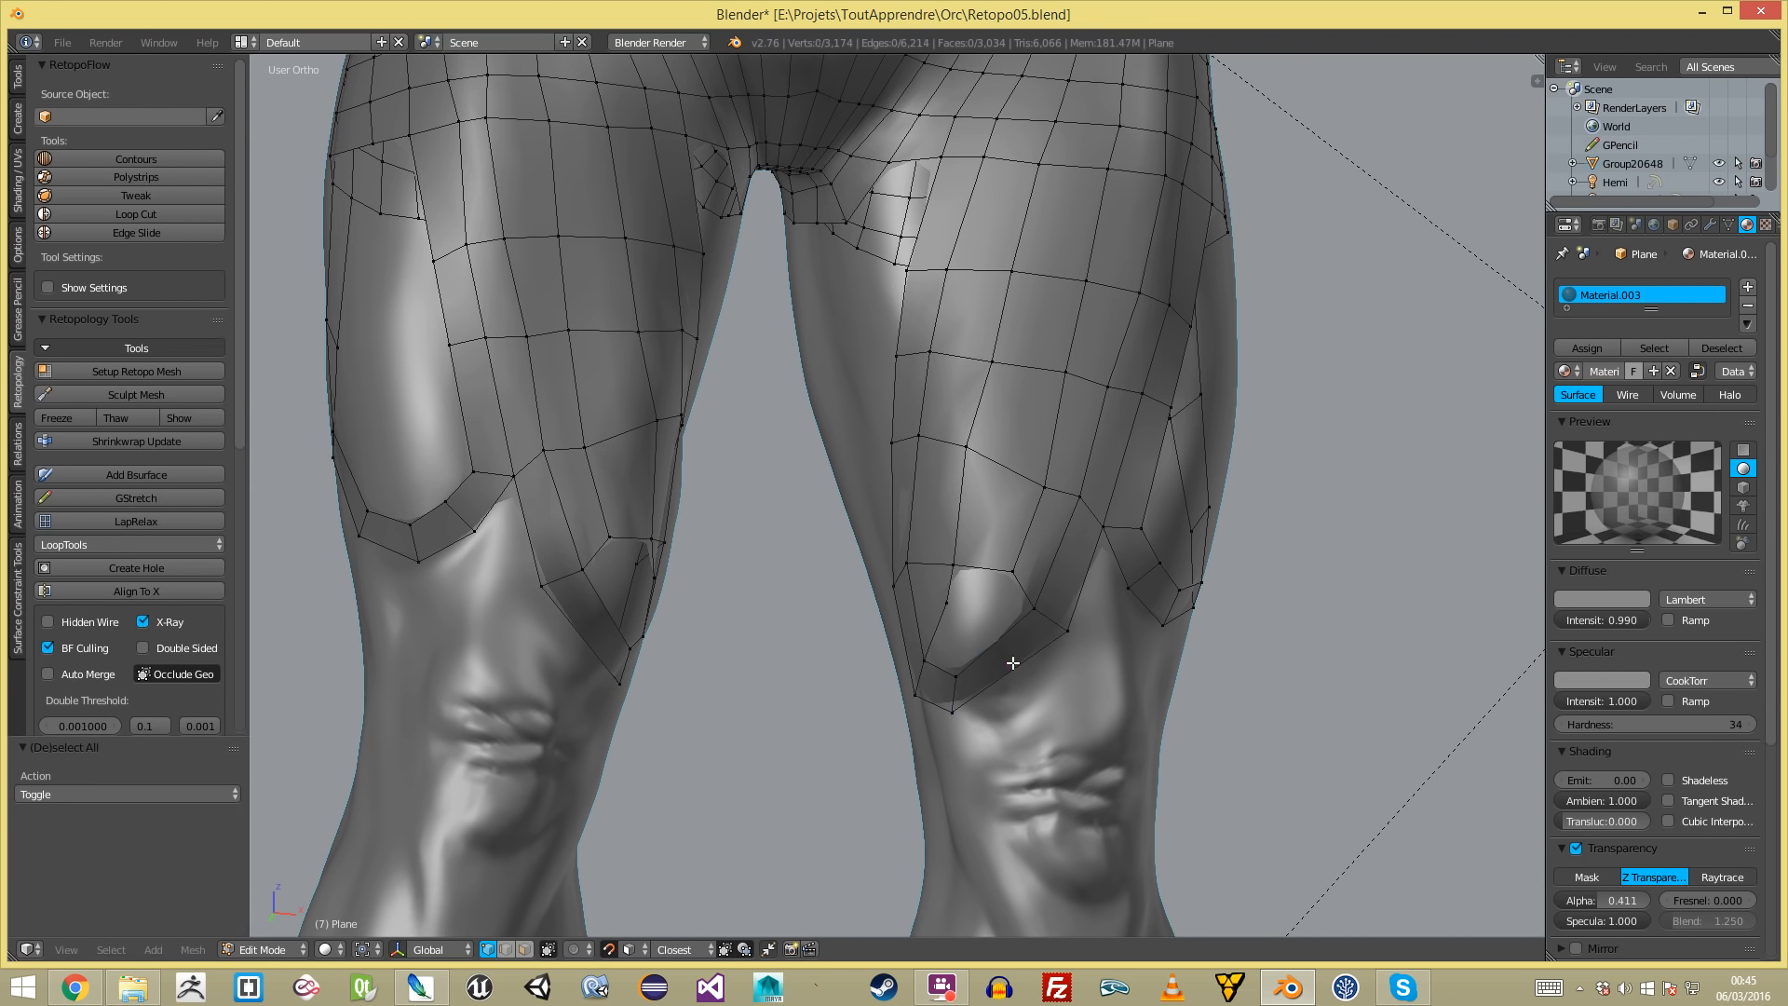
- Add a loop cut across the lower strip above the knee and move it into place
{"action": "key", "text": "ctrl+r"}
{"action": "double_click", "coordinate": [1013, 667]}
{"action": "key", "text": "g"}
{"action": "left_click", "coordinate": [1025, 686]}
{"action": "key", "text": "a"}
- Delete the misplaced geometry at the upper edge of the opening above the knee and fill the gap with a face
{"action": "right_click", "coordinate": [931, 576]}
{"action": "key", "text": "x"}
{"action": "left_click", "coordinate": [952, 567]}
{"action": "middle_click_drag", "start_coordinate": [952, 567], "coordinate": [999, 587]}
{"action": "right_click", "coordinate": [993, 510], "text": "ctrl+alt"}
{"action": "key", "text": "a"}
{"action": "key", "text": "f"}
{"action": "key", "text": "a"}
- Add a second loop cut across the strip that borders the opening above the knee
{"action": "key", "text": "ctrl+r"}
{"action": "left_click", "coordinate": [1007, 696]}
{"action": "left_click", "coordinate": [1013, 690]}
{"action": "key", "text": "a"}
- Merge the two neighbouring vertices at the lower edge of the opening above the knee using At Last
{"action": "right_click", "coordinate": [1011, 686]}
{"action": "right_click", "coordinate": [1017, 634], "text": "shift"}
{"action": "key", "text": "w"}
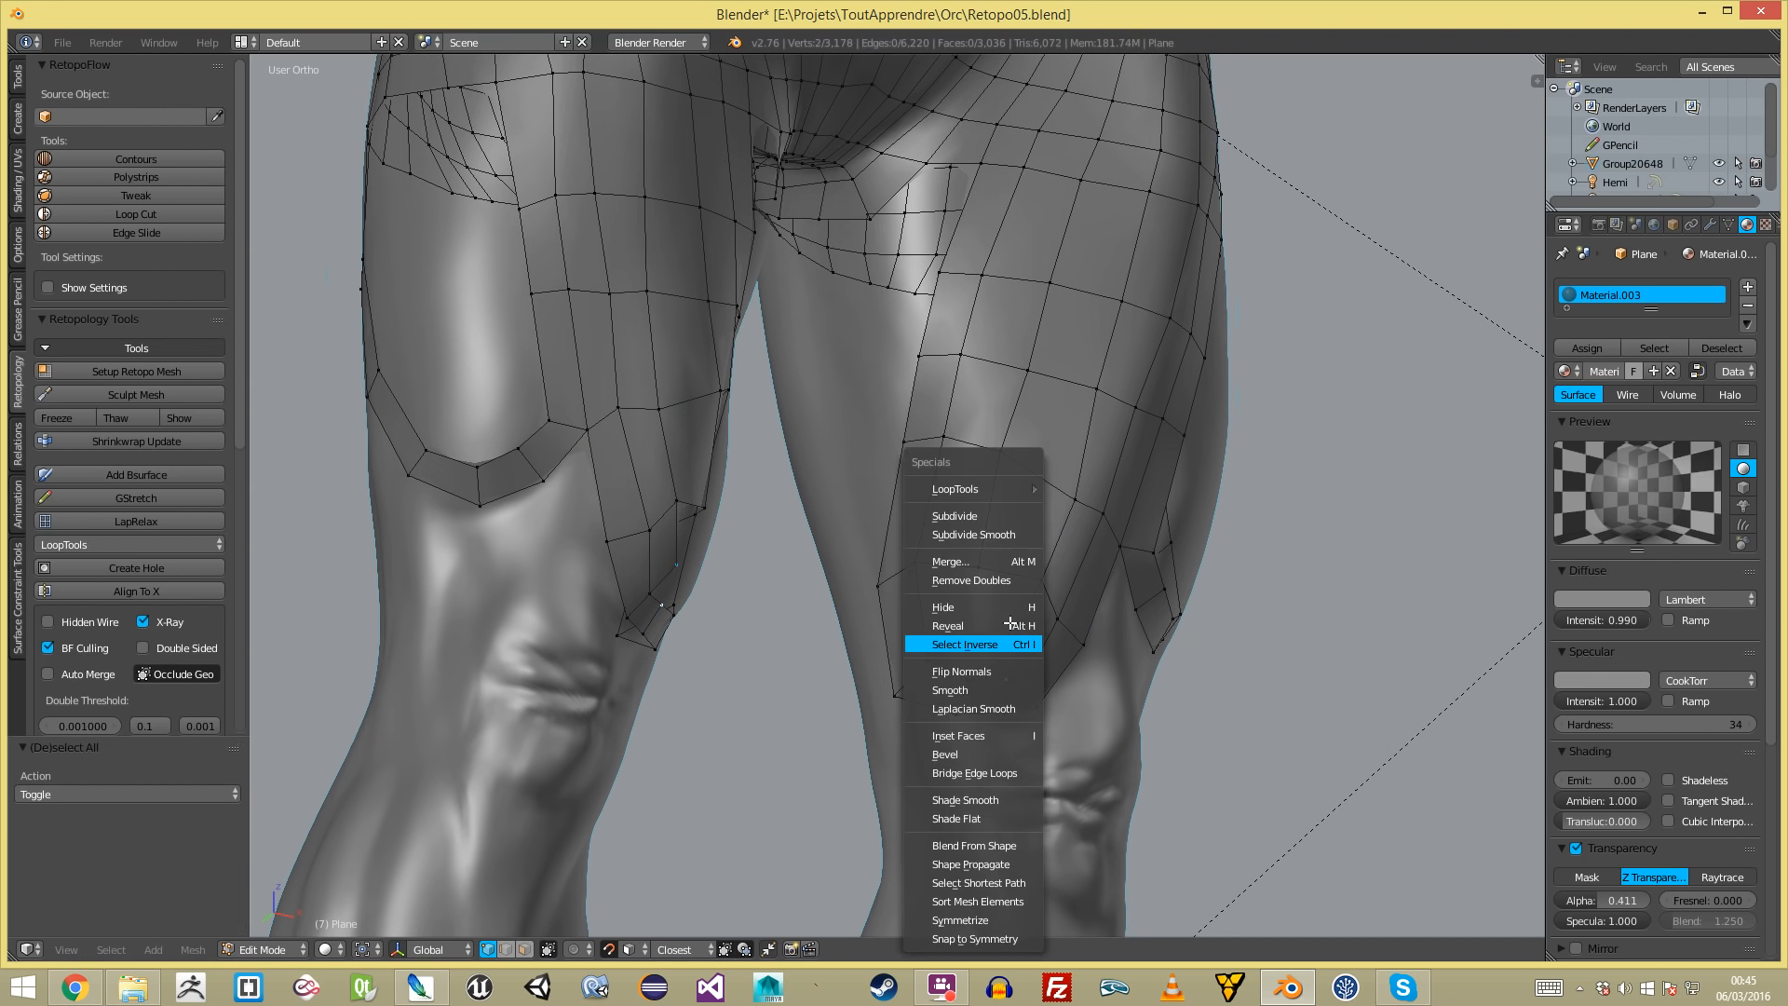
{"action": "left_click", "coordinate": [968, 561]}
{"action": "left_click", "coordinate": [992, 610]}
{"action": "key", "text": "w"}
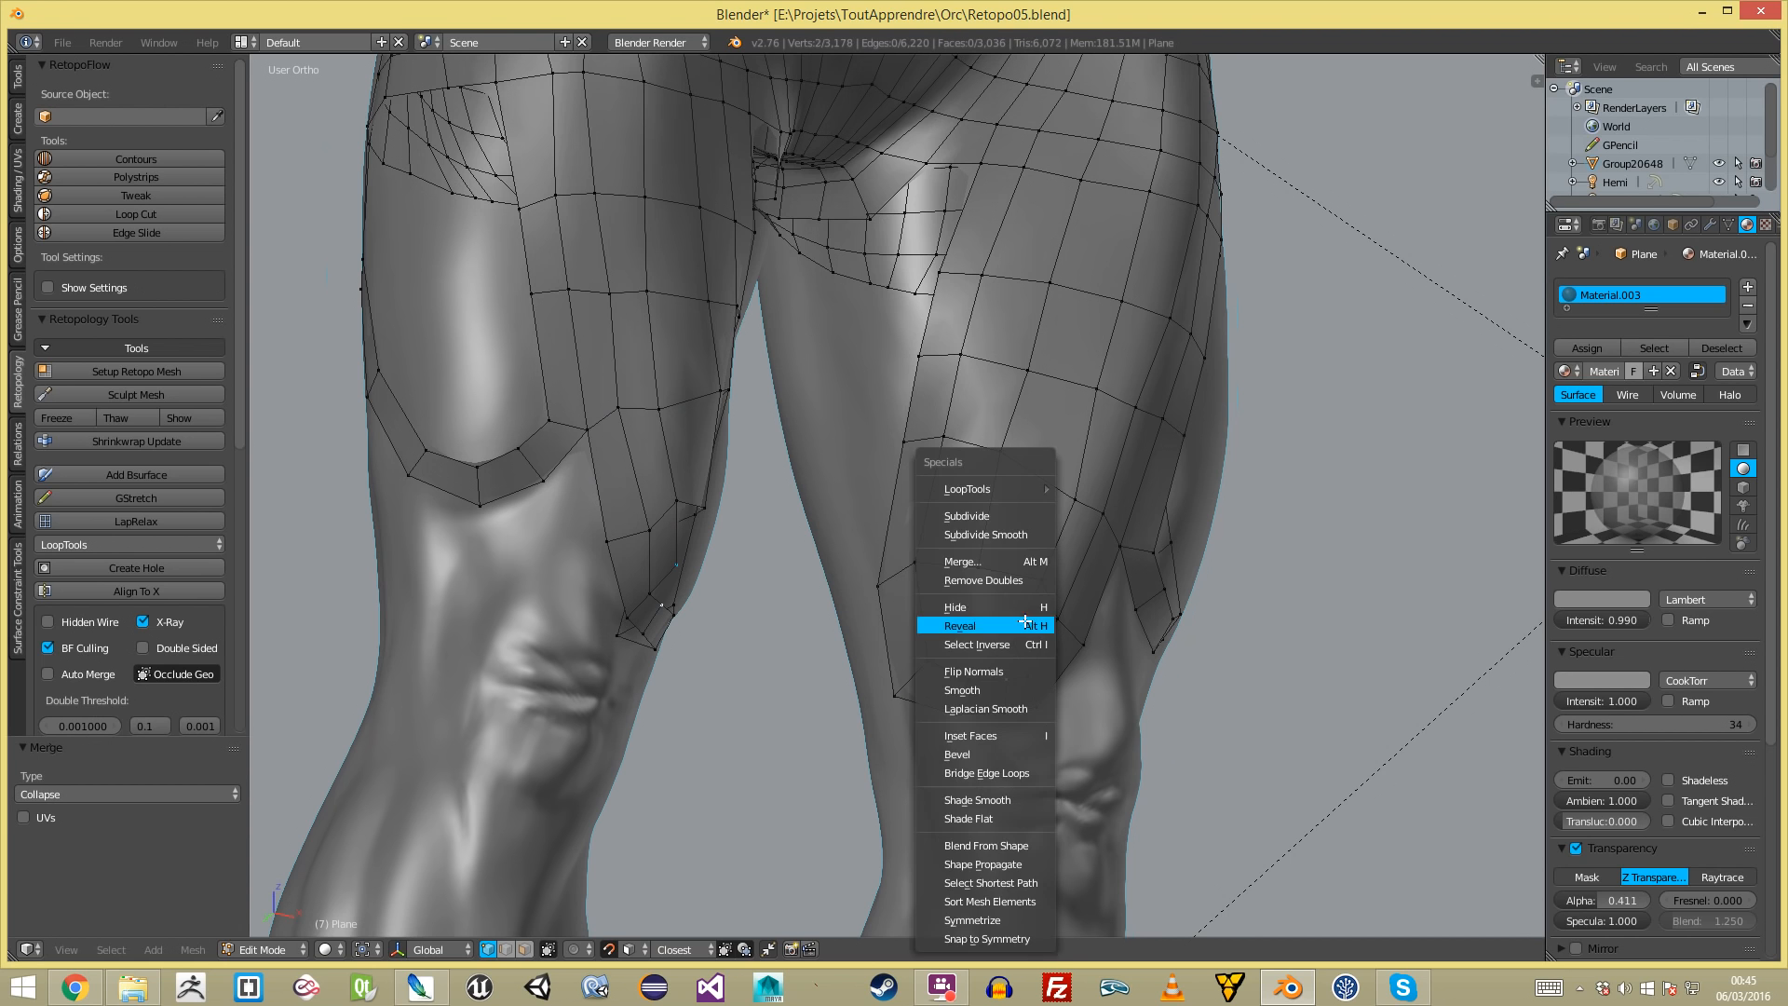
{"action": "left_click", "coordinate": [973, 561]}
{"action": "left_click", "coordinate": [973, 492]}
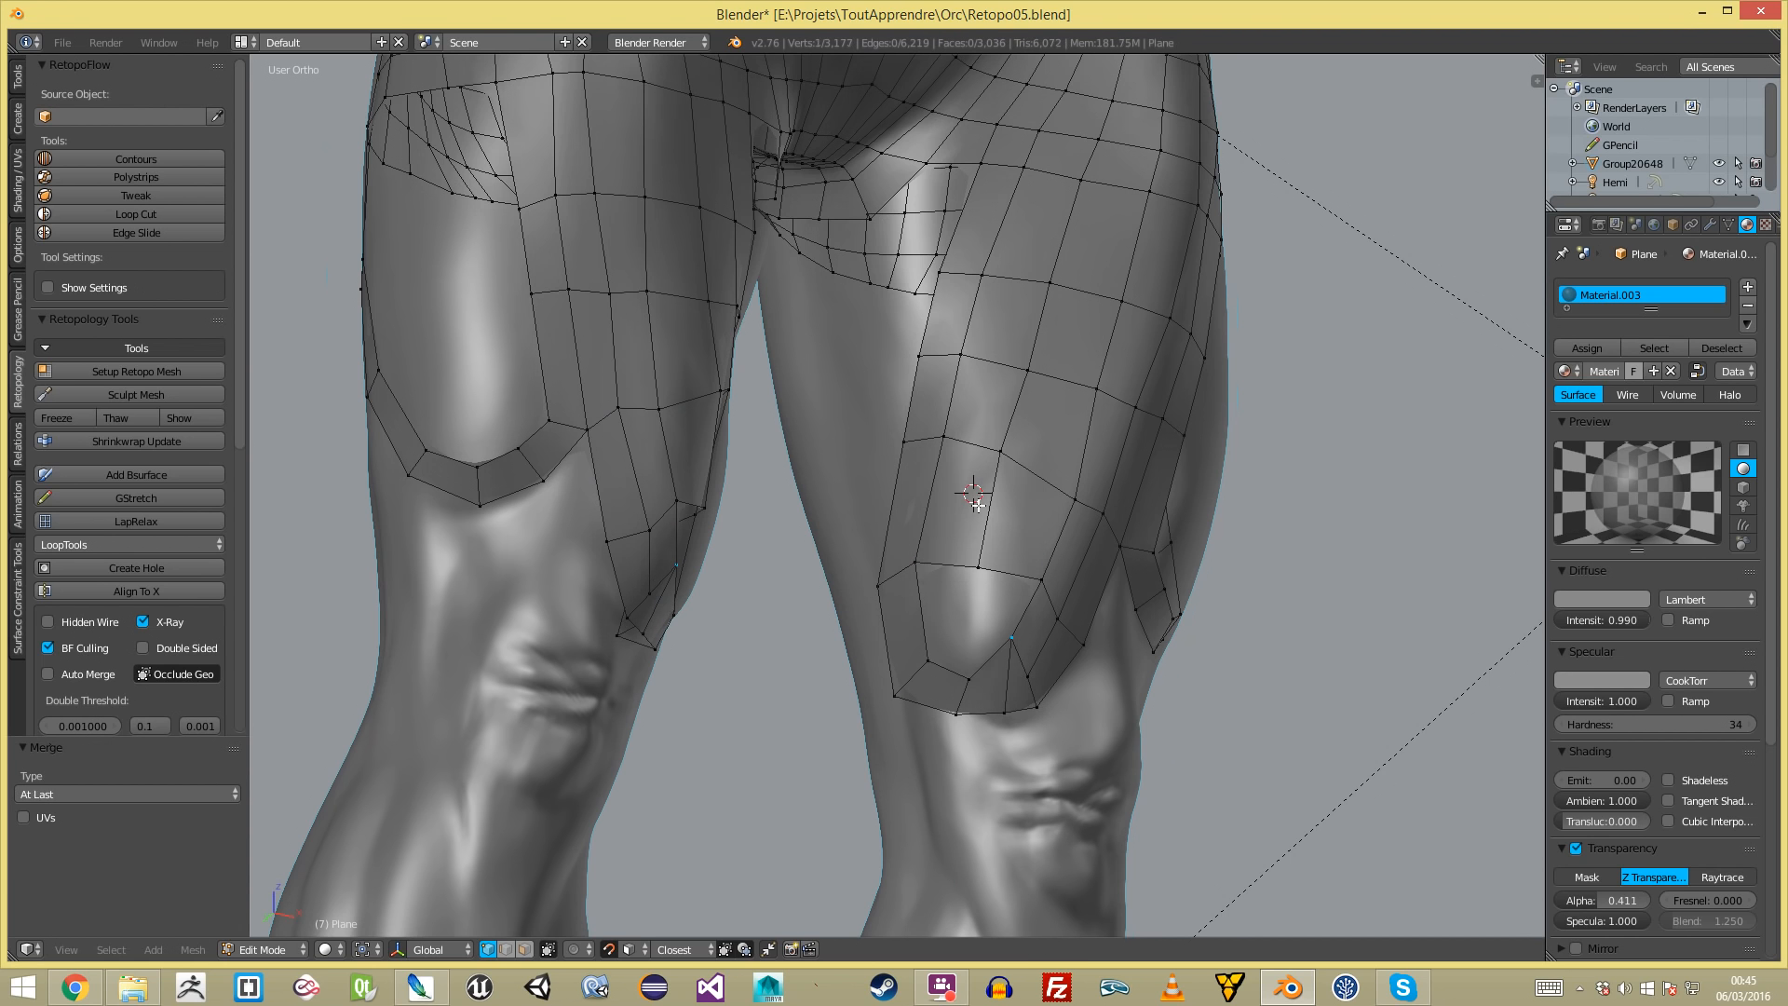
{"action": "left_click", "coordinate": [973, 493]}
- Move the merged vertex up to even the spacing and fill the remaining opening above the knee with faces
{"action": "key", "text": "g"}
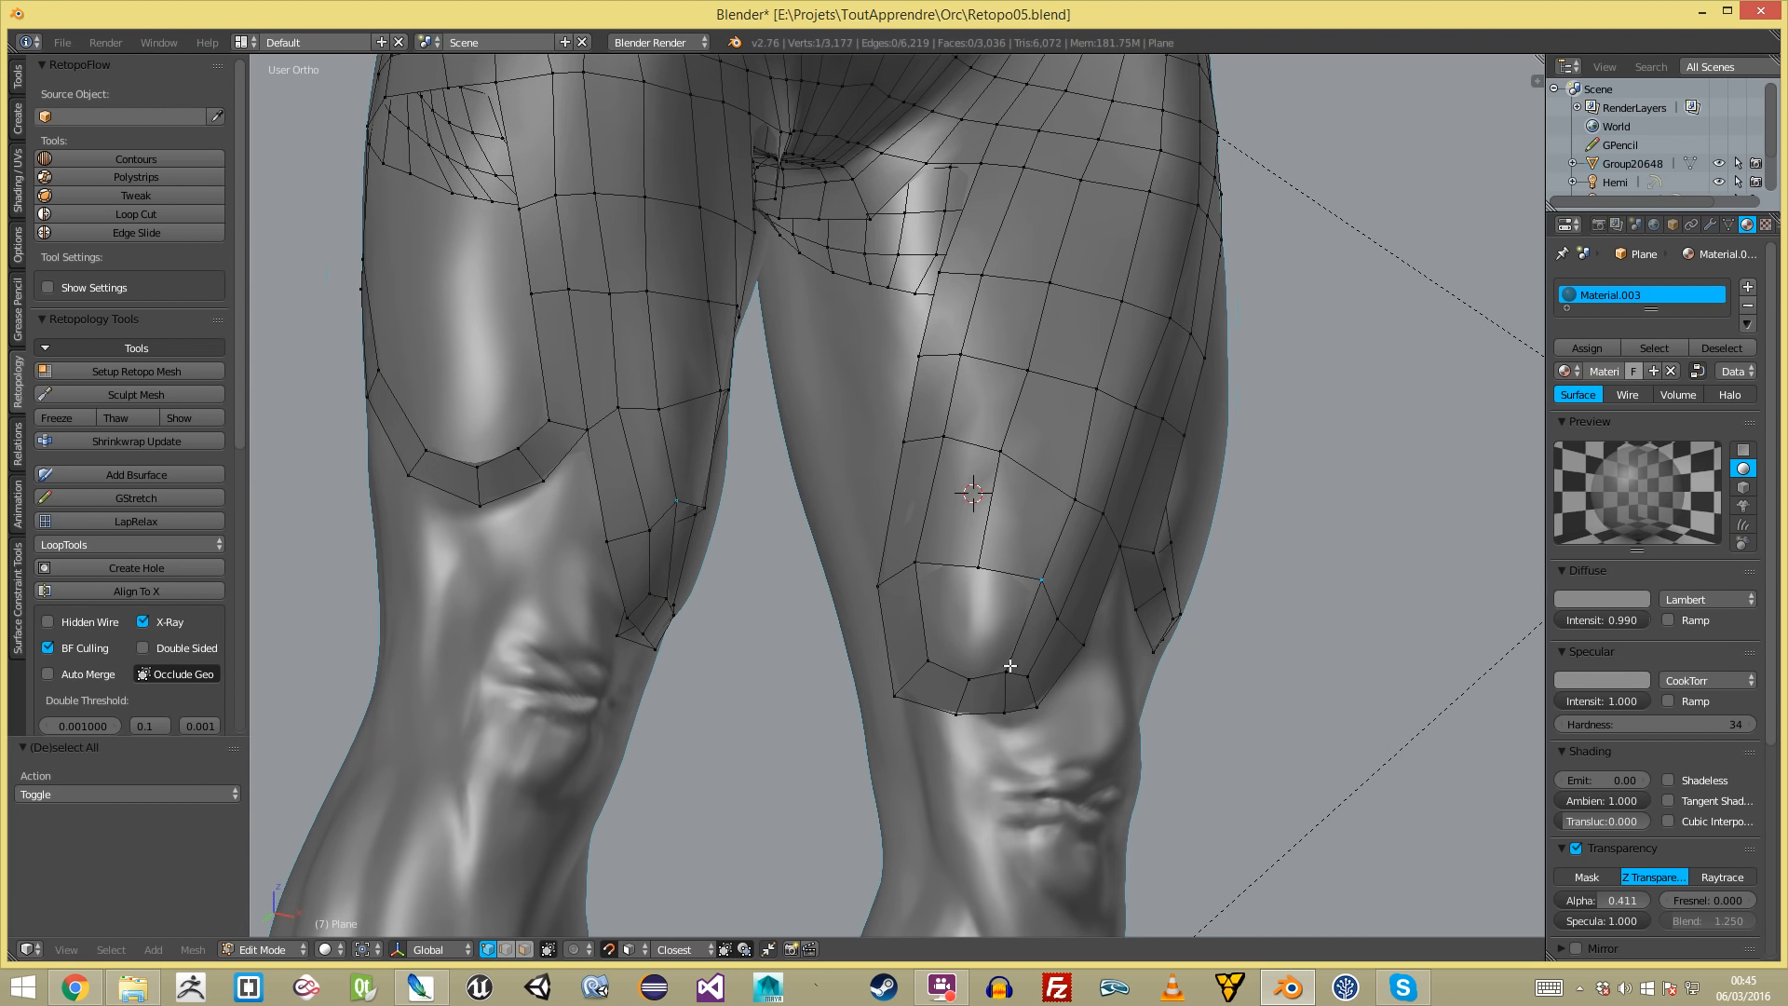
{"action": "left_click", "coordinate": [1010, 665], "text": "shift"}
{"action": "key", "text": "f"}
{"action": "scroll", "coordinate": [1006, 664], "scroll_direction": "down", "scroll_amount": 4}
{"action": "scroll", "coordinate": [1020, 615], "scroll_direction": "up", "scroll_amount": 3}
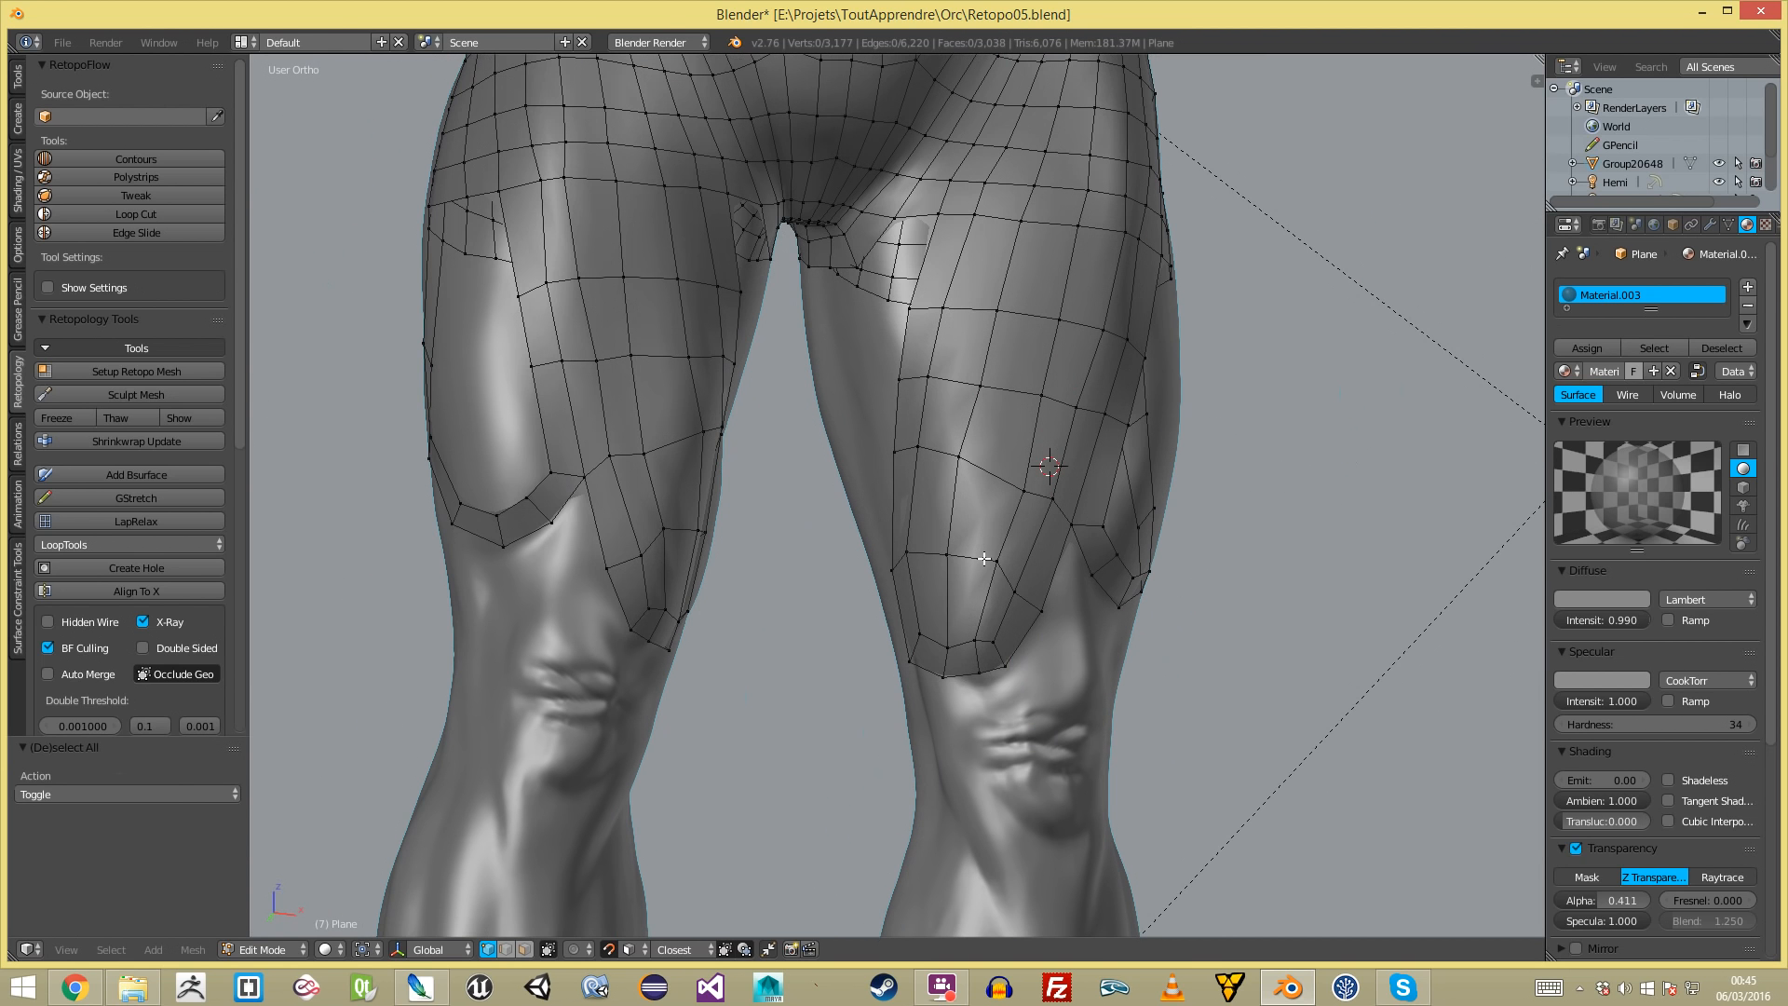
{"action": "key", "text": "a"}
{"action": "key", "text": "a"}
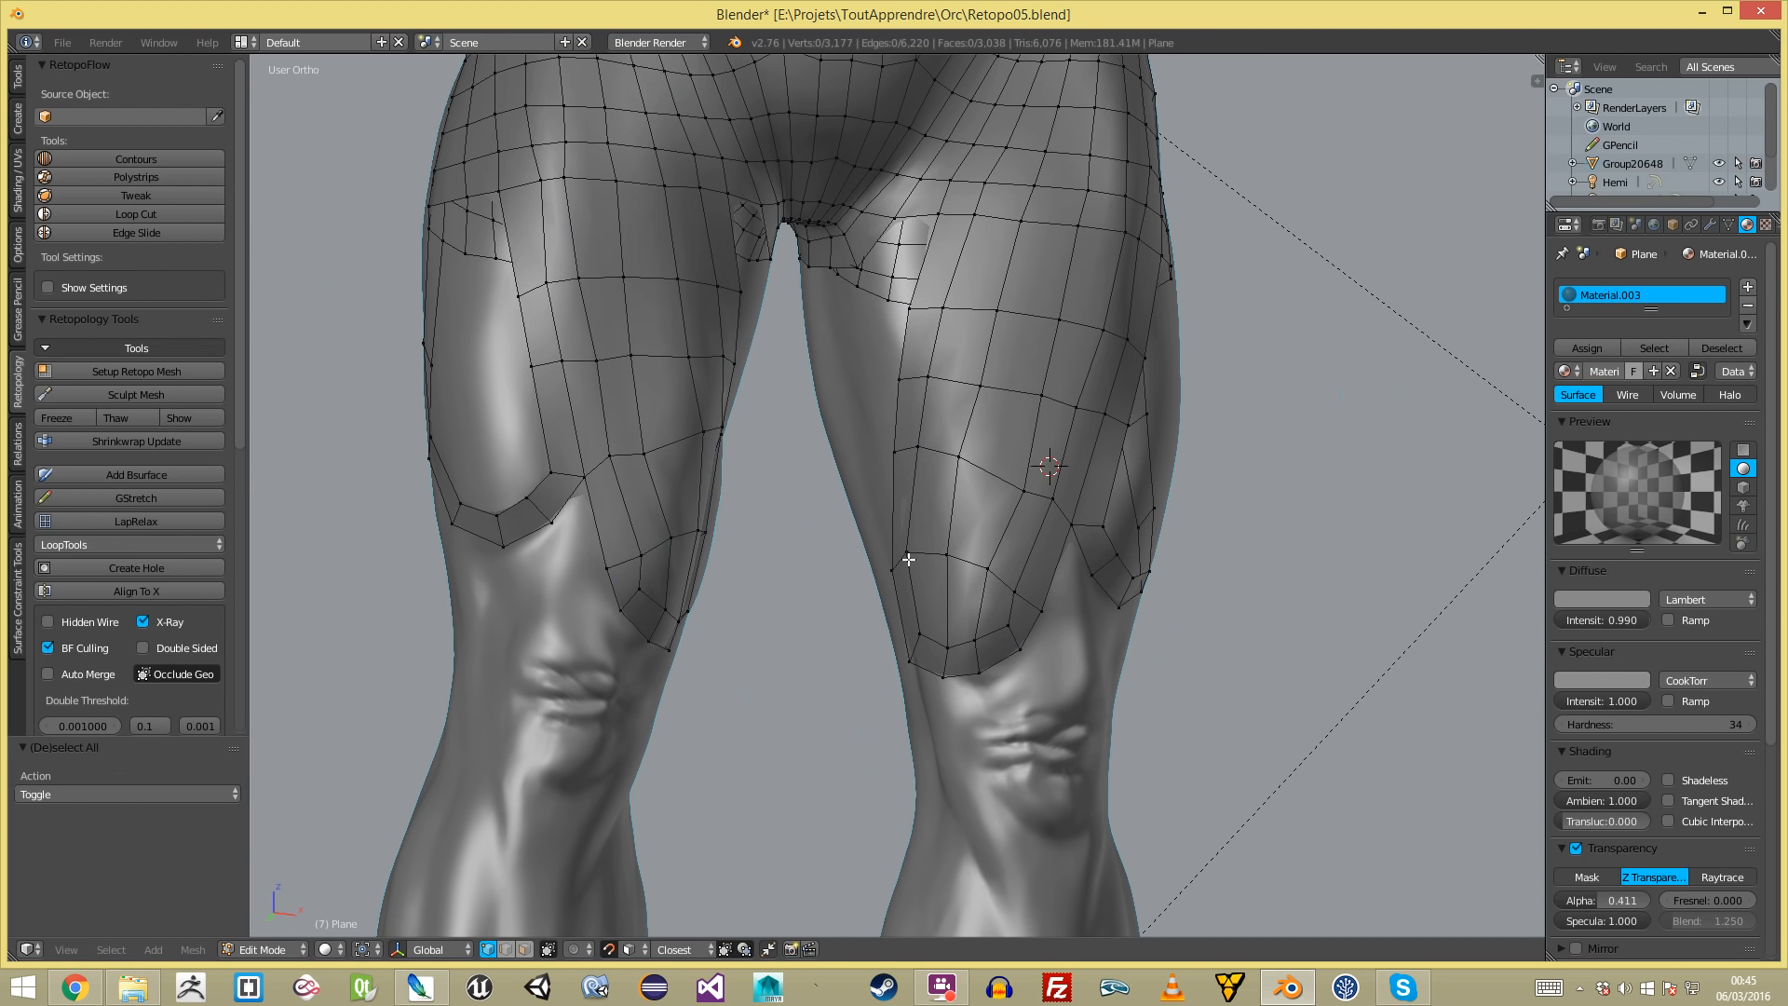
- Add a horizontal loop cut through the newly filled faces just above the knee
{"action": "key", "text": "ctrl+r"}
{"action": "left_click", "coordinate": [987, 608]}
{"action": "left_click", "coordinate": [988, 609]}
{"action": "key", "text": "g"}
{"action": "left_click", "coordinate": [988, 609]}
- Add another horizontal loop cut across the lower front thigh and settle it on the sculpt surface
{"action": "middle_click_drag", "start_coordinate": [1056, 620], "coordinate": [1063, 613]}
{"action": "key", "text": "ctrl+r"}
{"action": "left_click", "coordinate": [1043, 560]}
{"action": "left_click", "coordinate": [1043, 559]}
{"action": "left_click", "coordinate": [1043, 559]}
{"action": "key", "text": "a"}
{"action": "key", "text": "ctrl+z"}
{"action": "key", "text": "g"}
{"action": "left_click", "coordinate": [1043, 557]}
{"action": "key", "text": "a"}
- Add a horizontal loop cut across the middle rows of the front thigh
{"action": "key", "text": "ctrl+r"}
{"action": "left_click", "coordinate": [1073, 471]}
{"action": "left_click", "coordinate": [1073, 471]}
{"action": "key", "text": "a"}
{"action": "middle_click_drag", "start_coordinate": [1108, 386], "coordinate": [979, 387]}
- Add a further loop cut higher on the front thigh and snap it to the sculpt surface
{"action": "key", "text": "ctrl+r"}
{"action": "left_click", "coordinate": [980, 384]}
{"action": "left_click", "coordinate": [980, 385]}
{"action": "key", "text": "g"}
{"action": "left_click", "coordinate": [980, 385]}
{"action": "key", "text": "a"}
- Bevel the horizontal edge loop on the upper front thigh into two parallel loops and settle them on the surface
{"action": "key", "text": "ctrl+r"}
{"action": "key", "text": "Escape"}
{"action": "key", "text": "ctrl+z"}
{"action": "key", "text": "g"}
{"action": "left_click", "coordinate": [982, 329]}
{"action": "key", "text": "ctrl+b"}
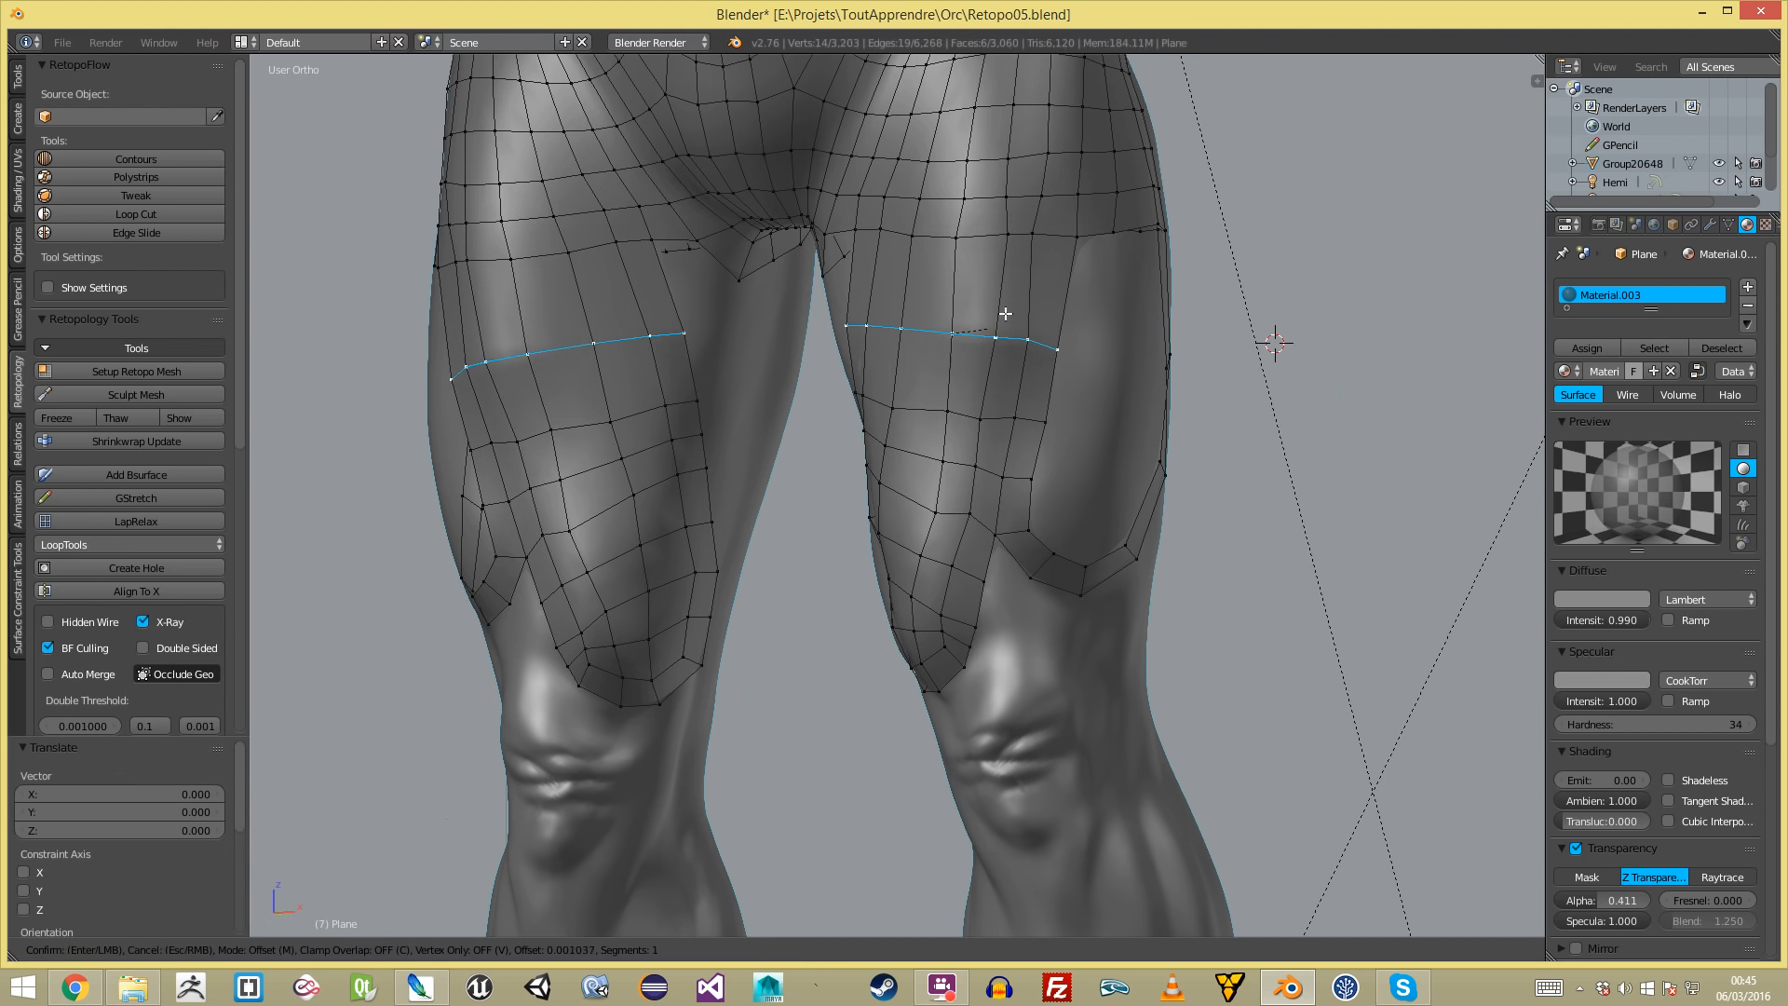
{"action": "left_click", "coordinate": [1370, 397]}
{"action": "key", "text": "g"}
{"action": "left_click", "coordinate": [1370, 393]}
{"action": "key", "text": "a"}
- Examine the density and flow of the new thigh loops from several angles
{"action": "scroll", "coordinate": [1091, 589], "scroll_direction": "down", "scroll_amount": 5}
{"action": "key", "text": "Tab"}
{"action": "key", "text": "Tab"}
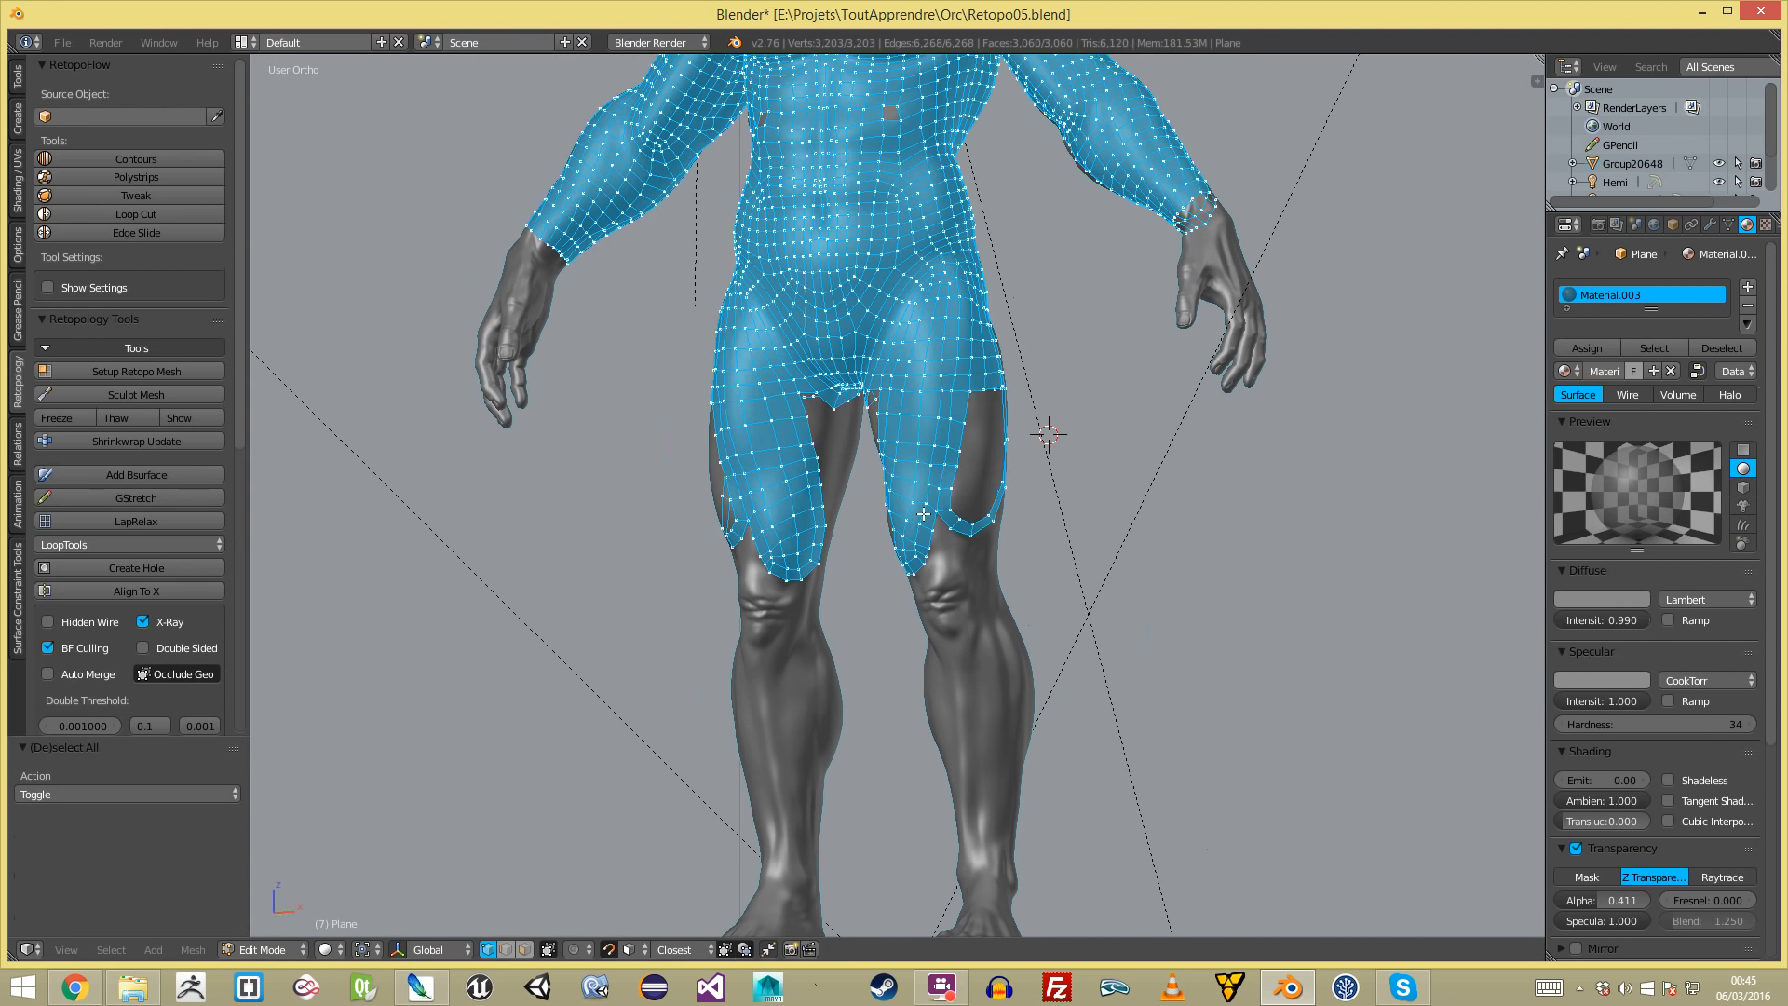
{"action": "key", "text": "a"}
{"action": "middle_click_drag", "start_coordinate": [1013, 530], "coordinate": [1100, 500]}
{"action": "key", "text": "a"}
{"action": "scroll", "coordinate": [1100, 500], "scroll_direction": "up", "scroll_amount": 3}
{"action": "scroll", "coordinate": [910, 603], "scroll_direction": "up", "scroll_amount": 2}
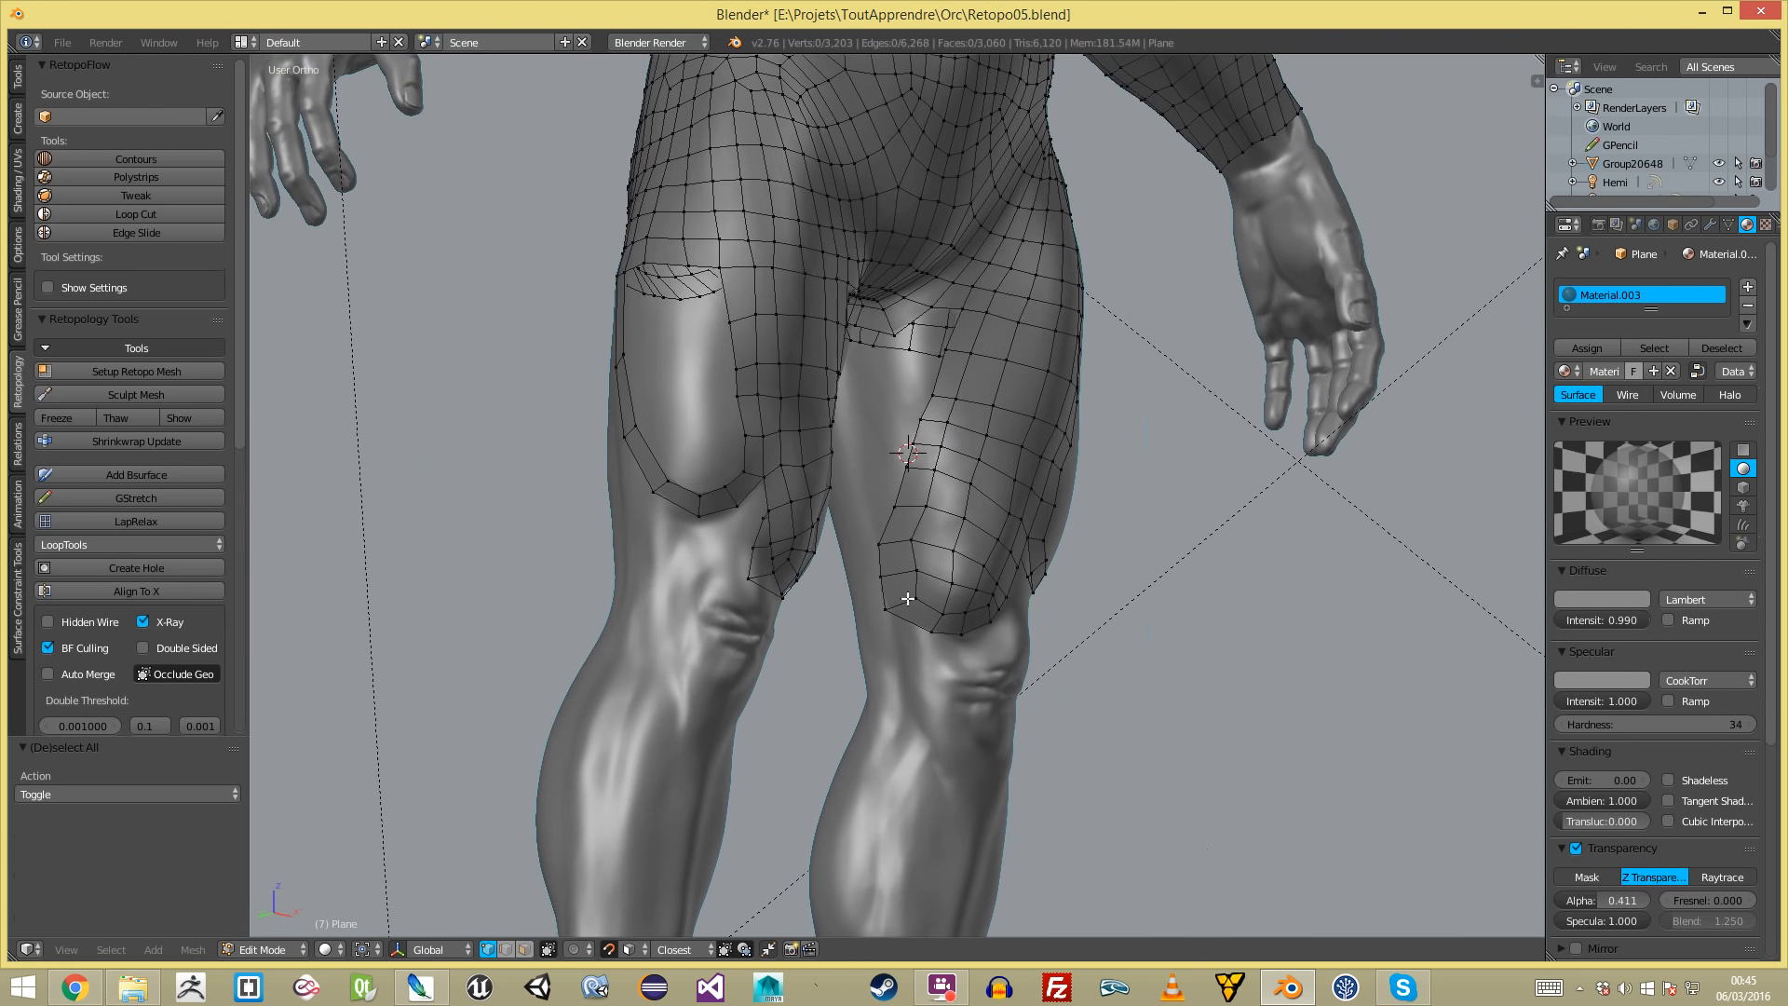
- Move and rotate the inner lower edge of the front-thigh patch to align it above the knee
{"action": "scroll", "coordinate": [883, 621], "scroll_direction": "up", "scroll_amount": 4}
{"action": "right_click", "coordinate": [849, 580], "text": "ctrl"}
{"action": "key", "text": "g"}
{"action": "left_click", "coordinate": [891, 570]}
{"action": "key", "text": "r"}
{"action": "left_click", "coordinate": [1018, 694]}
{"action": "key", "text": "g"}
{"action": "left_click", "coordinate": [1029, 698]}
{"action": "key", "text": "a"}
{"action": "middle_click_drag", "start_coordinate": [1024, 697], "coordinate": [1164, 558]}
- Run Shrinkwrap Update to conform the retopology mesh to the sculpt
{"action": "scroll", "coordinate": [356, 410], "scroll_direction": "down", "scroll_amount": 2}
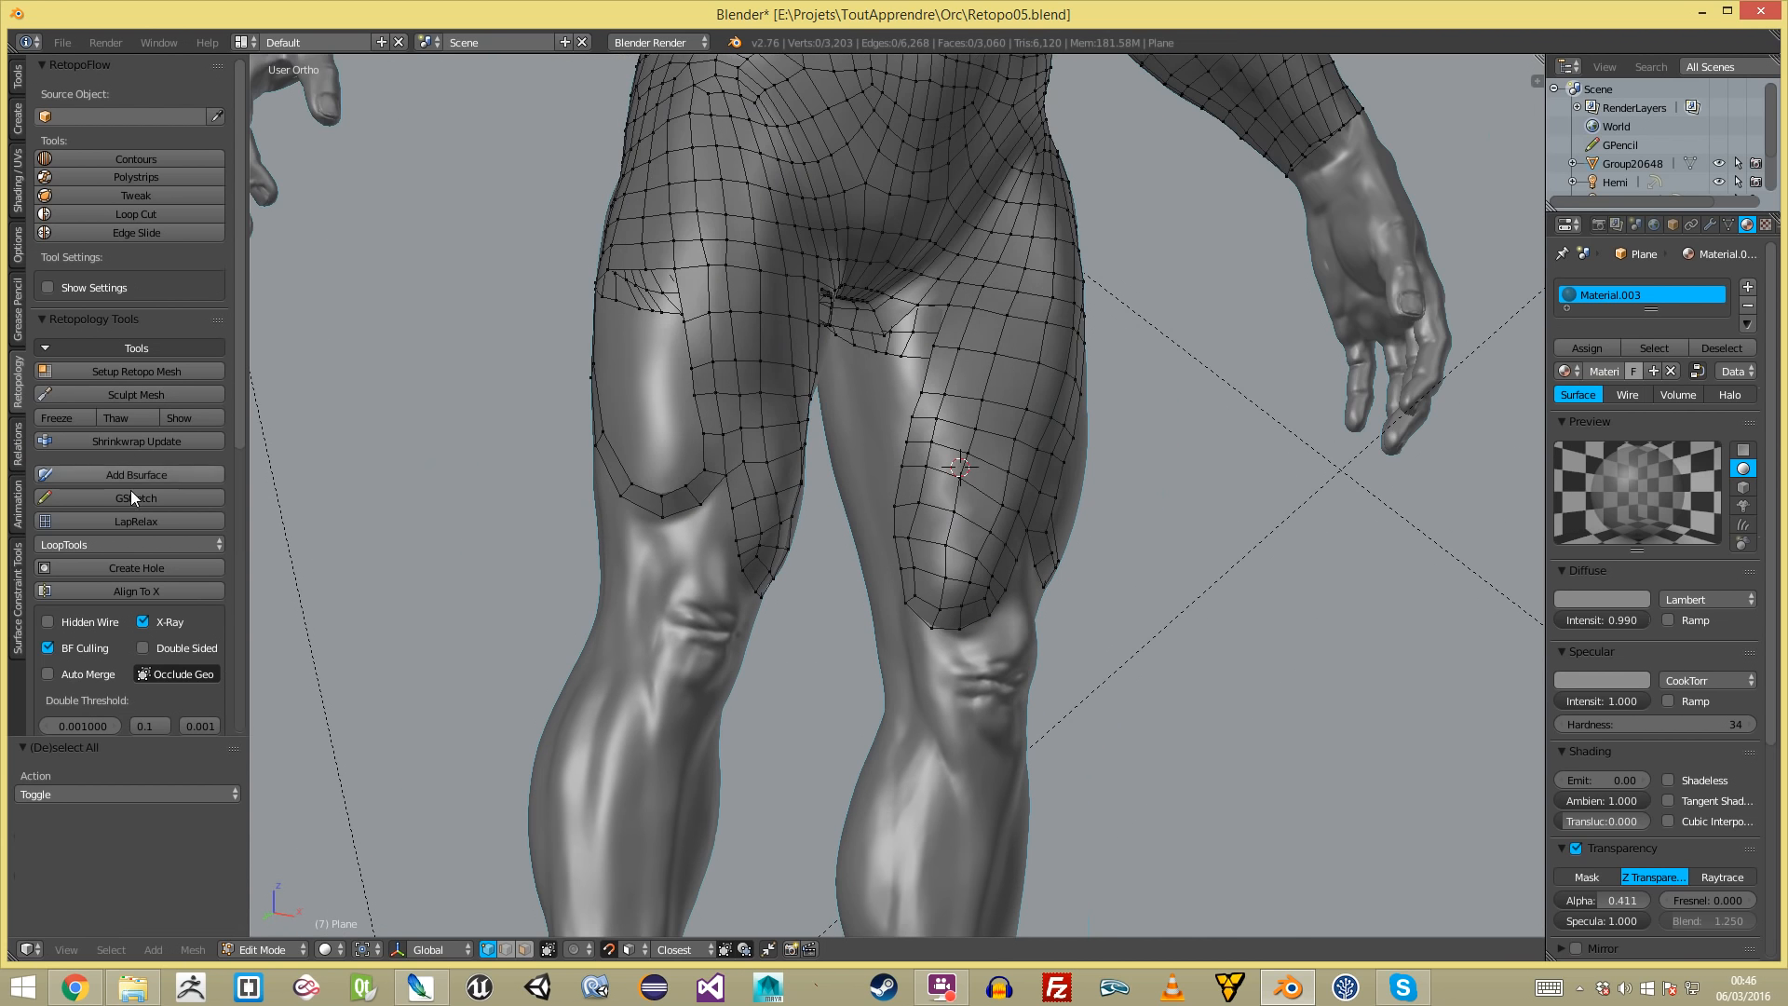
{"action": "scroll", "coordinate": [896, 493], "scroll_direction": "down", "scroll_amount": 3}
{"action": "scroll", "coordinate": [827, 527], "scroll_direction": "up", "scroll_amount": 2}
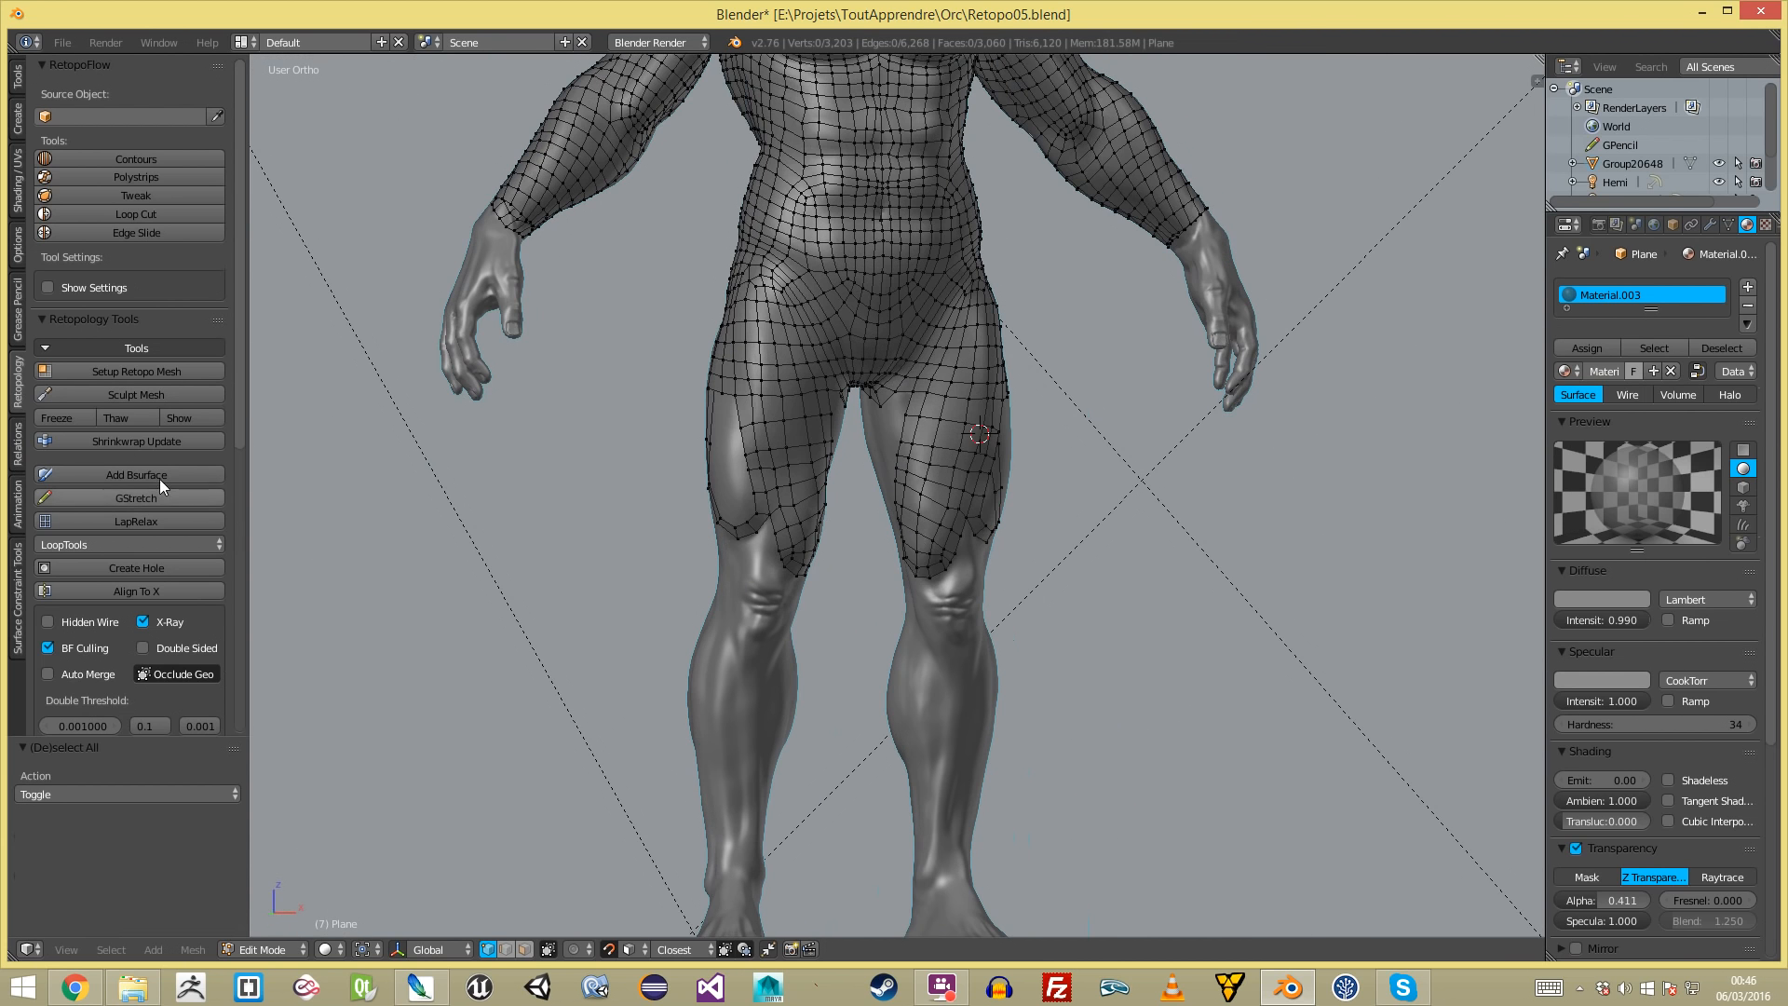
{"action": "left_click", "coordinate": [167, 439]}
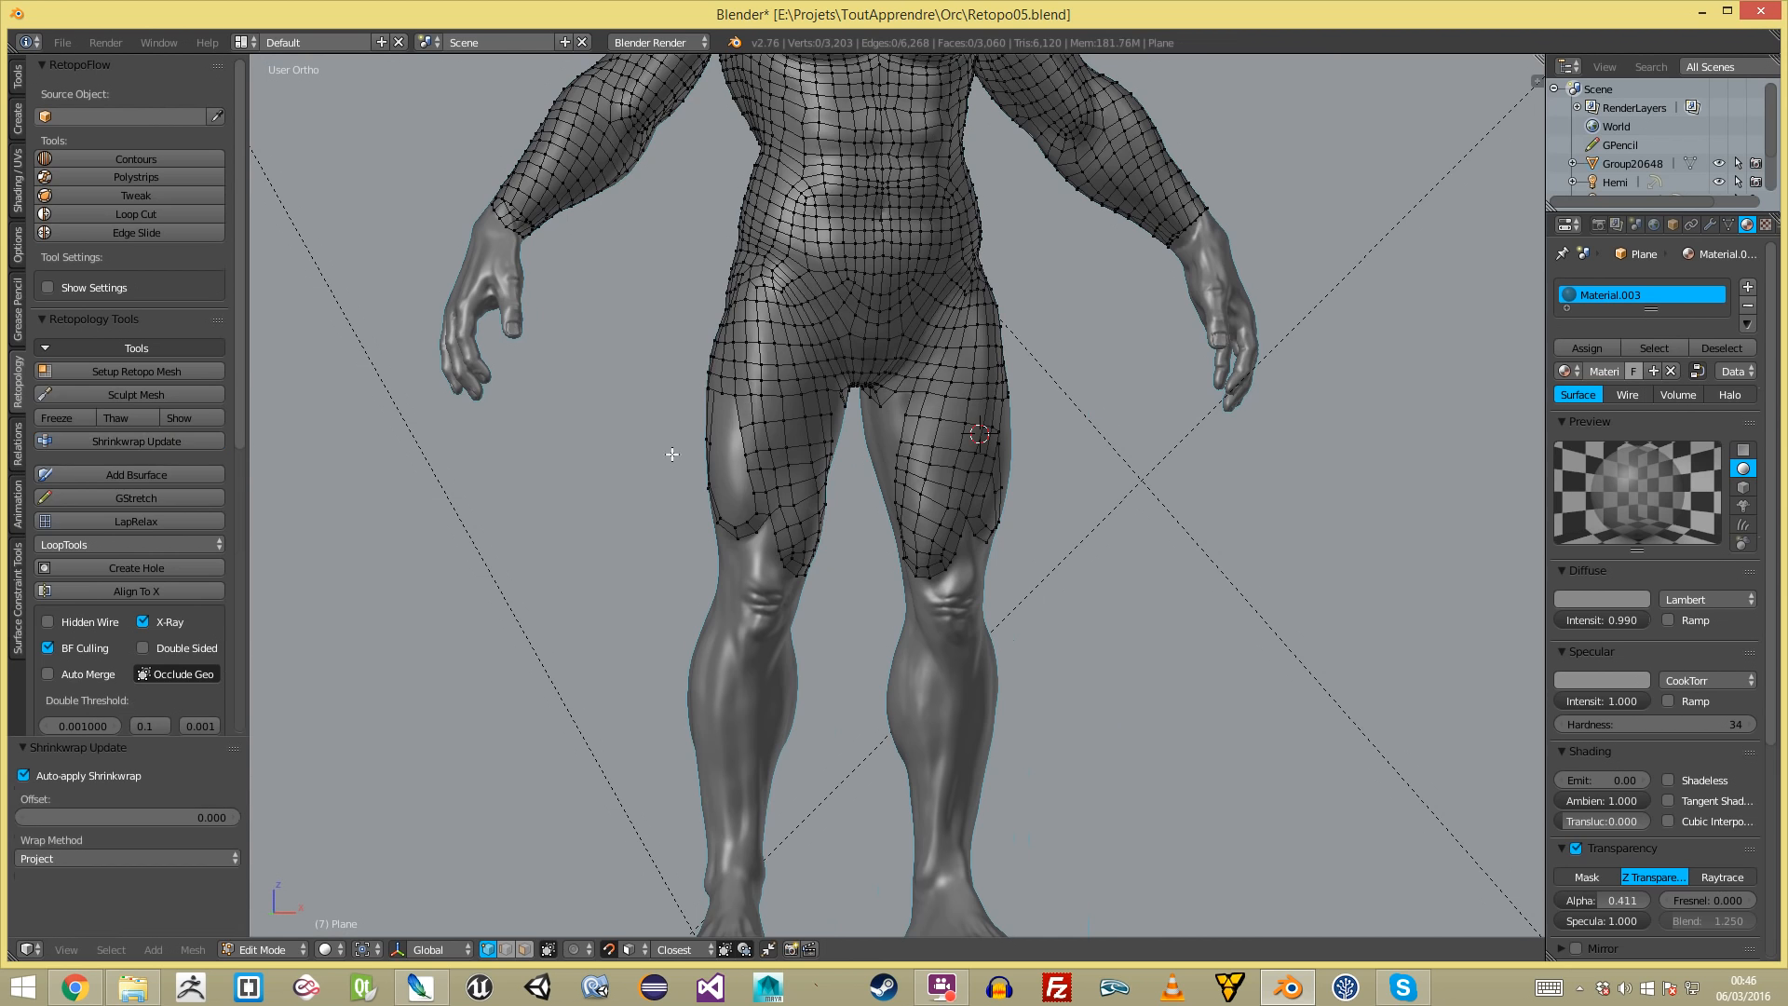
{"action": "key", "text": "Tab"}
{"action": "scroll", "coordinate": [579, 447], "scroll_direction": "down", "scroll_amount": 3}
{"action": "key", "text": "Tab"}
- Fill a column of faces down the front border of the outer-thigh opening
{"action": "scroll", "coordinate": [952, 556], "scroll_direction": "up", "scroll_amount": 8}
{"action": "key", "text": "a"}
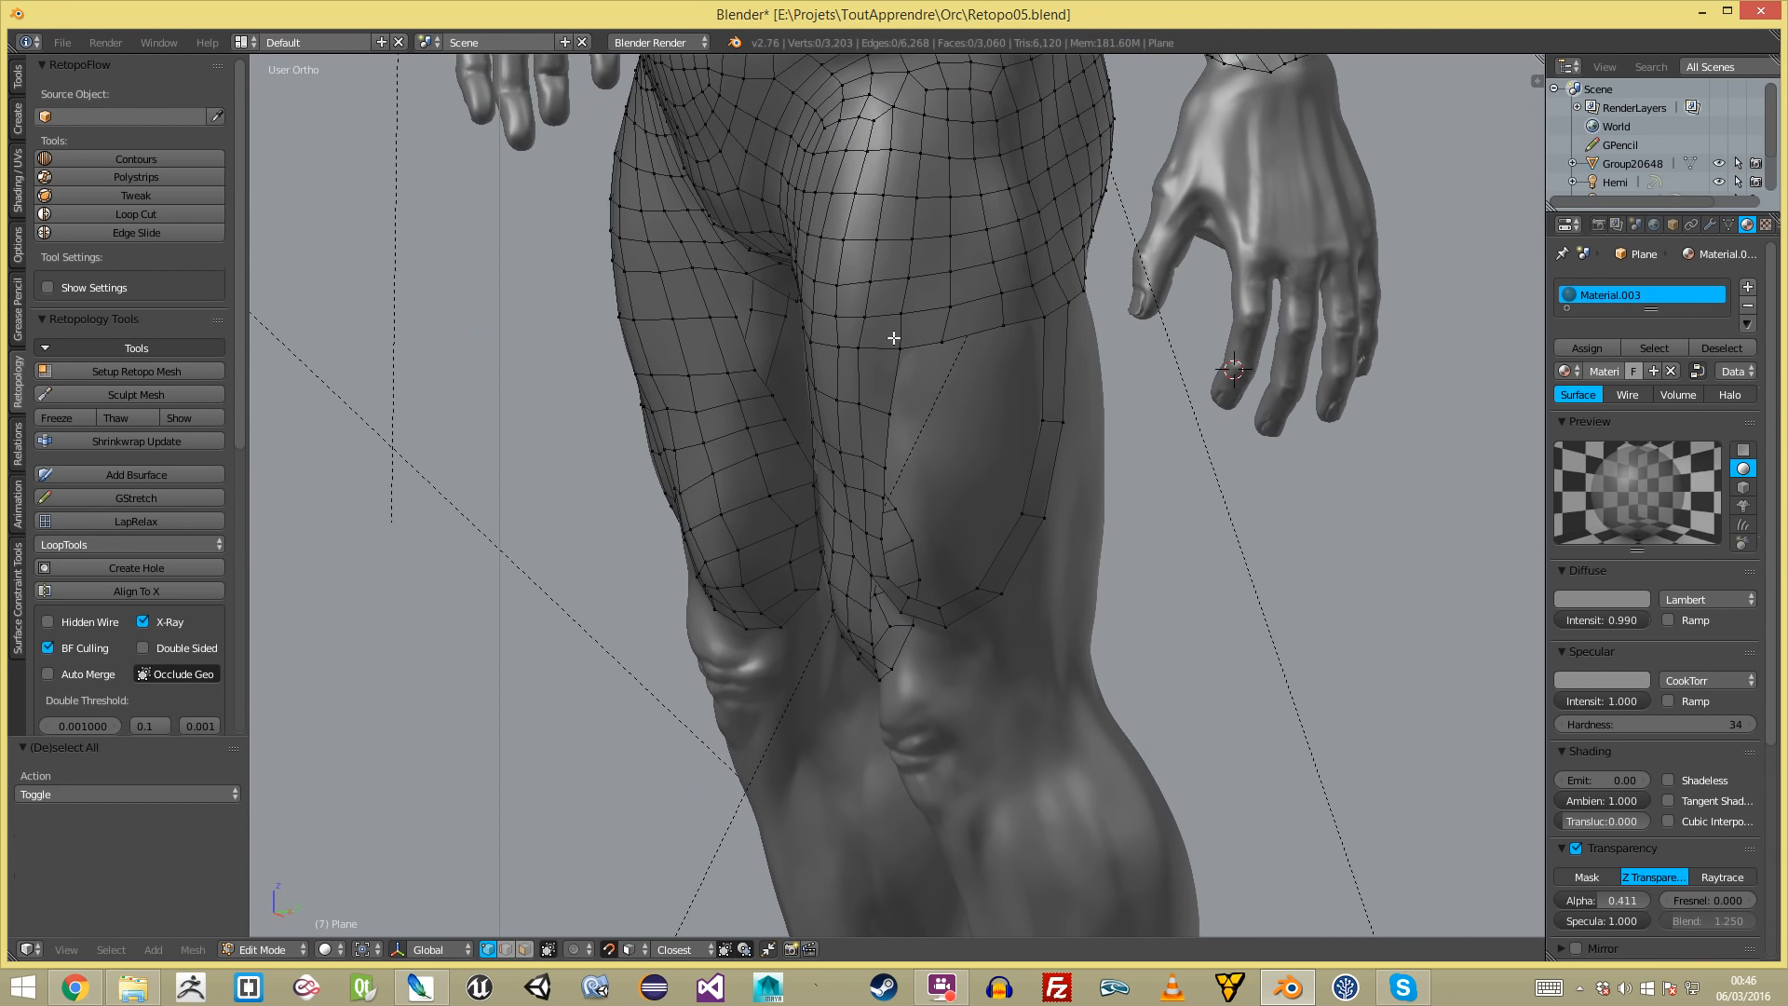
{"action": "right_click", "coordinate": [882, 359], "text": "ctrl+alt"}
{"action": "right_click", "coordinate": [897, 353]}
{"action": "key", "text": "f"}
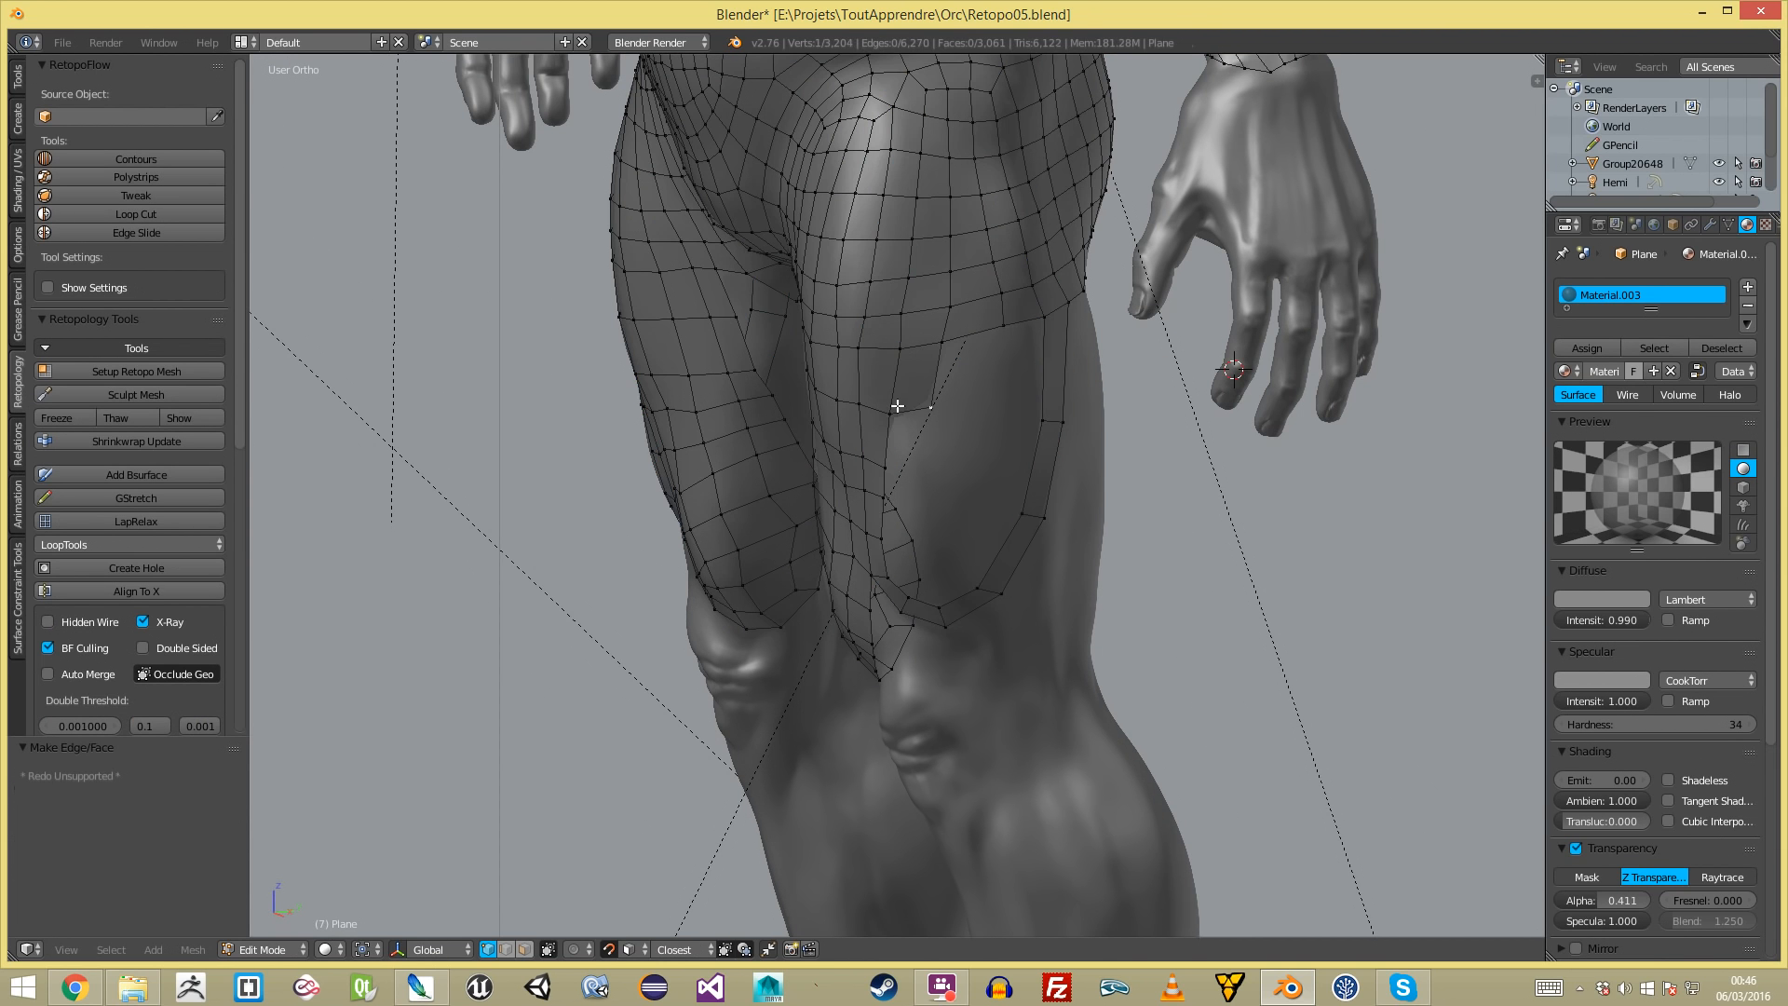
{"action": "middle_click_drag", "start_coordinate": [892, 497], "coordinate": [910, 450]}
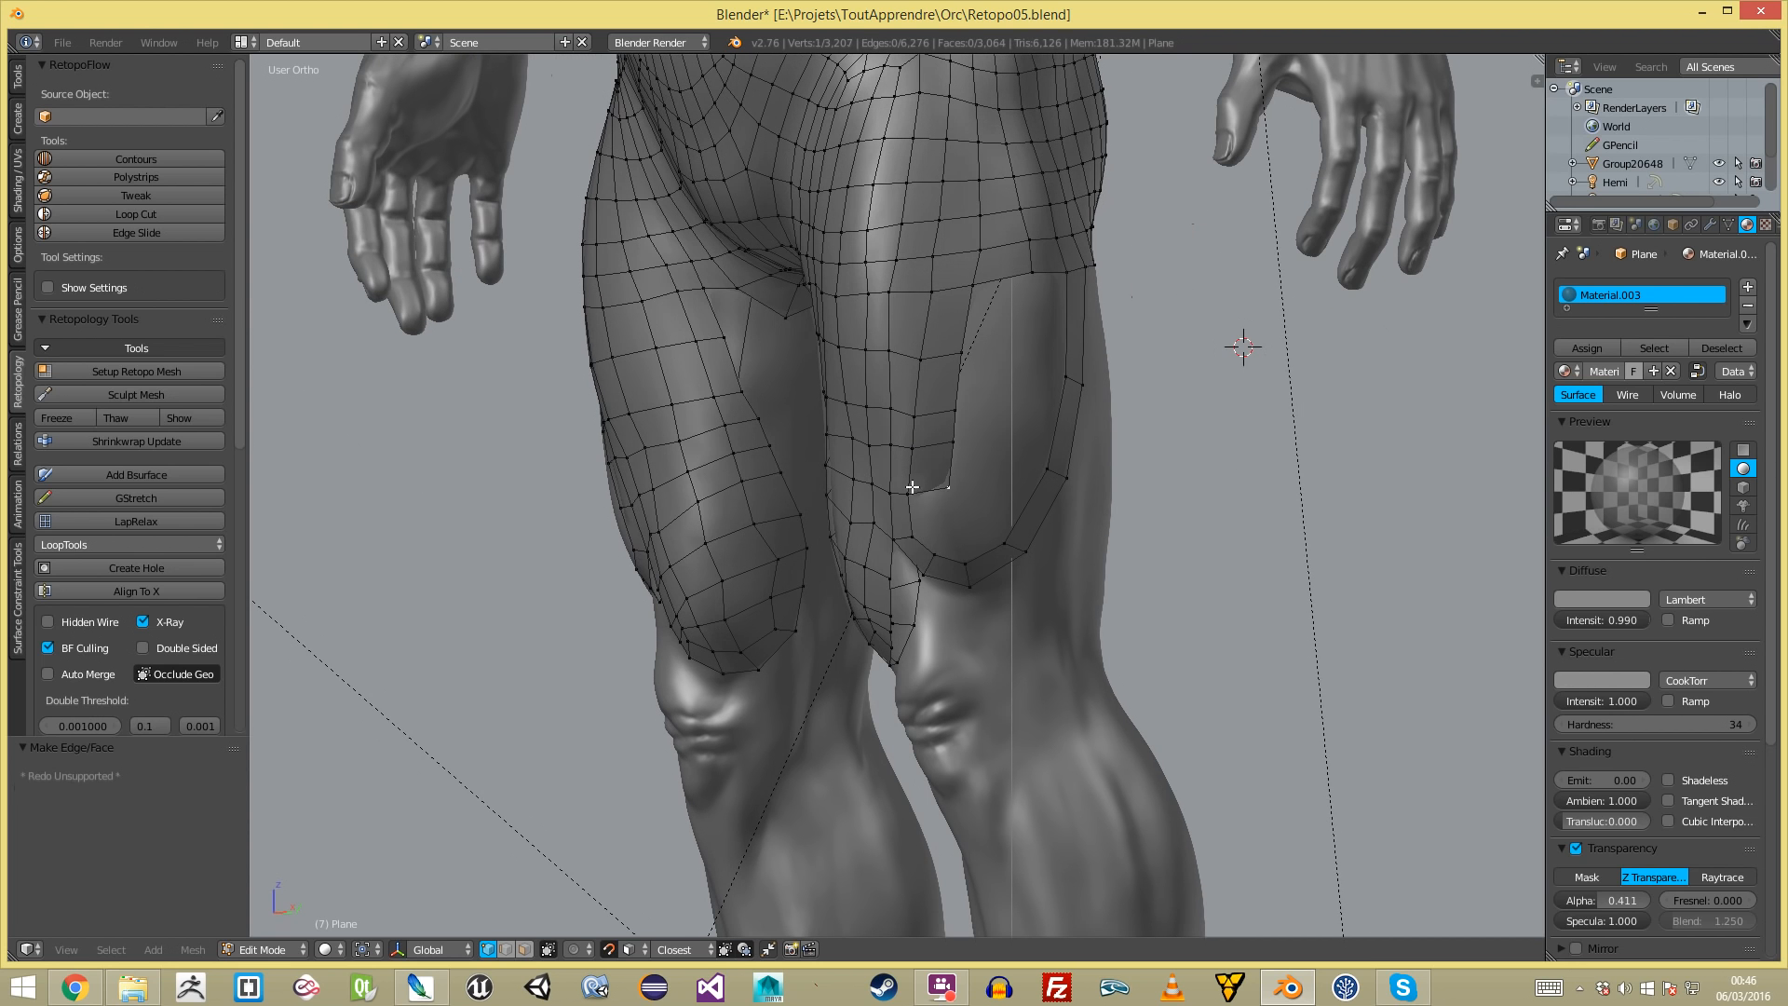
- Continue the face column down to the knee strip and start a second column beside it
{"action": "key", "text": "f"}
{"action": "key", "text": "e"}
{"action": "left_click", "coordinate": [1021, 351]}
{"action": "key", "text": "a"}
{"action": "key", "text": "f"}
{"action": "middle_click_drag", "start_coordinate": [1033, 422], "coordinate": [968, 421]}
{"action": "key", "text": "a"}
- Reposition the vertices along the new face columns on the outer thigh to even out their spacing
{"action": "right_click", "coordinate": [906, 483]}
{"action": "key", "text": "g"}
{"action": "left_click", "coordinate": [906, 484]}
{"action": "key", "text": "a"}
{"action": "key", "text": "g"}
{"action": "left_click", "coordinate": [910, 450]}
{"action": "right_click", "coordinate": [911, 417]}
{"action": "key", "text": "g"}
{"action": "left_click", "coordinate": [912, 417]}
{"action": "right_click", "coordinate": [909, 362]}
{"action": "key", "text": "g"}
{"action": "left_click", "coordinate": [910, 363]}
{"action": "key", "text": "a"}
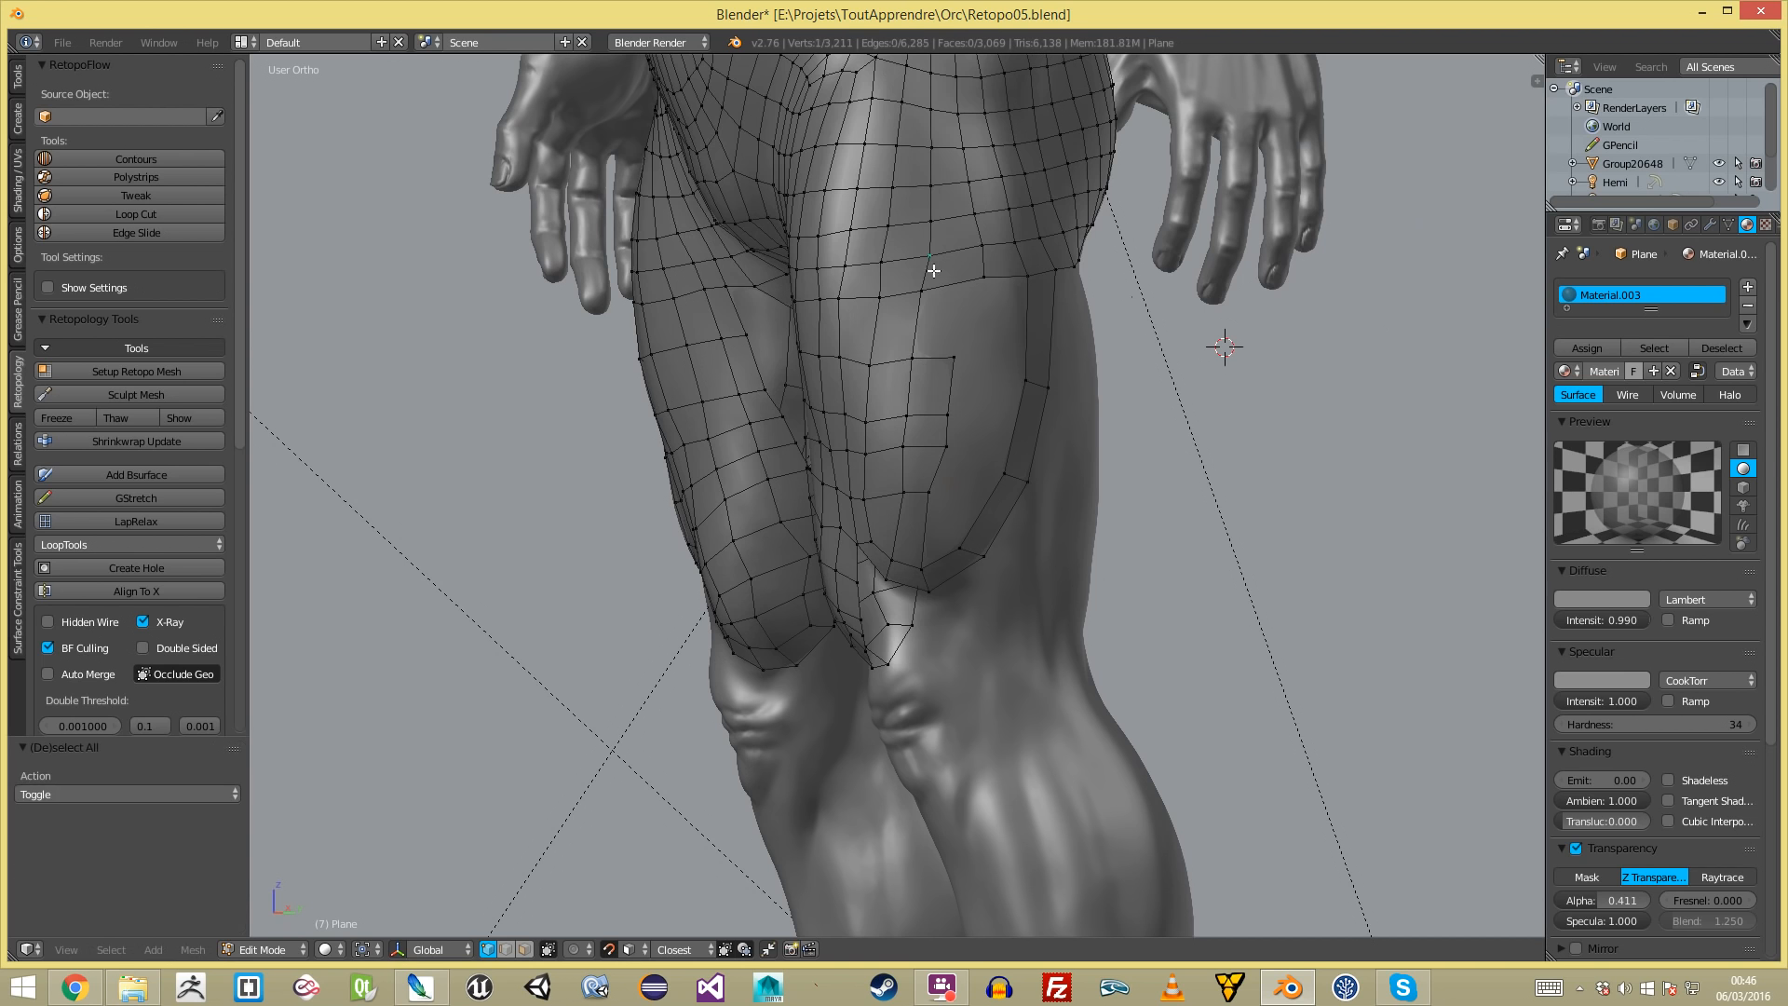
- Fill the gap between the new face columns and the upper border of the outer-thigh opening
{"action": "key", "text": "f"}
{"action": "middle_click_drag", "start_coordinate": [938, 346], "coordinate": [936, 323]}
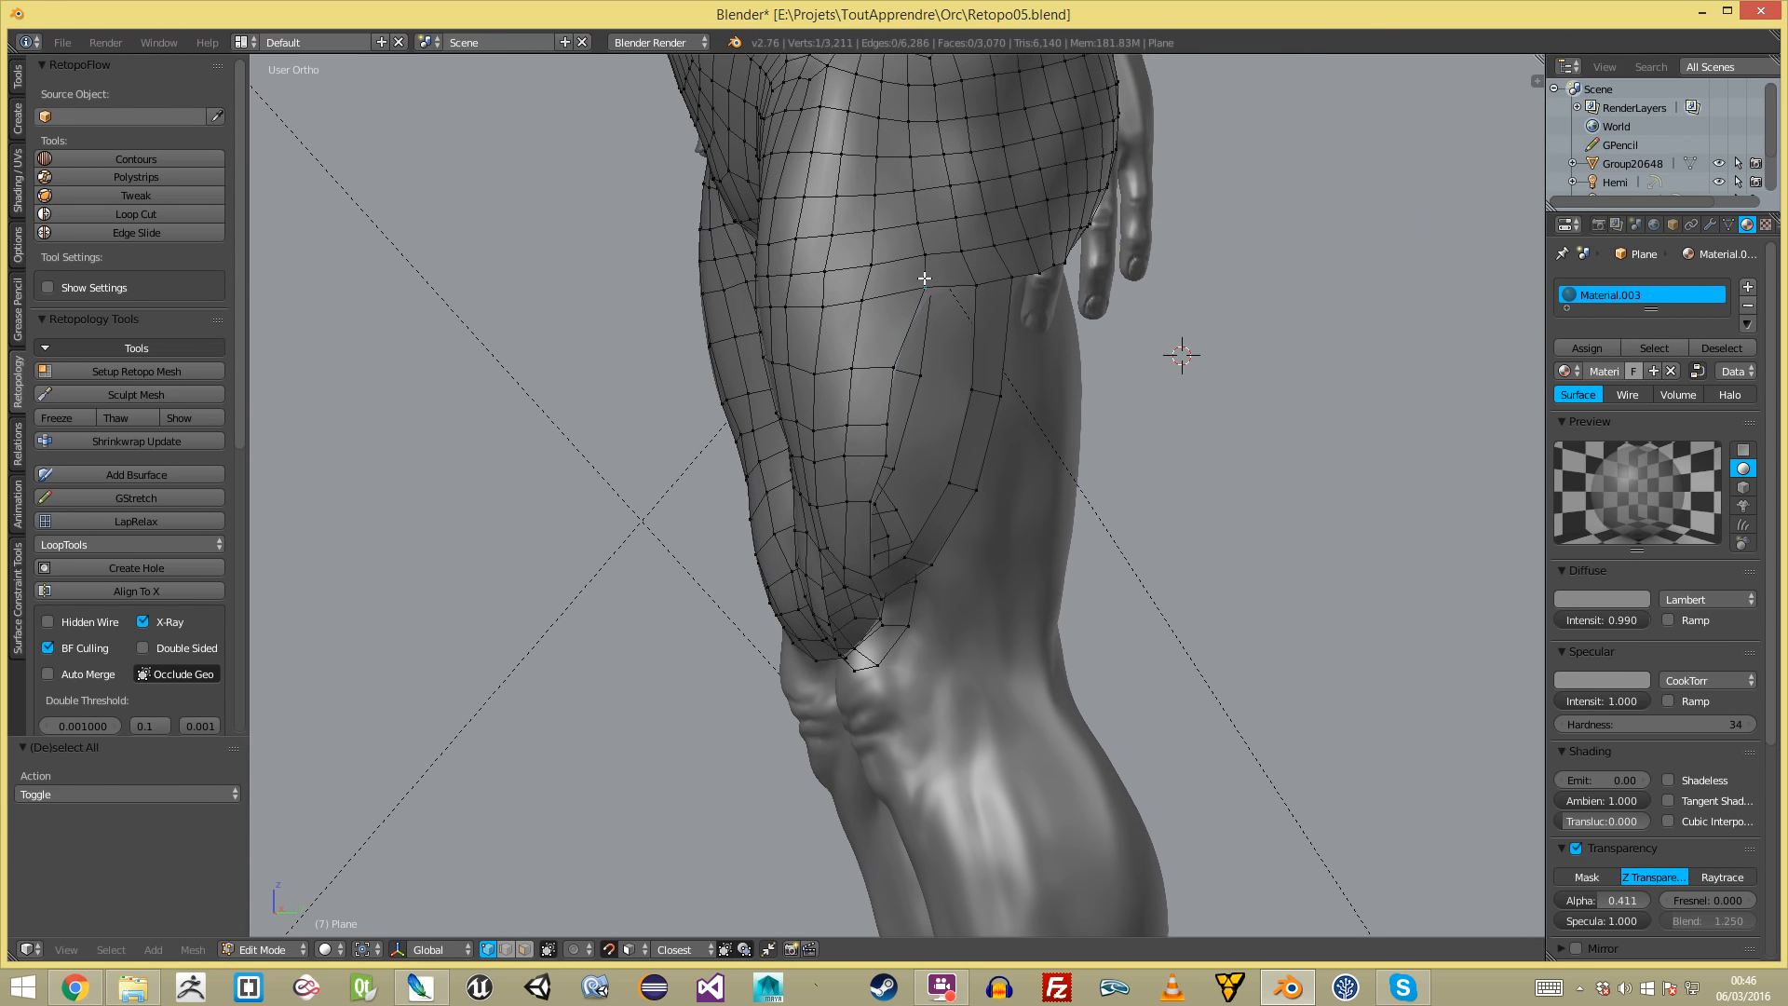
{"action": "right_click", "coordinate": [926, 281], "text": "shift"}
{"action": "key", "text": "f"}
- Add a loop cut at the rear of the outer-thigh opening and fill faces joining it to the front columns
{"action": "key", "text": "ctrl+r"}
{"action": "left_click", "coordinate": [969, 456]}
{"action": "left_click", "coordinate": [969, 452]}
{"action": "key", "text": "a"}
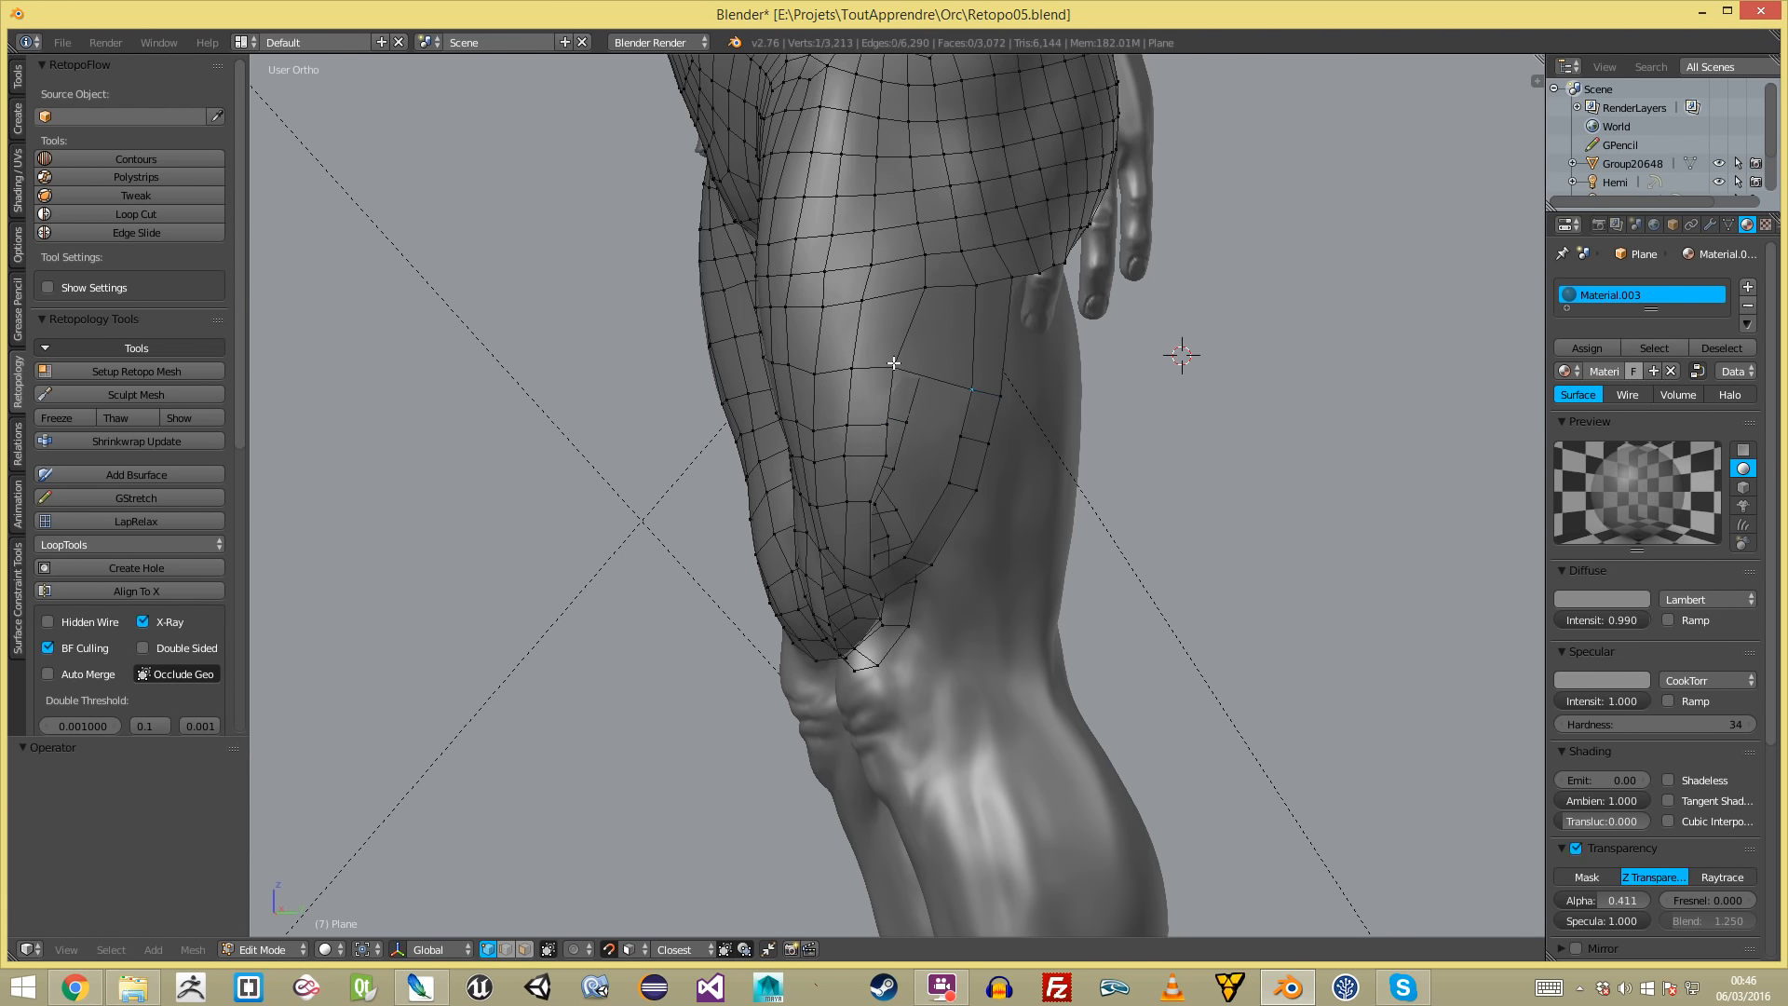
{"action": "key", "text": "f"}
{"action": "middle_click_drag", "start_coordinate": [913, 473], "coordinate": [978, 446]}
{"action": "key", "text": "a"}
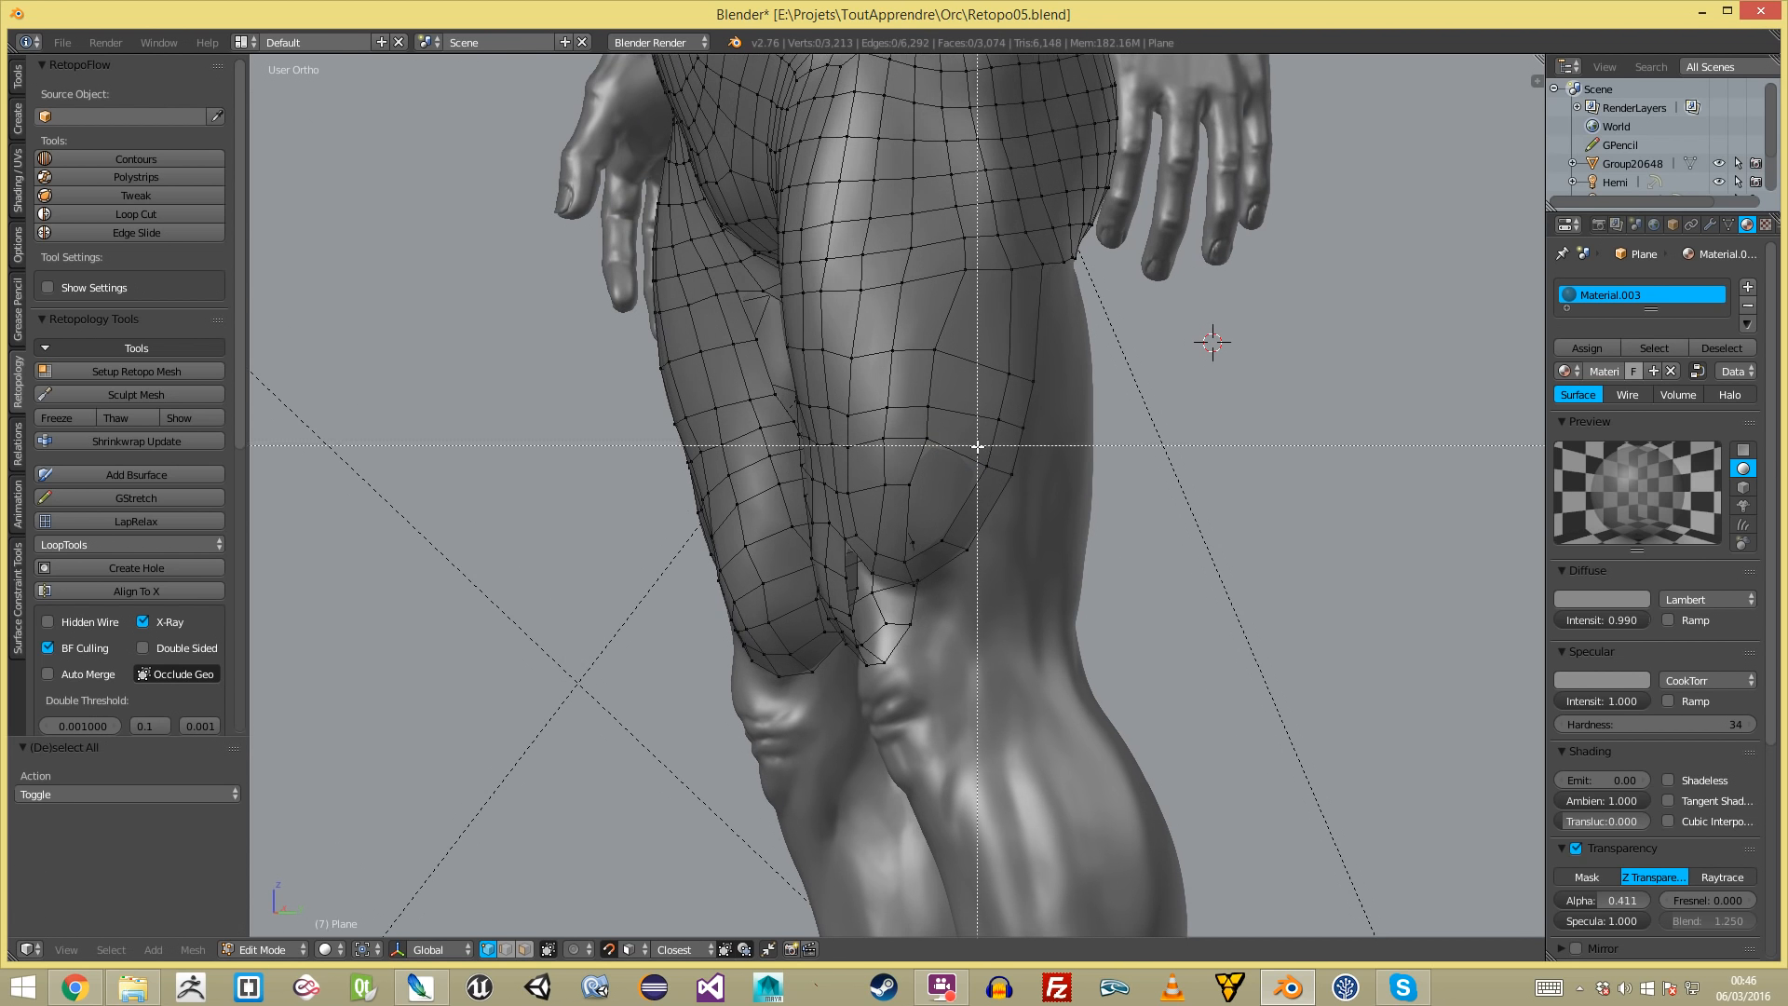
- Move the lower rear edge of the outer-thigh patch outward
{"action": "left_click_drag", "start_coordinate": [1033, 483], "coordinate": [1036, 484]}
{"action": "key", "text": "g"}
{"action": "left_click", "coordinate": [1038, 471]}
{"action": "key", "text": "a"}
{"action": "middle_click_drag", "start_coordinate": [931, 531], "coordinate": [958, 531]}
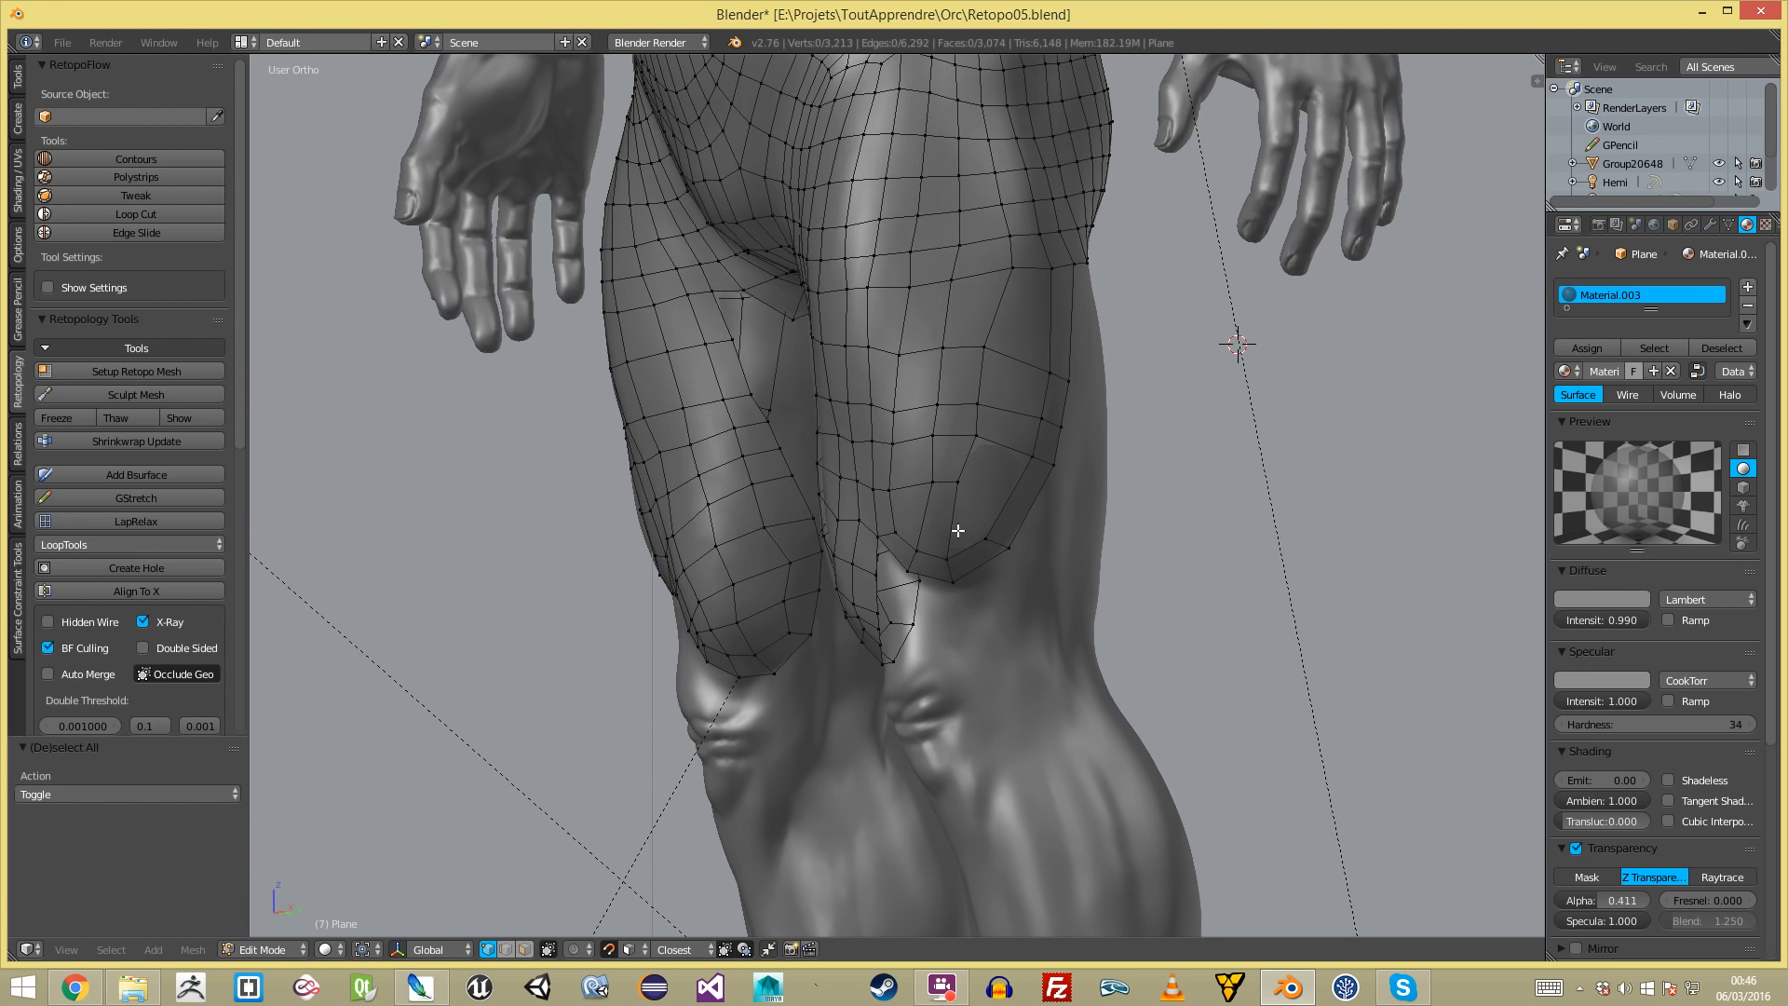
- Delete two faces at the lower end of the outer-thigh patch in face select mode, and return to vertex selection
{"action": "key", "text": "ctrl+Tab"}
{"action": "left_click", "coordinate": [939, 511]}
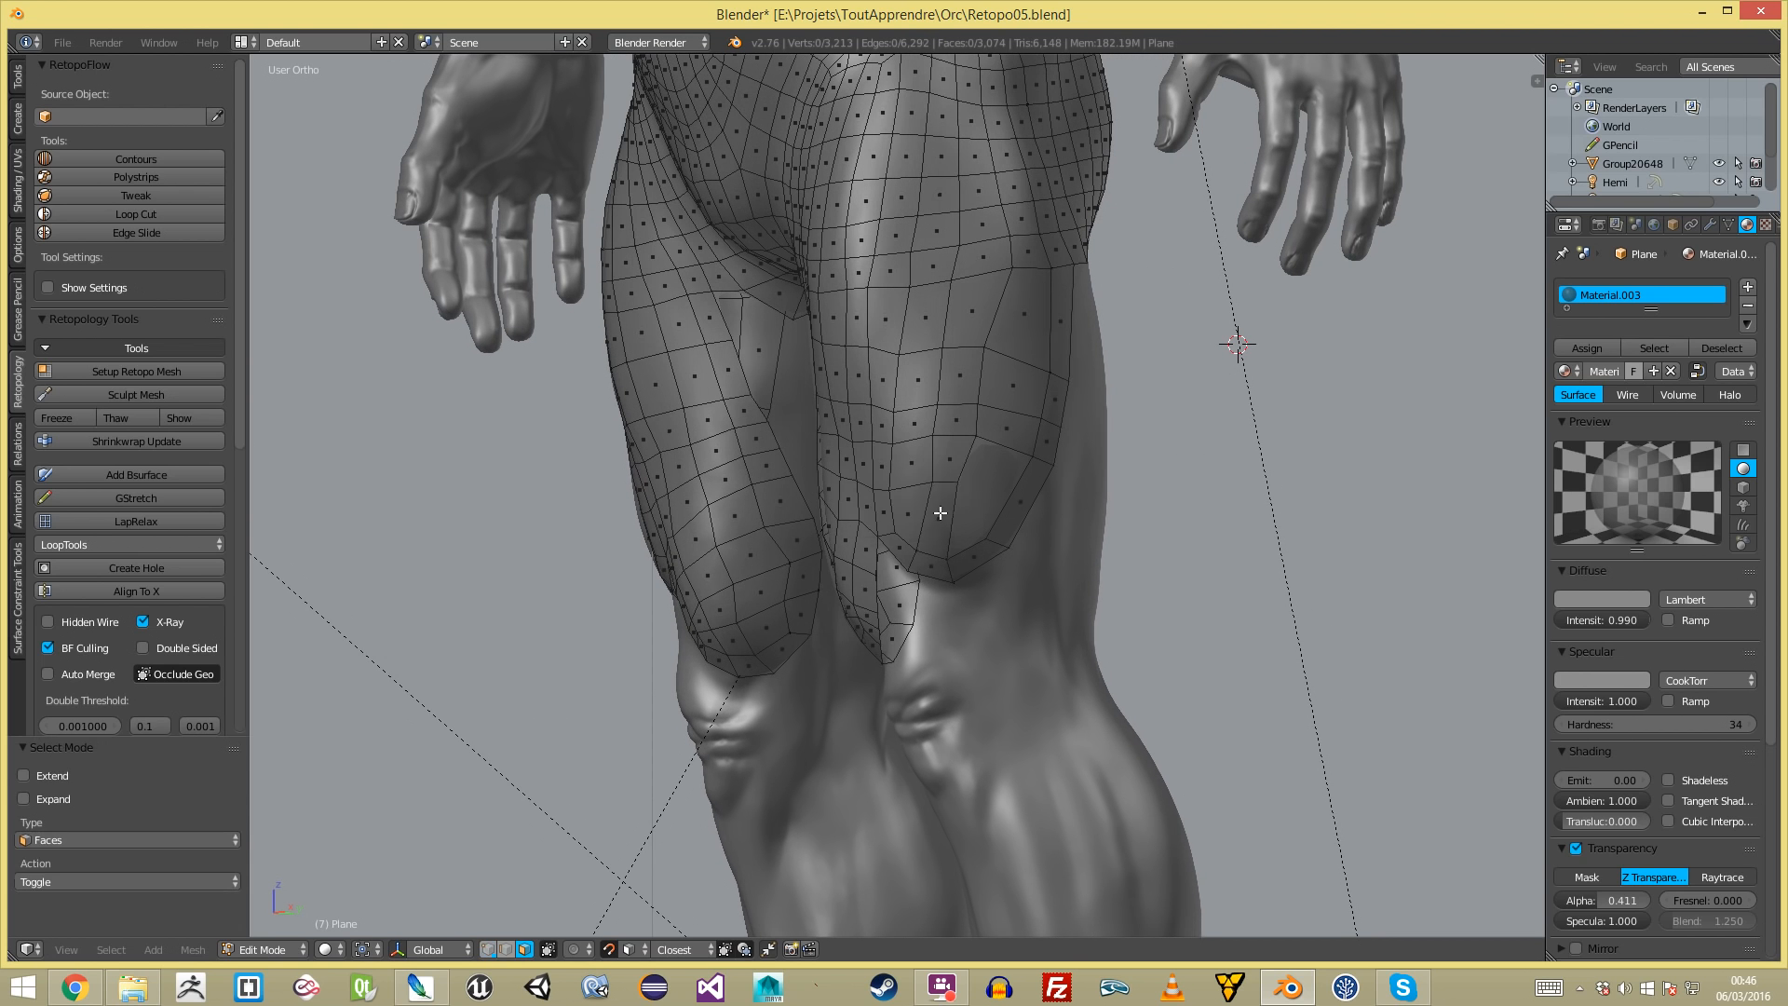
{"action": "right_click", "coordinate": [941, 513]}
{"action": "key", "text": "x"}
{"action": "left_click", "coordinate": [946, 551]}
{"action": "key", "text": "x"}
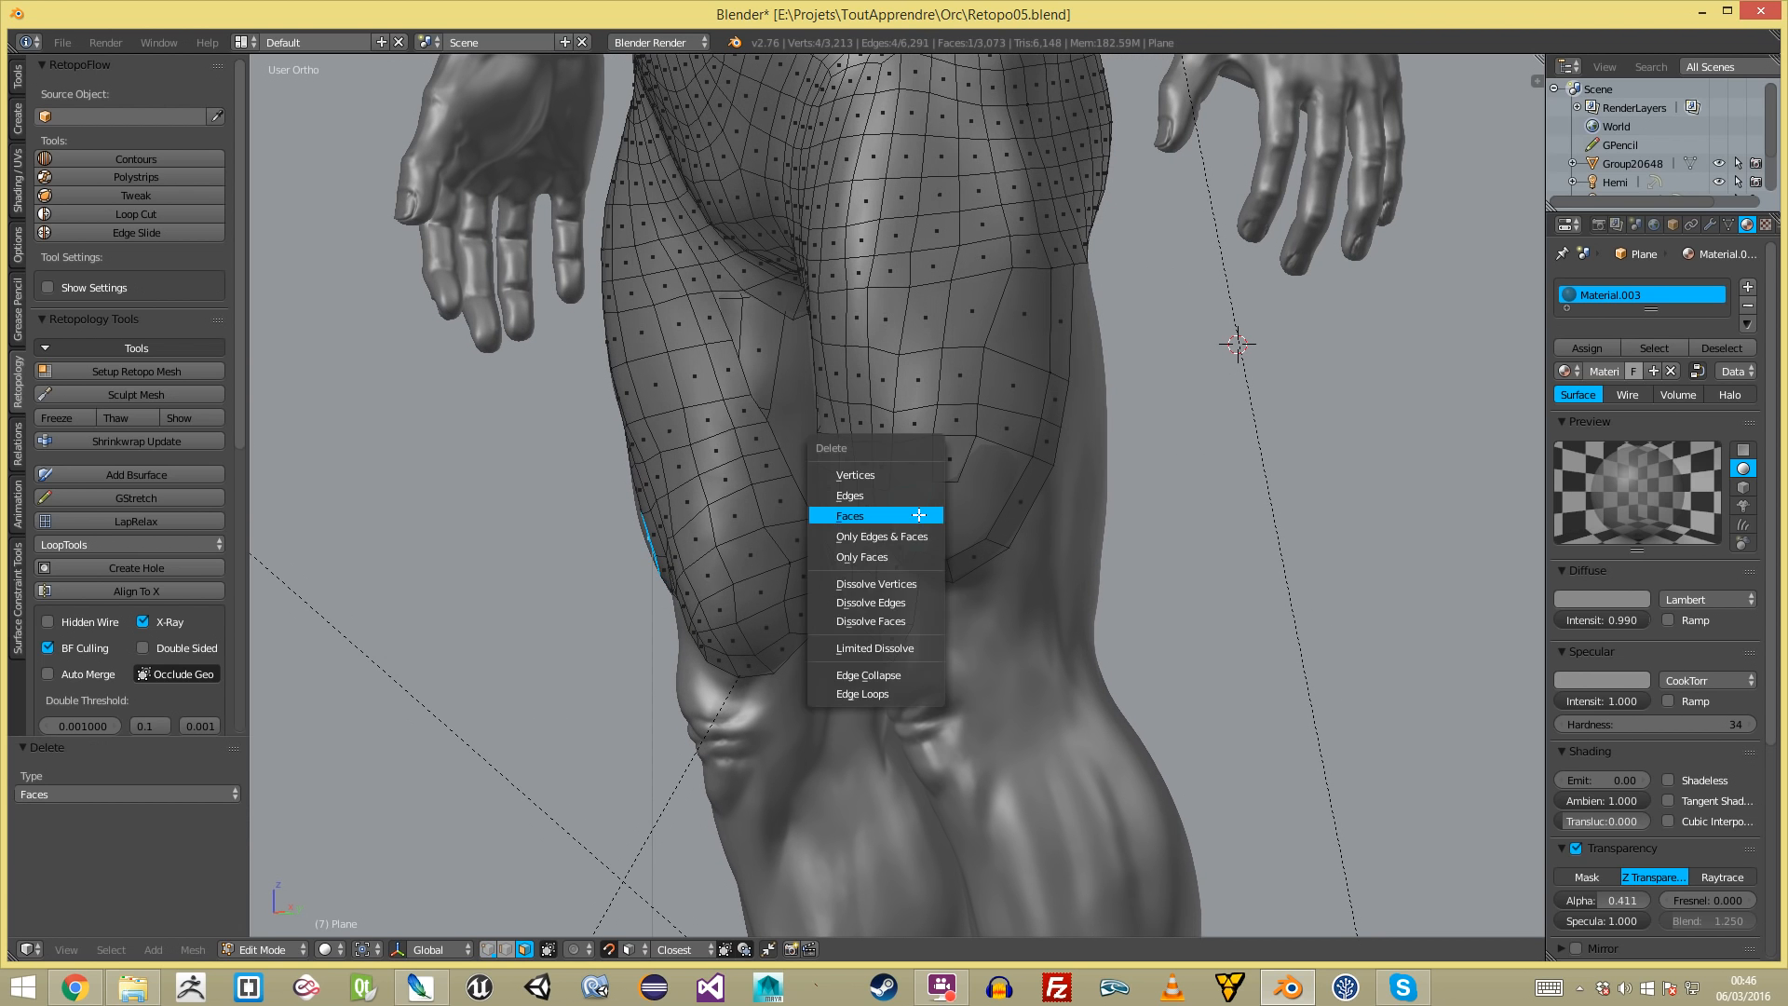
{"action": "key", "text": "Escape"}
{"action": "key", "text": "ctrl+Tab"}
{"action": "left_click", "coordinate": [901, 460]}
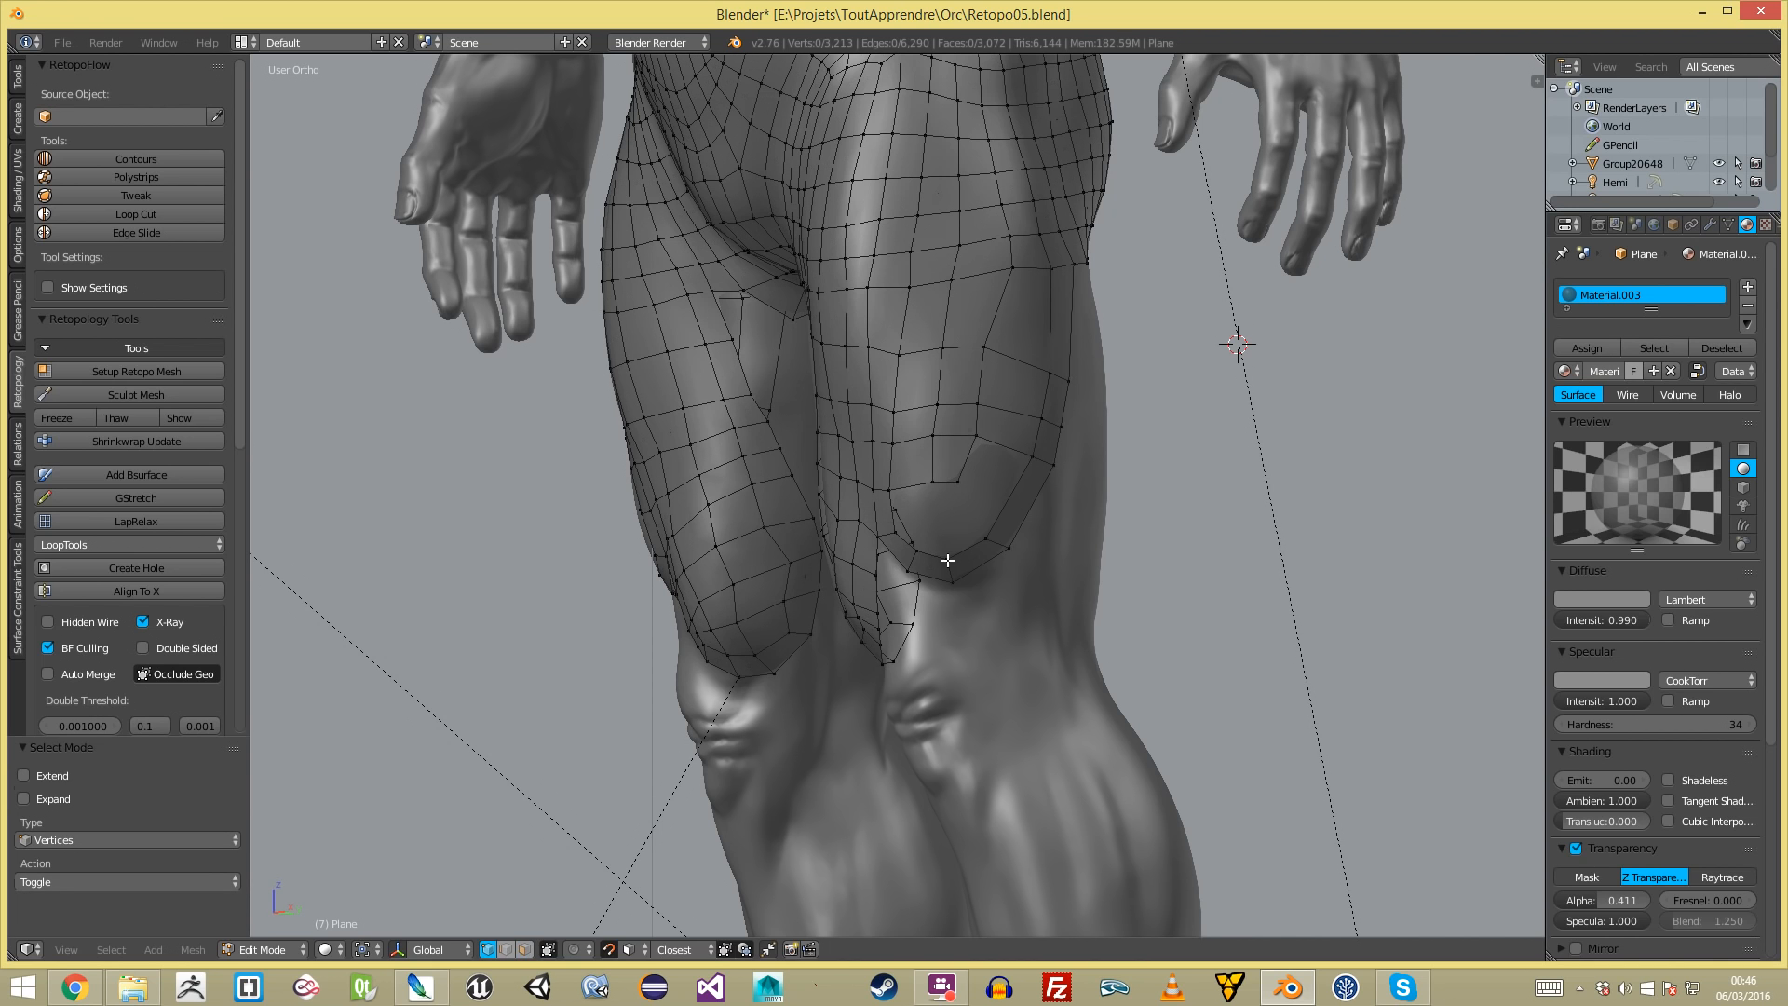
- Shift the lower edges of the curved outer-thigh strip toward the back of the leg
{"action": "key", "text": "g"}
{"action": "left_click", "coordinate": [1003, 554]}
{"action": "key", "text": "a"}
{"action": "right_click", "coordinate": [997, 542], "text": "alt"}
{"action": "key", "text": "g"}
{"action": "left_click", "coordinate": [1037, 515]}
{"action": "key", "text": "a"}
- Move the lower corner vertex of the filled outer-thigh faces rearward and raise the strip's rear edge
{"action": "right_click", "coordinate": [952, 480]}
{"action": "key", "text": "g"}
{"action": "left_click", "coordinate": [974, 487]}
{"action": "key", "text": "a"}
{"action": "right_click", "coordinate": [1023, 527], "text": "alt"}
{"action": "key", "text": "g"}
{"action": "left_click", "coordinate": [1031, 474]}
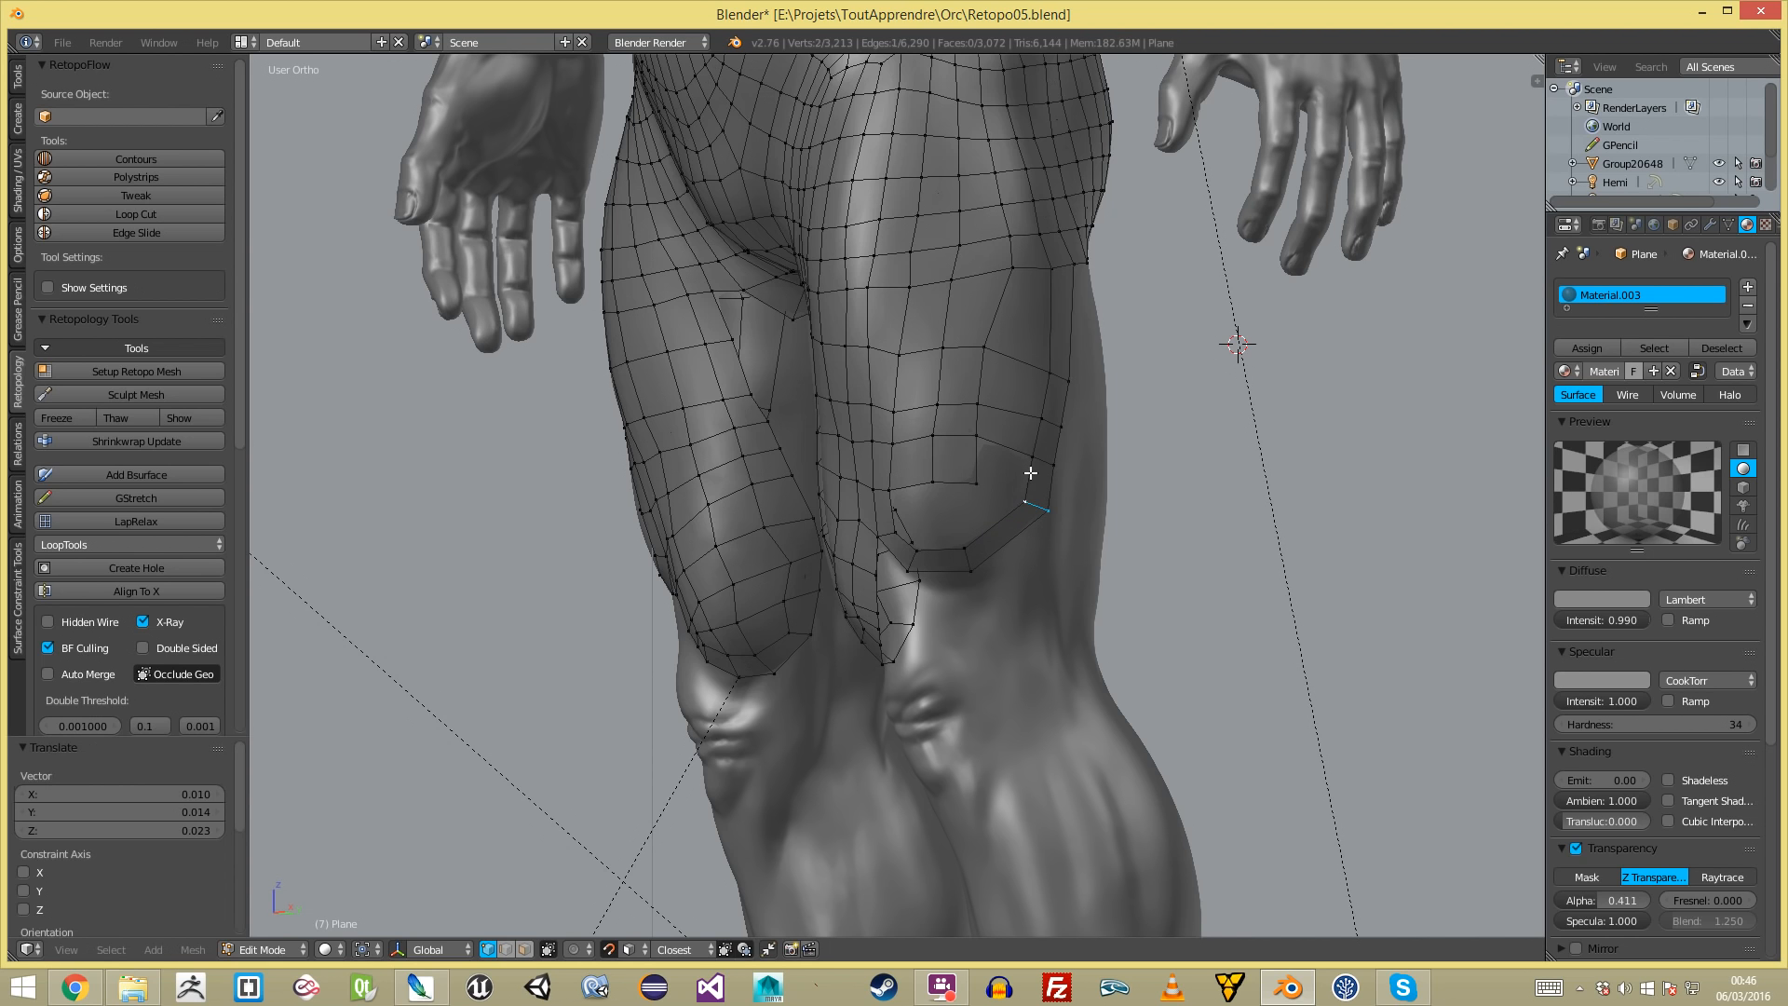
- Fill the face at the rear end of the outer-thigh gap and reposition its lower vertex
{"action": "right_click", "coordinate": [978, 463], "text": "shift"}
{"action": "key", "text": "f"}
{"action": "key", "text": "g"}
{"action": "left_click", "coordinate": [1005, 539]}
{"action": "key", "text": "a"}
{"action": "key", "text": "a"}
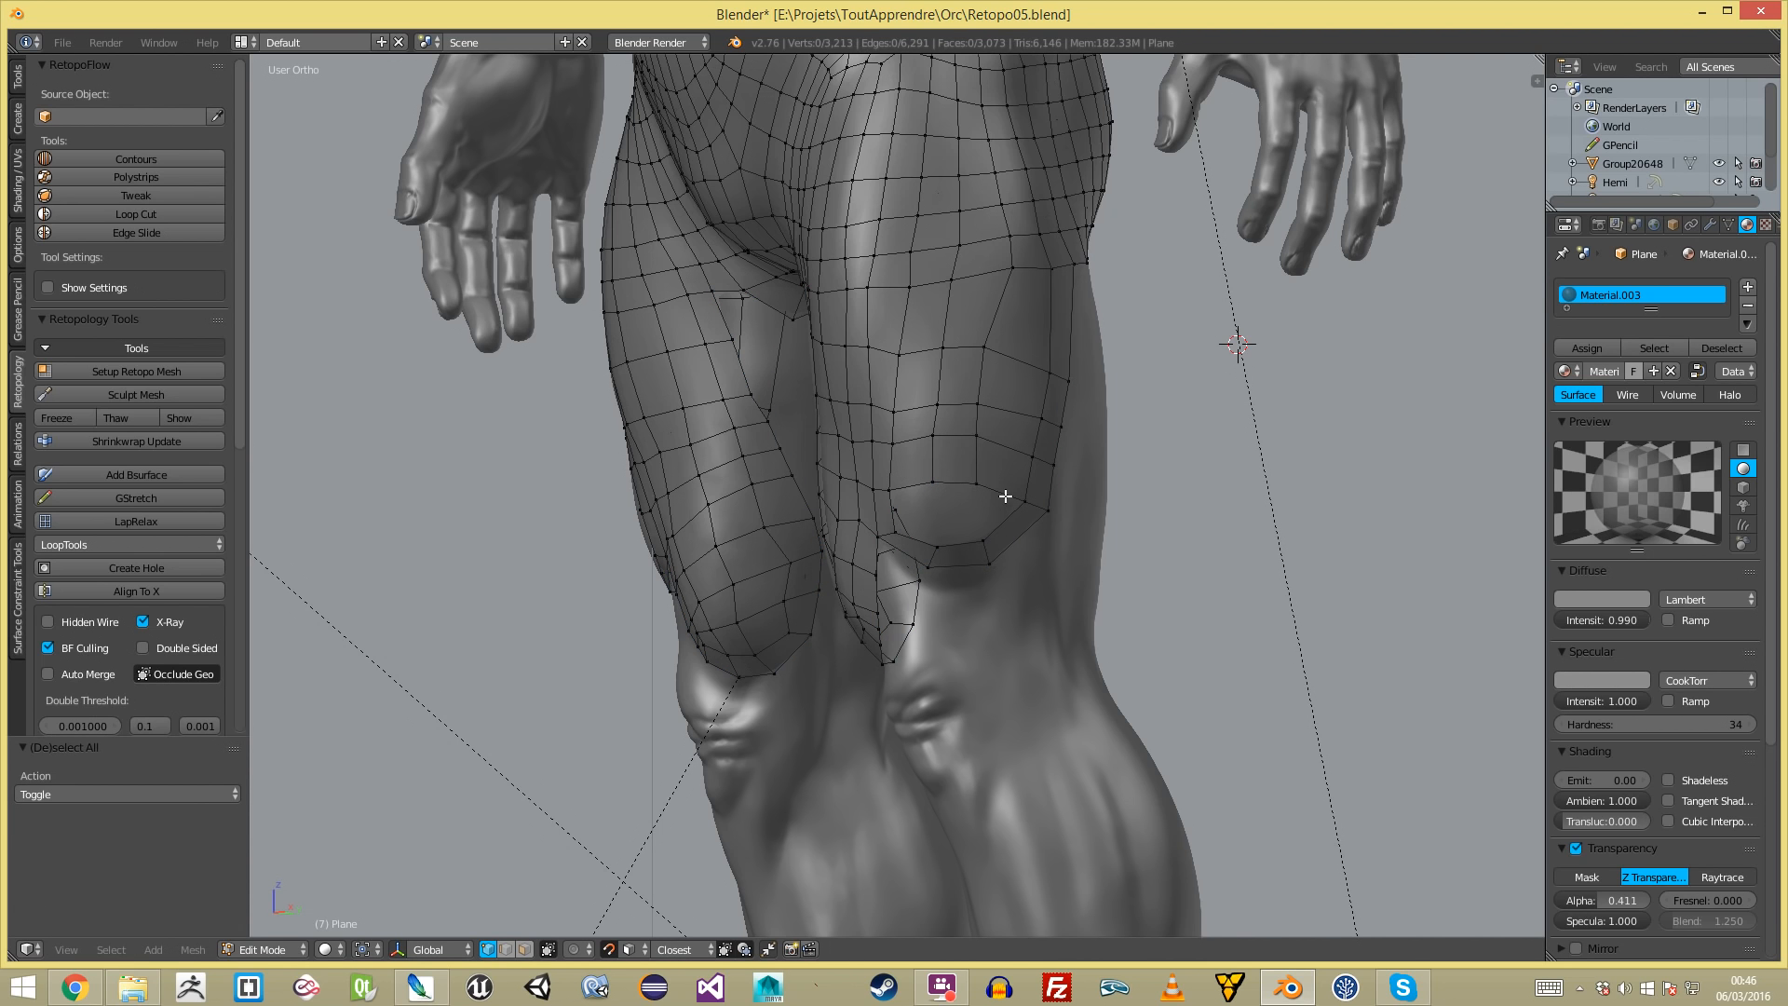
- Add a single loop cut through the lower outer-thigh border, adjust its vertex, and fill the remaining gap with faces
{"action": "key", "text": "g"}
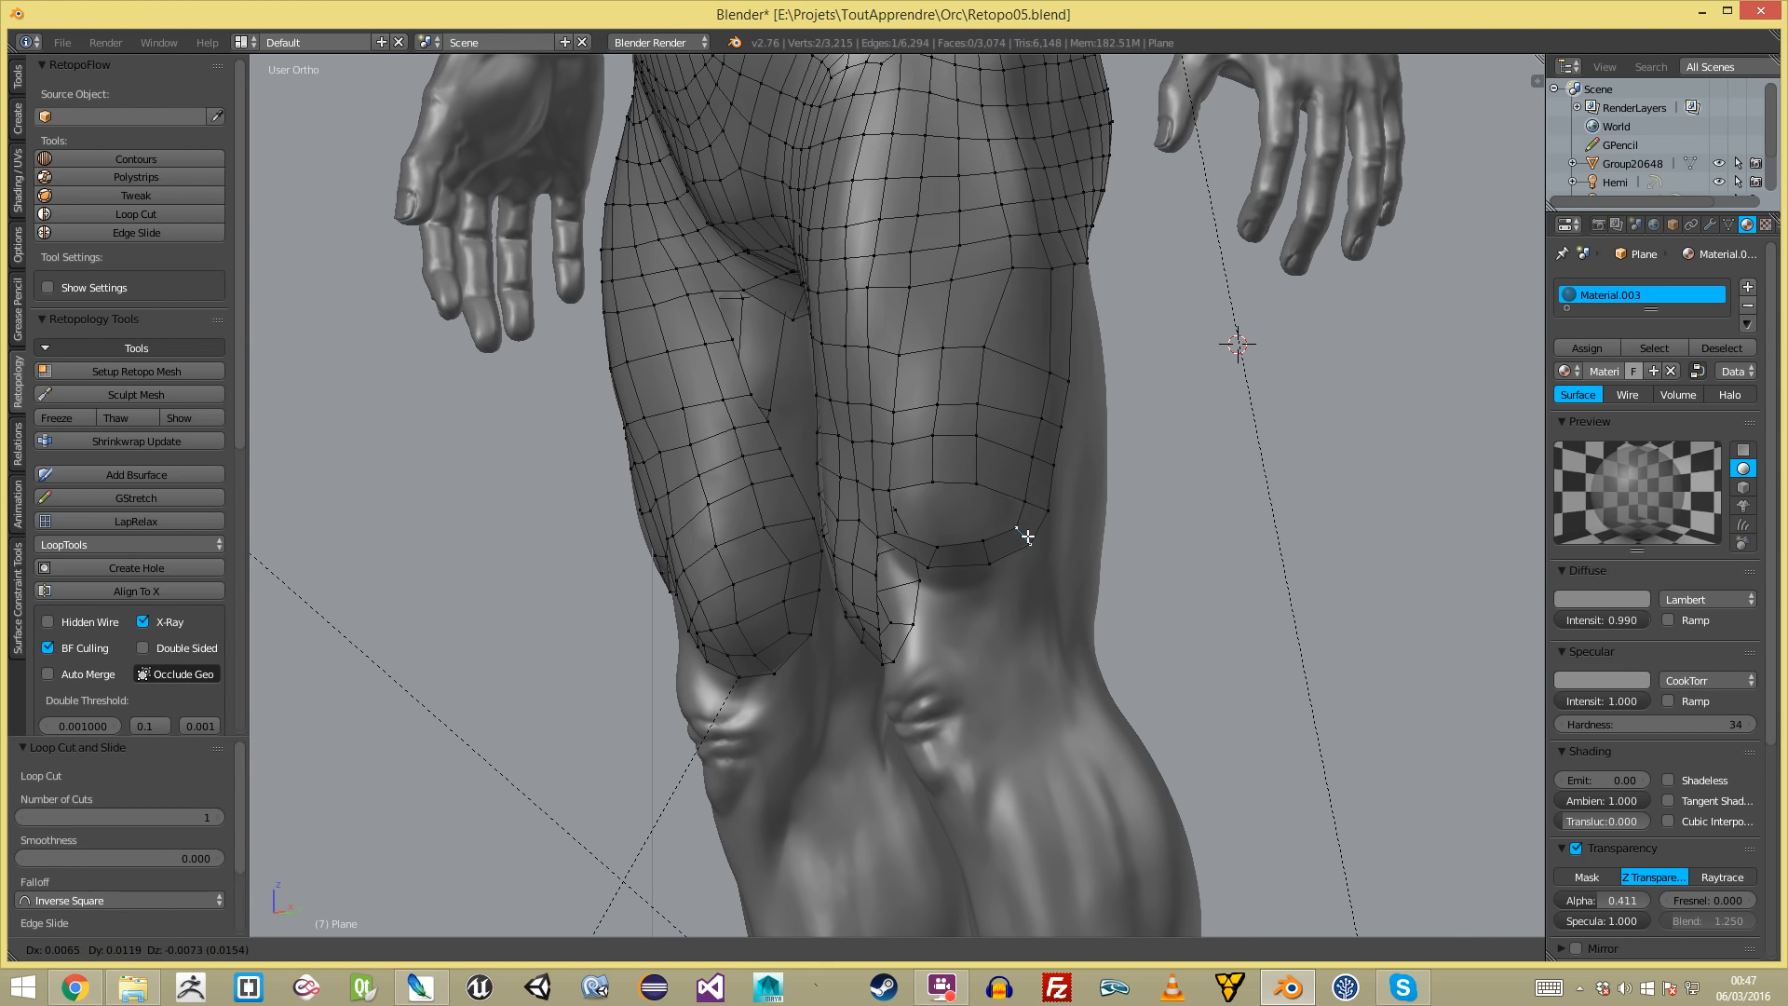
{"action": "left_click", "coordinate": [1025, 508]}
{"action": "key", "text": "a"}
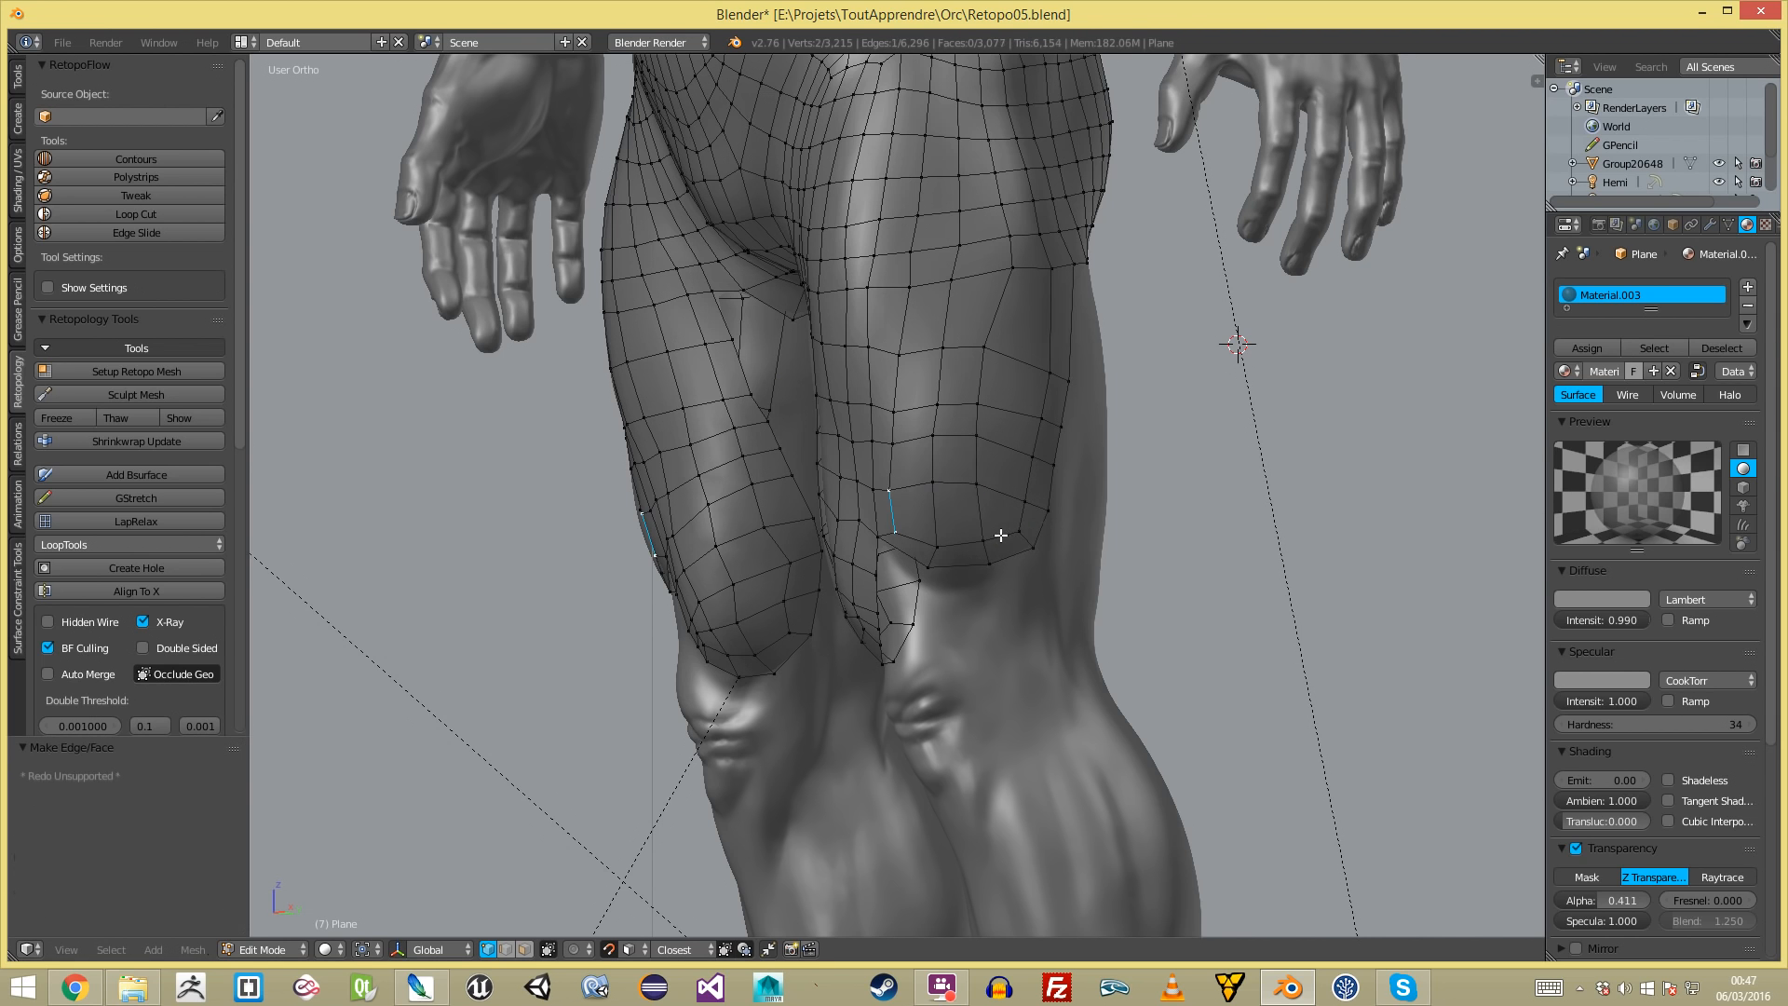
{"action": "left_click_drag", "start_coordinate": [1039, 567], "coordinate": [1033, 565]}
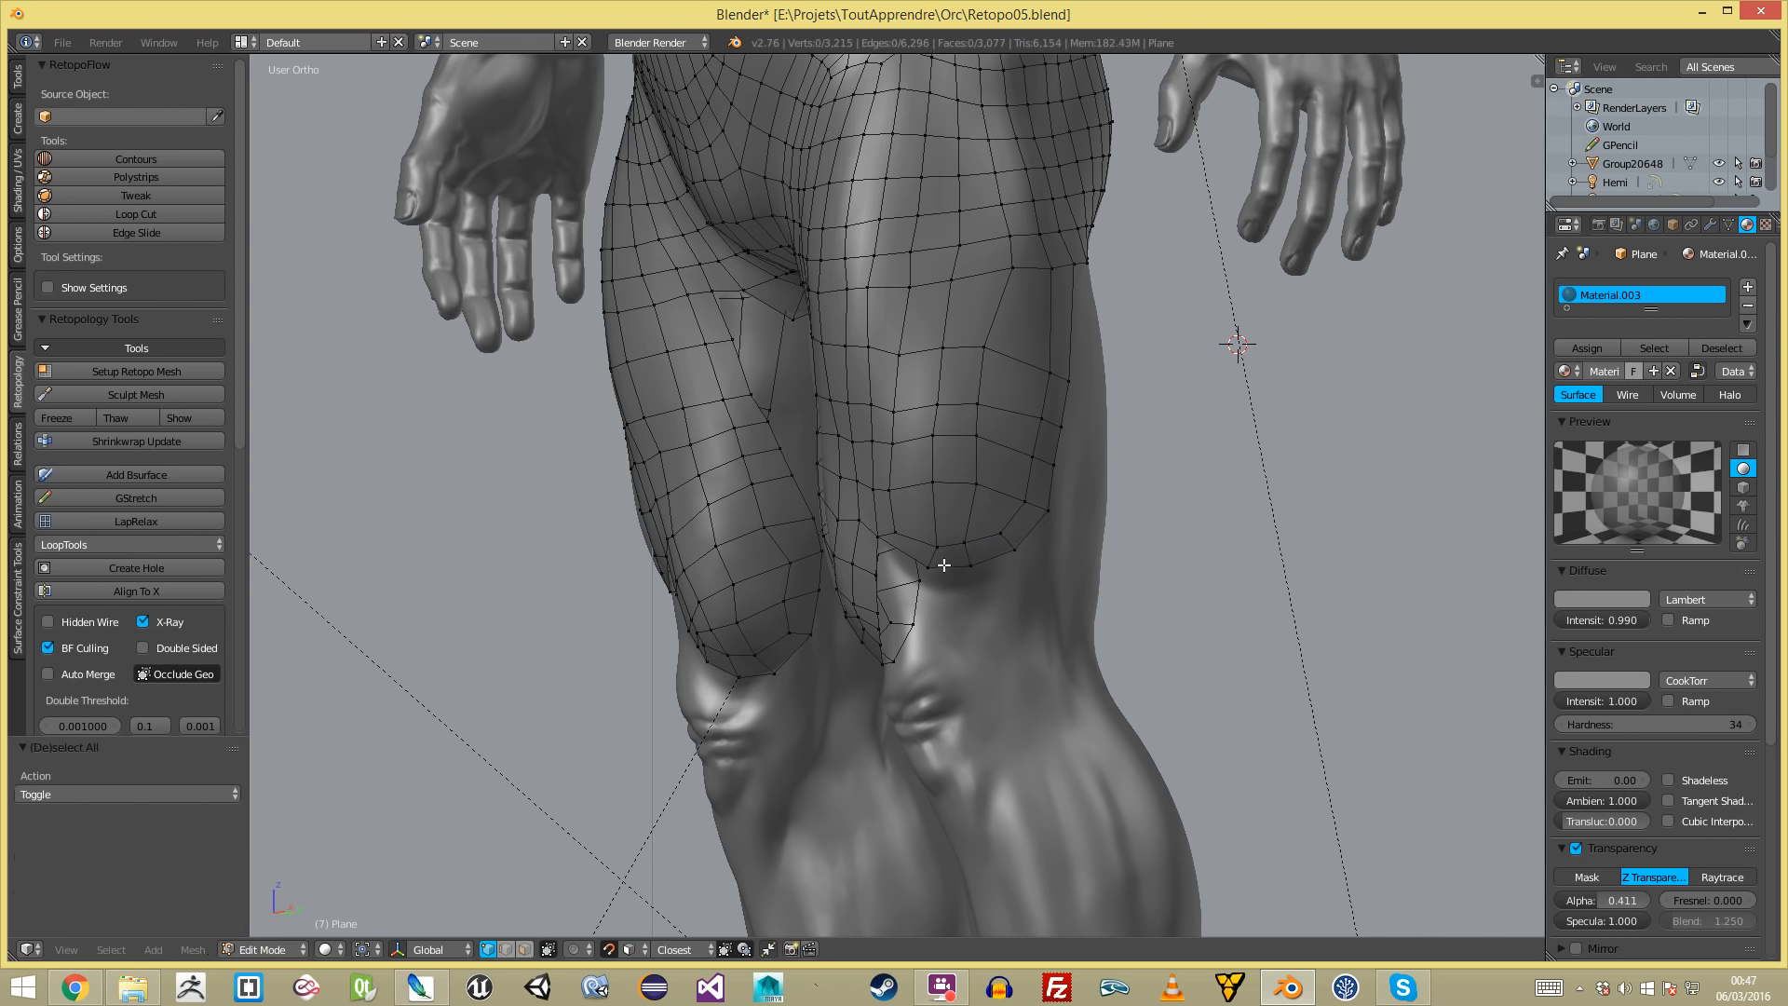
- Isolate the retopology mesh to examine the completed thigh patch, and redisplay the hidden objects
{"action": "key", "text": "Tab"}
{"action": "scroll", "coordinate": [959, 568], "scroll_direction": "down", "scroll_amount": 4}
{"action": "middle_click_drag", "start_coordinate": [1002, 570], "coordinate": [925, 444]}
{"action": "right_click", "coordinate": [925, 444]}
{"action": "right_click", "coordinate": [923, 436]}
{"action": "key", "text": "shift+h"}
{"action": "scroll", "coordinate": [924, 438], "scroll_direction": "down", "scroll_amount": 4}
{"action": "key", "text": "a"}
{"action": "middle_click_drag", "start_coordinate": [934, 544], "coordinate": [504, 545]}
{"action": "scroll", "coordinate": [849, 493], "scroll_direction": "up", "scroll_amount": 3}
{"action": "key", "text": "alt+h"}
{"action": "scroll", "coordinate": [946, 501], "scroll_direction": "up", "scroll_amount": 4}
{"action": "right_click", "coordinate": [959, 483]}
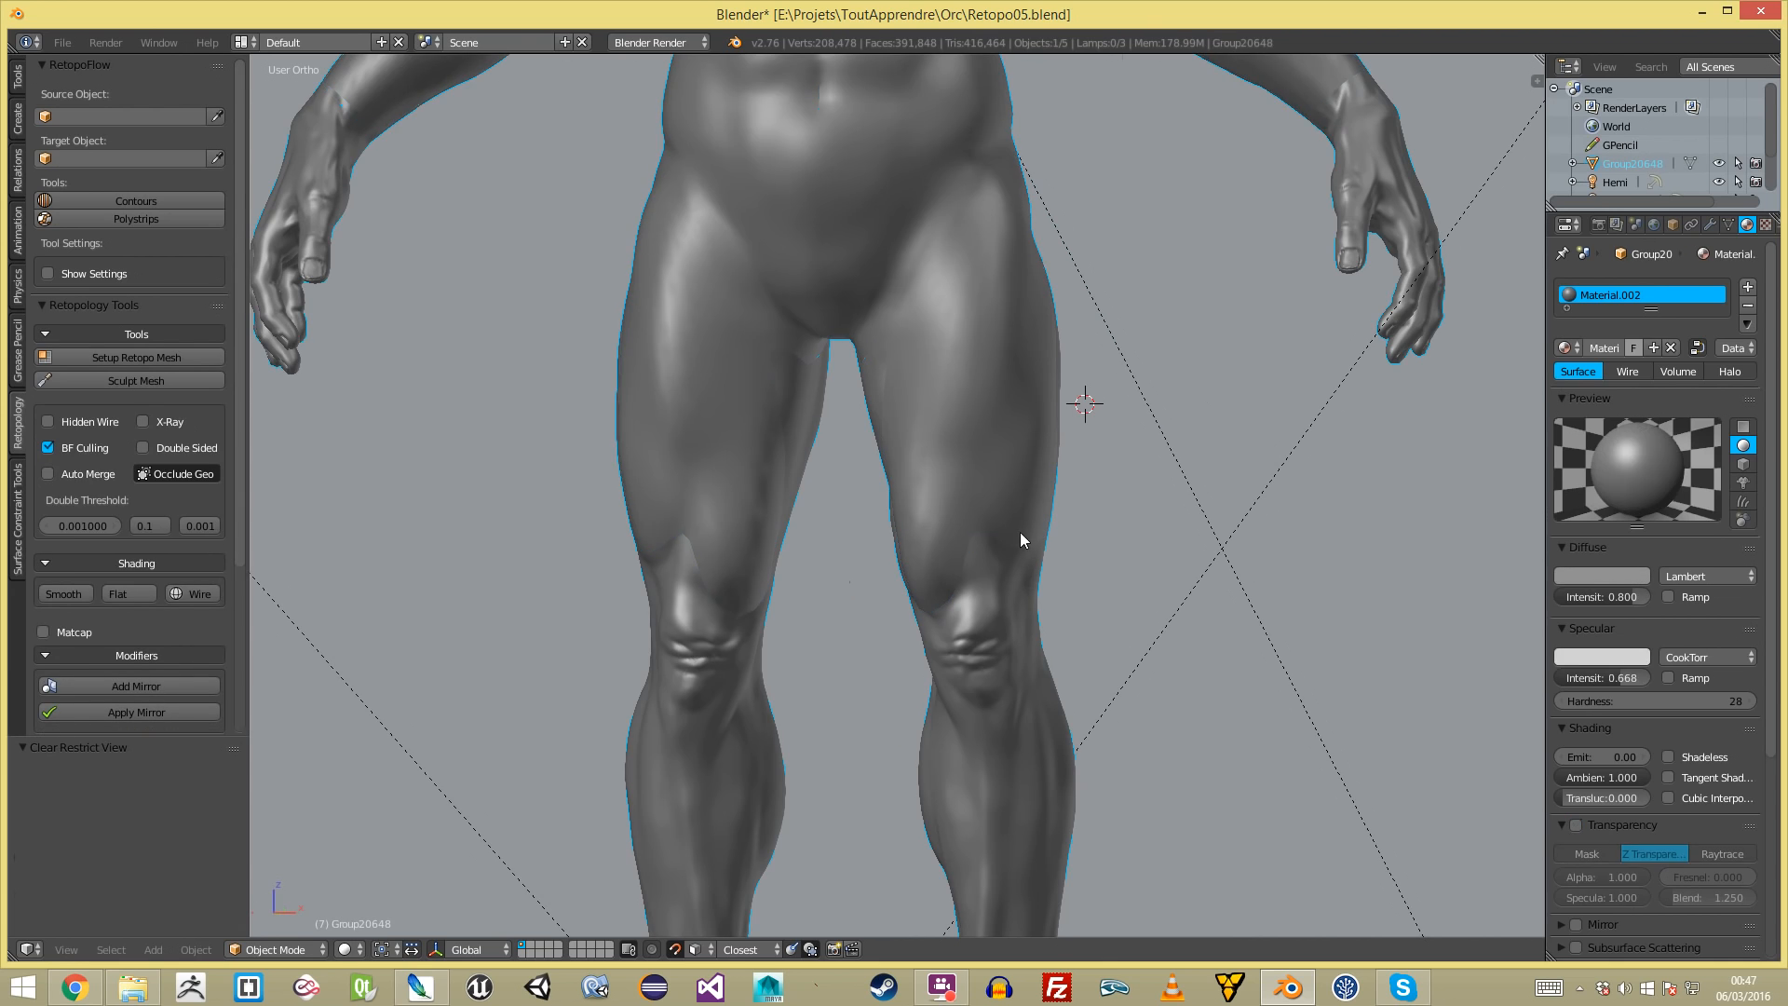
- Select face loops across both upper thighs to examine how they run around the legs
{"action": "key", "text": "Tab"}
{"action": "key", "text": "a"}
{"action": "key", "text": "a"}
{"action": "middle_click_drag", "start_coordinate": [1047, 549], "coordinate": [978, 408]}
{"action": "key", "text": "a"}
{"action": "right_click", "coordinate": [1003, 429], "text": "ctrl+alt"}
{"action": "middle_click_drag", "start_coordinate": [866, 482], "coordinate": [934, 489]}
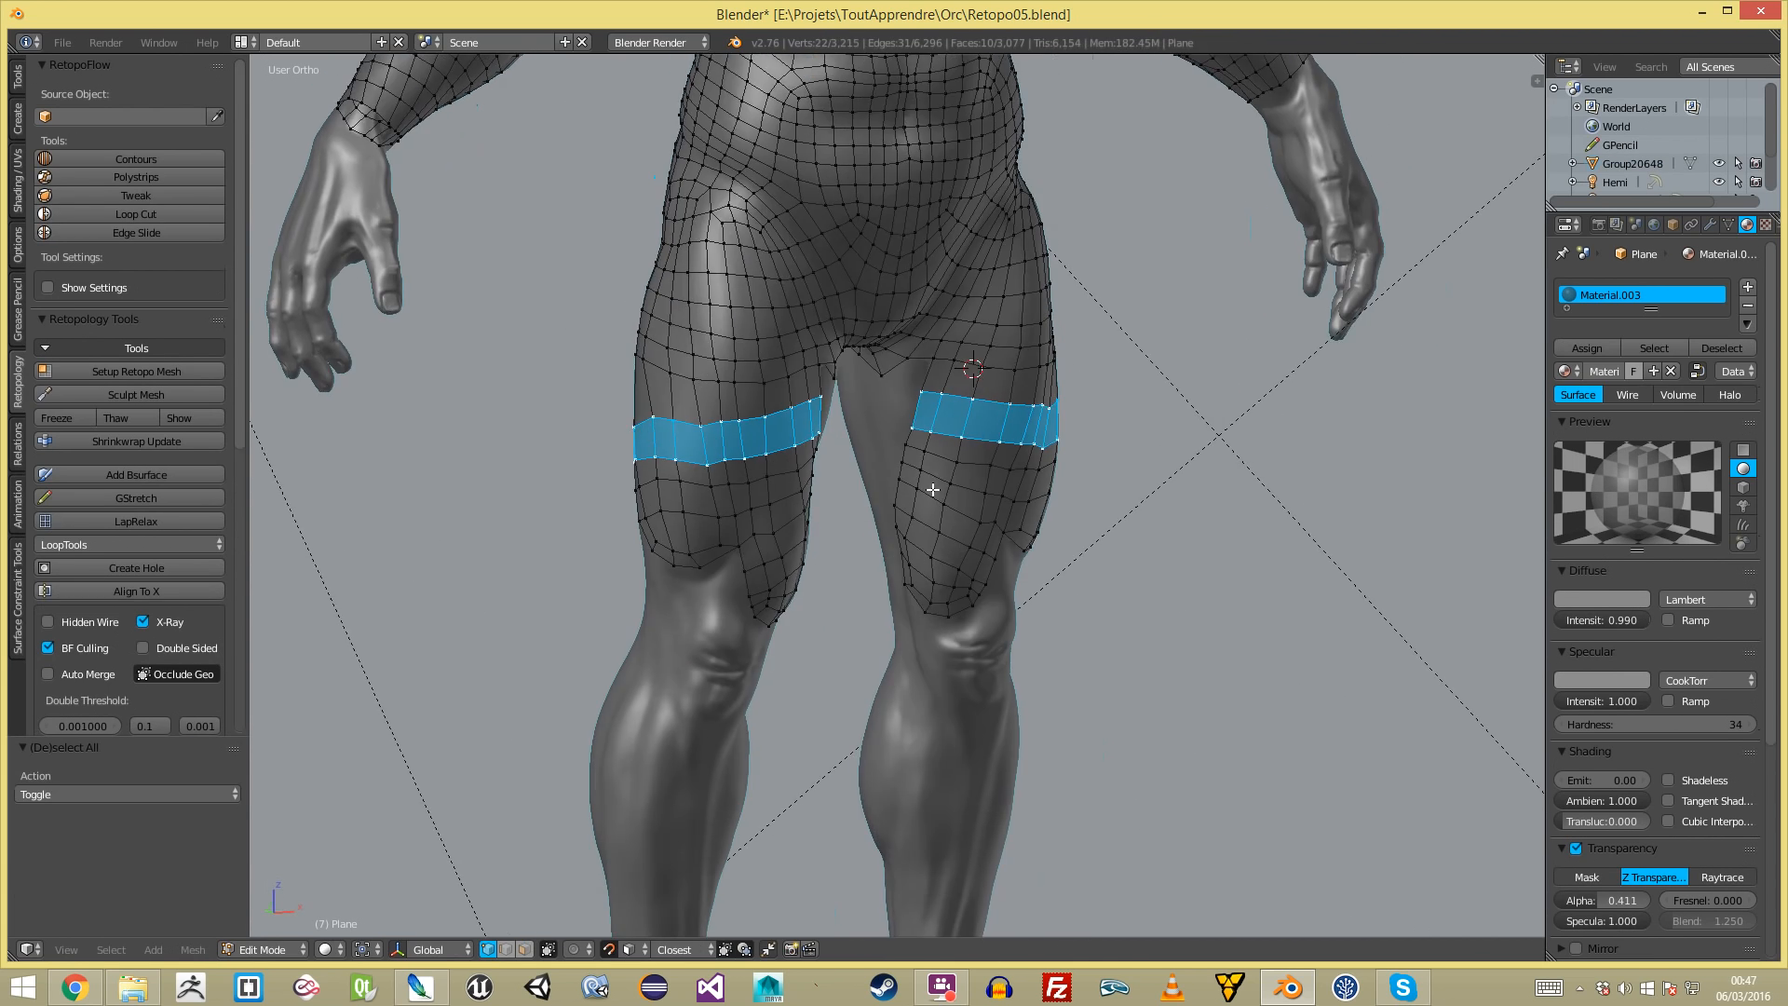
{"action": "right_click", "coordinate": [975, 378], "text": "ctrl+alt"}
{"action": "middle_click_drag", "start_coordinate": [830, 355], "coordinate": [992, 318]}
{"action": "scroll", "coordinate": [1136, 359], "scroll_direction": "up", "scroll_amount": 3}
- Move the outer-thigh vertex into line with its row, and rotate and shift the short edges beneath it
{"action": "right_click", "coordinate": [1019, 410]}
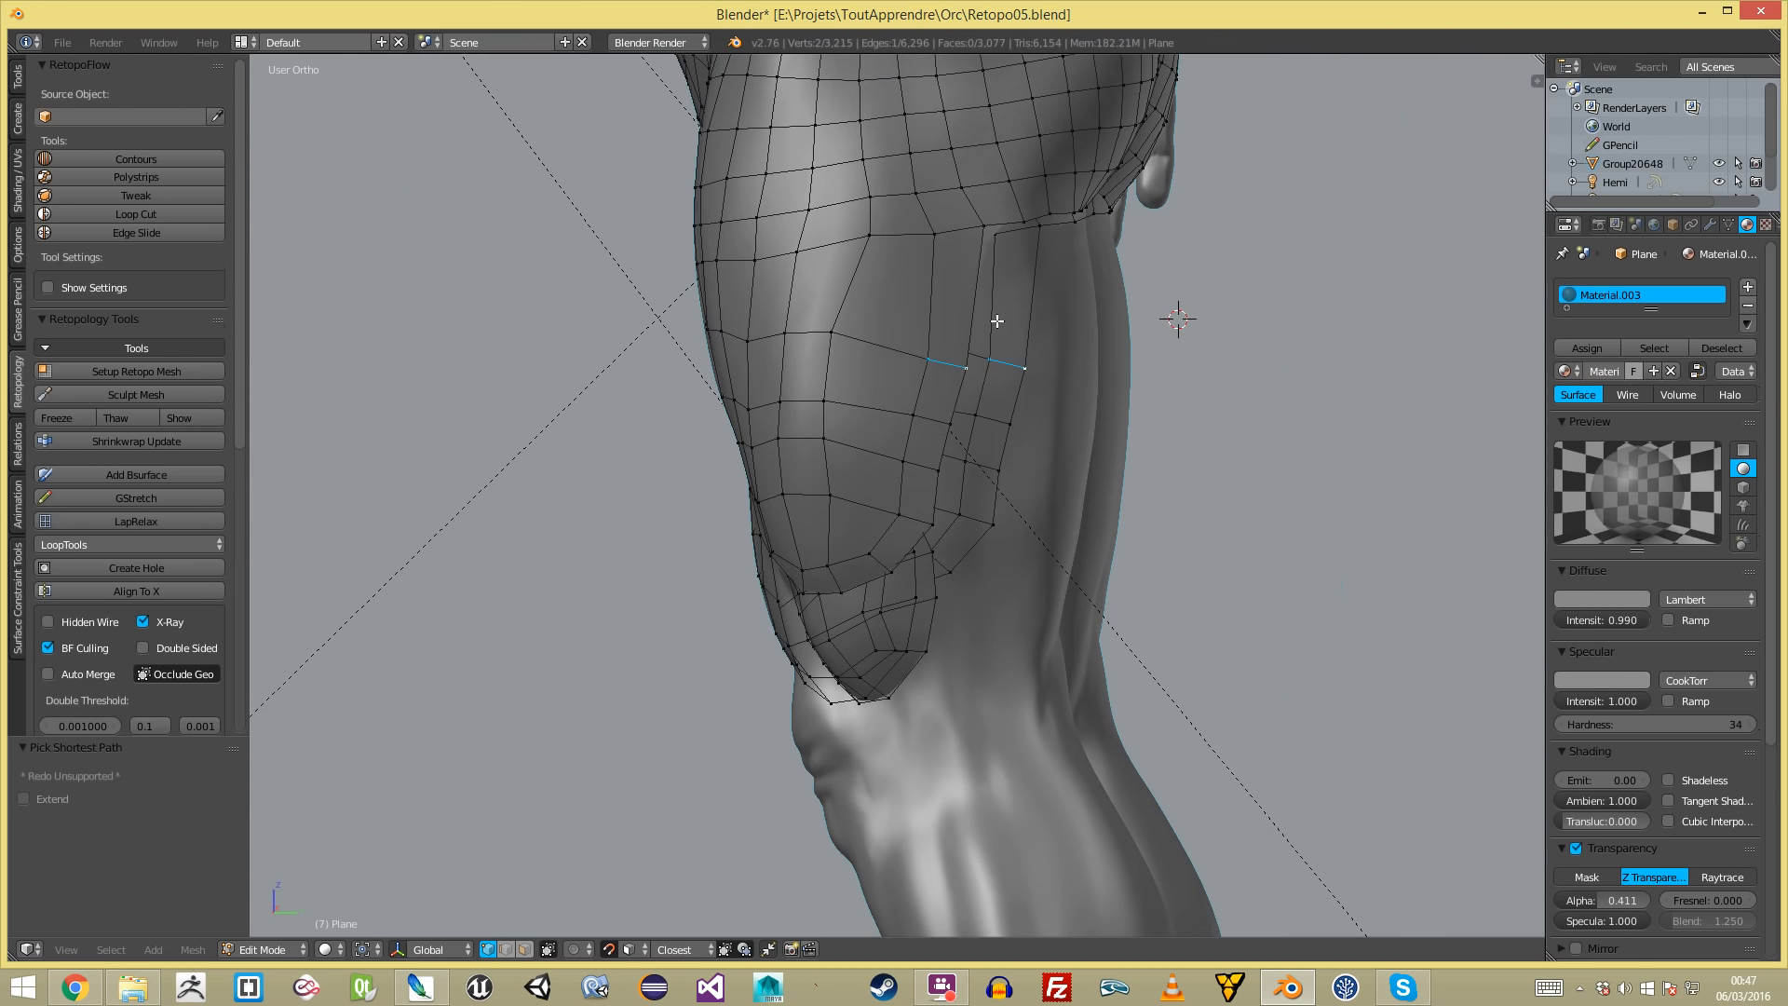
{"action": "key", "text": "a"}
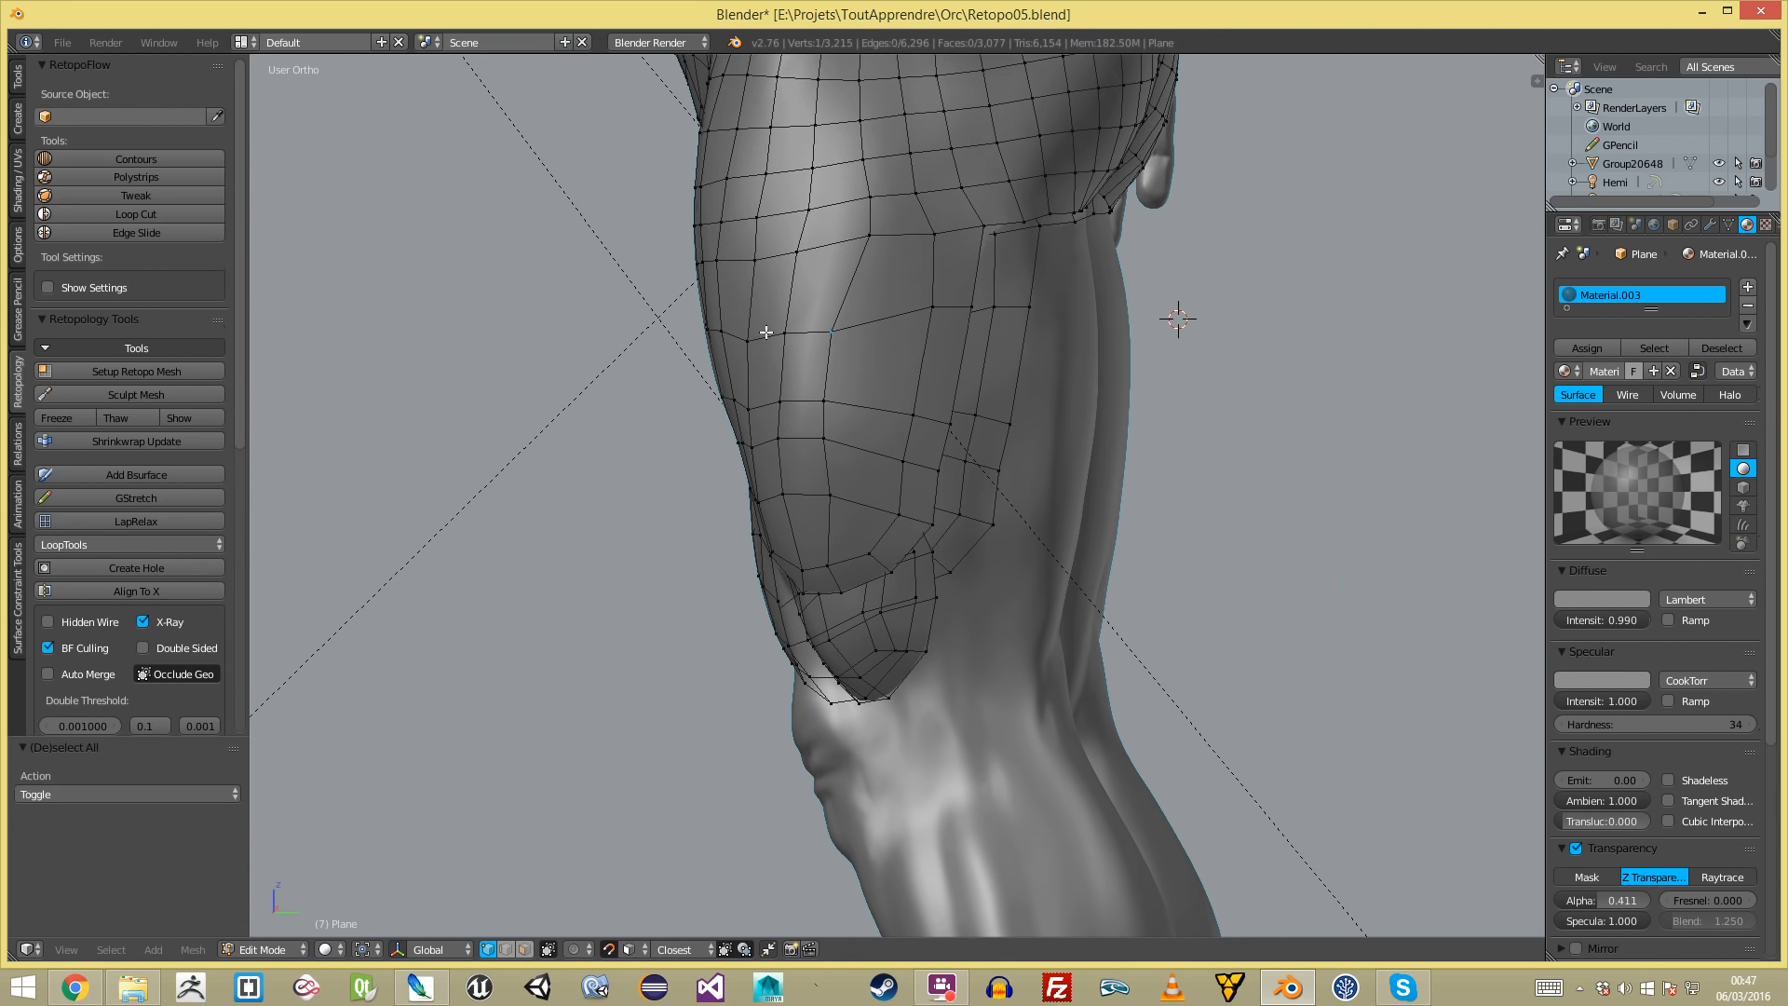
{"action": "key", "text": "g"}
{"action": "left_click", "coordinate": [945, 346]}
{"action": "key", "text": "a"}
{"action": "right_click", "coordinate": [909, 410]}
{"action": "right_click", "coordinate": [946, 422], "text": "ctrl"}
{"action": "key", "text": "g"}
{"action": "left_click", "coordinate": [959, 373]}
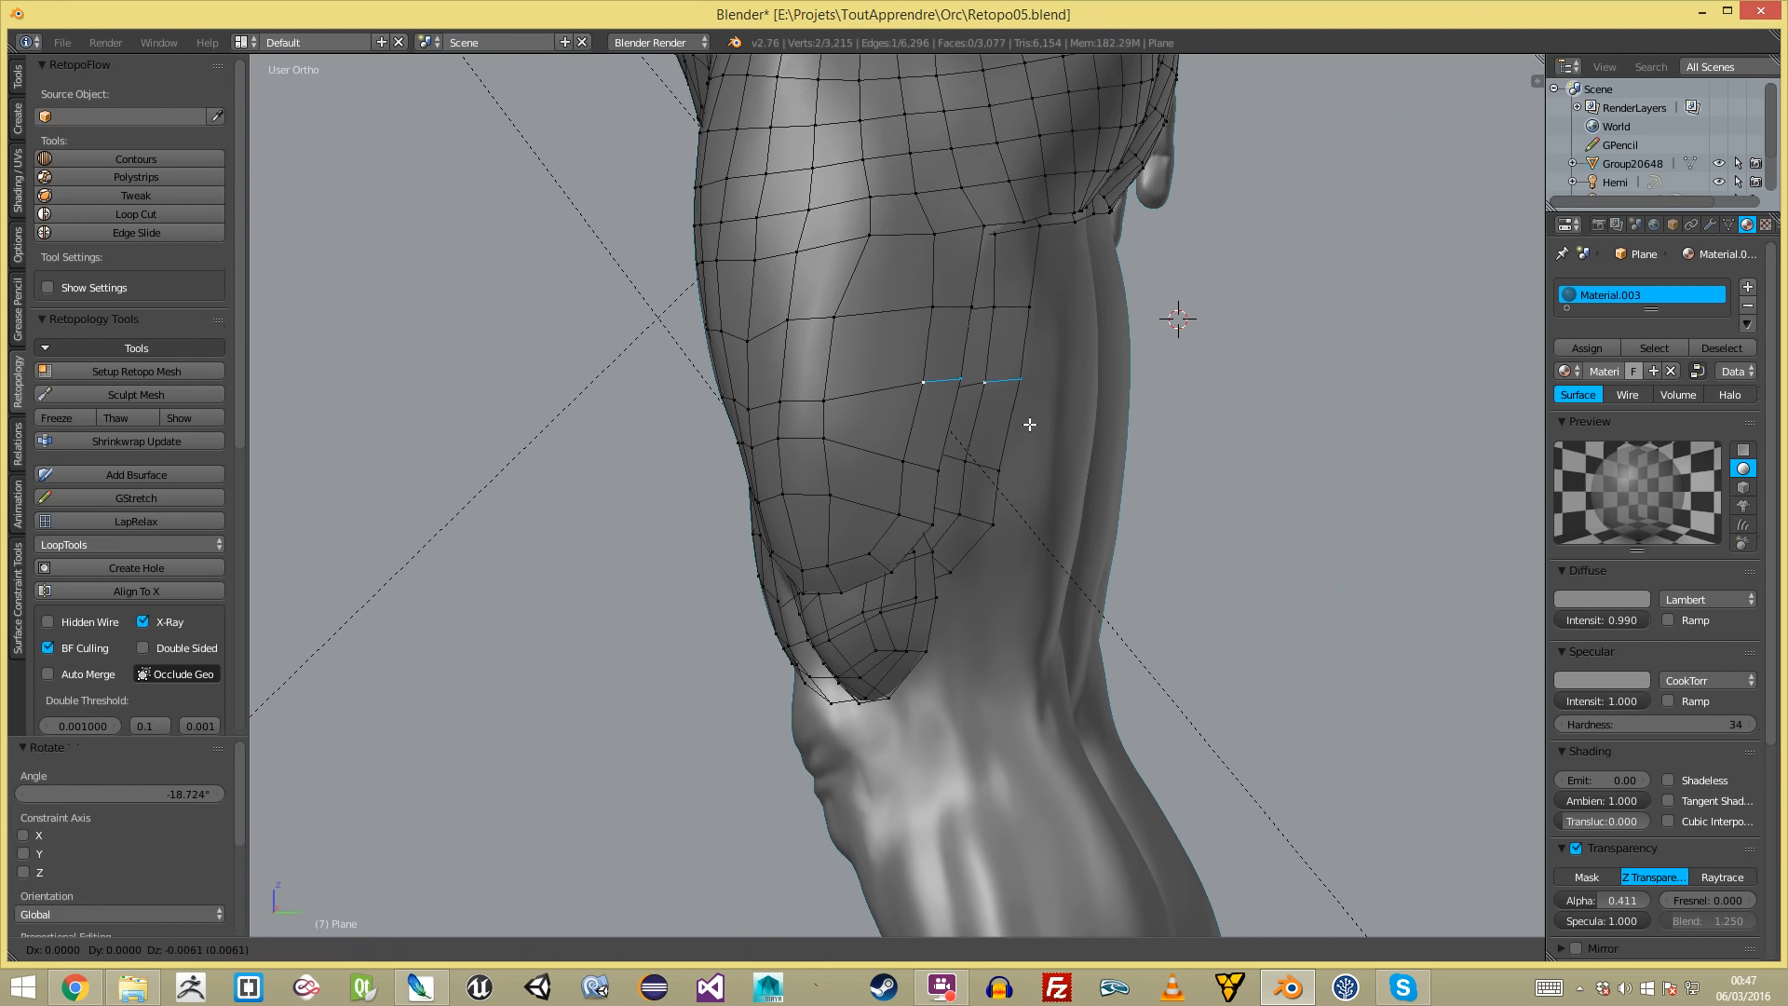
{"action": "key", "text": "a"}
{"action": "key", "text": "a"}
- Reposition three vertices at the rear of the outer-thigh strip to even out its face spacing
{"action": "middle_click_drag", "start_coordinate": [949, 404], "coordinate": [1012, 405]}
{"action": "right_click", "coordinate": [1013, 405]}
{"action": "key", "text": "g"}
{"action": "left_click", "coordinate": [1046, 384]}
{"action": "right_click", "coordinate": [1083, 385]}
{"action": "key", "text": "g"}
{"action": "left_click", "coordinate": [1074, 382]}
{"action": "right_click", "coordinate": [1040, 352]}
{"action": "key", "text": "g"}
{"action": "left_click", "coordinate": [1039, 337]}
{"action": "key", "text": "a"}
- Trace the upper-thigh face loops from the outer side through the inner thigh to the back of the legs
{"action": "right_click", "coordinate": [994, 290], "text": "ctrl+alt"}
{"action": "middle_click_drag", "start_coordinate": [1075, 330], "coordinate": [752, 291]}
{"action": "scroll", "coordinate": [995, 290], "scroll_direction": "down", "scroll_amount": 4}
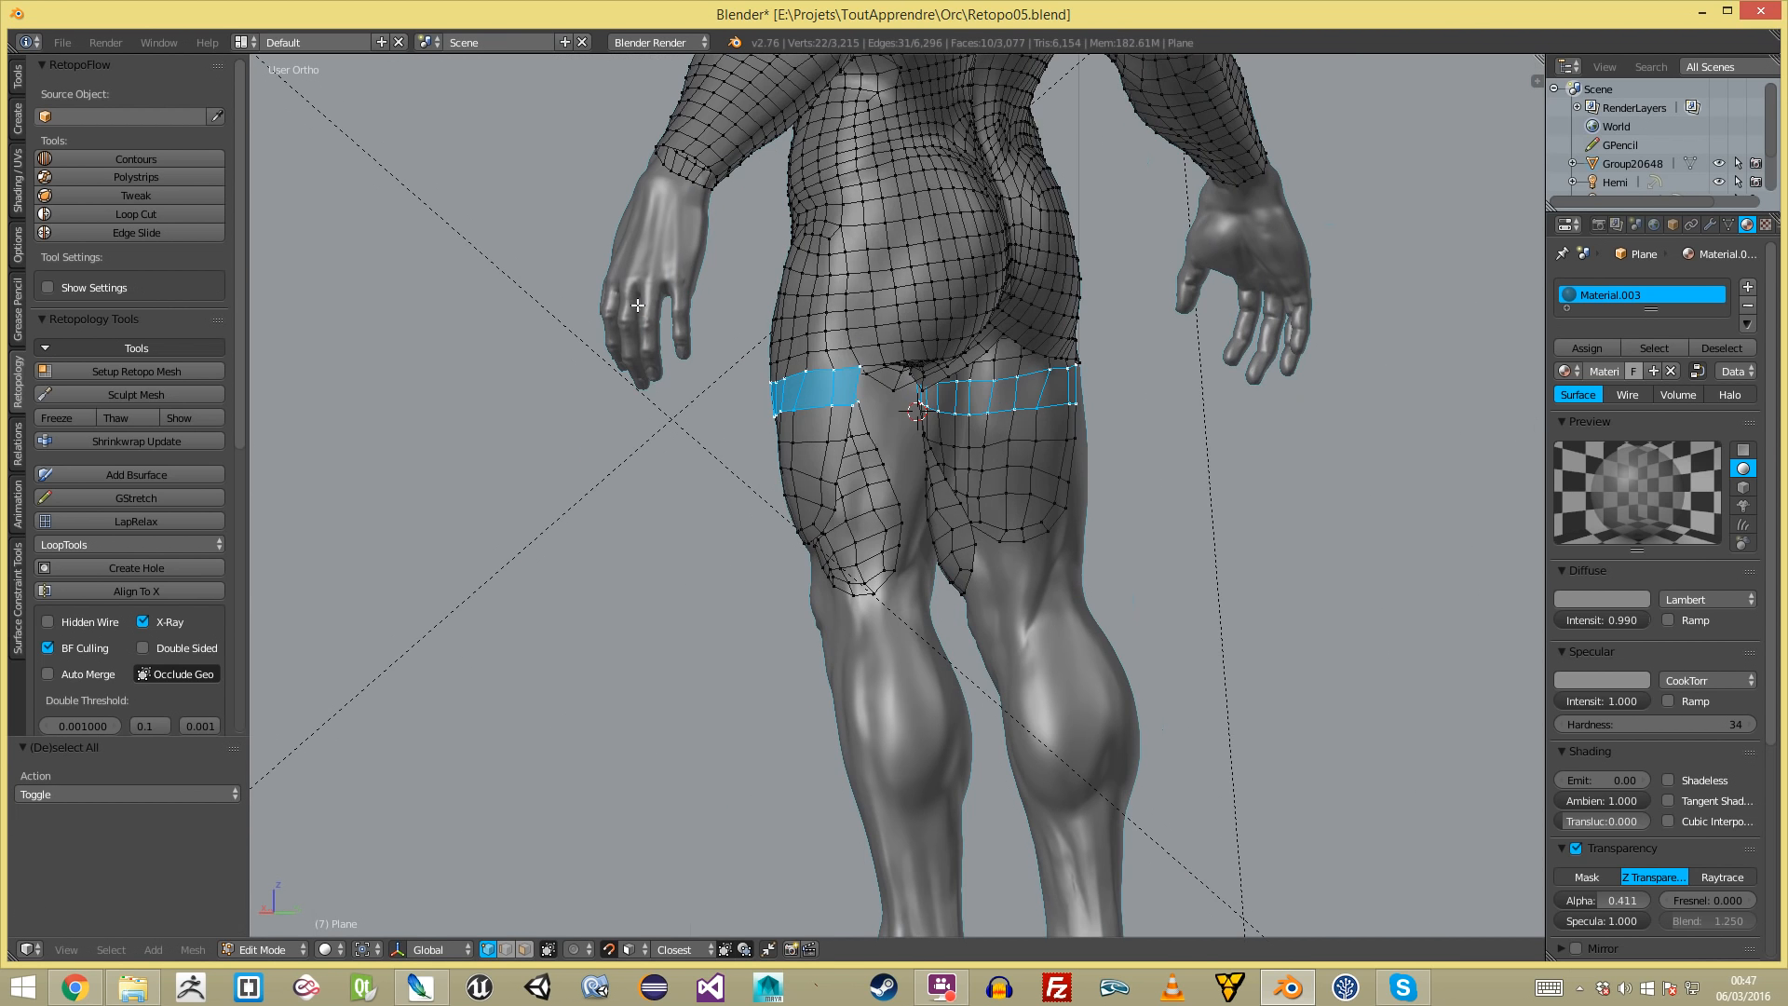
{"action": "middle_click_drag", "start_coordinate": [639, 306], "coordinate": [766, 268]}
{"action": "scroll", "coordinate": [766, 267], "scroll_direction": "up", "scroll_amount": 3}
{"action": "key", "text": "a"}
{"action": "middle_click_drag", "start_coordinate": [862, 180], "coordinate": [864, 358]}
{"action": "middle_click_drag", "start_coordinate": [610, 416], "coordinate": [375, 487]}
{"action": "right_click", "coordinate": [693, 435], "text": "ctrl+alt"}
{"action": "scroll", "coordinate": [832, 349], "scroll_direction": "up", "scroll_amount": 2}
{"action": "key", "text": "a"}
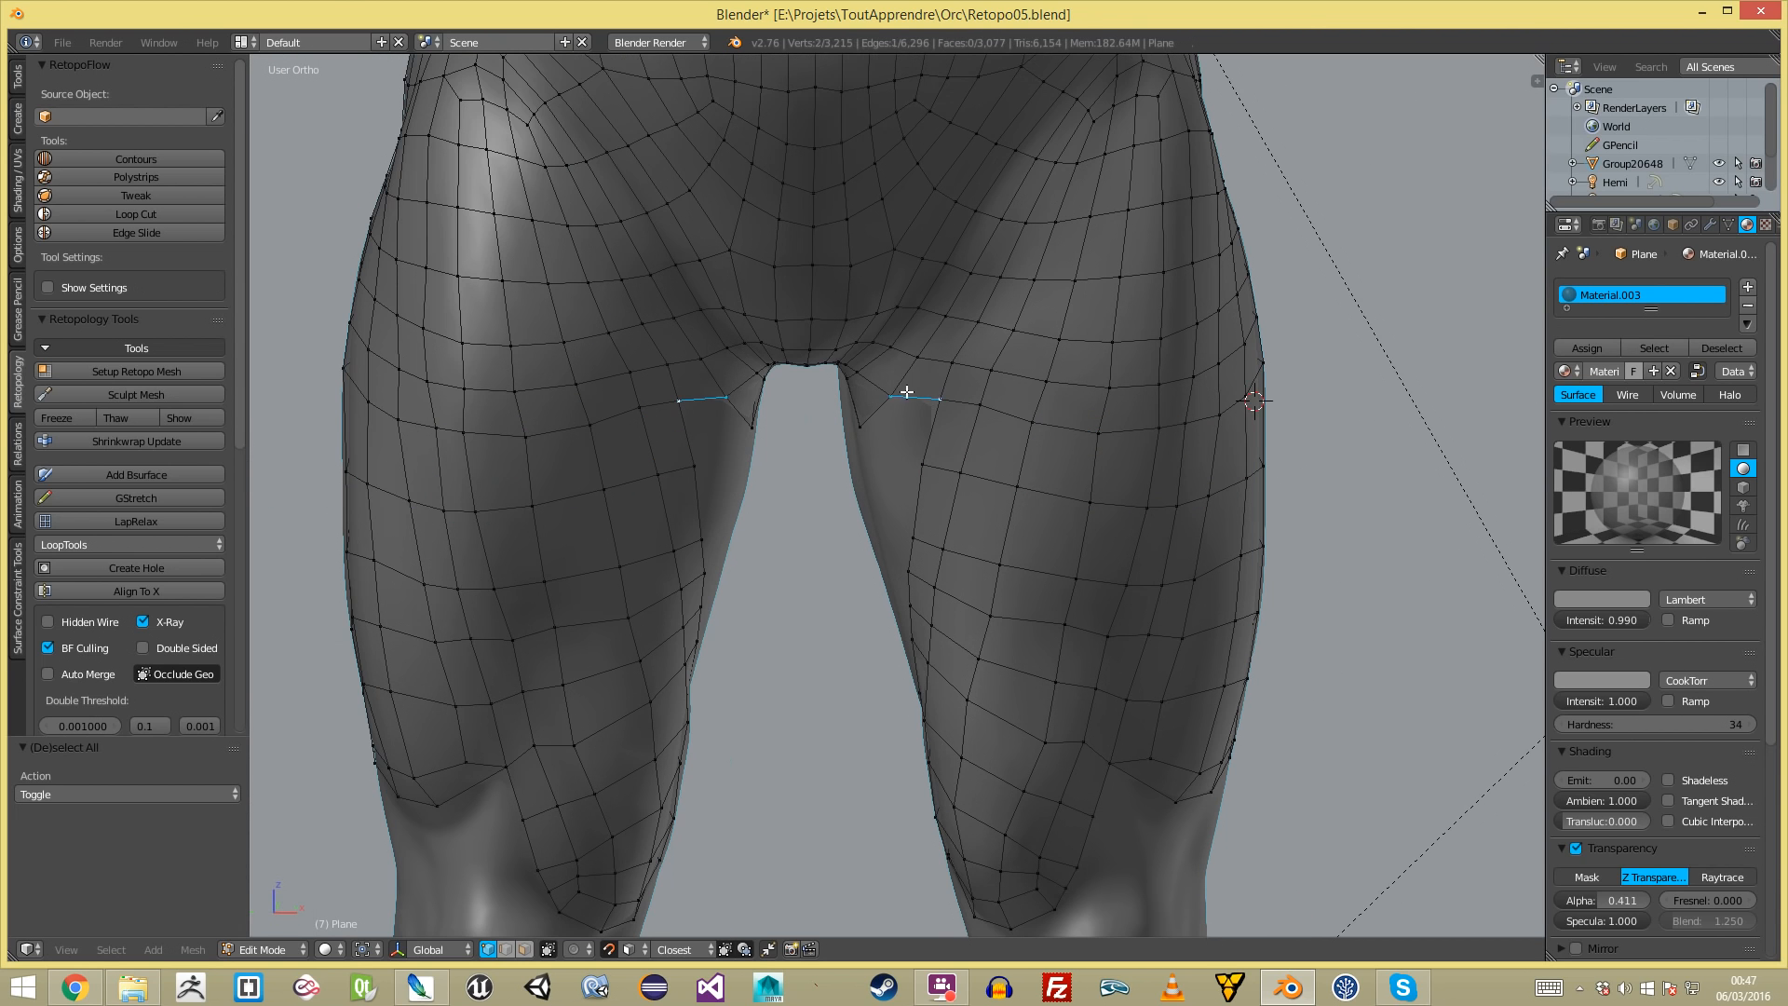
{"action": "right_click", "coordinate": [942, 443], "text": "ctrl+alt"}
{"action": "scroll", "coordinate": [906, 447], "scroll_direction": "down", "scroll_amount": 2}
{"action": "middle_click_drag", "start_coordinate": [906, 447], "coordinate": [1220, 407]}
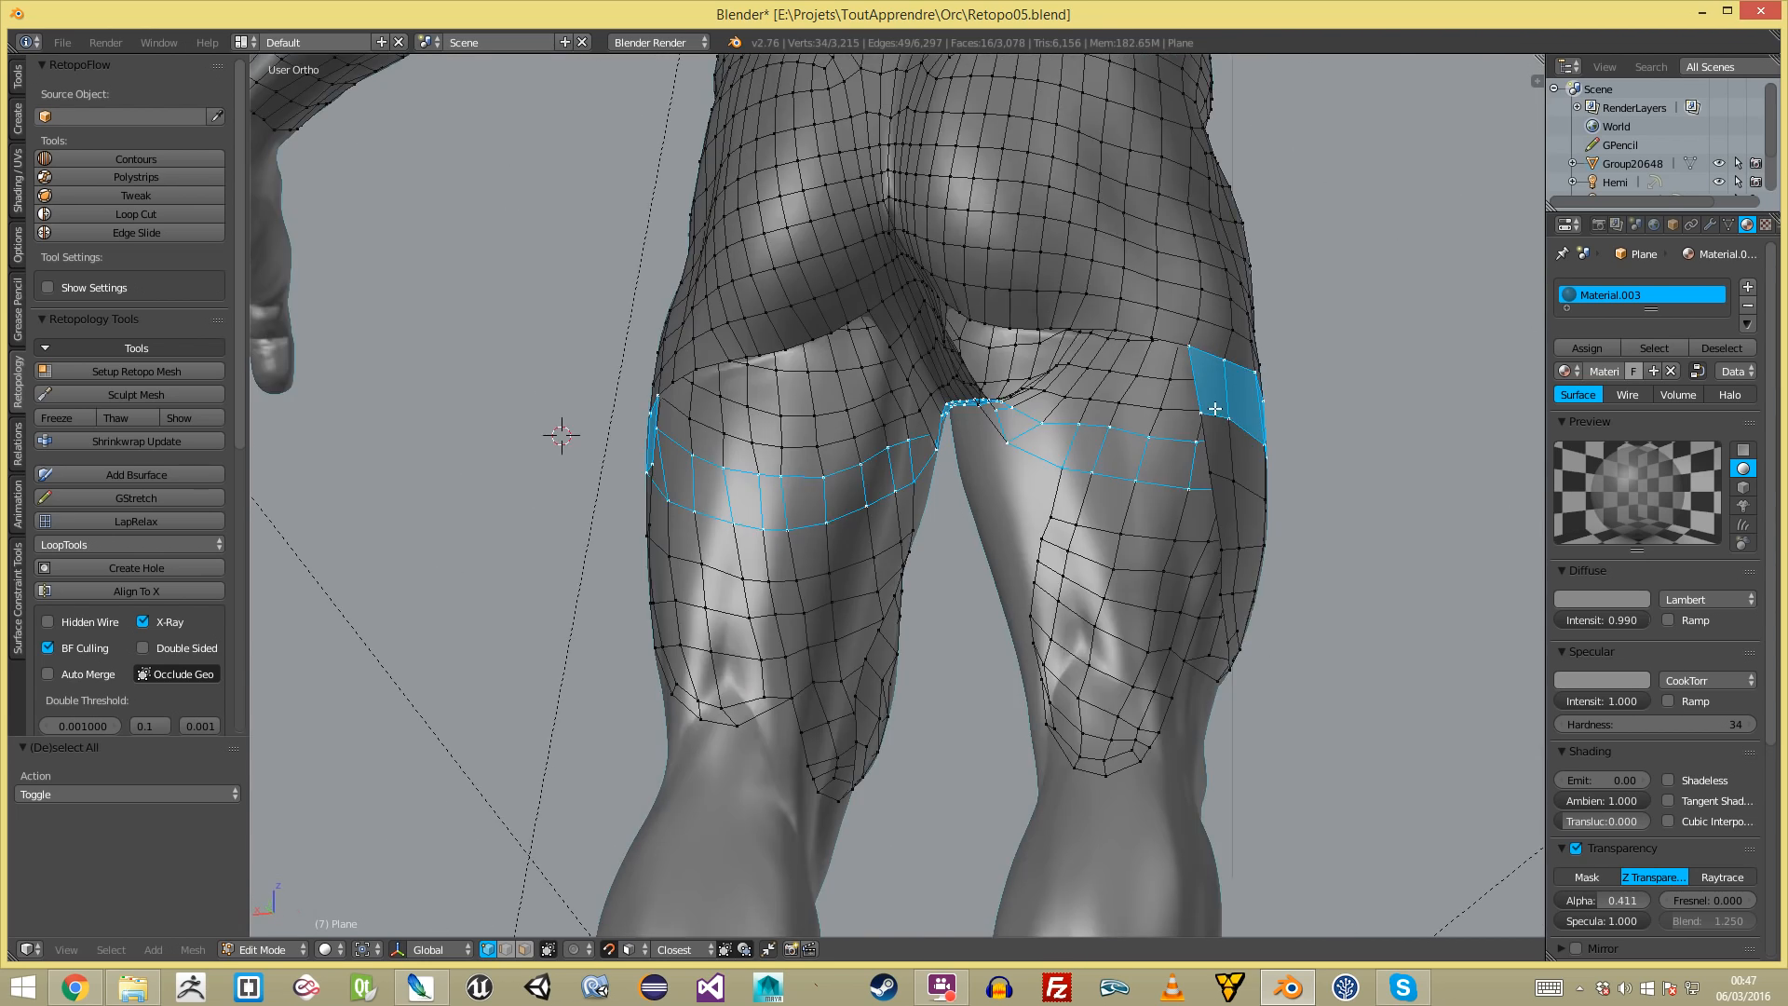
- Fill a face in the open area beneath the buttock at the back of the upper thigh
{"action": "scroll", "coordinate": [1117, 363], "scroll_direction": "up", "scroll_amount": 3}
{"action": "key", "text": "a"}
{"action": "key", "text": "f"}
{"action": "middle_click_drag", "start_coordinate": [813, 198], "coordinate": [824, 244]}
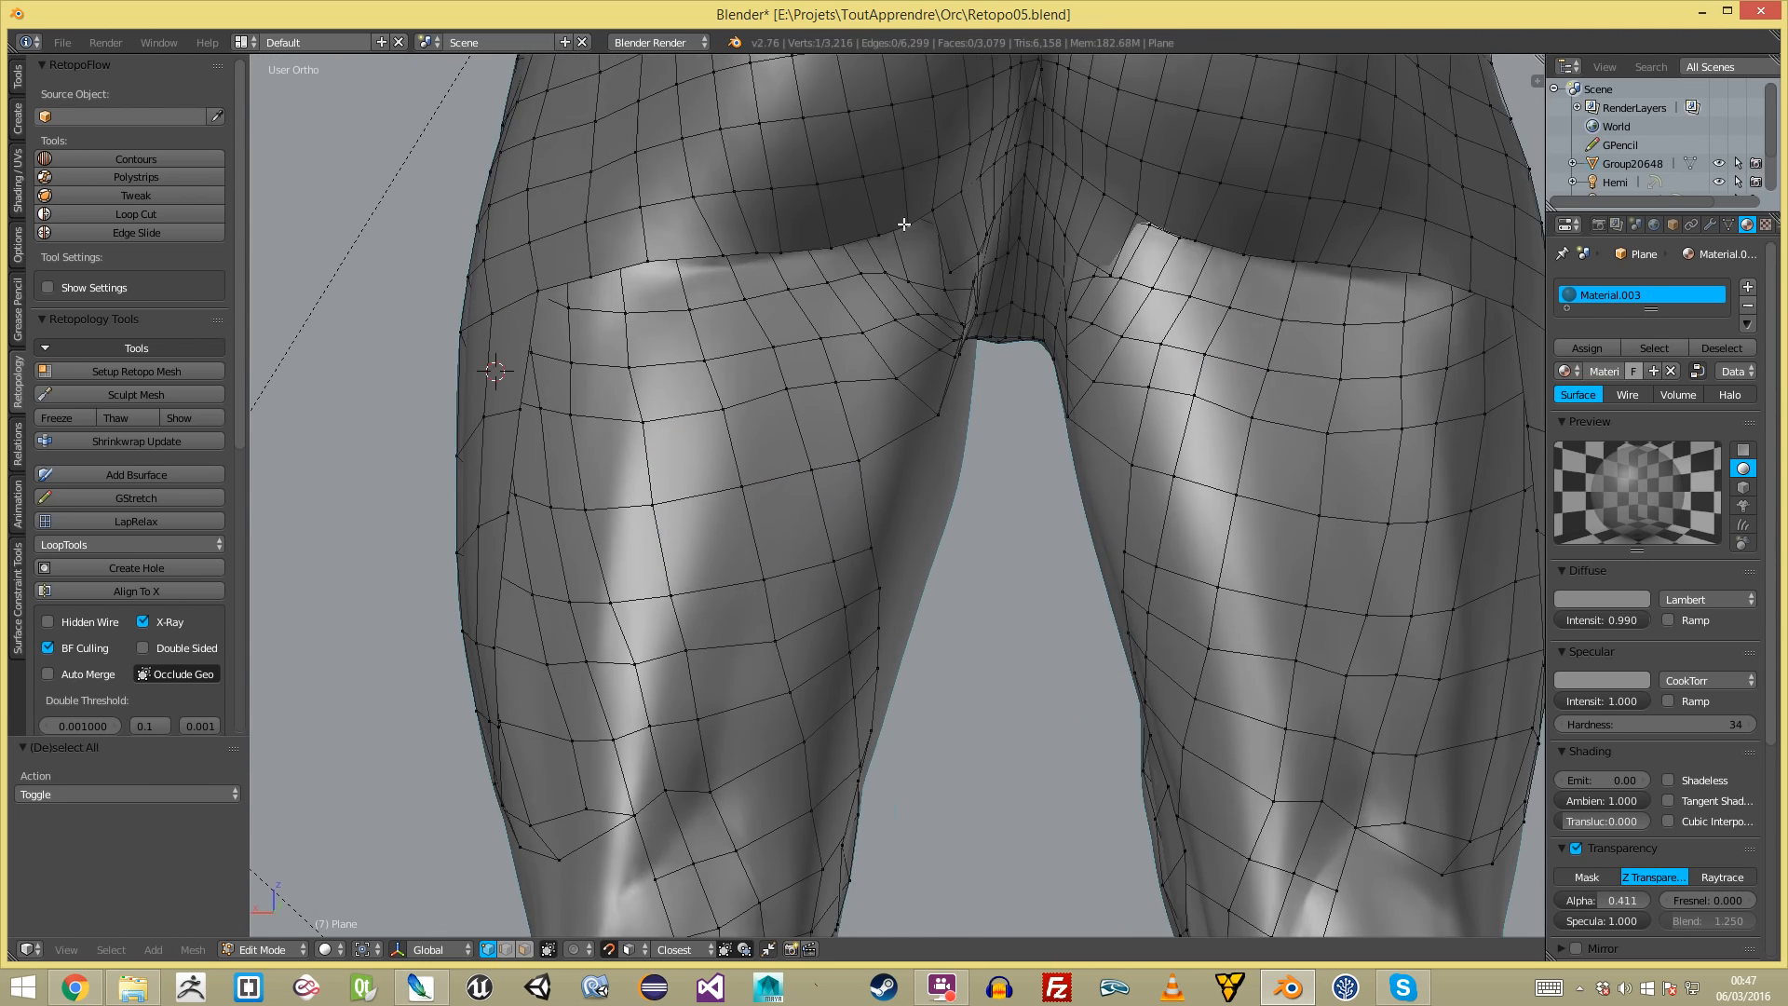
- Extrude new edges beneath the buttock and rotate them to follow the upper back-thigh contour
{"action": "right_click", "coordinate": [904, 225]}
{"action": "scroll", "coordinate": [661, 314], "scroll_direction": "down", "scroll_amount": 2}
{"action": "middle_click_drag", "start_coordinate": [695, 320], "coordinate": [789, 349]}
{"action": "middle_click_drag", "start_coordinate": [900, 321], "coordinate": [866, 311]}
{"action": "key", "text": "e"}
{"action": "left_click", "coordinate": [888, 350]}
{"action": "key", "text": "r"}
{"action": "left_click", "coordinate": [903, 338]}
{"action": "key", "text": "a"}
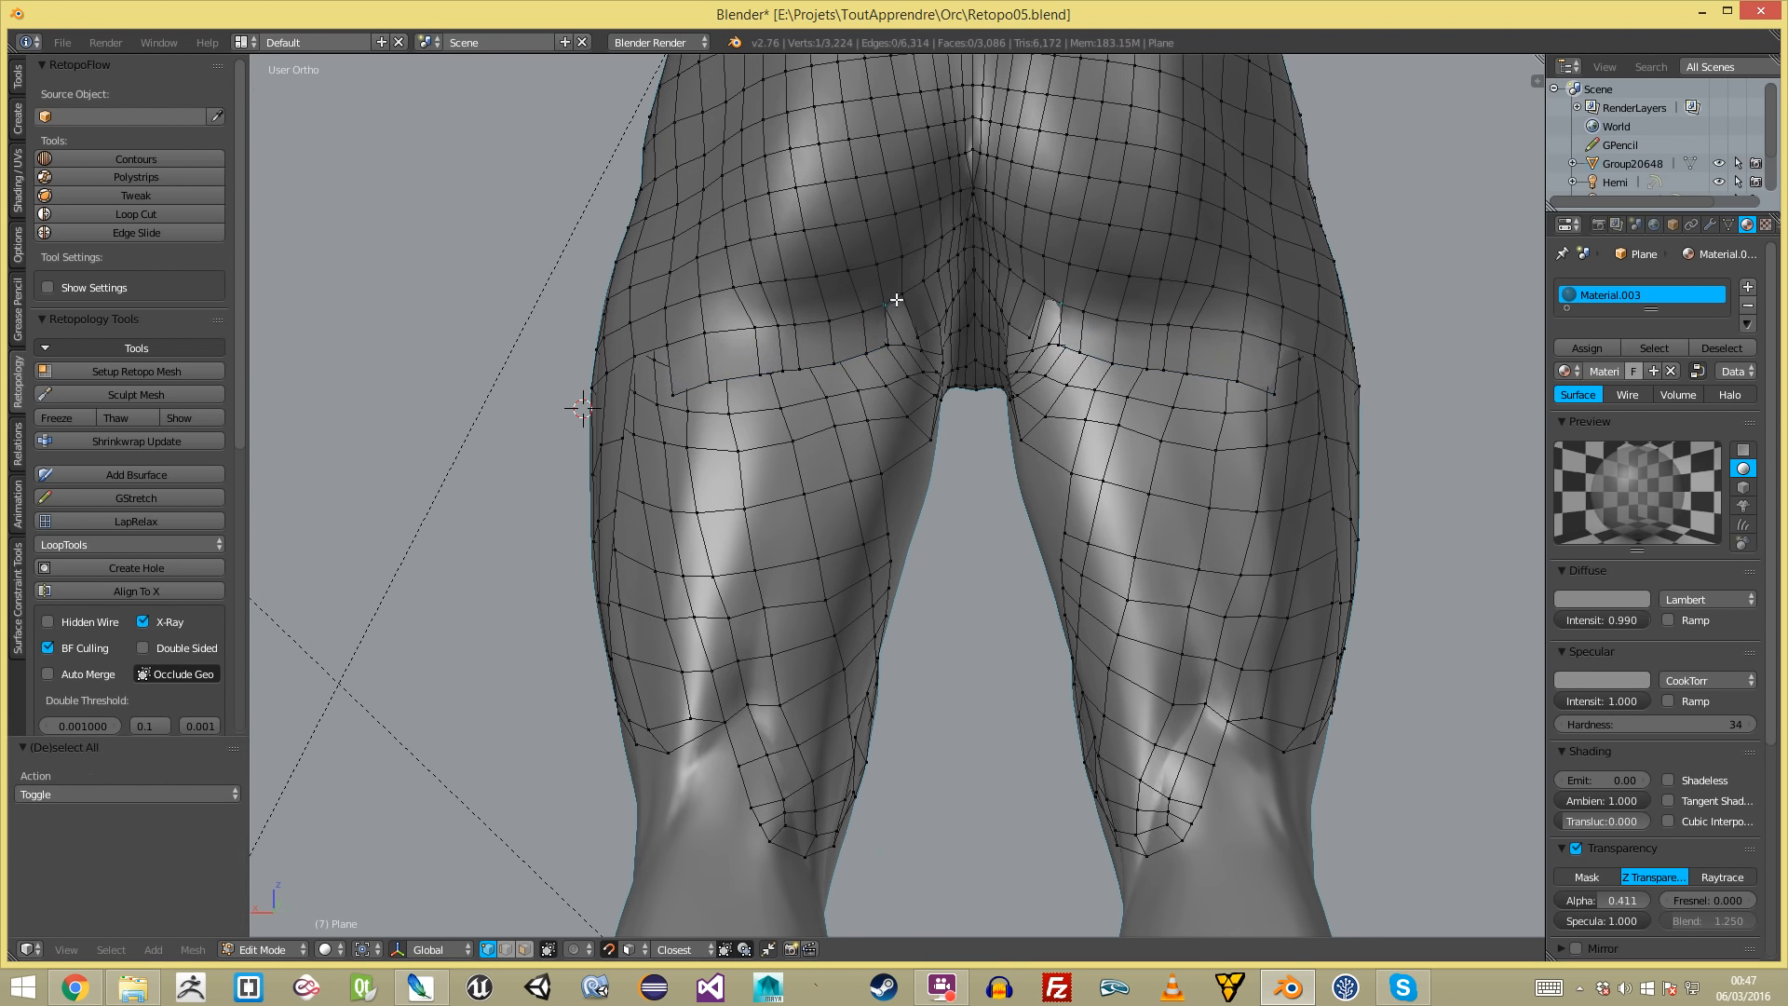
- Fill the remaining faces at the outer back of the upper thigh and move their corner vertex upward
{"action": "middle_click_drag", "start_coordinate": [590, 374], "coordinate": [797, 400]}
{"action": "right_click", "coordinate": [783, 450], "text": "shift"}
{"action": "key", "text": "f"}
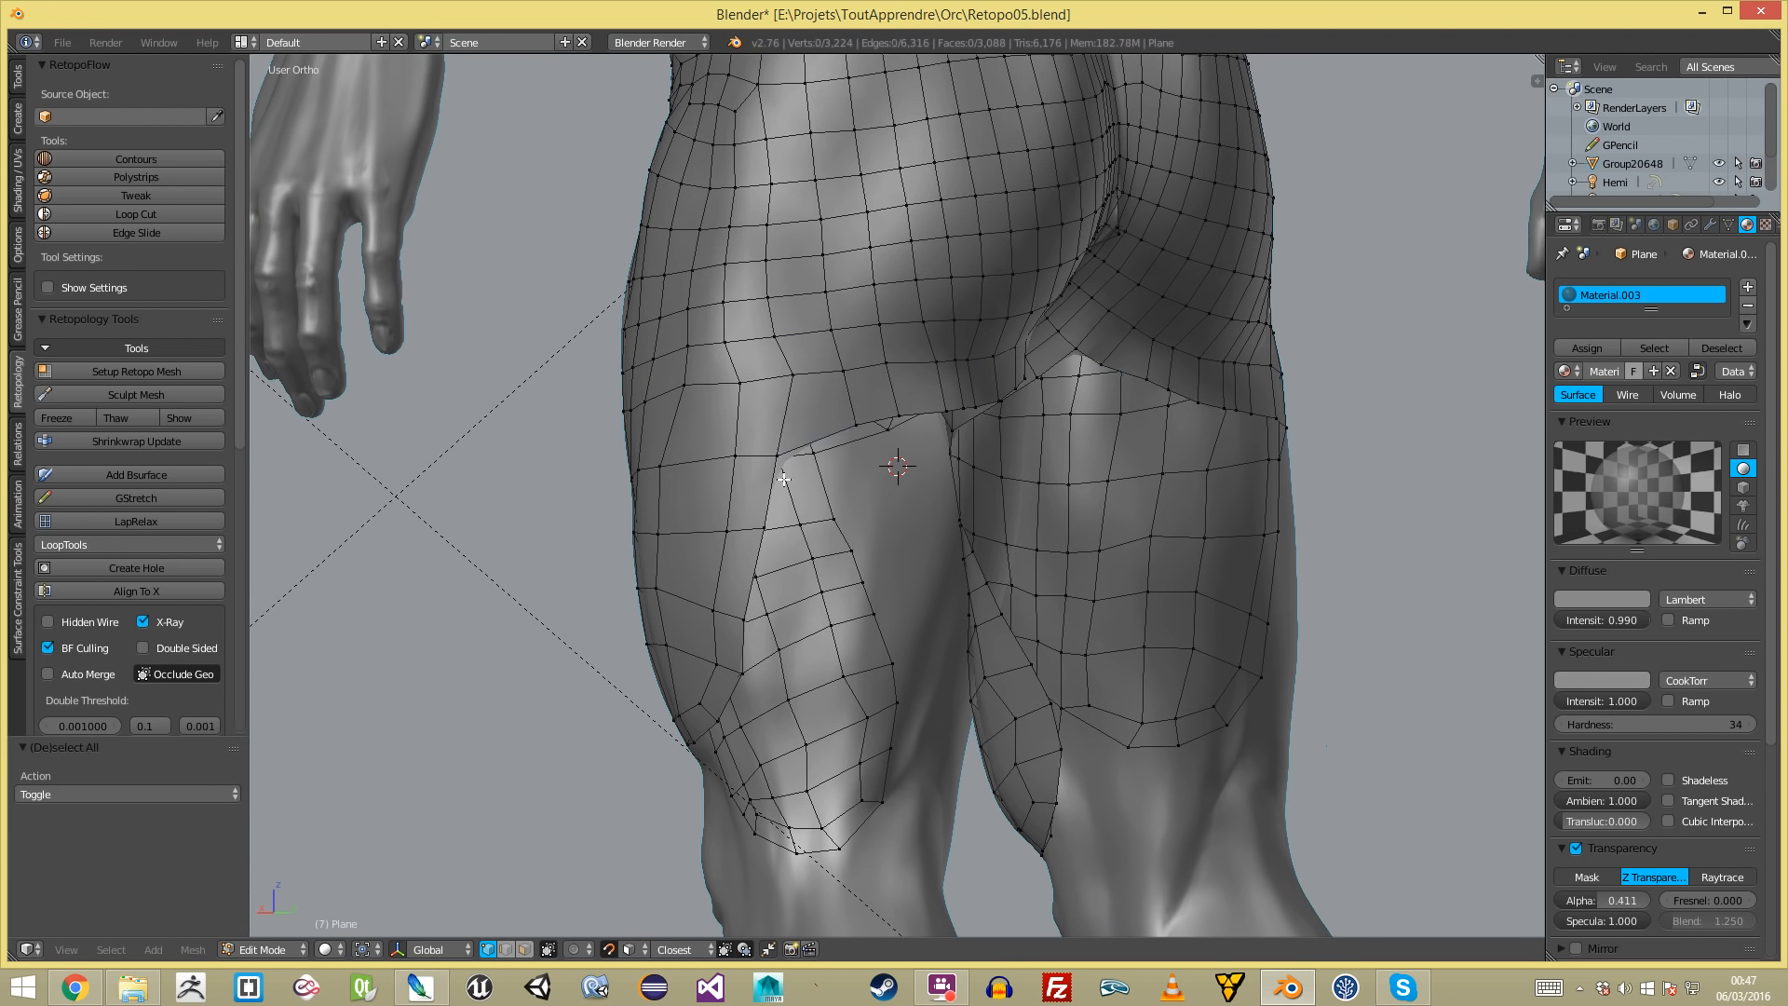
{"action": "key", "text": "g"}
{"action": "left_click", "coordinate": [789, 418]}
{"action": "key", "text": "a"}
- Check the closed face loop below the buttocks and examine the whole body's mesh from the front
{"action": "right_click", "coordinate": [795, 411], "text": "ctrl+alt"}
{"action": "scroll", "coordinate": [1043, 477], "scroll_direction": "down", "scroll_amount": 6}
{"action": "middle_click_drag", "start_coordinate": [1043, 477], "coordinate": [546, 447]}
{"action": "scroll", "coordinate": [547, 447], "scroll_direction": "up", "scroll_amount": 4}
{"action": "key", "text": "a"}
{"action": "mouse_move", "coordinate": [743, 487]}
{"action": "middle_mouse_down"}
{"action": "mouse_move", "coordinate": [791, 396]}
{"action": "mouse_move", "coordinate": [721, 490]}
{"action": "middle_mouse_up"}
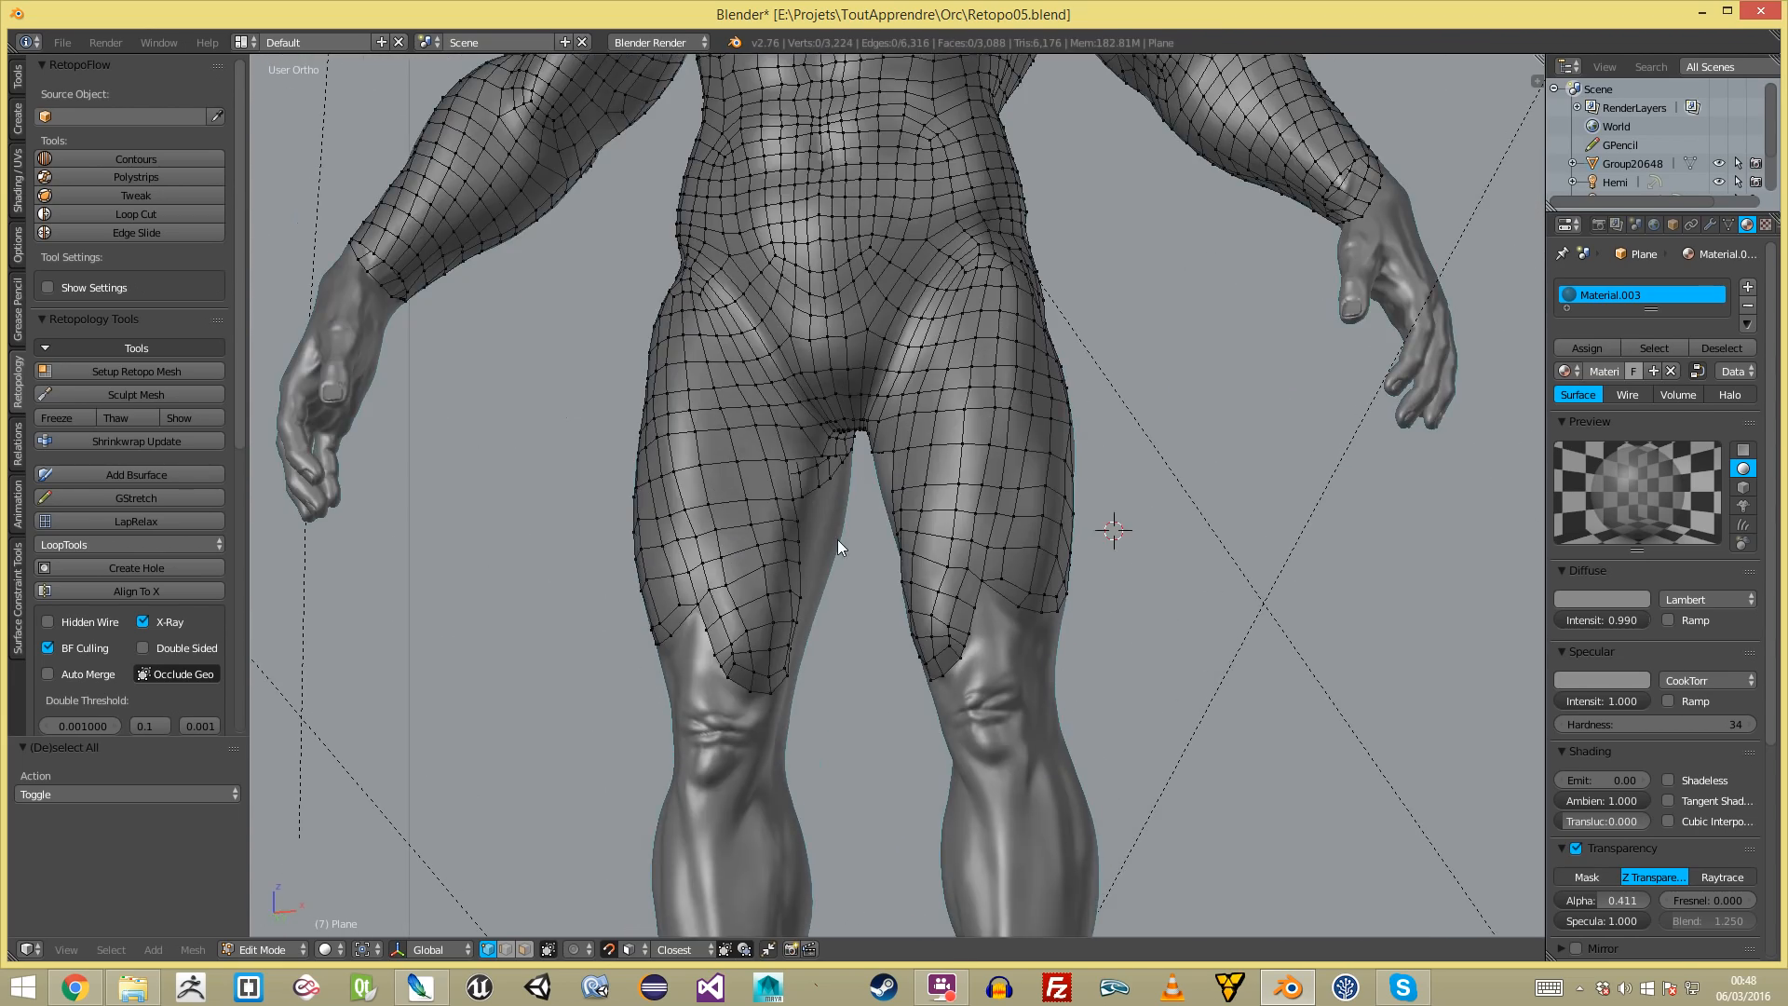
{"action": "scroll", "coordinate": [870, 588], "scroll_direction": "down", "scroll_amount": 3}
{"action": "key", "text": "Tab"}
{"action": "key", "text": "Tab"}
{"action": "scroll", "coordinate": [903, 600], "scroll_direction": "down", "scroll_amount": 1}
{"action": "middle_click_drag", "start_coordinate": [903, 600], "coordinate": [965, 588]}
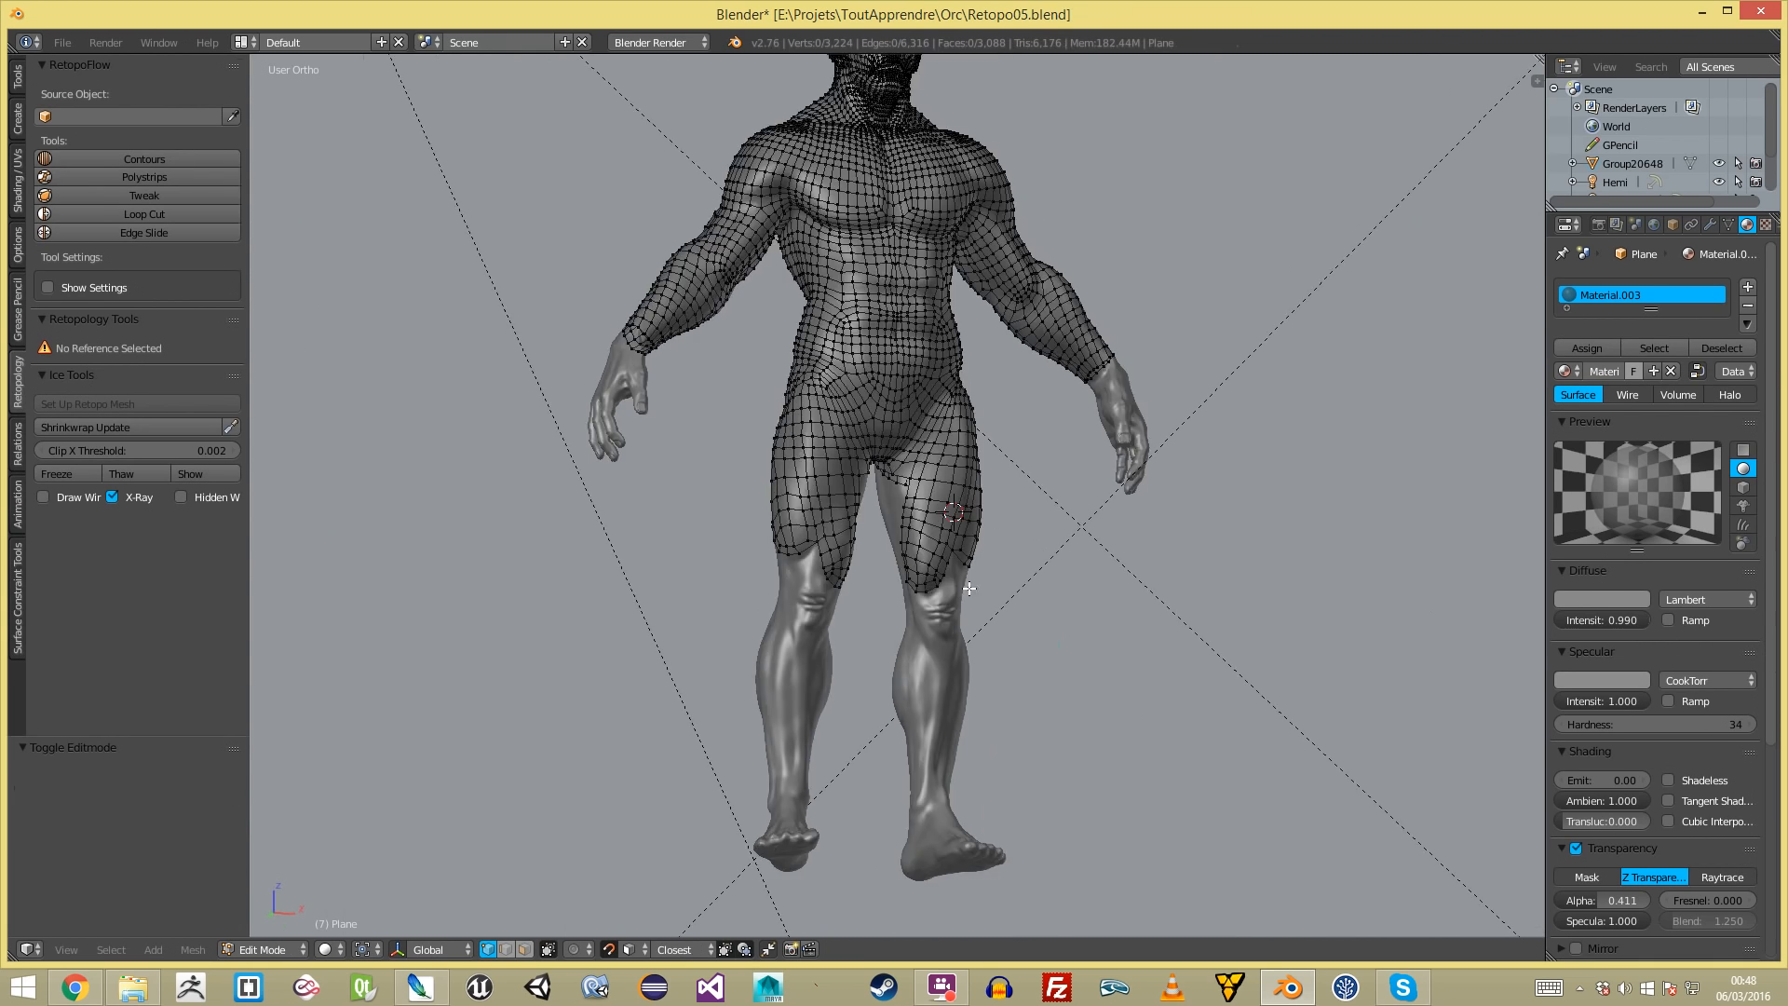
- Move the inner-thigh vertex just below the groin upward
{"action": "scroll", "coordinate": [966, 588], "scroll_direction": "up", "scroll_amount": 4}
{"action": "scroll", "coordinate": [883, 415], "scroll_direction": "up", "scroll_amount": 4}
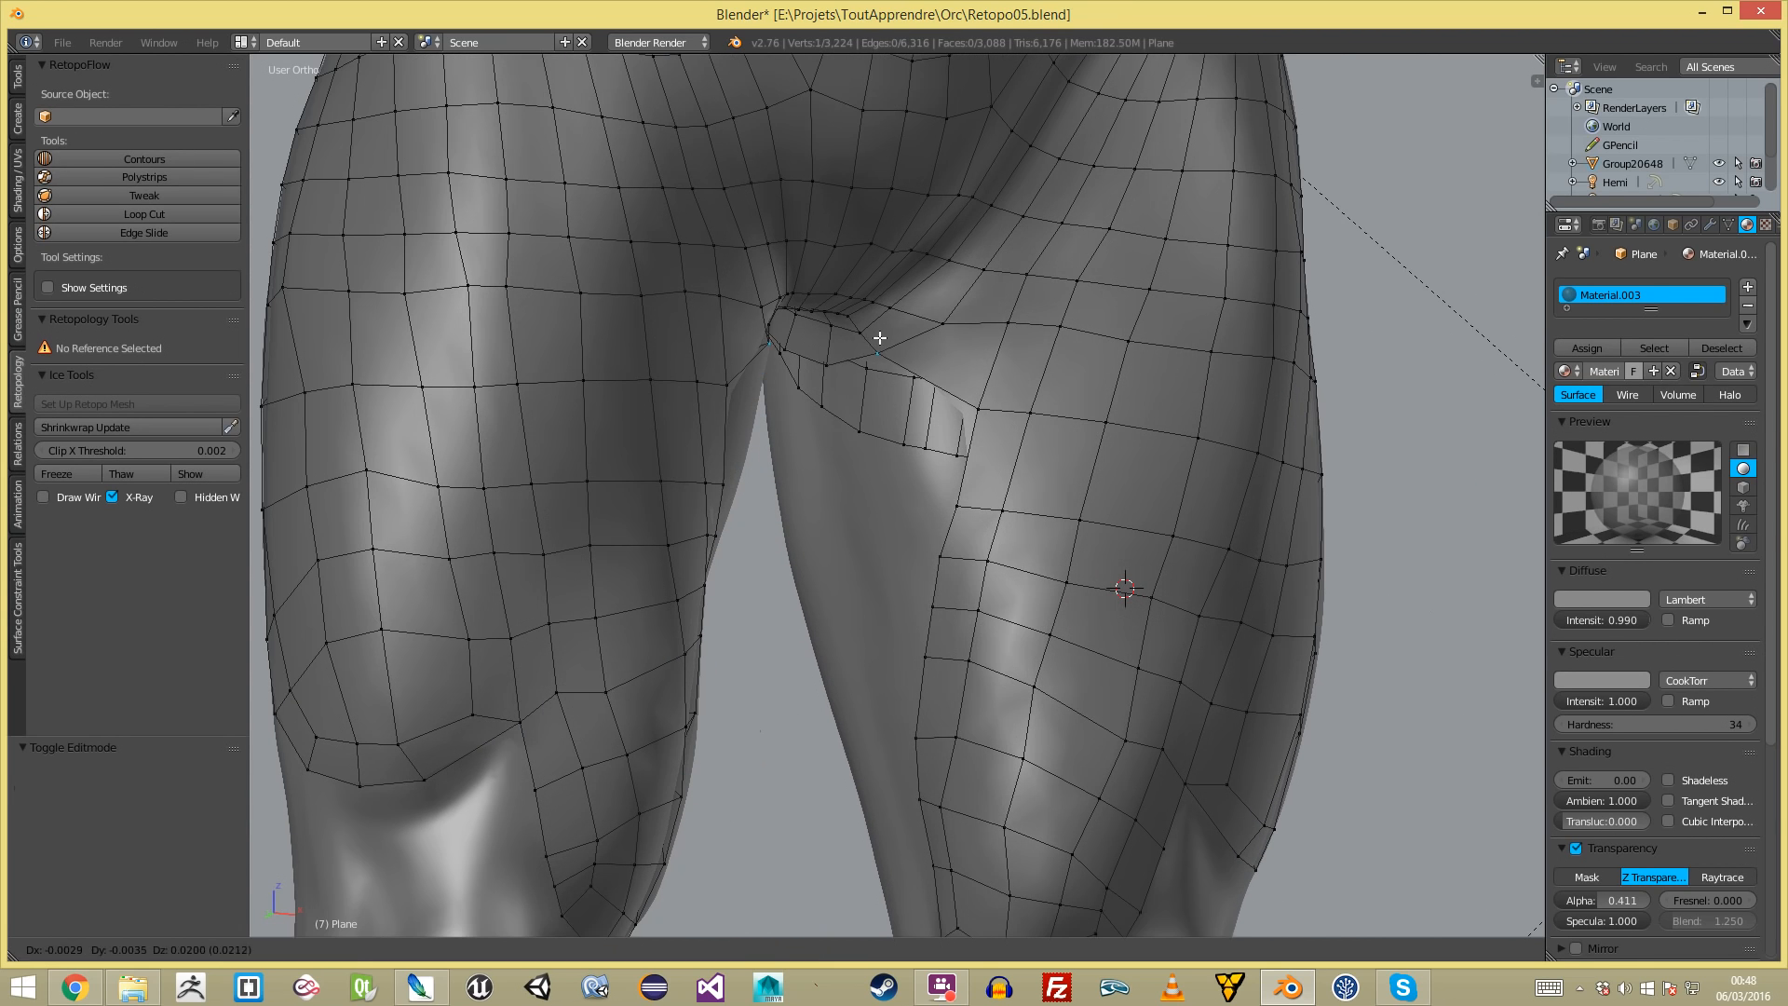
{"action": "key", "text": "a"}
- Examine the body from behind and select the face loop running beneath both buttocks
{"action": "scroll", "coordinate": [1012, 465], "scroll_direction": "down", "scroll_amount": 5}
{"action": "key", "text": "Tab"}
{"action": "scroll", "coordinate": [1012, 465], "scroll_direction": "down", "scroll_amount": 4}
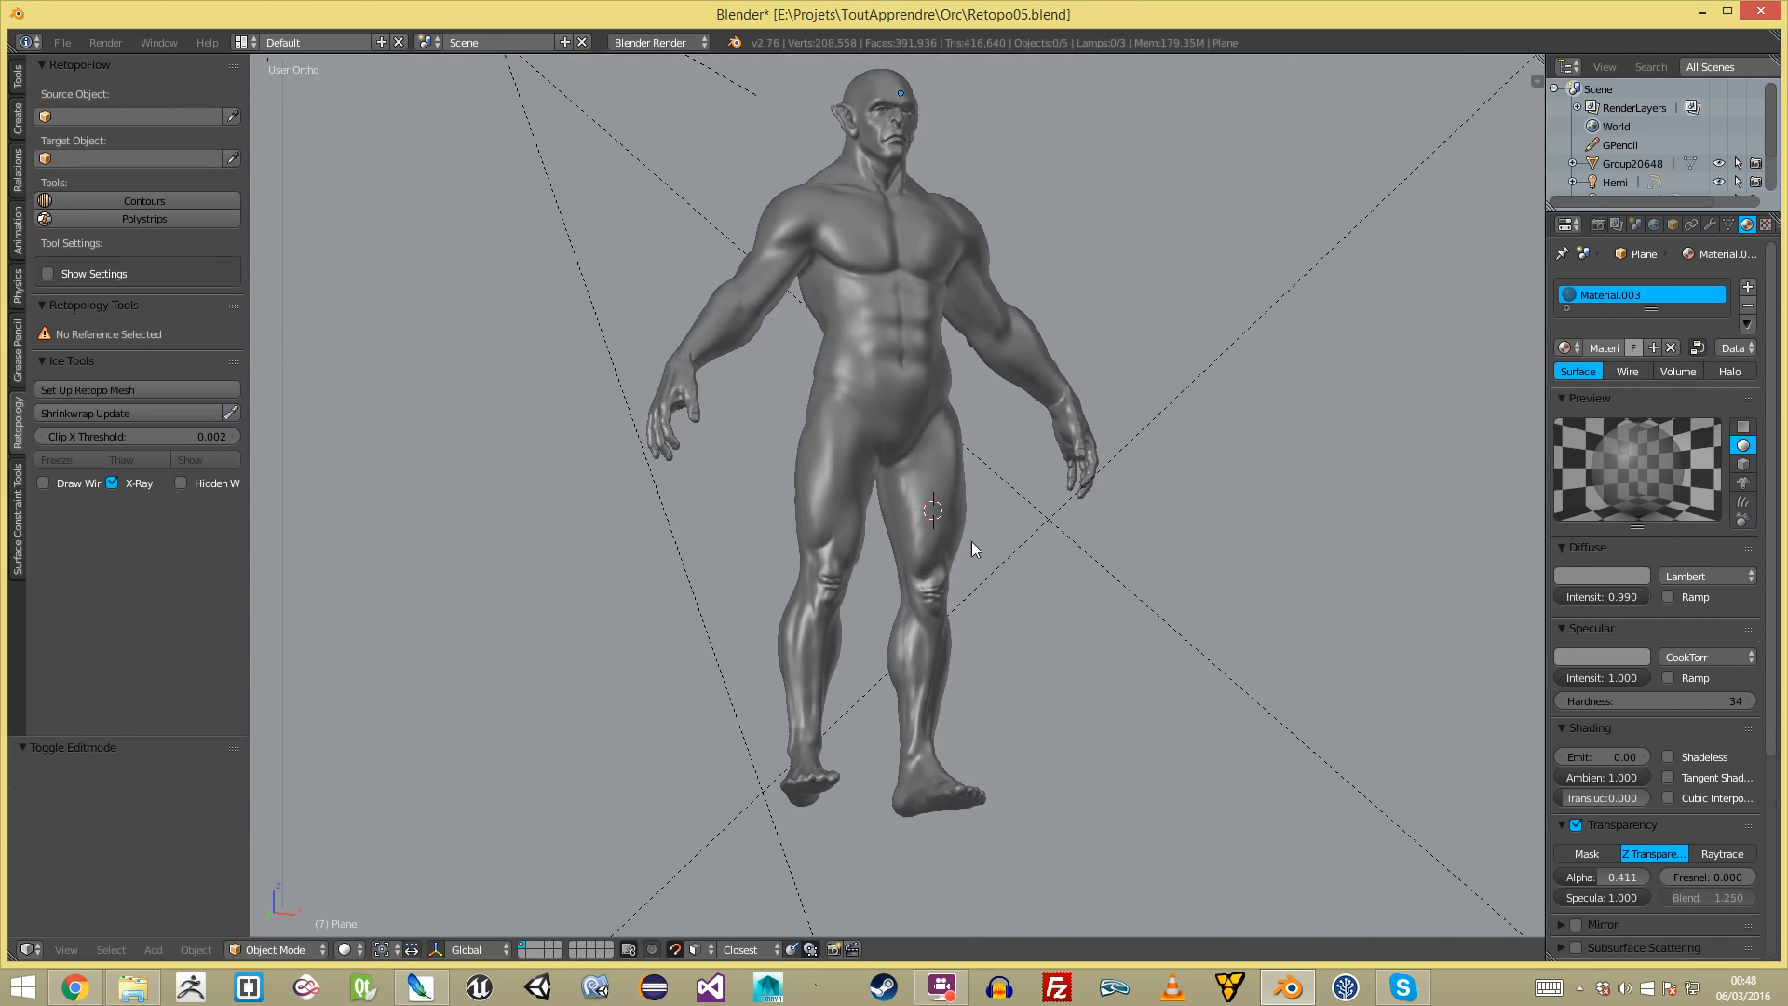
{"action": "middle_click_drag", "start_coordinate": [1031, 542], "coordinate": [541, 548]}
{"action": "scroll", "coordinate": [540, 547], "scroll_direction": "up", "scroll_amount": 6}
{"action": "key", "text": "Tab"}
{"action": "key", "text": "a"}
{"action": "scroll", "coordinate": [850, 484], "scroll_direction": "up", "scroll_amount": 1}
{"action": "middle_click_drag", "start_coordinate": [850, 483], "coordinate": [887, 524]}
{"action": "key", "text": "a"}
{"action": "scroll", "coordinate": [846, 505], "scroll_direction": "down", "scroll_amount": 5}
{"action": "scroll", "coordinate": [889, 525], "scroll_direction": "up", "scroll_amount": 4}
{"action": "right_click", "coordinate": [910, 395], "text": "ctrl+alt"}
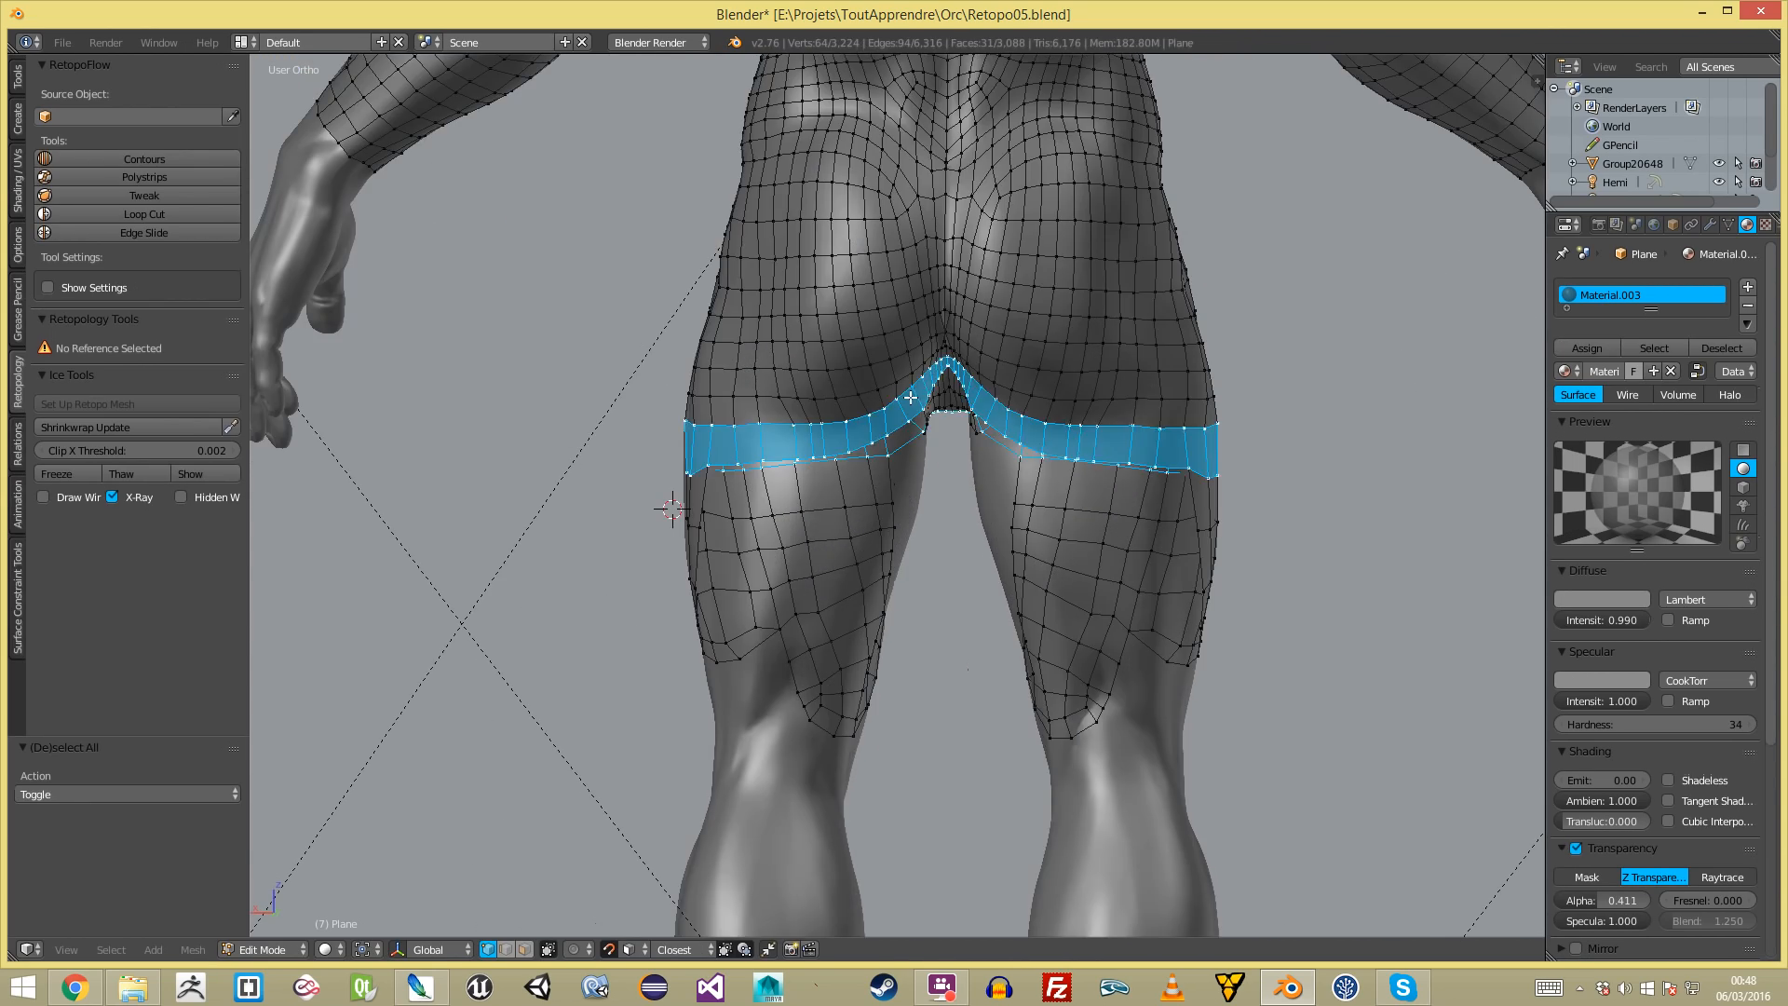
- Isolate the retopology mesh to examine its open thigh areas from below, and redisplay the sculpt
{"action": "scroll", "coordinate": [894, 523], "scroll_direction": "down", "scroll_amount": 6}
{"action": "key", "text": "Tab"}
{"action": "key", "text": "Tab"}
{"action": "key", "text": "a"}
{"action": "key", "text": "Tab"}
{"action": "right_click", "coordinate": [879, 436]}
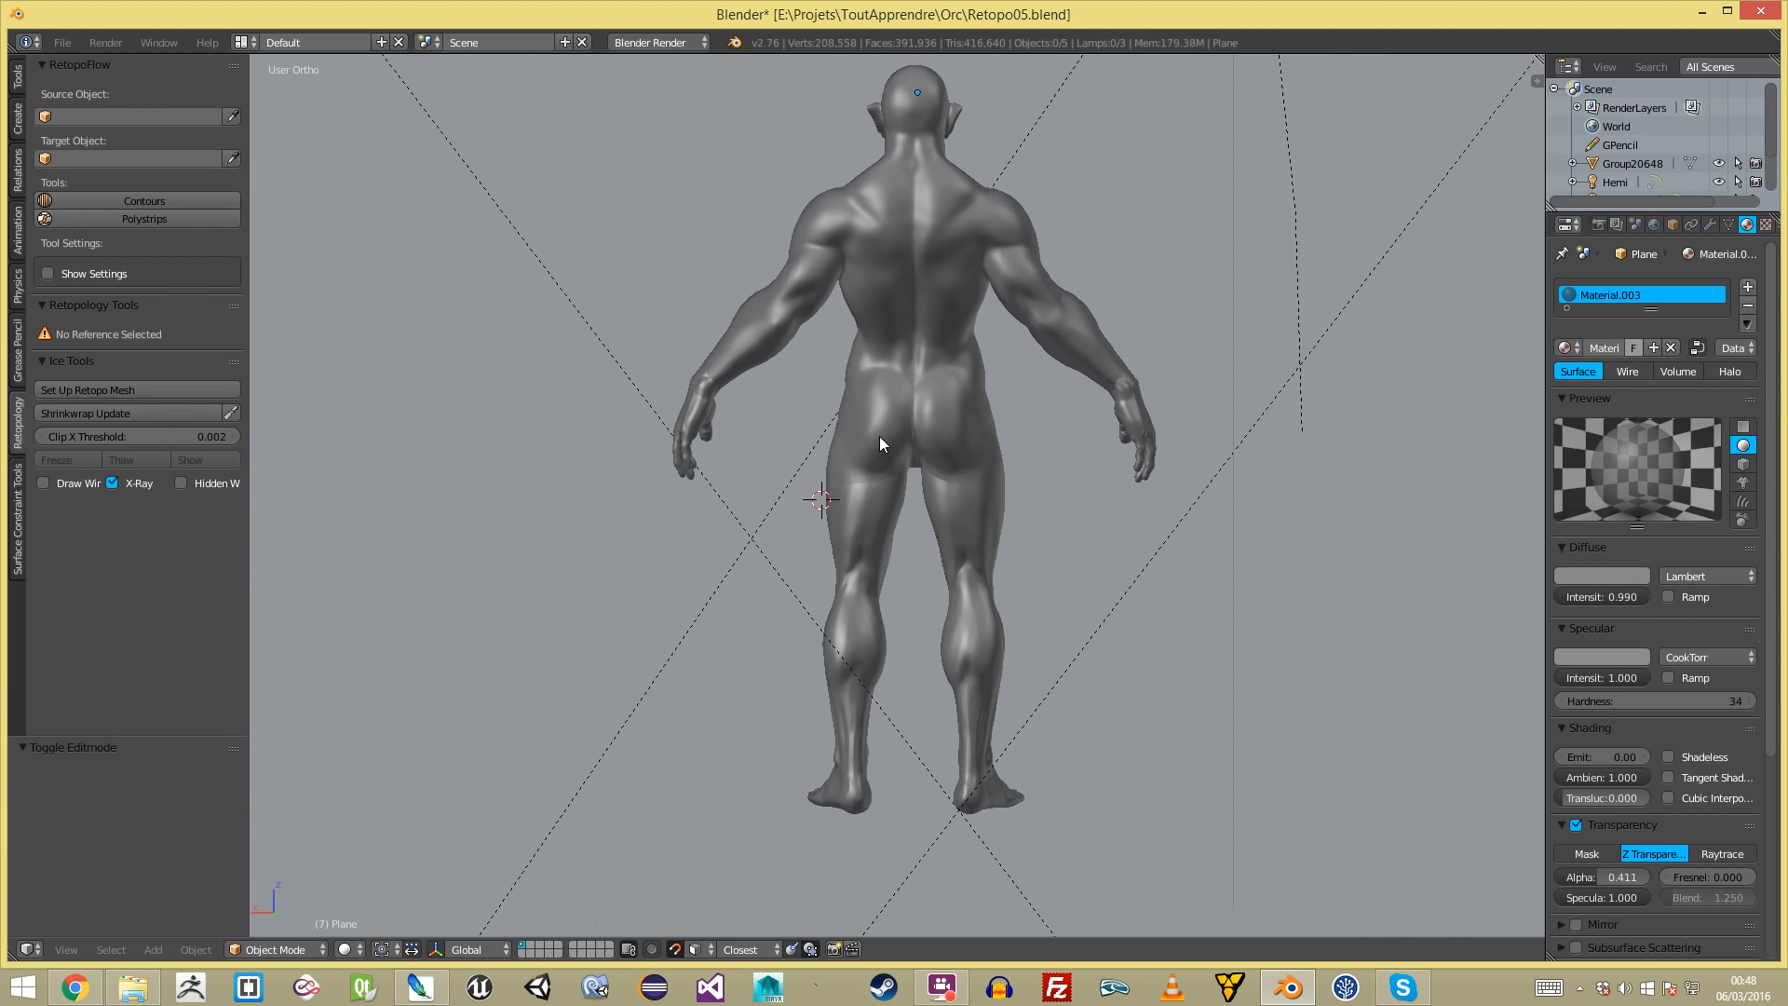
{"action": "right_click", "coordinate": [879, 436]}
{"action": "key", "text": "shift+h"}
{"action": "key", "text": "a"}
{"action": "middle_click_drag", "start_coordinate": [908, 567], "coordinate": [808, 435]}
{"action": "key", "text": "Tab"}
{"action": "key", "text": "a"}
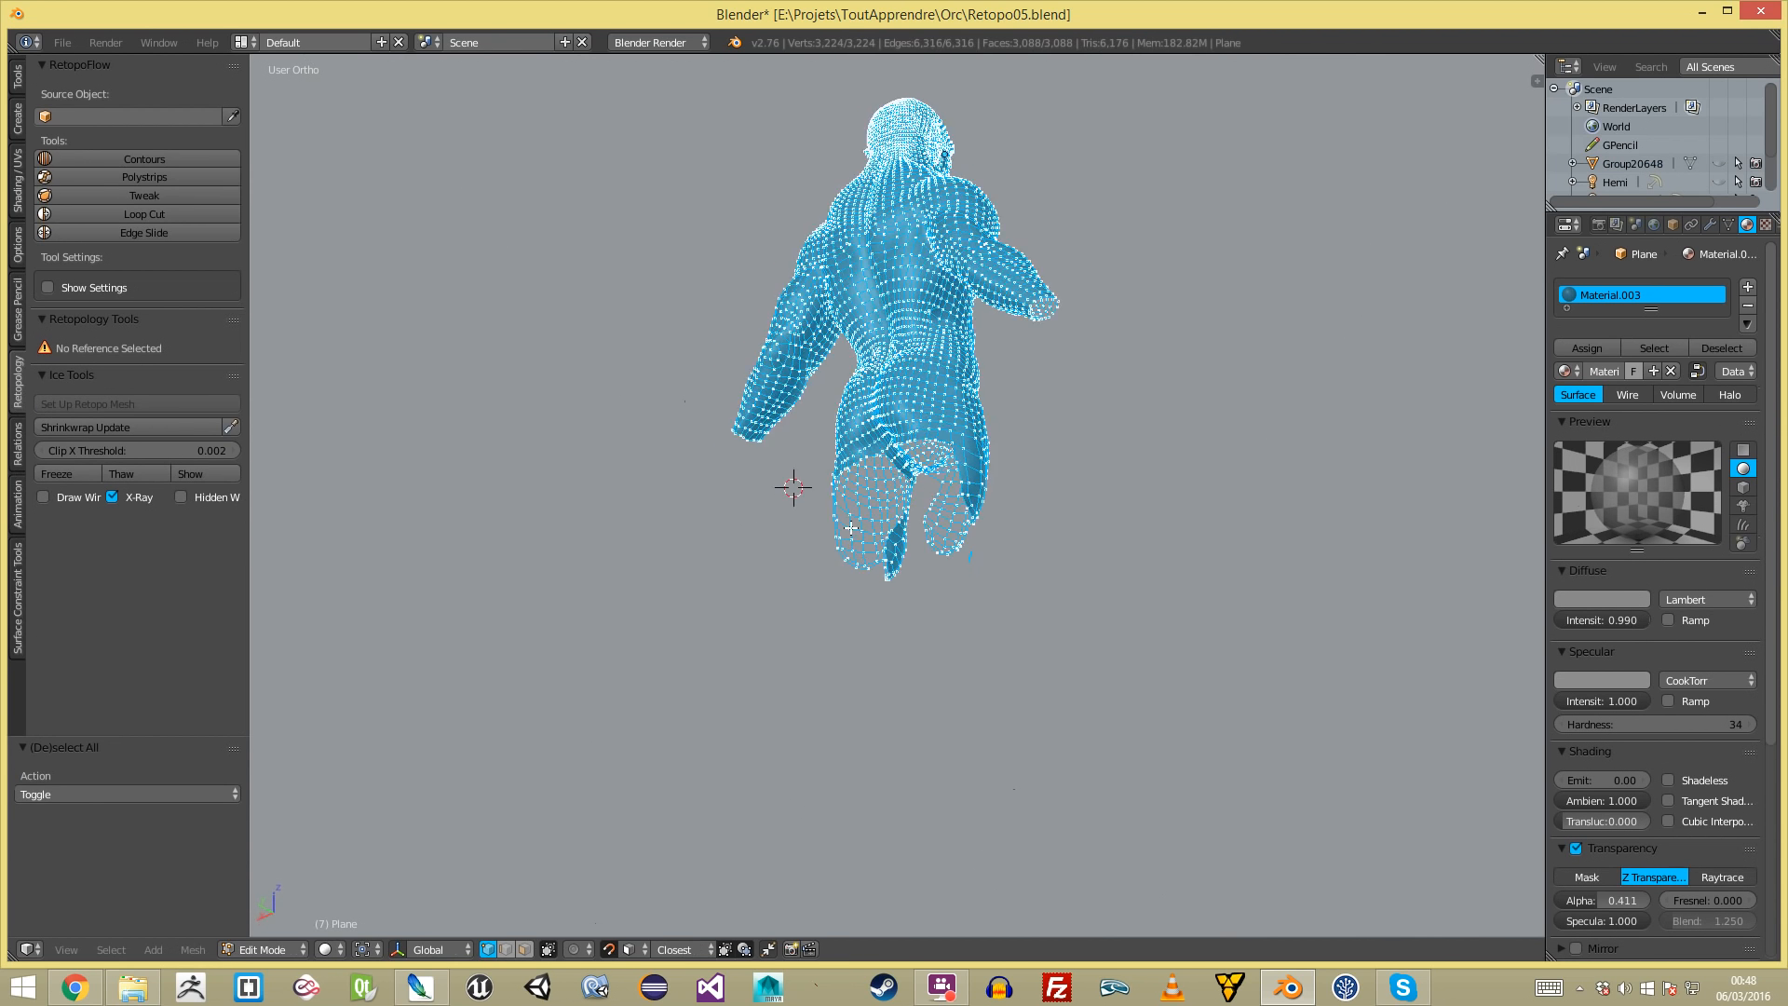
{"action": "key", "text": "a"}
{"action": "scroll", "coordinate": [862, 553], "scroll_direction": "up", "scroll_amount": 5}
{"action": "key", "text": "Tab"}
{"action": "key", "text": "alt+h"}
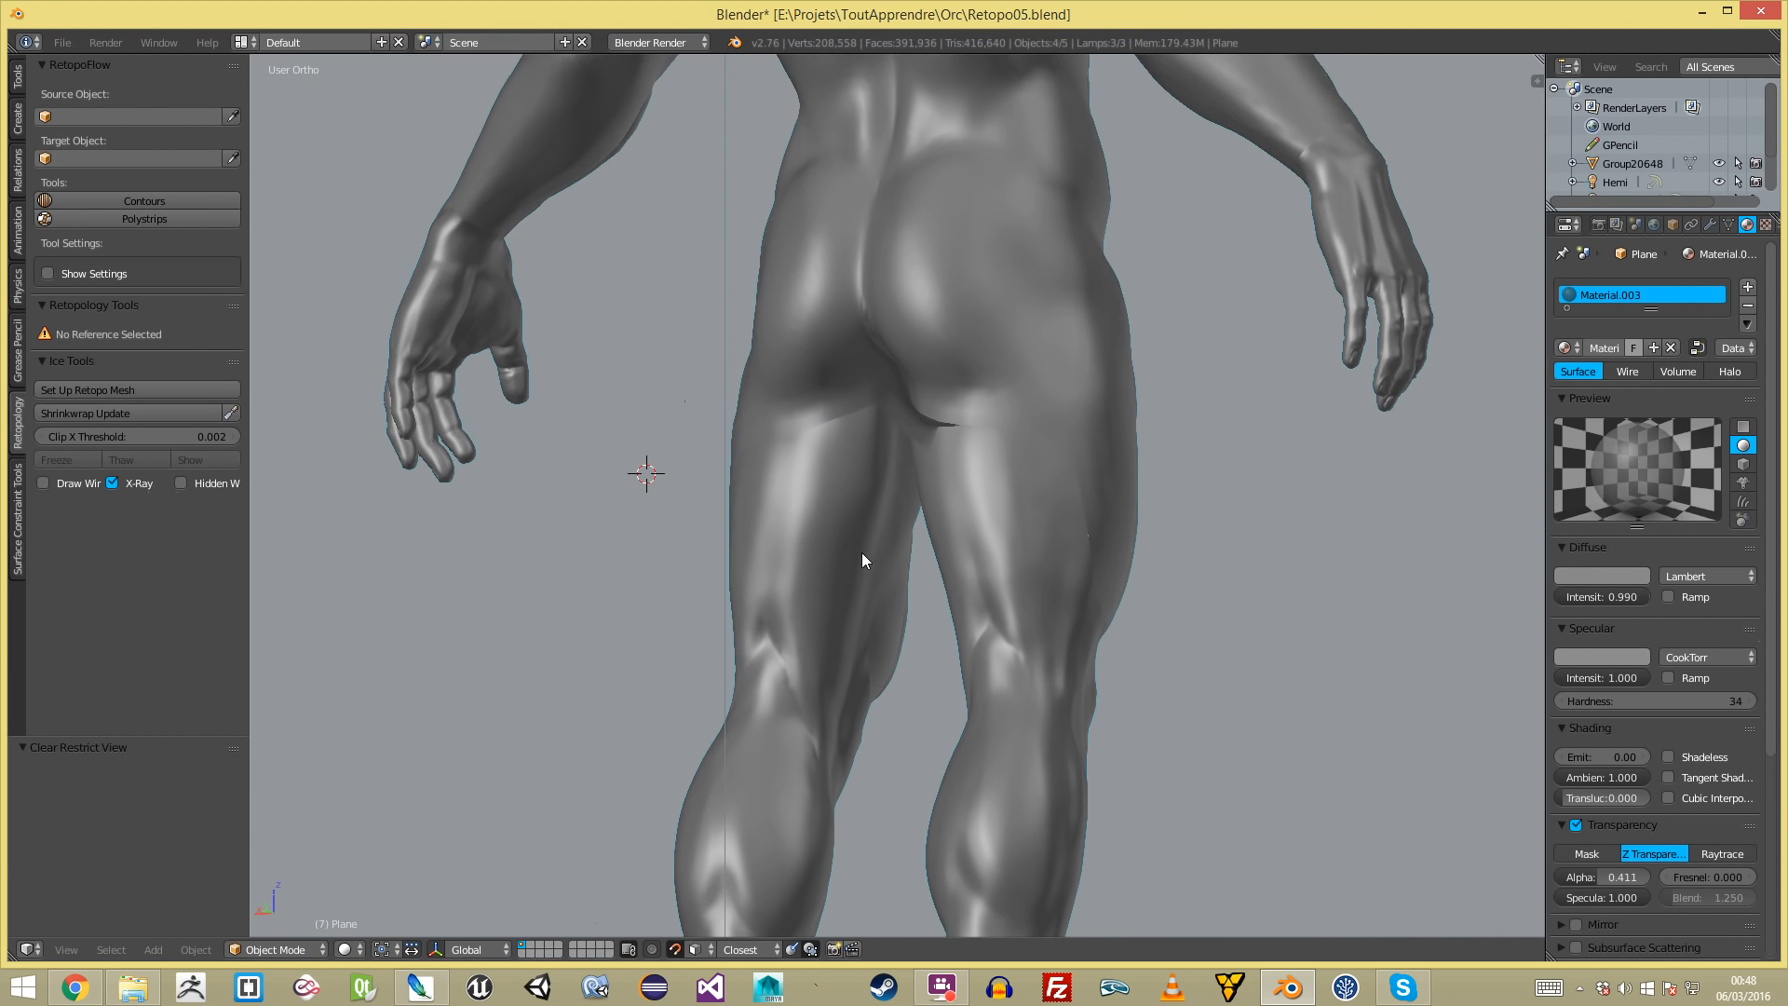
- Undo the last vertex changes at the back of the upper thigh
{"action": "key", "text": "Tab"}
{"action": "key", "text": "a"}
{"action": "scroll", "coordinate": [799, 281], "scroll_direction": "up", "scroll_amount": 4}
{"action": "key", "text": "a"}
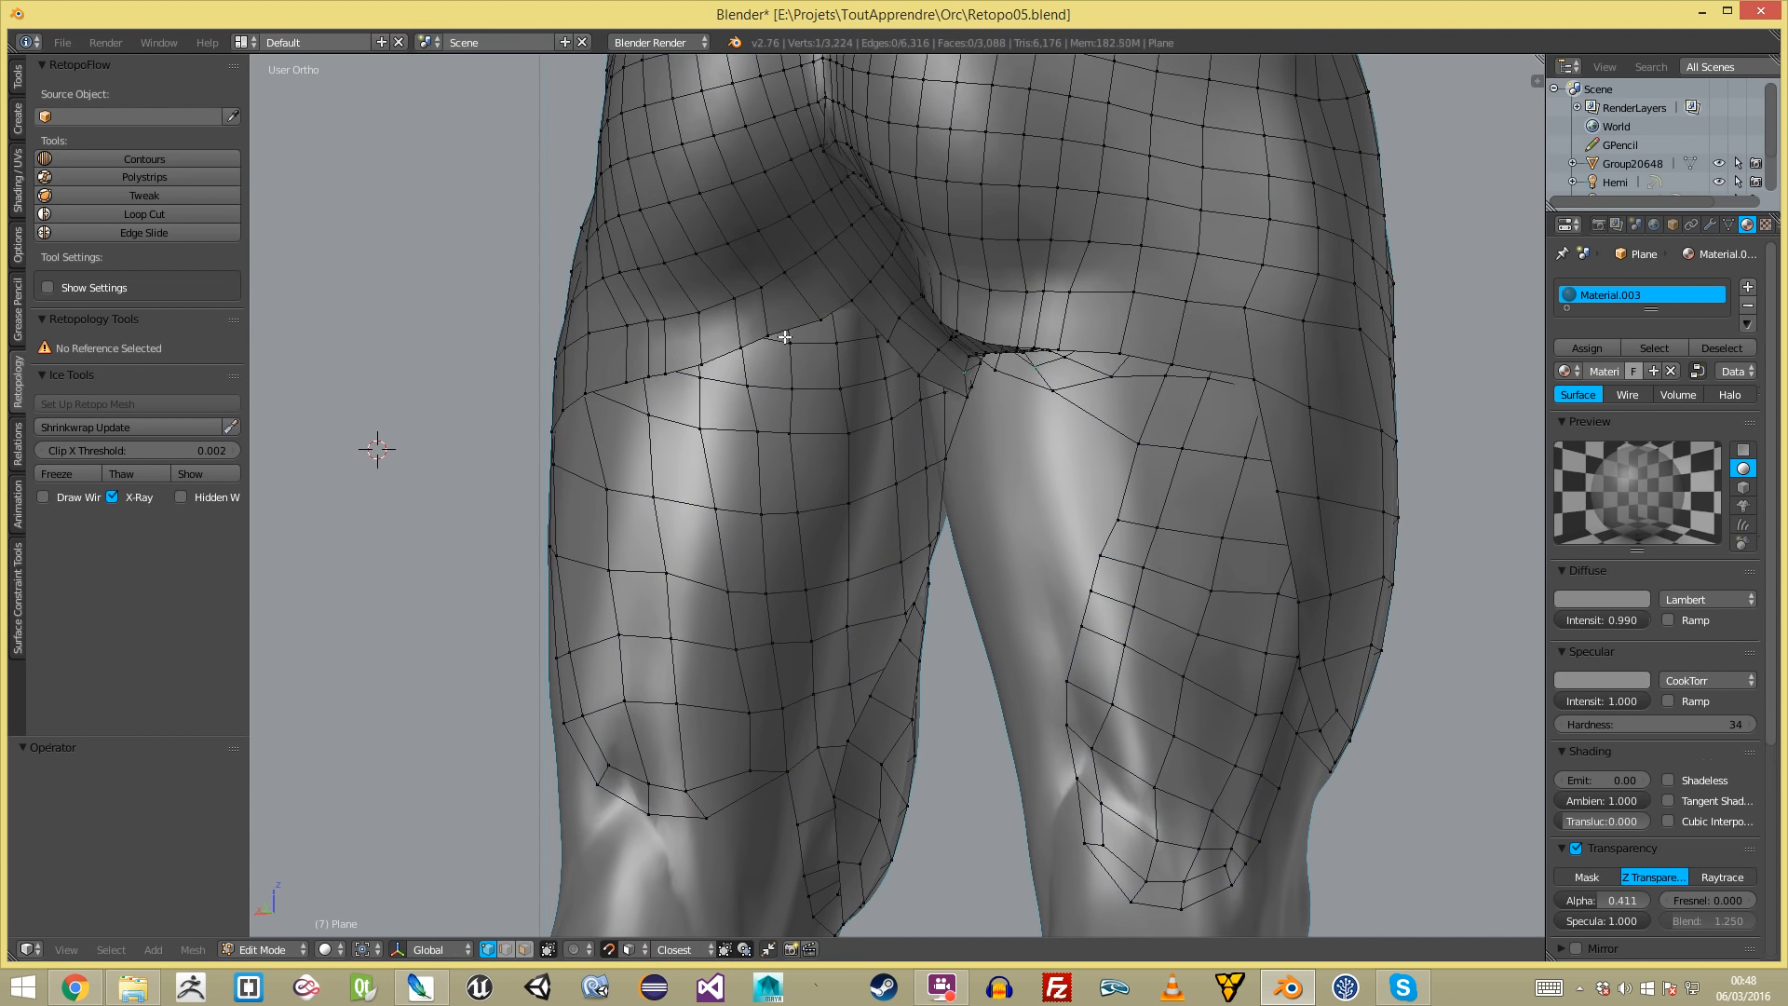
{"action": "key", "text": "ctrl+z"}
{"action": "key", "text": "ctrl+z"}
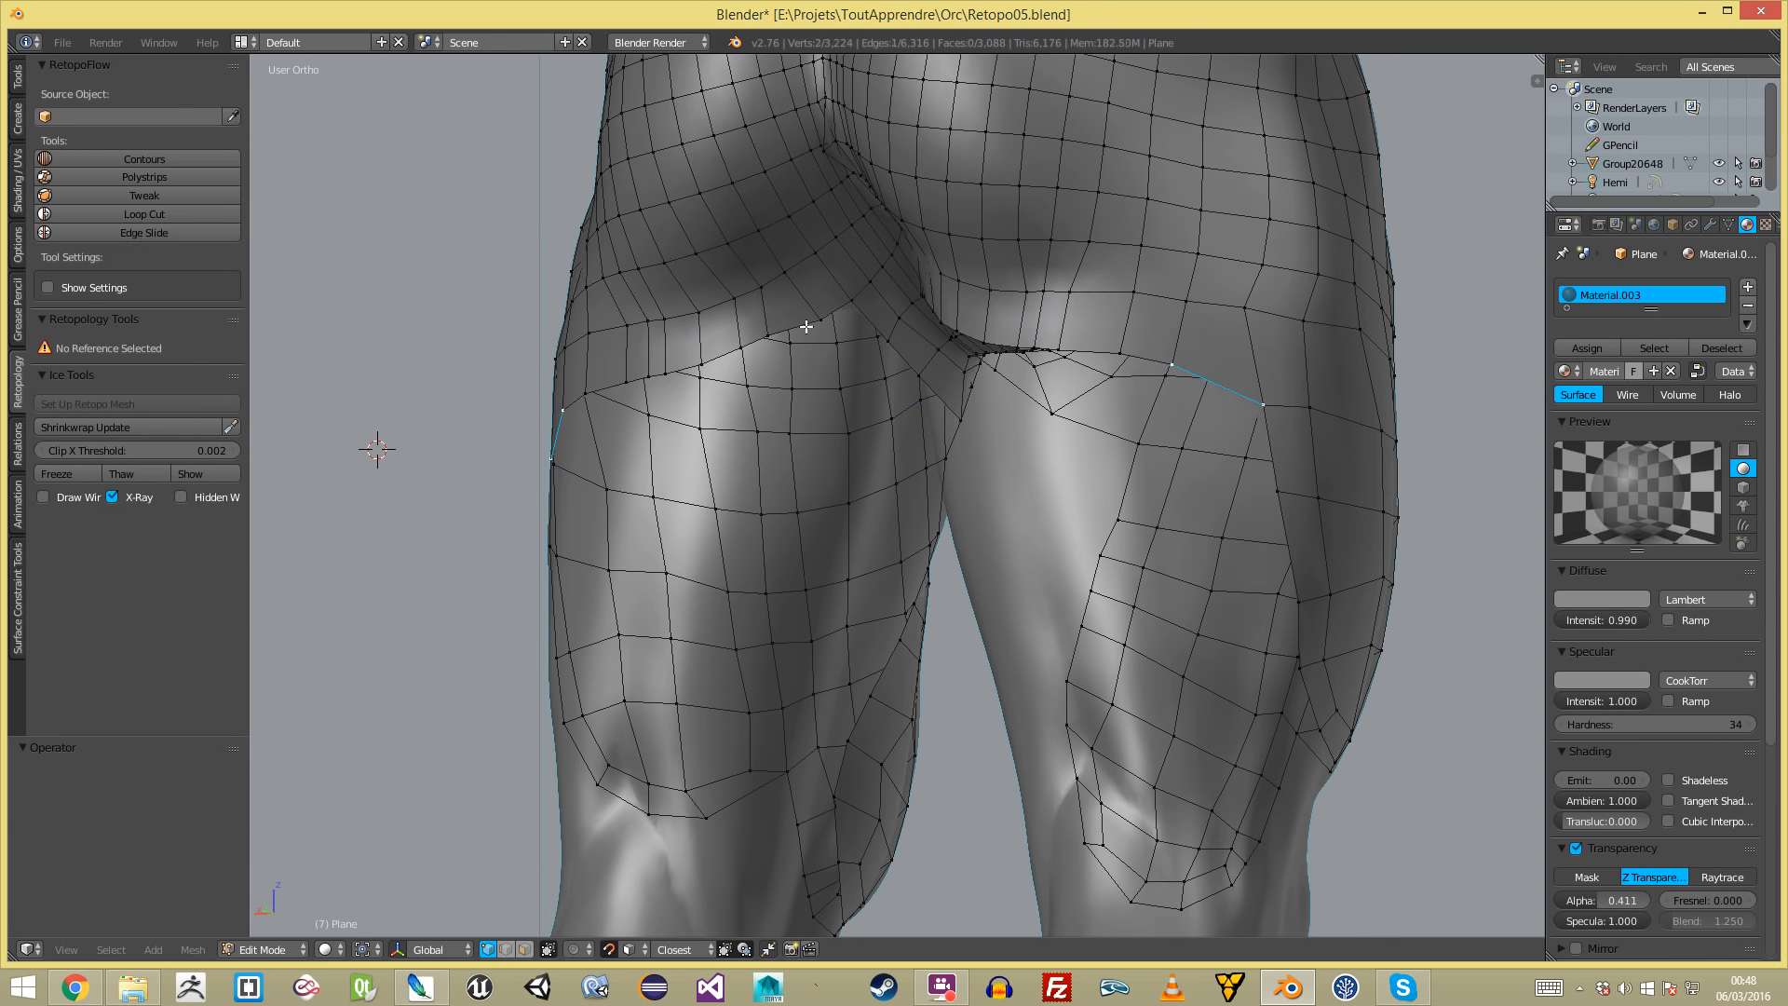
{"action": "key", "text": "a"}
{"action": "middle_click_drag", "start_coordinate": [824, 306], "coordinate": [1377, 288]}
{"action": "key", "text": "a"}
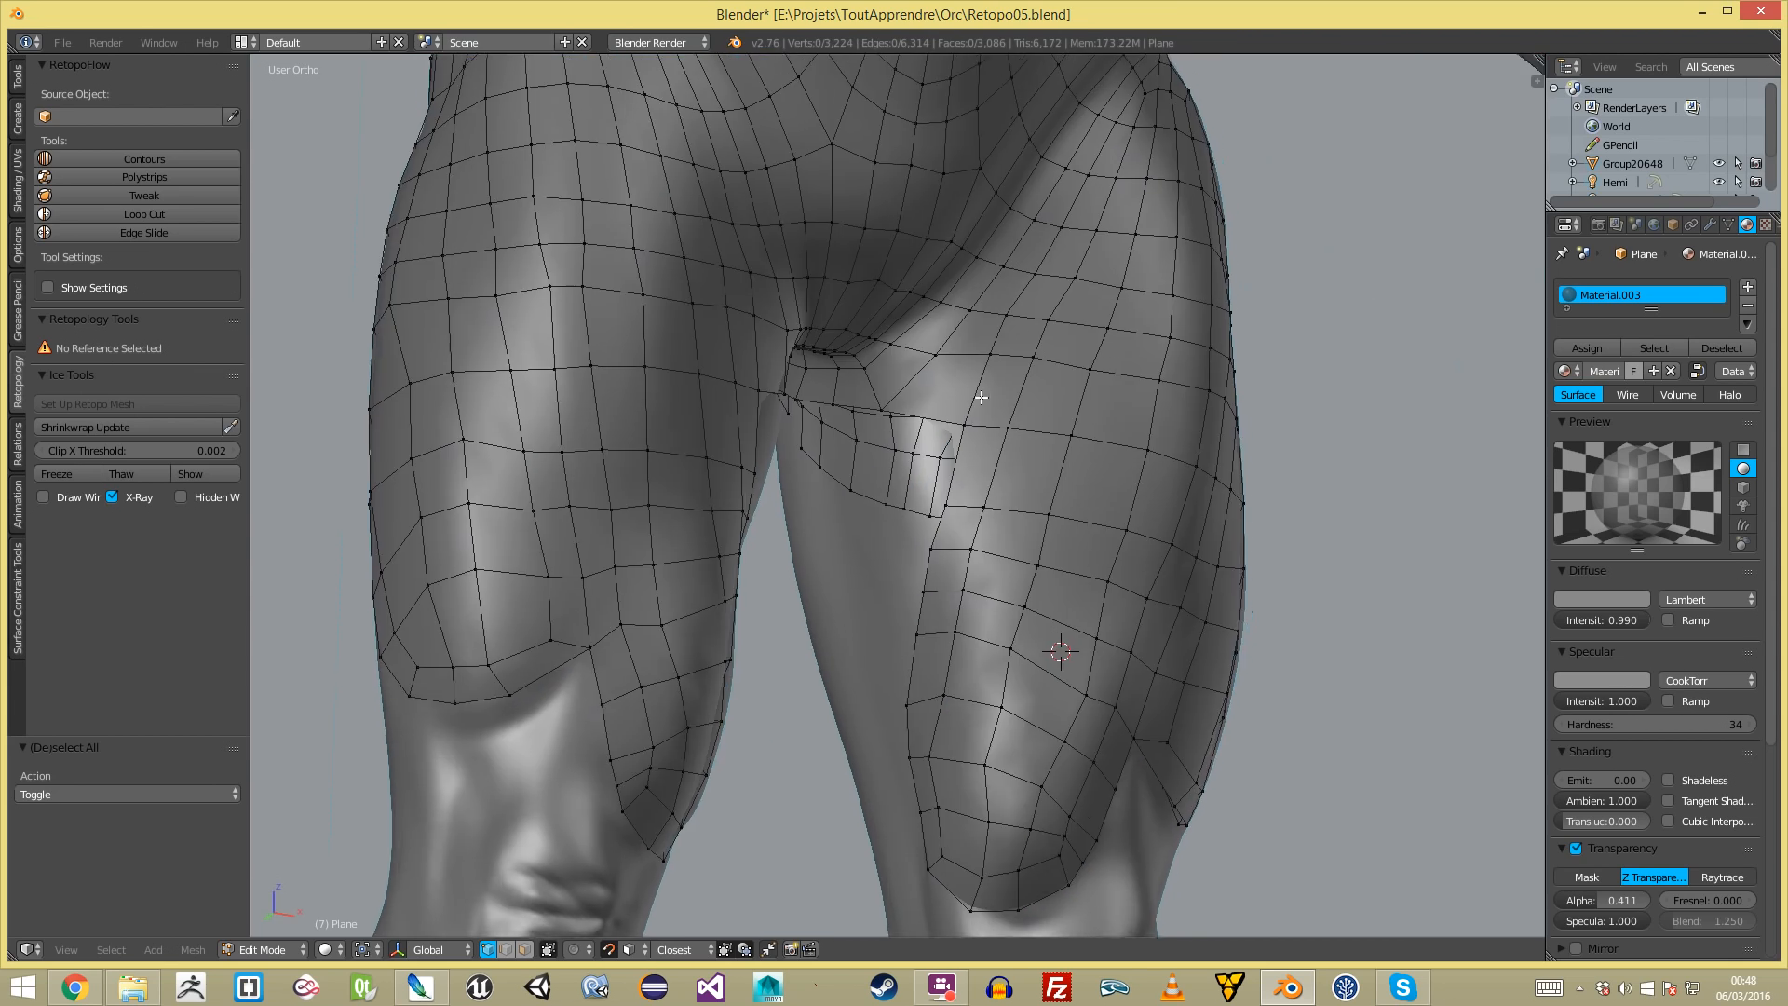
- Select successive face loops around the inner thigh and groin to examine where they lead
{"action": "scroll", "coordinate": [1022, 484], "scroll_direction": "up", "scroll_amount": 5}
{"action": "right_click", "coordinate": [1013, 520], "text": "ctrl+alt"}
{"action": "scroll", "coordinate": [987, 507], "scroll_direction": "down", "scroll_amount": 5}
{"action": "middle_click_drag", "start_coordinate": [902, 514], "coordinate": [914, 634]}
{"action": "key", "text": "a"}
{"action": "scroll", "coordinate": [910, 423], "scroll_direction": "up", "scroll_amount": 6}
{"action": "right_click", "coordinate": [985, 402], "text": "ctrl+alt"}
{"action": "scroll", "coordinate": [959, 403], "scroll_direction": "down", "scroll_amount": 7}
{"action": "middle_click_drag", "start_coordinate": [944, 405], "coordinate": [963, 473]}
{"action": "scroll", "coordinate": [994, 494], "scroll_direction": "up", "scroll_amount": 3}
{"action": "key", "text": "a"}
{"action": "scroll", "coordinate": [978, 476], "scroll_direction": "up", "scroll_amount": 2}
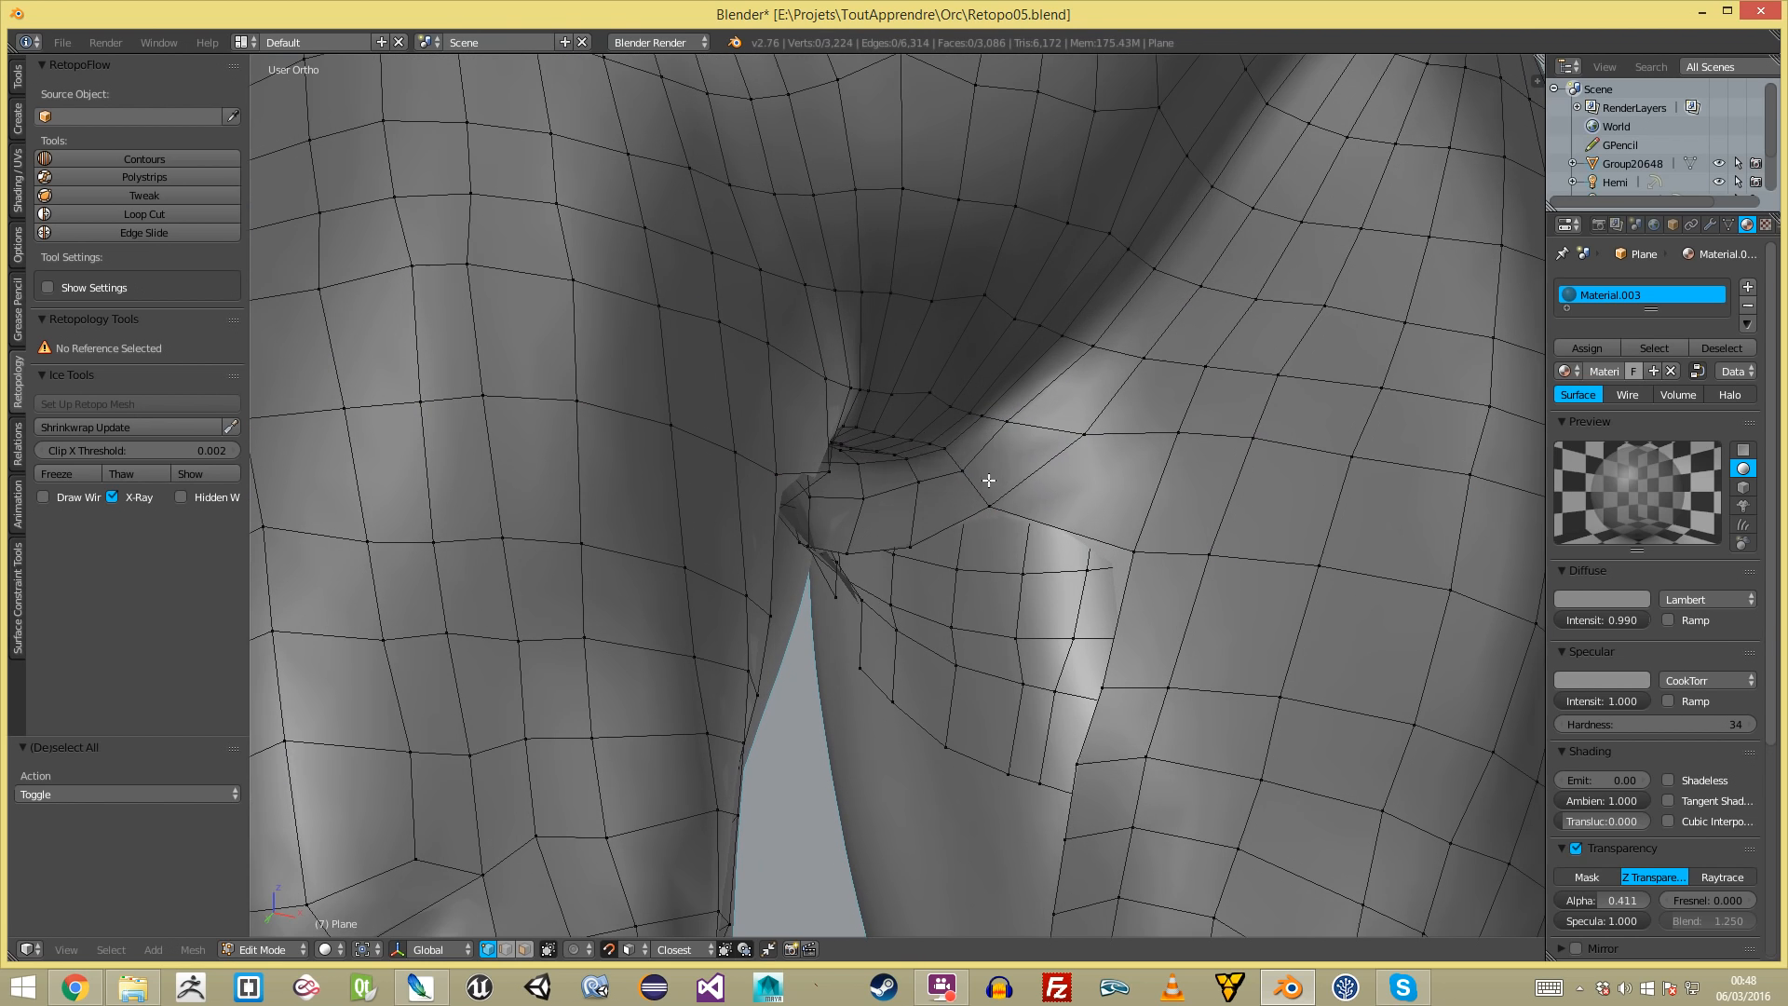
- Rotate the edge between the groin fold and the upper inner thigh to redirect the face flow
{"action": "left_click", "coordinate": [999, 498]}
{"action": "right_click", "coordinate": [1052, 461]}
{"action": "key", "text": "ctrl+e"}
{"action": "left_click", "coordinate": [1049, 456]}
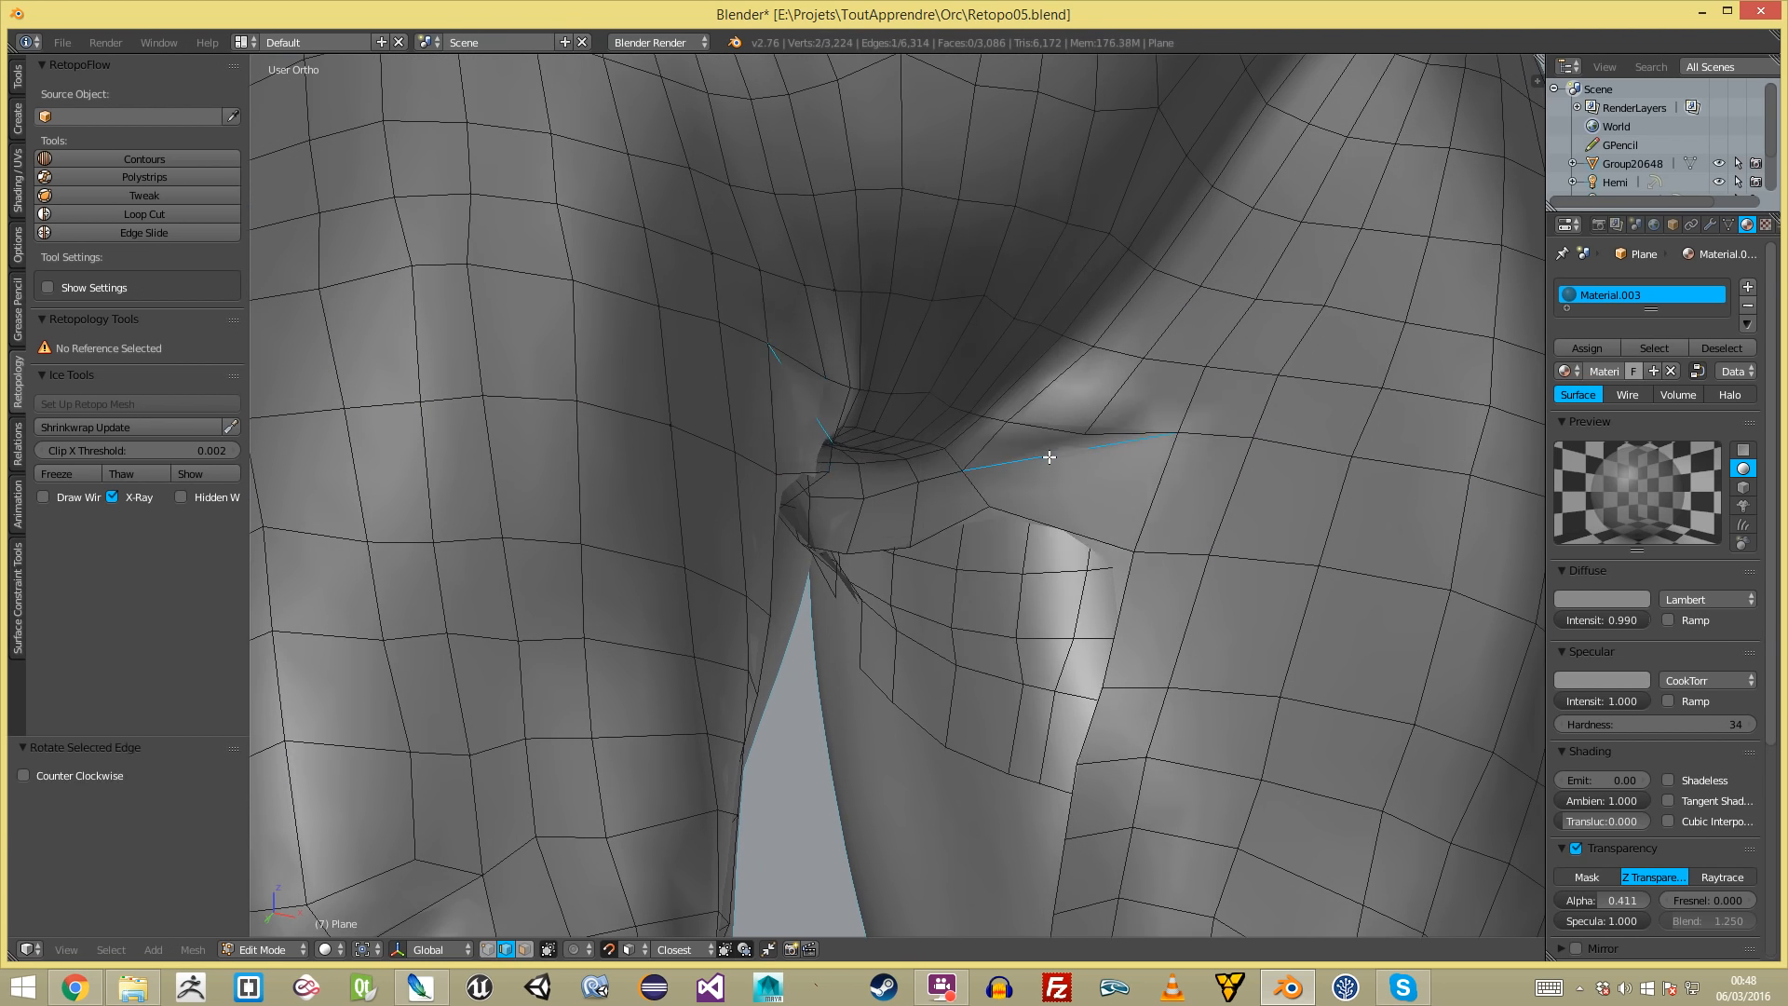
- Move the edges beside the rotated edge at the groin fold to even out the faces on the upper inner thigh
{"action": "left_click", "coordinate": [1030, 449]}
{"action": "key", "text": "a"}
{"action": "right_click", "coordinate": [1160, 428]}
{"action": "key", "text": "g"}
{"action": "left_click", "coordinate": [1081, 462]}
{"action": "key", "text": "a"}
{"action": "right_click", "coordinate": [1084, 433]}
{"action": "key", "text": "g"}
{"action": "left_click", "coordinate": [1085, 425]}
{"action": "key", "text": "a"}
- Select the face loop crossing the groin fold to check its path around the buttocks and the back of the thighs
{"action": "right_click", "coordinate": [1110, 506], "text": "ctrl+alt"}
{"action": "scroll", "coordinate": [1164, 524], "scroll_direction": "down", "scroll_amount": 7}
{"action": "middle_click_drag", "start_coordinate": [1168, 527], "coordinate": [1528, 546]}
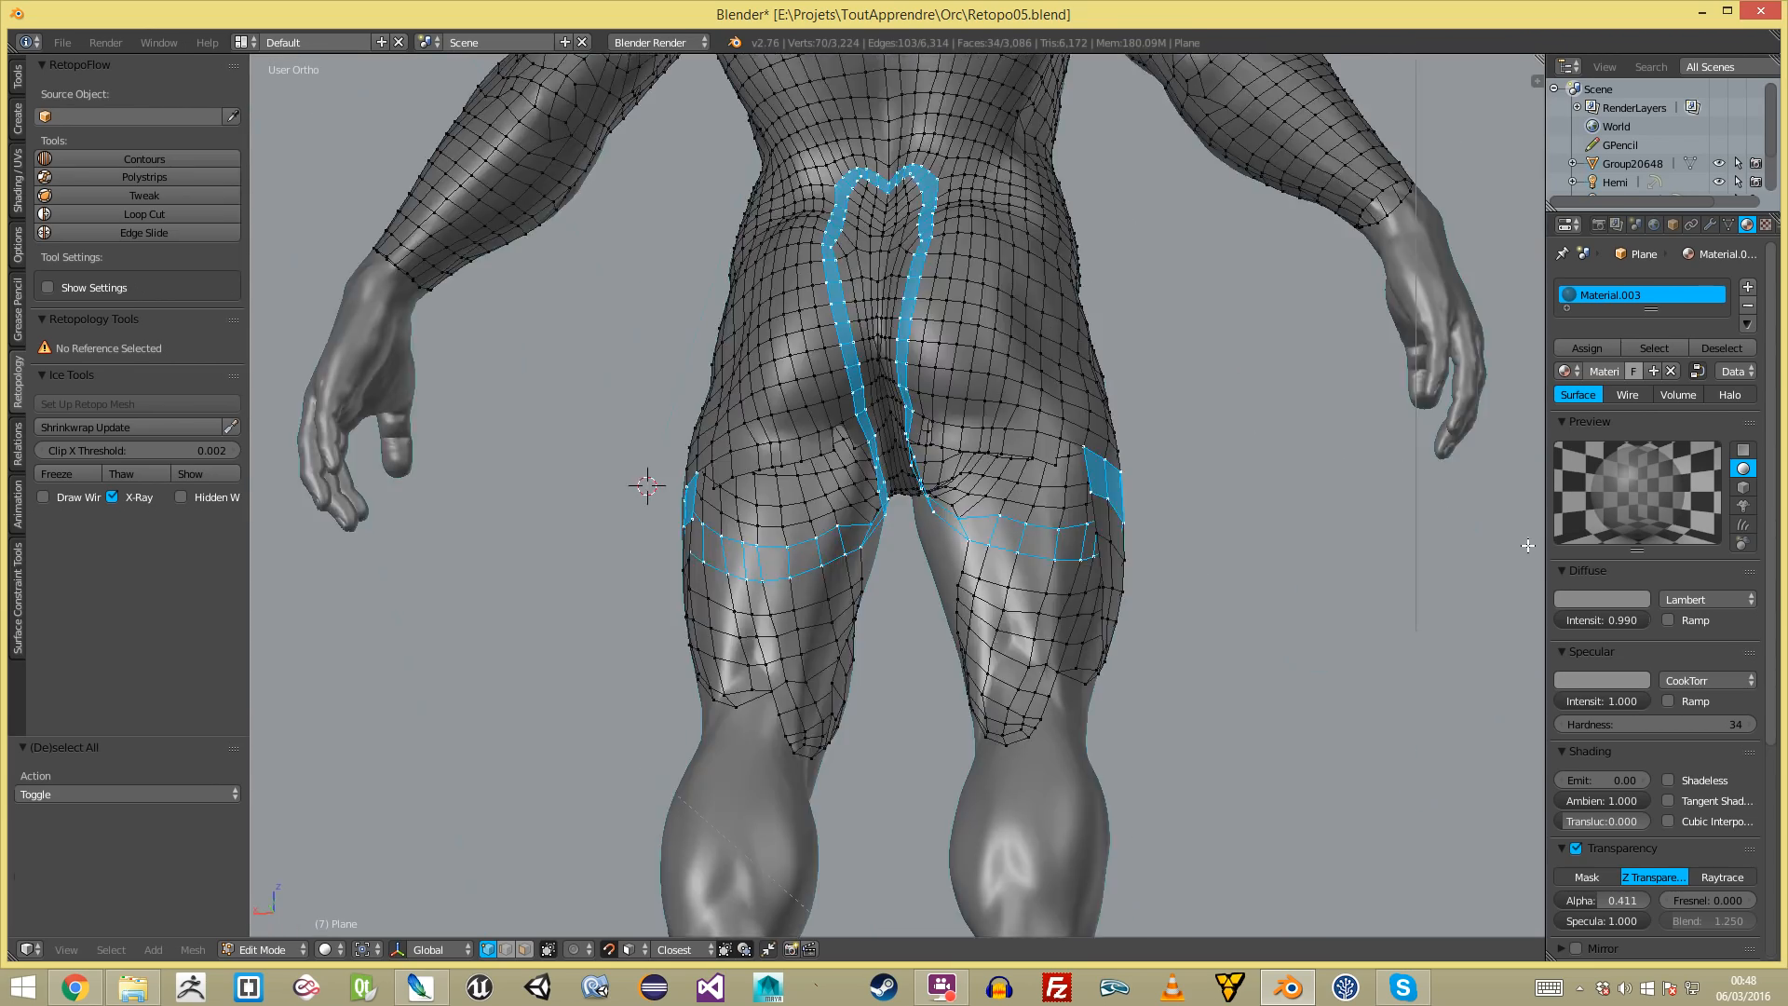
{"action": "scroll", "coordinate": [271, 466], "scroll_direction": "up", "scroll_amount": 3}
{"action": "key", "text": "a"}
- Delete the jagged geometry at the inner end of the fold beneath the buttock
{"action": "scroll", "coordinate": [271, 466], "scroll_direction": "up", "scroll_amount": 5}
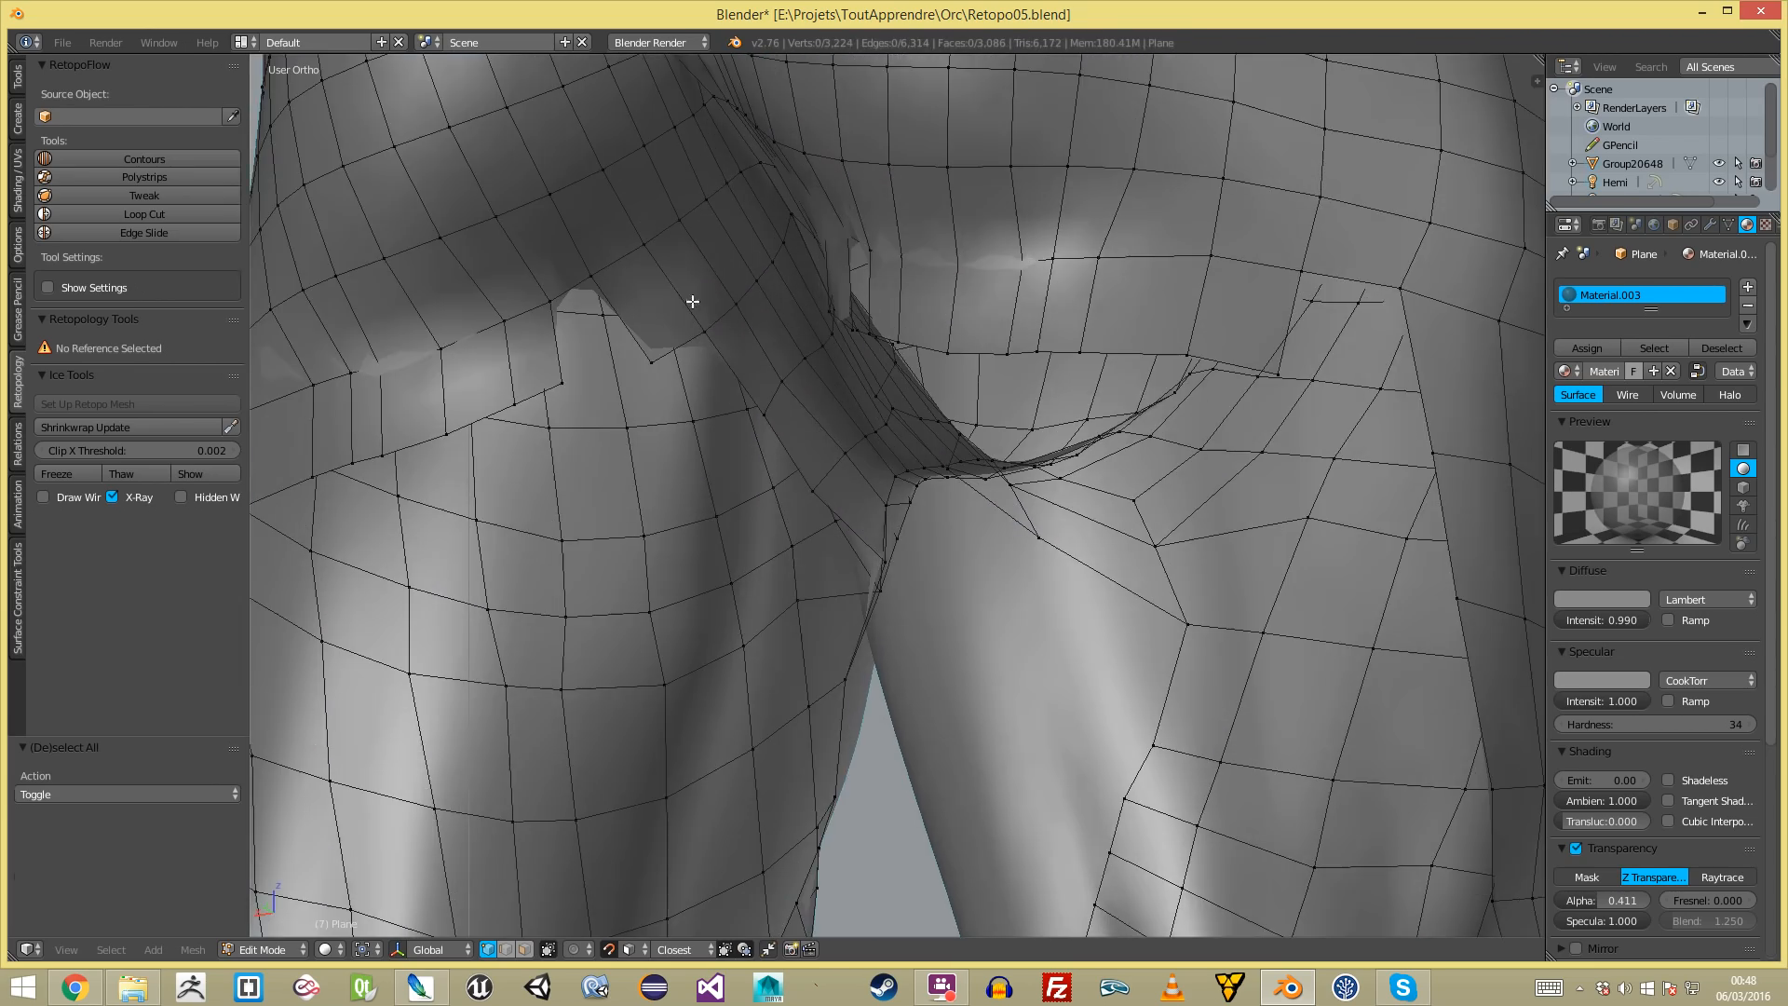
{"action": "key", "text": "x"}
{"action": "left_click", "coordinate": [695, 325]}
{"action": "key", "text": "x"}
{"action": "left_click", "coordinate": [659, 285]}
{"action": "left_click", "coordinate": [656, 353]}
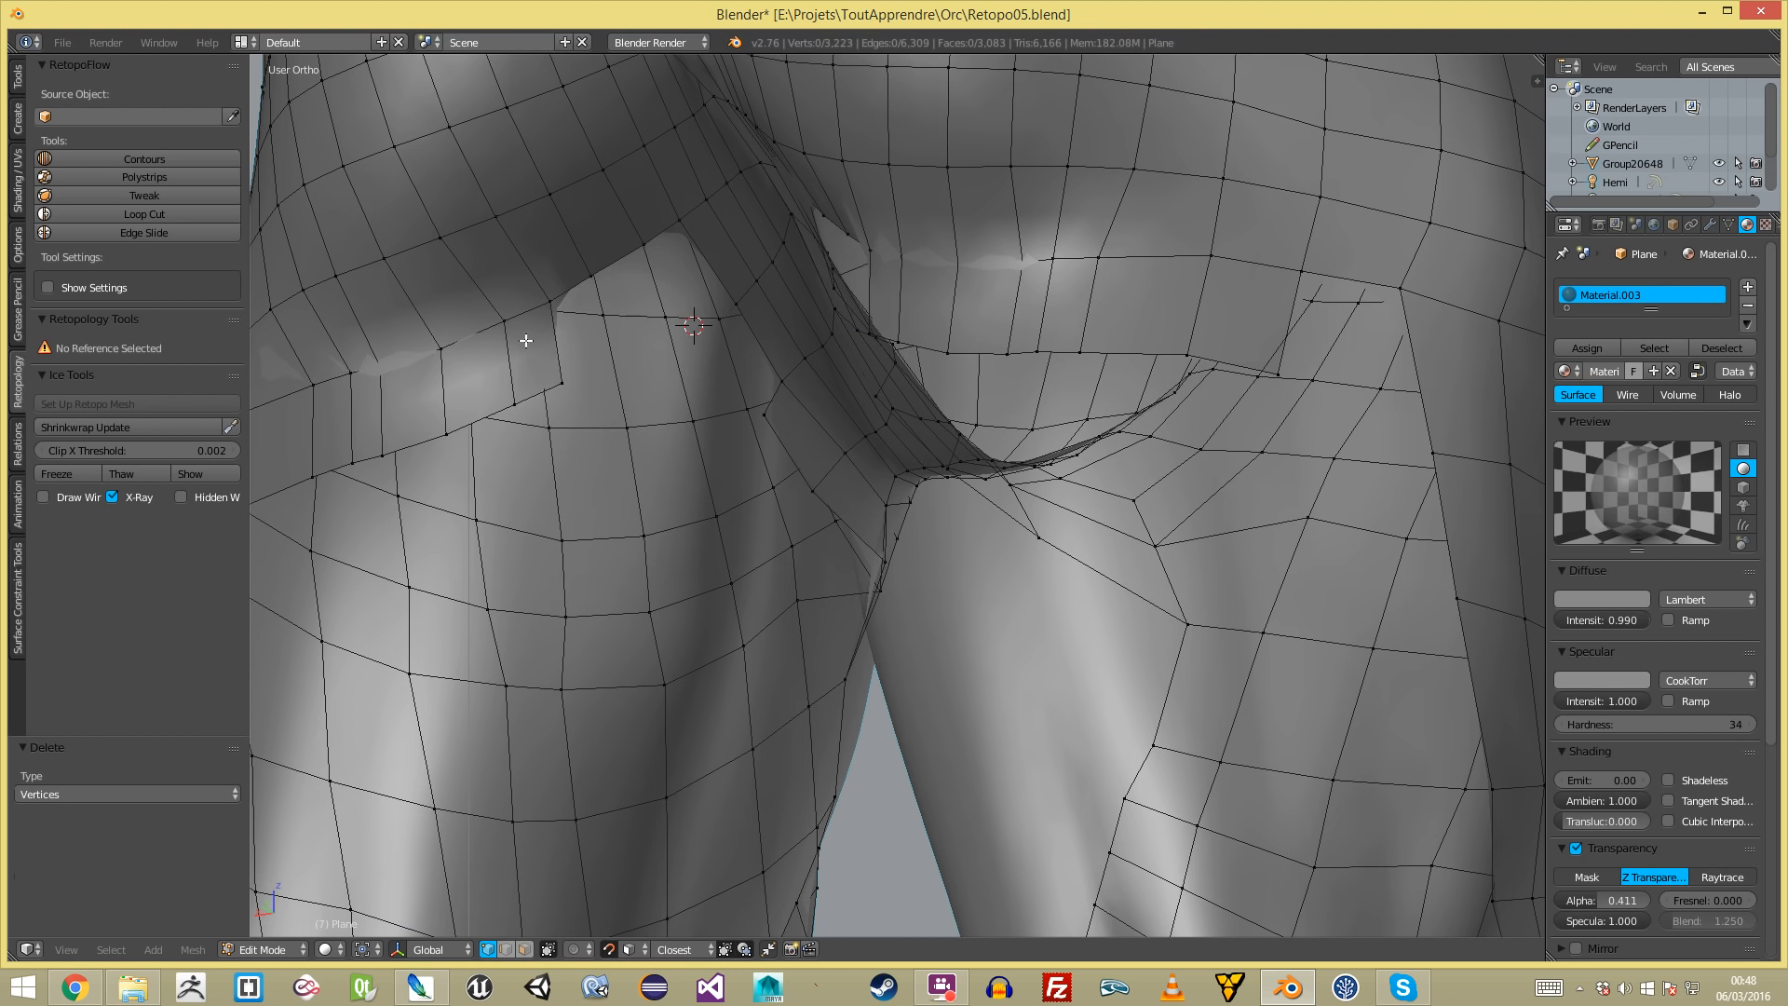
- Fill the opening at the outer back of the upper thigh and check the face loop running through it
{"action": "key", "text": "l"}
{"action": "scroll", "coordinate": [539, 407], "scroll_direction": "down", "scroll_amount": 5}
{"action": "middle_click_drag", "start_coordinate": [539, 407], "coordinate": [941, 416]}
{"action": "key", "text": "a"}
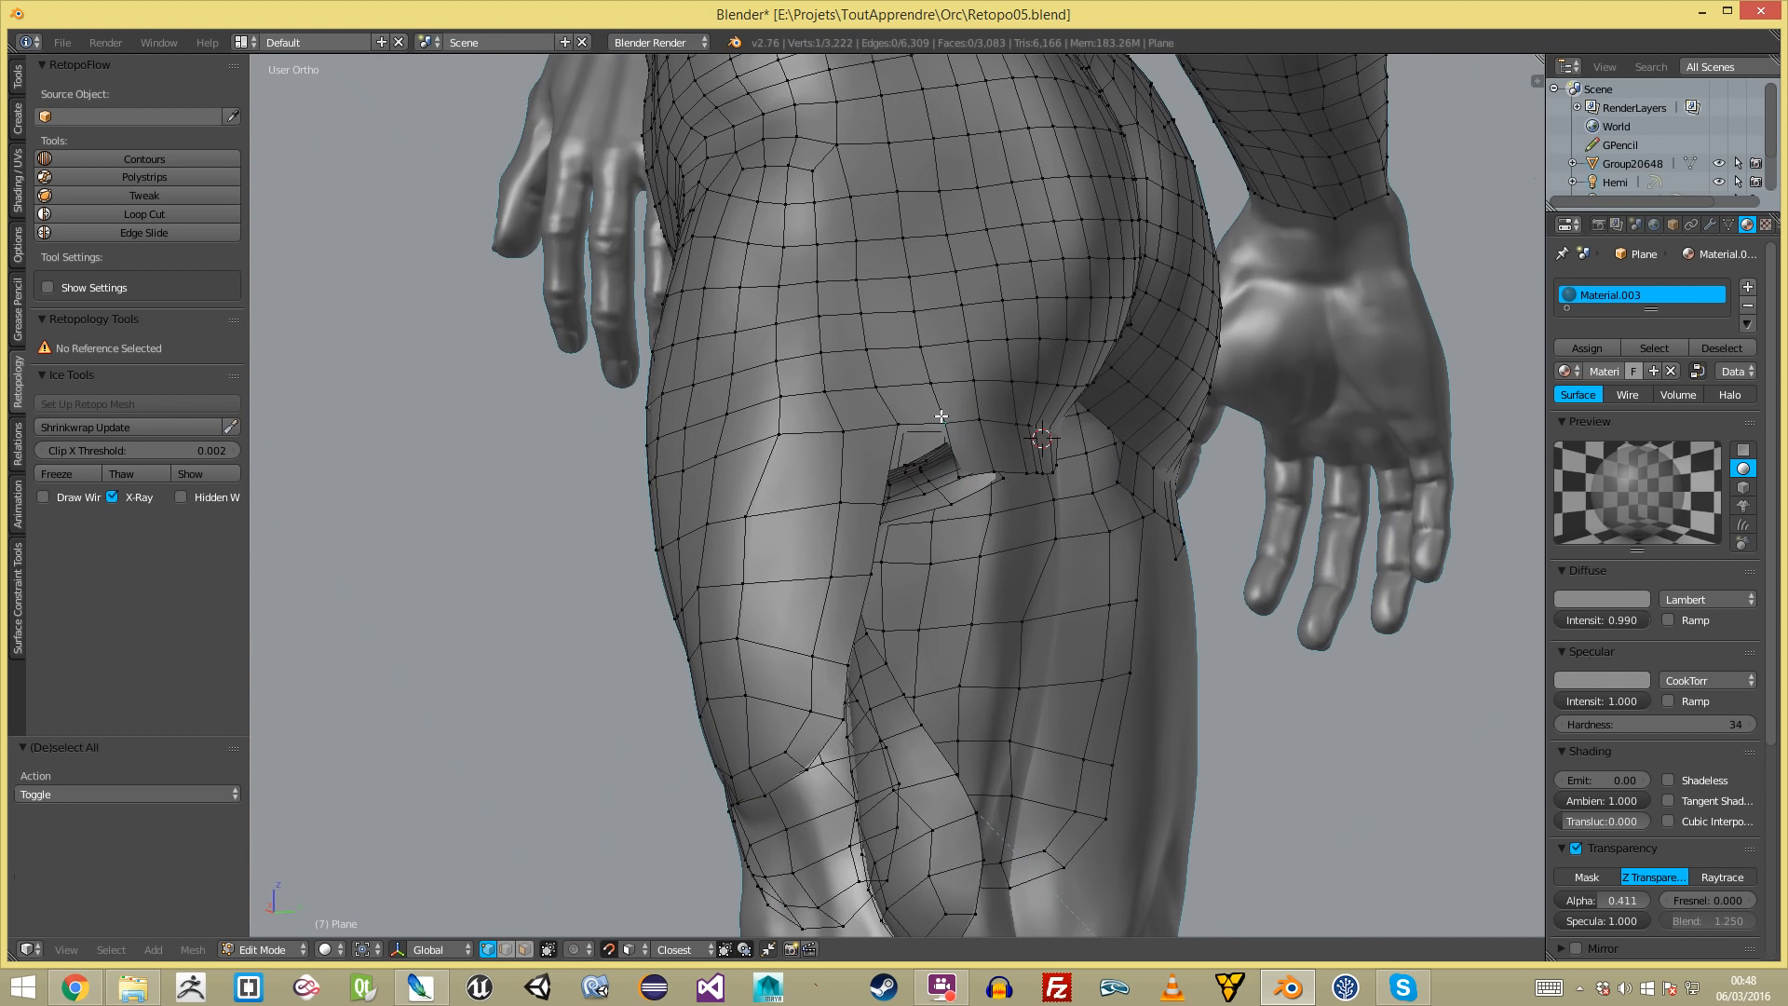
{"action": "key", "text": "a"}
{"action": "right_click", "coordinate": [894, 448], "text": "ctrl+alt"}
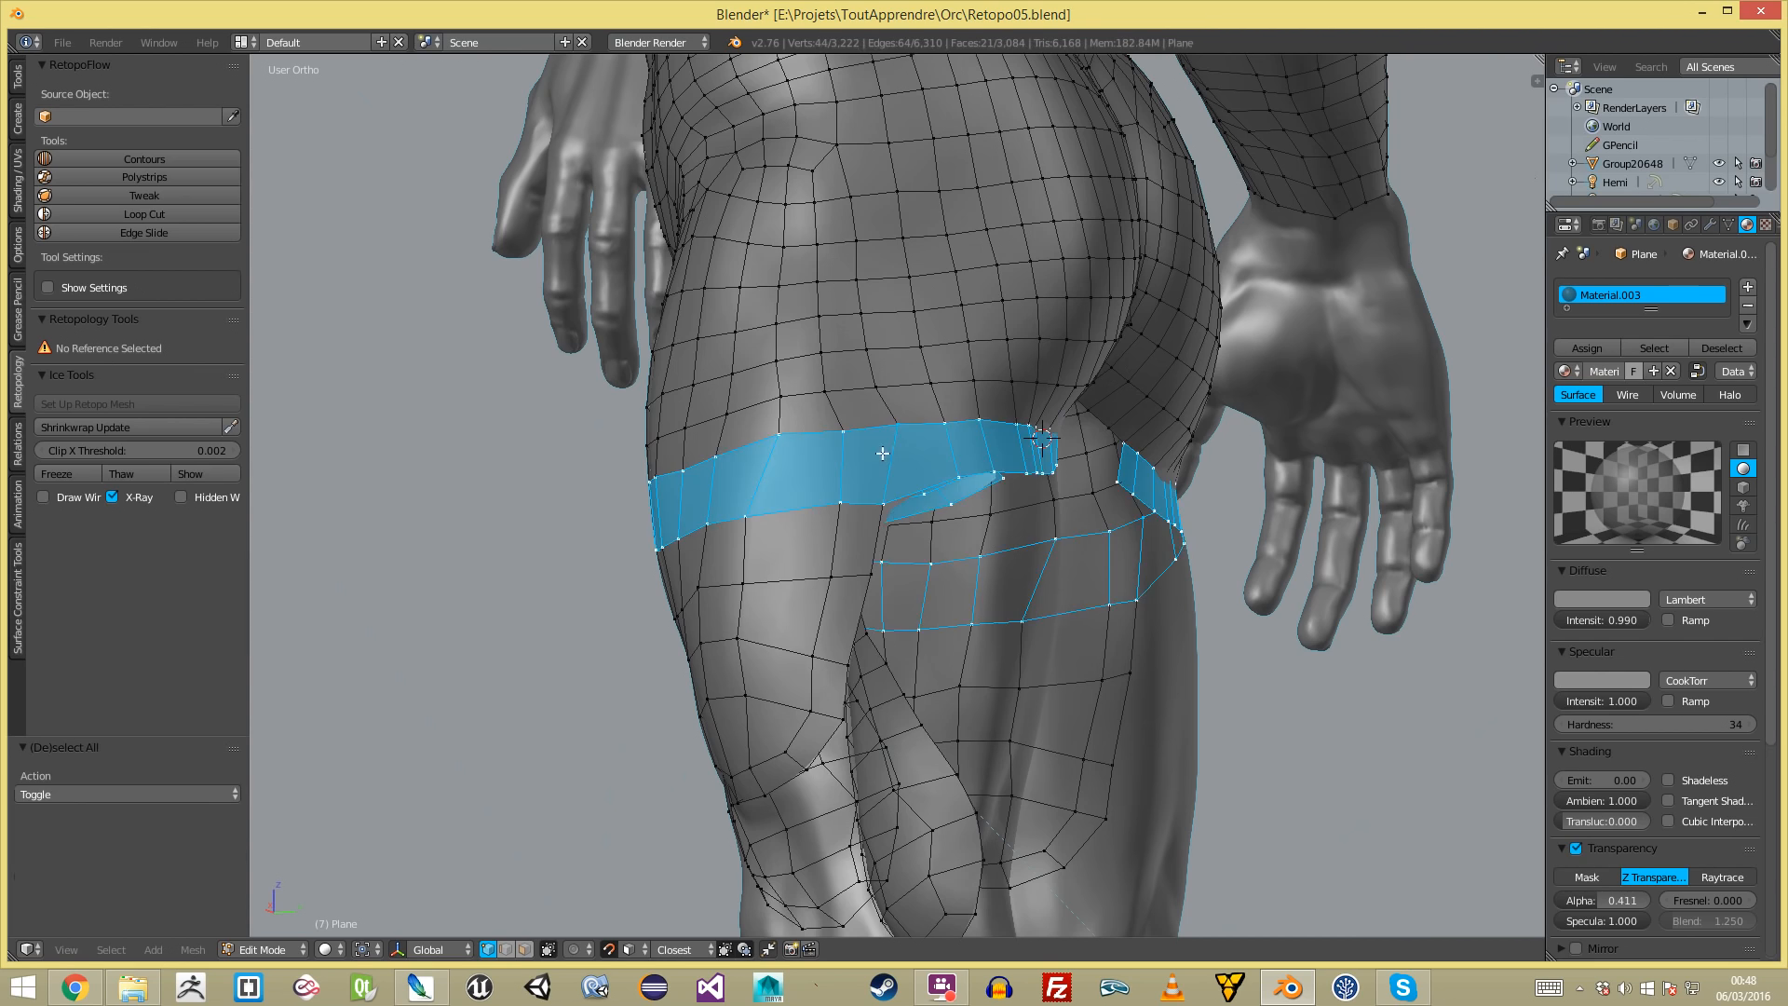
- Add new faces along the inner part of the fold beneath the buttock to start closing the gap
{"action": "middle_click_drag", "start_coordinate": [633, 549], "coordinate": [812, 573]}
{"action": "middle_click_drag", "start_coordinate": [919, 541], "coordinate": [790, 419]}
{"action": "key", "text": "a"}
{"action": "right_click", "coordinate": [782, 429]}
{"action": "key", "text": "f"}
{"action": "left_click", "coordinate": [733, 389]}
{"action": "key", "text": "a"}
{"action": "right_click", "coordinate": [734, 388]}
{"action": "key", "text": "f"}
{"action": "key", "text": "a"}
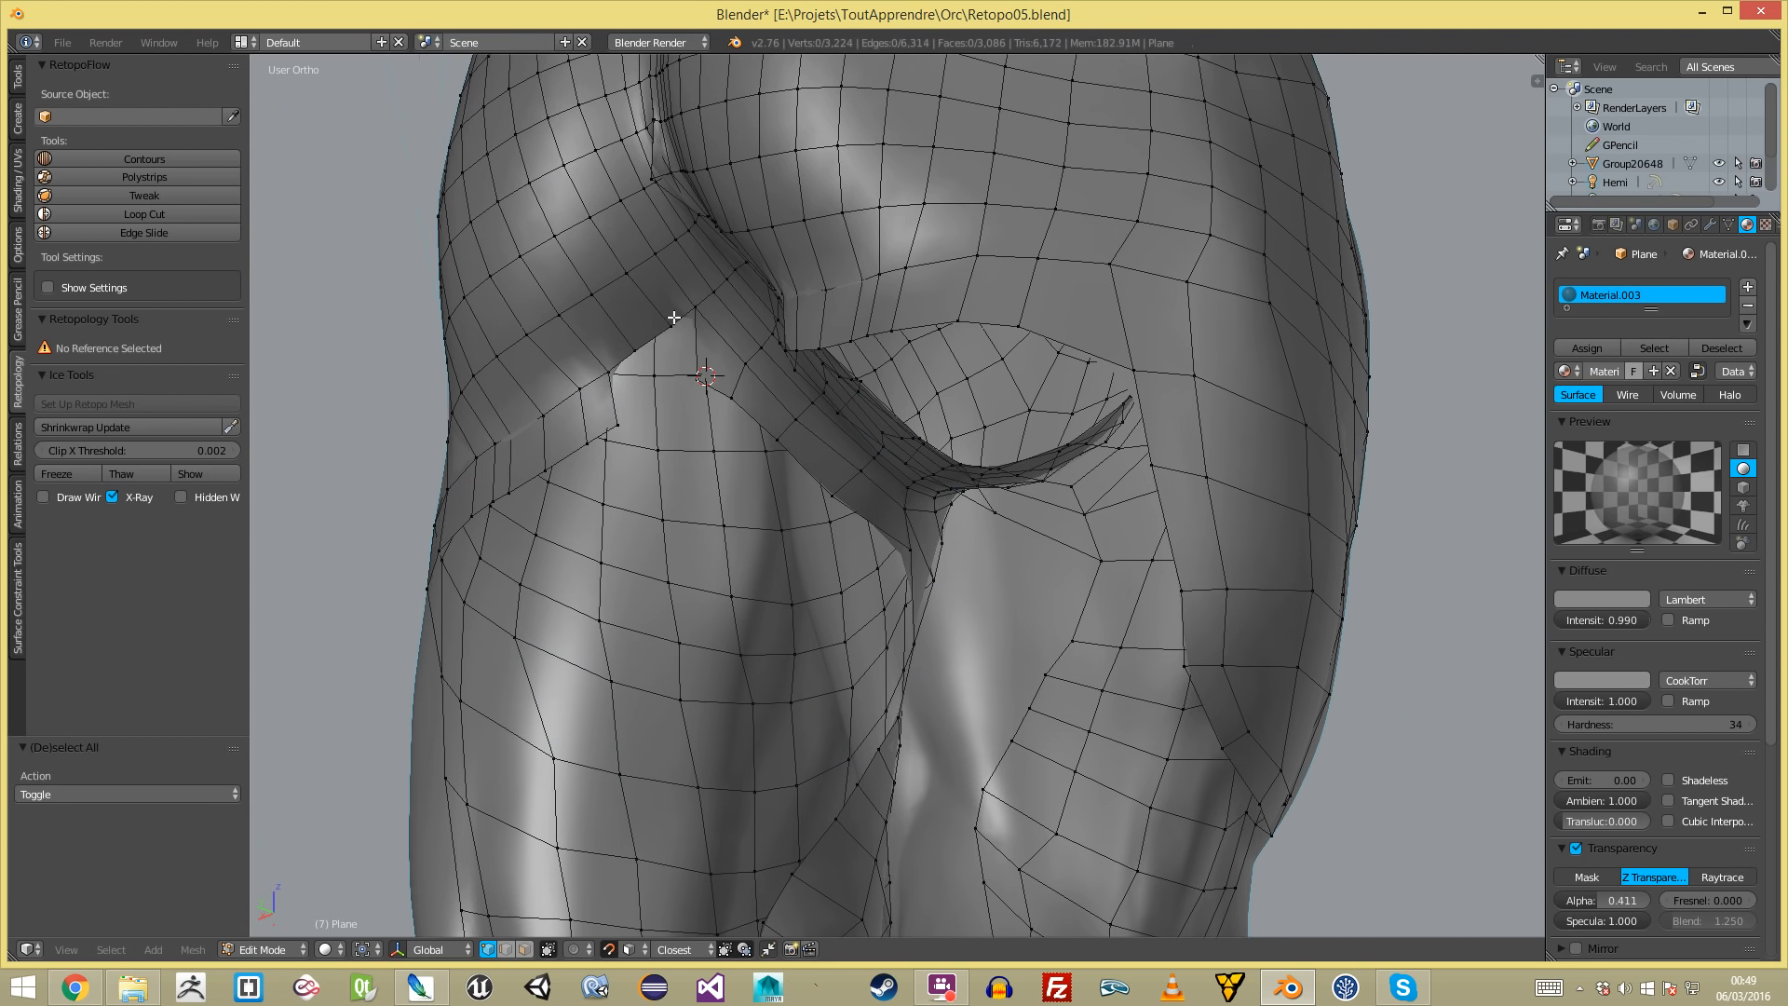
- Extrude from the buttock's lower border and fill faces between it and the back thigh patch
{"action": "key", "text": "e"}
{"action": "left_click", "coordinate": [688, 386]}
{"action": "key", "text": "a"}
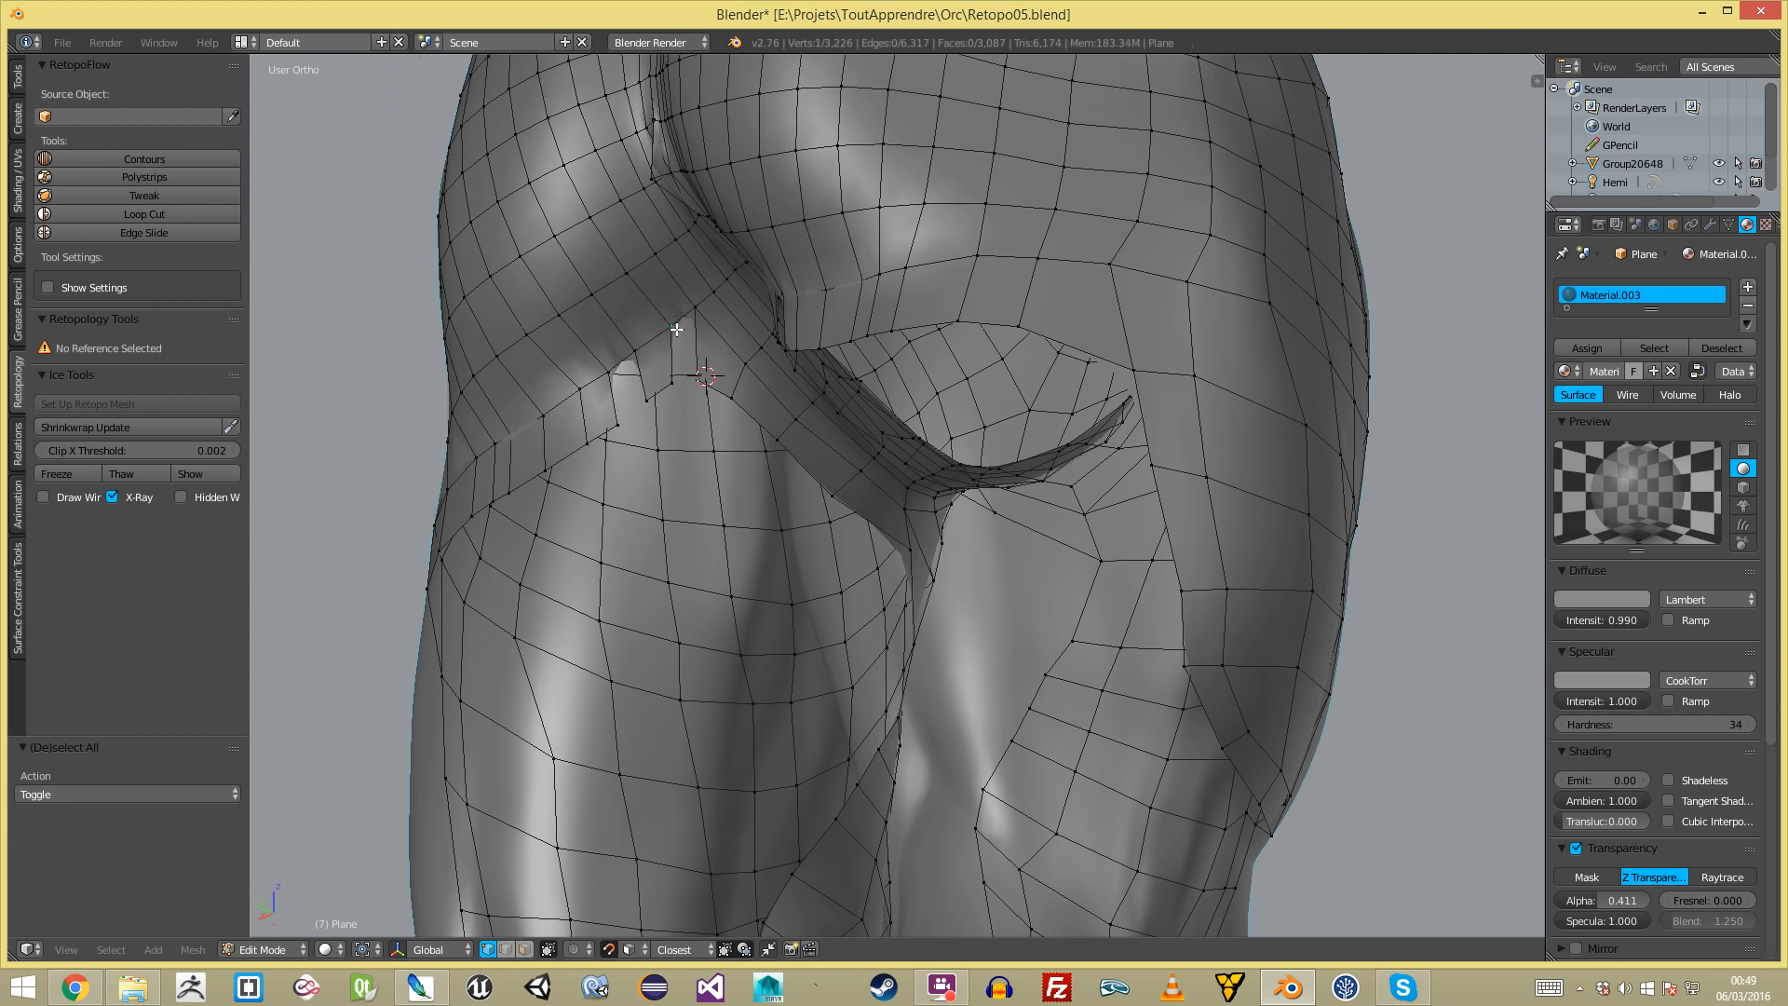
{"action": "key", "text": "f"}
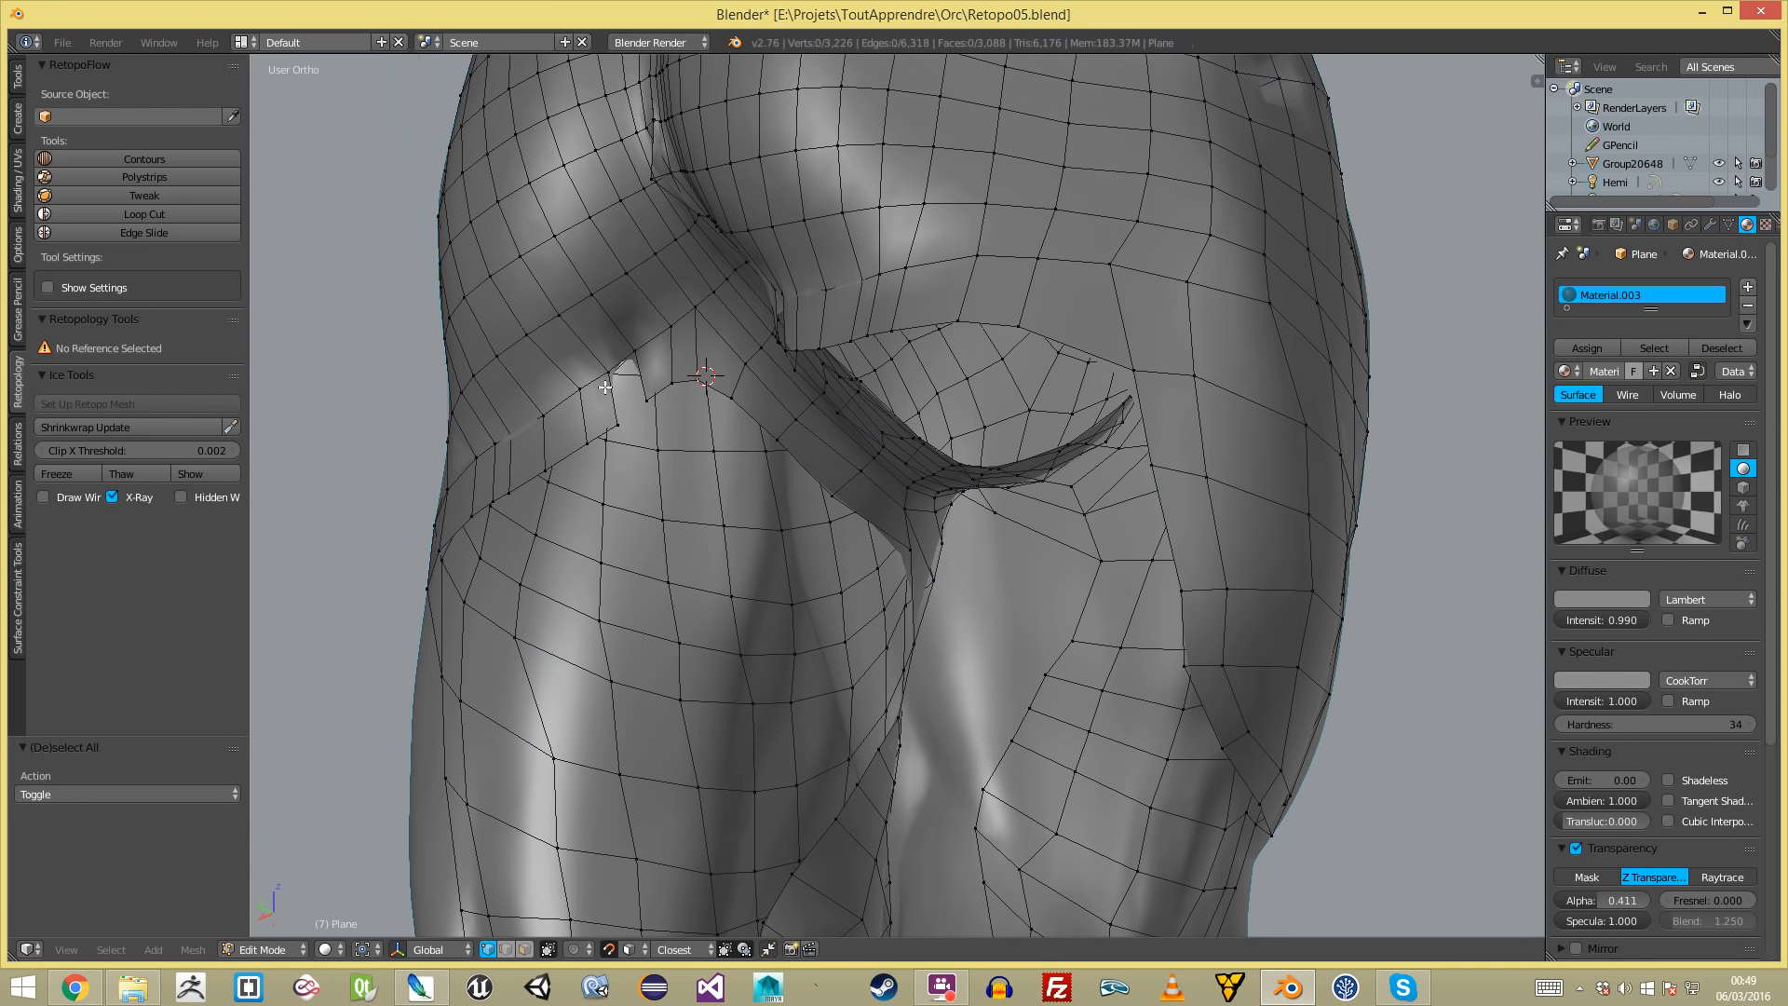
{"action": "right_click", "coordinate": [614, 376], "text": "shift"}
{"action": "key", "text": "f"}
{"action": "key", "text": "ctrl+z"}
{"action": "key", "text": "ctrl+z"}
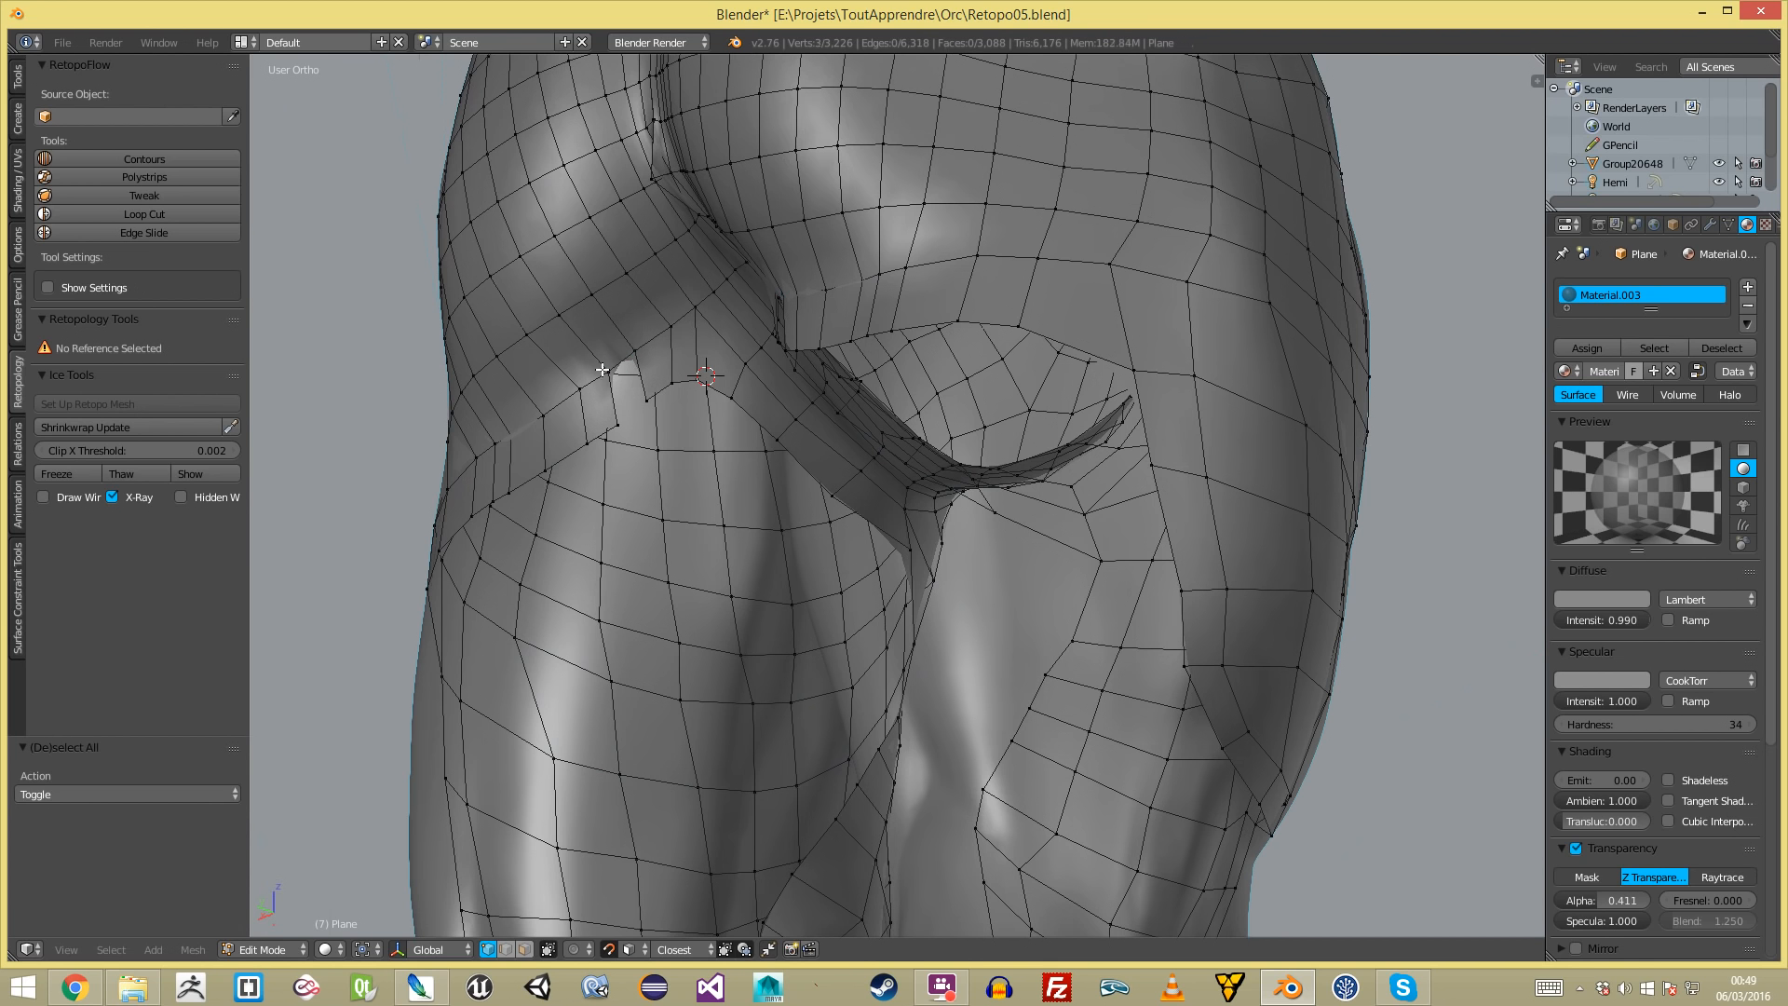
{"action": "key", "text": "f"}
- Select face loops through the new faces from behind and across the front of the thighs to examine the flow
{"action": "middle_click_drag", "start_coordinate": [631, 340], "coordinate": [662, 351]}
{"action": "key", "text": "a"}
{"action": "right_click", "coordinate": [678, 361], "text": "ctrl+alt"}
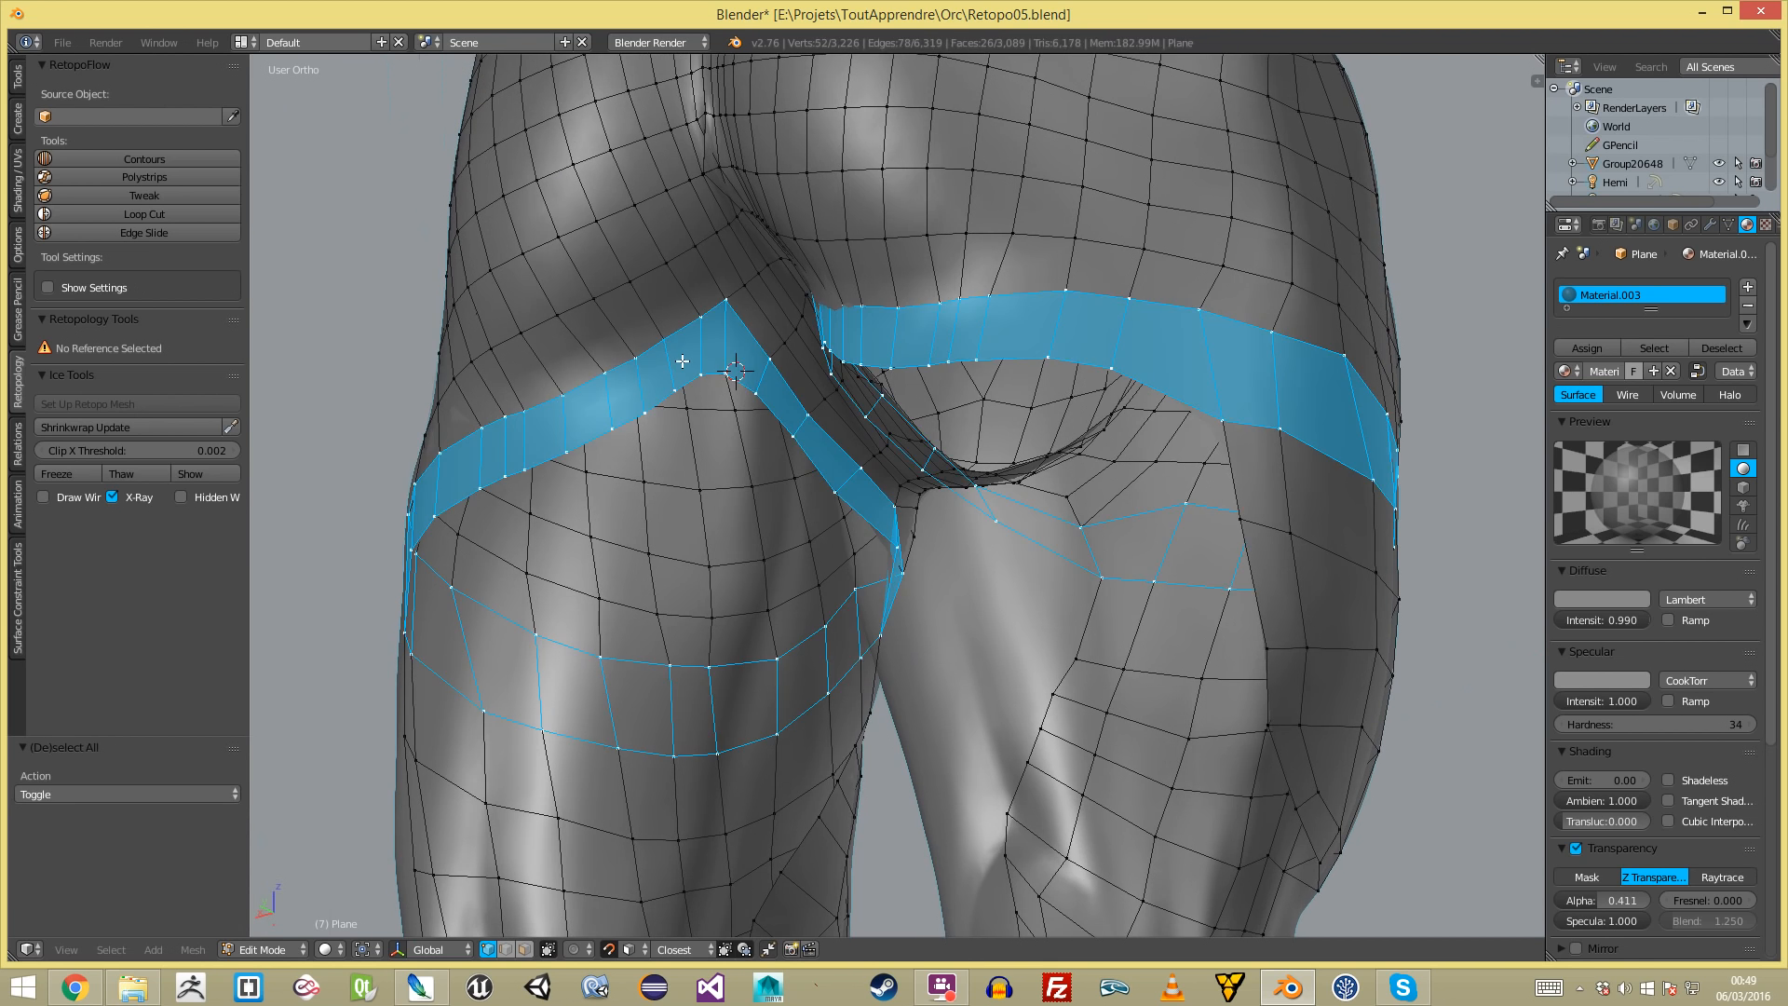
{"action": "scroll", "coordinate": [662, 443], "scroll_direction": "down", "scroll_amount": 5}
{"action": "middle_click_drag", "start_coordinate": [662, 443], "coordinate": [947, 553]}
{"action": "key", "text": "a"}
{"action": "scroll", "coordinate": [1009, 540], "scroll_direction": "up", "scroll_amount": 6}
{"action": "scroll", "coordinate": [1021, 517], "scroll_direction": "down", "scroll_amount": 1}
{"action": "right_click", "coordinate": [1046, 443], "text": "ctrl+alt"}
{"action": "key", "text": "a"}
{"action": "scroll", "coordinate": [997, 456], "scroll_direction": "down", "scroll_amount": 2}
{"action": "right_click", "coordinate": [964, 544], "text": "ctrl+alt"}
{"action": "right_click", "coordinate": [966, 545], "text": "ctrl+alt"}
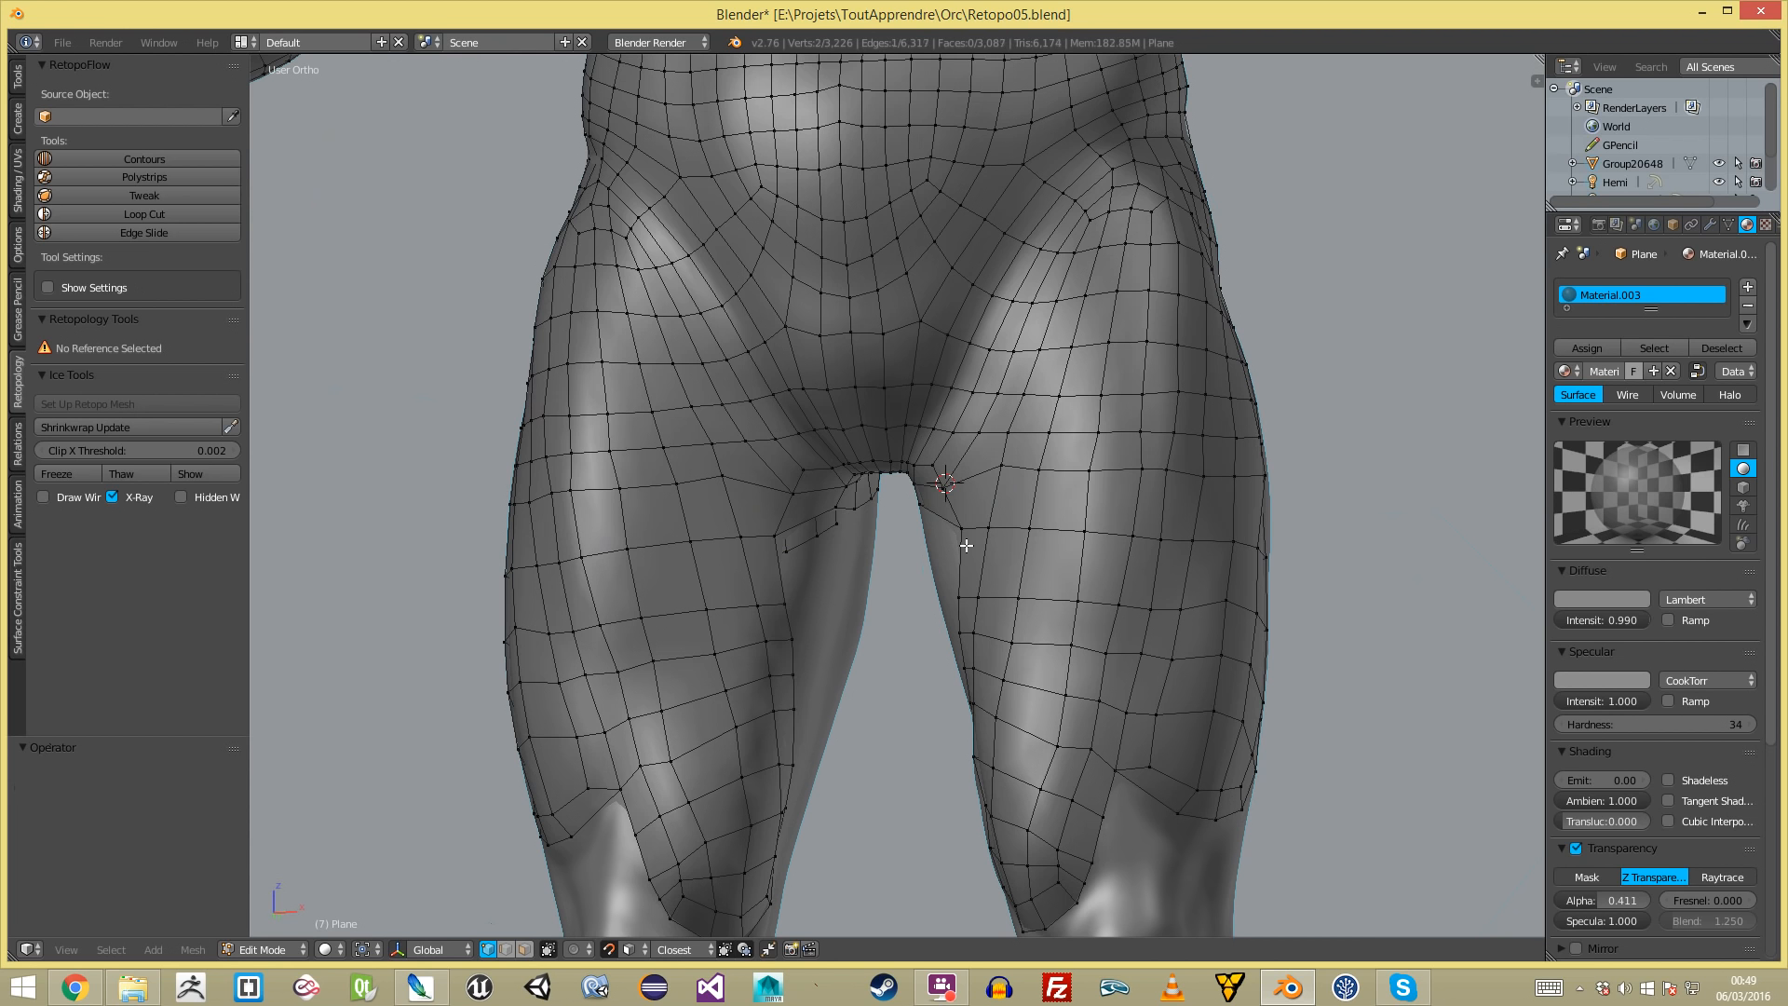
- Undo the recent extrusion, fills and edge changes around the groin and upper thighs
{"action": "key", "text": "2"}
{"action": "key", "text": "ctrl+z"}
{"action": "key", "text": "ctrl+z"}
{"action": "key", "text": "a"}
{"action": "key", "text": "ctrl+z"}
{"action": "key", "text": "ctrl+z"}
{"action": "key", "text": "ctrl+z"}
- Delete the unwanted vertices and edge loops along the upper border of the inner thigh patch
{"action": "mouse_move", "coordinate": [885, 539]}
{"action": "middle_mouse_down"}
{"action": "mouse_move", "coordinate": [985, 510]}
{"action": "mouse_move", "coordinate": [886, 534]}
{"action": "mouse_move", "coordinate": [714, 343]}
{"action": "mouse_move", "coordinate": [917, 551]}
{"action": "middle_mouse_up"}
{"action": "scroll", "coordinate": [984, 510], "scroll_direction": "up", "scroll_amount": 2}
{"action": "key", "text": "x"}
{"action": "left_click", "coordinate": [951, 500]}
{"action": "right_click", "coordinate": [880, 524], "text": "alt"}
{"action": "key", "text": "x"}
{"action": "left_click", "coordinate": [710, 340]}
{"action": "scroll", "coordinate": [917, 552], "scroll_direction": "down", "scroll_amount": 3}
{"action": "scroll", "coordinate": [596, 596], "scroll_direction": "up", "scroll_amount": 2}
{"action": "middle_click_drag", "start_coordinate": [586, 596], "coordinate": [914, 658]}
{"action": "right_click", "coordinate": [758, 659], "text": "alt"}
{"action": "key", "text": "x"}
{"action": "left_click", "coordinate": [755, 660]}
- Select the face loops around the upper thighs and across the groin to check where they run
{"action": "key", "text": "a"}
{"action": "scroll", "coordinate": [745, 659], "scroll_direction": "down", "scroll_amount": 4}
{"action": "key", "text": "a"}
{"action": "scroll", "coordinate": [679, 599], "scroll_direction": "up", "scroll_amount": 2}
{"action": "middle_click_drag", "start_coordinate": [678, 599], "coordinate": [616, 495]}
{"action": "right_click", "coordinate": [965, 533], "text": "ctrl+alt"}
{"action": "key", "text": "a"}
{"action": "right_click", "coordinate": [926, 412], "text": "ctrl+alt"}
{"action": "scroll", "coordinate": [926, 412], "scroll_direction": "down", "scroll_amount": 2}
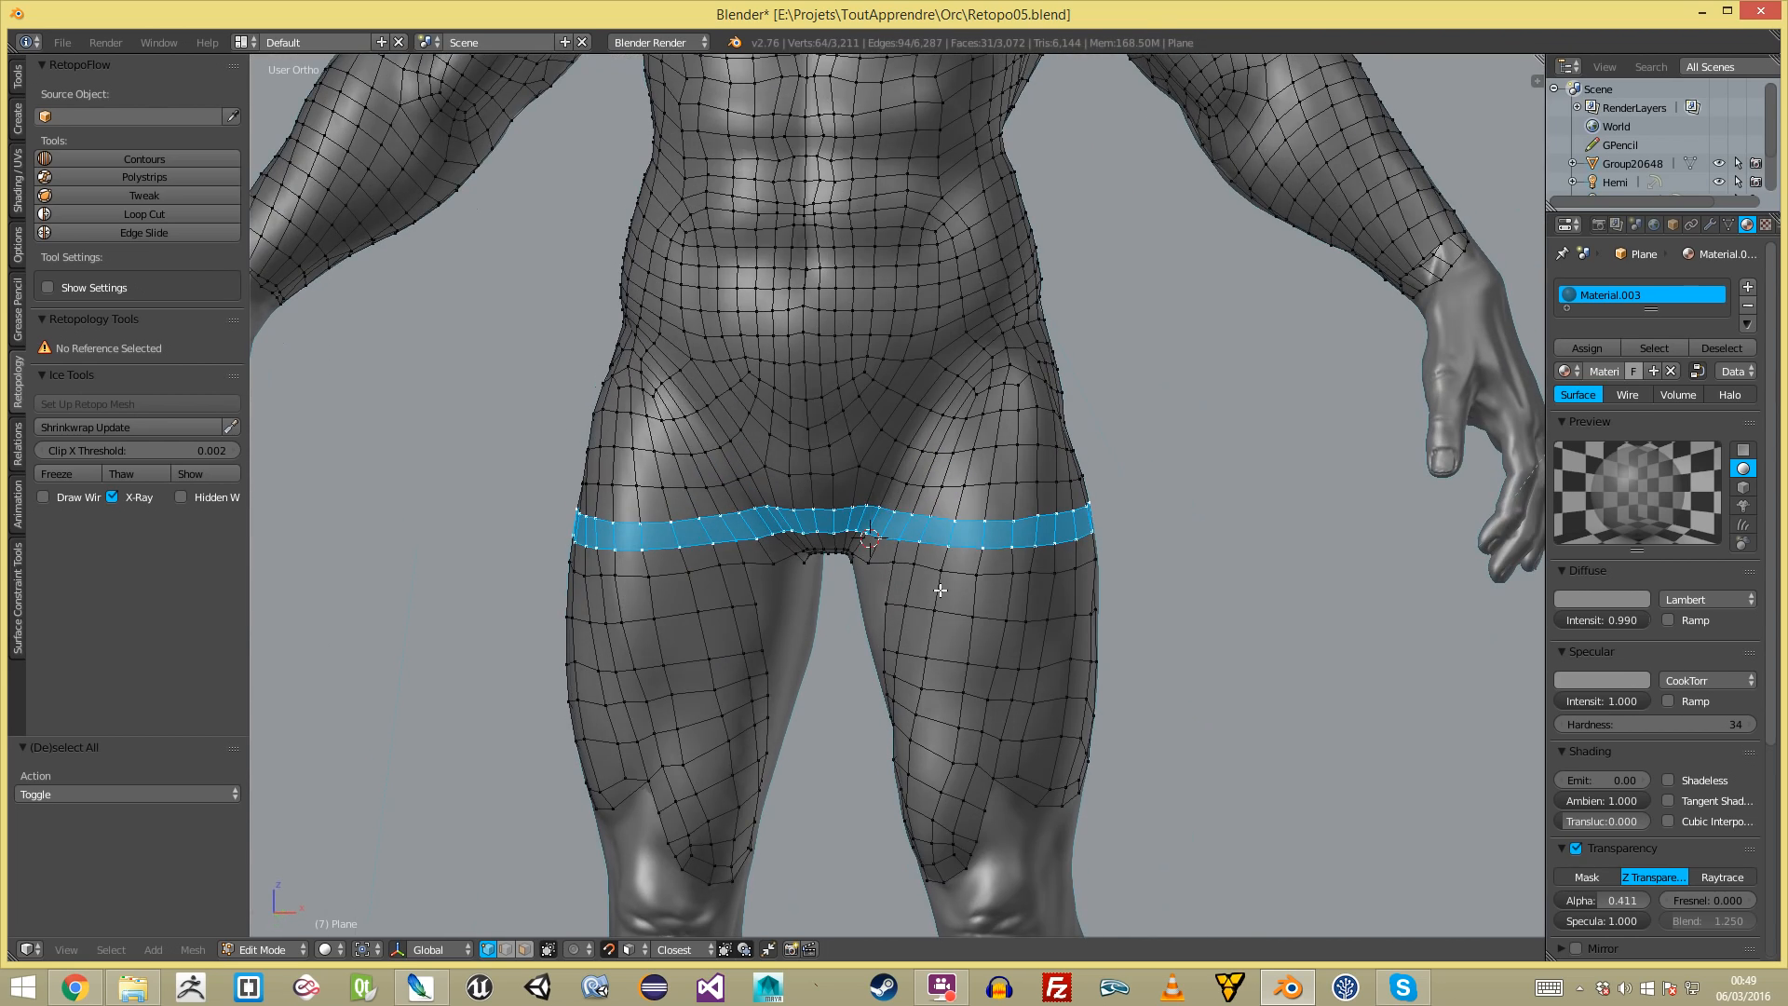
{"action": "scroll", "coordinate": [1006, 537], "scroll_direction": "up", "scroll_amount": 3}
{"action": "scroll", "coordinate": [955, 580], "scroll_direction": "up", "scroll_amount": 2}
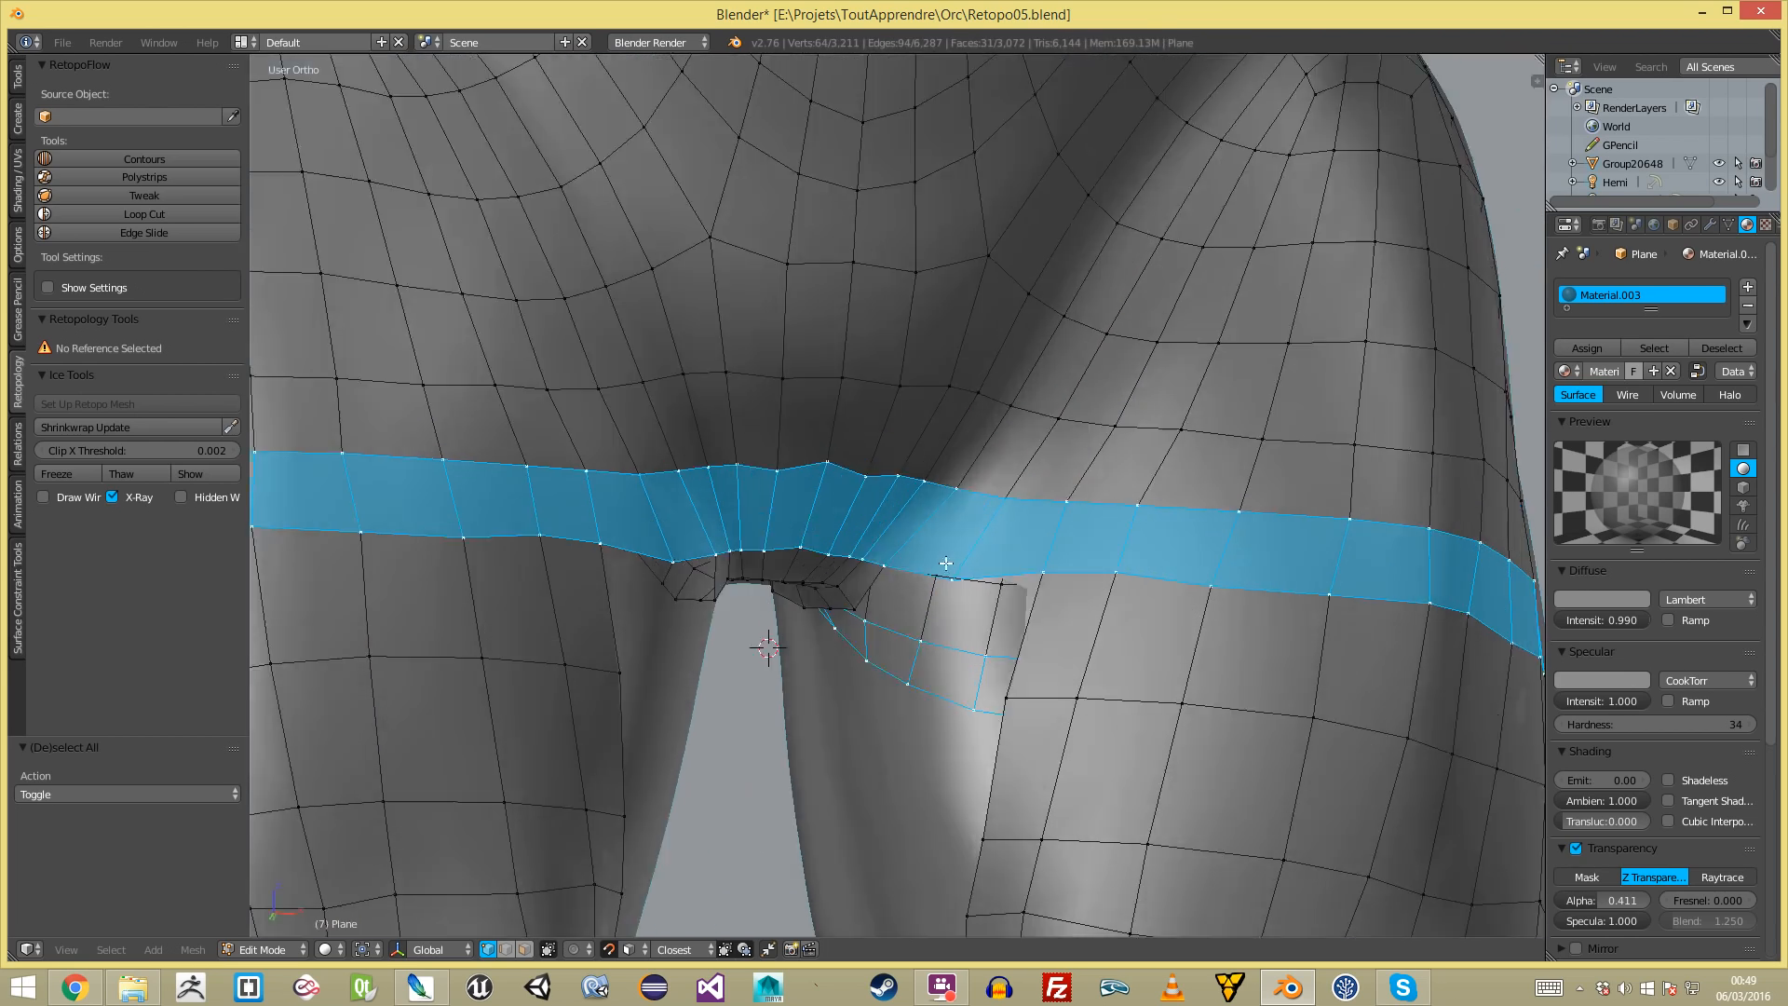
- Switch to edge selection and select the short edge between the groin fold and the upper inner thigh
{"action": "middle_click_drag", "start_coordinate": [954, 580], "coordinate": [1013, 472]}
{"action": "key", "text": "ctrl+Tab"}
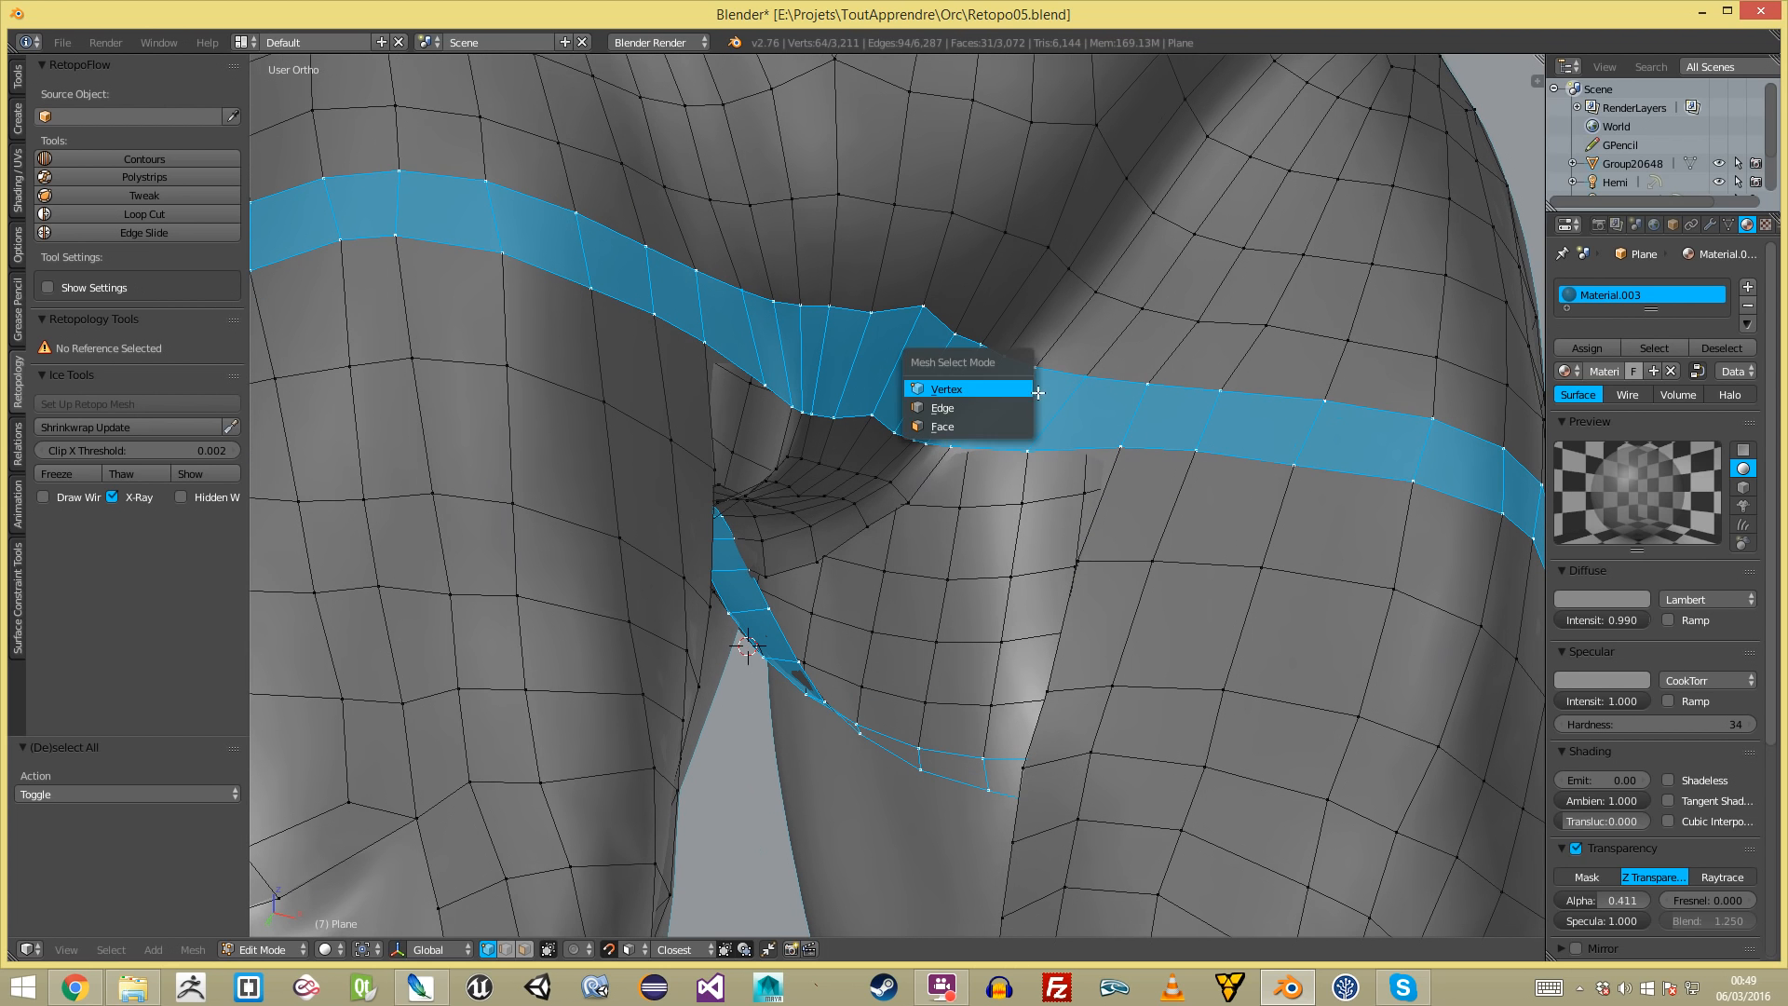
{"action": "left_click", "coordinate": [1007, 407]}
{"action": "key", "text": "ctrl+Tab"}
{"action": "left_click", "coordinate": [1029, 370]}
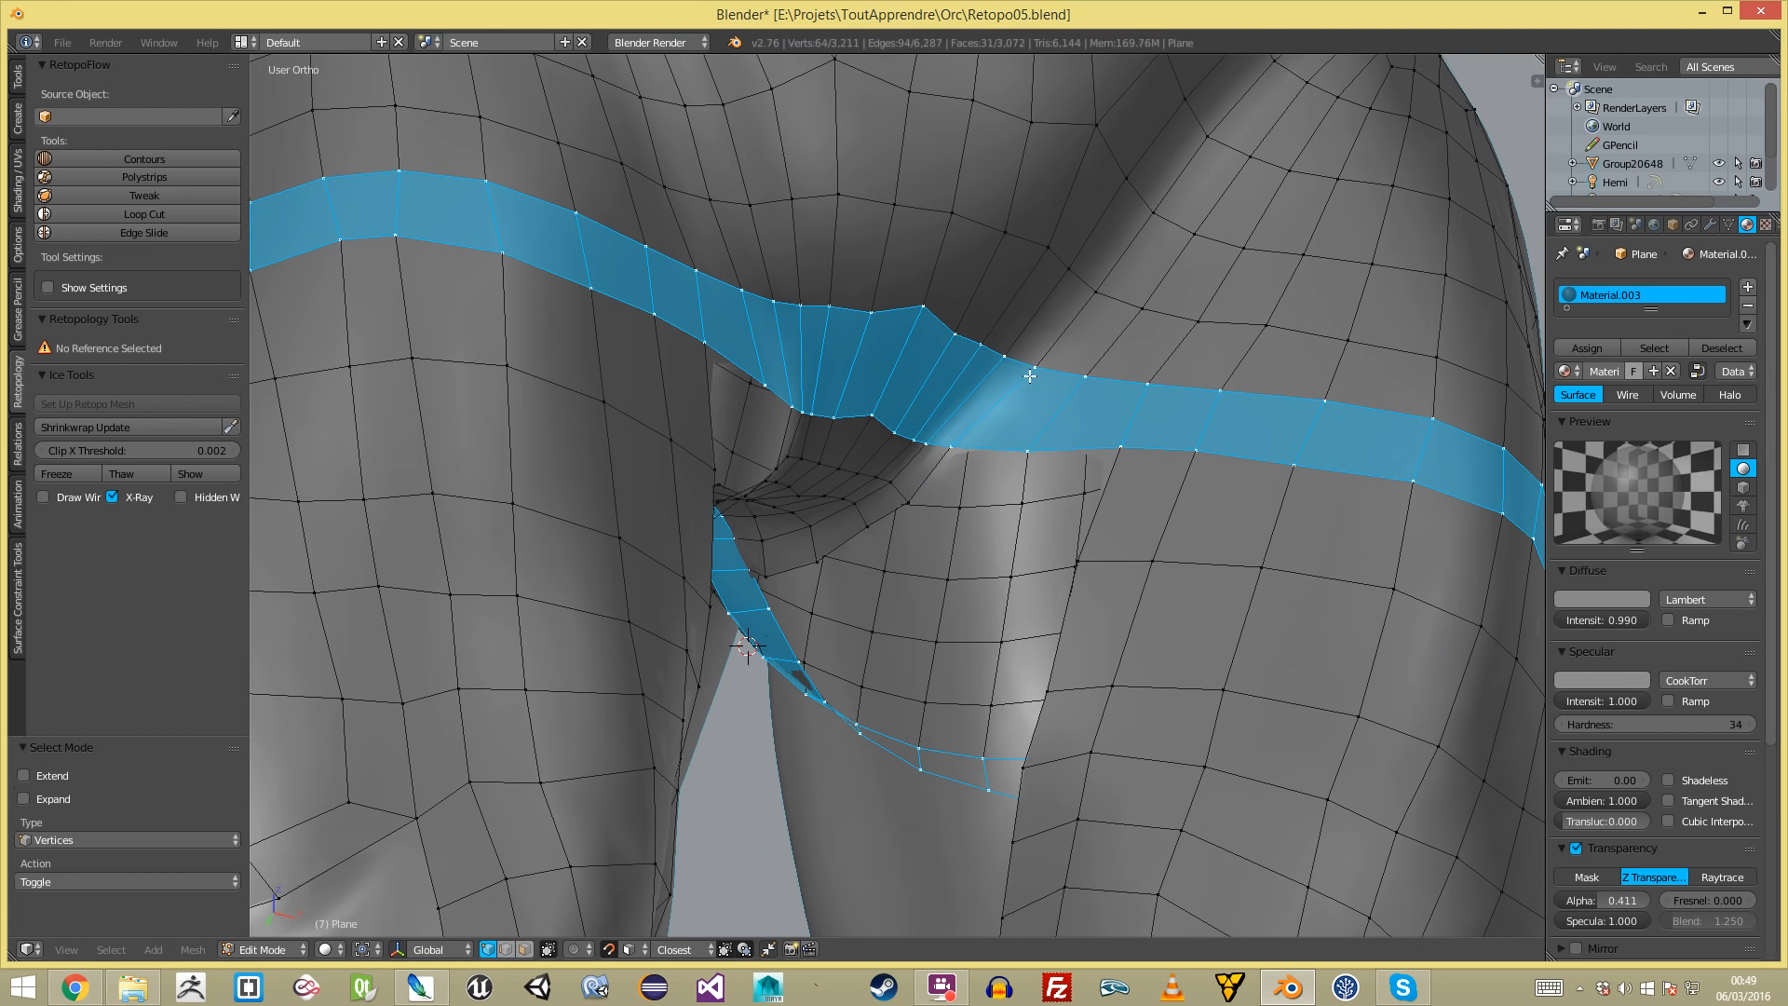
{"action": "key", "text": "ctrl+Tab"}
{"action": "left_click", "coordinate": [976, 416]}
{"action": "key", "text": "a"}
{"action": "right_click", "coordinate": [1070, 410]}
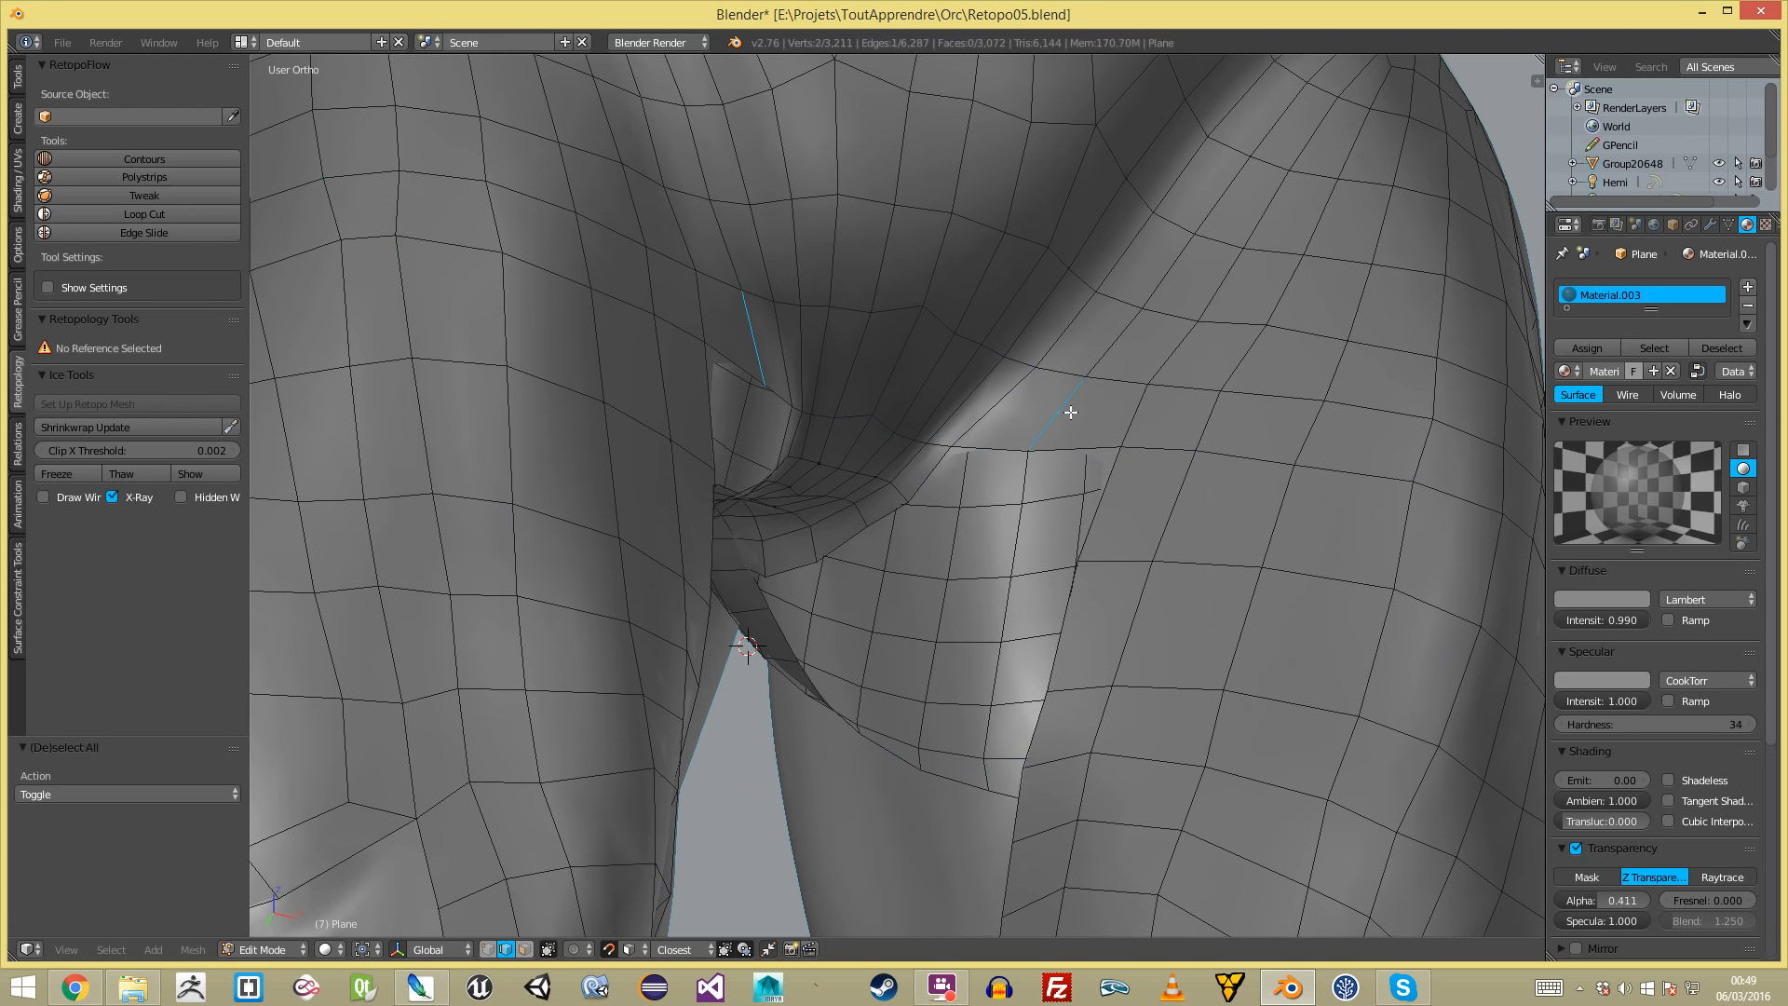
- Rotate the selected inner-thigh edge clockwise and return to vertex selection with nothing selected
{"action": "key", "text": "ctrl+e"}
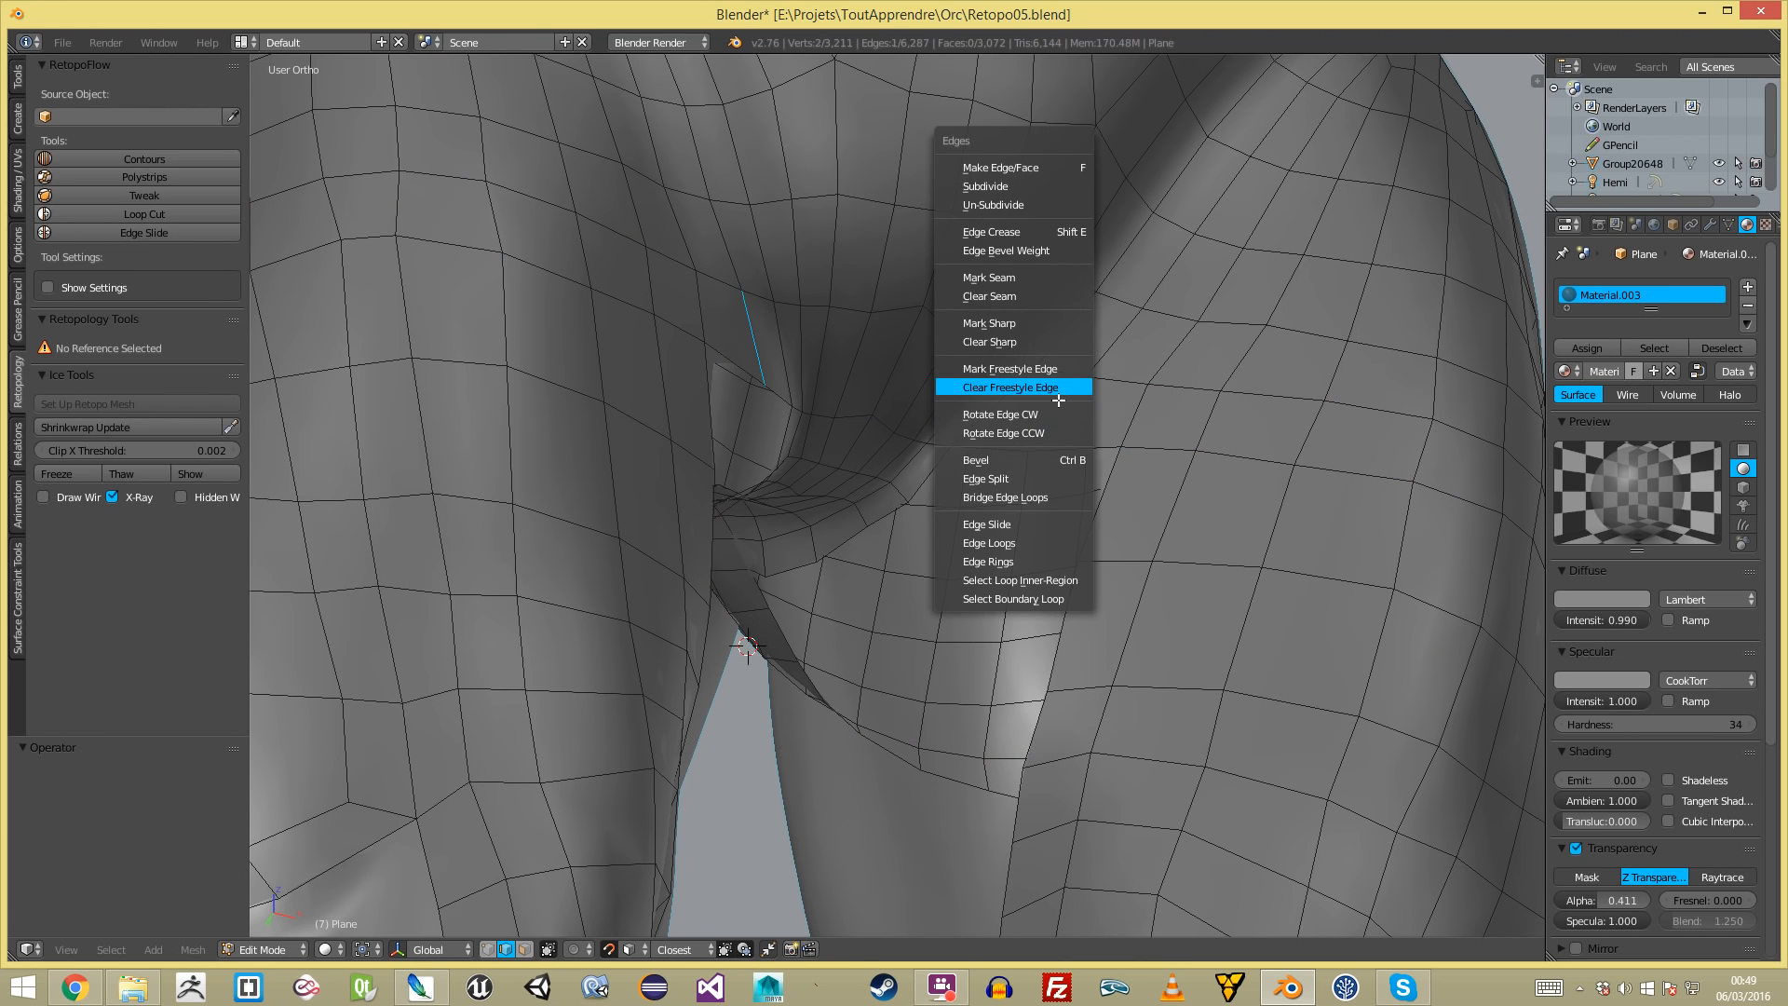
{"action": "left_click", "coordinate": [1069, 411]}
{"action": "key", "text": "a"}
{"action": "right_click", "coordinate": [1132, 415], "text": "ctrl+alt"}
{"action": "key", "text": "ctrl+Tab"}
{"action": "left_click", "coordinate": [1060, 389]}
{"action": "key", "text": "a"}
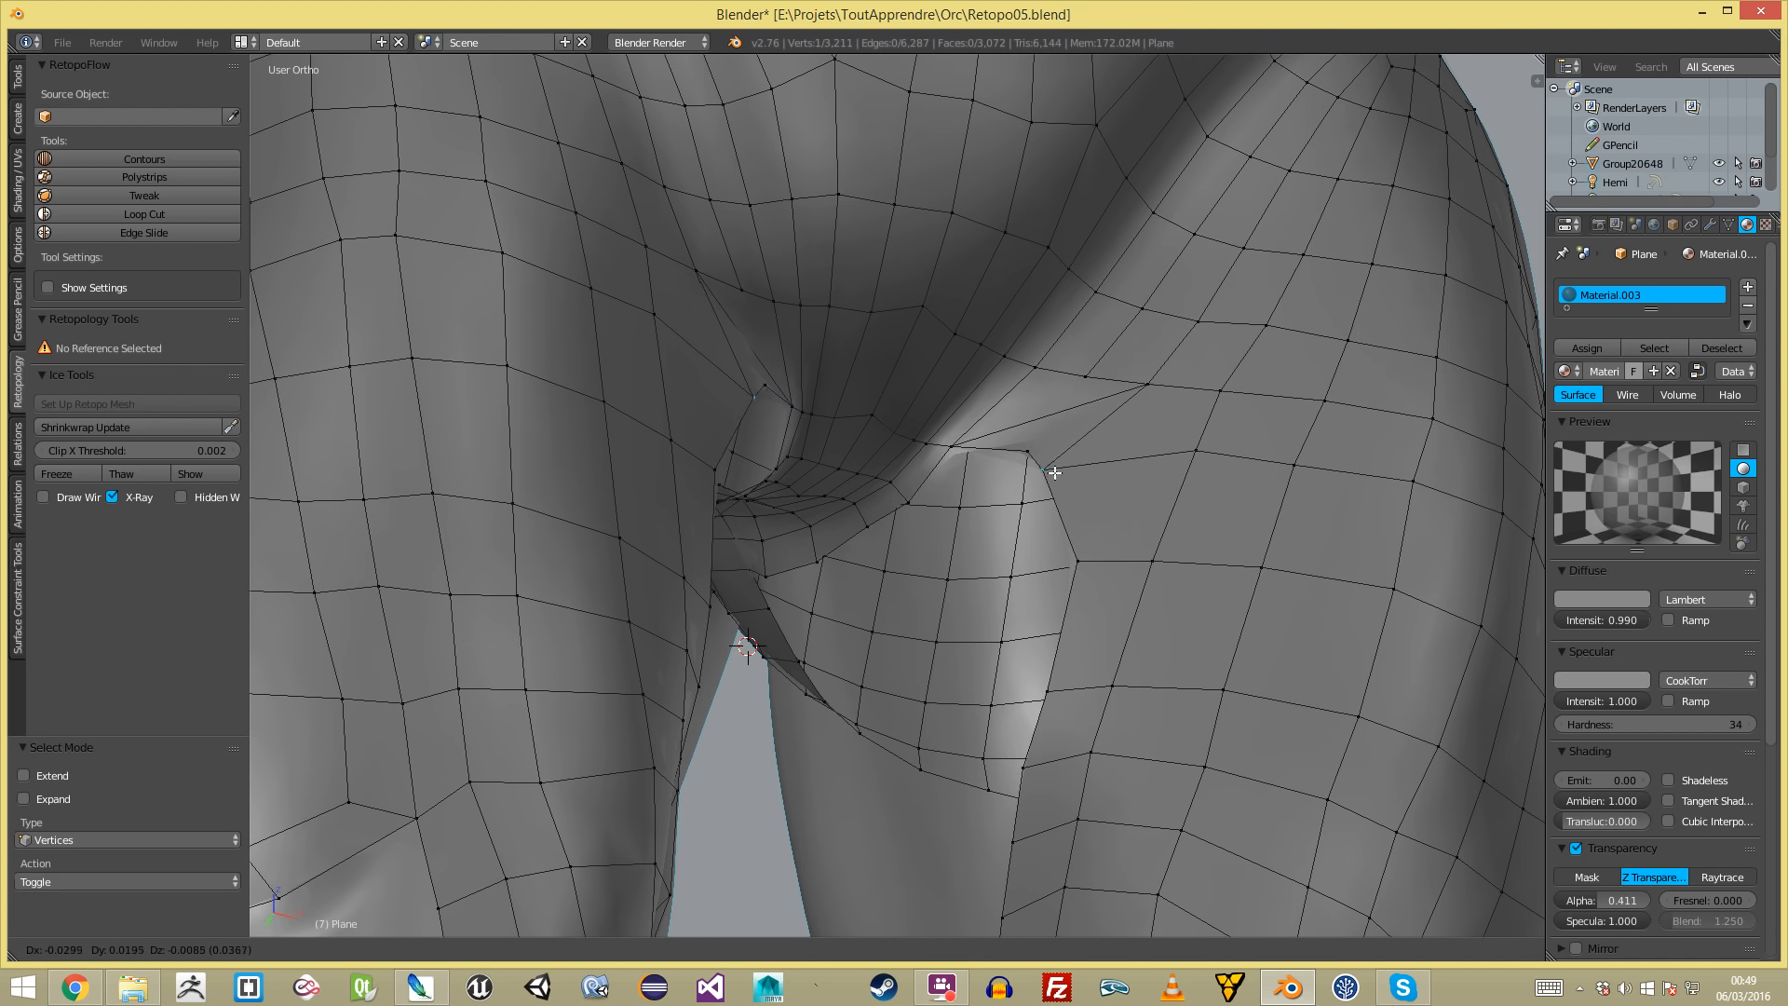
- Reposition three vertices around the rotated edge on the upper inner thigh to even out the quads
{"action": "key", "text": "g"}
{"action": "left_click", "coordinate": [1006, 494]}
{"action": "right_click", "coordinate": [1155, 372]}
{"action": "key", "text": "g"}
{"action": "left_click", "coordinate": [1092, 333]}
{"action": "right_click", "coordinate": [1162, 368]}
{"action": "key", "text": "g"}
{"action": "left_click", "coordinate": [1088, 376]}
{"action": "key", "text": "a"}
- Examine the topology of the hips, groin and thighs from the front
{"action": "scroll", "coordinate": [1075, 466], "scroll_direction": "down", "scroll_amount": 5}
{"action": "scroll", "coordinate": [962, 582], "scroll_direction": "down", "scroll_amount": 2}
{"action": "key", "text": "Tab"}
{"action": "key", "text": "Tab"}
{"action": "middle_click_drag", "start_coordinate": [846, 602], "coordinate": [822, 655]}
{"action": "scroll", "coordinate": [866, 639], "scroll_direction": "up", "scroll_amount": 3}
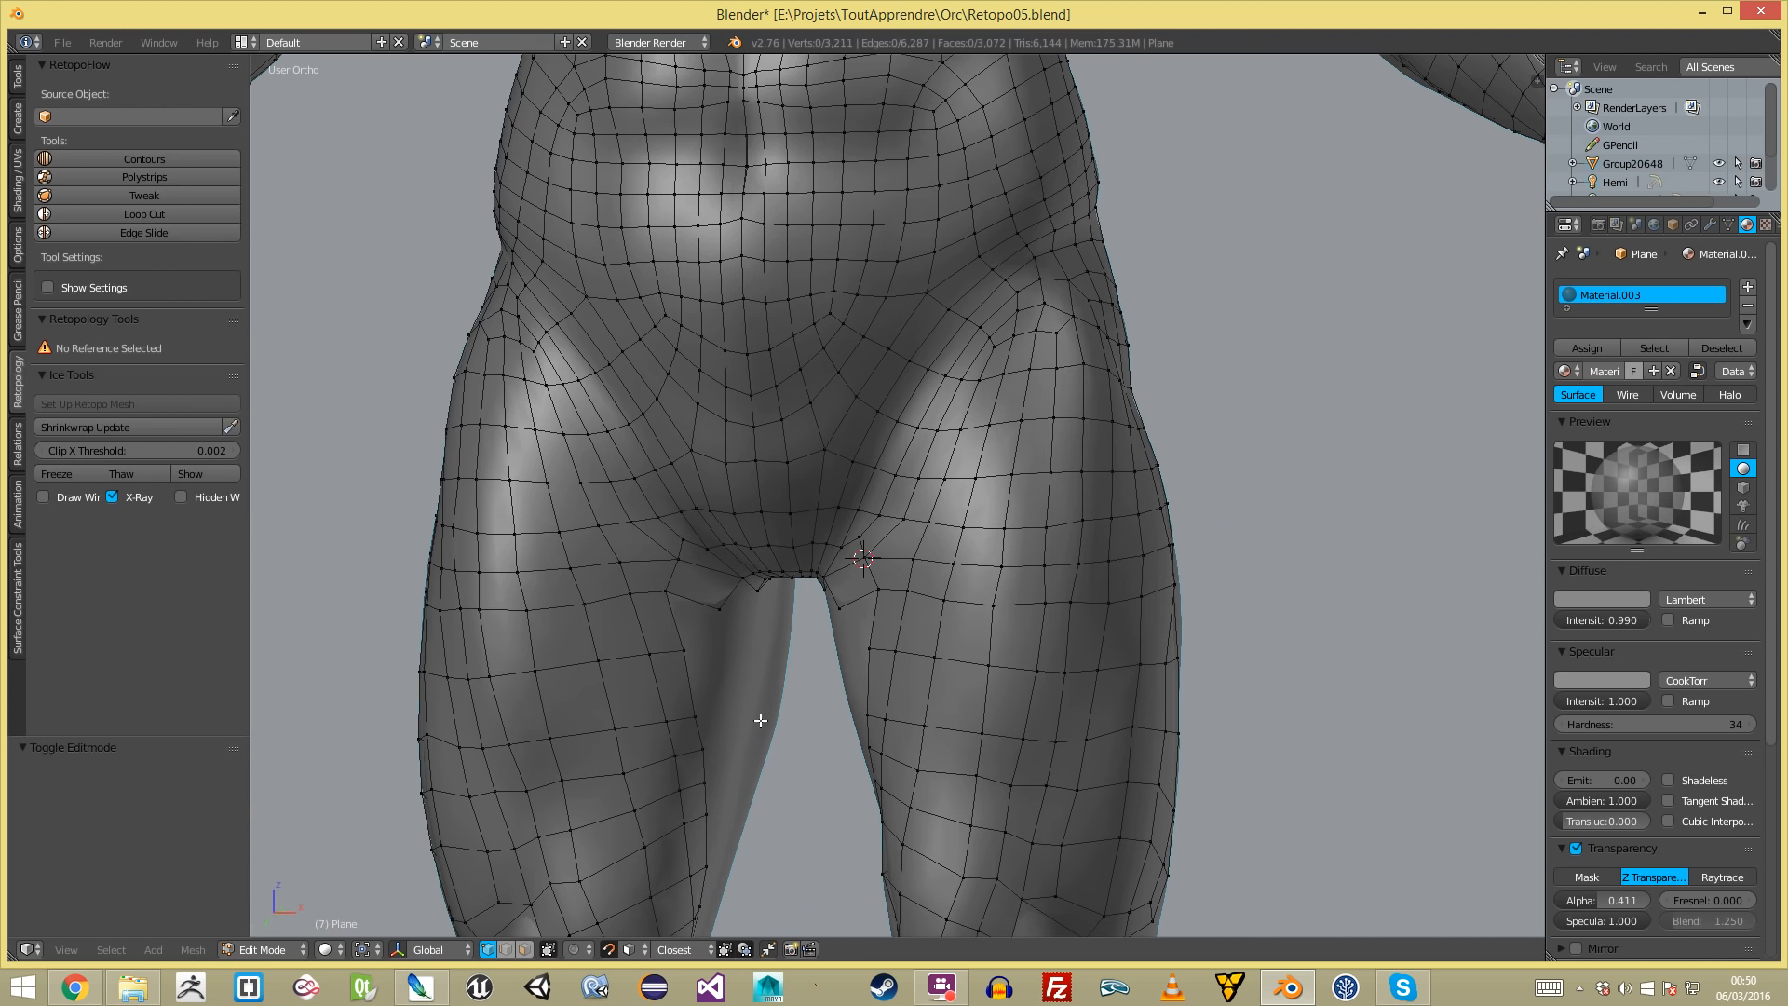
{"action": "middle_click_drag", "start_coordinate": [866, 627], "coordinate": [922, 582]}
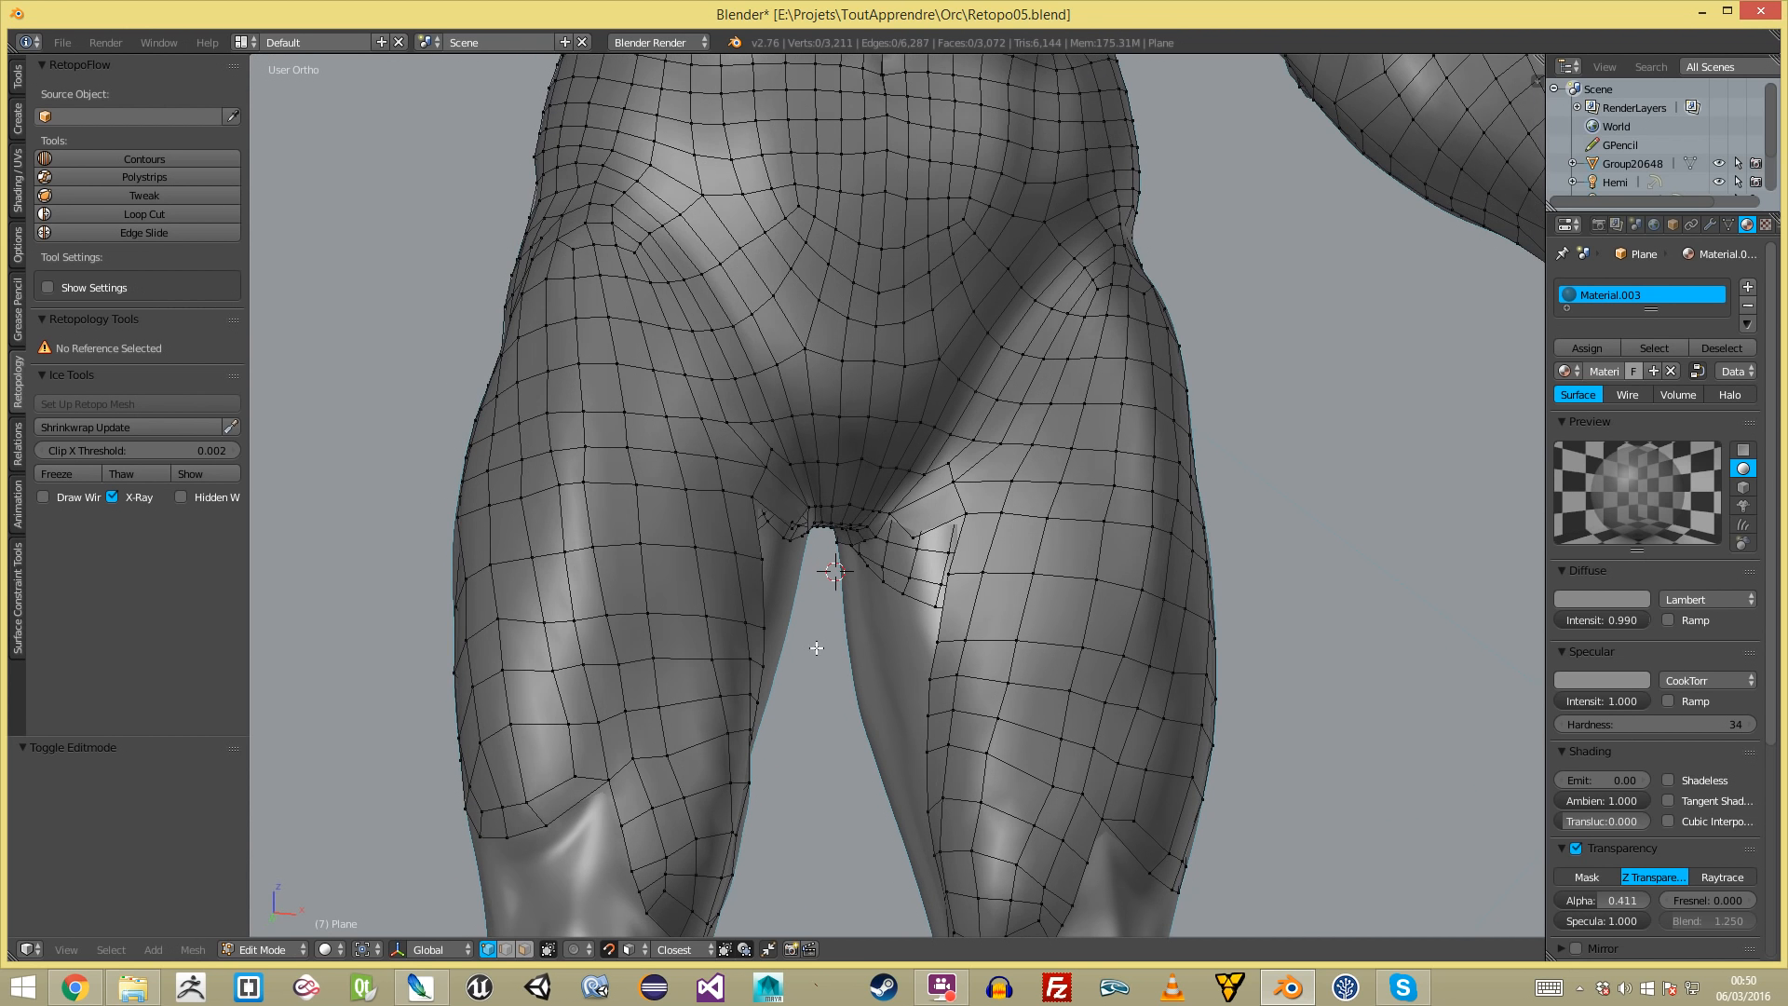
{"action": "middle_click_drag", "start_coordinate": [819, 644], "coordinate": [869, 607]}
- Move a boundary vertex near the groin and fill a new face in the inner-thigh gap
{"action": "scroll", "coordinate": [871, 605], "scroll_direction": "up", "scroll_amount": 2}
{"action": "key", "text": "g"}
{"action": "left_click", "coordinate": [929, 536]}
{"action": "key", "text": "a"}
{"action": "right_click", "coordinate": [922, 537]}
{"action": "key", "text": "f"}
{"action": "middle_click_drag", "start_coordinate": [870, 547], "coordinate": [1036, 545]}
{"action": "key", "text": "g"}
{"action": "left_click", "coordinate": [953, 550]}
{"action": "key", "text": "ctrl+z"}
- Reposition the new strip's vertex from the side view and fill the adjacent face
{"action": "middle_click_drag", "start_coordinate": [875, 594], "coordinate": [1041, 626]}
{"action": "key", "text": "g"}
{"action": "left_click", "coordinate": [962, 579]}
{"action": "key", "text": "a"}
{"action": "right_click", "coordinate": [974, 551]}
{"action": "key", "text": "f"}
- Adjust another strip vertex between the thigh and the buttock and fill the following face
{"action": "key", "text": "g"}
{"action": "left_click", "coordinate": [935, 515]}
{"action": "key", "text": "a"}
{"action": "key", "text": "a"}
{"action": "middle_click_drag", "start_coordinate": [935, 515], "coordinate": [919, 469]}
{"action": "key", "text": "a"}
{"action": "key", "text": "f"}
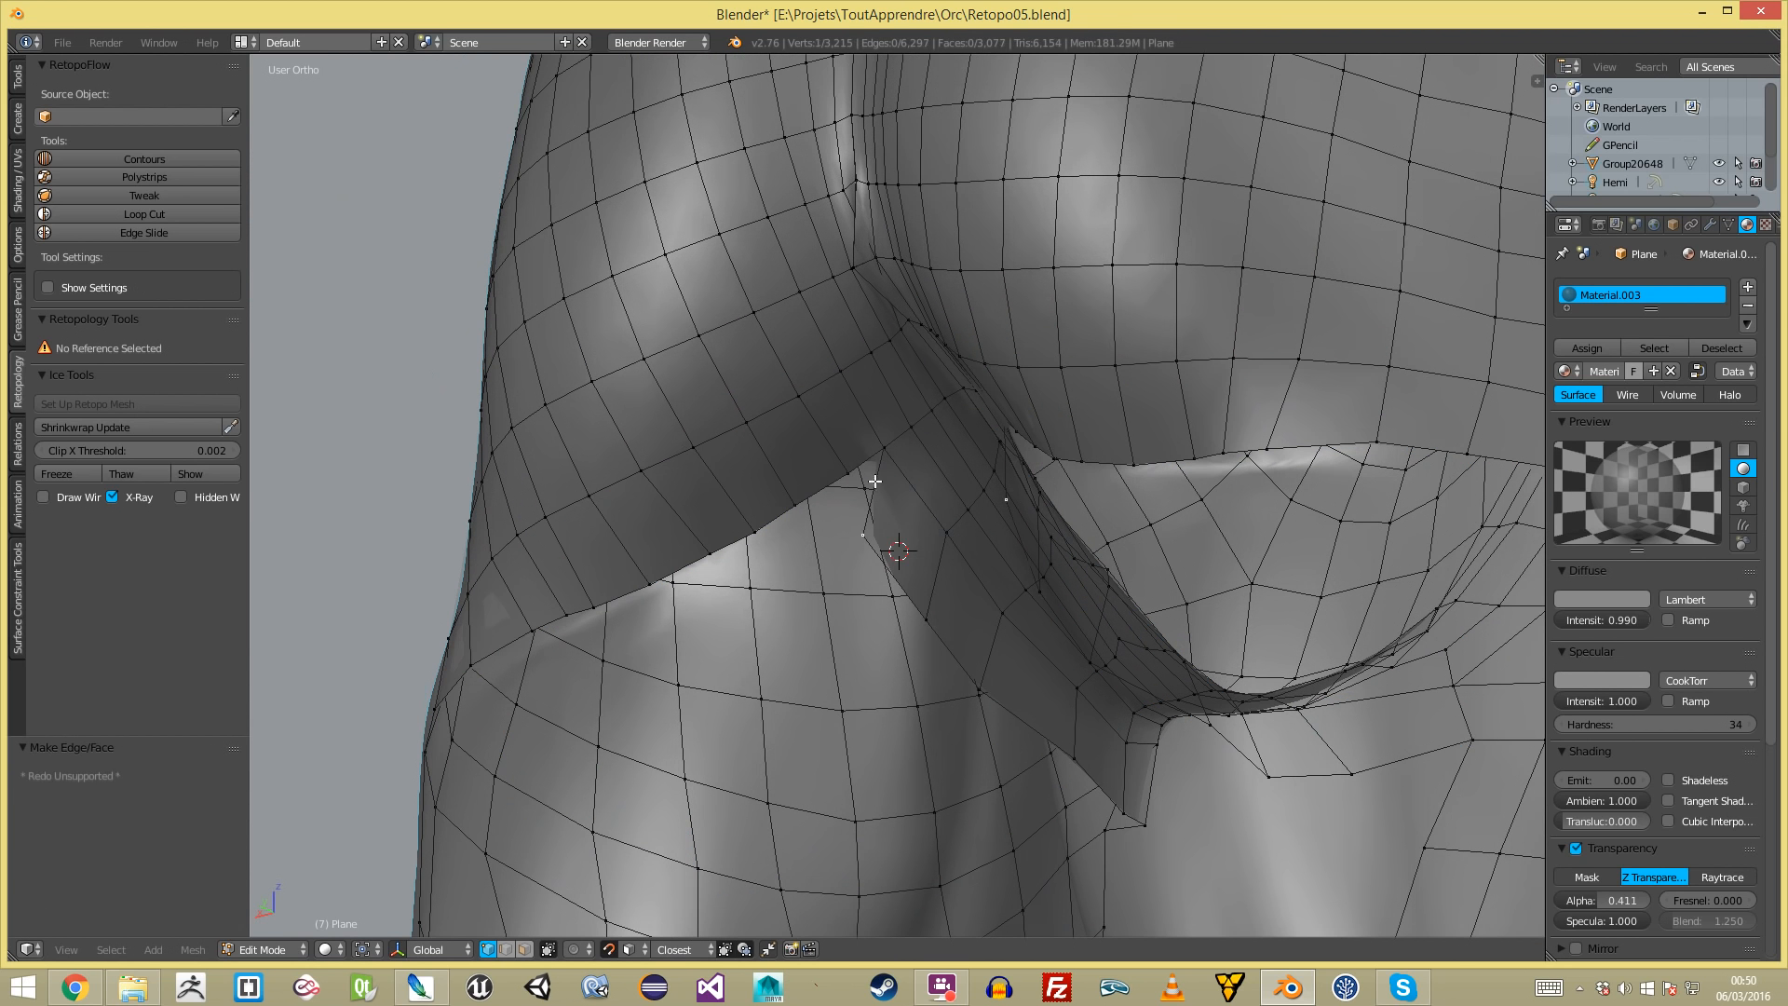
- Delete the vertex at the inner end of the buttock crease and move a neighbouring boundary vertex
{"action": "key", "text": "x"}
{"action": "left_click", "coordinate": [890, 448]}
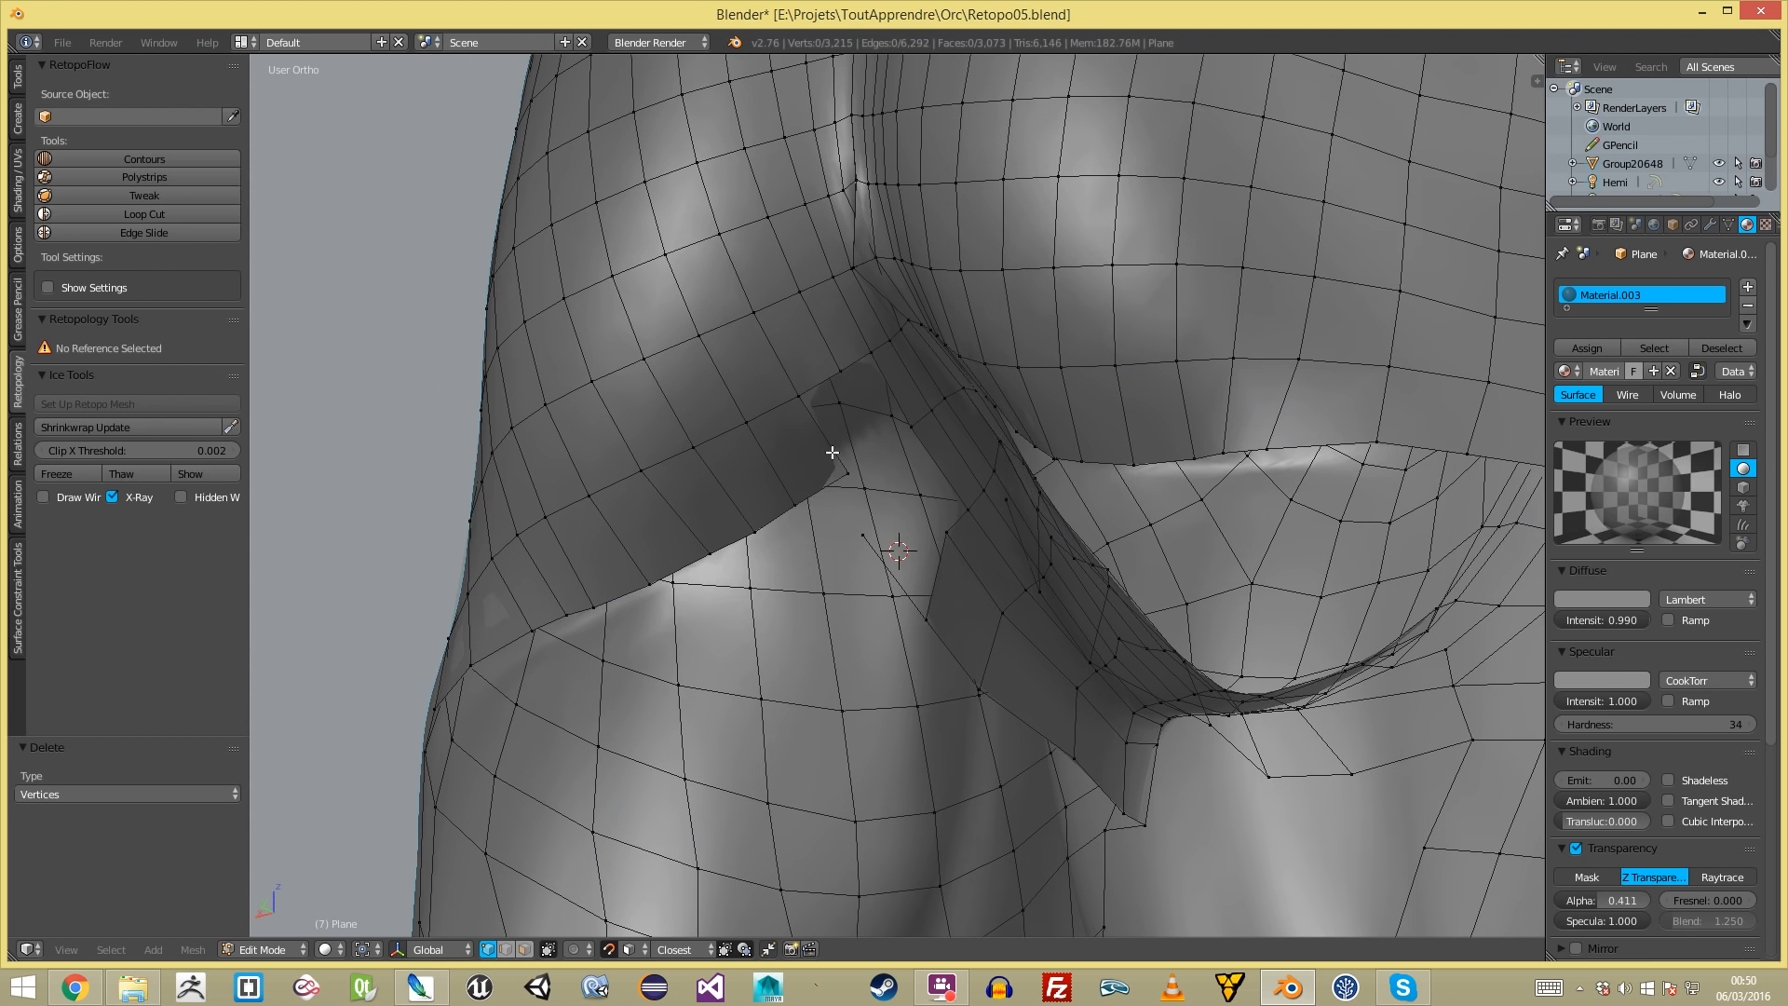
{"action": "right_click", "coordinate": [843, 473]}
{"action": "key", "text": "g"}
{"action": "left_click", "coordinate": [826, 538]}
{"action": "key", "text": "a"}
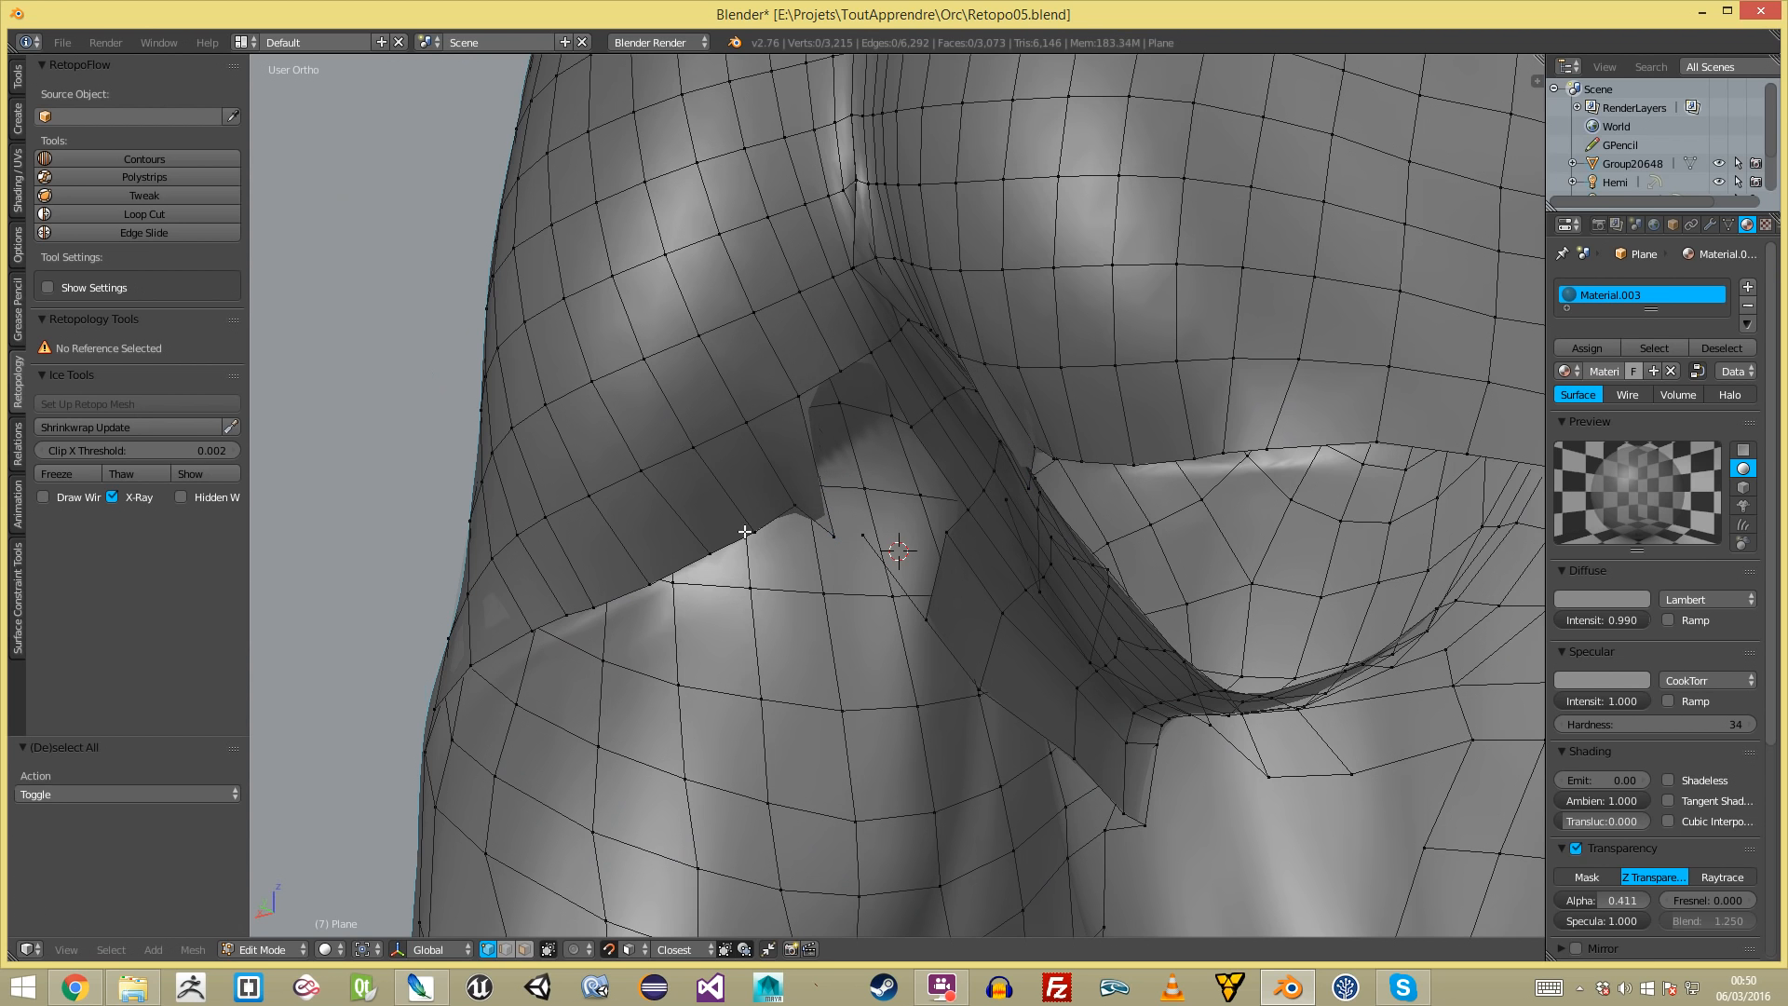
- Select the boundary edges along the buttock crease, rotate them about 9.3° and shift them slightly
{"action": "right_click", "coordinate": [657, 573], "text": "ctrl"}
{"action": "key", "text": "r"}
{"action": "left_click", "coordinate": [751, 559]}
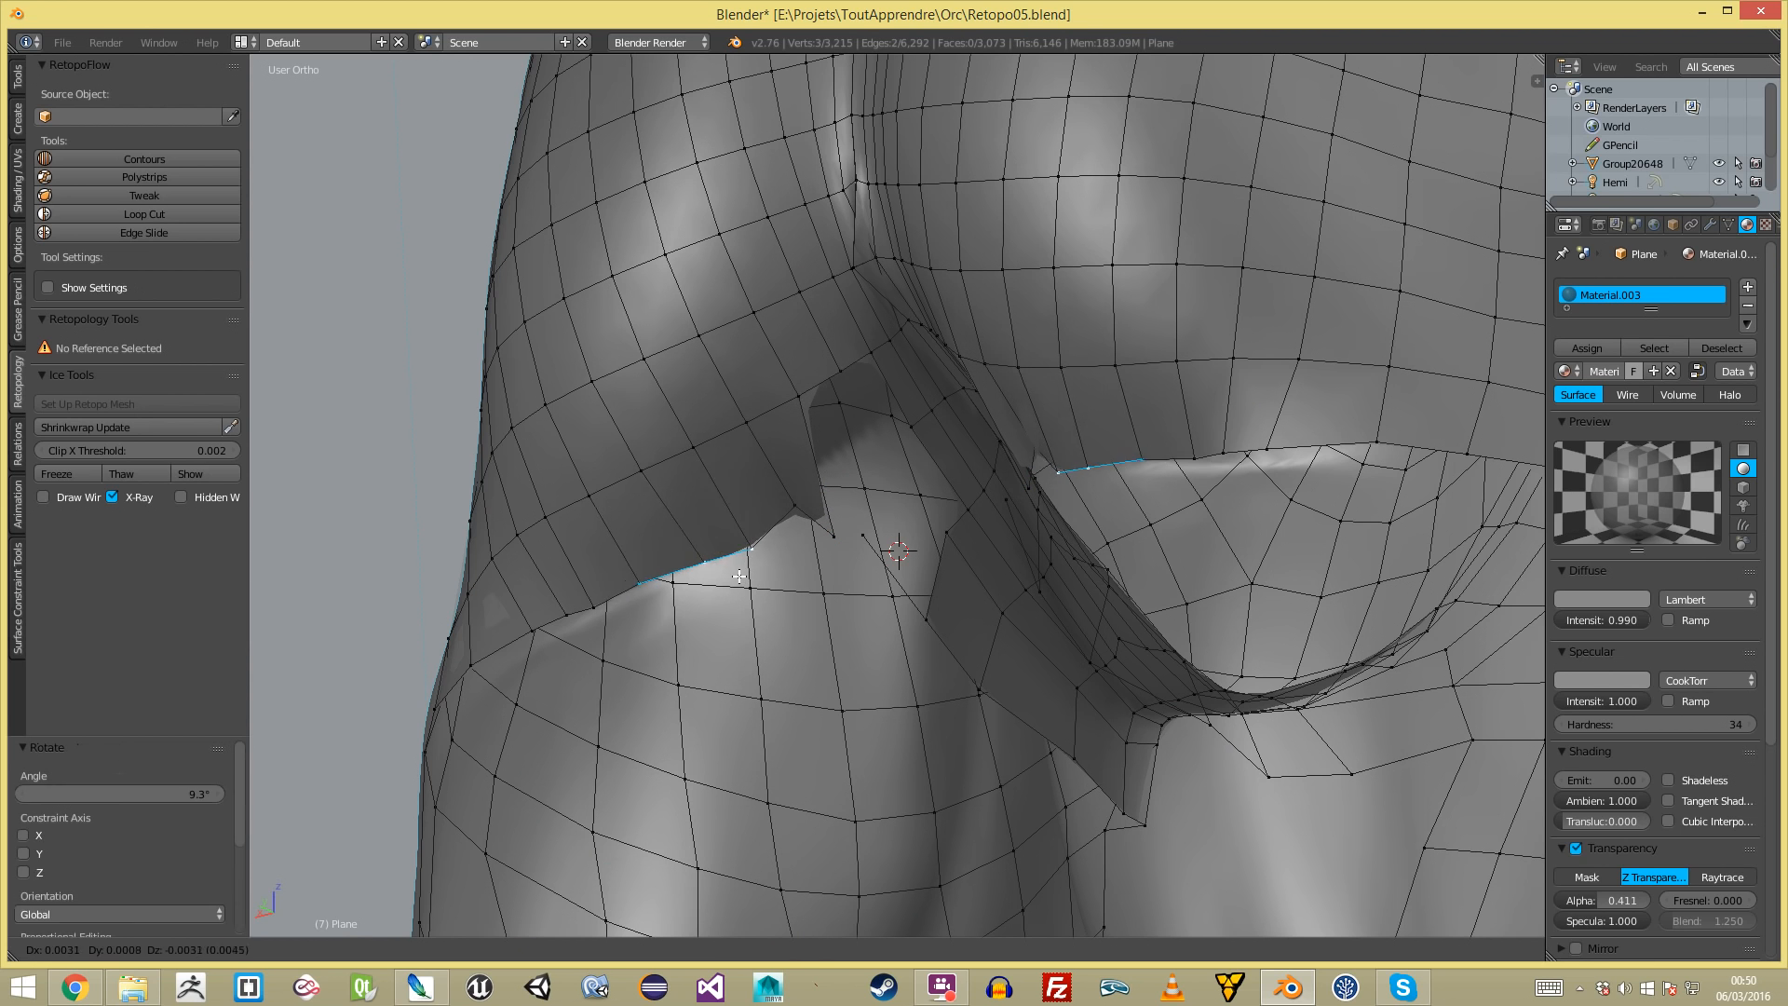
{"action": "key", "text": "g"}
{"action": "left_click", "coordinate": [736, 573]}
- Move the boundary vertex at the inner end of the crease and fill a face bridging to the groin strip
{"action": "right_click", "coordinate": [795, 508]}
{"action": "key", "text": "g"}
{"action": "left_click", "coordinate": [804, 518]}
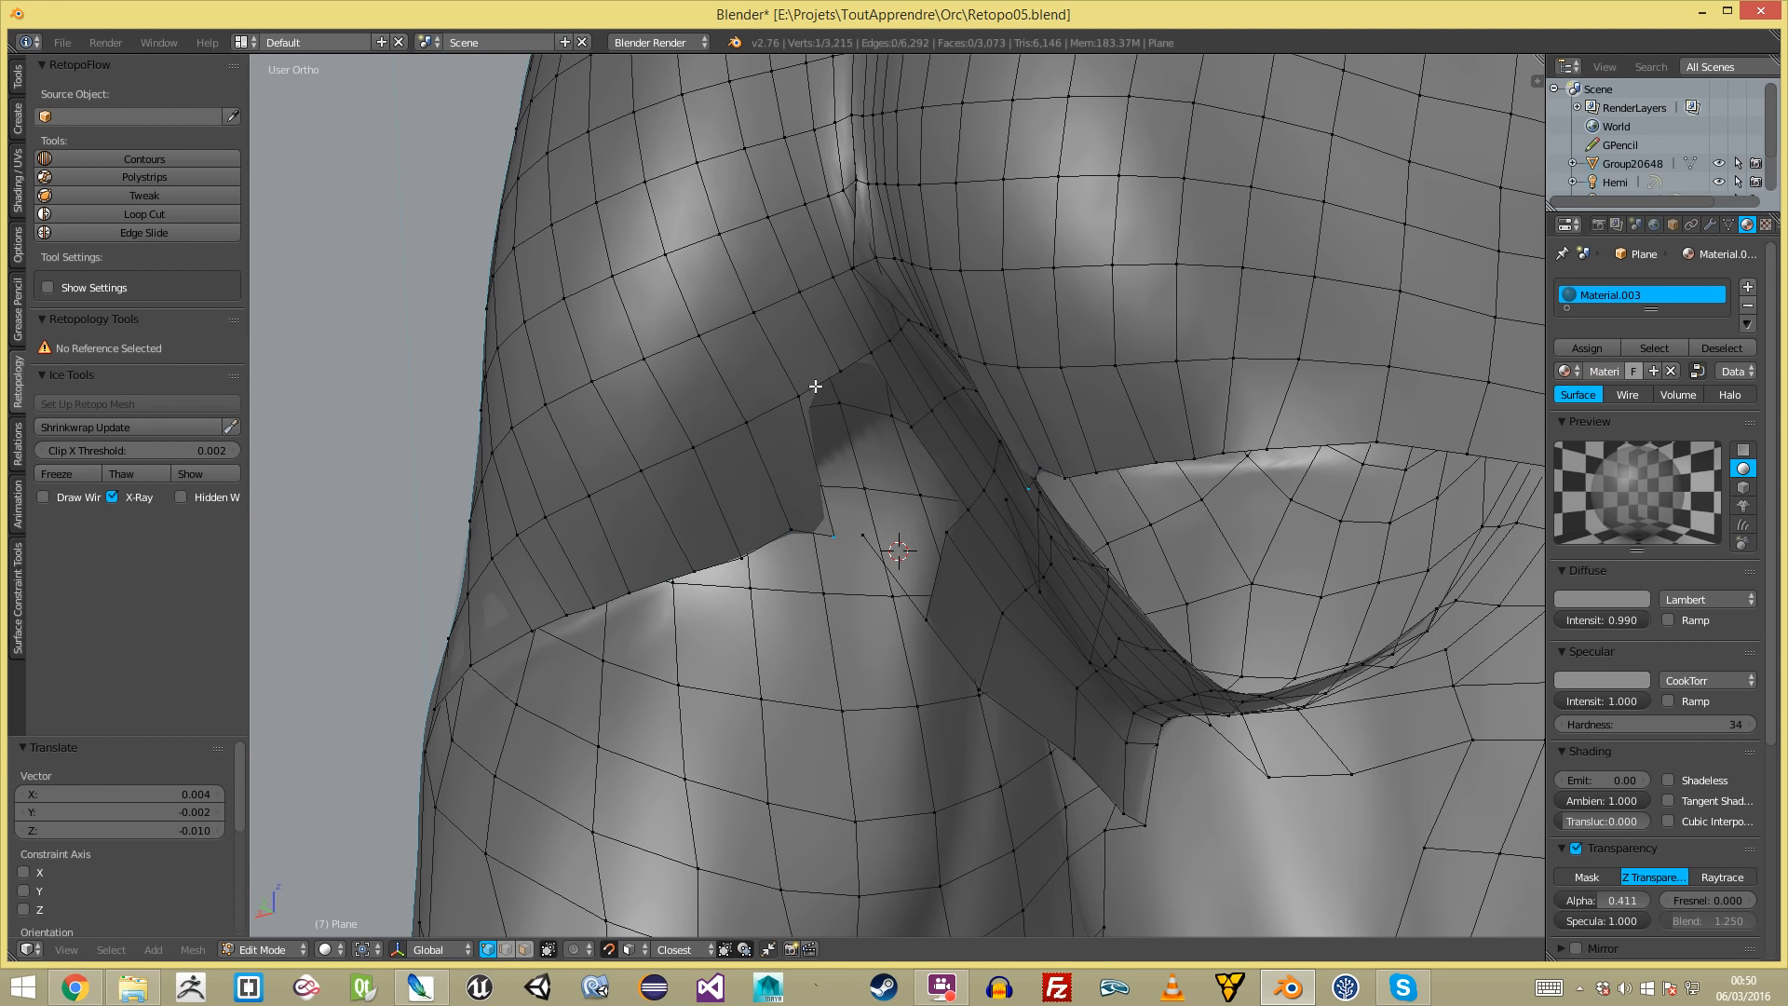
{"action": "key", "text": "f"}
{"action": "key", "text": "a"}
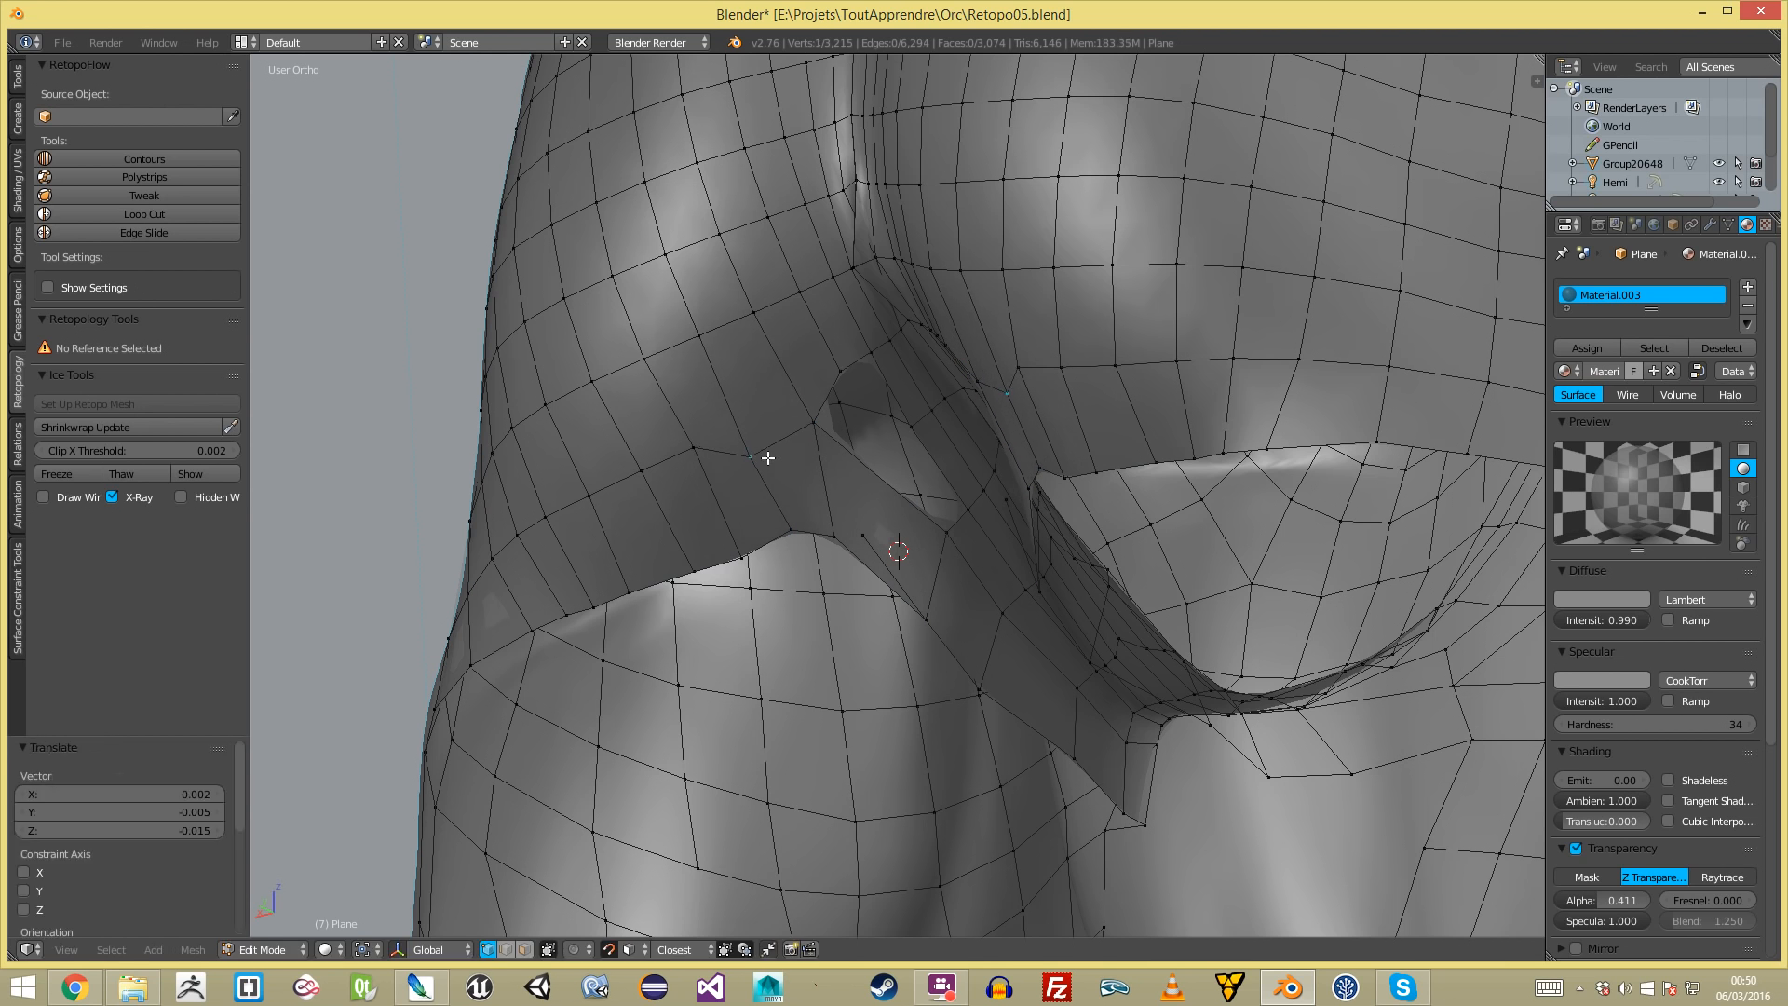
- Examine the bridged area between the buttock and the inner thigh from several angles
{"action": "right_click", "coordinate": [836, 520], "text": "ctrl+alt"}
{"action": "scroll", "coordinate": [780, 617], "scroll_direction": "down", "scroll_amount": 9}
{"action": "middle_click_drag", "start_coordinate": [782, 618], "coordinate": [1381, 639]}
{"action": "scroll", "coordinate": [1311, 636], "scroll_direction": "up", "scroll_amount": 3}
{"action": "scroll", "coordinate": [1310, 636], "scroll_direction": "up", "scroll_amount": 4}
{"action": "middle_click_drag", "start_coordinate": [866, 698], "coordinate": [1214, 658]}
{"action": "scroll", "coordinate": [1213, 658], "scroll_direction": "up", "scroll_amount": 5}
{"action": "key", "text": "a"}
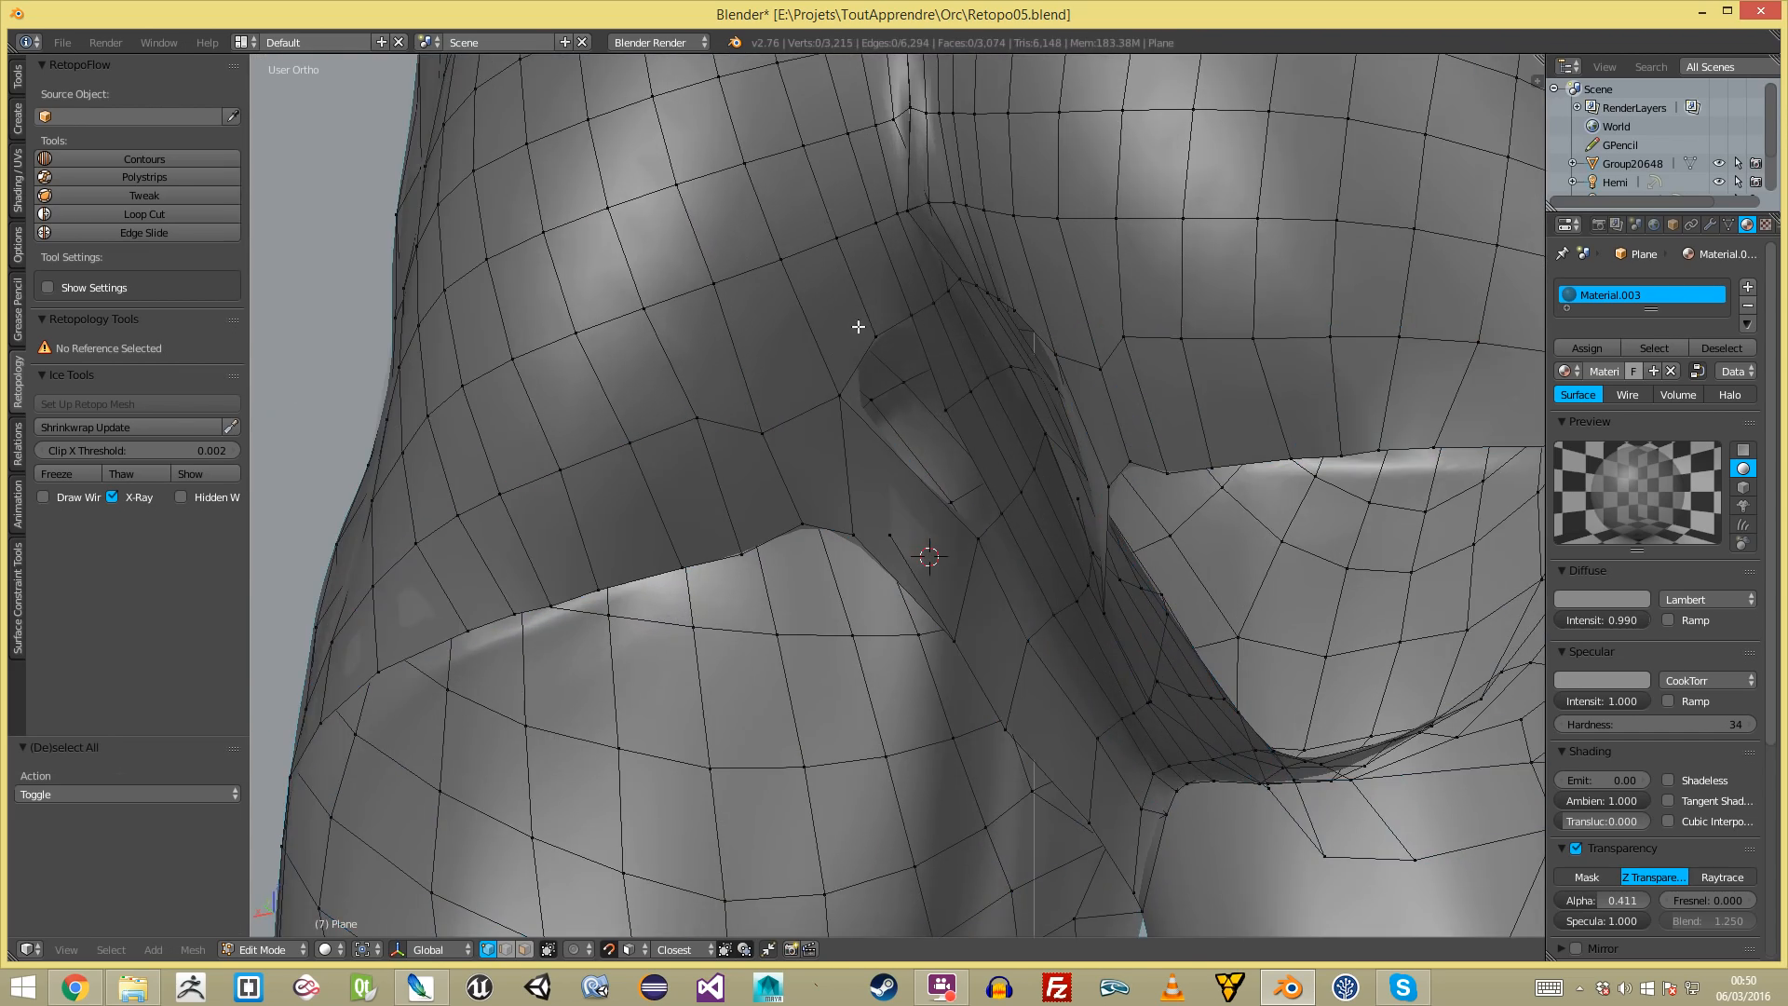
- Cut an edge loop across the bridging faces below the remaining hole and scale it
{"action": "mouse_move", "coordinate": [883, 439]}
{"action": "middle_mouse_down"}
{"action": "mouse_move", "coordinate": [850, 419]}
{"action": "mouse_move", "coordinate": [869, 434]}
{"action": "middle_mouse_up"}
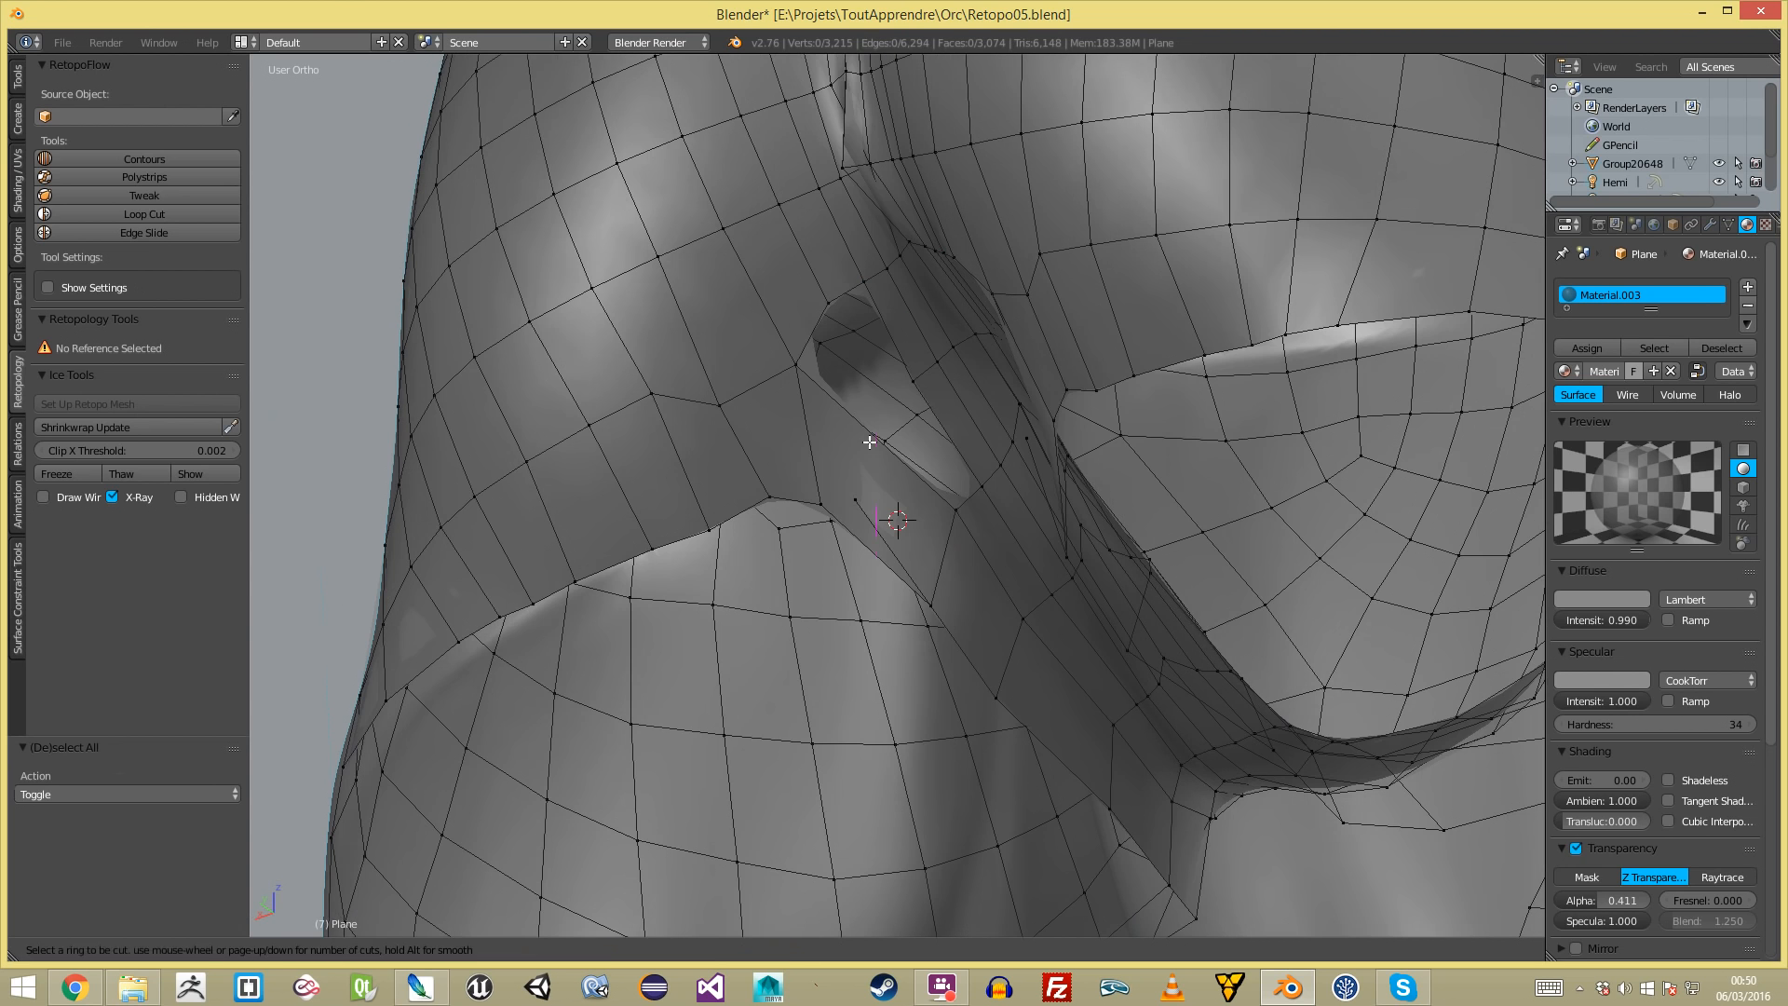
{"action": "key", "text": "ctrl+r"}
{"action": "double_click", "coordinate": [869, 439]}
{"action": "key", "text": "s"}
{"action": "left_click", "coordinate": [969, 592]}
{"action": "key", "text": "a"}
- Delete the surplus geometry beside the new cut and refill the area with a face
{"action": "key", "text": "x"}
{"action": "left_click", "coordinate": [870, 480]}
{"action": "key", "text": "f"}
{"action": "key", "text": "a"}
{"action": "middle_click_drag", "start_coordinate": [846, 360], "coordinate": [873, 441]}
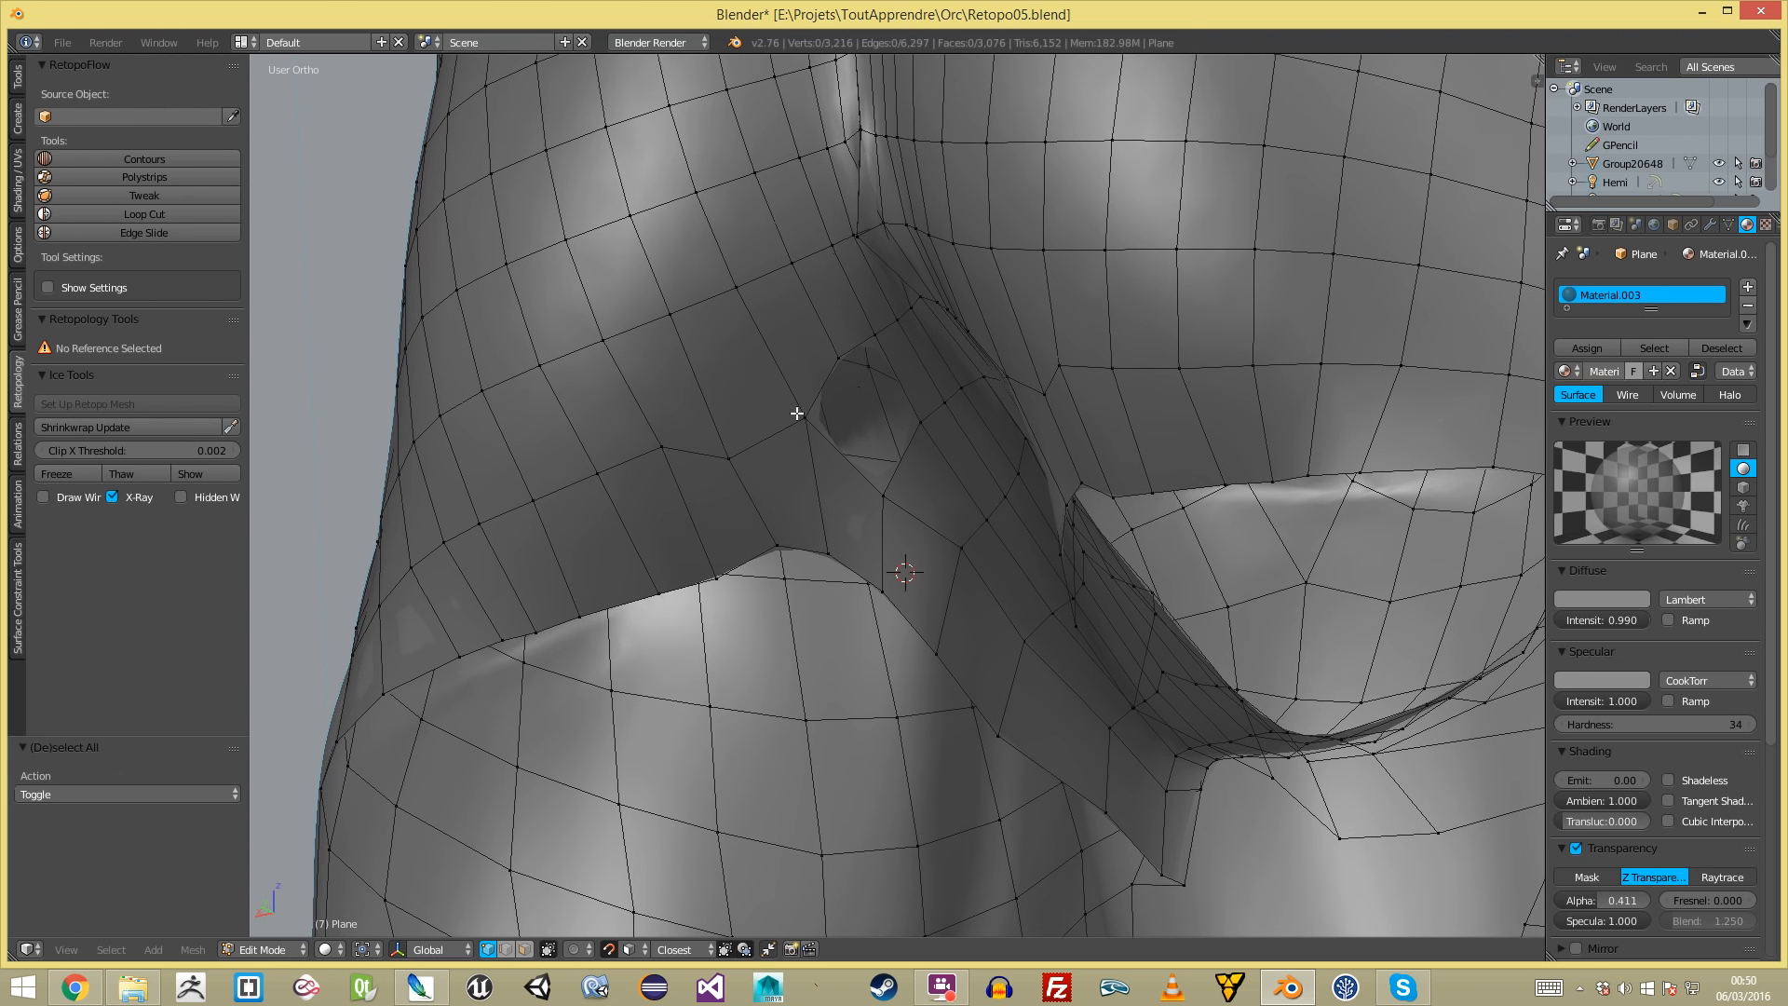
{"action": "key", "text": "ctrl+r"}
{"action": "left_click", "coordinate": [859, 526]}
{"action": "right_click", "coordinate": [860, 527]}
{"action": "key", "text": "ctrl+z"}
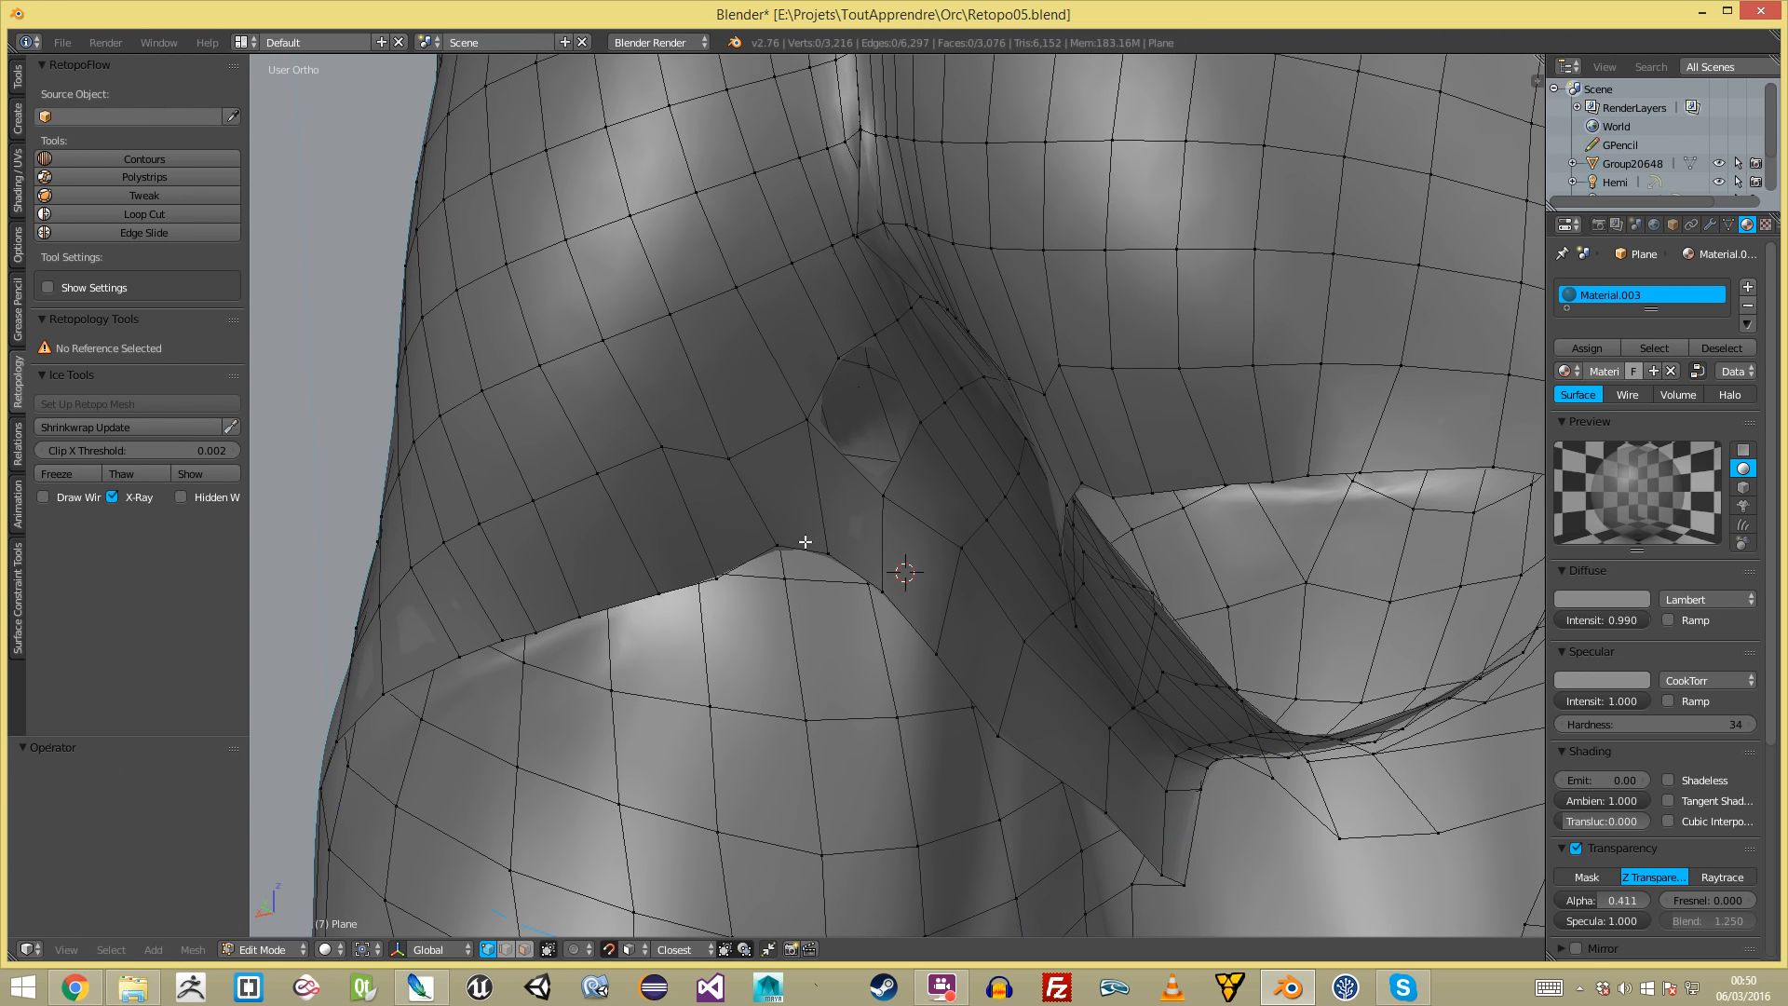
- Adjust the position of the boundary vertex at the top of the buttock crease opening
{"action": "right_click_drag", "start_coordinate": [774, 544], "coordinate": [810, 560]}
{"action": "key", "text": "a"}
{"action": "key", "text": "a"}
- Select the edge rings running past the hole to check how the mesh flows there
{"action": "right_click", "coordinate": [869, 531], "text": "ctrl+alt"}
{"action": "key", "text": "a"}
{"action": "right_click", "coordinate": [955, 519], "text": "ctrl+alt"}
{"action": "right_click", "coordinate": [956, 518], "text": "ctrl+alt"}
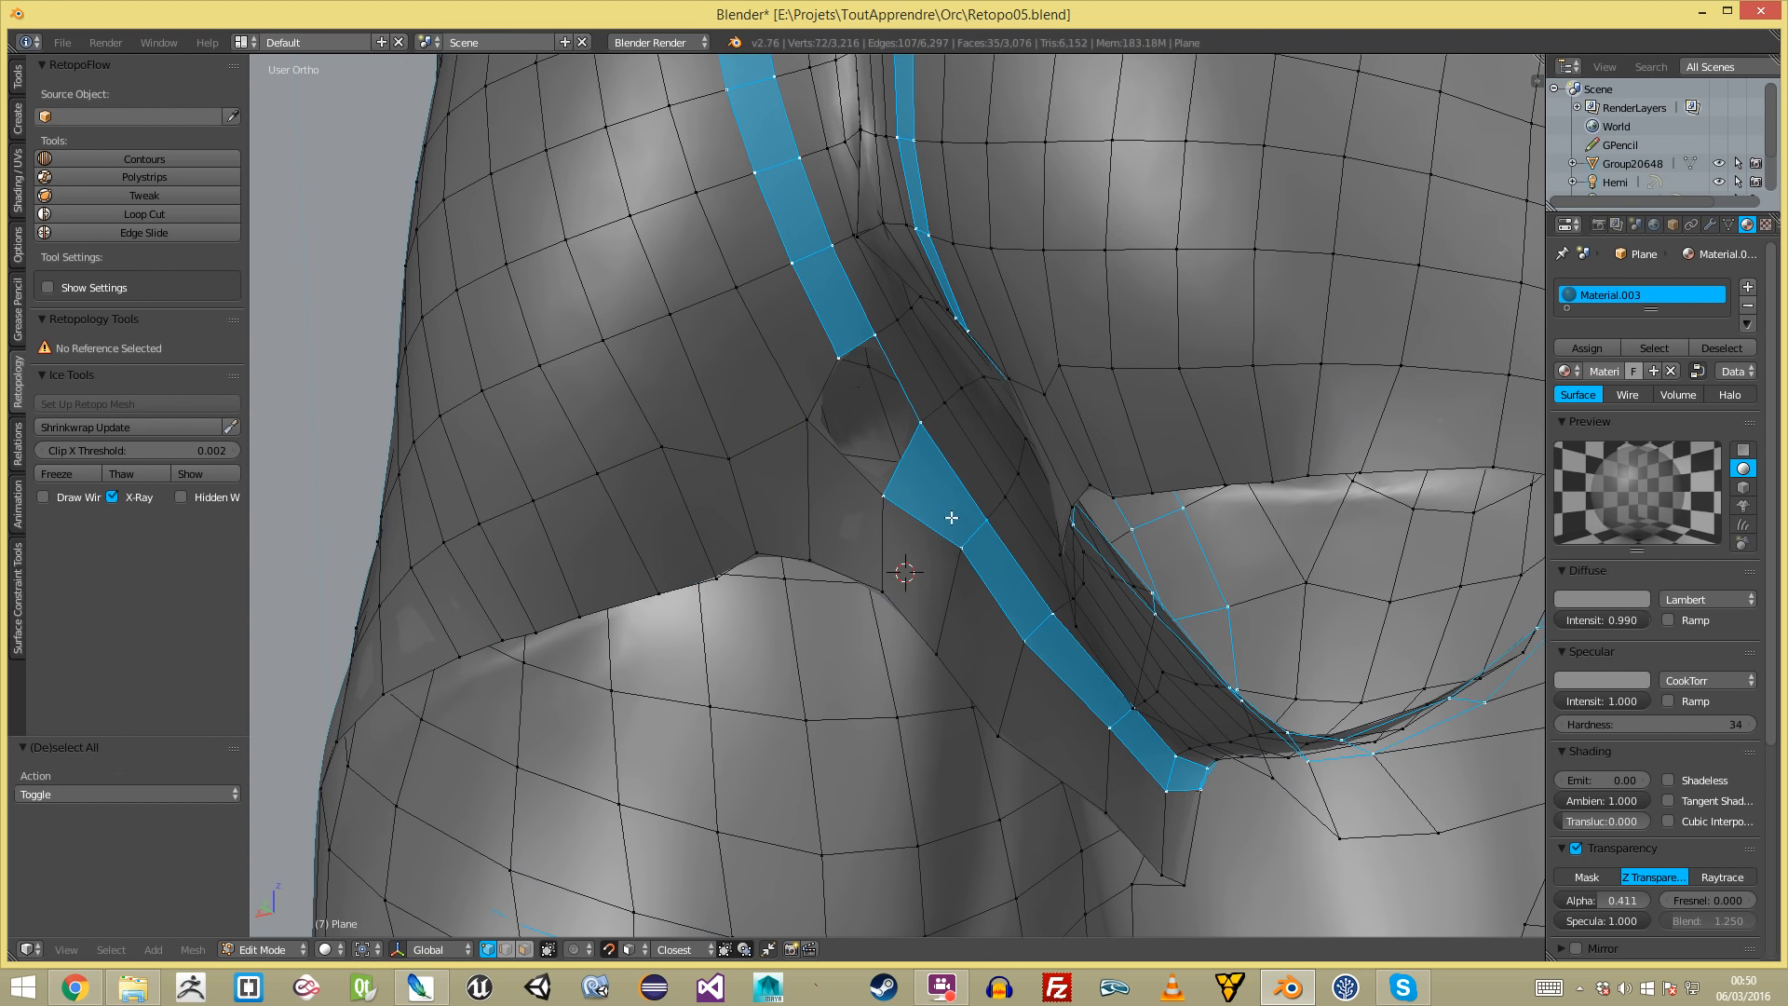
{"action": "scroll", "coordinate": [955, 518], "scroll_direction": "down", "scroll_amount": 6}
{"action": "scroll", "coordinate": [913, 484], "scroll_direction": "up", "scroll_amount": 6}
{"action": "key", "text": "a"}
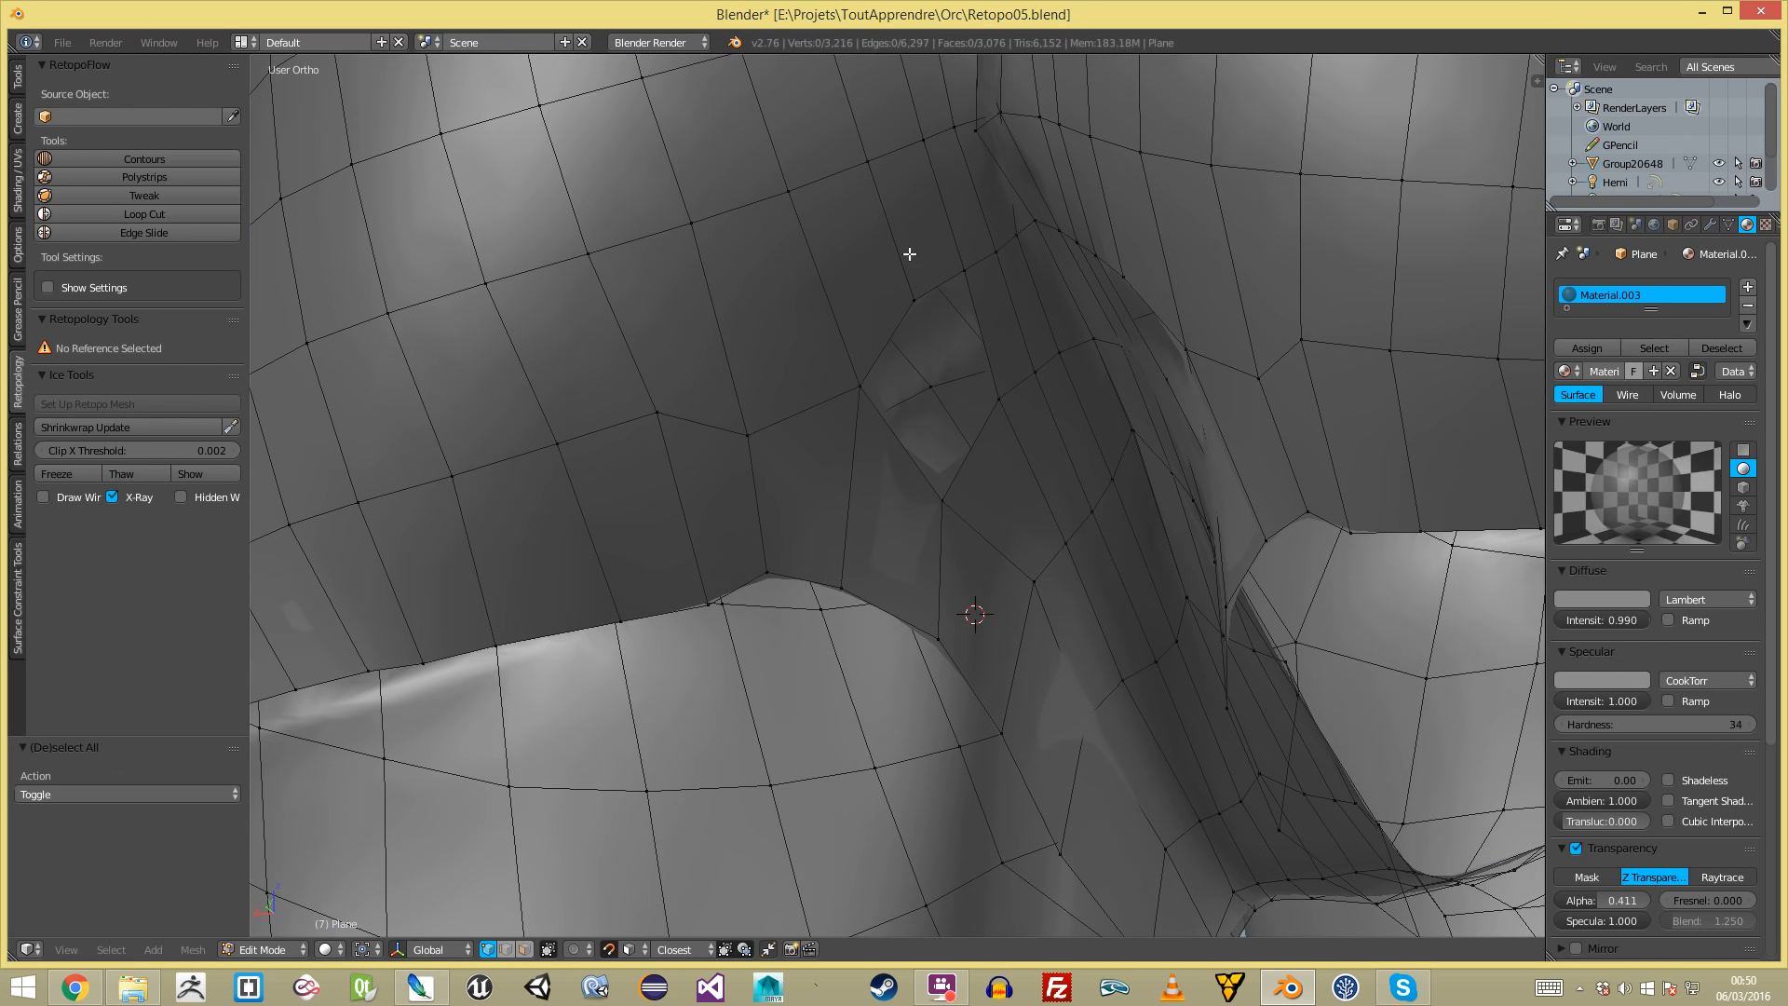
- Fill the remaining hole between the buttock and the groin with two faces
{"action": "key", "text": "f"}
{"action": "key", "text": "a"}
{"action": "key", "text": "a"}
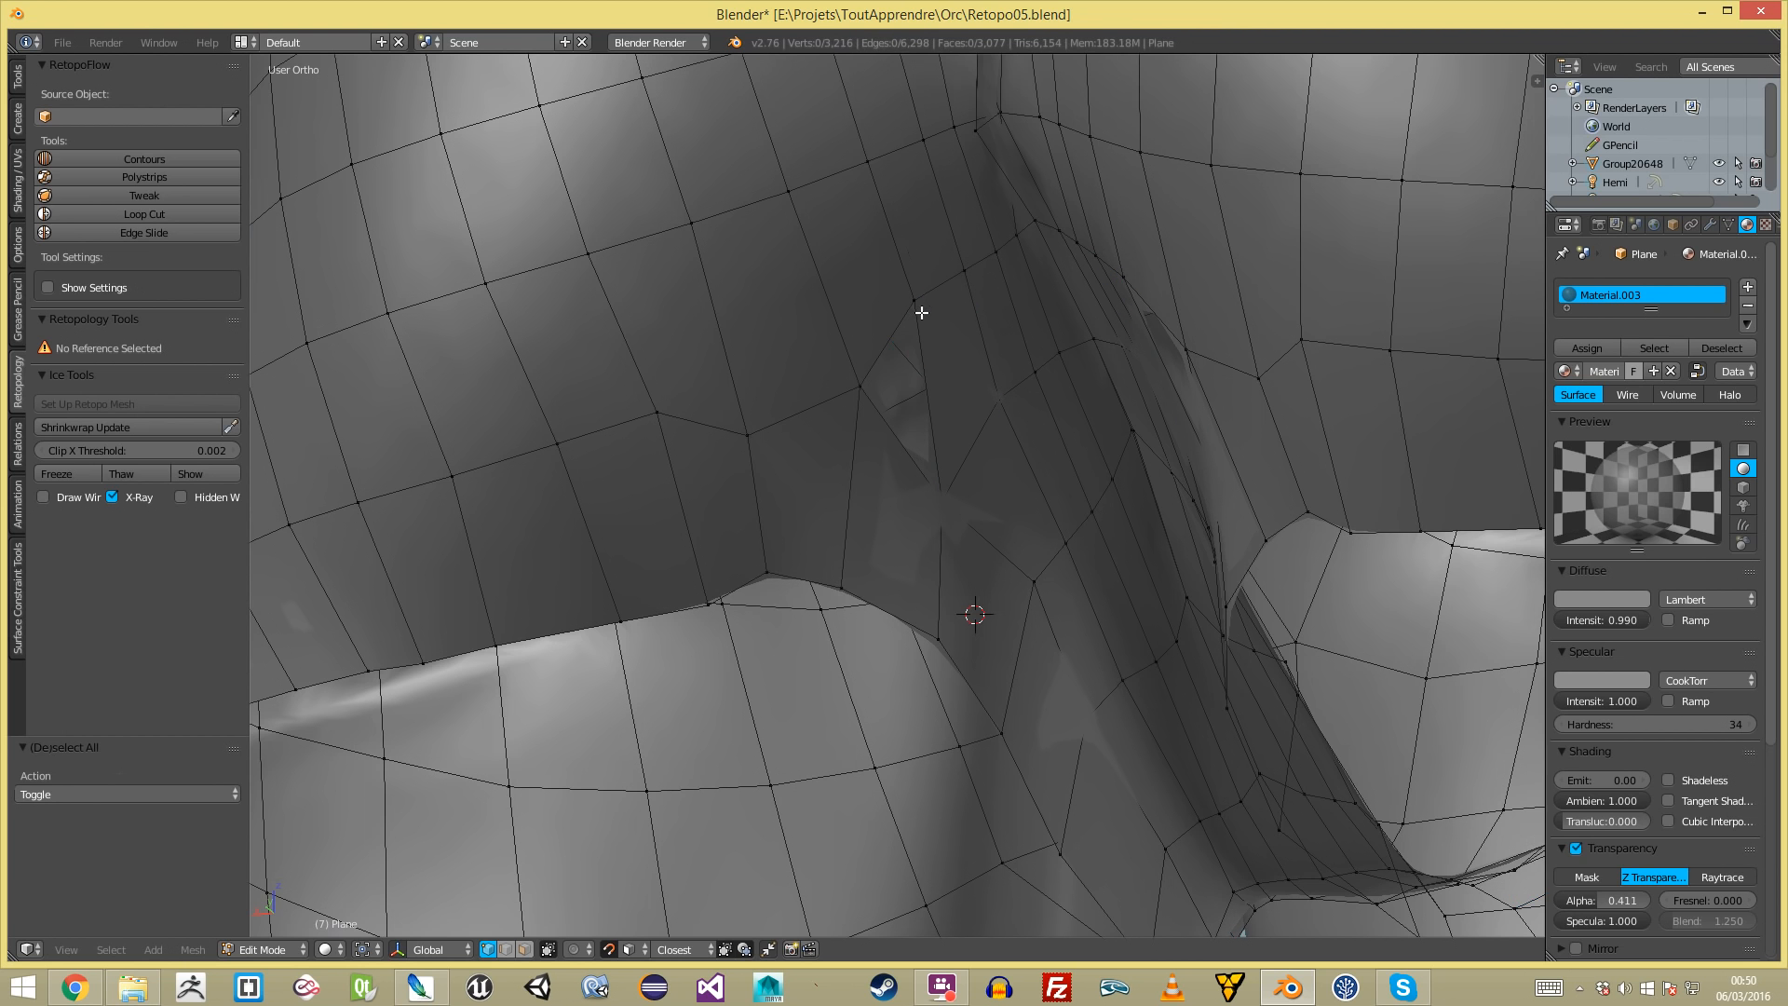
{"action": "key", "text": "f"}
{"action": "scroll", "coordinate": [919, 317], "scroll_direction": "down", "scroll_amount": 5}
{"action": "scroll", "coordinate": [838, 371], "scroll_direction": "up", "scroll_amount": 5}
{"action": "key", "text": "a"}
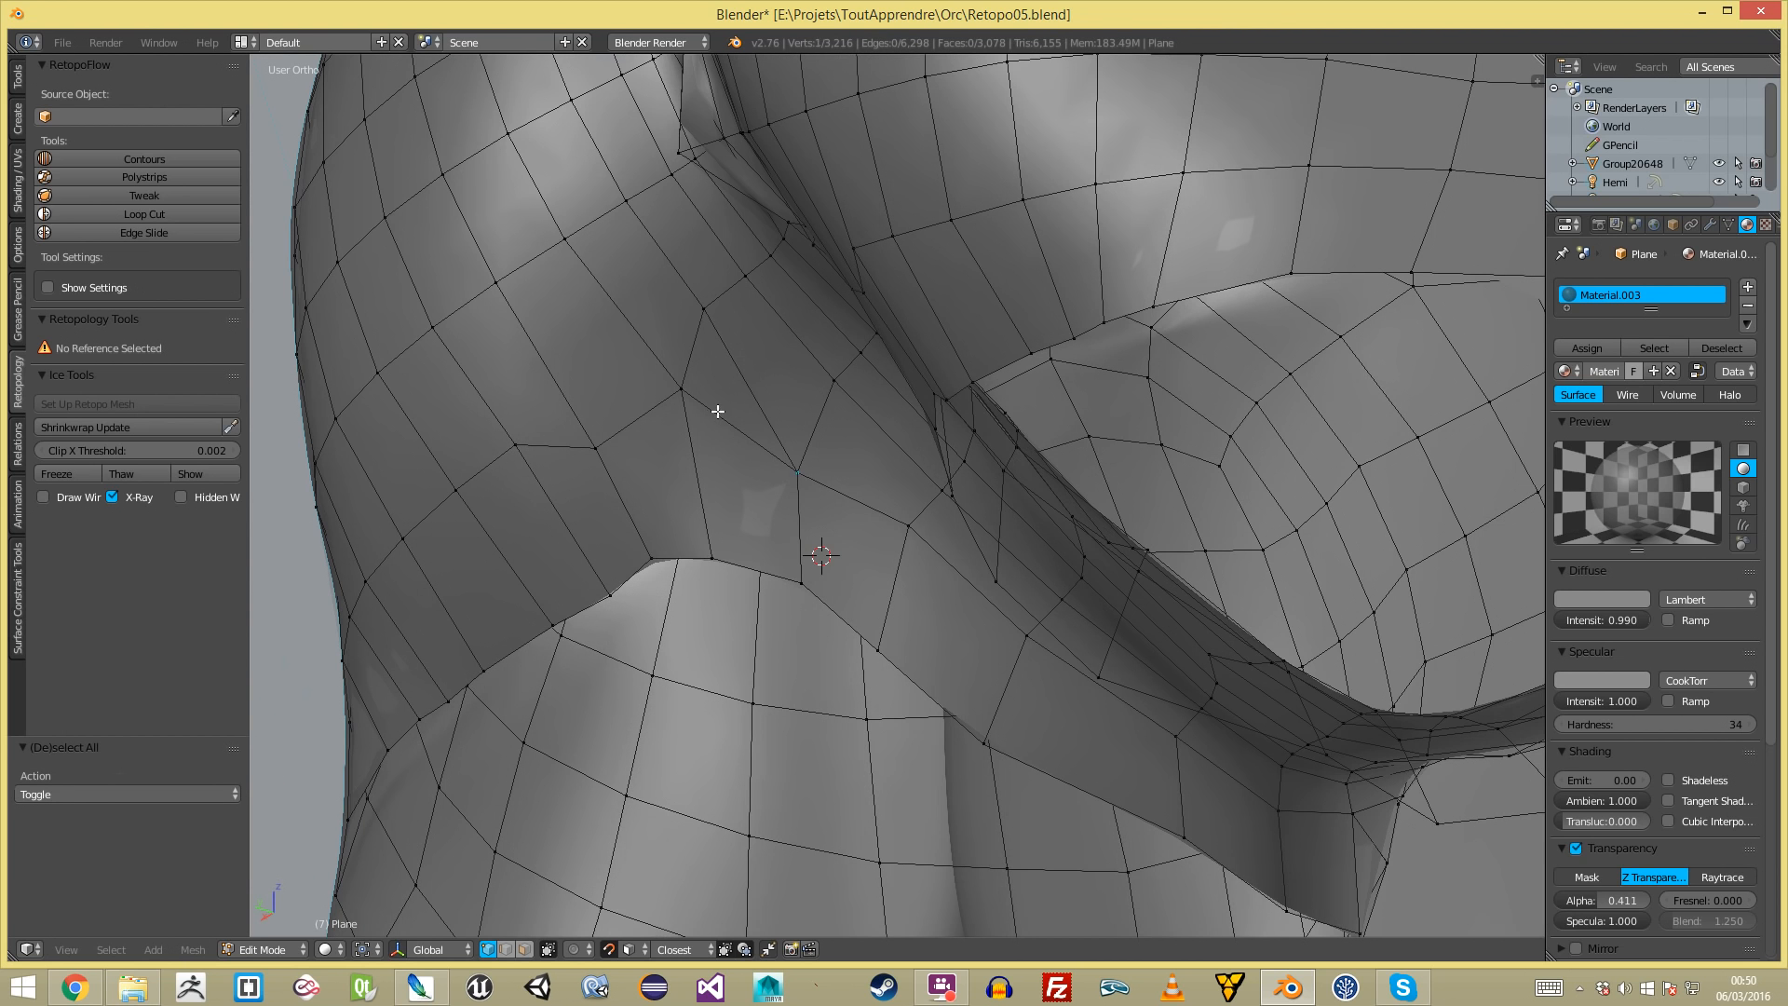
- Merge pairs of neighbouring vertices around the filled hole with At Last and reposition the merged vertex
{"action": "right_click", "coordinate": [695, 401], "text": "shift"}
{"action": "key", "text": "w"}
{"action": "left_click", "coordinate": [696, 401]}
{"action": "left_click", "coordinate": [696, 402]}
{"action": "key", "text": "g"}
{"action": "left_click", "coordinate": [806, 452]}
{"action": "key", "text": "a"}
{"action": "key", "text": "x"}
{"action": "left_click", "coordinate": [684, 460]}
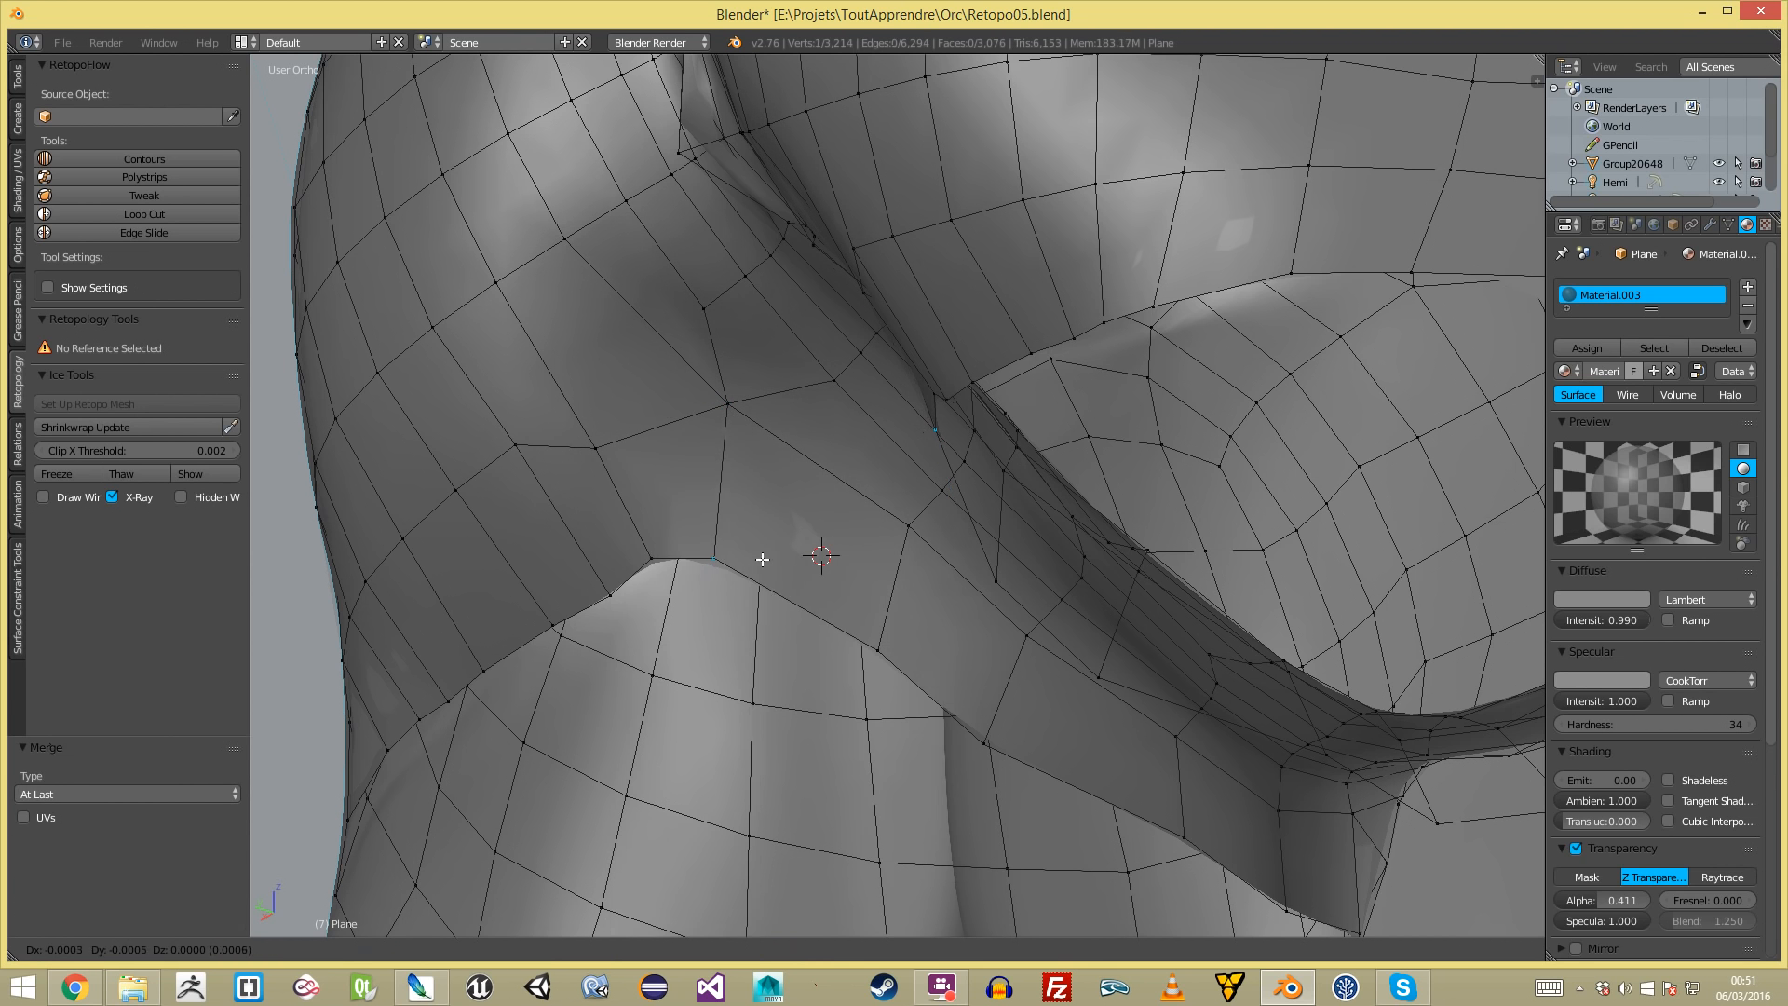
- Reposition the vertices just above the inner end of the buttock crease to smooth the quad flow
{"action": "scroll", "coordinate": [766, 556], "scroll_direction": "down", "scroll_amount": 3}
{"action": "middle_click_drag", "start_coordinate": [831, 537], "coordinate": [866, 631]}
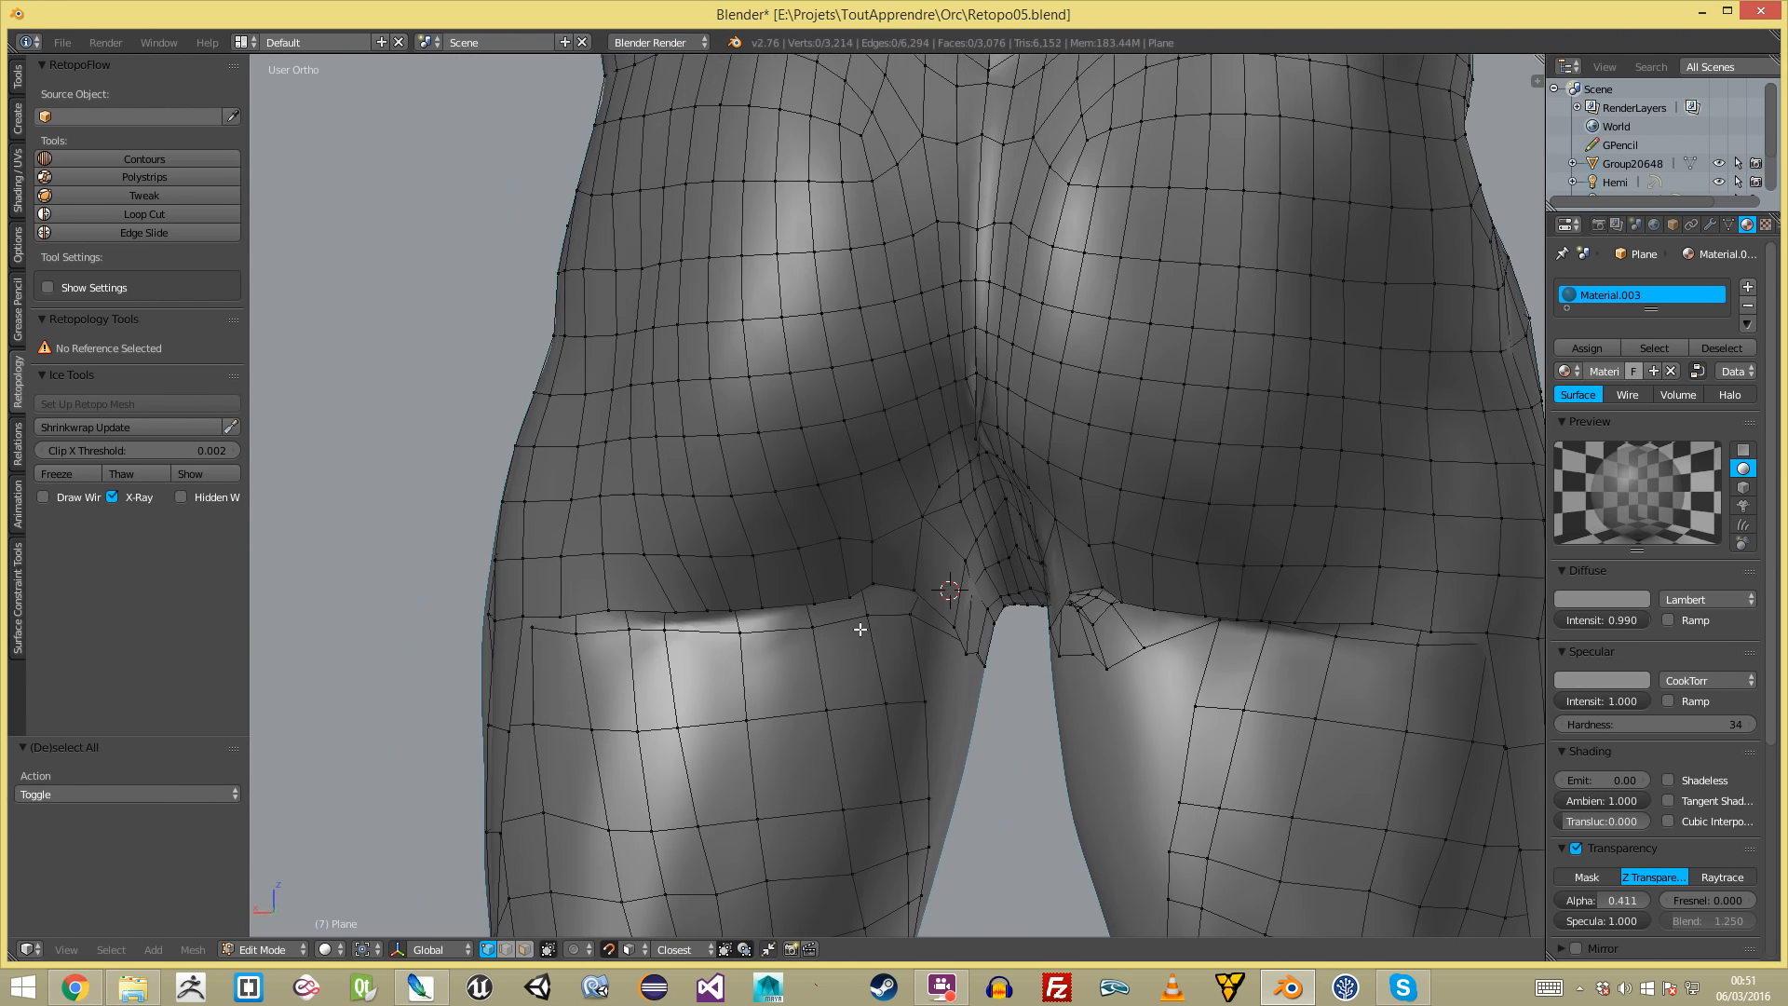
{"action": "right_click", "coordinate": [874, 543]}
{"action": "middle_click_drag", "start_coordinate": [893, 518], "coordinate": [811, 465]}
{"action": "scroll", "coordinate": [811, 465], "scroll_direction": "up", "scroll_amount": 4}
{"action": "key", "text": "g"}
{"action": "left_click", "coordinate": [838, 503]}
{"action": "key", "text": "a"}
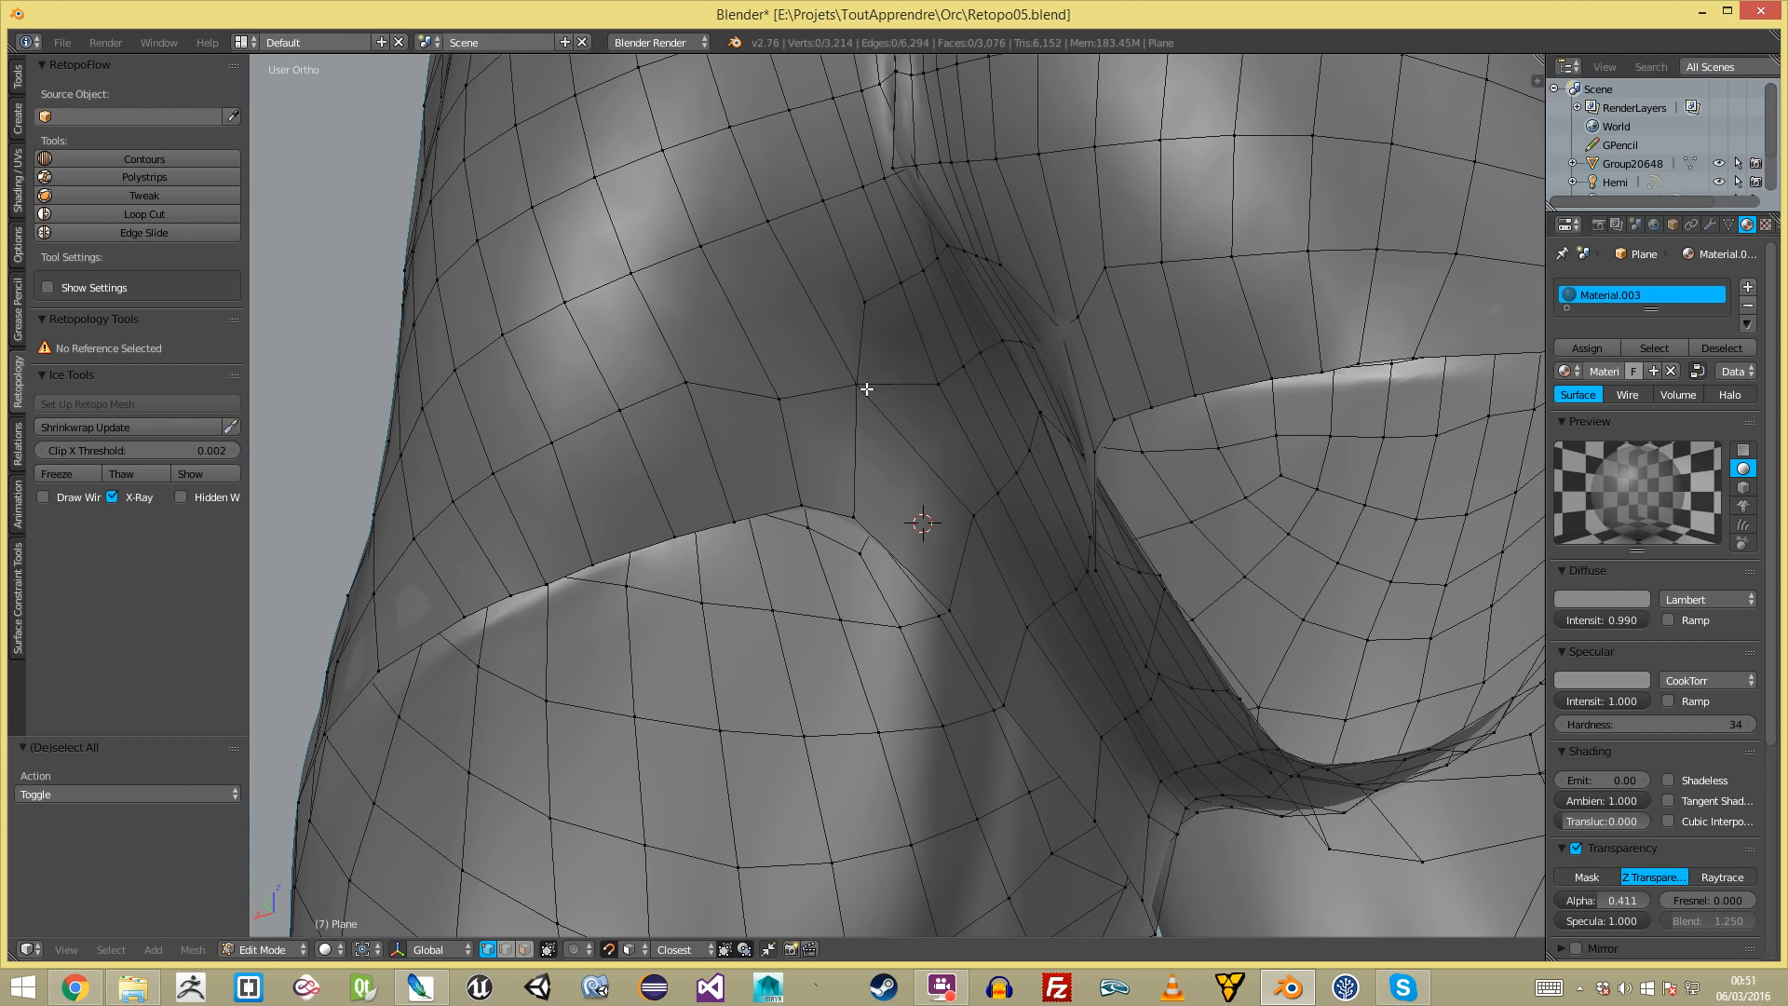
{"action": "right_click", "coordinate": [861, 386]}
{"action": "key", "text": "g"}
{"action": "left_click", "coordinate": [874, 367]}
{"action": "key", "text": "a"}
- Try to merge the narrow edges beside the cleft between the buttocks in edge selection mode
{"action": "middle_click_drag", "start_coordinate": [881, 316], "coordinate": [1021, 248]}
{"action": "key", "text": "ctrl+Tab"}
{"action": "left_click", "coordinate": [1101, 245]}
{"action": "right_click", "coordinate": [1038, 283]}
{"action": "key", "text": "w"}
{"action": "key", "text": "Escape"}
{"action": "key", "text": "a"}
{"action": "right_click", "coordinate": [1096, 279]}
{"action": "key", "text": "w"}
{"action": "key", "text": "Escape"}
{"action": "key", "text": "a"}
{"action": "key", "text": "b"}
{"action": "left_click_drag", "start_coordinate": [1026, 281], "coordinate": [1133, 292]}
{"action": "key", "text": "w"}
{"action": "key", "text": "Escape"}
{"action": "key", "text": "alt+m"}
{"action": "left_click", "coordinate": [1118, 335]}
{"action": "middle_click_drag", "start_coordinate": [1113, 333], "coordinate": [993, 351]}
{"action": "right_click", "coordinate": [901, 296], "text": "ctrl+alt"}
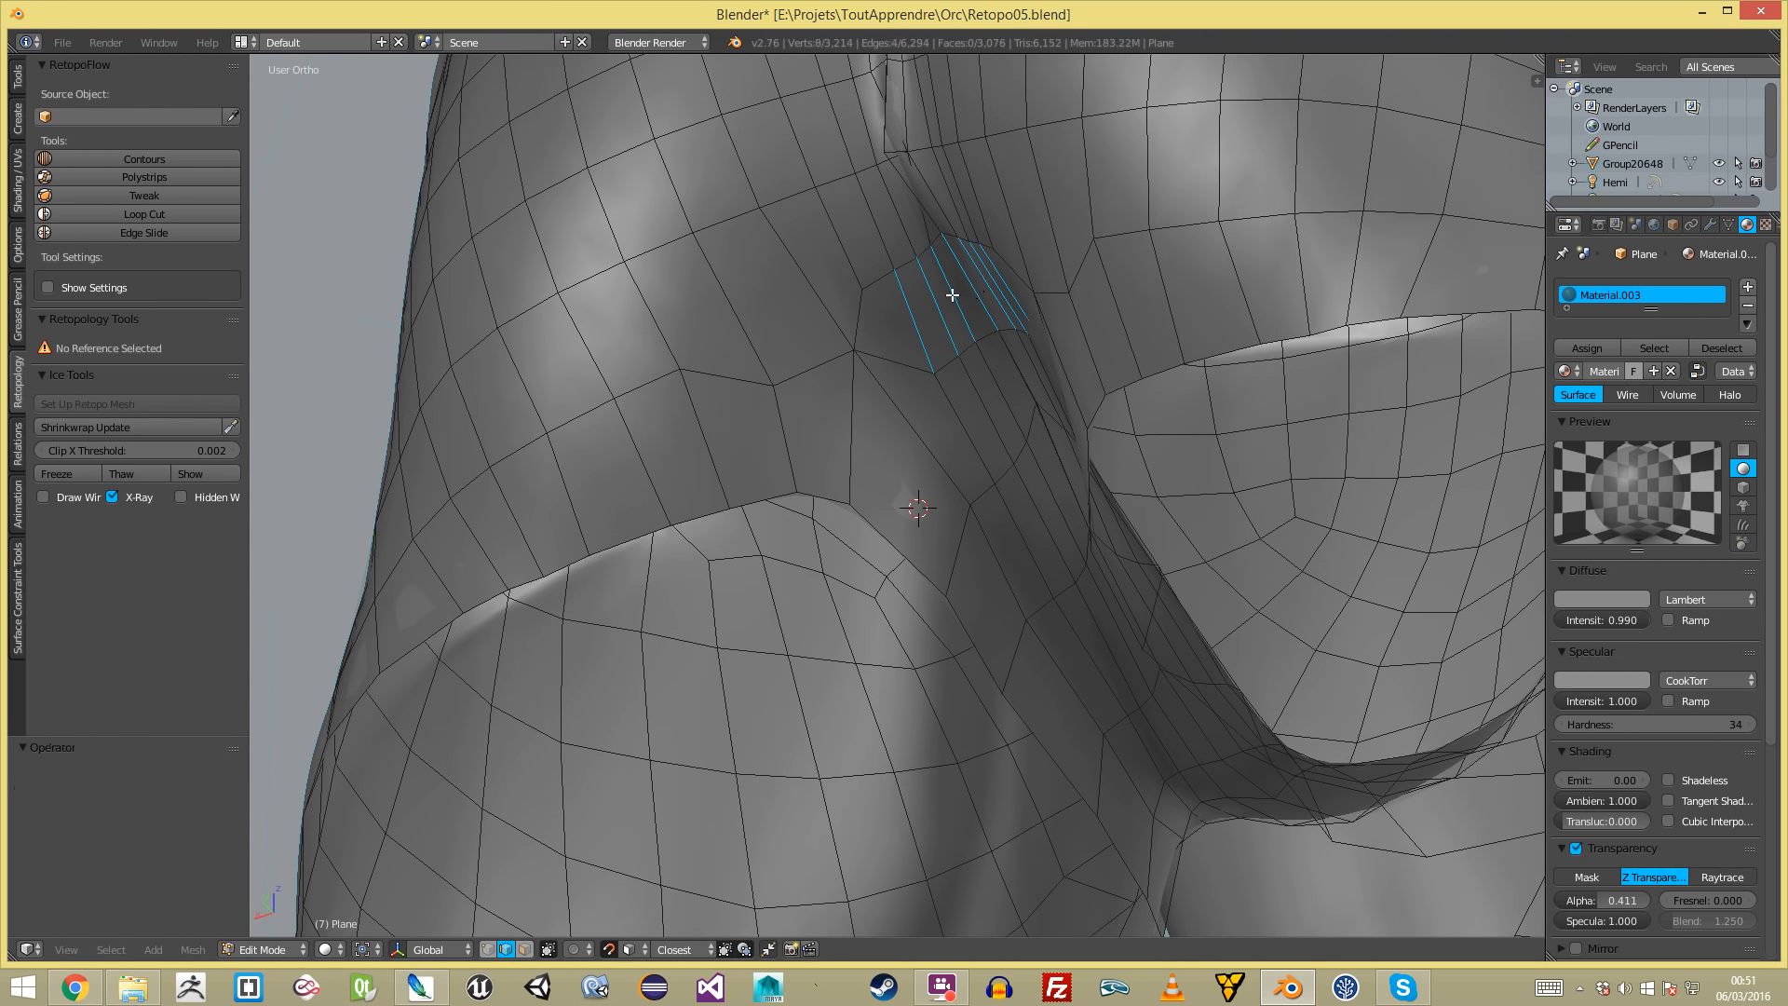
- Switch back to vertex selection and turn off Clipping in the Mirror modifier
{"action": "key", "text": "ctrl+Tab"}
{"action": "left_click", "coordinate": [828, 202]}
{"action": "middle_click_drag", "start_coordinate": [862, 281], "coordinate": [1003, 354]}
{"action": "key", "text": "a"}
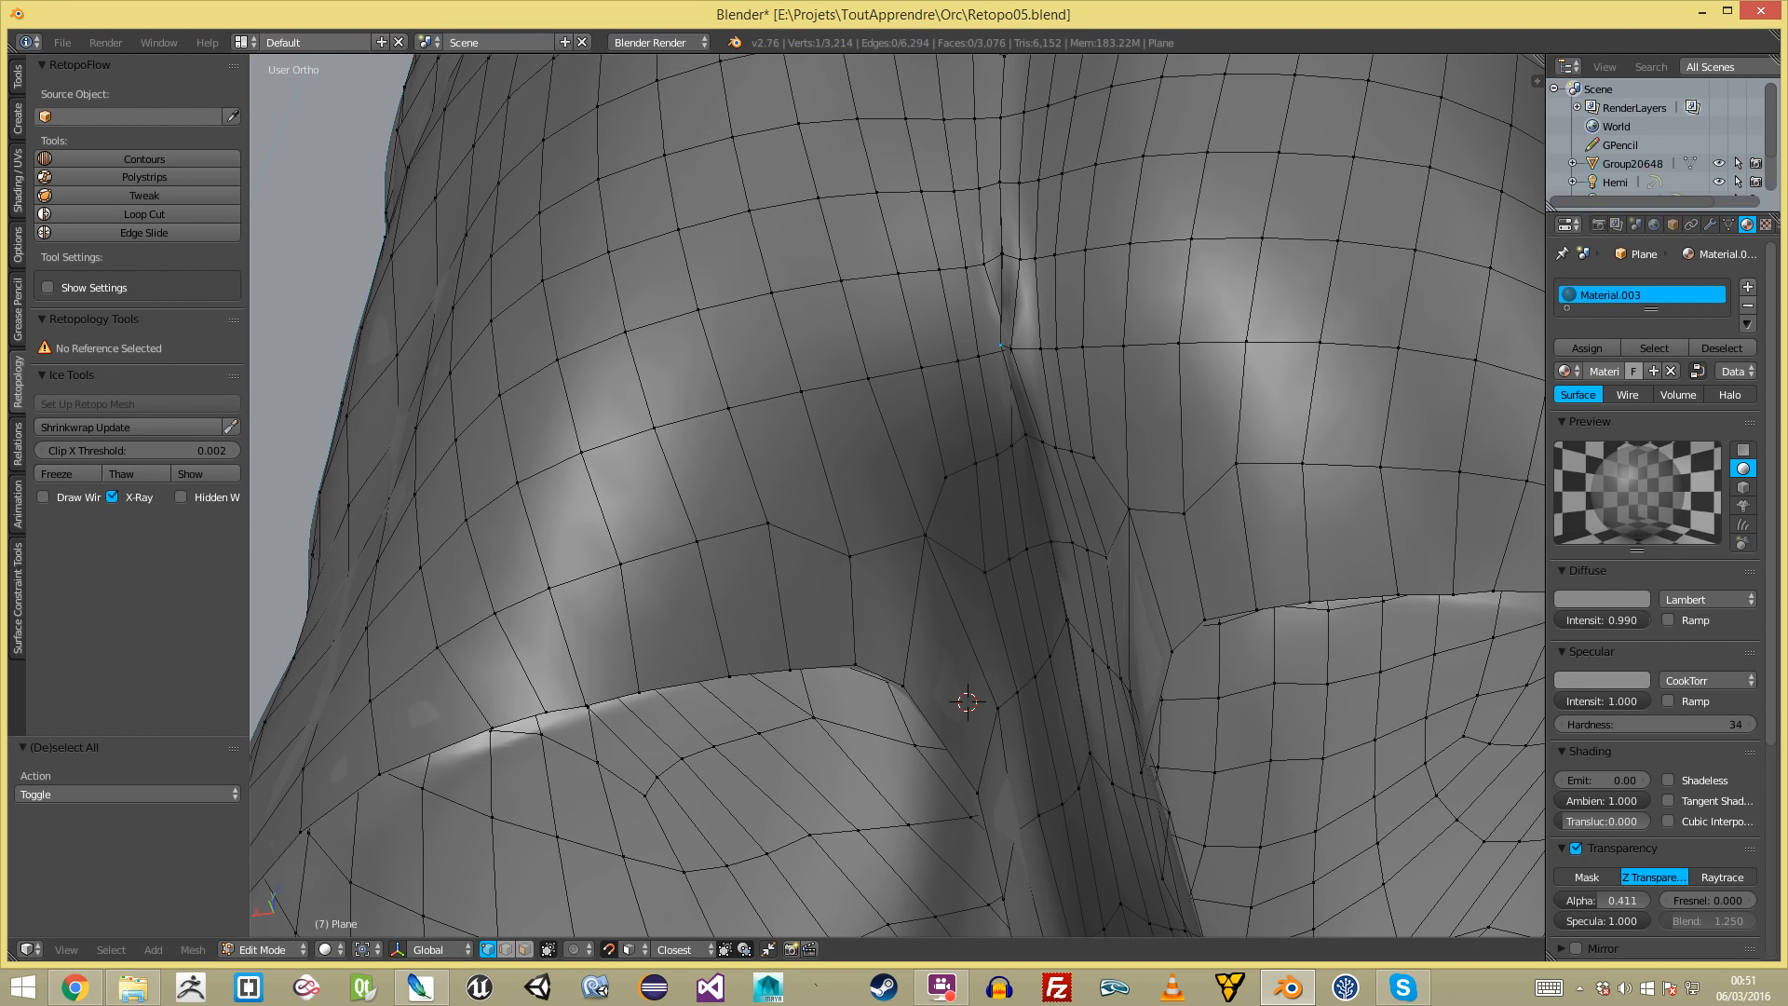
{"action": "left_click", "coordinate": [1709, 224]}
{"action": "left_click", "coordinate": [1623, 415]}
- Move the centre-line vertices at the bottom of the buttock cleft off the mirror seam
{"action": "key", "text": "g"}
{"action": "left_click", "coordinate": [1095, 394]}
{"action": "middle_click_drag", "start_coordinate": [1026, 382], "coordinate": [1062, 389]}
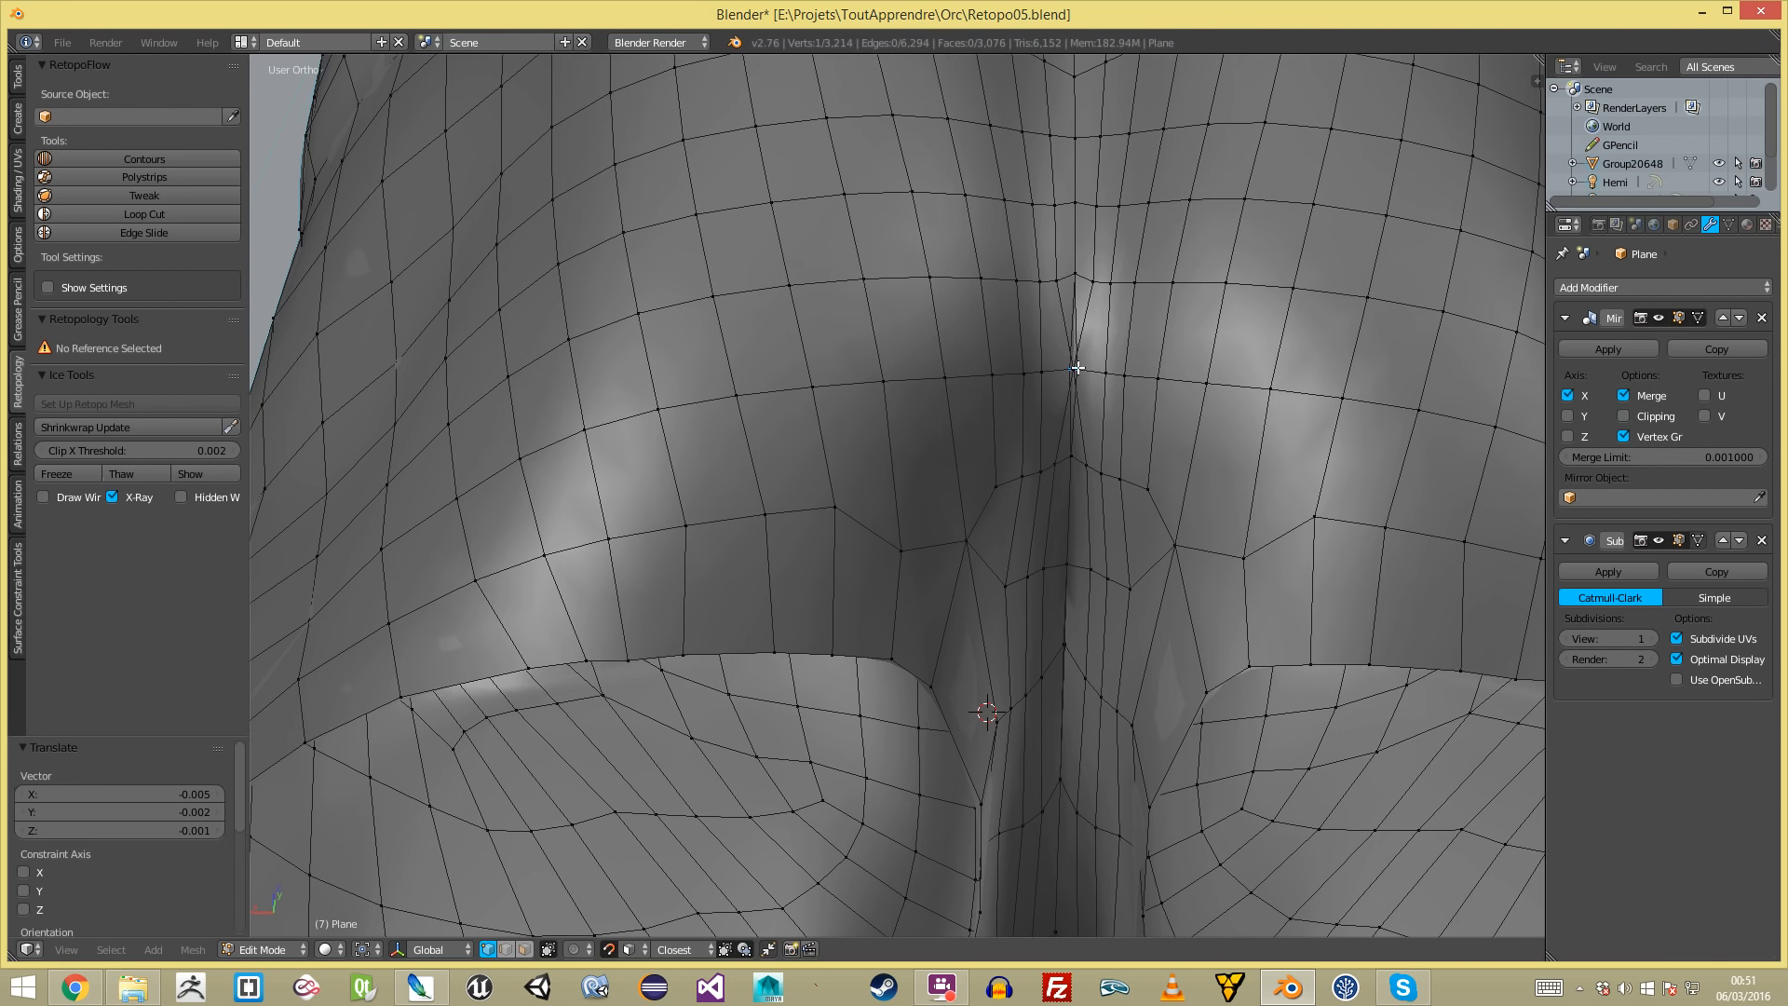
{"action": "key", "text": "g"}
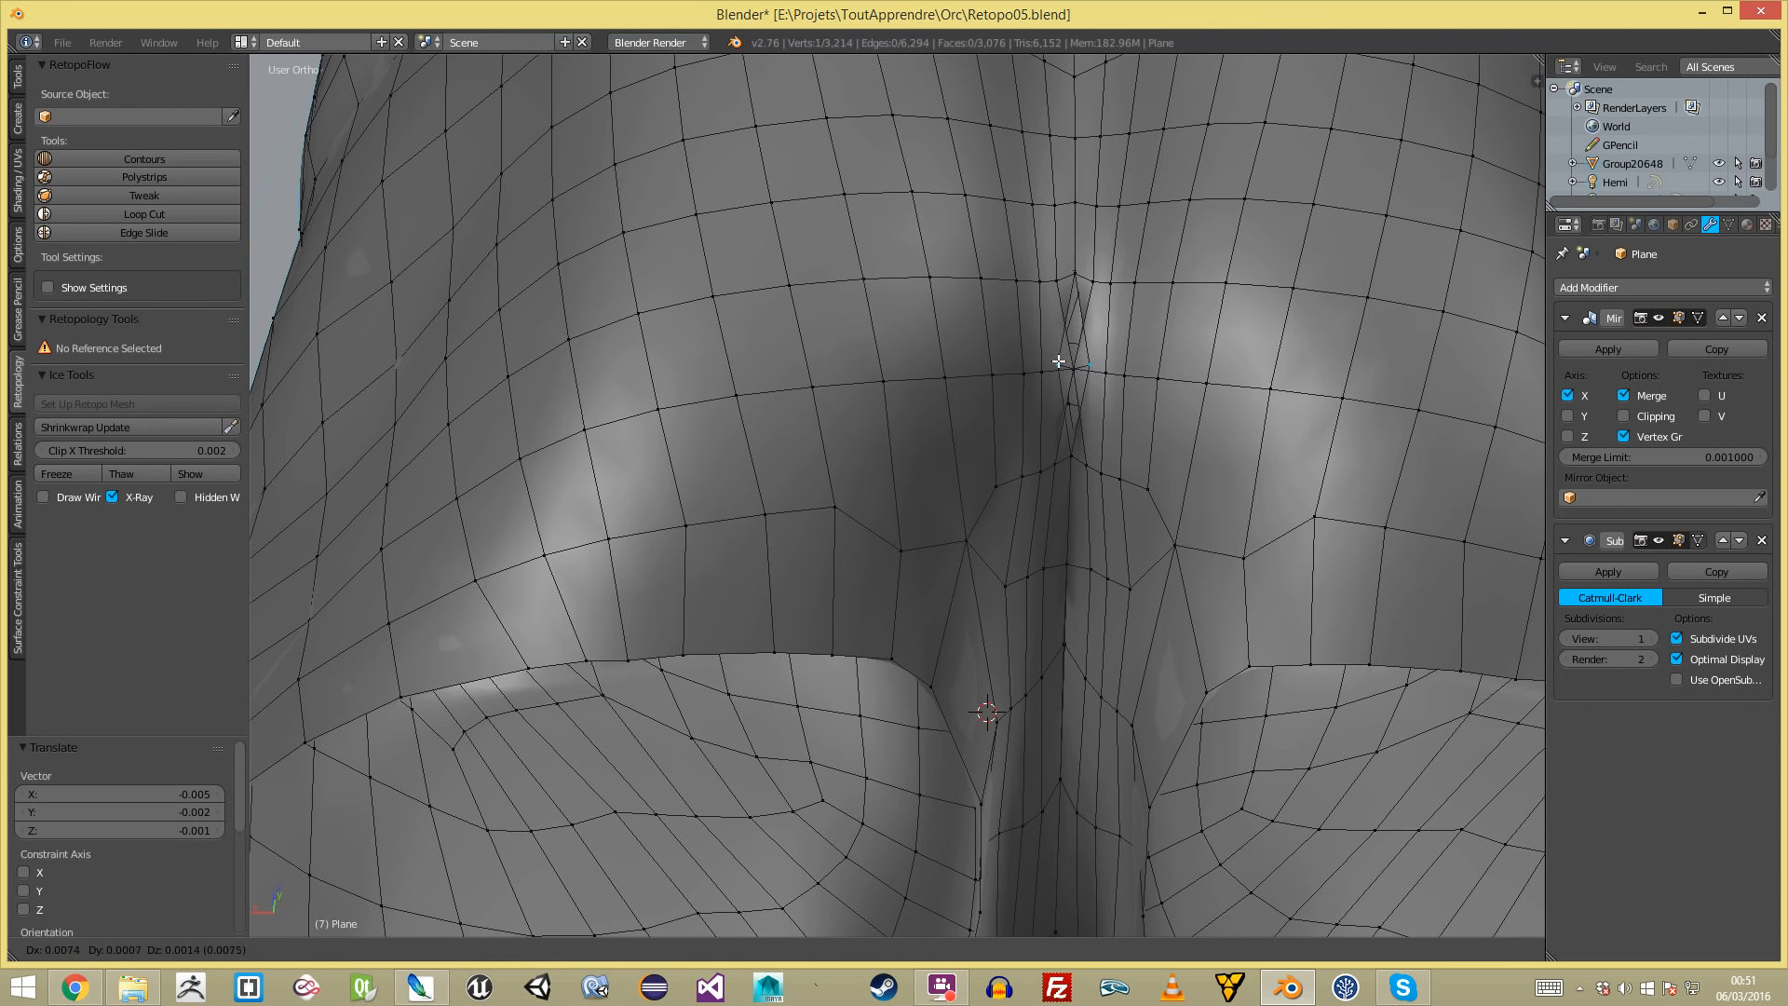
{"action": "left_click", "coordinate": [1083, 298]}
{"action": "key", "text": "a"}
{"action": "scroll", "coordinate": [1089, 303], "scroll_direction": "up", "scroll_amount": 4}
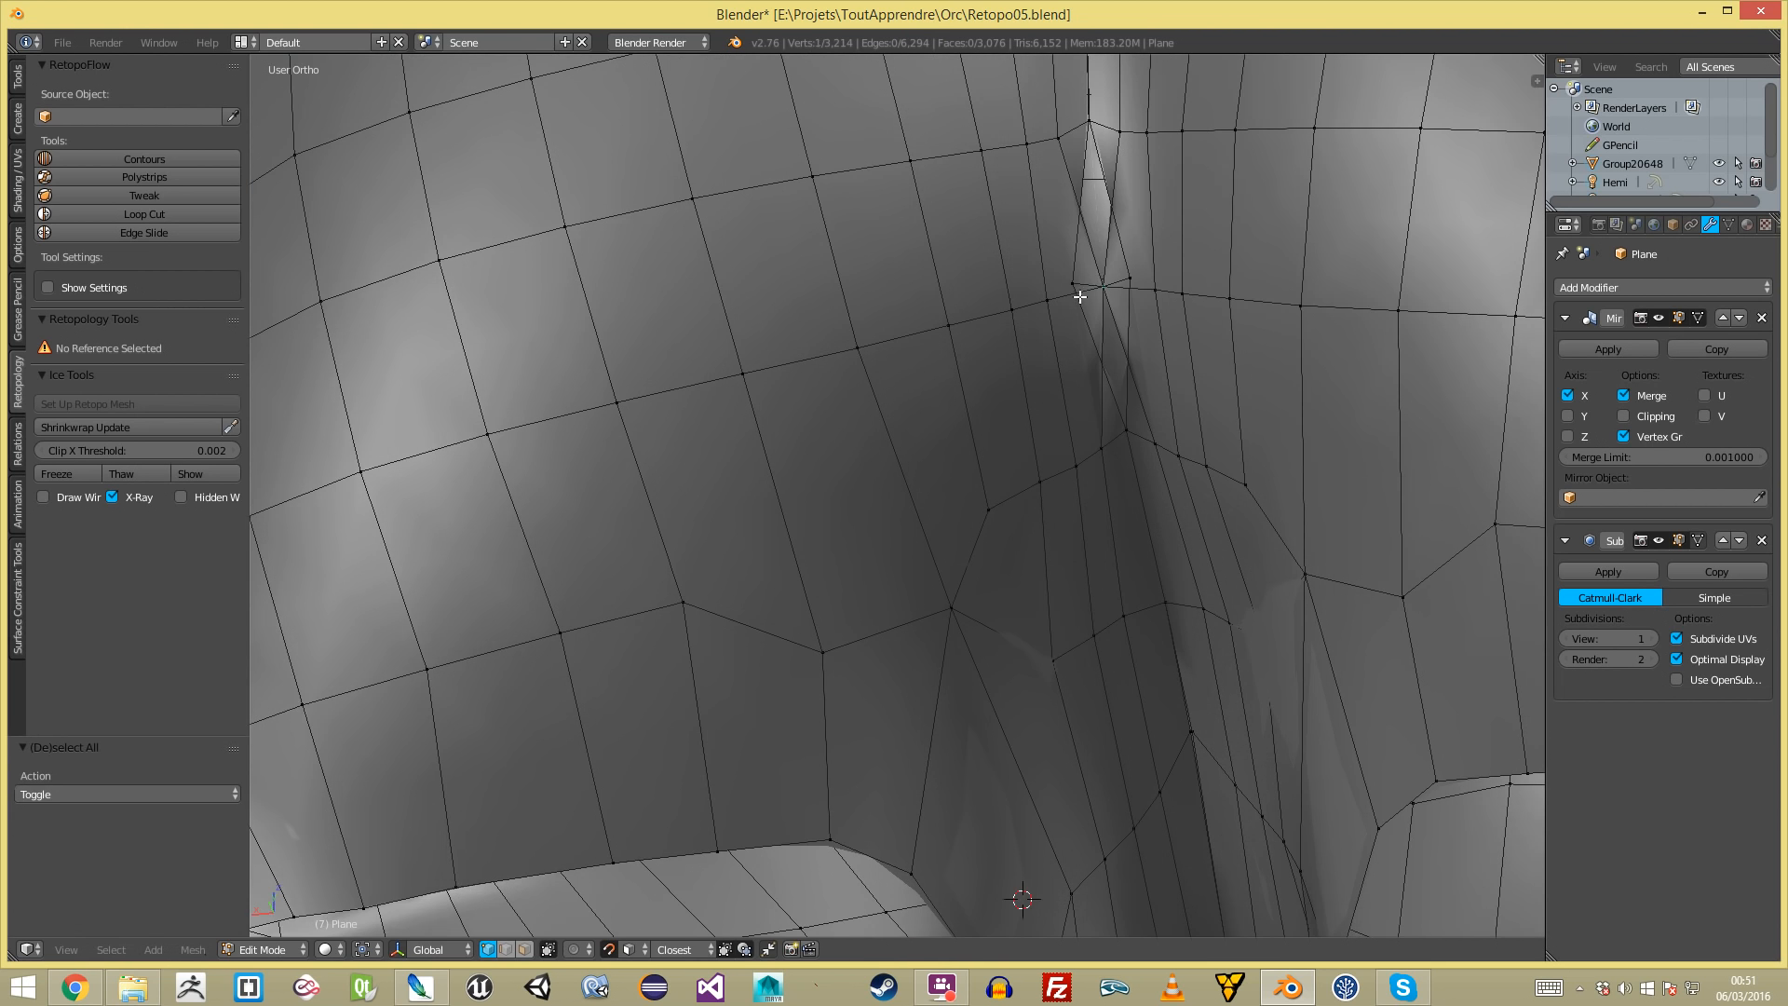
- Move the centre-line vertices at the bottom of the buttock cleft back onto the mirror seam and turn Clipping on in the Mirror modifier
{"action": "key", "text": "g"}
{"action": "left_click", "coordinate": [1068, 290]}
{"action": "key", "text": "g"}
{"action": "left_click", "coordinate": [1109, 284]}
{"action": "key", "text": "a"}
{"action": "right_click", "coordinate": [1103, 281]}
{"action": "left_click", "coordinate": [1644, 416]}
{"action": "key", "text": "a"}
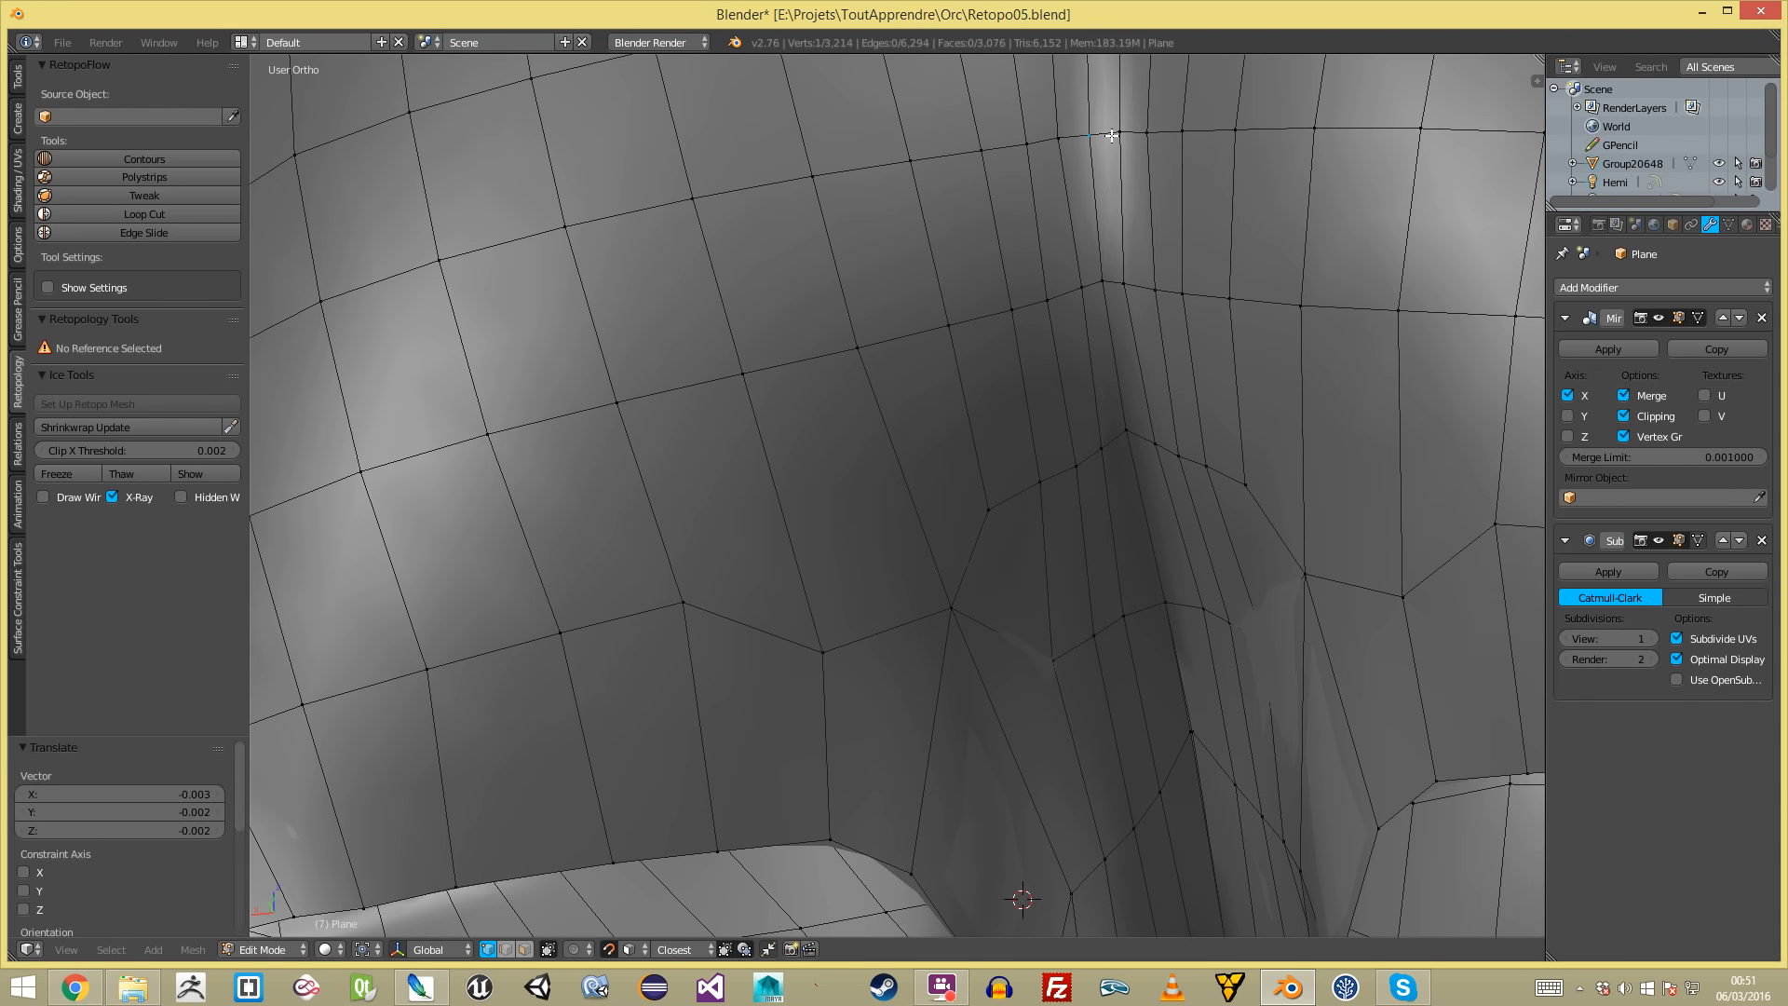
- Examine the edge flow around the buttock cleft and the buttock creases by selecting edge rings
{"action": "scroll", "coordinate": [1263, 289], "scroll_direction": "down", "scroll_amount": 4}
{"action": "middle_click_drag", "start_coordinate": [1006, 392], "coordinate": [994, 424]}
{"action": "scroll", "coordinate": [866, 661], "scroll_direction": "up", "scroll_amount": 2}
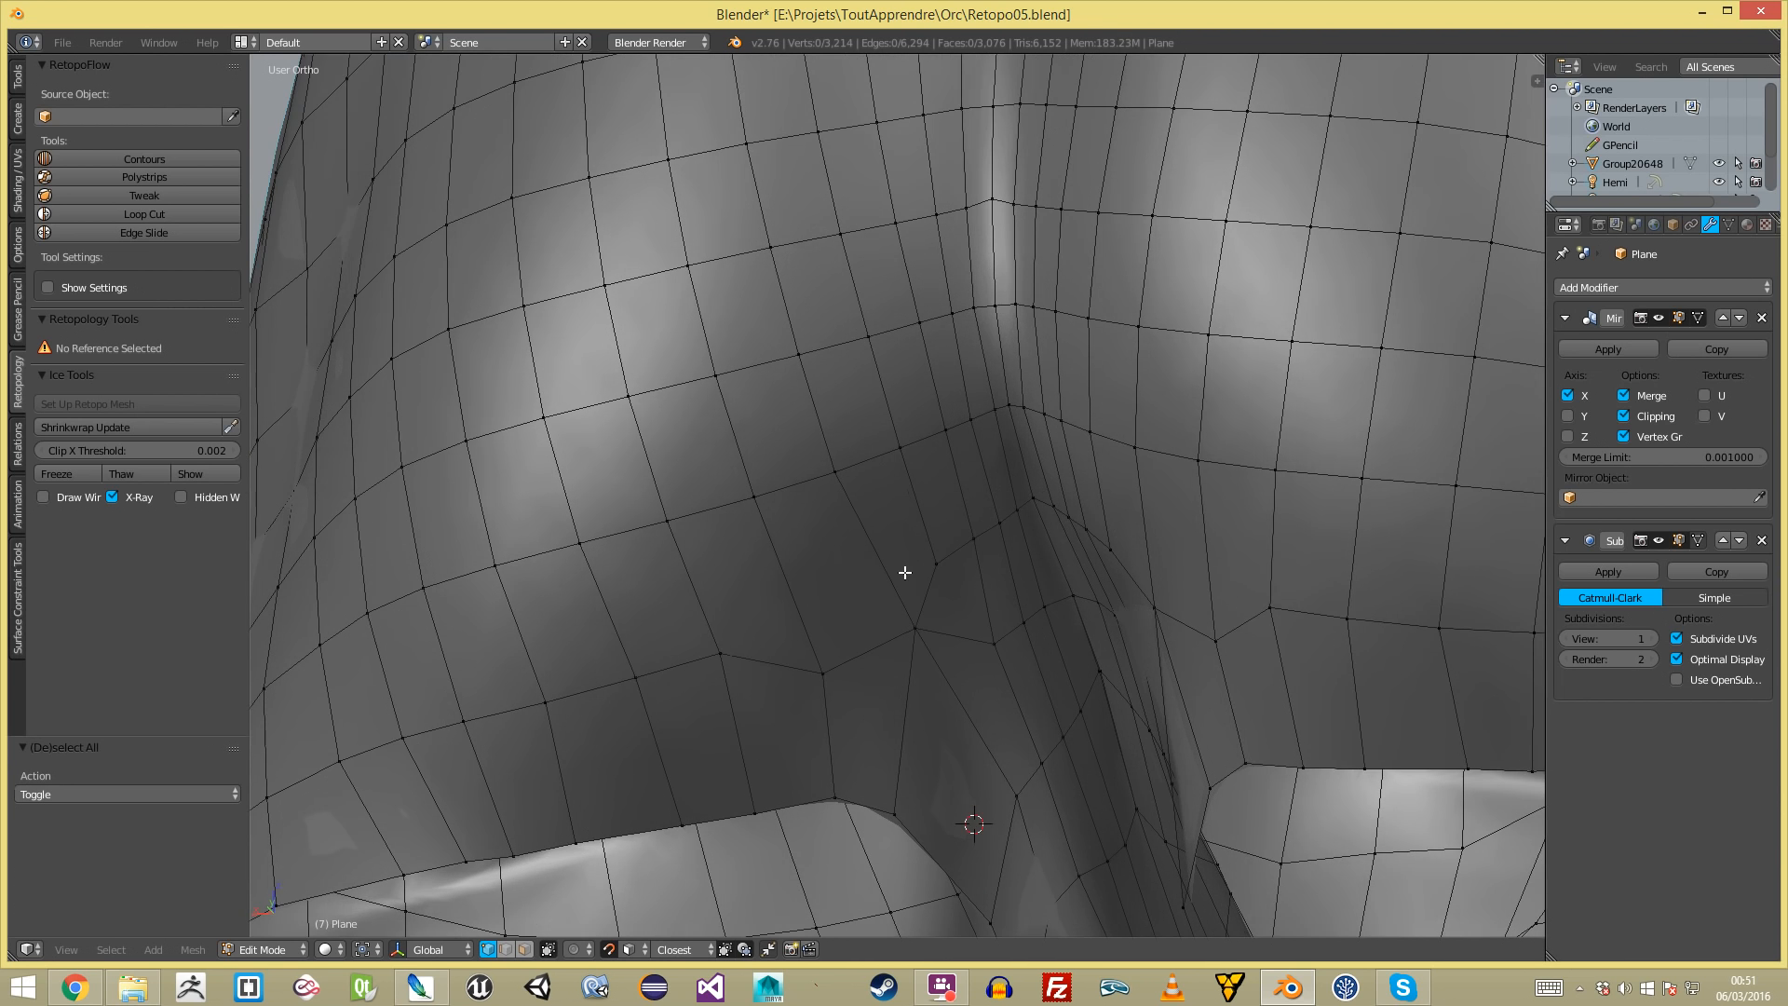
{"action": "scroll", "coordinate": [902, 585], "scroll_direction": "down", "scroll_amount": 1}
{"action": "right_click", "coordinate": [909, 587], "text": "ctrl+alt"}
{"action": "right_click", "coordinate": [919, 584], "text": "ctrl+alt"}
{"action": "scroll", "coordinate": [919, 584], "scroll_direction": "down", "scroll_amount": 10}
{"action": "scroll", "coordinate": [969, 587], "scroll_direction": "up", "scroll_amount": 7}
{"action": "mouse_move", "coordinate": [919, 584]}
{"action": "middle_mouse_down"}
{"action": "mouse_move", "coordinate": [969, 587]}
{"action": "mouse_move", "coordinate": [937, 572]}
{"action": "middle_mouse_up"}
{"action": "key", "text": "a"}
{"action": "scroll", "coordinate": [970, 587], "scroll_direction": "up", "scroll_amount": 3}
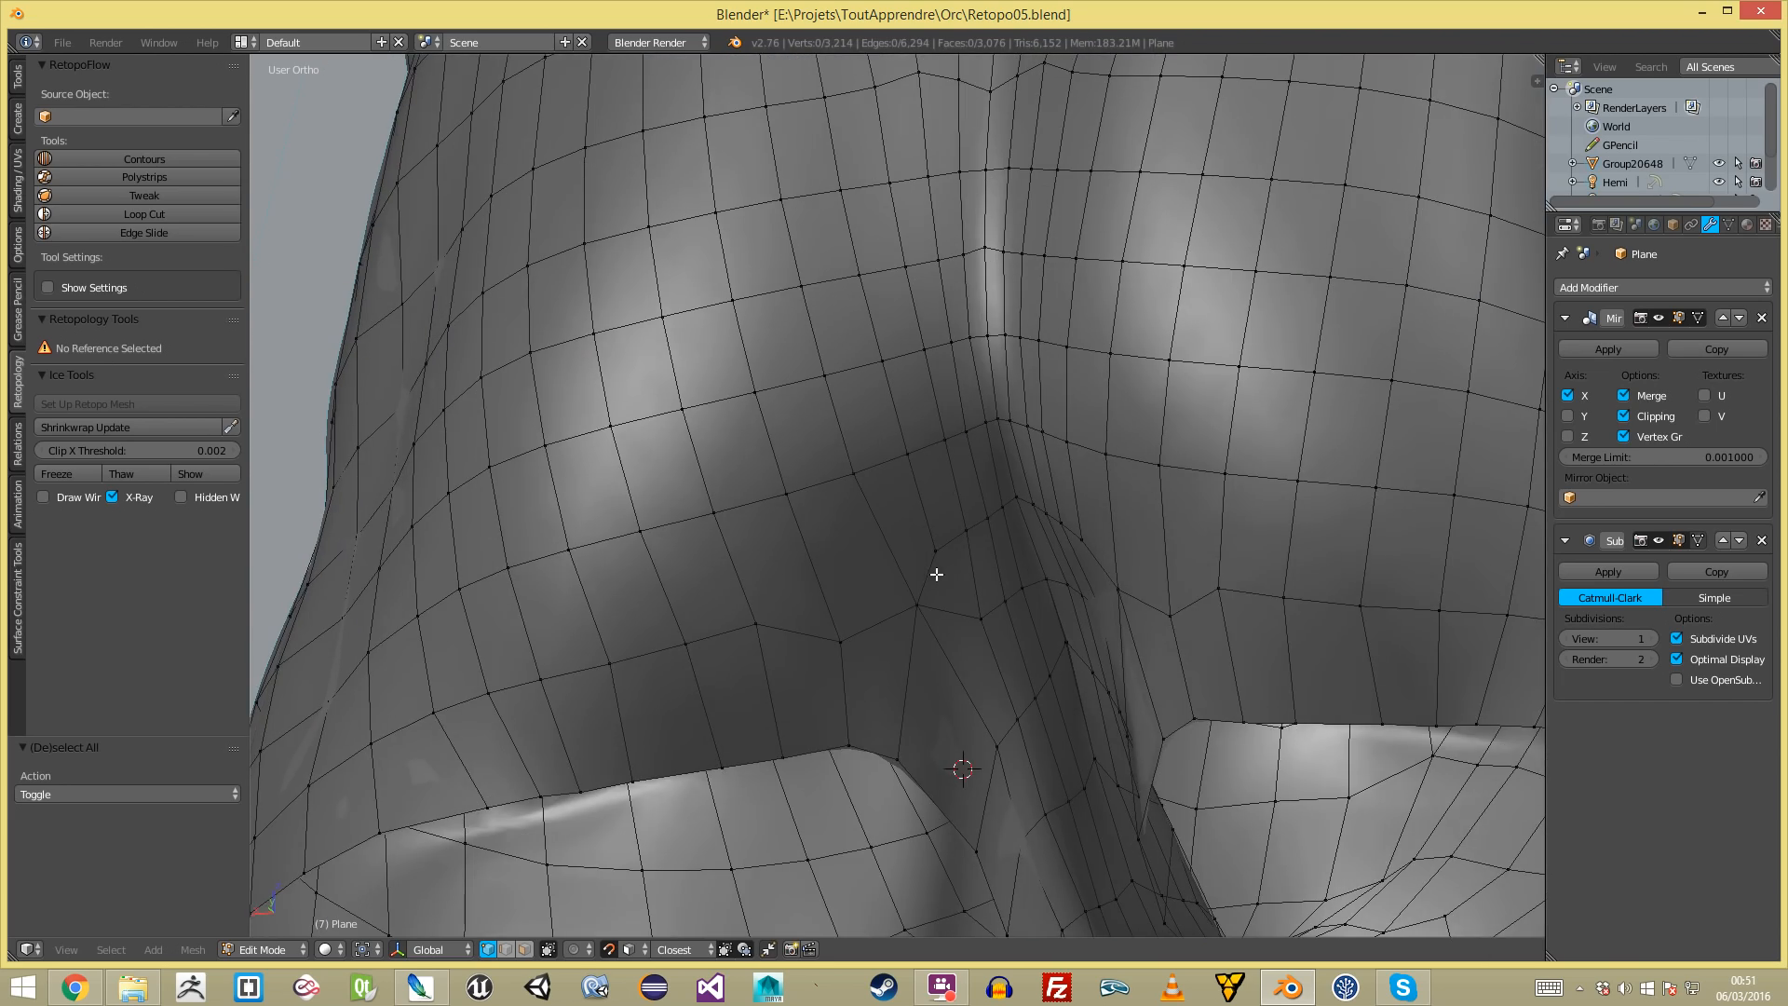
{"action": "right_click", "coordinate": [904, 680], "text": "ctrl+alt"}
{"action": "key", "text": "a"}
{"action": "scroll", "coordinate": [876, 671], "scroll_direction": "down", "scroll_amount": 4}
{"action": "scroll", "coordinate": [890, 612], "scroll_direction": "up", "scroll_amount": 4}
{"action": "key", "text": "a"}
{"action": "middle_click_drag", "start_coordinate": [980, 523], "coordinate": [1070, 461]}
- Select the patch of faces across the lower buttock cleft on both sides and apply Smooth to it twice
{"action": "key", "text": "c"}
{"action": "mouse_move", "coordinate": [1048, 454]}
{"action": "left_mouse_down"}
{"action": "mouse_move", "coordinate": [1018, 450]}
{"action": "mouse_move", "coordinate": [1005, 352]}
{"action": "mouse_move", "coordinate": [881, 304]}
{"action": "mouse_move", "coordinate": [1022, 288]}
{"action": "left_mouse_up"}
{"action": "right_click", "coordinate": [1024, 292]}
{"action": "key", "text": "w"}
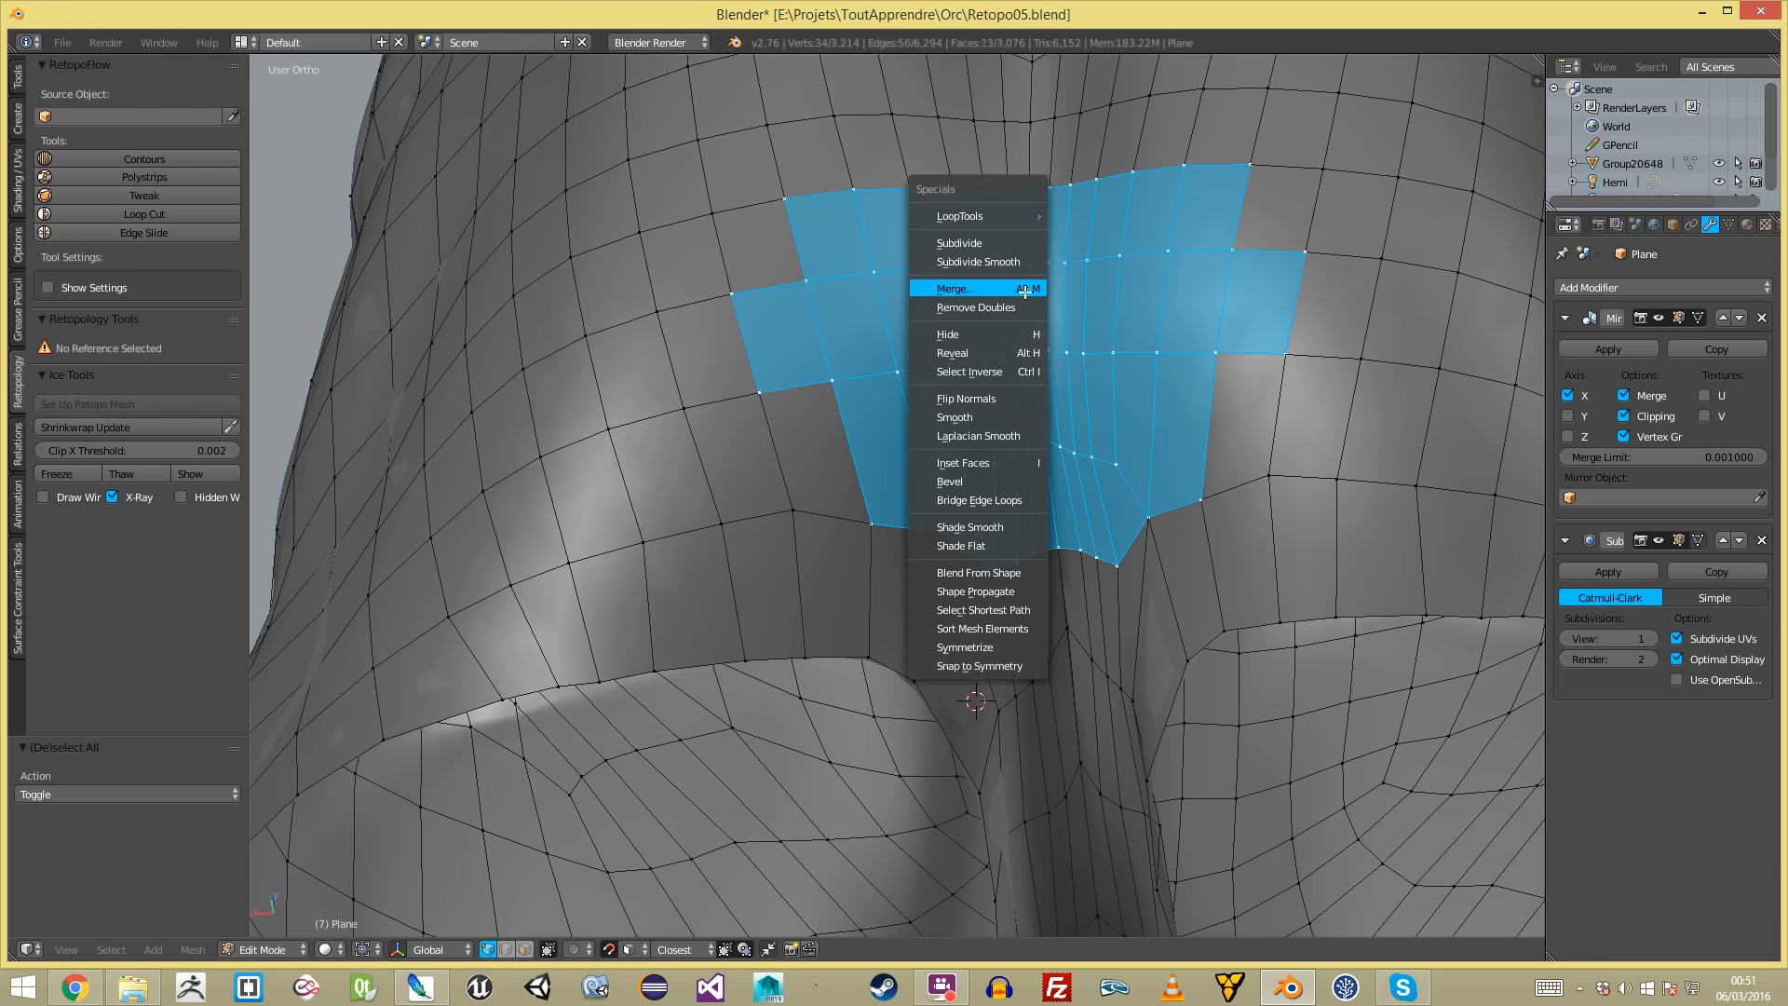
{"action": "left_click", "coordinate": [994, 420]}
{"action": "key", "text": "w"}
{"action": "left_click", "coordinate": [989, 415]}
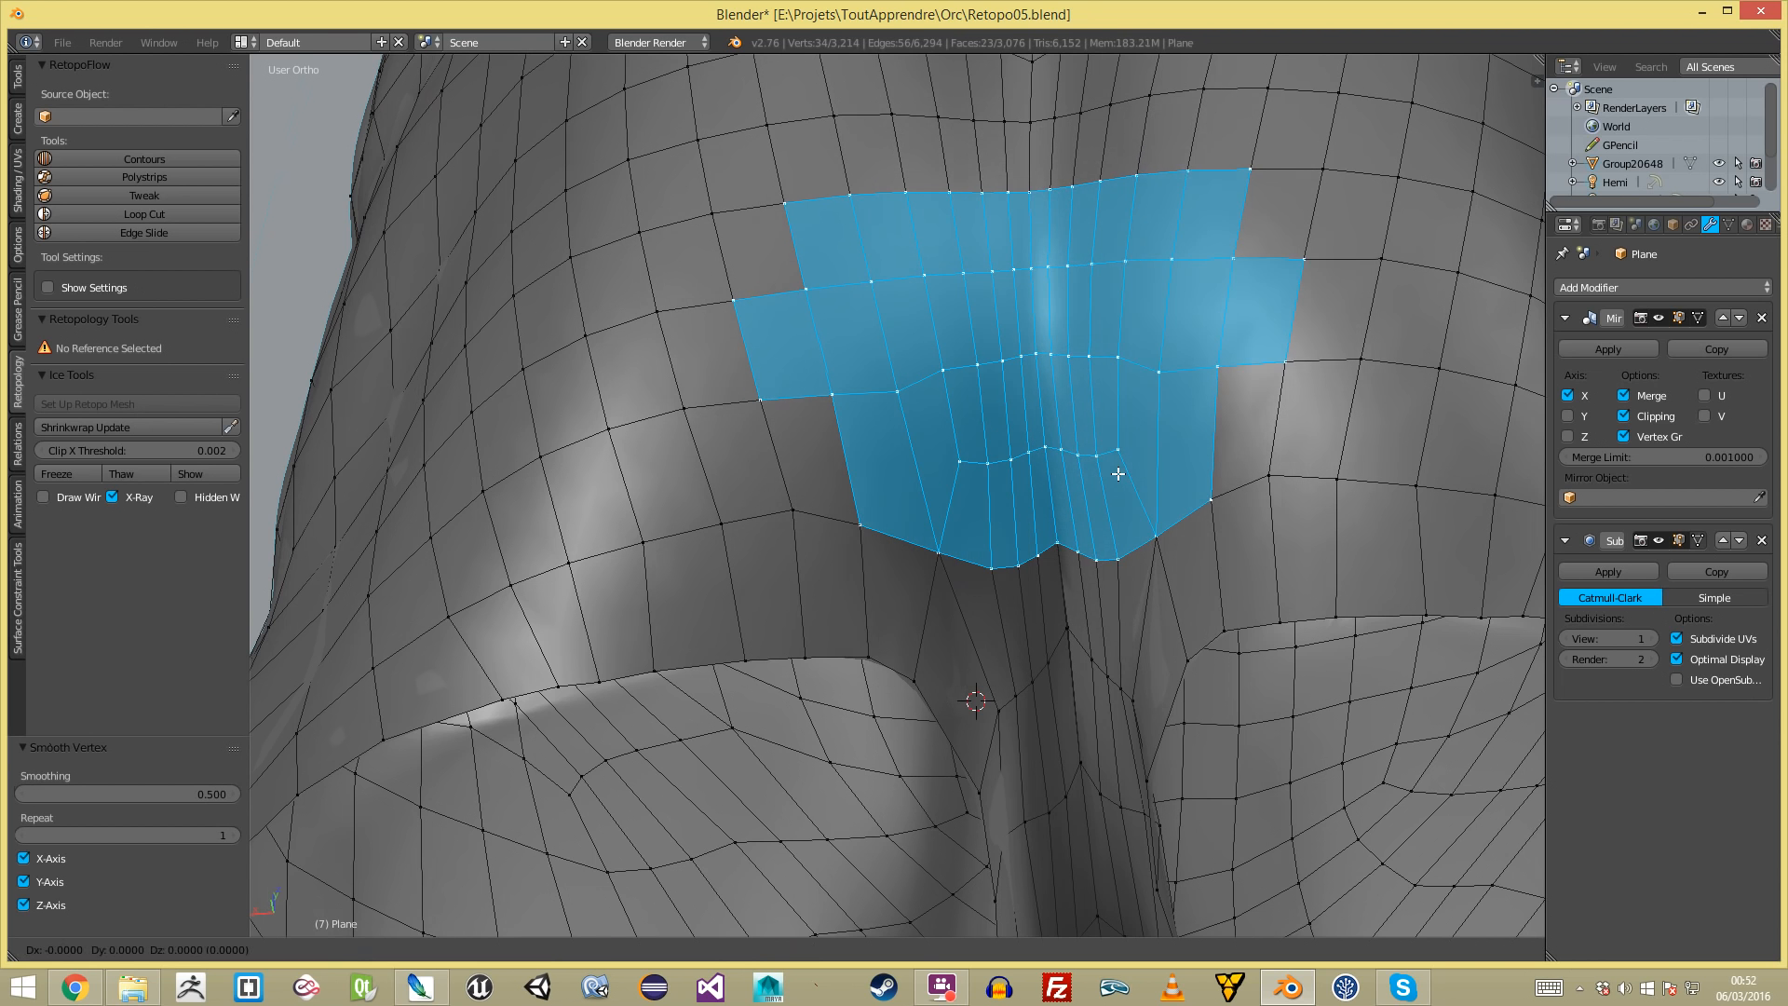
{"action": "key", "text": "a"}
- Reposition a vertex beneath the buttock cleft to even out the surrounding quads
{"action": "middle_click_drag", "start_coordinate": [1107, 505], "coordinate": [1065, 595]}
{"action": "right_click", "coordinate": [1065, 595]}
{"action": "key", "text": "g"}
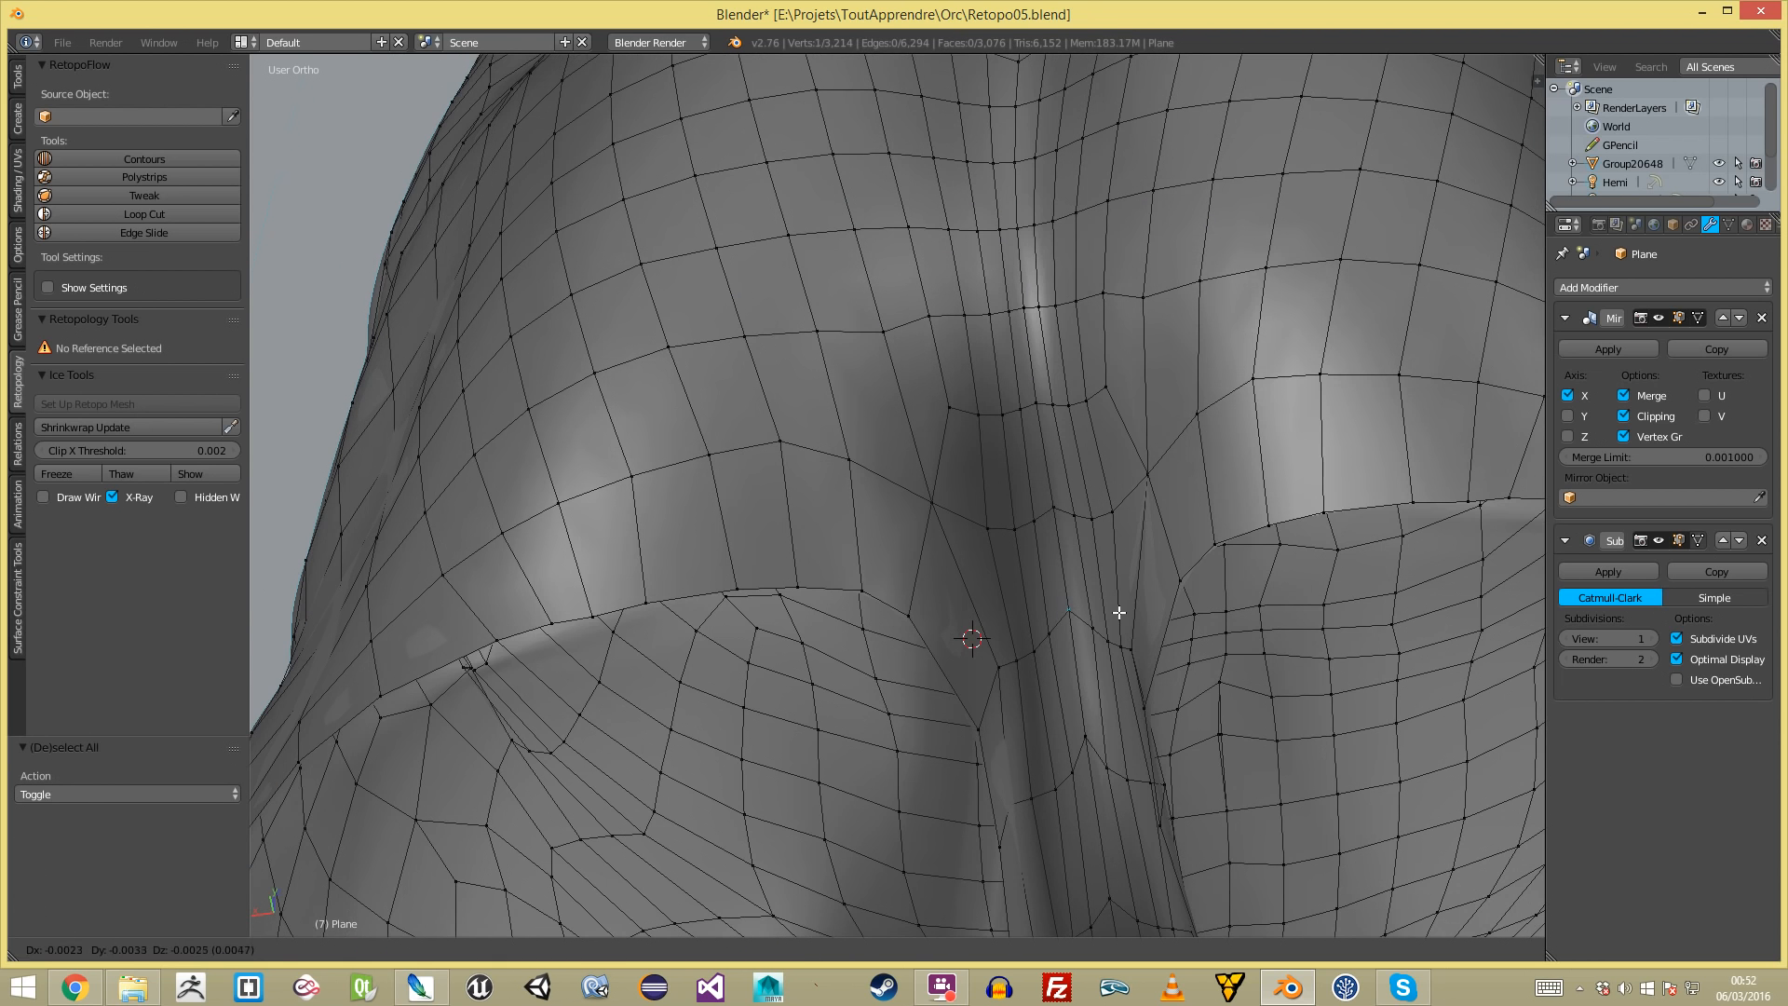
{"action": "left_click", "coordinate": [1123, 632]}
{"action": "key", "text": "a"}
- Inspect the groin and upper thighs from the front and back, selecting the edge ring around the thighs to check the loops
{"action": "scroll", "coordinate": [1121, 631], "scroll_direction": "down", "scroll_amount": 7}
{"action": "key", "text": "Tab"}
{"action": "key", "text": "Tab"}
{"action": "middle_click_drag", "start_coordinate": [953, 567], "coordinate": [937, 771]}
{"action": "key", "text": "a"}
{"action": "key", "text": "a"}
{"action": "scroll", "coordinate": [767, 546], "scroll_direction": "down", "scroll_amount": 3}
{"action": "middle_click_drag", "start_coordinate": [766, 546], "coordinate": [1201, 427]}
{"action": "scroll", "coordinate": [787, 838], "scroll_direction": "up", "scroll_amount": 5}
{"action": "middle_click_drag", "start_coordinate": [799, 813], "coordinate": [1030, 471], "text": "shift"}
{"action": "scroll", "coordinate": [1030, 471], "scroll_direction": "up", "scroll_amount": 4}
{"action": "scroll", "coordinate": [1063, 371], "scroll_direction": "down", "scroll_amount": 1}
{"action": "middle_click_drag", "start_coordinate": [1063, 372], "coordinate": [908, 737], "text": "shift"}
{"action": "right_click", "coordinate": [966, 387], "text": "ctrl+alt"}
{"action": "right_click", "coordinate": [958, 383], "text": "ctrl+alt"}
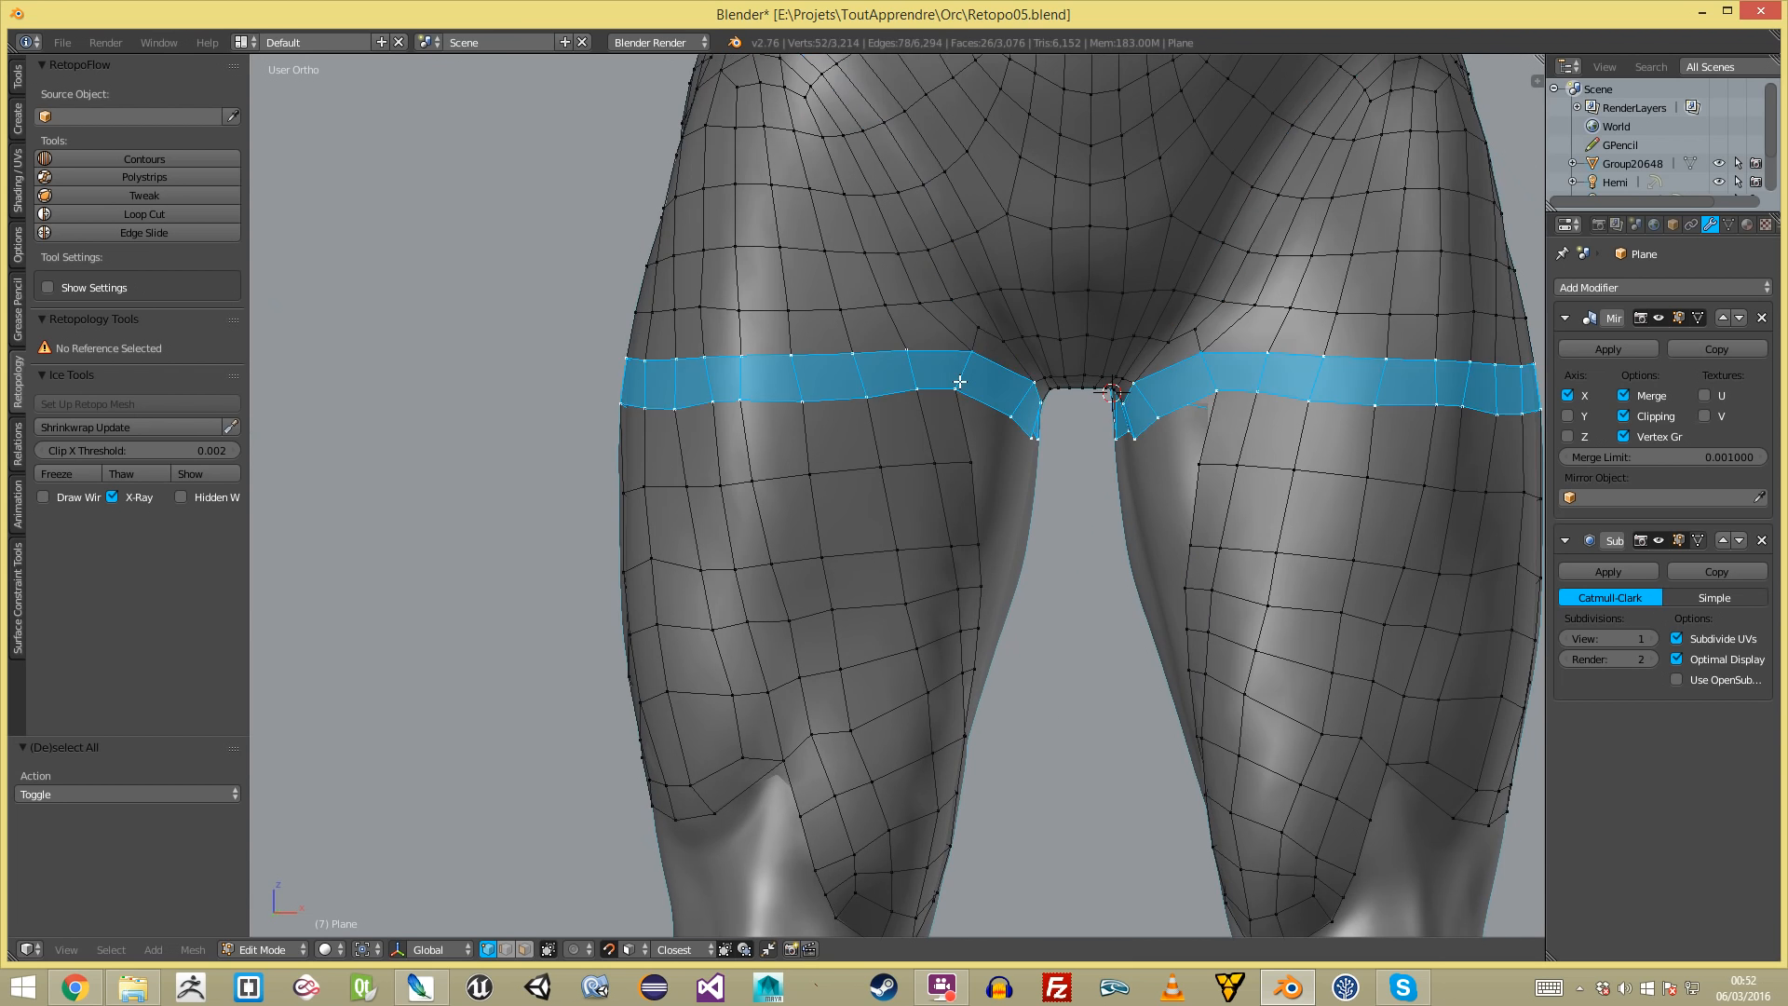
{"action": "scroll", "coordinate": [955, 386], "scroll_direction": "down", "scroll_amount": 6}
{"action": "key", "text": "a"}
{"action": "key", "text": "Tab"}
{"action": "key", "text": "Tab"}
{"action": "middle_click_drag", "start_coordinate": [720, 531], "coordinate": [707, 610]}
{"action": "middle_click_drag", "start_coordinate": [591, 612], "coordinate": [433, 383]}
{"action": "left_click", "coordinate": [615, 420], "text": "alt"}
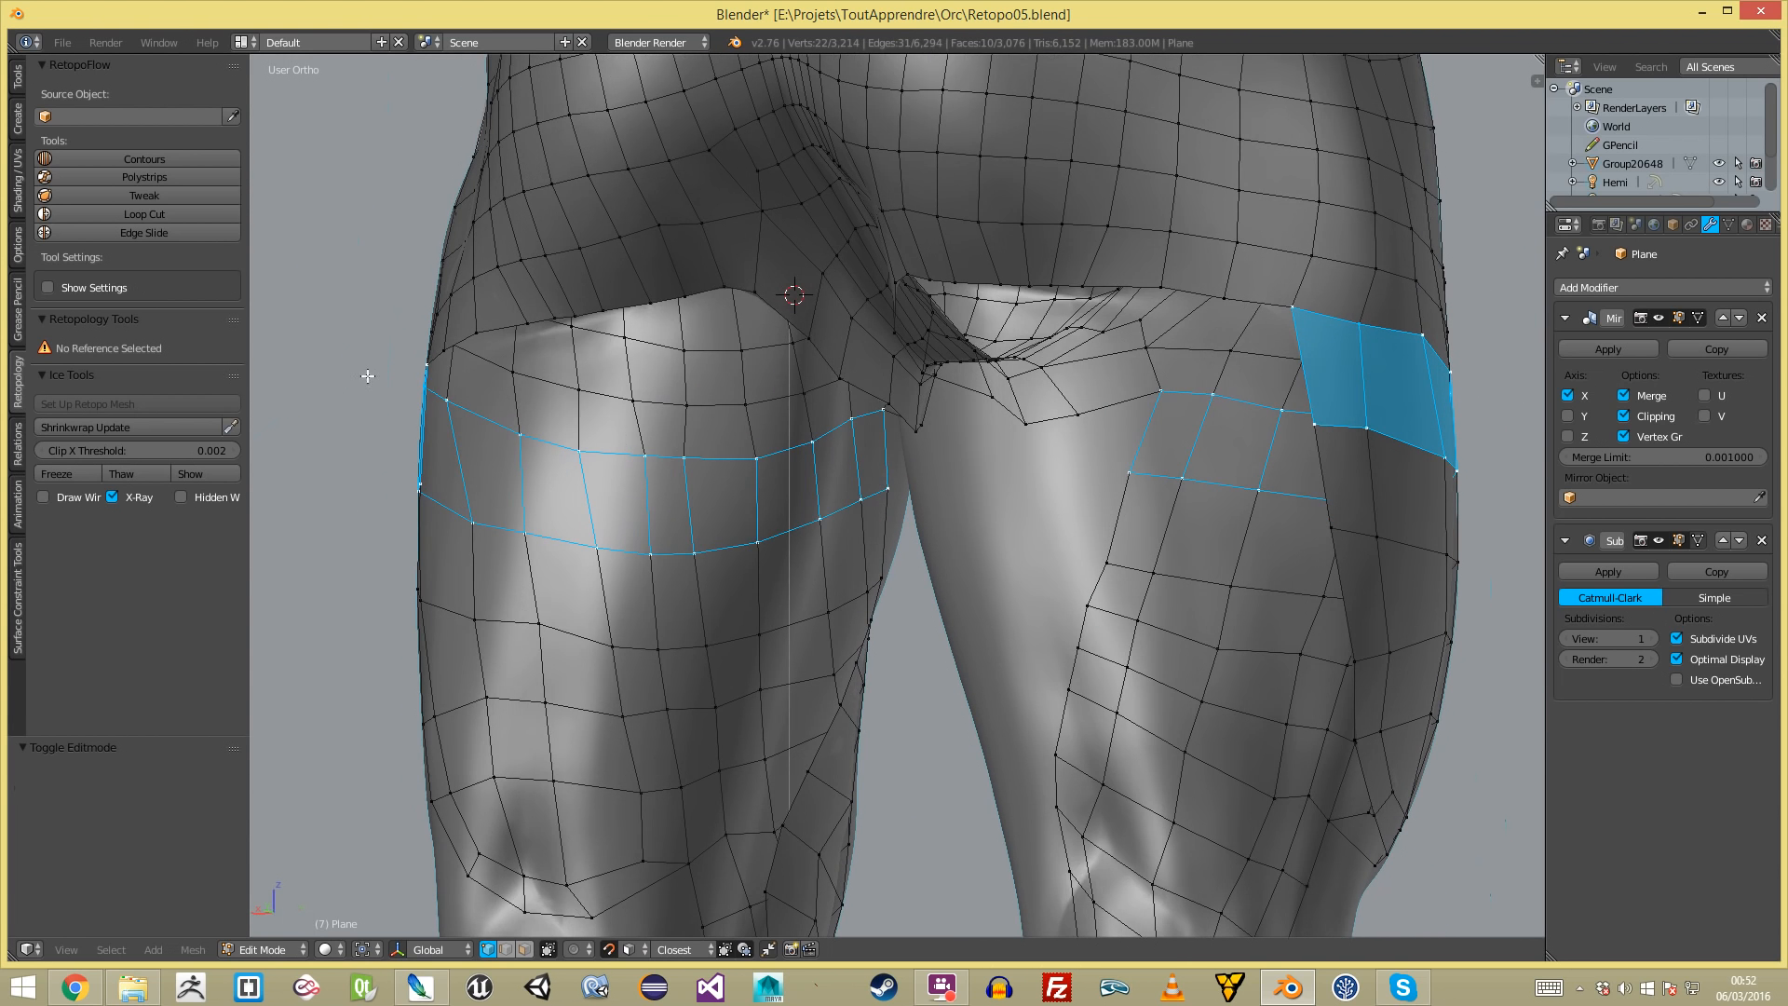
- Fill the gap on the inner thigh just below the groin with new quads, moving their free vertices into place
{"action": "middle_click_drag", "start_coordinate": [1490, 396], "coordinate": [1241, 323]}
{"action": "right_click", "coordinate": [1083, 328]}
{"action": "key", "text": "f"}
{"action": "key", "text": "g"}
{"action": "left_click", "coordinate": [993, 367]}
{"action": "key", "text": "f"}
{"action": "middle_click_drag", "start_coordinate": [885, 484], "coordinate": [910, 432]}
{"action": "key", "text": "g"}
{"action": "left_click", "coordinate": [976, 454]}
{"action": "key", "text": "f"}
{"action": "key", "text": "f"}
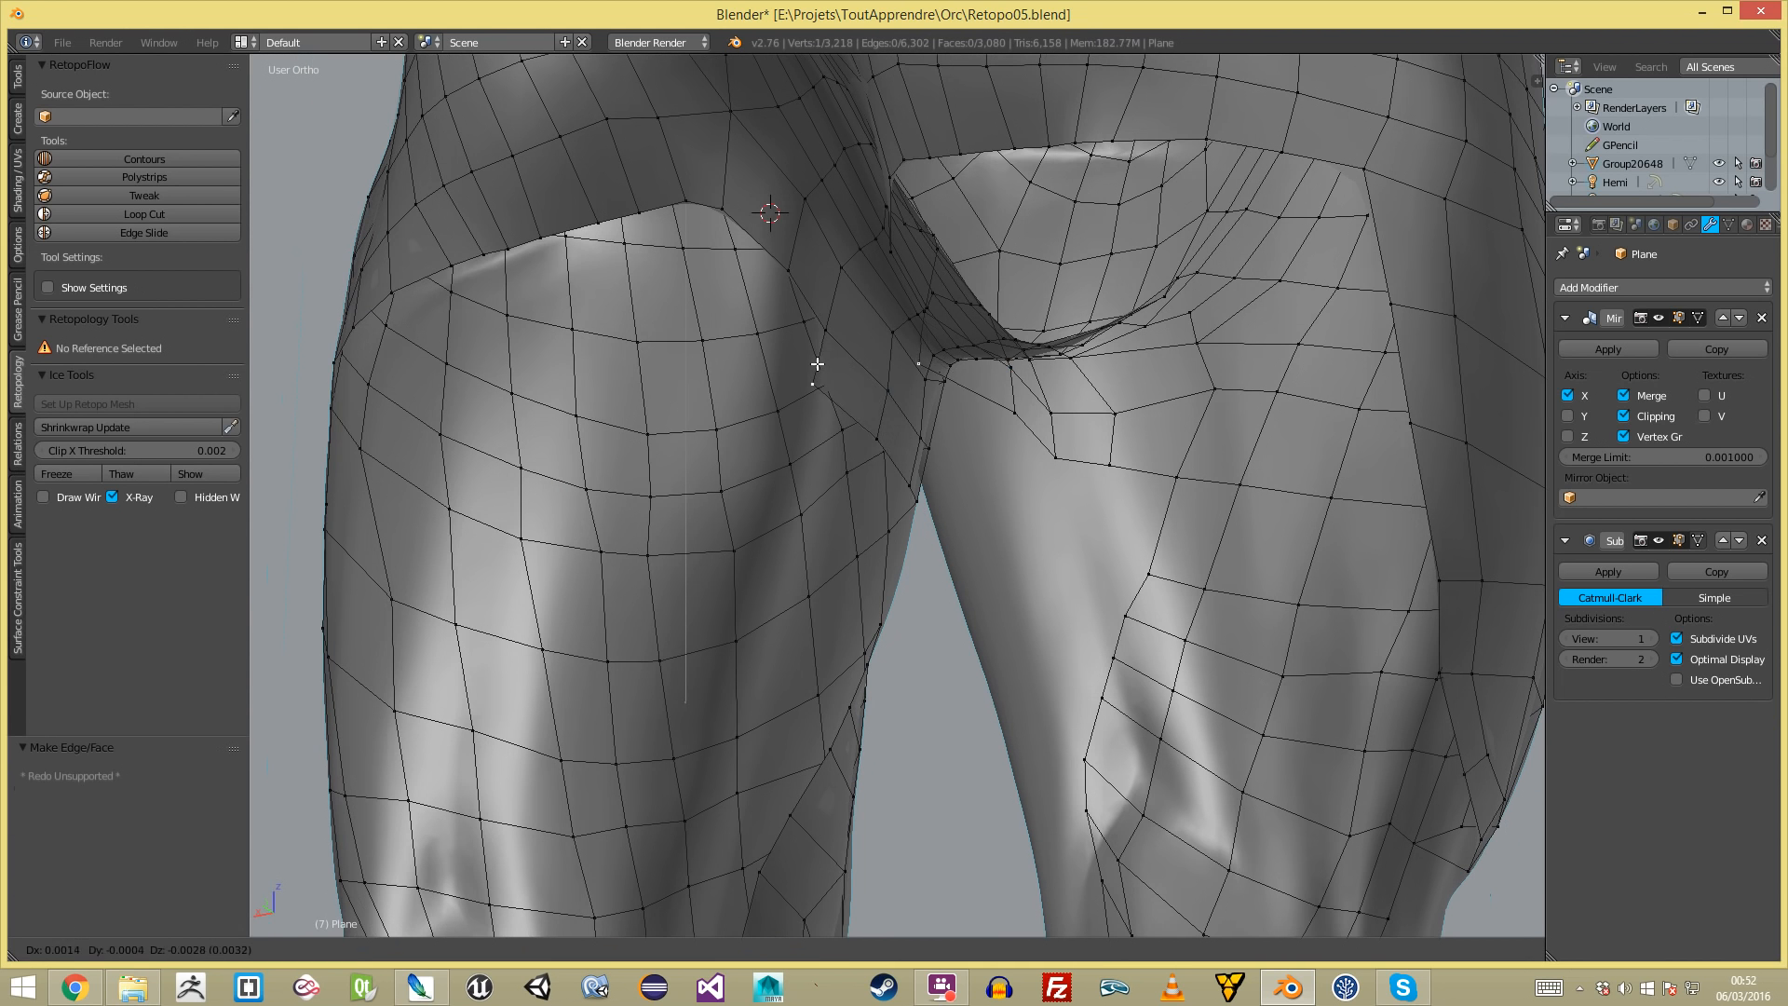
- Continue the row of quads outward beneath the inner end of the buttock crease, positioning each new corner vertex
{"action": "middle_click_drag", "start_coordinate": [819, 320], "coordinate": [738, 367]}
{"action": "key", "text": "g"}
{"action": "left_click", "coordinate": [739, 391]}
{"action": "key", "text": "a"}
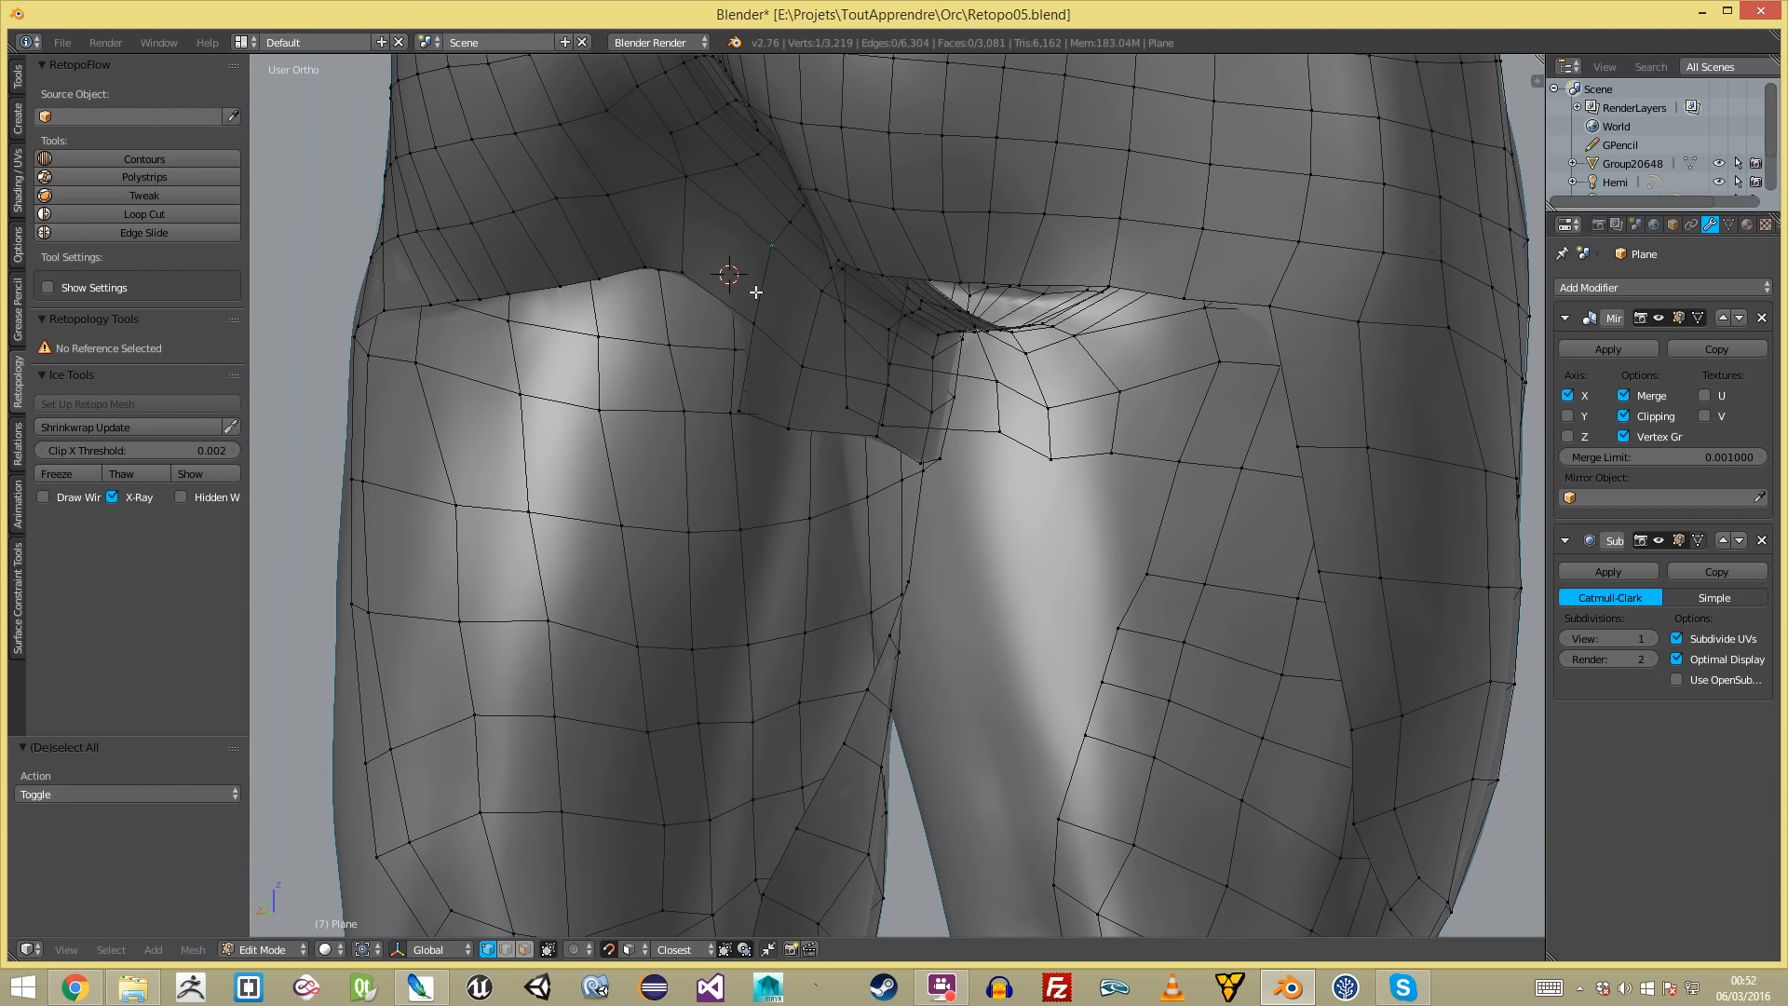
{"action": "key", "text": "f"}
{"action": "key", "text": "g"}
{"action": "left_click", "coordinate": [714, 349]}
{"action": "key", "text": "a"}
{"action": "right_click", "coordinate": [696, 289]}
{"action": "key", "text": "f"}
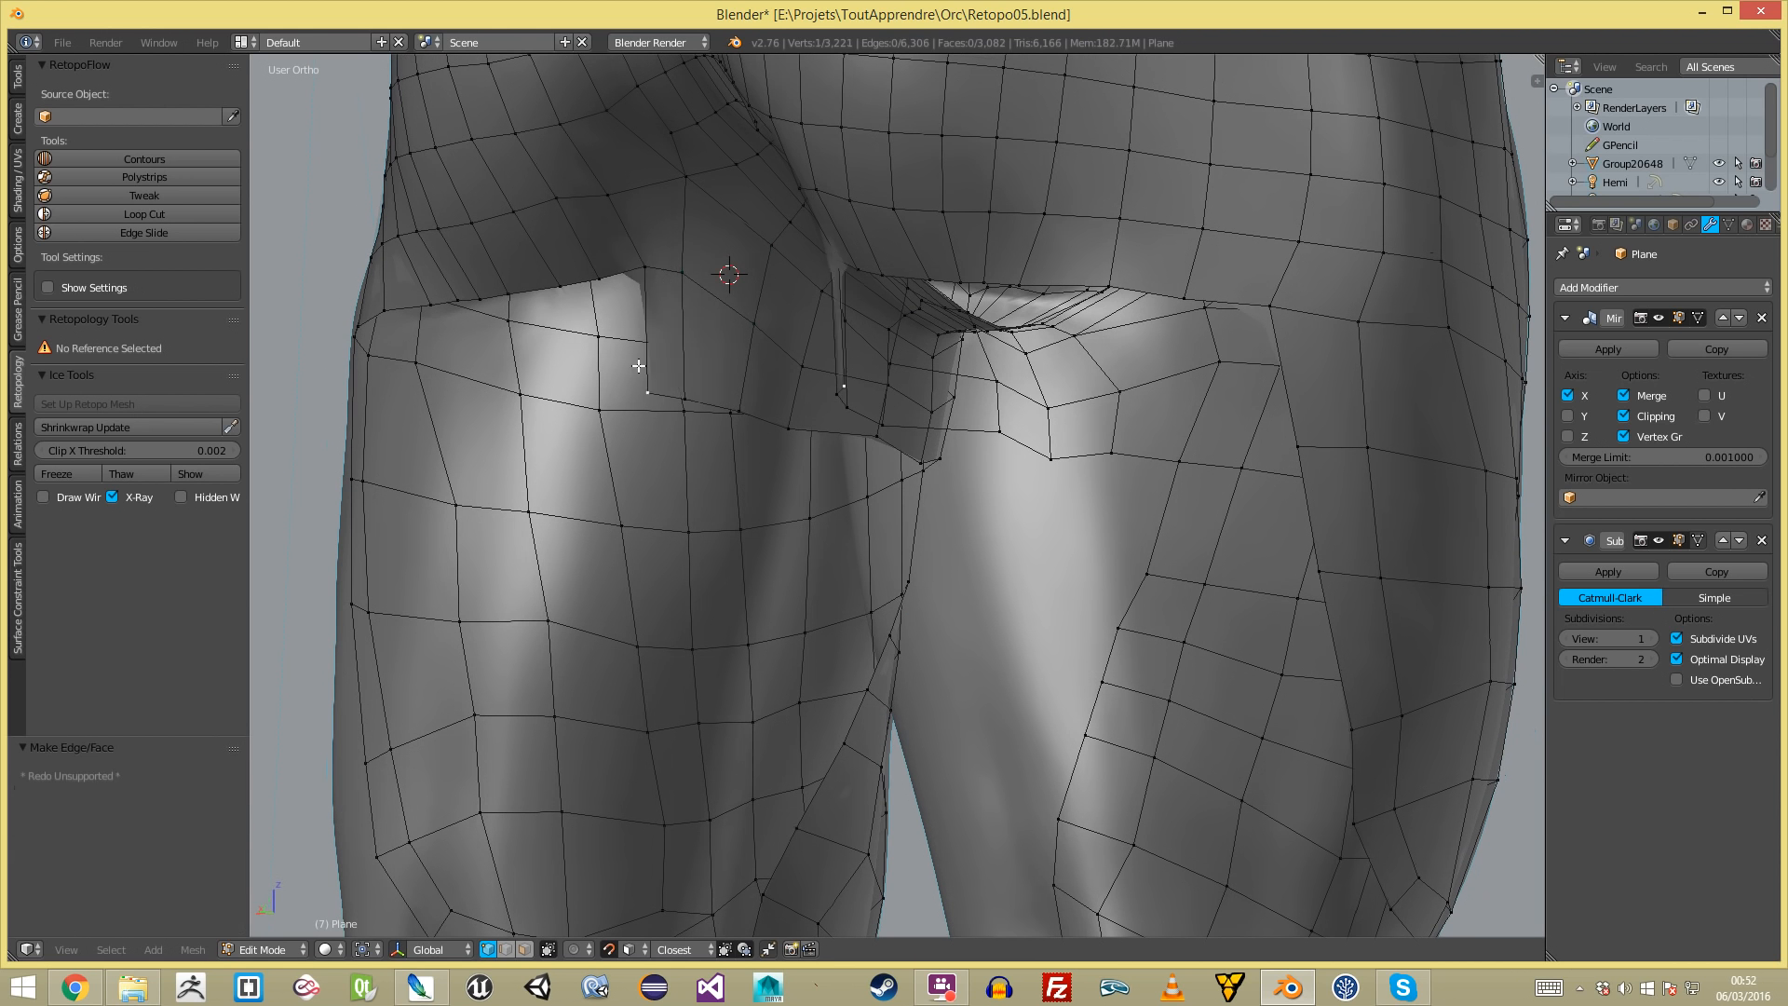
{"action": "middle_click_drag", "start_coordinate": [626, 367], "coordinate": [711, 294]}
{"action": "right_click", "coordinate": [702, 261]}
{"action": "middle_click_drag", "start_coordinate": [552, 365], "coordinate": [694, 365]}
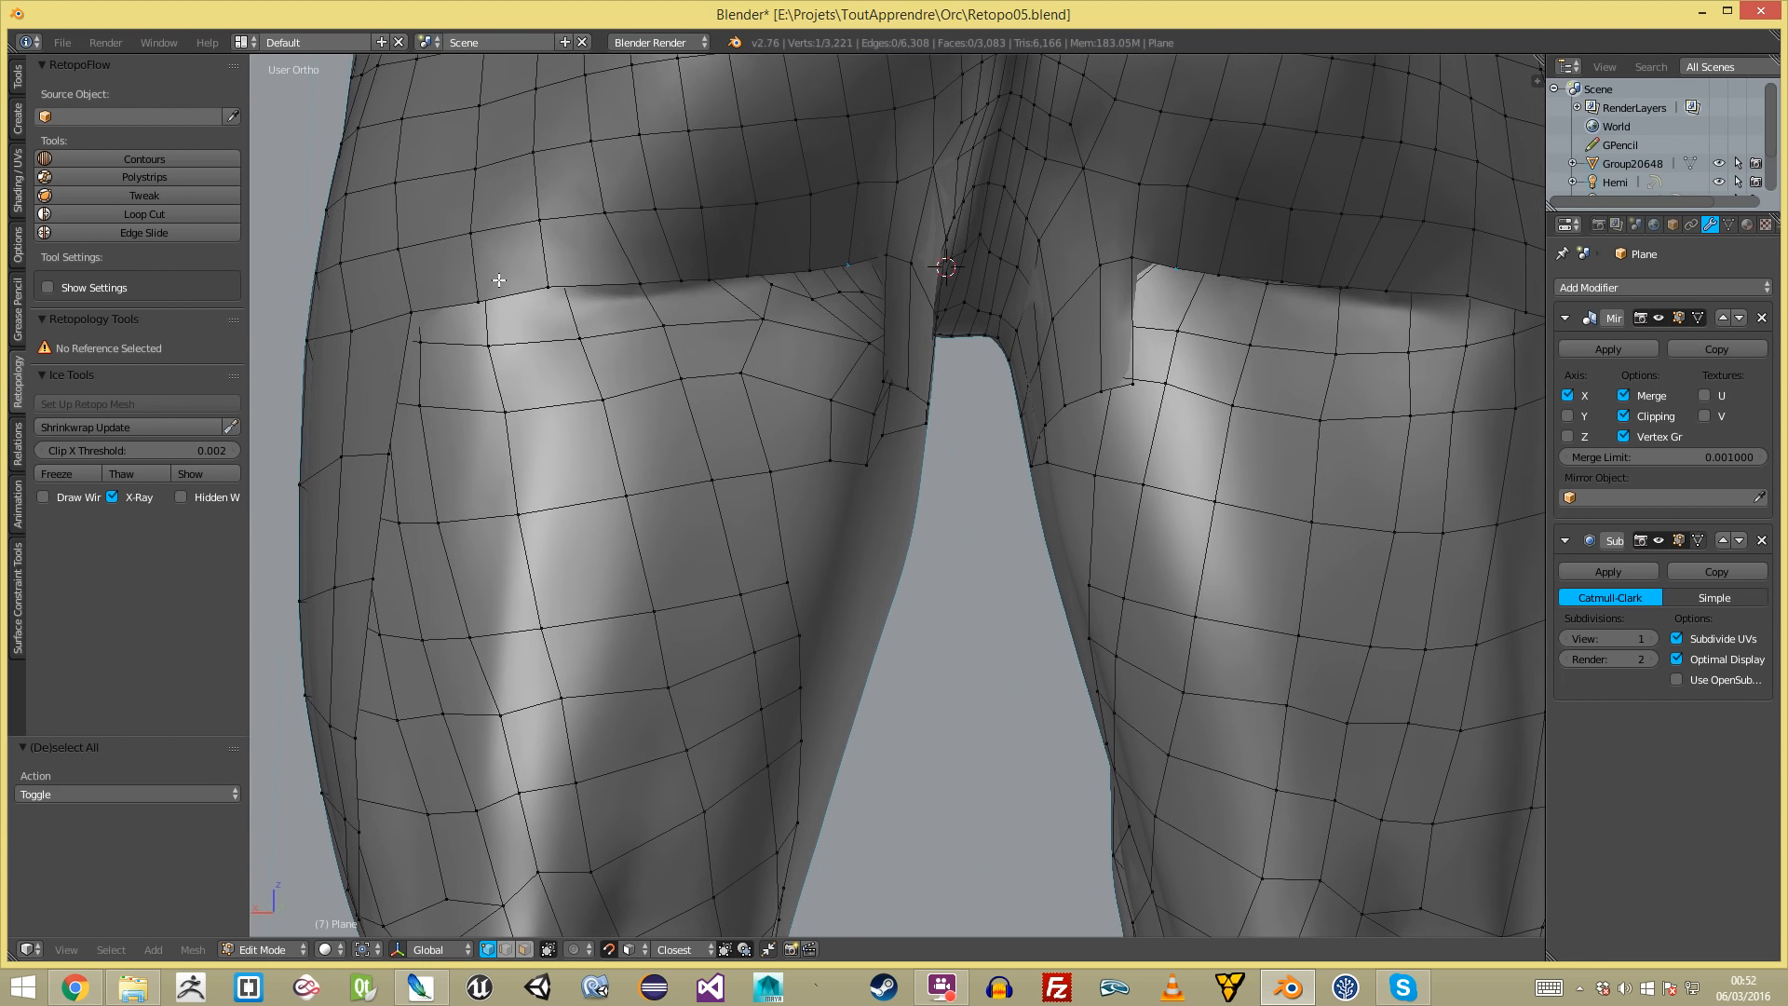
- Extrude the open edge under the buttock down to the thigh mesh and fill the remaining gaps at both ends of the strip
{"action": "key", "text": "a"}
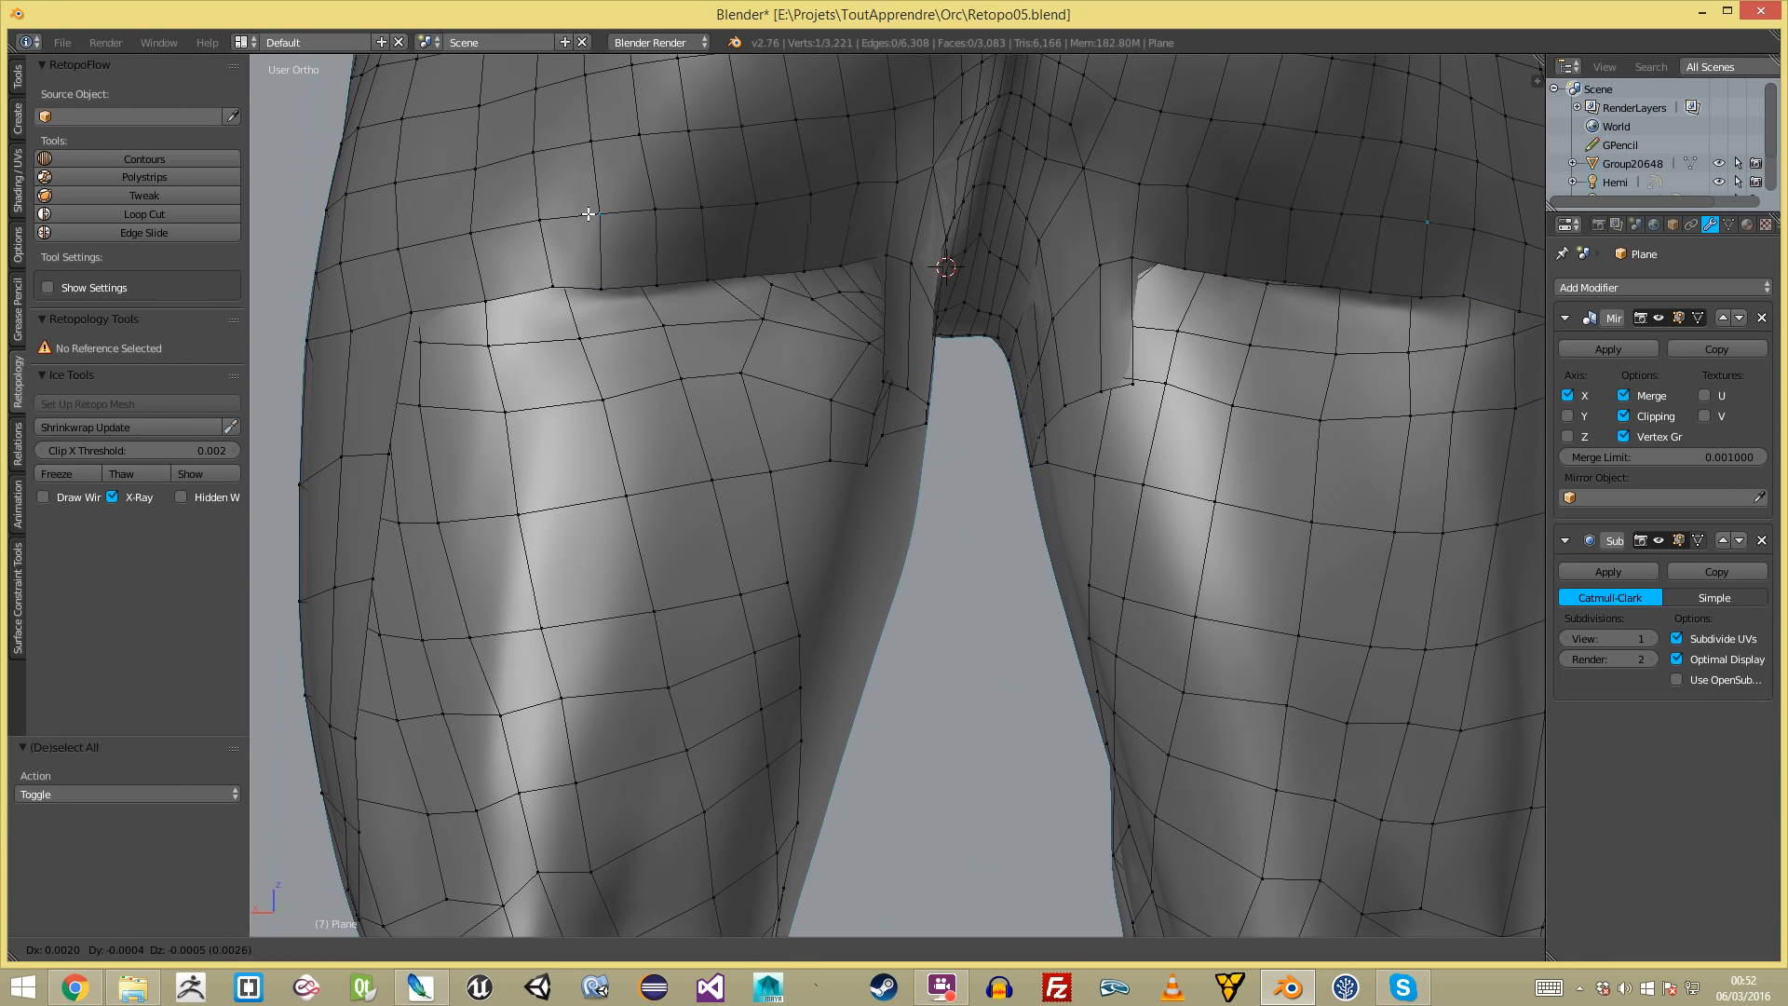
{"action": "right_click", "coordinate": [503, 299], "text": "alt"}
{"action": "key", "text": "e"}
{"action": "left_click", "coordinate": [878, 438]}
{"action": "key", "text": "a"}
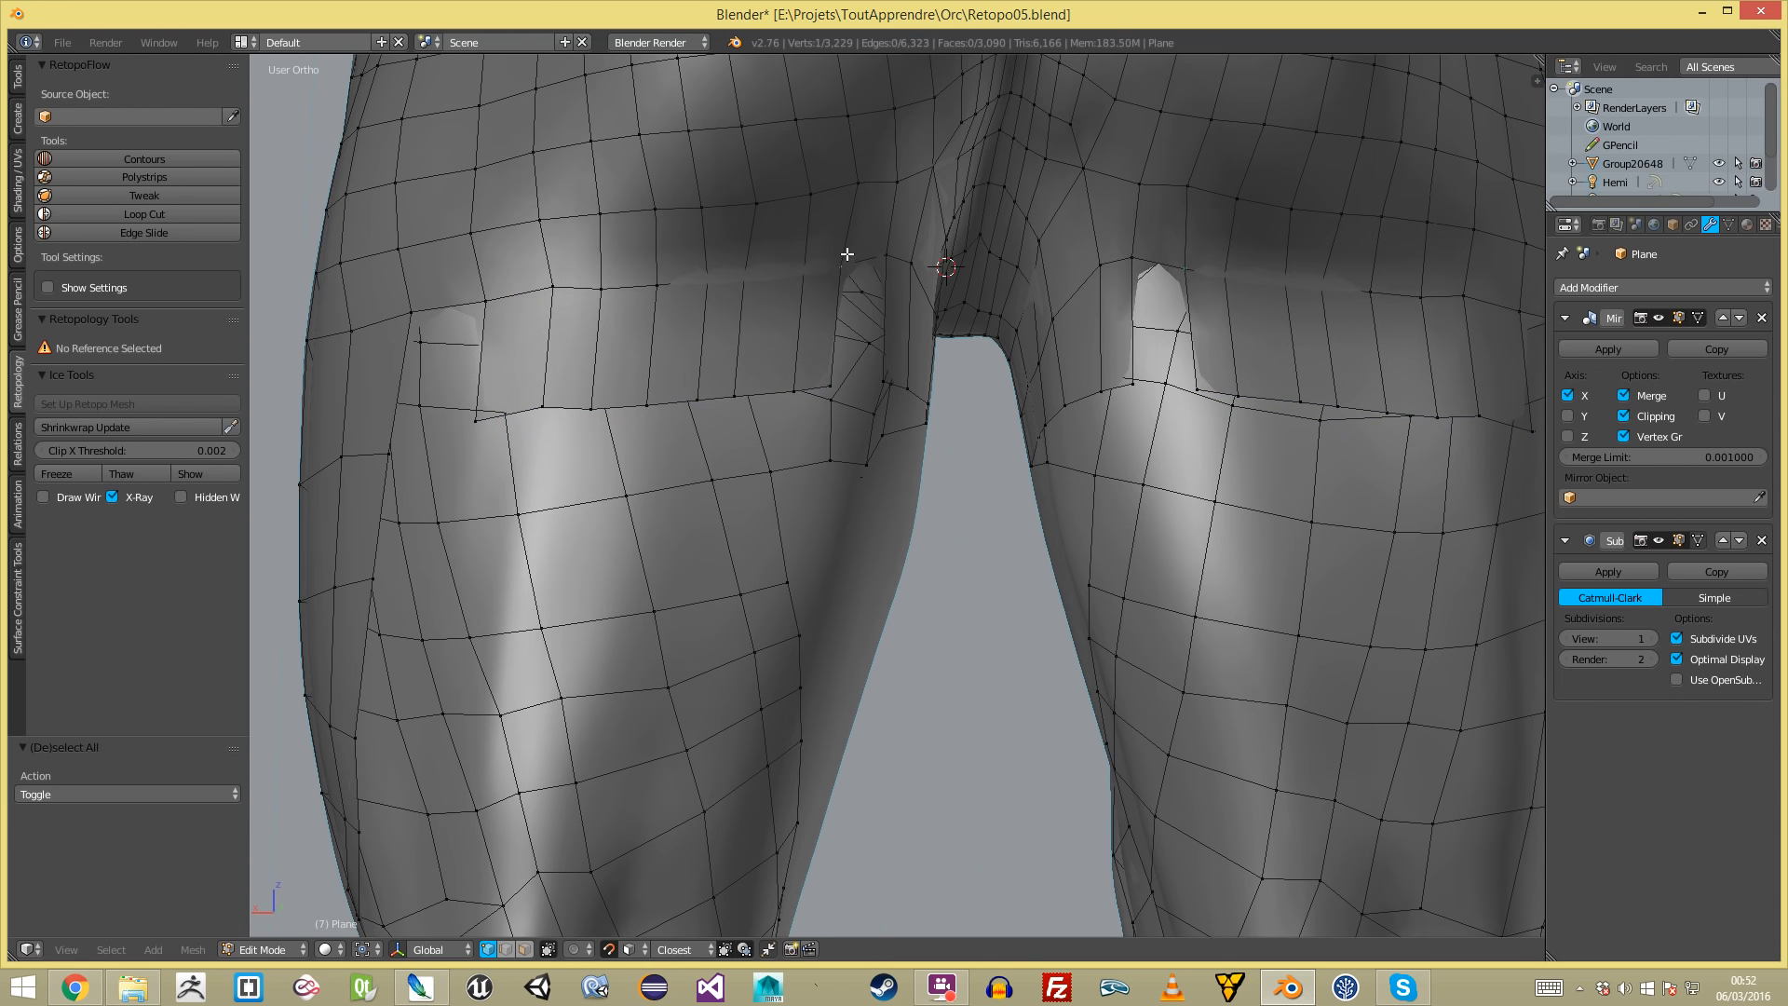
{"action": "key", "text": "f"}
{"action": "key", "text": "a"}
{"action": "key", "text": "f"}
{"action": "key", "text": "a"}
- Check the closed buttock area in object mode and save the file over the existing version
{"action": "scroll", "coordinate": [627, 475], "scroll_direction": "down", "scroll_amount": 8}
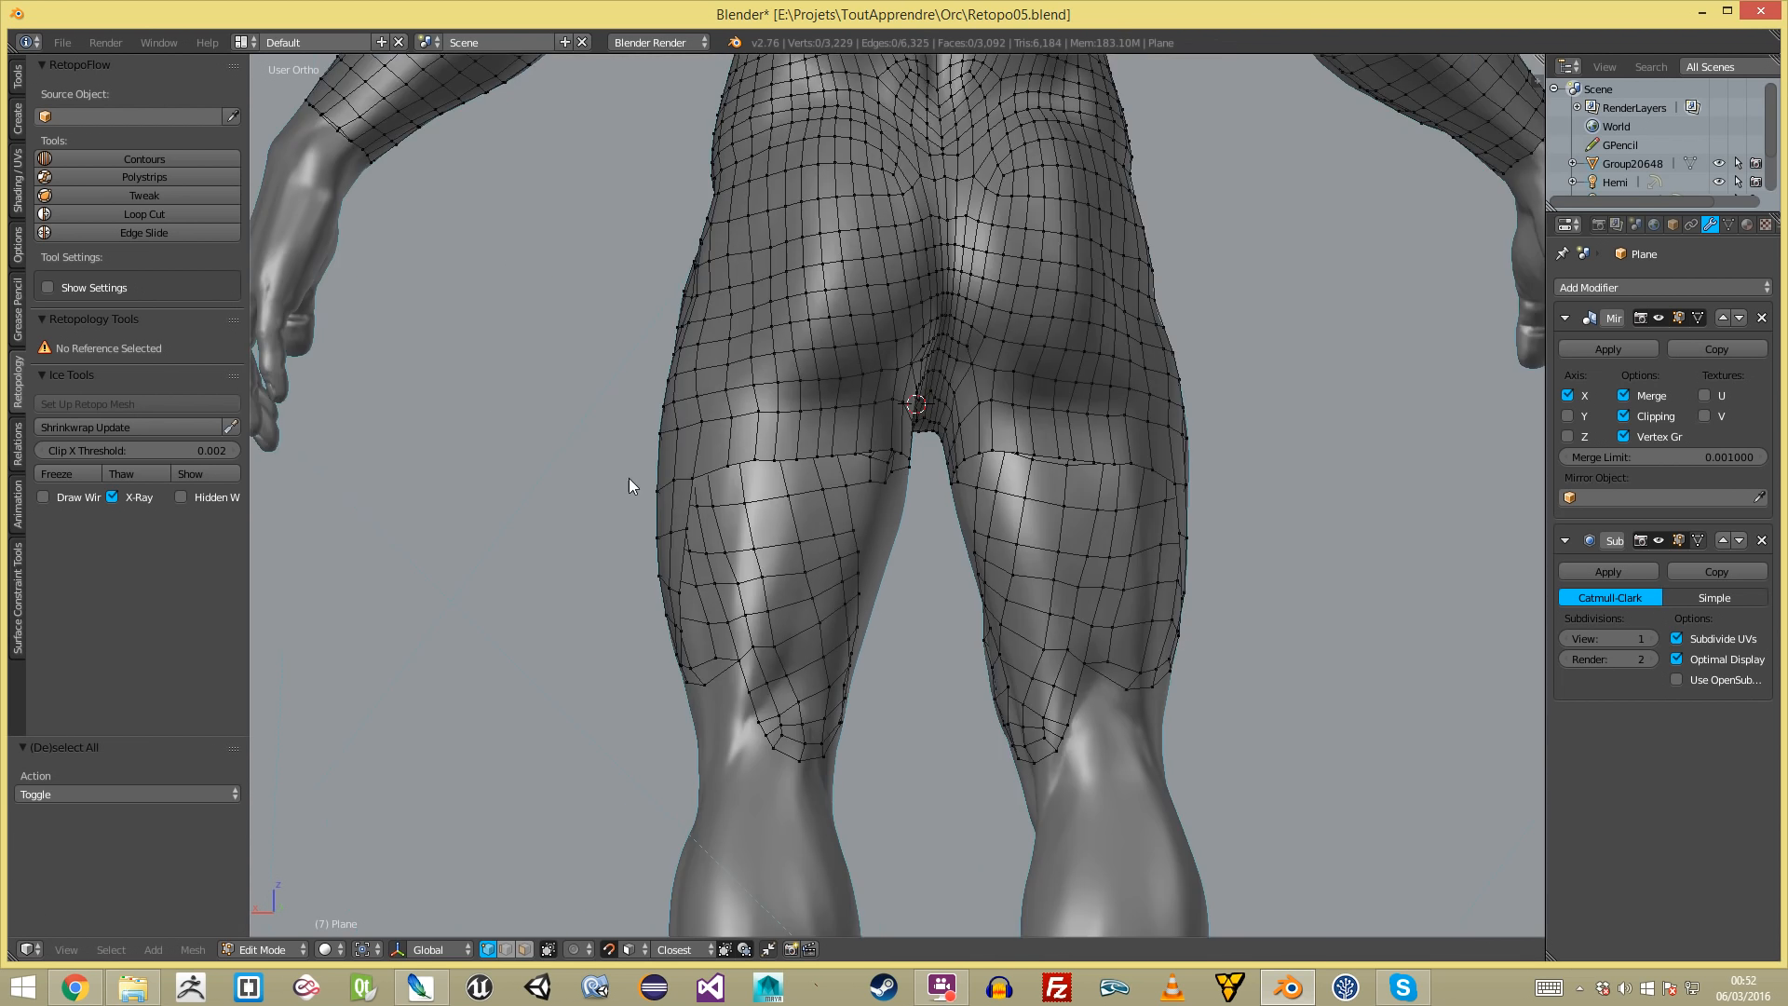
{"action": "key", "text": "Tab"}
{"action": "key", "text": "Tab"}
{"action": "scroll", "coordinate": [673, 501], "scroll_direction": "up", "scroll_amount": 3}
{"action": "key", "text": "ctrl+s"}
{"action": "left_click", "coordinate": [882, 470]}
- Inspect the thigh topology from the side and front, checking an edge ring and comparing with the object mode view
{"action": "scroll", "coordinate": [883, 471], "scroll_direction": "down", "scroll_amount": 3}
{"action": "middle_click_drag", "start_coordinate": [883, 485], "coordinate": [1229, 489]}
{"action": "scroll", "coordinate": [1318, 498], "scroll_direction": "up", "scroll_amount": 3}
{"action": "scroll", "coordinate": [1001, 468], "scroll_direction": "up", "scroll_amount": 5}
{"action": "right_click", "coordinate": [1006, 467], "text": "ctrl+alt"}
{"action": "scroll", "coordinate": [1011, 468], "scroll_direction": "down", "scroll_amount": 6}
{"action": "middle_click_drag", "start_coordinate": [997, 539], "coordinate": [1313, 555]}
{"action": "key", "text": "Tab"}
{"action": "key", "text": "Tab"}
{"action": "key", "text": "a"}
{"action": "scroll", "coordinate": [1045, 658], "scroll_direction": "up", "scroll_amount": 6}
{"action": "scroll", "coordinate": [964, 651], "scroll_direction": "down", "scroll_amount": 1}
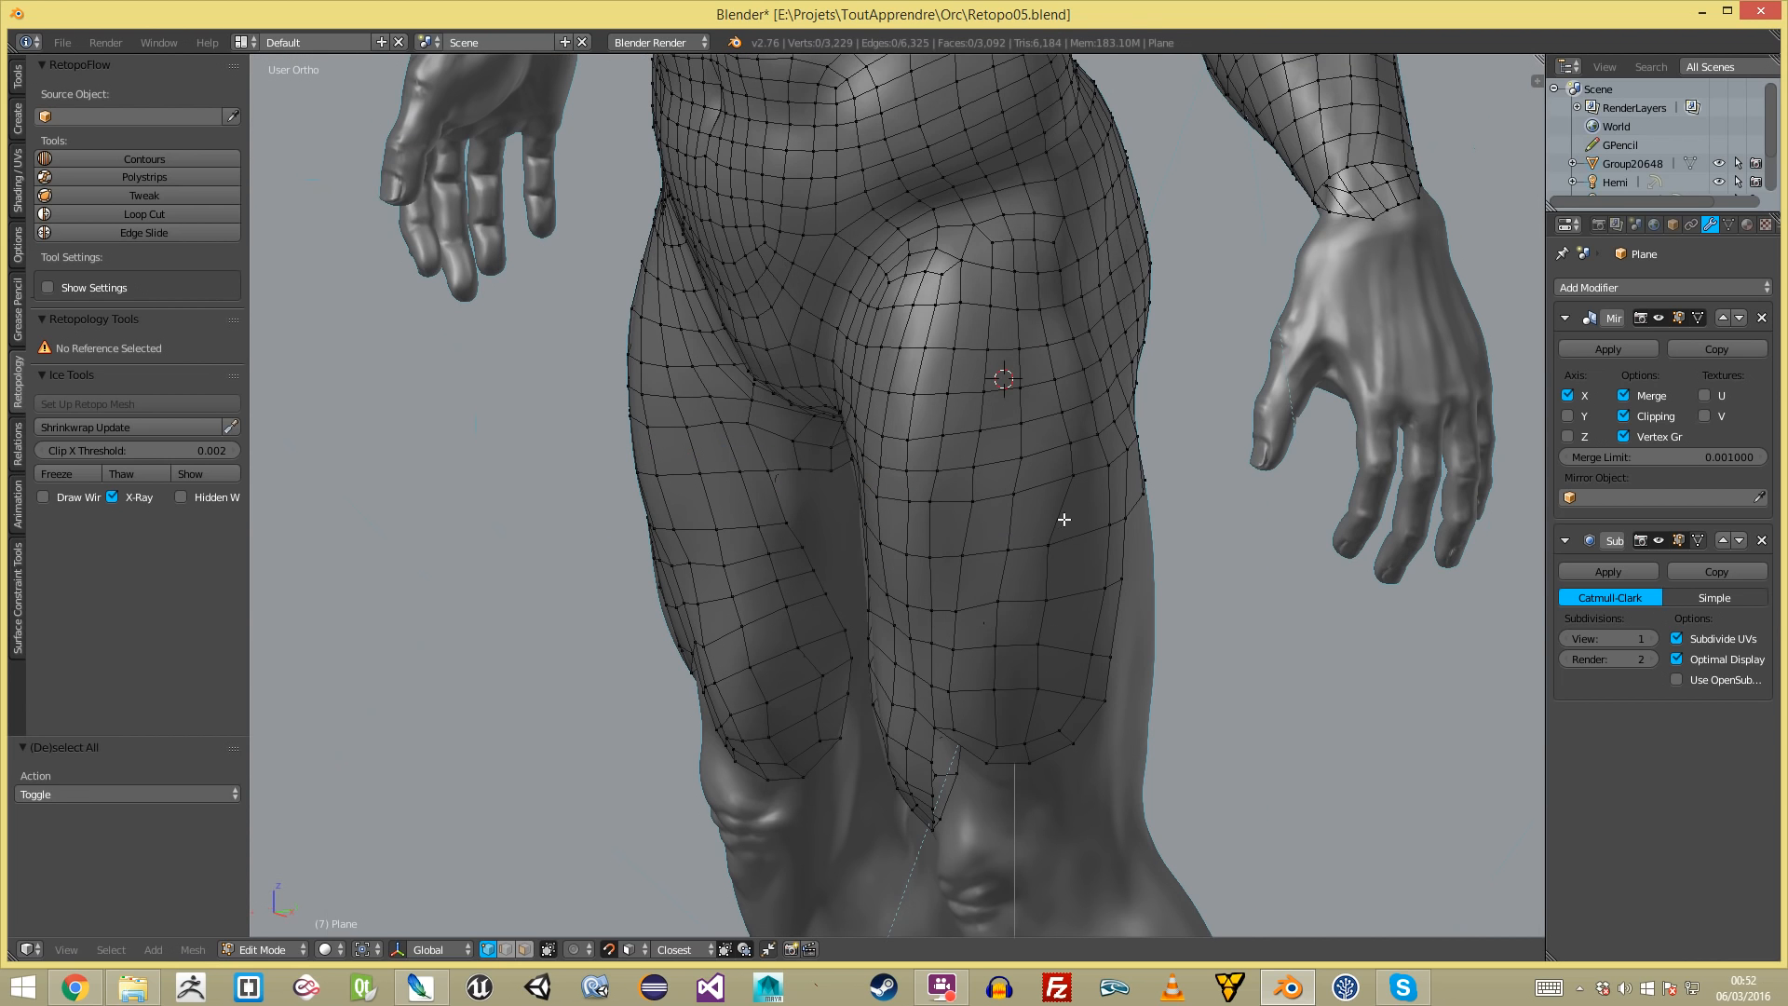
- Select all vertices from the hips down through the mesh in front view, then apply LapRelax and Shrinkwrap Update
{"action": "key", "text": "a"}
{"action": "key", "text": "KP_1"}
{"action": "key", "text": "z"}
{"action": "mouse_move", "coordinate": [1020, 595]}
{"action": "left_mouse_down"}
{"action": "mouse_move", "coordinate": [940, 522]}
{"action": "mouse_move", "coordinate": [954, 500]}
{"action": "left_mouse_up"}
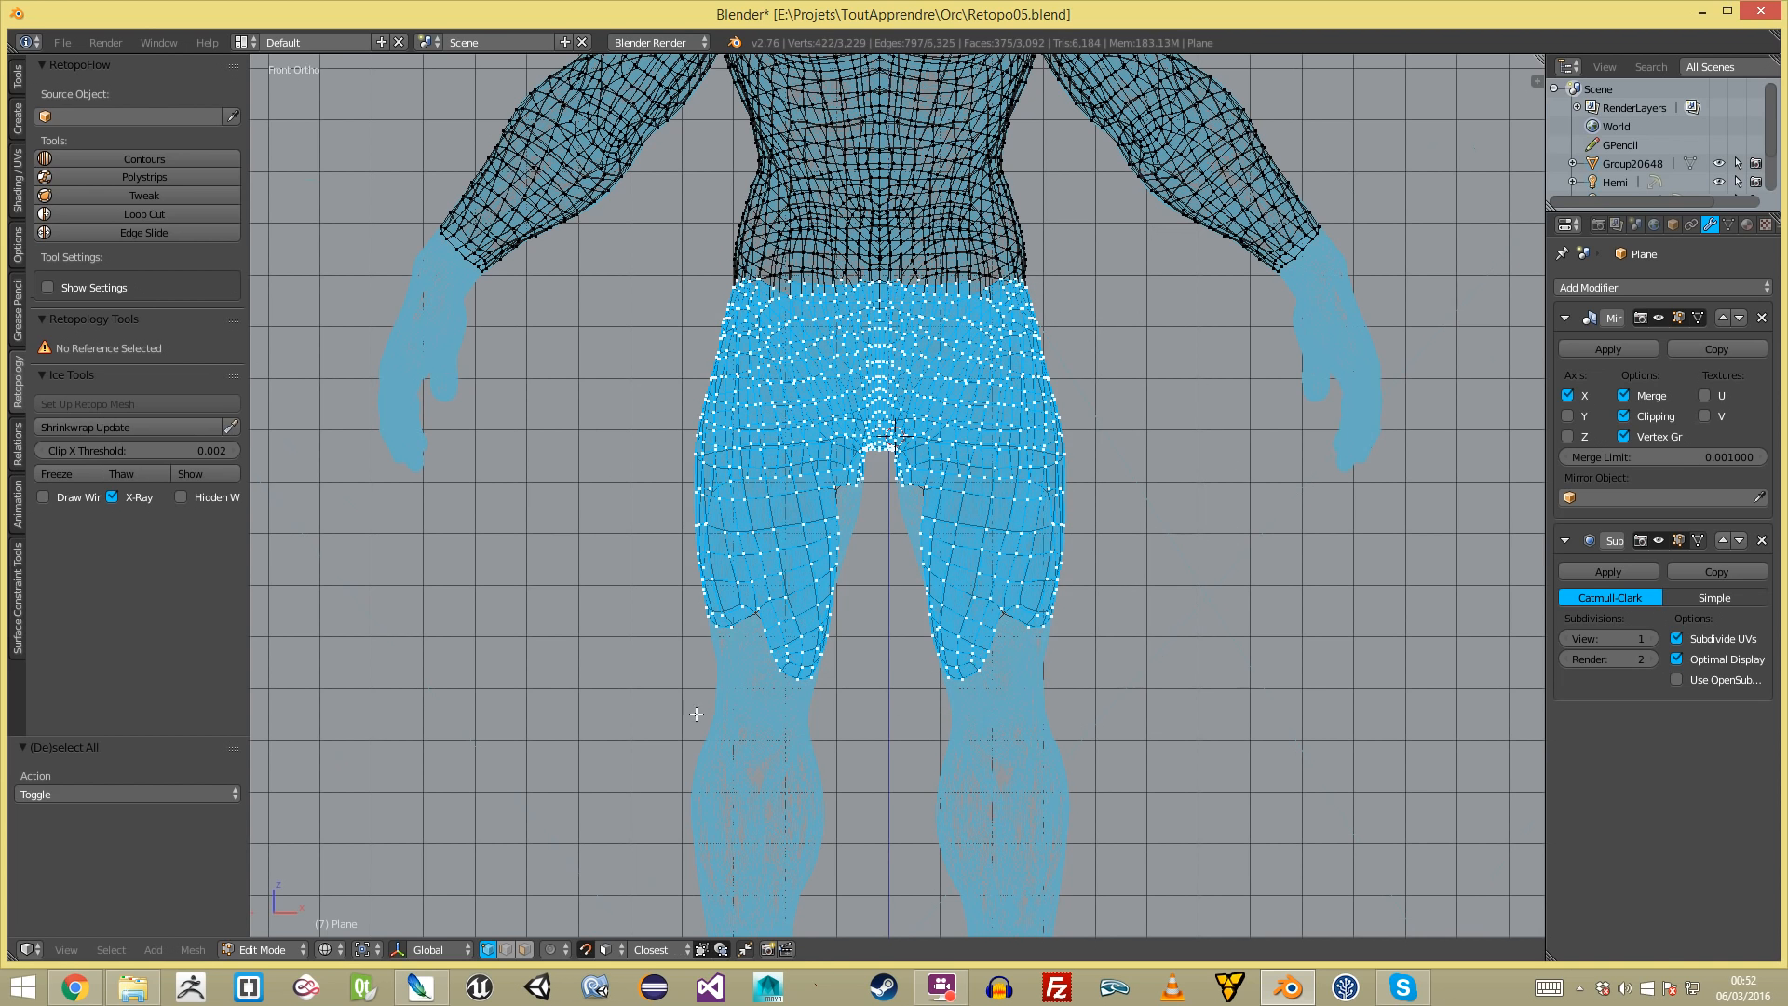
{"action": "key", "text": "Tab"}
{"action": "key", "text": "Tab"}
{"action": "key", "text": "z"}
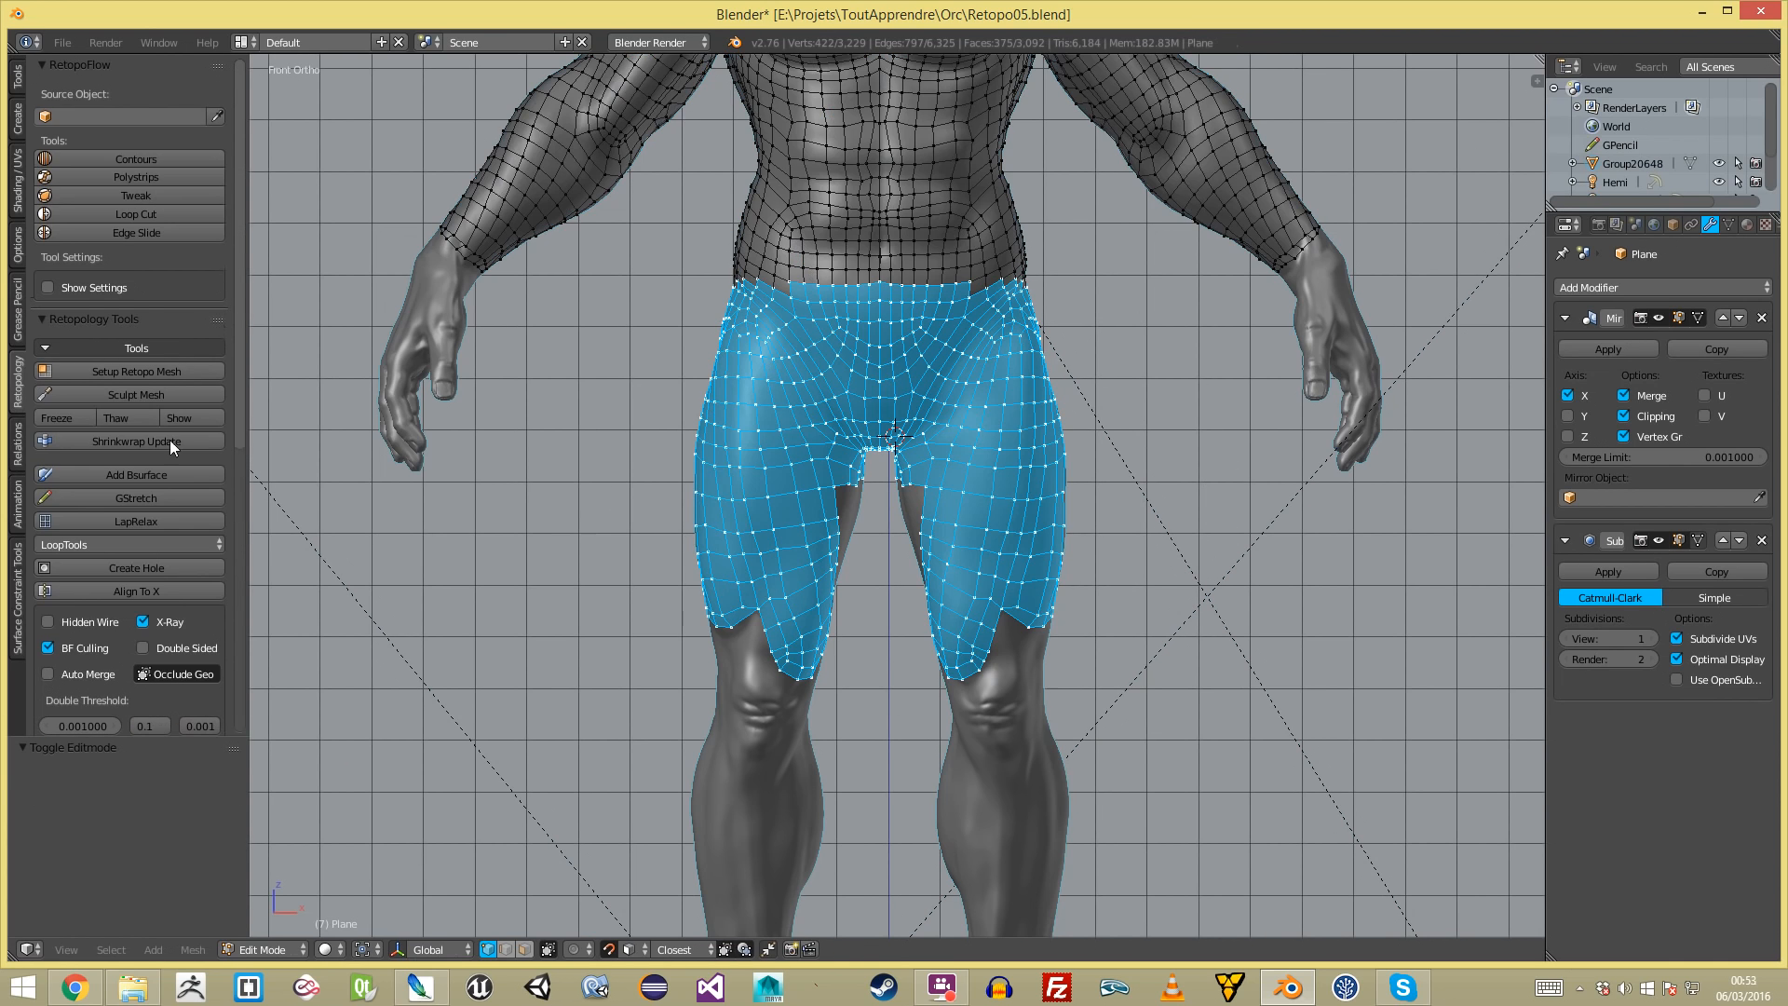
{"action": "left_click", "coordinate": [130, 519]}
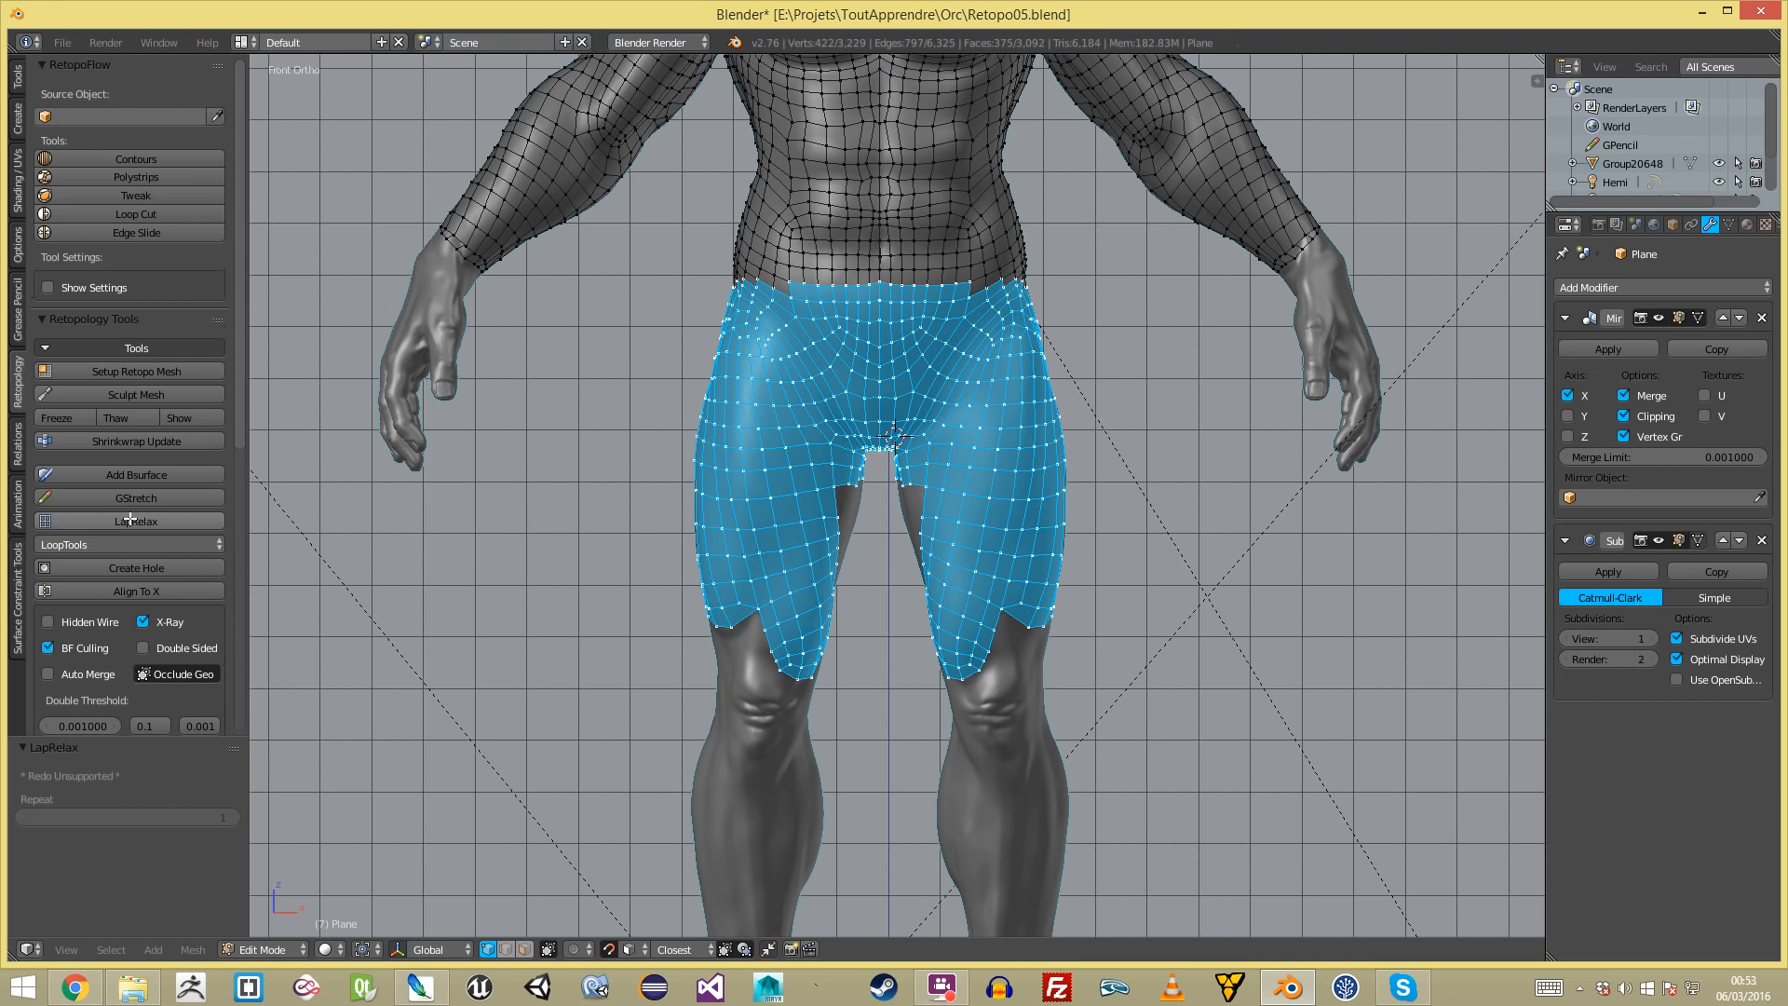
{"action": "left_click", "coordinate": [159, 442]}
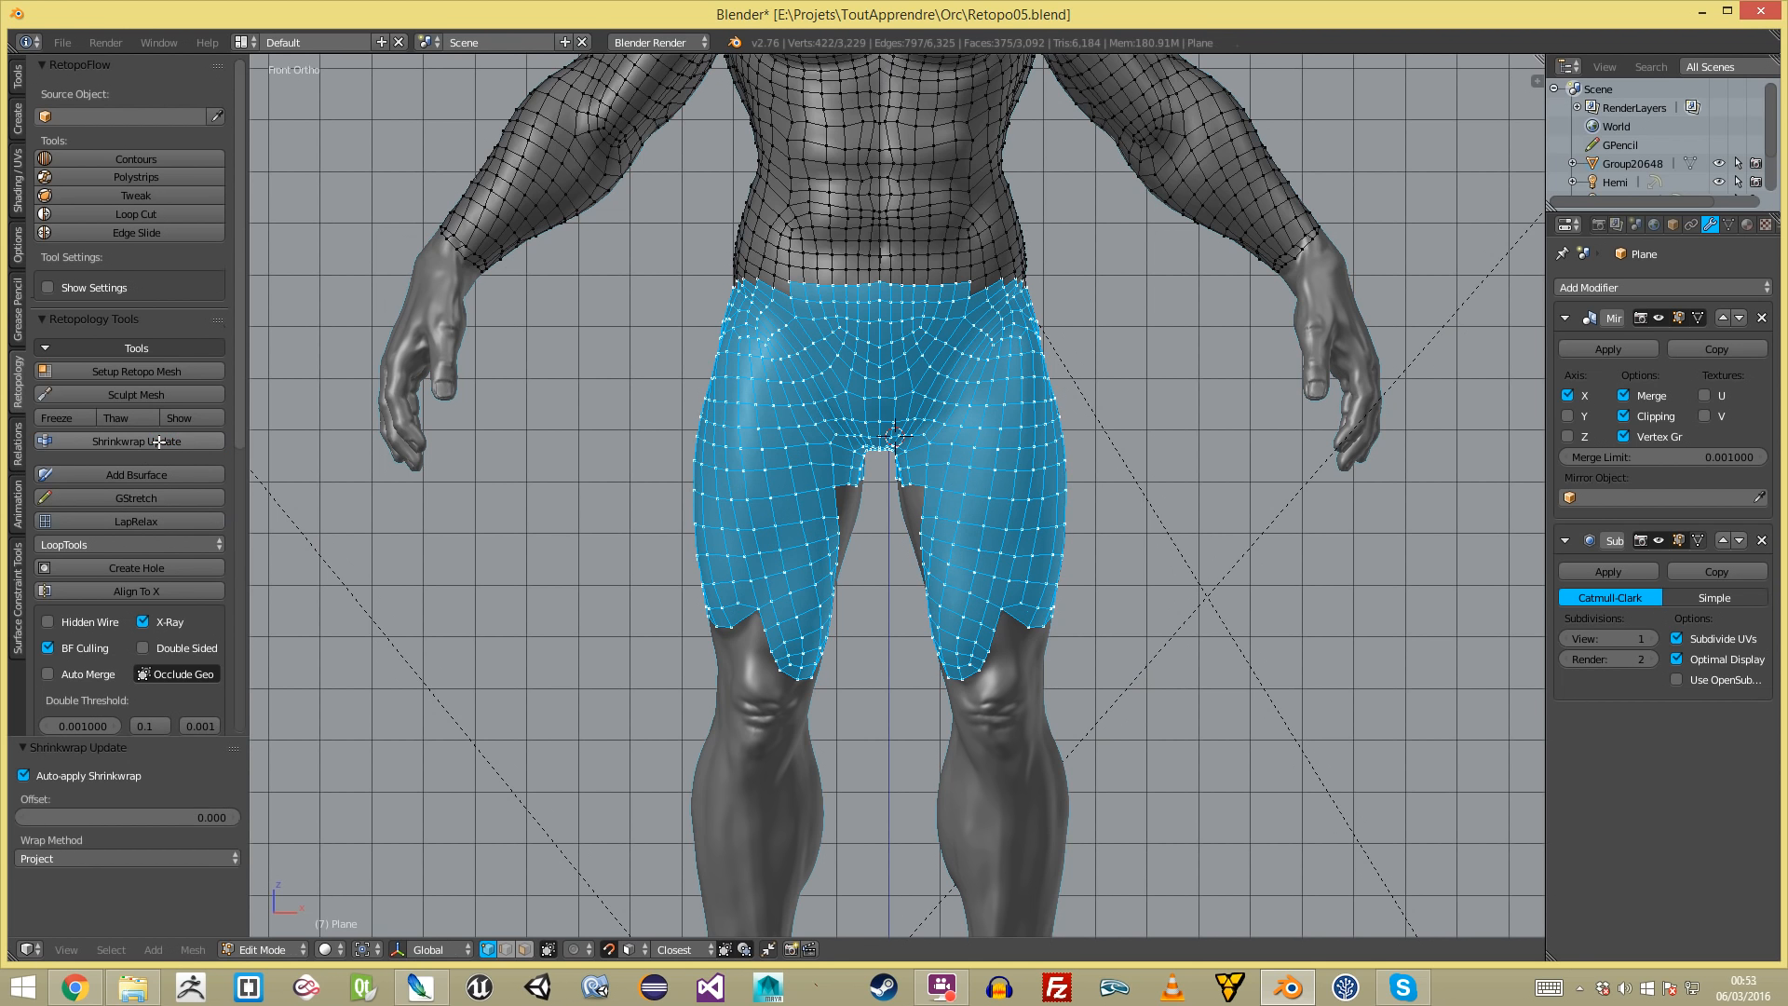
- Review the relaxed hip and thigh mesh from behind and check the edge ring around the upper thigh
{"action": "key", "text": "a"}
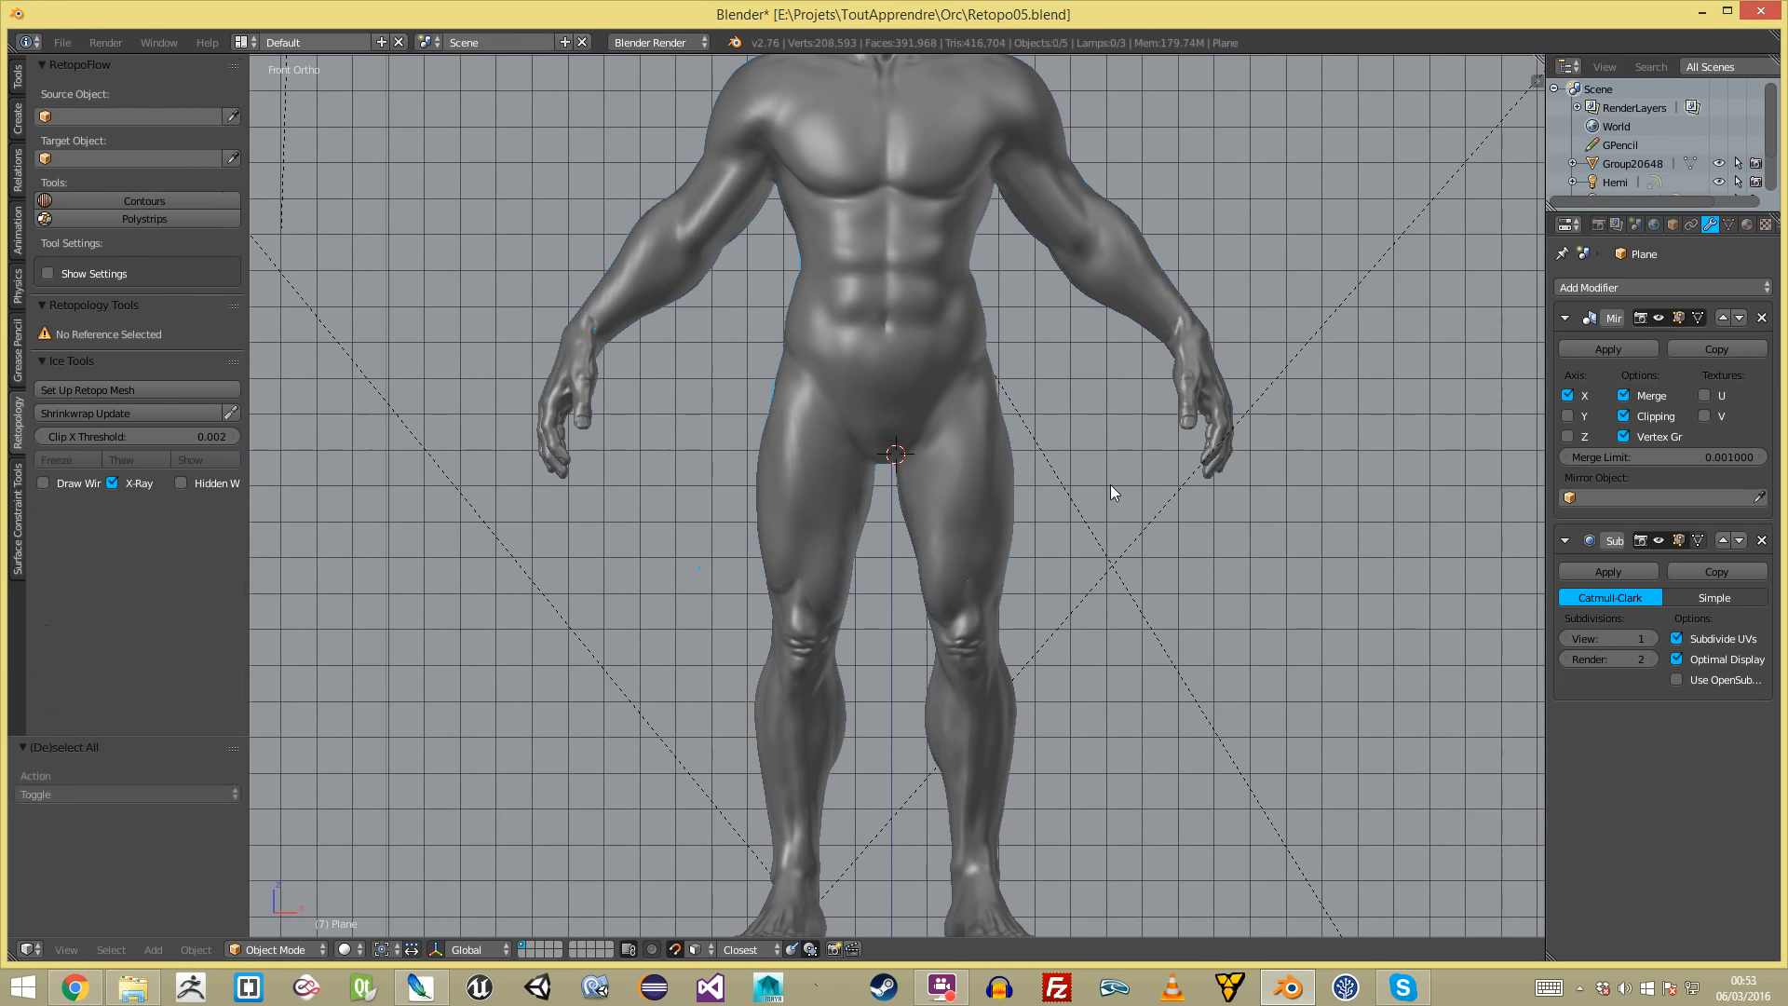
{"action": "middle_click_drag", "start_coordinate": [1114, 491], "coordinate": [763, 494]}
{"action": "key", "text": "Tab"}
{"action": "key", "text": "a"}
{"action": "scroll", "coordinate": [879, 527], "scroll_direction": "up", "scroll_amount": 6}
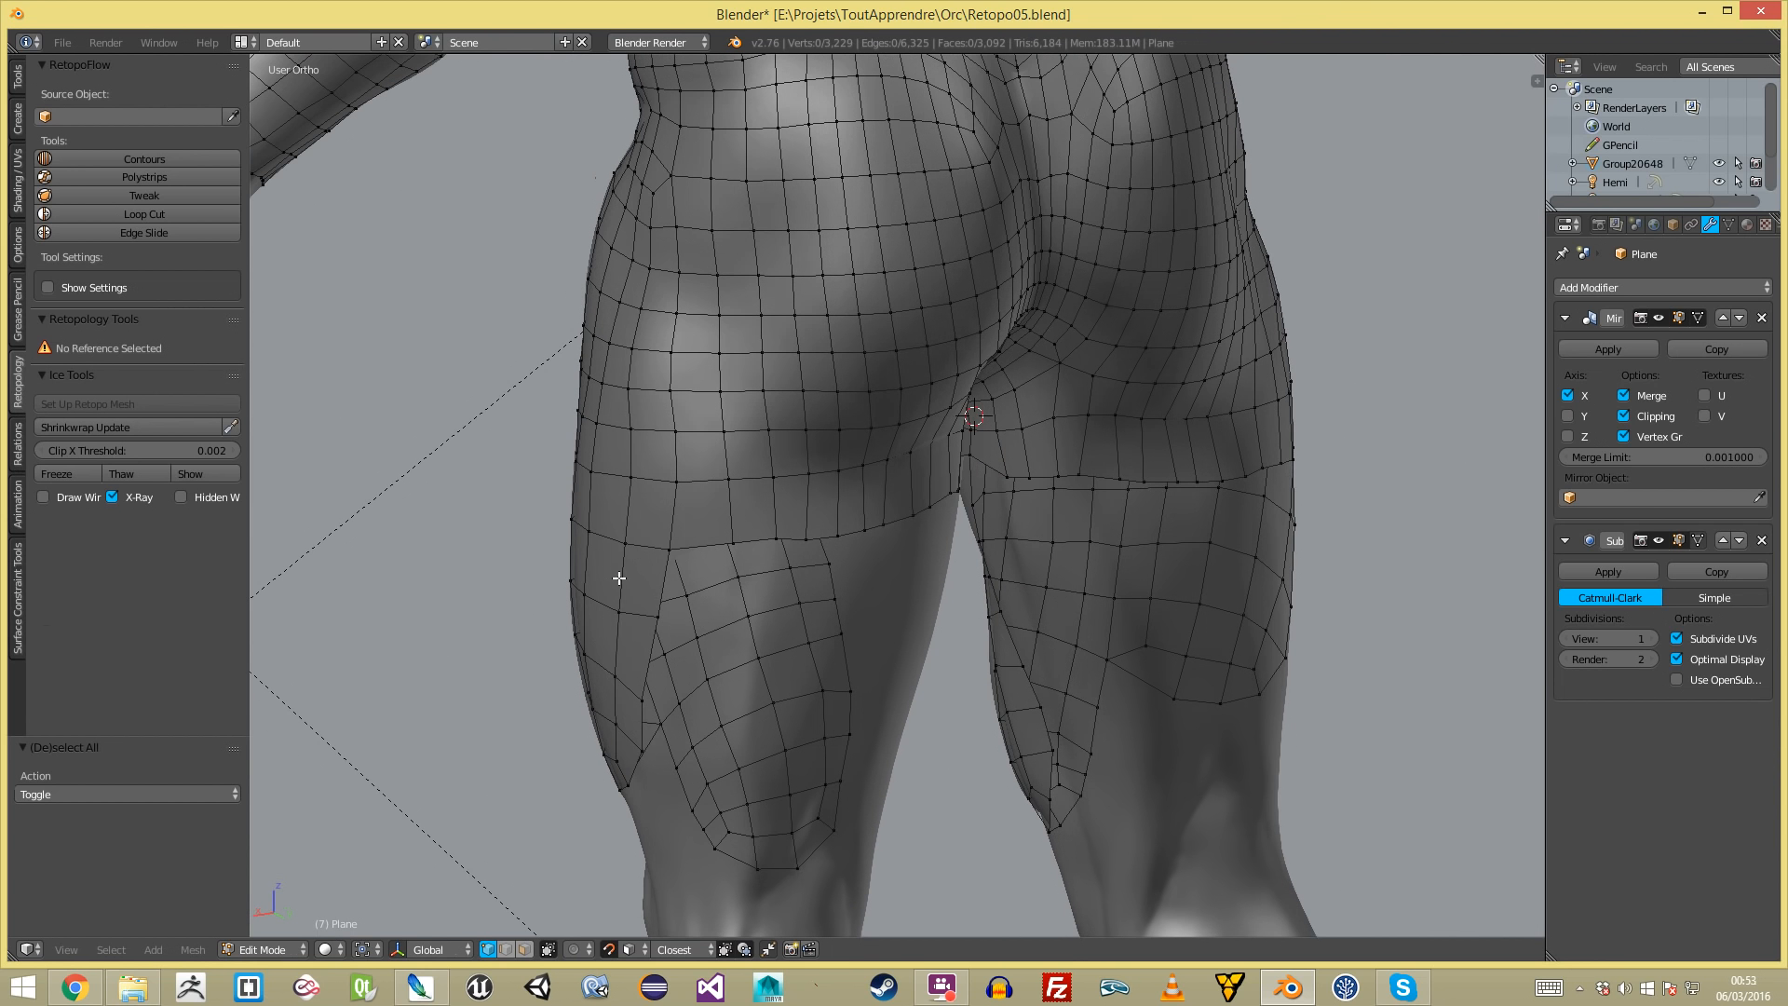
{"action": "right_click", "coordinate": [620, 578], "text": "ctrl+alt"}
{"action": "scroll", "coordinate": [622, 578], "scroll_direction": "down", "scroll_amount": 1}
- Extrude the open edge of the front thigh mesh toward the inner thigh, then rotate and move it to follow the surface
{"action": "middle_click_drag", "start_coordinate": [647, 578], "coordinate": [1037, 540]}
{"action": "scroll", "coordinate": [1036, 539], "scroll_direction": "up", "scroll_amount": 3}
{"action": "right_click", "coordinate": [1029, 561]}
{"action": "middle_click_drag", "start_coordinate": [946, 767], "coordinate": [884, 648]}
{"action": "key", "text": "e"}
{"action": "right_click", "coordinate": [870, 643]}
{"action": "key", "text": "ctrl+z"}
{"action": "key", "text": "e"}
{"action": "left_click", "coordinate": [960, 666]}
{"action": "key", "text": "r"}
{"action": "left_click", "coordinate": [1002, 657]}
{"action": "key", "text": "g"}
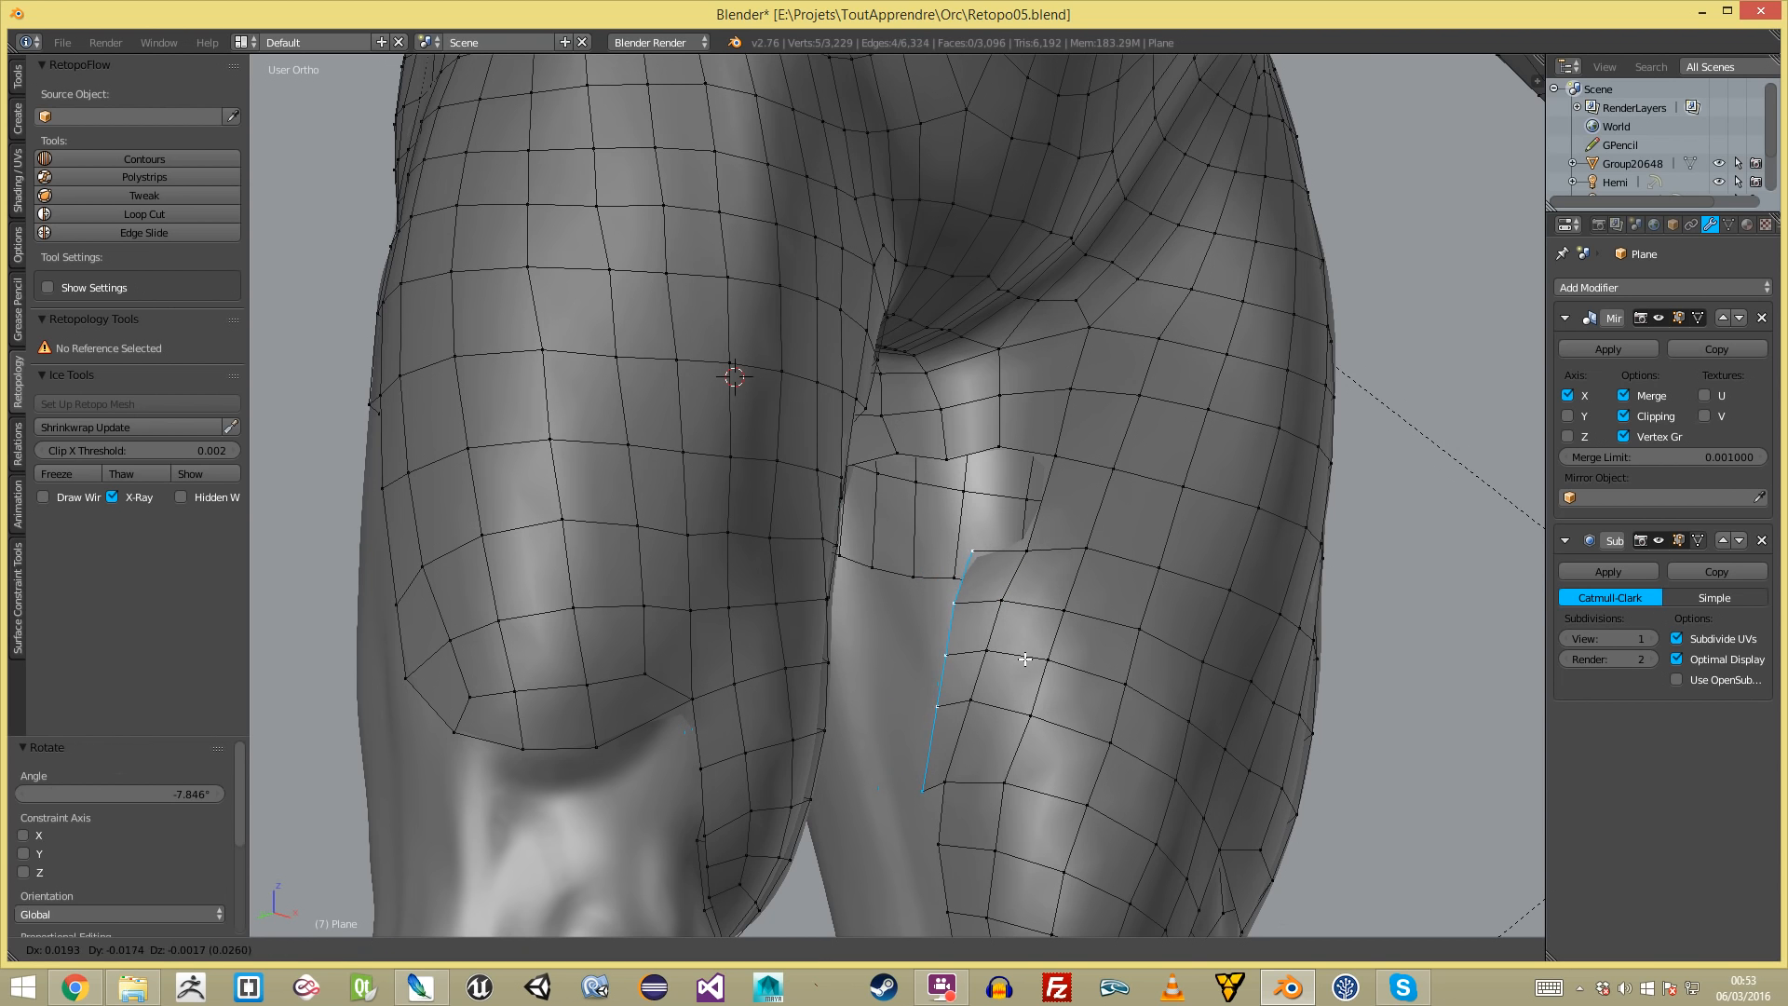
{"action": "left_click", "coordinate": [1024, 659]}
{"action": "key", "text": "r"}
{"action": "left_click", "coordinate": [1018, 667]}
- Extrude a second strip of quads toward the inner thigh and rotate its outer edge to align with the neighbouring patch
{"action": "key", "text": "e"}
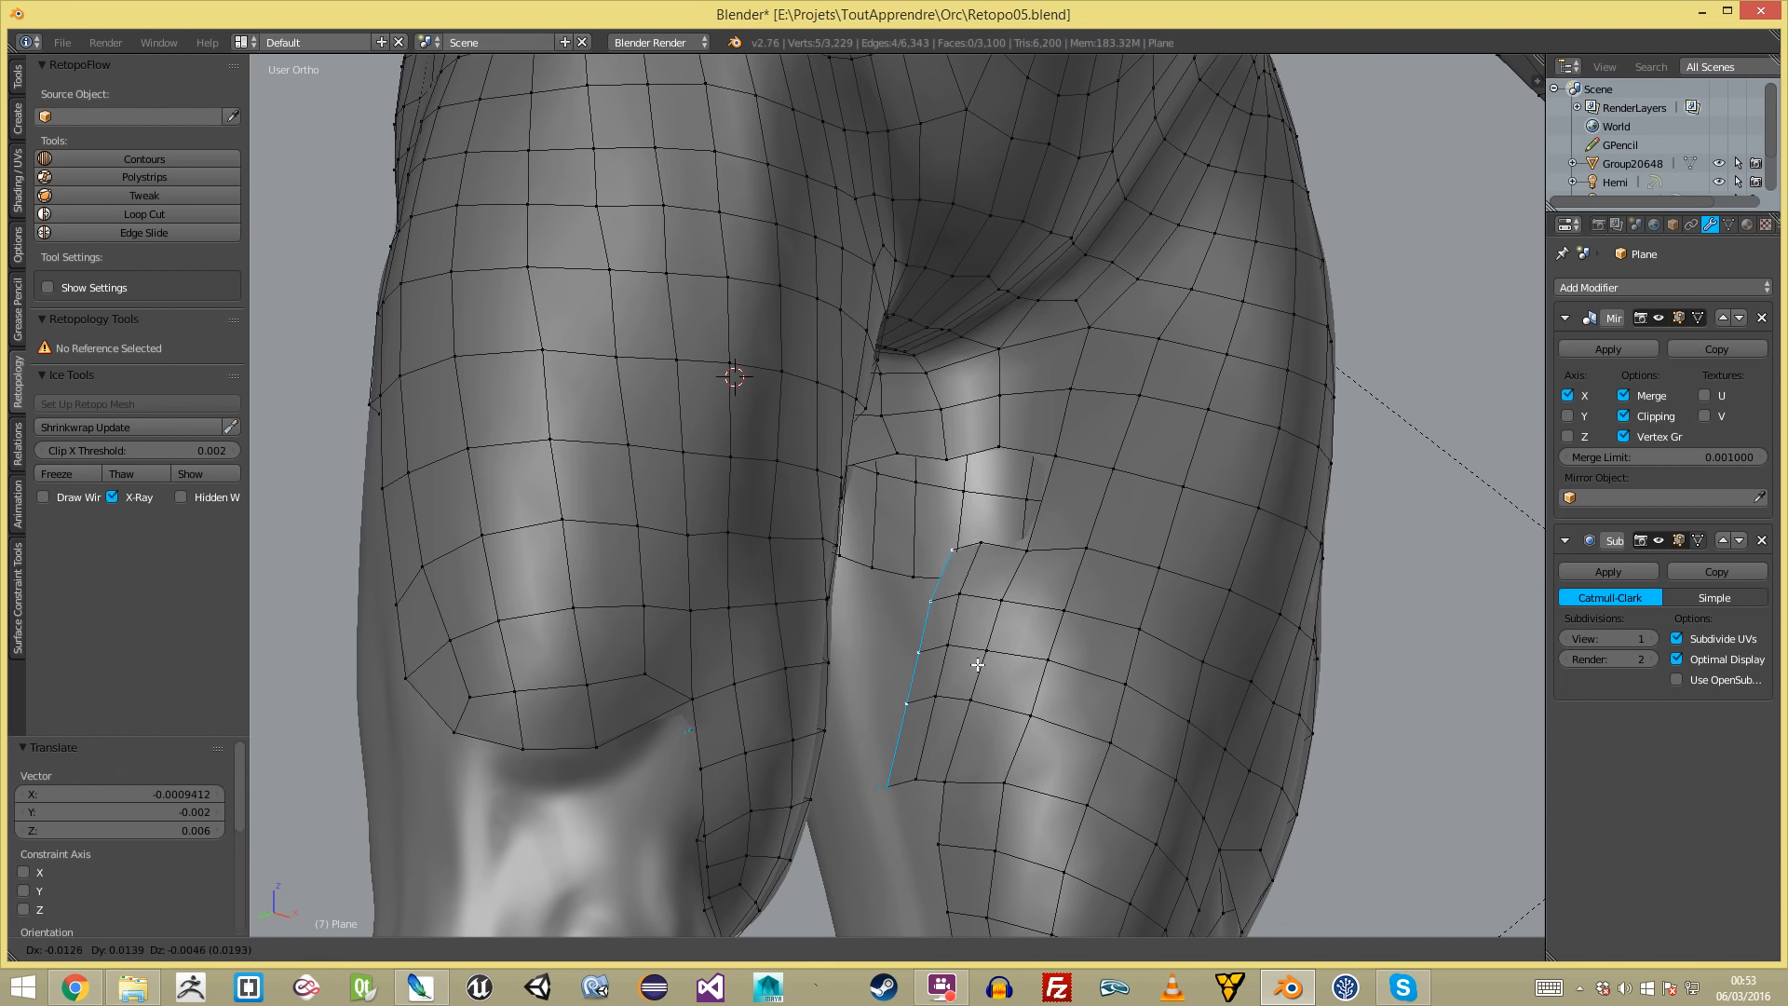
{"action": "left_click", "coordinate": [959, 649]}
{"action": "key", "text": "r"}
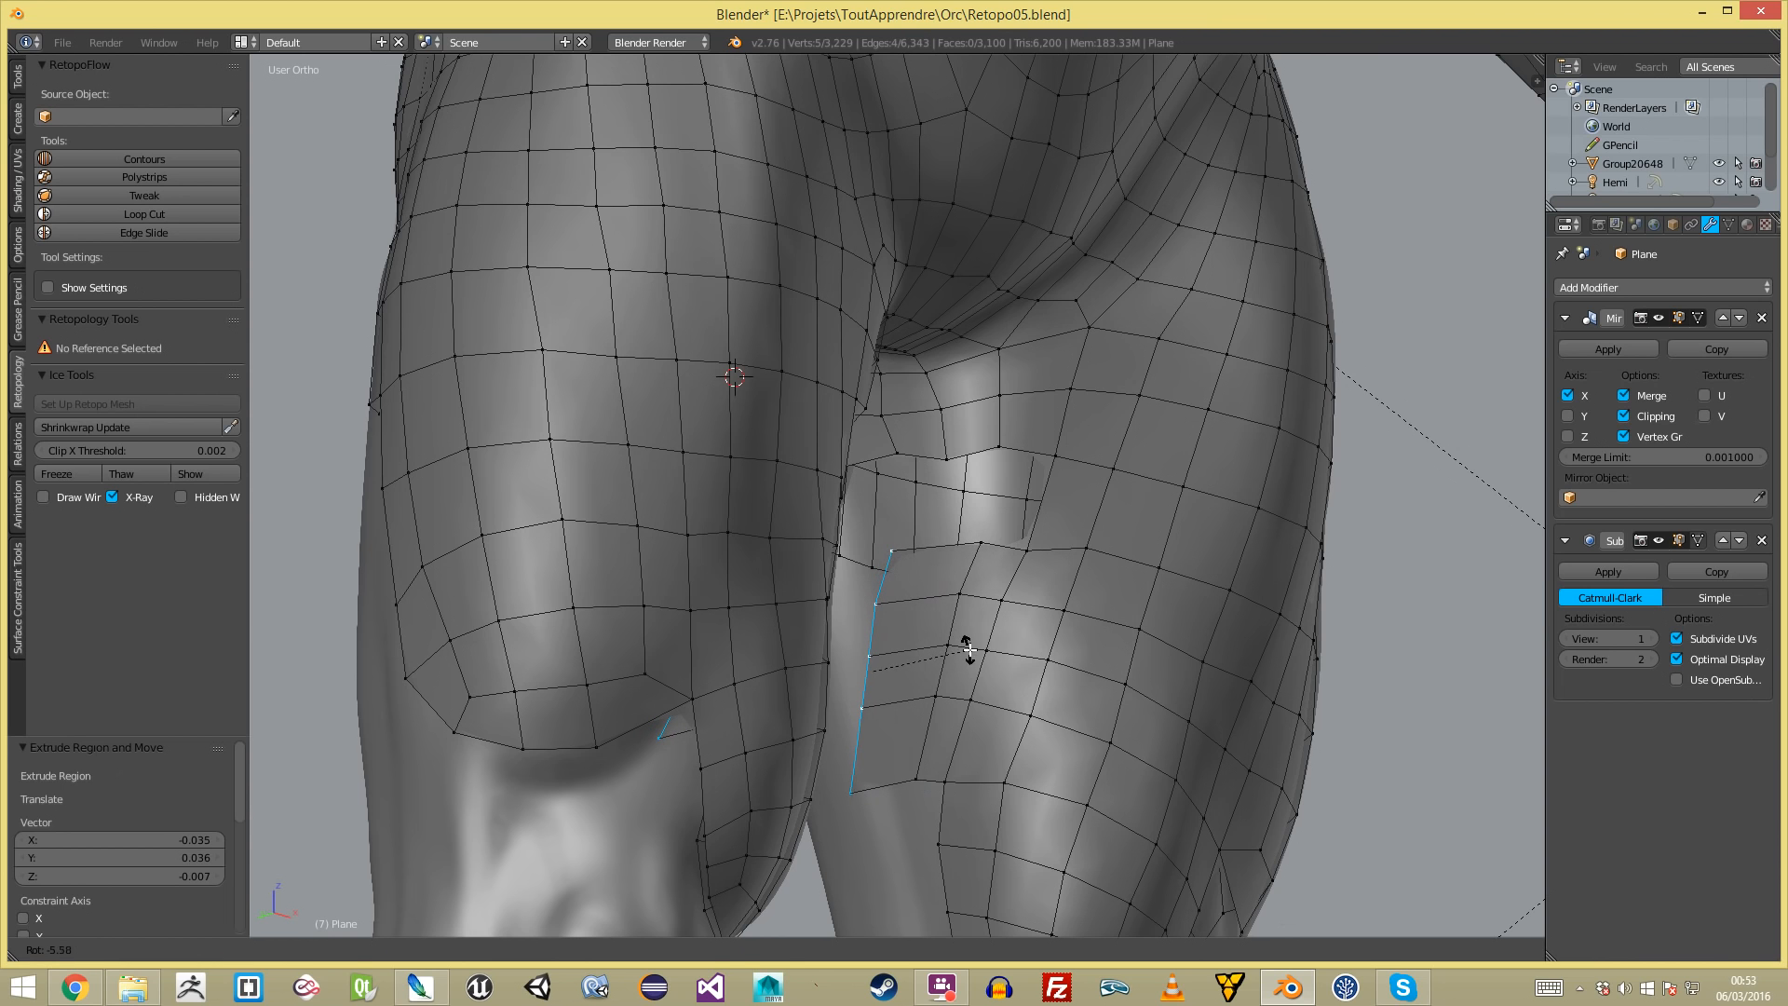
{"action": "left_click", "coordinate": [970, 649]}
{"action": "key", "text": "a"}
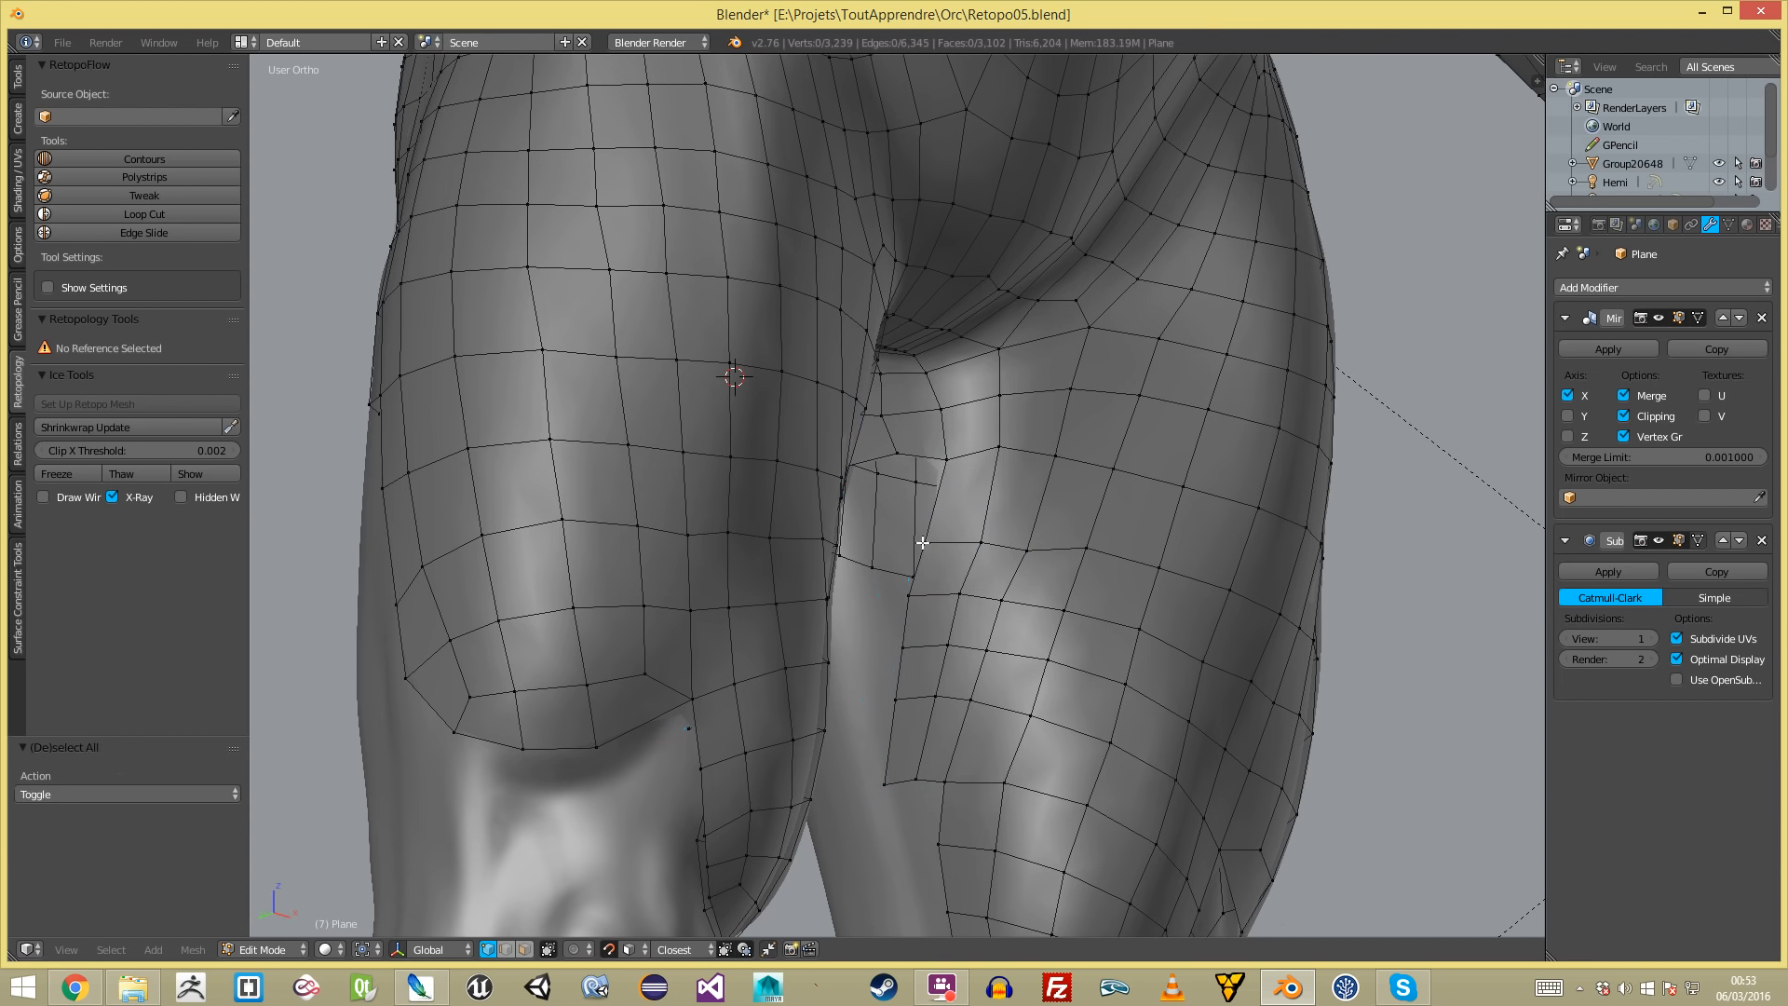
- Extrude the open edge of the inner thigh patch around toward the back, then rotate and scale the new edge
{"action": "scroll", "coordinate": [893, 775], "scroll_direction": "down", "scroll_amount": 2}
{"action": "middle_click_drag", "start_coordinate": [874, 770], "coordinate": [840, 559]}
{"action": "key", "text": "e"}
{"action": "right_click", "coordinate": [863, 599]}
{"action": "key", "text": "ctrl+z"}
{"action": "key", "text": "e"}
{"action": "left_click", "coordinate": [714, 557]}
{"action": "key", "text": "r"}
{"action": "left_click", "coordinate": [766, 541]}
{"action": "key", "text": "s"}
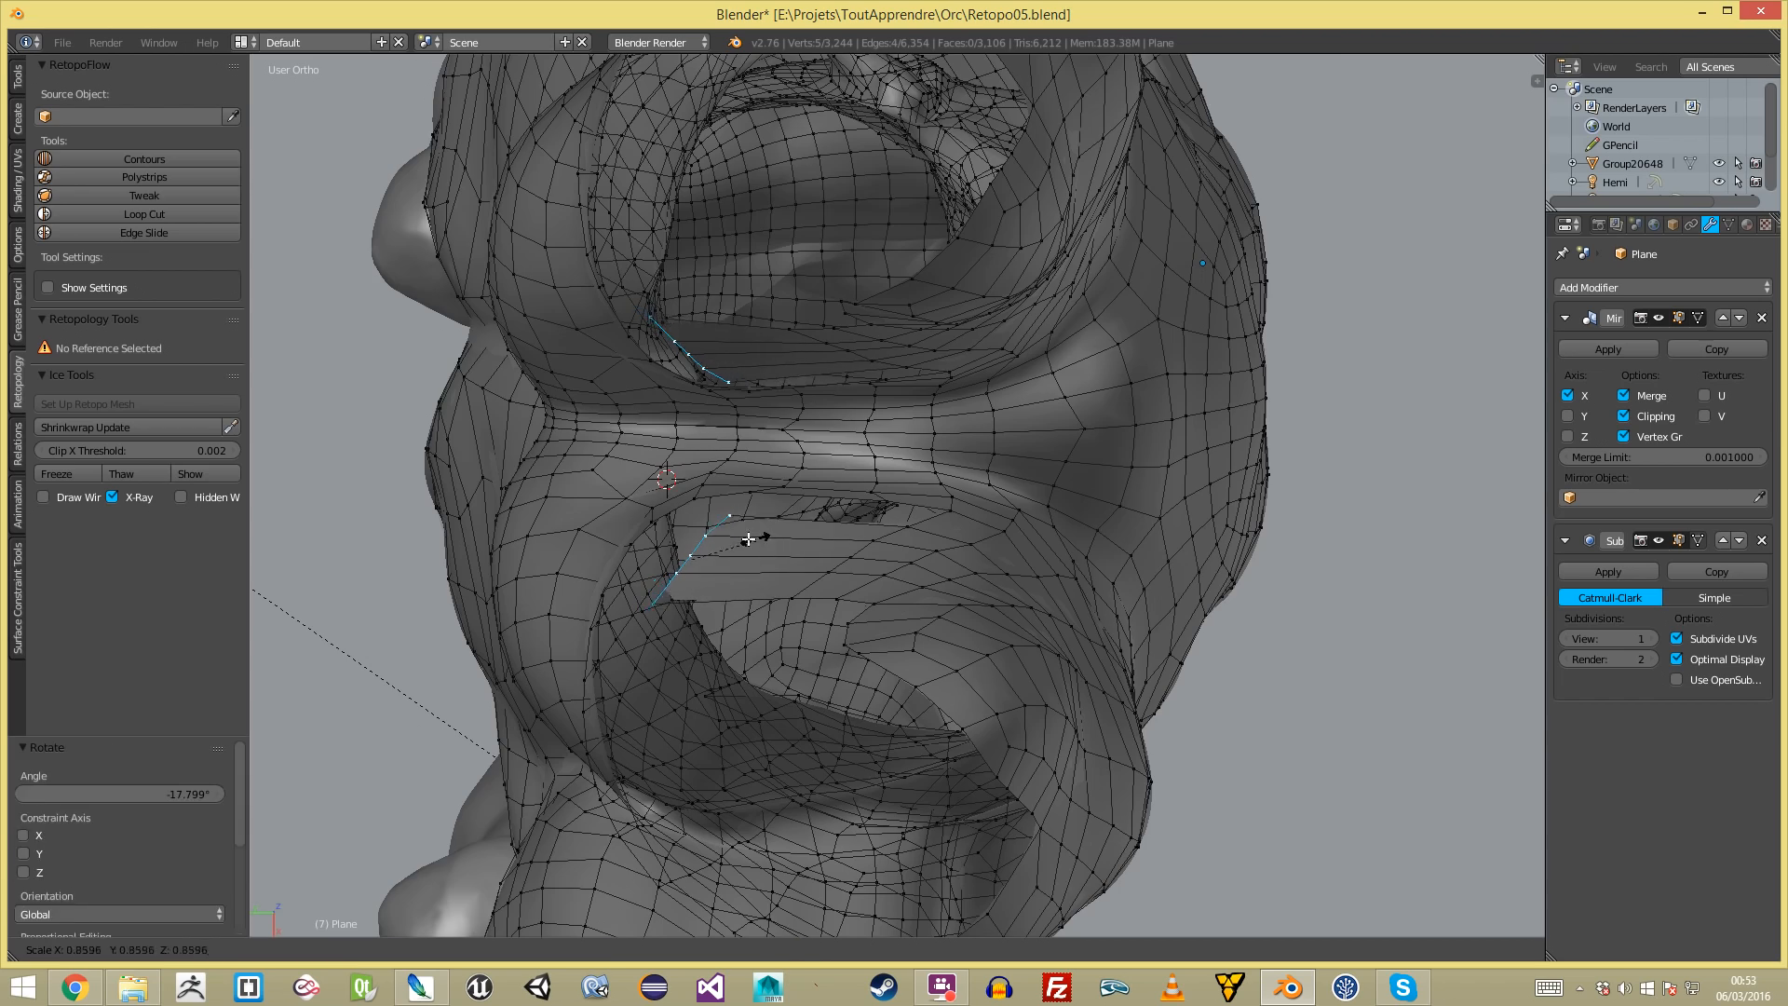
{"action": "left_click", "coordinate": [750, 539]}
- Rotate, scale and move the strip's outer edge so it follows the surface at the back of the inner thigh
{"action": "middle_click_drag", "start_coordinate": [722, 561], "coordinate": [838, 705]}
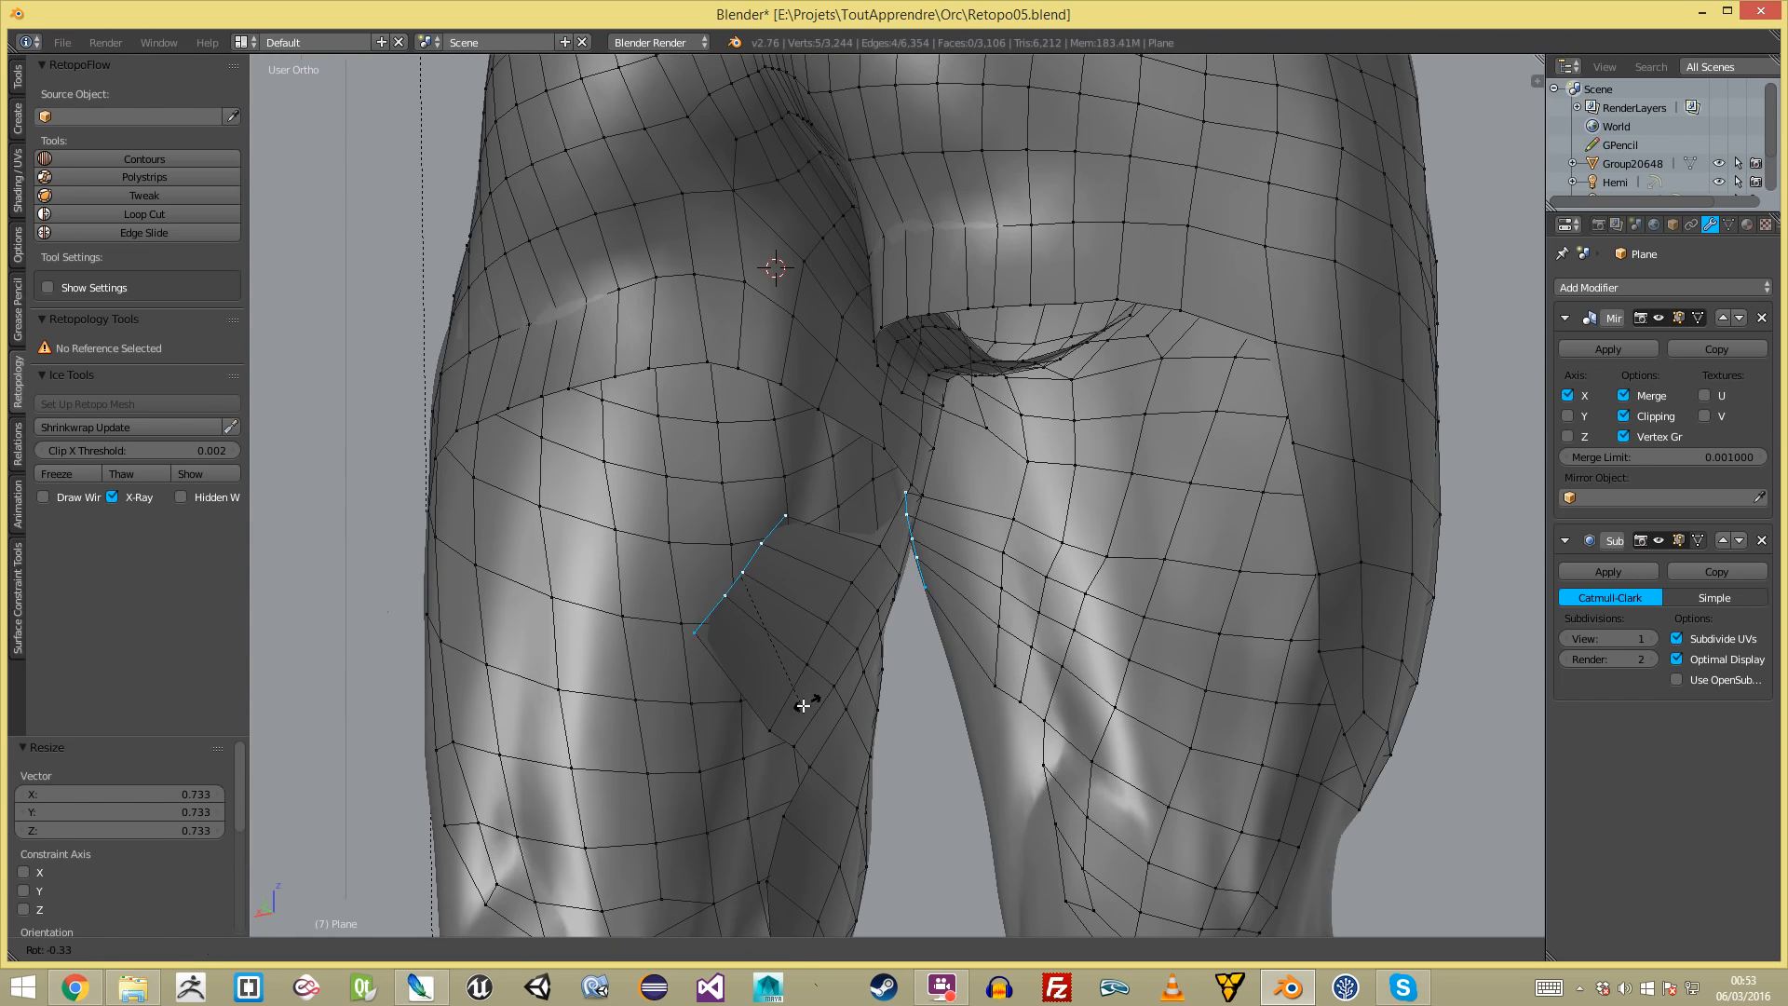
{"action": "left_click", "coordinate": [858, 658]}
{"action": "key", "text": "s"}
{"action": "left_click", "coordinate": [933, 617]}
{"action": "key", "text": "g"}
{"action": "left_click", "coordinate": [921, 630]}
- Cut a single centred edge loop lengthwise through the new inner thigh strip
{"action": "key", "text": "a"}
{"action": "middle_click_drag", "start_coordinate": [917, 628], "coordinate": [671, 603]}
{"action": "scroll", "coordinate": [882, 603], "scroll_direction": "up", "scroll_amount": 3}
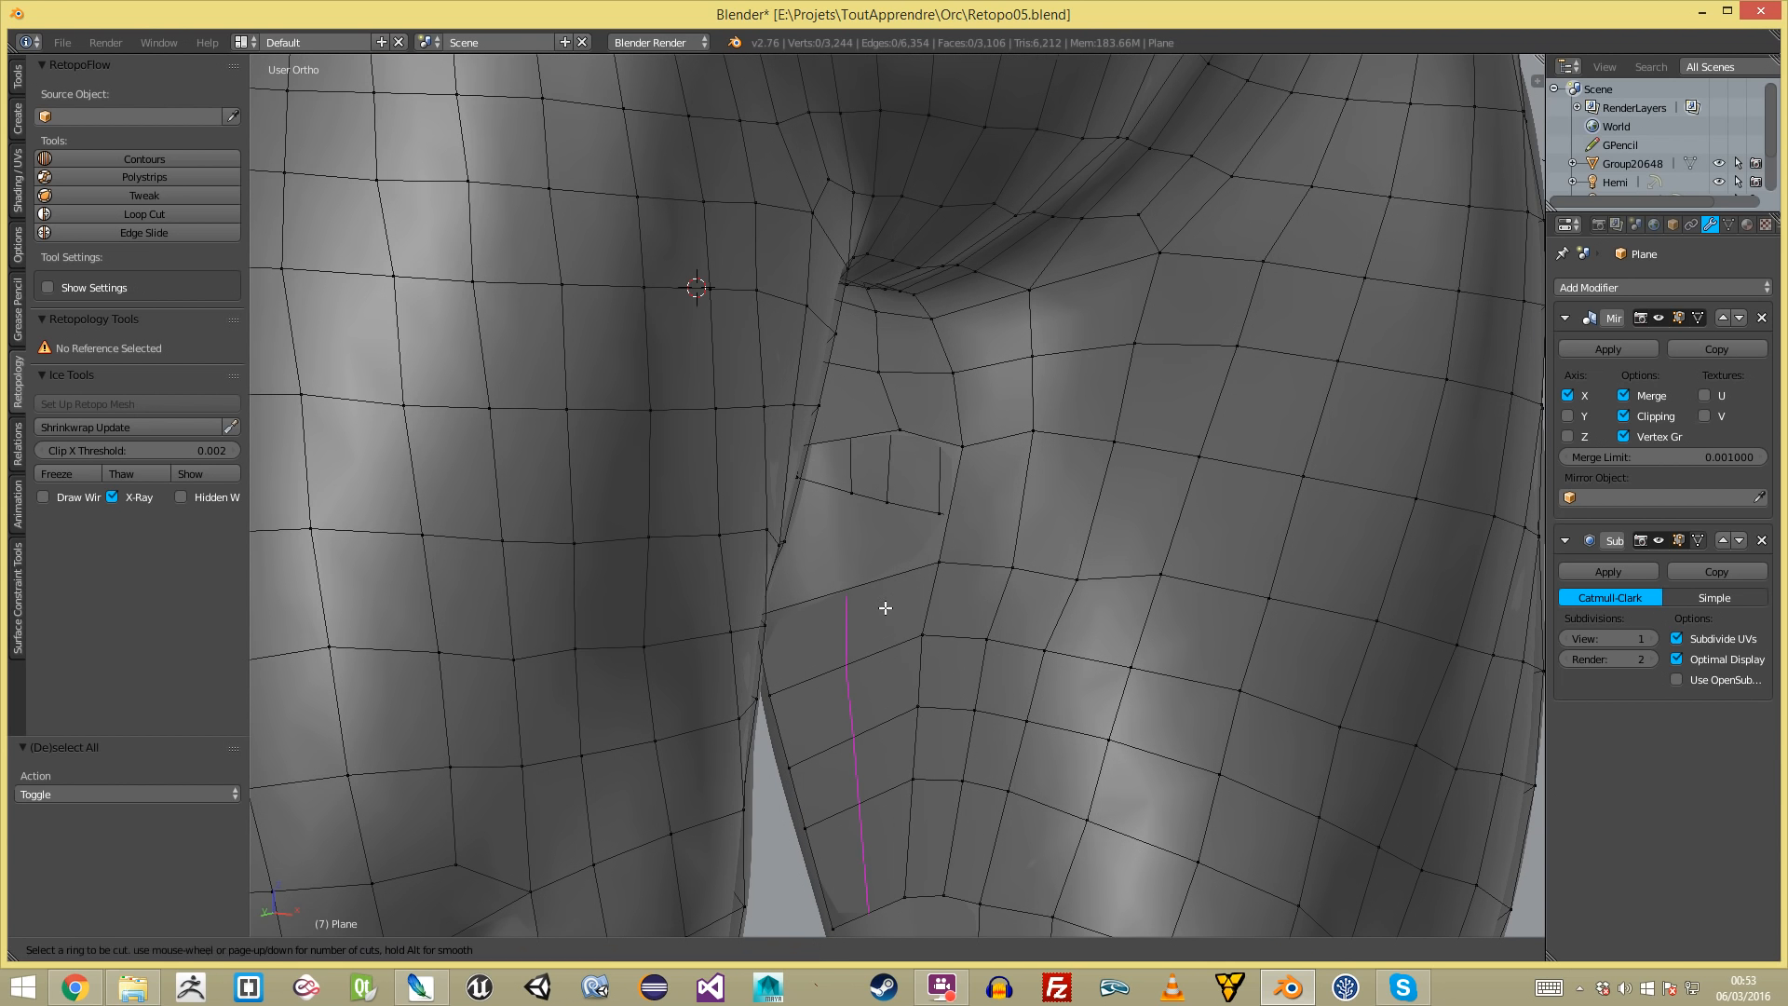
{"action": "key", "text": "ctrl+r"}
{"action": "left_click", "coordinate": [886, 602]}
{"action": "left_click", "coordinate": [885, 609]}
{"action": "key", "text": "a"}
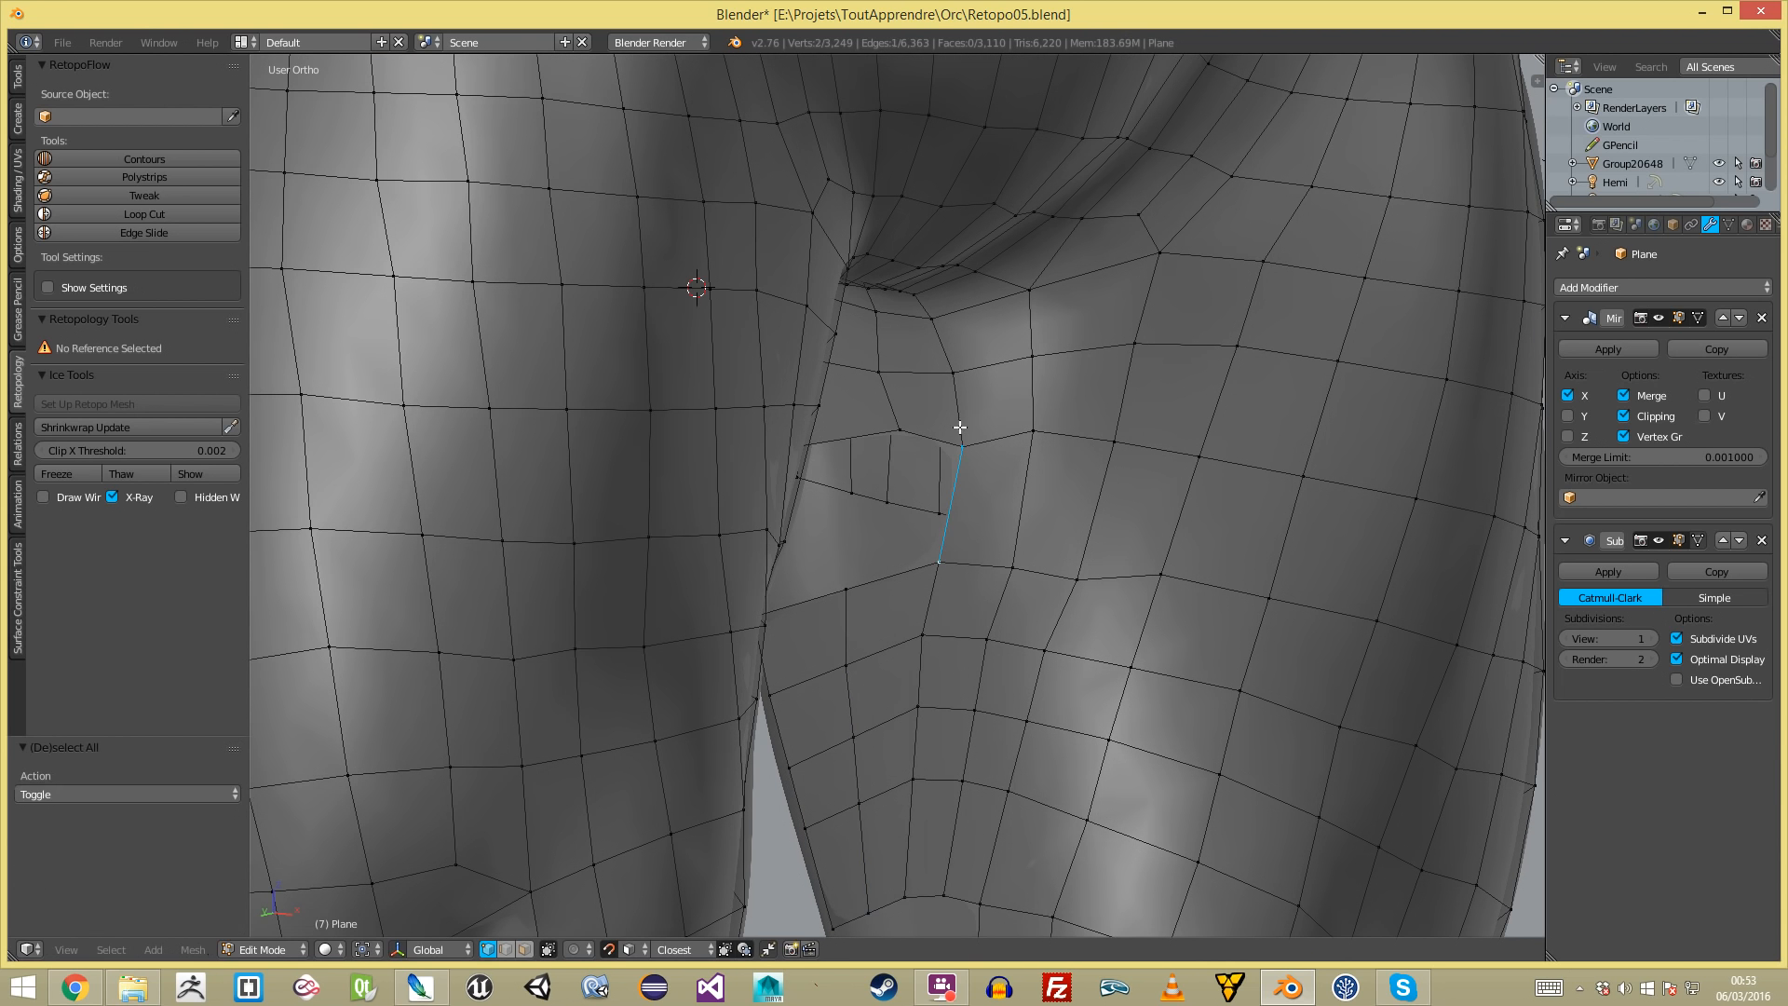
- Fill the gap between the groin patch and the inner thigh strip with quad faces
{"action": "key", "text": "g"}
{"action": "left_click", "coordinate": [857, 427]}
{"action": "key", "text": "a"}
{"action": "scroll", "coordinate": [820, 494], "scroll_direction": "down", "scroll_amount": 1}
{"action": "middle_click_drag", "start_coordinate": [762, 583], "coordinate": [673, 593]}
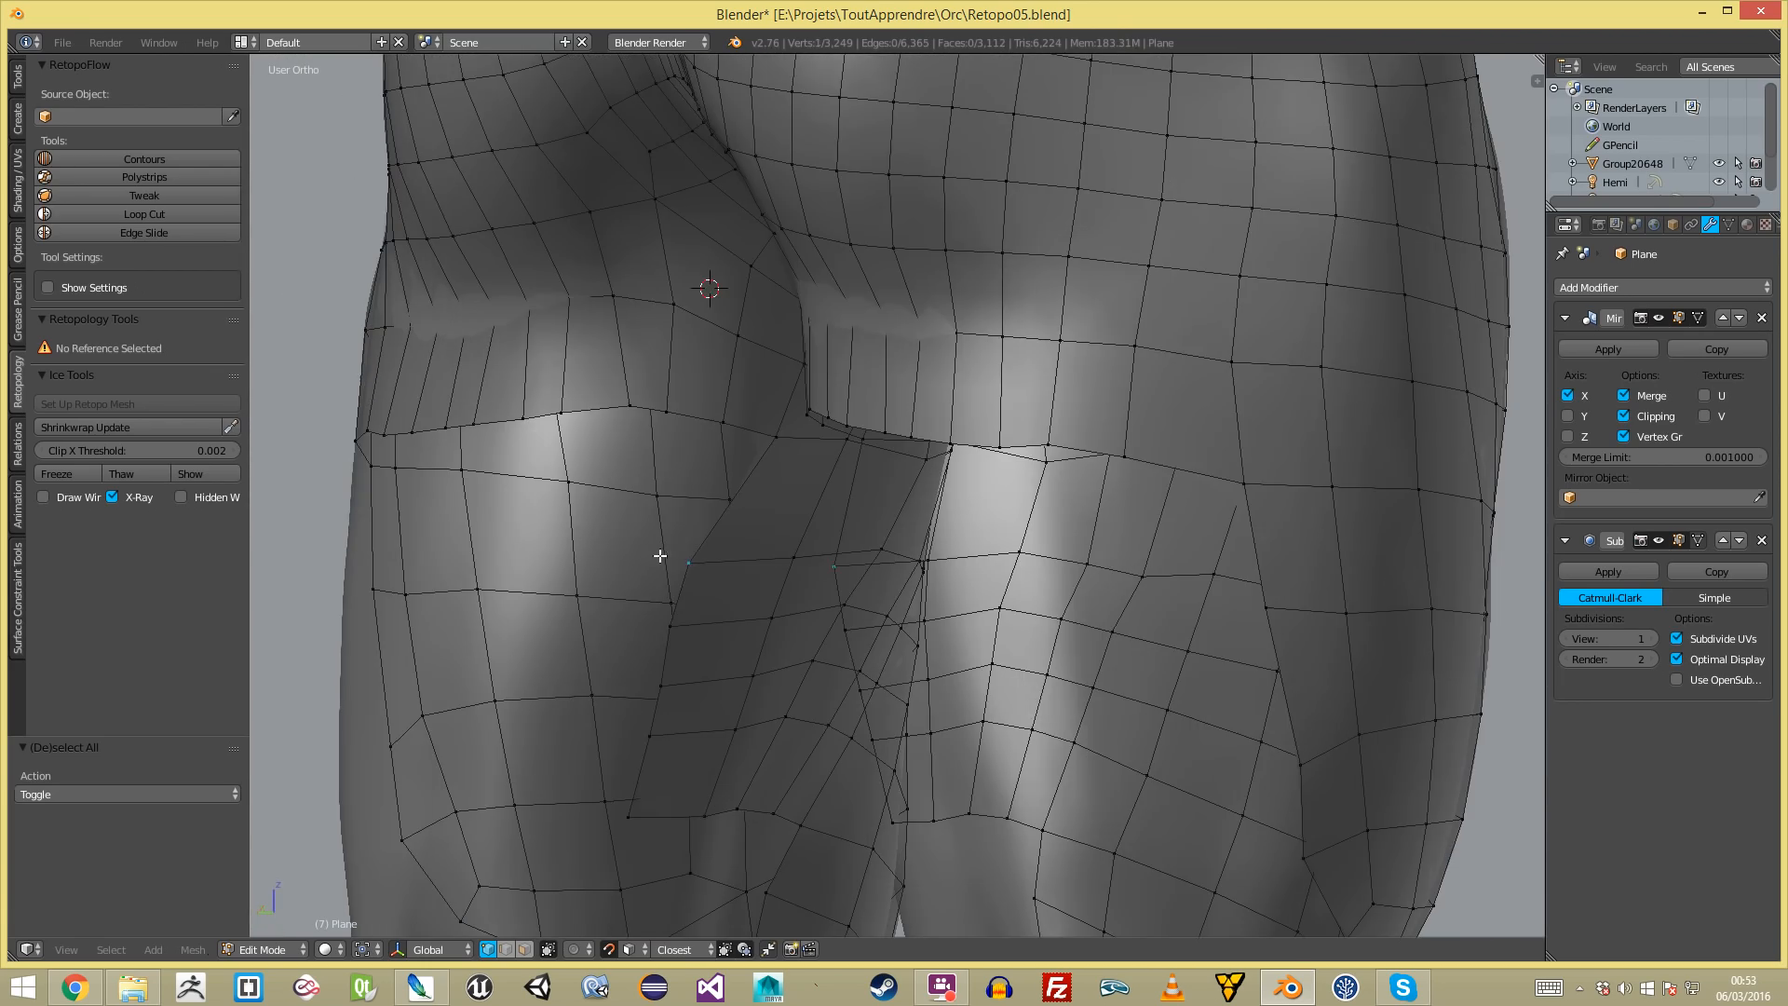
- Move the rear border edges of the inner thigh patch and an adjoining vertex to even out the quads
{"action": "left_click", "coordinate": [640, 790], "text": "ctrl"}
{"action": "middle_click_drag", "start_coordinate": [640, 791], "coordinate": [614, 541]}
{"action": "middle_click_drag", "start_coordinate": [725, 468], "coordinate": [720, 478]}
{"action": "key", "text": "g"}
{"action": "left_click", "coordinate": [743, 472]}
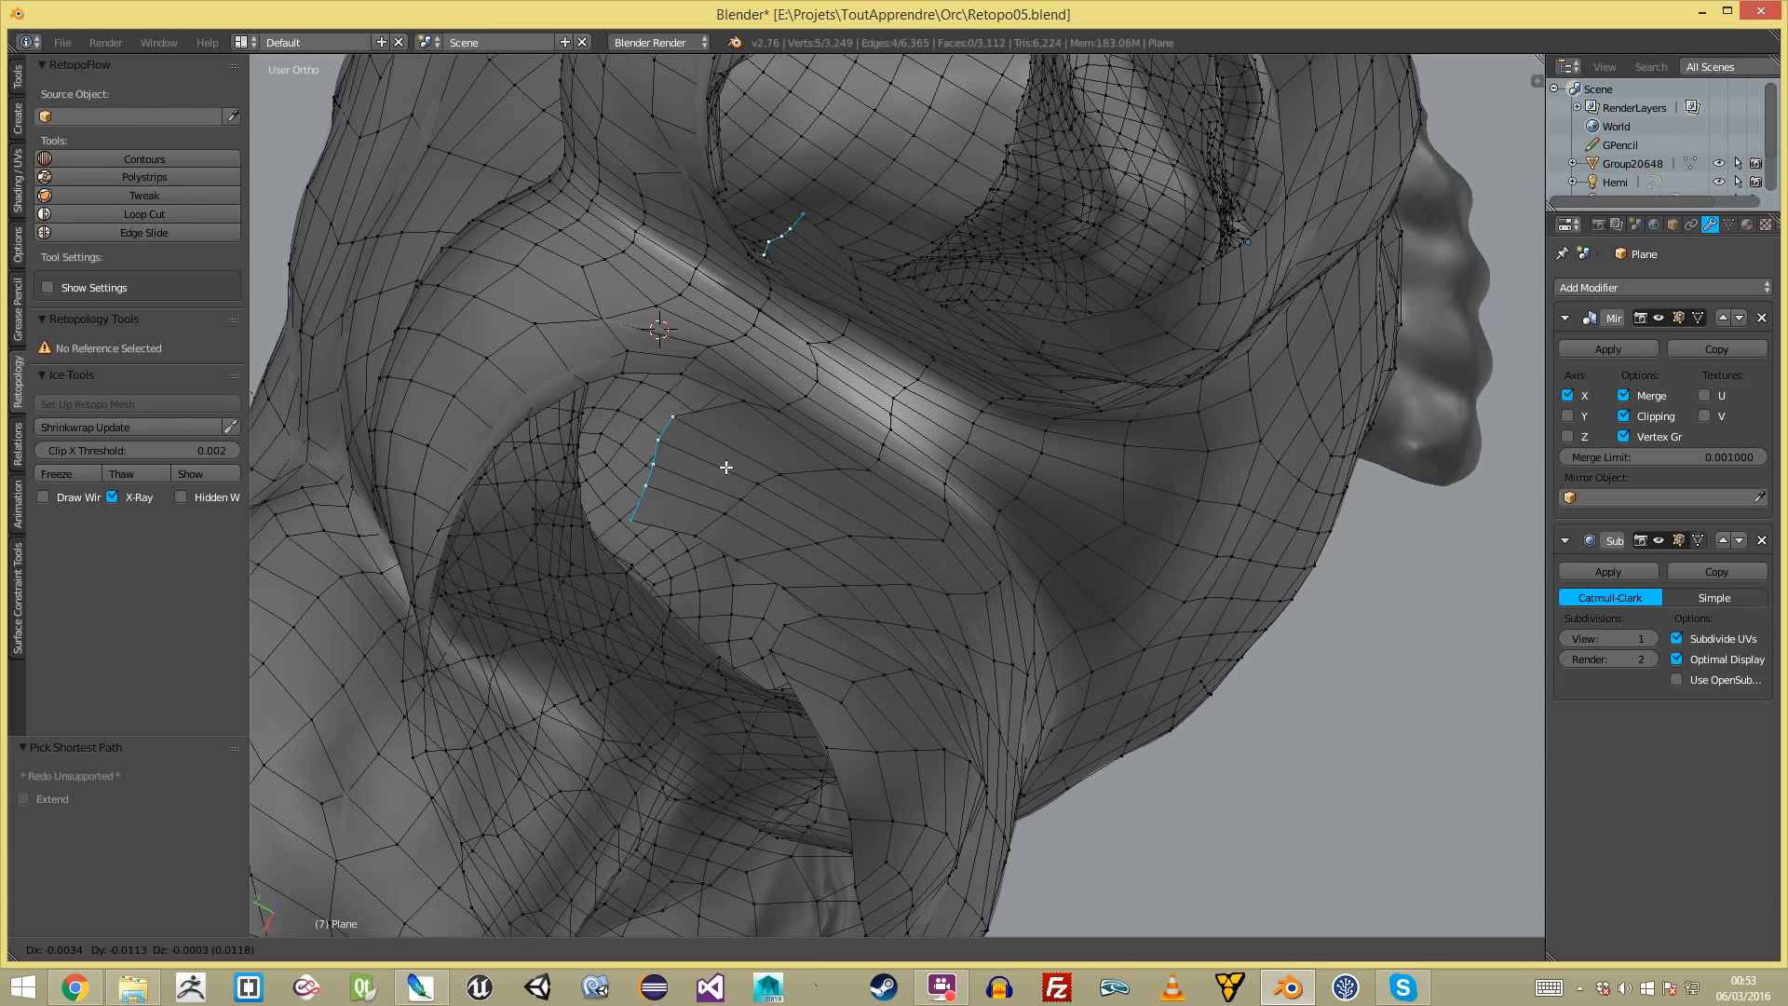
{"action": "left_click", "coordinate": [752, 534]}
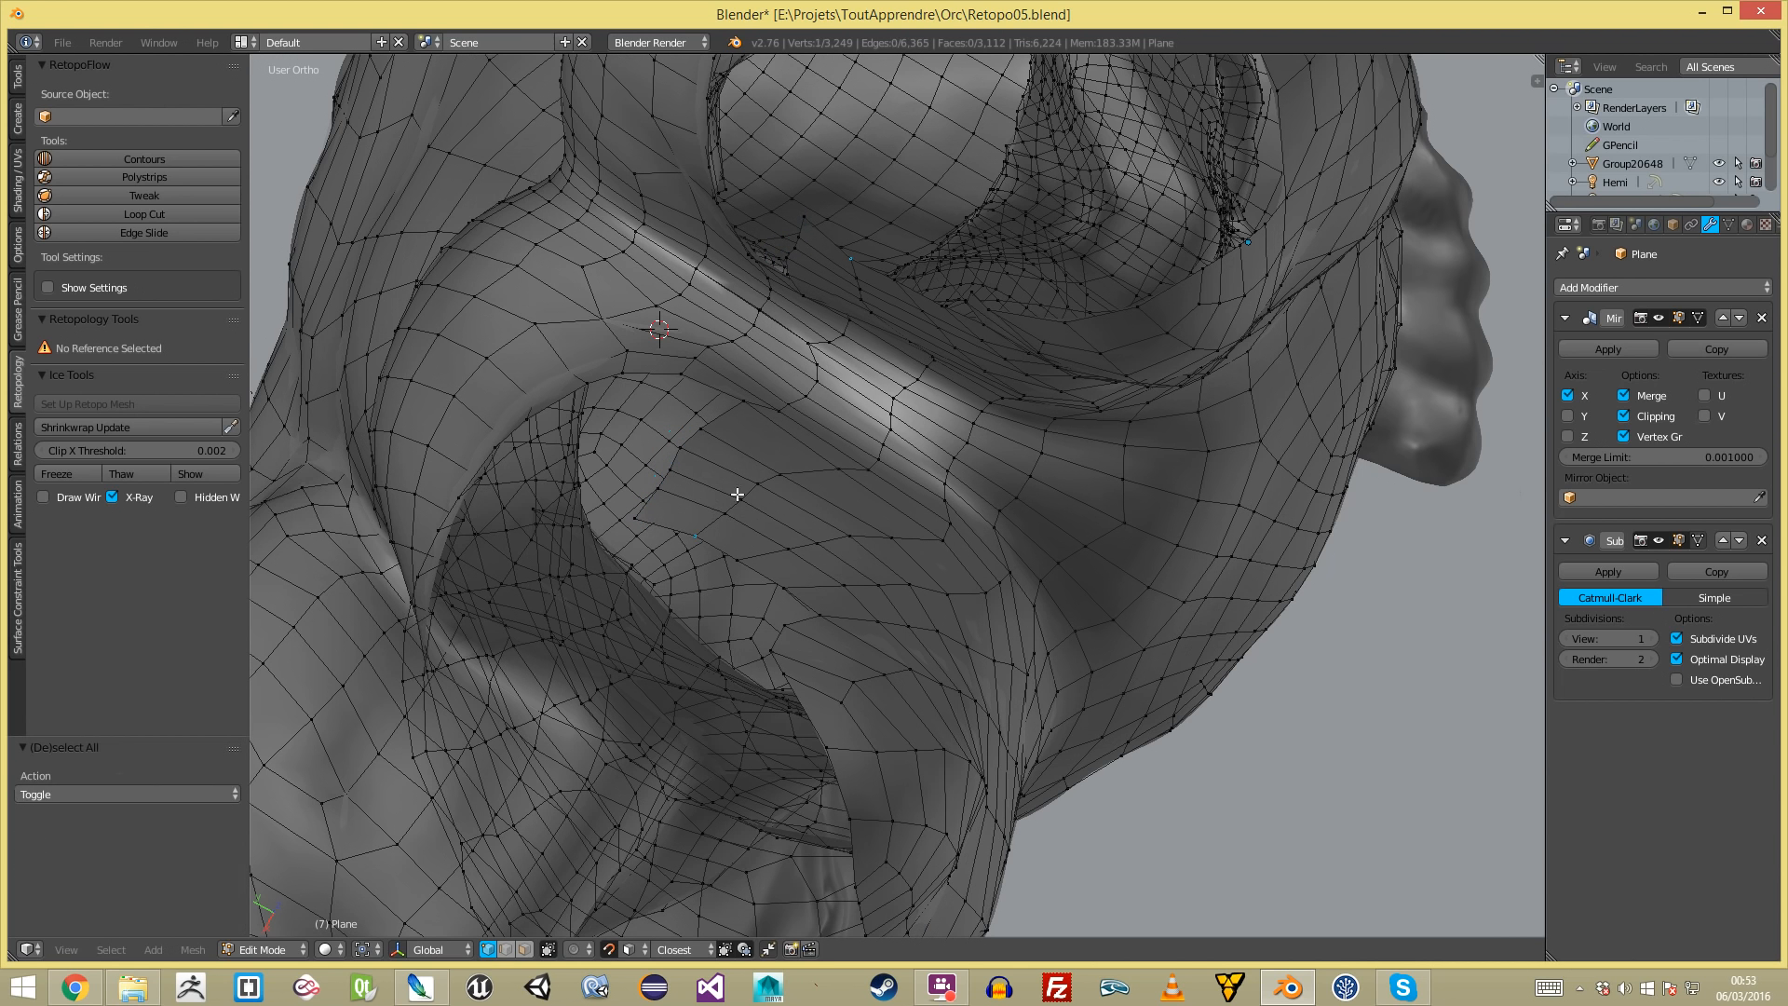
{"action": "key", "text": "a"}
{"action": "left_click", "coordinate": [769, 557]}
{"action": "key", "text": "g"}
{"action": "left_click", "coordinate": [794, 575]}
- Select successive face loops around the thigh and examine their flow from the front and the back
{"action": "key", "text": "a"}
{"action": "scroll", "coordinate": [794, 575], "scroll_direction": "down", "scroll_amount": 6}
{"action": "middle_click_drag", "start_coordinate": [792, 573], "coordinate": [950, 587]}
{"action": "scroll", "coordinate": [568, 682], "scroll_direction": "up", "scroll_amount": 3}
{"action": "right_click", "coordinate": [966, 583], "text": "ctrl+alt"}
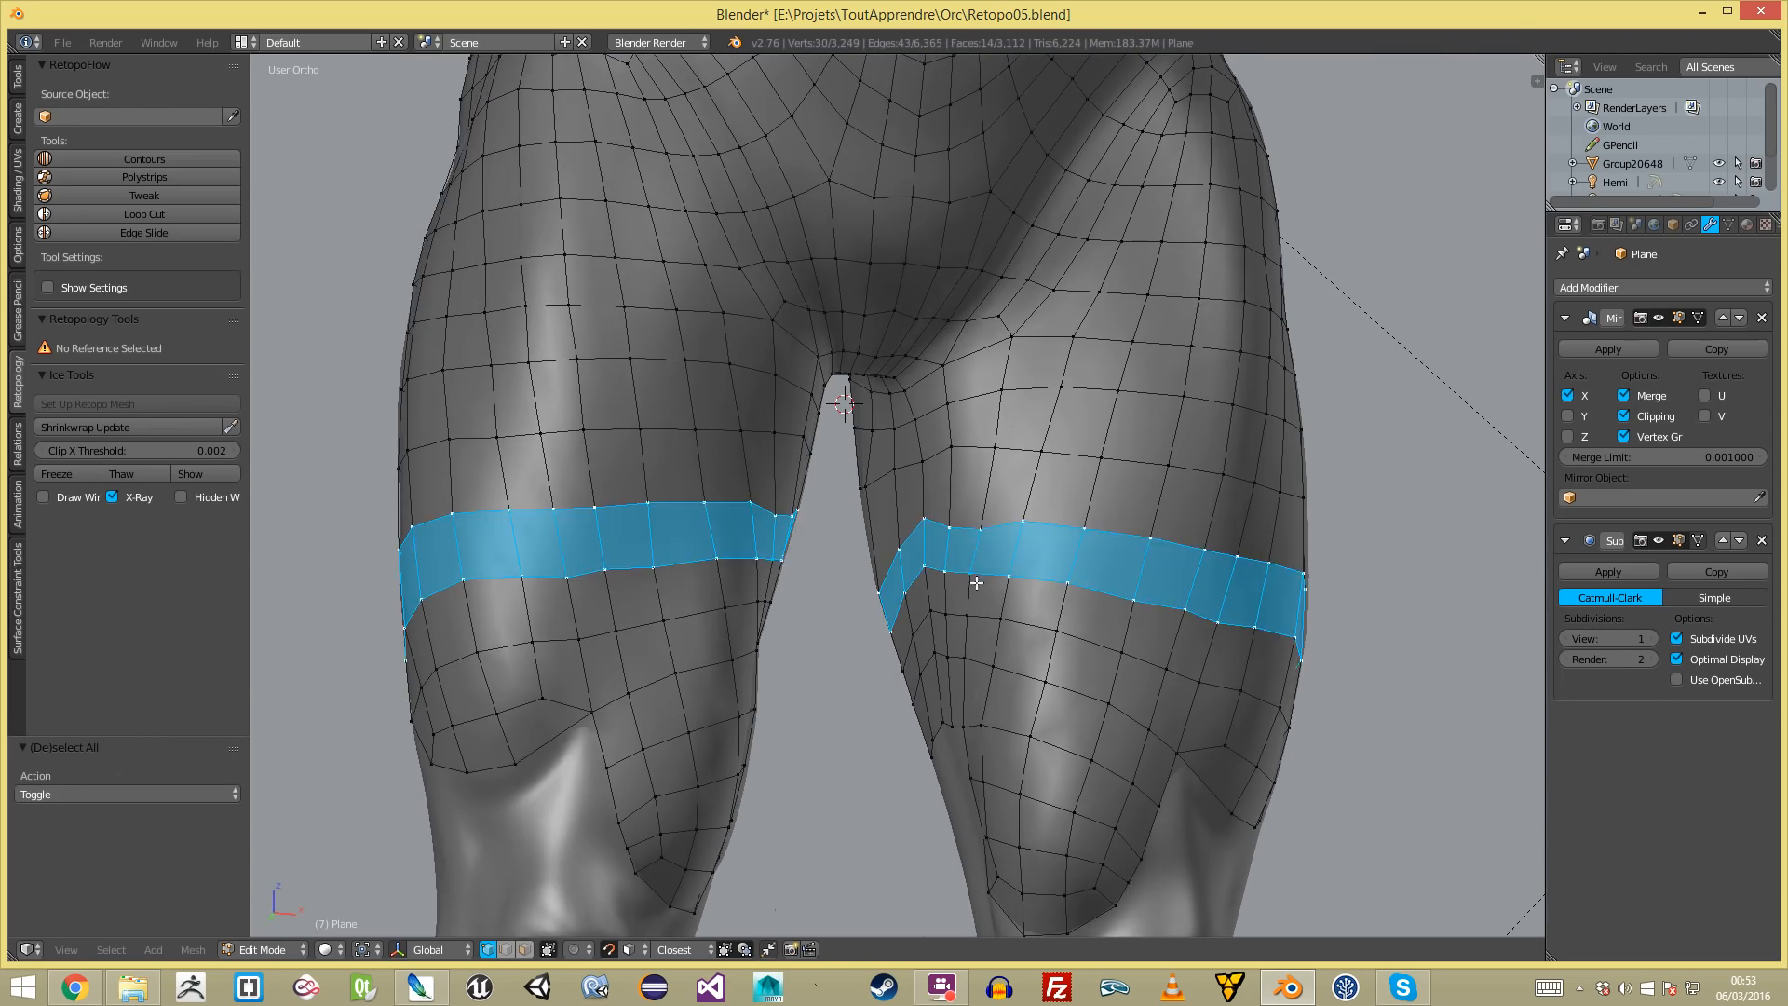
{"action": "right_click", "coordinate": [986, 641], "text": "ctrl+alt"}
{"action": "scroll", "coordinate": [1424, 734], "scroll_direction": "down", "scroll_amount": 3}
{"action": "middle_click_drag", "start_coordinate": [1425, 734], "coordinate": [834, 726]}
{"action": "scroll", "coordinate": [779, 766], "scroll_direction": "up", "scroll_amount": 3}
{"action": "key", "text": "a"}
{"action": "right_click", "coordinate": [835, 506], "text": "ctrl+alt"}
{"action": "middle_click_drag", "start_coordinate": [835, 505], "coordinate": [806, 535]}
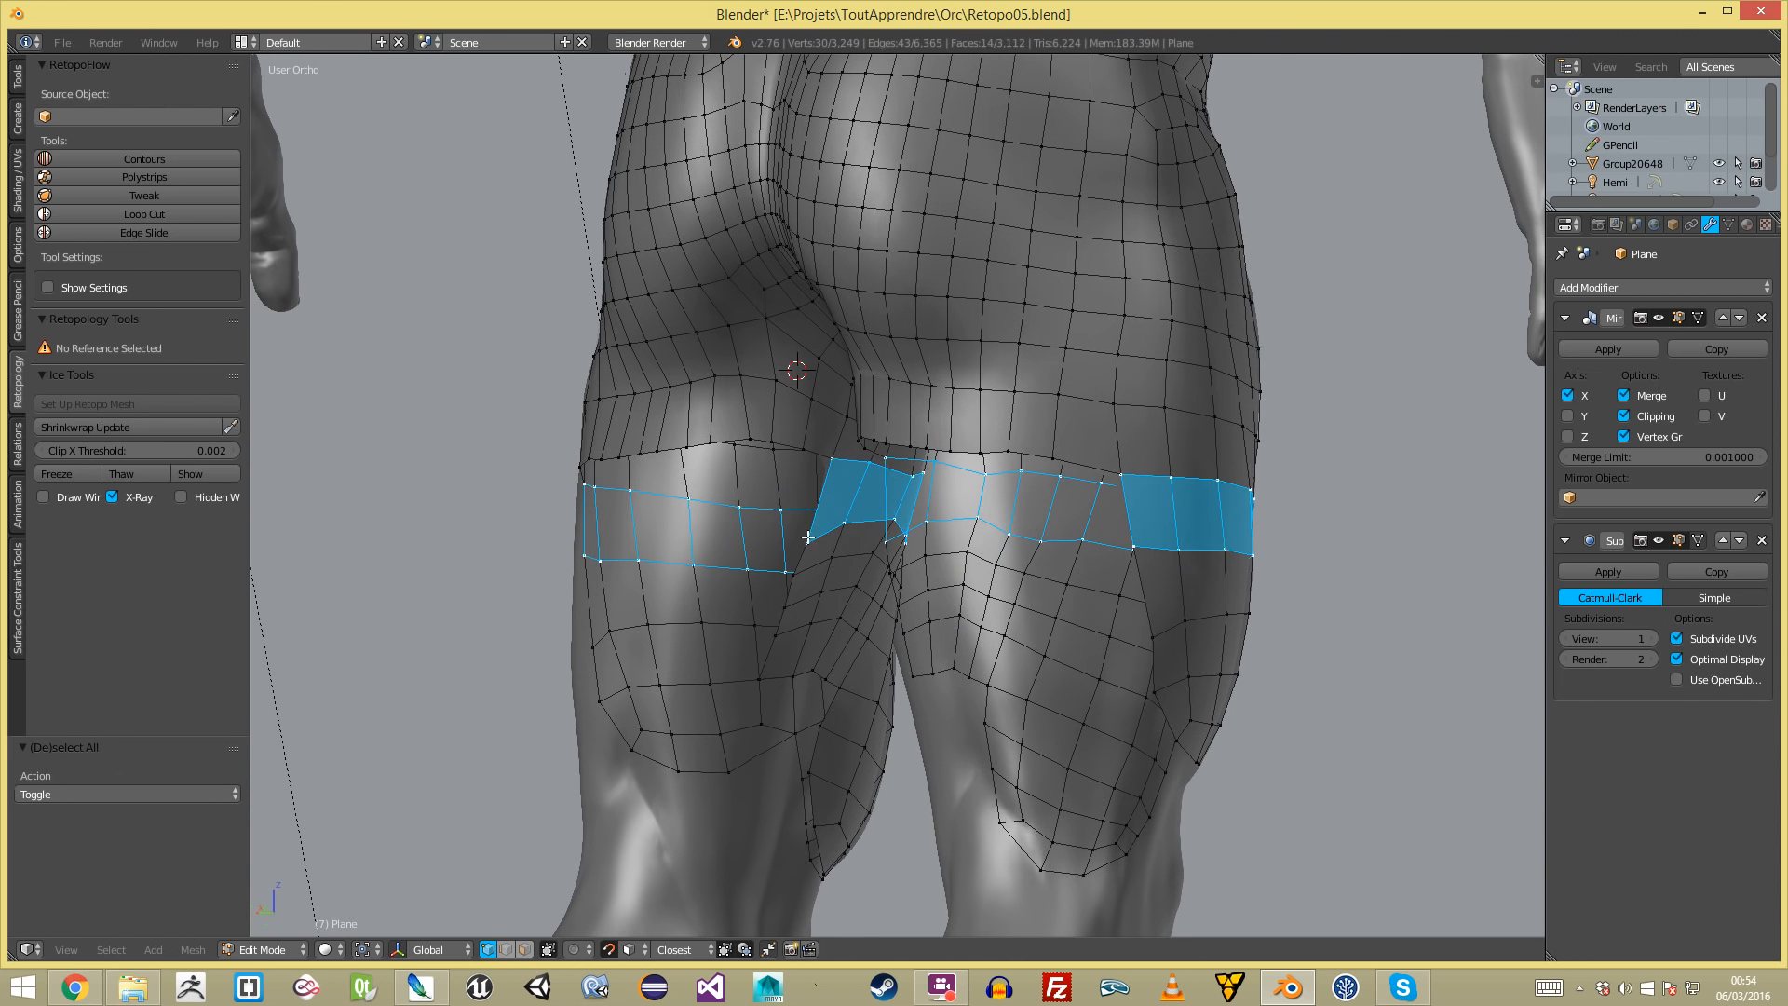
- Reposition a single vertex on the rear border of the inner thigh patch
{"action": "right_click", "coordinate": [817, 512]}
{"action": "key", "text": "g"}
{"action": "left_click", "coordinate": [822, 492]}
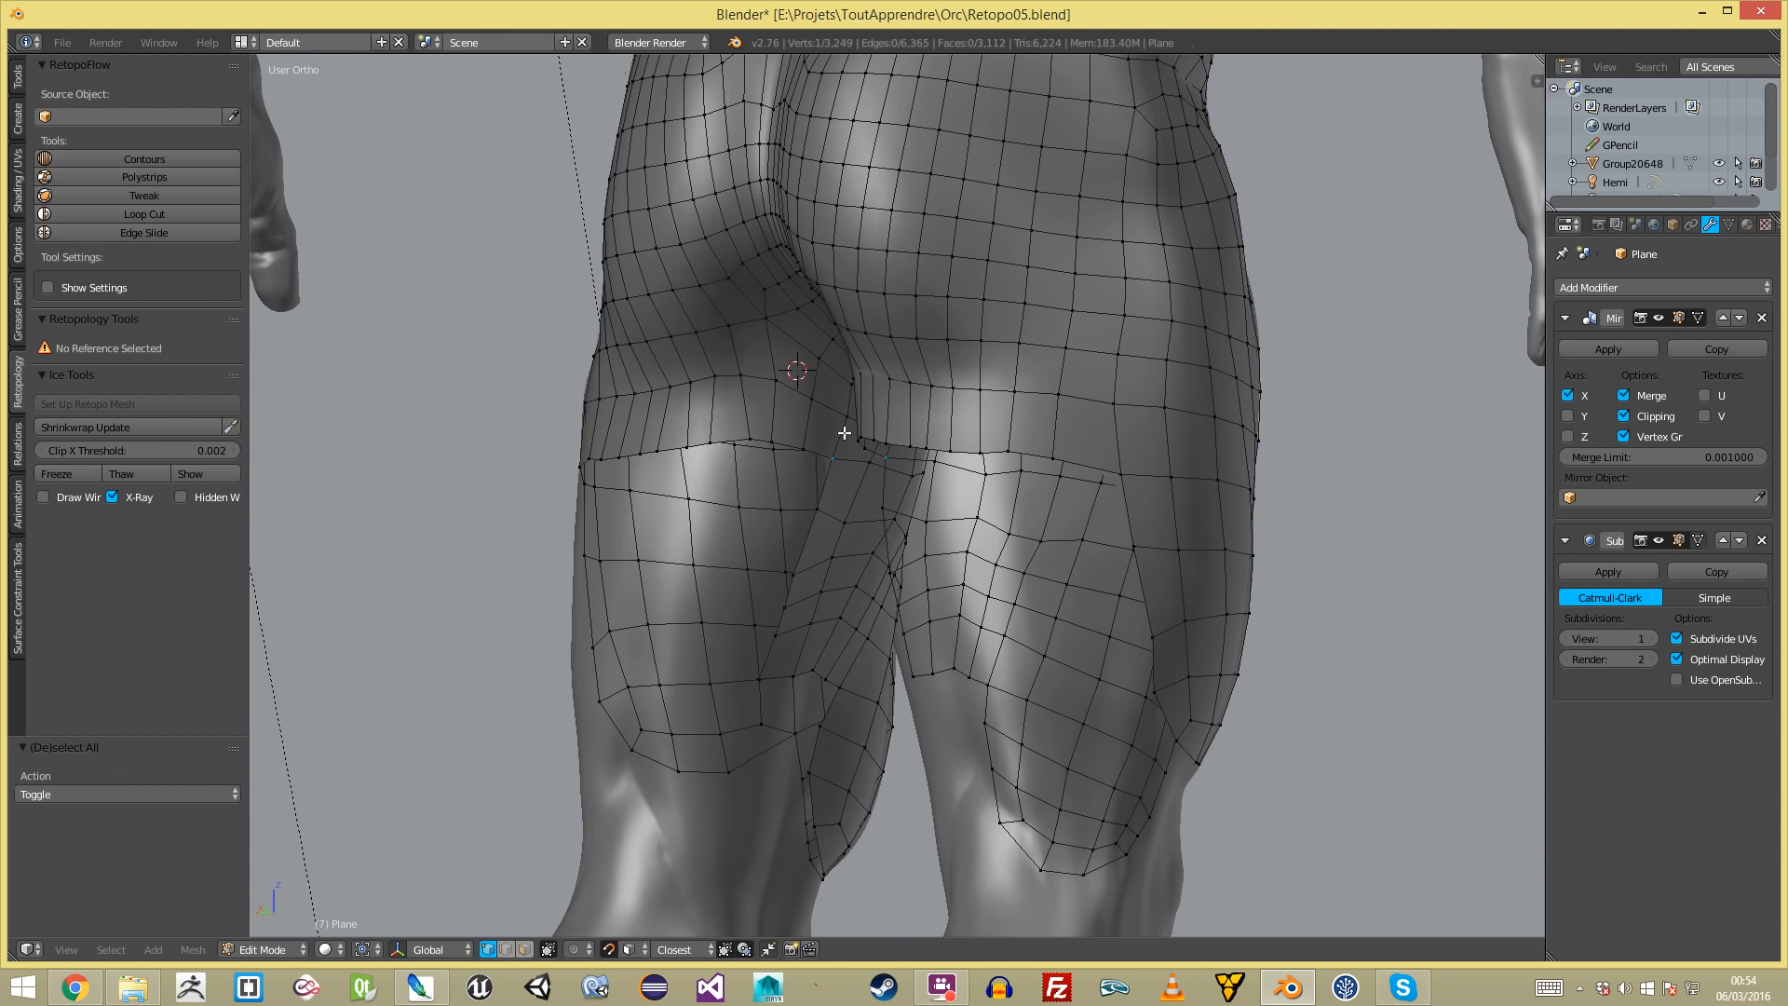
- Extrude the lower edge row under the buttock down the back of the thigh
{"action": "mouse_move", "coordinate": [768, 460]}
{"action": "middle_mouse_down"}
{"action": "mouse_move", "coordinate": [826, 494]}
{"action": "mouse_move", "coordinate": [729, 442]}
{"action": "mouse_move", "coordinate": [745, 443]}
{"action": "middle_mouse_up"}
{"action": "right_click", "coordinate": [674, 450], "text": "ctrl"}
{"action": "key", "text": "g"}
{"action": "left_click", "coordinate": [814, 463]}
{"action": "key", "text": "g"}
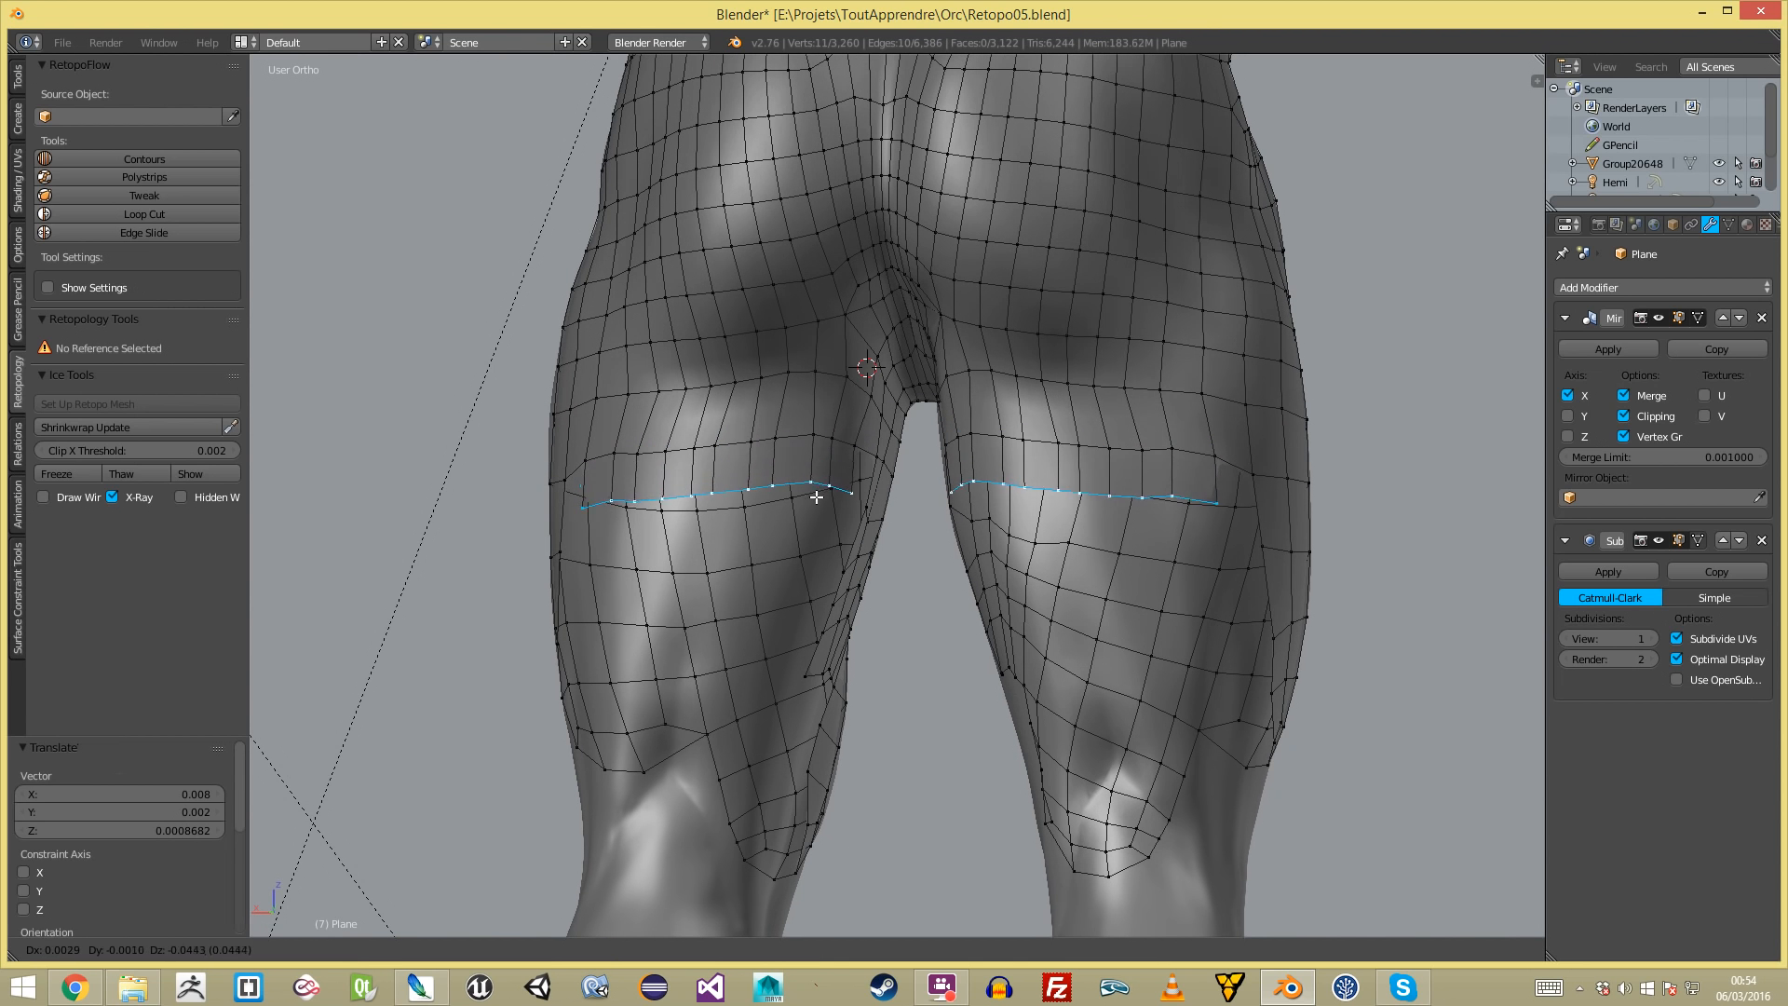
{"action": "left_click", "coordinate": [814, 515]}
- Fill the gaps joining the extruded row to the thigh patches, and preview the smooth surface in Object Mode
{"action": "key", "text": "a"}
{"action": "middle_click_drag", "start_coordinate": [813, 515], "coordinate": [695, 494]}
{"action": "key", "text": "f"}
{"action": "key", "text": "a"}
{"action": "right_click", "coordinate": [665, 491], "text": "ctrl+alt"}
{"action": "scroll", "coordinate": [739, 535], "scroll_direction": "down", "scroll_amount": 6}
{"action": "middle_click_drag", "start_coordinate": [738, 537], "coordinate": [1233, 574]}
{"action": "key", "text": "Tab"}
{"action": "scroll", "coordinate": [480, 723], "scroll_direction": "up", "scroll_amount": 5}
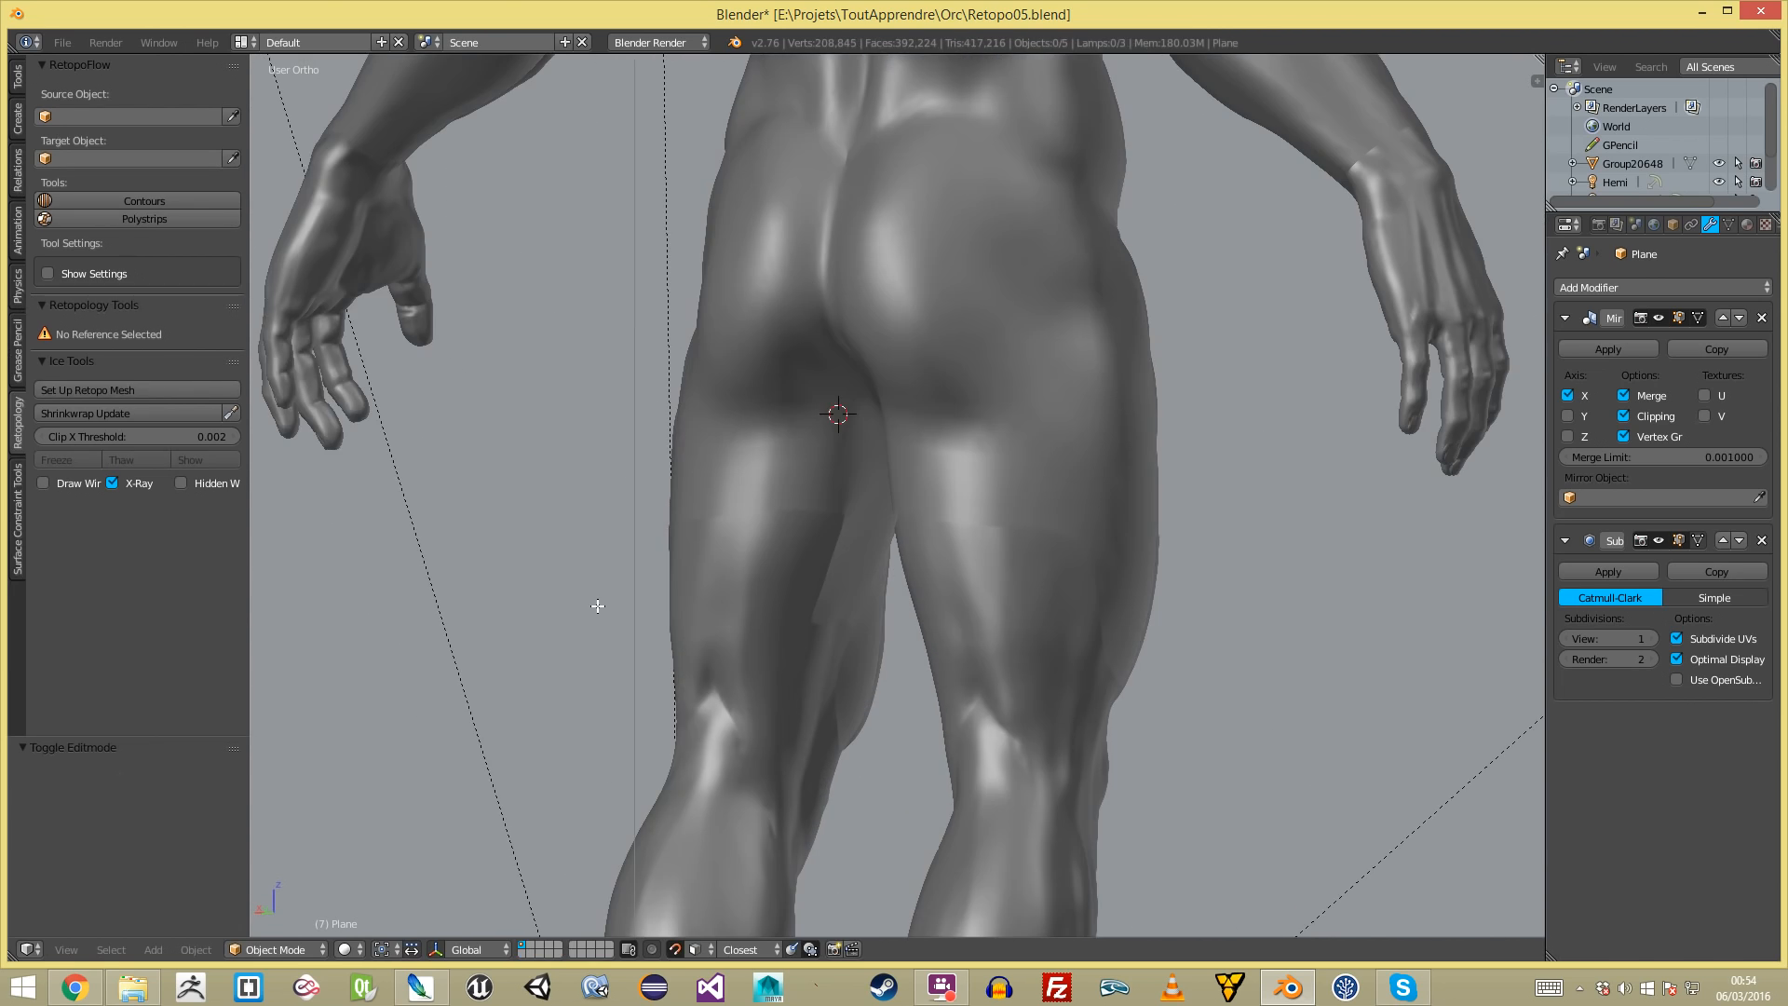
{"action": "scroll", "coordinate": [598, 606], "scroll_direction": "up", "scroll_amount": 4}
- Try extruding the rear edge of the inner thigh patch across the back of the thigh in two wide strips
{"action": "key", "text": "Tab"}
{"action": "key", "text": "a"}
{"action": "middle_click_drag", "start_coordinate": [722, 543], "coordinate": [681, 601]}
{"action": "key", "text": "a"}
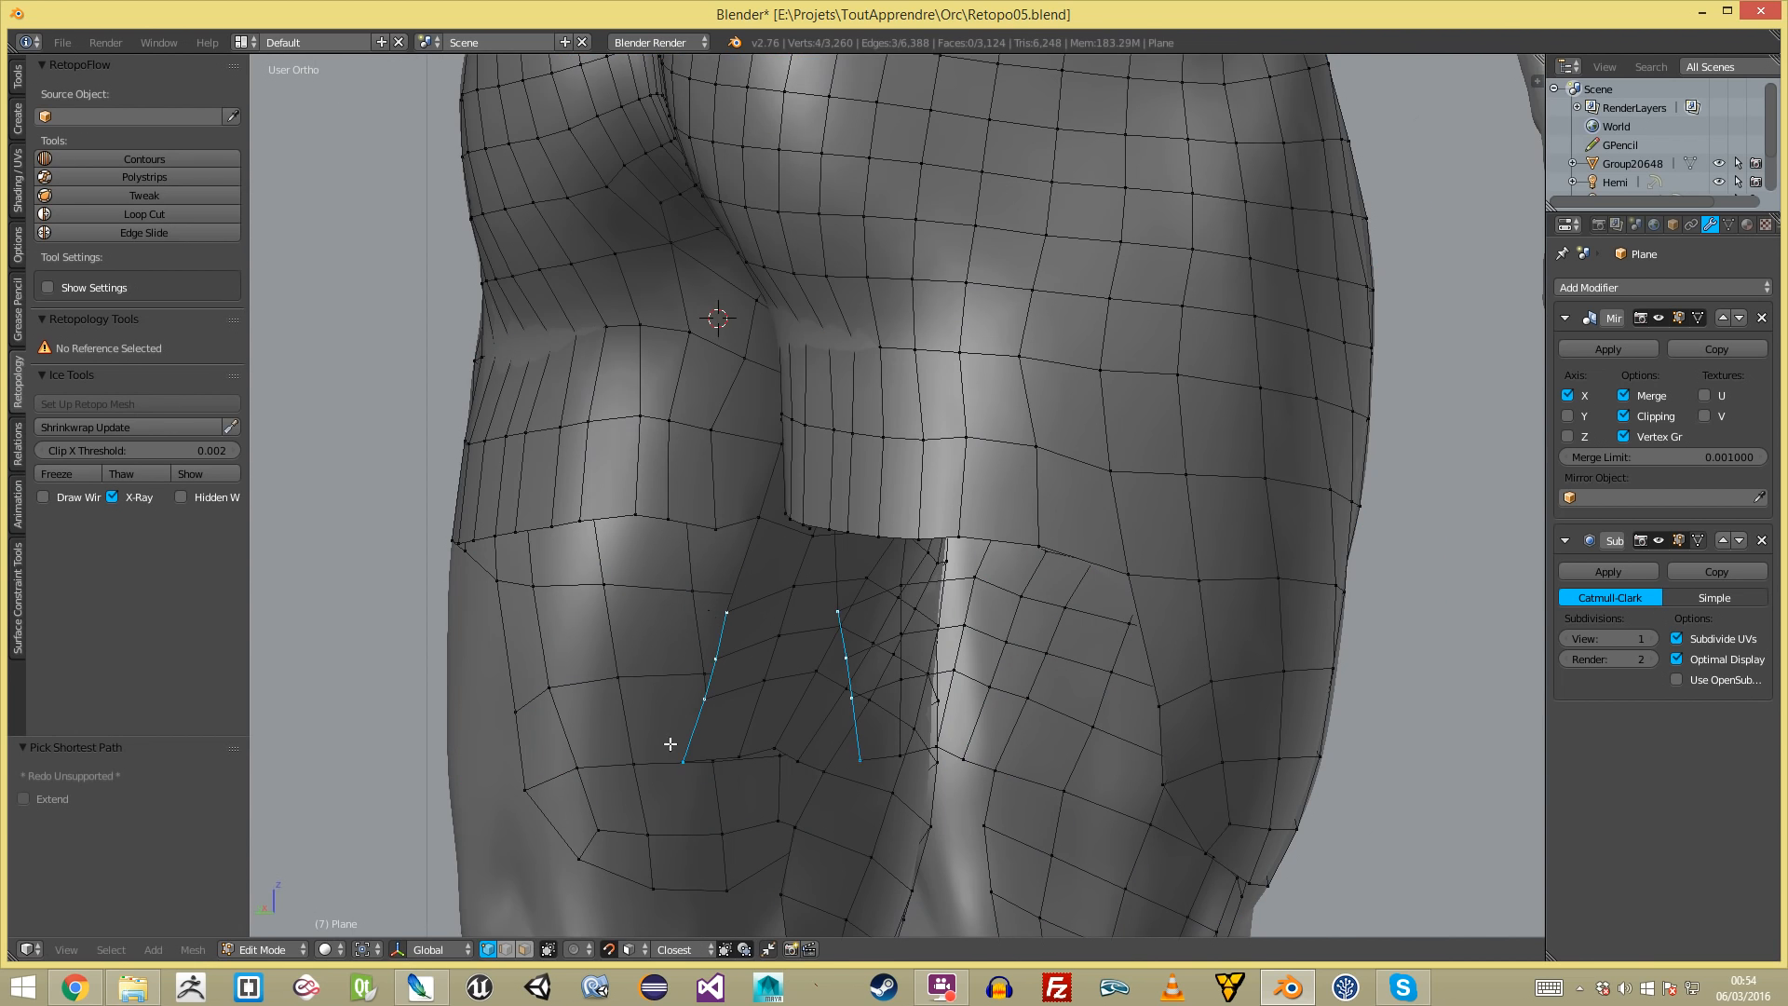
{"action": "middle_click_drag", "start_coordinate": [685, 763], "coordinate": [902, 606]}
{"action": "key", "text": "e"}
{"action": "left_click", "coordinate": [583, 658]}
{"action": "key", "text": "r"}
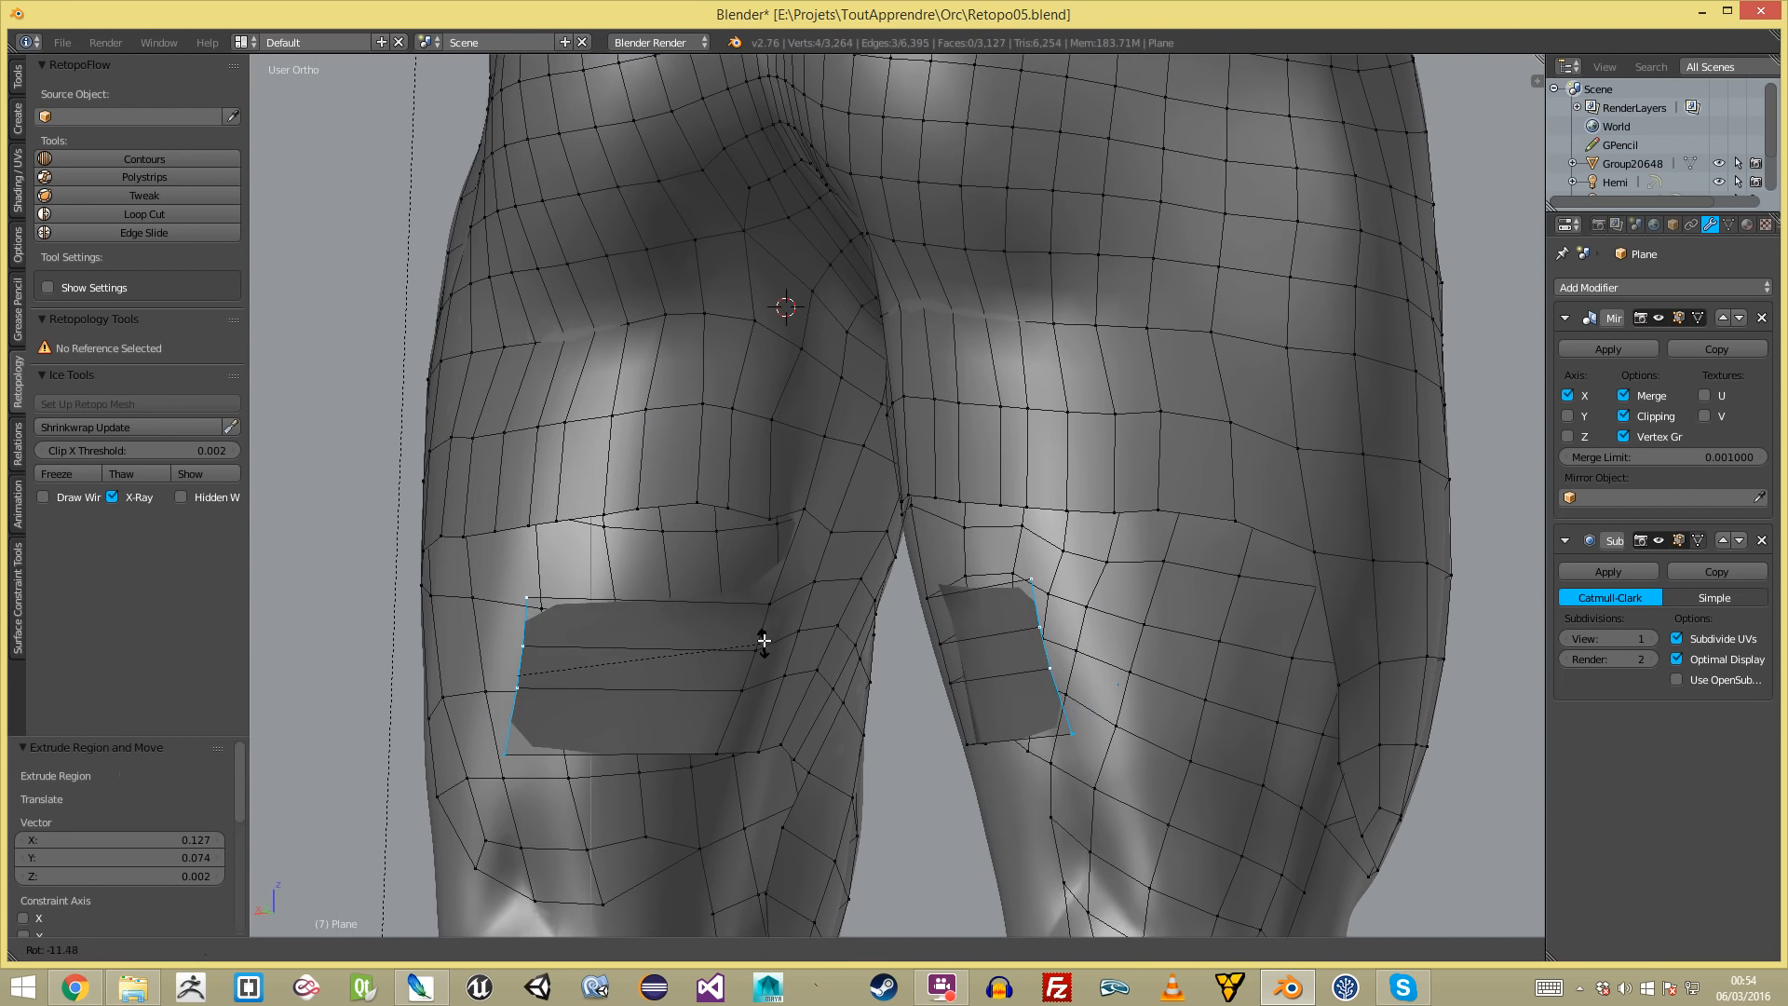
{"action": "left_click", "coordinate": [762, 636]}
{"action": "middle_click_drag", "start_coordinate": [543, 623], "coordinate": [743, 629]}
{"action": "key", "text": "e"}
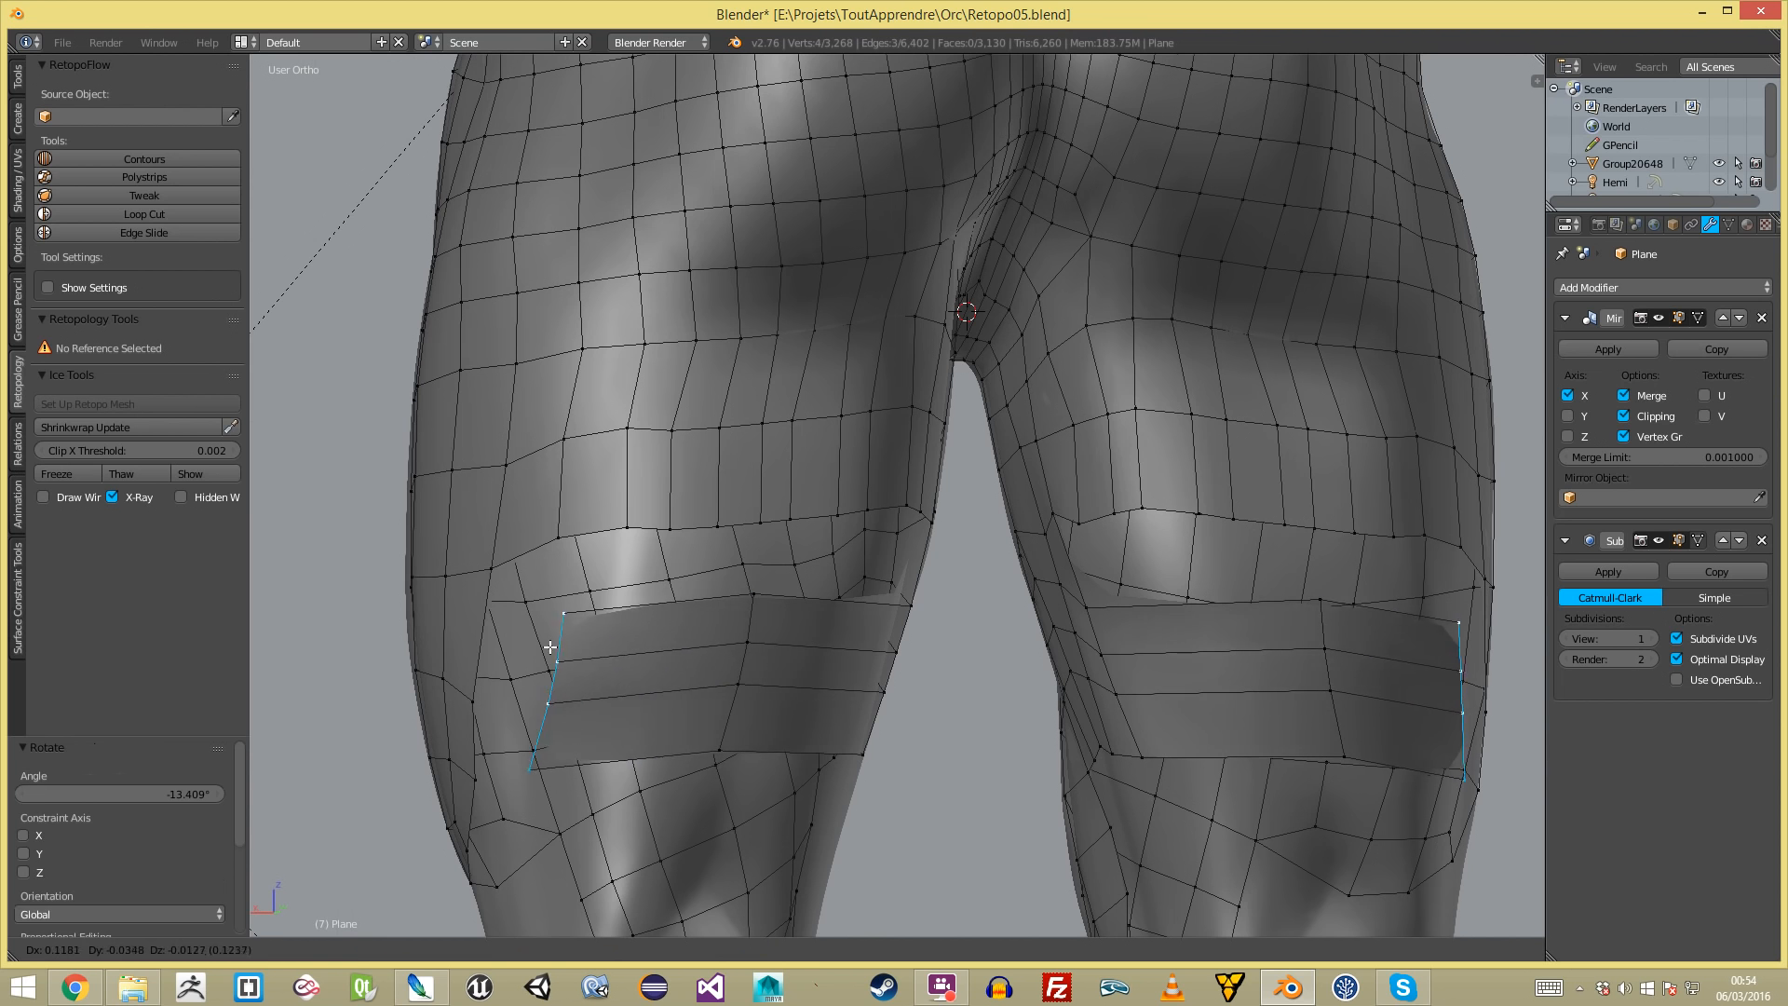
{"action": "left_click", "coordinate": [554, 652]}
- Try moving and rotating the outer edge of the wide strips to line up with the outer thigh patch
{"action": "key", "text": "a"}
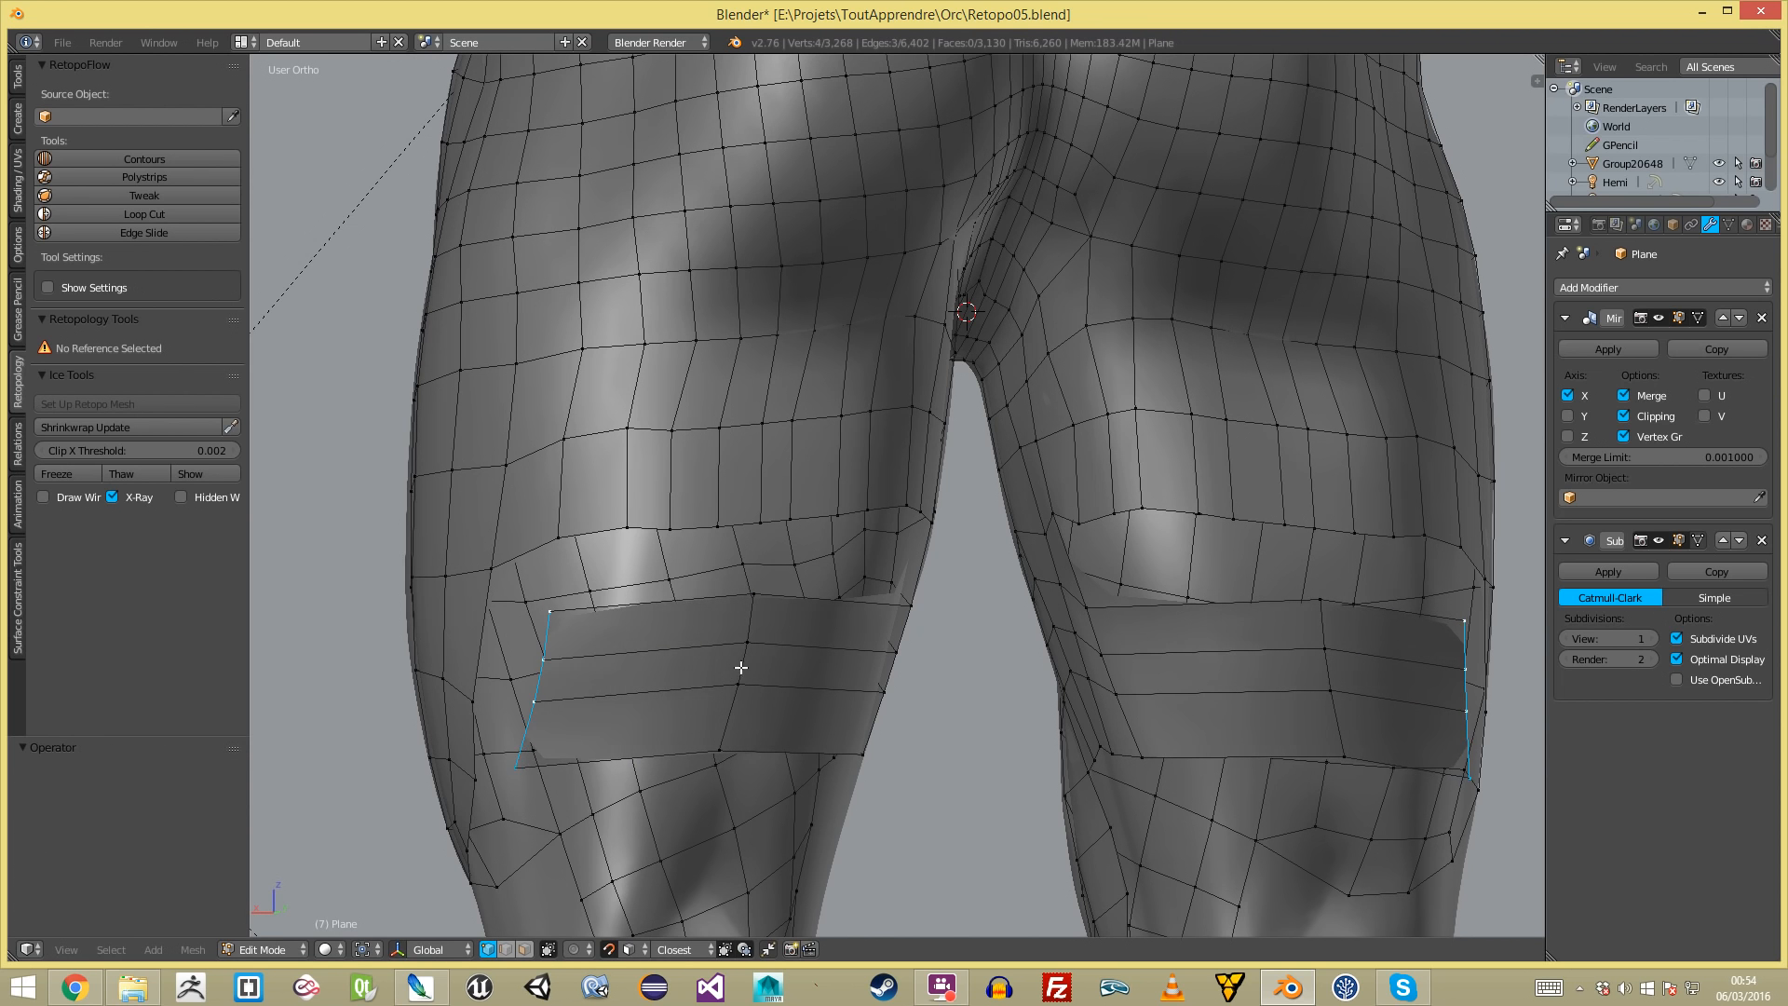
{"action": "key", "text": "g"}
{"action": "left_click", "coordinate": [745, 708]}
{"action": "key", "text": "r"}
{"action": "left_click", "coordinate": [746, 671]}
{"action": "key", "text": "a"}
{"action": "right_click", "coordinate": [445, 615], "text": "ctrl+alt"}
{"action": "middle_click_drag", "start_coordinate": [445, 615], "coordinate": [894, 630]}
{"action": "middle_click_drag", "start_coordinate": [854, 561], "coordinate": [585, 662]}
- Undo the wide strips extruded across the back of the thigh
{"action": "key", "text": "ctrl+z"}
{"action": "key", "text": "ctrl+z"}
{"action": "key", "text": "ctrl+z"}
{"action": "key", "text": "ctrl+z"}
{"action": "key", "text": "ctrl+z"}
{"action": "key", "text": "ctrl+z"}
{"action": "key", "text": "ctrl+z"}
{"action": "key", "text": "ctrl+z"}
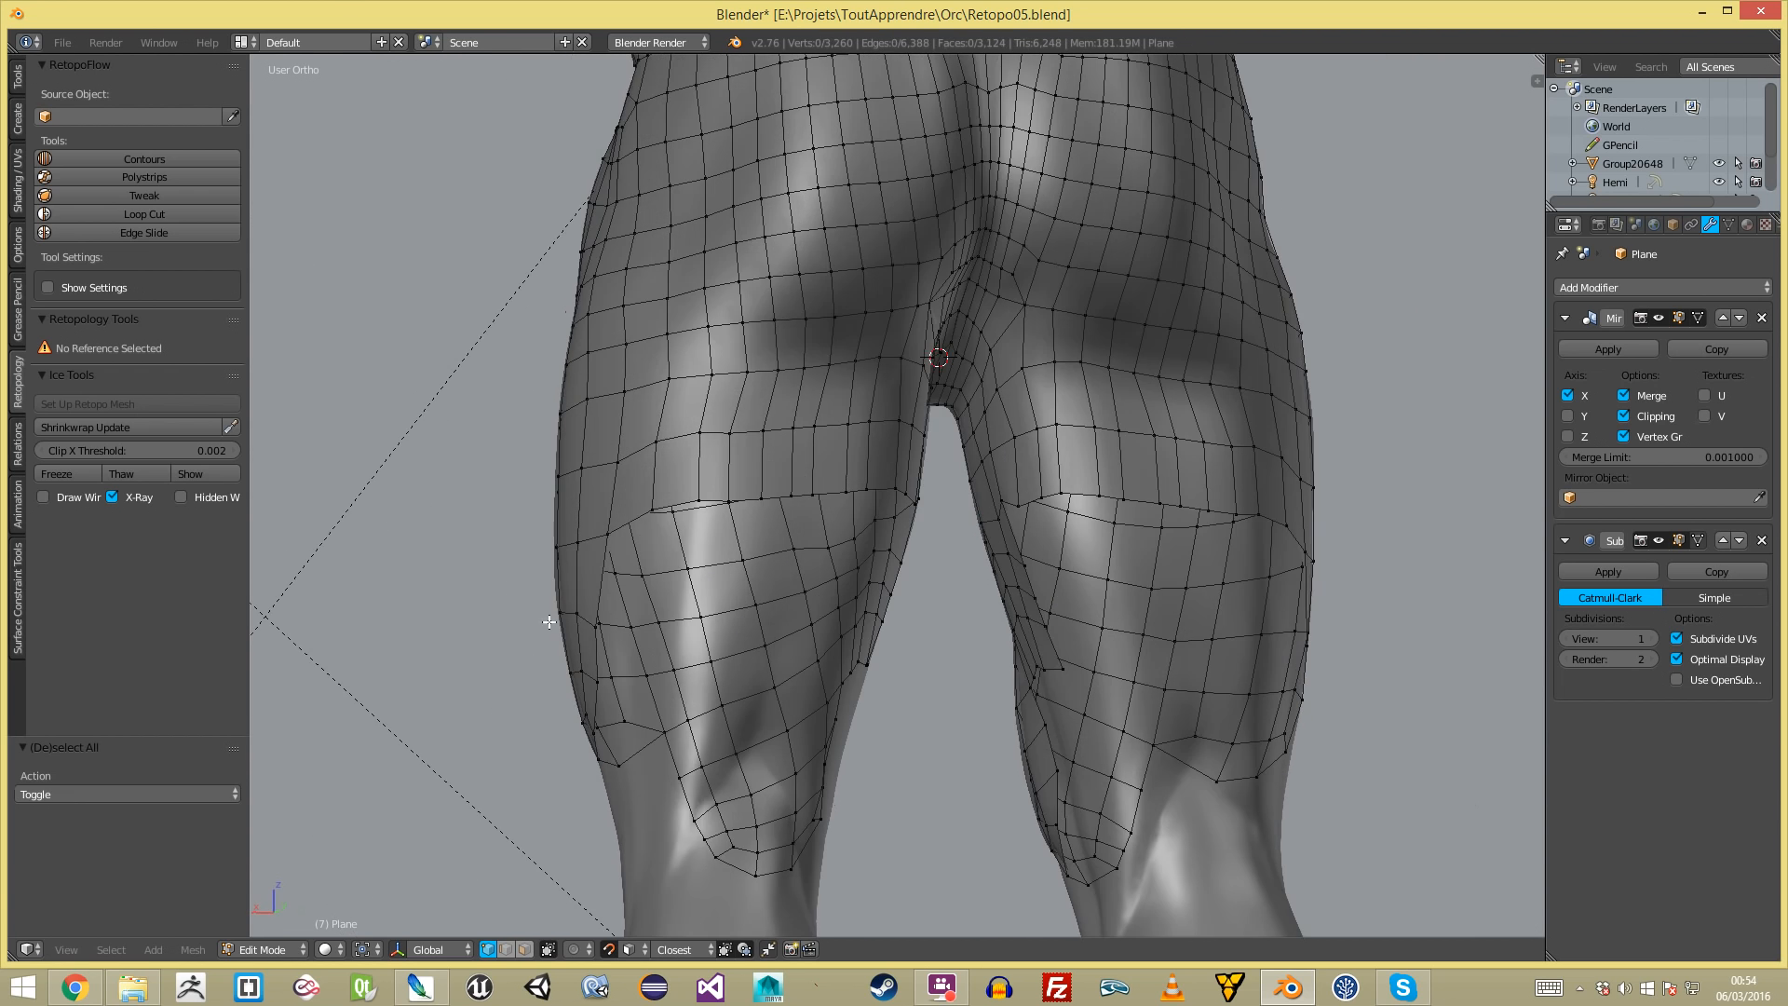
- Add a quad in the corner between the outer thigh and the back row, and position its free vertex
{"action": "left_click", "coordinate": [586, 580], "text": "alt"}
{"action": "right_click", "coordinate": [617, 531]}
{"action": "right_click_drag", "start_coordinate": [594, 625], "coordinate": [601, 593]}
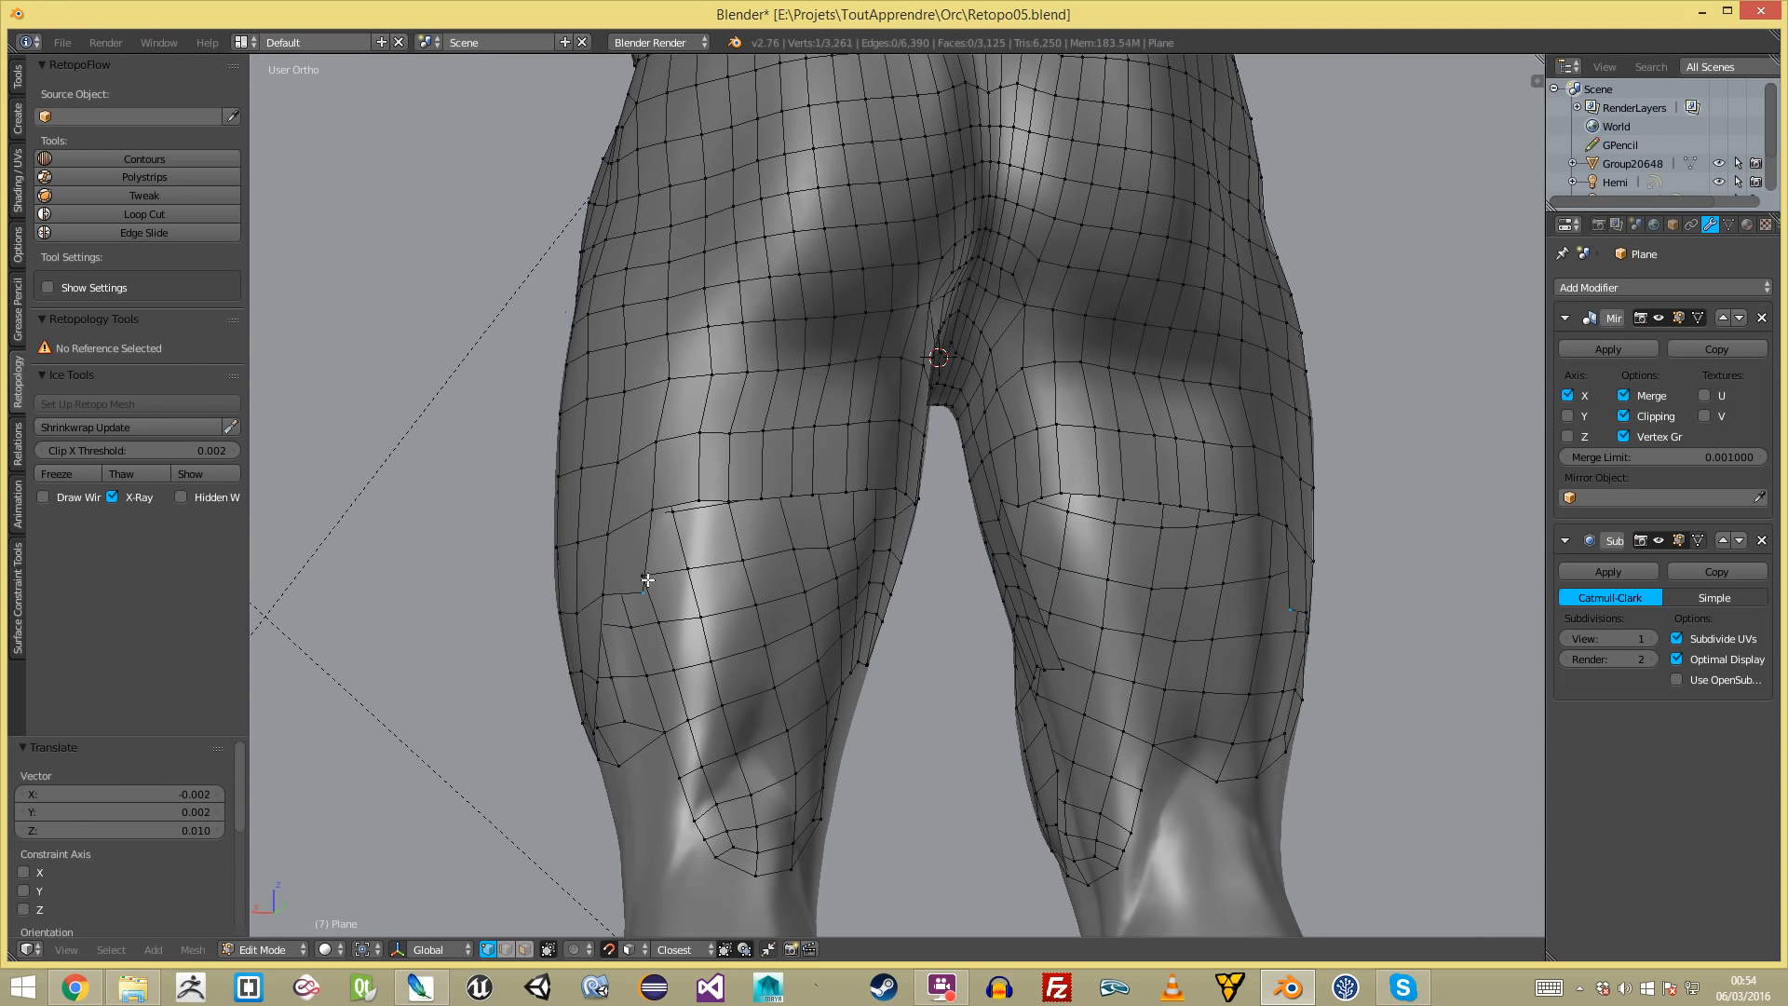
{"action": "key", "text": "a"}
- Extrude the outer part of the back thigh's lower edge downward and fill the adjoining gap with a face
{"action": "middle_click_drag", "start_coordinate": [591, 559], "coordinate": [626, 510]}
{"action": "key", "text": "e"}
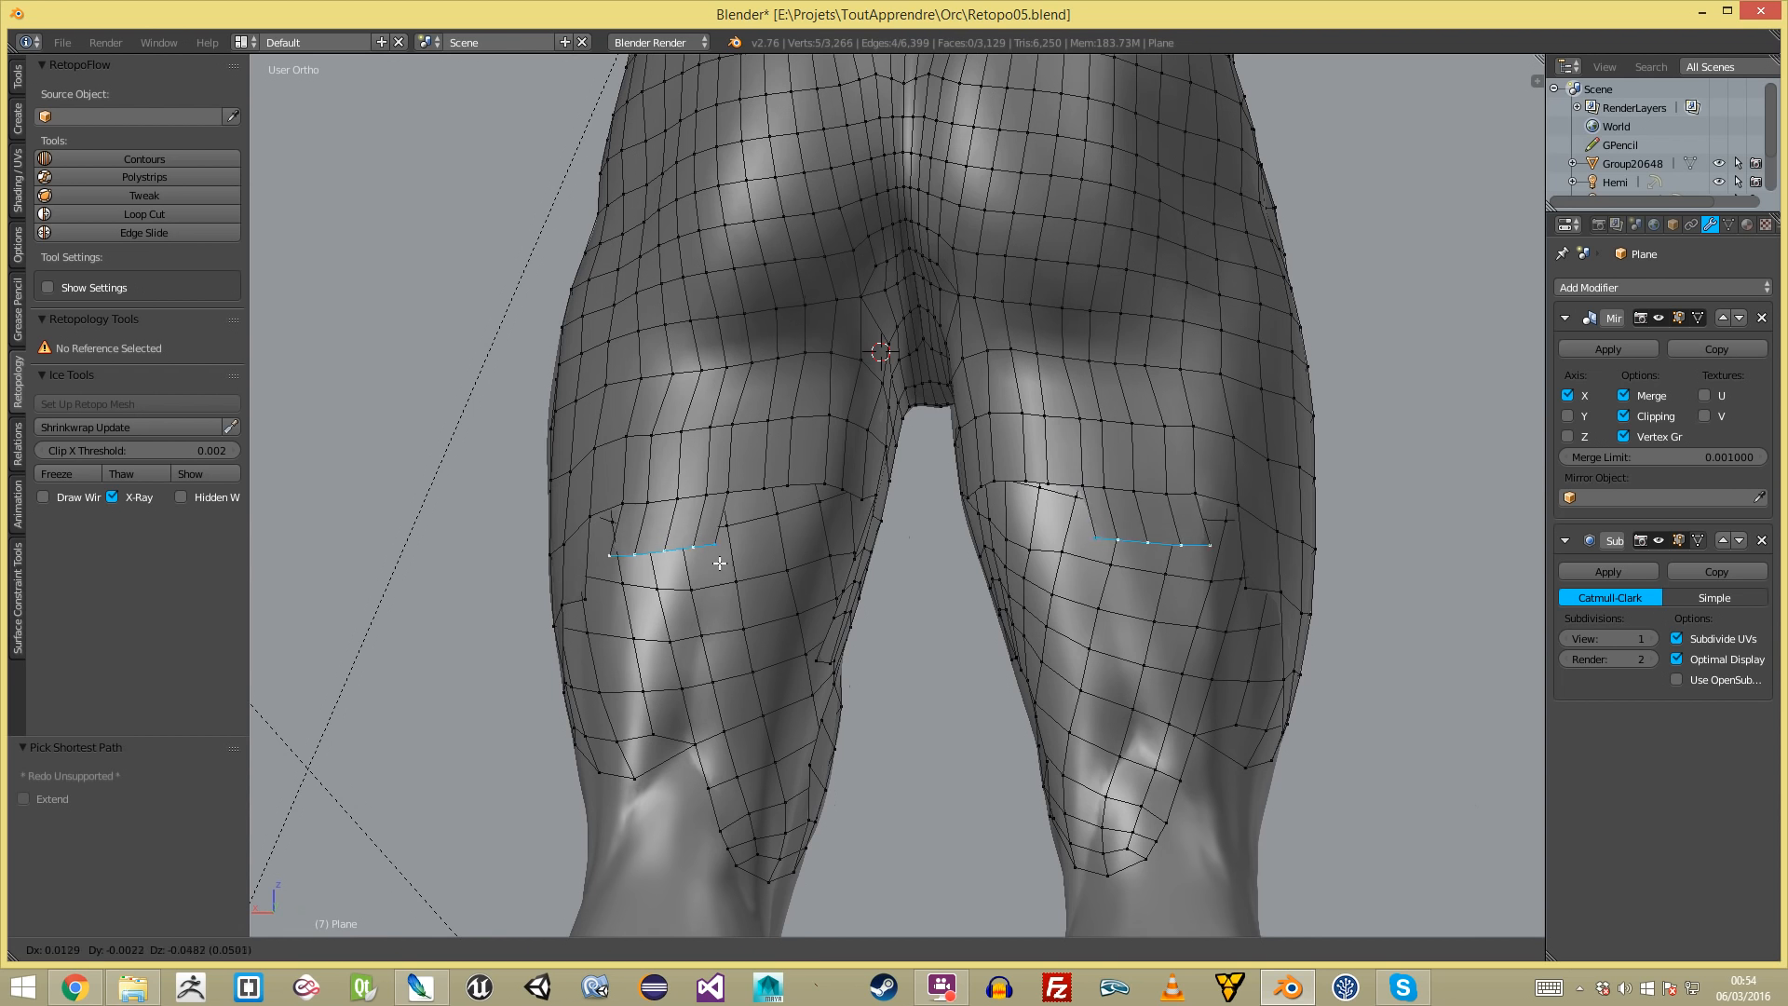
{"action": "left_click", "coordinate": [728, 589]}
{"action": "key", "text": "a"}
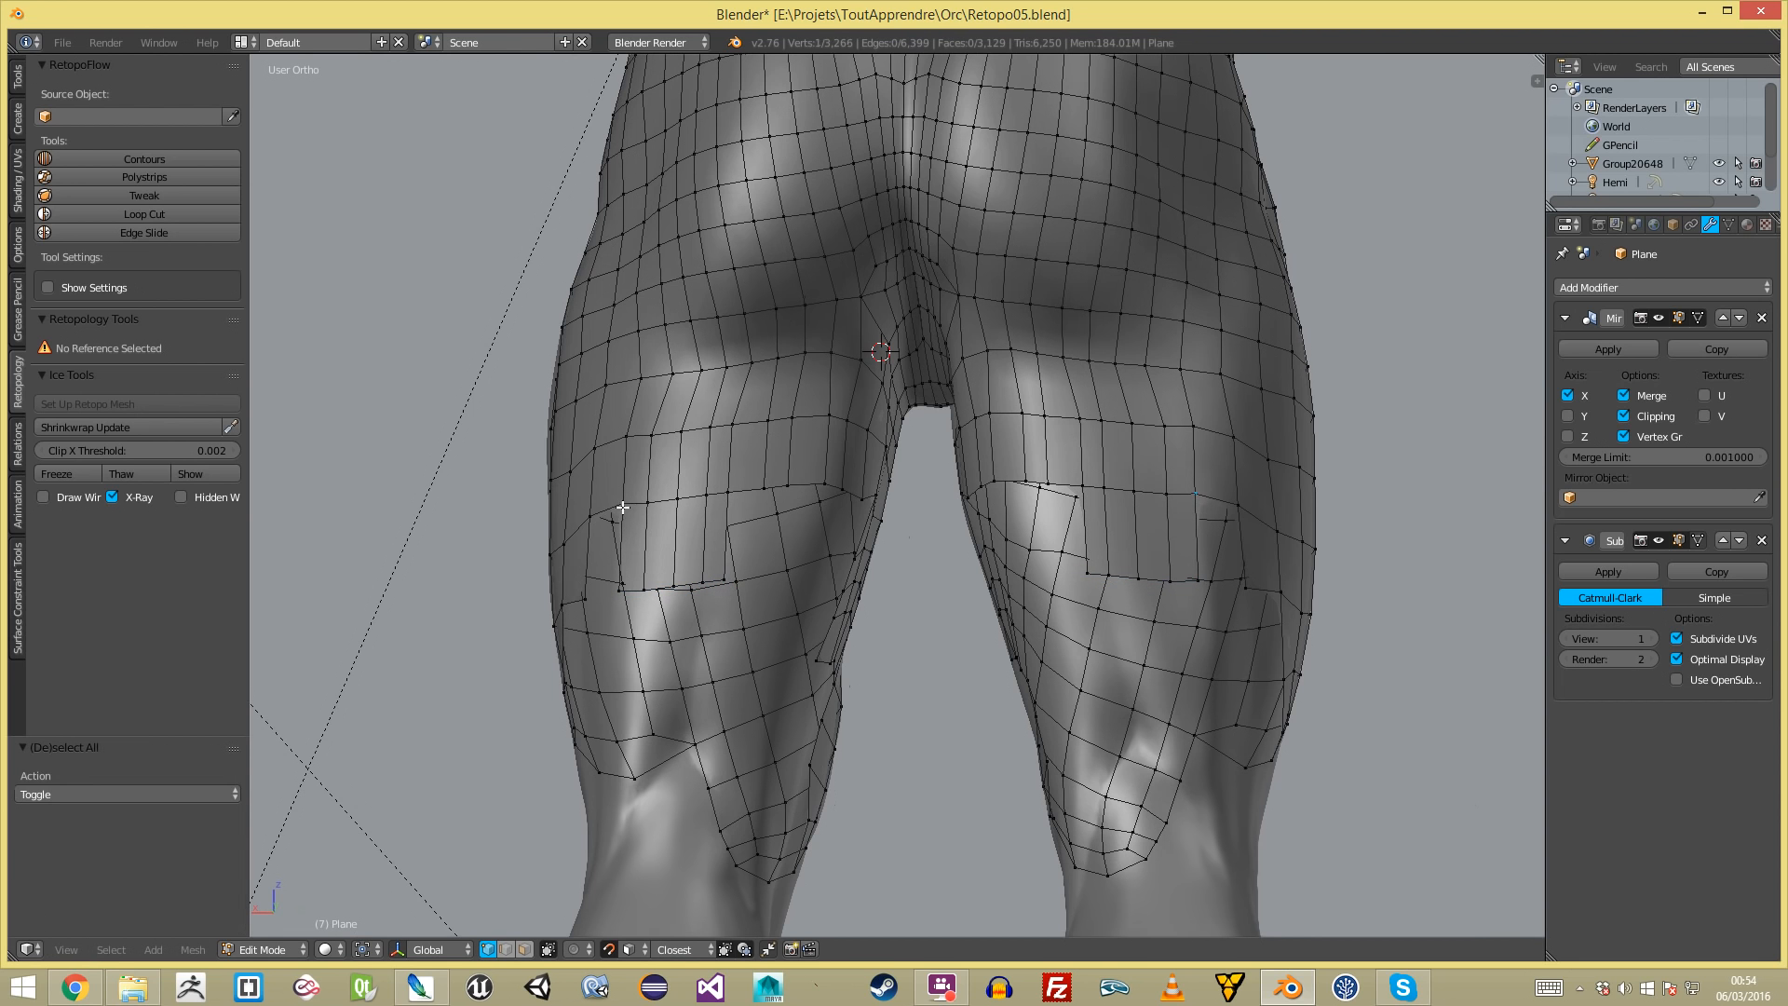
{"action": "key", "text": "f"}
{"action": "middle_click_drag", "start_coordinate": [589, 508], "coordinate": [582, 511]}
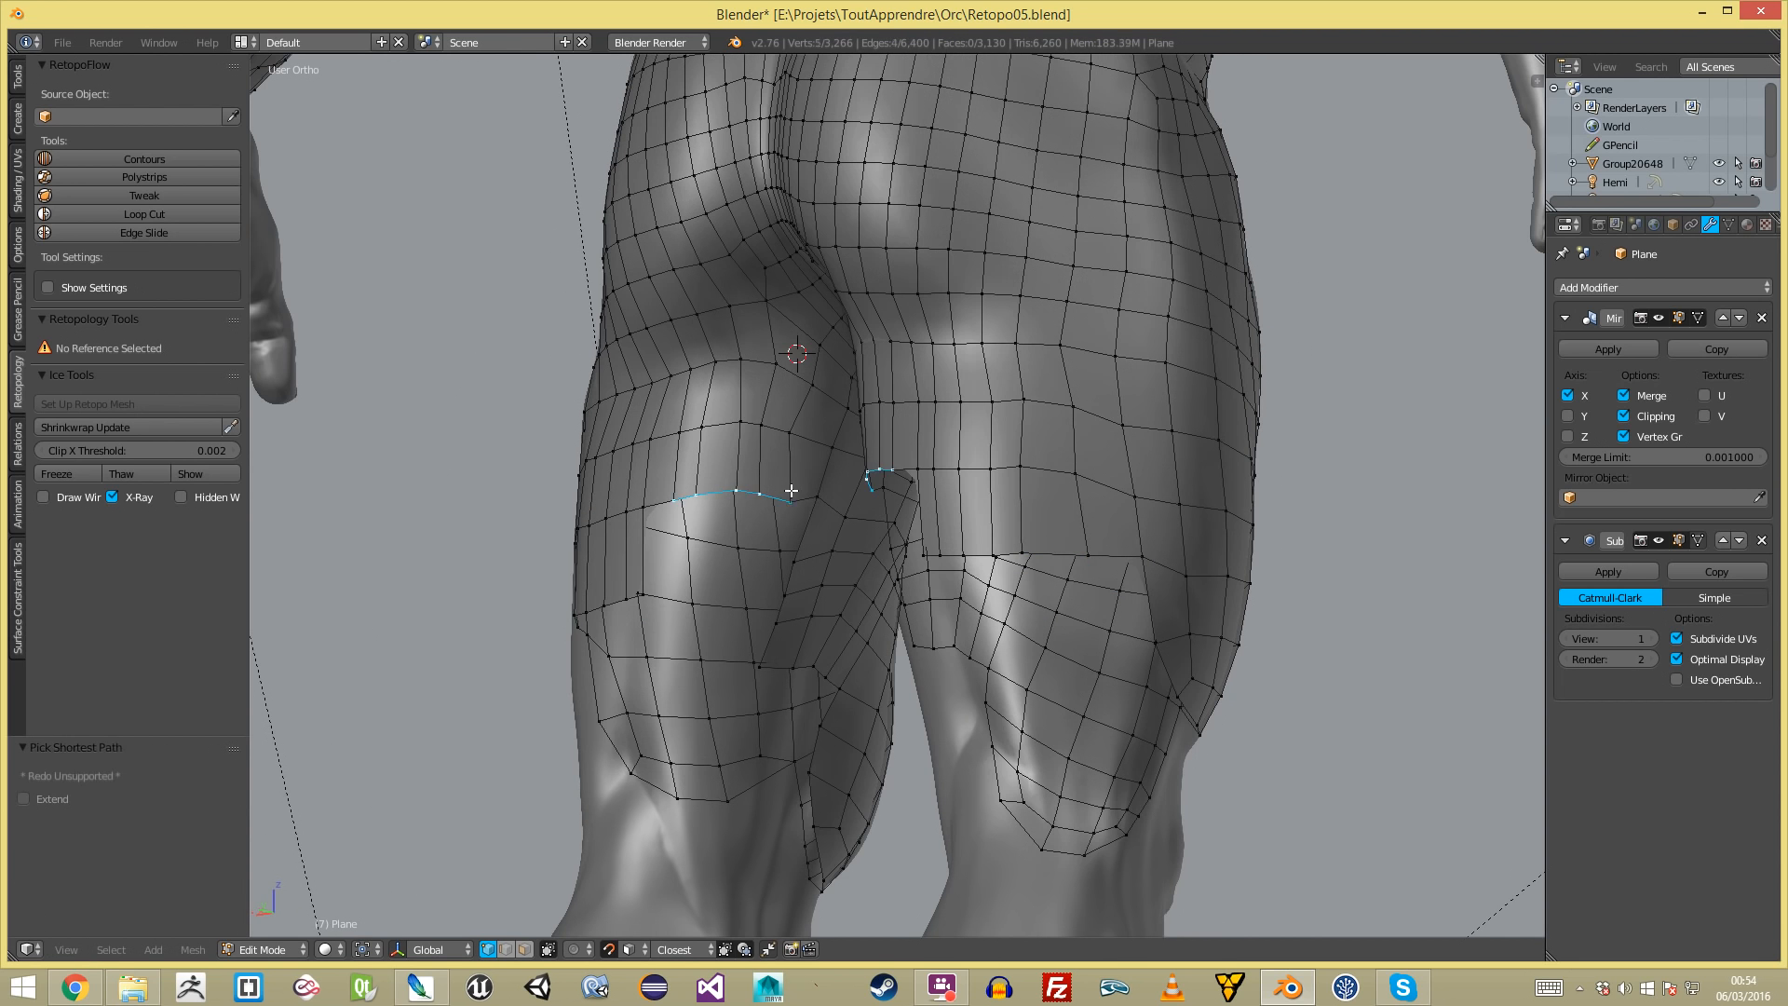
- Extrude the inner part of the back thigh's lower edge downward and fill the gap beside it
{"action": "left_click", "coordinate": [792, 491], "text": "ctrl"}
{"action": "key", "text": "e"}
{"action": "left_click", "coordinate": [788, 571]}
{"action": "key", "text": "a"}
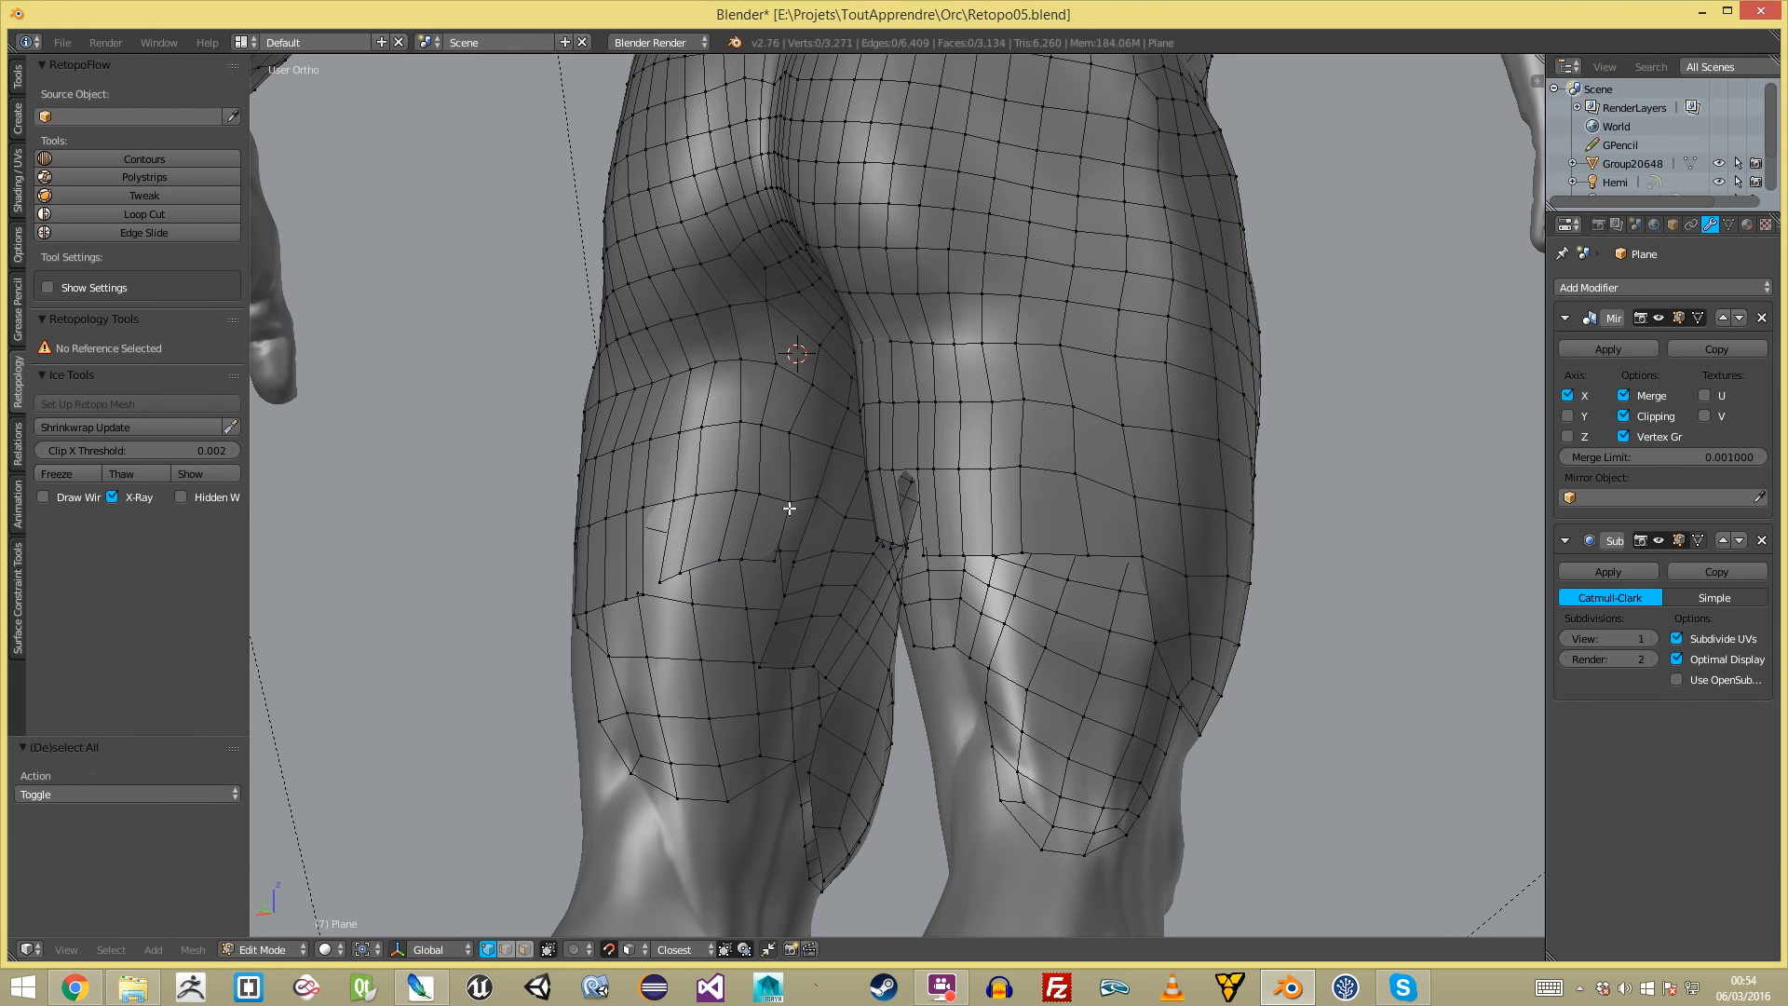
{"action": "key", "text": "f"}
{"action": "key", "text": "a"}
- Examine the back of the thigh and select a face loop to check how the new row connects
{"action": "middle_click_drag", "start_coordinate": [645, 495], "coordinate": [849, 623]}
{"action": "scroll", "coordinate": [712, 612], "scroll_direction": "down", "scroll_amount": 5}
{"action": "scroll", "coordinate": [738, 615], "scroll_direction": "up", "scroll_amount": 4}
{"action": "key", "text": "a"}
{"action": "key", "text": "a"}
{"action": "right_click", "coordinate": [817, 633], "text": "ctrl+alt"}
{"action": "middle_click_drag", "start_coordinate": [690, 653], "coordinate": [996, 544]}
{"action": "scroll", "coordinate": [968, 535], "scroll_direction": "up", "scroll_amount": 1}
- Fill the next gap at the border of the back thigh row and reposition the neighbouring vertices
{"action": "right_click", "coordinate": [945, 525]}
{"action": "key", "text": "f"}
{"action": "key", "text": "g"}
{"action": "left_click", "coordinate": [1128, 613]}
{"action": "key", "text": "a"}
{"action": "key", "text": "g"}
{"action": "left_click", "coordinate": [1095, 550]}
{"action": "key", "text": "a"}
- Fill another face along the back thigh gap and move its vertex to match the surrounding quads
{"action": "right_click", "coordinate": [1083, 556]}
{"action": "key", "text": "f"}
{"action": "middle_click_drag", "start_coordinate": [1083, 553], "coordinate": [629, 596]}
{"action": "key", "text": "g"}
{"action": "left_click", "coordinate": [1028, 553]}
- Select face loops across the lower thigh patches and examine how they run around the knee area
{"action": "right_click", "coordinate": [902, 577], "text": "alt"}
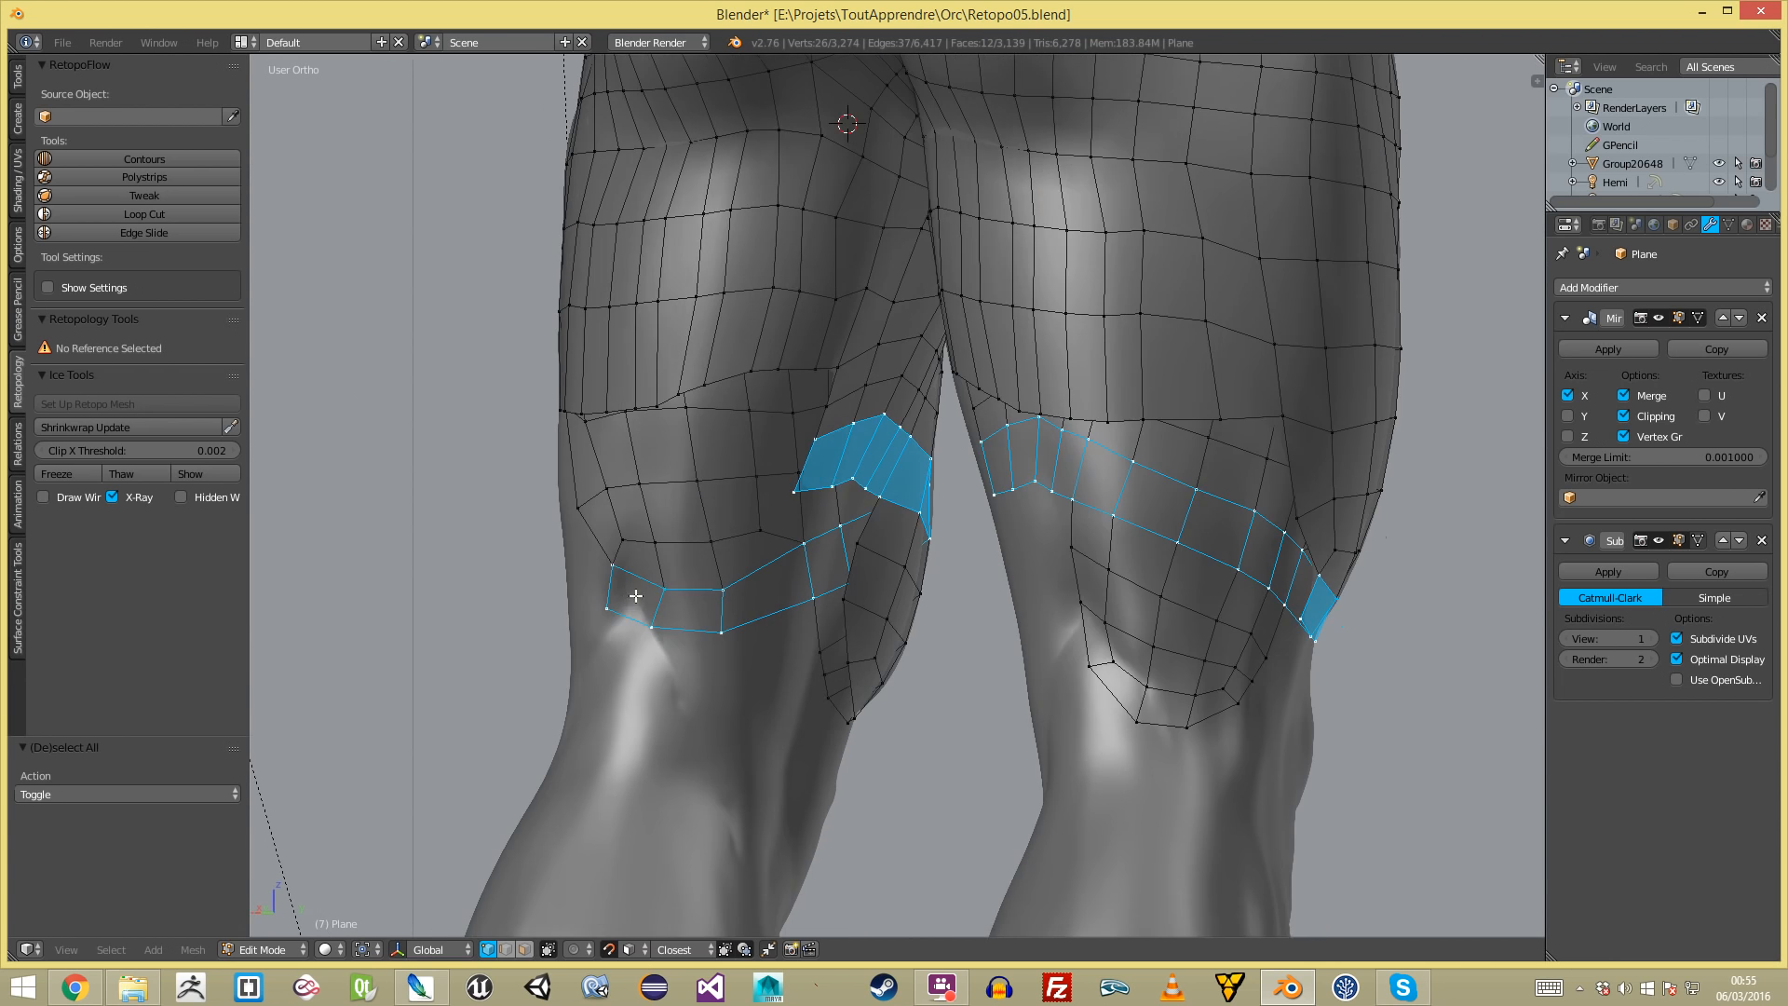
{"action": "middle_click_drag", "start_coordinate": [740, 594], "coordinate": [830, 451]}
{"action": "key", "text": "a"}
{"action": "right_click", "coordinate": [813, 530], "text": "alt"}
{"action": "middle_click_drag", "start_coordinate": [643, 420], "coordinate": [866, 339]}
{"action": "key", "text": "a"}
{"action": "middle_click_drag", "start_coordinate": [687, 374], "coordinate": [580, 372]}
{"action": "key", "text": "a"}
- Move vertices on the rear inner thigh downward to space the quads more evenly
{"action": "scroll", "coordinate": [774, 343], "scroll_direction": "up", "scroll_amount": 4}
{"action": "right_click", "coordinate": [606, 222]}
{"action": "scroll", "coordinate": [611, 324], "scroll_direction": "down", "scroll_amount": 3}
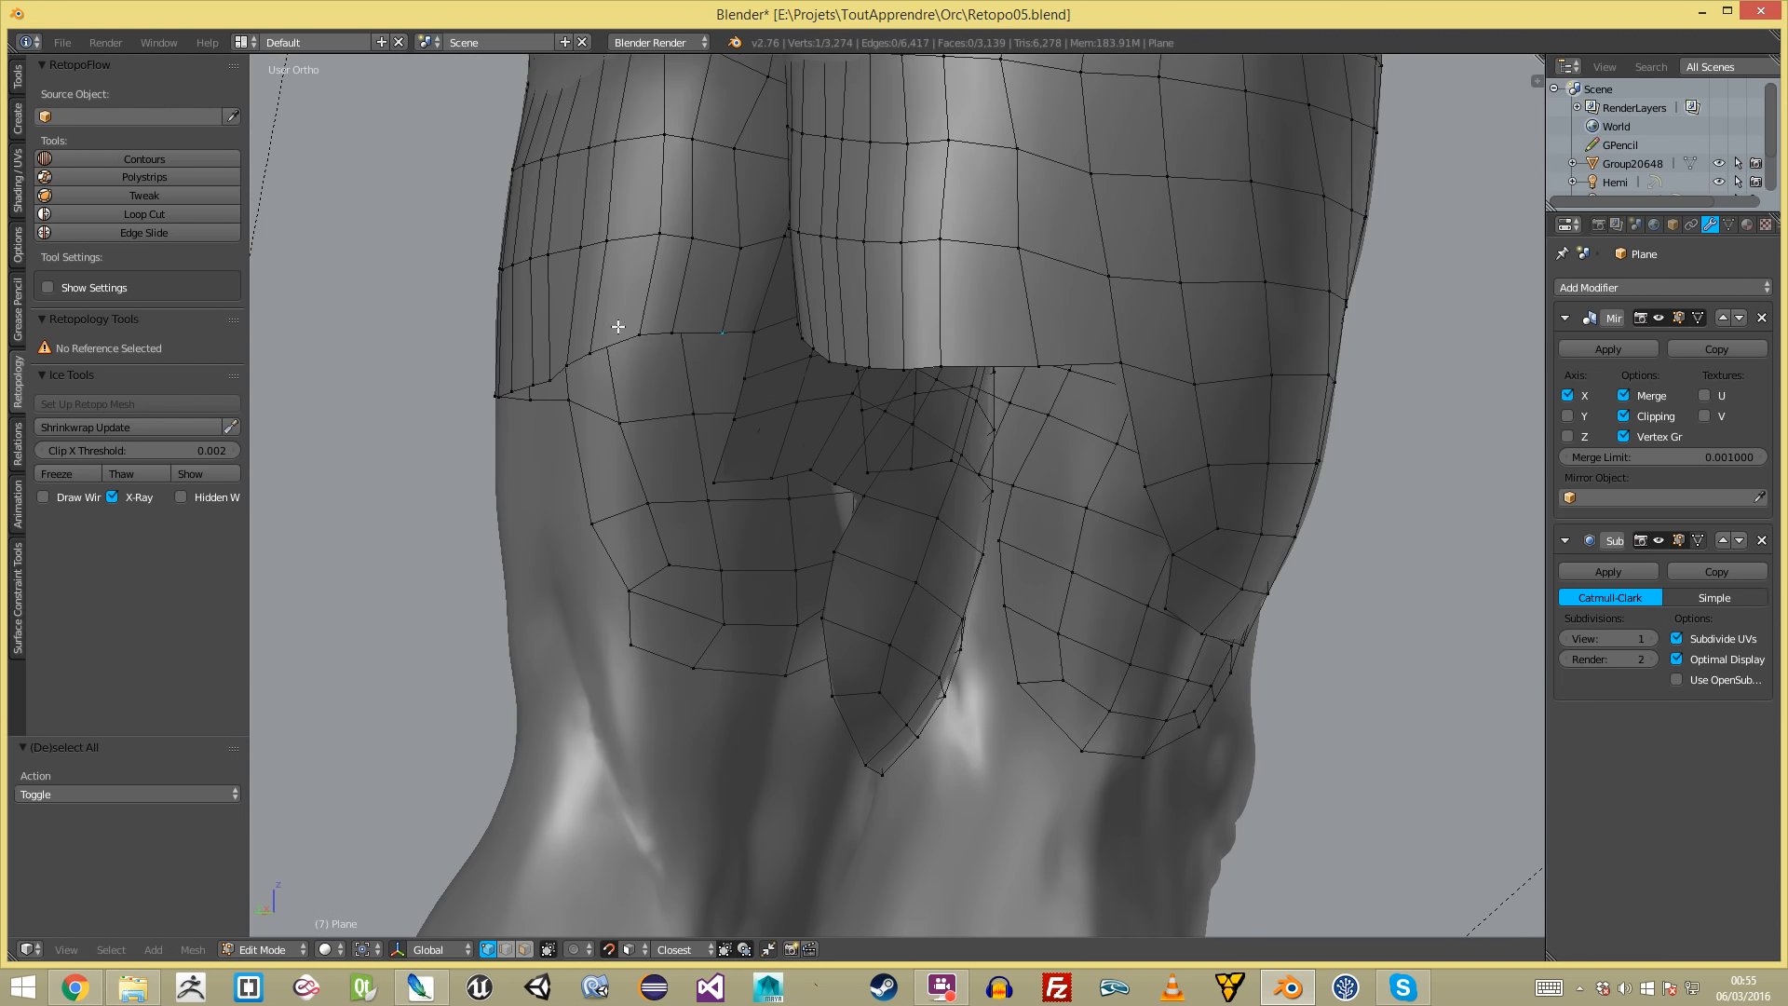
{"action": "middle_click_drag", "start_coordinate": [666, 275], "coordinate": [888, 380]}
{"action": "key", "text": "g"}
{"action": "right_click", "coordinate": [844, 329]}
{"action": "key", "text": "g"}
{"action": "left_click", "coordinate": [876, 426]}
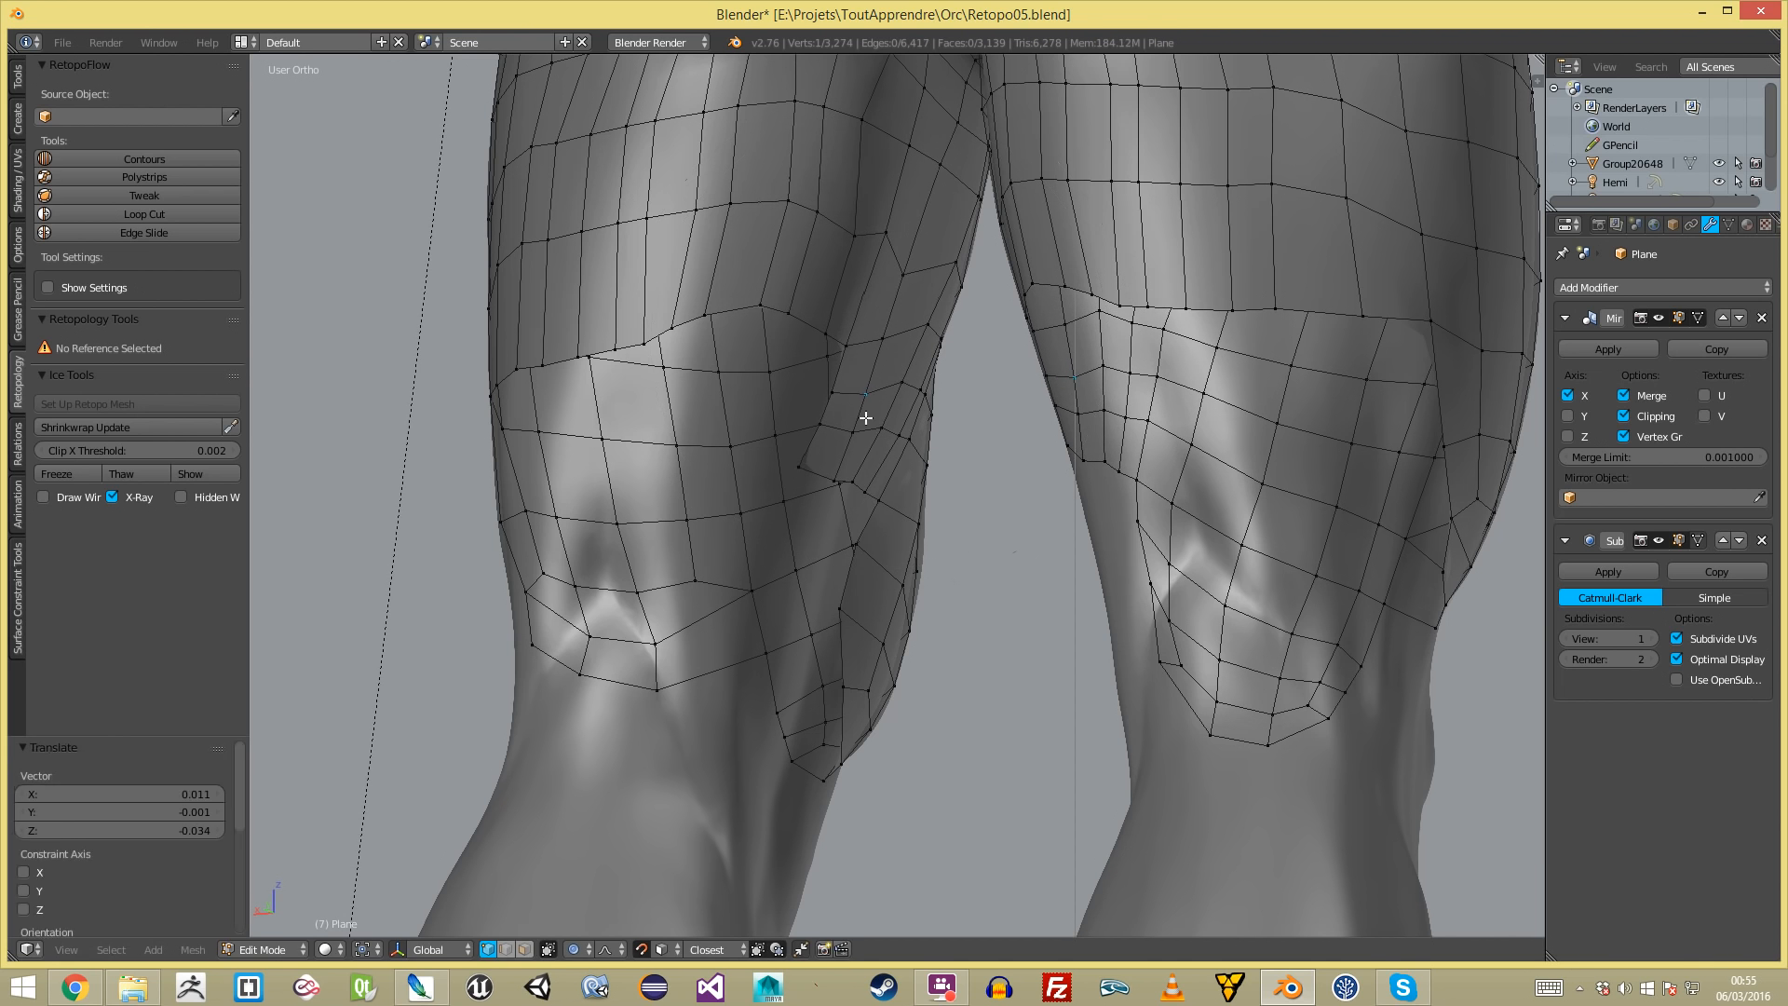
- Adjust a neighbouring vertex on the inner thigh to smooth the edge flow into the back row
{"action": "right_click", "coordinate": [851, 343]}
{"action": "key", "text": "g"}
{"action": "left_click", "coordinate": [855, 329]}
{"action": "key", "text": "a"}
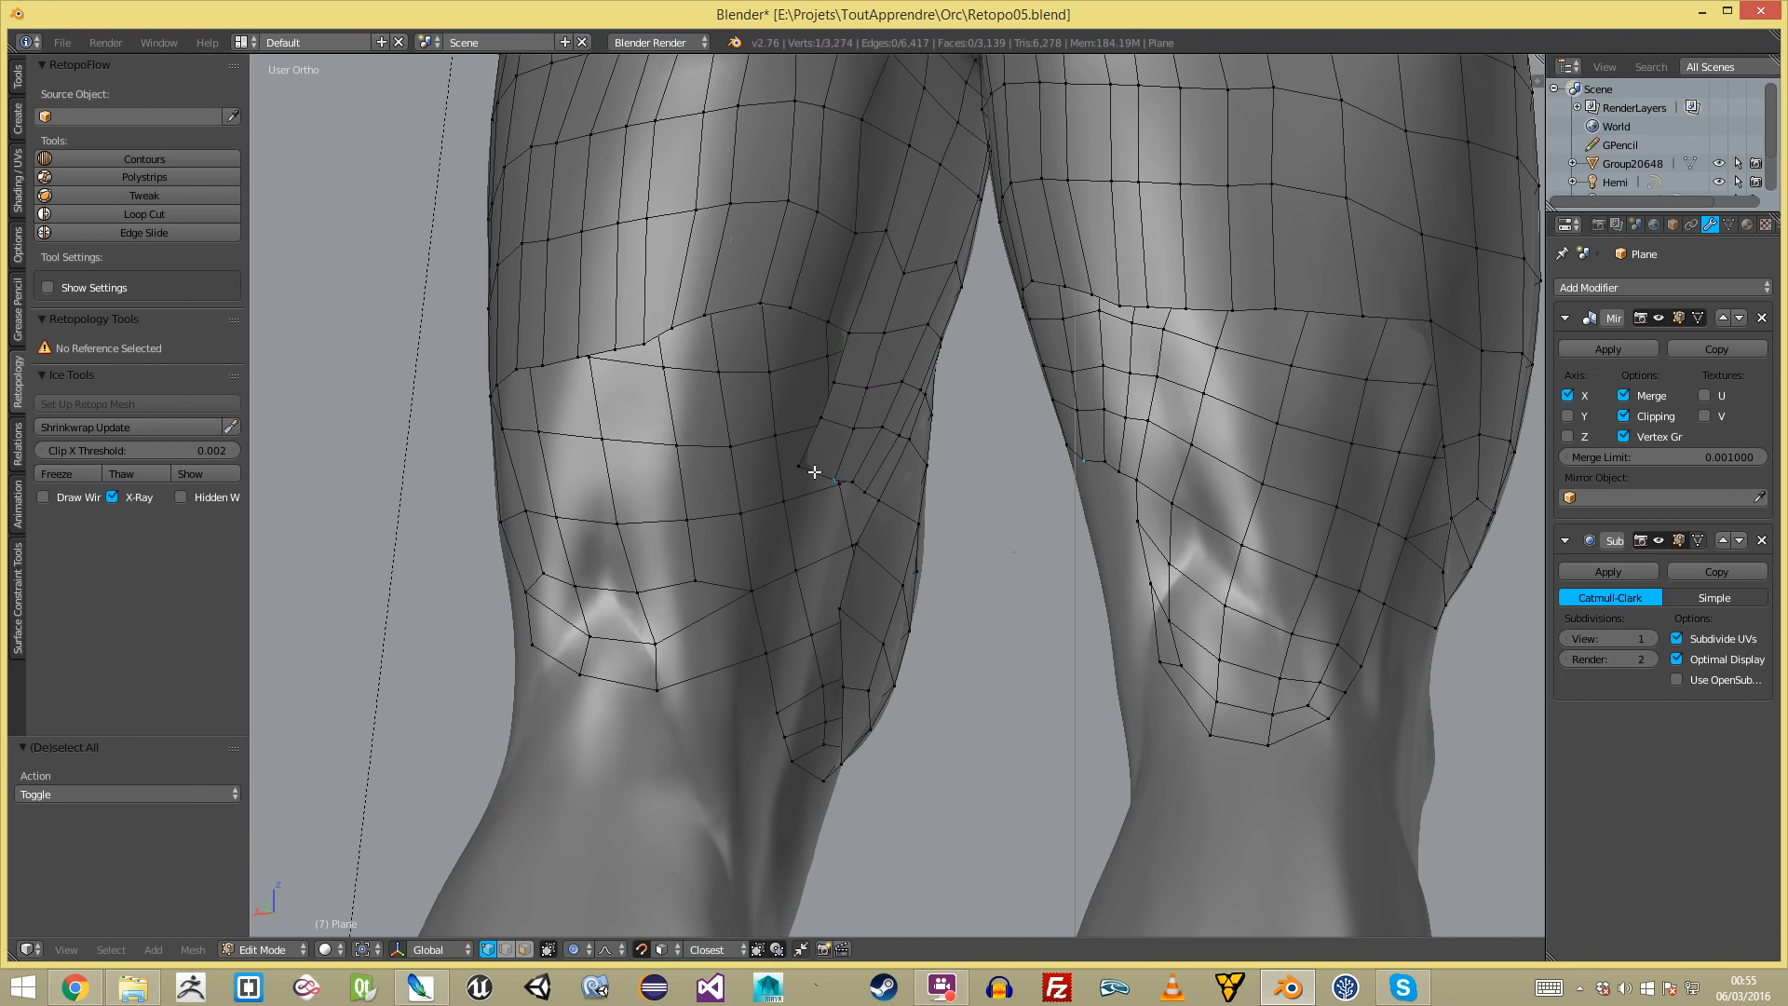
- Reposition the loose vertex behind the thigh and a lower inner-thigh vertex with proportional editing to even out the quads
{"action": "key", "text": "g"}
{"action": "left_click", "coordinate": [828, 515]}
{"action": "key", "text": "a"}
{"action": "middle_click_drag", "start_coordinate": [834, 514], "coordinate": [674, 487]}
{"action": "middle_click_drag", "start_coordinate": [983, 540], "coordinate": [878, 500]}
{"action": "right_click", "coordinate": [887, 524]}
{"action": "key", "text": "g"}
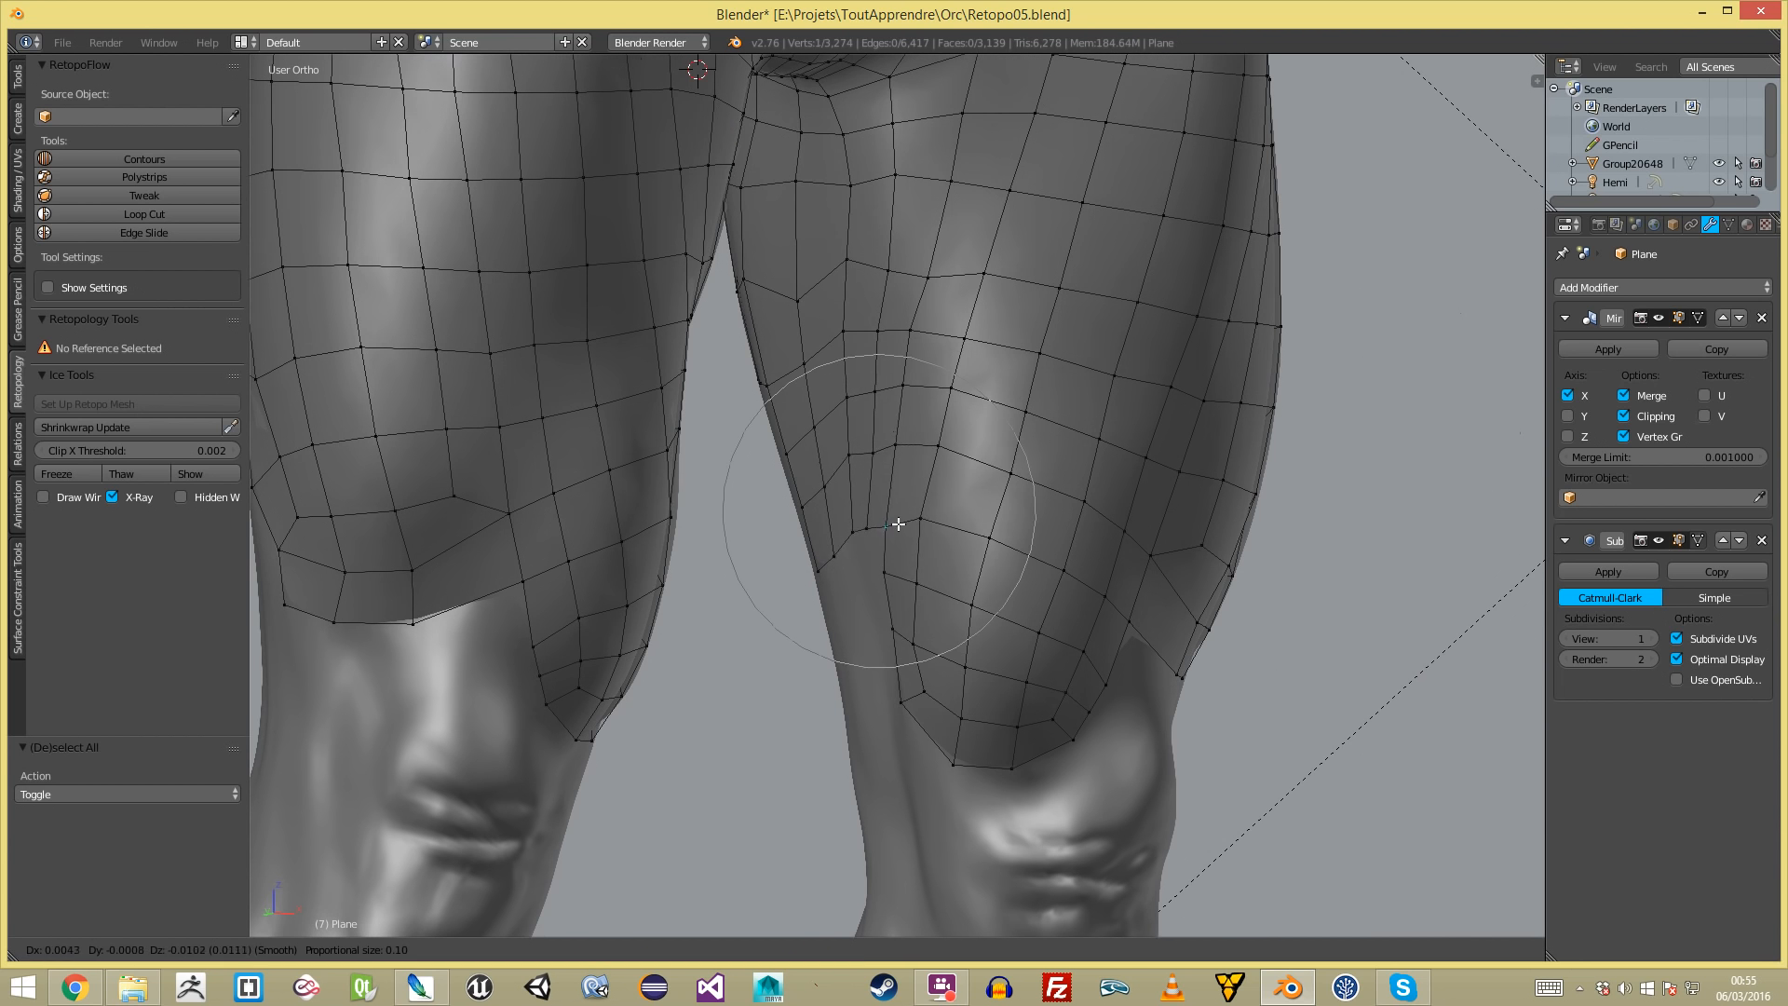
{"action": "left_click", "coordinate": [907, 535]}
- Move two vertices higher on the inner thigh with proportional editing to smooth the edge flow
{"action": "key", "text": "a"}
{"action": "right_click", "coordinate": [854, 260]}
{"action": "key", "text": "g"}
{"action": "left_click", "coordinate": [847, 282]}
{"action": "key", "text": "a"}
{"action": "right_click", "coordinate": [808, 302]}
{"action": "key", "text": "g"}
{"action": "left_click", "coordinate": [796, 283]}
- Turn off proportional editing and fill faces along the open edge of the lower thigh, moving the new vertex into line
{"action": "scroll", "coordinate": [763, 392], "scroll_direction": "down", "scroll_amount": 5}
{"action": "middle_click_drag", "start_coordinate": [727, 466], "coordinate": [460, 530]}
{"action": "scroll", "coordinate": [623, 502], "scroll_direction": "up", "scroll_amount": 4}
{"action": "key", "text": "o"}
{"action": "scroll", "coordinate": [623, 410], "scroll_direction": "up", "scroll_amount": 4}
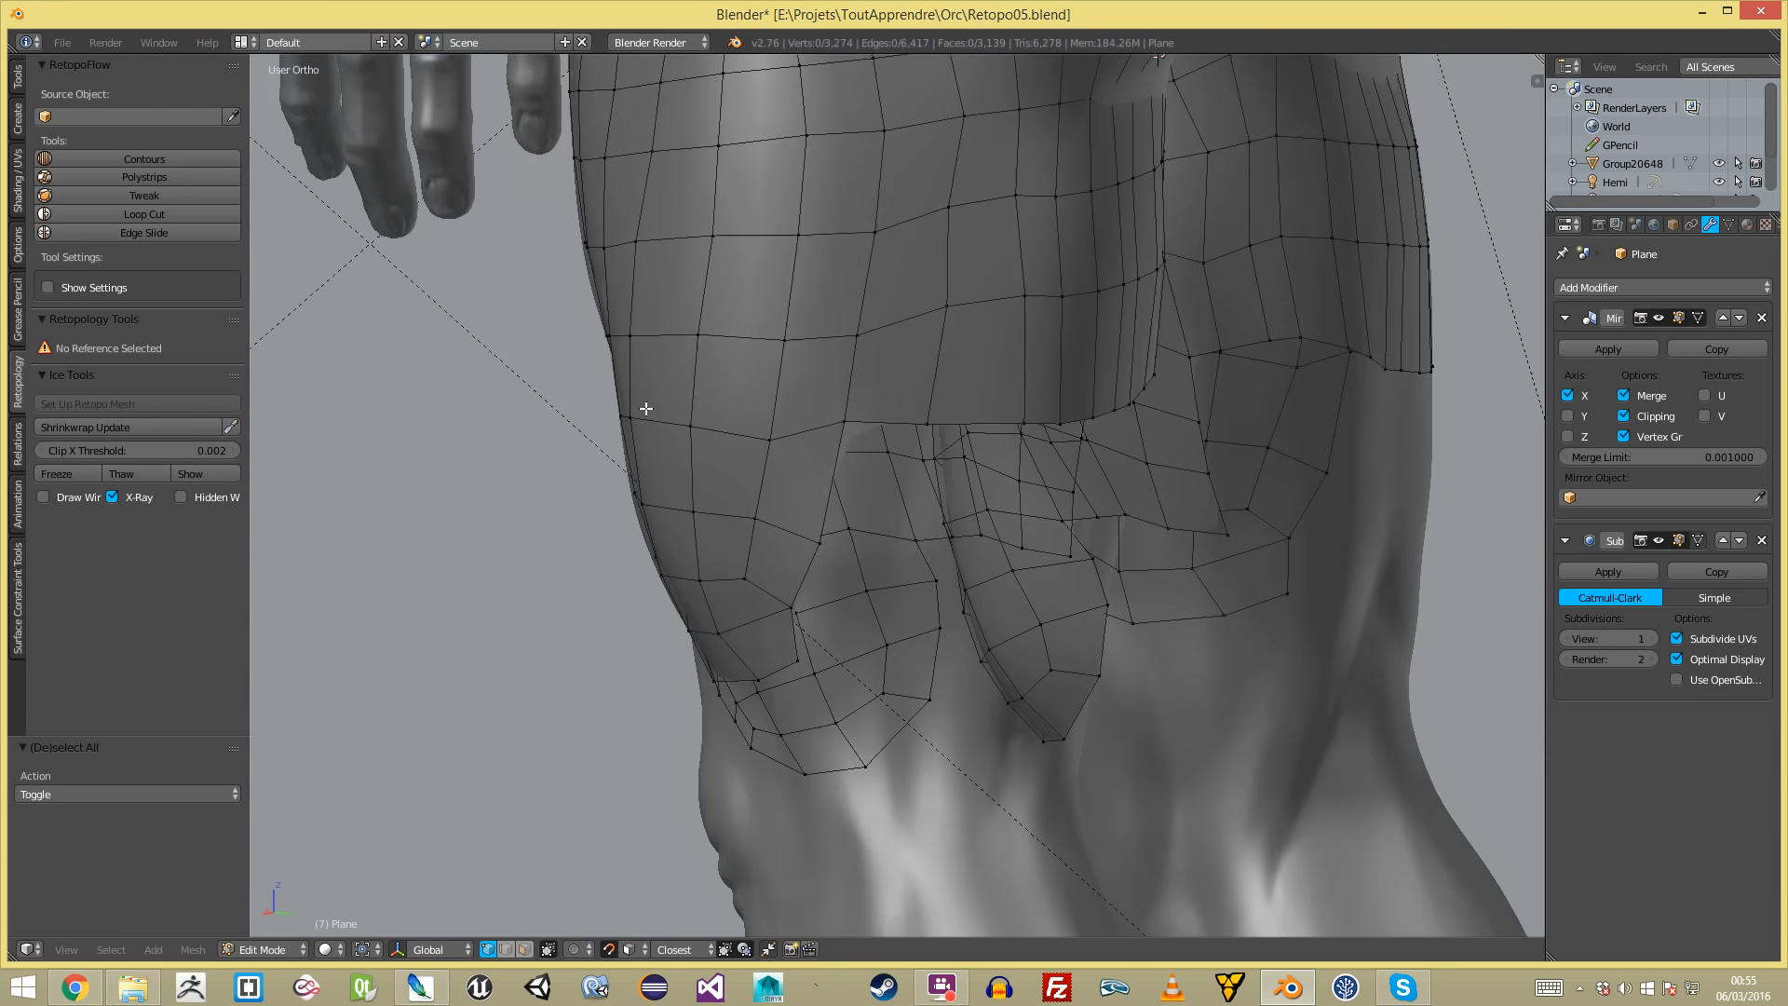
{"action": "key", "text": "f"}
{"action": "key", "text": "g"}
{"action": "left_click", "coordinate": [909, 484]}
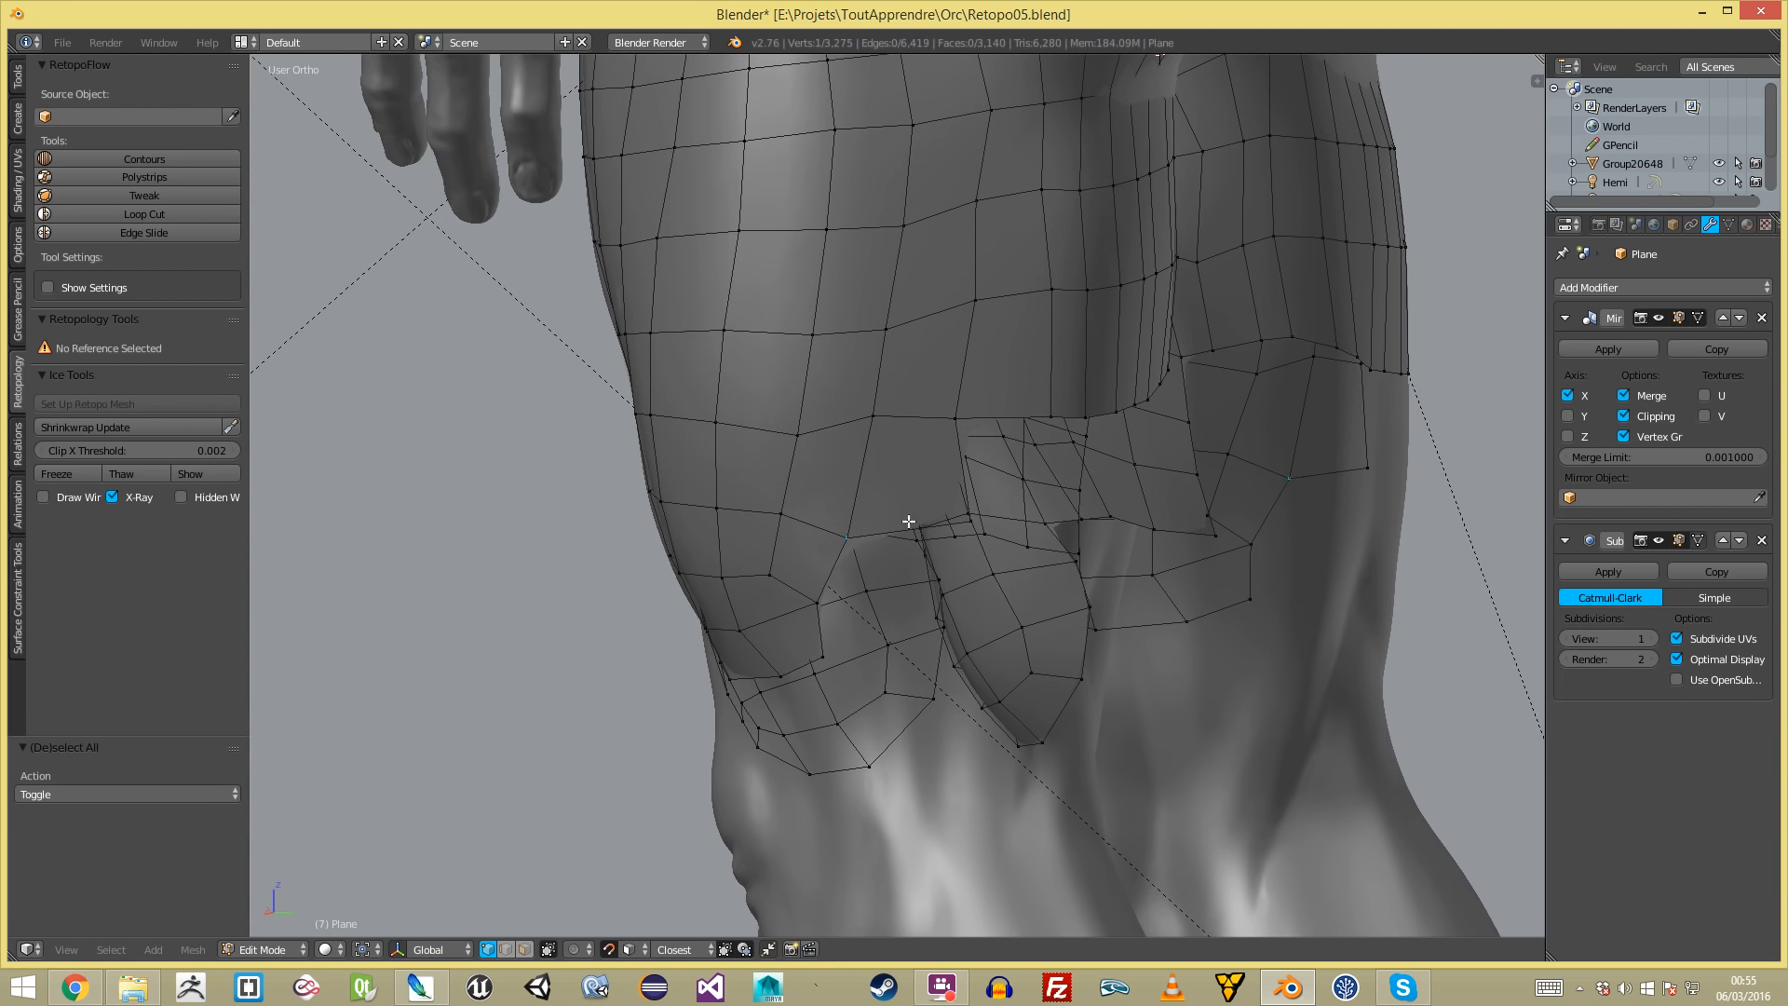
{"action": "key", "text": "f"}
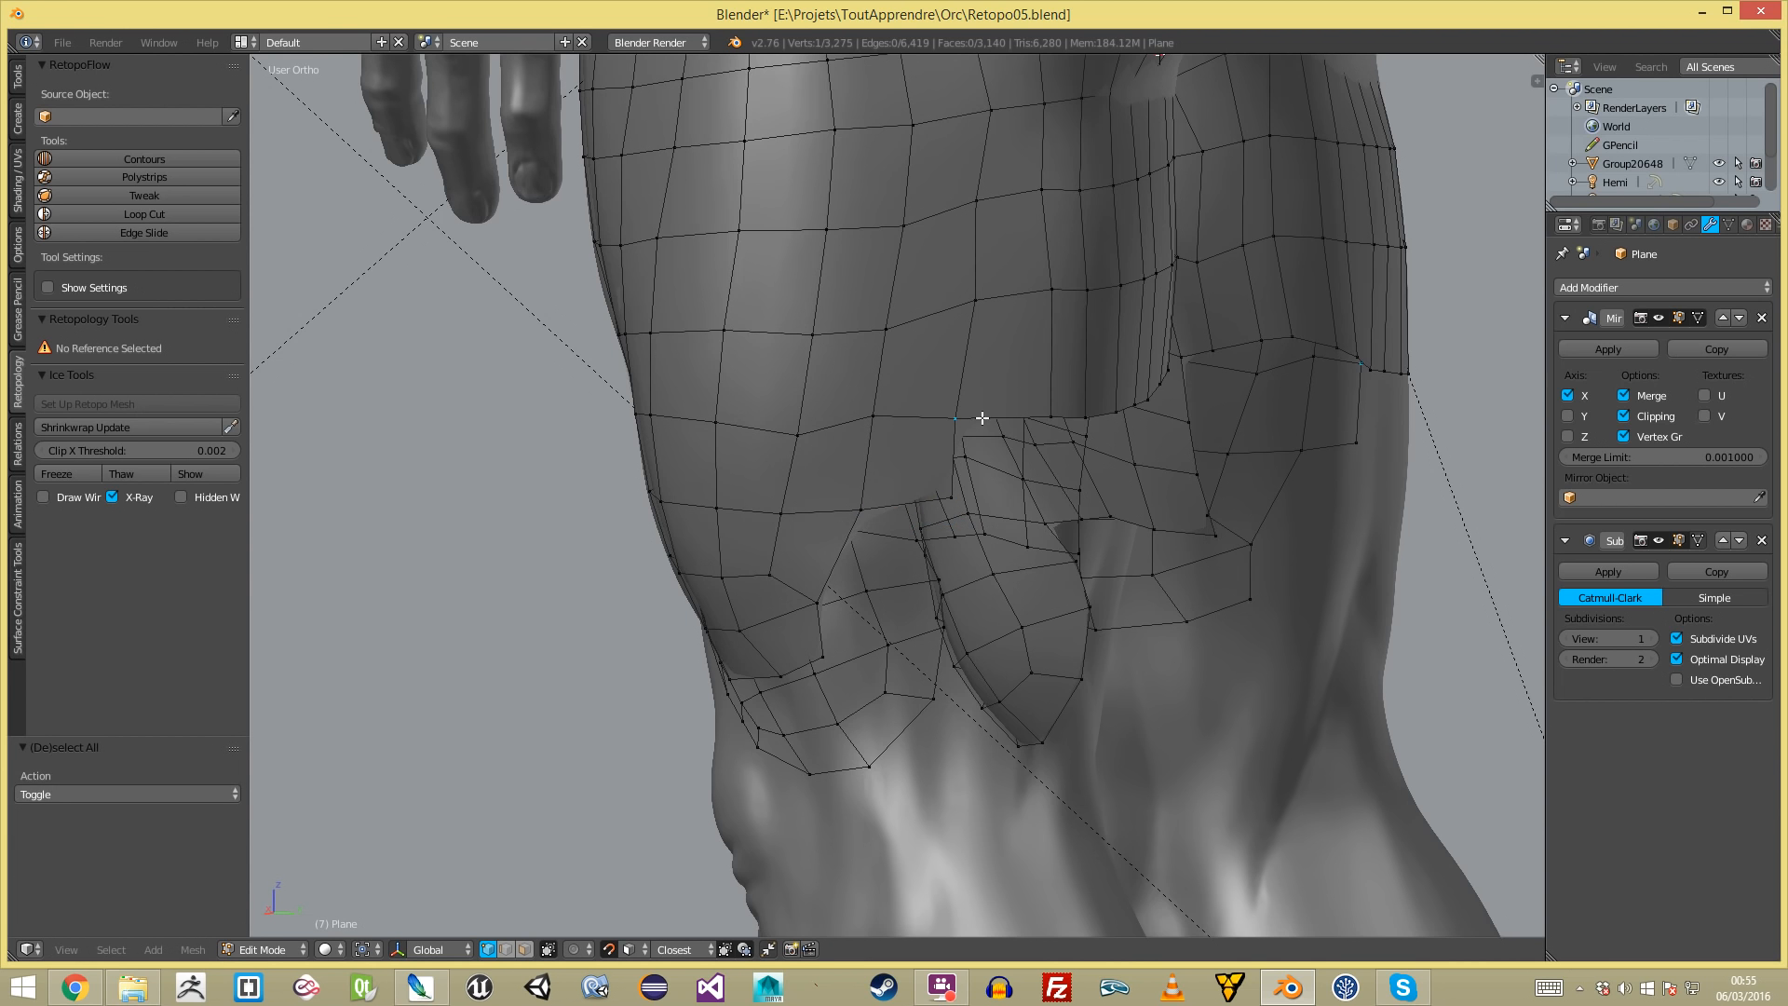
- Slide a vertex beside the lower thigh gap along its edge to even the spacing
{"action": "scroll", "coordinate": [974, 416], "scroll_direction": "down", "scroll_amount": 2}
{"action": "middle_click_drag", "start_coordinate": [974, 416], "coordinate": [868, 406]}
{"action": "right_click", "coordinate": [721, 452], "text": "shift"}
{"action": "key", "text": "g"}
{"action": "key", "text": "g"}
{"action": "left_click", "coordinate": [695, 375]}
{"action": "key", "text": "a"}
- Extrude the open edge row on the back of the lower thigh downward, then rotate, scale and move it to follow the leg
{"action": "middle_click_drag", "start_coordinate": [695, 338], "coordinate": [473, 348]}
{"action": "right_click", "coordinate": [797, 264], "text": "alt"}
{"action": "key", "text": "e"}
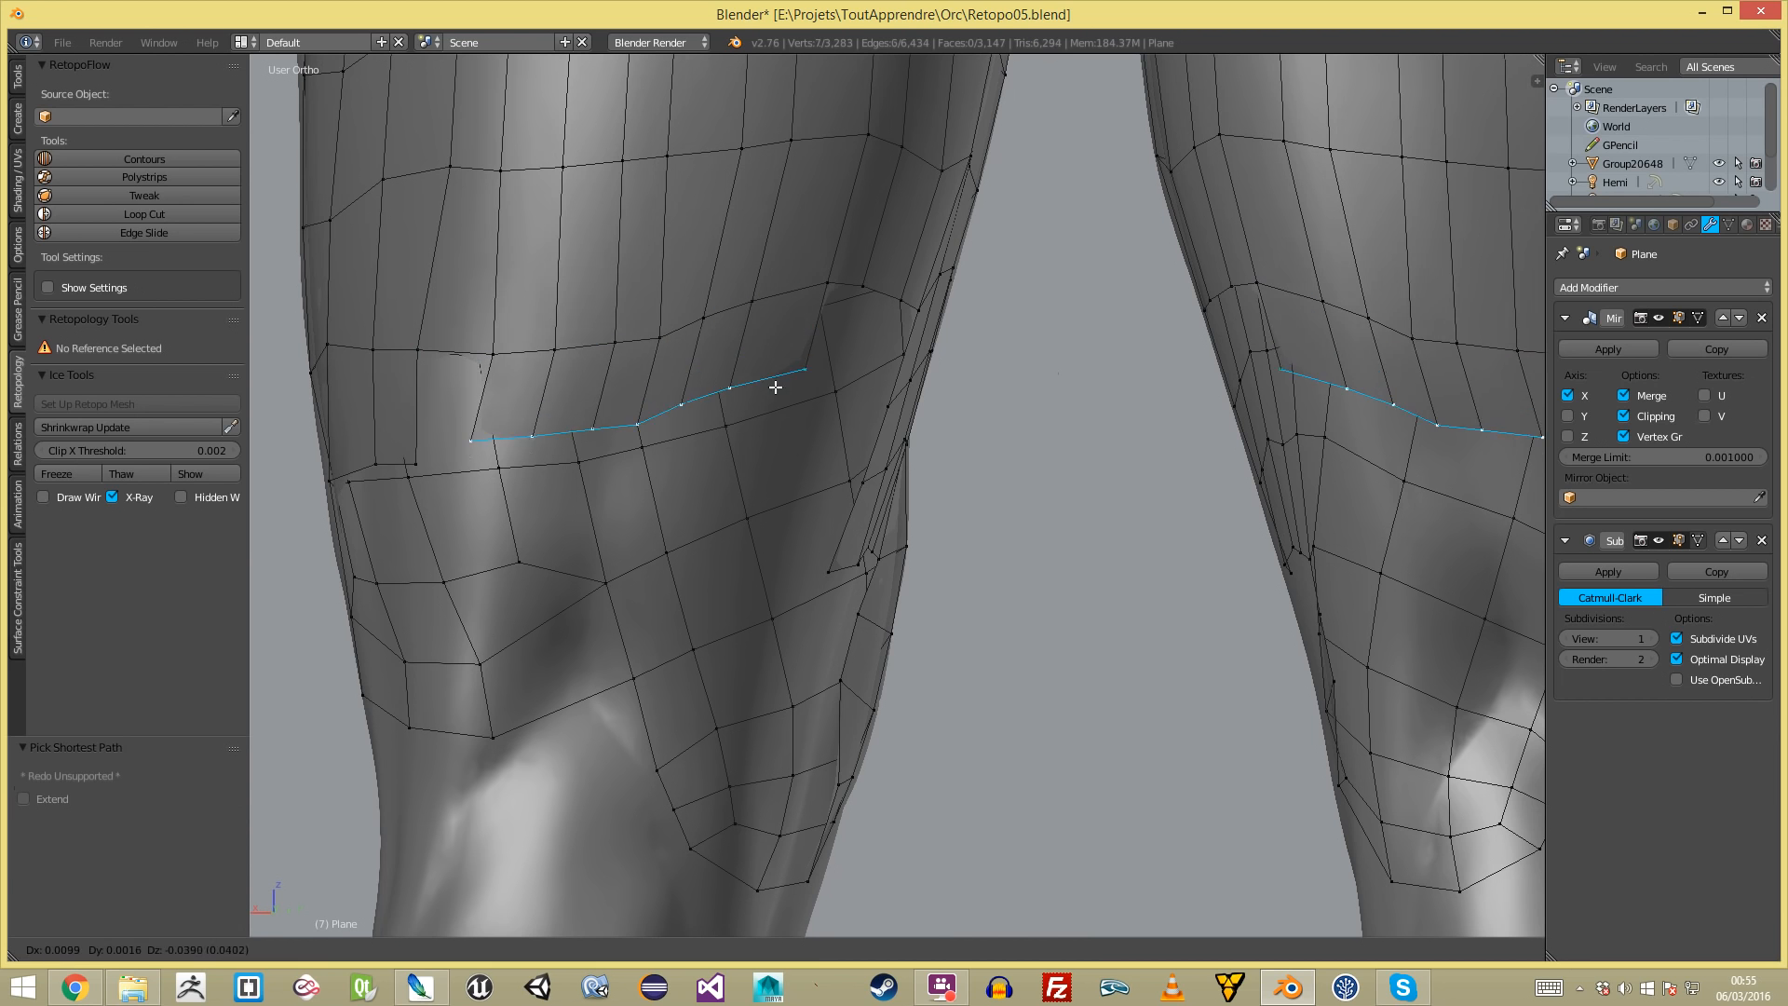
{"action": "left_click", "coordinate": [791, 391]}
{"action": "key", "text": "r"}
{"action": "left_click", "coordinate": [878, 498]}
{"action": "key", "text": "s"}
{"action": "left_click", "coordinate": [850, 482]}
{"action": "key", "text": "g"}
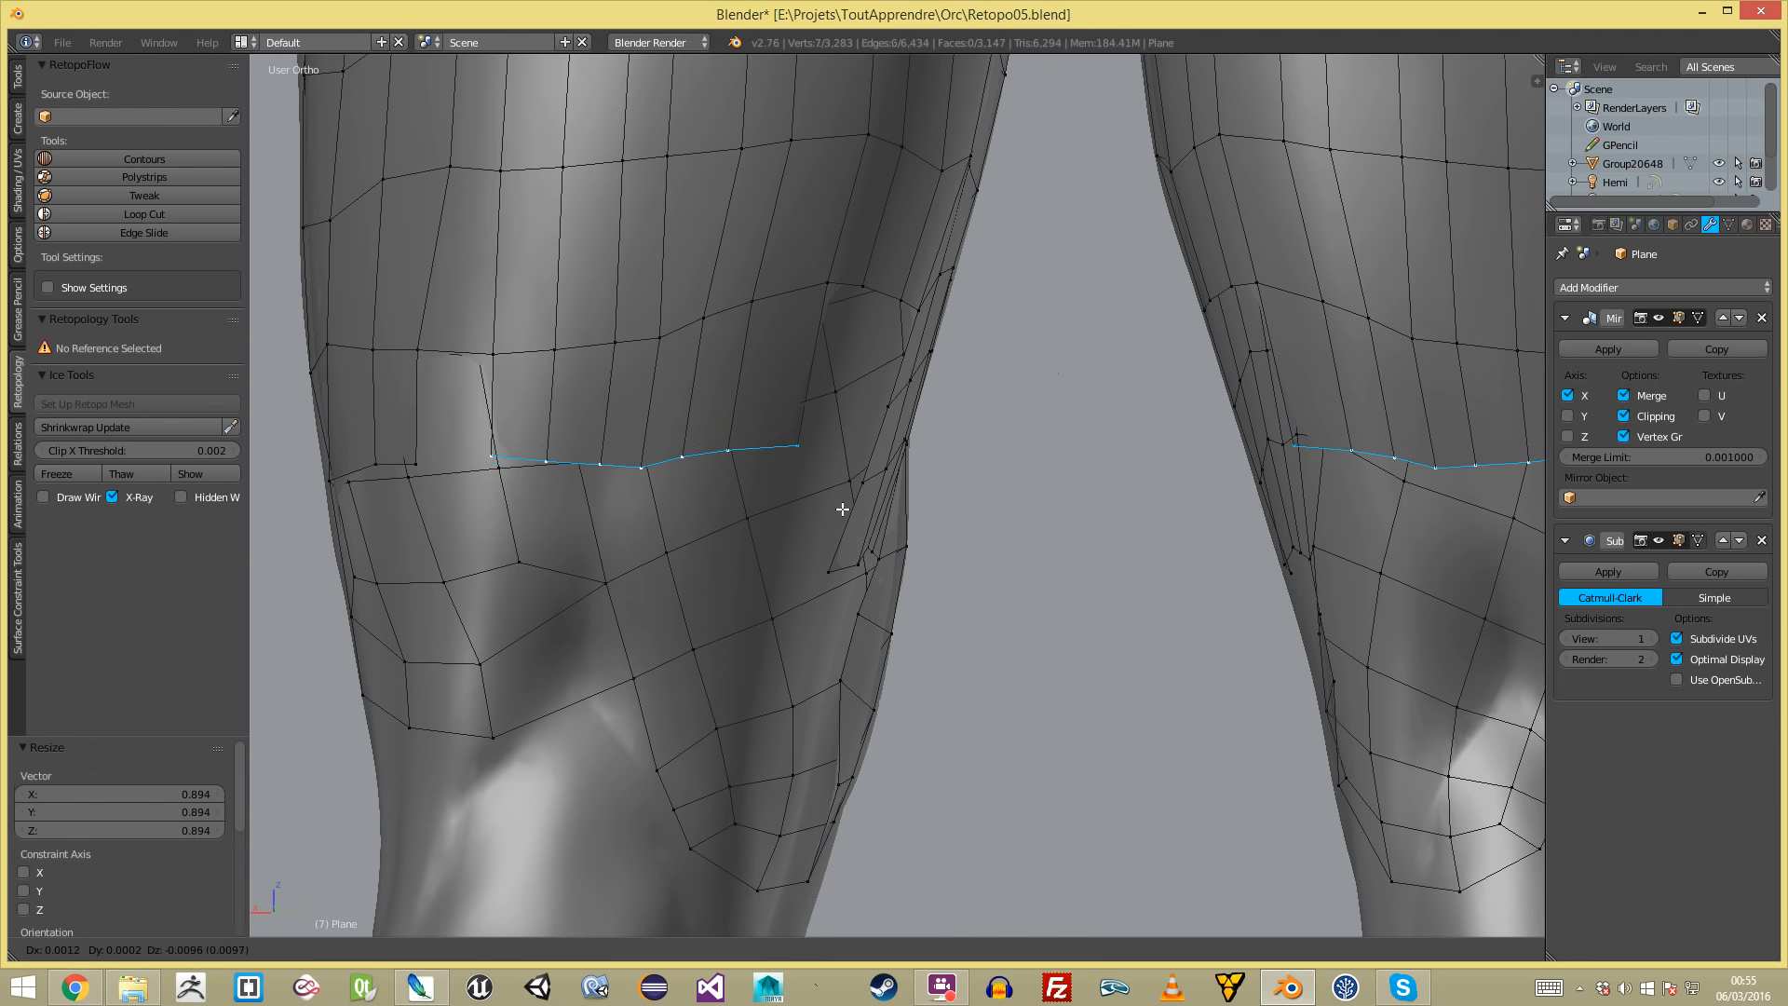
{"action": "left_click", "coordinate": [840, 507]}
{"action": "key", "text": "a"}
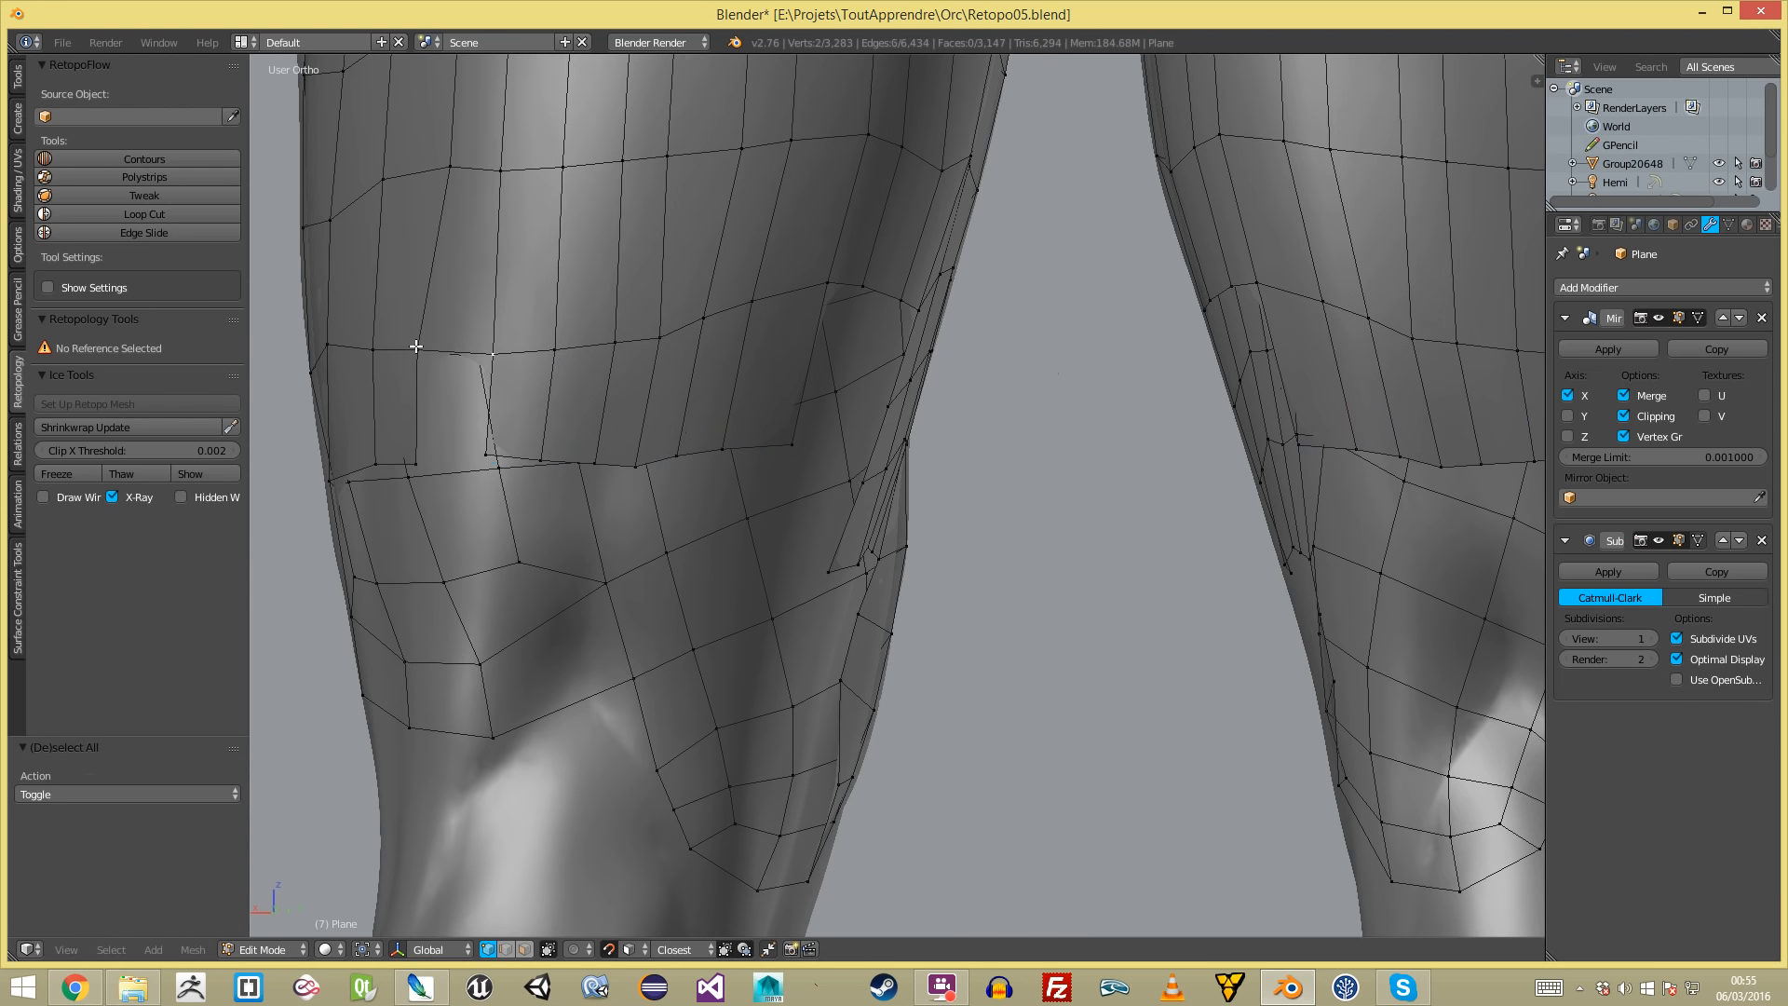
- Fill the gap between the extruded row and the neighbouring thigh quads with faces
{"action": "right_click", "coordinate": [417, 348], "text": "shift"}
{"action": "key", "text": "f"}
{"action": "right_click", "coordinate": [415, 340], "text": "shift"}
{"action": "key", "text": "f"}
{"action": "key", "text": "f"}
{"action": "middle_click_drag", "start_coordinate": [569, 347], "coordinate": [584, 243]}
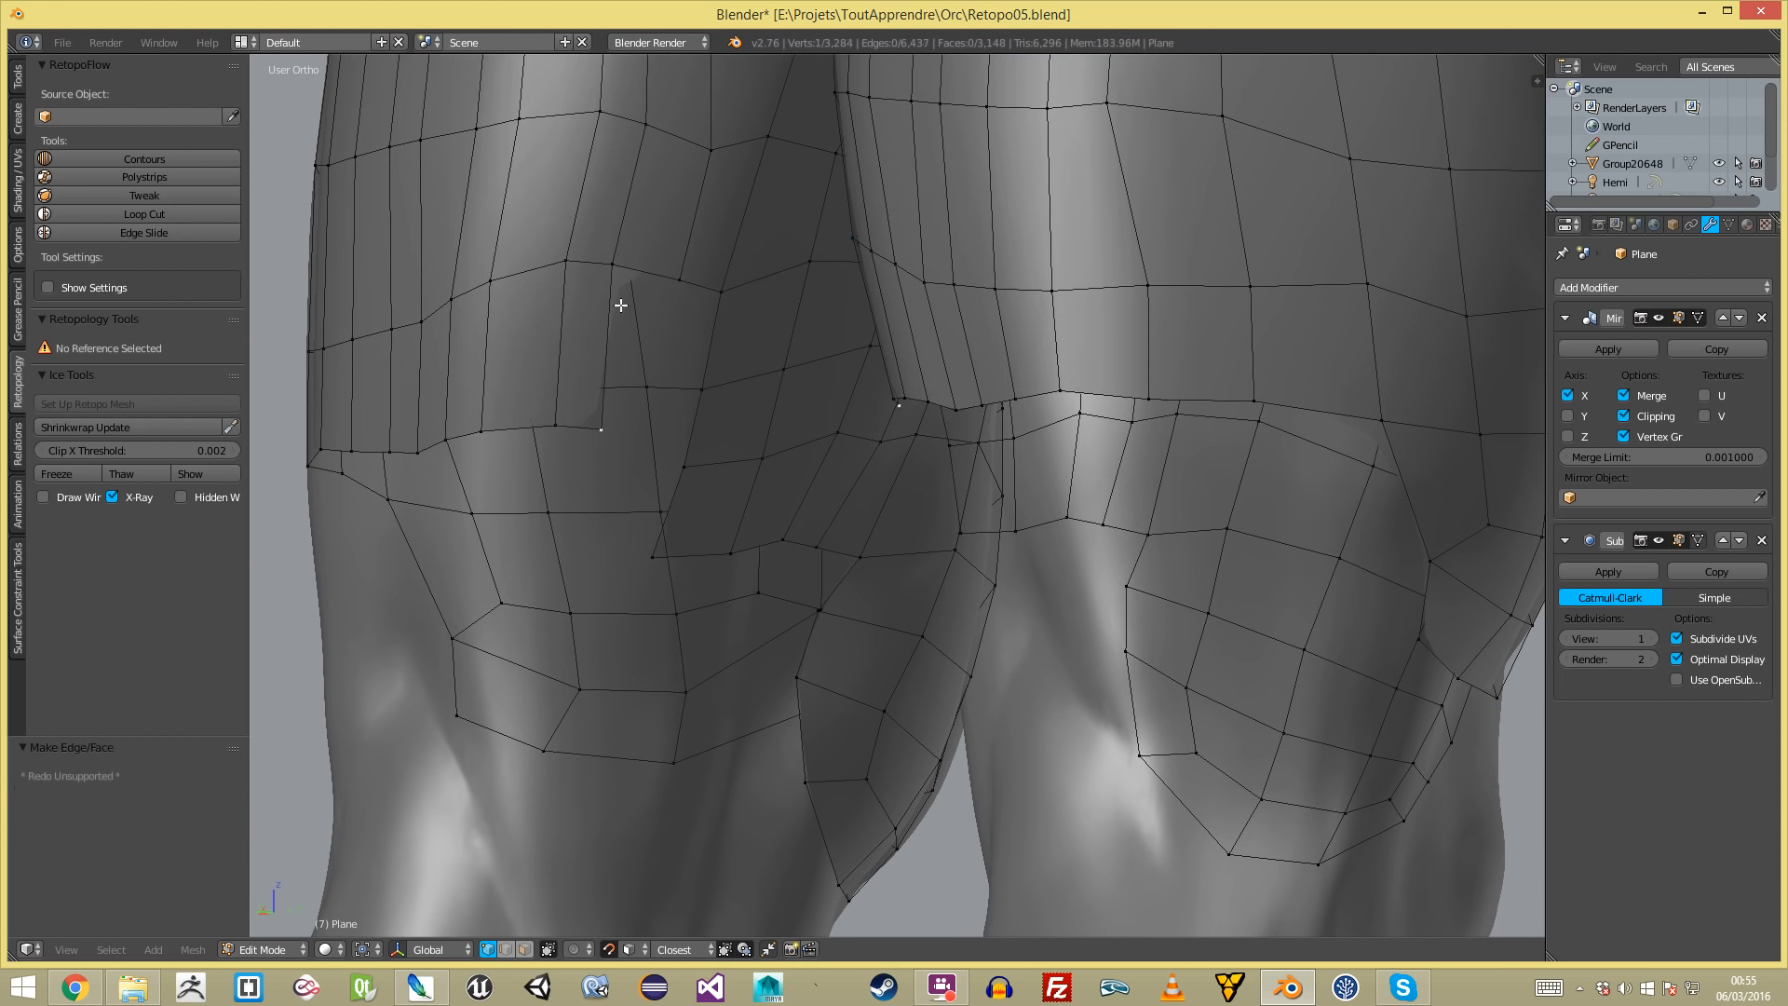
- Fill the faces between the extruded row and the inner thigh topology, moving the corner vertices into line
{"action": "left_click", "coordinate": [611, 264], "text": "ctrl"}
{"action": "left_click", "coordinate": [702, 387], "text": "ctrl"}
{"action": "key", "text": "g"}
{"action": "left_click", "coordinate": [696, 388]}
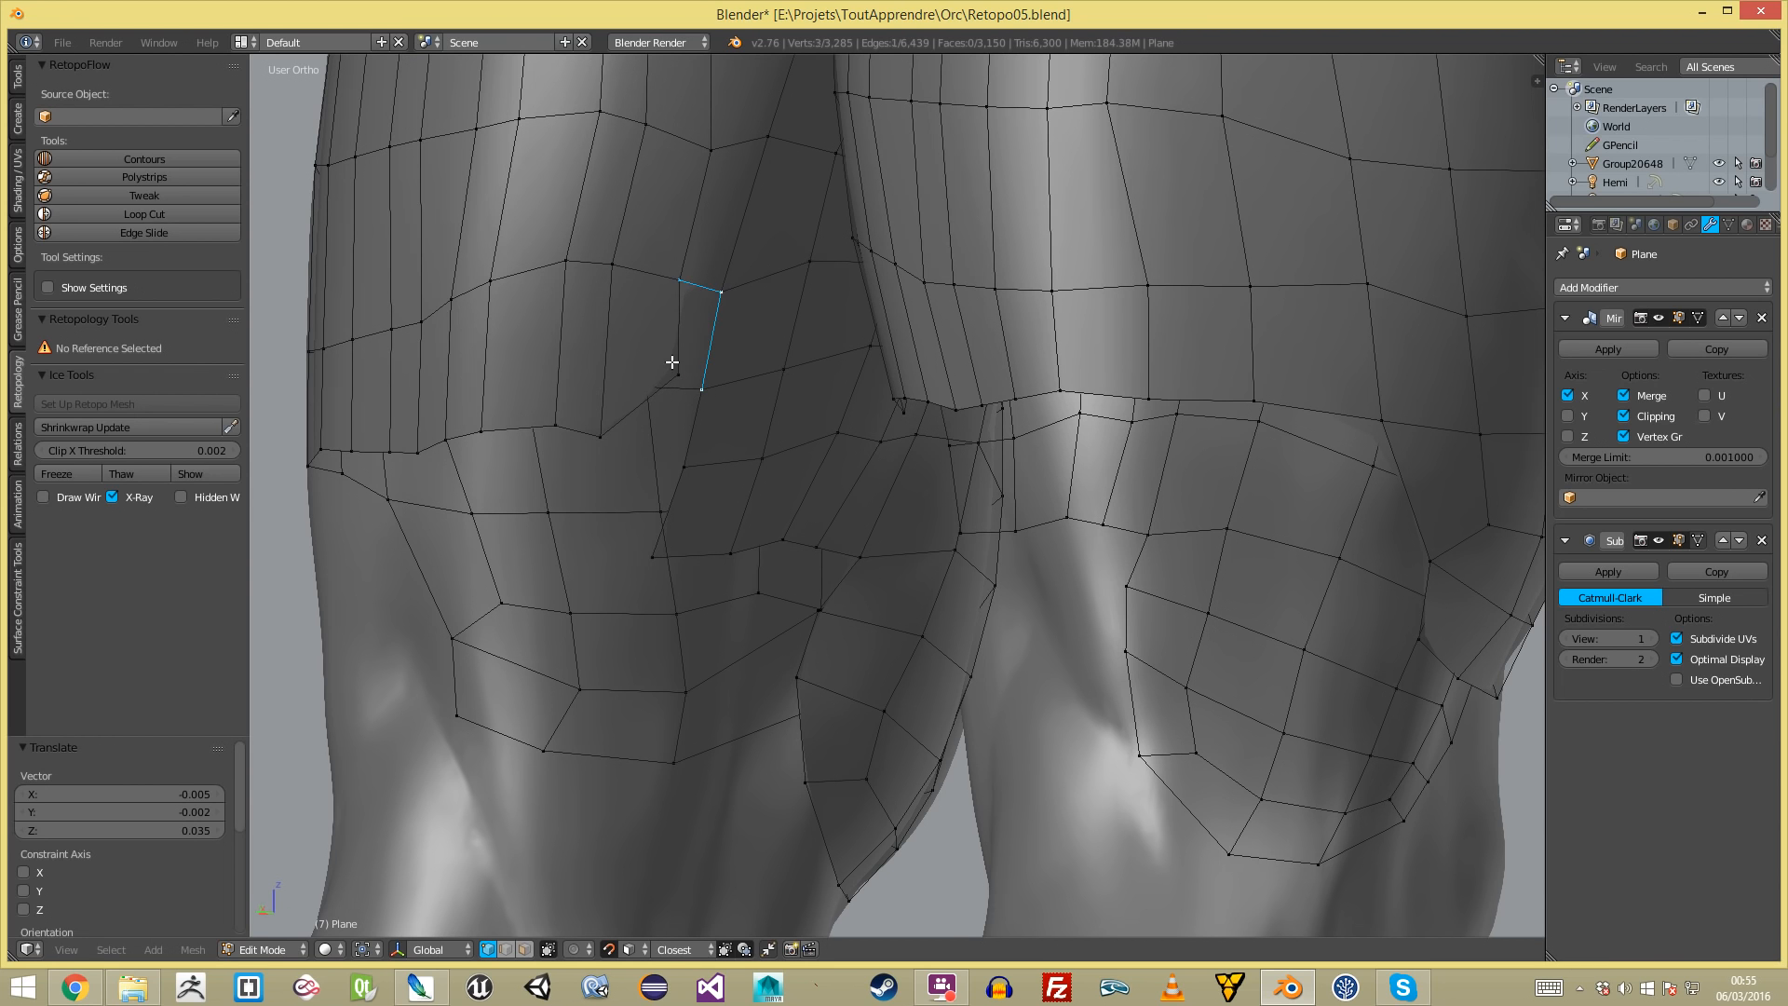
{"action": "right_click", "coordinate": [672, 362], "text": "shift"}
{"action": "key", "text": "f"}
{"action": "key", "text": "a"}
{"action": "right_click_drag", "start_coordinate": [597, 425], "coordinate": [668, 385]}
{"action": "left_click", "coordinate": [599, 395]}
{"action": "key", "text": "a"}
{"action": "left_click", "coordinate": [668, 385]}
{"action": "key", "text": "a"}
- Fill more faces down the open edge of the inner back thigh and move their new vertices to match the quads
{"action": "right_click", "coordinate": [697, 388]}
{"action": "key", "text": "f"}
{"action": "key", "text": "g"}
{"action": "left_click", "coordinate": [639, 456]}
{"action": "key", "text": "a"}
{"action": "right_click", "coordinate": [677, 465]}
{"action": "key", "text": "f"}
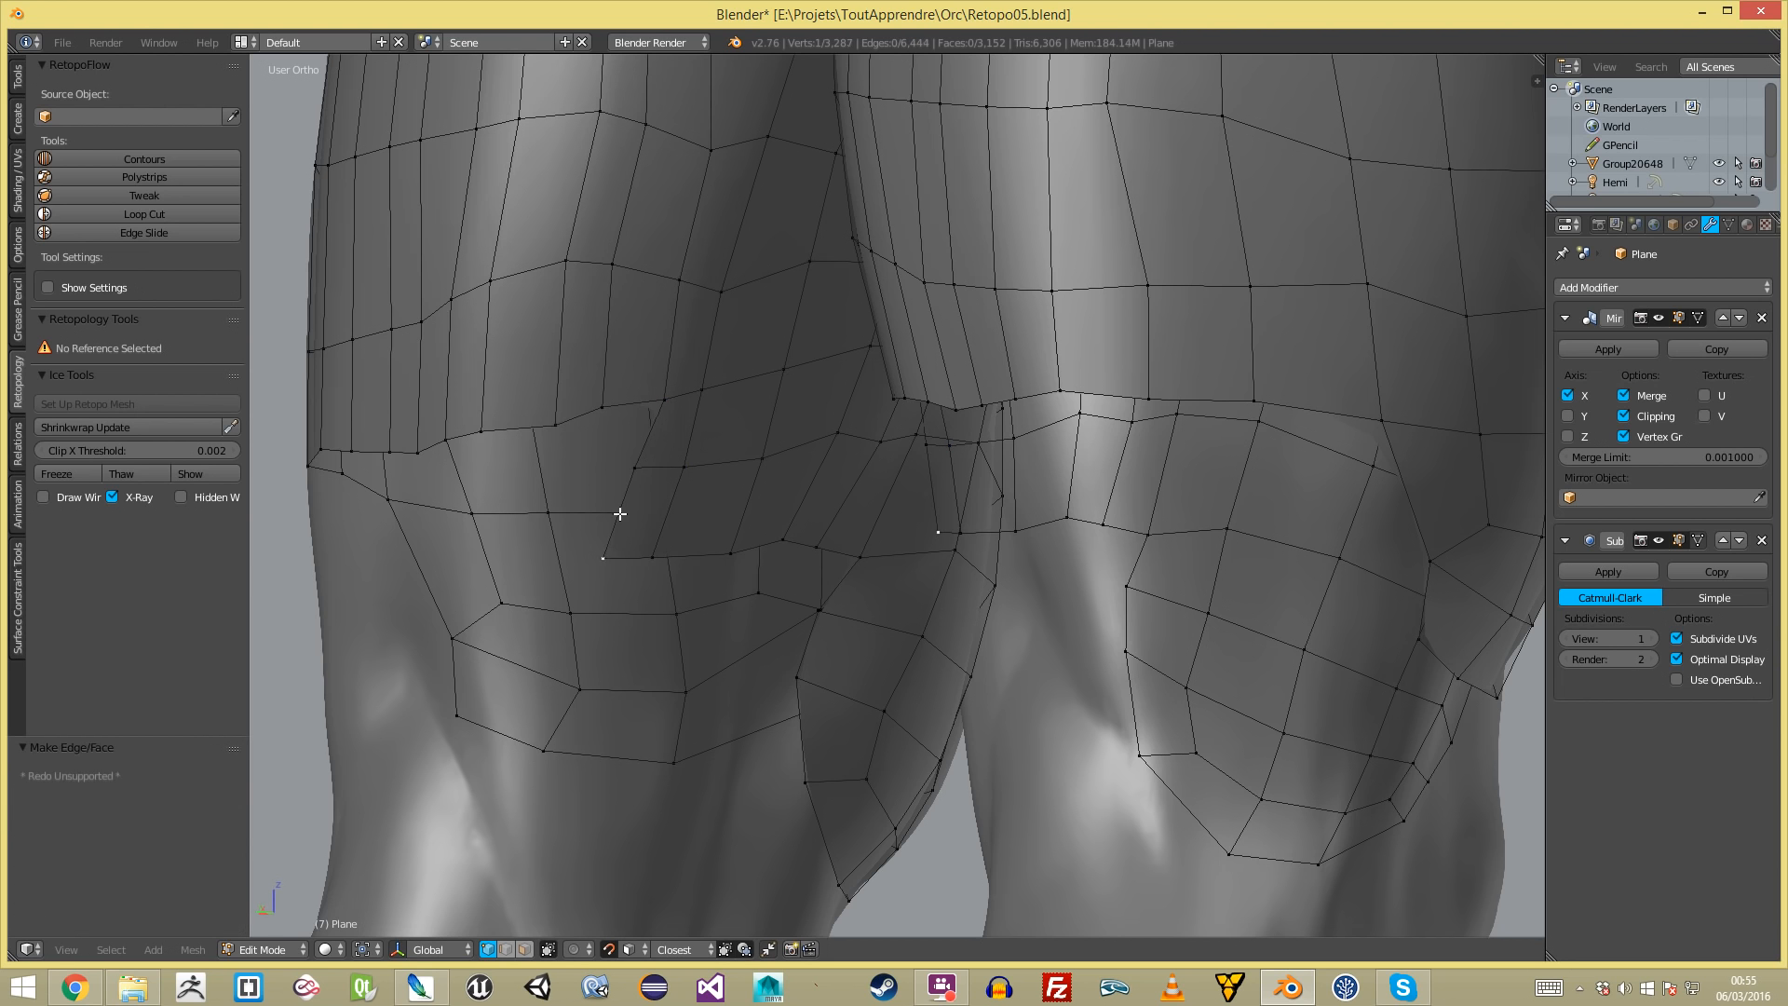
{"action": "key", "text": "g"}
{"action": "left_click", "coordinate": [619, 514]}
{"action": "right_click", "coordinate": [644, 458], "text": "shift"}
- Extrude the short open edge on the inner back thigh, rotate it and adjust its vertex to fit the surrounding quads
{"action": "middle_click_drag", "start_coordinate": [503, 644], "coordinate": [702, 506]}
{"action": "key", "text": "e"}
{"action": "left_click", "coordinate": [706, 507]}
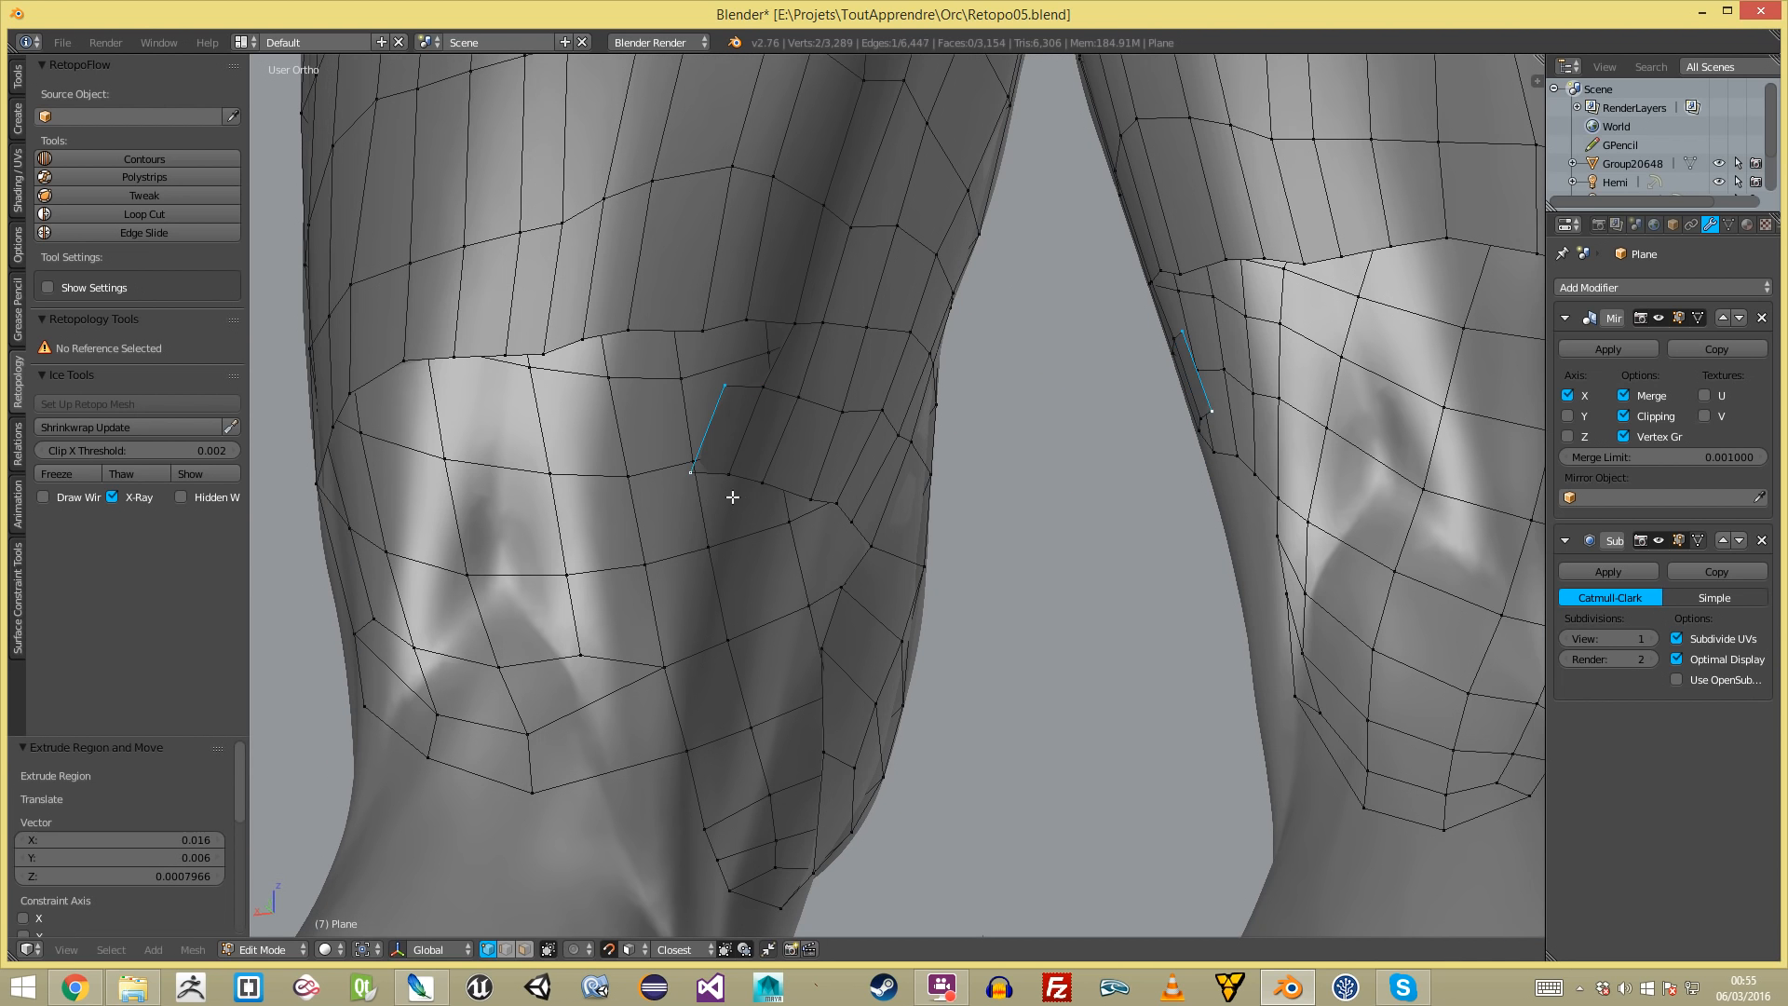
{"action": "key", "text": "r"}
{"action": "left_click", "coordinate": [754, 471]}
{"action": "key", "text": "a"}
{"action": "right_click", "coordinate": [765, 389]}
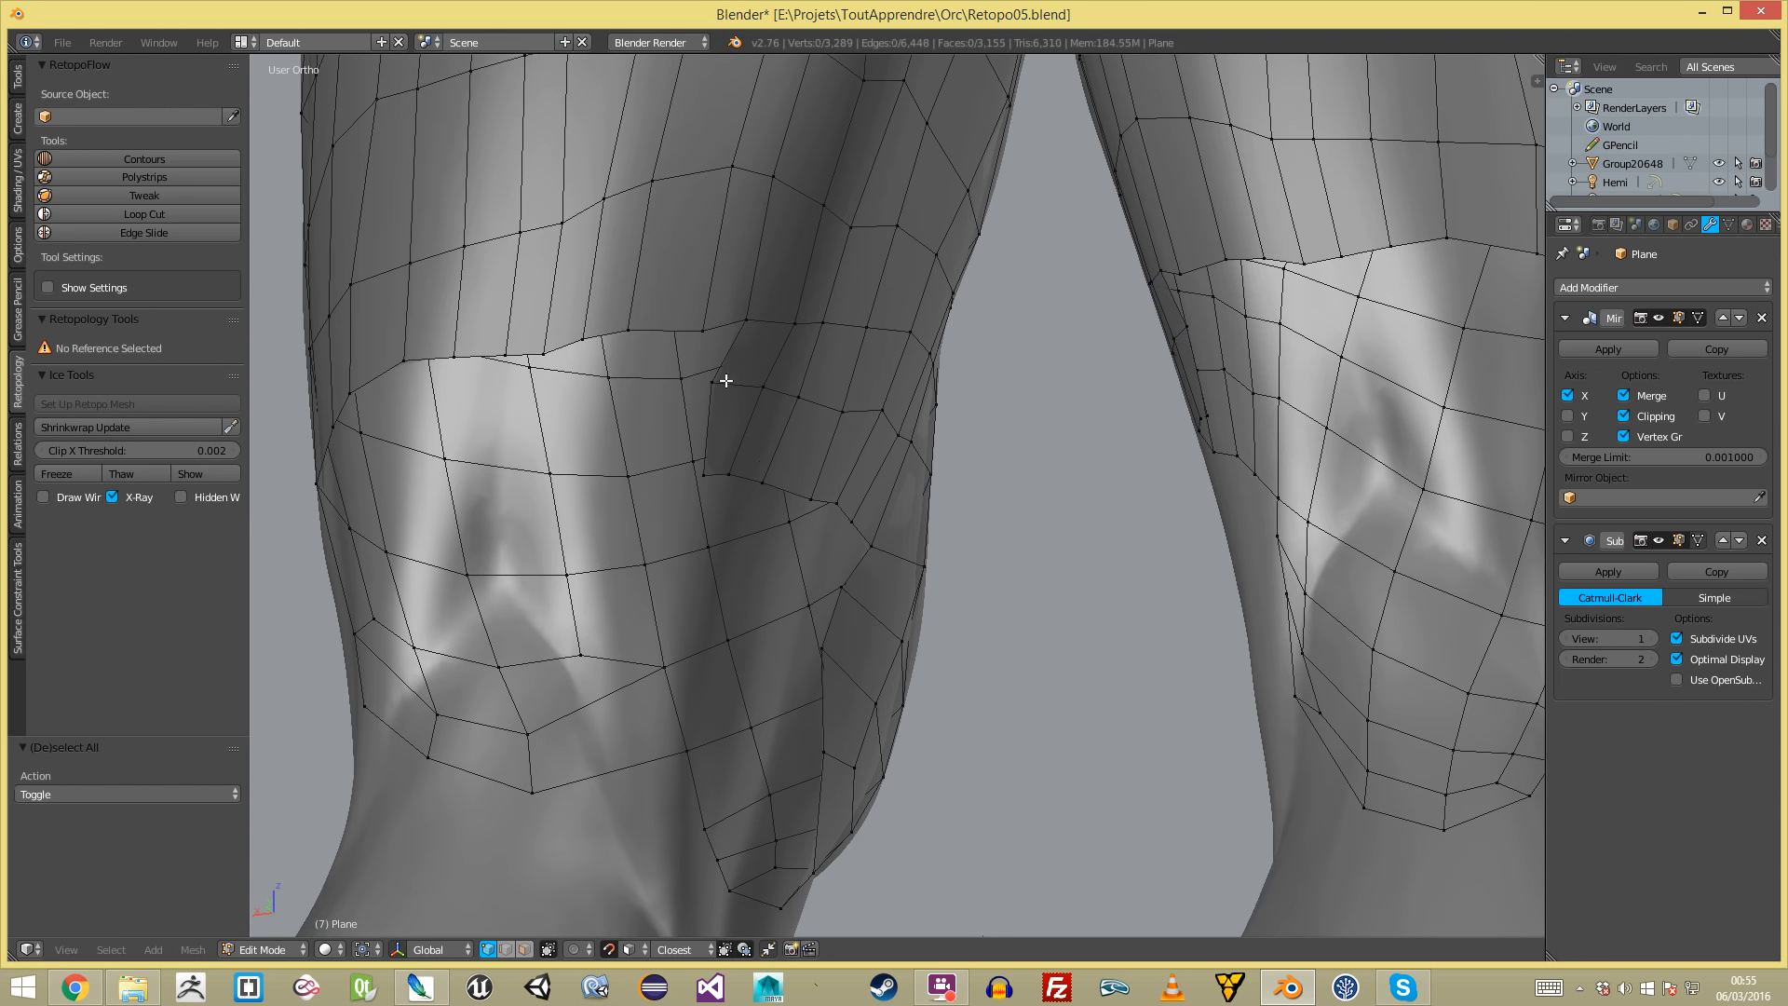
{"action": "key", "text": "g"}
{"action": "right_click", "coordinate": [718, 448]}
- Bridge the open edges across the back of the lower thigh with one face and divide it with ten loop cuts
{"action": "scroll", "coordinate": [718, 448], "scroll_direction": "down", "scroll_amount": 4}
{"action": "key", "text": "Tab"}
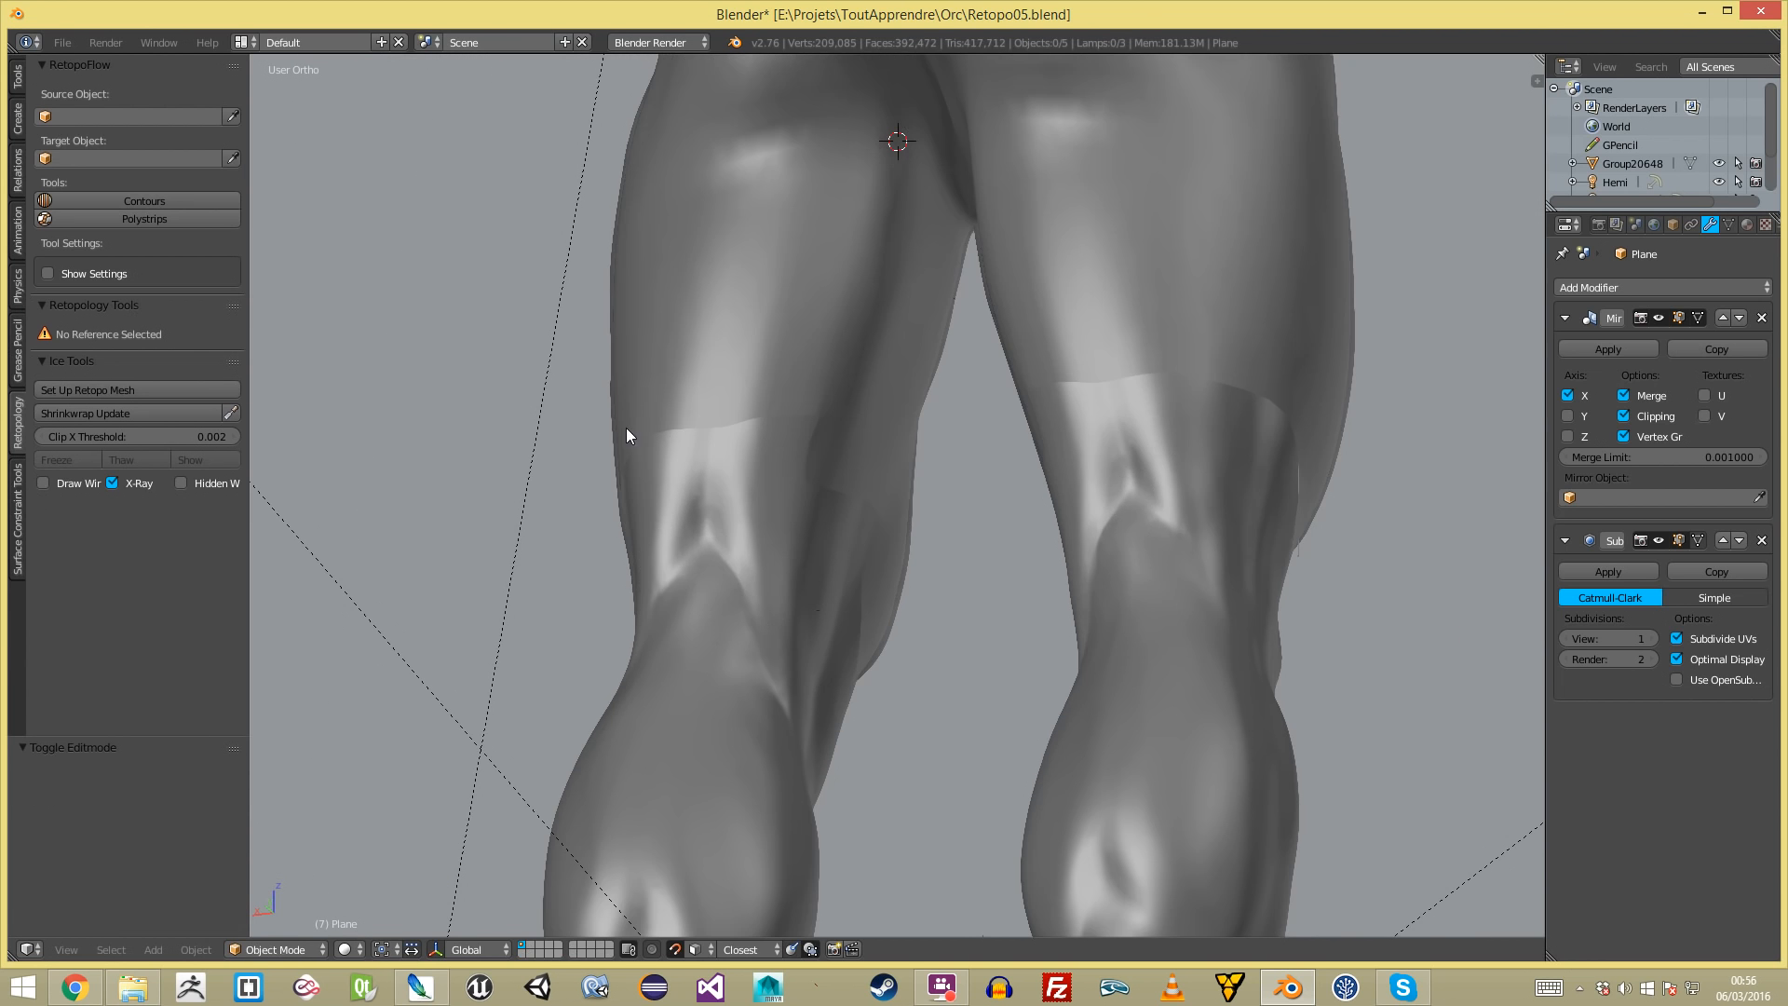
{"action": "middle_click_drag", "start_coordinate": [628, 399], "coordinate": [780, 472]}
{"action": "key", "text": "Tab"}
{"action": "scroll", "coordinate": [762, 556], "scroll_direction": "up", "scroll_amount": 2}
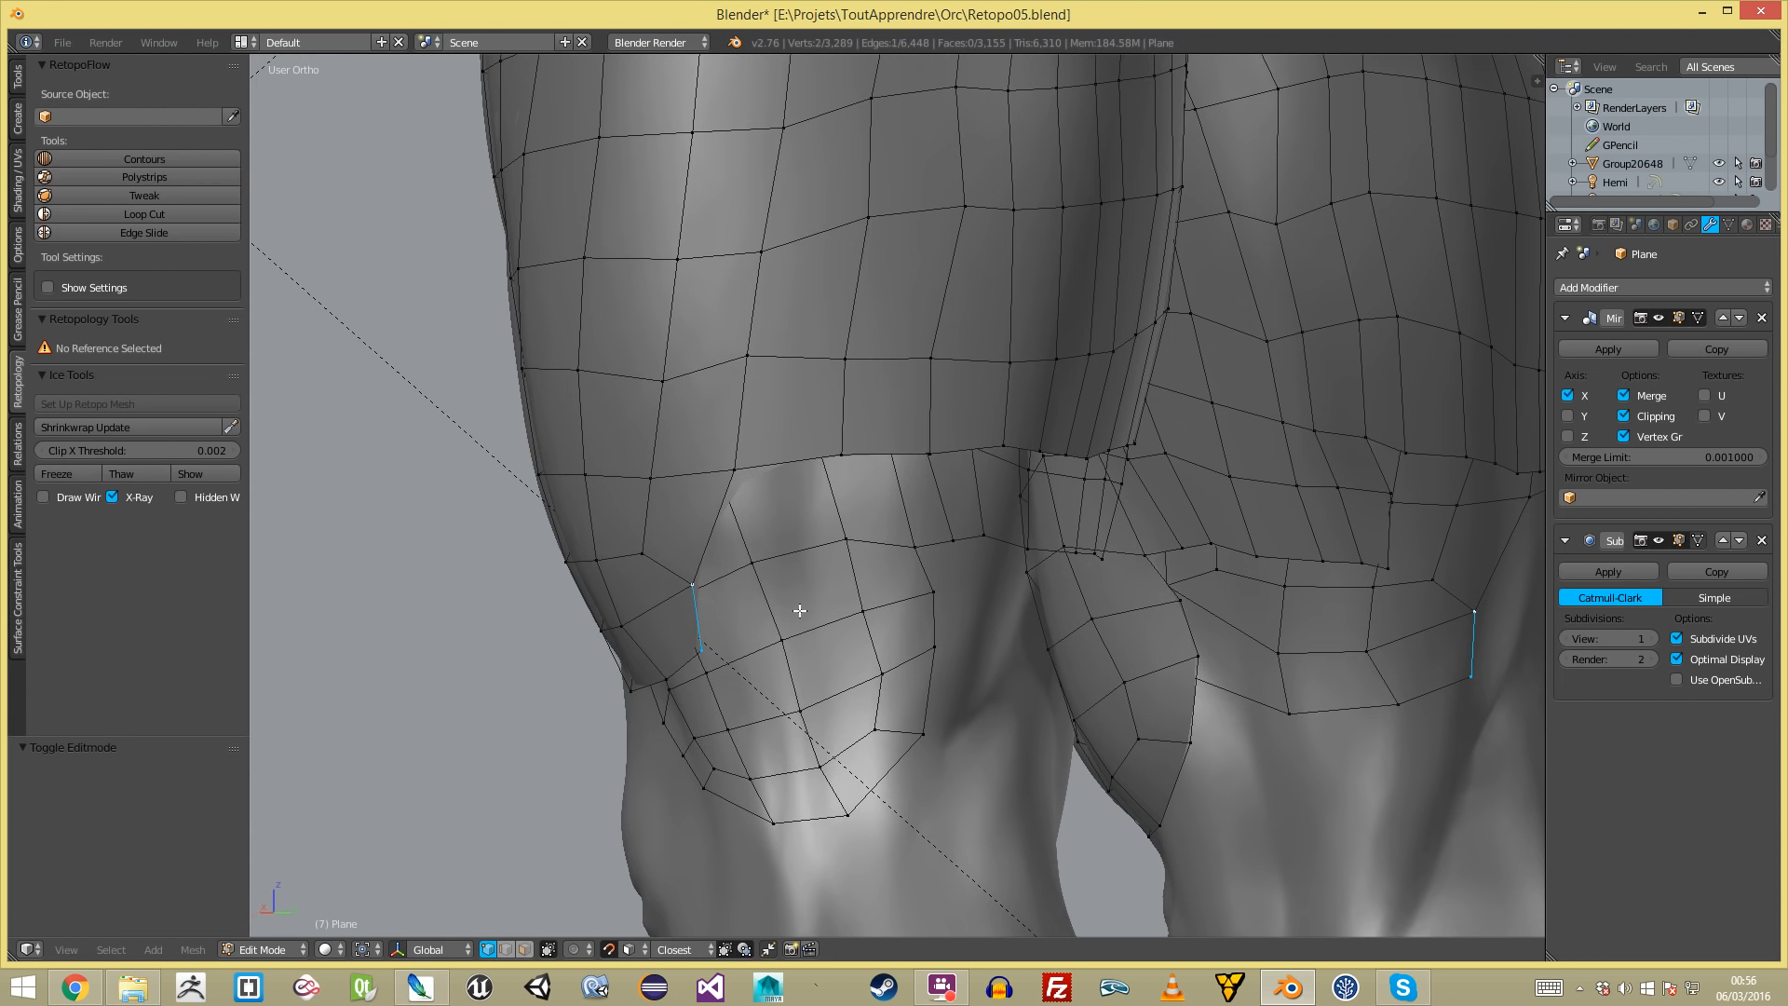
{"action": "middle_click_drag", "start_coordinate": [735, 635], "coordinate": [686, 599]}
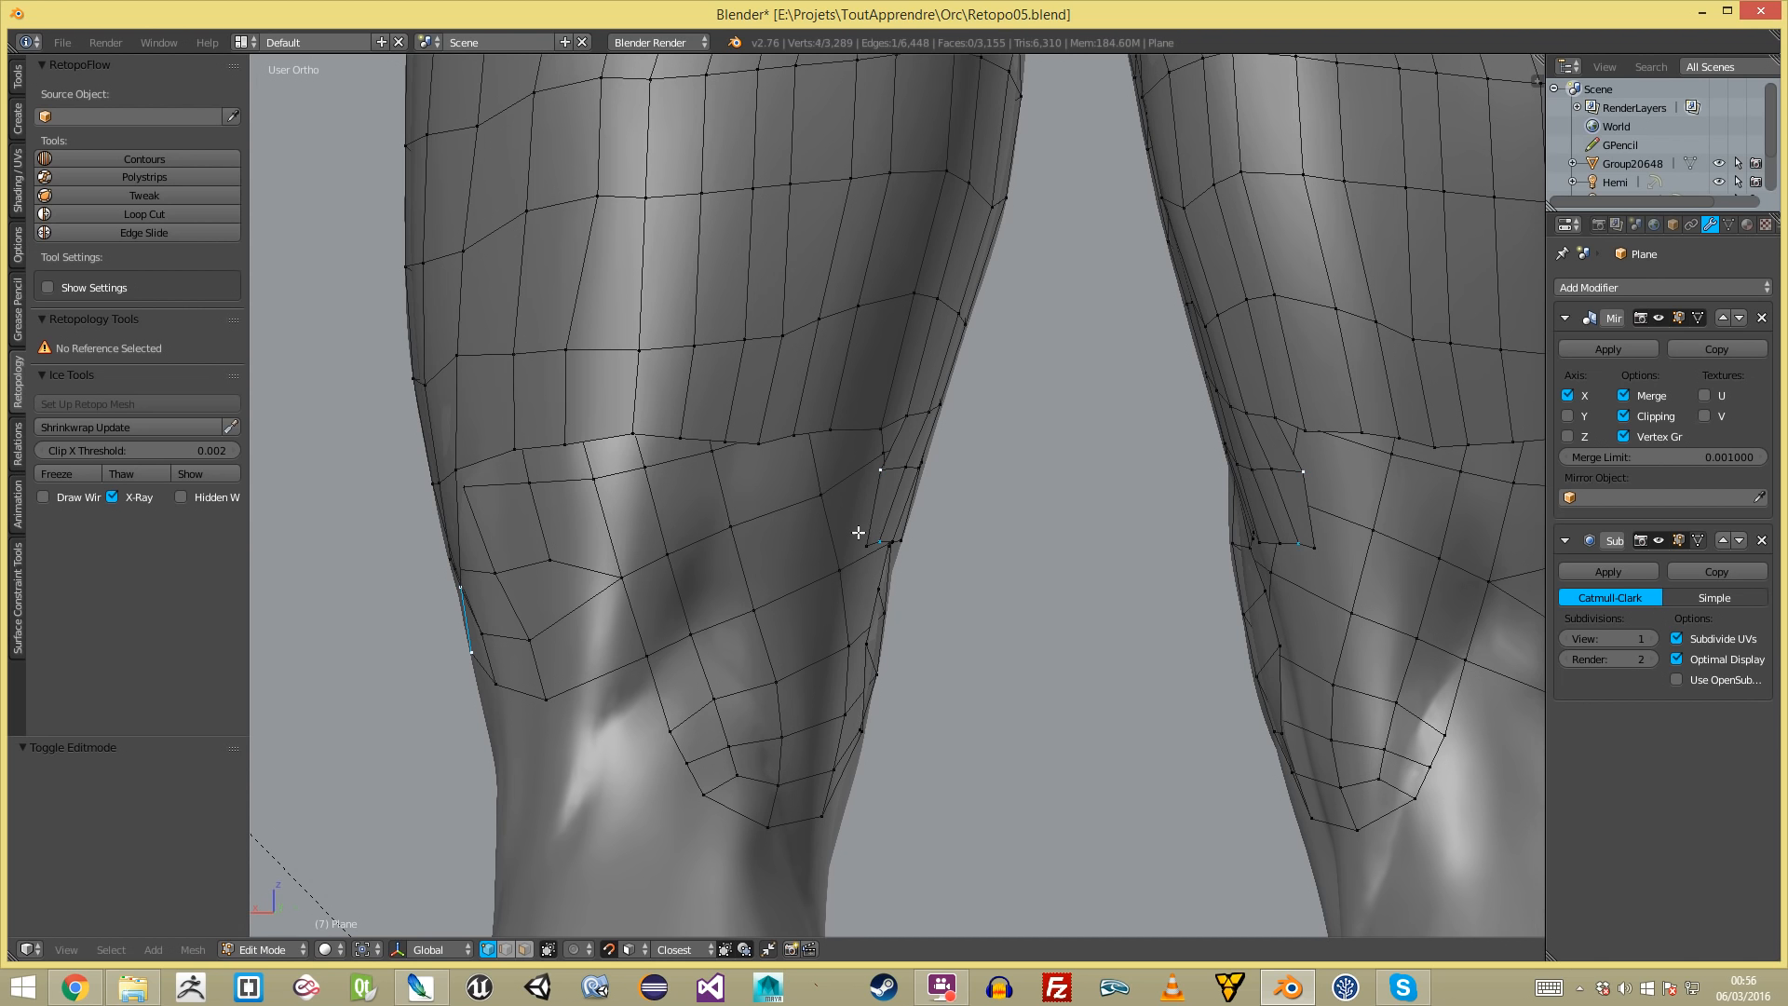
{"action": "key", "text": "f"}
{"action": "key", "text": "a"}
{"action": "key", "text": "ctrl+r"}
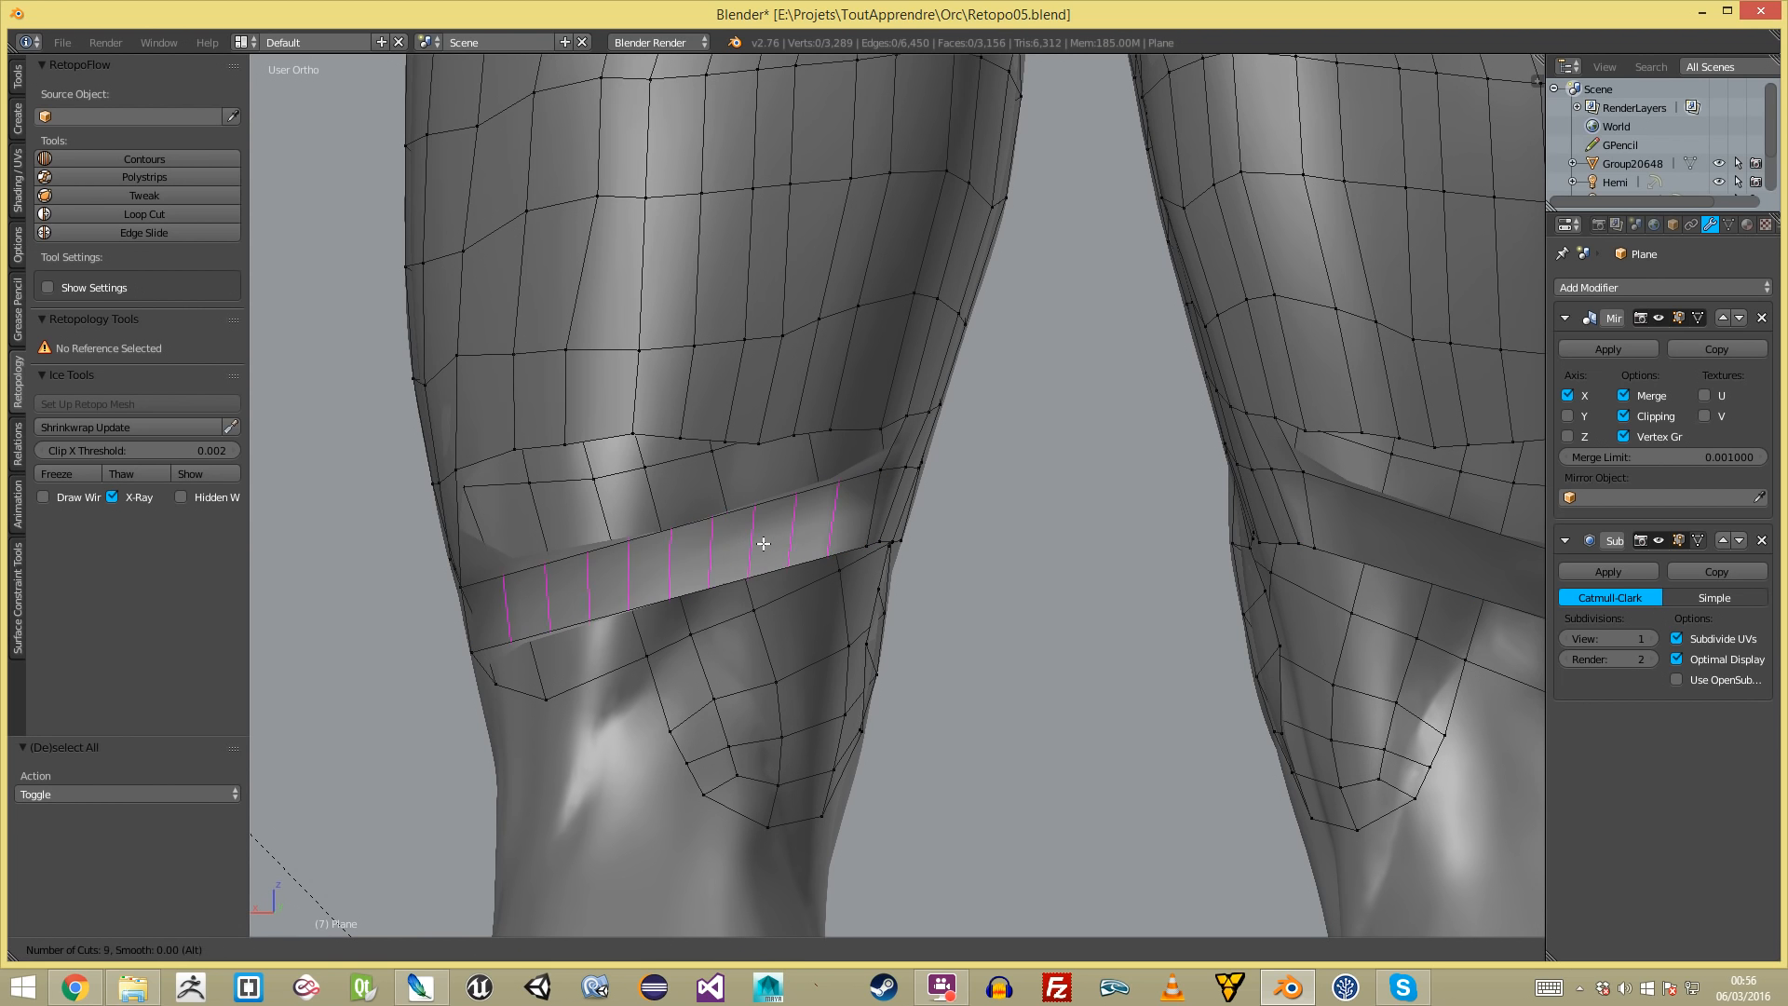
{"action": "left_click", "coordinate": [762, 543]}
{"action": "key", "text": "a"}
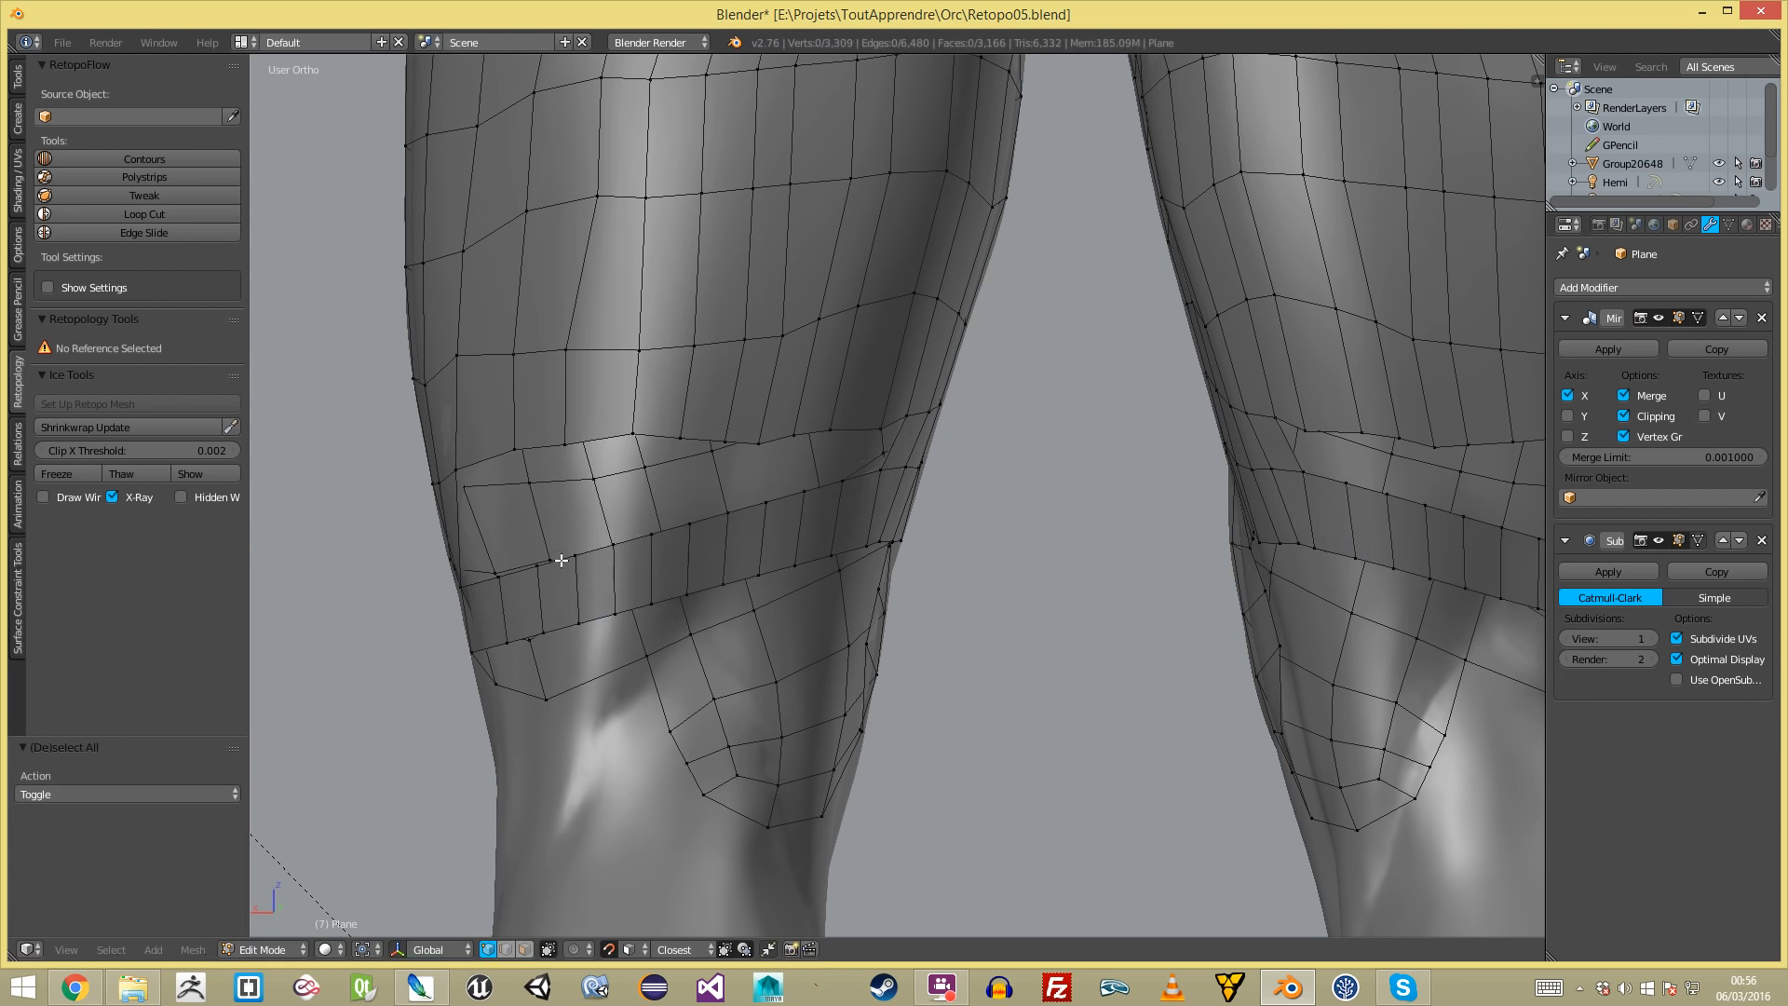
- Fill faces between the bottom thigh row and the subdivided band, undoing and redoing the last ones
{"action": "middle_click_drag", "start_coordinate": [718, 546], "coordinate": [620, 554]}
{"action": "scroll", "coordinate": [620, 554], "scroll_direction": "up", "scroll_amount": 1}
{"action": "key", "text": "f"}
{"action": "key", "text": "f"}
{"action": "key", "text": "f"}
{"action": "key", "text": "f"}
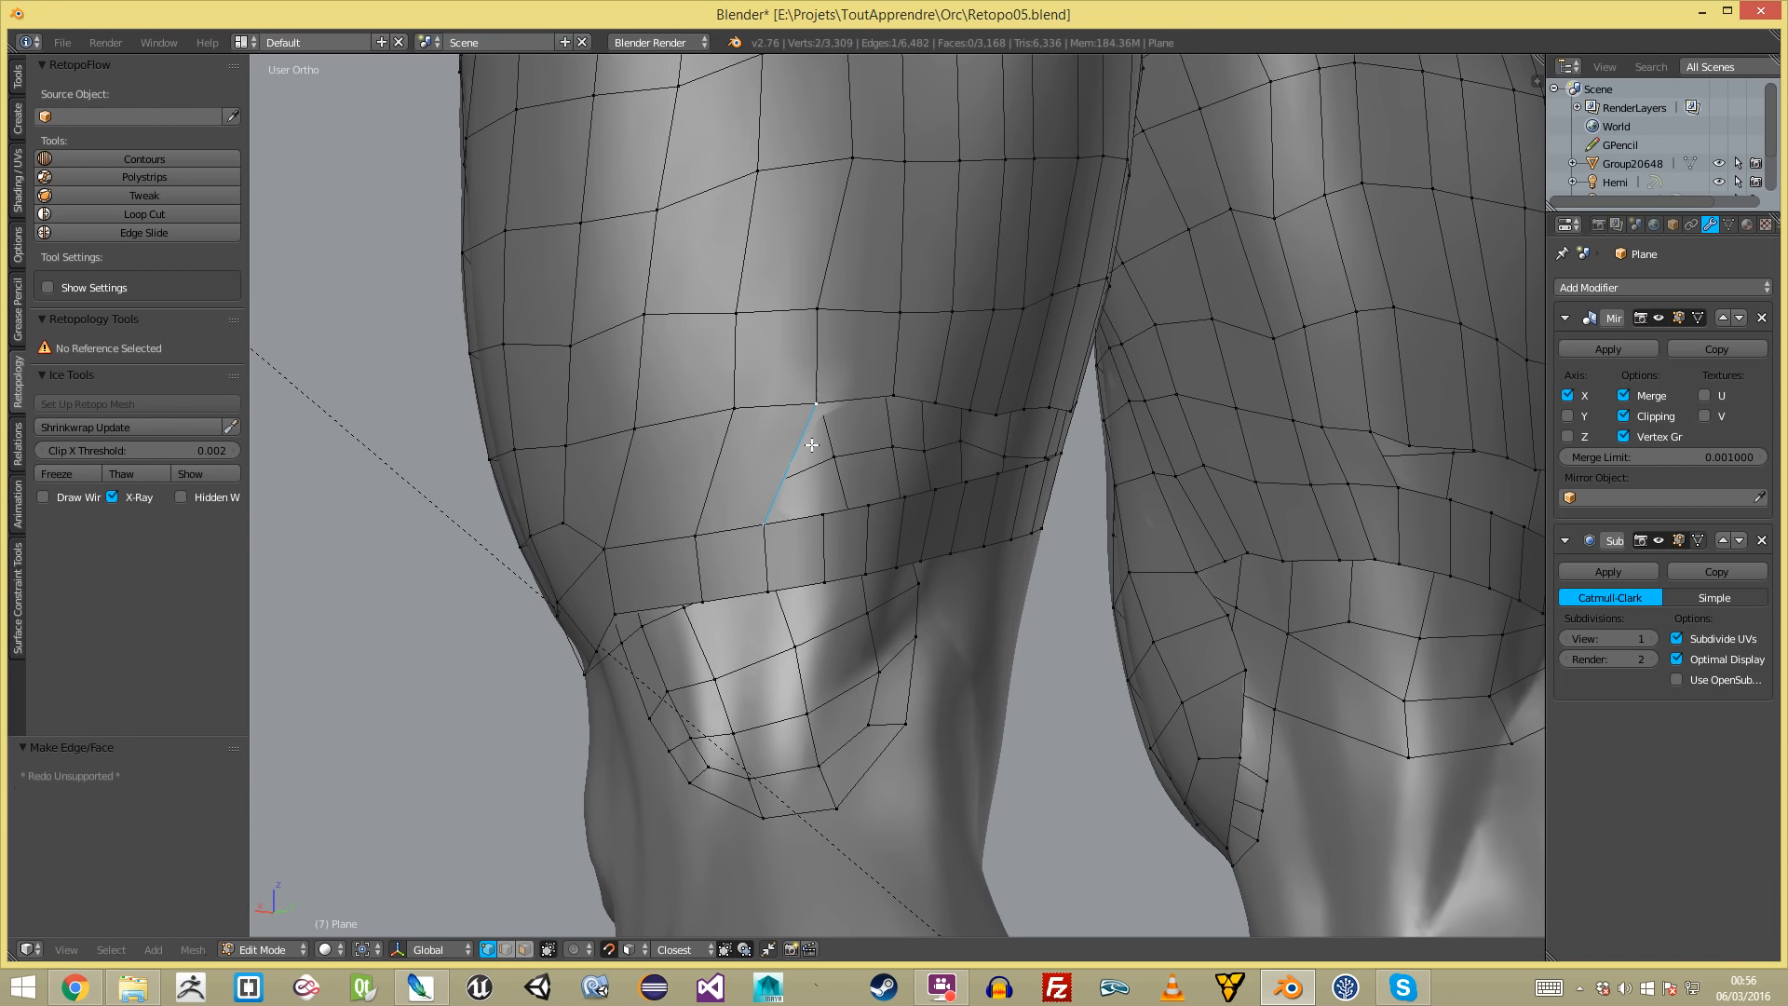
{"action": "middle_click_drag", "start_coordinate": [884, 439], "coordinate": [694, 462]}
{"action": "key", "text": "ctrl+z"}
{"action": "key", "text": "ctrl+z"}
{"action": "key", "text": "ctrl+z"}
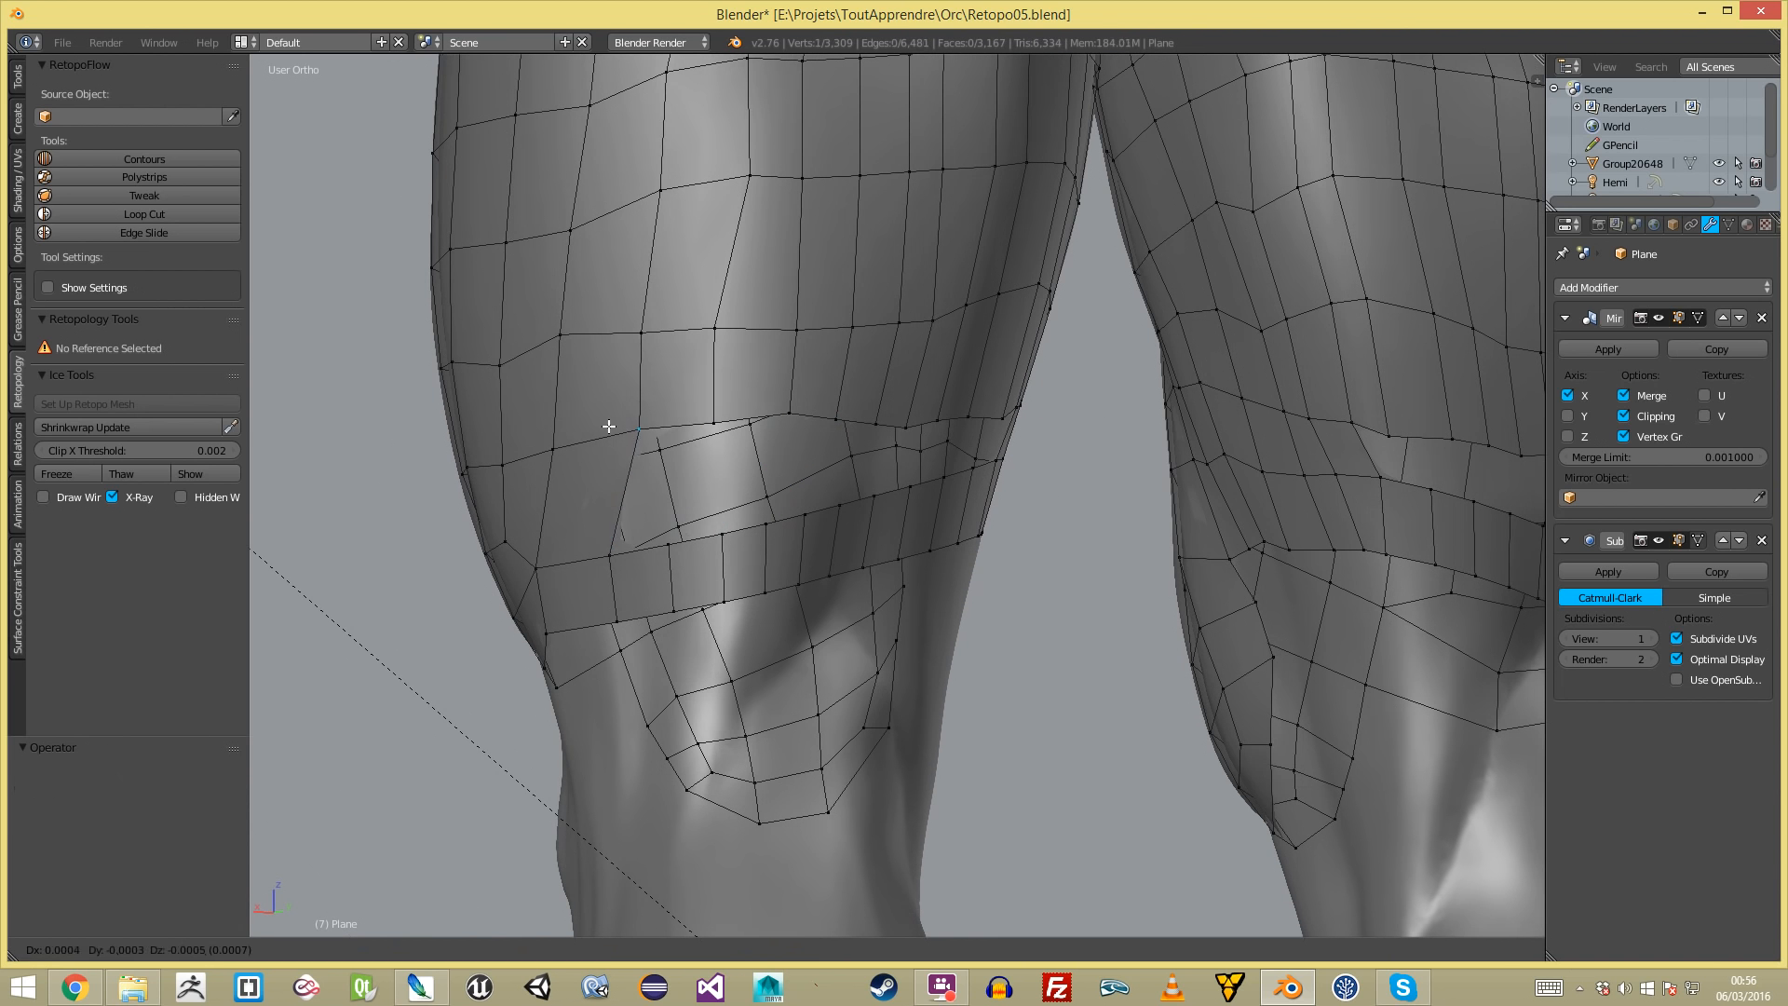
{"action": "key", "text": "a"}
{"action": "key", "text": "f"}
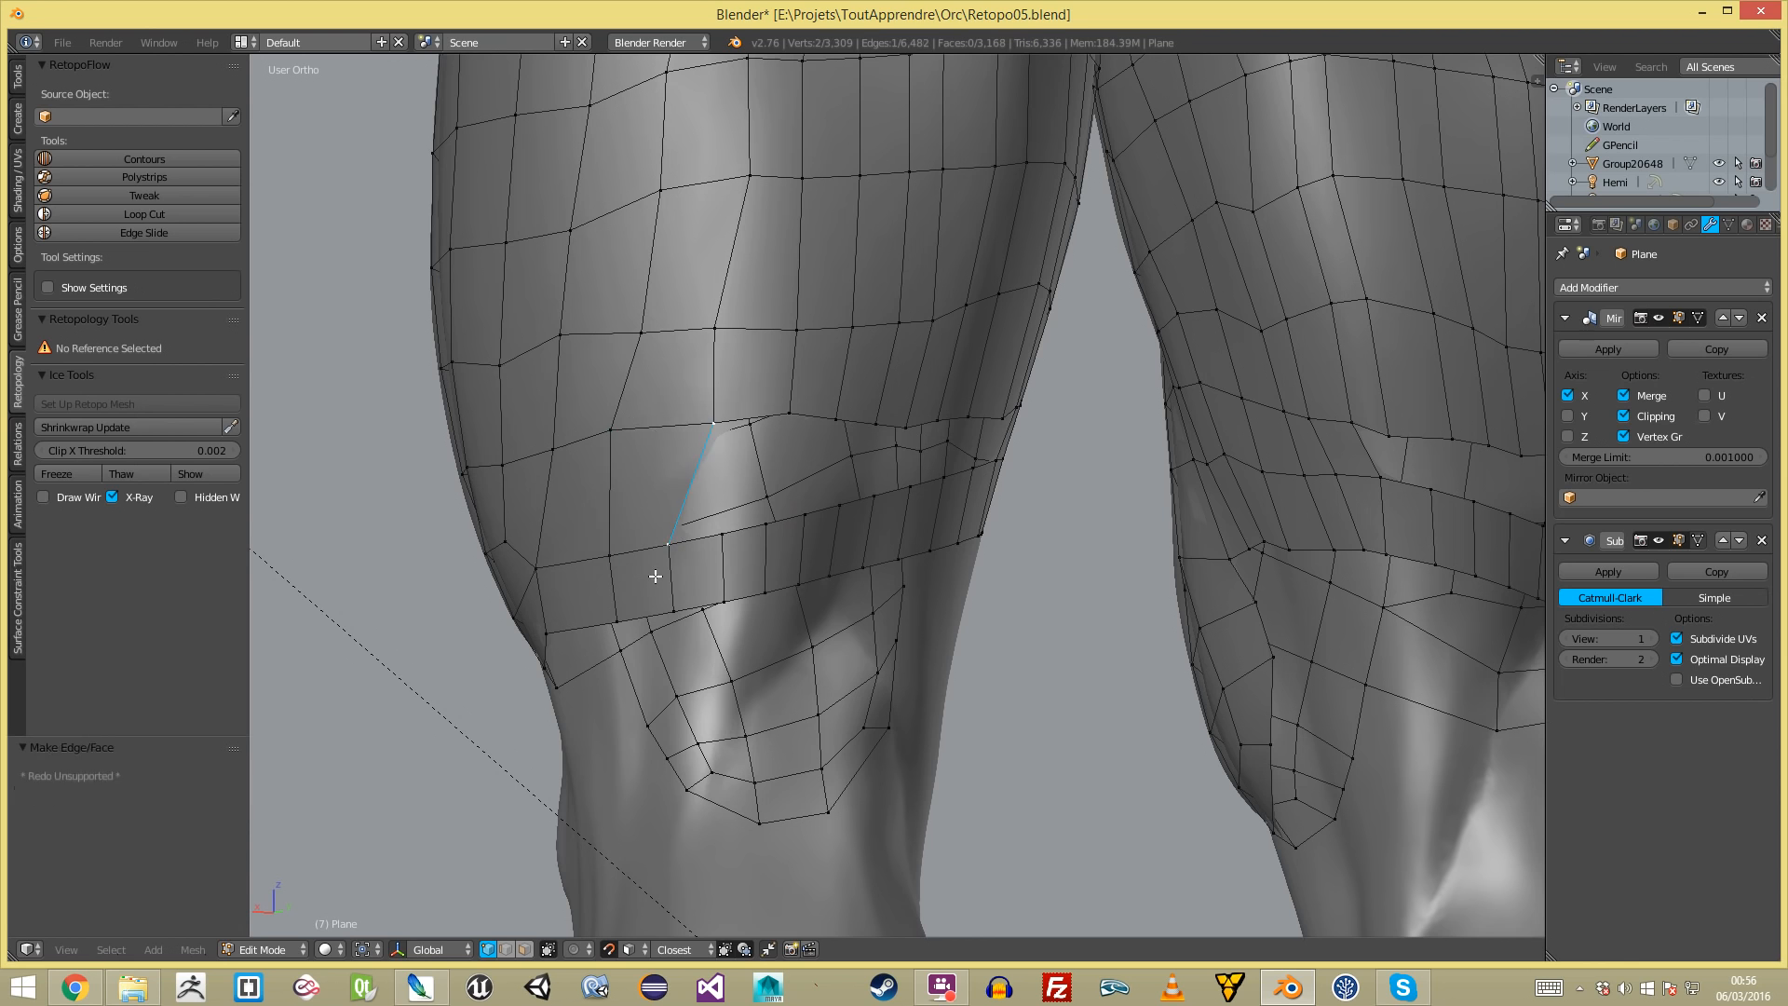
- Delete a surplus edge loop in the subdivided band across the back of the leg
{"action": "right_click", "coordinate": [669, 568]}
{"action": "key", "text": "x"}
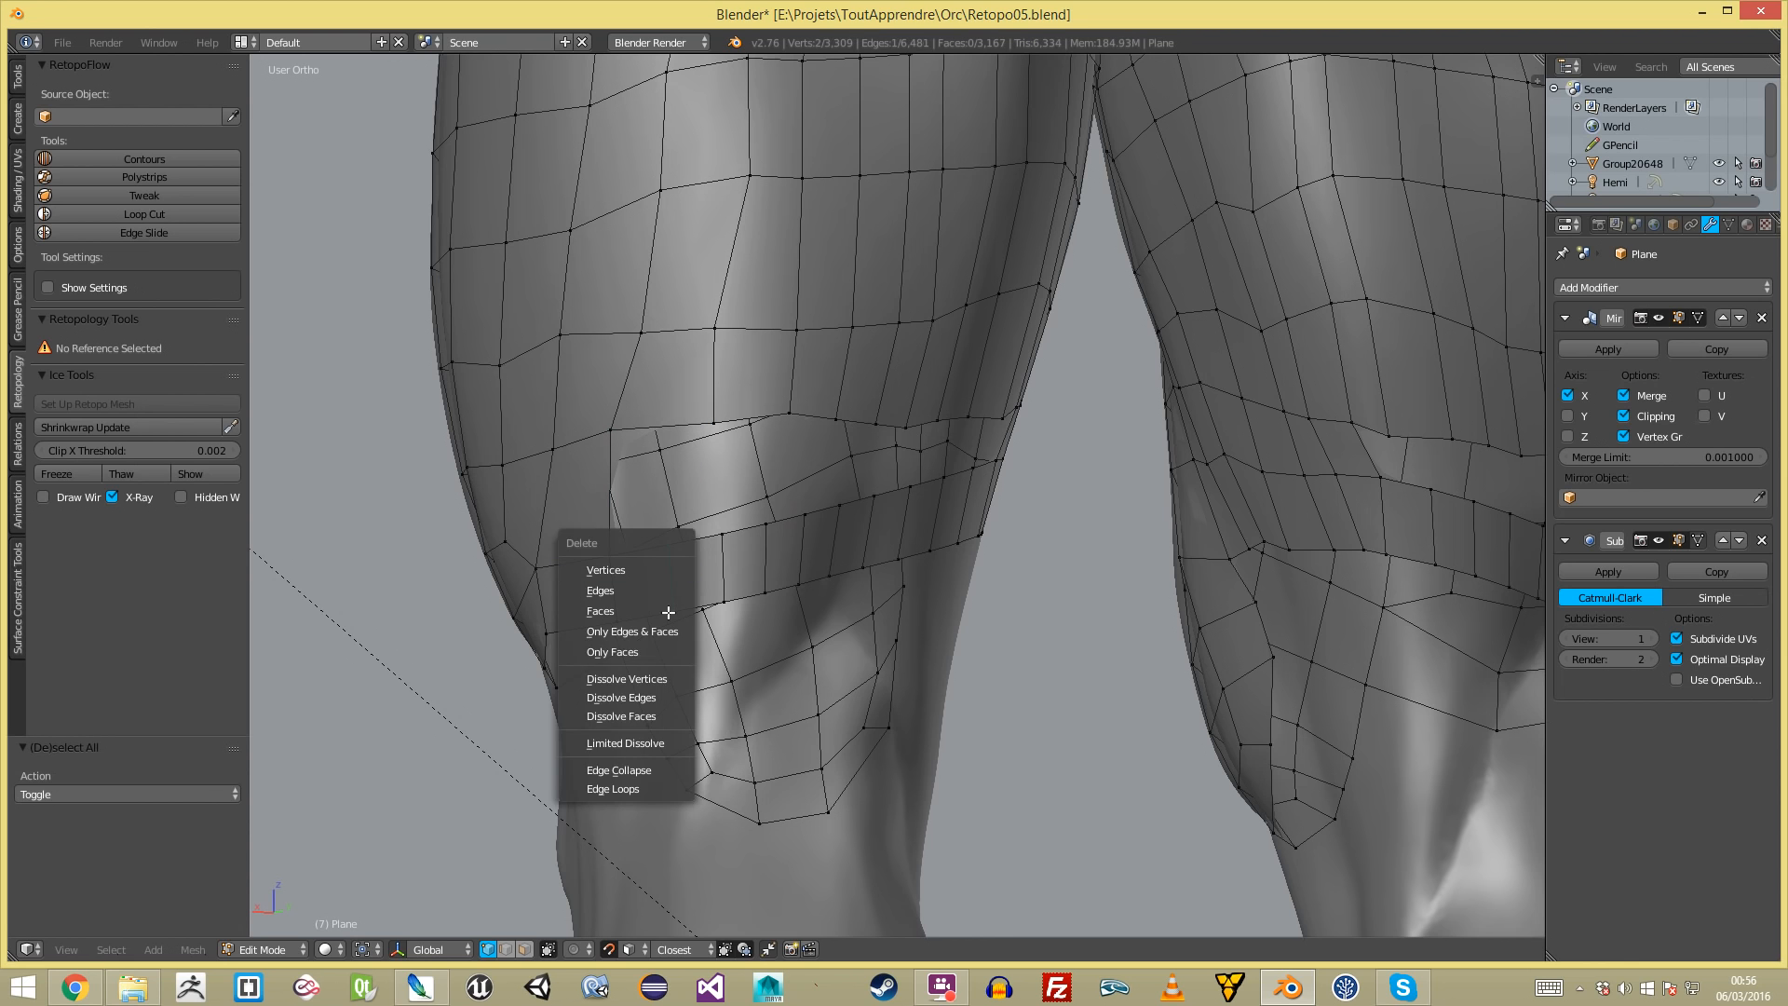
{"action": "left_click", "coordinate": [670, 769]}
{"action": "key", "text": "a"}
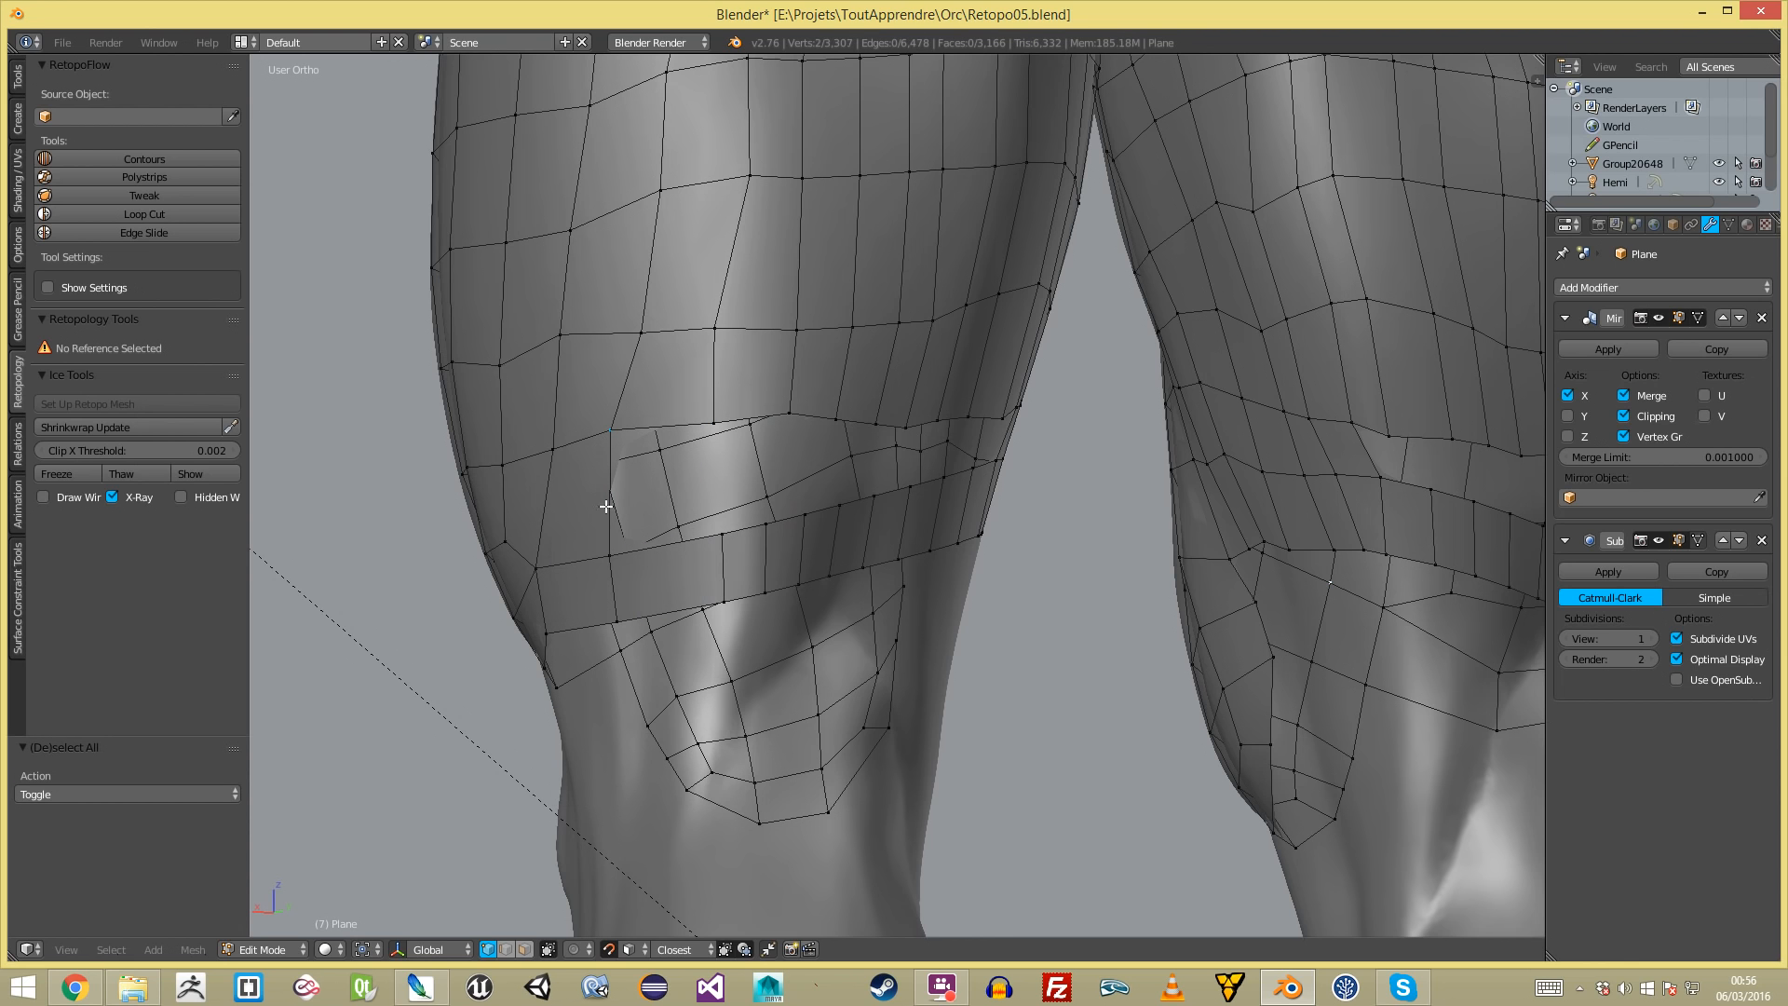
- Fill the next faces connecting the bottom thigh row to the subdivided band
{"action": "key", "text": "f"}
{"action": "middle_click_drag", "start_coordinate": [722, 467], "coordinate": [633, 491]}
{"action": "key", "text": "a"}
{"action": "key", "text": "a"}
{"action": "key", "text": "f"}
{"action": "key", "text": "a"}
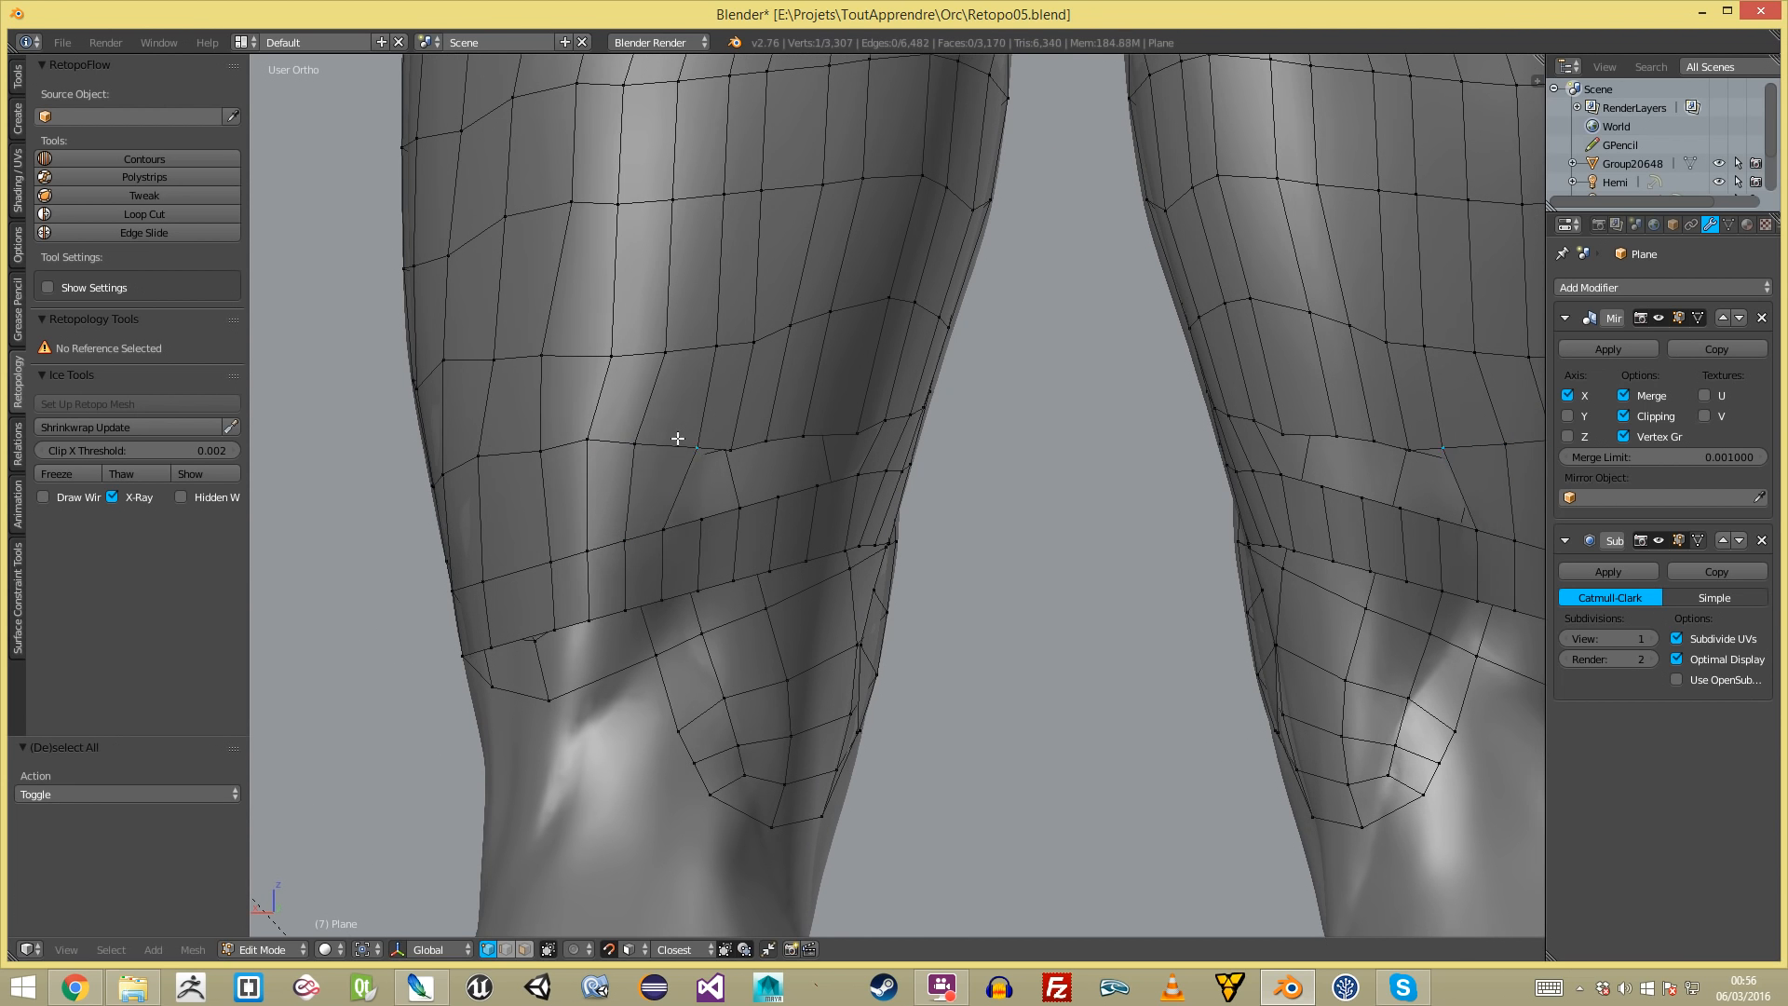
- Delete another surplus edge loop near the inner end of the band and fill the adjoining face
{"action": "key", "text": "x"}
{"action": "left_click", "coordinate": [702, 540]}
{"action": "right_click", "coordinate": [681, 429], "text": "shift"}
{"action": "key", "text": "f"}
{"action": "key", "text": "a"}
{"action": "middle_click_drag", "start_coordinate": [718, 444], "coordinate": [653, 464]}
- Try to delete the edge loop beneath the remaining hole in the band, and undo the deletion
{"action": "right_click", "coordinate": [613, 514]}
{"action": "right_click", "coordinate": [593, 622], "text": "ctrl"}
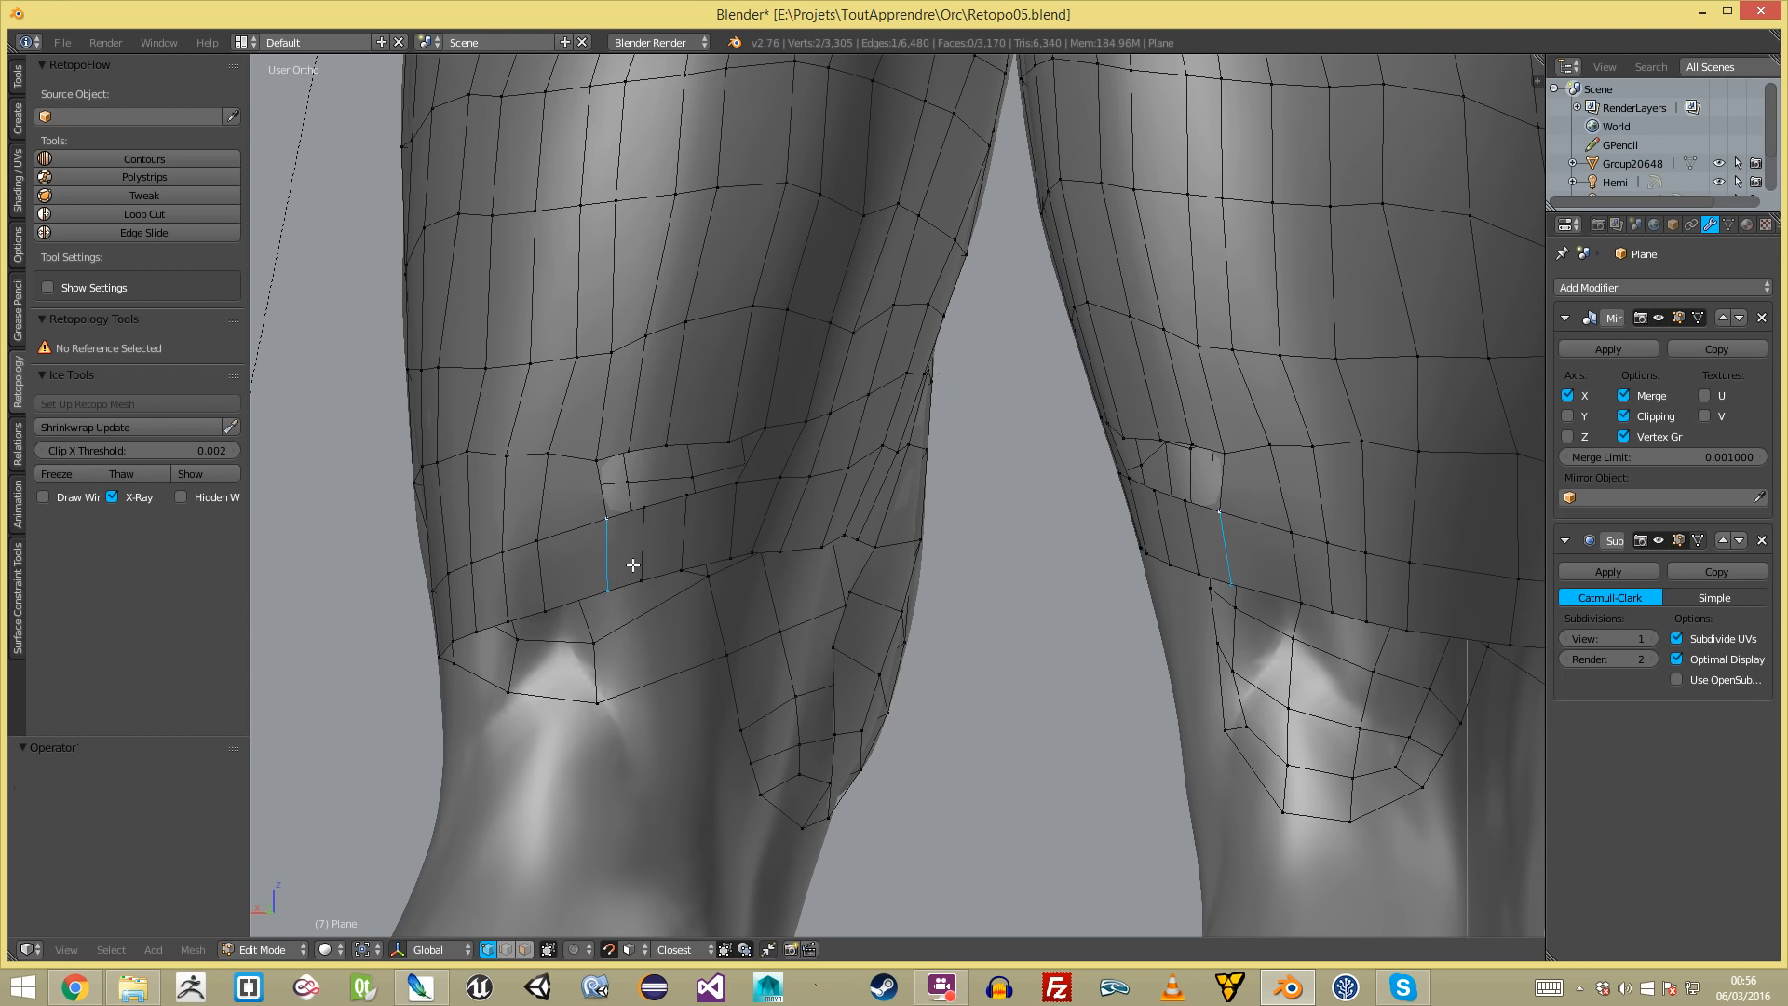
{"action": "key", "text": "x"}
{"action": "left_click", "coordinate": [640, 535]}
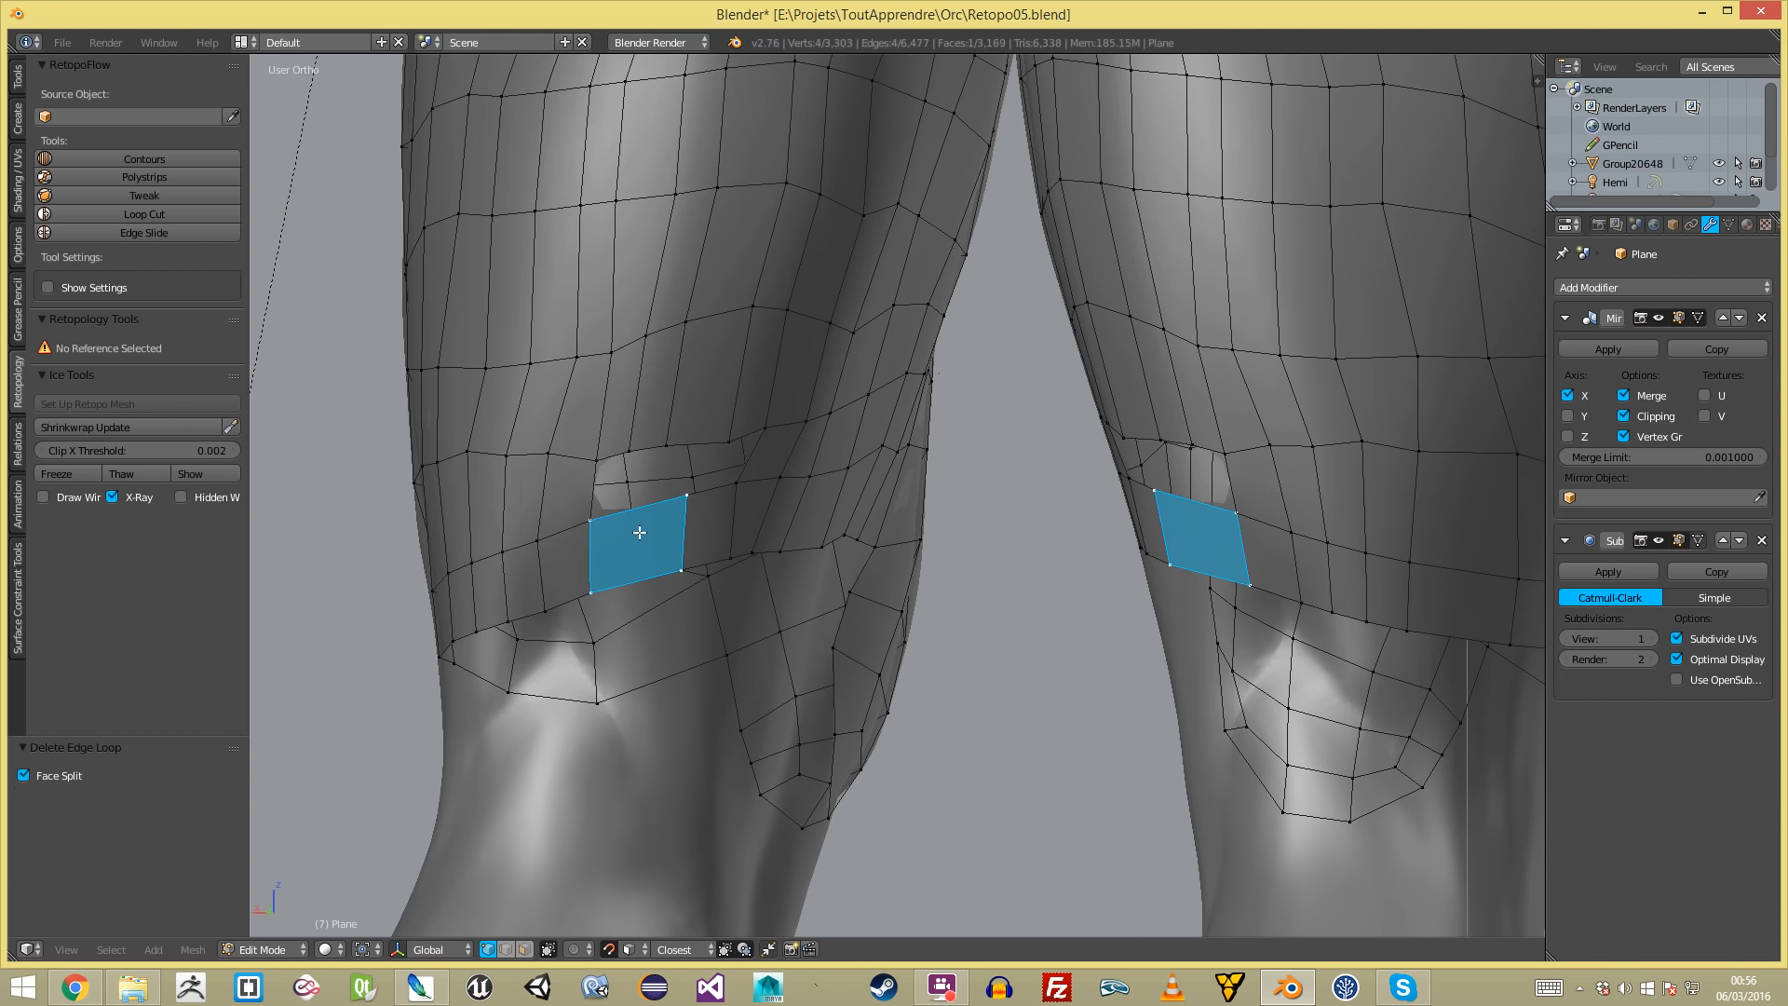
{"action": "key", "text": "ctrl+z"}
- Shift the band's vertices beneath the remaining hole to line up with the thigh columns above
{"action": "right_click", "coordinate": [643, 569], "text": "shift"}
{"action": "key", "text": "g"}
{"action": "left_click", "coordinate": [626, 508]}
{"action": "key", "text": "a"}
{"action": "right_click", "coordinate": [622, 512]}
{"action": "key", "text": "g"}
{"action": "right_click", "coordinate": [598, 514]}
- Fill the remaining hole between the thigh columns and the band, undoing and redoing the face
{"action": "key", "text": "f"}
{"action": "key", "text": "a"}
{"action": "key", "text": "ctrl+z"}
{"action": "key", "text": "ctrl+z"}
{"action": "key", "text": "f"}
{"action": "key", "text": "a"}
- Move the band's vertices near the newly filled faces to even out the quad spacing
{"action": "right_click", "coordinate": [629, 451]}
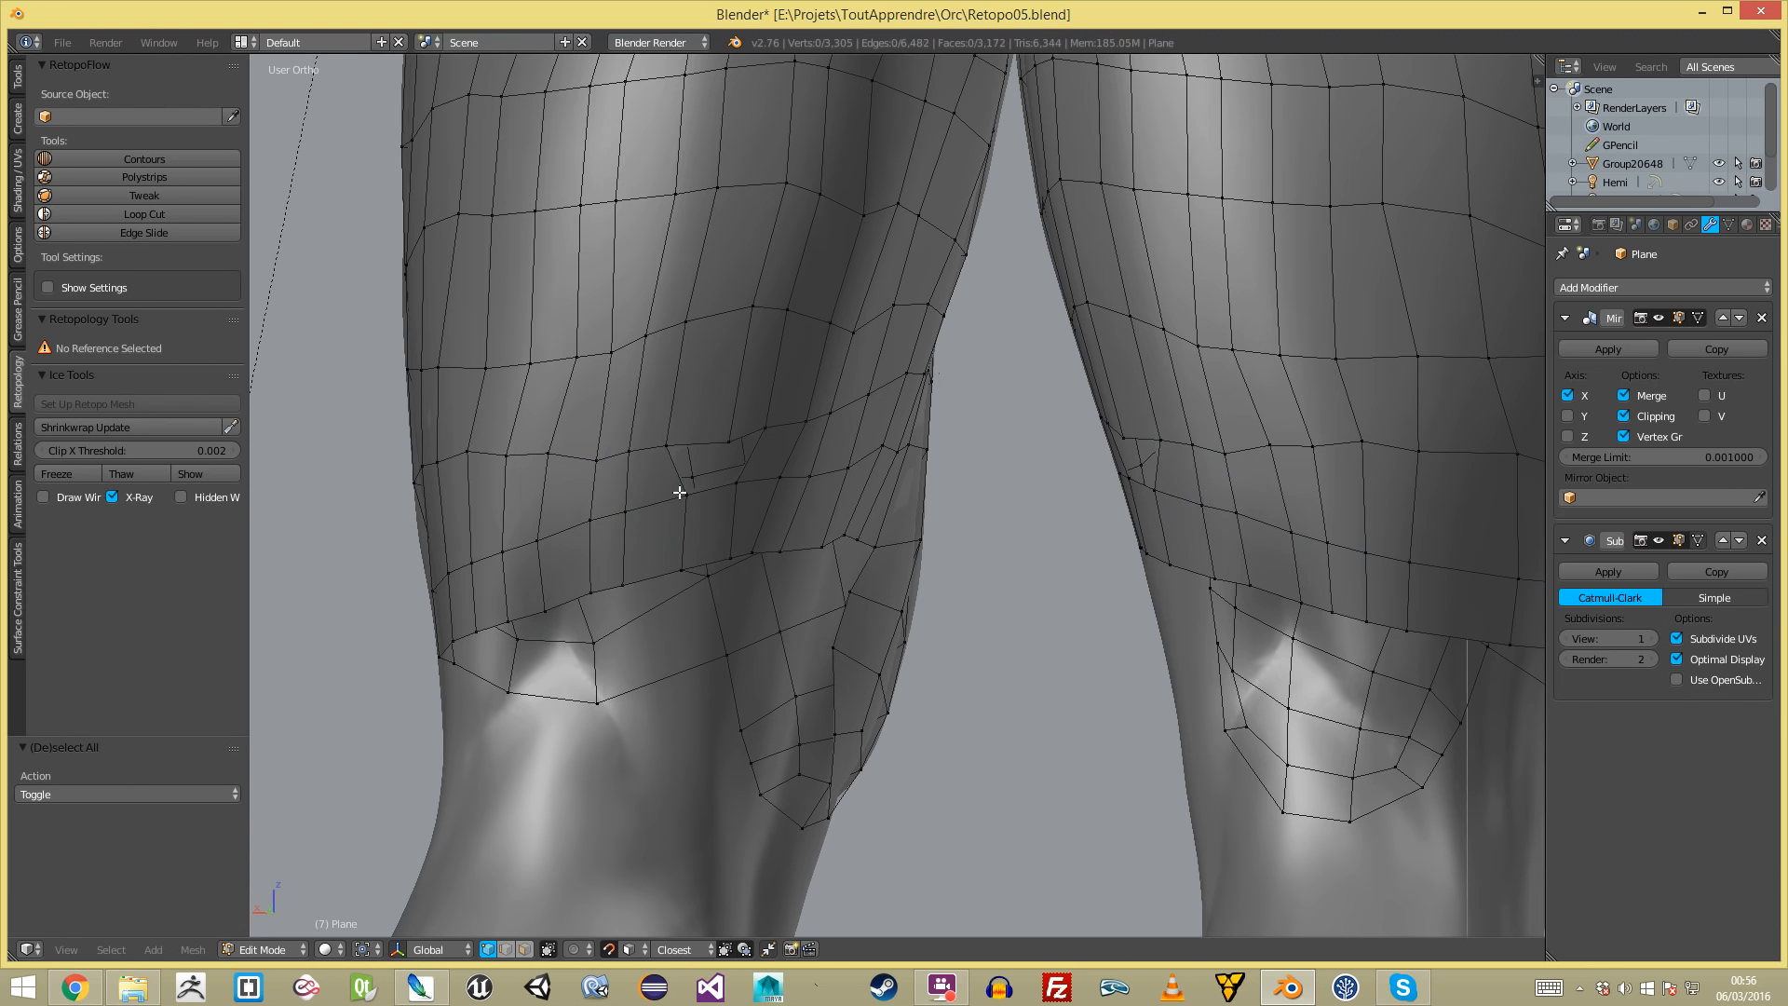
{"action": "middle_click_drag", "start_coordinate": [680, 494], "coordinate": [617, 504]}
{"action": "right_click", "coordinate": [607, 587], "text": "shift"}
{"action": "key", "text": "g"}
{"action": "left_click", "coordinate": [637, 522]}
{"action": "key", "text": "a"}
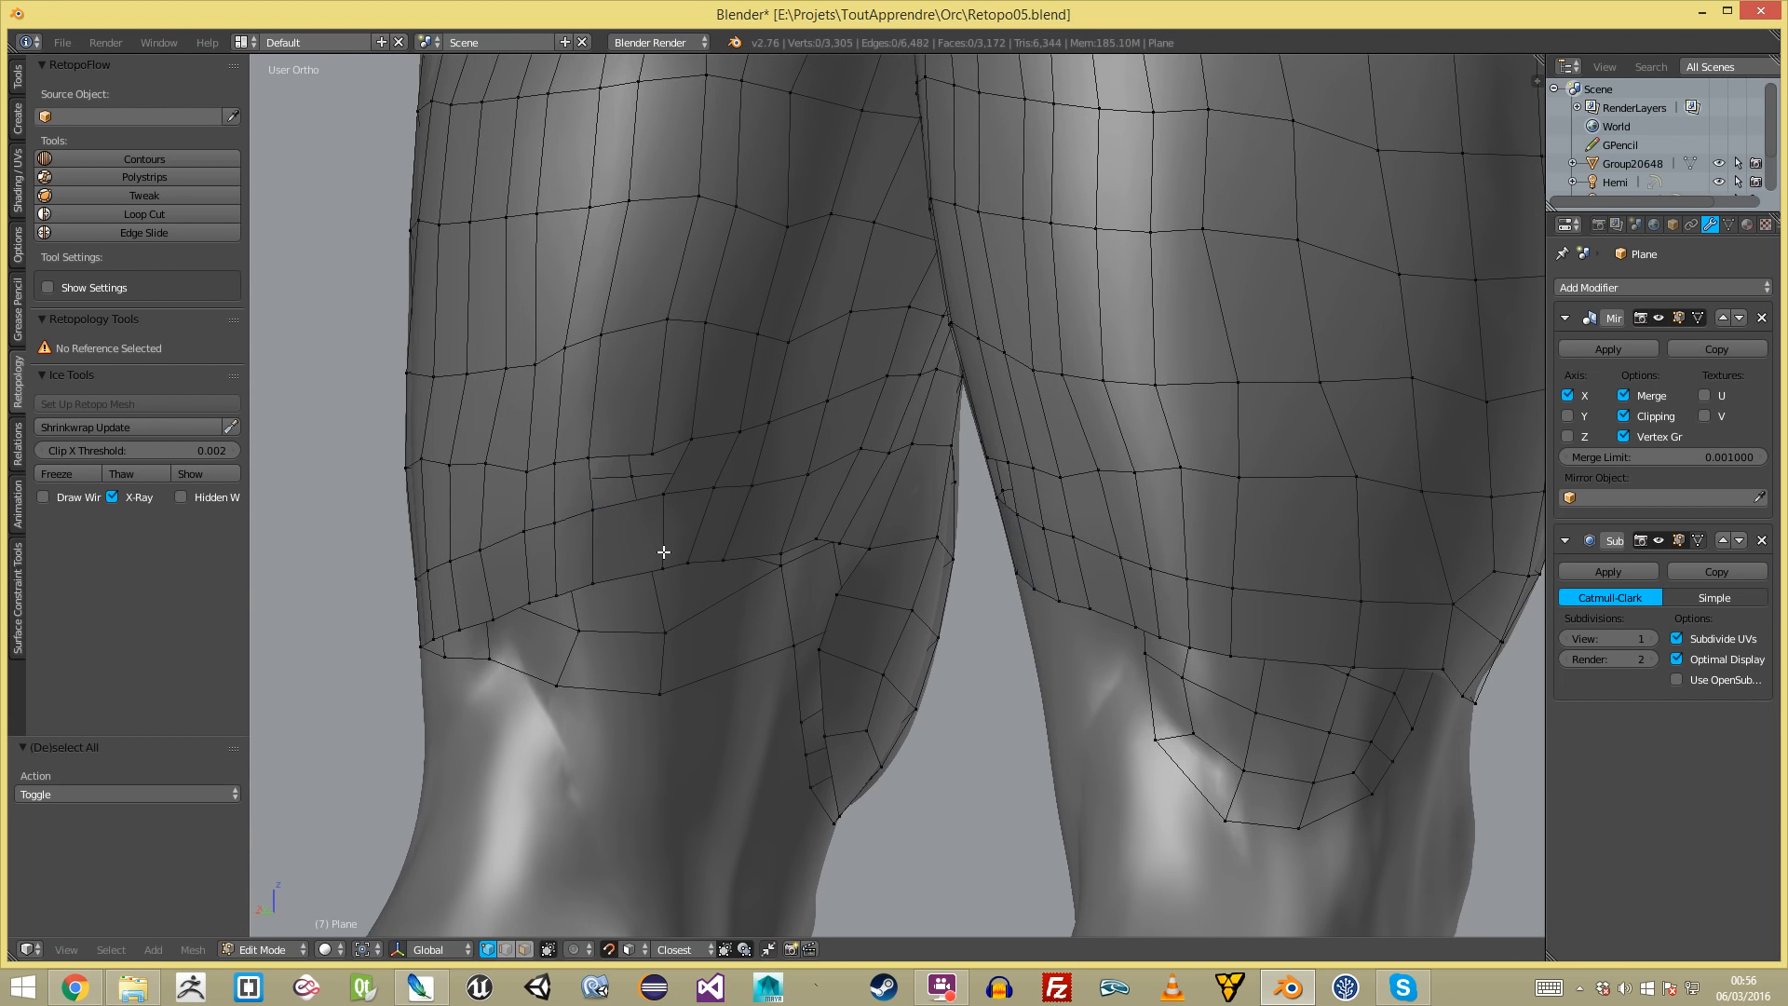
- Cut an edge loop through the band beneath the thigh columns, replacing a misplaced cut, and fill the open gap beside it
{"action": "key", "text": "ctrl+r"}
{"action": "double_click", "coordinate": [652, 535]}
{"action": "key", "text": "ctrl+z"}
{"action": "key", "text": "ctrl+r"}
{"action": "double_click", "coordinate": [635, 563]}
{"action": "key", "text": "a"}
{"action": "key", "text": "f"}
{"action": "key", "text": "a"}
- Examine how the edge loops run around the thigh and into the knee band
{"action": "scroll", "coordinate": [639, 447], "scroll_direction": "down", "scroll_amount": 6}
{"action": "middle_click_drag", "start_coordinate": [711, 507], "coordinate": [1268, 500]}
{"action": "middle_click_drag", "start_coordinate": [1392, 507], "coordinate": [844, 514]}
{"action": "right_click", "coordinate": [932, 506], "text": "alt"}
{"action": "right_click", "coordinate": [843, 514], "text": "alt"}
{"action": "right_click", "coordinate": [883, 458], "text": "alt"}
{"action": "right_click", "coordinate": [890, 426], "text": "alt"}
{"action": "right_click", "coordinate": [888, 386], "text": "alt"}
{"action": "right_click", "coordinate": [911, 379], "text": "alt"}
- Select all vertices of both thighs through the mesh from the front and even them out with LapRelax
{"action": "scroll", "coordinate": [911, 380], "scroll_direction": "down", "scroll_amount": 5}
{"action": "middle_click_drag", "start_coordinate": [911, 380], "coordinate": [1081, 467]}
{"action": "key", "text": "KP_1"}
{"action": "scroll", "coordinate": [1081, 466], "scroll_direction": "up", "scroll_amount": 5}
{"action": "key", "text": "z"}
{"action": "key", "text": "a"}
{"action": "key", "text": "c"}
{"action": "scroll", "coordinate": [1019, 513], "scroll_direction": "up", "scroll_amount": 4}
{"action": "mouse_move", "coordinate": [1019, 514]}
{"action": "left_mouse_down"}
{"action": "mouse_move", "coordinate": [968, 521]}
{"action": "mouse_move", "coordinate": [940, 391]}
{"action": "mouse_move", "coordinate": [1055, 457]}
{"action": "left_mouse_up"}
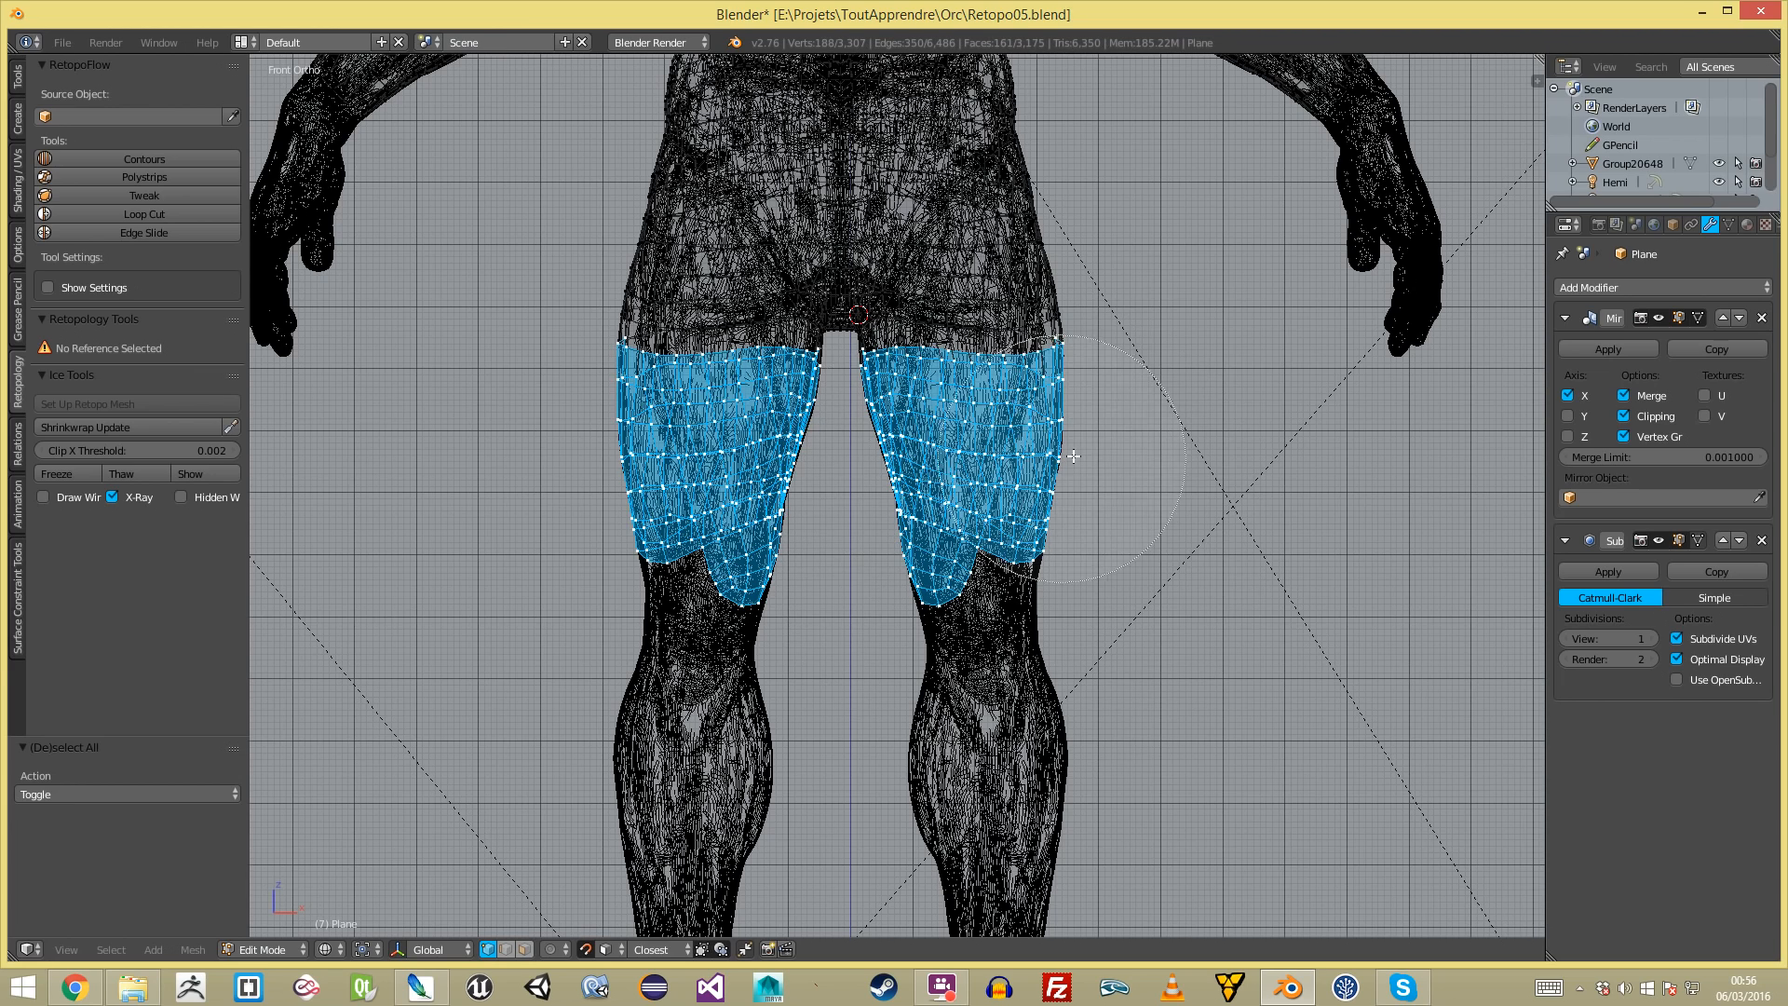
{"action": "key", "text": "Tab"}
{"action": "right_click", "coordinate": [747, 542]}
{"action": "right_click", "coordinate": [775, 471], "text": "shift"}
{"action": "key", "text": "Tab"}
{"action": "left_click", "coordinate": [166, 520]}
{"action": "key", "text": "z"}
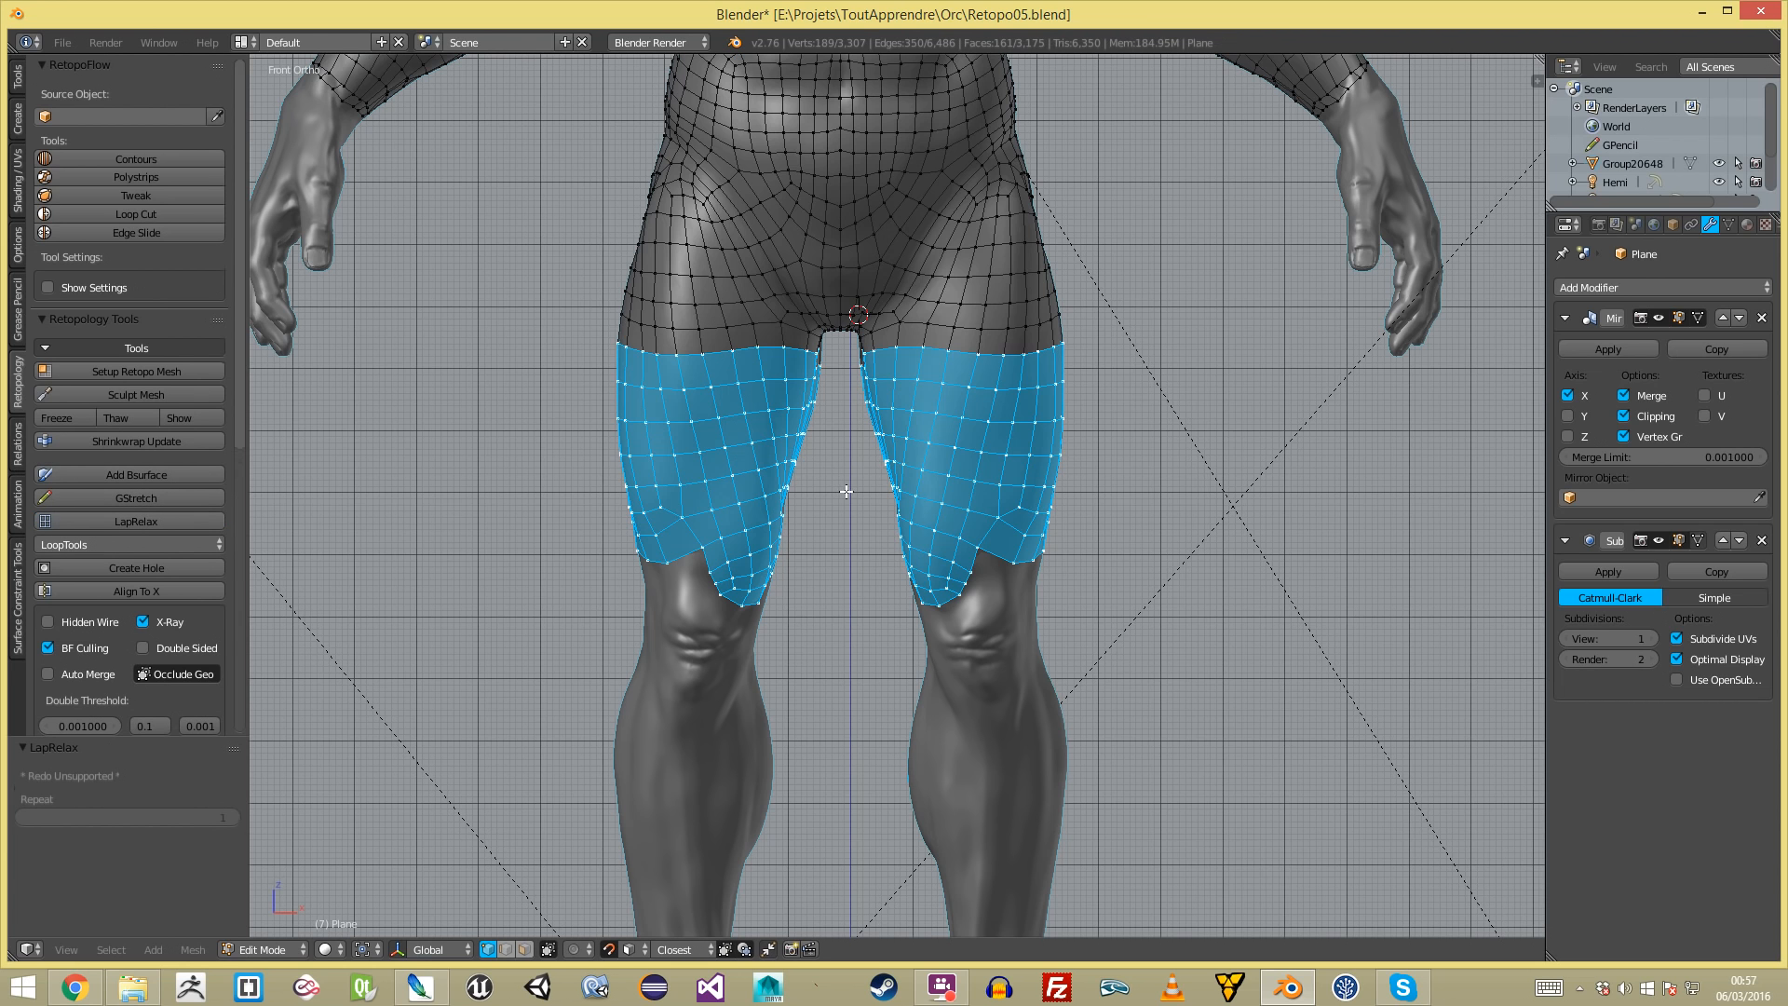
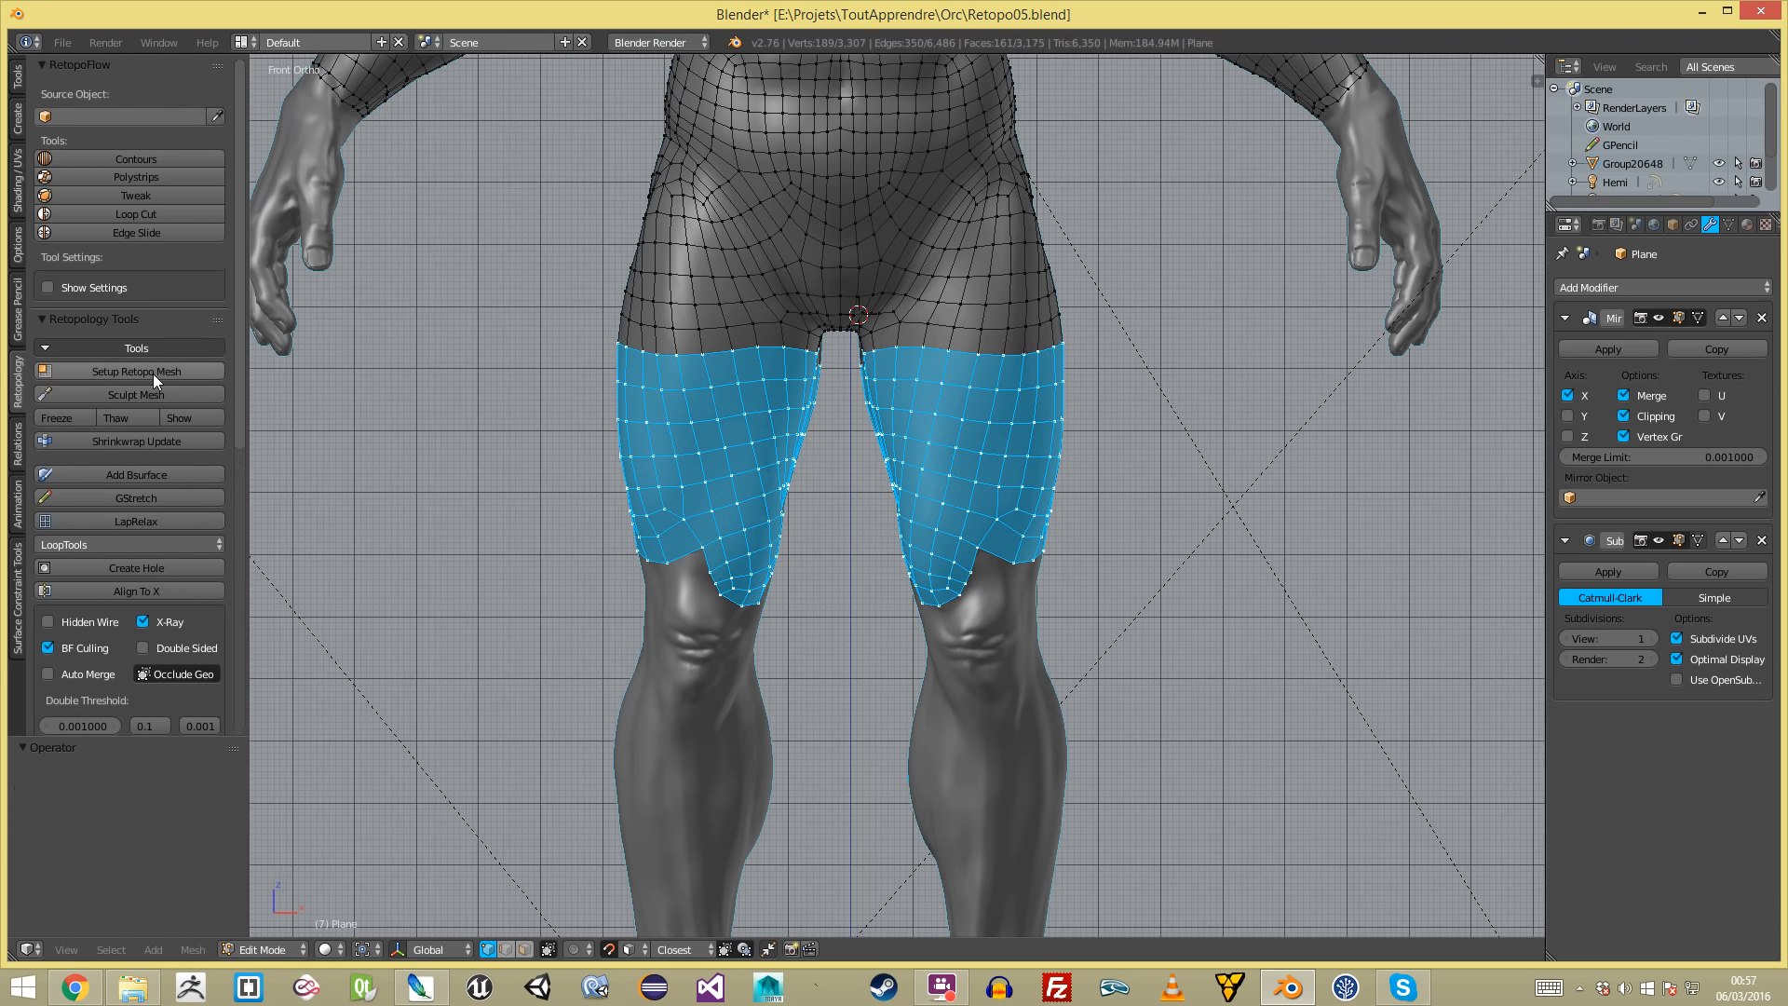
{"action": "key", "text": "Tab"}
{"action": "scroll", "coordinate": [890, 443], "scroll_direction": "down", "scroll_amount": 6}
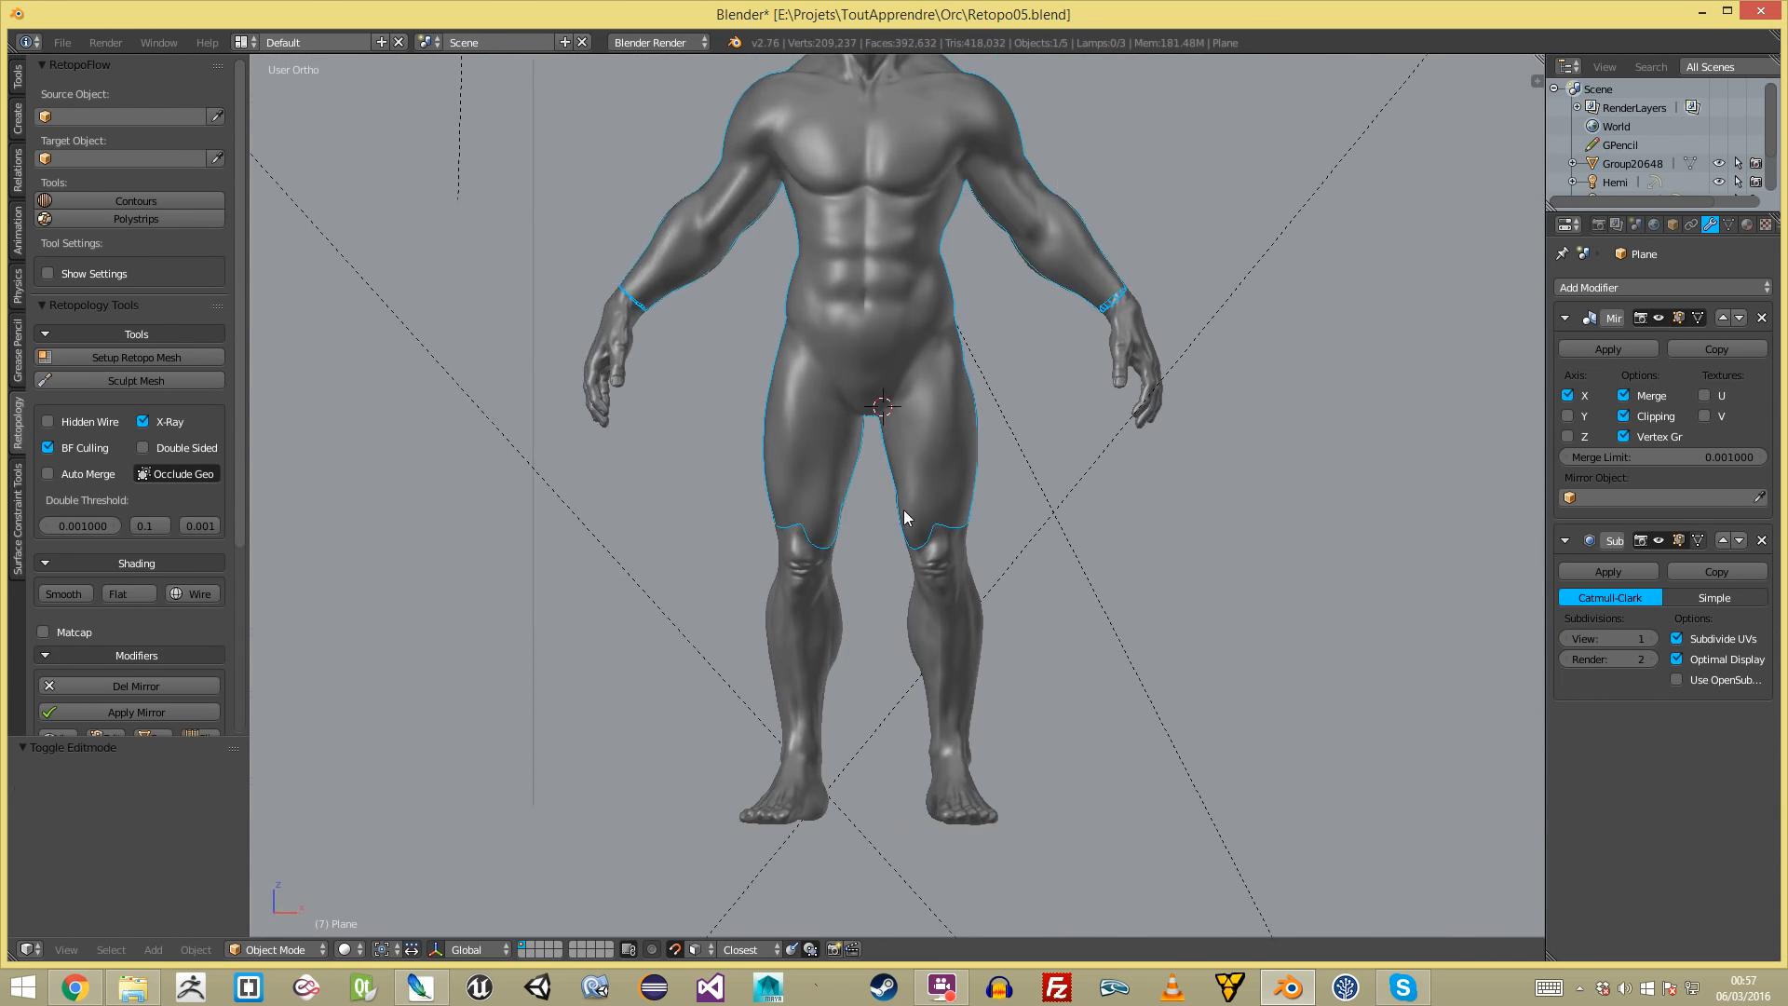
- Fill a quad on the mesh's lower border beside the knee and move its new corner onto the surface
{"action": "middle_click_drag", "start_coordinate": [890, 443], "coordinate": [573, 523]}
{"action": "key", "text": "Tab"}
{"action": "key", "text": "a"}
{"action": "scroll", "coordinate": [733, 458], "scroll_direction": "up", "scroll_amount": 8}
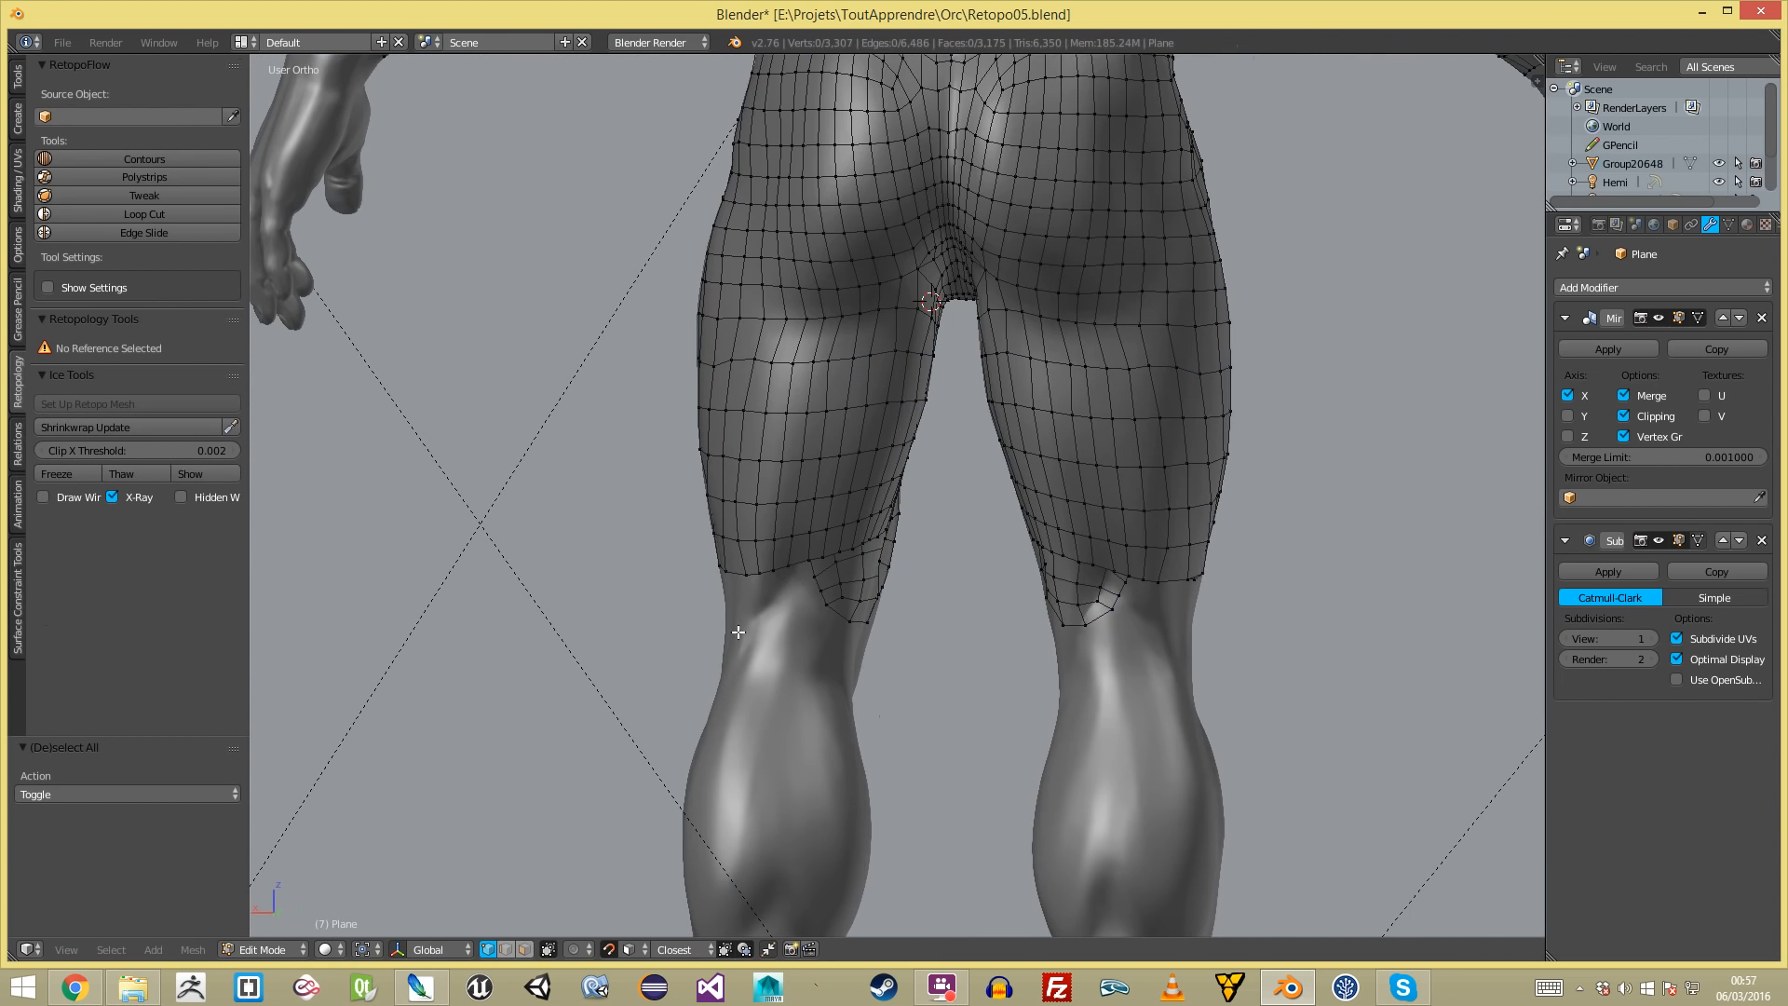
{"action": "scroll", "coordinate": [801, 385], "scroll_direction": "down", "scroll_amount": 3}
{"action": "middle_click_drag", "start_coordinate": [801, 386], "coordinate": [808, 183]}
{"action": "key", "text": "f"}
{"action": "key", "text": "g"}
{"action": "left_click", "coordinate": [853, 224]}
- Move the neighbouring vertex on the lower border beside the knee to shape the new quads
{"action": "key", "text": "a"}
{"action": "right_click", "coordinate": [845, 228]}
{"action": "key", "text": "g"}
{"action": "left_click", "coordinate": [836, 260]}
- Try extruding the new quad's bottom edge down beside the knee and smoothing it, and undo the attempt
{"action": "right_click", "coordinate": [837, 265], "text": "shift"}
{"action": "key", "text": "e"}
{"action": "left_click", "coordinate": [811, 355]}
{"action": "middle_click_drag", "start_coordinate": [811, 356], "coordinate": [788, 375]}
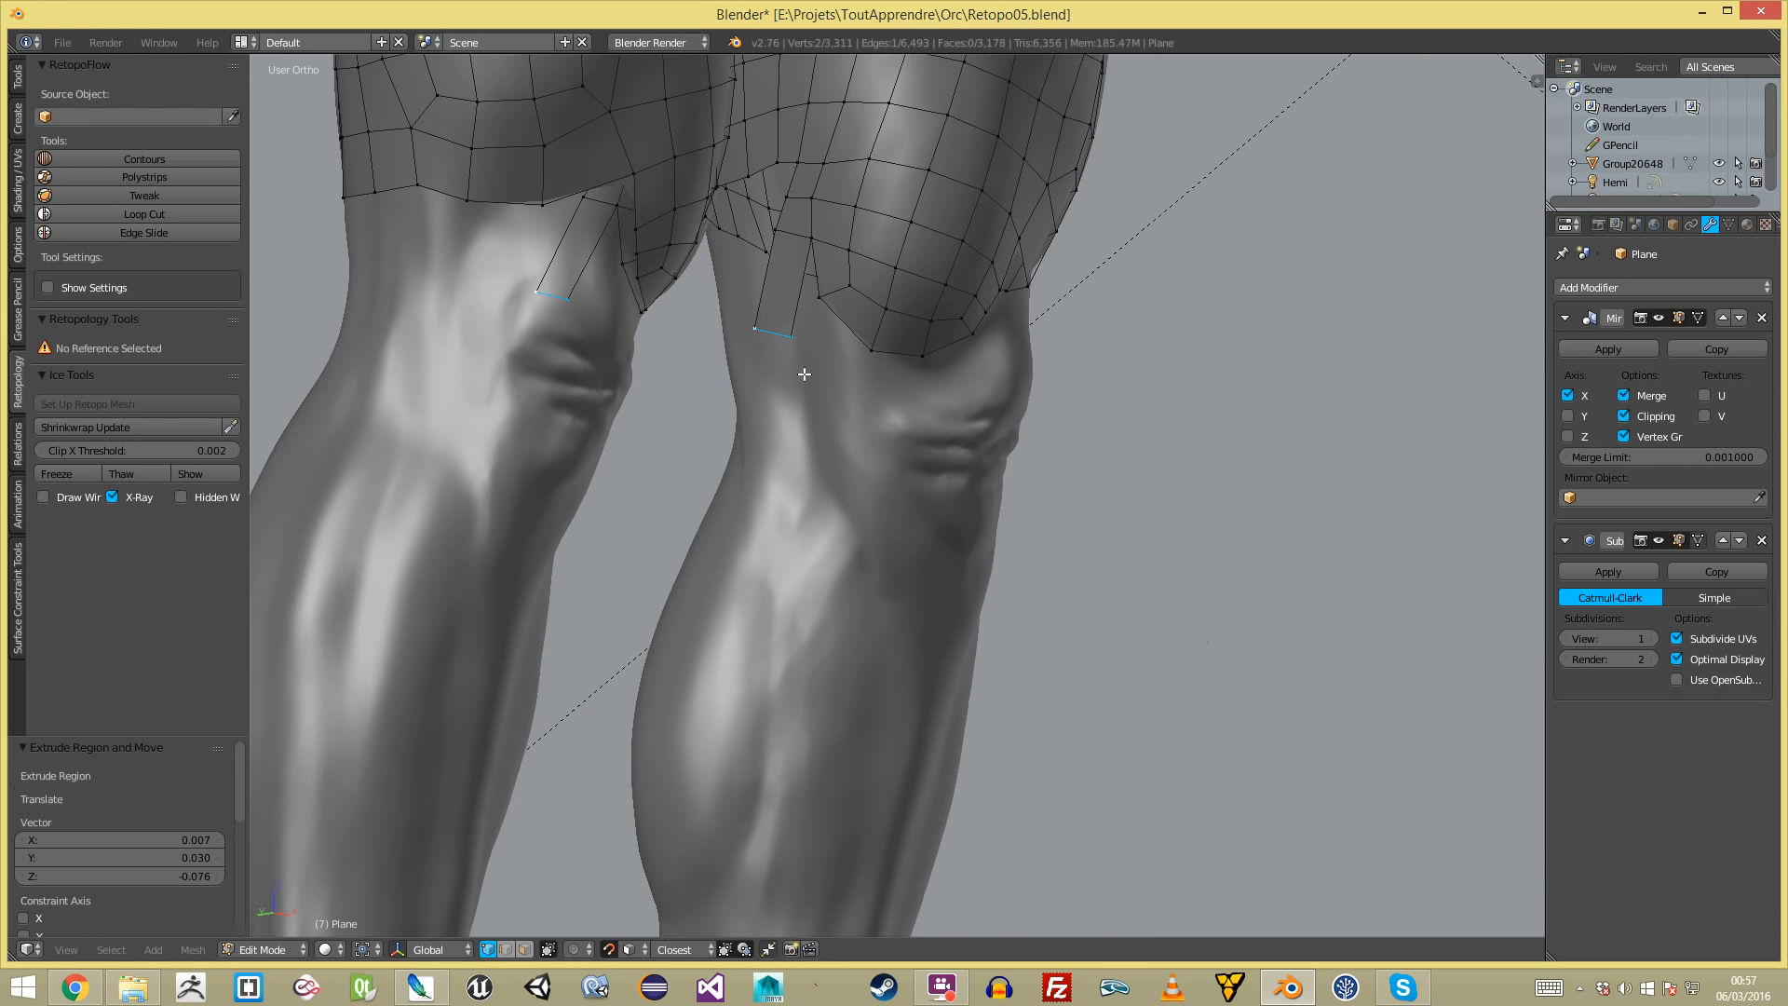
{"action": "key", "text": "a"}
{"action": "key", "text": "w"}
{"action": "left_click", "coordinate": [819, 293]}
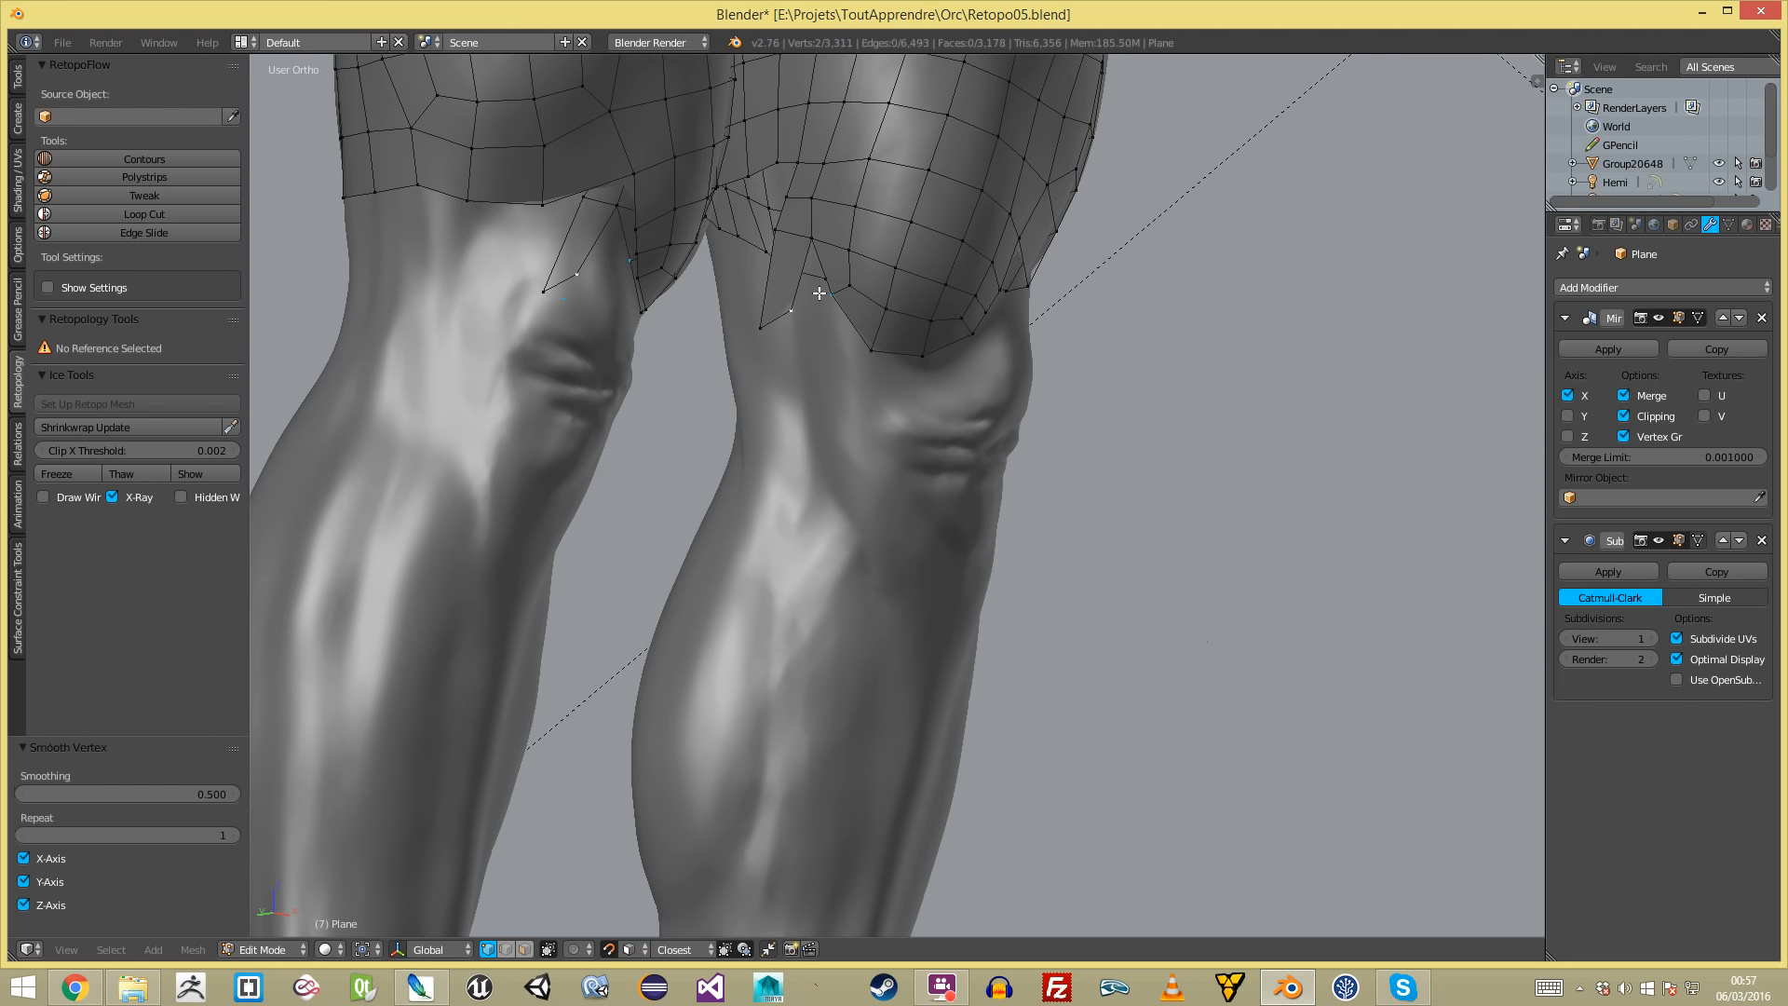
{"action": "key", "text": "ctrl+z"}
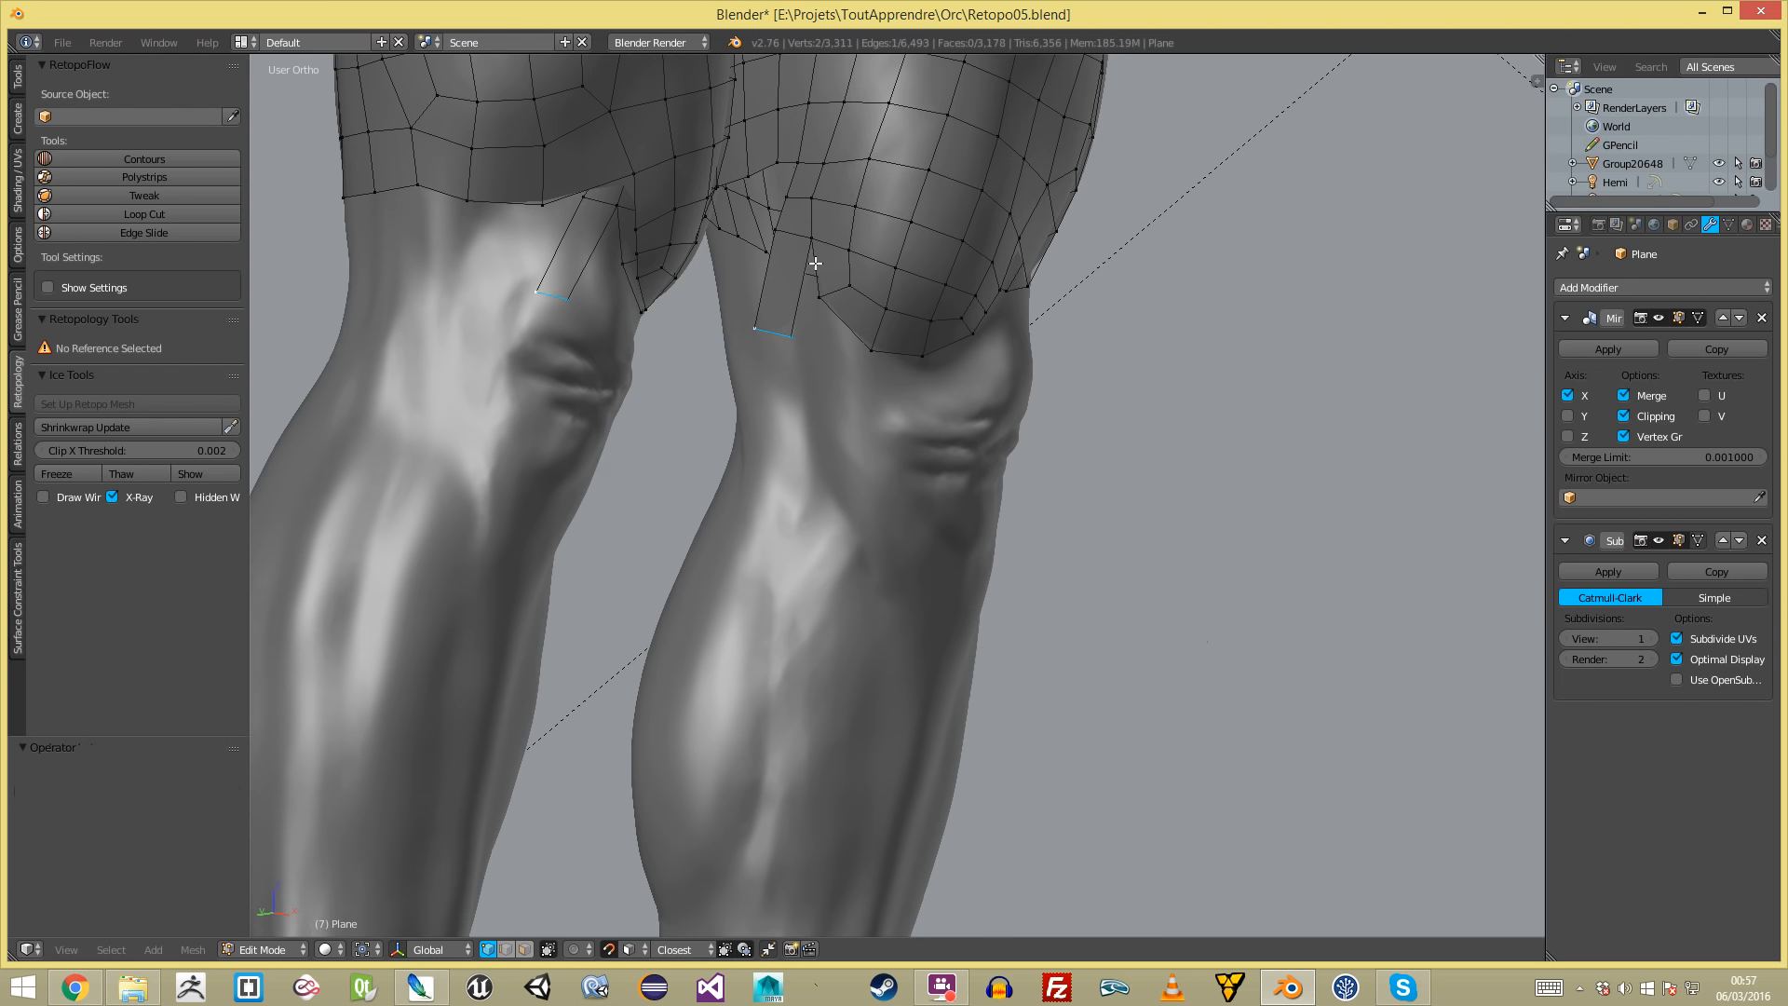
- Fill a quad joining the new faces to the knee patch and adjust its free corner
{"action": "key", "text": "f"}
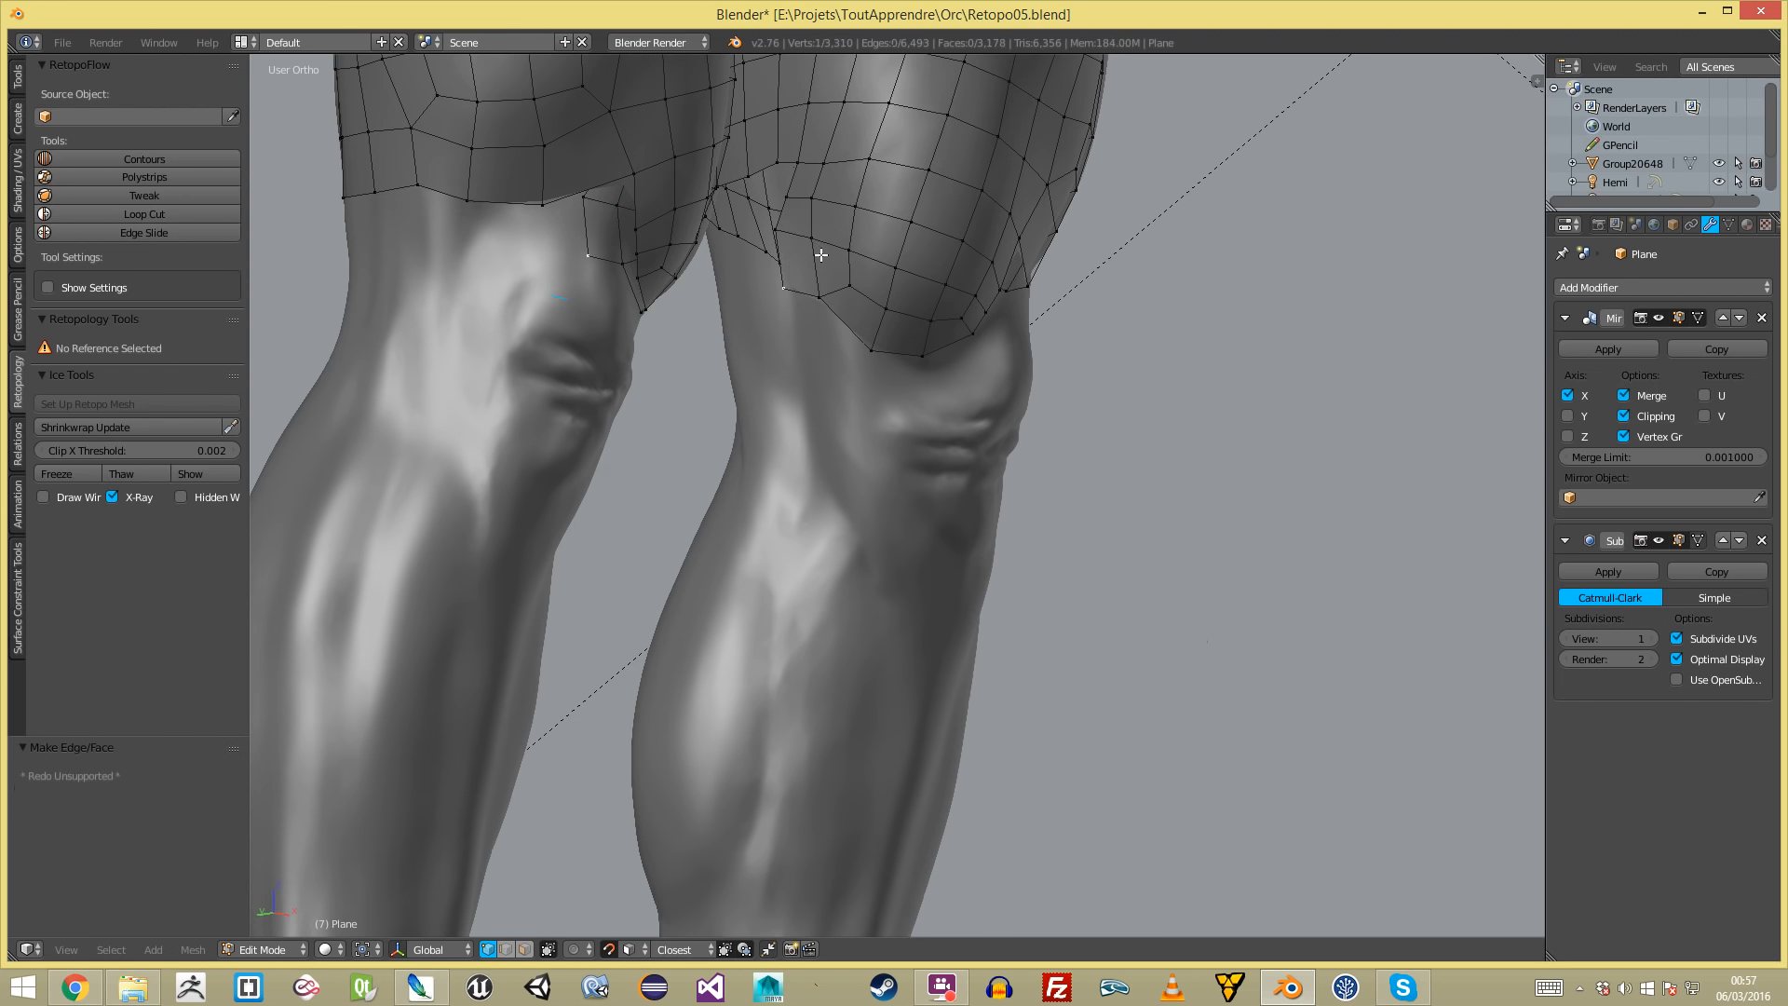
{"action": "key", "text": "g"}
{"action": "left_click", "coordinate": [806, 304]}
{"action": "key", "text": "g"}
{"action": "left_click", "coordinate": [803, 301]}
- Extrude the quad's bottom edge twice down toward the calf and rotate the end edge to follow the leg
{"action": "key", "text": "e"}
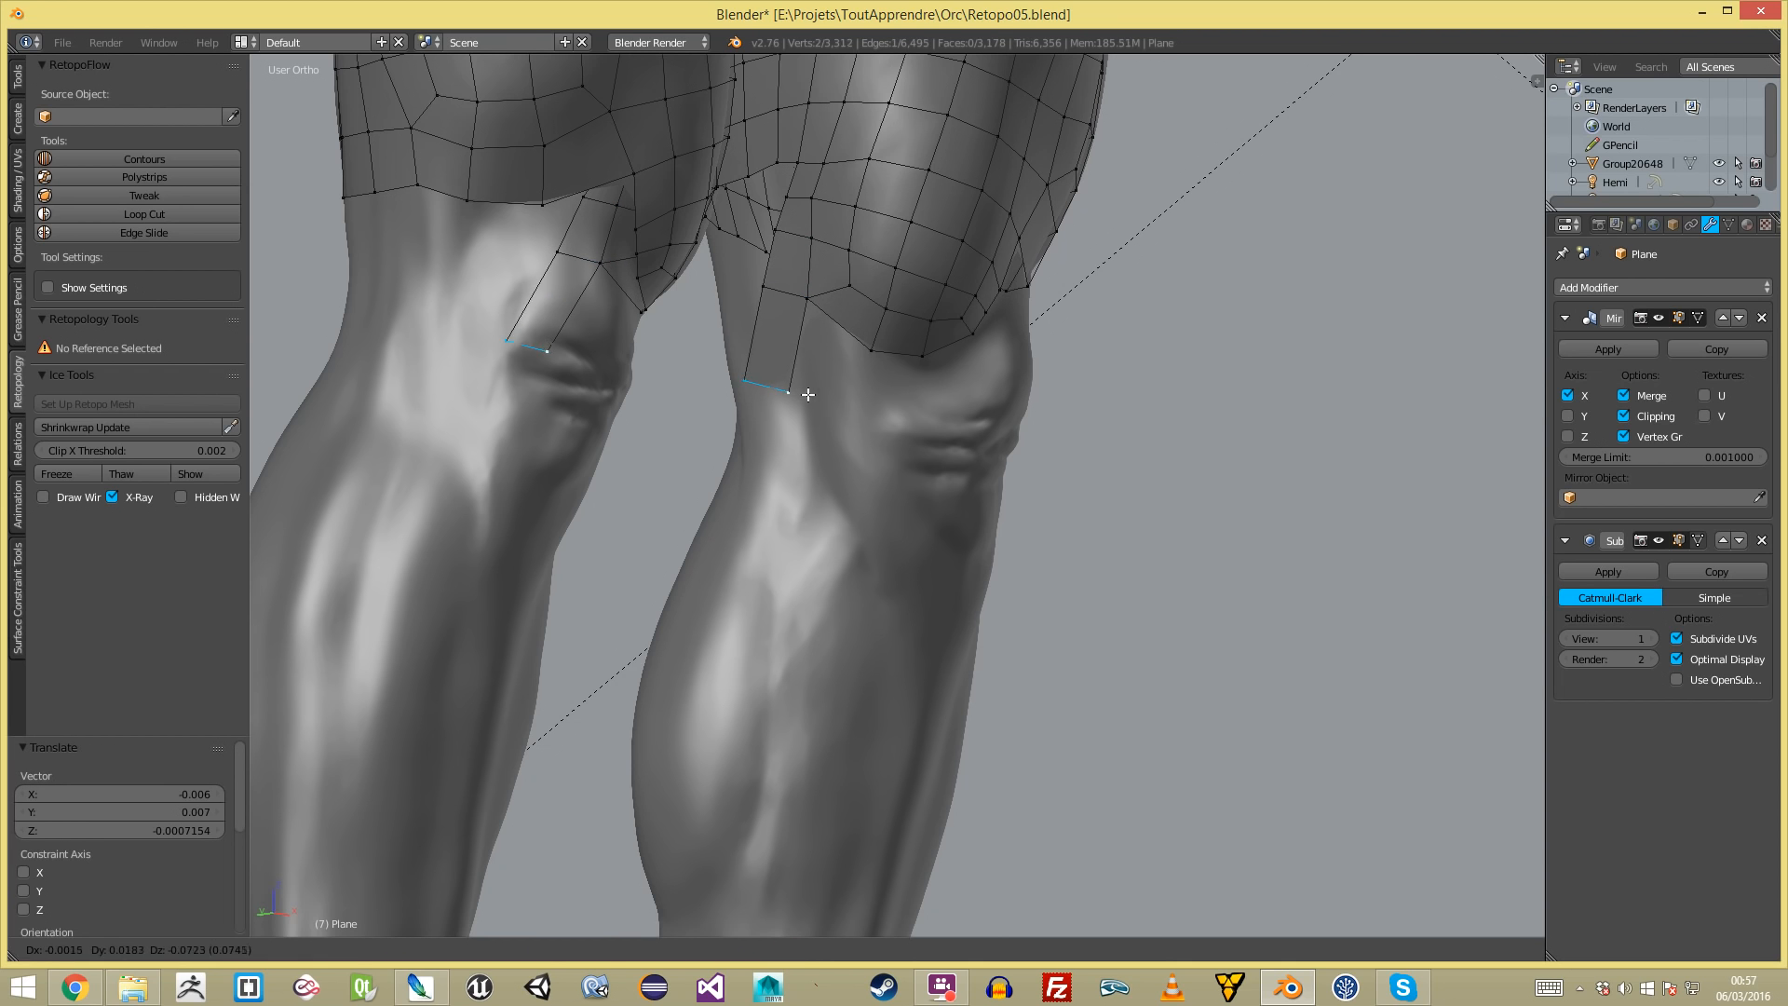
{"action": "left_click", "coordinate": [806, 393]}
{"action": "key", "text": "e"}
{"action": "left_click", "coordinate": [747, 461]}
{"action": "middle_click_drag", "start_coordinate": [747, 461], "coordinate": [909, 462]}
{"action": "scroll", "coordinate": [910, 462], "scroll_direction": "up", "scroll_amount": 2}
{"action": "key", "text": "r"}
{"action": "left_click", "coordinate": [869, 473]}
- Extrude the strip's end edge back up toward the outer side of the knee, rotating and scaling it
{"action": "key", "text": "e"}
{"action": "left_click", "coordinate": [803, 372]}
{"action": "key", "text": "r"}
{"action": "left_click", "coordinate": [812, 398]}
{"action": "key", "text": "s"}
{"action": "left_click", "coordinate": [809, 351]}
- Bevel the edge at the strip's lowest turn into an extra face and adjust the strip's vertices around it
{"action": "key", "text": "a"}
{"action": "key", "text": "a"}
{"action": "key", "text": "g"}
{"action": "left_click", "coordinate": [887, 432]}
{"action": "right_click", "coordinate": [887, 404], "text": "shift"}
{"action": "key", "text": "ctrl+b"}
{"action": "left_click", "coordinate": [722, 271]}
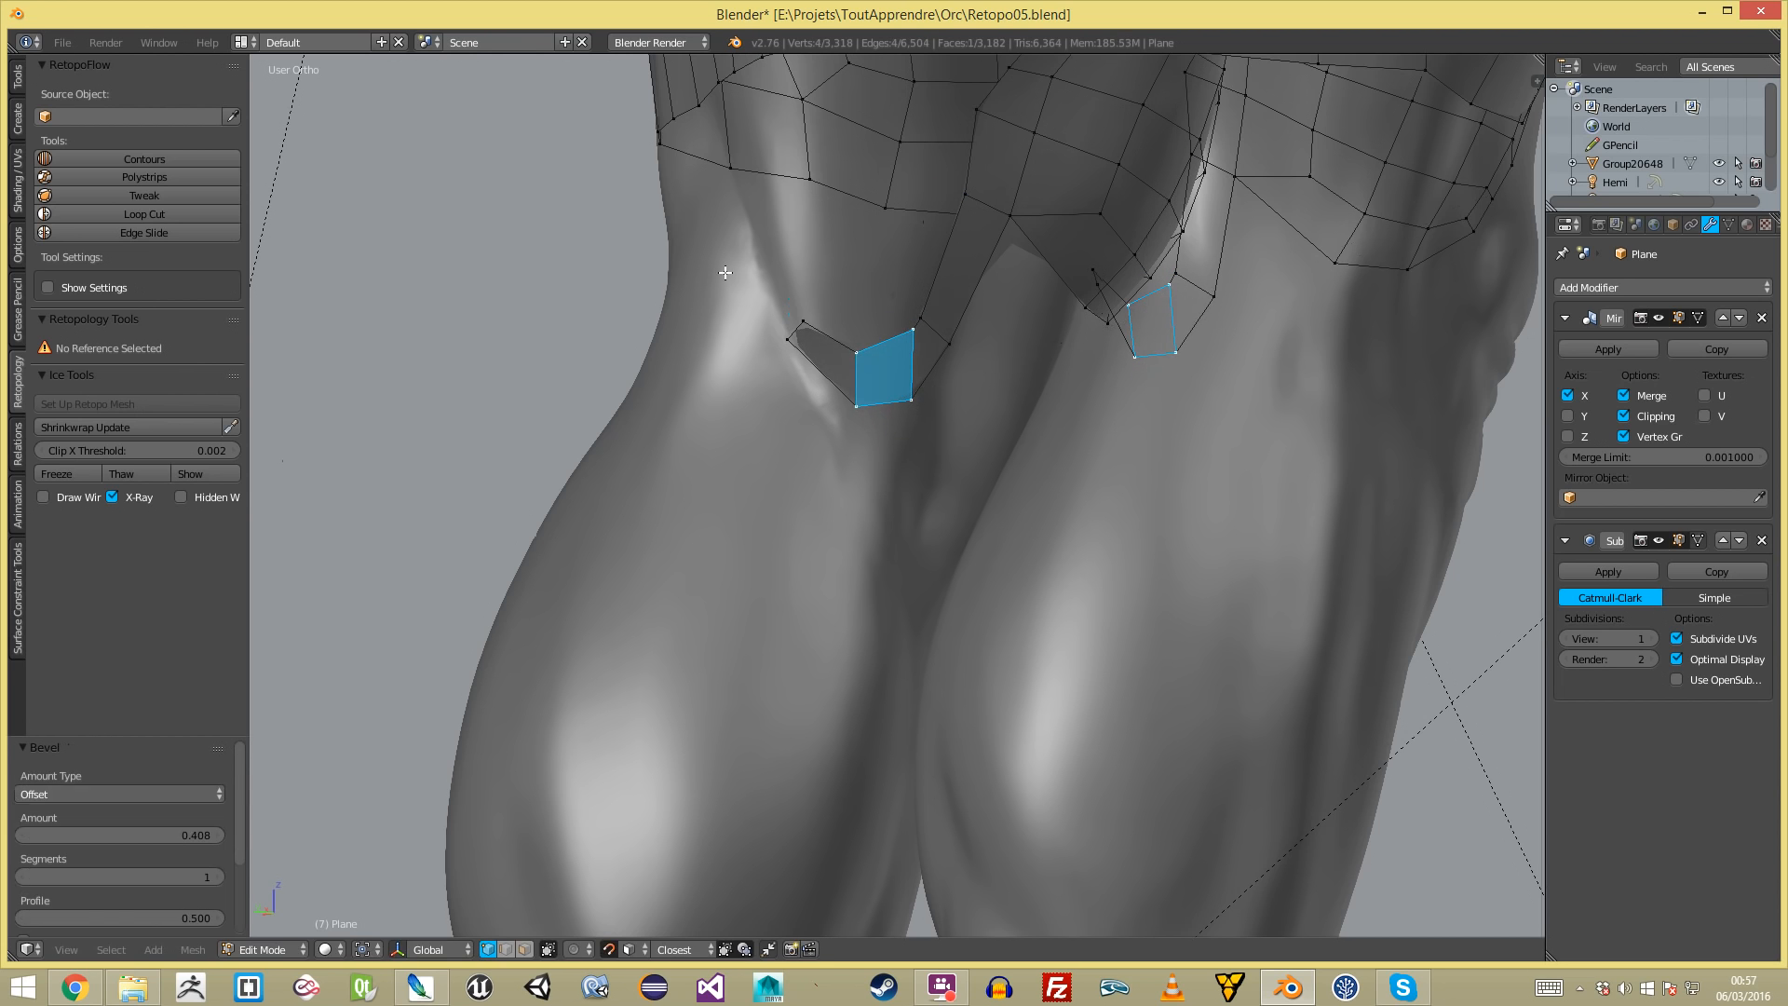
{"action": "key", "text": "g"}
{"action": "left_click", "coordinate": [724, 291]}
{"action": "key", "text": "a"}
- Reposition the strip's outer end vertex and bridge its end edge to the thigh's lower border with one long face
{"action": "scroll", "coordinate": [901, 530], "scroll_direction": "down", "scroll_amount": 2}
{"action": "middle_click_drag", "start_coordinate": [927, 565], "coordinate": [926, 782], "text": "shift"}
{"action": "scroll", "coordinate": [926, 782], "scroll_direction": "up", "scroll_amount": 2}
{"action": "right_click", "coordinate": [862, 709]}
{"action": "key", "text": "g"}
{"action": "left_click", "coordinate": [886, 690]}
{"action": "right_click", "coordinate": [841, 704], "text": "shift"}
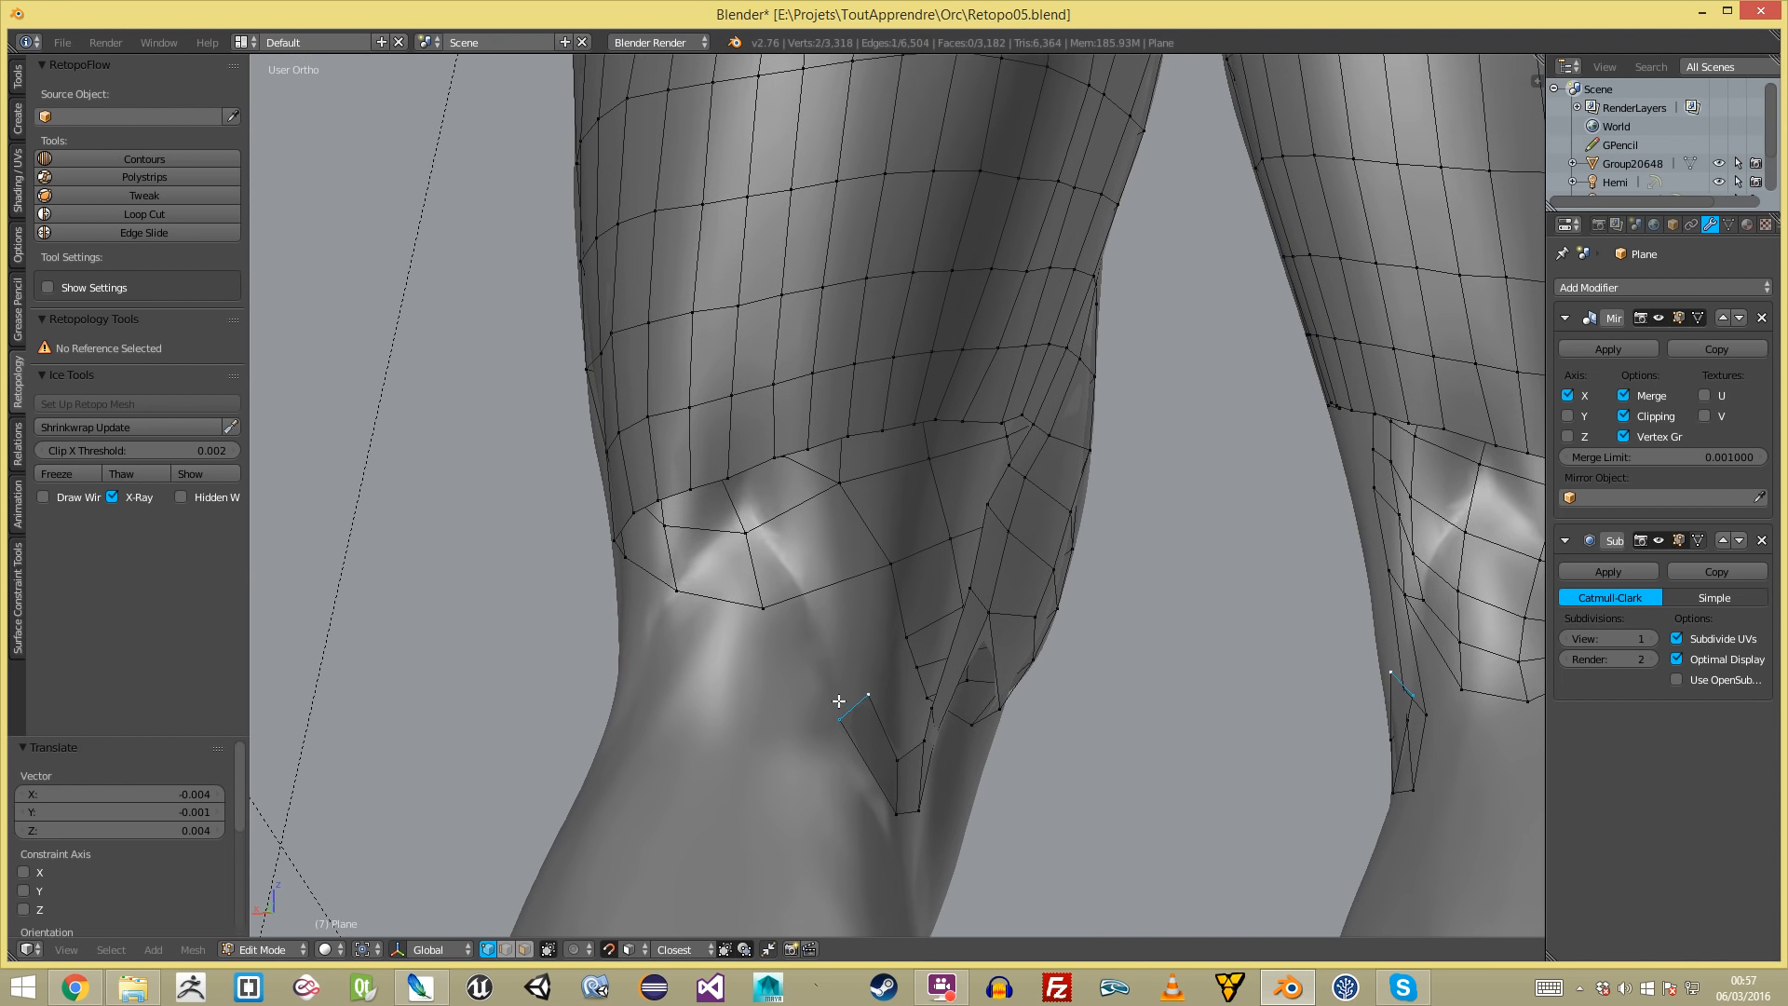
{"action": "middle_click_drag", "start_coordinate": [769, 491], "coordinate": [837, 524]}
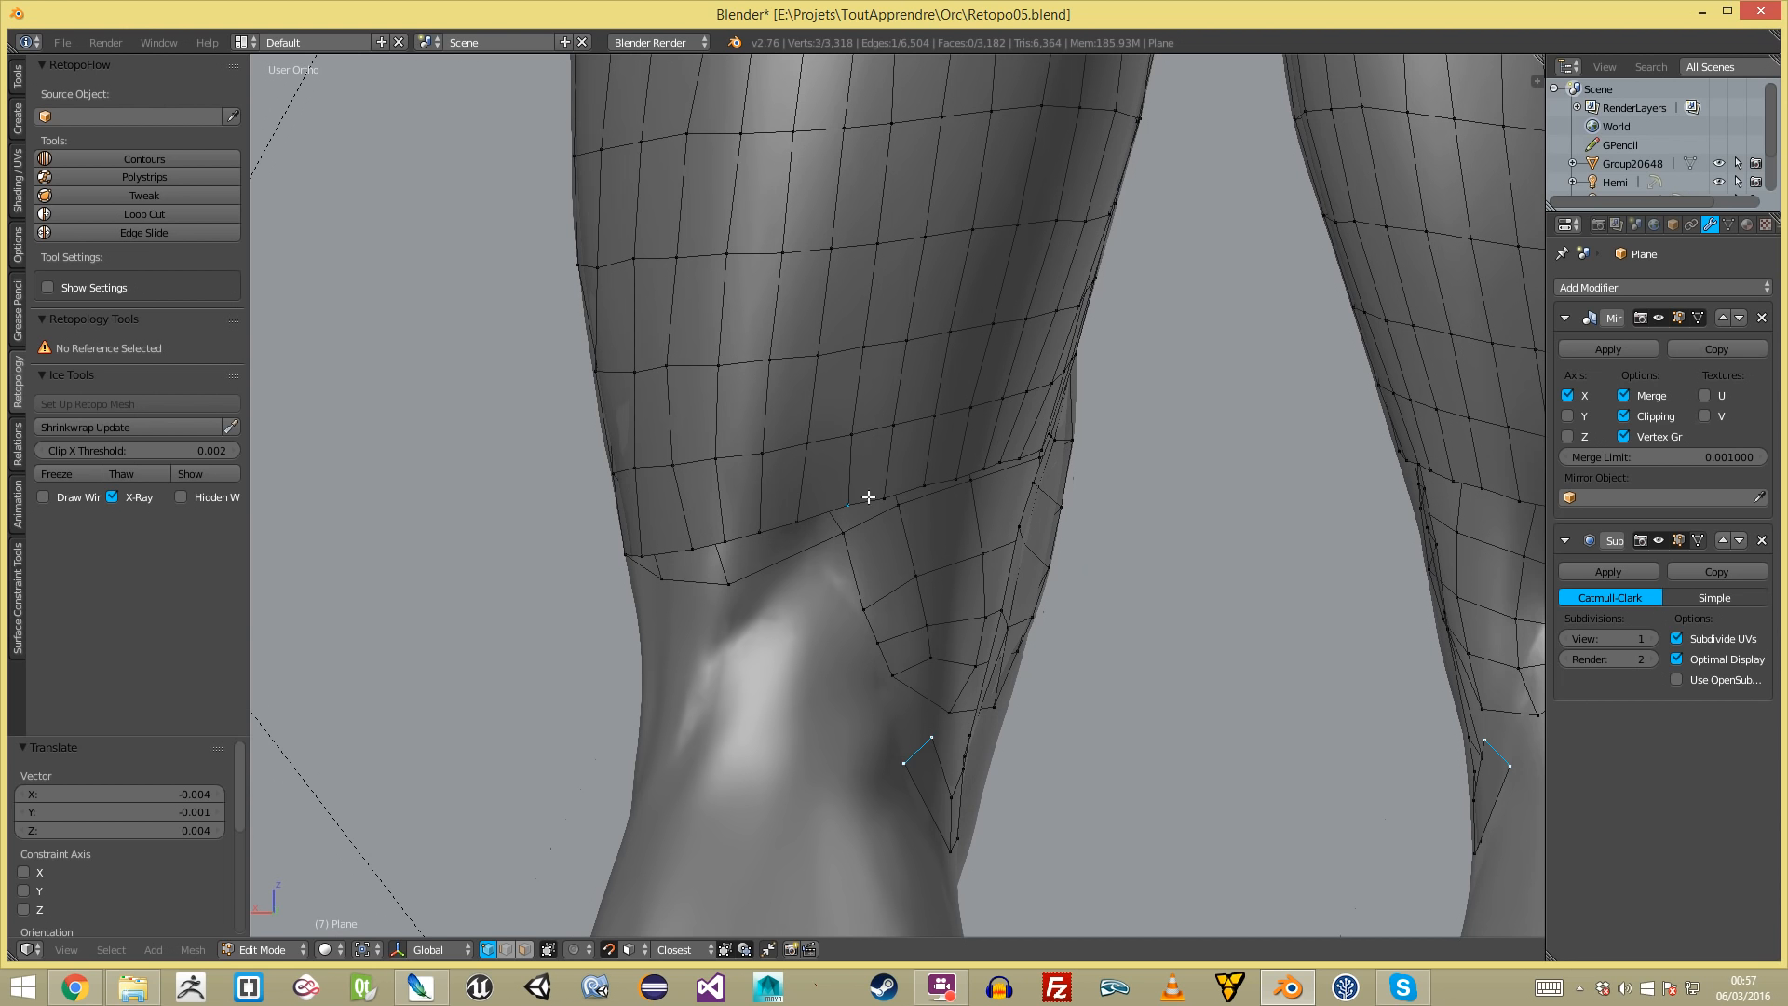
{"action": "key", "text": "f"}
- Move two vertices on the lower border at the back of the thigh to even out the quads
{"action": "key", "text": "a"}
{"action": "right_click", "coordinate": [845, 501]}
{"action": "key", "text": "g"}
{"action": "left_click", "coordinate": [836, 523]}
{"action": "key", "text": "a"}
{"action": "right_click", "coordinate": [884, 502]}
{"action": "key", "text": "g"}
{"action": "left_click", "coordinate": [871, 514]}
{"action": "key", "text": "a"}
- Move two vertices of the band behind the knee to even the spacing toward the inner thigh
{"action": "scroll", "coordinate": [983, 556], "scroll_direction": "down", "scroll_amount": 4}
{"action": "middle_click_drag", "start_coordinate": [983, 557], "coordinate": [872, 546]}
{"action": "scroll", "coordinate": [871, 544], "scroll_direction": "up", "scroll_amount": 3}
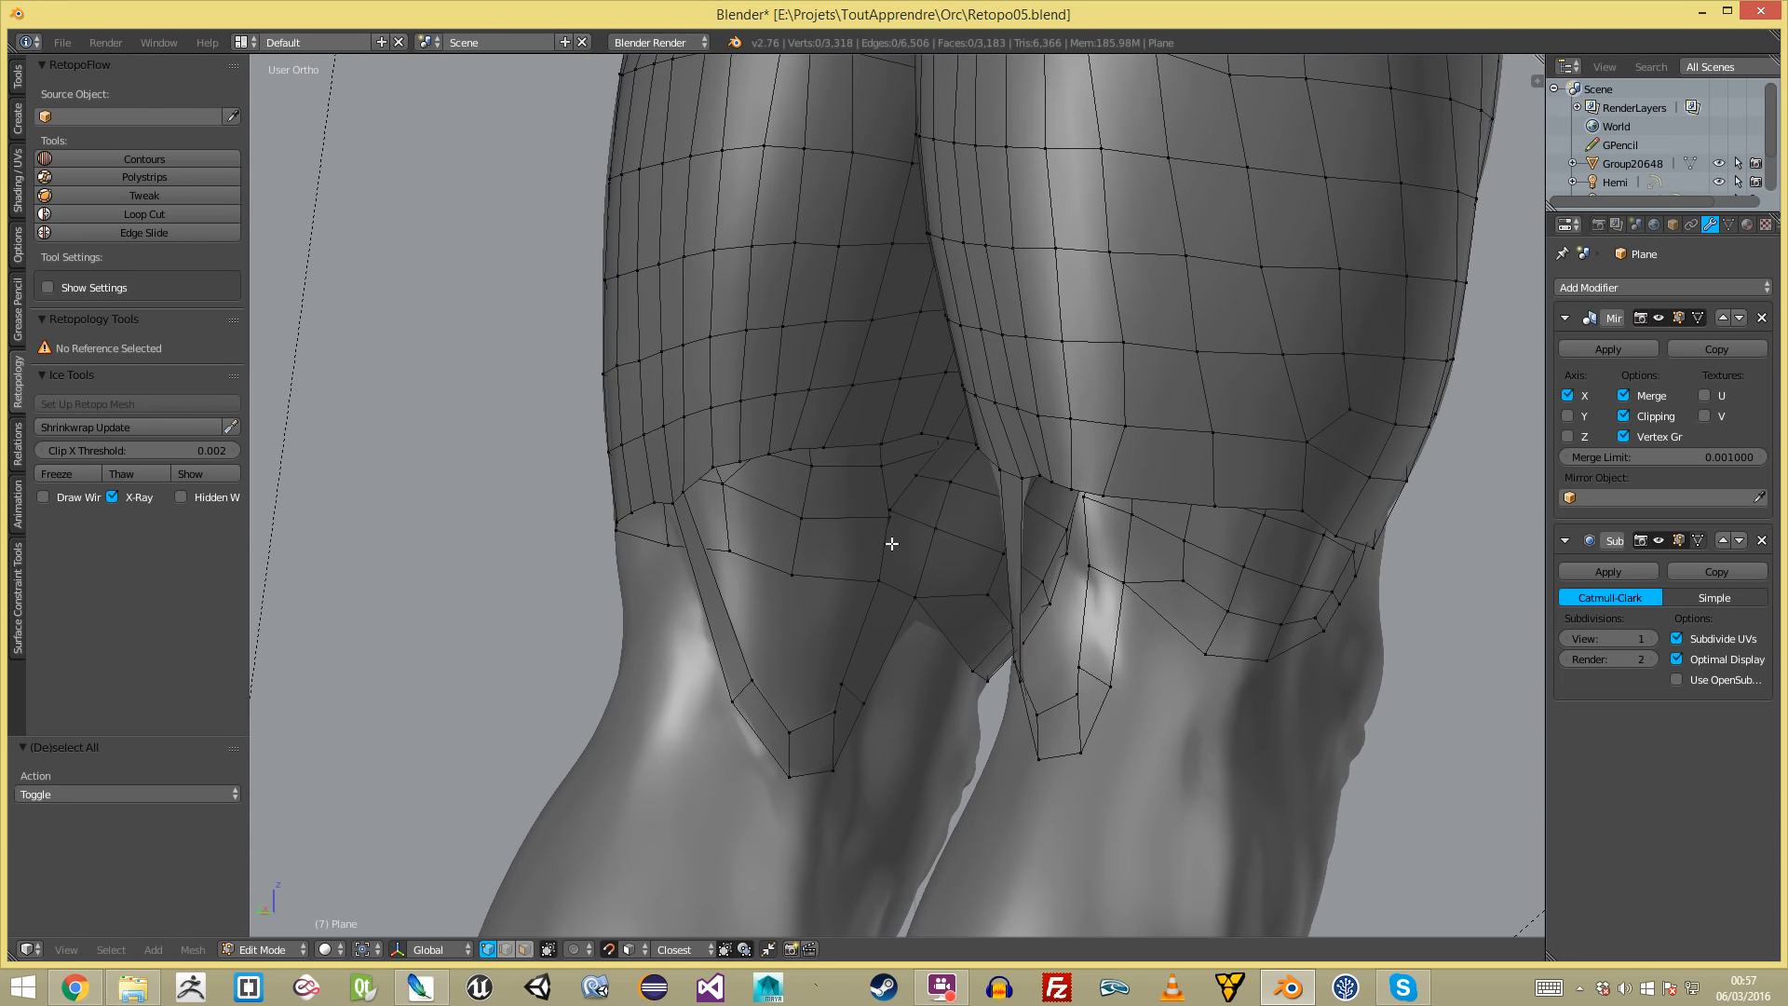
{"action": "key", "text": "g"}
{"action": "left_click", "coordinate": [916, 527]}
{"action": "key", "text": "a"}
{"action": "right_click", "coordinate": [922, 483]}
{"action": "key", "text": "g"}
{"action": "left_click", "coordinate": [940, 486]}
{"action": "key", "text": "a"}
- Fill a quad in the gap beside the inner thigh and move its new vertex into place
{"action": "right_click", "coordinate": [945, 435]}
{"action": "key", "text": "f"}
{"action": "key", "text": "g"}
{"action": "left_click", "coordinate": [933, 467]}
{"action": "key", "text": "a"}
- Divide the long strip behind the knee with four evenly spaced loop cuts
{"action": "middle_click_drag", "start_coordinate": [934, 466], "coordinate": [849, 459]}
{"action": "right_click", "coordinate": [950, 497], "text": "ctrl+alt"}
{"action": "scroll", "coordinate": [950, 497], "scroll_direction": "down", "scroll_amount": 3}
{"action": "middle_click_drag", "start_coordinate": [950, 499], "coordinate": [786, 511]}
{"action": "key", "text": "a"}
{"action": "key", "text": "ctrl+r"}
{"action": "scroll", "coordinate": [655, 533], "scroll_direction": "up", "scroll_amount": 4}
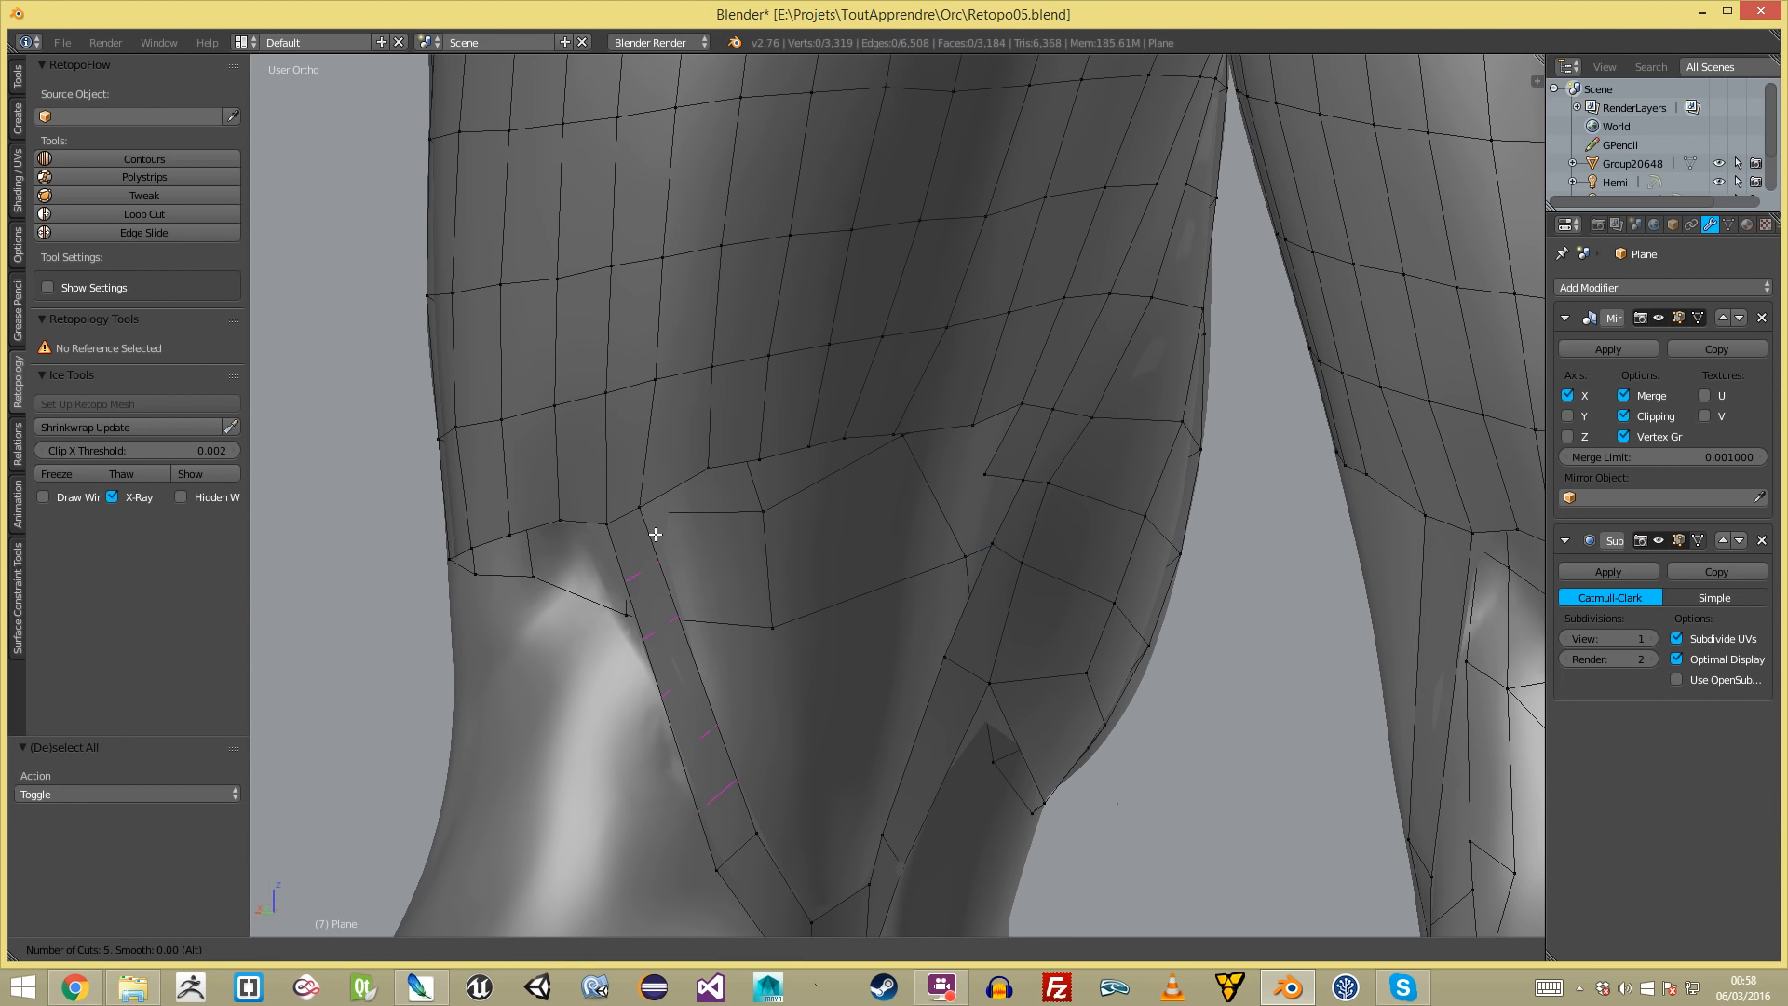
{"action": "left_click", "coordinate": [656, 533]}
{"action": "left_click", "coordinate": [651, 512]}
- Fill a quad in the corner between the strip's upper end and the thigh border, and place its free vertex
{"action": "key", "text": "a"}
{"action": "right_click", "coordinate": [642, 511]}
{"action": "key", "text": "f"}
{"action": "key", "text": "g"}
{"action": "left_click", "coordinate": [708, 504]}
{"action": "key", "text": "a"}
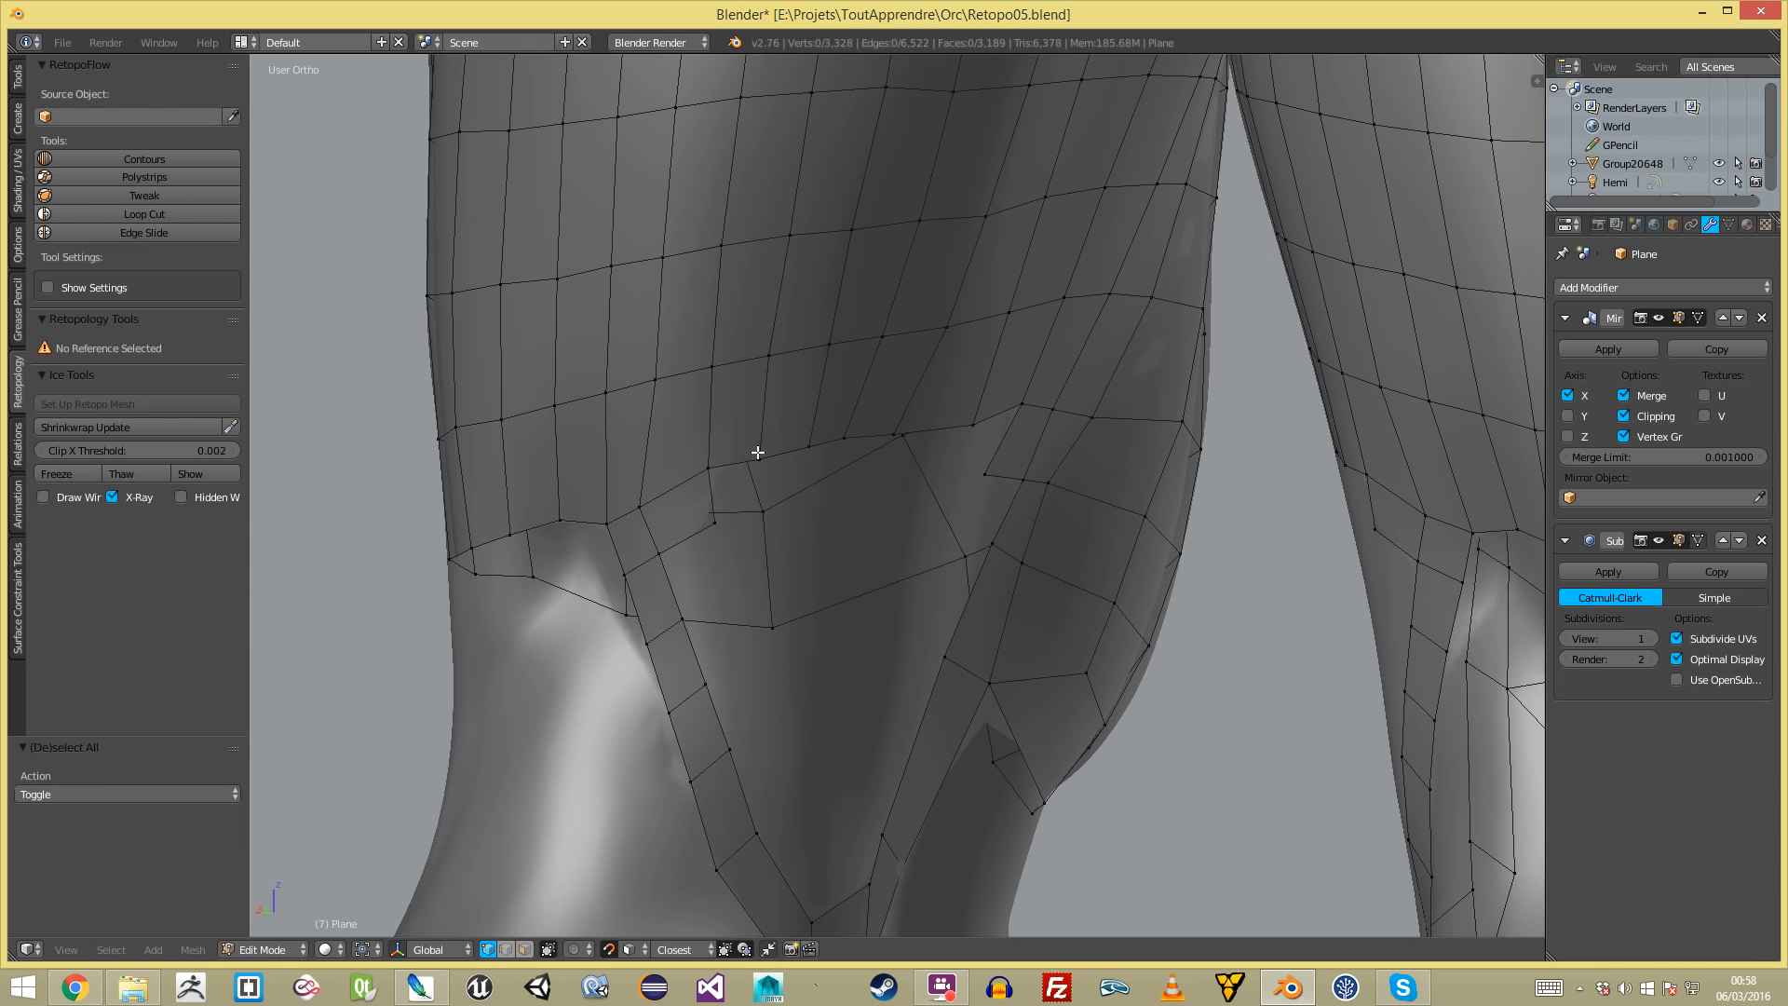
- Extrude the thigh's lower border edges down behind the knee, scale the new row and adjust its end vertices
{"action": "right_click", "coordinate": [958, 416], "text": "ctrl"}
{"action": "key", "text": "e"}
{"action": "left_click", "coordinate": [951, 472]}
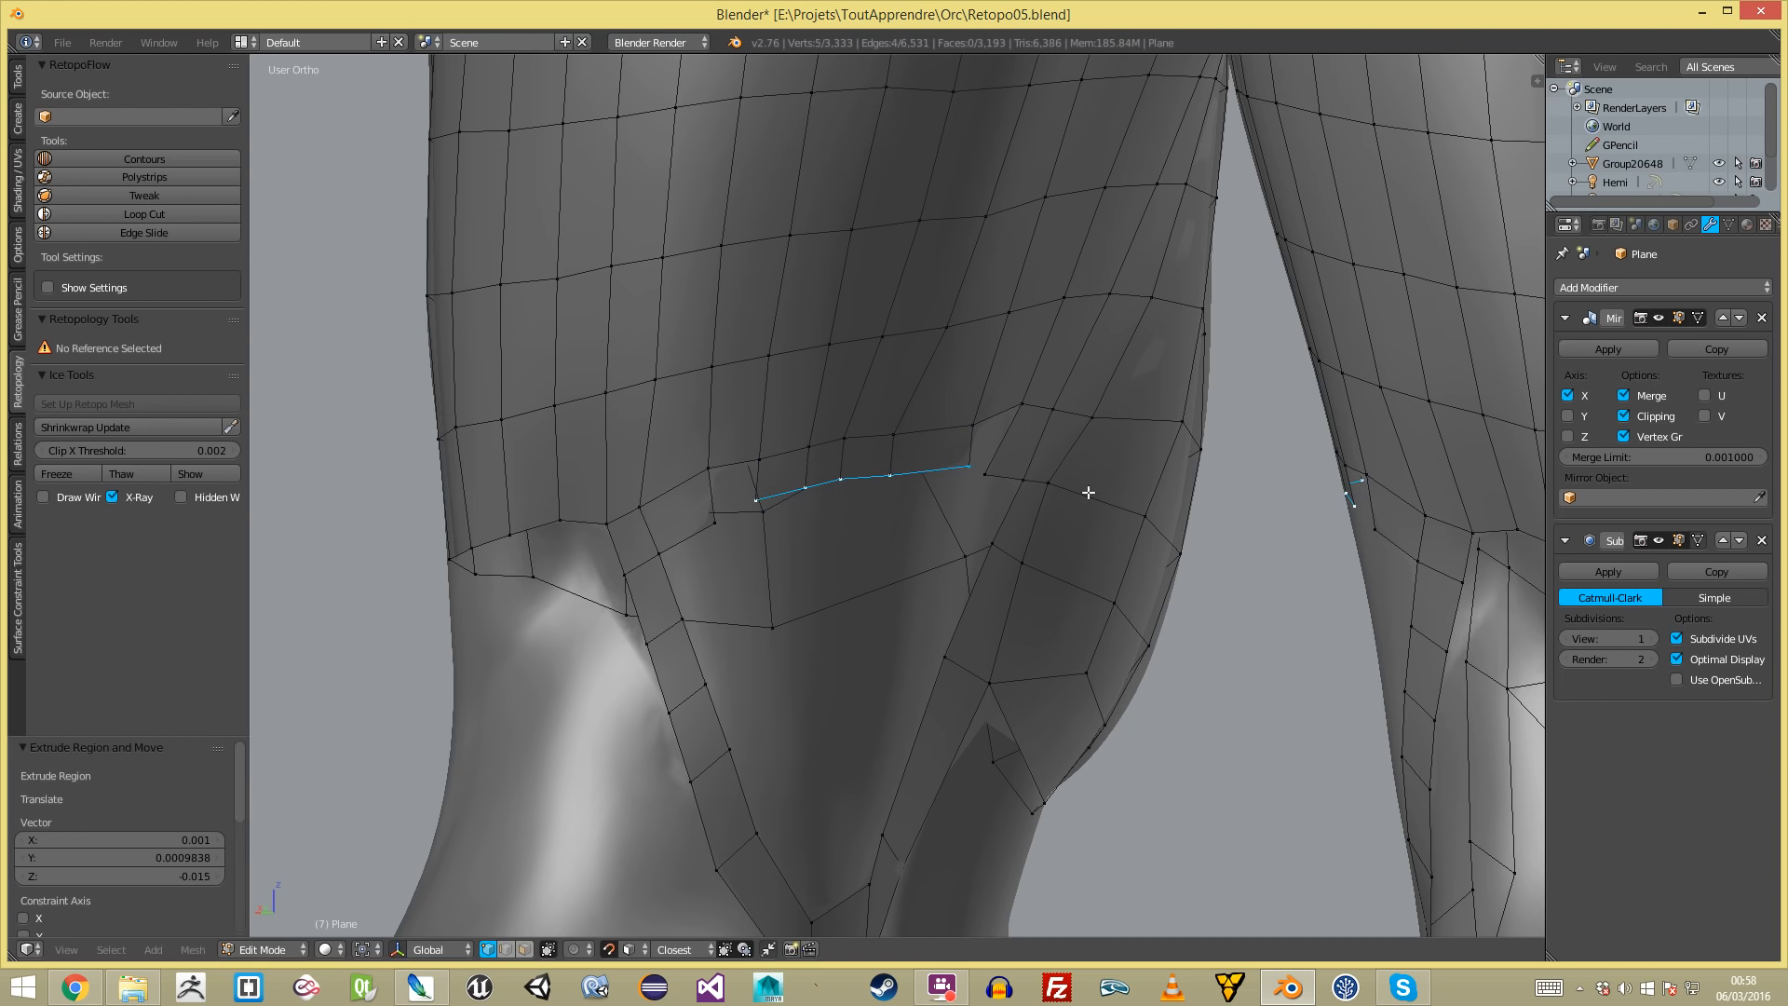
{"action": "key", "text": "s"}
{"action": "left_click", "coordinate": [1110, 508]}
{"action": "key", "text": "g"}
{"action": "left_click", "coordinate": [772, 473]}
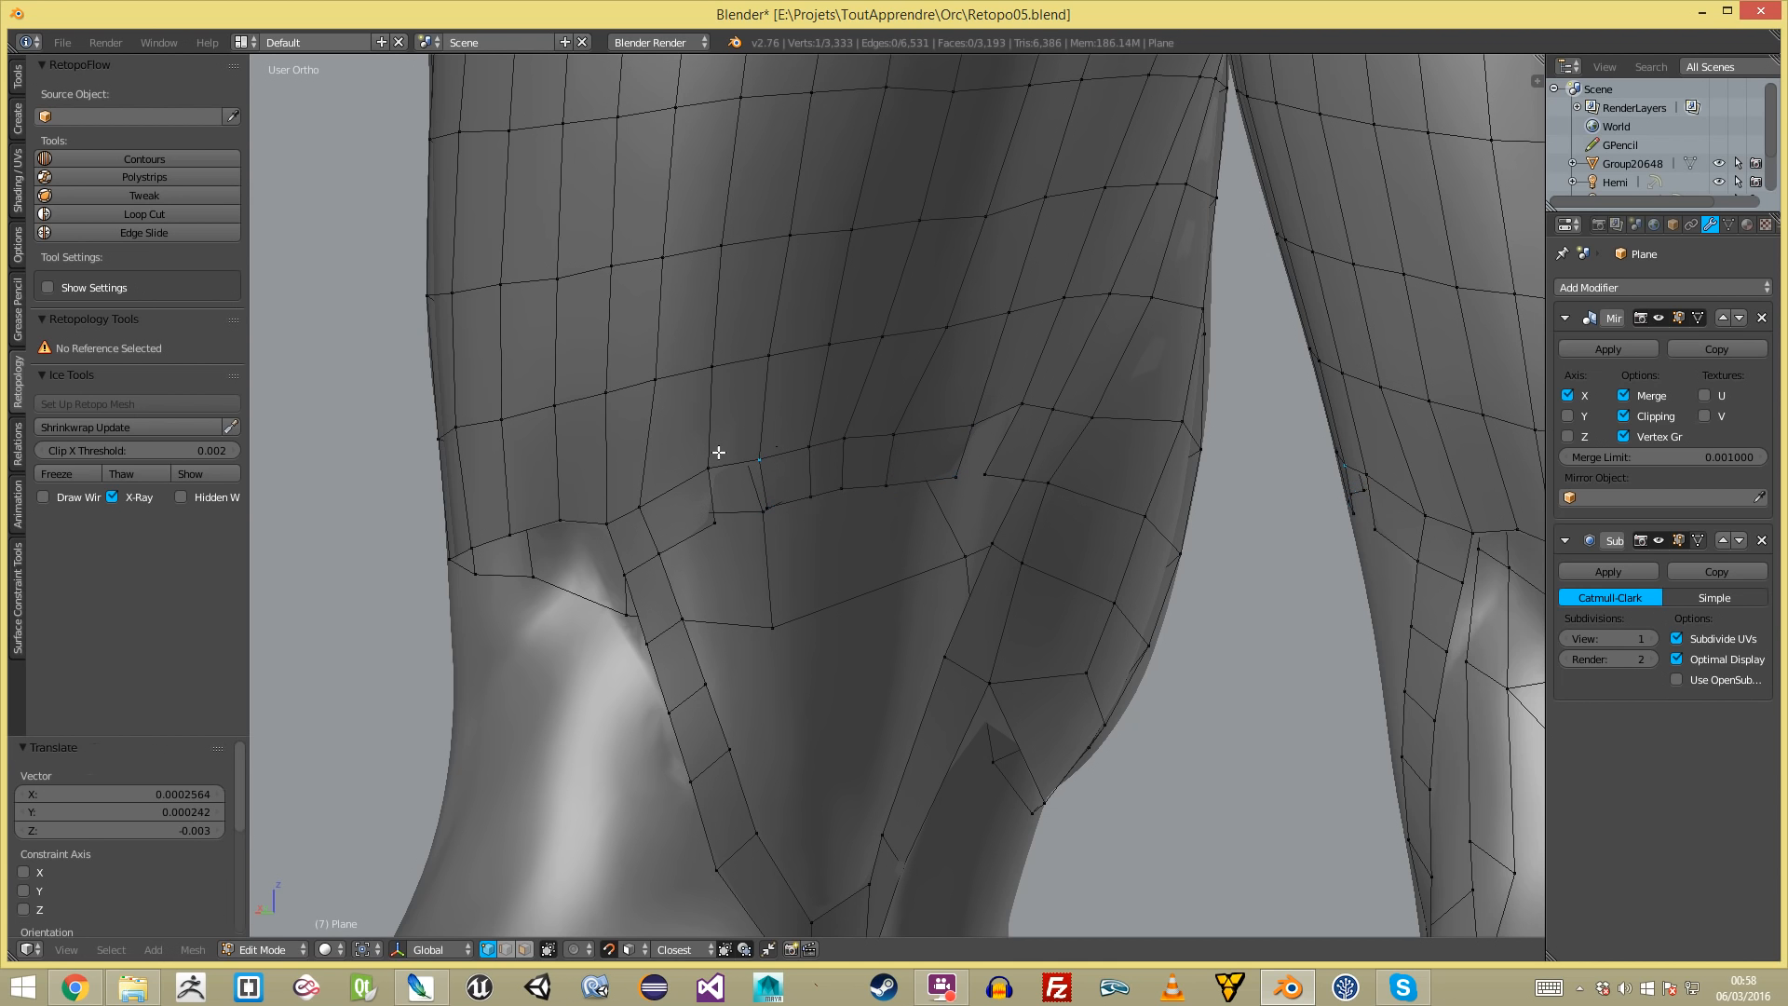
- Close the gaps at the ends of the extruded row with quads and adjust the new vertex
{"action": "key", "text": "f"}
{"action": "key", "text": "a"}
{"action": "right_click", "coordinate": [978, 432]}
{"action": "scroll", "coordinate": [927, 538], "scroll_direction": "down", "scroll_amount": 5}
{"action": "key", "text": "a"}
{"action": "scroll", "coordinate": [958, 455], "scroll_direction": "up", "scroll_amount": 5}
{"action": "key", "text": "f"}
{"action": "key", "text": "g"}
{"action": "left_click", "coordinate": [969, 443]}
- Continue filling quads beneath the extruded row inside the opening behind the knee, placing each new vertex
{"action": "key", "text": "a"}
{"action": "right_click", "coordinate": [950, 404]}
{"action": "key", "text": "f"}
{"action": "key", "text": "g"}
{"action": "left_click", "coordinate": [892, 426]}
{"action": "key", "text": "a"}
{"action": "right_click", "coordinate": [925, 389]}
{"action": "key", "text": "f"}
{"action": "key", "text": "g"}
{"action": "left_click", "coordinate": [888, 397]}
{"action": "key", "text": "a"}
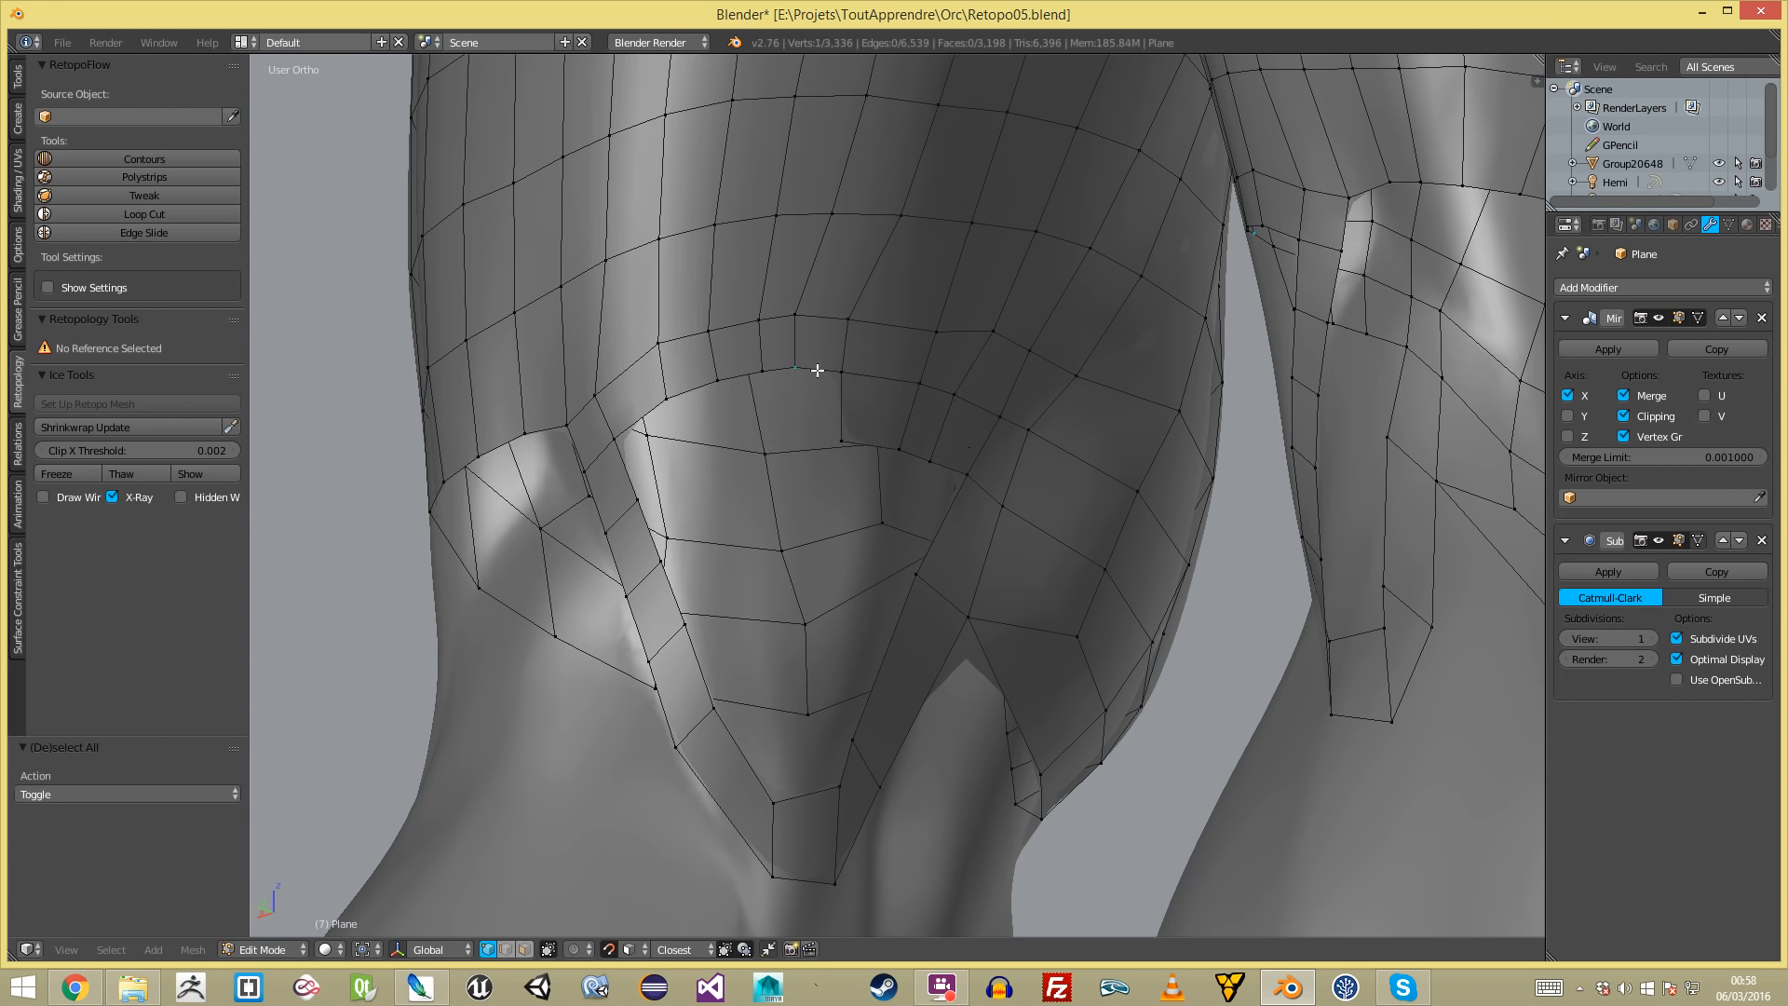
- Fill a quad beneath the row behind the knee, place its vertex, and extrude the adjoining edge run downward into the opening
{"action": "right_click", "coordinate": [854, 373]}
{"action": "key", "text": "f"}
{"action": "key", "text": "g"}
{"action": "left_click", "coordinate": [832, 382]}
{"action": "key", "text": "a"}
{"action": "right_click", "coordinate": [658, 385], "text": "ctrl"}
{"action": "key", "text": "e"}
{"action": "left_click", "coordinate": [845, 431]}
{"action": "key", "text": "a"}
{"action": "right_click", "coordinate": [763, 341]}
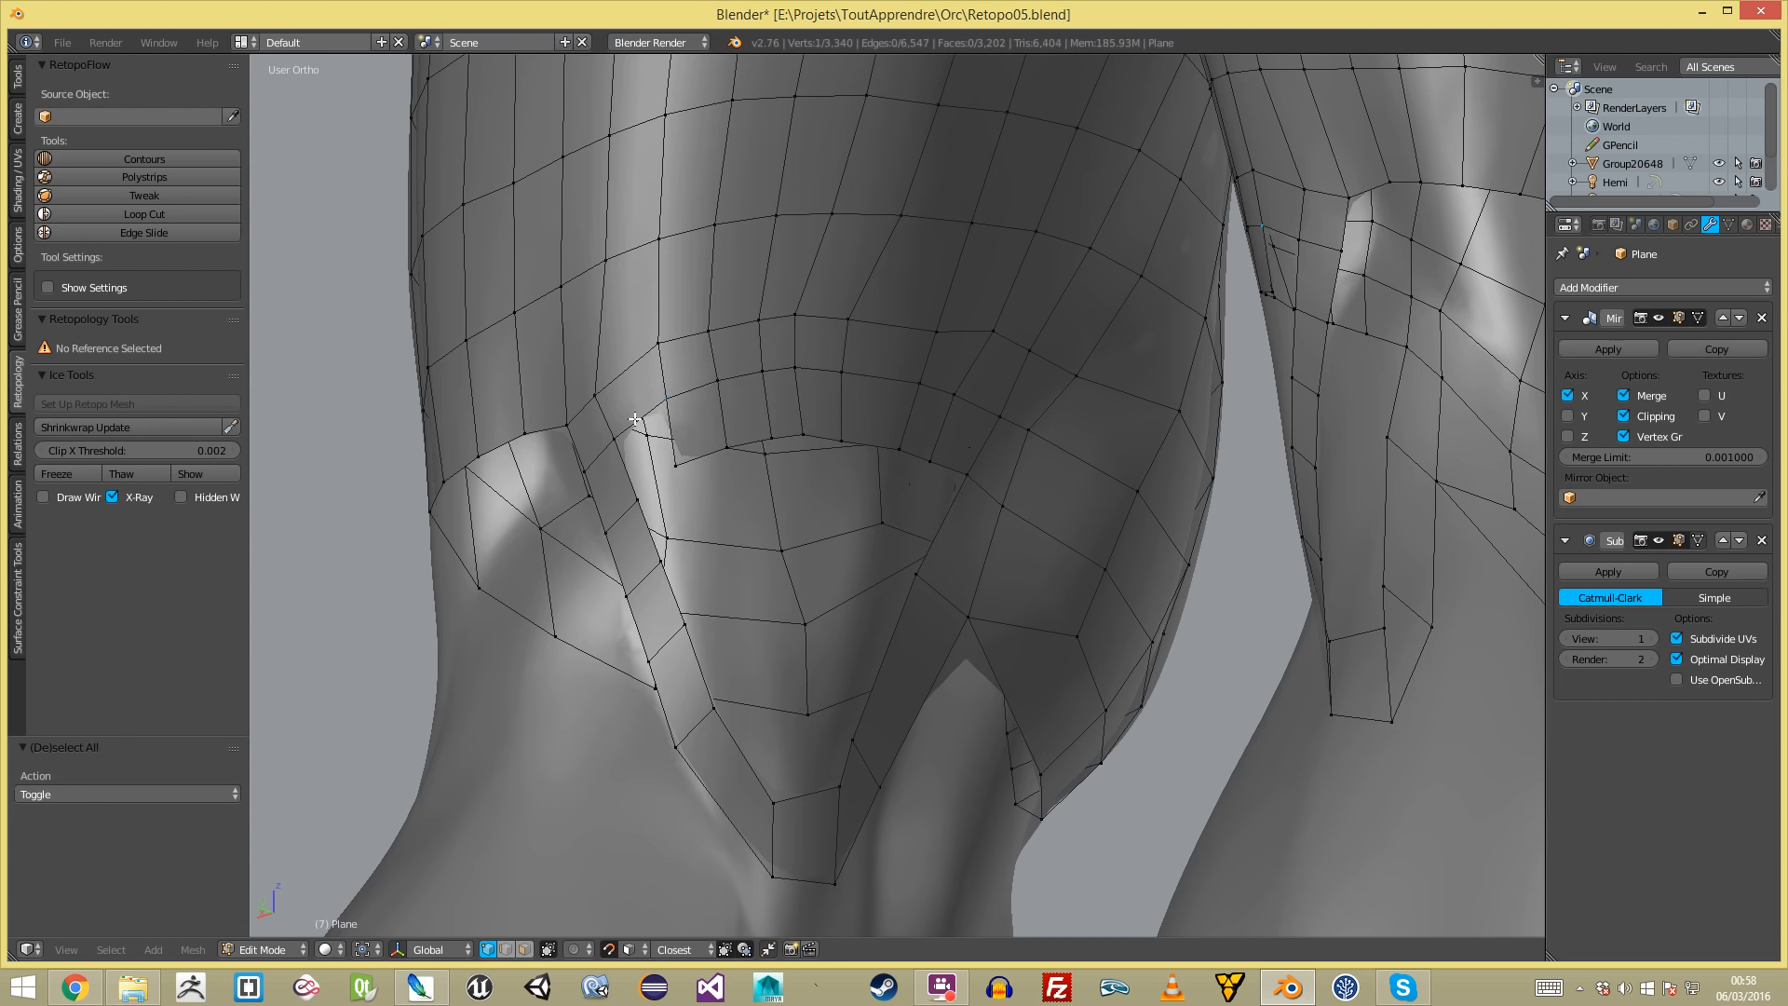
- Check the edge loops running into the patch behind the knee and reposition a vertex at the new row's end
{"action": "scroll", "coordinate": [650, 493], "scroll_direction": "down", "scroll_amount": 6}
{"action": "key", "text": "a"}
{"action": "scroll", "coordinate": [746, 519], "scroll_direction": "up", "scroll_amount": 5}
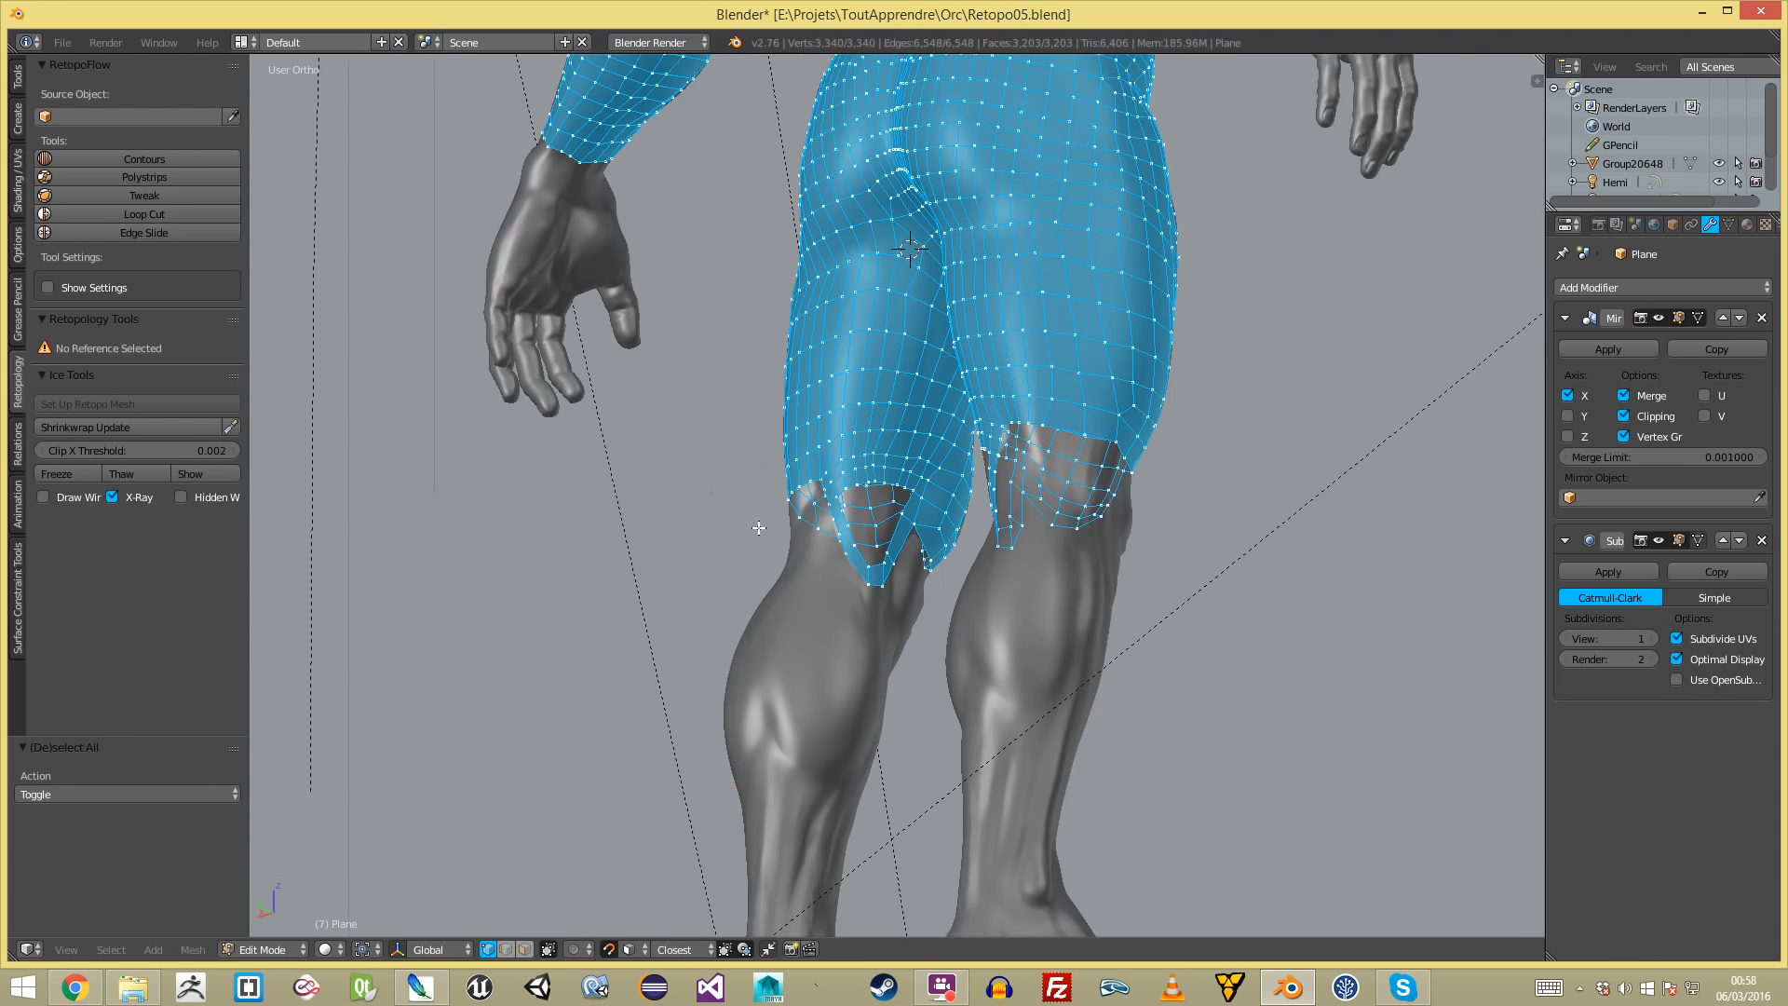
{"action": "key", "text": "a"}
{"action": "scroll", "coordinate": [839, 555], "scroll_direction": "up", "scroll_amount": 2}
{"action": "middle_click_drag", "start_coordinate": [929, 563], "coordinate": [949, 531]}
{"action": "right_click", "coordinate": [990, 451], "text": "alt"}
{"action": "right_click", "coordinate": [969, 451], "text": "alt"}
{"action": "middle_click_drag", "start_coordinate": [970, 451], "coordinate": [668, 495]}
{"action": "scroll", "coordinate": [941, 555], "scroll_direction": "up", "scroll_amount": 1}
{"action": "middle_click_drag", "start_coordinate": [941, 555], "coordinate": [767, 471]}
{"action": "right_click", "coordinate": [855, 490], "text": "ctrl+alt"}
{"action": "right_click", "coordinate": [685, 414]}
{"action": "key", "text": "g"}
{"action": "left_click", "coordinate": [802, 449]}
{"action": "key", "text": "a"}
- Fill another row of quads across the opening behind the knee, placing each new vertex beneath the previous row
{"action": "scroll", "coordinate": [766, 472], "scroll_direction": "down", "scroll_amount": 5}
{"action": "scroll", "coordinate": [788, 481], "scroll_direction": "up", "scroll_amount": 5}
{"action": "middle_click_drag", "start_coordinate": [832, 547], "coordinate": [794, 535]}
{"action": "scroll", "coordinate": [806, 536], "scroll_direction": "up", "scroll_amount": 1}
{"action": "right_click", "coordinate": [961, 500]}
{"action": "key", "text": "f"}
{"action": "key", "text": "g"}
{"action": "left_click", "coordinate": [904, 541]}
{"action": "key", "text": "f"}
{"action": "key", "text": "g"}
{"action": "left_click", "coordinate": [866, 517]}
{"action": "key", "text": "f"}
{"action": "key", "text": "g"}
{"action": "left_click", "coordinate": [848, 500]}
{"action": "key", "text": "f"}
{"action": "key", "text": "g"}
{"action": "left_click", "coordinate": [809, 509]}
{"action": "key", "text": "f"}
{"action": "key", "text": "g"}
{"action": "left_click", "coordinate": [751, 514]}
{"action": "key", "text": "f"}
{"action": "key", "text": "g"}
{"action": "left_click", "coordinate": [728, 509]}
{"action": "key", "text": "f"}
{"action": "key", "text": "g"}
{"action": "left_click", "coordinate": [713, 507]}
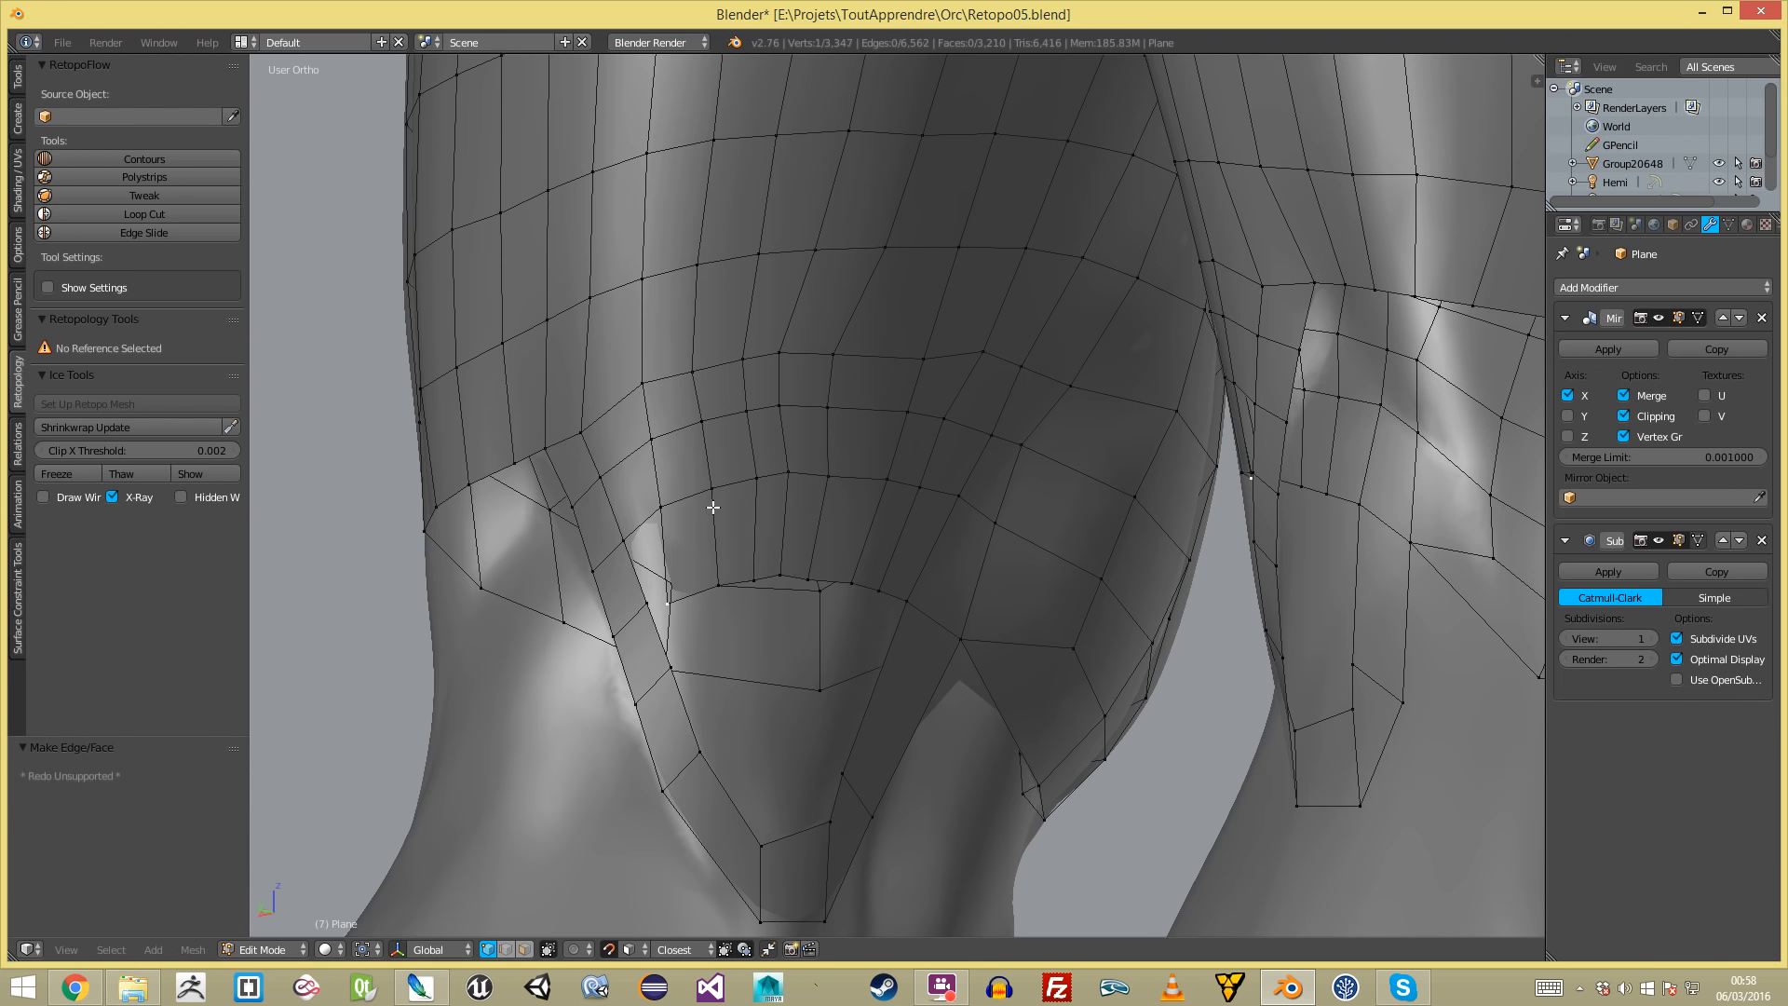
- Select the patch of faces behind the knee and lower thigh and smooth it with LapRelax
{"action": "key", "text": "a"}
{"action": "scroll", "coordinate": [710, 629], "scroll_direction": "down", "scroll_amount": 6}
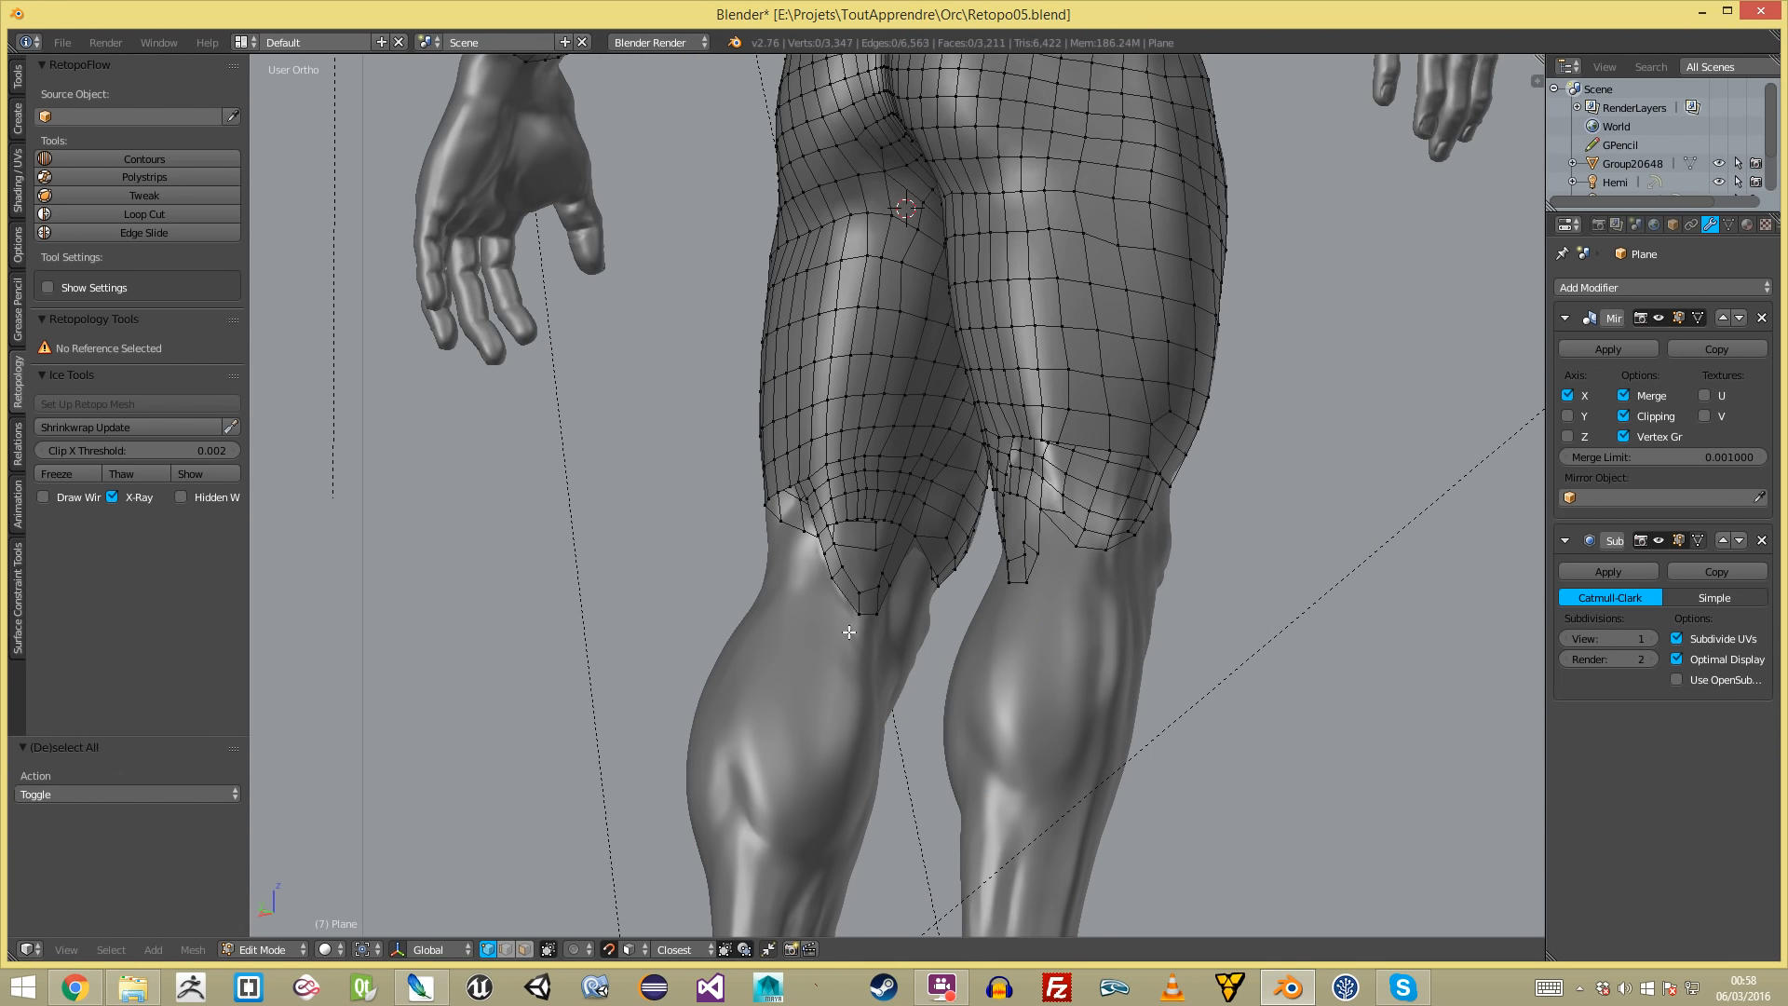
{"action": "scroll", "coordinate": [842, 522], "scroll_direction": "up", "scroll_amount": 2}
{"action": "key", "text": "c"}
{"action": "scroll", "coordinate": [846, 469], "scroll_direction": "up", "scroll_amount": 4}
{"action": "key", "text": "Escape"}
{"action": "middle_click_drag", "start_coordinate": [840, 473], "coordinate": [850, 563]}
{"action": "key", "text": "c"}
{"action": "left_click_drag", "start_coordinate": [849, 558], "coordinate": [852, 466]}
{"action": "key", "text": "Escape"}
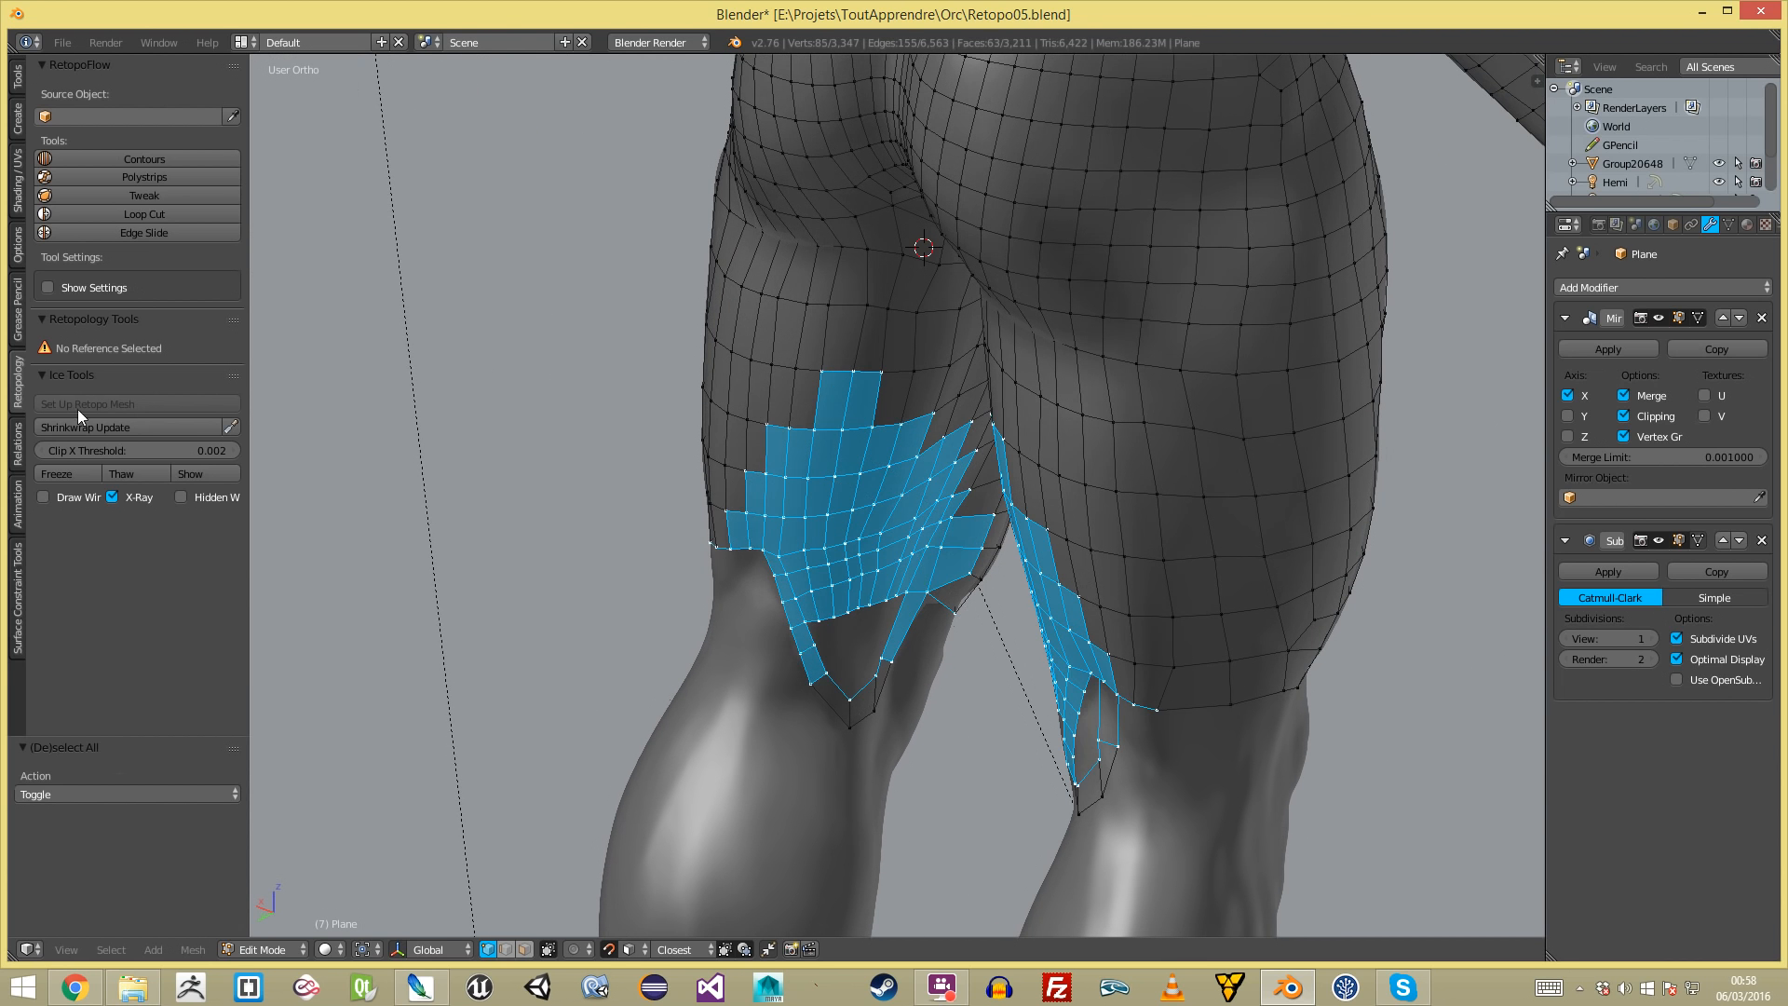
{"action": "key", "text": "Tab"}
{"action": "right_click", "coordinate": [823, 508]}
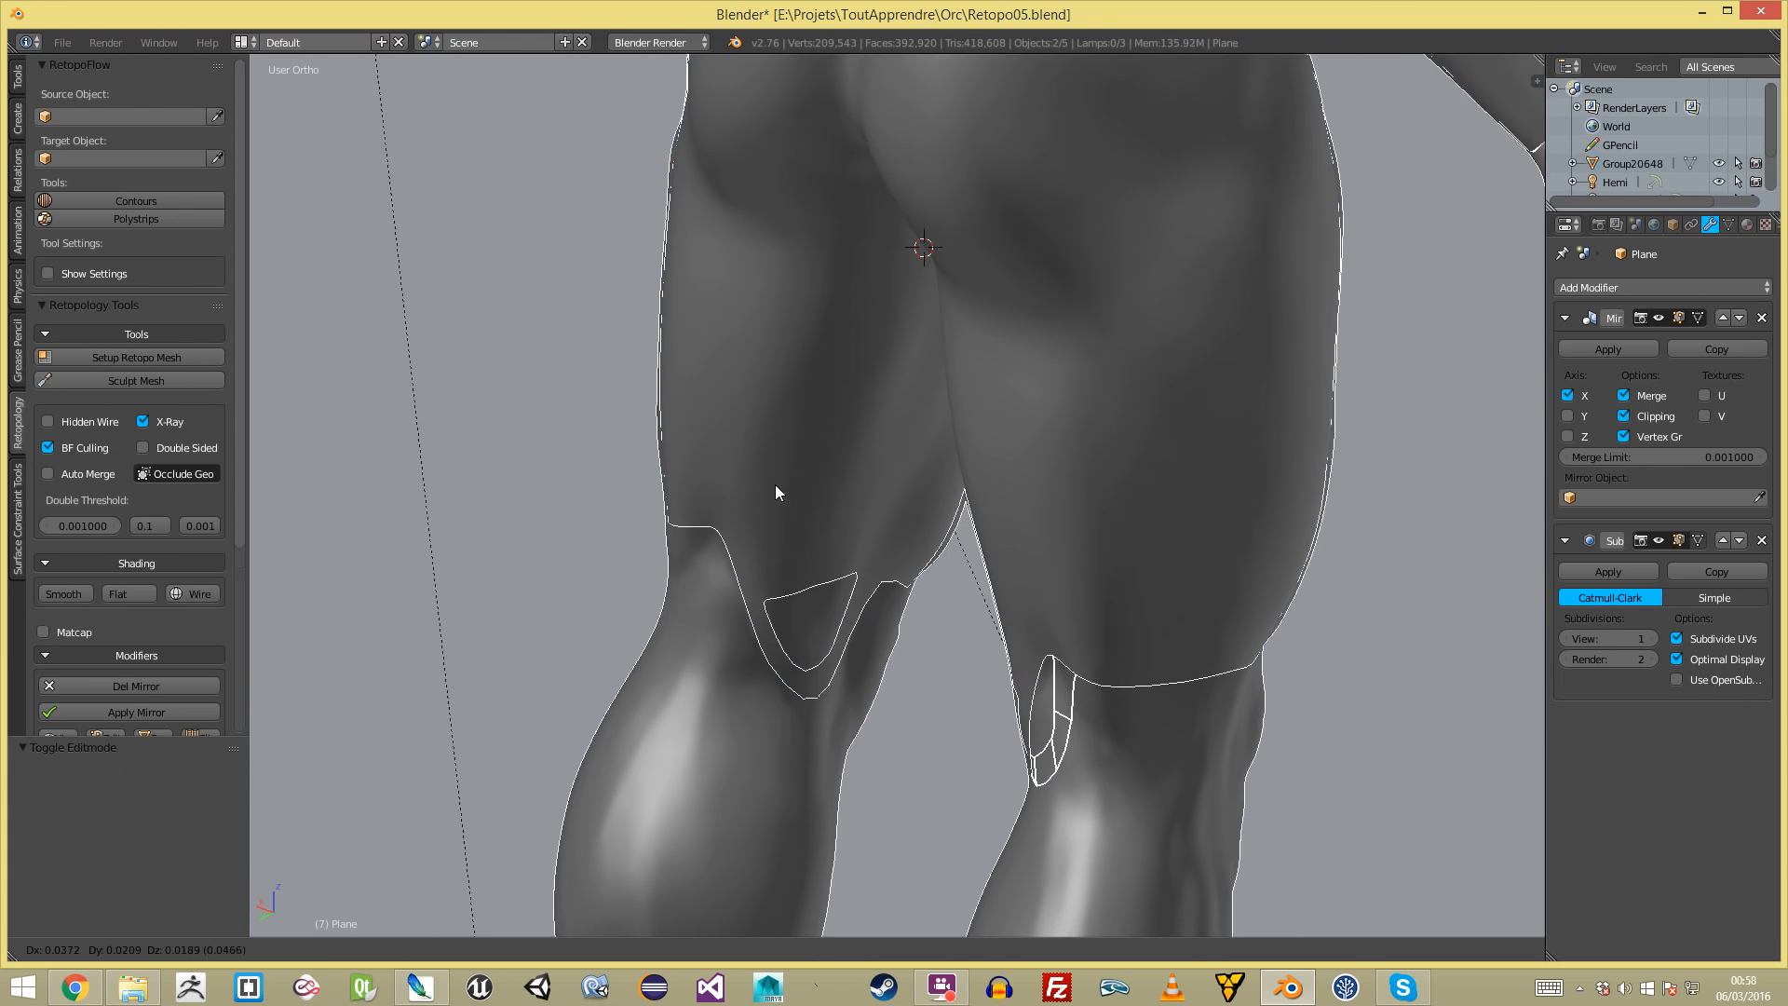
{"action": "key", "text": "Tab"}
{"action": "left_click", "coordinate": [134, 521]}
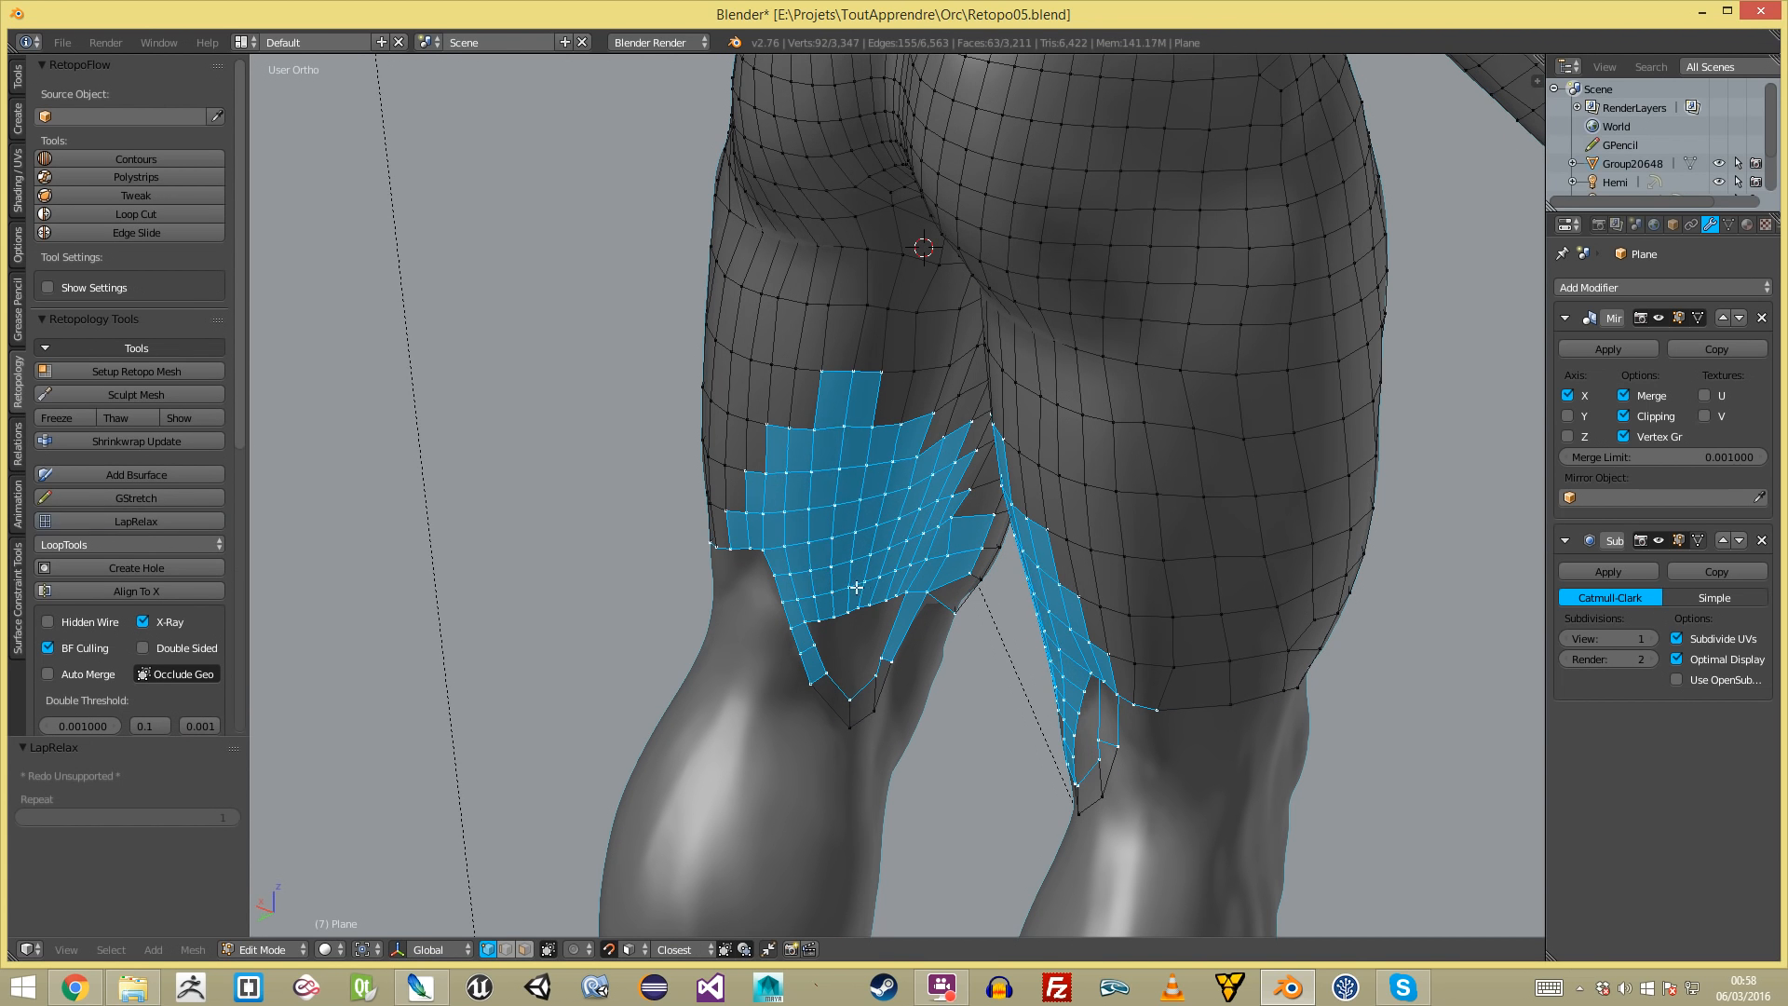
- Move a face and the edge above it on the outer strip behind the knee to even out the quads
{"action": "scroll", "coordinate": [862, 588], "scroll_direction": "down", "scroll_amount": 4}
{"action": "key", "text": "Tab"}
{"action": "middle_click_drag", "start_coordinate": [806, 630], "coordinate": [770, 304]}
{"action": "key", "text": "Tab"}
{"action": "key", "text": "a"}
{"action": "key", "text": "a"}
{"action": "key", "text": "a"}
{"action": "scroll", "coordinate": [760, 642], "scroll_direction": "up", "scroll_amount": 4}
{"action": "scroll", "coordinate": [754, 612], "scroll_direction": "up", "scroll_amount": 2}
{"action": "left_click_drag", "start_coordinate": [857, 379], "coordinate": [830, 367]}
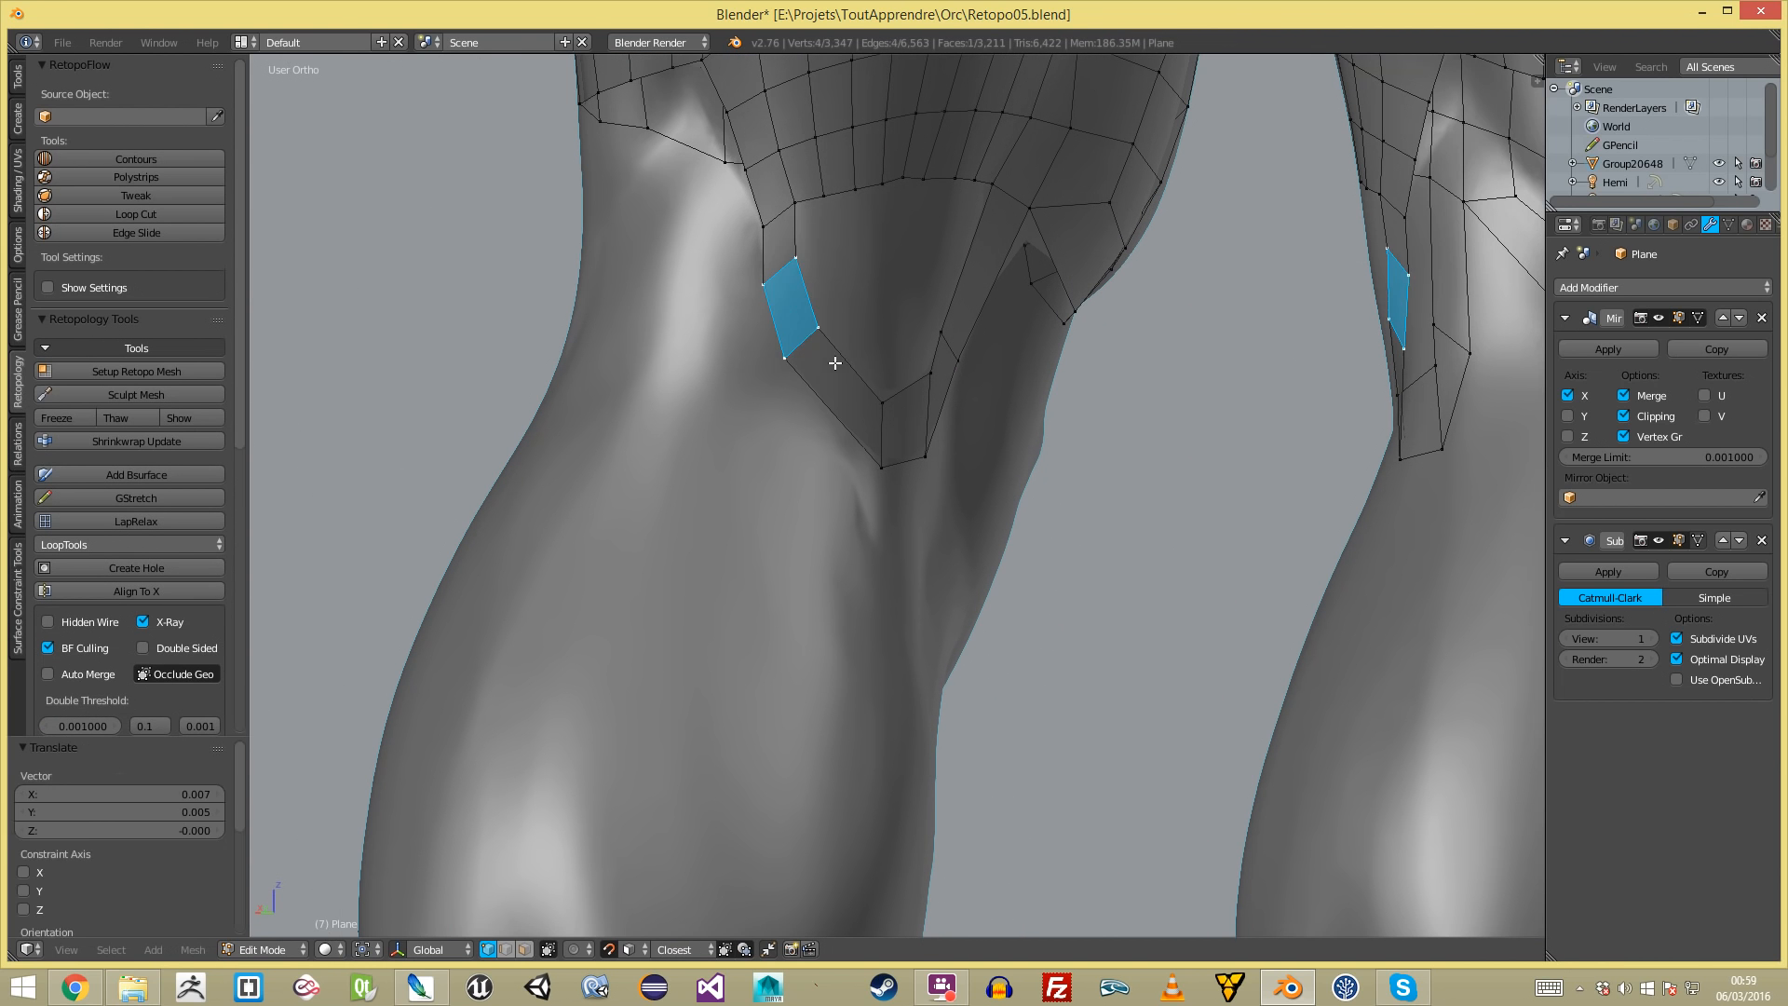
{"action": "key", "text": "a"}
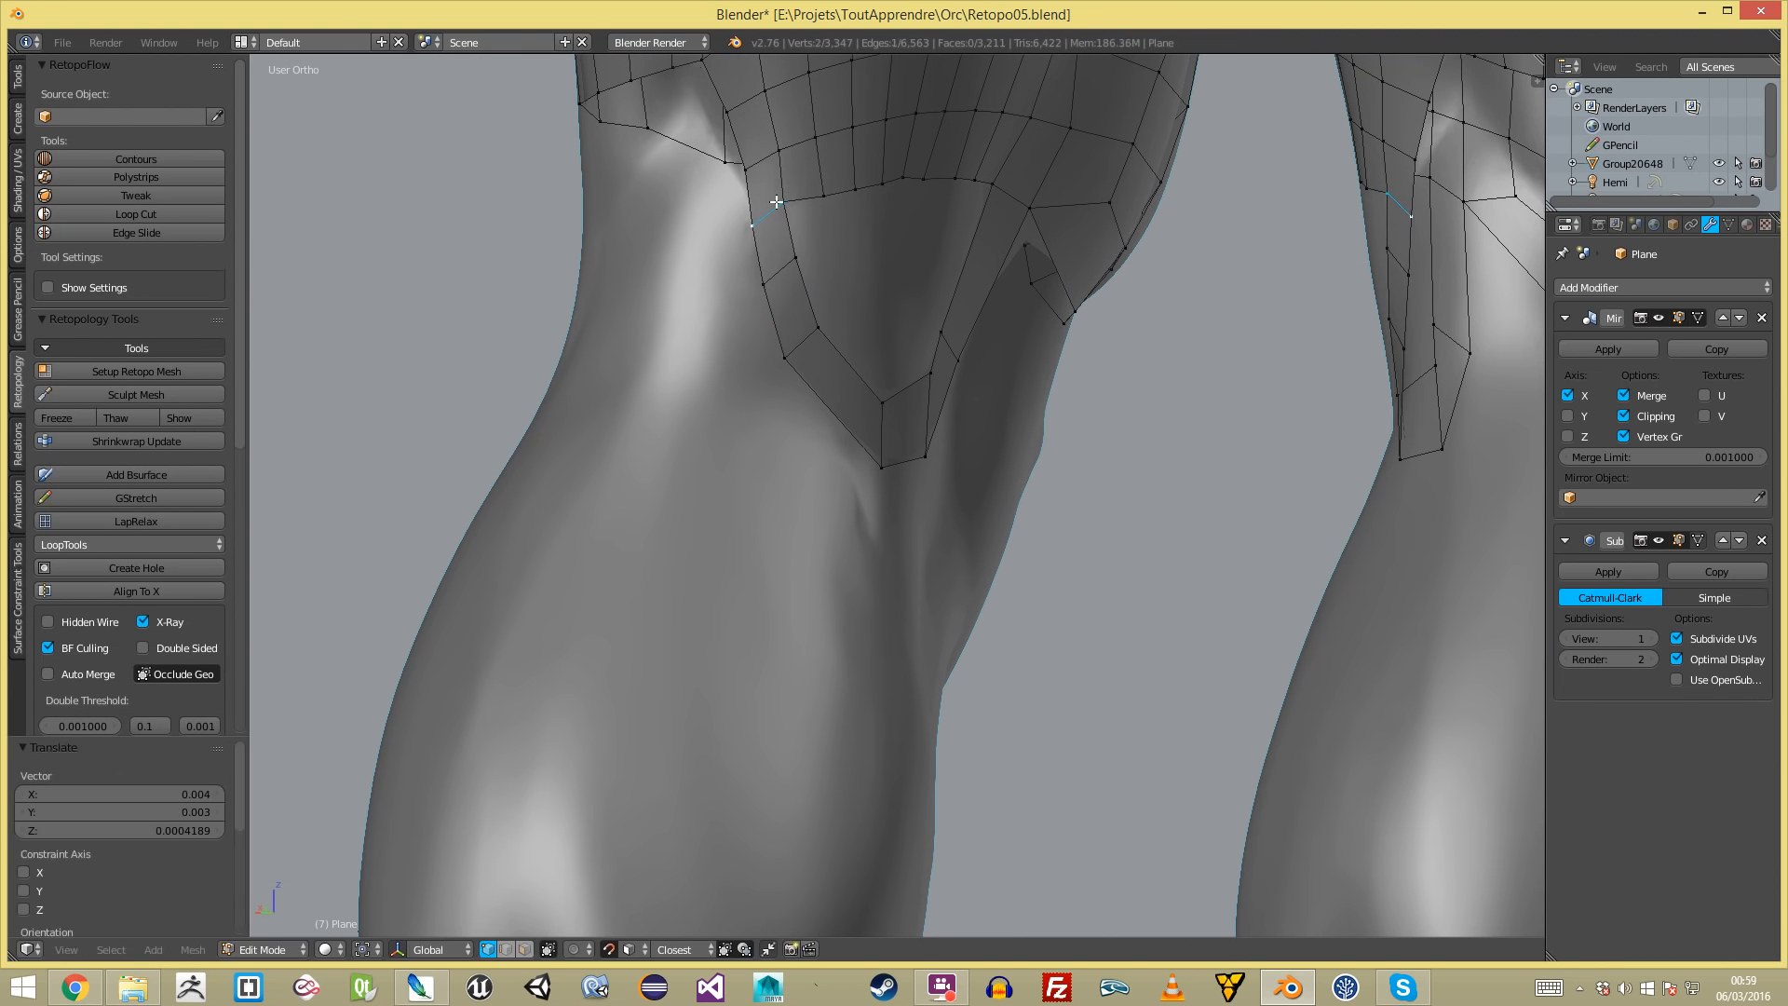
{"action": "scroll", "coordinate": [721, 437], "scroll_direction": "down", "scroll_amount": 4}
{"action": "key", "text": "Tab"}
{"action": "key", "text": "Tab"}
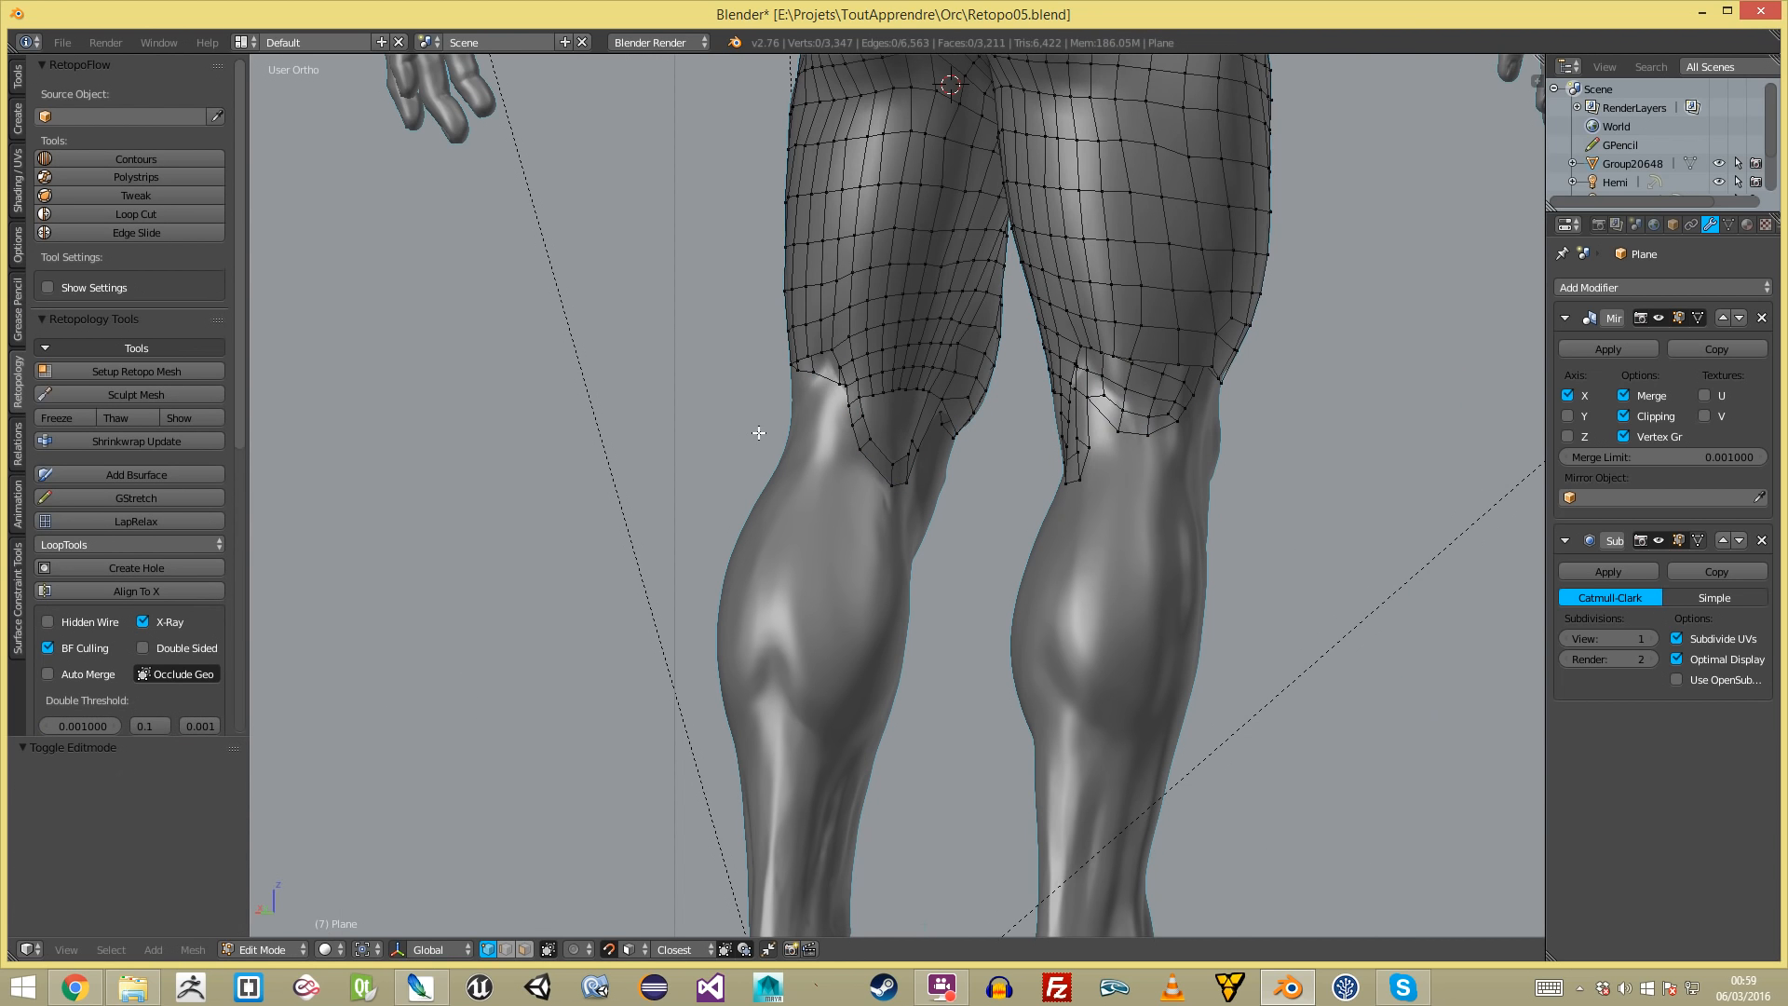
- Dissolve a vertical edge loop on the back of the thigh and slide the neighbouring loop to even the spacing
{"action": "middle_click_drag", "start_coordinate": [931, 315], "coordinate": [936, 382]}
{"action": "scroll", "coordinate": [932, 447], "scroll_direction": "up", "scroll_amount": 2}
{"action": "middle_click_drag", "start_coordinate": [929, 450], "coordinate": [980, 399]}
{"action": "key", "text": "a"}
{"action": "key", "text": "x"}
{"action": "left_click", "coordinate": [960, 445]}
{"action": "scroll", "coordinate": [942, 449], "scroll_direction": "up", "scroll_amount": 4}
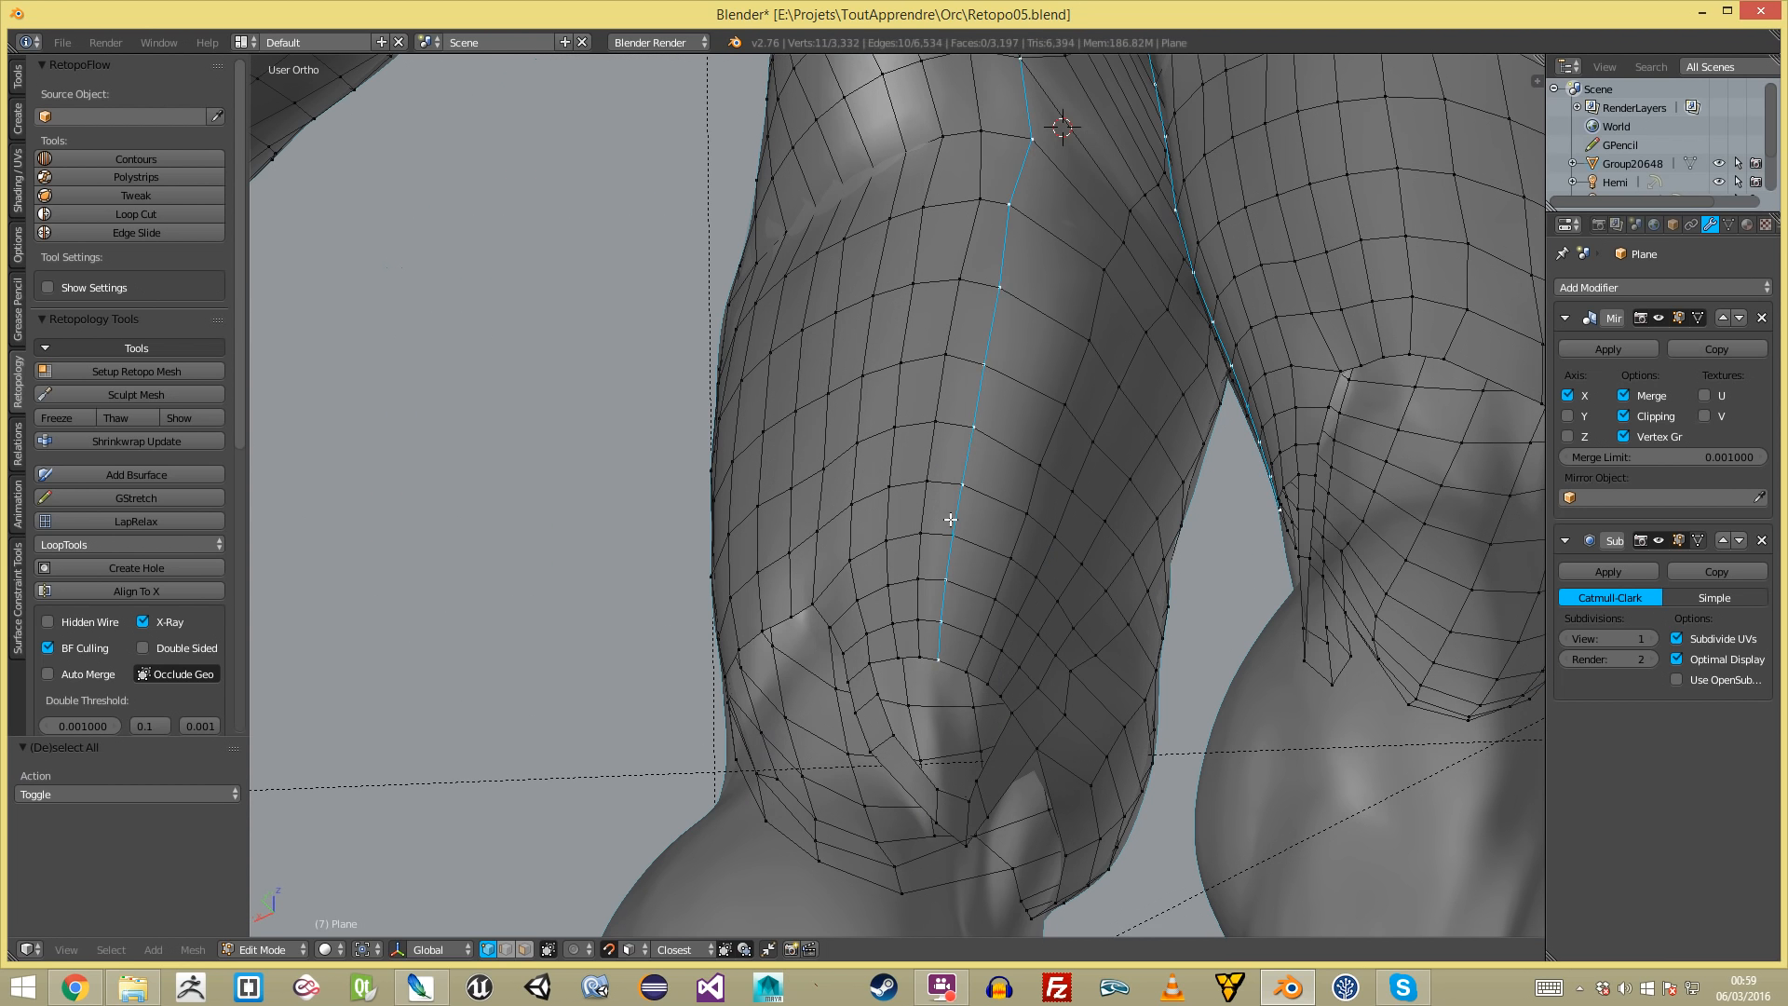
{"action": "key", "text": "g"}
{"action": "key", "text": "g"}
{"action": "left_click", "coordinate": [984, 451]}
{"action": "key", "text": "a"}
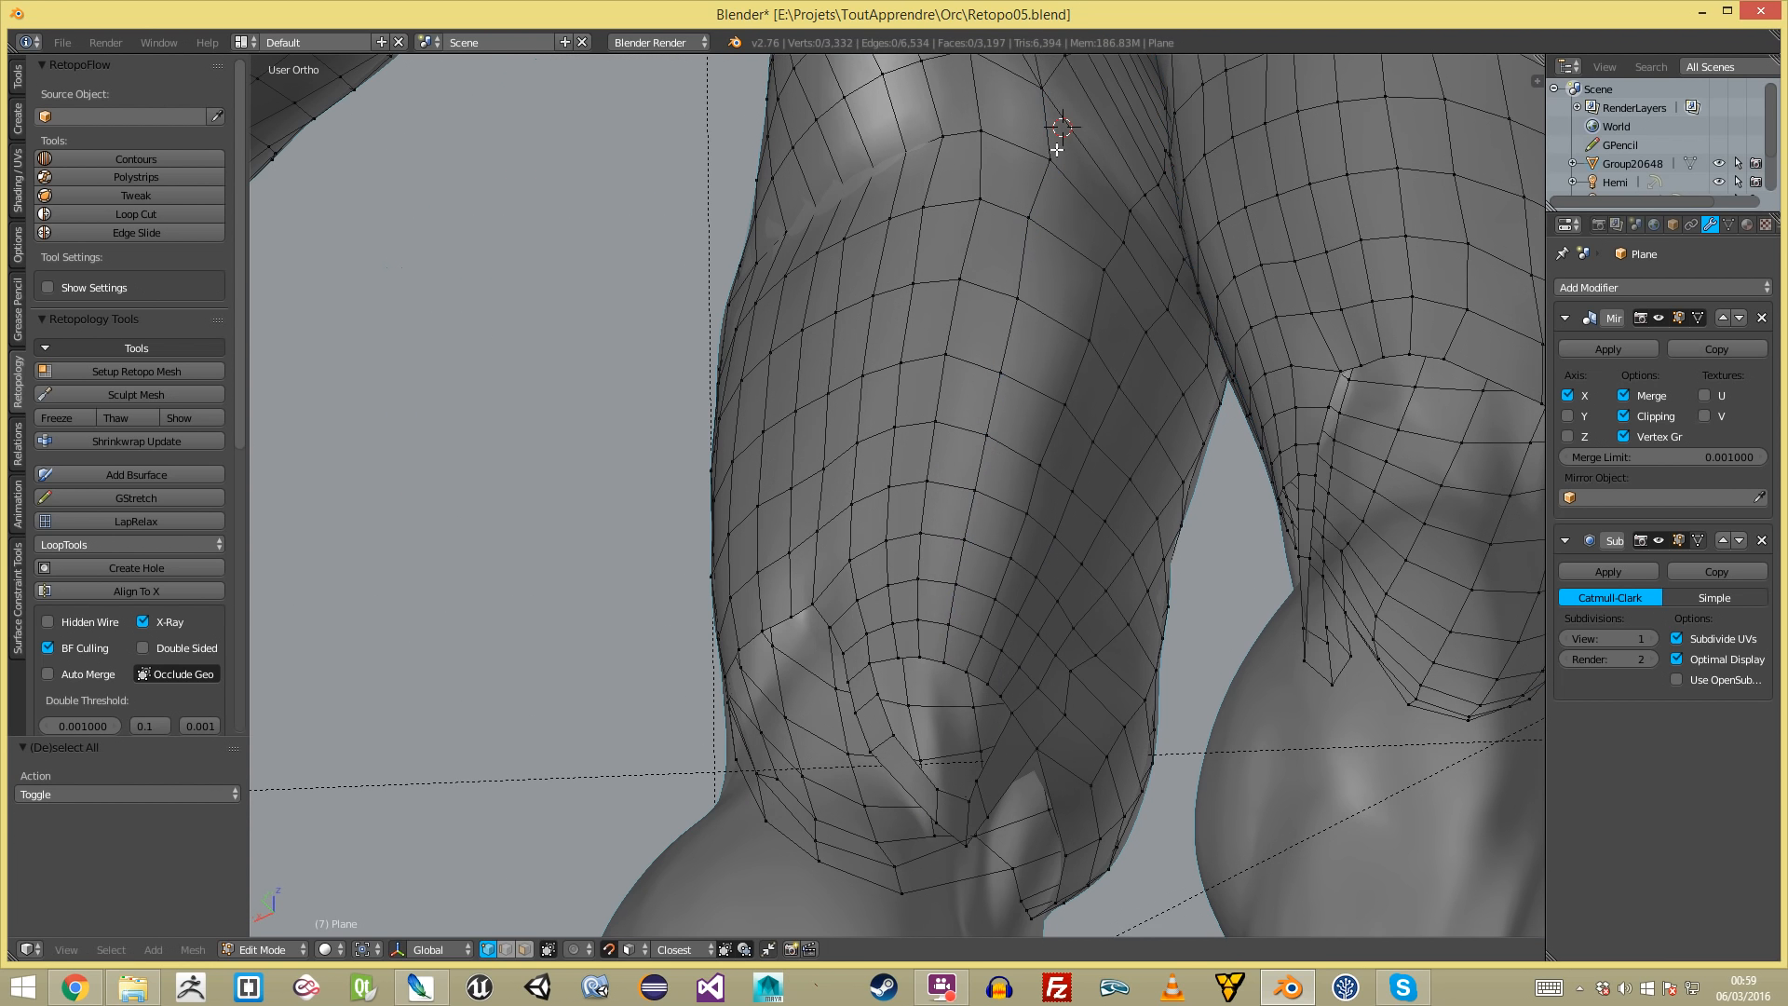
- Slide another vertical edge loop along the back of the thigh to balance the quad widths
{"action": "middle_click_drag", "start_coordinate": [984, 452], "coordinate": [1024, 274]}
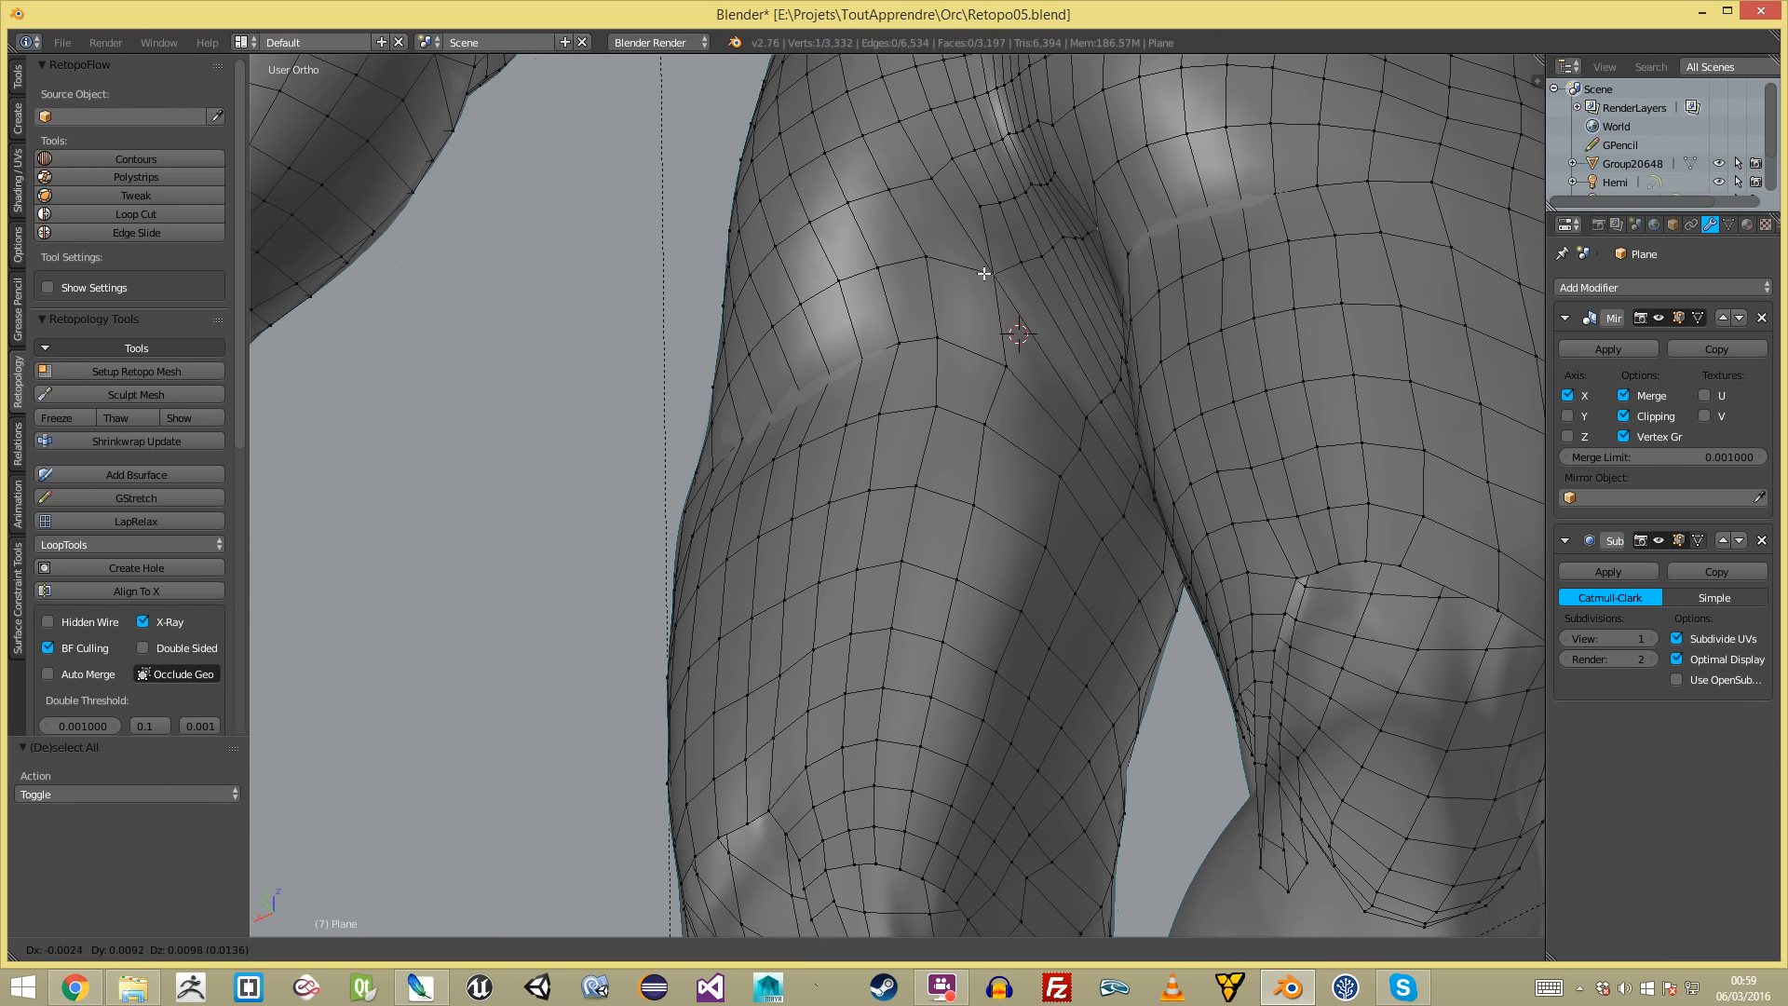
{"action": "right_click", "coordinate": [945, 294], "text": "alt"}
{"action": "scroll", "coordinate": [947, 300], "scroll_direction": "down", "scroll_amount": 3}
{"action": "middle_click_drag", "start_coordinate": [916, 345], "coordinate": [926, 366]}
{"action": "key", "text": "a"}
{"action": "scroll", "coordinate": [921, 368], "scroll_direction": "down", "scroll_amount": 3}
{"action": "scroll", "coordinate": [903, 373], "scroll_direction": "up", "scroll_amount": 3}
{"action": "right_click", "coordinate": [883, 615], "text": "alt"}
{"action": "key", "text": "g"}
{"action": "key", "text": "g"}
{"action": "left_click", "coordinate": [938, 504]}
{"action": "key", "text": "a"}
- Try dissolving a second vertical edge loop on the thigh and sliding the adjacent loop
{"action": "middle_click_drag", "start_coordinate": [938, 505], "coordinate": [893, 477]}
{"action": "scroll", "coordinate": [955, 680], "scroll_direction": "up", "scroll_amount": 1}
{"action": "right_click", "coordinate": [974, 676], "text": "alt"}
{"action": "key", "text": "x"}
{"action": "left_click", "coordinate": [982, 675]}
{"action": "key", "text": "a"}
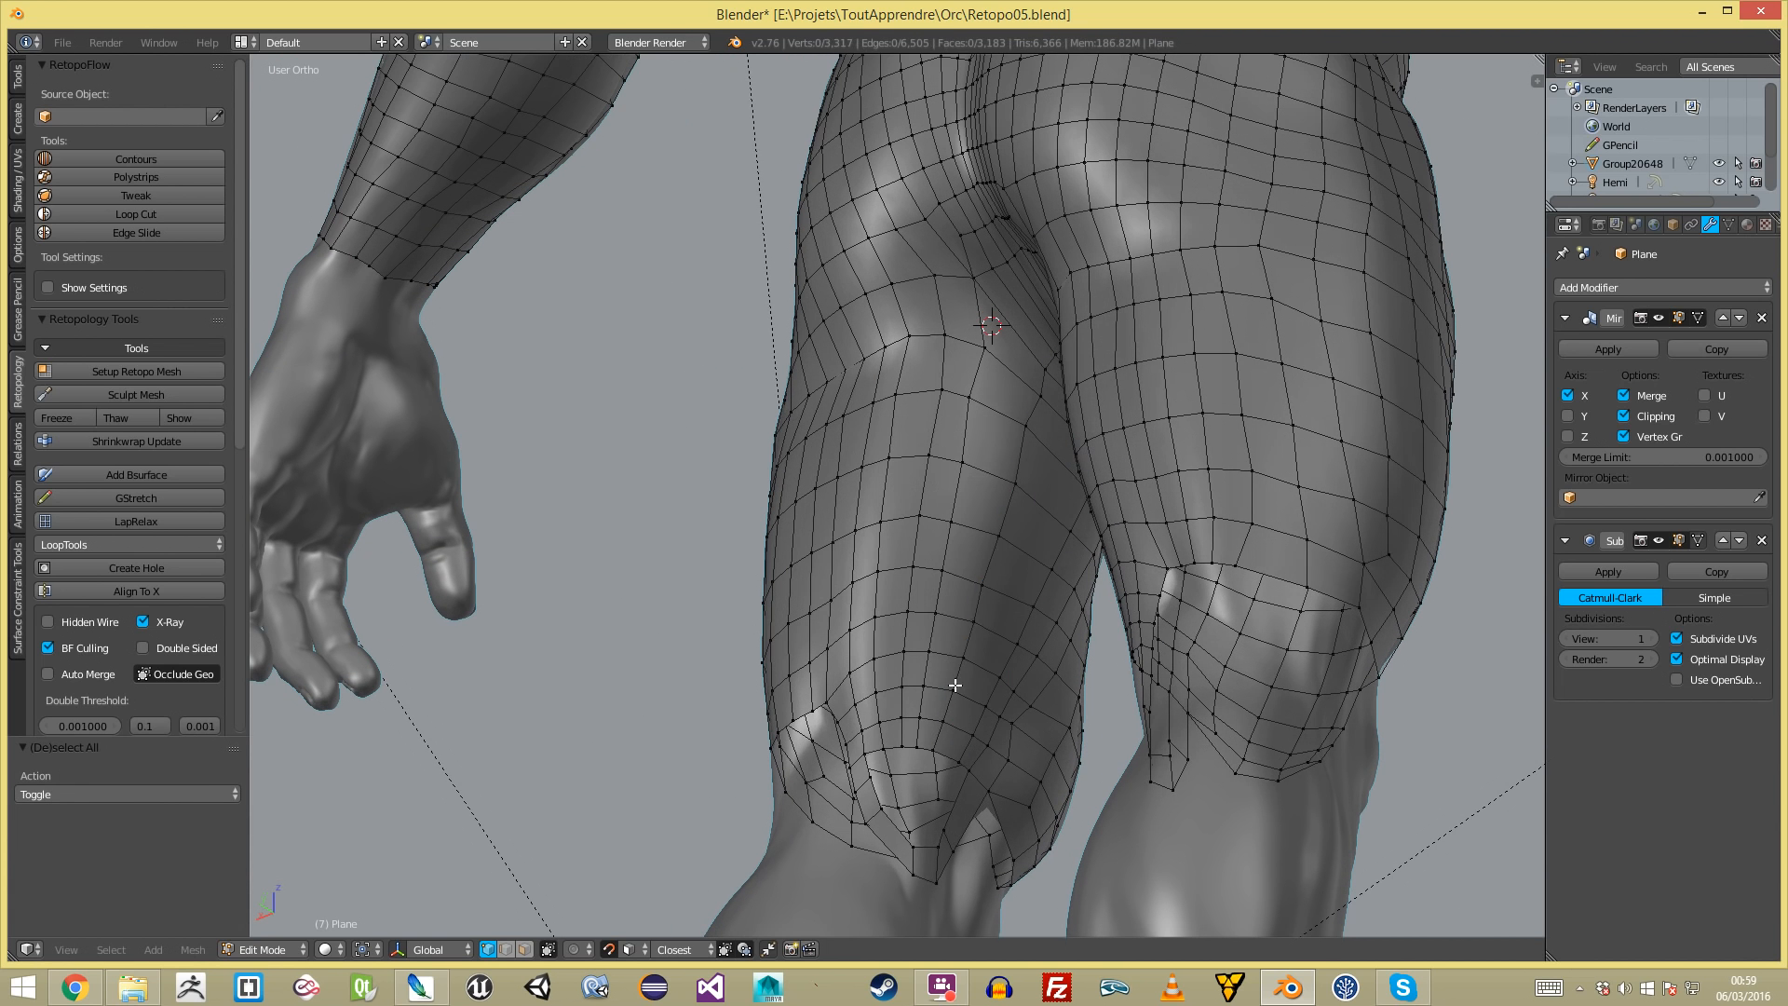
{"action": "key", "text": "g"}
{"action": "key", "text": "g"}
{"action": "left_click", "coordinate": [962, 682]}
- Cancel the inner thigh loop slide and undo the second loop dissolve
{"action": "middle_click_drag", "start_coordinate": [923, 637], "coordinate": [991, 567]}
{"action": "key", "text": "g"}
{"action": "key", "text": "g"}
{"action": "right_click", "coordinate": [961, 578]}
{"action": "key", "text": "ctrl+z"}
{"action": "key", "text": "ctrl+z"}
{"action": "key", "text": "ctrl+z"}
{"action": "key", "text": "ctrl+z"}
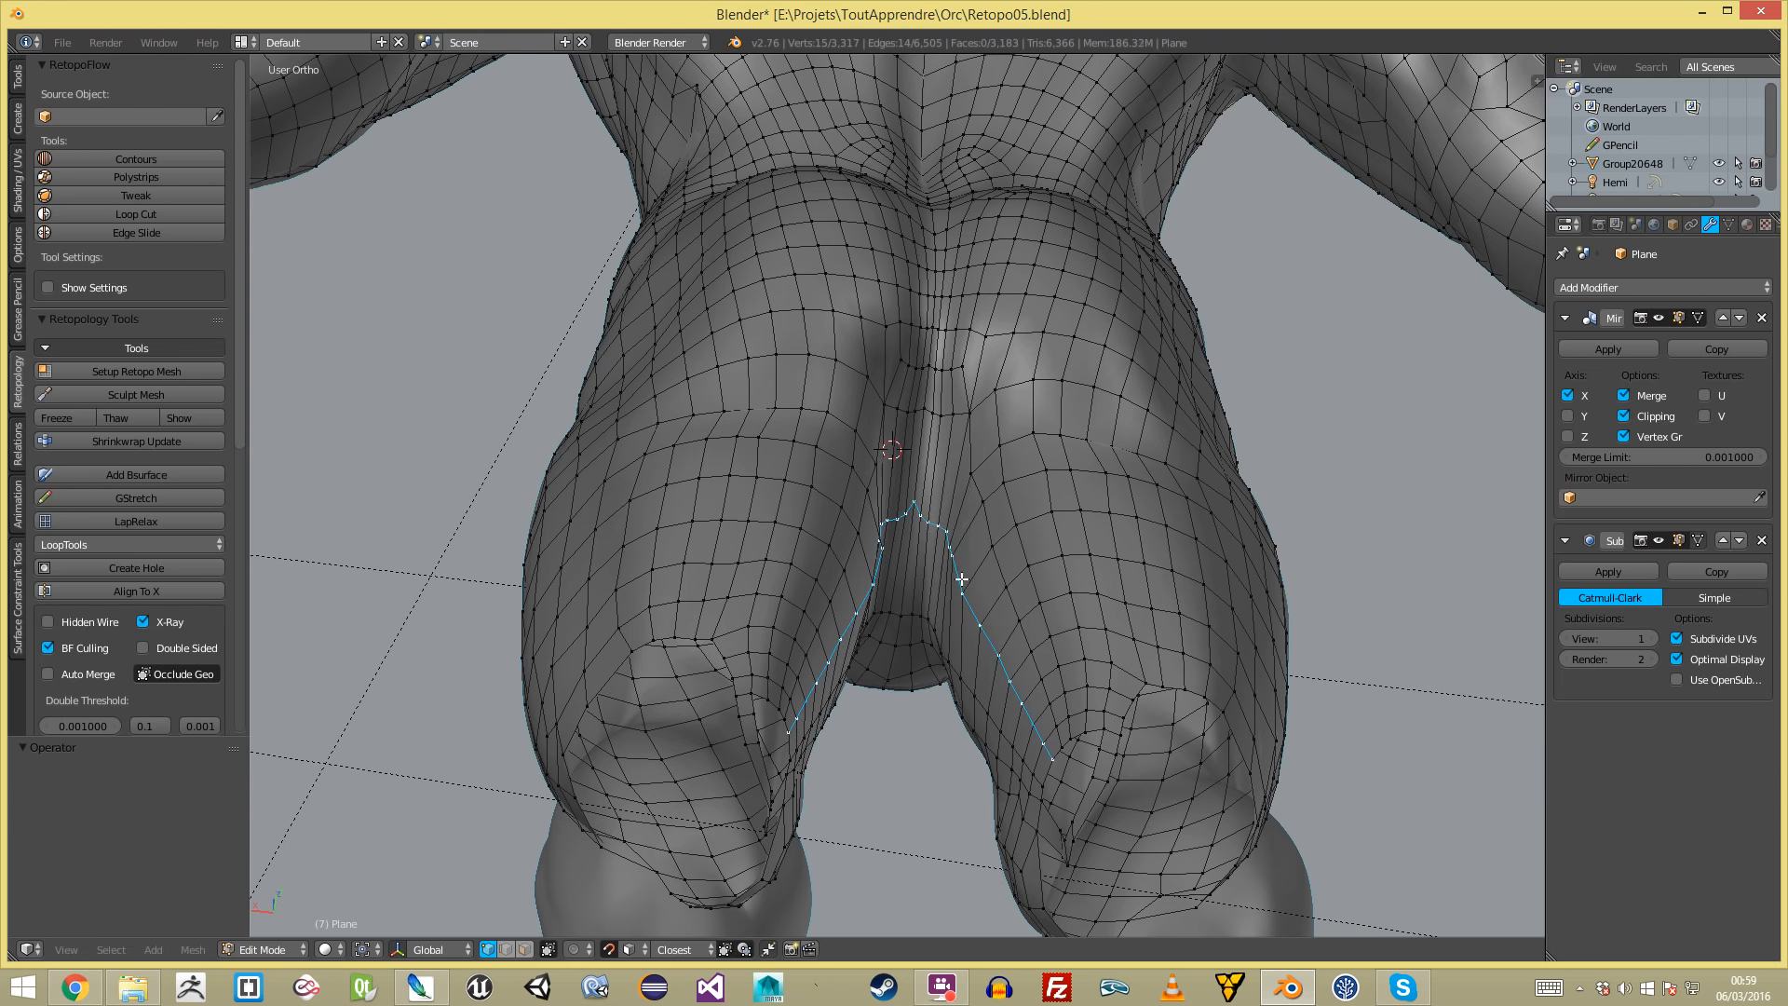
- Cut a centered edge loop along the inner thigh from the crotch to the knee and adjust its position
{"action": "key", "text": "ctrl+r"}
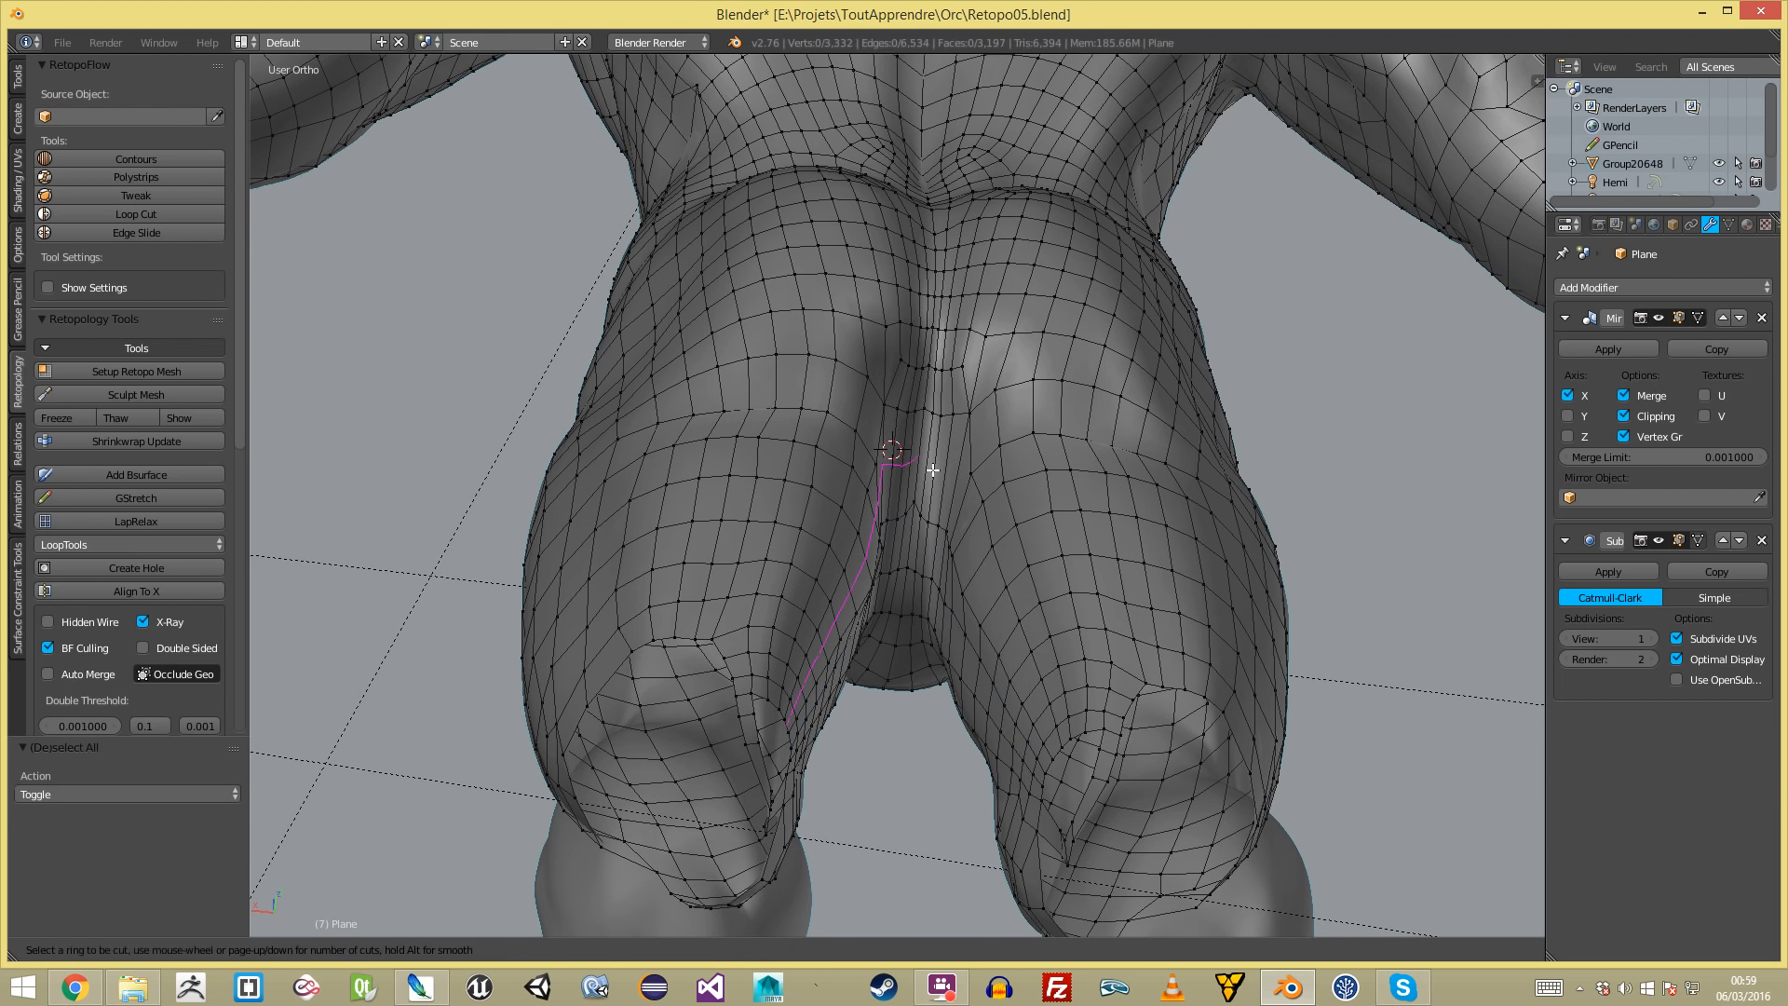
{"action": "left_click", "coordinate": [932, 469]}
{"action": "right_click", "coordinate": [932, 468]}
{"action": "middle_click_drag", "start_coordinate": [933, 468], "coordinate": [846, 618]}
{"action": "key", "text": "g"}
{"action": "left_click", "coordinate": [881, 488]}
{"action": "key", "text": "a"}
{"action": "scroll", "coordinate": [881, 488], "scroll_direction": "down", "scroll_amount": 2}
{"action": "scroll", "coordinate": [846, 618], "scroll_direction": "up", "scroll_amount": 3}
{"action": "key", "text": "a"}
{"action": "right_click", "coordinate": [824, 684]}
{"action": "middle_click_drag", "start_coordinate": [824, 684], "coordinate": [835, 417]}
{"action": "key", "text": "g"}
{"action": "right_click", "coordinate": [832, 410]}
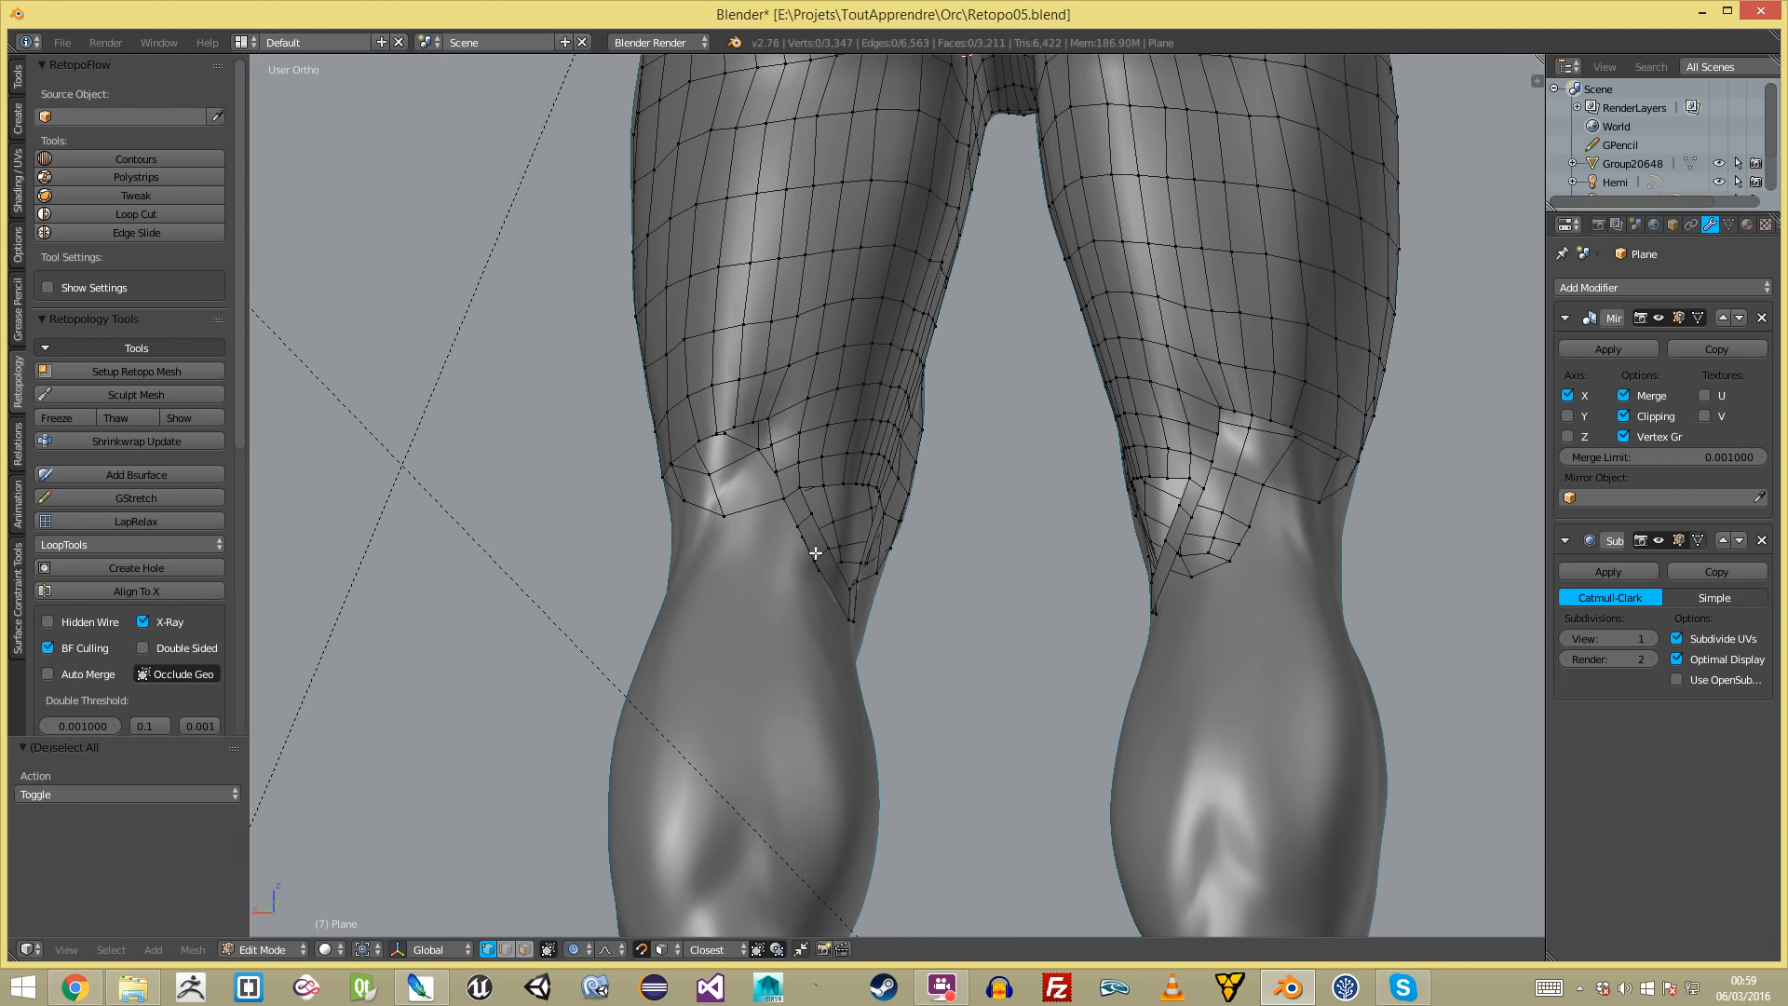
- Move three areas of the inner leg mesh, from the knee up to the lower thigh, with proportional editing
{"action": "middle_click_drag", "start_coordinate": [815, 551], "coordinate": [773, 547]}
{"action": "middle_click_drag", "start_coordinate": [899, 542], "coordinate": [903, 537]}
{"action": "right_click", "coordinate": [902, 523]}
{"action": "key", "text": "g"}
{"action": "left_click", "coordinate": [897, 527]}
{"action": "key", "text": "a"}
{"action": "right_click", "coordinate": [919, 440]}
{"action": "key", "text": "g"}
{"action": "left_click", "coordinate": [907, 441]}
{"action": "key", "text": "a"}
{"action": "right_click", "coordinate": [942, 319]}
{"action": "key", "text": "g"}
{"action": "left_click", "coordinate": [934, 321]}
{"action": "key", "text": "a"}
- Check the thigh and knee mesh from the front and turn off proportional editing
{"action": "scroll", "coordinate": [938, 321], "scroll_direction": "down", "scroll_amount": 3}
{"action": "middle_click_drag", "start_coordinate": [826, 413], "coordinate": [1252, 408]}
{"action": "key", "text": "a"}
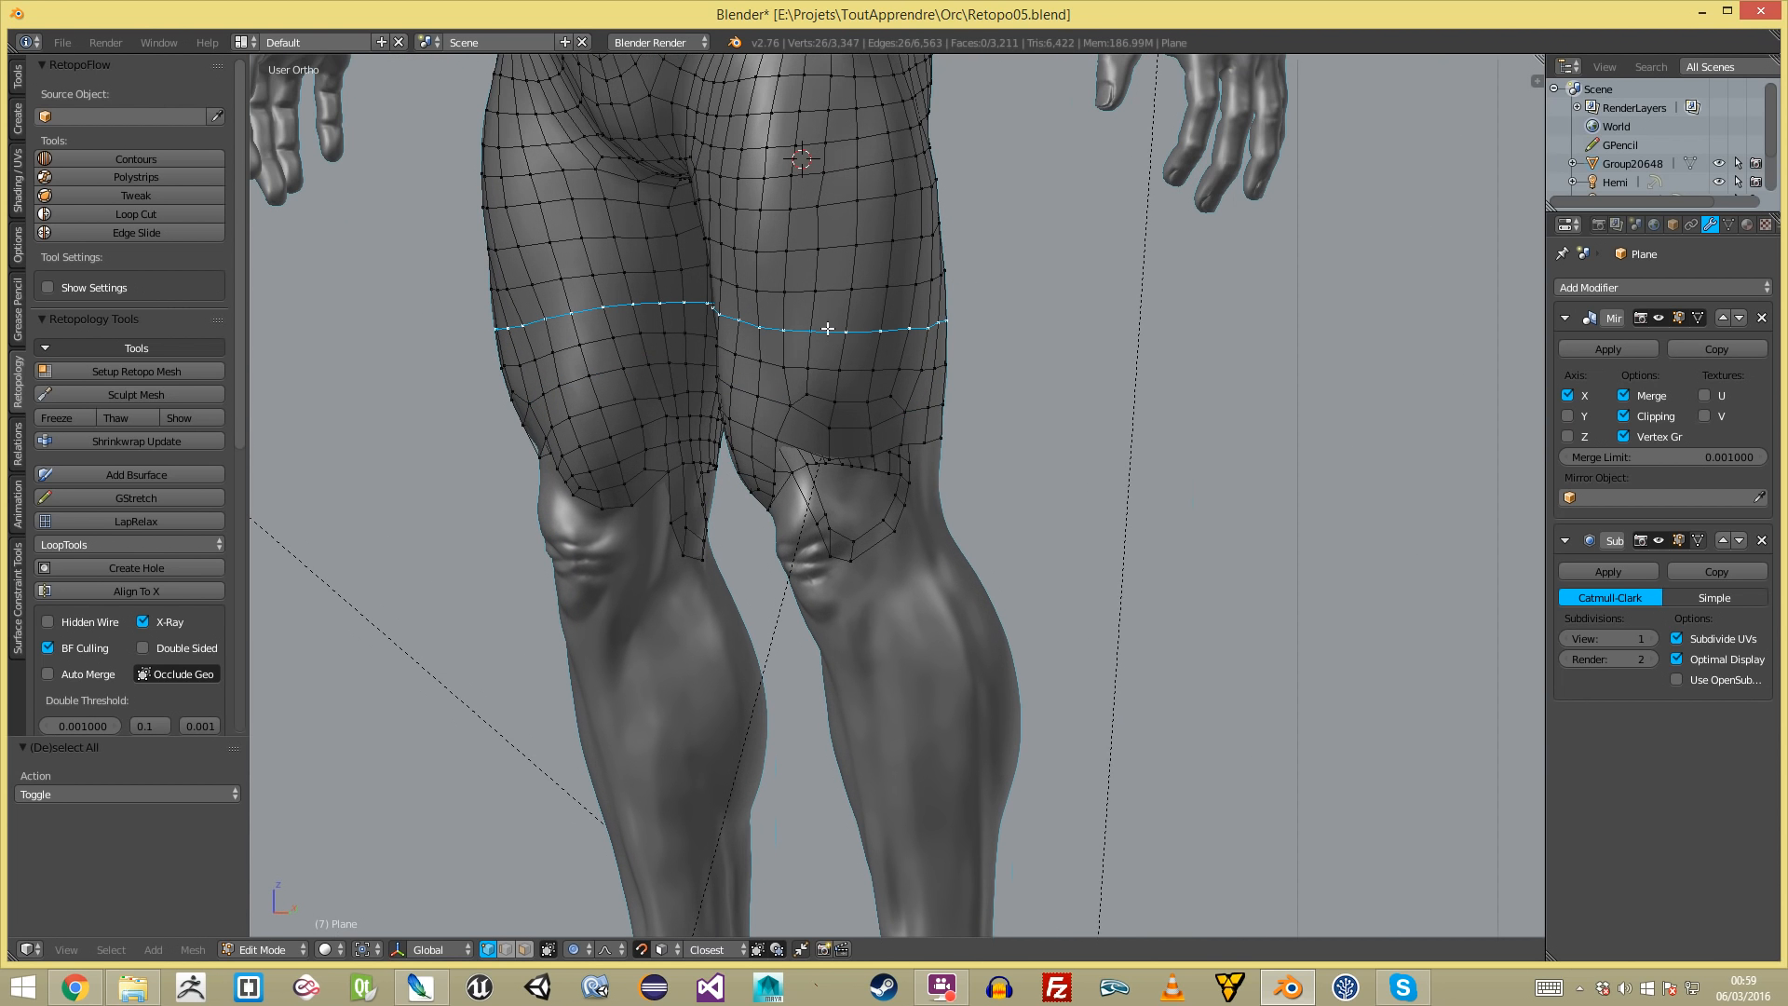
{"action": "middle_click_drag", "start_coordinate": [736, 450], "coordinate": [855, 421]}
{"action": "key", "text": "a"}
{"action": "scroll", "coordinate": [969, 336], "scroll_direction": "up", "scroll_amount": 4}
{"action": "key", "text": "ctrl+Tab"}
{"action": "scroll", "coordinate": [853, 416], "scroll_direction": "down", "scroll_amount": 4}
{"action": "scroll", "coordinate": [708, 509], "scroll_direction": "down", "scroll_amount": 1}
{"action": "key", "text": "o"}
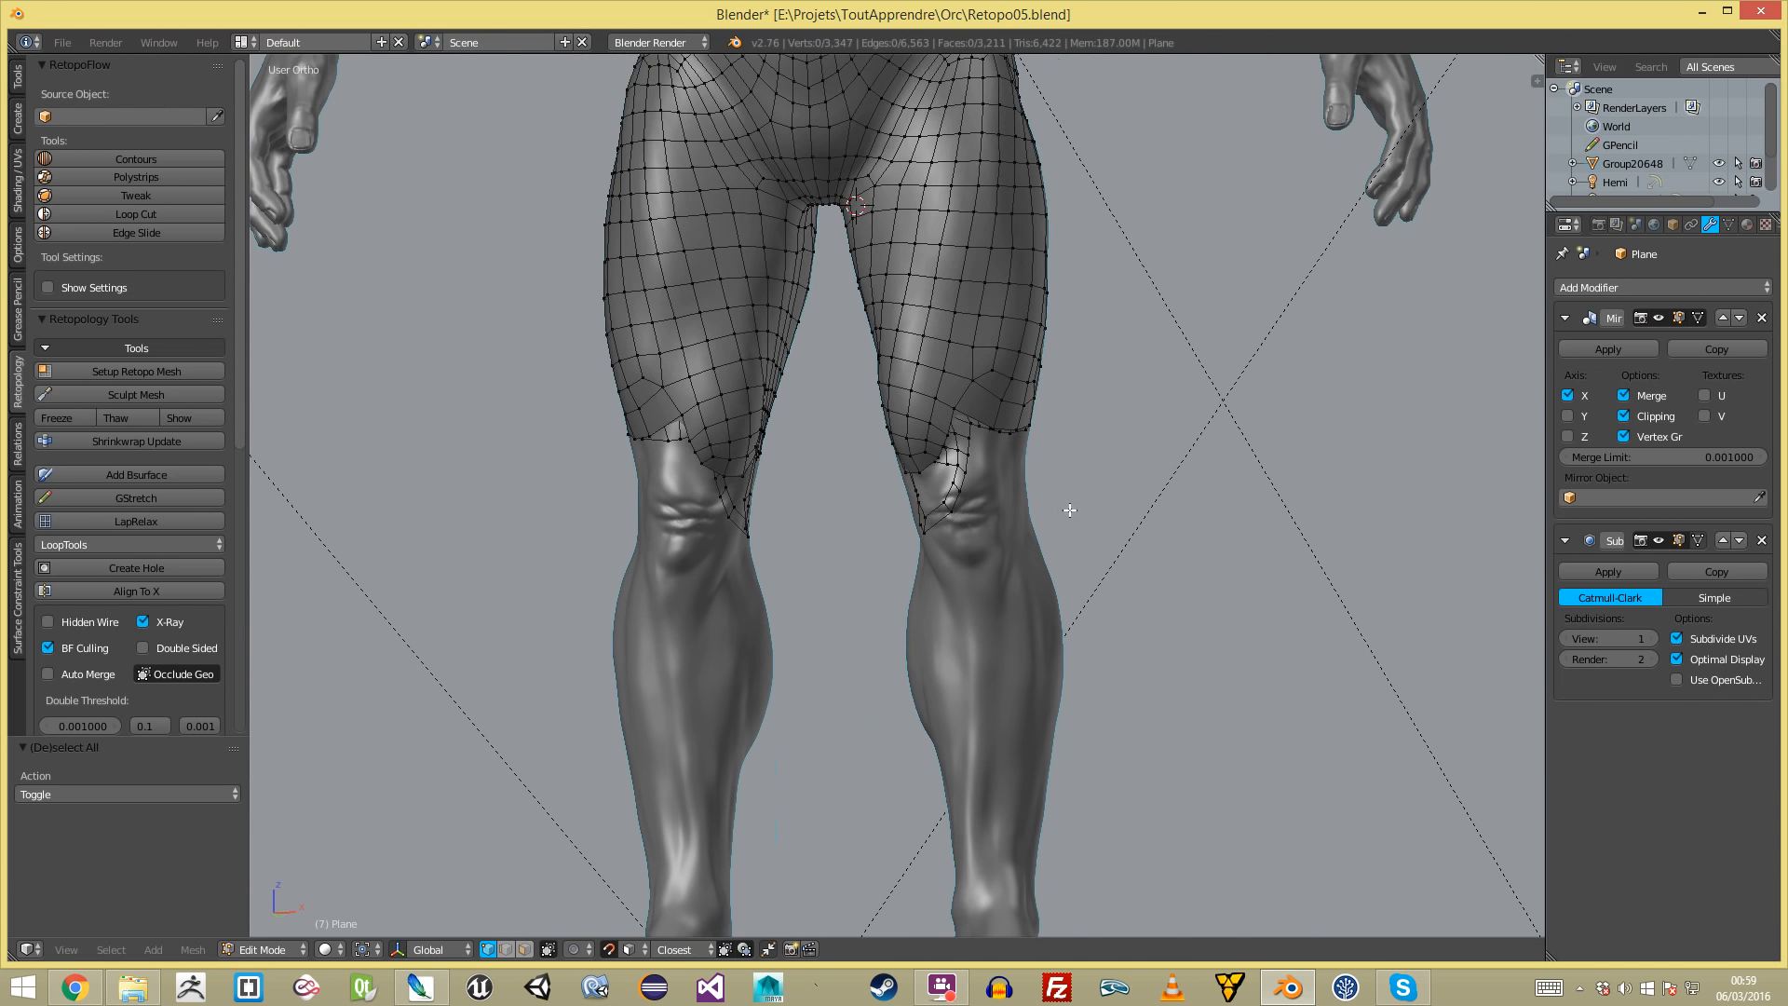
- Inspect the knee and thigh topology from behind, from the side and on the whole body
{"action": "middle_click_drag", "start_coordinate": [1029, 502], "coordinate": [1269, 546]}
{"action": "scroll", "coordinate": [1109, 546], "scroll_direction": "up", "scroll_amount": 5}
{"action": "middle_click_drag", "start_coordinate": [647, 521], "coordinate": [742, 508]}
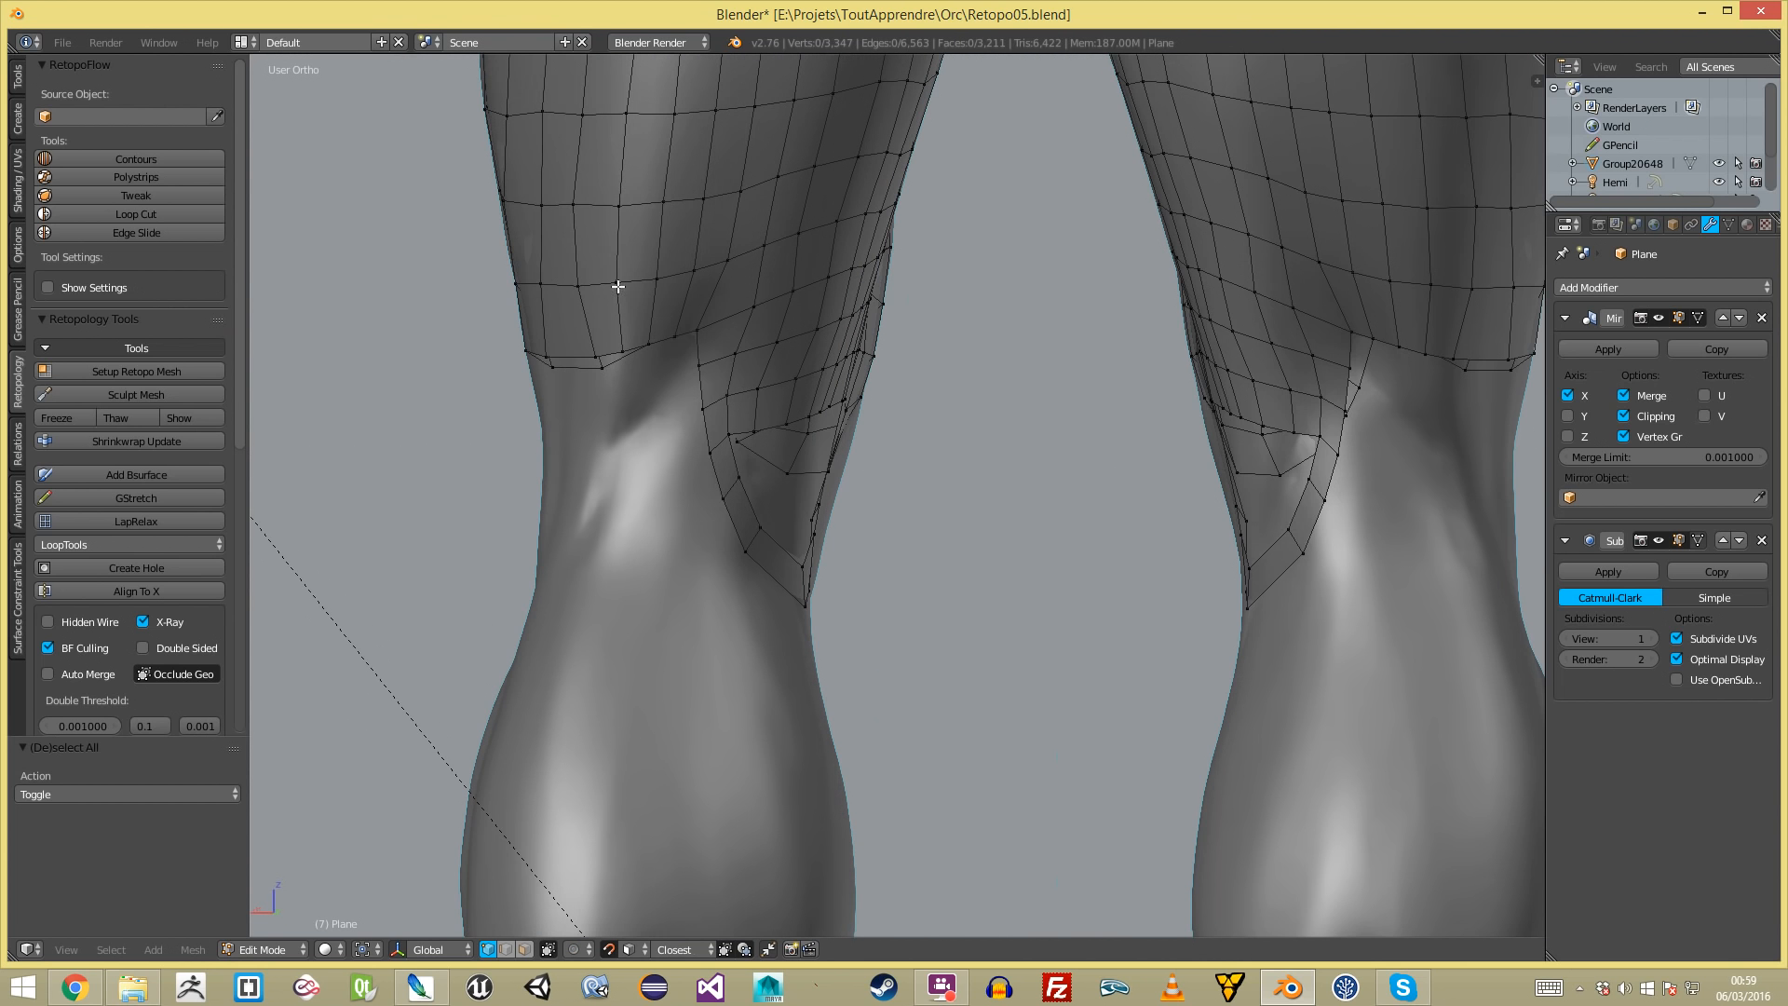
{"action": "scroll", "coordinate": [766, 447], "scroll_direction": "down", "scroll_amount": 5}
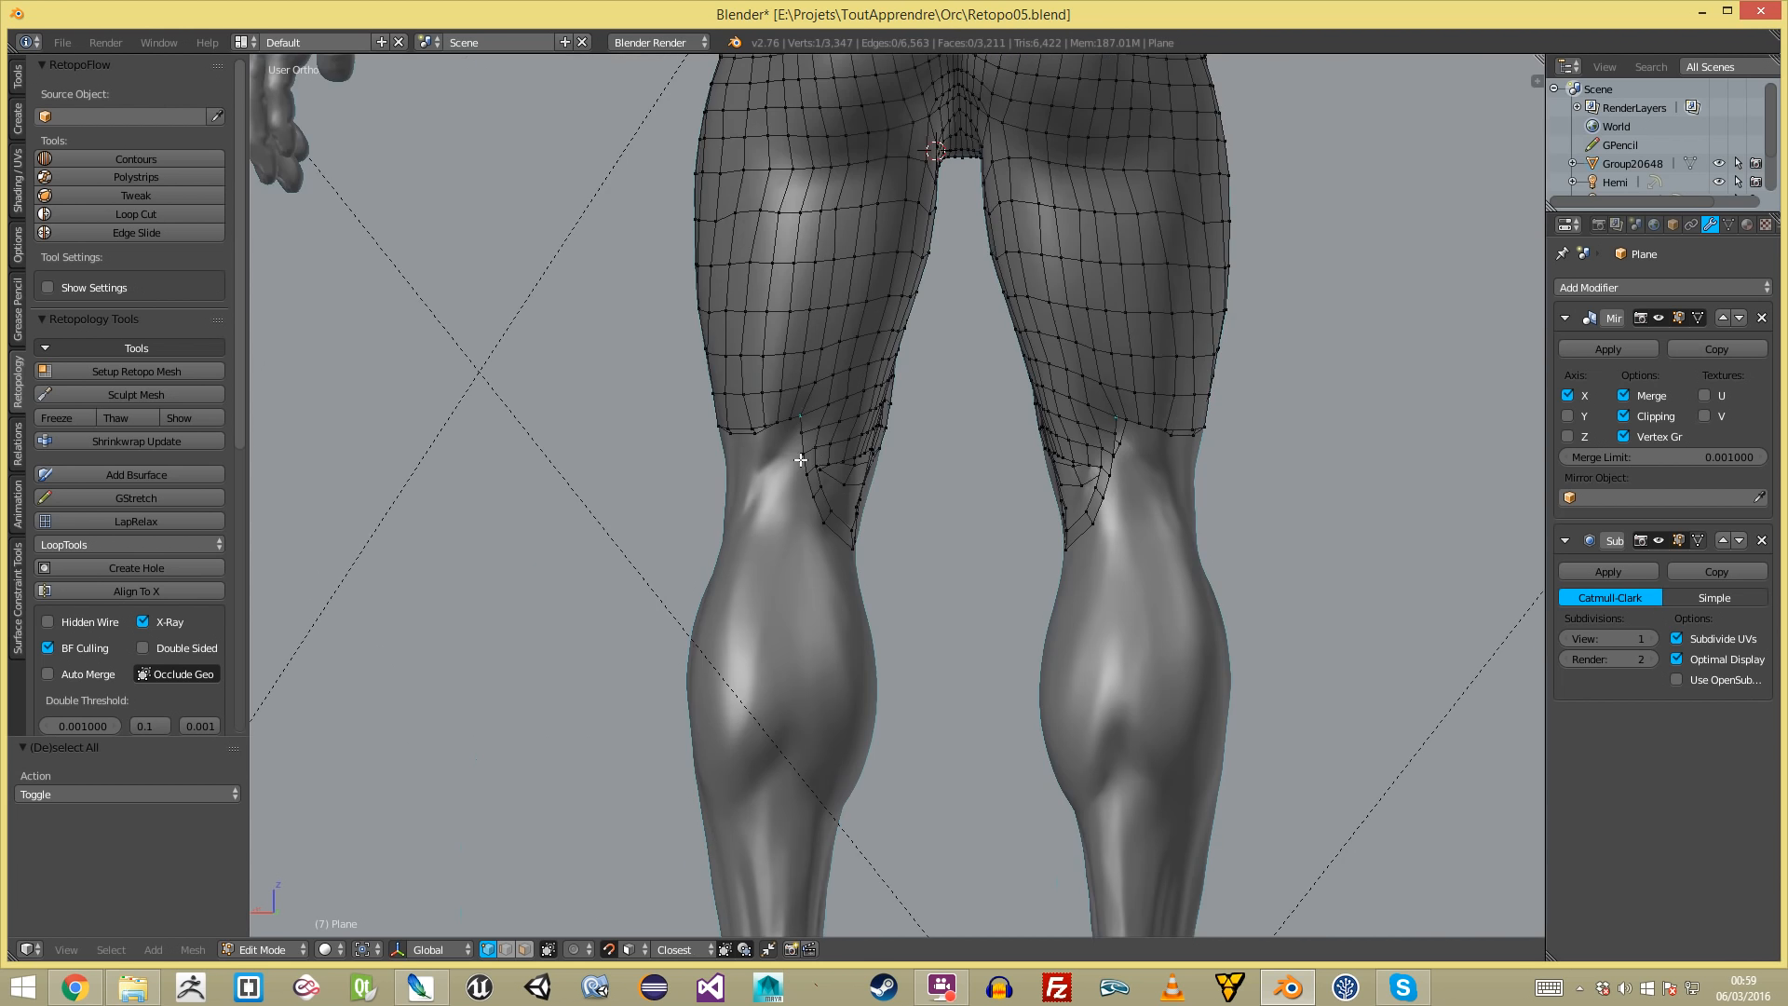
{"action": "scroll", "coordinate": [1053, 506], "scroll_direction": "down", "scroll_amount": 7}
{"action": "key", "text": "a"}
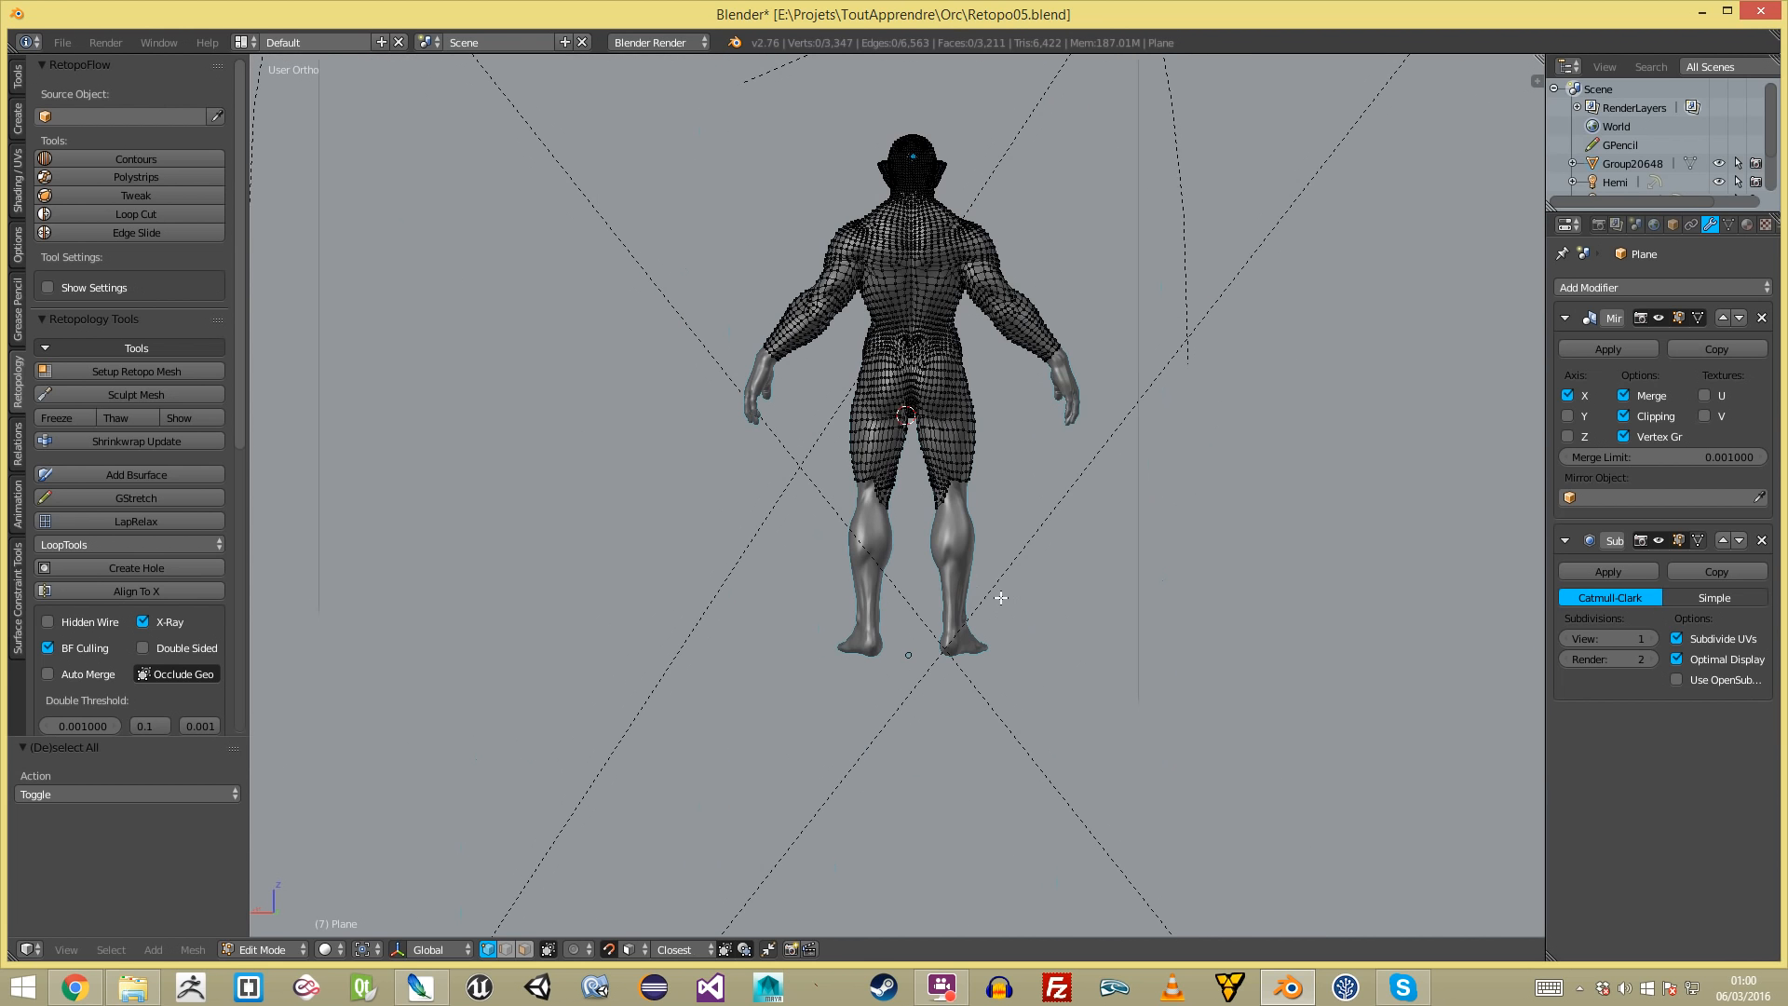
{"action": "key", "text": "Tab"}
{"action": "scroll", "coordinate": [908, 647], "scroll_direction": "up", "scroll_amount": 8}
{"action": "key", "text": "Tab"}
{"action": "middle_click_drag", "start_coordinate": [904, 652], "coordinate": [791, 596]}
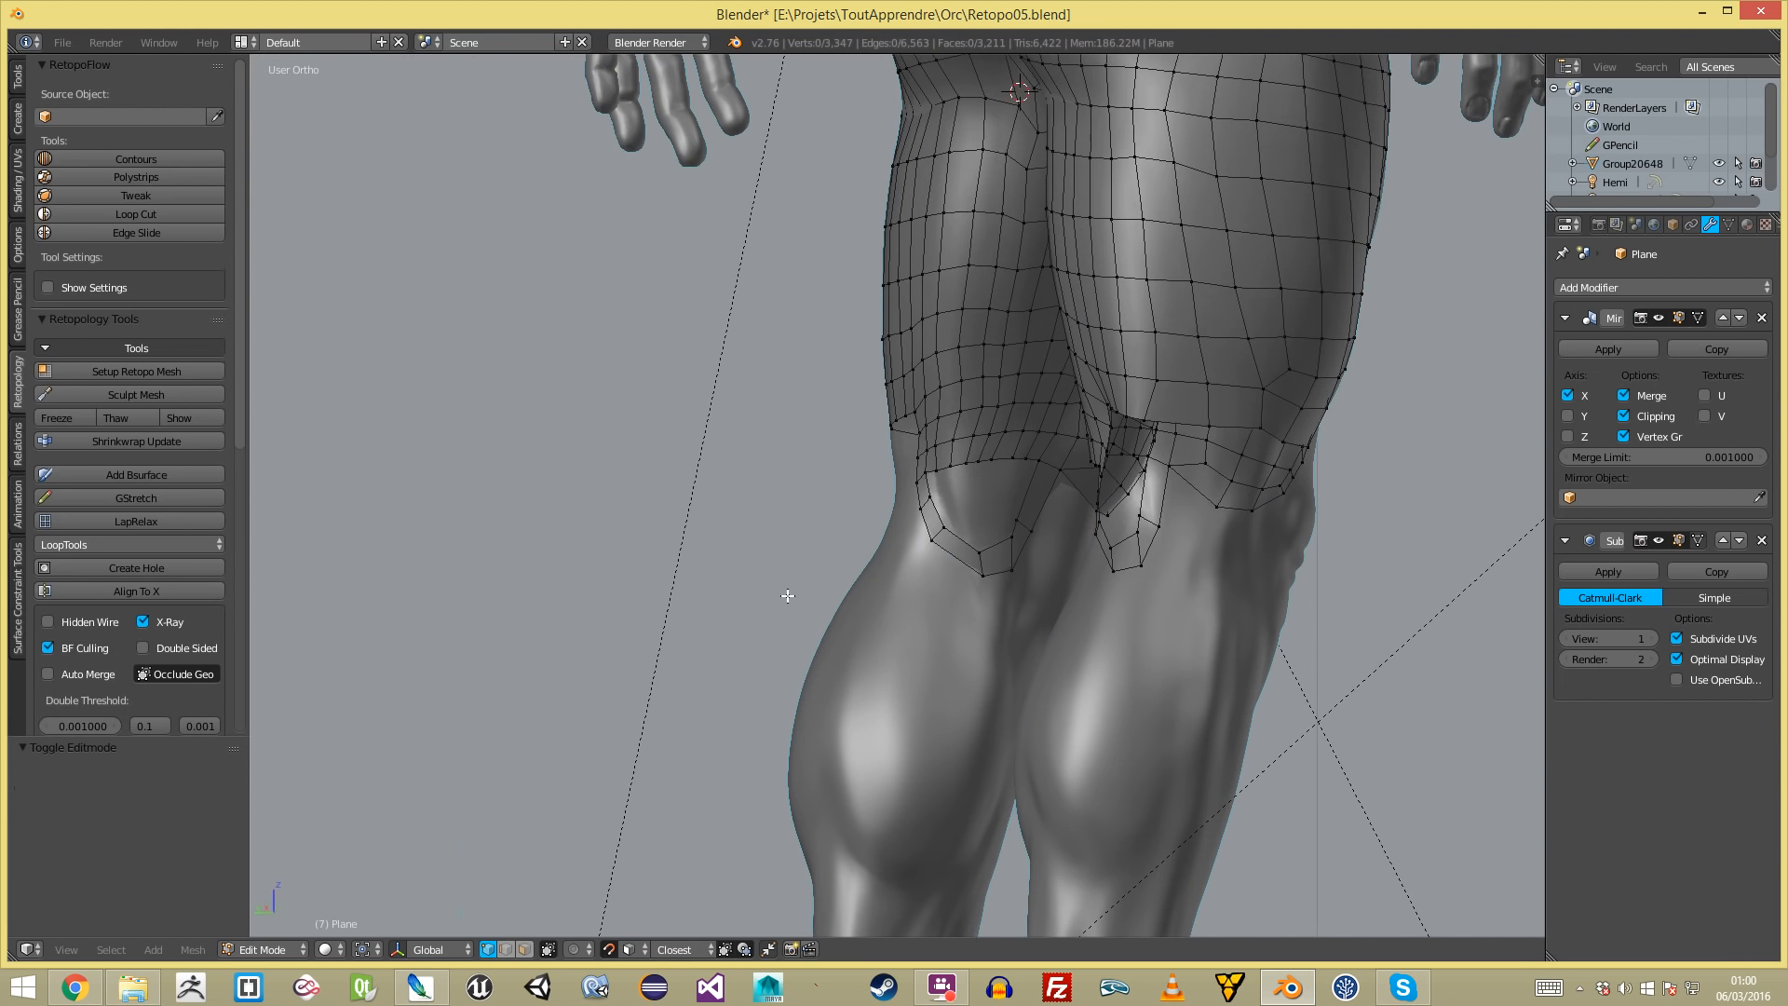
{"action": "middle_click_drag", "start_coordinate": [950, 503], "coordinate": [946, 455]}
{"action": "scroll", "coordinate": [1006, 623], "scroll_direction": "down", "scroll_amount": 2}
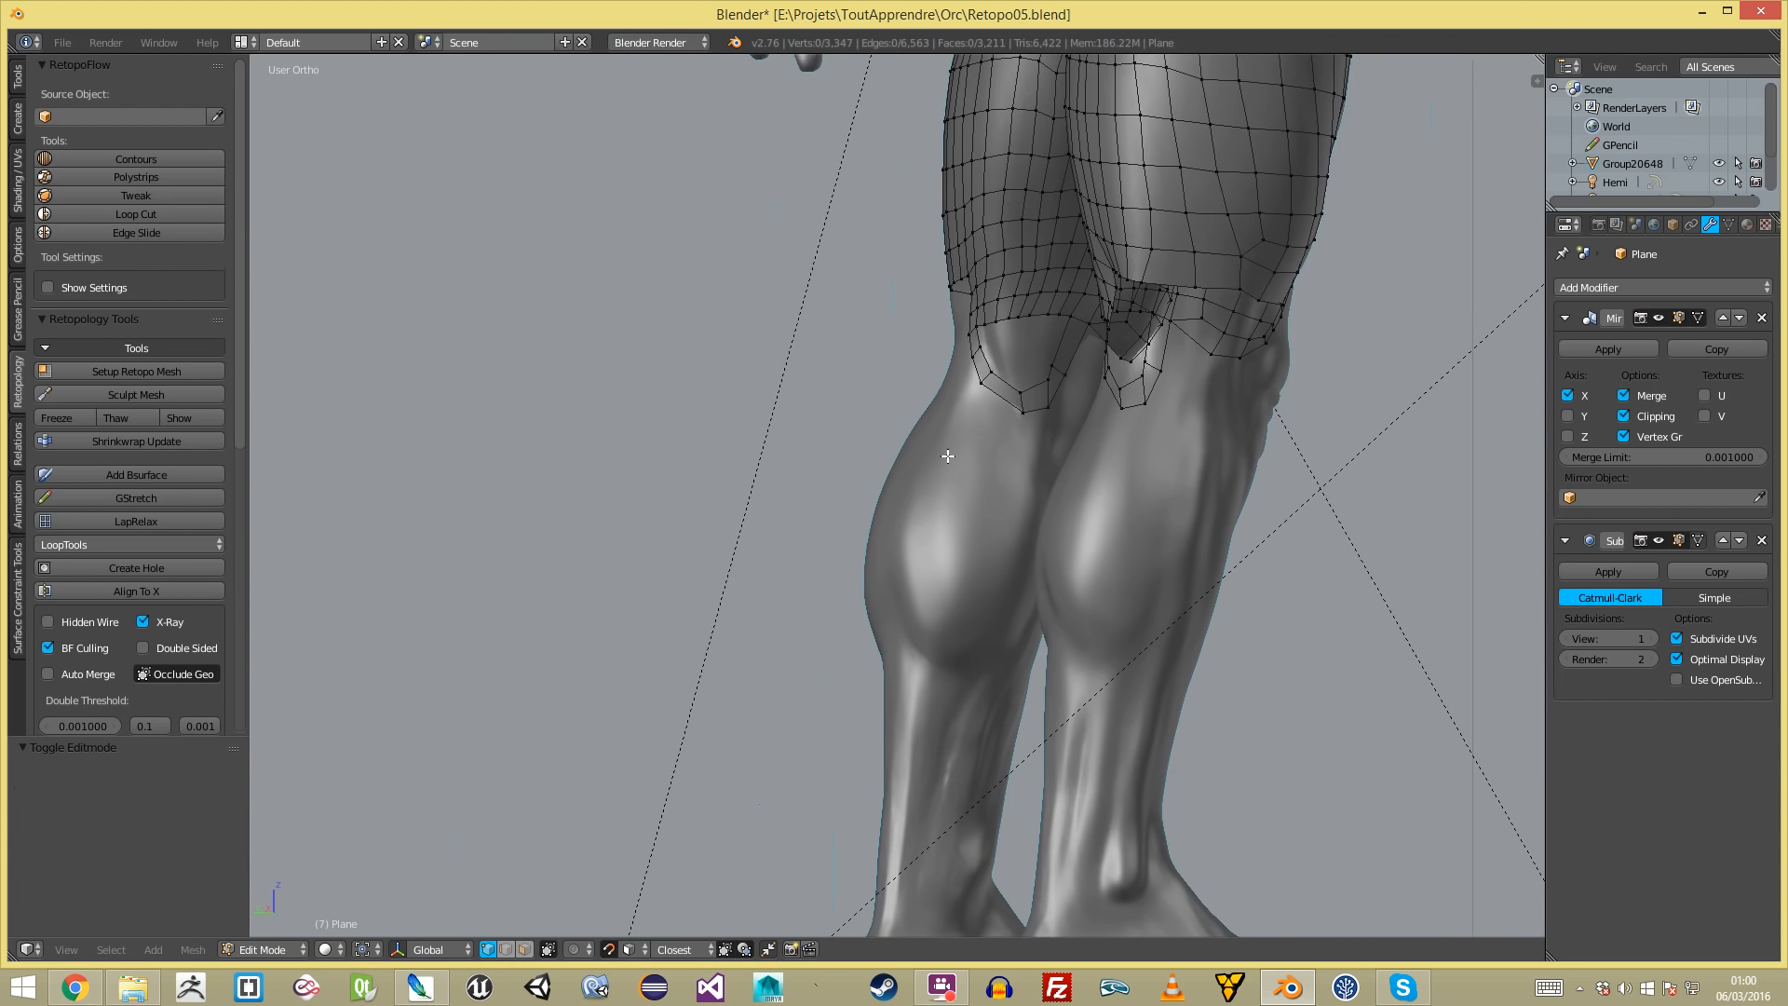
- Delete the vertices of the lowest strip of faces hanging below the inner knee
{"action": "scroll", "coordinate": [946, 454], "scroll_direction": "up", "scroll_amount": 2}
{"action": "key", "text": "c"}
{"action": "left_click_drag", "start_coordinate": [1078, 319], "coordinate": [1108, 340]}
{"action": "key", "text": "Escape"}
{"action": "key", "text": "x"}
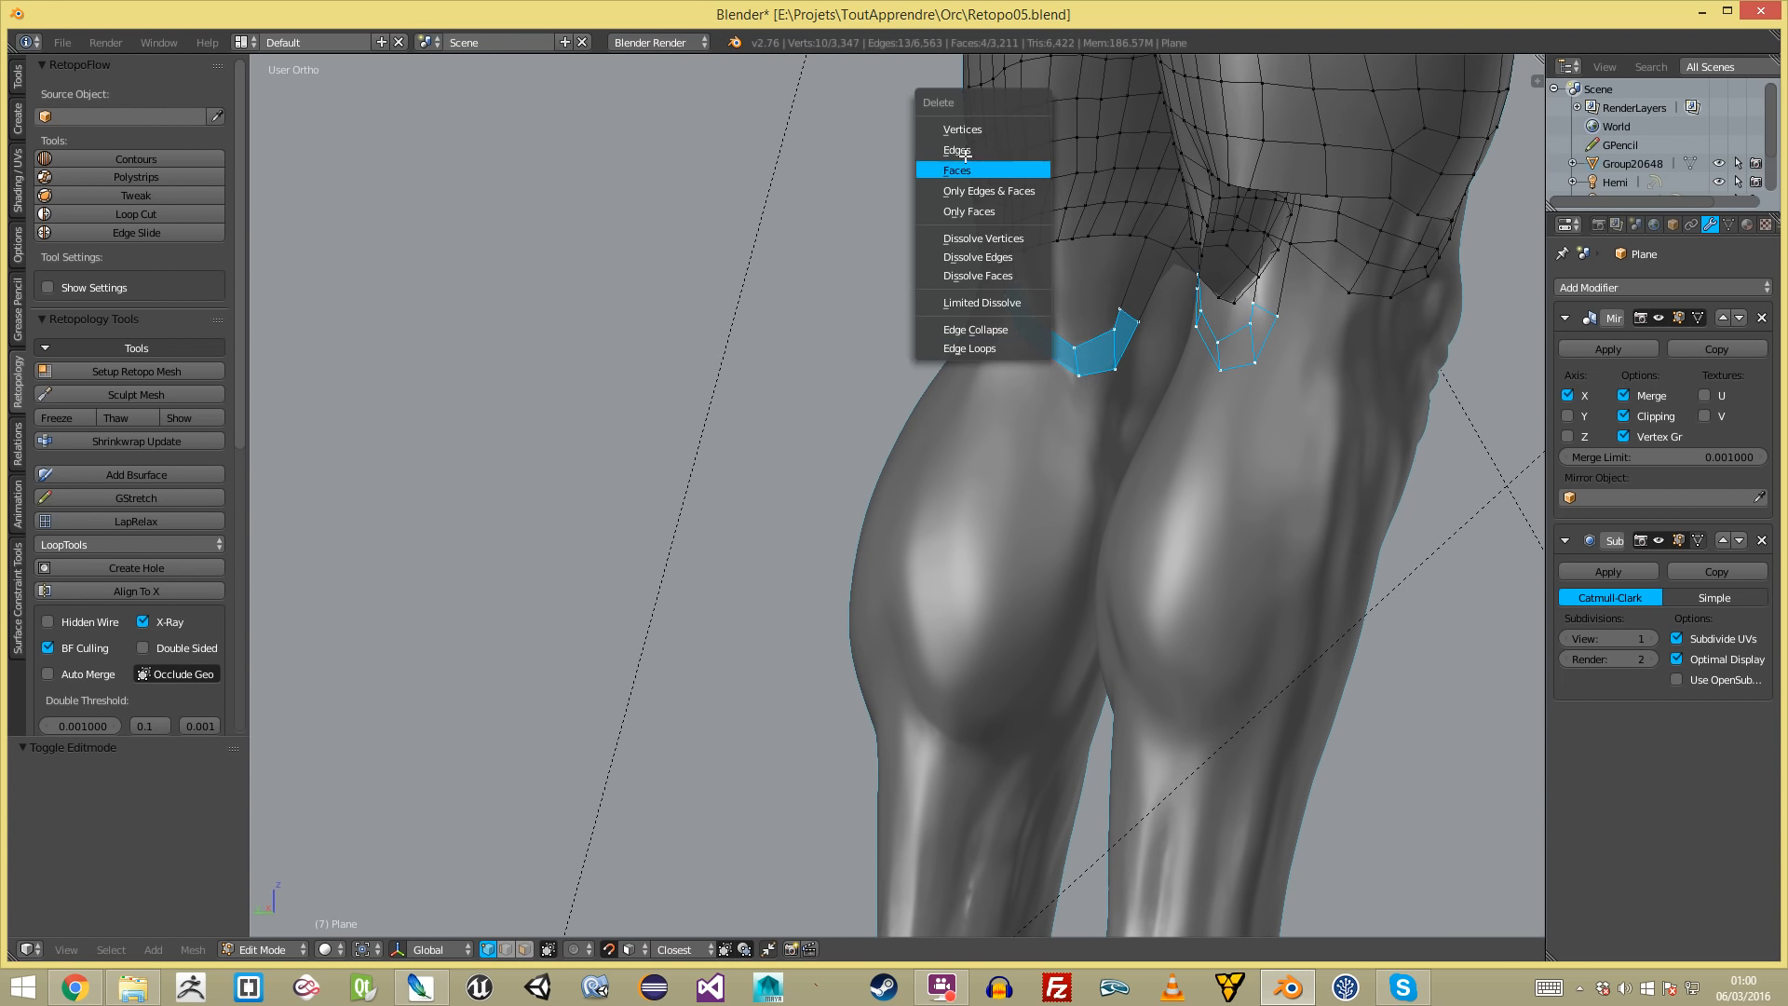
{"action": "left_click", "coordinate": [988, 129]}
{"action": "key", "text": "a"}
{"action": "key", "text": "a"}
- Add a quad at the back of the inner knee and reposition the vertices beside it
{"action": "middle_click_drag", "start_coordinate": [857, 271], "coordinate": [958, 490]}
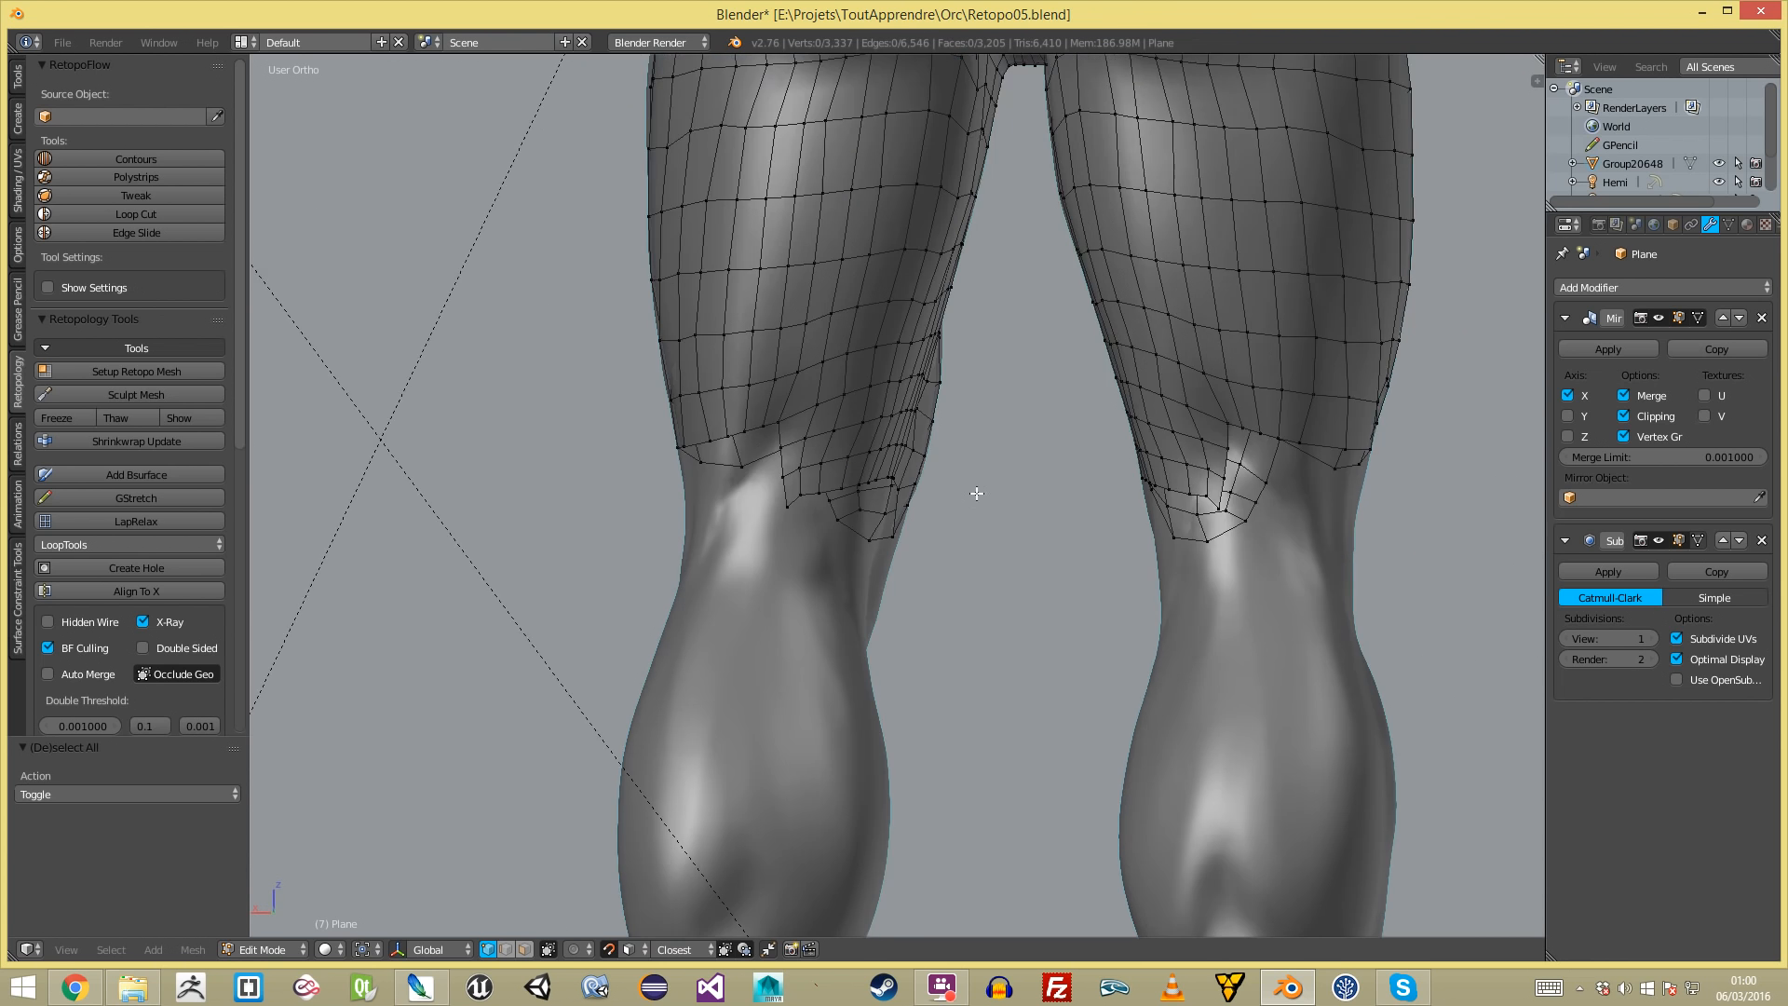
{"action": "scroll", "coordinate": [720, 413], "scroll_direction": "up", "scroll_amount": 3}
{"action": "key", "text": "g"}
{"action": "left_click", "coordinate": [667, 392]}
{"action": "key", "text": "a"}
{"action": "middle_click_drag", "start_coordinate": [655, 392], "coordinate": [533, 399]}
{"action": "right_click", "coordinate": [537, 399]}
{"action": "key", "text": "a"}
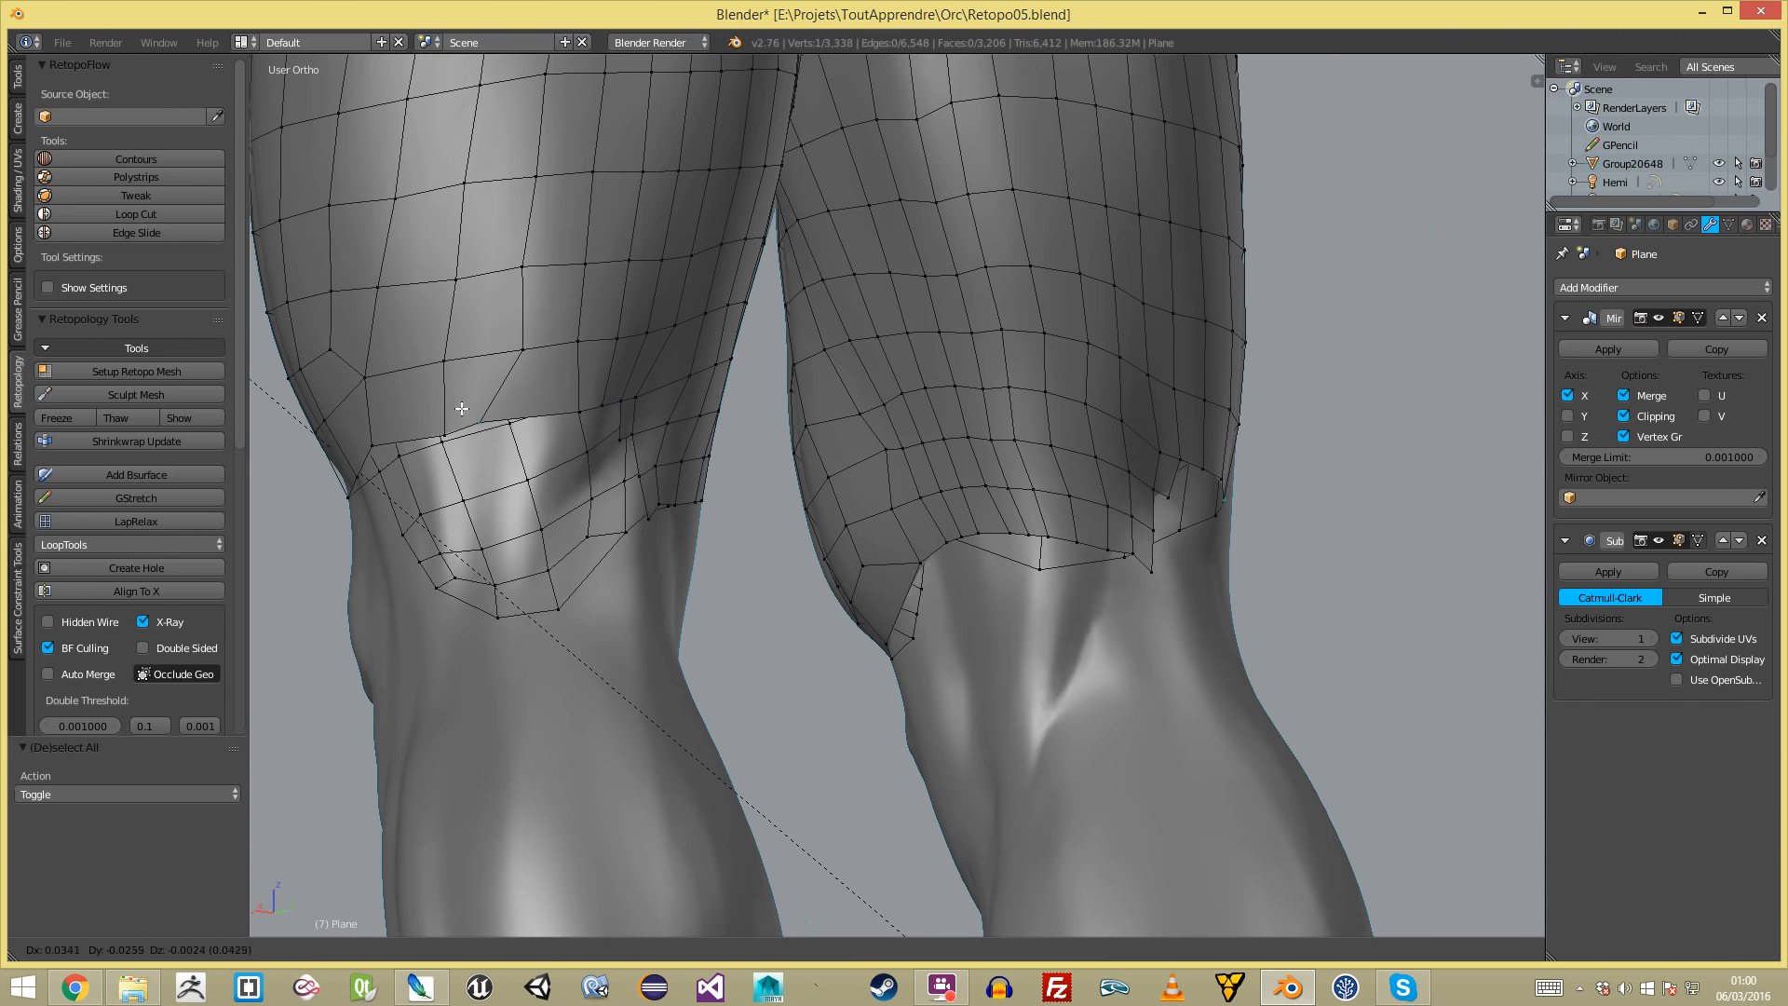
- Move the mesh on the inner side of the lower thigh, just above the knee
{"action": "middle_click_drag", "start_coordinate": [431, 319], "coordinate": [698, 486]}
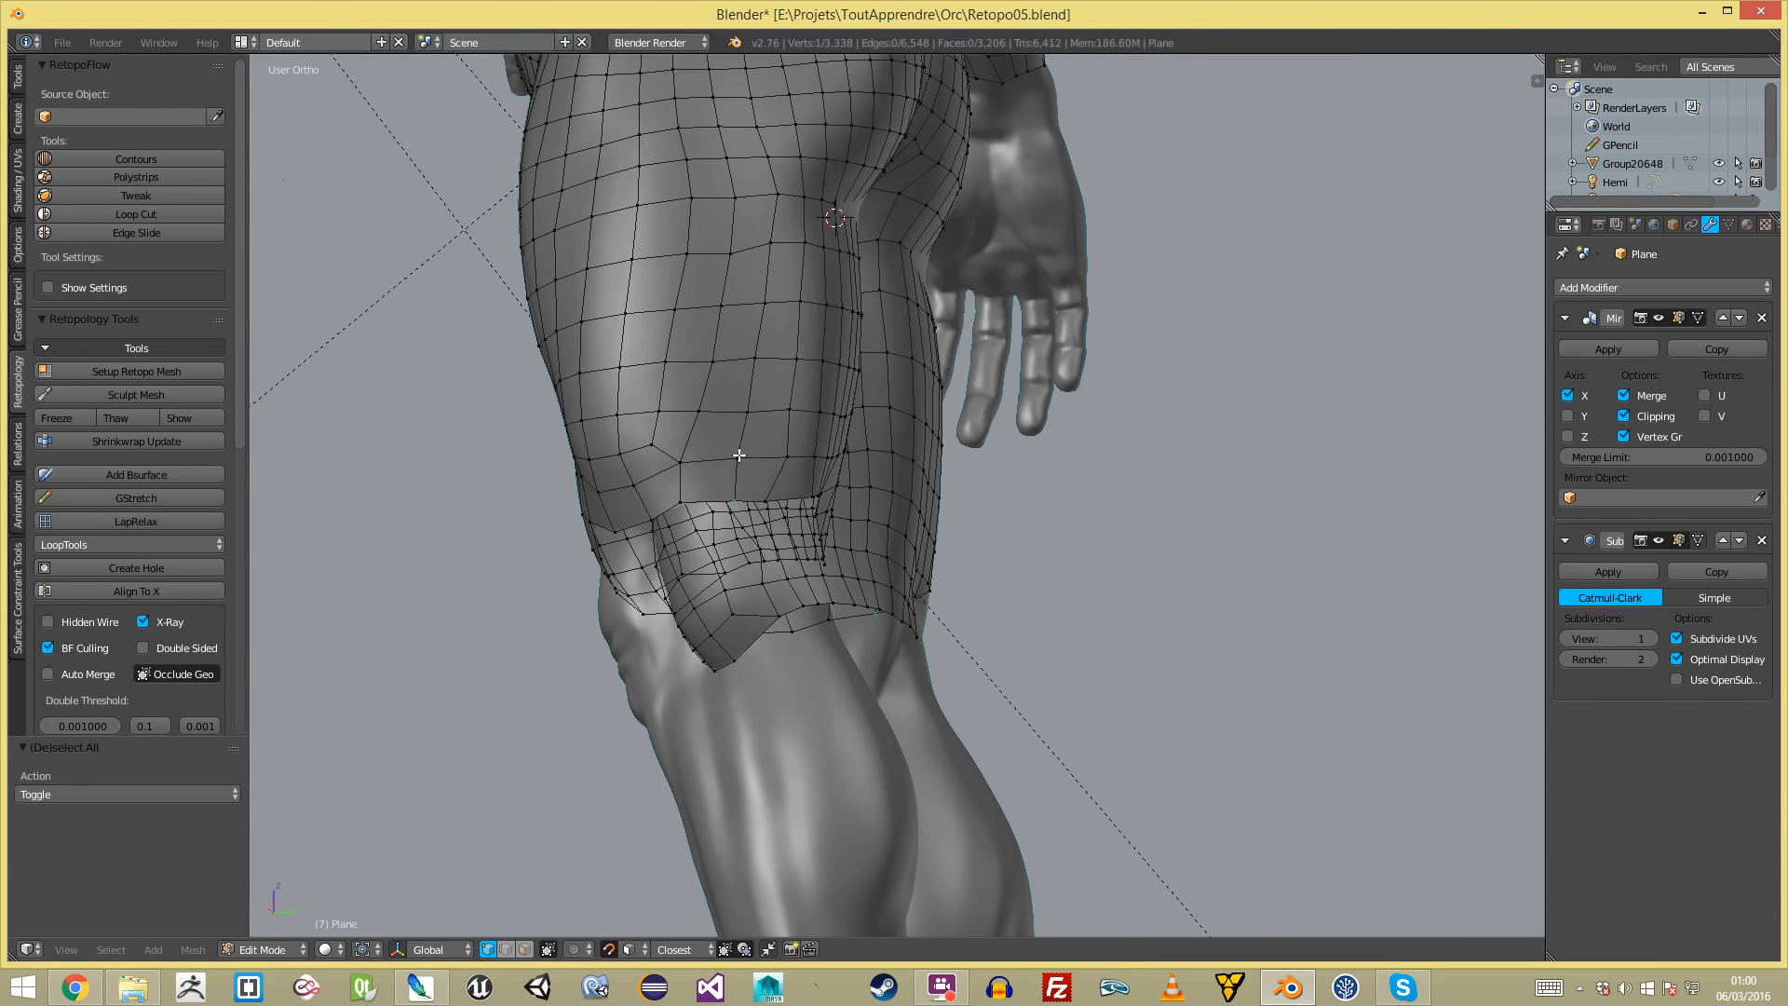
{"action": "key", "text": "a"}
{"action": "key", "text": "g"}
{"action": "left_click", "coordinate": [776, 463]}
{"action": "key", "text": "a"}
- Move the area above the back of the knee with proportional editing and scale it by 1.237
{"action": "middle_click_drag", "start_coordinate": [736, 393], "coordinate": [790, 512]}
{"action": "right_click", "coordinate": [753, 360]}
{"action": "key", "text": "a"}
{"action": "key", "text": "g"}
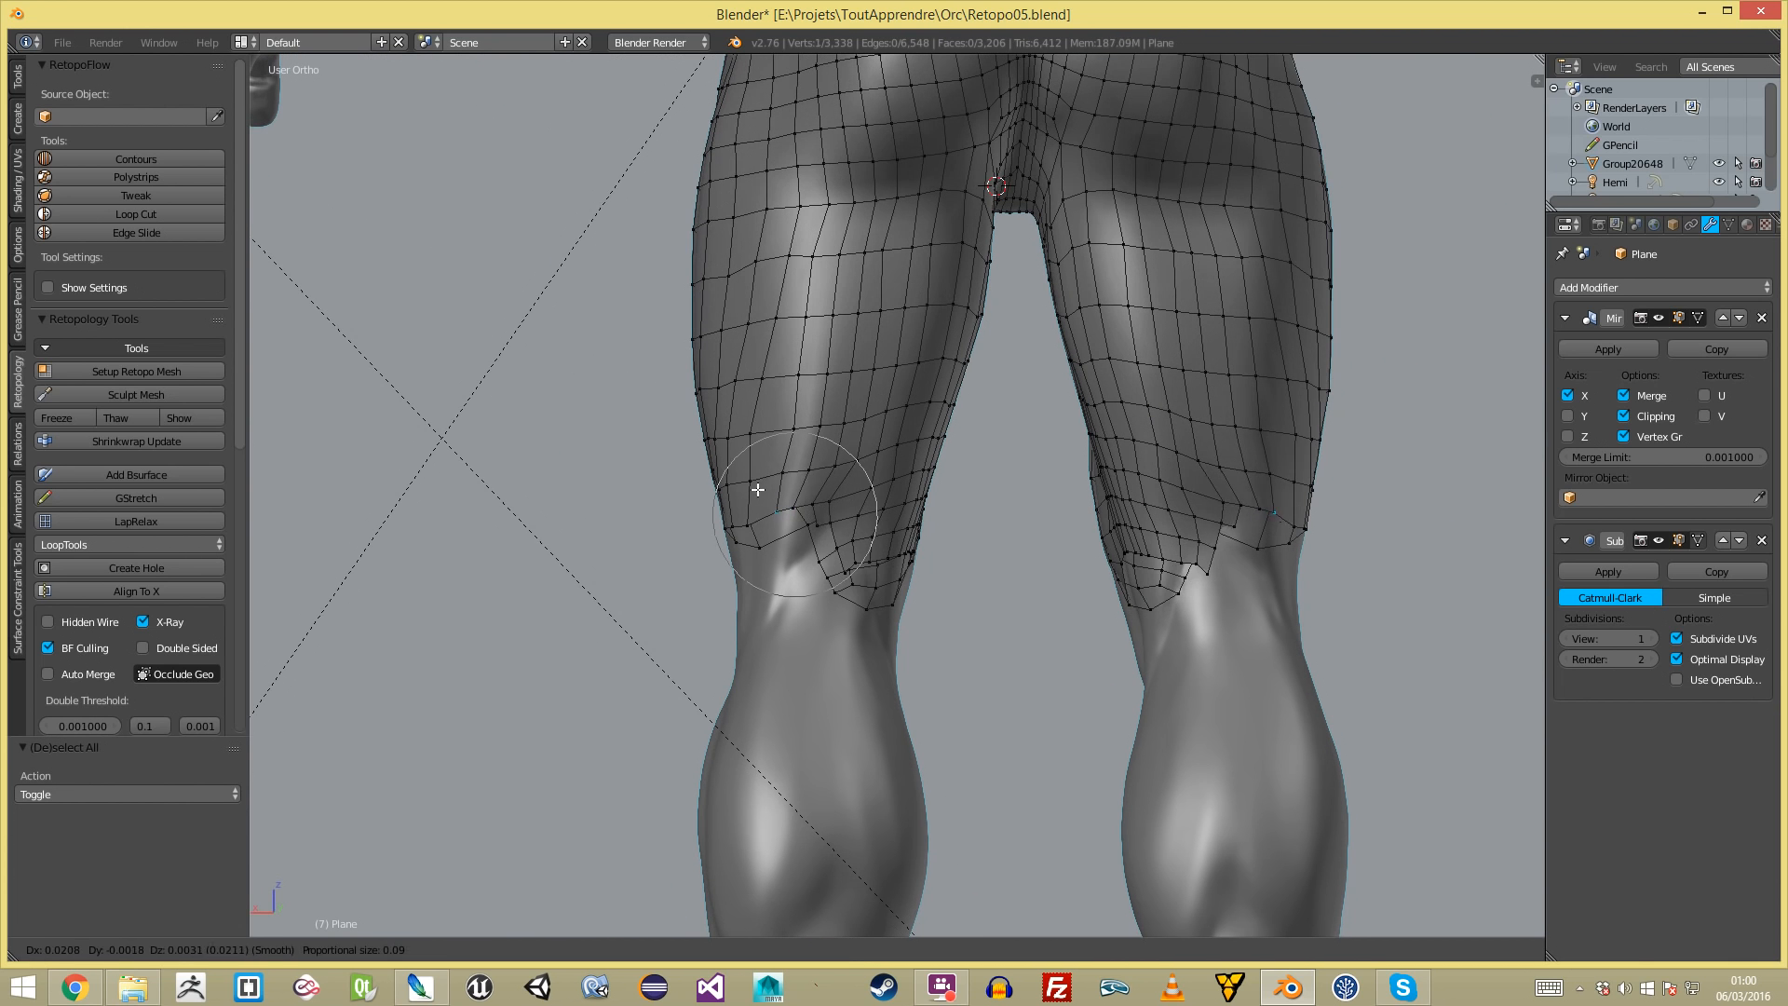
{"action": "left_click", "coordinate": [760, 497]}
{"action": "key", "text": "s"}
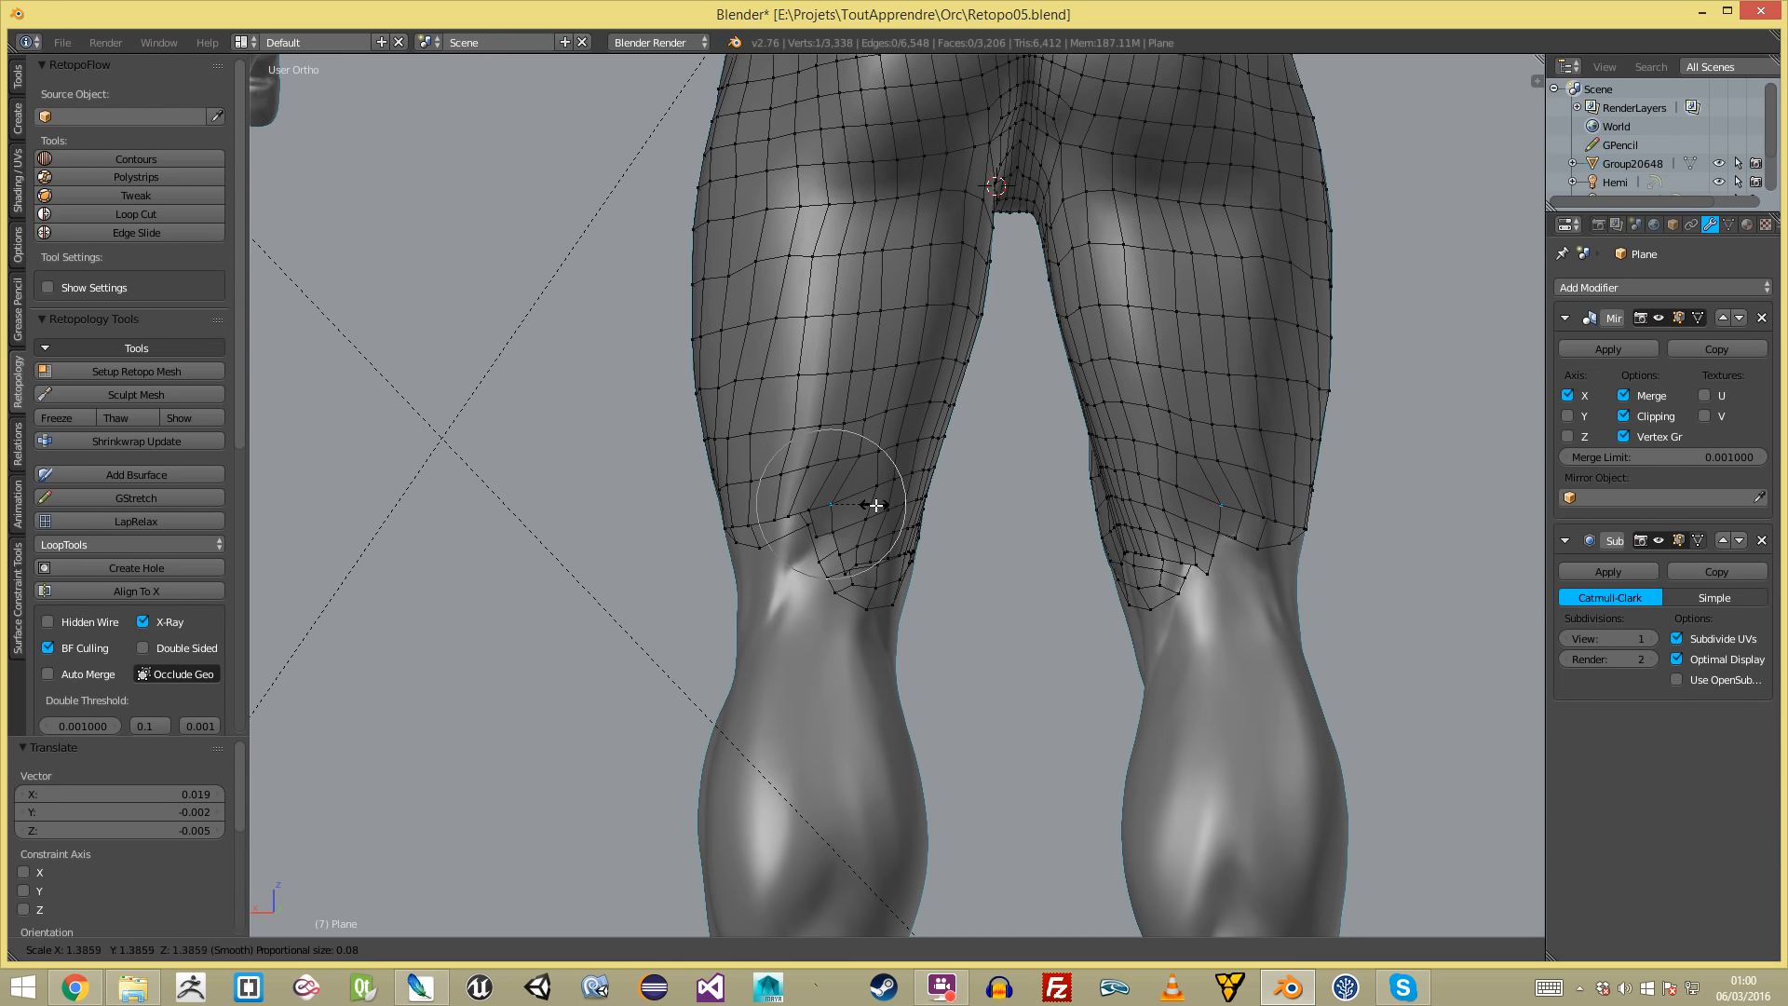
{"action": "left_click", "coordinate": [859, 504]}
{"action": "key", "text": "g"}
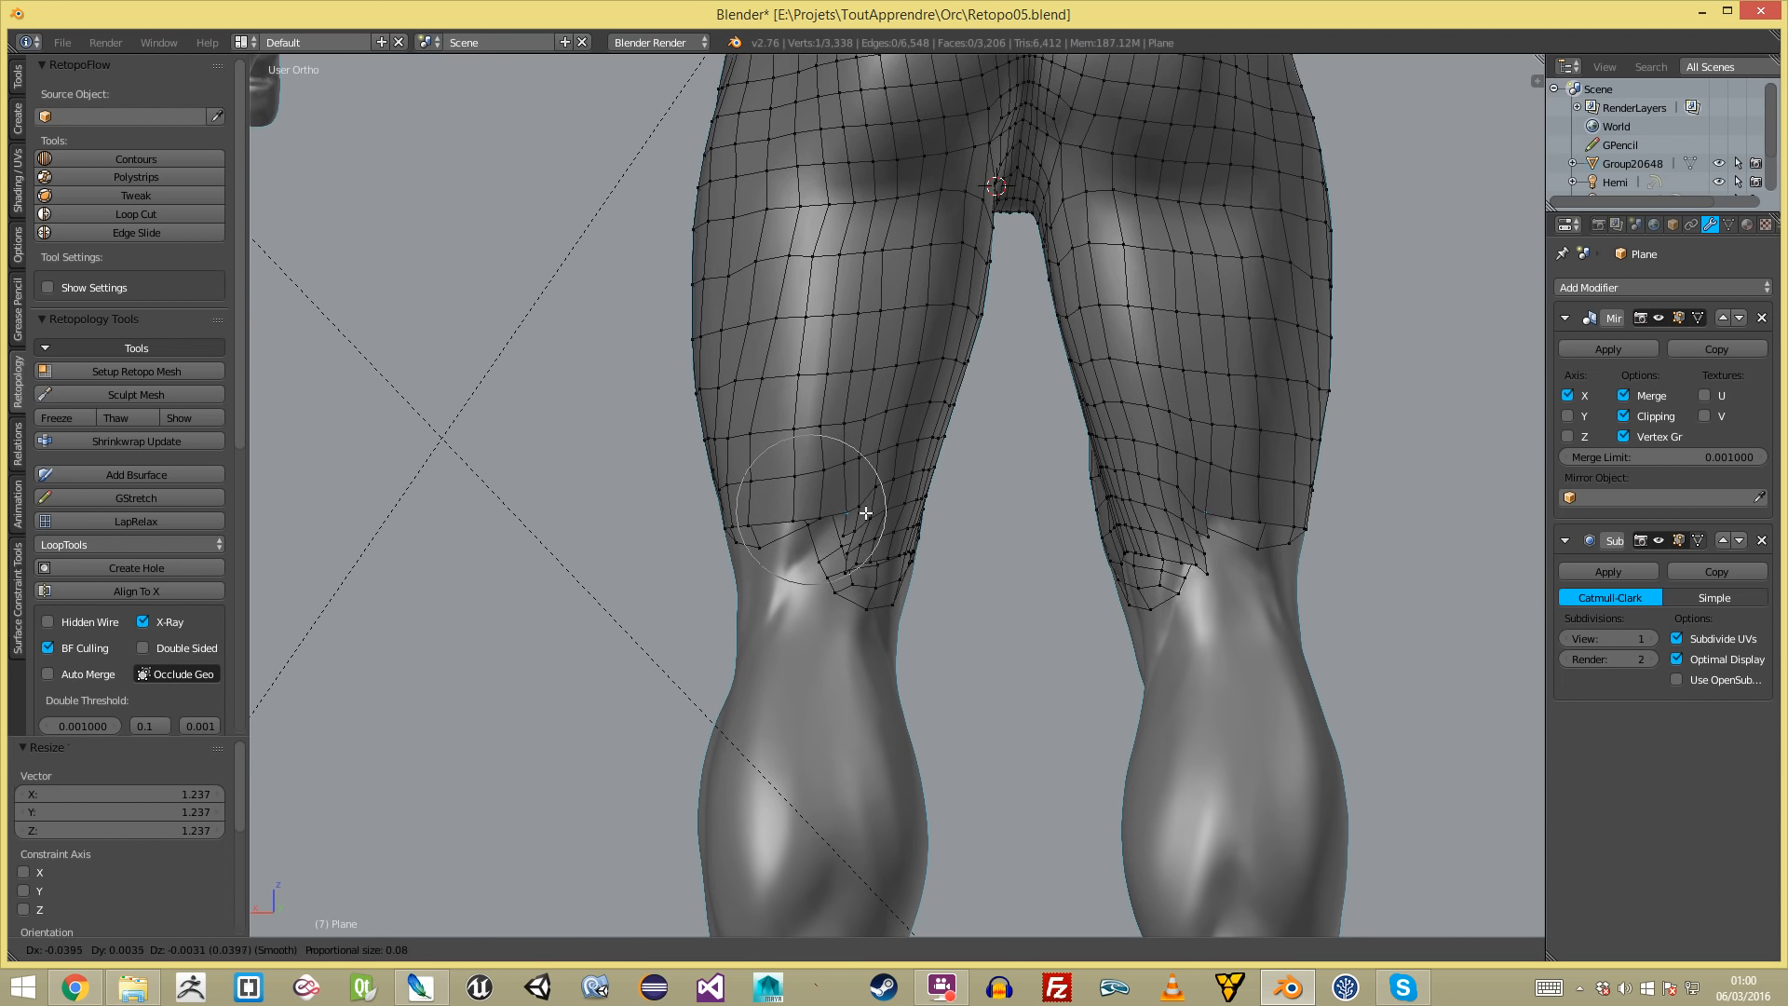
{"action": "left_click", "coordinate": [798, 507]}
{"action": "key", "text": "g"}
{"action": "left_click", "coordinate": [778, 491]}
- Shift the mesh at the back of the mid thigh and above the knee with proportional editing
{"action": "key", "text": "a"}
{"action": "right_click", "coordinate": [819, 368]}
{"action": "key", "text": "g"}
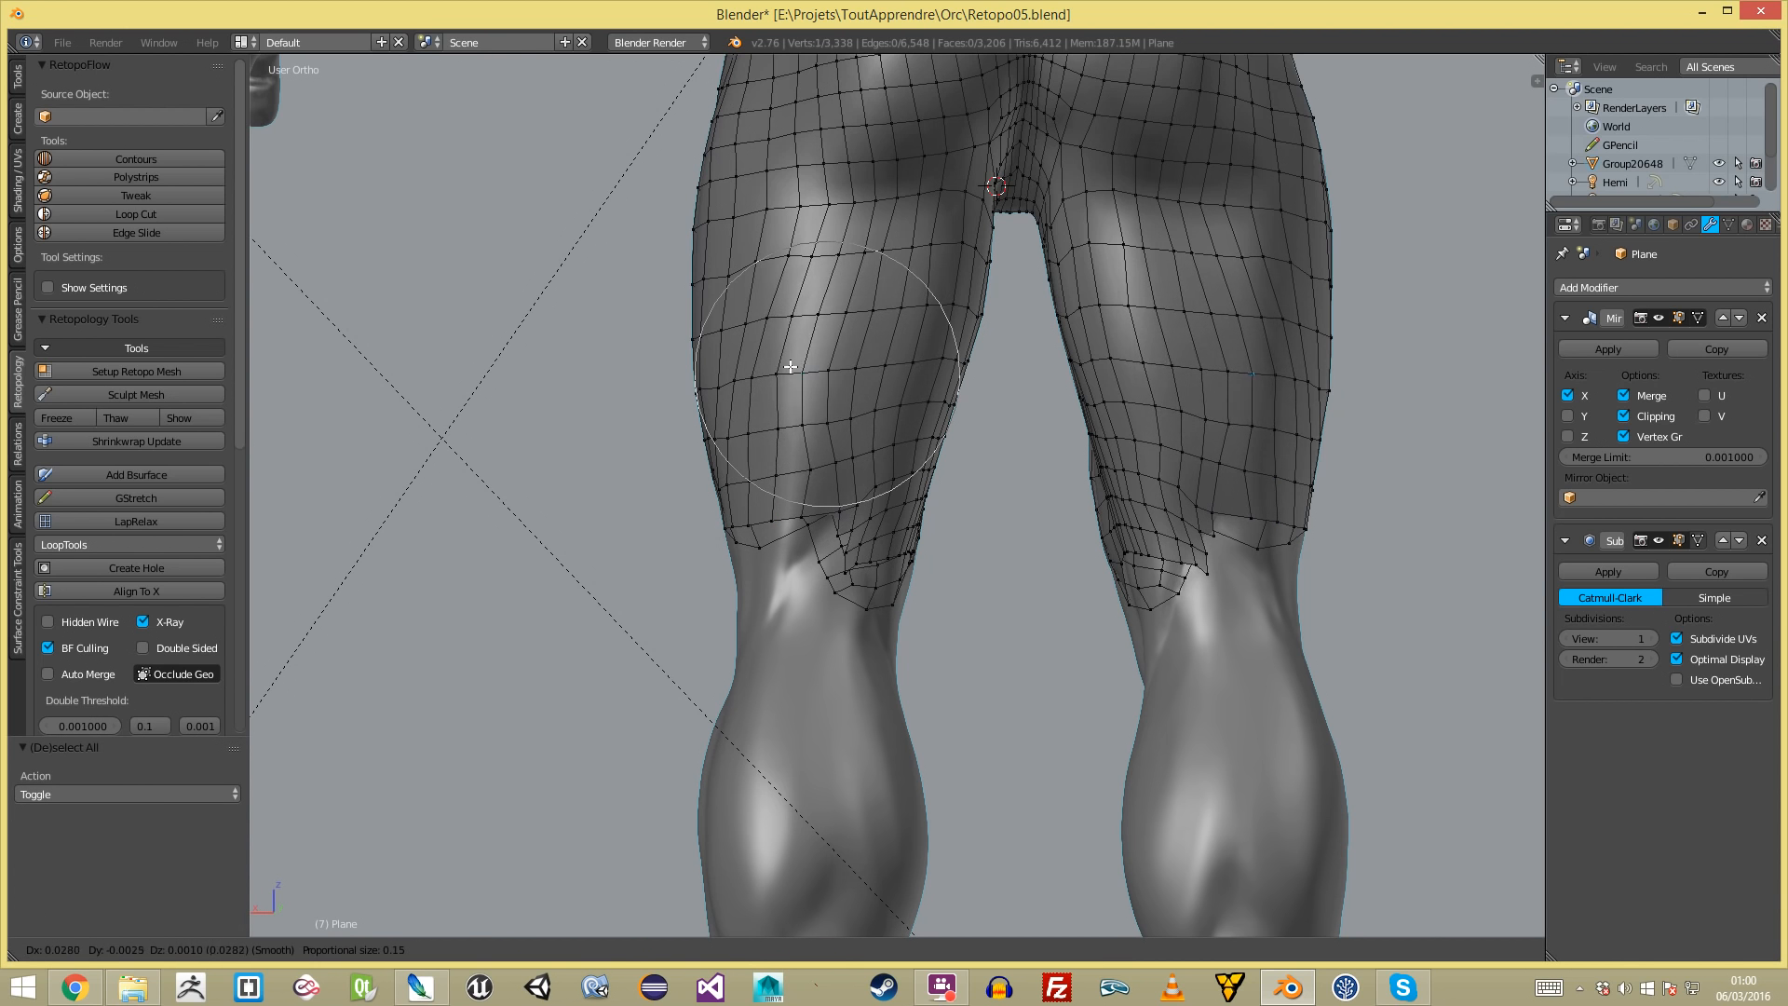
{"action": "left_click", "coordinate": [801, 372]}
{"action": "key", "text": "a"}
{"action": "middle_click_drag", "start_coordinate": [802, 382], "coordinate": [829, 525]}
{"action": "key", "text": "g"}
{"action": "left_click", "coordinate": [938, 518]}
{"action": "key", "text": "a"}
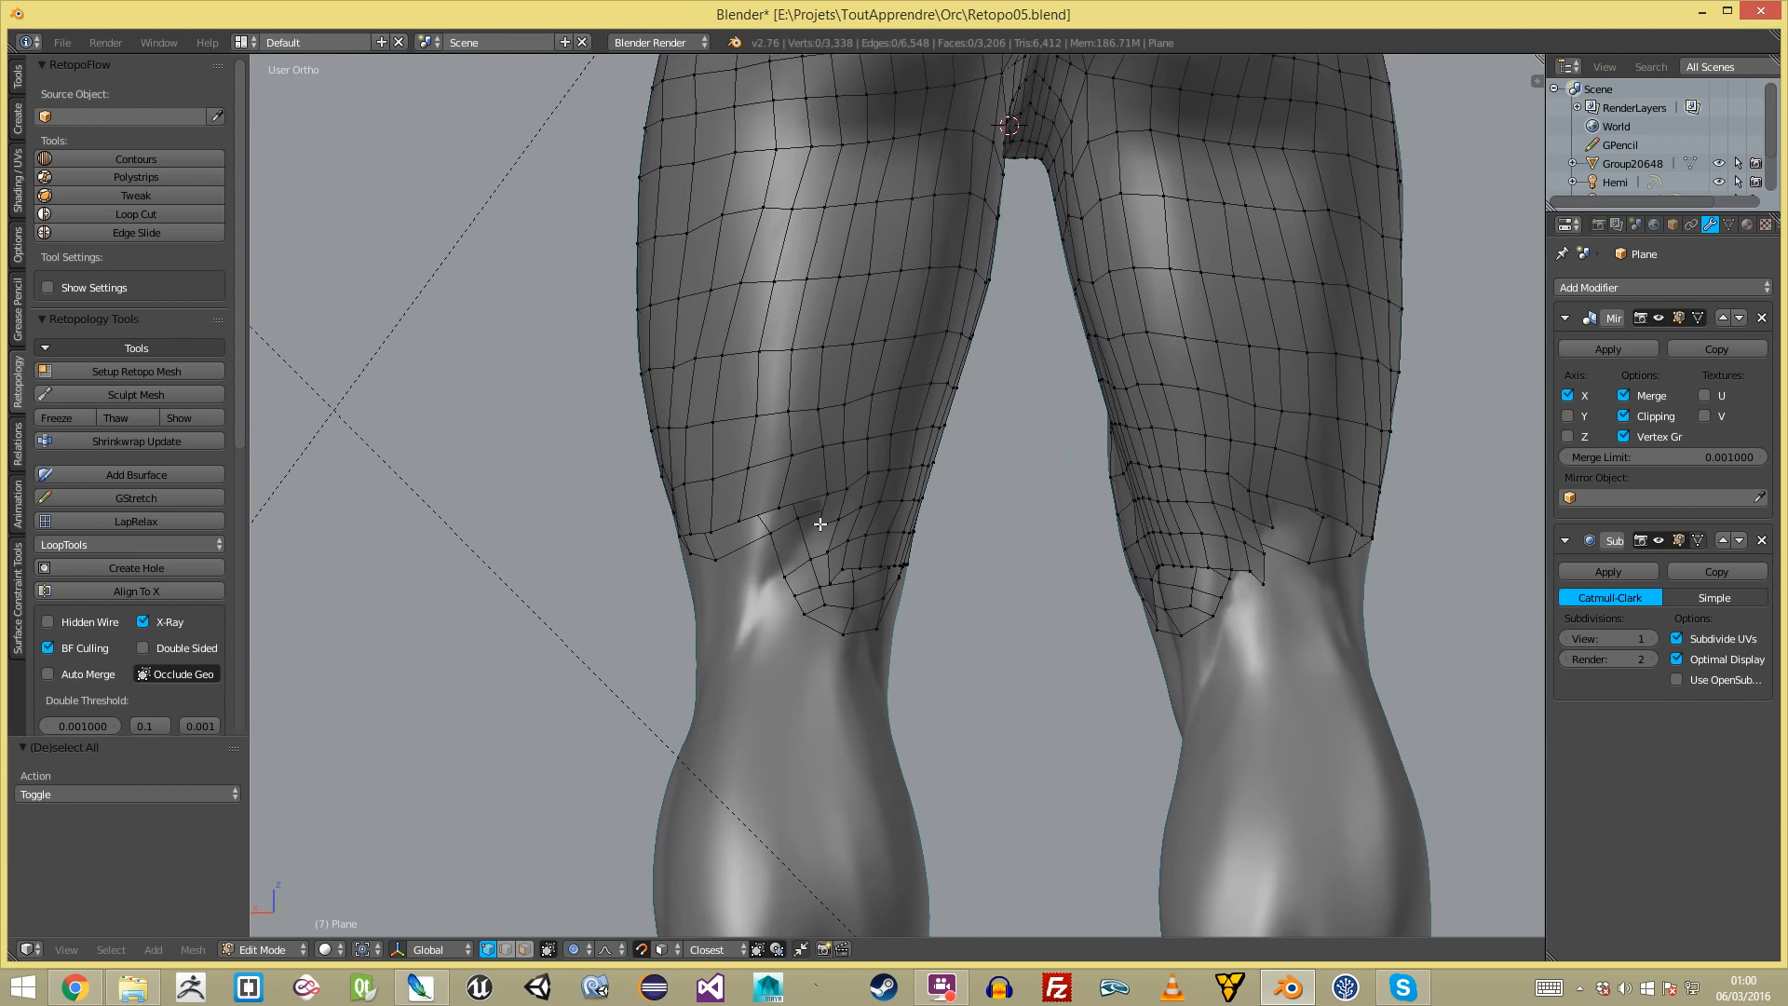
- Trace the face loops around the knee and fill a quad in the gap above the kneecap
{"action": "scroll", "coordinate": [813, 508], "scroll_direction": "up", "scroll_amount": 1}
{"action": "middle_click_drag", "start_coordinate": [704, 514], "coordinate": [599, 494]}
{"action": "scroll", "coordinate": [598, 495], "scroll_direction": "up", "scroll_amount": 2}
{"action": "right_click", "coordinate": [728, 472], "text": "alt"}
{"action": "right_click", "coordinate": [790, 478], "text": "ctrl+alt"}
{"action": "middle_click_drag", "start_coordinate": [791, 479], "coordinate": [898, 512]}
{"action": "right_click", "coordinate": [842, 487], "text": "ctrl+alt"}
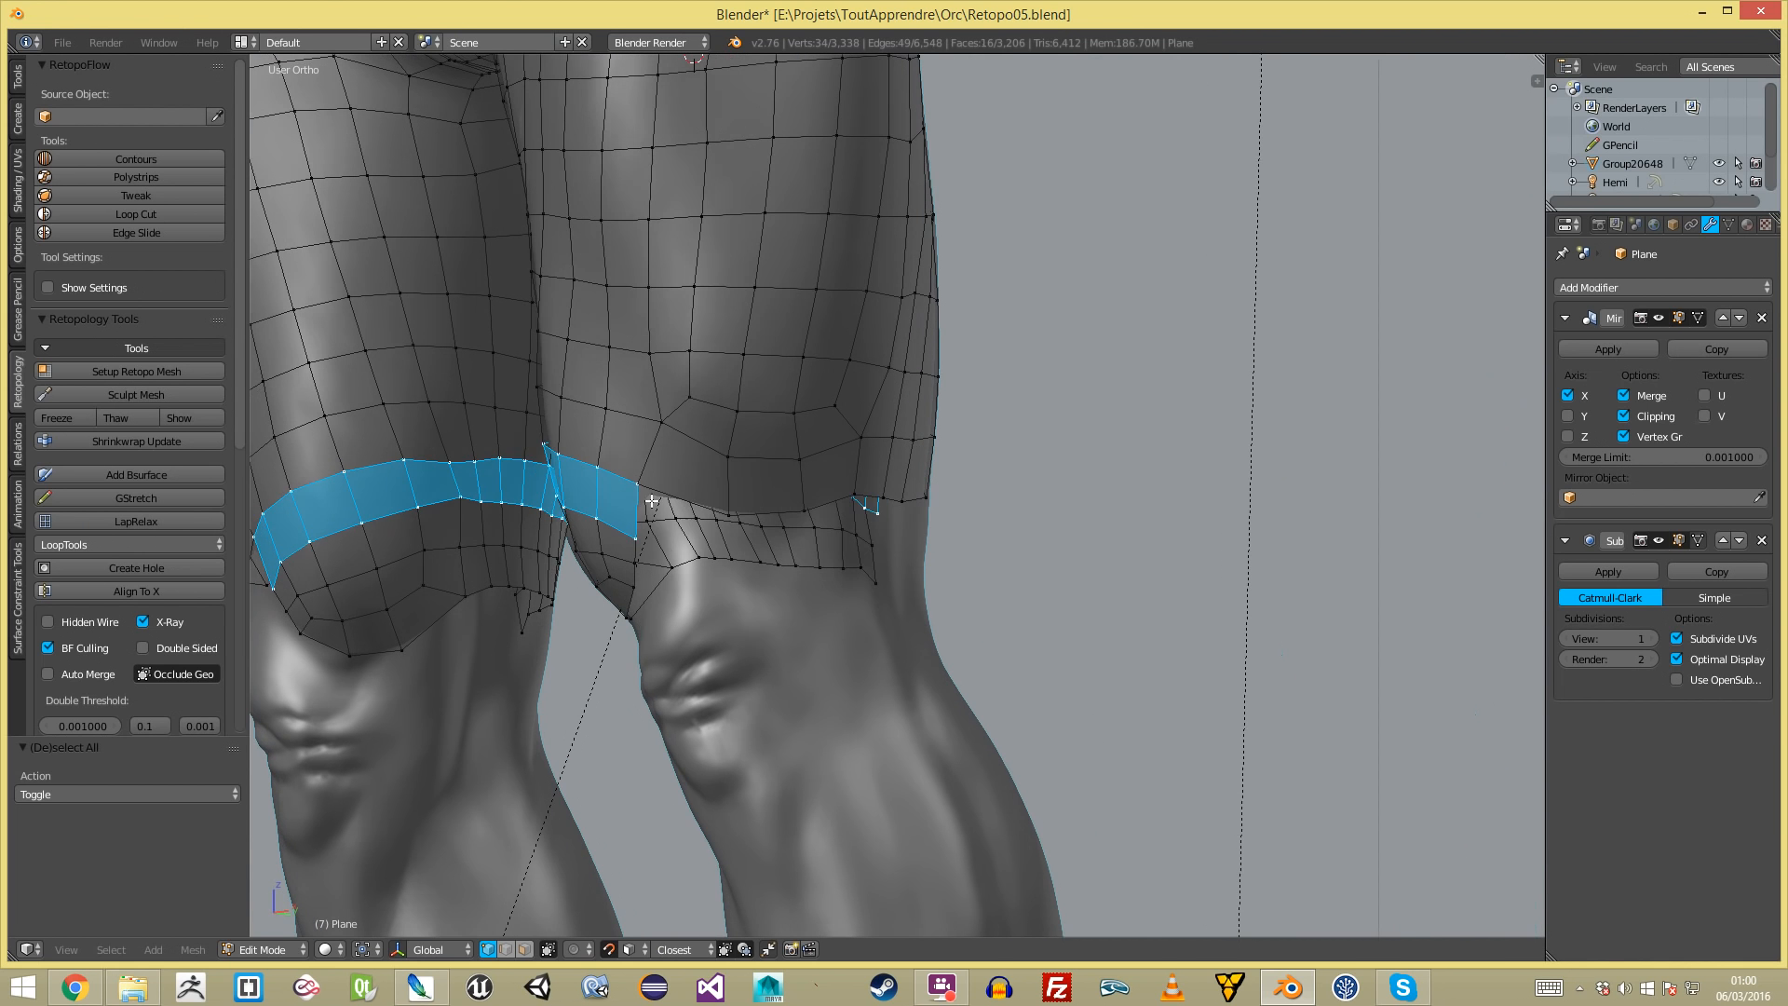
{"action": "right_click", "coordinate": [651, 478]}
{"action": "key", "text": "f"}
{"action": "key", "text": "a"}
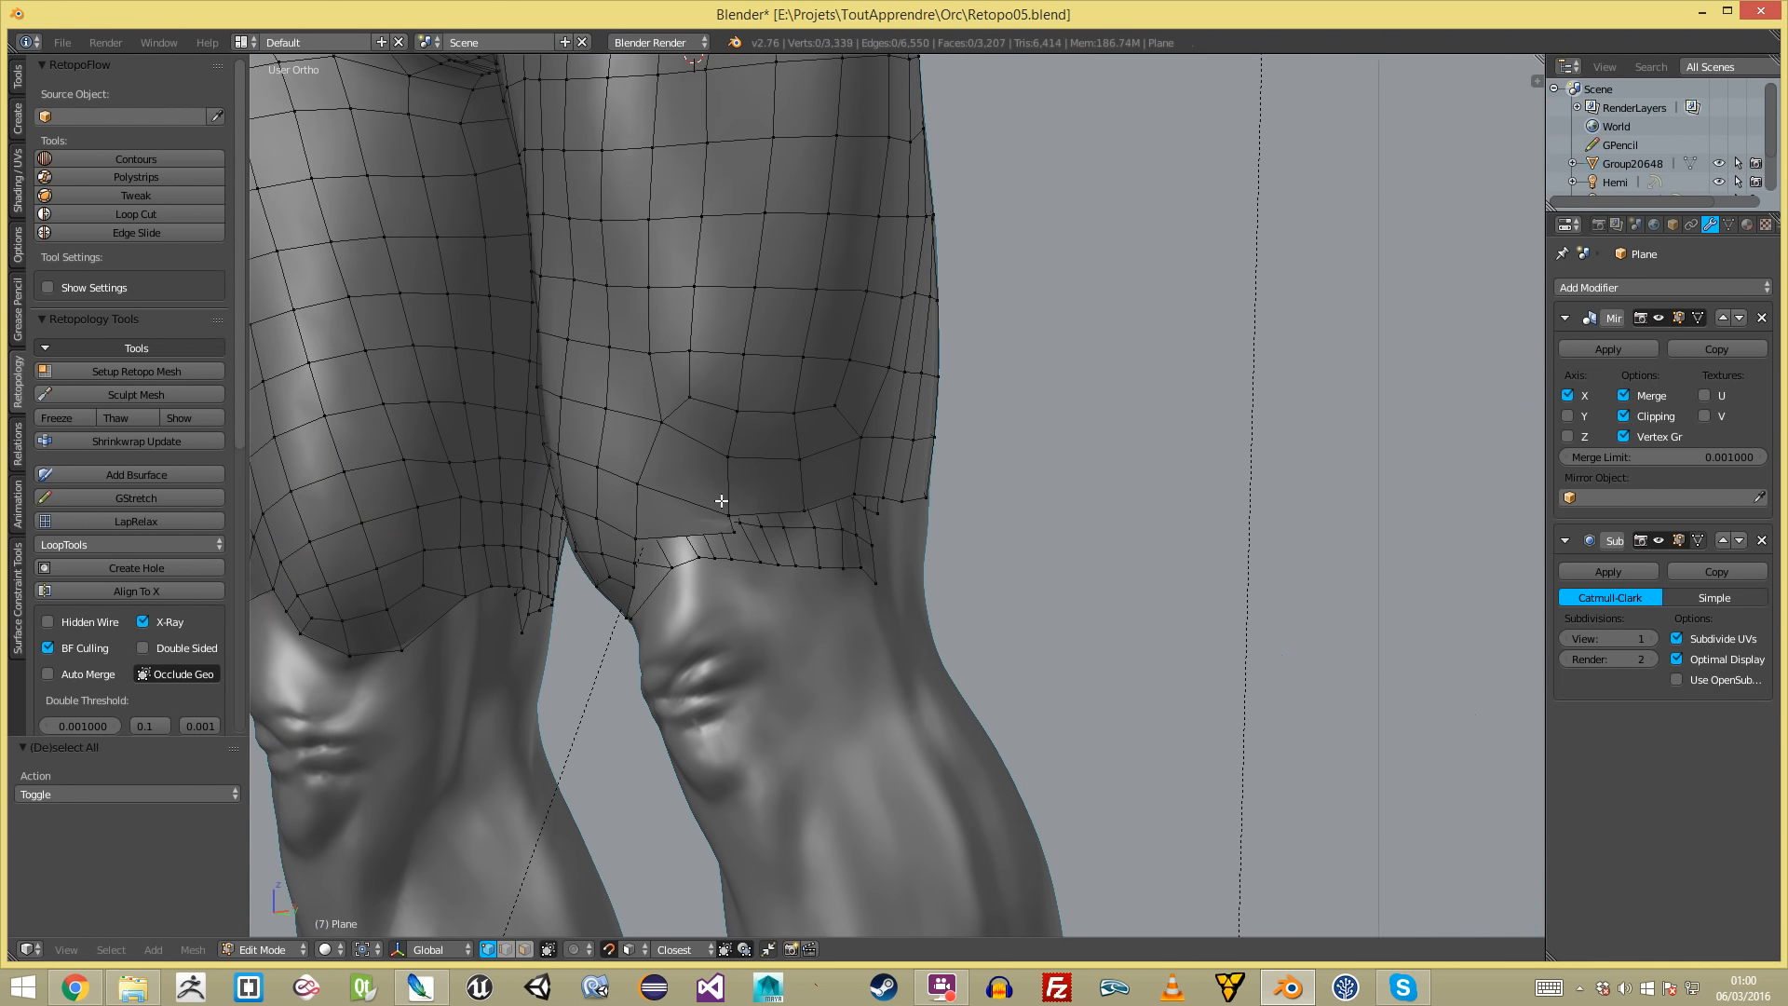
- Extend the quad row around the outer side of the knee and position its new corner vertices
{"action": "key", "text": "g"}
{"action": "left_click", "coordinate": [822, 519]}
{"action": "key", "text": "a"}
{"action": "right_click_drag", "start_coordinate": [726, 519], "coordinate": [798, 490]}
{"action": "key", "text": "f"}
{"action": "middle_click_drag", "start_coordinate": [823, 511], "coordinate": [756, 507]}
{"action": "key", "text": "g"}
{"action": "left_click", "coordinate": [634, 524]}
{"action": "key", "text": "g"}
{"action": "left_click", "coordinate": [632, 539]}
{"action": "key", "text": "a"}
- Fill further quads along the outer back of the knee, placing each new corner vertex
{"action": "key", "text": "f"}
{"action": "key", "text": "f"}
{"action": "key", "text": "g"}
{"action": "left_click", "coordinate": [758, 489]}
{"action": "key", "text": "a"}
{"action": "right_click", "coordinate": [747, 508]}
{"action": "key", "text": "f"}
{"action": "key", "text": "g"}
{"action": "left_click", "coordinate": [703, 543]}
{"action": "key", "text": "f"}
{"action": "key", "text": "g"}
{"action": "left_click", "coordinate": [657, 536]}
{"action": "key", "text": "a"}
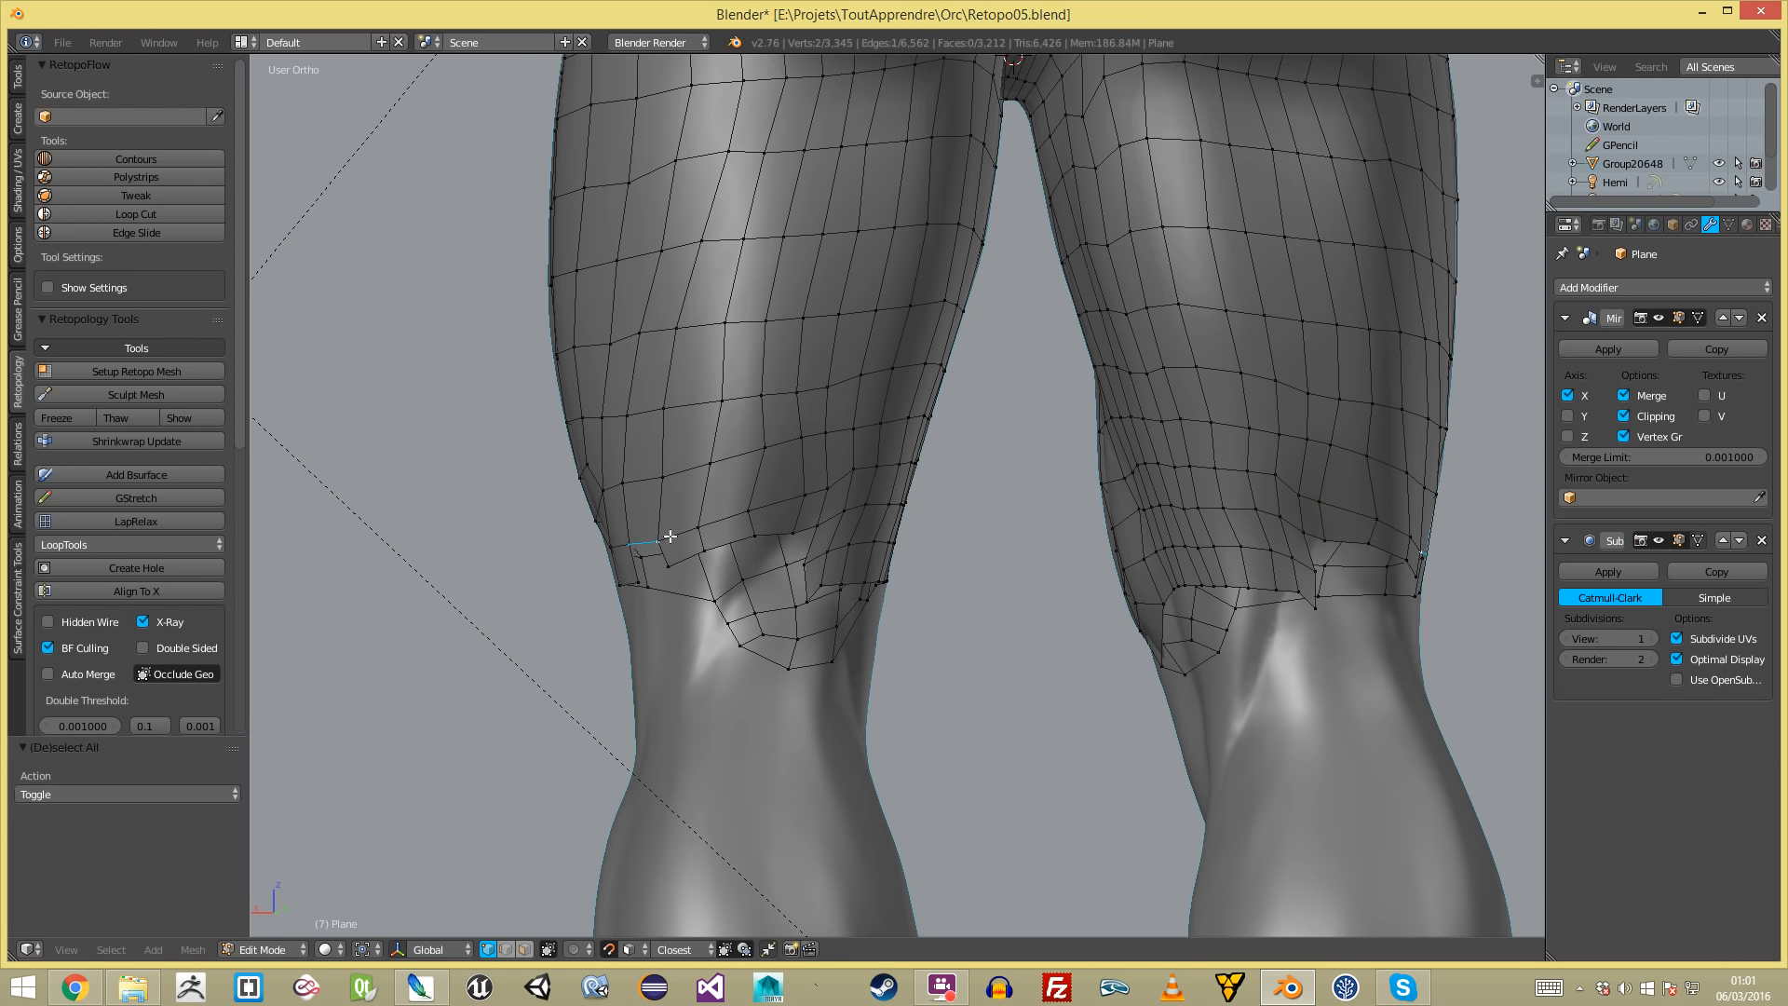
- Continue filling the open gap across the back of the knee with quads and adjust their corner vertices
{"action": "key", "text": "f"}
{"action": "middle_click_drag", "start_coordinate": [826, 530], "coordinate": [719, 535]}
{"action": "key", "text": "g"}
{"action": "left_click", "coordinate": [844, 527]}
{"action": "key", "text": "a"}
{"action": "right_click", "coordinate": [841, 523]}
{"action": "key", "text": "f"}
{"action": "key", "text": "a"}
{"action": "key", "text": "a"}
{"action": "key", "text": "g"}
{"action": "left_click", "coordinate": [666, 549]}
{"action": "key", "text": "a"}
{"action": "right_click", "coordinate": [655, 556]}
{"action": "key", "text": "f"}
{"action": "middle_click_drag", "start_coordinate": [650, 558], "coordinate": [774, 551]}
{"action": "key", "text": "a"}
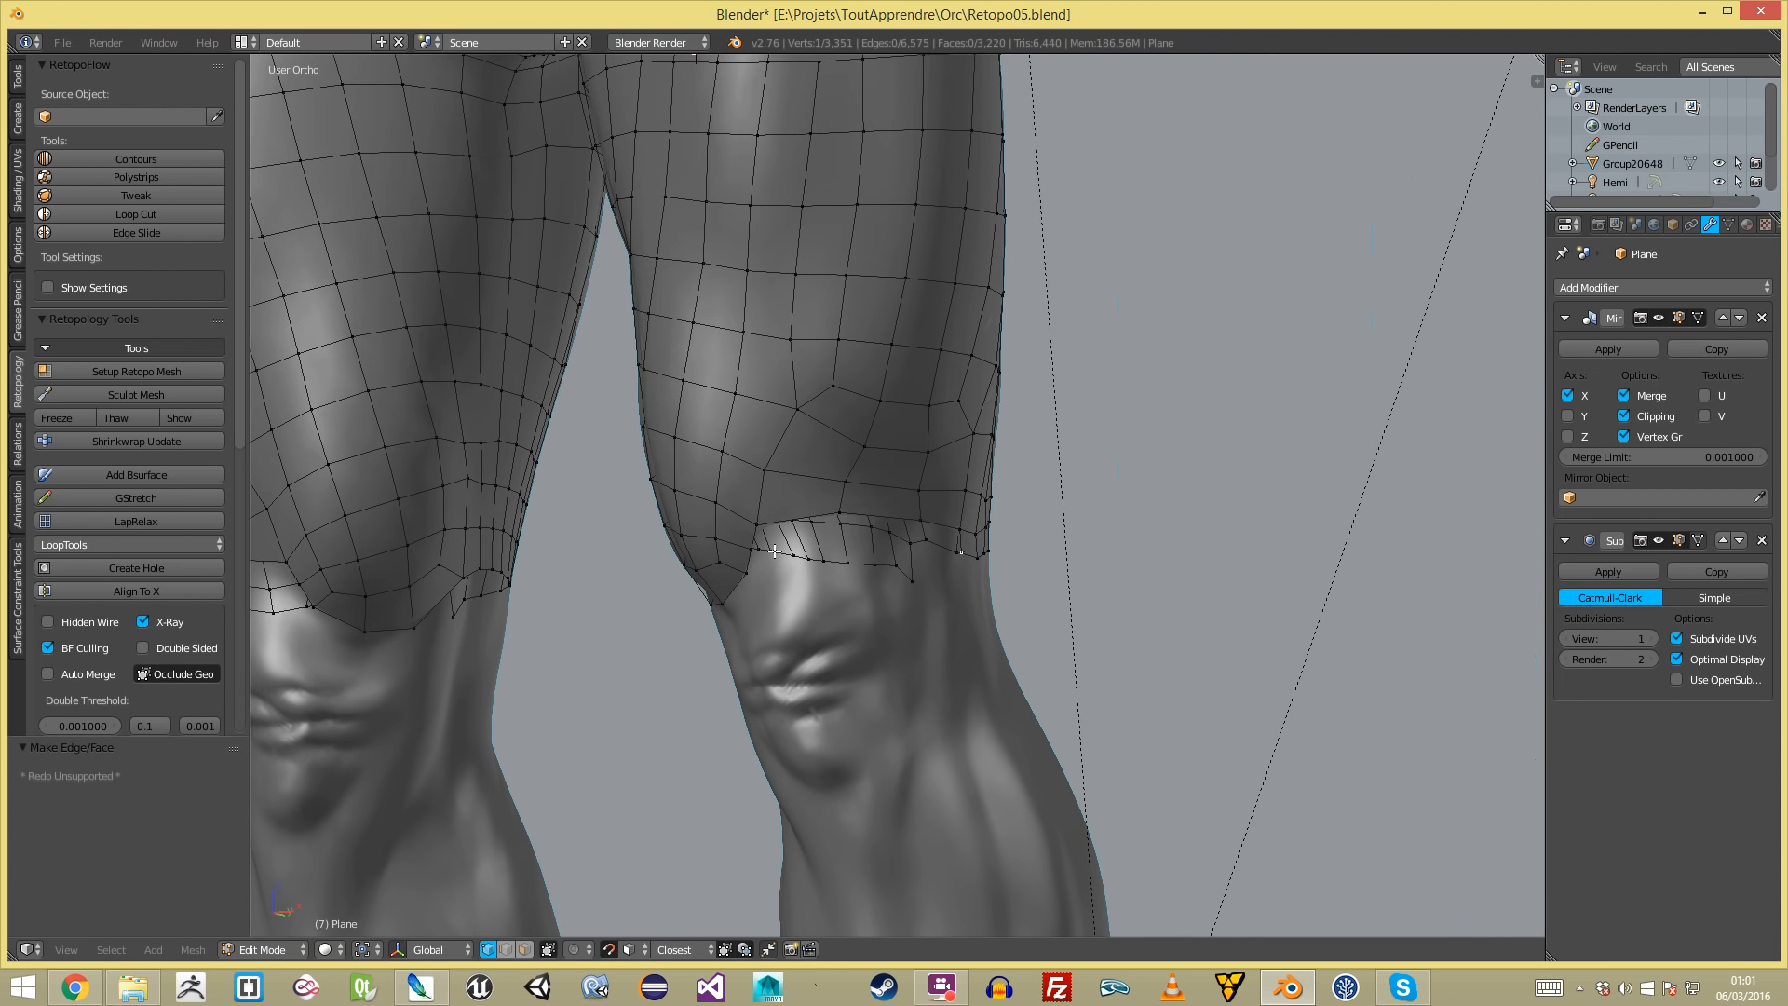
- Fill two more quads along the outer front of the knee and align their vertices
{"action": "key", "text": "g"}
{"action": "left_click", "coordinate": [923, 519]}
{"action": "key", "text": "a"}
{"action": "right_click", "coordinate": [966, 508]}
{"action": "key", "text": "f"}
{"action": "key", "text": "g"}
{"action": "left_click", "coordinate": [925, 529]}
{"action": "key", "text": "a"}
{"action": "right_click", "coordinate": [918, 522]}
{"action": "key", "text": "f"}
{"action": "key", "text": "g"}
{"action": "left_click", "coordinate": [825, 516]}
{"action": "key", "text": "a"}
- Check the face loop around the outer knee and fill the last gap above the kneecap
{"action": "right_click", "coordinate": [939, 532], "text": "ctrl+alt"}
{"action": "right_click", "coordinate": [924, 535], "text": "ctrl+alt"}
{"action": "key", "text": "a"}
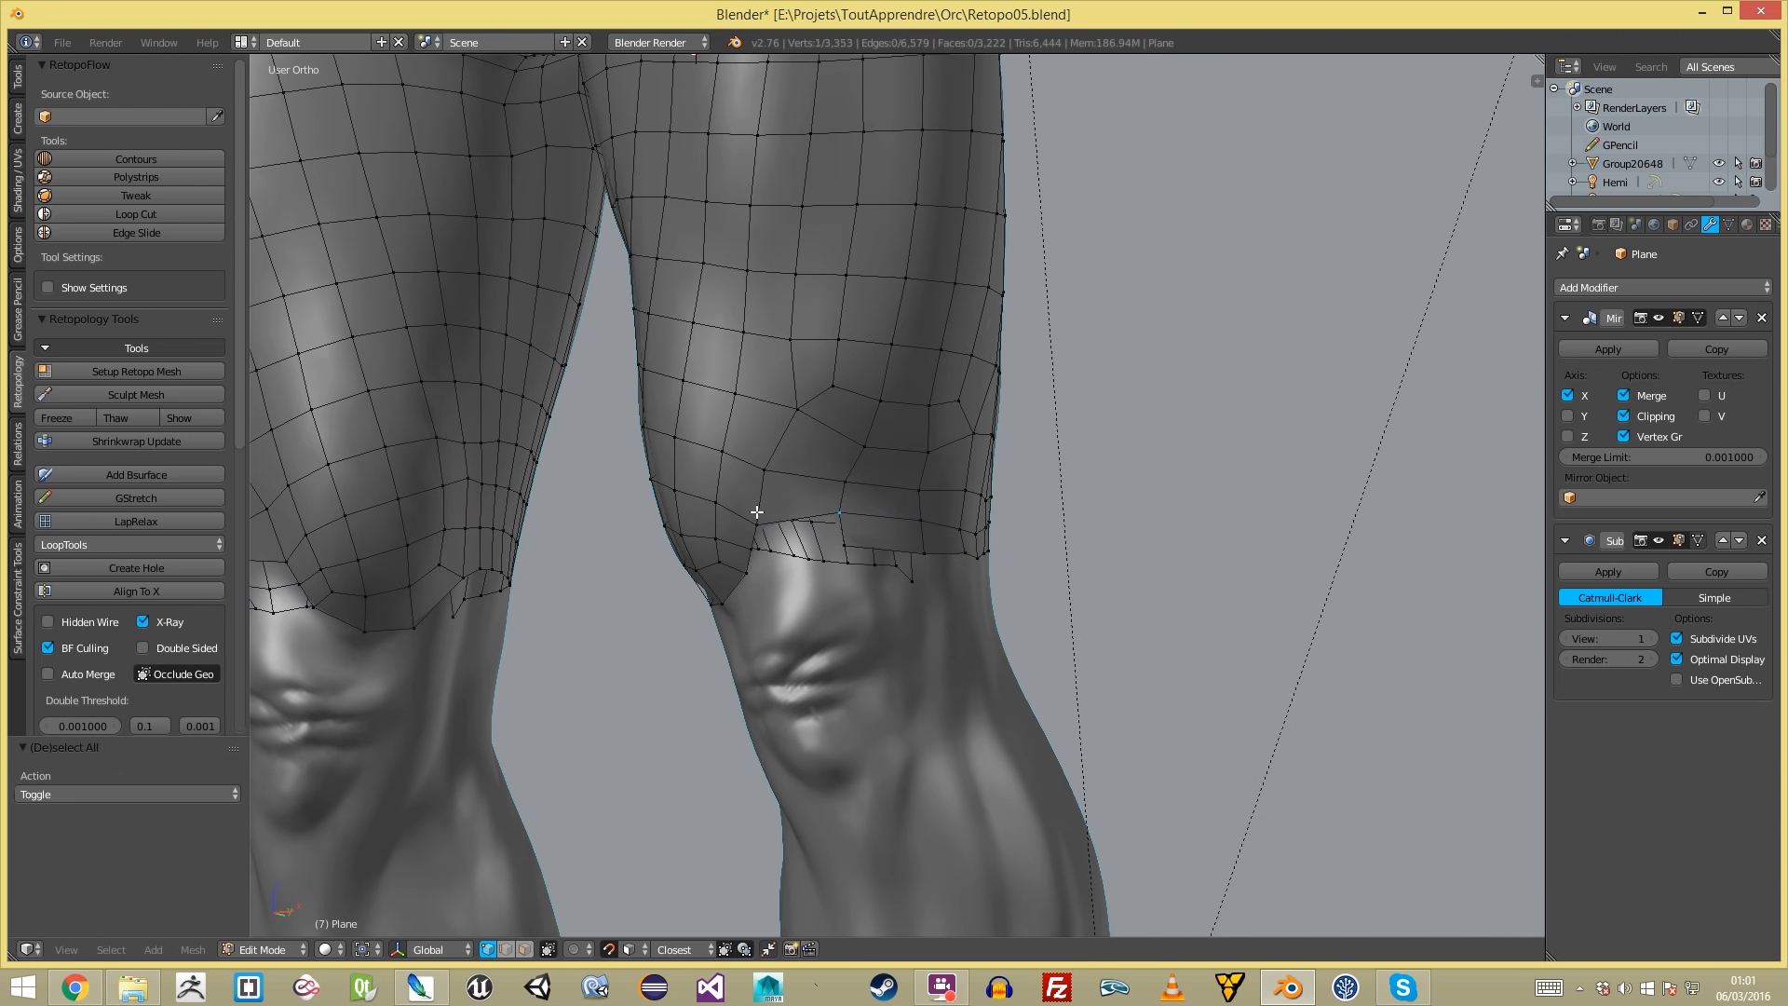
{"action": "right_click", "coordinate": [850, 507], "text": "shift"}
{"action": "key", "text": "f"}
{"action": "key", "text": "a"}
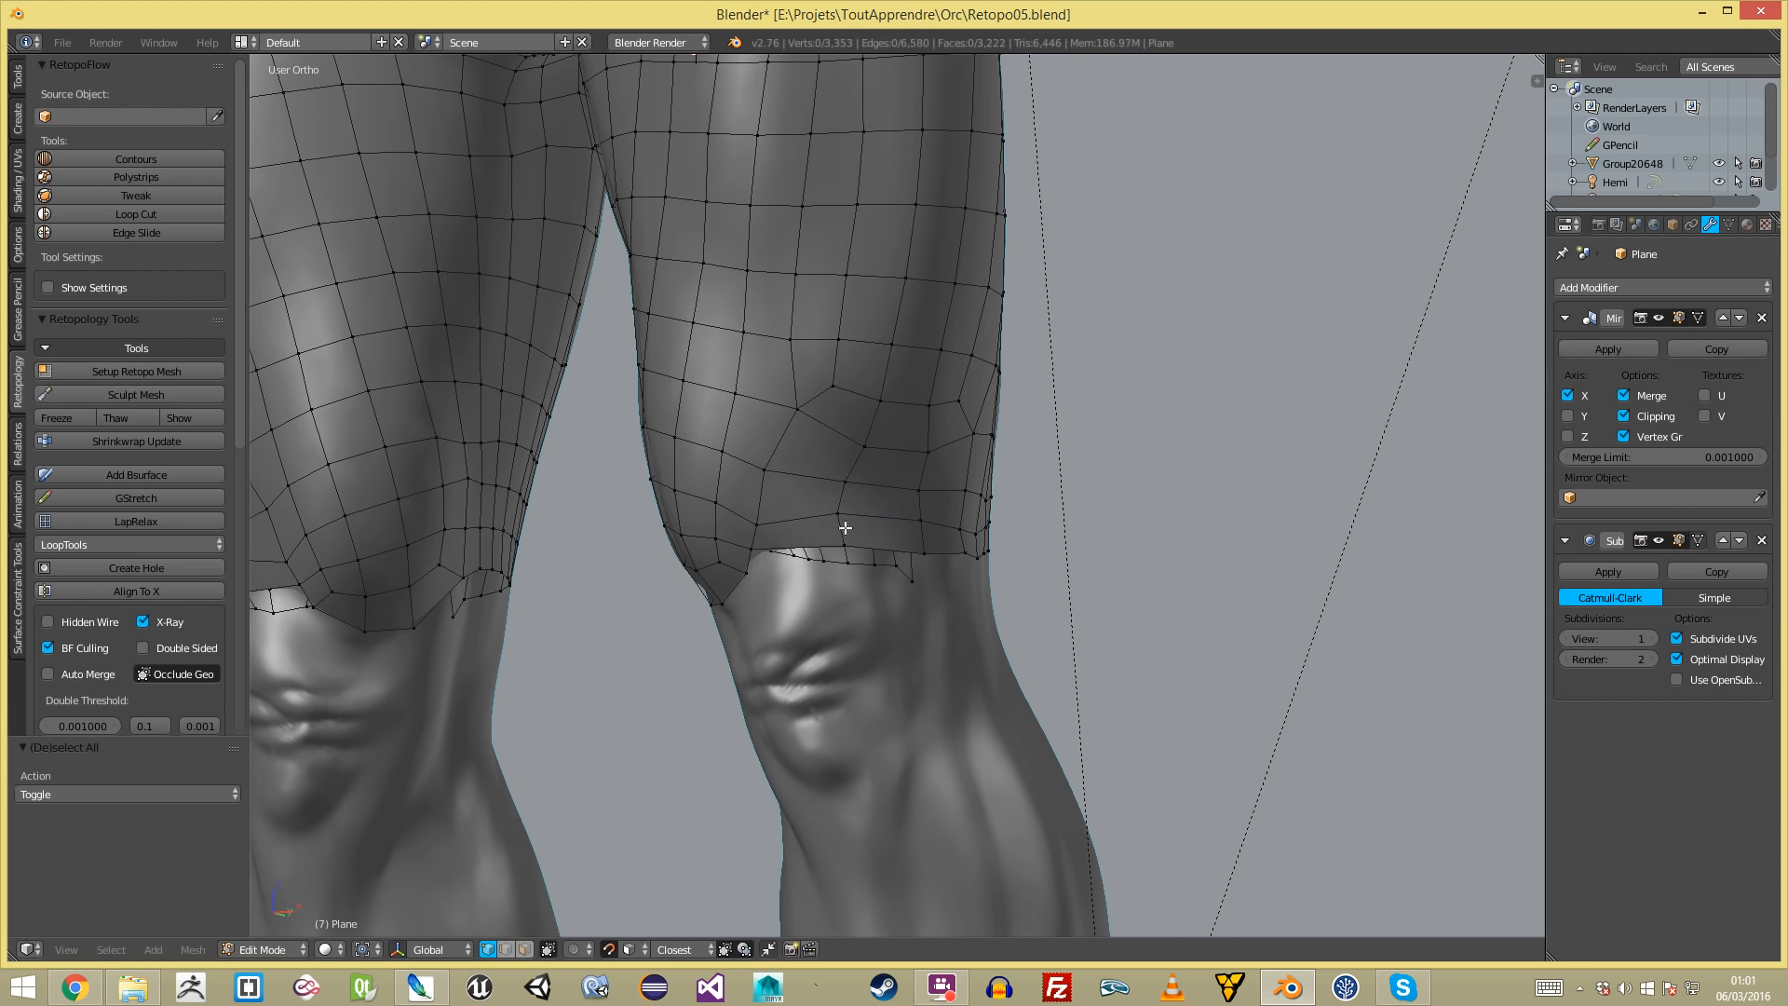
- Examine the whole body and the open border loop of the mesh above the knees
{"action": "scroll", "coordinate": [702, 623], "scroll_direction": "down", "scroll_amount": 6}
{"action": "key", "text": "a"}
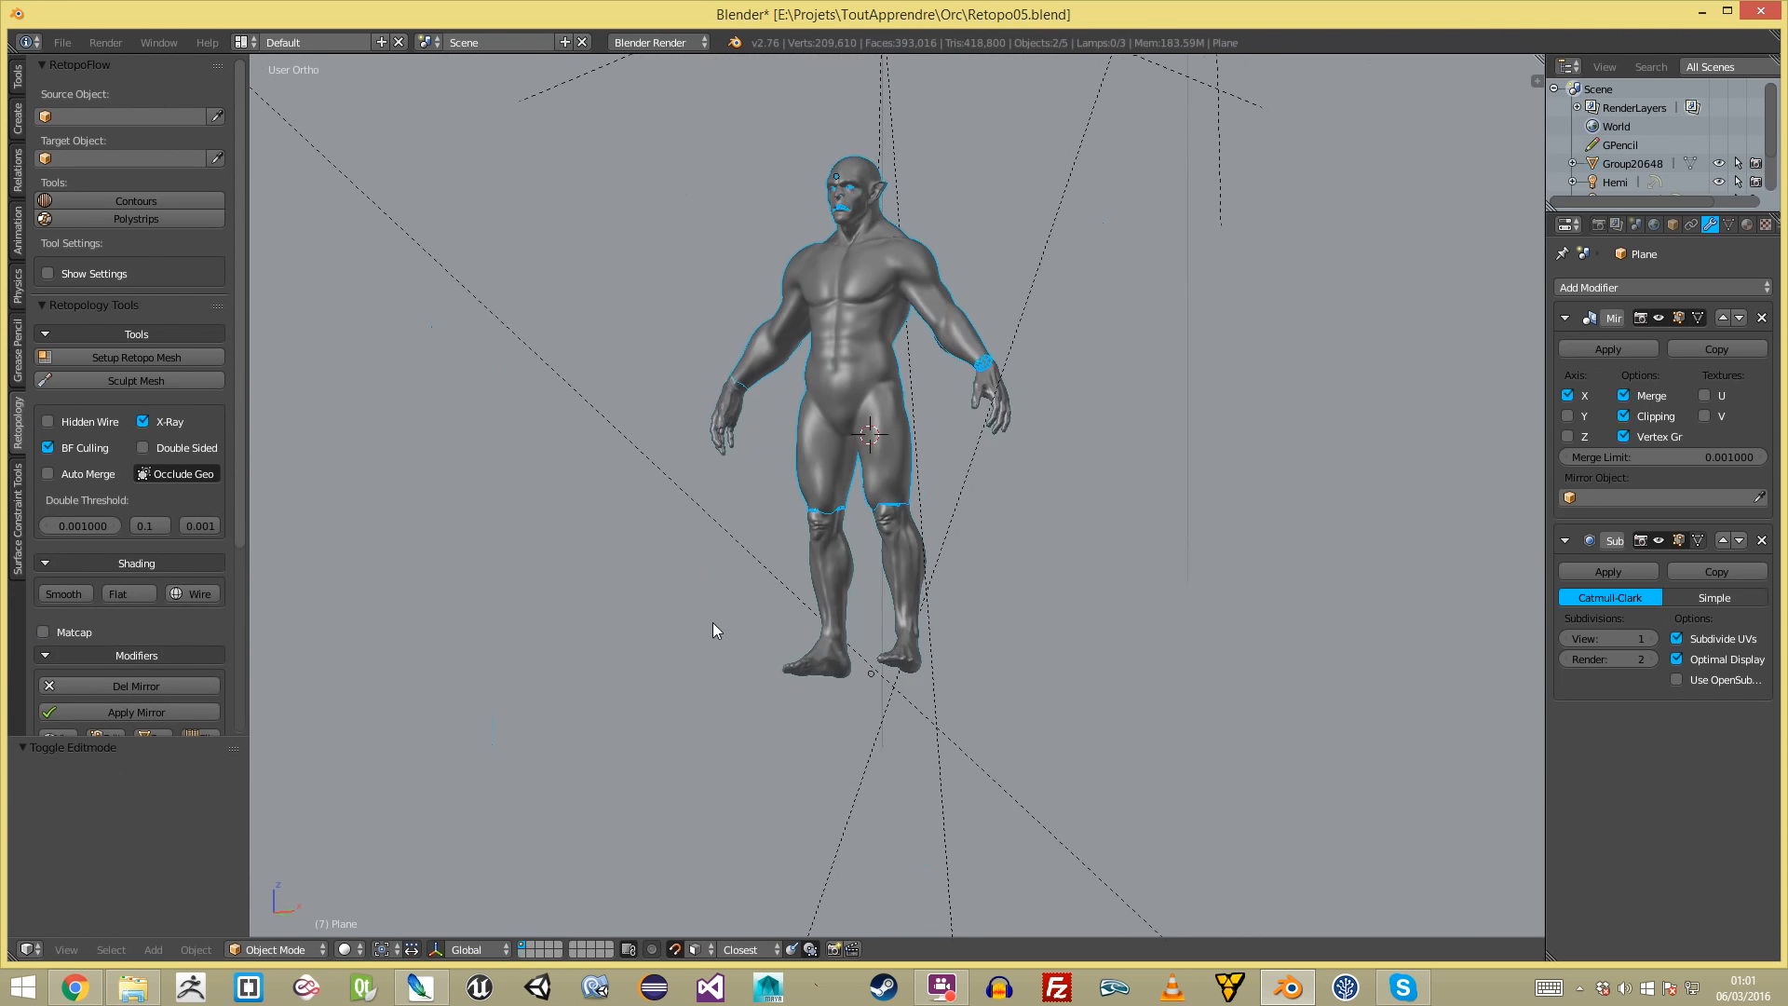
{"action": "scroll", "coordinate": [802, 646], "scroll_direction": "up", "scroll_amount": 3}
{"action": "scroll", "coordinate": [971, 649], "scroll_direction": "up", "scroll_amount": 6}
{"action": "key", "text": "a"}
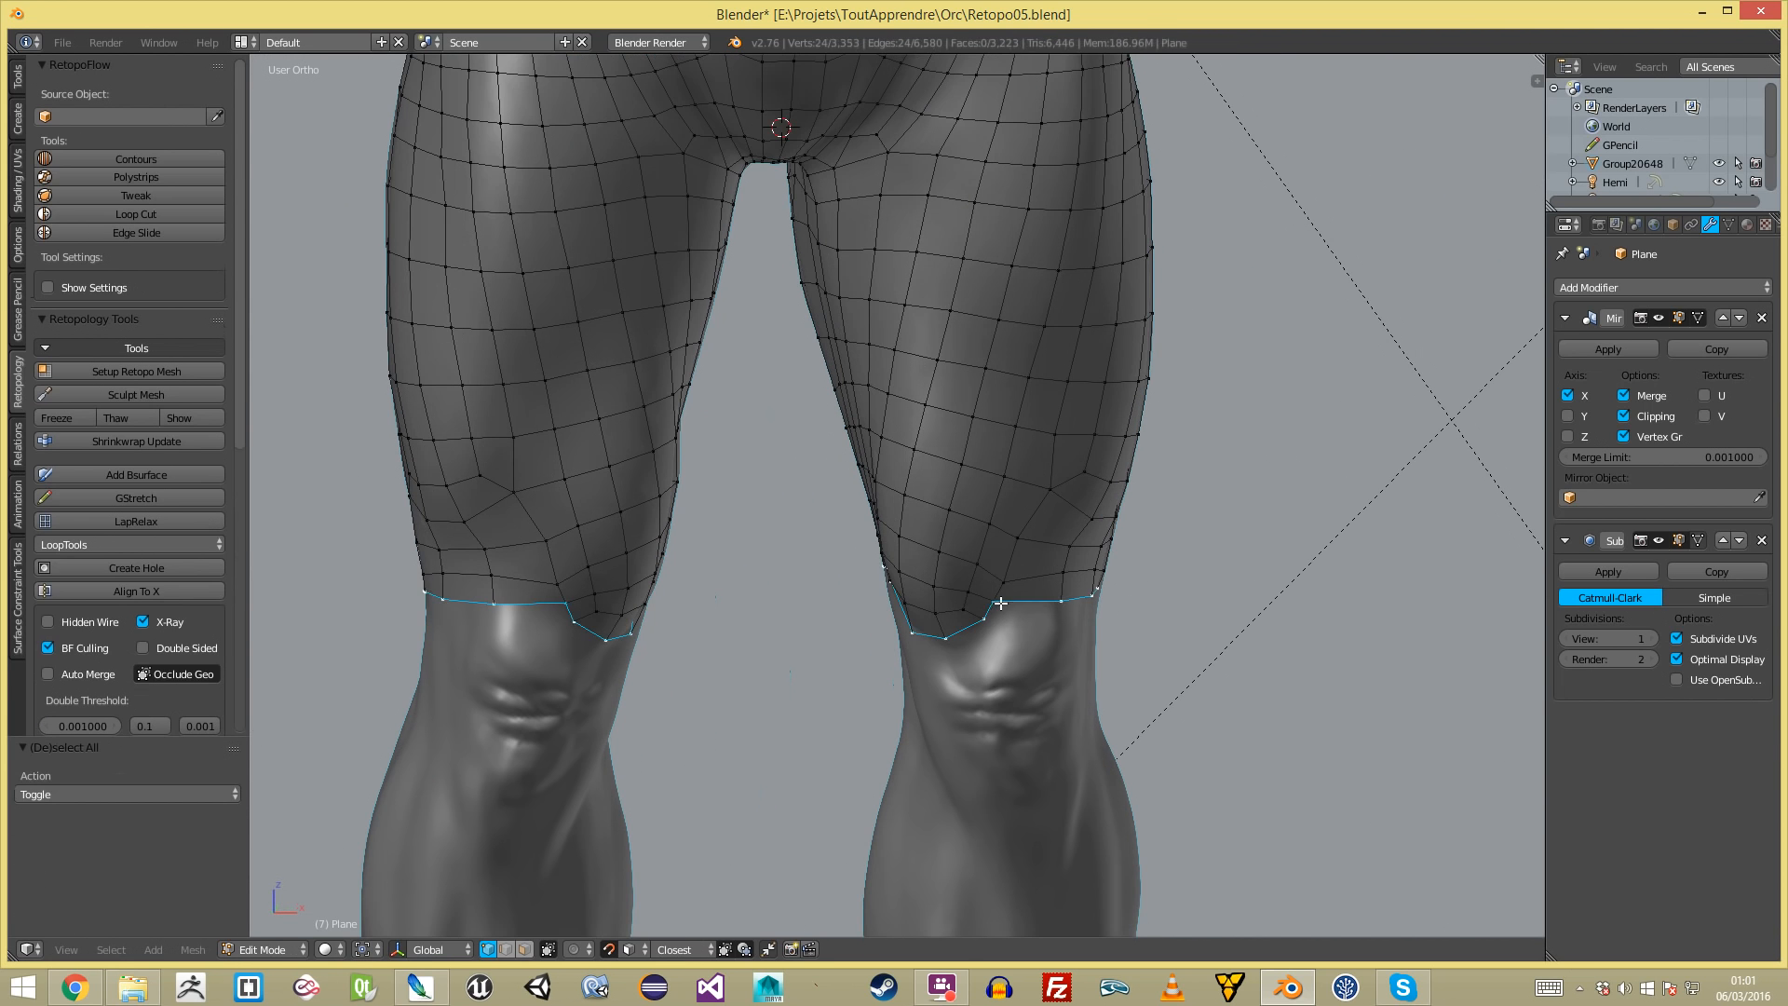
{"action": "scroll", "coordinate": [1068, 617], "scroll_direction": "down", "scroll_amount": 2}
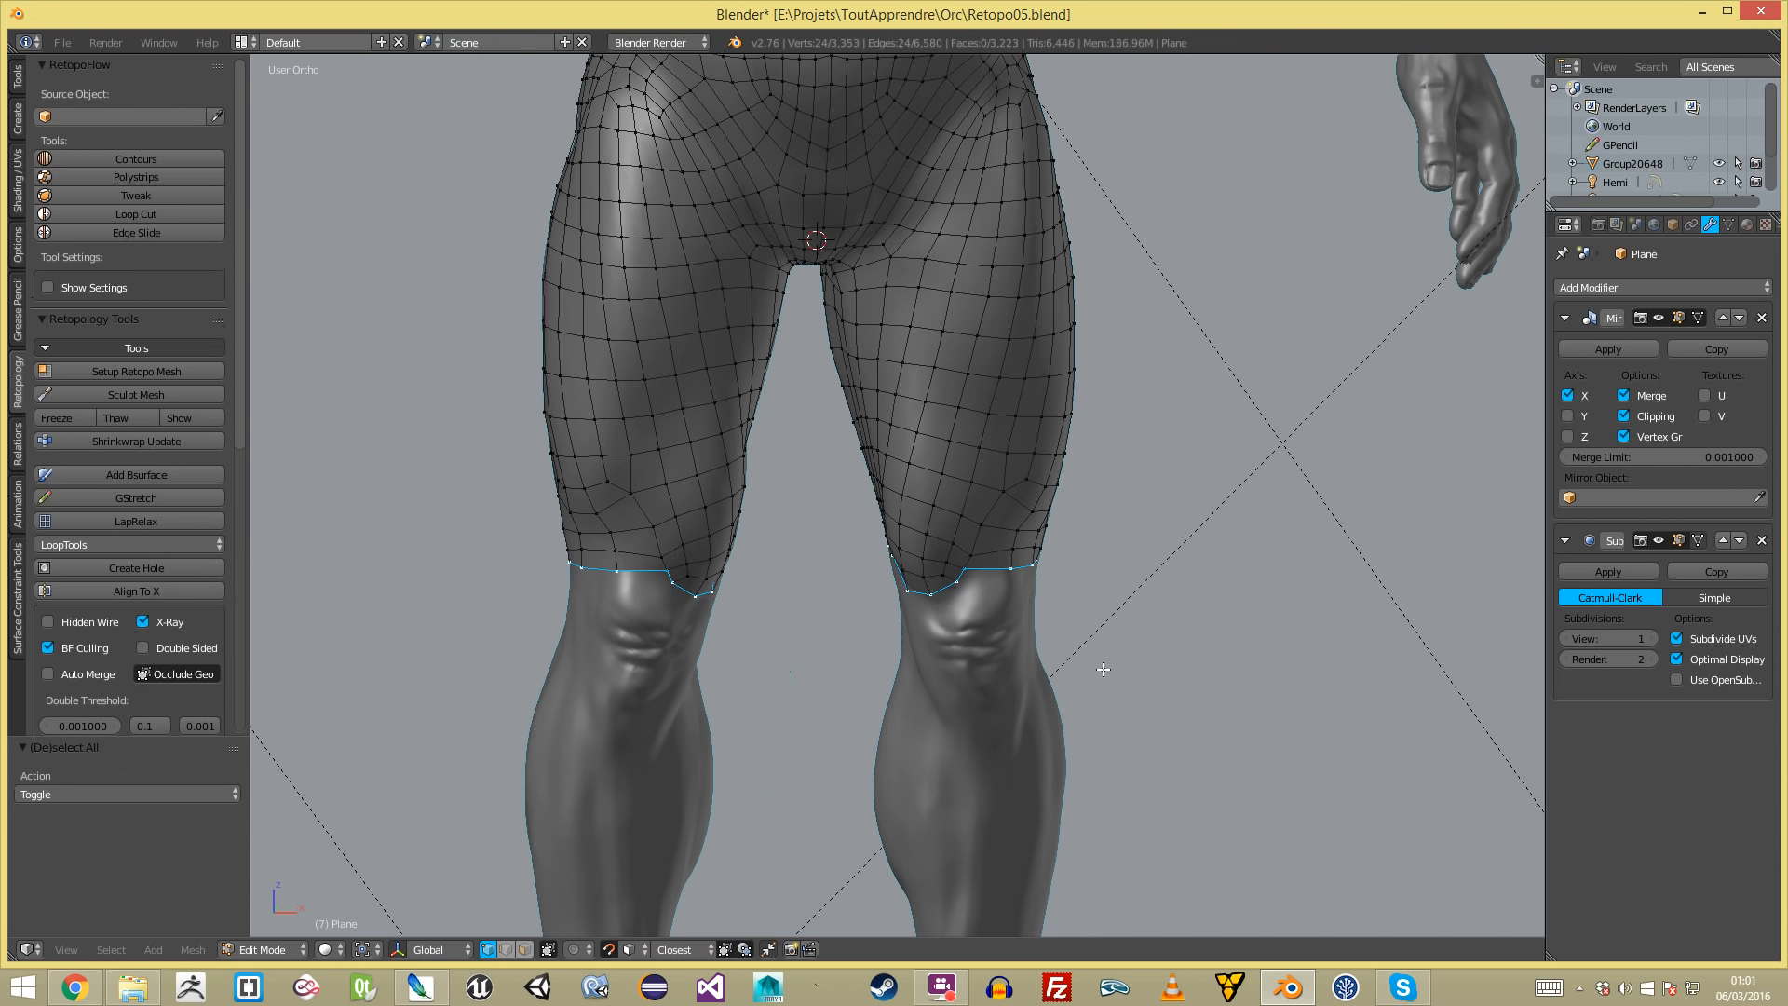
{"action": "key", "text": "KP_3"}
{"action": "scroll", "coordinate": [596, 512], "scroll_direction": "up", "scroll_amount": 2}
{"action": "middle_click_drag", "start_coordinate": [708, 507], "coordinate": [483, 552]}
{"action": "key", "text": "a"}
- Try to cut an edge loop through the lower thigh and undo it
{"action": "key", "text": "ctrl+r"}
{"action": "left_click", "coordinate": [1002, 438]}
{"action": "left_click", "coordinate": [1003, 442]}
{"action": "key", "text": "ctrl+z"}
- Examine the face loop around the knee in face select mode and return to vertex select mode
{"action": "right_click", "coordinate": [1003, 455], "text": "ctrl+alt"}
{"action": "key", "text": "a"}
{"action": "key", "text": "ctrl+Tab"}
{"action": "left_click", "coordinate": [765, 533]}
{"action": "scroll", "coordinate": [794, 555], "scroll_direction": "up", "scroll_amount": 6}
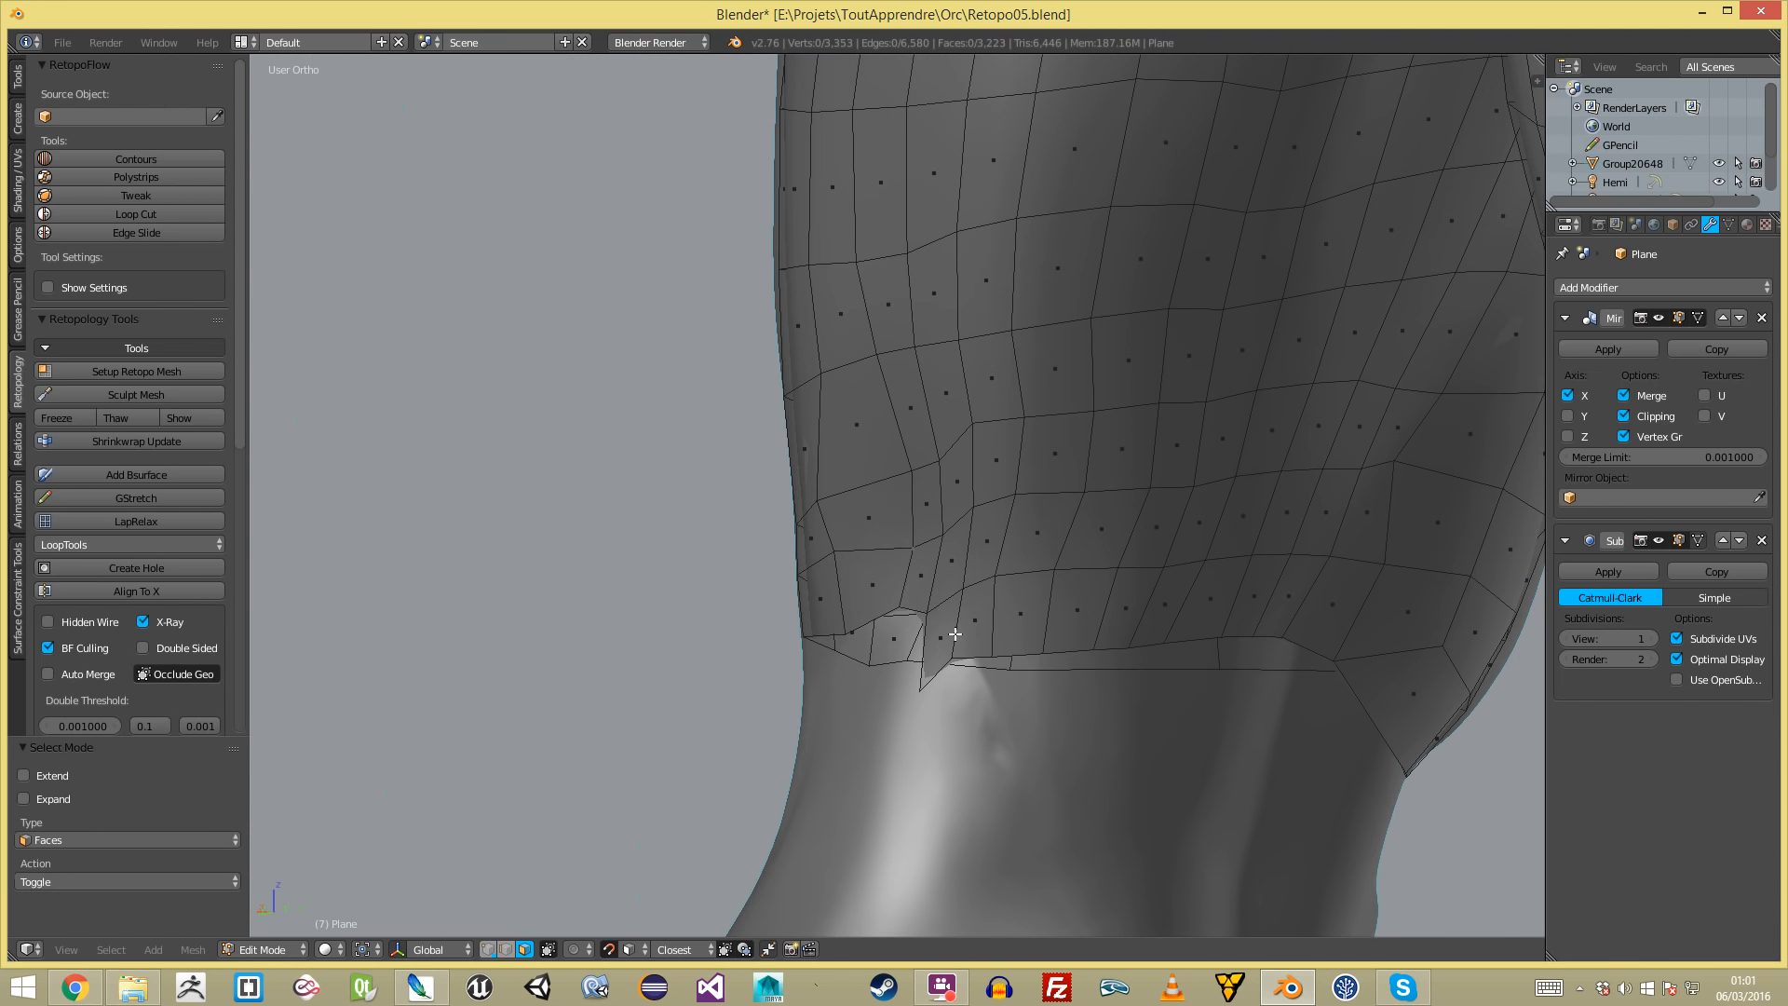
{"action": "right_click", "coordinate": [1028, 611], "text": "alt"}
{"action": "scroll", "coordinate": [1038, 611], "scroll_direction": "down", "scroll_amount": 4}
{"action": "middle_click_drag", "start_coordinate": [1178, 608], "coordinate": [956, 567]}
{"action": "scroll", "coordinate": [987, 555], "scroll_direction": "up", "scroll_amount": 2}
{"action": "key", "text": "a"}
{"action": "key", "text": "ctrl+Tab"}
{"action": "left_click", "coordinate": [1065, 488]}
- Fill a quad on the mesh border above the kneecap and position its free corner
{"action": "middle_click_drag", "start_coordinate": [1383, 570], "coordinate": [1175, 590]}
{"action": "right_click", "coordinate": [934, 563]}
{"action": "key", "text": "f"}
{"action": "key", "text": "g"}
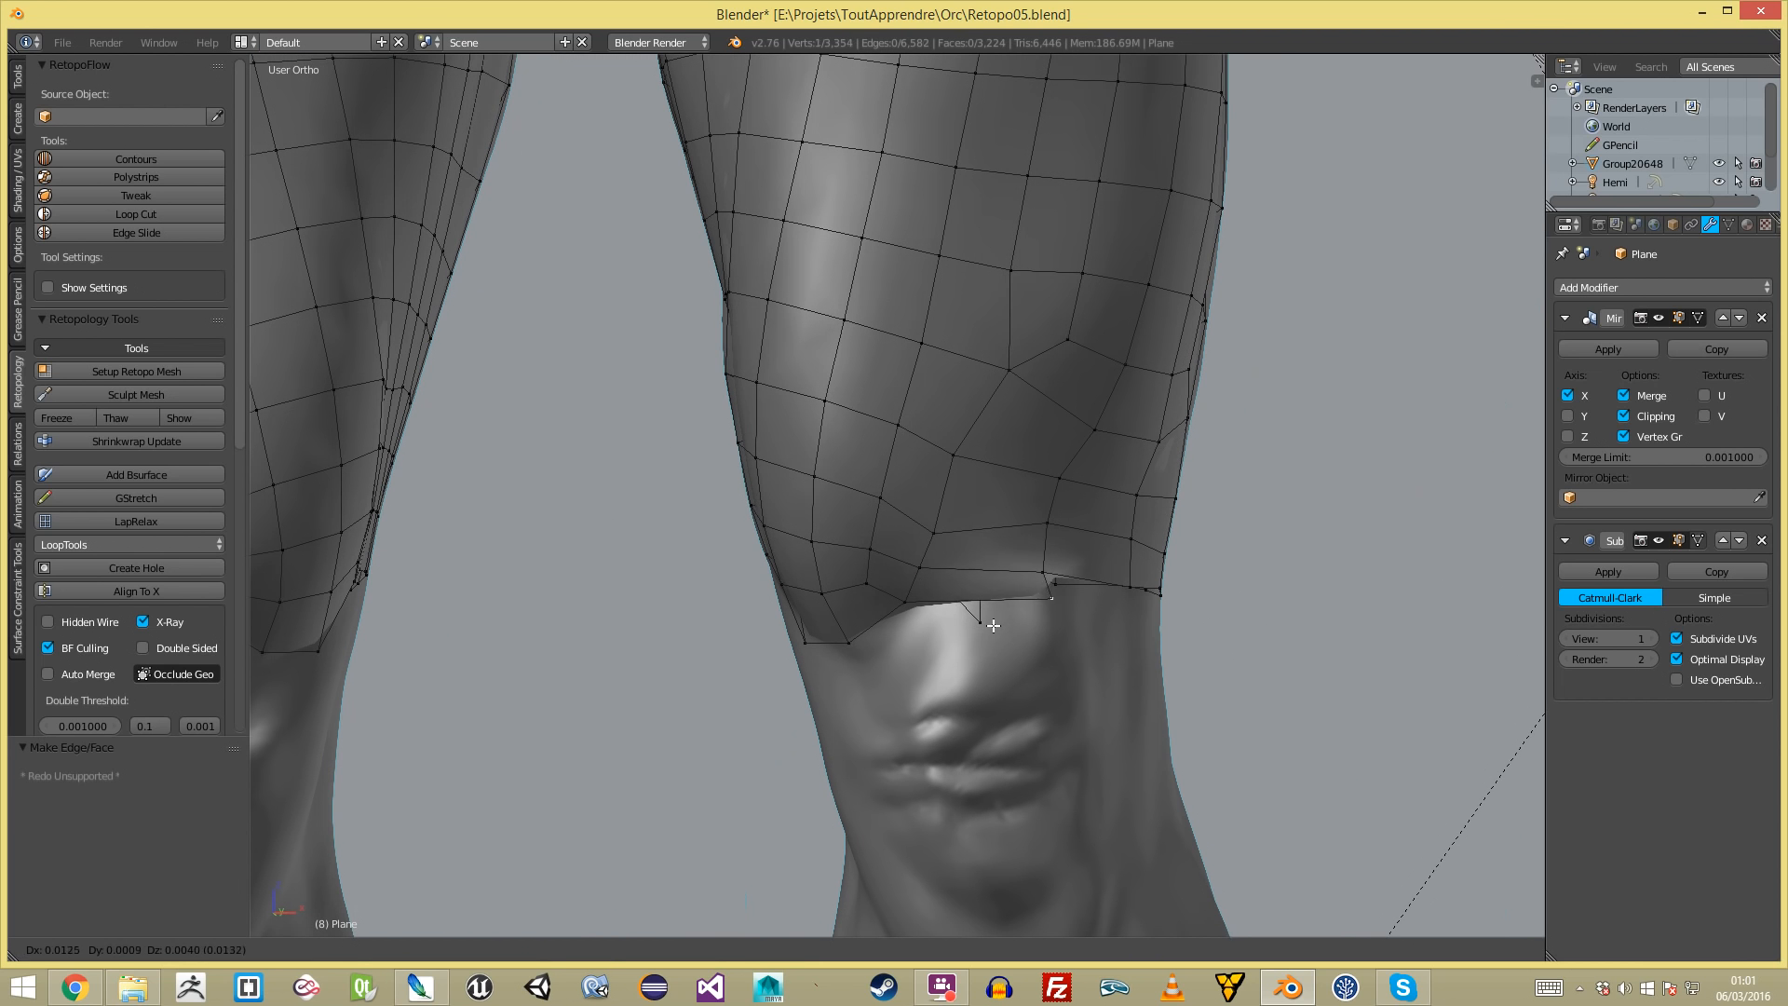
{"action": "left_click", "coordinate": [1002, 613]}
{"action": "key", "text": "a"}
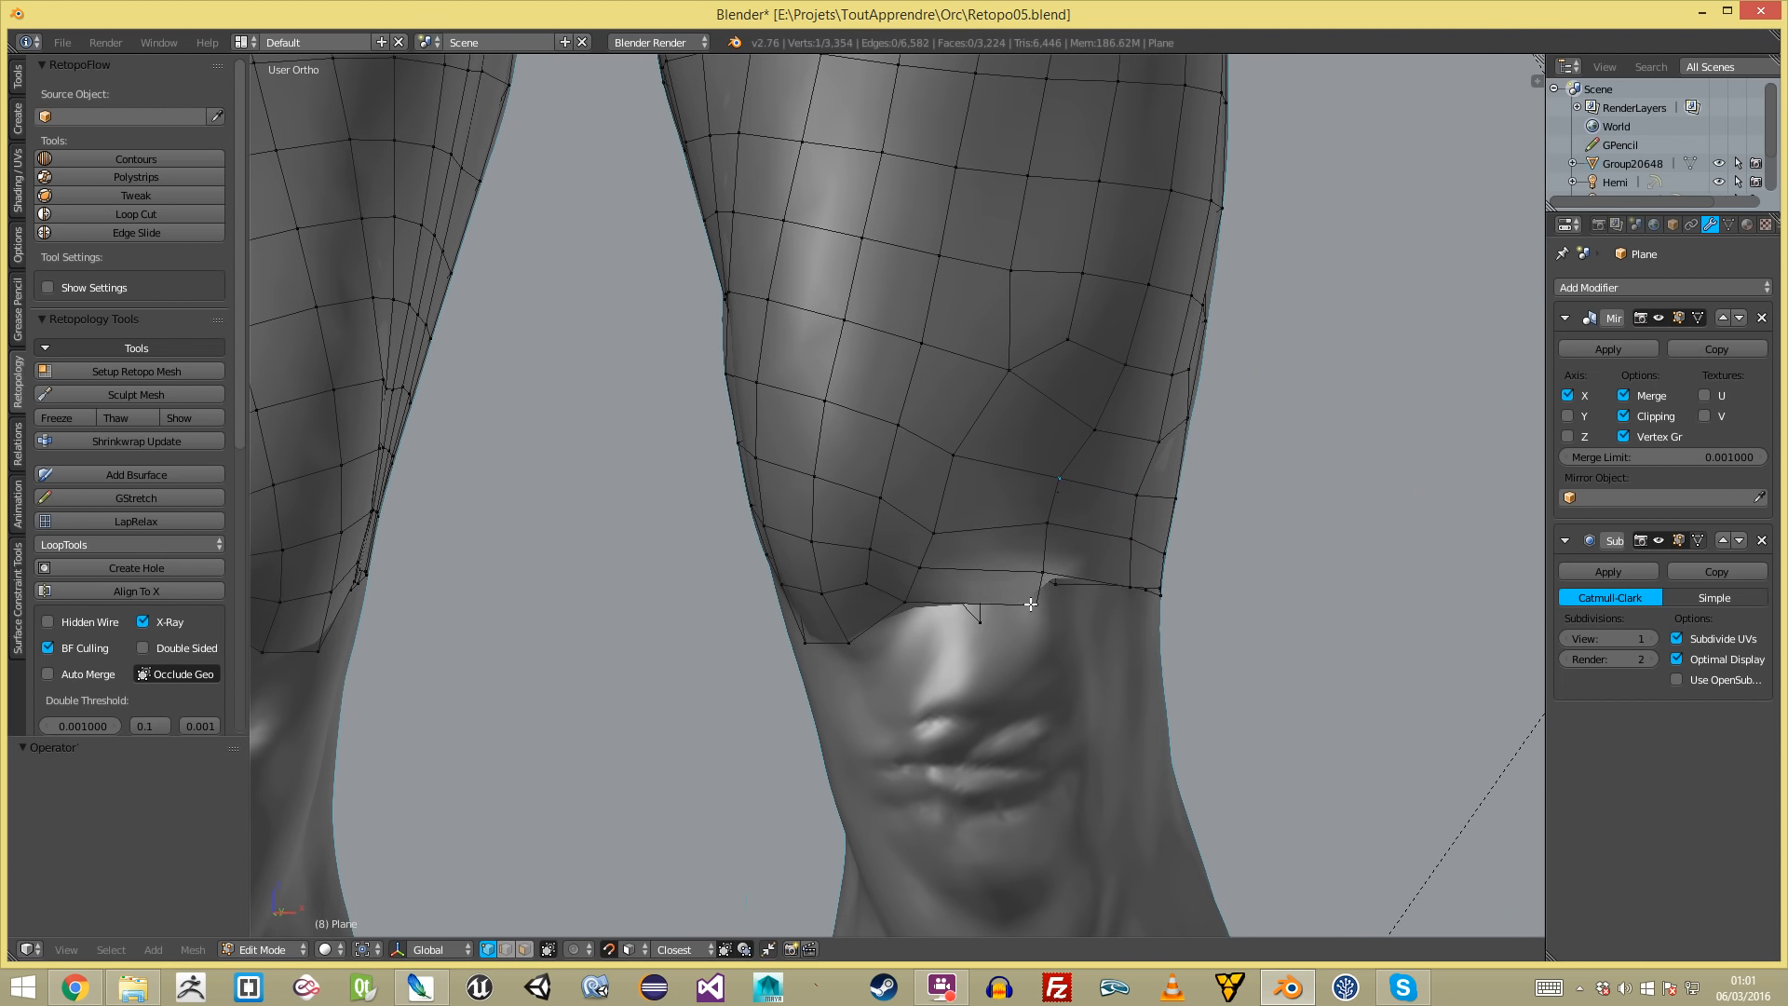
- Place the free corner above the kneecap, then fill the next border quad toward the side of the knee and position its corner
{"action": "key", "text": "g"}
{"action": "left_click", "coordinate": [1035, 568]}
{"action": "key", "text": "a"}
{"action": "middle_click_drag", "start_coordinate": [1094, 567], "coordinate": [682, 606]}
{"action": "right_click", "coordinate": [660, 594]}
{"action": "key", "text": "f"}
{"action": "key", "text": "g"}
{"action": "left_click", "coordinate": [652, 593]}
{"action": "key", "text": "a"}
- Slide the border vertex along its edge, fill another quad on the side of the knee, and place its free corner
{"action": "key", "text": "g"}
{"action": "key", "text": "g"}
{"action": "left_click", "coordinate": [762, 612]}
{"action": "middle_click_drag", "start_coordinate": [783, 582], "coordinate": [697, 600]}
{"action": "key", "text": "f"}
{"action": "key", "text": "g"}
{"action": "left_click", "coordinate": [660, 615]}
{"action": "key", "text": "g"}
{"action": "right_click", "coordinate": [637, 607]}
- Slide the vertical edge run above the knee sideways and slide the border corner vertices to even the spacing
{"action": "key", "text": "a"}
{"action": "right_click", "coordinate": [513, 633]}
{"action": "key", "text": "g"}
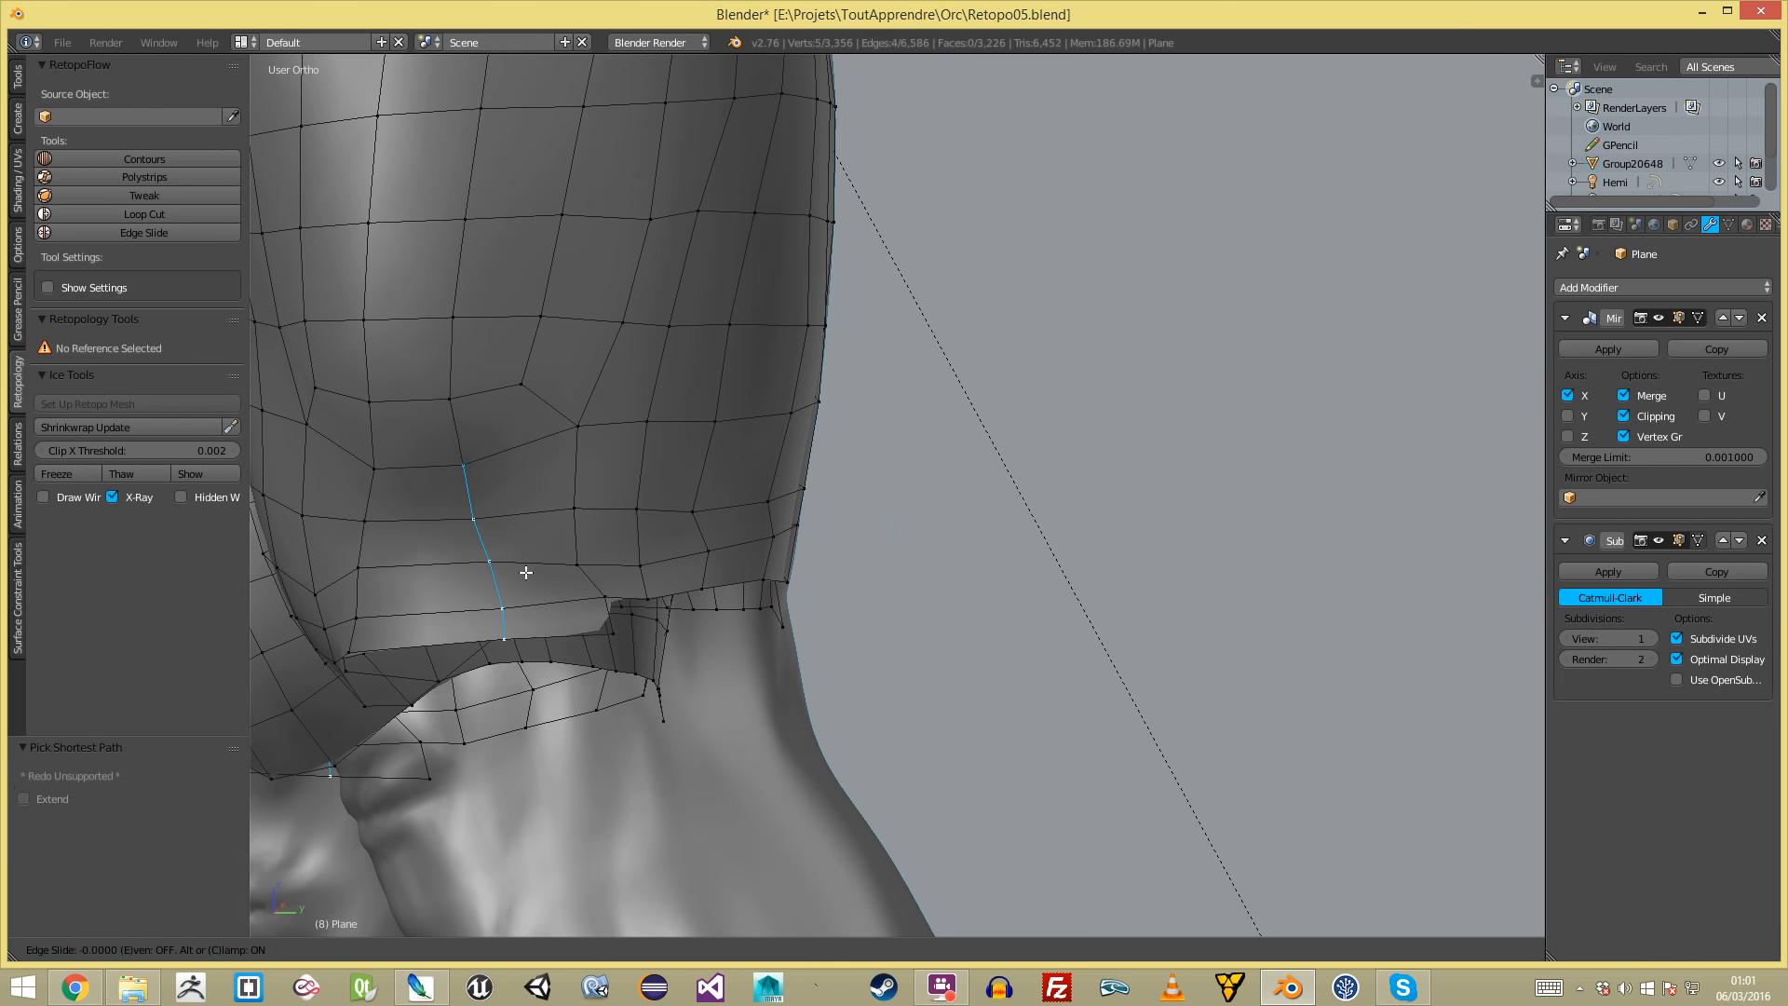
{"action": "left_click", "coordinate": [507, 569]}
{"action": "key", "text": "a"}
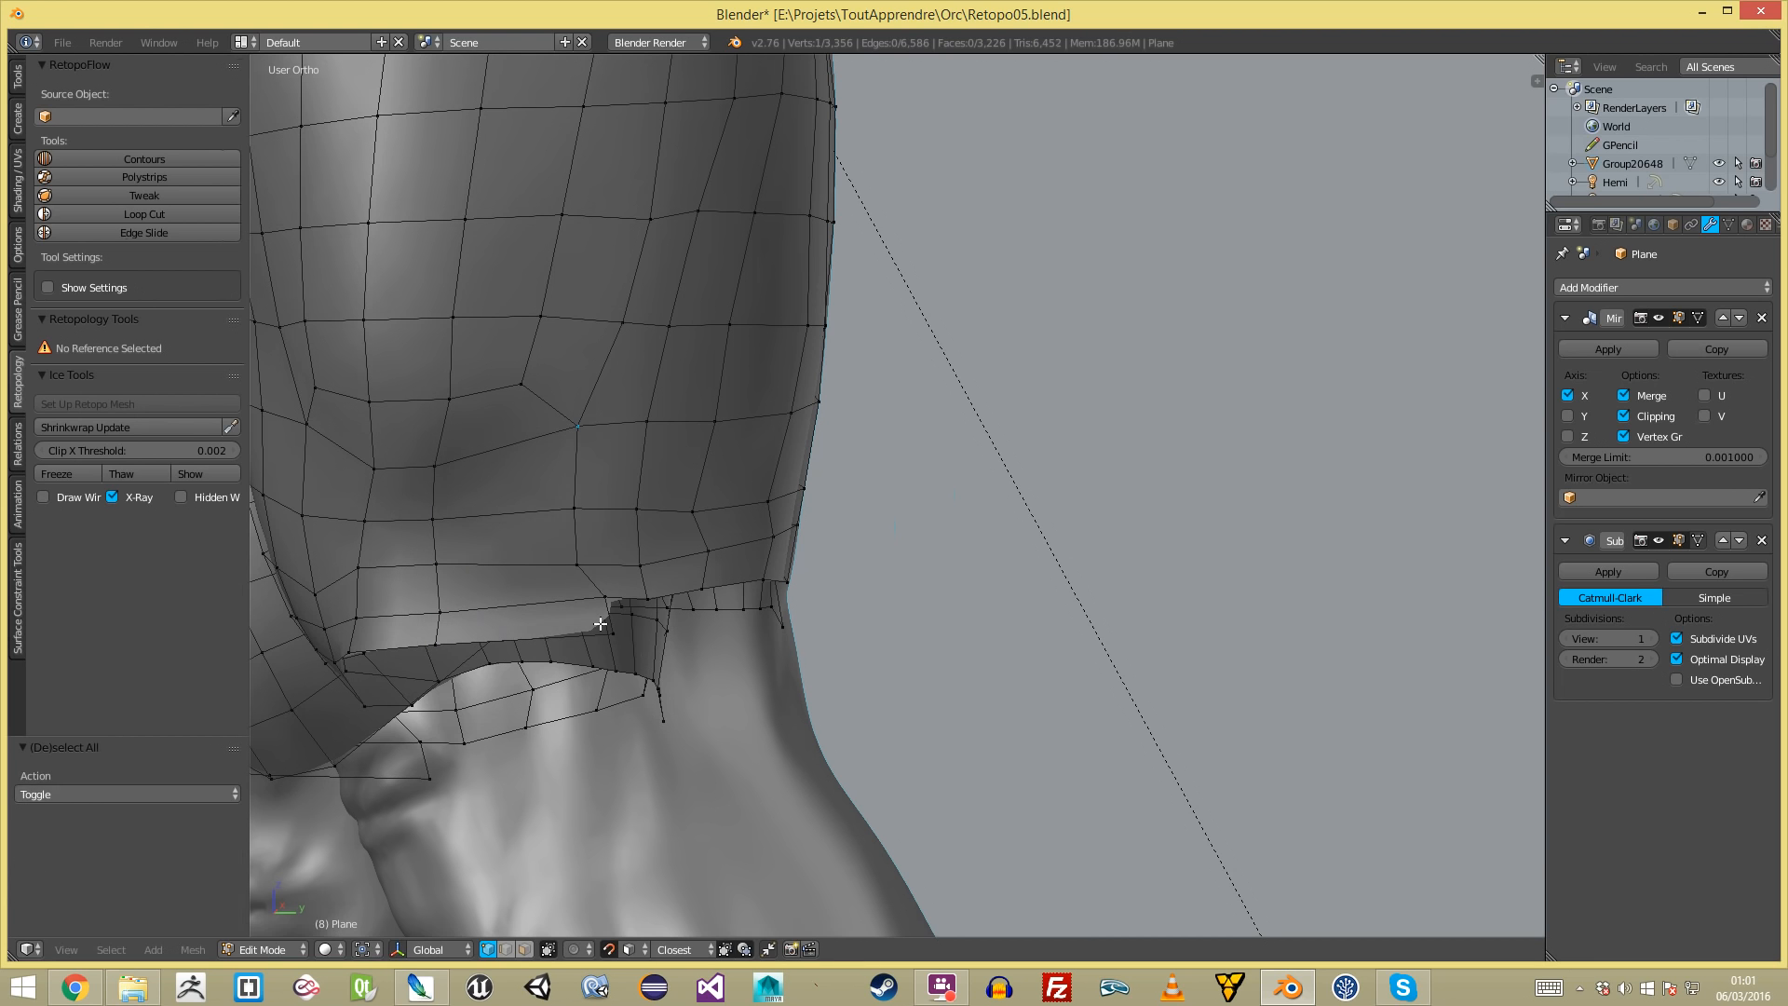
{"action": "key", "text": "g"}
{"action": "key", "text": "g"}
{"action": "left_click", "coordinate": [580, 621]}
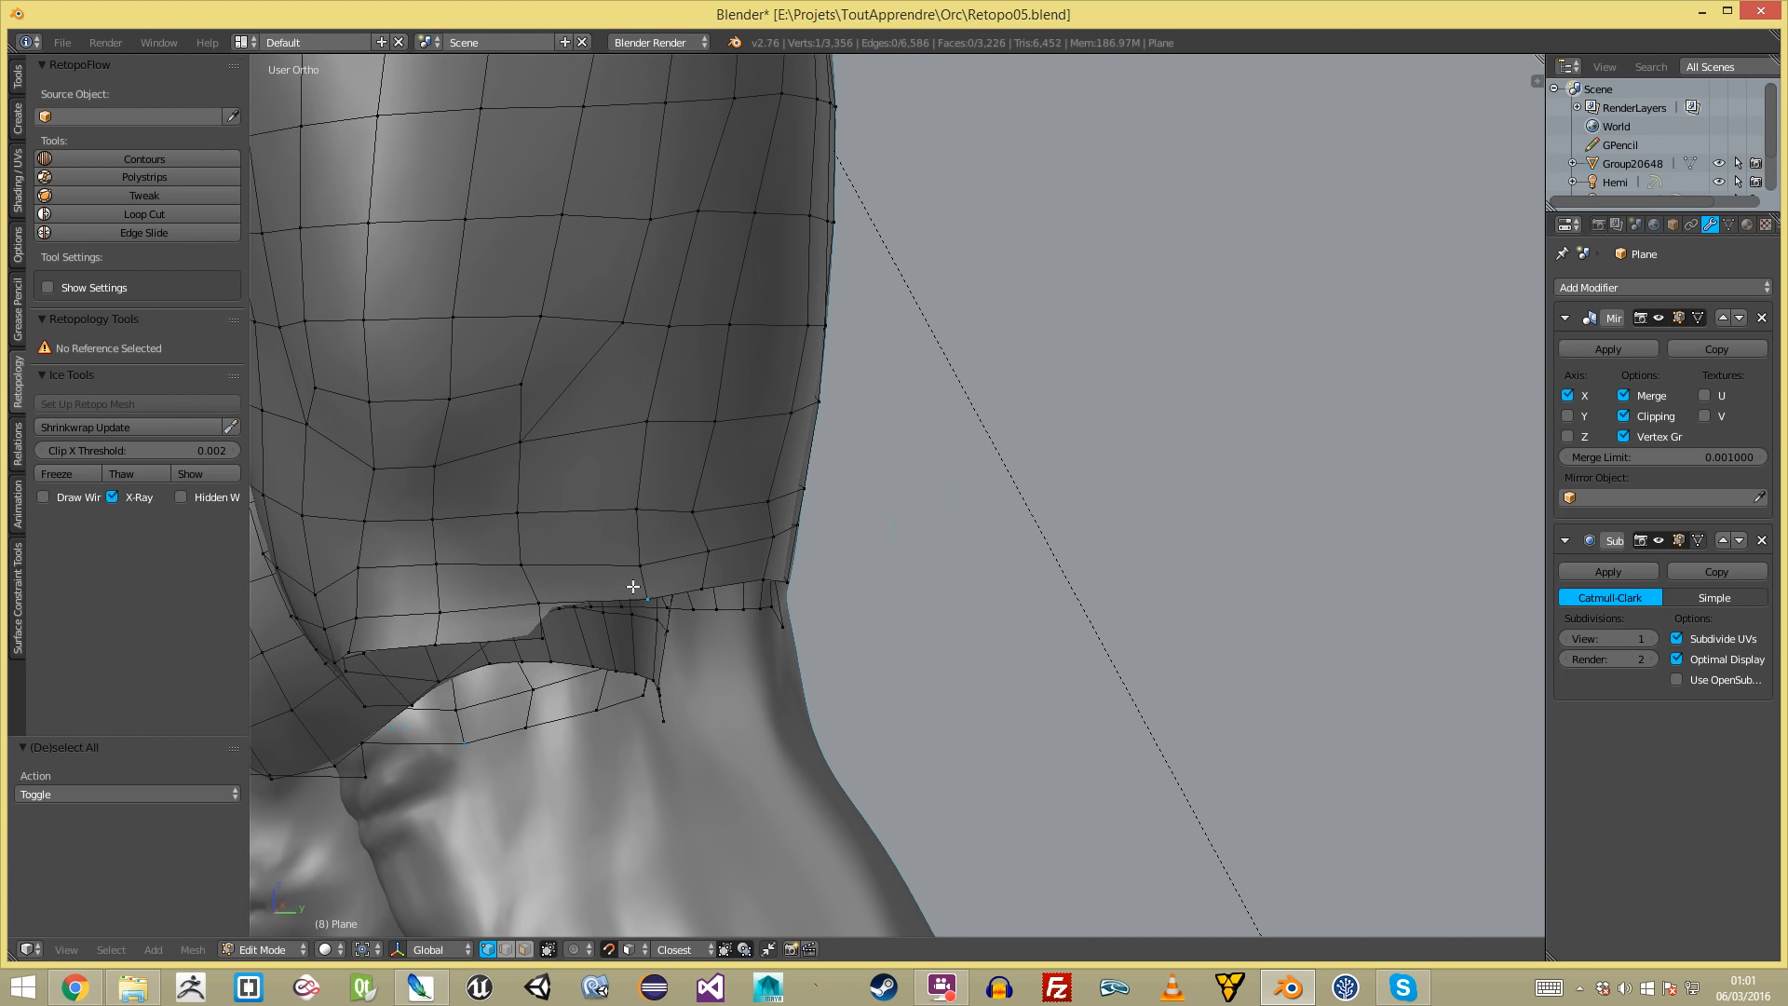
{"action": "key", "text": "a"}
- Reposition two vertices just above the open border on the lower thigh to smooth the edge flow
{"action": "scroll", "coordinate": [624, 447], "scroll_direction": "down", "scroll_amount": 5}
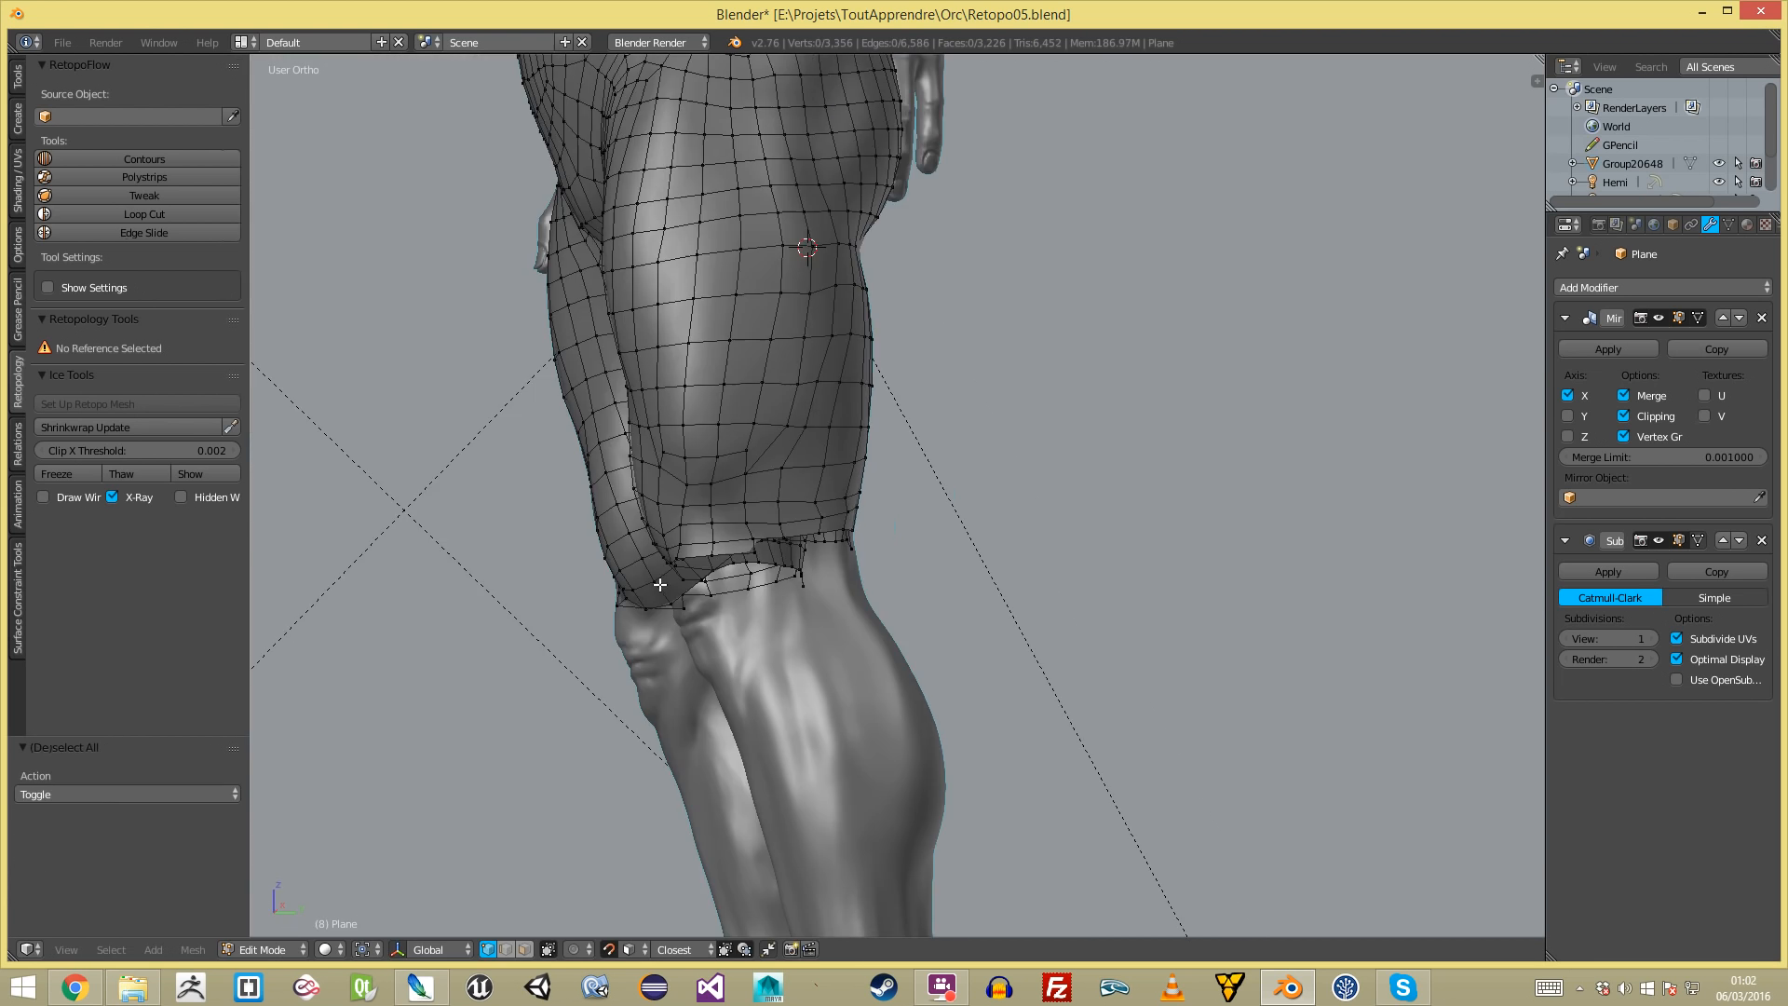
{"action": "middle_click_drag", "start_coordinate": [668, 588], "coordinate": [634, 471]}
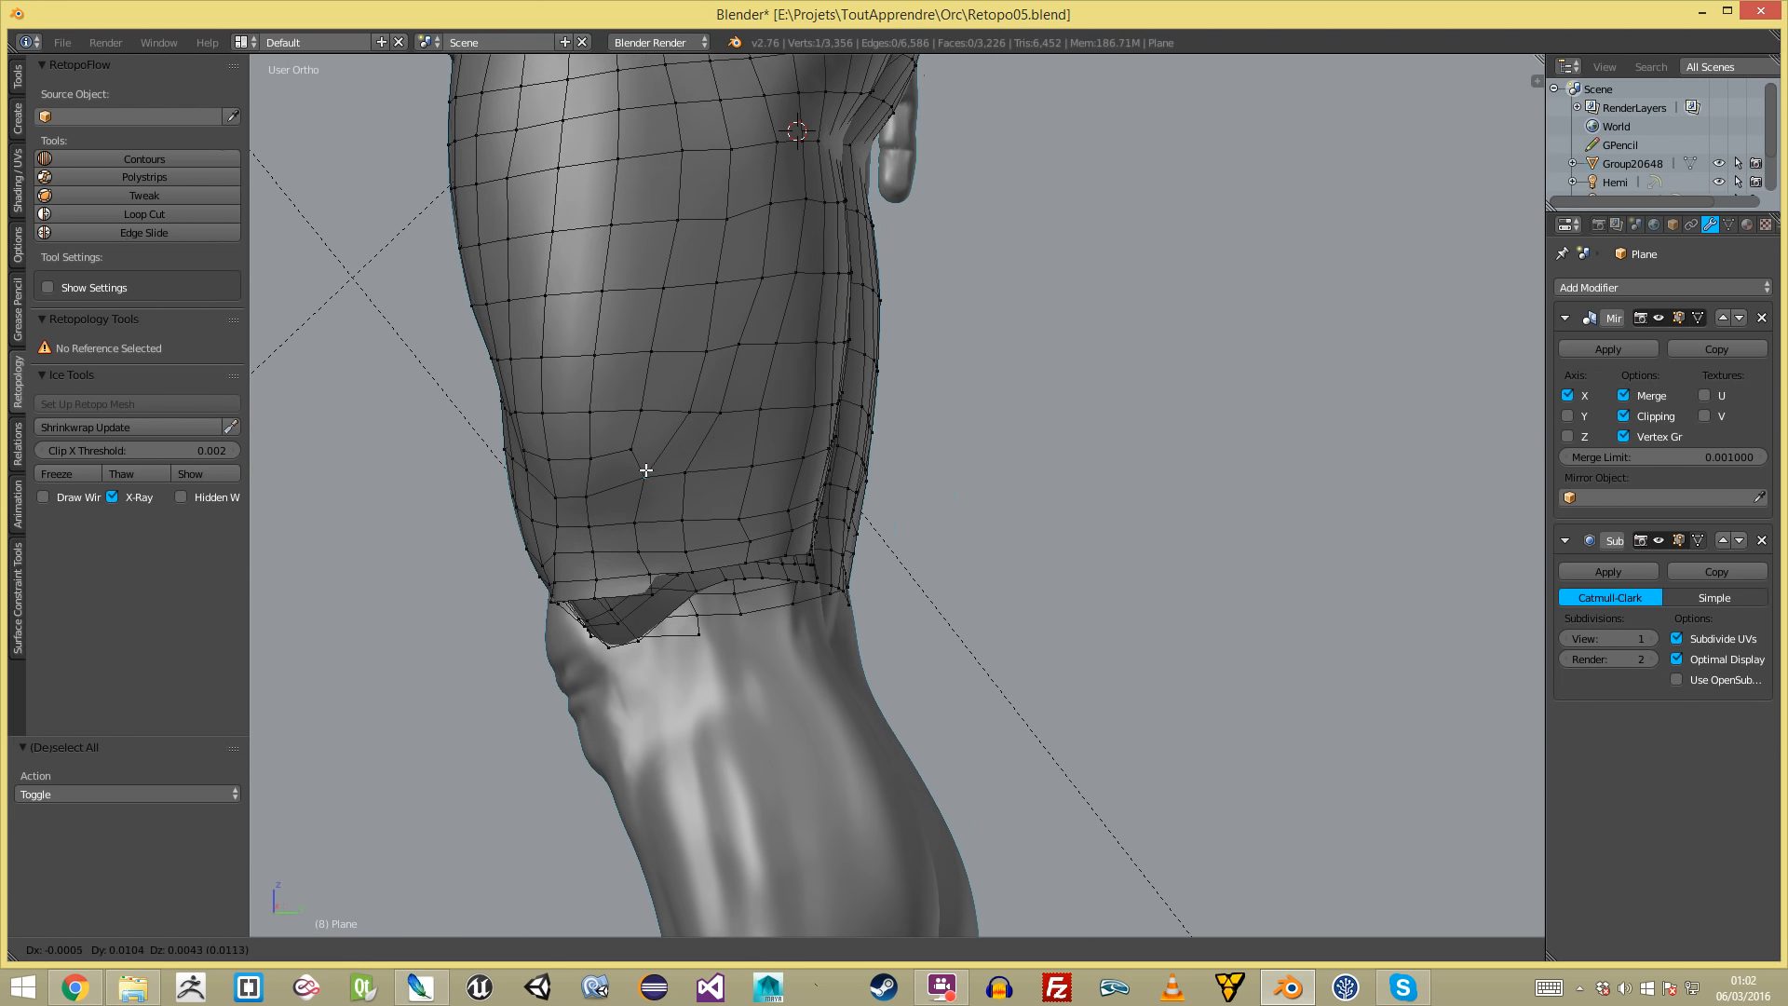
{"action": "key", "text": "g"}
{"action": "left_click", "coordinate": [663, 524]}
{"action": "key", "text": "a"}
{"action": "right_click", "coordinate": [654, 553]}
{"action": "key", "text": "g"}
{"action": "left_click", "coordinate": [649, 573]}
{"action": "key", "text": "a"}
- Fill a quad in the border gap at the side of the knee and adjust its corner and the vertex above
{"action": "key", "text": "a"}
{"action": "right_click", "coordinate": [688, 575]}
{"action": "key", "text": "f"}
{"action": "middle_click_drag", "start_coordinate": [687, 576], "coordinate": [596, 596]}
{"action": "key", "text": "g"}
{"action": "left_click", "coordinate": [713, 597]}
{"action": "key", "text": "a"}
{"action": "right_click", "coordinate": [690, 556]}
{"action": "key", "text": "g"}
{"action": "left_click", "coordinate": [679, 561]}
{"action": "key", "text": "a"}
- Fill the following quads along the border toward the back of the knee and adjust the new corner
{"action": "key", "text": "f"}
{"action": "middle_click_drag", "start_coordinate": [722, 578], "coordinate": [679, 564]}
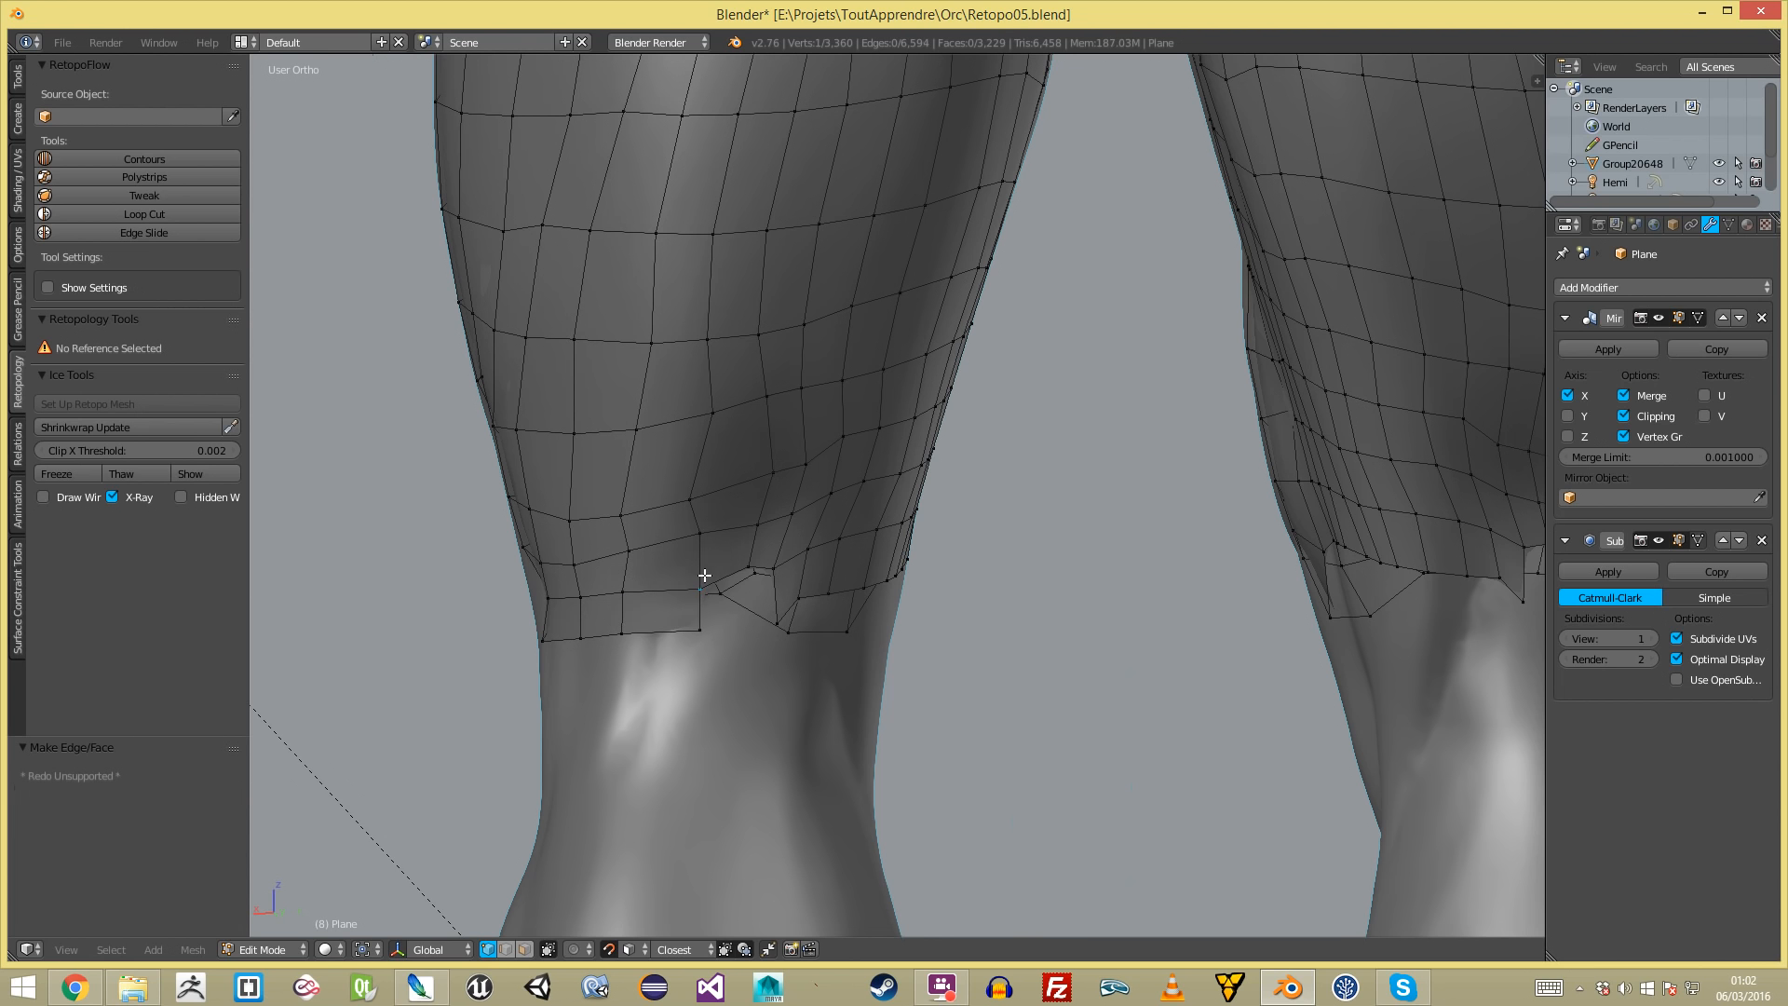
{"action": "key", "text": "g"}
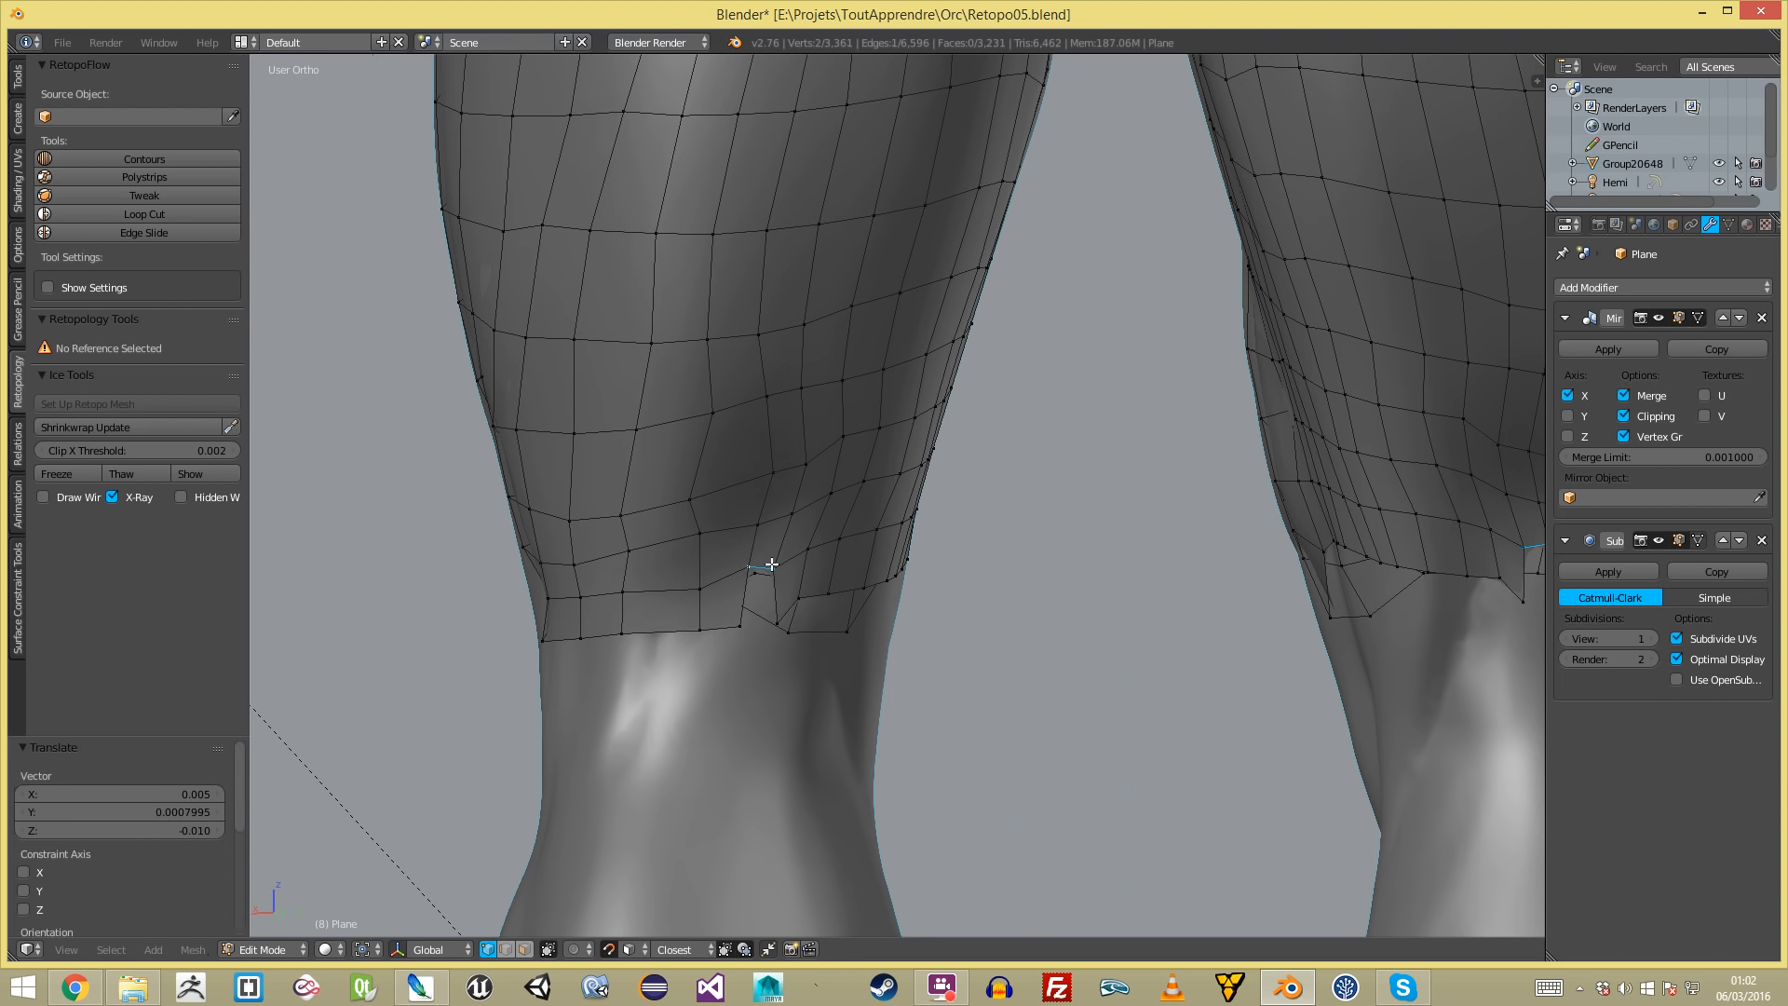
{"action": "key", "text": "f"}
{"action": "key", "text": "a"}
{"action": "scroll", "coordinate": [698, 619], "scroll_direction": "down", "scroll_amount": 5}
{"action": "middle_click_drag", "start_coordinate": [639, 634], "coordinate": [1207, 587]}
{"action": "scroll", "coordinate": [743, 600], "scroll_direction": "up", "scroll_amount": 5}
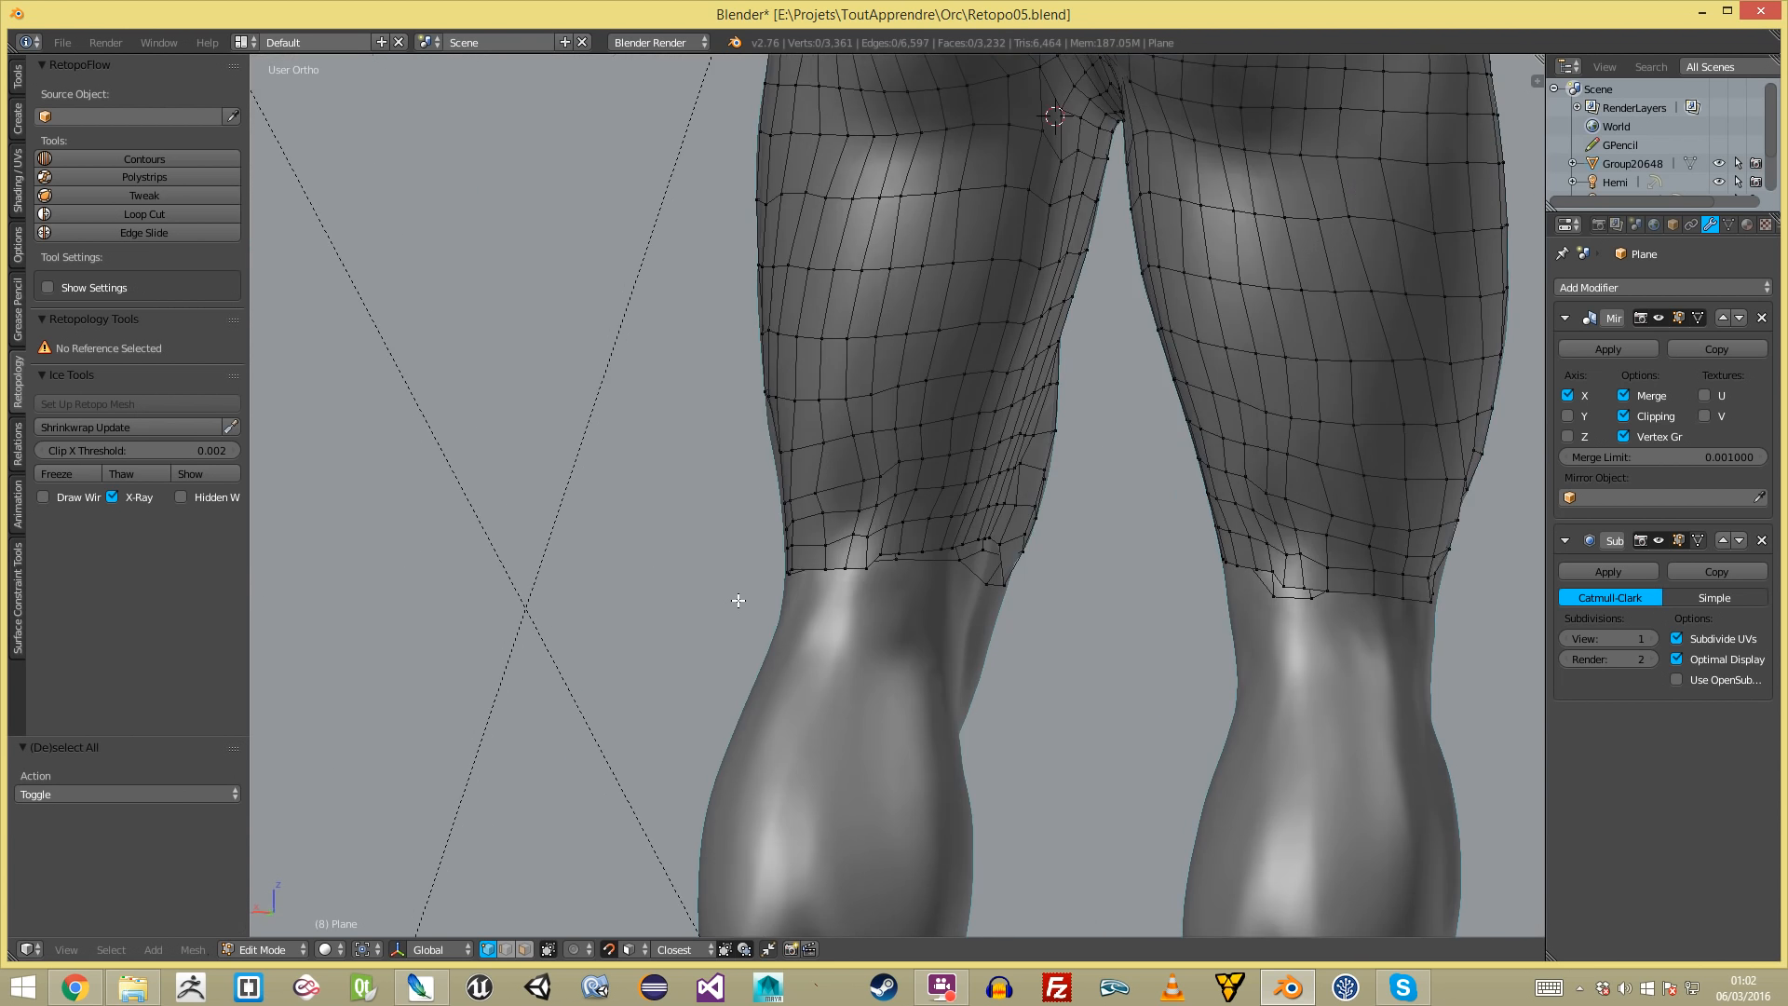
- Select the border edge run around the knee, scale it, and move it down toward the row below
{"action": "middle_click_drag", "start_coordinate": [743, 601], "coordinate": [920, 567]}
{"action": "scroll", "coordinate": [922, 567], "scroll_direction": "up", "scroll_amount": 2}
{"action": "key", "text": "c"}
{"action": "right_click", "coordinate": [1062, 531]}
{"action": "right_click", "coordinate": [1058, 562], "text": "ctrl"}
{"action": "right_click", "coordinate": [1064, 559], "text": "ctrl"}
{"action": "middle_click_drag", "start_coordinate": [1117, 561], "coordinate": [1043, 558]}
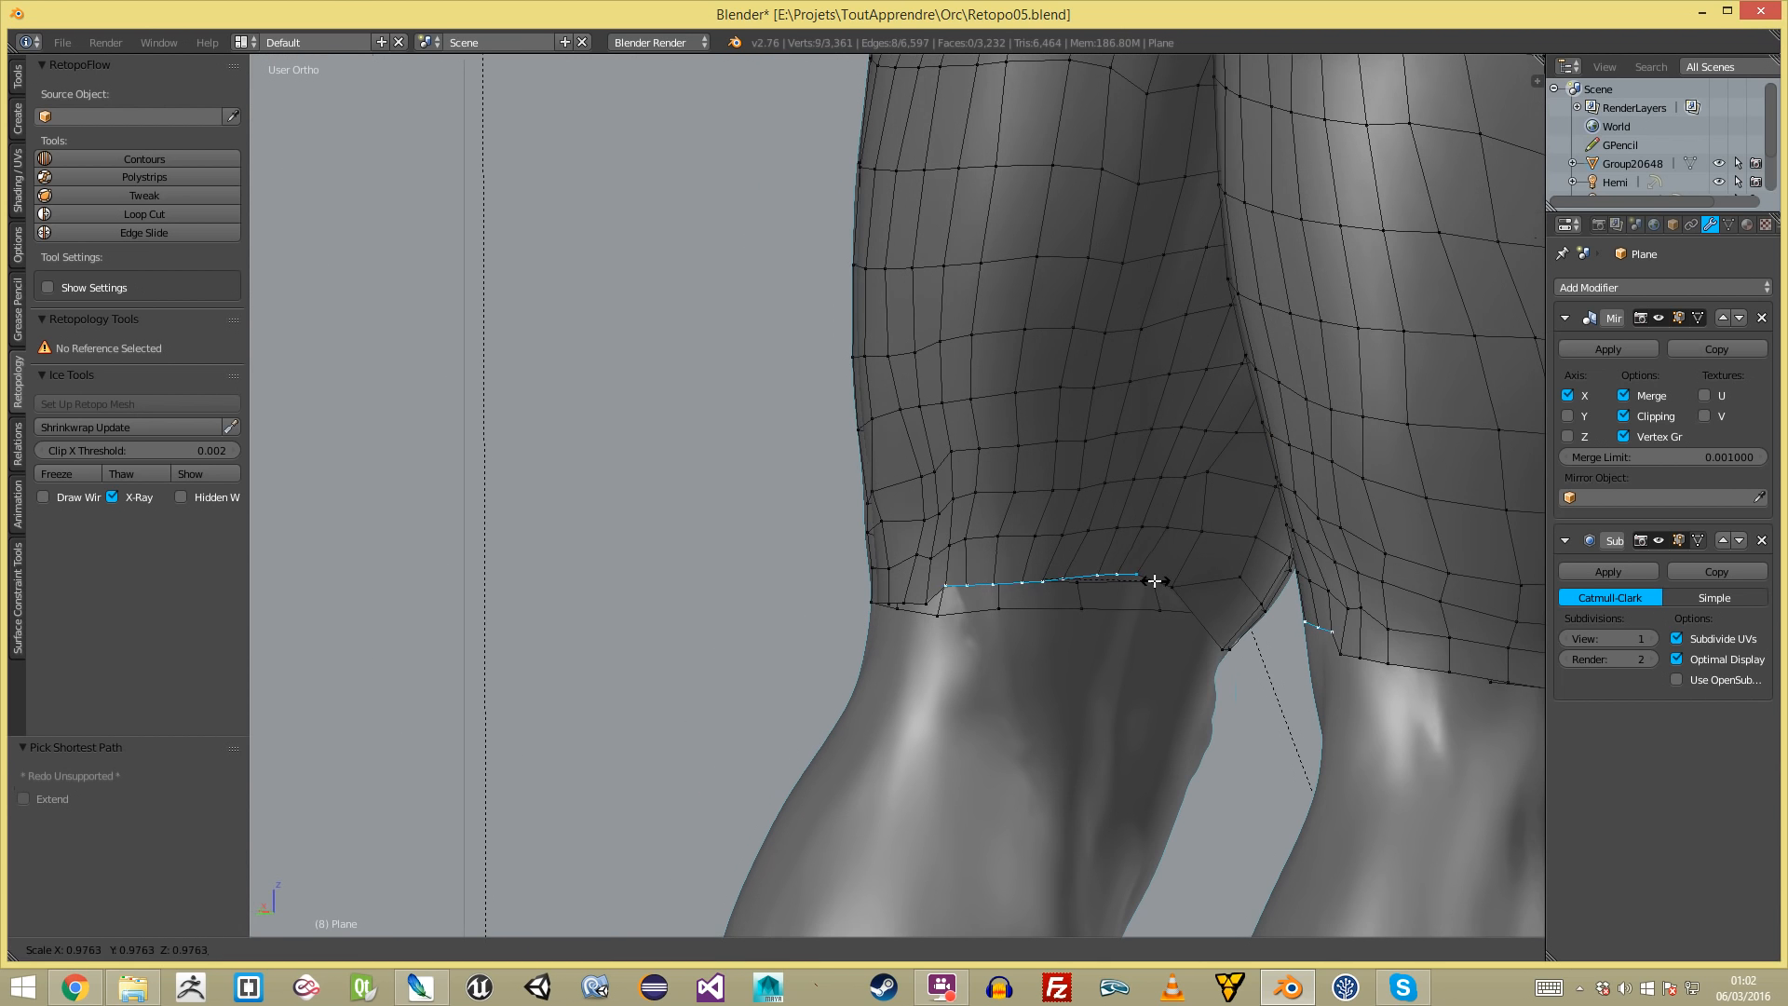
{"action": "key", "text": "s"}
{"action": "left_click", "coordinate": [1149, 583]}
{"action": "key", "text": "g"}
{"action": "left_click", "coordinate": [1177, 598]}
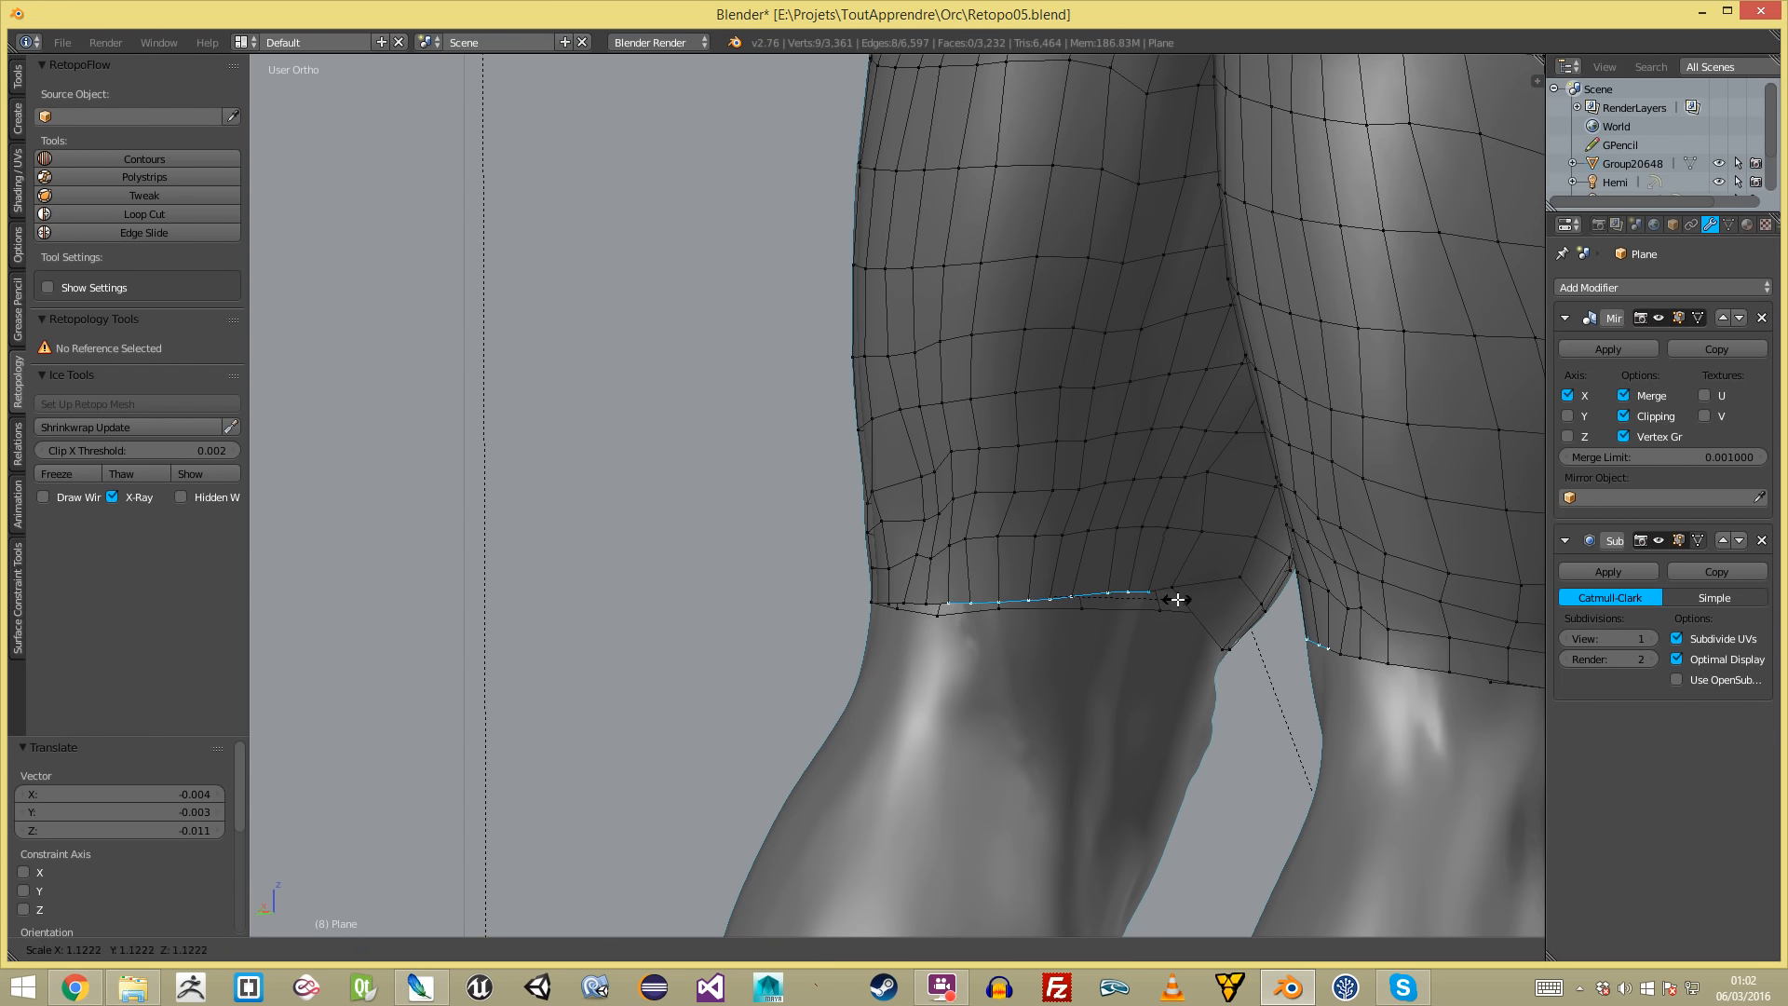
{"action": "key", "text": "a"}
- Shift the individual vertices beside the end of the adjusted border run to space out the quads at the knee
{"action": "right_click", "coordinate": [1227, 583]}
{"action": "left_click", "coordinate": [1240, 582]}
{"action": "key", "text": "a"}
{"action": "right_click", "coordinate": [1216, 535]}
{"action": "key", "text": "g"}
{"action": "left_click", "coordinate": [1225, 537]}
{"action": "key", "text": "a"}
{"action": "right_click", "coordinate": [1164, 577]}
{"action": "left_click", "coordinate": [1195, 572]}
{"action": "key", "text": "a"}
{"action": "right_click", "coordinate": [1150, 584]}
{"action": "key", "text": "g"}
{"action": "left_click", "coordinate": [1169, 582]}
{"action": "key", "text": "a"}
{"action": "right_click", "coordinate": [1158, 539]}
{"action": "left_click", "coordinate": [1171, 543]}
{"action": "key", "text": "a"}
- Move the uneven vertex above the border gap behind the knee and reposition the adjoining border edge
{"action": "middle_click_drag", "start_coordinate": [946, 593], "coordinate": [804, 616]}
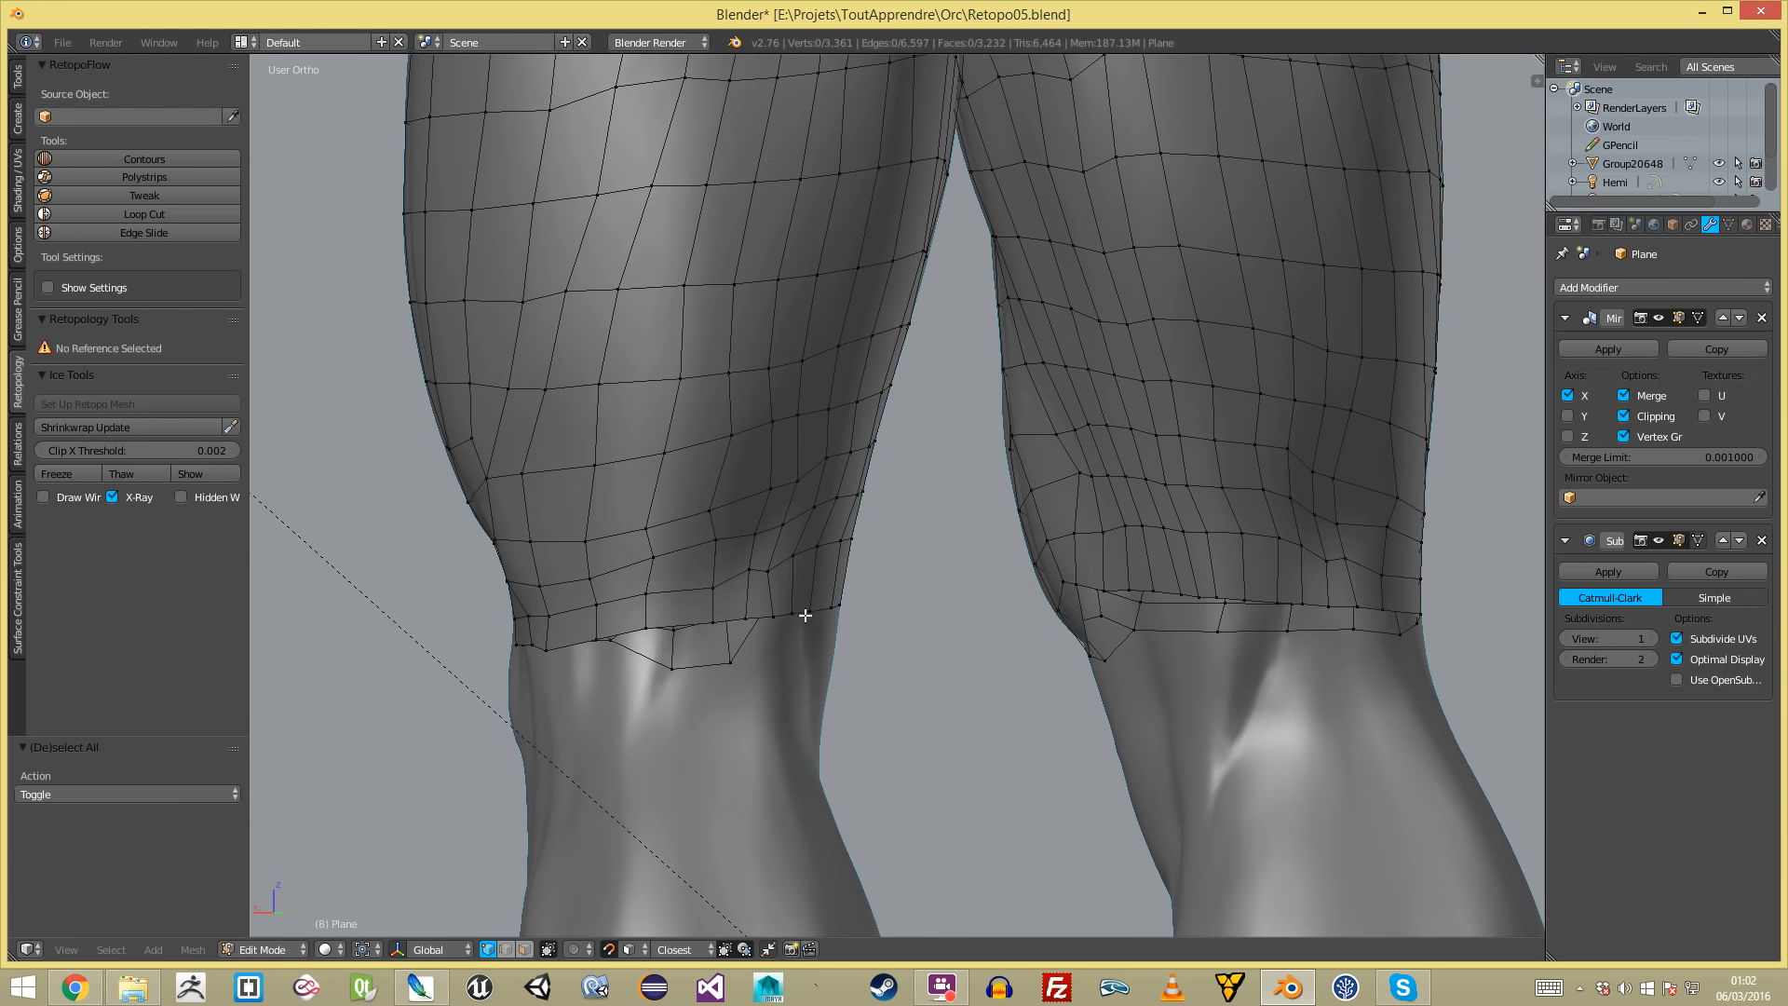
{"action": "right_click", "coordinate": [711, 622]}
{"action": "key", "text": "g"}
{"action": "left_click", "coordinate": [687, 590]}
{"action": "key", "text": "a"}
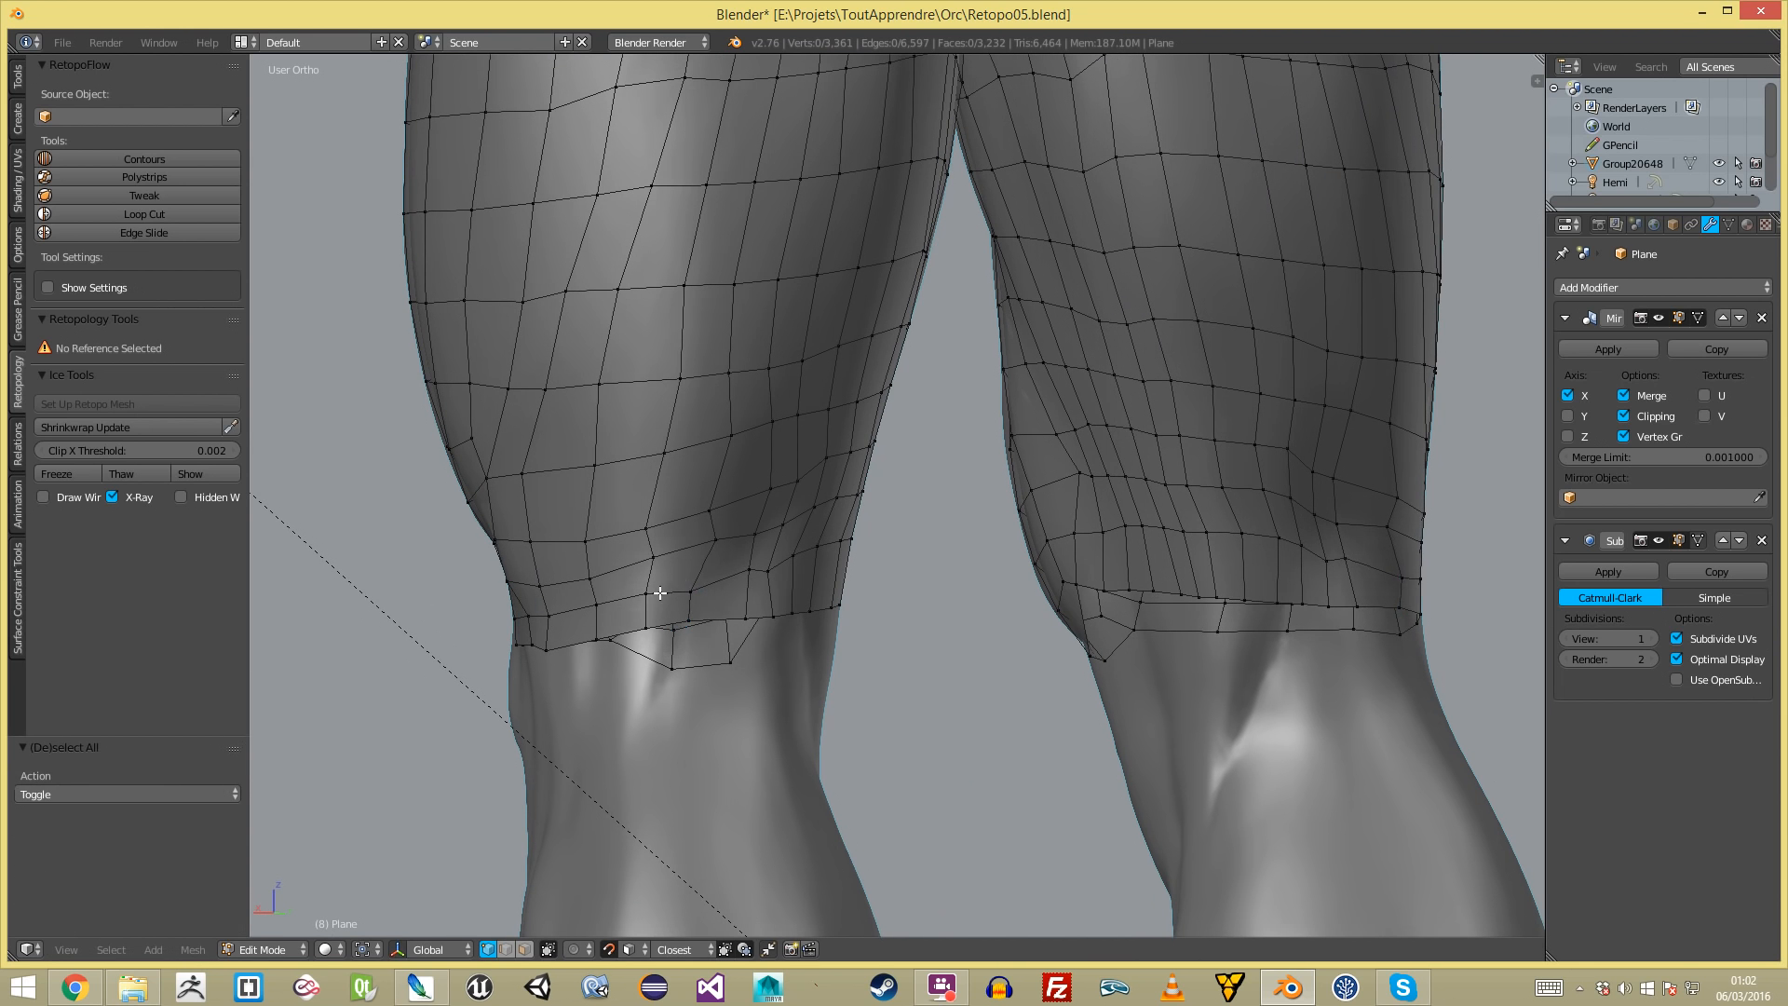
{"action": "middle_click_drag", "start_coordinate": [686, 591], "coordinate": [592, 640]}
{"action": "right_click", "coordinate": [603, 622], "text": "shift"}
{"action": "key", "text": "g"}
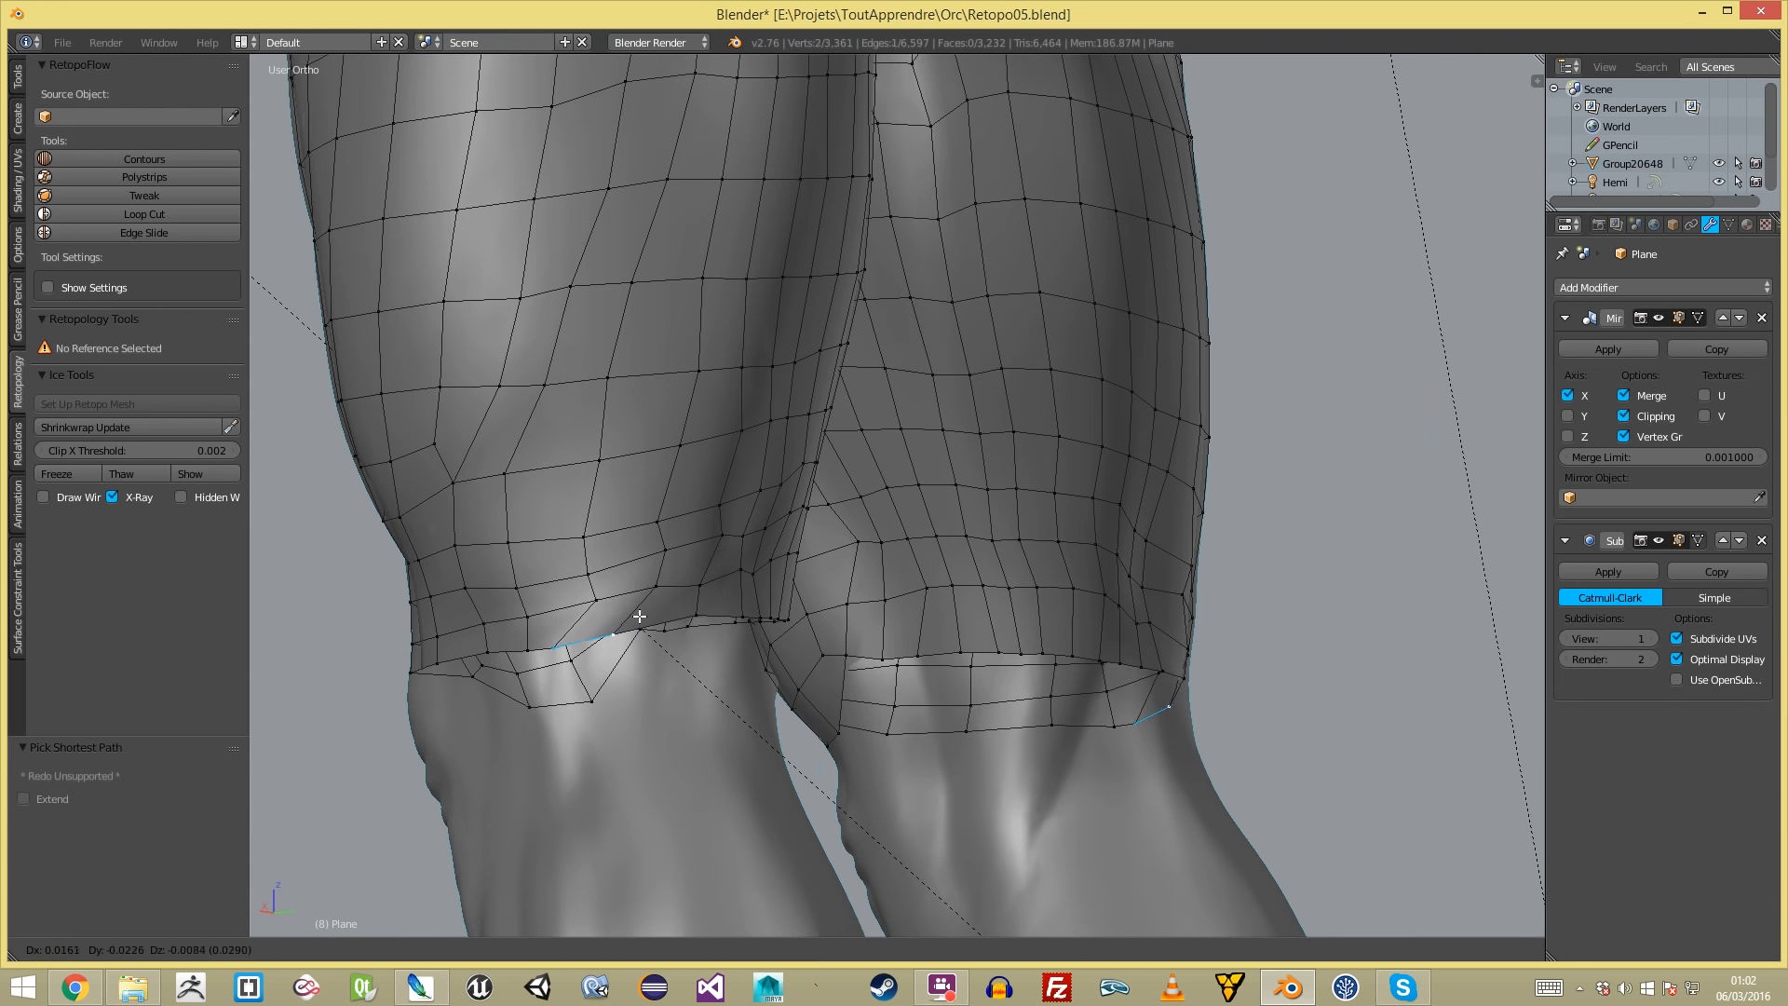
{"action": "left_click", "coordinate": [646, 607]}
{"action": "key", "text": "a"}
- Move and rotate the edge just above the border gap behind the knee to align it with its row
{"action": "right_click", "coordinate": [594, 575]}
{"action": "right_click", "coordinate": [627, 540]}
{"action": "key", "text": "g"}
{"action": "left_click", "coordinate": [629, 546]}
{"action": "key", "text": "r"}
{"action": "left_click", "coordinate": [735, 578]}
{"action": "key", "text": "a"}
- Adjust a vertex behind the knee, turn on proportional editing, and pull the surrounding vertices into smoother rows
{"action": "scroll", "coordinate": [680, 592], "scroll_direction": "down", "scroll_amount": 5}
{"action": "middle_click_drag", "start_coordinate": [668, 595], "coordinate": [596, 596]}
{"action": "scroll", "coordinate": [689, 595], "scroll_direction": "up", "scroll_amount": 6}
{"action": "right_click", "coordinate": [821, 539]}
{"action": "key", "text": "g"}
{"action": "left_click", "coordinate": [808, 540]}
{"action": "key", "text": "o"}
{"action": "key", "text": "g"}
{"action": "scroll", "coordinate": [829, 451], "scroll_direction": "up", "scroll_amount": 2}
{"action": "left_click", "coordinate": [833, 452]}
{"action": "key", "text": "a"}
- Even out the vertices behind the knee with proportional moves, adapting the influence size to each area
{"action": "right_click", "coordinate": [785, 635]}
{"action": "key", "text": "g"}
{"action": "scroll", "coordinate": [773, 635], "scroll_direction": "up", "scroll_amount": 3}
{"action": "left_click", "coordinate": [773, 636]}
{"action": "key", "text": "a"}
{"action": "right_click", "coordinate": [811, 583]}
{"action": "key", "text": "g"}
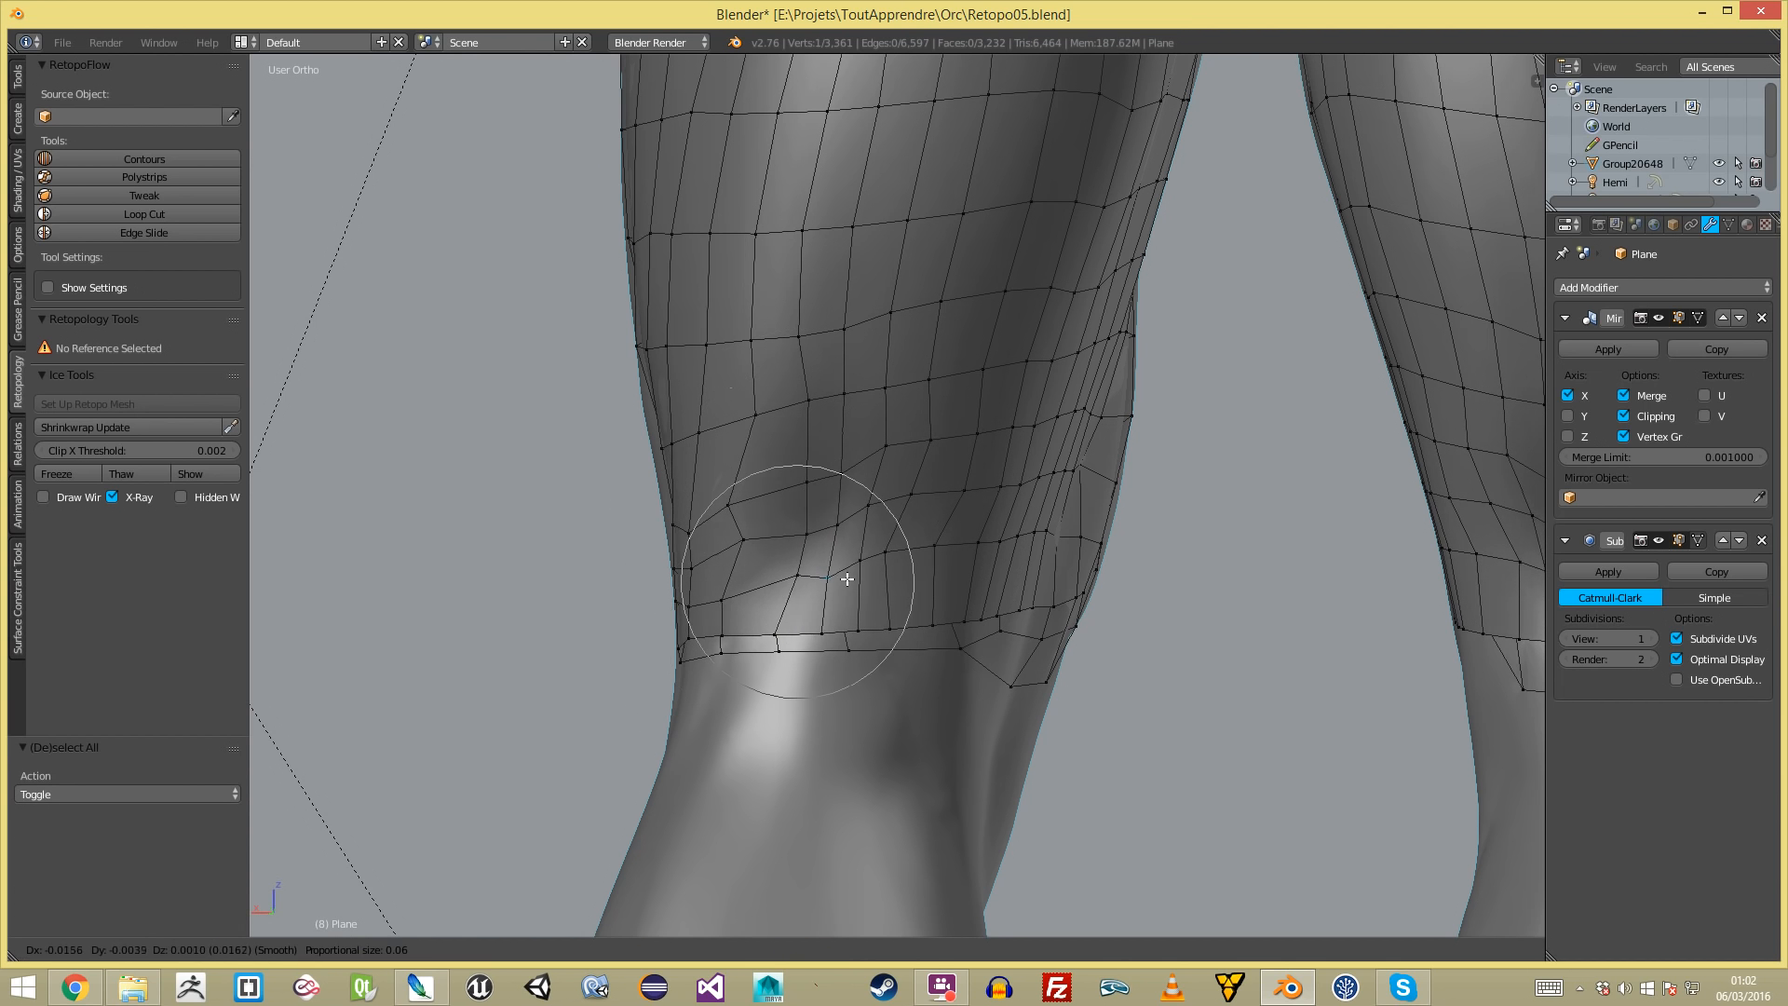
{"action": "left_click", "coordinate": [845, 580]}
{"action": "right_click", "coordinate": [778, 578]}
{"action": "key", "text": "g"}
{"action": "scroll", "coordinate": [754, 577], "scroll_direction": "up", "scroll_amount": 1}
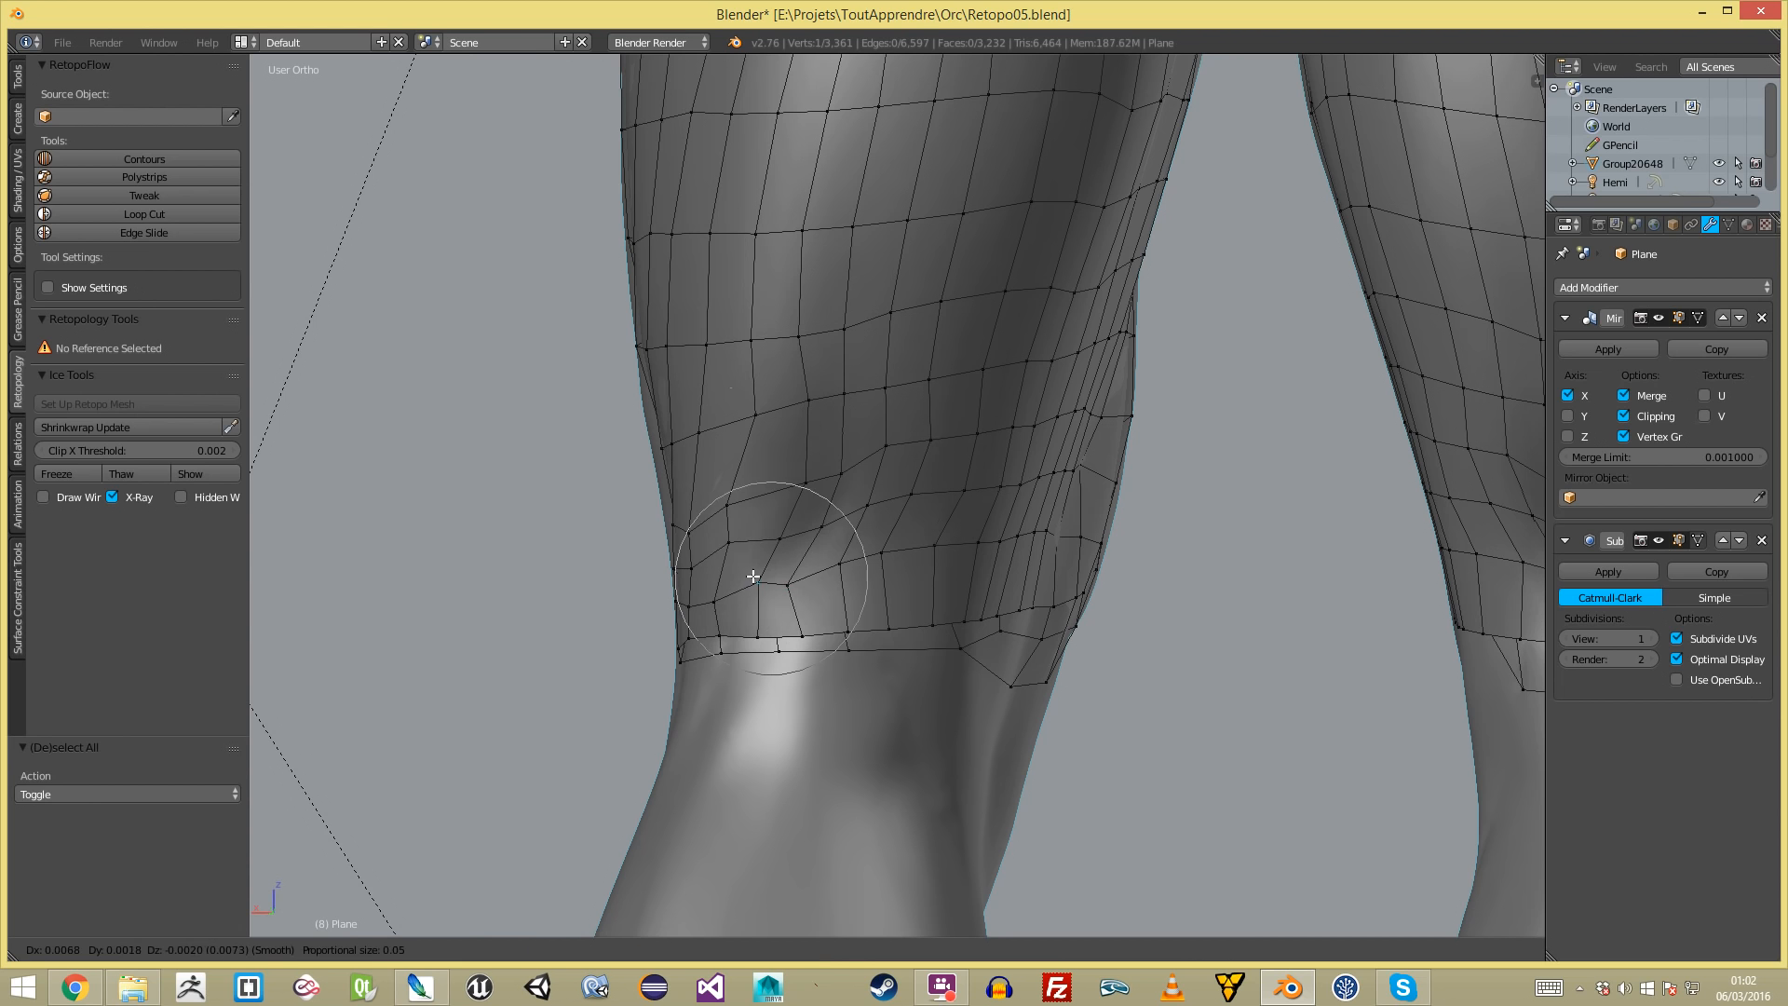
{"action": "left_click", "coordinate": [838, 618]}
- Spread the vertices along the side of the knee with proportional moves, resizing the influence area between them
{"action": "middle_click_drag", "start_coordinate": [838, 618], "coordinate": [1086, 639]}
{"action": "key", "text": "g"}
{"action": "left_click", "coordinate": [1143, 628]}
{"action": "key", "text": "a"}
{"action": "right_click", "coordinate": [1061, 628]}
{"action": "key", "text": "g"}
{"action": "scroll", "coordinate": [1030, 629], "scroll_direction": "down", "scroll_amount": 3}
{"action": "left_click", "coordinate": [1030, 630]}
{"action": "right_click", "coordinate": [1160, 616]}
{"action": "key", "text": "g"}
{"action": "scroll", "coordinate": [1188, 611], "scroll_direction": "up", "scroll_amount": 3}
{"action": "left_click", "coordinate": [1190, 611]}
{"action": "key", "text": "a"}
{"action": "right_click", "coordinate": [1211, 547]}
{"action": "key", "text": "g"}
{"action": "scroll", "coordinate": [1241, 543], "scroll_direction": "down", "scroll_amount": 5}
{"action": "left_click", "coordinate": [1241, 543]}
{"action": "key", "text": "a"}
- Switch to front wireframe view and select all mesh vertices in the band just above the knees
{"action": "scroll", "coordinate": [942, 610], "scroll_direction": "down", "scroll_amount": 7}
{"action": "mouse_move", "coordinate": [941, 611]}
{"action": "middle_mouse_down"}
{"action": "mouse_move", "coordinate": [1025, 646]}
{"action": "mouse_move", "coordinate": [1208, 633]}
{"action": "middle_mouse_up"}
{"action": "key", "text": "Tab"}
{"action": "key", "text": "KP_1"}
{"action": "key", "text": "Tab"}
{"action": "key", "text": "z"}
{"action": "scroll", "coordinate": [1015, 513], "scroll_direction": "up", "scroll_amount": 3}
{"action": "scroll", "coordinate": [1111, 538], "scroll_direction": "down", "scroll_amount": 3}
{"action": "left_click_drag", "start_coordinate": [1111, 538], "coordinate": [908, 523]}
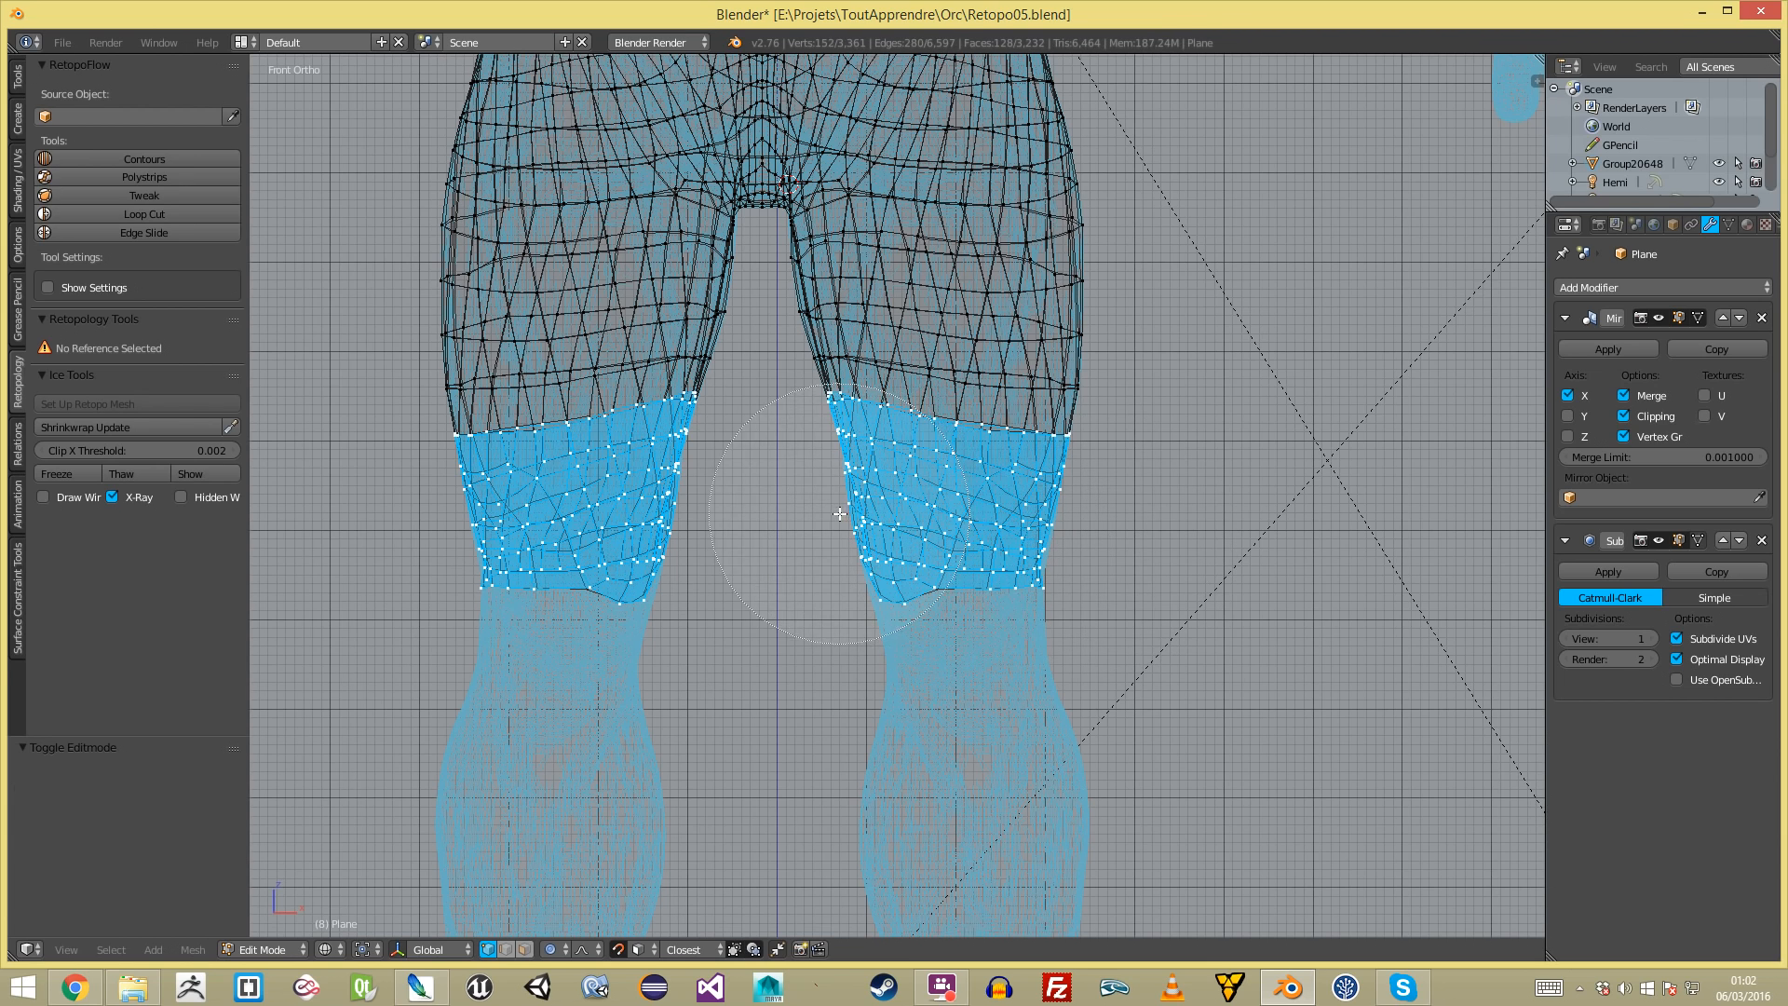
- Relax the selected band above the knees with LapRelax and return to object mode
{"action": "right_click", "coordinate": [1066, 545]}
{"action": "key", "text": "Tab"}
{"action": "key", "text": "Tab"}
{"action": "key", "text": "Tab"}
{"action": "right_click", "coordinate": [909, 630]}
{"action": "right_click", "coordinate": [952, 541]}
{"action": "key", "text": "Tab"}
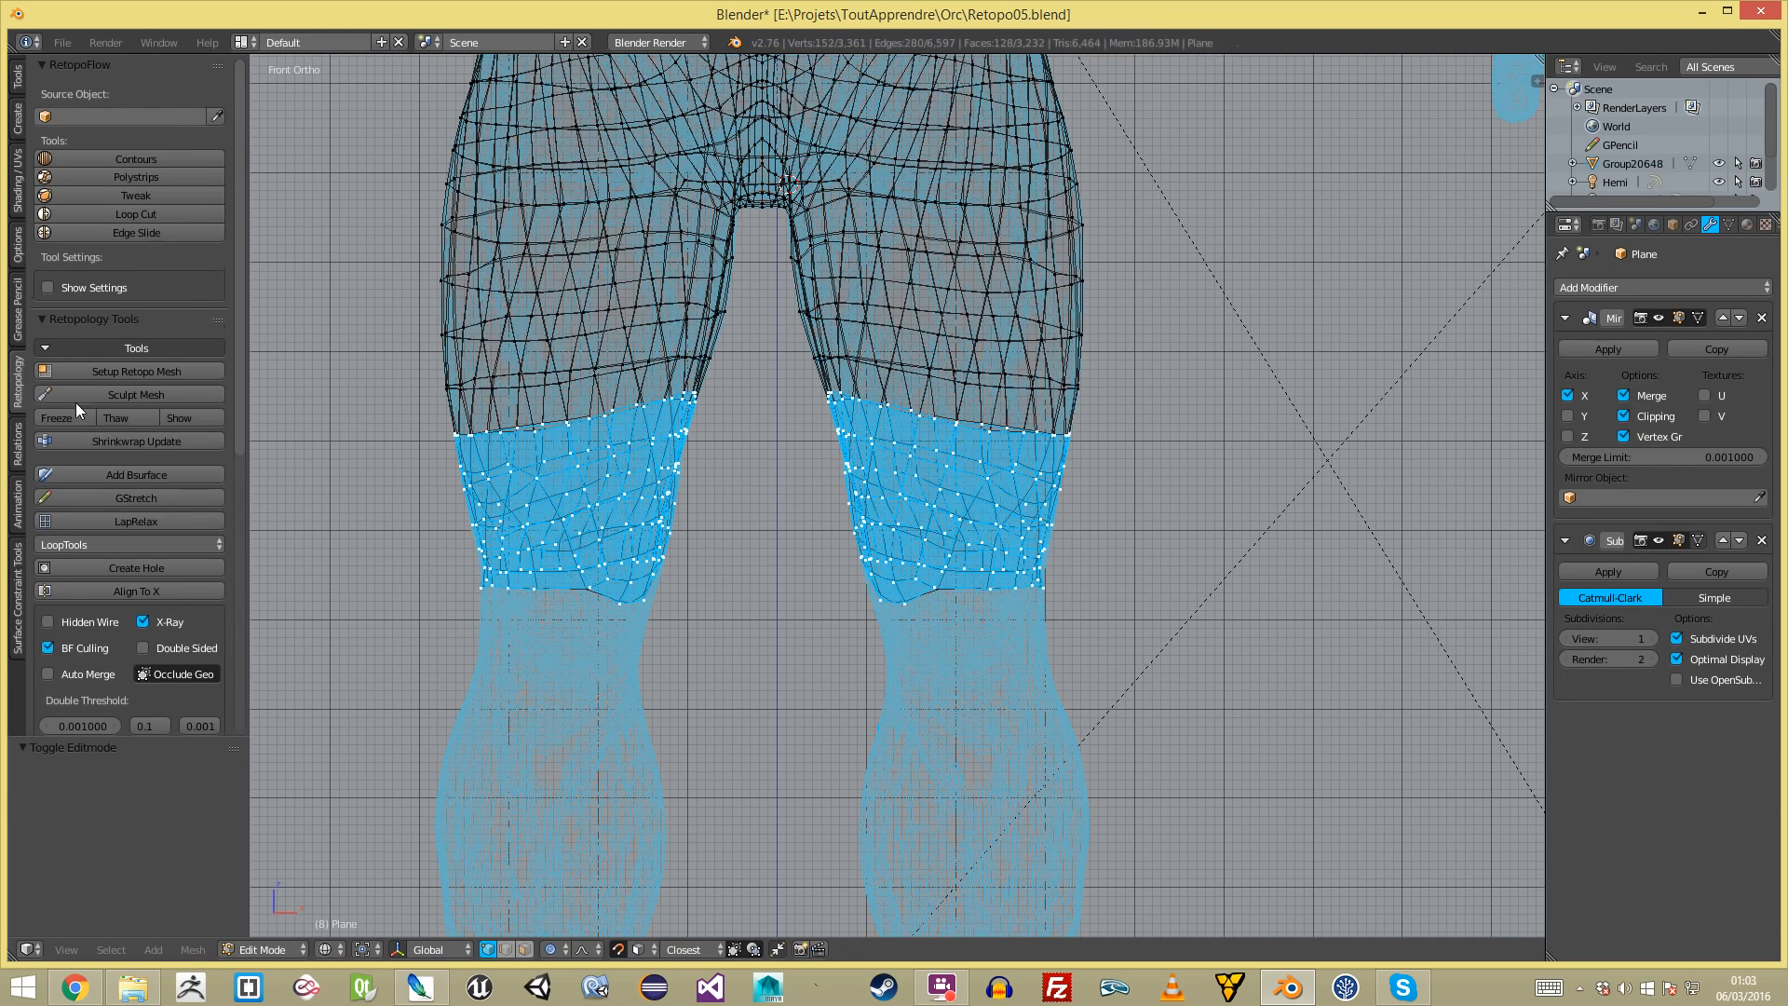
{"action": "left_click", "coordinate": [144, 524]}
{"action": "key", "text": "Tab"}
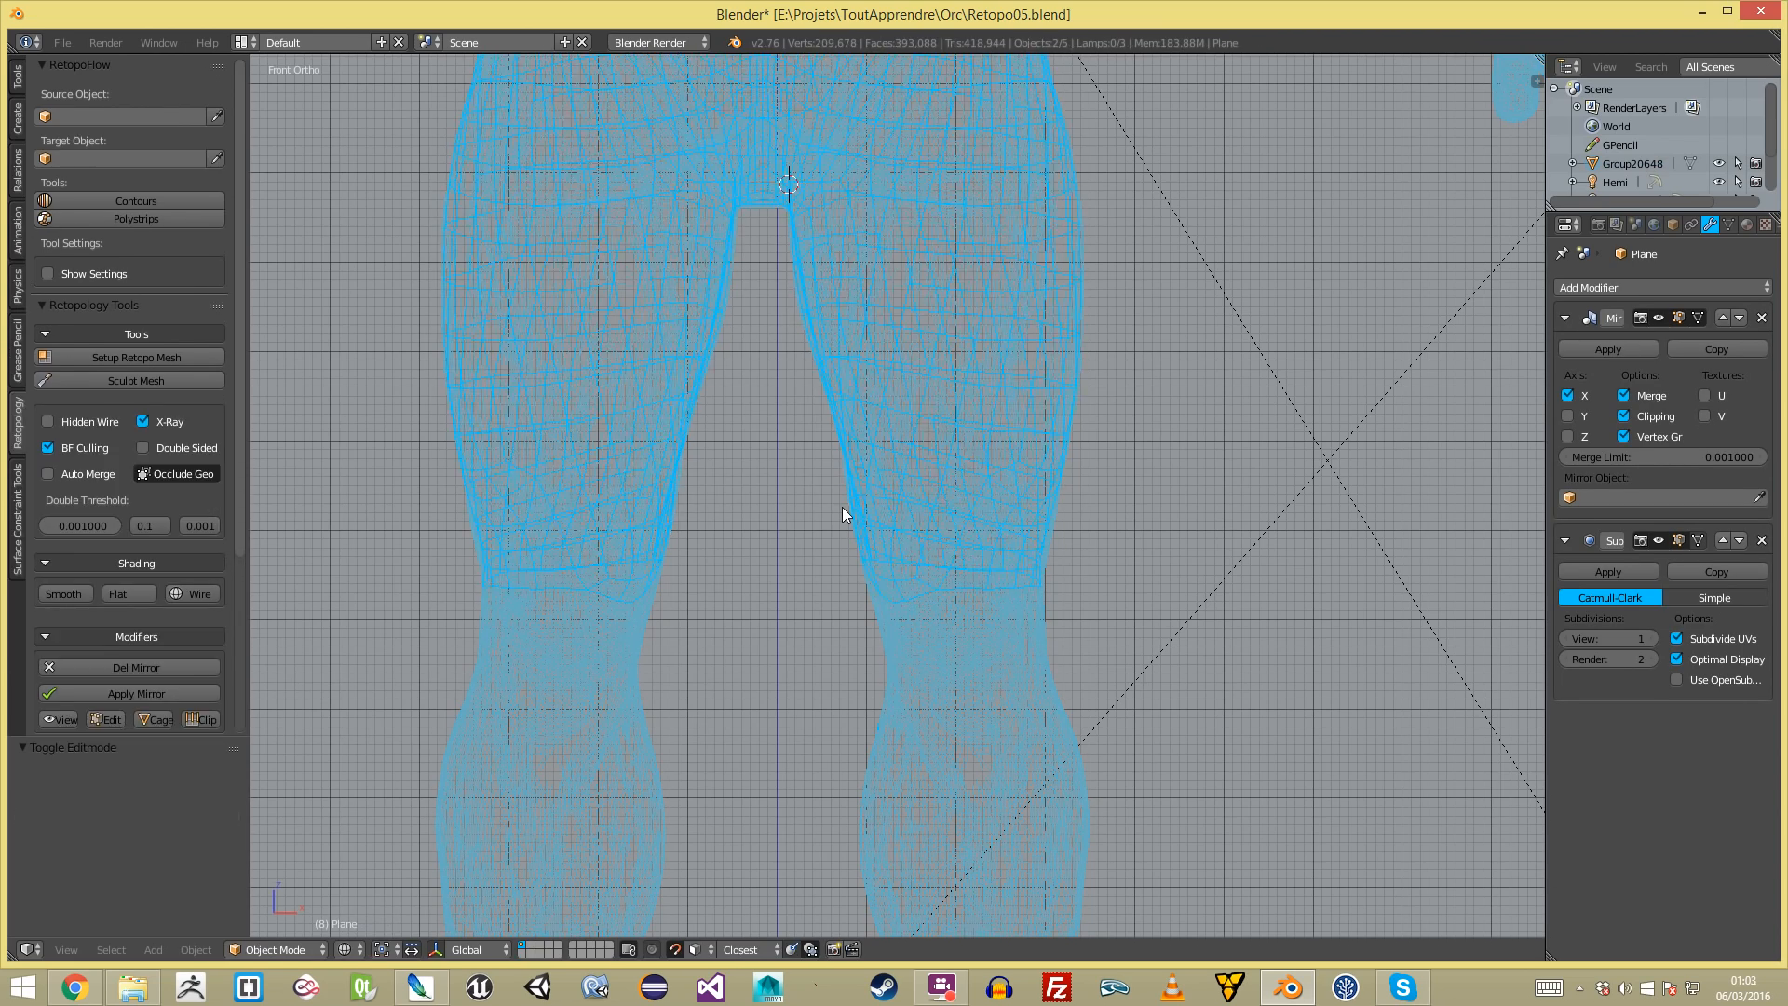
- Select the mesh band above the knees, relax it with LapRelax and update its shrinkwrap onto the sculpt
{"action": "key", "text": "z"}
{"action": "scroll", "coordinate": [803, 486], "scroll_direction": "down", "scroll_amount": 4}
{"action": "key", "text": "Tab"}
{"action": "key", "text": "a"}
{"action": "middle_click_drag", "start_coordinate": [1099, 506], "coordinate": [678, 511]}
{"action": "scroll", "coordinate": [726, 506], "scroll_direction": "up", "scroll_amount": 2}
{"action": "key", "text": "a"}
{"action": "key", "text": "a"}
{"action": "key", "text": "a"}
{"action": "scroll", "coordinate": [682, 463], "scroll_direction": "up", "scroll_amount": 2}
{"action": "key", "text": "a"}
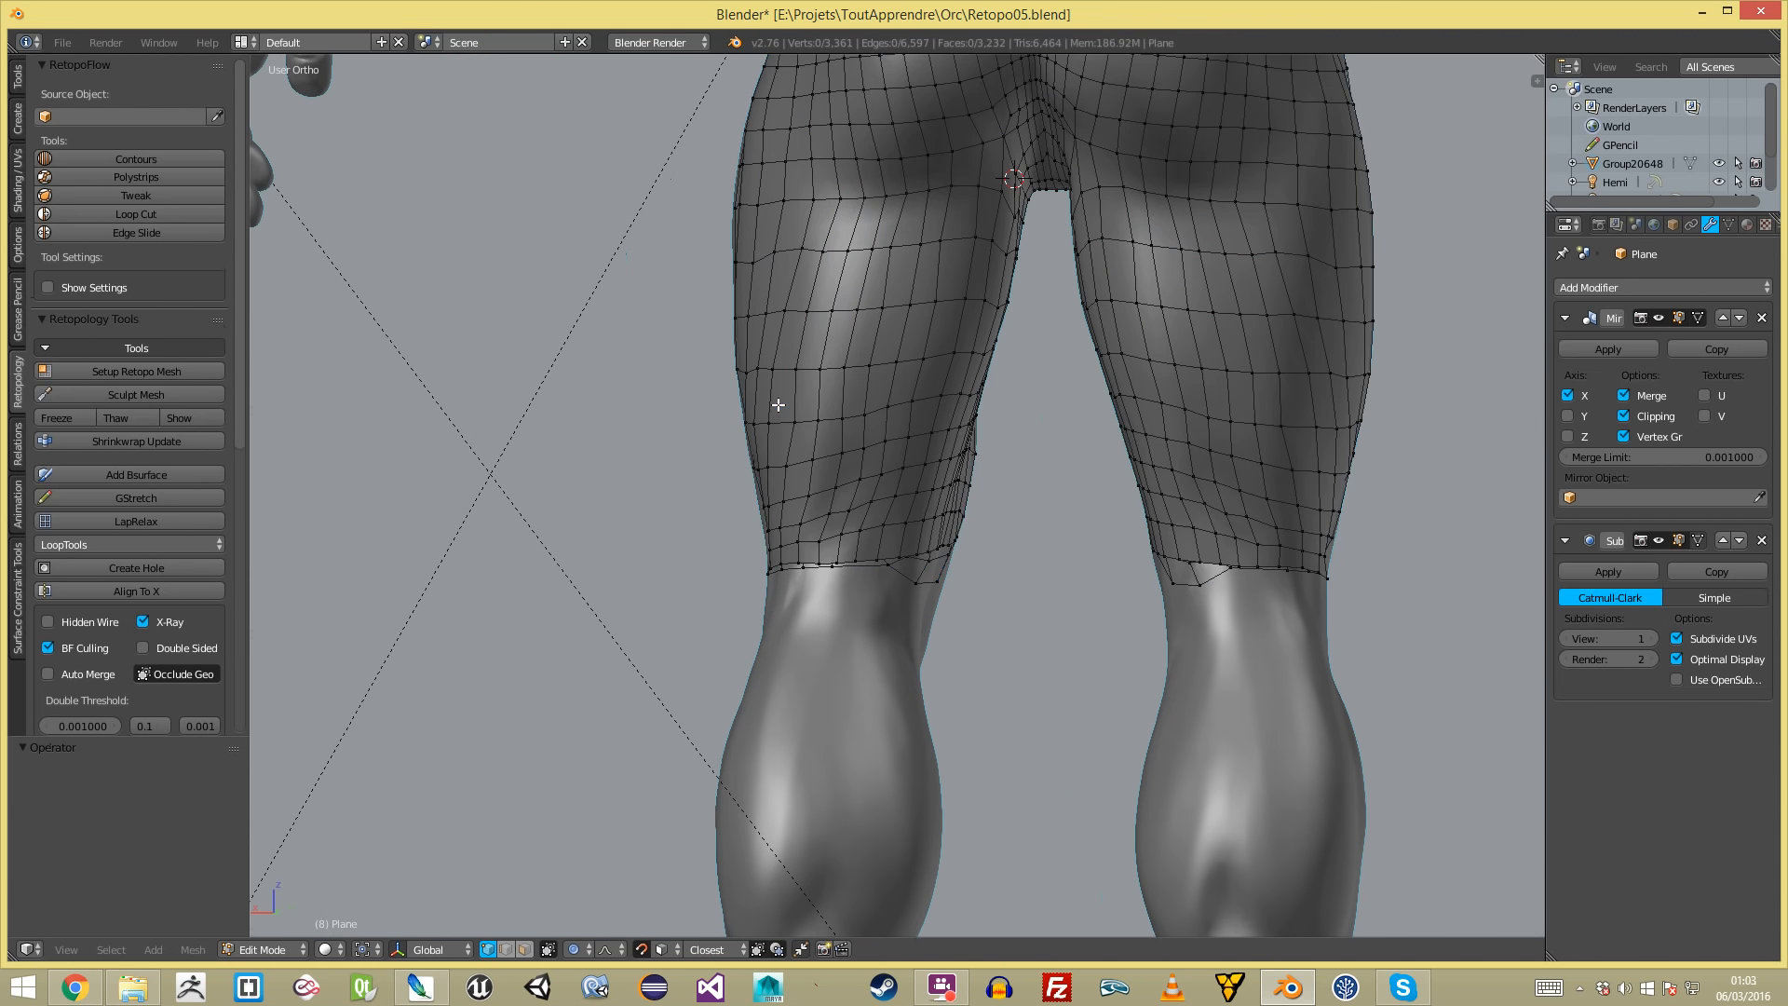
{"action": "key", "text": "l"}
{"action": "left_click", "coordinate": [154, 522]}
{"action": "left_click", "coordinate": [142, 471]}
{"action": "left_click", "coordinate": [158, 438]}
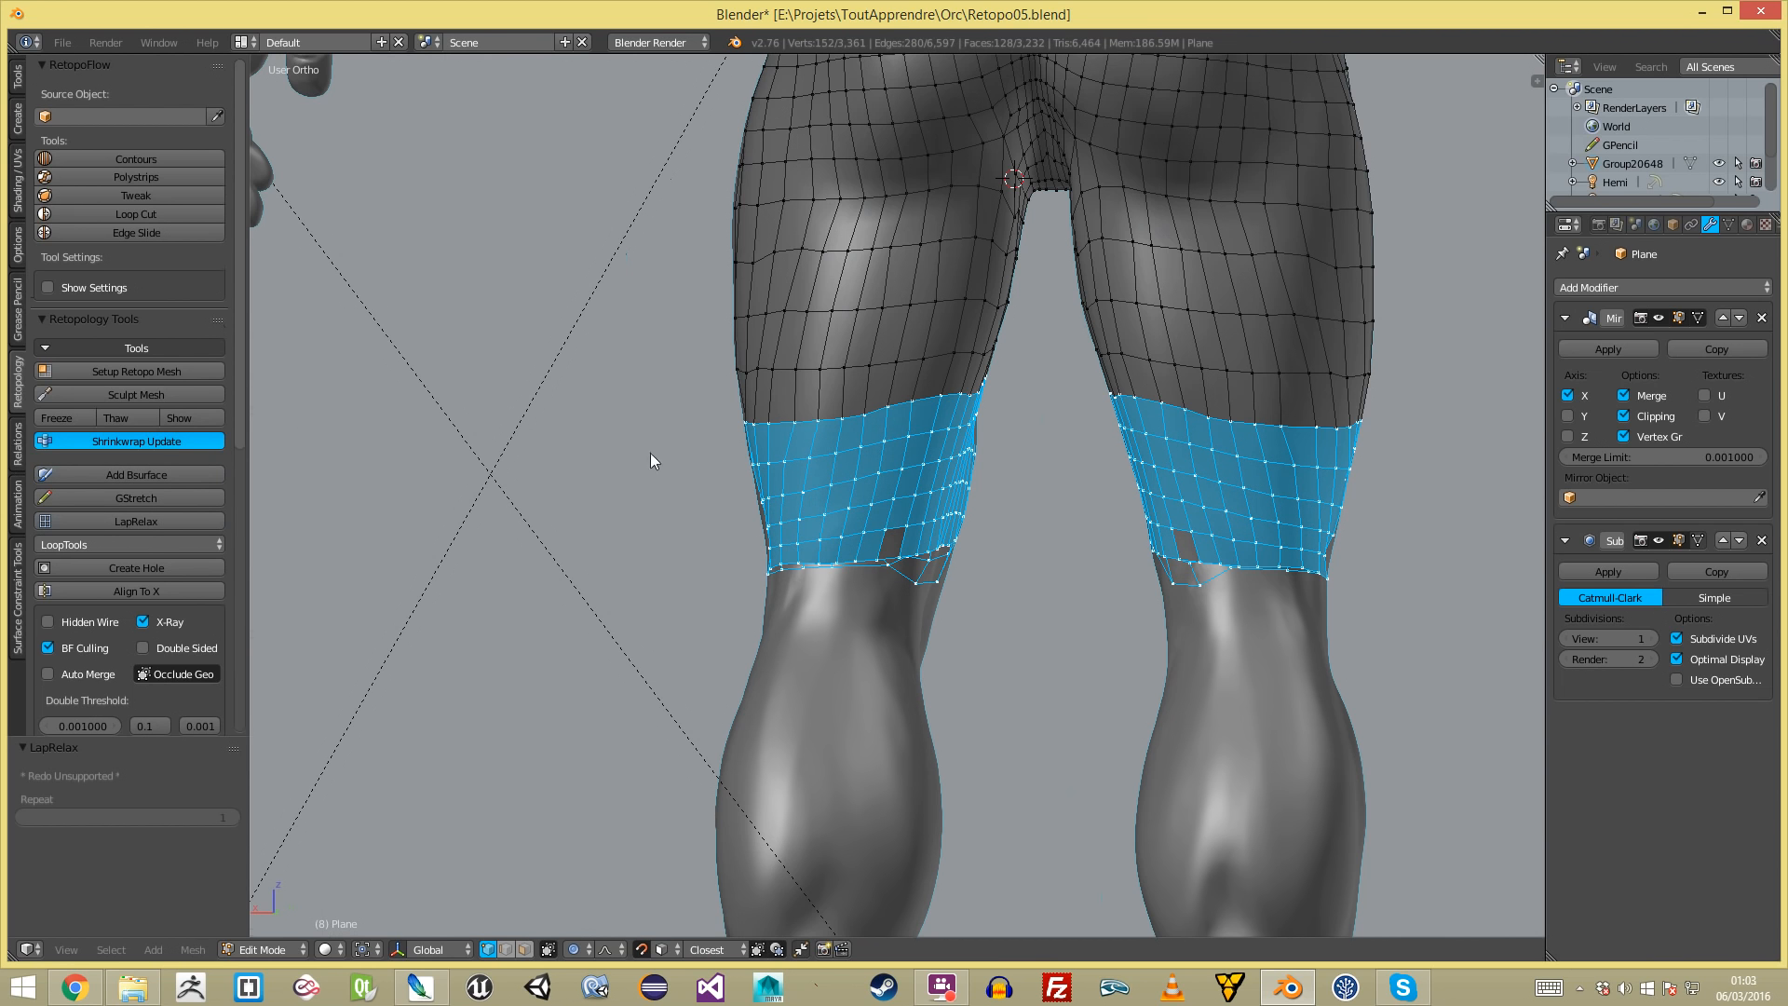
- Leave edit mode and save the scene as the incremented file Retopo06.blend
{"action": "scroll", "coordinate": [851, 458], "scroll_direction": "down", "scroll_amount": 3}
{"action": "key", "text": "Tab"}
{"action": "key", "text": "a"}
{"action": "key", "text": "ctrl+shift+s"}
{"action": "key", "text": "KP_Add"}
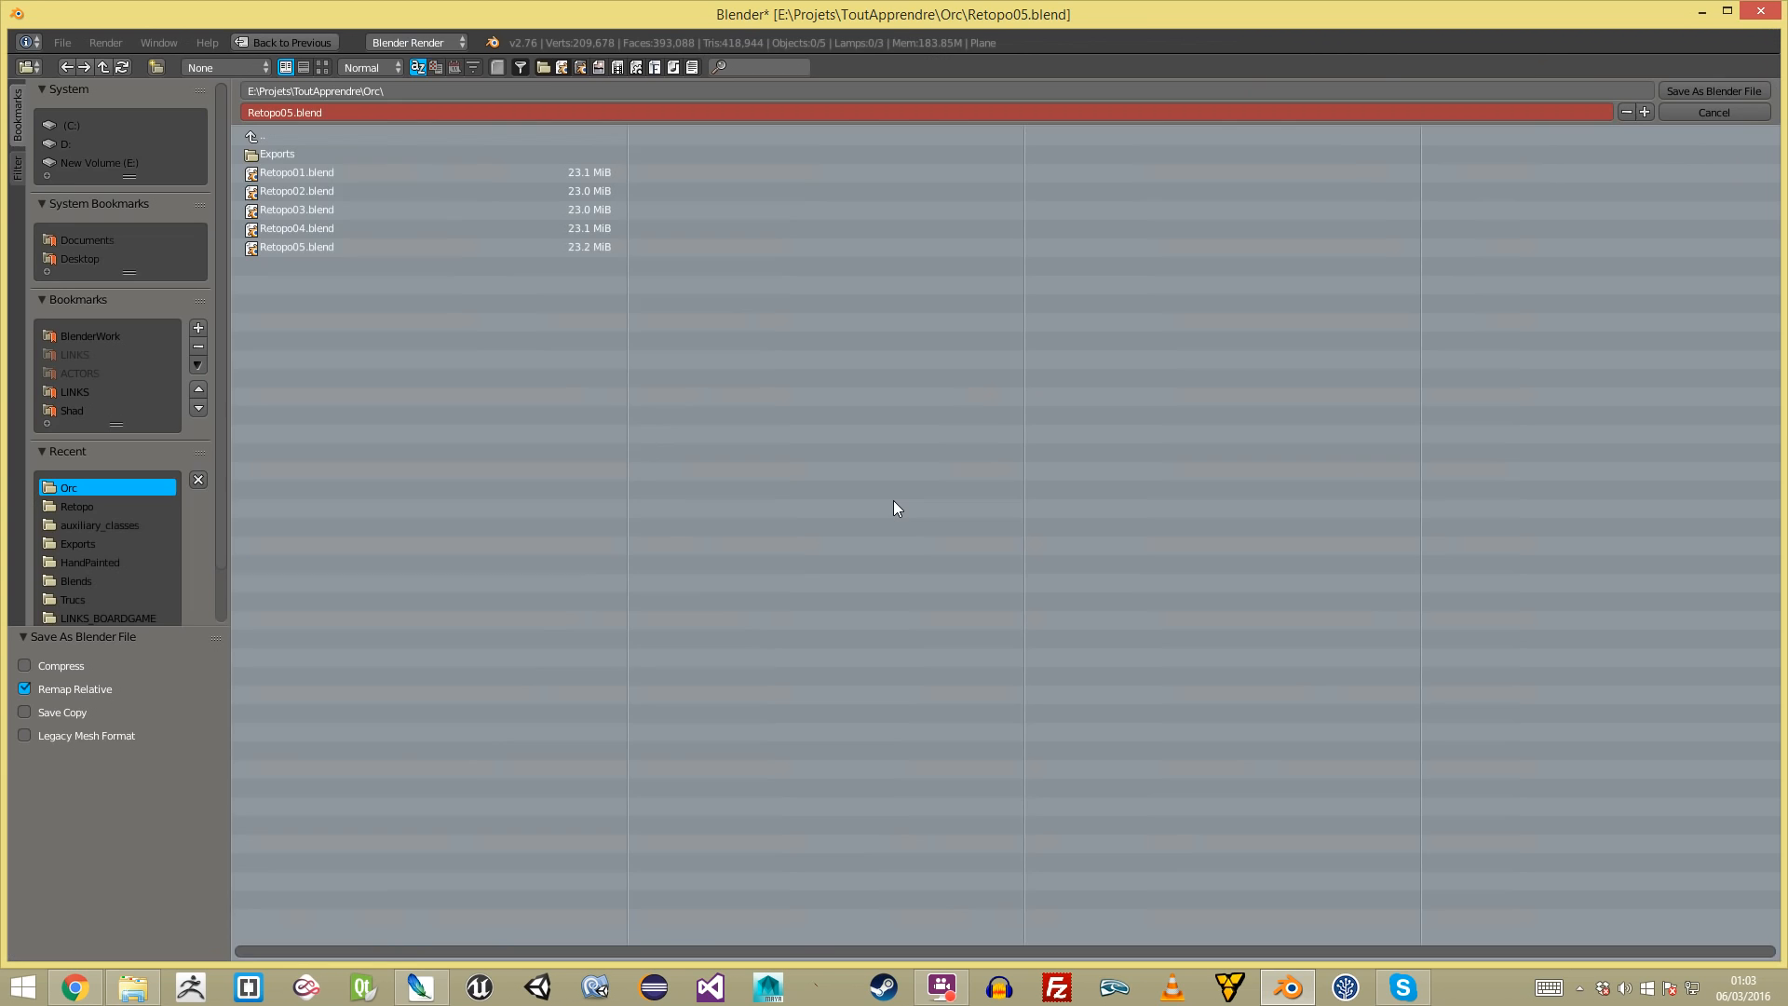
{"action": "left_click", "coordinate": [1727, 91]}
- Examine the open border loop above the knees from the front and from other angles in edit mode
{"action": "key", "text": "Tab"}
{"action": "key", "text": "a"}
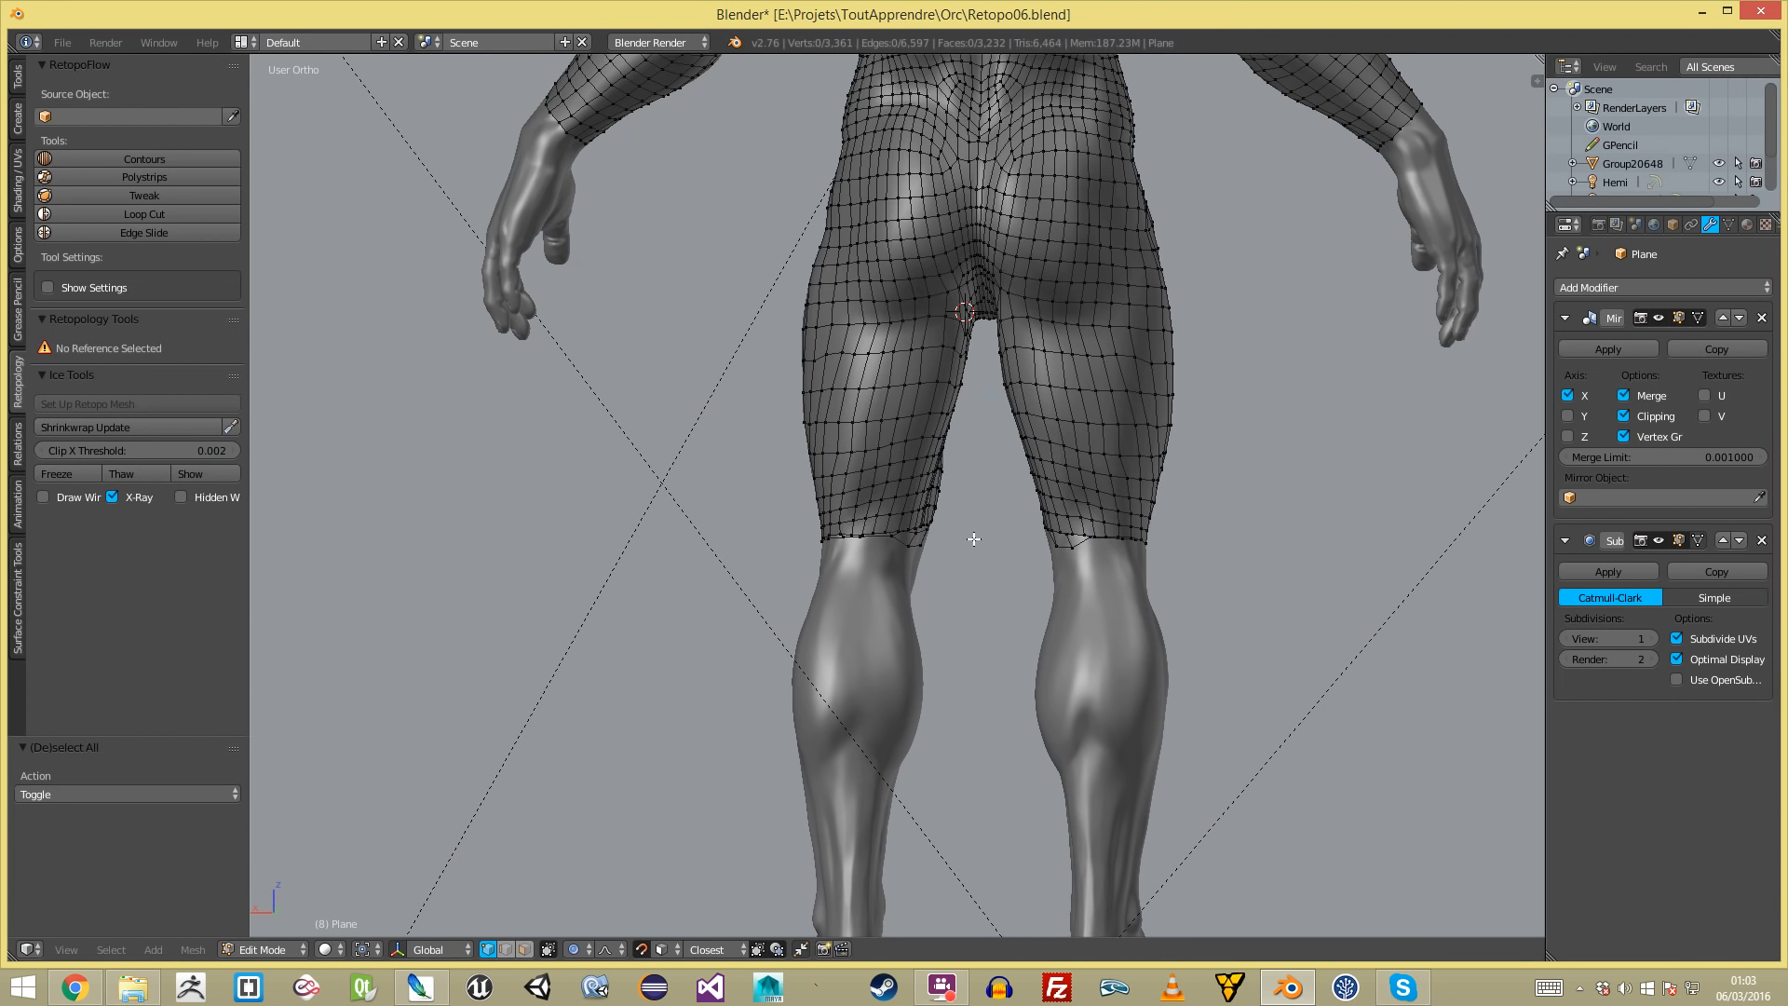
{"action": "middle_click_drag", "start_coordinate": [1049, 471], "coordinate": [738, 537]}
{"action": "key", "text": "KP_1"}
{"action": "scroll", "coordinate": [1115, 562], "scroll_direction": "up", "scroll_amount": 5}
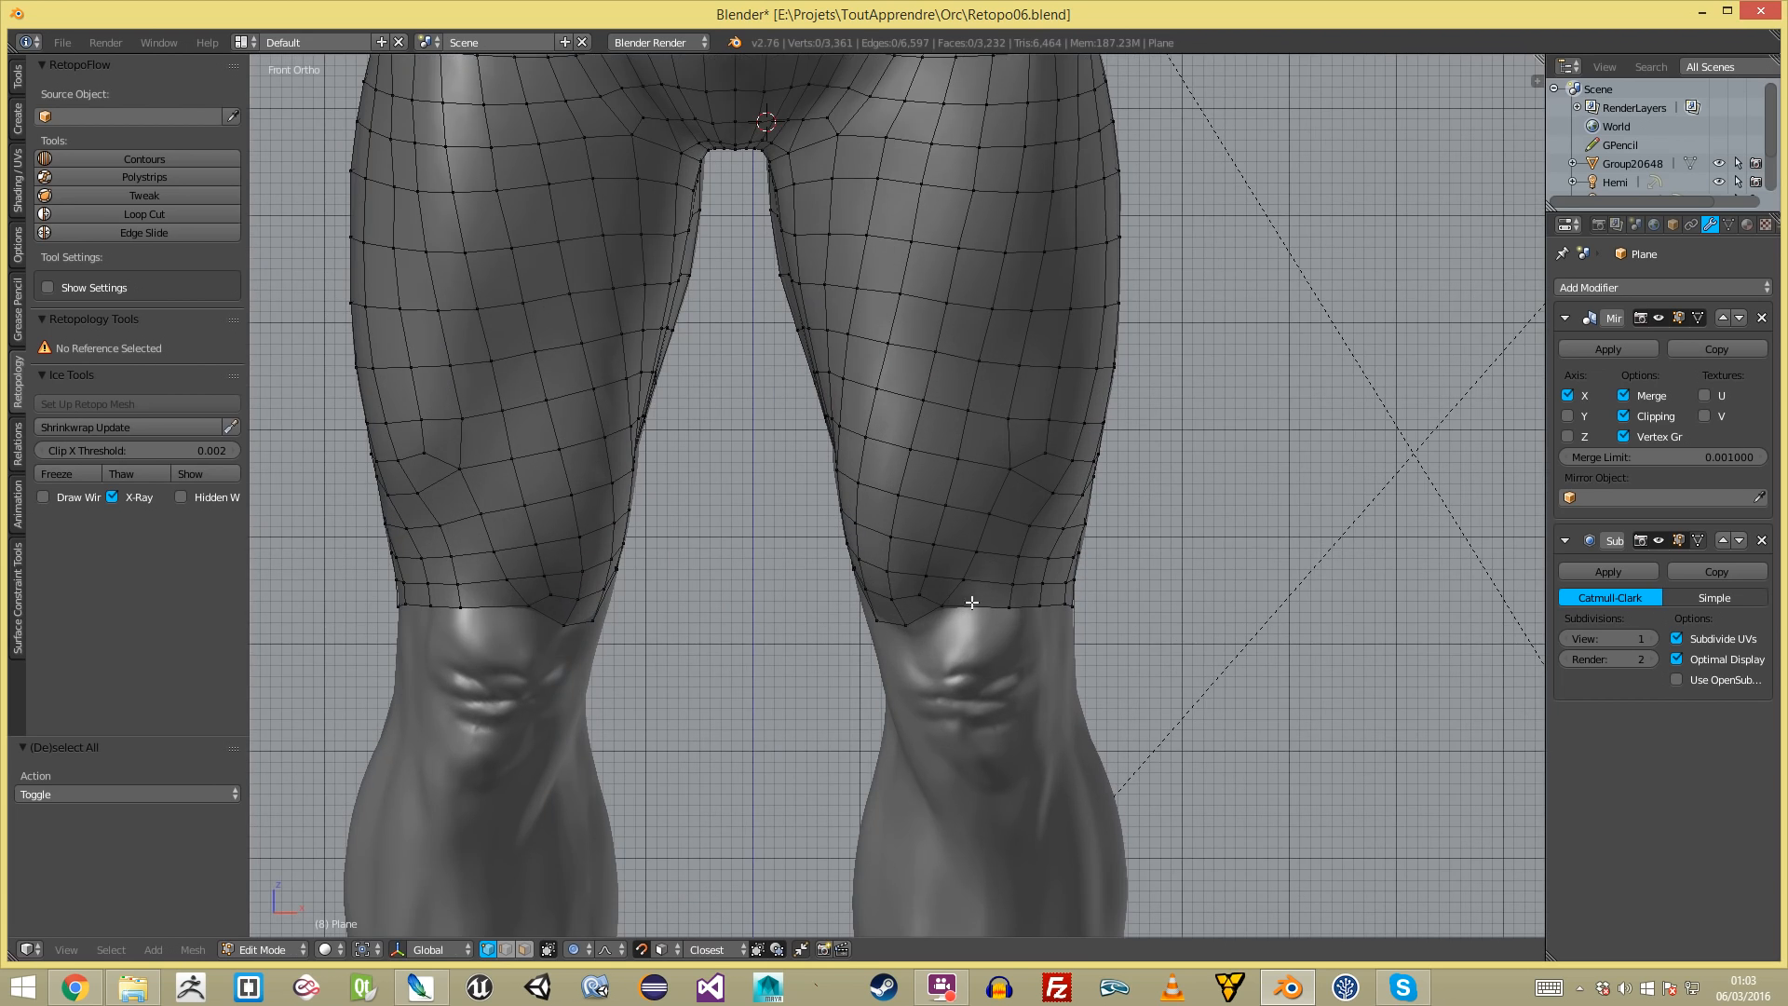
{"action": "scroll", "coordinate": [990, 606], "scroll_direction": "down", "scroll_amount": 3}
{"action": "scroll", "coordinate": [970, 579], "scroll_direction": "up", "scroll_amount": 3}
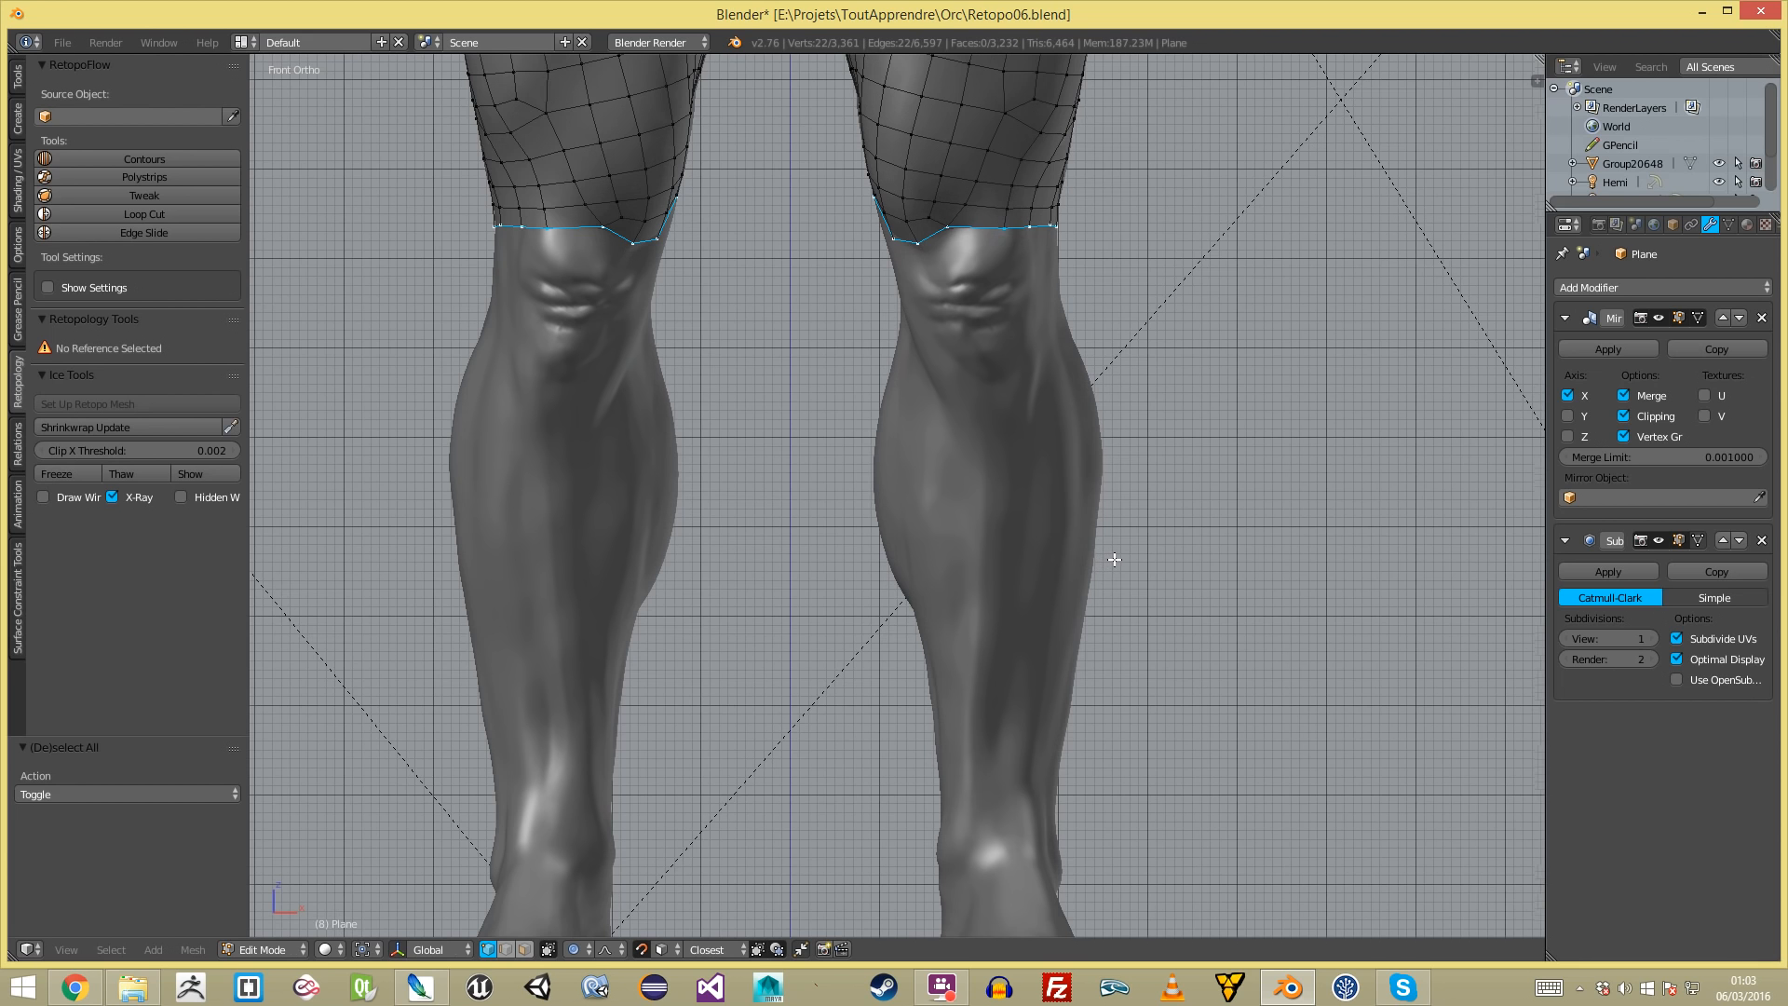
{"action": "middle_click_drag", "start_coordinate": [986, 588], "coordinate": [919, 787], "text": "shift"}
{"action": "scroll", "coordinate": [896, 428], "scroll_direction": "up", "scroll_amount": 1}
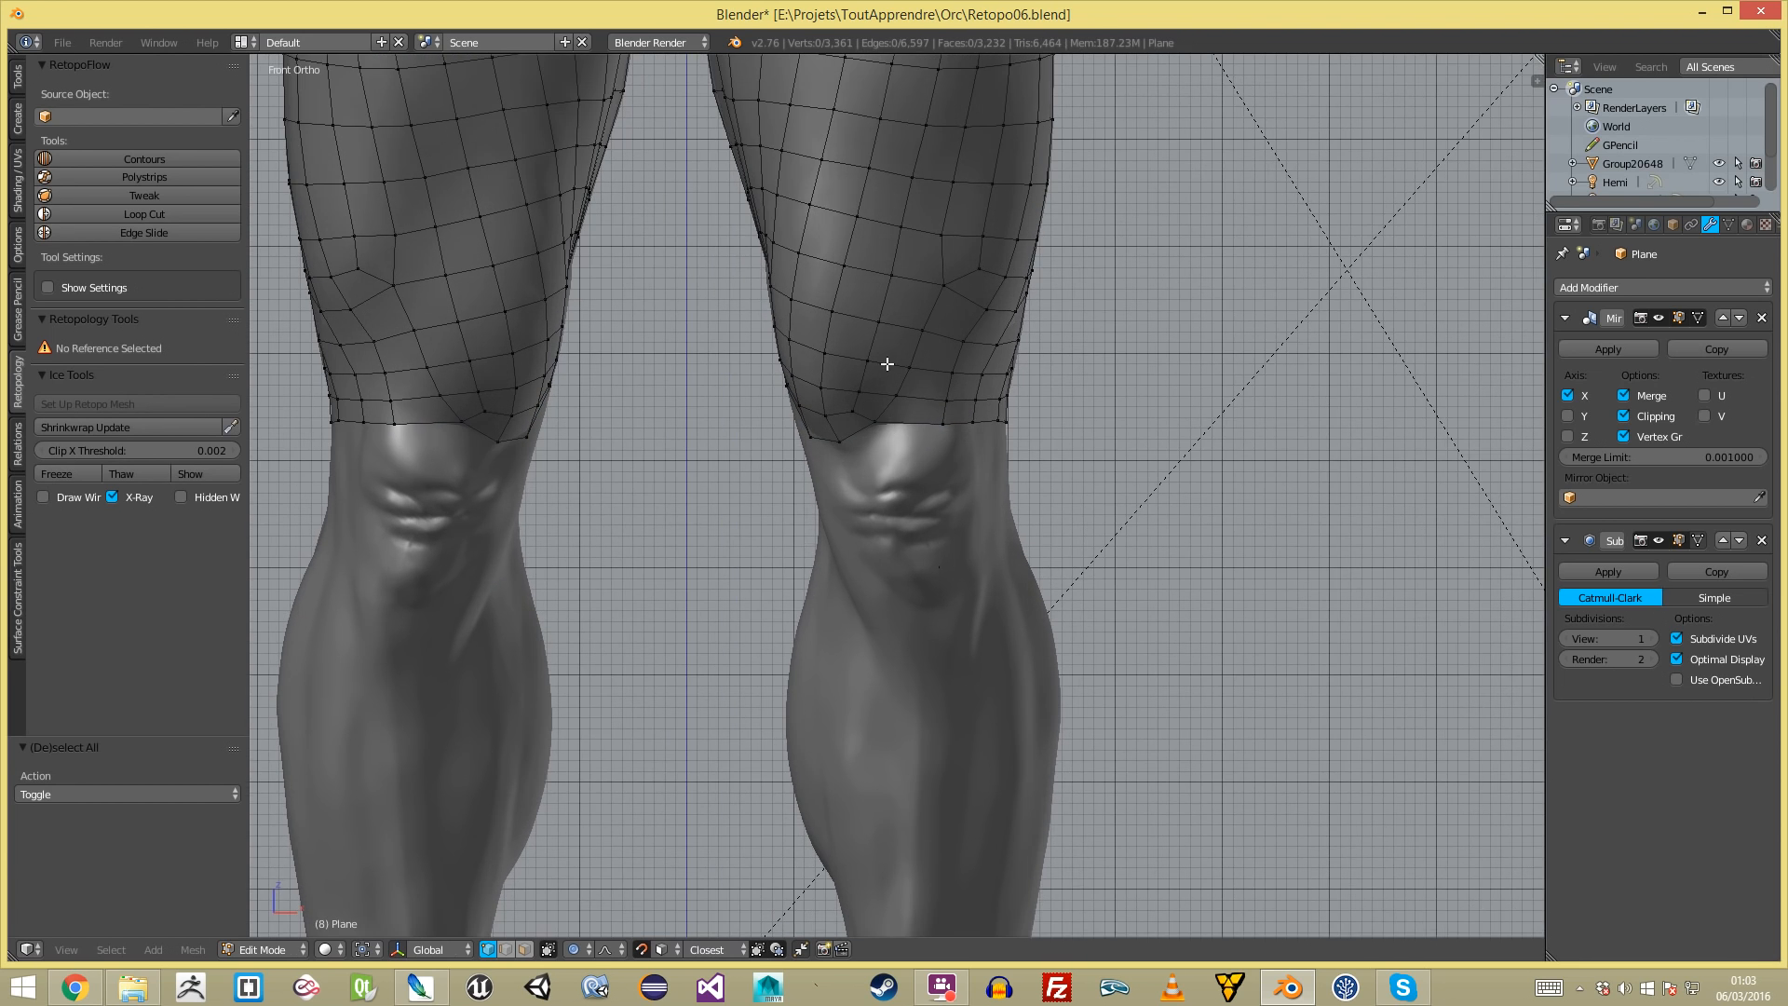
{"action": "right_click", "coordinate": [885, 412], "text": "ctrl+alt"}
{"action": "scroll", "coordinate": [898, 387], "scroll_direction": "down", "scroll_amount": 4}
{"action": "key", "text": "a"}
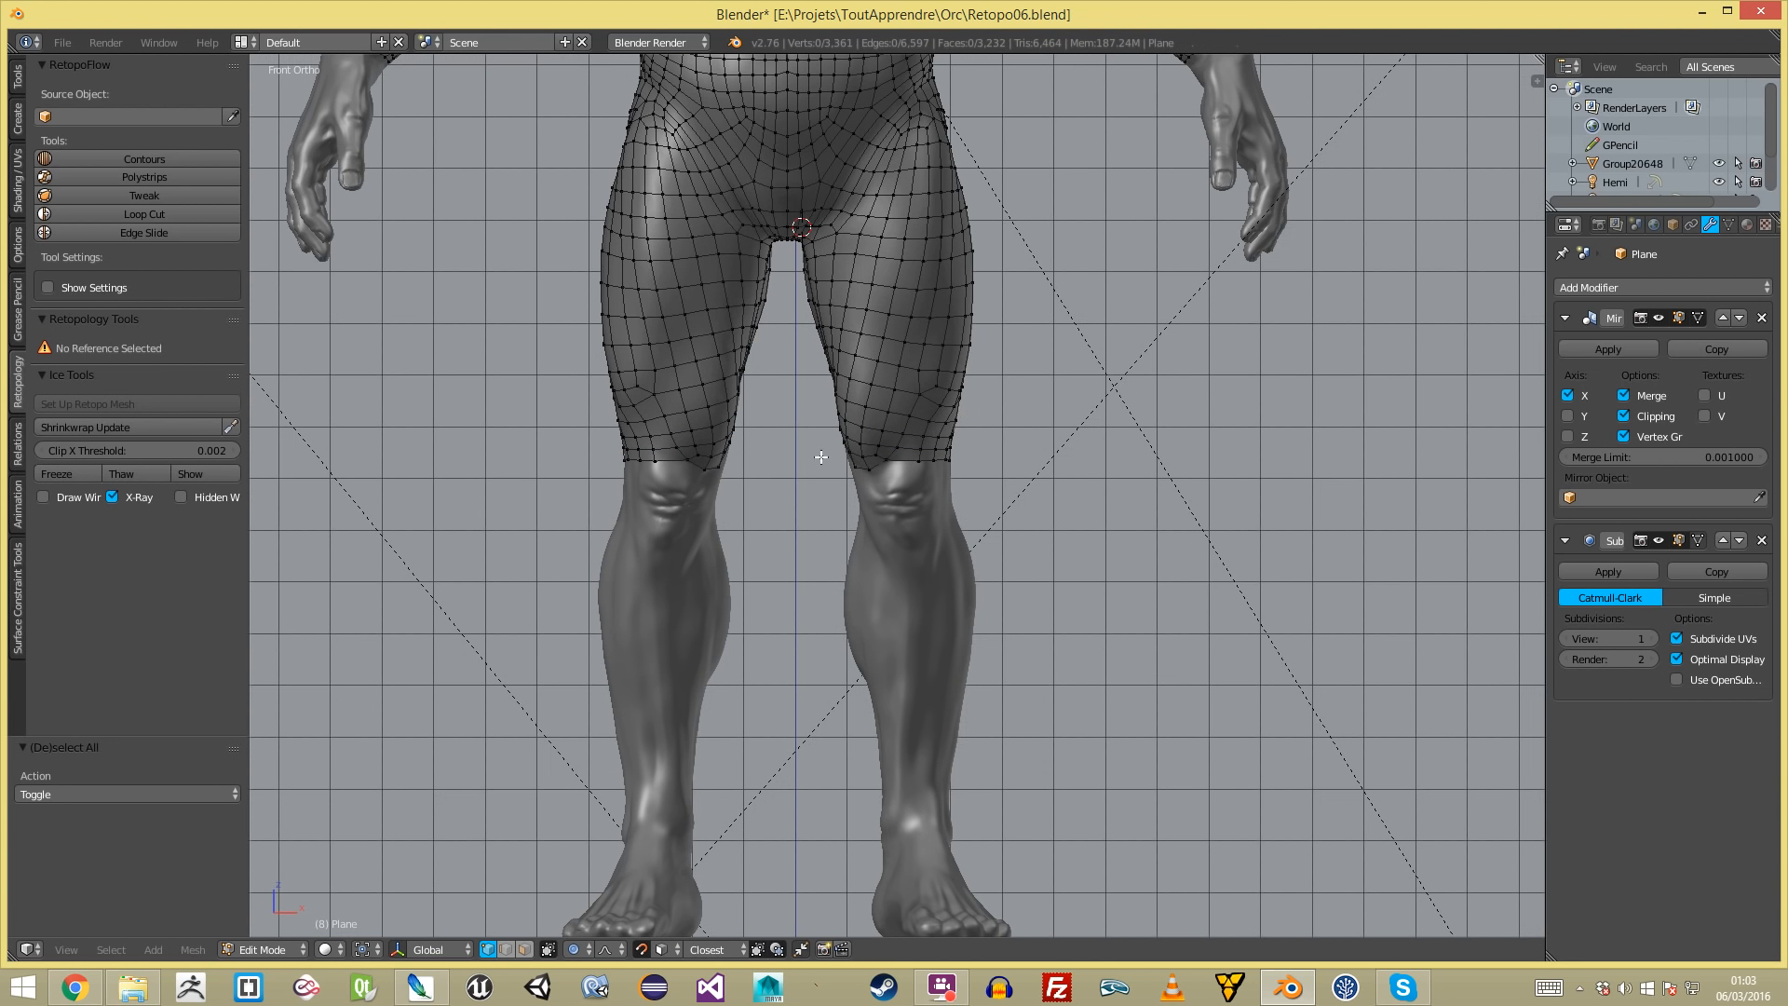
{"action": "middle_click_drag", "start_coordinate": [943, 746], "coordinate": [779, 397]}
{"action": "key", "text": "KP_1"}
{"action": "scroll", "coordinate": [863, 380], "scroll_direction": "up", "scroll_amount": 3}
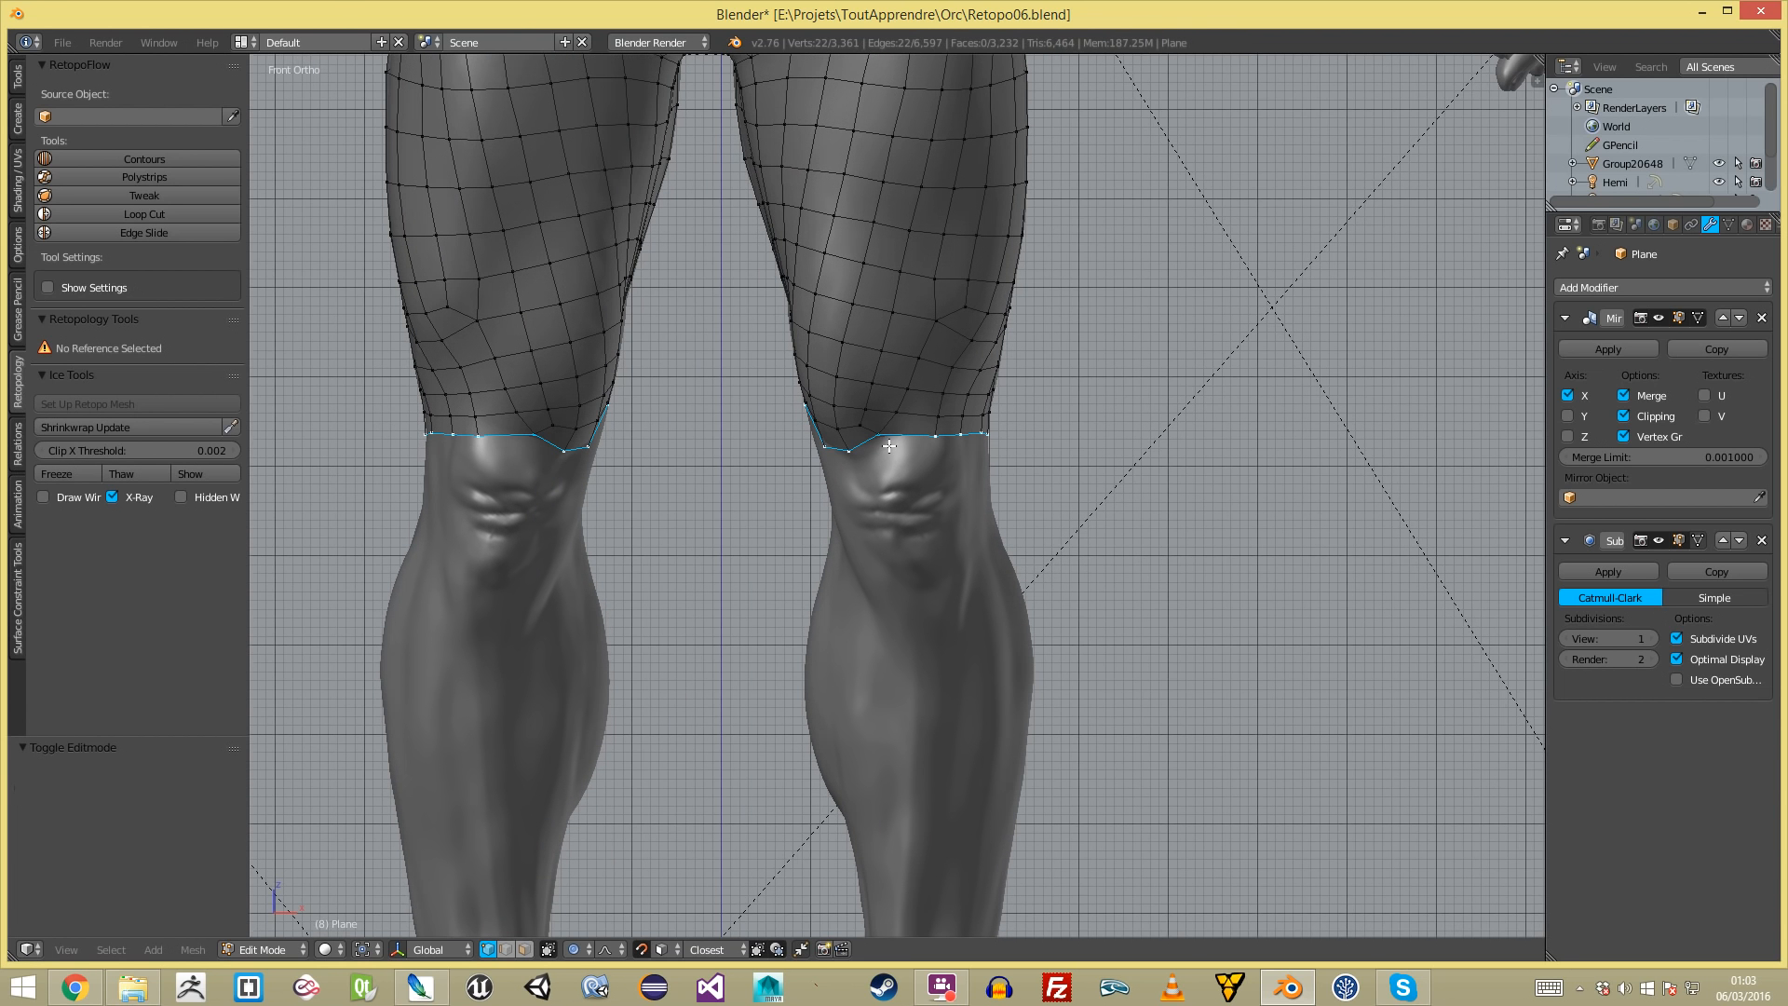
- Turn off proportional editing and adjust a border vertex on the inner back side of the knee
{"action": "middle_click_drag", "start_coordinate": [1086, 462], "coordinate": [775, 459]}
{"action": "scroll", "coordinate": [964, 430], "scroll_direction": "up", "scroll_amount": 4}
{"action": "key", "text": "a"}
{"action": "key", "text": "c"}
{"action": "left_click", "coordinate": [1118, 298]}
{"action": "key", "text": "Escape"}
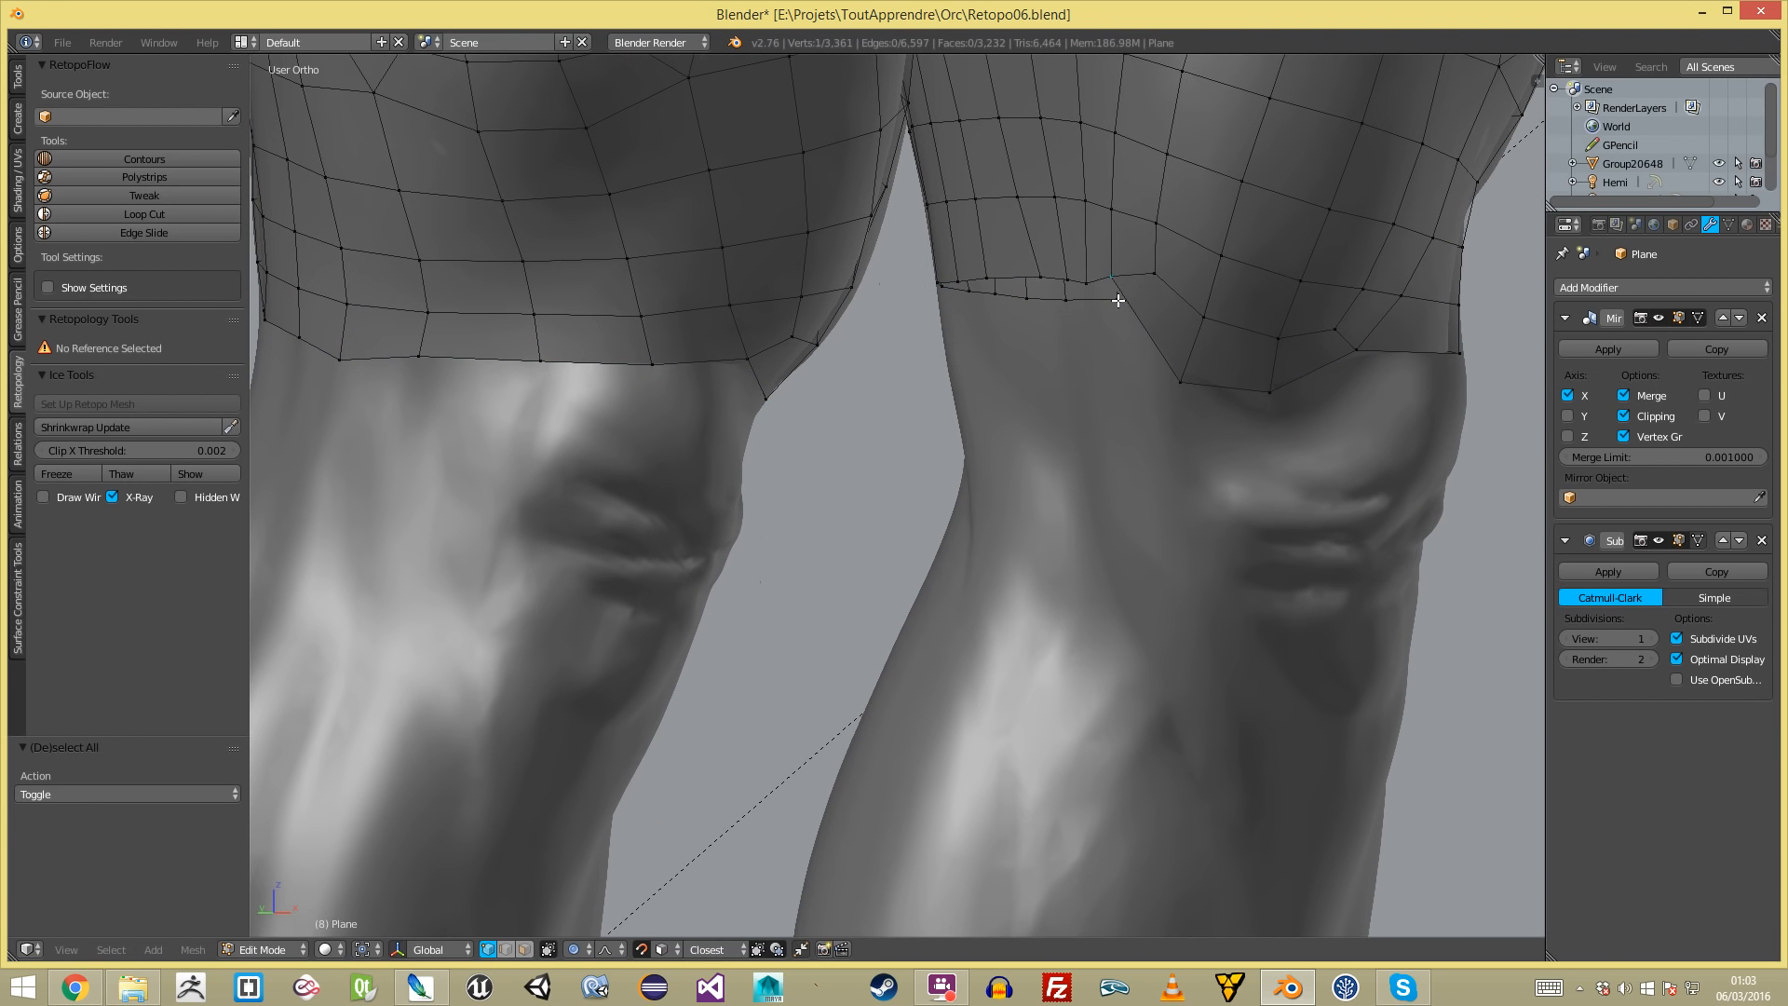
{"action": "right_click", "coordinate": [1135, 299]}
{"action": "key", "text": "a"}
{"action": "middle_click_drag", "start_coordinate": [1137, 306], "coordinate": [1169, 104]}
{"action": "right_click_drag", "start_coordinate": [1173, 101], "coordinate": [1149, 107]}
{"action": "key", "text": "a"}
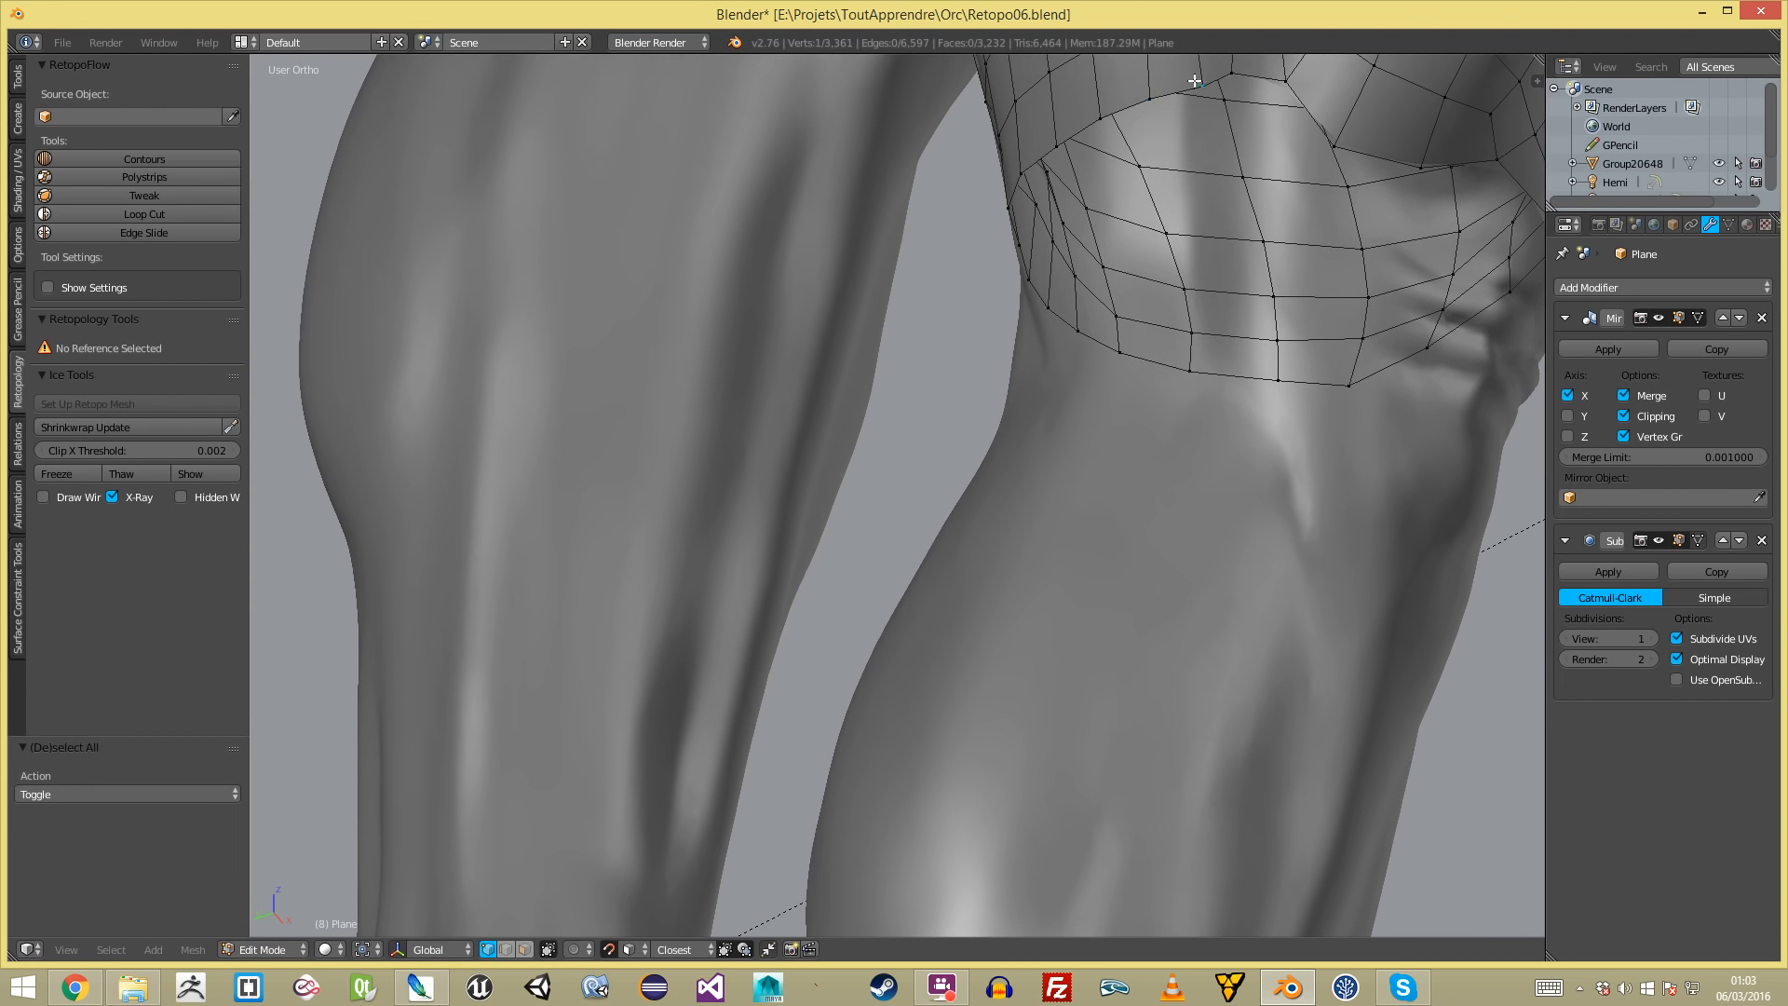
- Move and rotate the short vertical edge run just above the kneecap to even out its spacing
{"action": "middle_click_drag", "start_coordinate": [1205, 87], "coordinate": [931, 365]}
{"action": "key", "text": "KP_1"}
{"action": "scroll", "coordinate": [908, 414], "scroll_direction": "up", "scroll_amount": 3}
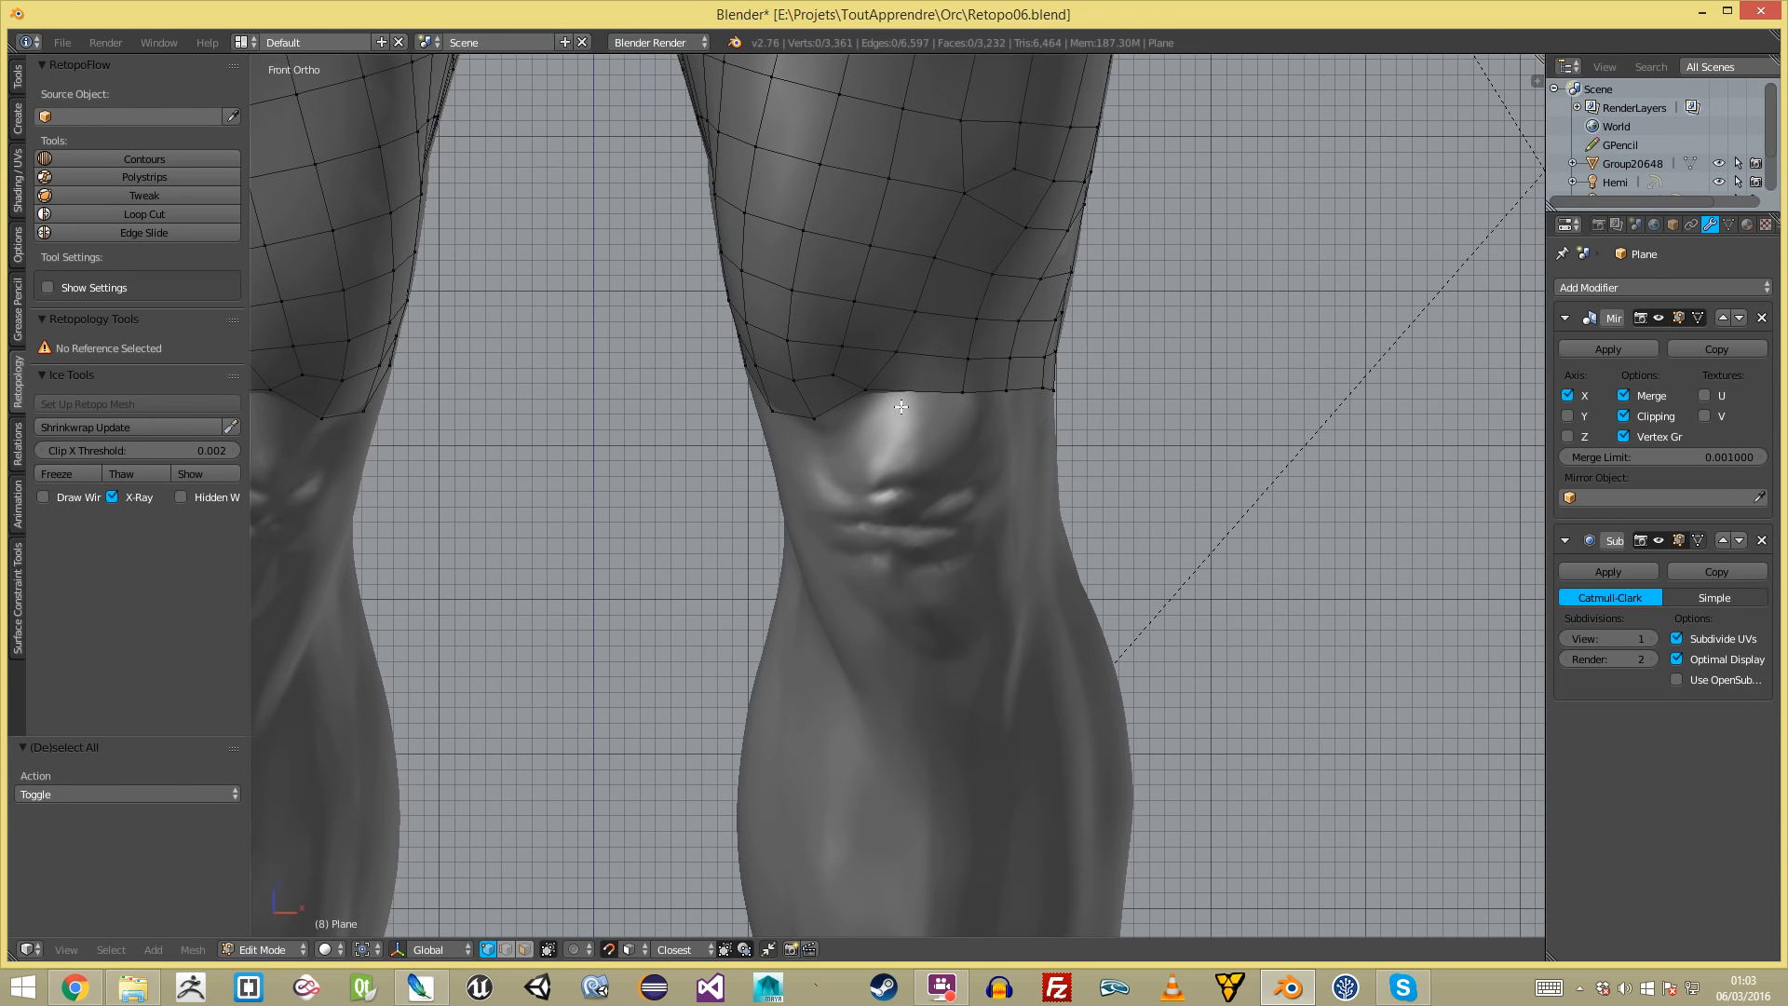
{"action": "middle_click_drag", "start_coordinate": [857, 381], "coordinate": [936, 359]}
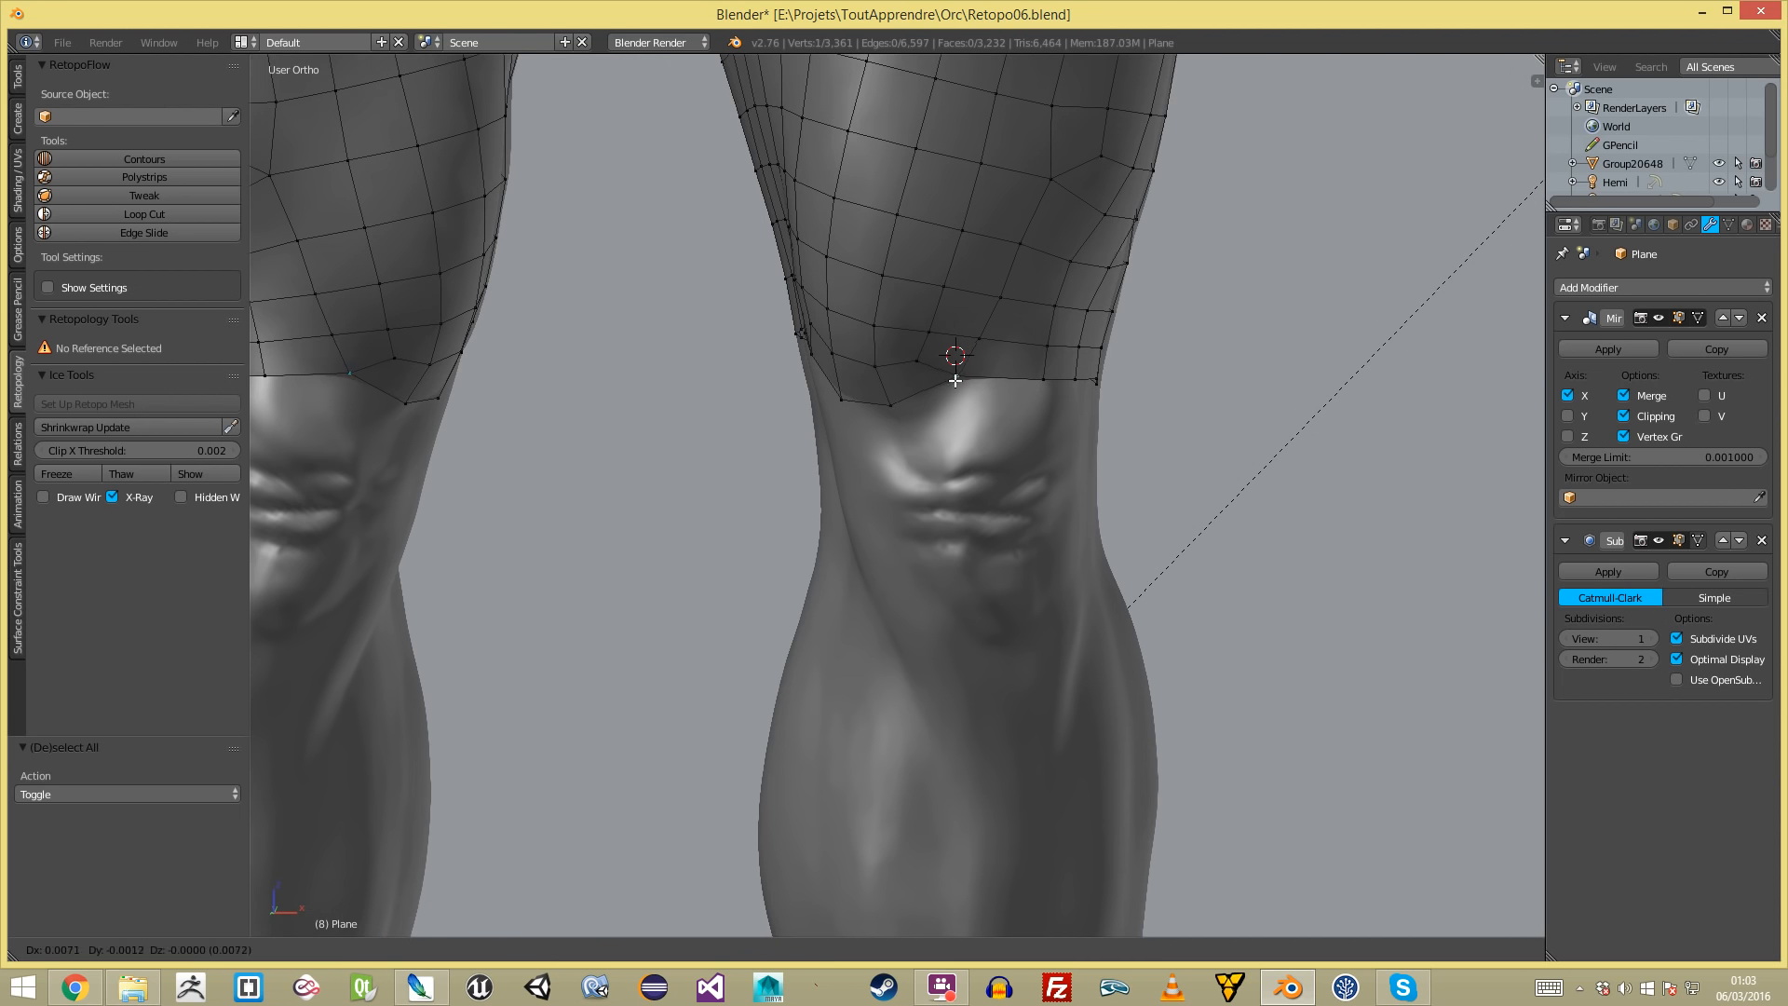
{"action": "scroll", "coordinate": [946, 373], "scroll_direction": "down", "scroll_amount": 5}
{"action": "key", "text": "KP_1"}
{"action": "scroll", "coordinate": [837, 397], "scroll_direction": "up", "scroll_amount": 6}
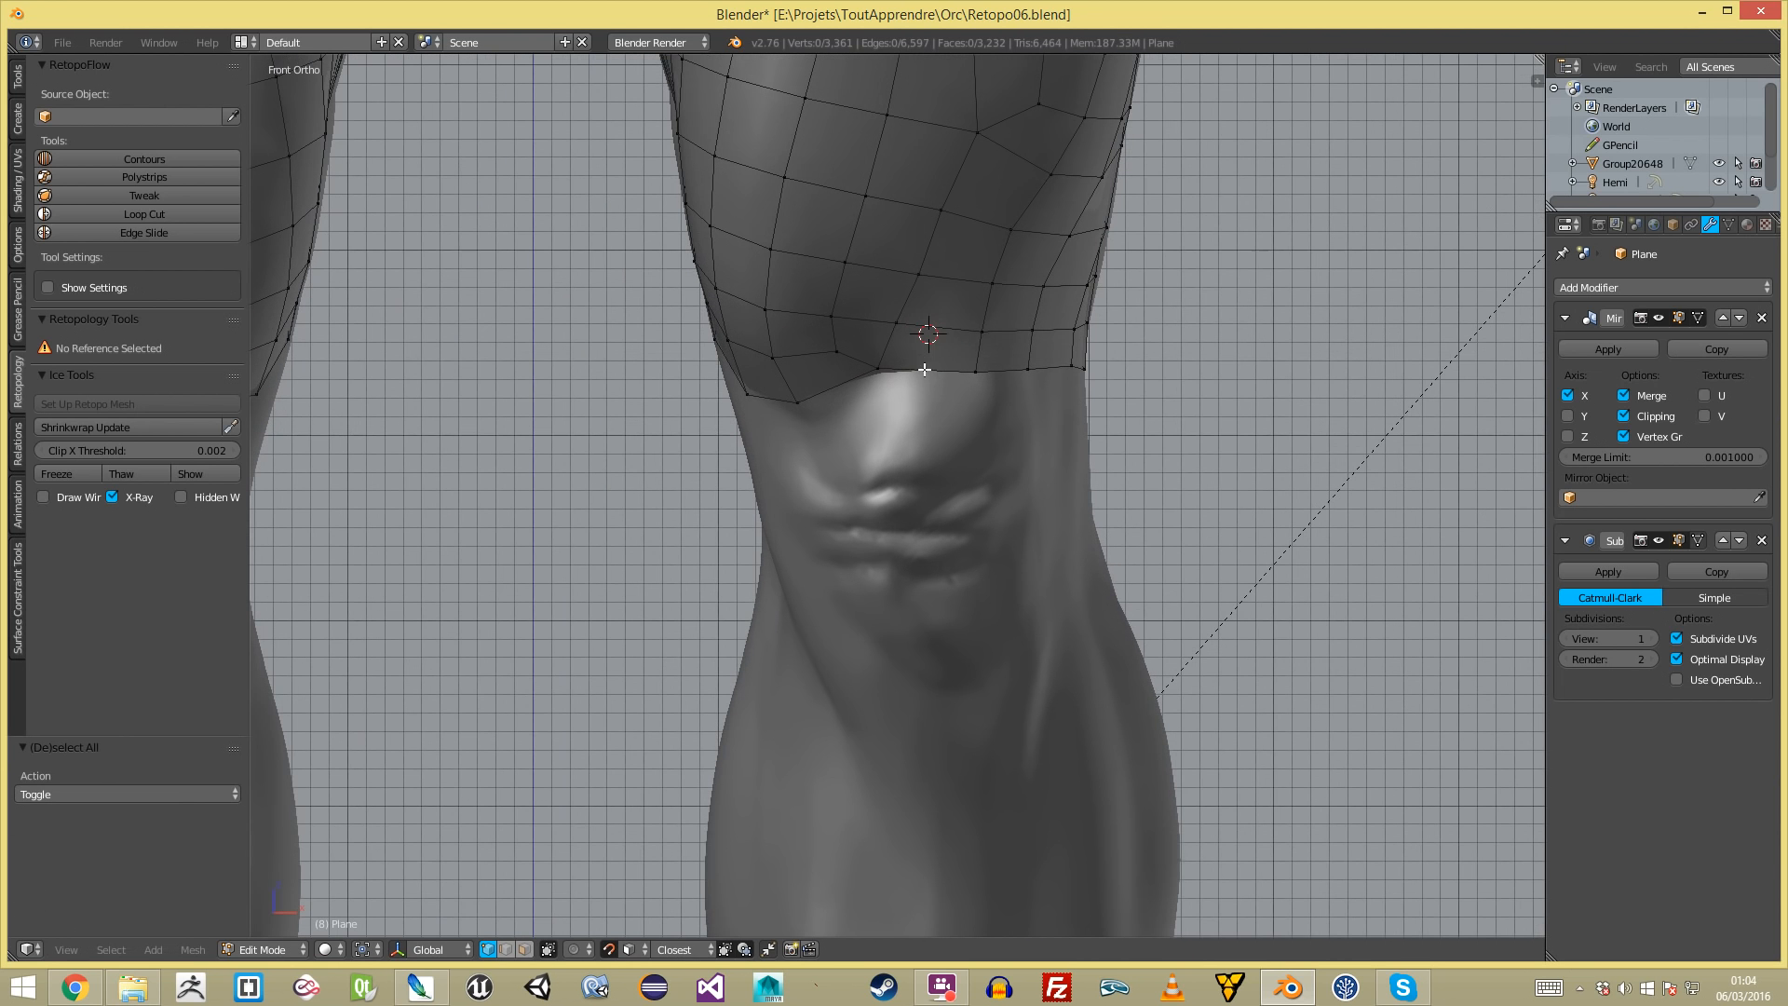
{"action": "right_click", "coordinate": [987, 289], "text": "alt"}
{"action": "key", "text": "g"}
{"action": "left_click", "coordinate": [1149, 406]}
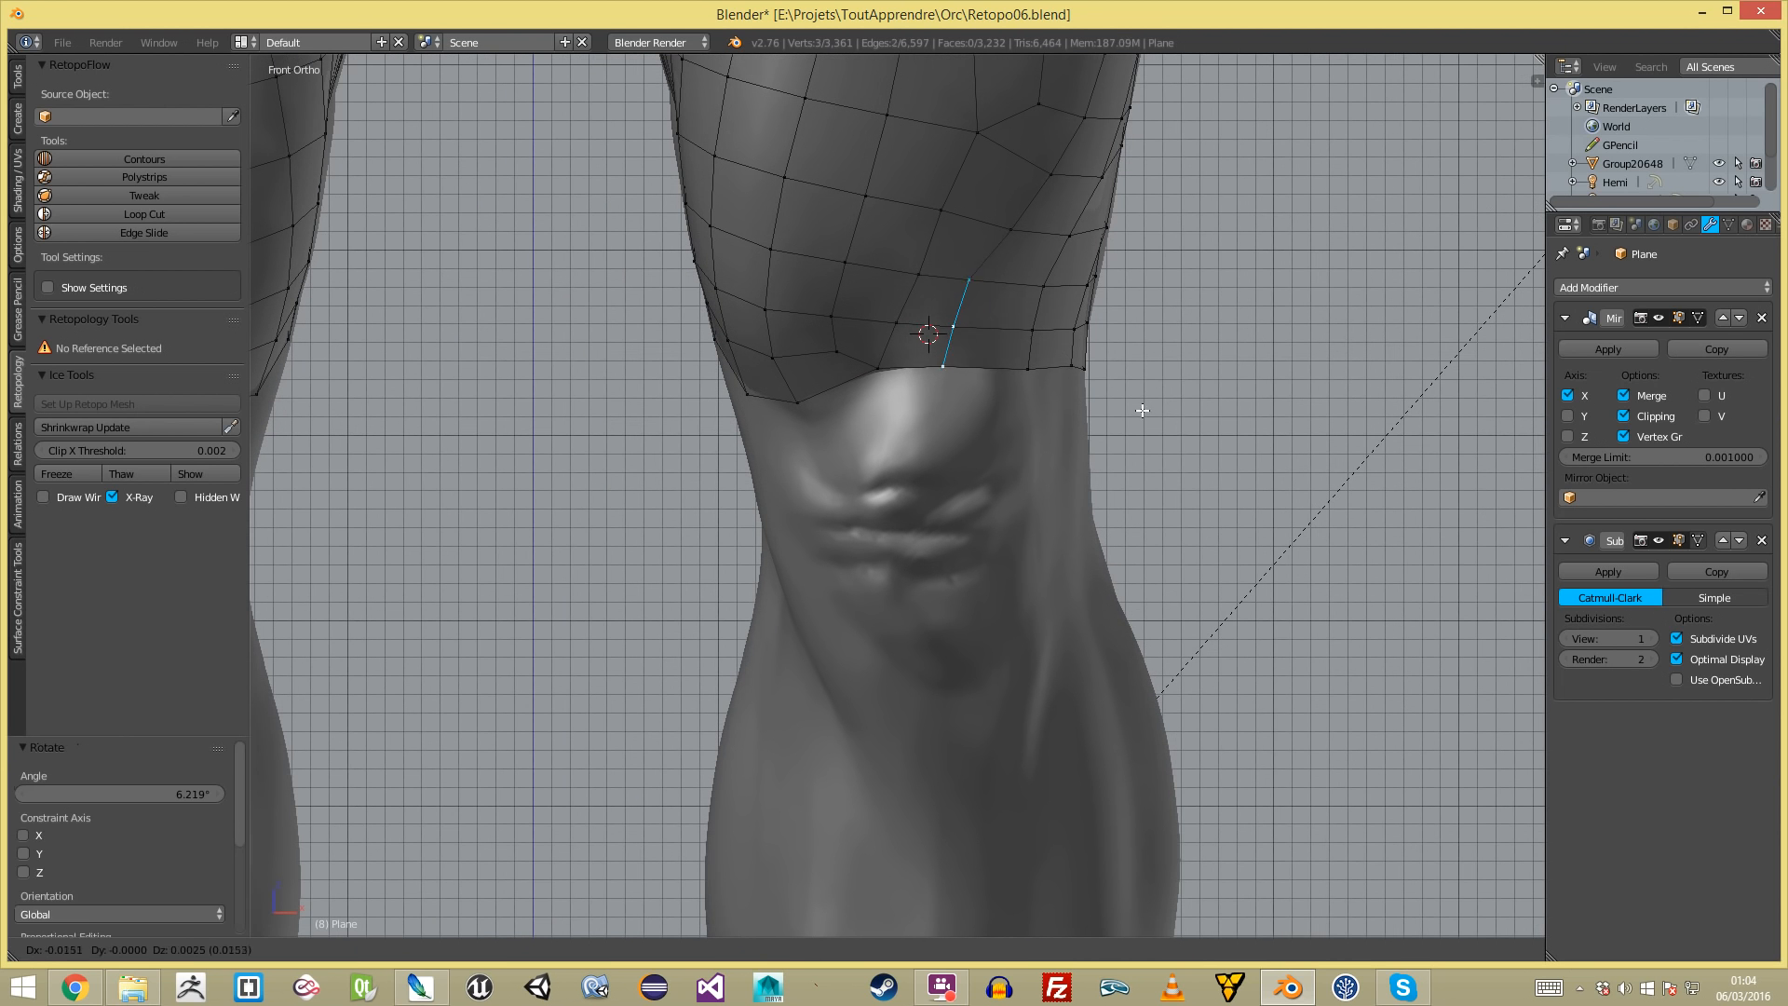
{"action": "key", "text": "r"}
{"action": "left_click", "coordinate": [1152, 427]}
{"action": "key", "text": "g"}
{"action": "left_click", "coordinate": [1165, 428]}
{"action": "key", "text": "a"}
- Select the vertical edge paths on the outer front of the knee one by one and slide them into even spacing
{"action": "middle_click_drag", "start_coordinate": [1165, 427], "coordinate": [989, 403]}
{"action": "right_click", "coordinate": [702, 229], "text": "ctrl"}
{"action": "key", "text": "g"}
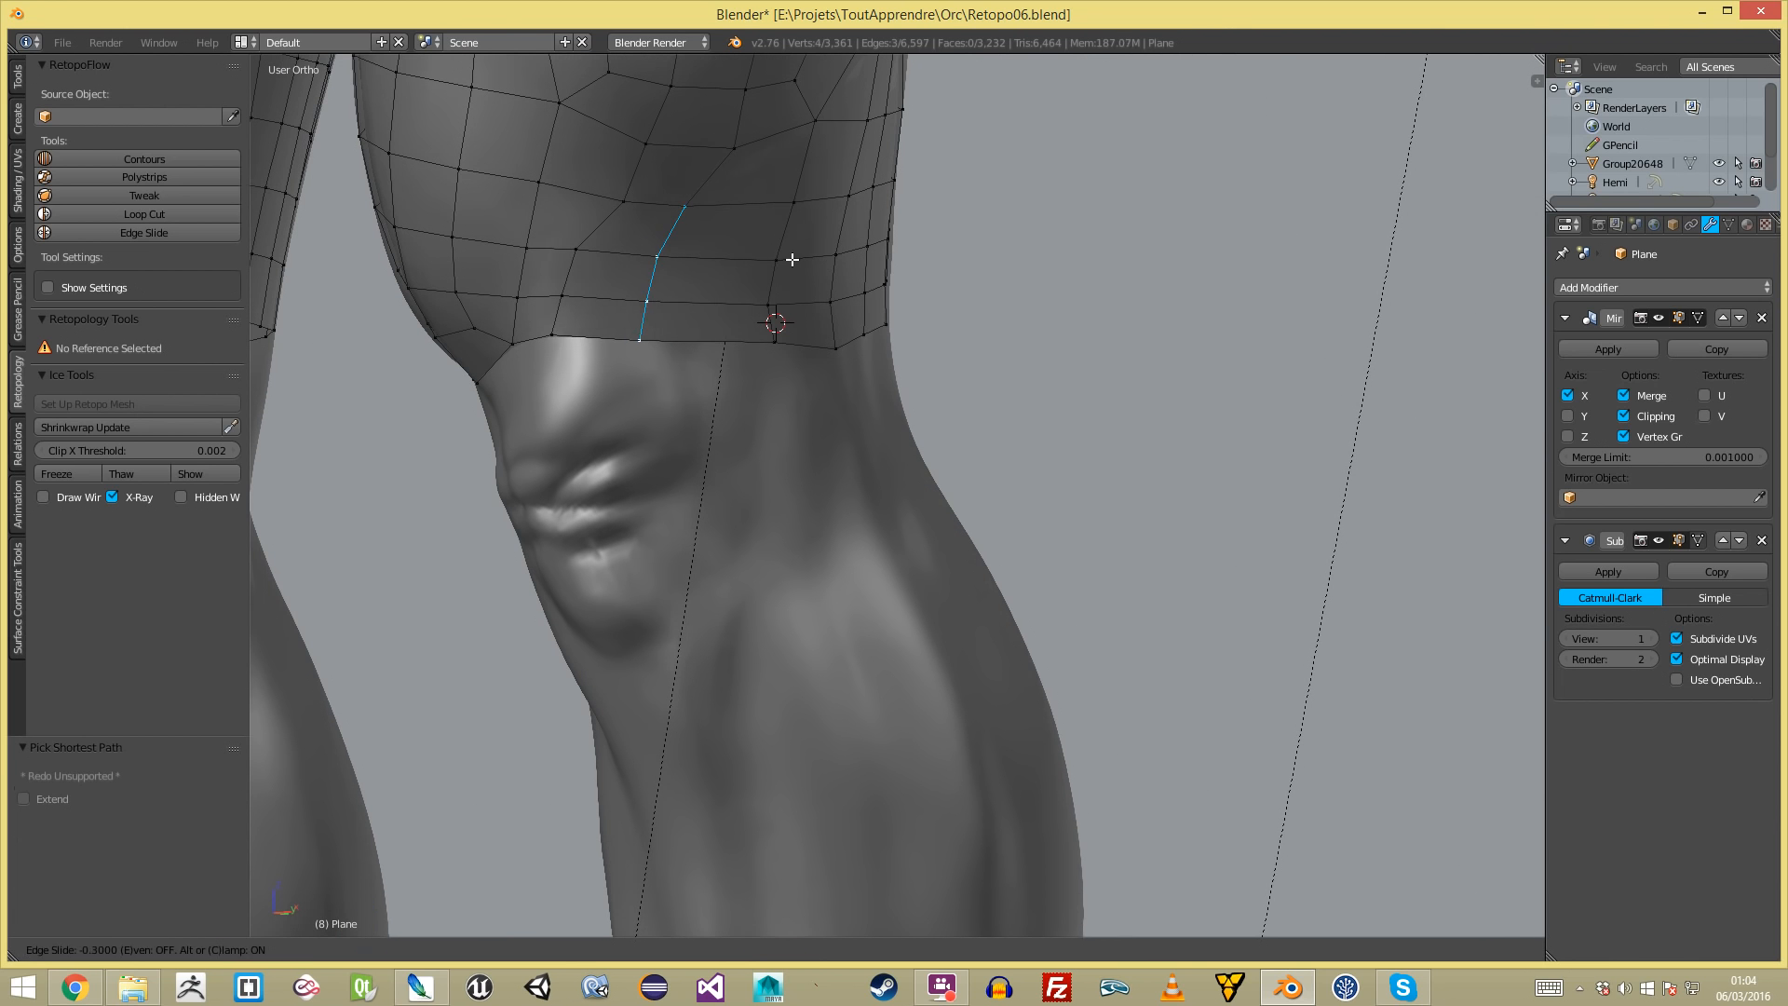
{"action": "left_click", "coordinate": [792, 259]}
{"action": "key", "text": "a"}
{"action": "middle_click_drag", "start_coordinate": [787, 271], "coordinate": [766, 385]}
{"action": "right_click", "coordinate": [777, 330], "text": "ctrl"}
{"action": "key", "text": "g"}
{"action": "key", "text": "g"}
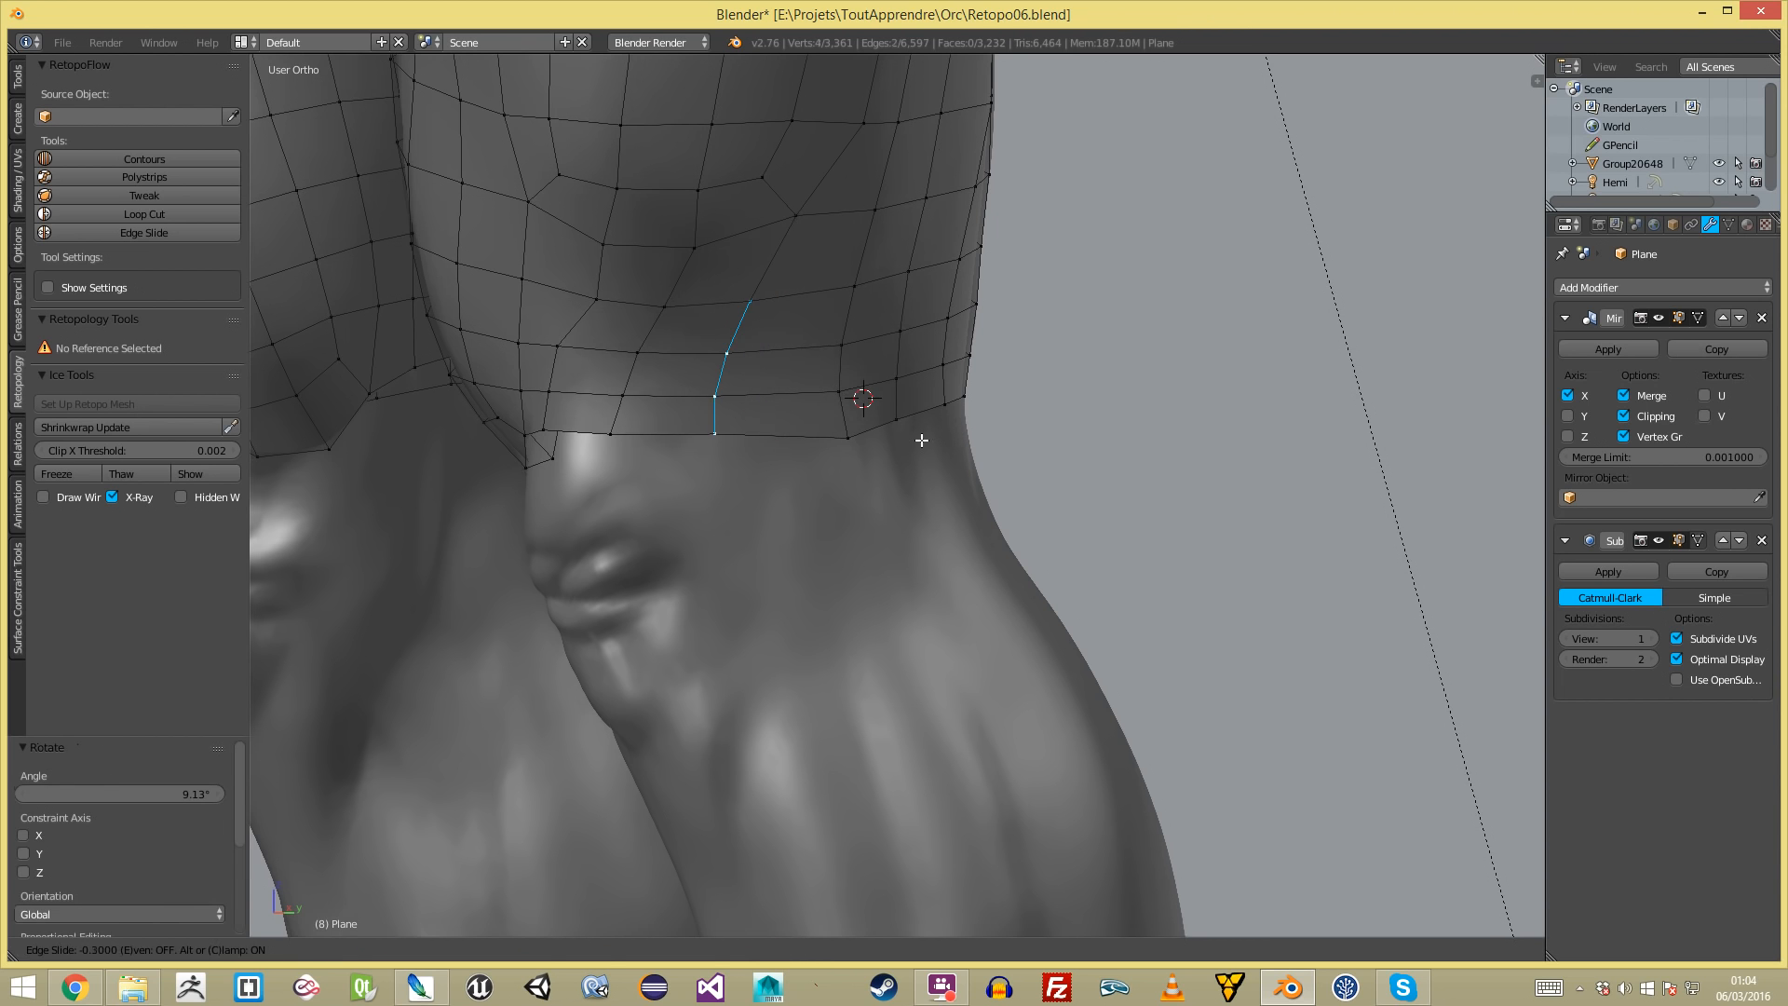
{"action": "left_click", "coordinate": [894, 435]}
- Rotate and move the vertical edge path on the outer side of the knee border
{"action": "key", "text": "a"}
{"action": "middle_click_drag", "start_coordinate": [894, 434], "coordinate": [890, 571]}
{"action": "right_click", "coordinate": [849, 432], "text": "ctrl"}
{"action": "key", "text": "r"}
{"action": "left_click", "coordinate": [971, 498]}
{"action": "key", "text": "g"}
{"action": "left_click", "coordinate": [948, 496]}
- Move and rotate the neighbouring vertical edge path farther back on the knee's outer side
{"action": "key", "text": "a"}
{"action": "right_click", "coordinate": [924, 550]}
{"action": "right_click", "coordinate": [927, 465], "text": "ctrl"}
{"action": "key", "text": "g"}
{"action": "left_click", "coordinate": [989, 478]}
{"action": "key", "text": "r"}
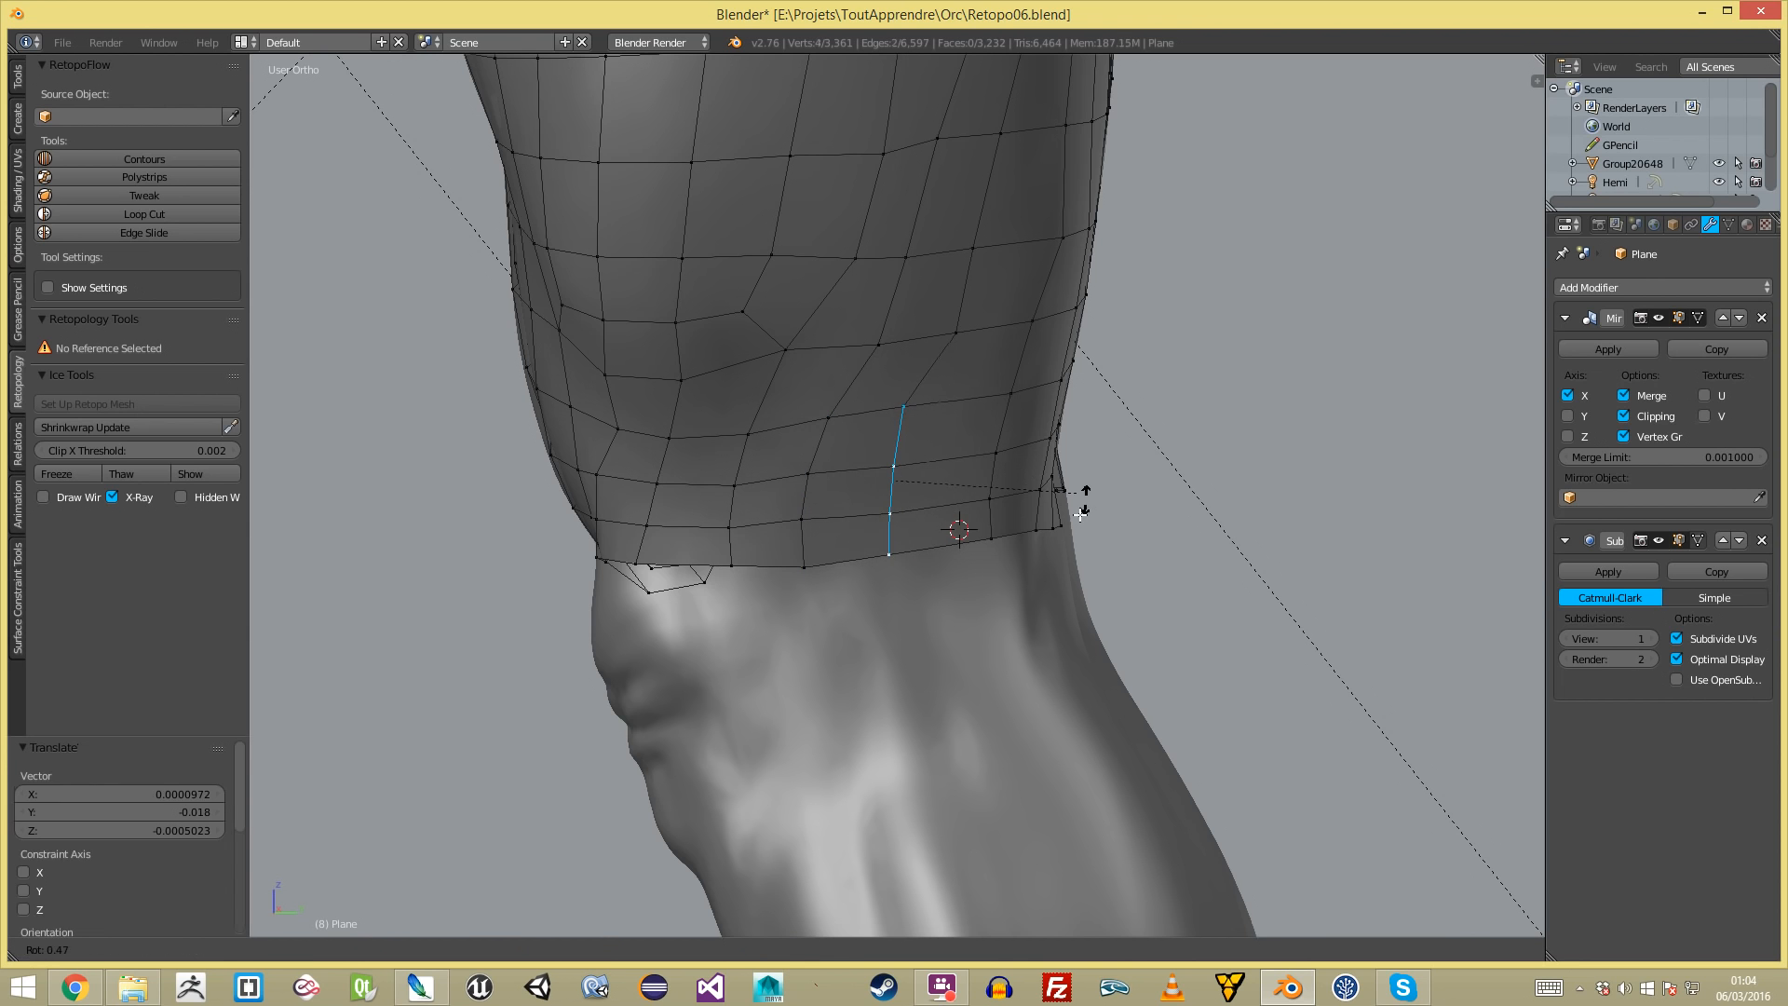
{"action": "left_click", "coordinate": [1054, 507]}
- Rotate and shift the vertical edge path at the outer back corner of the knee
{"action": "key", "text": "a"}
{"action": "middle_click_drag", "start_coordinate": [1053, 507], "coordinate": [871, 543]}
{"action": "right_click", "coordinate": [833, 410], "text": "ctrl"}
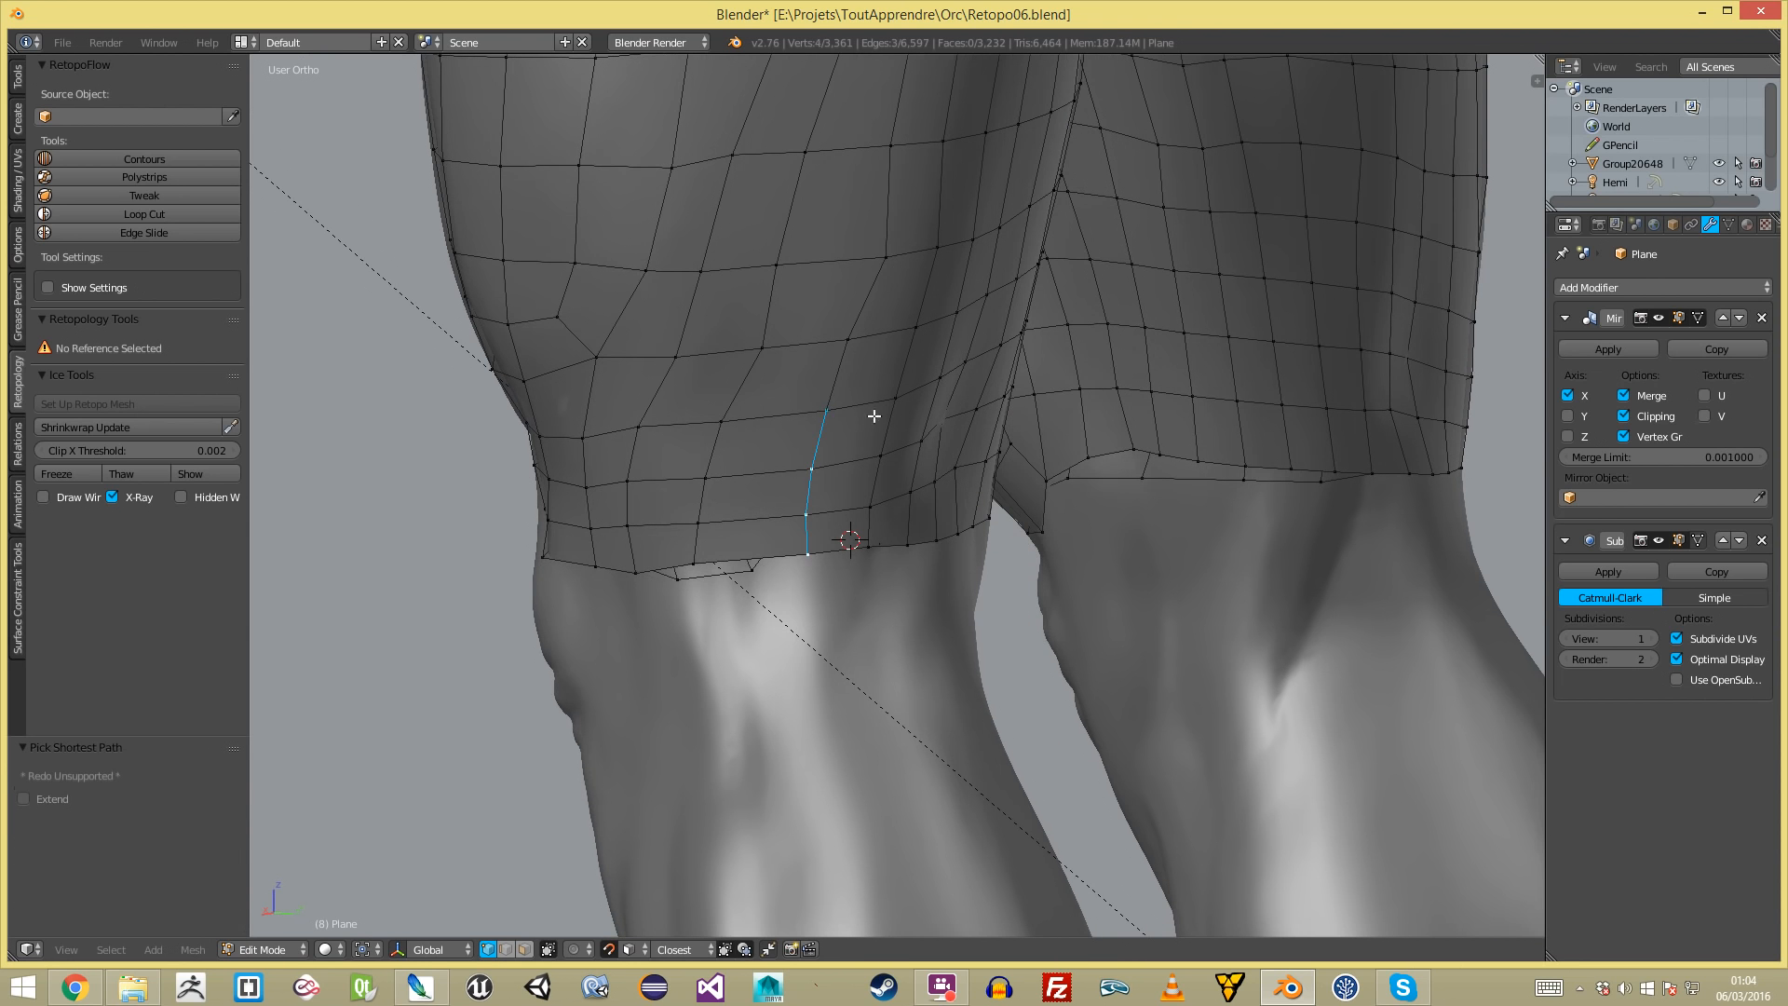
{"action": "key", "text": "r"}
{"action": "left_click", "coordinate": [973, 508]}
{"action": "key", "text": "g"}
{"action": "left_click", "coordinate": [948, 506]}
- Trackball-rotate and reposition the vertical edge path behind the knee
{"action": "key", "text": "a"}
{"action": "middle_click_drag", "start_coordinate": [948, 505], "coordinate": [786, 522]}
{"action": "right_click", "coordinate": [768, 527]}
{"action": "right_click", "coordinate": [793, 389], "text": "ctrl"}
{"action": "key", "text": "r"}
{"action": "key", "text": "r"}
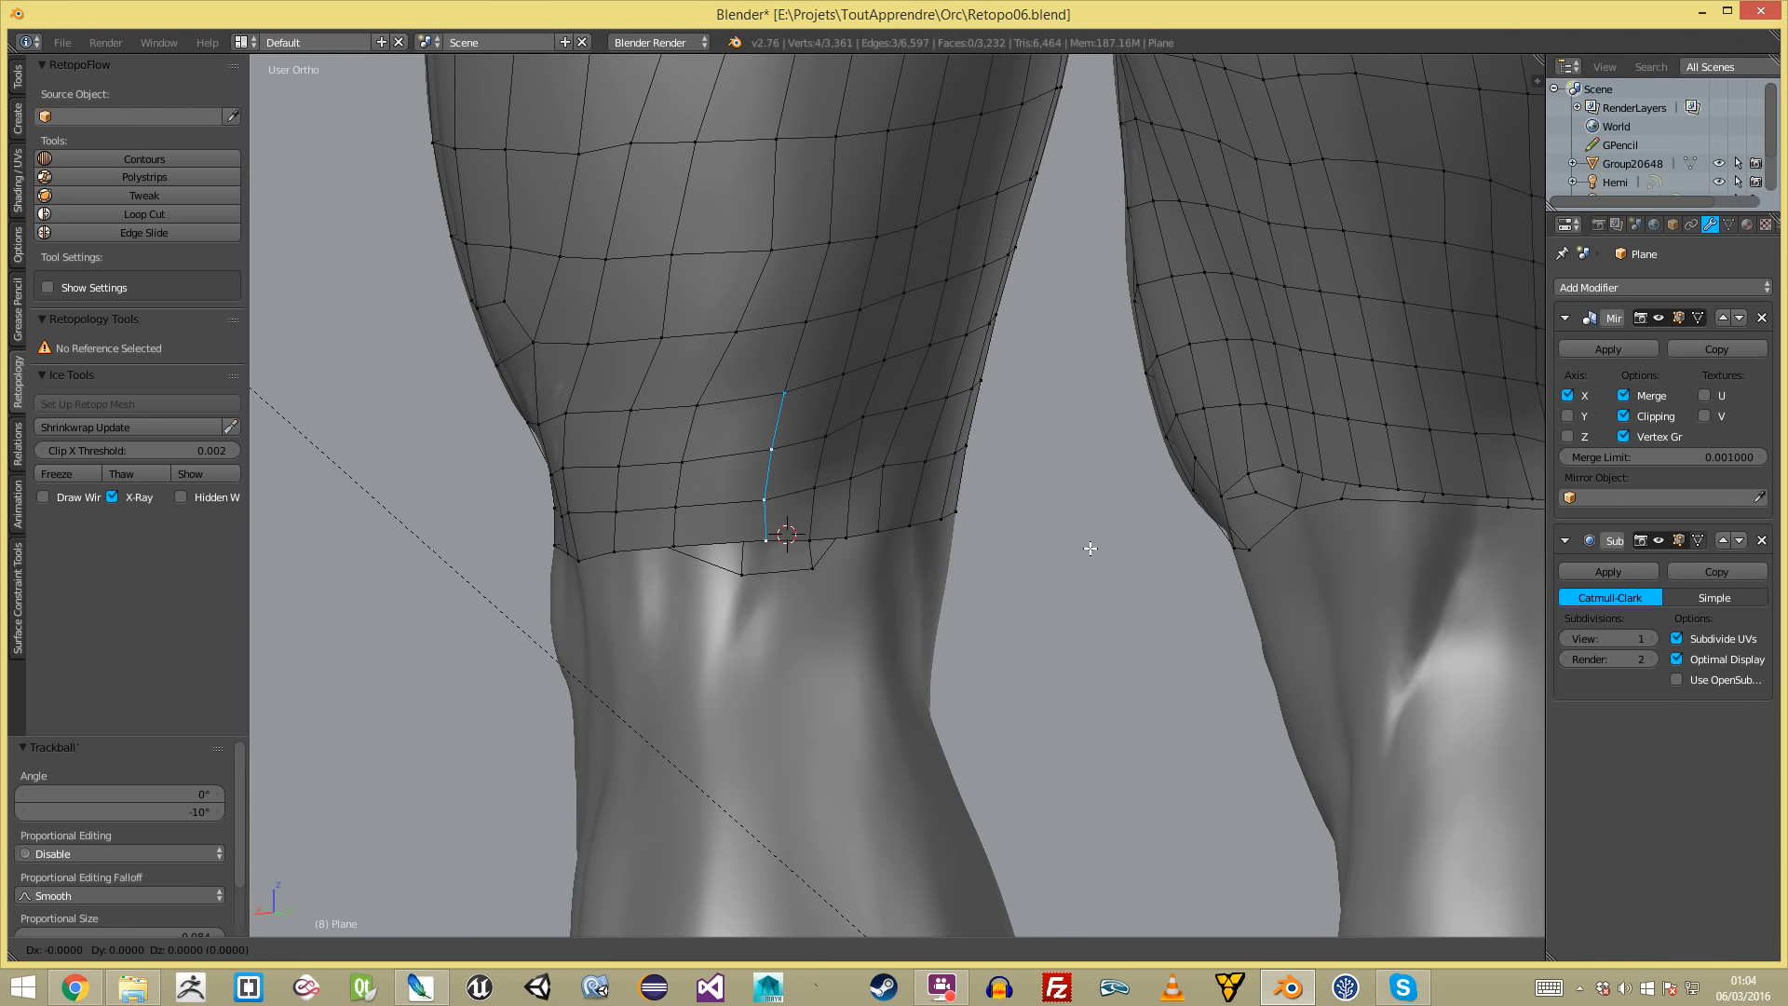
{"action": "left_click", "coordinate": [1086, 555]}
{"action": "key", "text": "a"}
- Turn off snapping and select the open border loop above both knees in front view
{"action": "middle_click_drag", "start_coordinate": [924, 576], "coordinate": [1078, 754]}
{"action": "scroll", "coordinate": [806, 453], "scroll_direction": "down", "scroll_amount": 3}
{"action": "scroll", "coordinate": [986, 594], "scroll_direction": "down", "scroll_amount": 1}
{"action": "scroll", "coordinate": [1073, 584], "scroll_direction": "down", "scroll_amount": 2}
{"action": "middle_click_drag", "start_coordinate": [986, 594], "coordinate": [1091, 735]}
{"action": "key", "text": "KP_1"}
{"action": "key", "text": "shift+Tab"}
{"action": "middle_click_drag", "start_coordinate": [1059, 544], "coordinate": [987, 392]}
{"action": "scroll", "coordinate": [968, 419], "scroll_direction": "down", "scroll_amount": 2}
{"action": "key", "text": "KP_1"}
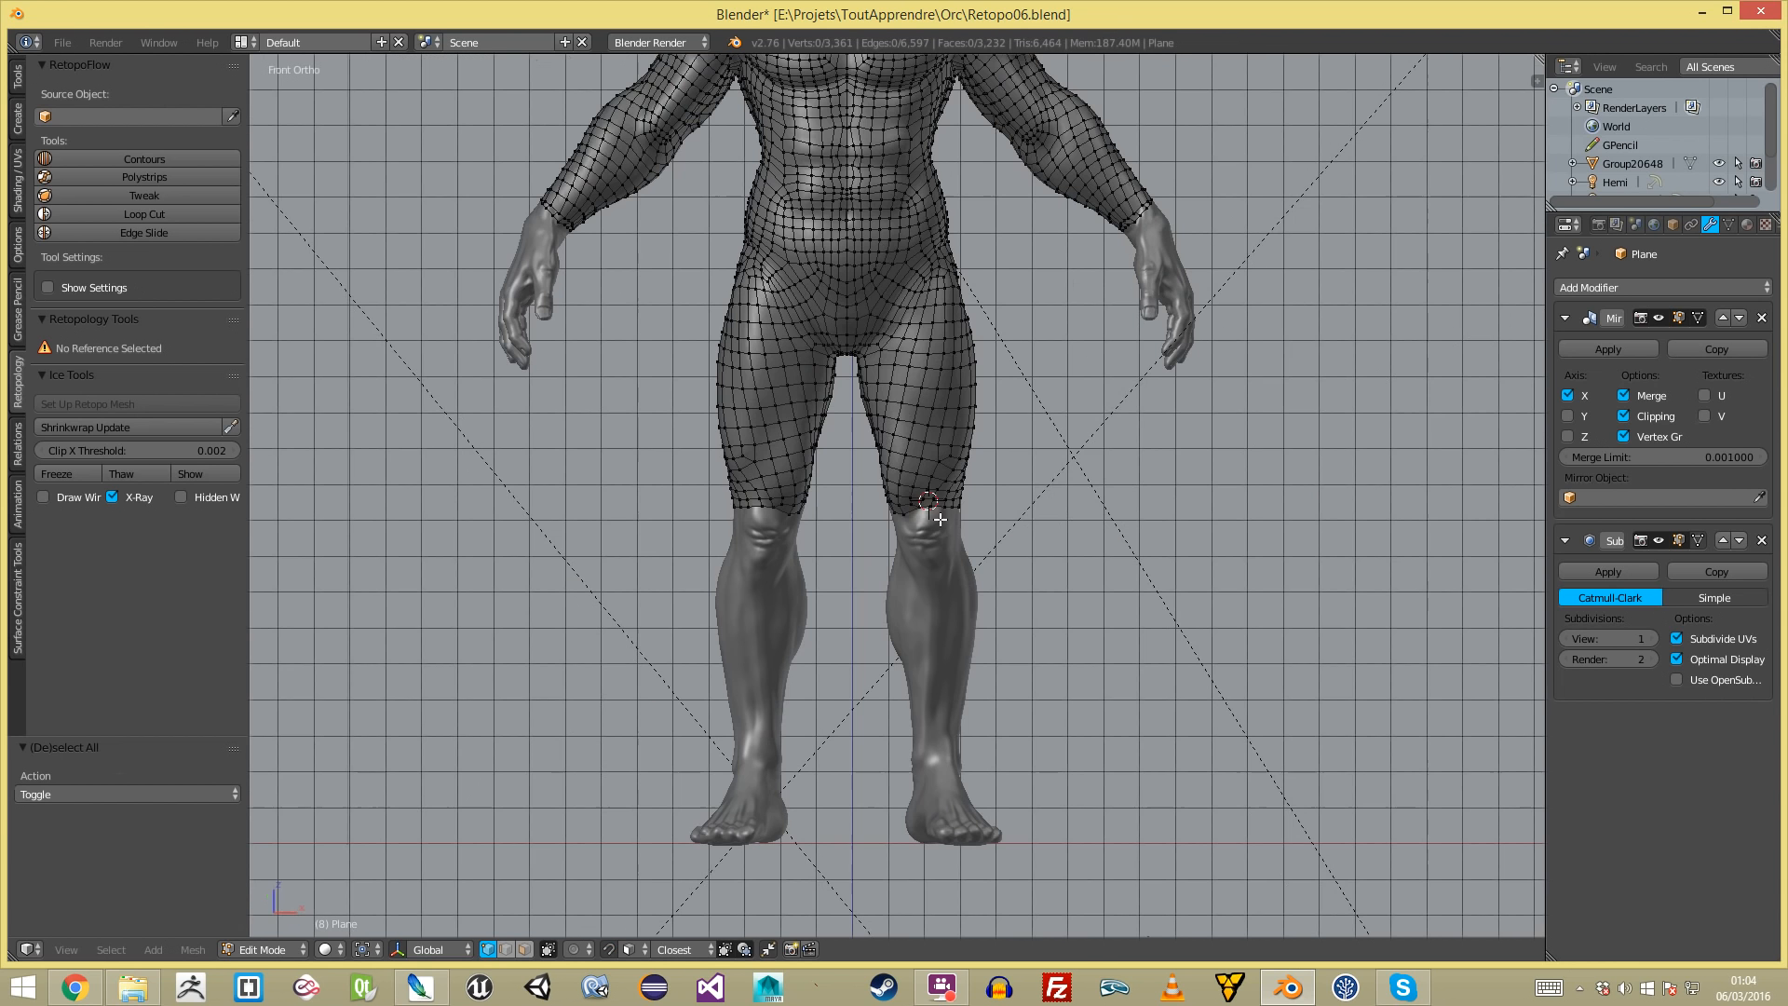
{"action": "scroll", "coordinate": [726, 614], "scroll_direction": "up", "scroll_amount": 3}
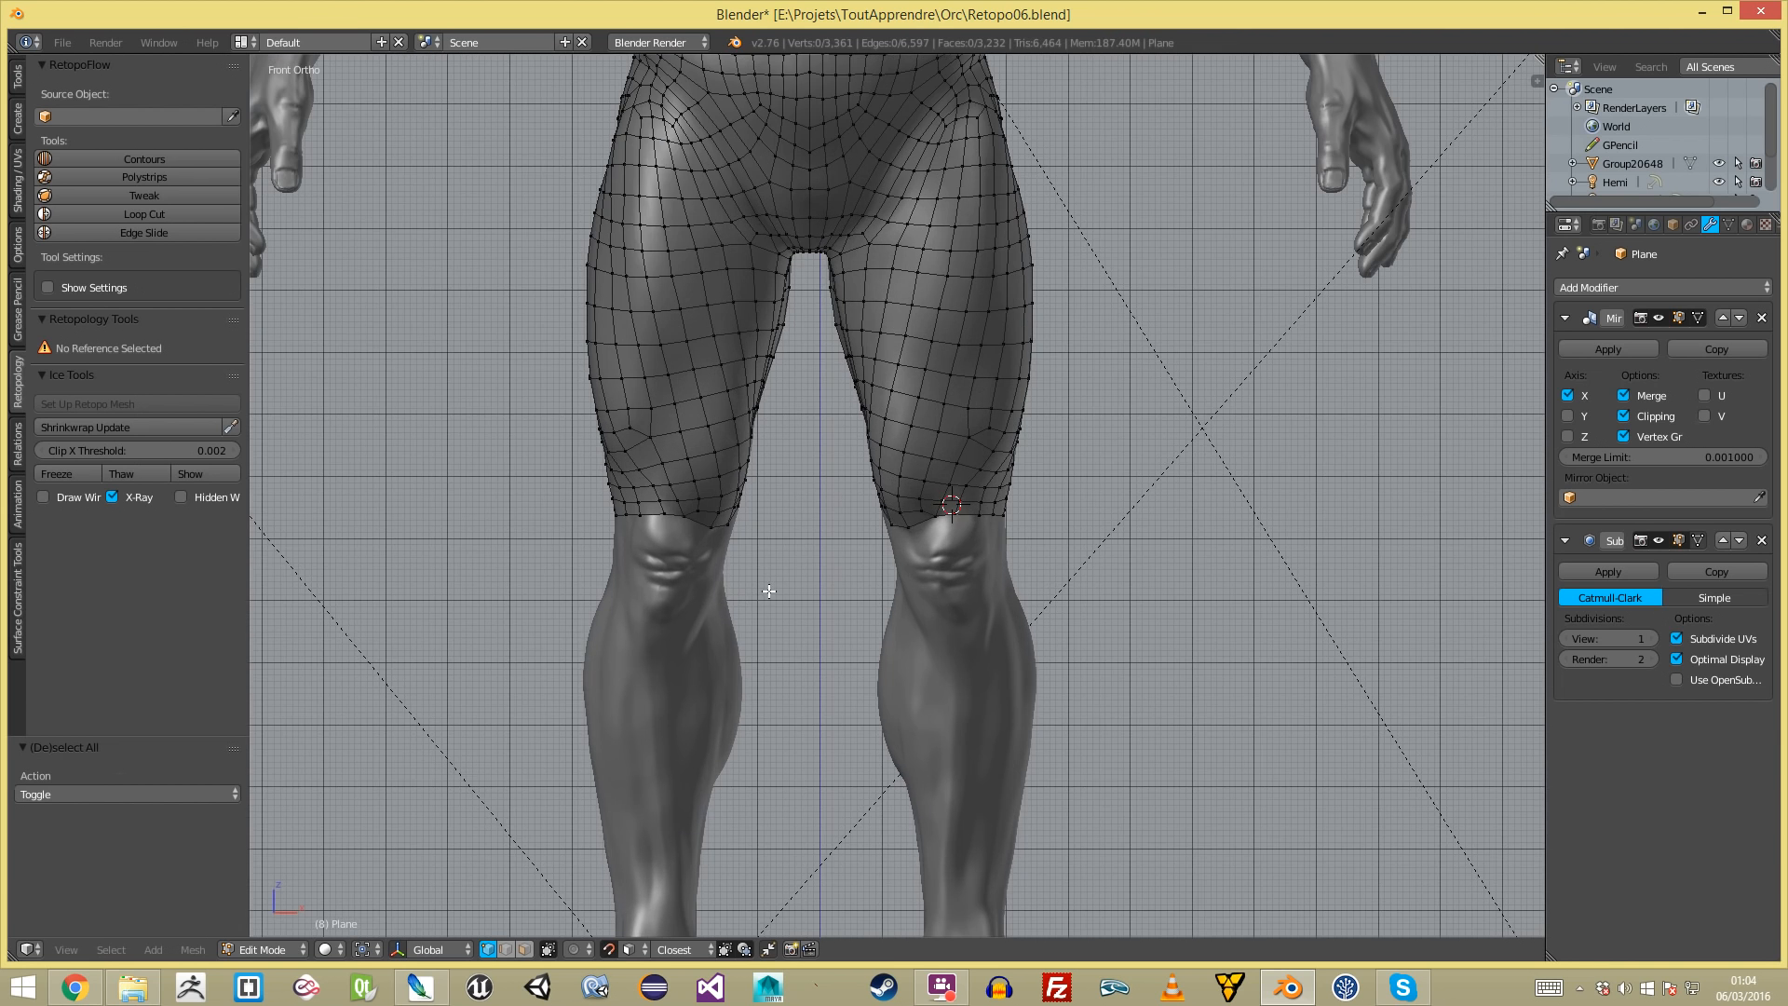
{"action": "scroll", "coordinate": [817, 543], "scroll_direction": "up", "scroll_amount": 2}
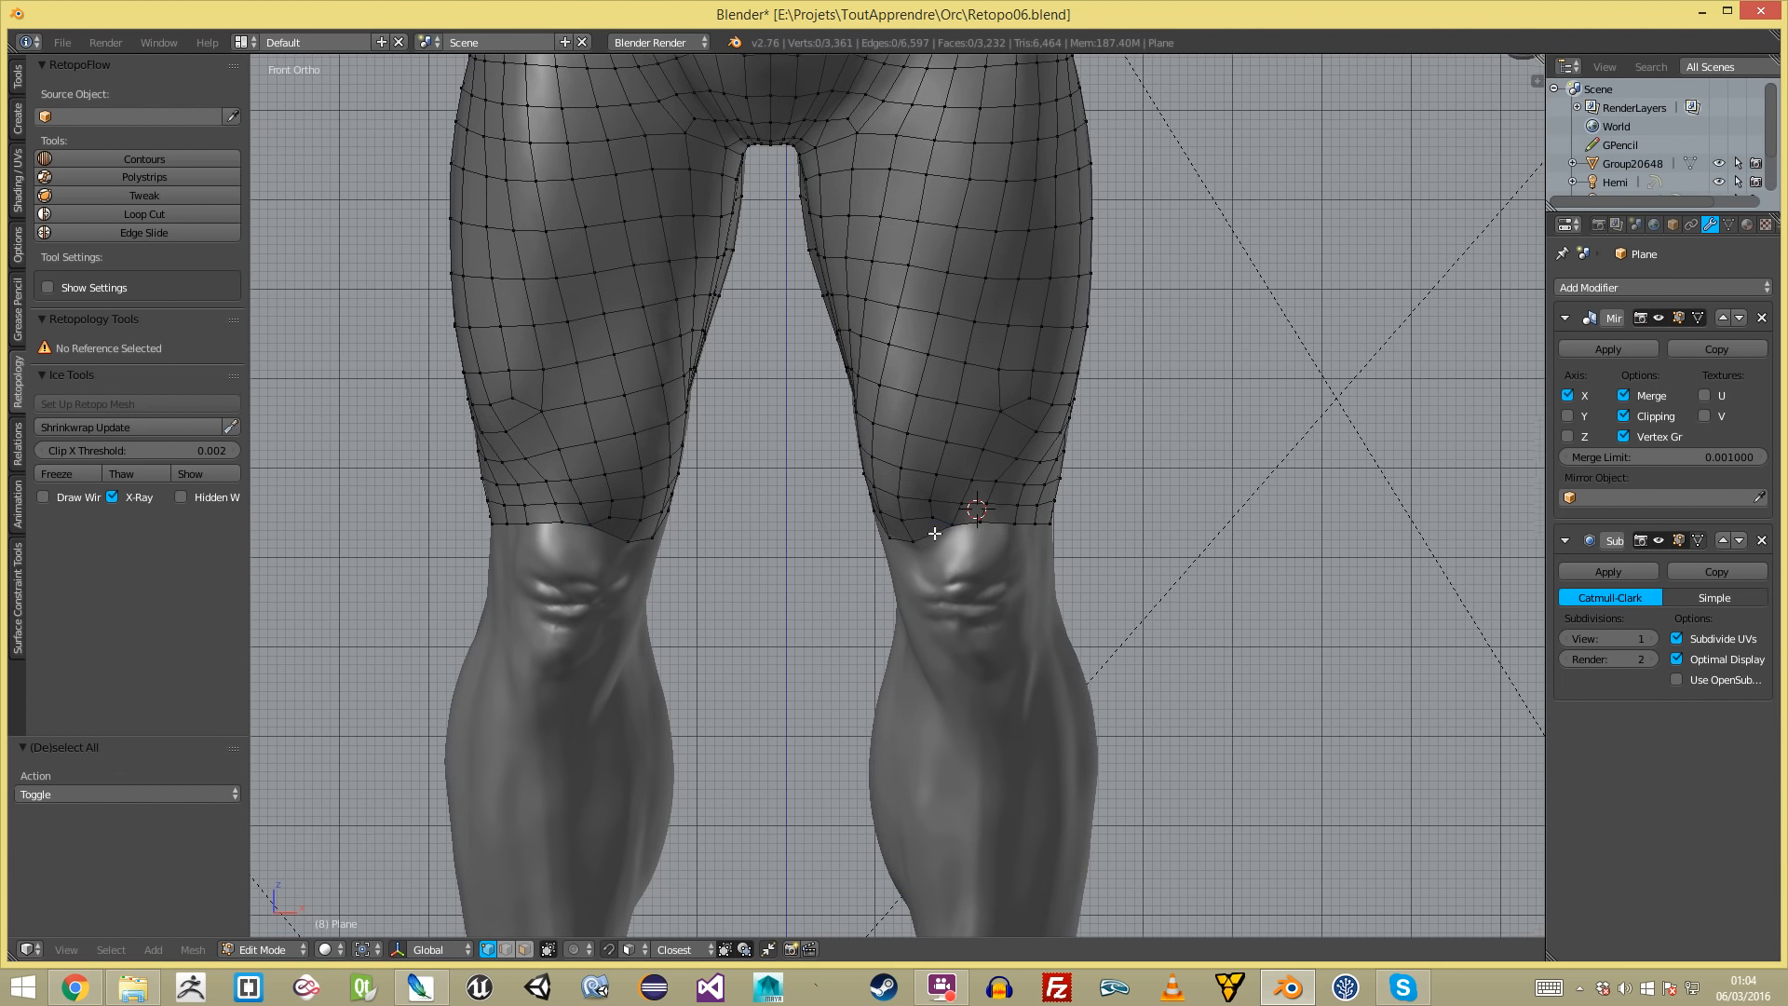
- Extrude the border loop downward twice to cover the kneecaps
{"action": "key", "text": "e"}
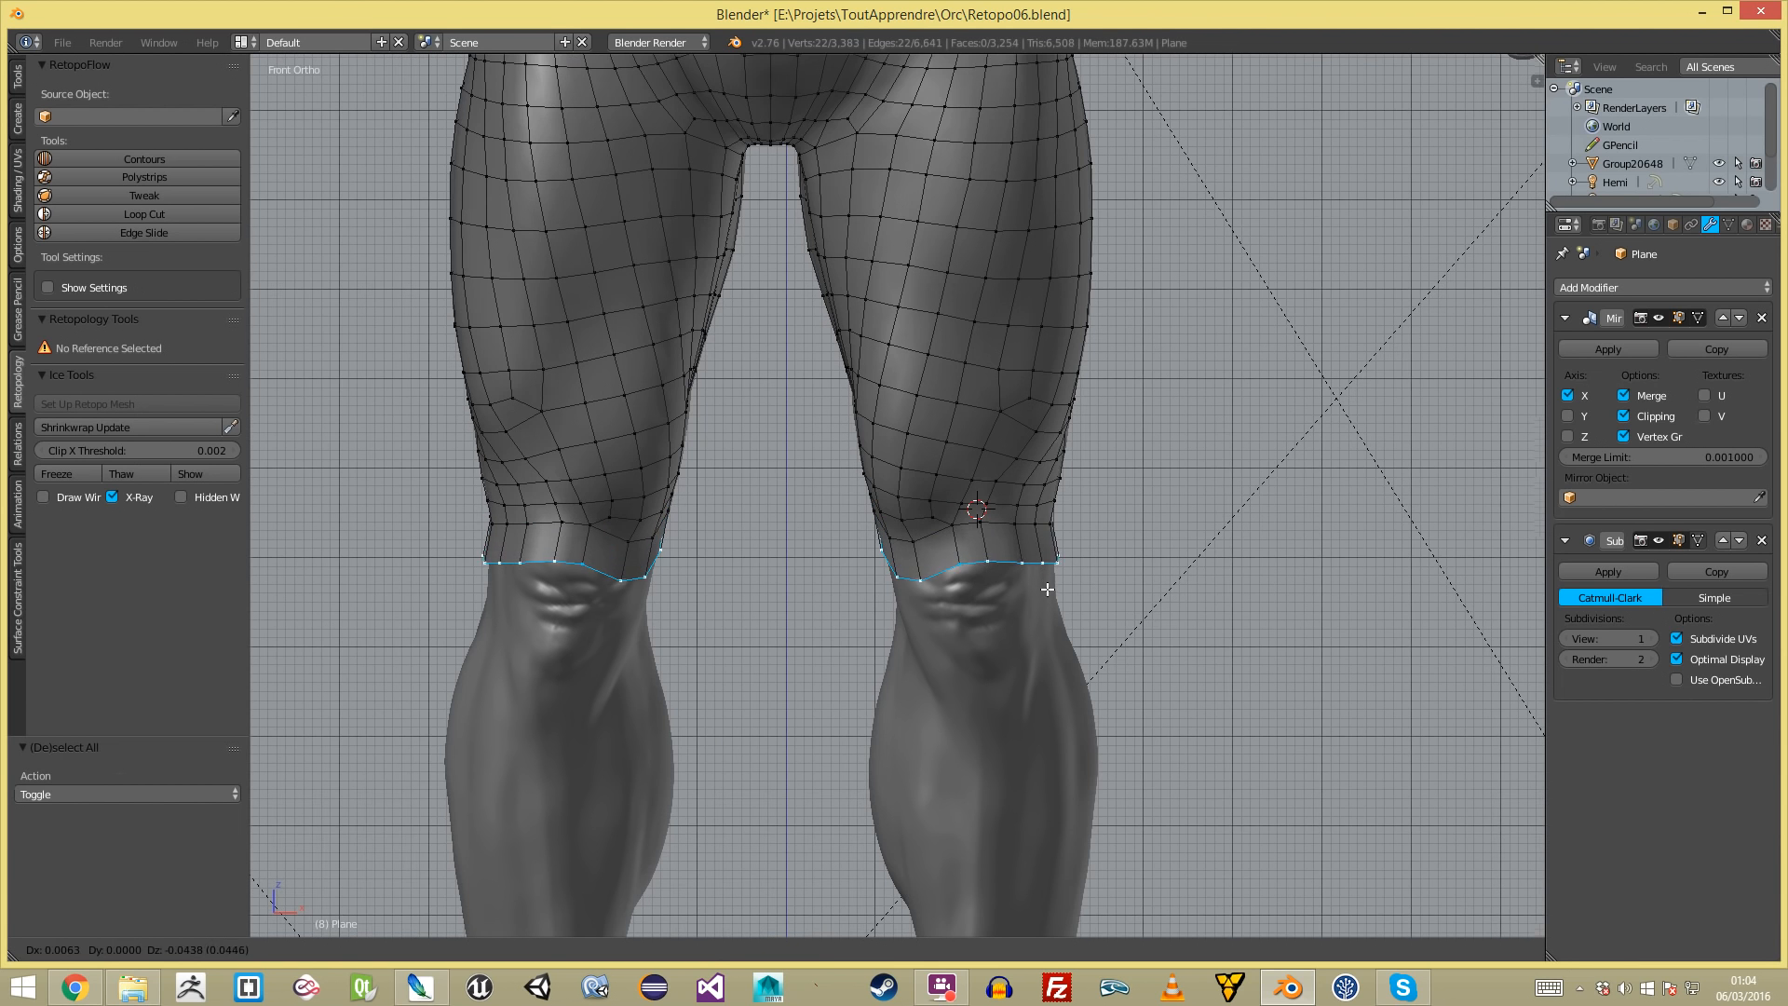
{"action": "left_click", "coordinate": [1047, 578]}
{"action": "key", "text": "e"}
{"action": "left_click", "coordinate": [1101, 622]}
{"action": "key", "text": "s"}
{"action": "left_click", "coordinate": [1117, 632]}
{"action": "key", "text": "KP_Decimal"}
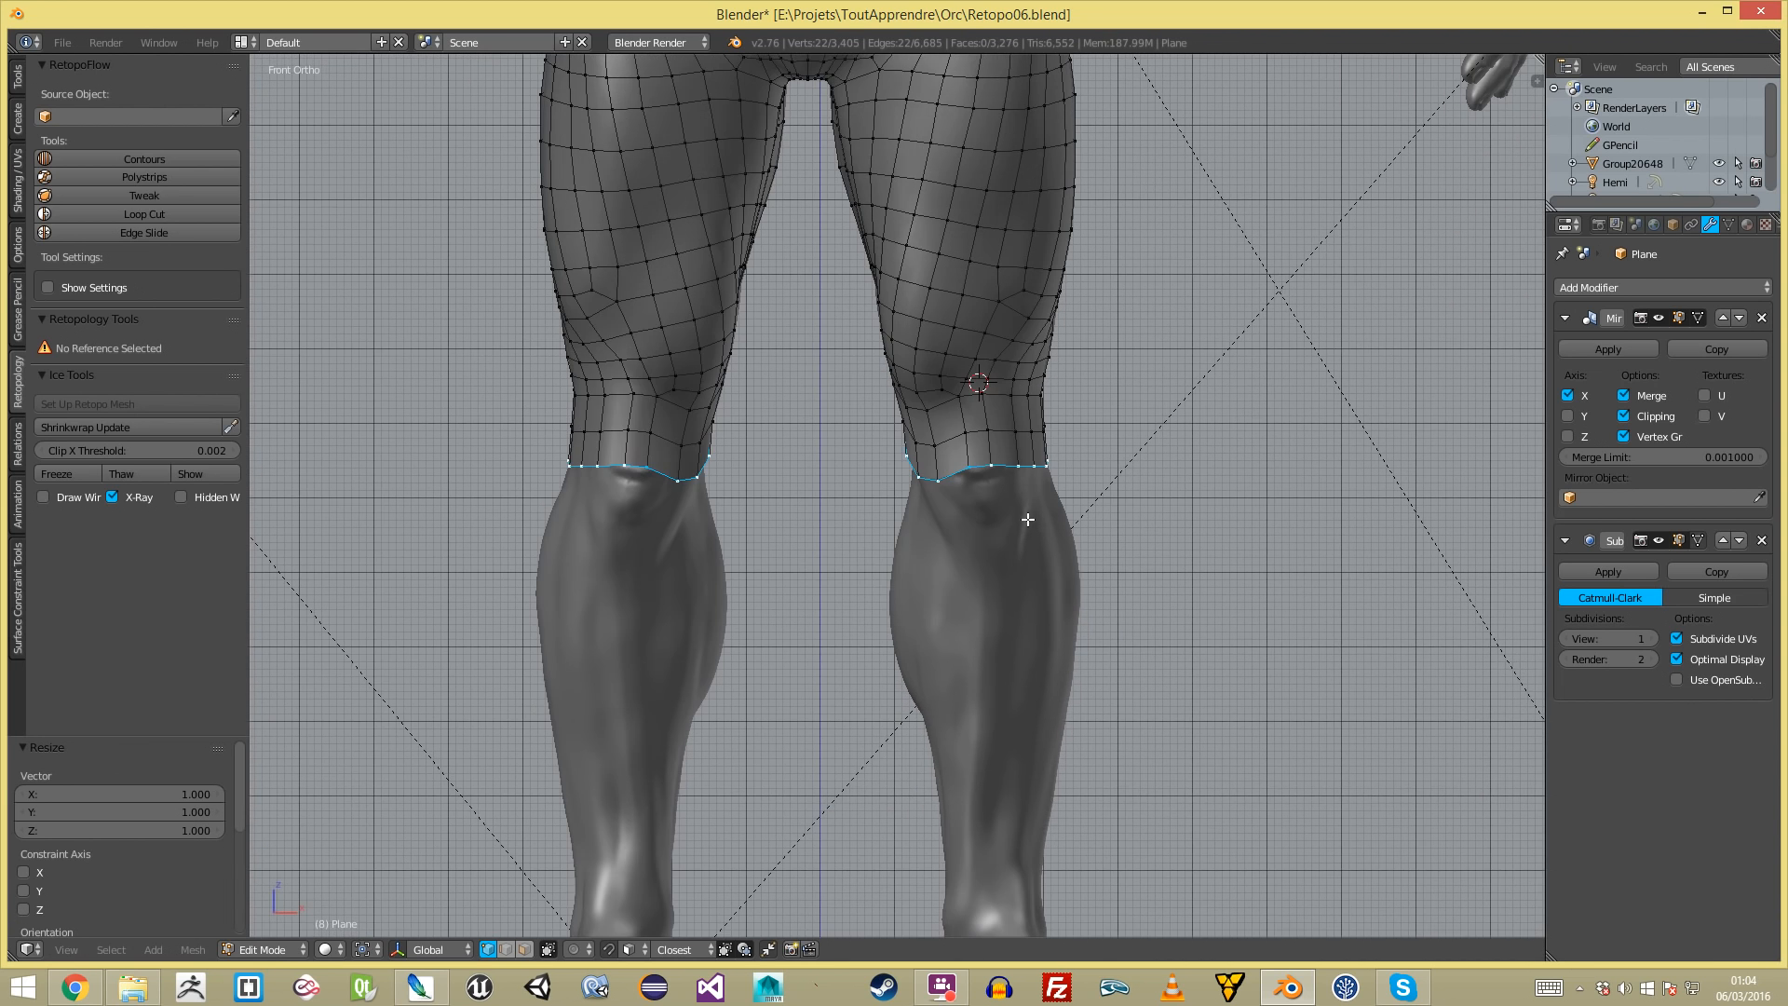
- Tilt the lowest knee loop about -11° in side view, shift it and scale it along Y to fit the leg
{"action": "key", "text": "KP_3"}
{"action": "key", "text": "r"}
{"action": "left_click", "coordinate": [1019, 432]}
{"action": "key", "text": "s"}
{"action": "key", "text": "y"}
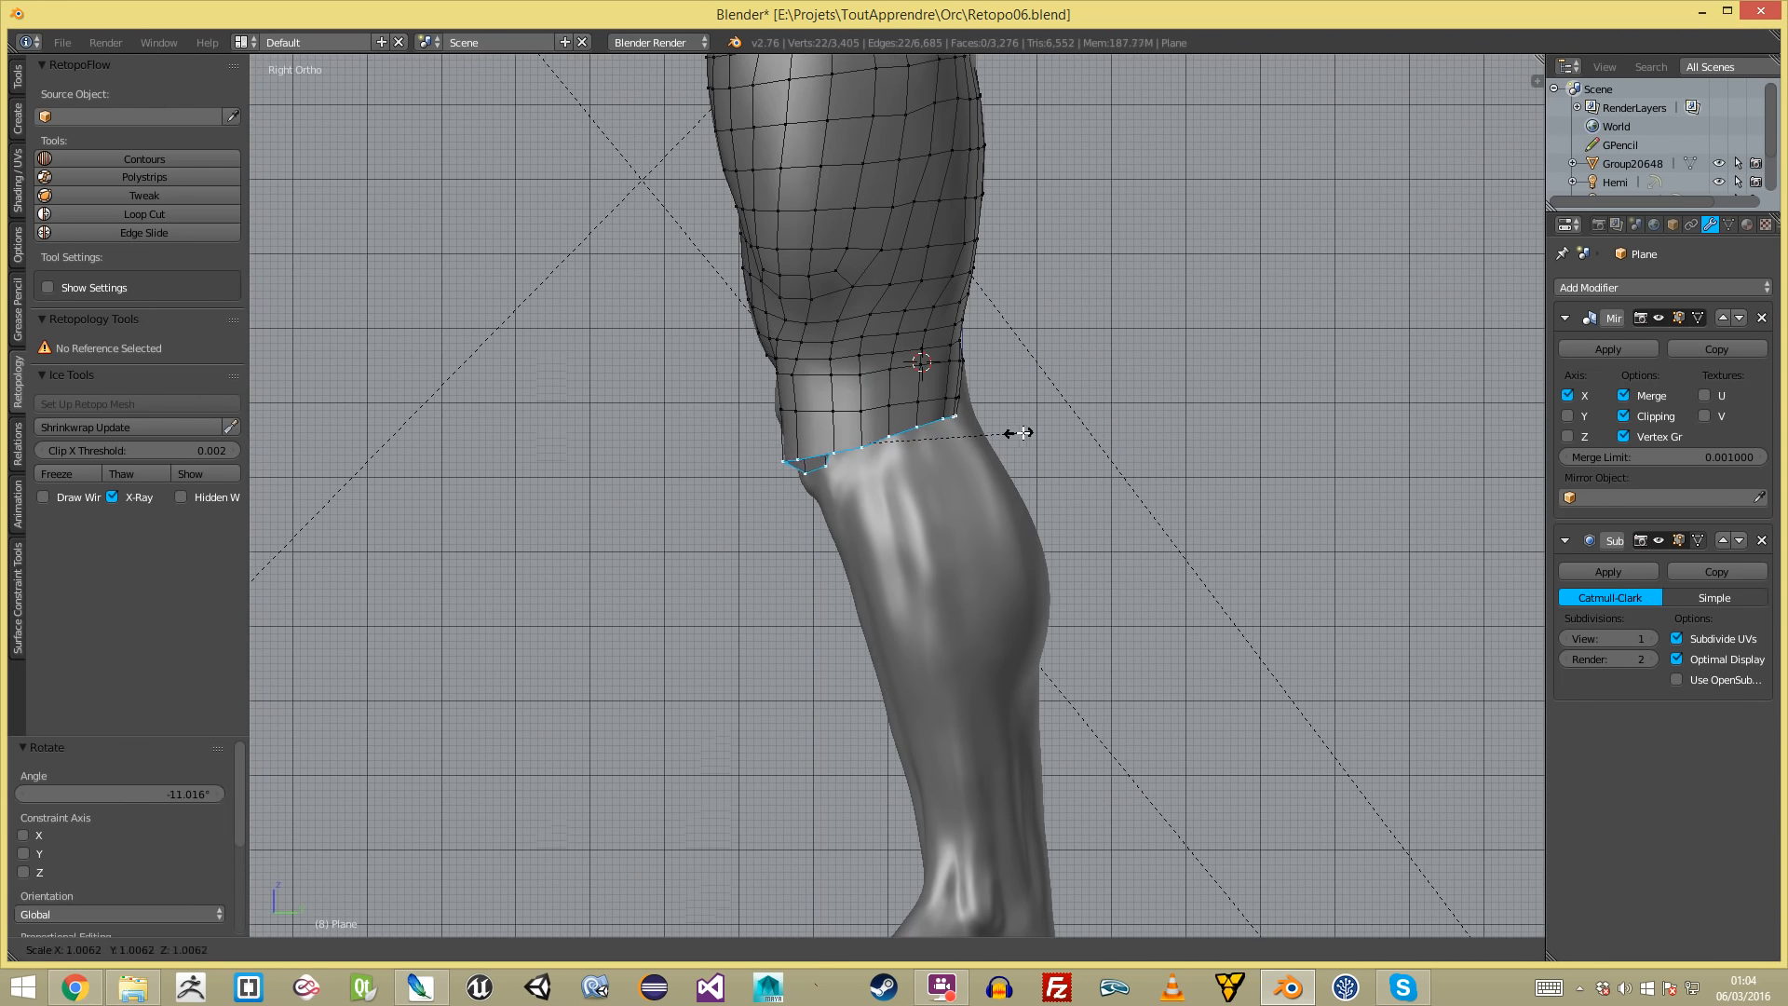
{"action": "left_click", "coordinate": [1045, 434]}
{"action": "key", "text": "g"}
{"action": "left_click", "coordinate": [1065, 432]}
{"action": "key", "text": "s"}
{"action": "key", "text": "y"}
{"action": "left_click", "coordinate": [1029, 450]}
{"action": "key", "text": "g"}
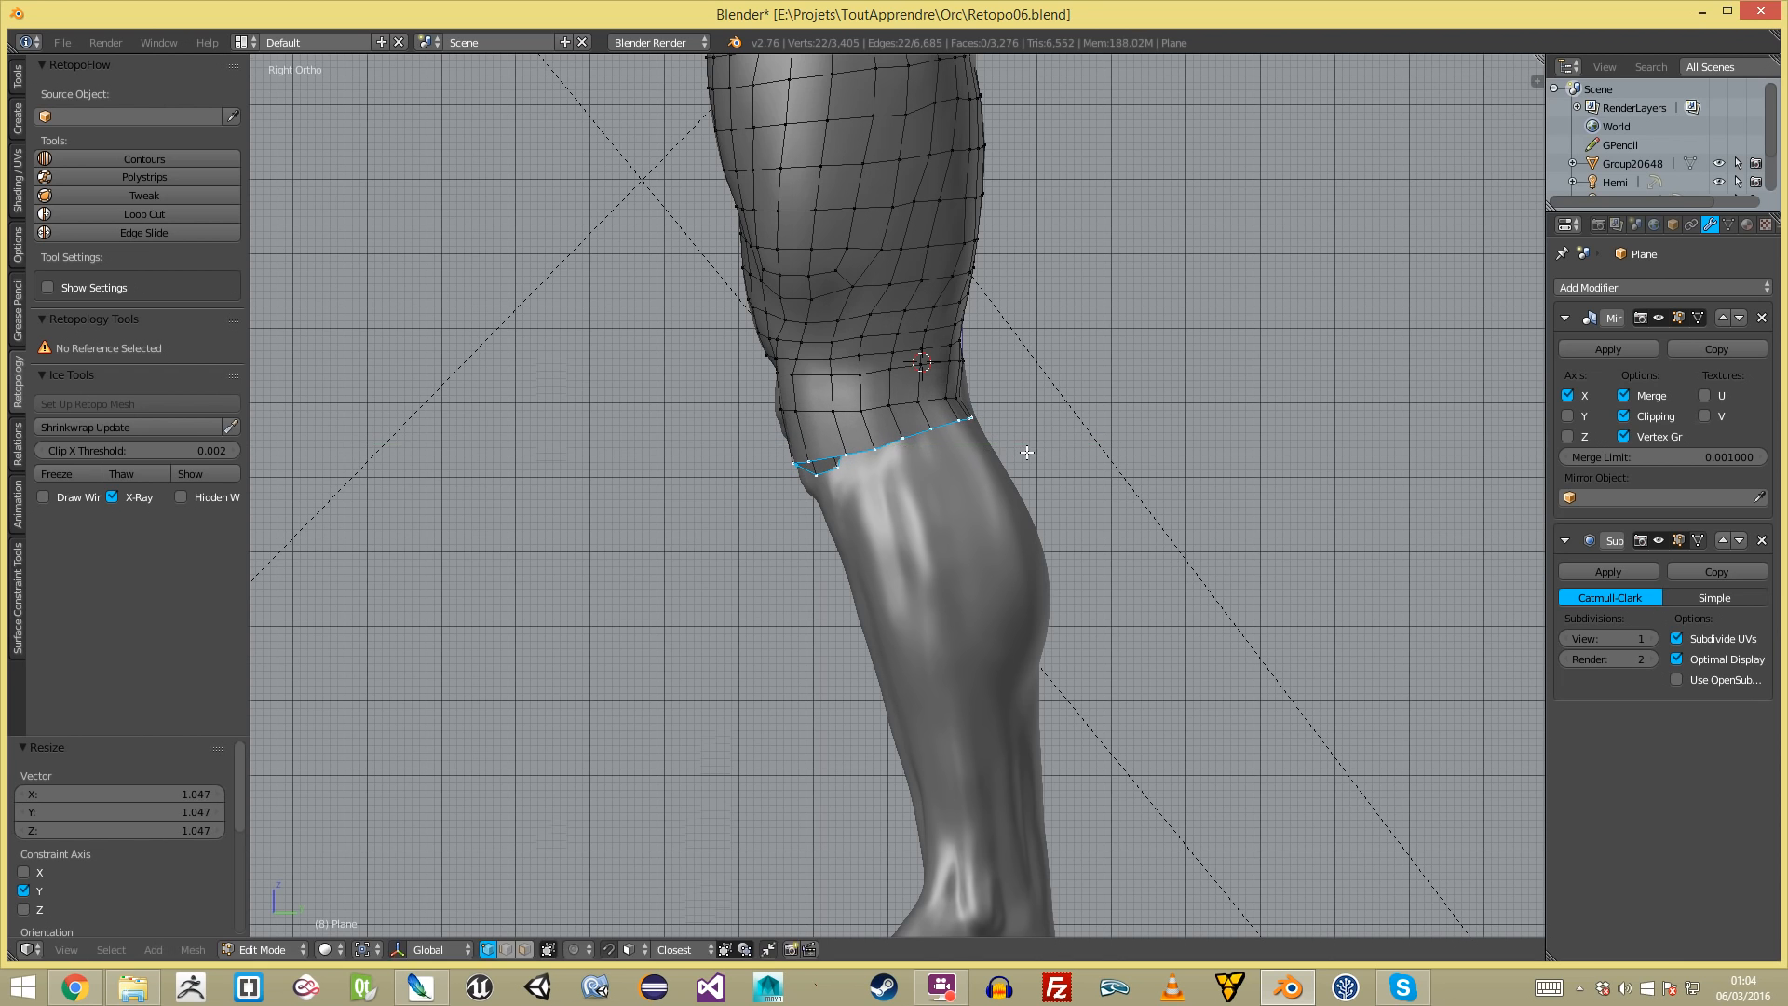
{"action": "left_click", "coordinate": [1030, 450]}
- Extrude another loop below the knee and scale it along Y to match the upper calf in side view
{"action": "key", "text": "g"}
{"action": "left_click", "coordinate": [1053, 522]}
{"action": "key", "text": "s"}
{"action": "key", "text": "y"}
{"action": "left_click", "coordinate": [1058, 522]}
{"action": "key", "text": "g"}
{"action": "left_click", "coordinate": [1075, 528]}
{"action": "key", "text": "s"}
{"action": "key", "text": "y"}
{"action": "left_click", "coordinate": [1079, 526]}
- Rotate the lowest loop in front view, scale it along X and move it to fit the upper calf
{"action": "key", "text": "KP_1"}
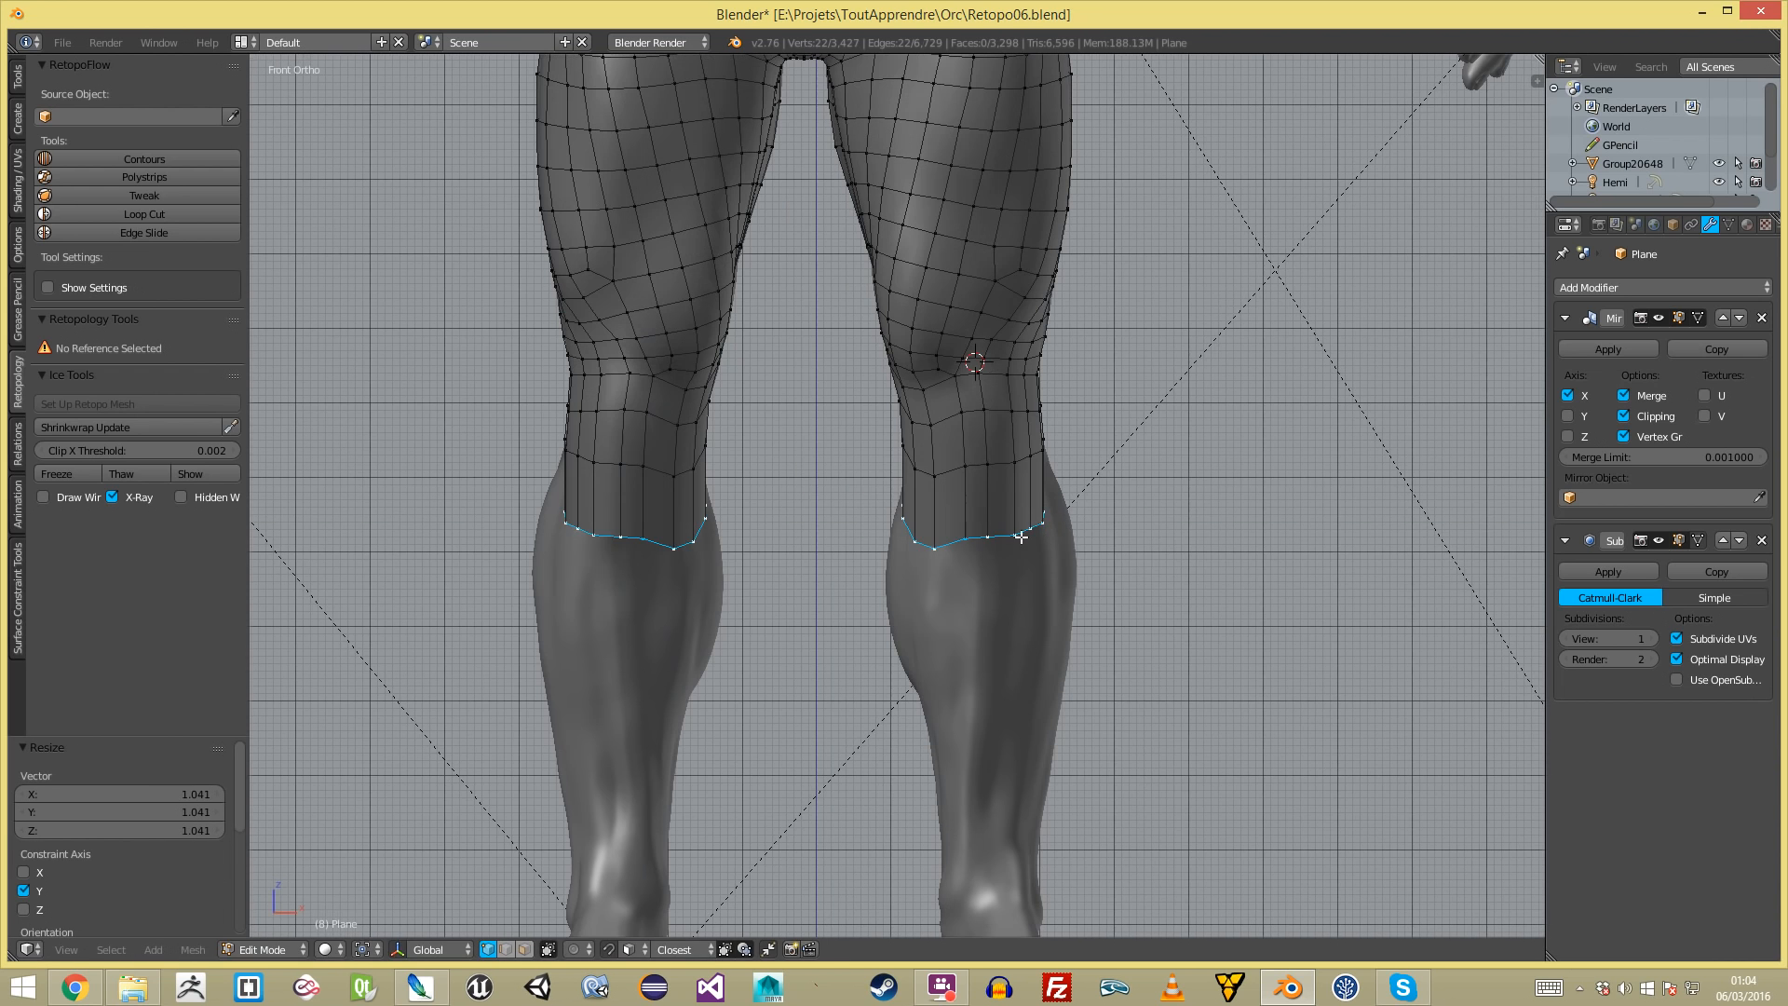
{"action": "key", "text": "r"}
{"action": "left_click", "coordinate": [1107, 556]}
{"action": "key", "text": "s"}
{"action": "key", "text": "x"}
{"action": "left_click", "coordinate": [1136, 559]}
{"action": "key", "text": "g"}
{"action": "left_click", "coordinate": [1146, 560]}
- Extrude the border loop down about 0.096 over the upper calf, widen it along X and move it into place
{"action": "key", "text": "e"}
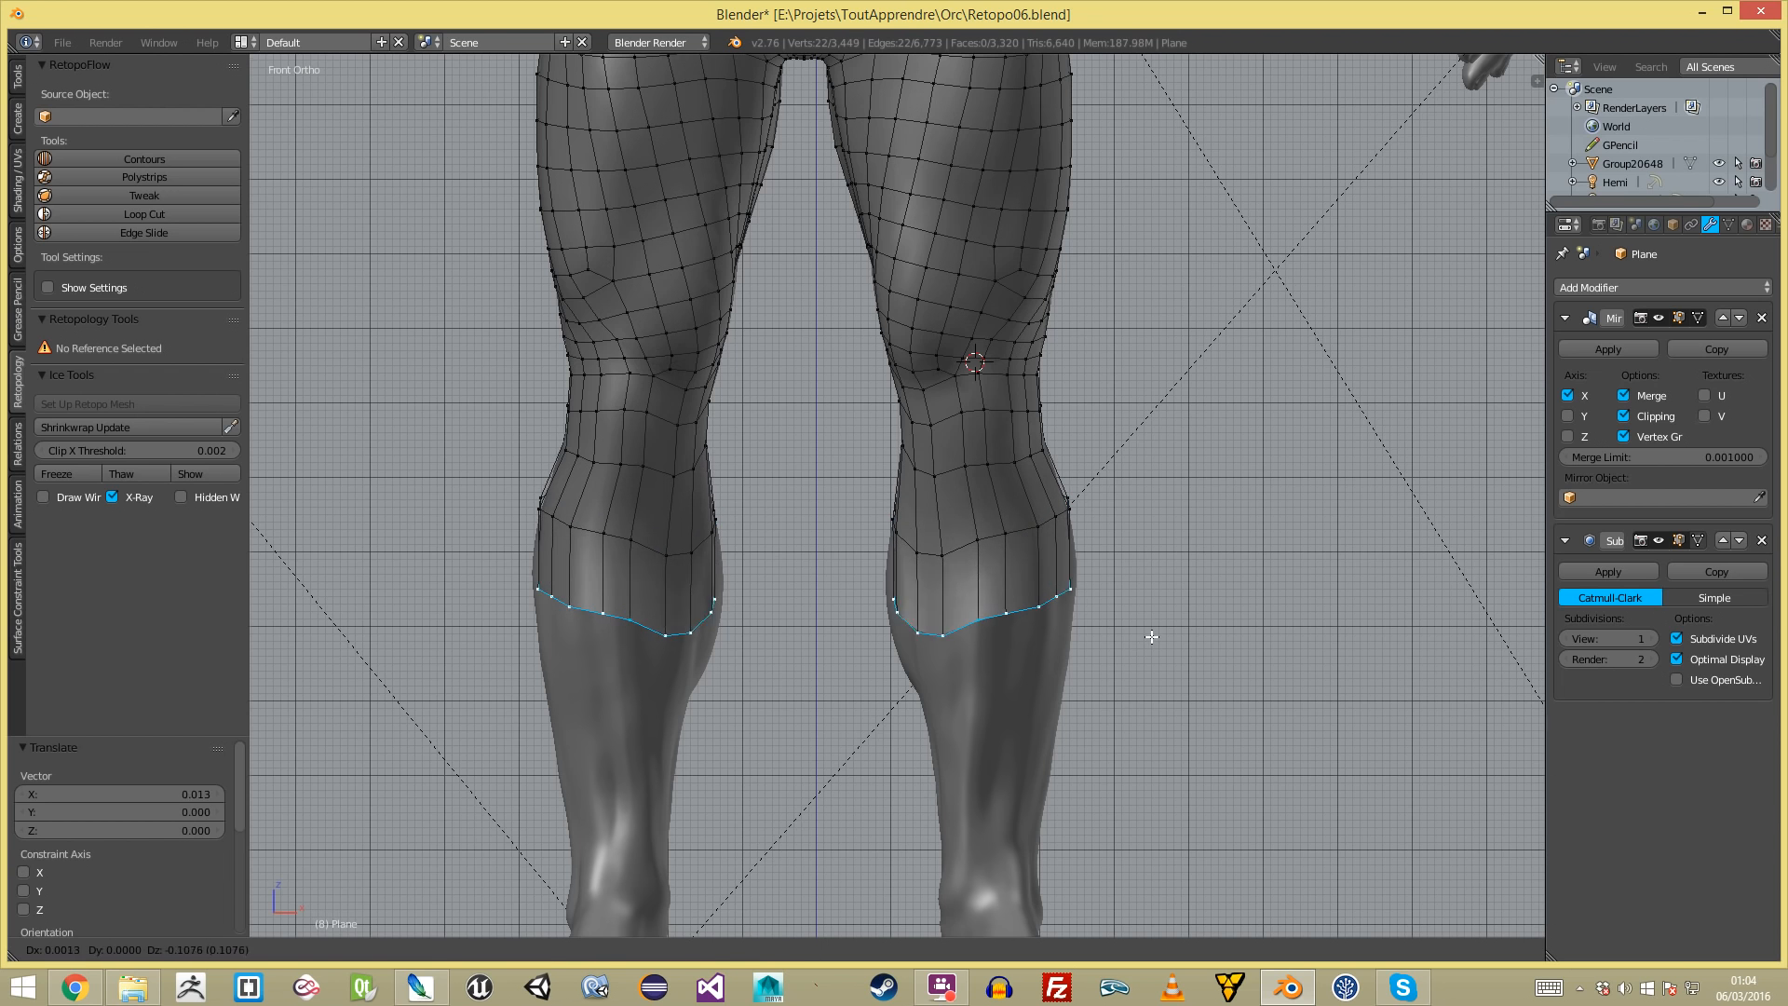
{"action": "left_click", "coordinate": [1148, 628]}
{"action": "key", "text": "s"}
{"action": "key", "text": "x"}
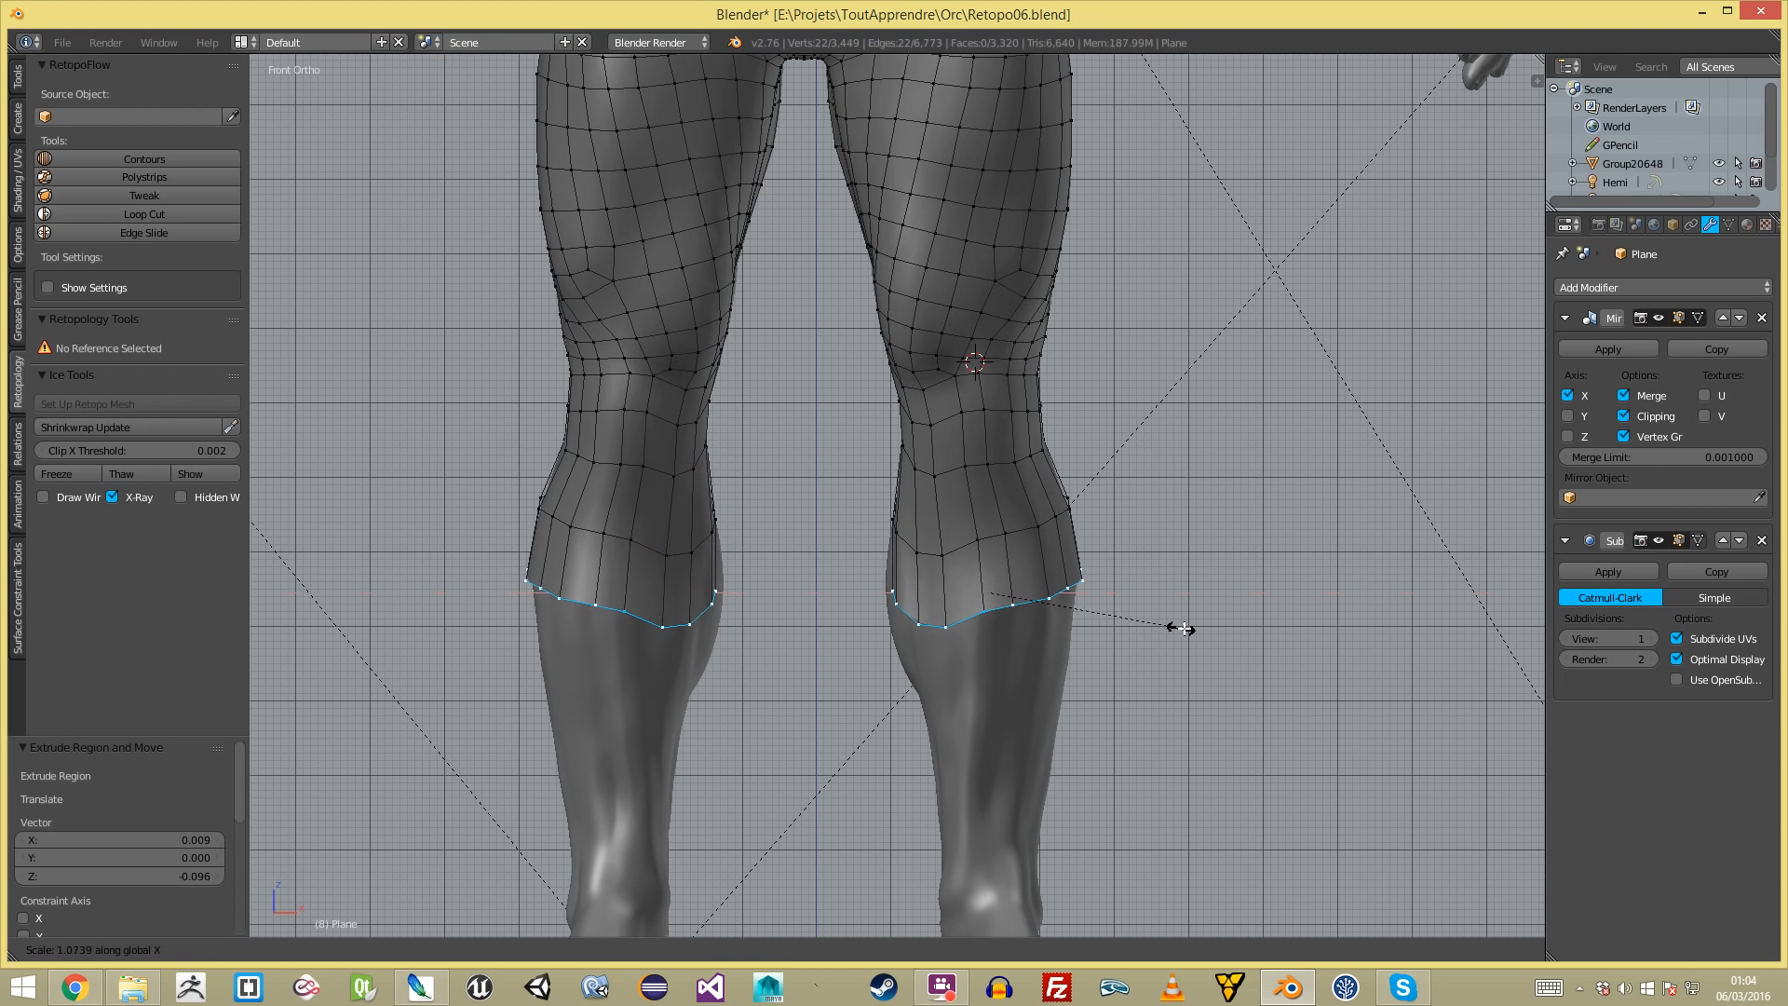
{"action": "left_click", "coordinate": [1180, 624]}
{"action": "key", "text": "g"}
{"action": "left_click", "coordinate": [1169, 623]}
- Extrude another loop about 0.114 down to mid-calf, scale it along X and shift it to fit the leg
{"action": "middle_click_drag", "start_coordinate": [1118, 658], "coordinate": [1101, 442], "text": "shift"}
{"action": "key", "text": "e"}
{"action": "left_click", "coordinate": [1115, 531]}
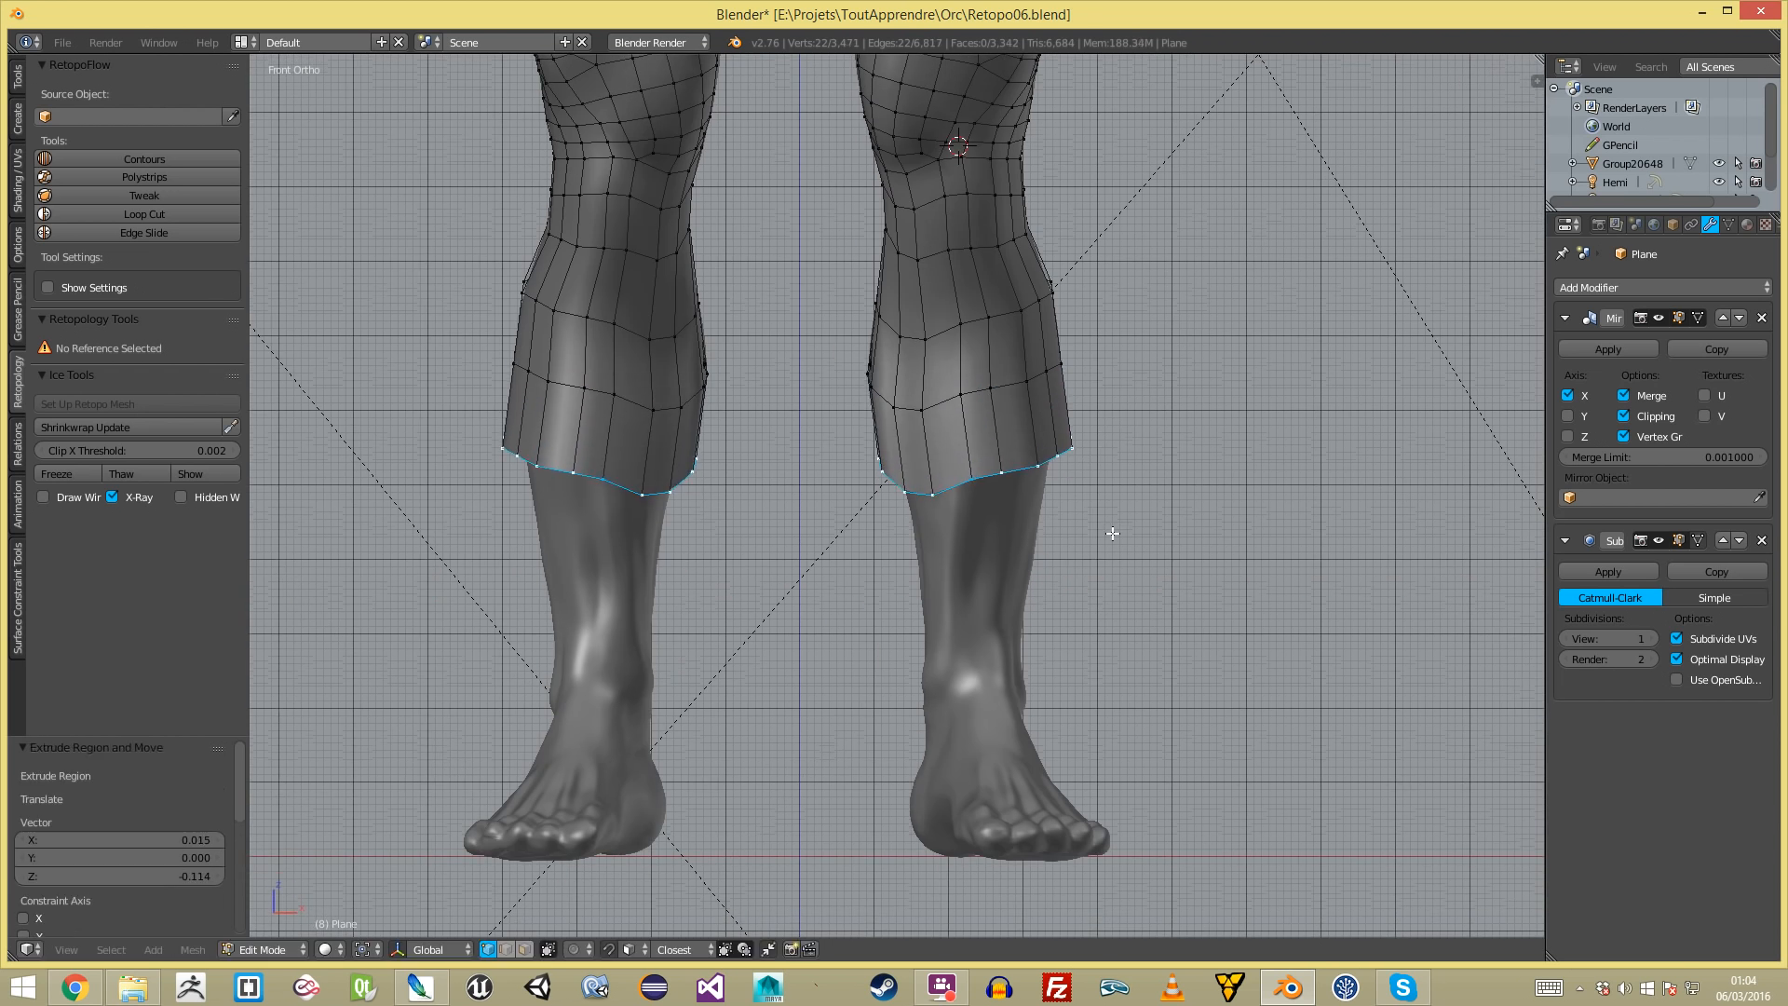
{"action": "key", "text": "s"}
{"action": "key", "text": "x"}
{"action": "left_click", "coordinate": [1149, 499]}
{"action": "key", "text": "g"}
{"action": "left_click", "coordinate": [1143, 486]}
- Extrude the border loop down to the lower shin and scale it along X to about 0.717
{"action": "key", "text": "e"}
{"action": "left_click", "coordinate": [1142, 585]}
{"action": "key", "text": "s"}
{"action": "key", "text": "x"}
{"action": "left_click", "coordinate": [1119, 574]}
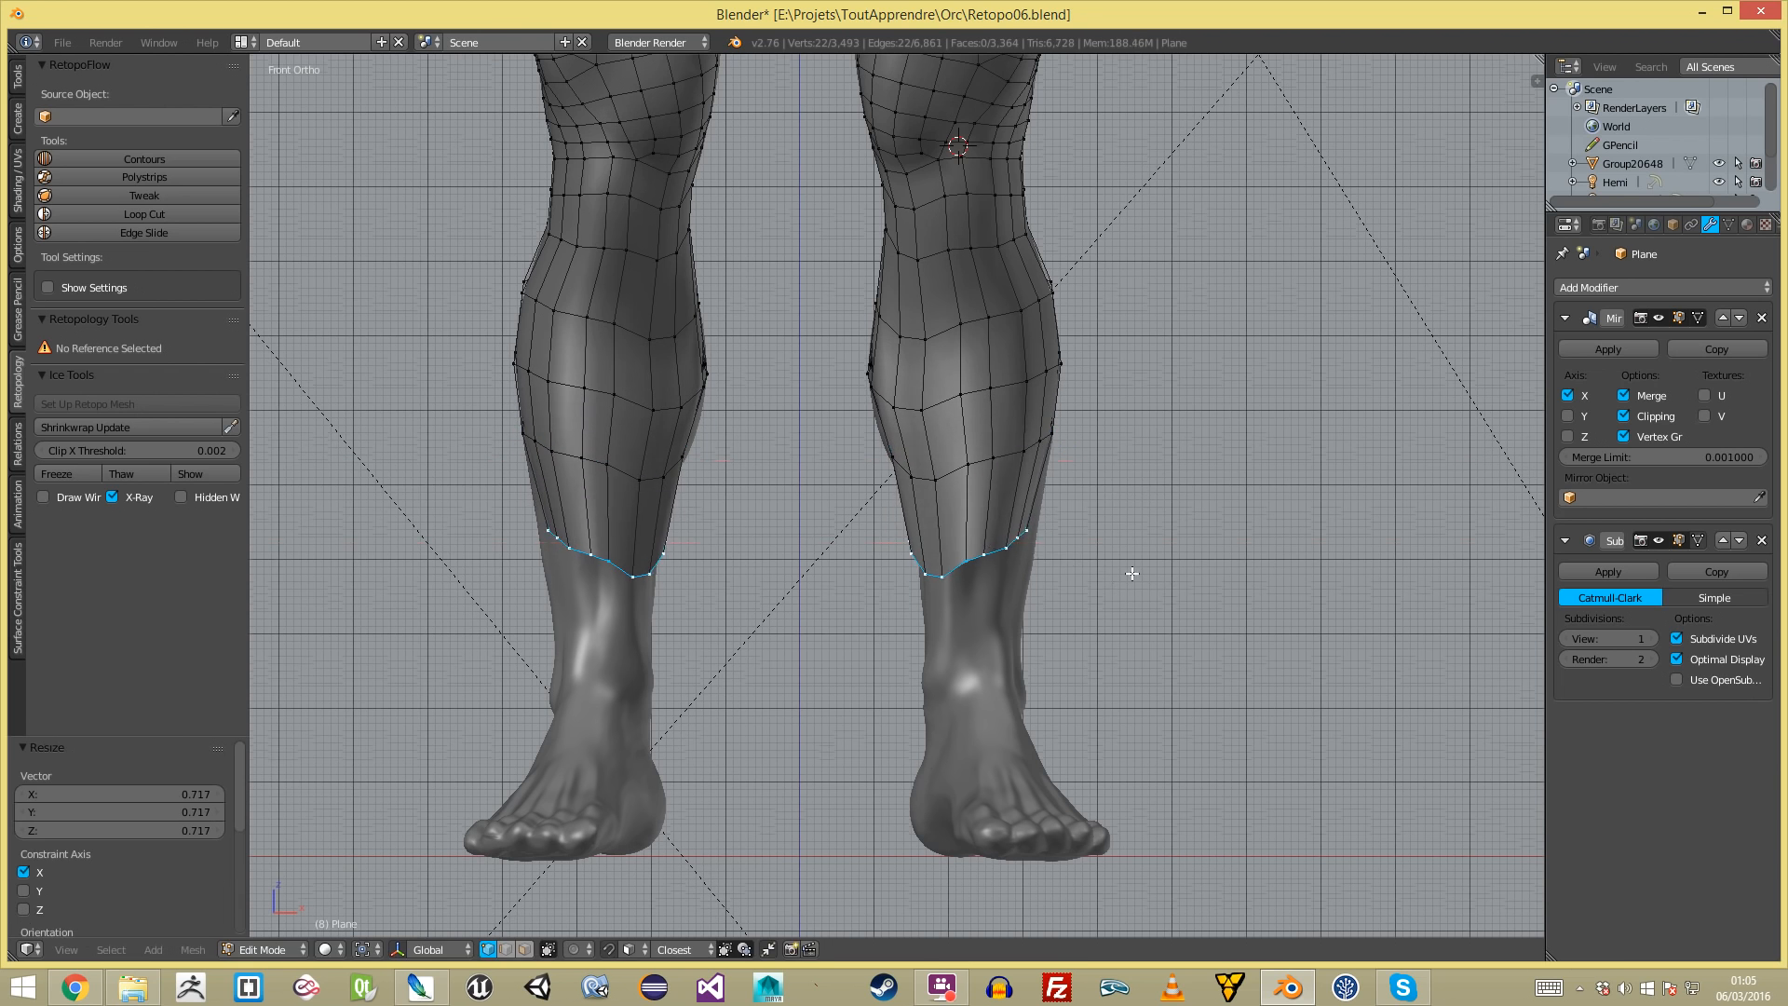
- Move and rotate the lowest loop in side view to fit it around the lower shin
{"action": "key", "text": "KP_3"}
{"action": "key", "text": "g"}
{"action": "left_click", "coordinate": [1117, 567]}
{"action": "key", "text": "r"}
{"action": "left_click", "coordinate": [1119, 594]}
{"action": "key", "text": "g"}
{"action": "left_click", "coordinate": [1122, 598]}
{"action": "key", "text": "a"}
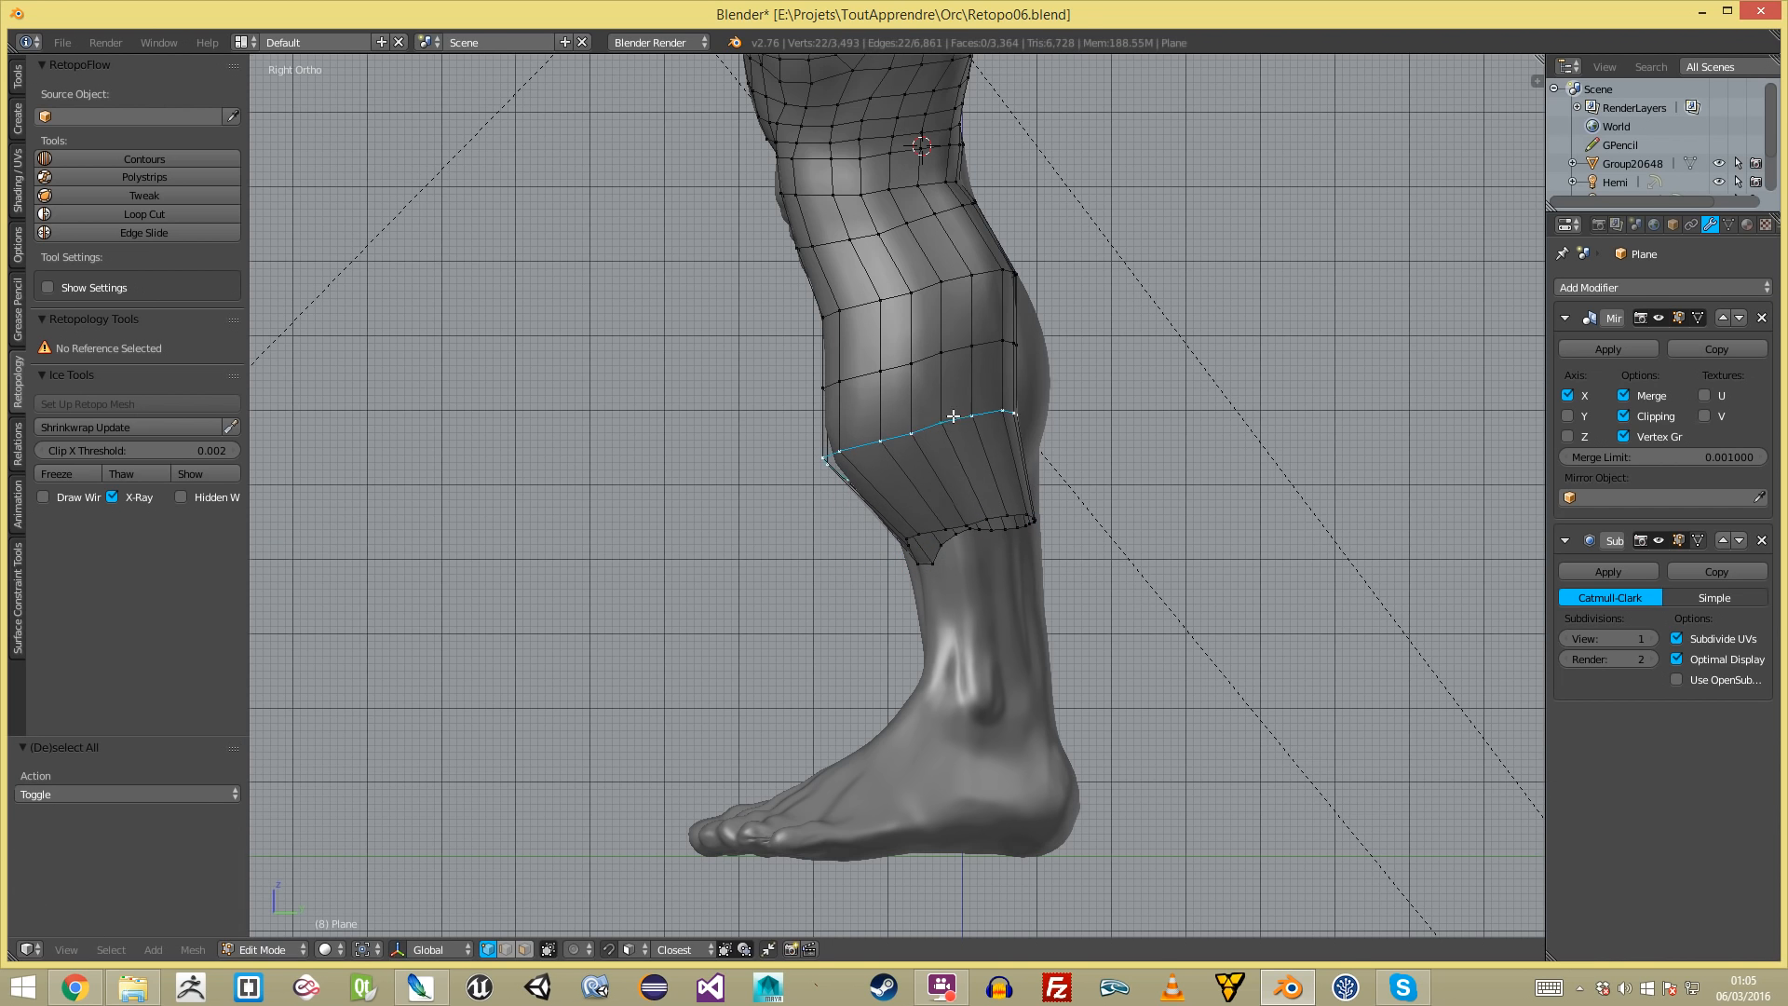
- Shift the two mid-calf loops backward in side view to follow the calf contour
{"action": "right_click", "coordinate": [974, 415], "text": "alt"}
{"action": "key", "text": "g"}
{"action": "left_click", "coordinate": [1015, 418]}
{"action": "key", "text": "a"}
{"action": "right_click", "coordinate": [965, 358], "text": "alt"}
{"action": "key", "text": "g"}
{"action": "left_click", "coordinate": [998, 352]}
{"action": "key", "text": "a"}
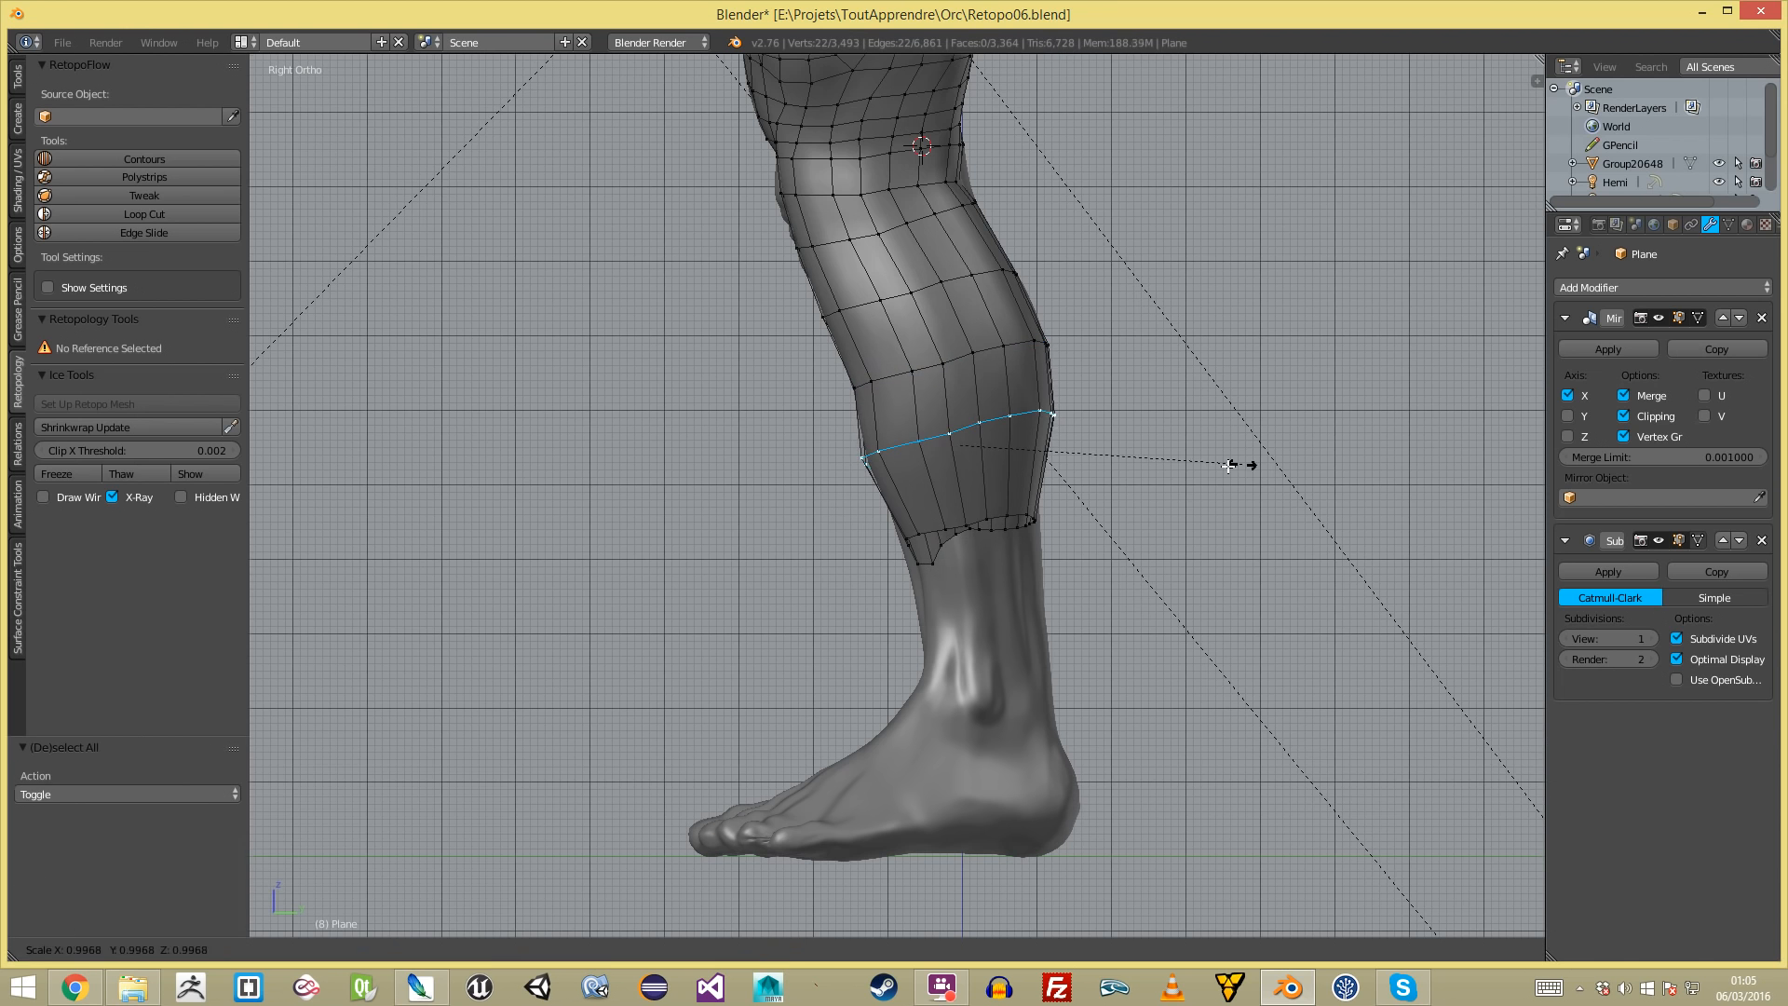
- Scale a calf loop with Z excluded and move it slightly to match the calf depth
{"action": "key", "text": "s"}
{"action": "key", "text": "shift+z"}
{"action": "left_click", "coordinate": [1221, 467]}
{"action": "key", "text": "g"}
{"action": "left_click", "coordinate": [1217, 466]}
{"action": "key", "text": "a"}
- Extrude the lowest loop down to the ankle in front view and scale it along Z to about -0.289
{"action": "middle_click_drag", "start_coordinate": [859, 494], "coordinate": [1062, 498]}
{"action": "scroll", "coordinate": [1061, 498], "scroll_direction": "down", "scroll_amount": 6}
{"action": "key", "text": "KP_1"}
{"action": "scroll", "coordinate": [991, 552], "scroll_direction": "up", "scroll_amount": 7}
{"action": "middle_click_drag", "start_coordinate": [1003, 551], "coordinate": [1007, 387], "text": "shift"}
{"action": "key", "text": "e"}
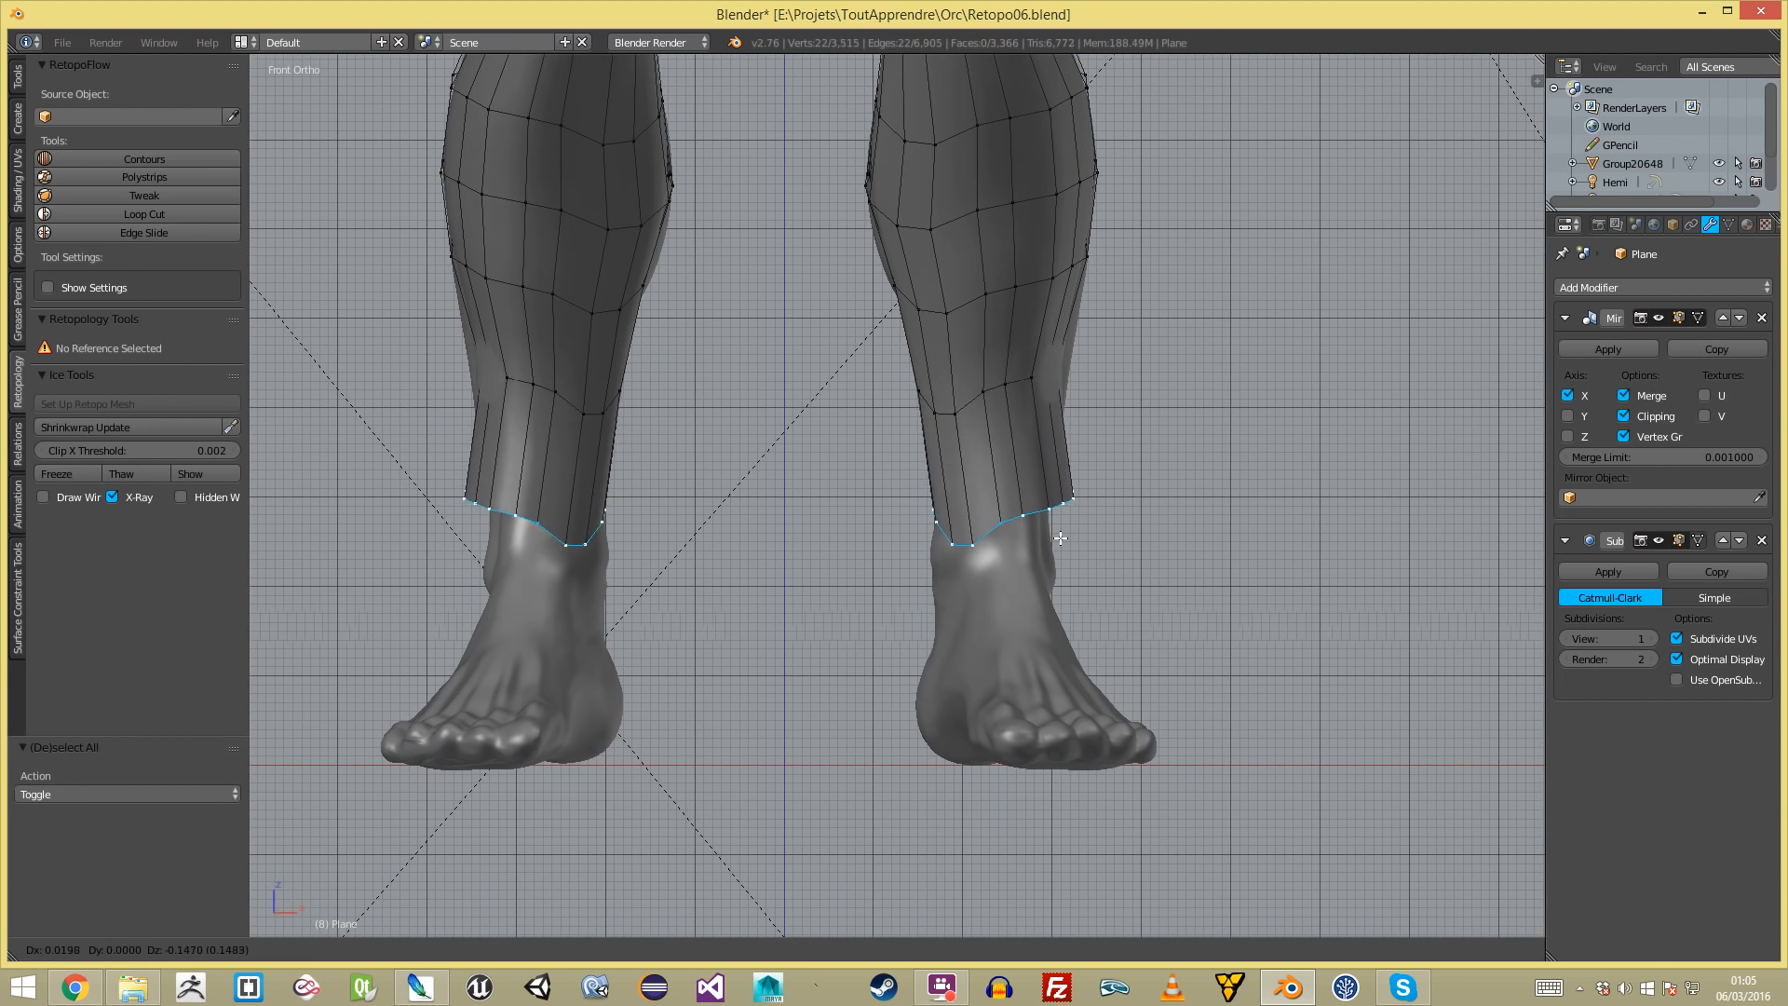
{"action": "left_click", "coordinate": [1072, 471]}
{"action": "key", "text": "s"}
{"action": "left_click", "coordinate": [1057, 542]}
- Move the ankle loop in side view and scale it along Y to match the ankle
{"action": "key", "text": "KP_3"}
{"action": "key", "text": "g"}
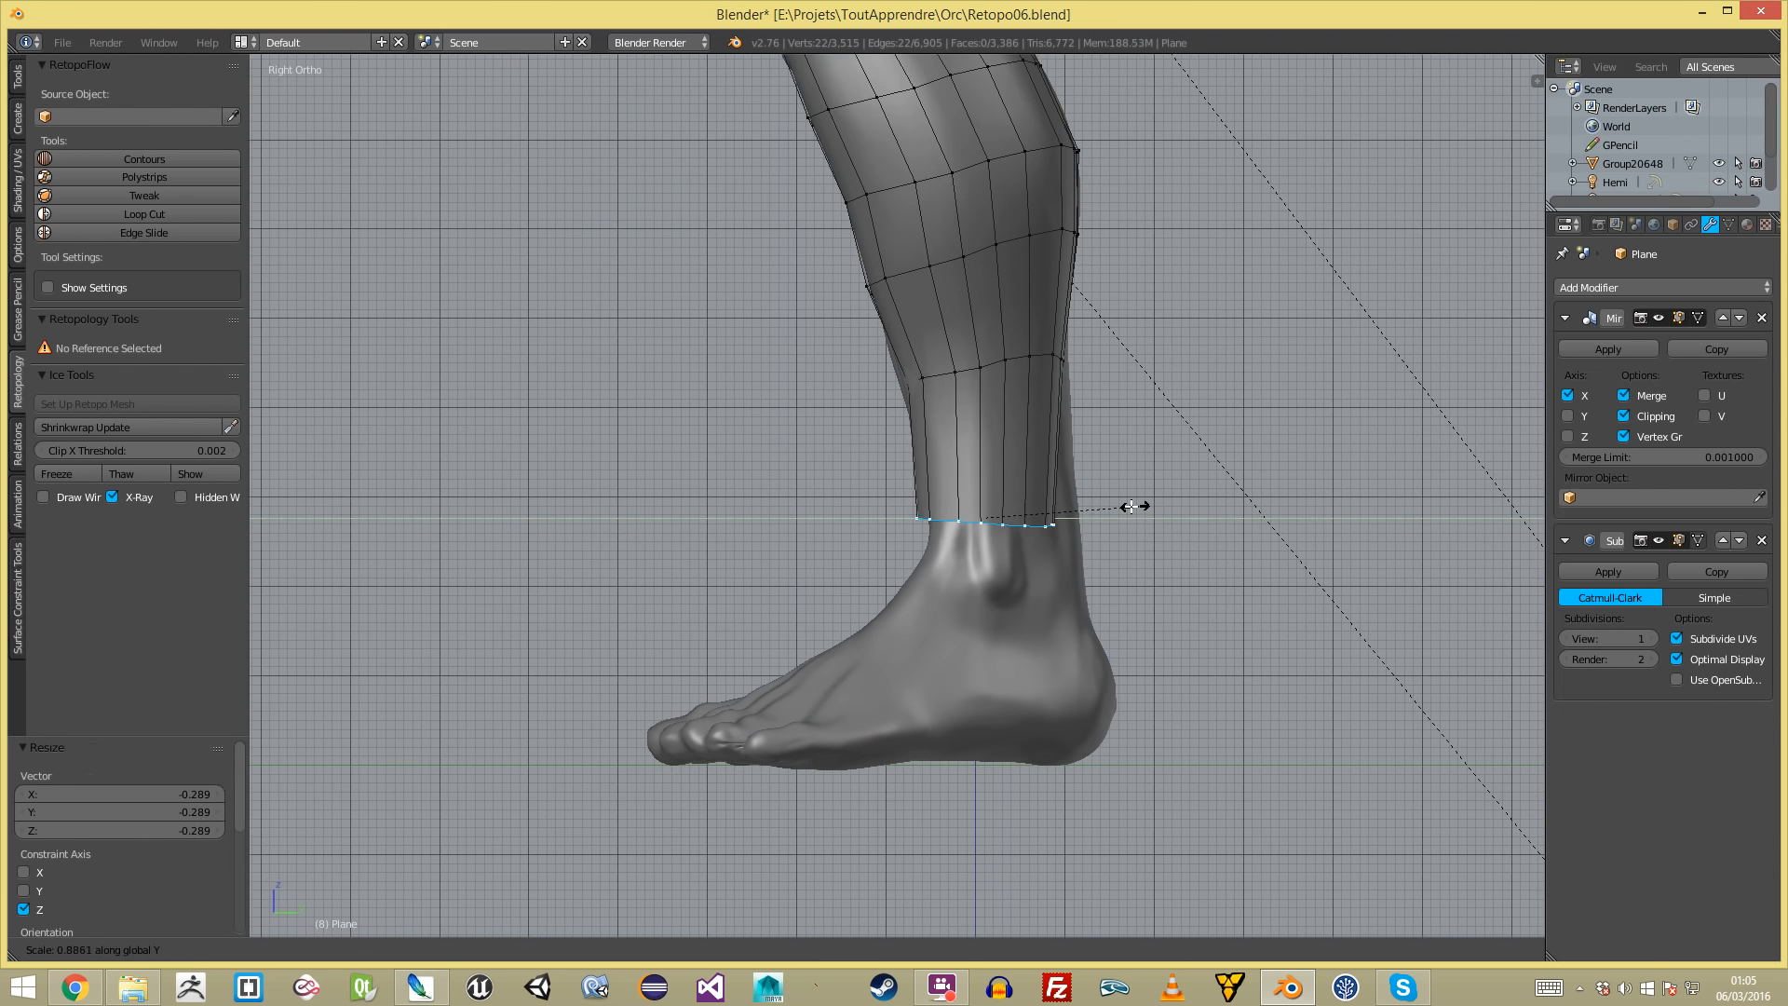
{"action": "left_click", "coordinate": [1159, 510]}
{"action": "key", "text": "s"}
{"action": "key", "text": "y"}
{"action": "left_click", "coordinate": [1123, 542]}
{"action": "scroll", "coordinate": [963, 582], "scroll_direction": "up", "scroll_amount": 3}
{"action": "key", "text": "a"}
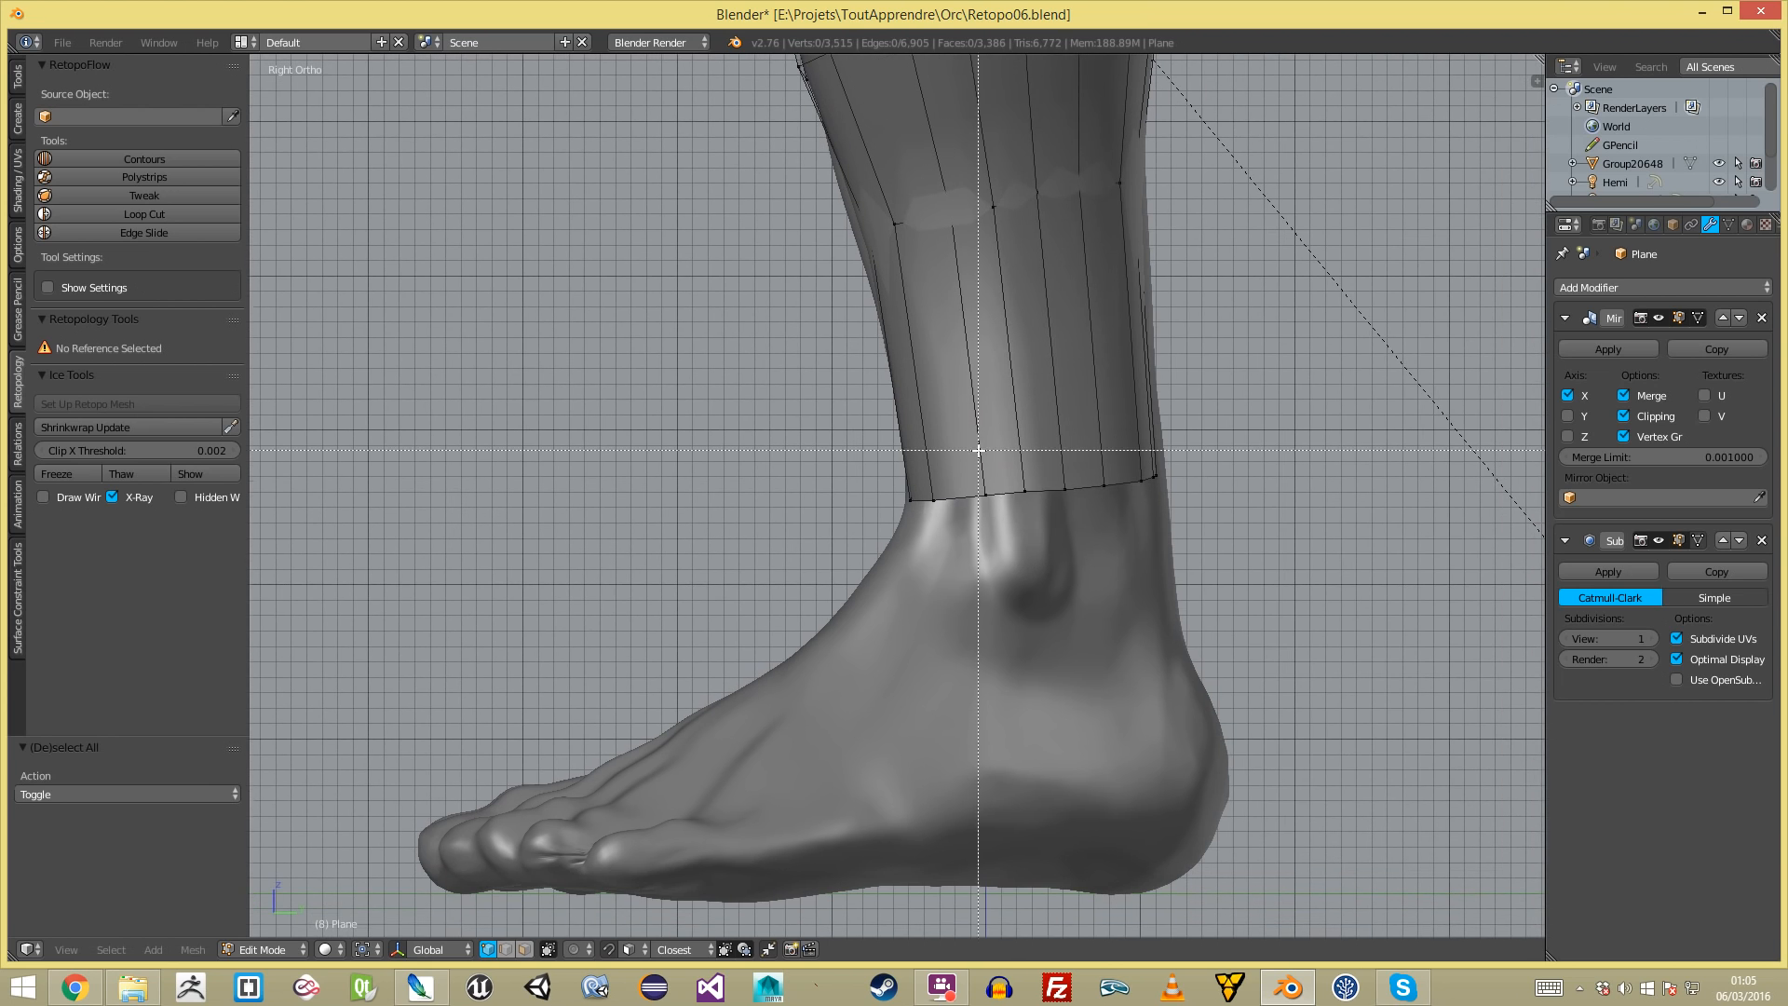
- Try extruding a three-row face strip over the outer ankle bone and narrowing its middle rows along Y
{"action": "key", "text": "e"}
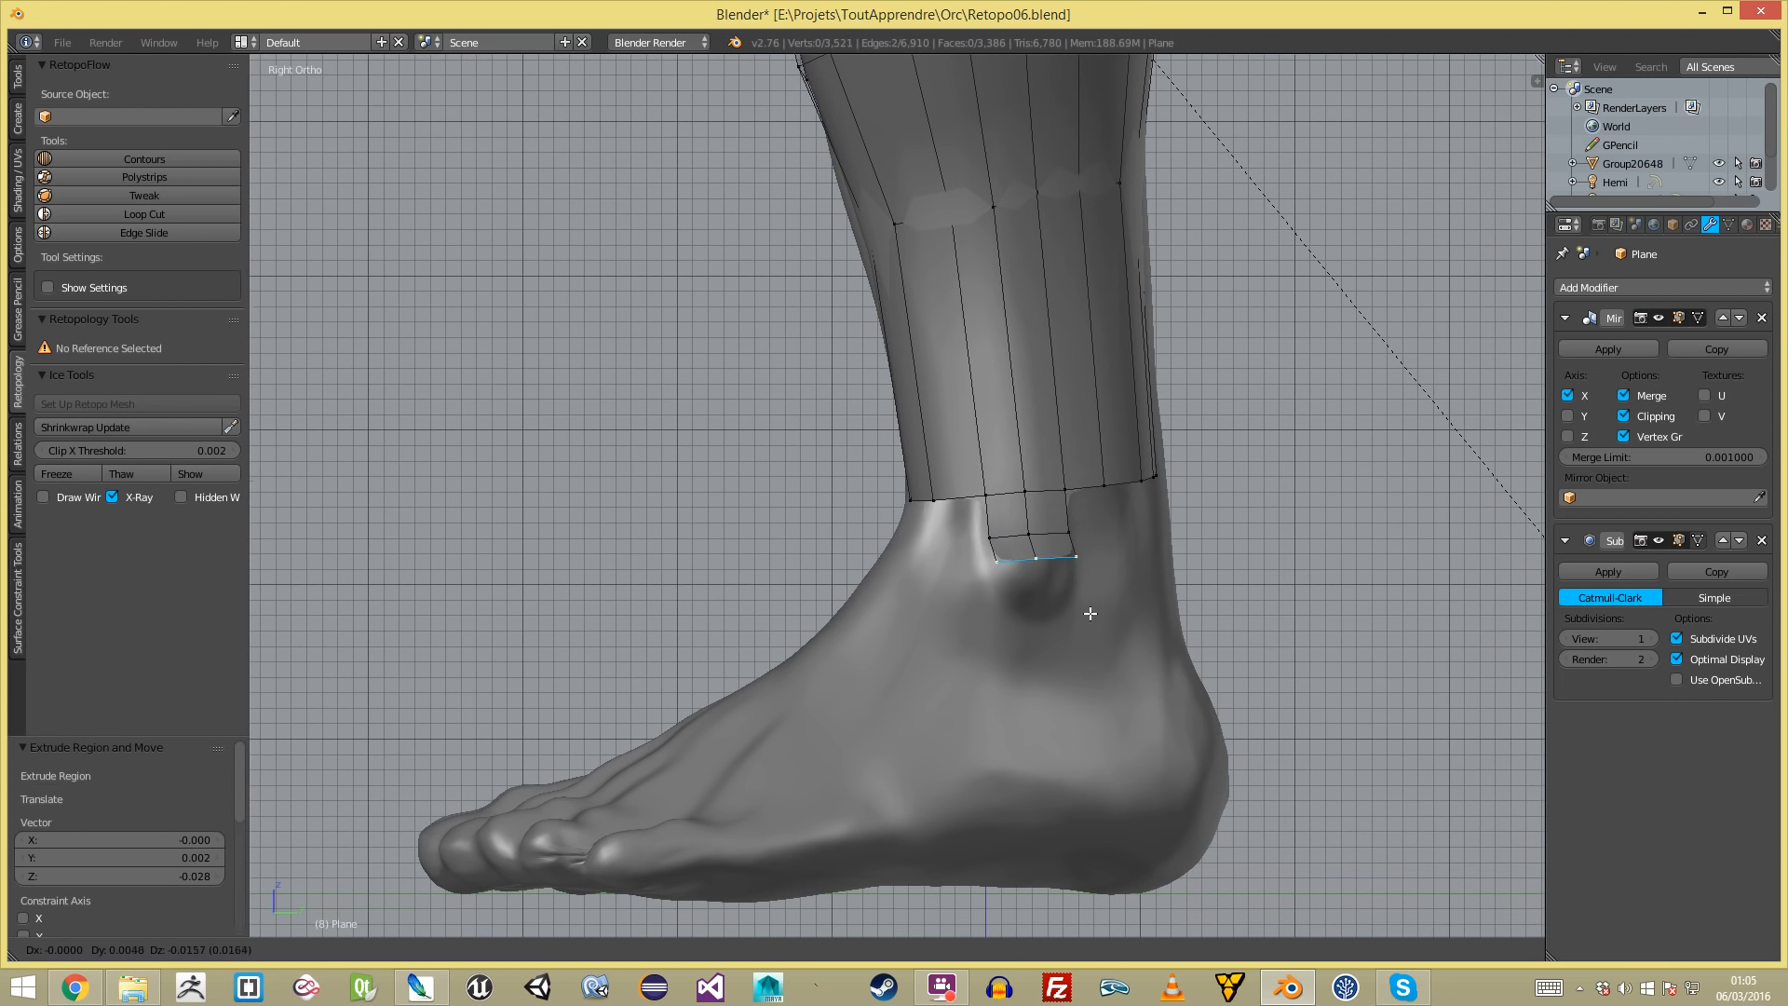
{"action": "left_click", "coordinate": [1087, 626]}
{"action": "key", "text": "e"}
{"action": "left_click", "coordinate": [1100, 642]}
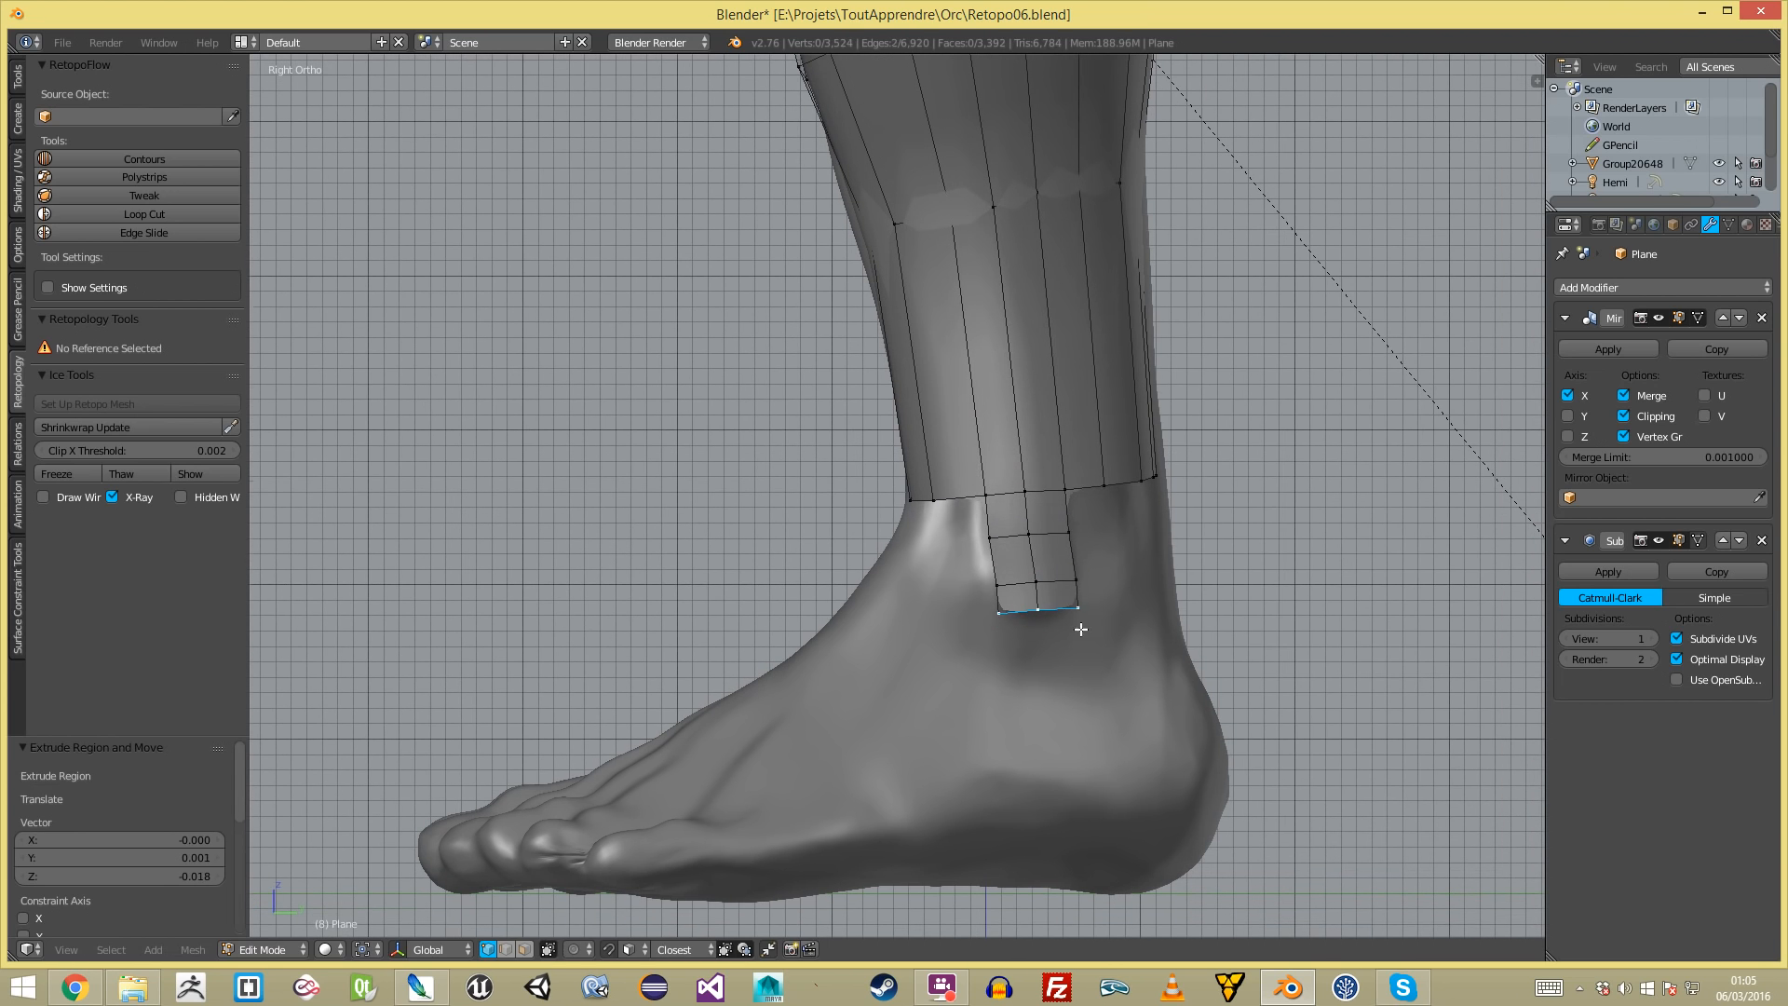
{"action": "key", "text": "a"}
{"action": "right_click", "coordinate": [1076, 607]}
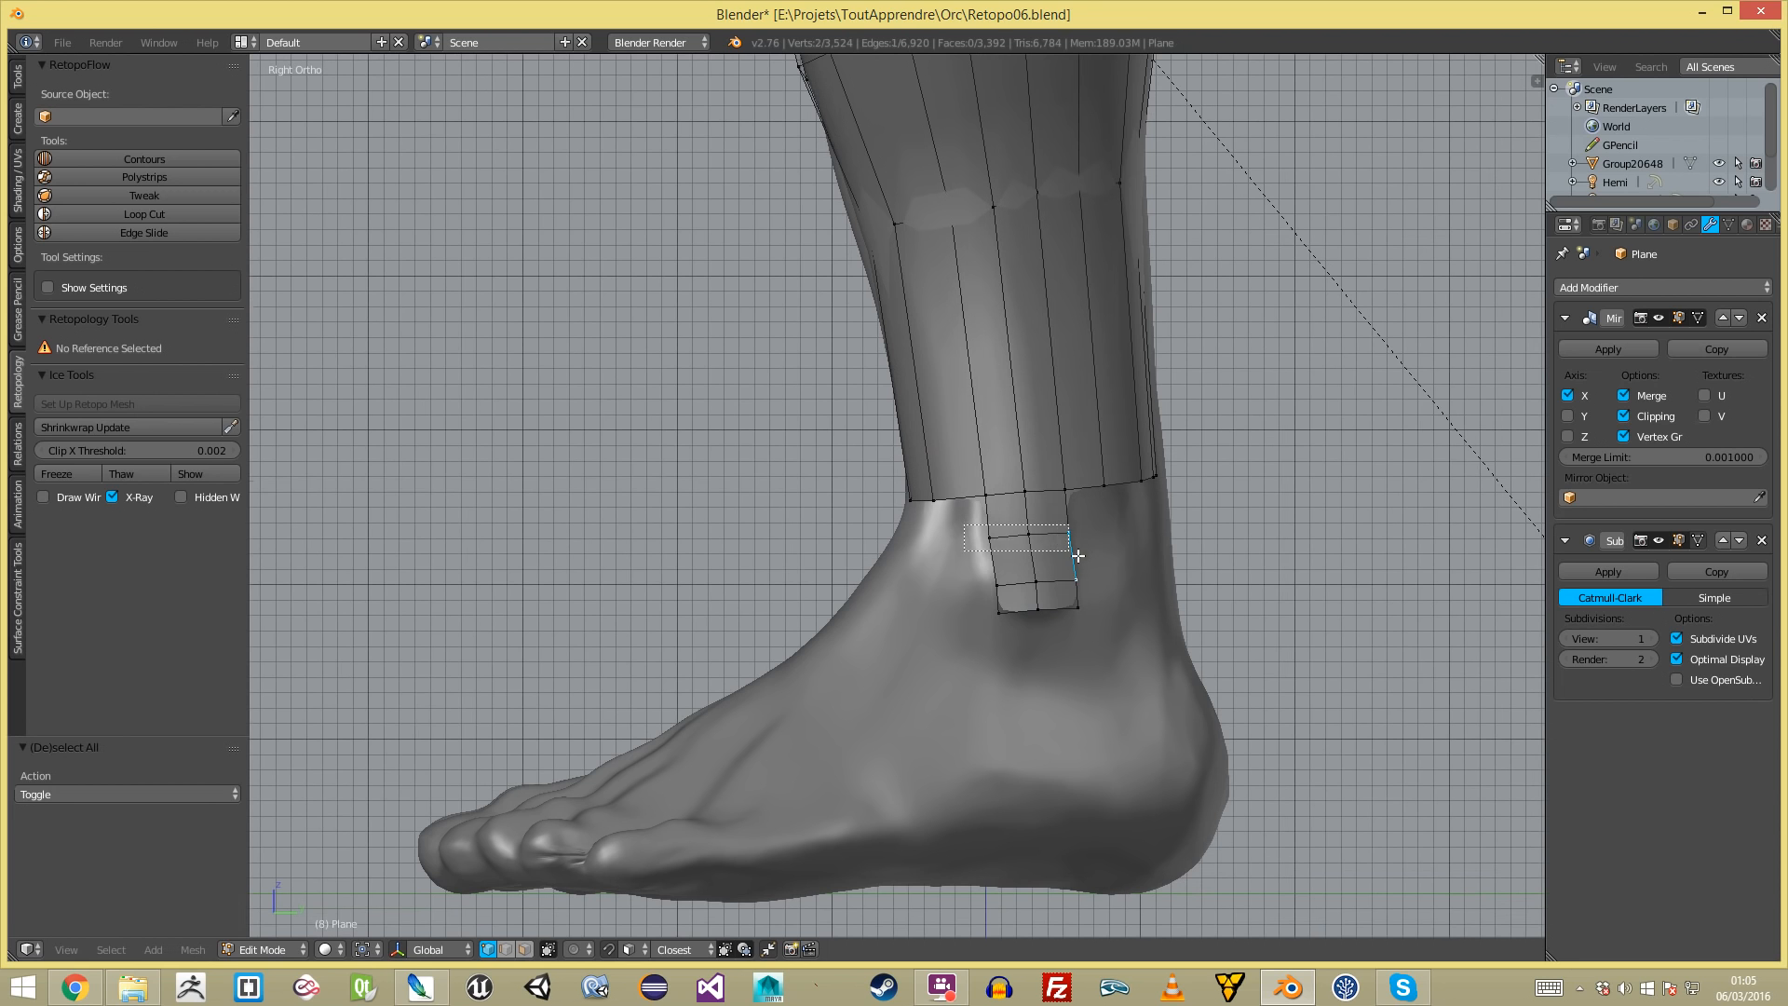
{"action": "key", "text": "s"}
{"action": "key", "text": "y"}
{"action": "left_click", "coordinate": [1082, 581]}
- Fill faces along the heel side of the ankle strip, moving the new vertex and joining it to the border loop
{"action": "key", "text": "a"}
{"action": "right_click", "coordinate": [1063, 581]}
{"action": "key", "text": "f"}
{"action": "key", "text": "g"}
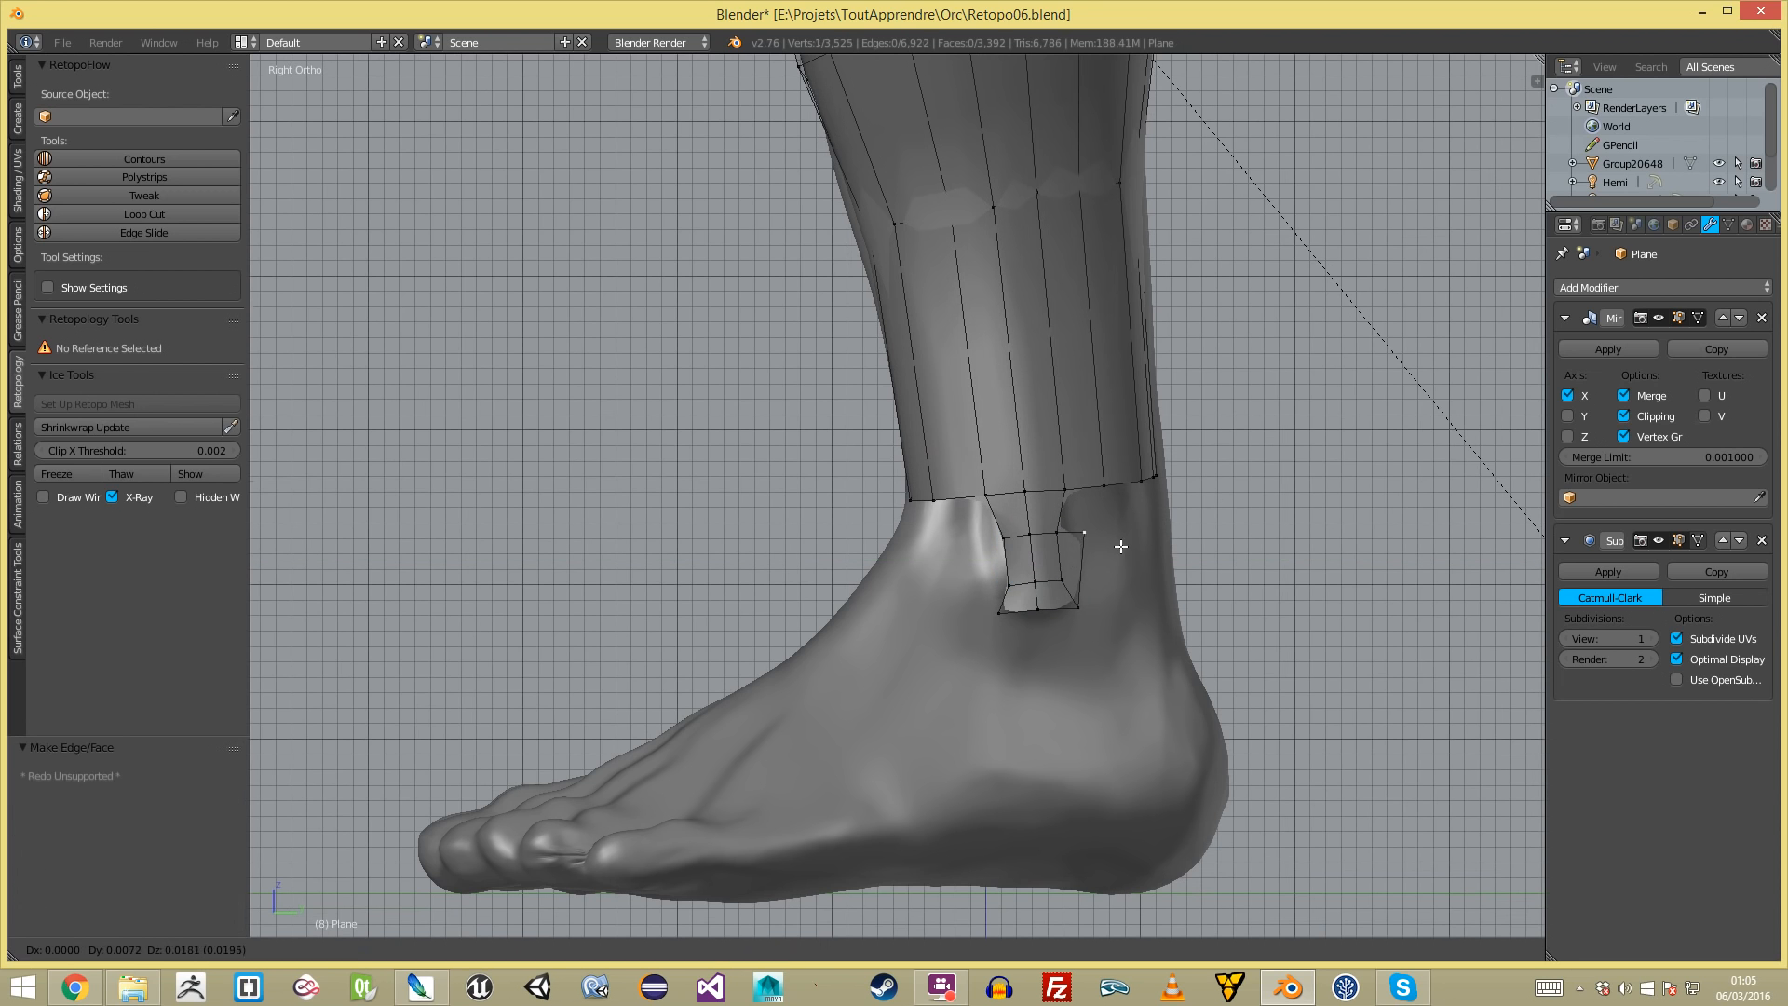
{"action": "left_click", "coordinate": [1120, 546]}
{"action": "right_click", "coordinate": [1103, 489], "text": "shift"}
{"action": "key", "text": "f"}
- Fill faces along the toe side of the ankle strip, moving the new vertex outward
{"action": "key", "text": "a"}
{"action": "right_click", "coordinate": [1011, 584]}
{"action": "key", "text": "f"}
{"action": "key", "text": "g"}
{"action": "left_click", "coordinate": [986, 552]}
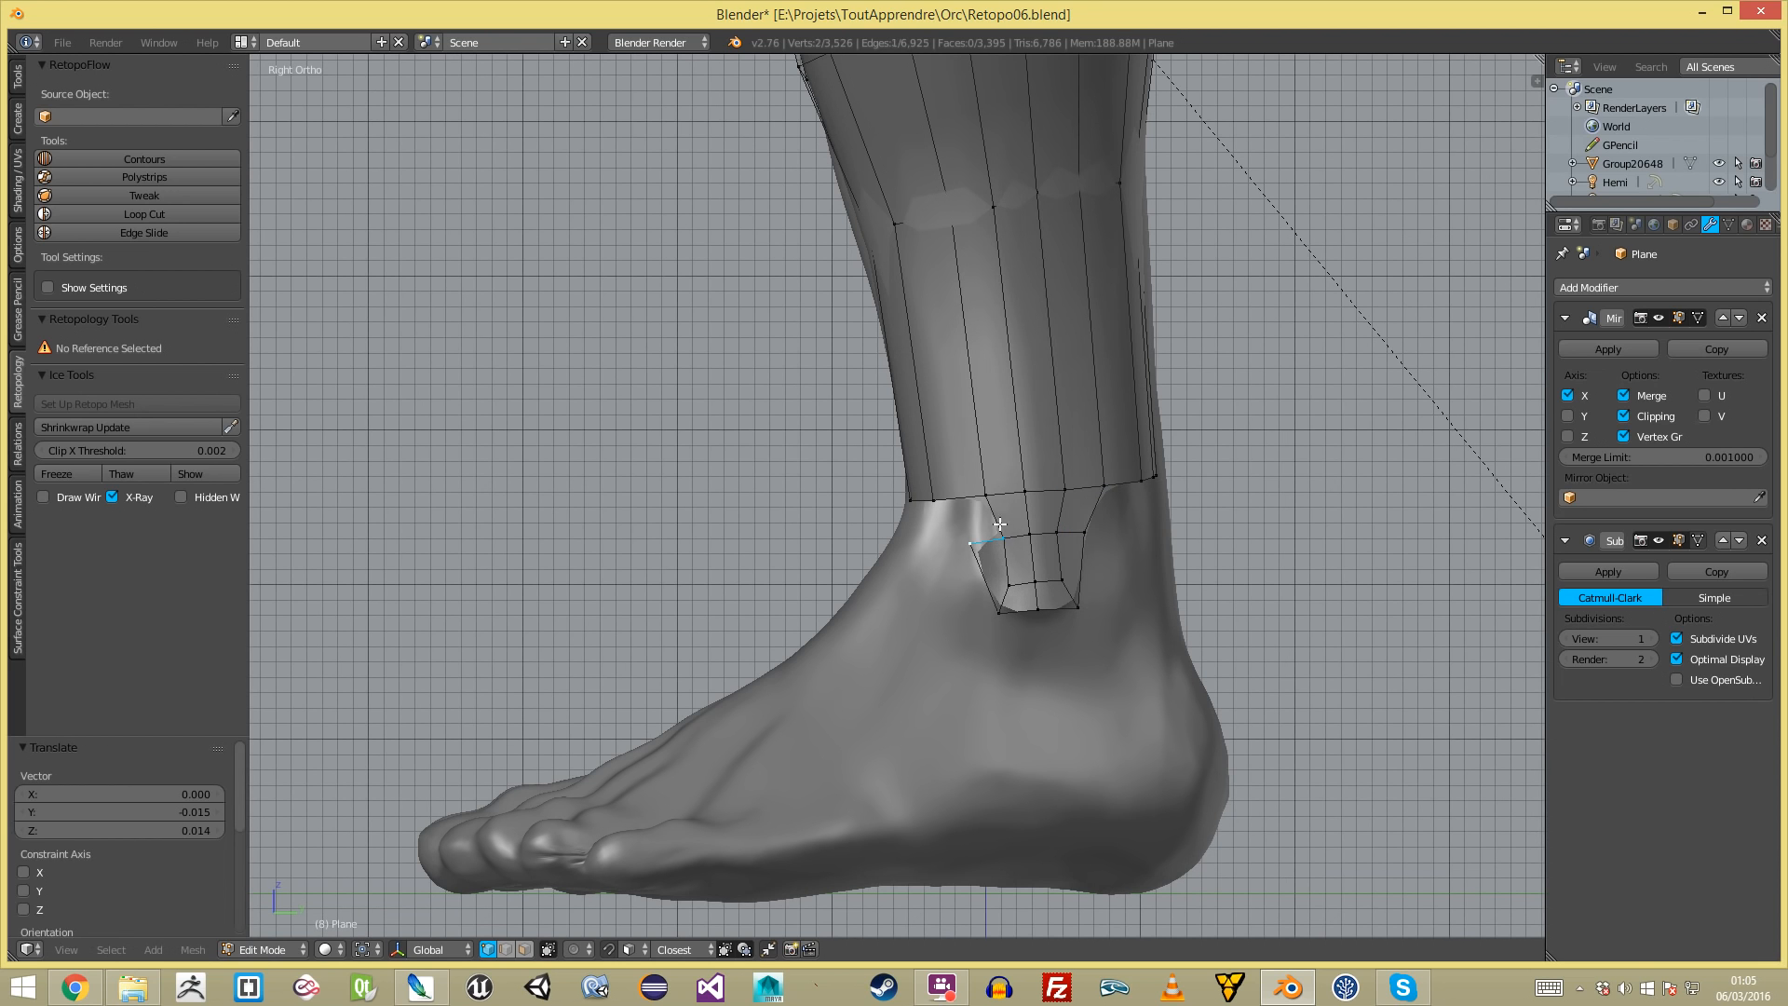
{"action": "key", "text": "f"}
- Undo the ankle bone faces back to the plain ankle loop and return to front view
{"action": "key", "text": "a"}
{"action": "right_click", "coordinate": [967, 490]}
{"action": "key", "text": "g"}
{"action": "scroll", "coordinate": [974, 490], "scroll_direction": "down", "scroll_amount": 5}
{"action": "right_click", "coordinate": [987, 490]}
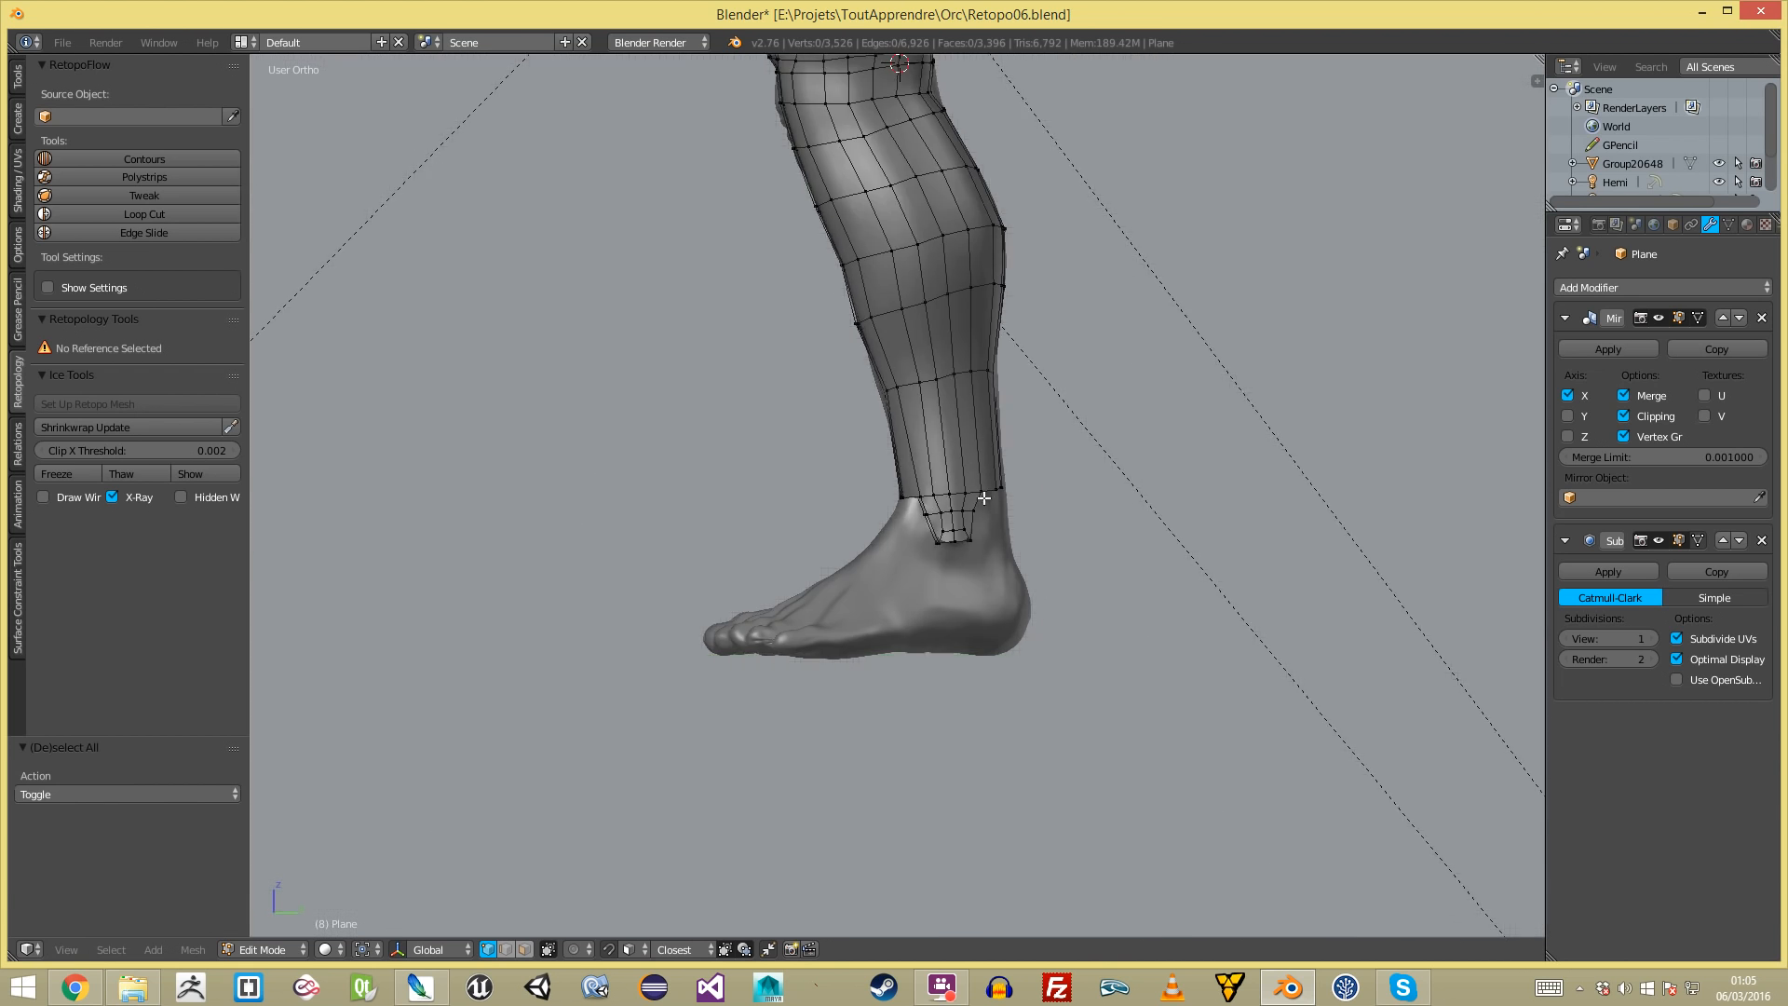
{"action": "middle_click_drag", "start_coordinate": [987, 490], "coordinate": [1064, 488]}
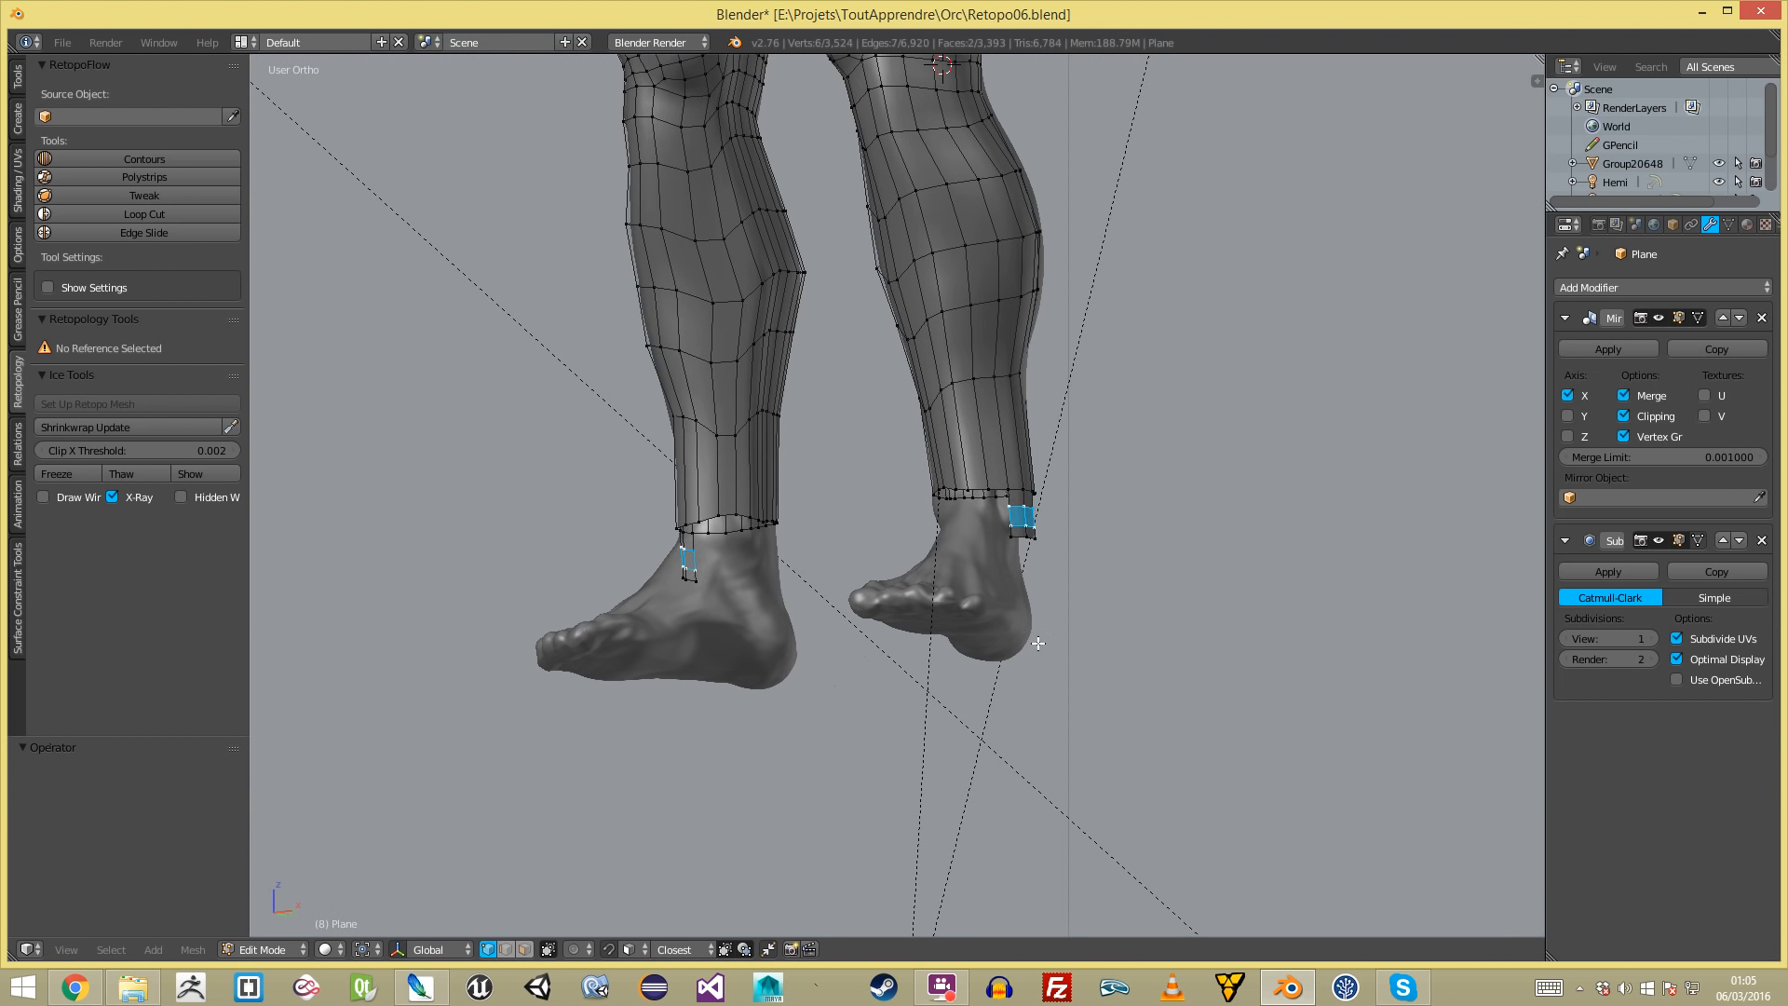
{"action": "key", "text": "KP_1"}
{"action": "key", "text": "Tab"}
{"action": "key", "text": "Tab"}
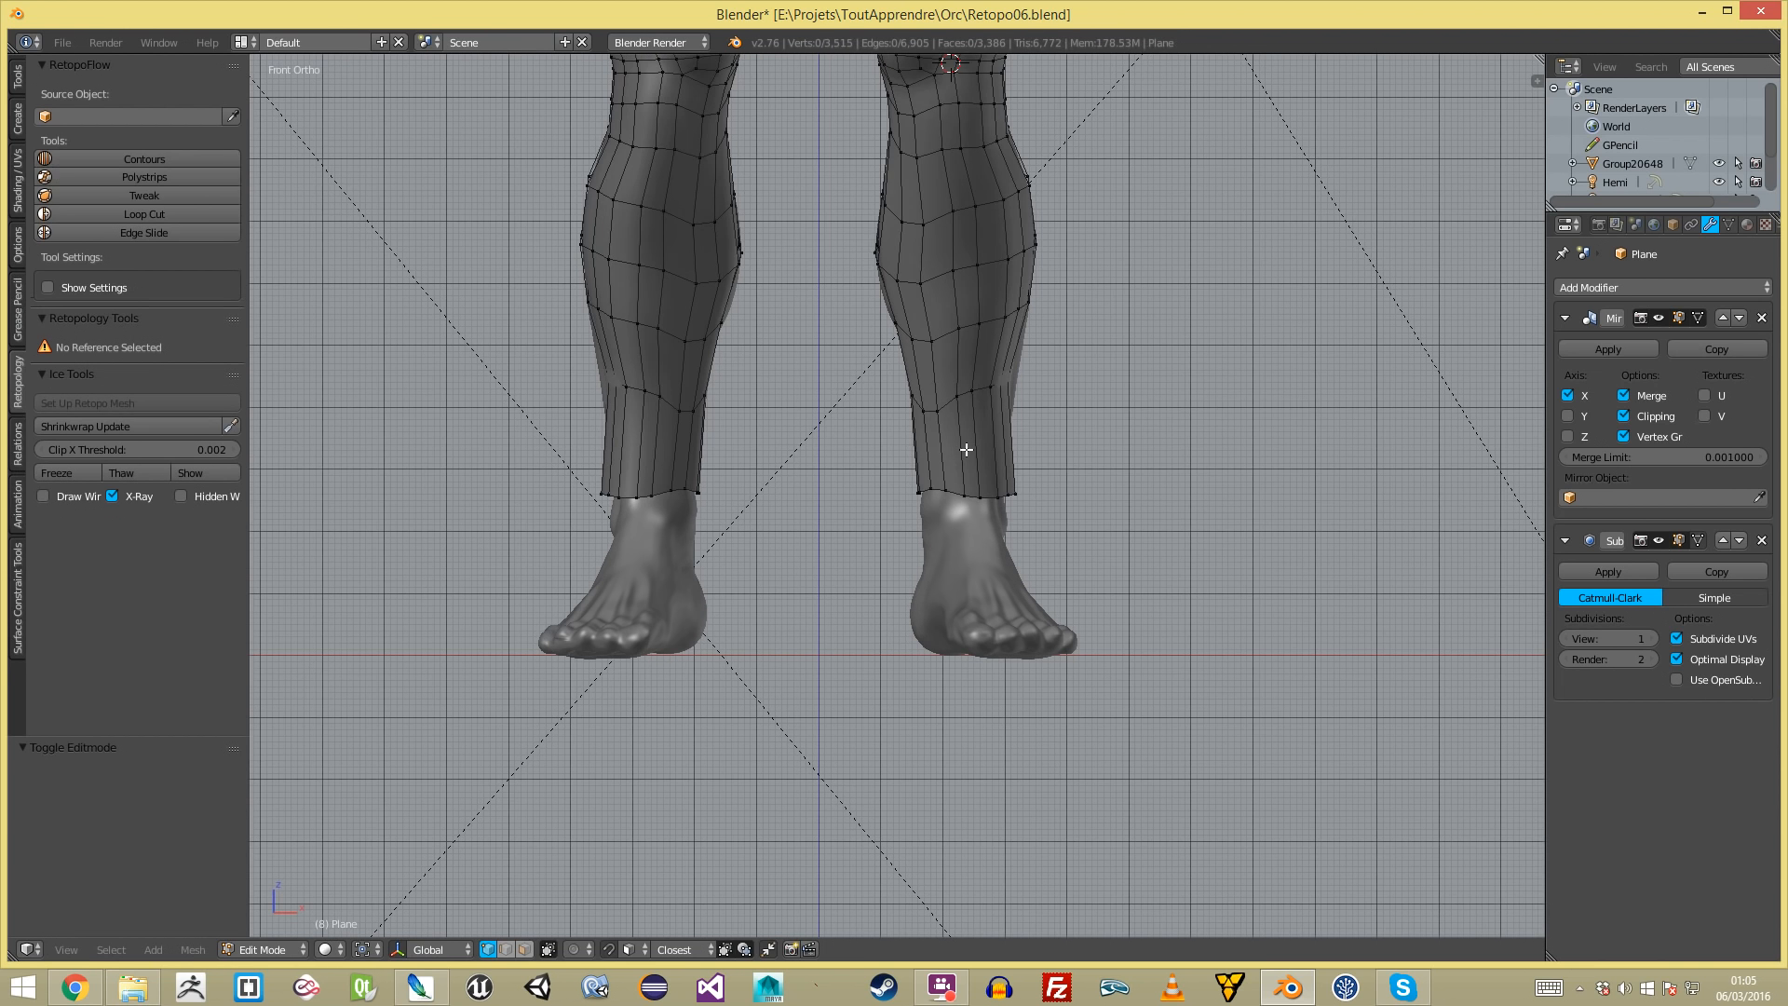
- Reselect the retopology mesh for editing and enable Hidden Wire display
{"action": "key", "text": "Tab"}
{"action": "right_click", "coordinate": [987, 589]}
{"action": "right_click", "coordinate": [945, 415]}
{"action": "key", "text": "Tab"}
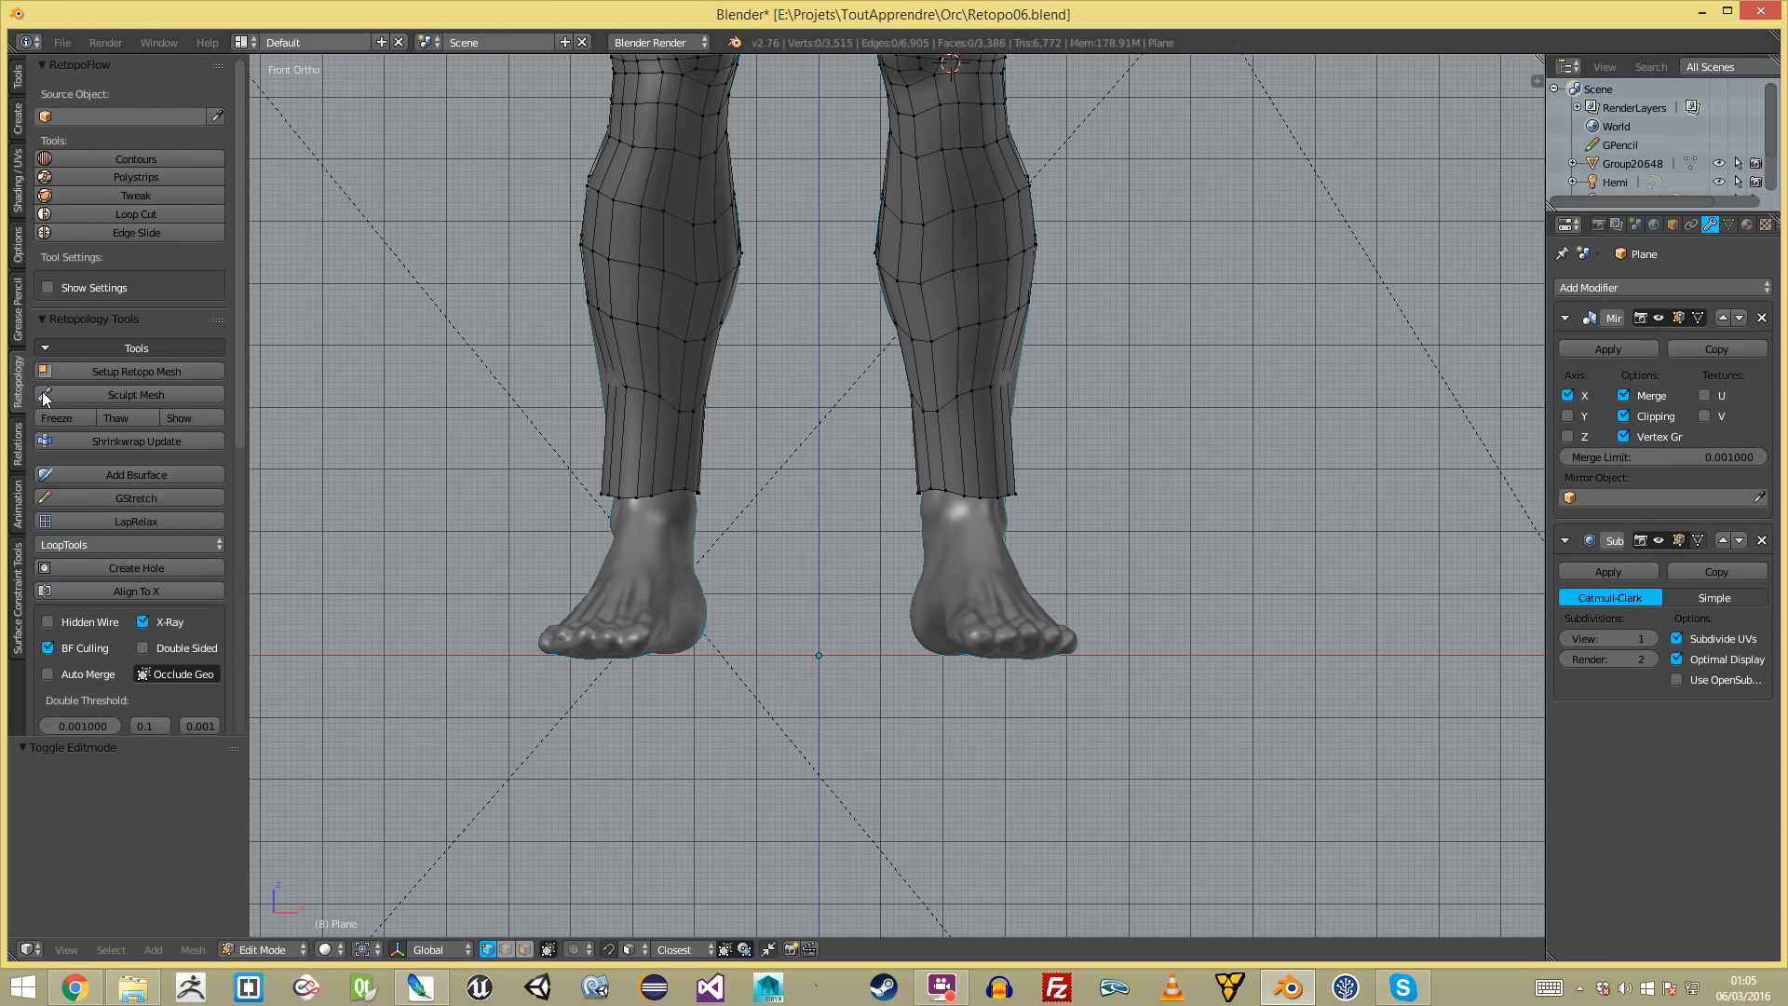
{"action": "left_click", "coordinate": [88, 621]}
{"action": "scroll", "coordinate": [686, 617], "scroll_direction": "up", "scroll_amount": 5}
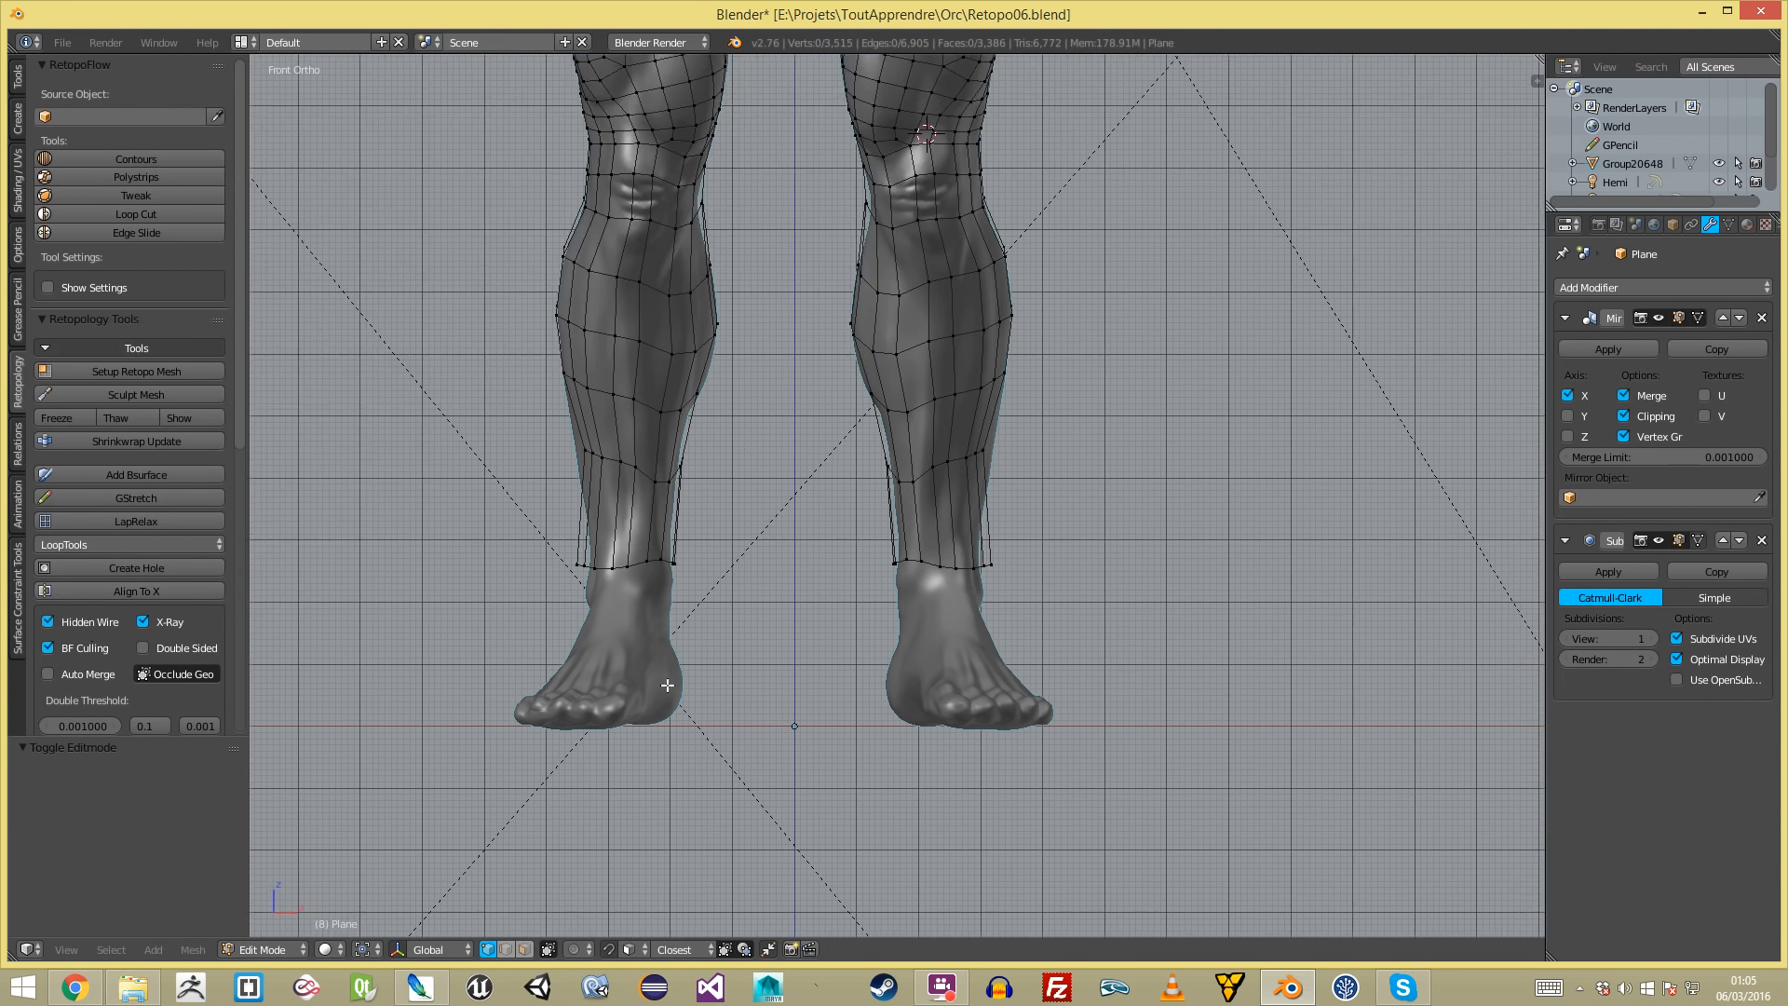
- Move an inner front vertex below the knee, then rotate the front vertices of the mid-calf loops
{"action": "middle_click_drag", "start_coordinate": [763, 663], "coordinate": [895, 370], "text": "shift"}
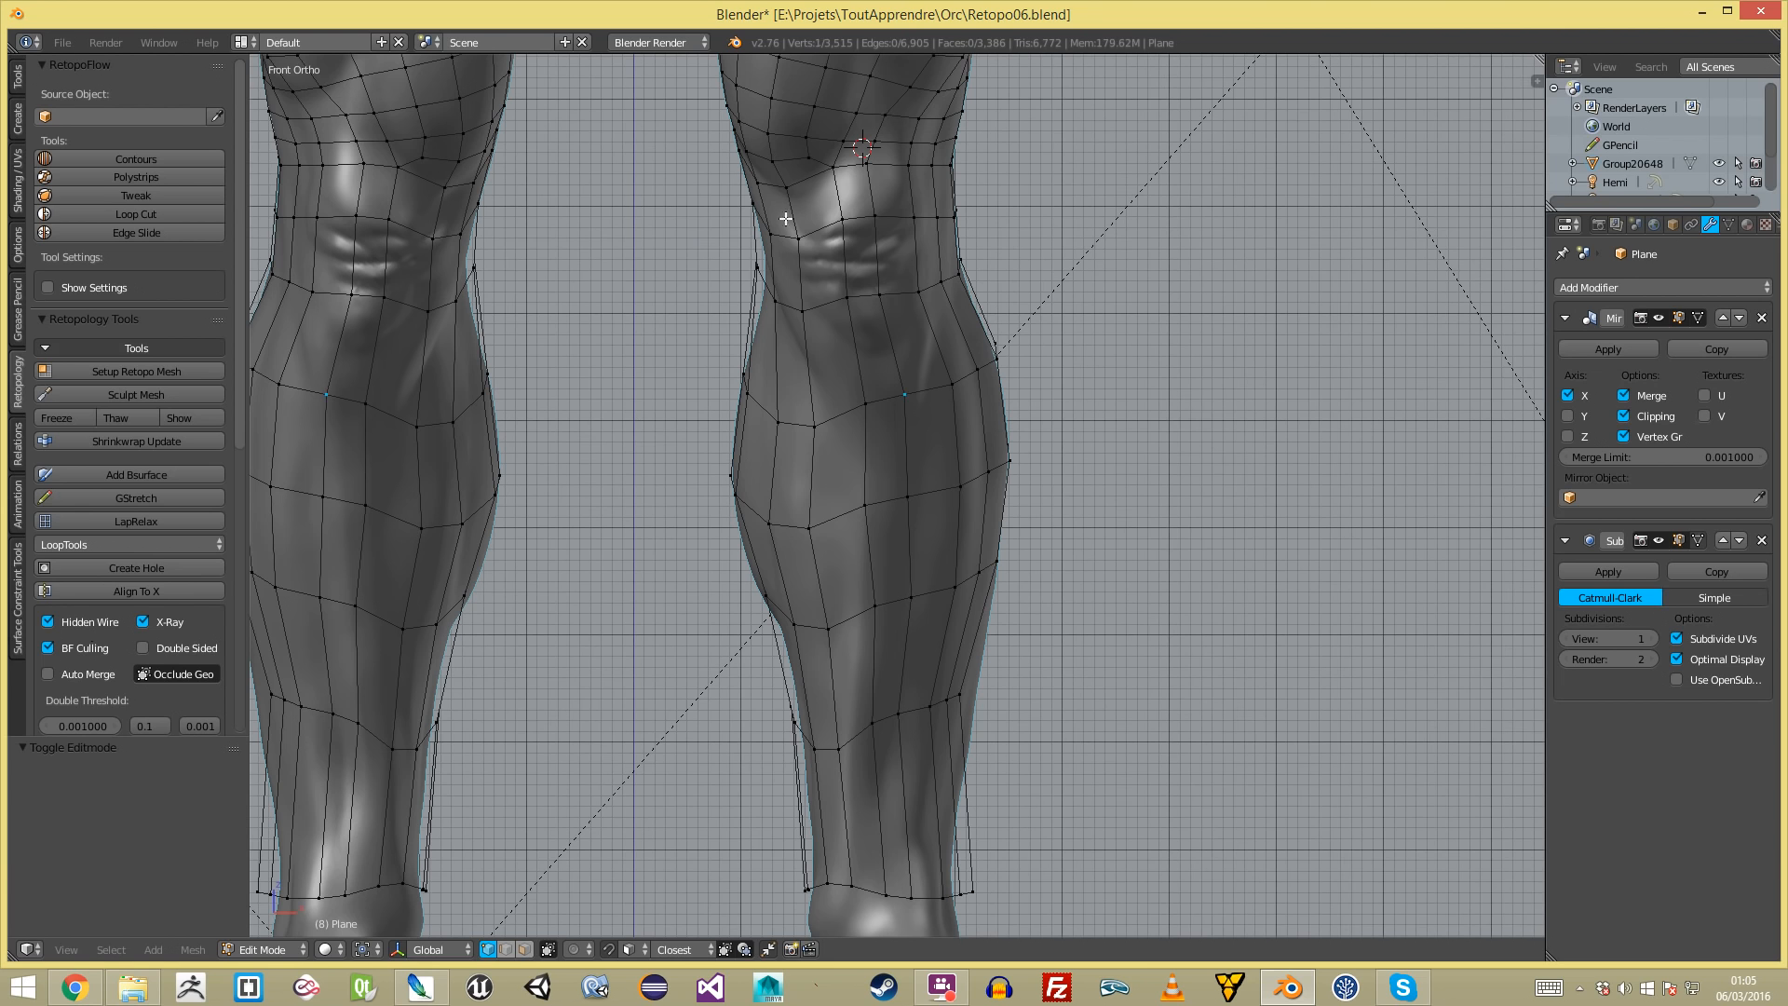
{"action": "right_click_drag", "start_coordinate": [805, 422], "coordinate": [823, 395]}
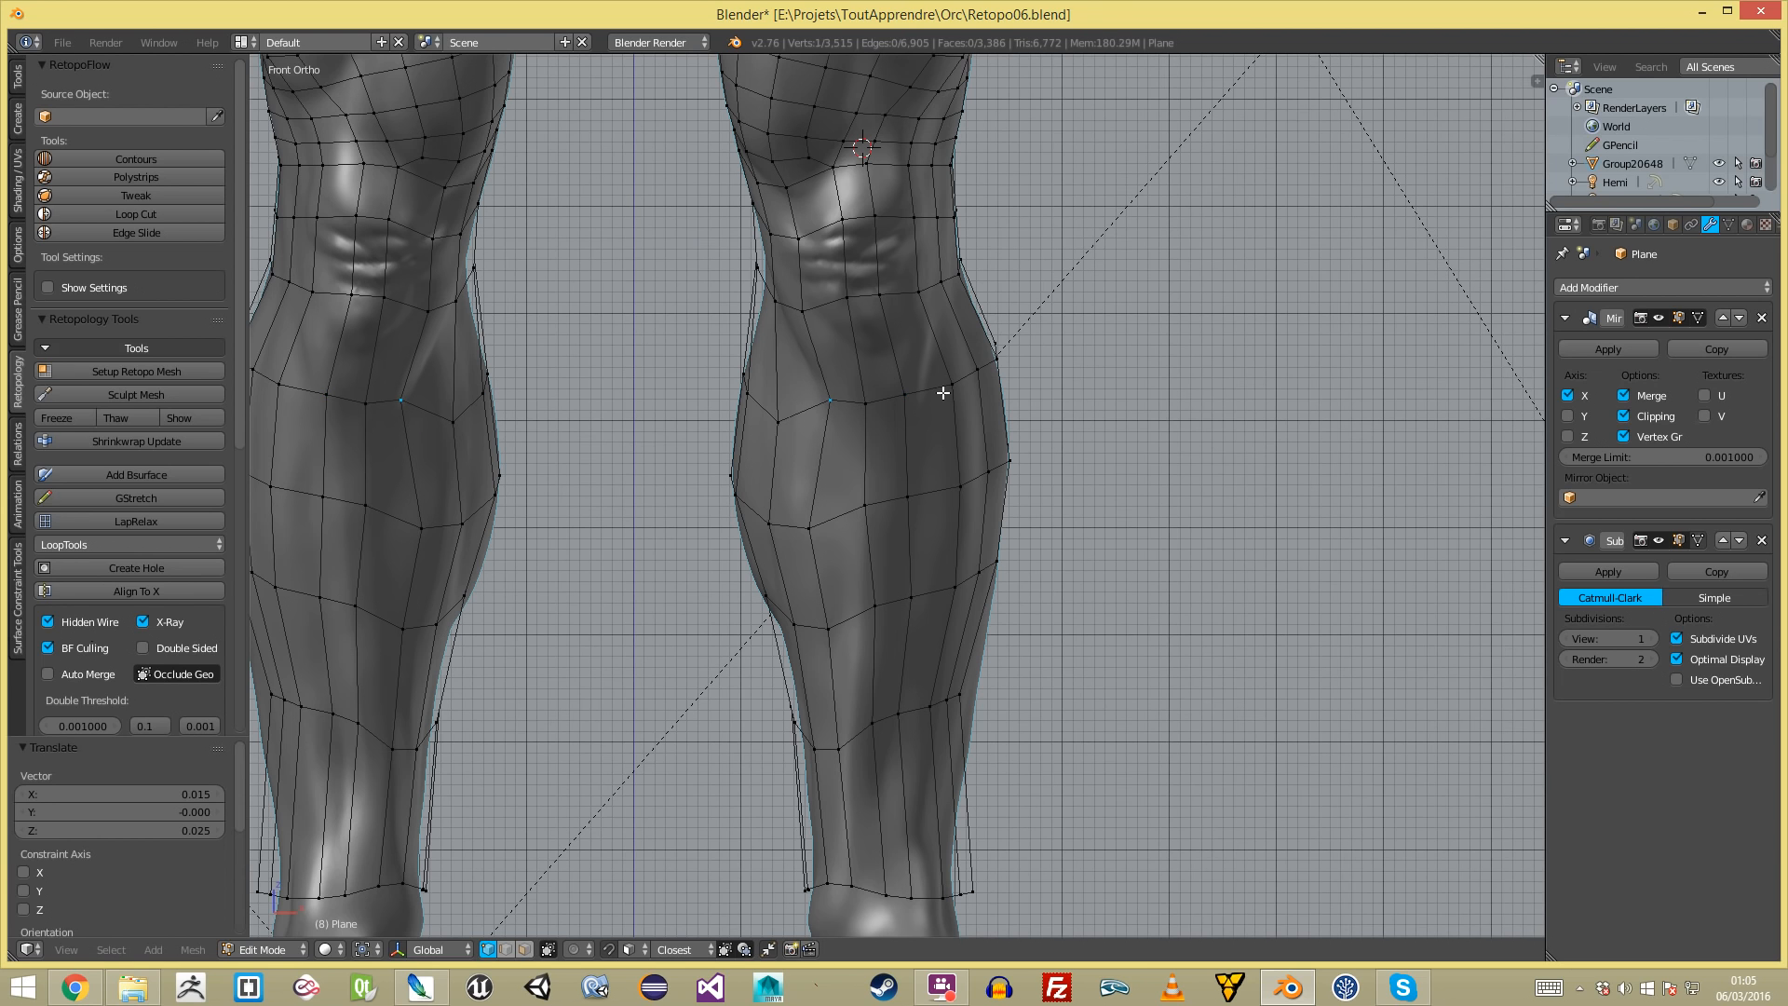
{"action": "key", "text": "a"}
{"action": "key", "text": "b"}
{"action": "left_click_drag", "start_coordinate": [801, 482], "coordinate": [956, 642]}
{"action": "key", "text": "r"}
{"action": "left_click", "coordinate": [1024, 572]}
{"action": "key", "text": "g"}
{"action": "right_click", "coordinate": [1005, 594]}
{"action": "key", "text": "a"}
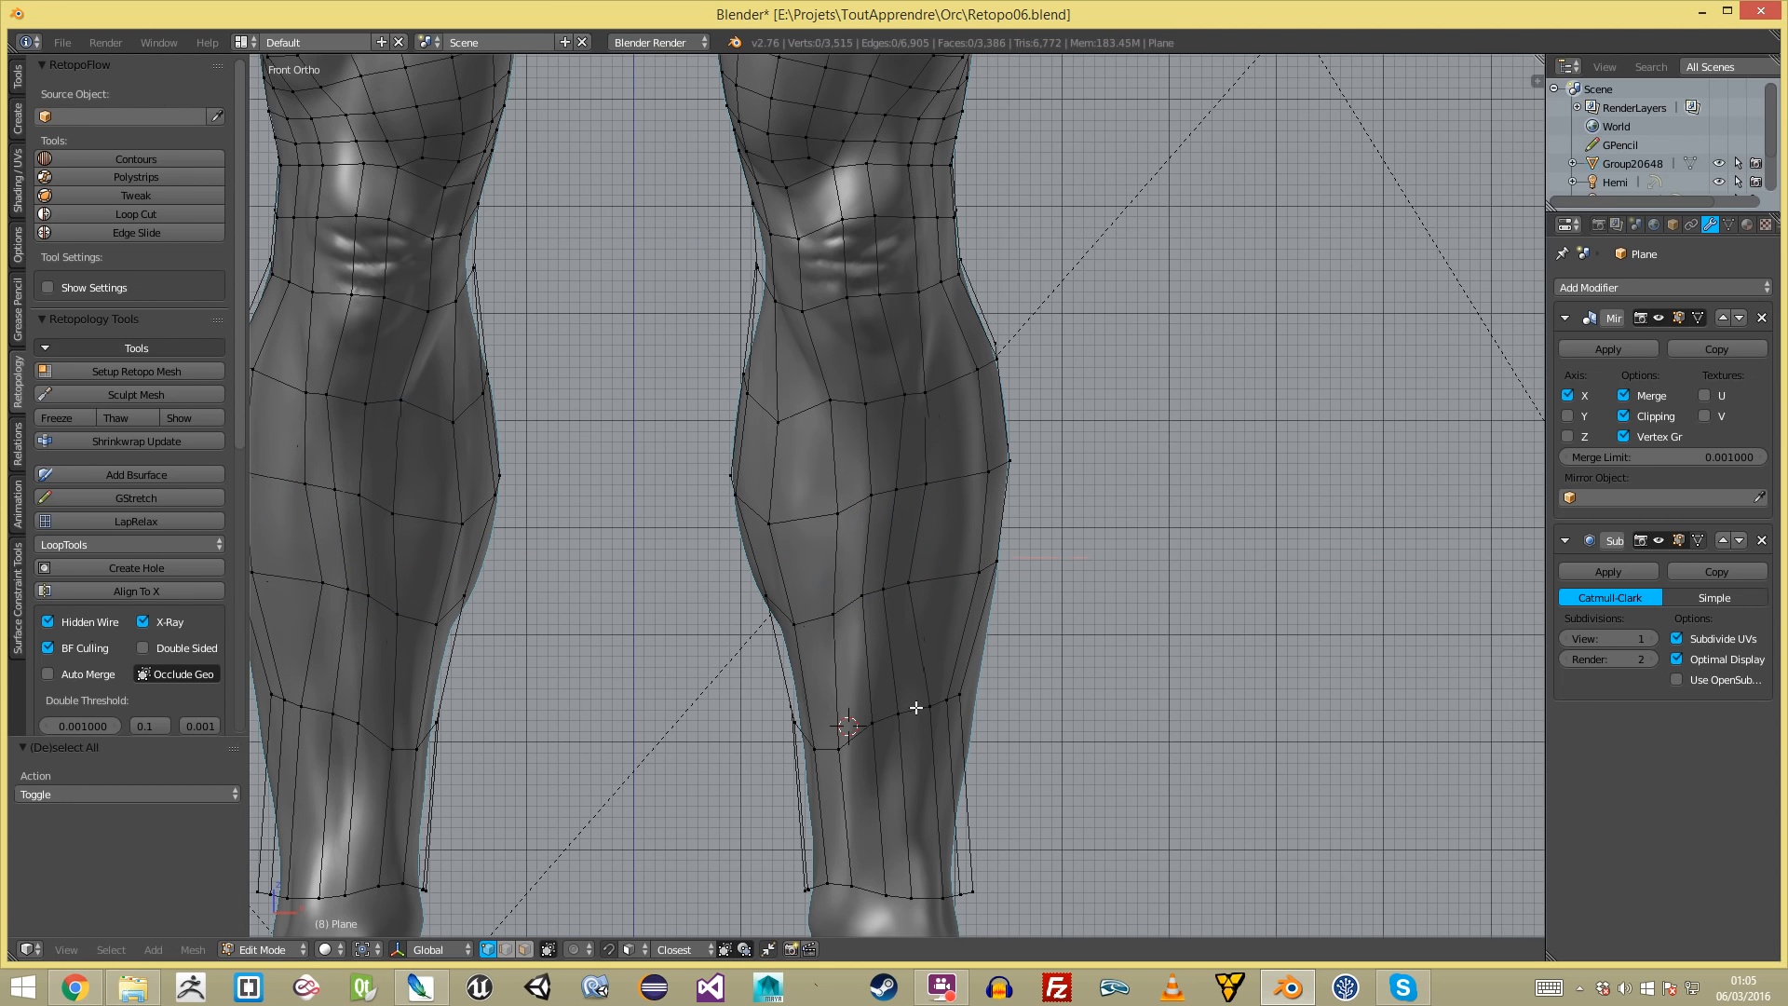
- Select the lower shin loop and rotate it freely to level it in front view
{"action": "right_click", "coordinate": [930, 708], "text": "ctrl"}
{"action": "key", "text": "r"}
{"action": "right_click", "coordinate": [894, 728]}
{"action": "key", "text": "a"}
{"action": "right_click", "coordinate": [909, 716], "text": "alt"}
{"action": "key", "text": "r"}
{"action": "key", "text": "r"}
{"action": "left_click", "coordinate": [944, 737]}
{"action": "key", "text": "r"}
{"action": "left_click", "coordinate": [1027, 828]}
{"action": "key", "text": "a"}
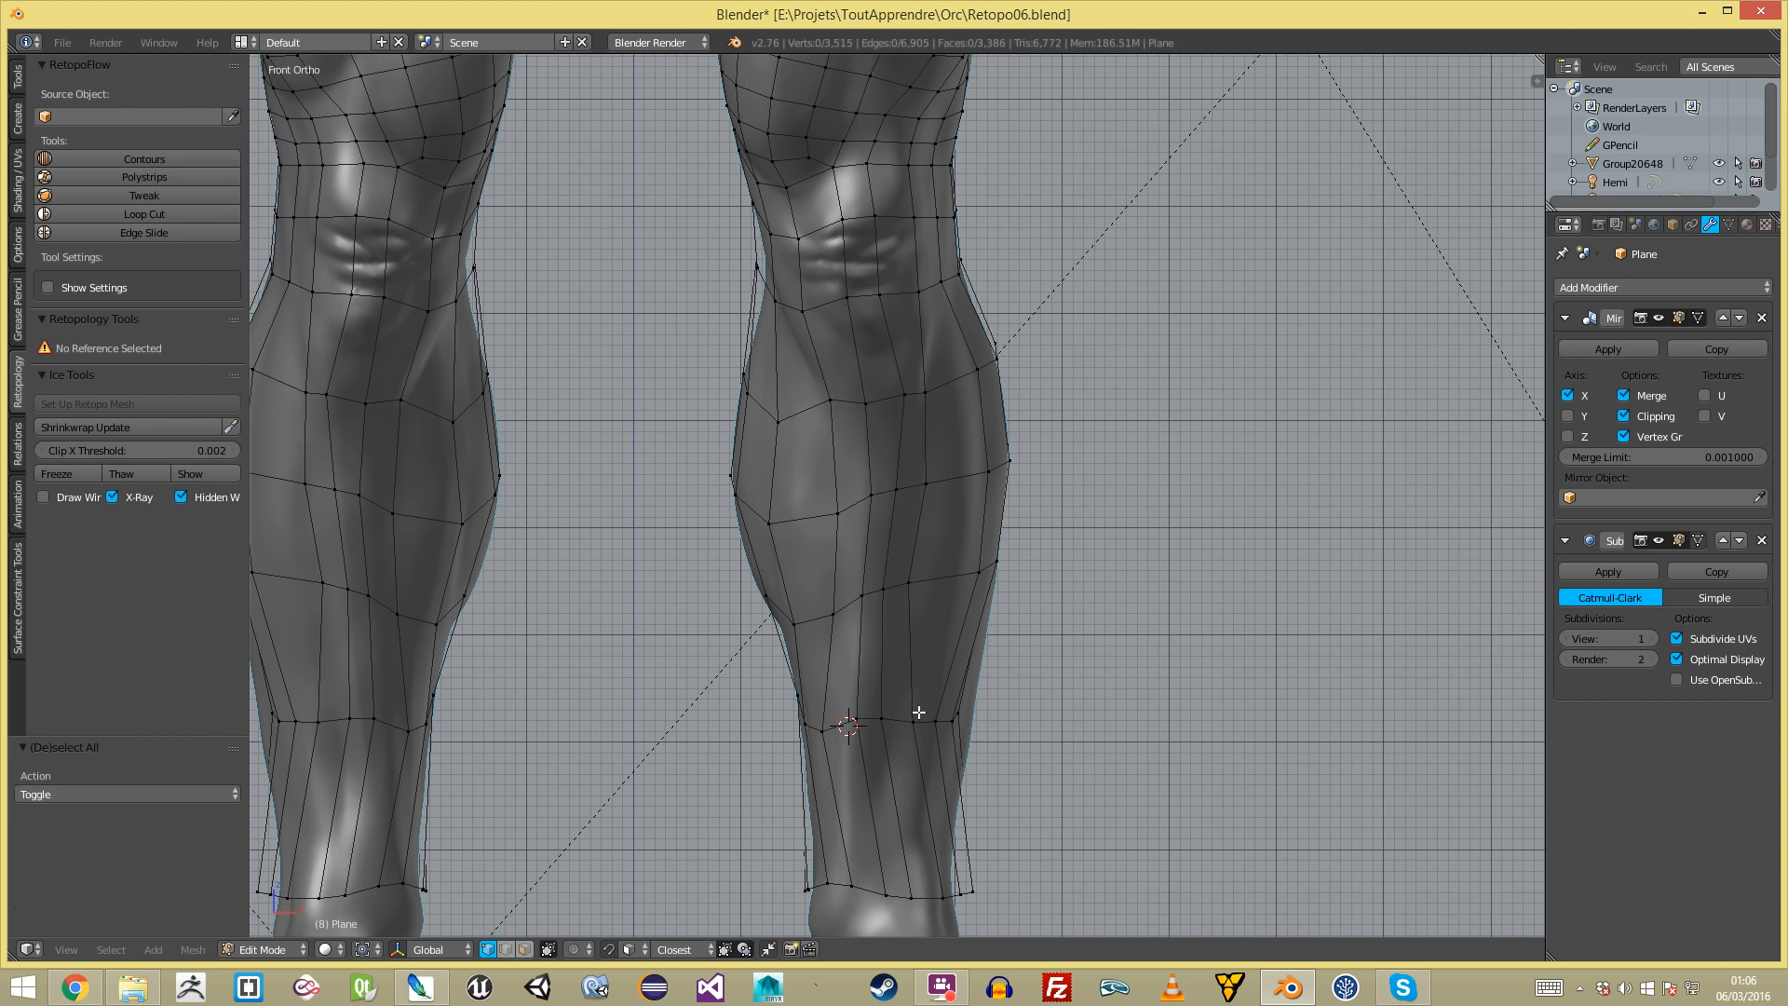
- Scale, rotate and shift the front vertices of the lower shin loop to follow the leg
{"action": "right_click", "coordinate": [830, 723], "text": "ctrl"}
{"action": "key", "text": "s"}
{"action": "left_click", "coordinate": [983, 726]}
{"action": "middle_click_drag", "start_coordinate": [926, 573], "coordinate": [1014, 400], "text": "shift"}
{"action": "key", "text": "r"}
{"action": "left_click", "coordinate": [1058, 575]}
{"action": "key", "text": "g"}
{"action": "left_click", "coordinate": [1049, 574]}
- Try rotating the ankle loop and flattening it with a Z scale of 0
{"action": "key", "text": "a"}
{"action": "key", "text": "b"}
{"action": "left_click_drag", "start_coordinate": [890, 671], "coordinate": [1069, 752]}
{"action": "key", "text": "r"}
{"action": "left_click", "coordinate": [1157, 802]}
{"action": "key", "text": "s"}
{"action": "key", "text": "z"}
{"action": "key", "text": "0"}
{"action": "key", "text": "Return"}
- Select the ankle loop, rotate it 7.86° in front view and scale it down around the ankle
{"action": "key", "text": "b"}
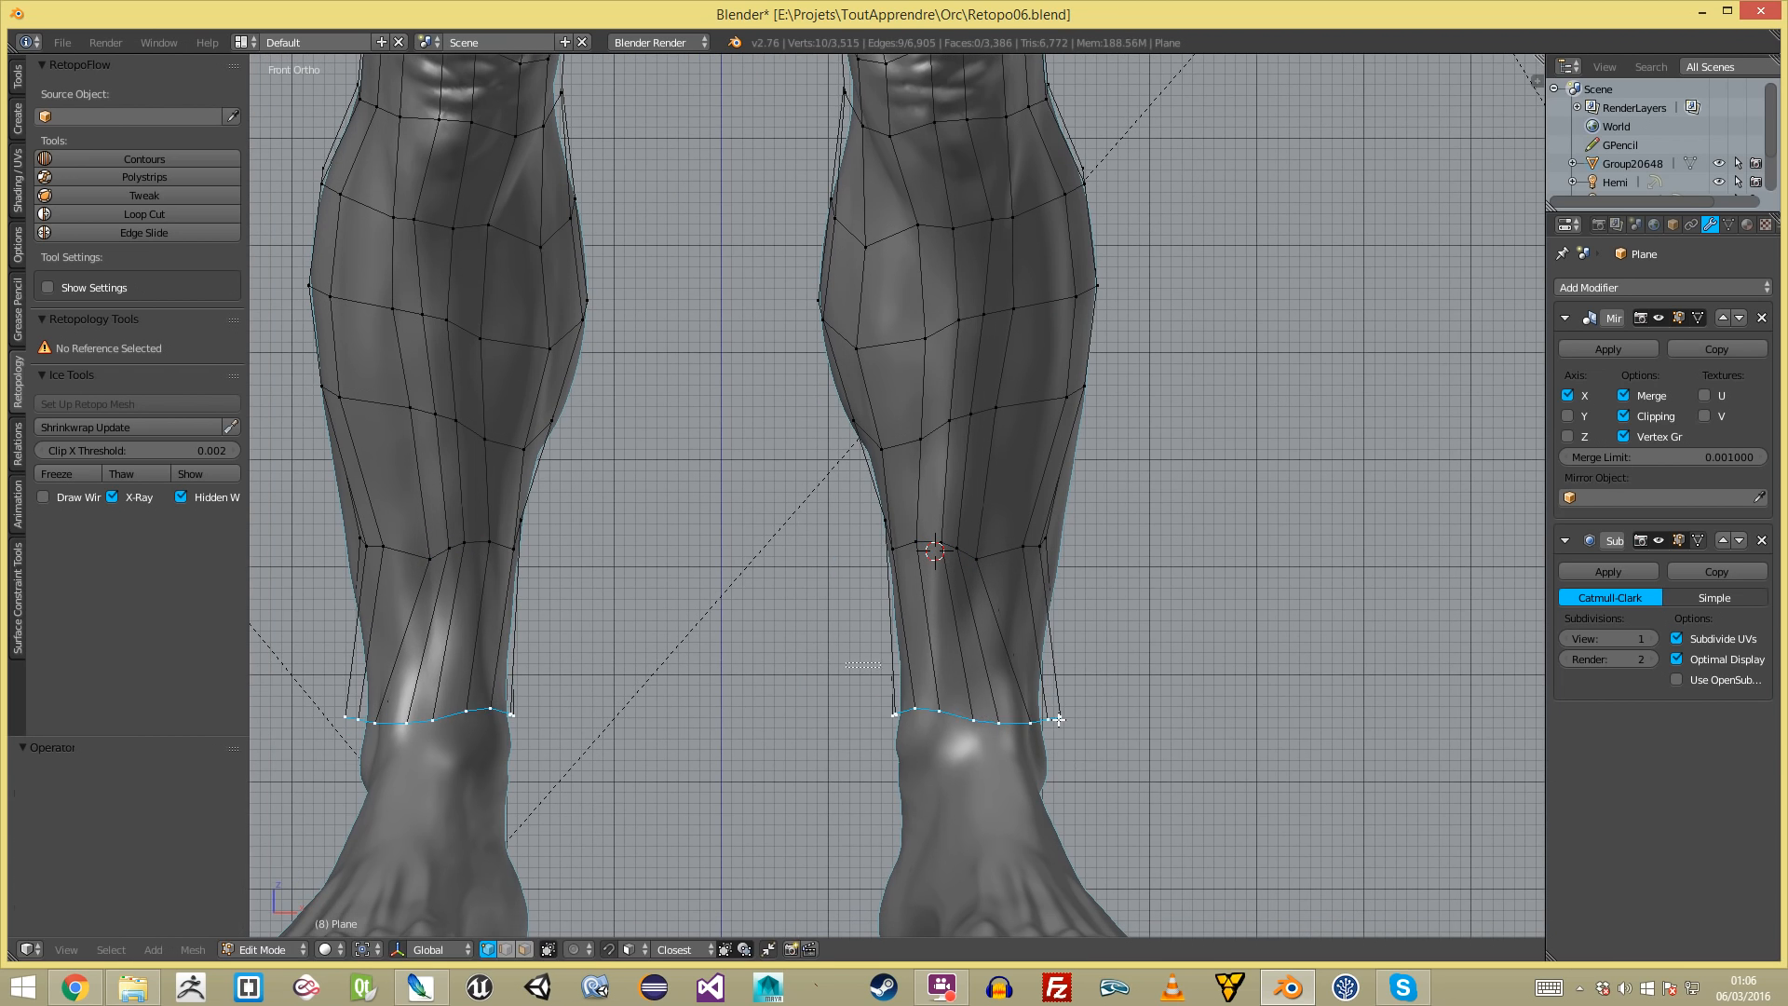
{"action": "key", "text": "r"}
{"action": "left_click", "coordinate": [1212, 757]}
{"action": "key", "text": "s"}
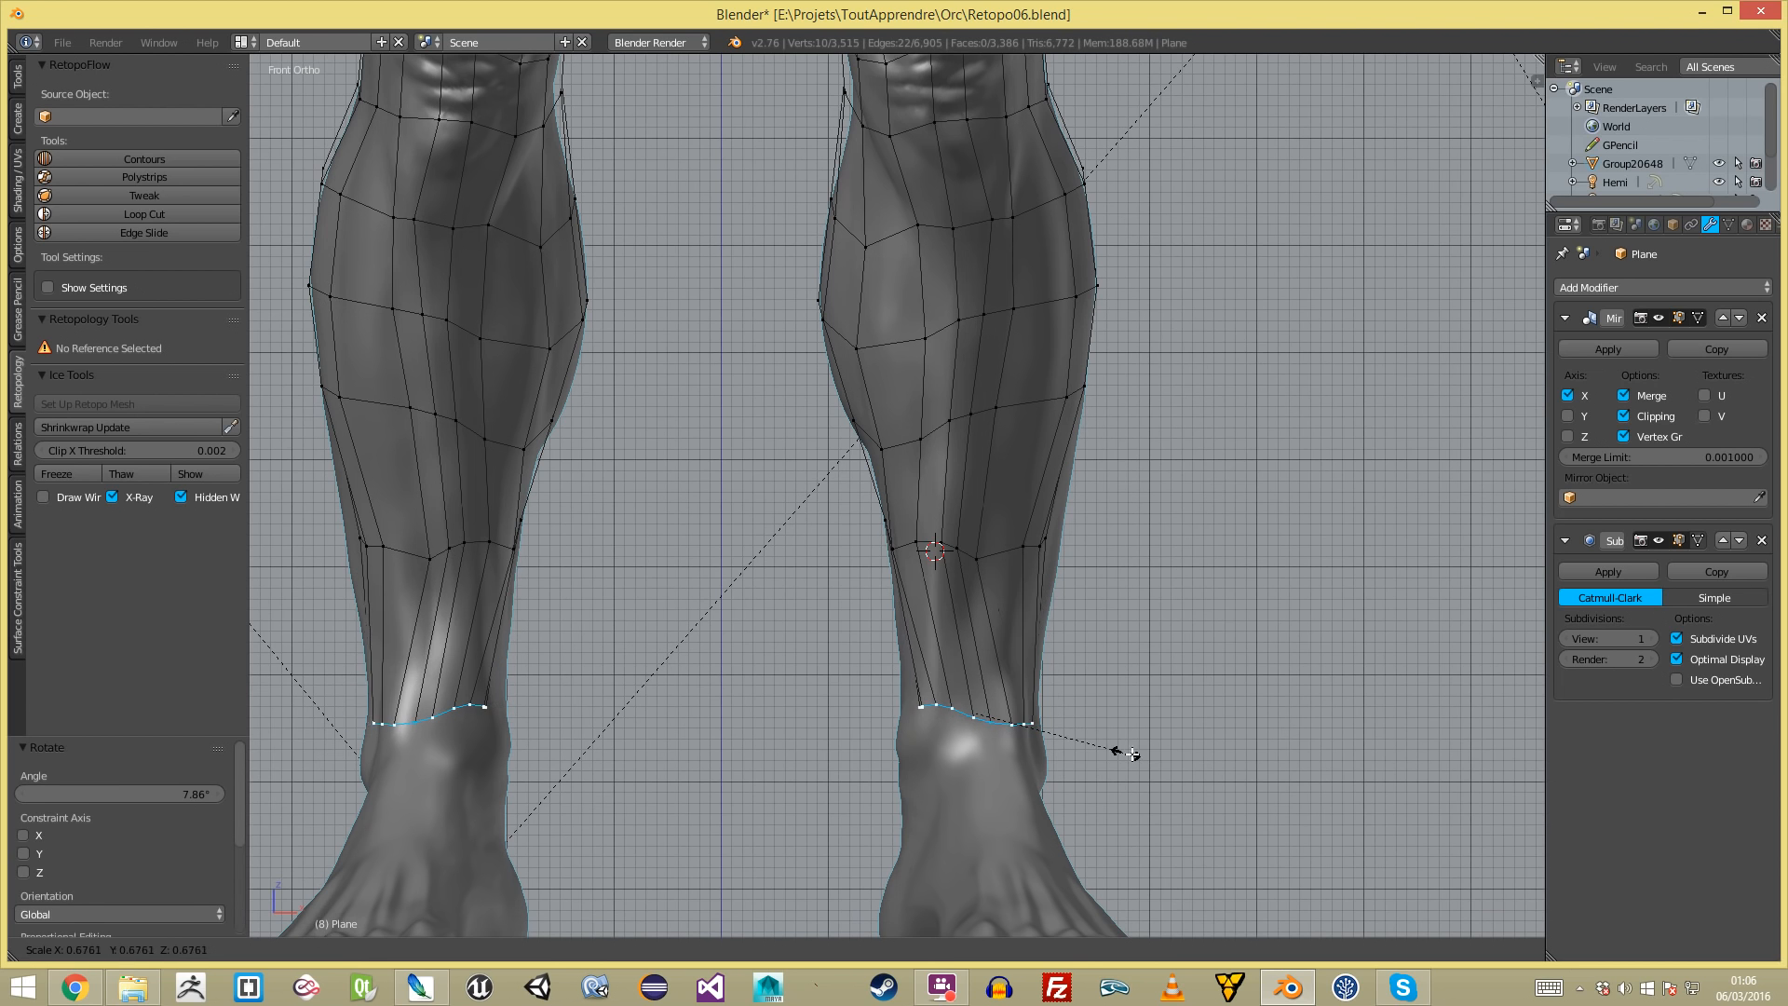
{"action": "left_click", "coordinate": [1171, 751]}
- Freely rotate the ankle loop, then scale and shift it to fit the ankle's contour
{"action": "key", "text": "r"}
{"action": "key", "text": "r"}
{"action": "left_click", "coordinate": [1115, 752]}
{"action": "key", "text": "s"}
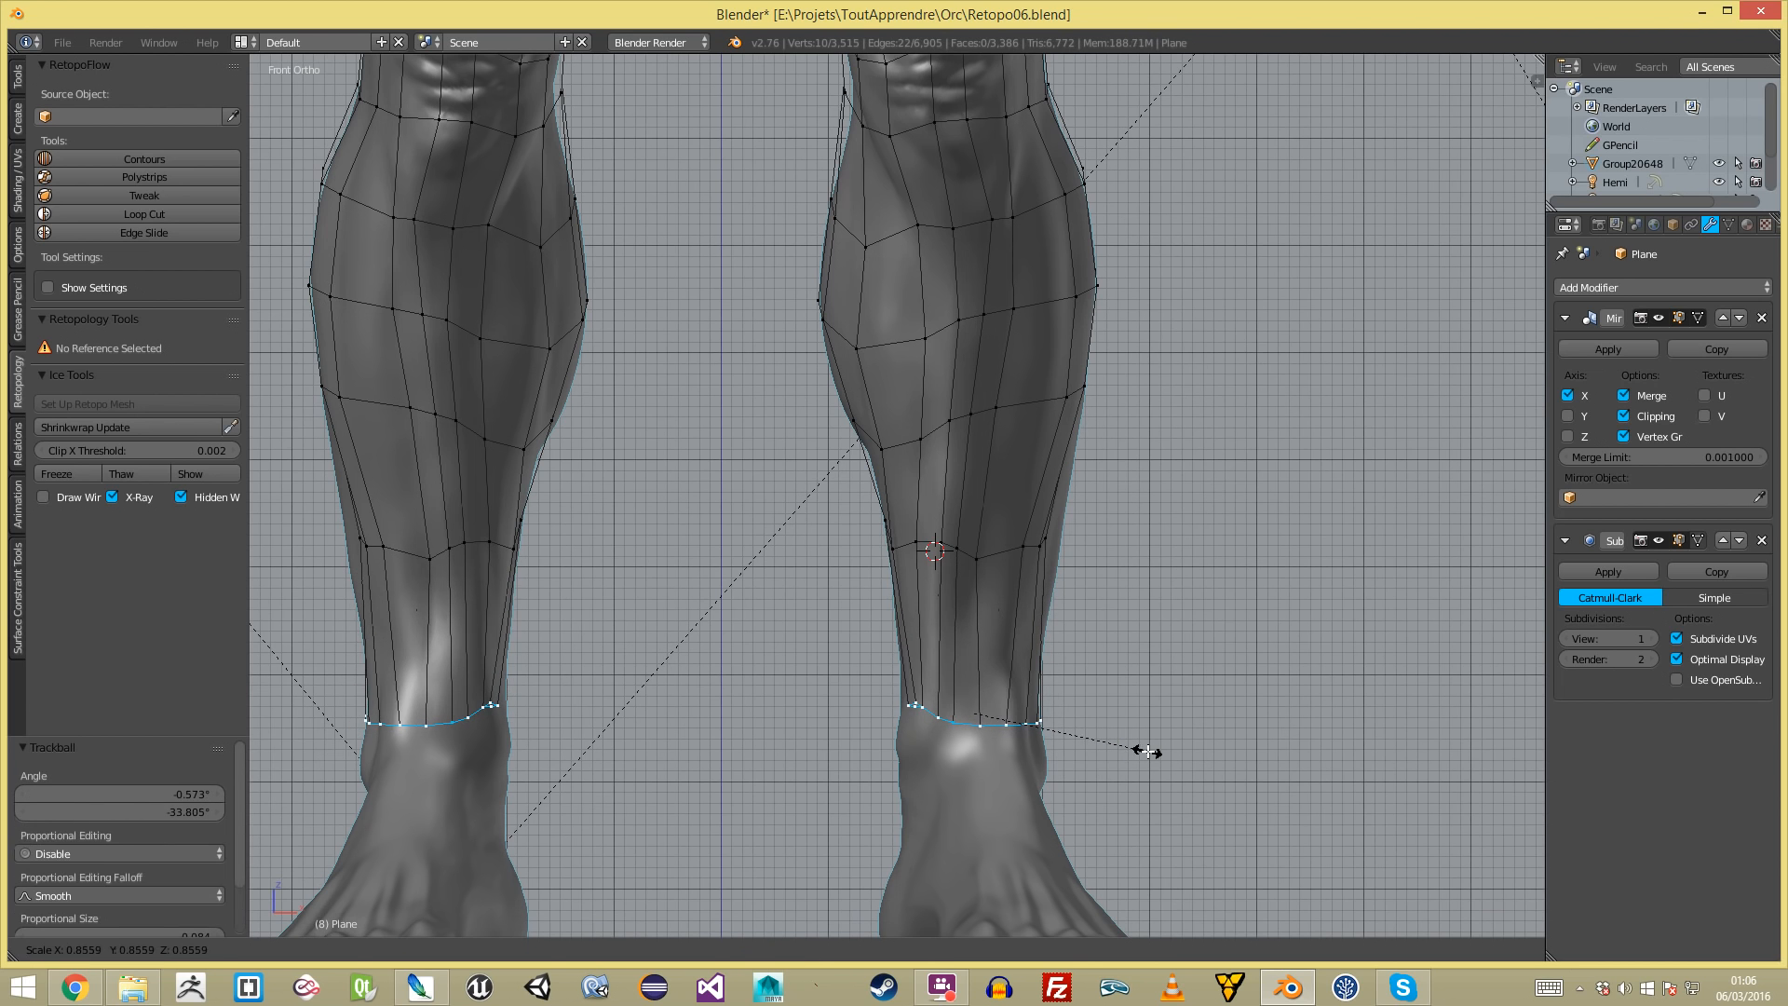
{"action": "left_click", "coordinate": [1141, 752]}
{"action": "key", "text": "g"}
{"action": "left_click", "coordinate": [1138, 752]}
- Examine the extended legs in object mode and edit mode
{"action": "key", "text": "Tab"}
{"action": "scroll", "coordinate": [1098, 731], "scroll_direction": "down", "scroll_amount": 4}
{"action": "key", "text": "a"}
{"action": "key", "text": "Tab"}
{"action": "key", "text": "a"}
{"action": "middle_click_drag", "start_coordinate": [942, 484], "coordinate": [994, 503]}
{"action": "key", "text": "KP_1"}
{"action": "scroll", "coordinate": [934, 381], "scroll_direction": "up", "scroll_amount": 2}
- Cut additional centred edge loops around the calf and the lower shin
{"action": "key", "text": "a"}
{"action": "key", "text": "a"}
{"action": "key", "text": "ctrl+r"}
{"action": "double_click", "coordinate": [938, 343]}
{"action": "key", "text": "a"}
{"action": "key", "text": "ctrl+r"}
{"action": "double_click", "coordinate": [962, 412]}
{"action": "key", "text": "a"}
{"action": "key", "text": "ctrl+r"}
{"action": "double_click", "coordinate": [949, 600]}
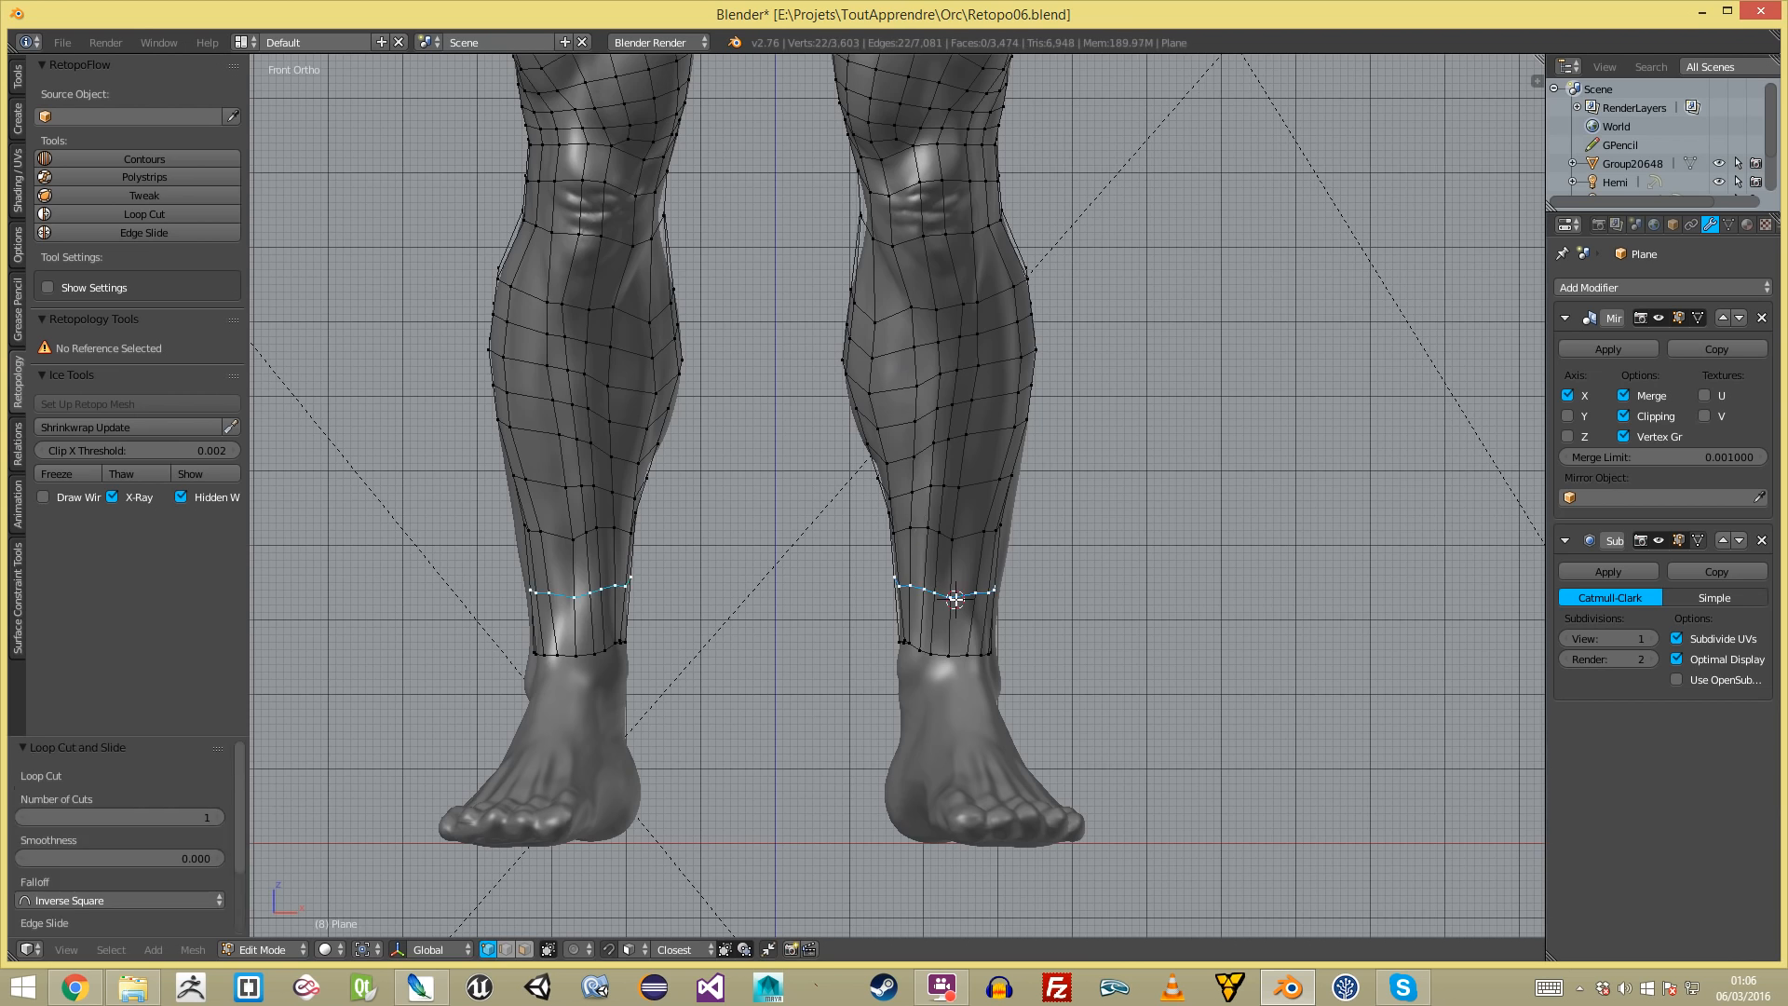
- Cut one more centred edge loop around the leg just below the knee
{"action": "key", "text": "a"}
{"action": "scroll", "coordinate": [842, 430], "scroll_direction": "down", "scroll_amount": 3}
{"action": "scroll", "coordinate": [842, 430], "scroll_direction": "up", "scroll_amount": 4}
{"action": "key", "text": "ctrl+r"}
{"action": "double_click", "coordinate": [903, 451]}
{"action": "key", "text": "a"}
- Select all lower-leg vertices from knee to ankle, front and back, and smooth them once at 0.500
{"action": "key", "text": "z"}
{"action": "scroll", "coordinate": [969, 471], "scroll_direction": "down", "scroll_amount": 4}
{"action": "key", "text": "z"}
{"action": "key", "text": "z"}
{"action": "key", "text": "b"}
{"action": "left_click_drag", "start_coordinate": [830, 415], "coordinate": [1036, 838]}
{"action": "key", "text": "z"}
{"action": "scroll", "coordinate": [1044, 446], "scroll_direction": "up", "scroll_amount": 2}
{"action": "key", "text": "w"}
{"action": "left_click", "coordinate": [1043, 445]}
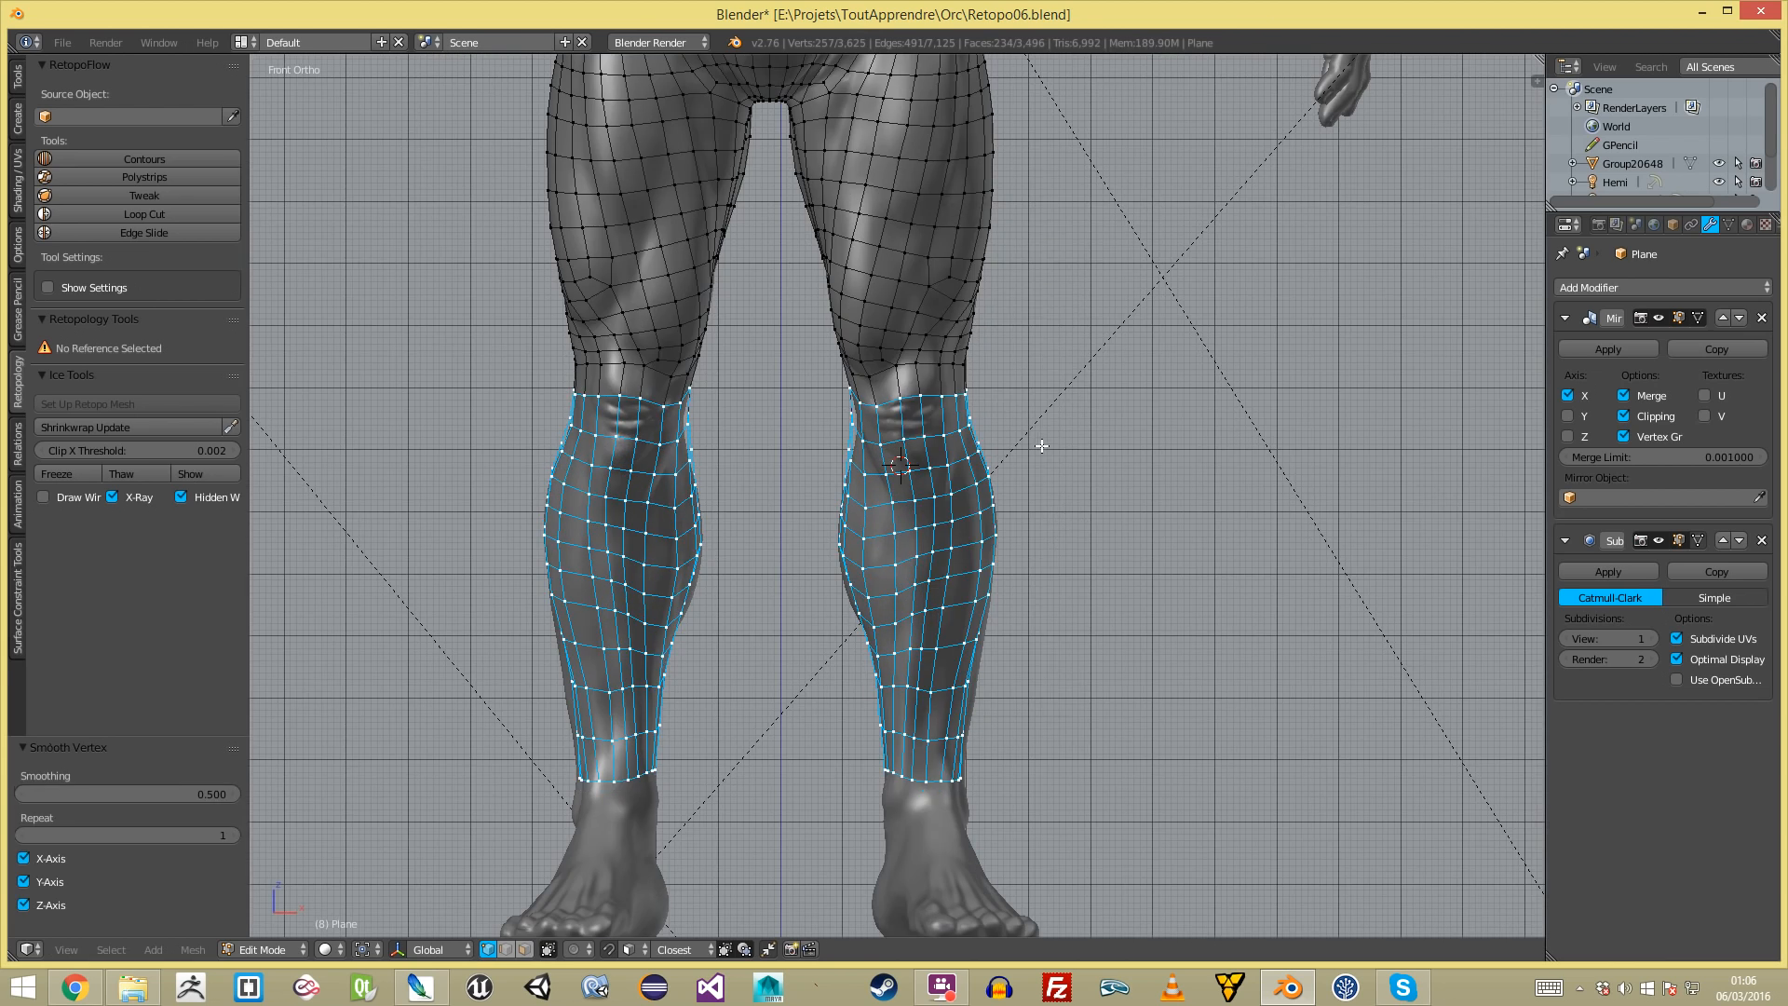
- Examine the smoothed lower legs in object mode and edit mode
{"action": "key", "text": "Tab"}
{"action": "scroll", "coordinate": [1039, 493], "scroll_direction": "down", "scroll_amount": 5}
{"action": "middle_click_drag", "start_coordinate": [1040, 493], "coordinate": [711, 522]}
{"action": "key", "text": "KP_1"}
{"action": "key", "text": "Tab"}
{"action": "scroll", "coordinate": [1008, 449], "scroll_direction": "up", "scroll_amount": 4}
{"action": "middle_click_drag", "start_coordinate": [991, 425], "coordinate": [1003, 502], "text": "shift"}
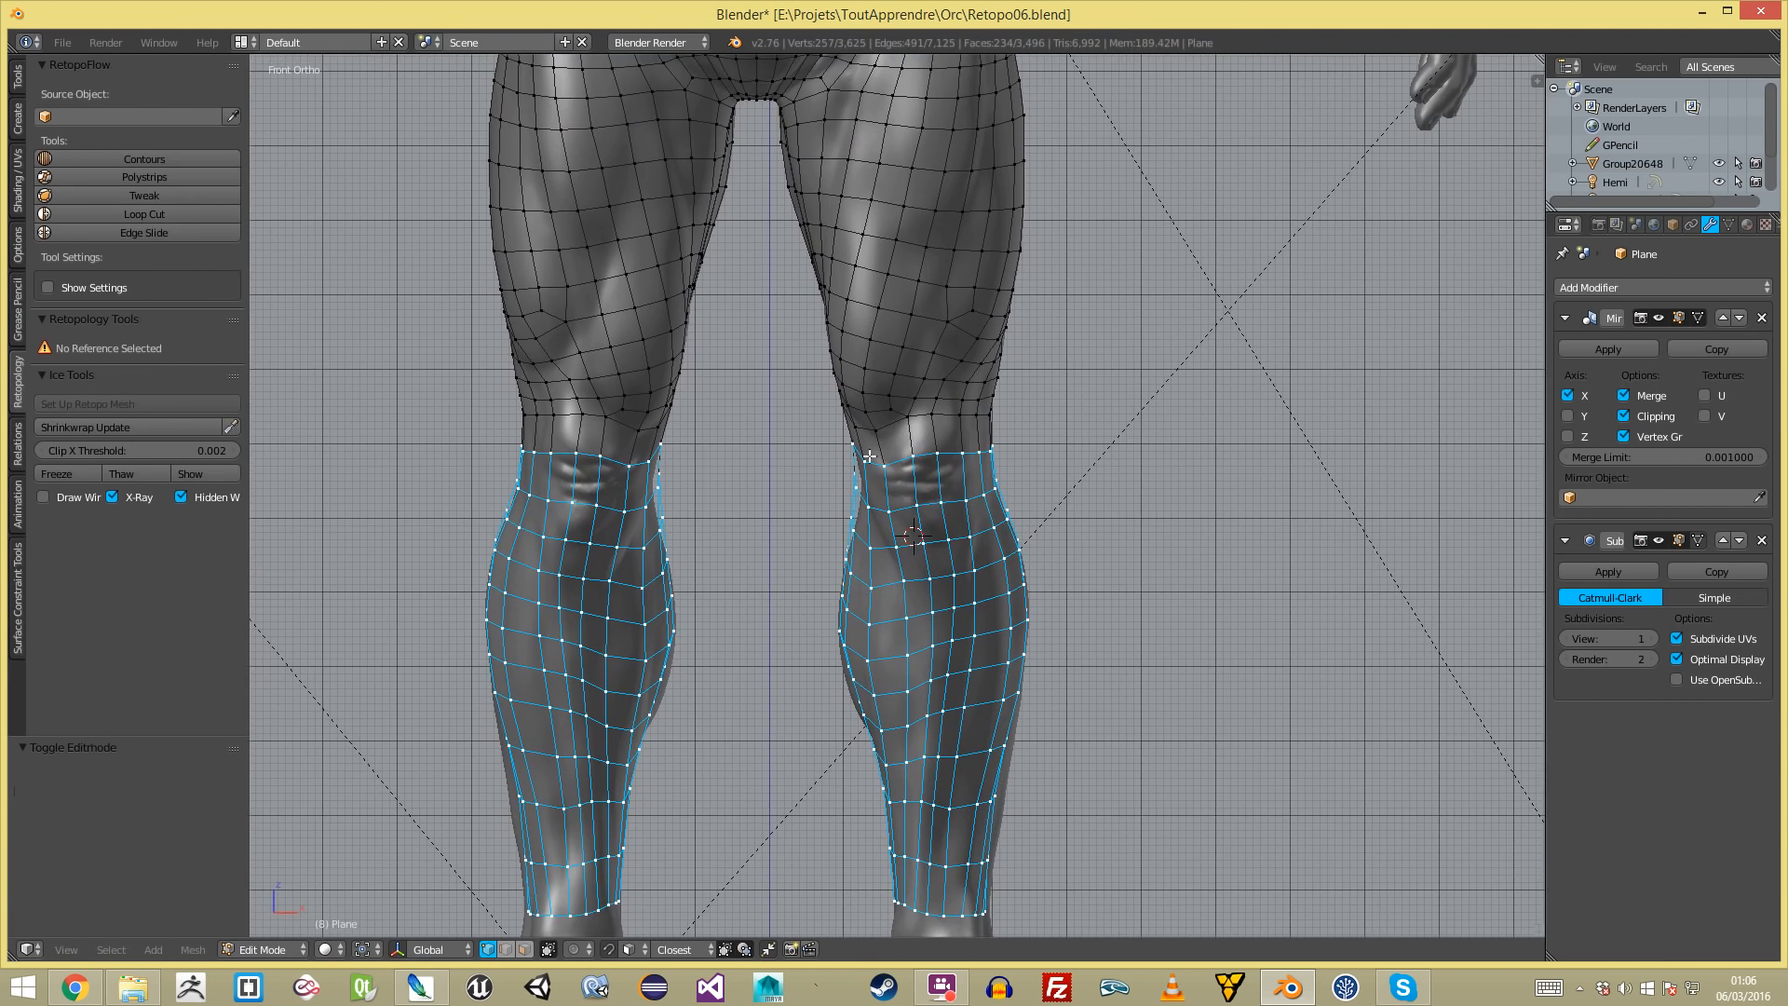
- Select the sculpt together with the retopology mesh, keeping the mesh active, and return to edit mode
{"action": "key", "text": "Tab"}
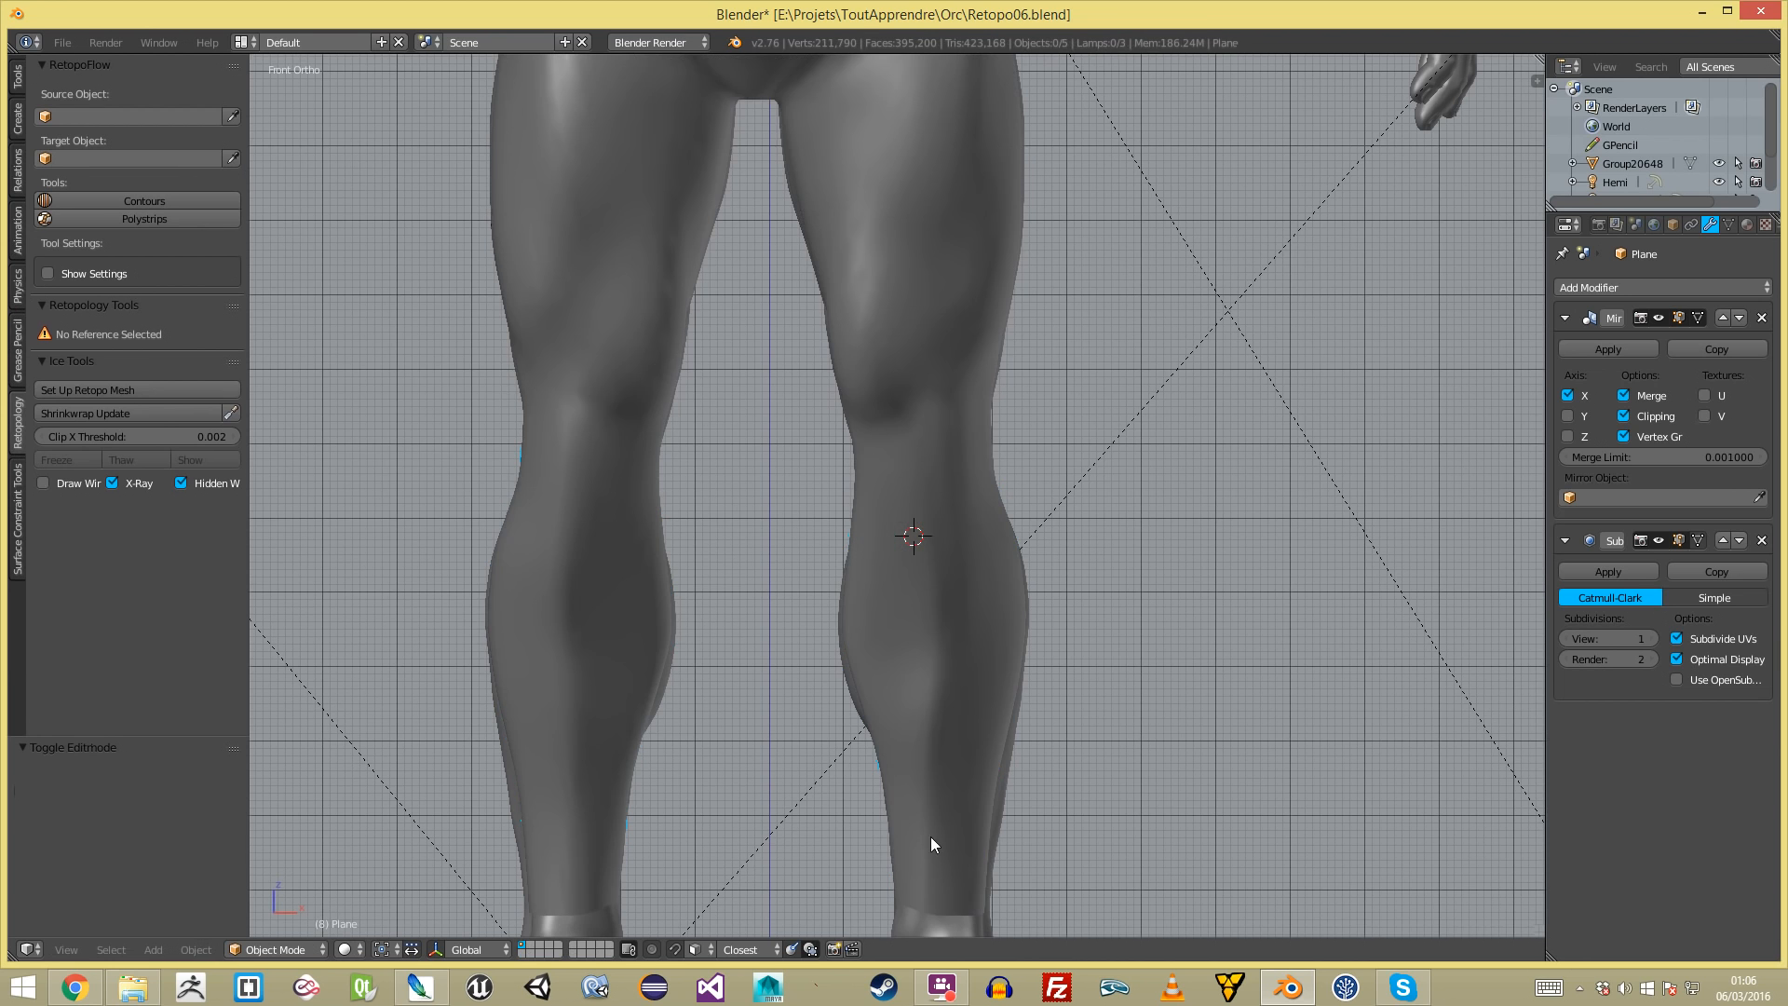
{"action": "scroll", "coordinate": [916, 430], "scroll_direction": "down", "scroll_amount": 3}
{"action": "right_click", "coordinate": [908, 790]}
{"action": "right_click", "coordinate": [920, 675]}
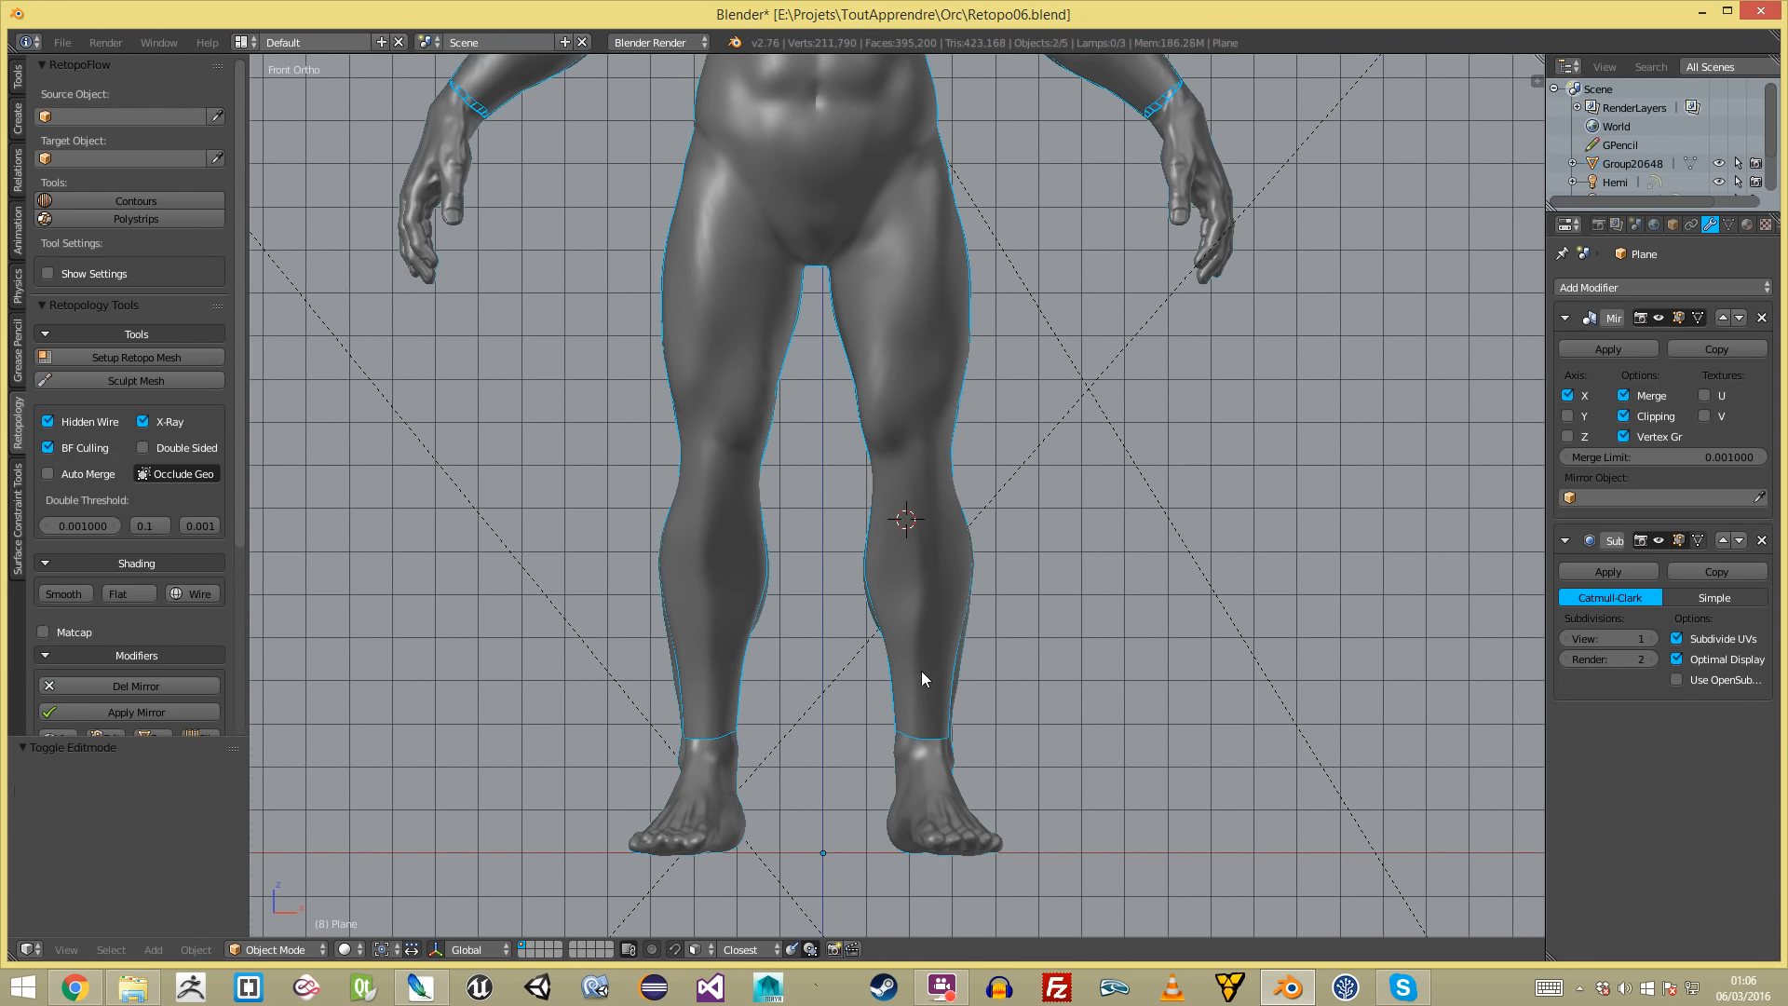
{"action": "key", "text": "Tab"}
{"action": "scroll", "coordinate": [876, 481], "scroll_direction": "up", "scroll_amount": 2}
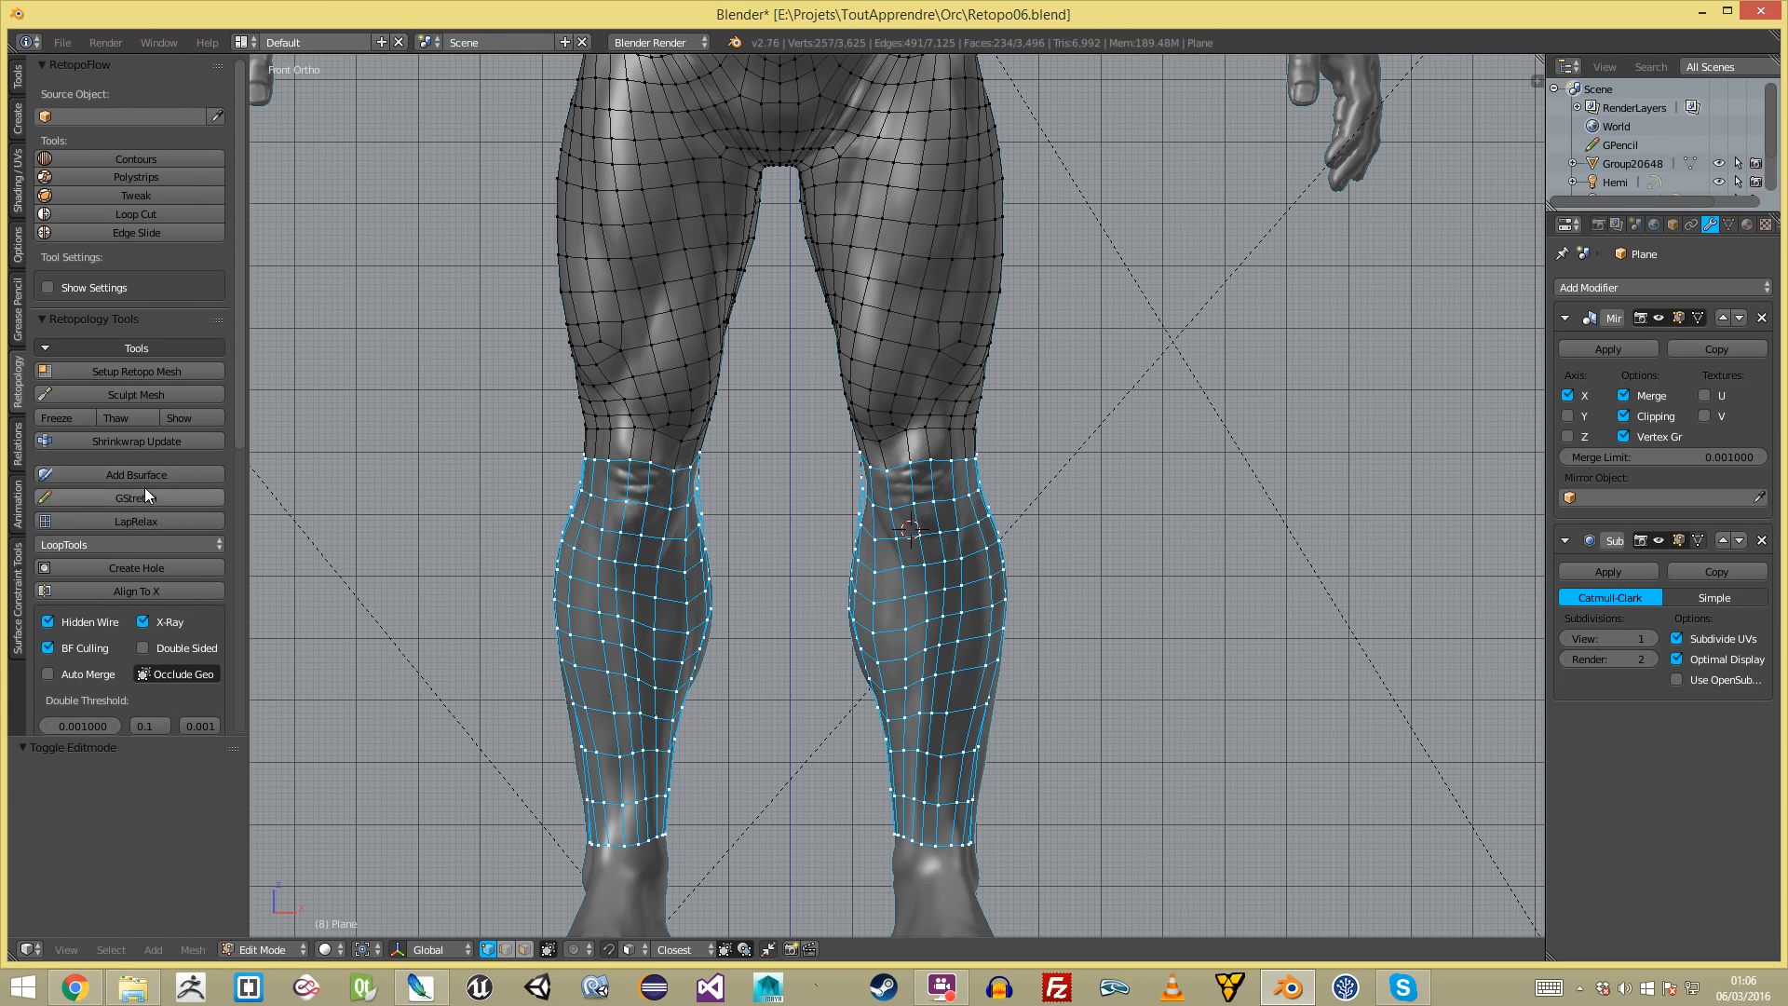
- Relax the selected lower-leg vertices with LapRelax and reproject them onto the sculpt with Shrinkwrap Update, alternating both
{"action": "left_click", "coordinate": [149, 520]}
{"action": "left_click", "coordinate": [149, 520]}
{"action": "left_click", "coordinate": [163, 443]}
{"action": "left_click", "coordinate": [162, 443]}
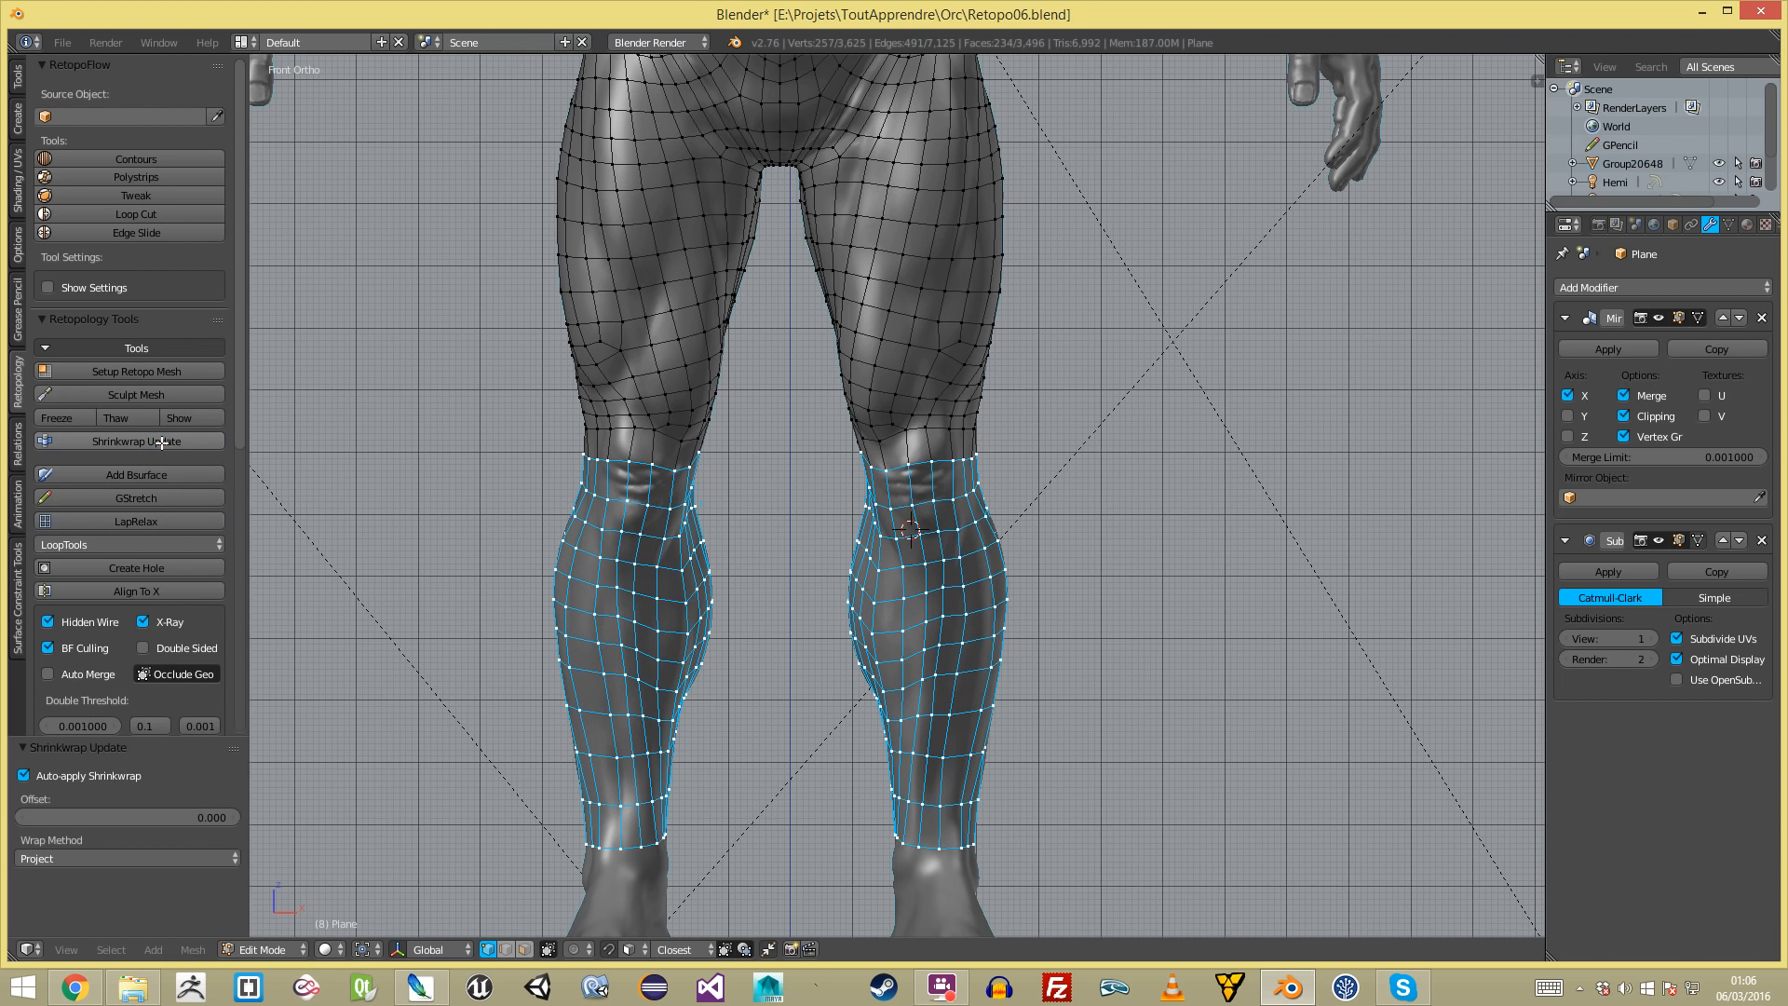
{"action": "left_click", "coordinate": [128, 524]}
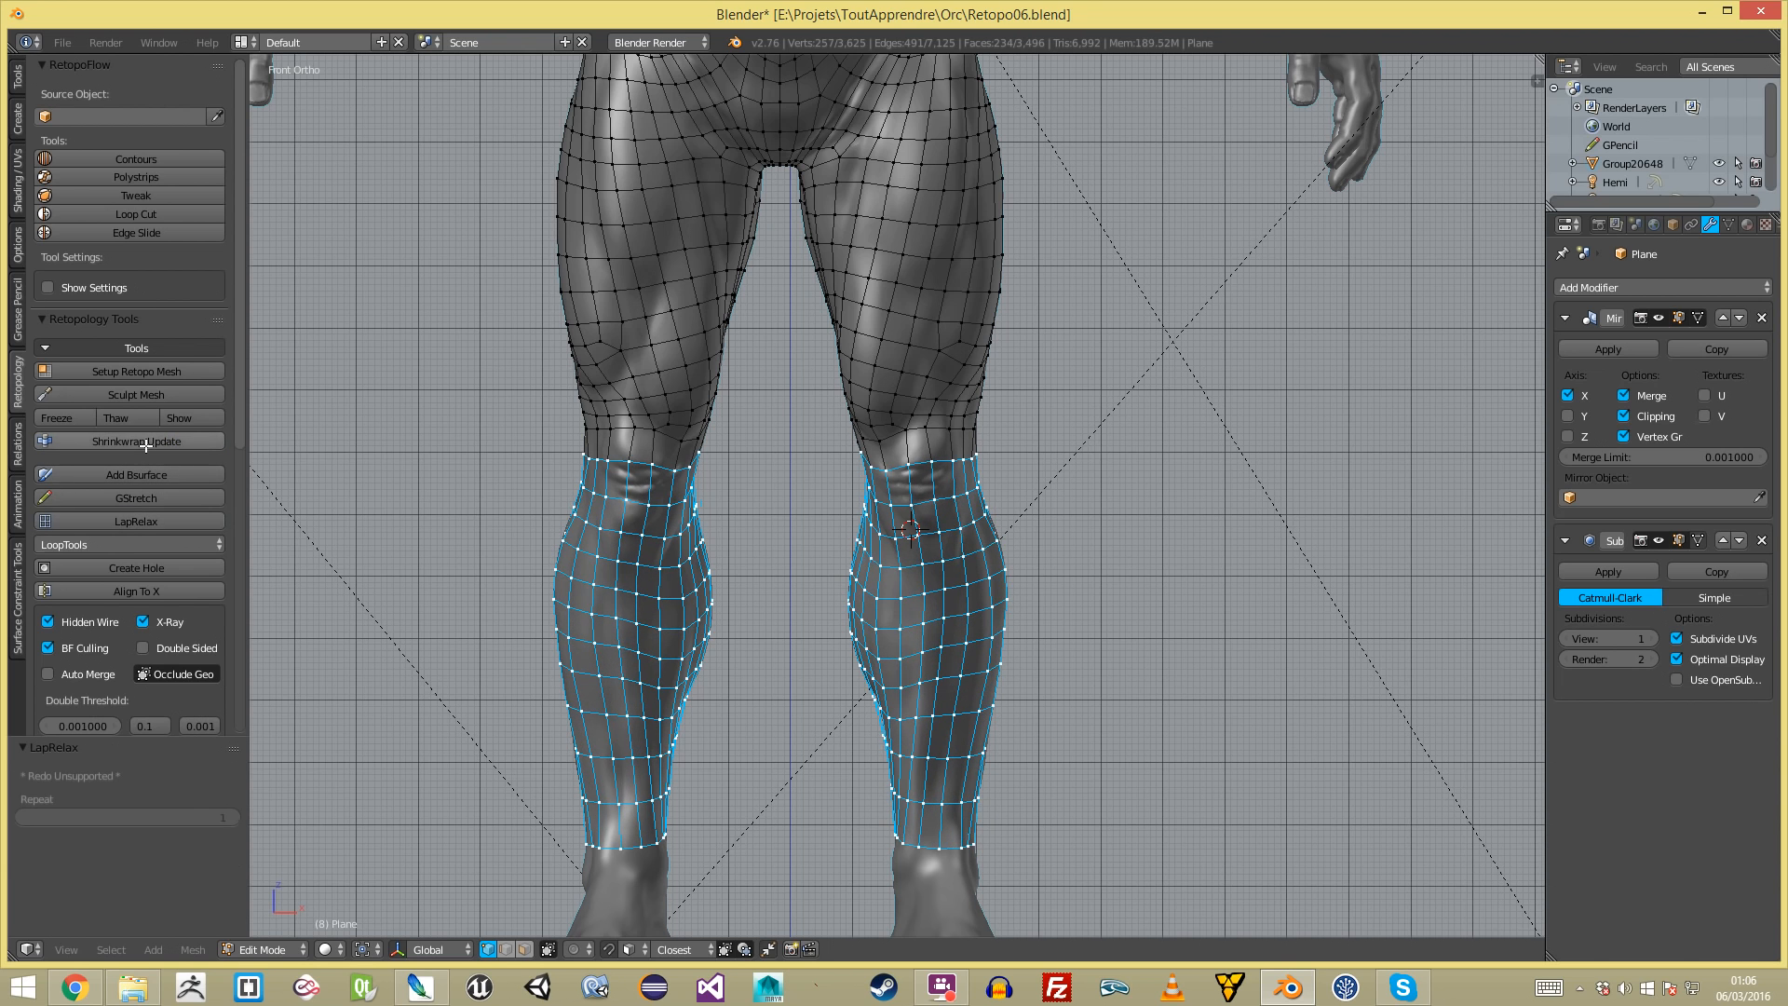
{"action": "left_click", "coordinate": [146, 446]}
- Examine the relaxed lower legs from several sides in object mode and edit mode
{"action": "key", "text": "Tab"}
{"action": "scroll", "coordinate": [982, 529], "scroll_direction": "down", "scroll_amount": 3}
{"action": "key", "text": "a"}
{"action": "middle_click_drag", "start_coordinate": [1045, 596], "coordinate": [575, 619]}
{"action": "scroll", "coordinate": [841, 573], "scroll_direction": "up", "scroll_amount": 3}
{"action": "key", "text": "Tab"}
{"action": "key", "text": "a"}
{"action": "scroll", "coordinate": [866, 616], "scroll_direction": "down", "scroll_amount": 2}
{"action": "middle_click_drag", "start_coordinate": [878, 627], "coordinate": [1266, 610]}
{"action": "key", "text": "Tab"}
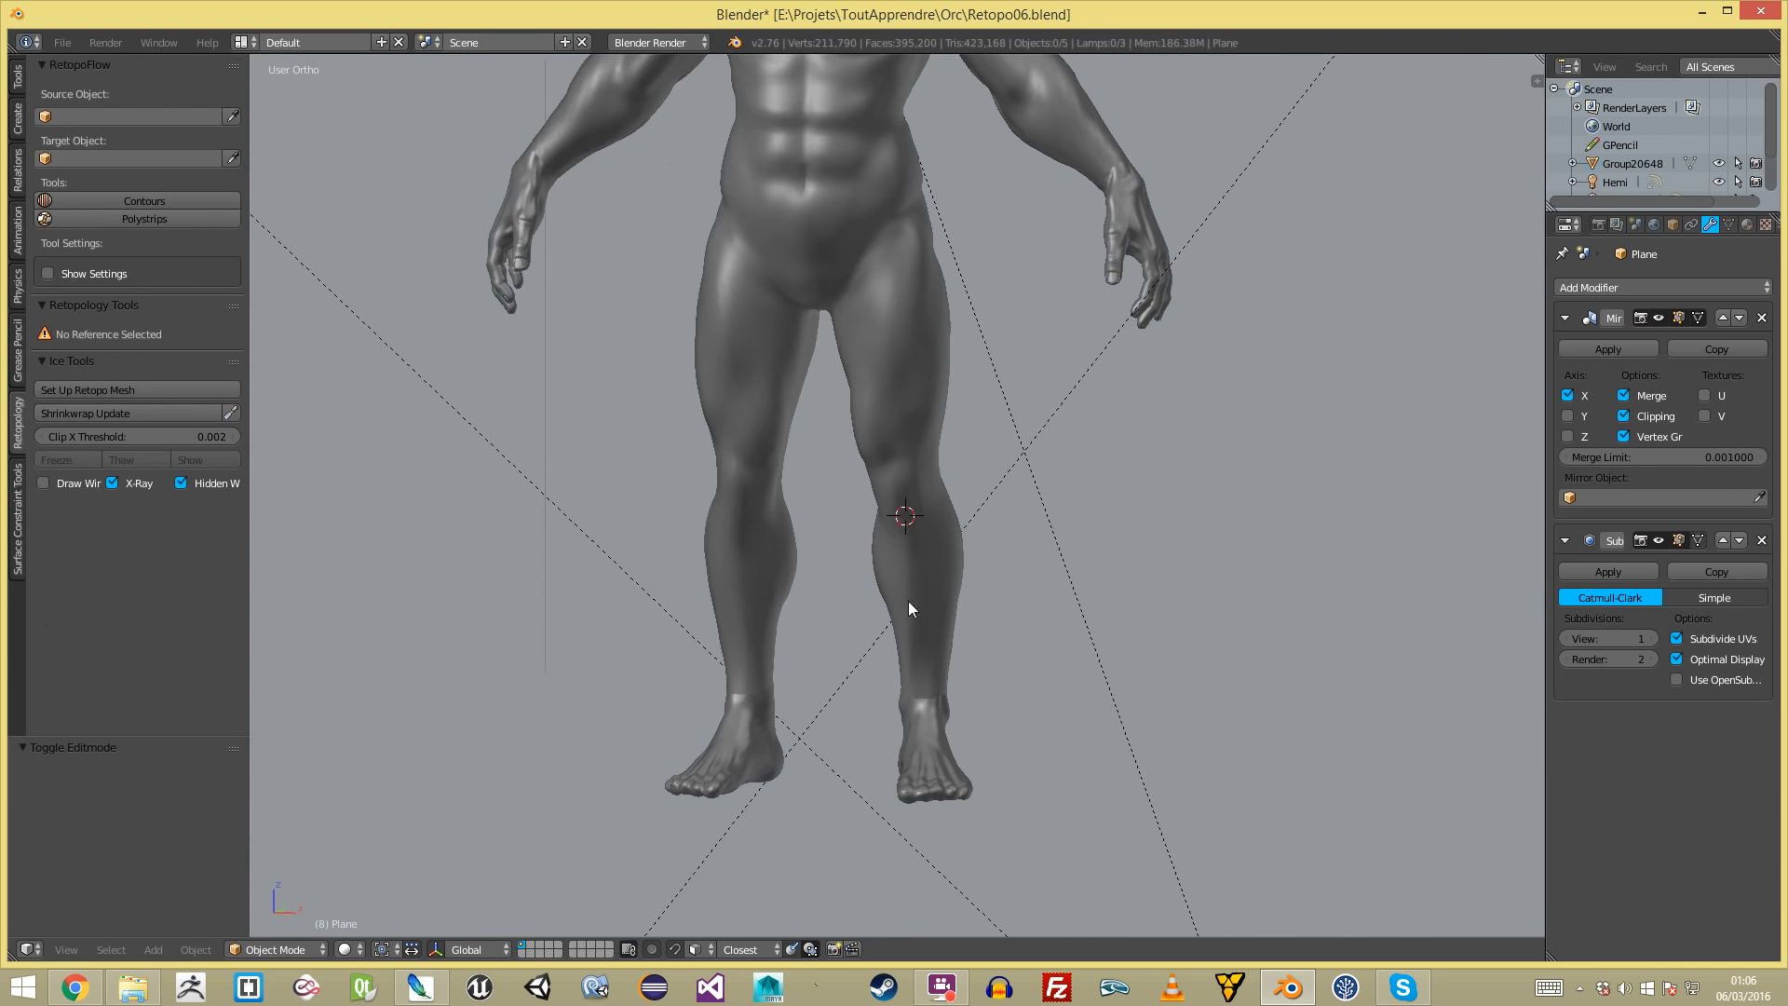
- Isolate the retopology mesh by hiding the other objects and examine the whole body from behind and the front
{"action": "right_click", "coordinate": [957, 555]}
{"action": "right_click", "coordinate": [951, 556]}
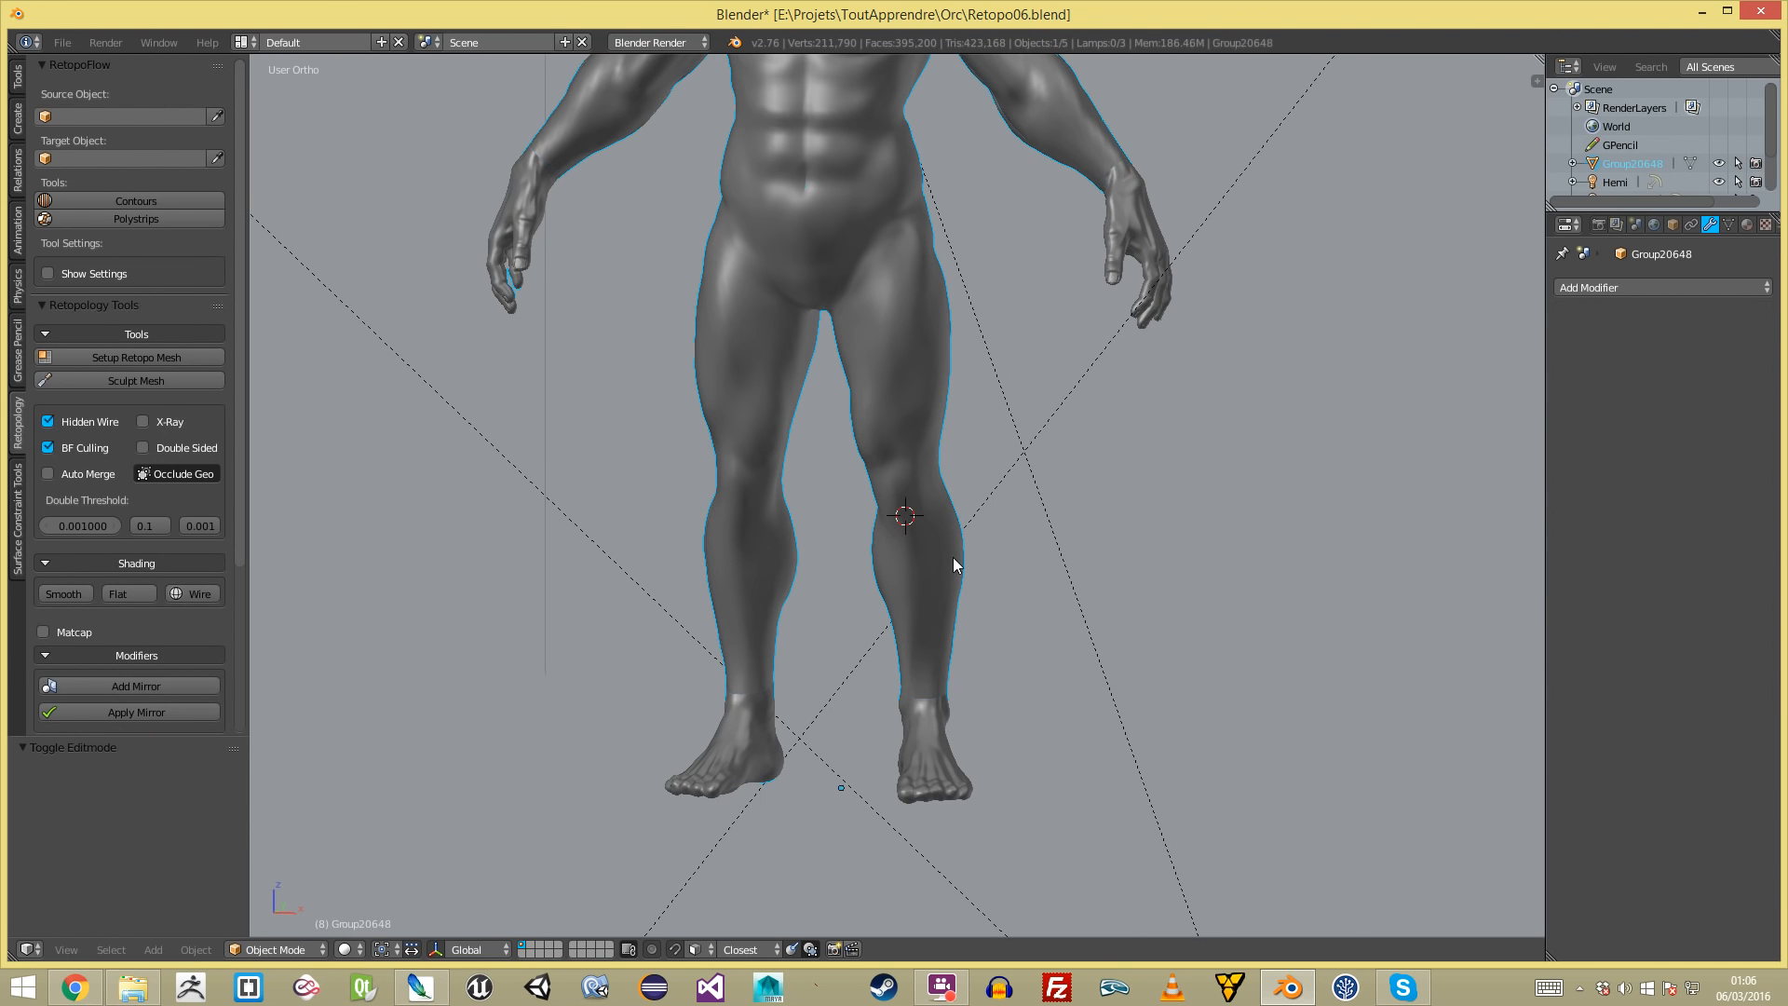
{"action": "right_click", "coordinate": [952, 557]}
{"action": "key", "text": "shift+h"}
{"action": "scroll", "coordinate": [940, 563], "scroll_direction": "down", "scroll_amount": 4}
{"action": "key", "text": "a"}
{"action": "middle_click_drag", "start_coordinate": [919, 581], "coordinate": [1328, 567]}
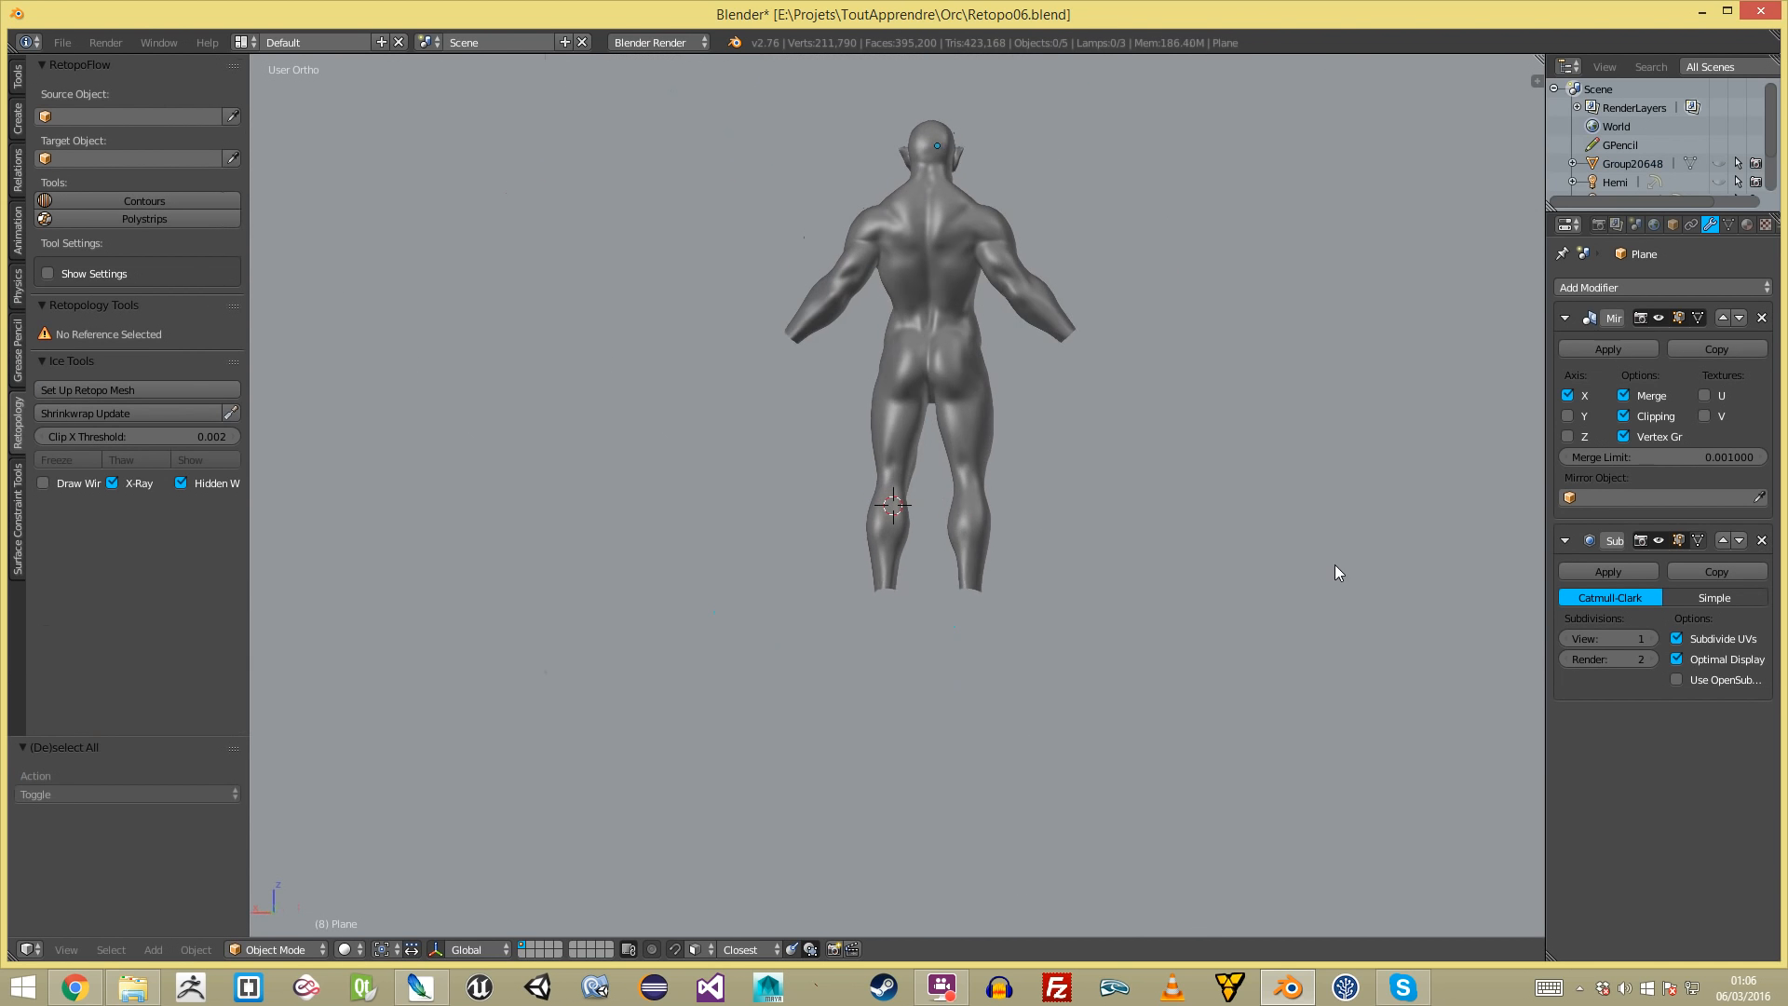
{"action": "scroll", "coordinate": [1095, 510], "scroll_direction": "up", "scroll_amount": 3}
{"action": "middle_click_drag", "start_coordinate": [1093, 505], "coordinate": [519, 466]}
{"action": "key", "text": "Tab"}
{"action": "key", "text": "Tab"}
{"action": "key", "text": "KP_1"}
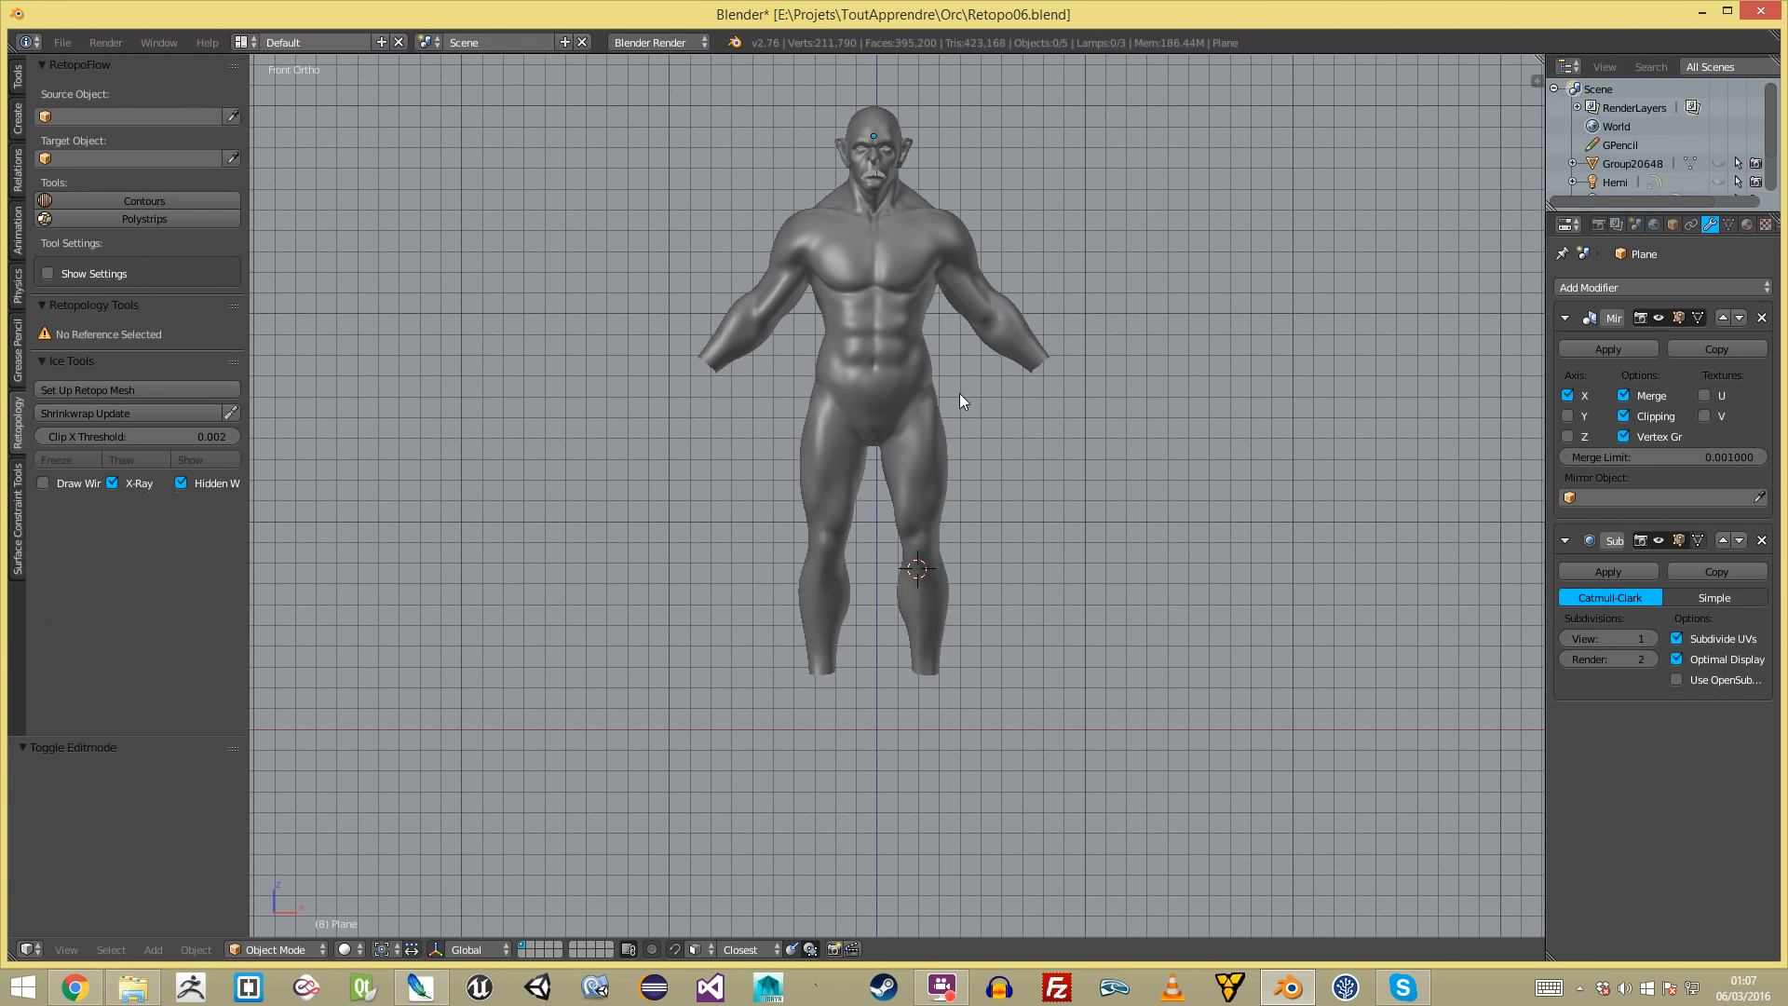
- Select the three-by-three block of faces over the kneecap, extrude it in place and scale it down
{"action": "scroll", "coordinate": [969, 395], "scroll_direction": "up", "scroll_amount": 5}
{"action": "key", "text": "Tab"}
{"action": "key", "text": "a"}
{"action": "scroll", "coordinate": [948, 583], "scroll_direction": "up", "scroll_amount": 4}
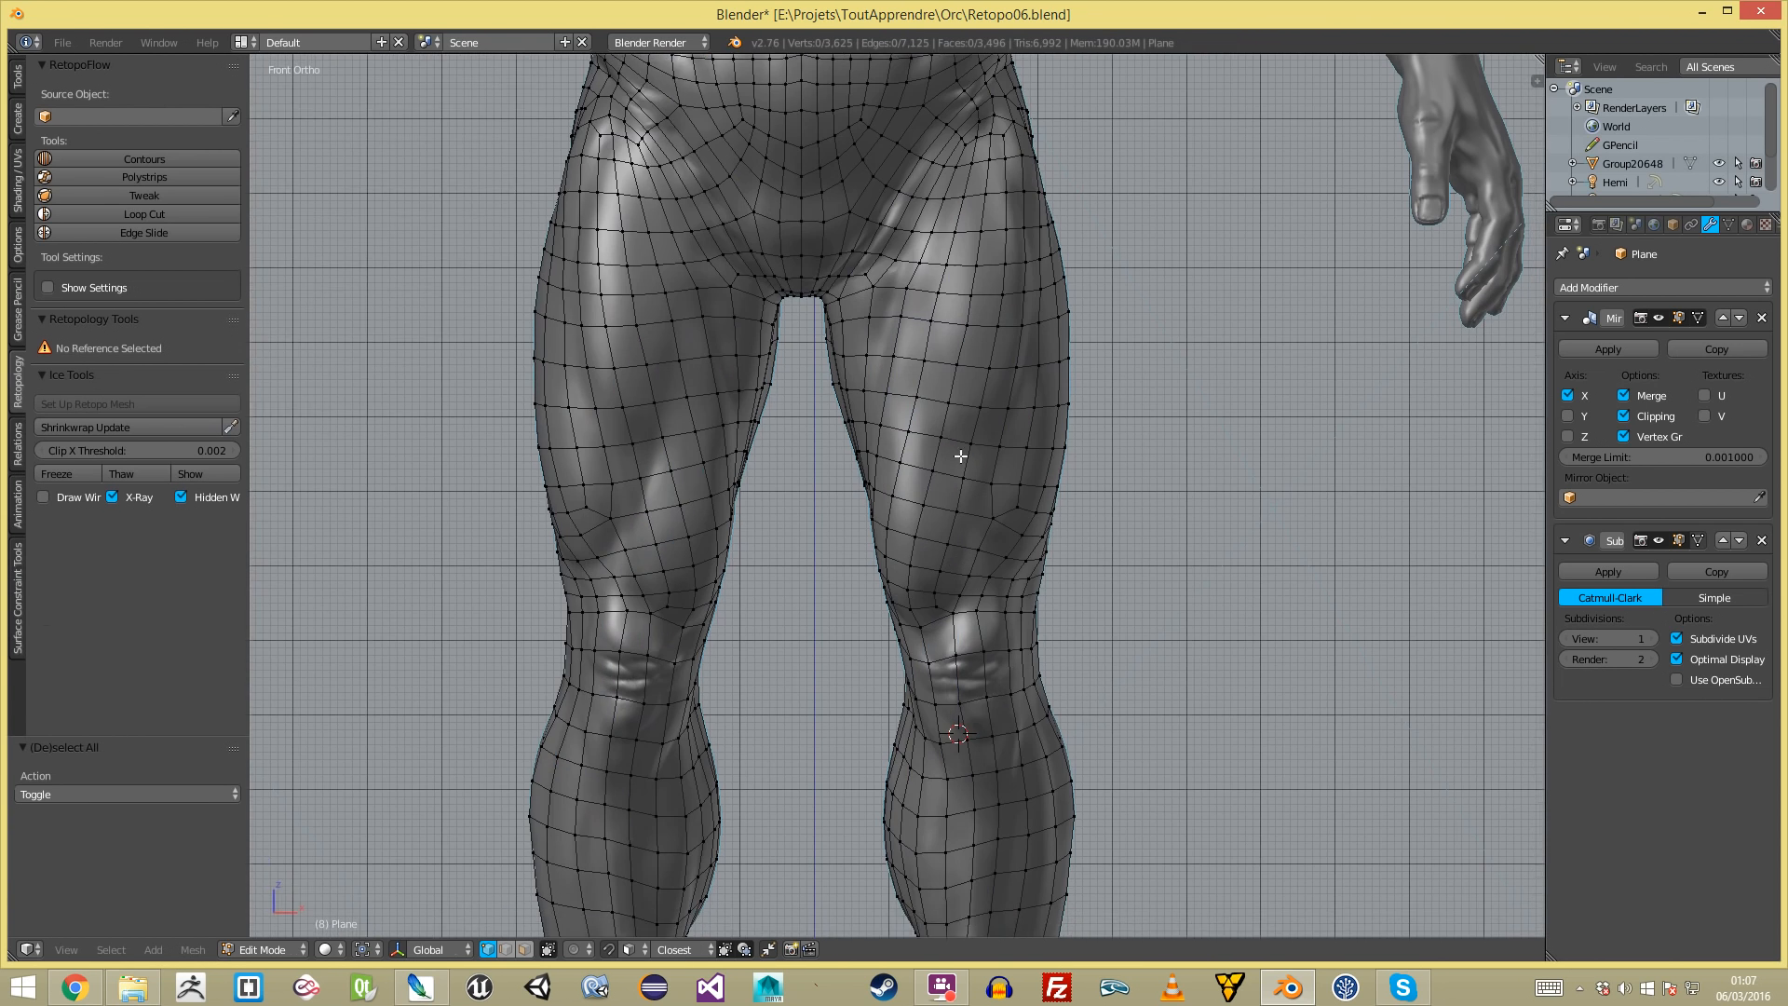
{"action": "key", "text": "ctrl+Tab"}
{"action": "left_click", "coordinate": [942, 486]}
{"action": "key", "text": "c"}
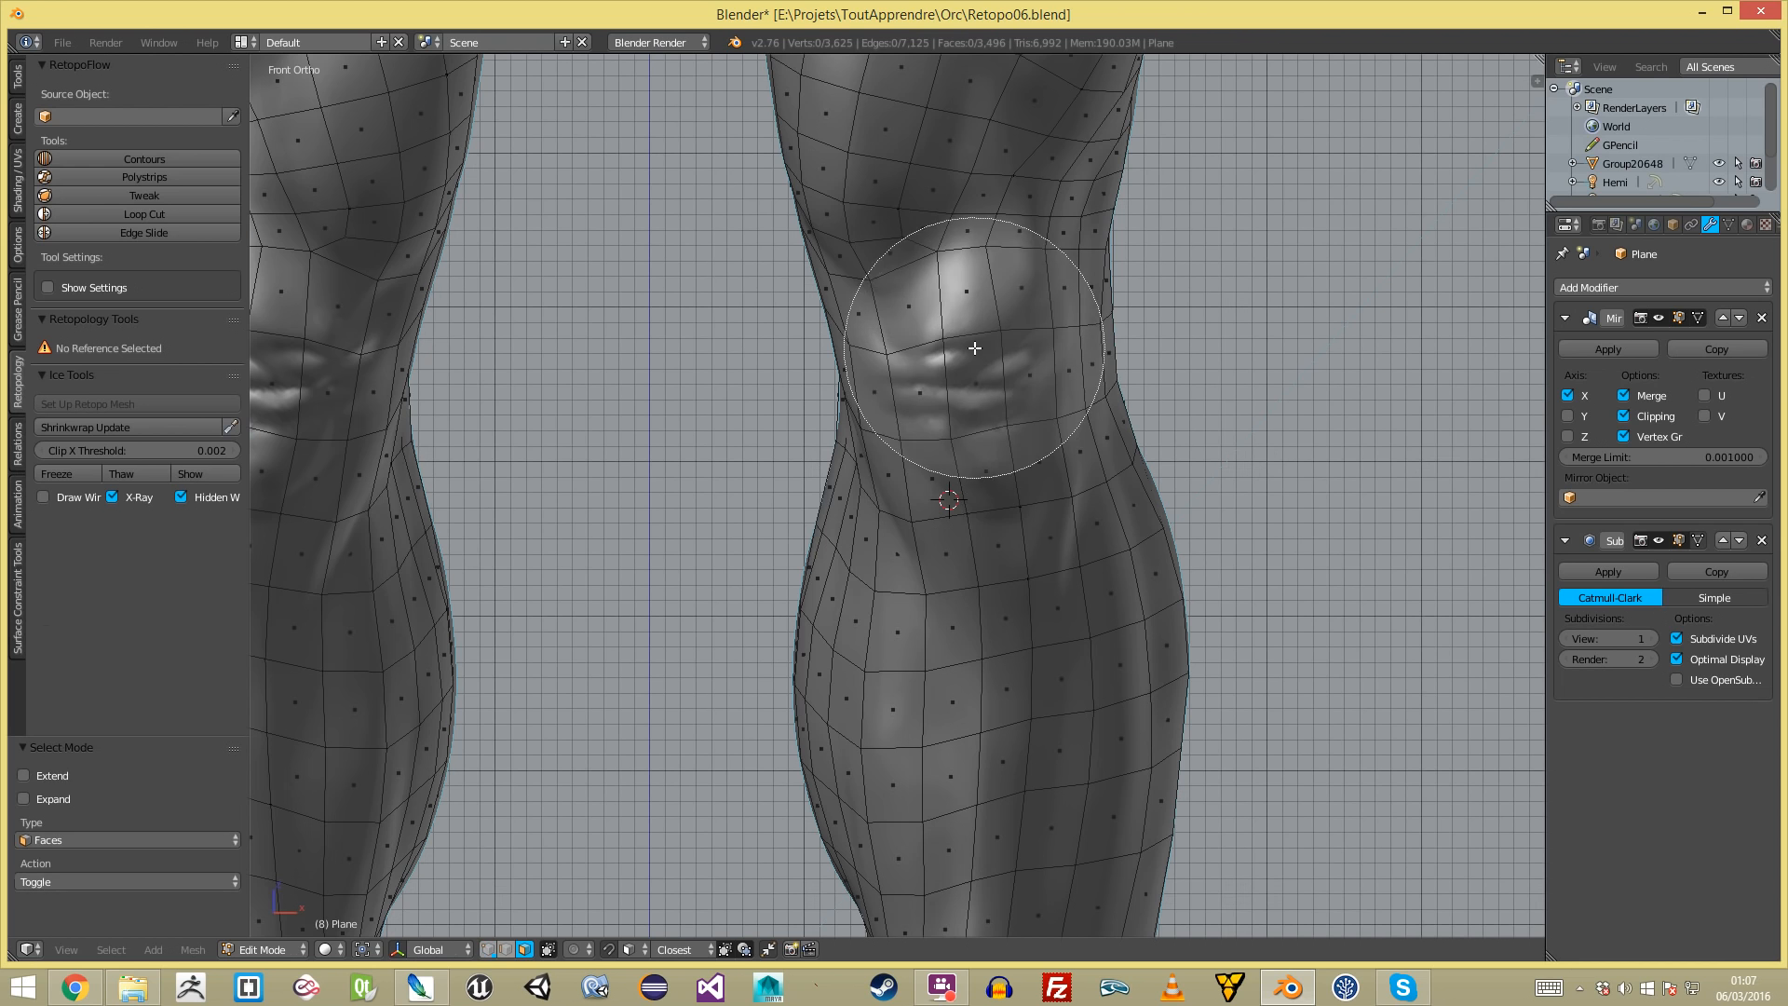
{"action": "left_click_drag", "start_coordinate": [977, 374], "coordinate": [975, 420]}
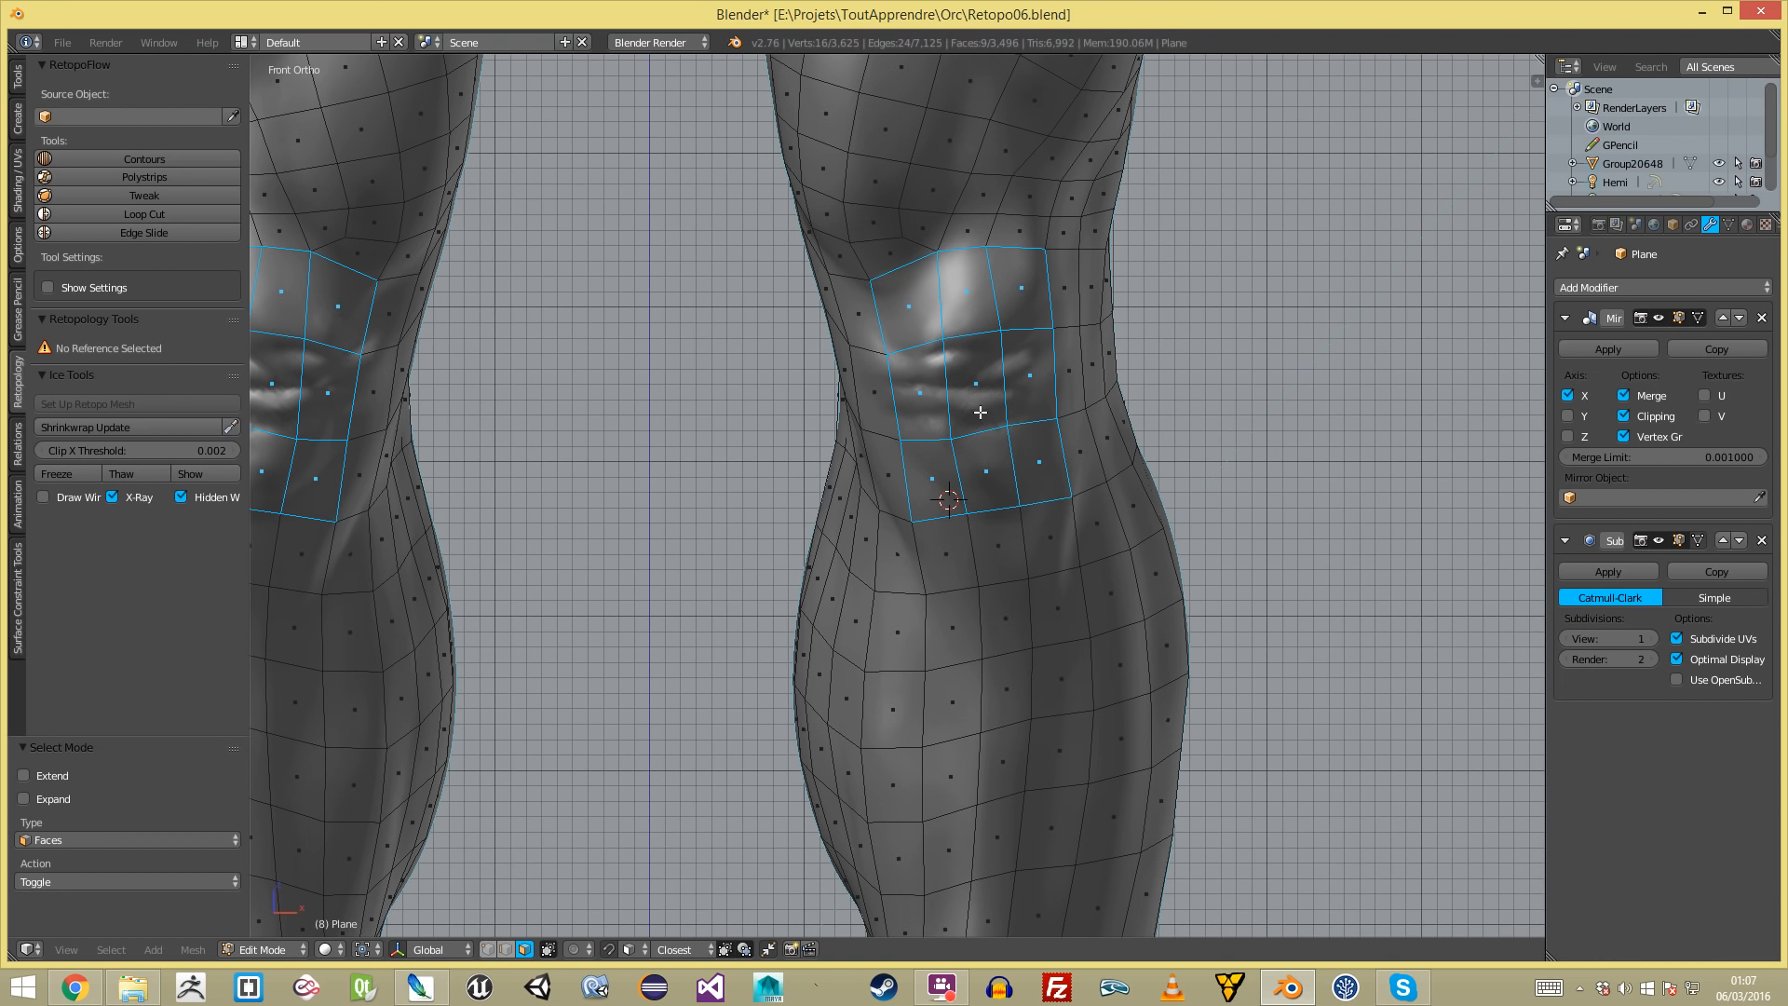
{"action": "key", "text": "c"}
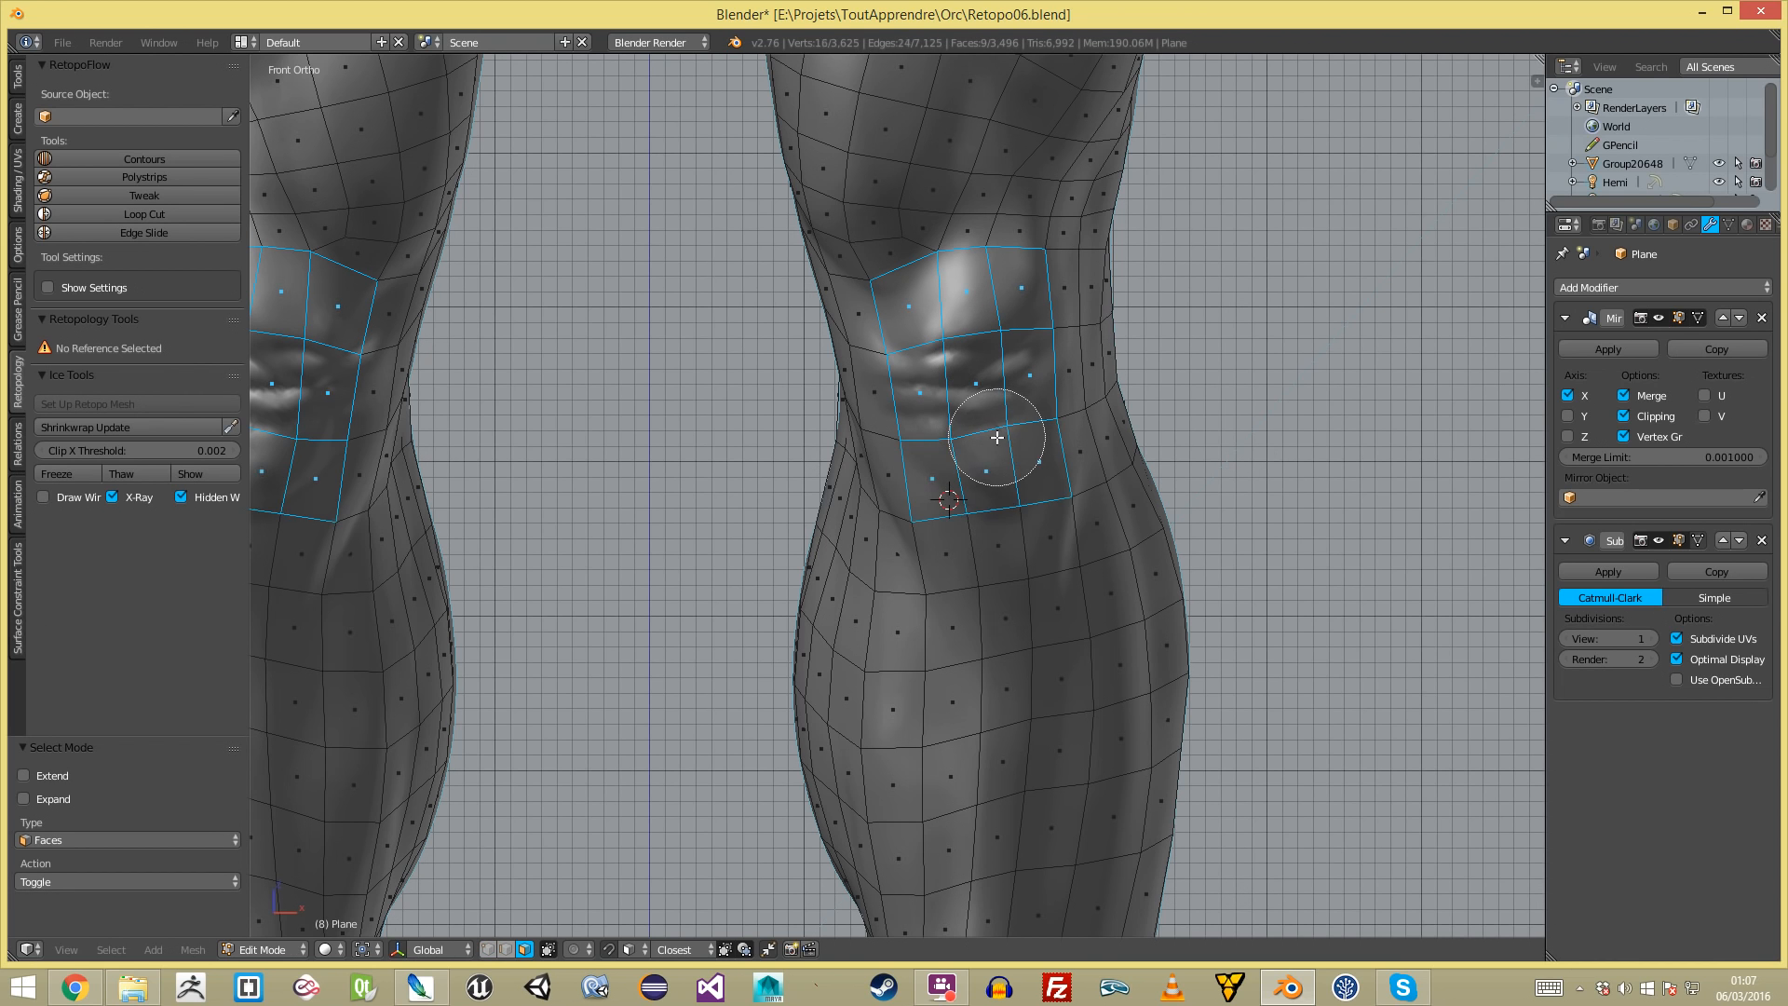
{"action": "key", "text": "e"}
{"action": "key", "text": "Escape"}
{"action": "key", "text": "s"}
{"action": "left_click", "coordinate": [1107, 452]}
{"action": "key", "text": "a"}
- Switch to vertex selection and move the vertices along the inner side of the kneecap ring to widen its spacing
{"action": "key", "text": "ctrl+Tab"}
{"action": "left_click", "coordinate": [893, 346]}
{"action": "middle_click_drag", "start_coordinate": [892, 348], "coordinate": [964, 336]}
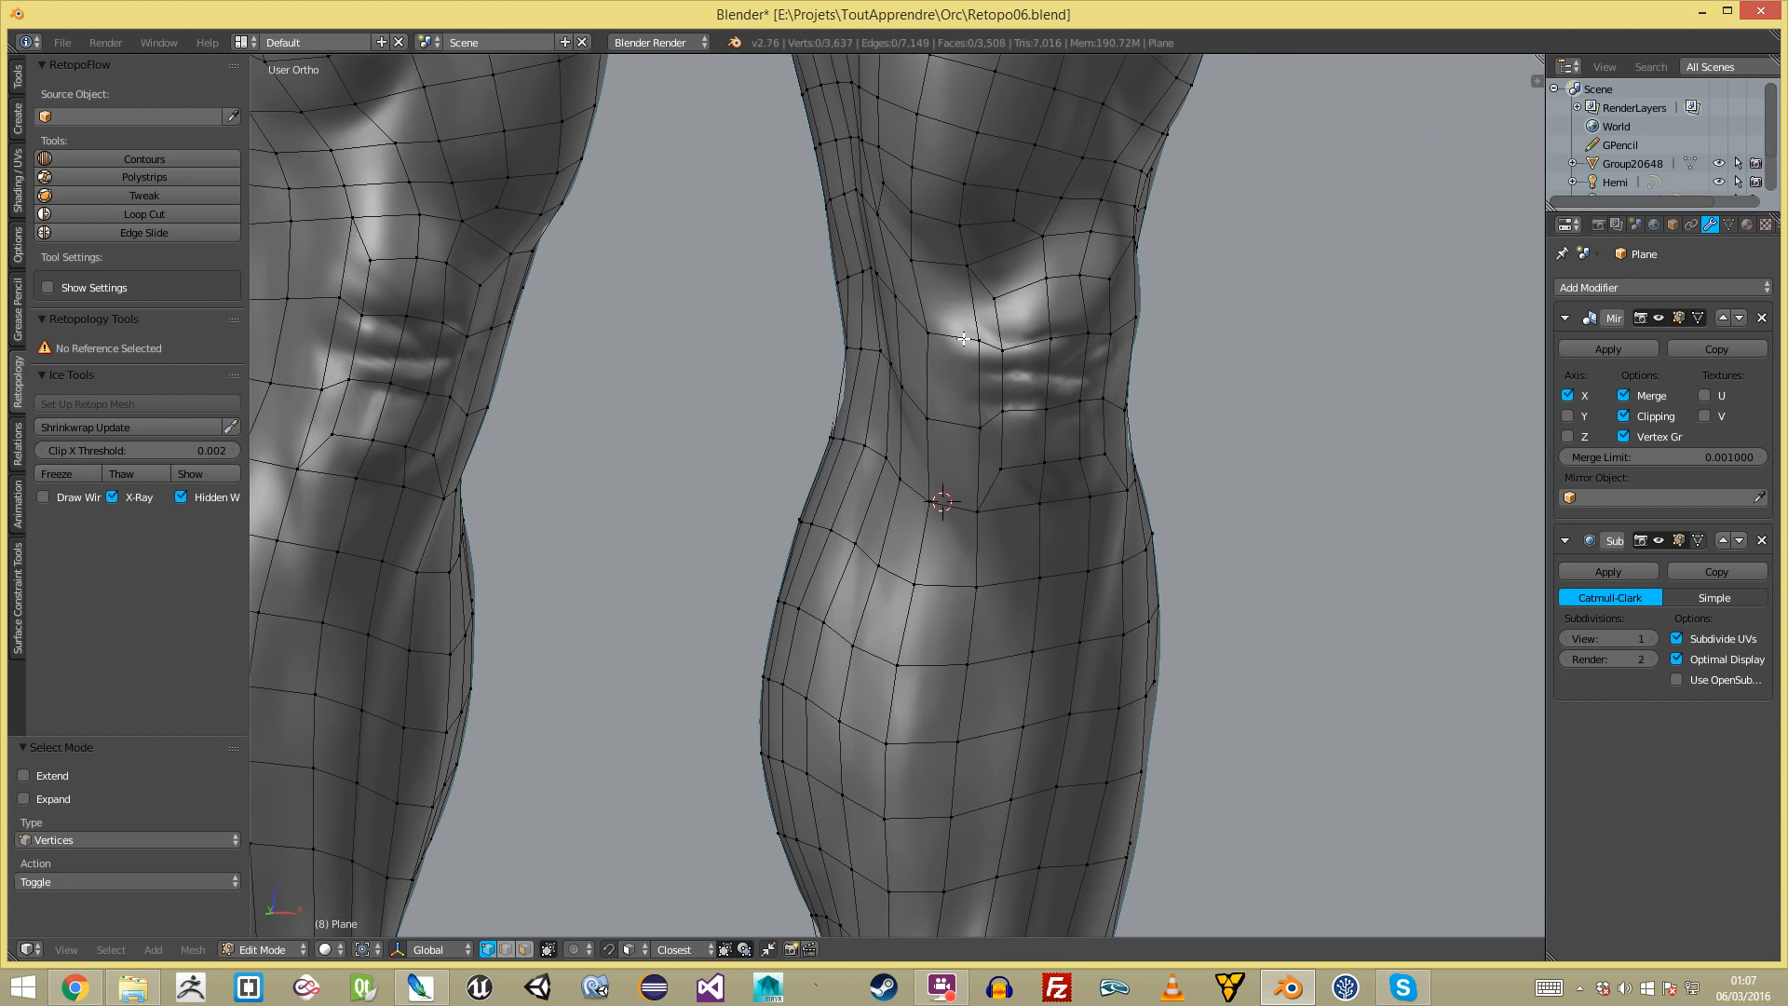
{"action": "right_click", "coordinate": [968, 336]}
{"action": "key", "text": "g"}
{"action": "key", "text": "a"}
{"action": "right_click_drag", "start_coordinate": [942, 333], "coordinate": [917, 329]}
{"action": "key", "text": "a"}
{"action": "right_click_drag", "start_coordinate": [977, 428], "coordinate": [945, 411]}
{"action": "key", "text": "a"}
{"action": "right_click_drag", "start_coordinate": [999, 469], "coordinate": [987, 485]}
{"action": "key", "text": "a"}
- Select the edge on the outer side of the knee, shift it and scale it down
{"action": "middle_click_drag", "start_coordinate": [1033, 491], "coordinate": [958, 421]}
{"action": "right_click", "coordinate": [958, 421], "text": "alt"}
{"action": "key", "text": "a"}
{"action": "right_click", "coordinate": [917, 480], "text": "alt"}
{"action": "key", "text": "KP_1"}
{"action": "right_click", "coordinate": [1036, 455]}
{"action": "middle_click_drag", "start_coordinate": [1035, 411], "coordinate": [956, 312]}
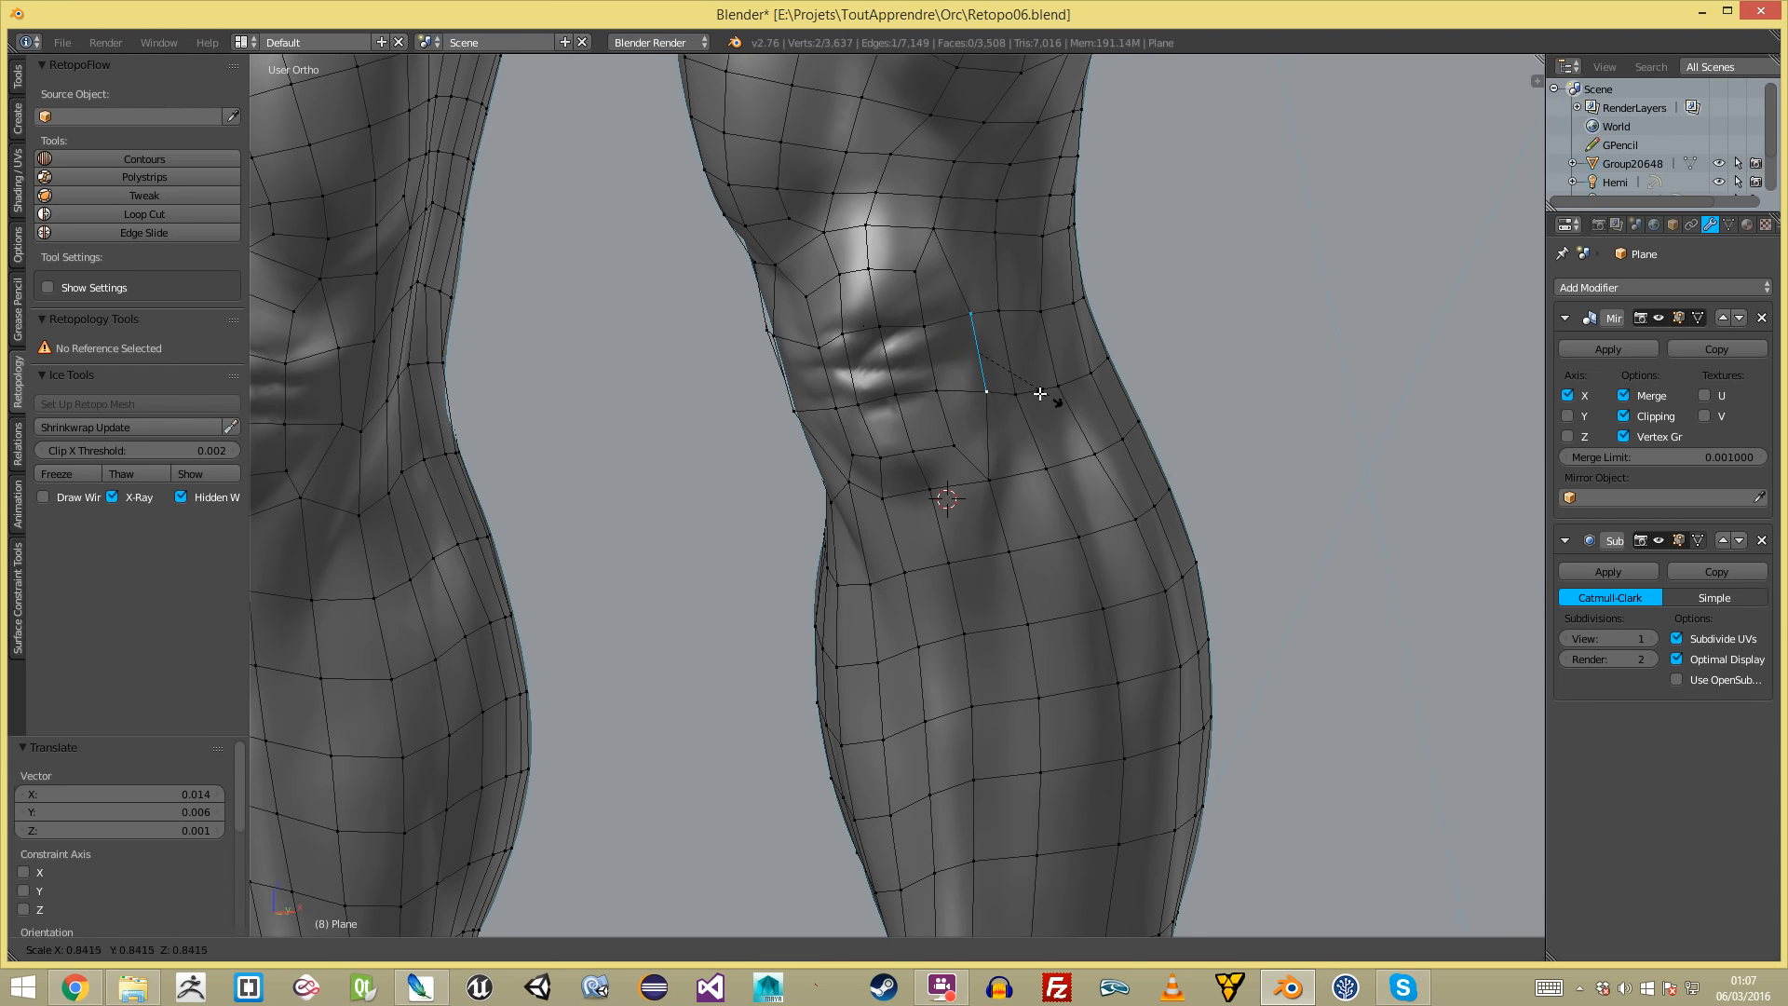
- Move the vertices on the kneecap's outer side outward and nudge an upper kneecap vertex
{"action": "key", "text": "a"}
{"action": "right_click", "coordinate": [920, 337], "text": "shift"}
{"action": "key", "text": "g"}
{"action": "left_click", "coordinate": [962, 334]}
{"action": "key", "text": "g"}
{"action": "left_click", "coordinate": [1010, 357]}
{"action": "key", "text": "a"}
{"action": "right_click", "coordinate": [910, 269]}
{"action": "key", "text": "g"}
{"action": "left_click", "coordinate": [906, 270]}
{"action": "key", "text": "a"}
- Reposition a vertex within the front kneecap grid and another on the kneecap's outer side
{"action": "middle_click_drag", "start_coordinate": [764, 340], "coordinate": [877, 357]}
{"action": "right_click", "coordinate": [939, 333]}
{"action": "key", "text": "g"}
{"action": "left_click", "coordinate": [933, 366]}
{"action": "right_click", "coordinate": [1061, 369]}
{"action": "key", "text": "g"}
{"action": "left_click", "coordinate": [1062, 372]}
- Select the two vertices at the kneecap's lower outer corner and shift them slightly to even the spacing
{"action": "key", "text": "a"}
{"action": "right_click", "coordinate": [1090, 463], "text": "shift"}
{"action": "key", "text": "g"}
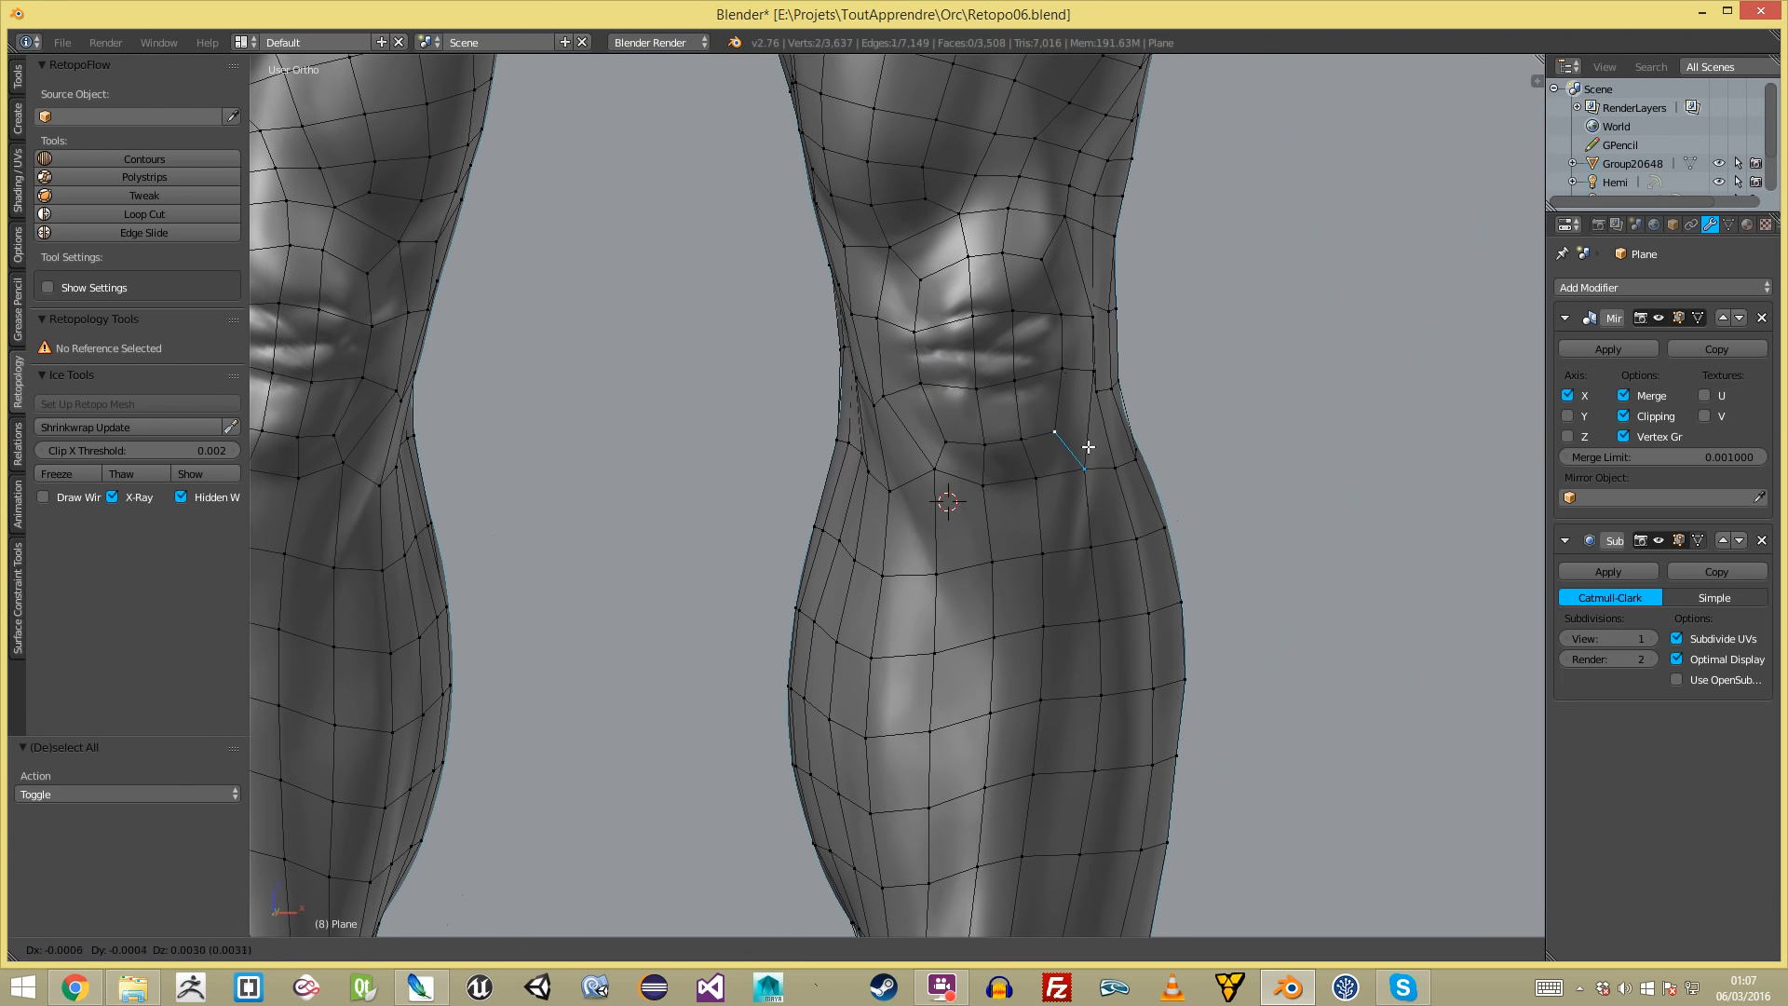
{"action": "left_click", "coordinate": [1094, 451]}
{"action": "key", "text": "g"}
{"action": "left_click", "coordinate": [1091, 444]}
{"action": "key", "text": "a"}
- Switch to edge selection and rotate the edge at the kneecap's lower inner corner to redirect the shin loop
{"action": "scroll", "coordinate": [968, 534], "scroll_direction": "down", "scroll_amount": 4}
{"action": "middle_click_drag", "start_coordinate": [968, 534], "coordinate": [791, 559]}
{"action": "key", "text": "KP_1"}
{"action": "key", "text": "a"}
{"action": "scroll", "coordinate": [941, 486], "scroll_direction": "up", "scroll_amount": 3}
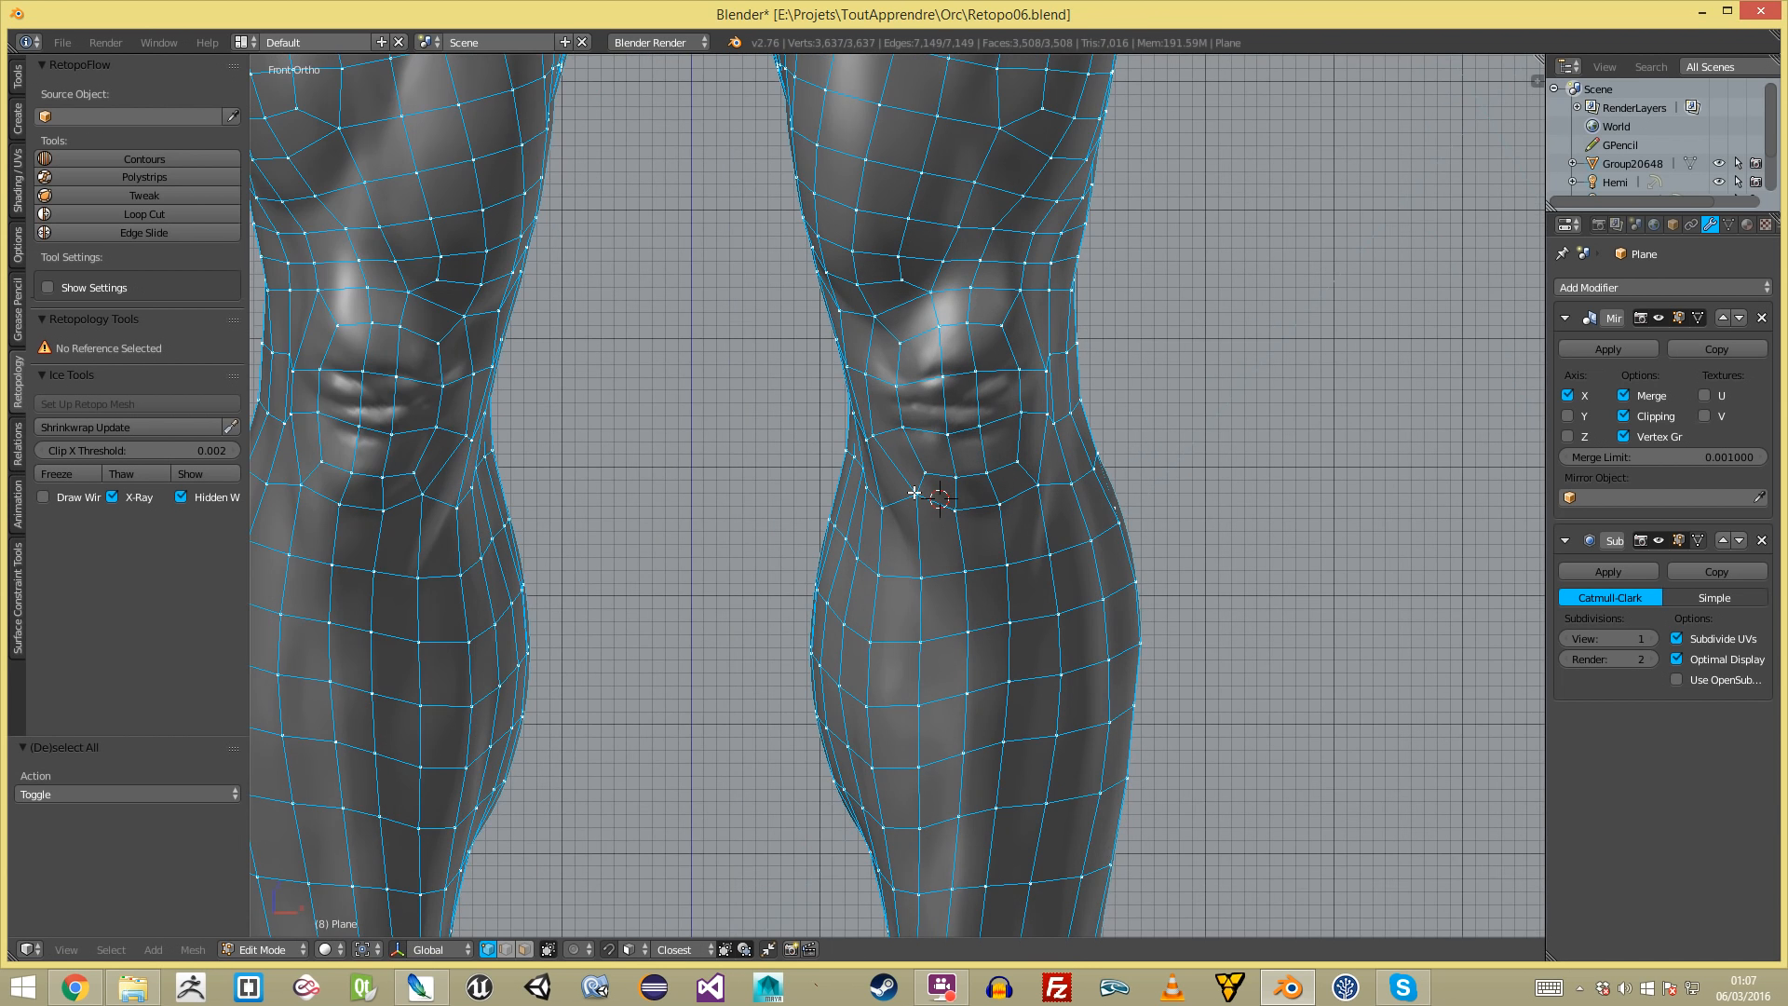
{"action": "key", "text": "a"}
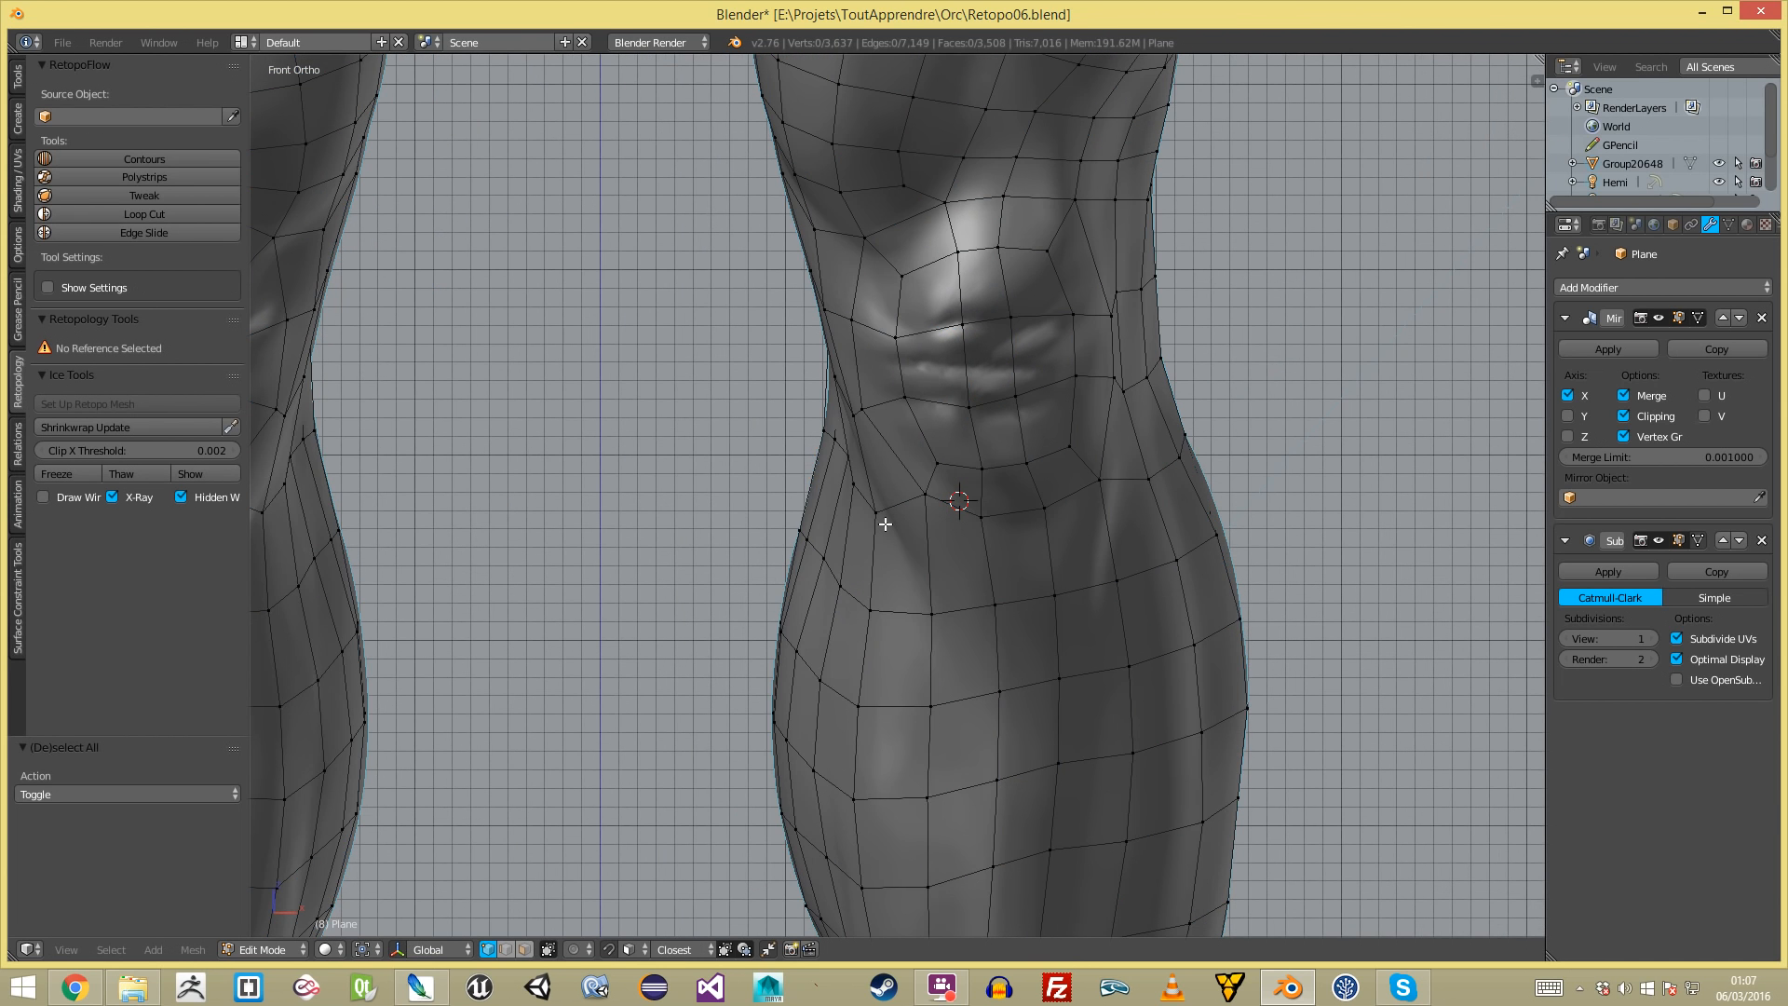
{"action": "key", "text": "ctrl+Tab"}
{"action": "left_click", "coordinate": [896, 461]}
{"action": "right_click", "coordinate": [905, 451]}
{"action": "key", "text": "ctrl+e"}
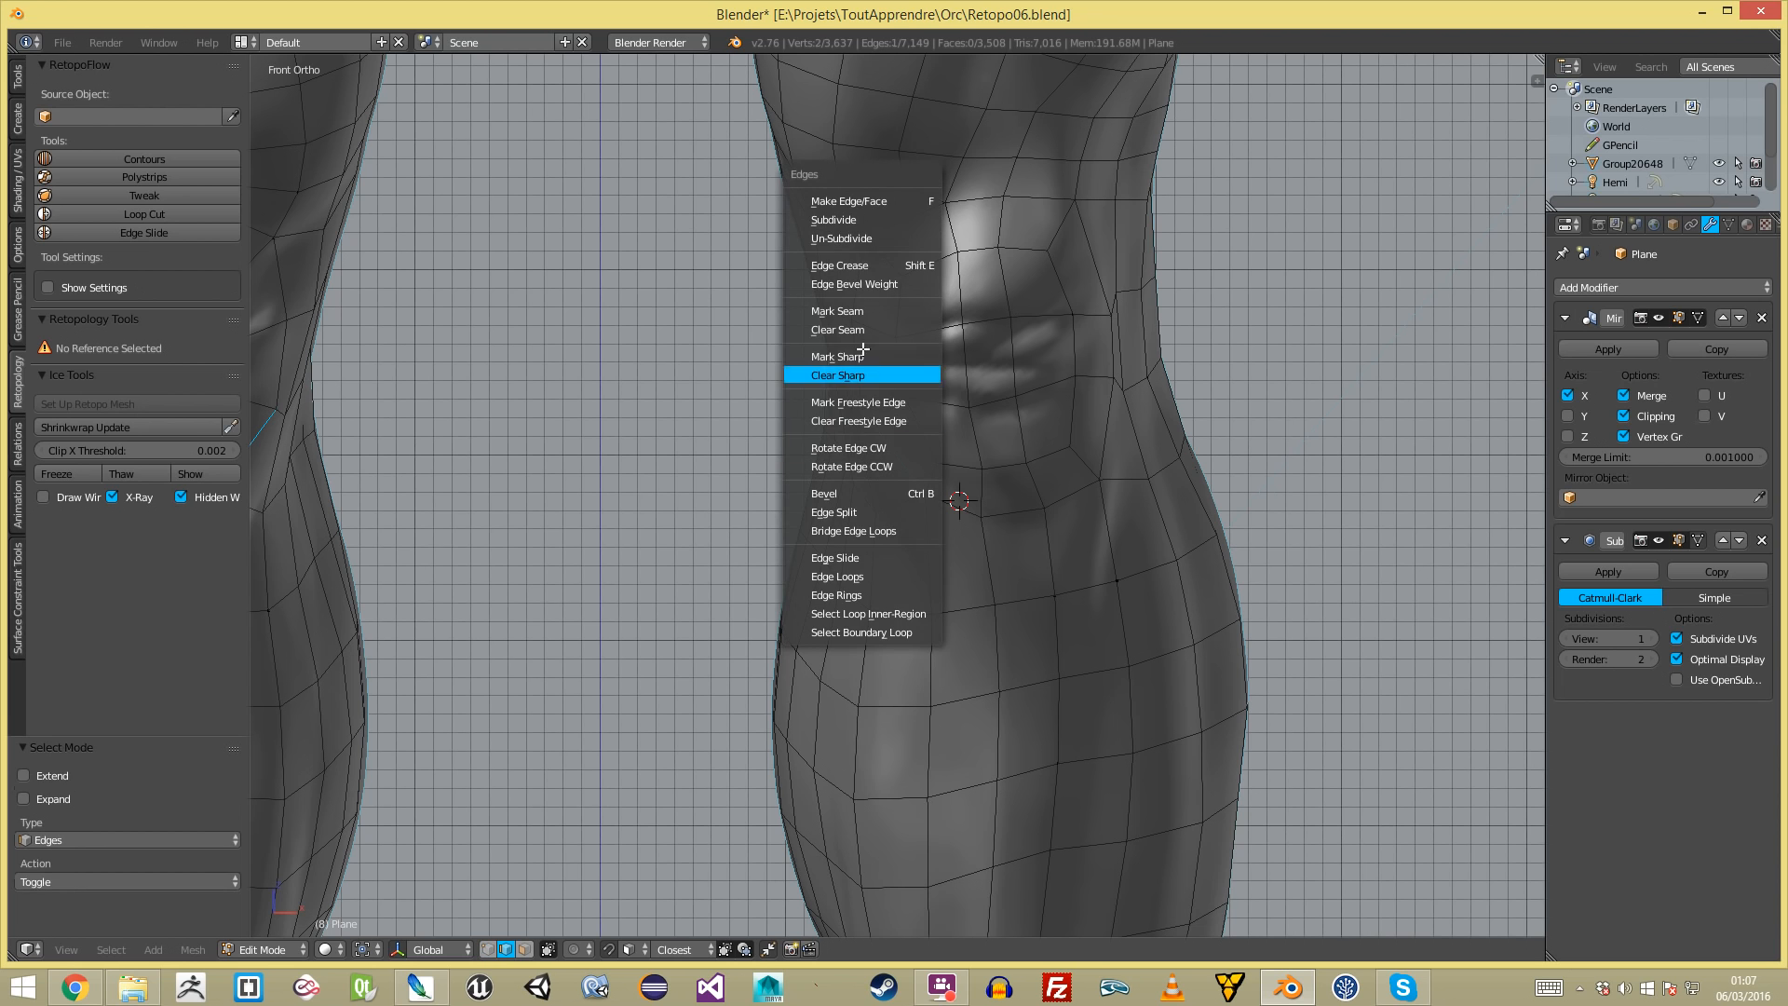
{"action": "left_click", "coordinate": [903, 403]}
{"action": "key", "text": "ctrl+e"}
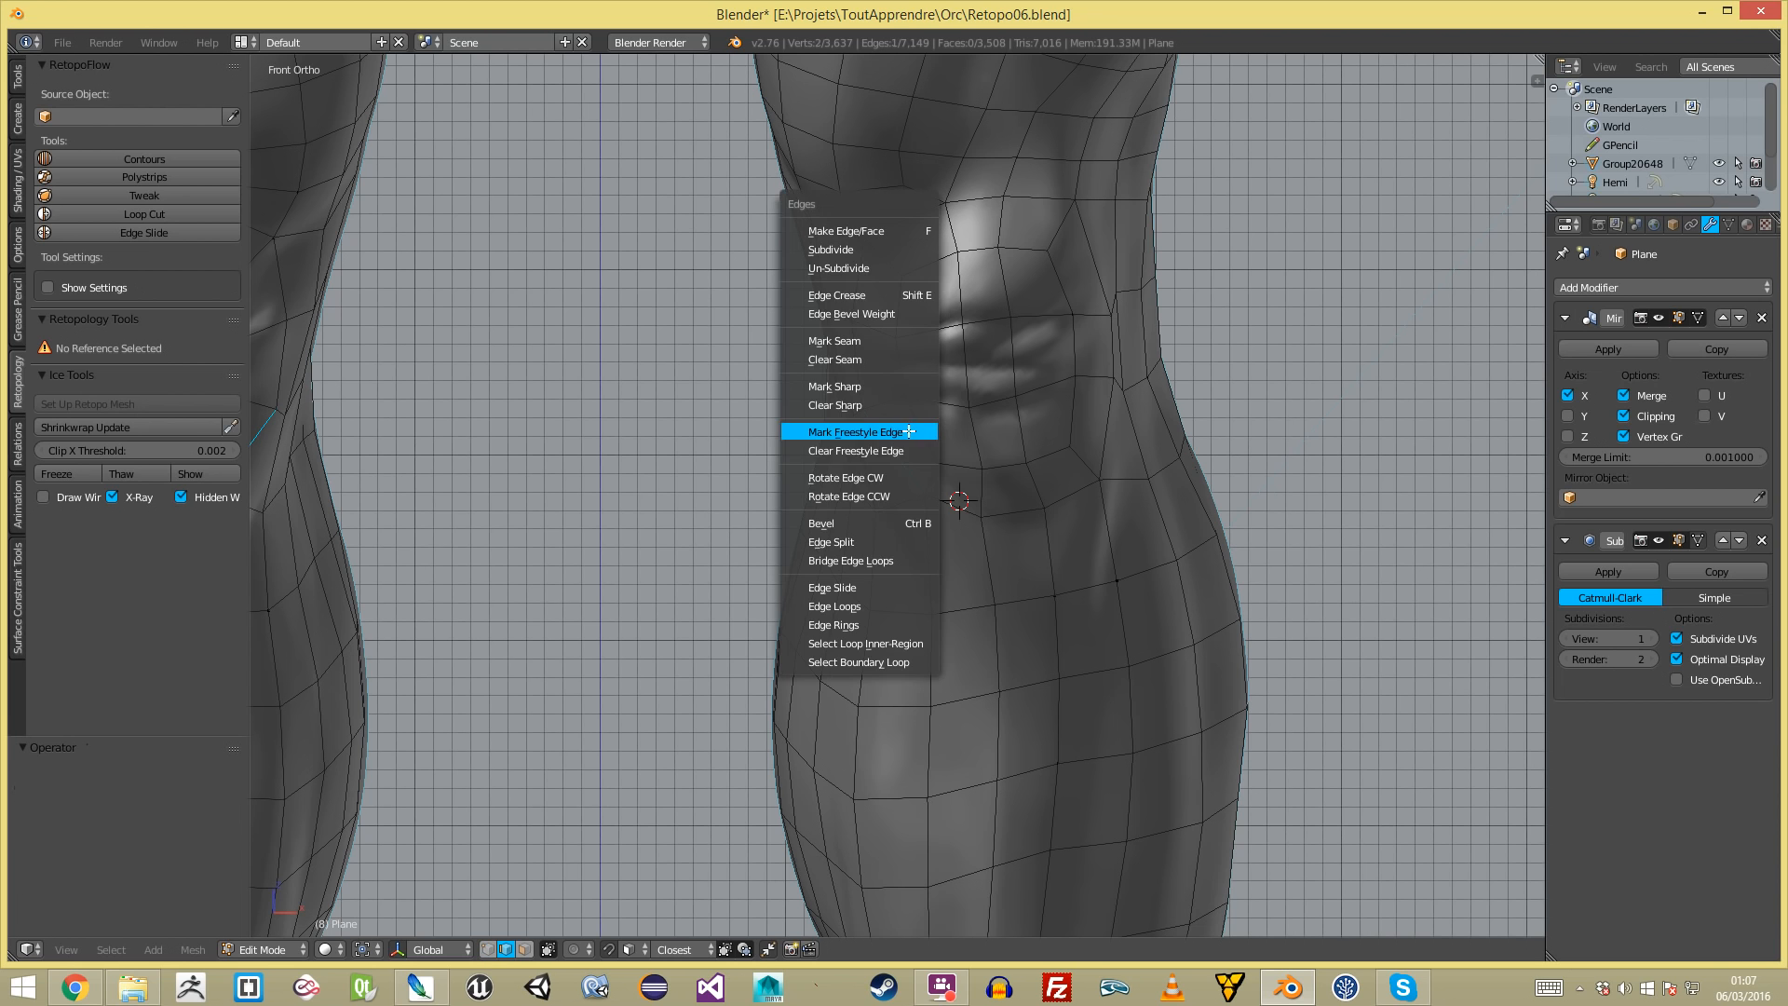
{"action": "left_click", "coordinate": [892, 483]}
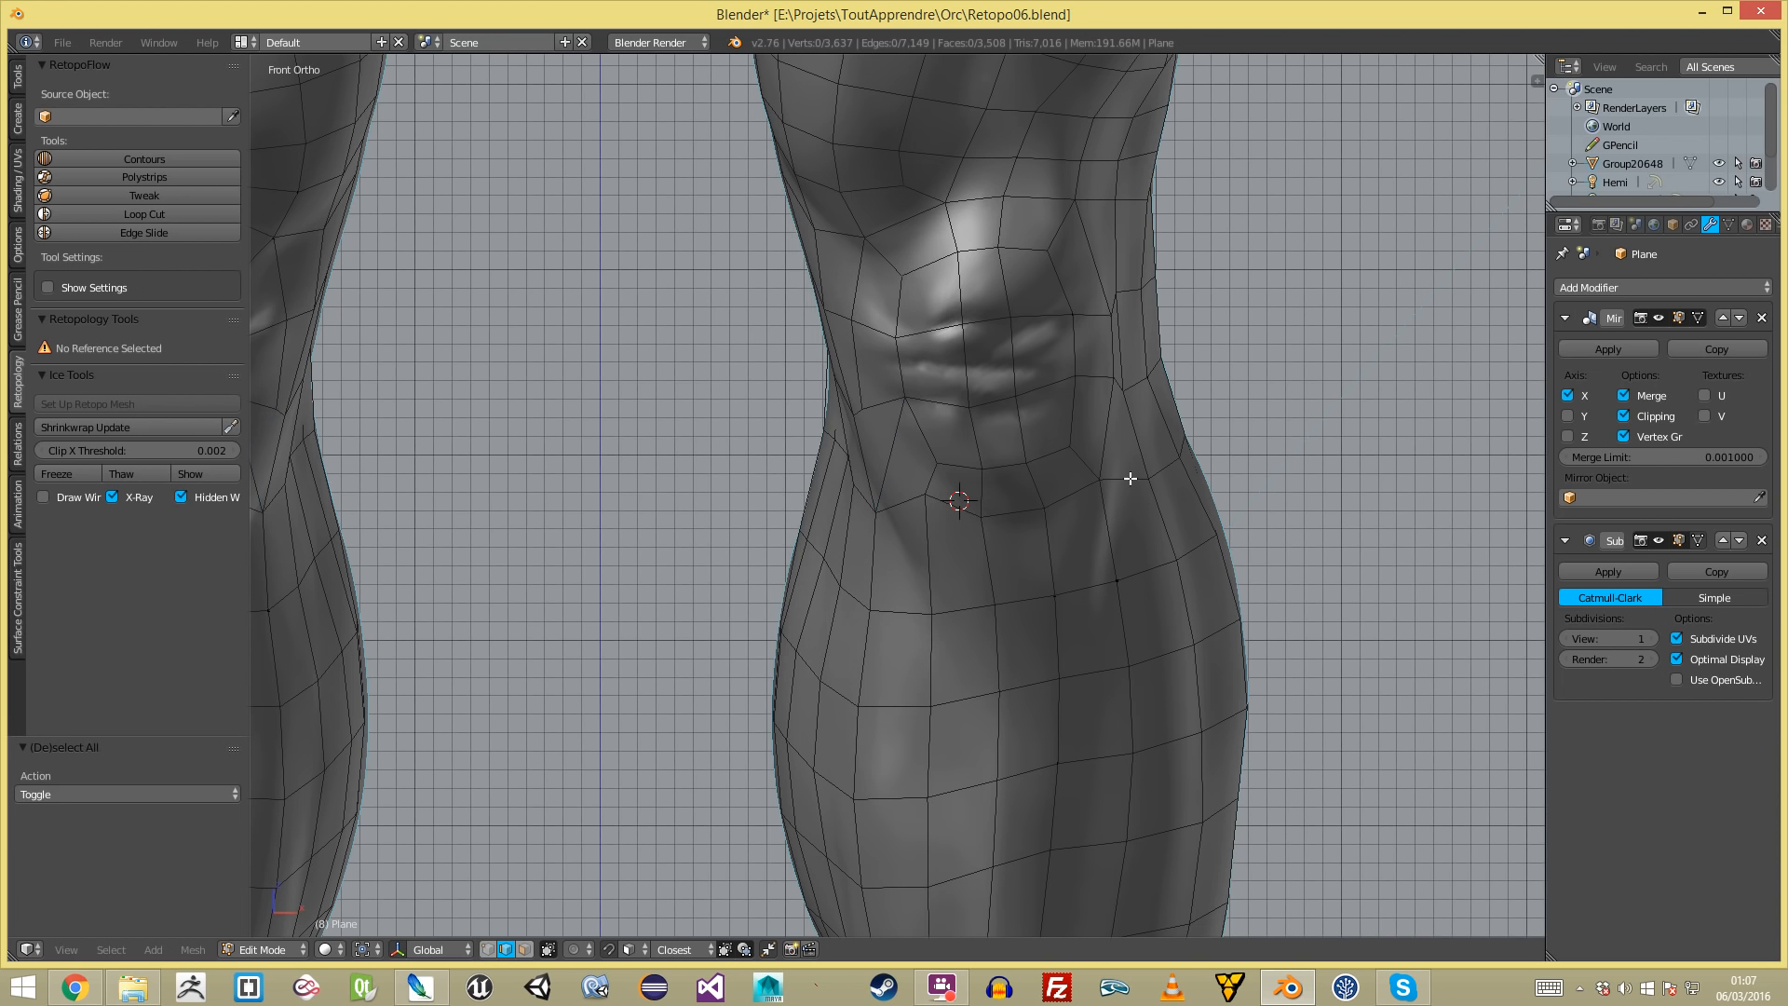
- Rotate the edge at the kneecap's lower outer corner so the shin loop passes beneath the kneecap
{"action": "key", "text": "ctrl+e"}
{"action": "left_click", "coordinate": [1102, 440]}
{"action": "key", "text": "ctrl+e"}
{"action": "left_click", "coordinate": [1106, 440]}
{"action": "key", "text": "ctrl+e"}
{"action": "left_click", "coordinate": [1113, 441]}
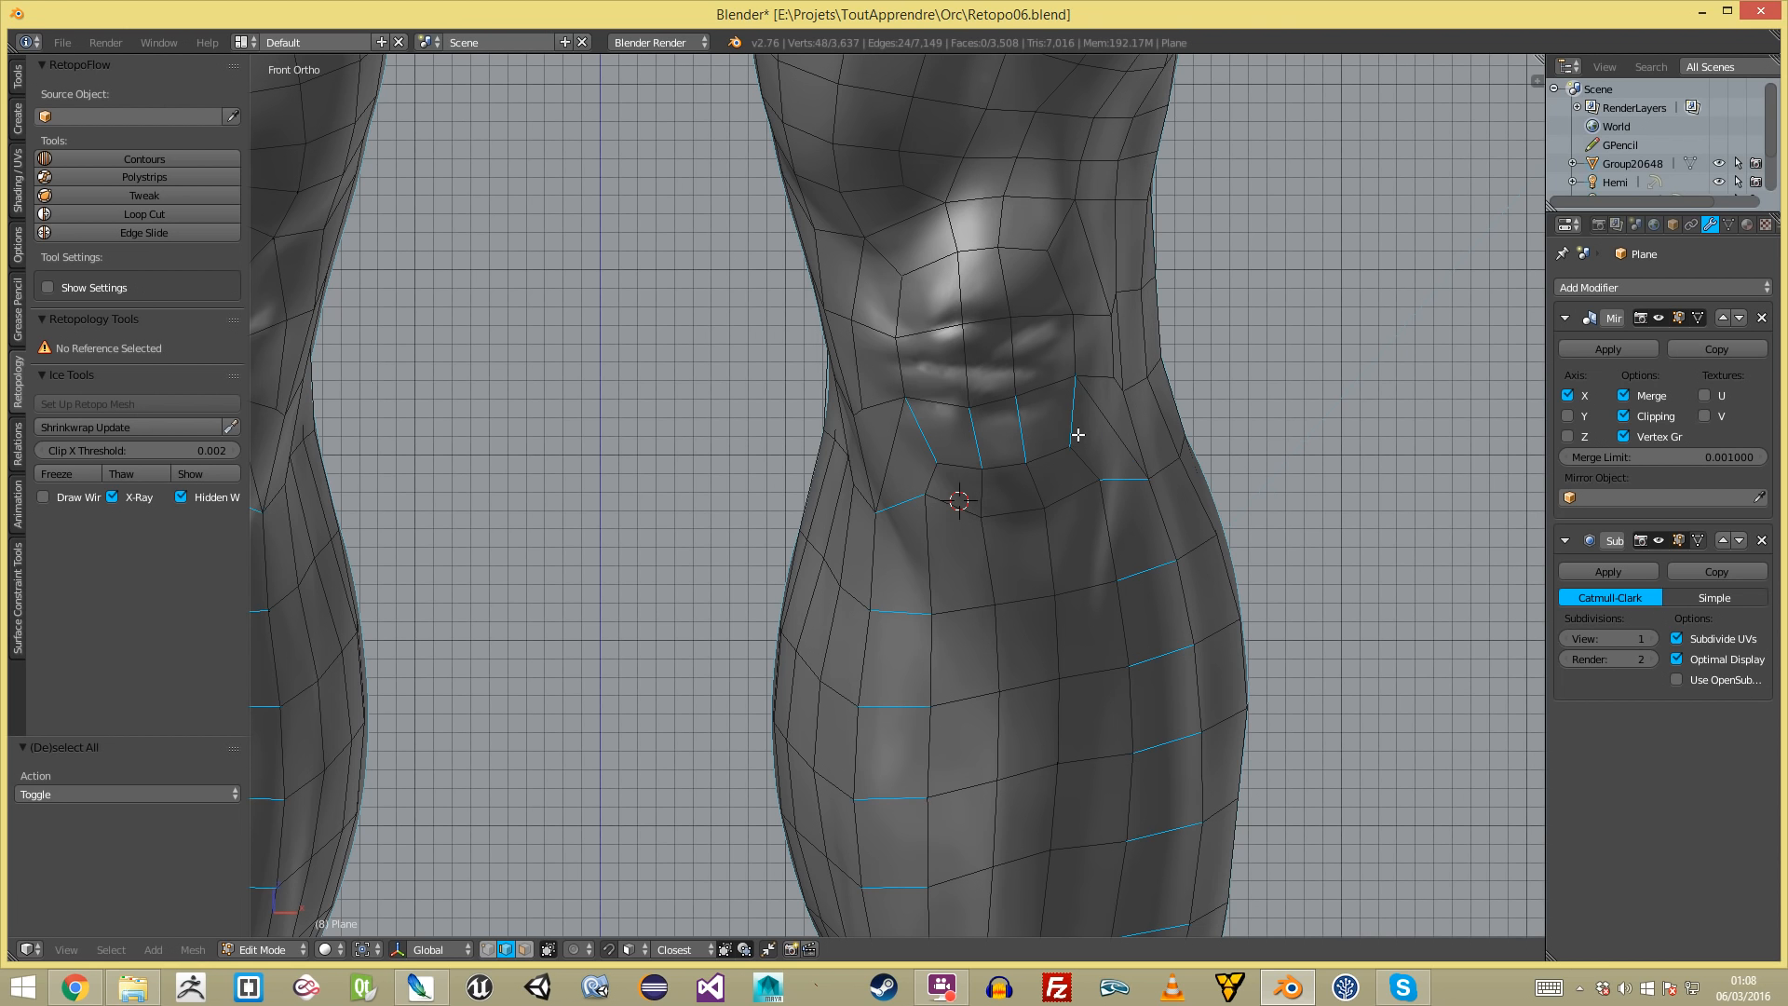
- Highlight the face loops running below and beside the kneecap and examine their flow around the knee
{"action": "scroll", "coordinate": [1077, 435], "scroll_direction": "down", "scroll_amount": 1}
{"action": "key", "text": "ctrl+Tab"}
{"action": "left_click", "coordinate": [1024, 456]}
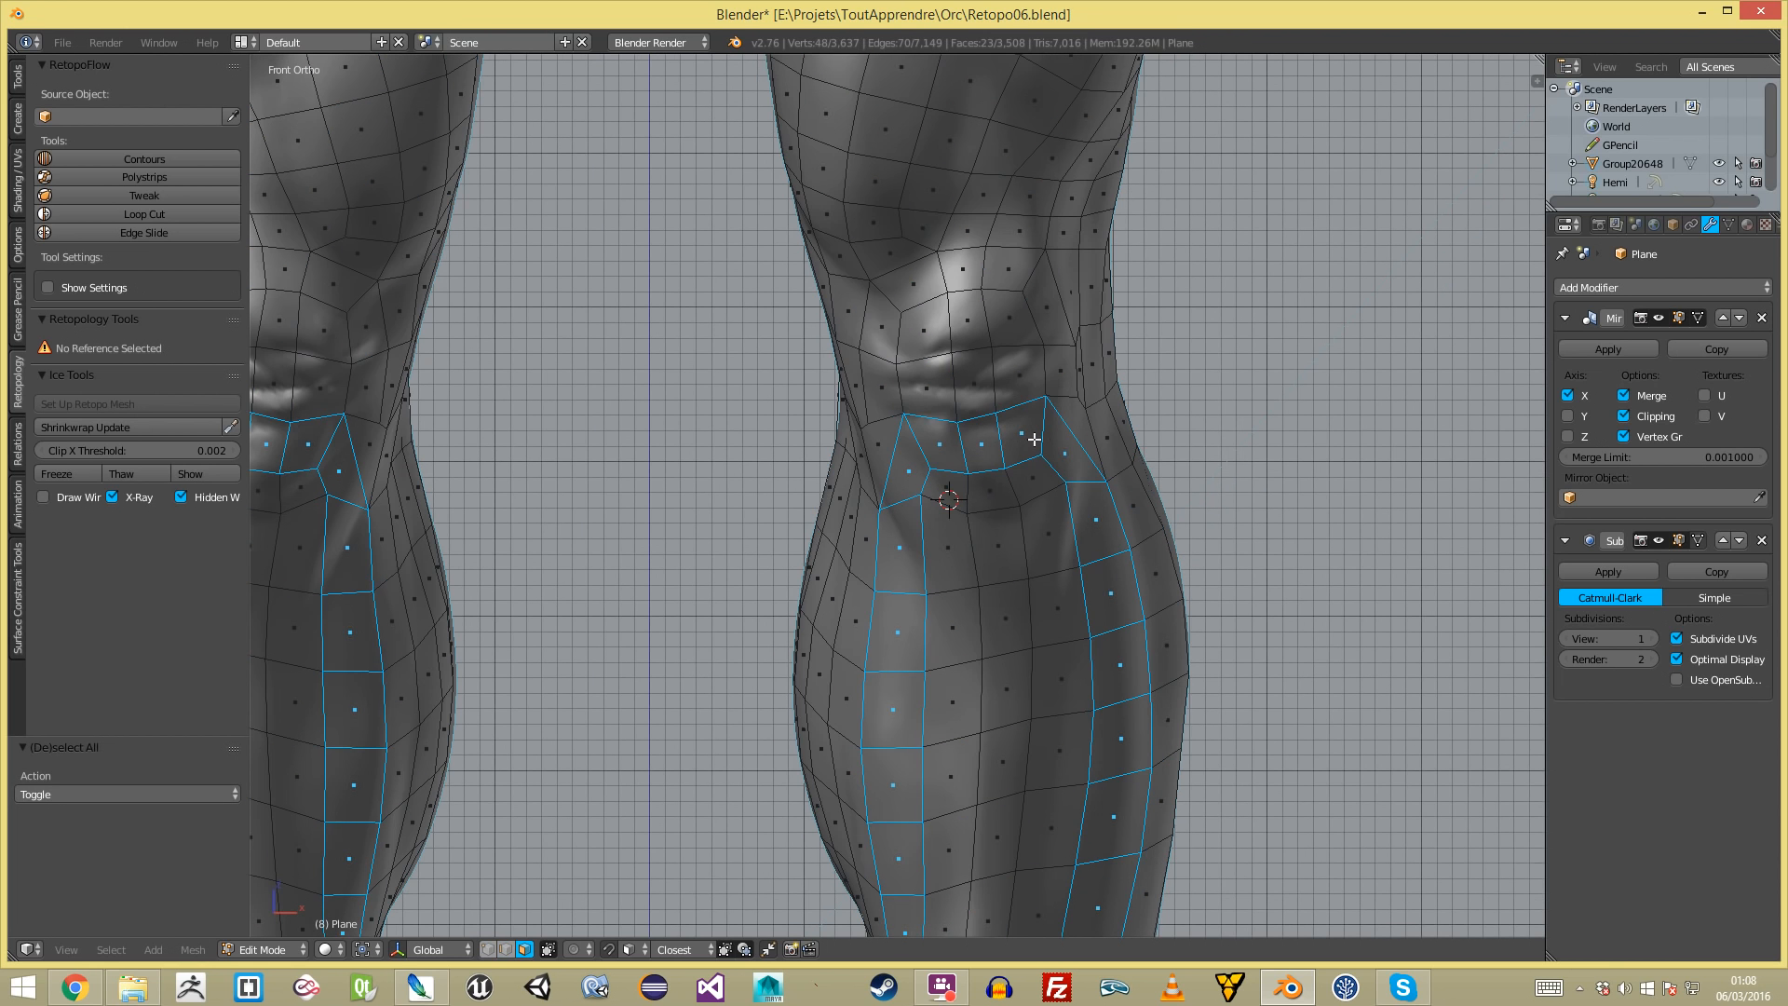
{"action": "key", "text": "a"}
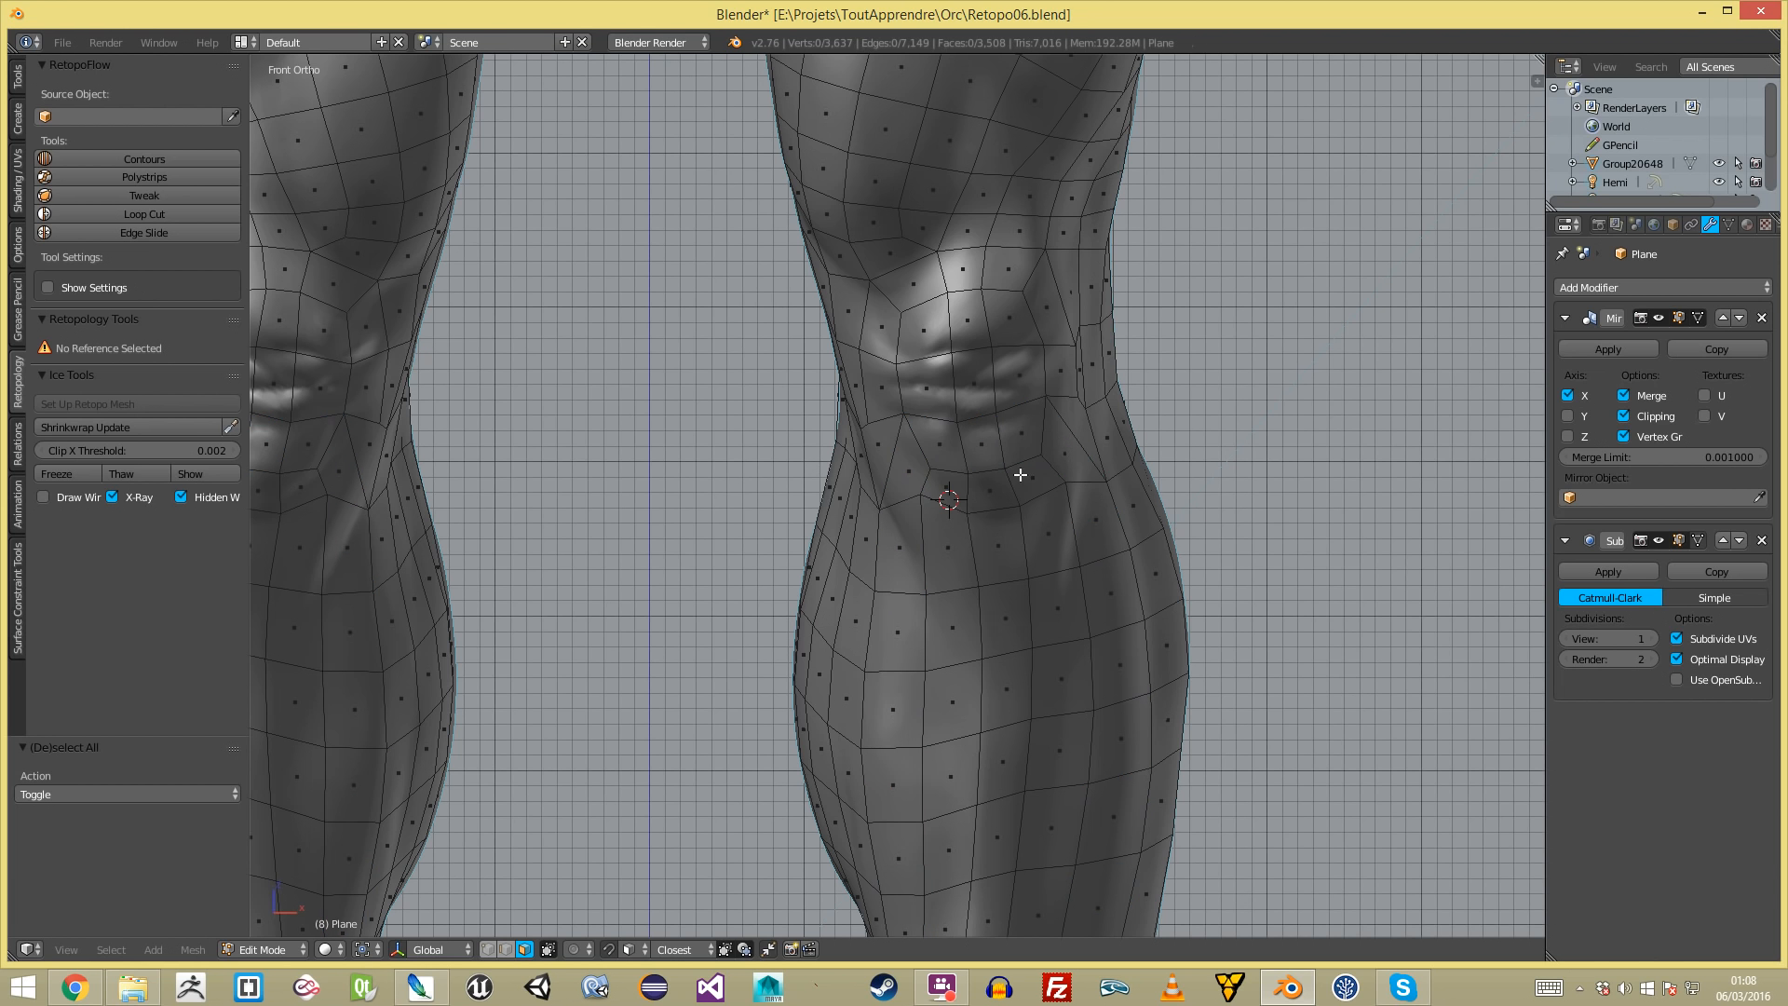
{"action": "right_click", "coordinate": [923, 472], "text": "alt"}
{"action": "scroll", "coordinate": [924, 472], "scroll_direction": "down", "scroll_amount": 4}
{"action": "middle_click_drag", "start_coordinate": [926, 471], "coordinate": [1022, 476]}
{"action": "scroll", "coordinate": [1023, 476], "scroll_direction": "up", "scroll_amount": 4}
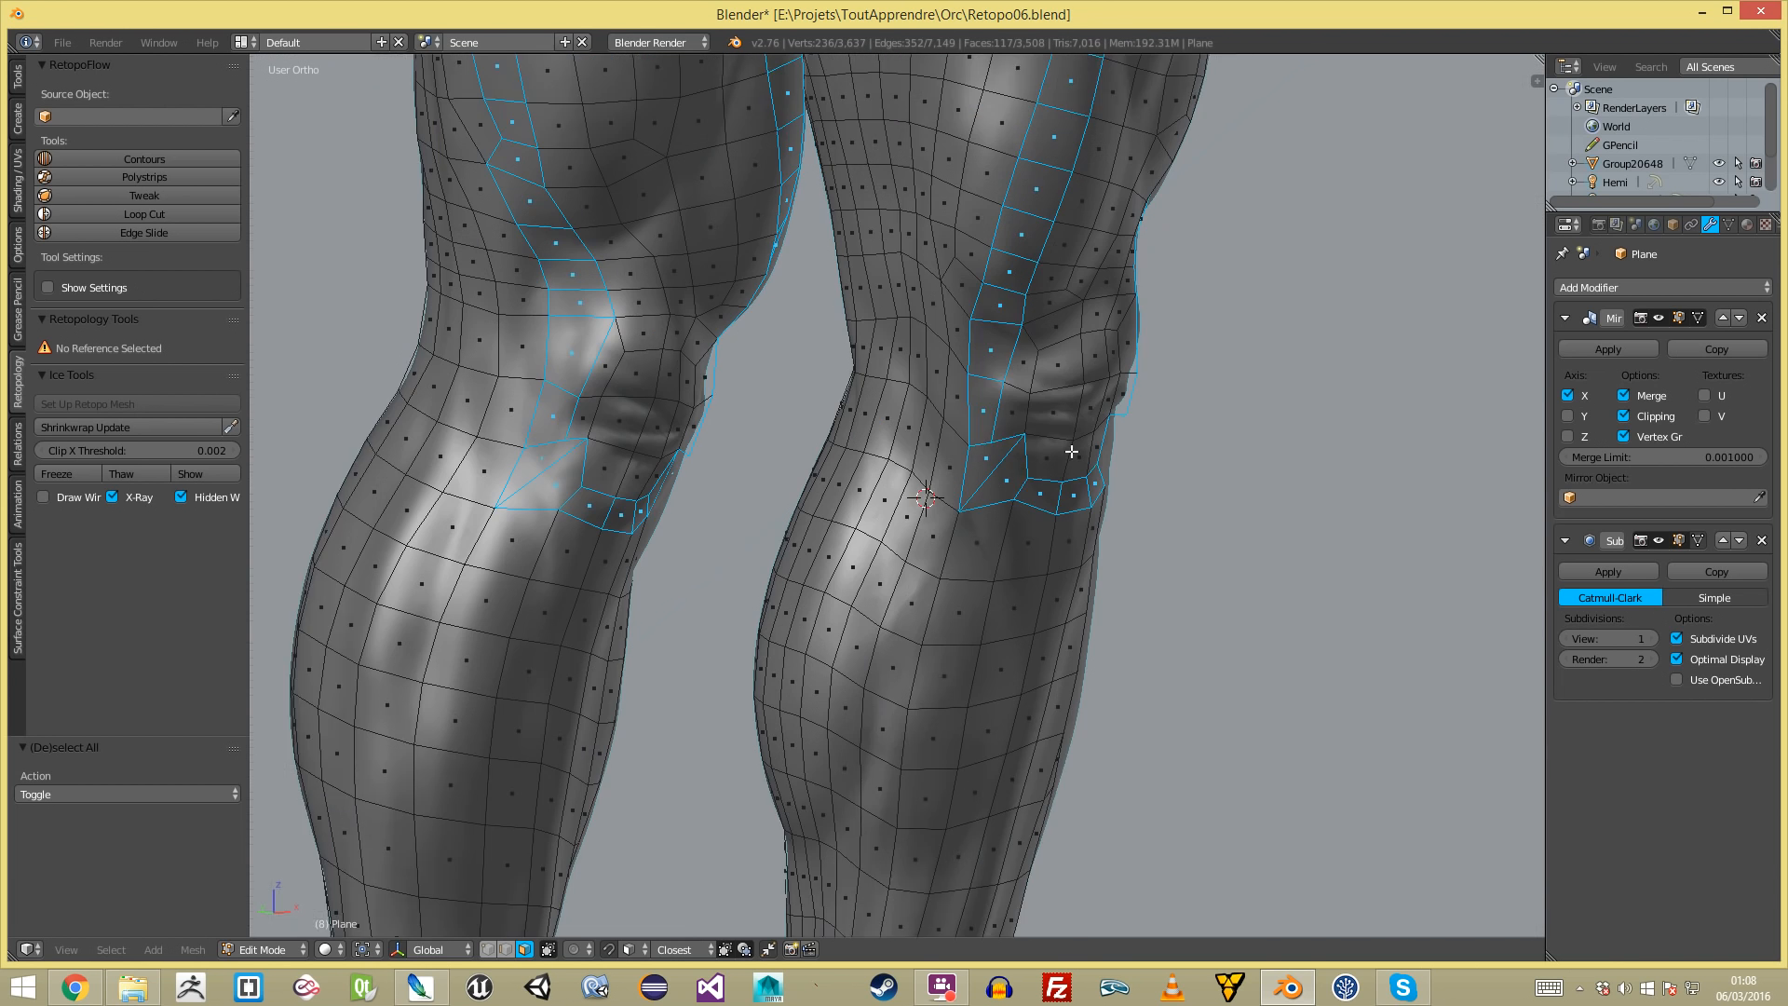
- Switch to vertex selection and scale the pair of vertices at the kneecap's lower inner corner
{"action": "key", "text": "ctrl+Tab"}
{"action": "left_click", "coordinate": [933, 382]}
{"action": "right_click", "coordinate": [968, 521]}
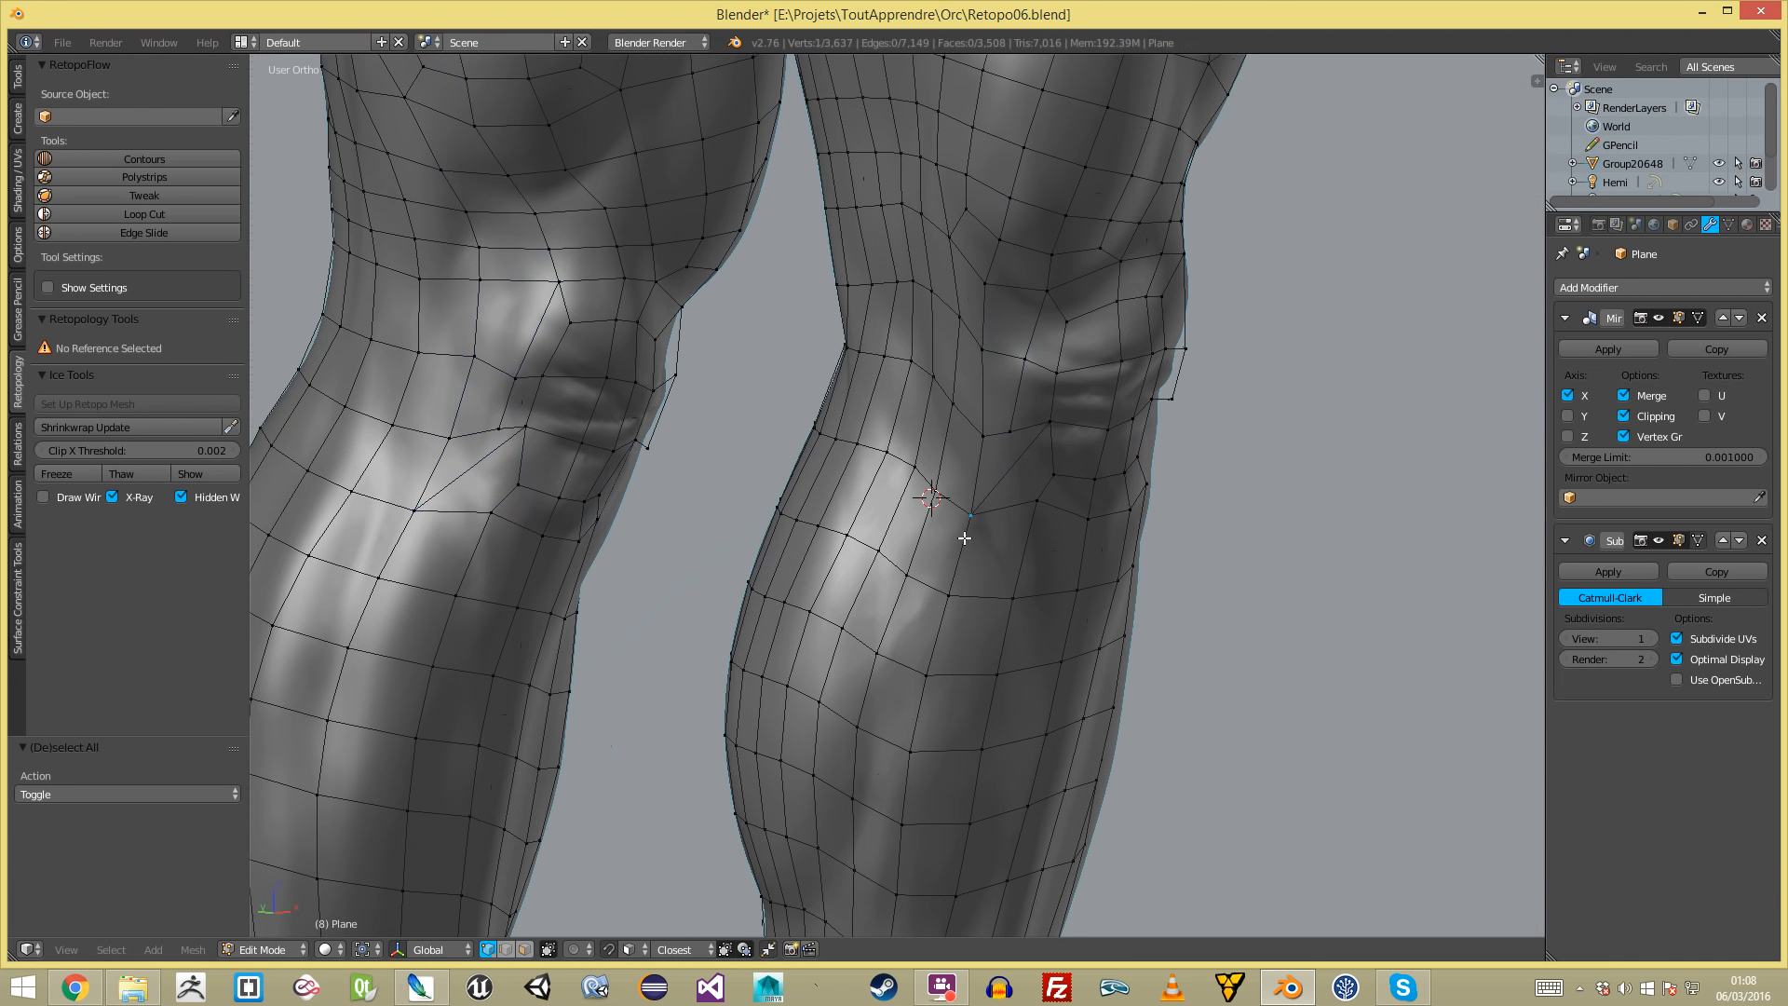
{"action": "right_click", "coordinate": [1045, 426], "text": "shift"}
{"action": "key", "text": "s"}
{"action": "left_click", "coordinate": [1056, 445]}
- Scale the edge at the kneecap's lower outer corner, shift it and scale it again to even the surrounding faces
{"action": "middle_click_drag", "start_coordinate": [931, 427], "coordinate": [1069, 452]}
{"action": "key", "text": "a"}
{"action": "key", "text": "s"}
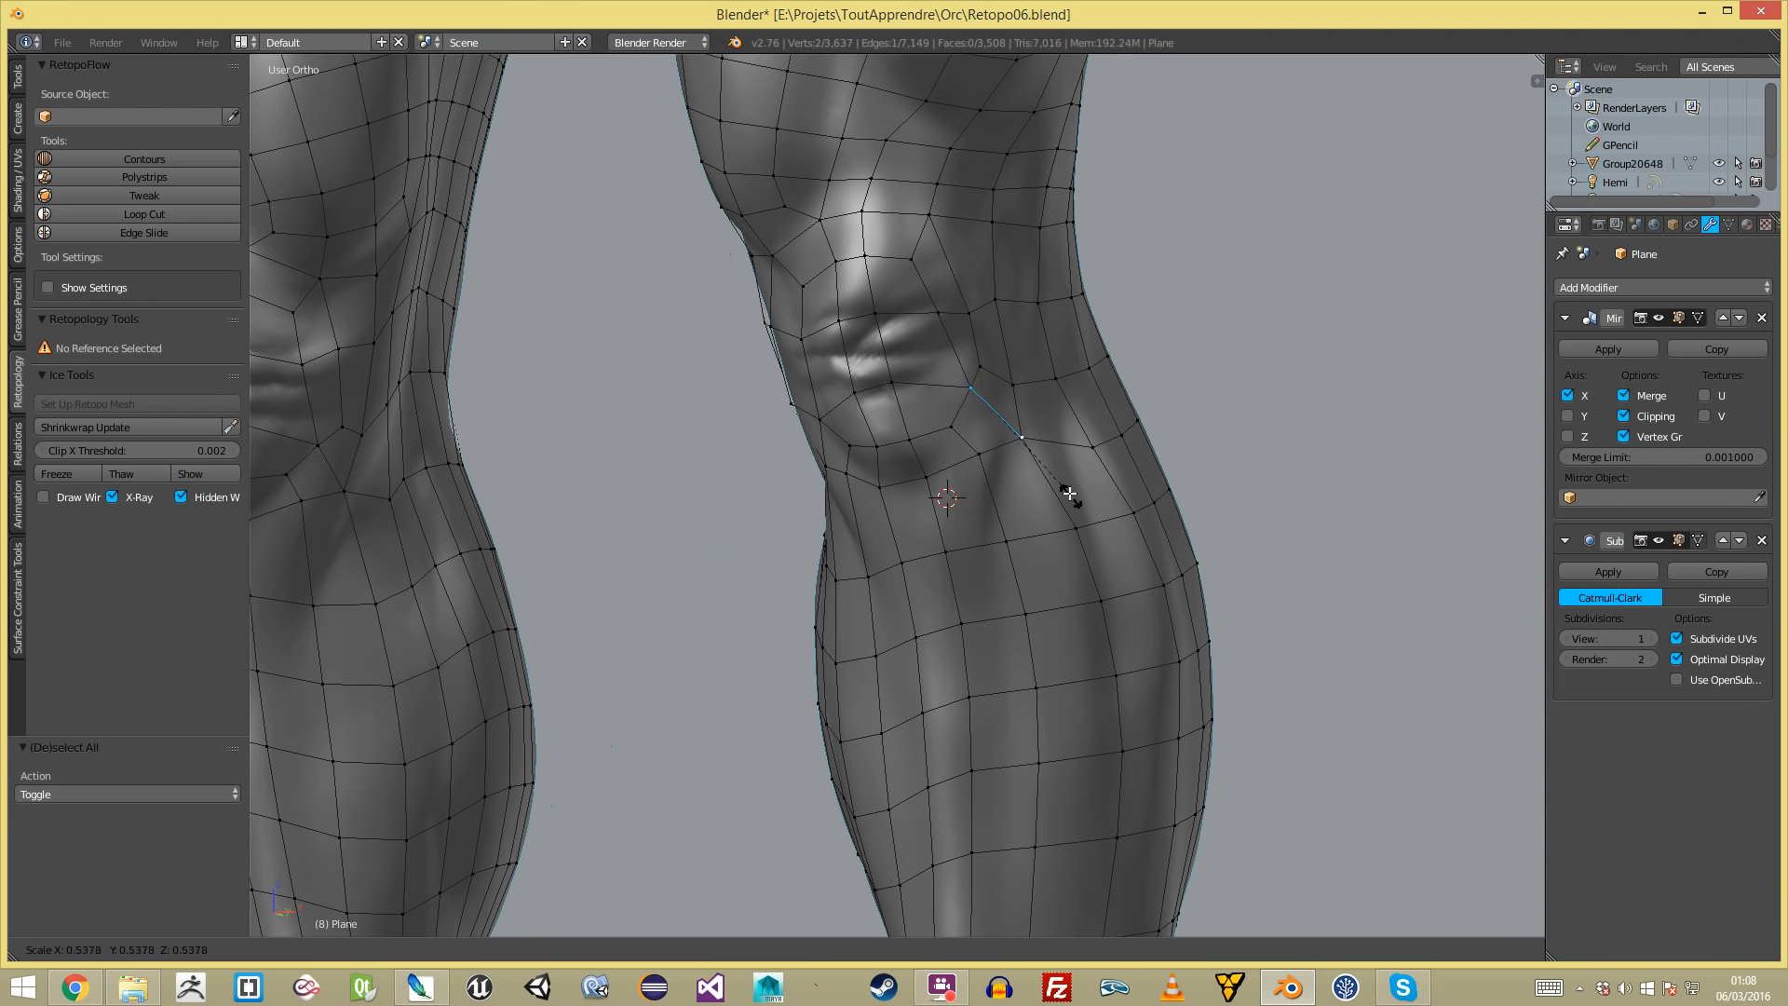
{"action": "left_click", "coordinate": [1071, 493]}
{"action": "key", "text": "g"}
{"action": "left_click", "coordinate": [1063, 488]}
{"action": "key", "text": "s"}
{"action": "left_click", "coordinate": [1061, 478]}
{"action": "key", "text": "a"}
- Examine the knee topology from several angles, in and out of Edit Mode
{"action": "scroll", "coordinate": [1061, 478], "scroll_direction": "down", "scroll_amount": 6}
{"action": "key", "text": "Tab"}
{"action": "key", "text": "Tab"}
{"action": "middle_click_drag", "start_coordinate": [824, 479], "coordinate": [875, 476]}
{"action": "scroll", "coordinate": [874, 476], "scroll_direction": "up", "scroll_amount": 4}
{"action": "key", "text": "a"}
{"action": "key", "text": "a"}
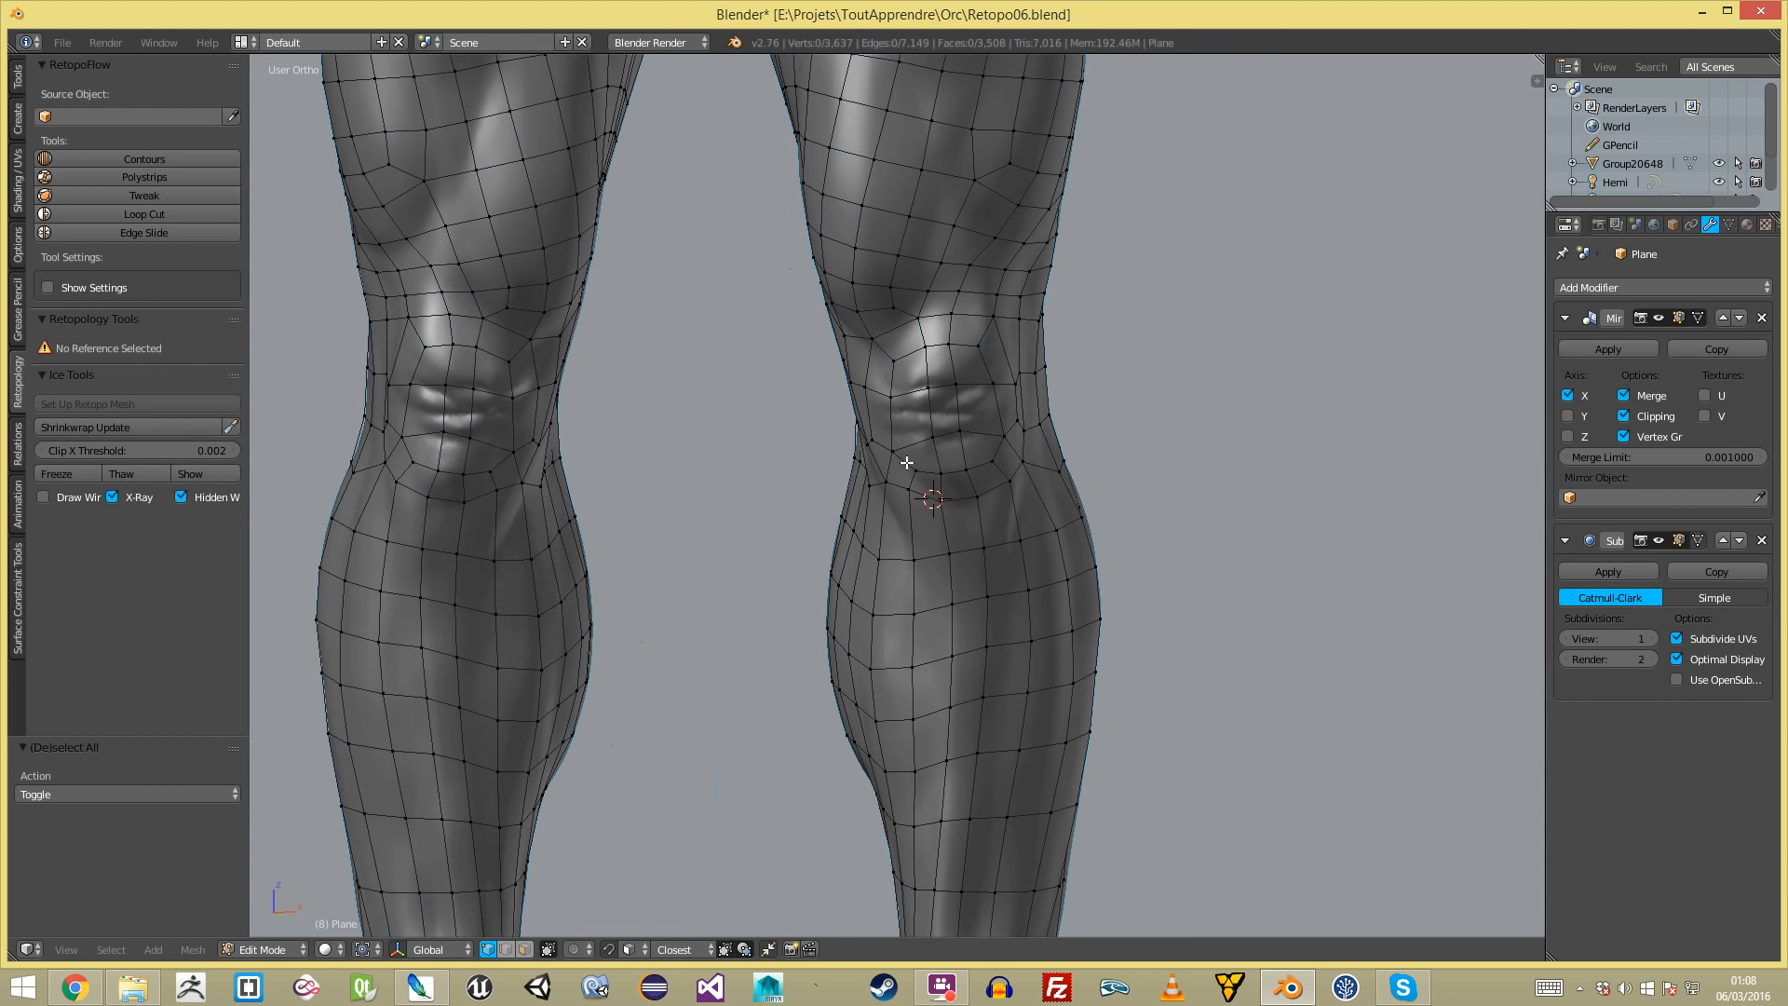
{"action": "right_click", "coordinate": [906, 465], "text": "alt"}
{"action": "scroll", "coordinate": [906, 507], "scroll_direction": "down", "scroll_amount": 4}
{"action": "key", "text": "Tab"}
{"action": "middle_click_drag", "start_coordinate": [907, 534], "coordinate": [969, 499]}
{"action": "key", "text": "KP_1"}
{"action": "scroll", "coordinate": [967, 497], "scroll_direction": "up", "scroll_amount": 6}
{"action": "key", "text": "Tab"}
{"action": "scroll", "coordinate": [965, 494], "scroll_direction": "down", "scroll_amount": 1}
{"action": "key", "text": "a"}
- Enable snapping for mesh editing and leave the circle selection over the kneecap
{"action": "key", "text": "c"}
{"action": "scroll", "coordinate": [951, 401], "scroll_direction": "down", "scroll_amount": 10}
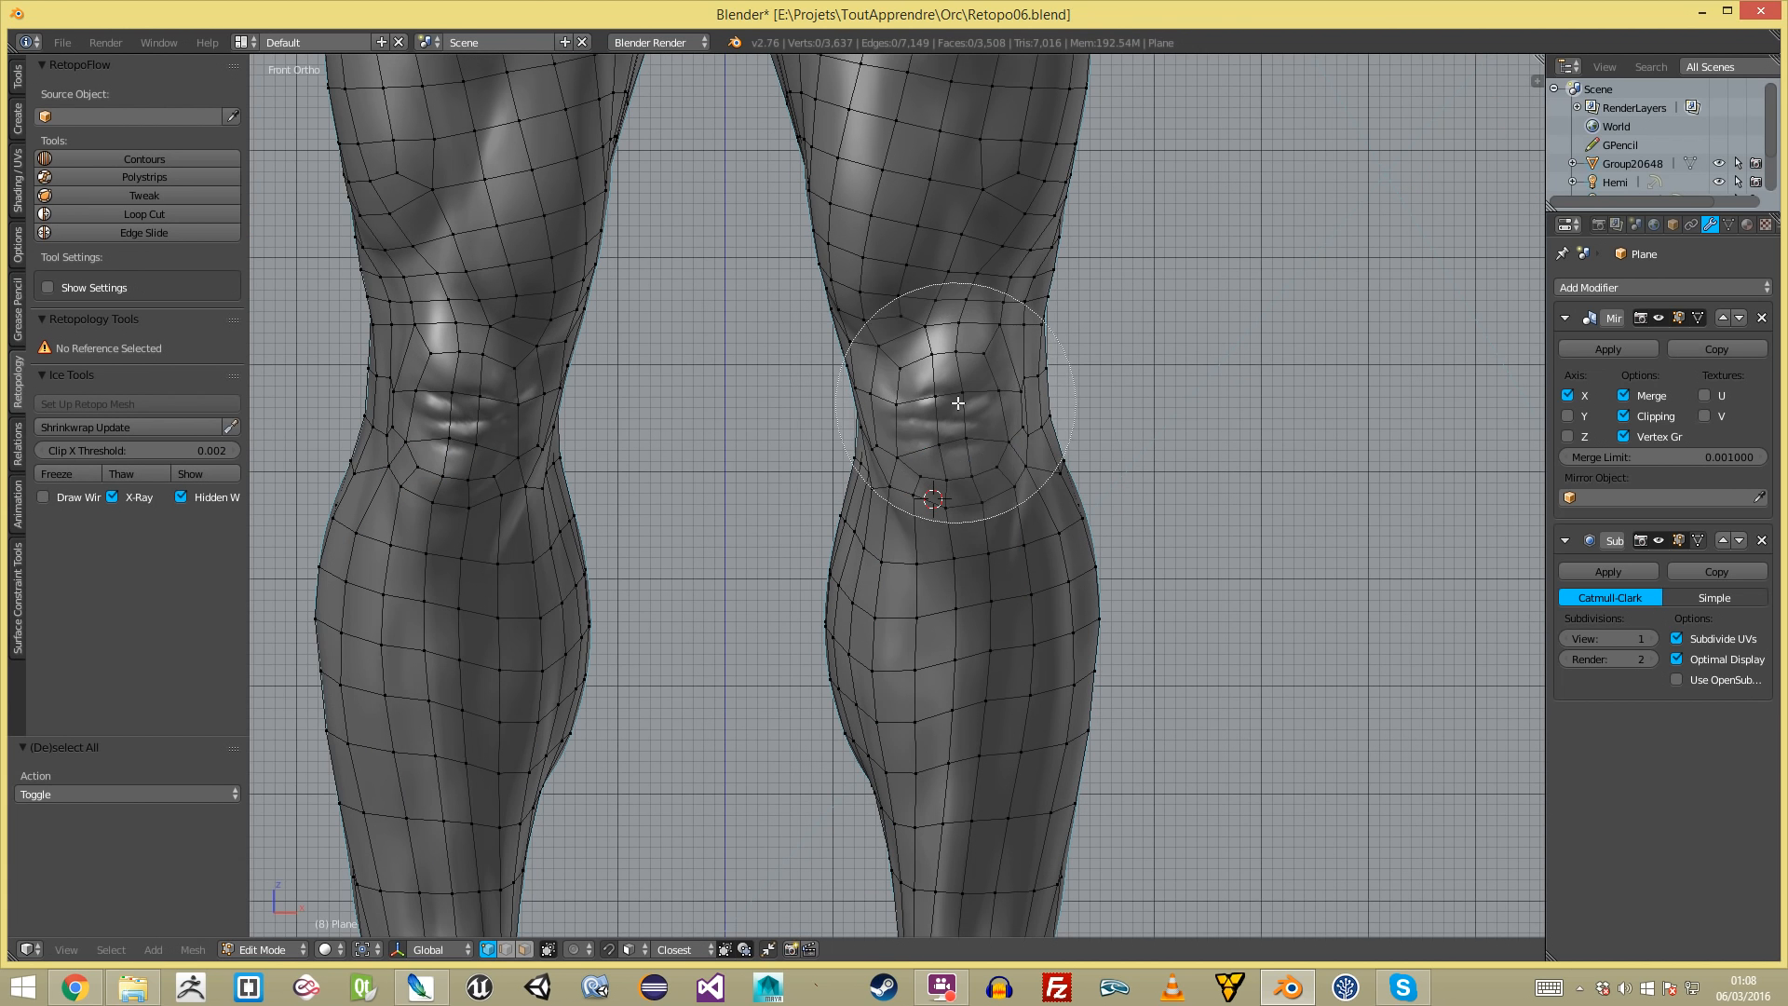
{"action": "right_click", "coordinate": [960, 399]}
{"action": "key", "text": "shift+Tab"}
{"action": "scroll", "coordinate": [960, 400], "scroll_direction": "down", "scroll_amount": 9}
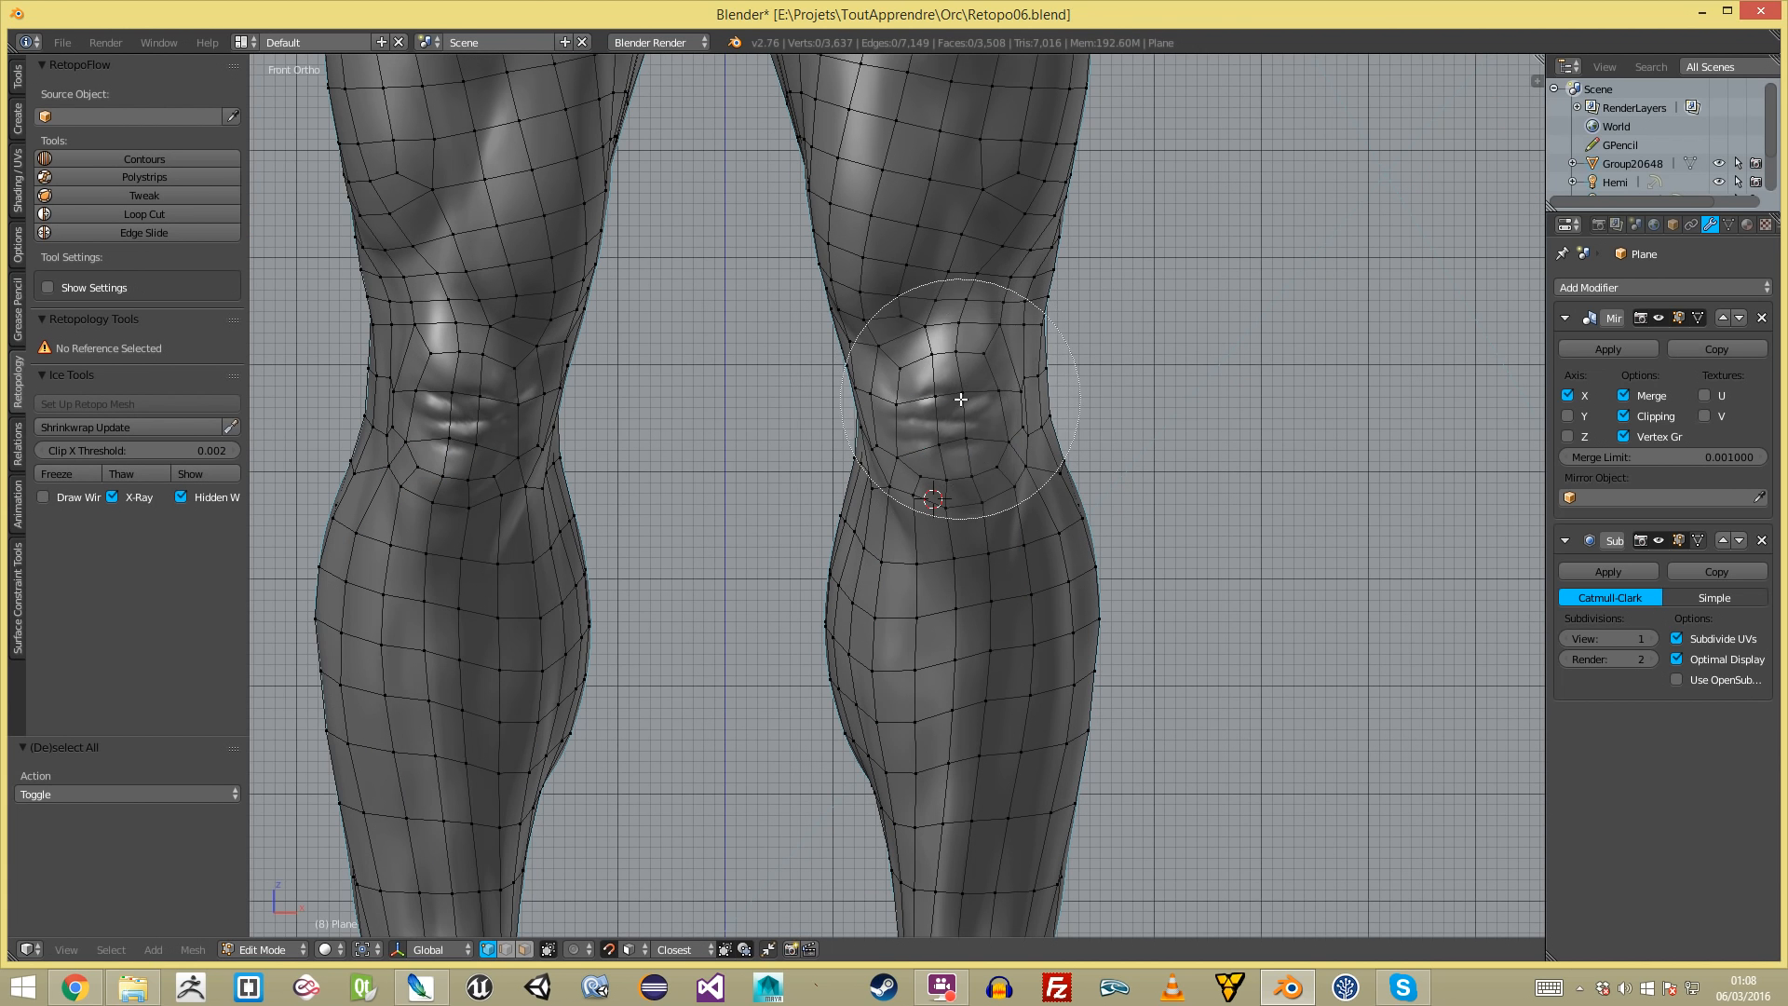
{"action": "left_click_drag", "start_coordinate": [960, 400], "coordinate": [835, 403]}
{"action": "right_click", "coordinate": [977, 410]}
- Clear the selection and update the shrinkwrap so the retopology mesh is projected onto the sculpt
{"action": "key", "text": "Tab"}
{"action": "key", "text": "Tab"}
{"action": "key", "text": "a"}
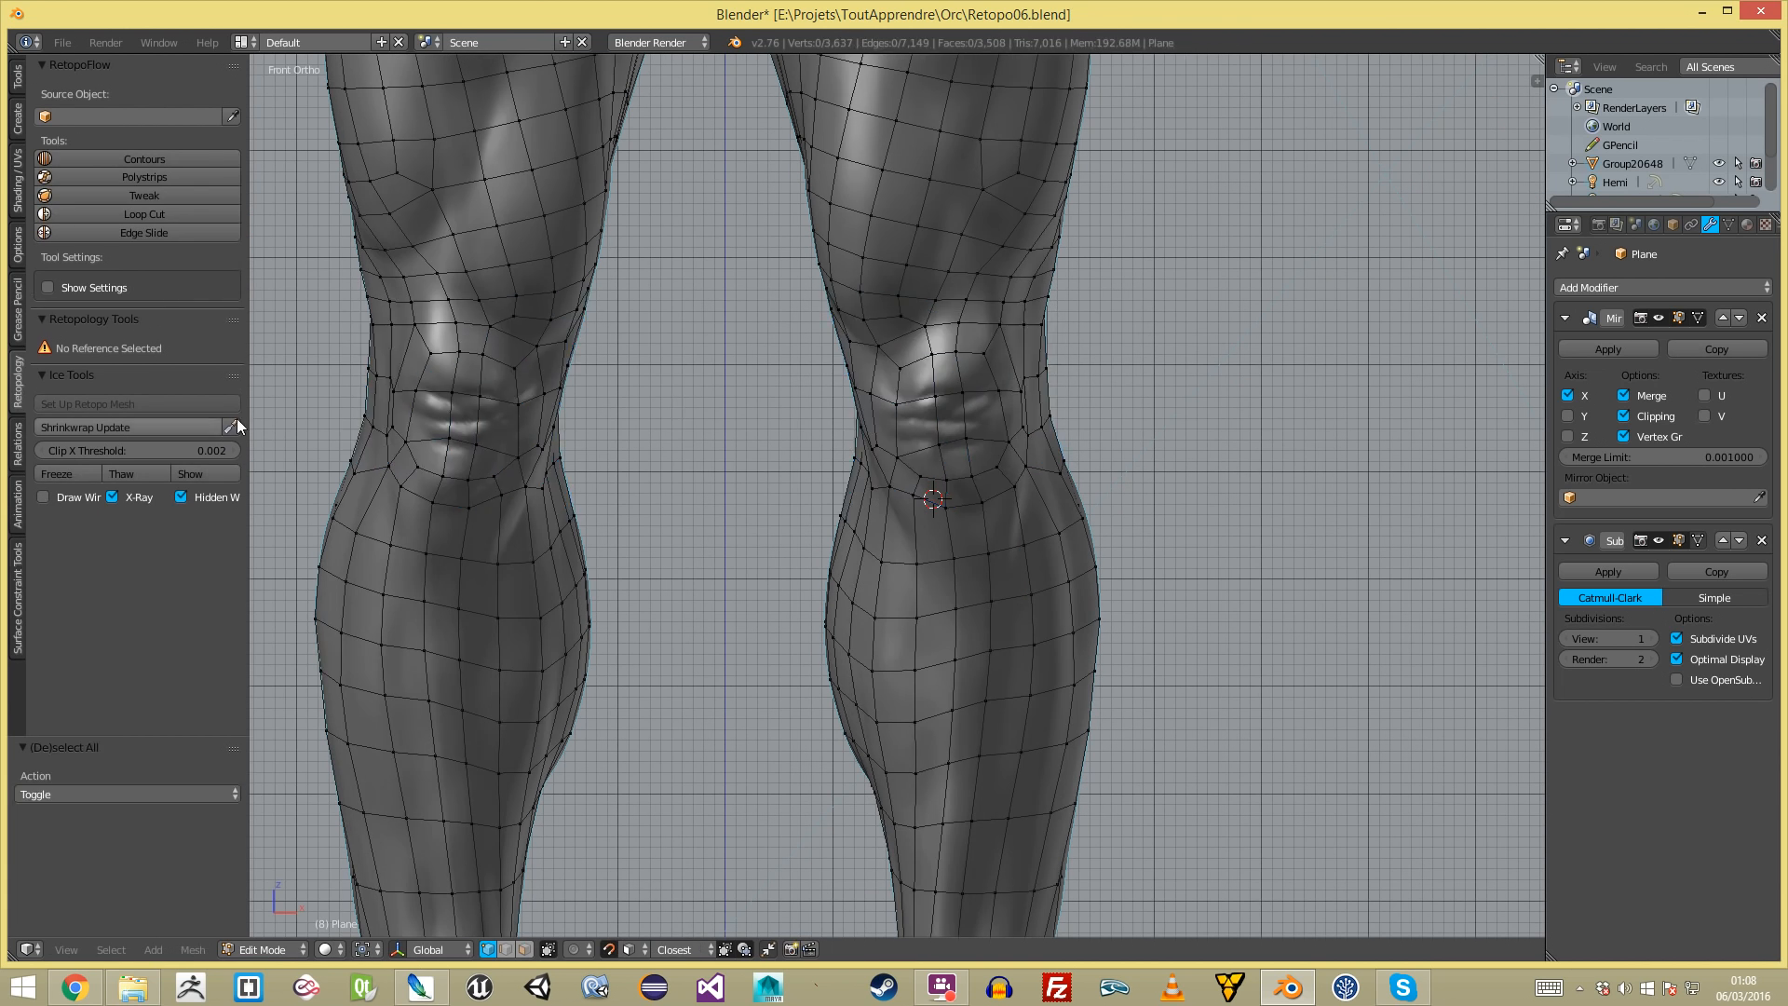
{"action": "key", "text": "Tab"}
{"action": "key", "text": "Tab"}
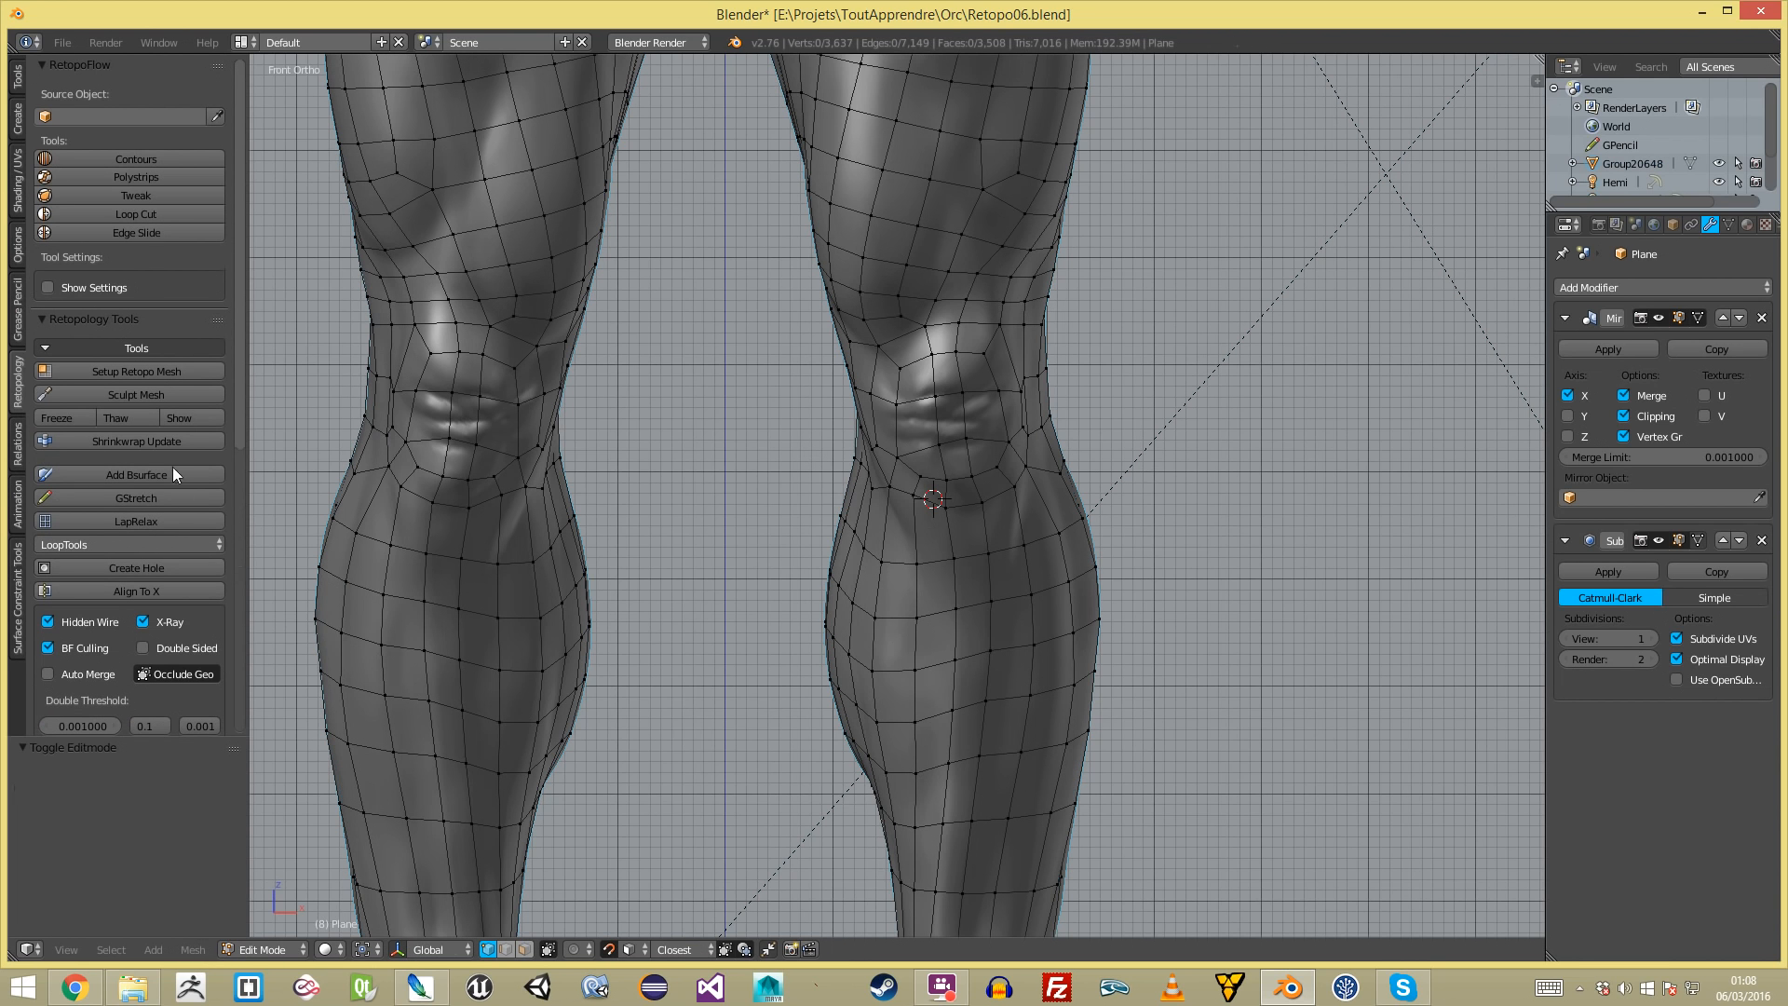
{"action": "left_click", "coordinate": [162, 440]}
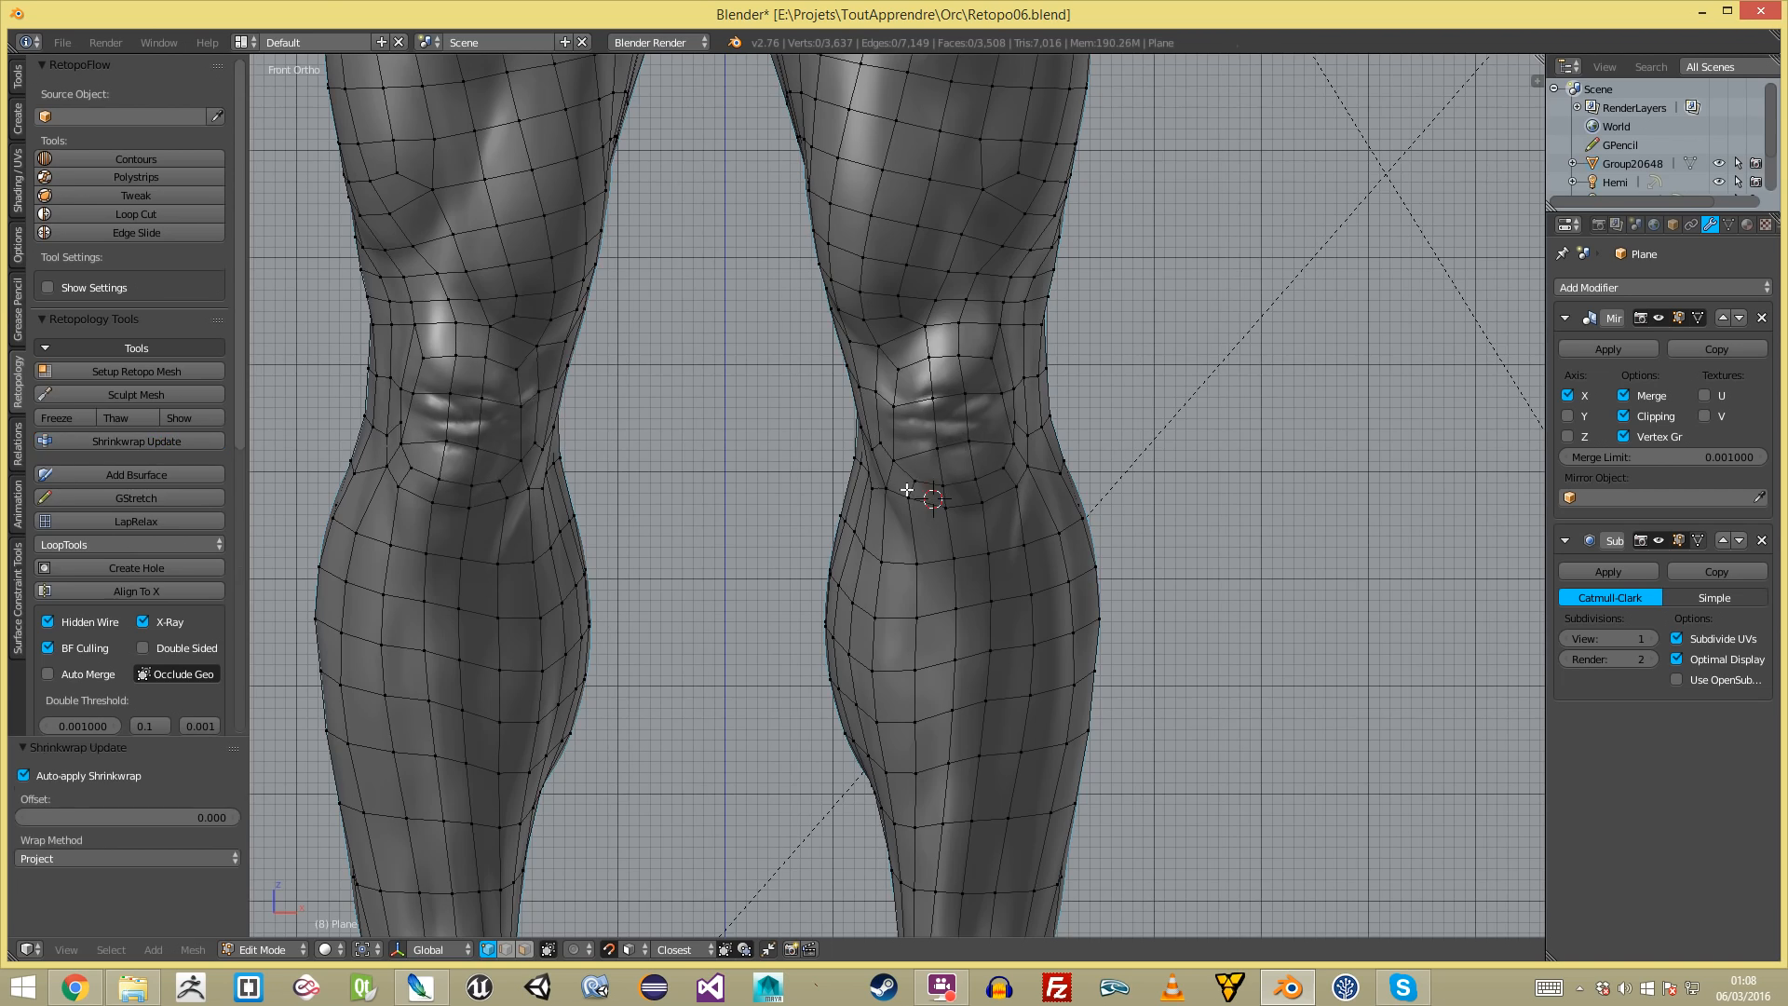
- Select the vertices along the kneecap's lower edge from the outer side, and clear the selection
{"action": "scroll", "coordinate": [945, 488], "scroll_direction": "down", "scroll_amount": 5}
{"action": "key", "text": "KP_3"}
{"action": "key", "text": "a"}
{"action": "scroll", "coordinate": [695, 531], "scroll_direction": "up", "scroll_amount": 6}
{"action": "key", "text": "a"}
{"action": "scroll", "coordinate": [646, 457], "scroll_direction": "up", "scroll_amount": 2}
{"action": "middle_click_drag", "start_coordinate": [651, 443], "coordinate": [831, 415]}
{"action": "right_click", "coordinate": [828, 423]}
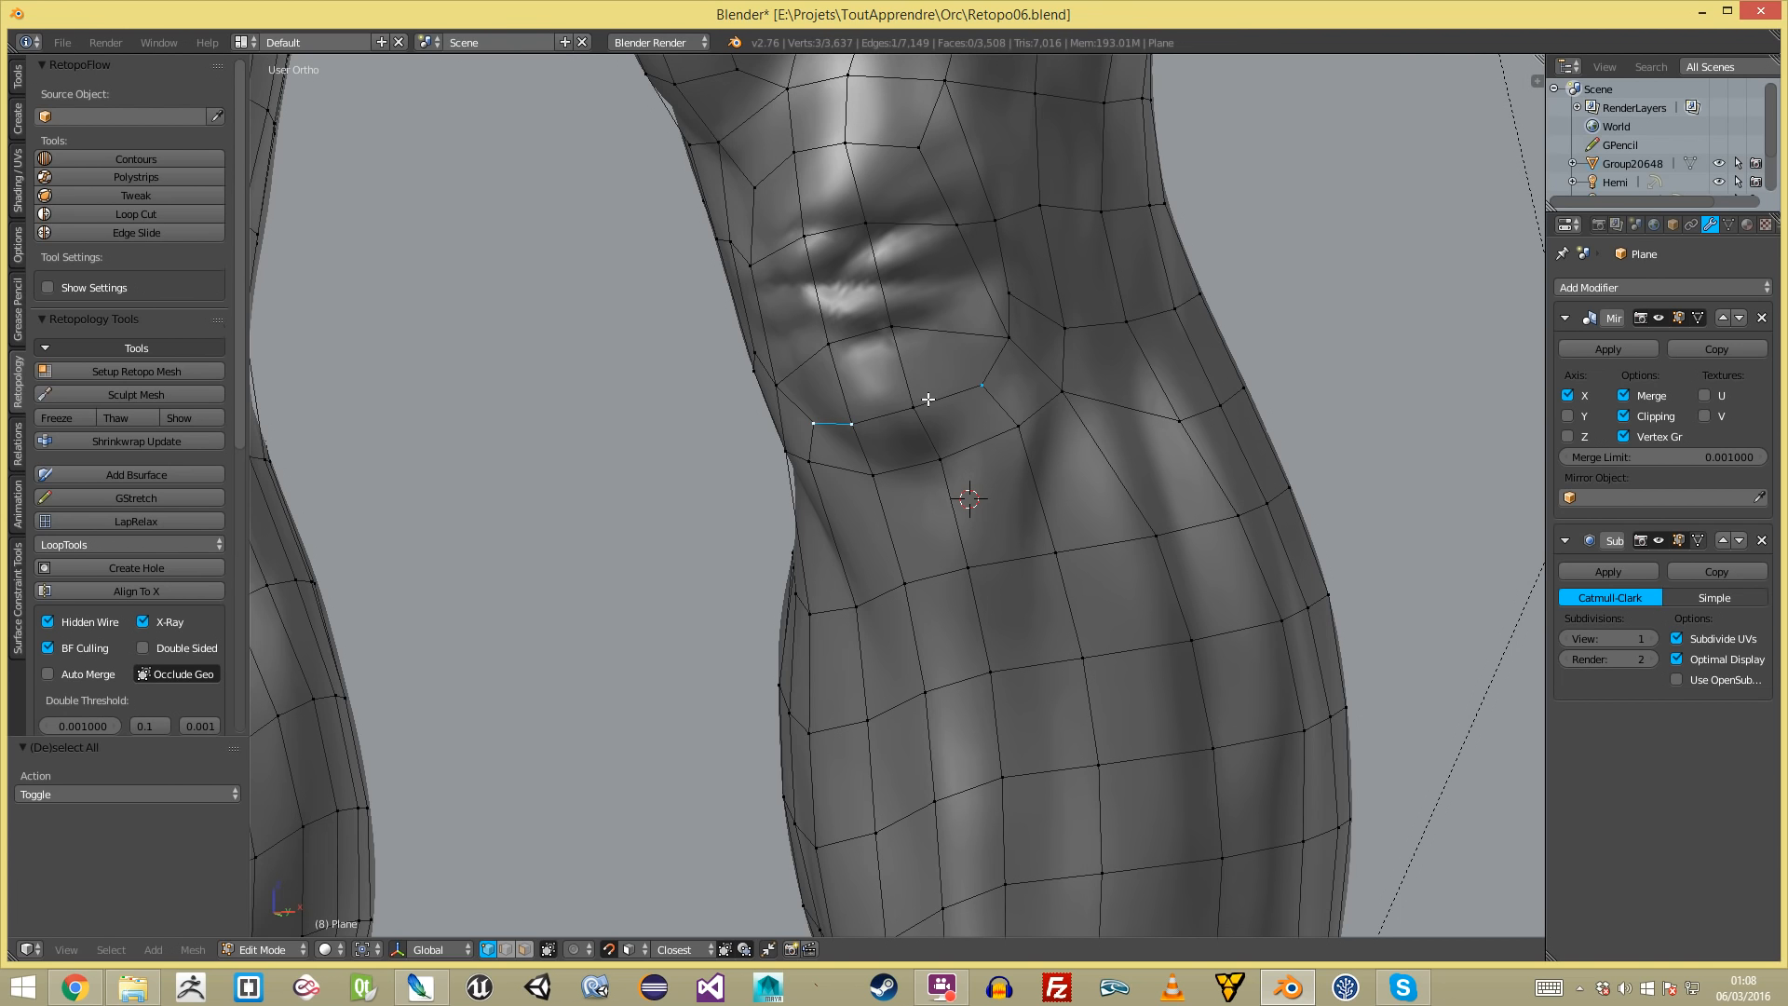
{"action": "key", "text": "a"}
{"action": "key", "text": "a"}
- Move two vertices in the upper part of the kneecap grid to even out its faces
{"action": "right_click", "coordinate": [868, 222]}
{"action": "key", "text": "g"}
{"action": "left_click", "coordinate": [807, 248]}
{"action": "key", "text": "a"}
{"action": "right_click", "coordinate": [895, 244]}
{"action": "key", "text": "g"}
{"action": "left_click", "coordinate": [884, 248]}
{"action": "key", "text": "a"}
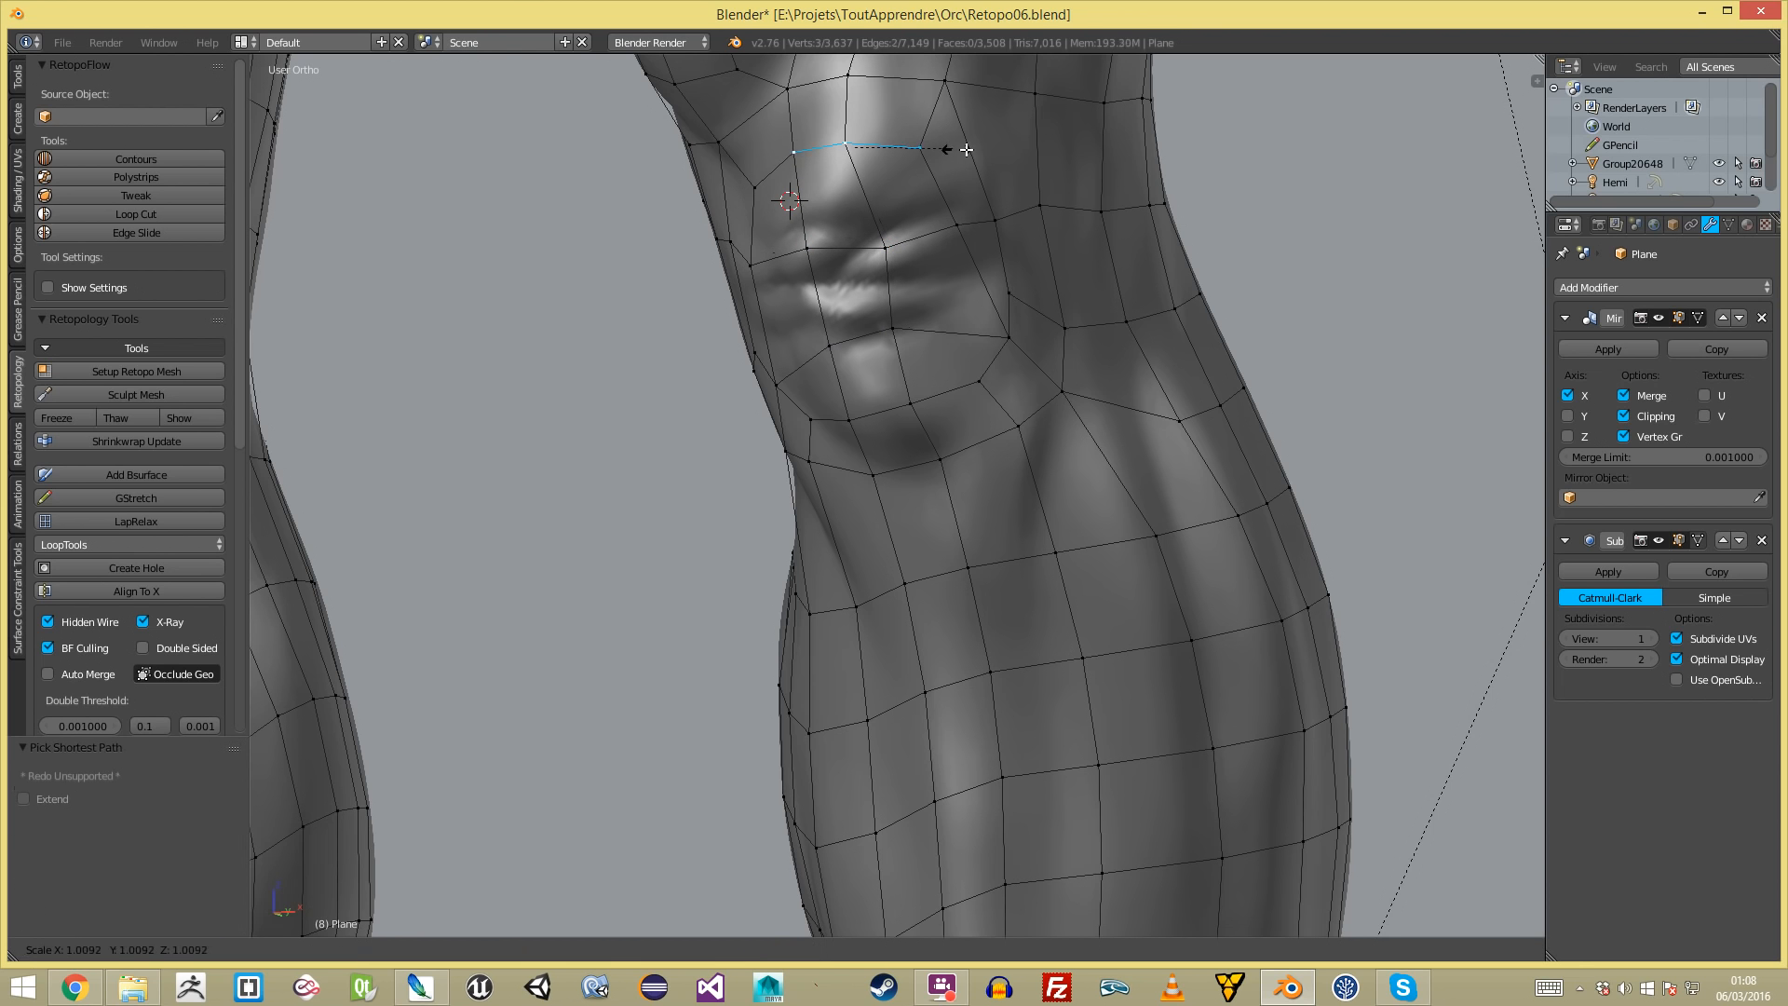
- Shift the row of three vertices along the top of the kneecap into place
{"action": "key", "text": "g"}
{"action": "left_click", "coordinate": [974, 152]}
{"action": "key", "text": "g"}
{"action": "left_click", "coordinate": [978, 156]}
{"action": "key", "text": "a"}
- Leave Edit Mode, deselect the mesh and examine the whole body from the front and back
{"action": "scroll", "coordinate": [941, 507], "scroll_direction": "down", "scroll_amount": 10}
{"action": "key", "text": "KP_1"}
{"action": "key", "text": "Tab"}
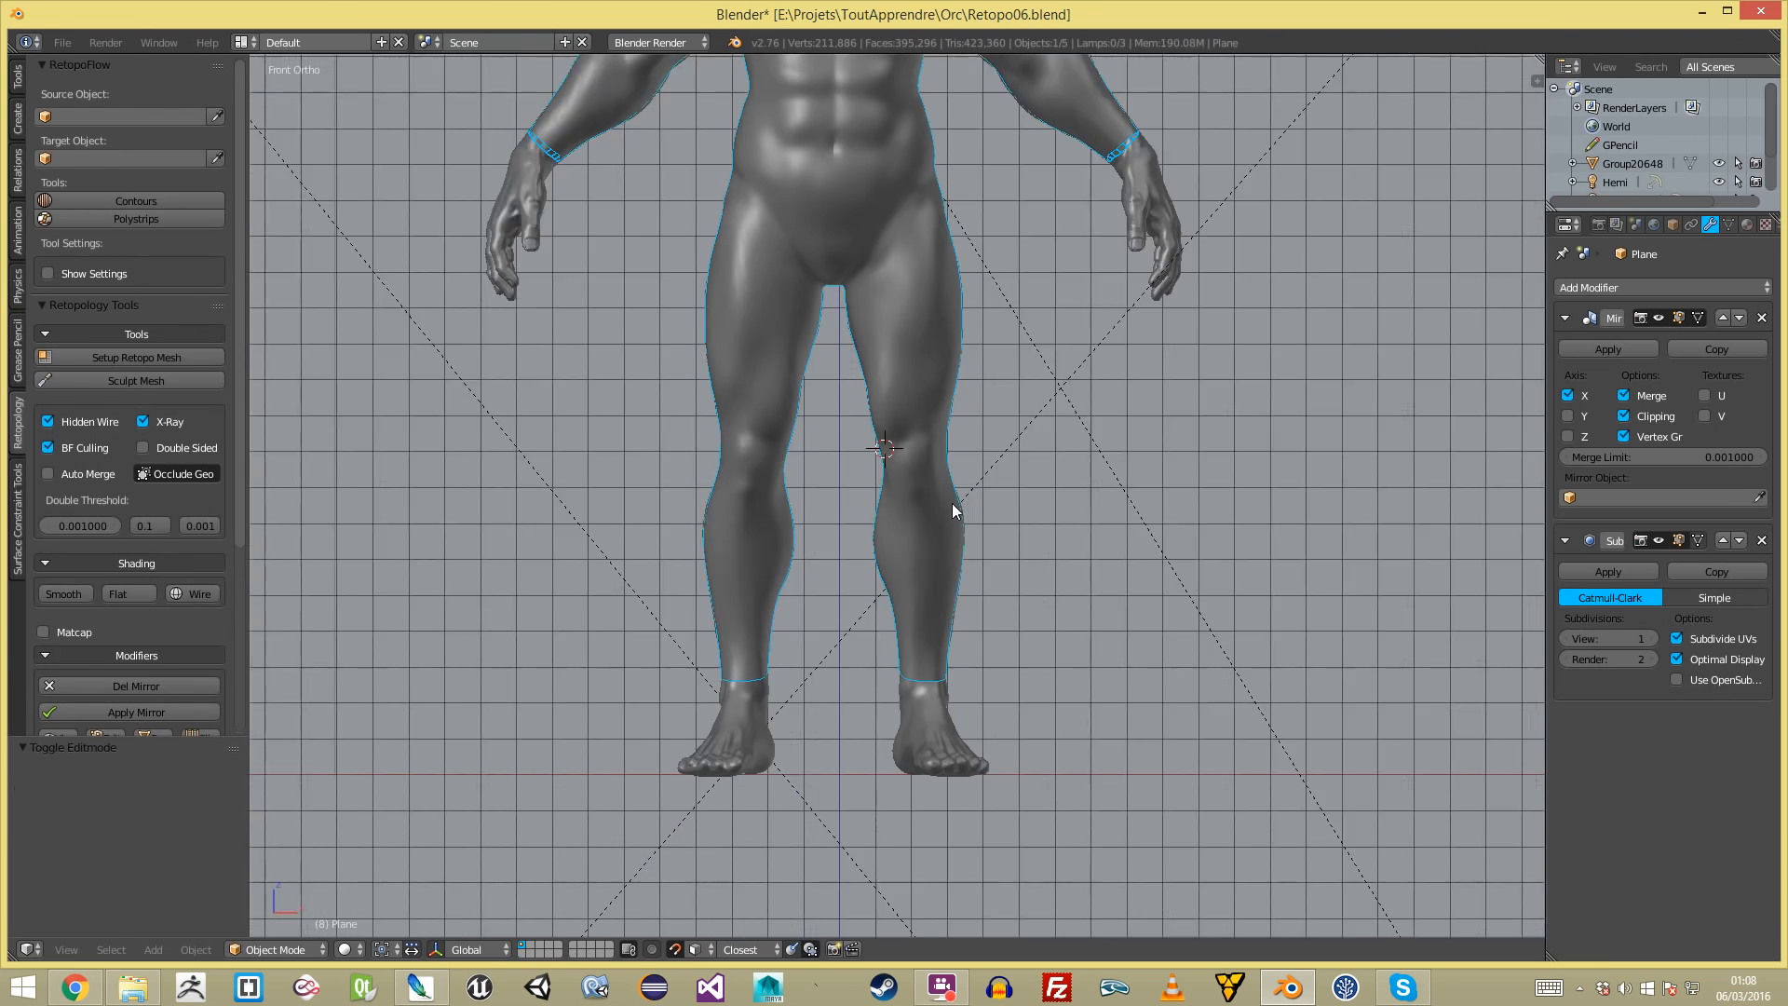
{"action": "scroll", "coordinate": [942, 505], "scroll_direction": "down", "scroll_amount": 1}
{"action": "key", "text": "a"}
{"action": "middle_click_drag", "start_coordinate": [967, 499], "coordinate": [1488, 483]}
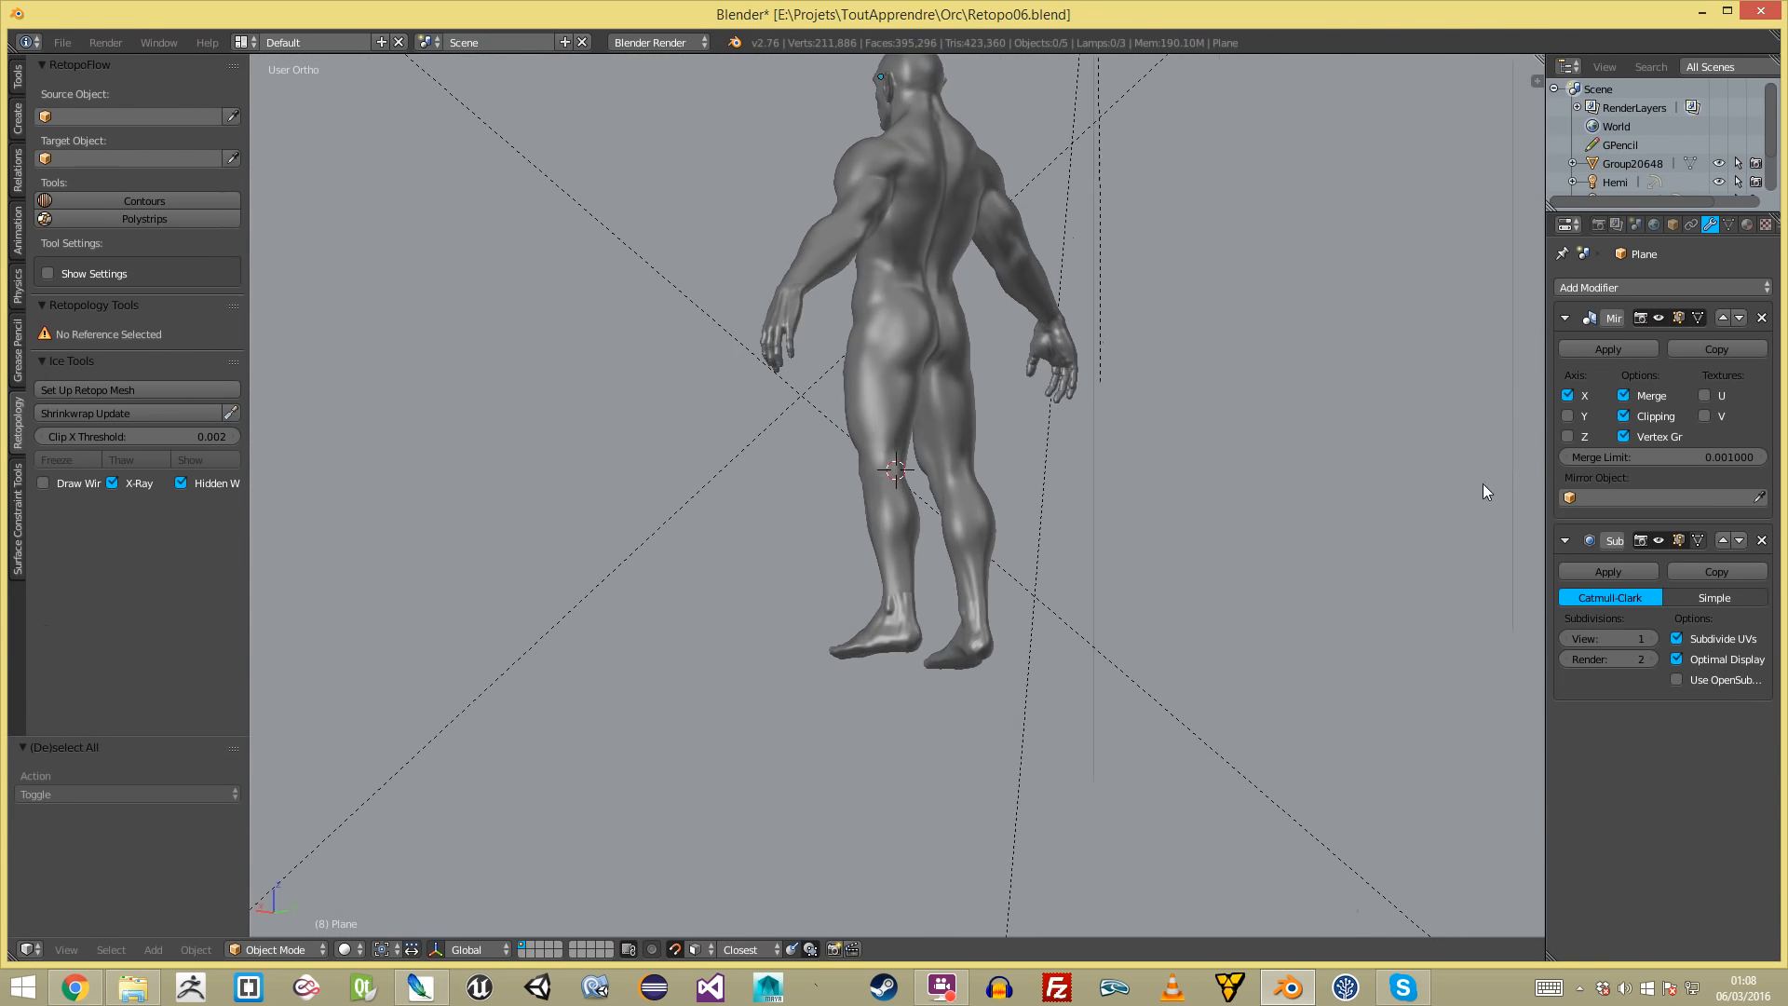
- Return to Edit Mode and examine the loops on the back of the calves down to the ankles
{"action": "key", "text": "Tab"}
{"action": "key", "text": "KP_1"}
{"action": "scroll", "coordinate": [841, 539], "scroll_direction": "up", "scroll_amount": 3}
{"action": "key", "text": "KP_3"}
{"action": "scroll", "coordinate": [841, 539], "scroll_direction": "up", "scroll_amount": 3}
{"action": "middle_click_drag", "start_coordinate": [1050, 417], "coordinate": [868, 421]}
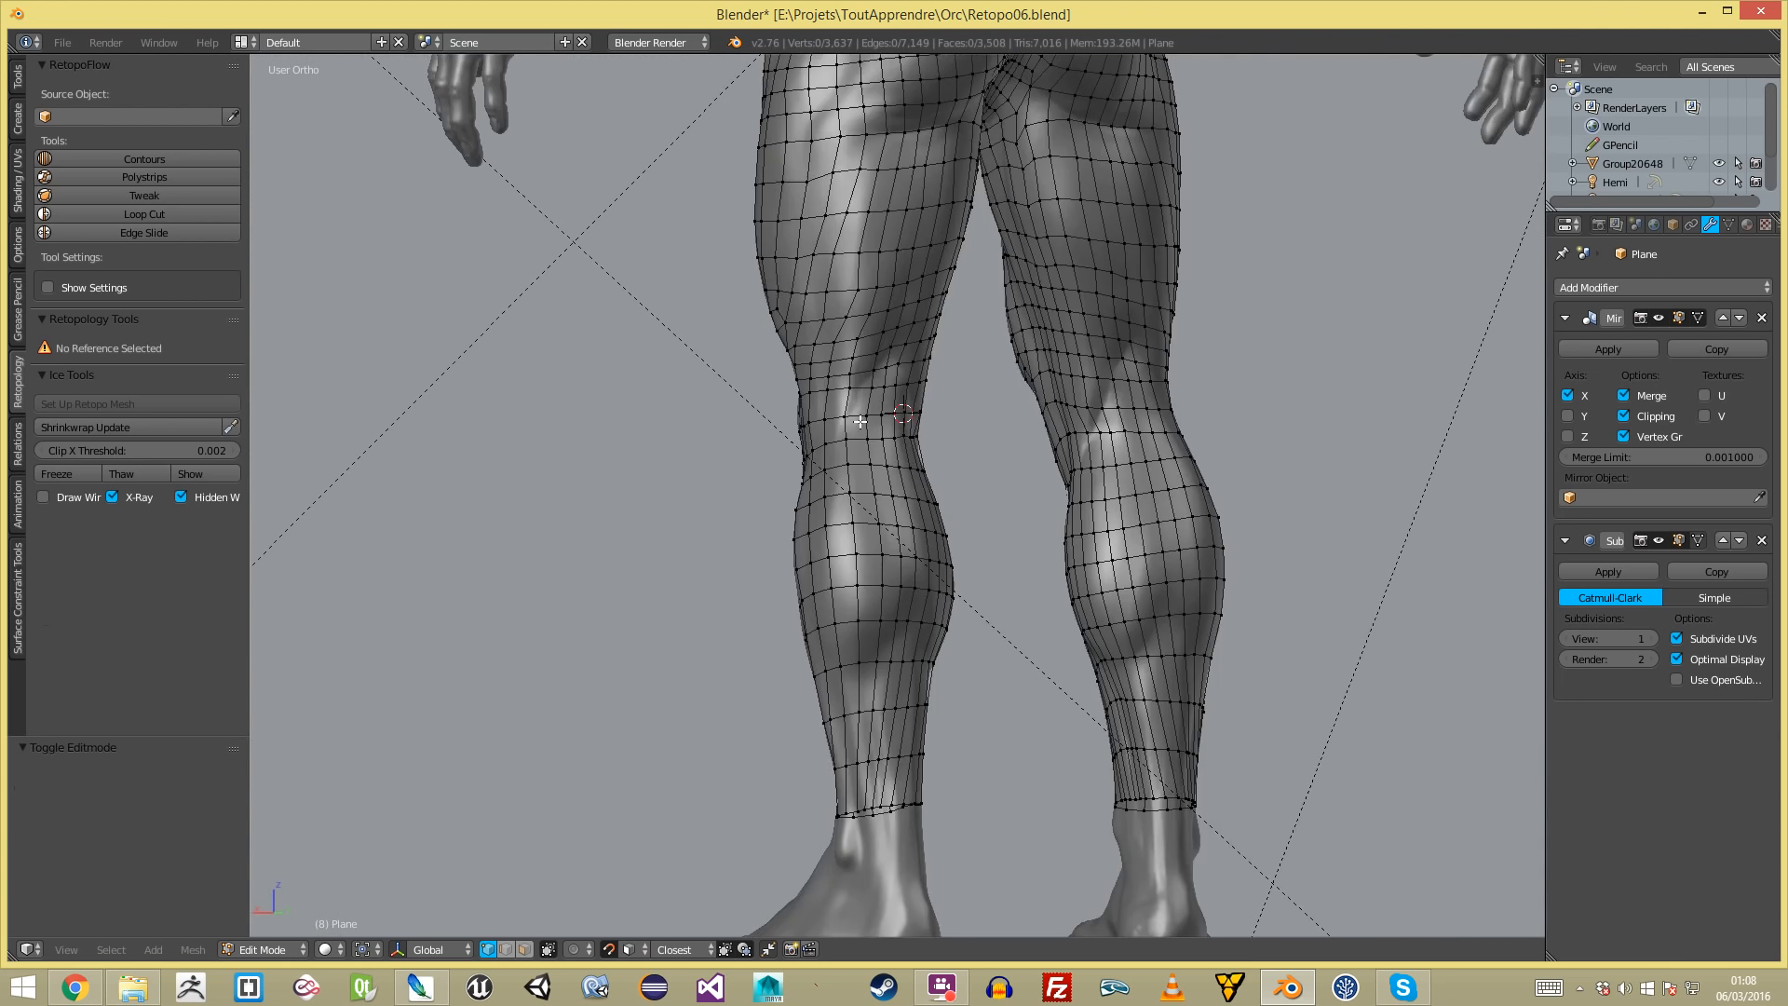
{"action": "scroll", "coordinate": [867, 422], "scroll_direction": "up", "scroll_amount": 3}
{"action": "middle_click_drag", "start_coordinate": [810, 654], "coordinate": [866, 388], "text": "shift"}
{"action": "middle_click_drag", "start_coordinate": [708, 431], "coordinate": [768, 445]}
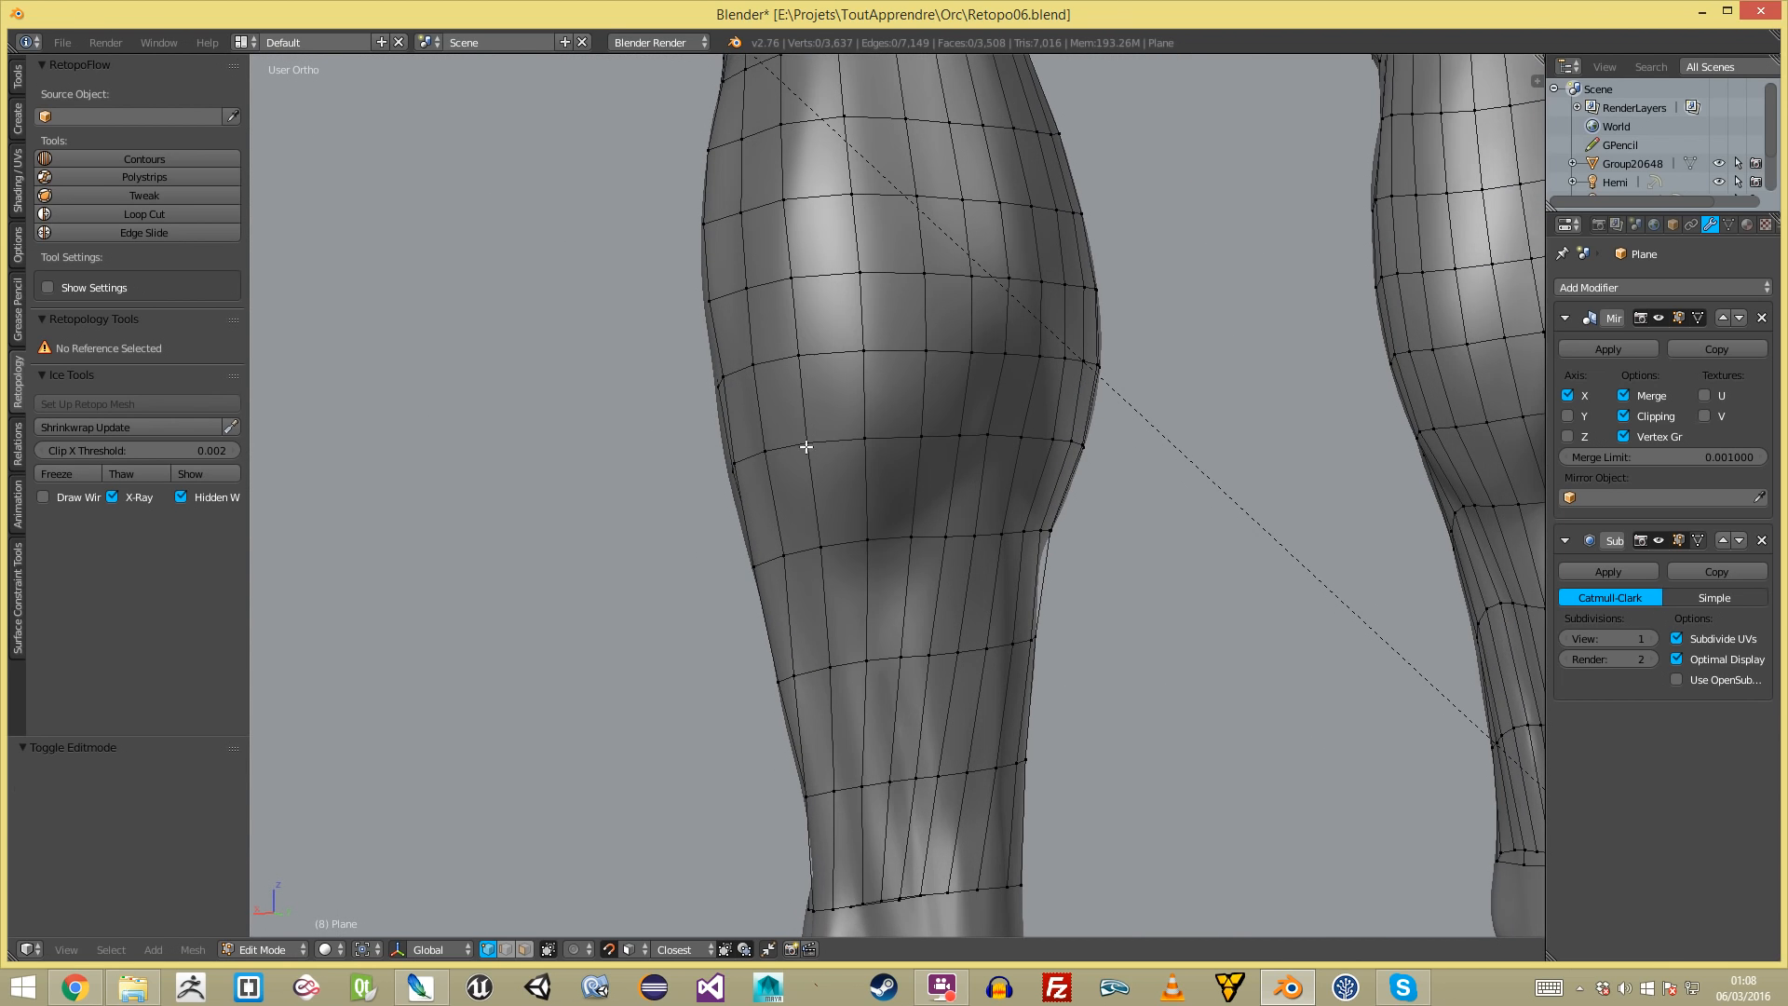
{"action": "scroll", "coordinate": [881, 500], "scroll_direction": "down", "scroll_amount": 2}
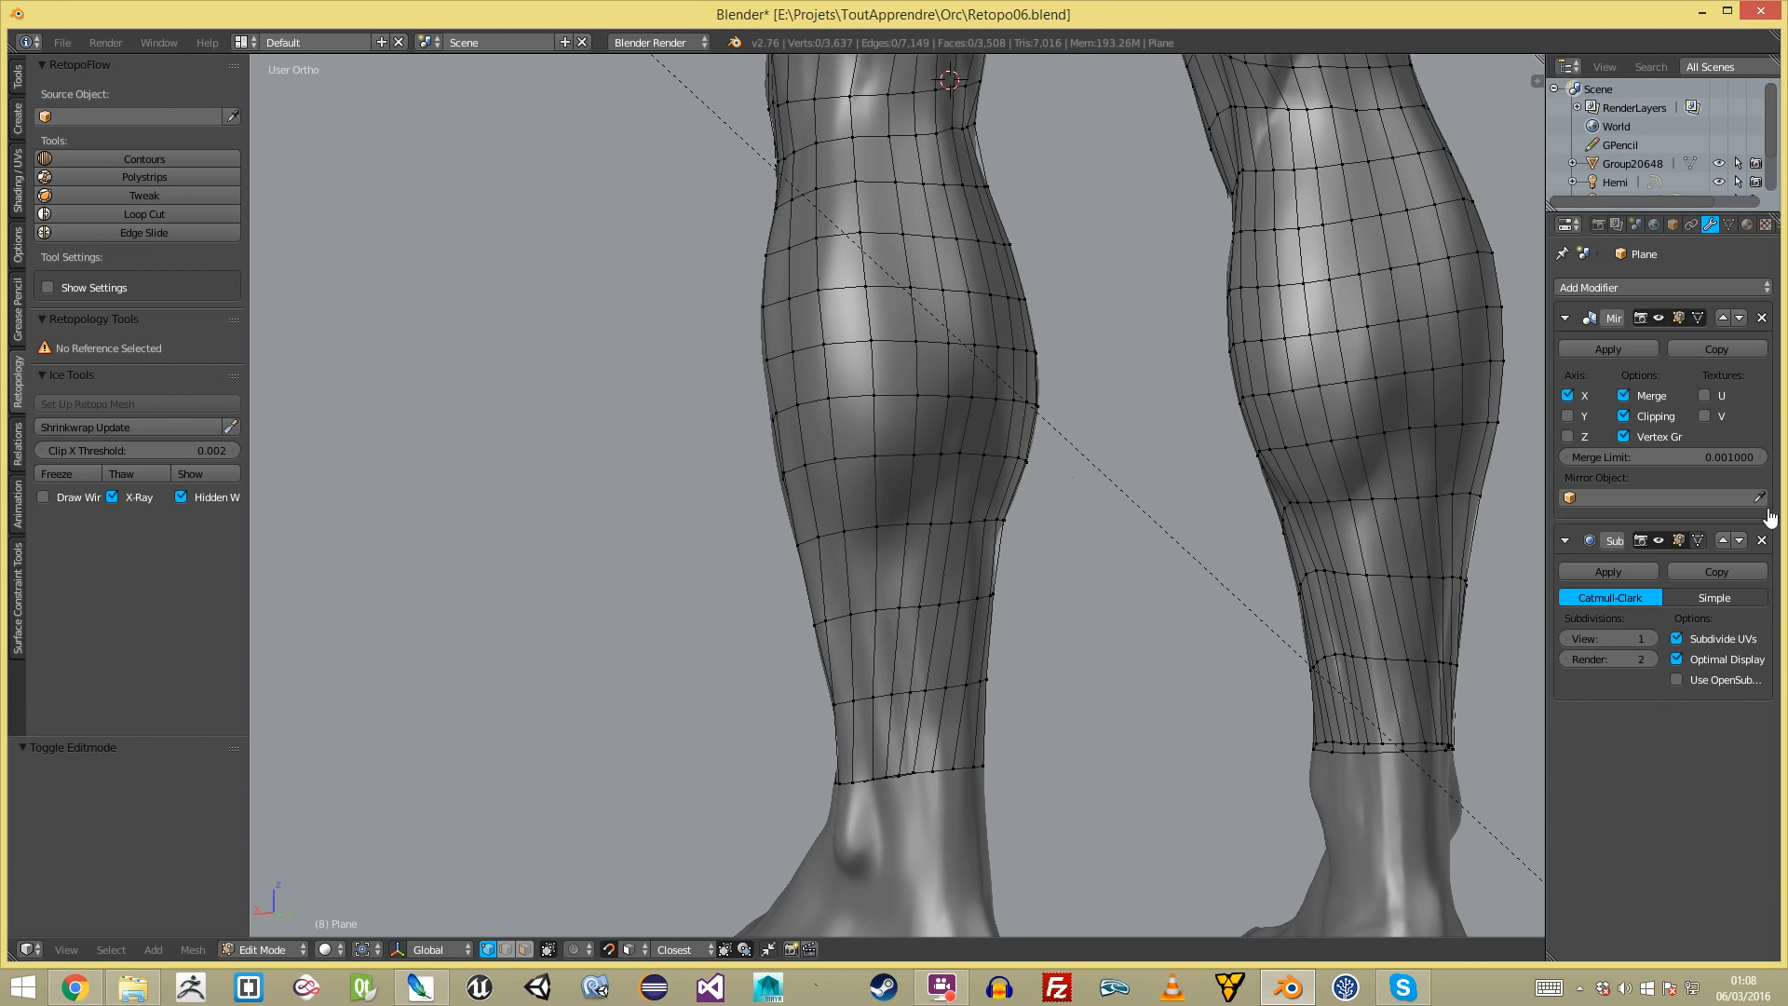
{"action": "middle_click_drag", "start_coordinate": [910, 507], "coordinate": [849, 502]}
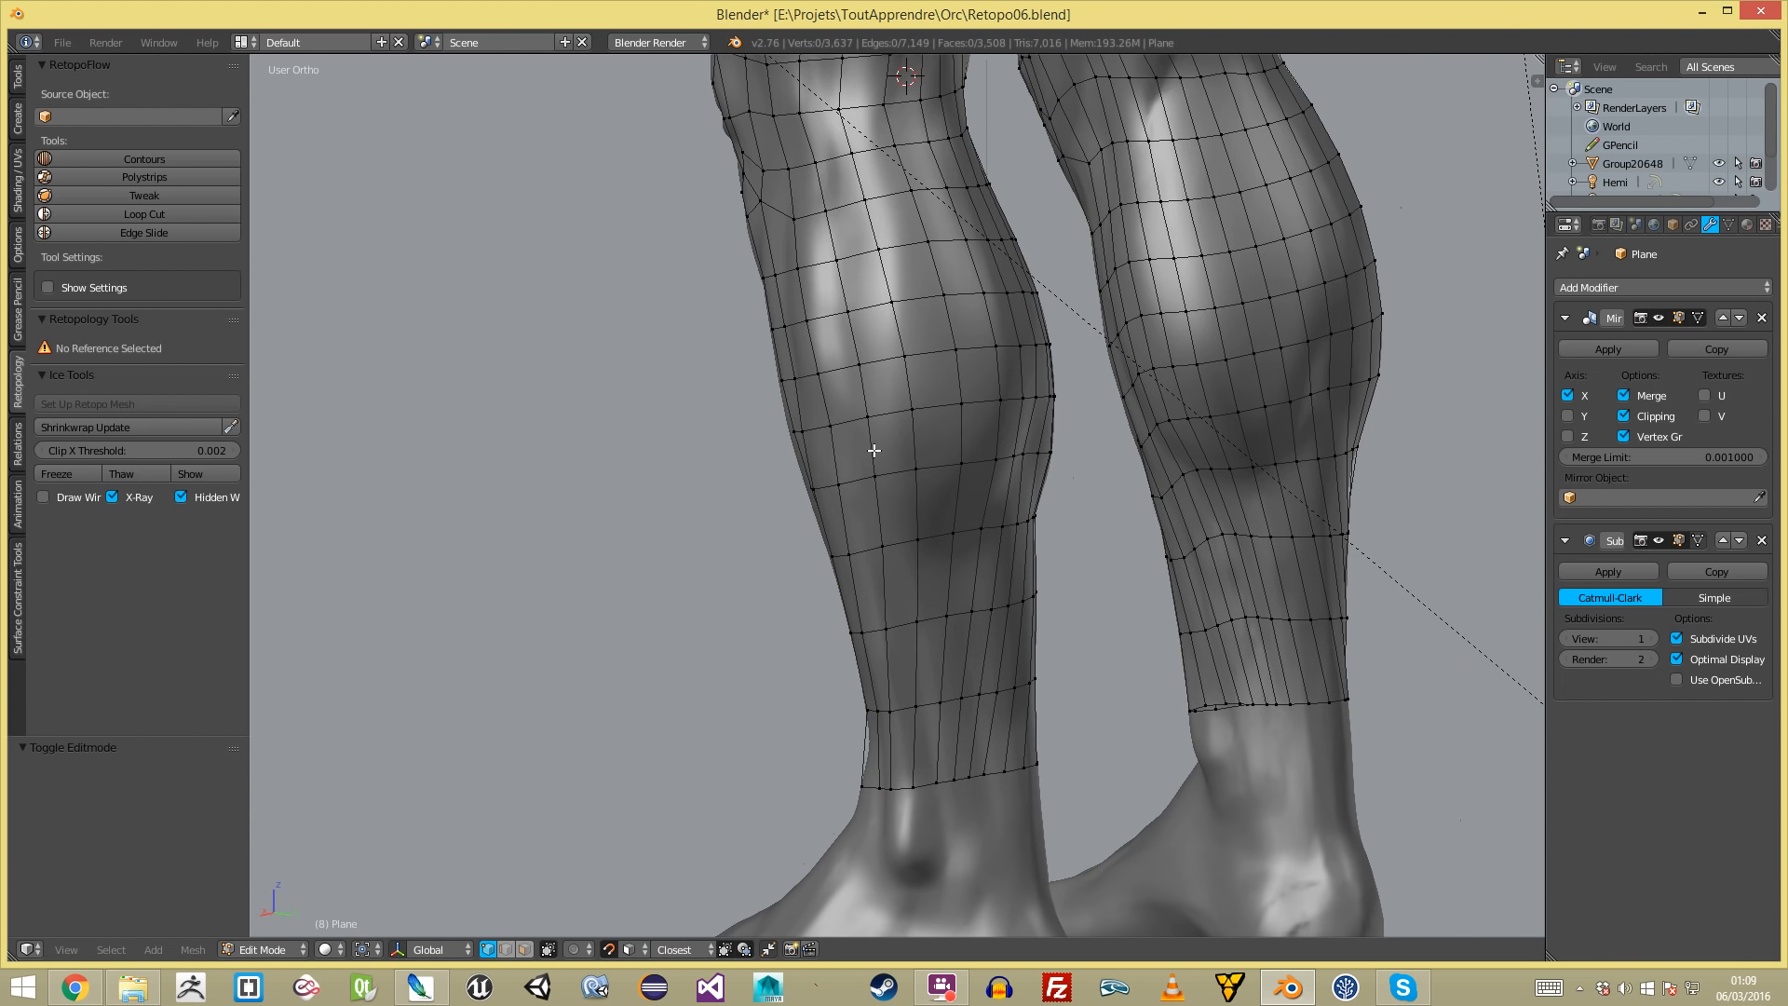
- Switch to edge selection and rotate an edge clockwise on the lower calf to redirect the loops
{"action": "key", "text": "ctrl+Tab"}
{"action": "left_click", "coordinate": [892, 529]}
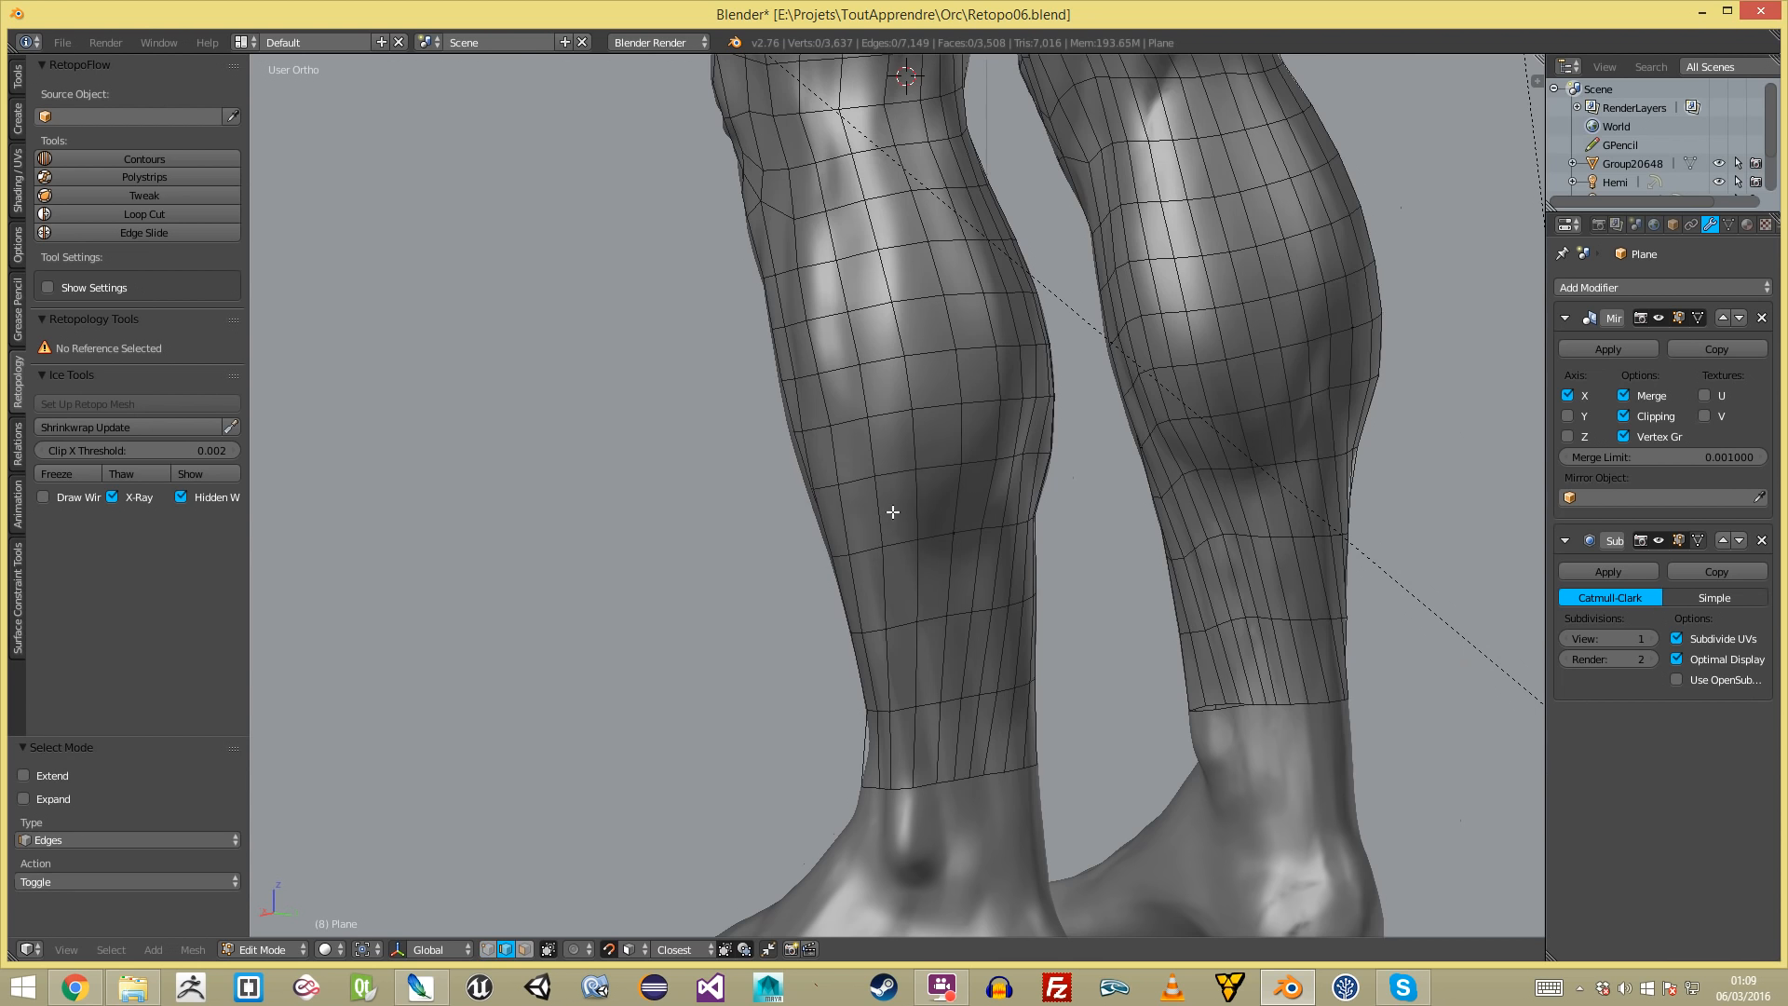
{"action": "middle_click_drag", "start_coordinate": [868, 373], "coordinate": [856, 653]}
{"action": "key", "text": "ctrl+e"}
{"action": "left_click", "coordinate": [854, 763]}
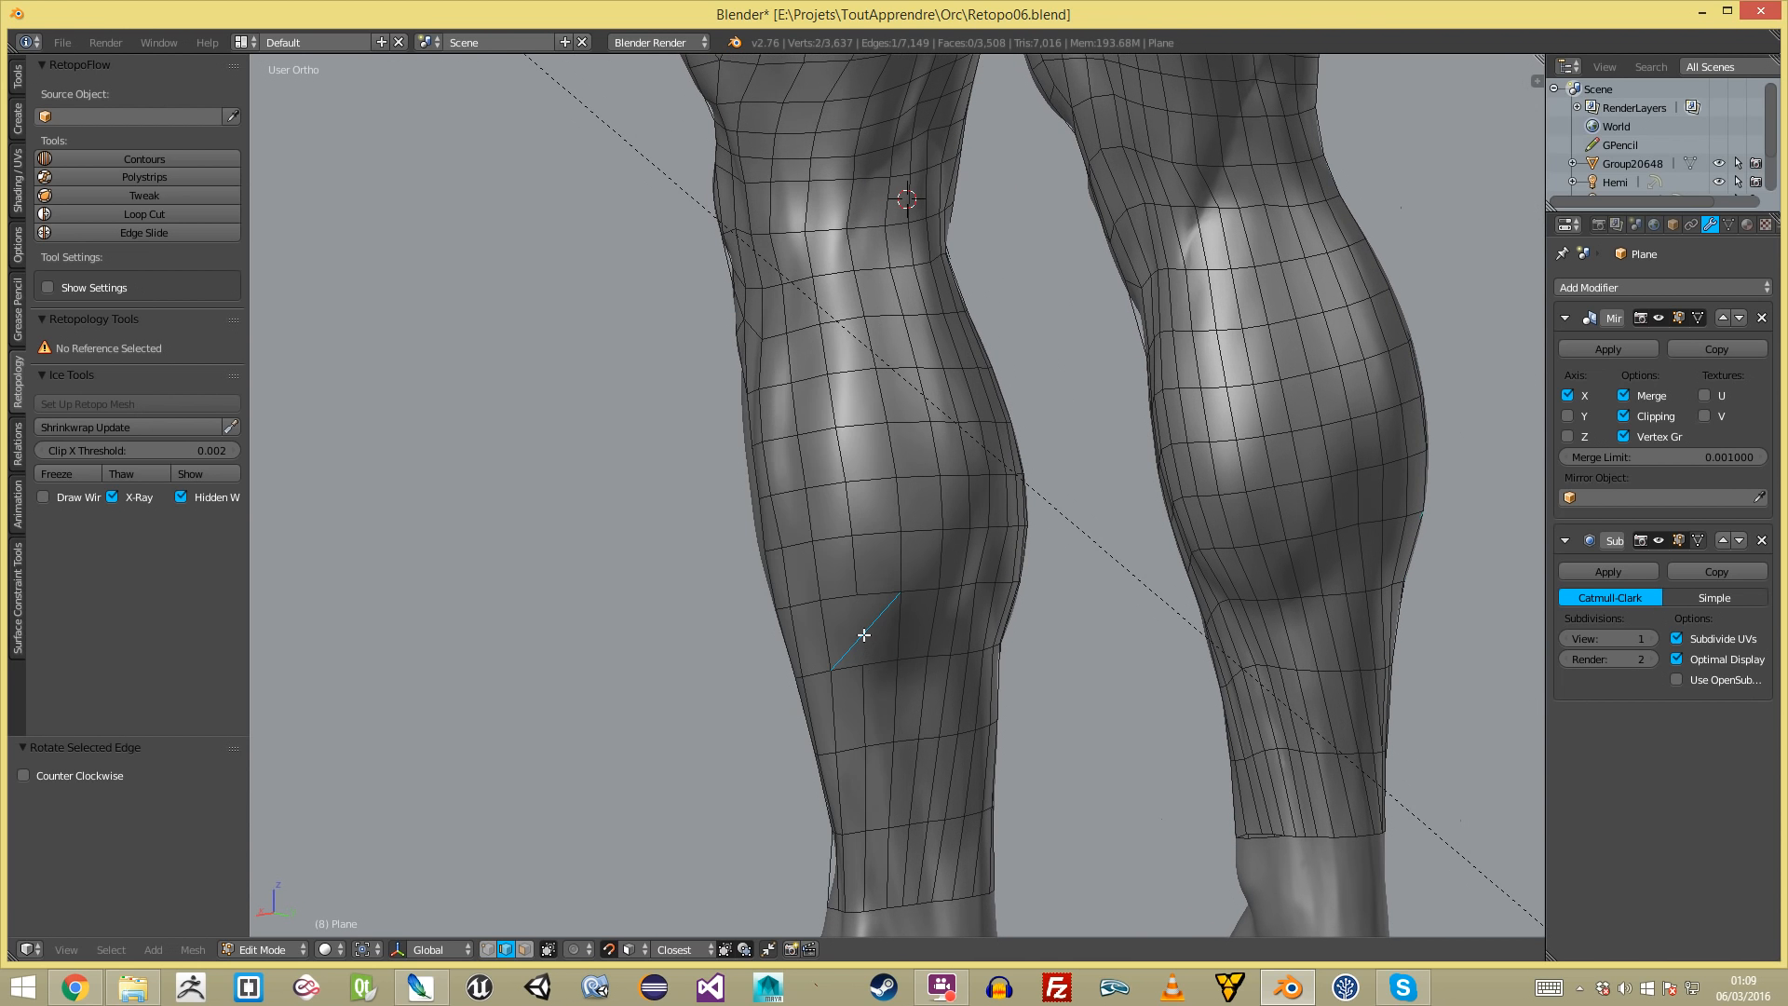
{"action": "right_click", "coordinate": [865, 632]}
{"action": "key", "text": "ctrl+e"}
{"action": "left_click", "coordinate": [843, 742]}
- Highlight the edge ring and face loop through the rotated calf edge to examine their flow
{"action": "right_click", "coordinate": [896, 625], "text": "ctrl+alt"}
{"action": "scroll", "coordinate": [897, 625], "scroll_direction": "down", "scroll_amount": 1}
{"action": "middle_click_drag", "start_coordinate": [898, 625], "coordinate": [852, 616]}
{"action": "key", "text": "ctrl+Tab"}
{"action": "left_click", "coordinate": [851, 635]}
{"action": "key", "text": "a"}
{"action": "right_click", "coordinate": [868, 601], "text": "alt"}
{"action": "key", "text": "a"}
- Switch to vertex selection and move a vertex beside the rotated edge on the lower calf
{"action": "key", "text": "ctrl+Tab"}
{"action": "left_click", "coordinate": [836, 523]}
{"action": "right_click", "coordinate": [830, 551]}
{"action": "key", "text": "g"}
{"action": "left_click", "coordinate": [840, 546]}
{"action": "key", "text": "a"}
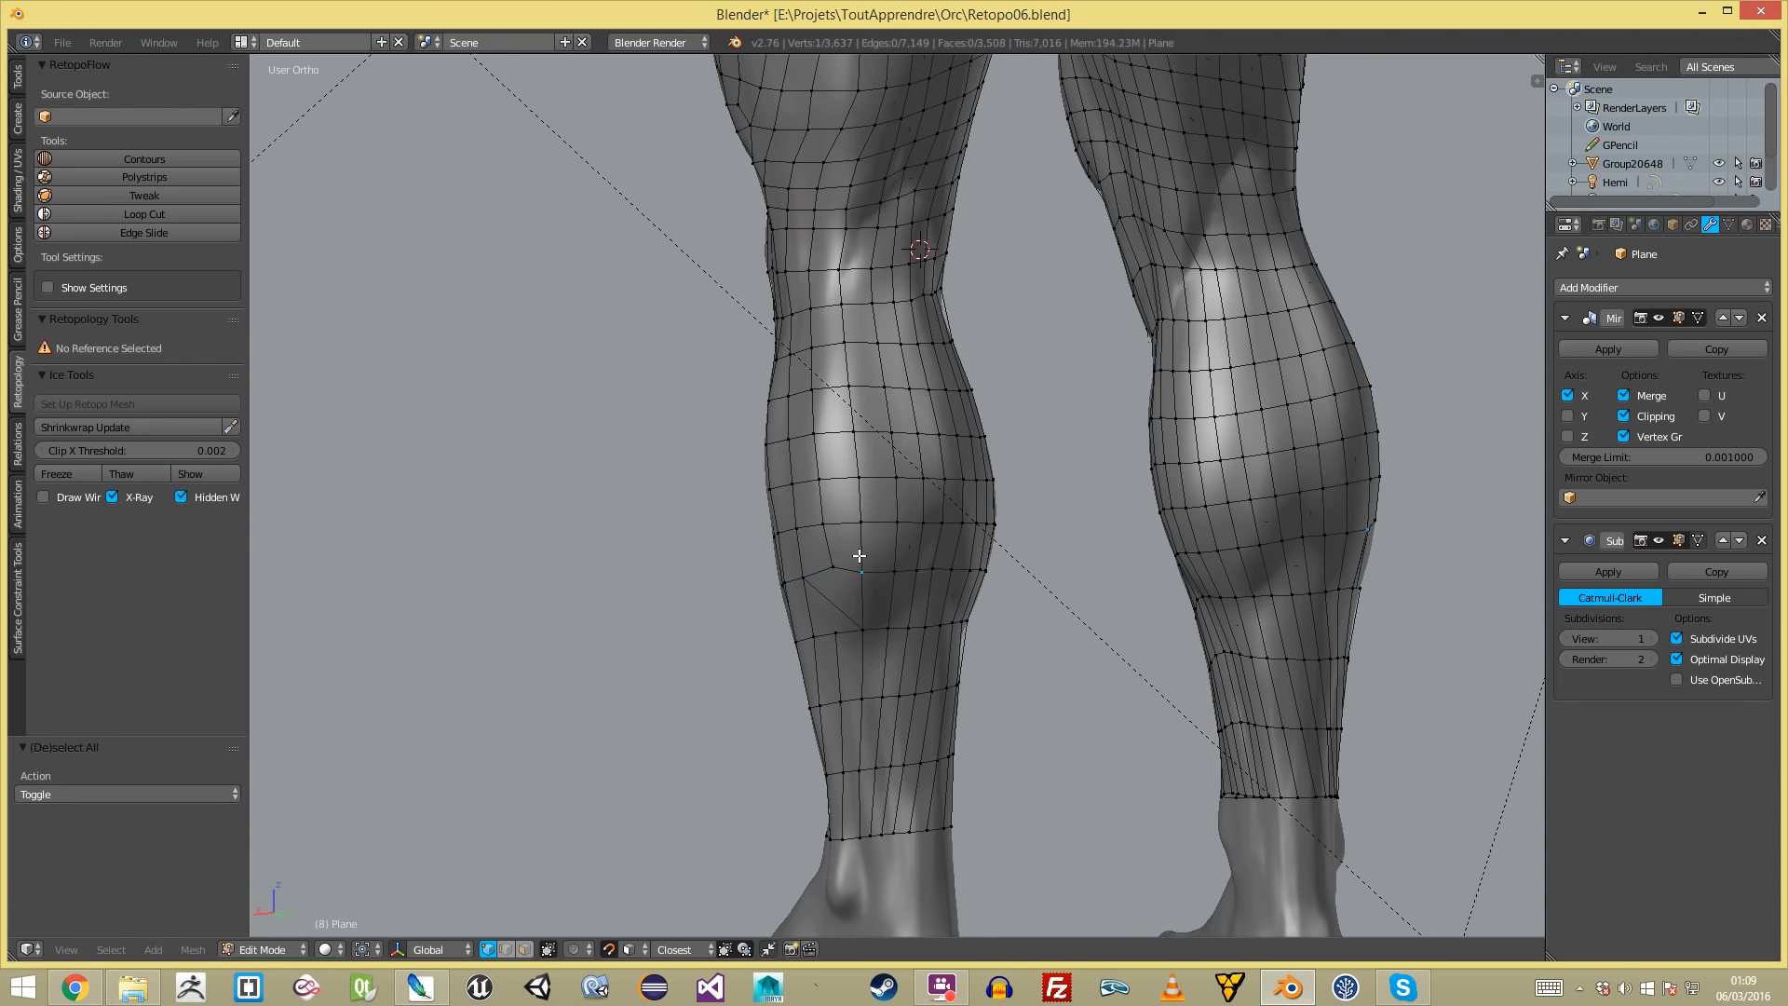
{"action": "middle_click_drag", "start_coordinate": [894, 578], "coordinate": [818, 579]}
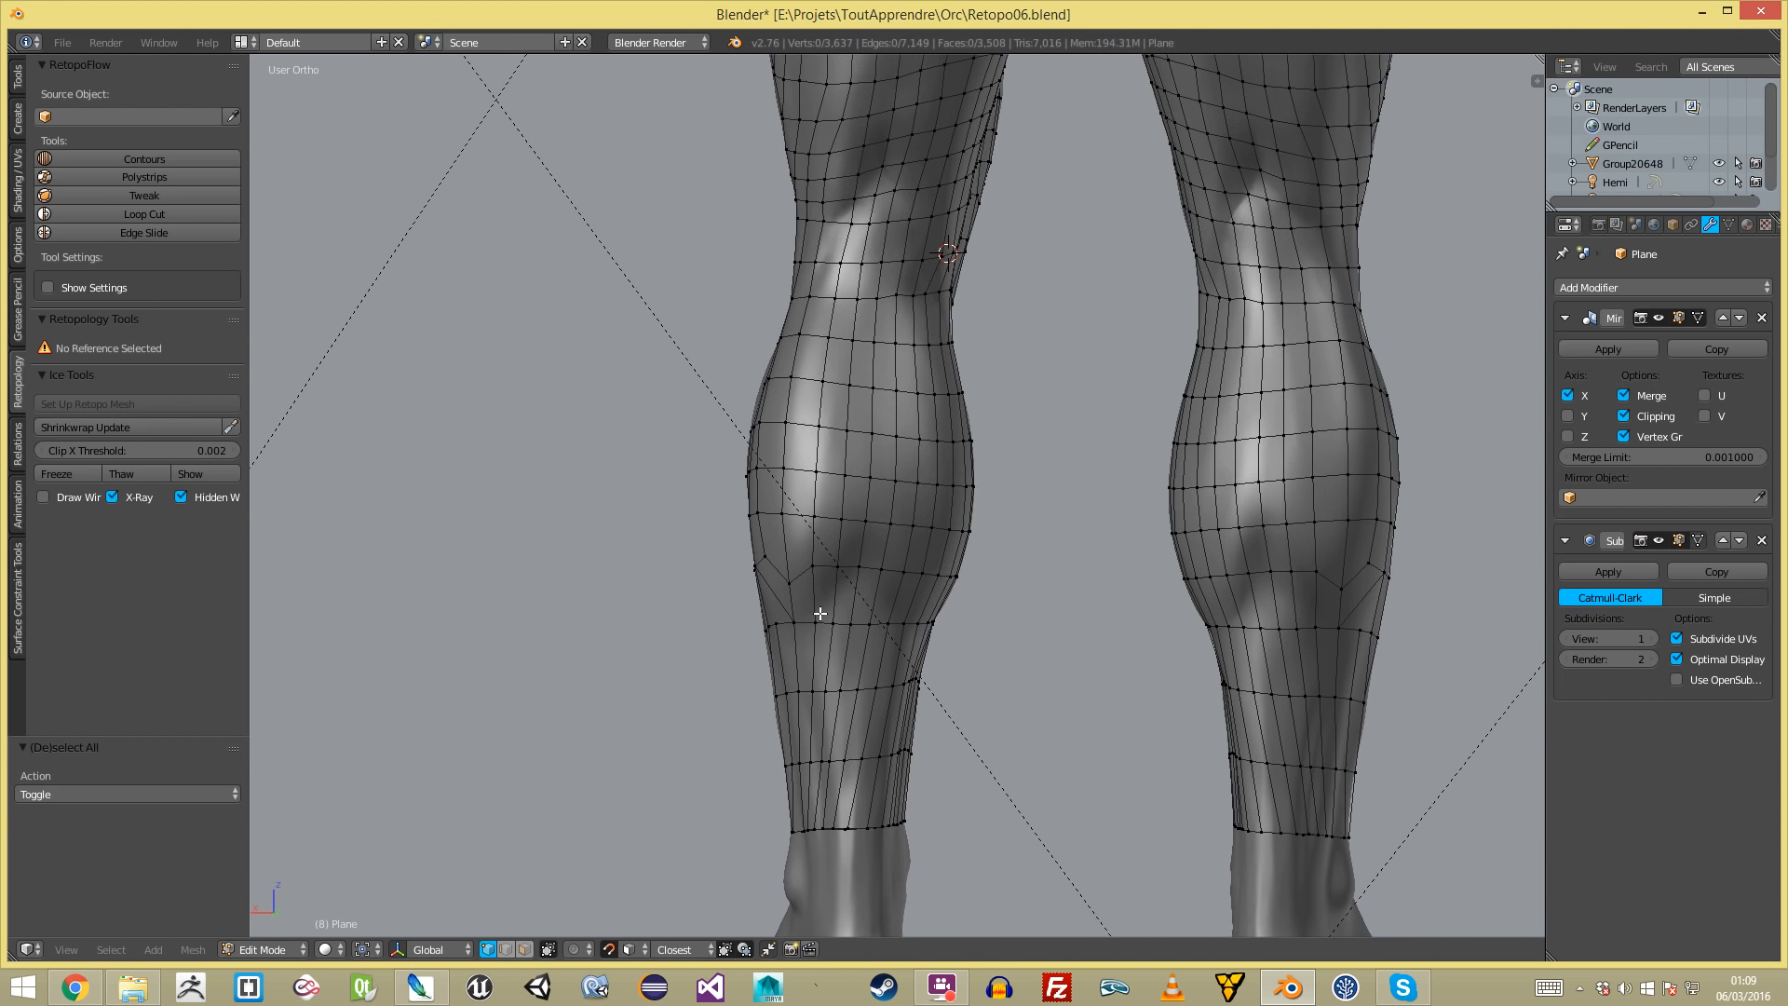
- Move vertices across the back of the lower calf to even out the loops, and rotate one selection slightly
{"action": "left_click_drag", "start_coordinate": [863, 633], "coordinate": [864, 634]}
{"action": "key", "text": "g"}
{"action": "left_click", "coordinate": [877, 600]}
{"action": "key", "text": "a"}
{"action": "right_click", "coordinate": [846, 601], "text": "shift"}
{"action": "key", "text": "g"}
{"action": "left_click", "coordinate": [902, 562]}
{"action": "key", "text": "r"}
{"action": "left_click", "coordinate": [910, 551]}
{"action": "key", "text": "a"}
- Switch to edge selection and rotate another edge on the inner side of the lower calf
{"action": "middle_click_drag", "start_coordinate": [910, 550], "coordinate": [801, 538]}
{"action": "scroll", "coordinate": [829, 559], "scroll_direction": "up", "scroll_amount": 2}
{"action": "key", "text": "ctrl+Tab"}
{"action": "left_click", "coordinate": [870, 602]}
{"action": "middle_click_drag", "start_coordinate": [868, 603], "coordinate": [798, 627]}
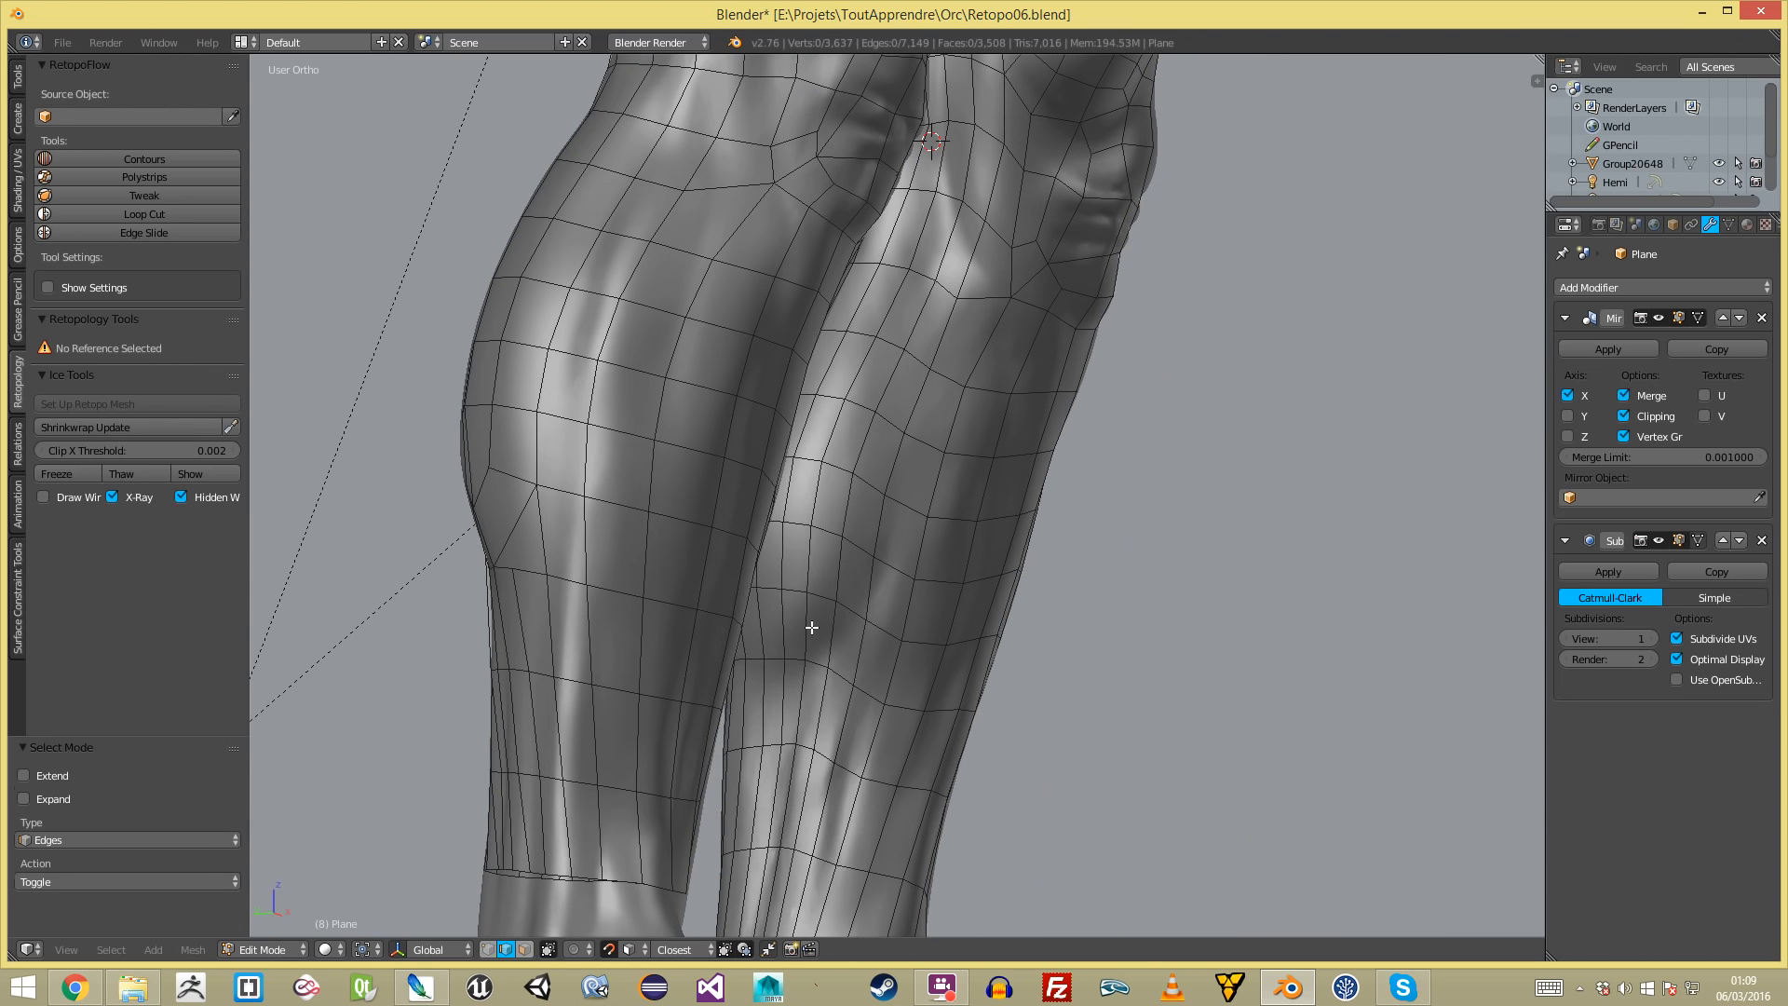
{"action": "right_click", "coordinate": [798, 629]}
{"action": "key", "text": "ctrl+e"}
{"action": "left_click", "coordinate": [828, 623]}
{"action": "key", "text": "a"}
- Highlight the loop through the newly rotated calf edge to examine its flow, and return to vertex selection
{"action": "key", "text": "ctrl+Tab"}
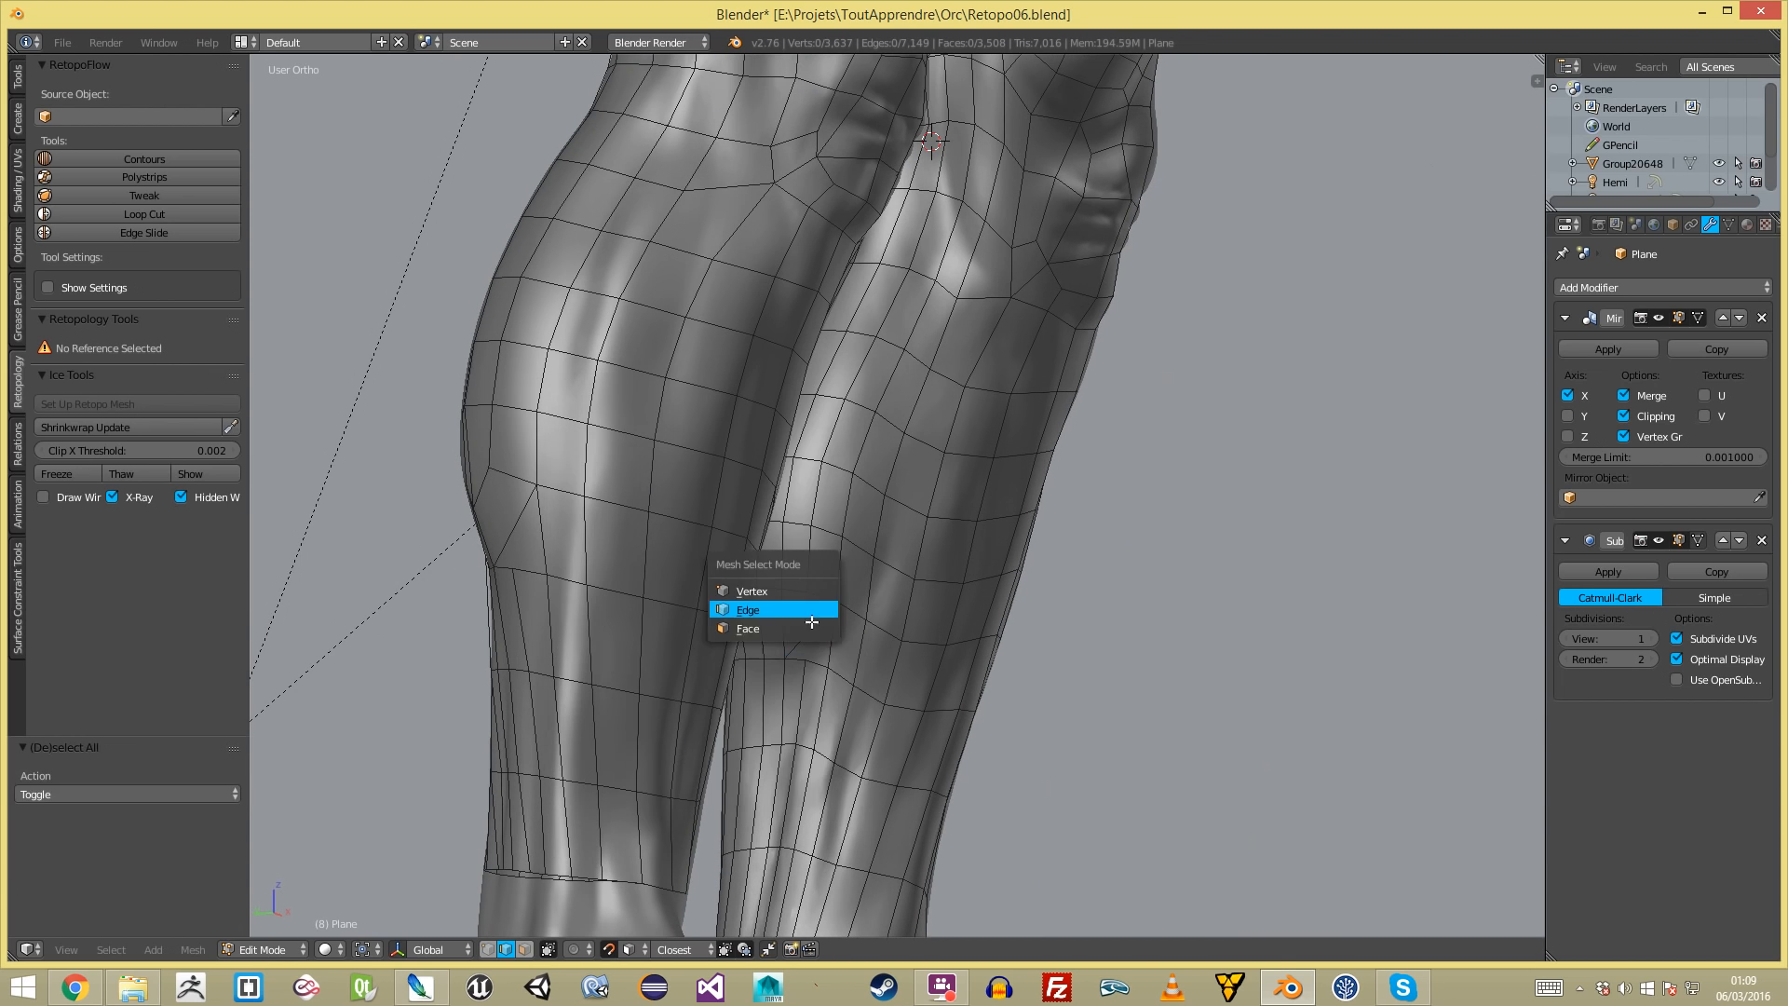
{"action": "left_click", "coordinate": [821, 627]}
{"action": "right_click", "coordinate": [829, 592], "text": "alt"}
{"action": "scroll", "coordinate": [763, 606], "scroll_direction": "down", "scroll_amount": 1}
{"action": "scroll", "coordinate": [758, 607], "scroll_direction": "down", "scroll_amount": 2}
{"action": "middle_click_drag", "start_coordinate": [758, 607], "coordinate": [958, 628]}
{"action": "scroll", "coordinate": [959, 628], "scroll_direction": "up", "scroll_amount": 4}
{"action": "key", "text": "ctrl+Tab"}
{"action": "left_click", "coordinate": [823, 538]}
{"action": "scroll", "coordinate": [814, 619], "scroll_direction": "down", "scroll_amount": 2}
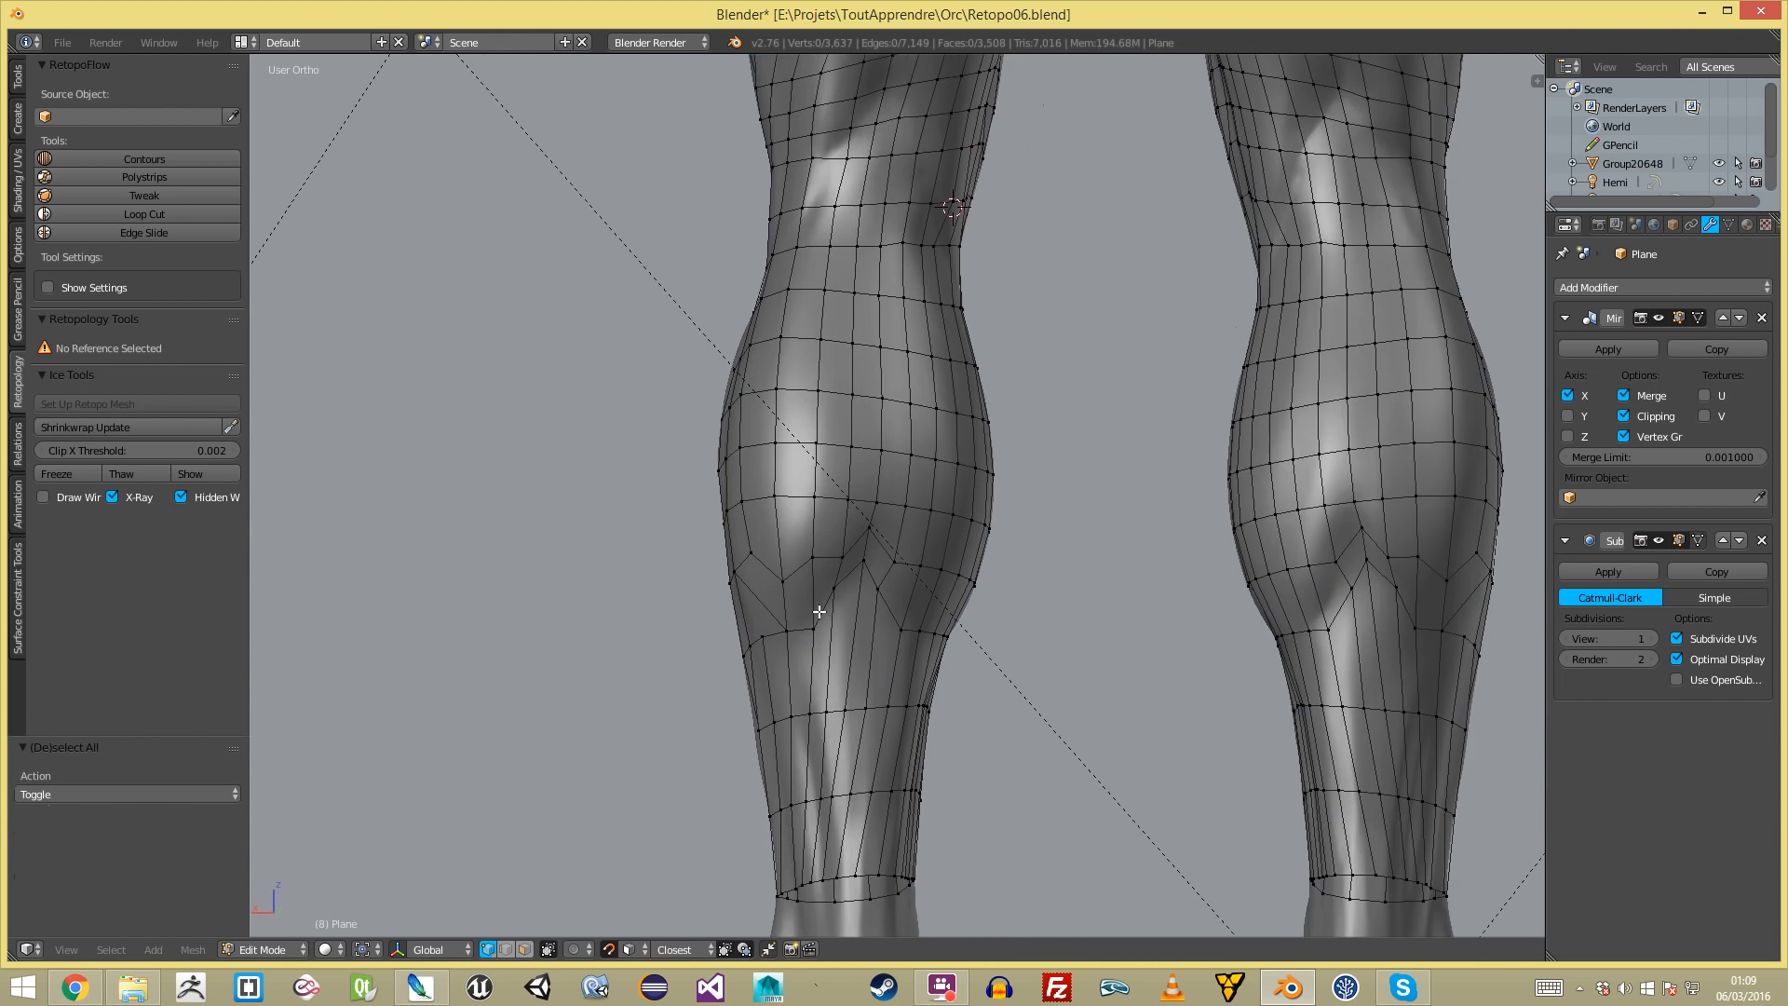
- Reposition individual vertices around the rotated edges on the back of the lower calf
{"action": "scroll", "coordinate": [798, 639], "scroll_direction": "up", "scroll_amount": 2}
{"action": "right_click_drag", "start_coordinate": [798, 639], "coordinate": [689, 652]}
{"action": "key", "text": "a"}
{"action": "key", "text": "a"}
{"action": "key", "text": "a"}
{"action": "right_click", "coordinate": [692, 639]}
{"action": "key", "text": "a"}
{"action": "right_click_drag", "start_coordinate": [741, 732], "coordinate": [742, 704]}
{"action": "key", "text": "a"}
{"action": "middle_click_drag", "start_coordinate": [814, 678], "coordinate": [757, 671]}
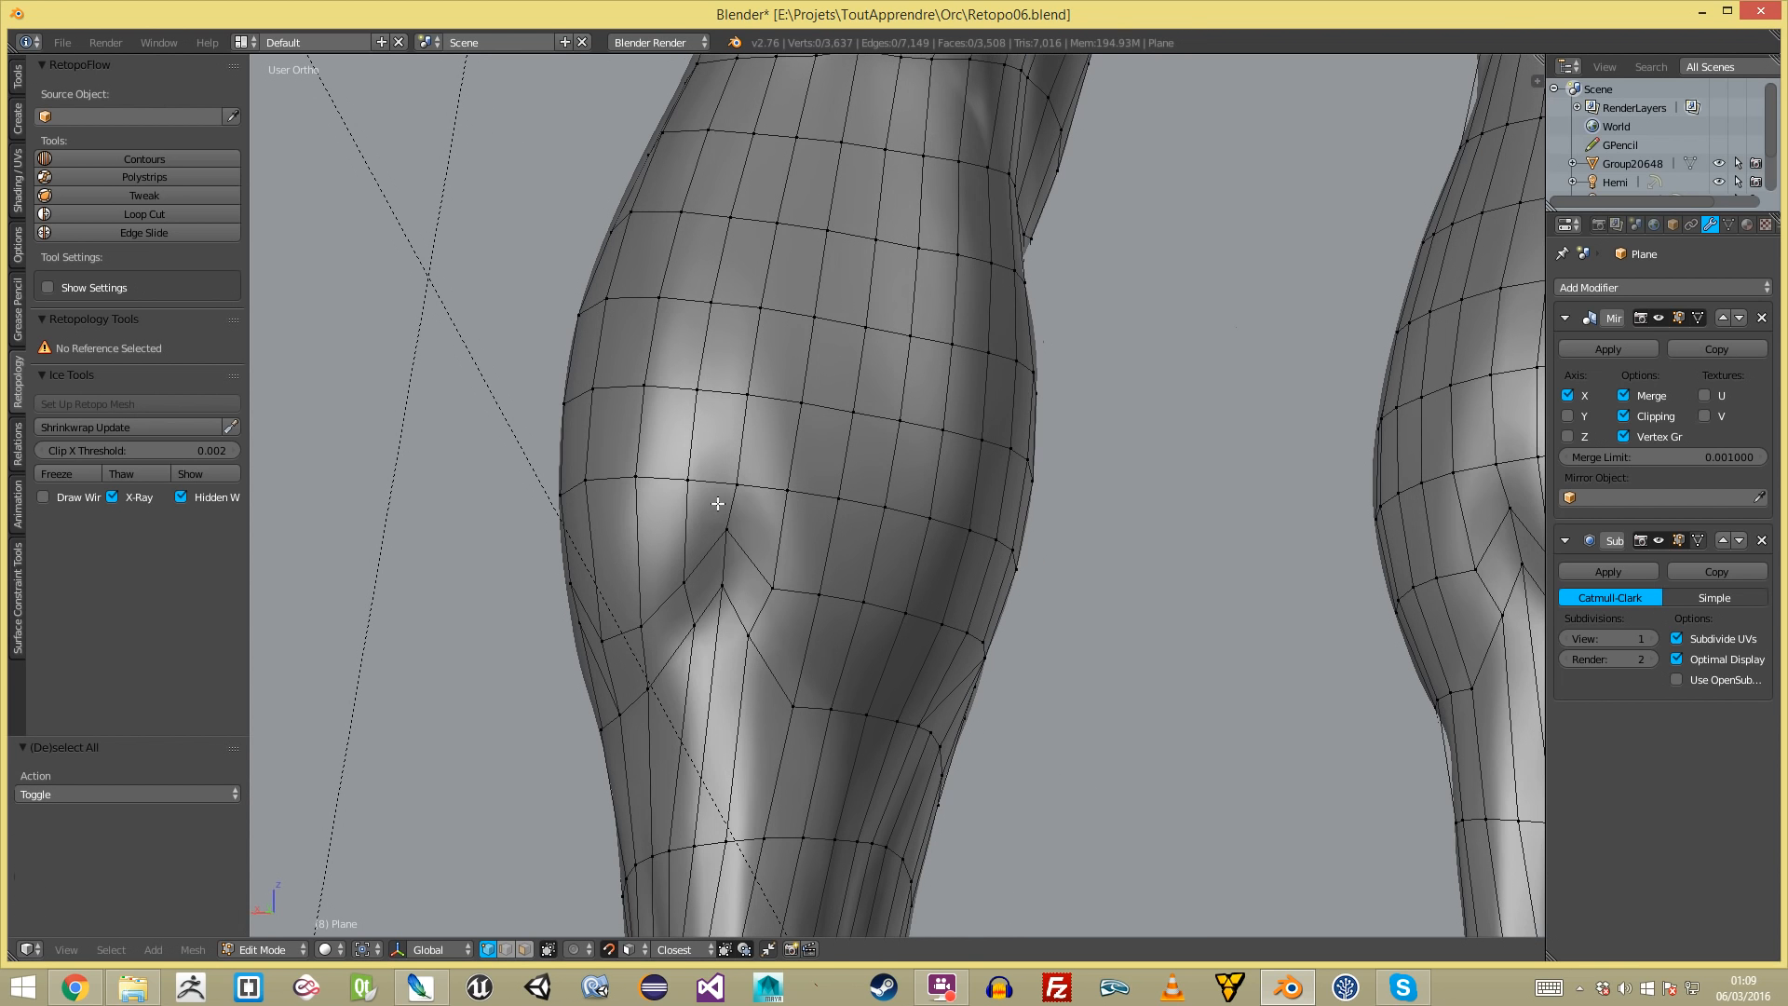
- Move the vertices around the second rotated edge on the inner calf to smooth the surrounding faces
{"action": "key", "text": "g"}
{"action": "left_click", "coordinate": [776, 571]}
{"action": "key", "text": "a"}
{"action": "right_click_drag", "start_coordinate": [798, 710], "coordinate": [809, 680]}
{"action": "key", "text": "a"}
{"action": "middle_click_drag", "start_coordinate": [810, 677], "coordinate": [687, 719]}
{"action": "right_click_drag", "start_coordinate": [790, 721], "coordinate": [797, 682]}
{"action": "key", "text": "a"}
{"action": "right_click_drag", "start_coordinate": [755, 619], "coordinate": [753, 602]}
{"action": "key", "text": "a"}
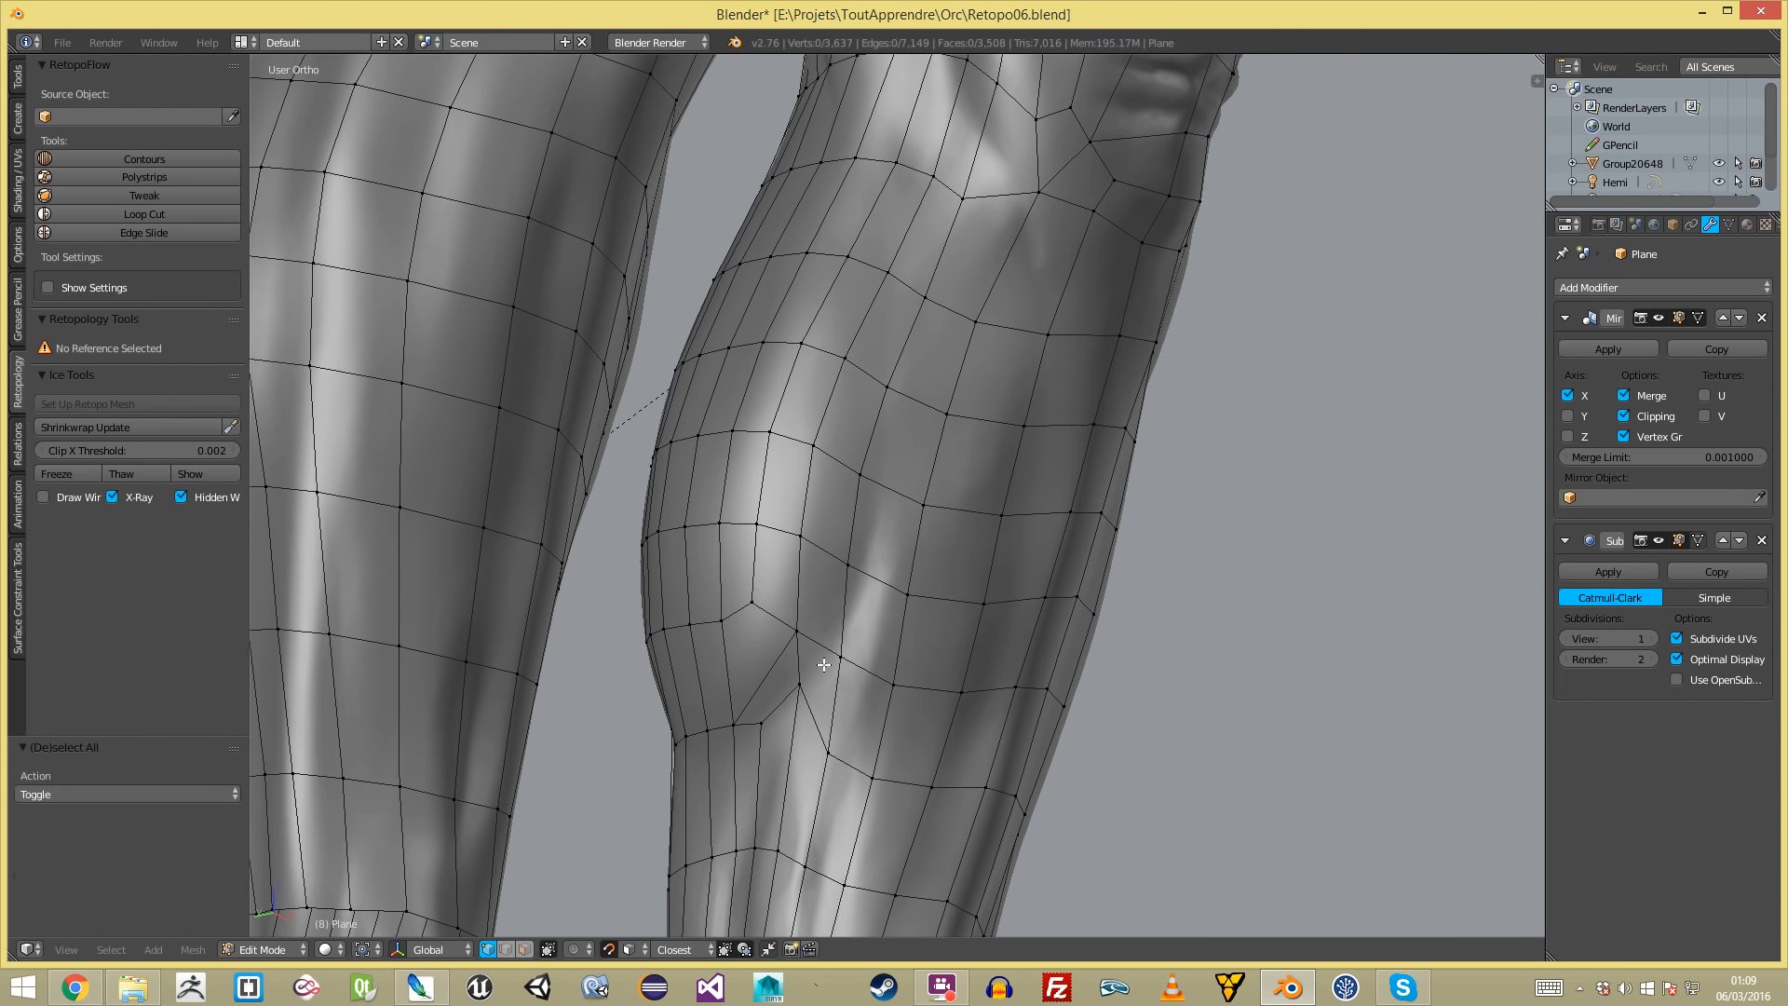
- Box-select the short row of vertices across the lower shin and slide the vertices along their edges
{"action": "key", "text": "b"}
{"action": "left_click_drag", "start_coordinate": [856, 734], "coordinate": [1004, 841]}
{"action": "middle_click_drag", "start_coordinate": [1002, 834], "coordinate": [951, 753]}
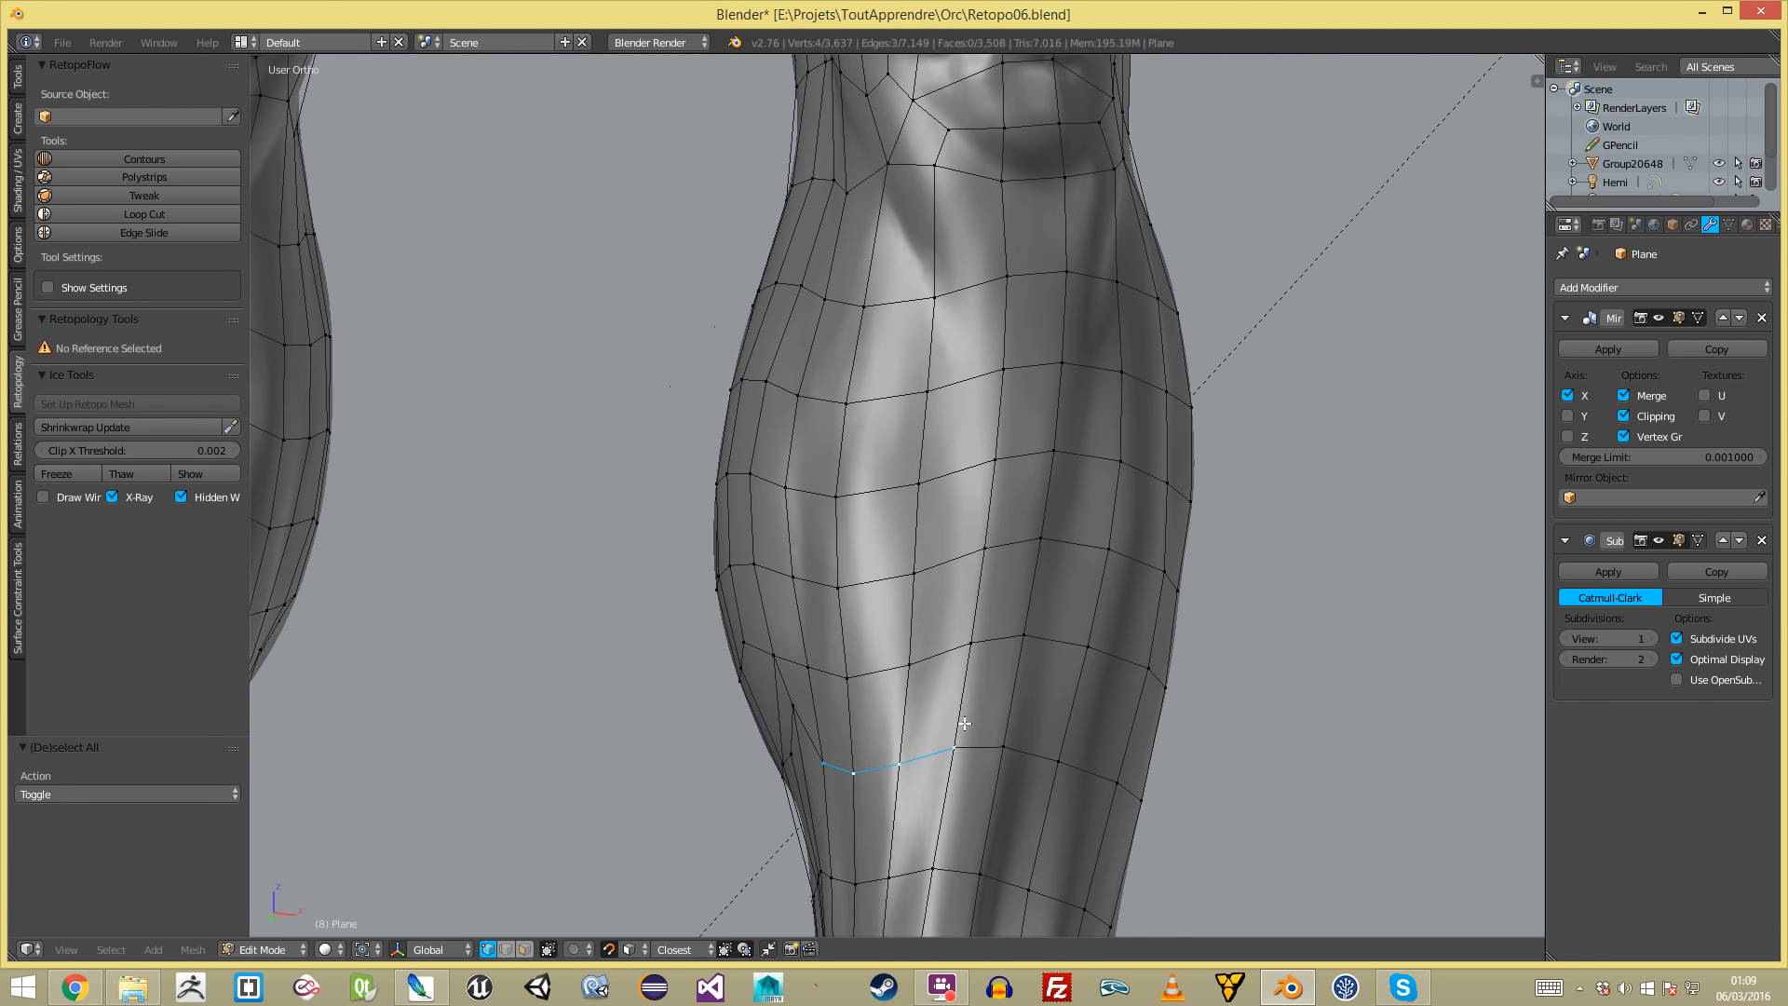
{"action": "left_click_drag", "start_coordinate": [1075, 771], "coordinate": [1082, 774]}
{"action": "key", "text": "g"}
{"action": "key", "text": "g"}
{"action": "left_click", "coordinate": [1094, 750]}
{"action": "key", "text": "a"}
- Box-select a small group of vertices on the side of the lower calf and move it
{"action": "scroll", "coordinate": [1052, 755], "scroll_direction": "down", "scroll_amount": 3}
{"action": "middle_click_drag", "start_coordinate": [997, 758], "coordinate": [827, 656]}
{"action": "right_click", "coordinate": [857, 637]}
{"action": "key", "text": "b"}
{"action": "left_click_drag", "start_coordinate": [882, 579], "coordinate": [963, 640]}
{"action": "key", "text": "g"}
{"action": "left_click", "coordinate": [958, 615]}
{"action": "key", "text": "a"}
- Move two single vertices on the side of the lower calf to refine the redirected loop
{"action": "right_click", "coordinate": [962, 610]}
{"action": "key", "text": "g"}
{"action": "left_click", "coordinate": [958, 629]}
{"action": "key", "text": "a"}
{"action": "right_click", "coordinate": [935, 534]}
{"action": "key", "text": "g"}
{"action": "left_click", "coordinate": [965, 536]}
{"action": "key", "text": "a"}
- Highlight the vertical face loop down the leg and the ring of faces around the calf to examine their flow
{"action": "right_click", "coordinate": [962, 516], "text": "alt"}
{"action": "scroll", "coordinate": [962, 515], "scroll_direction": "down", "scroll_amount": 5}
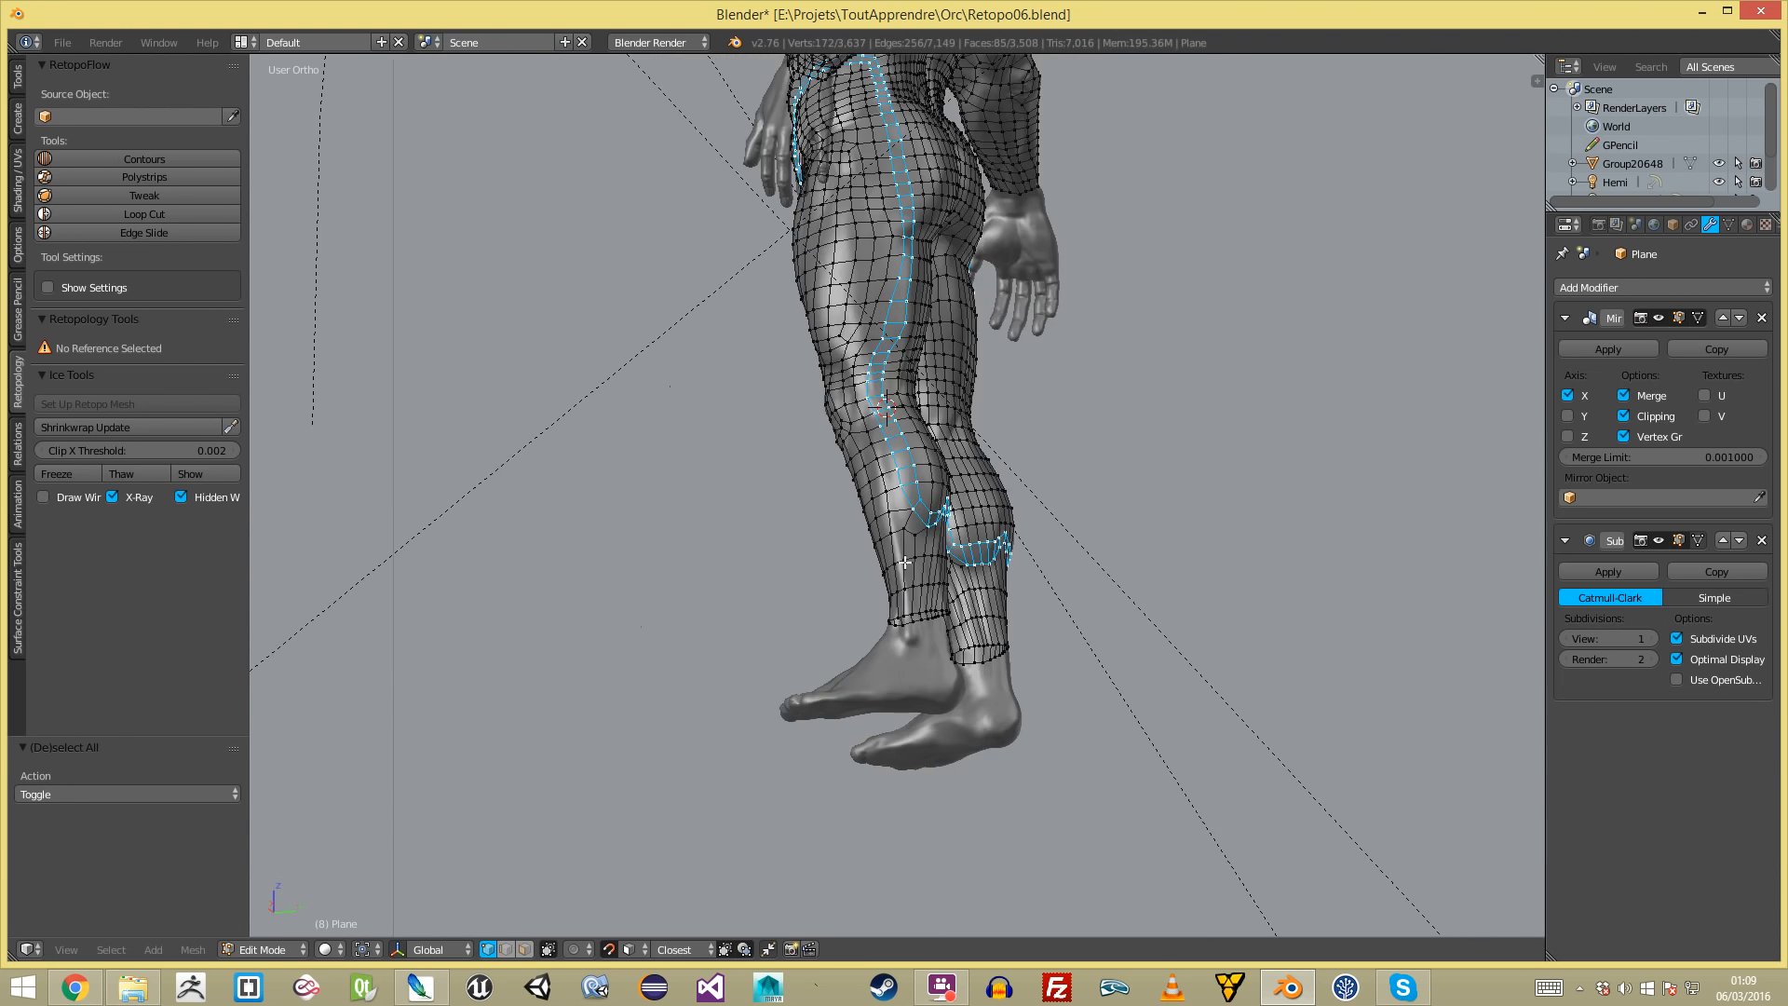
{"action": "key", "text": "a"}
{"action": "middle_click_drag", "start_coordinate": [959, 521], "coordinate": [855, 572]}
{"action": "scroll", "coordinate": [855, 573], "scroll_direction": "up", "scroll_amount": 2}
{"action": "right_click", "coordinate": [863, 552], "text": "ctrl+alt"}
{"action": "middle_click_drag", "start_coordinate": [973, 591], "coordinate": [573, 611]}
{"action": "scroll", "coordinate": [724, 606], "scroll_direction": "up", "scroll_amount": 4}
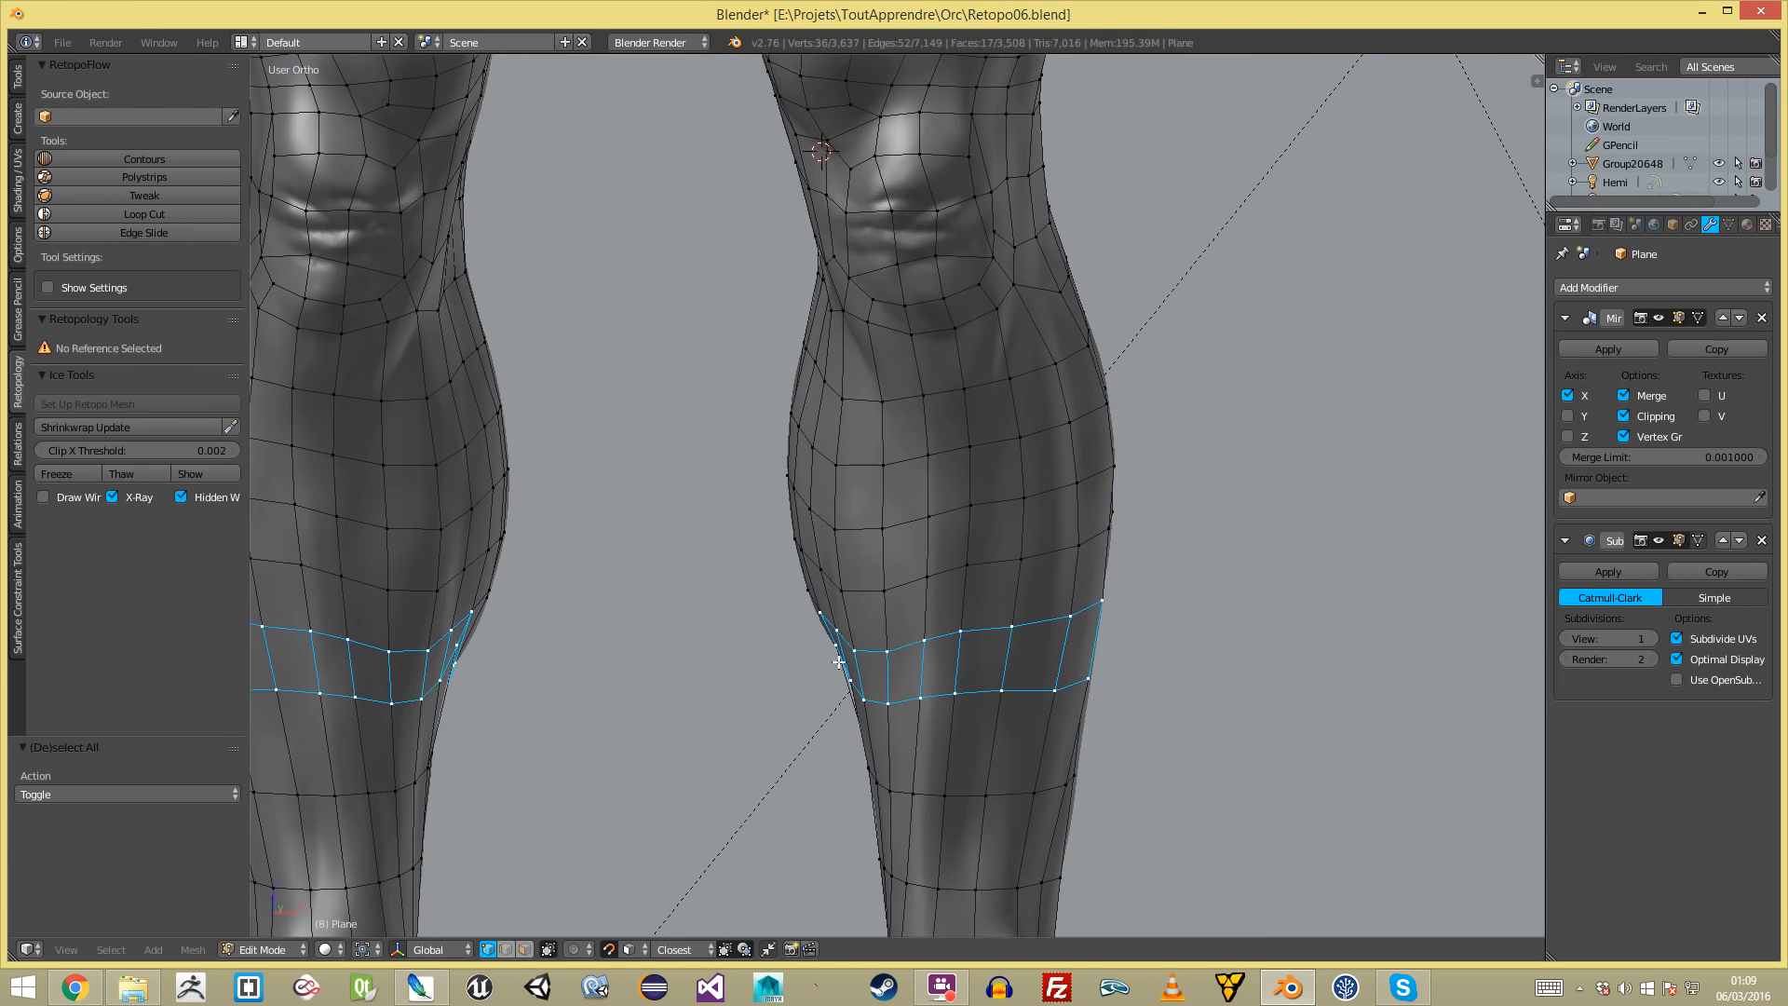
{"action": "scroll", "coordinate": [837, 664], "scroll_direction": "down", "scroll_amount": 3}
- In wireframe front view, circle-select all lower-leg vertices from below the knee to the ankle, and return to solid shading
{"action": "key", "text": "a"}
{"action": "key", "text": "Tab"}
{"action": "key", "text": "KP_1"}
{"action": "key", "text": "KP_3"}
{"action": "key", "text": "KP_1"}
{"action": "key", "text": "Tab"}
{"action": "key", "text": "z"}
{"action": "key", "text": "a"}
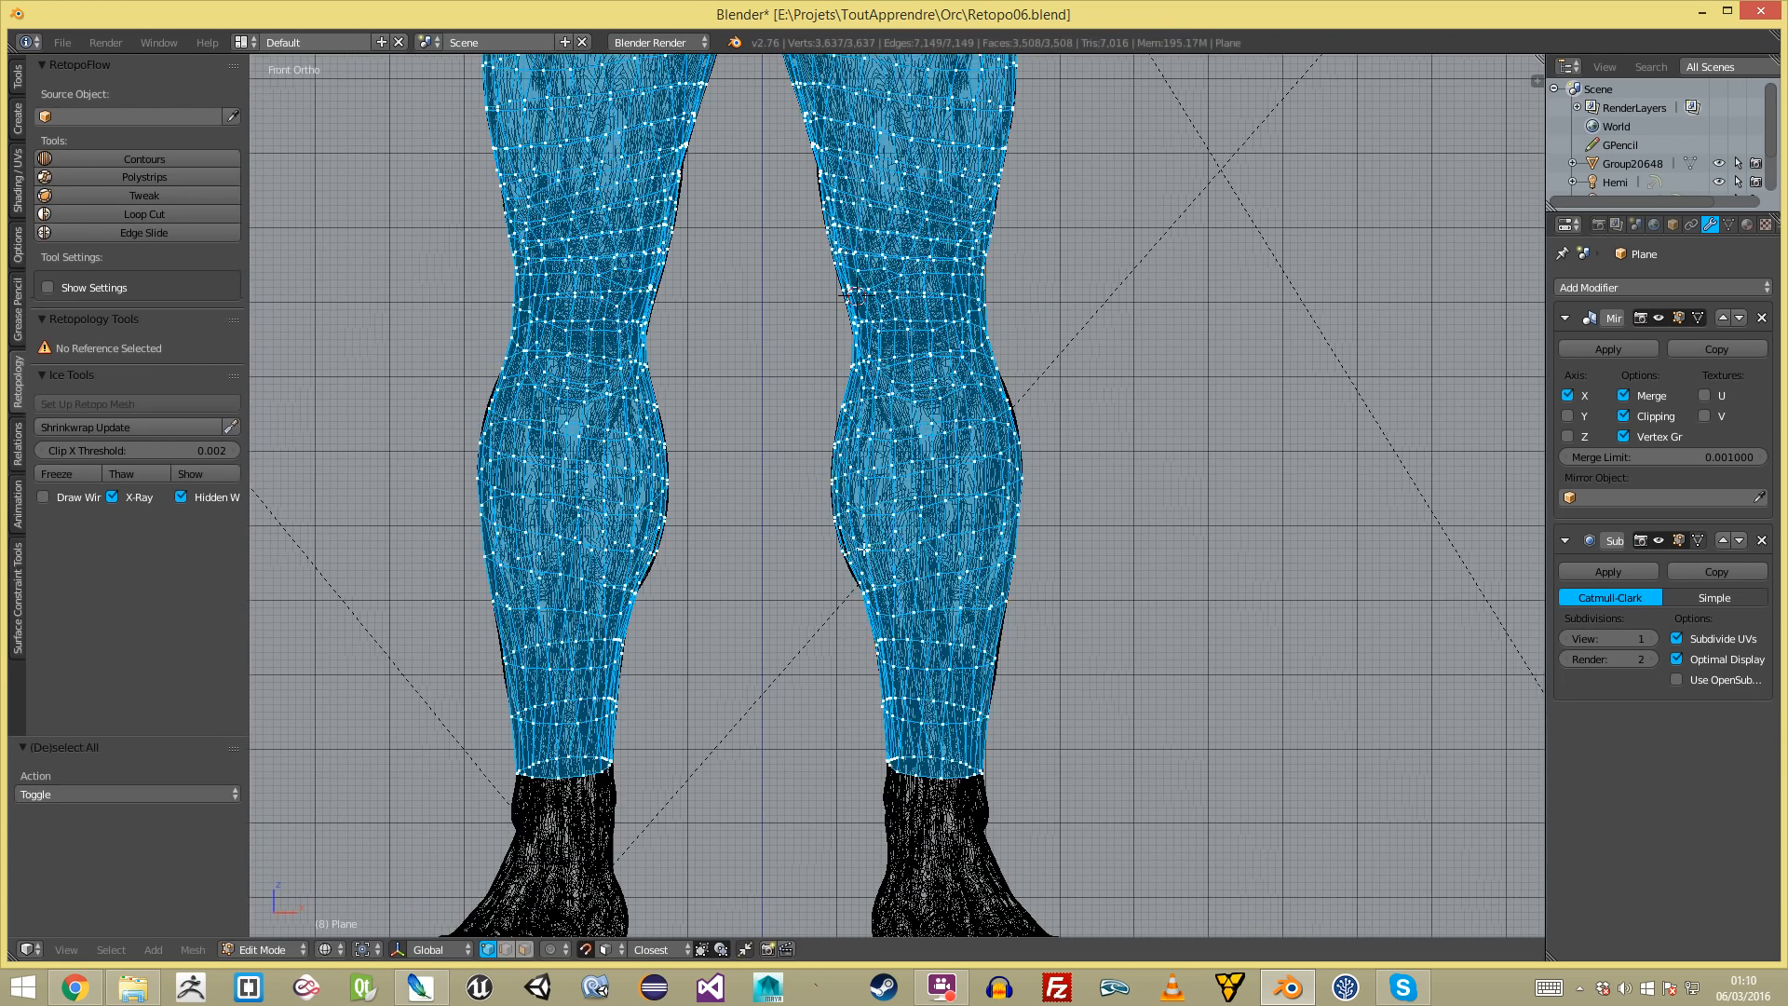
{"action": "key", "text": "a"}
{"action": "key", "text": "c"}
{"action": "scroll", "coordinate": [957, 643], "scroll_direction": "down", "scroll_amount": 5}
{"action": "mouse_move", "coordinate": [953, 694]}
{"action": "left_mouse_down"}
{"action": "mouse_move", "coordinate": [942, 635]}
{"action": "mouse_move", "coordinate": [974, 605]}
{"action": "left_mouse_up"}
{"action": "right_click", "coordinate": [974, 606]}
{"action": "key", "text": "z"}
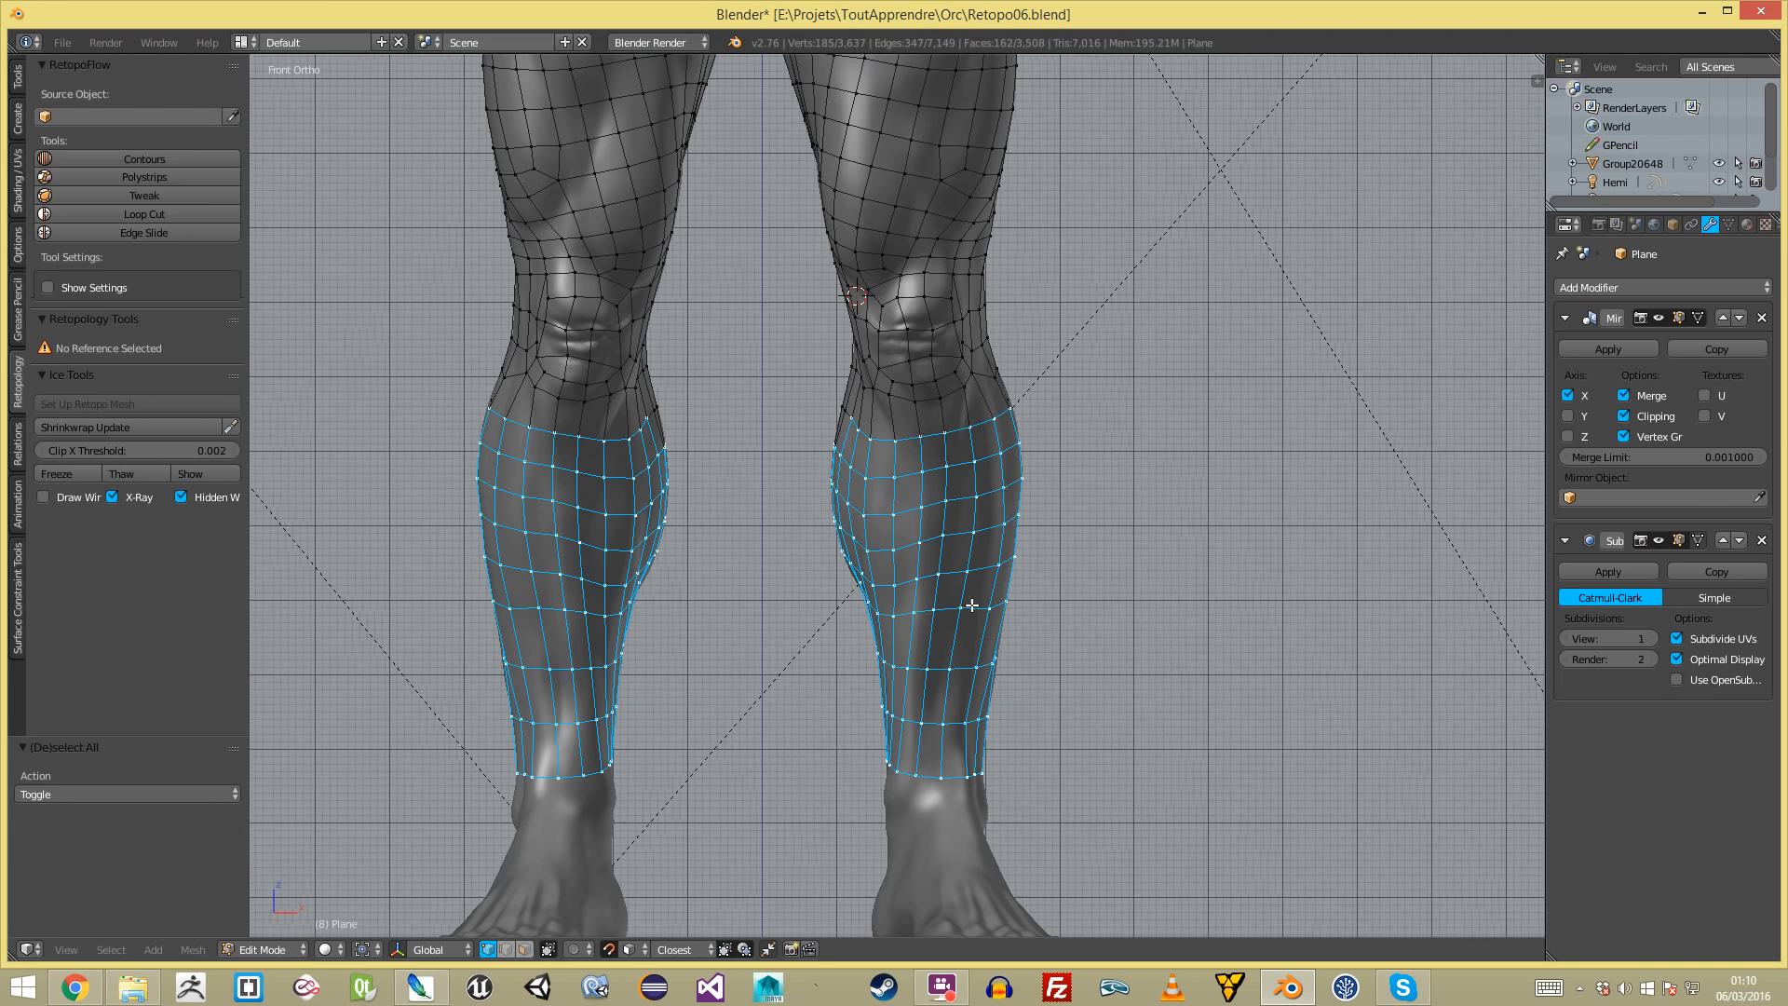
- Check the calves in Object Mode, return to Edit Mode, relax the selected vertices with LapRelax and update the shrinkwrap
{"action": "key", "text": "Tab"}
{"action": "middle_click_drag", "start_coordinate": [460, 343], "coordinate": [913, 841]}
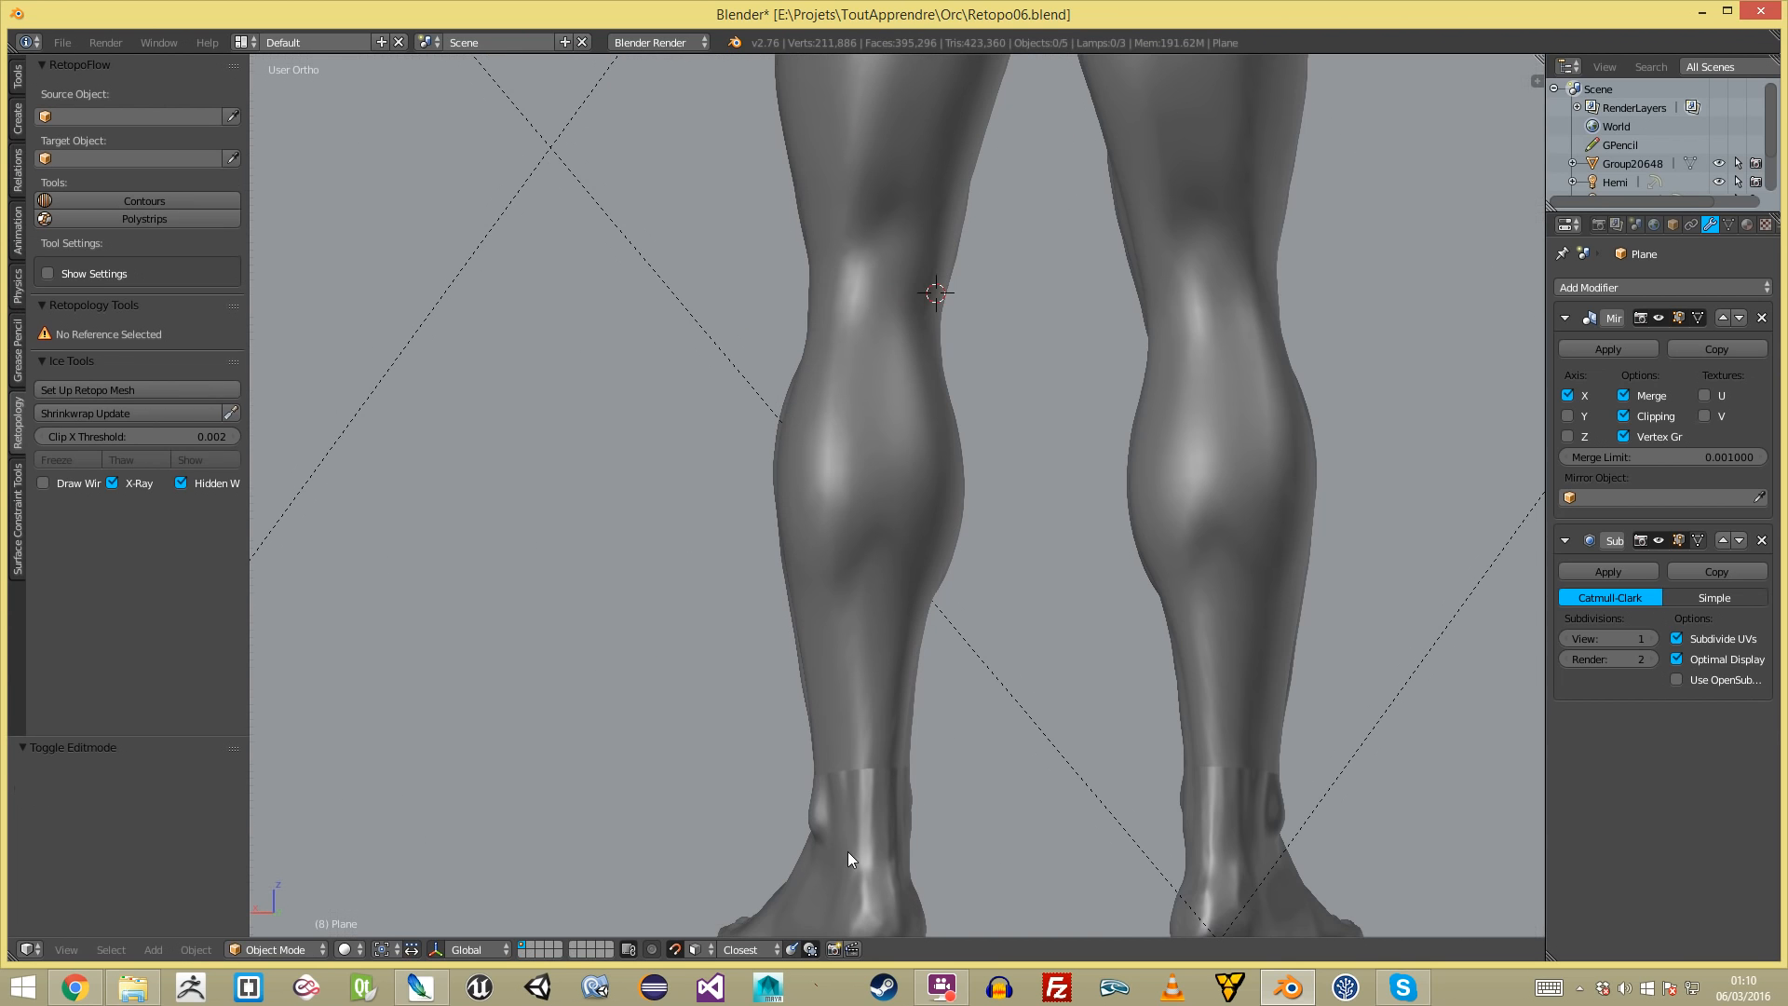
{"action": "right_click", "coordinate": [883, 674]}
{"action": "right_click", "coordinate": [888, 674]}
{"action": "key", "text": "Tab"}
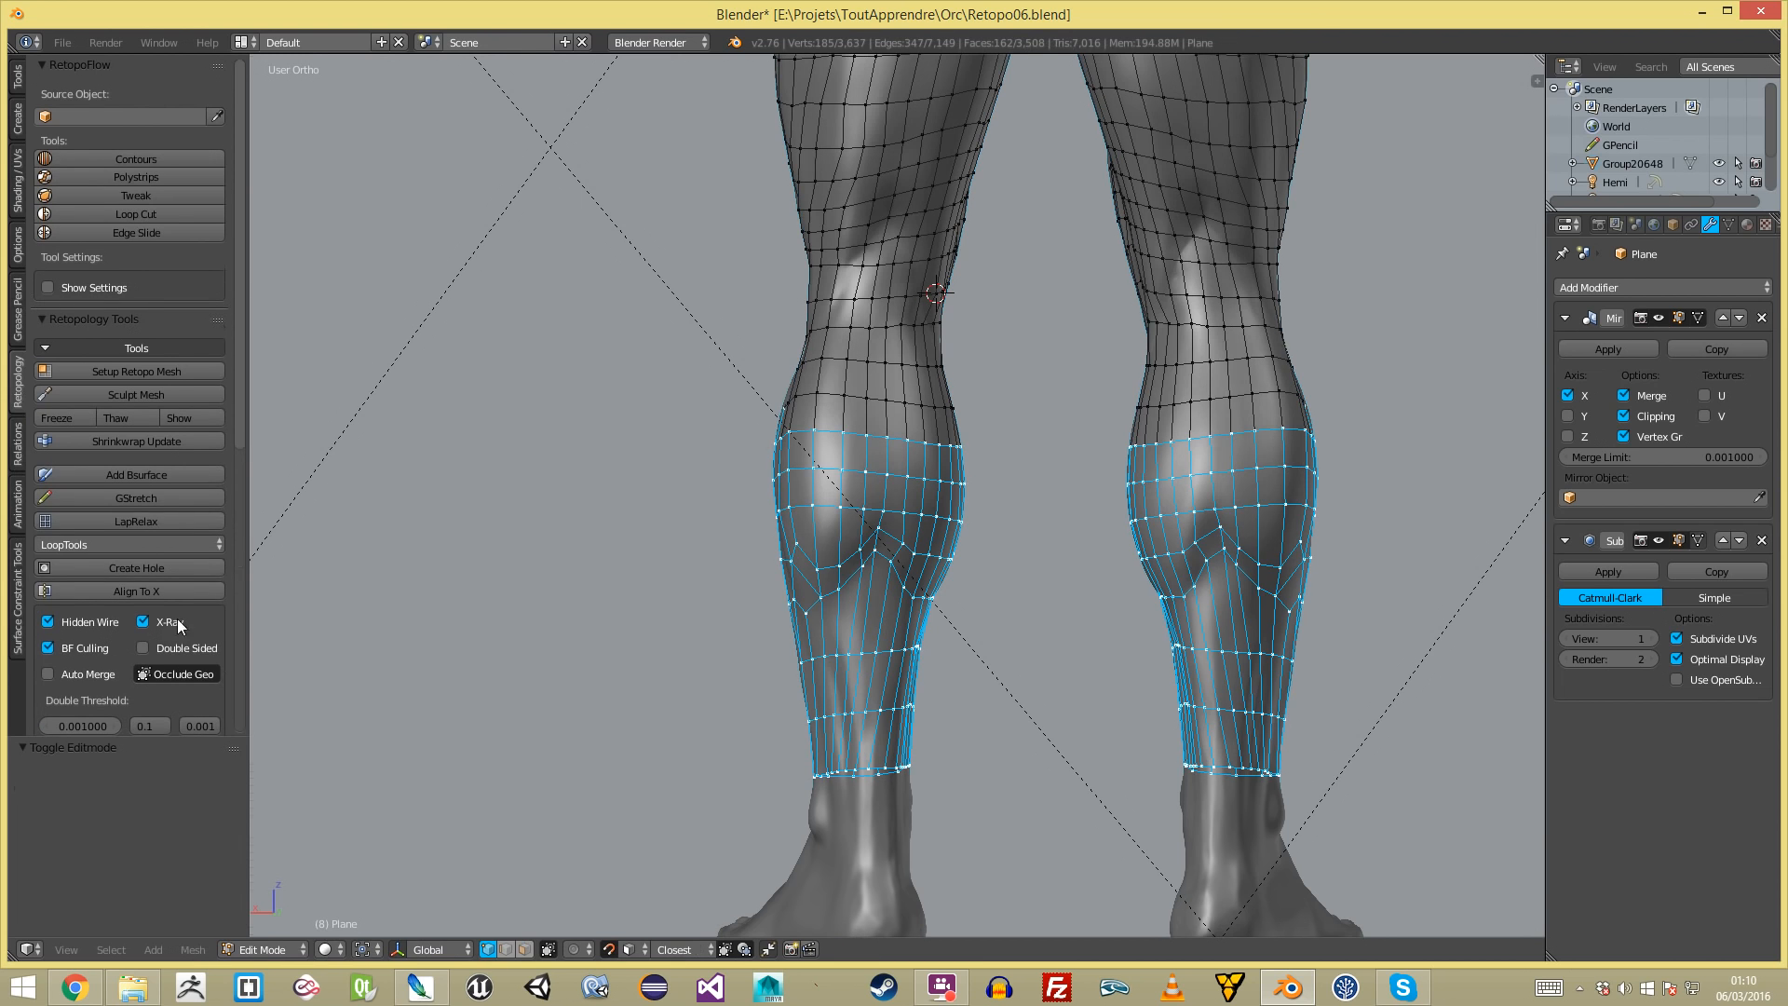
{"action": "left_click", "coordinate": [148, 519]}
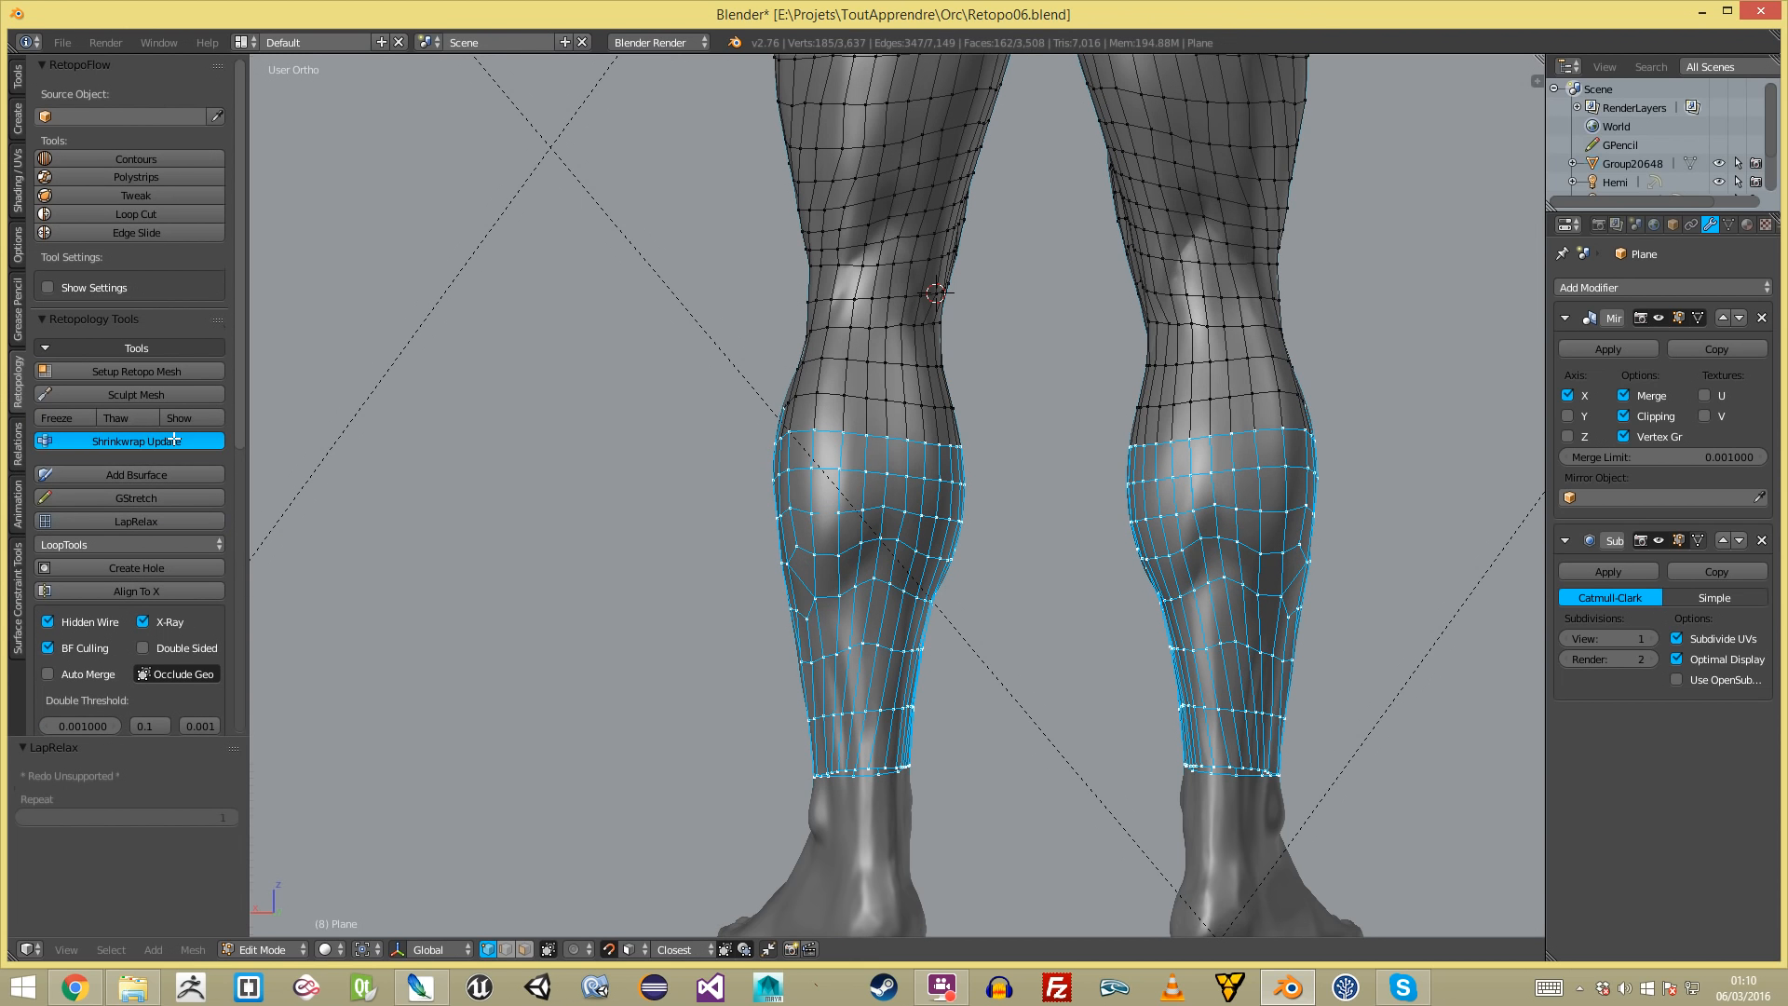
- Highlight several horizontal edge loops around the relaxed calves to examine their flow from back and front
{"action": "key", "text": "a"}
{"action": "right_click", "coordinate": [852, 646], "text": "alt"}
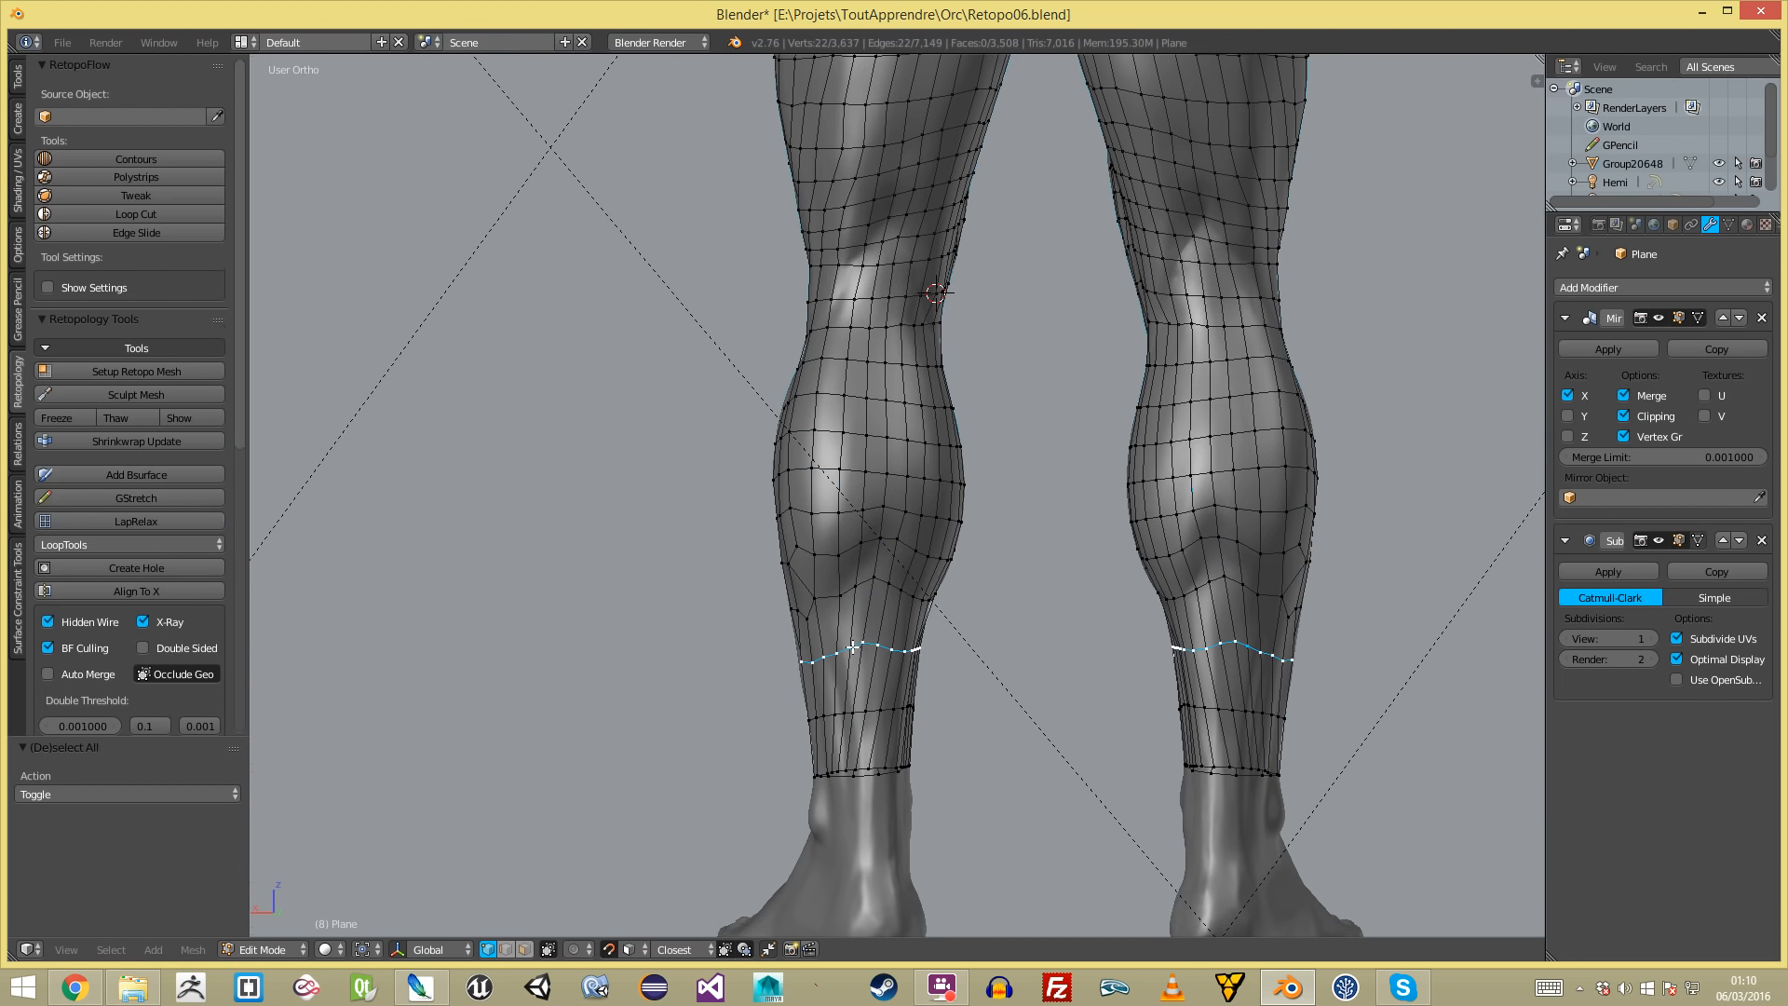
{"action": "key", "text": "KP_1"}
{"action": "right_click", "coordinate": [922, 593], "text": "alt"}
{"action": "right_click", "coordinate": [934, 498], "text": "alt"}
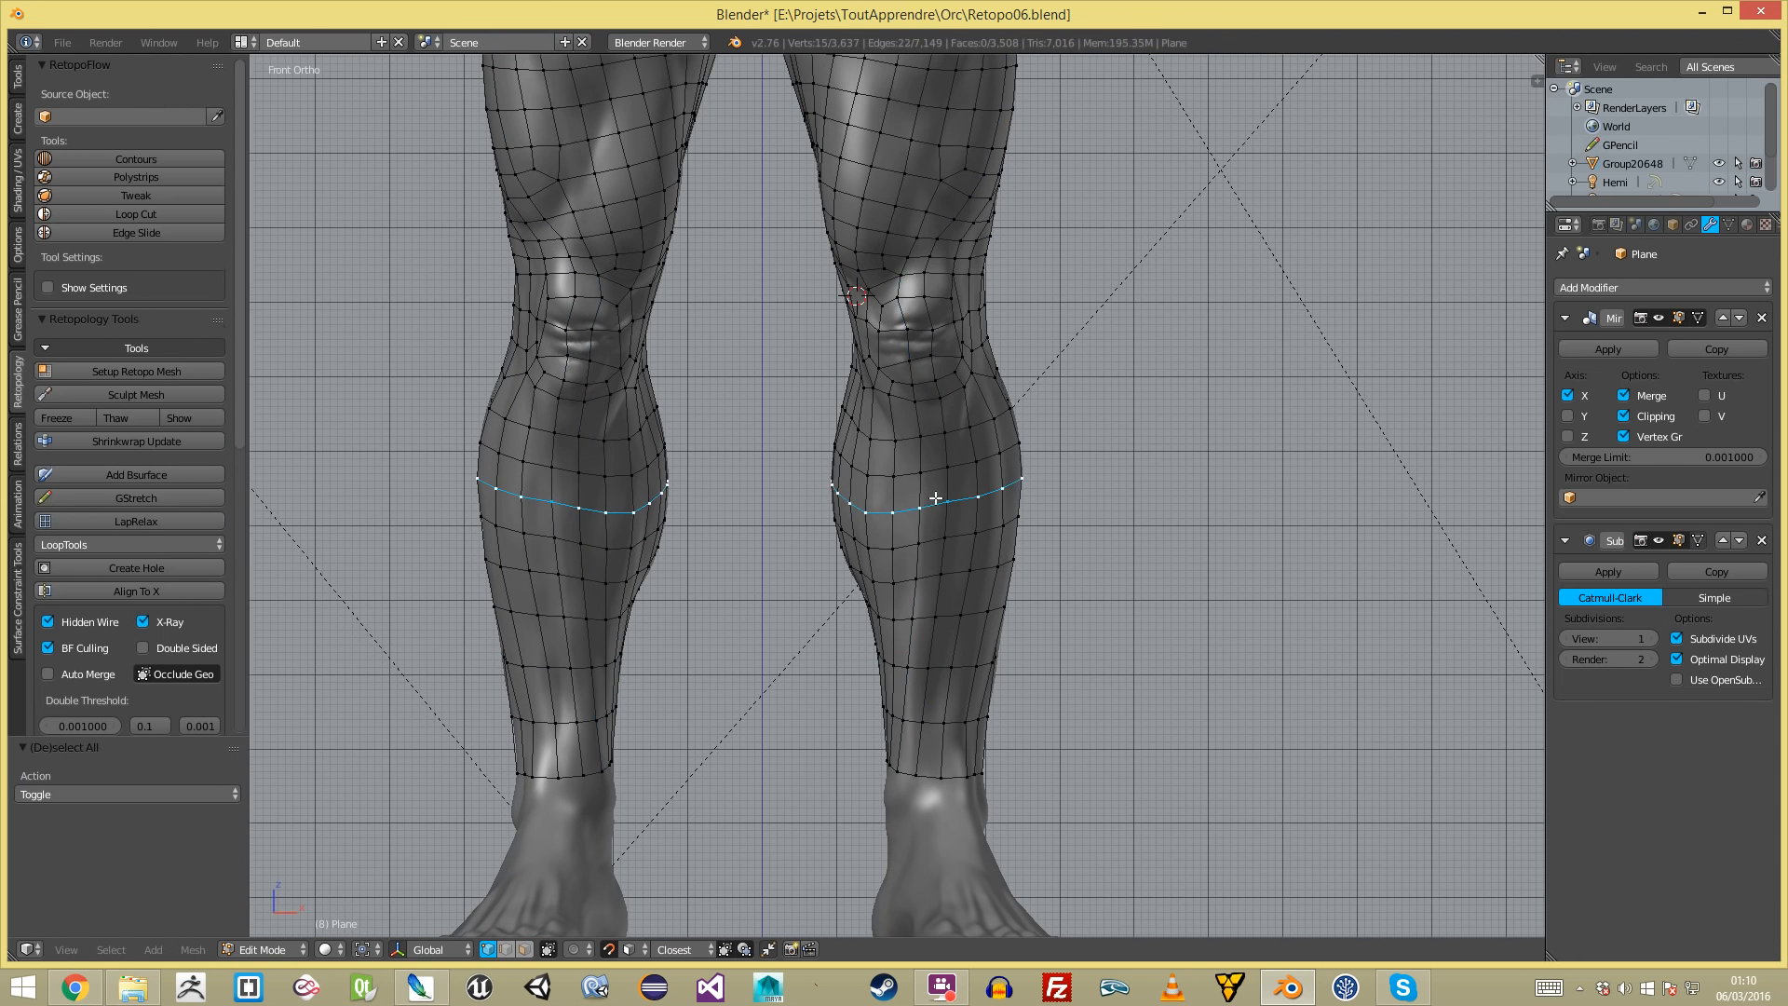
{"action": "key", "text": "a"}
- Examine the overall leg topology in right and front views, switching between Object Mode and Edit Mode
{"action": "scroll", "coordinate": [935, 537], "scroll_direction": "down", "scroll_amount": 5}
{"action": "key", "text": "Tab"}
{"action": "key", "text": "Tab"}
{"action": "key", "text": "KP_3"}
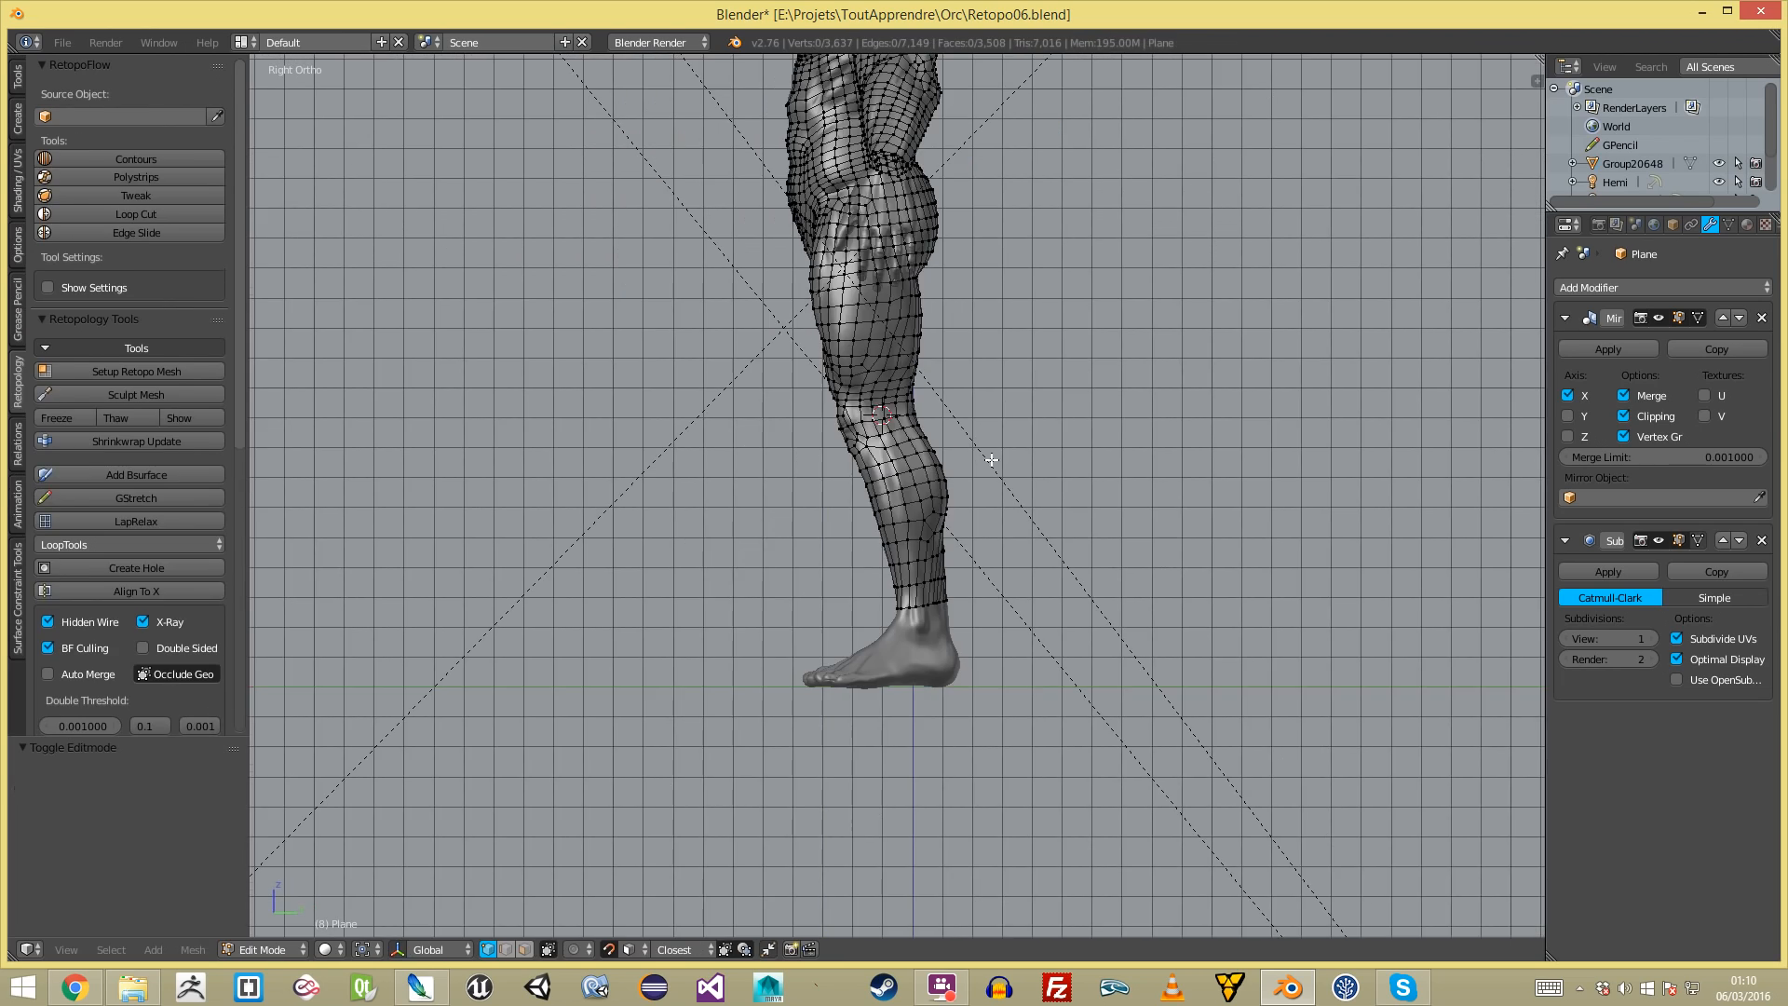
{"action": "key", "text": "Tab"}
{"action": "key", "text": "KP_1"}
{"action": "key", "text": "Tab"}
{"action": "key", "text": "a"}
{"action": "scroll", "coordinate": [897, 736], "scroll_direction": "up", "scroll_amount": 4}
{"action": "scroll", "coordinate": [897, 736], "scroll_direction": "up", "scroll_amount": 3}
{"action": "key", "text": "a"}
{"action": "middle_click_drag", "start_coordinate": [875, 726], "coordinate": [879, 673]}
{"action": "key", "text": "KP_1"}
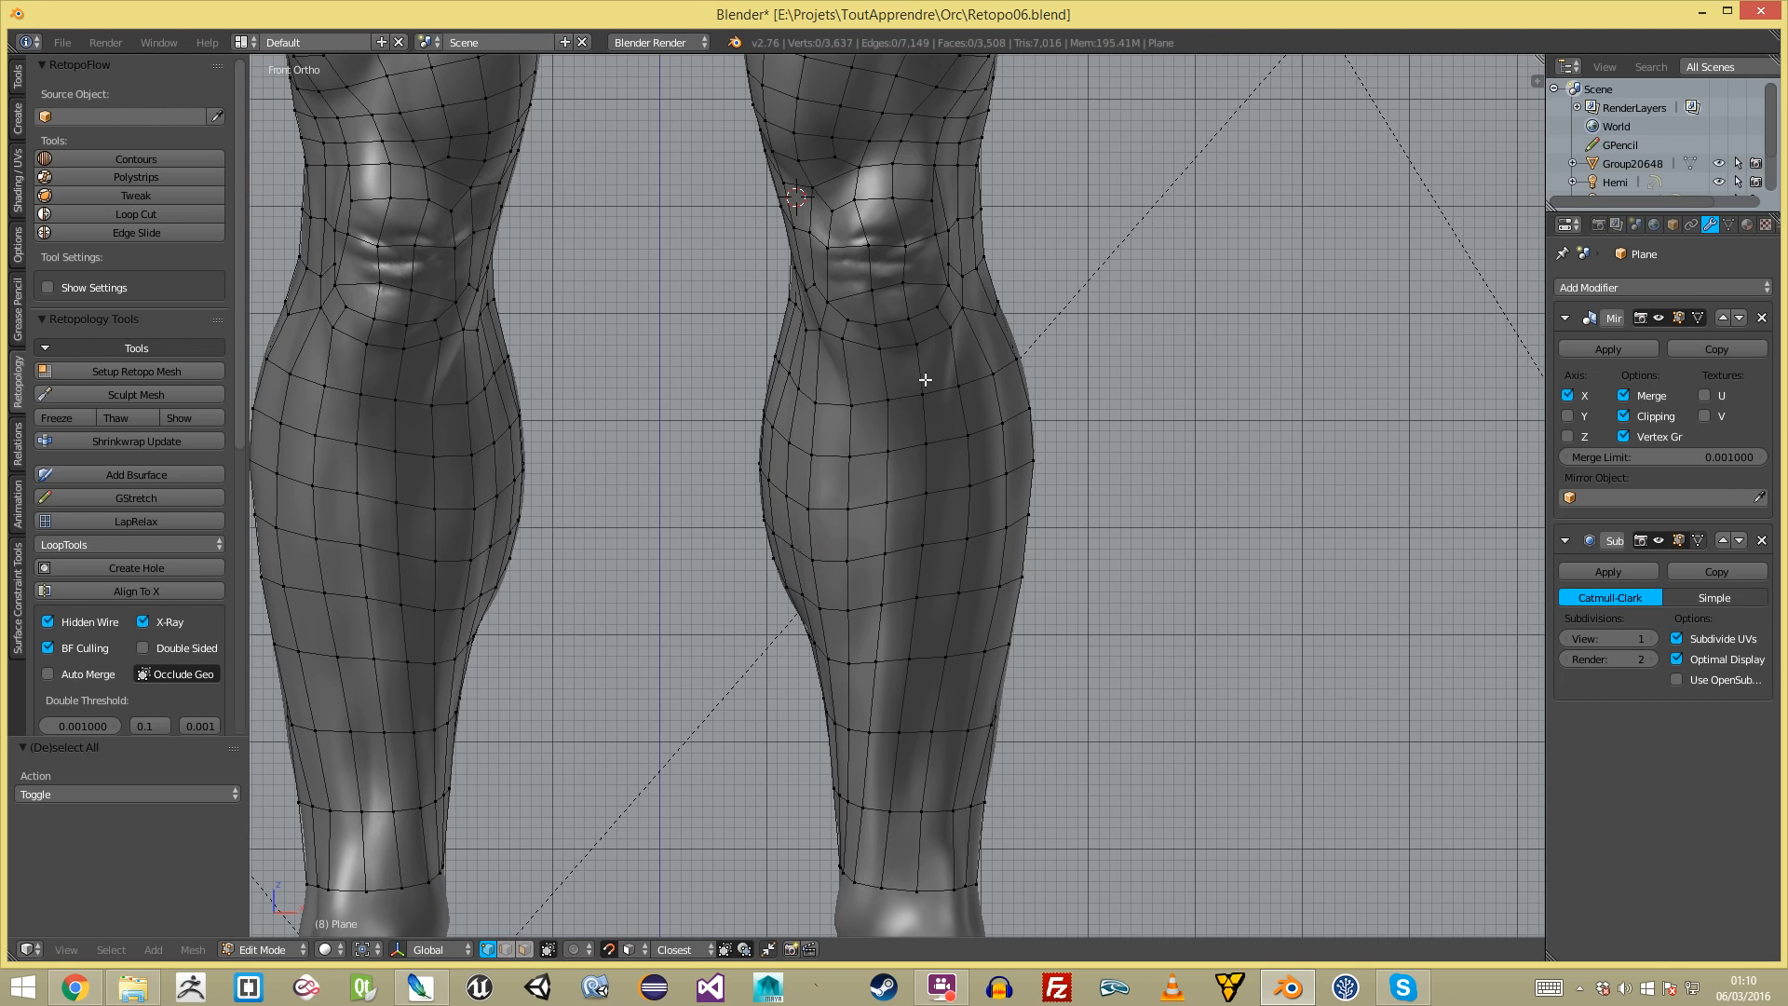
- Move two vertices below the knee on the front of the calf to even out the face spacing
{"action": "key", "text": "g"}
{"action": "left_click", "coordinate": [982, 387]}
{"action": "key", "text": "a"}
{"action": "right_click", "coordinate": [847, 398]}
{"action": "key", "text": "g"}
{"action": "left_click", "coordinate": [866, 398]}
{"action": "key", "text": "a"}
- Select the vertical edge path from the upper front of the calf to the ankle and slide it sideways
{"action": "left_click_drag", "start_coordinate": [962, 420], "coordinate": [981, 572]}
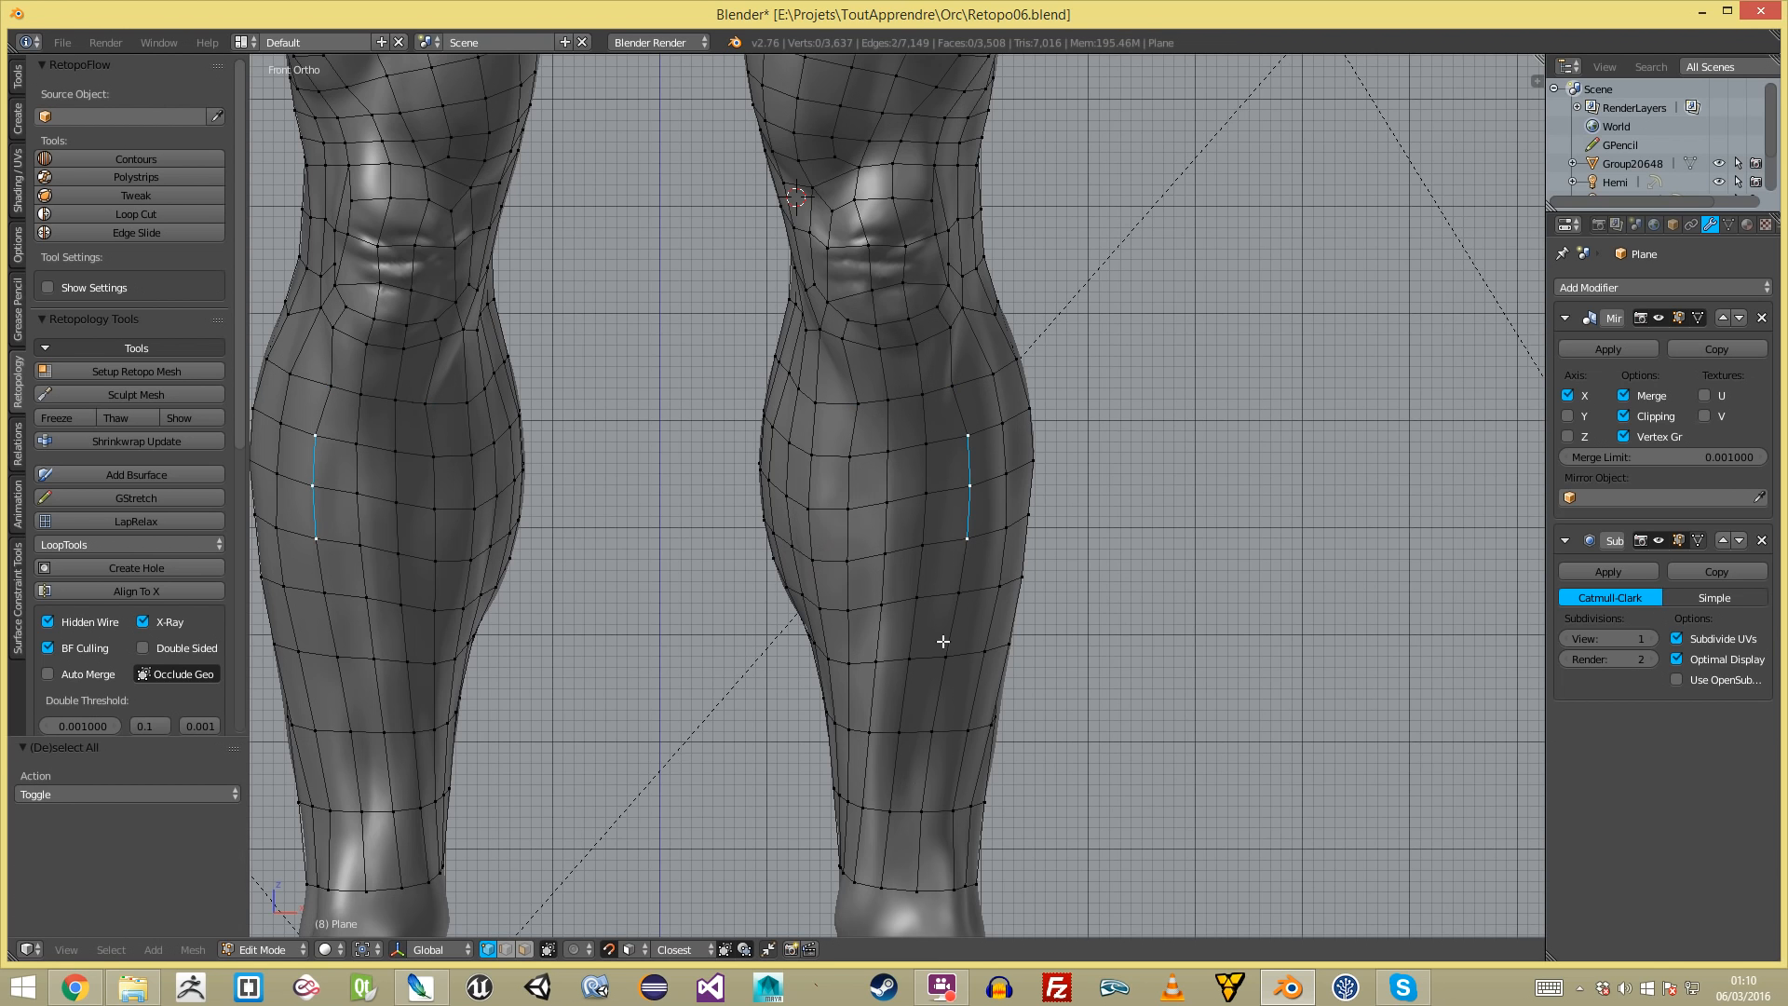
{"action": "right_click", "coordinate": [923, 899], "text": "ctrl"}
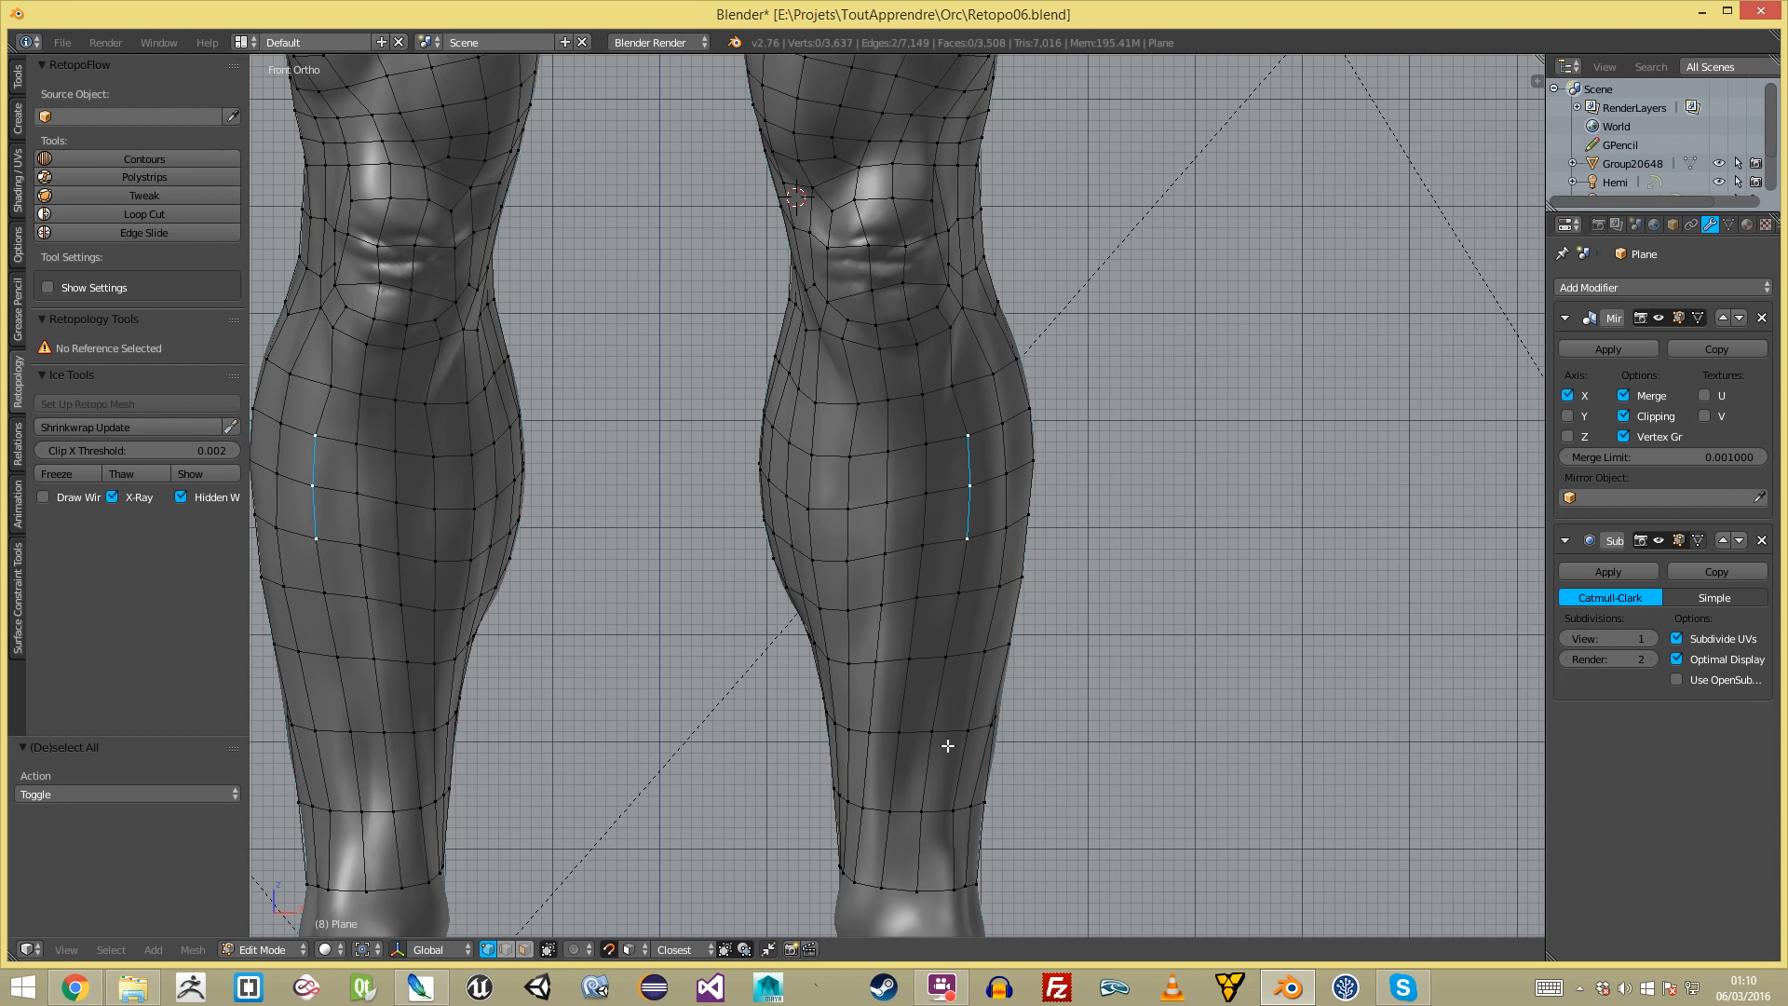
{"action": "right_click", "coordinate": [921, 870], "text": "ctrl"}
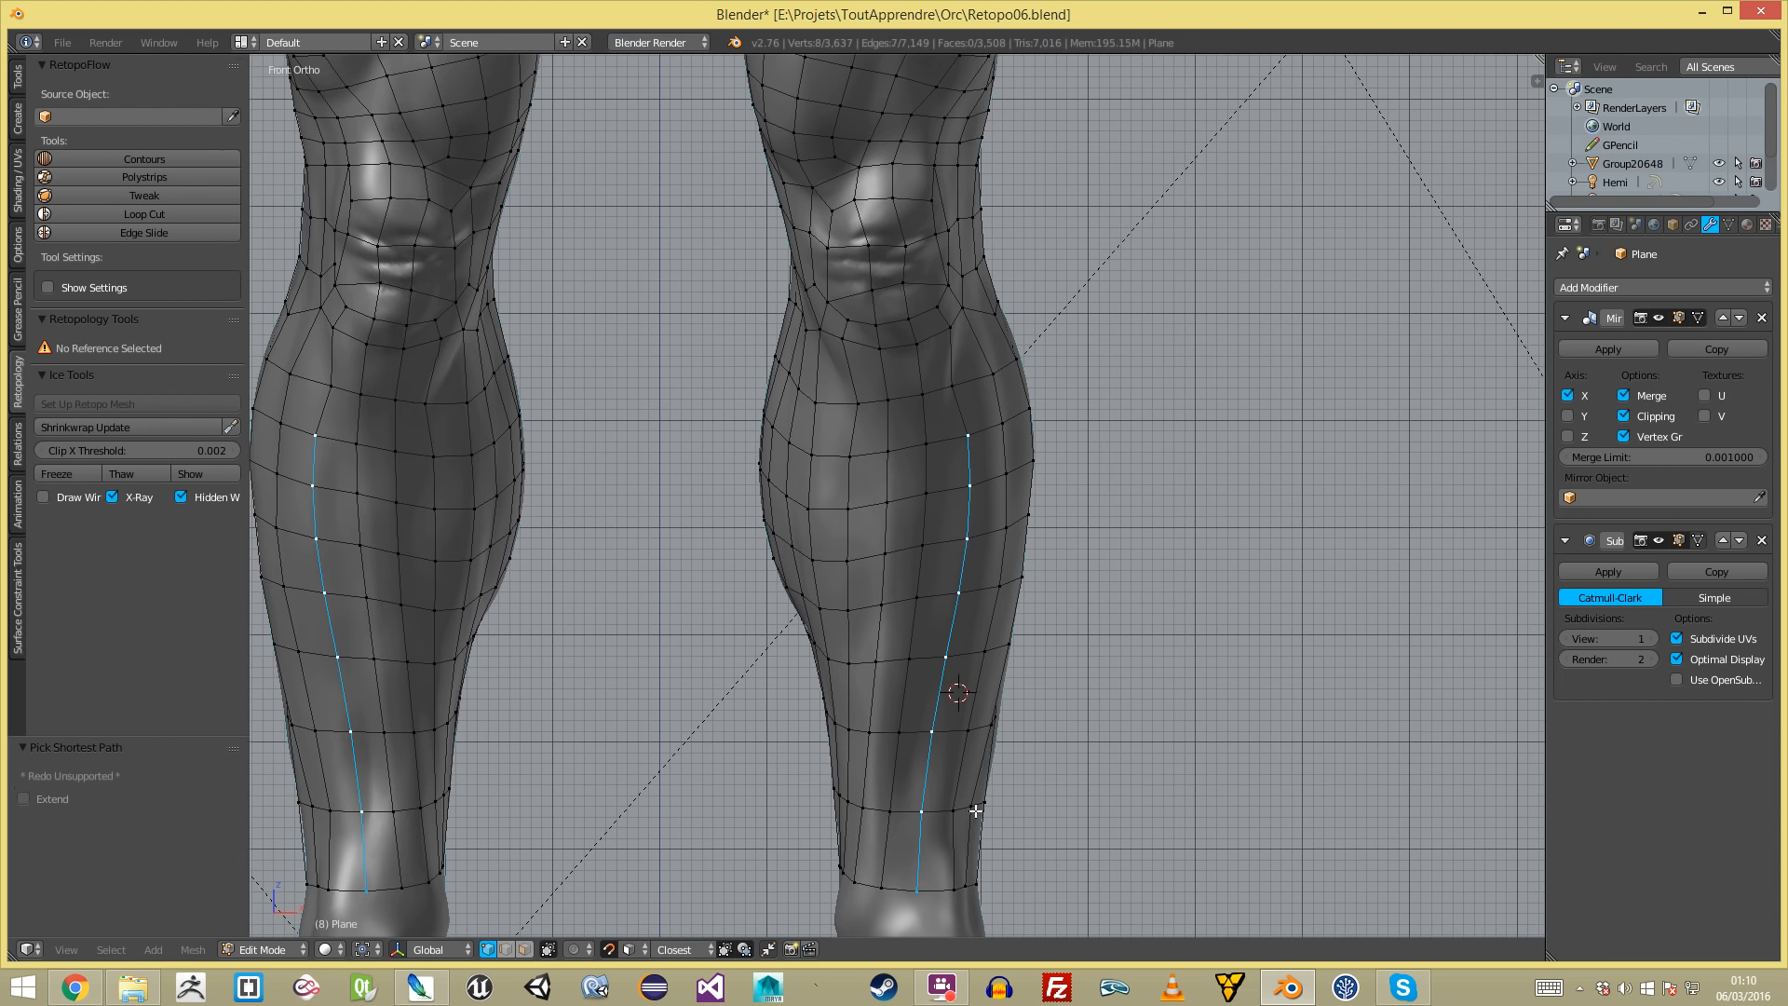
{"action": "key", "text": "g"}
{"action": "key", "text": "g"}
{"action": "left_click", "coordinate": [962, 808]}
{"action": "key", "text": "a"}
- Check the legs in Object Mode, then select the vertical edge path down the calf's outer side and slide it
{"action": "key", "text": "Tab"}
{"action": "scroll", "coordinate": [894, 787], "scroll_direction": "down", "scroll_amount": 4}
{"action": "middle_click_drag", "start_coordinate": [813, 769], "coordinate": [740, 759]}
{"action": "scroll", "coordinate": [885, 578], "scroll_direction": "up", "scroll_amount": 2}
{"action": "key", "text": "Tab"}
{"action": "key", "text": "a"}
{"action": "key", "text": "a"}
{"action": "right_click", "coordinate": [917, 410]}
{"action": "right_click", "coordinate": [929, 764], "text": "ctrl"}
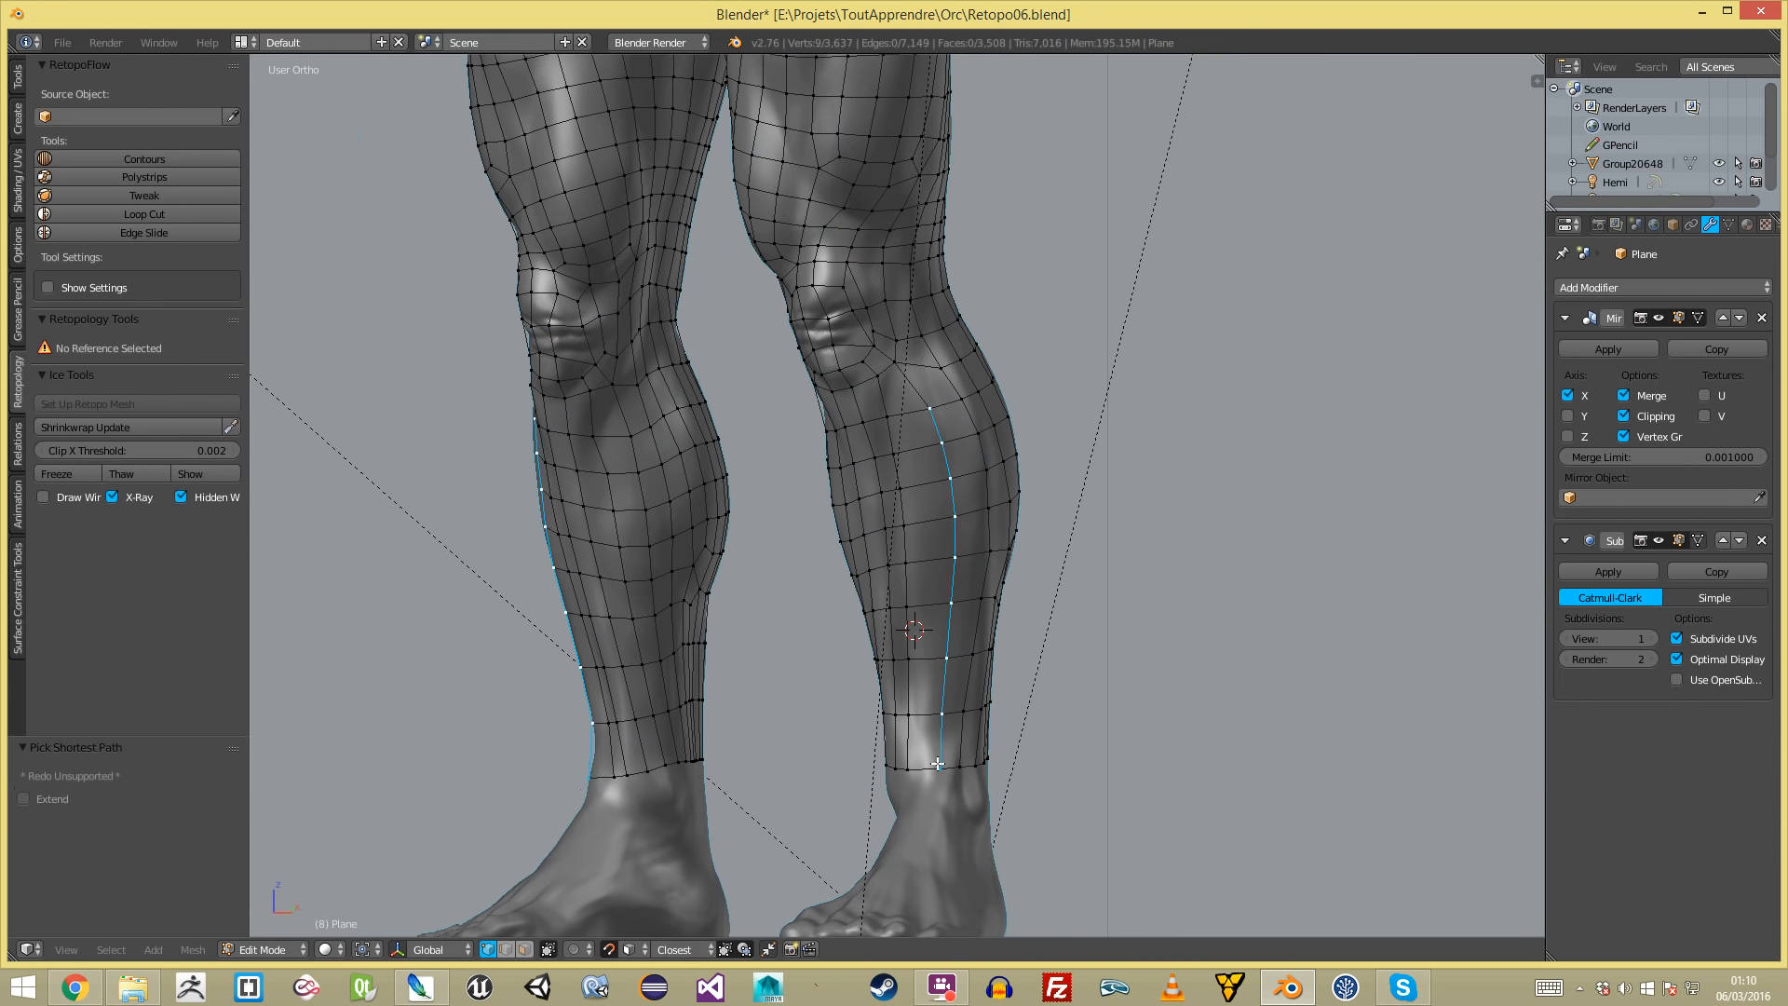
{"action": "key", "text": "g"}
{"action": "key", "text": "g"}
{"action": "left_click", "coordinate": [932, 764]}
{"action": "key", "text": "a"}
- Extrude an edge from the ankle border three times around the inner ankle bone, rotating each new edge to follow the curve
{"action": "middle_click_drag", "start_coordinate": [901, 787], "coordinate": [1015, 741]}
{"action": "scroll", "coordinate": [931, 773], "scroll_direction": "up", "scroll_amount": 3}
{"action": "middle_click_drag", "start_coordinate": [820, 838], "coordinate": [934, 398], "text": "shift"}
{"action": "scroll", "coordinate": [934, 399], "scroll_direction": "up", "scroll_amount": 1}
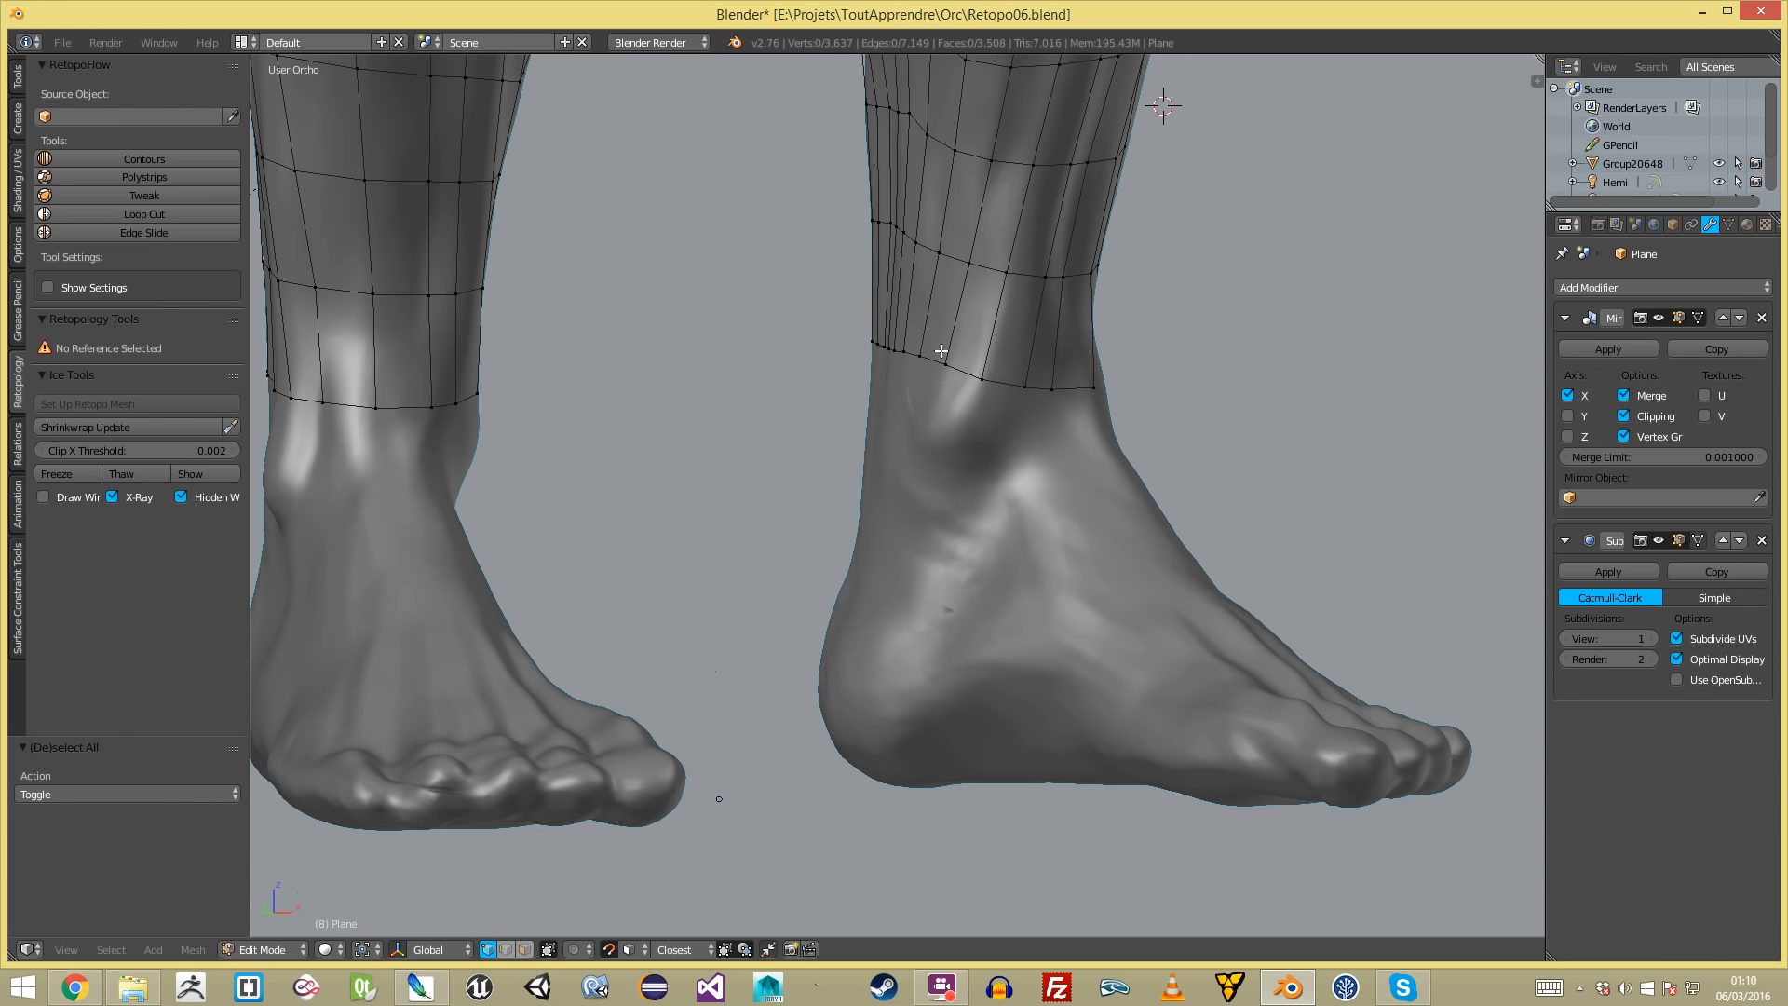
{"action": "key", "text": "e"}
{"action": "left_click", "coordinate": [934, 411]}
{"action": "key", "text": "r"}
{"action": "left_click", "coordinate": [945, 424]}
{"action": "key", "text": "e"}
{"action": "left_click", "coordinate": [970, 450]}
{"action": "key", "text": "r"}
{"action": "left_click", "coordinate": [975, 431]}
{"action": "key", "text": "e"}
{"action": "left_click", "coordinate": [1017, 438]}
{"action": "key", "text": "r"}
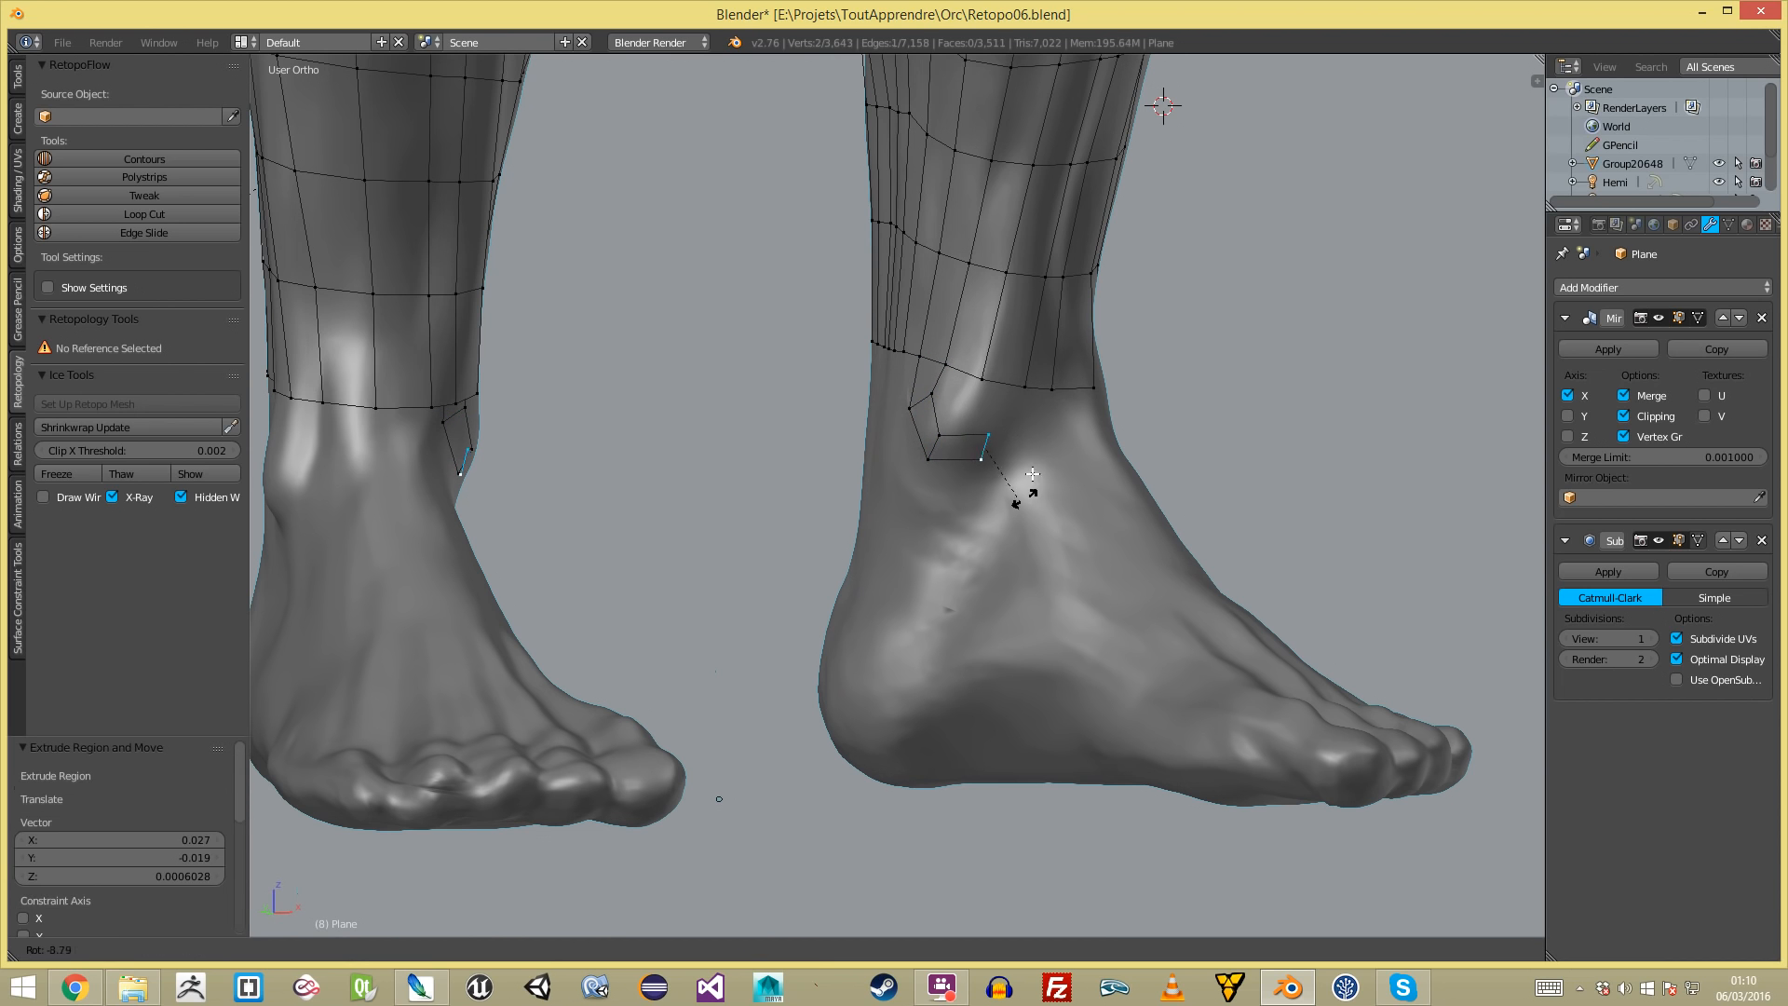
{"action": "left_click", "coordinate": [1033, 453]}
- Fill the faces joining the inner ankle strip to the border above and reposition the adjoining border vertices
{"action": "key", "text": "f"}
{"action": "key", "text": "a"}
{"action": "key", "text": "g"}
{"action": "left_click", "coordinate": [1016, 396]}
{"action": "key", "text": "g"}
{"action": "left_click", "coordinate": [998, 406]}
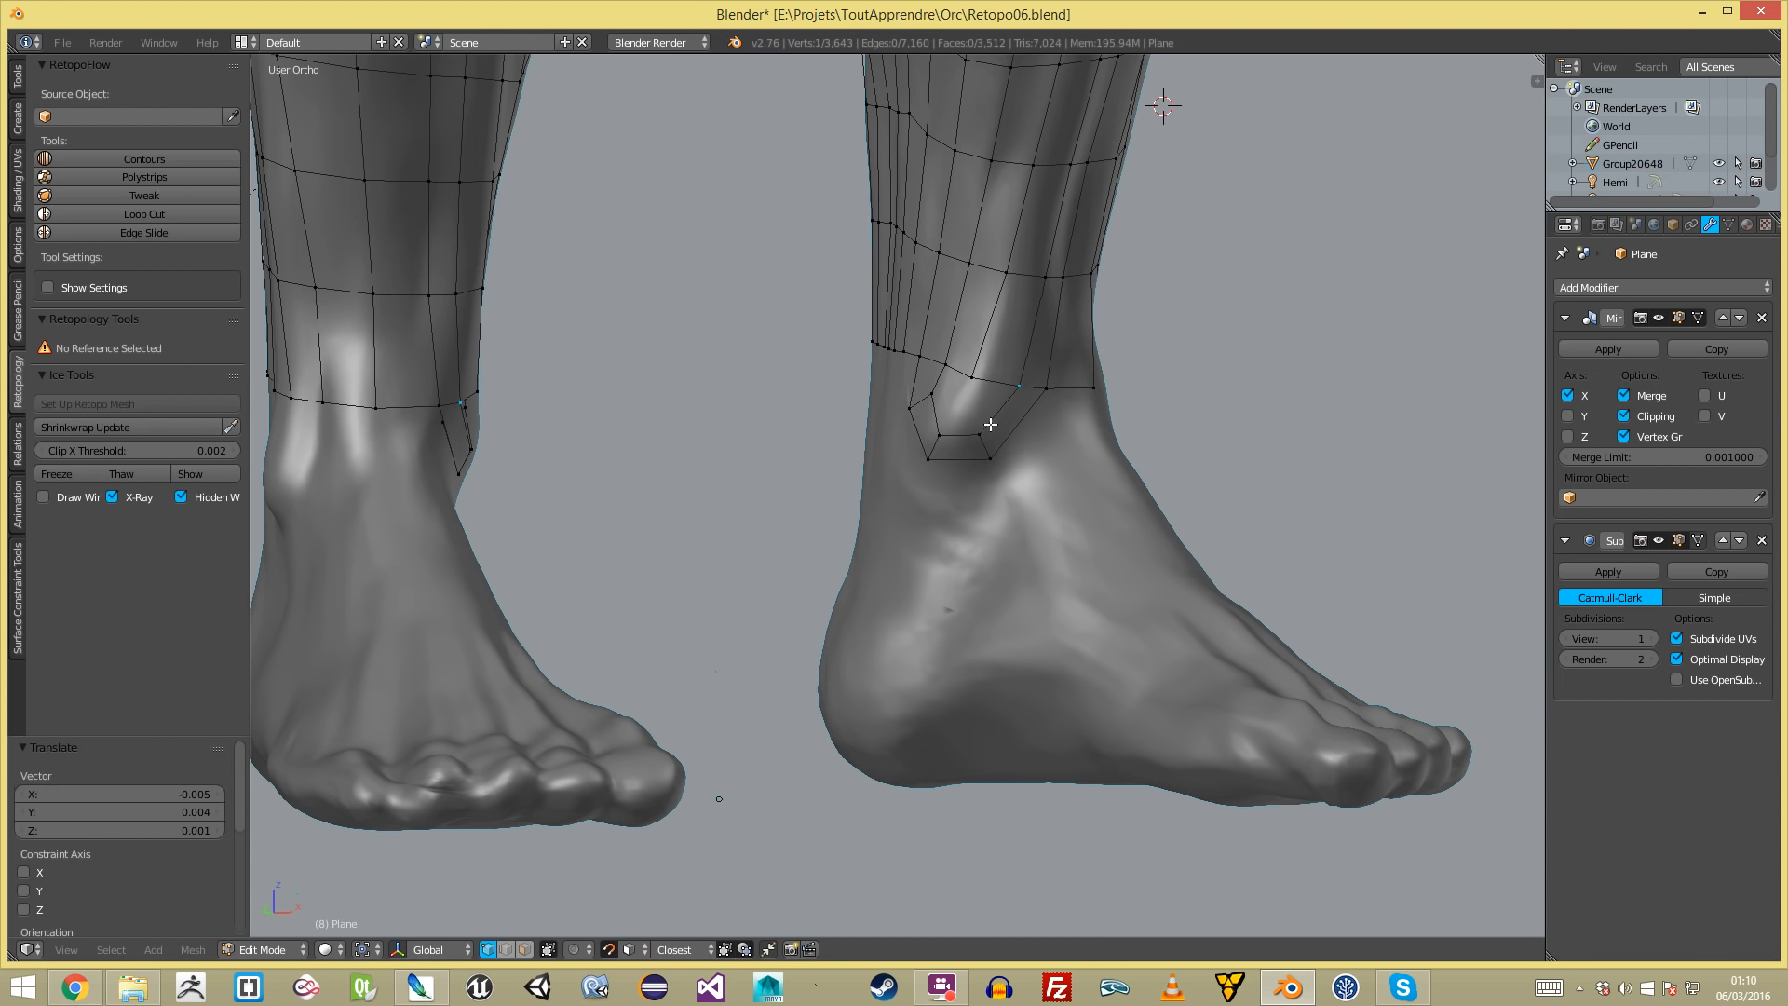
{"action": "key", "text": "f"}
{"action": "key", "text": "f"}
{"action": "key", "text": "a"}
- Reposition the ankle border vertex beside the new faces in front view and check the shape in Object Mode
{"action": "scroll", "coordinate": [968, 426], "scroll_direction": "down", "scroll_amount": 4}
{"action": "middle_click_drag", "start_coordinate": [968, 427], "coordinate": [887, 468]}
{"action": "key", "text": "KP_1"}
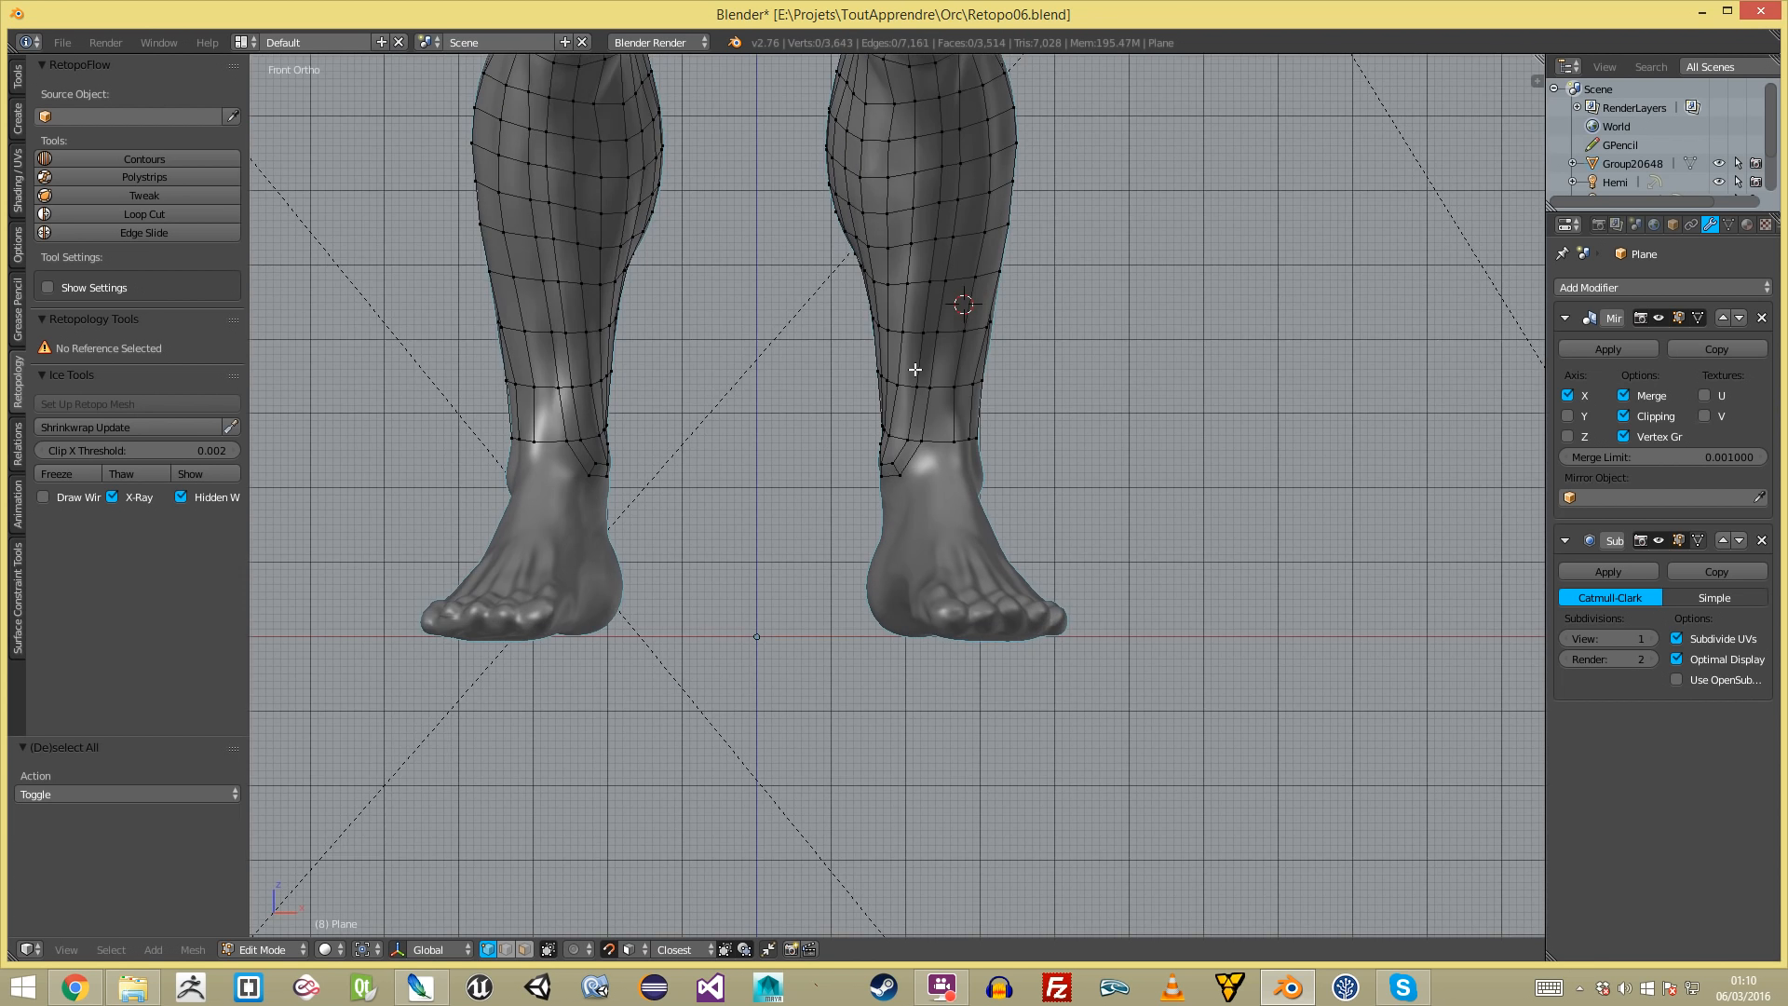
{"action": "scroll", "coordinate": [905, 372], "scroll_direction": "up", "scroll_amount": 3}
{"action": "key", "text": "g"}
{"action": "left_click", "coordinate": [937, 402]}
{"action": "key", "text": "a"}
{"action": "scroll", "coordinate": [926, 407], "scroll_direction": "down", "scroll_amount": 4}
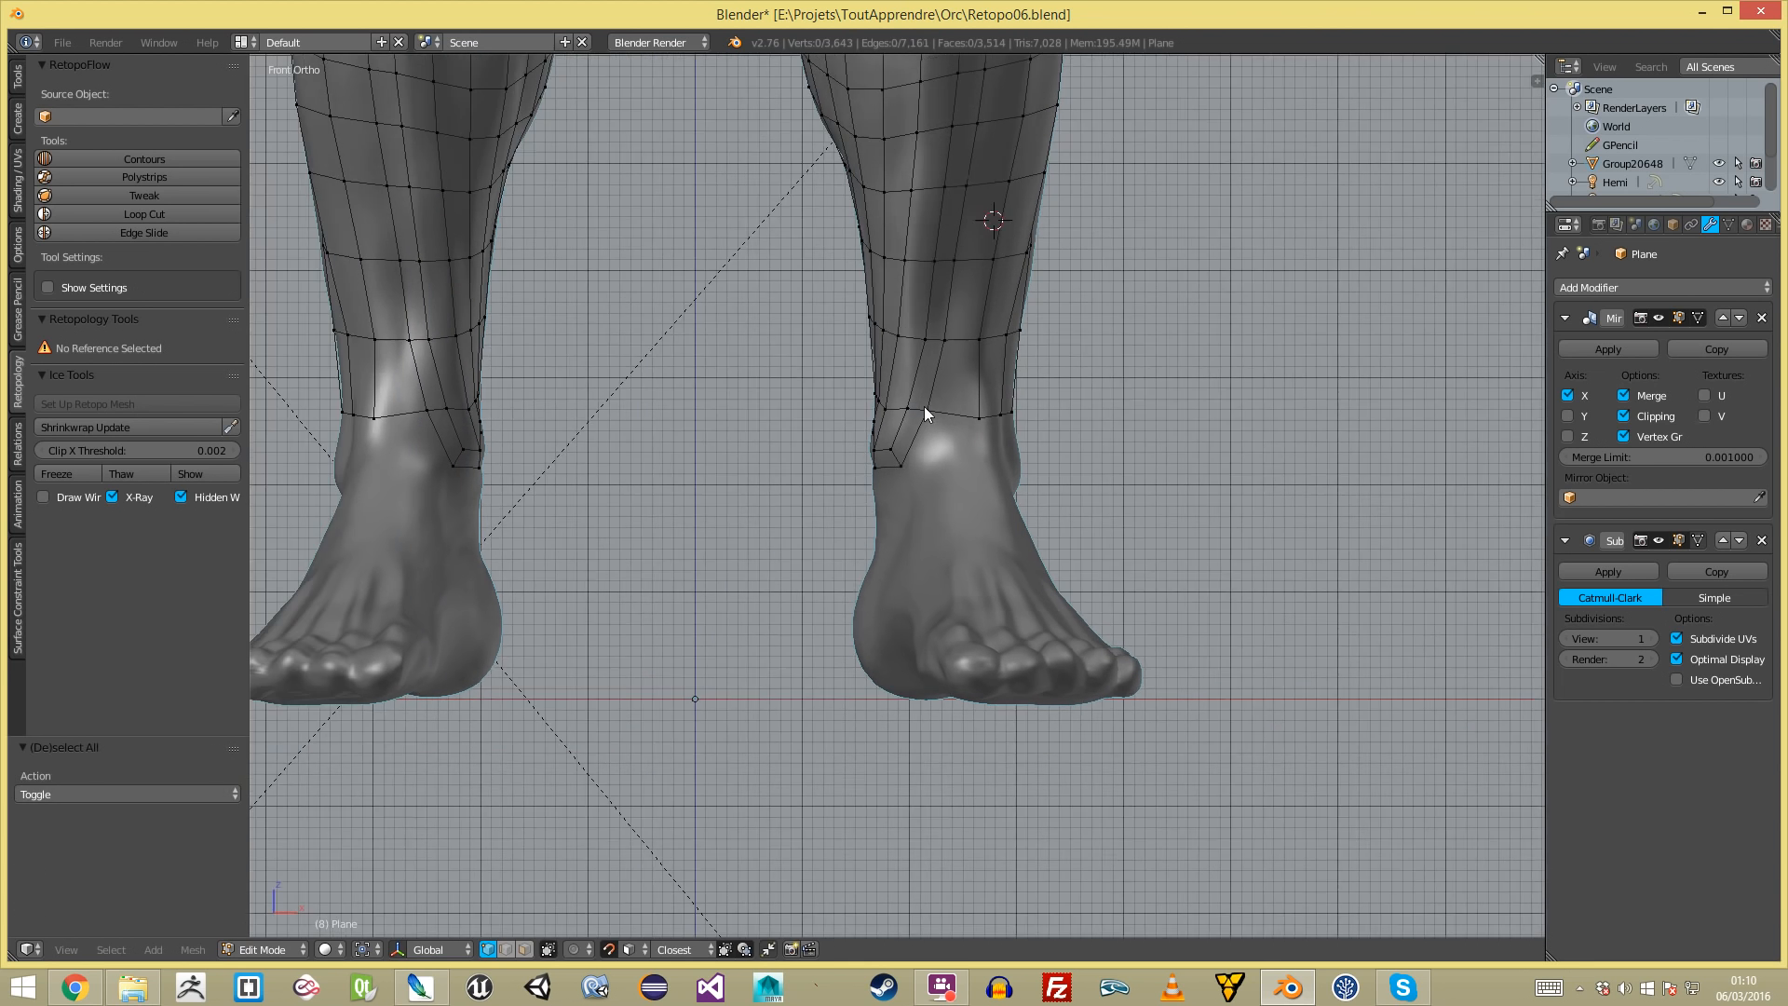
{"action": "key", "text": "Tab"}
{"action": "key", "text": "Tab"}
- Fill the next faces across the front of the ankle and shift the edge between them sideways
{"action": "middle_click_drag", "start_coordinate": [901, 551], "coordinate": [870, 628], "text": "shift"}
{"action": "key", "text": "a"}
{"action": "key", "text": "a"}
{"action": "scroll", "coordinate": [910, 630], "scroll_direction": "up", "scroll_amount": 3}
{"action": "key", "text": "f"}
{"action": "right_click", "coordinate": [897, 645]}
{"action": "right_click", "coordinate": [898, 690], "text": "ctrl"}
{"action": "key", "text": "g"}
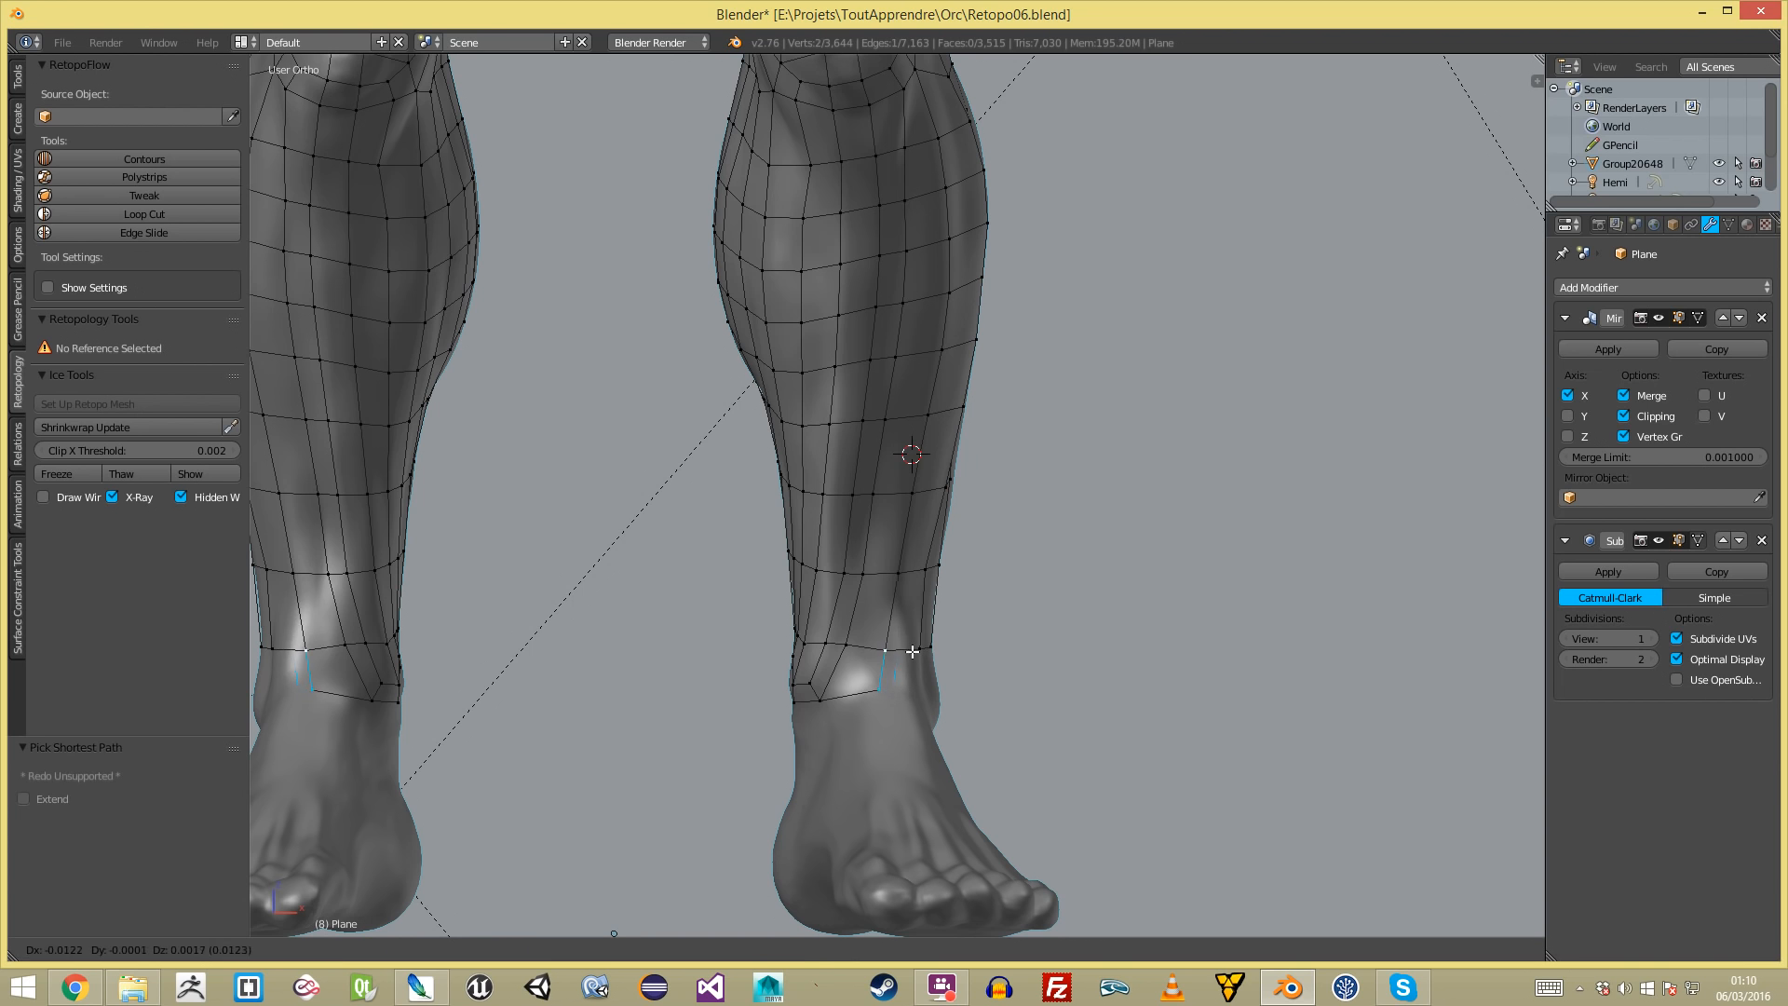
{"action": "left_click", "coordinate": [899, 655]}
{"action": "key", "text": "a"}
{"action": "right_click", "coordinate": [876, 651]}
{"action": "key", "text": "f"}
- Move individual vertices on the outer front of the ankle and lower shin to even out the face spacing
{"action": "middle_click_drag", "start_coordinate": [885, 656], "coordinate": [801, 690]}
{"action": "scroll", "coordinate": [816, 690], "scroll_direction": "up", "scroll_amount": 3}
{"action": "key", "text": "g"}
{"action": "left_click", "coordinate": [786, 733]}
{"action": "key", "text": "a"}
{"action": "middle_click_drag", "start_coordinate": [799, 755], "coordinate": [817, 548], "text": "shift"}
{"action": "right_click", "coordinate": [816, 561]}
{"action": "key", "text": "g"}
{"action": "left_click", "coordinate": [797, 560]}
{"action": "key", "text": "a"}
{"action": "right_click", "coordinate": [745, 454]}
{"action": "key", "text": "g"}
{"action": "left_click", "coordinate": [731, 450]}
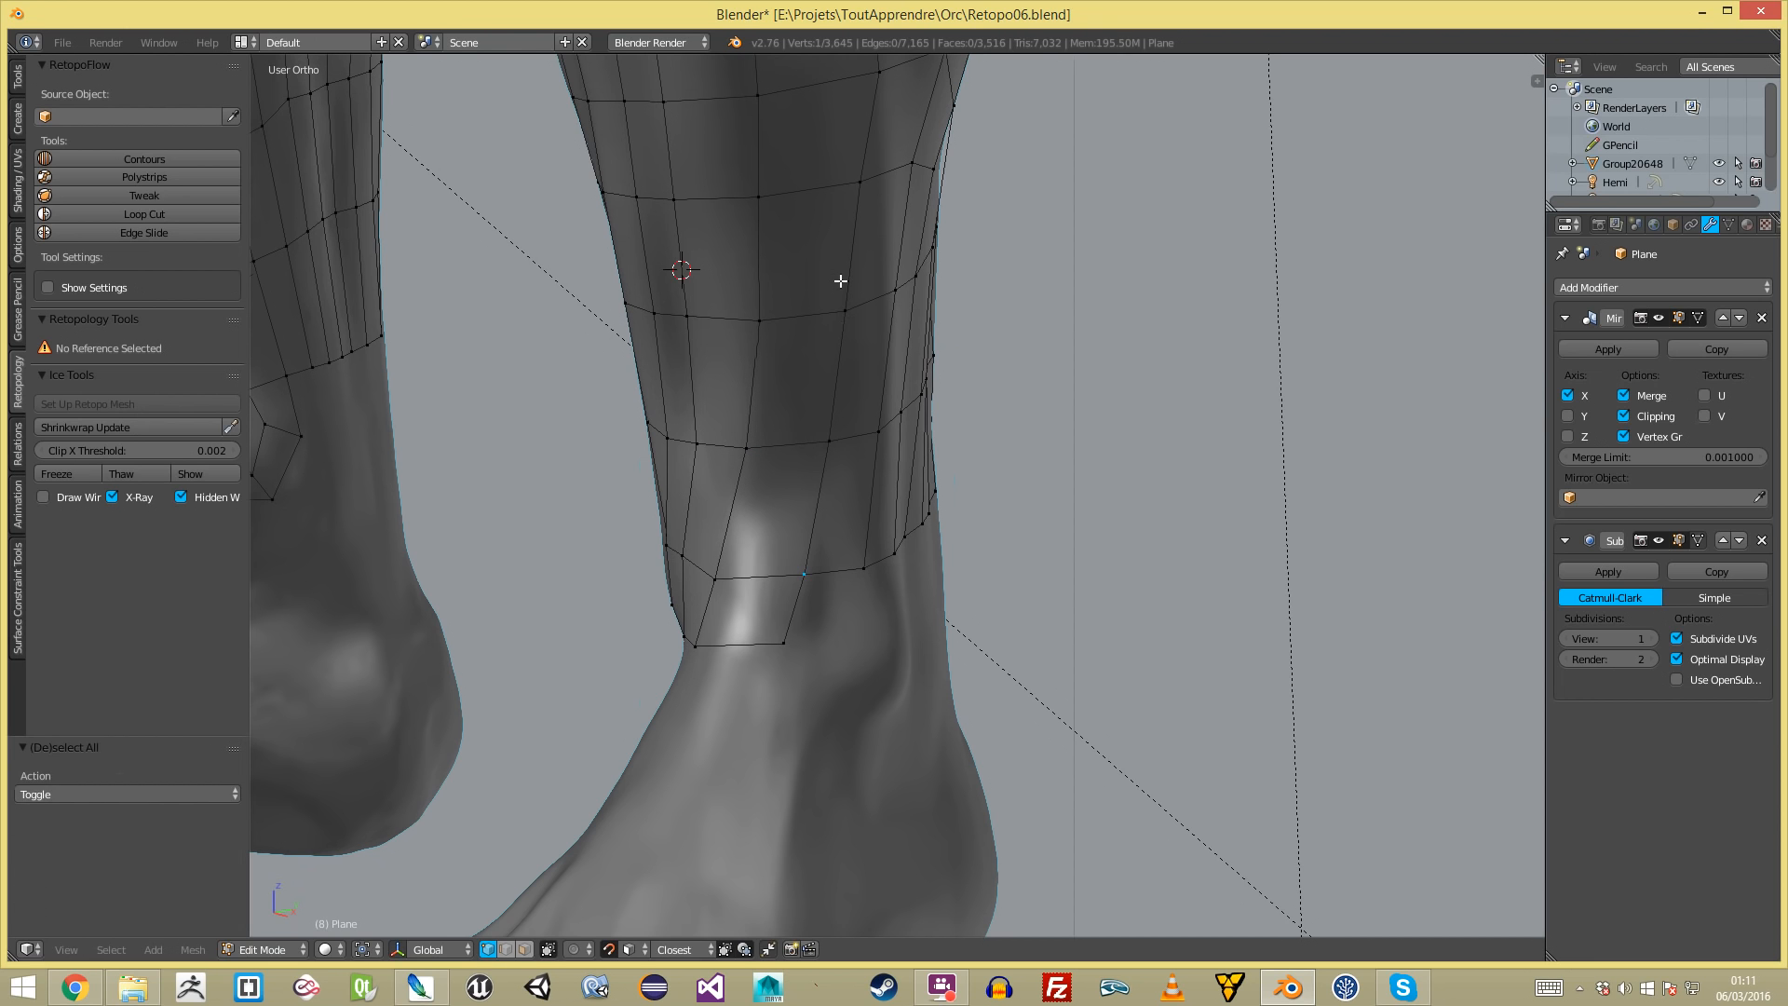
{"action": "right_click", "coordinate": [841, 328], "text": "ctrl"}
{"action": "key", "text": "g"}
{"action": "left_click", "coordinate": [850, 330]}
{"action": "key", "text": "a"}
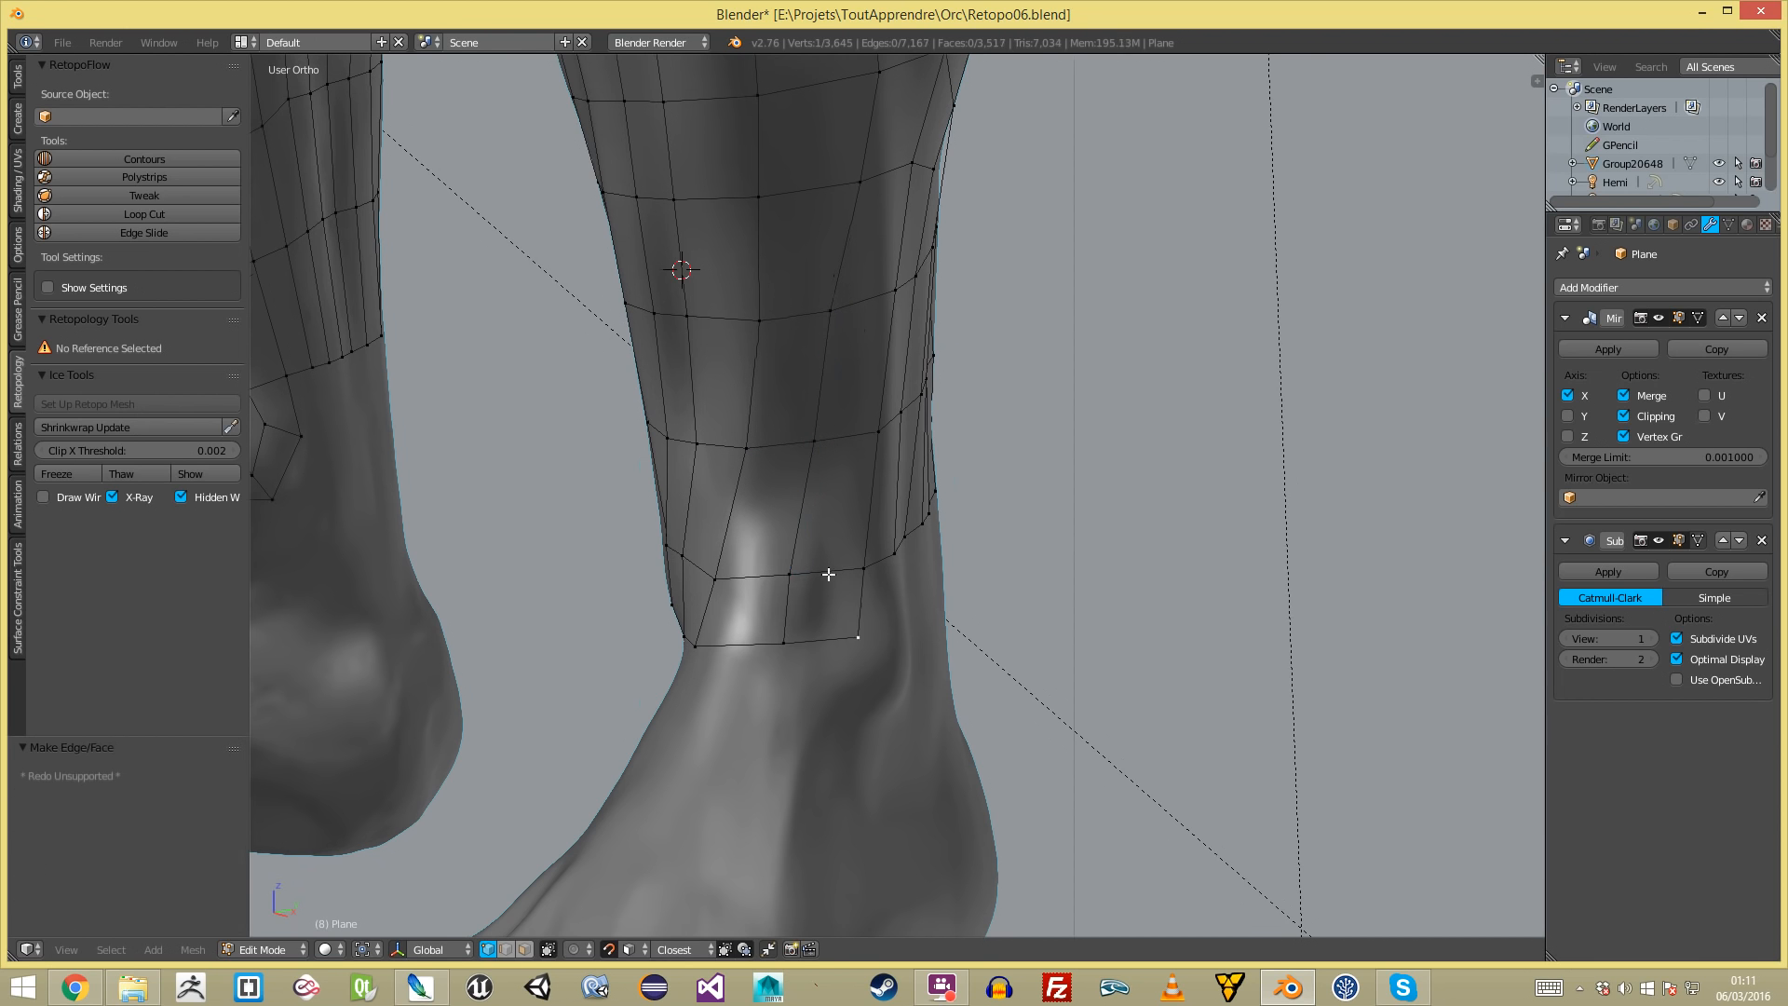
- Fill another face on the outer front of the ankle and nudge the surrounding vertices into smoother loops
{"action": "key", "text": "f"}
{"action": "middle_click_drag", "start_coordinate": [828, 574], "coordinate": [773, 561]}
{"action": "key", "text": "g"}
{"action": "left_click", "coordinate": [825, 580]}
{"action": "key", "text": "a"}
{"action": "right_click", "coordinate": [812, 551]}
{"action": "key", "text": "g"}
{"action": "left_click", "coordinate": [804, 549]}
{"action": "key", "text": "a"}
{"action": "right_click", "coordinate": [841, 413]}
{"action": "key", "text": "g"}
{"action": "left_click", "coordinate": [826, 411]}
{"action": "key", "text": "a"}
- Extrude an edge strip around the outer ankle bone, rotating and positioning each new edge along the bone's contour
{"action": "middle_click_drag", "start_coordinate": [795, 610], "coordinate": [786, 620]}
{"action": "key", "text": "e"}
{"action": "left_click", "coordinate": [820, 669]}
{"action": "key", "text": "r"}
{"action": "left_click", "coordinate": [824, 645]}
{"action": "key", "text": "g"}
{"action": "left_click", "coordinate": [862, 663]}
{"action": "key", "text": "e"}
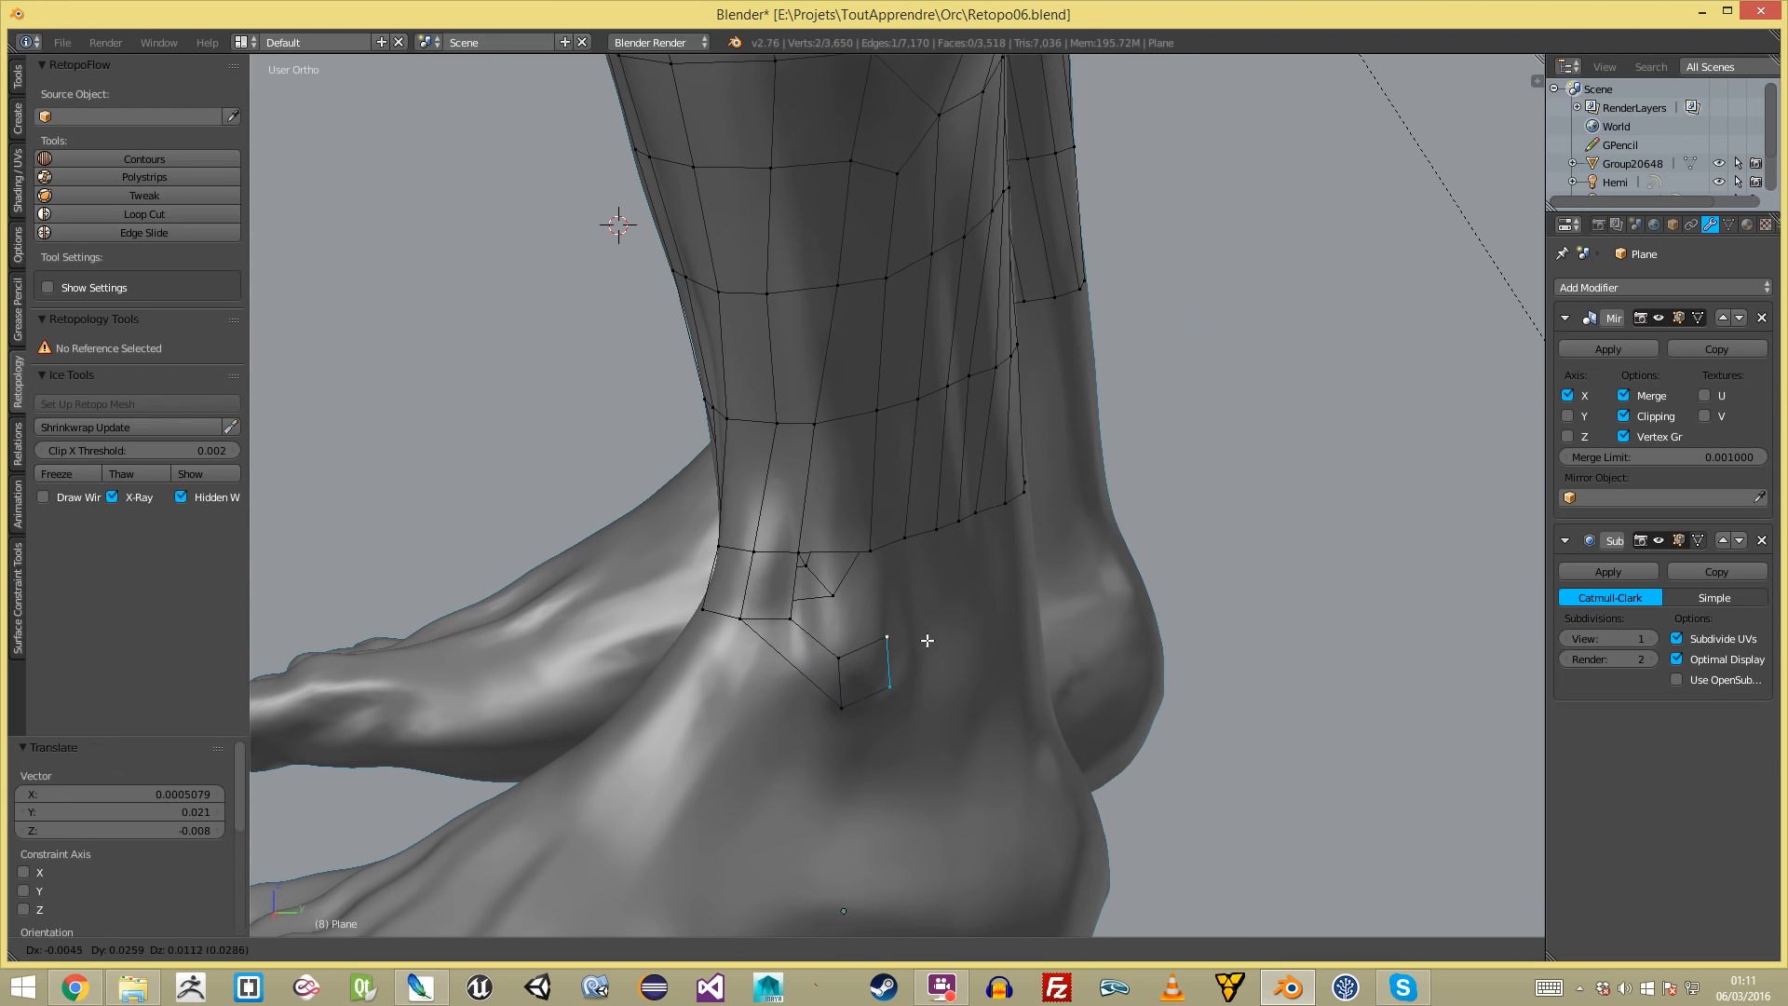
{"action": "left_click", "coordinate": [914, 657]}
{"action": "key", "text": "r"}
{"action": "left_click", "coordinate": [946, 637]}
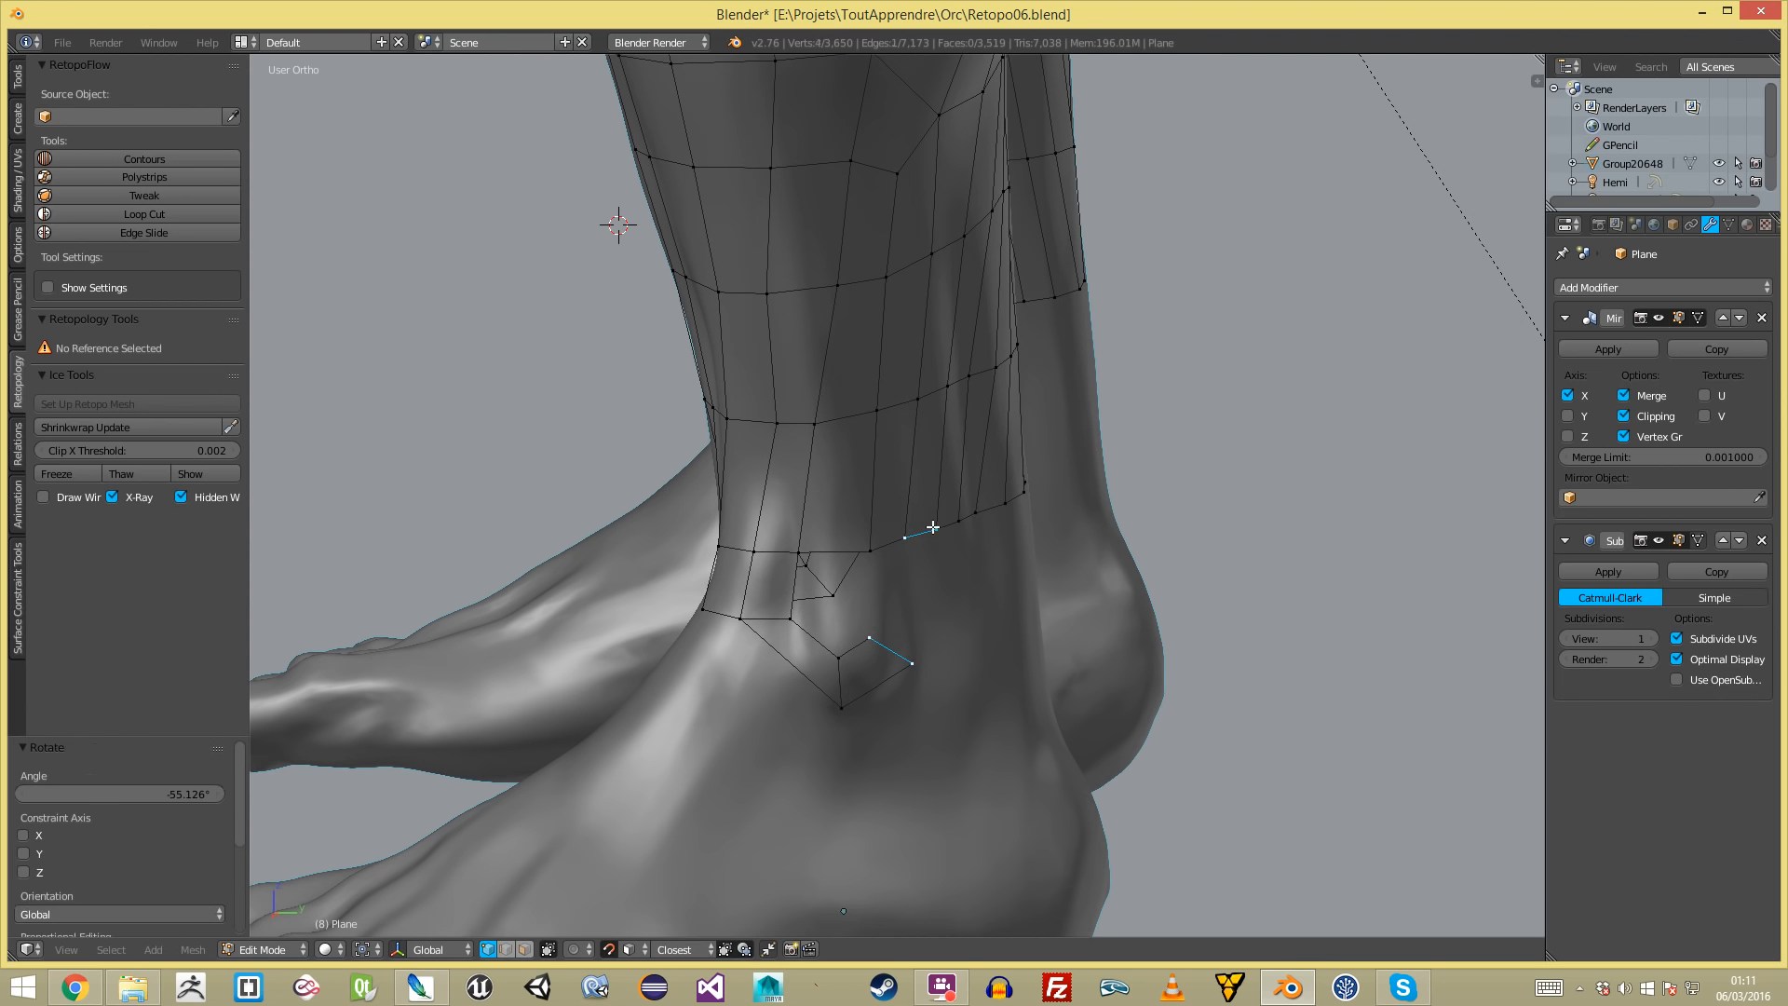
- Fill the faces between the outer ankle strip and the ankle border above it
{"action": "key", "text": "f"}
{"action": "key", "text": "a"}
{"action": "right_click", "coordinate": [900, 550]}
{"action": "key", "text": "f"}
{"action": "key", "text": "a"}
{"action": "key", "text": "a"}
{"action": "scroll", "coordinate": [866, 391], "scroll_direction": "down", "scroll_amount": 3}
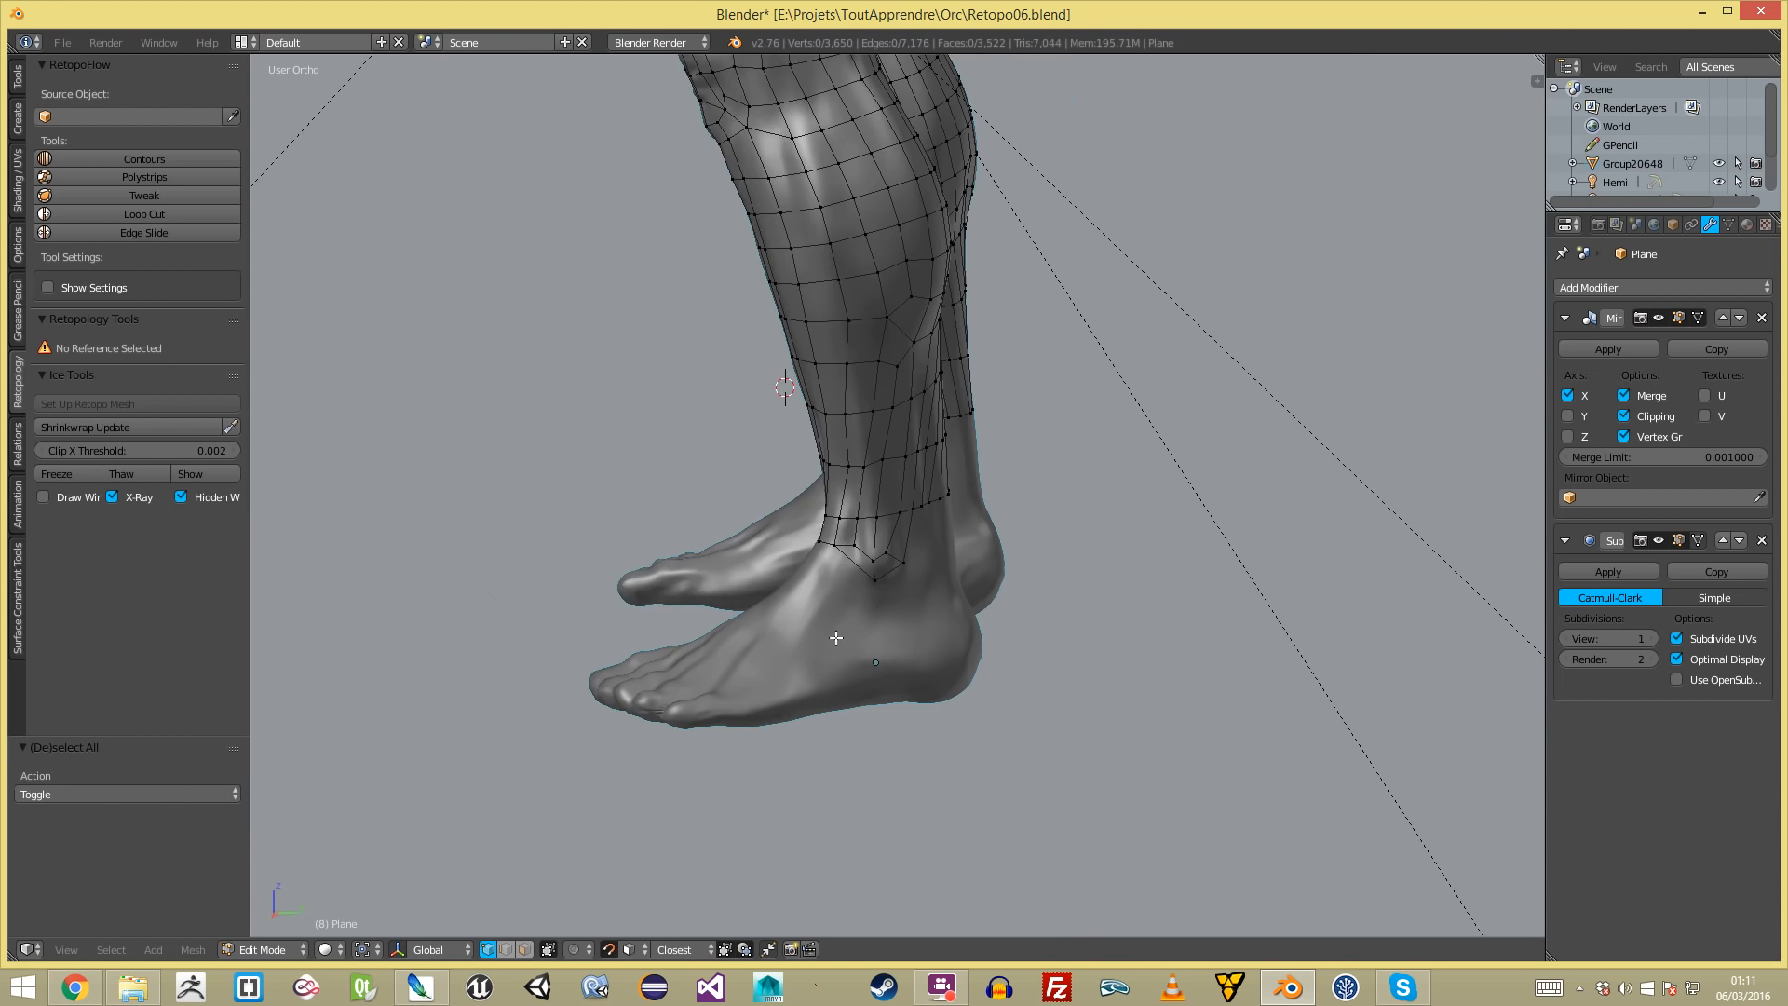
- Move the short horizontal edge on the outer front of the ankle and check the smoothed legs in Object Mode
{"action": "scroll", "coordinate": [854, 589], "scroll_direction": "up", "scroll_amount": 3}
{"action": "key", "text": "g"}
{"action": "key", "text": "g"}
{"action": "left_click", "coordinate": [843, 608]}
{"action": "key", "text": "a"}
{"action": "key", "text": "Tab"}
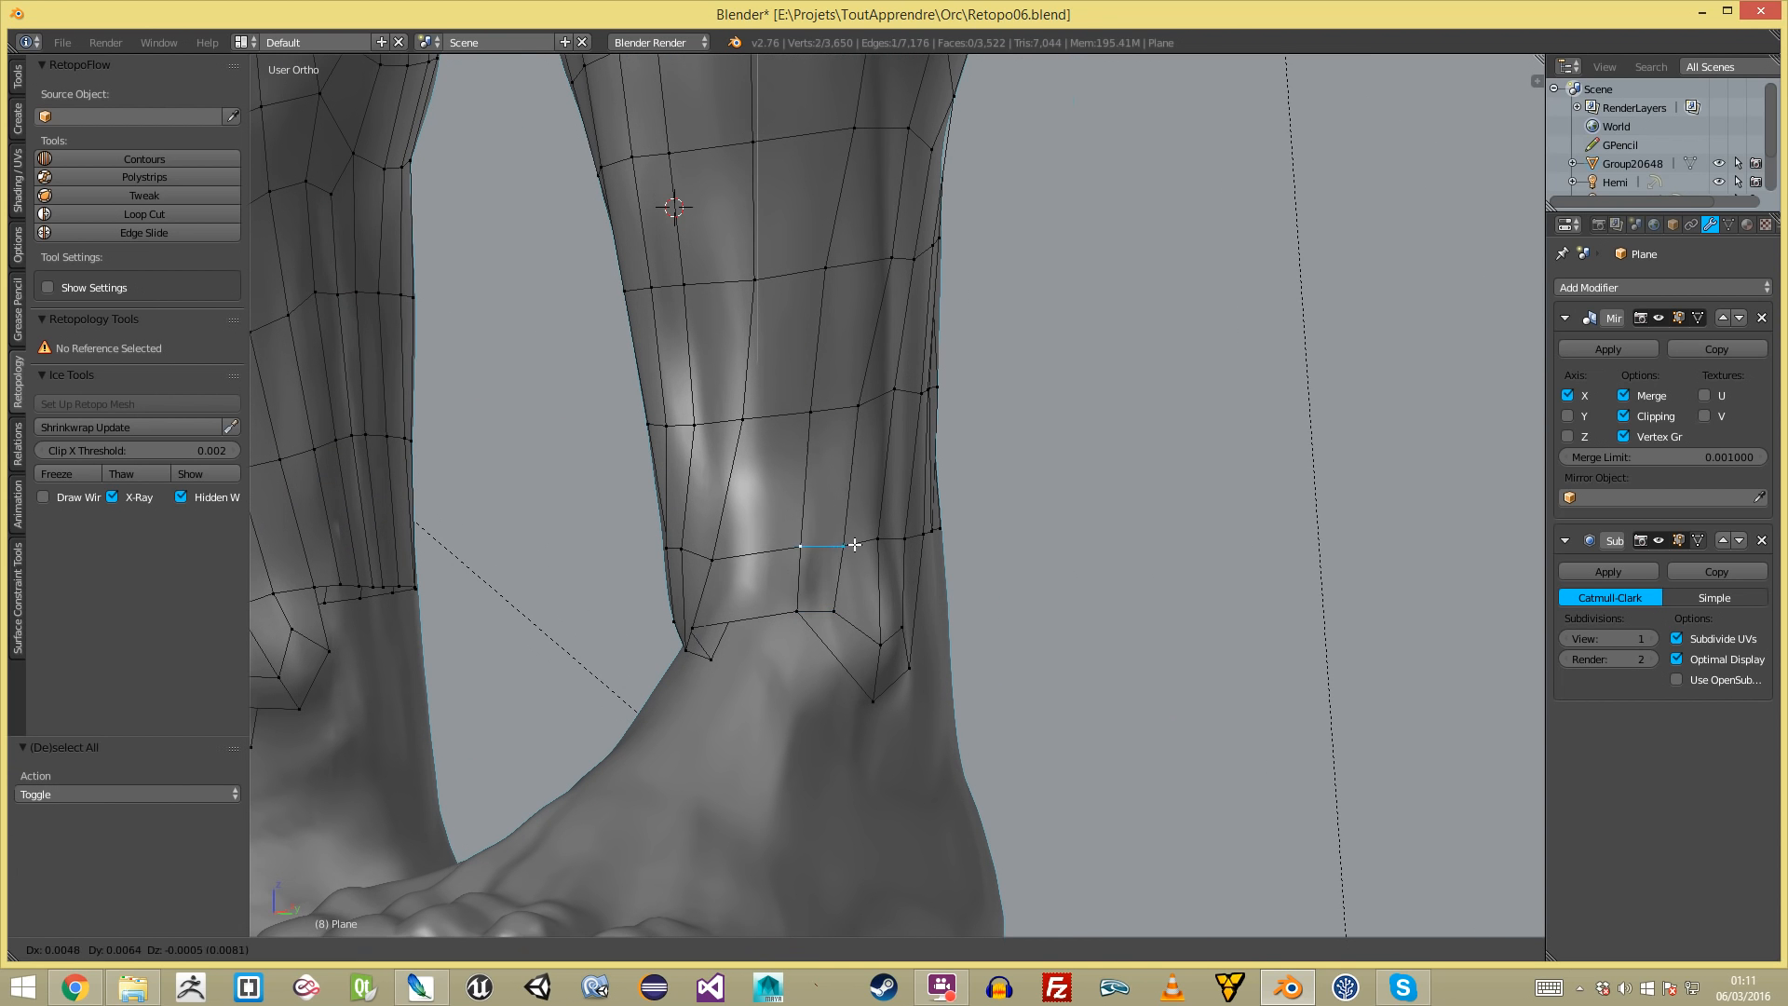
{"action": "scroll", "coordinate": [836, 559], "scroll_direction": "down", "scroll_amount": 4}
{"action": "scroll", "coordinate": [876, 626], "scroll_direction": "up", "scroll_amount": 3}
{"action": "scroll", "coordinate": [908, 622], "scroll_direction": "down", "scroll_amount": 2}
{"action": "key", "text": "Tab"}
{"action": "key", "text": "a"}
- Select the short vertical edge at the front of the ankle border, then move and rotate it into line with the shin loop
{"action": "scroll", "coordinate": [757, 592], "scroll_direction": "up", "scroll_amount": 4}
{"action": "middle_click_drag", "start_coordinate": [757, 592], "coordinate": [798, 655]}
{"action": "scroll", "coordinate": [798, 655], "scroll_direction": "down", "scroll_amount": 3}
{"action": "middle_click_drag", "start_coordinate": [850, 456], "coordinate": [878, 431]}
{"action": "scroll", "coordinate": [878, 432], "scroll_direction": "up", "scroll_amount": 2}
{"action": "key", "text": "ctrl+Tab"}
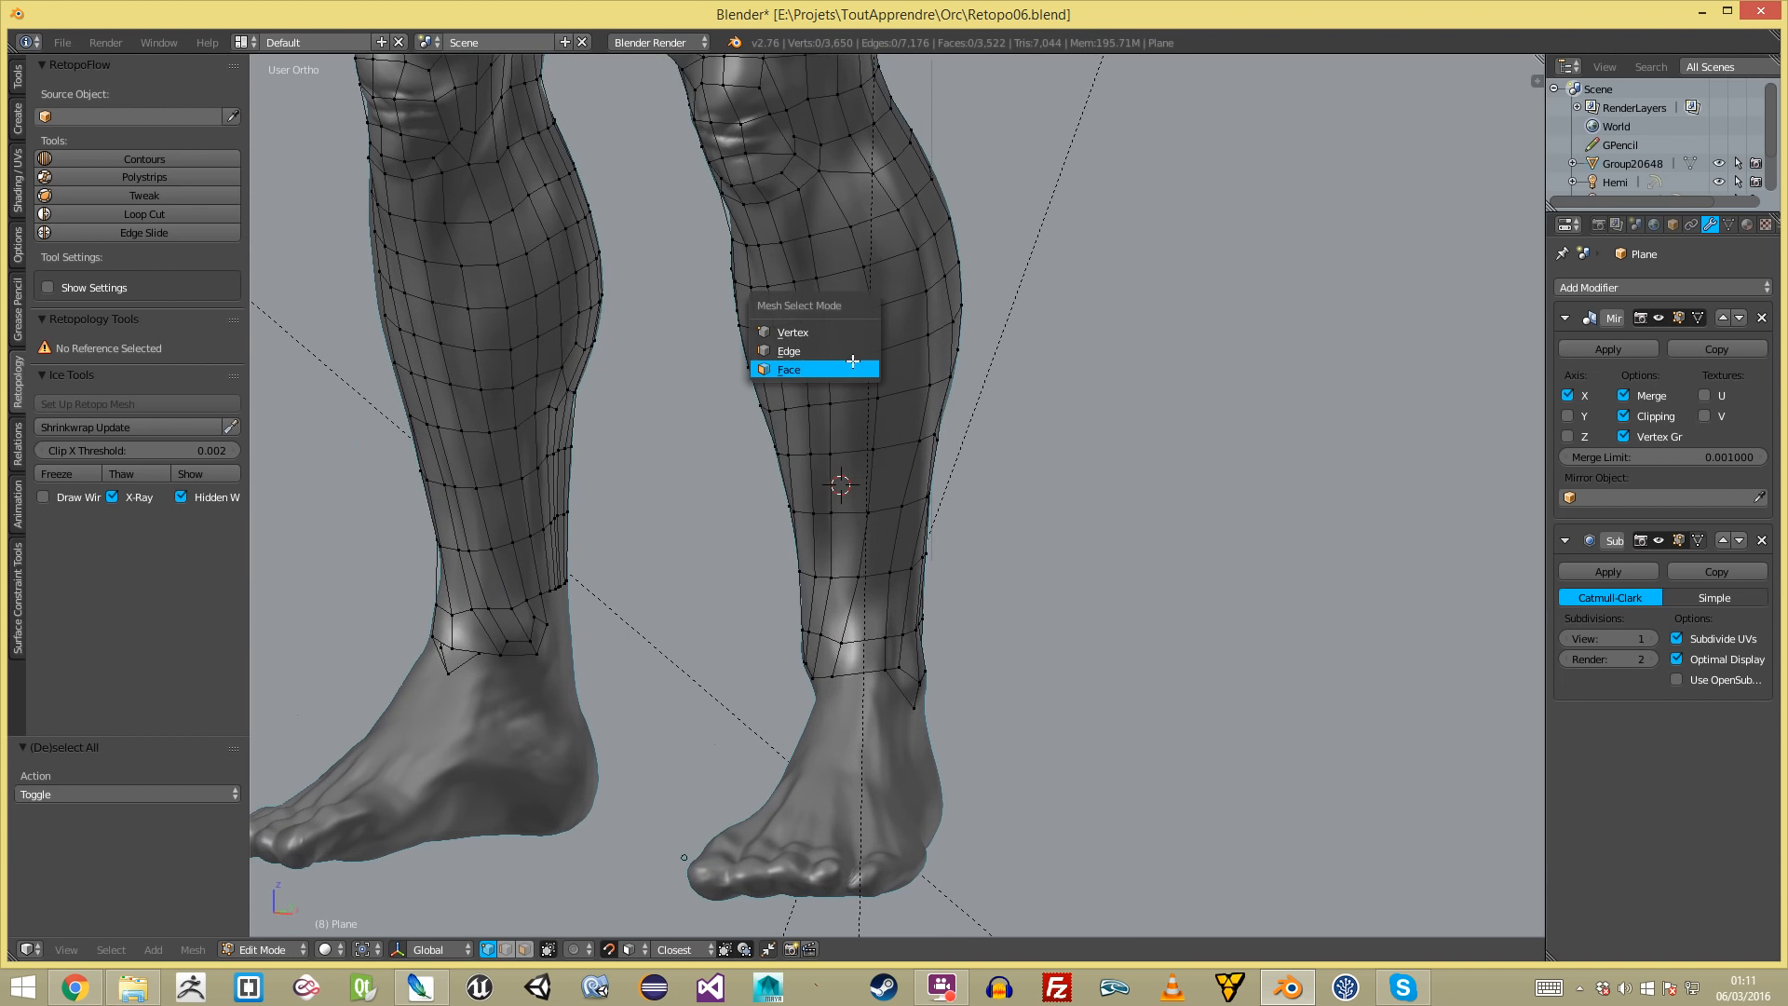
{"action": "left_click", "coordinate": [854, 370]}
{"action": "scroll", "coordinate": [822, 730], "scroll_direction": "up", "scroll_amount": 1}
{"action": "key", "text": "ctrl+Tab"}
{"action": "left_click", "coordinate": [811, 682]}
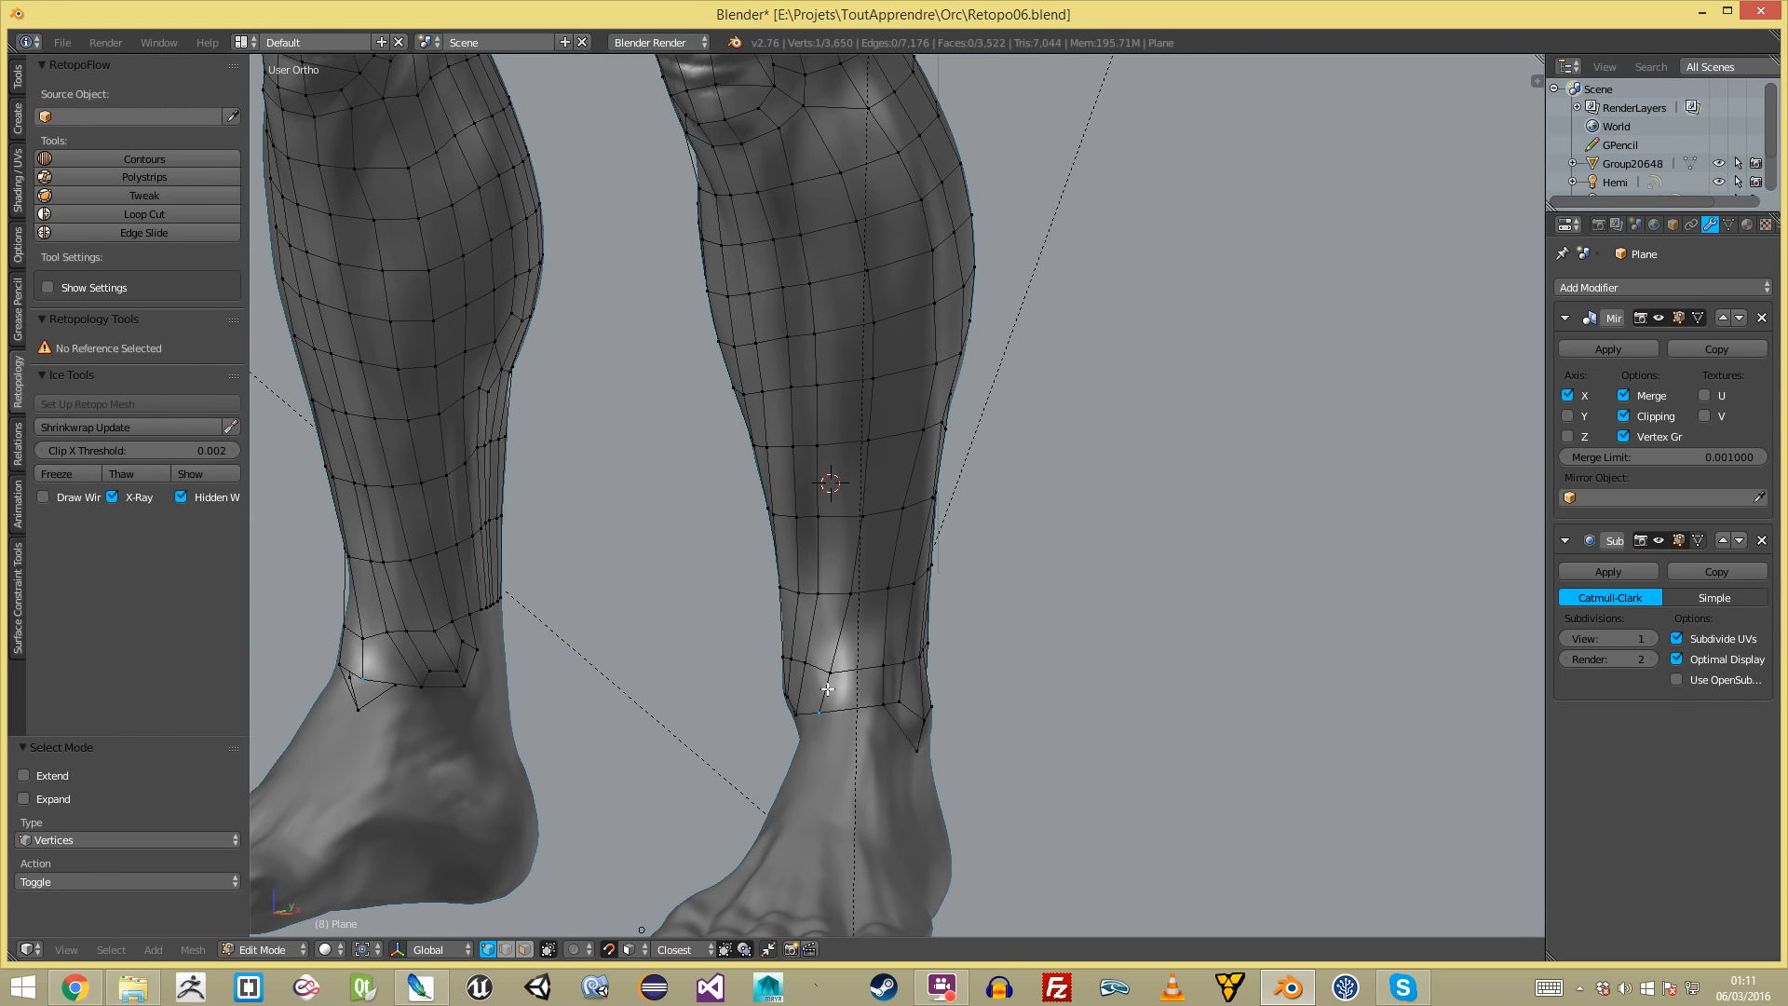
{"action": "right_click", "coordinate": [819, 709]}
{"action": "right_click", "coordinate": [835, 672], "text": "shift"}
{"action": "key", "text": "g"}
{"action": "left_click", "coordinate": [851, 674]}
{"action": "key", "text": "r"}
{"action": "left_click", "coordinate": [896, 669]}
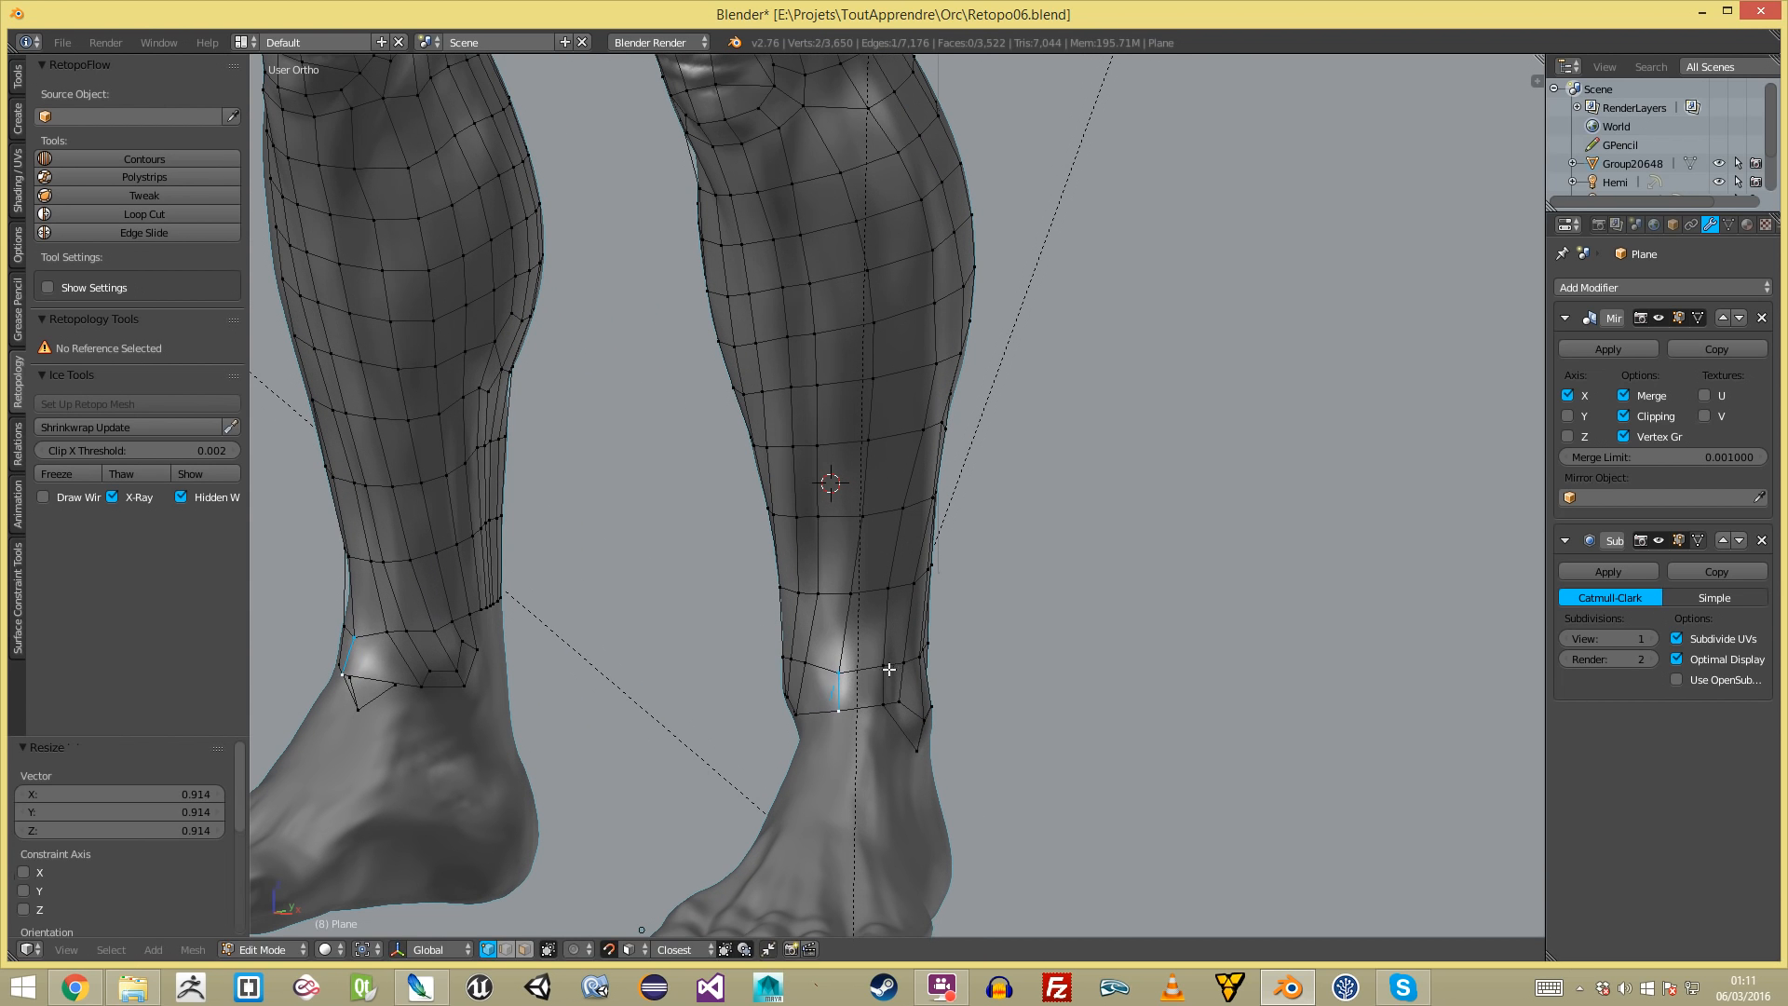
- Select the two-face-wide strip from the upper outer front of the calf to the ankle and inset it, leaving the open ankle border uninset
{"action": "key", "text": "a"}
{"action": "key", "text": "ctrl+Tab"}
{"action": "left_click", "coordinate": [843, 227]}
{"action": "key", "text": "c"}
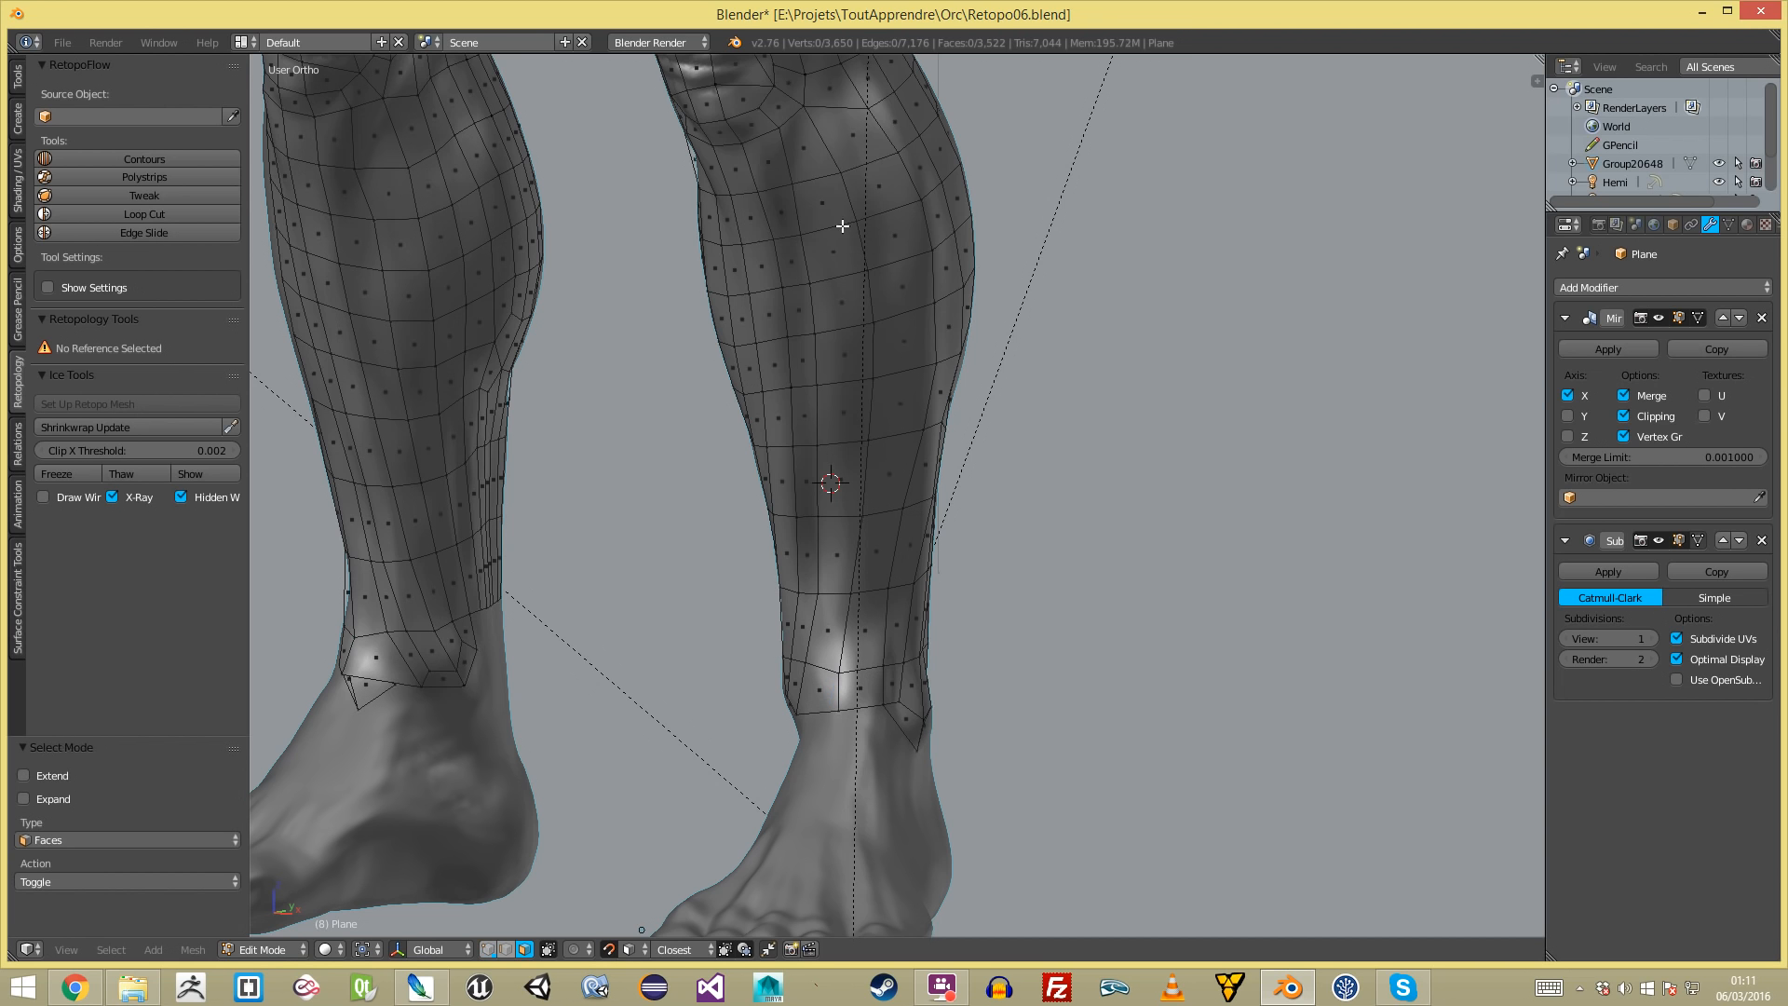
{"action": "mouse_move", "coordinate": [829, 192]}
{"action": "left_mouse_down"}
{"action": "mouse_move", "coordinate": [843, 178]}
{"action": "mouse_move", "coordinate": [839, 674]}
{"action": "left_mouse_up"}
{"action": "middle_click_drag", "start_coordinate": [834, 723], "coordinate": [934, 673]}
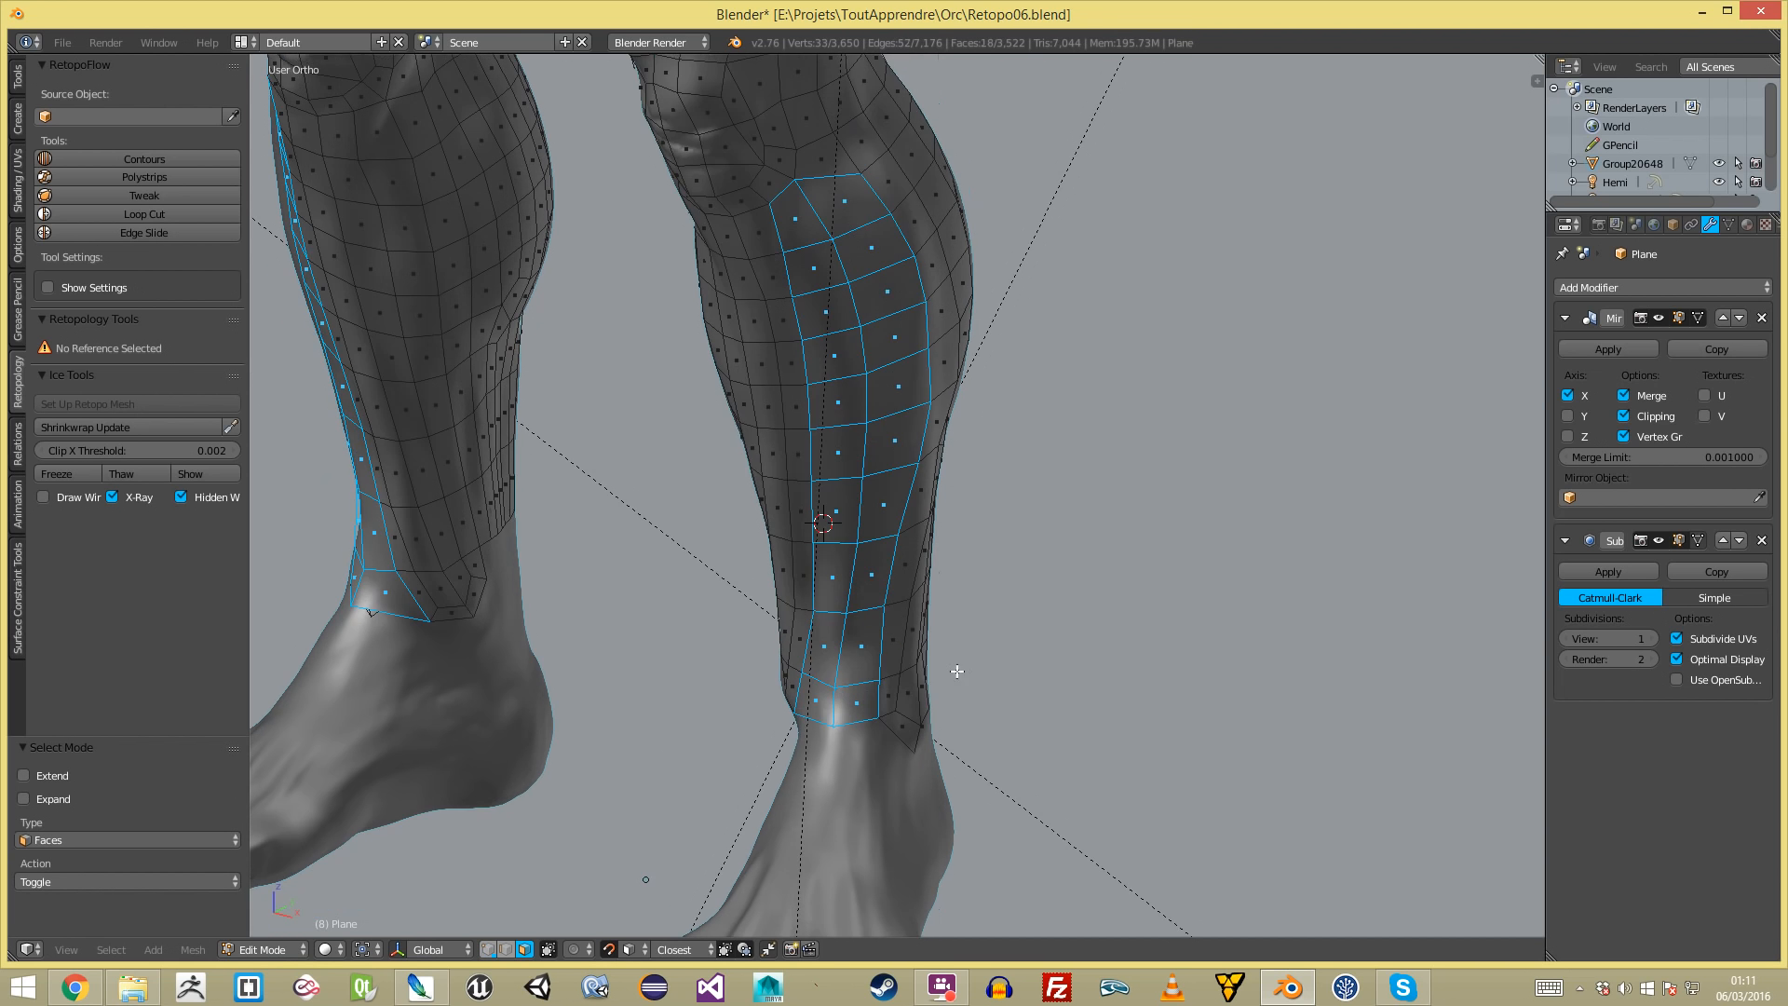
{"action": "key", "text": "i"}
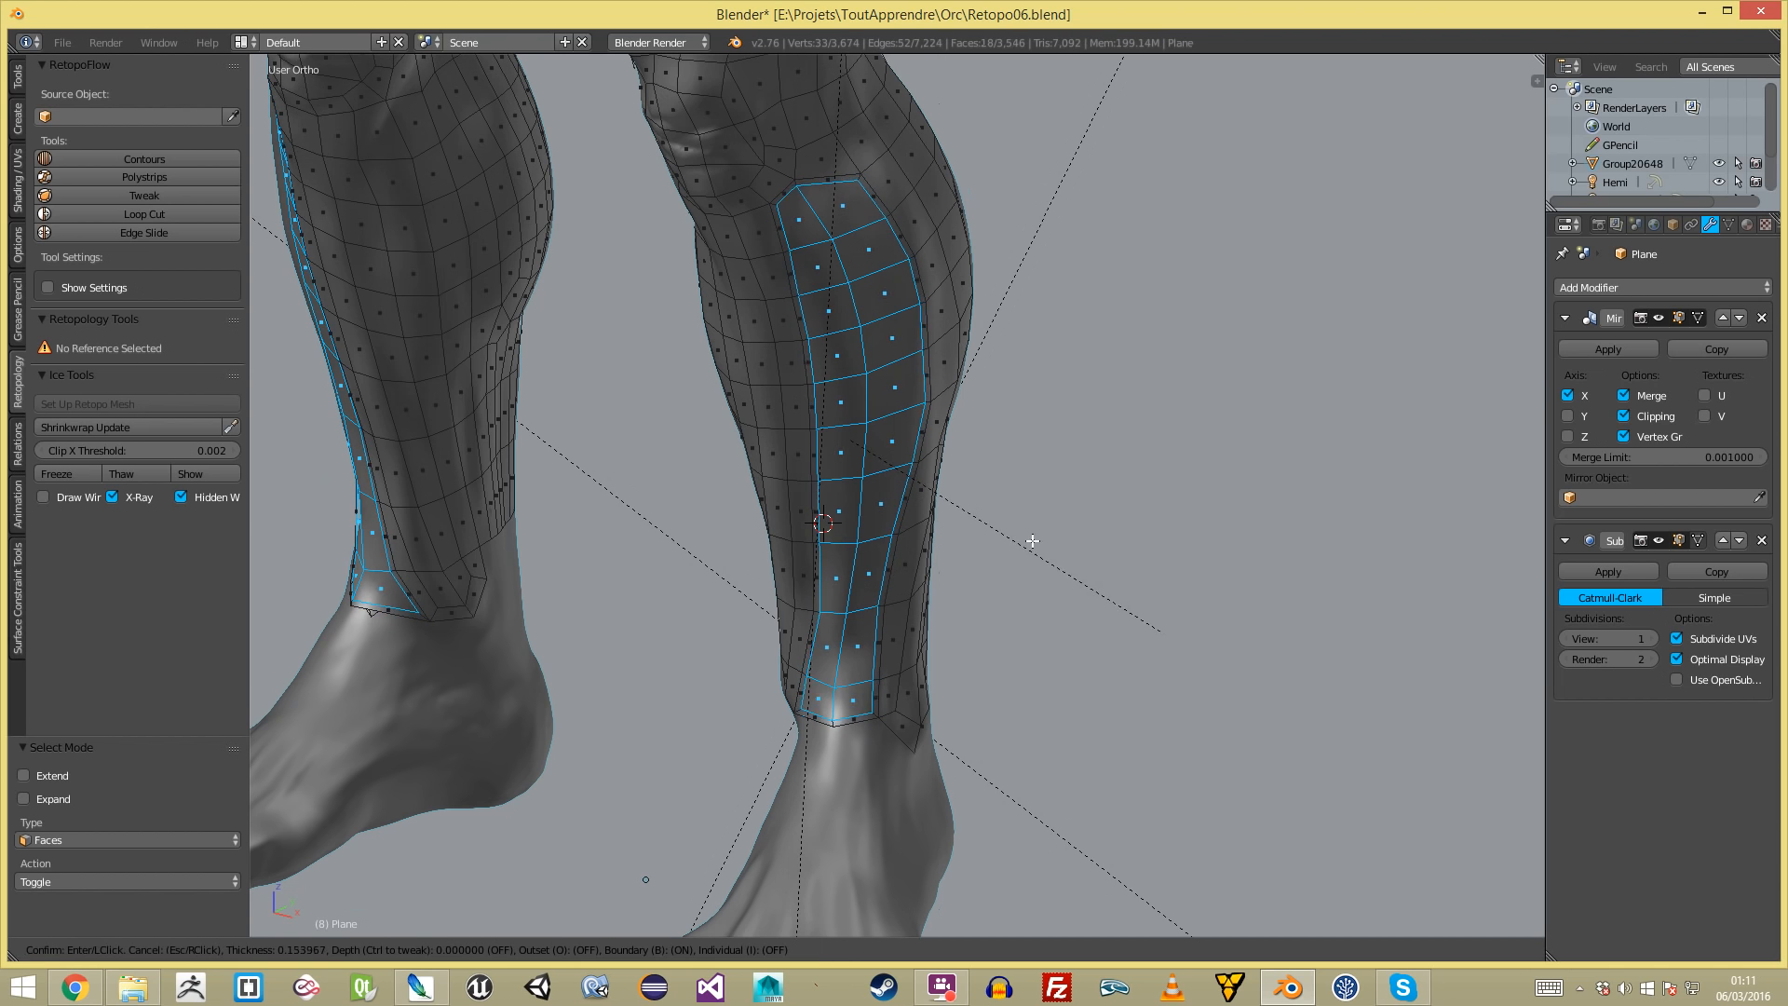
{"action": "left_click", "coordinate": [867, 408]}
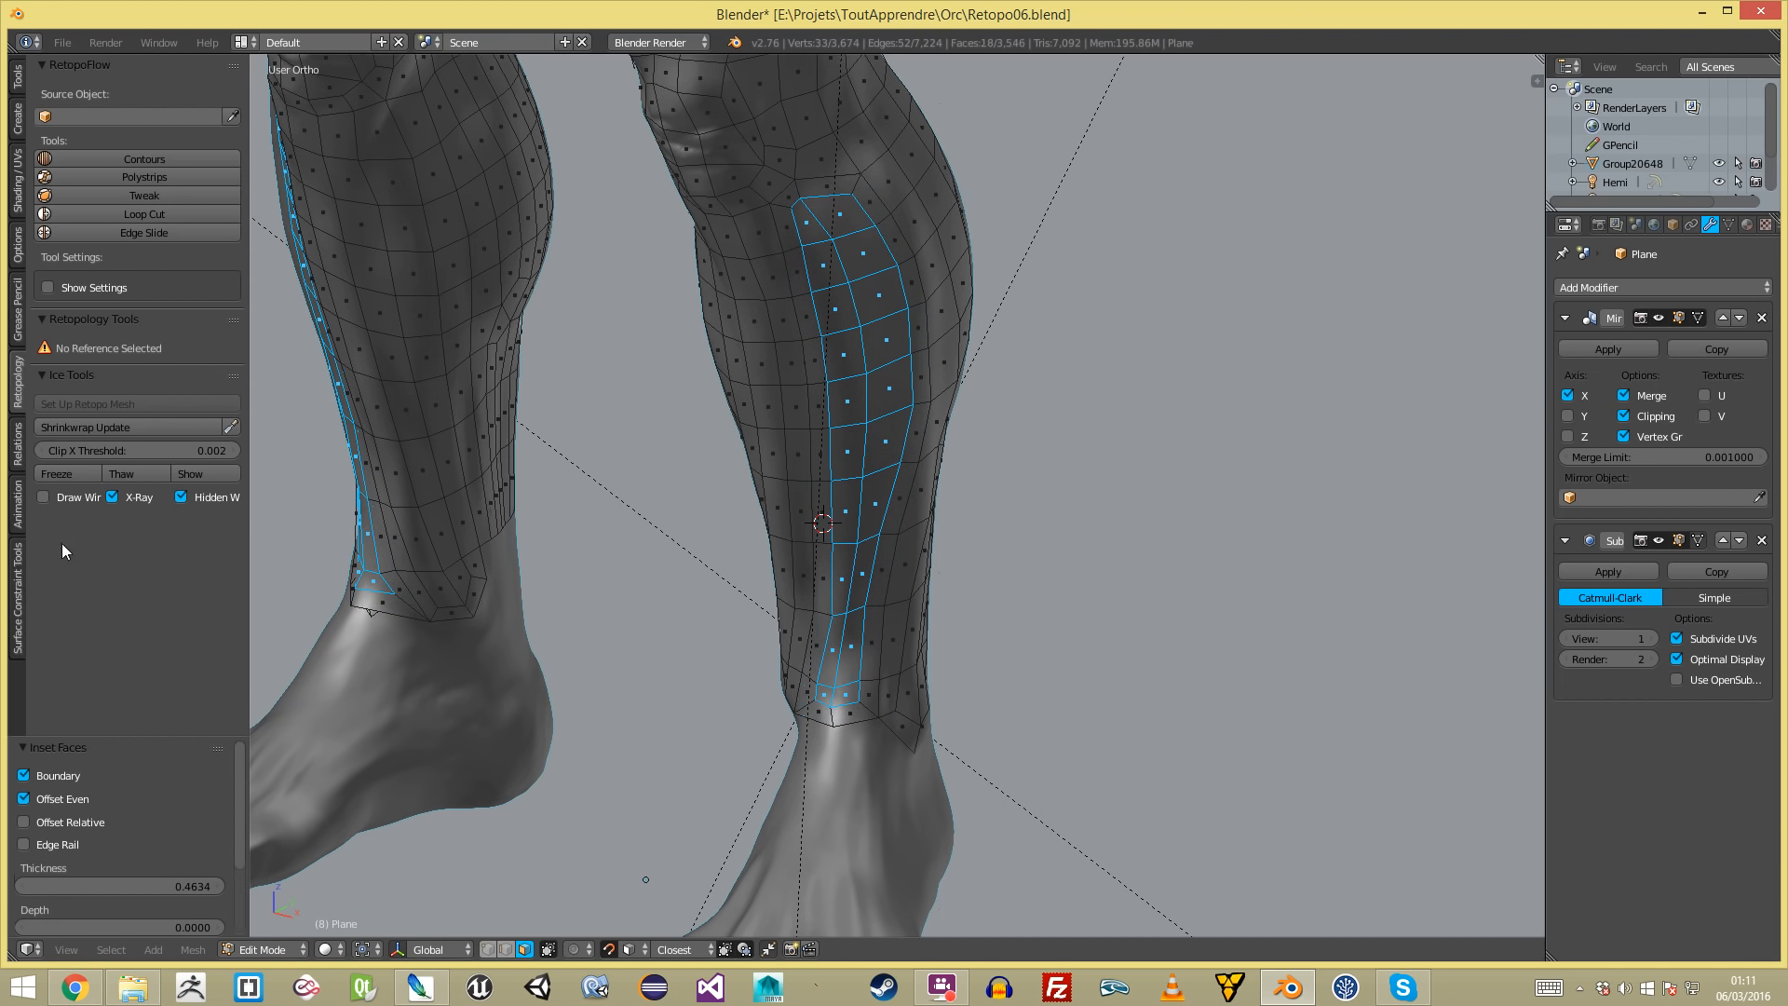
{"action": "scroll", "coordinate": [455, 670], "scroll_direction": "down", "scroll_amount": 5}
{"action": "key", "text": "a"}
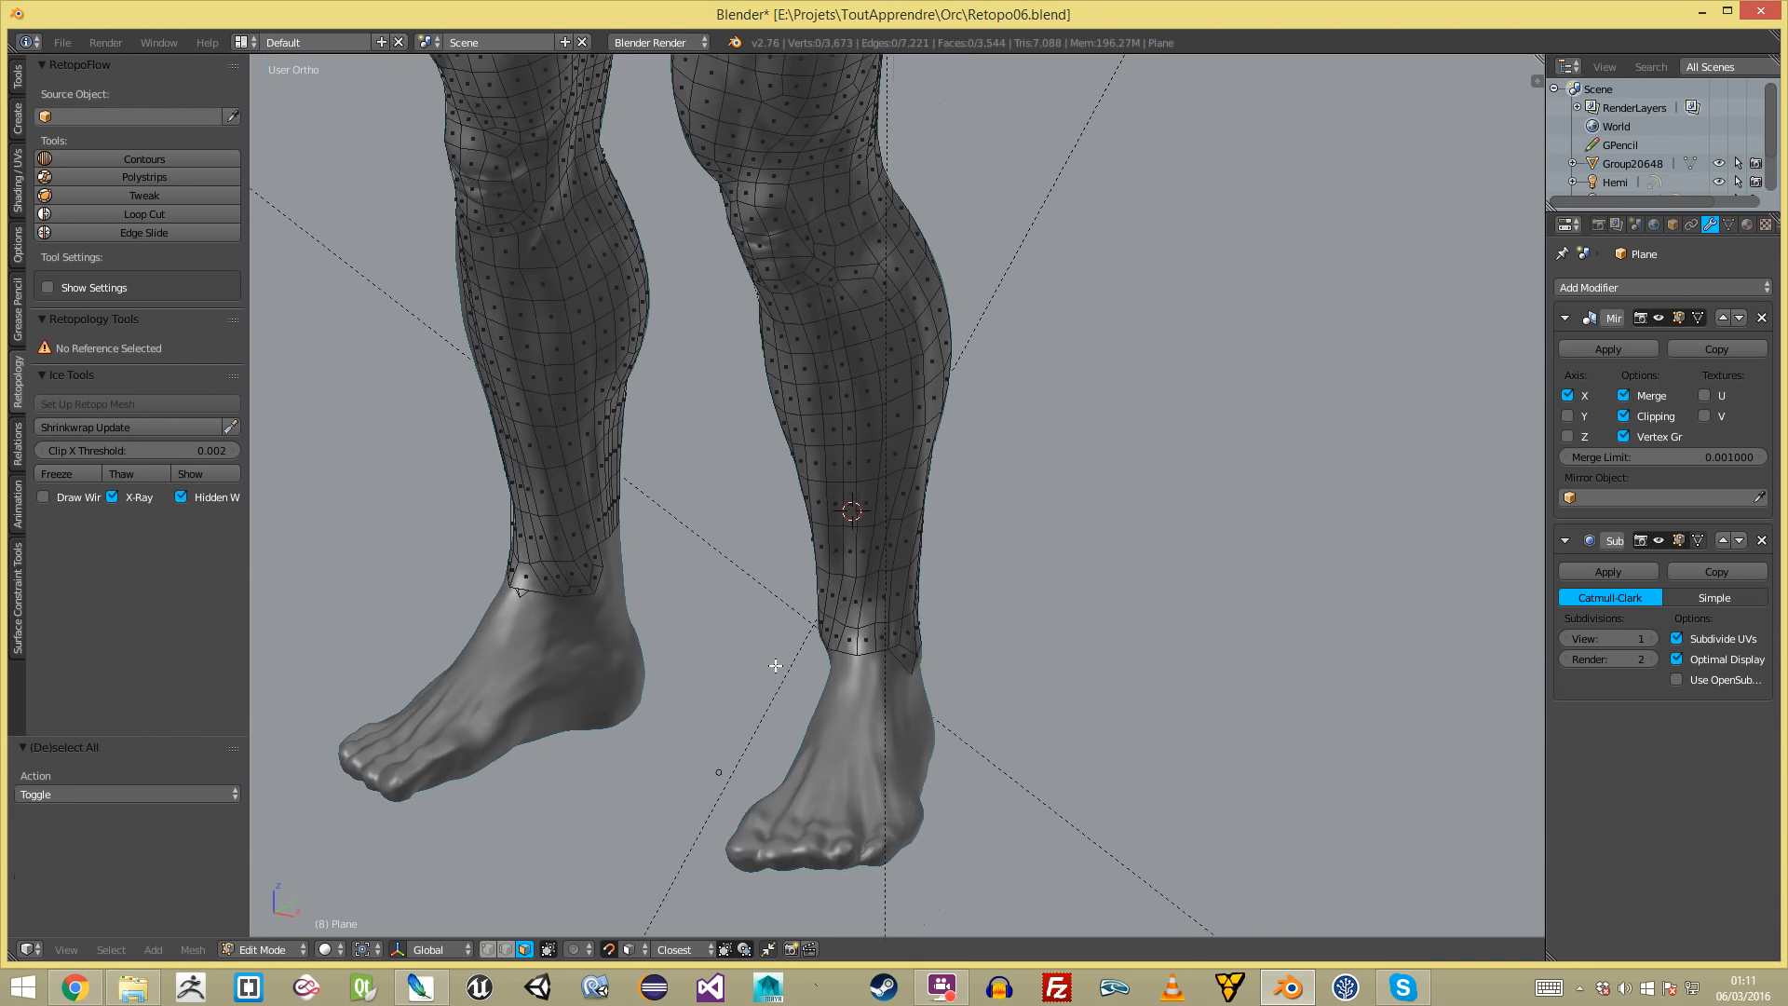
- Switch to edge selection and mark the short edge below the outer side of the knee as a Freestyle edge
{"action": "scroll", "coordinate": [931, 391], "scroll_direction": "up", "scroll_amount": 4}
{"action": "key", "text": "ctrl+Tab"}
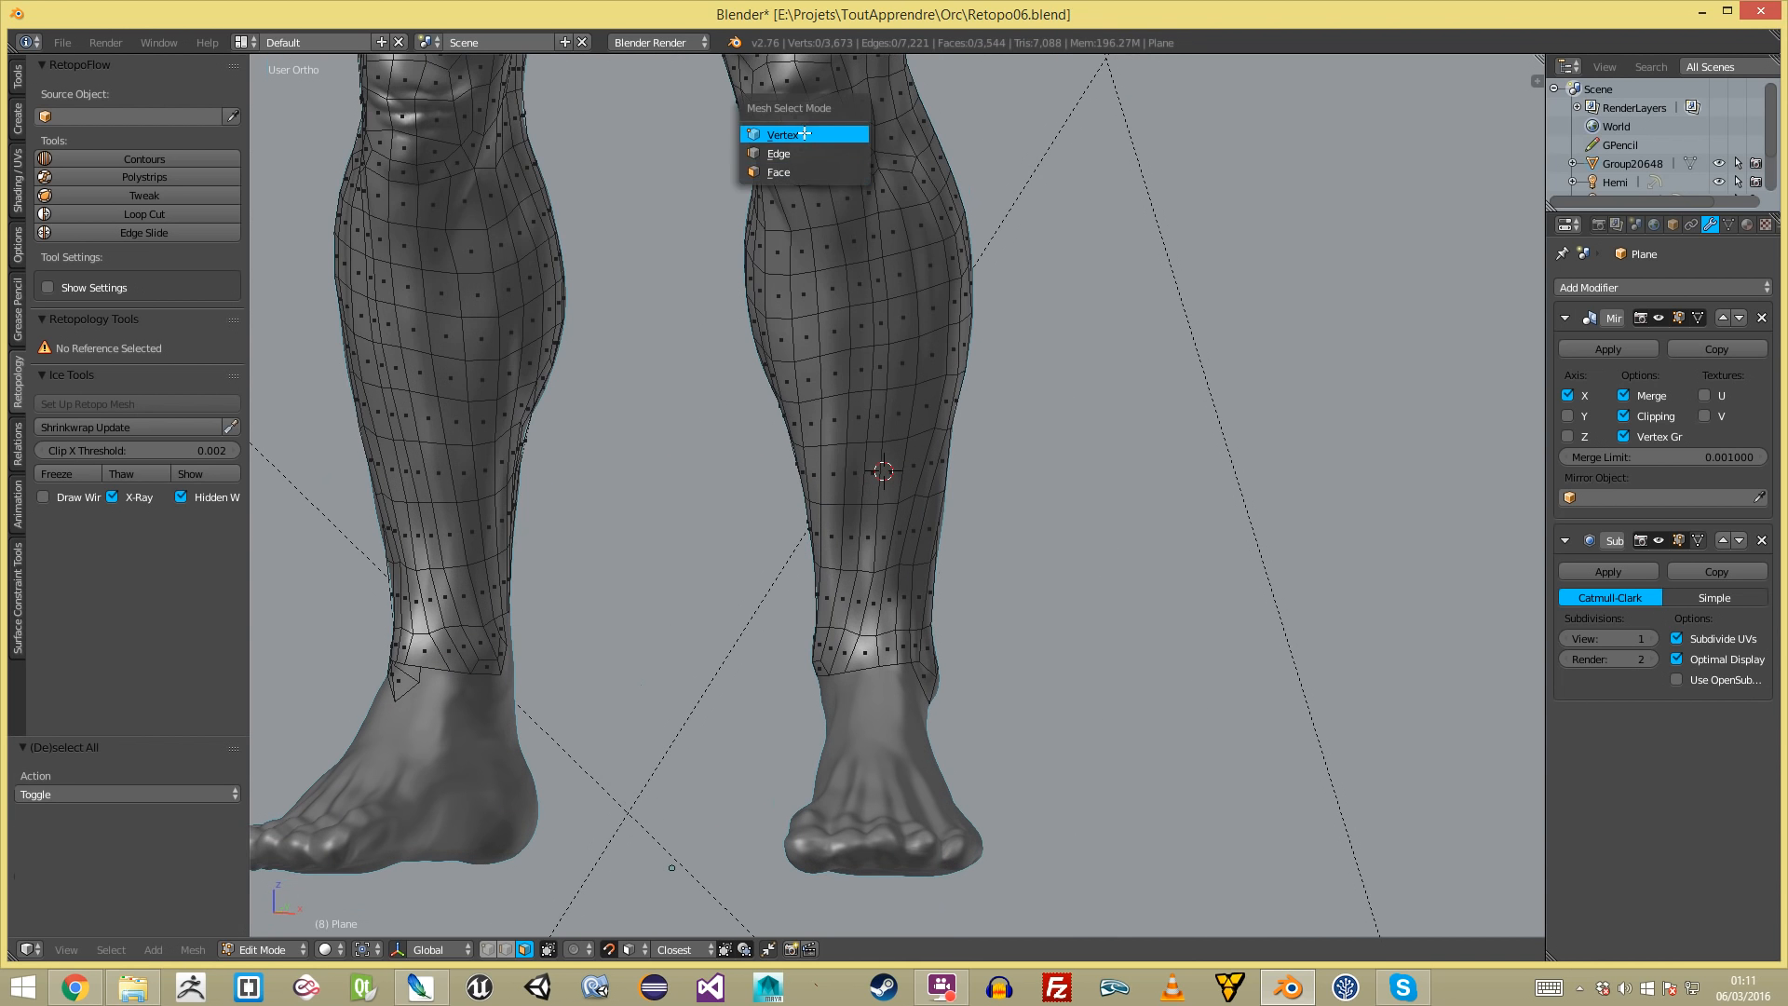
{"action": "left_click", "coordinate": [824, 136]}
{"action": "scroll", "coordinate": [893, 342], "scroll_direction": "up", "scroll_amount": 3}
{"action": "key", "text": "ctrl+Tab"}
{"action": "left_click", "coordinate": [872, 339]}
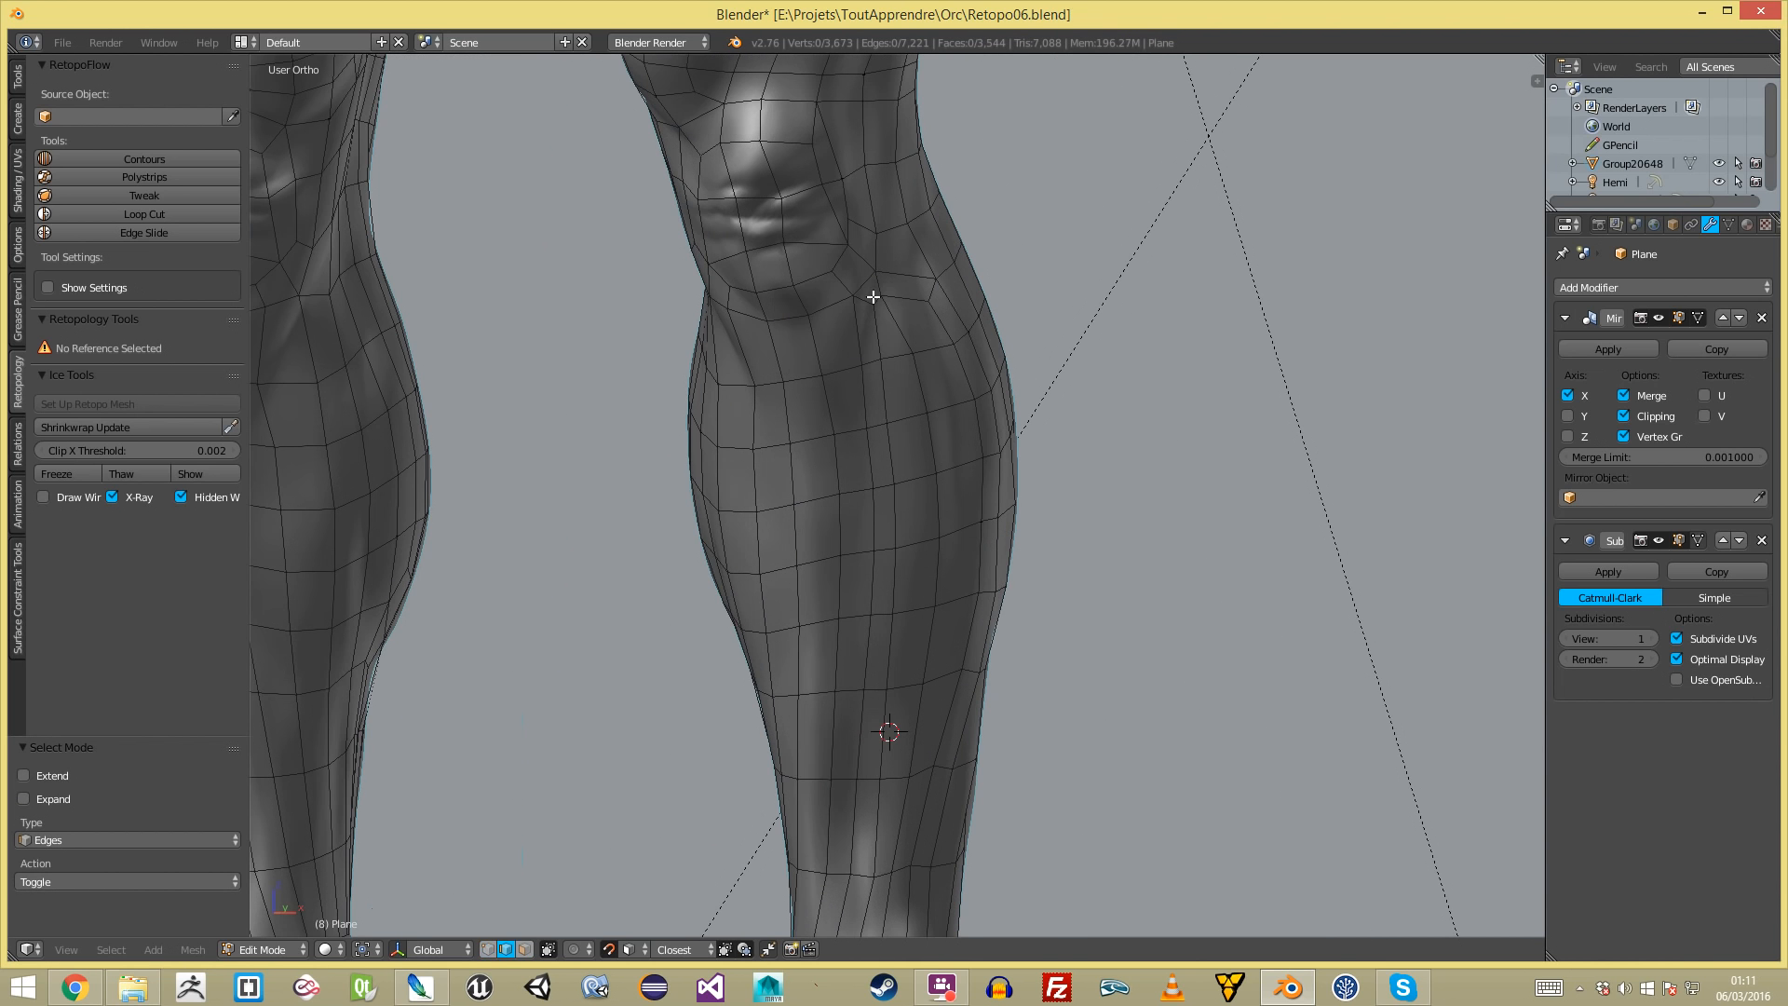
{"action": "key", "text": "ctrl+e"}
{"action": "left_click", "coordinate": [904, 277]}
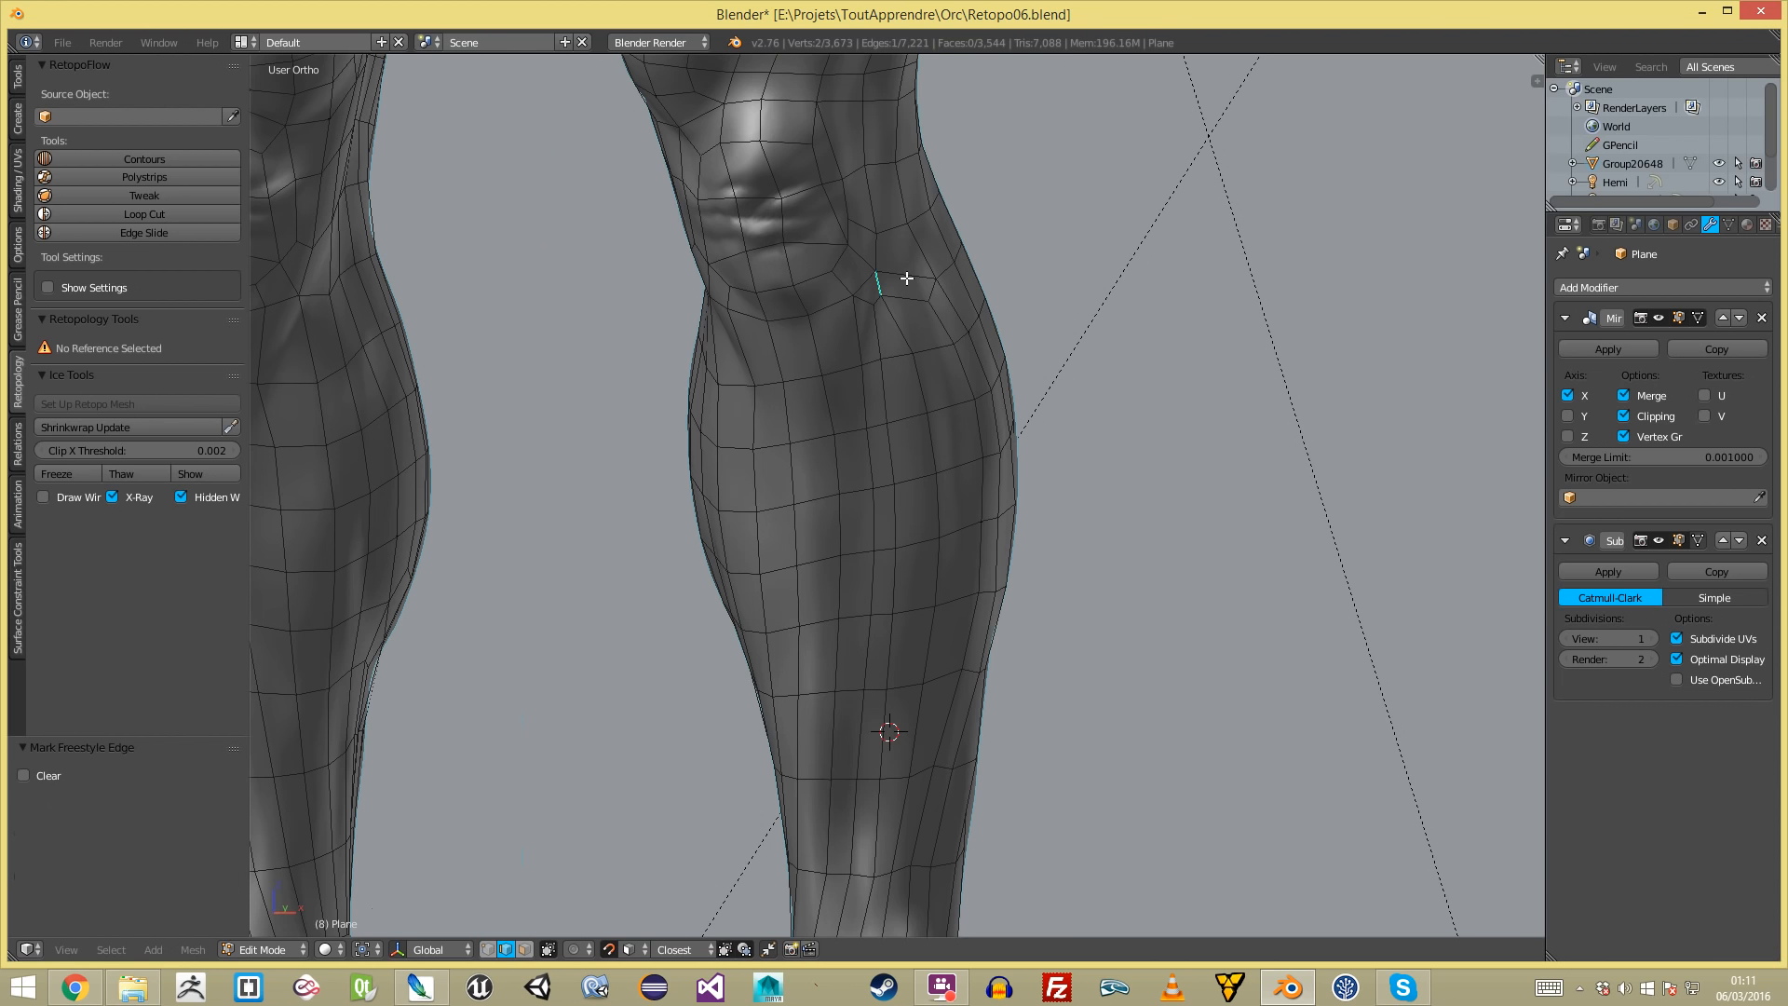
- Clear the Freestyle mark from the short edge below the knee and deselect everything
{"action": "middle_click_drag", "start_coordinate": [901, 280], "coordinate": [896, 551], "text": "shift"}
{"action": "scroll", "coordinate": [889, 535], "scroll_direction": "up", "scroll_amount": 2}
{"action": "key", "text": "a"}
{"action": "right_click", "coordinate": [843, 567]}
{"action": "key", "text": "ctrl+e"}
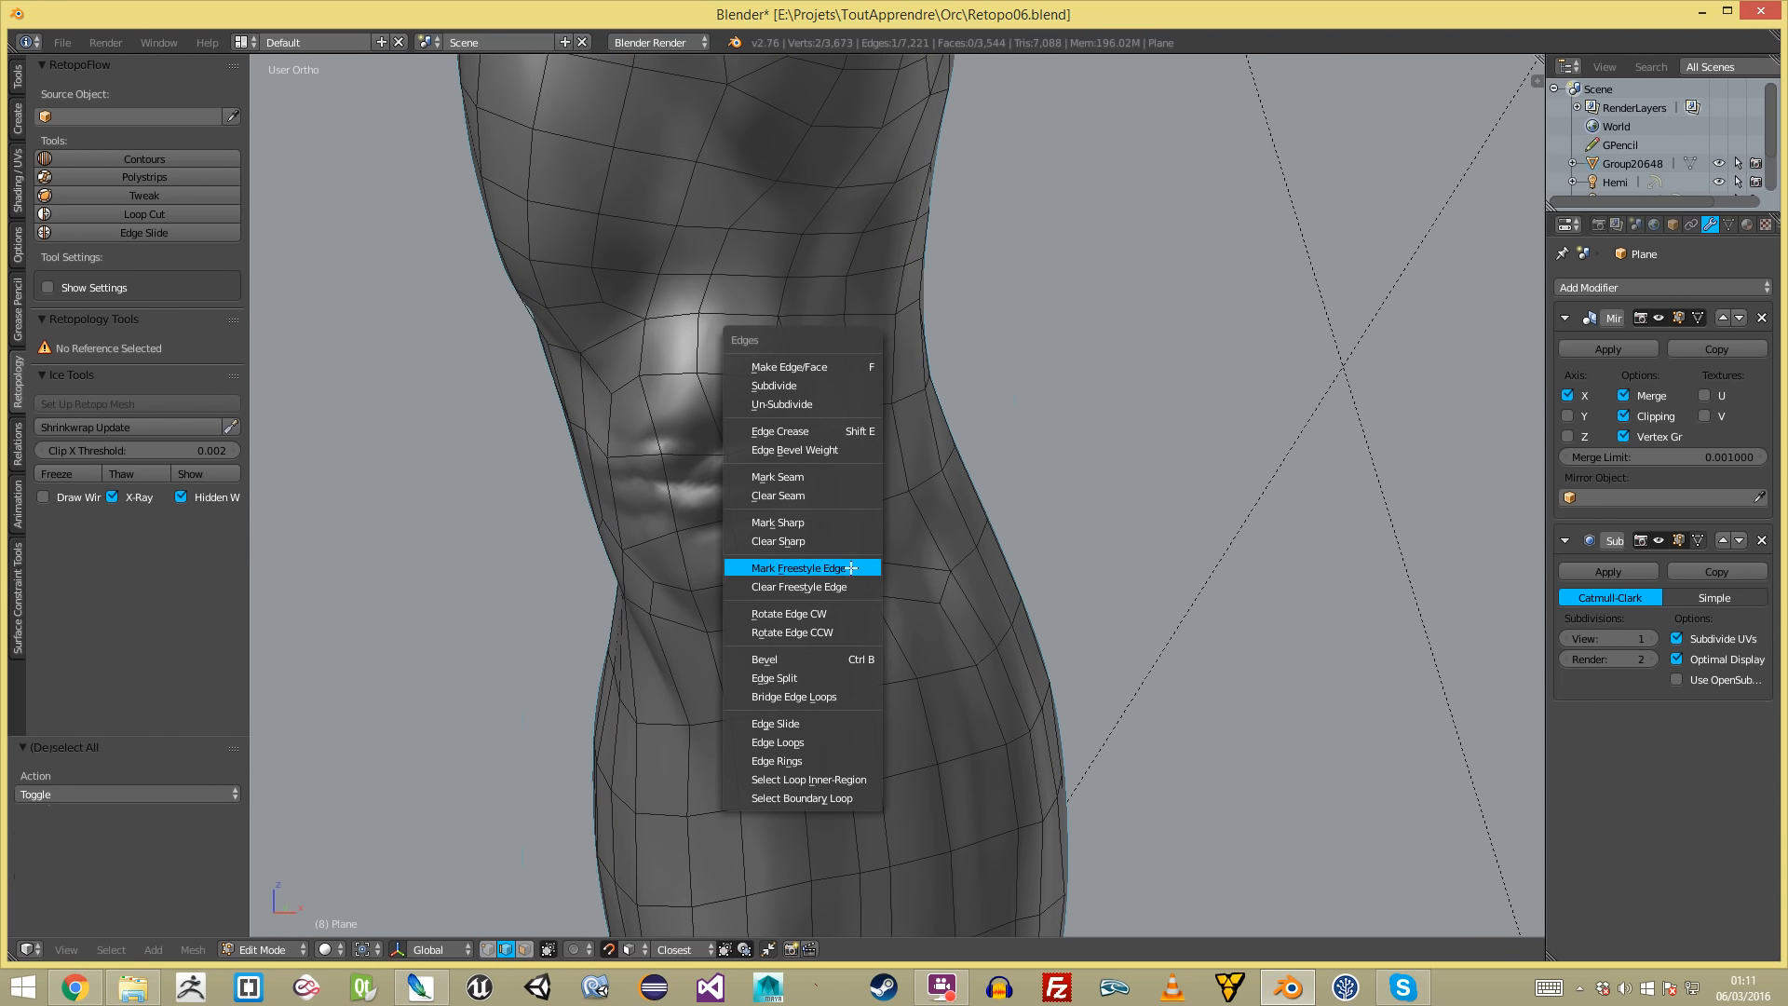
{"action": "left_click", "coordinate": [850, 586]}
{"action": "key", "text": "a"}
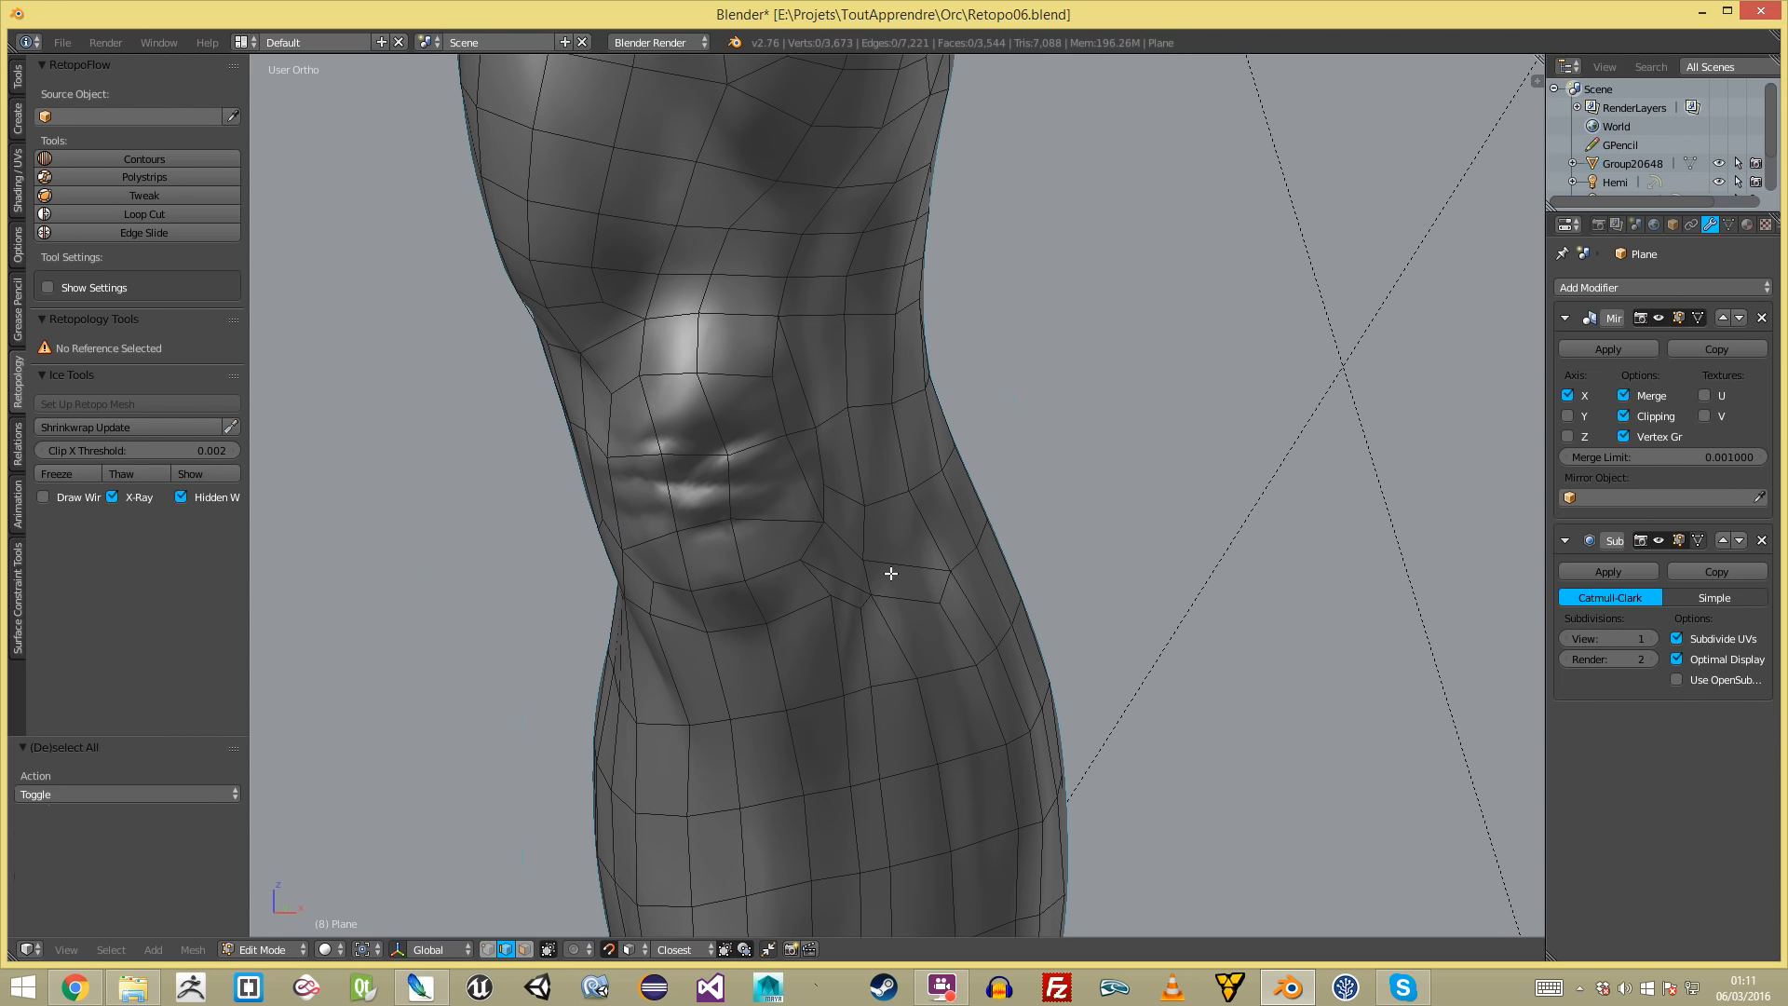
- Try rotating the short edges below the outer side of the knee, then undo the last attempt
{"action": "right_click", "coordinate": [892, 565]}
{"action": "key", "text": "ctrl+e"}
{"action": "left_click", "coordinate": [891, 564]}
{"action": "key", "text": "a"}
{"action": "scroll", "coordinate": [894, 558], "scroll_direction": "down", "scroll_amount": 5}
{"action": "scroll", "coordinate": [866, 540], "scroll_direction": "down", "scroll_amount": 1}
{"action": "scroll", "coordinate": [658, 474], "scroll_direction": "up", "scroll_amount": 6}
{"action": "right_click", "coordinate": [659, 480]}
{"action": "key", "text": "ctrl+e"}
{"action": "left_click", "coordinate": [662, 488]}
{"action": "key", "text": "a"}
{"action": "scroll", "coordinate": [685, 490], "scroll_direction": "down", "scroll_amount": 6}
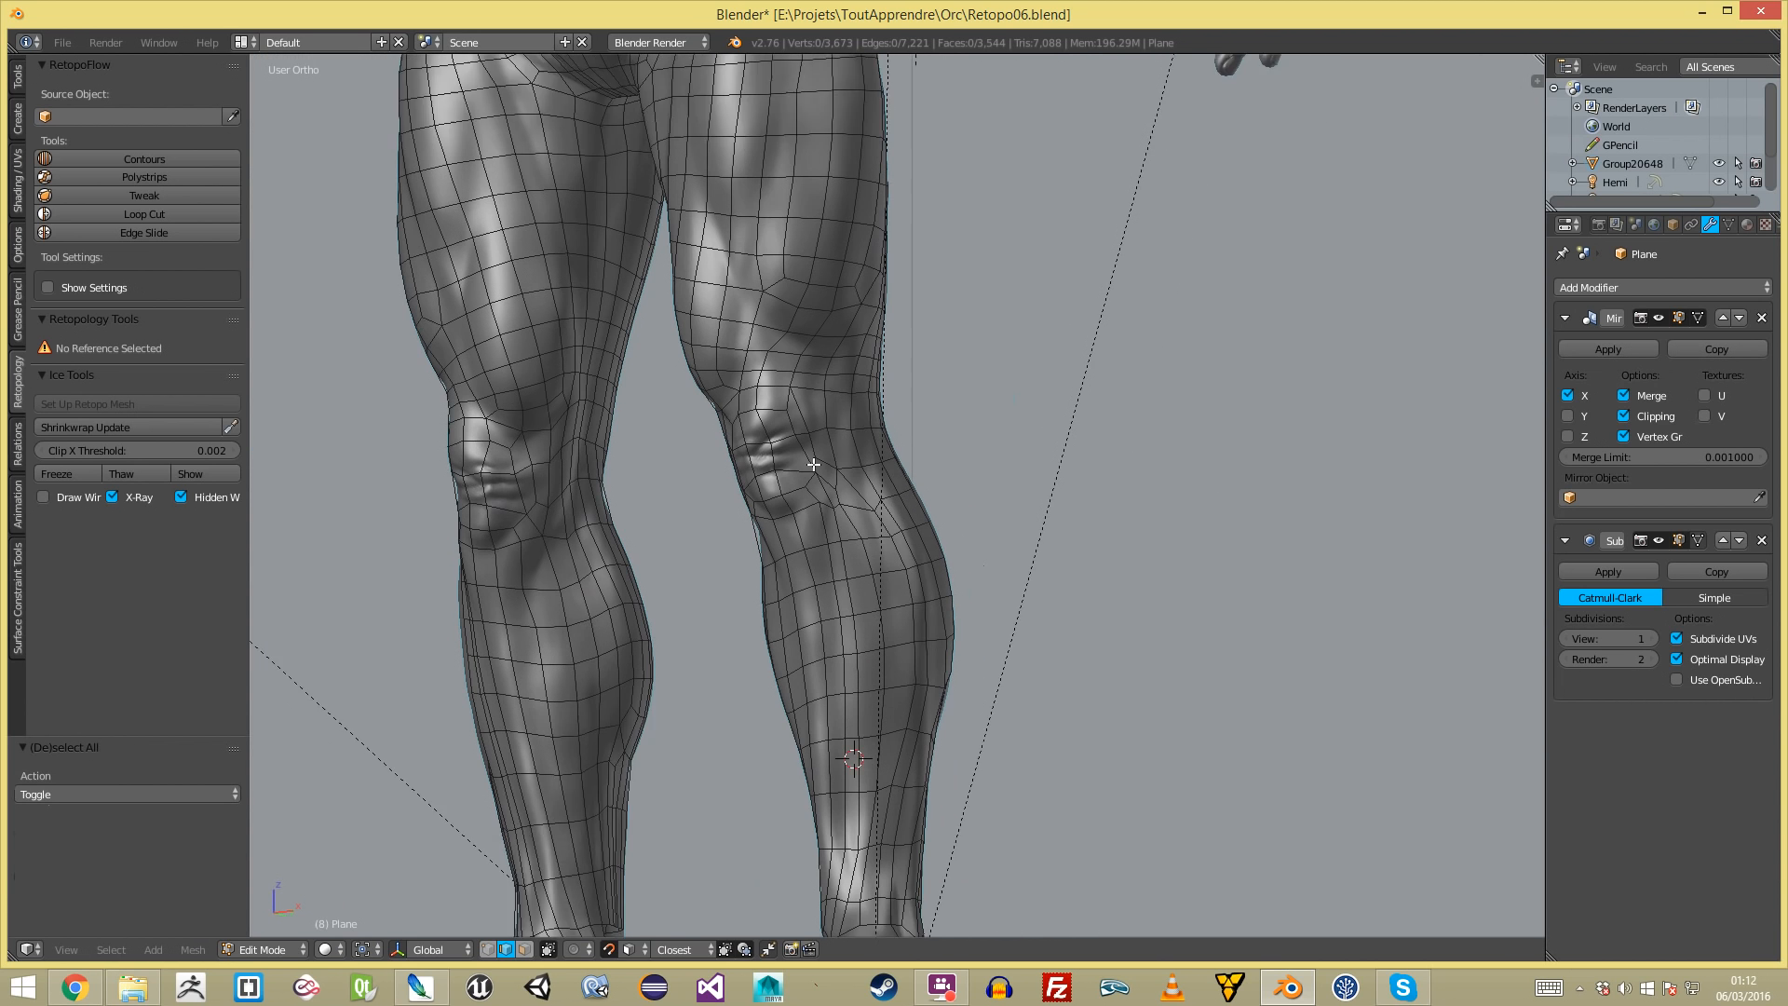
{"action": "middle_click_drag", "start_coordinate": [814, 523], "coordinate": [812, 437], "text": "shift"}
{"action": "key", "text": "ctrl+z"}
{"action": "key", "text": "ctrl+z"}
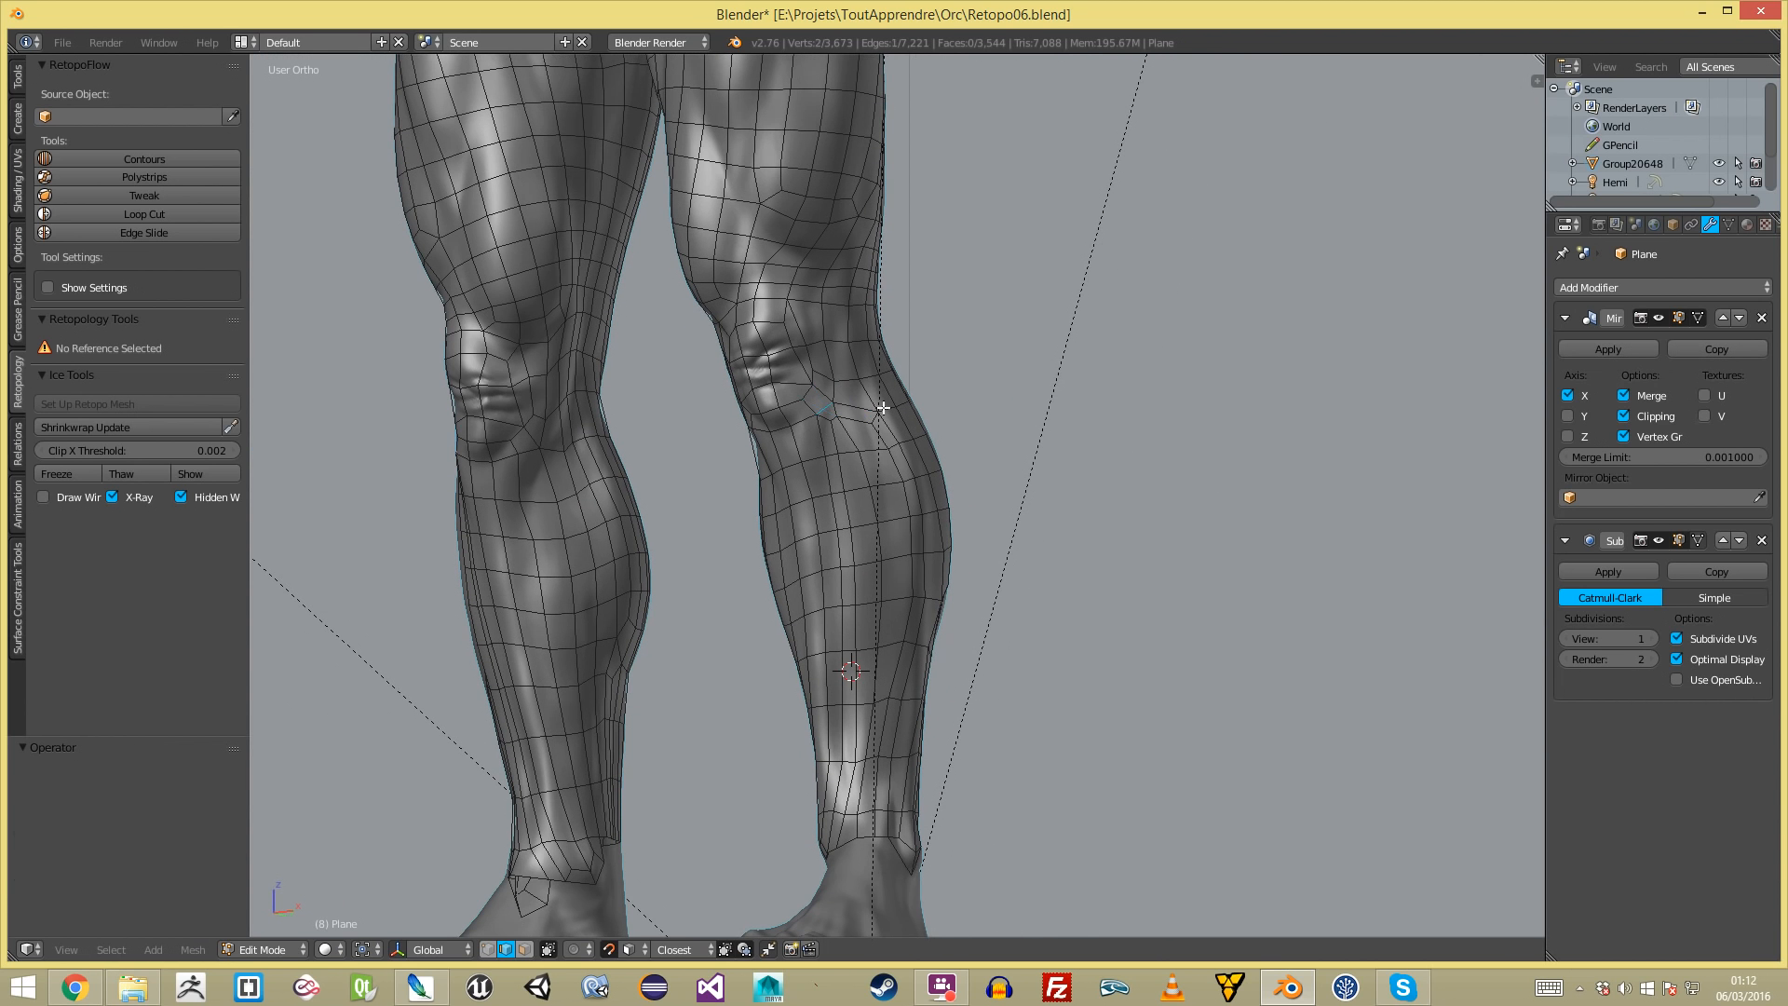
- Switch to vertex selection and nudge the vertex below the outer side of the knee slightly upward
{"action": "scroll", "coordinate": [865, 394], "scroll_direction": "up", "scroll_amount": 4}
{"action": "key", "text": "ctrl+Tab"}
{"action": "left_click", "coordinate": [693, 266]}
{"action": "middle_click_drag", "start_coordinate": [715, 274], "coordinate": [823, 451], "text": "shift"}
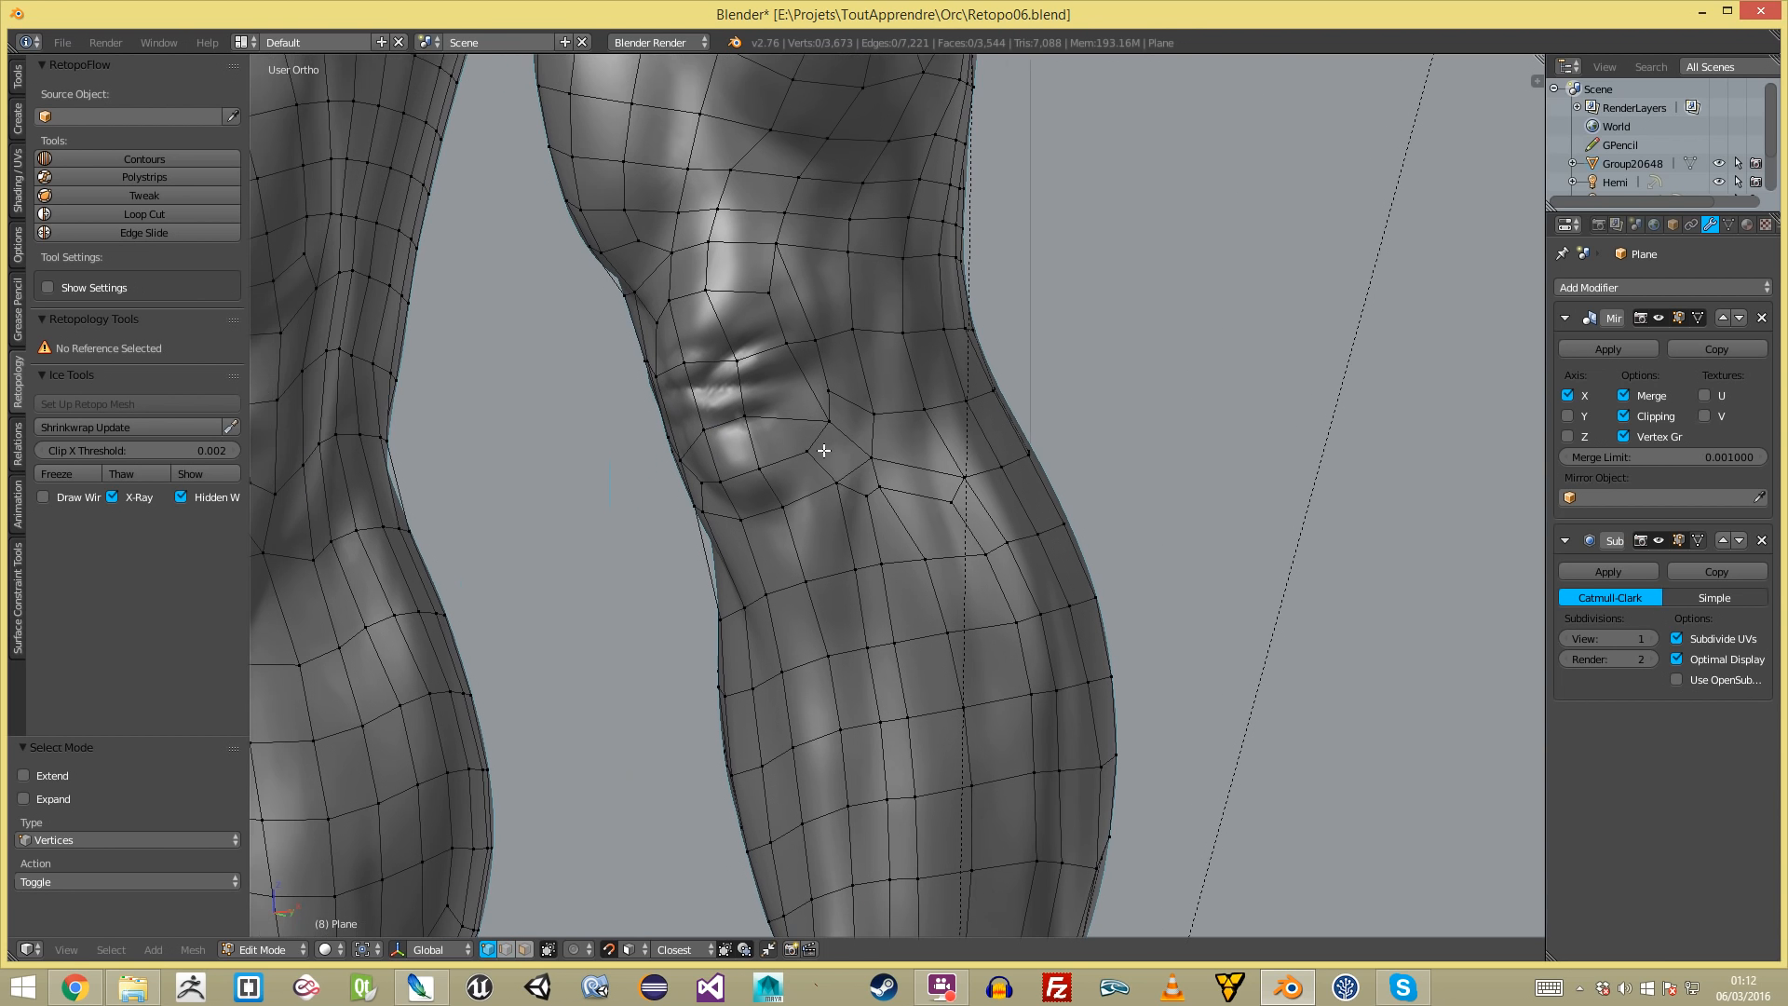
{"action": "scroll", "coordinate": [868, 436], "scroll_direction": "up", "scroll_amount": 1}
{"action": "right_click_drag", "start_coordinate": [866, 451], "coordinate": [868, 439]}
{"action": "key", "text": "a"}
- Switch to edge selection and try rotating the edges across the outer upper calf just below the knee
{"action": "key", "text": "ctrl+Tab"}
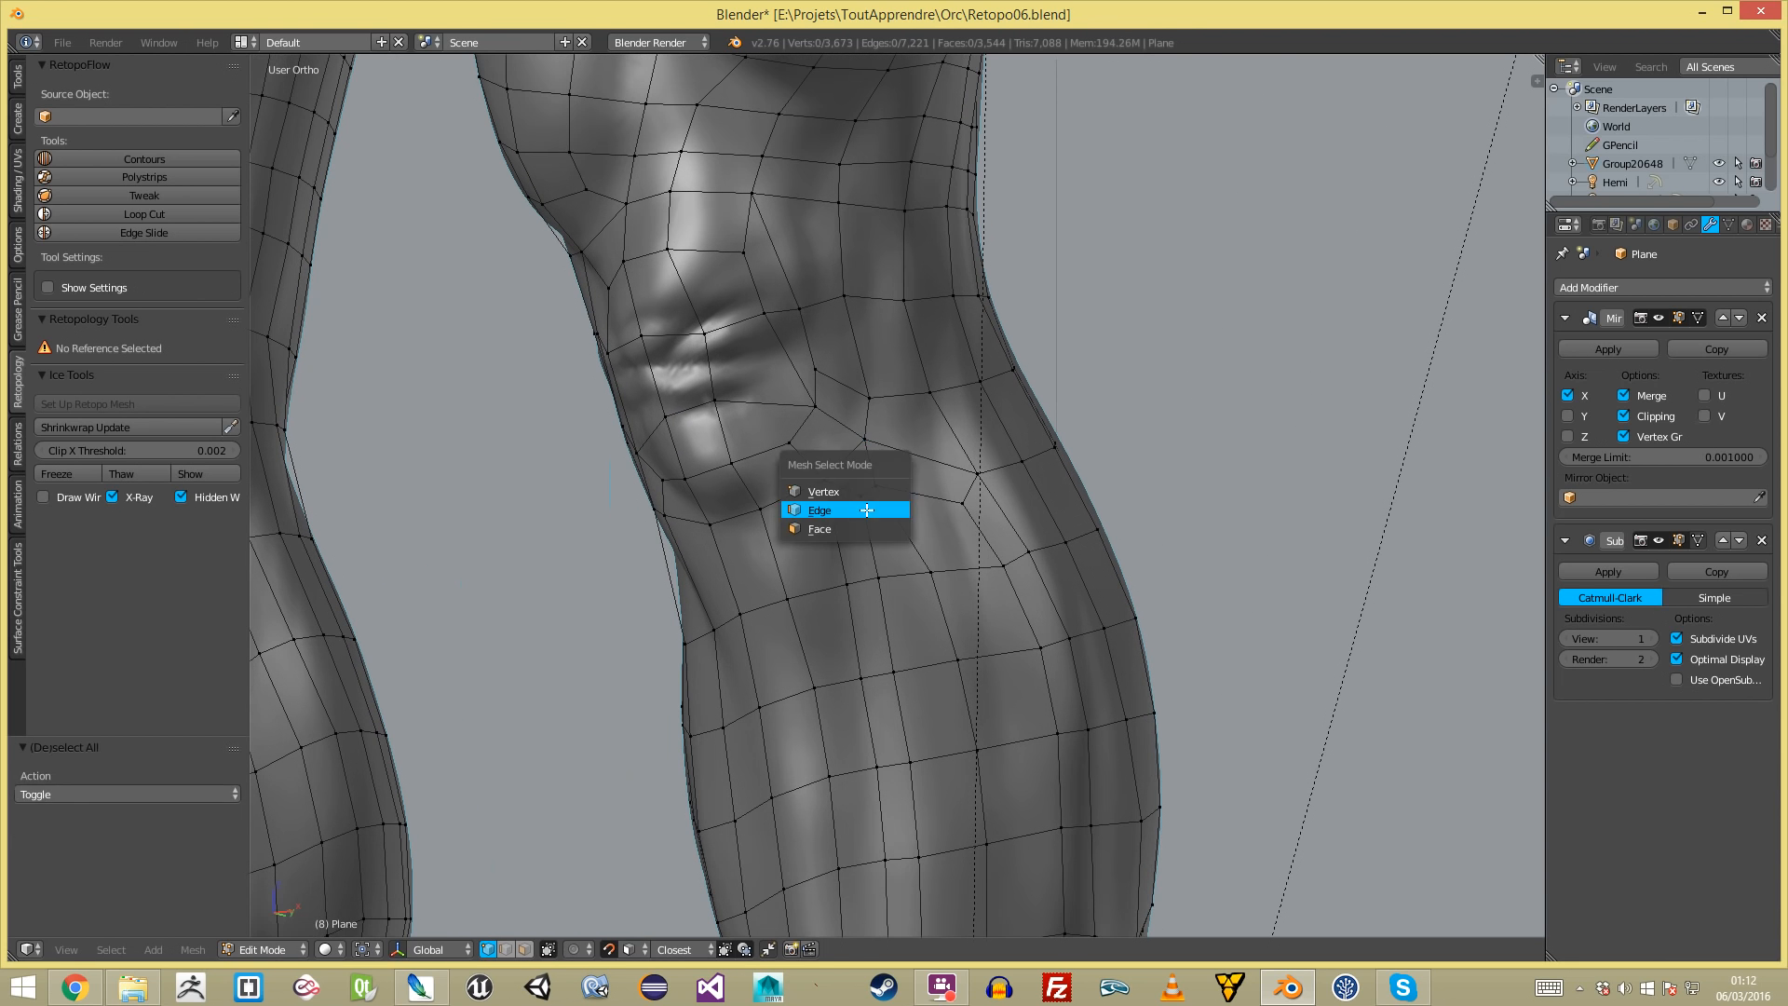
{"action": "left_click", "coordinate": [864, 510]}
{"action": "right_click", "coordinate": [872, 483]}
{"action": "key", "text": "ctrl+e"}
{"action": "left_click", "coordinate": [880, 484]}
{"action": "key", "text": "a"}
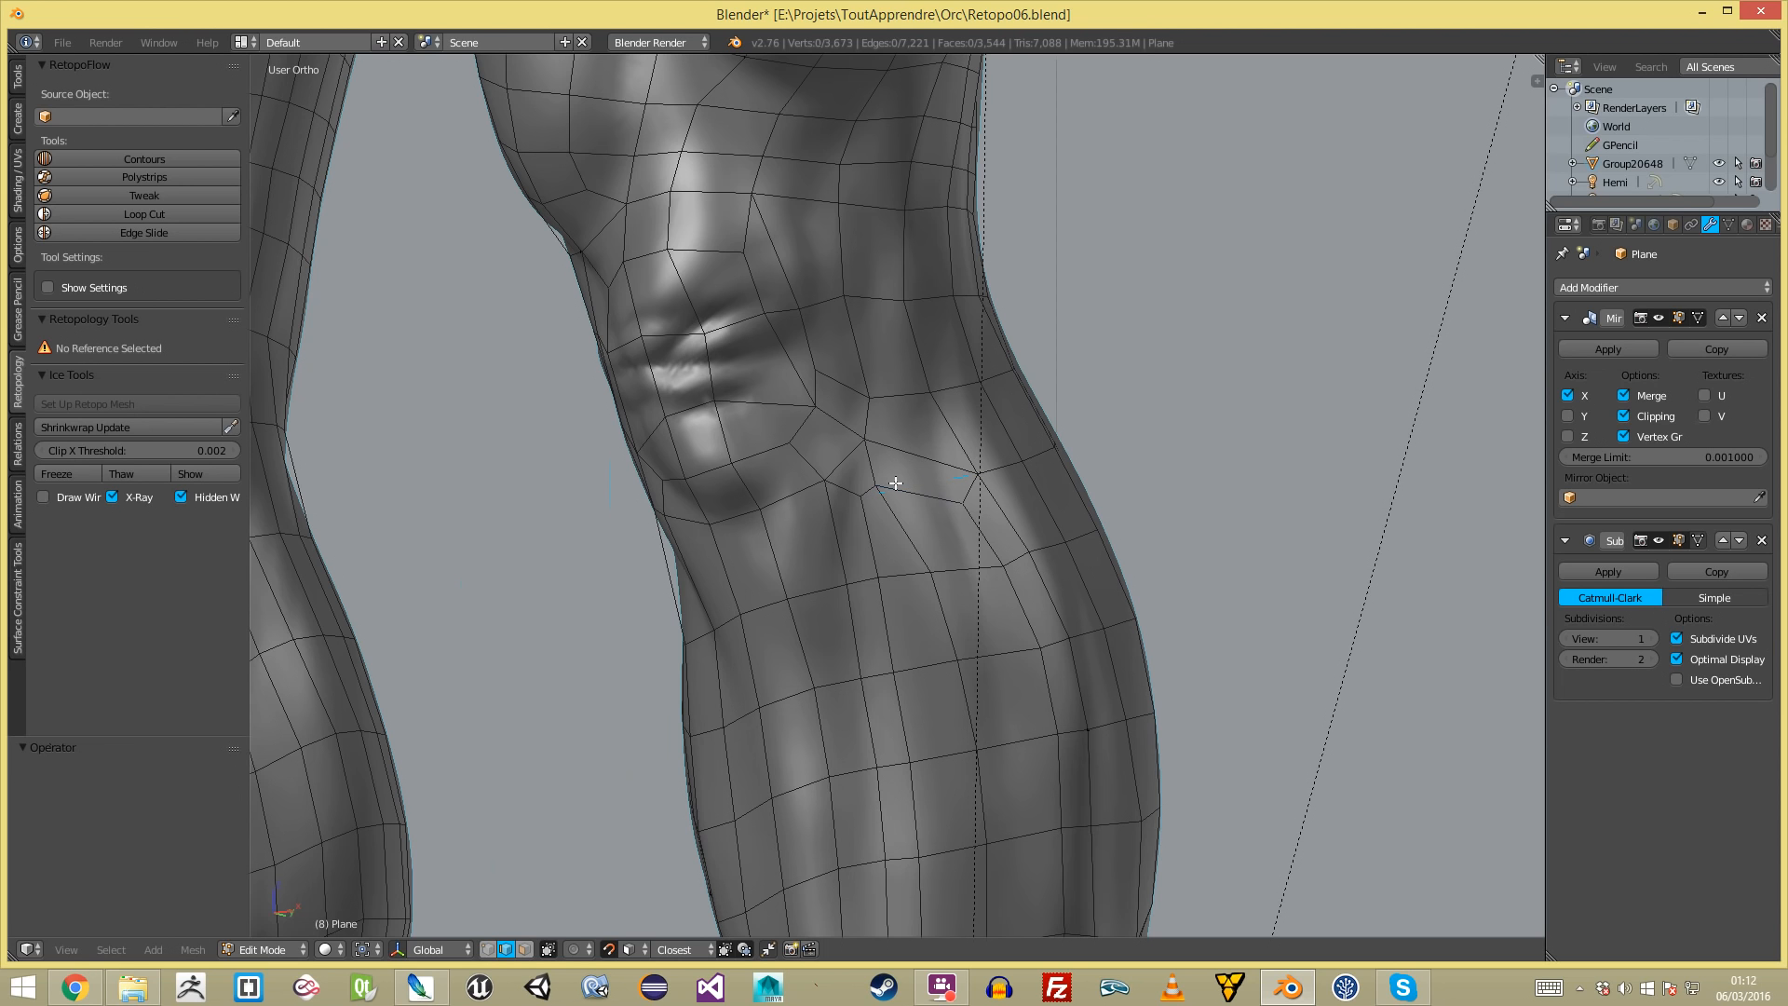
{"action": "key", "text": "ctrl+e"}
{"action": "left_click", "coordinate": [924, 494]}
{"action": "key", "text": "a"}
{"action": "key", "text": "ctrl+e"}
{"action": "left_click", "coordinate": [972, 491]}
{"action": "key", "text": "a"}
- Try rotating the edges closer to the outer corner of the kneecap to redirect the surrounding loops
{"action": "key", "text": "ctrl+e"}
{"action": "left_click", "coordinate": [894, 440]}
{"action": "key", "text": "a"}
{"action": "key", "text": "ctrl+e"}
{"action": "left_click", "coordinate": [864, 470]}
{"action": "key", "text": "ctrl+Tab"}
{"action": "key", "text": "ctrl+e"}
{"action": "key", "text": "ctrl+e"}
{"action": "left_click", "coordinate": [844, 461]}
{"action": "key", "text": "a"}
{"action": "key", "text": "ctrl+Tab"}
{"action": "left_click", "coordinate": [840, 462]}
{"action": "key", "text": "KP_4"}
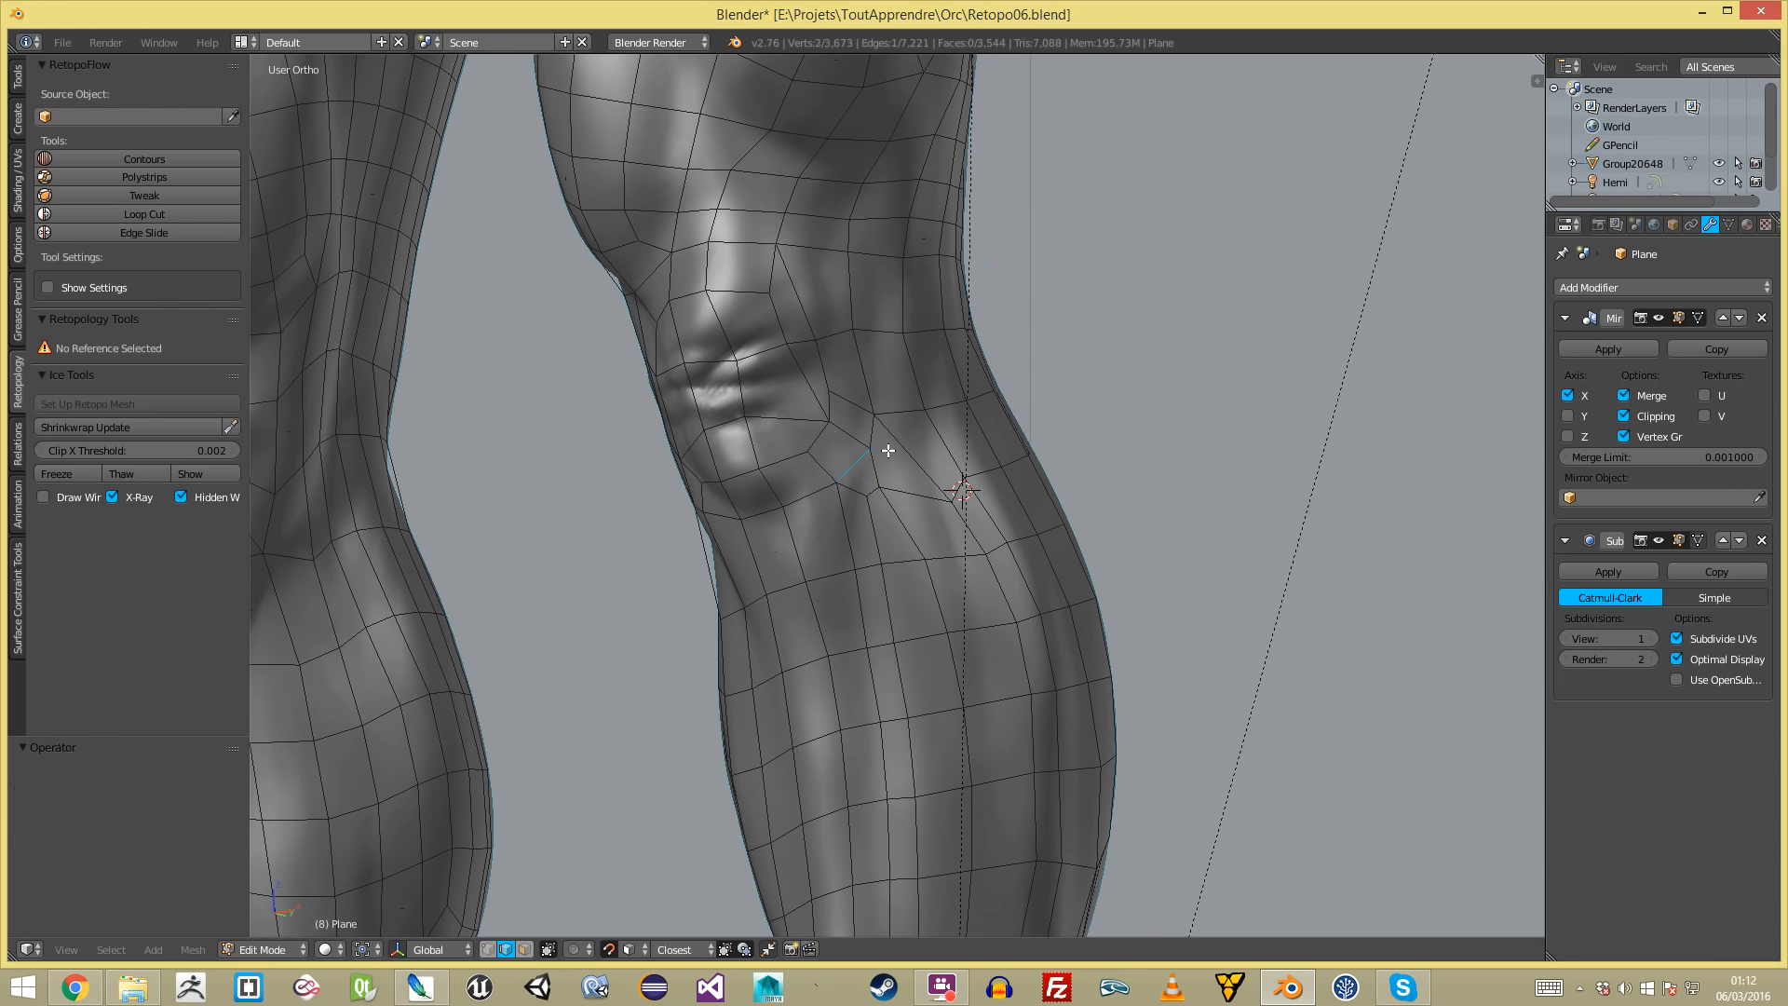
- Switch to face selection, select face loops below the outer knee, and undo back through the recent changes
{"action": "key", "text": "ctrl+Tab"}
{"action": "left_click", "coordinate": [843, 463]}
{"action": "key", "text": "ctrl+Tab"}
{"action": "left_click", "coordinate": [852, 465]}
{"action": "right_click", "coordinate": [842, 439], "text": "alt"}
{"action": "key", "text": "a"}
{"action": "right_click", "coordinate": [862, 439], "text": "alt"}
{"action": "right_click", "coordinate": [872, 437], "text": "alt"}
{"action": "scroll", "coordinate": [873, 437], "scroll_direction": "down", "scroll_amount": 3}
{"action": "key", "text": "ctrl+z"}
{"action": "key", "text": "ctrl+z"}
{"action": "key", "text": "ctrl+z"}
{"action": "key", "text": "ctrl+z"}
{"action": "key", "text": "ctrl+z"}
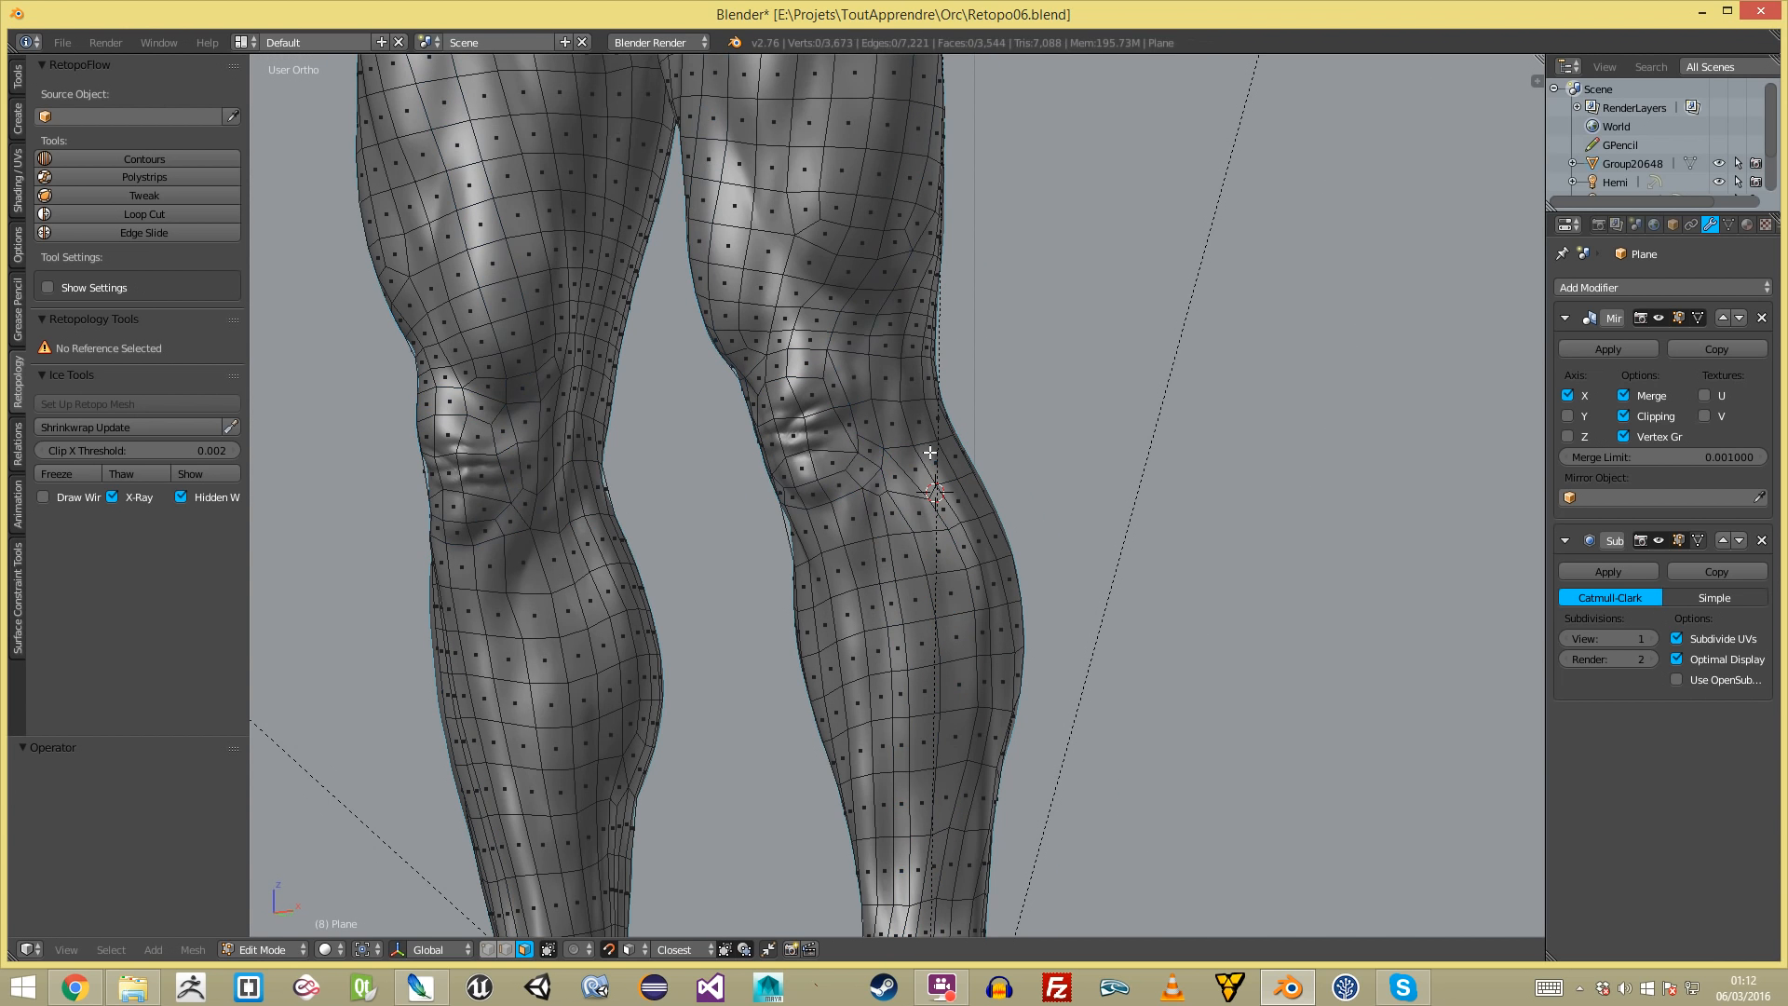
- Switch to face selection and select the face loop curving under the kneecap and up the thigh to examine its flow
{"action": "key", "text": "a"}
{"action": "key", "text": "a"}
{"action": "key", "text": "a"}
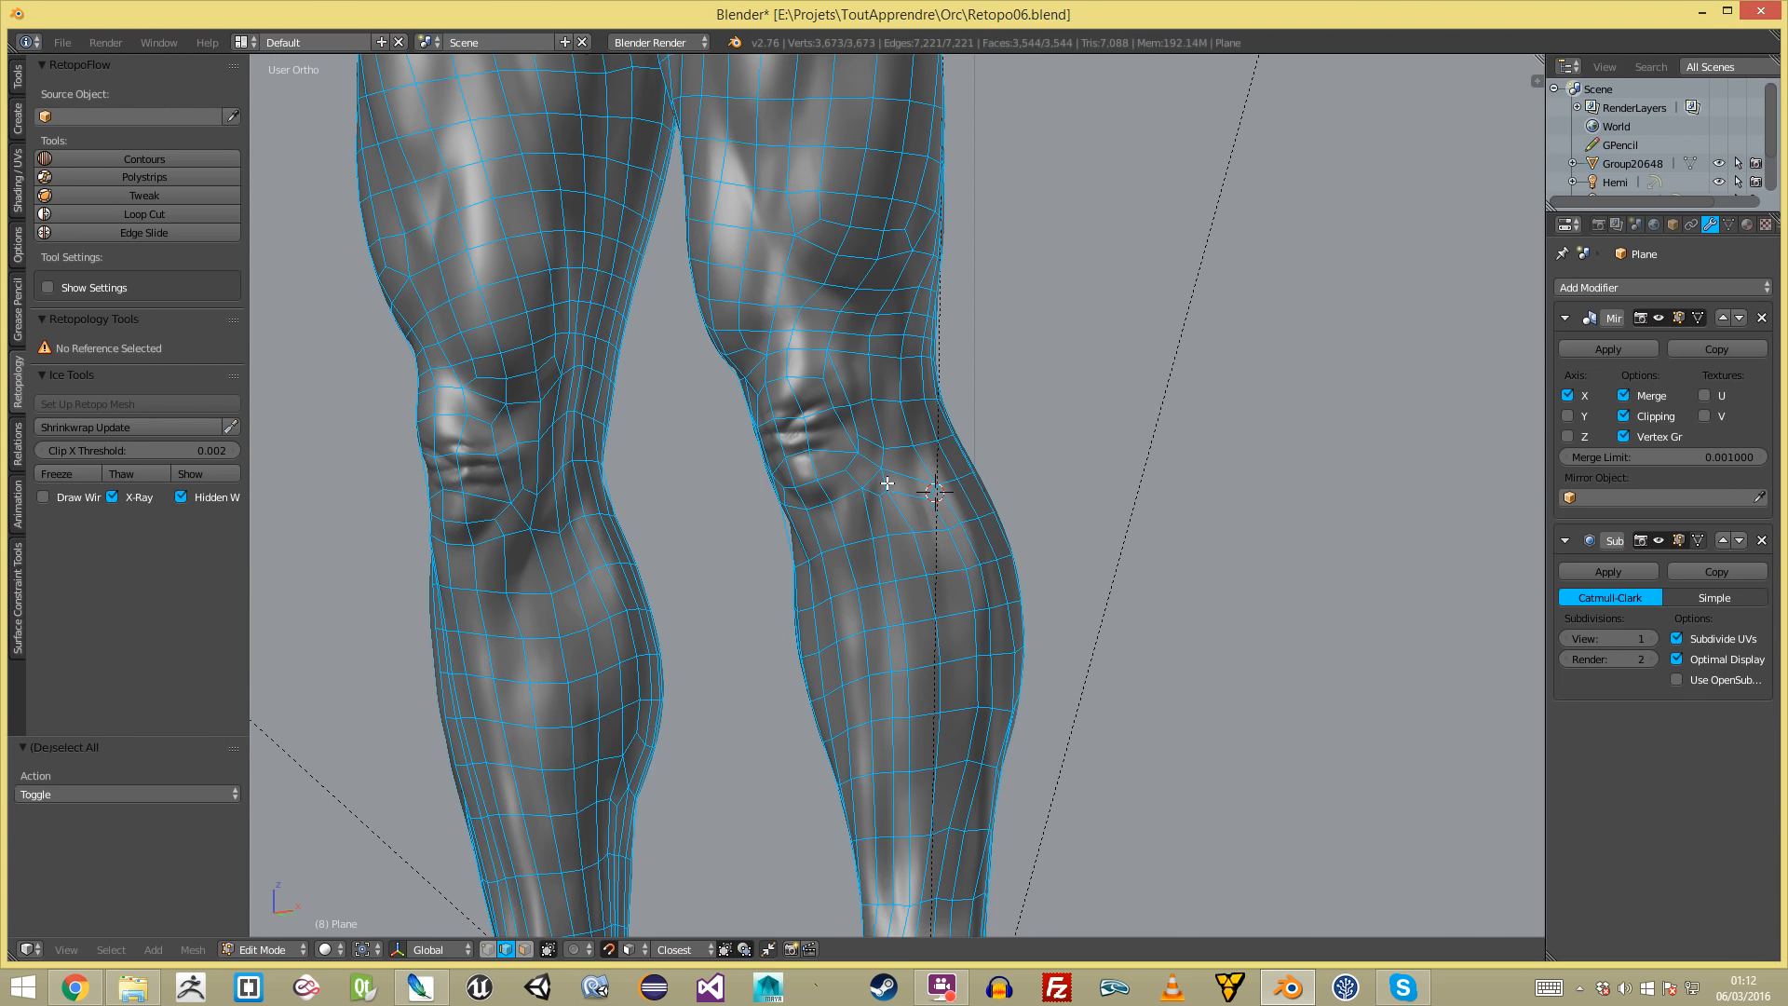
{"action": "key", "text": "ctrl+Tab"}
{"action": "left_click", "coordinate": [868, 491]}
{"action": "right_click", "coordinate": [884, 476], "text": "alt"}
{"action": "key", "text": "a"}
{"action": "right_click", "coordinate": [882, 460], "text": "alt"}
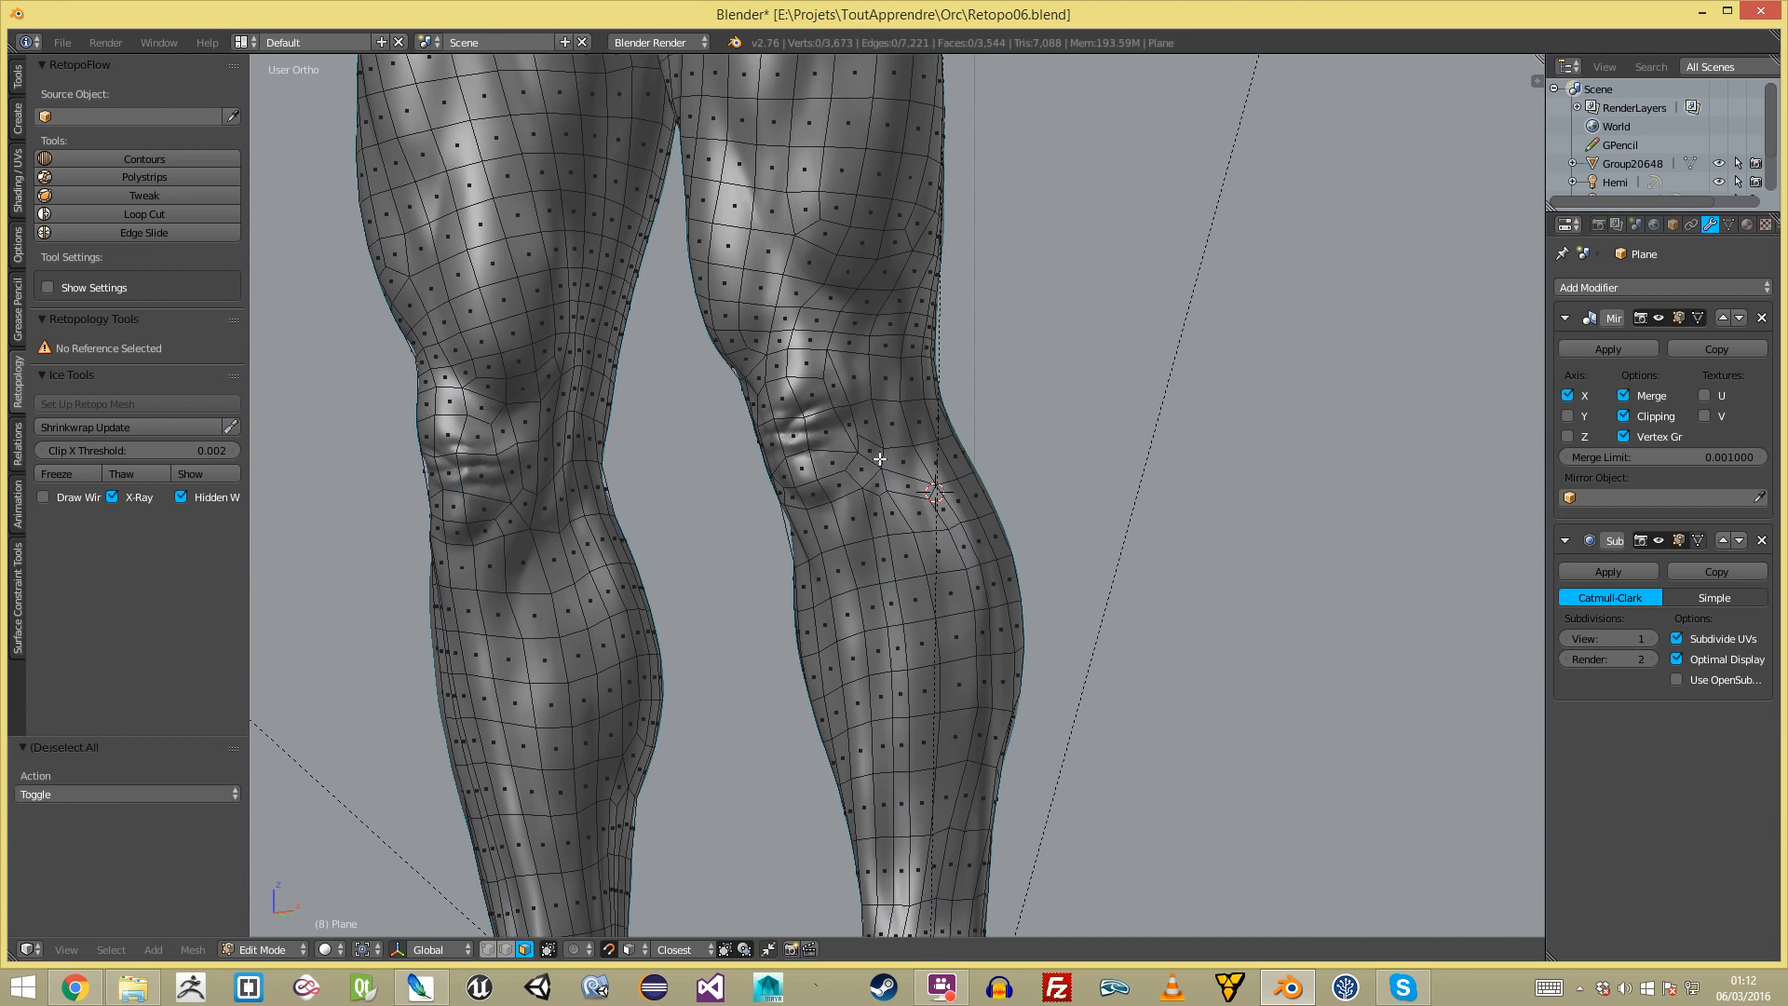
{"action": "key", "text": "a"}
{"action": "right_click", "coordinate": [867, 471], "text": "alt"}
{"action": "right_click", "coordinate": [869, 463], "text": "alt"}
{"action": "scroll", "coordinate": [869, 463], "scroll_direction": "down", "scroll_amount": 4}
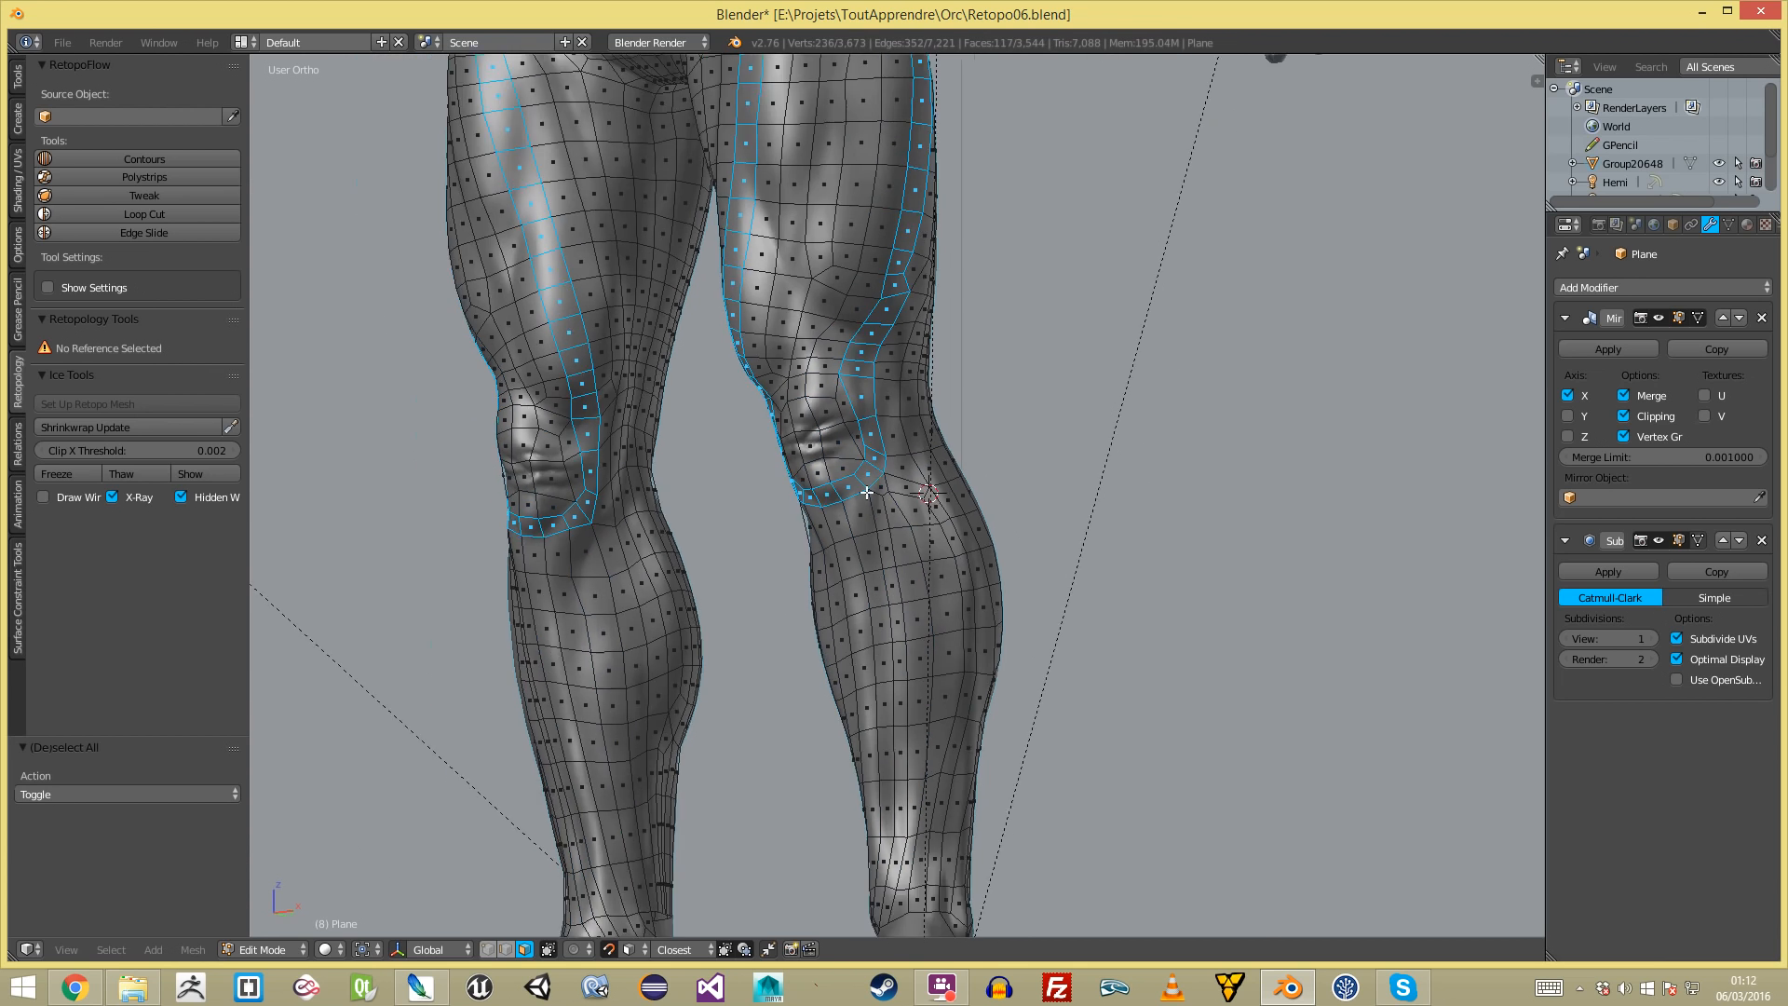
- Select the face loop passing from the calf below the outer knee to examine its path, then clear the selection
{"action": "scroll", "coordinate": [924, 492], "scroll_direction": "up", "scroll_amount": 4}
{"action": "key", "text": "a"}
{"action": "right_click", "coordinate": [923, 494], "text": "alt"}
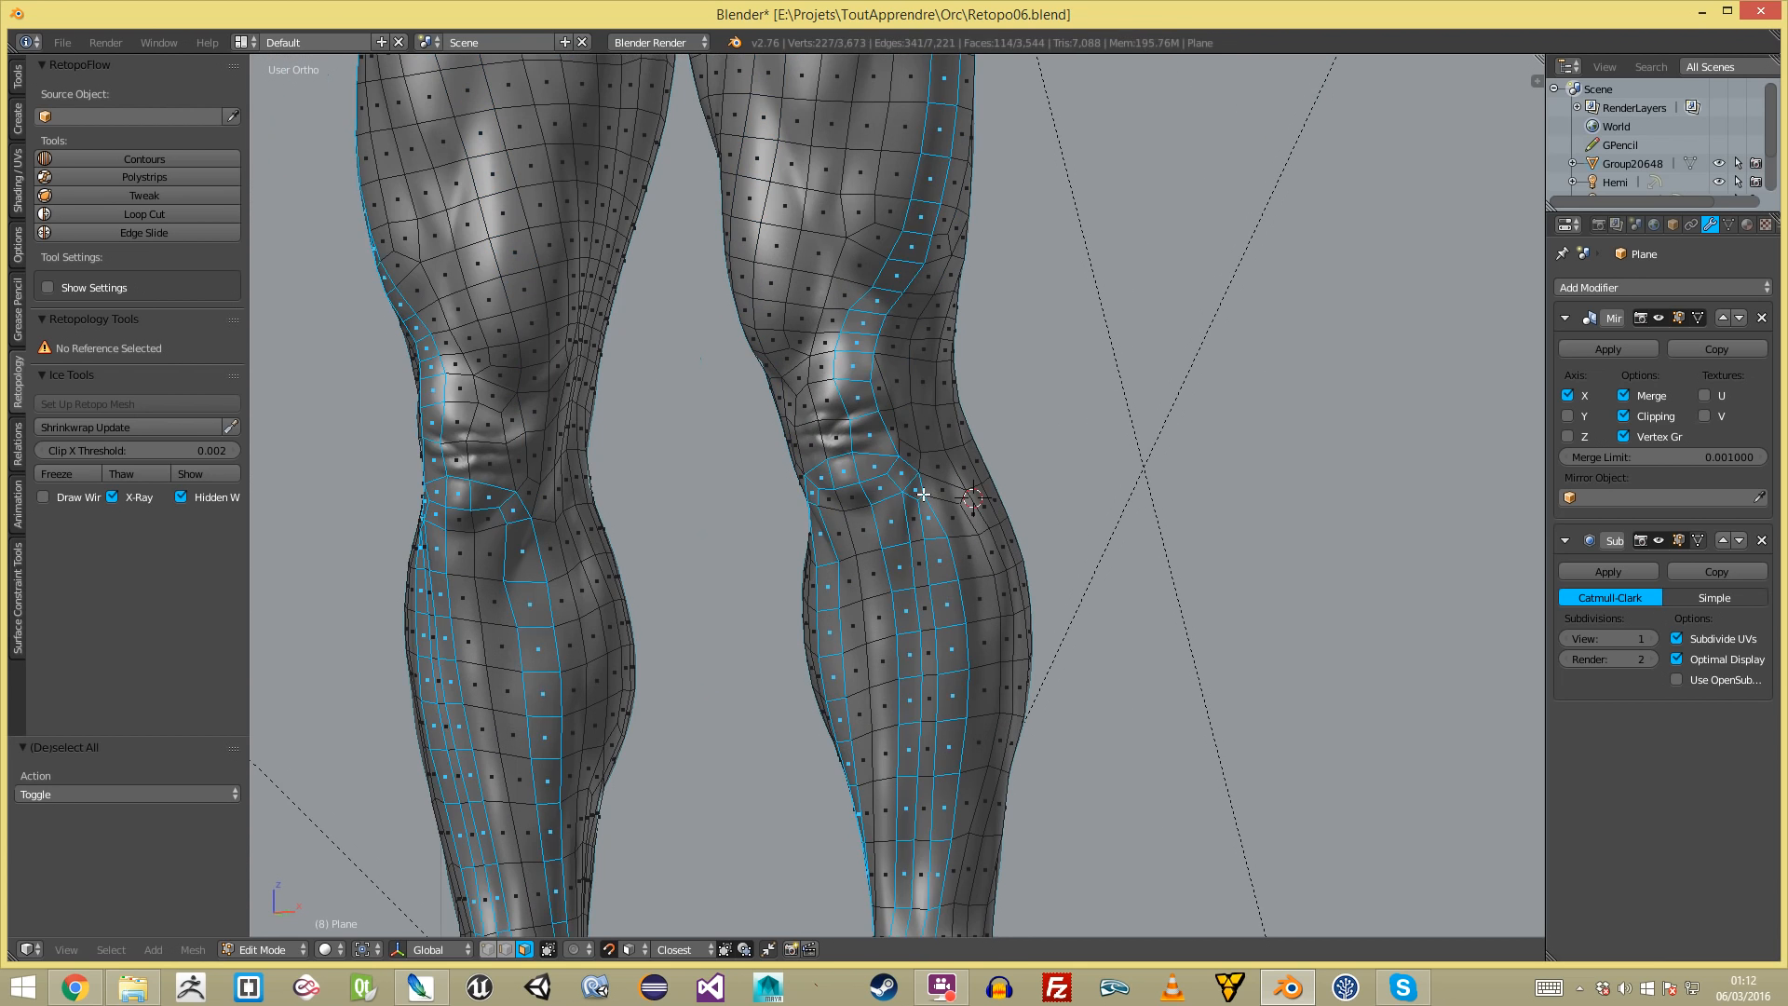
{"action": "key", "text": "a"}
{"action": "scroll", "coordinate": [924, 494], "scroll_direction": "down", "scroll_amount": 5}
{"action": "key", "text": "a"}
- Leave Edit Mode and isolate the retopology mesh by hiding all other objects
{"action": "key", "text": "KP_1"}
{"action": "key", "text": "Tab"}
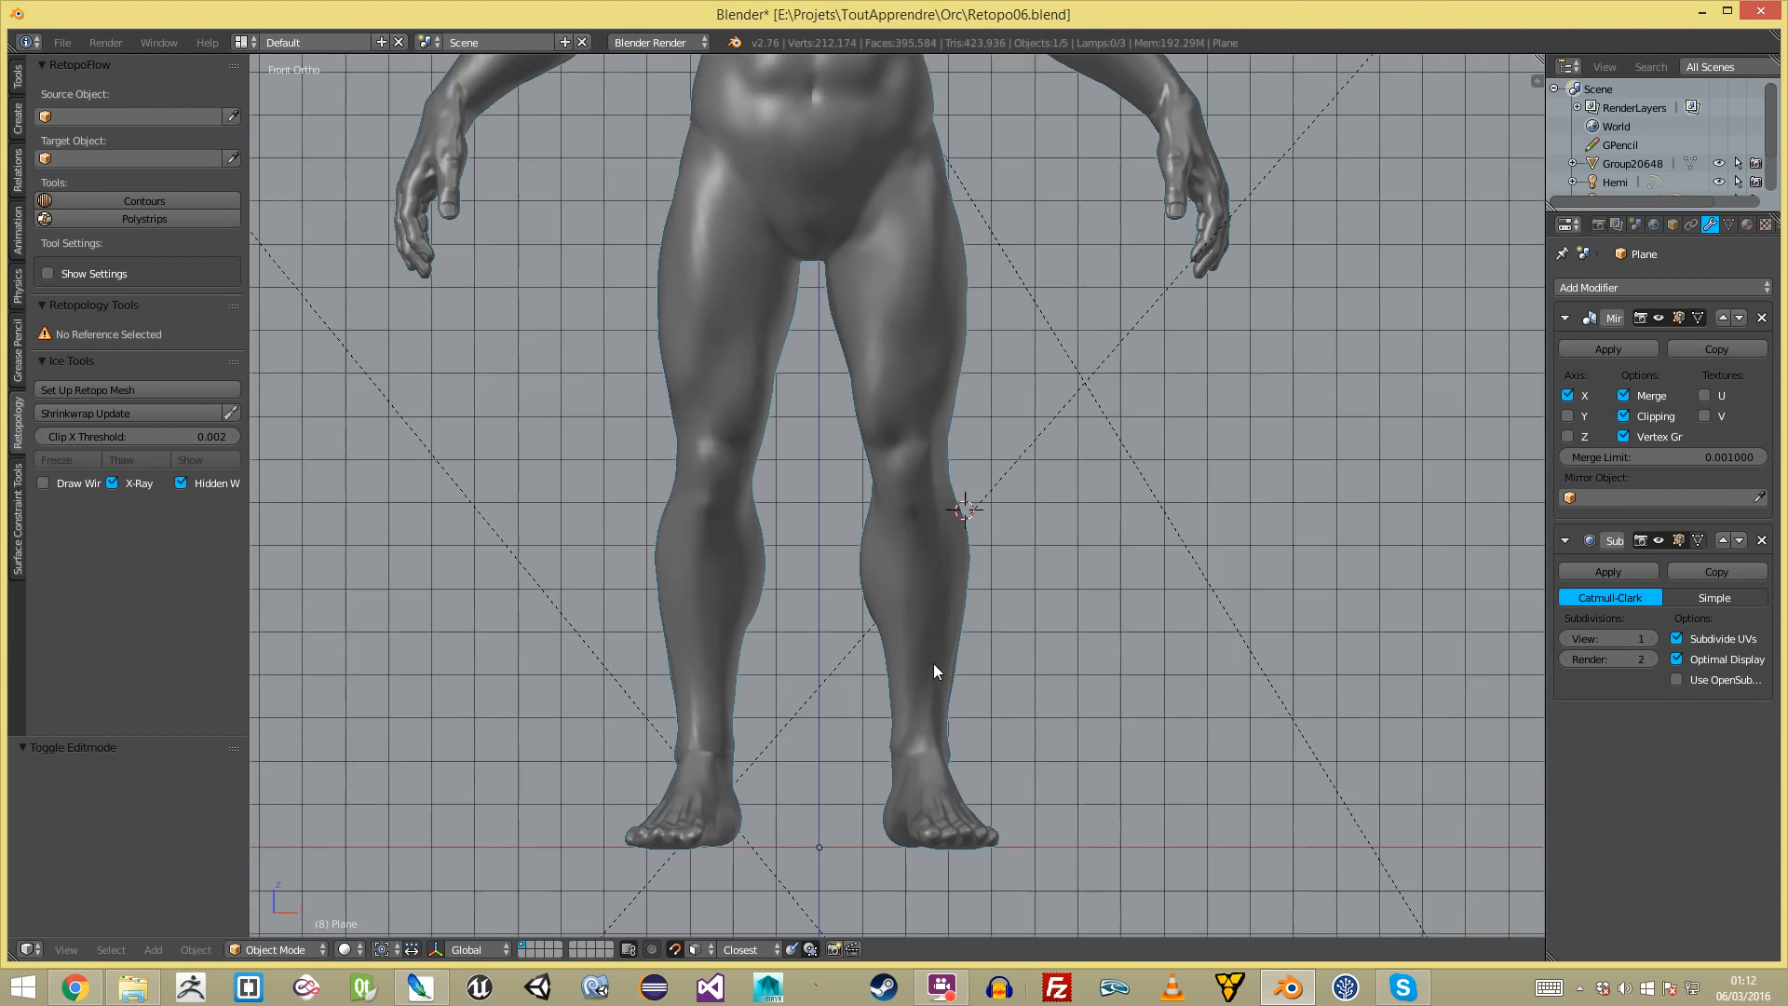
{"action": "middle_click_drag", "start_coordinate": [940, 662], "coordinate": [910, 645]}
{"action": "right_click", "coordinate": [908, 638]}
{"action": "key", "text": "shift+h"}
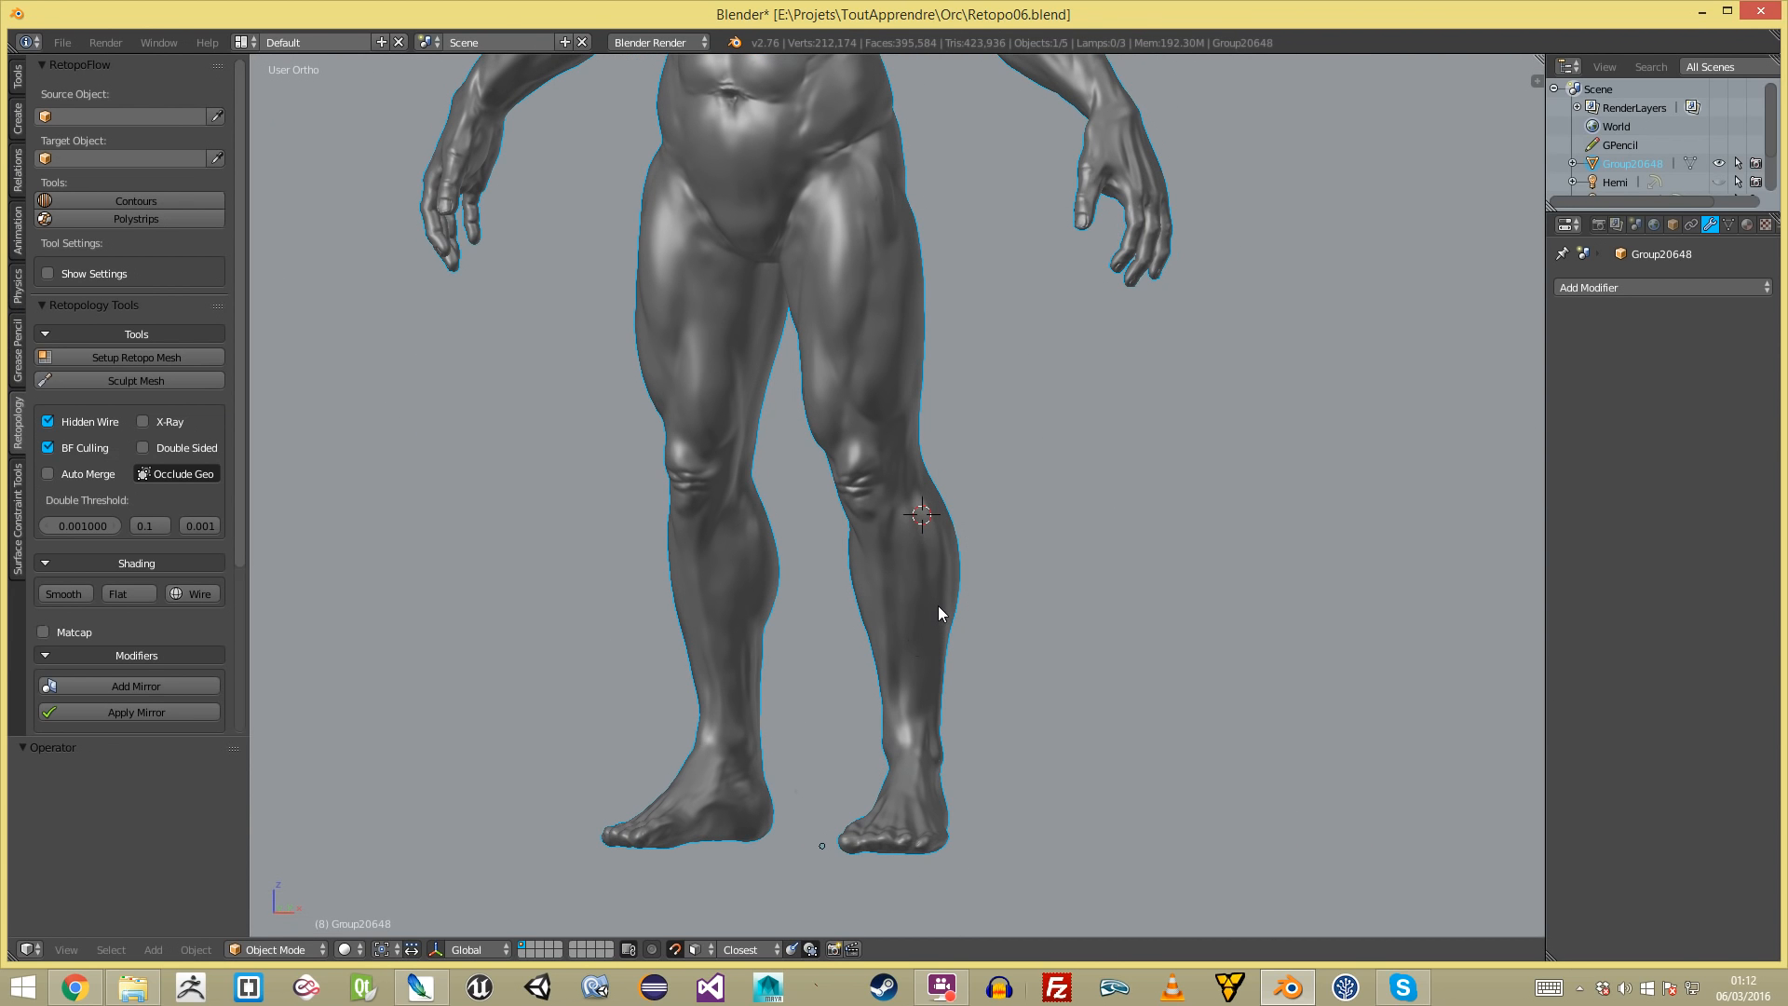
{"action": "left_click", "coordinate": [1032, 586]}
{"action": "key", "text": "a"}
{"action": "right_click", "coordinate": [940, 583]}
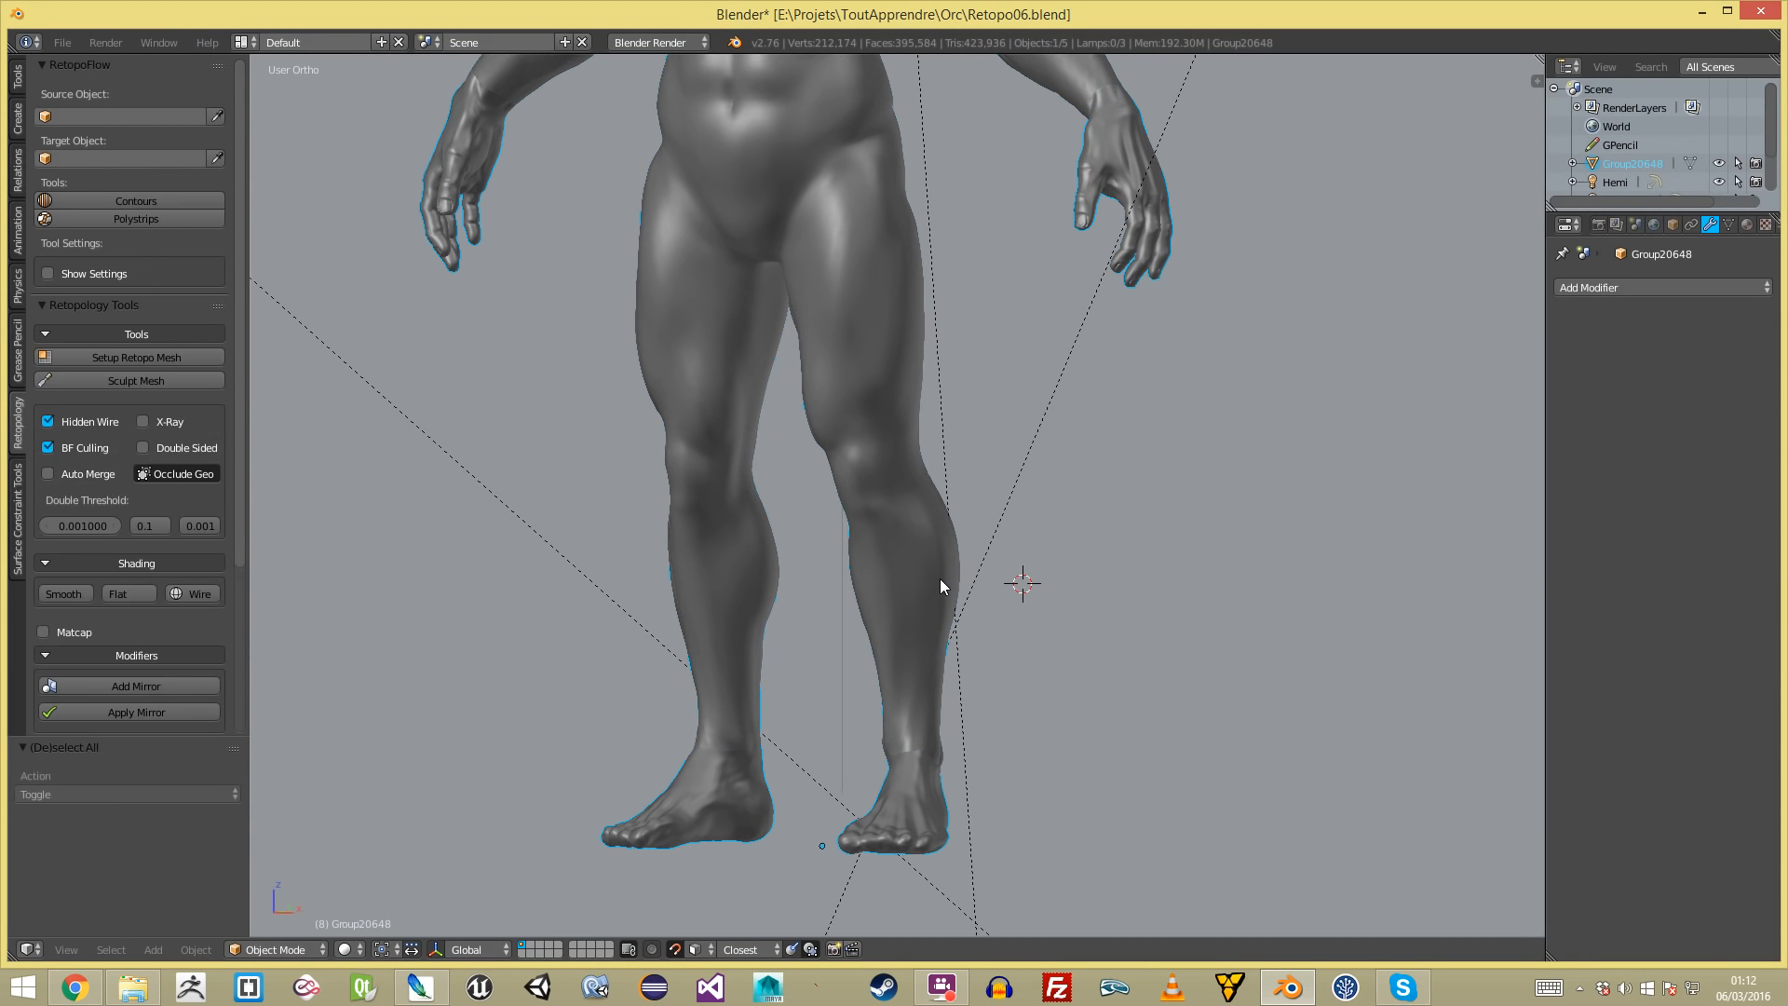
{"action": "key", "text": "shift+h"}
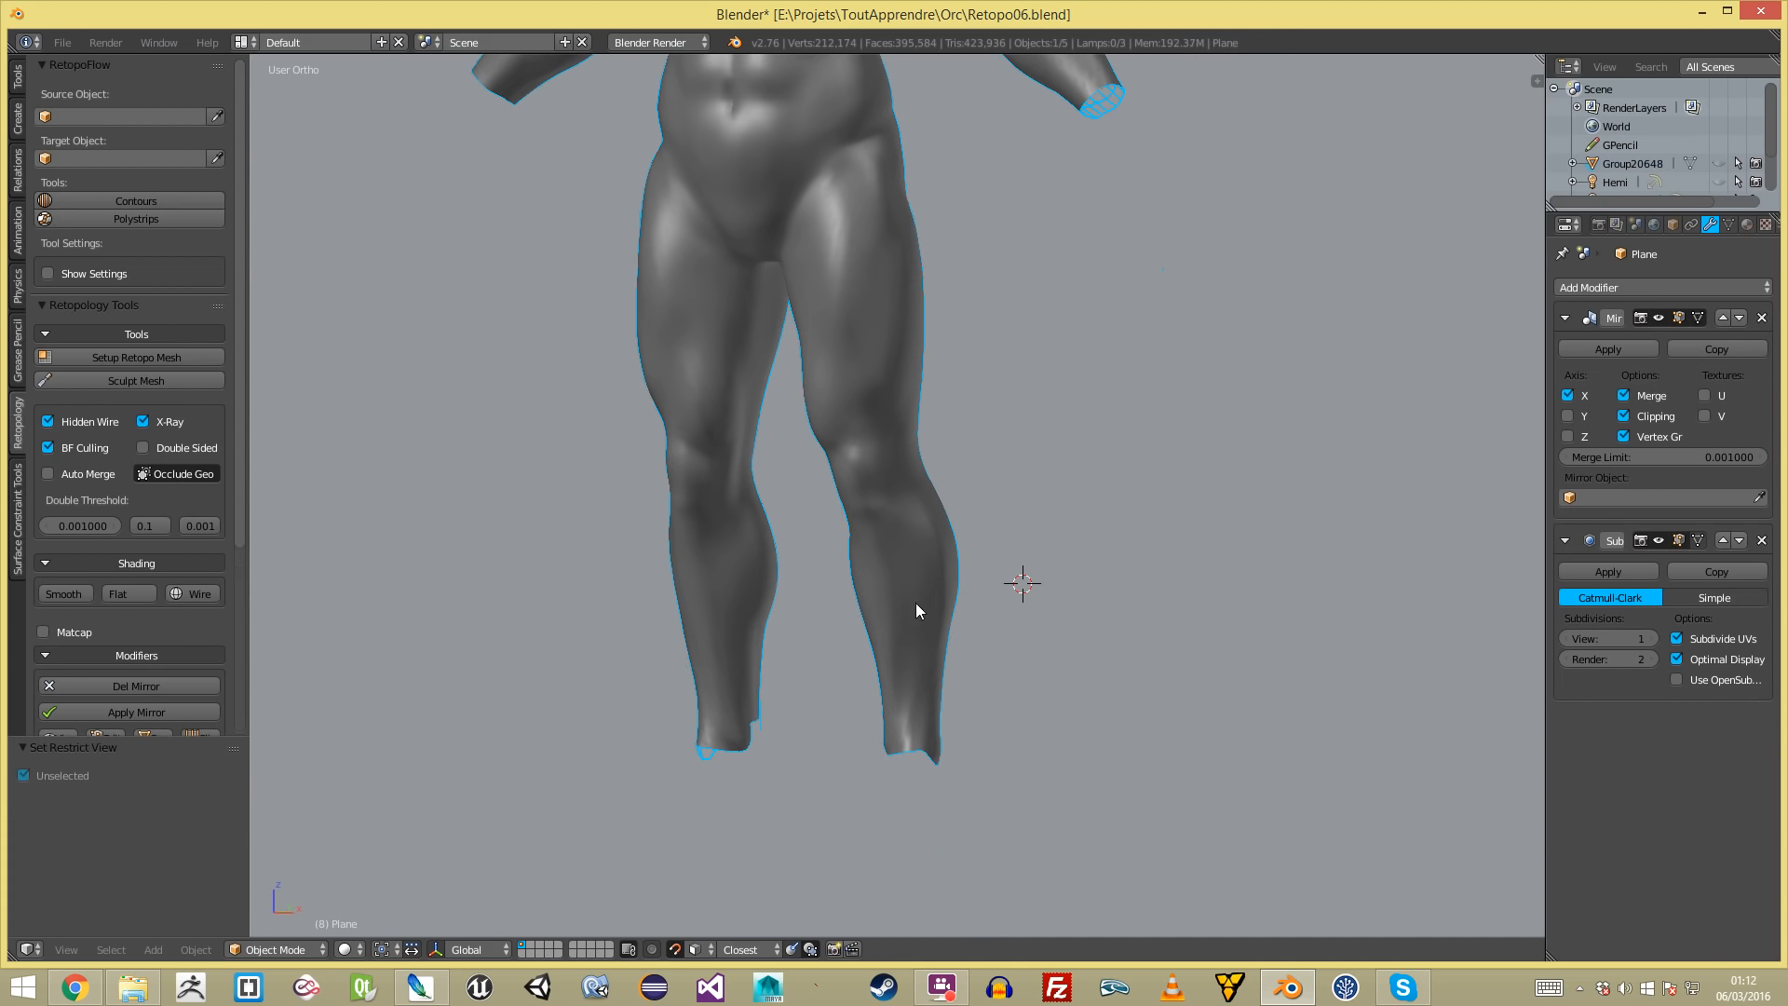
- Turn on the wire display for the retopology mesh, deselect it, and view it from the front
{"action": "left_click", "coordinate": [198, 588]}
{"action": "key", "text": "a"}
{"action": "scroll", "coordinate": [1025, 582], "scroll_direction": "down", "scroll_amount": 4}
{"action": "middle_click_drag", "start_coordinate": [1022, 582], "coordinate": [392, 619]}
{"action": "key", "text": "KP_1"}
{"action": "scroll", "coordinate": [875, 596], "scroll_direction": "up", "scroll_amount": 5}
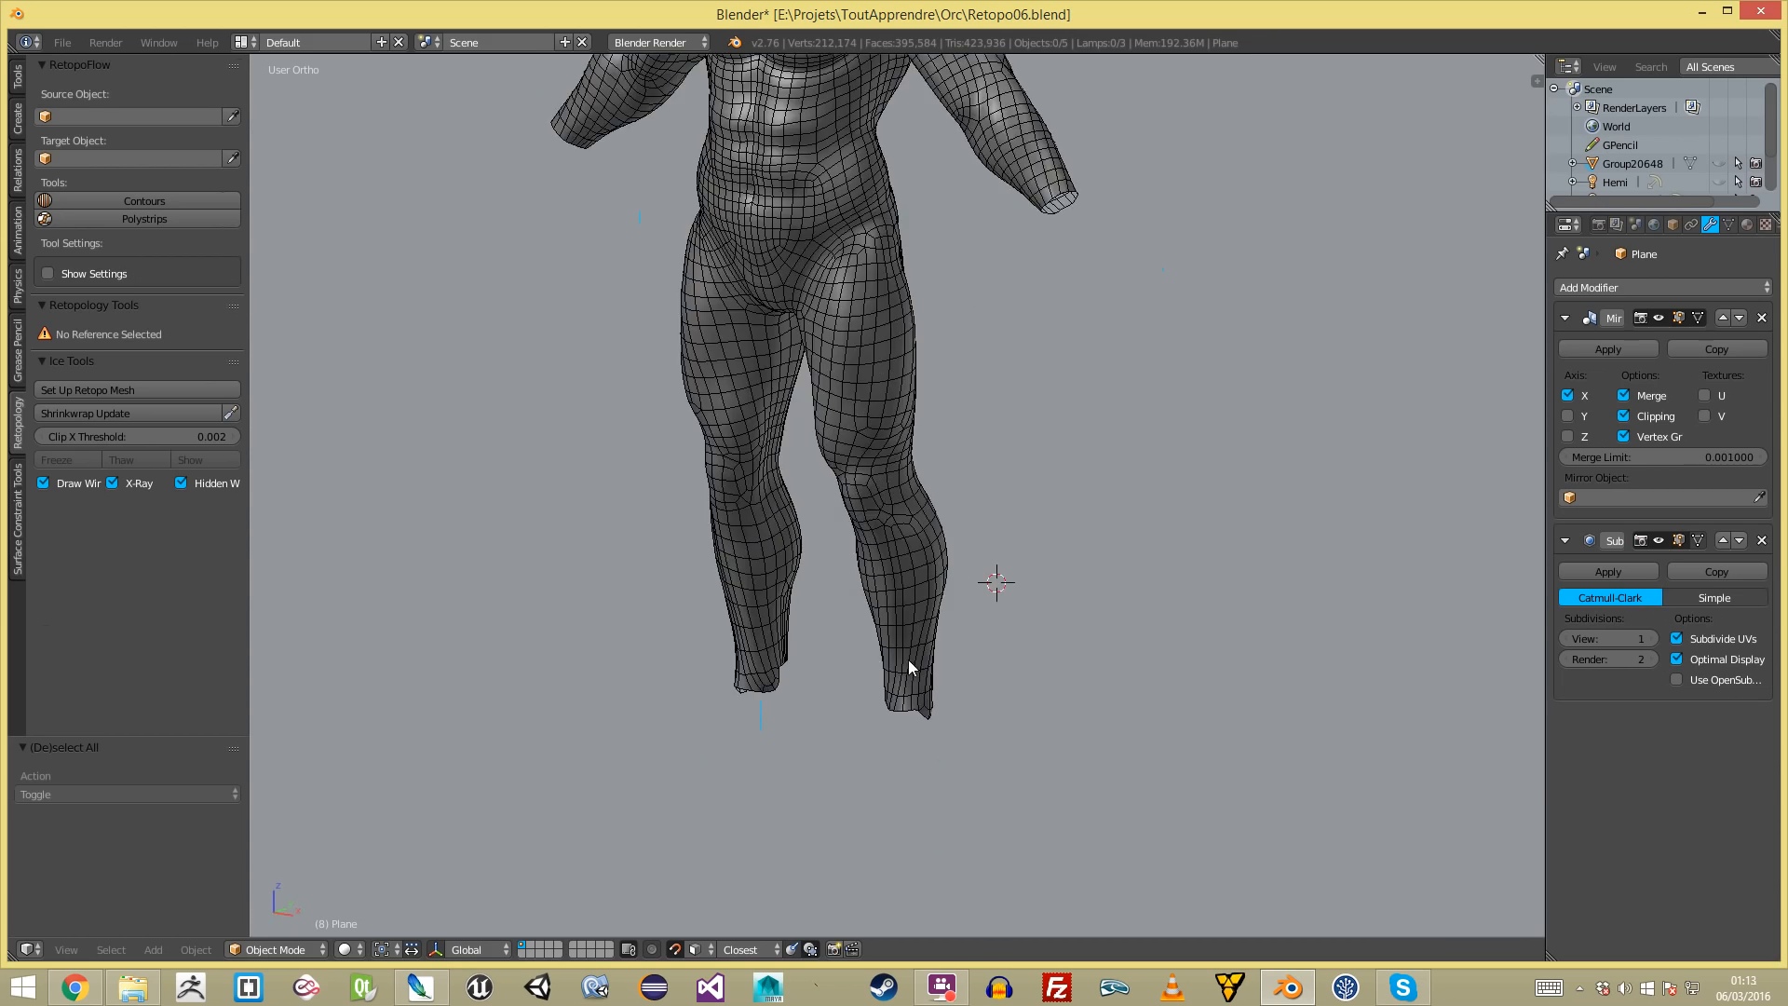
- Enter Edit Mode with vertex selection and select the horizontal edge loop around the upper calf to examine it
{"action": "key", "text": "Tab"}
{"action": "key", "text": "a"}
{"action": "key", "text": "ctrl+Tab"}
{"action": "left_click", "coordinate": [954, 481]}
{"action": "left_click", "coordinate": [951, 587], "text": "alt"}
{"action": "left_click", "coordinate": [960, 588], "text": "alt"}
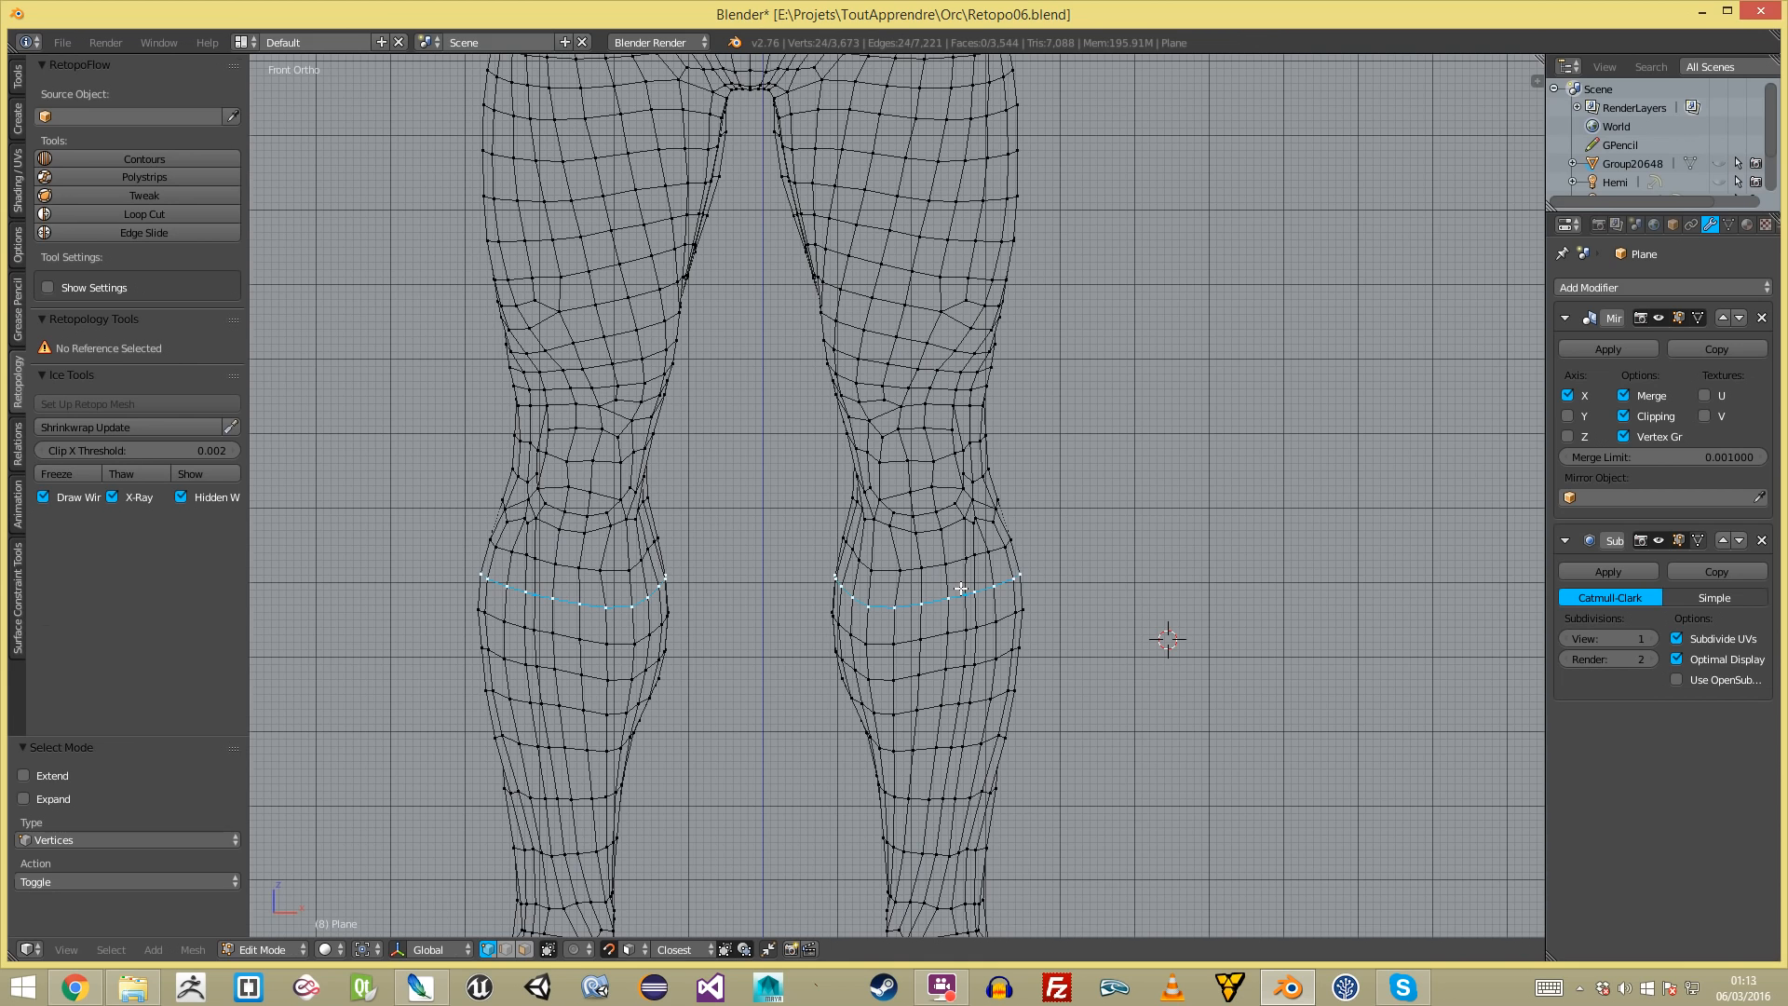
- Unhide all objects and return to editing the retopology mesh with everything deselected
{"action": "scroll", "coordinate": [987, 586], "scroll_direction": "down", "scroll_amount": 7}
{"action": "key", "text": "Tab"}
{"action": "key", "text": "alt+h"}
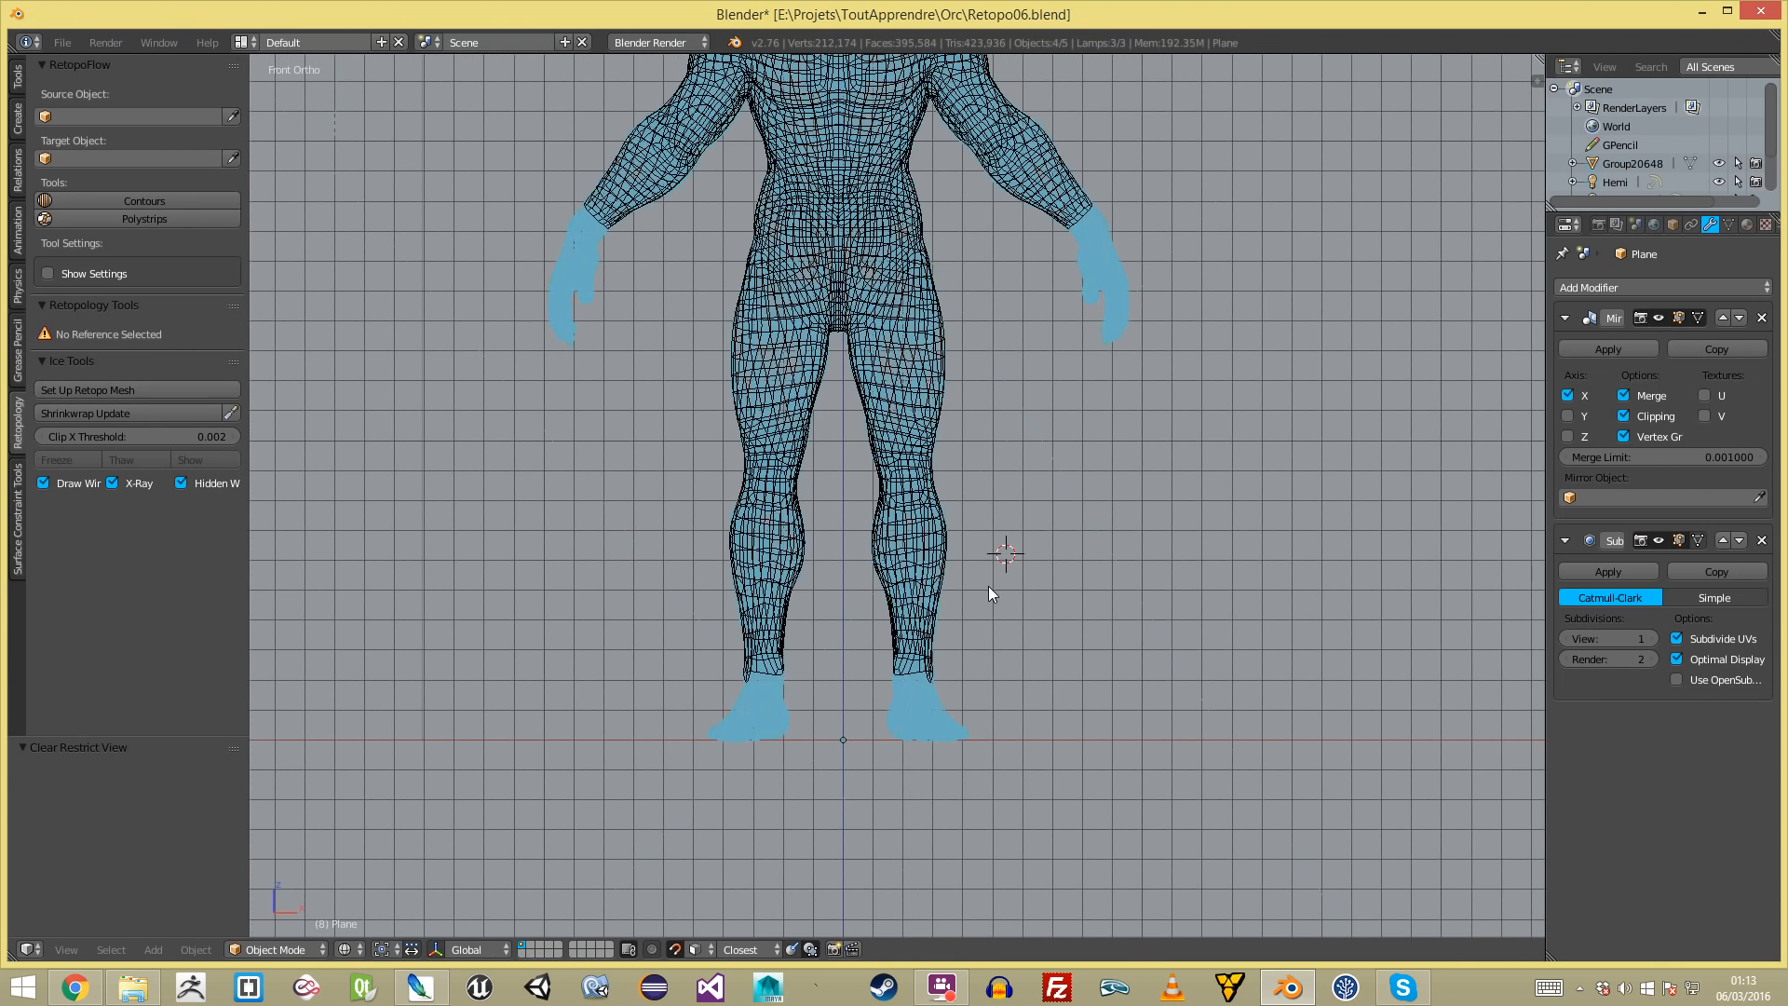
{"action": "key", "text": "Tab"}
{"action": "key", "text": "a"}
- Reposition the rear vertex of the patch surrounding the ankle bone
{"action": "scroll", "coordinate": [985, 596], "scroll_direction": "up", "scroll_amount": 4}
{"action": "scroll", "coordinate": [985, 596], "scroll_direction": "up", "scroll_amount": 2}
{"action": "middle_click_drag", "start_coordinate": [985, 596], "coordinate": [693, 588]}
{"action": "scroll", "coordinate": [654, 575], "scroll_direction": "up", "scroll_amount": 3}
{"action": "middle_click_drag", "start_coordinate": [806, 536], "coordinate": [819, 508]}
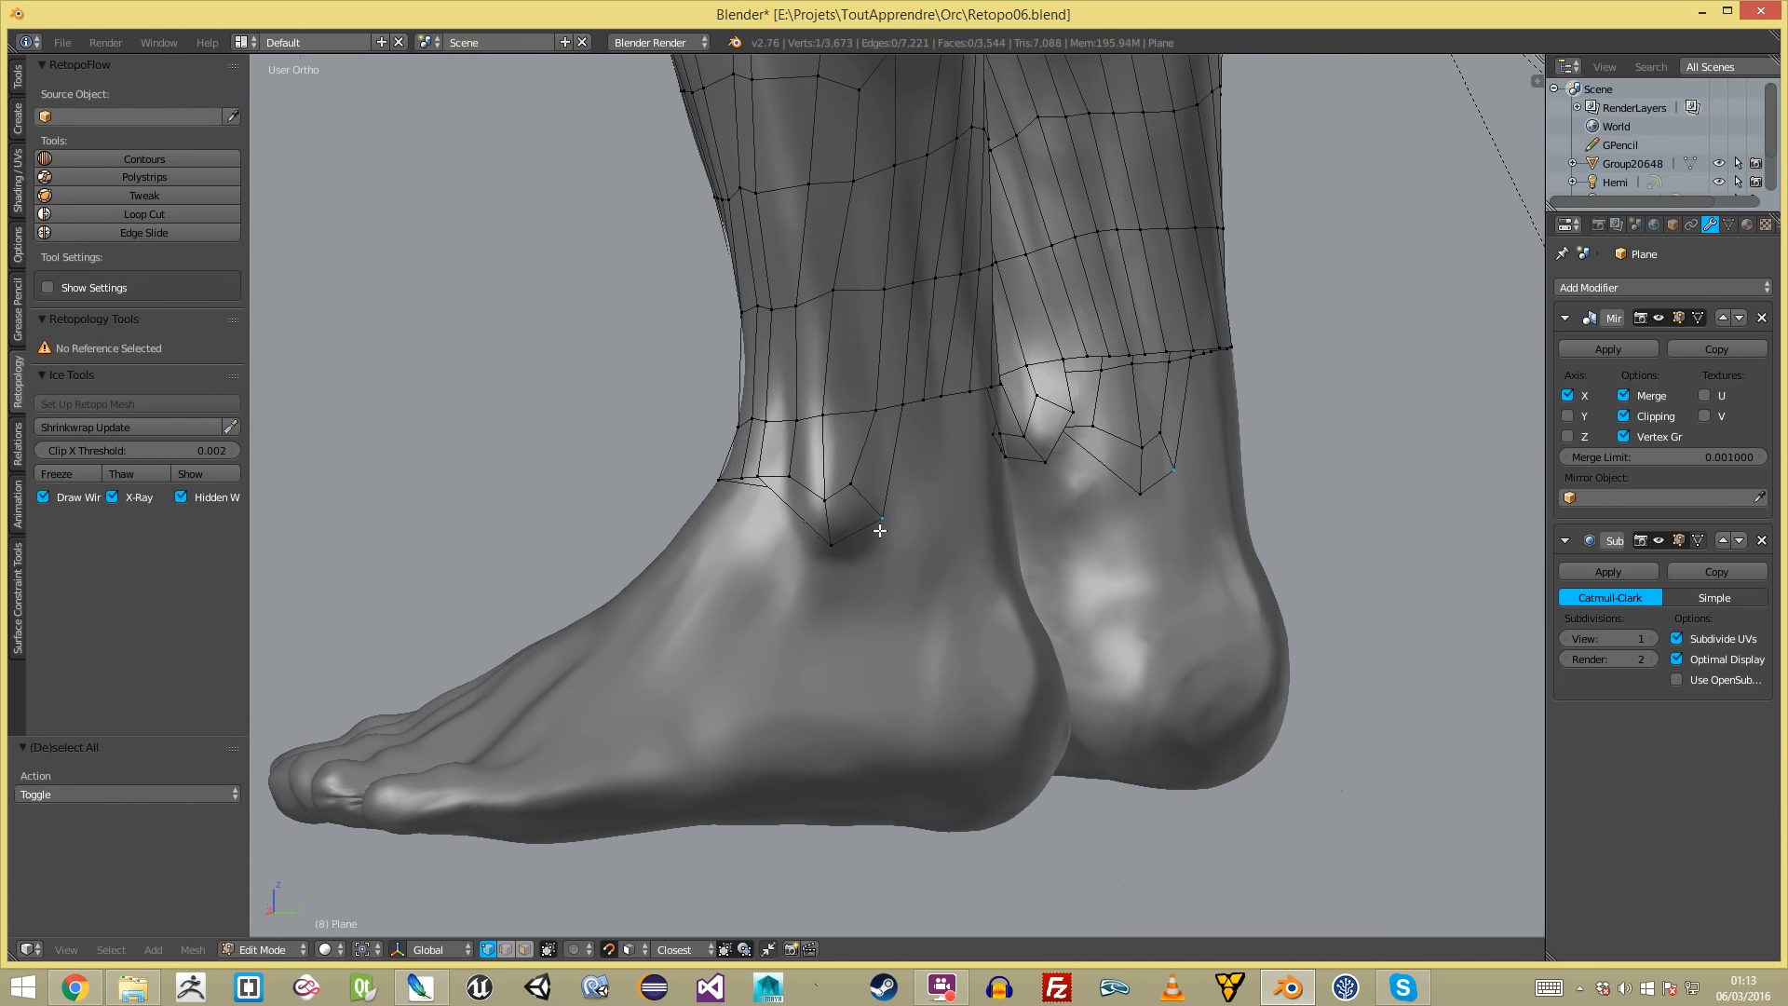
{"action": "right_click_drag", "start_coordinate": [883, 479], "coordinate": [896, 483]}
{"action": "left_click", "coordinate": [889, 487]}
- Add a centred loop cut through the faces around the ankle and adjust its short edge on the inner ankle bone
{"action": "key", "text": "ctrl+r"}
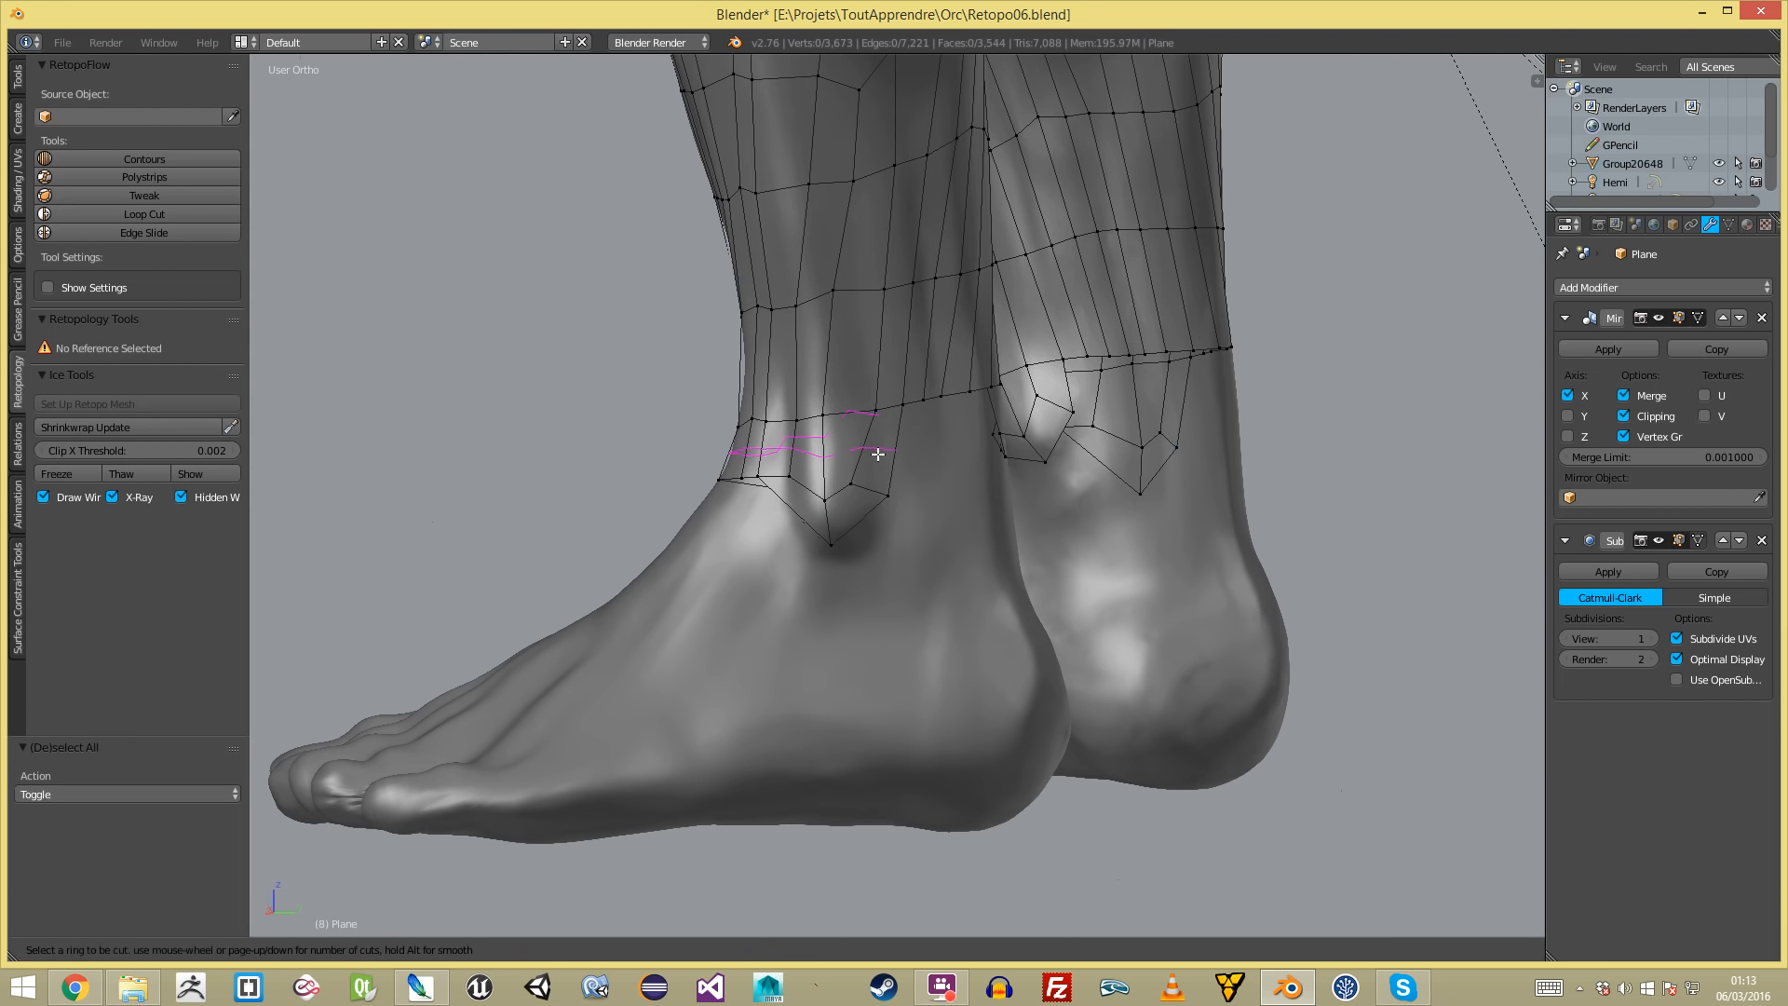
{"action": "left_click", "coordinate": [878, 451]}
{"action": "right_click", "coordinate": [875, 450]}
{"action": "mouse_move", "coordinate": [671, 439]}
{"action": "middle_mouse_down"}
{"action": "mouse_move", "coordinate": [1025, 438]}
{"action": "mouse_move", "coordinate": [722, 462]}
{"action": "mouse_move", "coordinate": [652, 448]}
{"action": "middle_mouse_up"}
{"action": "key", "text": "g"}
{"action": "left_click", "coordinate": [903, 443]}
{"action": "mouse_move", "coordinate": [903, 443]}
{"action": "middle_mouse_down"}
{"action": "mouse_move", "coordinate": [1050, 507]}
{"action": "mouse_move", "coordinate": [907, 431]}
{"action": "middle_mouse_up"}
{"action": "key", "text": "a"}
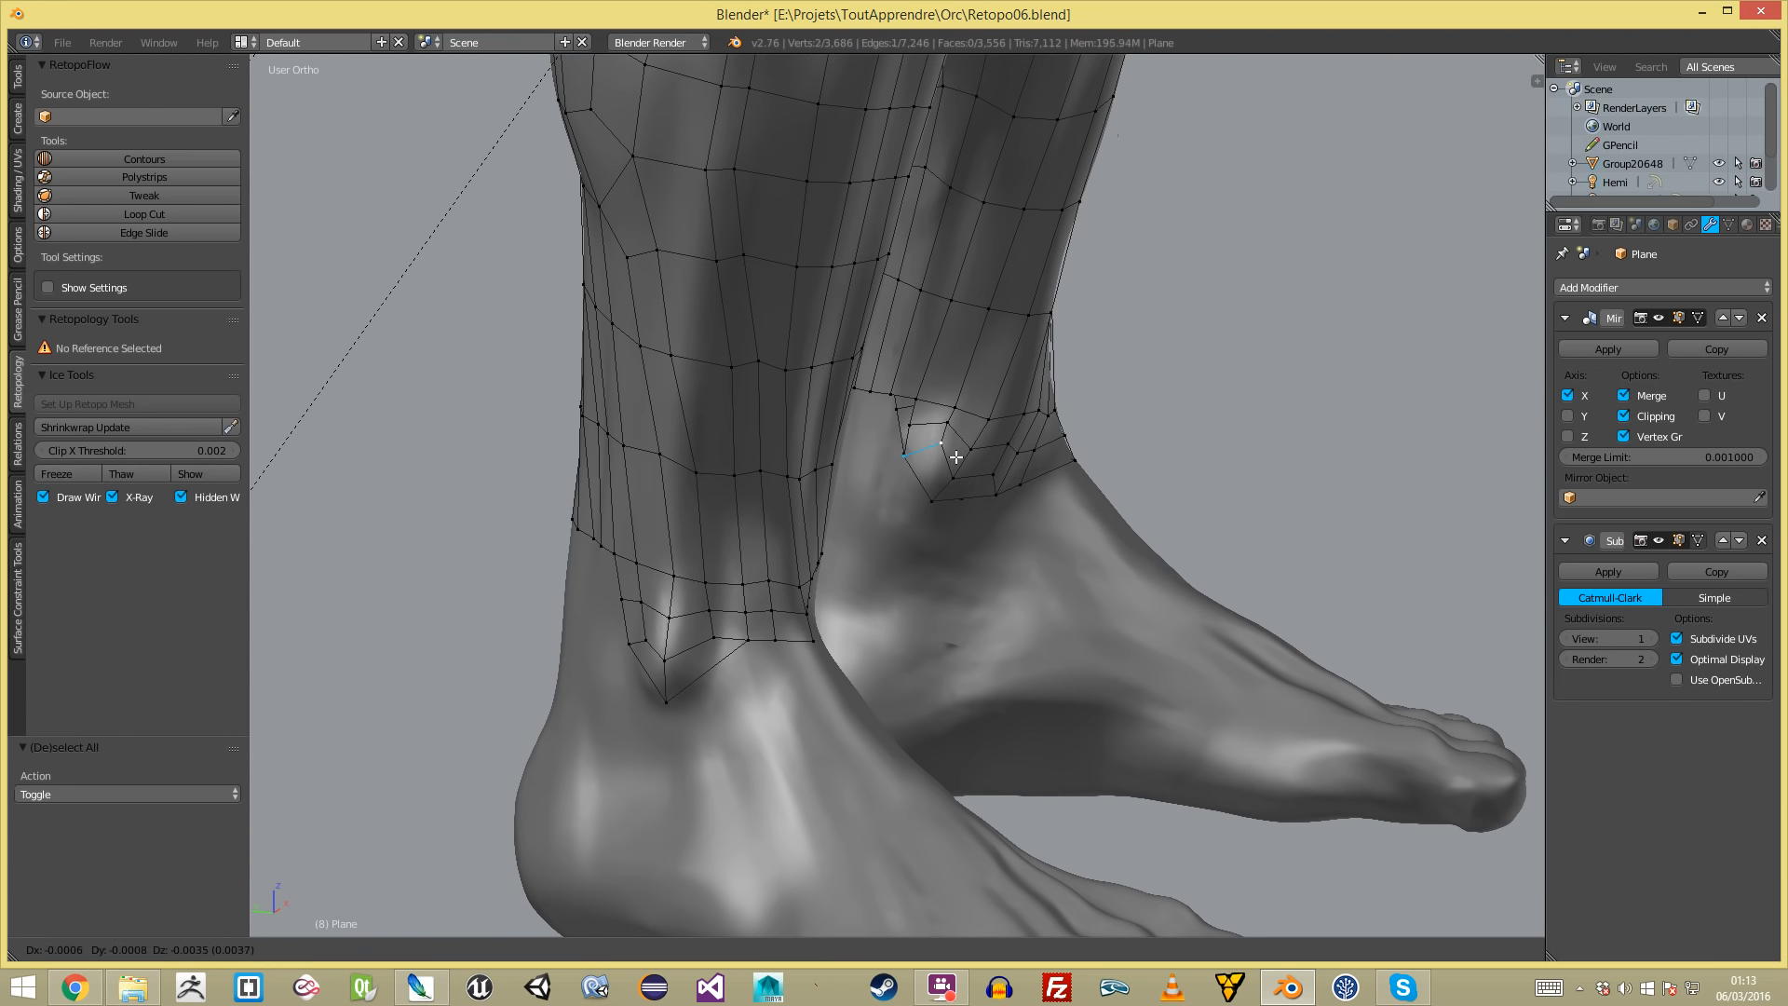
{"action": "key", "text": "a"}
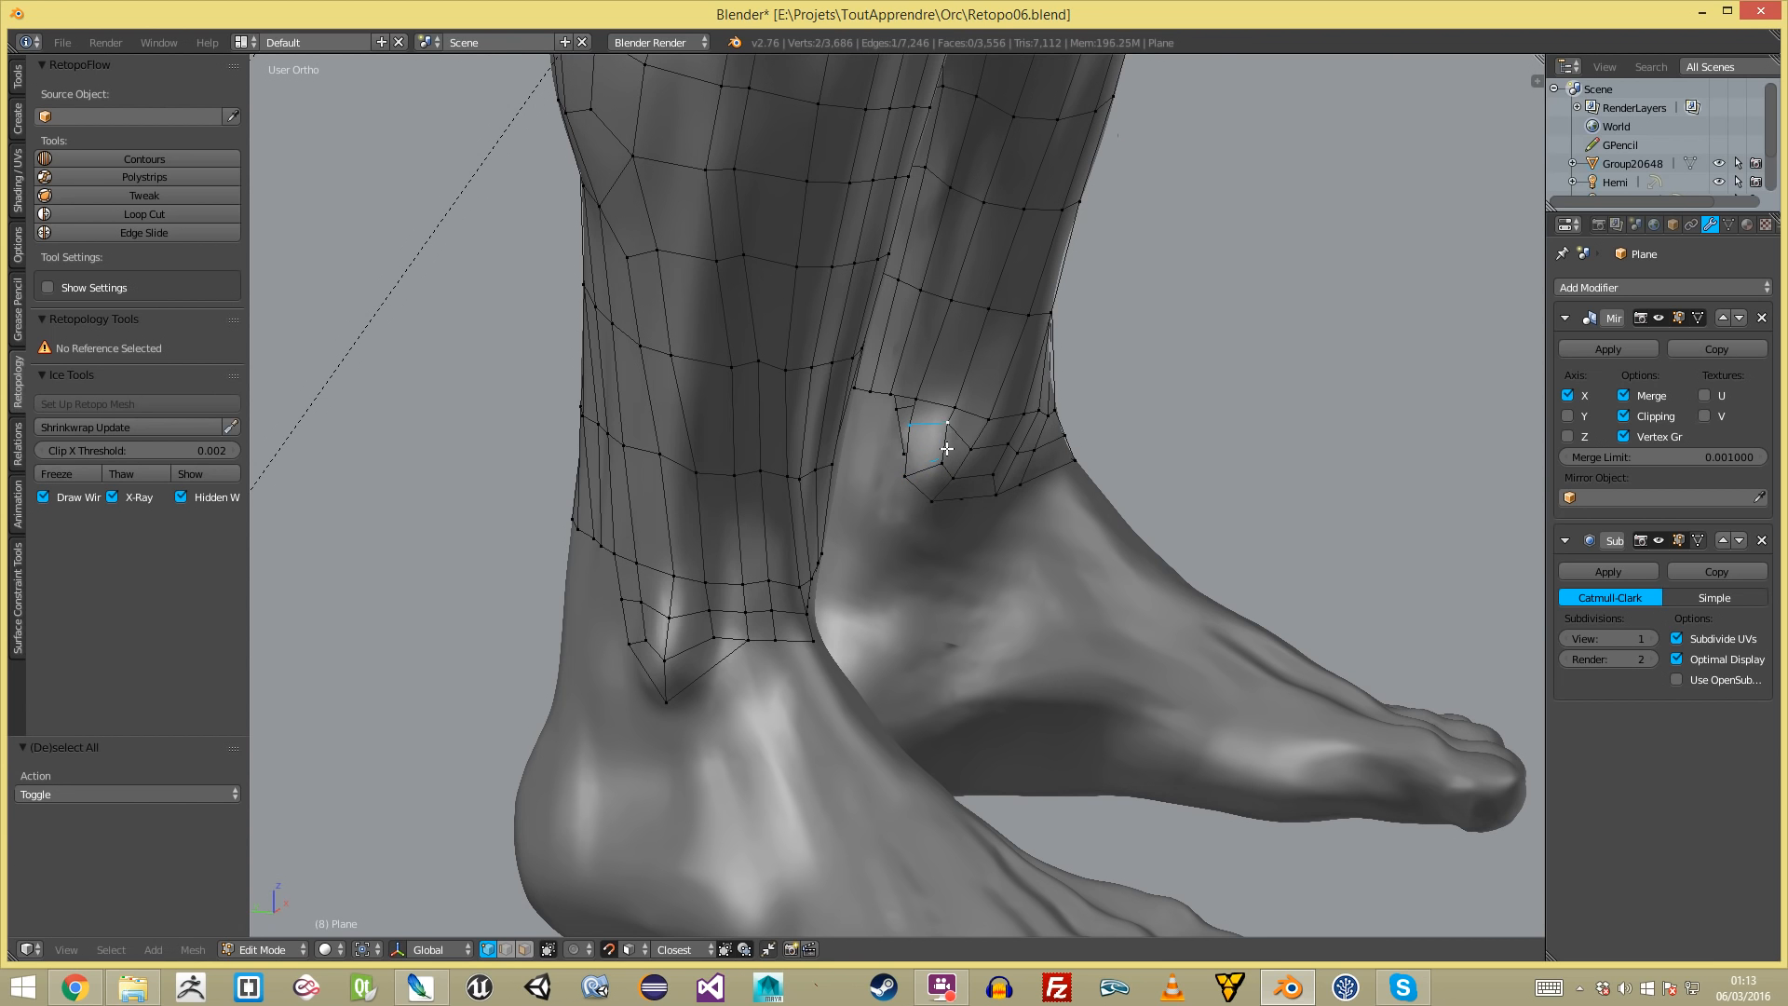
- Select the short vertex path around the inner ankle bone, scale and move it into place, and deselect it
{"action": "right_click", "coordinate": [943, 426]}
{"action": "middle_click_drag", "start_coordinate": [949, 427], "coordinate": [797, 394]}
{"action": "right_click", "coordinate": [846, 392], "text": "ctrl"}
{"action": "key", "text": "s"}
{"action": "left_click", "coordinate": [867, 392]}
{"action": "key", "text": "g"}
{"action": "left_click", "coordinate": [875, 394]}
{"action": "key", "text": "a"}
- Select the three border vertices behind the inner ankle bone, extrude them downward twice, and rotate the new end row
{"action": "middle_click_drag", "start_coordinate": [912, 394], "coordinate": [858, 379]}
{"action": "right_click", "coordinate": [898, 380], "text": "ctrl"}
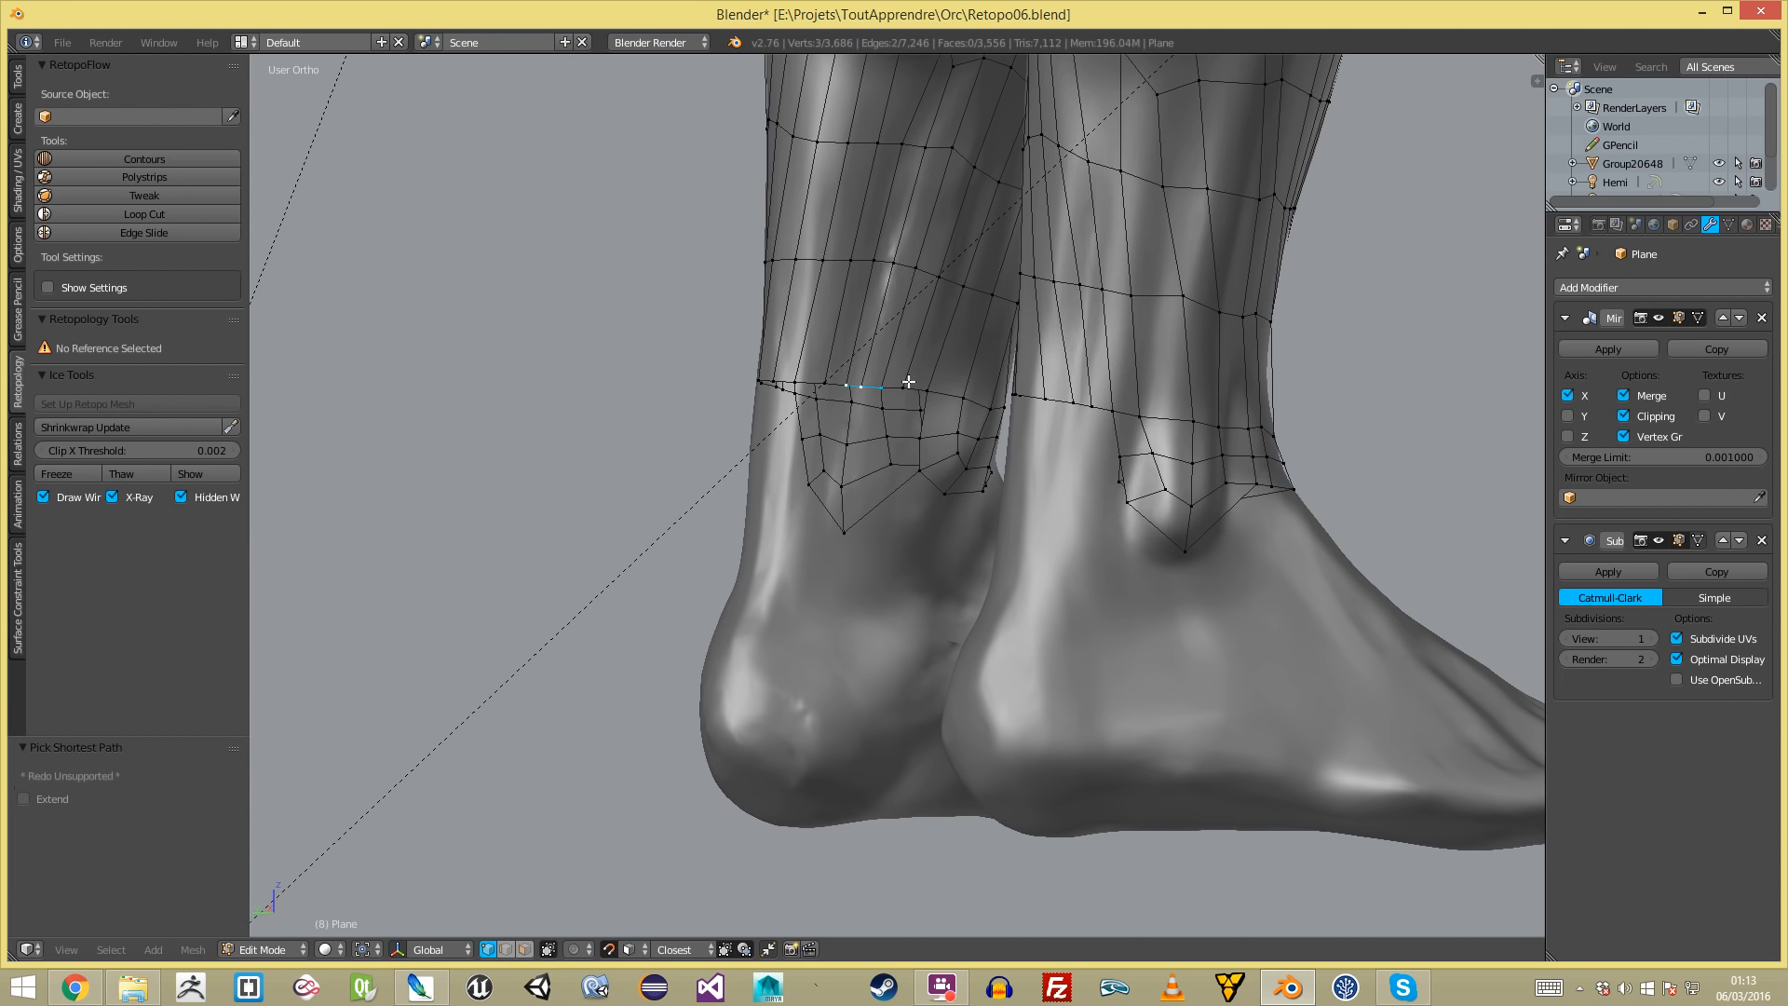
{"action": "key", "text": "g"}
{"action": "left_click", "coordinate": [871, 509]}
{"action": "key", "text": "e"}
{"action": "left_click", "coordinate": [855, 644]}
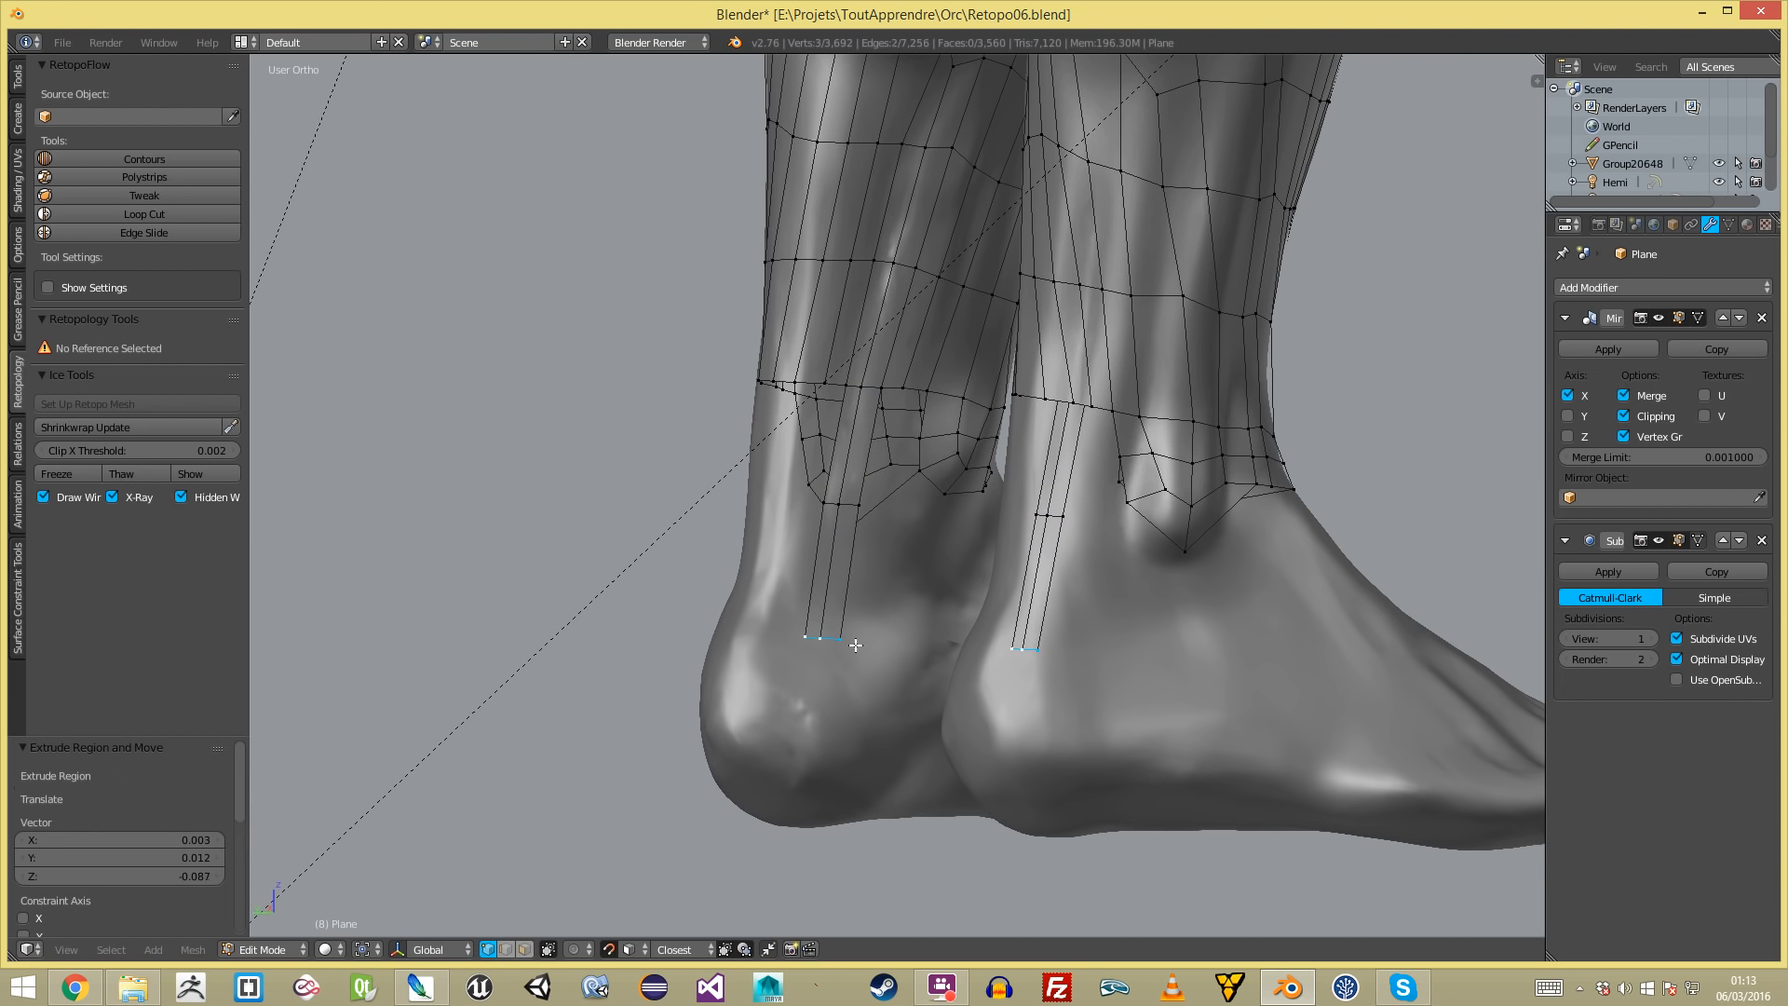
{"action": "key", "text": "r"}
{"action": "left_click", "coordinate": [858, 643]}
{"action": "key", "text": "e"}
{"action": "left_click", "coordinate": [873, 742]}
{"action": "middle_click_drag", "start_coordinate": [886, 727], "coordinate": [894, 694]}
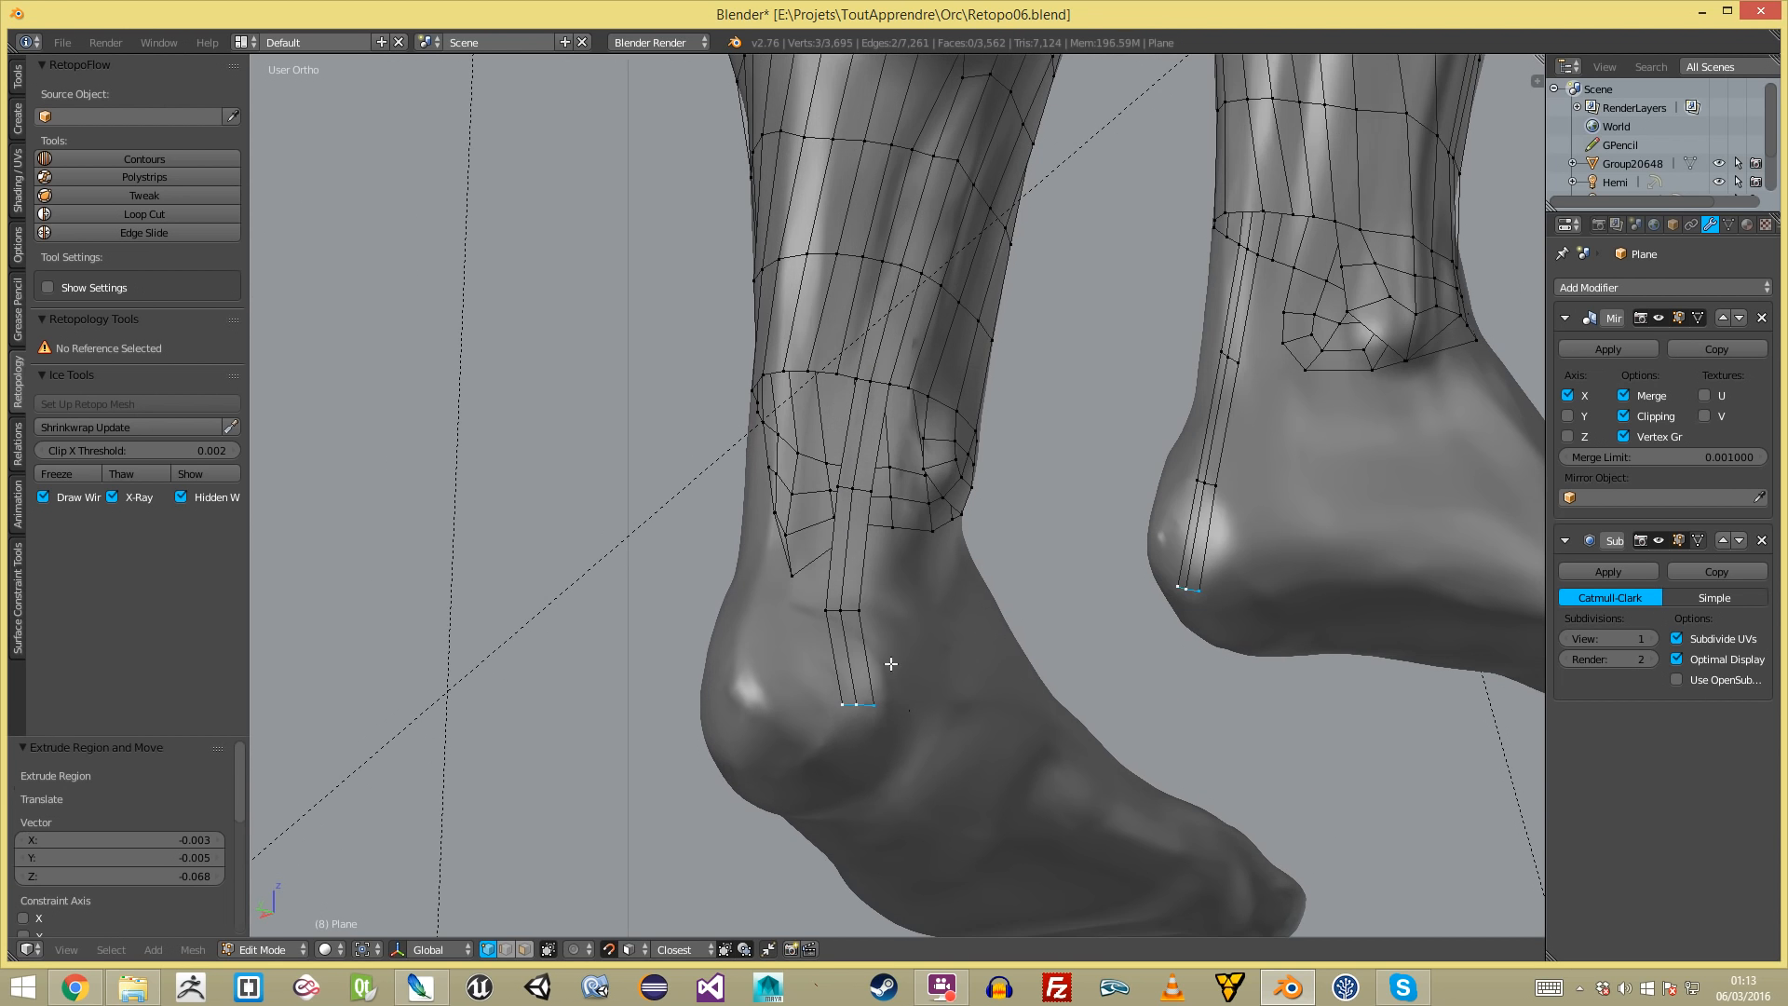
{"action": "key", "text": "ctrl+z"}
- Extrude the end of the two-face-wide strip down and forward along the inner side of the heel
{"action": "middle_click_drag", "start_coordinate": [822, 555], "coordinate": [866, 612]}
{"action": "key", "text": "e"}
{"action": "left_click", "coordinate": [914, 763]}
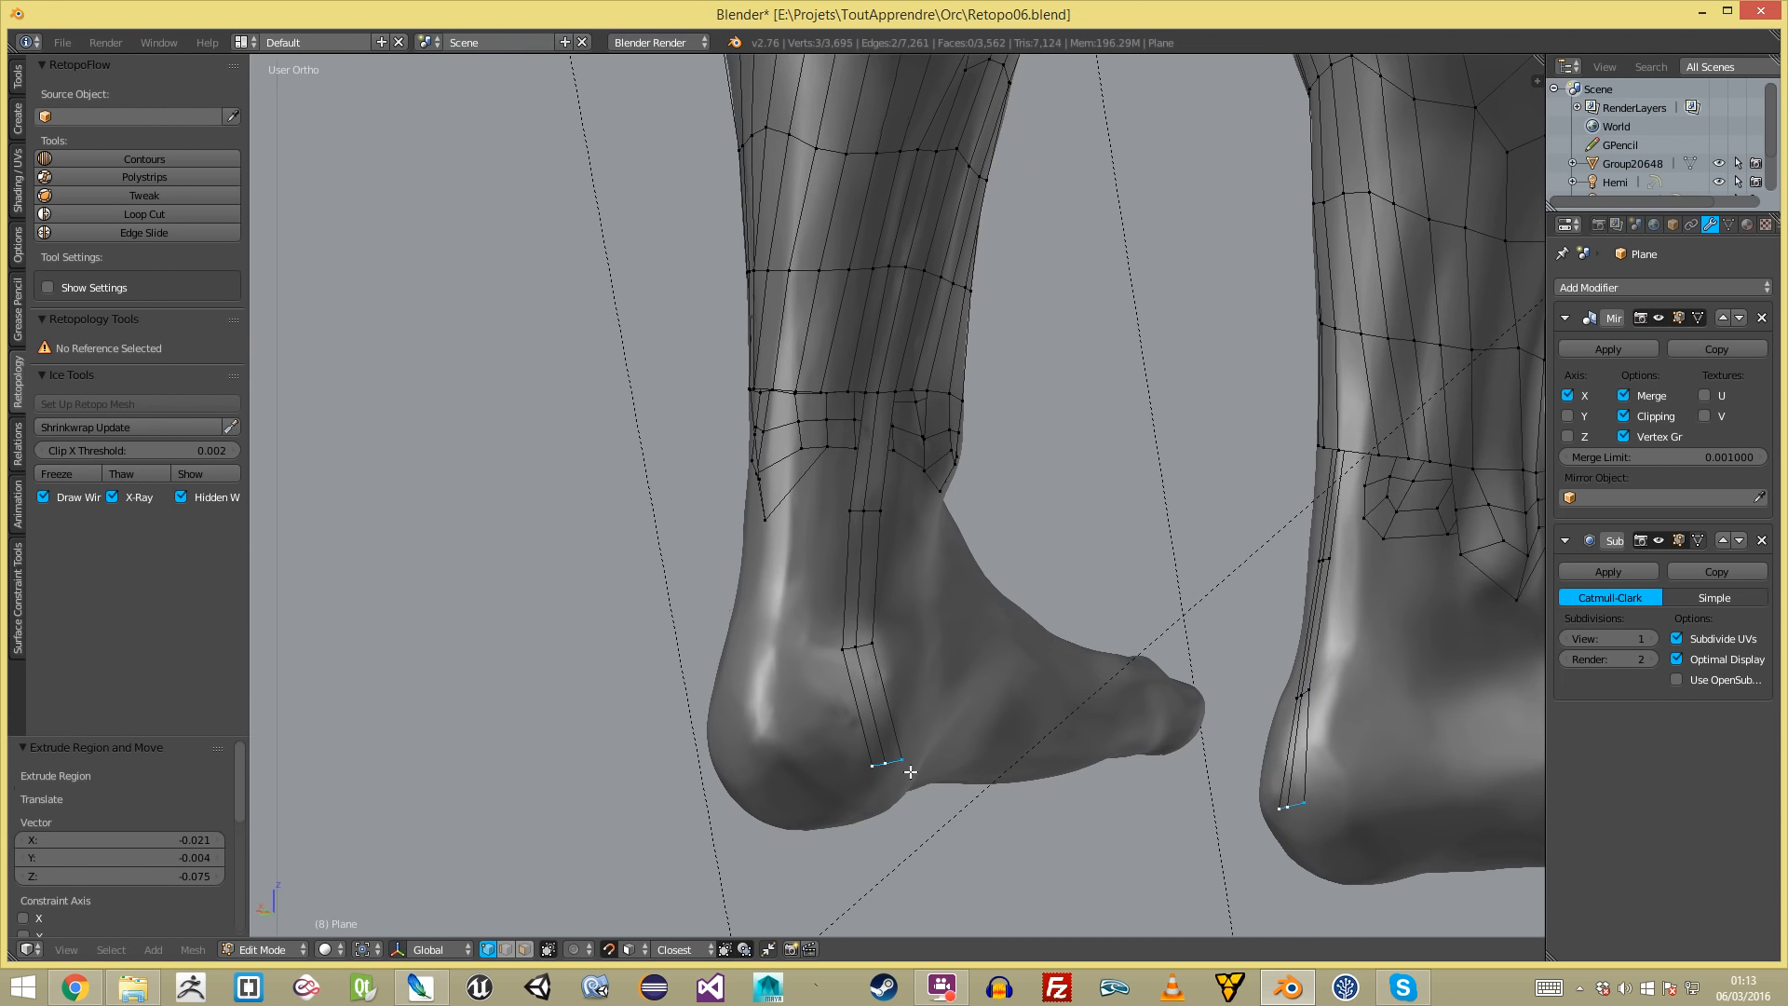
- Extrude the end of the two-face-wide strip under the heel in two segments, rotating the end row between them
{"action": "middle_click_drag", "start_coordinate": [913, 763], "coordinate": [922, 687]}
{"action": "key", "text": "e"}
{"action": "left_click", "coordinate": [887, 755]}
{"action": "key", "text": "r"}
{"action": "left_click", "coordinate": [891, 786]}
{"action": "key", "text": "e"}
{"action": "left_click", "coordinate": [832, 786]}
- Rotate the end row to follow the heel's underside, extrude it toward the outer side of the foot and reposition it
{"action": "middle_click_drag", "start_coordinate": [832, 786], "coordinate": [950, 687]}
{"action": "key", "text": "r"}
{"action": "left_click", "coordinate": [895, 737]}
{"action": "key", "text": "e"}
{"action": "left_click", "coordinate": [830, 724]}
{"action": "middle_click_drag", "start_coordinate": [830, 724], "coordinate": [871, 649]}
{"action": "scroll", "coordinate": [838, 647], "scroll_direction": "down", "scroll_amount": 1}
{"action": "key", "text": "g"}
{"action": "left_click", "coordinate": [859, 644]}
- Continue extruding the strip up the outer side of the heel until it nears the border behind the outer ankle bone
{"action": "key", "text": "e"}
{"action": "left_click", "coordinate": [807, 608]}
{"action": "key", "text": "g"}
{"action": "left_click", "coordinate": [879, 652]}
{"action": "key", "text": "e"}
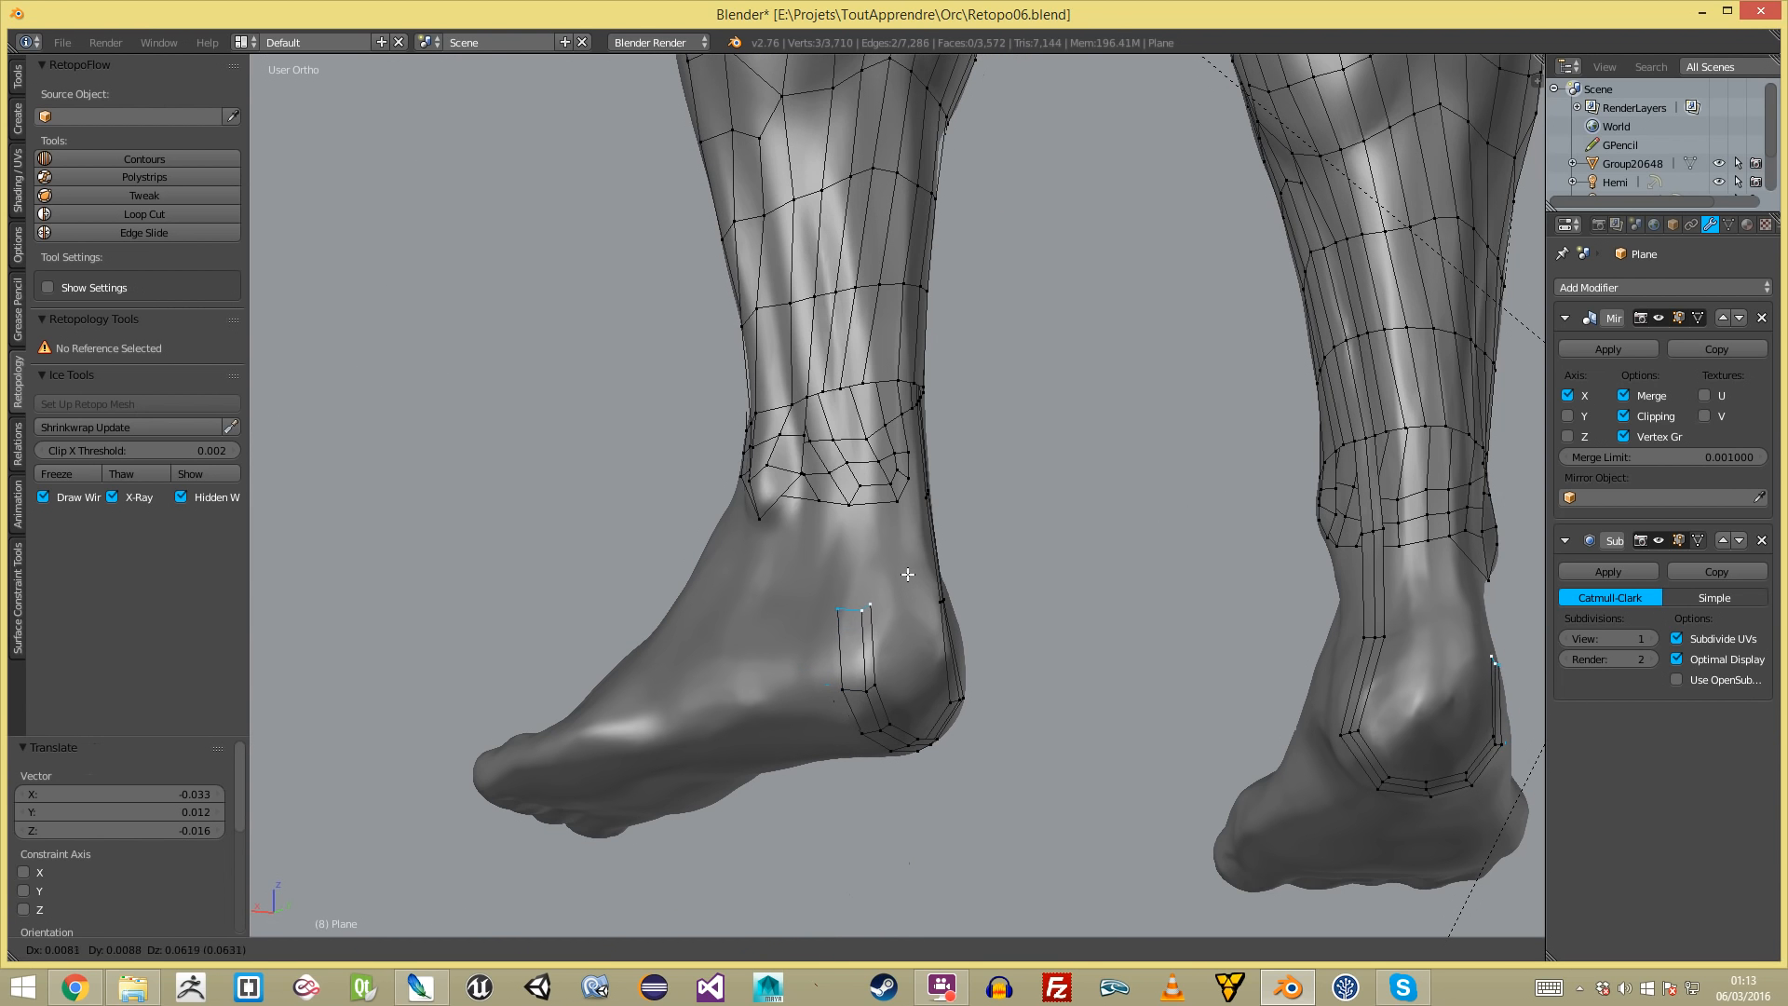
{"action": "left_click", "coordinate": [899, 554]}
{"action": "key", "text": "e"}
{"action": "left_click", "coordinate": [884, 445]}
{"action": "middle_click_drag", "start_coordinate": [884, 445], "coordinate": [863, 503]}
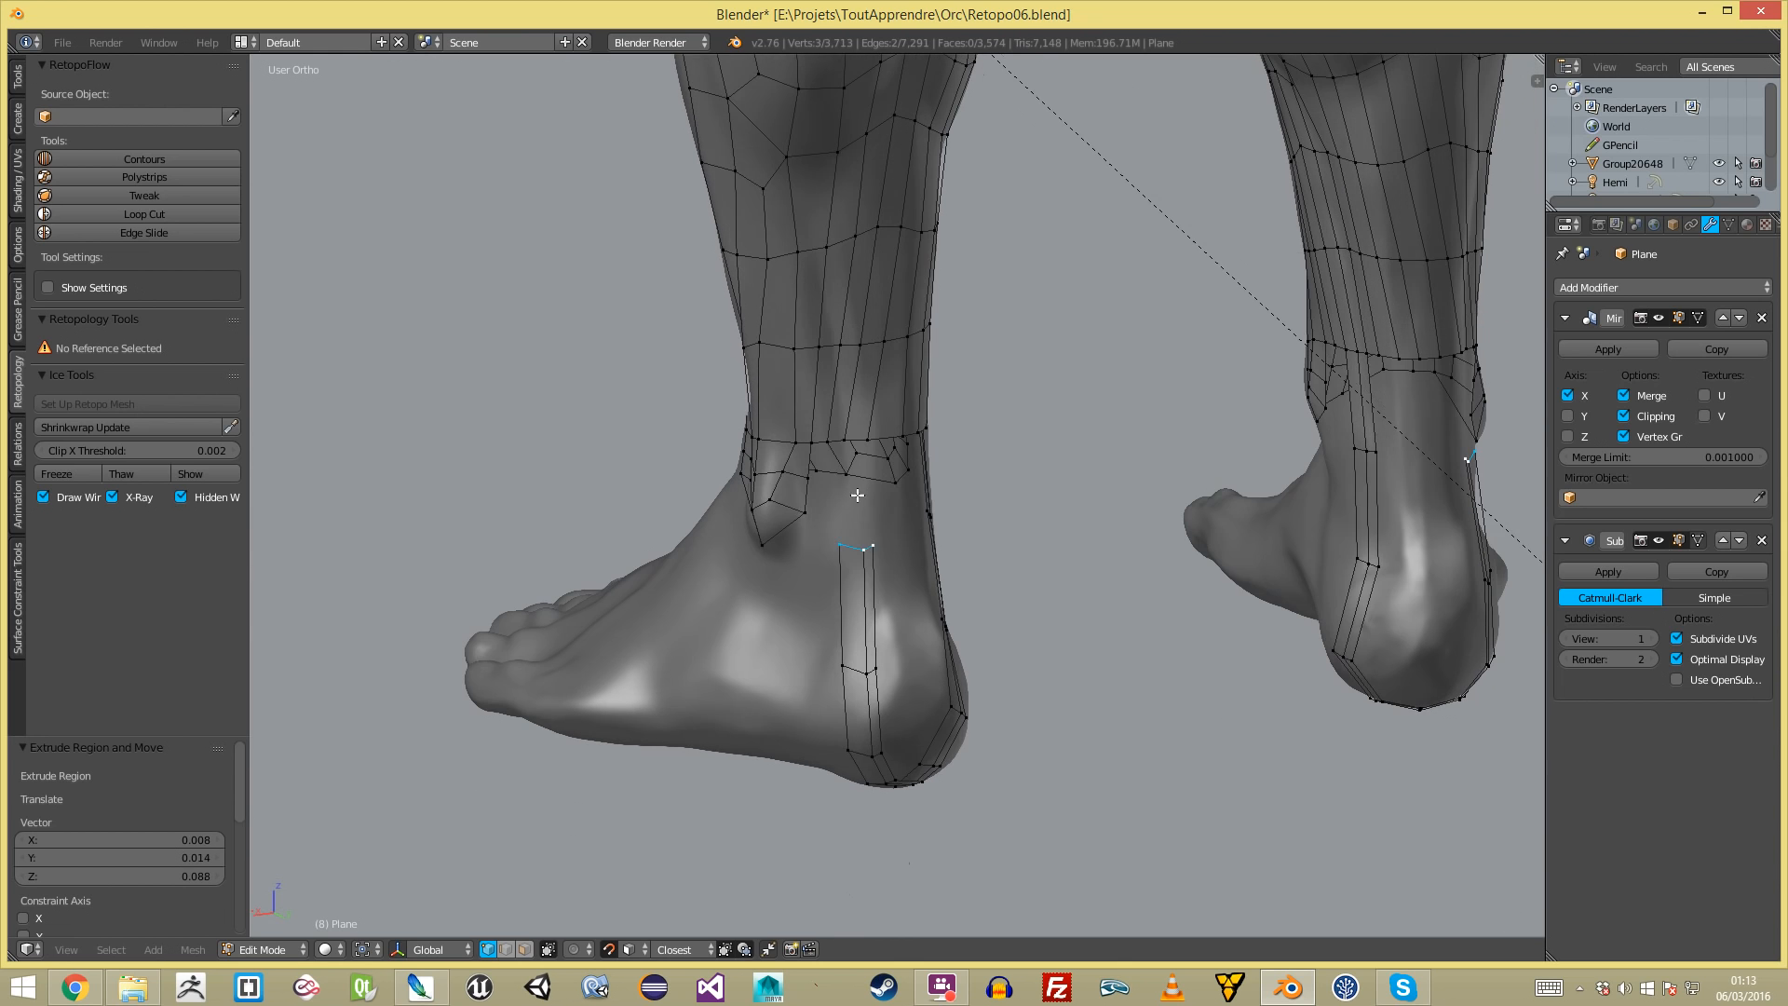
- Fill the gap between the strip's upper end and the outer ankle border, and reposition a vertex at the join
{"action": "right_click", "coordinate": [845, 444], "text": "shift"}
{"action": "key", "text": "f"}
{"action": "key", "text": "a"}
{"action": "right_click", "coordinate": [849, 445]}
{"action": "key", "text": "g"}
{"action": "left_click", "coordinate": [880, 546]}
- Move individual vertices along the outer heel strip to even out its faces, and deselect everything
{"action": "key", "text": "a"}
{"action": "right_click", "coordinate": [864, 548]}
{"action": "key", "text": "g"}
{"action": "left_click", "coordinate": [855, 548]}
{"action": "key", "text": "a"}
{"action": "right_click", "coordinate": [868, 673]}
{"action": "left_click", "coordinate": [858, 672]}
{"action": "key", "text": "g"}
{"action": "left_click", "coordinate": [868, 679]}
{"action": "key", "text": "a"}
{"action": "right_click", "coordinate": [871, 737]}
{"action": "key", "text": "g"}
{"action": "left_click", "coordinate": [870, 738]}
{"action": "key", "text": "a"}
- Add a loop cut across the faces joining the outer strip to the ankle, and fill the gap beside the outer ankle bone
{"action": "scroll", "coordinate": [843, 460], "scroll_direction": "up", "scroll_amount": 2}
{"action": "scroll", "coordinate": [843, 460], "scroll_direction": "up", "scroll_amount": 1}
{"action": "key", "text": "ctrl+r"}
{"action": "left_click", "coordinate": [882, 484]}
{"action": "left_click", "coordinate": [885, 445]}
{"action": "key", "text": "a"}
{"action": "right_click", "coordinate": [810, 431], "text": "shift"}
{"action": "key", "text": "f"}
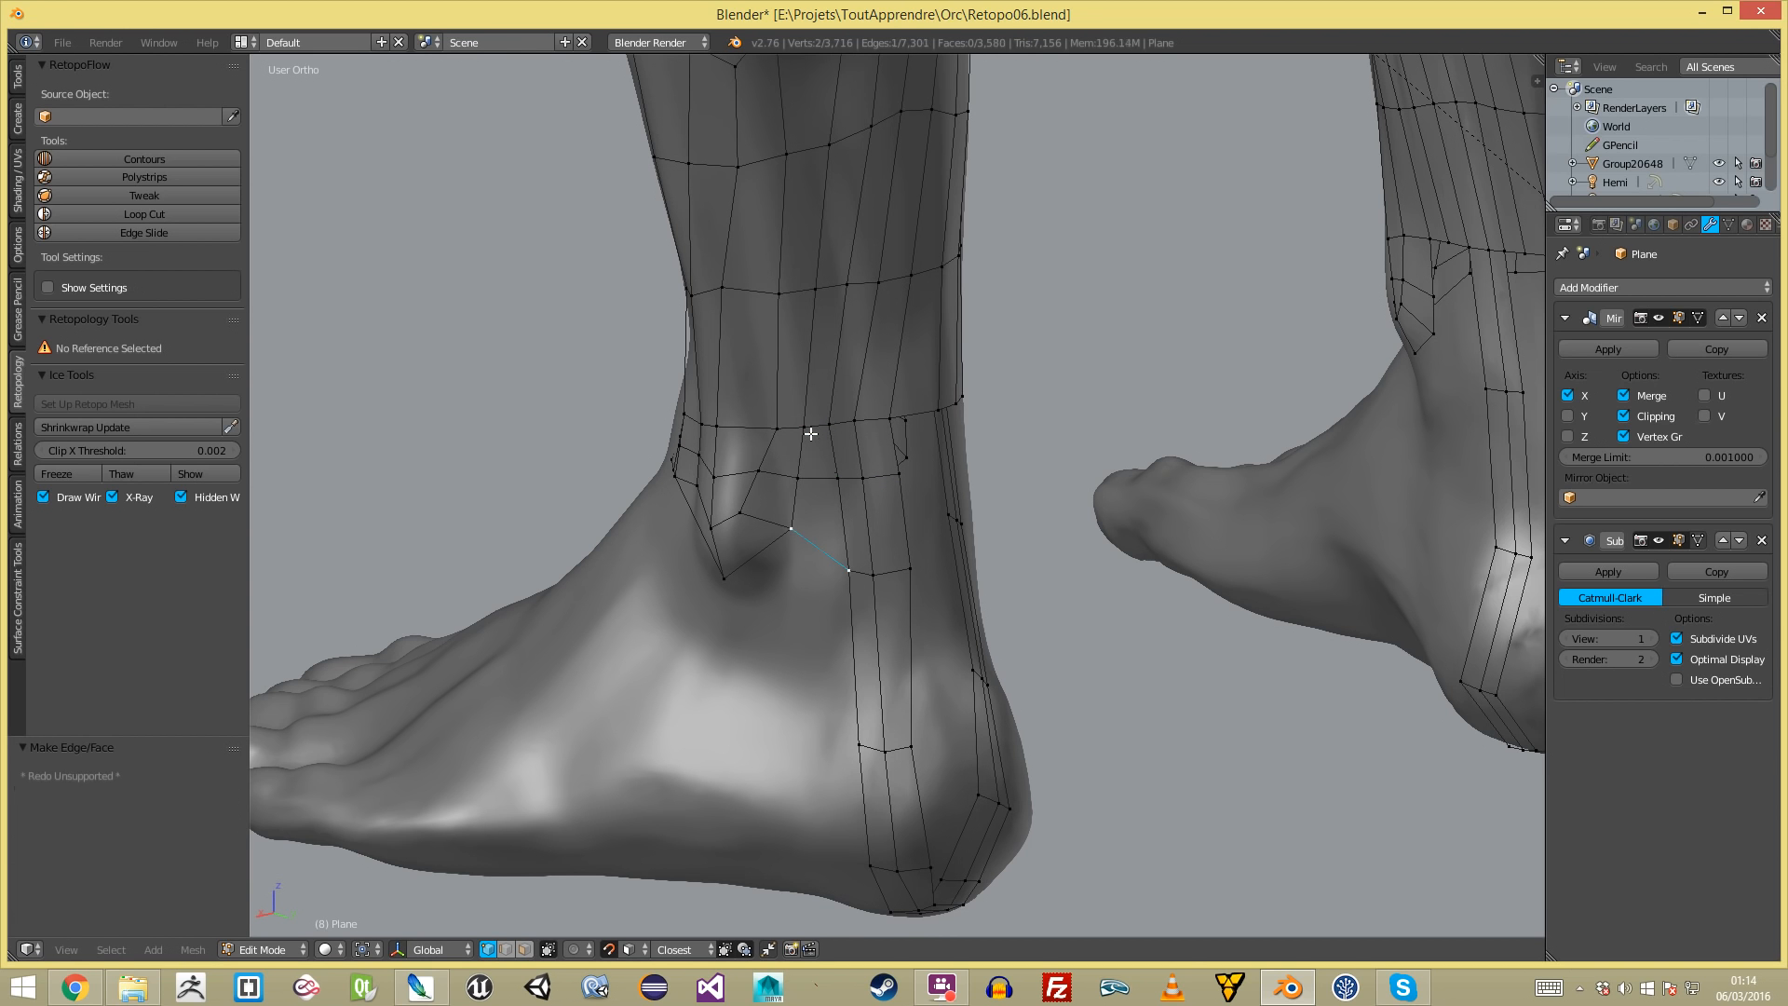
- Add a loop cut across the strip's upper faces behind the inner ankle bone, and fill the neighbouring gap
{"action": "right_click", "coordinate": [889, 554]}
{"action": "right_click", "coordinate": [862, 452], "text": "ctrl+alt"}
{"action": "scroll", "coordinate": [833, 503], "scroll_direction": "down", "scroll_amount": 3}
{"action": "middle_click_drag", "start_coordinate": [834, 503], "coordinate": [866, 410]}
{"action": "scroll", "coordinate": [866, 405], "scroll_direction": "up", "scroll_amount": 3}
{"action": "key", "text": "ctrl+r"}
{"action": "left_click", "coordinate": [861, 404]}
{"action": "left_click", "coordinate": [878, 405]}
{"action": "key", "text": "a"}
{"action": "key", "text": "f"}
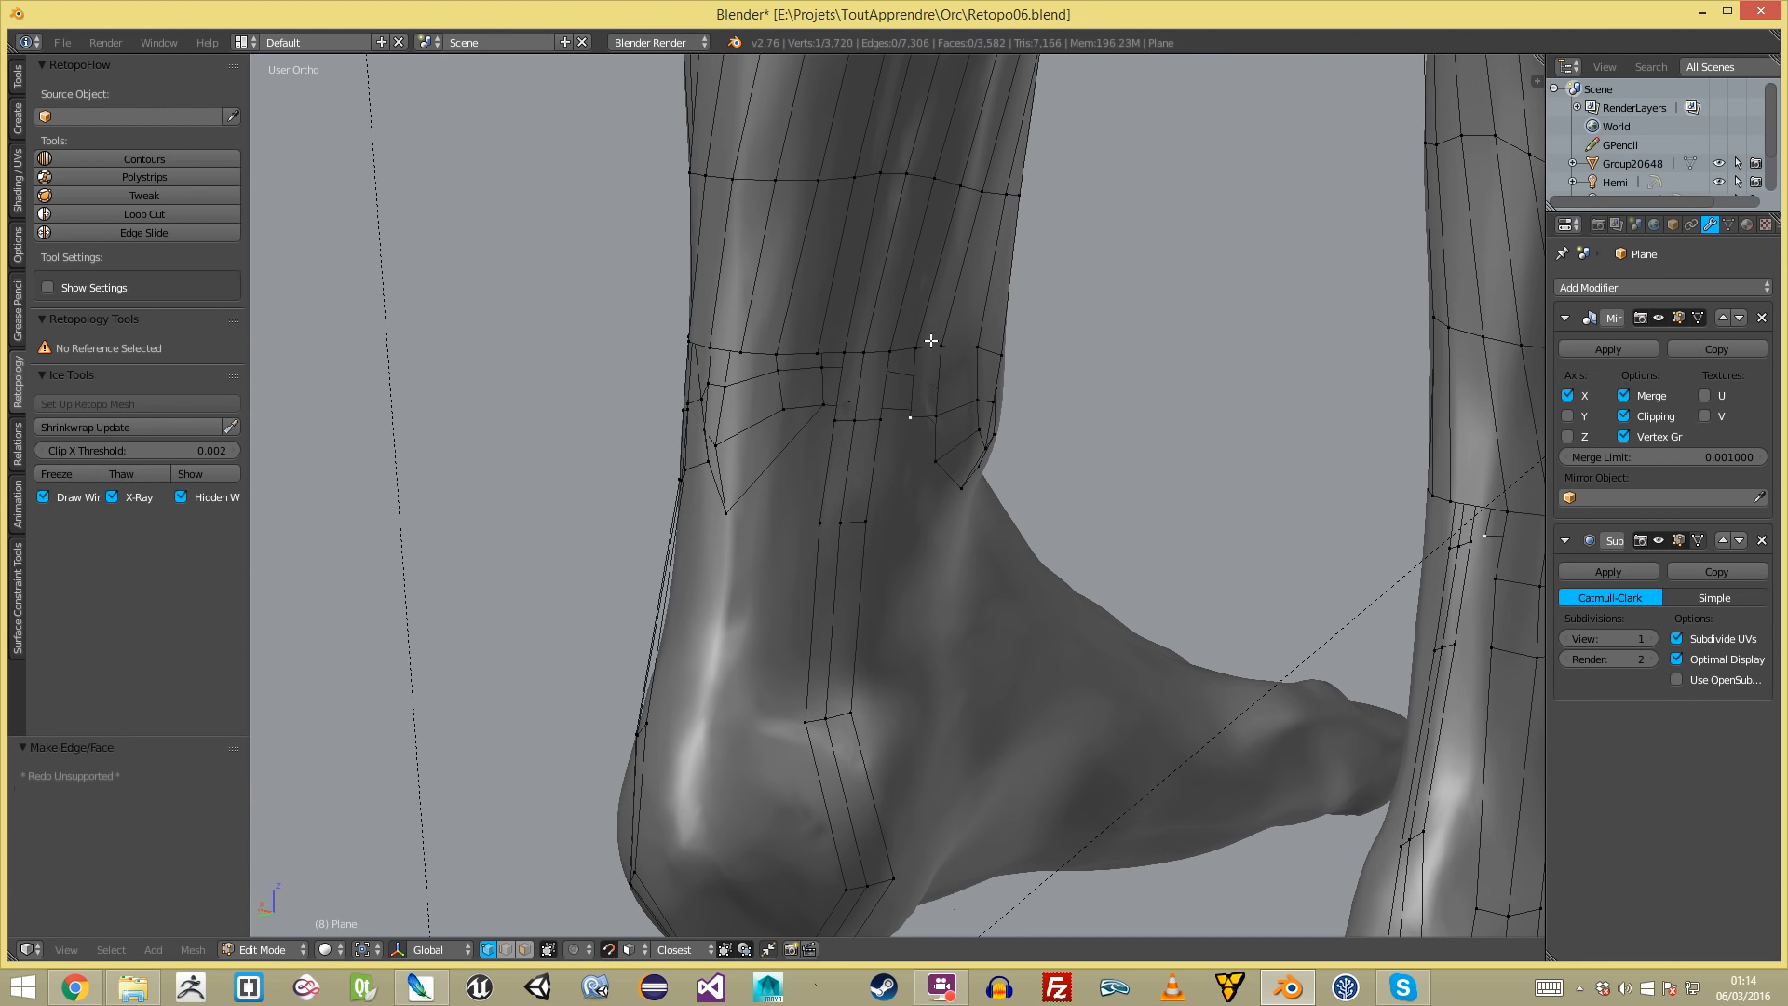
- Extrude the border vertices at the back of the ankle downward, and fill the gap beside the new row
{"action": "middle_click_drag", "start_coordinate": [818, 346], "coordinate": [744, 351]}
{"action": "right_click", "coordinate": [744, 351], "text": "ctrl"}
{"action": "key", "text": "e"}
{"action": "left_click", "coordinate": [849, 440]}
{"action": "key", "text": "a"}
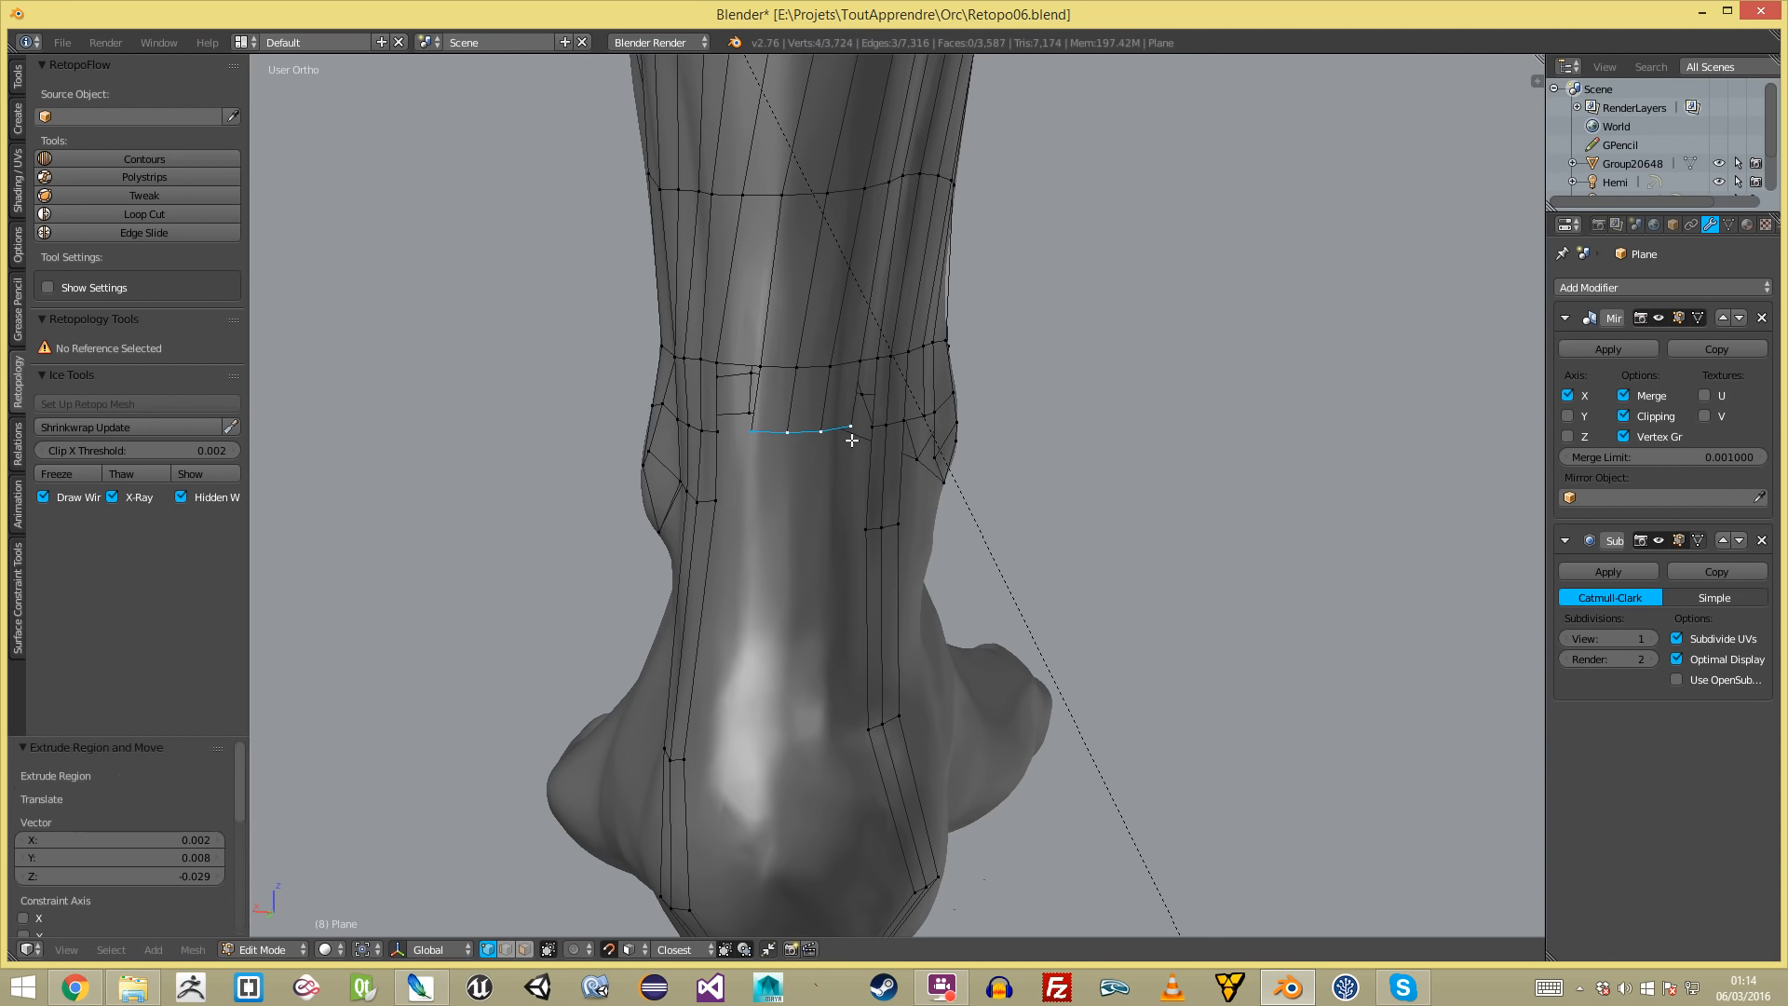
{"action": "key", "text": "f"}
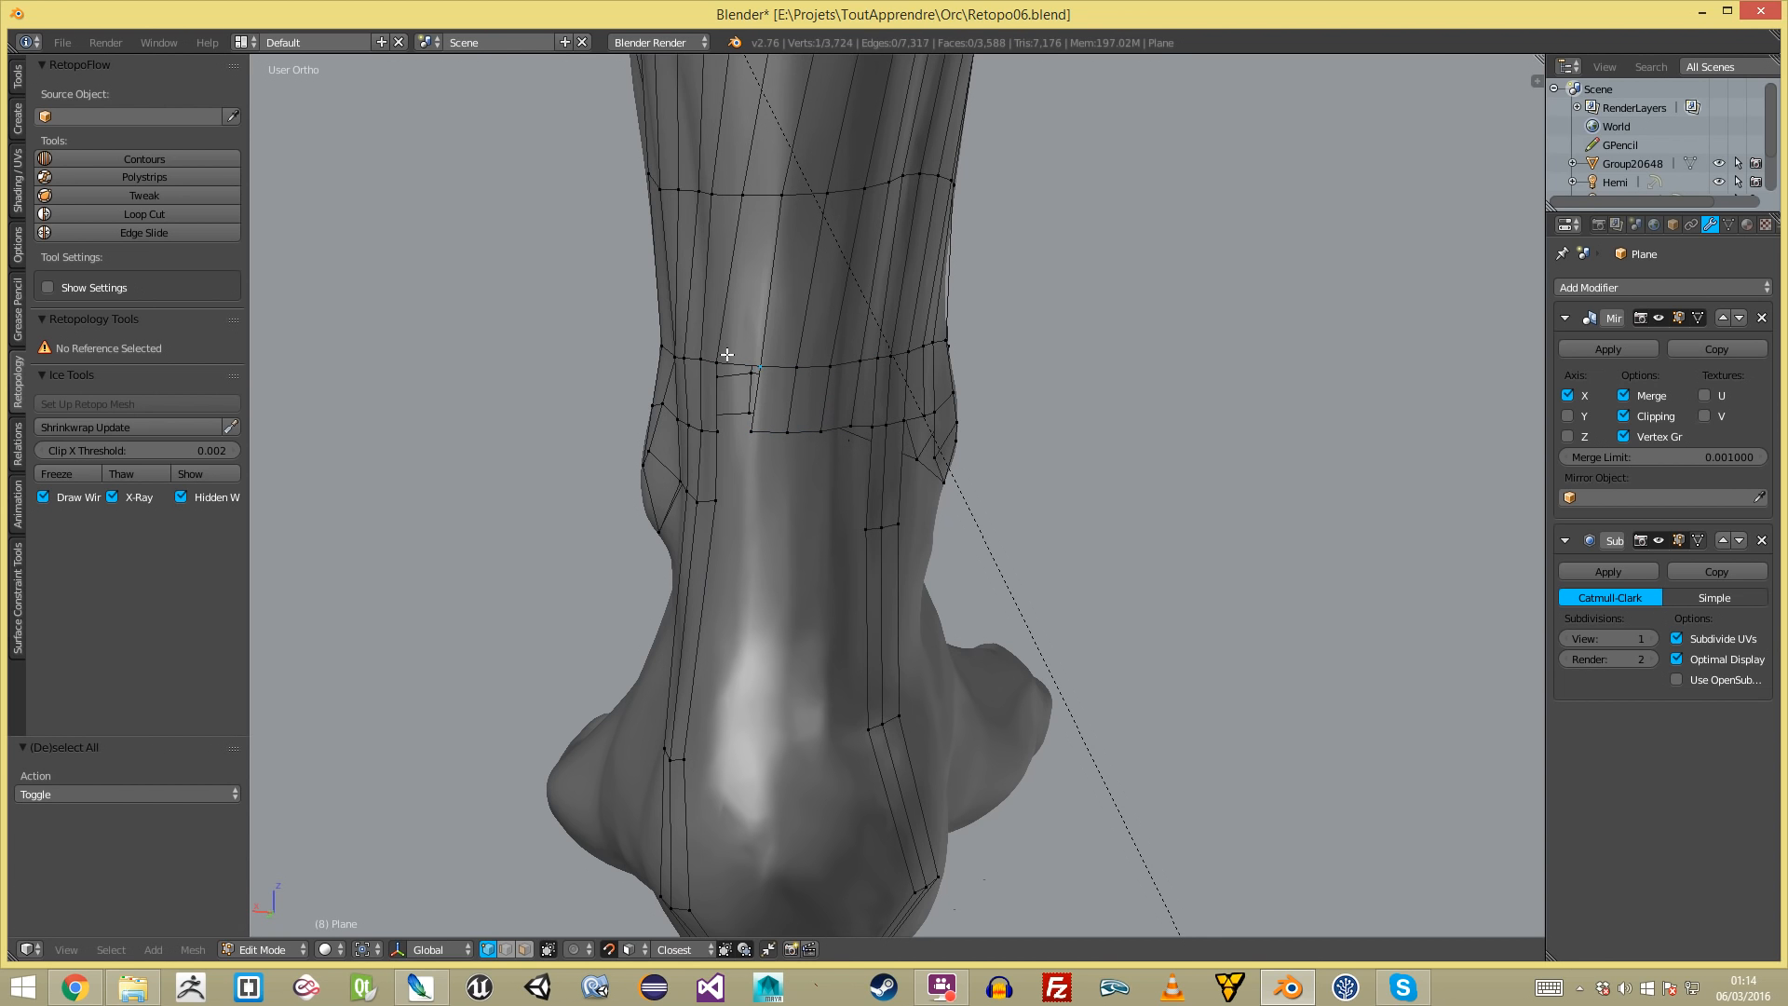
- Select the face loop around the ankle to check how it runs around the leg
{"action": "right_click", "coordinate": [758, 391], "text": "ctrl+alt"}
{"action": "scroll", "coordinate": [711, 463], "scroll_direction": "down", "scroll_amount": 6}
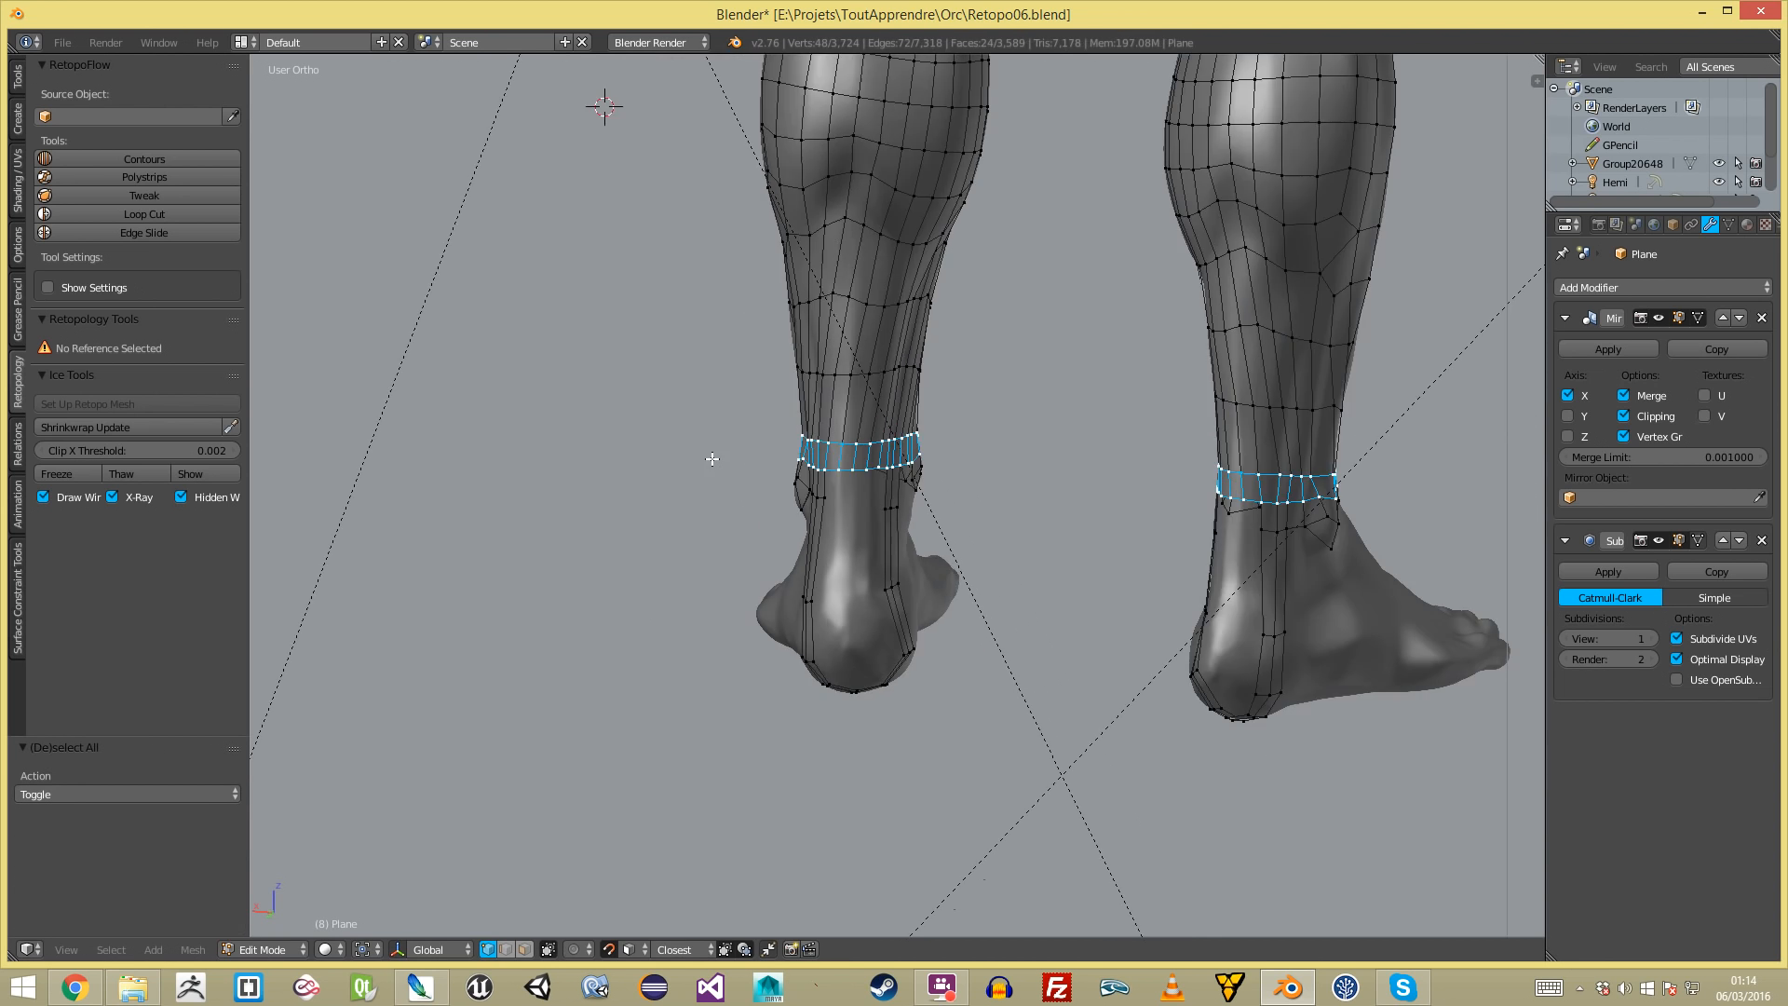
{"action": "scroll", "coordinate": [838, 686], "scroll_direction": "down", "scroll_amount": 1}
{"action": "scroll", "coordinate": [687, 590], "scroll_direction": "up", "scroll_amount": 7}
{"action": "key", "text": "a"}
- Extrude the open edge row behind the ankle downward to add another row of faces
{"action": "right_click", "coordinate": [754, 415], "text": "ctrl"}
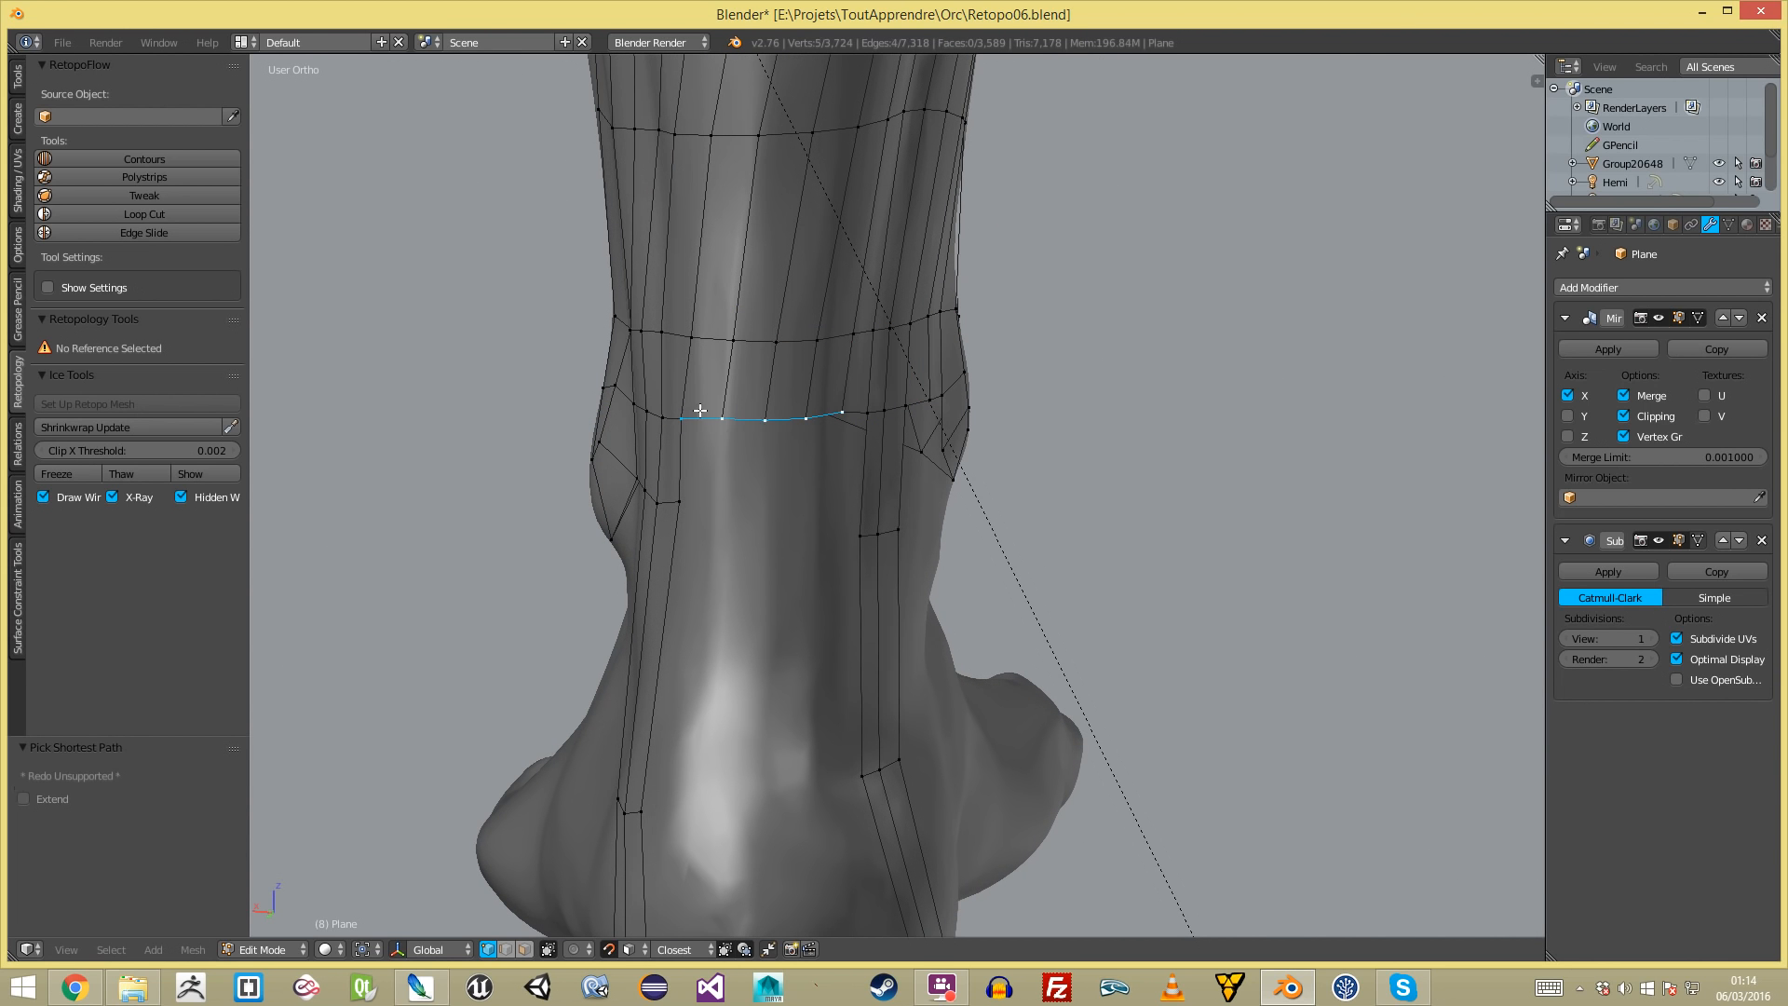
{"action": "right_click", "coordinate": [777, 471], "text": "ctrl"}
{"action": "key", "text": "a"}
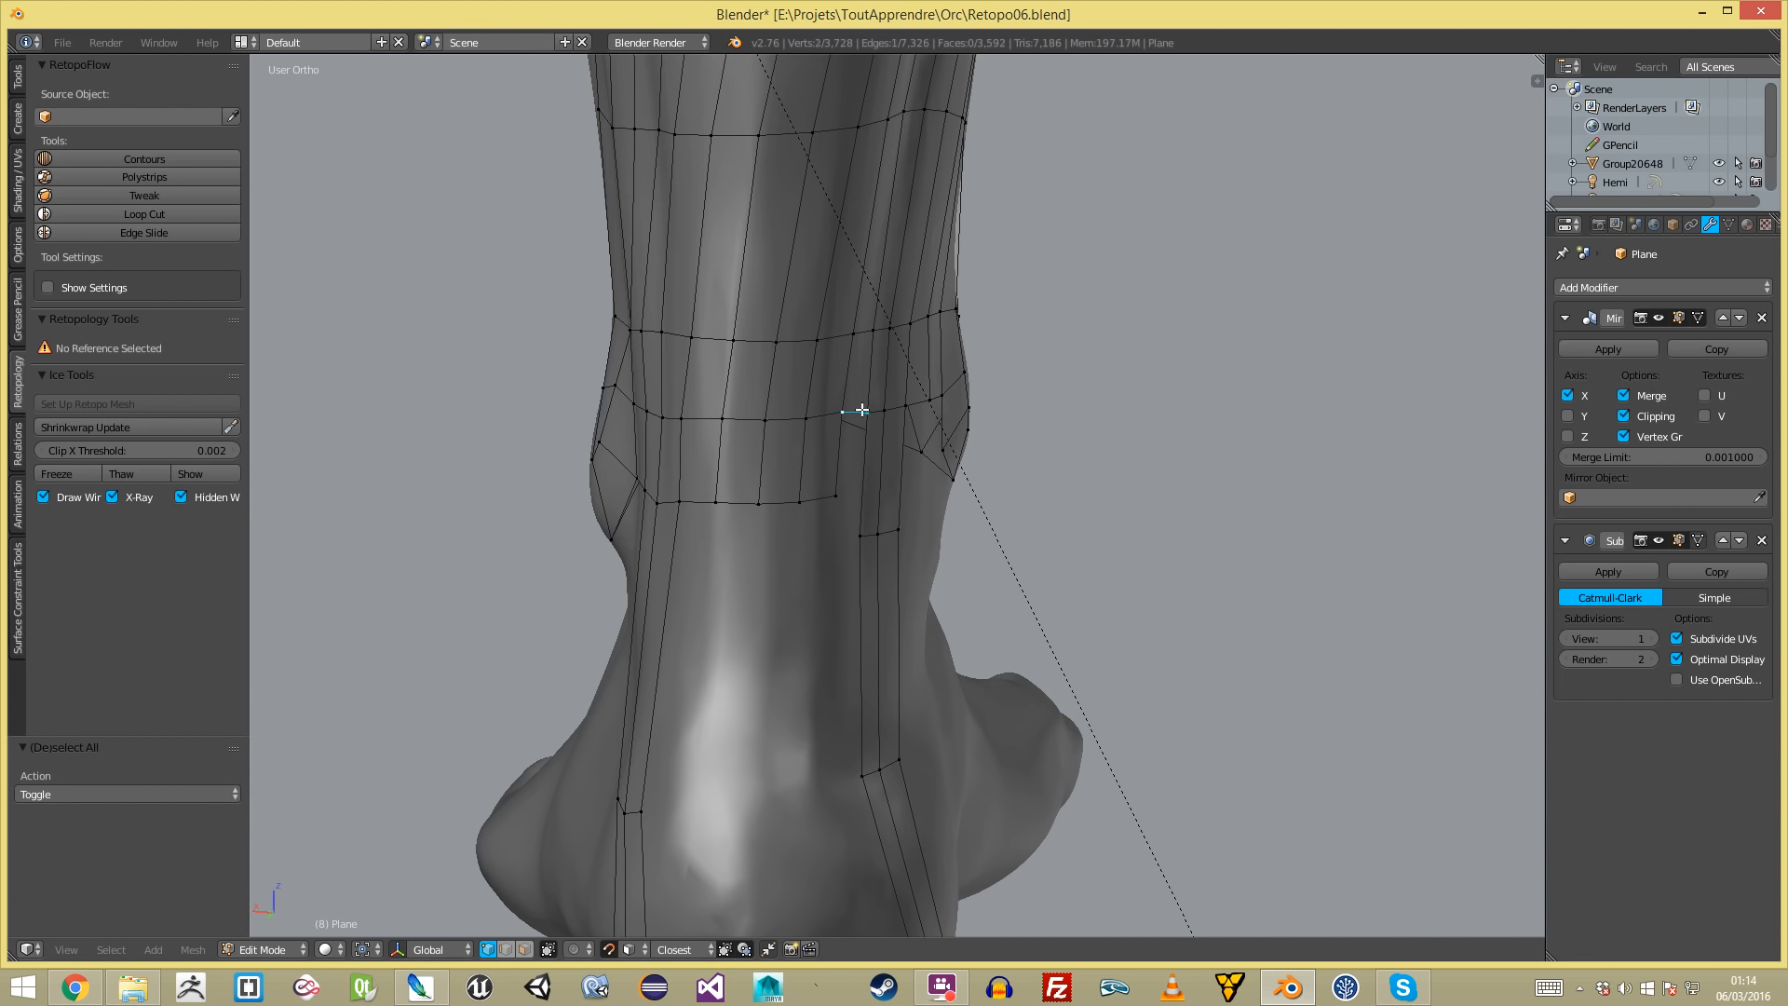
- Adjust the position of the geometry at the open end of the new row behind the ankle
{"action": "middle_click_drag", "start_coordinate": [893, 596], "coordinate": [807, 528]}
{"action": "key", "text": "g"}
{"action": "left_click", "coordinate": [901, 483]}
{"action": "key", "text": "a"}
{"action": "middle_click_drag", "start_coordinate": [901, 482], "coordinate": [804, 479]}
- Extrude an ankle vertex downward and fill the faces joining the new row to the side strip
{"action": "right_click", "coordinate": [909, 406]}
{"action": "key", "text": "e"}
{"action": "left_click", "coordinate": [901, 474]}
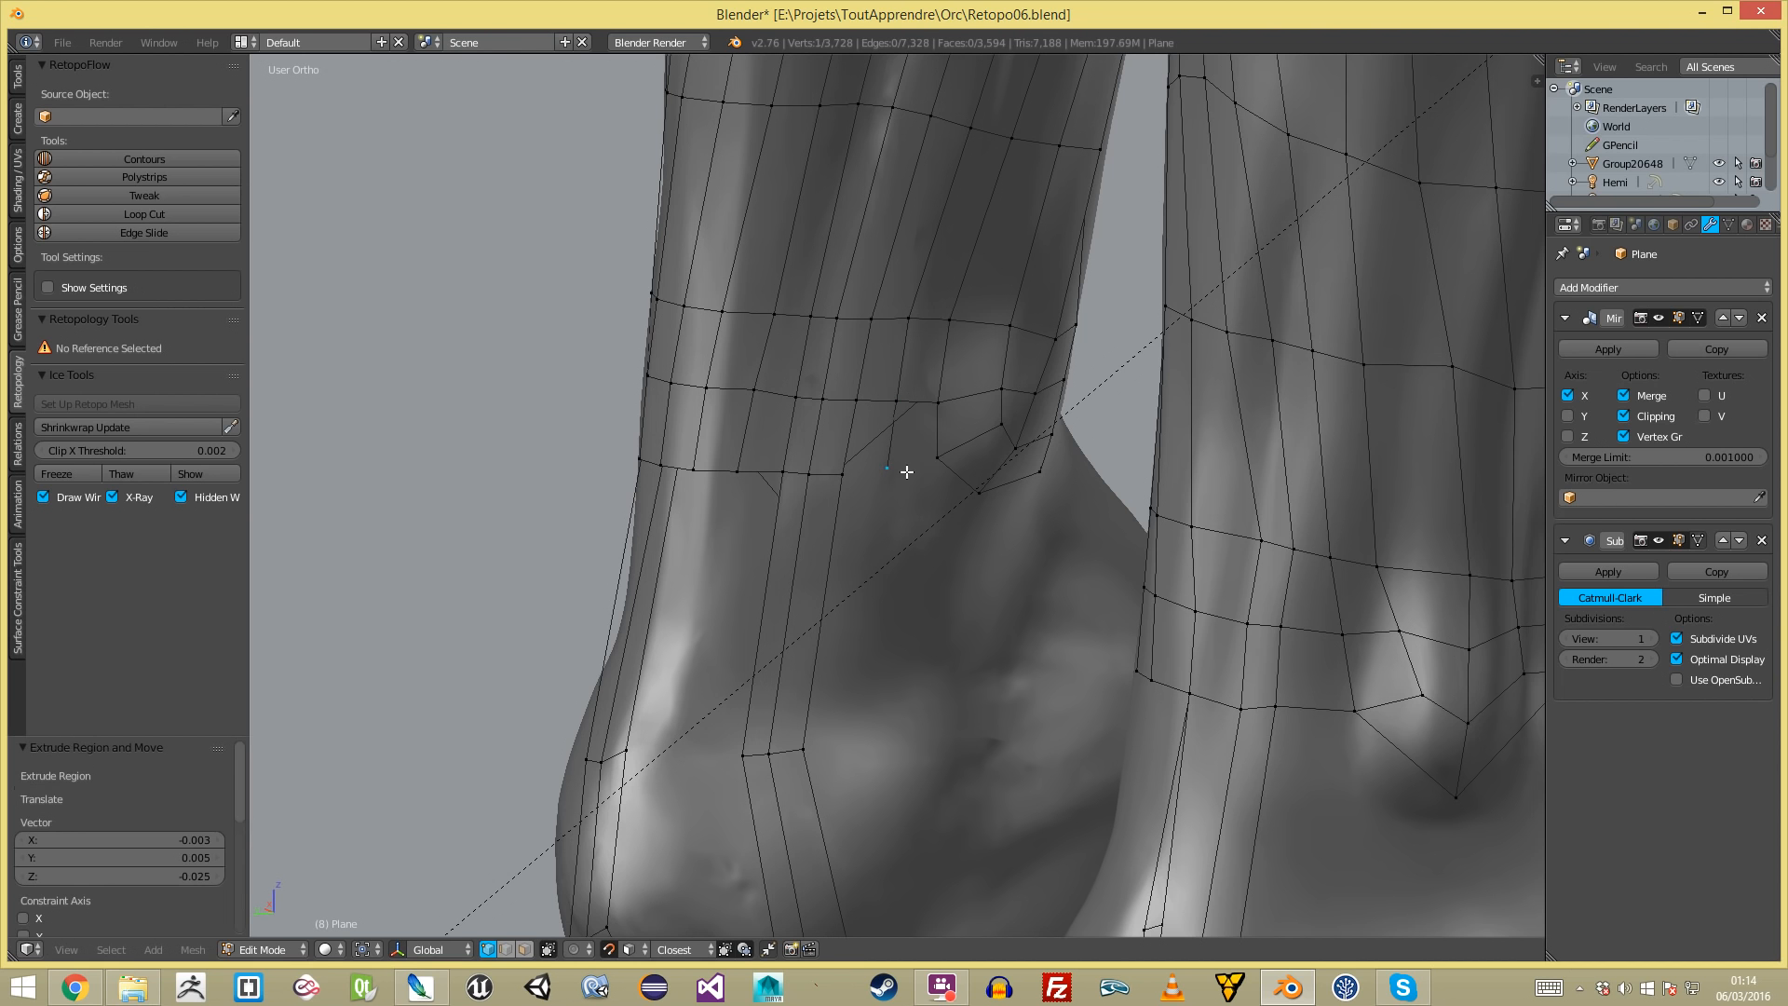
{"action": "key", "text": "a"}
{"action": "key", "text": "f"}
{"action": "key", "text": "a"}
- Check from several angles that the ankle face loop runs continuously by selecting it again
{"action": "scroll", "coordinate": [910, 487], "scroll_direction": "down", "scroll_amount": 4}
{"action": "mouse_move", "coordinate": [909, 487]}
{"action": "middle_mouse_down"}
{"action": "mouse_move", "coordinate": [714, 490]}
{"action": "mouse_move", "coordinate": [919, 469]}
{"action": "middle_mouse_up"}
{"action": "scroll", "coordinate": [714, 490], "scroll_direction": "up", "scroll_amount": 4}
{"action": "right_click", "coordinate": [902, 456], "text": "ctrl+alt"}
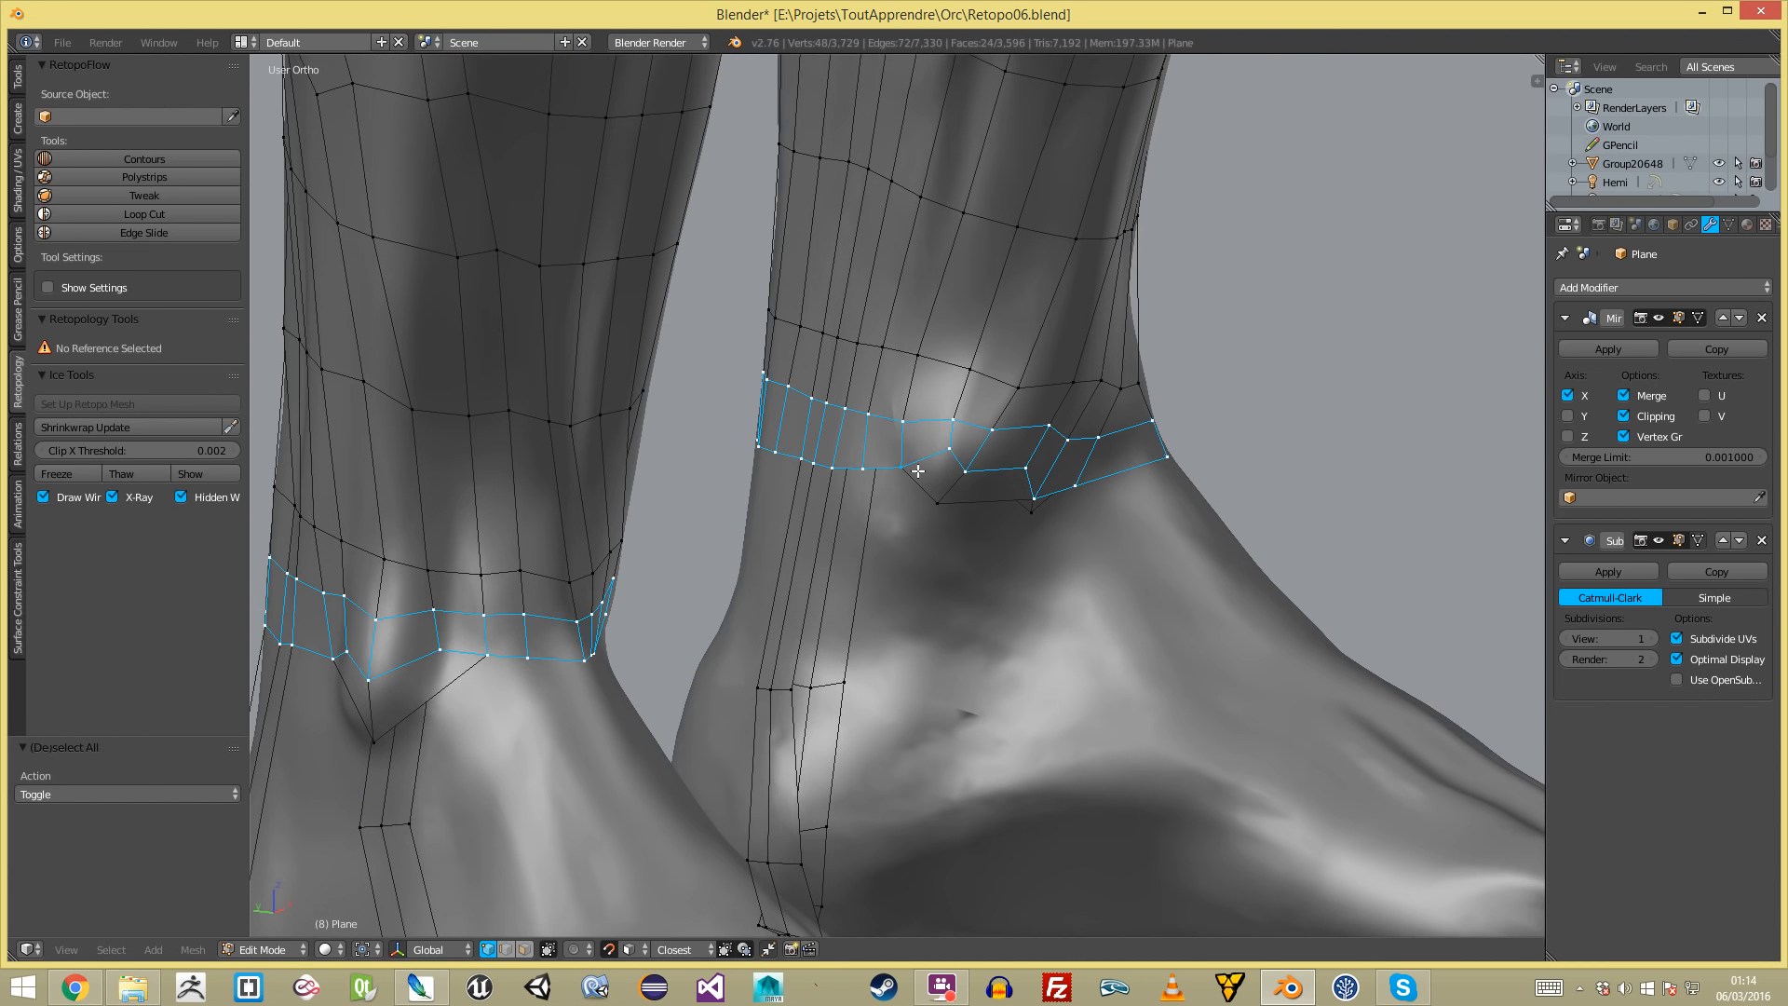
{"action": "scroll", "coordinate": [922, 472], "scroll_direction": "down", "scroll_amount": 4}
{"action": "middle_click_drag", "start_coordinate": [896, 534], "coordinate": [792, 483]}
{"action": "key", "text": "a"}
{"action": "scroll", "coordinate": [792, 483], "scroll_direction": "up", "scroll_amount": 4}
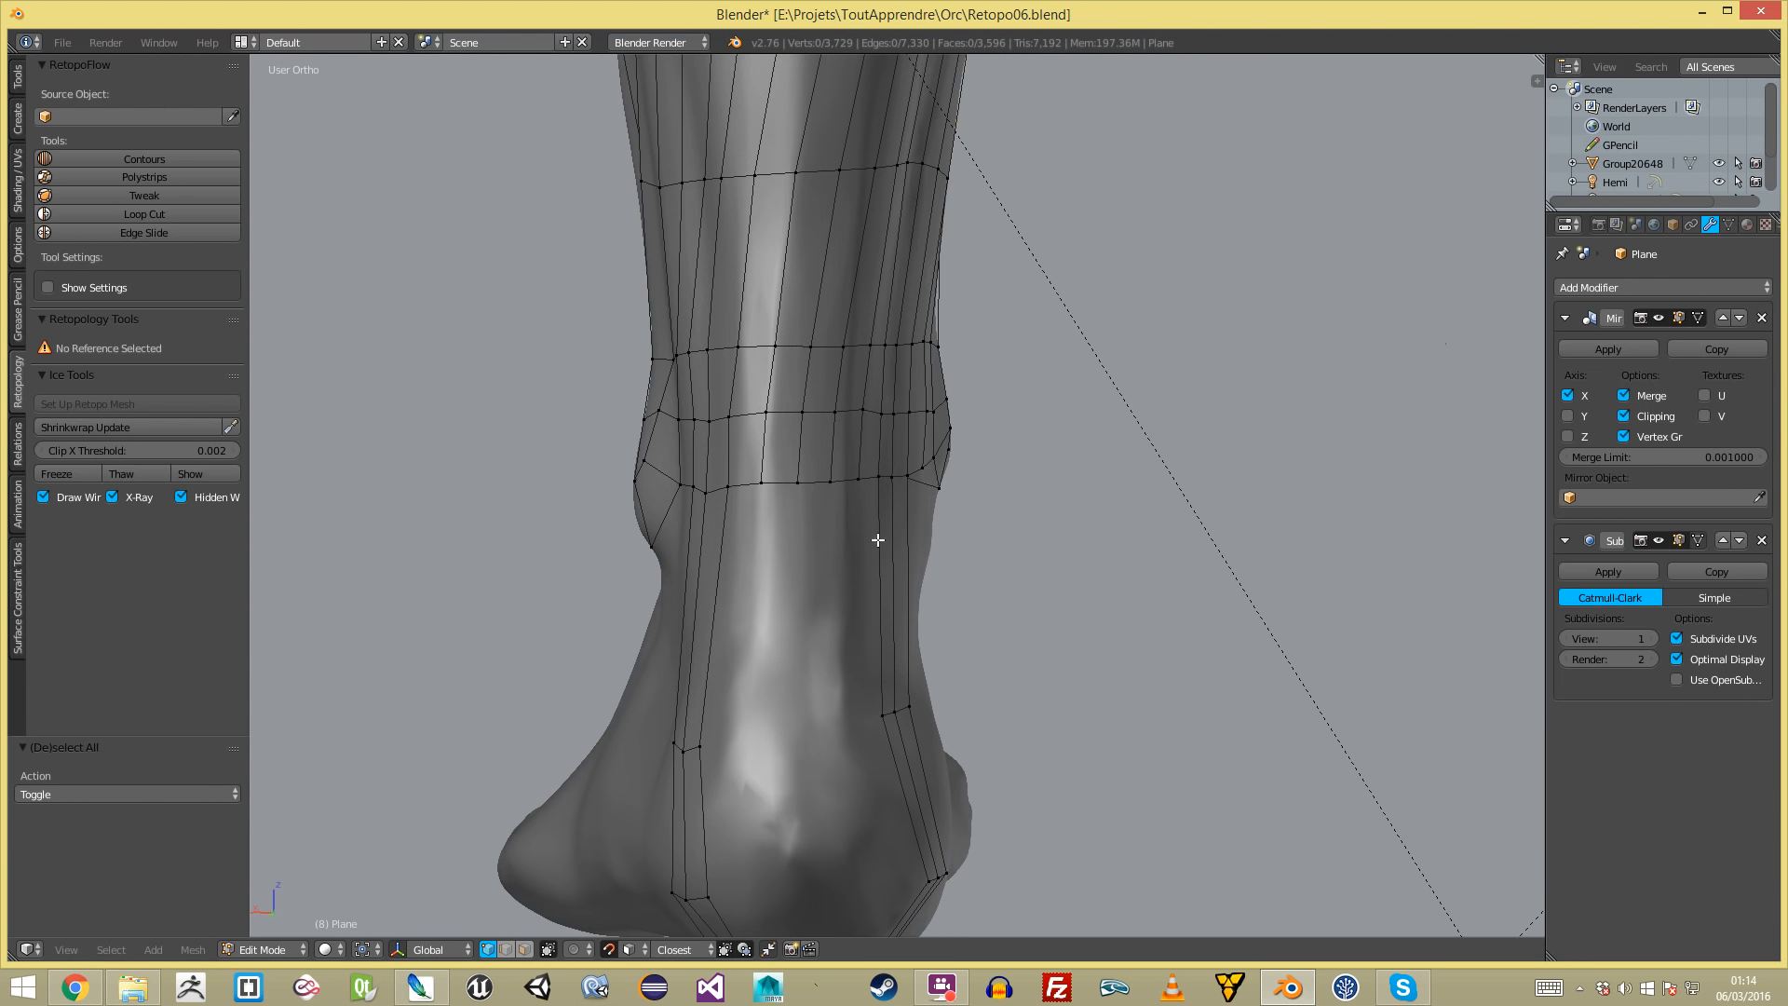
- Add two loop cuts across the right-hand narrow face strip between ankle and heel
{"action": "key", "text": "ctrl+r"}
{"action": "scroll", "coordinate": [890, 581], "scroll_direction": "up", "scroll_amount": 1}
{"action": "double_click", "coordinate": [890, 580]}
{"action": "key", "text": "a"}
- Add two loop cuts across the left-hand narrow face strip above the heel and adjust their position
{"action": "key", "text": "ctrl+r"}
{"action": "scroll", "coordinate": [727, 574], "scroll_direction": "up", "scroll_amount": 1}
{"action": "double_click", "coordinate": [726, 574]}
{"action": "key", "text": "a"}
{"action": "key", "text": "ctrl+z"}
{"action": "key", "text": "g"}
{"action": "left_click", "coordinate": [751, 503]}
{"action": "key", "text": "a"}
- Extrude the open edge row behind the ankle down to the top of the heel, then scale and rotate it
{"action": "right_click", "coordinate": [853, 468], "text": "ctrl"}
{"action": "key", "text": "e"}
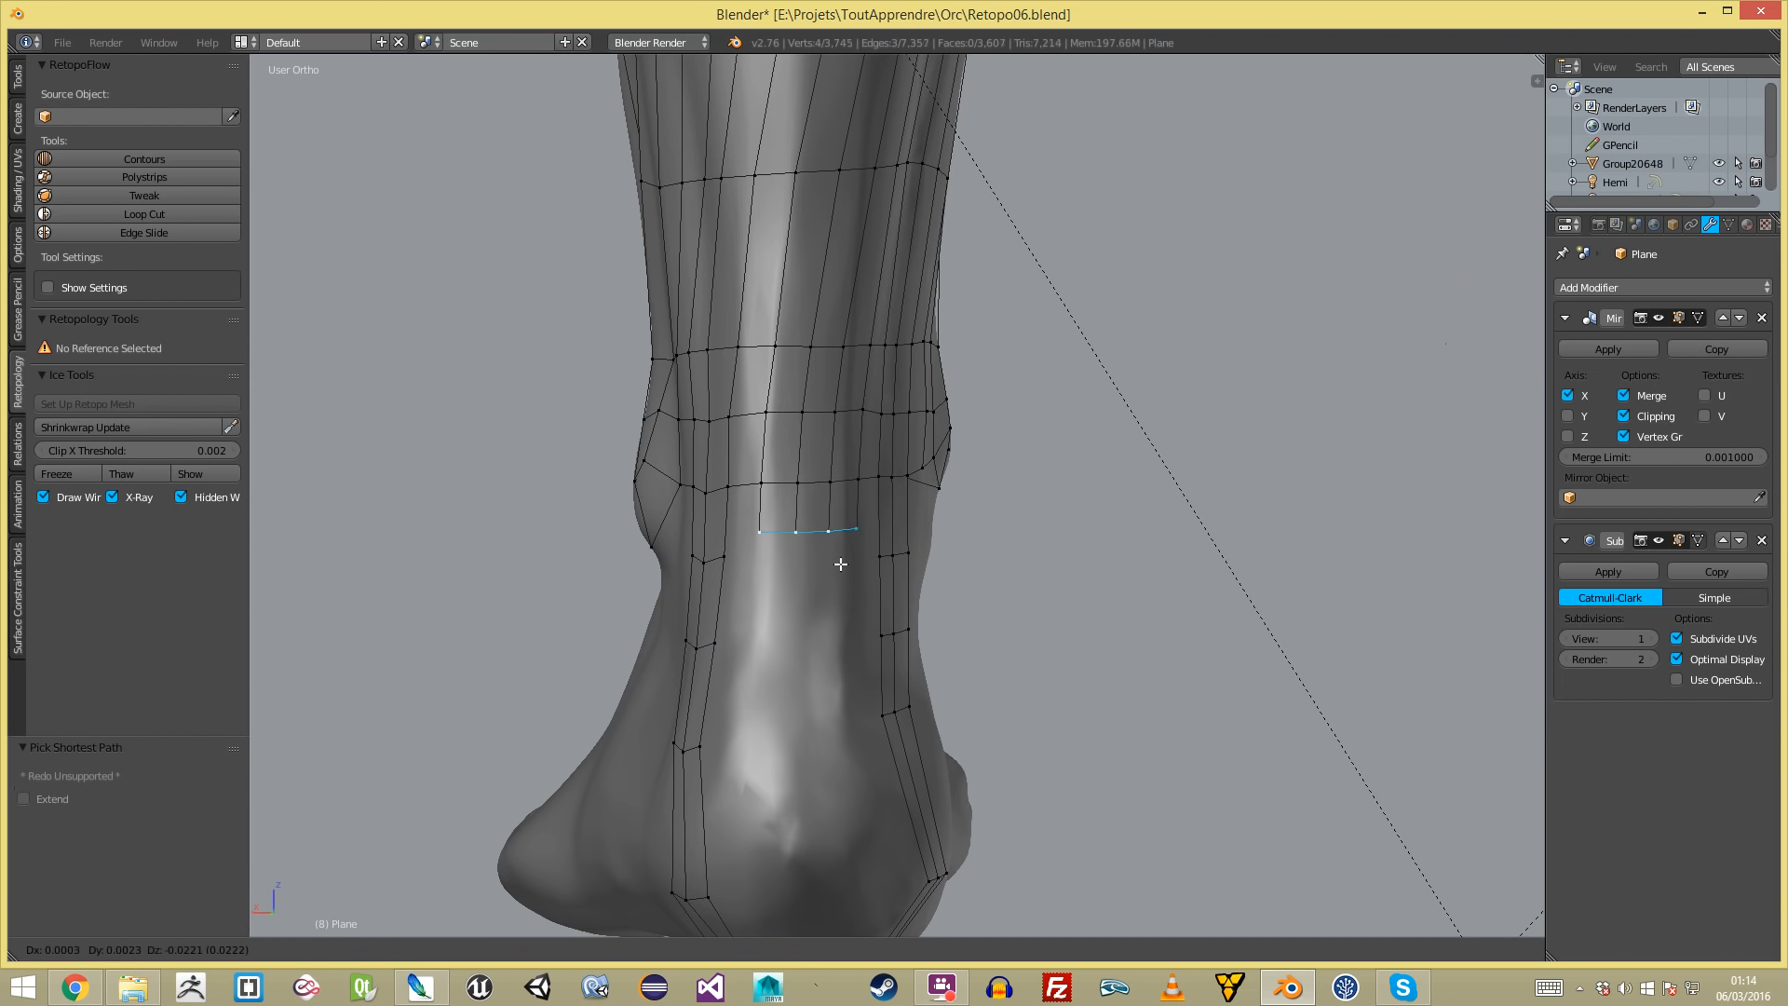
{"action": "left_click", "coordinate": [829, 730]}
{"action": "key", "text": "s"}
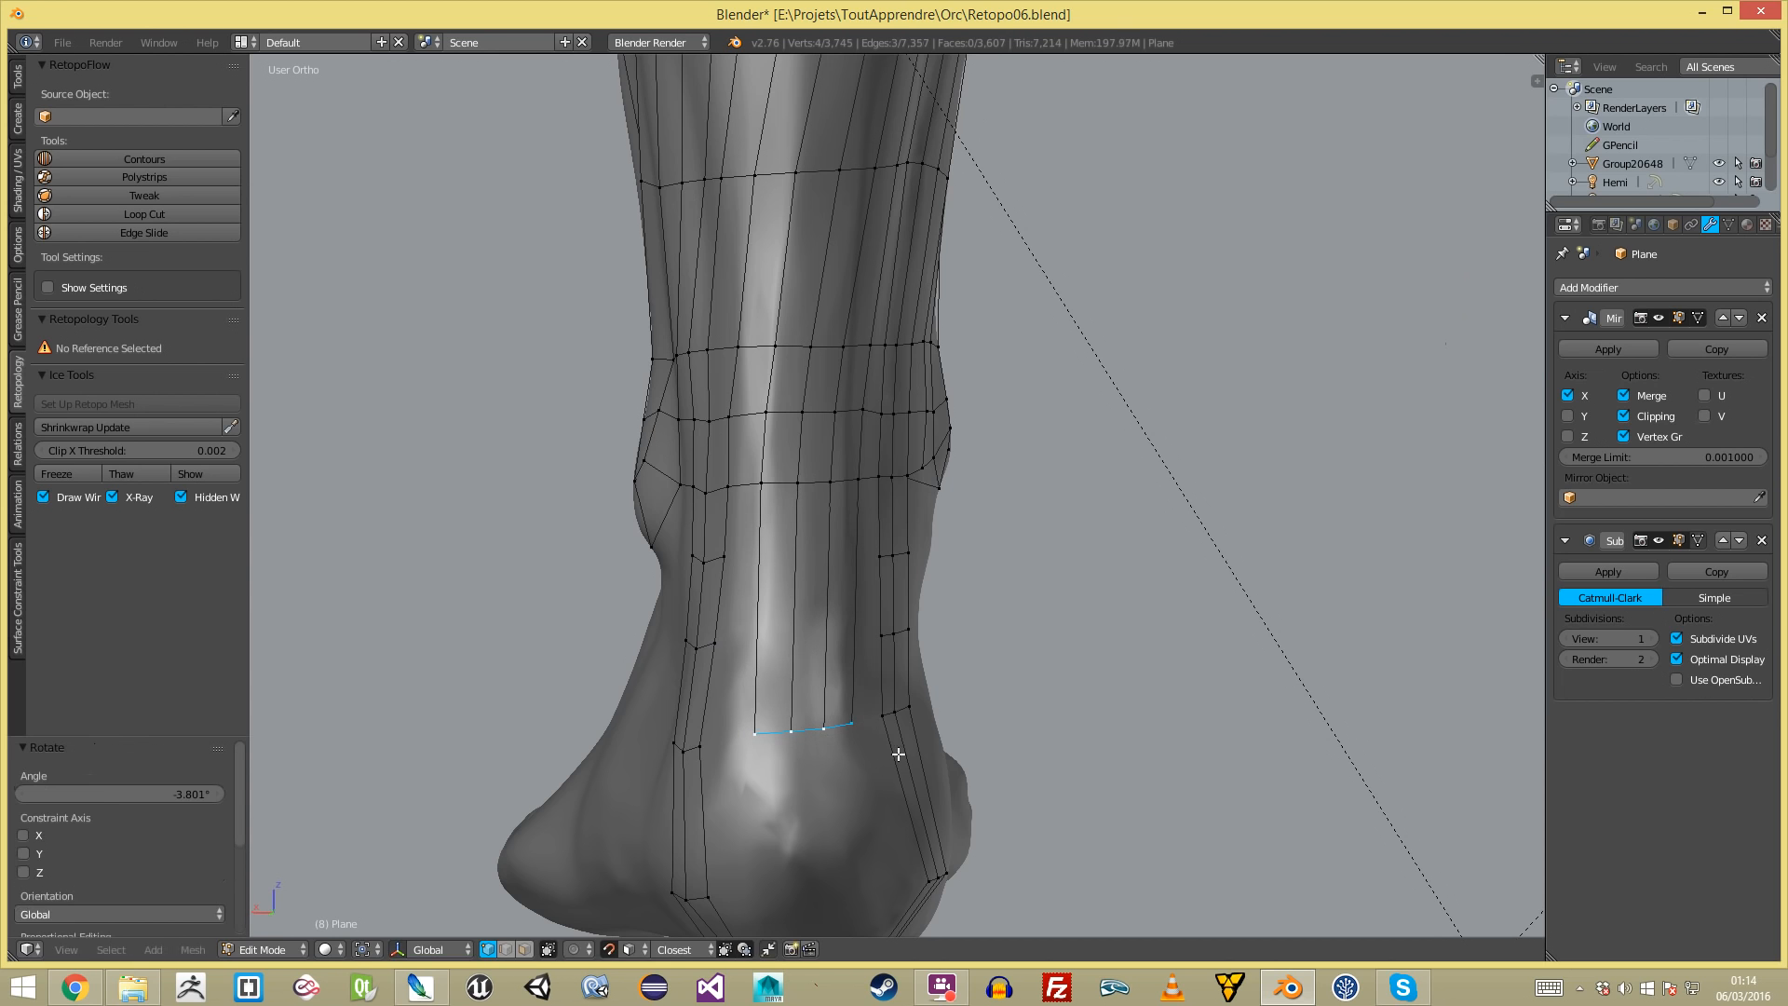
{"action": "left_click", "coordinate": [921, 731]}
- Add two loop cuts across the new faces above the heel and align them with the neighbouring strips
{"action": "key", "text": "ctrl+r"}
{"action": "scroll", "coordinate": [818, 558], "scroll_direction": "up", "scroll_amount": 1}
{"action": "left_click", "coordinate": [818, 559]}
{"action": "right_click", "coordinate": [819, 562]}
{"action": "key", "text": "g"}
{"action": "left_click", "coordinate": [817, 545]}
{"action": "key", "text": "a"}
- Fill the gap between the new back-of-ankle faces and the left-hand strip with faces
{"action": "right_click", "coordinate": [744, 481], "text": "alt"}
{"action": "key", "text": "f"}
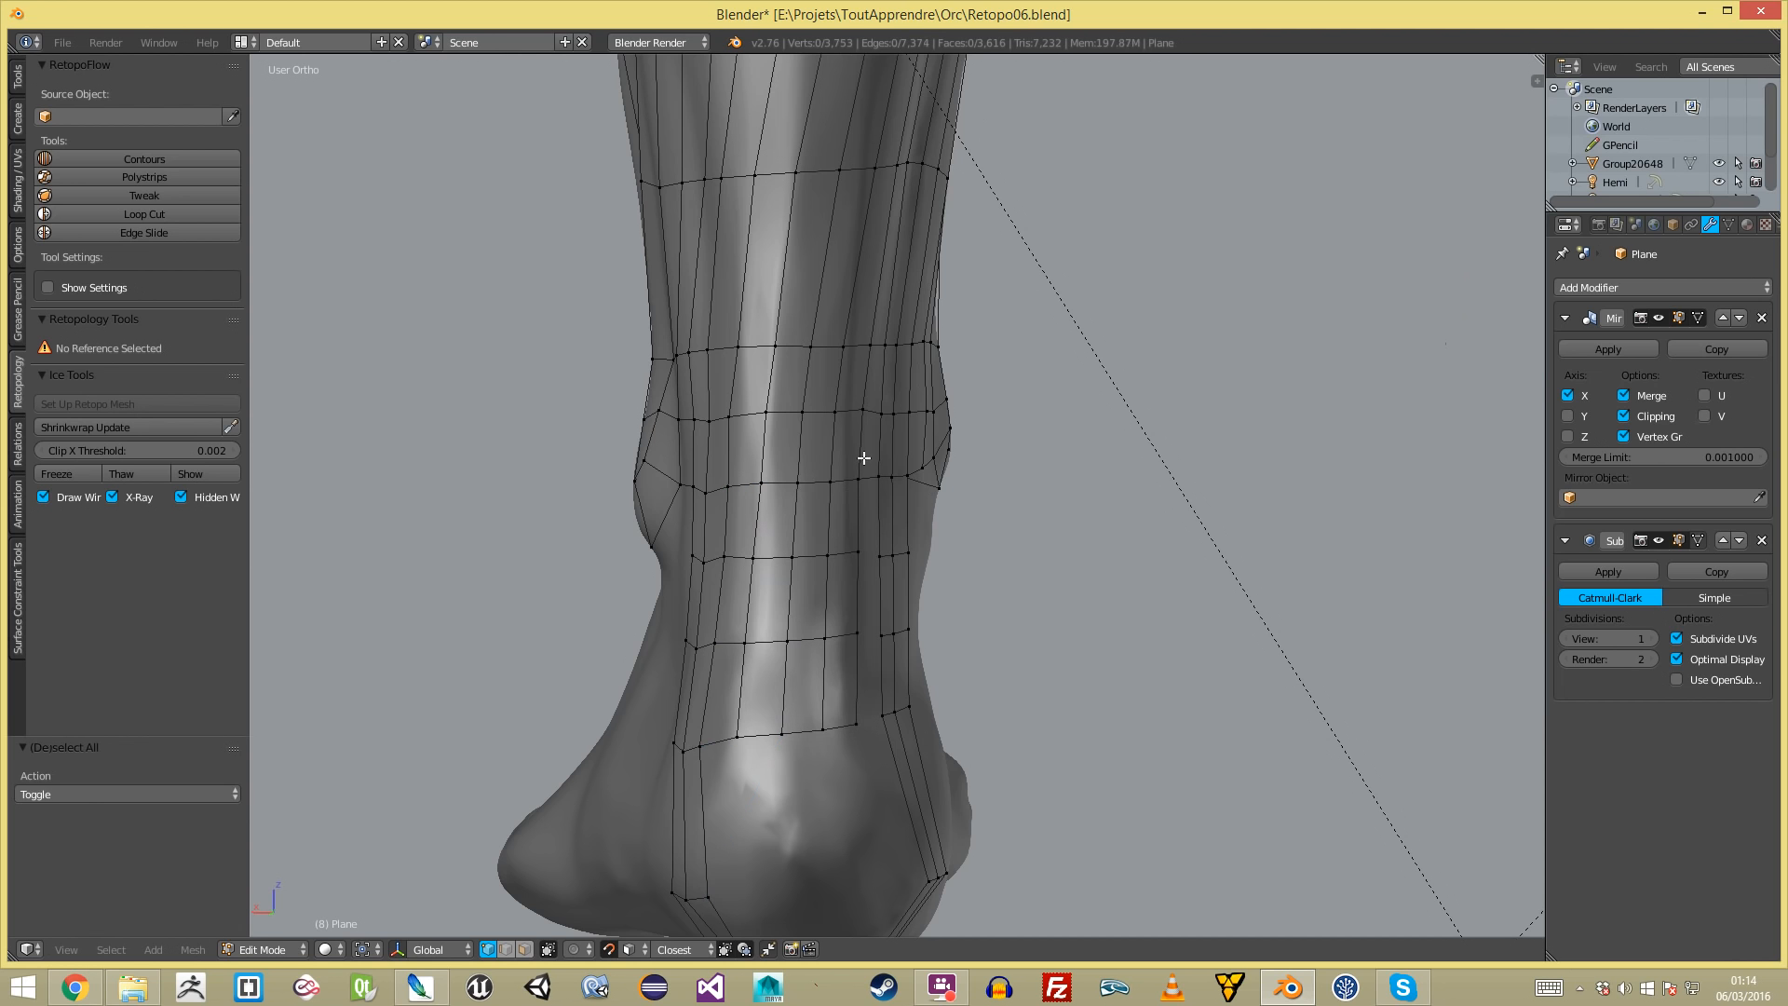
{"action": "key", "text": "f"}
{"action": "middle_click_drag", "start_coordinate": [854, 729], "coordinate": [670, 449], "text": "shift"}
{"action": "key", "text": "a"}
- Add a loop cut across the heel's right-hand strip and reposition it
{"action": "key", "text": "ctrl+r"}
{"action": "left_click", "coordinate": [908, 472]}
{"action": "right_click", "coordinate": [907, 471]}
{"action": "key", "text": "g"}
{"action": "left_click", "coordinate": [916, 462]}
{"action": "key", "text": "a"}
- Add a loop cut across the strip on the other side of the heel and adjust its position
{"action": "middle_click_drag", "start_coordinate": [794, 555], "coordinate": [987, 549]}
{"action": "key", "text": "ctrl+r"}
{"action": "left_click", "coordinate": [835, 535]}
{"action": "key", "text": "g"}
{"action": "left_click", "coordinate": [831, 527]}
{"action": "key", "text": "a"}
- Fill faces next to the heel strip and move the new vertex into place on the heel
{"action": "key", "text": "f"}
{"action": "key", "text": "a"}
{"action": "key", "text": "f"}
{"action": "middle_click_drag", "start_coordinate": [935, 643], "coordinate": [819, 487]}
{"action": "key", "text": "g"}
{"action": "left_click", "coordinate": [862, 559]}
{"action": "key", "text": "a"}
- Extend the mesh from a heel corner vertex with two more faces and position the resulting vertex
{"action": "right_click", "coordinate": [807, 550]}
{"action": "key", "text": "f"}
{"action": "key", "text": "f"}
{"action": "key", "text": "g"}
{"action": "left_click", "coordinate": [864, 551]}
{"action": "key", "text": "a"}
- Fill the adjoining face on the lower heel and shift its free vertex along the surface
{"action": "key", "text": "f"}
{"action": "middle_click_drag", "start_coordinate": [911, 554], "coordinate": [866, 522]}
{"action": "key", "text": "g"}
{"action": "left_click", "coordinate": [871, 562]}
{"action": "key", "text": "a"}
- Build further faces from the open corner vertices around the heel, repositioning the new vertex
{"action": "right_click", "coordinate": [894, 589]}
{"action": "key", "text": "f"}
{"action": "key", "text": "g"}
{"action": "left_click", "coordinate": [881, 574]}
{"action": "key", "text": "a"}
{"action": "right_click", "coordinate": [916, 536]}
{"action": "key", "text": "f"}
{"action": "key", "text": "f"}
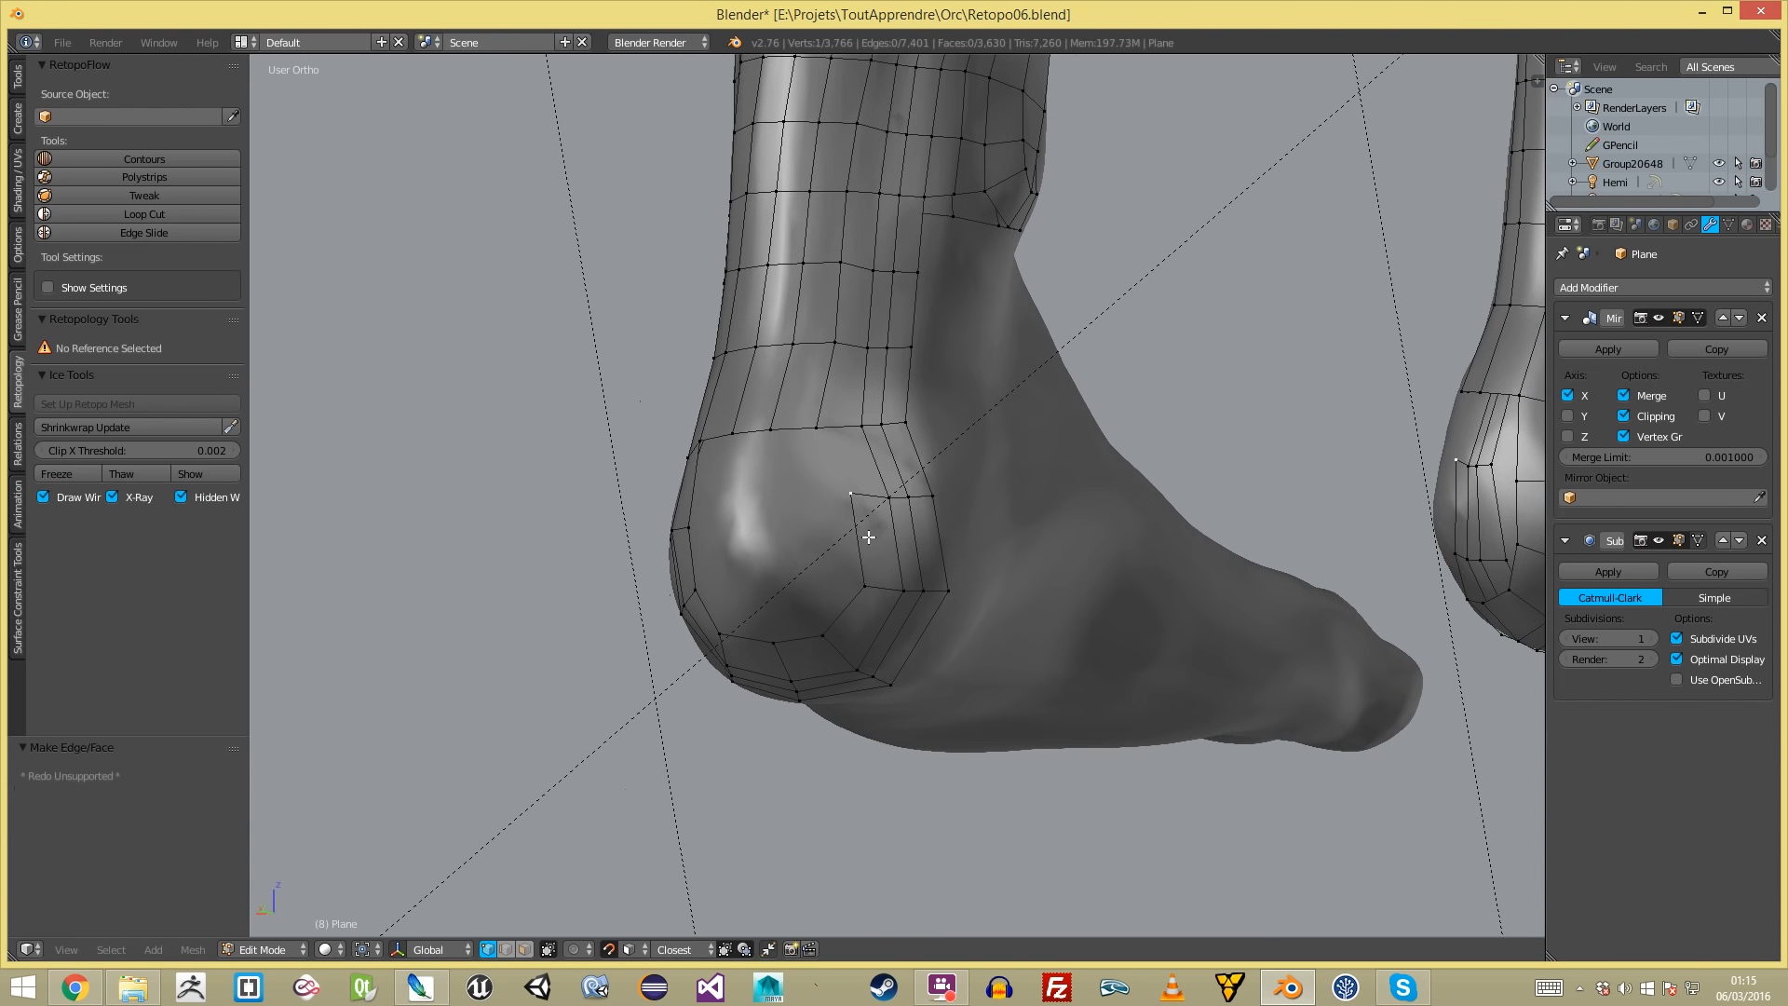
- Reposition the corner vertex on the upper heel and fill the face next to it
{"action": "key", "text": "g"}
{"action": "left_click", "coordinate": [874, 529]}
{"action": "key", "text": "f"}
{"action": "key", "text": "a"}
- Shift a vertex along the row above the heel, then fill a face below it and position its corner
{"action": "right_click", "coordinate": [817, 427]}
{"action": "key", "text": "g"}
{"action": "left_click", "coordinate": [846, 427]}
{"action": "right_click", "coordinate": [855, 502]}
{"action": "key", "text": "f"}
{"action": "key", "text": "g"}
{"action": "left_click", "coordinate": [840, 501]}
{"action": "key", "text": "a"}
- Move two neighbouring heel vertices to even out the spacing and fill another face beside them
{"action": "right_click", "coordinate": [787, 495]}
{"action": "right_click", "coordinate": [782, 455], "text": "shift"}
{"action": "key", "text": "g"}
{"action": "left_click", "coordinate": [831, 489]}
{"action": "key", "text": "a"}
{"action": "right_click", "coordinate": [857, 506]}
{"action": "key", "text": "f"}
- Select an edge path on the underside of the heel, then move and rotate it to follow the surface
{"action": "middle_click_drag", "start_coordinate": [817, 621], "coordinate": [837, 578]}
{"action": "key", "text": "a"}
{"action": "right_click", "coordinate": [821, 575], "text": "ctrl"}
{"action": "key", "text": "g"}
{"action": "left_click", "coordinate": [851, 576]}
{"action": "key", "text": "r"}
{"action": "left_click", "coordinate": [894, 558]}
- Add a loop cut across the underside of the heel and adjust an edge column there
{"action": "key", "text": "a"}
{"action": "key", "text": "ctrl+r"}
{"action": "double_click", "coordinate": [815, 537]}
{"action": "key", "text": "g"}
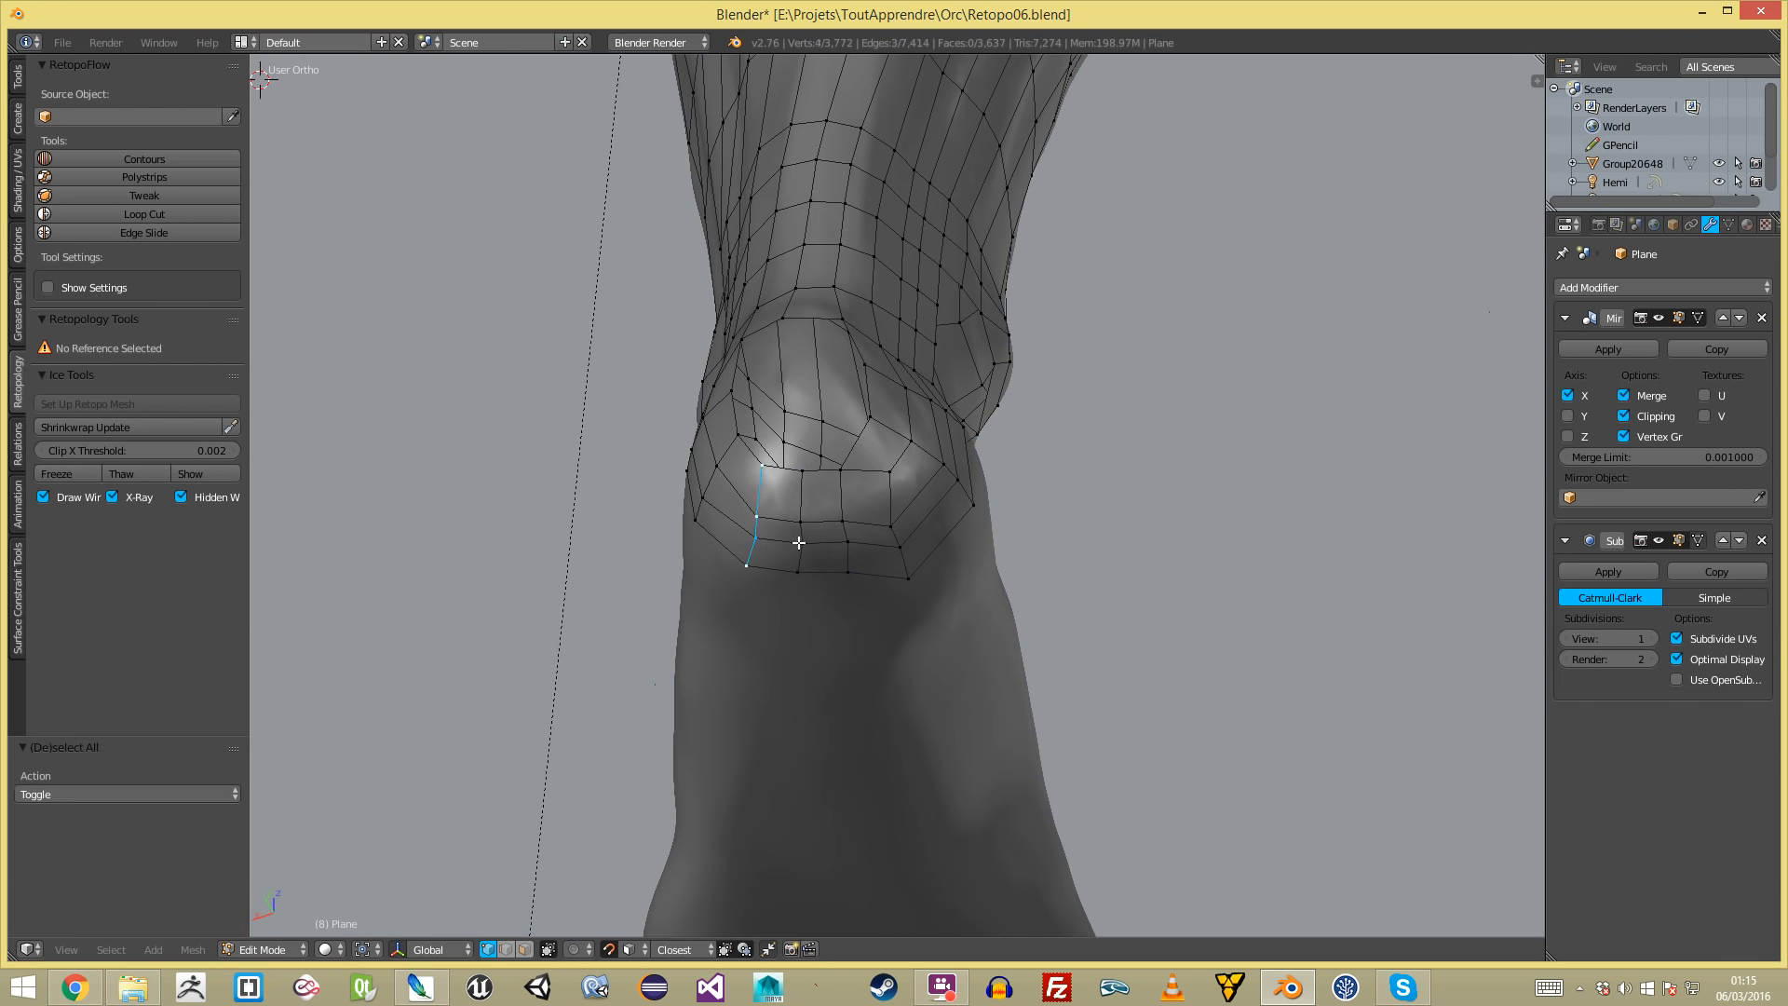
{"action": "left_click", "coordinate": [788, 544]}
{"action": "key", "text": "a"}
- Fill faces from the upper heel's open corner down the back of the heel, repositioning the new vertex
{"action": "middle_click_drag", "start_coordinate": [788, 544], "coordinate": [844, 442]}
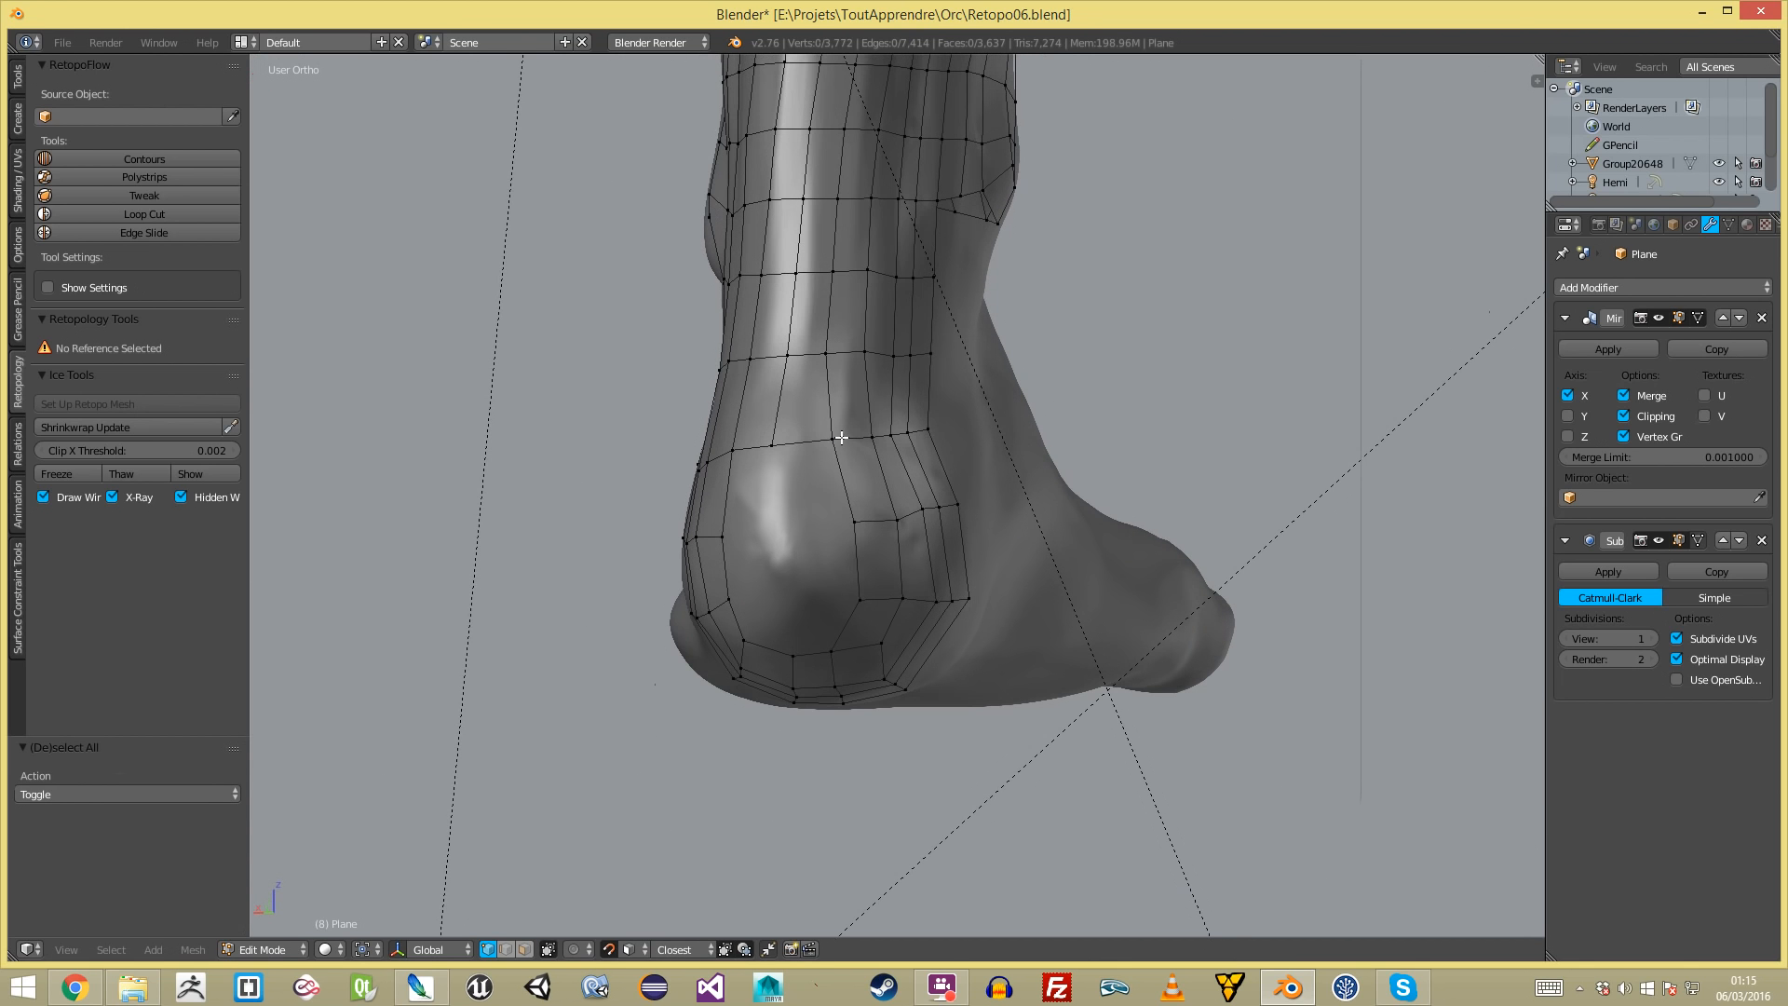
{"action": "right_click", "coordinate": [846, 523]}
{"action": "key", "text": "f"}
{"action": "key", "text": "g"}
{"action": "left_click", "coordinate": [838, 591]}
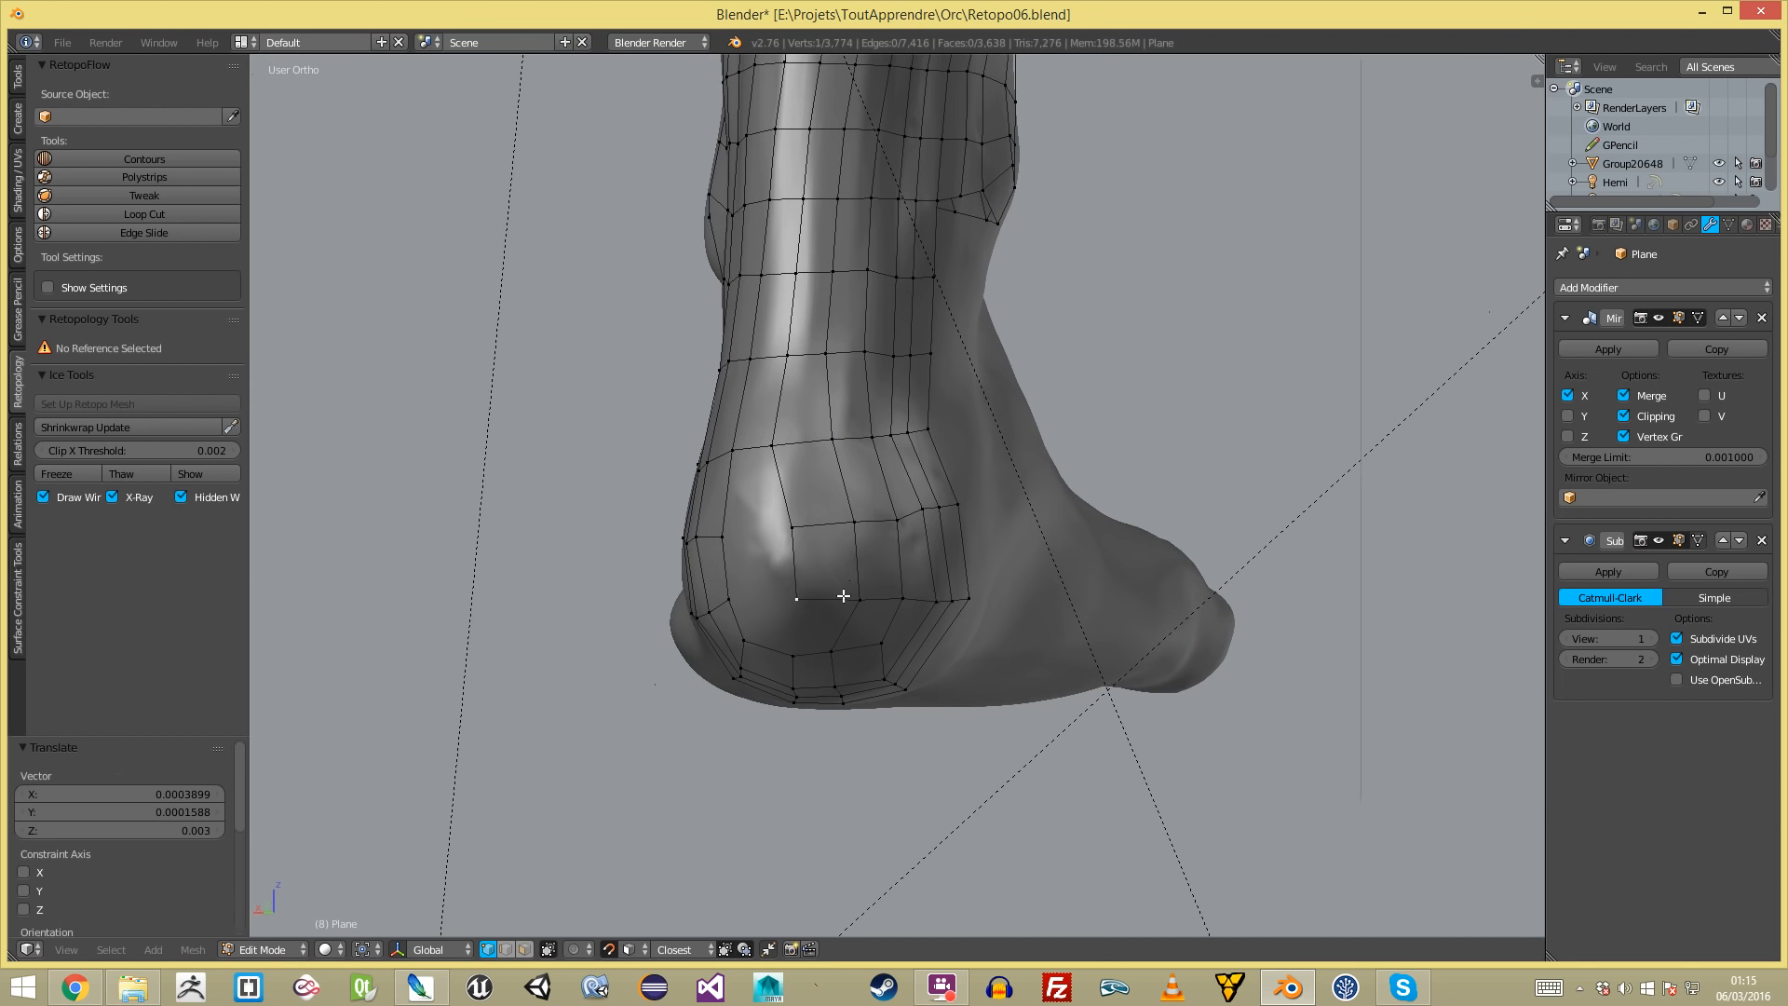
{"action": "key", "text": "f"}
{"action": "key", "text": "a"}
- Adjust the corner vertex at the back of the heel and close the remaining hole with faces
{"action": "middle_click_drag", "start_coordinate": [825, 650], "coordinate": [814, 504]}
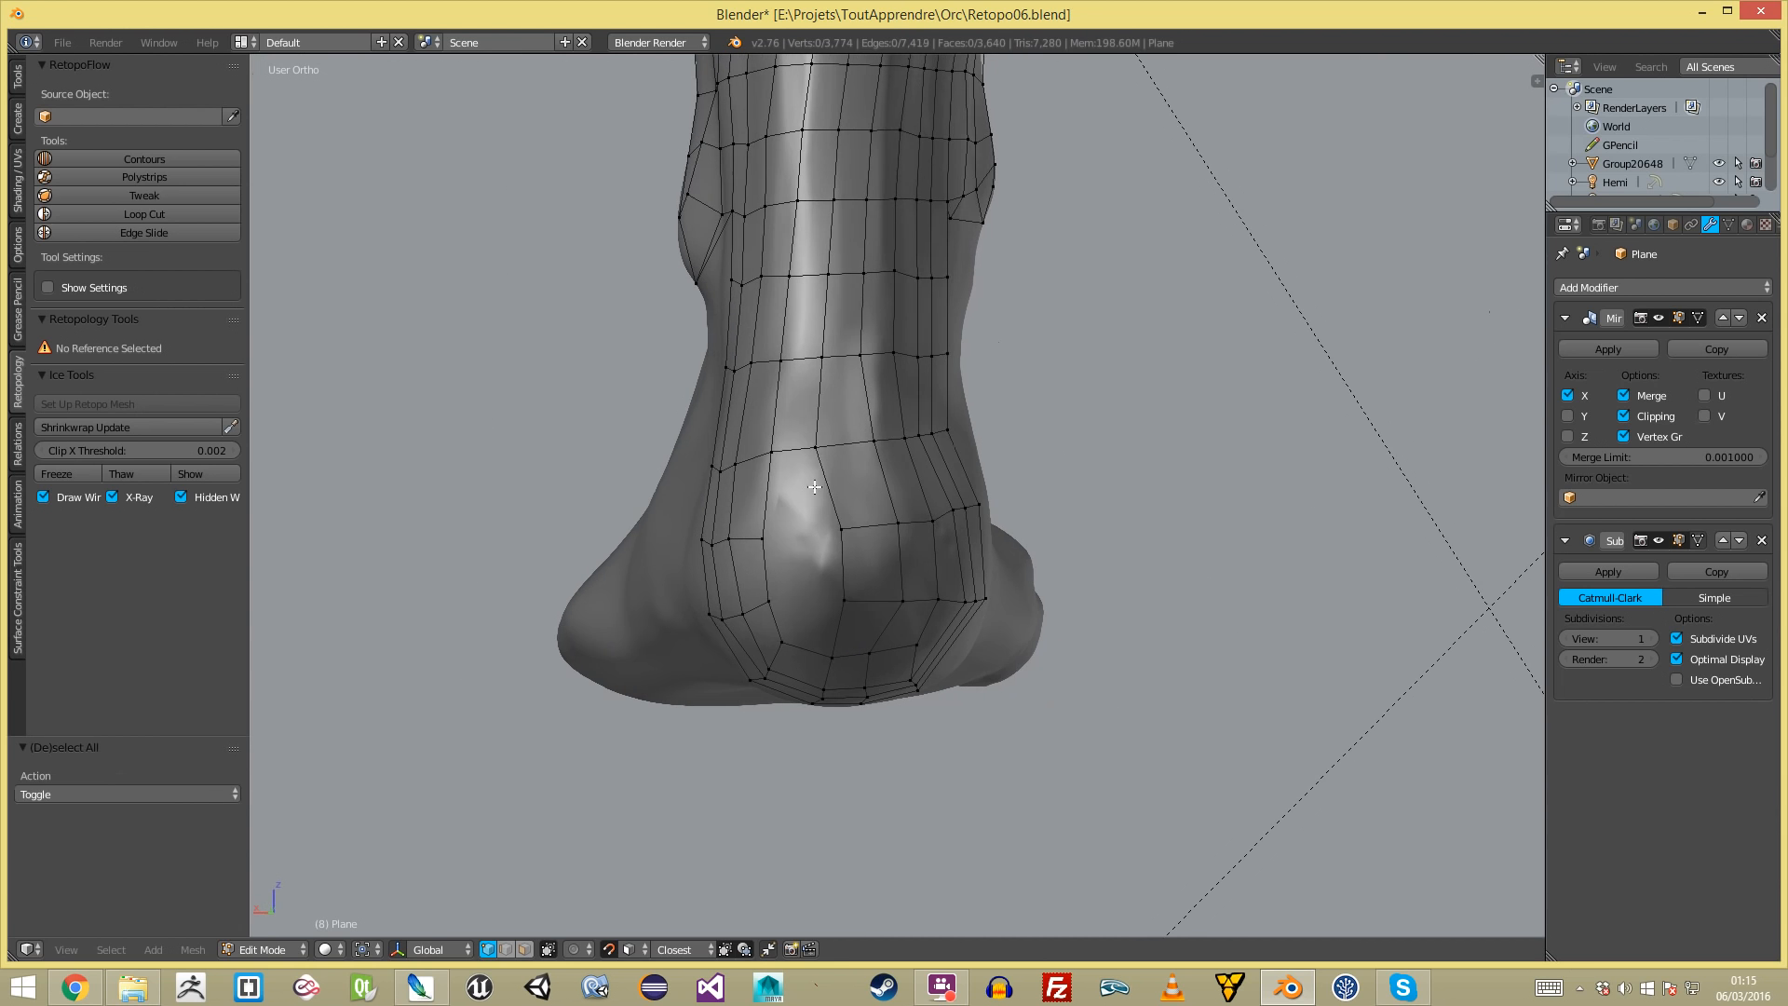
{"action": "key", "text": "g"}
{"action": "left_click", "coordinate": [822, 448]}
{"action": "key", "text": "f"}
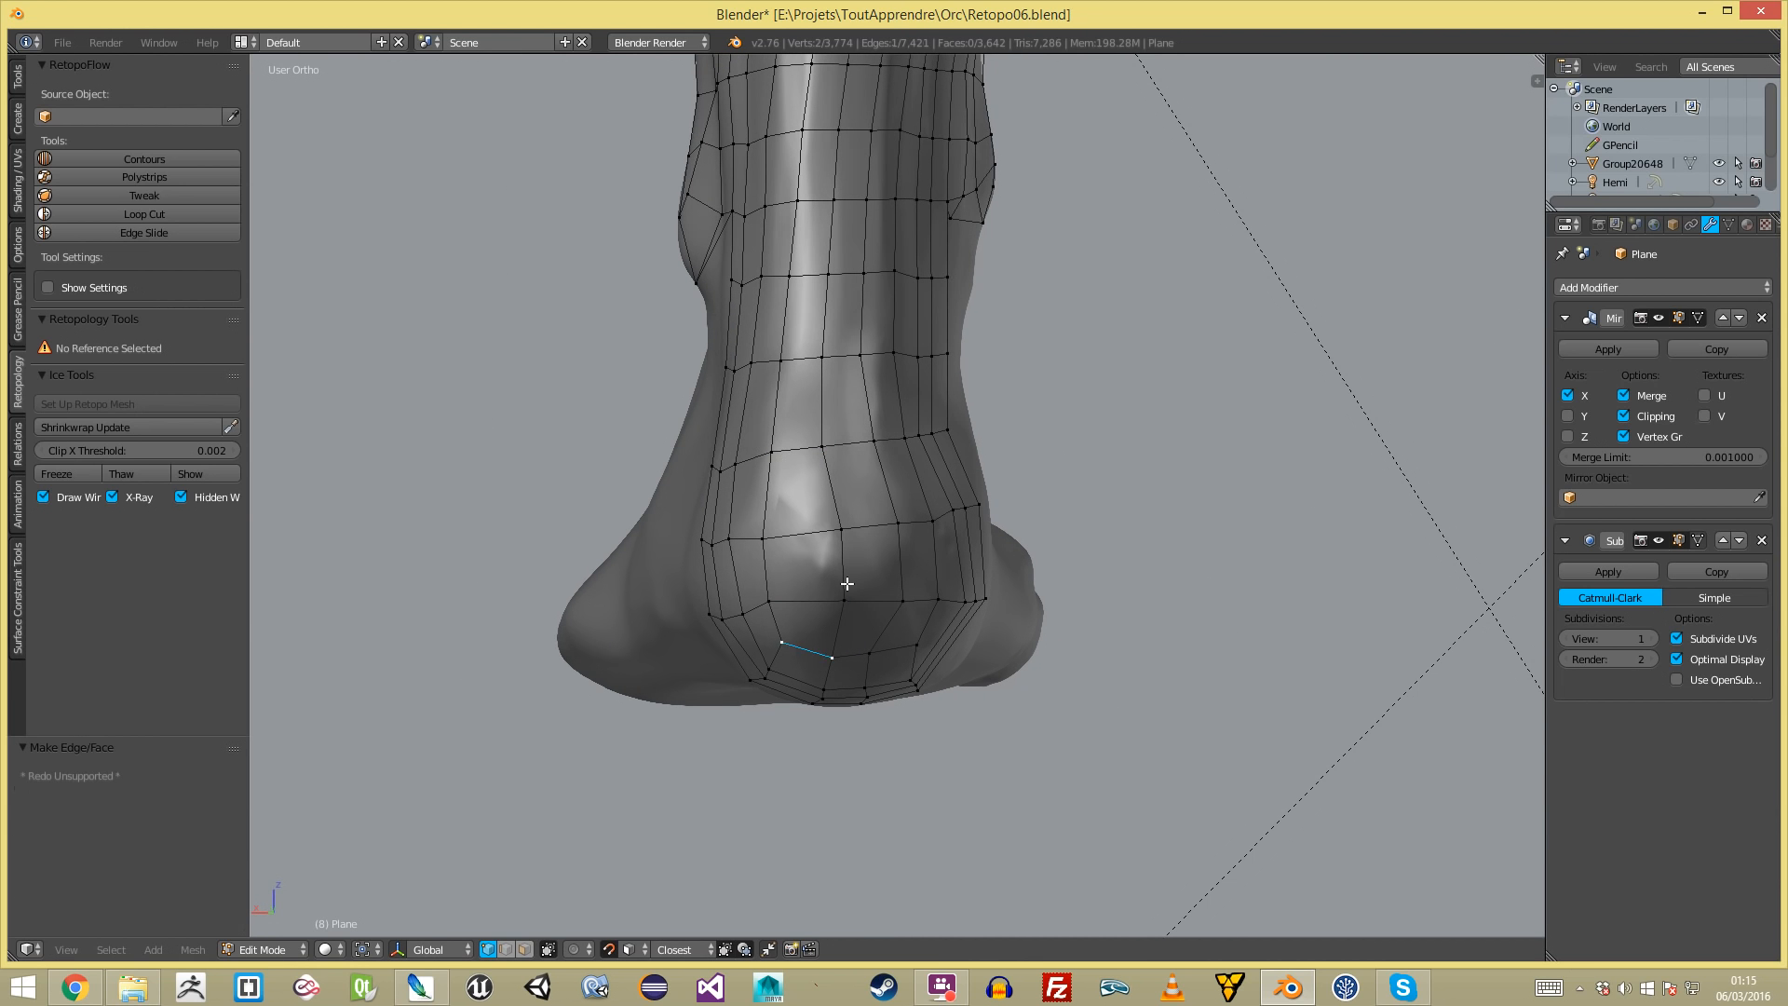
{"action": "right_click", "coordinate": [839, 537], "text": "shift"}
{"action": "key", "text": "f"}
{"action": "key", "text": "a"}
- Select the heel and back-of-ankle vertices in a wireframe view from the right side
{"action": "middle_click_drag", "start_coordinate": [801, 590], "coordinate": [882, 596]}
{"action": "key", "text": "z"}
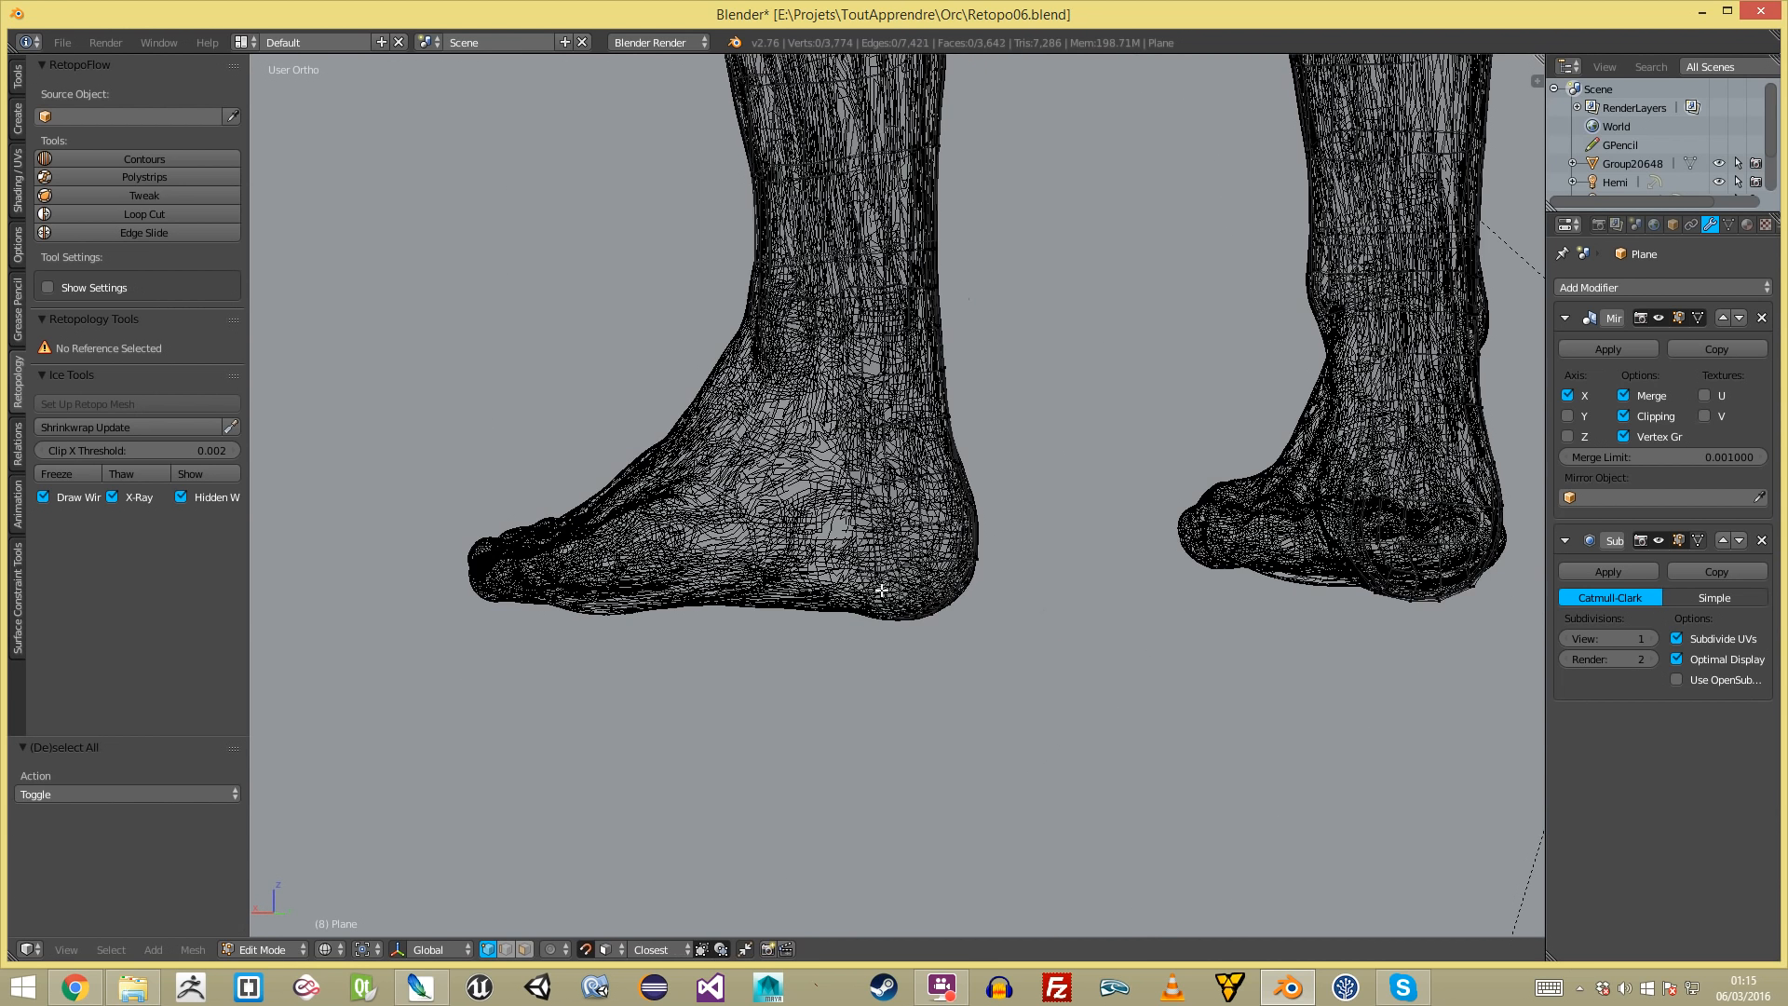
{"action": "key", "text": "KP_3"}
{"action": "scroll", "coordinate": [868, 573], "scroll_direction": "down", "scroll_amount": 5}
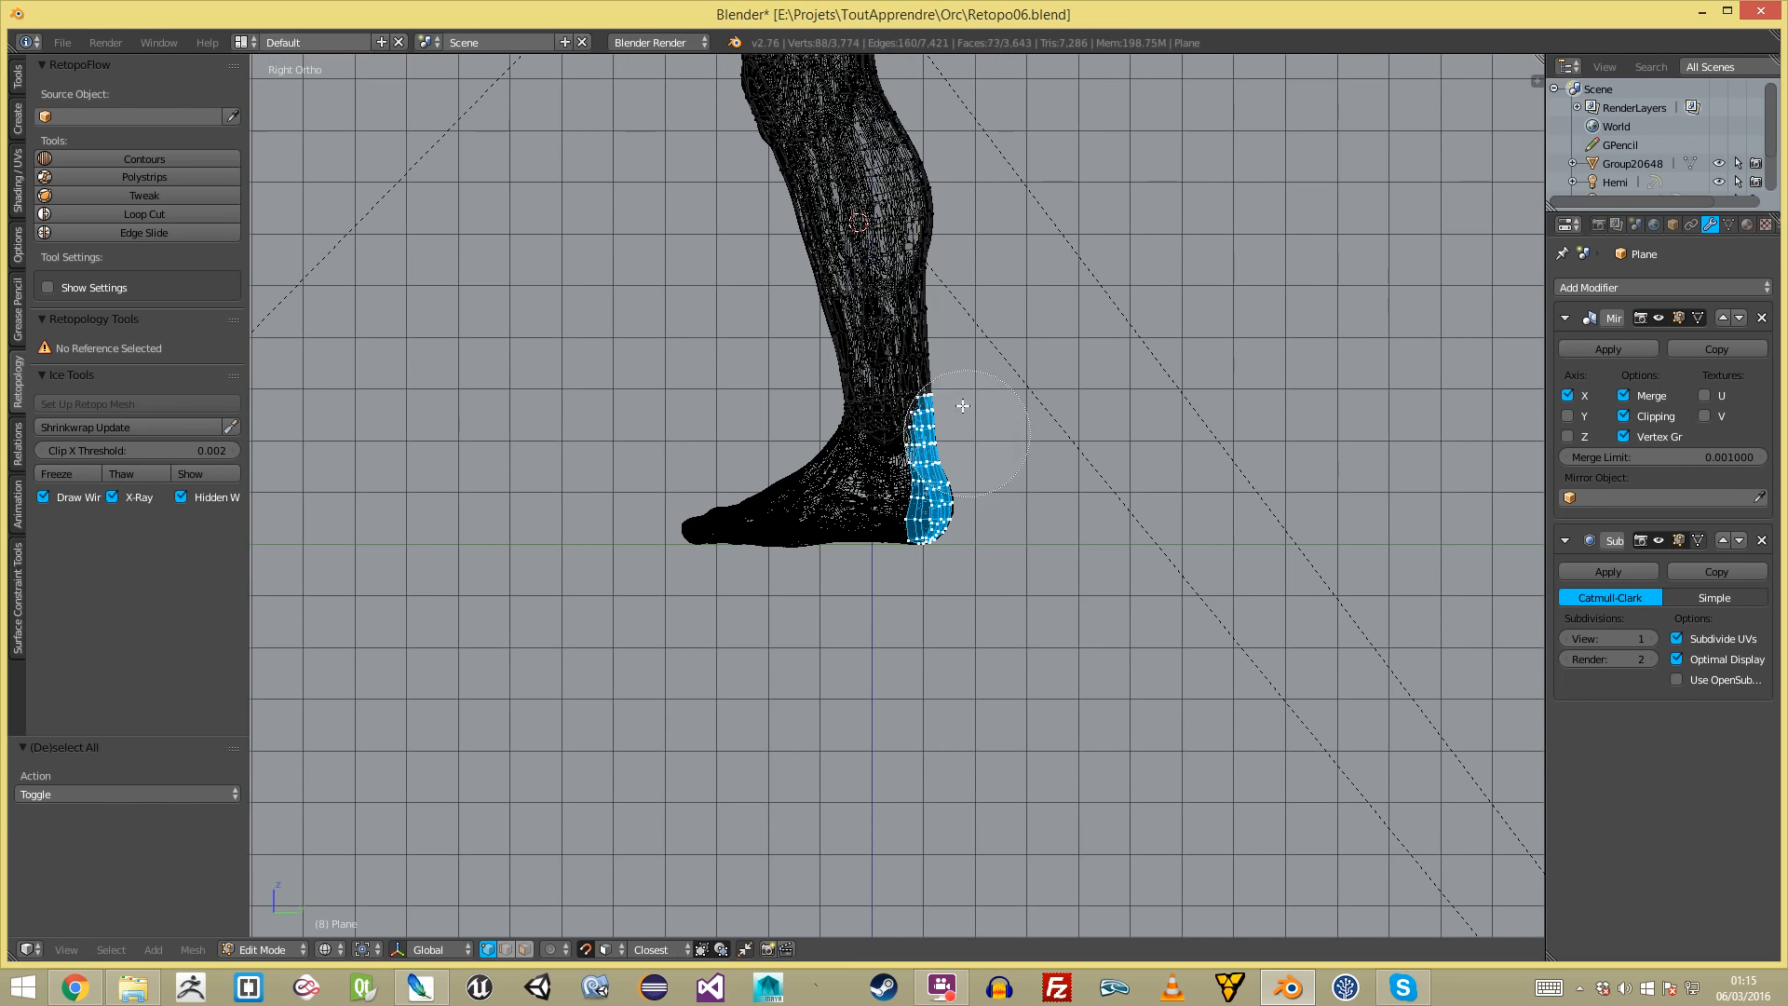
{"action": "key", "text": "z"}
- Add a loop cut around the lower leg above the ankle
{"action": "mouse_move", "coordinate": [969, 331]}
{"action": "middle_mouse_down"}
{"action": "mouse_move", "coordinate": [332, 471]}
{"action": "mouse_move", "coordinate": [519, 425]}
{"action": "mouse_move", "coordinate": [798, 398]}
{"action": "mouse_move", "coordinate": [909, 299]}
{"action": "middle_mouse_up"}
{"action": "key", "text": "ctrl+r"}
{"action": "left_click", "coordinate": [910, 299]}
{"action": "key", "text": "a"}
- Slide the new loop and the edge loop below it up the lower leg to even out their spacing
{"action": "middle_click_drag", "start_coordinate": [709, 368], "coordinate": [875, 377]}
{"action": "scroll", "coordinate": [1058, 354], "scroll_direction": "up", "scroll_amount": 3}
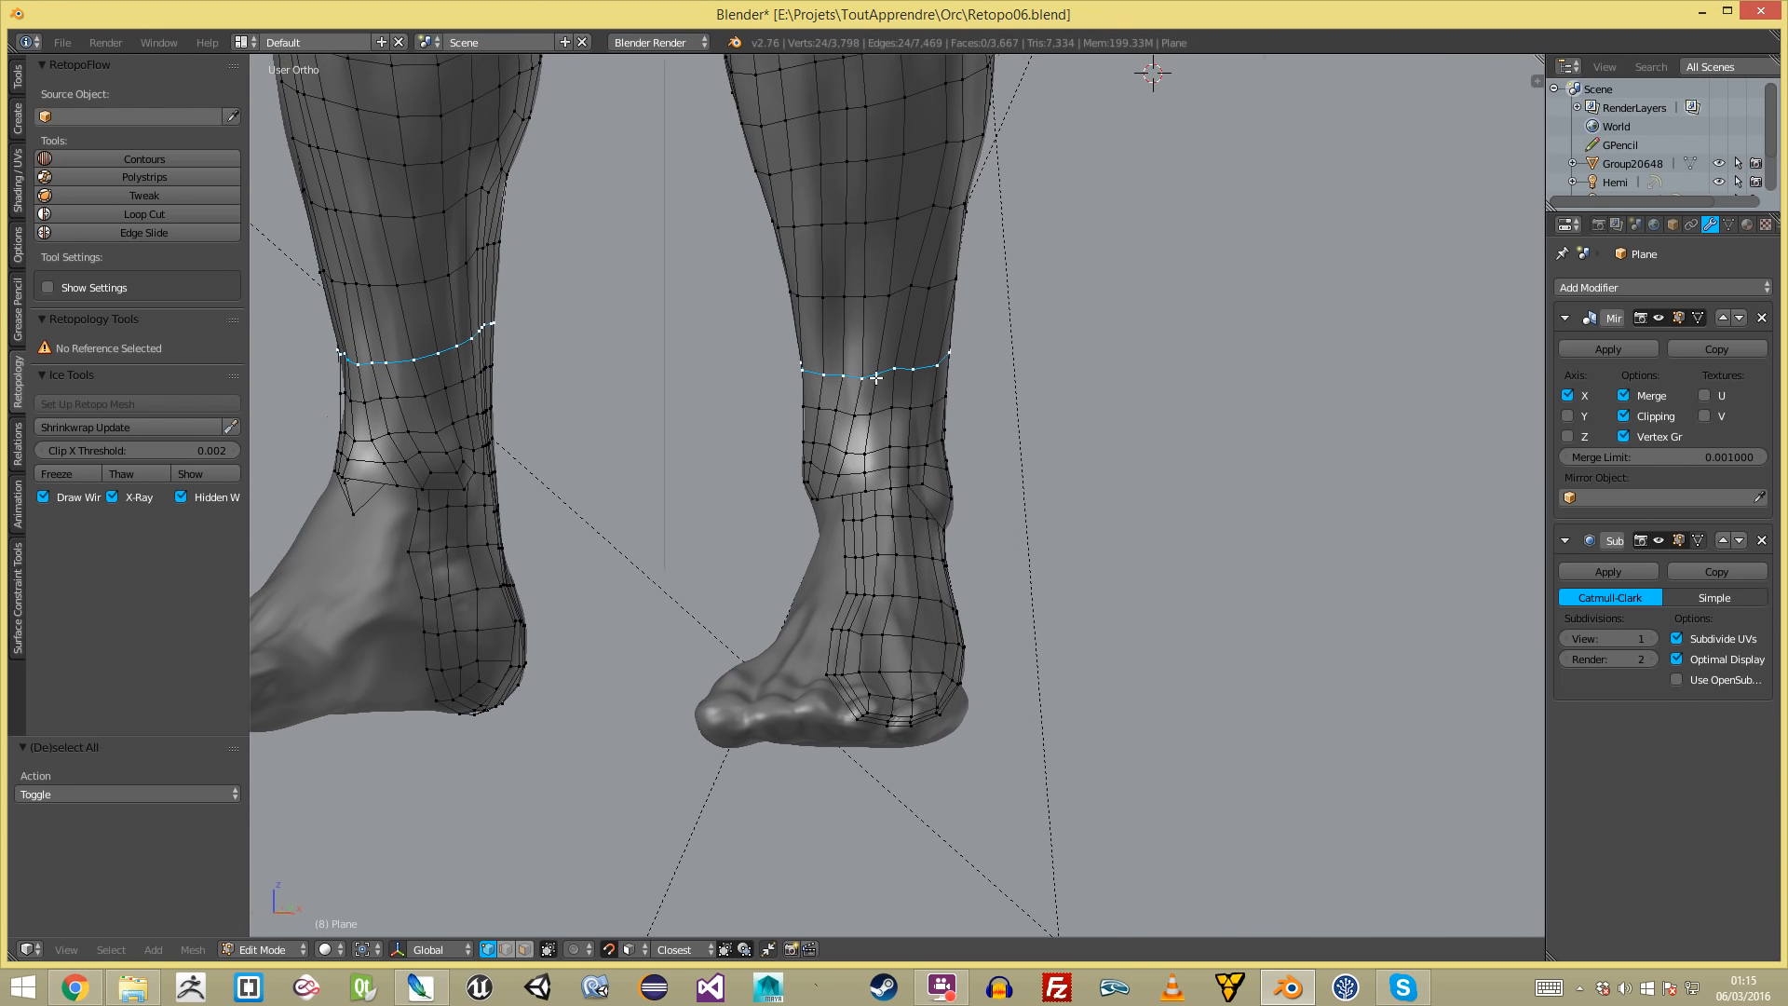
{"action": "key", "text": "g"}
{"action": "key", "text": "g"}
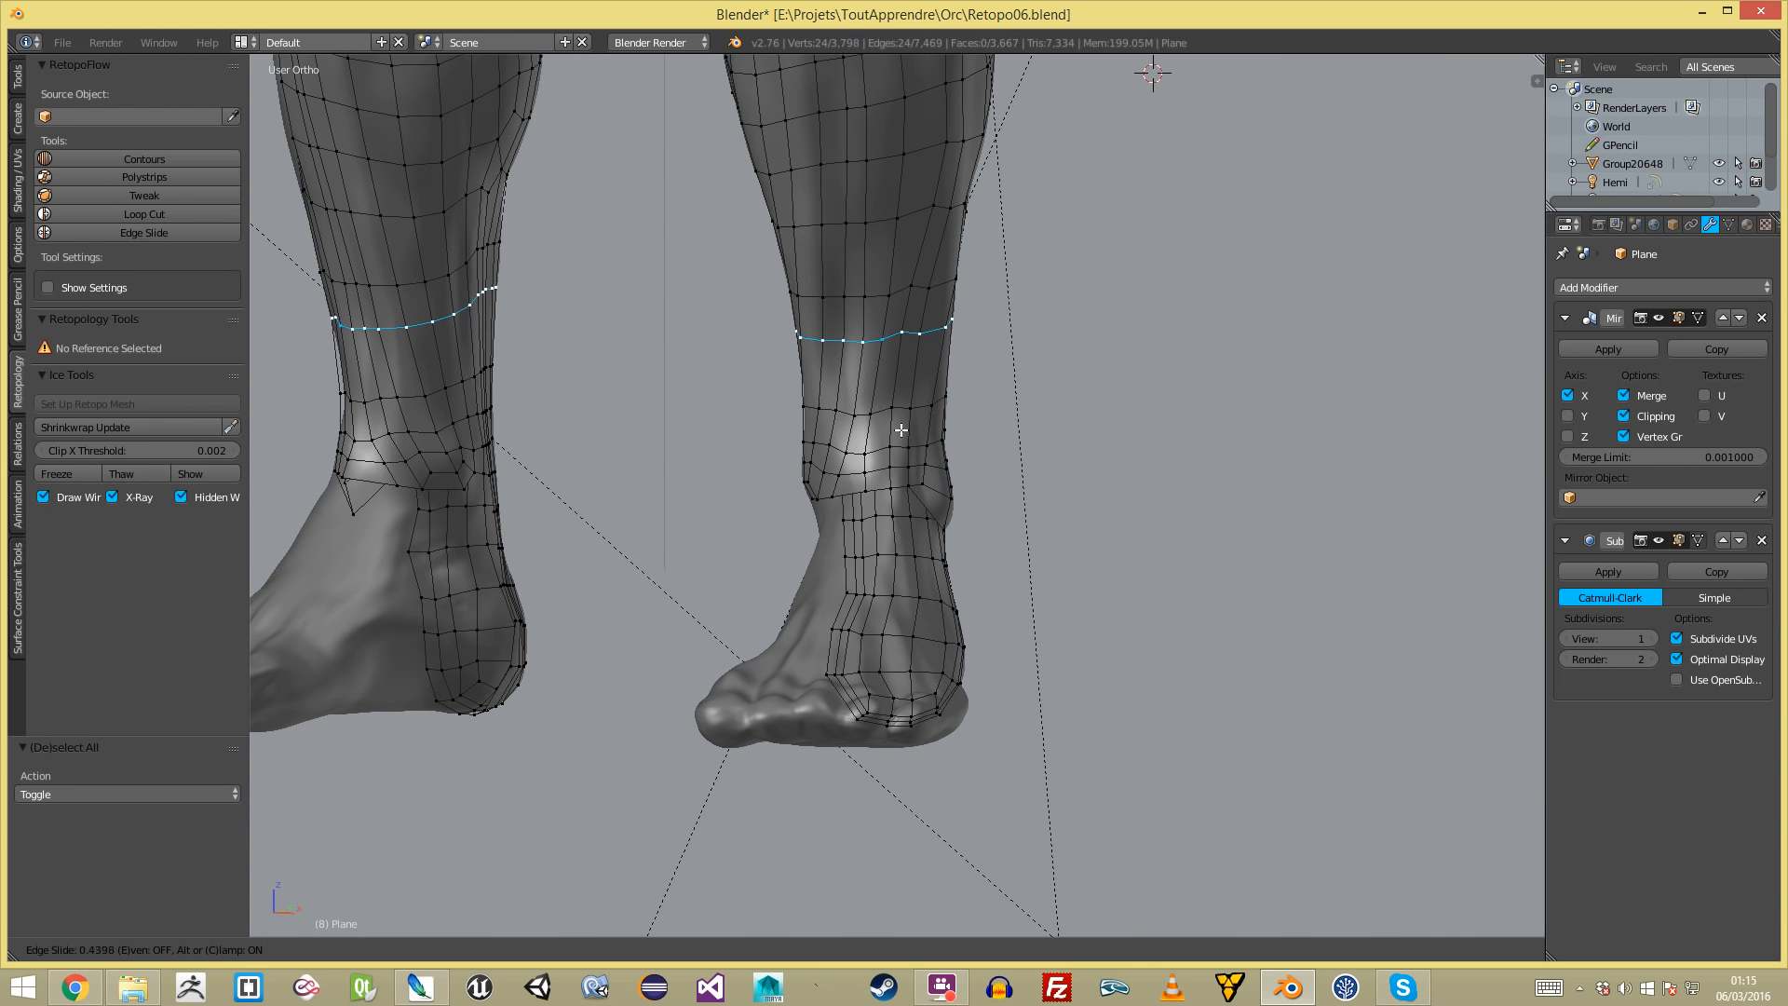
{"action": "left_click", "coordinate": [903, 429]}
{"action": "key", "text": "a"}
{"action": "right_click", "coordinate": [884, 413], "text": "alt"}
{"action": "key", "text": "g"}
{"action": "key", "text": "g"}
{"action": "left_click", "coordinate": [888, 404]}
{"action": "key", "text": "a"}
- Select the vertices from below the calf down to the heel in a wireframe side view and smooth them with LapRelax
{"action": "key", "text": "KP_3"}
{"action": "scroll", "coordinate": [932, 419], "scroll_direction": "down", "scroll_amount": 4}
{"action": "key", "text": "z"}
{"action": "key", "text": "c"}
{"action": "left_click_drag", "start_coordinate": [870, 396], "coordinate": [813, 393]}
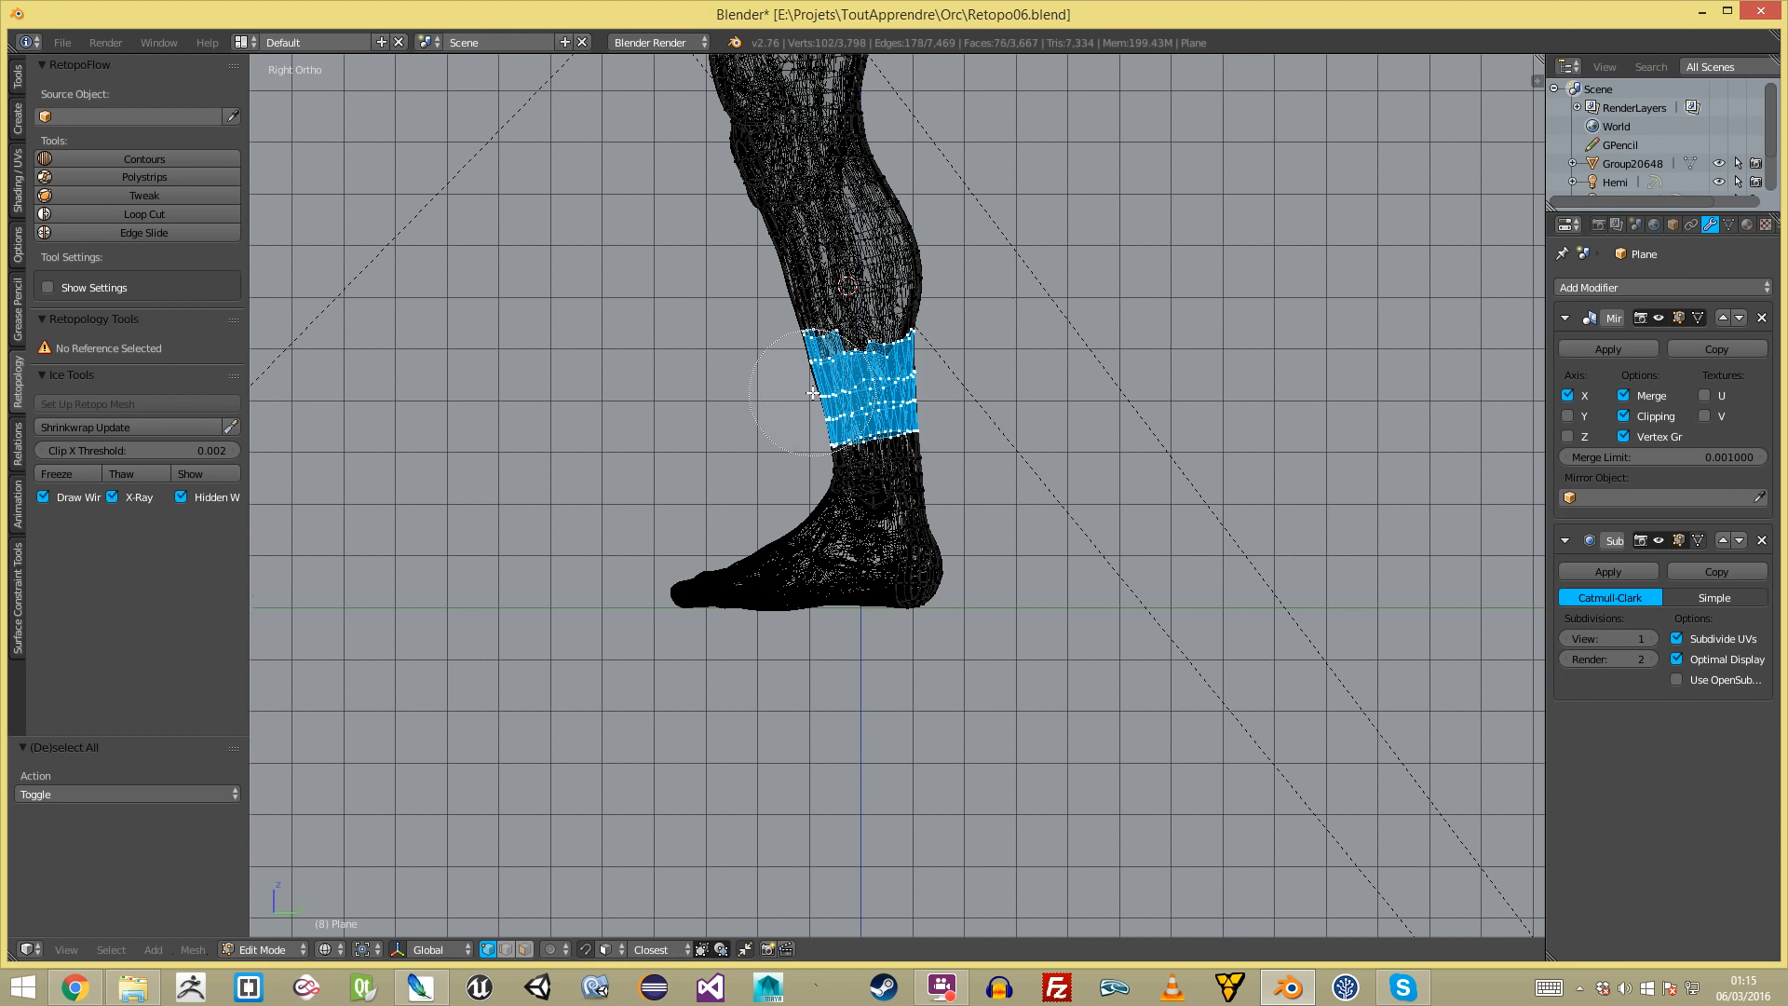
{"action": "key", "text": "z"}
{"action": "middle_click_drag", "start_coordinate": [960, 645], "coordinate": [730, 292]}
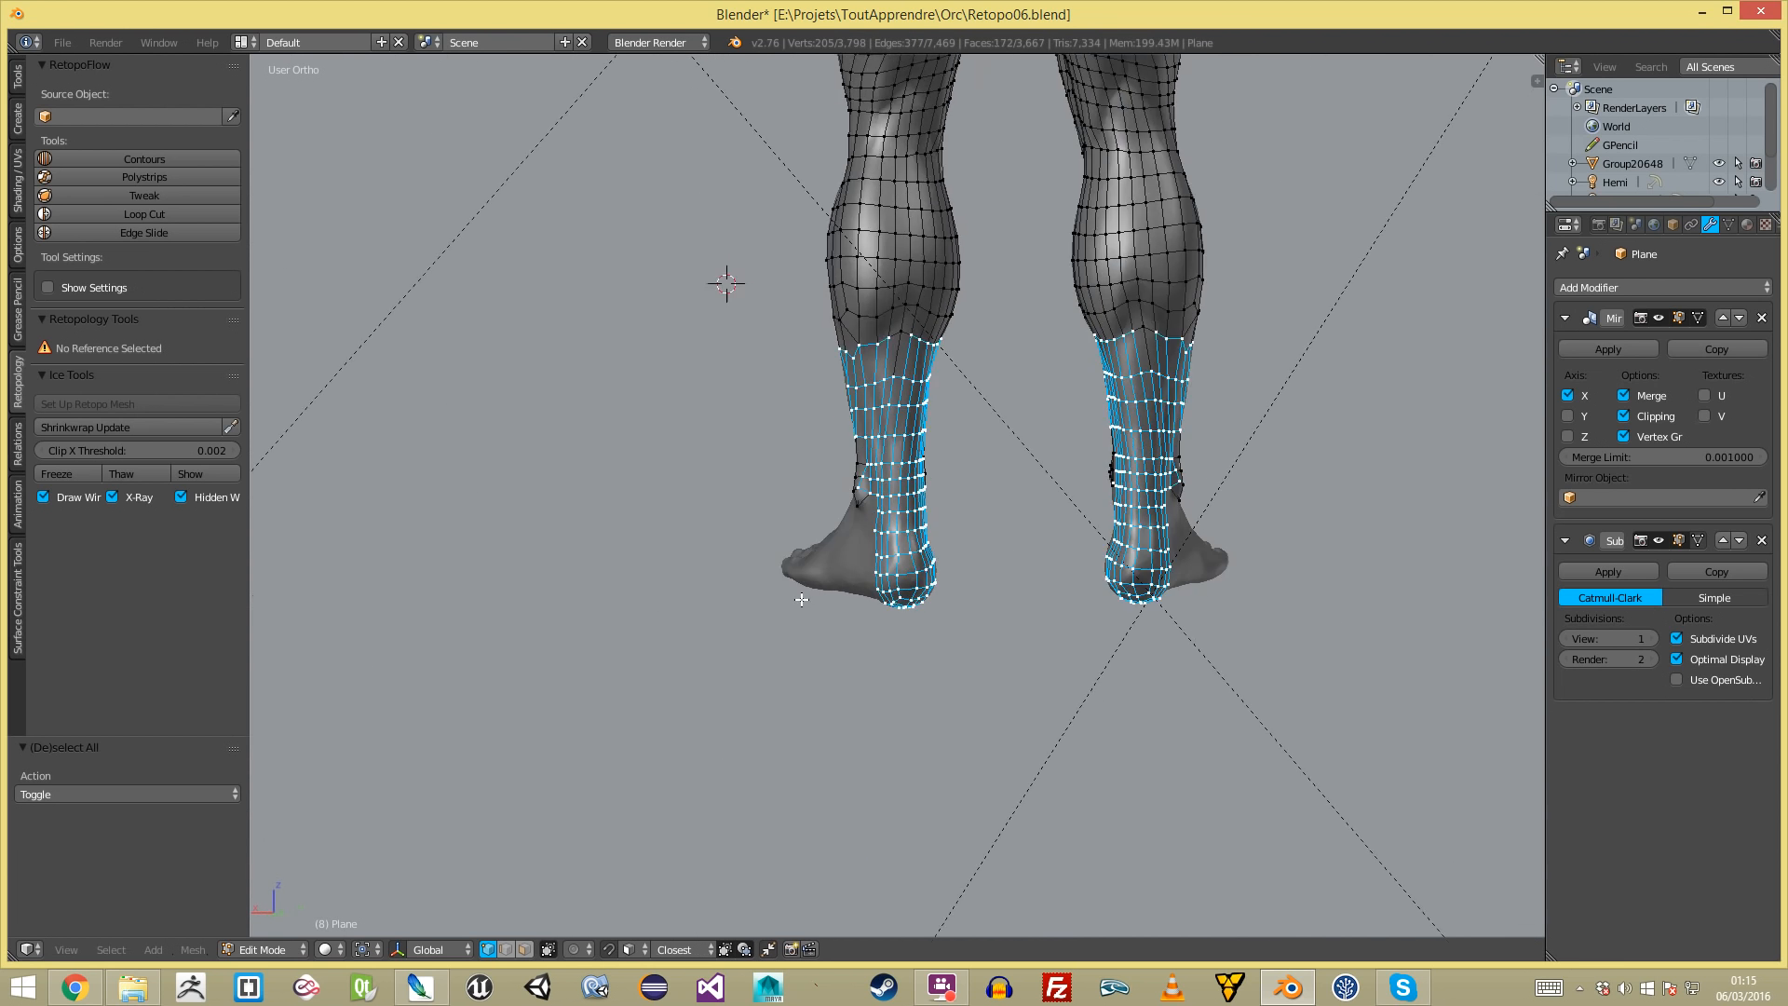
{"action": "scroll", "coordinate": [959, 463], "scroll_direction": "up", "scroll_amount": 3}
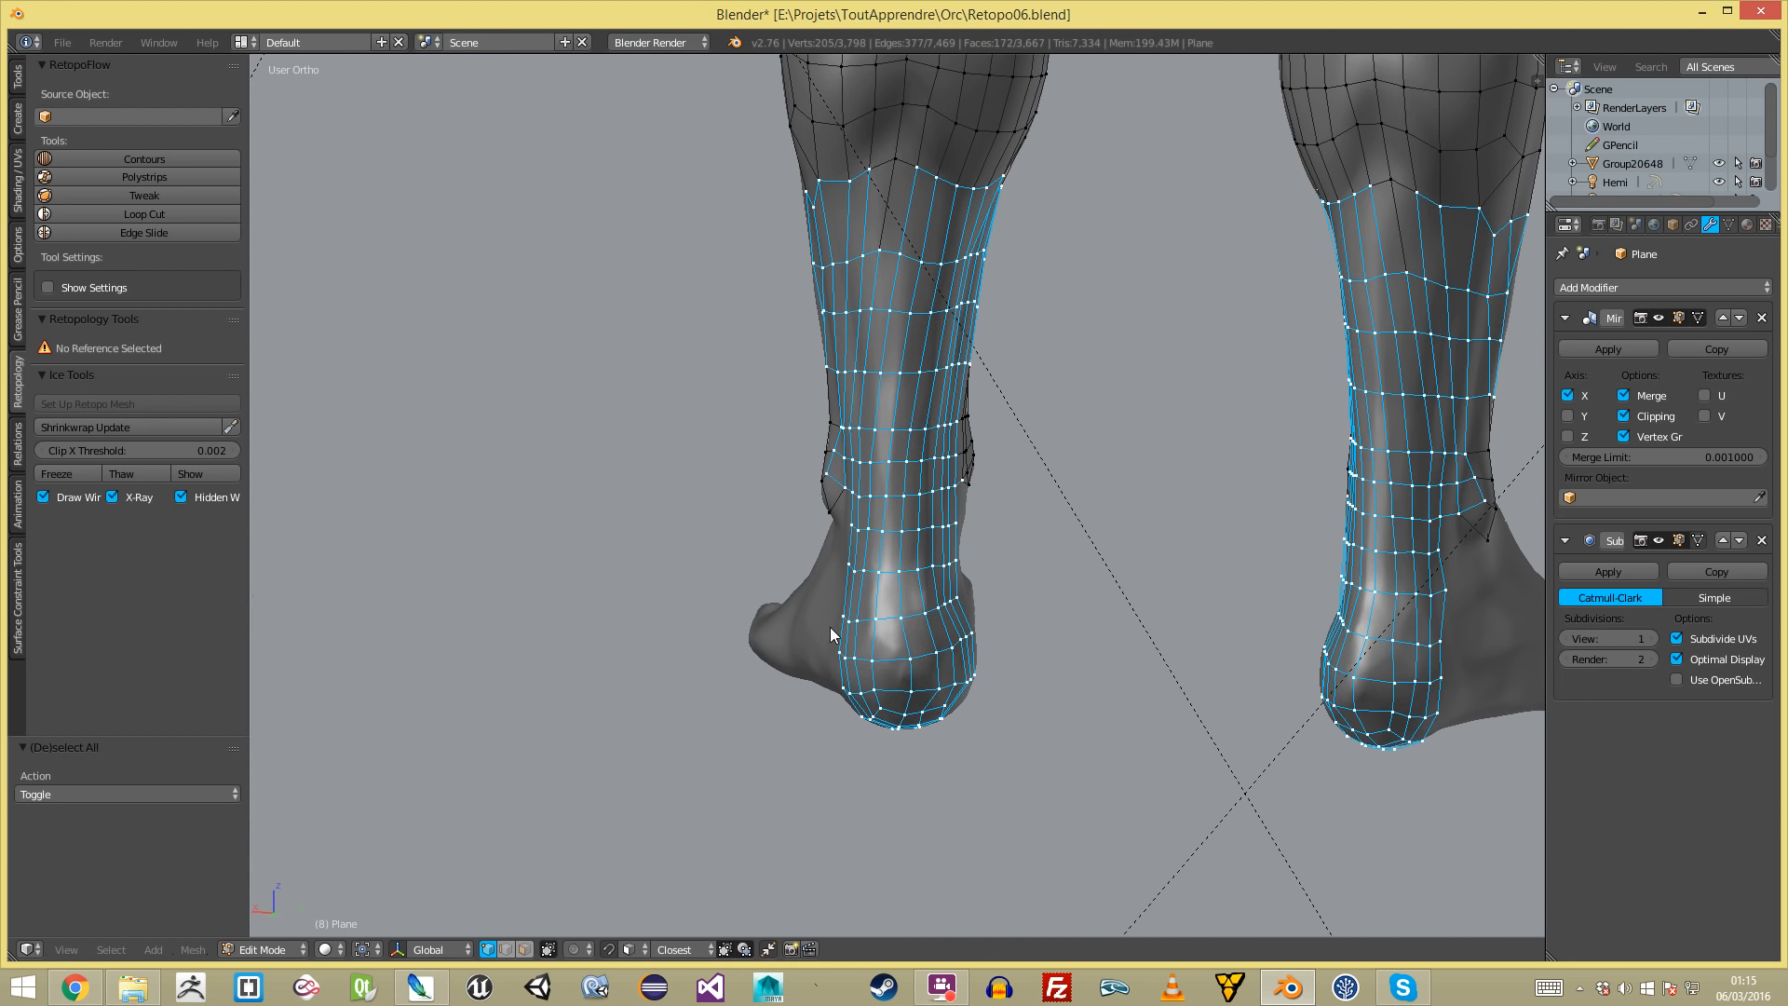
{"action": "key", "text": "Tab"}
{"action": "key", "text": "Tab"}
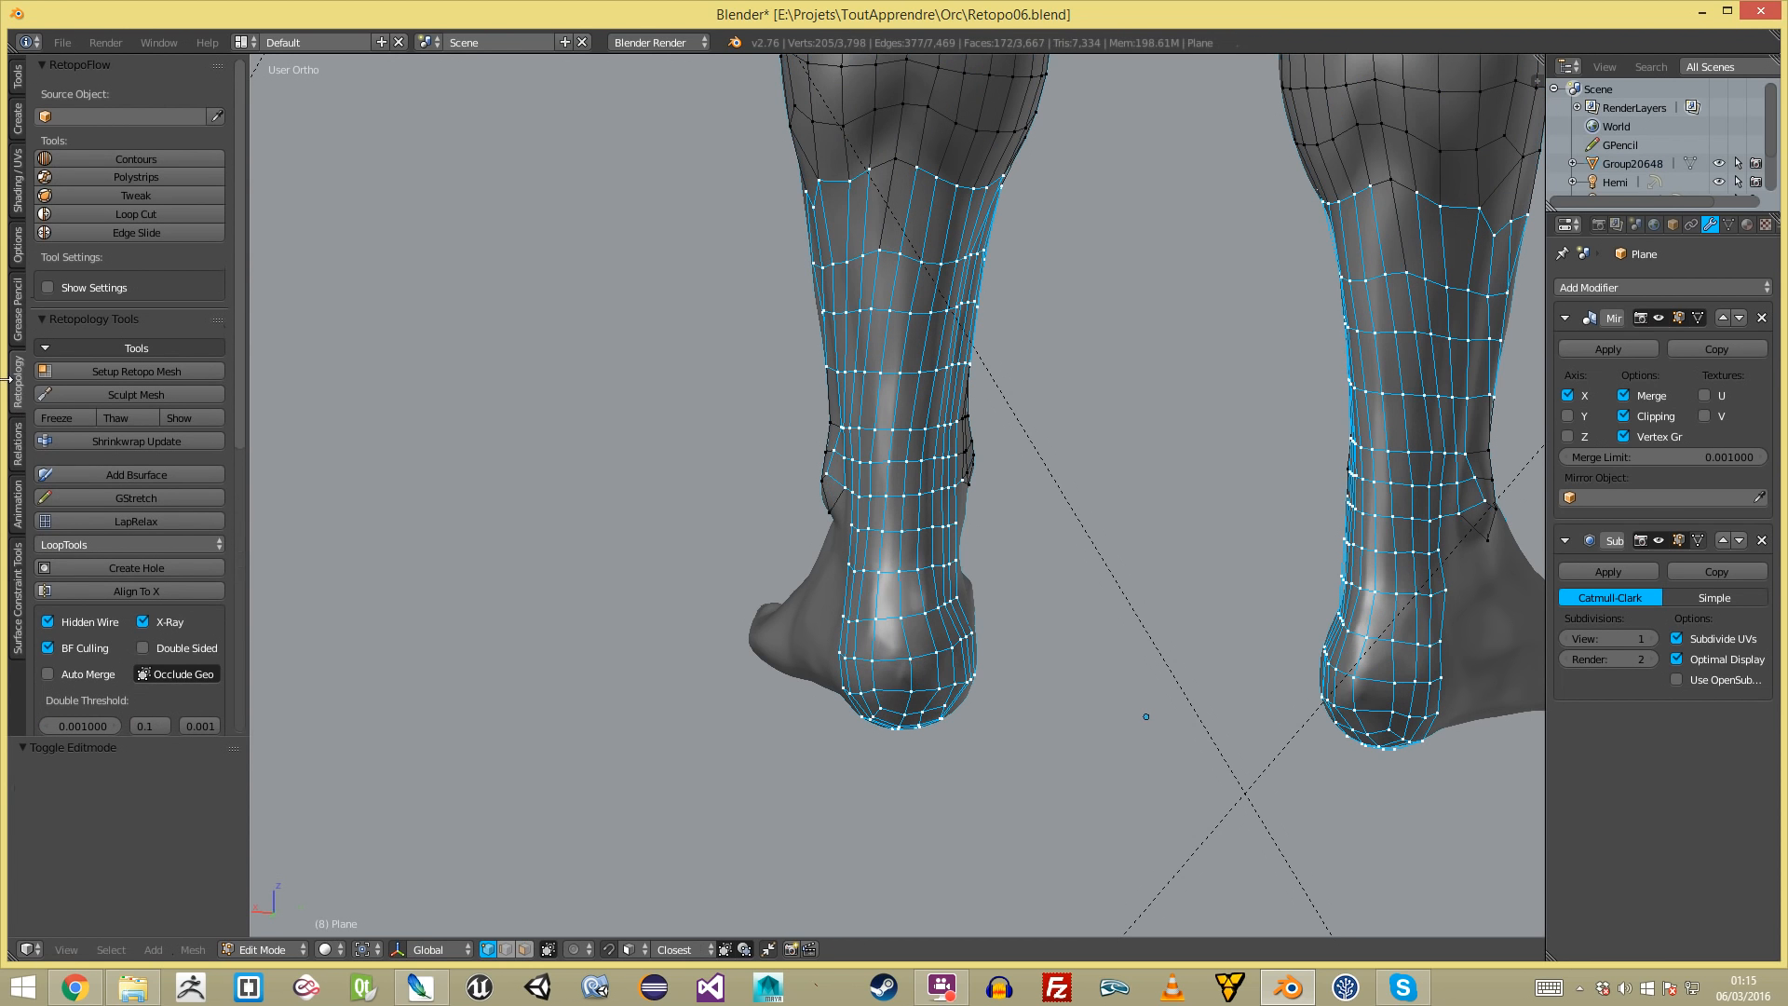
{"action": "left_click", "coordinate": [160, 524]}
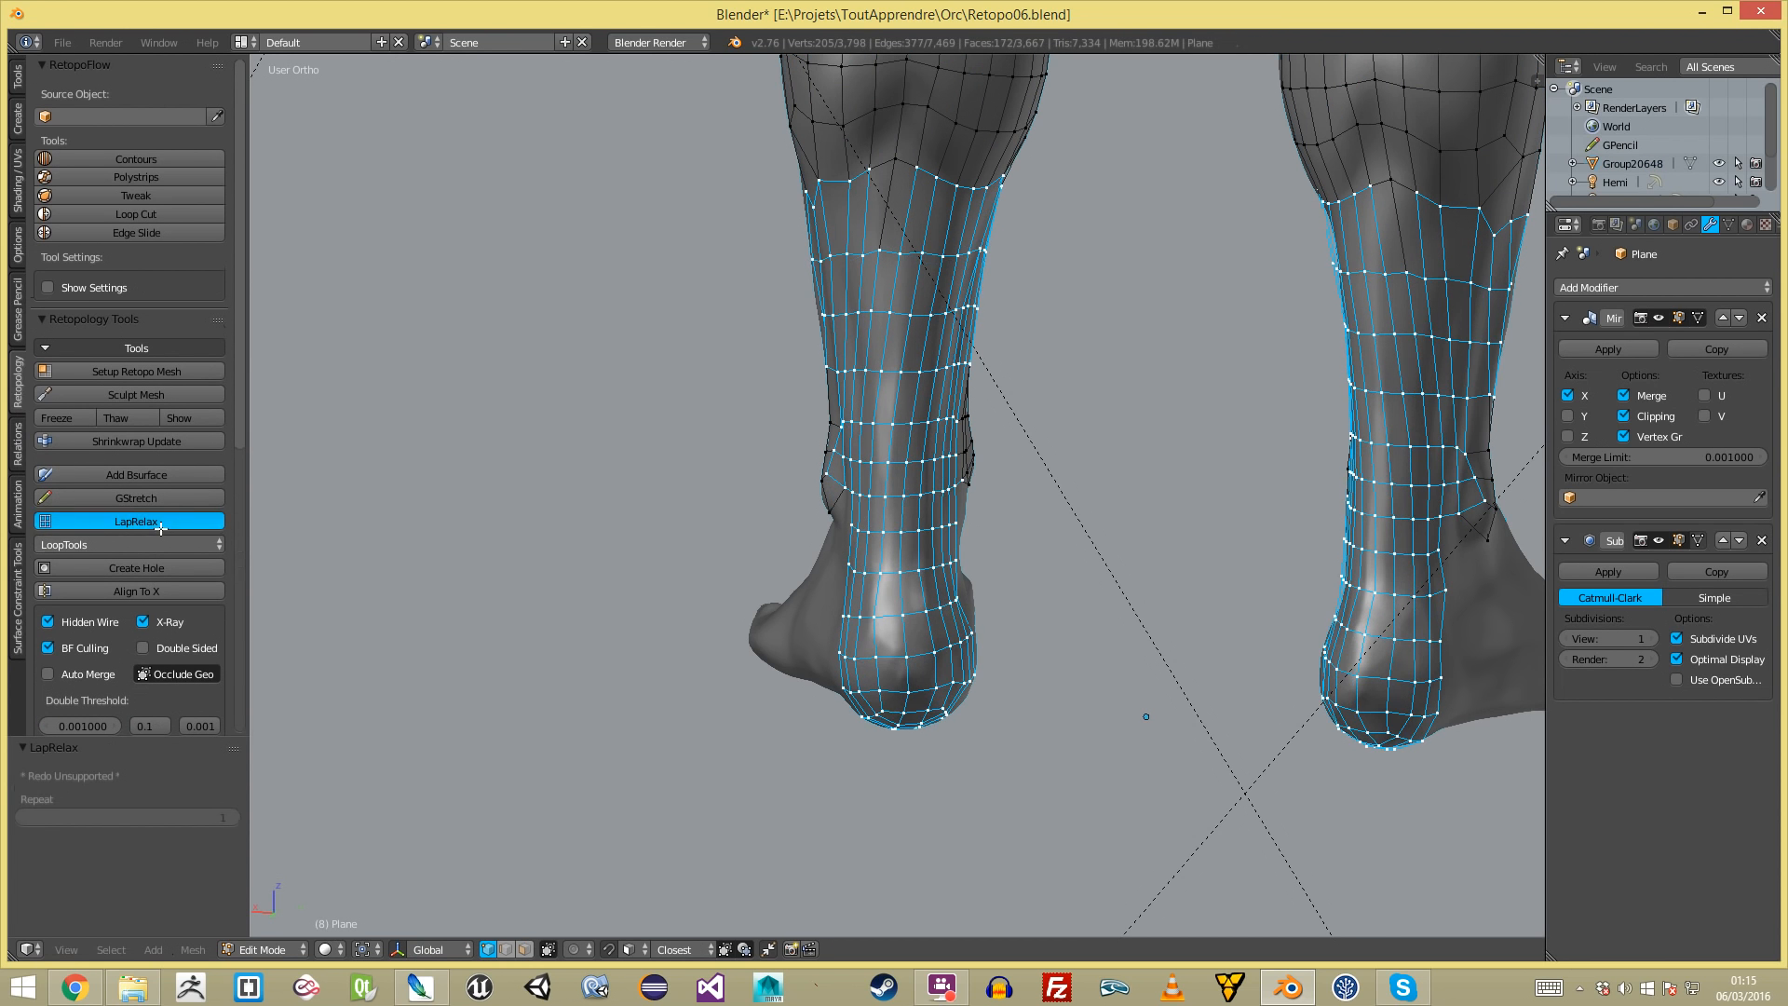
{"action": "key", "text": "a"}
- Edge-slide the vertical edge loop running from the knee down the calf to the ankle to even out its spacing
{"action": "middle_click_drag", "start_coordinate": [524, 366], "coordinate": [852, 293]}
{"action": "scroll", "coordinate": [848, 290], "scroll_direction": "down", "scroll_amount": 4}
{"action": "scroll", "coordinate": [848, 289], "scroll_direction": "up", "scroll_amount": 2}
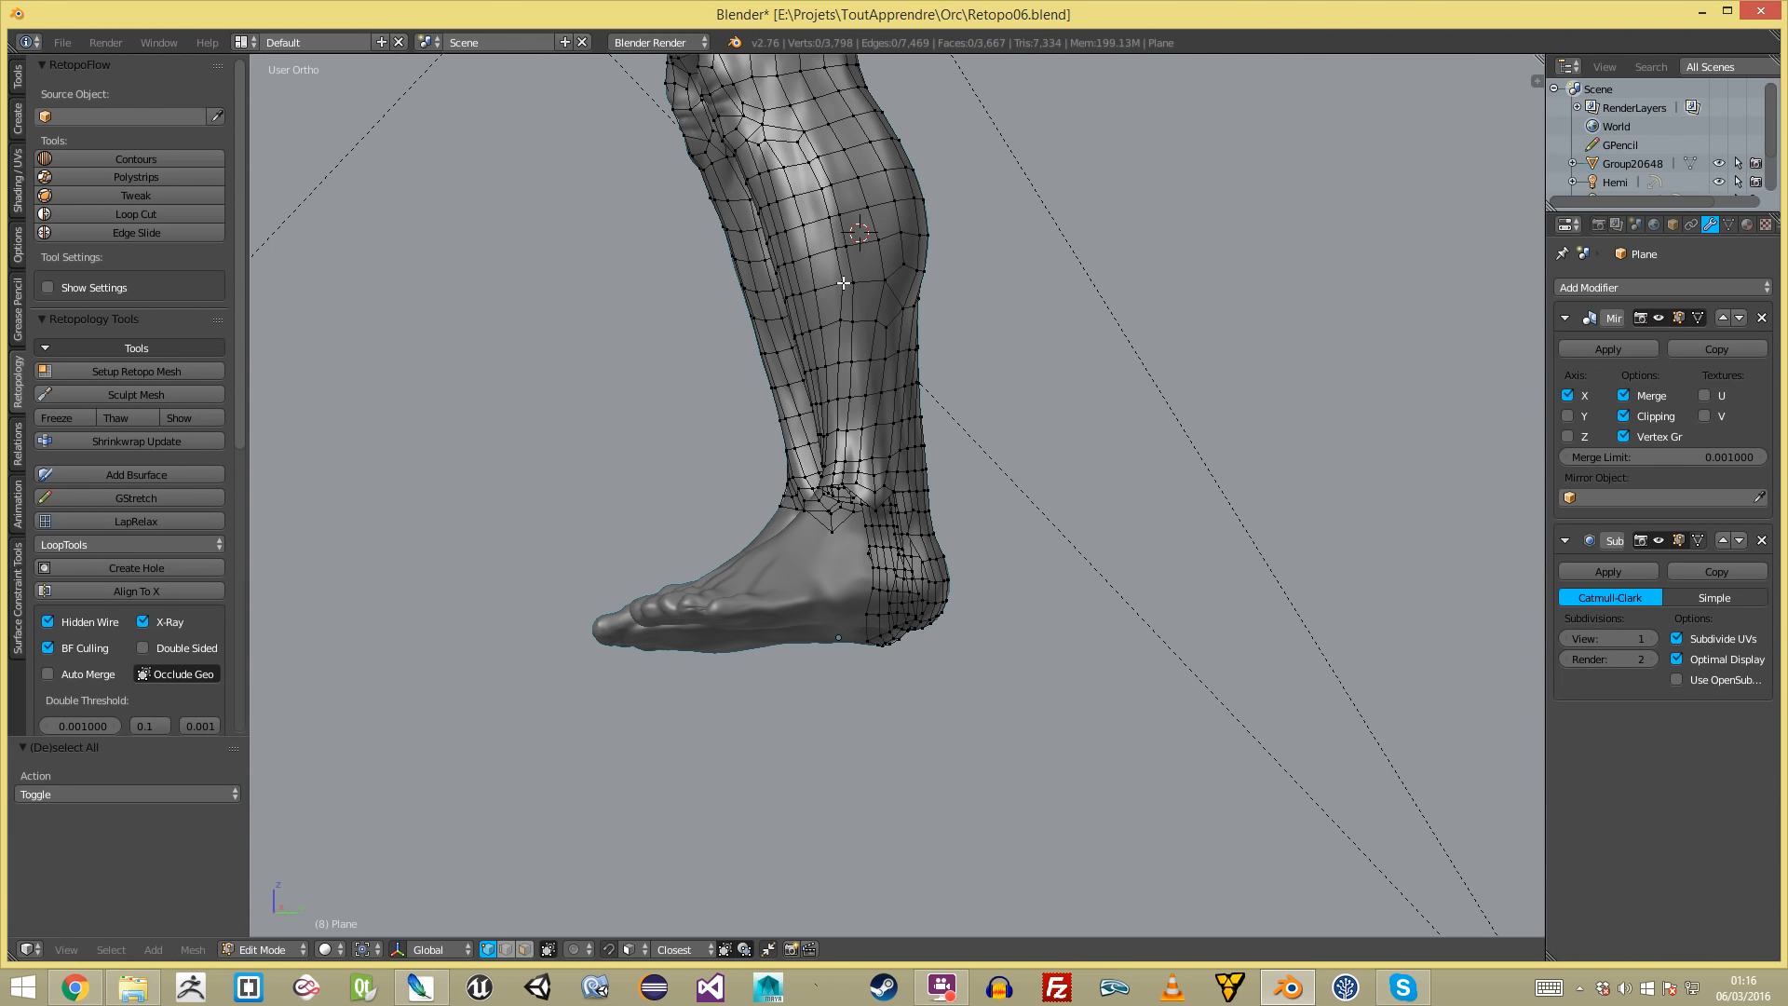
{"action": "middle_click_drag", "start_coordinate": [815, 320], "coordinate": [857, 330]}
{"action": "key", "text": "a"}
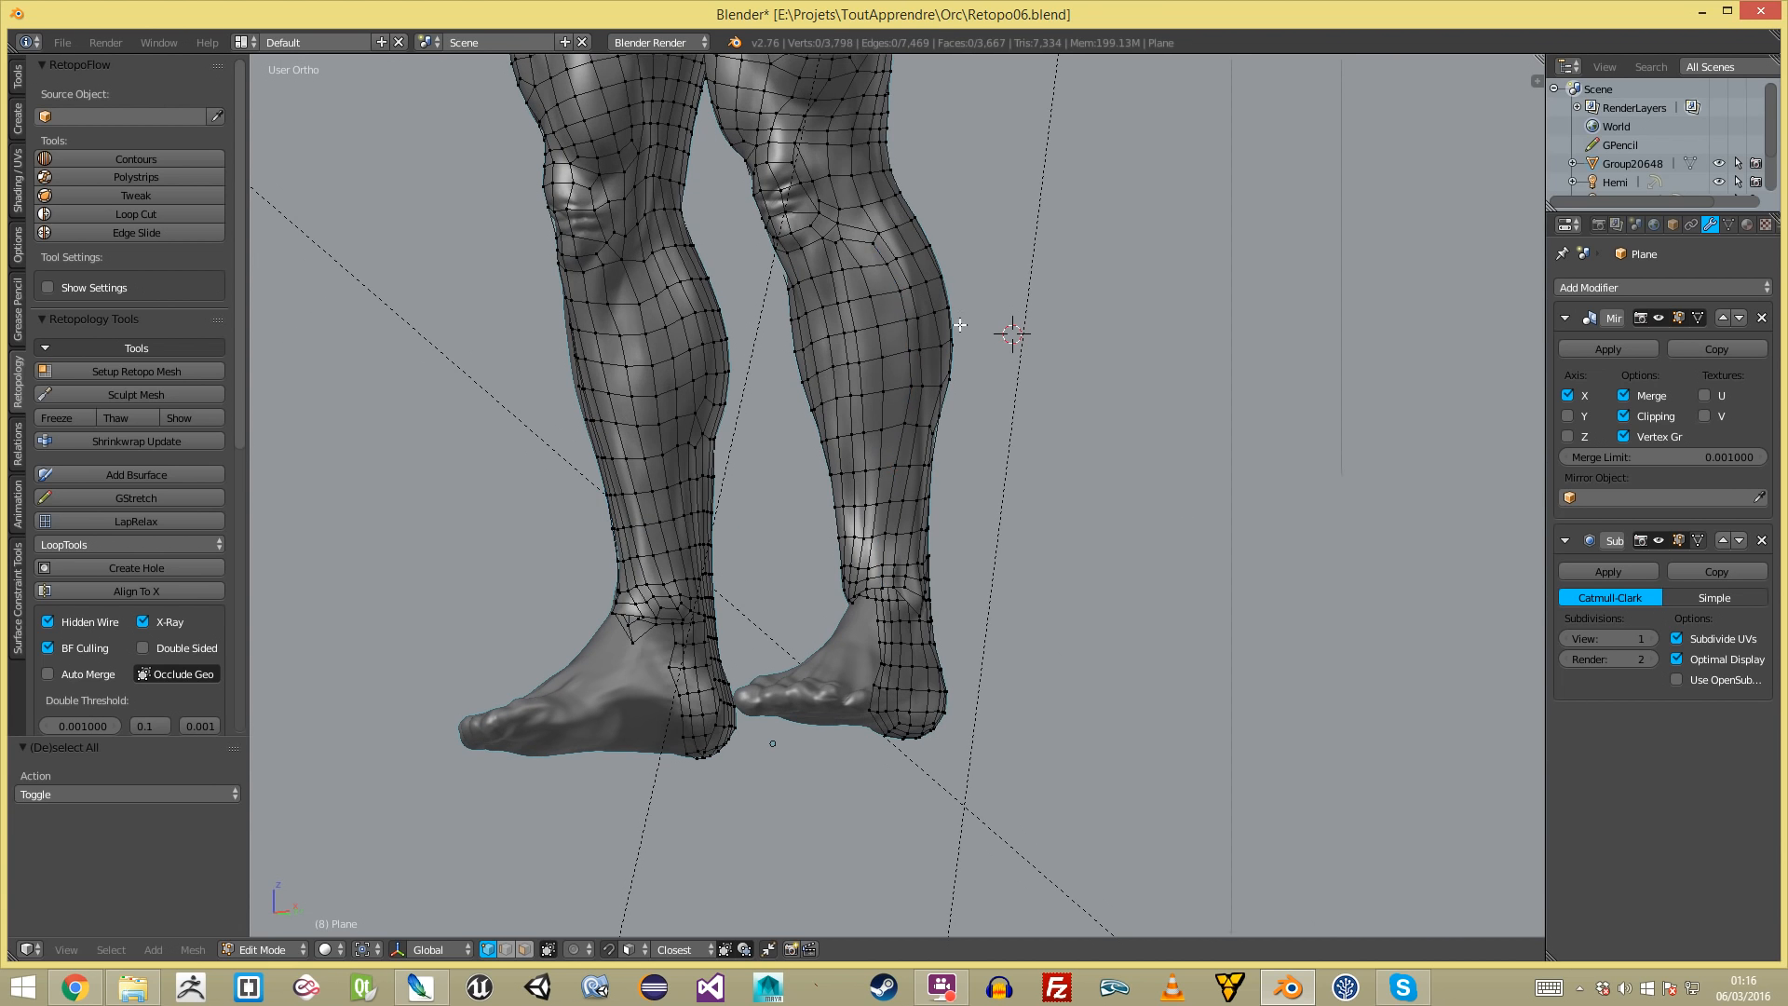
{"action": "key", "text": "g"}
{"action": "key", "text": "g"}
{"action": "left_click", "coordinate": [1001, 338]}
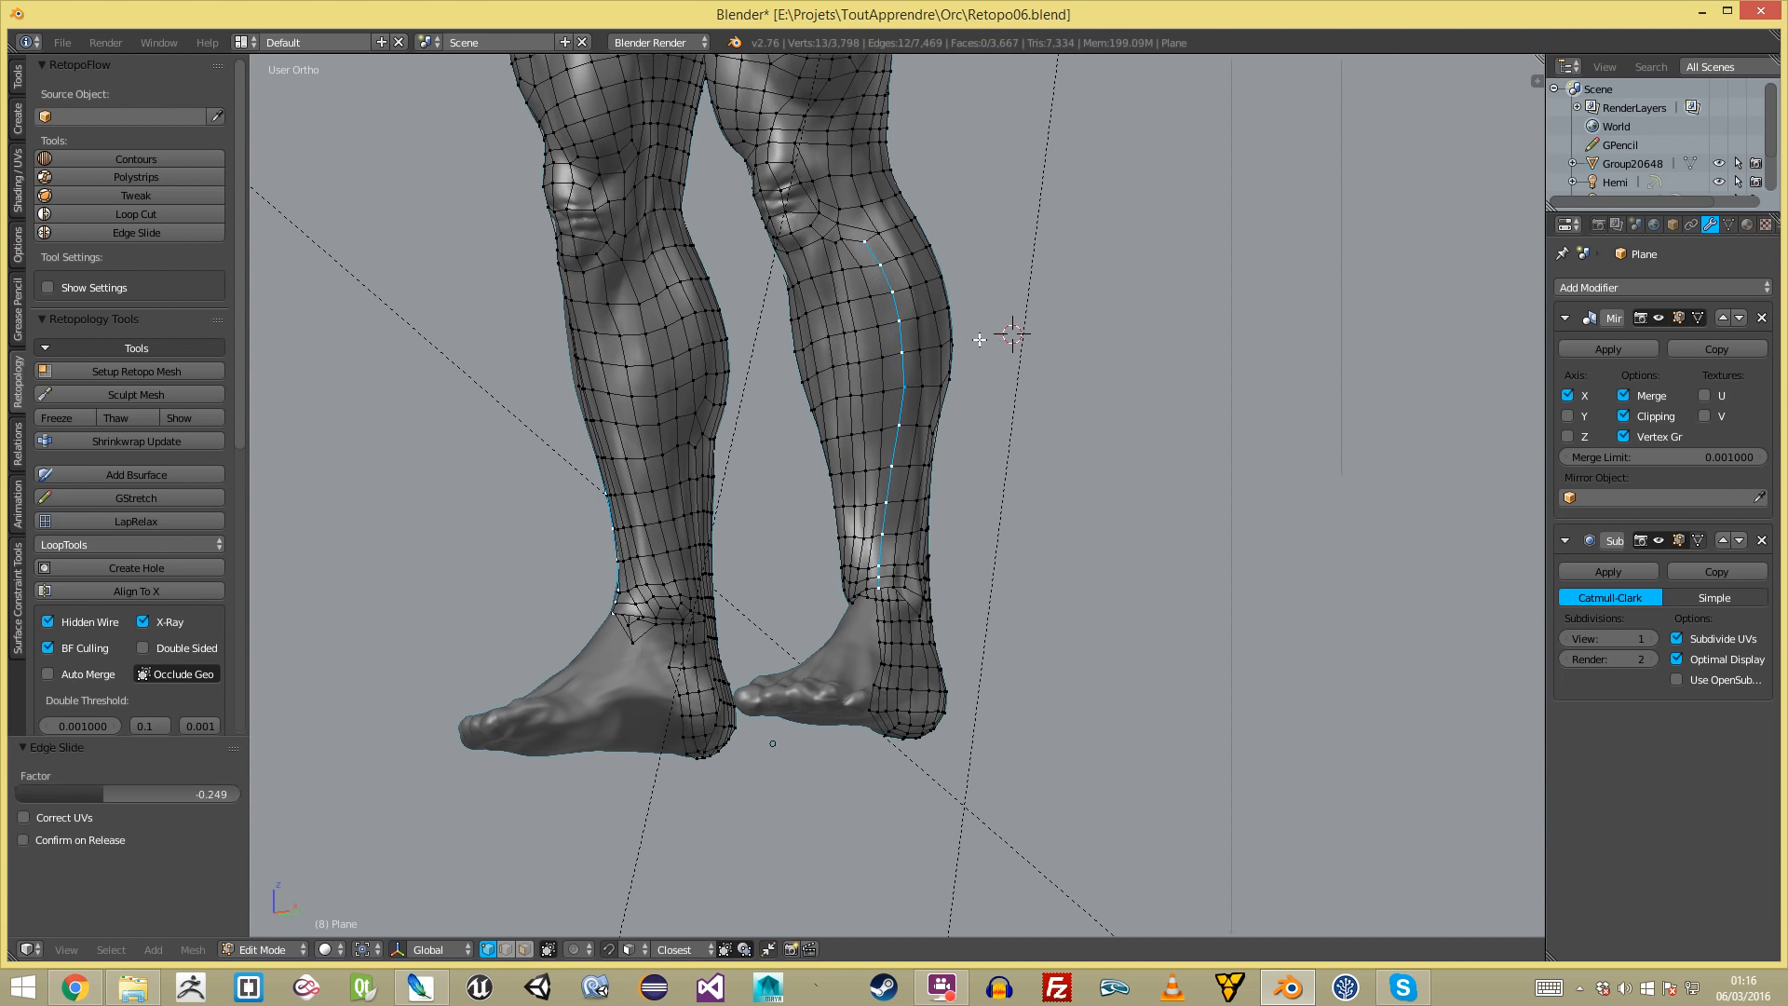
{"action": "key", "text": "KP_1"}
{"action": "key", "text": "Tab"}
{"action": "key", "text": "Tab"}
{"action": "key", "text": "a"}
- Reposition the pointed corner vertex and its neighbours on the open border at the inner ankle
{"action": "middle_click_drag", "start_coordinate": [1025, 494], "coordinate": [893, 534]}
{"action": "scroll", "coordinate": [840, 603], "scroll_direction": "up", "scroll_amount": 3}
{"action": "right_click", "coordinate": [858, 715]}
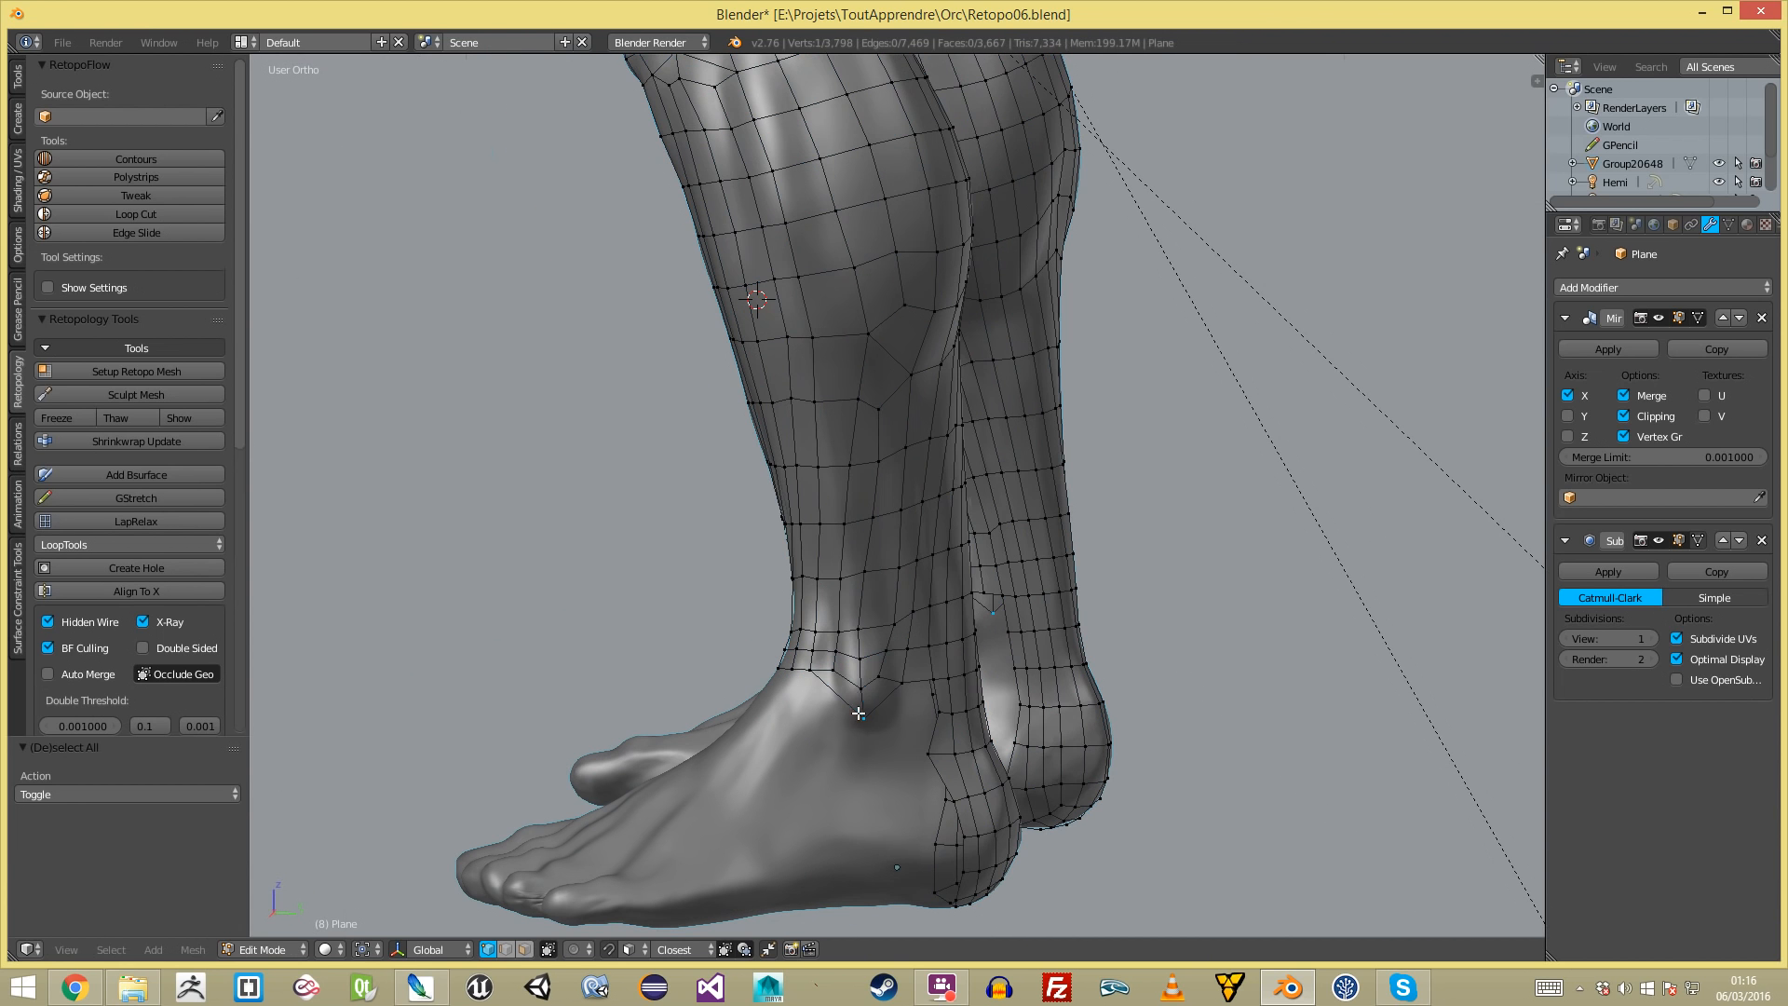
{"action": "key", "text": "g"}
{"action": "left_click", "coordinate": [872, 667]}
{"action": "key", "text": "g"}
{"action": "right_click", "coordinate": [919, 675]}
{"action": "key", "text": "a"}
{"action": "right_click", "coordinate": [900, 682]}
{"action": "key", "text": "g"}
{"action": "left_click", "coordinate": [890, 701]}
{"action": "key", "text": "a"}
- Nudge the remaining border vertices around the front of the ankle into an even row
{"action": "right_click", "coordinate": [876, 682]}
{"action": "key", "text": "g"}
{"action": "left_click", "coordinate": [882, 681]}
{"action": "key", "text": "a"}
{"action": "key", "text": "g"}
{"action": "left_click", "coordinate": [825, 689]}
{"action": "key", "text": "a"}
{"action": "right_click", "coordinate": [834, 672]}
{"action": "key", "text": "g"}
{"action": "left_click", "coordinate": [842, 669]}
{"action": "key", "text": "a"}
- Slide the mesh edge just above the inner ankle's open border to even out the quads
{"action": "scroll", "coordinate": [884, 645], "scroll_direction": "down", "scroll_amount": 4}
{"action": "key", "text": "a"}
{"action": "scroll", "coordinate": [894, 639], "scroll_direction": "up", "scroll_amount": 5}
{"action": "key", "text": "a"}
{"action": "key", "text": "g"}
{"action": "key", "text": "g"}
{"action": "left_click", "coordinate": [863, 642]}
{"action": "key", "text": "a"}
- Select the whole retopology mesh and reproject it onto the sculpt with Shrinkwrap Update
{"action": "scroll", "coordinate": [838, 641], "scroll_direction": "down", "scroll_amount": 5}
{"action": "key", "text": "a"}
{"action": "key", "text": "Tab"}
{"action": "key", "text": "Tab"}
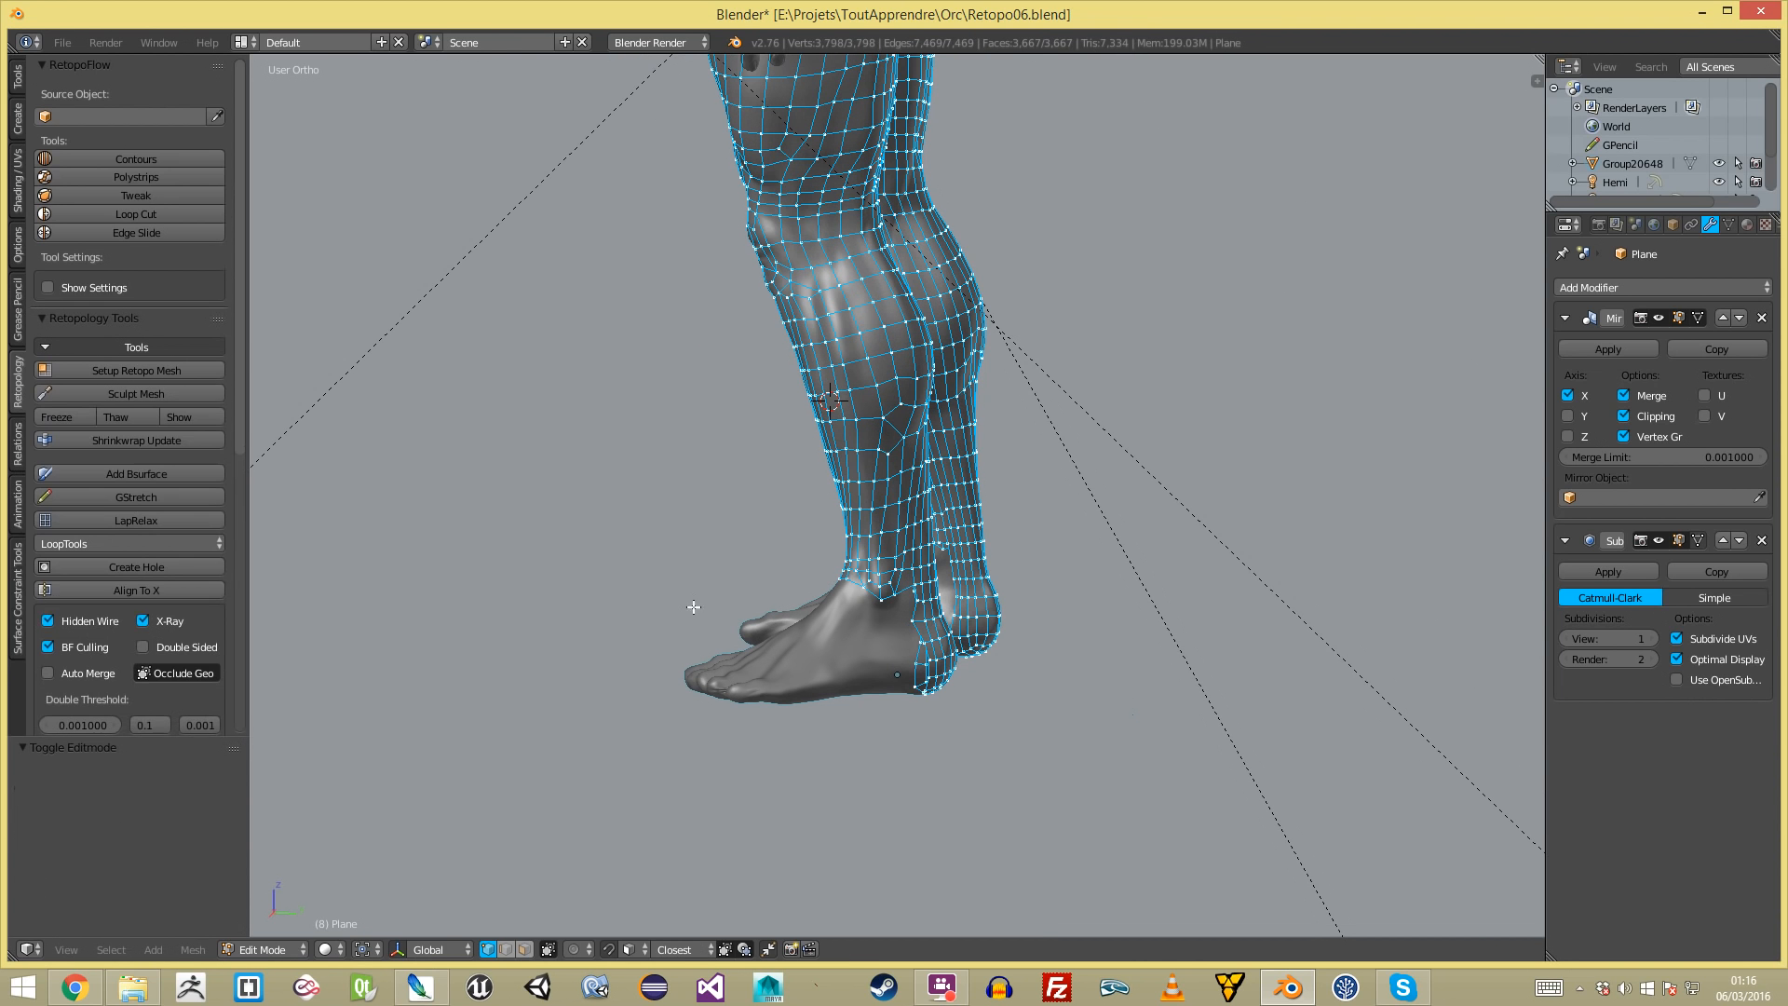
{"action": "left_click", "coordinate": [159, 439]}
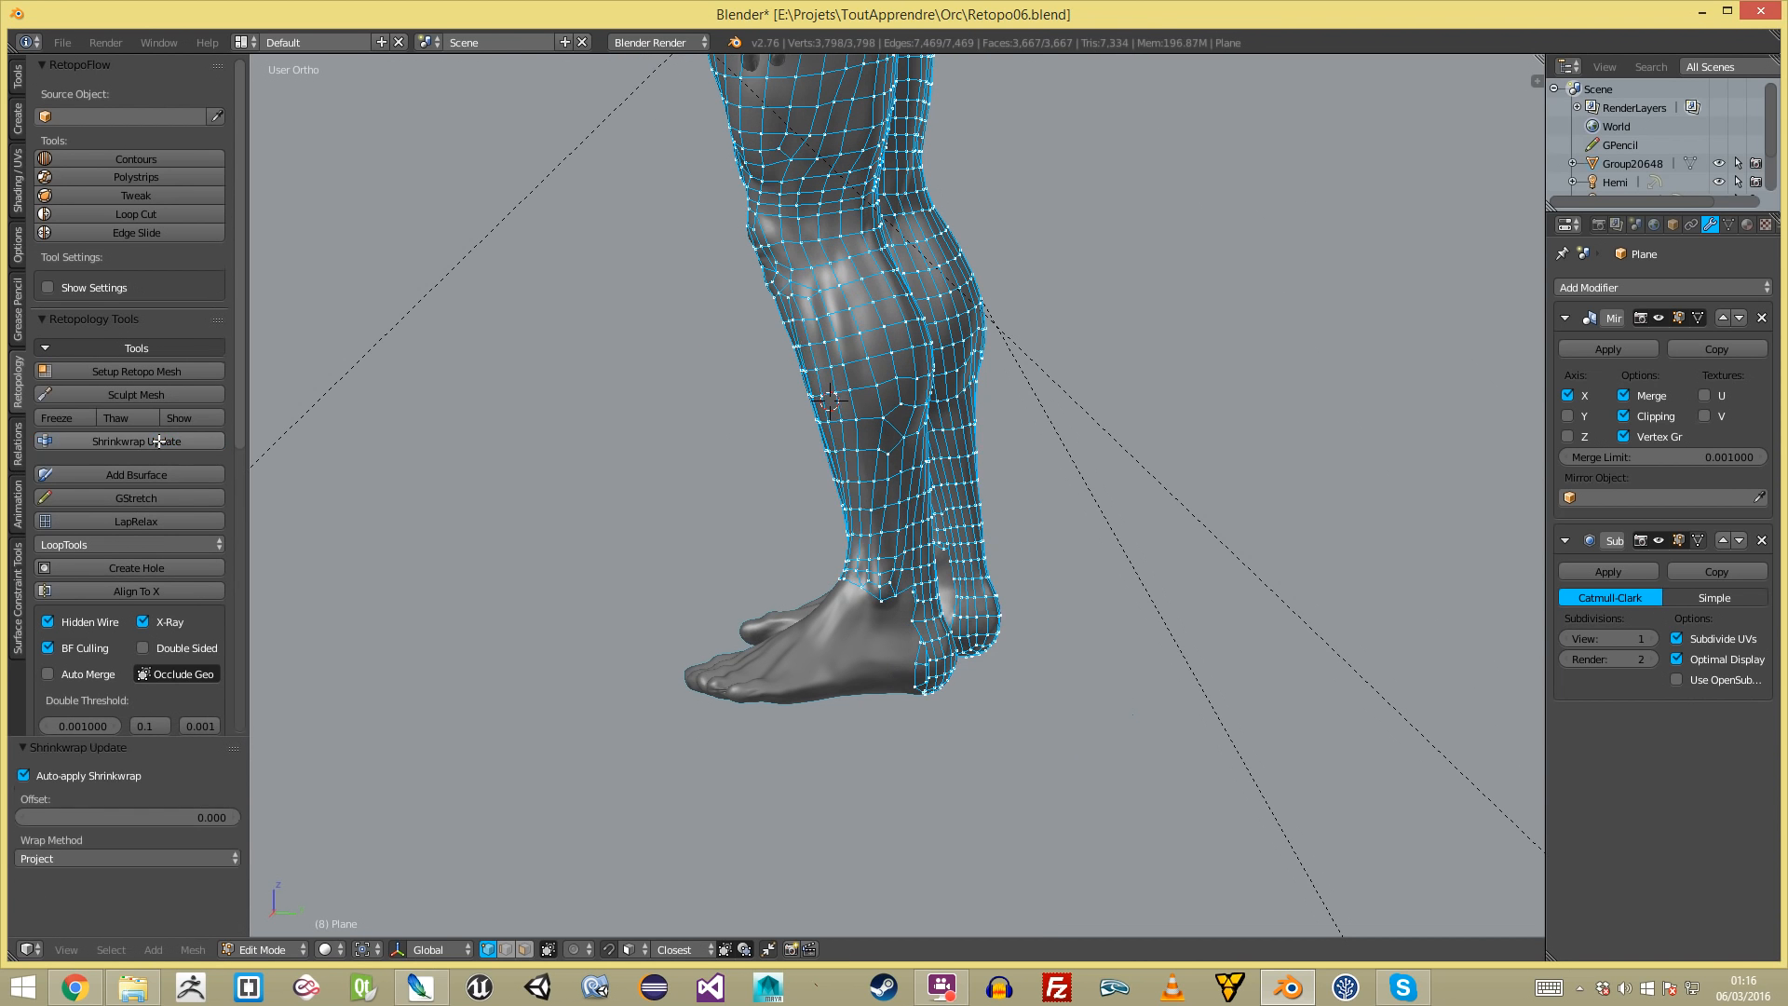
{"action": "scroll", "coordinate": [559, 461], "scroll_direction": "down", "scroll_amount": 5}
- Switch to Object Mode and isolate the retopology mesh by hiding all unselected objects
{"action": "key", "text": "Tab"}
{"action": "middle_click_drag", "start_coordinate": [853, 601], "coordinate": [1070, 622]}
{"action": "scroll", "coordinate": [870, 383], "scroll_direction": "up", "scroll_amount": 3}
{"action": "key", "text": "a"}
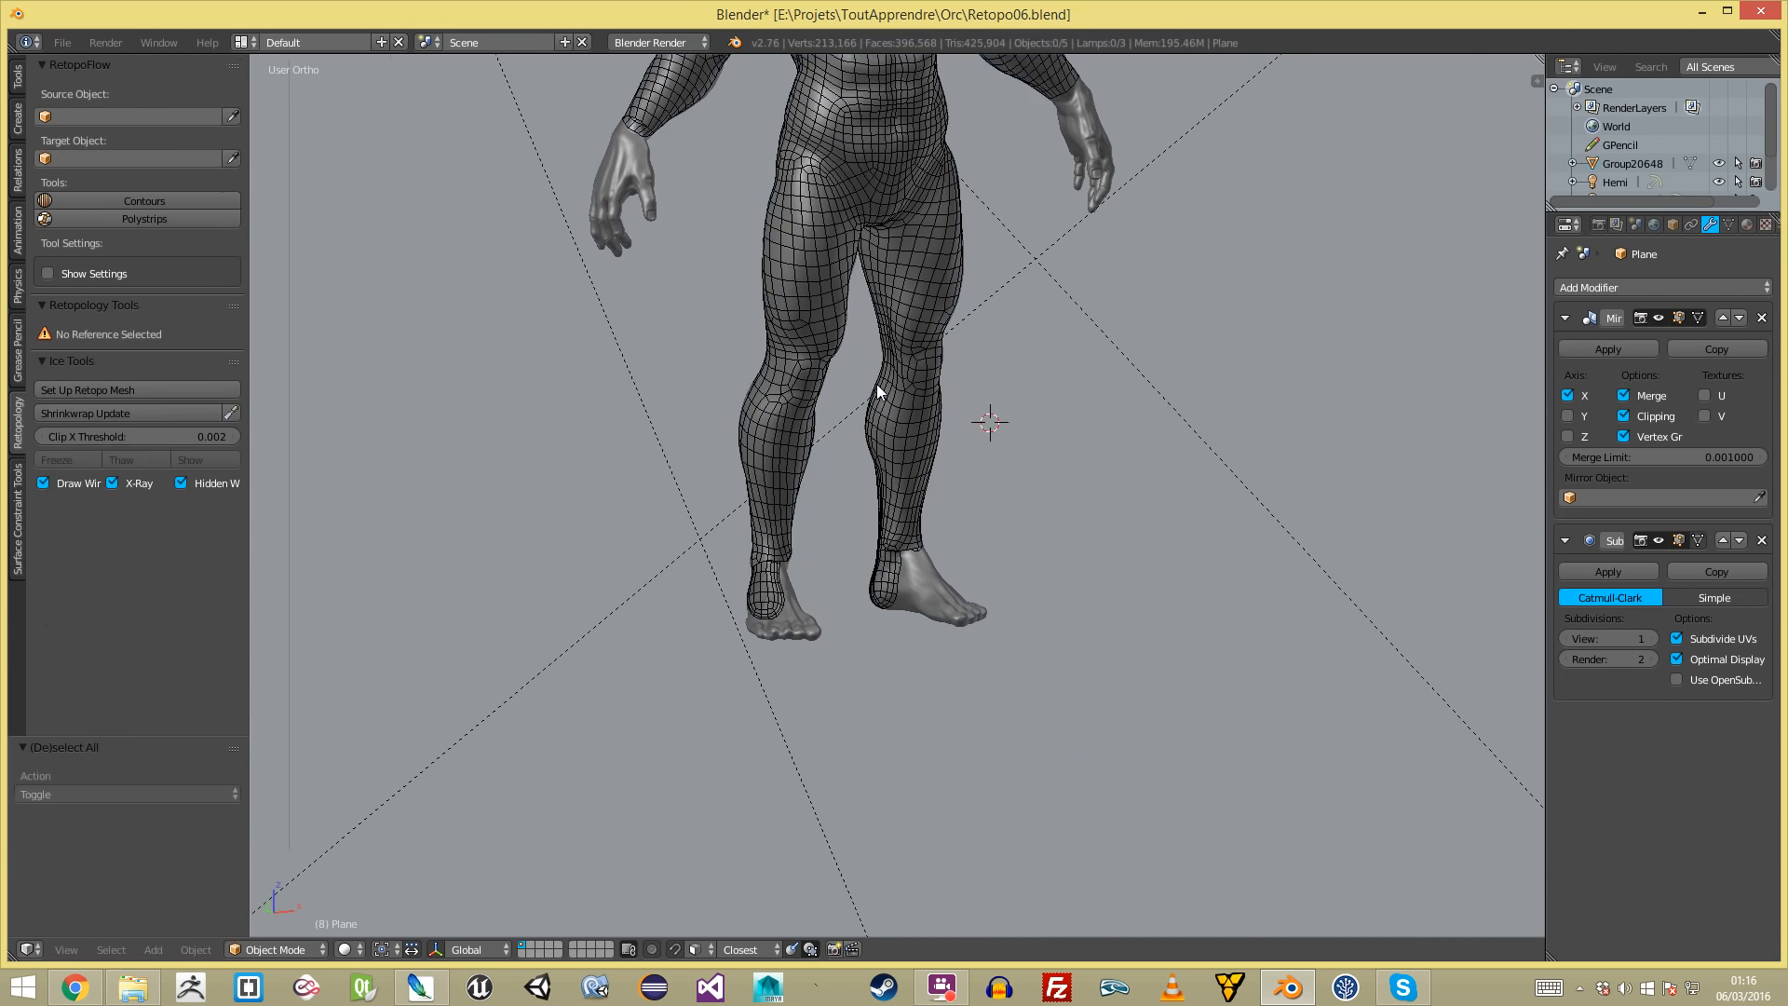
{"action": "right_click", "coordinate": [940, 421]}
{"action": "key", "text": "shift+h"}
{"action": "key", "text": "a"}
- Turn off the wire display on the retopology mesh and deselect it
{"action": "scroll", "coordinate": [1085, 506], "scroll_direction": "down", "scroll_amount": 1}
{"action": "scroll", "coordinate": [1086, 505], "scroll_direction": "down", "scroll_amount": 2}
{"action": "middle_click_drag", "start_coordinate": [1086, 505], "coordinate": [1074, 682]}
{"action": "scroll", "coordinate": [1062, 675], "scroll_direction": "up", "scroll_amount": 3}
{"action": "right_click", "coordinate": [1020, 641]}
{"action": "left_click", "coordinate": [202, 590]}
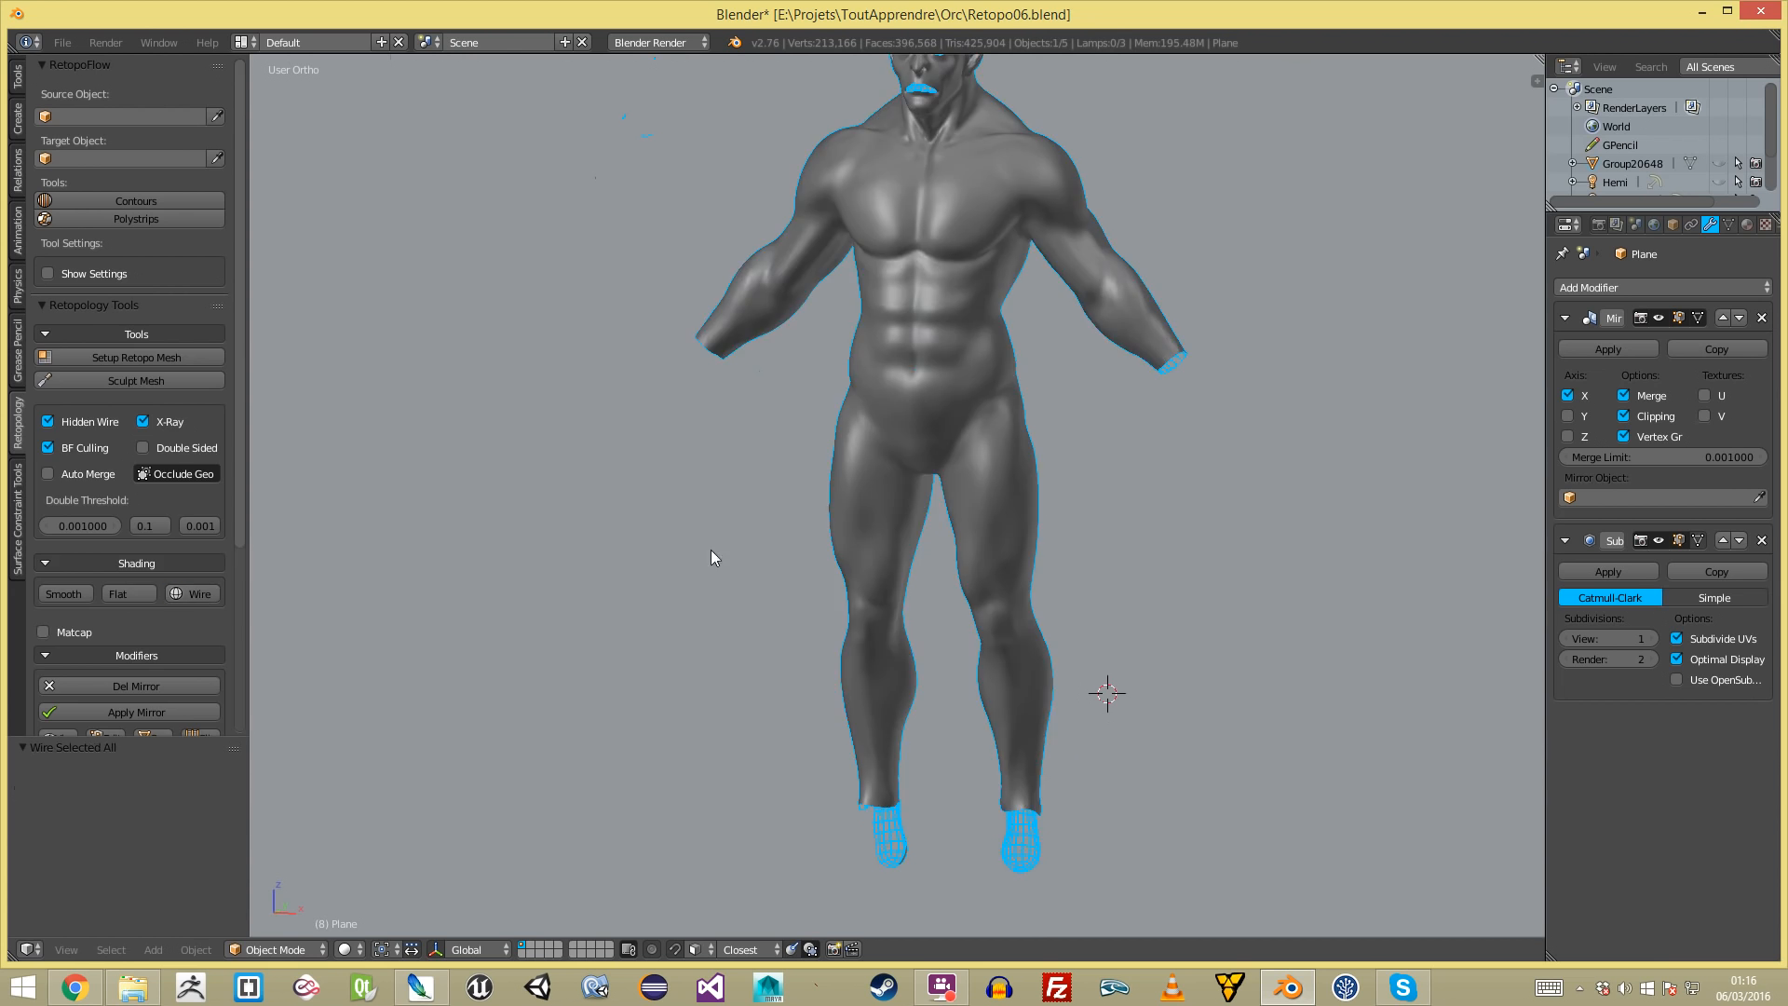
{"action": "key", "text": "a"}
- Inspect the smooth-shaded body from several angles and save over Retopo06.blend
{"action": "scroll", "coordinate": [907, 513], "scroll_direction": "down", "scroll_amount": 2}
{"action": "middle_click_drag", "start_coordinate": [907, 512], "coordinate": [573, 533]}
{"action": "middle_click_drag", "start_coordinate": [701, 570], "coordinate": [1196, 549]}
{"action": "key", "text": "ctrl+s"}
{"action": "left_click", "coordinate": [1017, 552]}
- Deselect all of the mesh's geometry in Edit Mode, return to Object Mode and save Retopo06.blend again
{"action": "middle_click_drag", "start_coordinate": [1024, 551], "coordinate": [987, 538]}
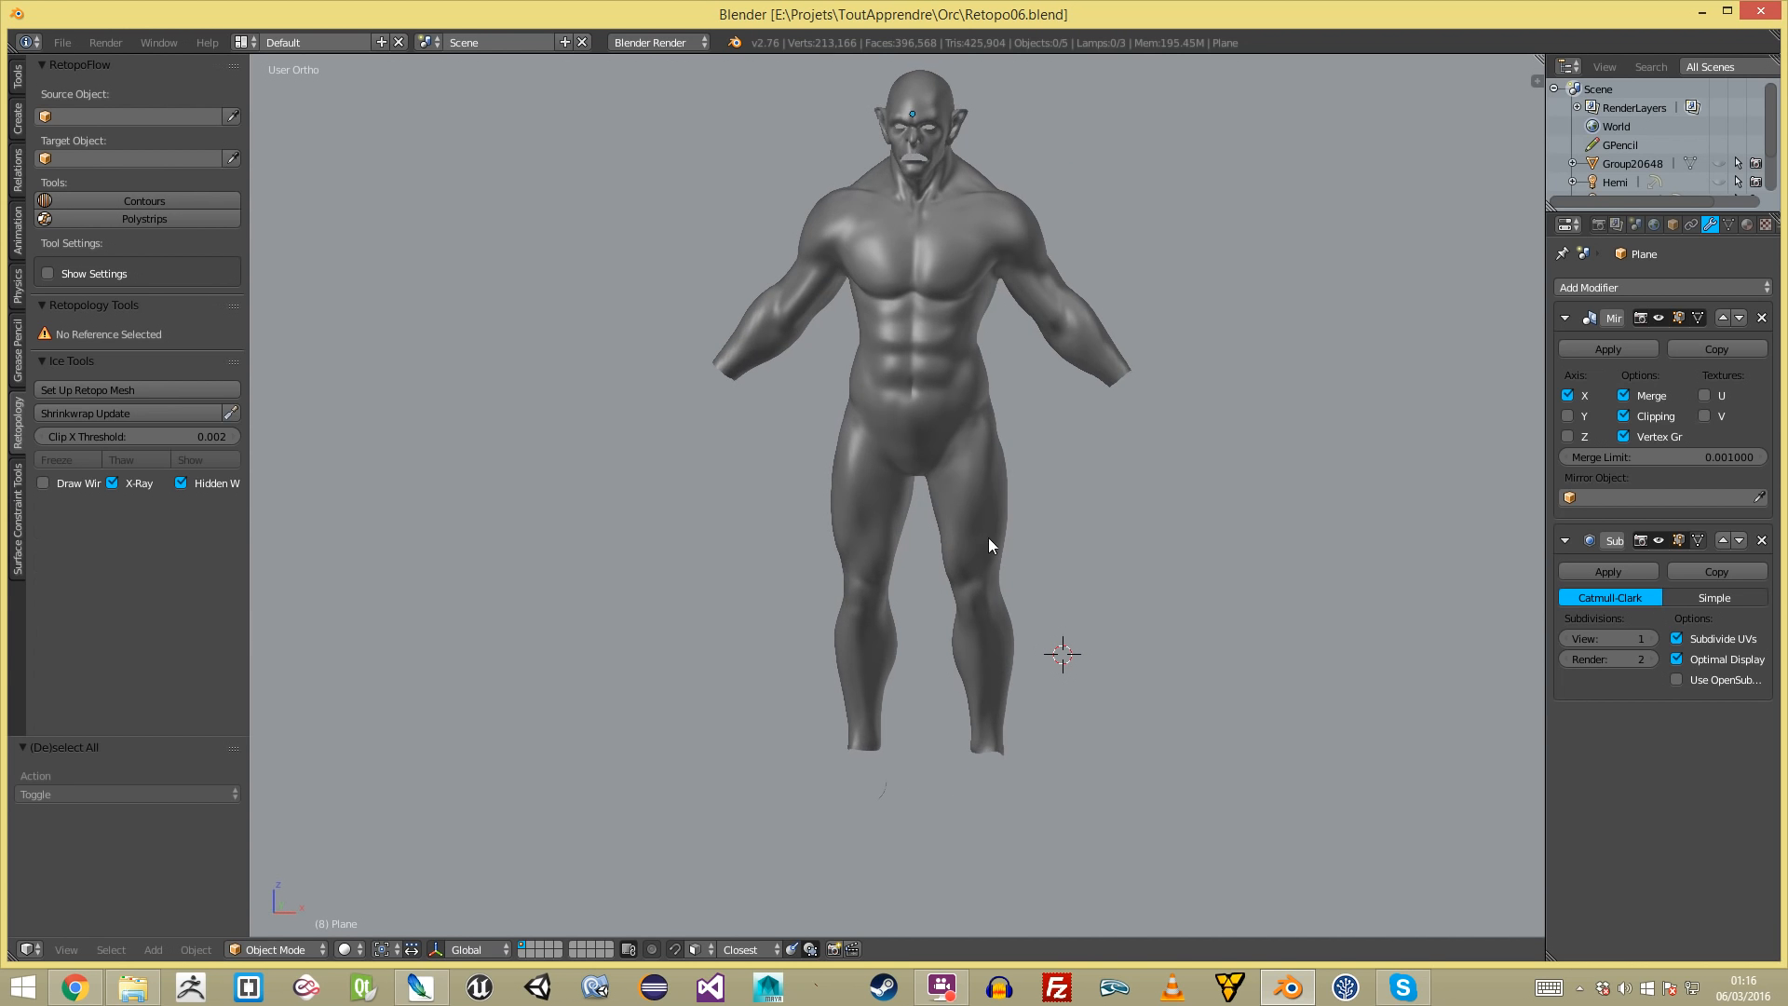
{"action": "key", "text": "Tab"}
{"action": "key", "text": "a"}
{"action": "key", "text": "Tab"}
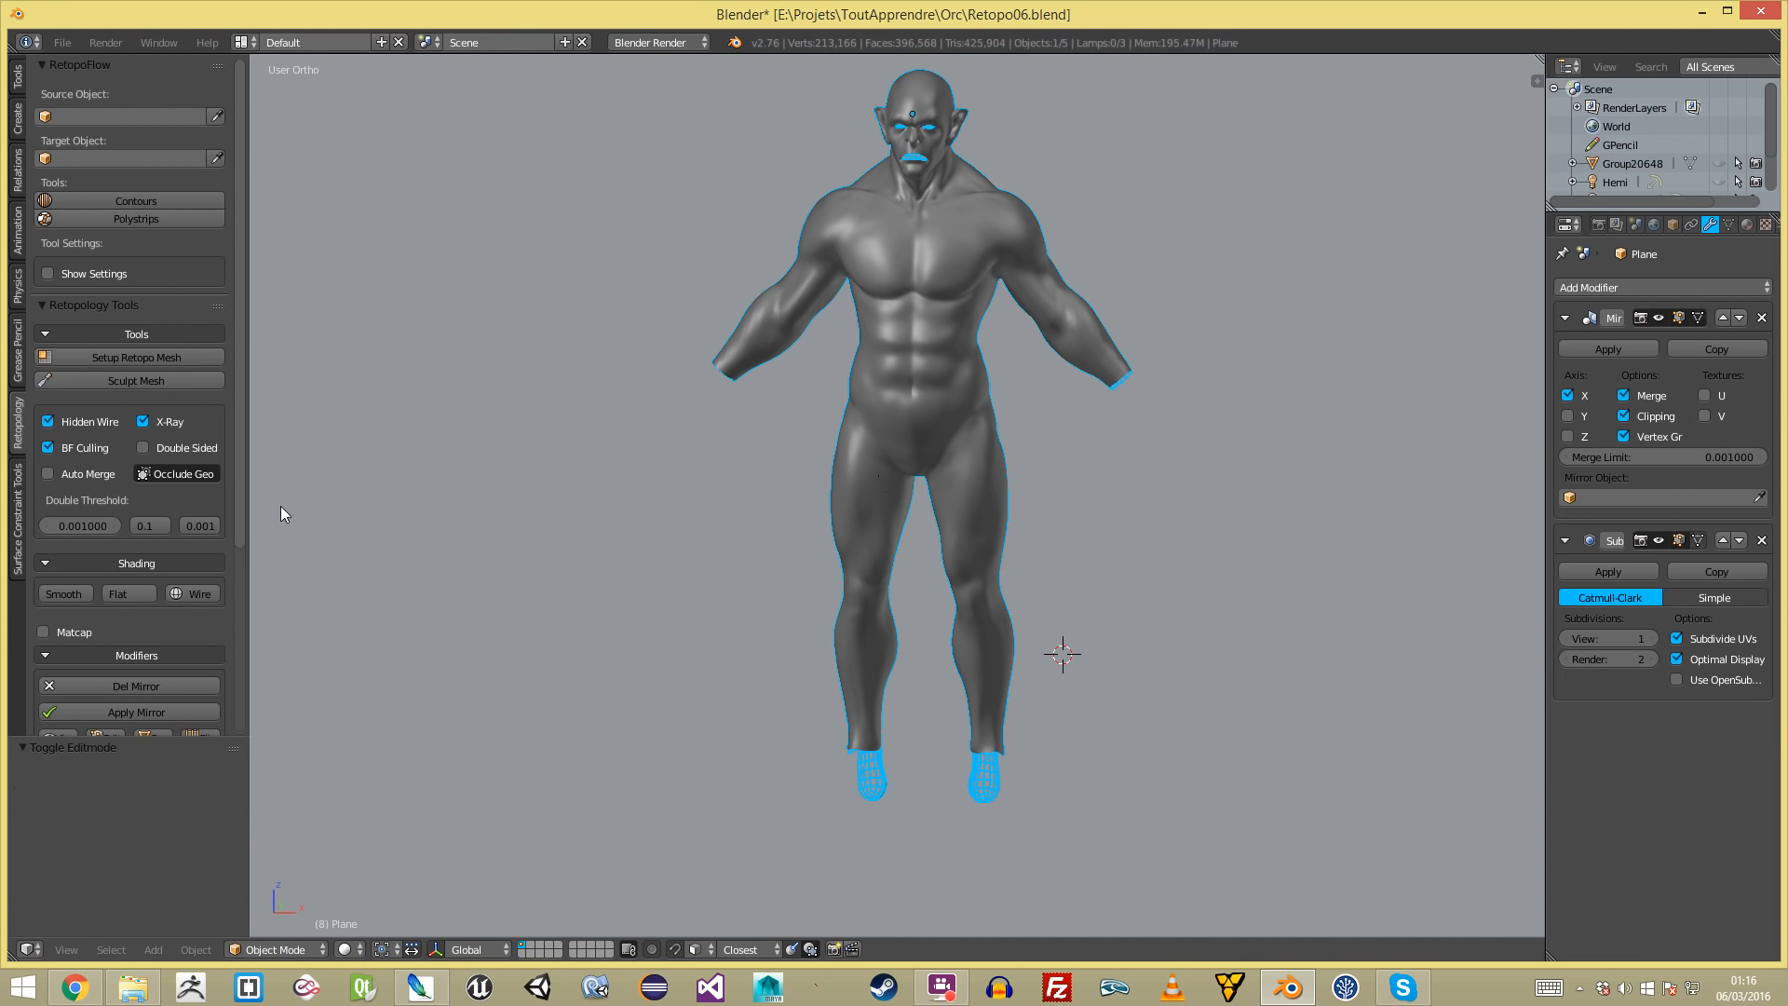
{"action": "key", "text": "a"}
{"action": "key", "text": "ctrl+s"}
{"action": "left_click", "coordinate": [970, 565]}
- Examine the isolated retopology mesh's shading and form from the front and back
{"action": "middle_click_drag", "start_coordinate": [969, 566], "coordinate": [1104, 550]}
{"action": "scroll", "coordinate": [938, 571], "scroll_direction": "up", "scroll_amount": 5}
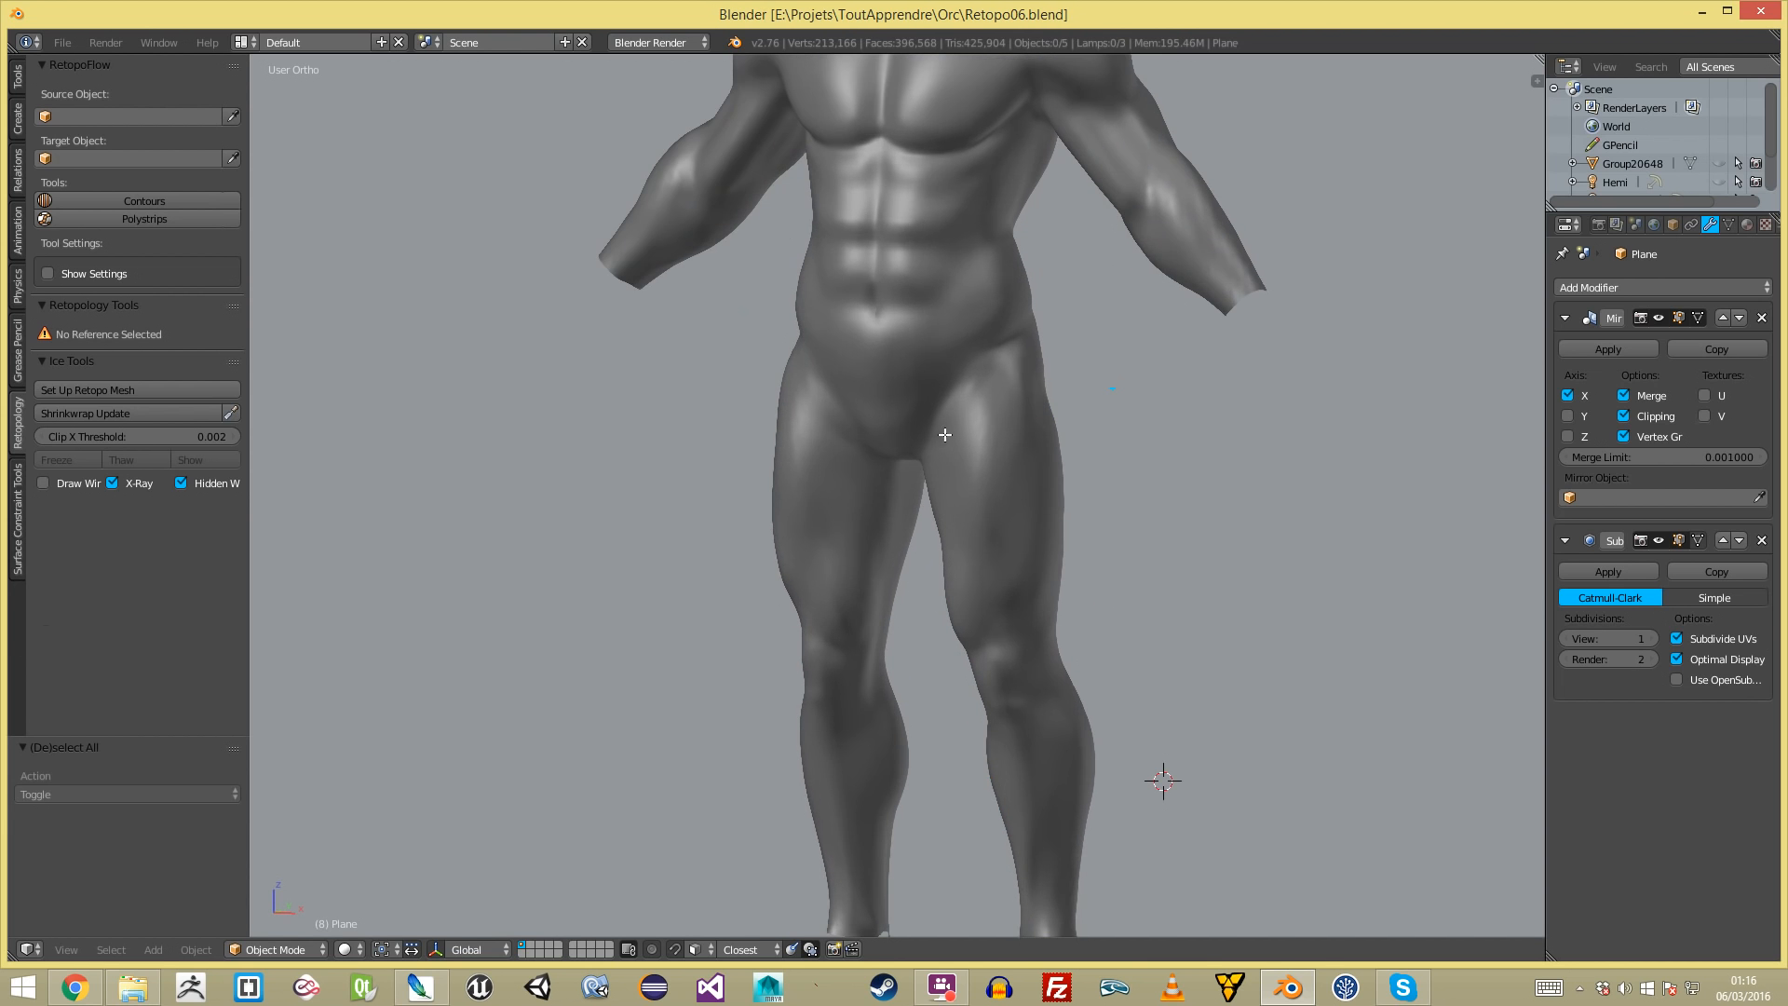
{"action": "key", "text": "Tab"}
{"action": "key", "text": "Tab"}
{"action": "scroll", "coordinate": [989, 334], "scroll_direction": "down", "scroll_amount": 4}
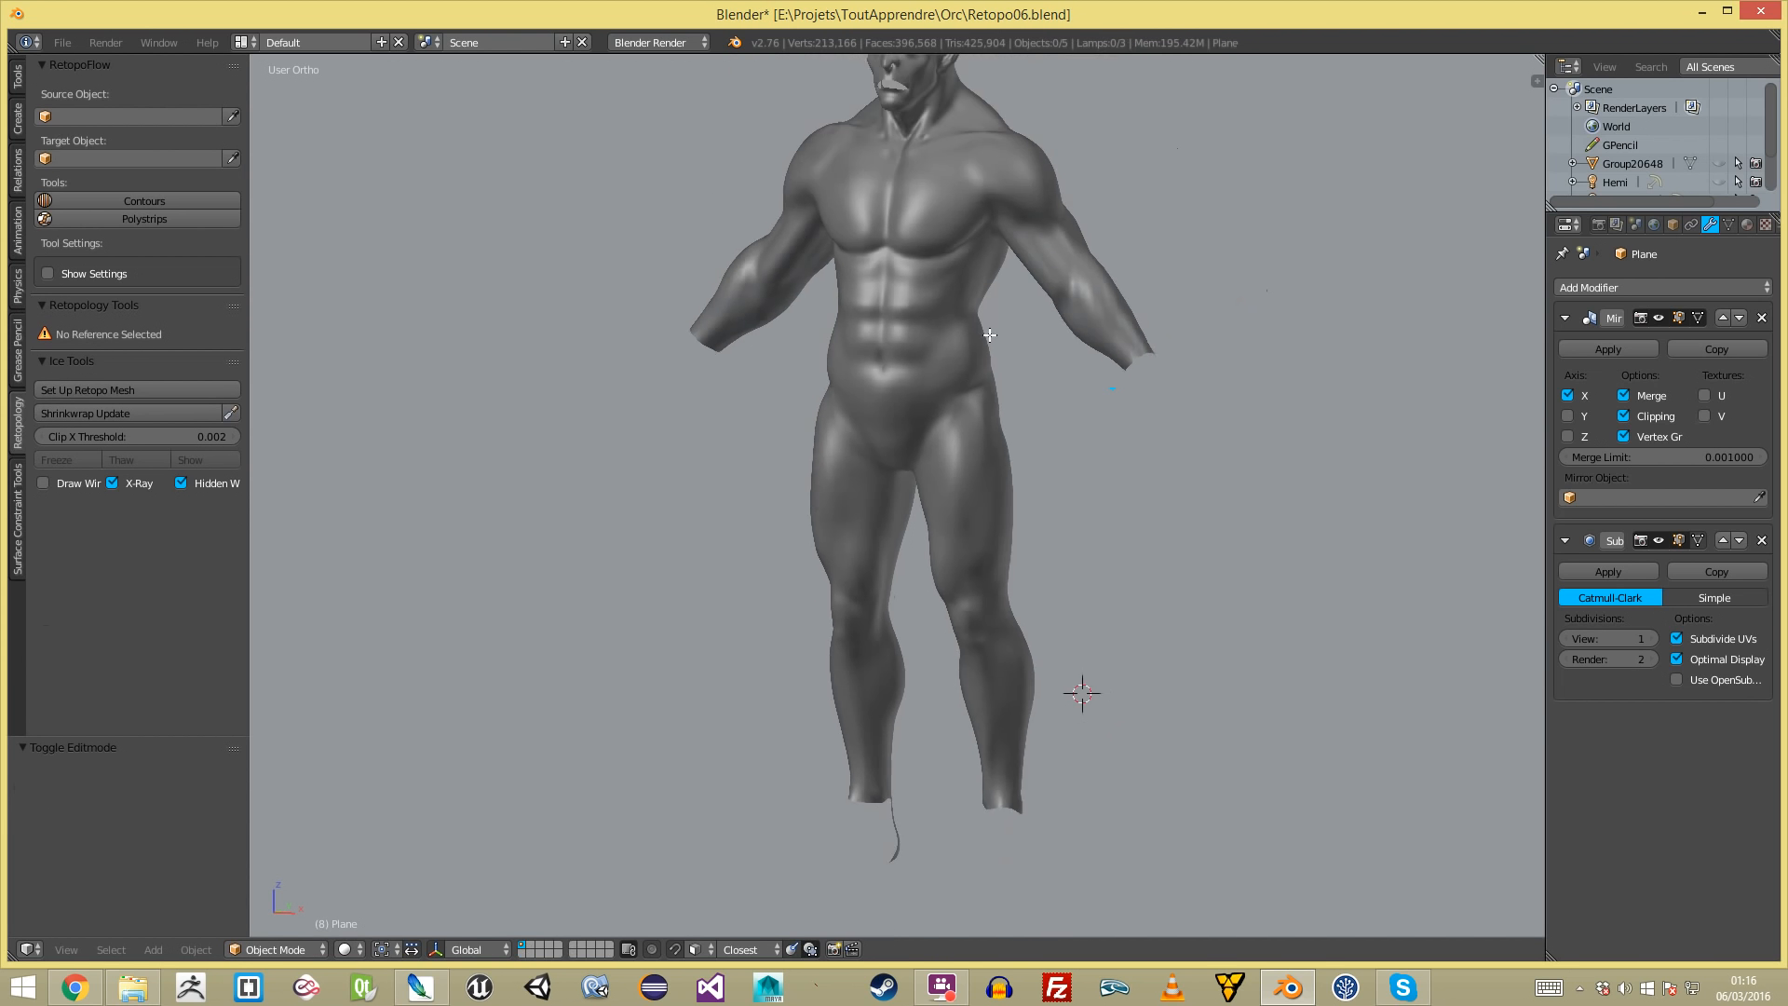
{"action": "middle_click_drag", "start_coordinate": [935, 474], "coordinate": [838, 487]}
{"action": "scroll", "coordinate": [1011, 507], "scroll_direction": "up", "scroll_amount": 4}
{"action": "scroll", "coordinate": [842, 479], "scroll_direction": "down", "scroll_amount": 5}
{"action": "scroll", "coordinate": [943, 564], "scroll_direction": "up", "scroll_amount": 4}
- Reveal the hidden objects and edit the retopology mesh in the front view
{"action": "key", "text": "alt+h"}
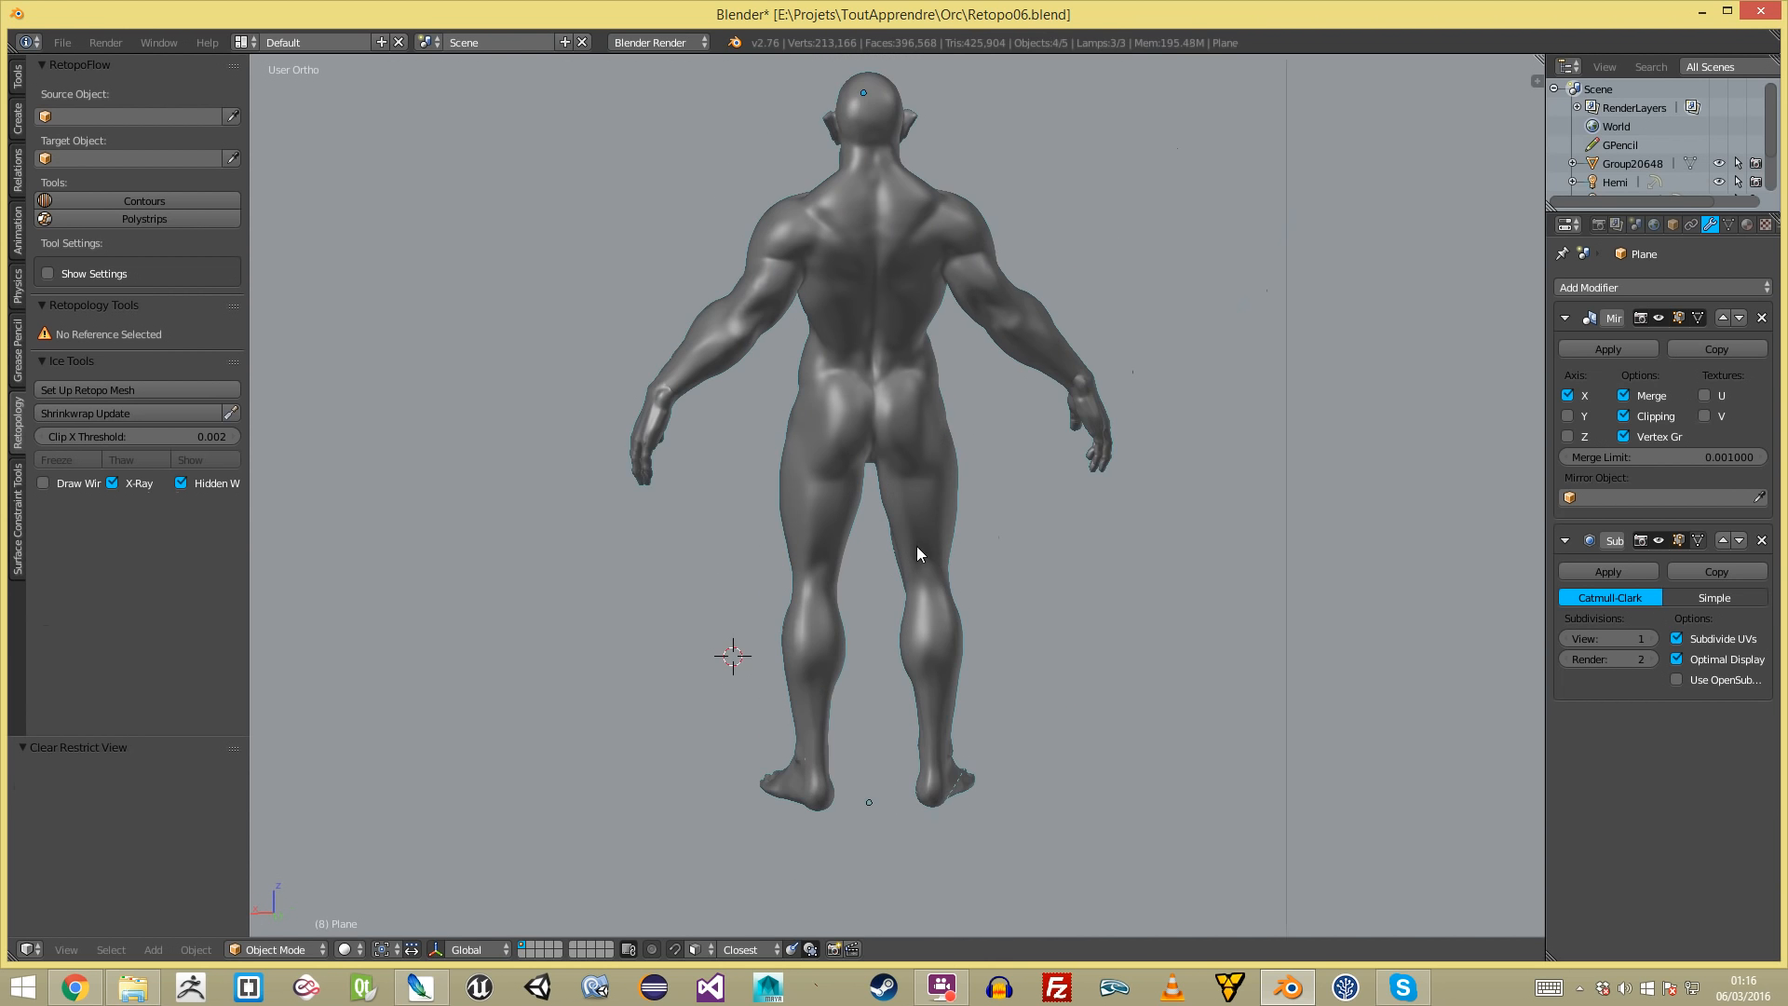
{"action": "scroll", "coordinate": [926, 550], "scroll_direction": "up", "scroll_amount": 1}
{"action": "key", "text": "a"}
{"action": "scroll", "coordinate": [745, 575], "scroll_direction": "down", "scroll_amount": 1}
{"action": "key", "text": "KP_1"}
{"action": "key", "text": "Tab"}
- Move the centre-line vertex at the navel into place
{"action": "middle_click_drag", "start_coordinate": [991, 471], "coordinate": [880, 289], "text": "shift"}
{"action": "scroll", "coordinate": [990, 726], "scroll_direction": "up", "scroll_amount": 6}
{"action": "scroll", "coordinate": [868, 348], "scroll_direction": "up", "scroll_amount": 4}
{"action": "scroll", "coordinate": [869, 348], "scroll_direction": "up", "scroll_amount": 8}
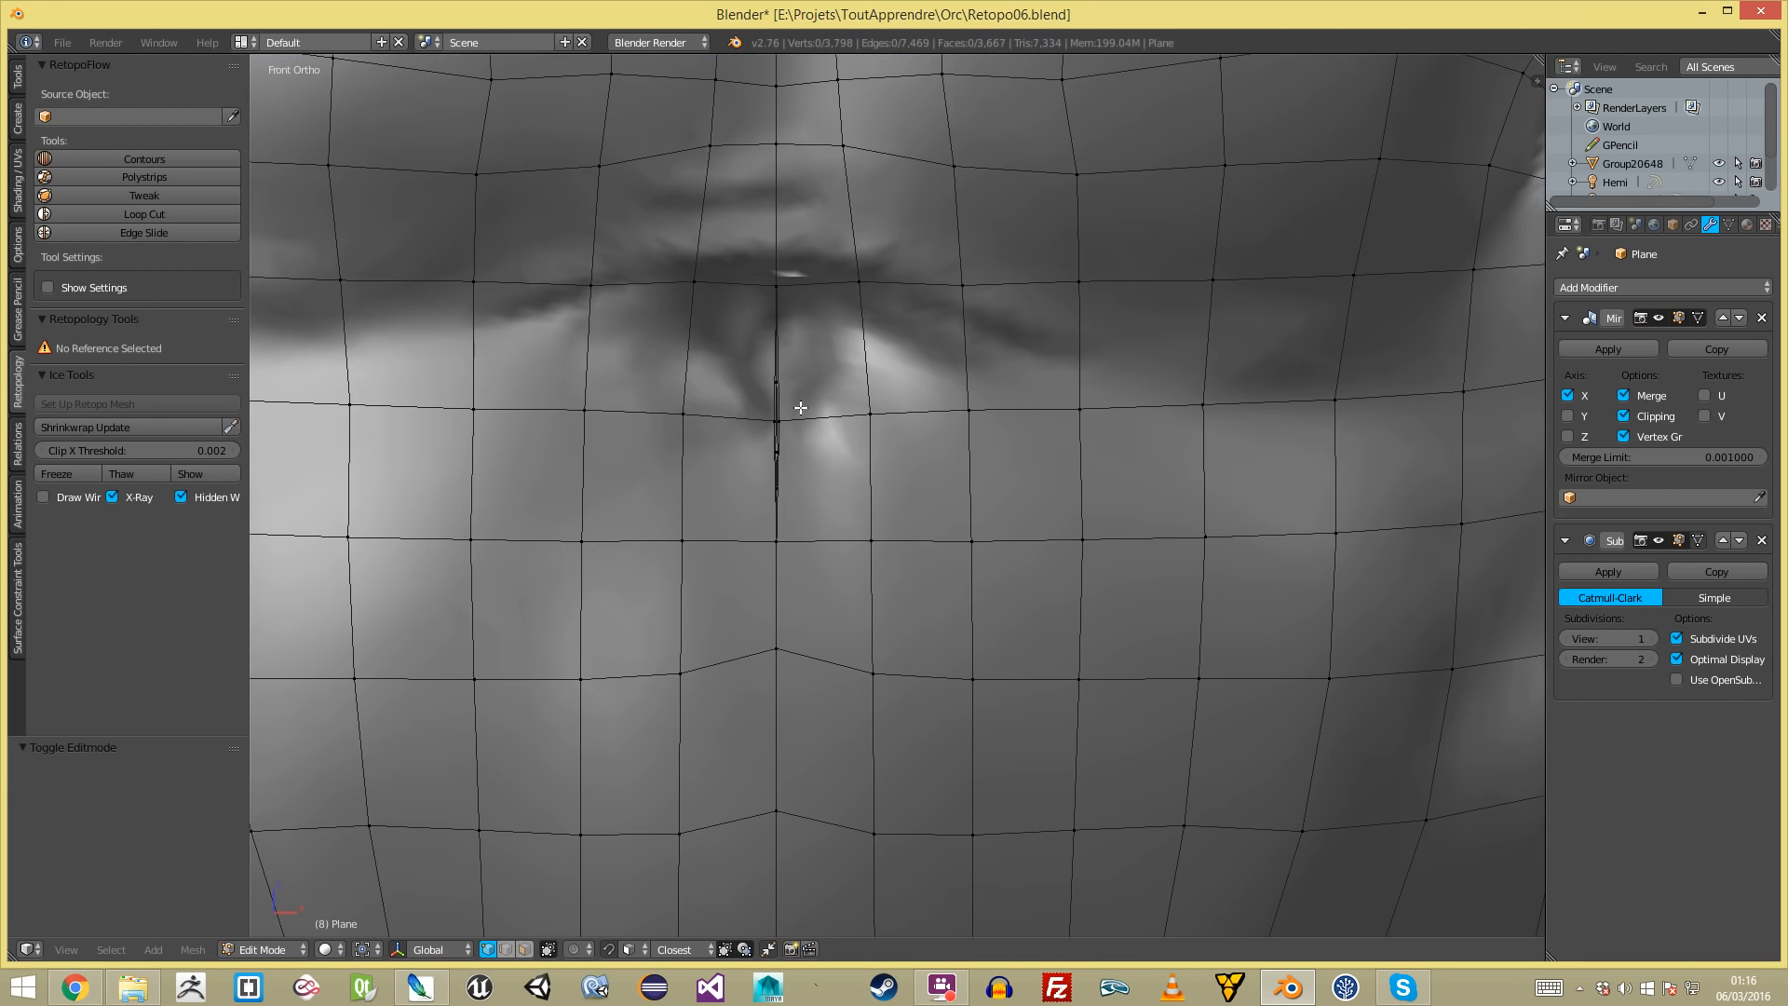
{"action": "right_click", "coordinate": [792, 408]}
{"action": "key", "text": "g"}
{"action": "left_click", "coordinate": [780, 401]}
{"action": "key", "text": "a"}
- Select the two faces over the navel and move them slightly upward with smooth proportional editing
{"action": "scroll", "coordinate": [820, 400], "scroll_direction": "down", "scroll_amount": 1}
{"action": "middle_click_drag", "start_coordinate": [830, 356], "coordinate": [887, 415], "text": "shift"}
{"action": "key", "text": "ctrl+Tab"}
{"action": "left_click", "coordinate": [865, 450]}
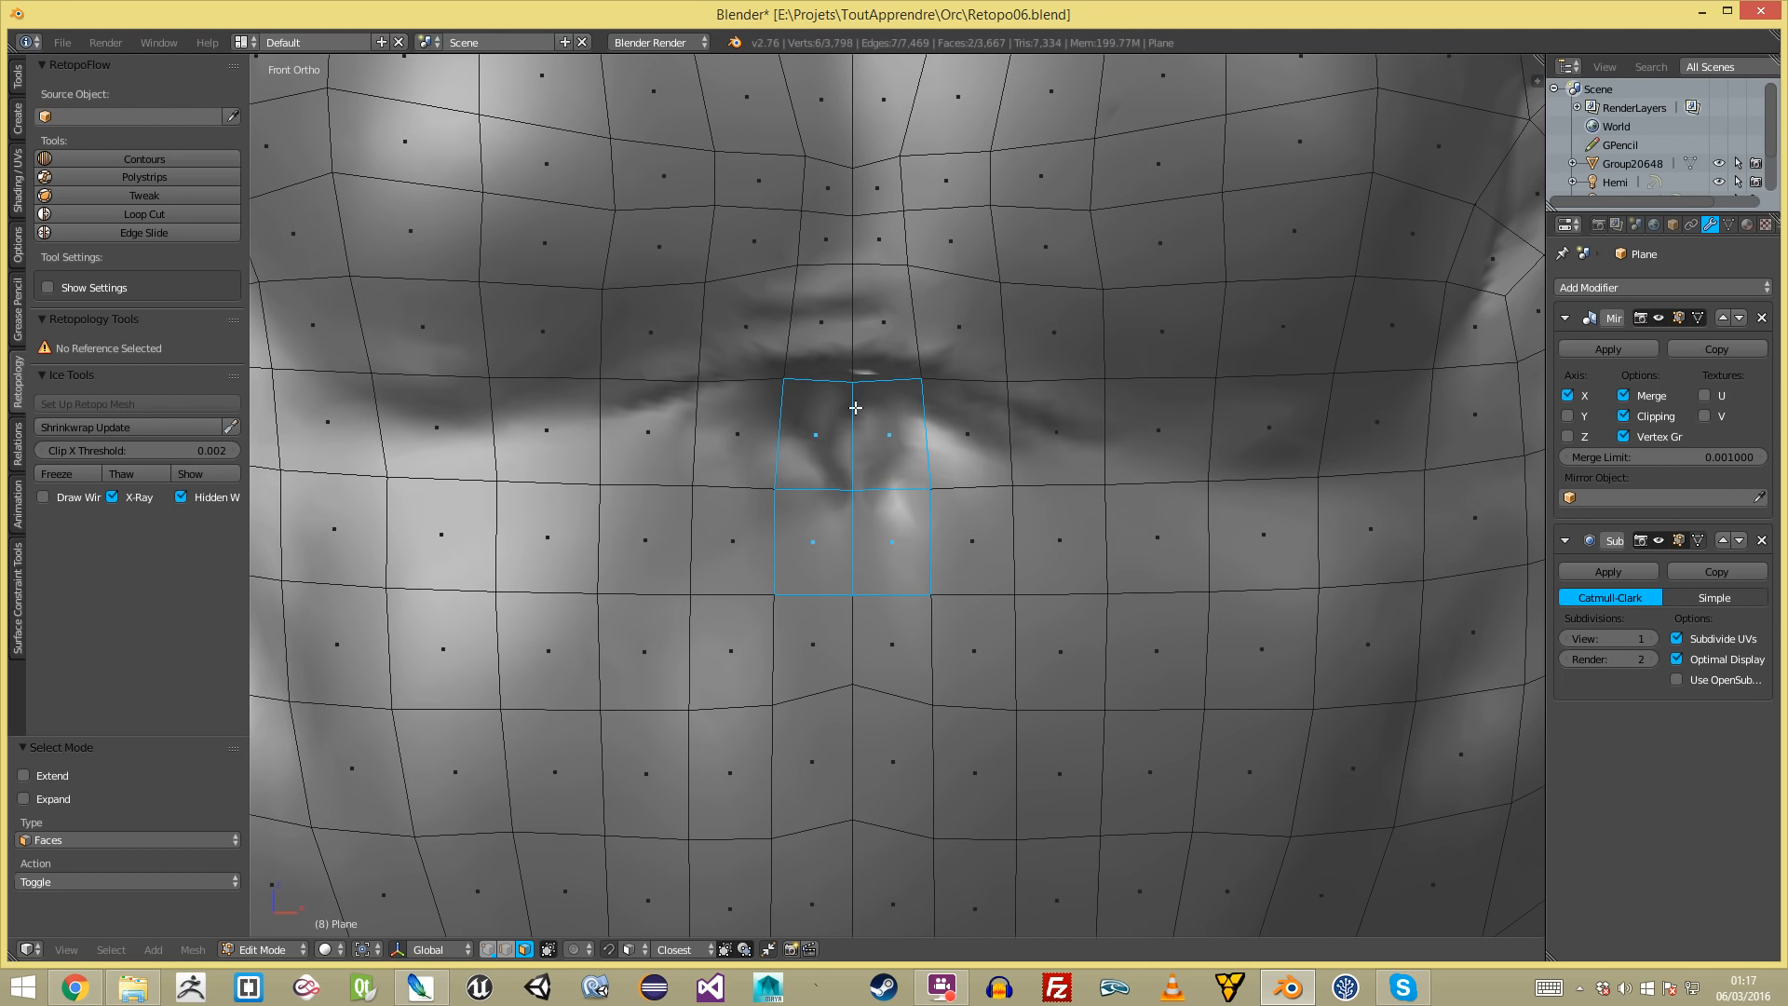
{"action": "scroll", "coordinate": [1014, 550], "scroll_direction": "down", "scroll_amount": 7}
{"action": "scroll", "coordinate": [991, 696], "scroll_direction": "up", "scroll_amount": 1}
{"action": "scroll", "coordinate": [846, 343], "scroll_direction": "up", "scroll_amount": 2}
{"action": "key", "text": "a"}
{"action": "middle_click_drag", "start_coordinate": [862, 323], "coordinate": [870, 327], "text": "shift"}
{"action": "key", "text": "ctrl+z"}
{"action": "scroll", "coordinate": [950, 383], "scroll_direction": "down", "scroll_amount": 2}
{"action": "key", "text": "o"}
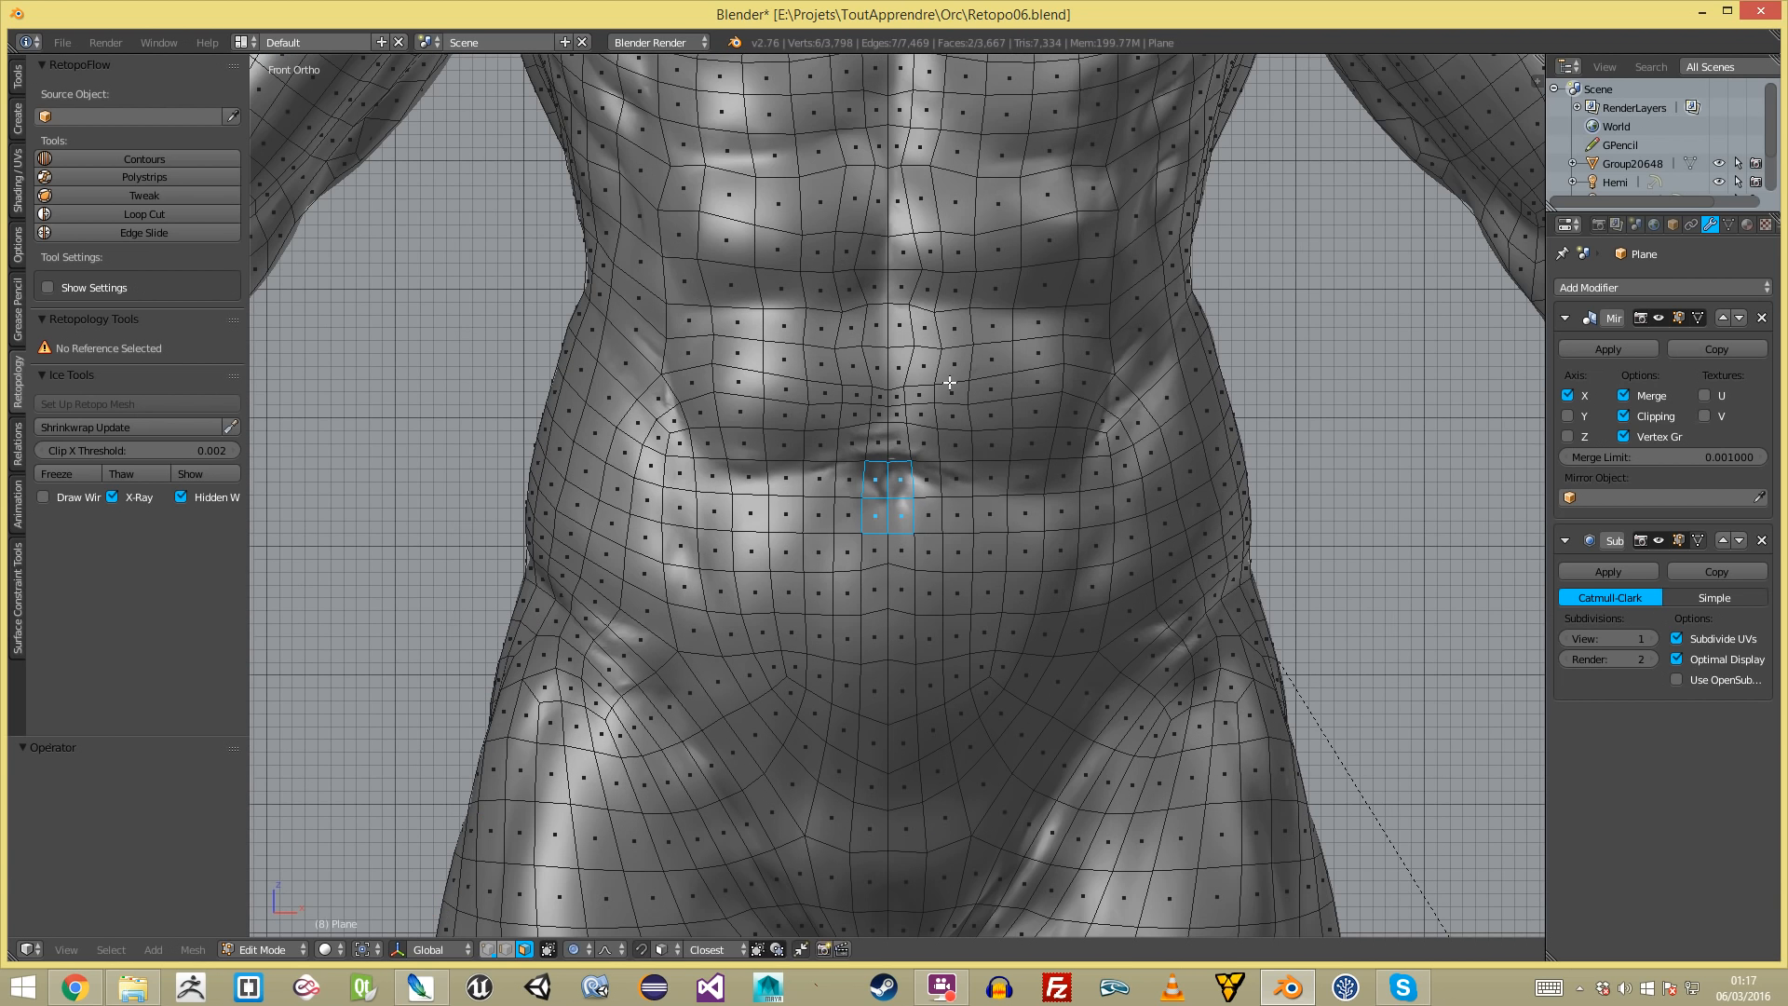
{"action": "key", "text": "g"}
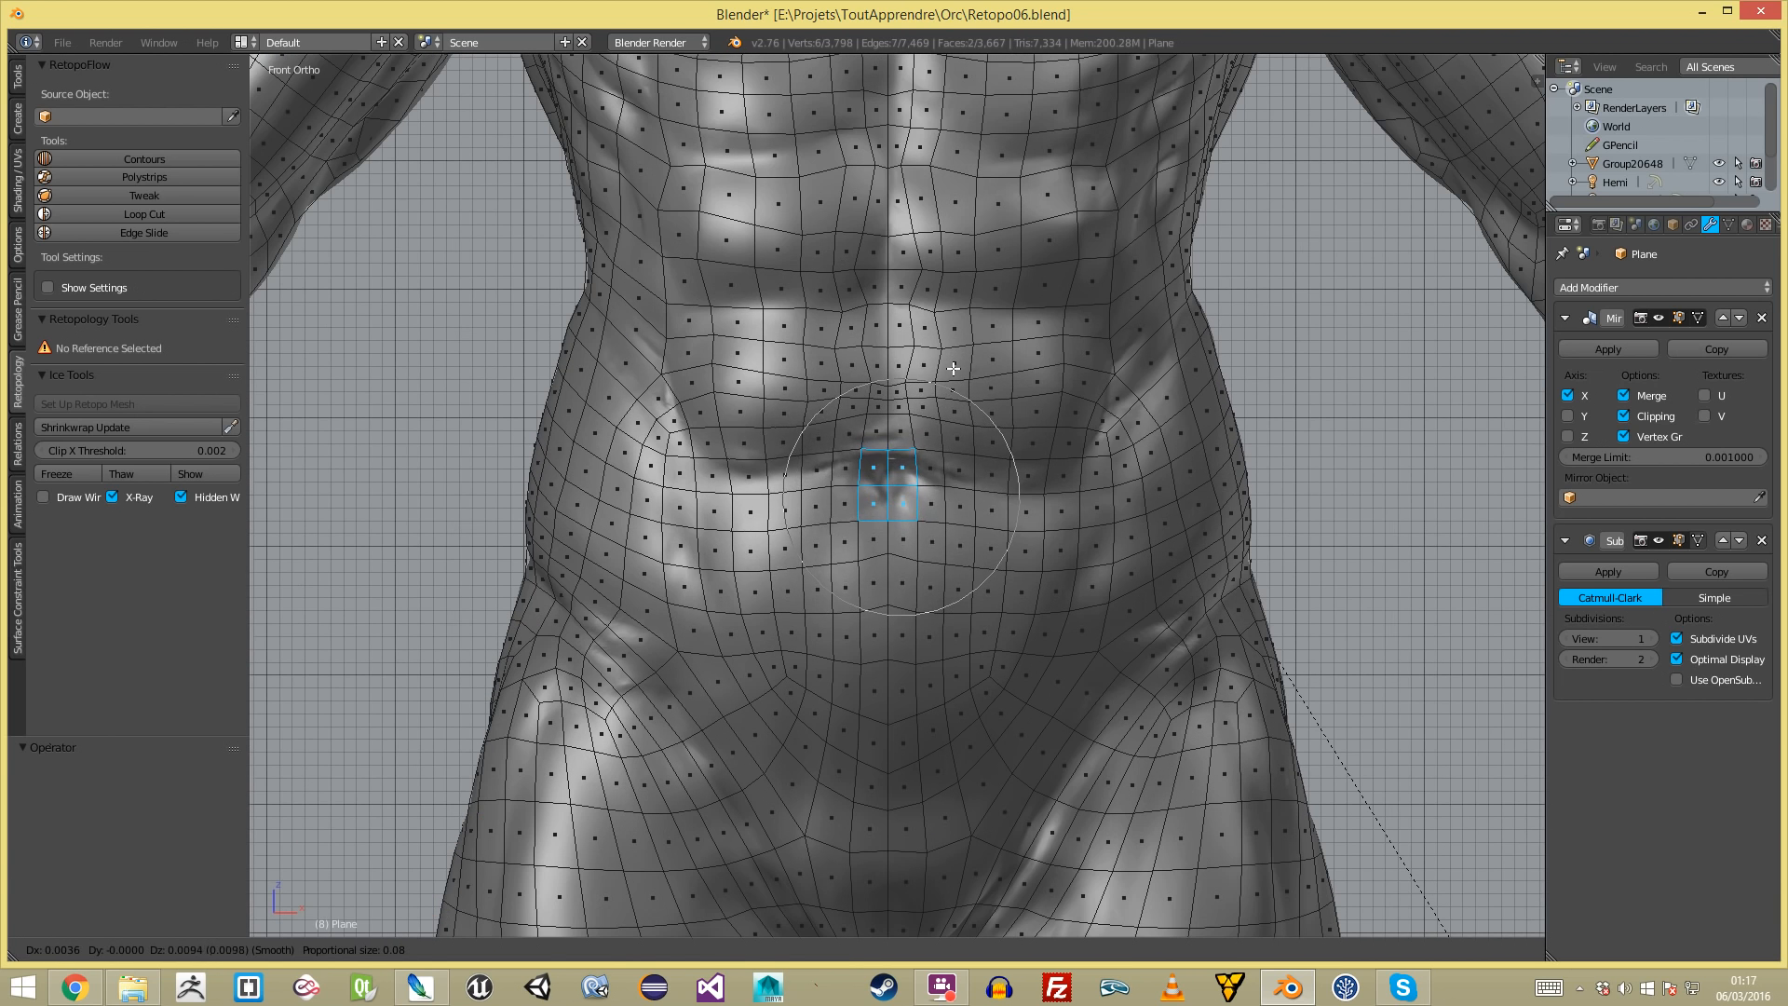
{"action": "left_click", "coordinate": [953, 364]}
{"action": "key", "text": "a"}
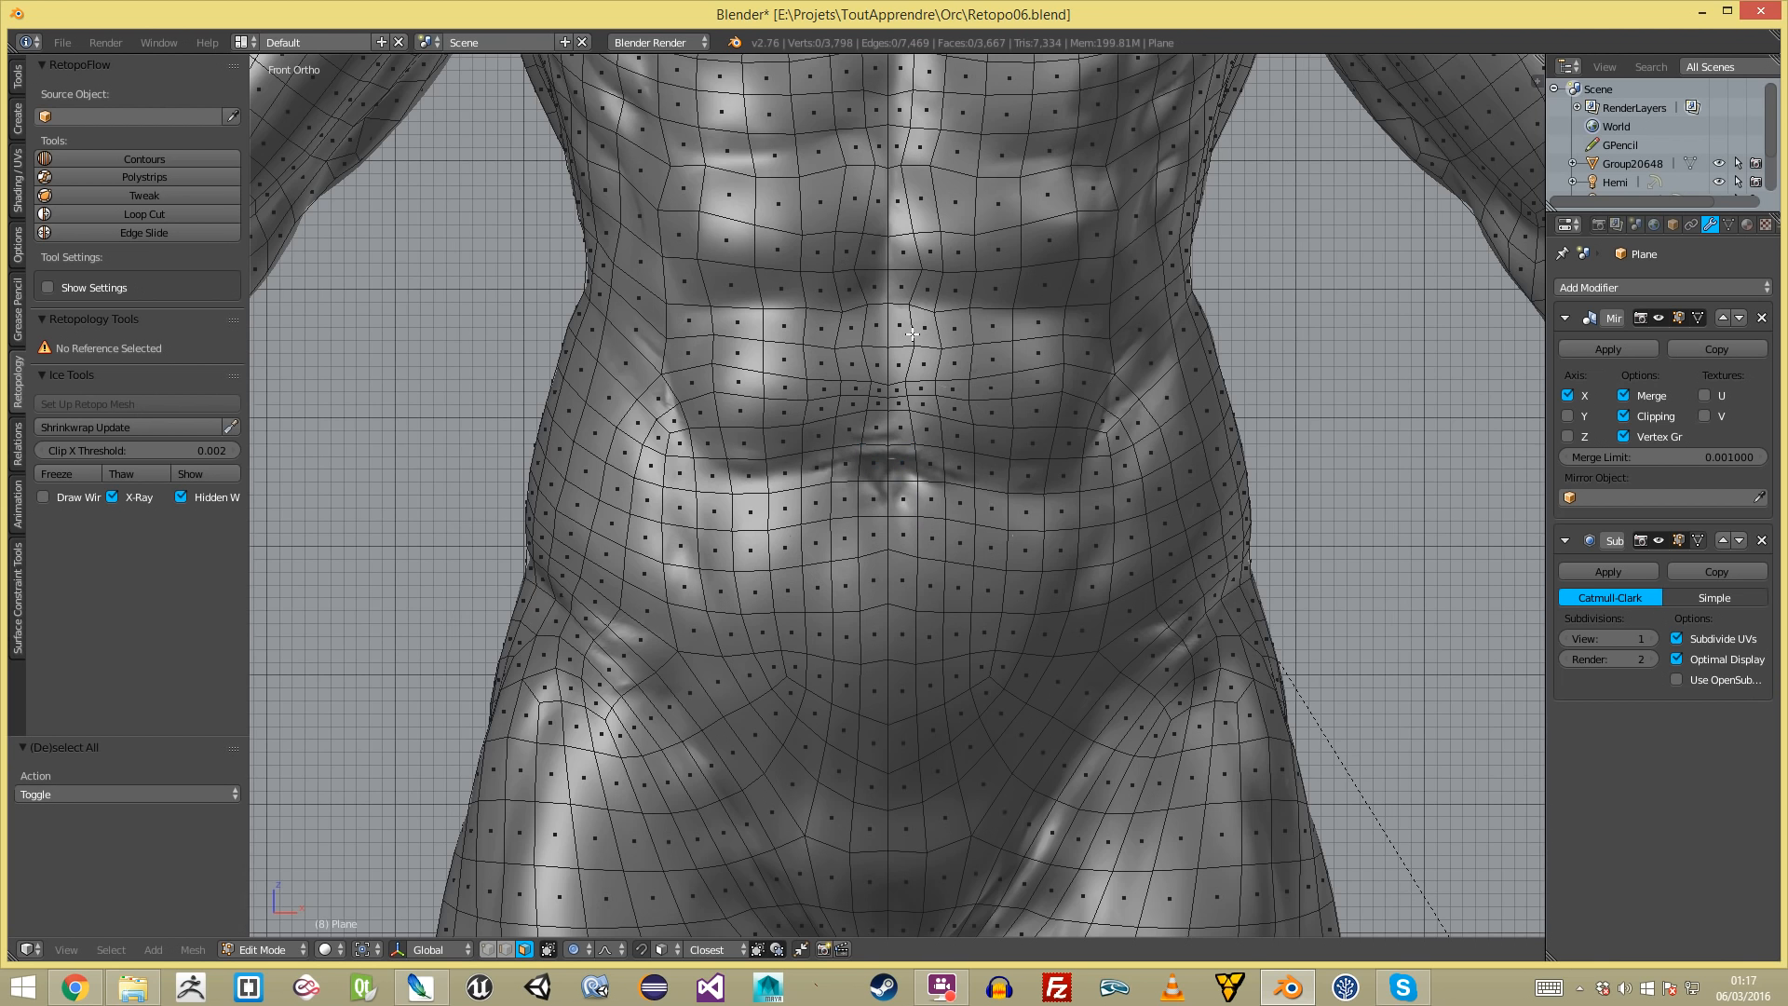
- Turn off proportional editing and reposition vertices of the abdomen grid above the navel in vertex mode
{"action": "scroll", "coordinate": [912, 334], "scroll_direction": "up", "scroll_amount": 1}
{"action": "key", "text": "o"}
{"action": "scroll", "coordinate": [899, 320], "scroll_direction": "up", "scroll_amount": 2}
{"action": "key", "text": "ctrl+Tab"}
{"action": "left_click", "coordinate": [868, 246]}
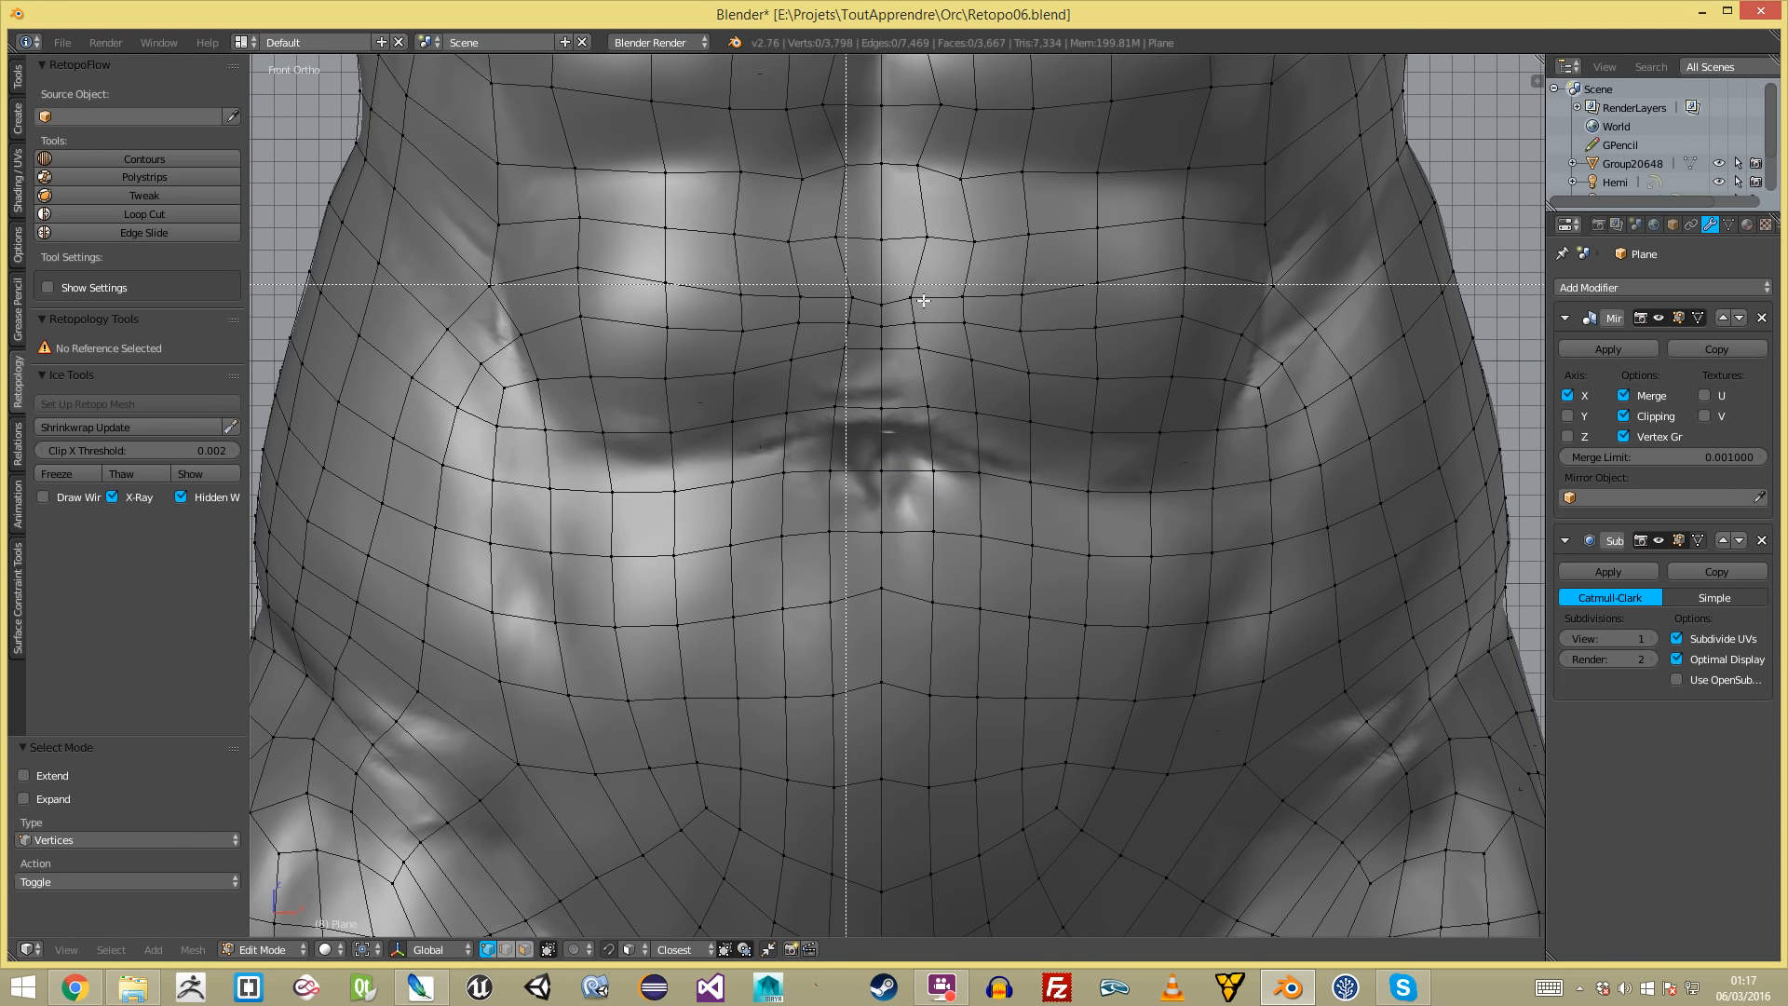
{"action": "key", "text": "a"}
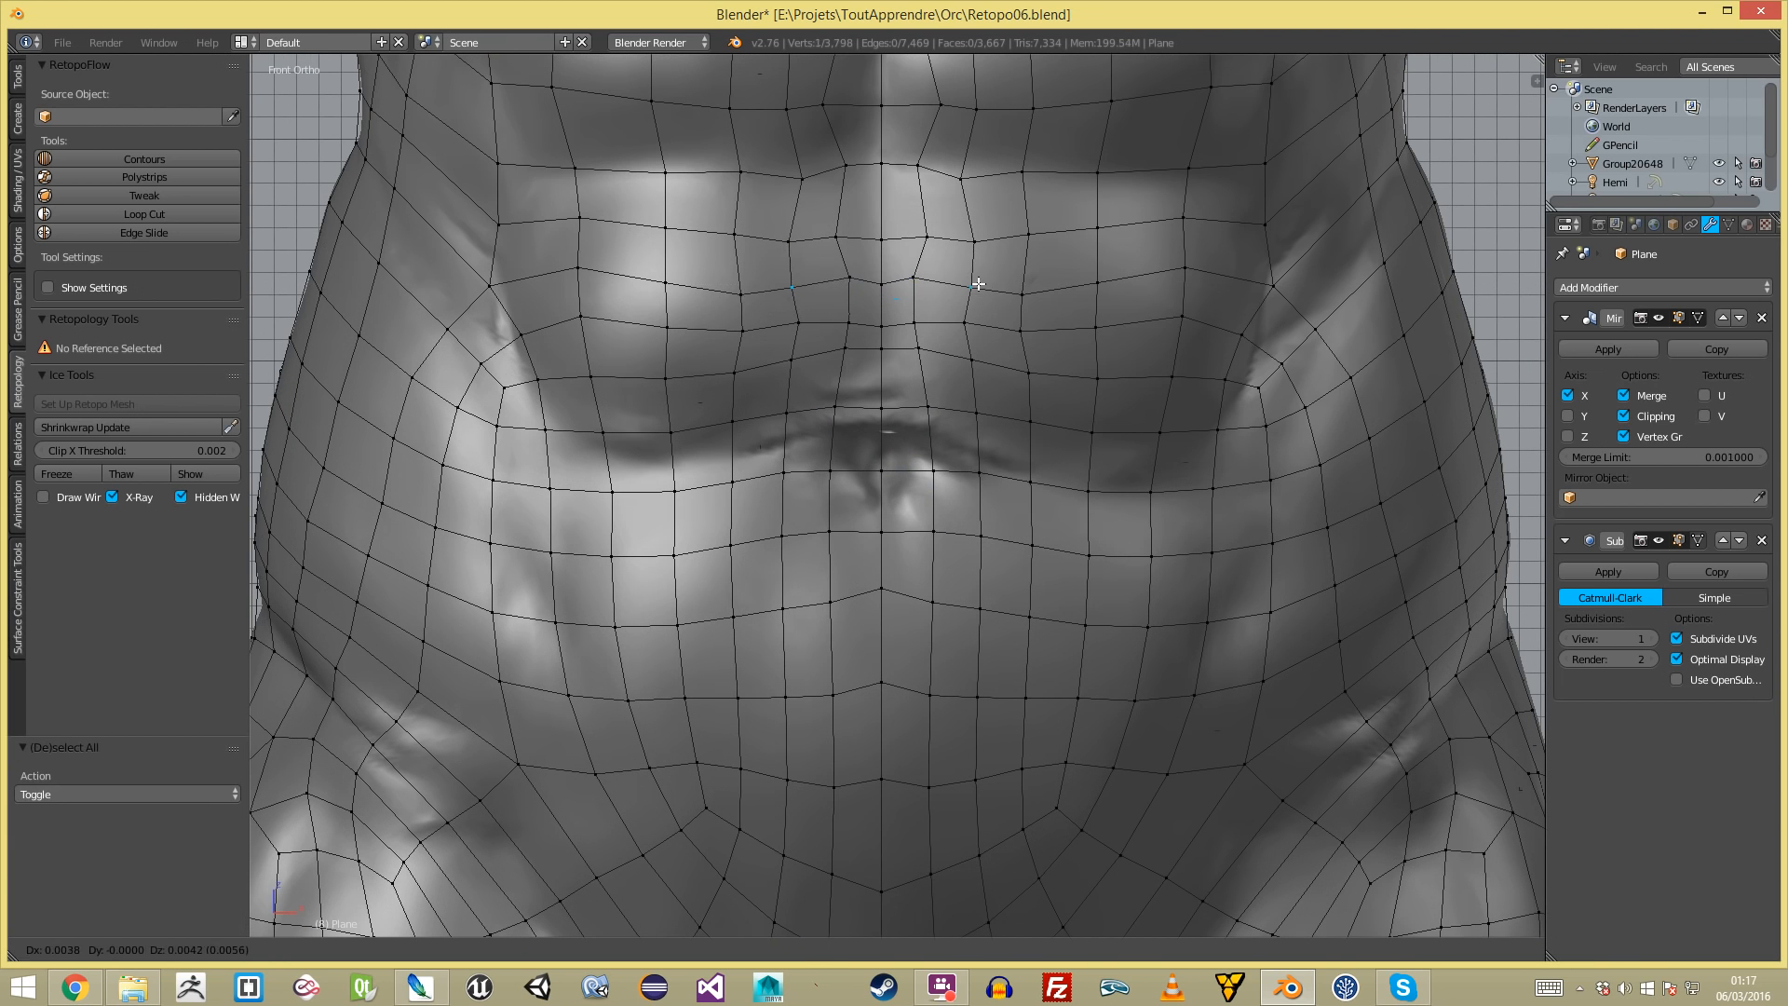
- Extrude the two navel faces and scale them down to 0.512 to form an inner ring
{"action": "scroll", "coordinate": [843, 391], "scroll_direction": "up", "scroll_amount": 2}
{"action": "key", "text": "ctrl+Tab"}
{"action": "left_click", "coordinate": [859, 483]}
{"action": "key", "text": "c"}
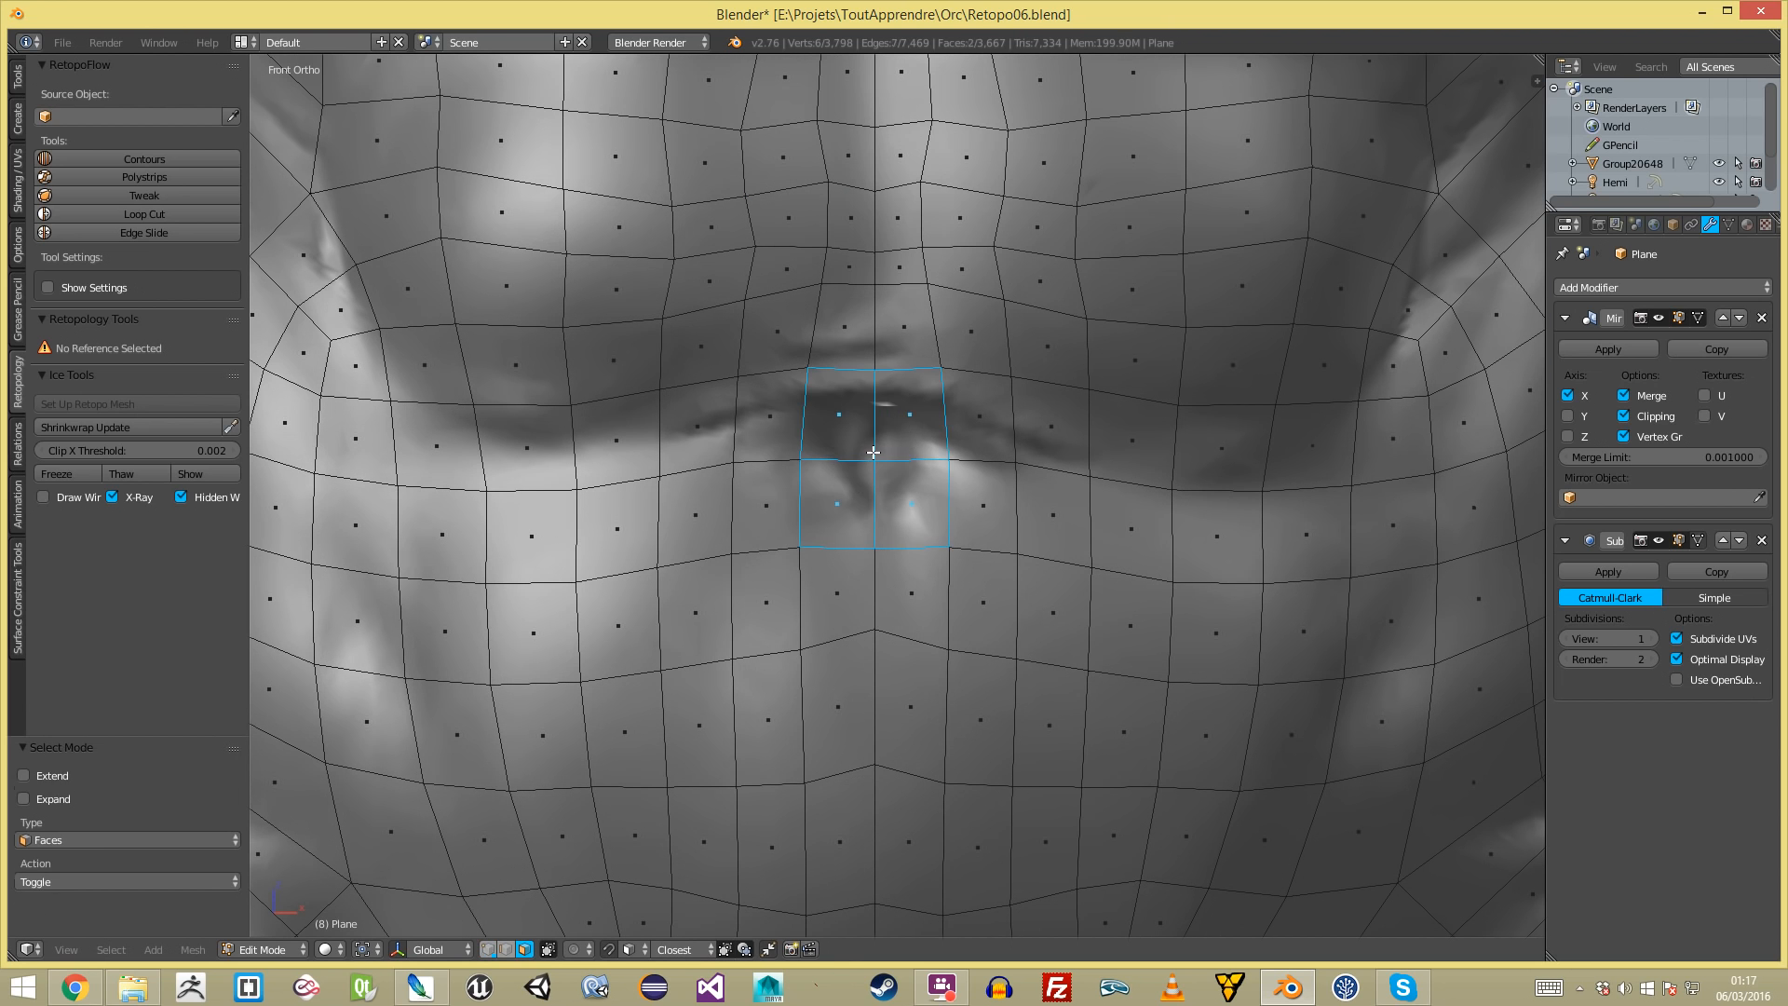
{"action": "key", "text": "e"}
{"action": "key", "text": "s"}
{"action": "left_click", "coordinate": [969, 476]}
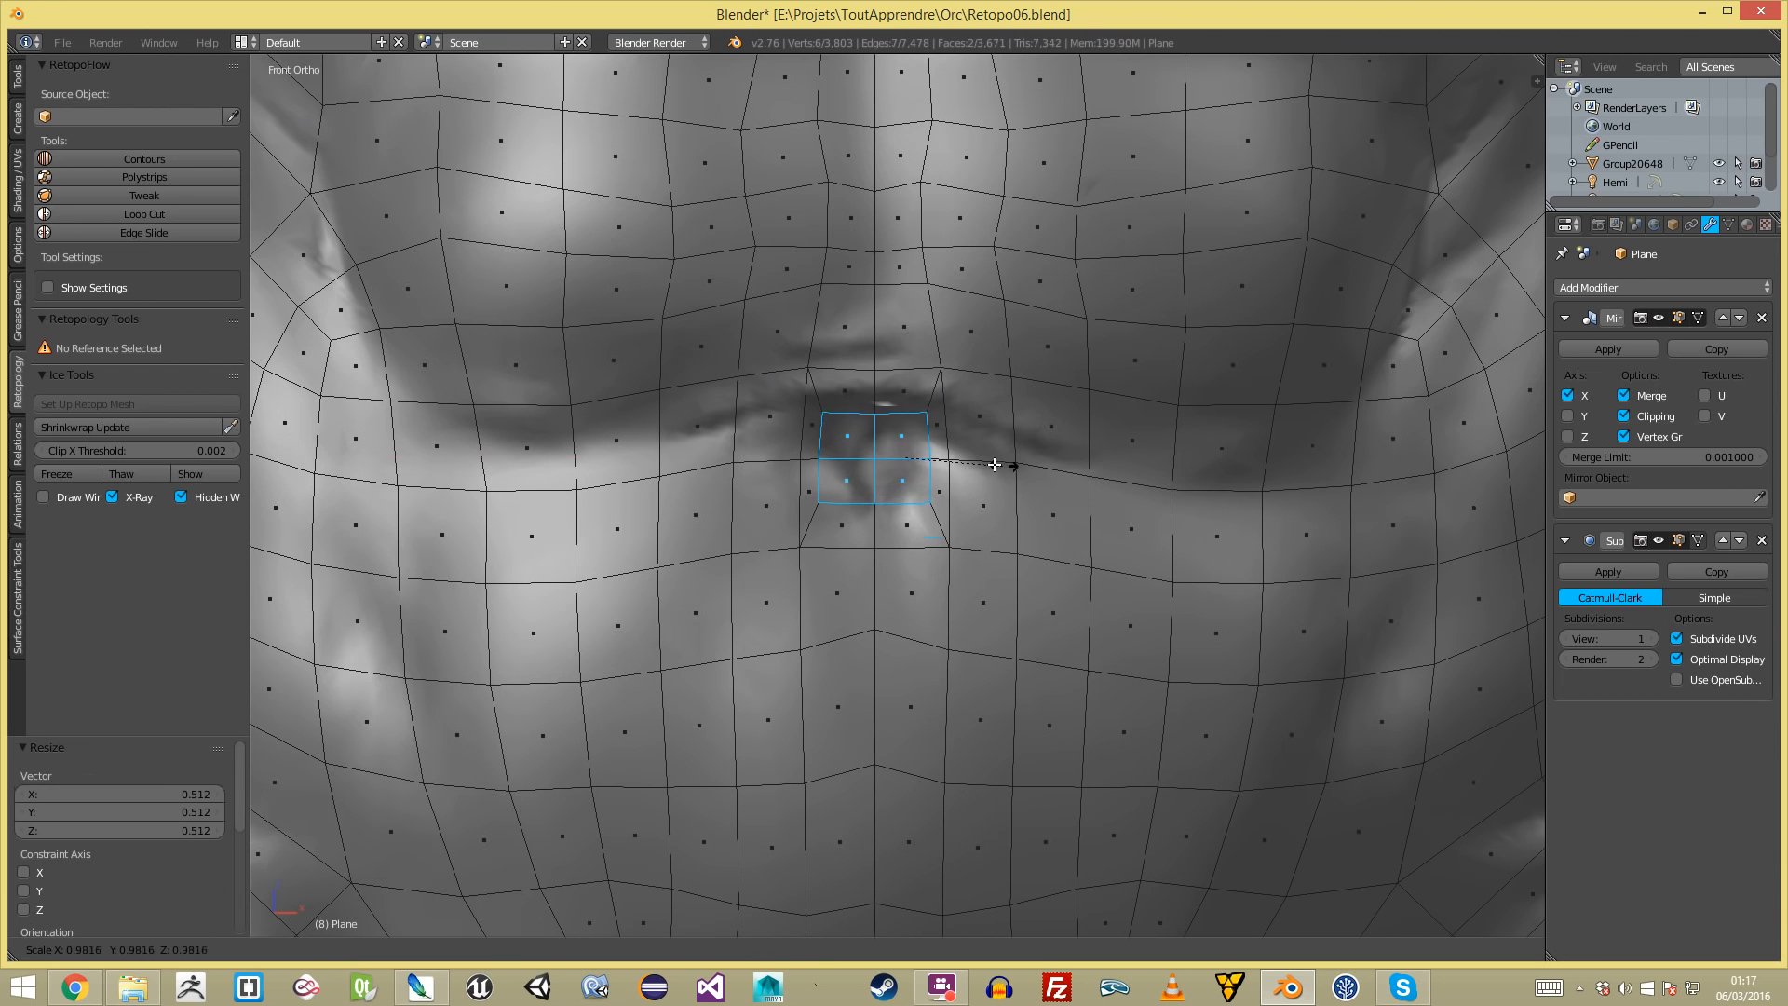
- Switch to vertex mode and reposition the upper vertices of the inner navel ring
{"action": "key", "text": "ctrl+Tab"}
{"action": "left_click", "coordinate": [872, 346]}
{"action": "key", "text": "a"}
{"action": "left_click_drag", "start_coordinate": [906, 421], "coordinate": [905, 417]}
{"action": "key", "text": "g"}
{"action": "left_click", "coordinate": [964, 409]}
{"action": "key", "text": "a"}
- Reposition the lower vertices of the navel rings and the centre-line vertex below them to round off the shape
{"action": "key", "text": "g"}
{"action": "left_click_drag", "start_coordinate": [889, 535], "coordinate": [908, 665]}
{"action": "left_click", "coordinate": [914, 639]}
{"action": "key", "text": "a"}
{"action": "key", "text": "b"}
{"action": "key", "text": "g"}
{"action": "left_click", "coordinate": [913, 695]}
{"action": "key", "text": "a"}
{"action": "right_click", "coordinate": [875, 751]}
{"action": "key", "text": "g"}
{"action": "left_click", "coordinate": [879, 776]}
{"action": "key", "text": "a"}
- In face mode, extrude the inner navel faces and scale them inward, with an extra scale along X
{"action": "key", "text": "ctrl+Tab"}
{"action": "left_click", "coordinate": [878, 453]}
{"action": "key", "text": "b"}
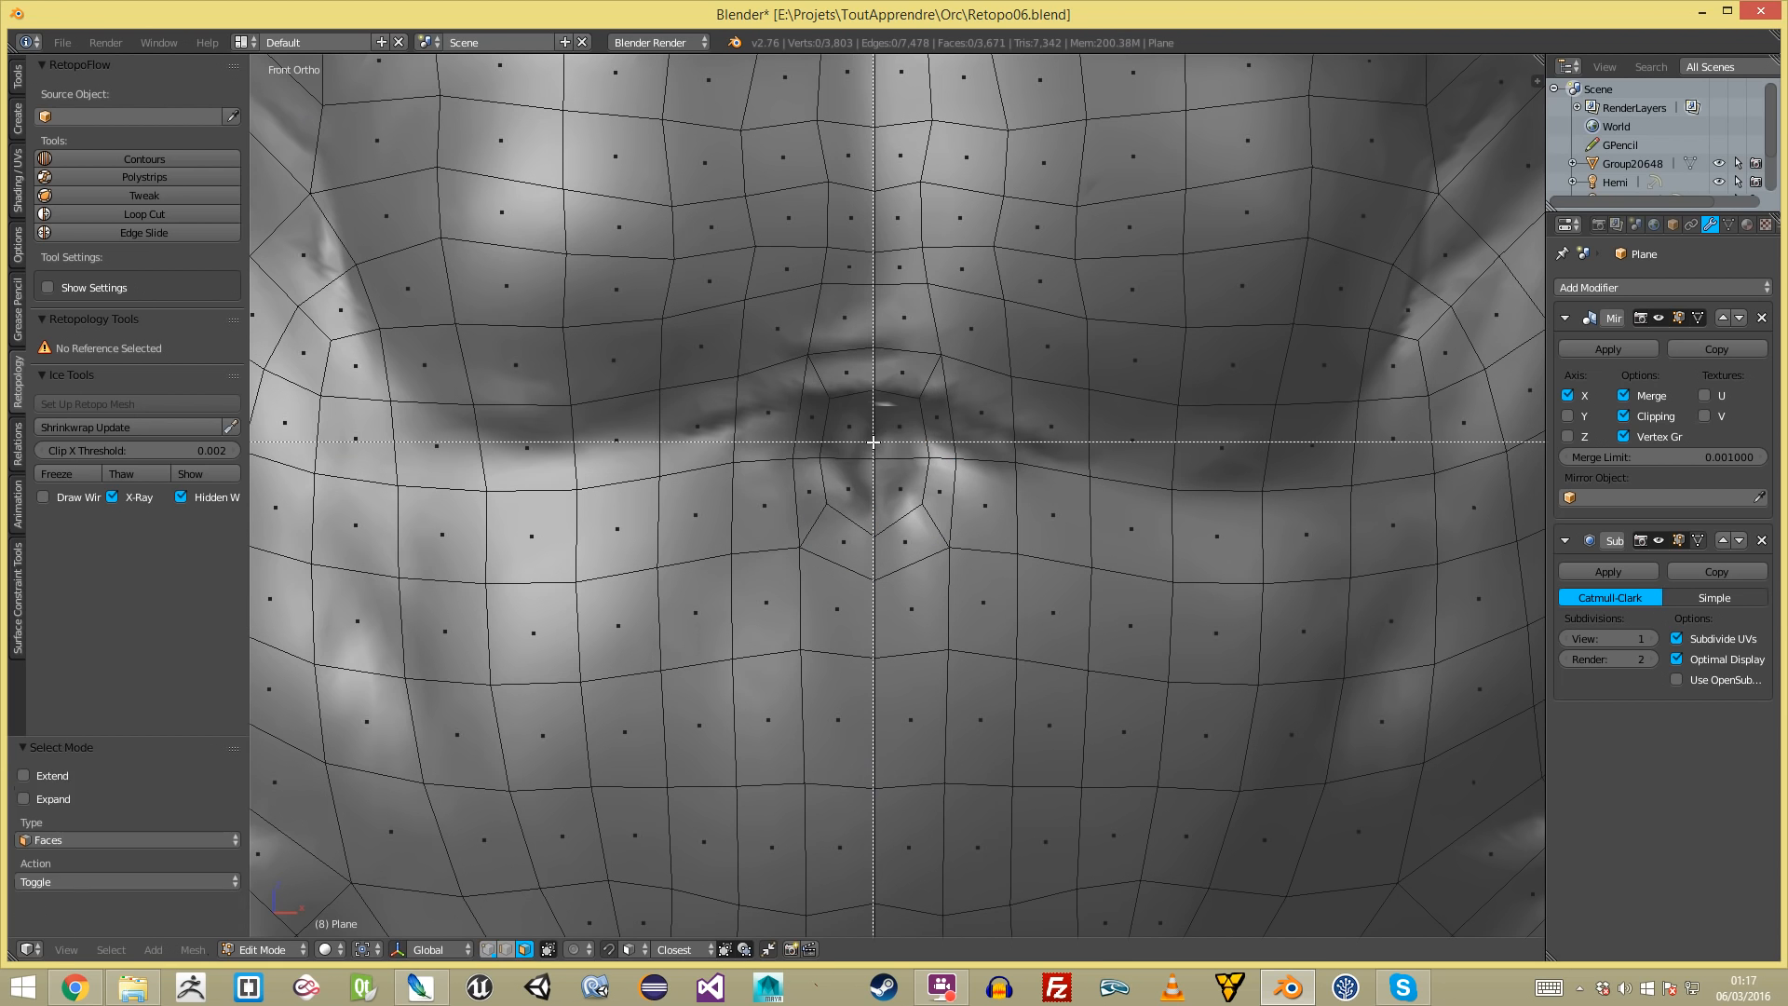
{"action": "left_click_drag", "start_coordinate": [866, 457], "coordinate": [895, 484]}
{"action": "key", "text": "e"}
{"action": "left_click", "coordinate": [969, 501]}
{"action": "key", "text": "s"}
{"action": "left_click", "coordinate": [976, 503]}
{"action": "key", "text": "s"}
{"action": "key", "text": "x"}
{"action": "left_click", "coordinate": [978, 453]}
- Inspect the smoothed navel in Object Mode from the front and at an angle
{"action": "key", "text": "Tab"}
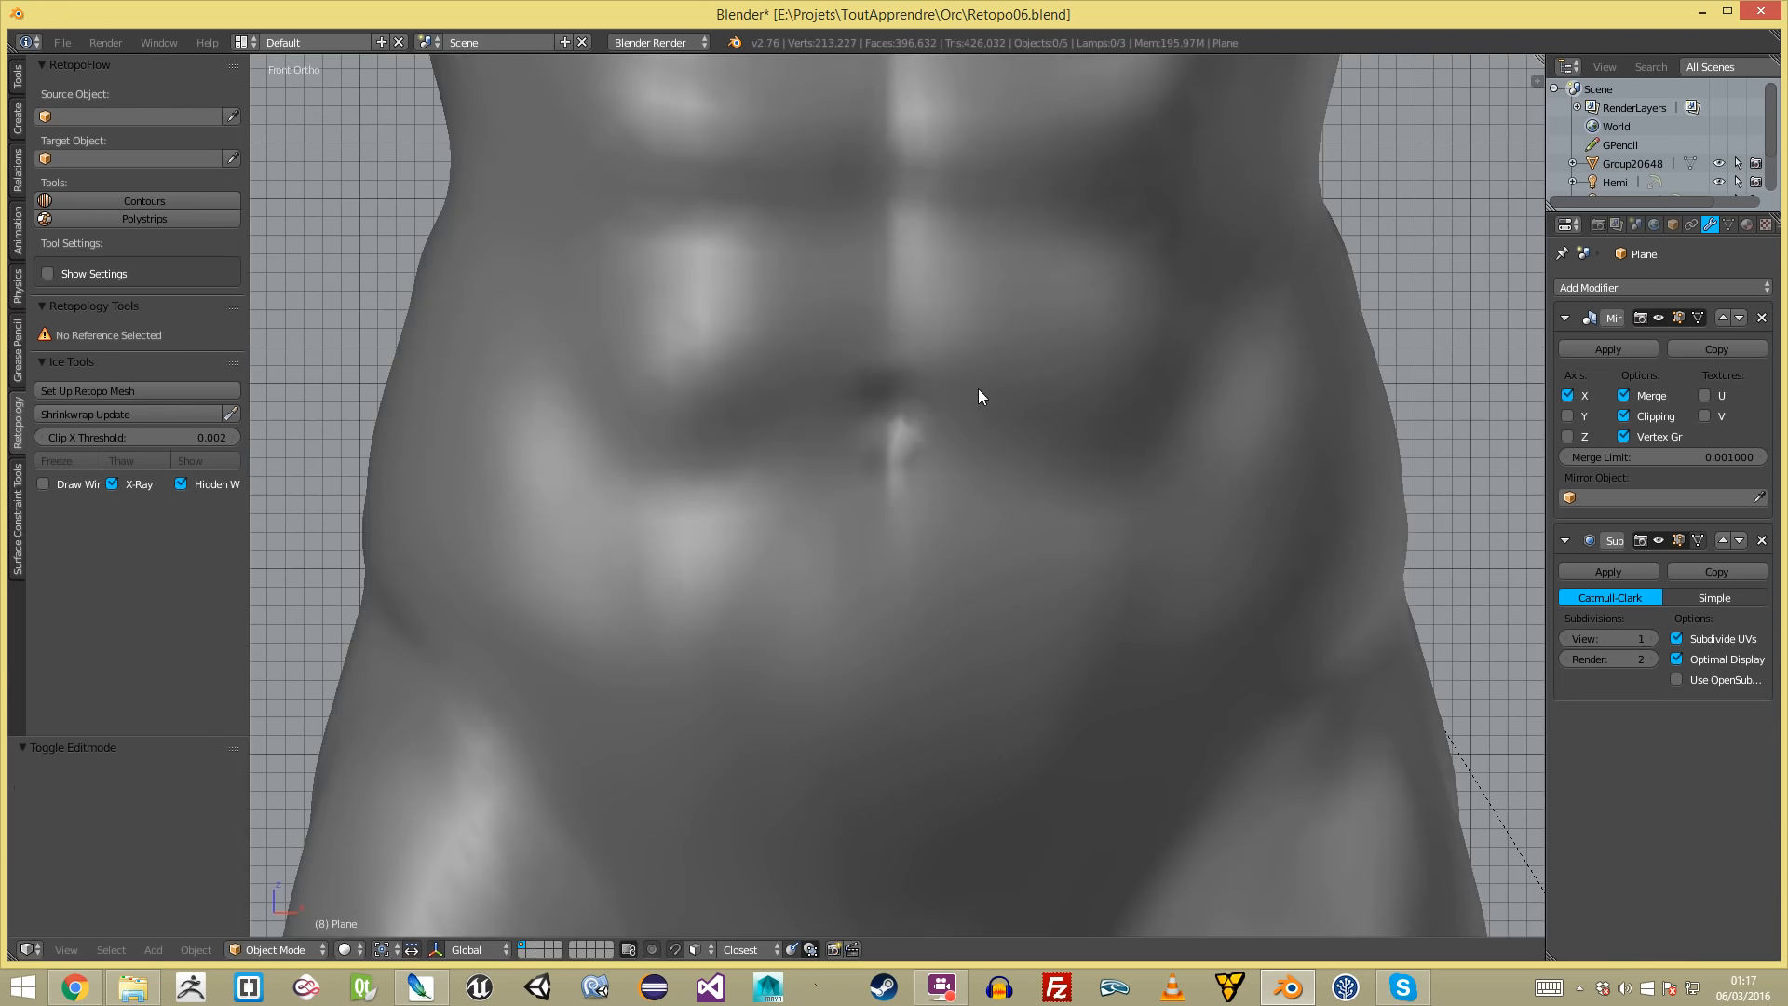
{"action": "scroll", "coordinate": [946, 402], "scroll_direction": "down", "scroll_amount": 3}
{"action": "middle_click_drag", "start_coordinate": [946, 403], "coordinate": [813, 482]}
{"action": "scroll", "coordinate": [801, 486], "scroll_direction": "up", "scroll_amount": 6}
{"action": "key", "text": "Tab"}
{"action": "key", "text": "KP_1"}
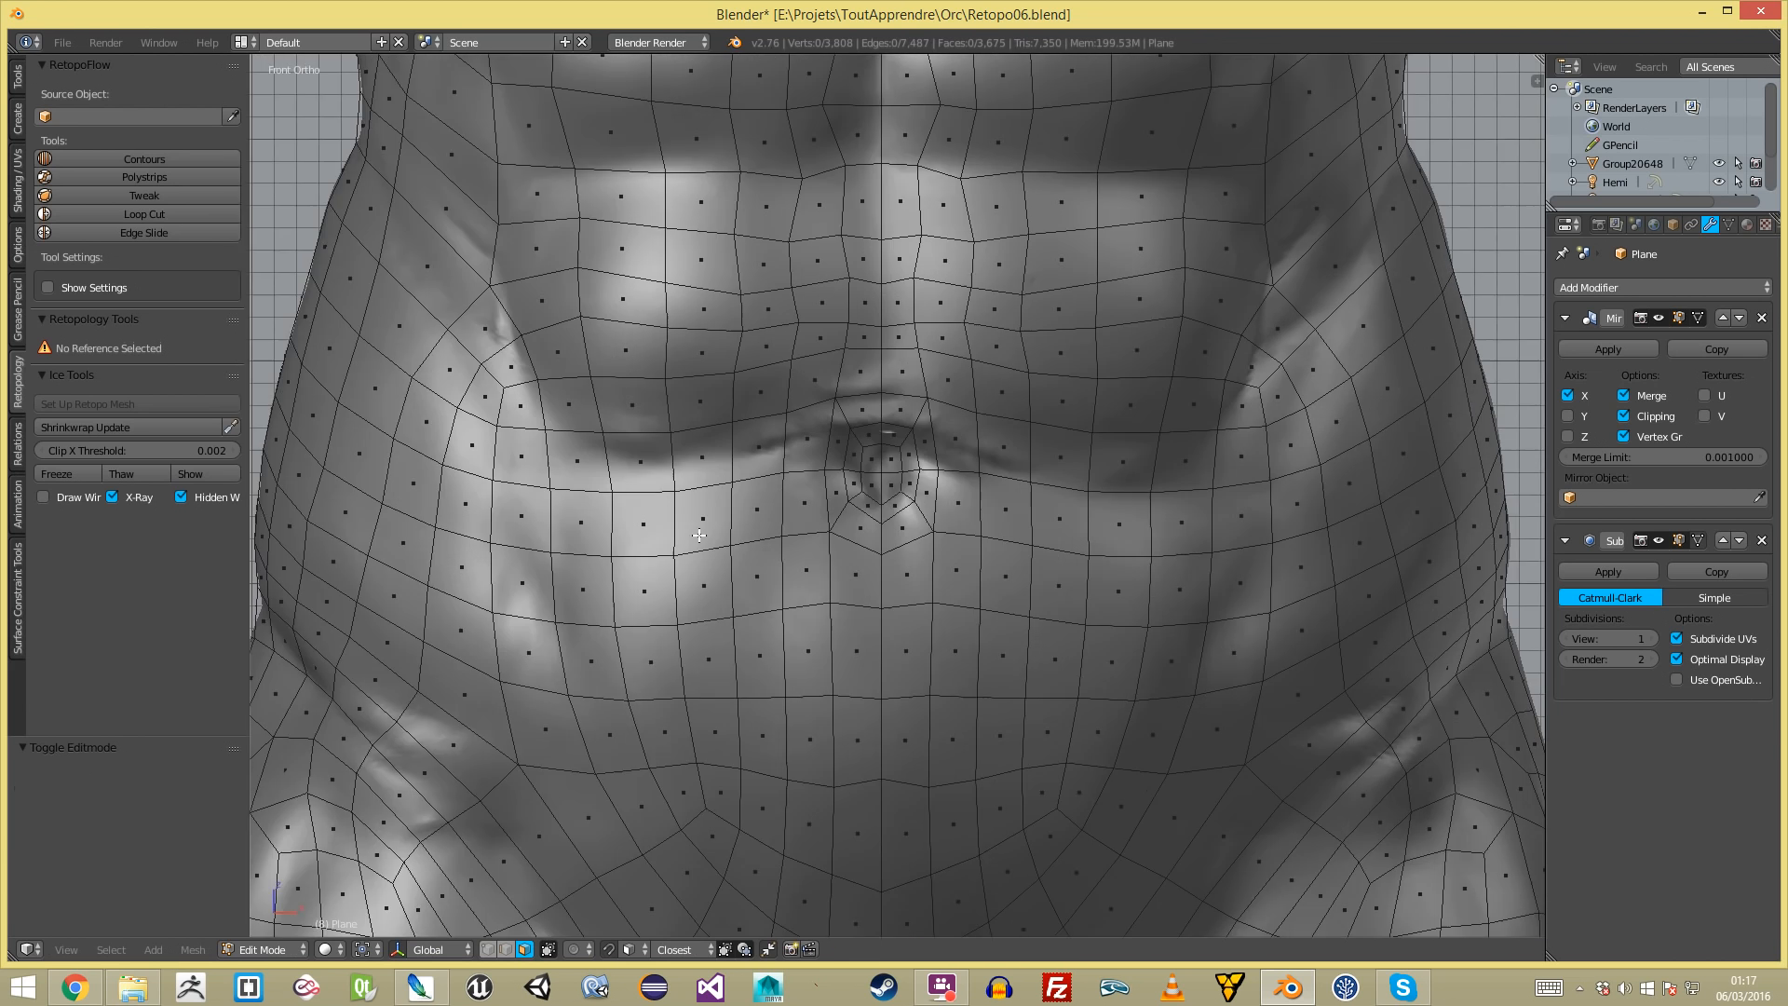
{"action": "scroll", "coordinate": [865, 493], "scroll_direction": "up", "scroll_amount": 2}
{"action": "scroll", "coordinate": [886, 454], "scroll_direction": "down", "scroll_amount": 13}
- Select the block of faces surrounding the navel and snap it to the sculpt with a zero-distance move
{"action": "mouse_move", "coordinate": [888, 457]}
{"action": "left_mouse_down"}
{"action": "mouse_move", "coordinate": [881, 396]}
{"action": "mouse_move", "coordinate": [759, 270]}
{"action": "mouse_move", "coordinate": [890, 558]}
{"action": "left_mouse_up"}
{"action": "right_click", "coordinate": [949, 537]}
{"action": "scroll", "coordinate": [949, 538], "scroll_direction": "down", "scroll_amount": 5}
{"action": "key", "text": "g"}
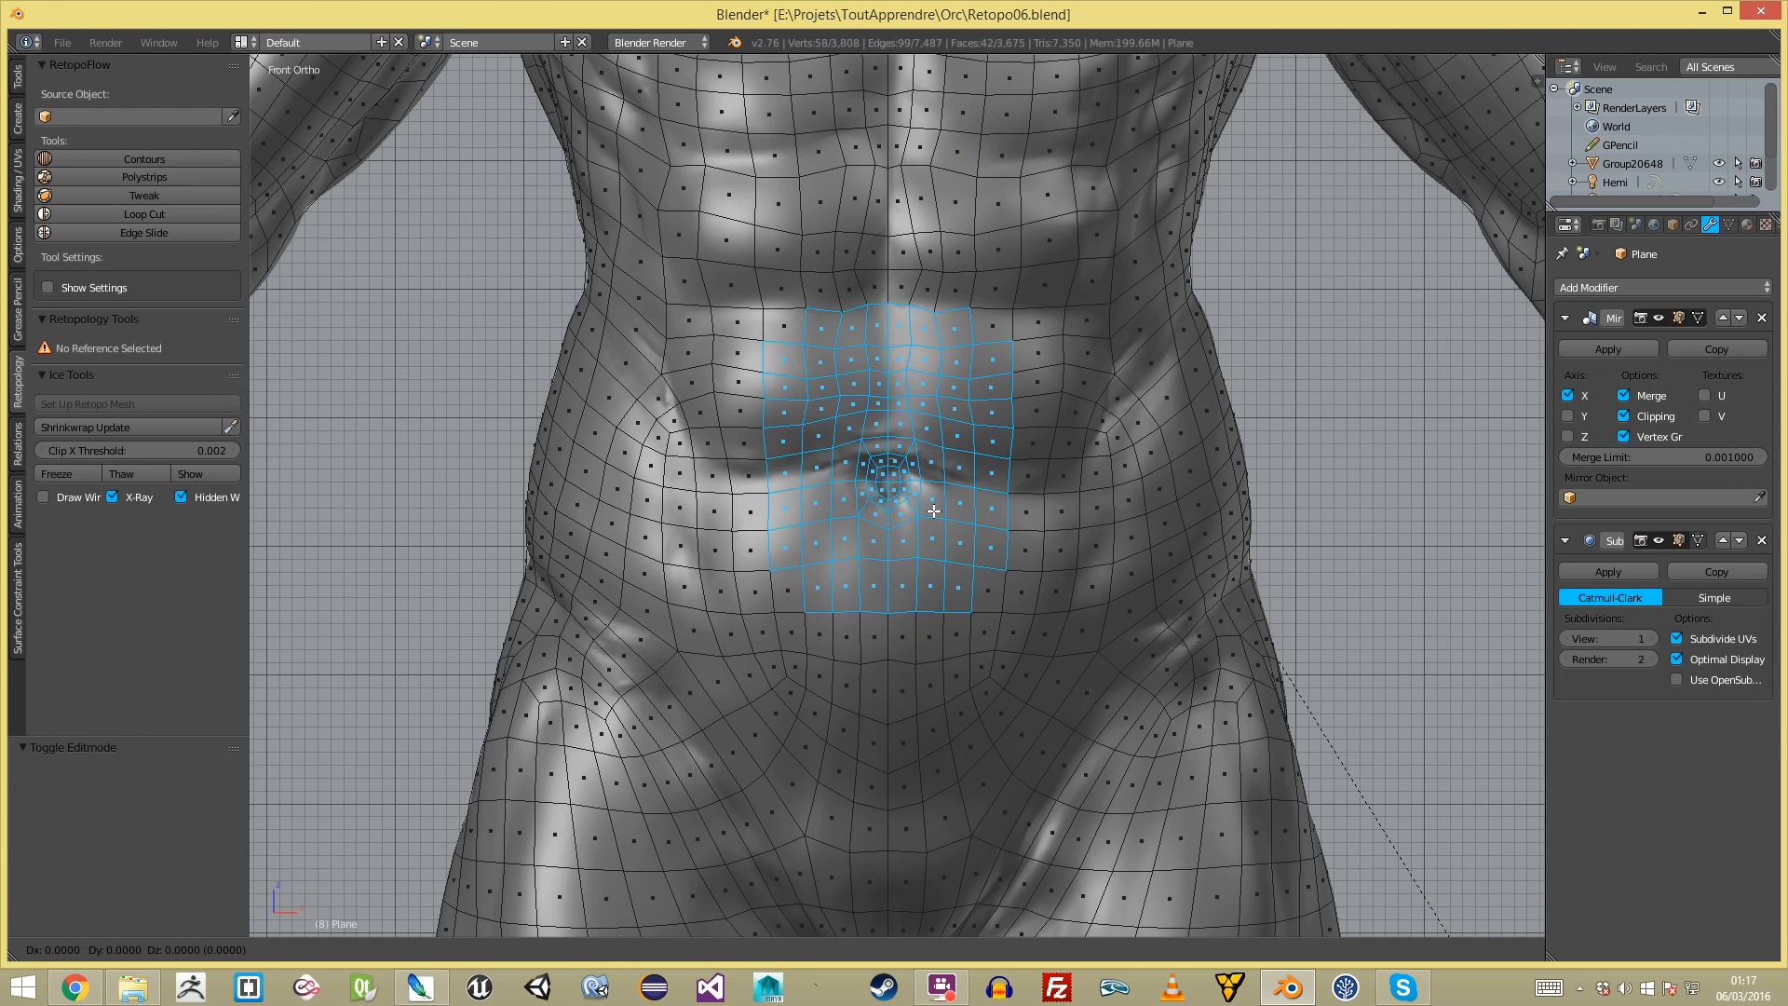
{"action": "left_click", "coordinate": [933, 510]}
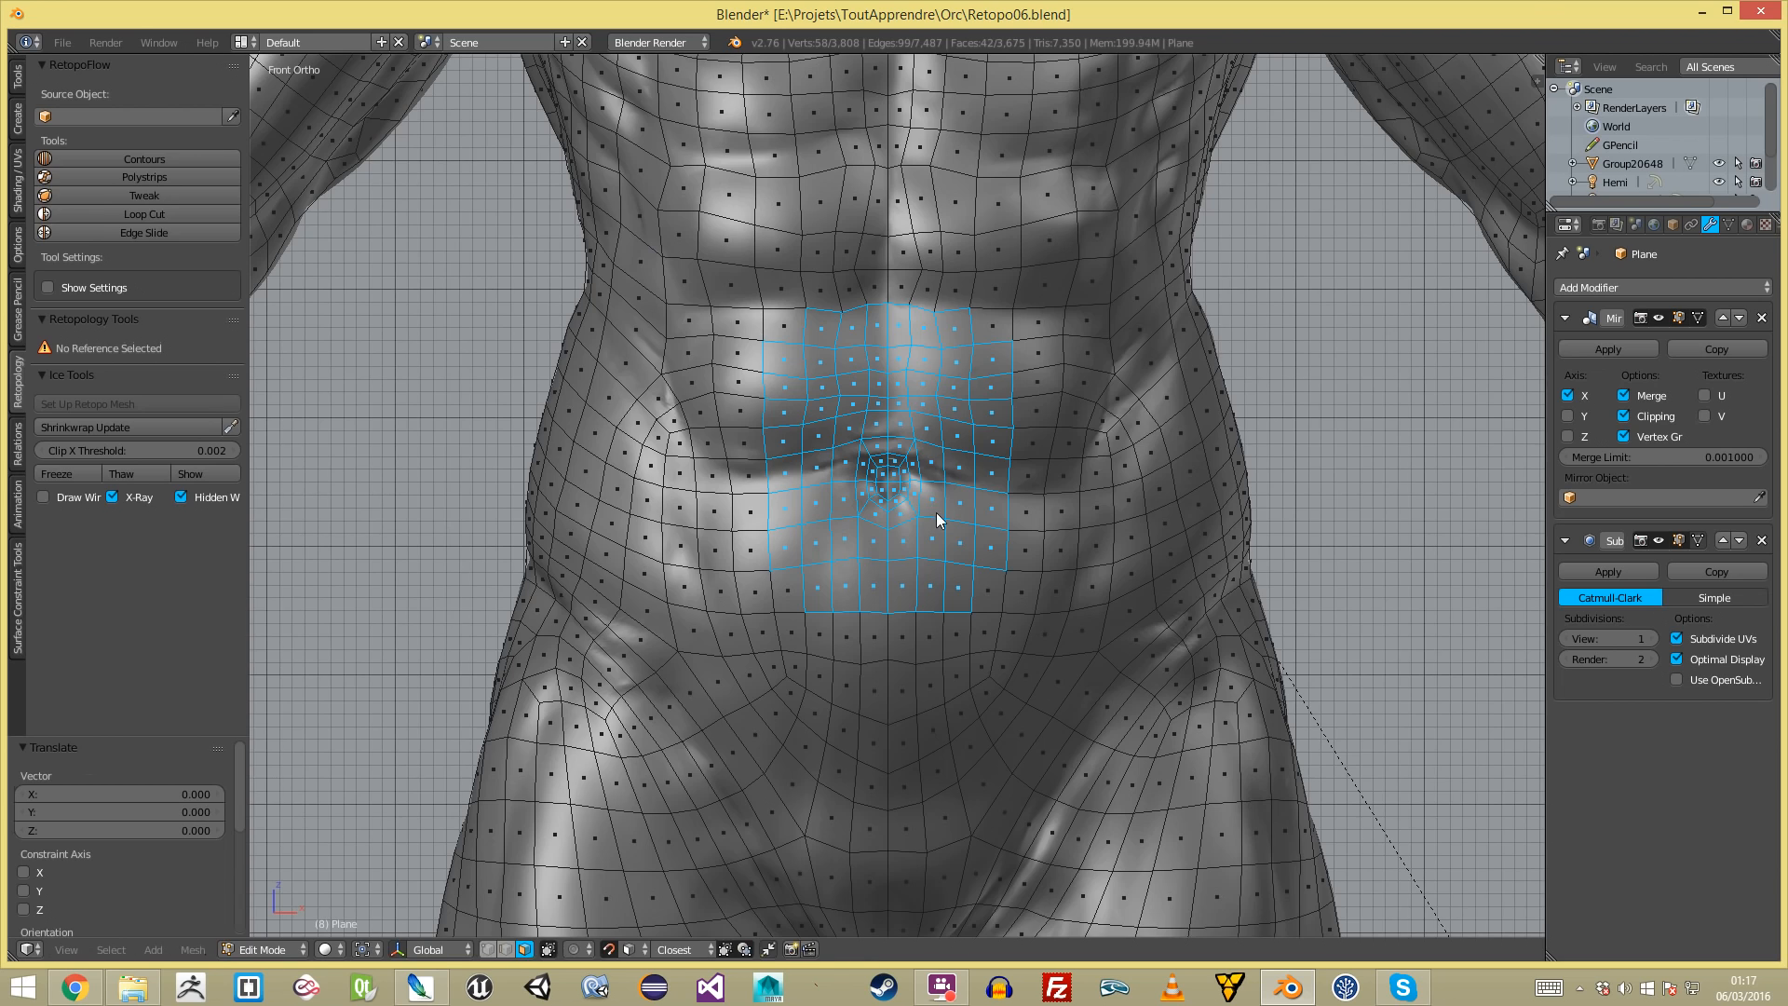
- Check the navel area in Object Mode and clear the face selection in Edit Mode
{"action": "key", "text": "Tab"}
{"action": "scroll", "coordinate": [907, 516], "scroll_direction": "up", "scroll_amount": 8}
{"action": "key", "text": "Tab"}
{"action": "key", "text": "a"}
{"action": "scroll", "coordinate": [907, 516], "scroll_direction": "down", "scroll_amount": 7}
{"action": "middle_click_drag", "start_coordinate": [907, 516], "coordinate": [728, 577]}
{"action": "key", "text": "KP_1"}
{"action": "scroll", "coordinate": [728, 577], "scroll_direction": "up", "scroll_amount": 4}
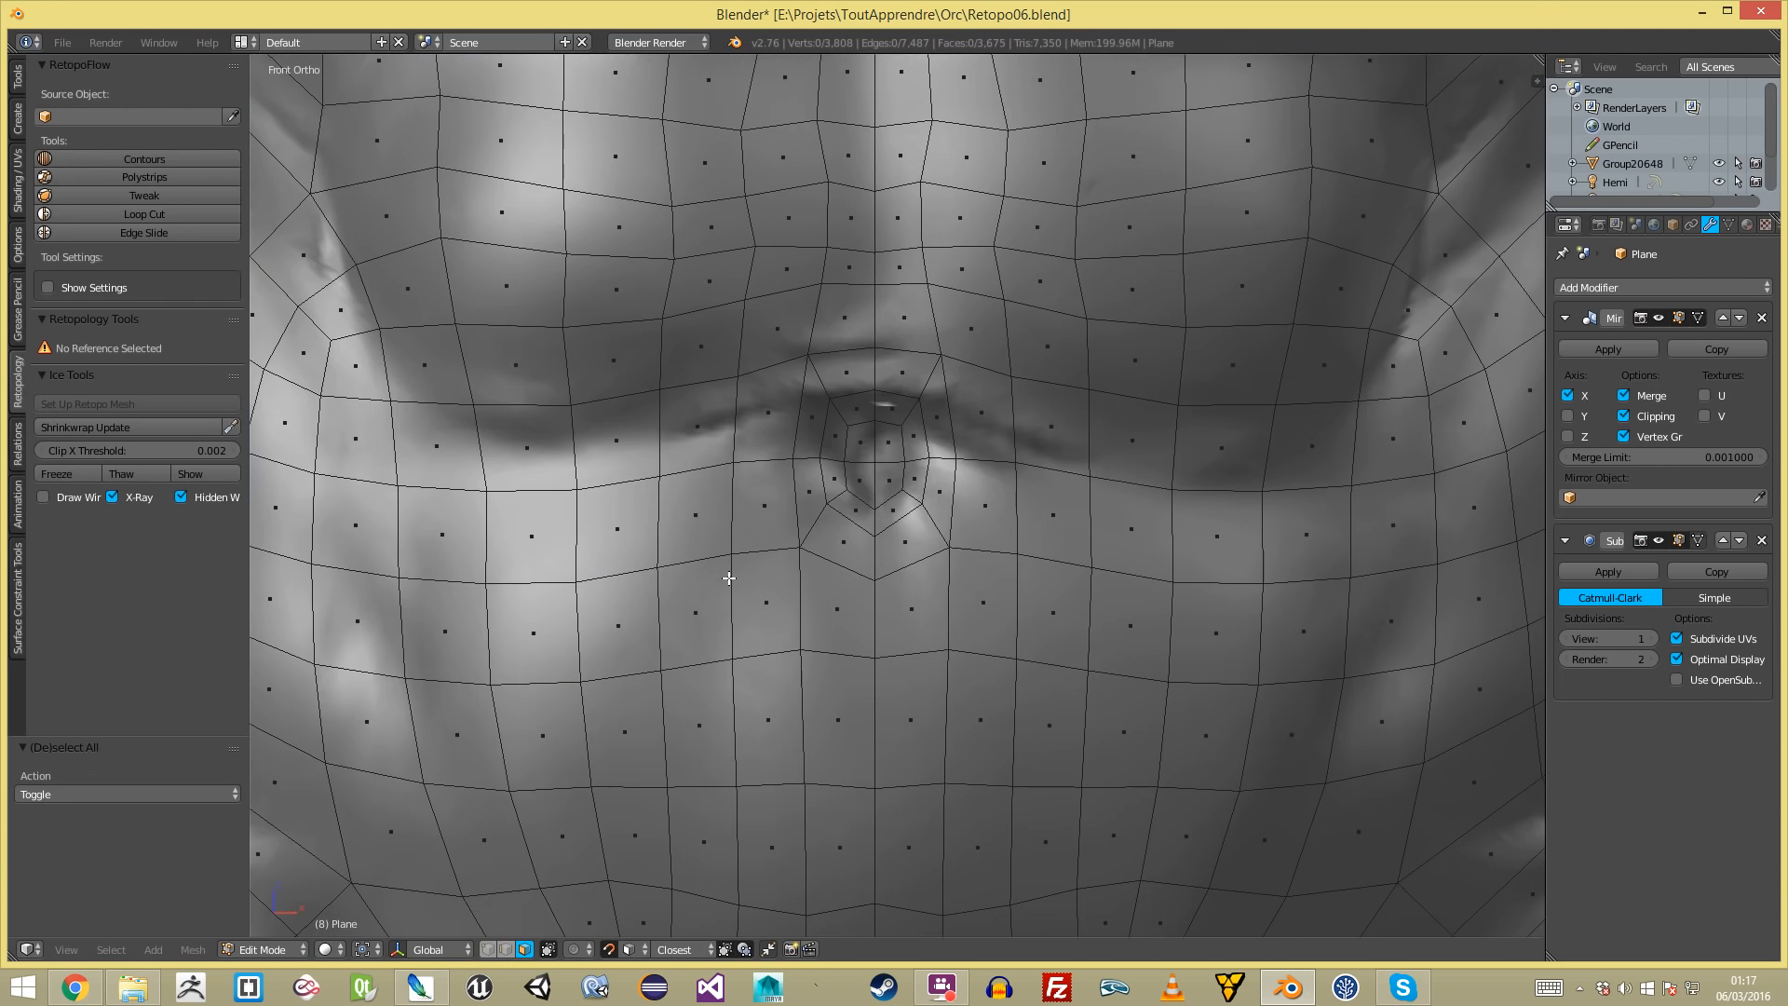
- Switch to vertex selection mode and select the whole mesh
{"action": "scroll", "coordinate": [729, 578], "scroll_direction": "up", "scroll_amount": 2}
{"action": "key", "text": "ctrl+Tab"}
{"action": "left_click", "coordinate": [842, 401]}
{"action": "key", "text": "a"}
{"action": "scroll", "coordinate": [1019, 426], "scroll_direction": "down", "scroll_amount": 8}
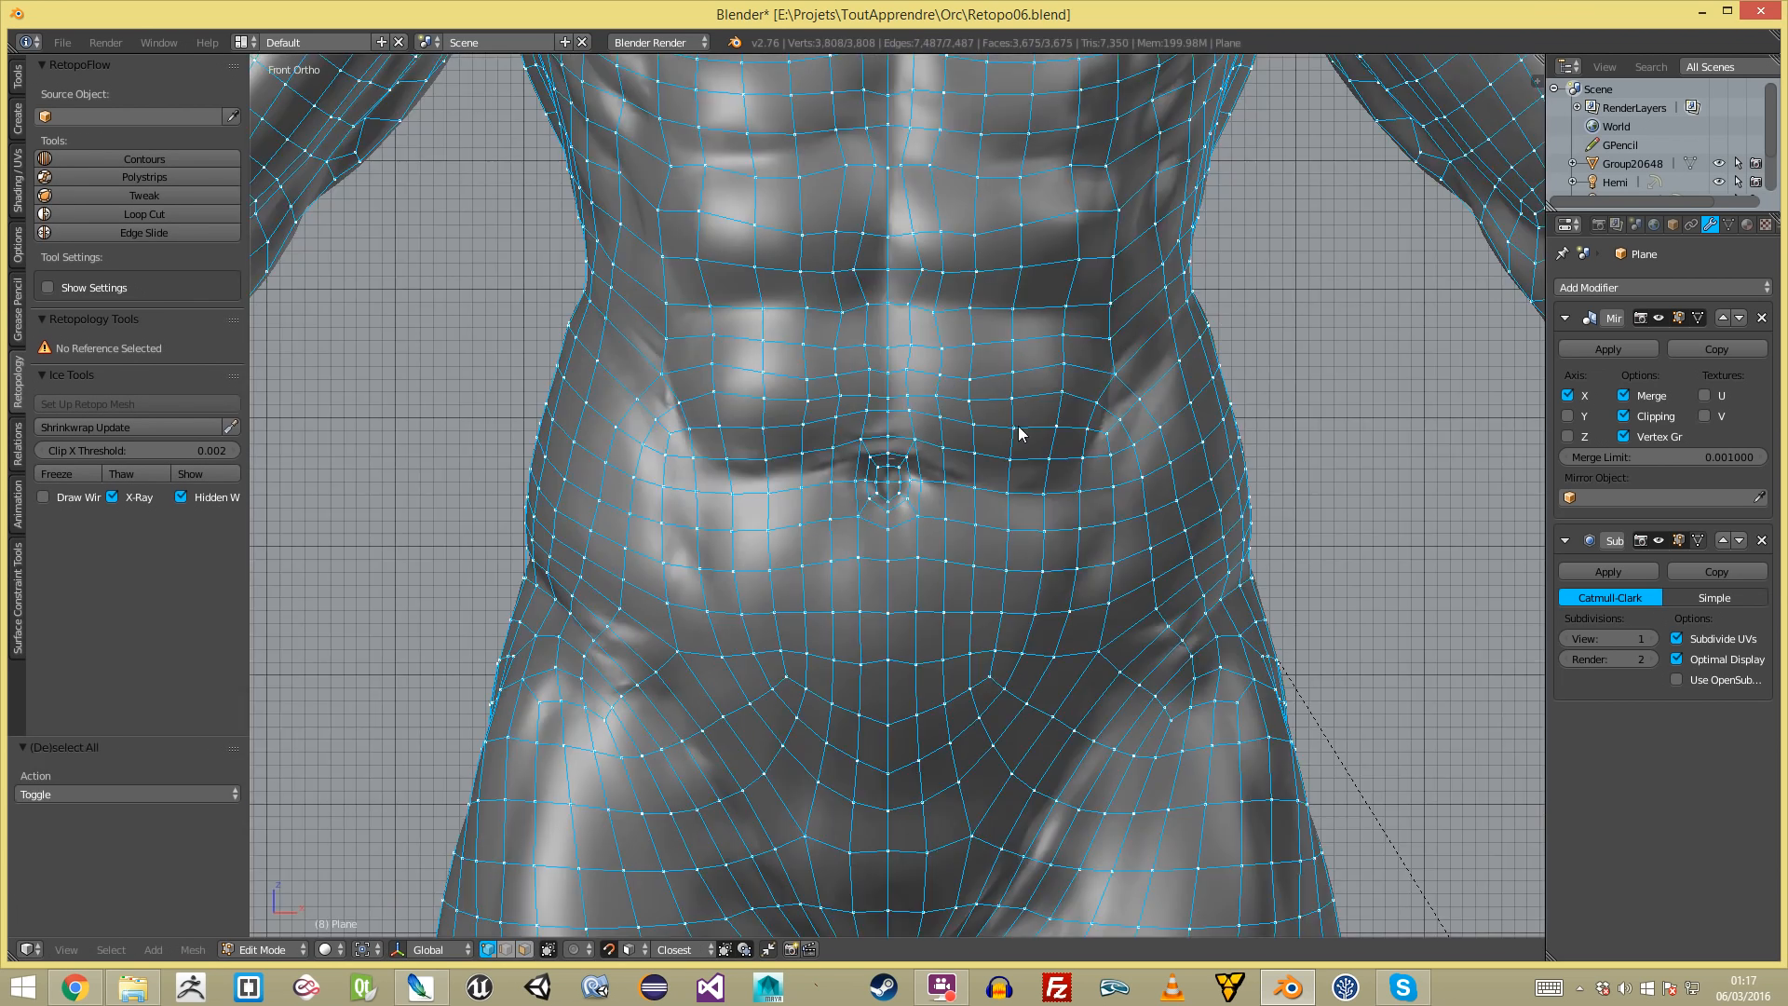
- Examine the whole figure in Object Mode from the front and at an angle, clearing the mesh selection in between
{"action": "key", "text": "Tab"}
{"action": "scroll", "coordinate": [913, 490], "scroll_direction": "down", "scroll_amount": 4}
{"action": "middle_click_drag", "start_coordinate": [913, 490], "coordinate": [865, 497]}
{"action": "scroll", "coordinate": [866, 497], "scroll_direction": "down", "scroll_amount": 5}
{"action": "middle_click_drag", "start_coordinate": [976, 499], "coordinate": [1114, 473]}
{"action": "key", "text": "KP_1"}
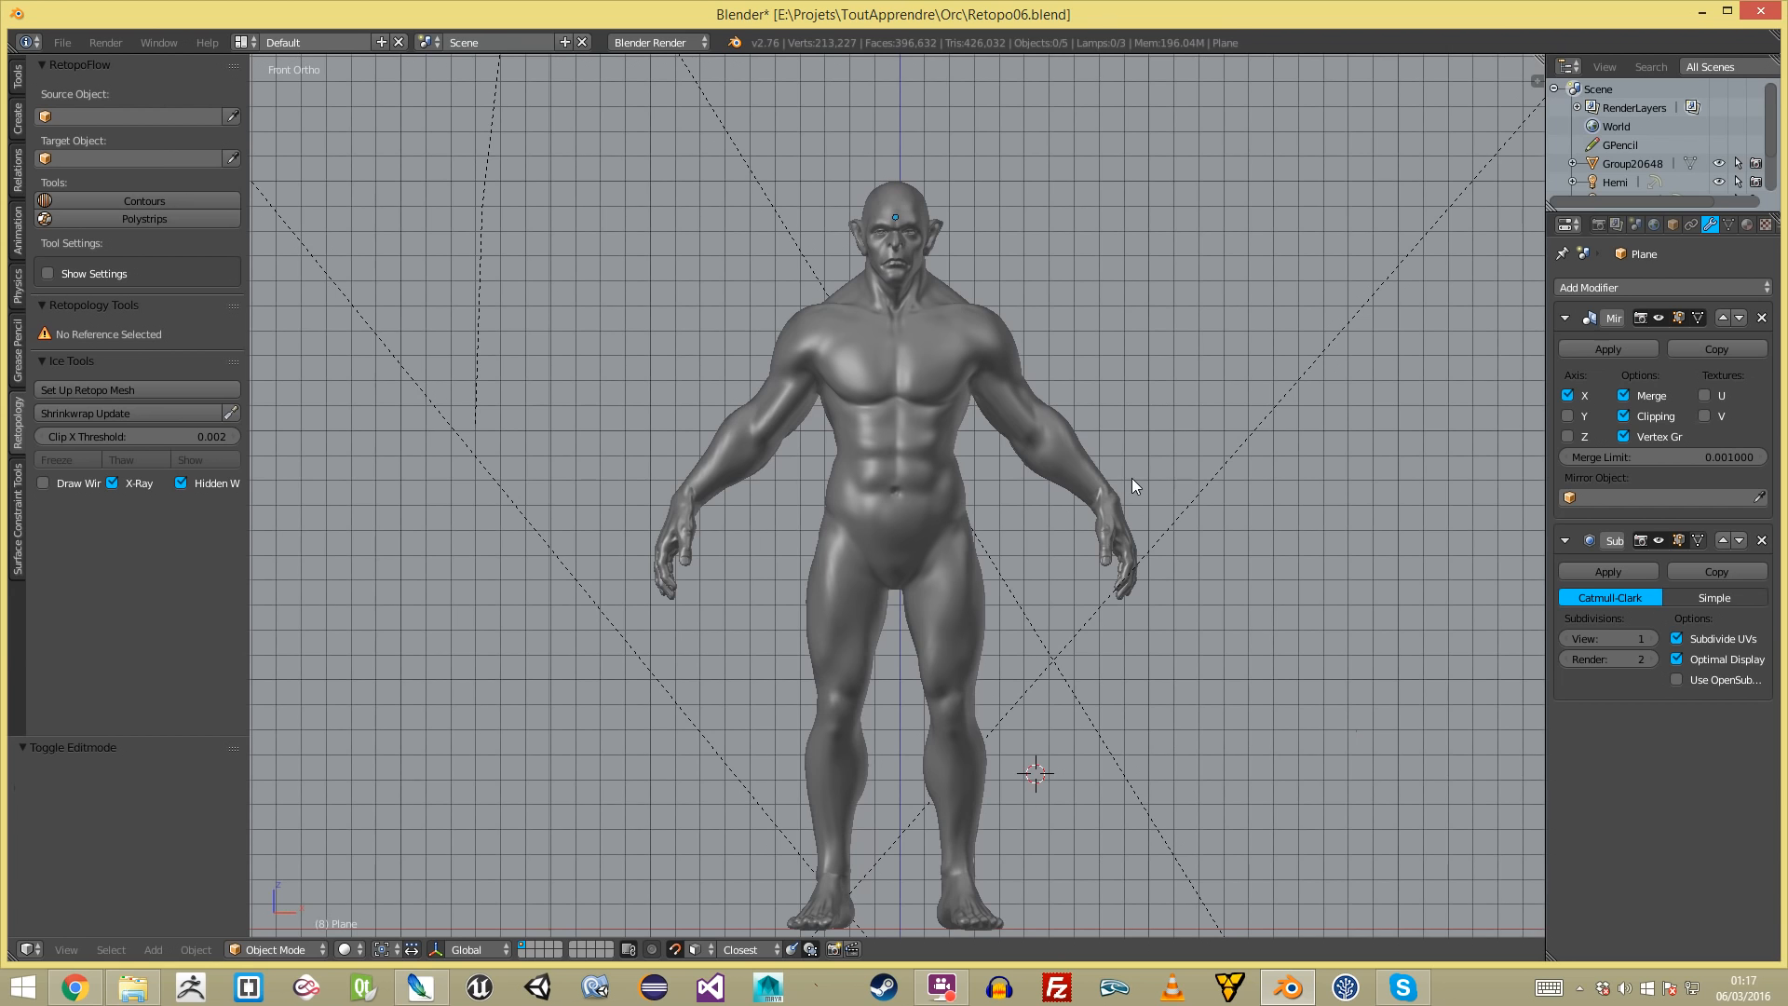
{"action": "key", "text": "Tab"}
{"action": "key", "text": "a"}
{"action": "scroll", "coordinate": [877, 477], "scroll_direction": "up", "scroll_amount": 8}
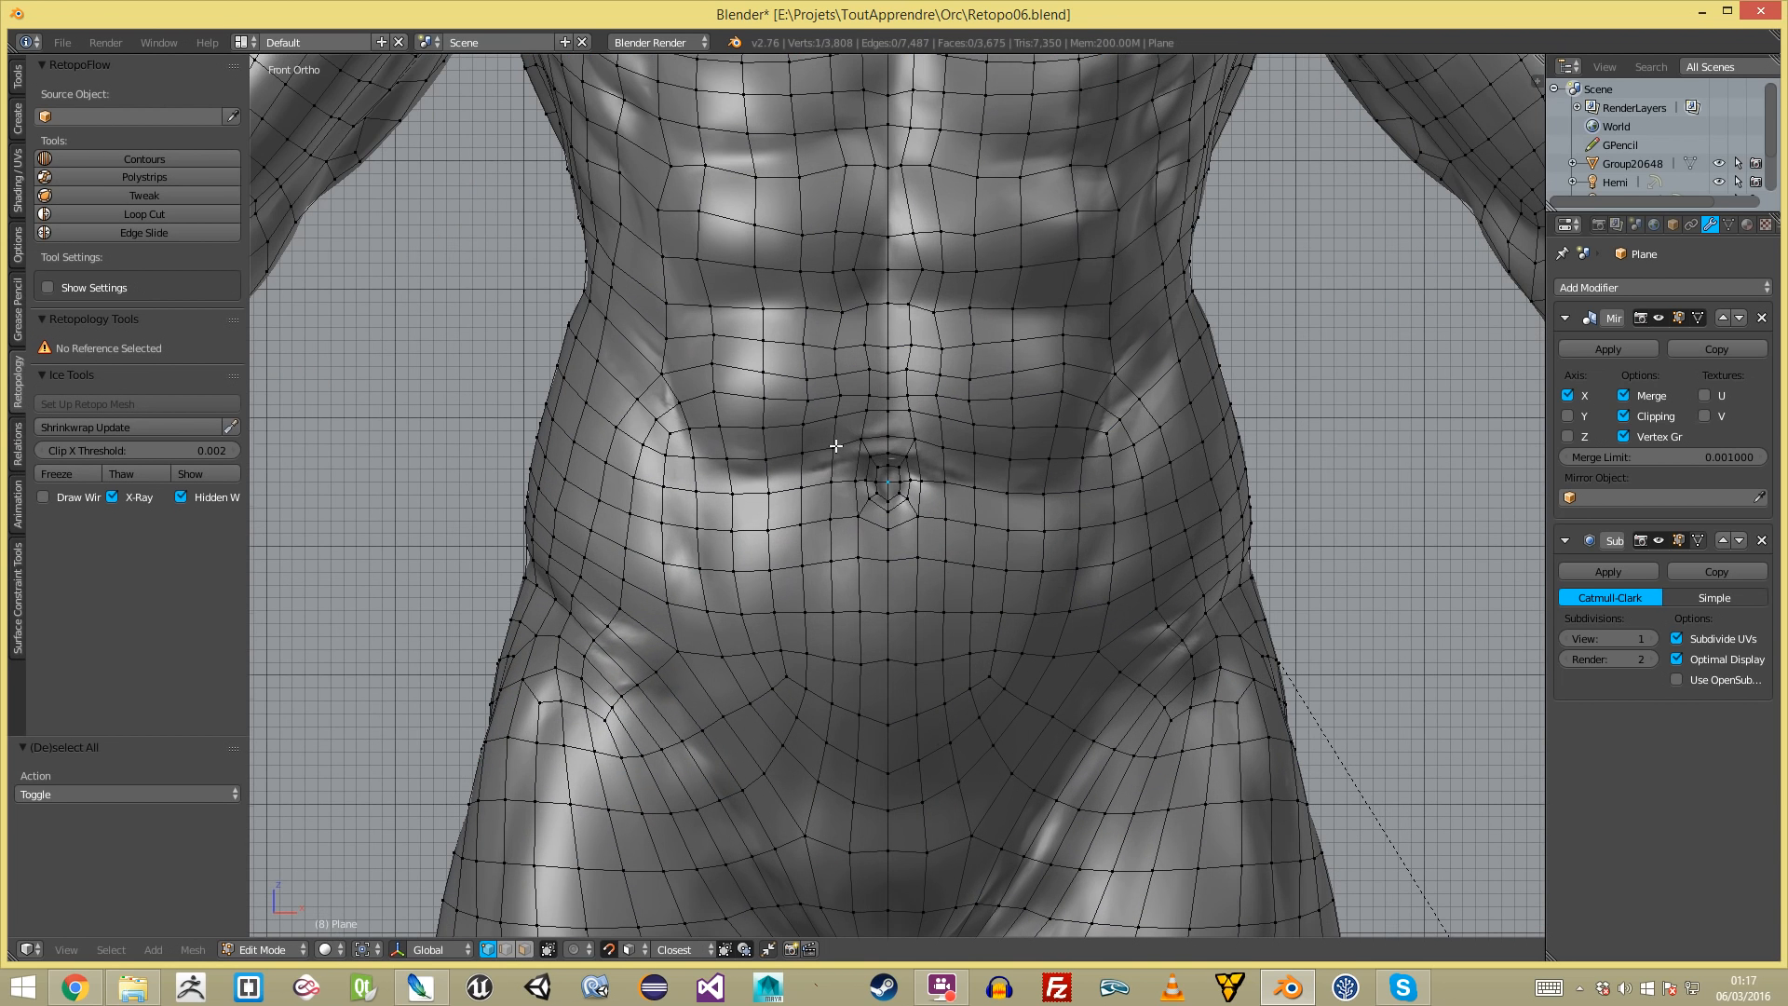
{"action": "scroll", "coordinate": [887, 372], "scroll_direction": "down", "scroll_amount": 6}
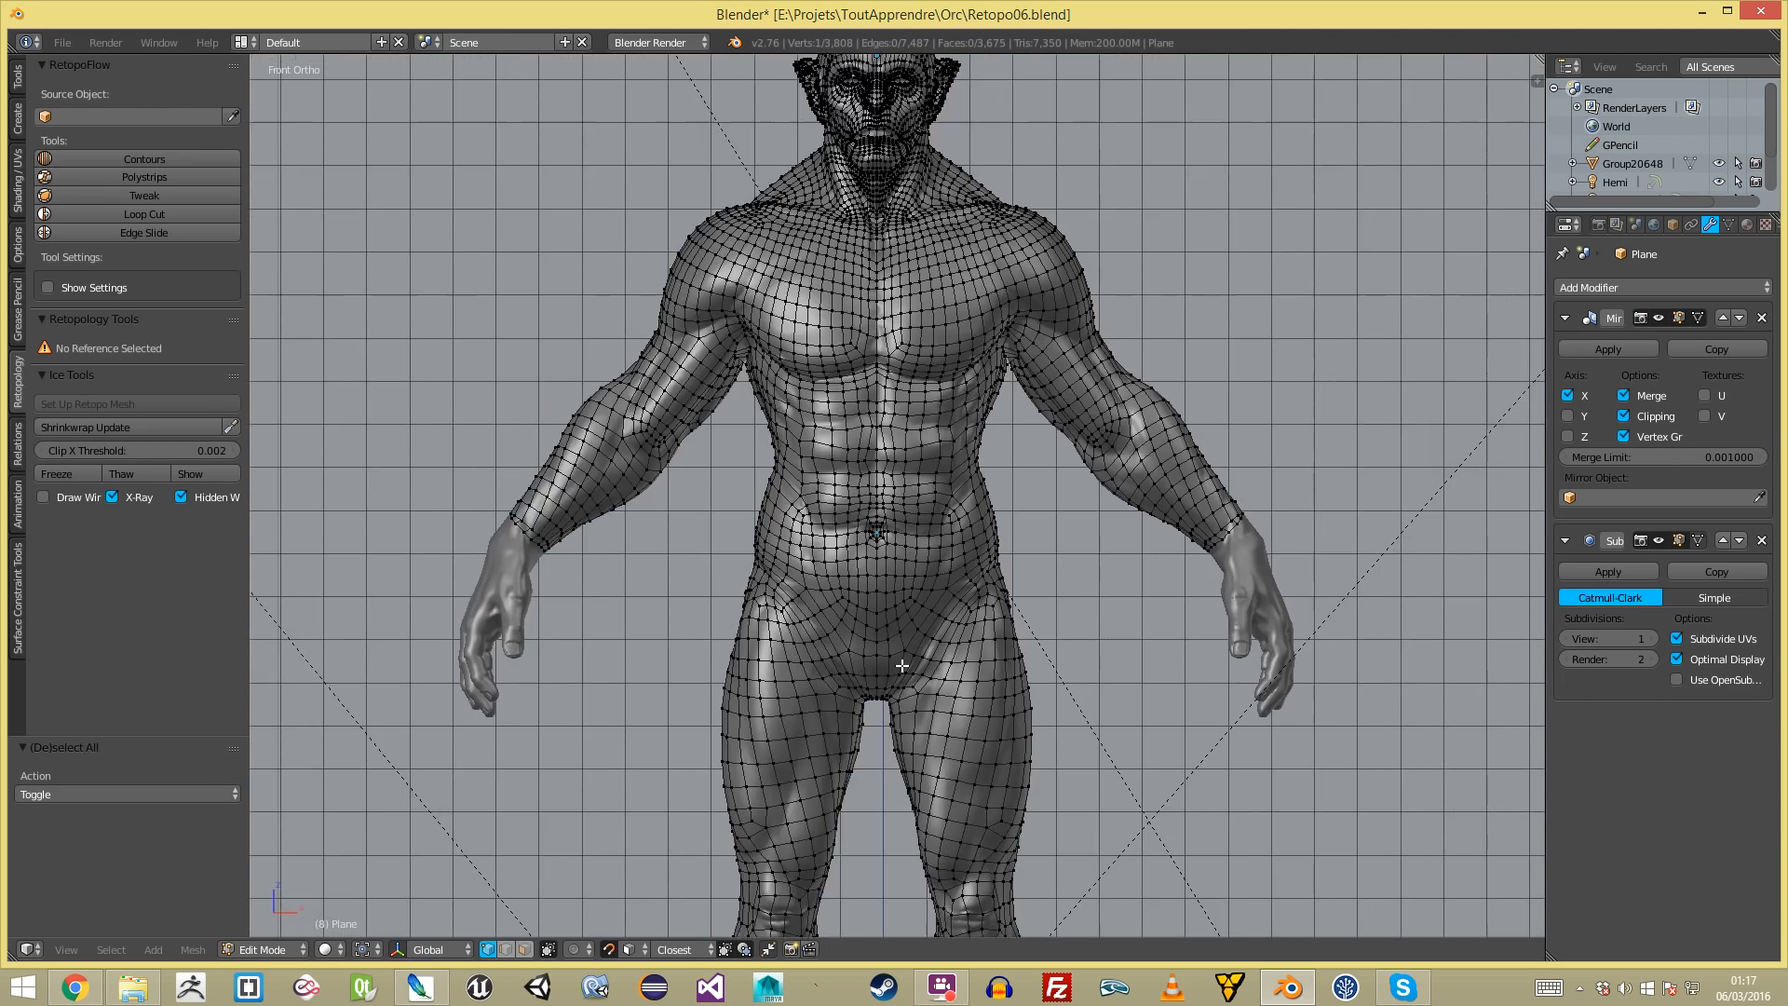
{"action": "key", "text": "Tab"}
{"action": "scroll", "coordinate": [931, 740], "scroll_direction": "down", "scroll_amount": 2}
{"action": "middle_click_drag", "start_coordinate": [930, 739], "coordinate": [427, 563]}
{"action": "scroll", "coordinate": [855, 747], "scroll_direction": "down", "scroll_amount": 3}
{"action": "key", "text": "KP_1"}
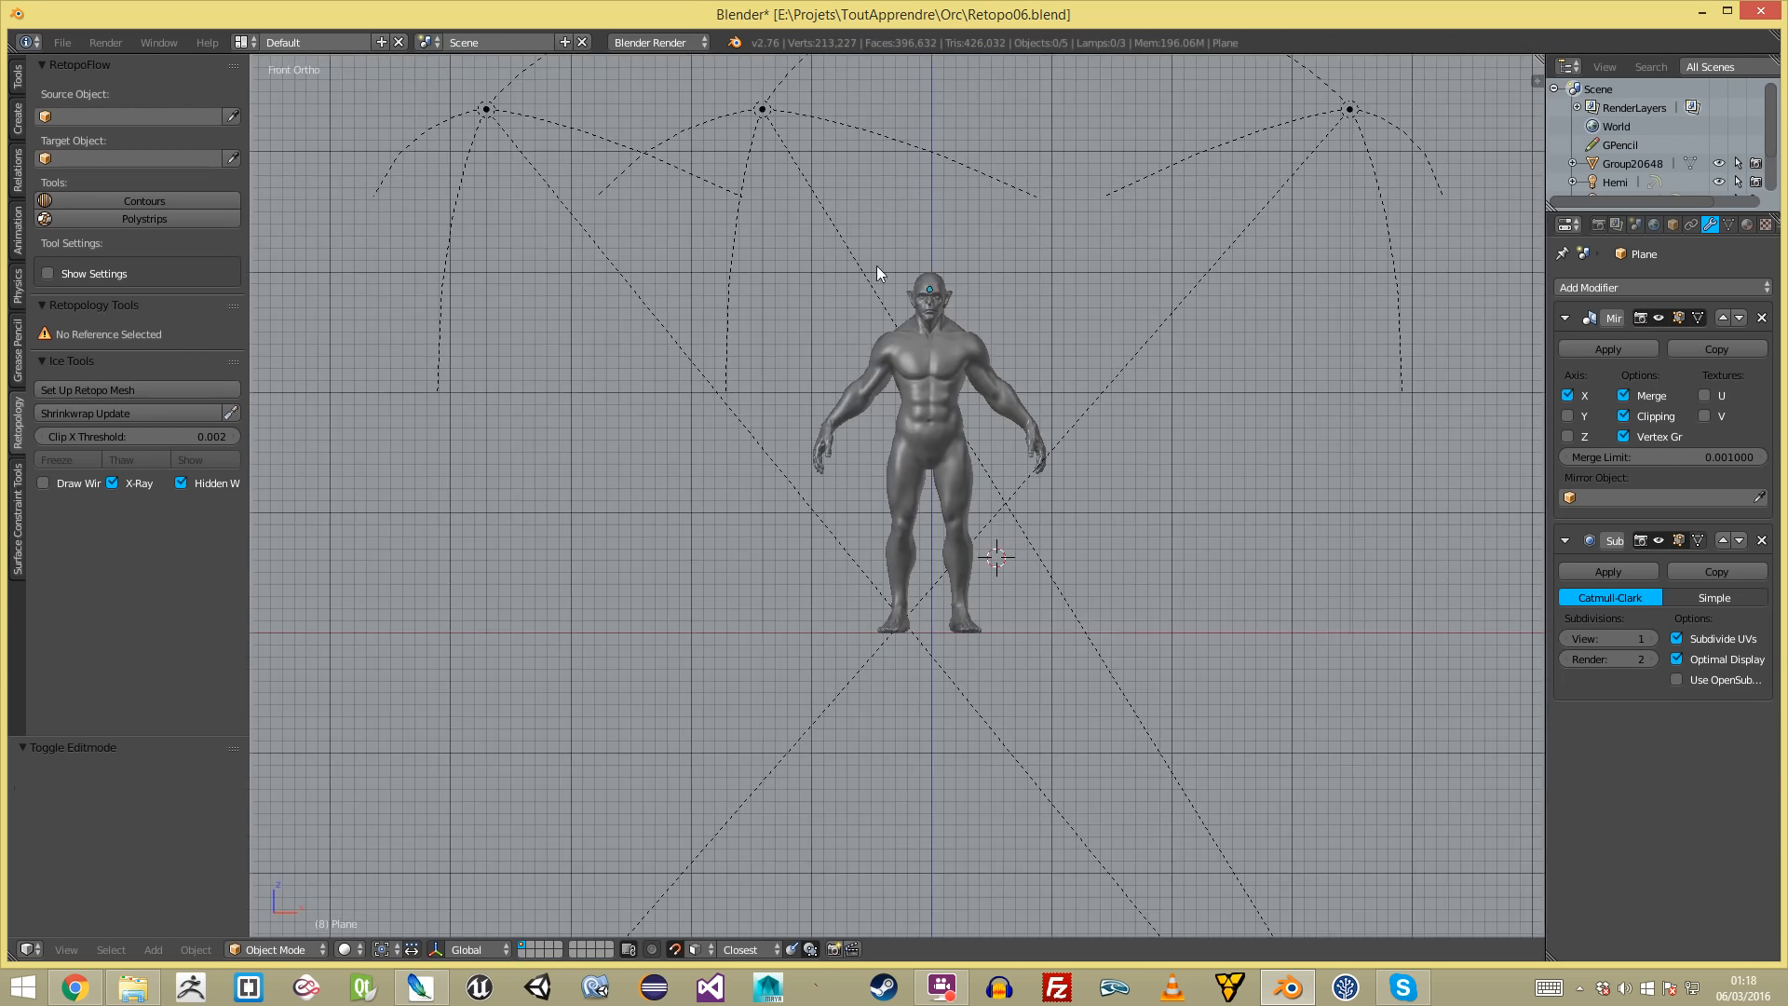
- Reposition the vertices surrounding the nipple on the chest so they encircle it in a rounded outline
{"action": "key", "text": "Tab"}
{"action": "scroll", "coordinate": [976, 659], "scroll_direction": "up", "scroll_amount": 4}
{"action": "scroll", "coordinate": [976, 658], "scroll_direction": "up", "scroll_amount": 6}
{"action": "middle_click_drag", "start_coordinate": [1045, 343], "coordinate": [1050, 152]}
{"action": "scroll", "coordinate": [1050, 152], "scroll_direction": "up", "scroll_amount": 2}
{"action": "scroll", "coordinate": [1051, 152], "scroll_direction": "up", "scroll_amount": 4}
{"action": "key", "text": "c"}
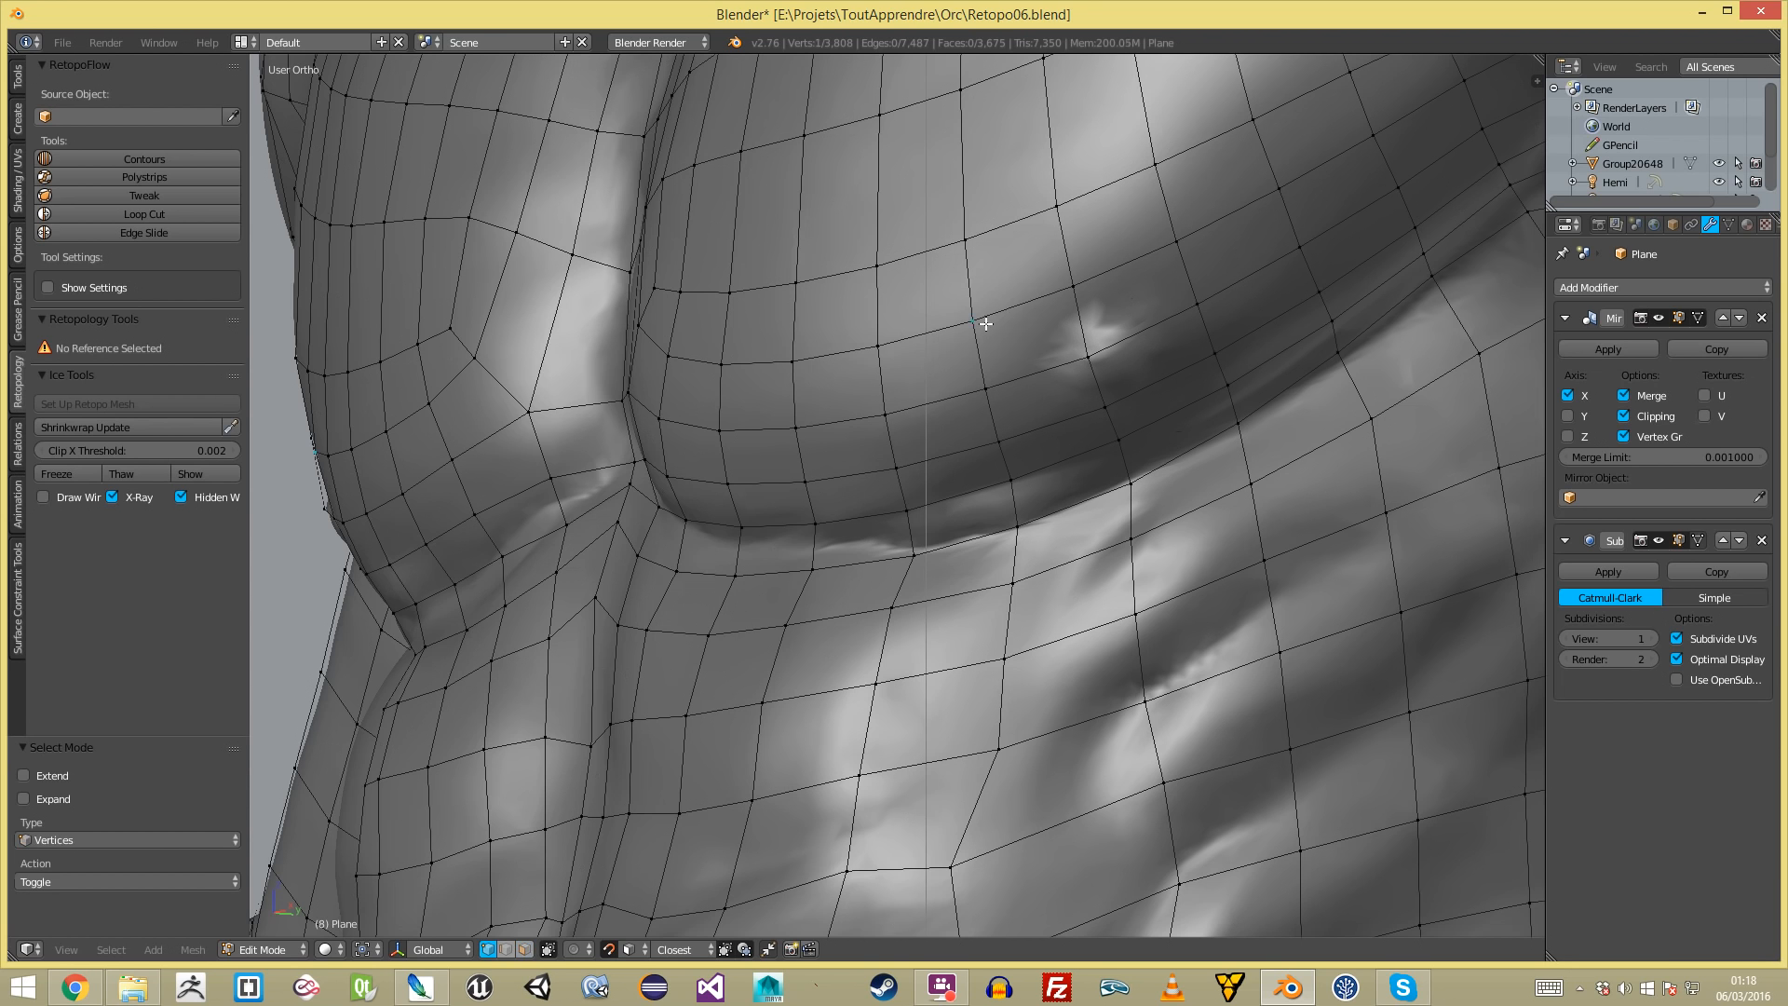
{"action": "right_click_drag", "start_coordinate": [986, 323], "coordinate": [1019, 328]}
{"action": "right_click_drag", "start_coordinate": [1000, 434], "coordinate": [1037, 412]}
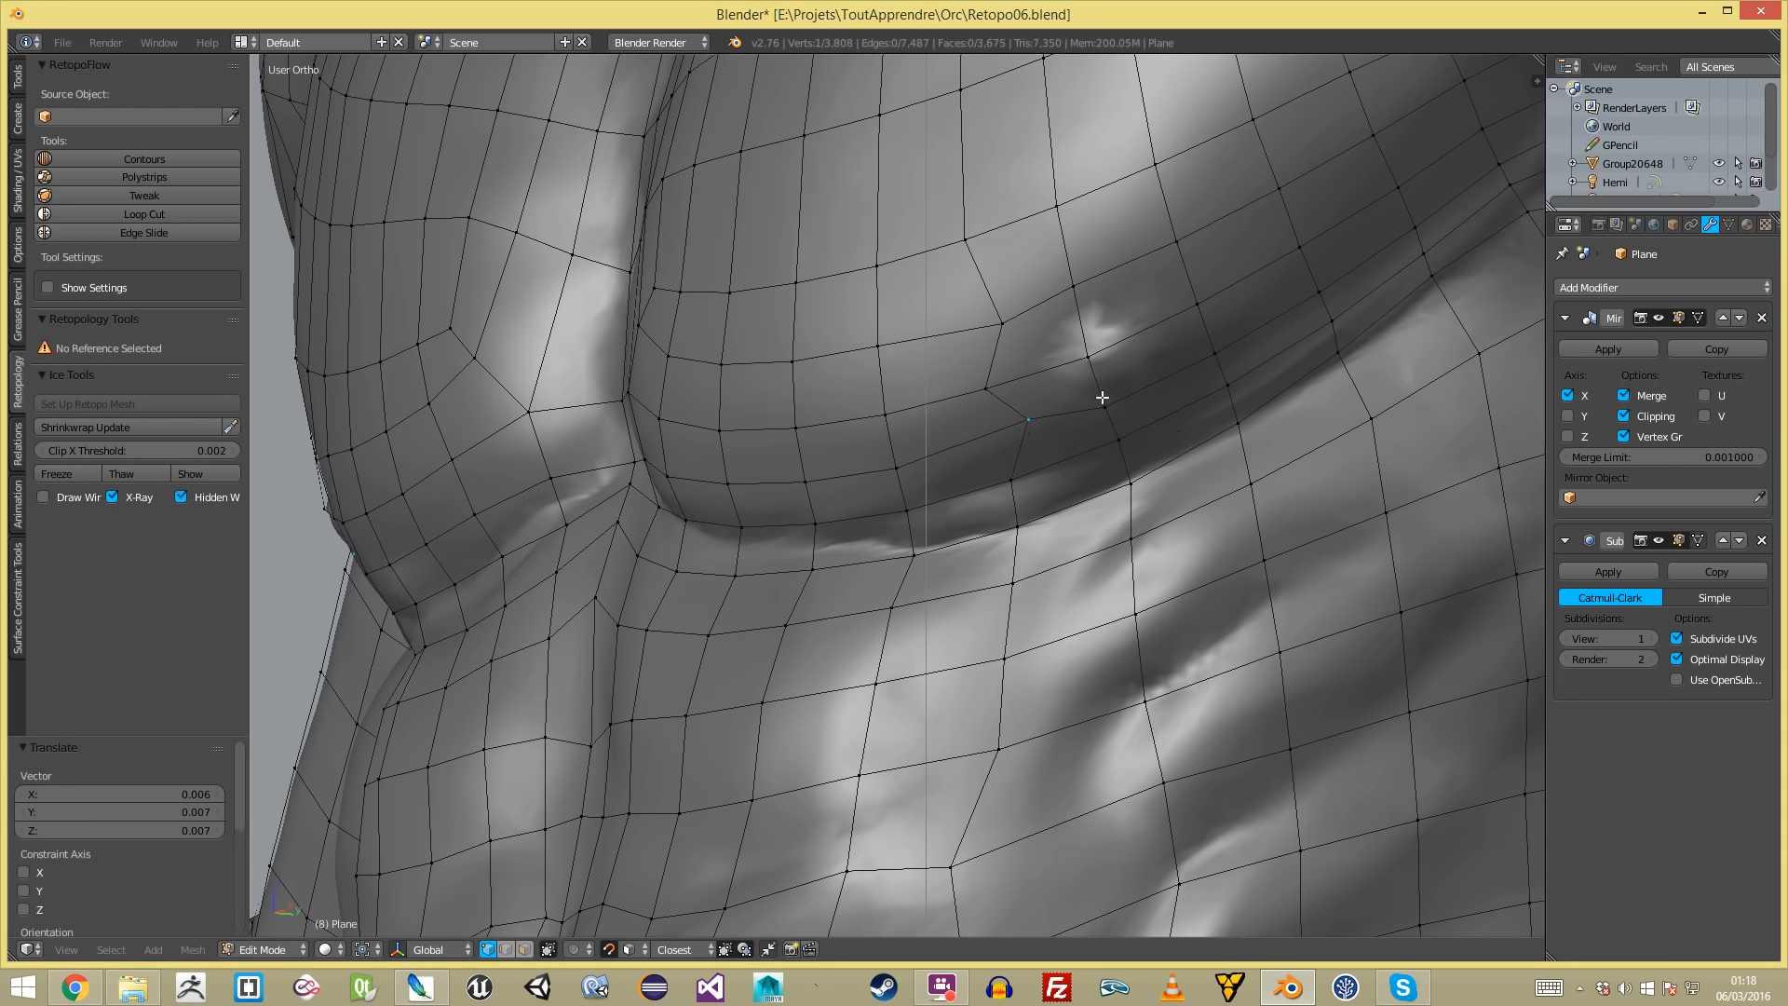
{"action": "right_click_drag", "start_coordinate": [1208, 352], "coordinate": [1191, 326]}
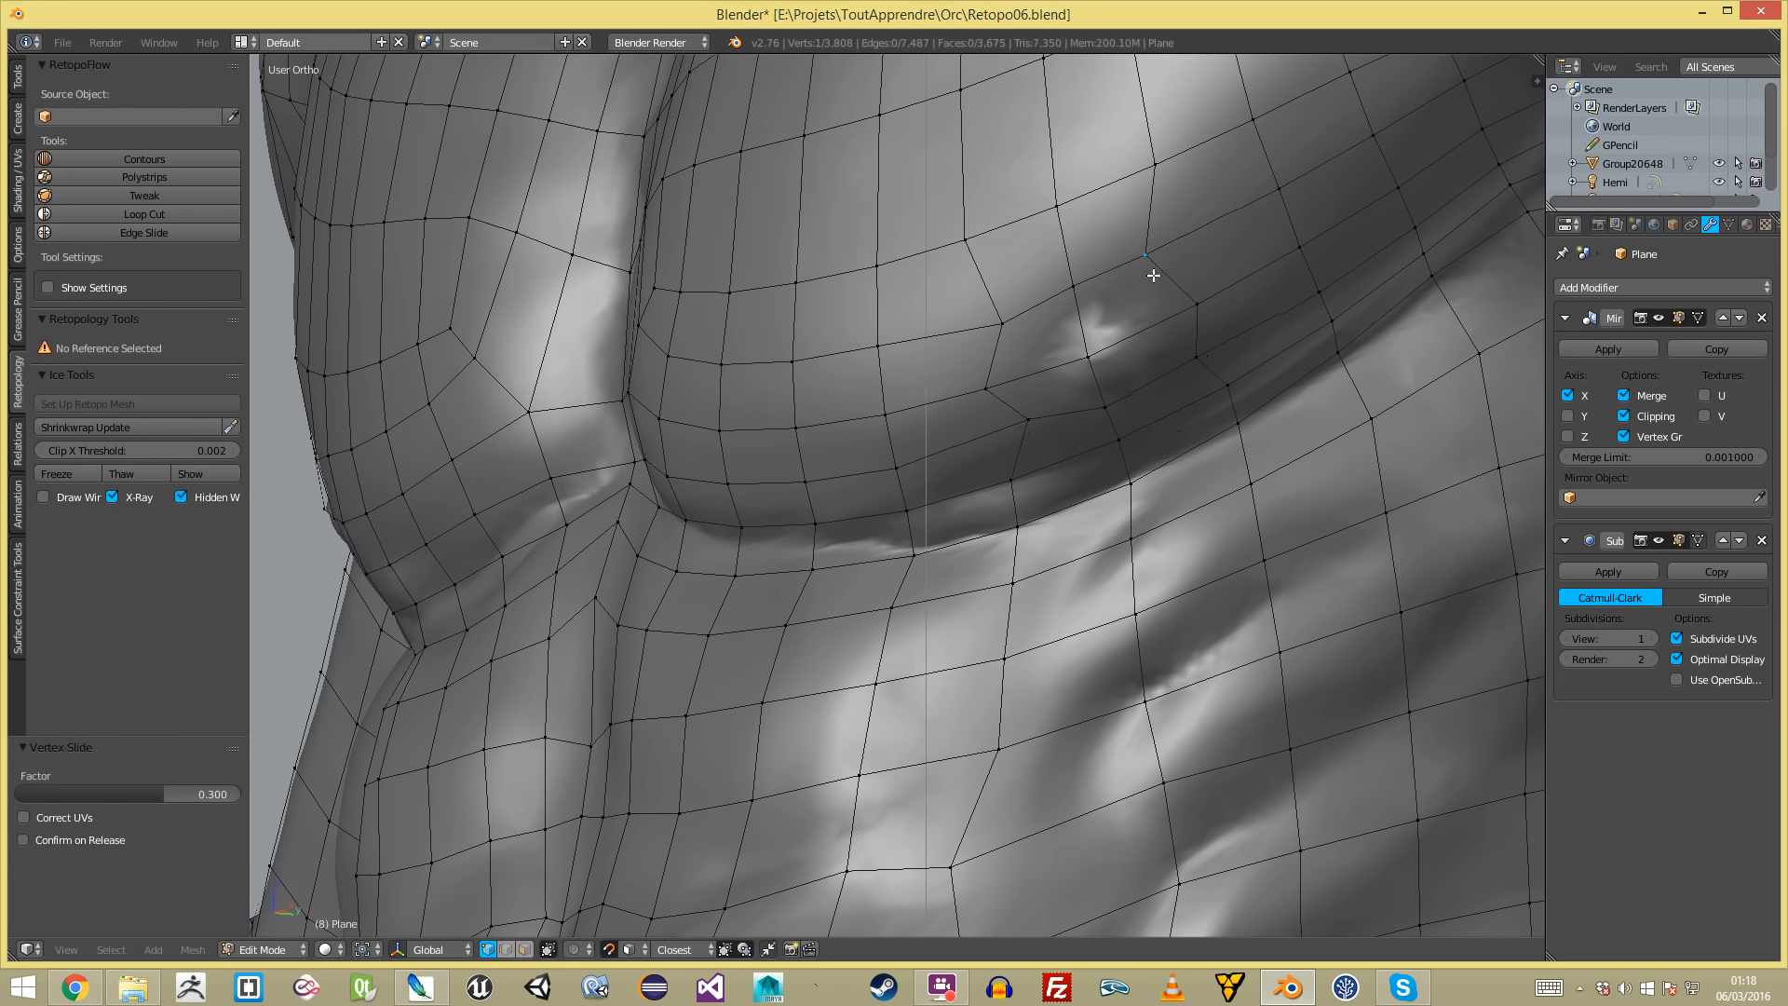
- Extrude the four faces over the nipple and scale them inward, adding an edge loop within the new ring
{"action": "key", "text": "3"}
{"action": "key", "text": "c"}
{"action": "scroll", "coordinate": [1076, 384], "scroll_direction": "up", "scroll_amount": 9}
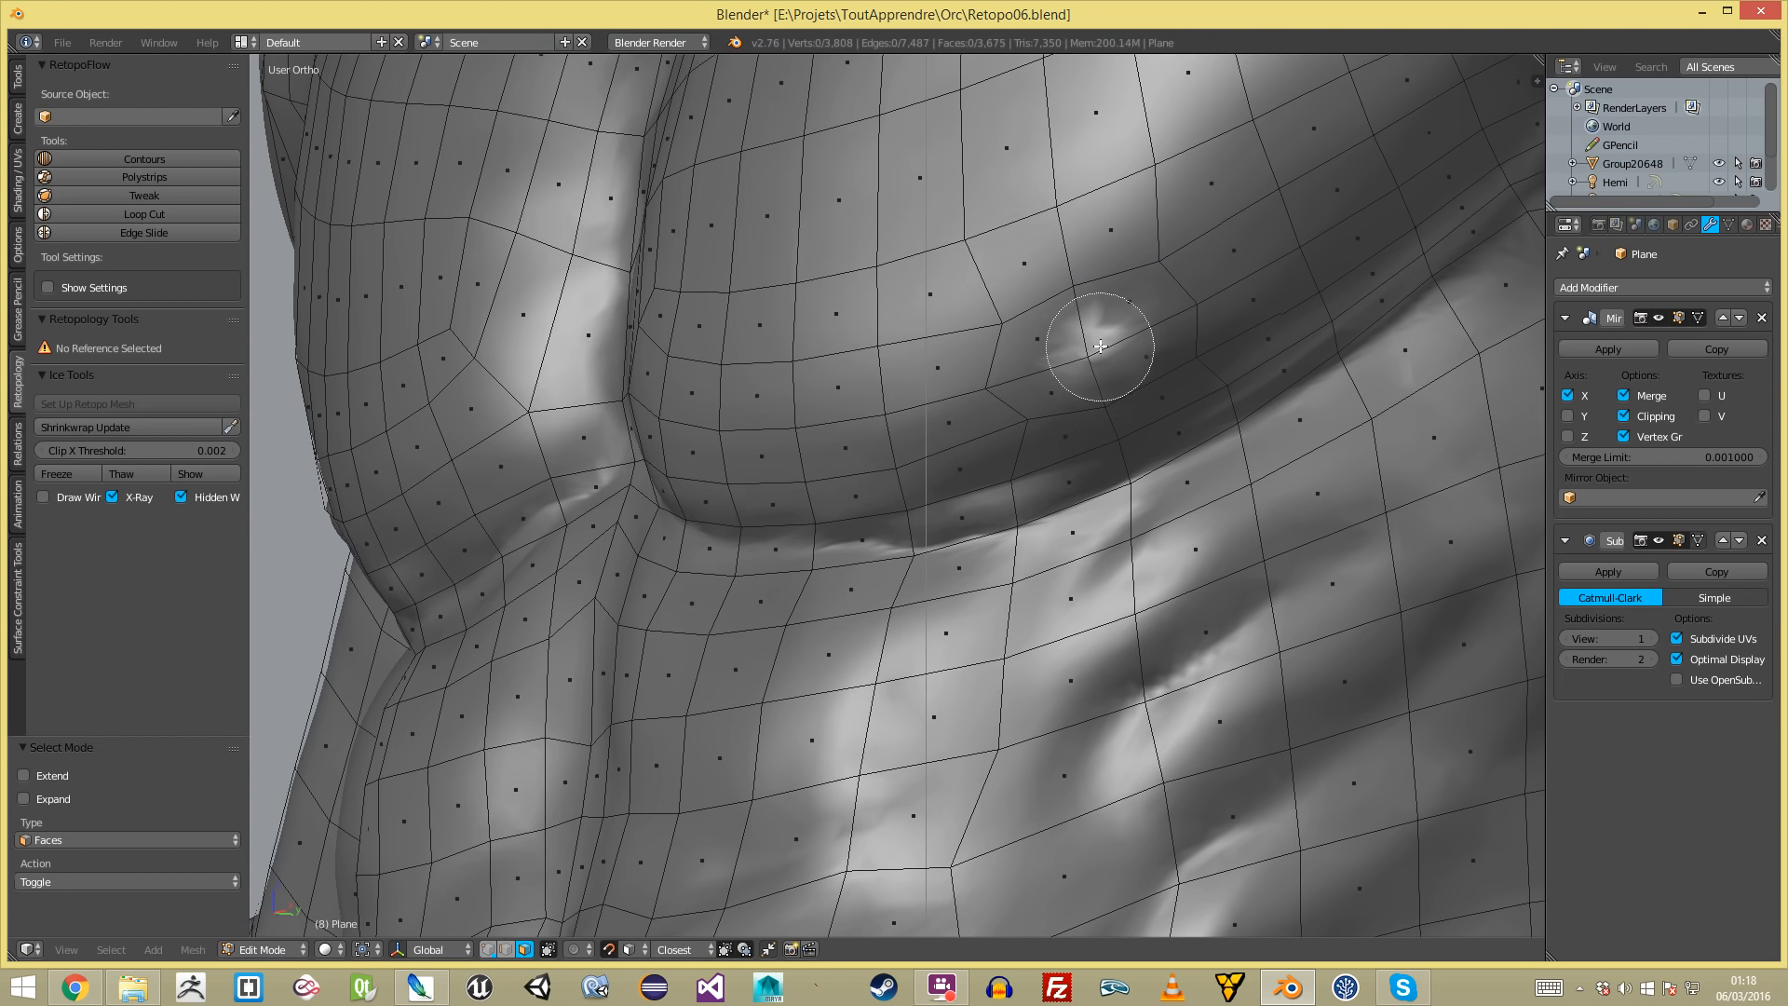
{"action": "key", "text": "e"}
{"action": "key", "text": "Escape"}
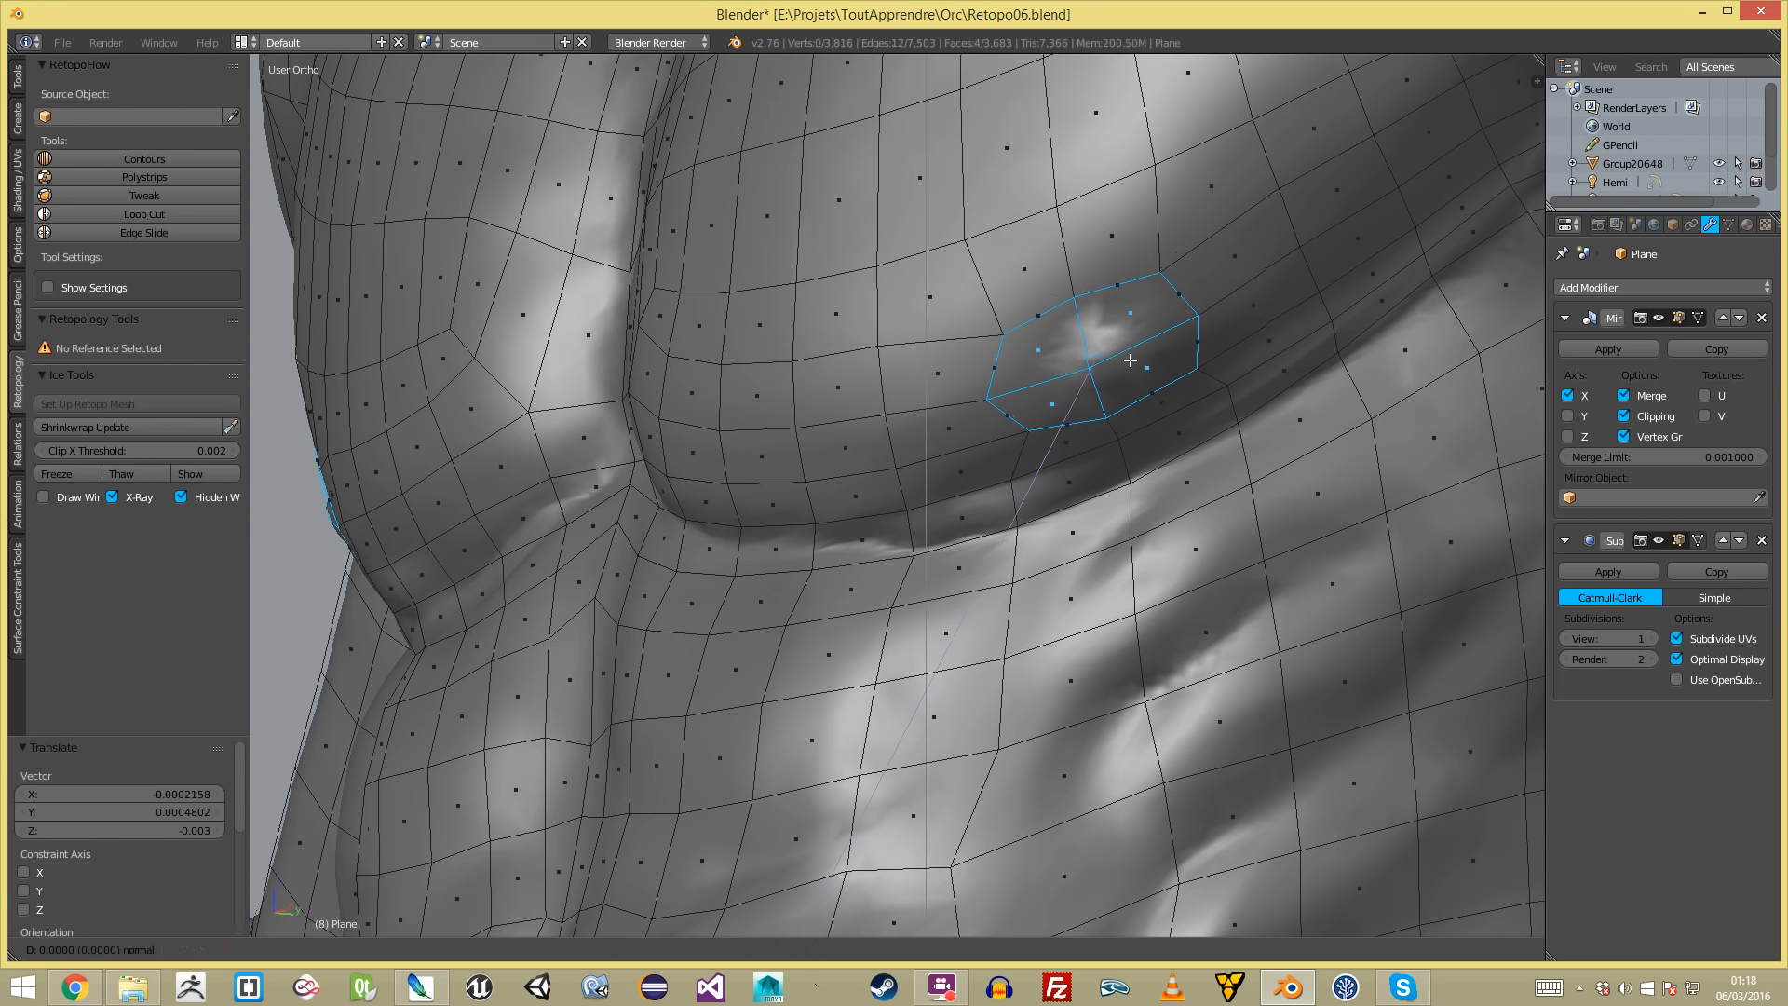
{"action": "key", "text": "s"}
{"action": "left_click", "coordinate": [1163, 357]}
{"action": "key", "text": "a"}
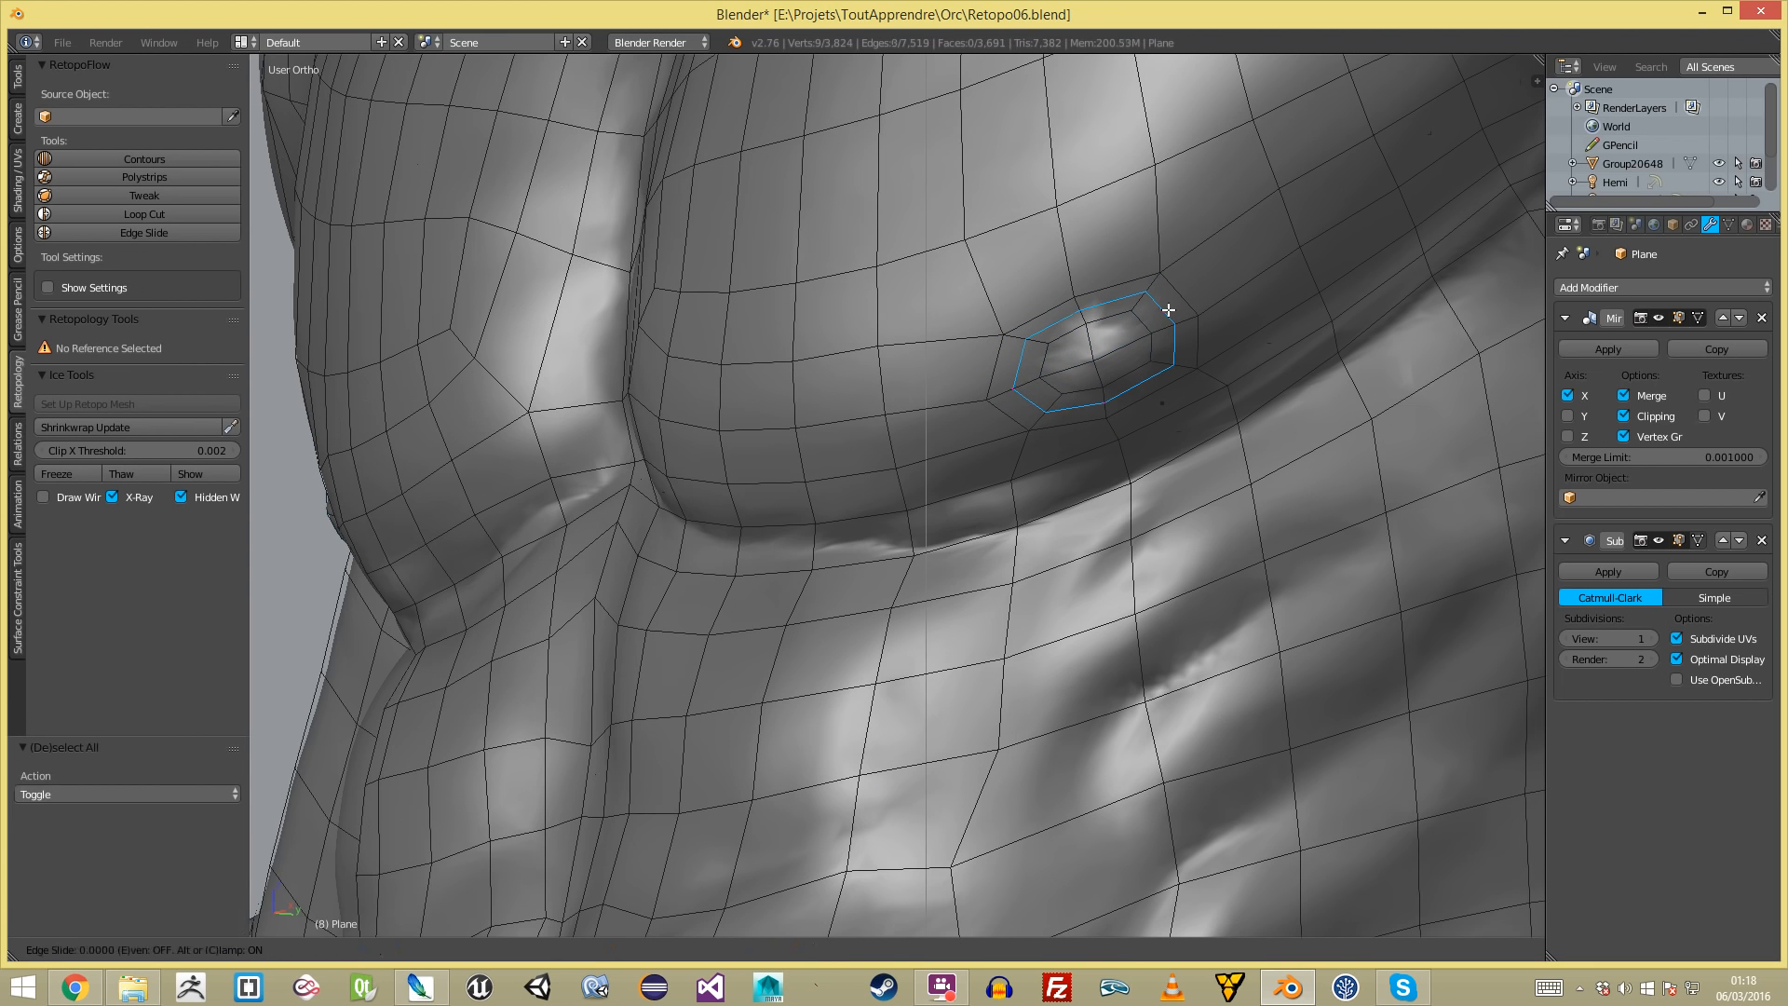
- In vertex mode, adjust the innermost ring vertices to fit the nipple's outline
{"action": "key", "text": "ctrl+Tab"}
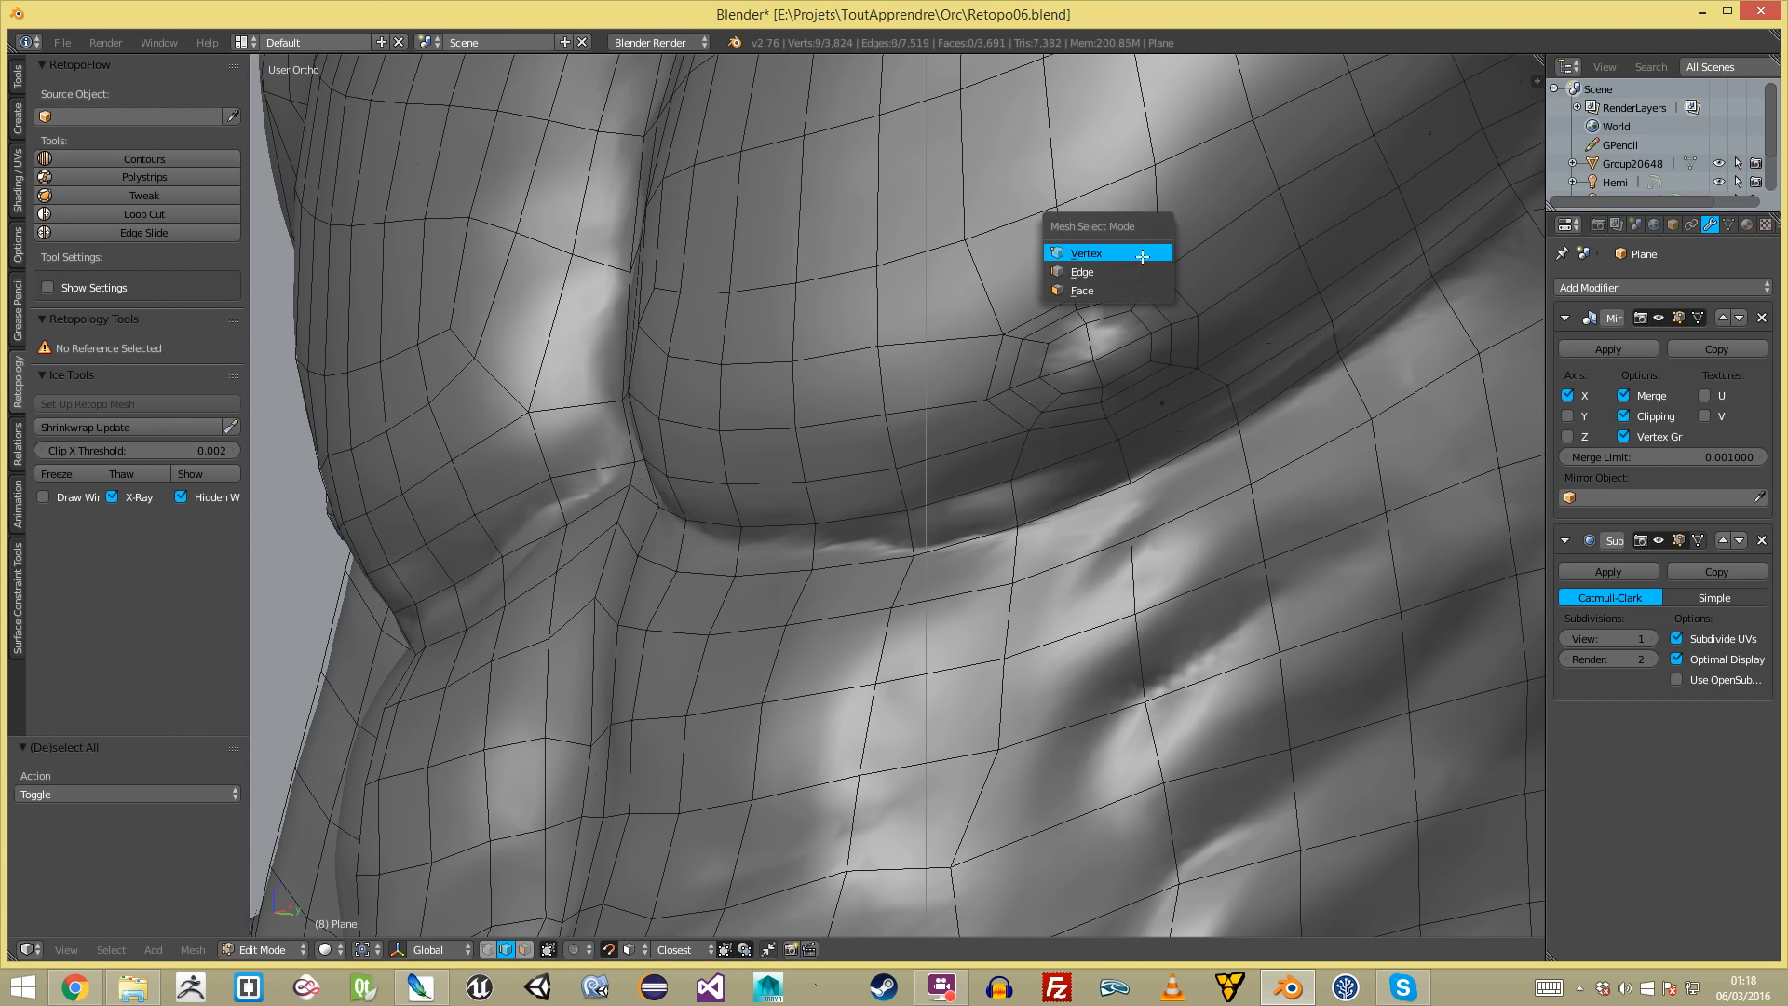
{"action": "left_click", "coordinate": [1142, 254]}
{"action": "right_click", "coordinate": [1151, 316]}
{"action": "key", "text": "g"}
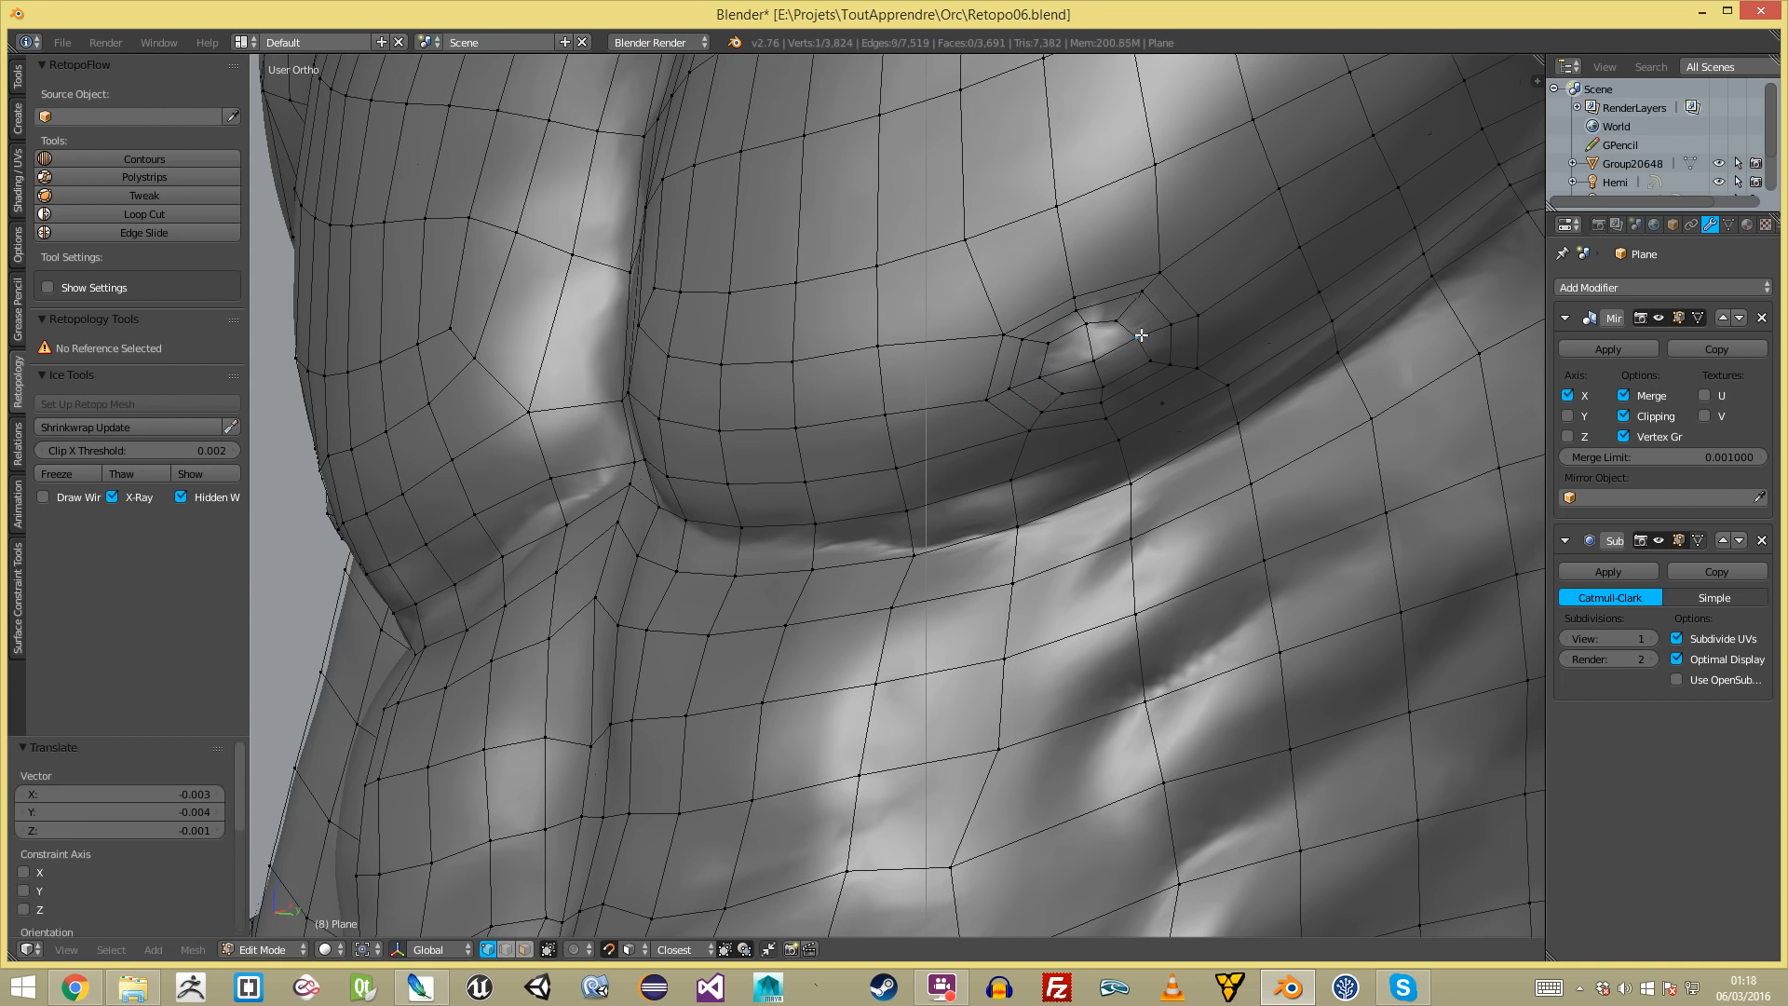
{"action": "left_click", "coordinate": [1110, 377]}
{"action": "key", "text": "g"}
{"action": "left_click", "coordinate": [1068, 390]}
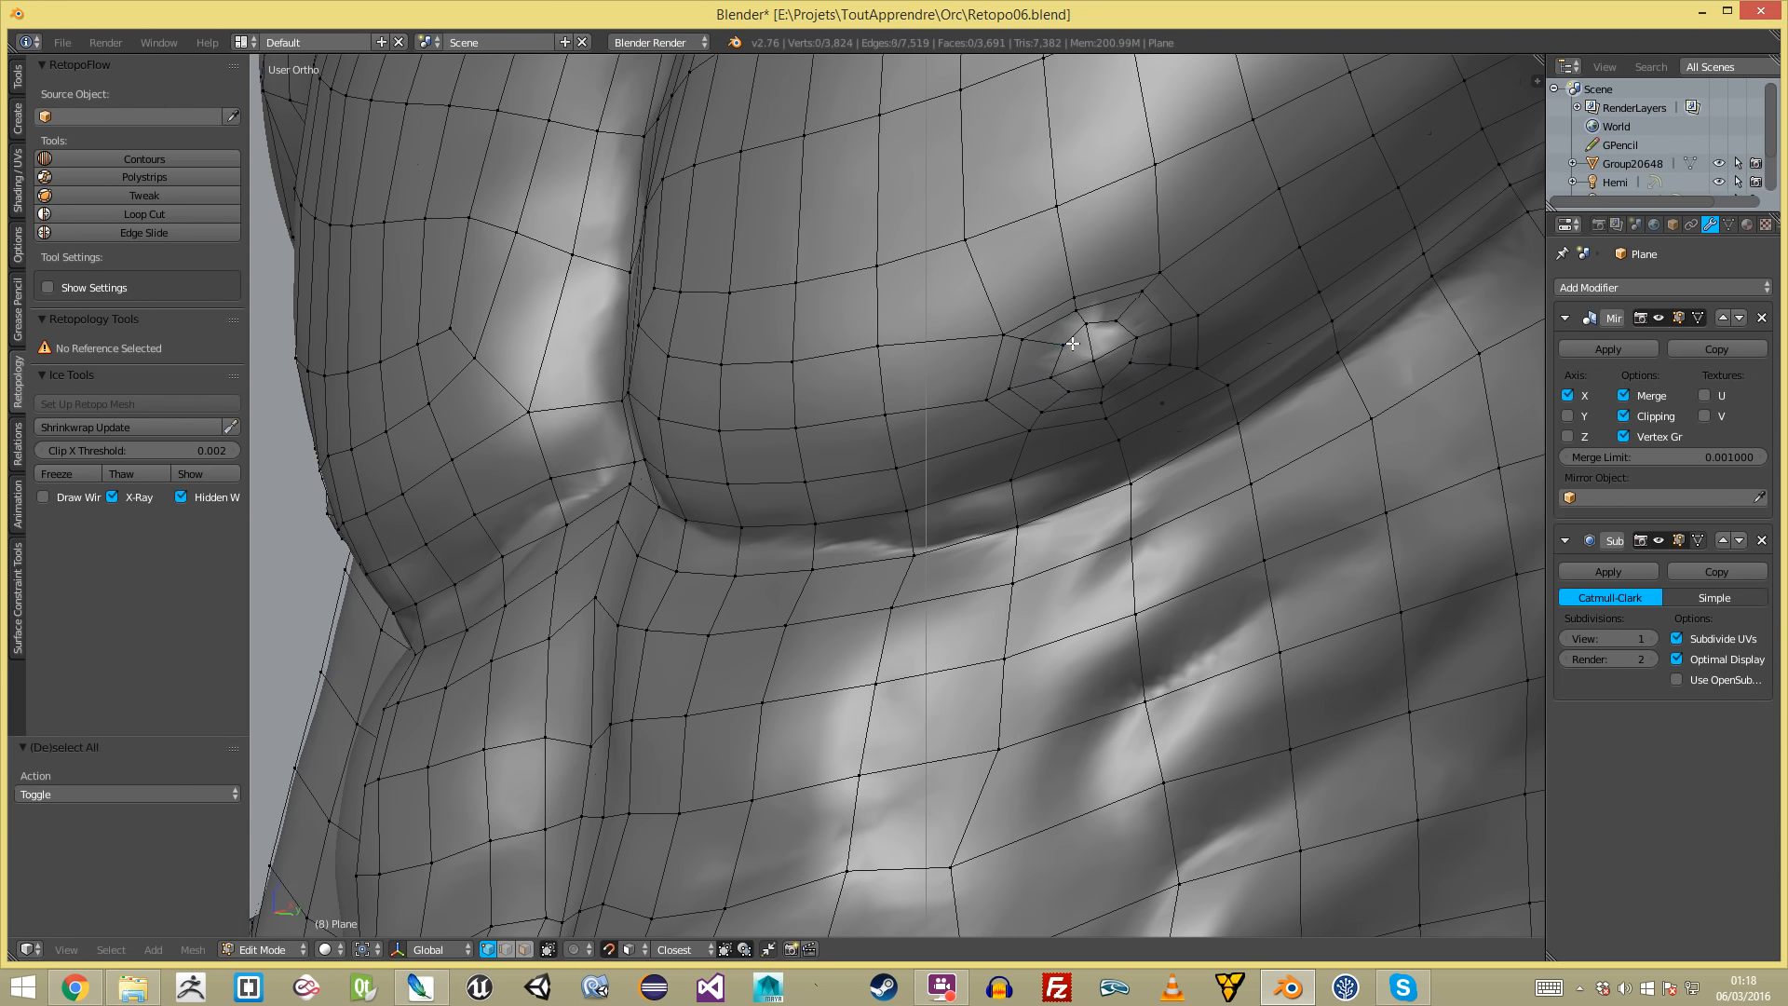
- In Object Mode, select the retopology mesh and hide all other objects
{"action": "key", "text": "Tab"}
{"action": "key", "text": "Home"}
{"action": "right_click", "coordinate": [1002, 518]}
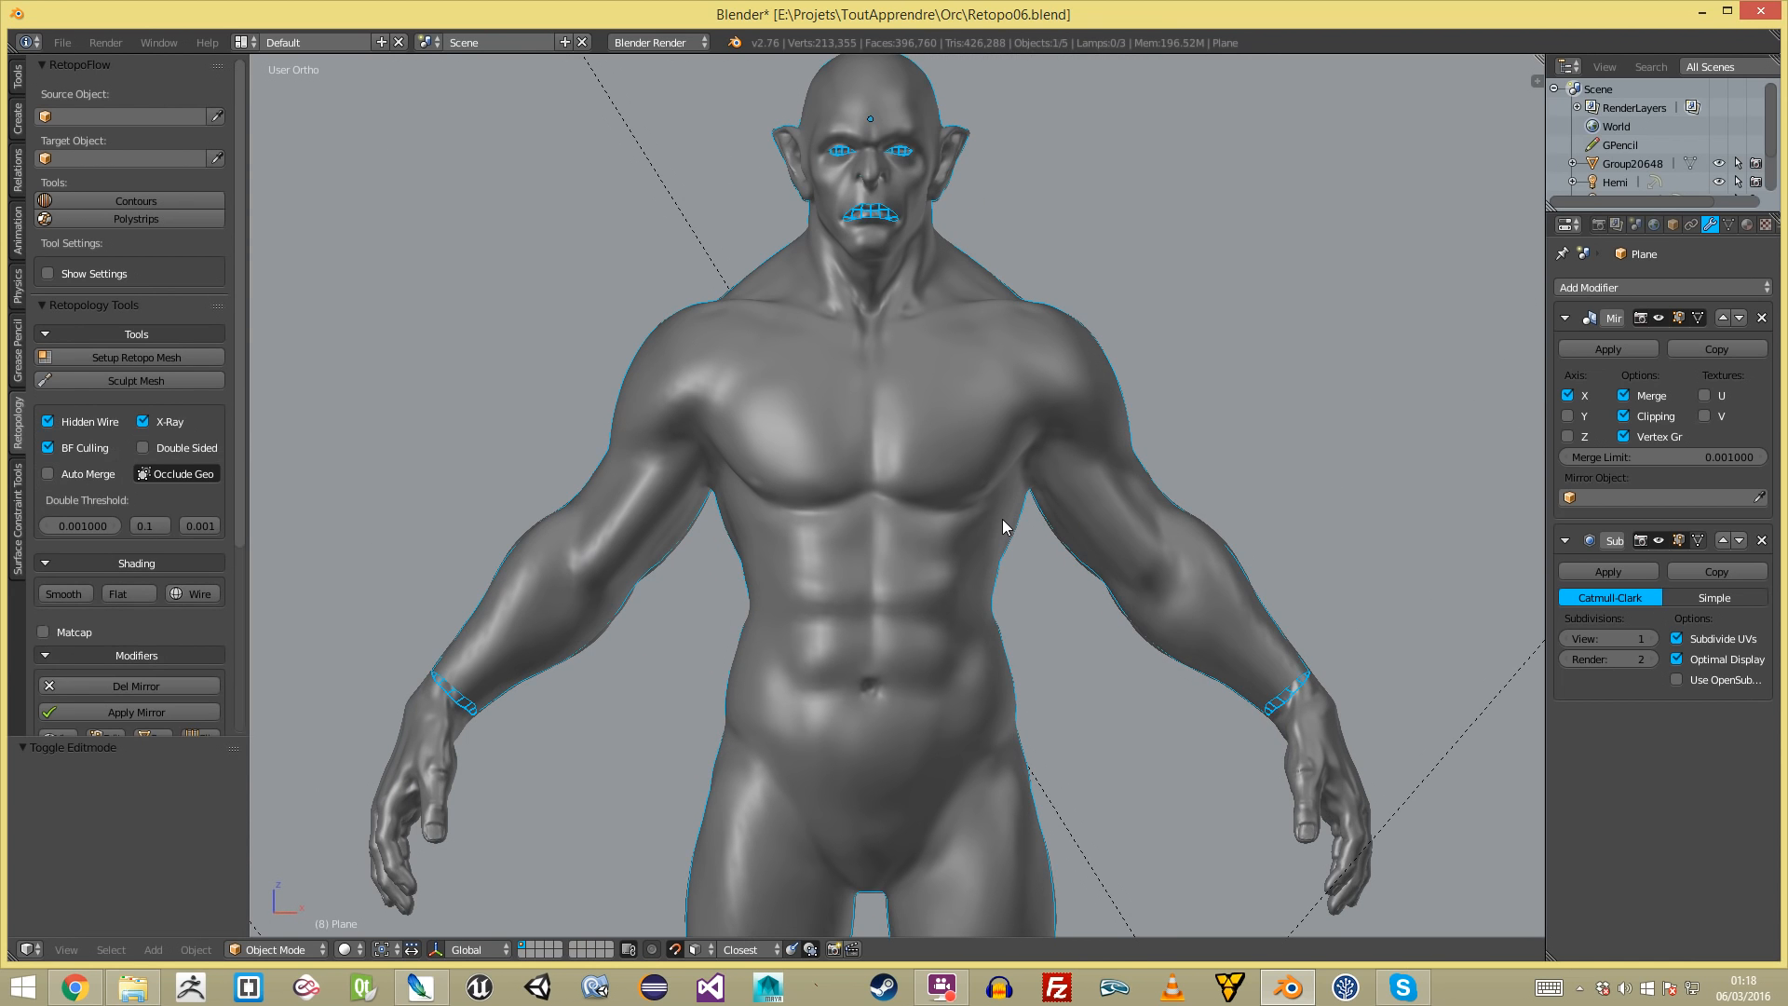
{"action": "right_click", "coordinate": [1001, 517]}
{"action": "key", "text": "shift+h"}
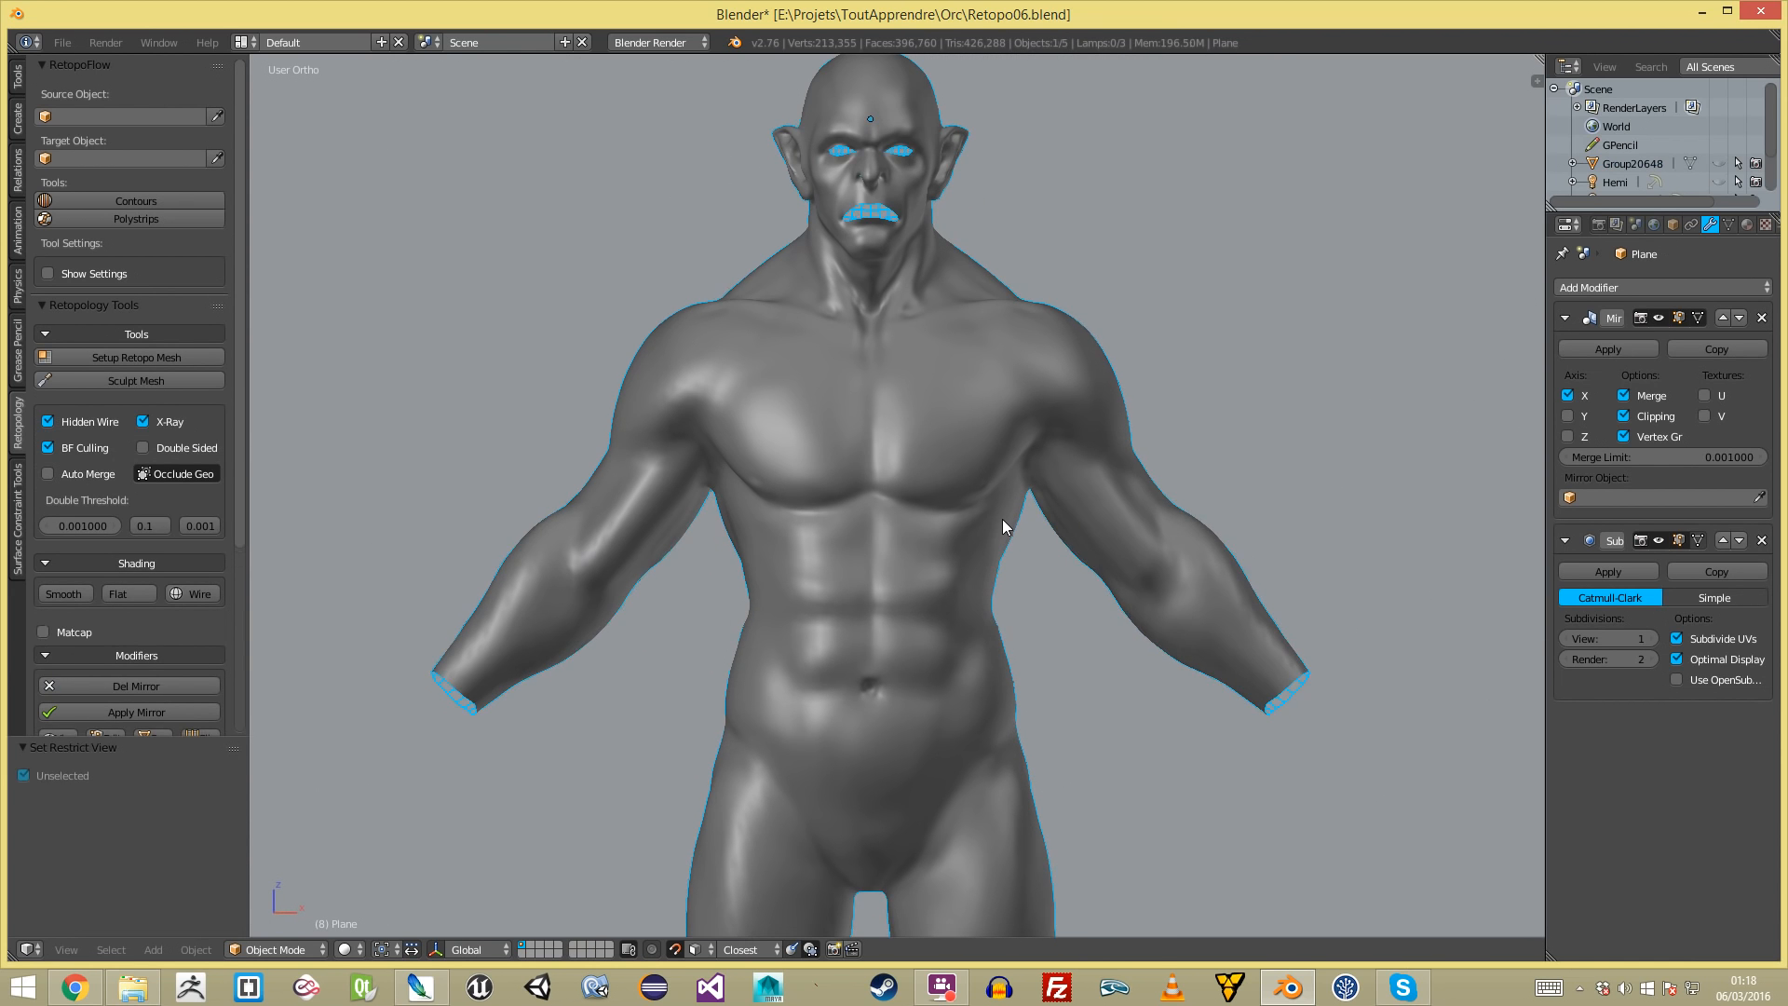
- Save the file, plus an incremented version named Retopo07.blend
{"action": "scroll", "coordinate": [1002, 518], "scroll_direction": "down", "scroll_amount": 8}
{"action": "key", "text": "a"}
{"action": "middle_click_drag", "start_coordinate": [1038, 568], "coordinate": [1130, 480]}
{"action": "scroll", "coordinate": [991, 527], "scroll_direction": "up", "scroll_amount": 5}
{"action": "key", "text": "ctrl+s"}
{"action": "key", "text": "ctrl+shift+s"}
{"action": "key", "text": "KP_Add"}
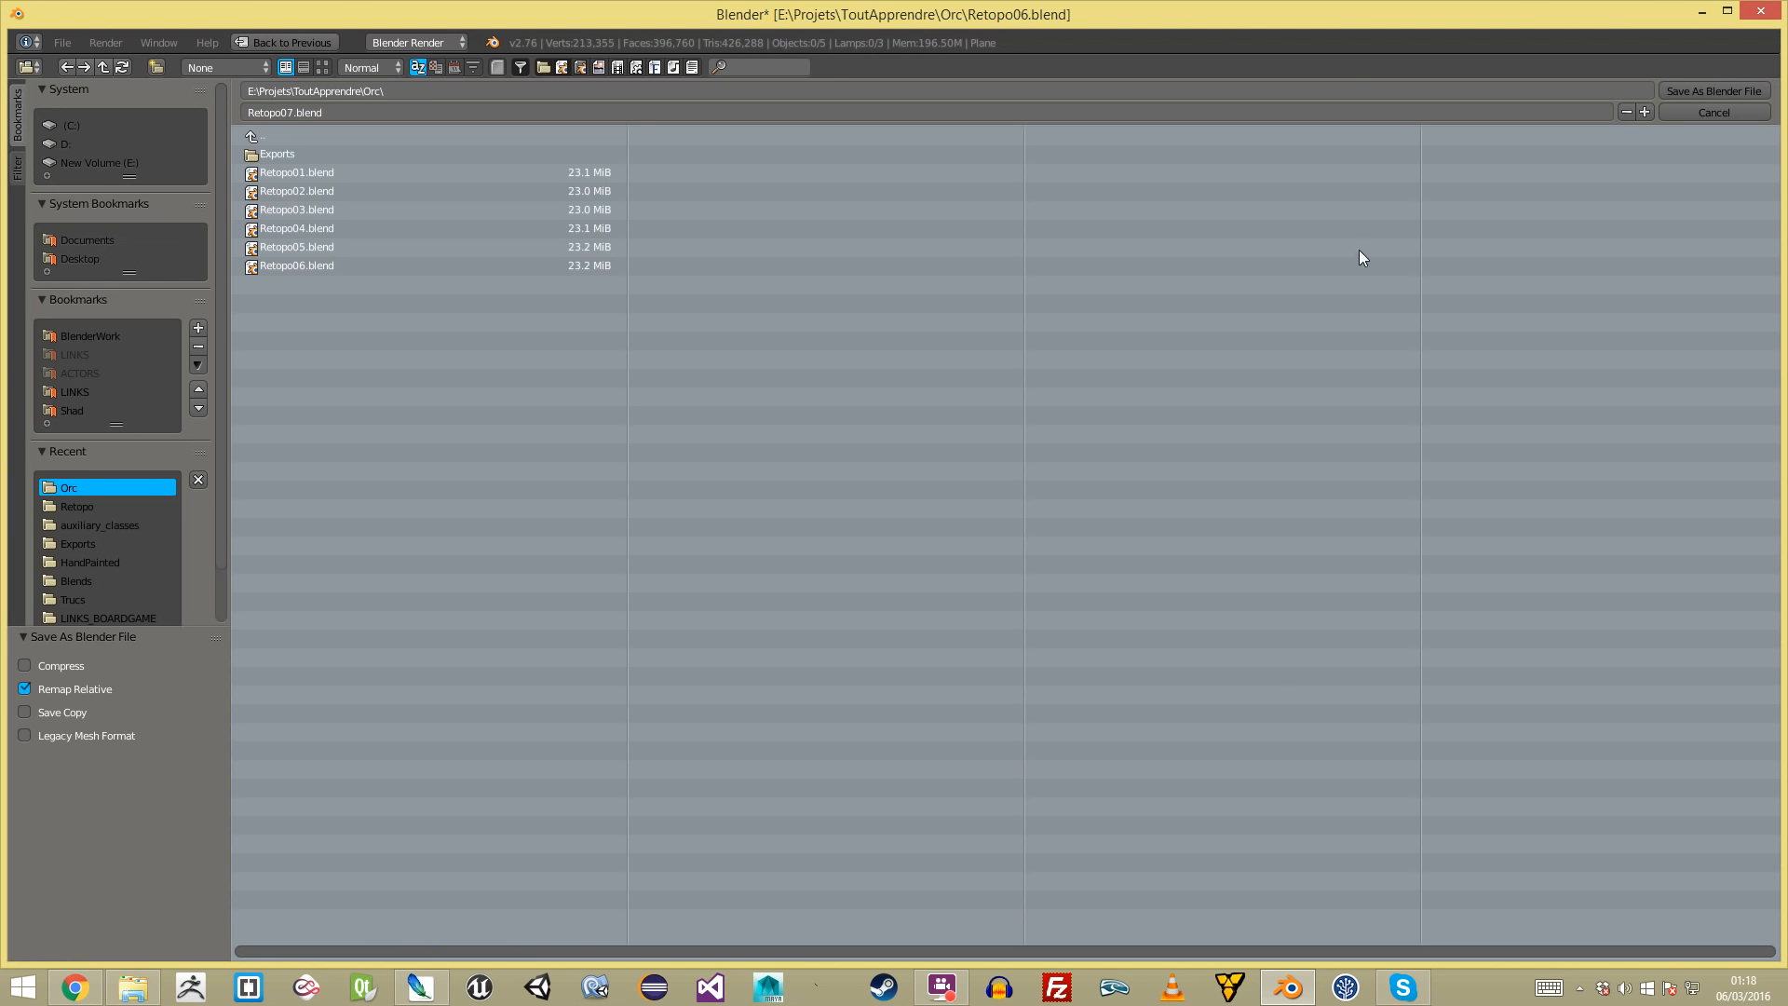
{"action": "left_click", "coordinate": [1708, 93]}
- Select the retopology mesh and turn on its wireframe display in Object Mode
{"action": "key", "text": "a"}
{"action": "key", "text": "a"}
{"action": "middle_click_drag", "start_coordinate": [1191, 405], "coordinate": [970, 505]}
{"action": "key", "text": "KP_1"}
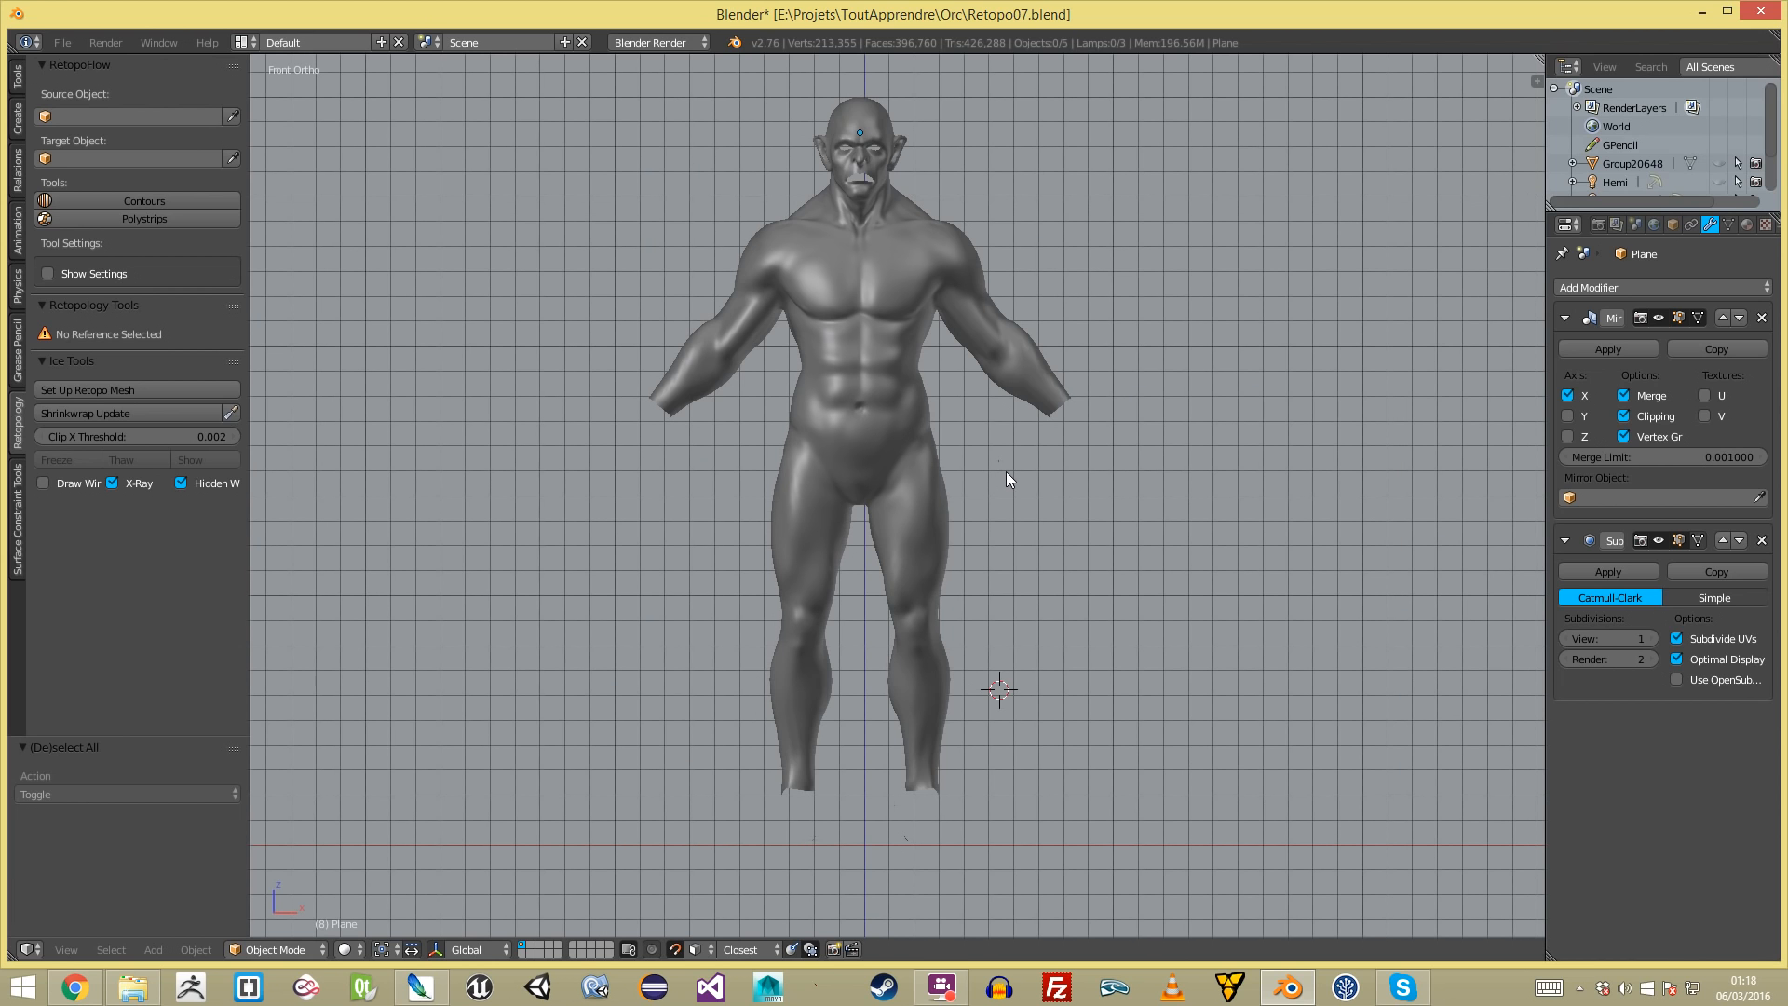
{"action": "mouse_move", "coordinate": [913, 579]}
{"action": "middle_mouse_down"}
{"action": "mouse_move", "coordinate": [803, 595]}
{"action": "mouse_move", "coordinate": [914, 592]}
{"action": "middle_mouse_up"}
{"action": "key", "text": "a"}
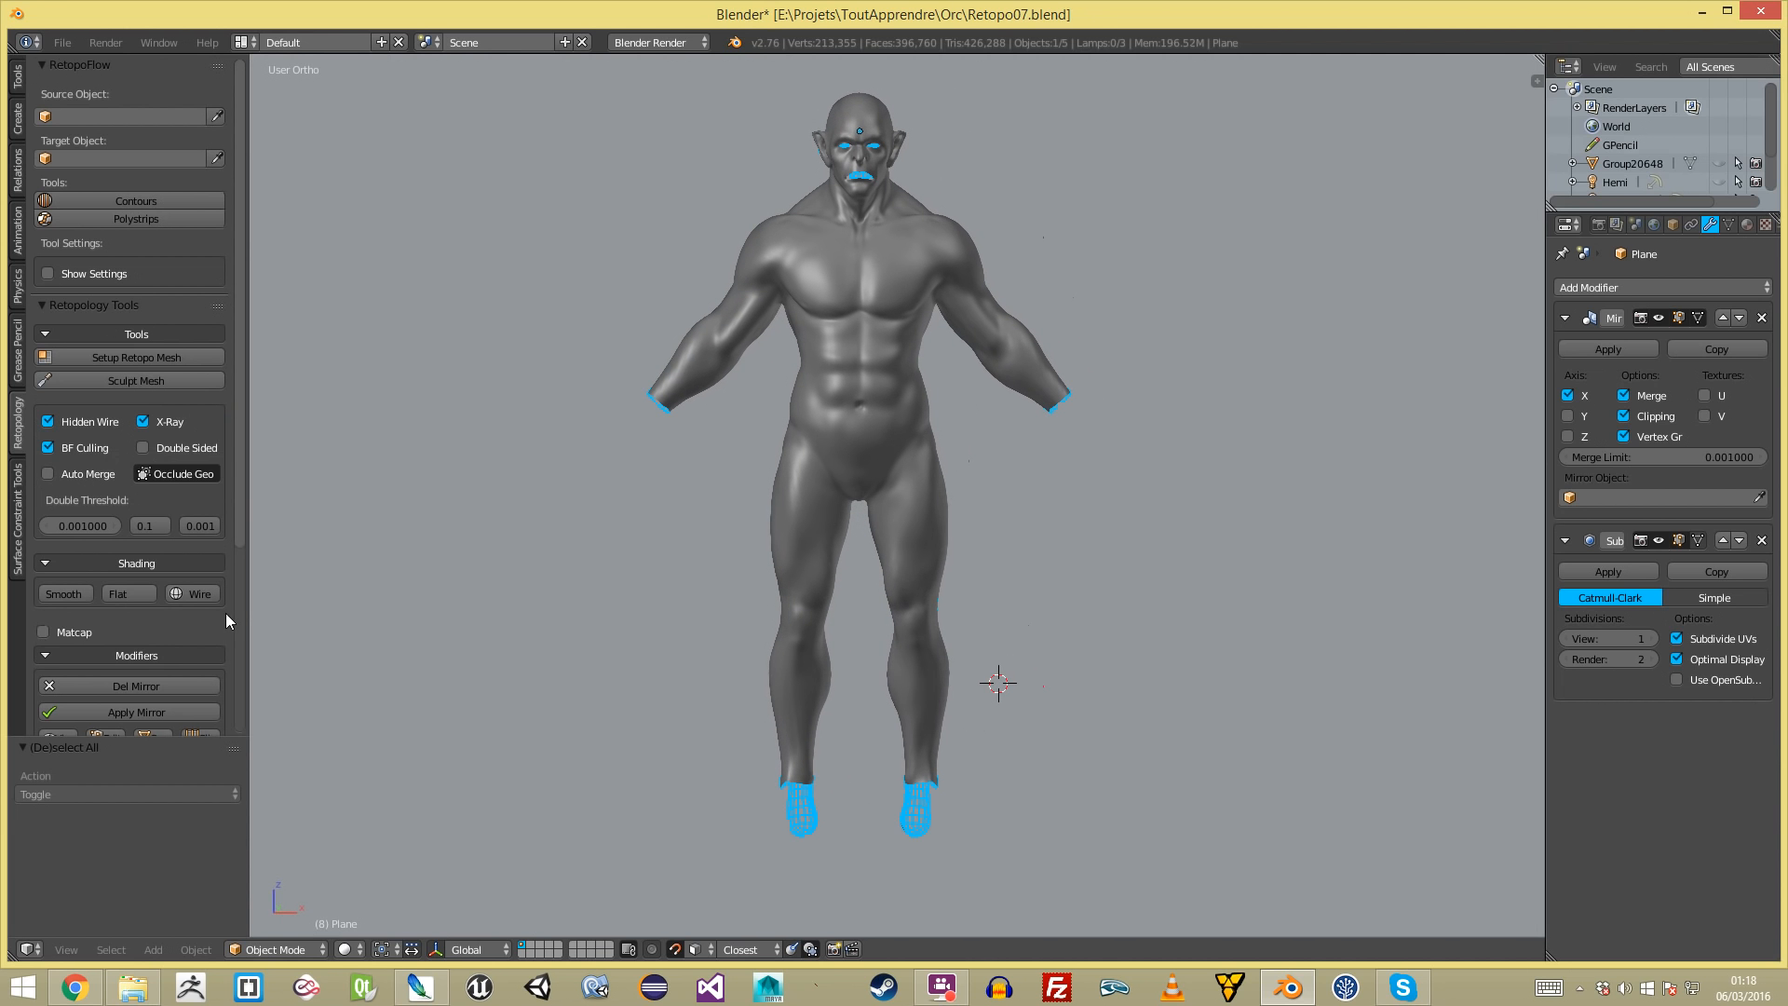
{"action": "left_click", "coordinate": [185, 595]}
{"action": "key", "text": "a"}
- Examine the wireframe topology across the back, buttocks and legs
{"action": "middle_click_drag", "start_coordinate": [1008, 635], "coordinate": [1042, 624]}
{"action": "middle_click_drag", "start_coordinate": [1273, 600], "coordinate": [1438, 642]}
{"action": "scroll", "coordinate": [1065, 676], "scroll_direction": "up", "scroll_amount": 3}
{"action": "scroll", "coordinate": [1013, 746], "scroll_direction": "down", "scroll_amount": 1}
{"action": "middle_click_drag", "start_coordinate": [1011, 739], "coordinate": [1049, 607], "text": "shift"}
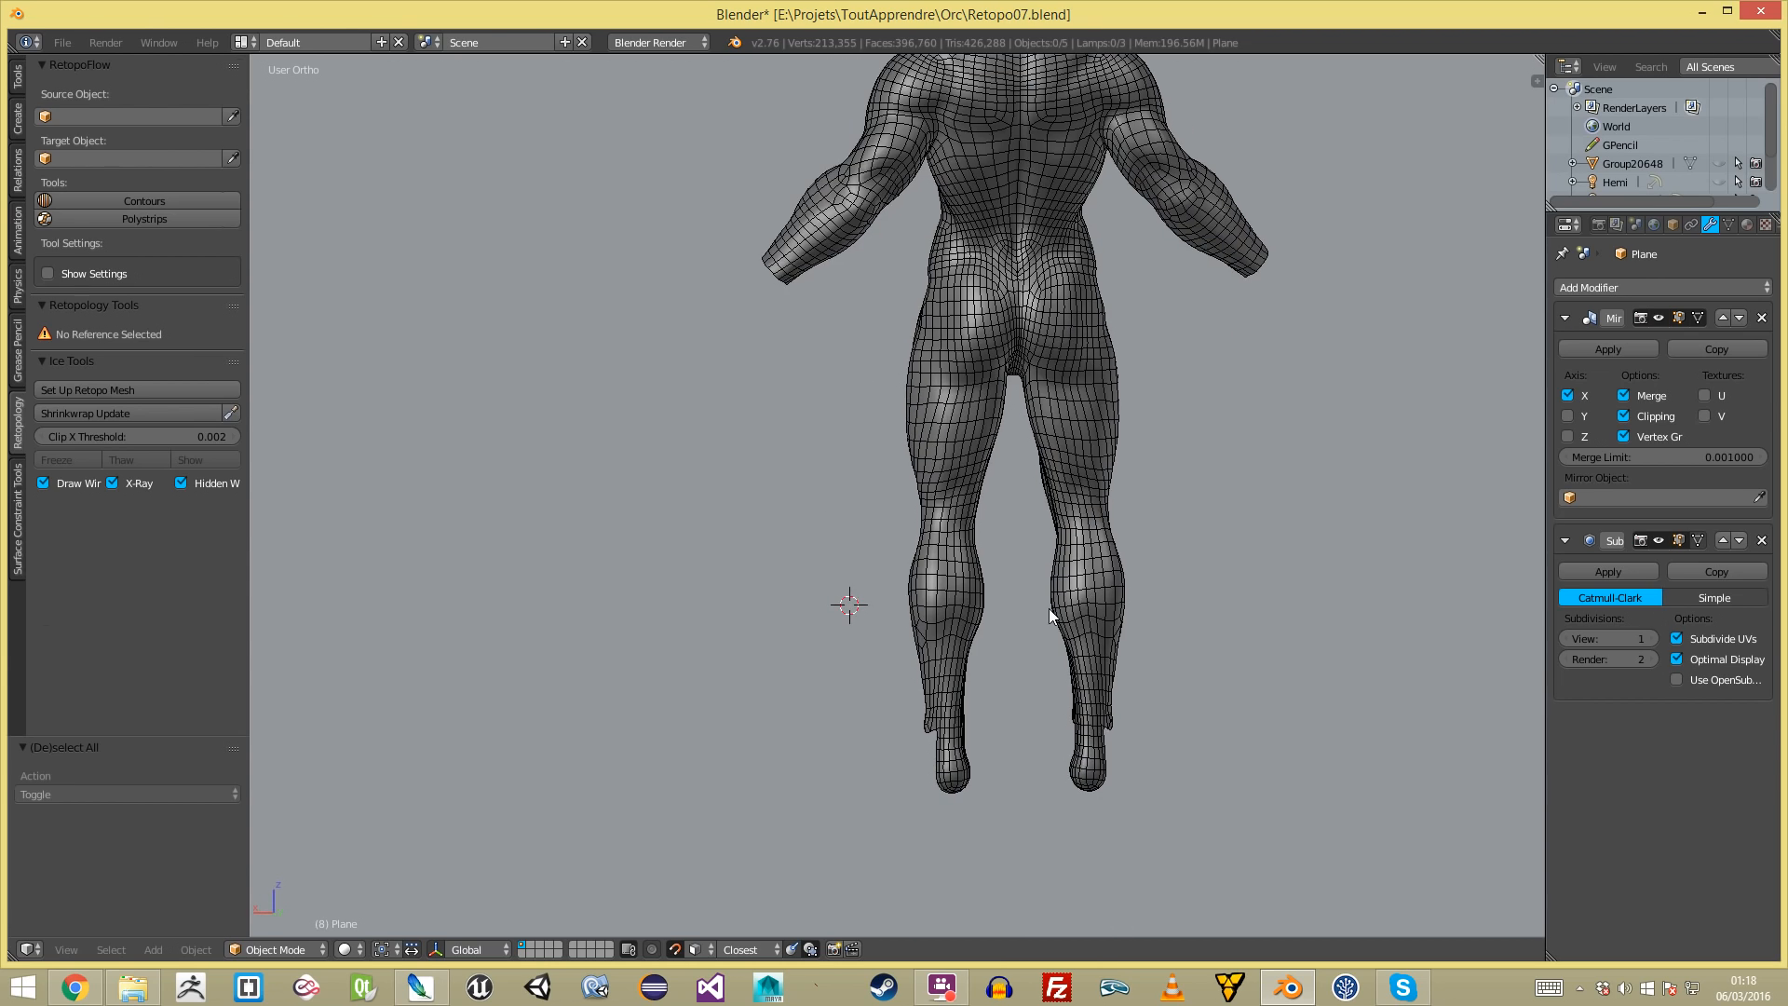
{"action": "key", "text": "Tab"}
{"action": "key", "text": "Tab"}
{"action": "key", "text": "a"}
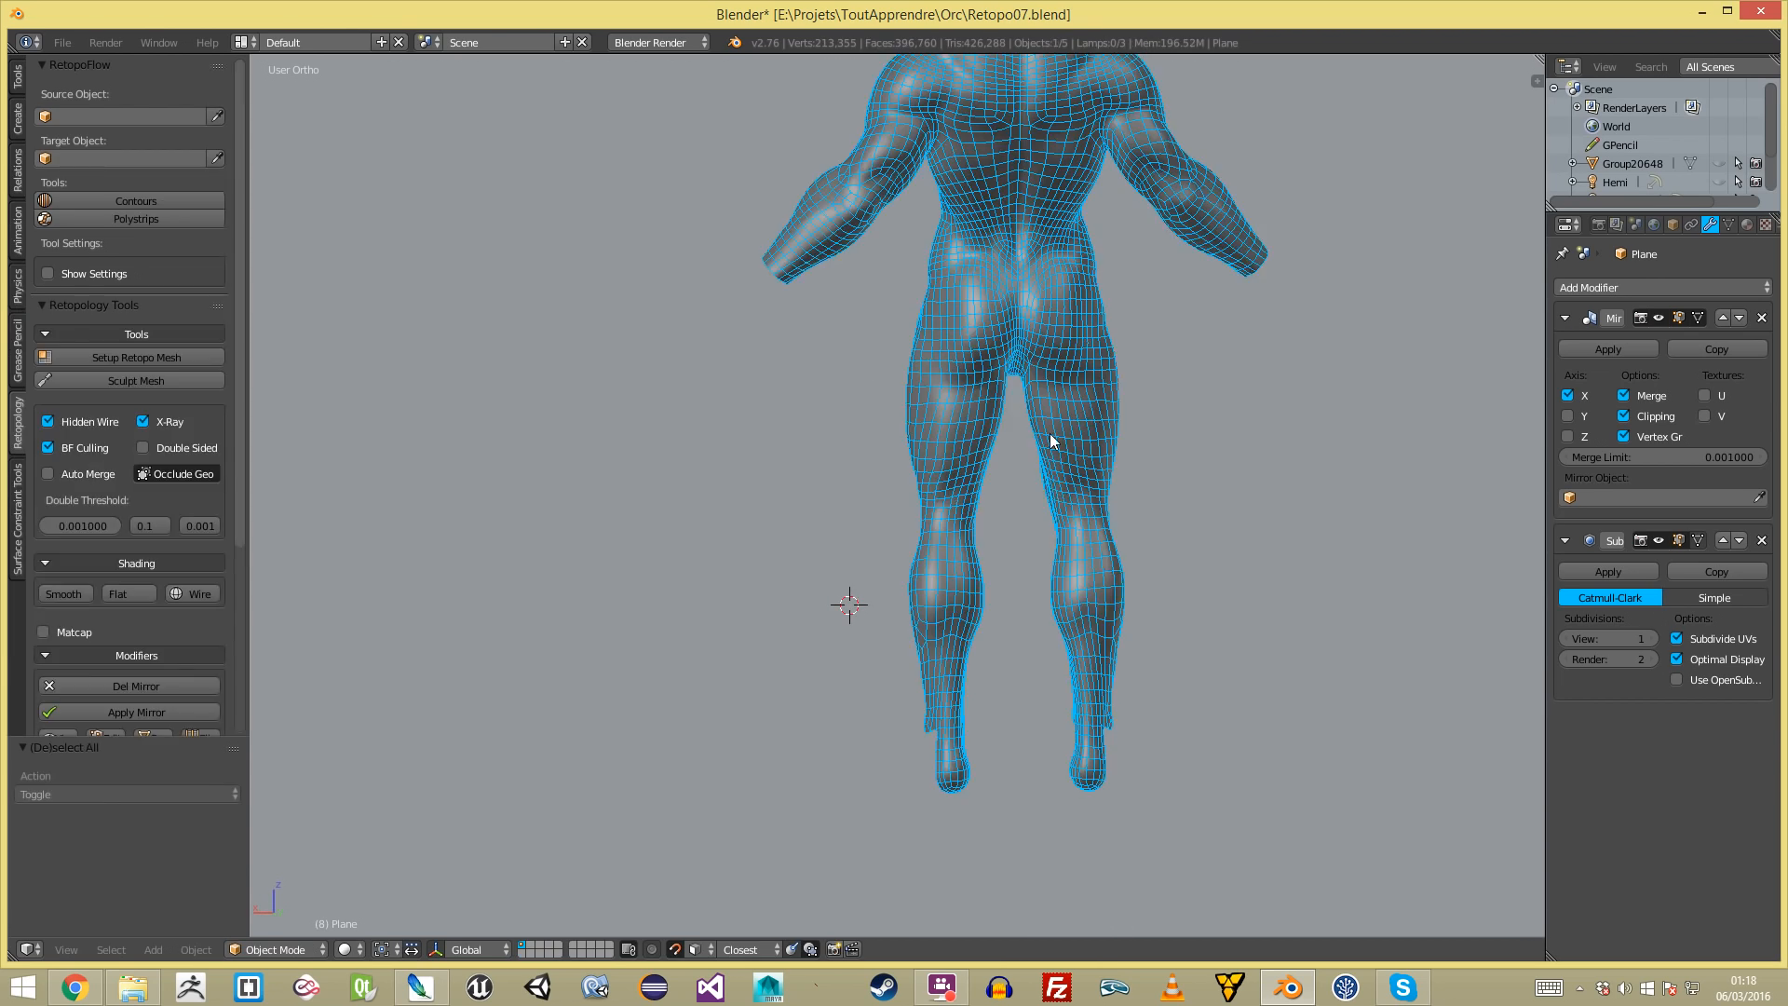
{"action": "key", "text": "a"}
{"action": "scroll", "coordinate": [980, 473], "scroll_direction": "down", "scroll_amount": 2}
{"action": "scroll", "coordinate": [944, 527], "scroll_direction": "up", "scroll_amount": 3}
{"action": "scroll", "coordinate": [935, 524], "scroll_direction": "up", "scroll_amount": 1}
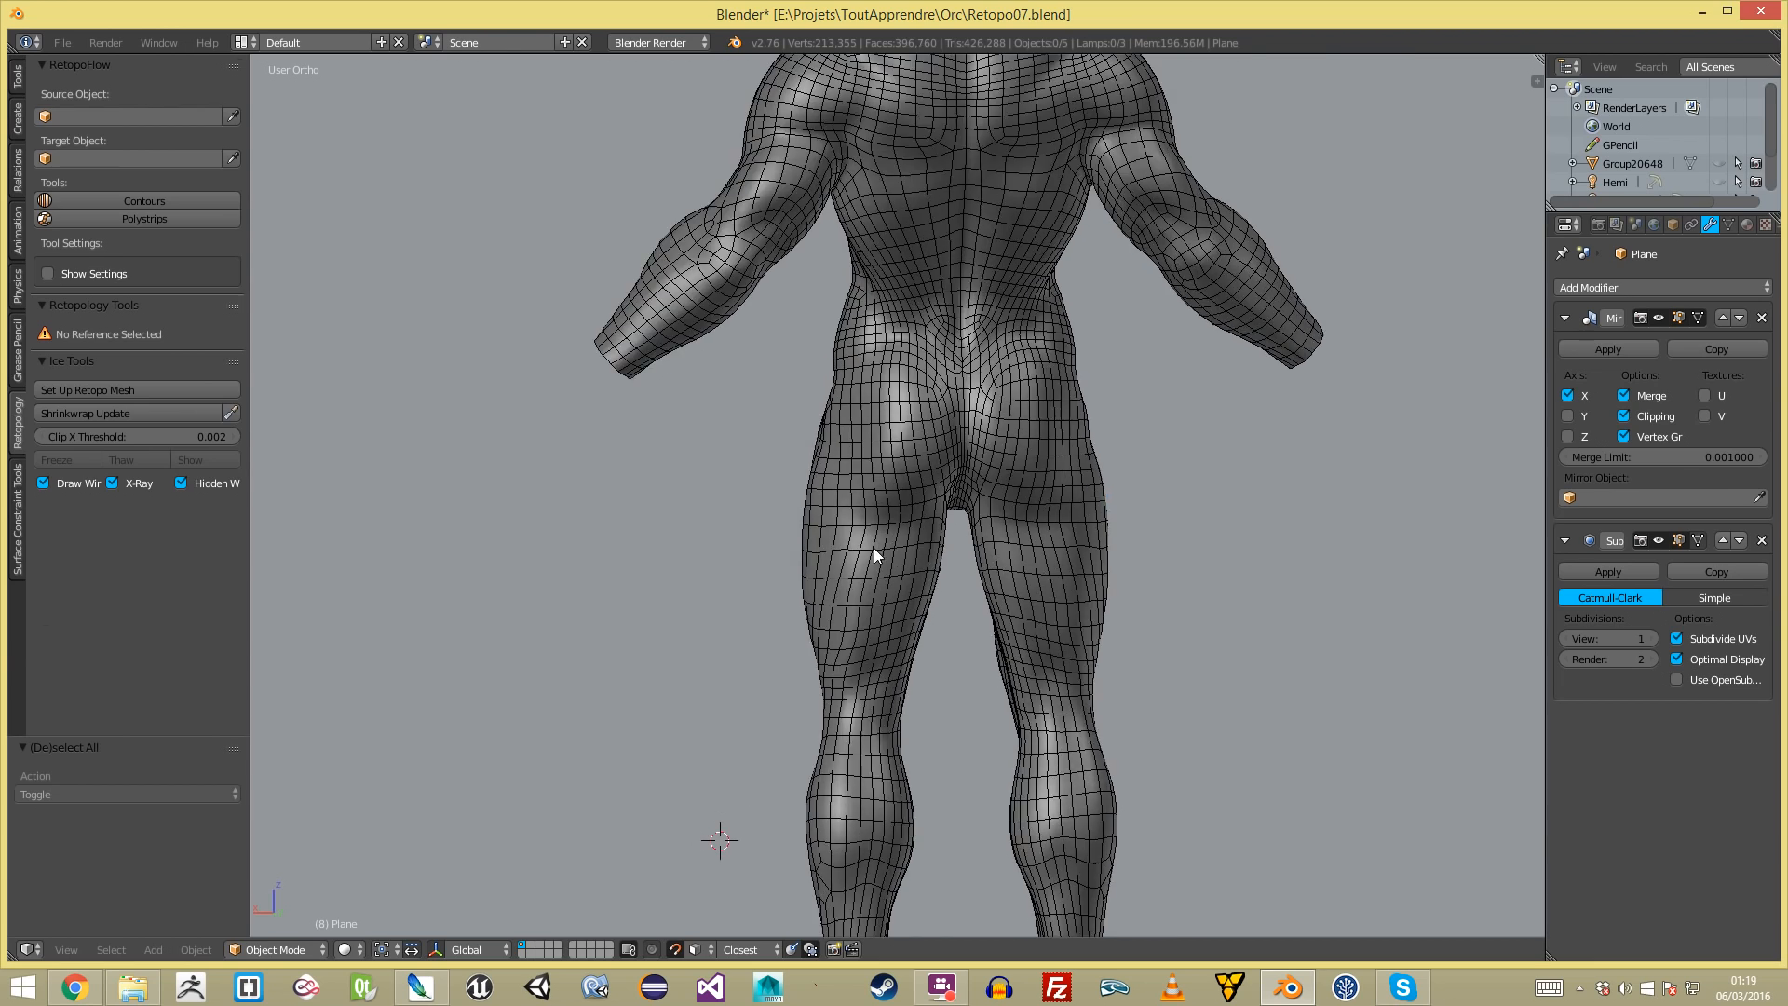
- Compare the mesh in Edit Mode and Object Mode from behind, closing in on the buttocks and upper thighs
{"action": "key", "text": "Tab"}
{"action": "key", "text": "a"}
{"action": "key", "text": "a"}
{"action": "key", "text": "Tab"}
{"action": "scroll", "coordinate": [858, 550], "scroll_direction": "down", "scroll_amount": 2}
{"action": "key", "text": "Tab"}
{"action": "key", "text": "a"}
{"action": "middle_click_drag", "start_coordinate": [818, 590], "coordinate": [812, 593]}
{"action": "key", "text": "Tab"}
{"action": "key", "text": "a"}
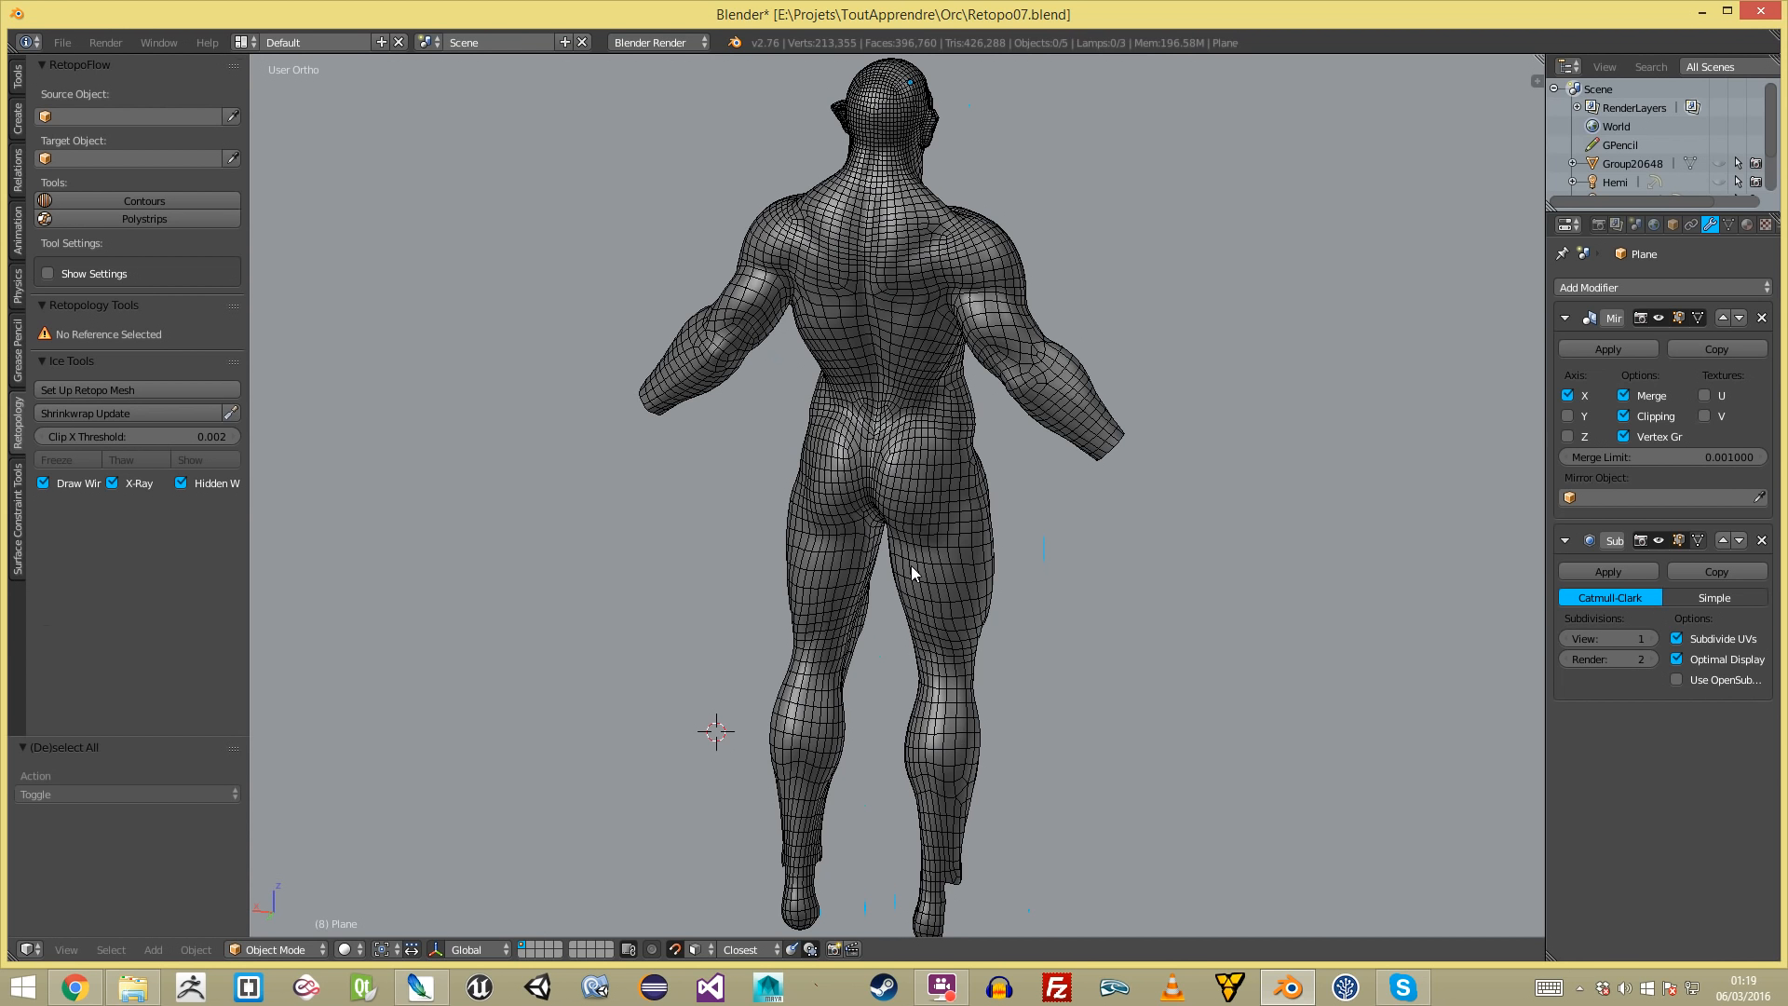
{"action": "scroll", "coordinate": [953, 552], "scroll_direction": "up", "scroll_amount": 2}
{"action": "scroll", "coordinate": [825, 607], "scroll_direction": "up", "scroll_amount": 4}
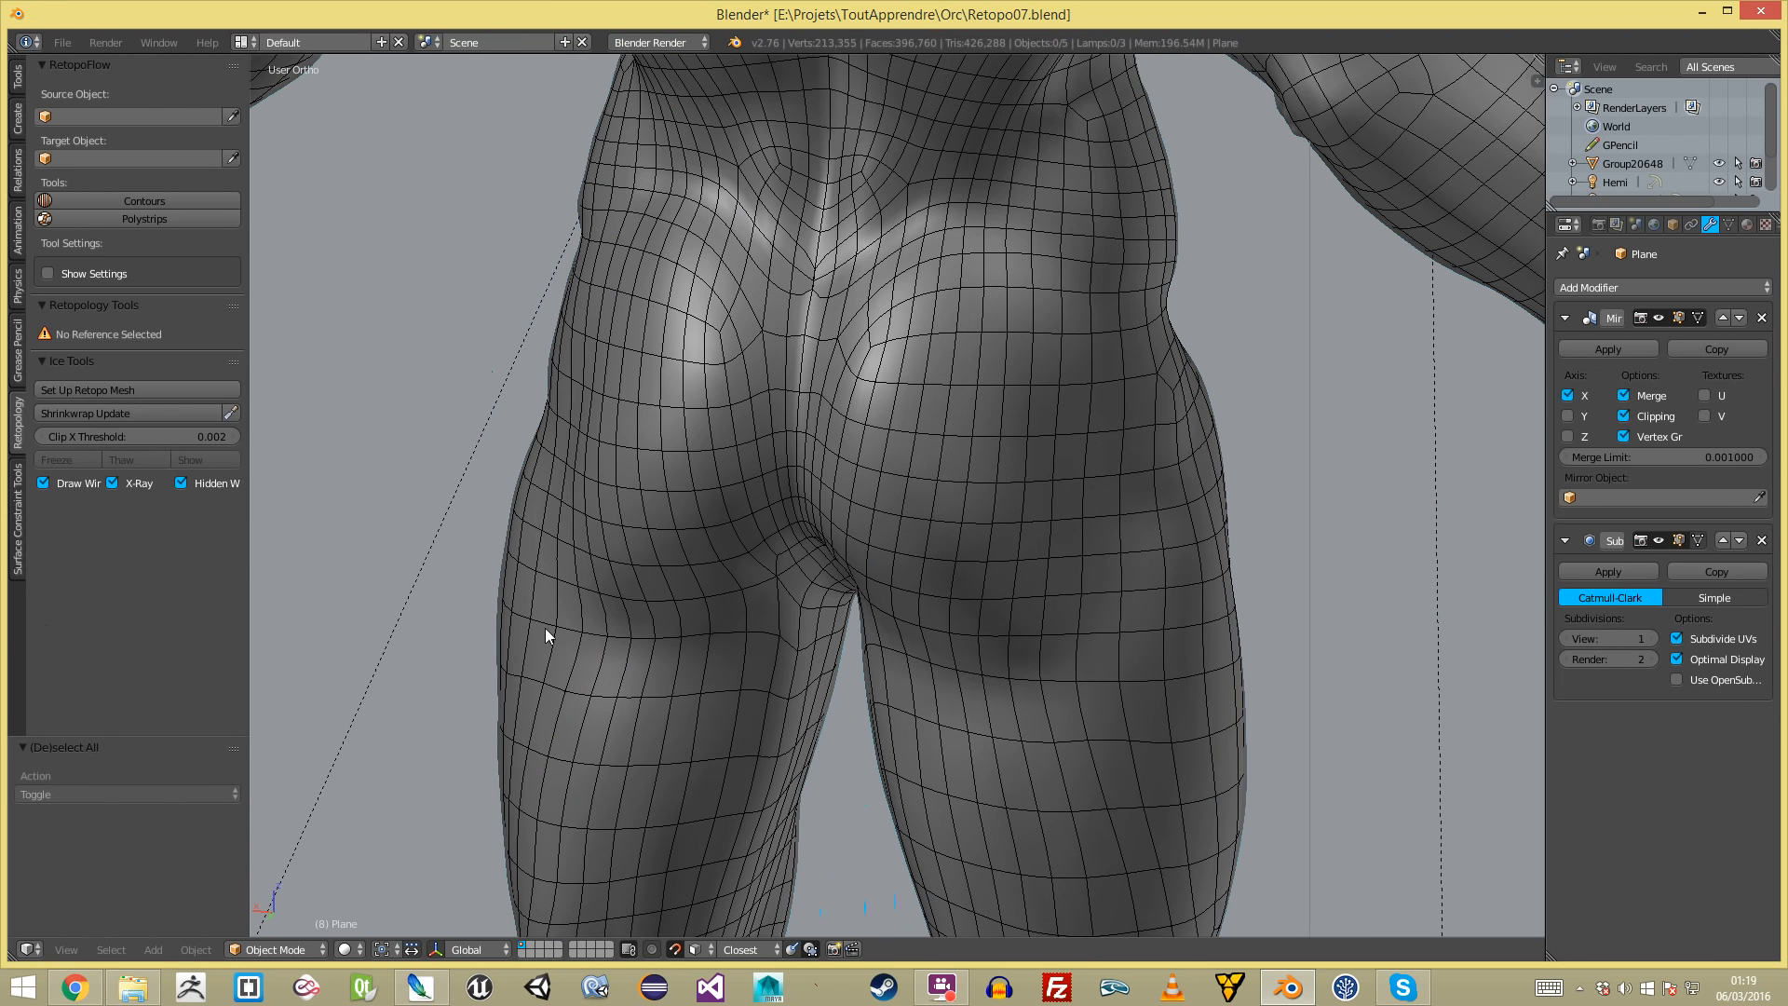
- Bring the hidden sculpt back into view and put the retopology mesh in Edit Mode
{"action": "right_click", "coordinate": [614, 611]}
{"action": "scroll", "coordinate": [694, 607], "scroll_direction": "down", "scroll_amount": 2}
{"action": "key", "text": "Tab"}
{"action": "key", "text": "Tab"}
{"action": "right_click", "coordinate": [689, 612]}
{"action": "scroll", "coordinate": [689, 612], "scroll_direction": "down", "scroll_amount": 2}
{"action": "key", "text": "Tab"}
{"action": "scroll", "coordinate": [707, 609], "scroll_direction": "down", "scroll_amount": 2}
{"action": "middle_click_drag", "start_coordinate": [778, 606], "coordinate": [841, 590]}
{"action": "scroll", "coordinate": [876, 577], "scroll_direction": "up", "scroll_amount": 2}
{"action": "middle_click_drag", "start_coordinate": [1093, 494], "coordinate": [982, 451]}
{"action": "scroll", "coordinate": [983, 486], "scroll_direction": "up", "scroll_amount": 1}
- In edge mode, select the edge ring that runs down the back of the thigh and around the lower calf
{"action": "key", "text": "ctrl+Tab"}
{"action": "left_click", "coordinate": [909, 485]}
{"action": "scroll", "coordinate": [946, 510], "scroll_direction": "down", "scroll_amount": 2}
{"action": "middle_click_drag", "start_coordinate": [941, 727], "coordinate": [982, 724]}
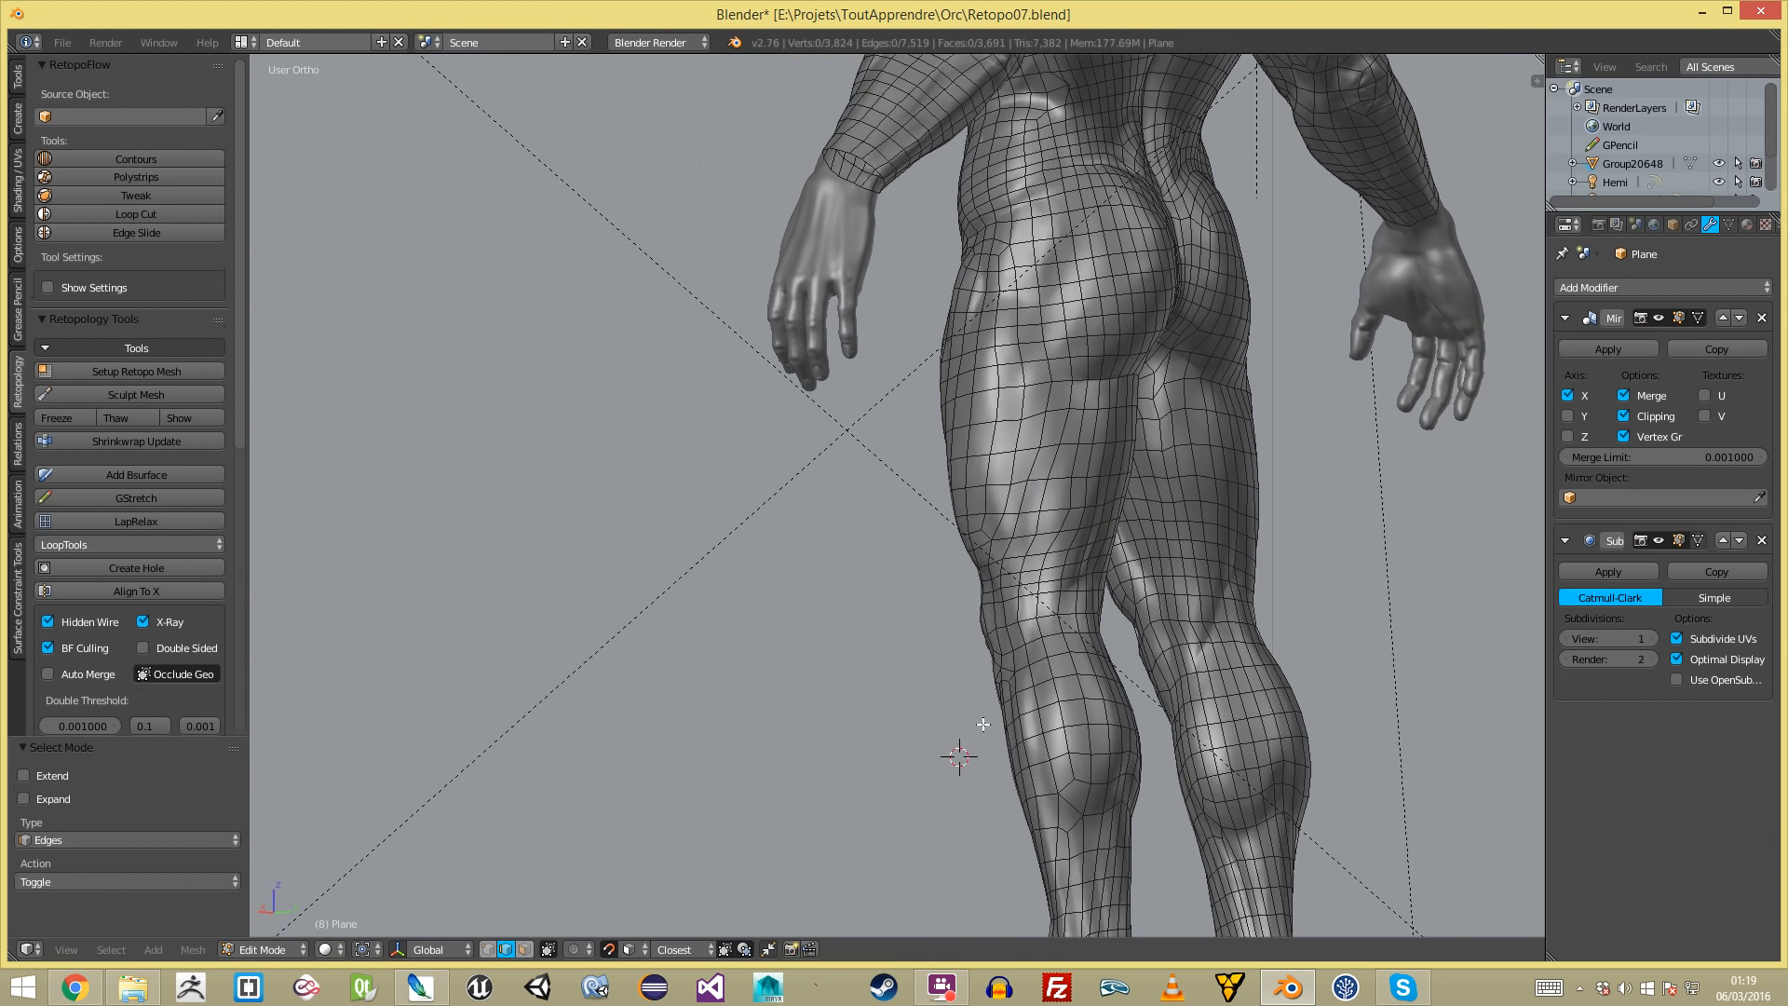
{"action": "right_click", "coordinate": [1073, 784], "text": "ctrl+alt"}
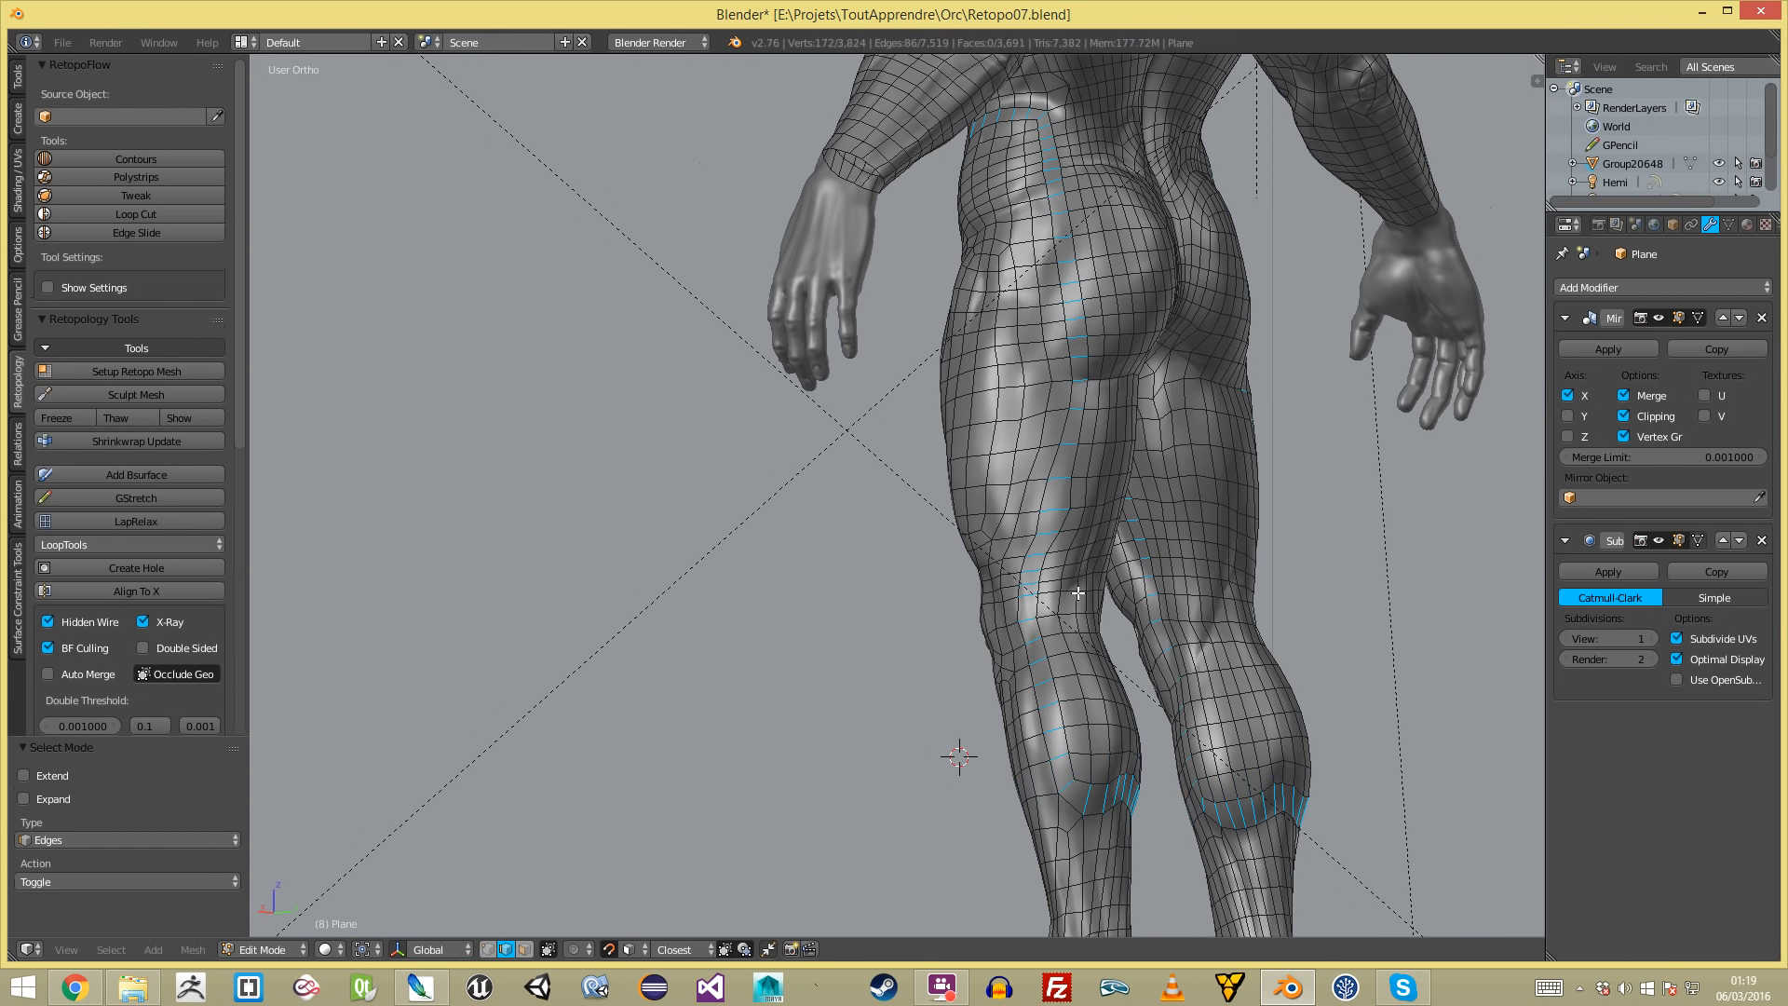
- Rotate the edge just below the left buttock crease clockwise on the back of the thigh
{"action": "middle_click_drag", "start_coordinate": [1074, 652], "coordinate": [952, 583]}
{"action": "scroll", "coordinate": [809, 483], "scroll_direction": "up", "scroll_amount": 4}
{"action": "right_click", "coordinate": [869, 402]}
{"action": "key", "text": "ctrl+e"}
{"action": "left_click", "coordinate": [885, 400]}
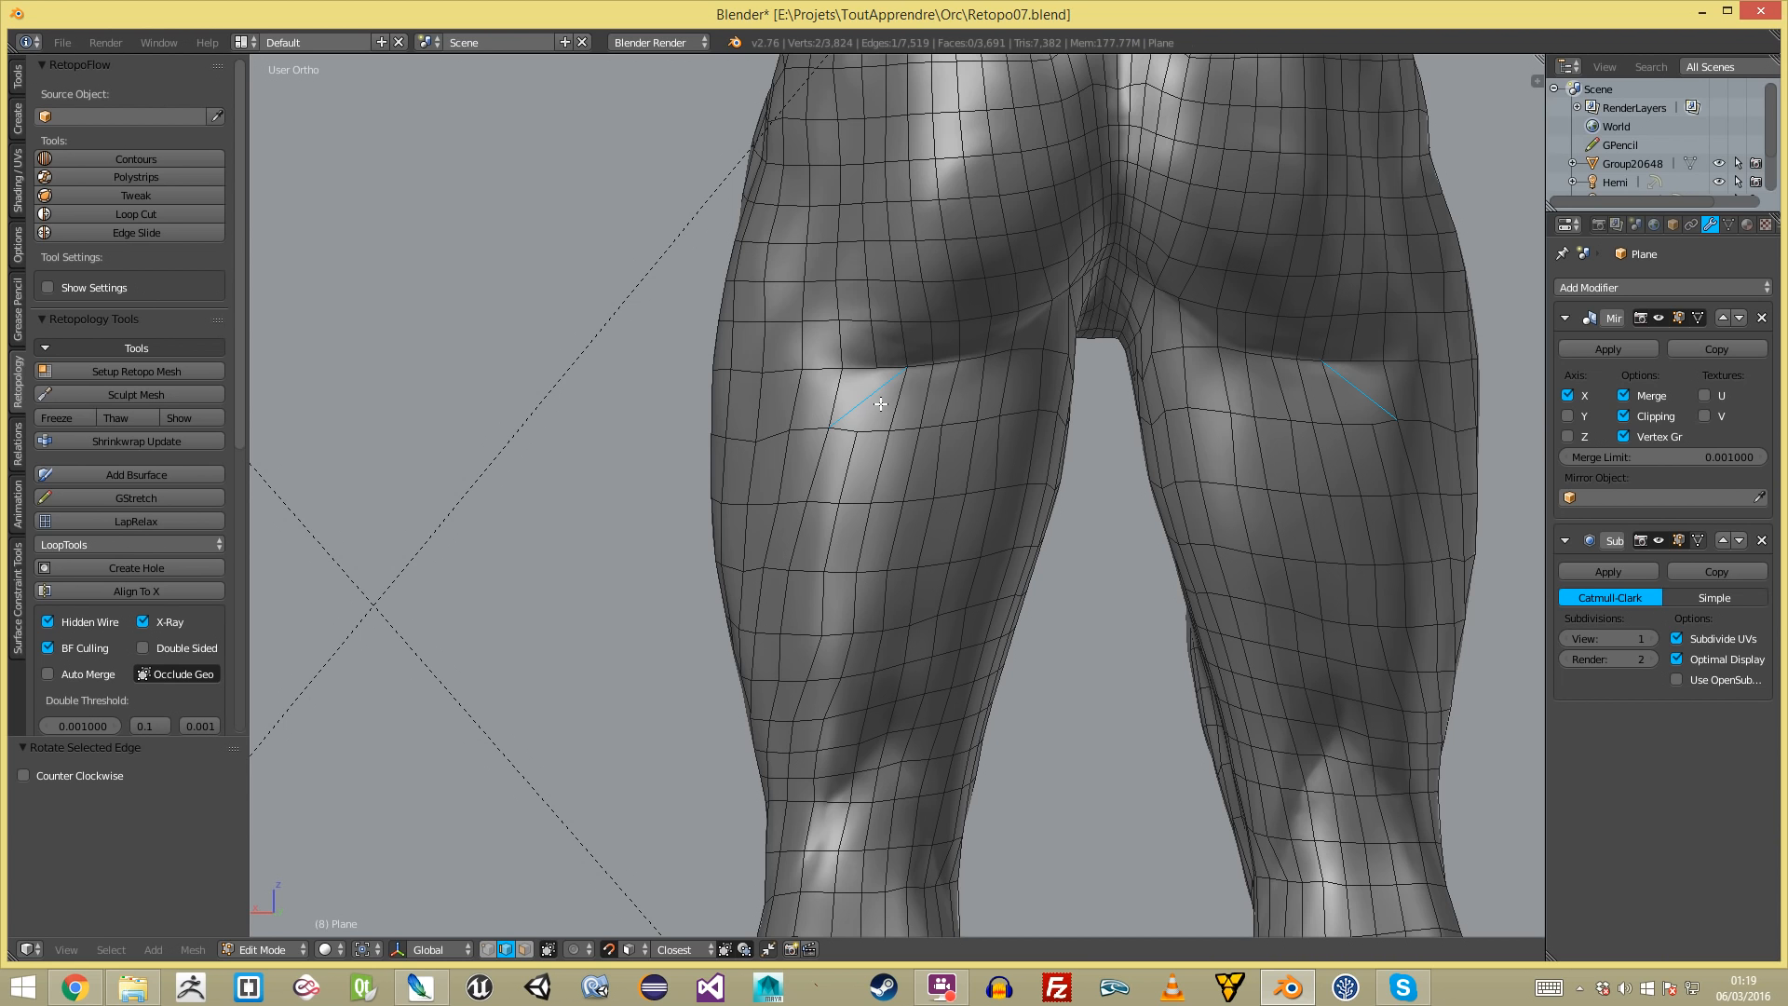
- In vertex mode, nudge the vertex at the lower end of the rotated edge below the buttock crease
{"action": "key", "text": "ctrl+Tab"}
{"action": "left_click", "coordinate": [850, 334]}
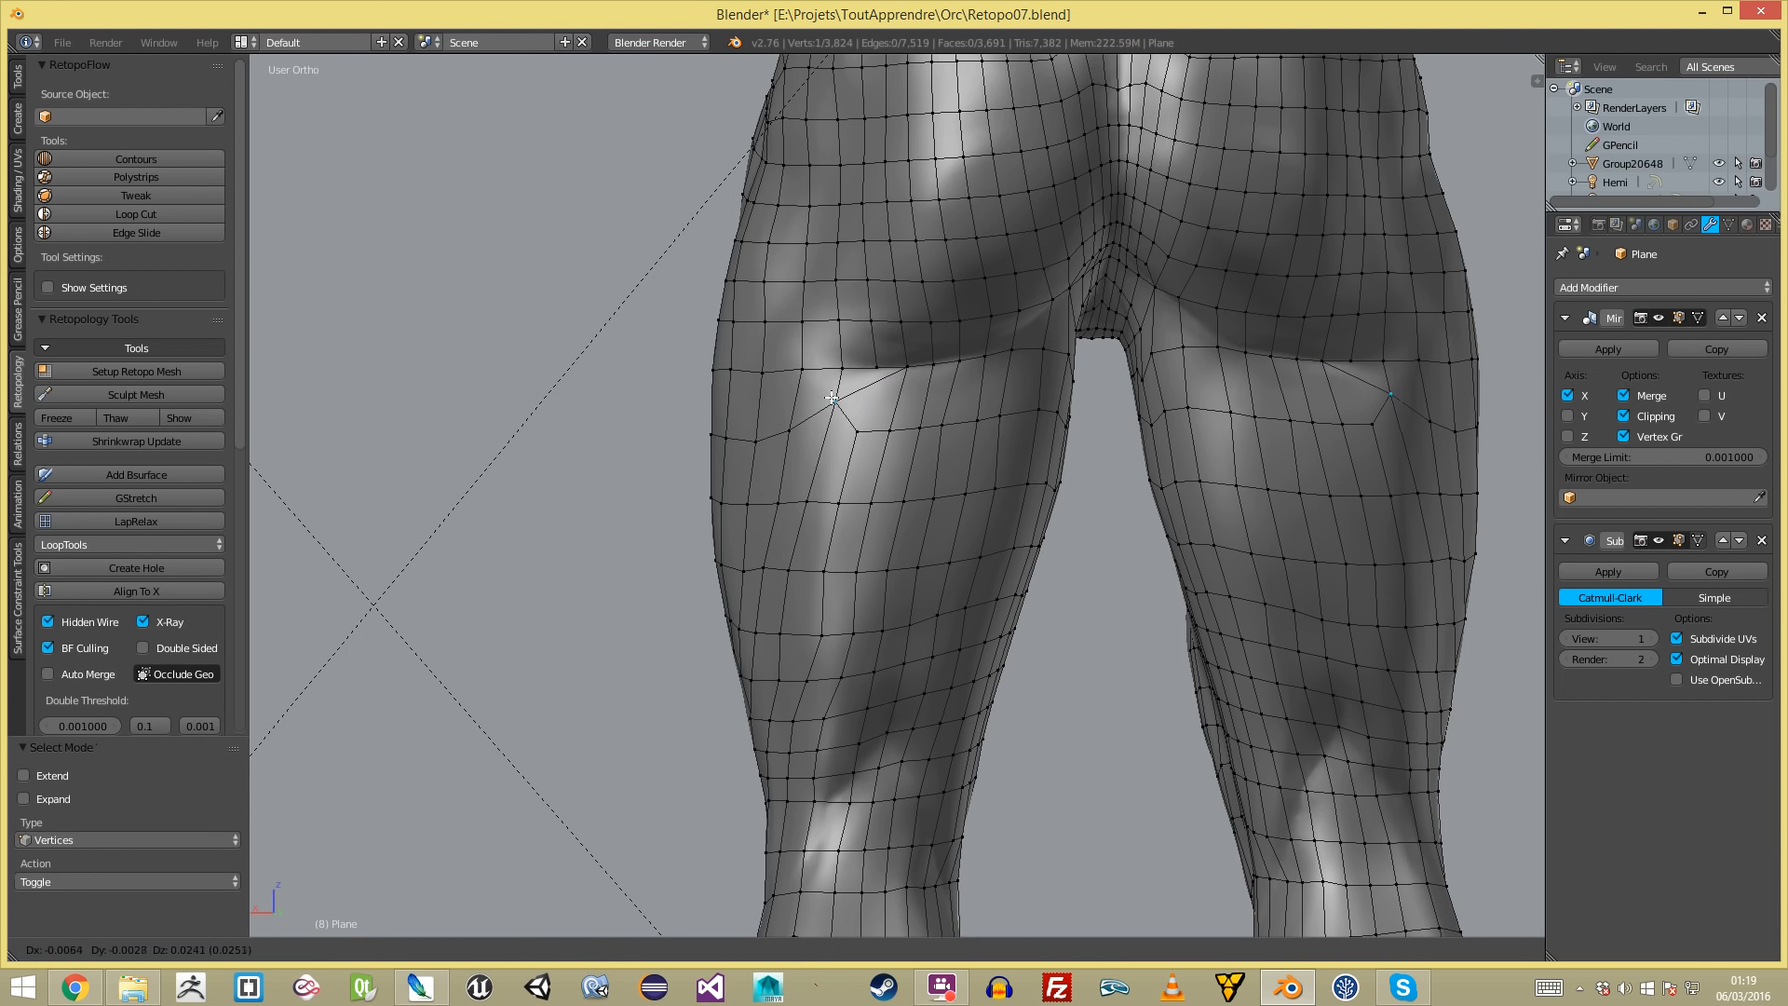
{"action": "key", "text": "a"}
{"action": "key", "text": "a"}
{"action": "scroll", "coordinate": [894, 402], "scroll_direction": "down", "scroll_amount": 4}
{"action": "key", "text": "a"}
{"action": "scroll", "coordinate": [868, 444], "scroll_direction": "up", "scroll_amount": 3}
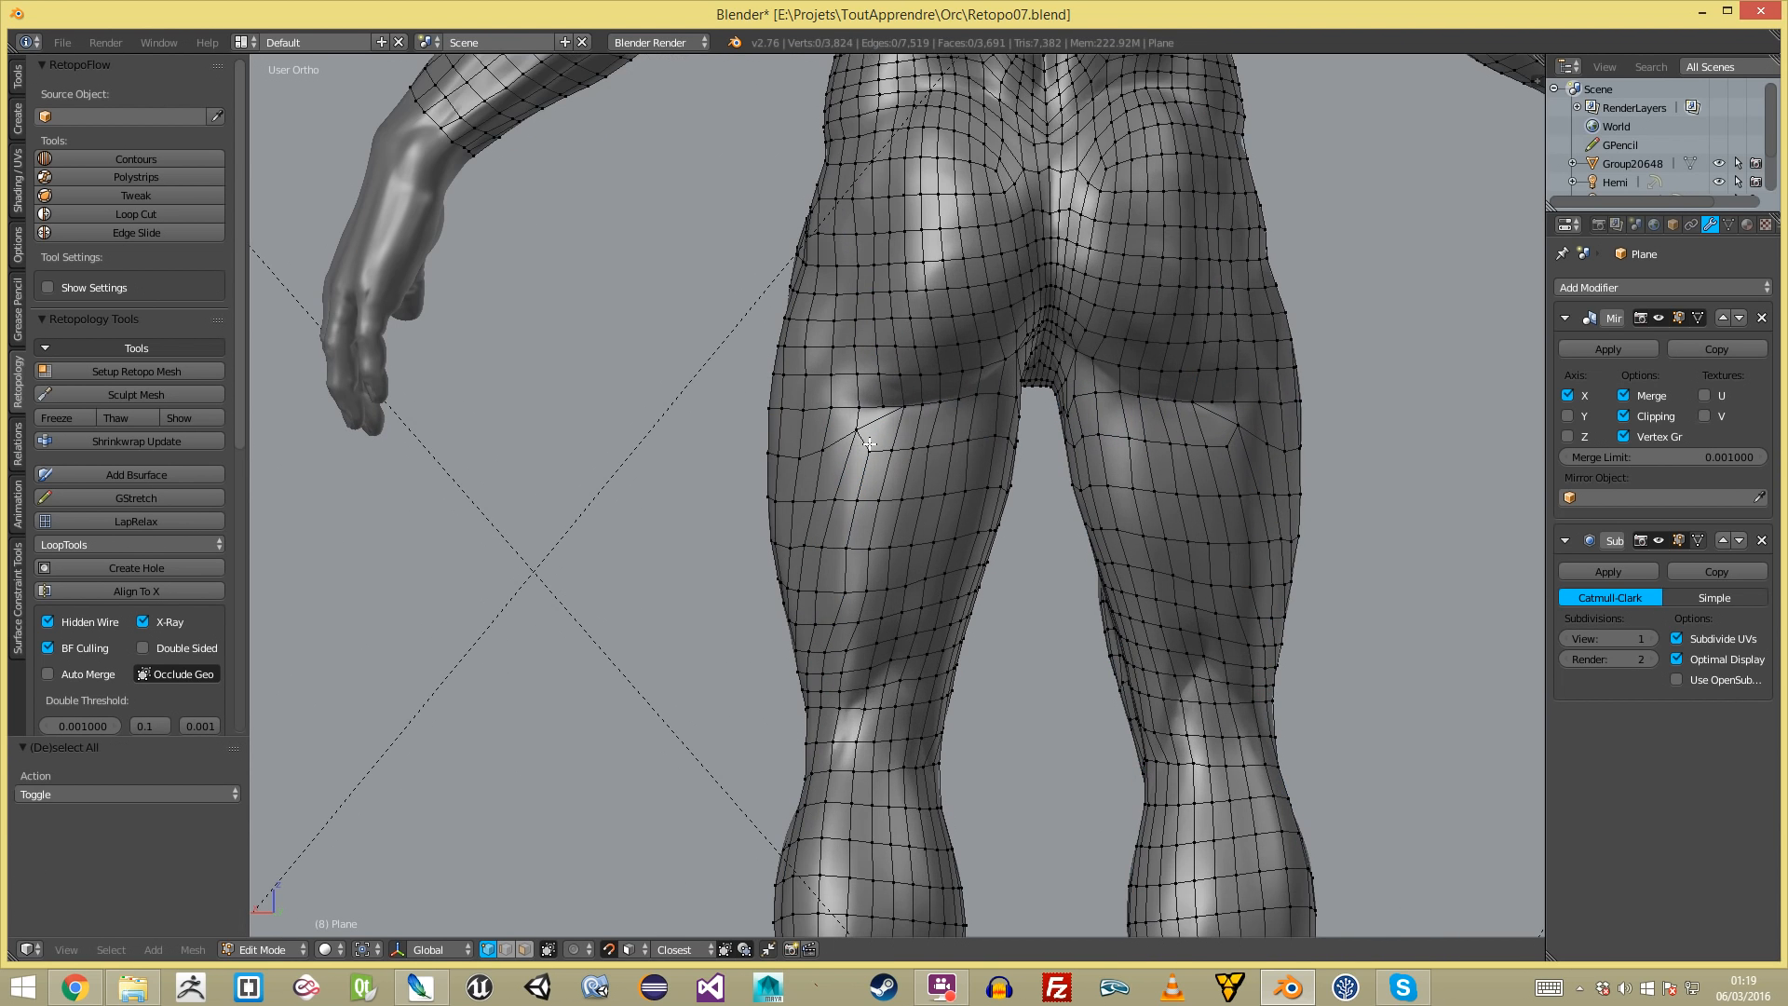
- In face mode, check the face loops running across the upper thigh and down the leg, leaving nothing selected
{"action": "key", "text": "ctrl+Tab"}
{"action": "left_click", "coordinate": [871, 479]}
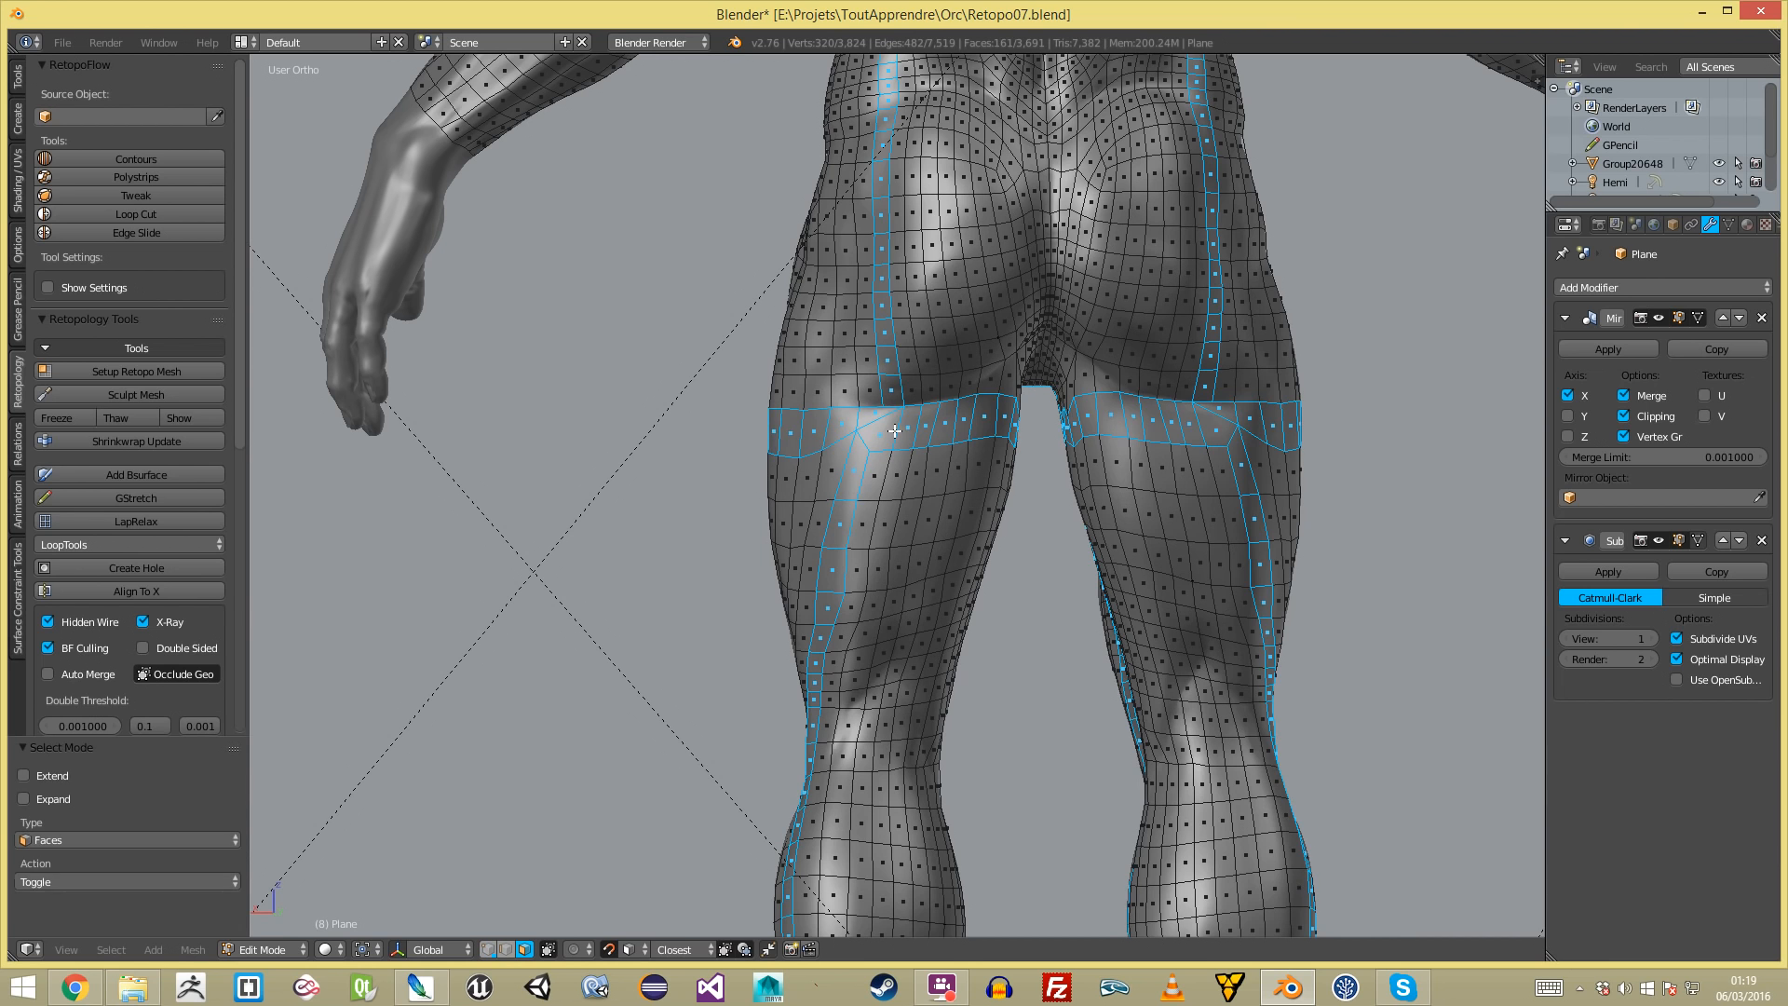
{"action": "key", "text": "a"}
{"action": "key", "text": "a"}
{"action": "key", "text": "a"}
- In edge mode, try rotating an edge clockwise high on the inner thigh
{"action": "middle_click_drag", "start_coordinate": [898, 430], "coordinate": [642, 363]}
{"action": "scroll", "coordinate": [802, 394], "scroll_direction": "up", "scroll_amount": 1}
{"action": "scroll", "coordinate": [645, 358], "scroll_direction": "up", "scroll_amount": 5}
{"action": "key", "text": "a"}
{"action": "key", "text": "ctrl+Tab"}
{"action": "left_click", "coordinate": [563, 343]}
{"action": "key", "text": "ctrl+e"}
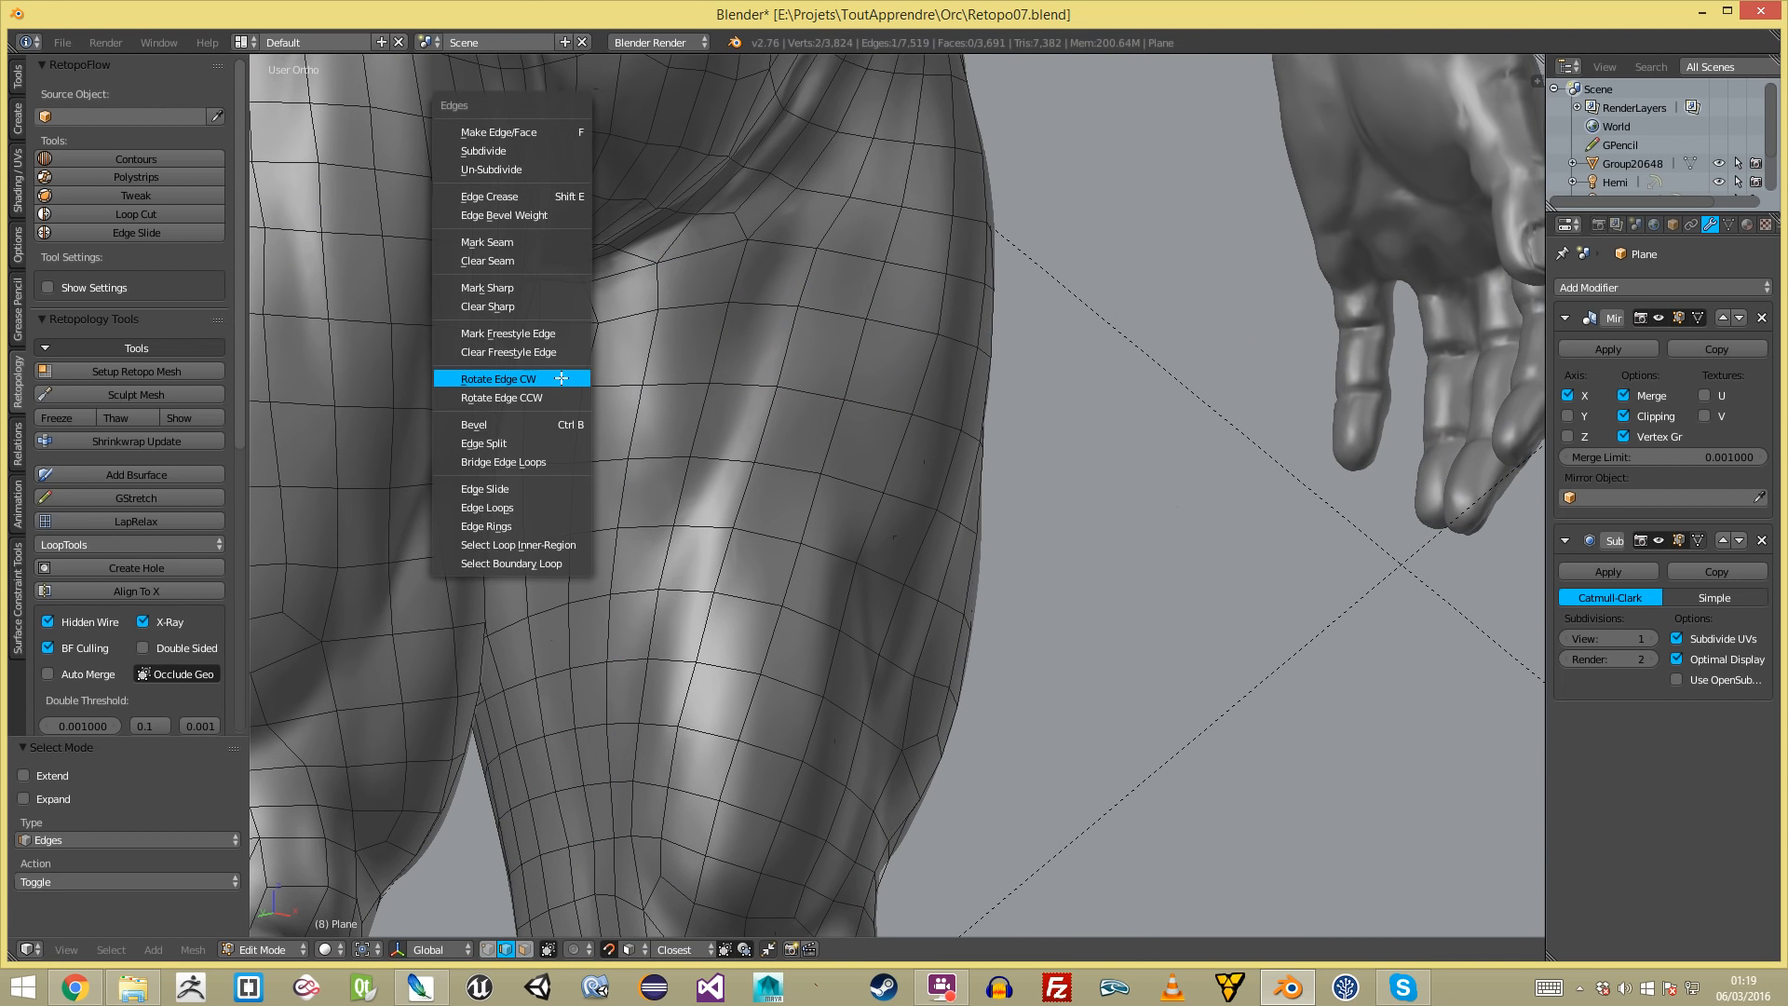
{"action": "left_click", "coordinate": [562, 378]}
{"action": "middle_click_drag", "start_coordinate": [593, 380], "coordinate": [695, 402], "text": "shift"}
- Check the edge loop at the rotated inner-thigh edge, undo, and try rotating the edge two more times
{"action": "key", "text": "a"}
{"action": "right_click", "coordinate": [649, 356], "text": "alt"}
{"action": "scroll", "coordinate": [668, 393], "scroll_direction": "down", "scroll_amount": 3}
{"action": "key", "text": "ctrl+z"}
{"action": "key", "text": "ctrl+e"}
{"action": "left_click", "coordinate": [775, 412]}
{"action": "key", "text": "ctrl+e"}
{"action": "left_click", "coordinate": [775, 413]}
{"action": "key", "text": "a"}
- Try rotating another upper-thigh edge, undo and repeat the rotation, and check the edge ring through it
{"action": "middle_click_drag", "start_coordinate": [775, 413], "coordinate": [719, 419]}
{"action": "right_click", "coordinate": [806, 396], "text": "ctrl+alt"}
{"action": "right_click", "coordinate": [829, 403]}
{"action": "key", "text": "ctrl+e"}
{"action": "left_click", "coordinate": [828, 400]}
{"action": "key", "text": "a"}
{"action": "key", "text": "ctrl+z"}
{"action": "key", "text": "ctrl+z"}
{"action": "key", "text": "ctrl+e"}
{"action": "left_click", "coordinate": [828, 400]}
{"action": "key", "text": "a"}
{"action": "right_click", "coordinate": [799, 396], "text": "ctrl+alt"}
{"action": "scroll", "coordinate": [738, 573], "scroll_direction": "down", "scroll_amount": 3}
- In vertex mode, reposition the vertex at the lower end of the rotated edge under the left buttock
{"action": "middle_click_drag", "start_coordinate": [737, 574], "coordinate": [1112, 542]}
{"action": "middle_click_drag", "start_coordinate": [762, 363], "coordinate": [827, 372]}
{"action": "scroll", "coordinate": [785, 321], "scroll_direction": "up", "scroll_amount": 4}
{"action": "key", "text": "a"}
{"action": "key", "text": "ctrl+Tab"}
{"action": "left_click", "coordinate": [784, 322]}
{"action": "right_click", "coordinate": [729, 338]}
{"action": "key", "text": "g"}
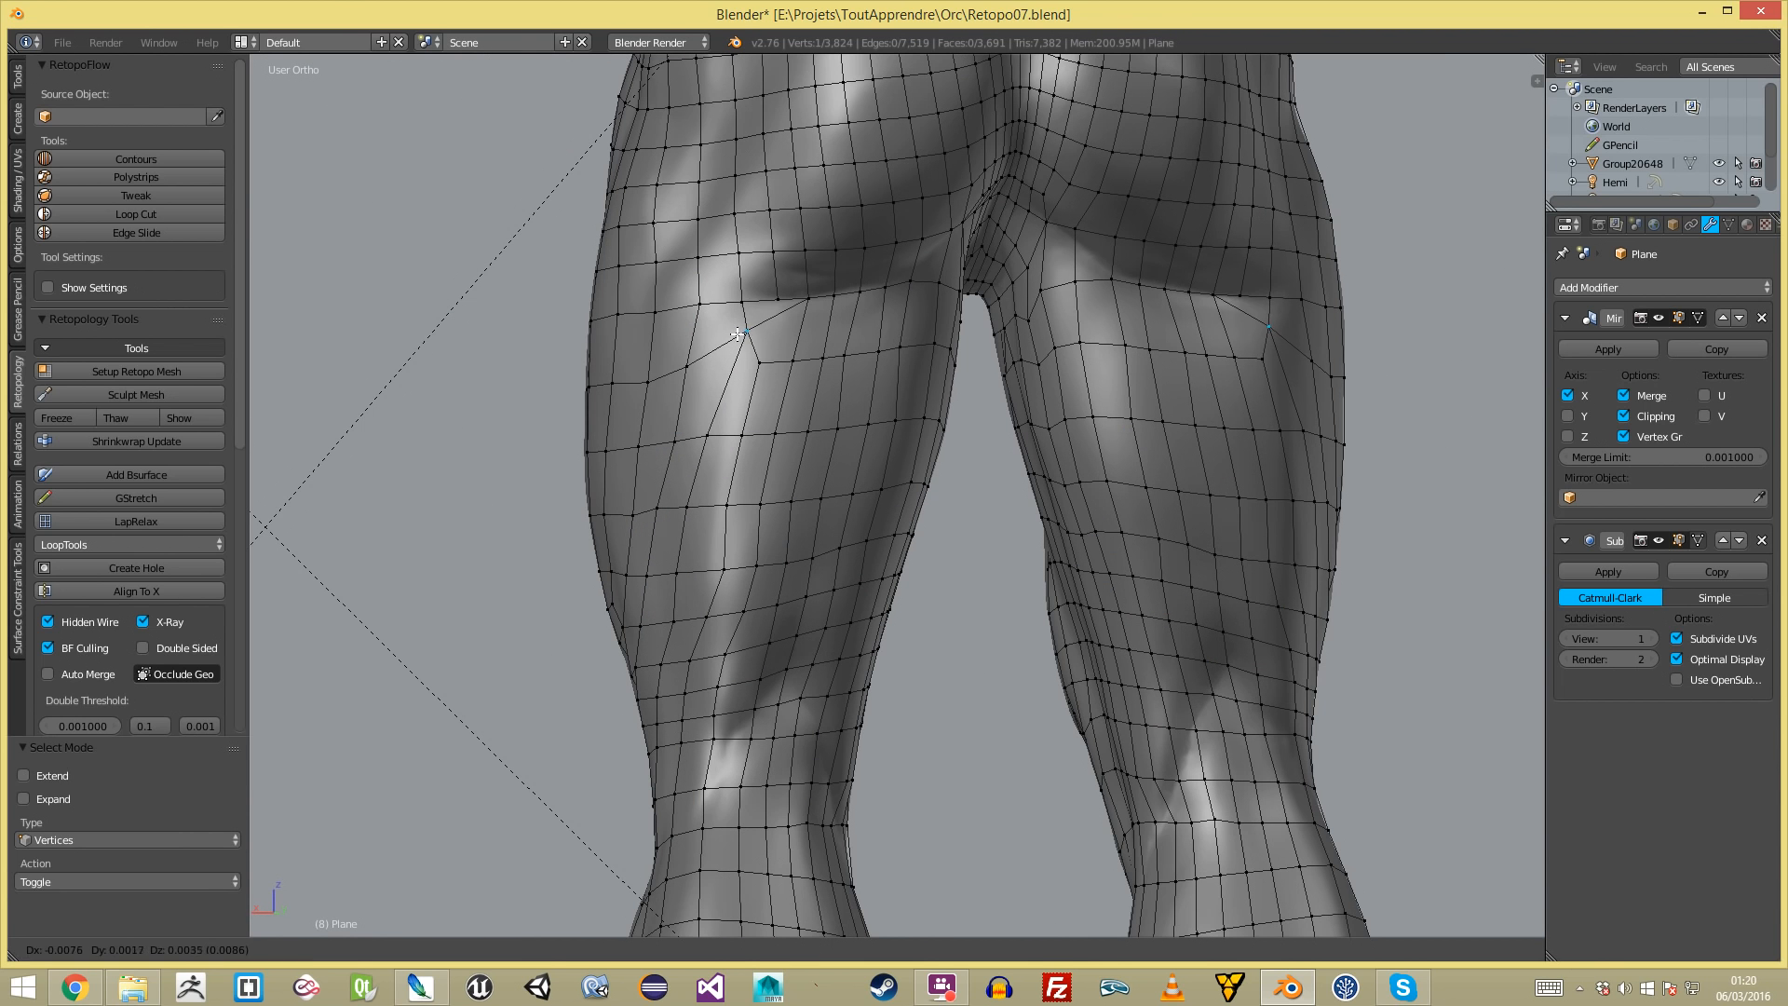
{"action": "left_click", "coordinate": [748, 328]}
- Even out the vertex spacing on the outer back of the left upper thigh beside the rotated edge
{"action": "key", "text": "a"}
{"action": "right_click", "coordinate": [681, 358]}
{"action": "key", "text": "g"}
{"action": "left_click", "coordinate": [741, 369]}
{"action": "key", "text": "a"}
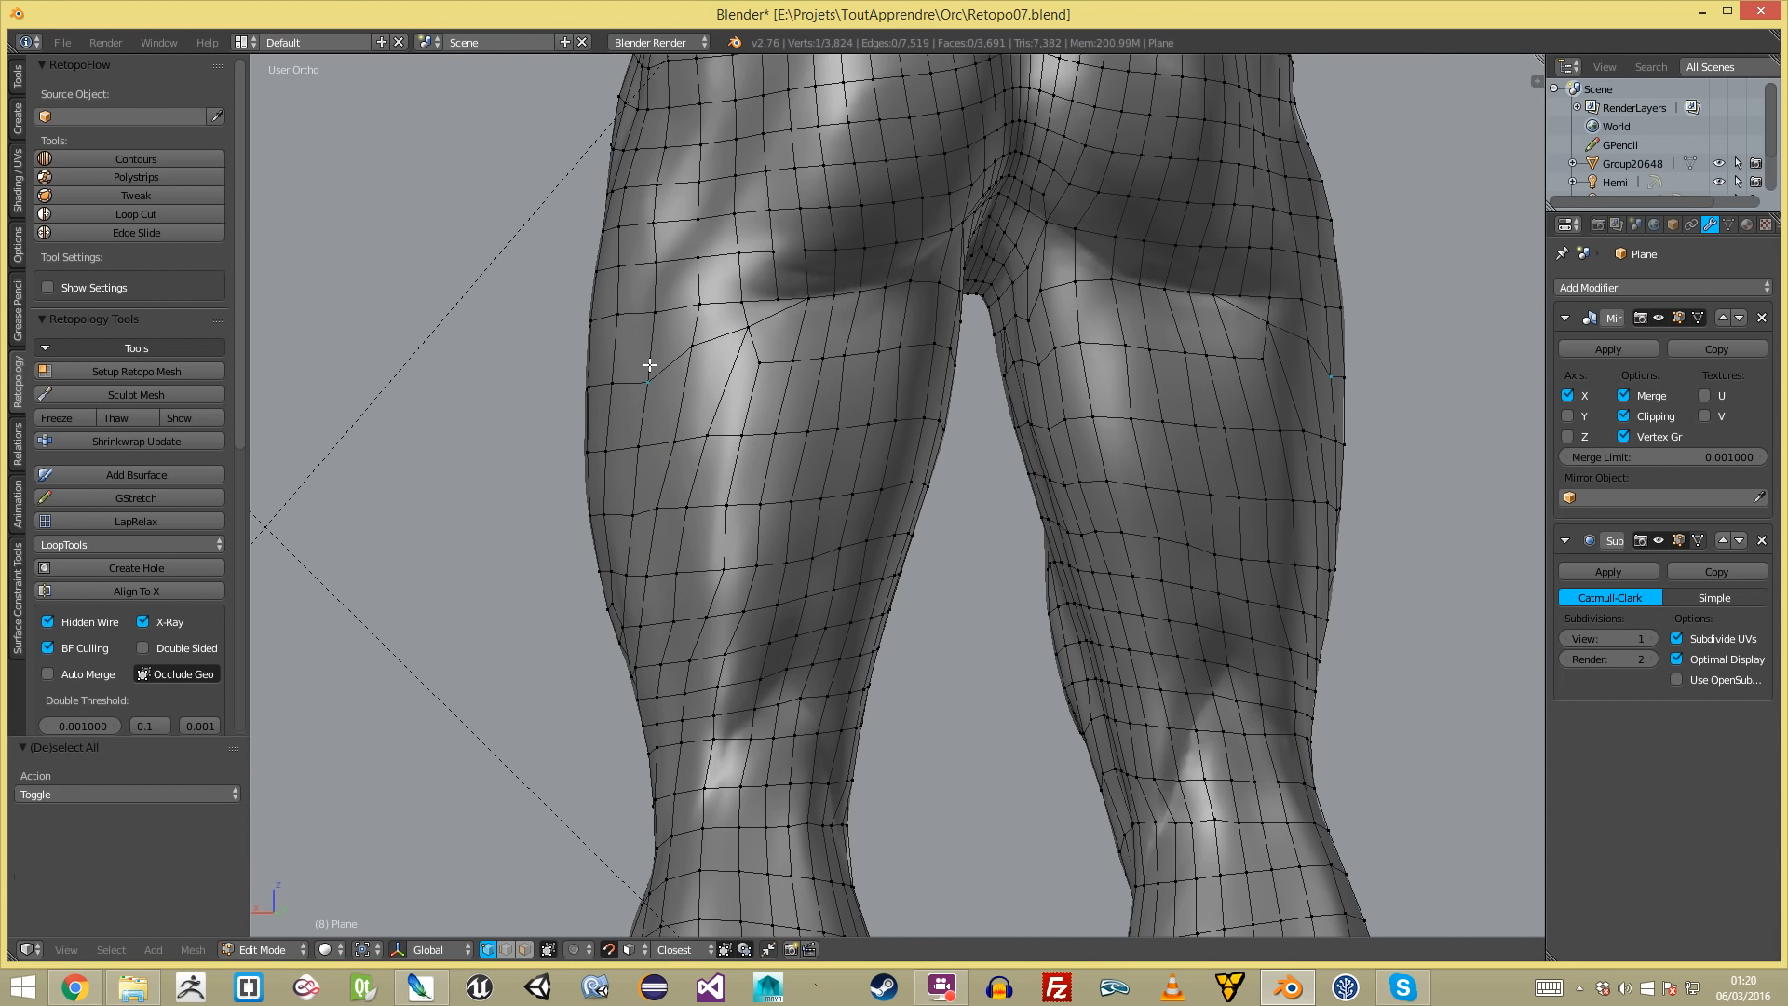
{"action": "right_click", "coordinate": [609, 371], "text": "shift"}
{"action": "key", "text": "r"}
{"action": "left_click", "coordinate": [740, 355]}
{"action": "key", "text": "a"}
- Adjust the vertex spacing high on the inner thigh, just below the crotch
{"action": "middle_click_drag", "start_coordinate": [740, 354], "coordinate": [660, 409]}
{"action": "scroll", "coordinate": [692, 401], "scroll_direction": "up", "scroll_amount": 2}
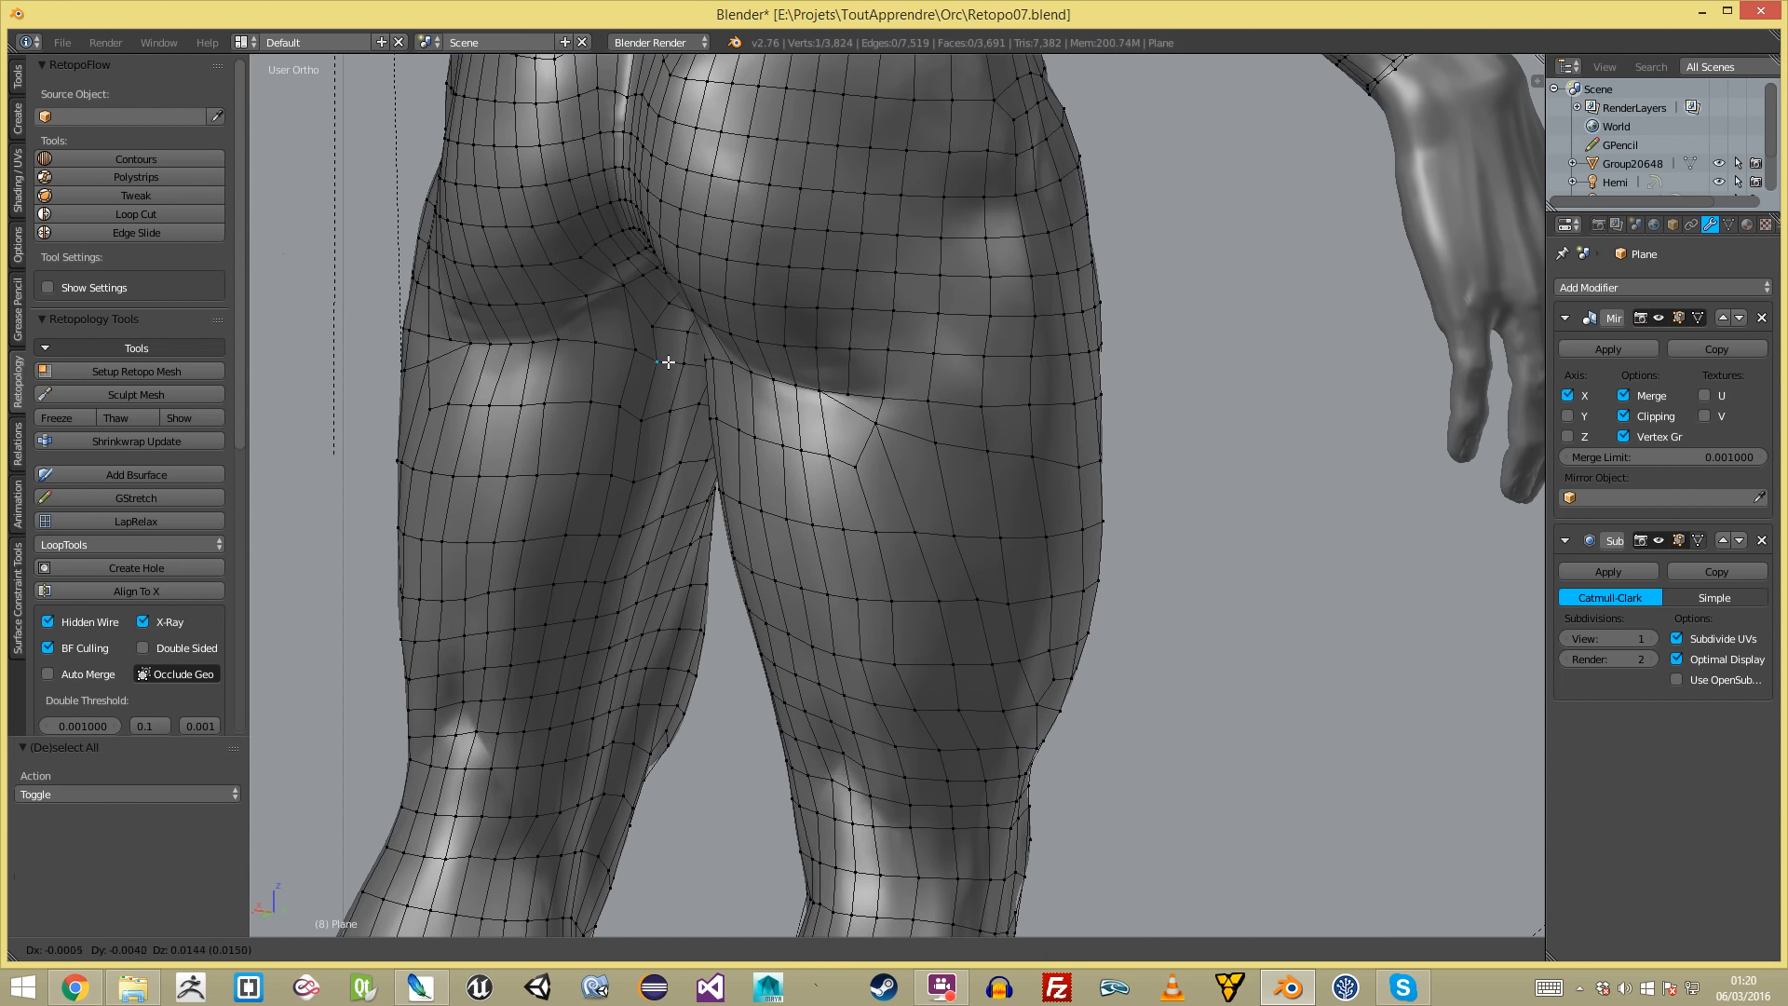
{"action": "scroll", "coordinate": [810, 474], "scroll_direction": "up", "scroll_amount": 2}
{"action": "scroll", "coordinate": [682, 369], "scroll_direction": "up", "scroll_amount": 2}
{"action": "scroll", "coordinate": [685, 393], "scroll_direction": "down", "scroll_amount": 2}
{"action": "middle_click_drag", "start_coordinate": [684, 393], "coordinate": [755, 395]}
- Check the face loops below the buttocks and undo the thigh vertex moves and edge rotations
{"action": "key", "text": "ctrl+z"}
{"action": "key", "text": "ctrl+z"}
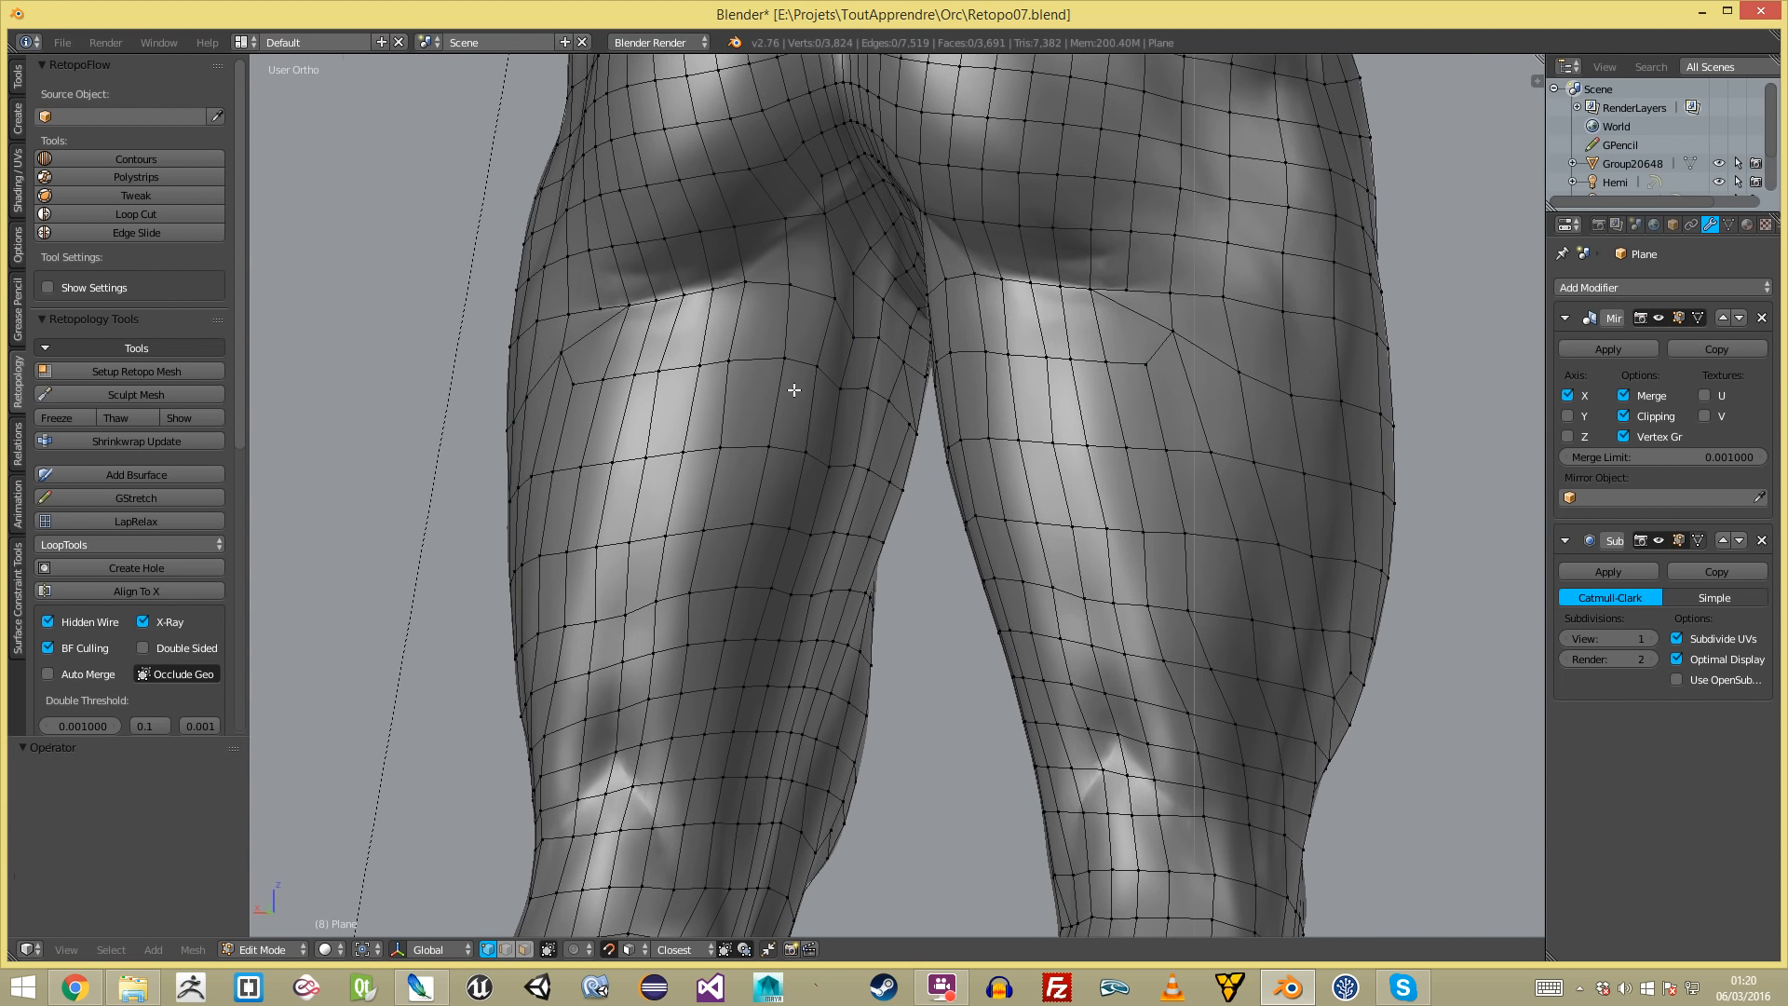
{"action": "key", "text": "ctrl+Tab"}
{"action": "left_click", "coordinate": [791, 347]}
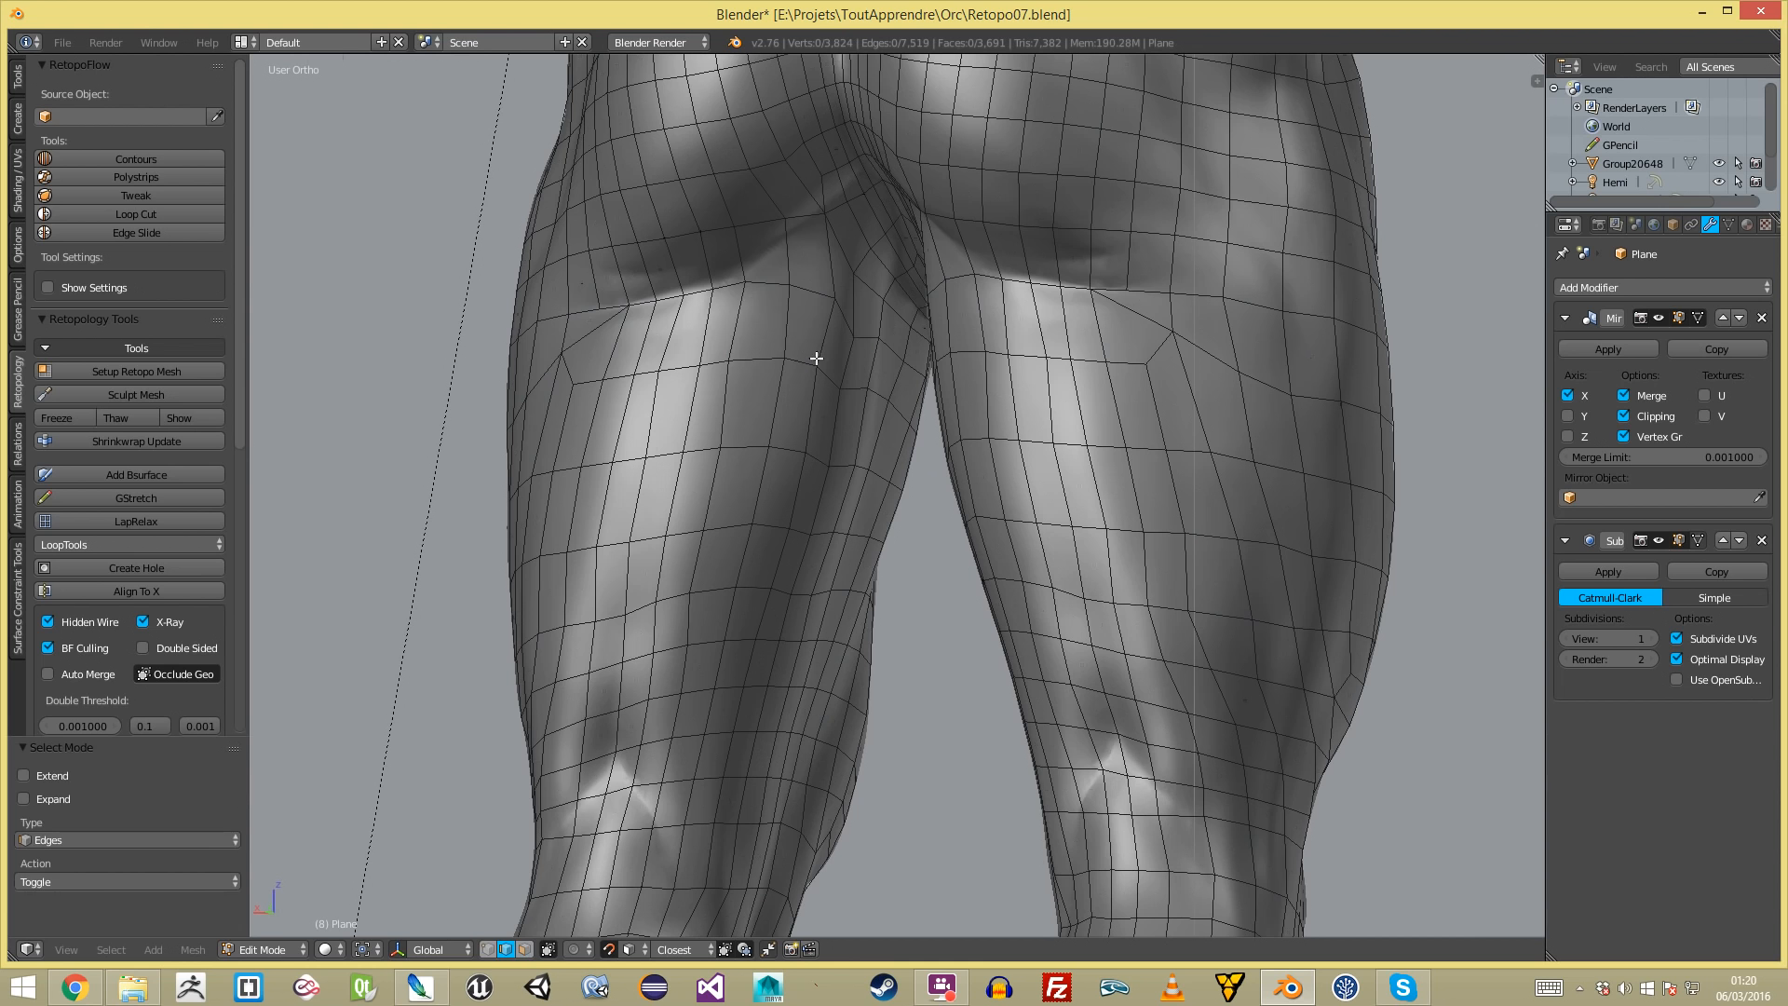
{"action": "key", "text": "ctrl+Tab"}
{"action": "left_click", "coordinate": [735, 347]}
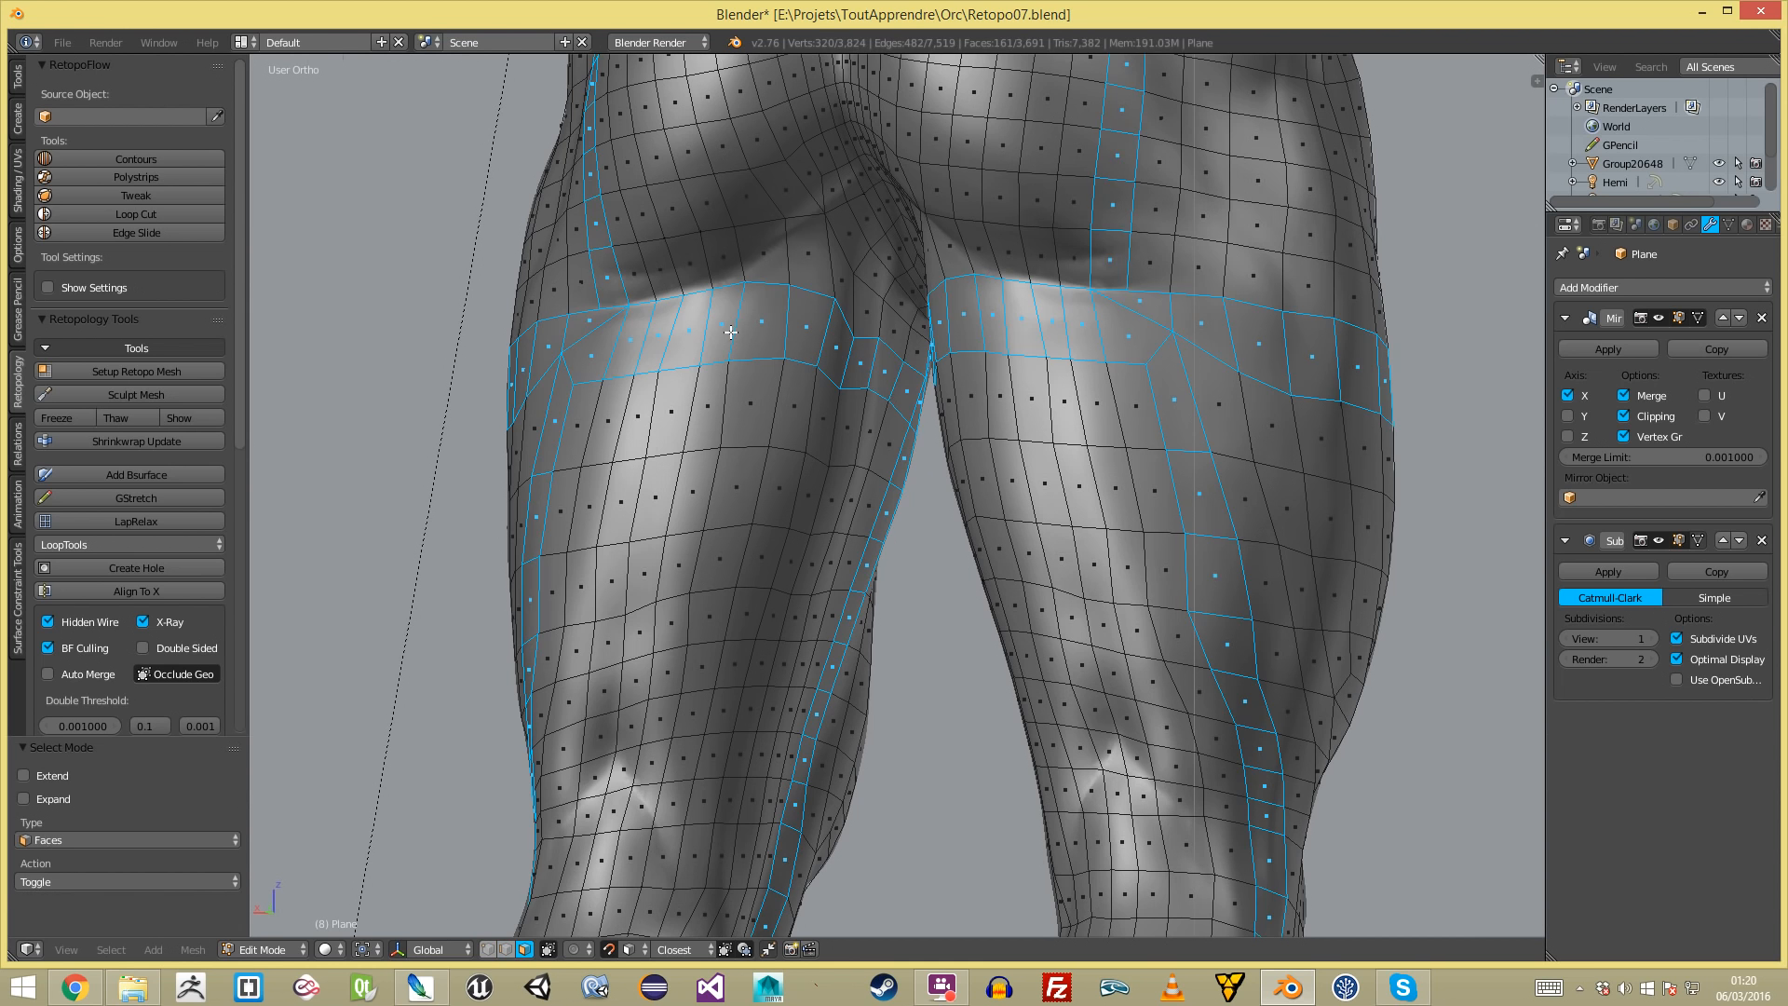
{"action": "key", "text": "ctrl+z"}
{"action": "key", "text": "ctrl+z"}
{"action": "key", "text": "ctrl+z"}
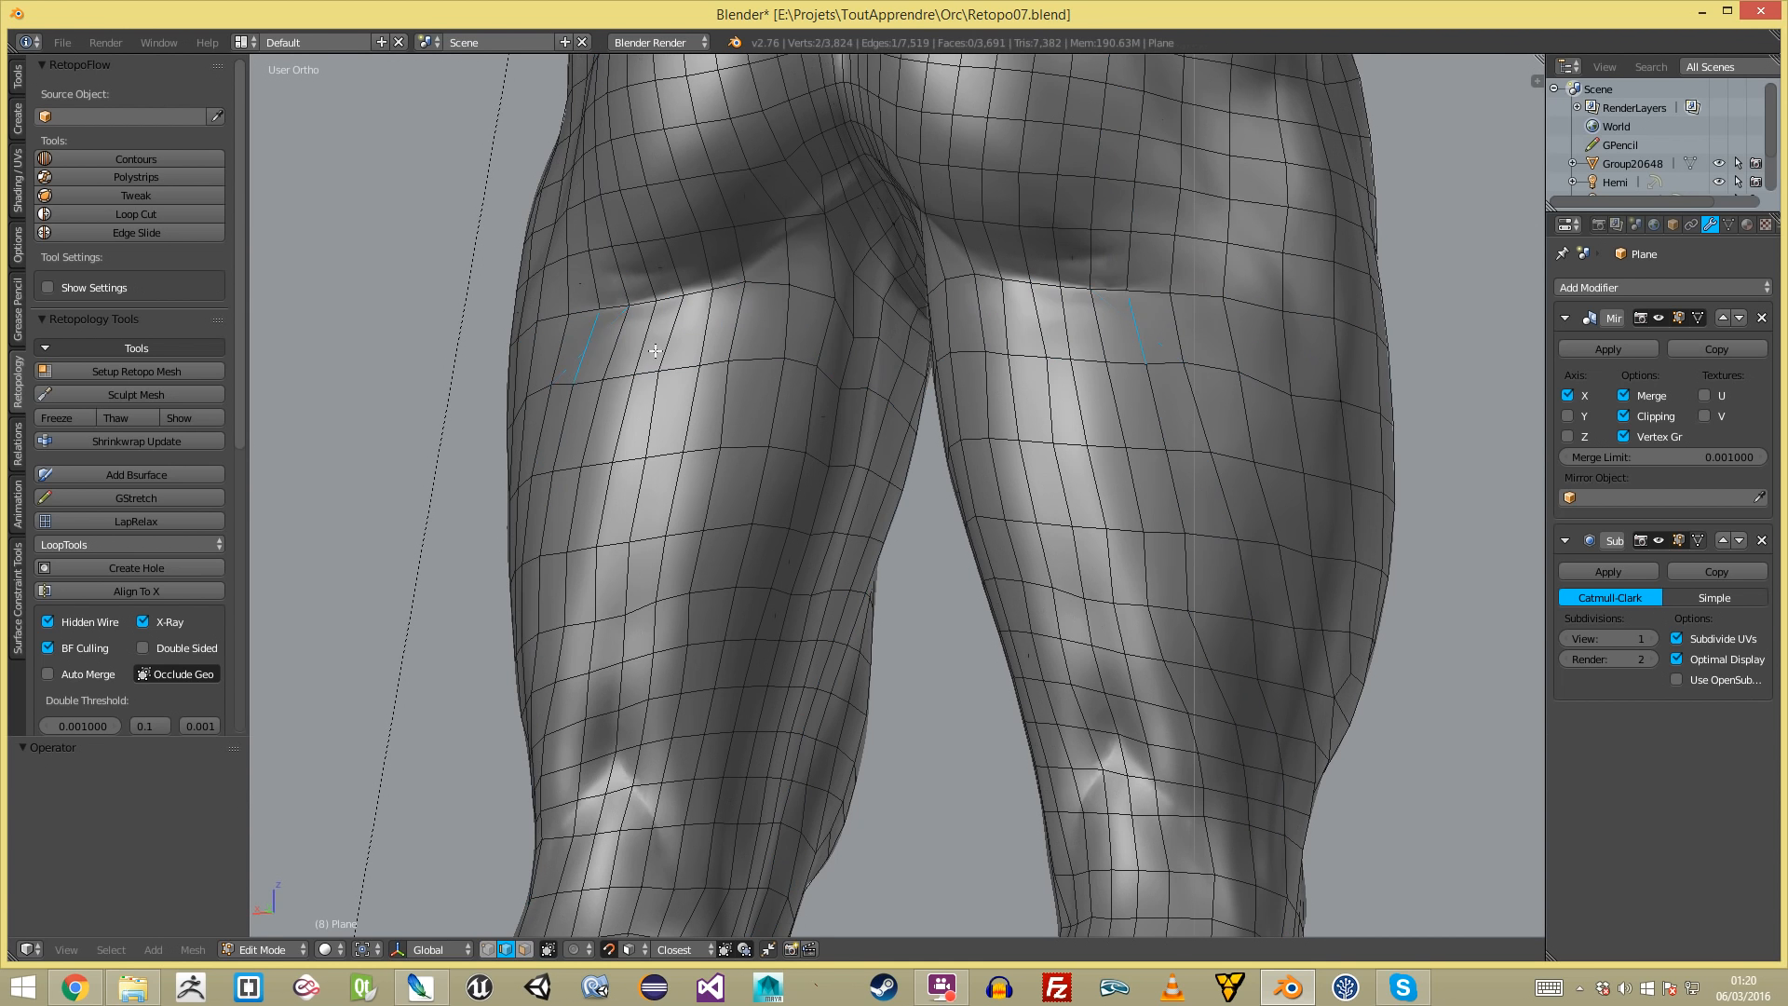
- Examine the quads from the back of the knee up to the buttock crease in face mode
{"action": "scroll", "coordinate": [625, 308], "scroll_direction": "down", "scroll_amount": 2}
{"action": "key", "text": "a"}
{"action": "key", "text": "a"}
{"action": "middle_click_drag", "start_coordinate": [746, 527], "coordinate": [866, 571]}
{"action": "key", "text": "a"}
{"action": "key", "text": "ctrl+Tab"}
{"action": "left_click", "coordinate": [838, 691]}
{"action": "middle_click_drag", "start_coordinate": [904, 512], "coordinate": [1010, 307]}
{"action": "middle_click_drag", "start_coordinate": [901, 424], "coordinate": [968, 559]}
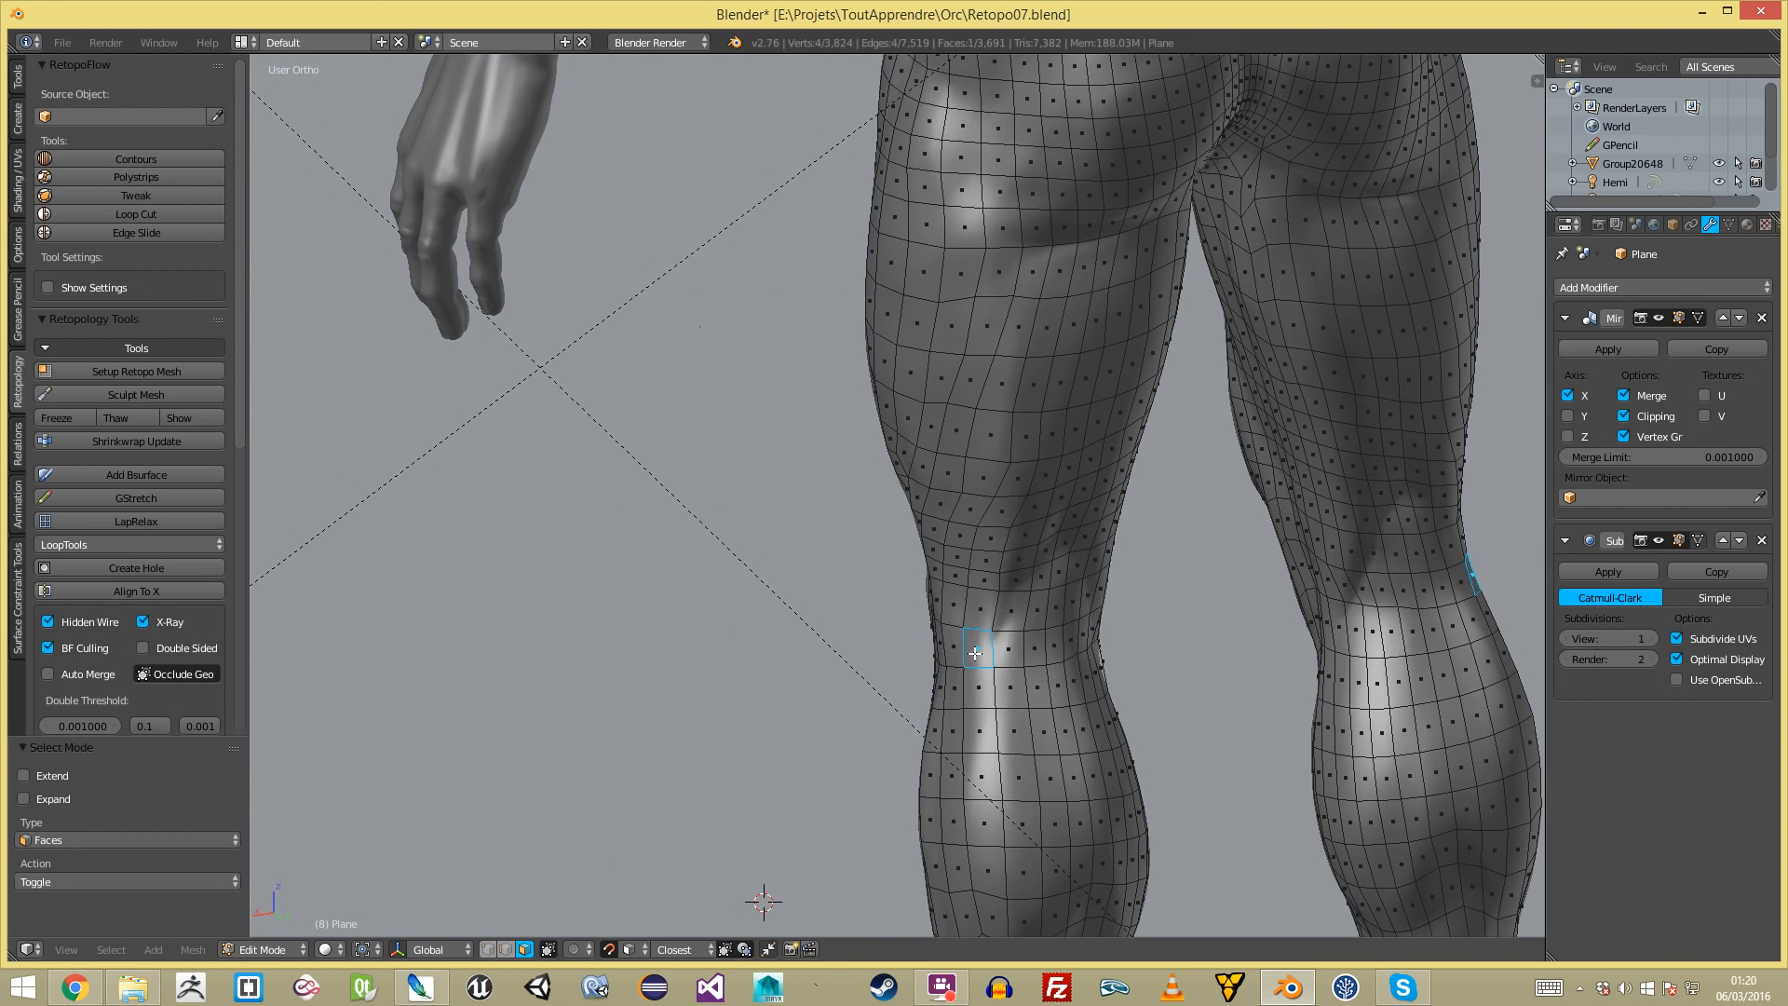
{"action": "scroll", "coordinate": [1024, 284], "scroll_direction": "up", "scroll_amount": 5}
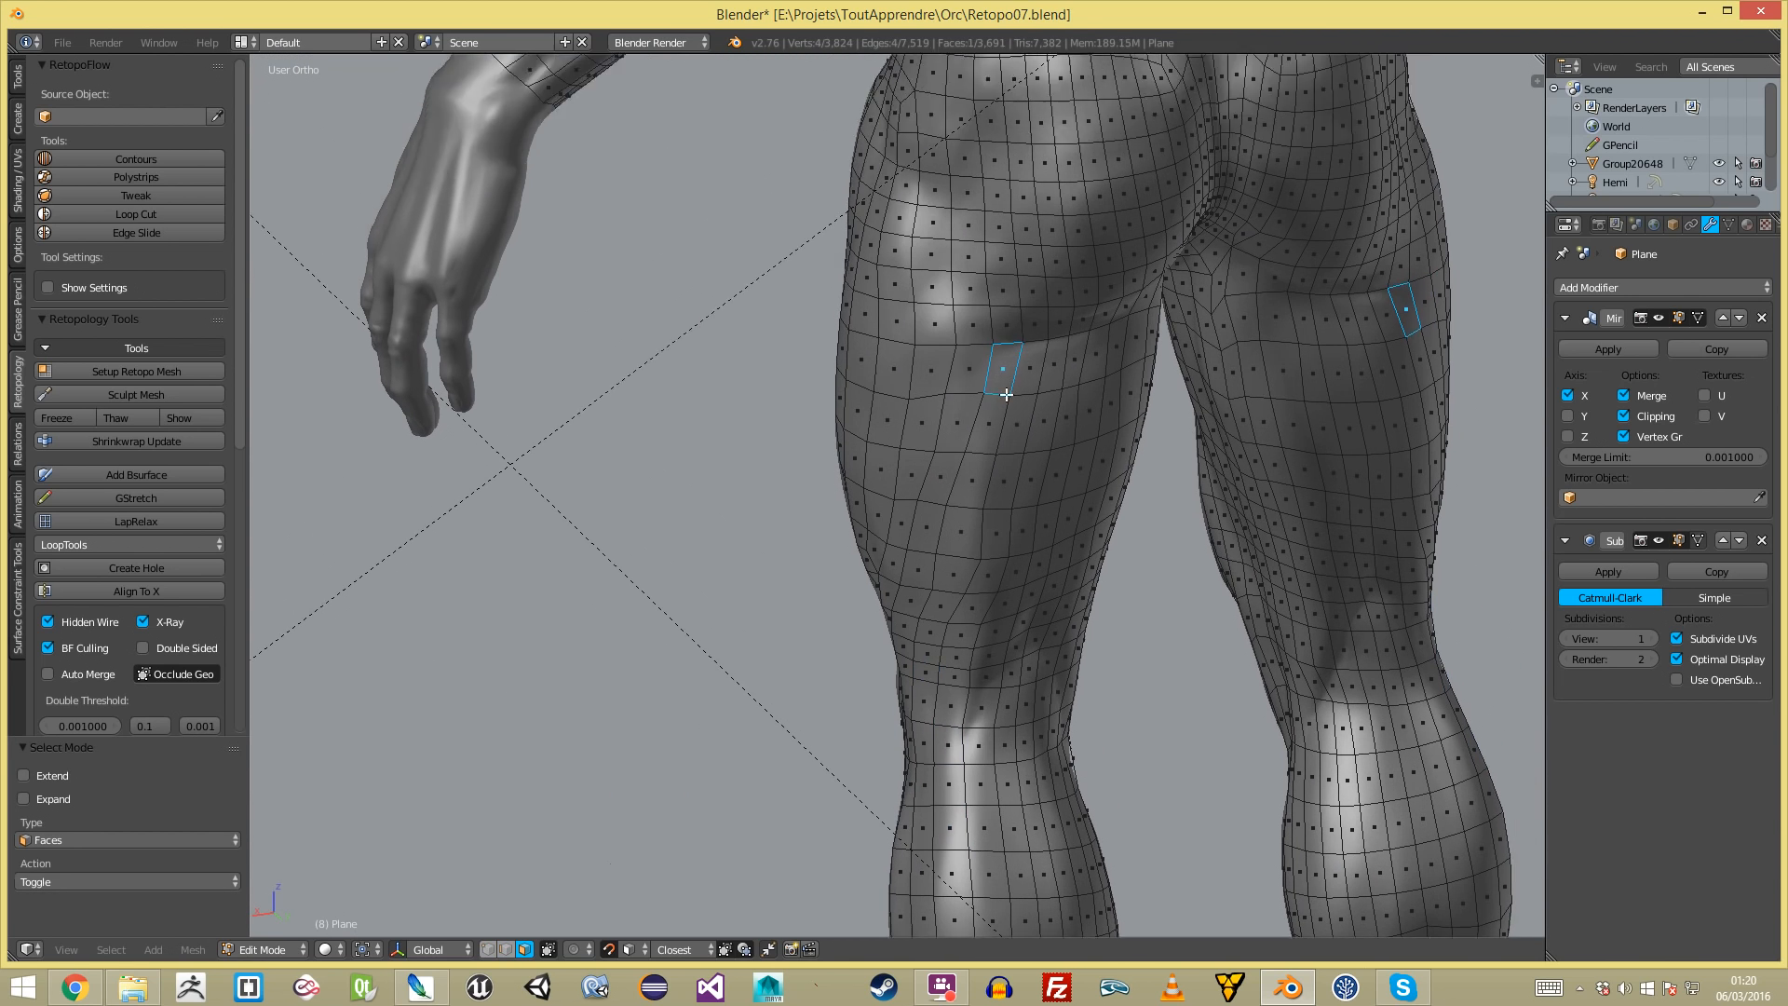
- Rotate the edge below the left buttock crease clockwise and return to vertex mode
{"action": "key", "text": "ctrl+Tab"}
{"action": "left_click", "coordinate": [1047, 233]}
{"action": "right_click", "coordinate": [1065, 279]}
{"action": "key", "text": "ctrl+e"}
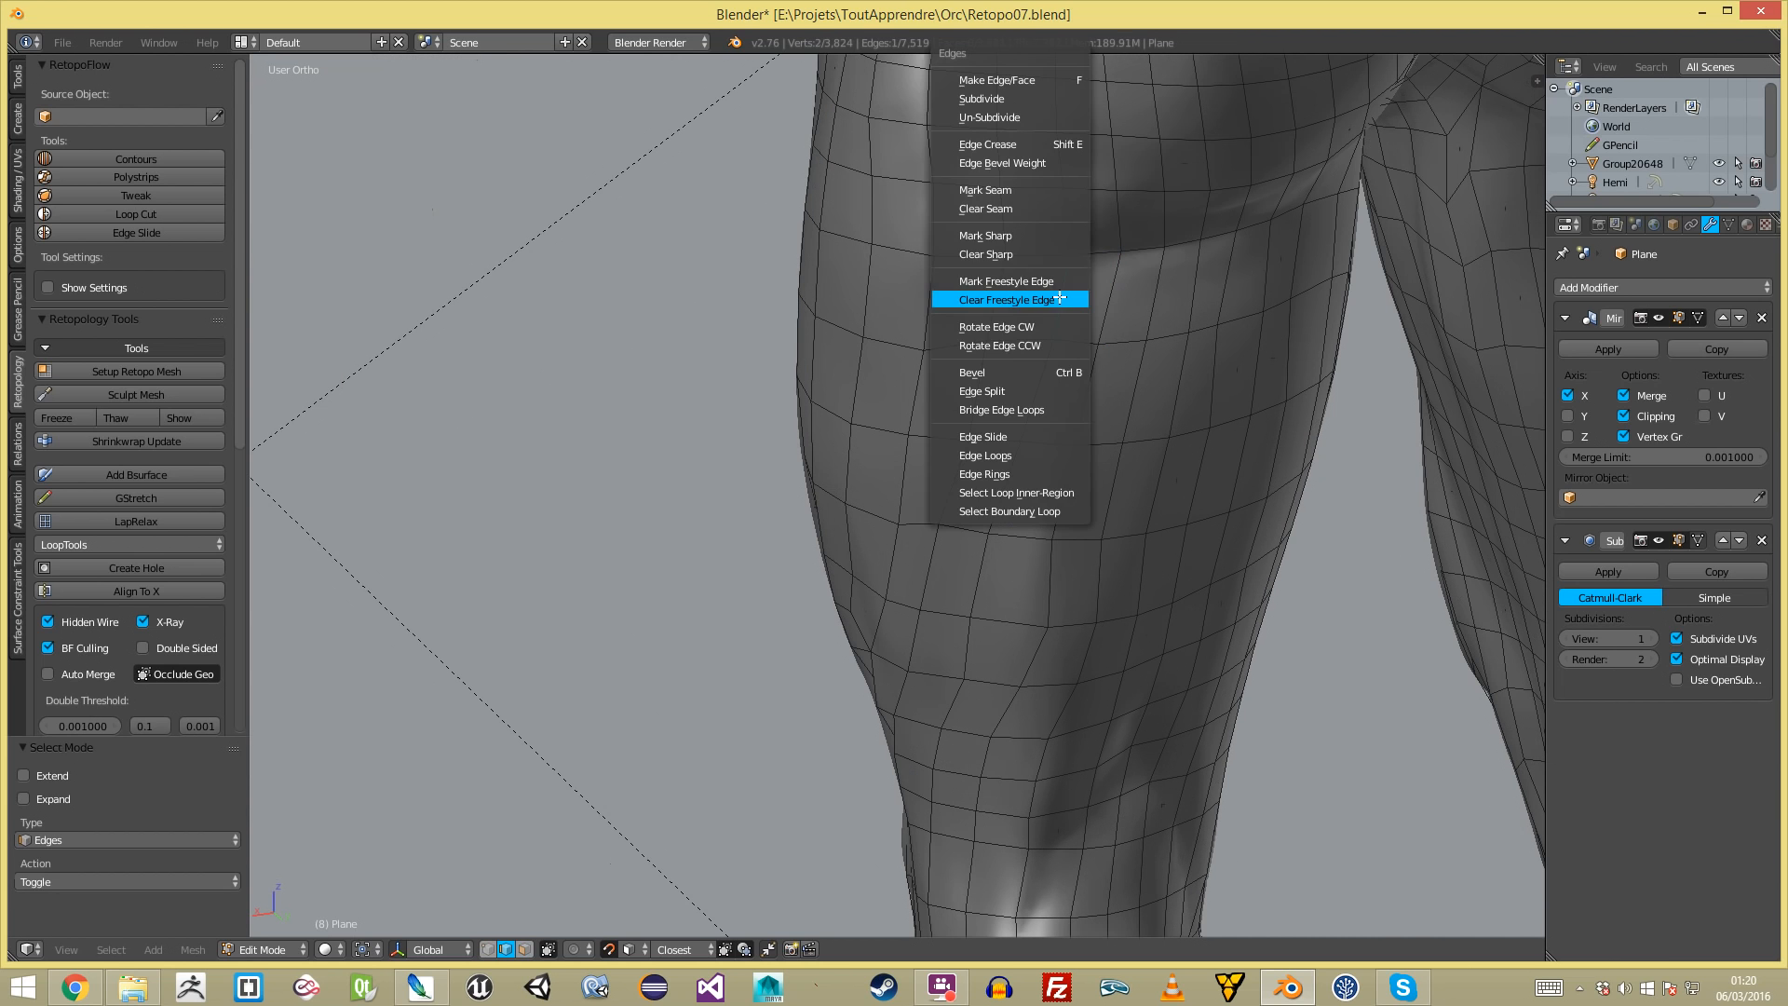
{"action": "left_click", "coordinate": [1061, 328]}
{"action": "key", "text": "a"}
{"action": "left_click", "coordinate": [1055, 305]}
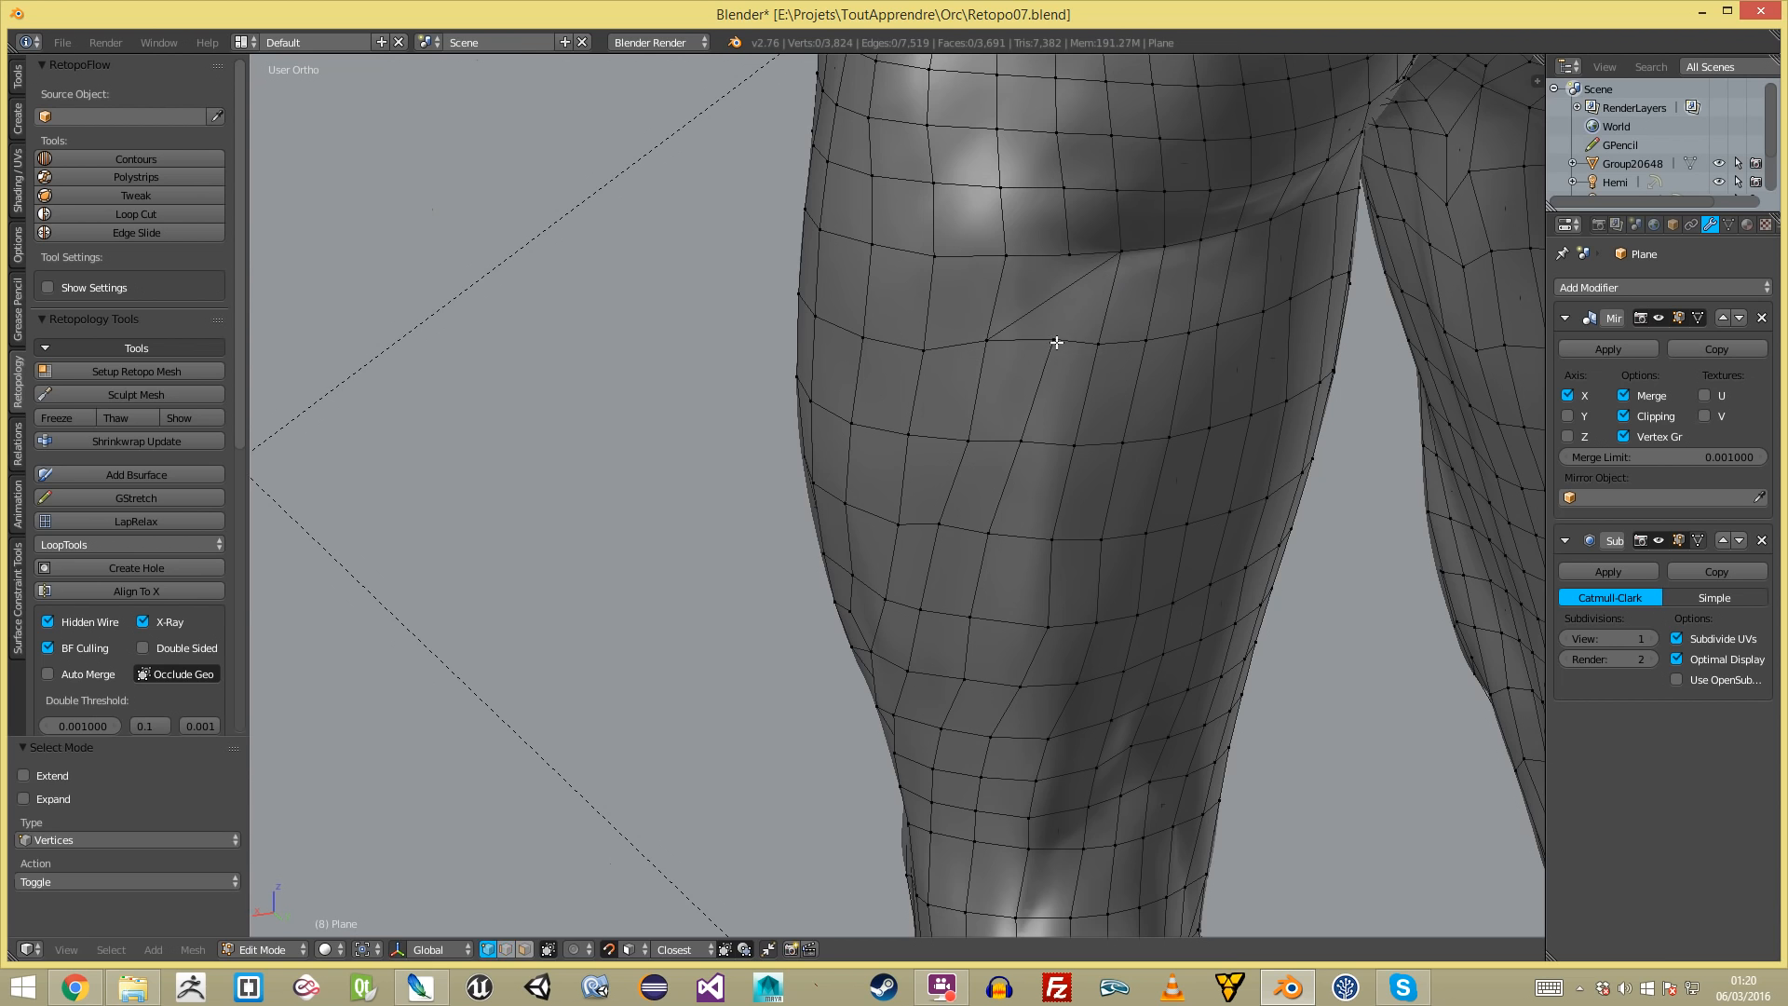
- Box-select the vertex row below the left buttock crease and slide it up along its edges by about 0.2
{"action": "scroll", "coordinate": [1049, 403], "scroll_direction": "down", "scroll_amount": 5}
{"action": "scroll", "coordinate": [971, 374], "scroll_direction": "up", "scroll_amount": 4}
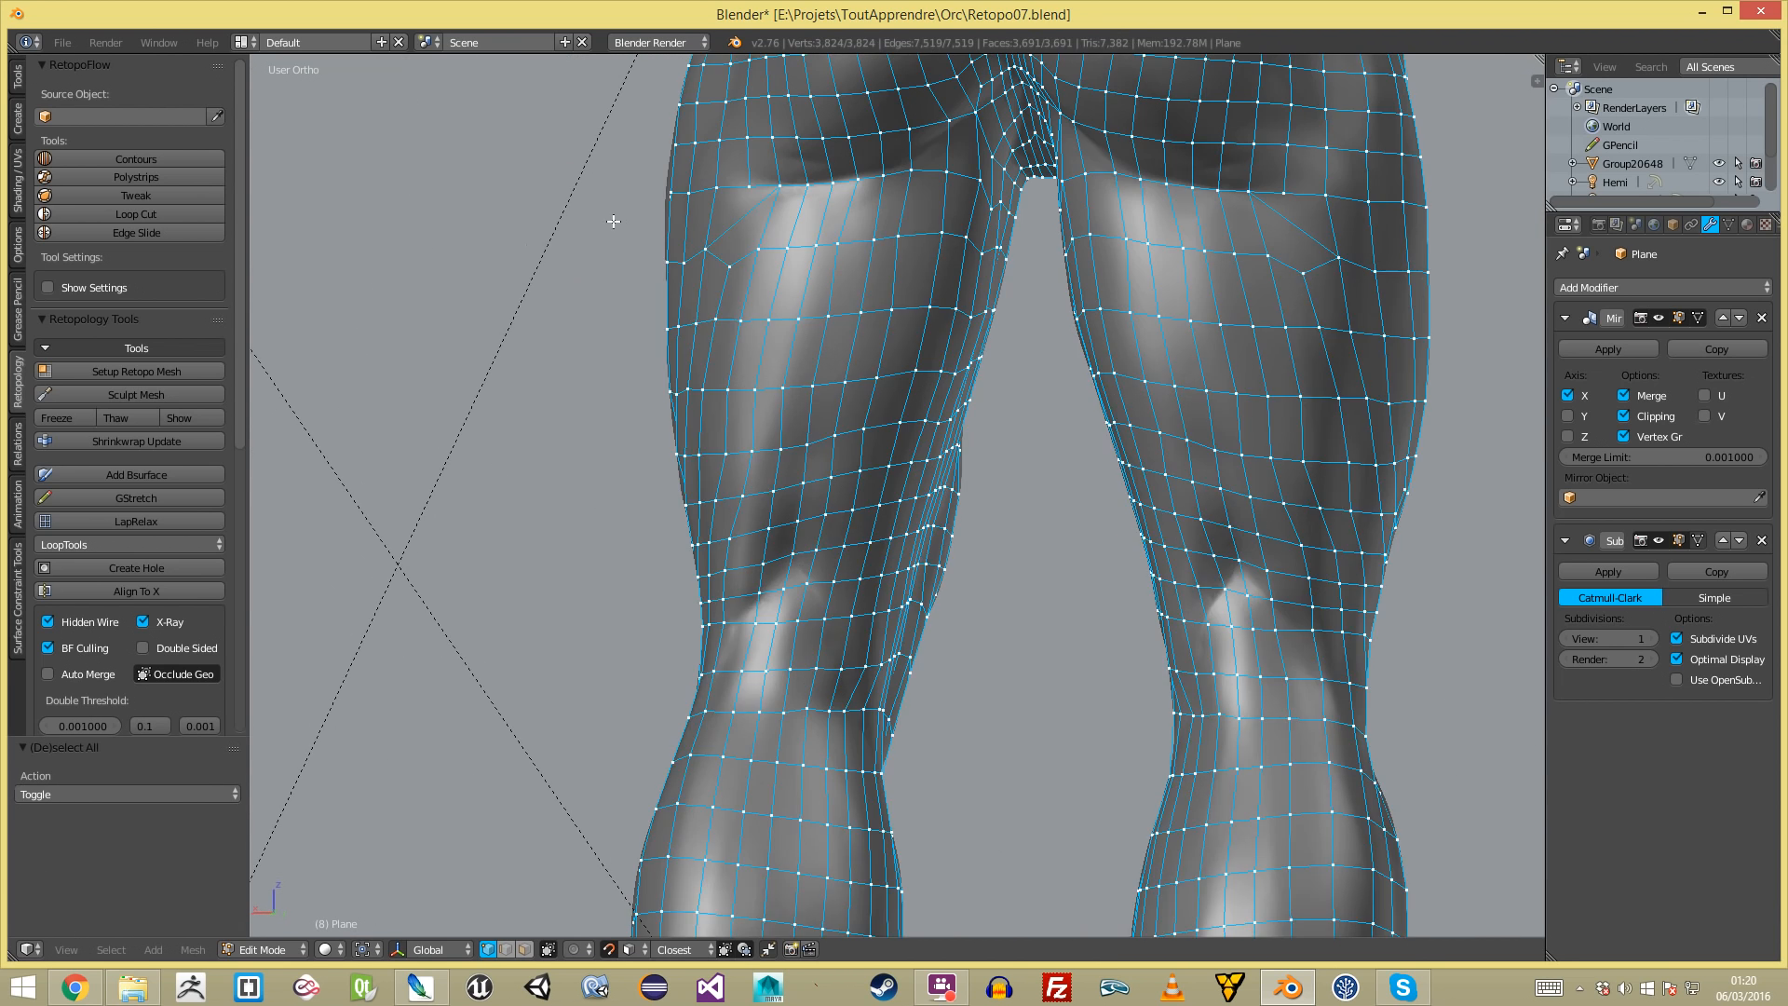
{"action": "key", "text": "a"}
{"action": "scroll", "coordinate": [776, 393], "scroll_direction": "up", "scroll_amount": 2}
{"action": "key", "text": "a"}
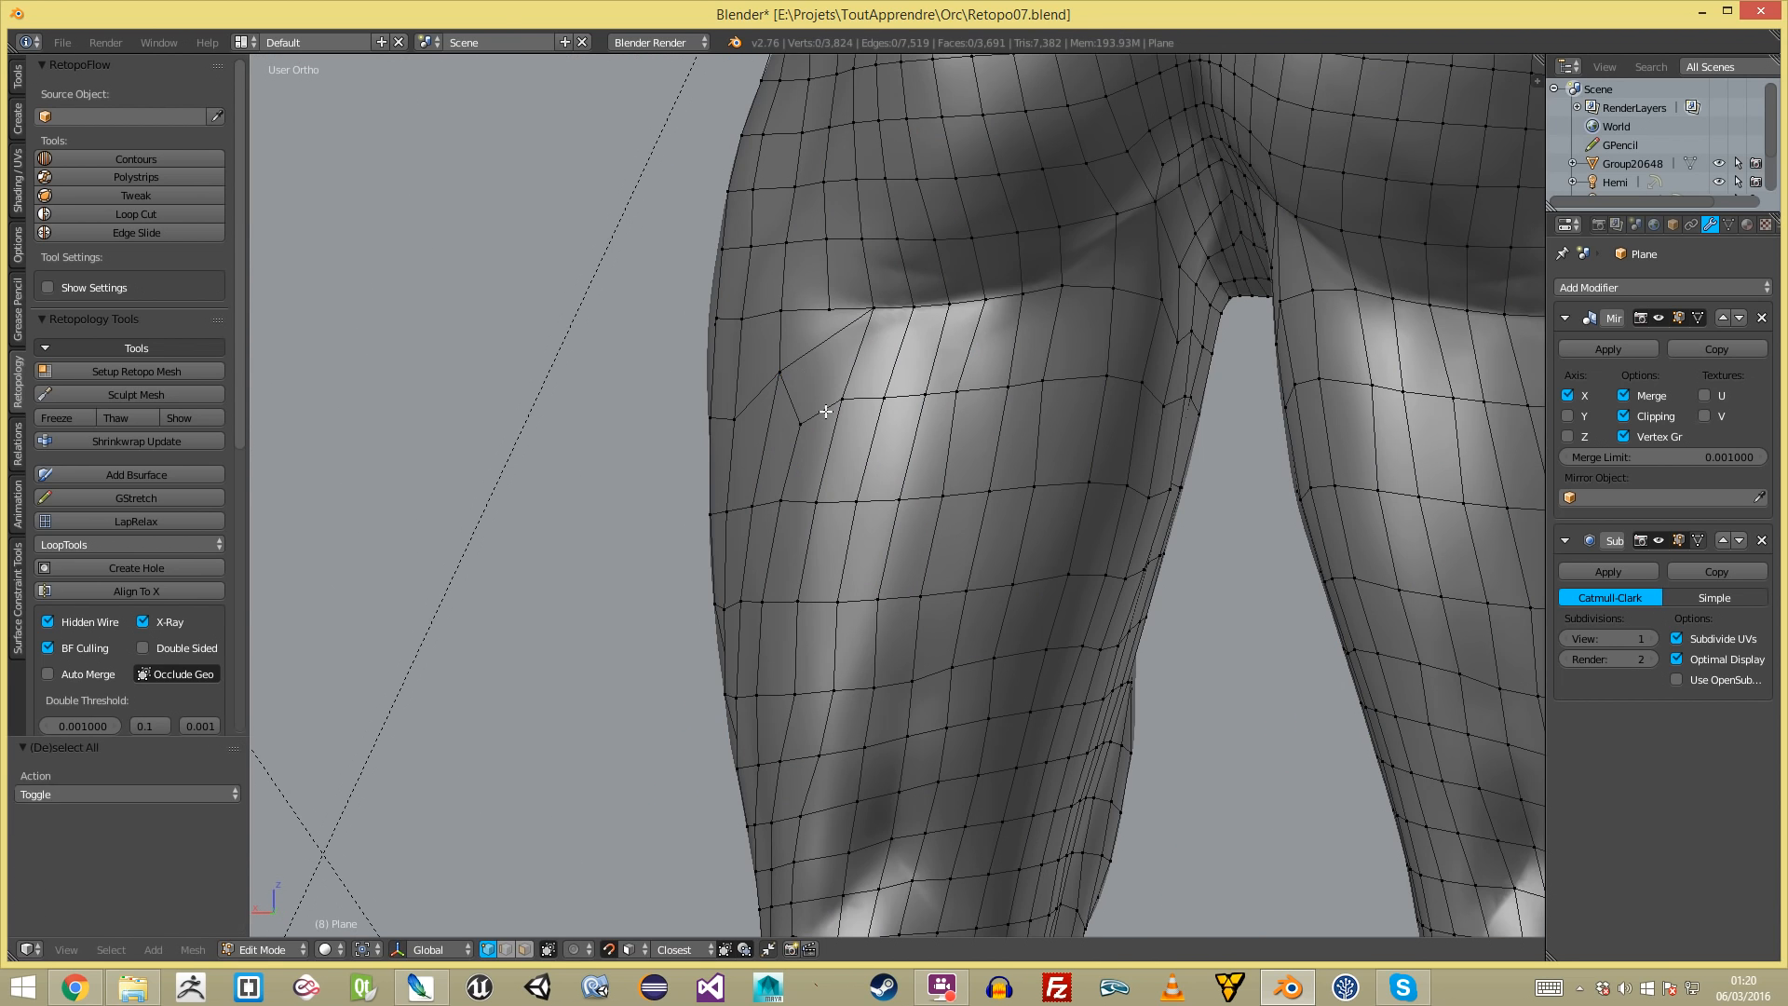
{"action": "key", "text": "b"}
{"action": "left_click_drag", "start_coordinate": [827, 375], "coordinate": [1128, 421]}
{"action": "key", "text": "g"}
{"action": "key", "text": "g"}
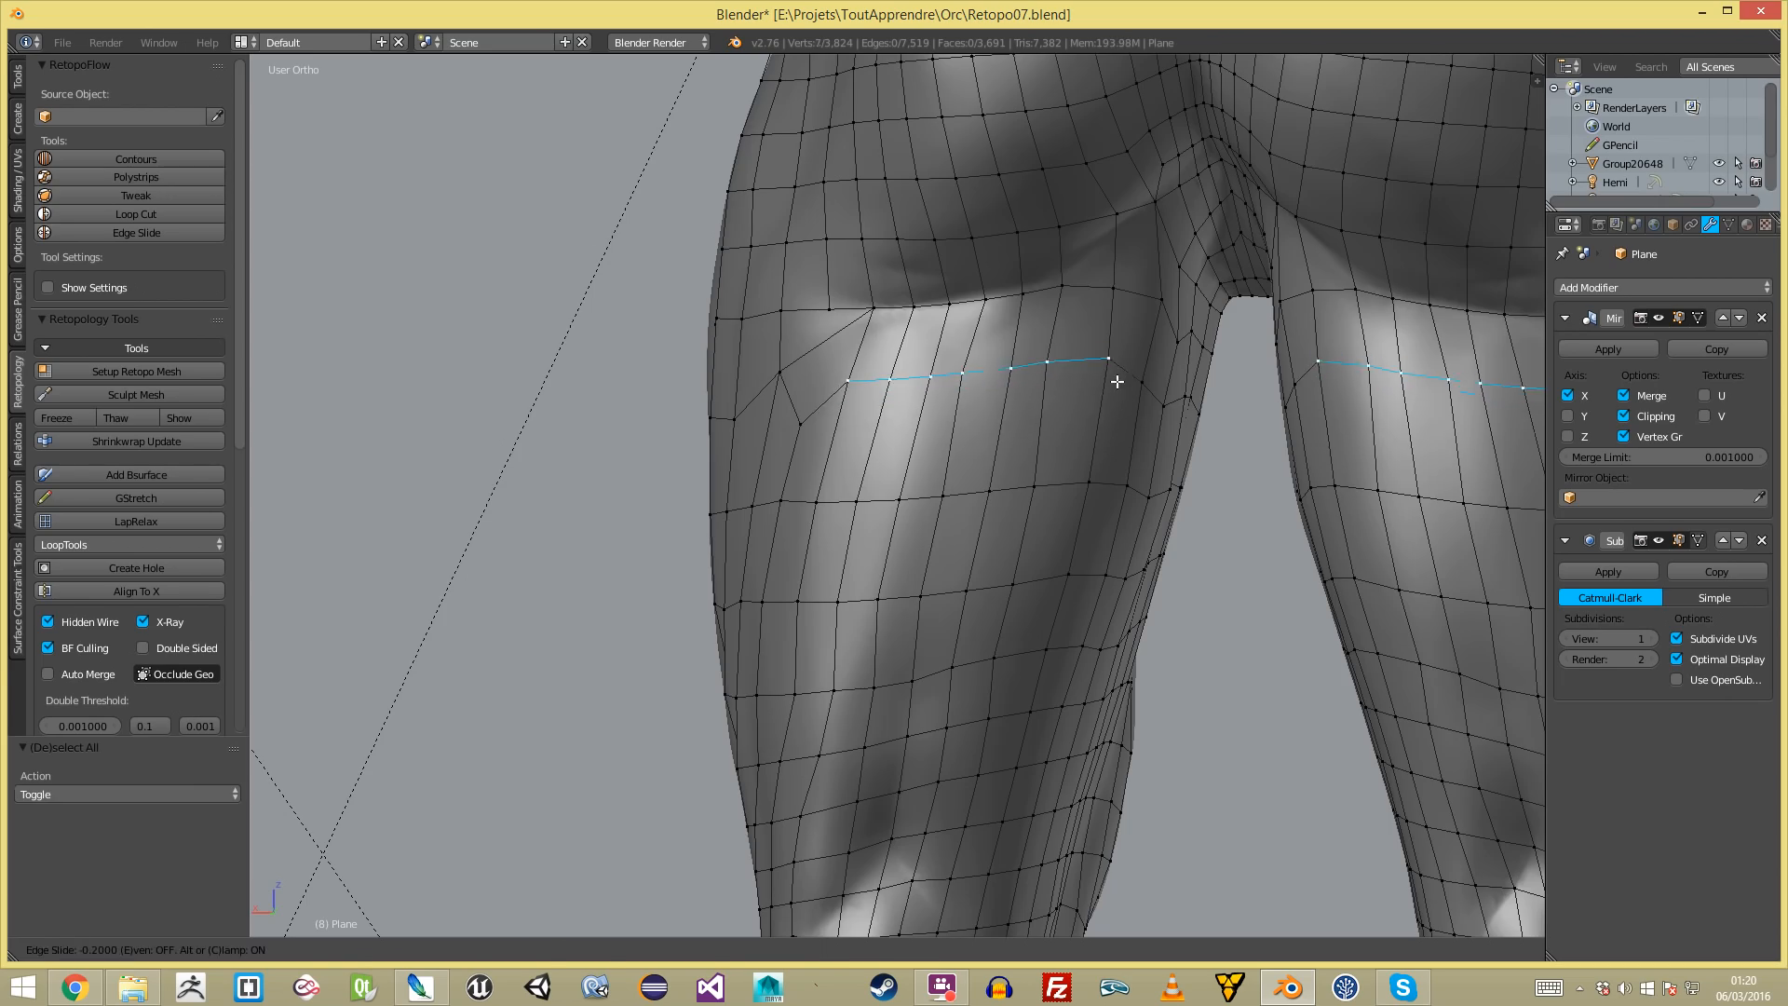
{"action": "left_click", "coordinate": [1117, 383]}
{"action": "key", "text": "a"}
- Check the revised buttock and thigh topology from behind in Object Mode
{"action": "scroll", "coordinate": [1033, 391], "scroll_direction": "down", "scroll_amount": 4}
{"action": "middle_click_drag", "start_coordinate": [985, 394], "coordinate": [876, 413]}
{"action": "scroll", "coordinate": [876, 413], "scroll_direction": "down", "scroll_amount": 5}
{"action": "key", "text": "Tab"}
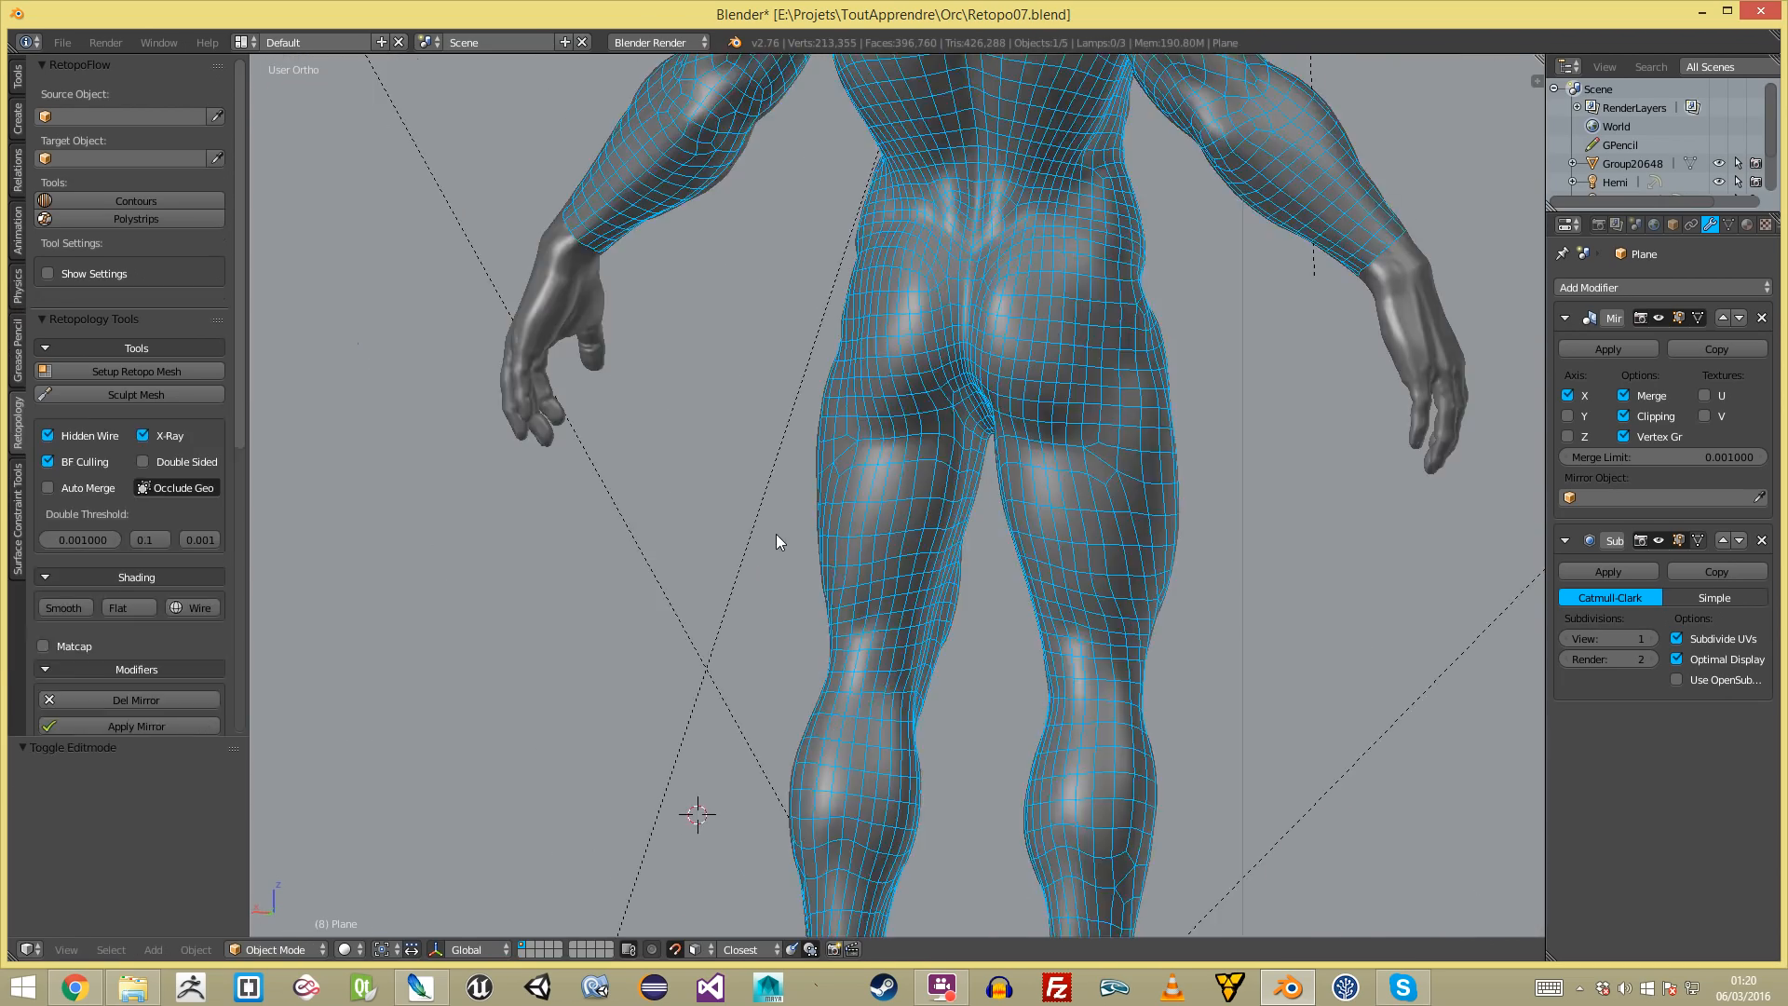
{"action": "scroll", "coordinate": [778, 533], "scroll_direction": "down", "scroll_amount": 5}
{"action": "scroll", "coordinate": [941, 577], "scroll_direction": "up", "scroll_amount": 1}
{"action": "scroll", "coordinate": [941, 577], "scroll_direction": "up", "scroll_amount": 5}
{"action": "middle_click_drag", "start_coordinate": [990, 568], "coordinate": [974, 457]}
- In Edit Mode, slide the geometry beside the new pole below the left buttock along its edges
{"action": "key", "text": "Tab"}
{"action": "scroll", "coordinate": [987, 475], "scroll_direction": "up", "scroll_amount": 2}
{"action": "key", "text": "a"}
{"action": "key", "text": "g"}
{"action": "key", "text": "g"}
{"action": "left_click", "coordinate": [909, 504]}
{"action": "key", "text": "a"}
- Inspect the wireframe flow of the whole body in Object Mode, closing in on the buttocks and thighs
{"action": "scroll", "coordinate": [880, 516], "scroll_direction": "down", "scroll_amount": 1}
{"action": "key", "text": "Tab"}
{"action": "key", "text": "a"}
{"action": "scroll", "coordinate": [866, 633], "scroll_direction": "down", "scroll_amount": 5}
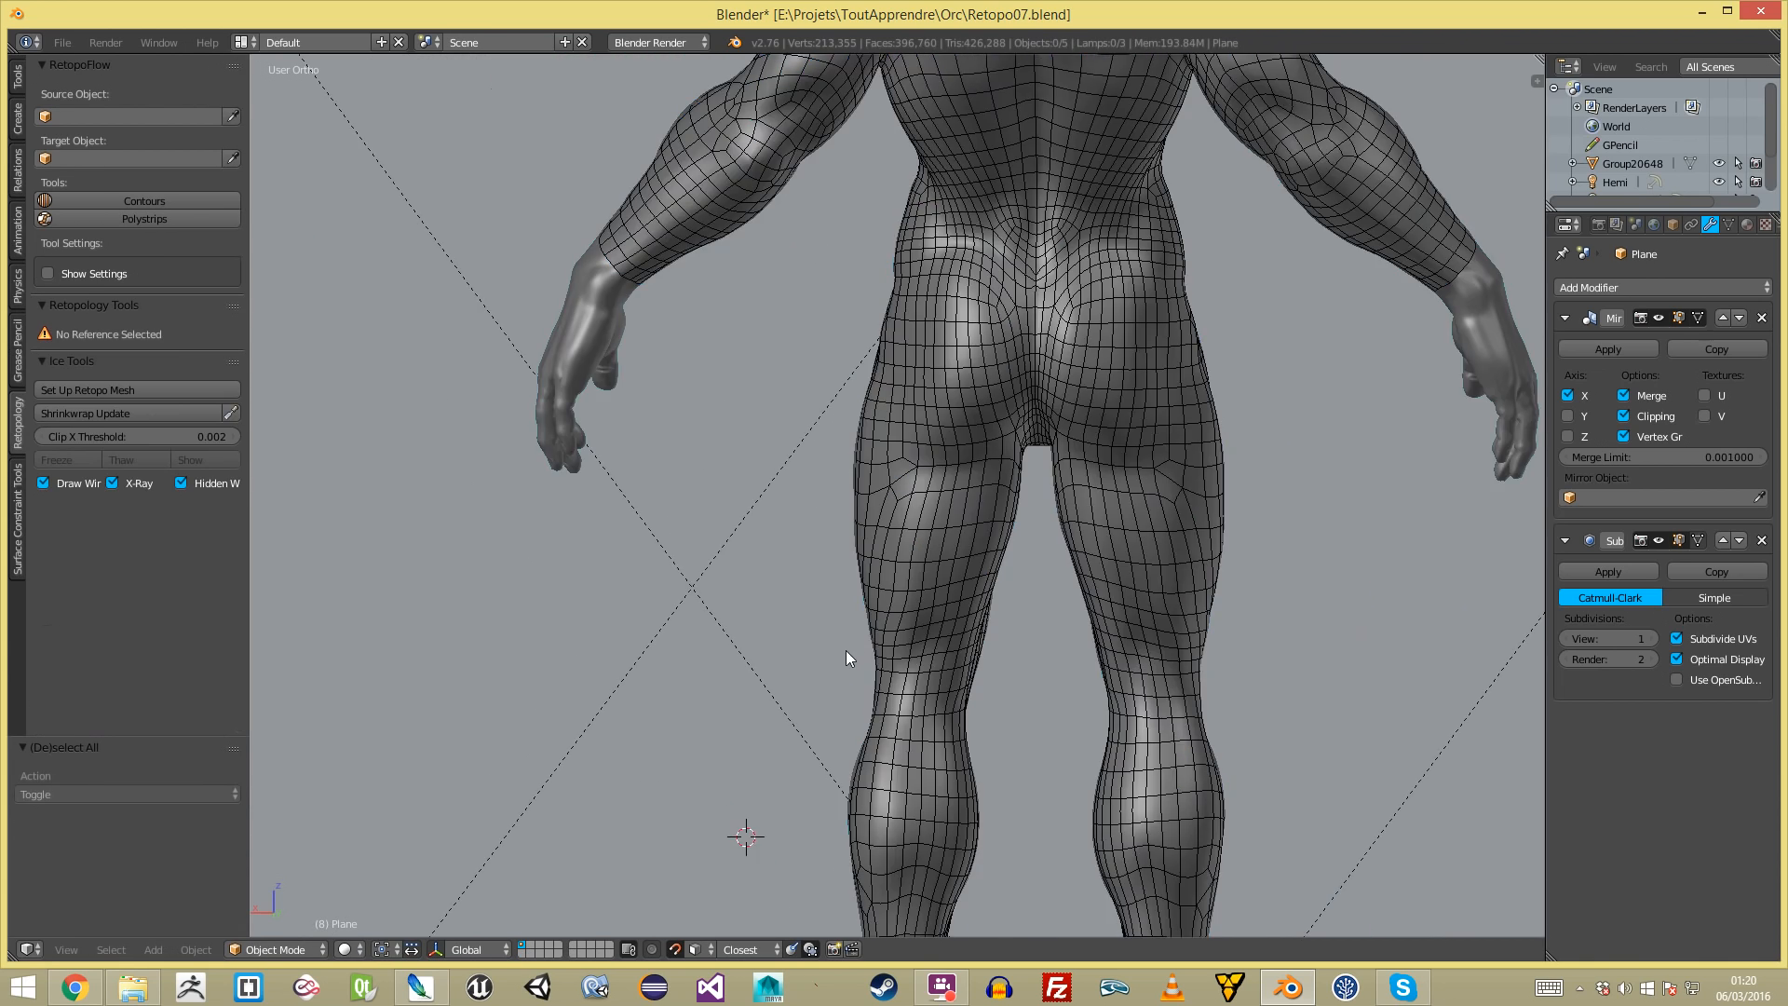
{"action": "middle_click_drag", "start_coordinate": [885, 643], "coordinate": [996, 613]}
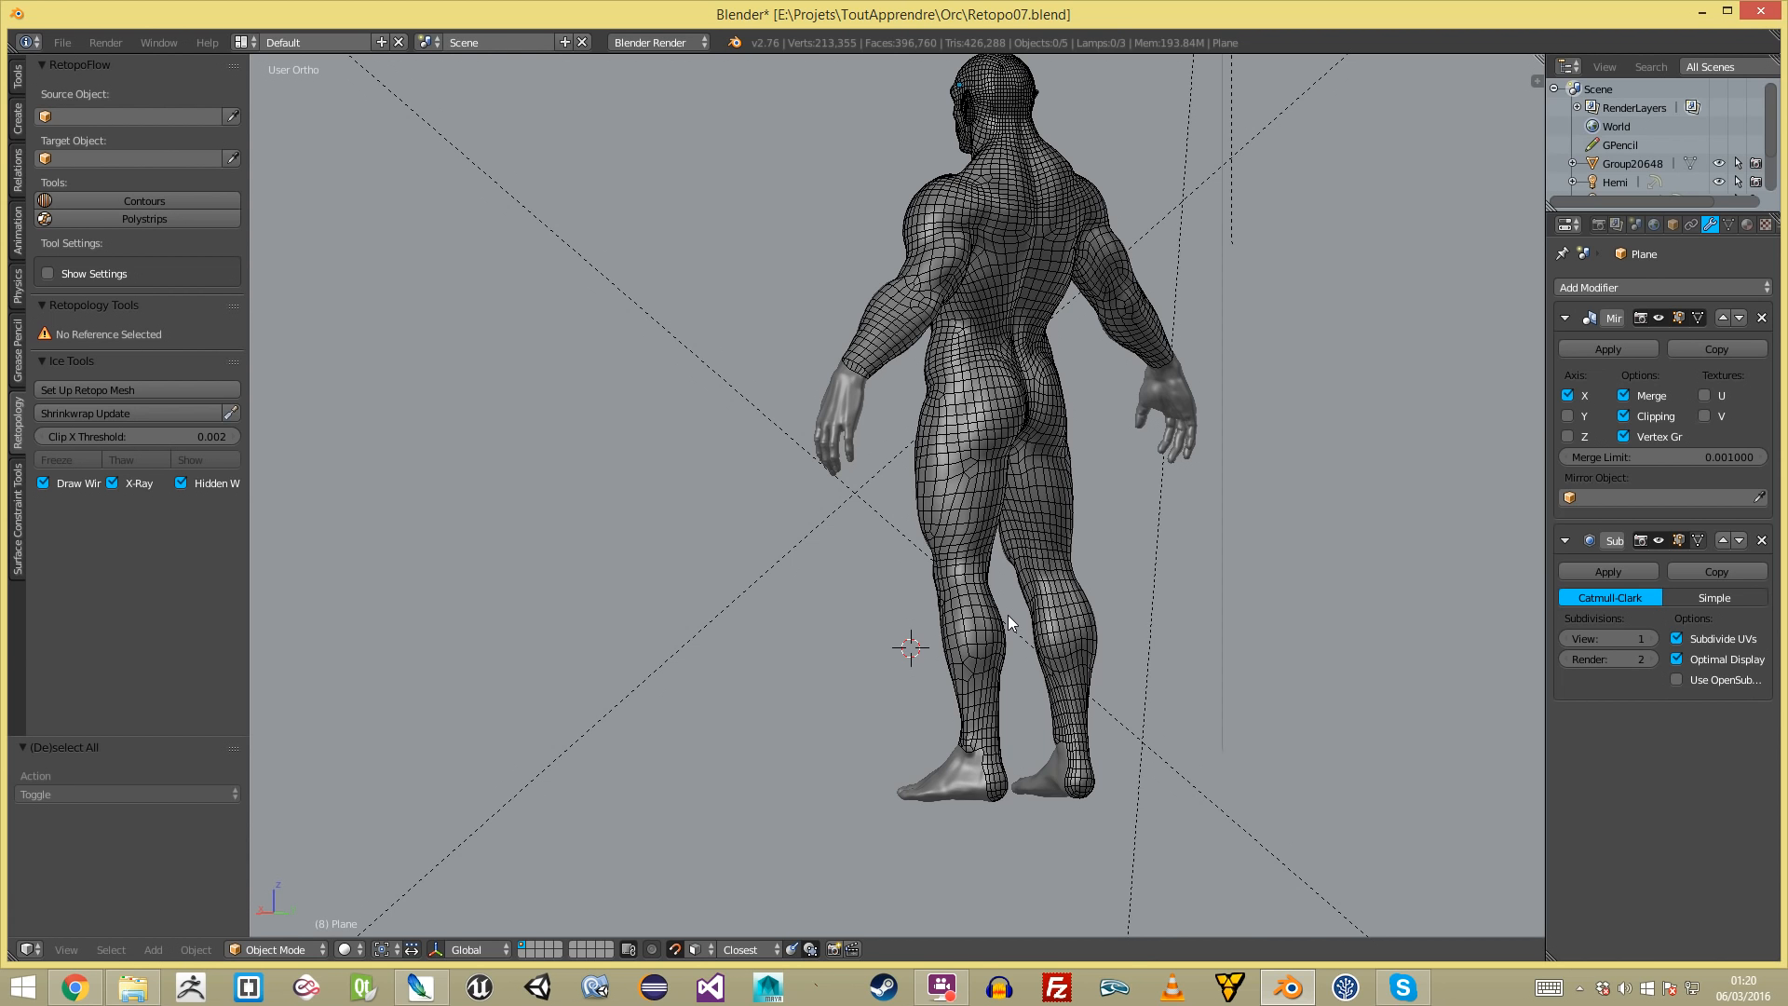
{"action": "key", "text": "Tab"}
{"action": "key", "text": "a"}
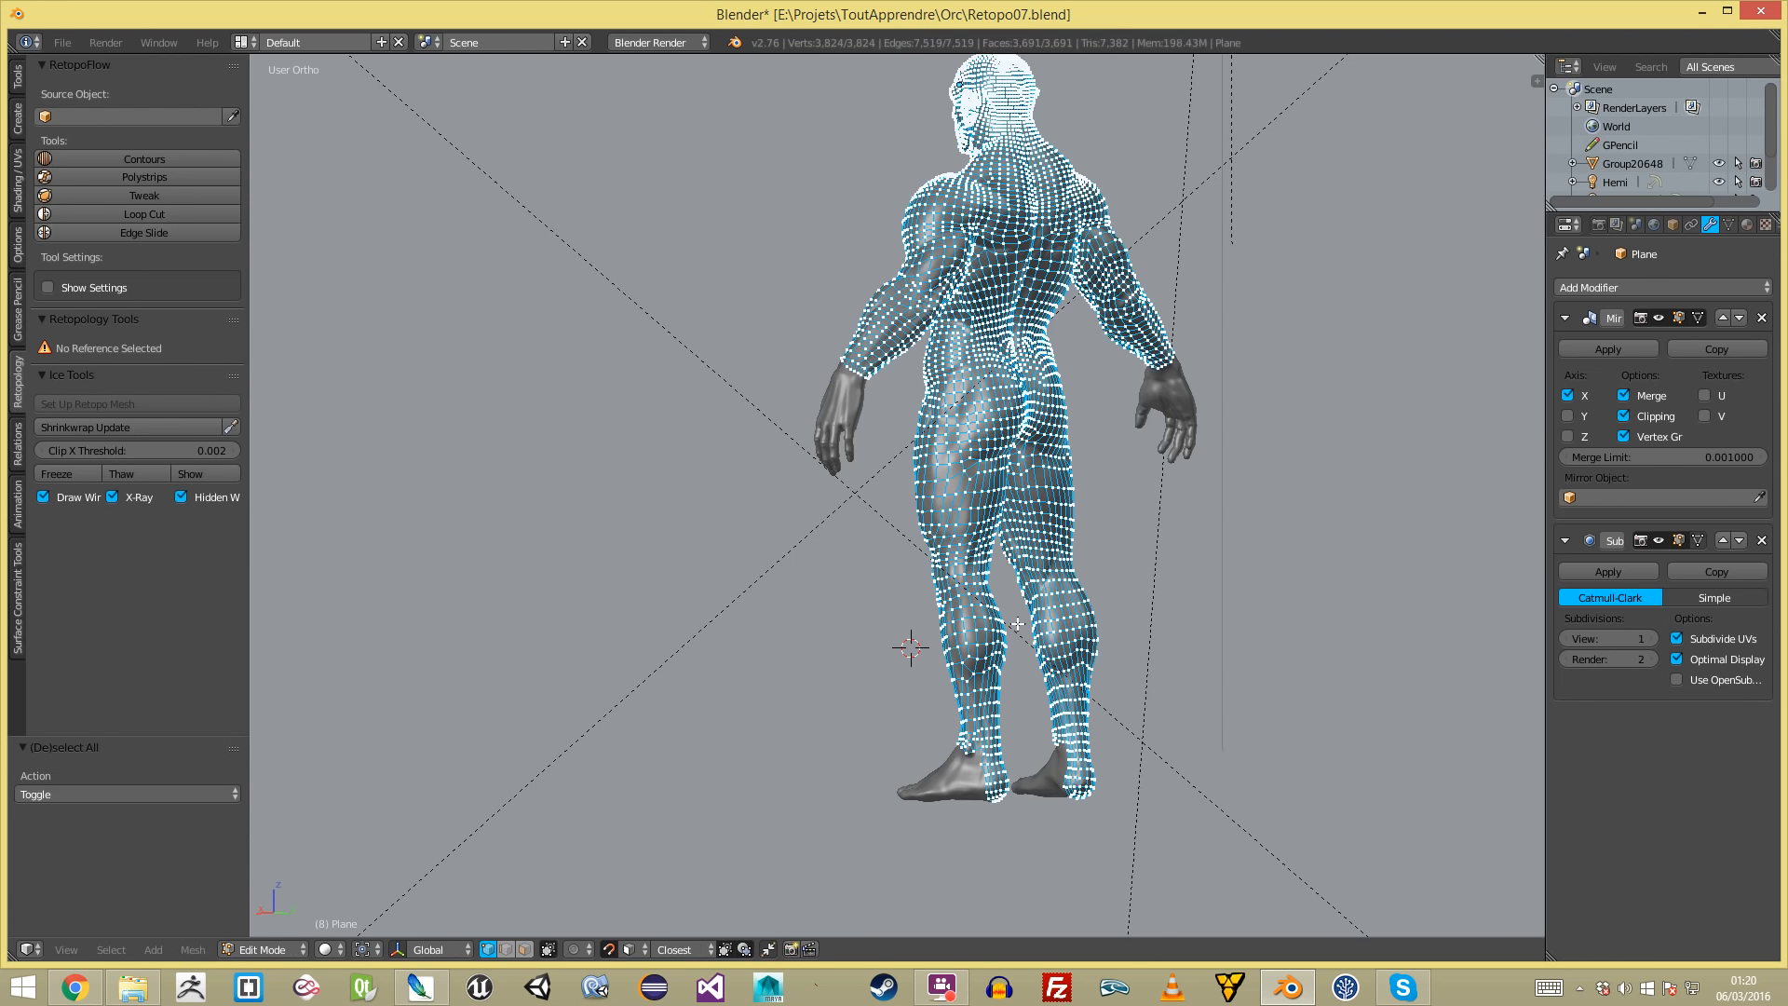
{"action": "key", "text": "a"}
{"action": "scroll", "coordinate": [1008, 615], "scroll_direction": "up", "scroll_amount": 2}
{"action": "key", "text": "Tab"}
{"action": "middle_click_drag", "start_coordinate": [931, 661], "coordinate": [792, 683]}
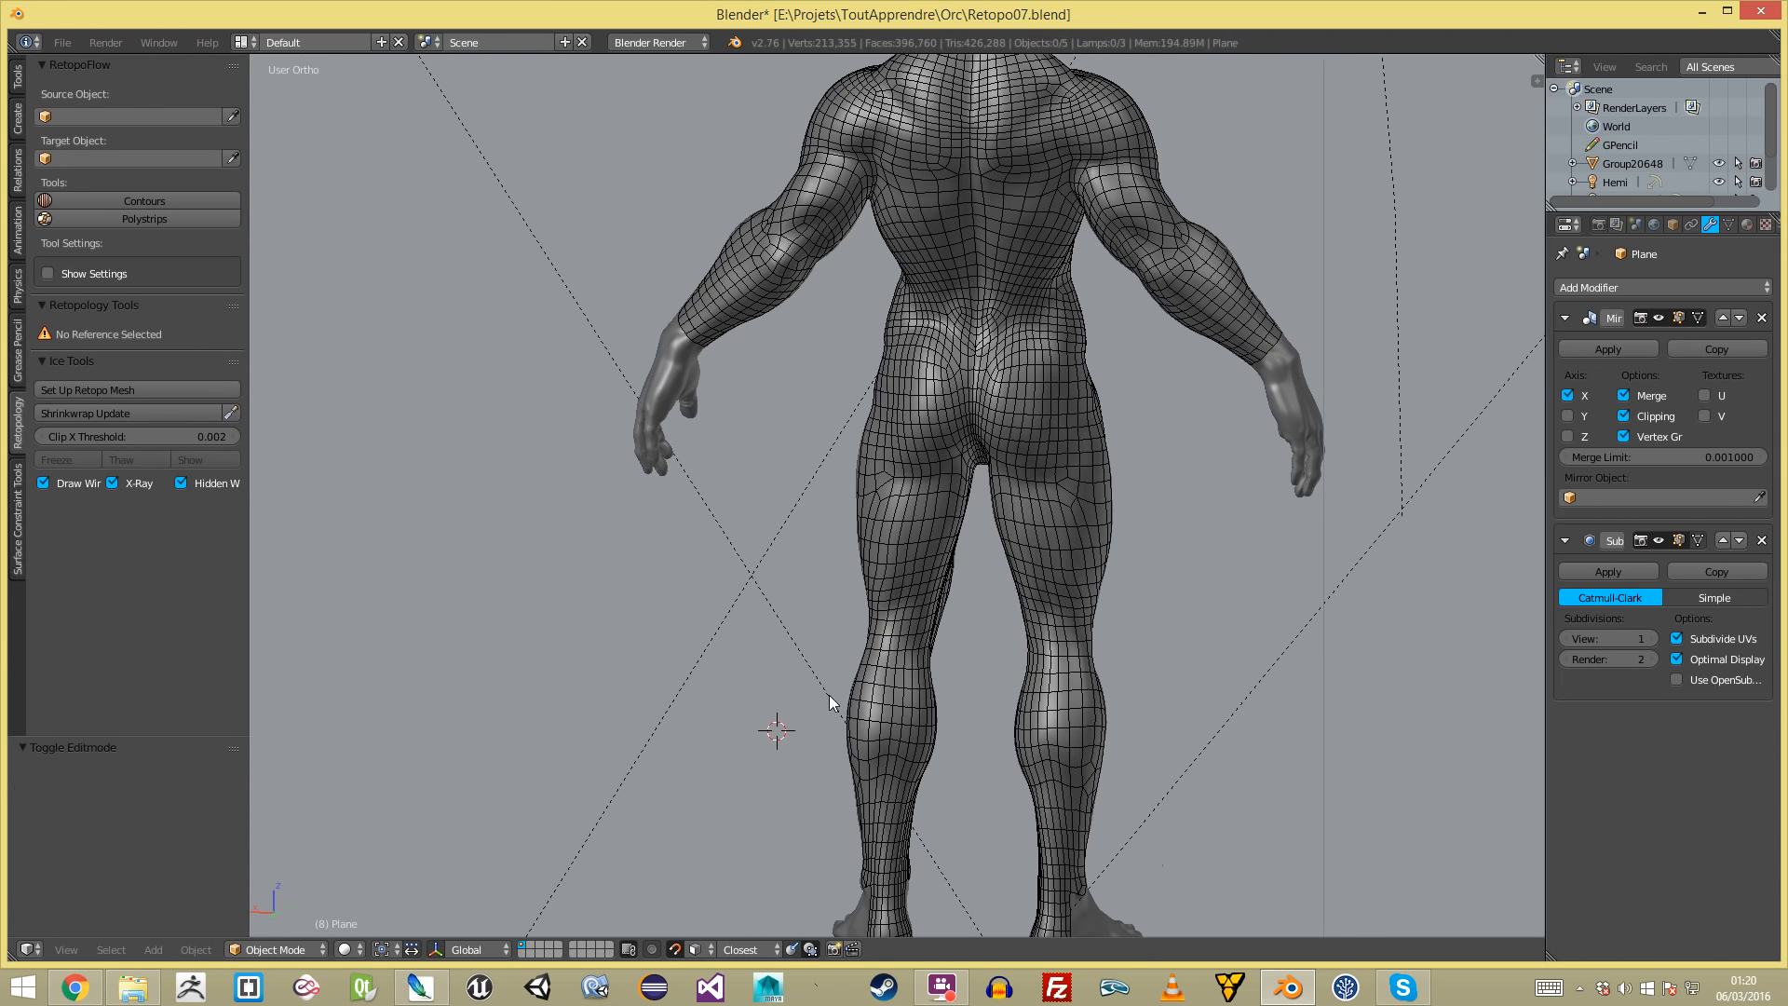
{"action": "scroll", "coordinate": [918, 564], "scroll_direction": "up", "scroll_amount": 4}
{"action": "scroll", "coordinate": [924, 544], "scroll_direction": "up", "scroll_amount": 2}
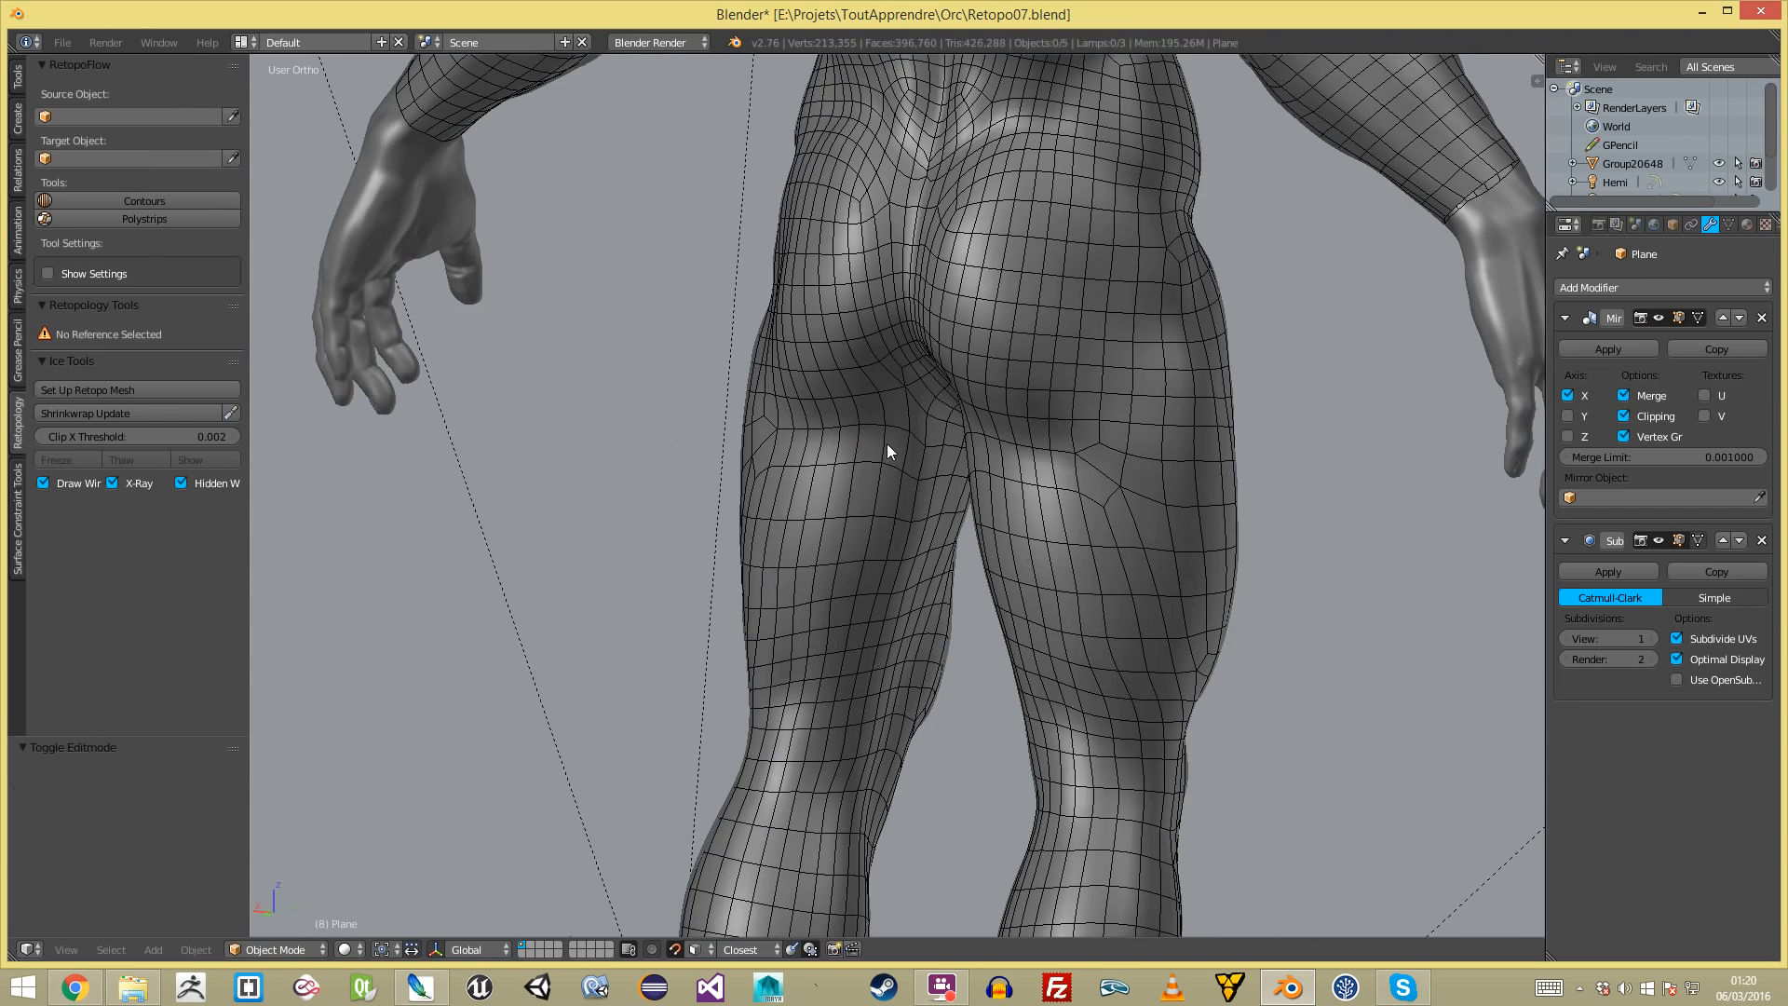
- In Edit Mode, select the edge on the inner upper thigh below the crotch and rotate it twice
{"action": "key", "text": "Tab"}
{"action": "scroll", "coordinate": [930, 453], "scroll_direction": "up", "scroll_amount": 3}
{"action": "key", "text": "a"}
{"action": "key", "text": "ctrl+Tab"}
{"action": "left_click", "coordinate": [950, 446]}
{"action": "key", "text": "a"}
{"action": "middle_click_drag", "start_coordinate": [950, 443], "coordinate": [823, 251]}
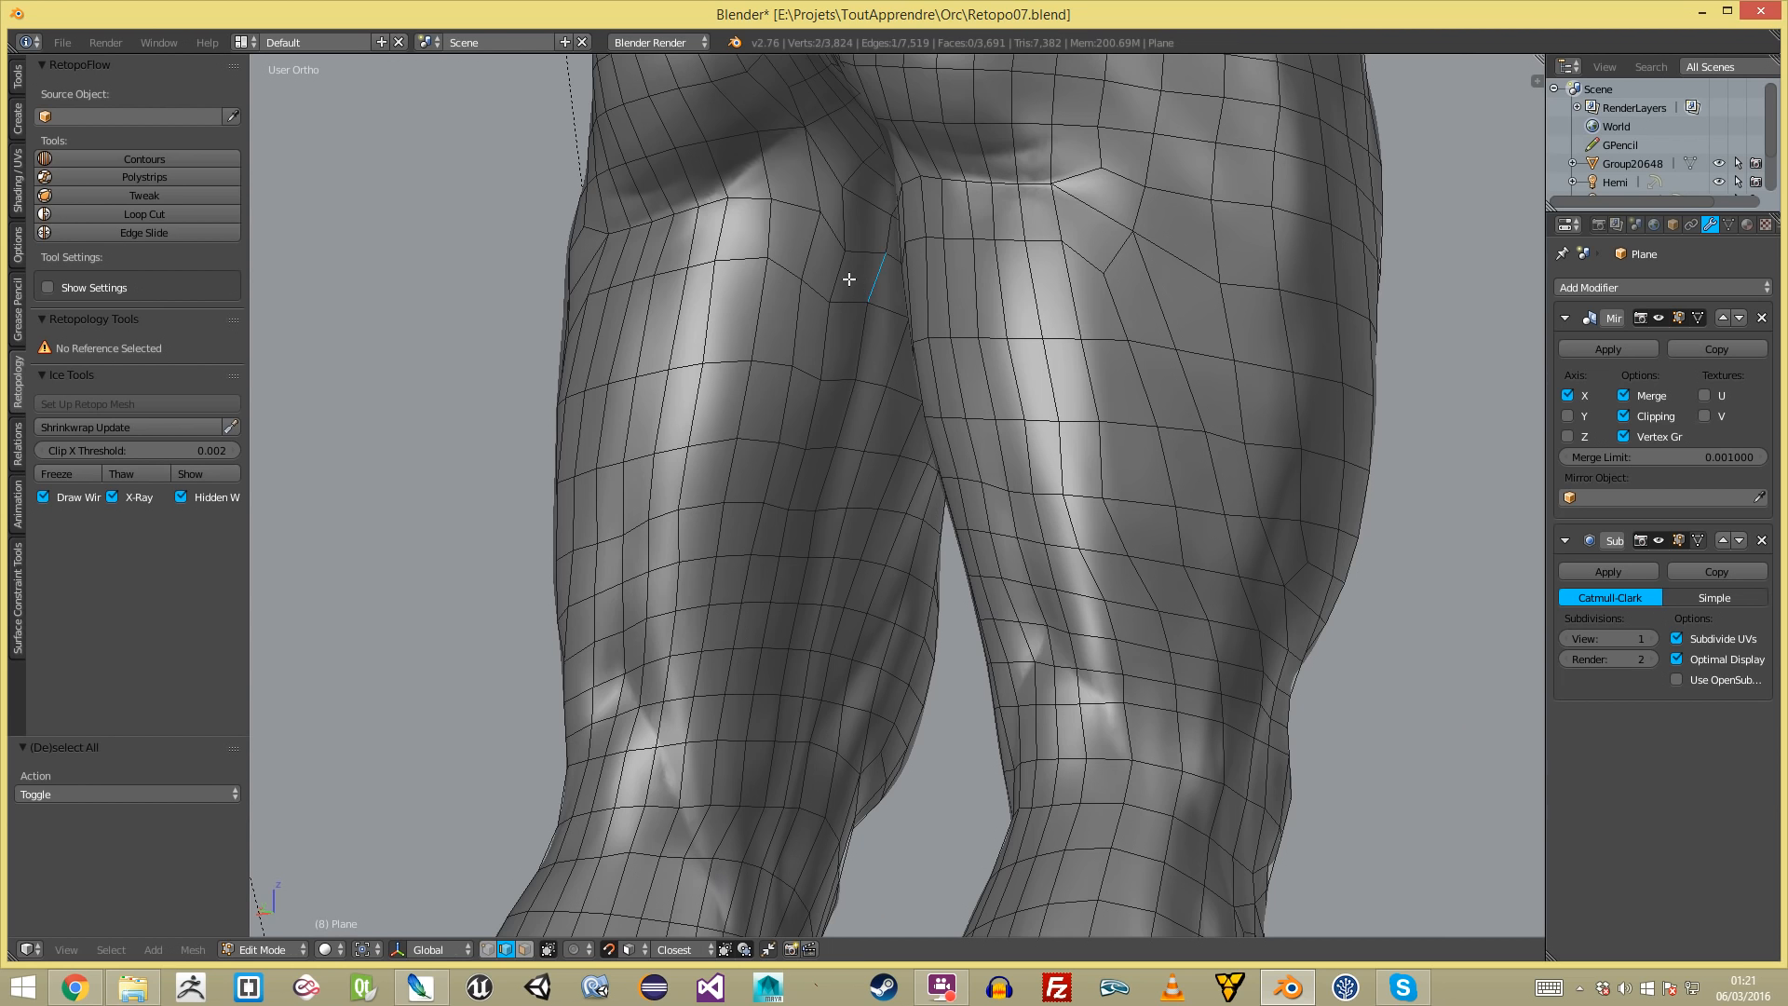
{"action": "key", "text": "ctrl+e"}
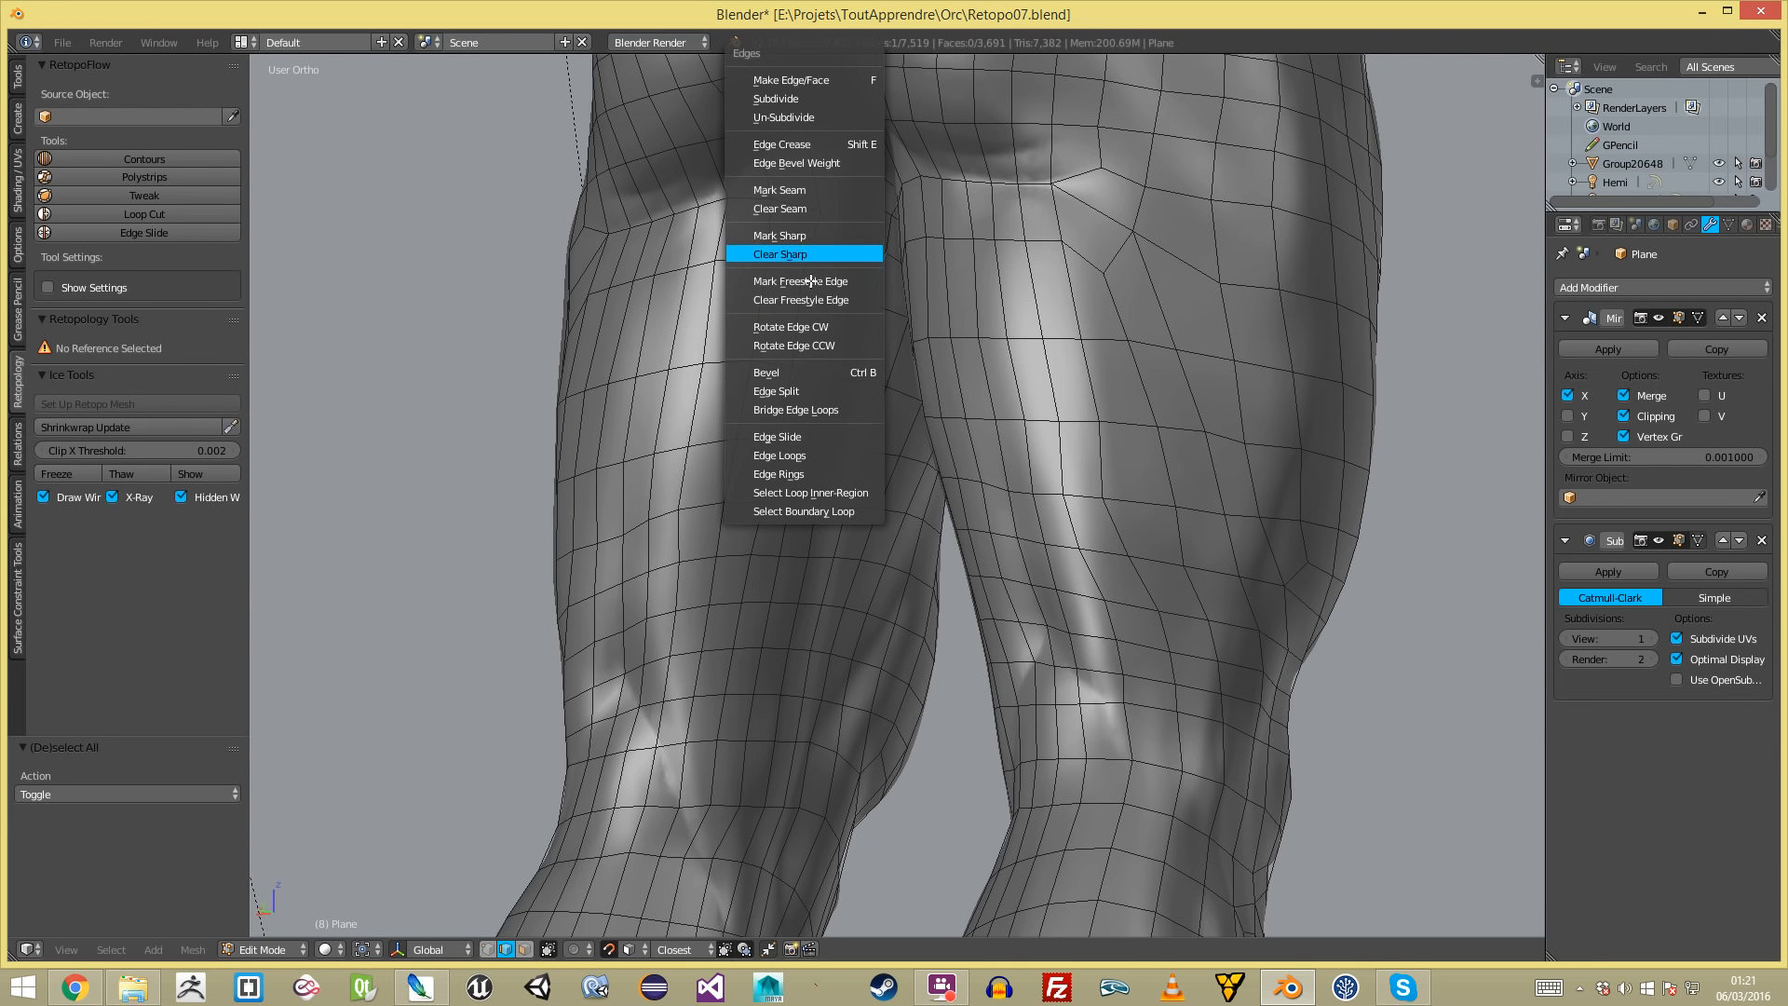
{"action": "left_click", "coordinate": [852, 326]}
{"action": "key", "text": "ctrl+e"}
{"action": "left_click", "coordinate": [863, 324]}
{"action": "key", "text": "ctrl+Tab"}
{"action": "left_click", "coordinate": [862, 270]}
- Move the vertices around the rotated inner-thigh edge one by one to even out the surrounding quads
{"action": "key", "text": "a"}
{"action": "scroll", "coordinate": [824, 303], "scroll_direction": "down", "scroll_amount": 2}
{"action": "right_click", "coordinate": [864, 361]}
{"action": "scroll", "coordinate": [864, 360], "scroll_direction": "up", "scroll_amount": 3}
{"action": "key", "text": "g"}
{"action": "left_click", "coordinate": [836, 305]}
{"action": "key", "text": "a"}
{"action": "middle_click_drag", "start_coordinate": [829, 324], "coordinate": [949, 239], "text": "shift"}
{"action": "right_click", "coordinate": [948, 237]}
{"action": "key", "text": "g"}
{"action": "left_click", "coordinate": [940, 230]}
{"action": "key", "text": "a"}
{"action": "right_click", "coordinate": [962, 152]}
{"action": "key", "text": "g"}
{"action": "left_click", "coordinate": [960, 153]}
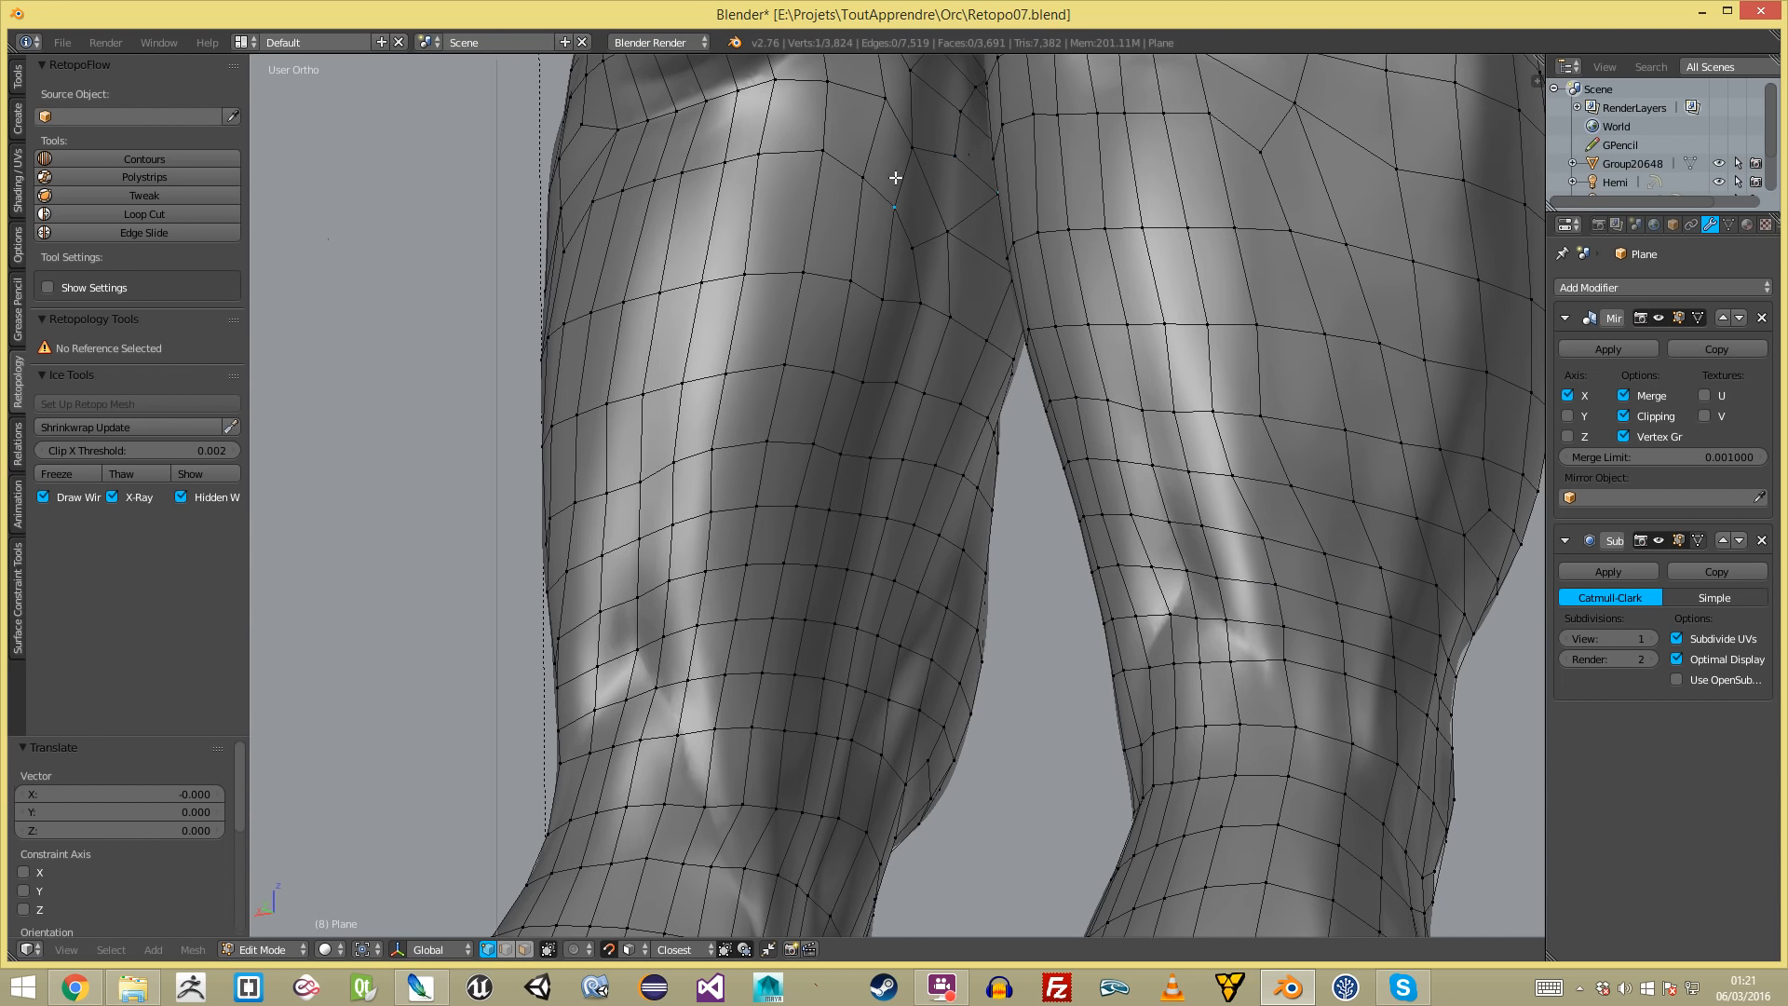
- Trace the highlighted loops from the thighs down to the calves to examine where they end
{"action": "key", "text": "ctrl+l"}
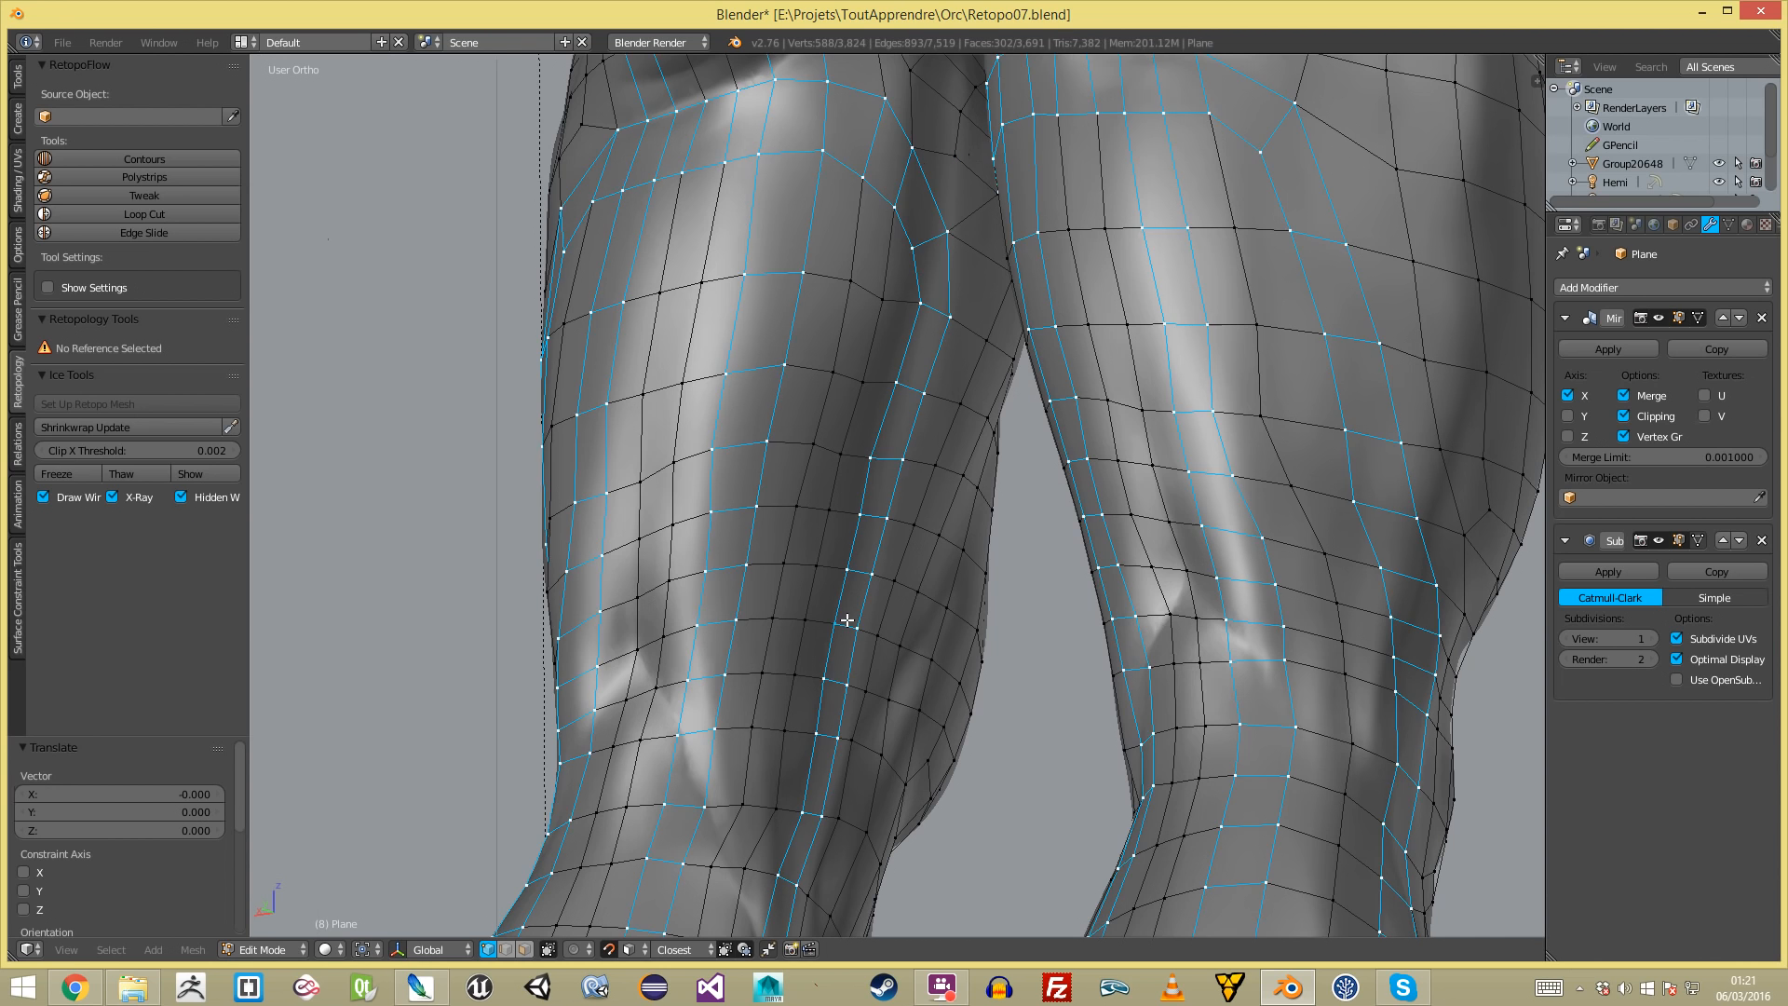
{"action": "scroll", "coordinate": [875, 607], "scroll_direction": "down", "scroll_amount": 4}
{"action": "scroll", "coordinate": [889, 614], "scroll_direction": "up", "scroll_amount": 2}
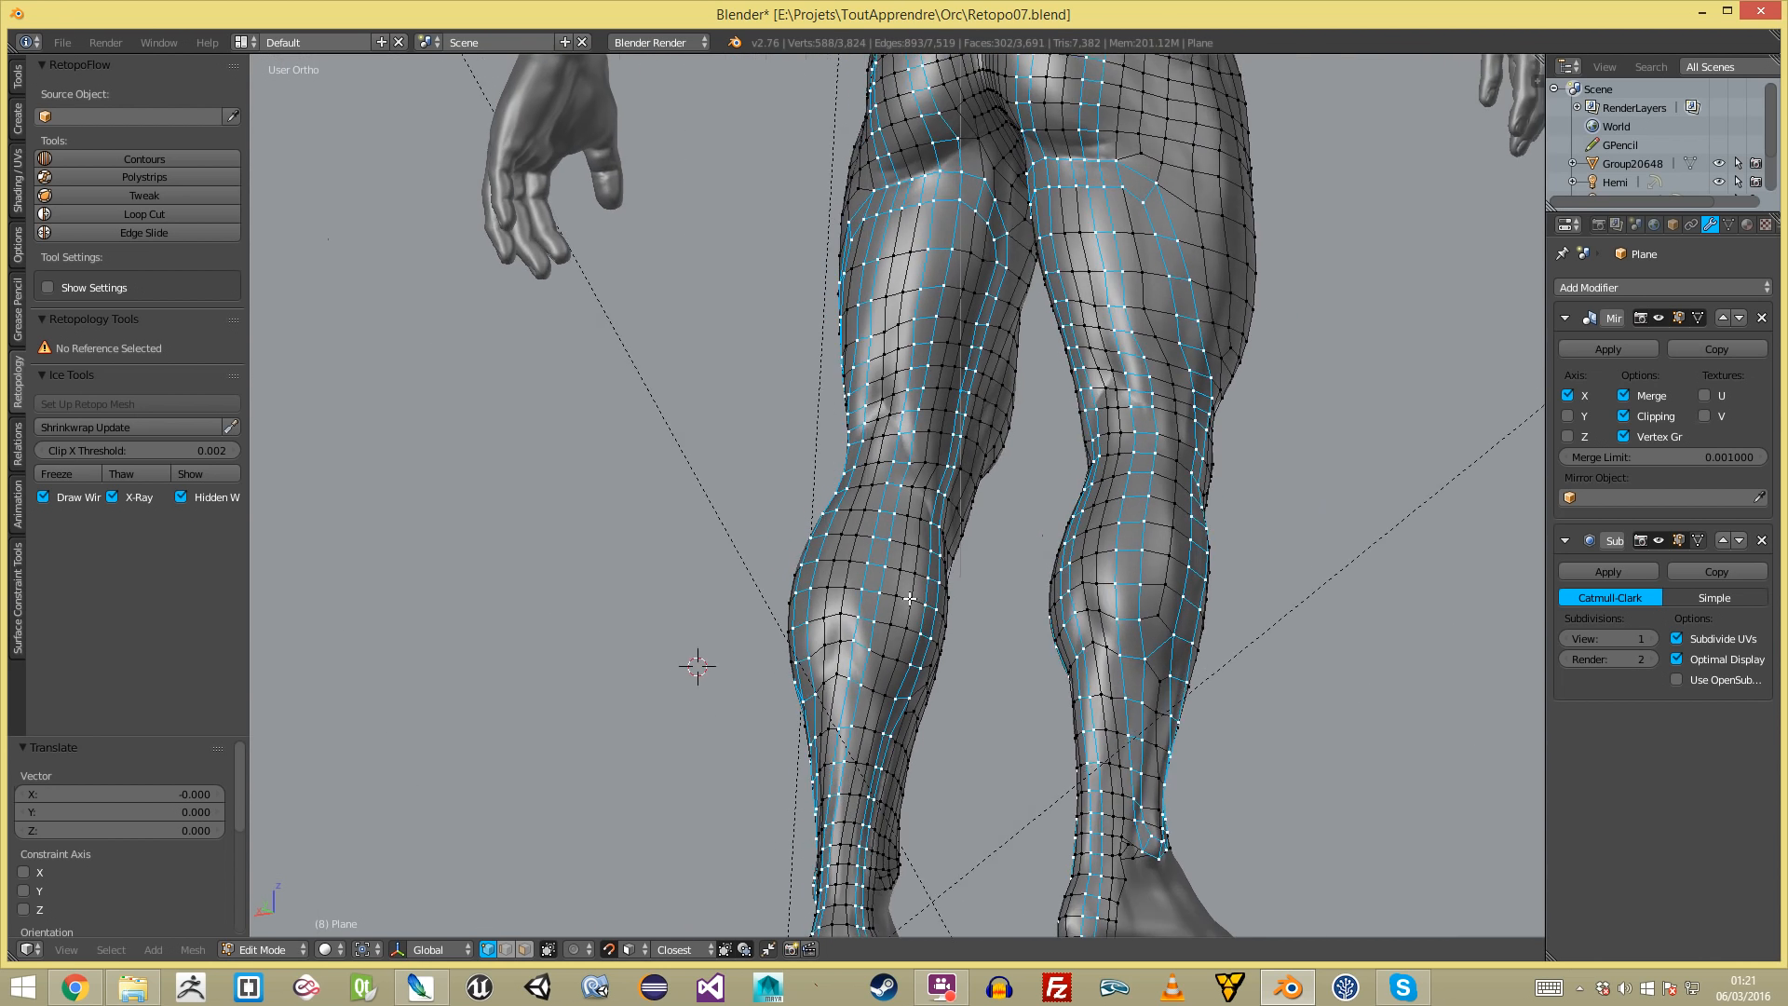
{"action": "scroll", "coordinate": [697, 651], "scroll_direction": "up", "scroll_amount": 3}
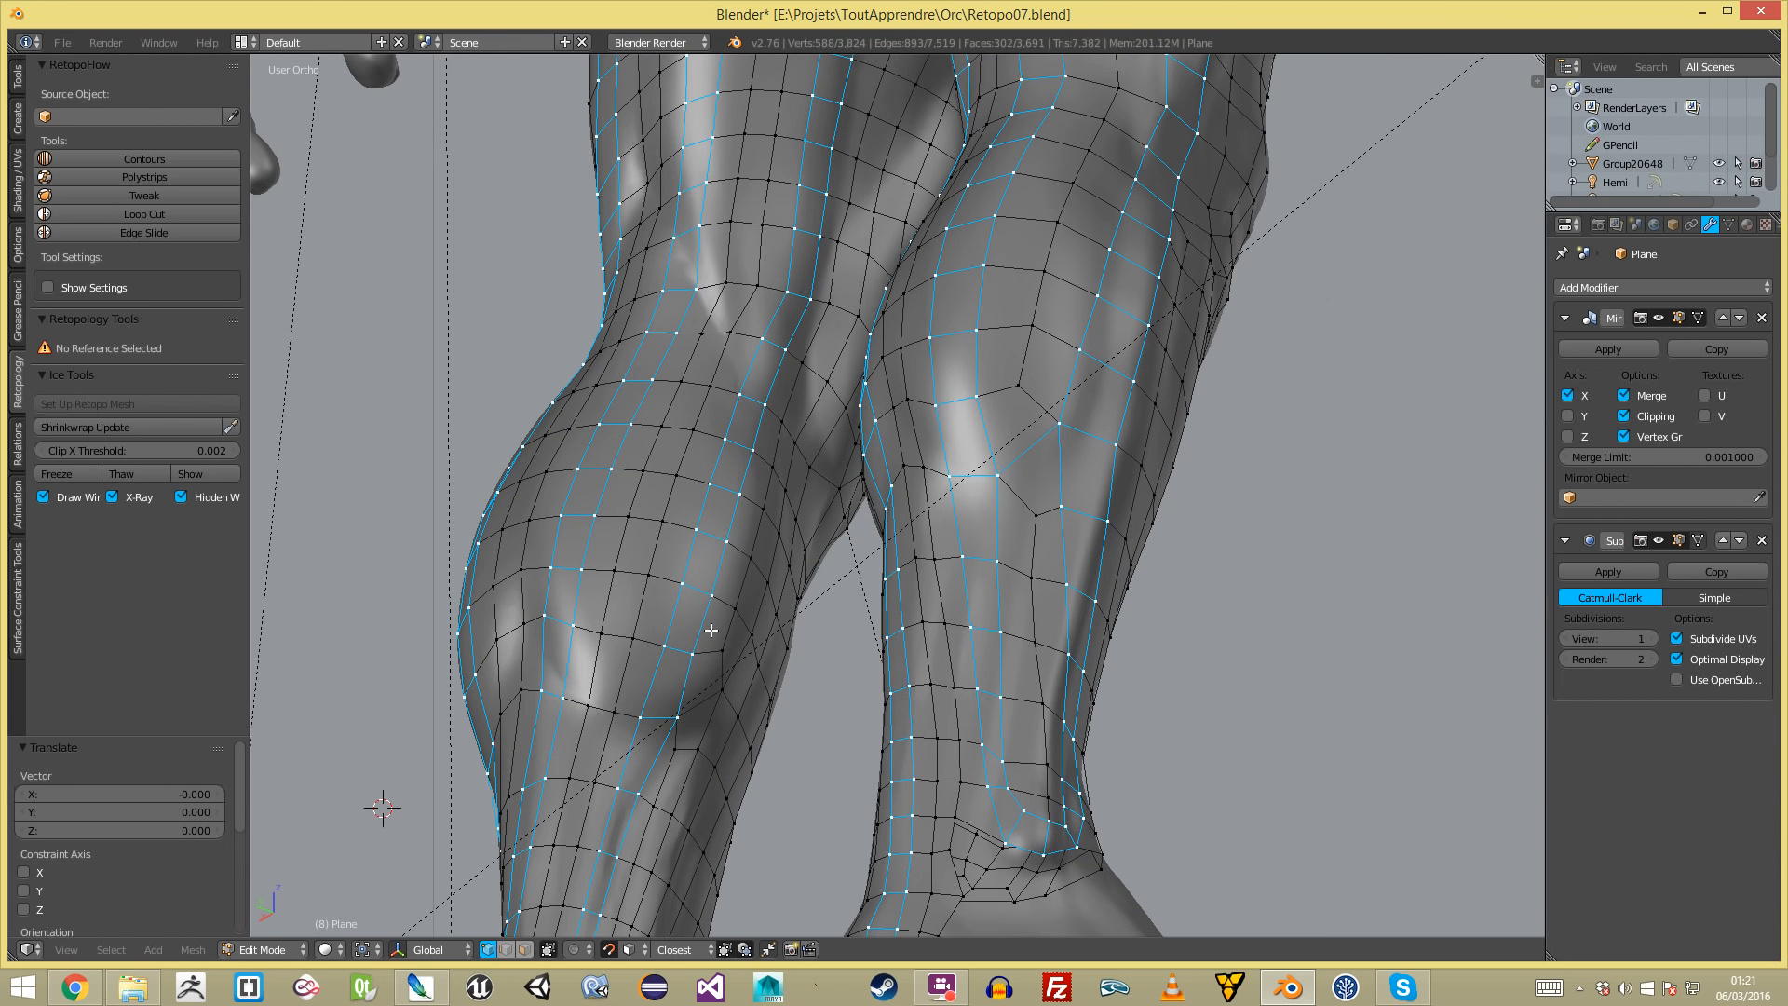
- Try to delete the pole vertex on the inner lower calf and collapse two neighbouring vertices together
{"action": "right_click", "coordinate": [721, 693]}
{"action": "key", "text": "x"}
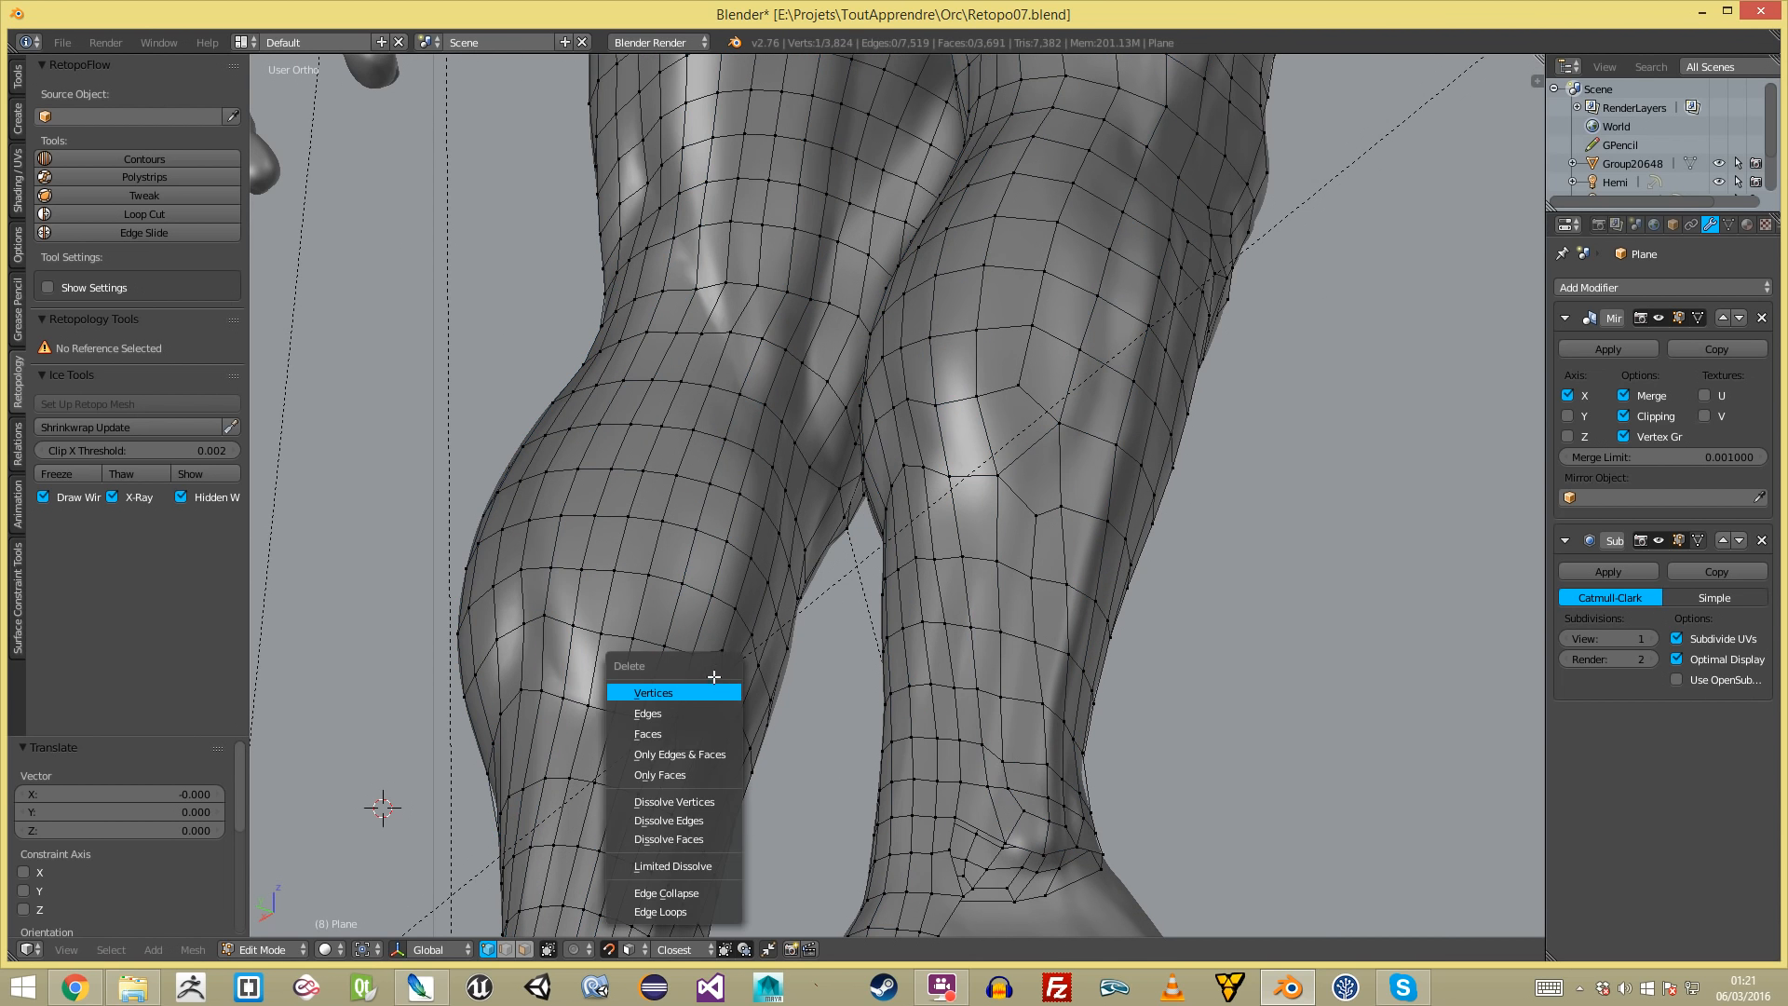
{"action": "left_click", "coordinate": [715, 684]}
{"action": "middle_click_drag", "start_coordinate": [706, 676], "coordinate": [603, 674]}
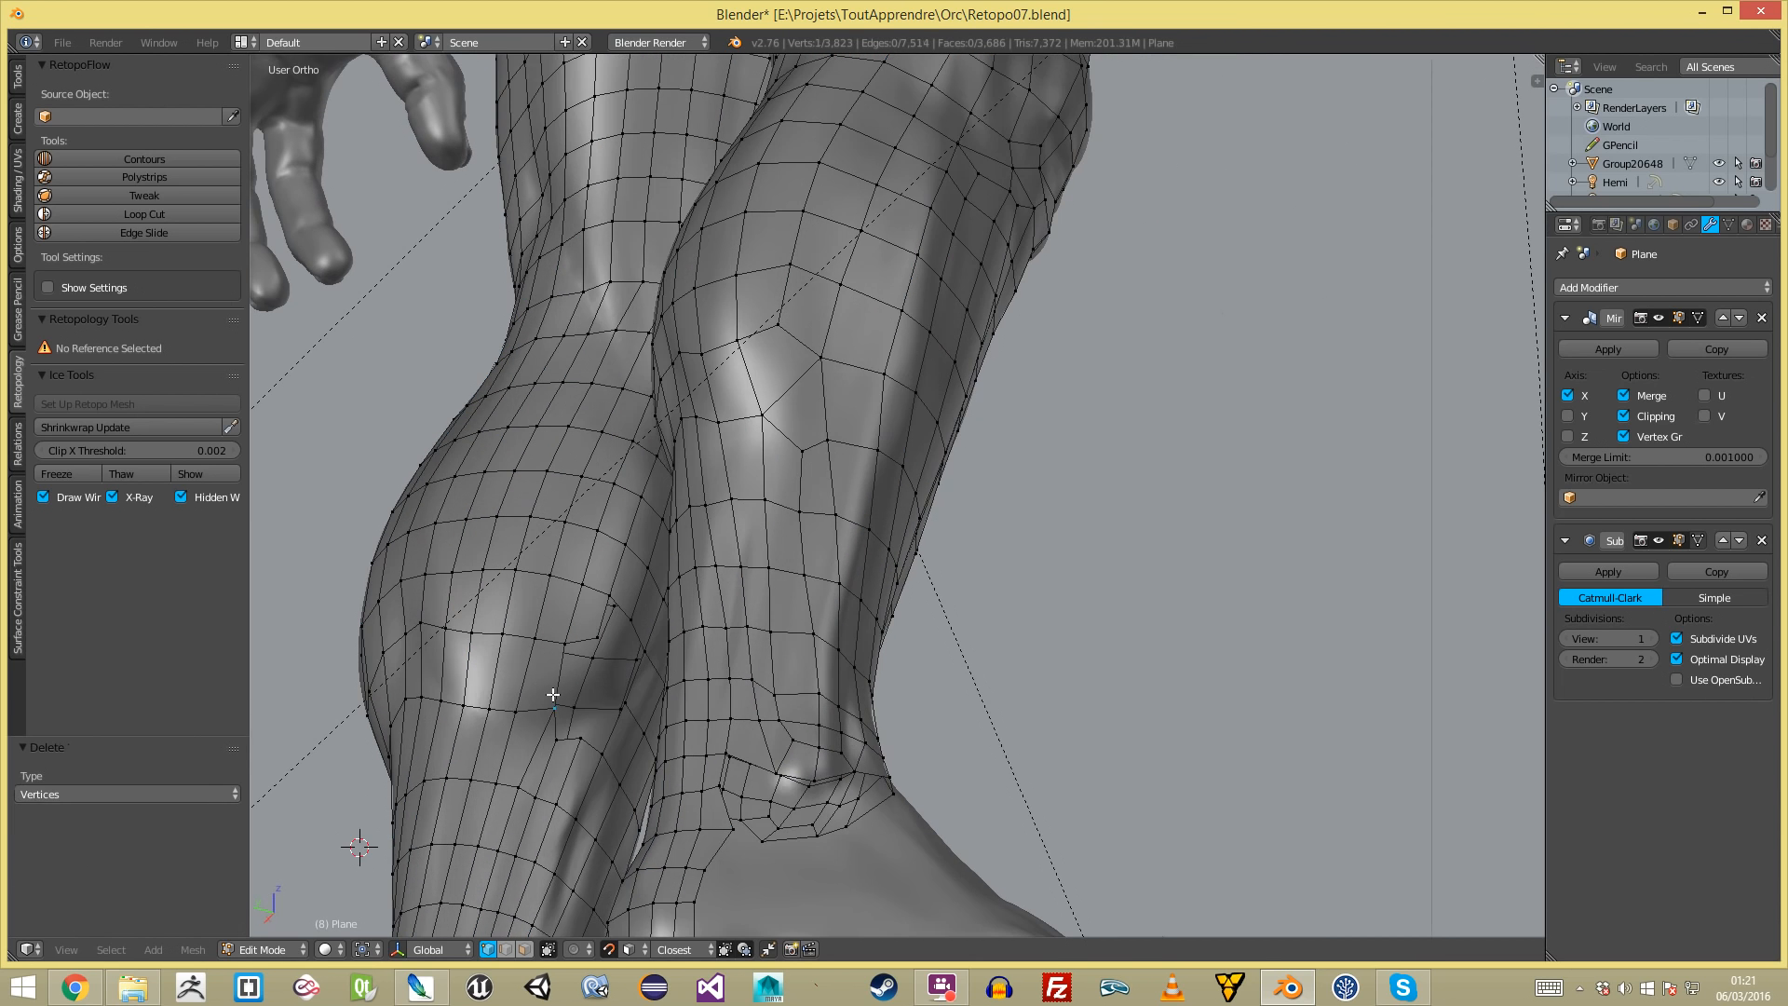
{"action": "key", "text": "w"}
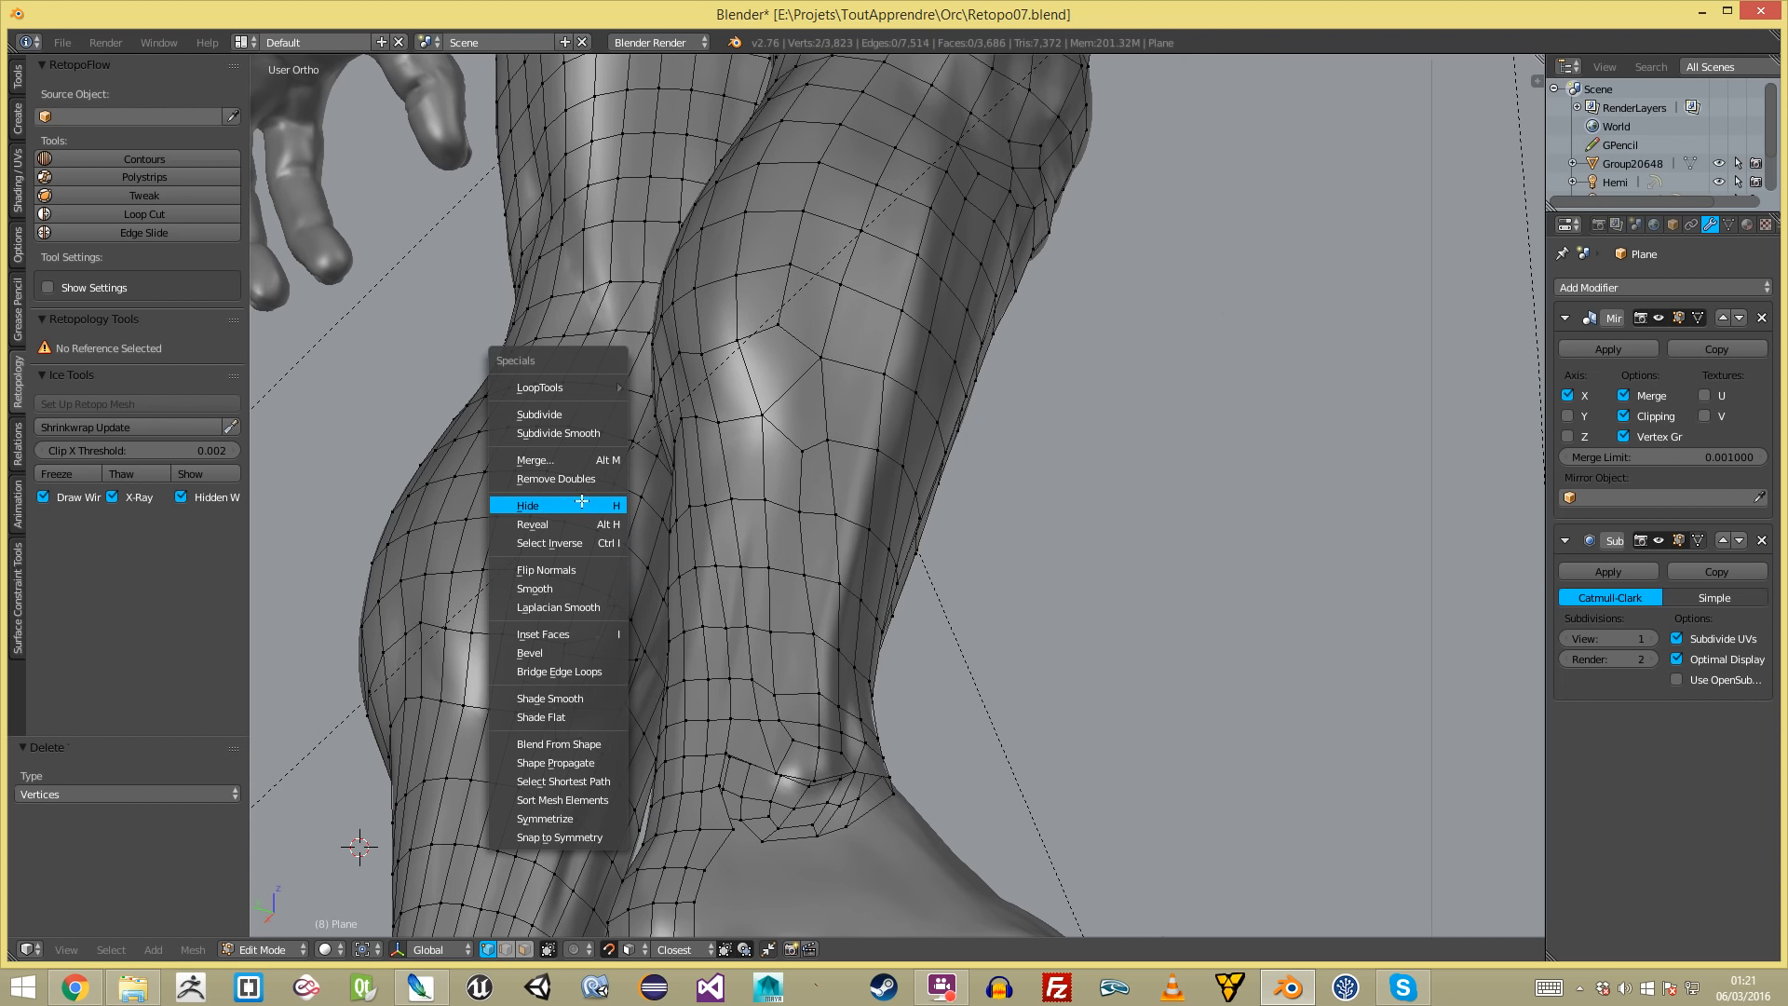
{"action": "left_click", "coordinate": [536, 460]}
{"action": "middle_click_drag", "start_coordinate": [559, 464], "coordinate": [729, 466]}
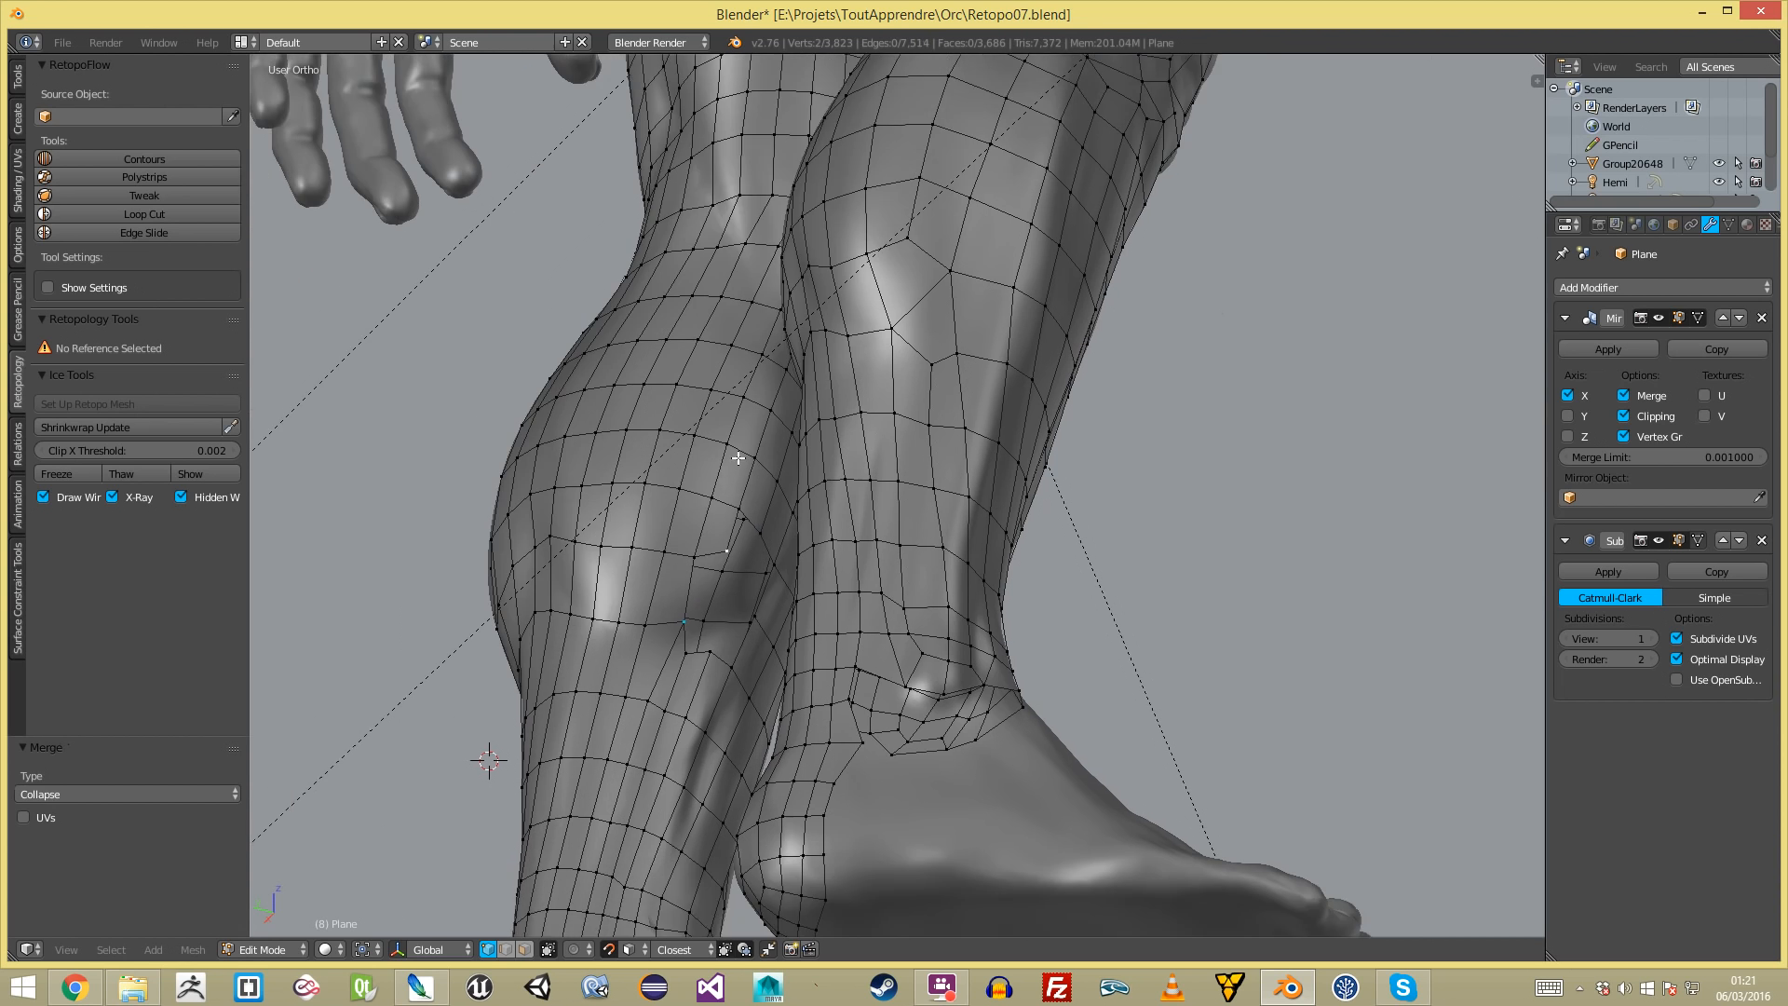
- Try merging and repositioning further vertices around the calf gap, undoing these edits
{"action": "scroll", "coordinate": [729, 465], "scroll_direction": "up", "scroll_amount": 2}
{"action": "key", "text": "w"}
{"action": "left_click", "coordinate": [749, 444]}
{"action": "left_click", "coordinate": [724, 381]}
{"action": "middle_click_drag", "start_coordinate": [632, 553], "coordinate": [803, 559], "text": "shift"}
{"action": "right_click", "coordinate": [734, 463]}
{"action": "key", "text": "g"}
{"action": "left_click", "coordinate": [714, 463]}
{"action": "right_click", "coordinate": [705, 531], "text": "ctrl+alt"}
{"action": "scroll", "coordinate": [705, 531], "scroll_direction": "down", "scroll_amount": 5}
{"action": "scroll", "coordinate": [770, 555], "scroll_direction": "down", "scroll_amount": 3}
{"action": "scroll", "coordinate": [803, 558], "scroll_direction": "up", "scroll_amount": 3}
{"action": "key", "text": "ctrl+z"}
{"action": "key", "text": "ctrl+z"}
- Try merging two vertices beside the calf gap at the last selected one, and undo the calf changes
{"action": "middle_click_drag", "start_coordinate": [1062, 455], "coordinate": [1029, 456]}
{"action": "right_click", "coordinate": [1115, 234], "text": "ctrl+alt"}
{"action": "scroll", "coordinate": [1033, 459], "scroll_direction": "down", "scroll_amount": 2}
{"action": "middle_click_drag", "start_coordinate": [1013, 722], "coordinate": [888, 463], "text": "shift"}
{"action": "scroll", "coordinate": [1057, 461], "scroll_direction": "up", "scroll_amount": 4}
{"action": "right_click", "coordinate": [900, 434]}
{"action": "right_click", "coordinate": [951, 362], "text": "shift"}
{"action": "key", "text": "w"}
{"action": "left_click", "coordinate": [951, 364]}
{"action": "left_click", "coordinate": [950, 364]}
{"action": "key", "text": "g"}
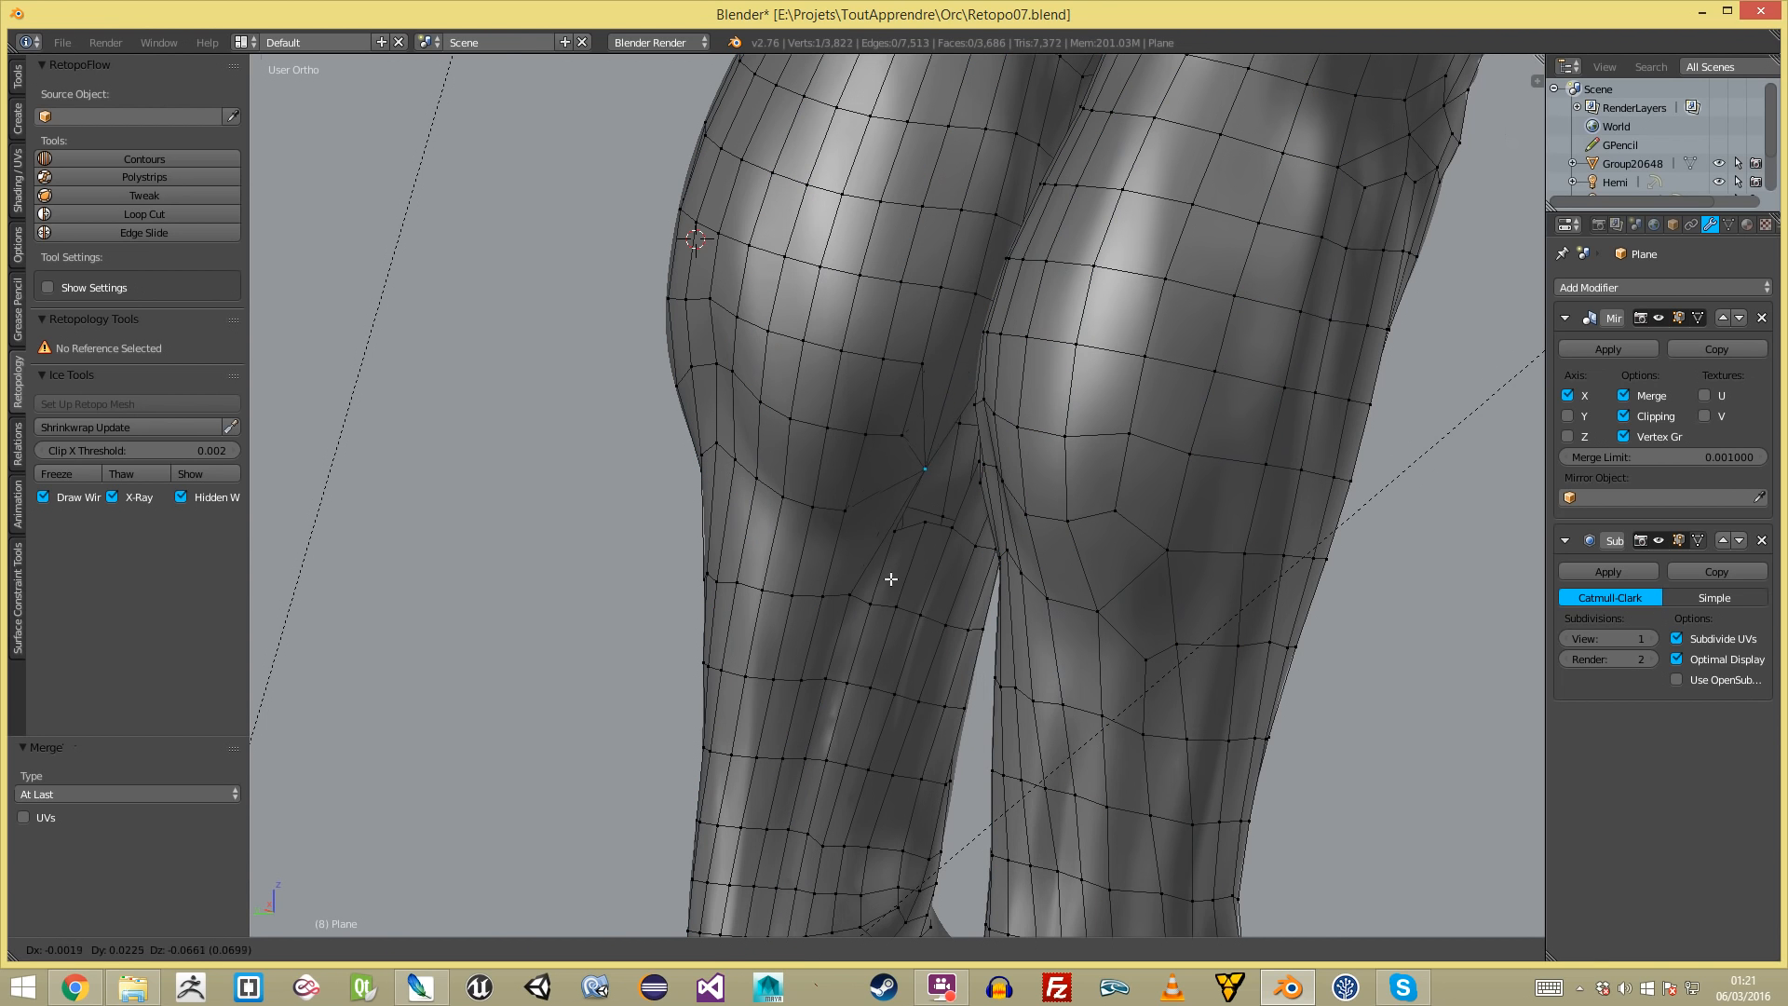
{"action": "key", "text": "Escape"}
{"action": "right_click", "coordinate": [925, 455]}
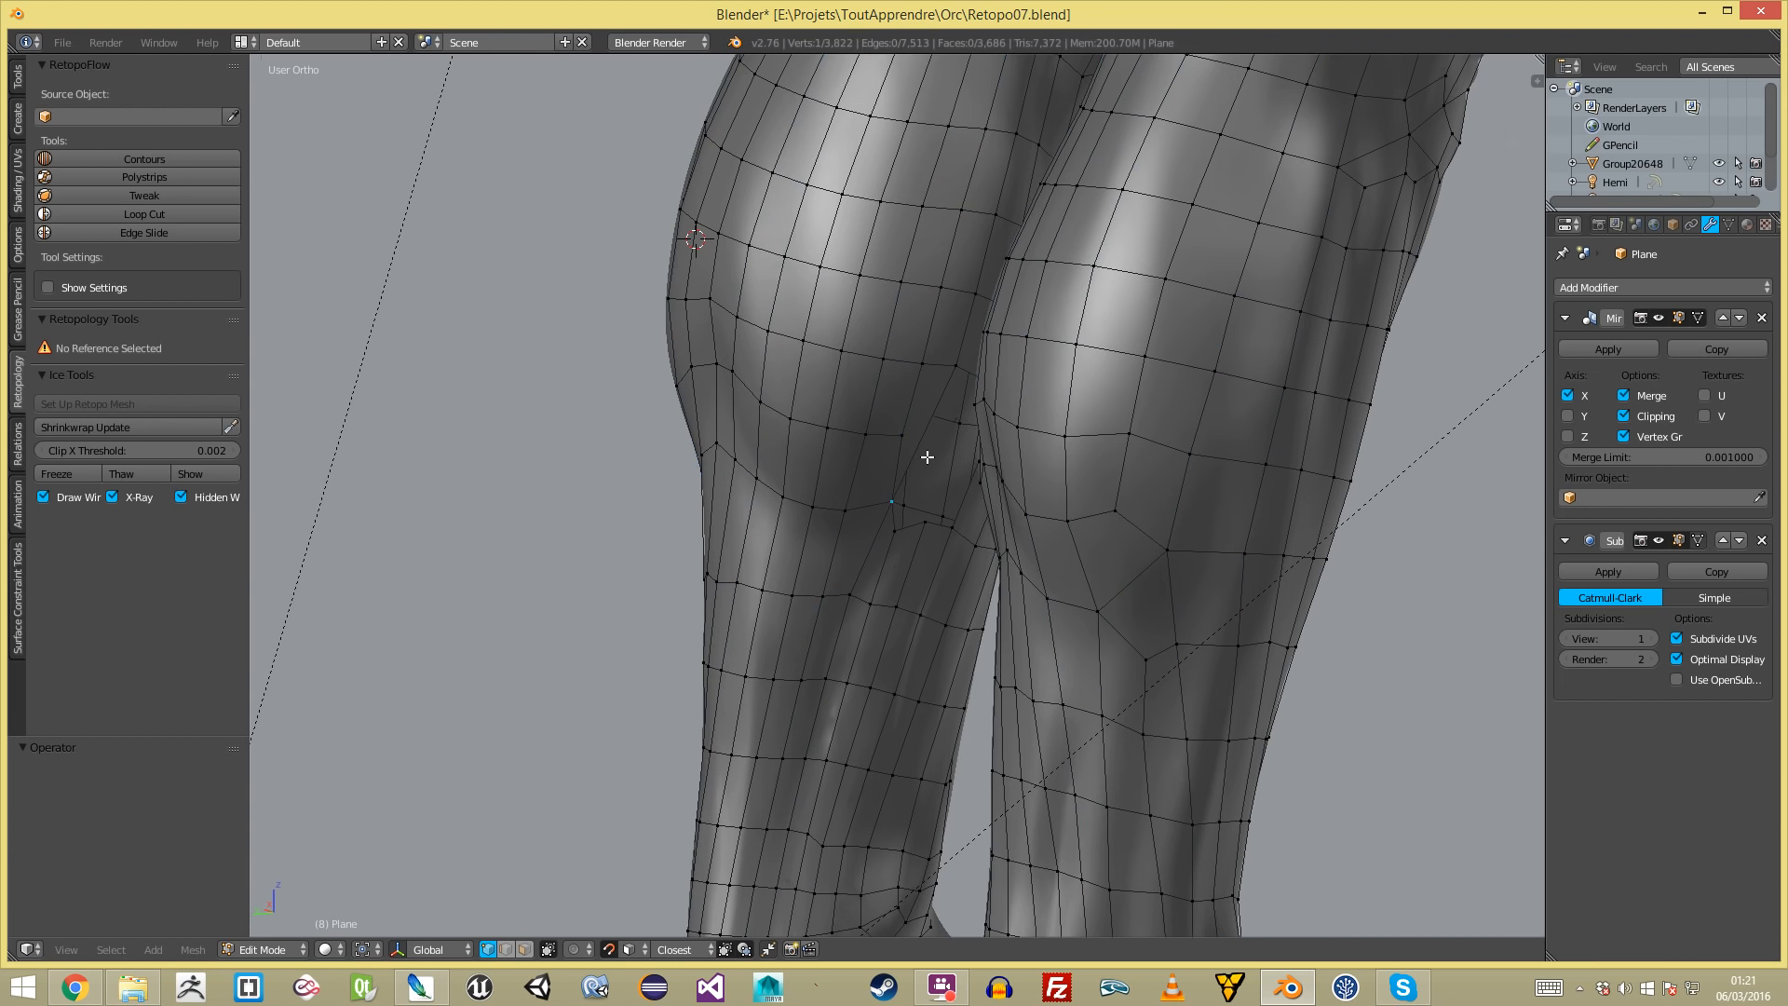
{"action": "key", "text": "ctrl+z"}
{"action": "key", "text": "ctrl+z"}
{"action": "key", "text": "ctrl+z"}
- In face select mode, trace the path of faces from the inner upper thigh down to the knee
{"action": "key", "text": "a"}
{"action": "key", "text": "a"}
{"action": "scroll", "coordinate": [852, 489], "scroll_direction": "down", "scroll_amount": 1}
{"action": "key", "text": "a"}
{"action": "right_click", "coordinate": [818, 462], "text": "ctrl+alt"}
{"action": "scroll", "coordinate": [818, 462], "scroll_direction": "down", "scroll_amount": 6}
{"action": "middle_click_drag", "start_coordinate": [818, 463], "coordinate": [911, 500]}
{"action": "middle_click_drag", "start_coordinate": [960, 365], "coordinate": [946, 530], "text": "shift"}
{"action": "scroll", "coordinate": [946, 530], "scroll_direction": "up", "scroll_amount": 2}
{"action": "middle_click_drag", "start_coordinate": [1069, 361], "coordinate": [1094, 302]}
{"action": "key", "text": "a"}
{"action": "key", "text": "a"}
{"action": "key", "text": "a"}
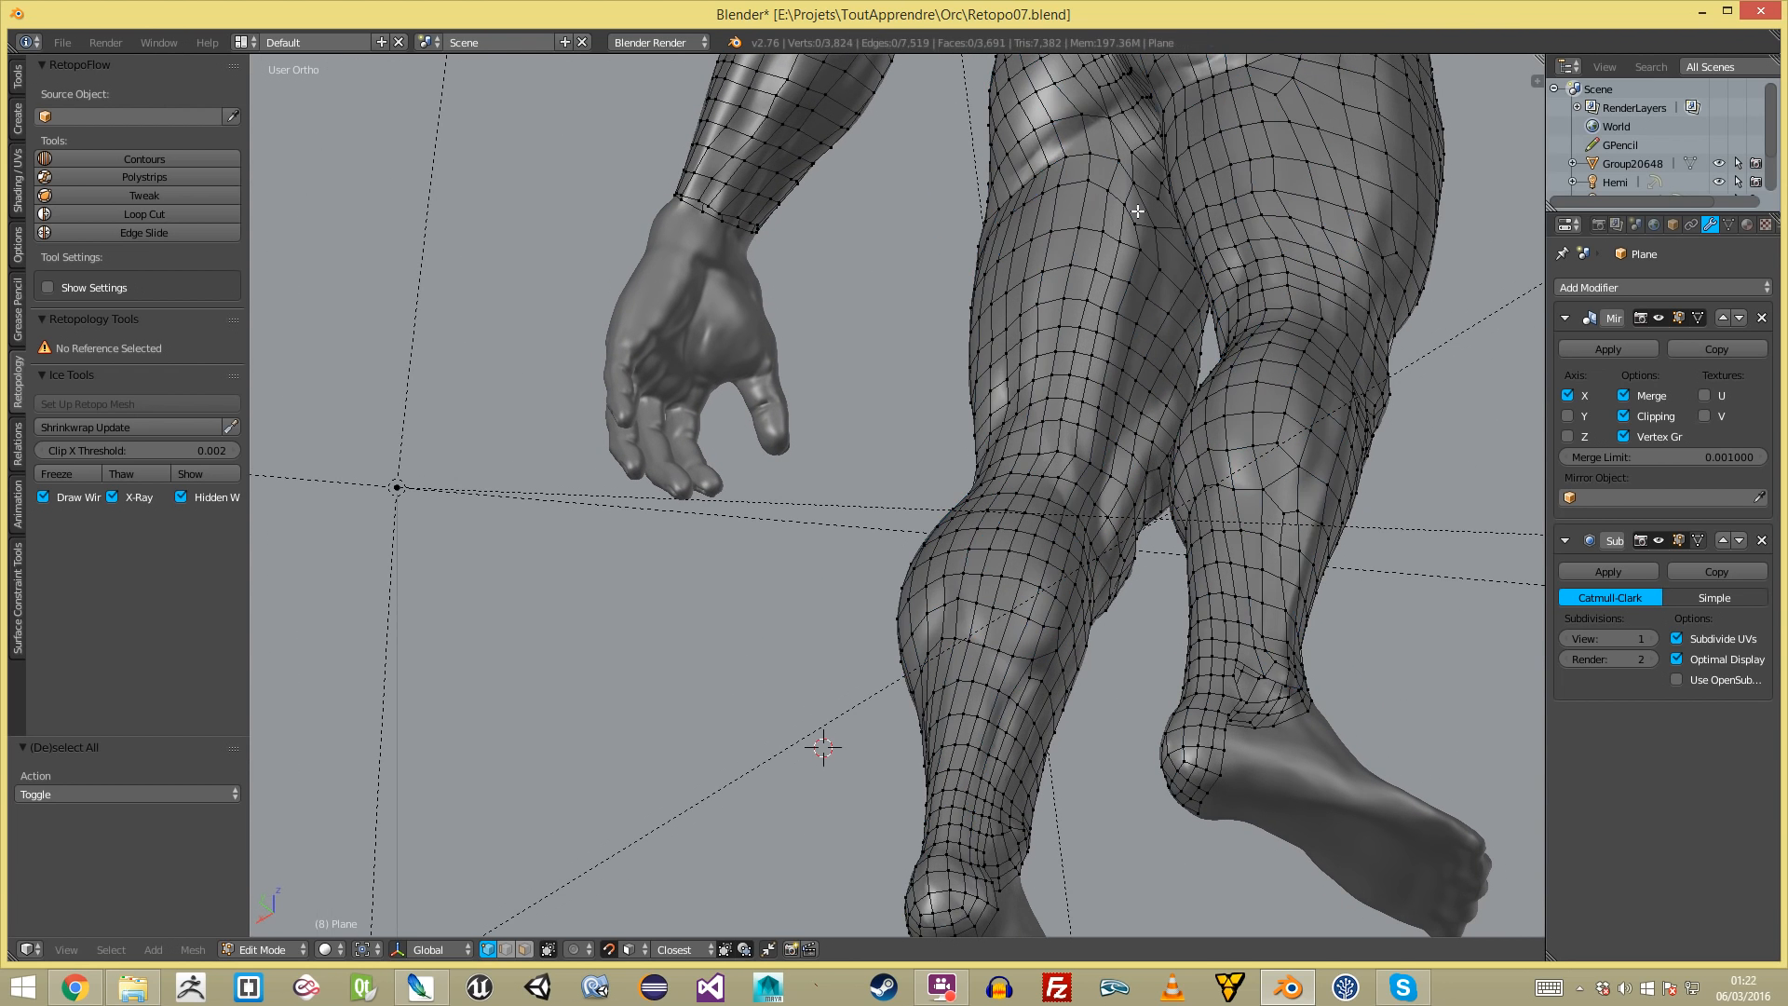
{"action": "key", "text": "ctrl+Tab"}
{"action": "left_click", "coordinate": [1137, 234]}
{"action": "key", "text": "ctrl+Tab"}
{"action": "left_click", "coordinate": [1136, 254]}
{"action": "key", "text": "a"}
{"action": "key", "text": "a"}
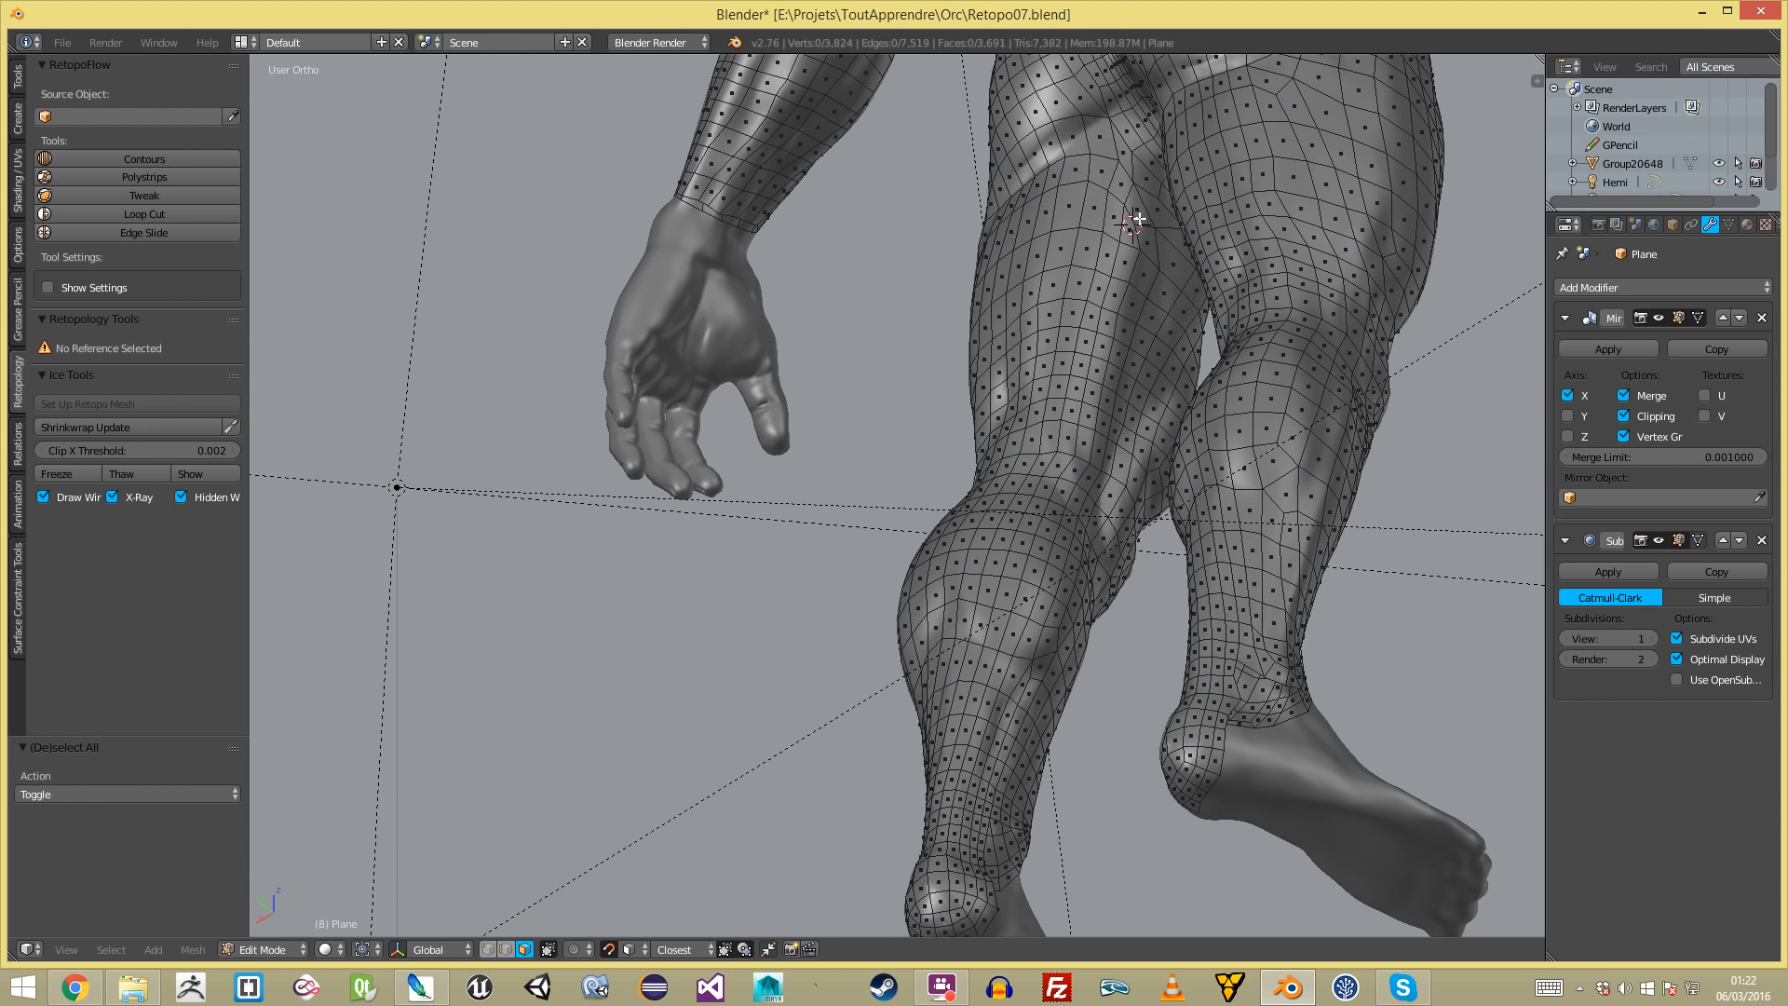
{"action": "left_click", "coordinate": [1094, 455], "text": "ctrl"}
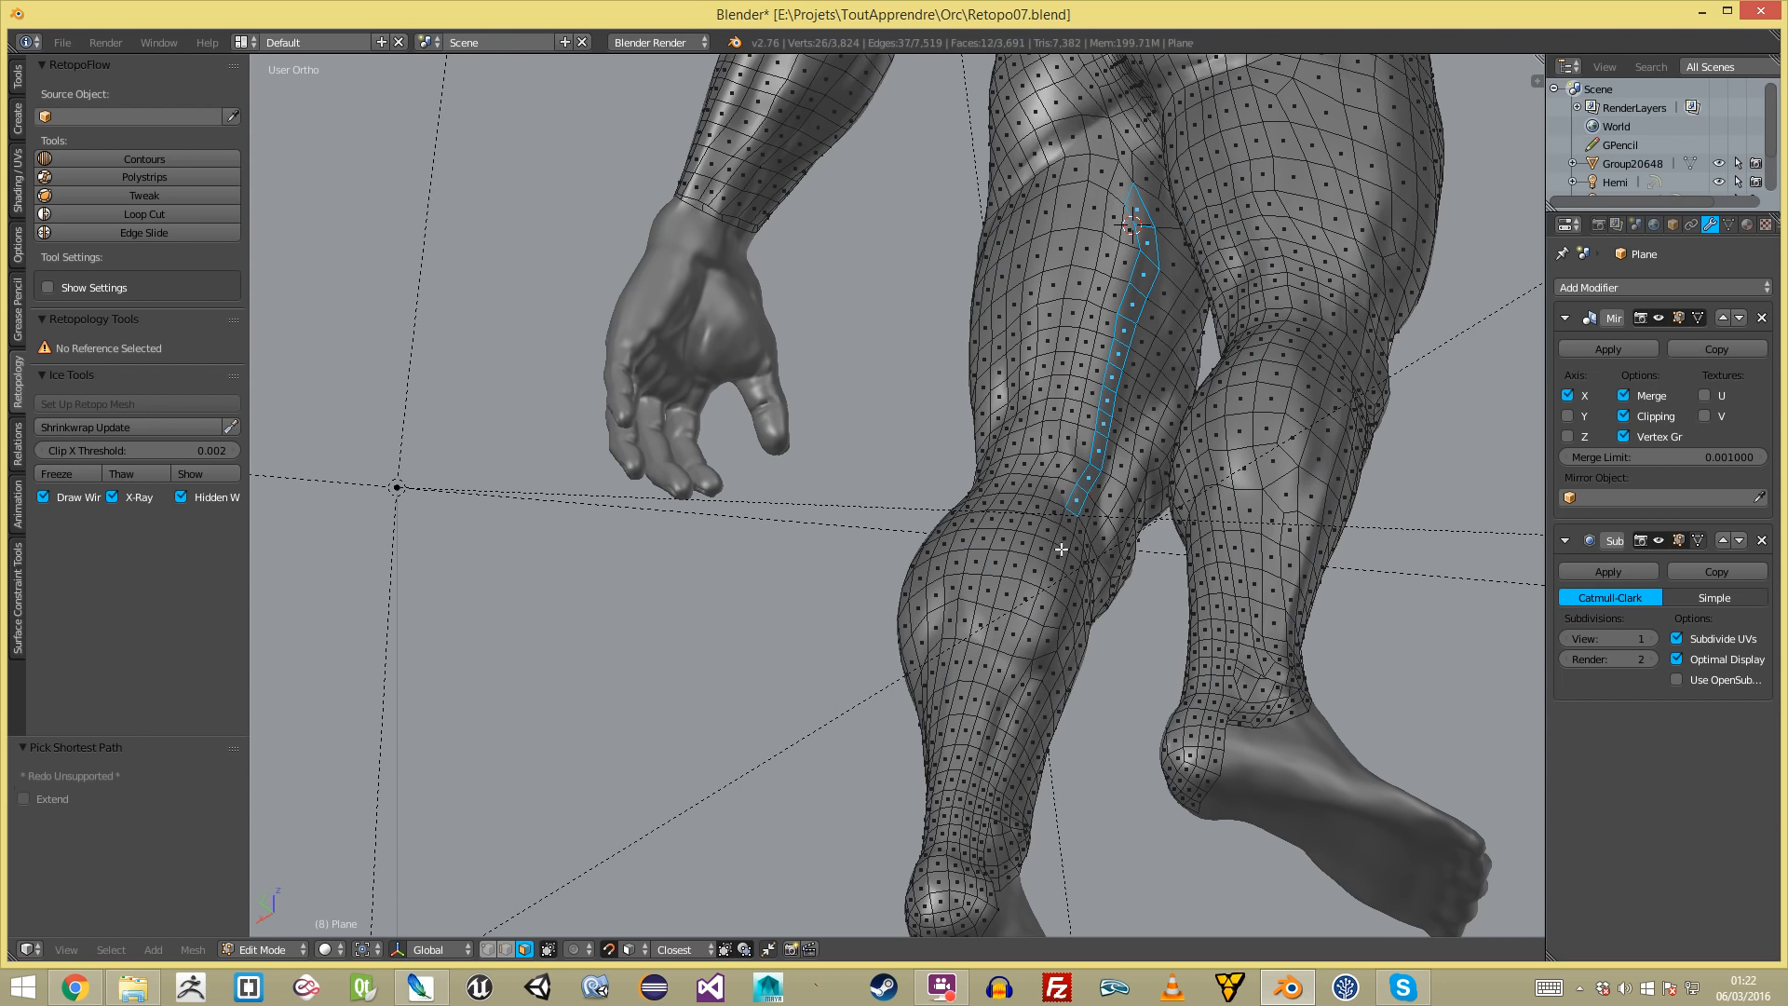
- Follow the face loops along the front of the thigh and across the crotch to examine their flow
{"action": "middle_click_drag", "start_coordinate": [1039, 650], "coordinate": [661, 432]}
{"action": "middle_click_drag", "start_coordinate": [661, 432], "coordinate": [788, 493], "text": "shift"}
{"action": "key", "text": "a"}
{"action": "left_click", "coordinate": [865, 408], "text": "alt"}
{"action": "middle_click_drag", "start_coordinate": [859, 321], "coordinate": [885, 351], "text": "shift"}
{"action": "scroll", "coordinate": [885, 351], "scroll_direction": "up", "scroll_amount": 3}
{"action": "key", "text": "ctrl+Tab"}
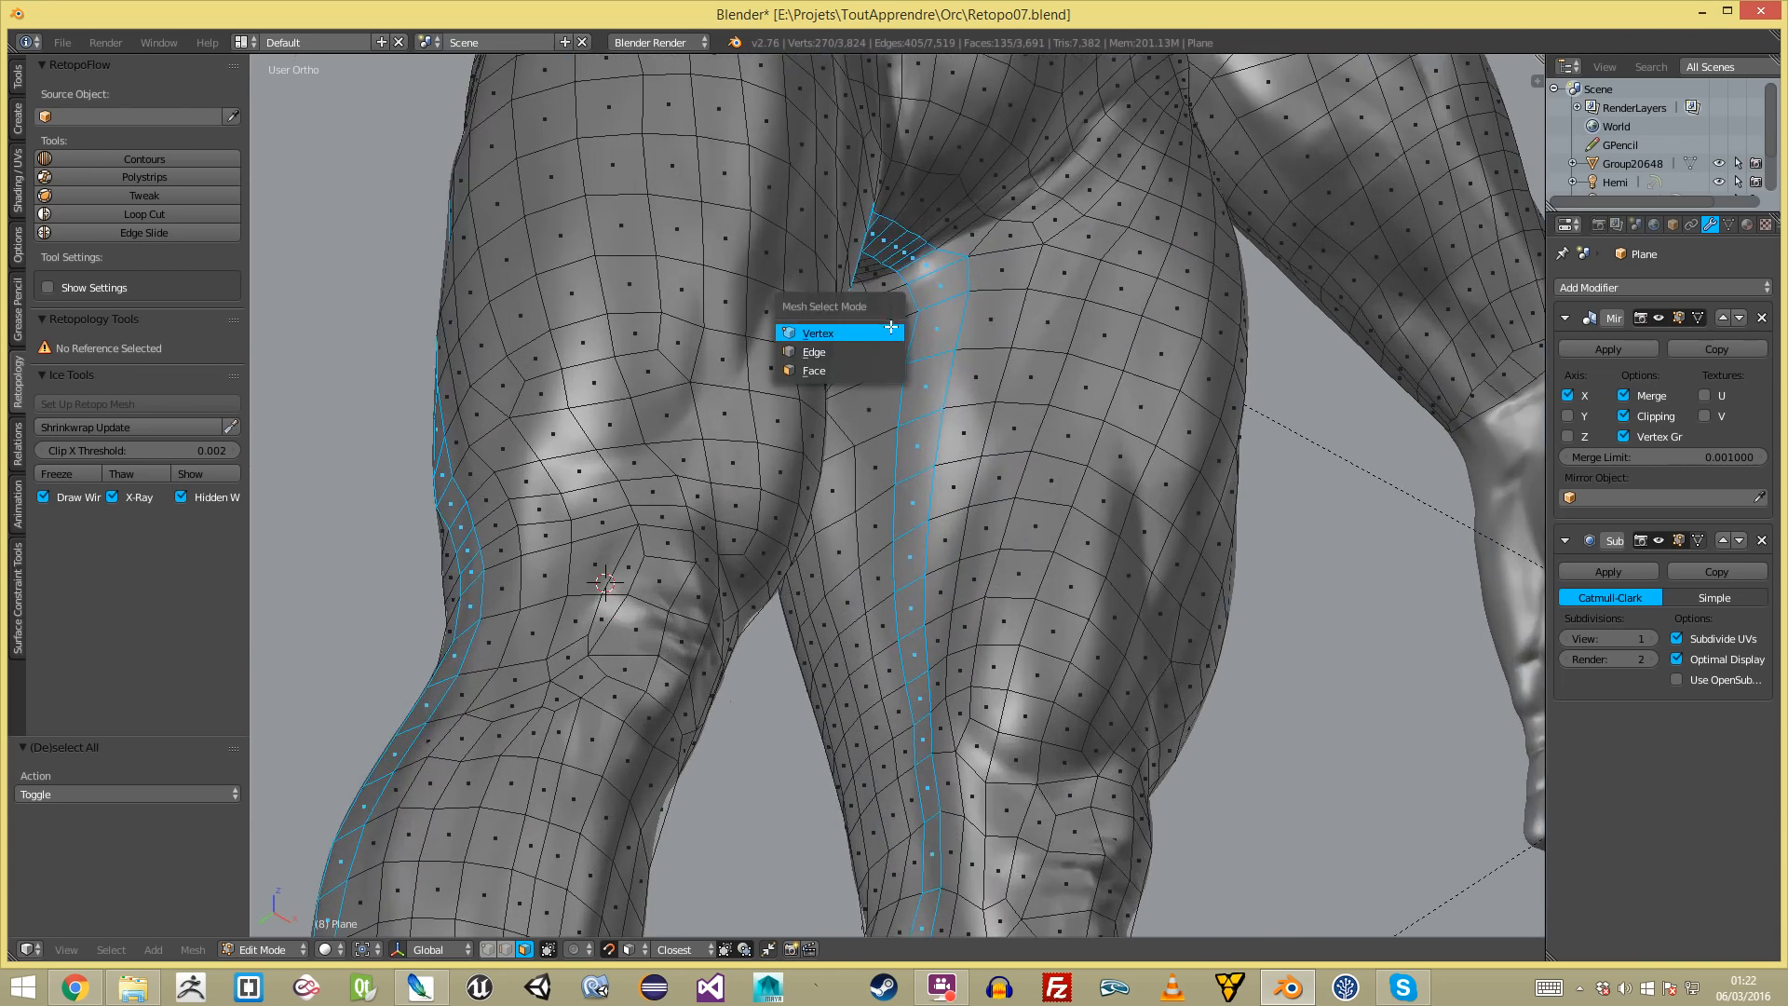
{"action": "left_click", "coordinate": [891, 333]}
{"action": "scroll", "coordinate": [887, 339], "scroll_direction": "up", "scroll_amount": 5}
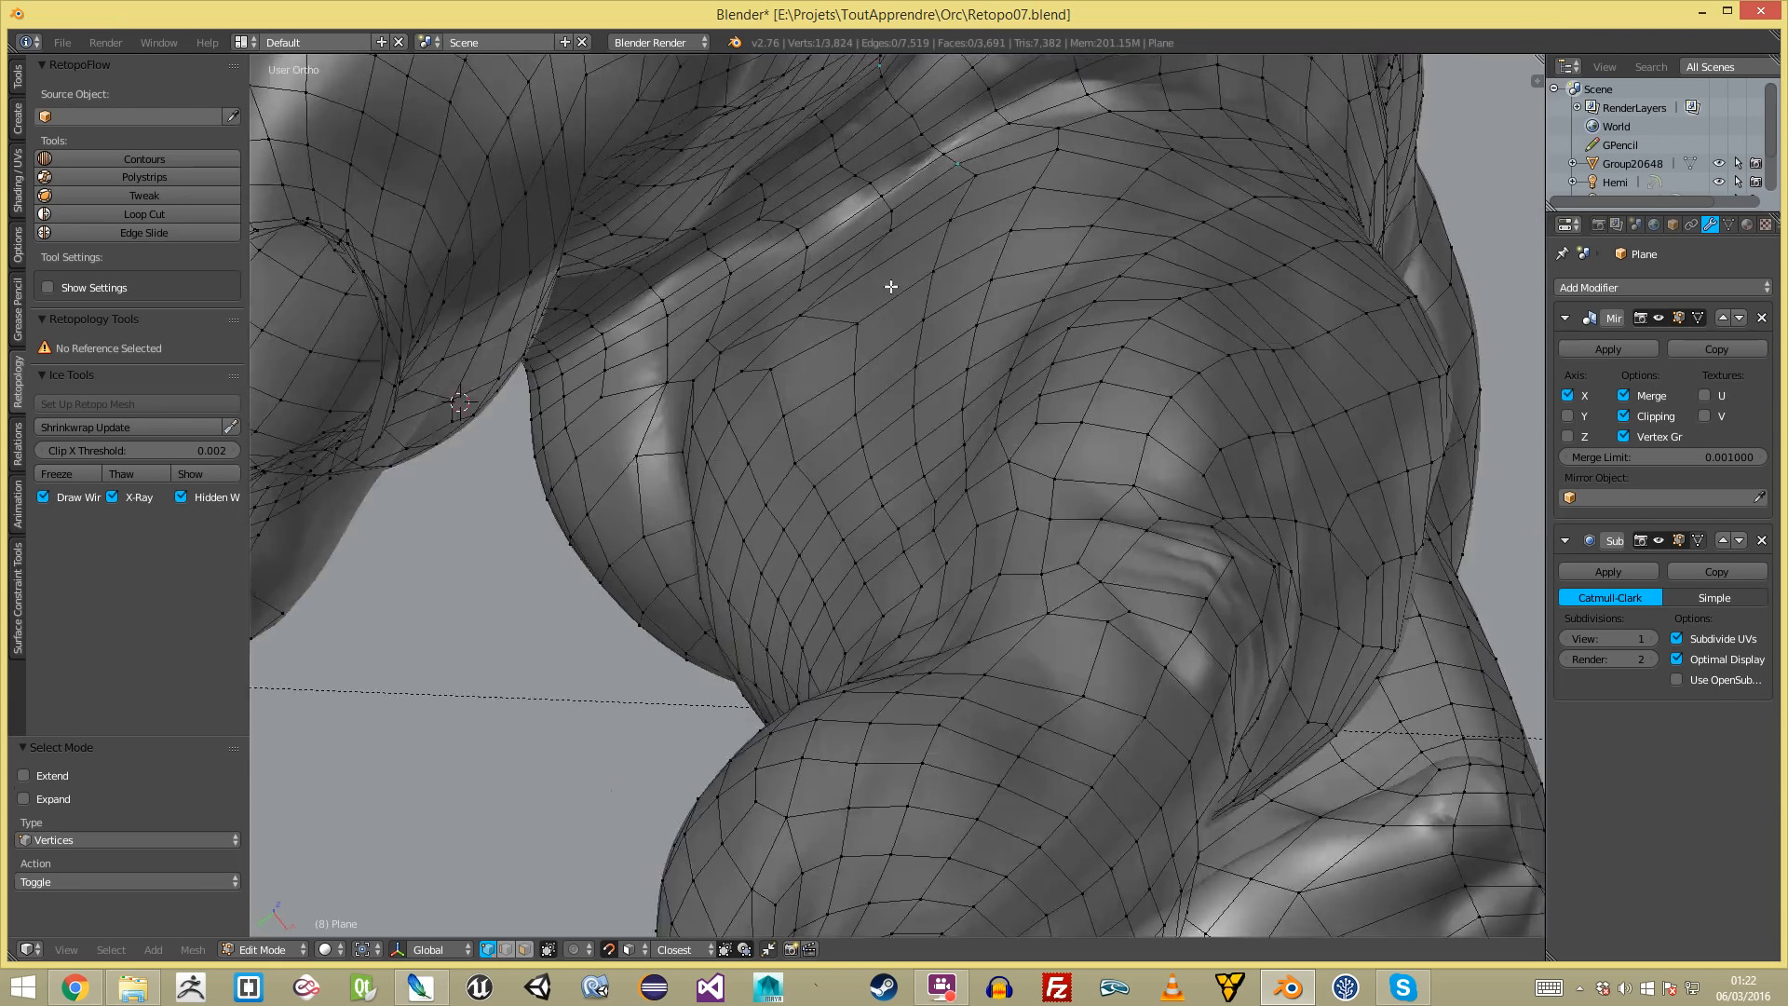
{"action": "middle_click_drag", "start_coordinate": [892, 287], "coordinate": [978, 440]}
{"action": "left_click", "coordinate": [990, 367], "text": "ctrl"}
{"action": "middle_click_drag", "start_coordinate": [971, 346], "coordinate": [898, 291]}
{"action": "left_click", "coordinate": [941, 518], "text": "ctrl+alt"}
{"action": "middle_click_drag", "start_coordinate": [941, 519], "coordinate": [819, 543]}
{"action": "key", "text": "a"}
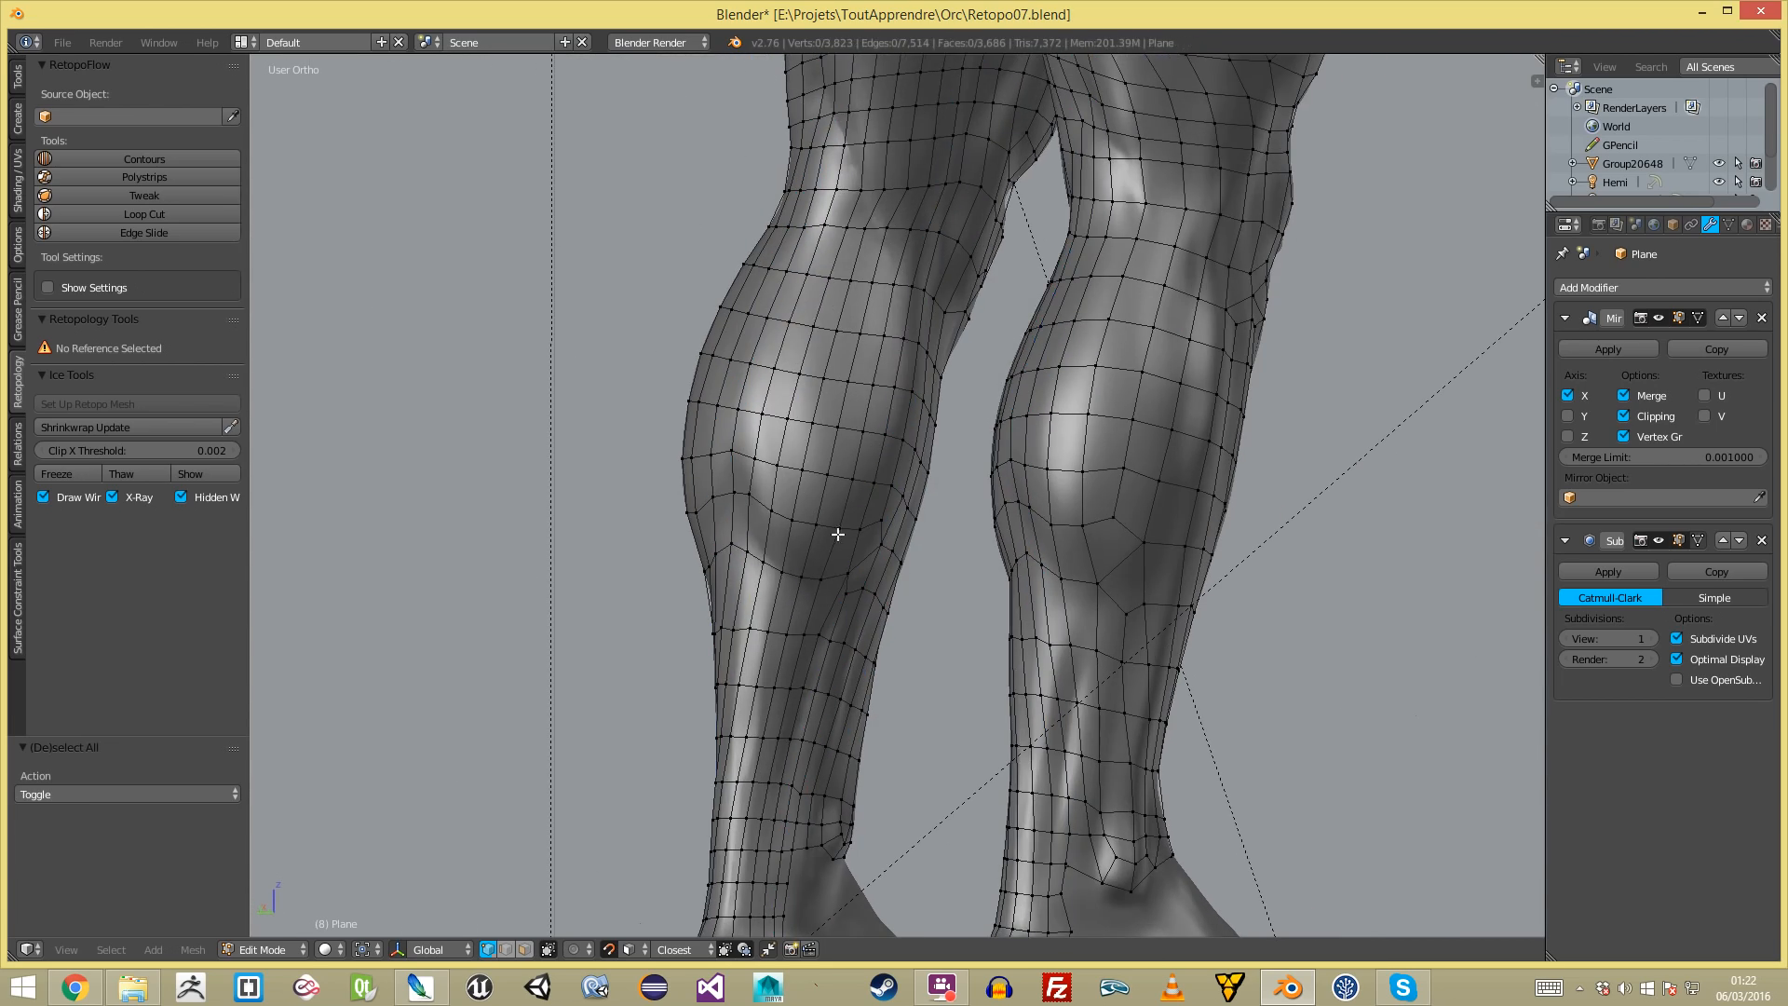
- Examine how the loops run from the buttocks around the back of the thighs to the knees
{"action": "scroll", "coordinate": [856, 537], "scroll_direction": "down", "scroll_amount": 3}
{"action": "middle_click_drag", "start_coordinate": [1024, 373], "coordinate": [1068, 606], "text": "shift"}
{"action": "scroll", "coordinate": [1069, 606], "scroll_direction": "up", "scroll_amount": 2}
{"action": "middle_click_drag", "start_coordinate": [1178, 625], "coordinate": [1018, 511]}
{"action": "scroll", "coordinate": [838, 386], "scroll_direction": "up", "scroll_amount": 2}
{"action": "key", "text": "a"}
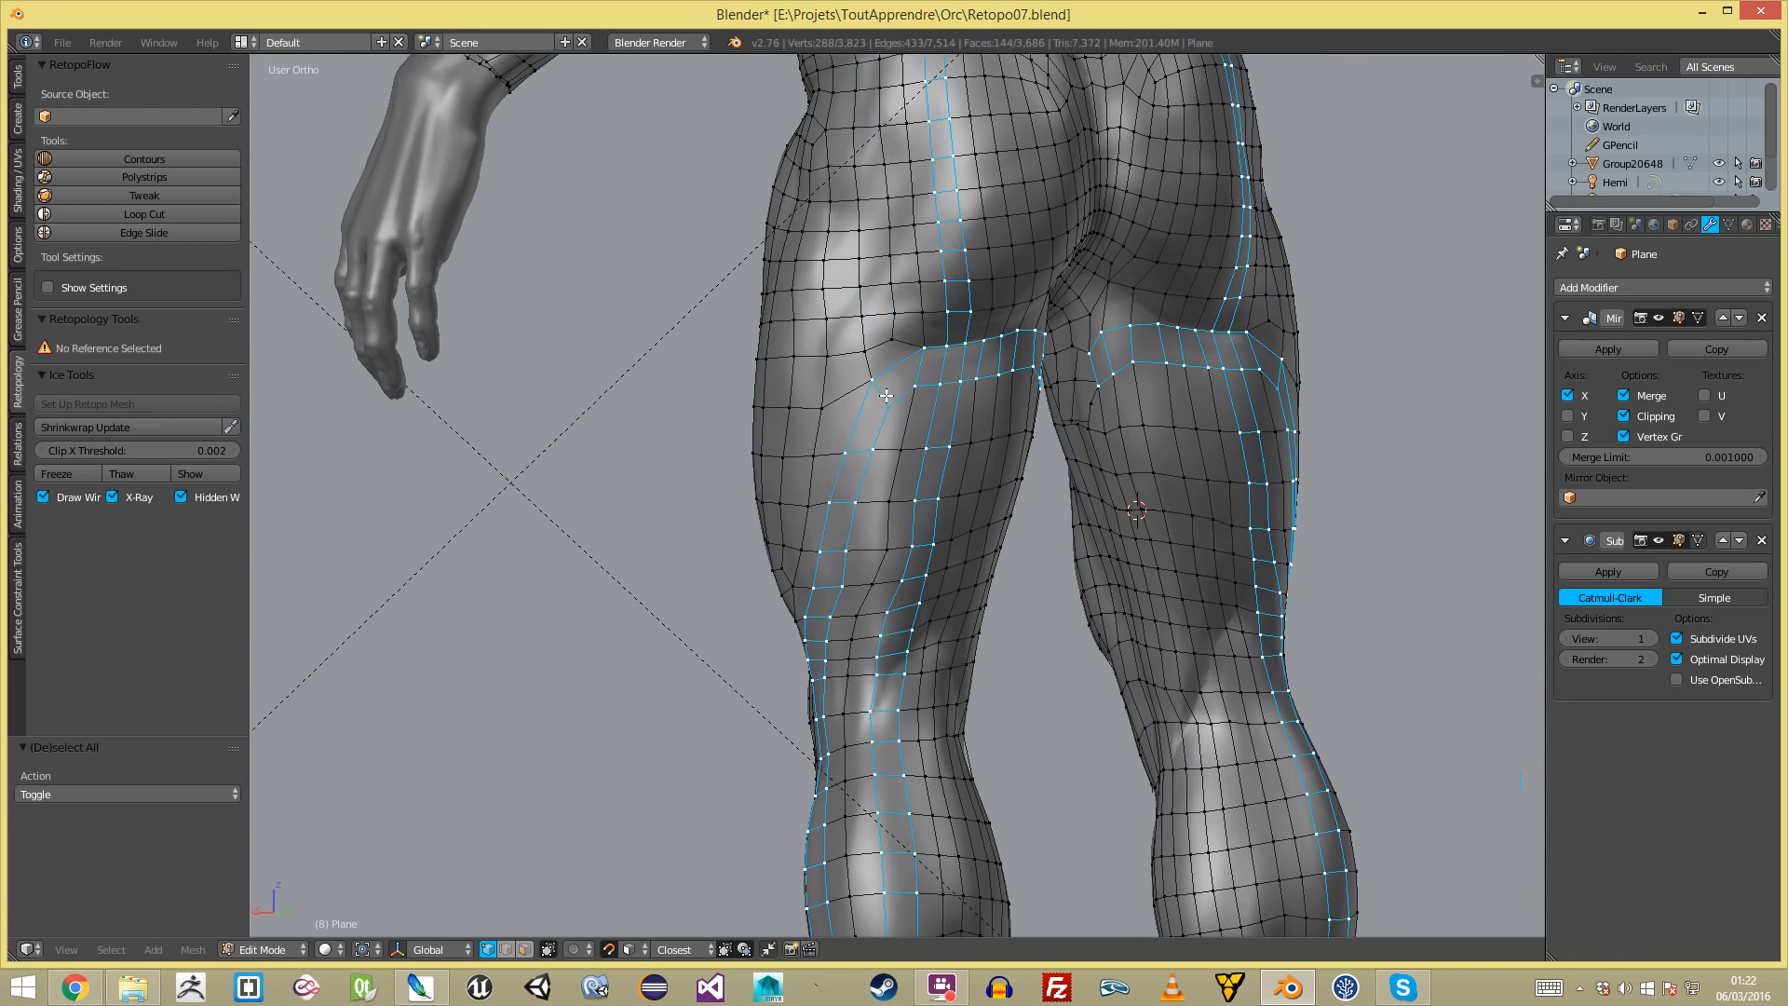
{"action": "middle_click_drag", "start_coordinate": [868, 567], "coordinate": [917, 462]}
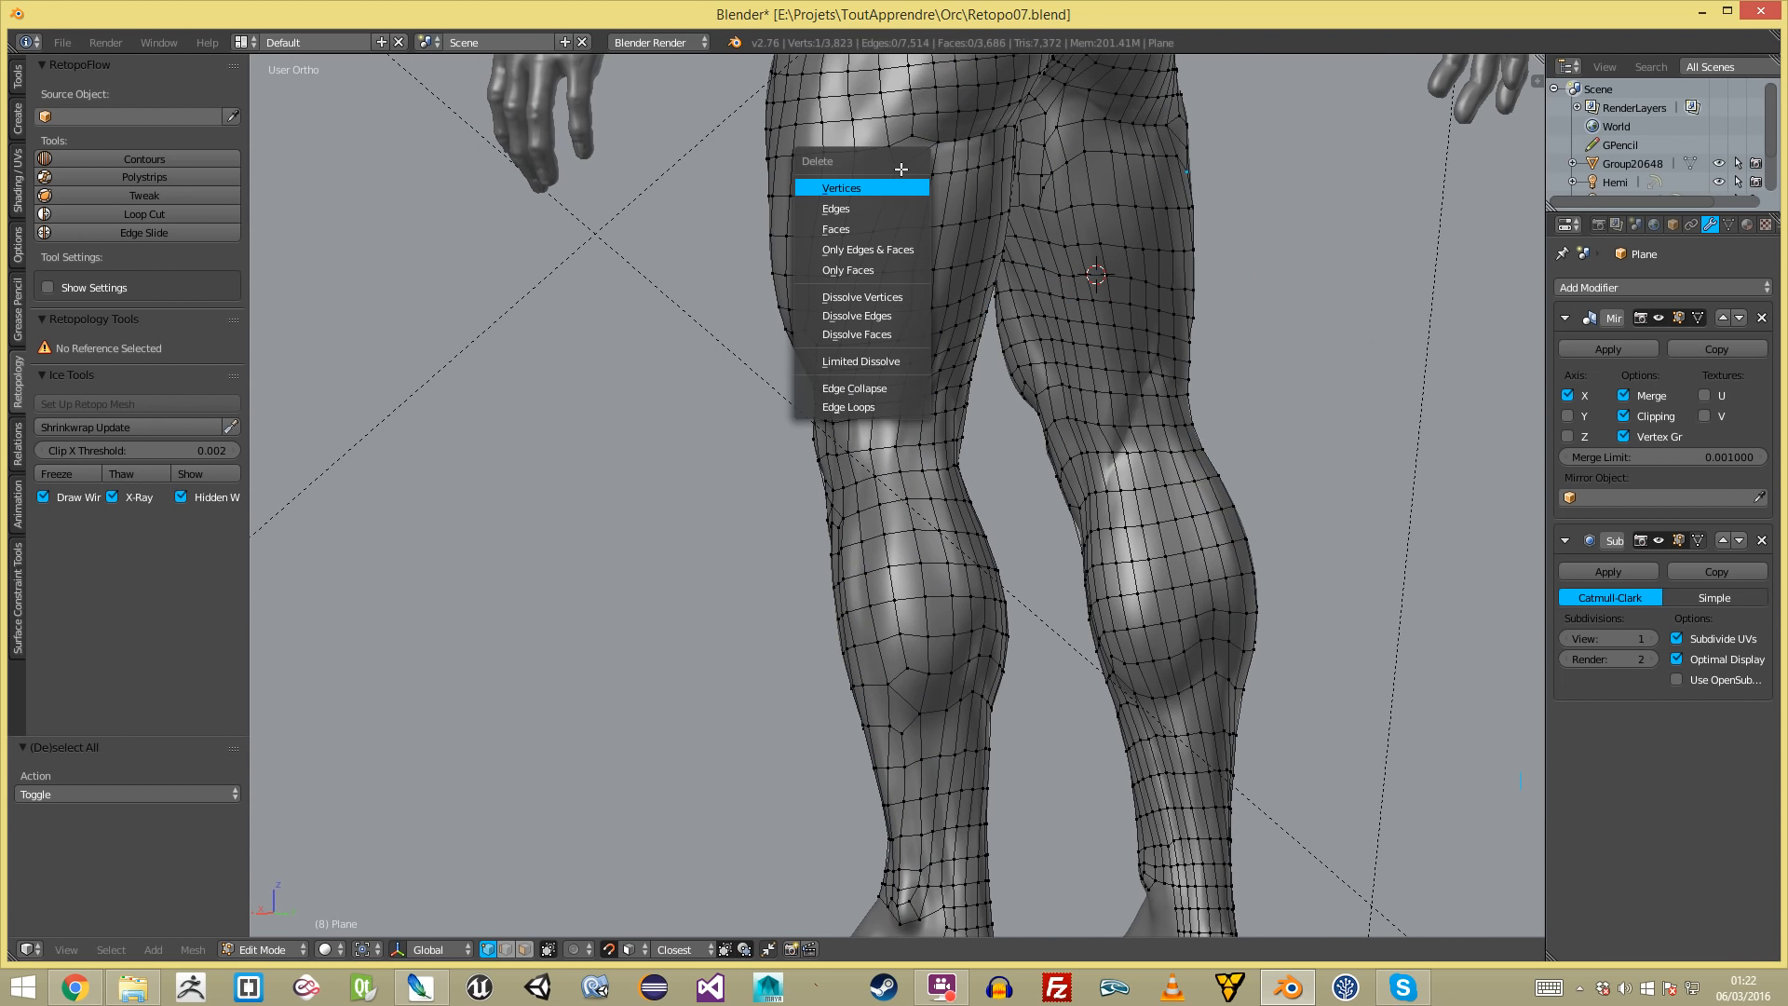
- Delete the pole vertex on the outer upper thigh below the buttock and rebuild connecting geometry across the gap
{"action": "key", "text": "a"}
{"action": "middle_click_drag", "start_coordinate": [928, 187], "coordinate": [1154, 411]}
{"action": "key", "text": "a"}
{"action": "middle_click_drag", "start_coordinate": [1319, 462], "coordinate": [858, 531]}
{"action": "scroll", "coordinate": [1156, 437], "scroll_direction": "up", "scroll_amount": 3}
{"action": "key", "text": "a"}
{"action": "key", "text": "f"}
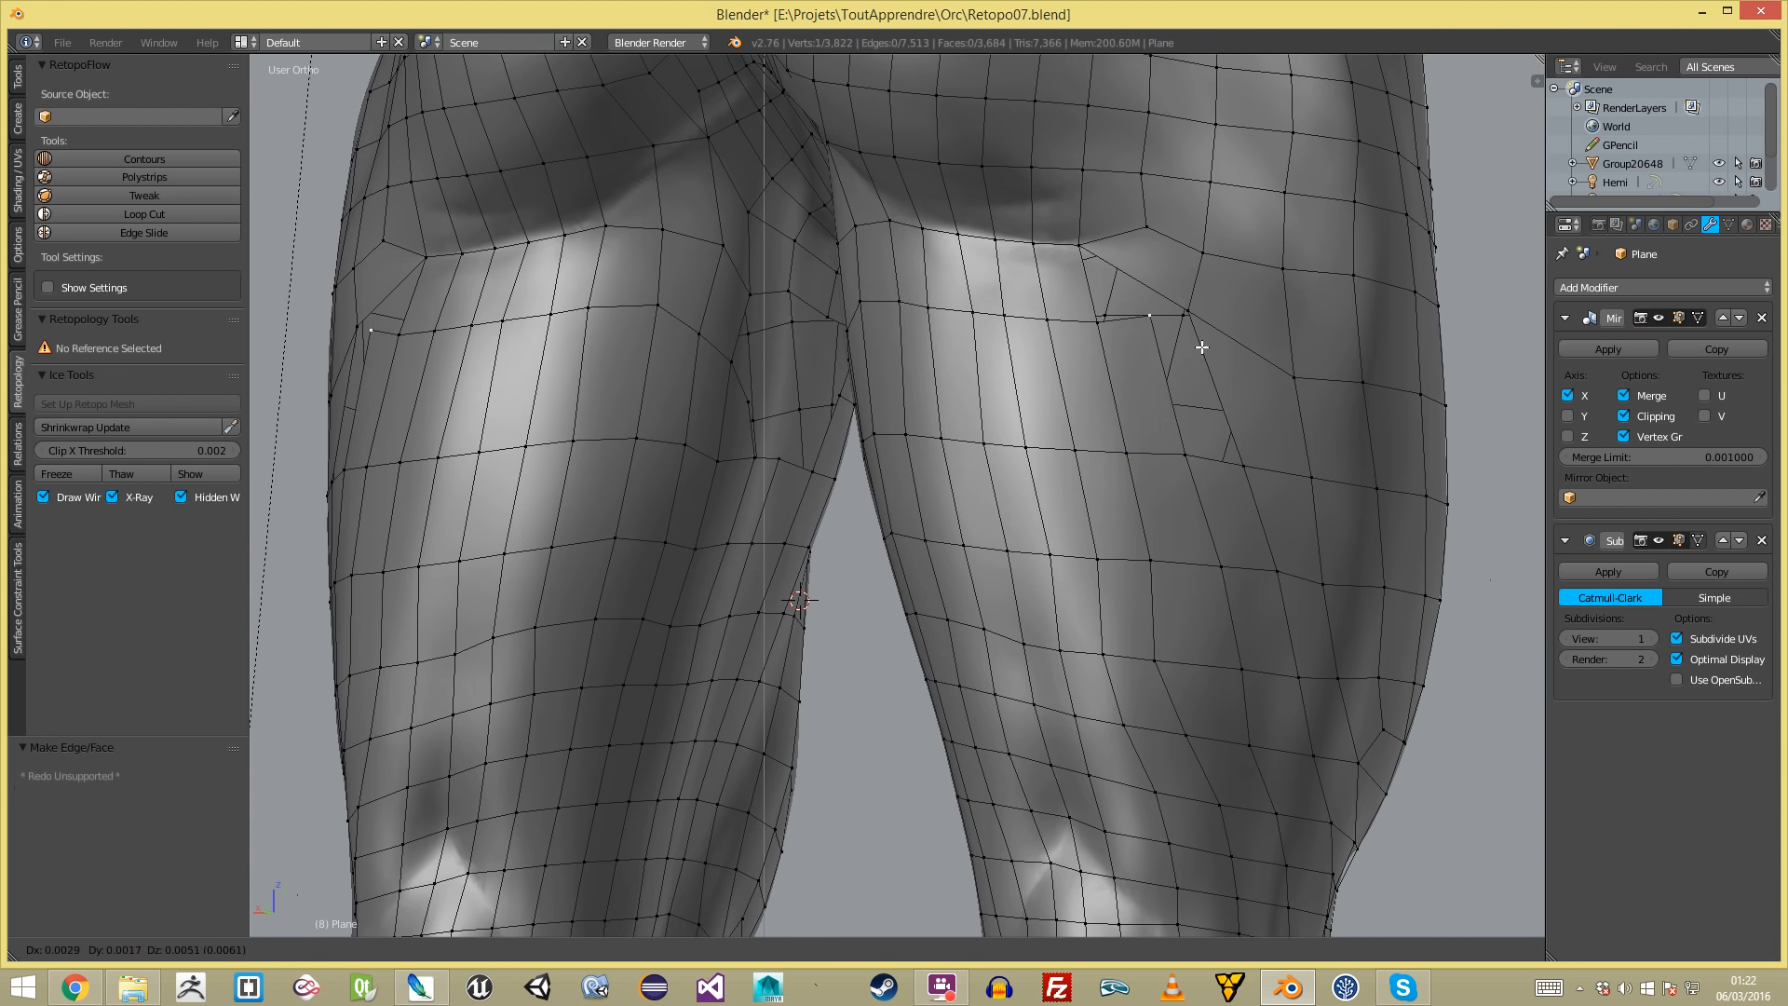
{"action": "left_click", "coordinate": [1197, 340]}
- Reposition the vertices bordering the gap on the outer upper thigh below the buttock crease
{"action": "middle_click_drag", "start_coordinate": [1197, 341], "coordinate": [698, 411]}
{"action": "scroll", "coordinate": [698, 411], "scroll_direction": "up", "scroll_amount": 3}
{"action": "key", "text": "g"}
{"action": "left_click", "coordinate": [706, 436]}
{"action": "key", "text": "a"}
{"action": "right_click", "coordinate": [640, 417]}
{"action": "key", "text": "g"}
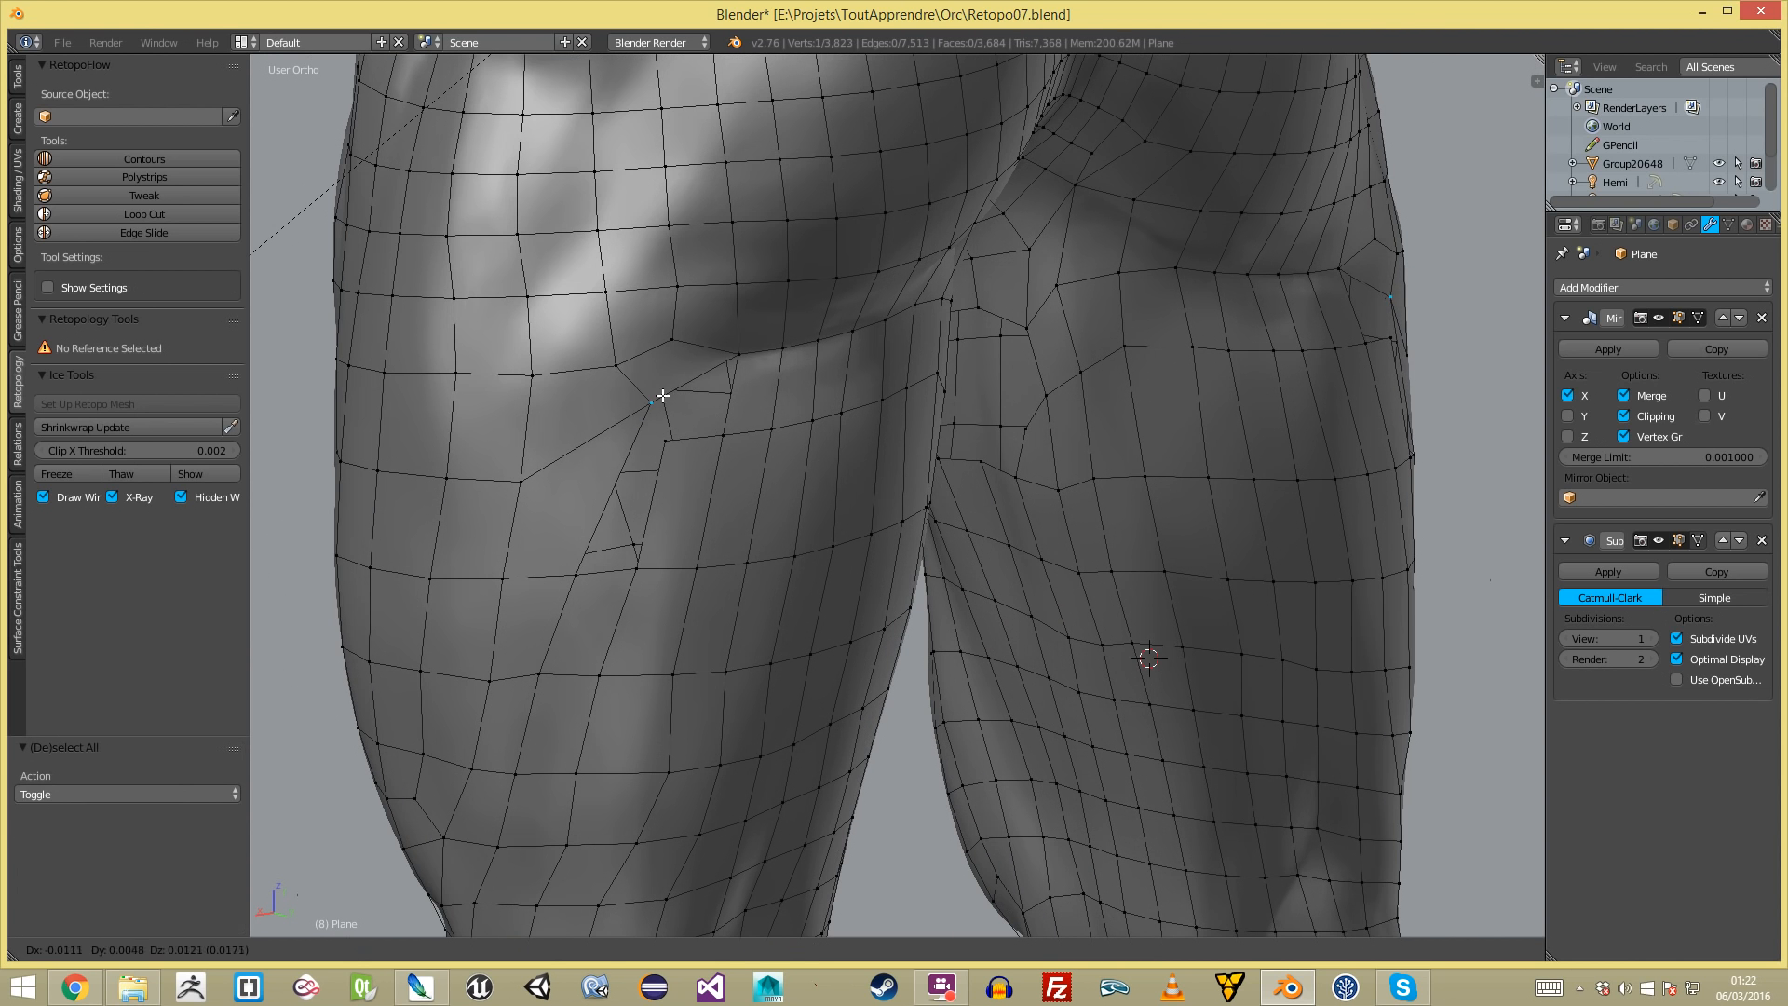
{"action": "left_click", "coordinate": [658, 402]}
- Try merging two vertices at the upper edge of the outer-thigh gap and shift the merged point slightly
{"action": "right_click", "coordinate": [655, 405], "text": "shift"}
{"action": "key", "text": "w"}
{"action": "left_click", "coordinate": [657, 404]}
{"action": "left_click", "coordinate": [660, 410]}
{"action": "key", "text": "g"}
{"action": "left_click", "coordinate": [678, 435]}
{"action": "scroll", "coordinate": [685, 440], "scroll_direction": "down", "scroll_amount": 4}
{"action": "middle_click_drag", "start_coordinate": [724, 467], "coordinate": [714, 463]}
{"action": "scroll", "coordinate": [714, 462], "scroll_direction": "up", "scroll_amount": 4}
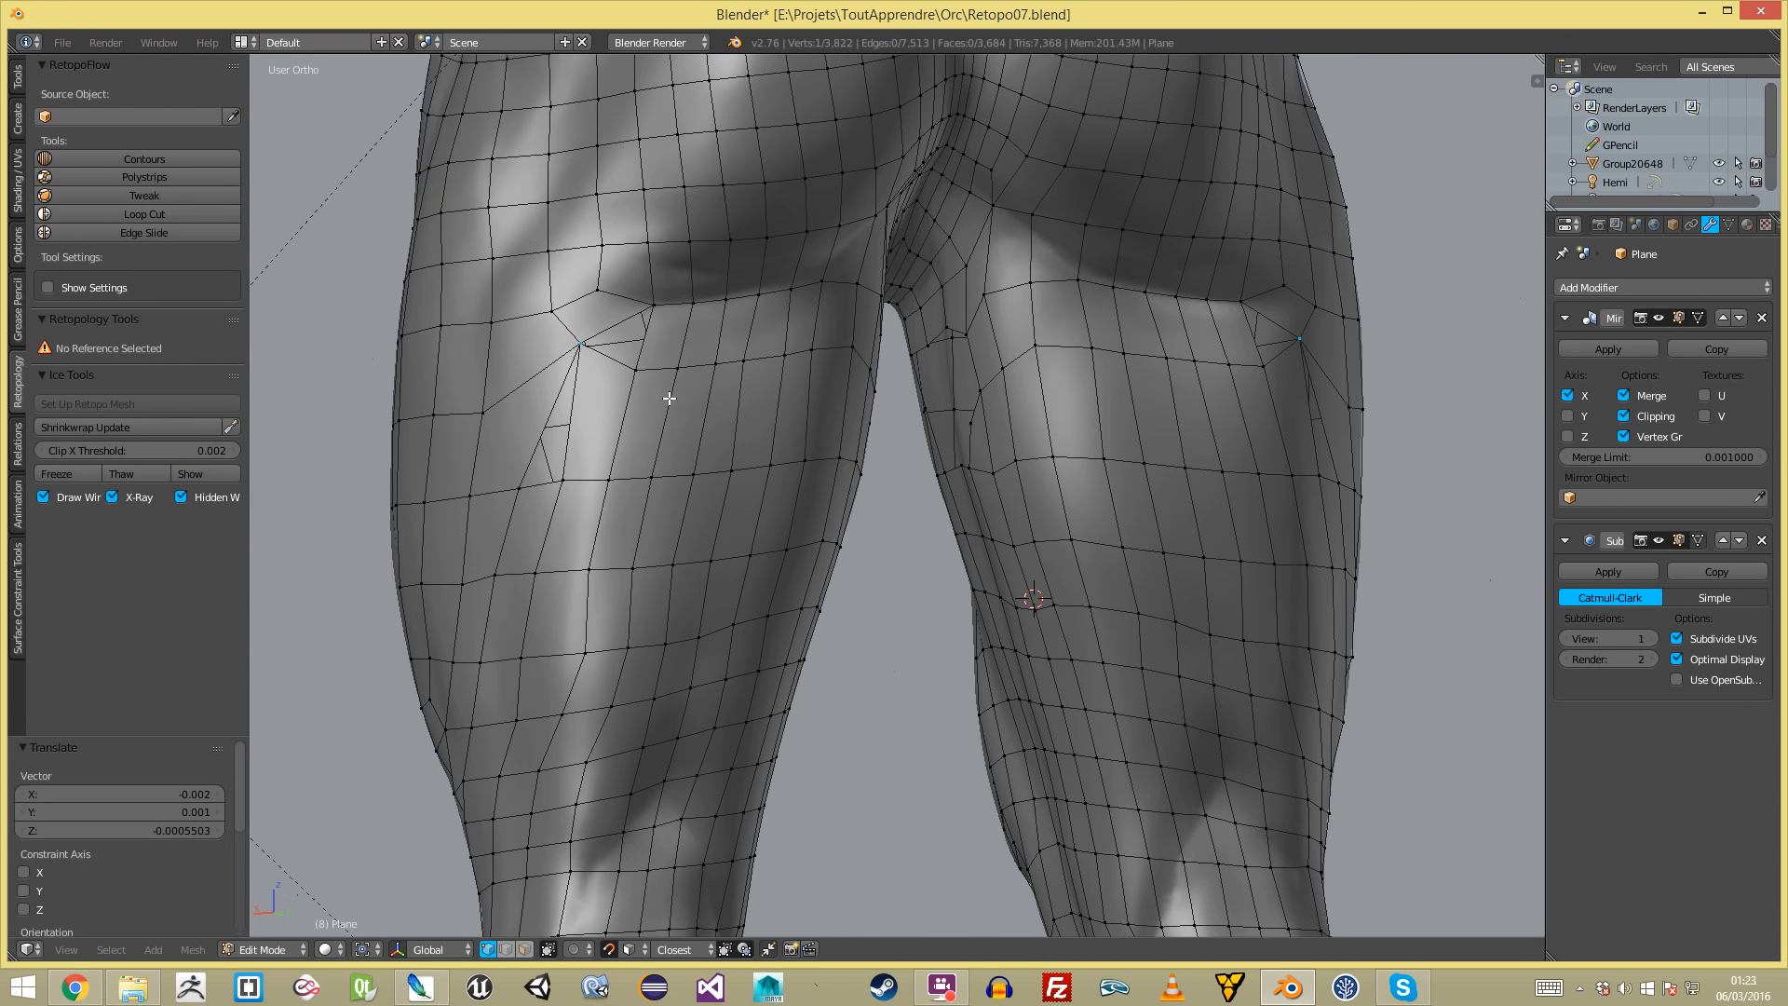
- Examine the topology from the outer-thigh gap down the back of the leg to the knee
{"action": "key", "text": "ctrl+r"}
{"action": "key", "text": "Escape"}
{"action": "scroll", "coordinate": [707, 415], "scroll_direction": "down", "scroll_amount": 4}
{"action": "scroll", "coordinate": [867, 215], "scroll_direction": "up", "scroll_amount": 2}
{"action": "scroll", "coordinate": [867, 215], "scroll_direction": "down", "scroll_amount": 3}
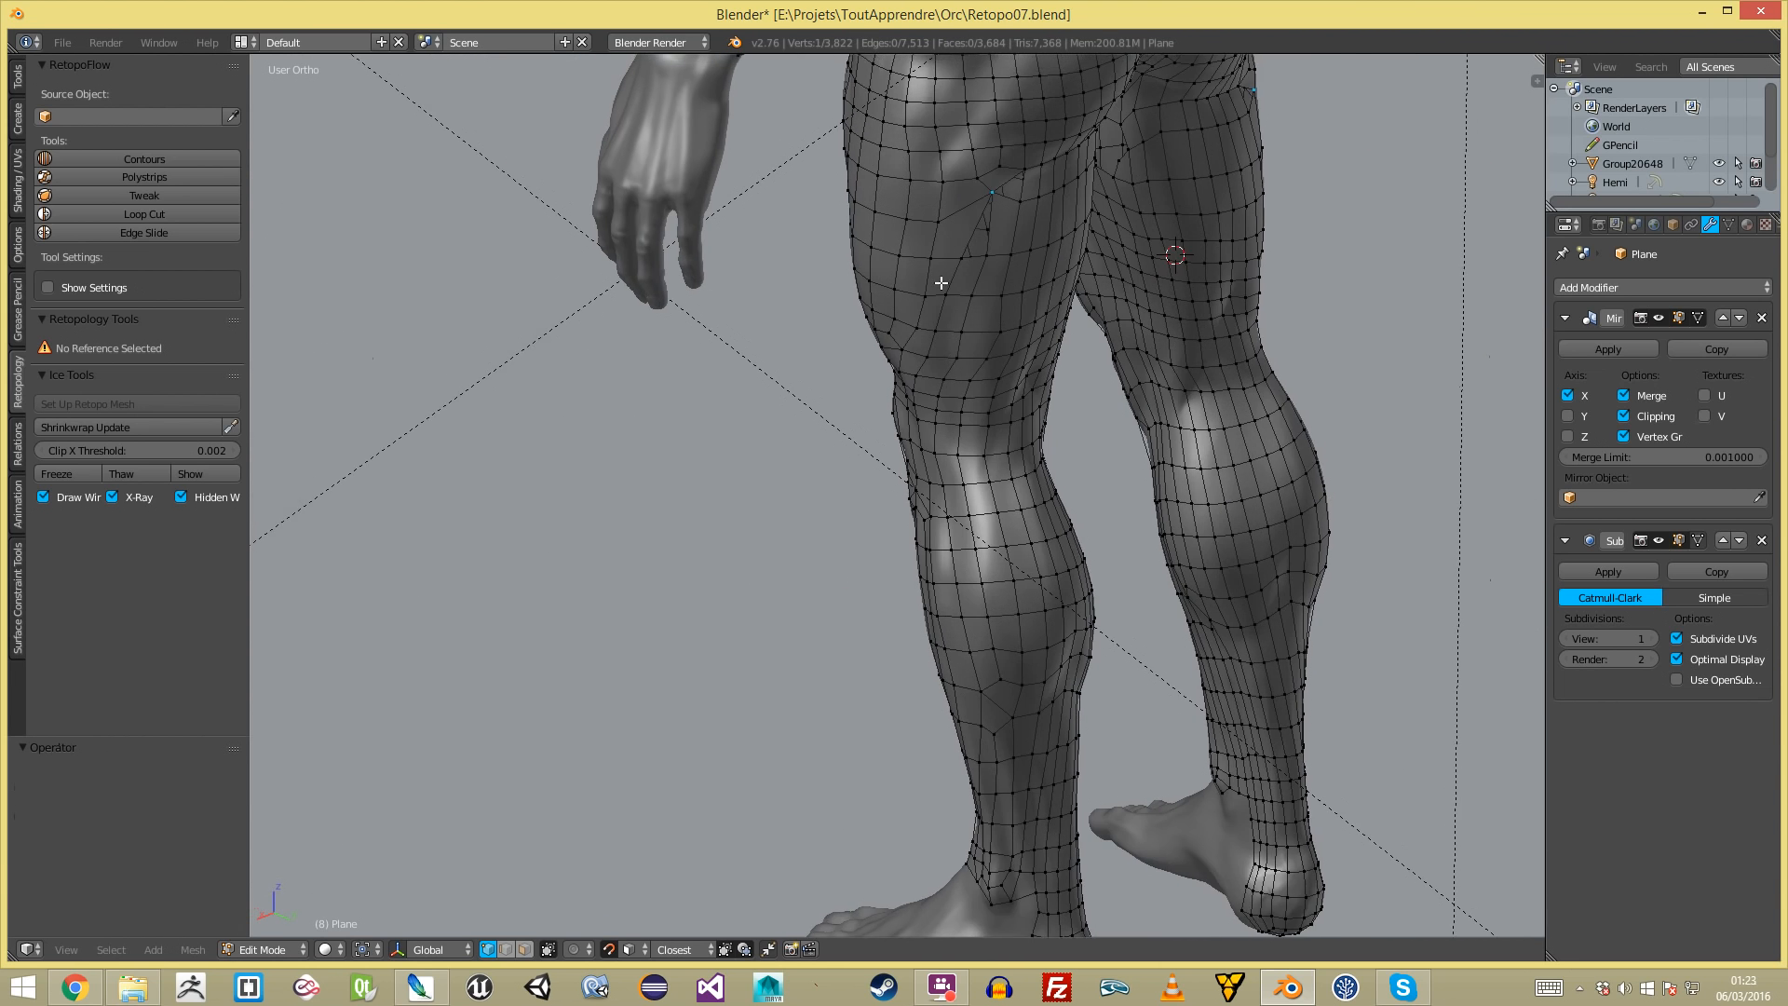
{"action": "scroll", "coordinate": [929, 338], "scroll_direction": "up", "scroll_amount": 5}
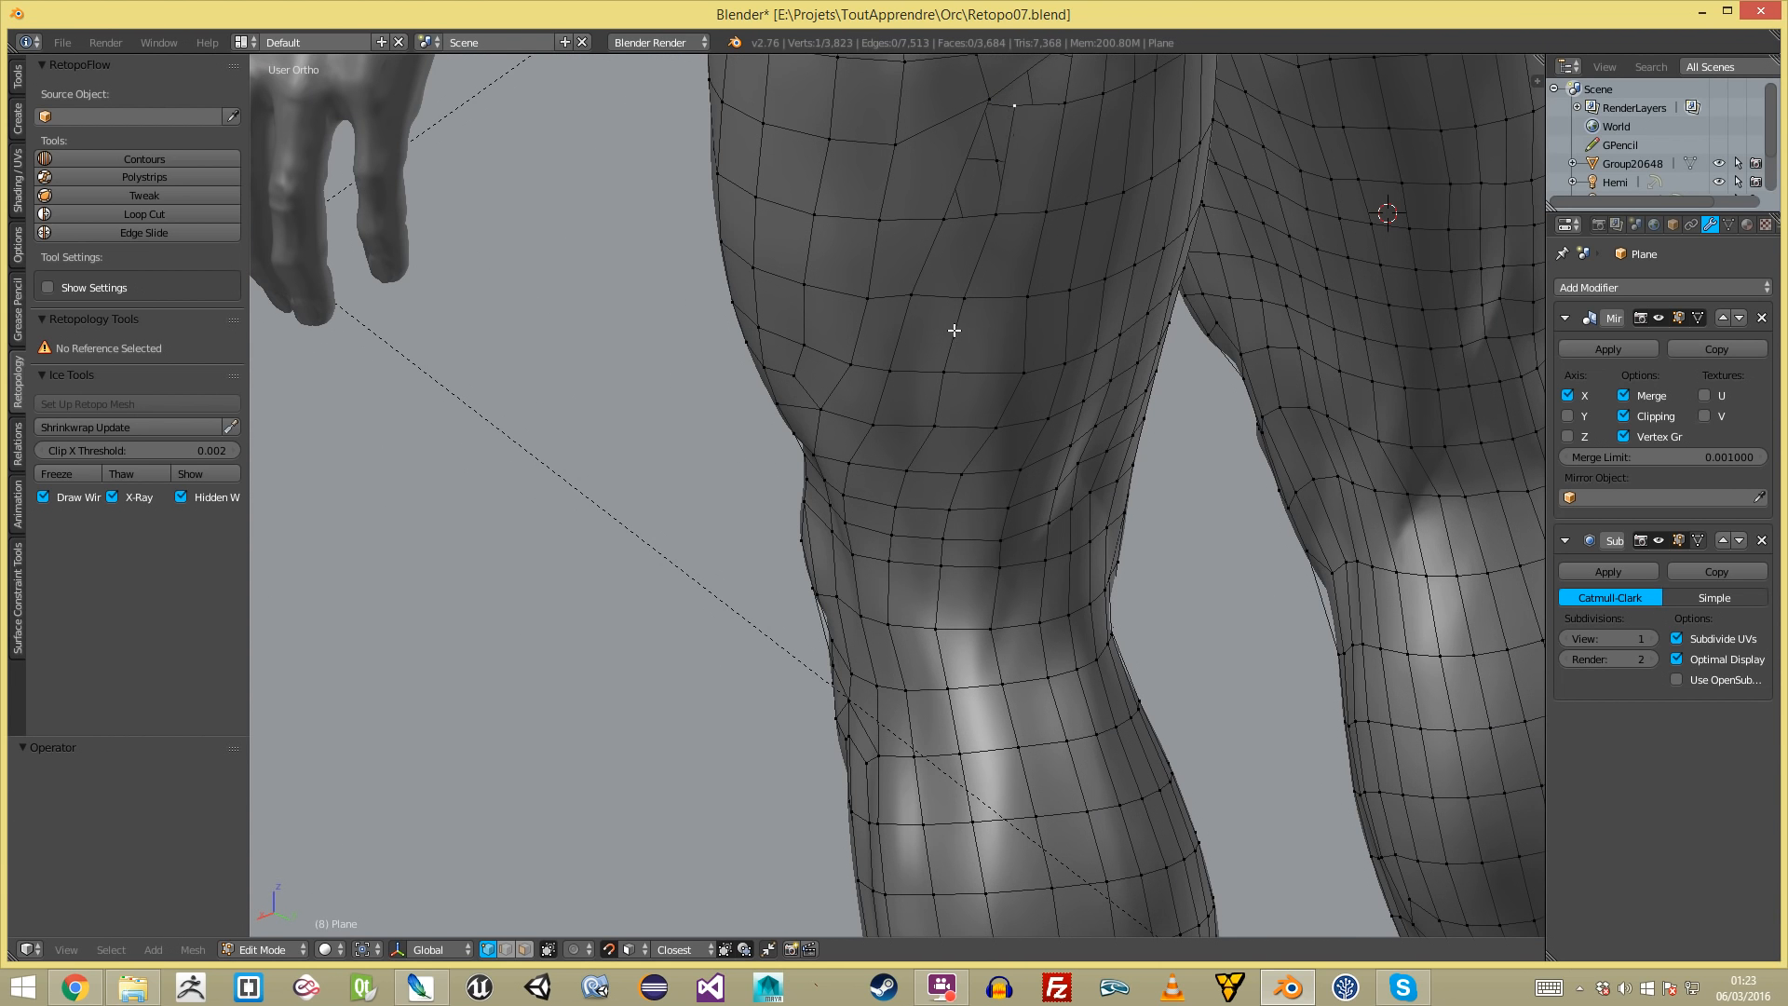
- Undo the recent vertex deletion, rebuilding and merging around the gap on the outer upper thigh
{"action": "key", "text": "ctrl+z"}
{"action": "key", "text": "ctrl+z"}
{"action": "key", "text": "ctrl+z"}
{"action": "key", "text": "ctrl+z"}
{"action": "key", "text": "ctrl+z"}
{"action": "key", "text": "ctrl+z"}
{"action": "key", "text": "ctrl+z"}
{"action": "key", "text": "ctrl+z"}
{"action": "key", "text": "ctrl+z"}
{"action": "key", "text": "ctrl+z"}
{"action": "key", "text": "ctrl+z"}
{"action": "key", "text": "ctrl+z"}
{"action": "key", "text": "ctrl+z"}
{"action": "key", "text": "ctrl+z"}
{"action": "scroll", "coordinate": [987, 373], "scroll_direction": "down", "scroll_amount": 4}
{"action": "key", "text": "a"}
{"action": "middle_click_drag", "start_coordinate": [974, 438], "coordinate": [822, 543]}
{"action": "key", "text": "a"}
{"action": "scroll", "coordinate": [764, 326], "scroll_direction": "up", "scroll_amount": 3}
{"action": "middle_click_drag", "start_coordinate": [769, 112], "coordinate": [800, 292], "text": "shift"}
{"action": "key", "text": "ctrl+z"}
{"action": "key", "text": "ctrl+z"}
{"action": "key", "text": "ctrl+z"}
{"action": "key", "text": "ctrl+z"}
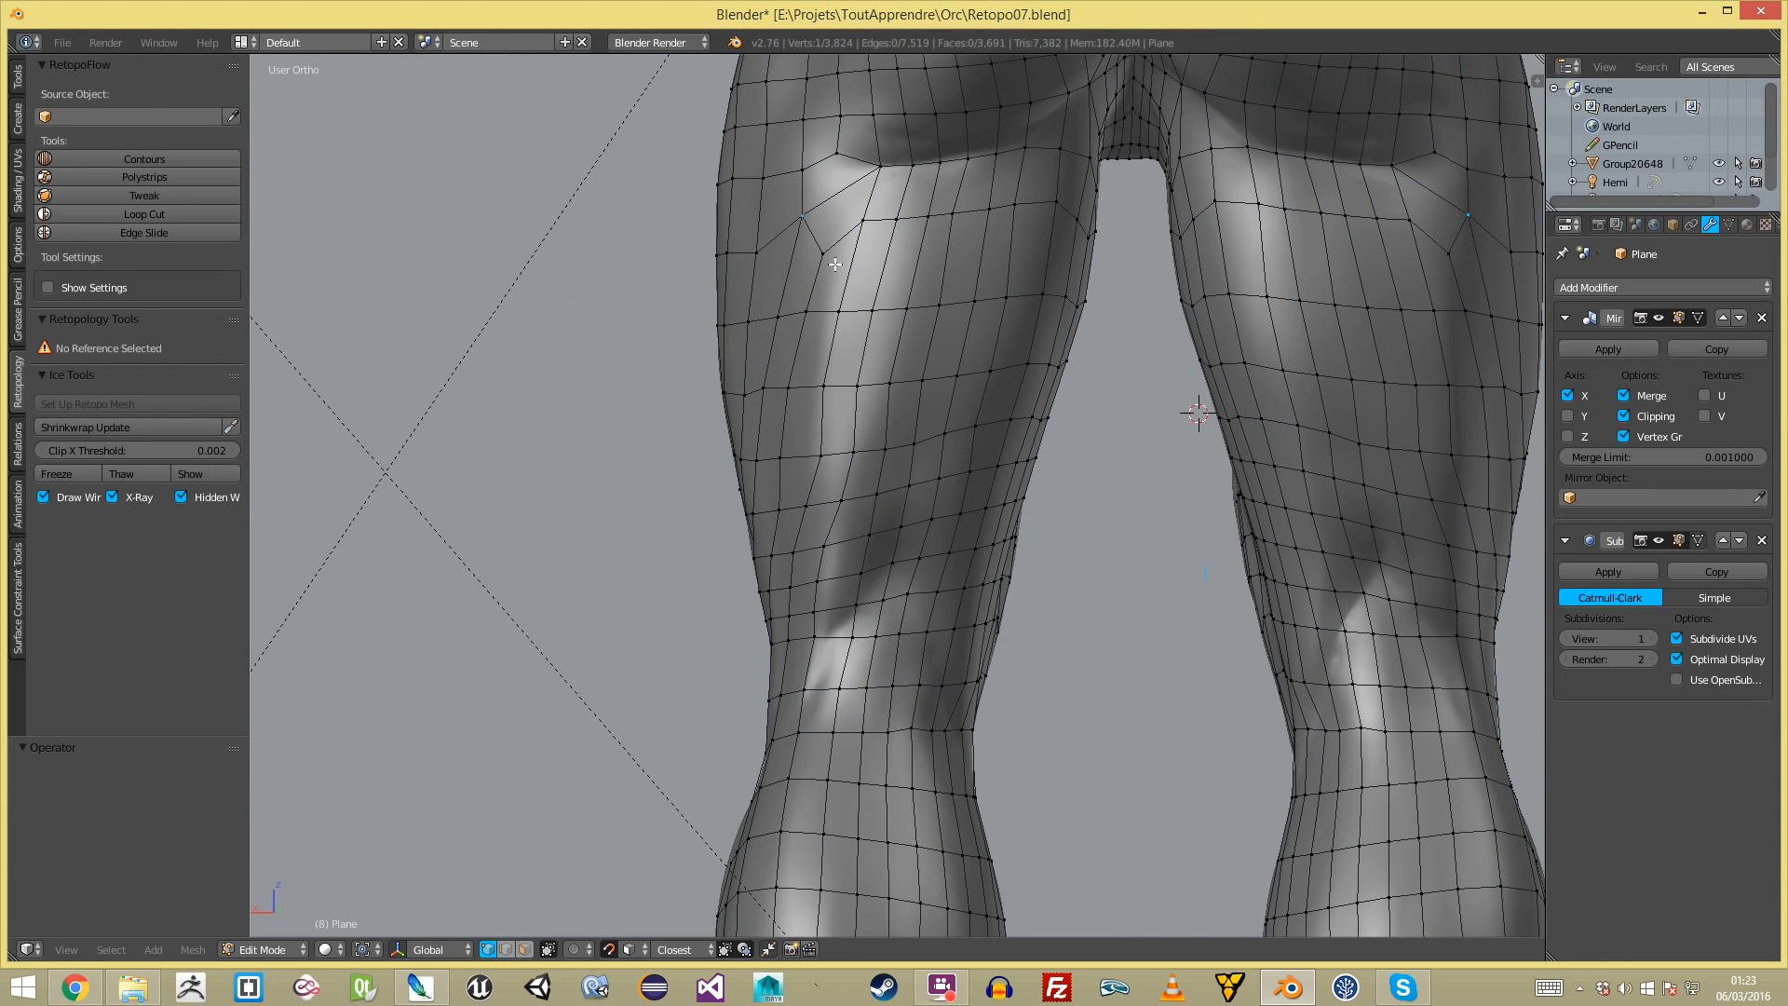
- Select the face loop running through the calf and thigh and trace its path up to the buttock
{"action": "key", "text": "a"}
{"action": "right_click", "coordinate": [807, 662], "text": "alt"}
{"action": "scroll", "coordinate": [801, 671], "scroll_direction": "down", "scroll_amount": 4}
{"action": "key", "text": "a"}
{"action": "right_click", "coordinate": [855, 797], "text": "alt"}
{"action": "middle_click_drag", "start_coordinate": [860, 682], "coordinate": [917, 303]}
{"action": "scroll", "coordinate": [949, 354], "scroll_direction": "up", "scroll_amount": 2}
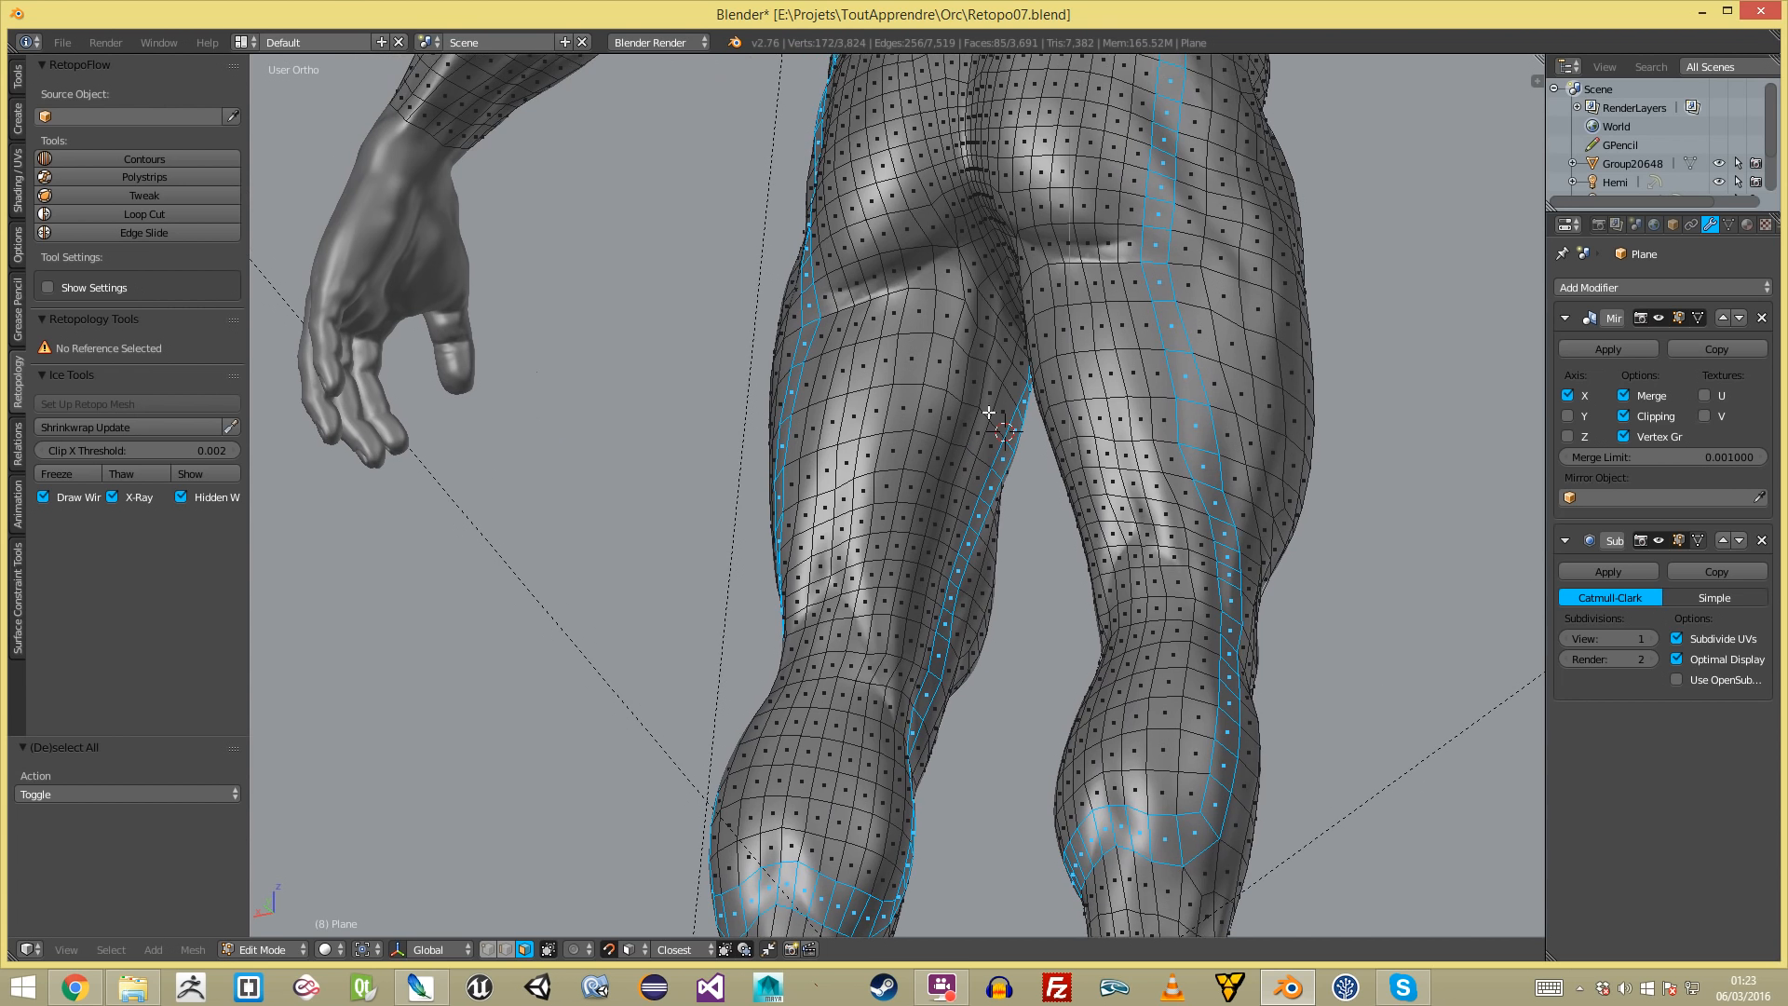
{"action": "scroll", "coordinate": [802, 319], "scroll_direction": "up", "scroll_amount": 2}
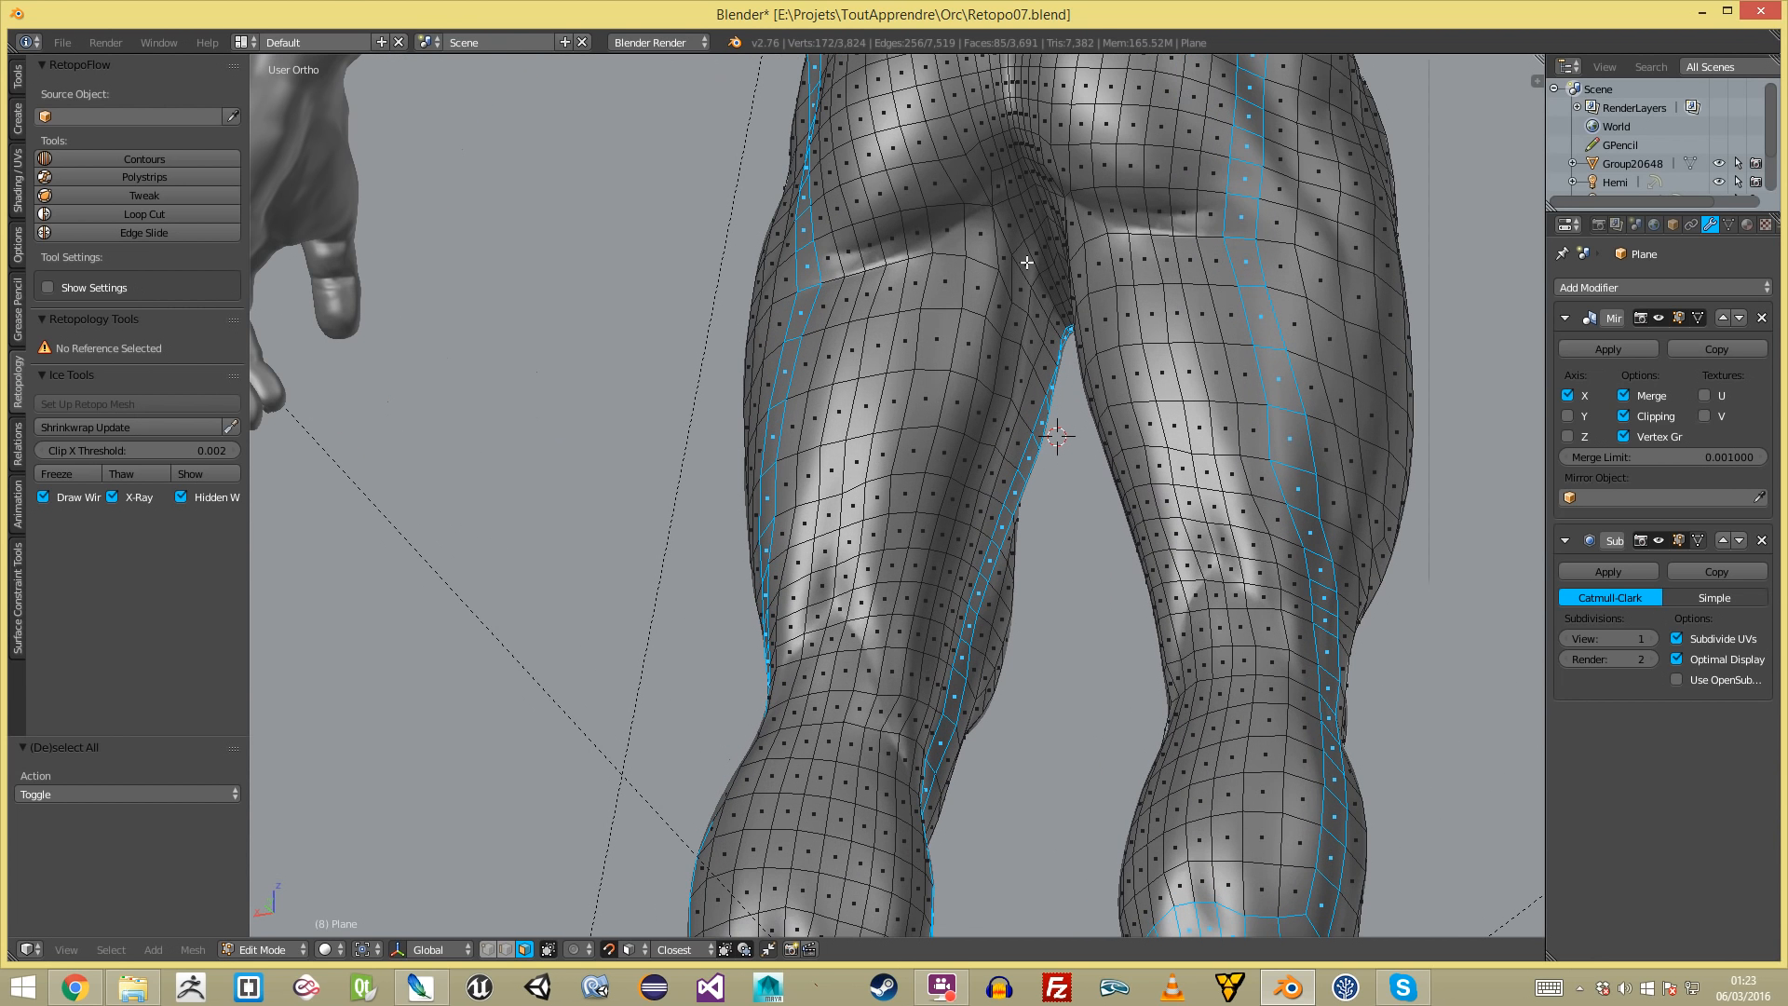
- Switch to edge selection and try an edge operation on the short edge at the outer end of the buttock crease
{"action": "key", "text": "ctrl+Tab"}
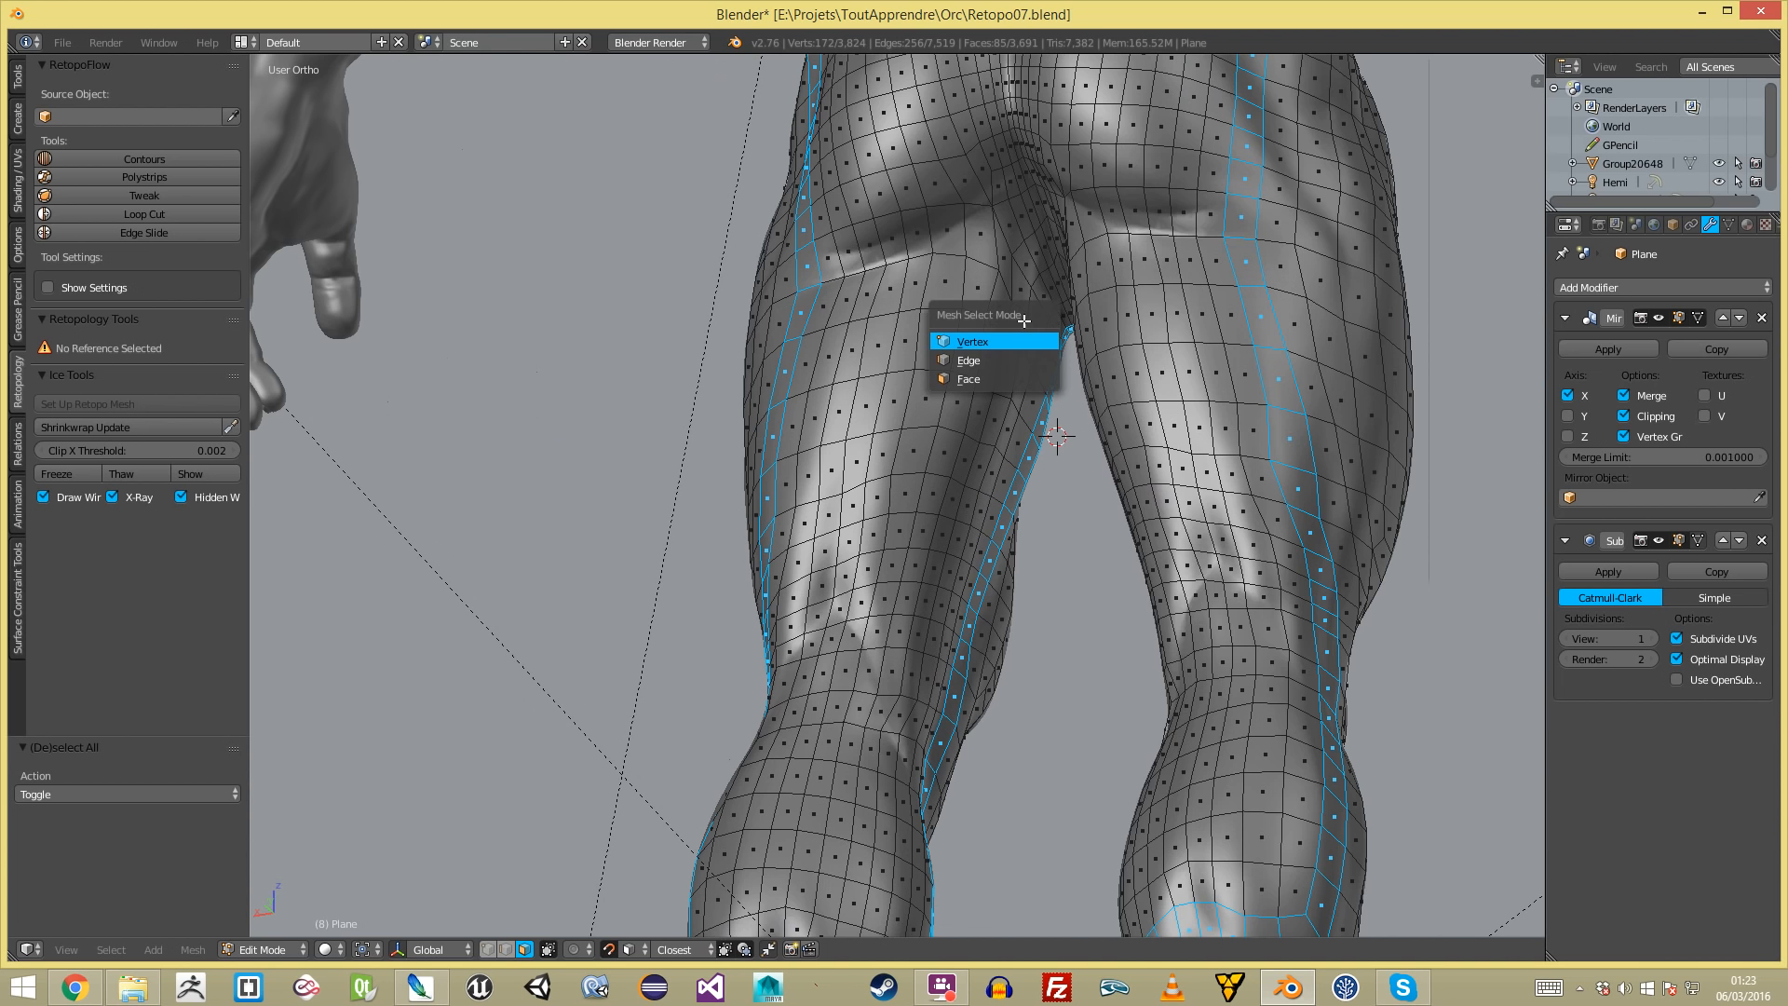
{"action": "left_click", "coordinate": [1007, 364]}
{"action": "middle_click_drag", "start_coordinate": [1009, 362], "coordinate": [998, 321]}
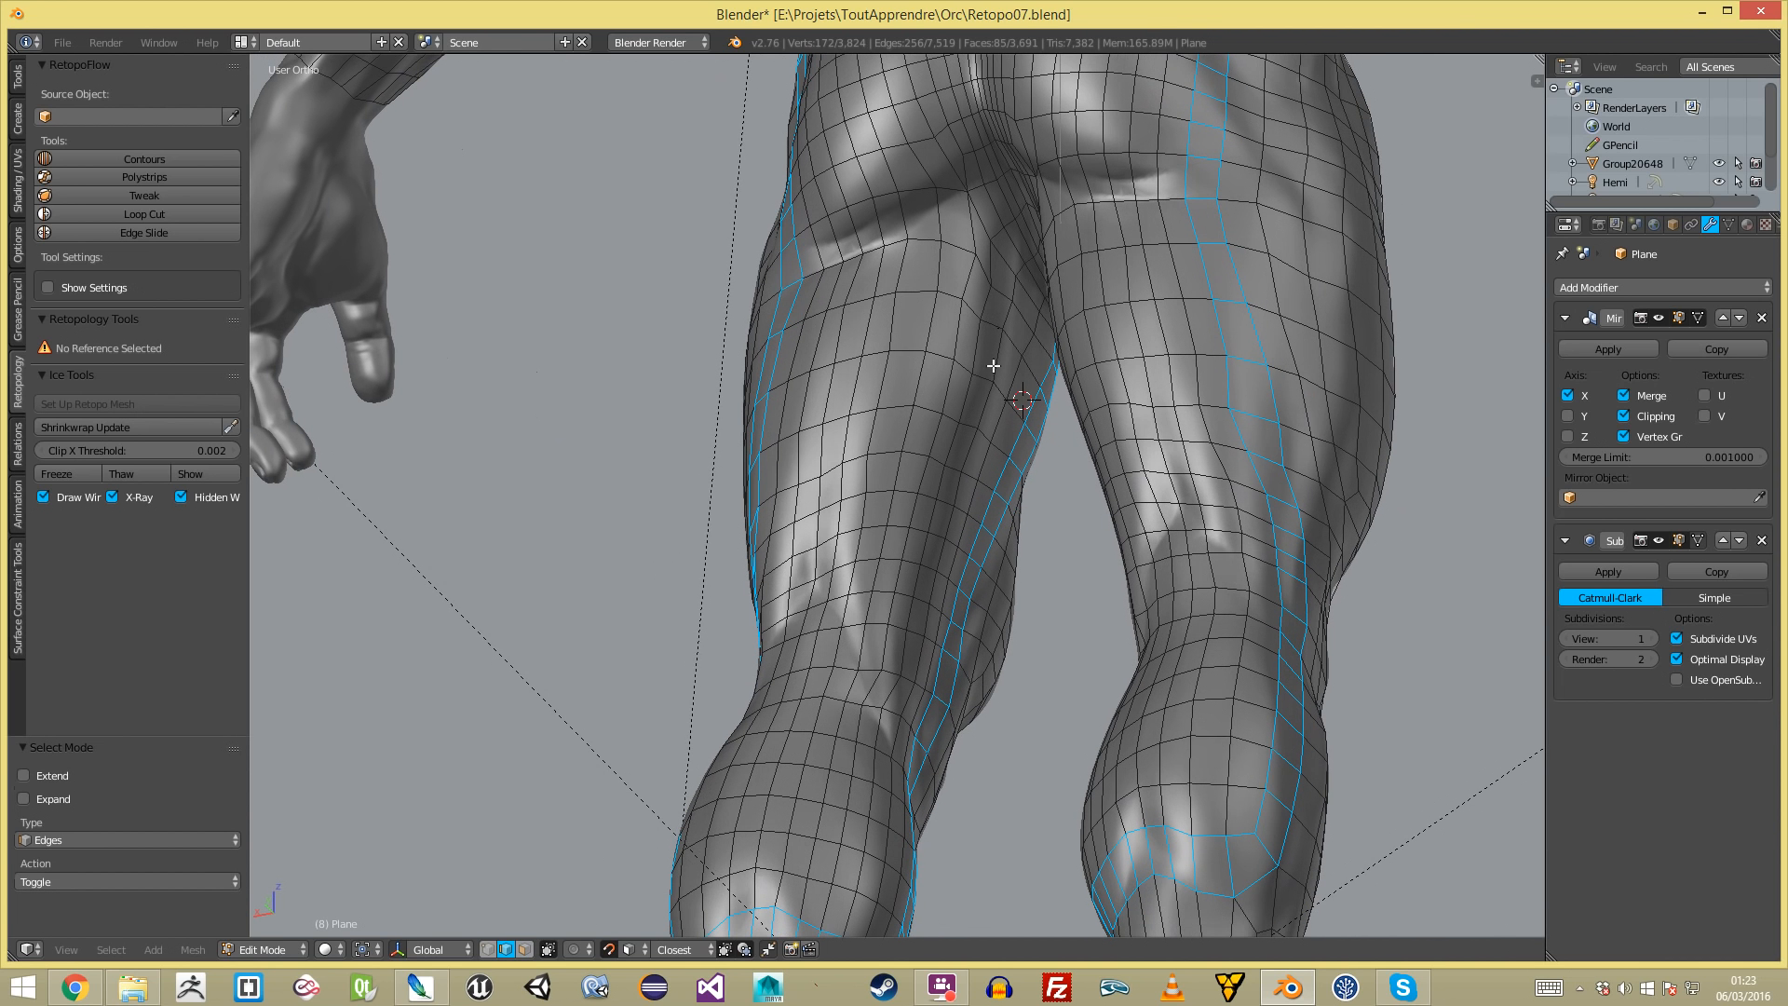
{"action": "key", "text": "Escape"}
{"action": "left_click", "coordinate": [1047, 379]}
{"action": "key", "text": "ctrl+e"}
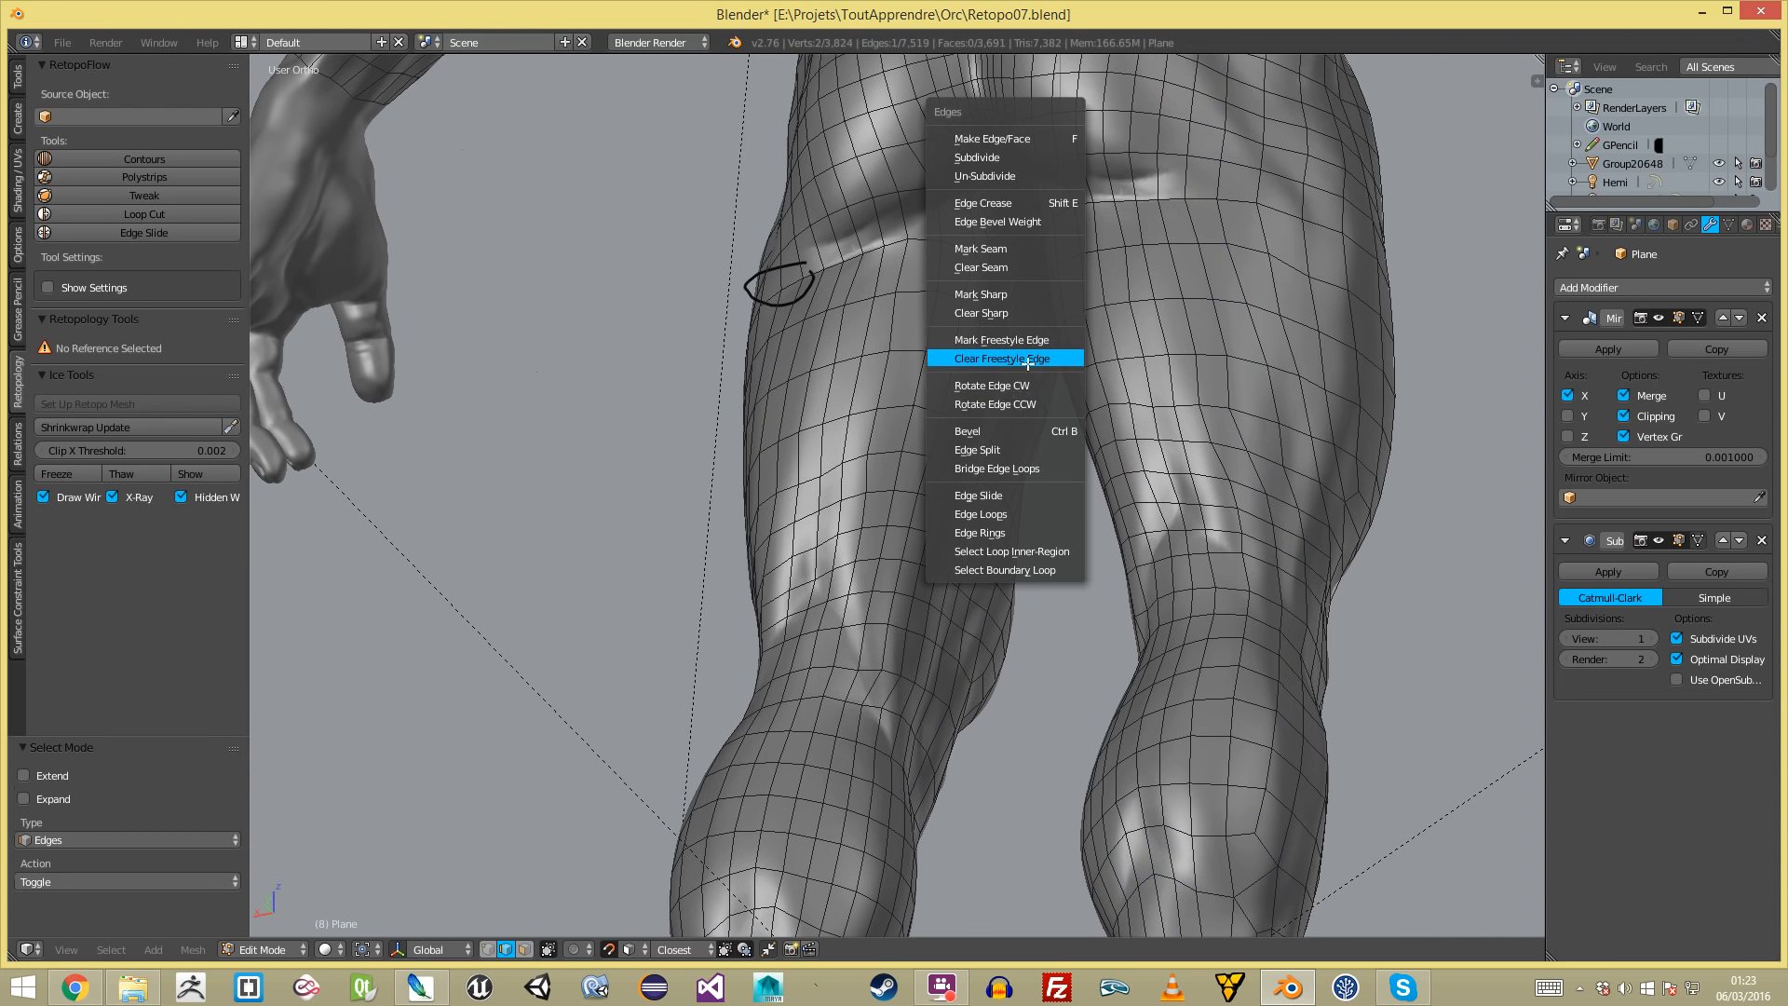
{"action": "left_click", "coordinate": [1024, 385]}
{"action": "key", "text": "a"}
{"action": "key", "text": "ctrl+e"}
{"action": "left_click", "coordinate": [803, 285]}
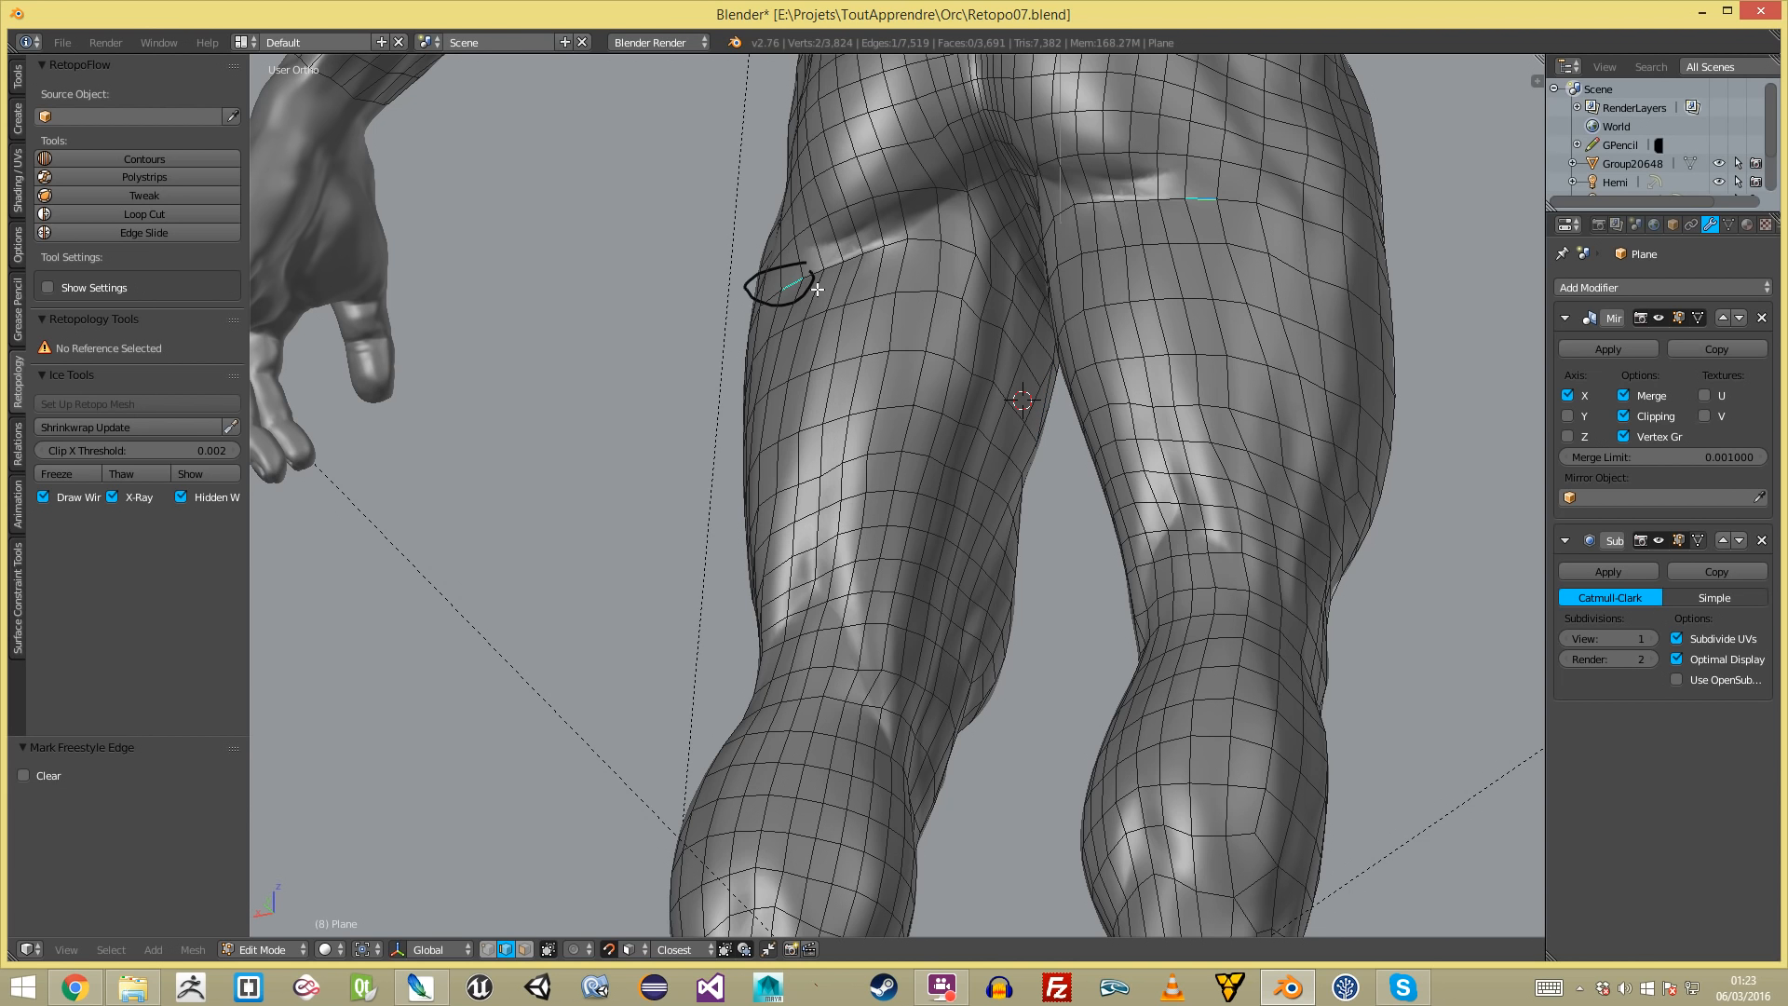
- Try rotating the edge just below the outer end of the buttock crease
{"action": "key", "text": "ctrl+e"}
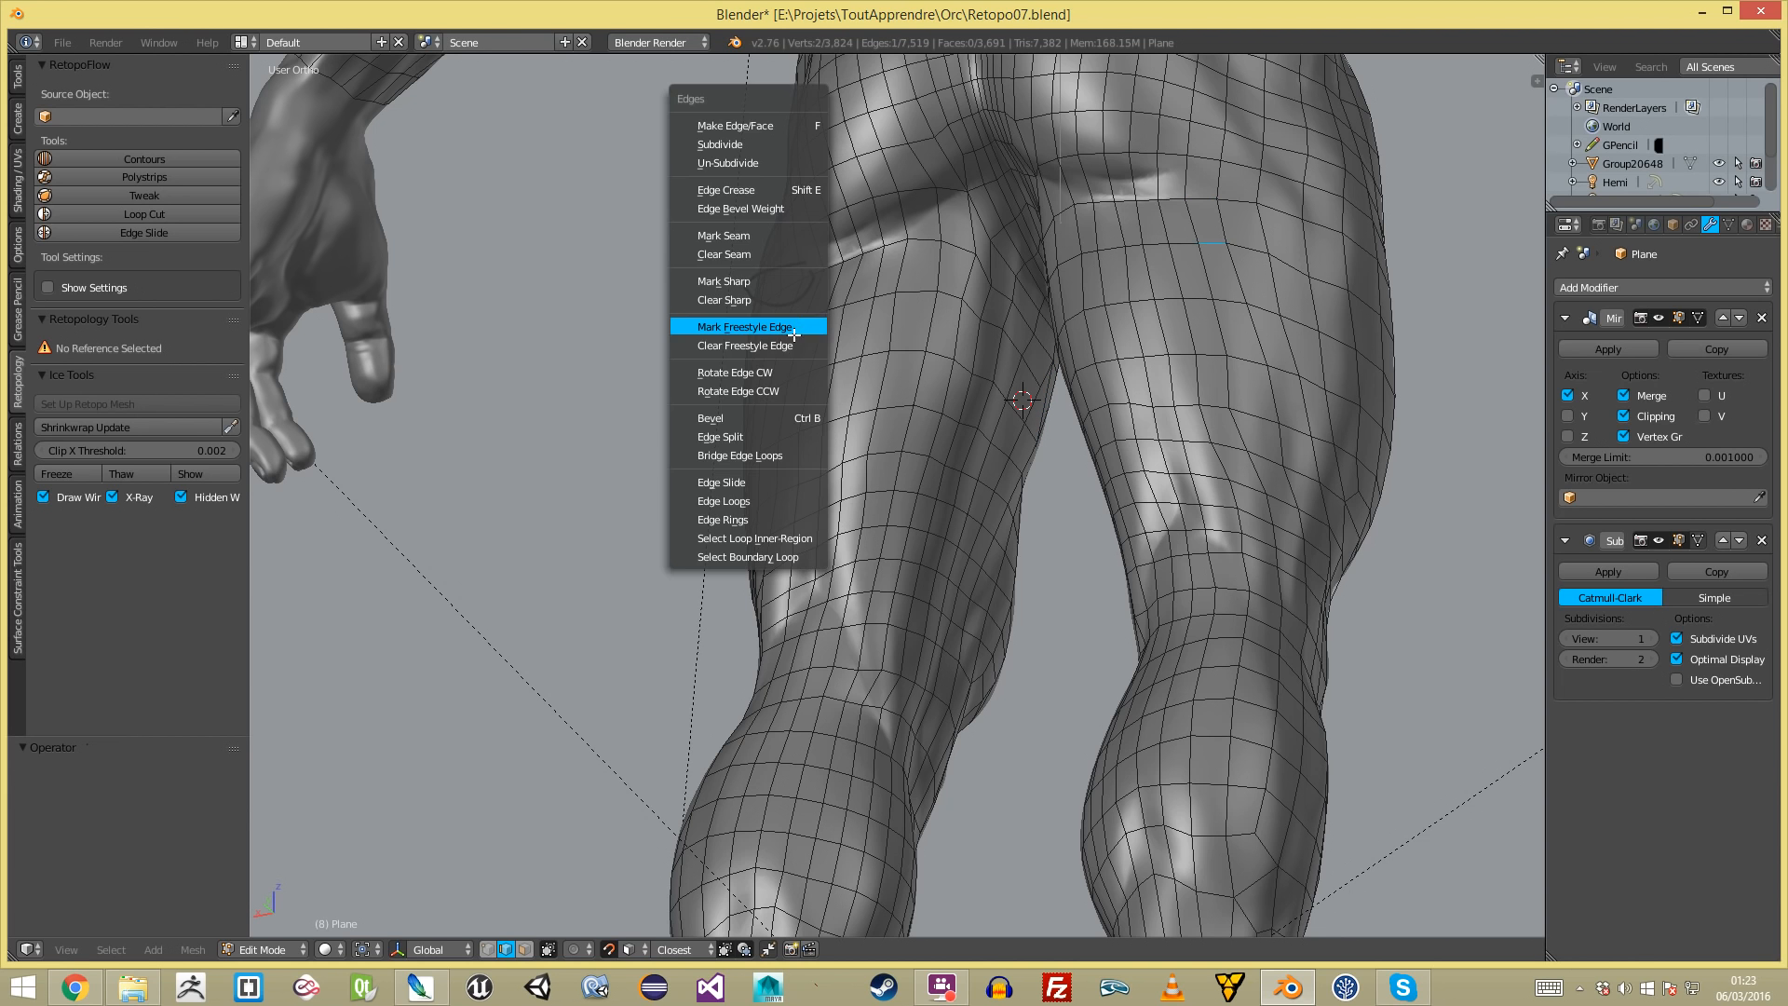
{"action": "left_click", "coordinate": [776, 370]}
{"action": "key", "text": "a"}
{"action": "right_click", "coordinate": [794, 309], "text": "ctrl+alt"}
{"action": "key", "text": "ctrl+z"}
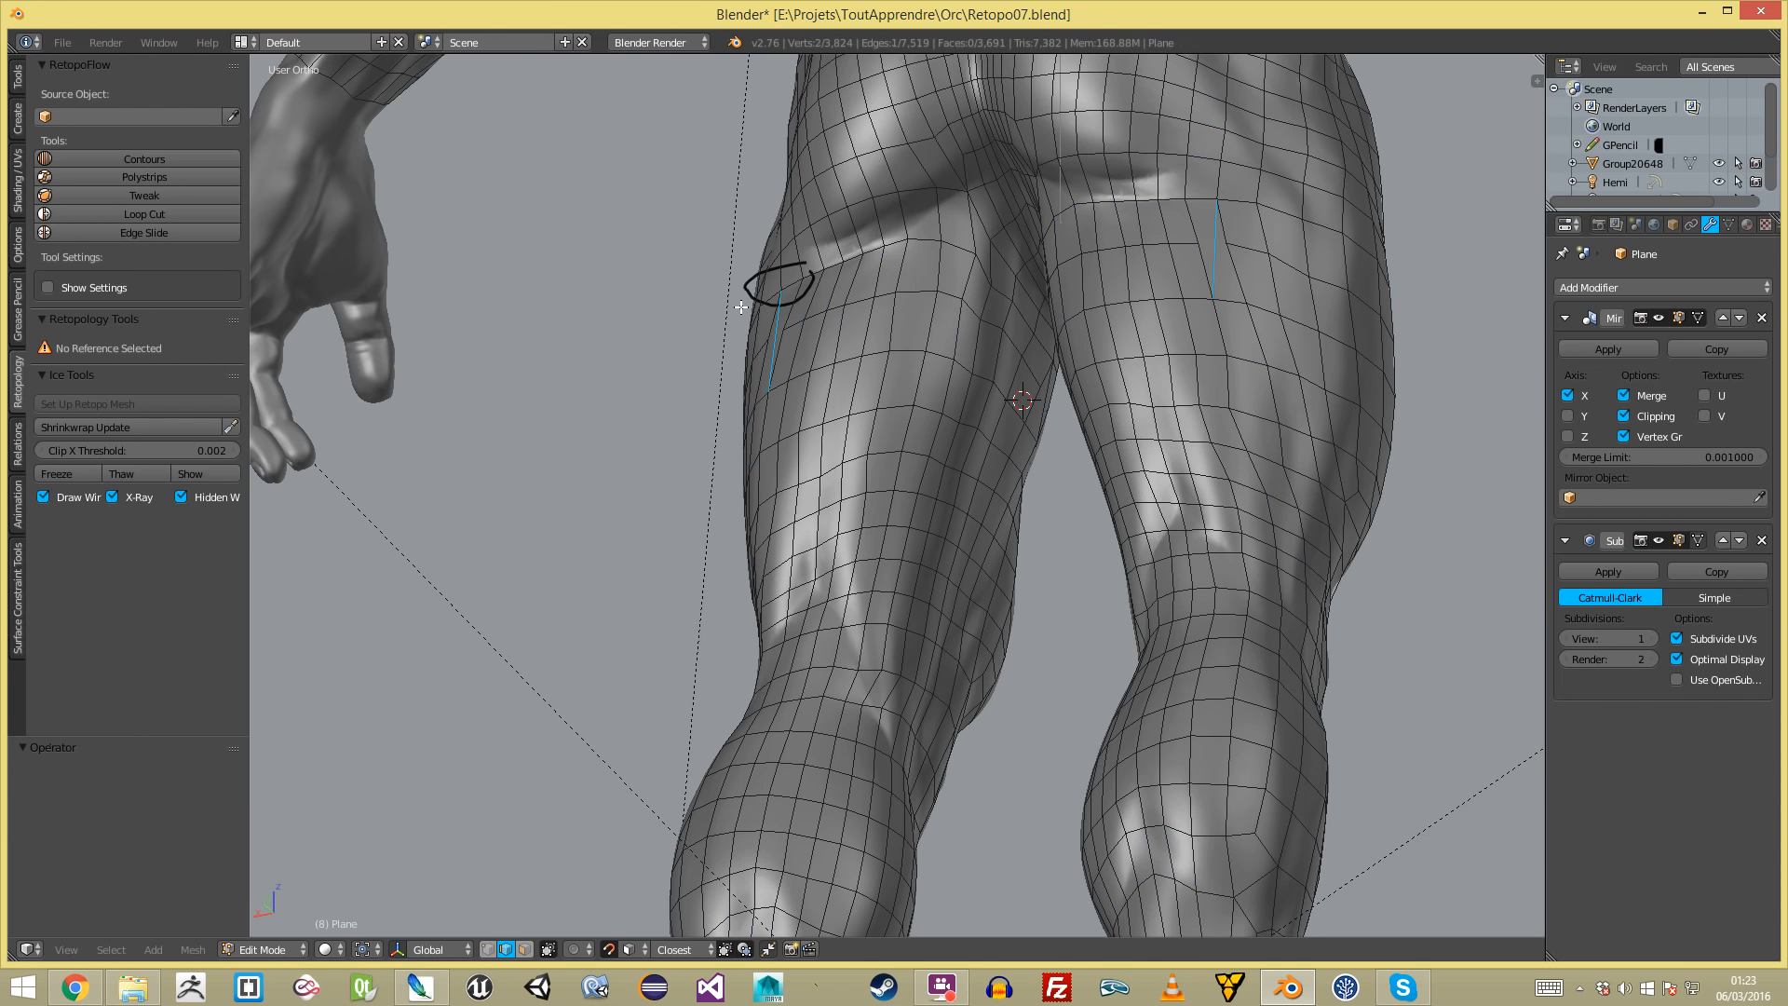
- Rotate the edge at the outer end of the buttock crease clockwise to redirect the loop
{"action": "middle_click_drag", "start_coordinate": [792, 299], "coordinate": [811, 353]}
{"action": "key", "text": "ctrl+e"}
{"action": "left_click", "coordinate": [824, 303]}
{"action": "key", "text": "ctrl+e"}
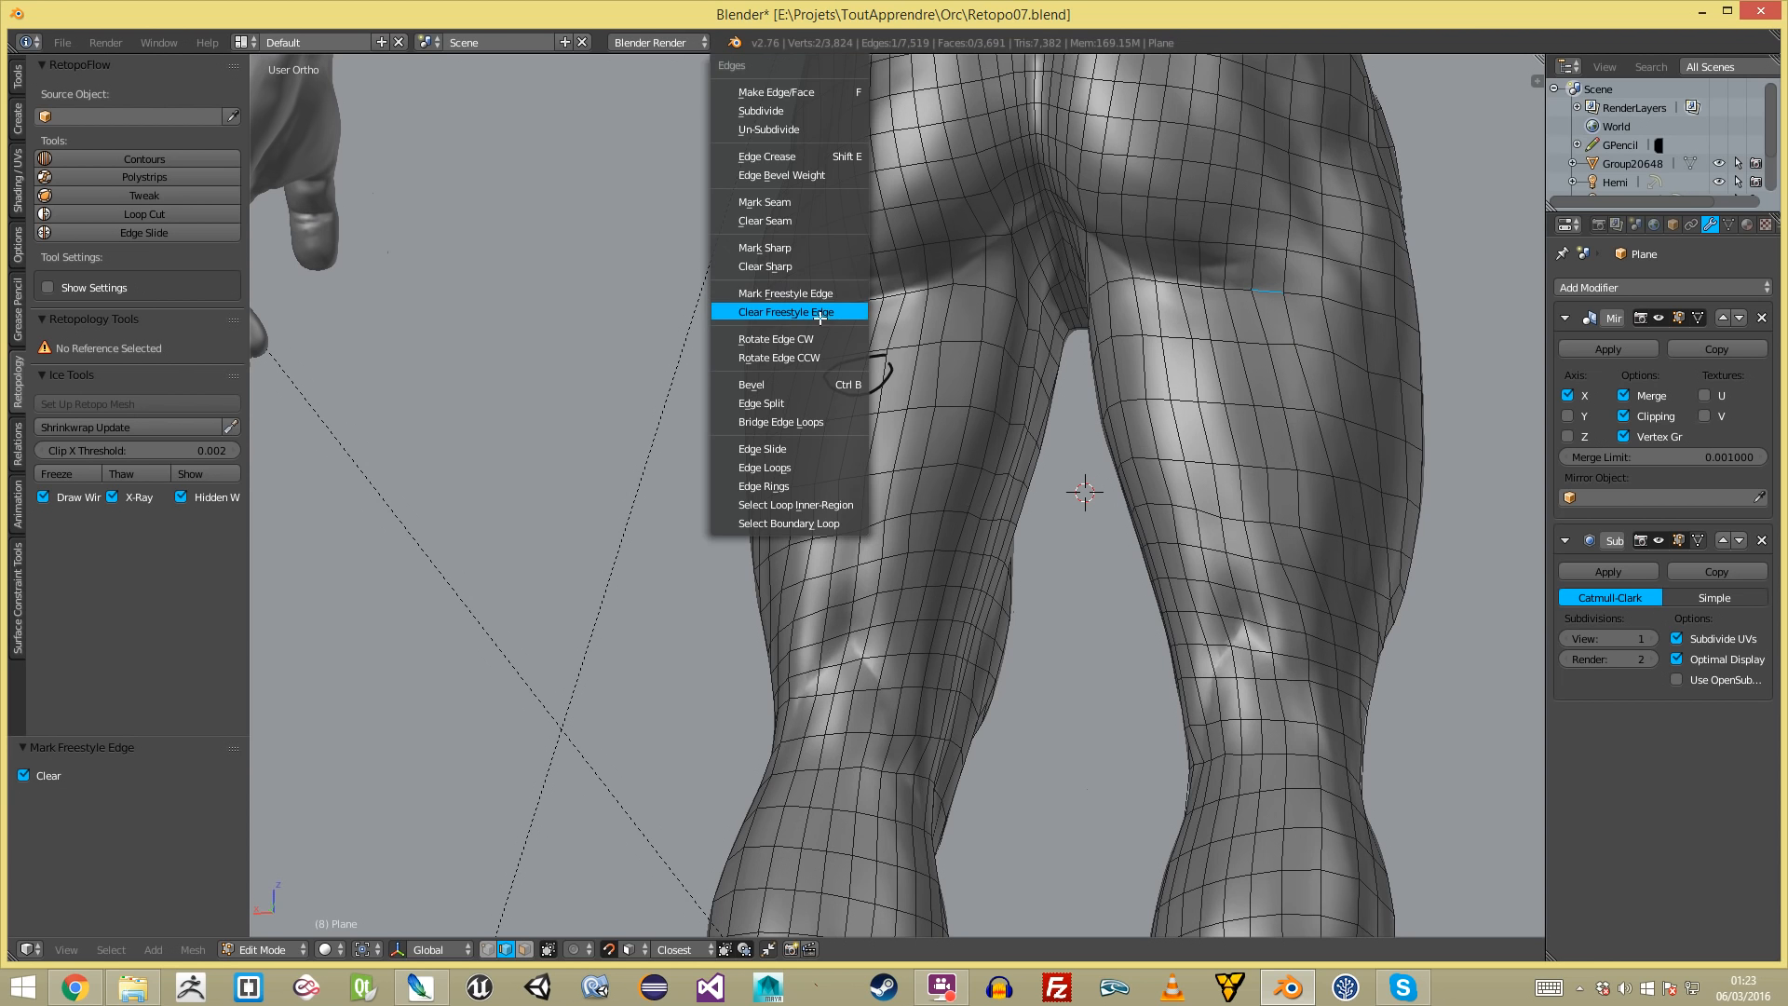
{"action": "left_click", "coordinate": [809, 341]}
{"action": "key", "text": "ctrl+e"}
{"action": "left_click", "coordinate": [819, 344]}
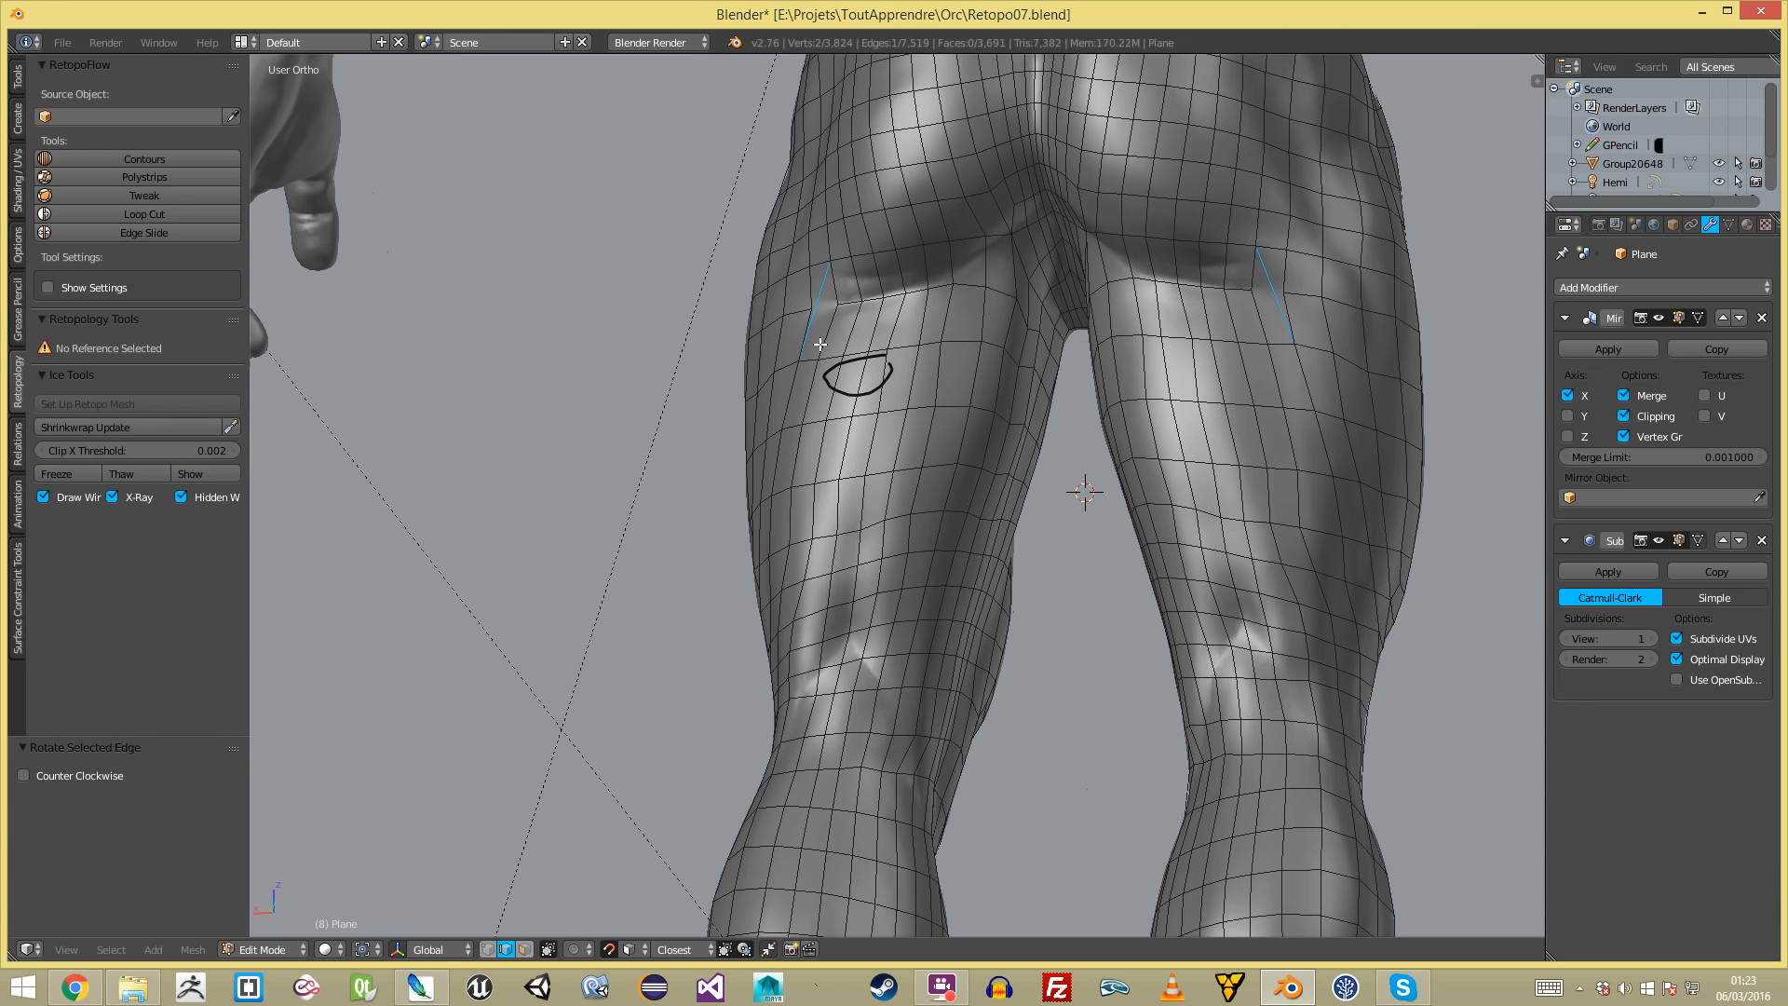
{"action": "key", "text": "ctrl+e"}
{"action": "left_click", "coordinate": [819, 341]}
{"action": "key", "text": "a"}
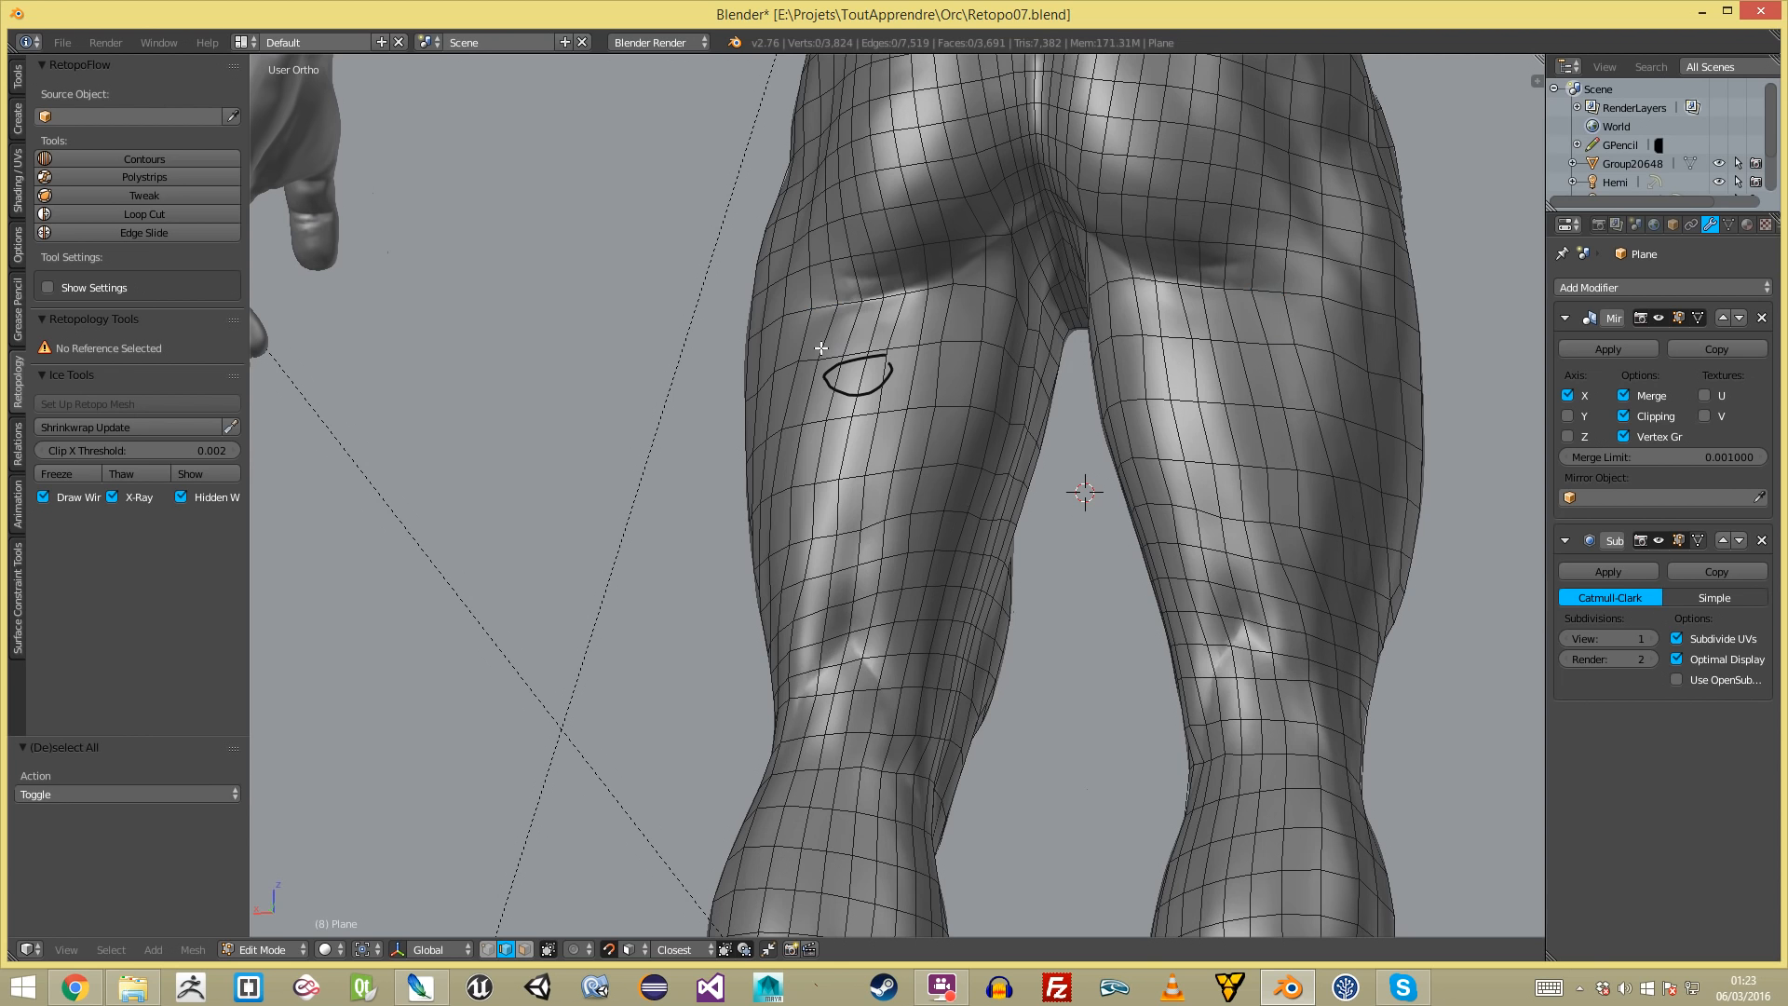
- Rotate the adjoining edge on the outer upper thigh clockwise and select a face loop to check the flow
{"action": "right_click", "coordinate": [810, 355]}
{"action": "key", "text": "ctrl+e"}
{"action": "left_click", "coordinate": [808, 353]}
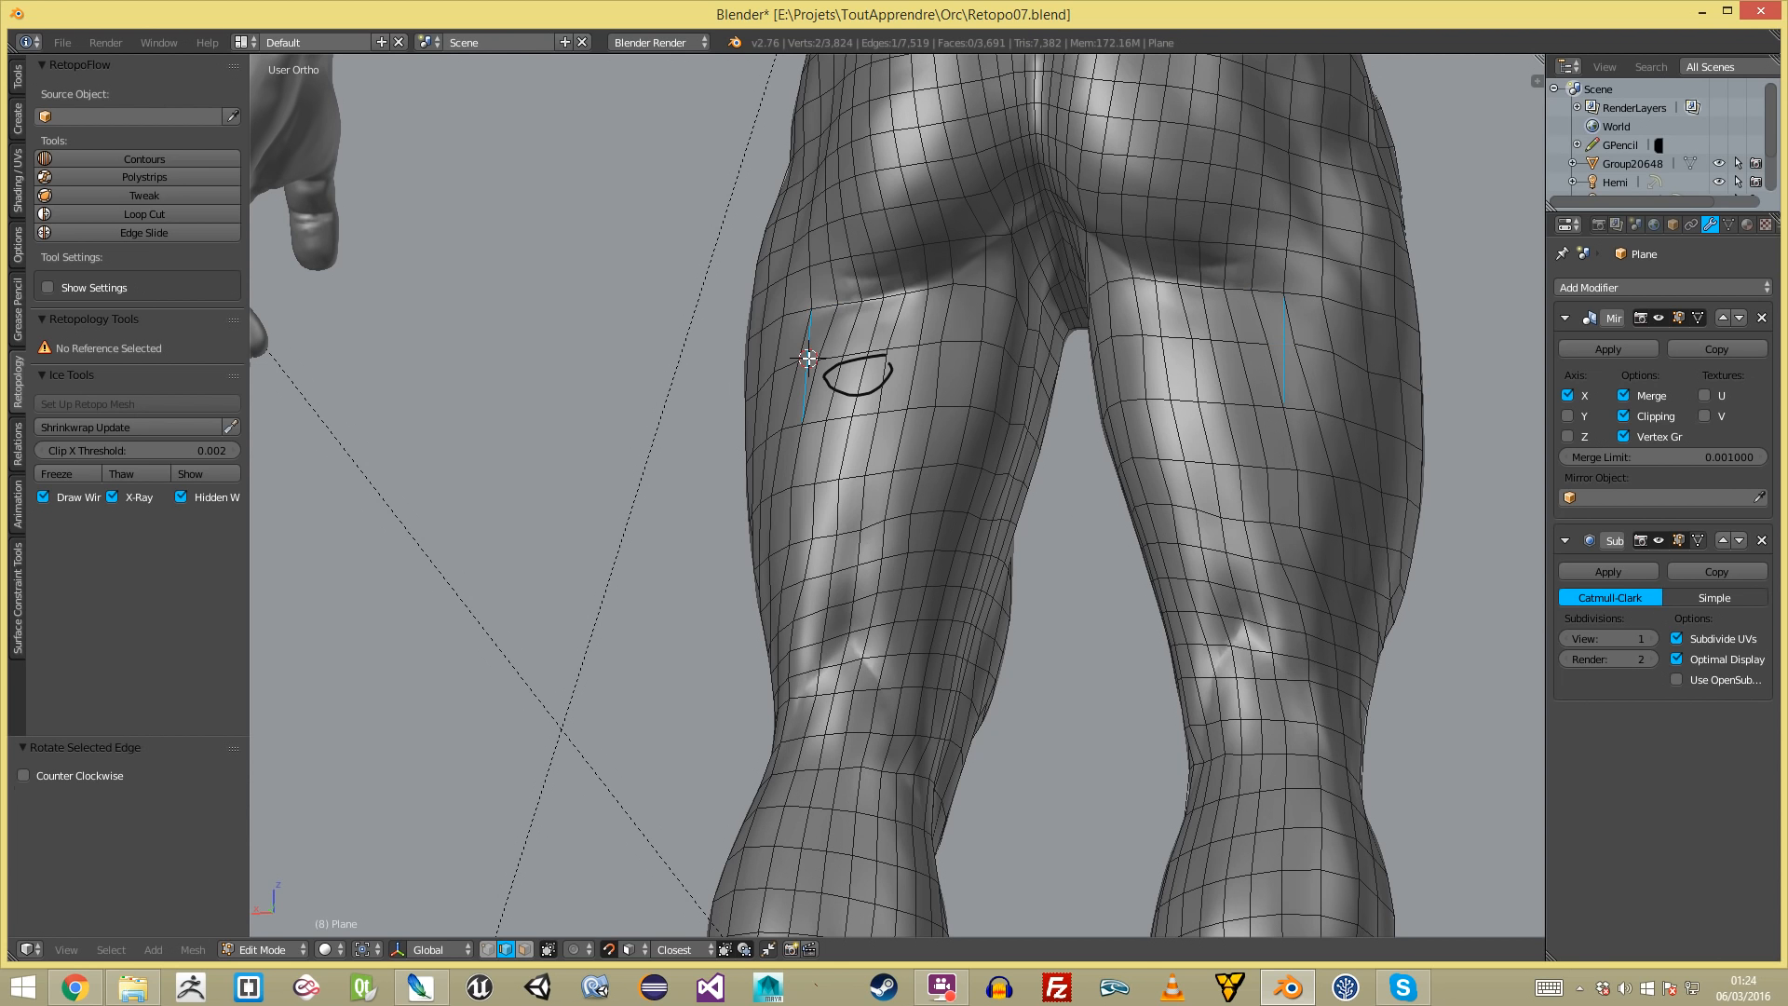
{"action": "key", "text": "a"}
{"action": "key", "text": "ctrl+Tab"}
{"action": "left_click", "coordinate": [816, 378]}
{"action": "right_click", "coordinate": [853, 339], "text": "alt"}
{"action": "middle_click_drag", "start_coordinate": [853, 339], "coordinate": [1010, 383]}
{"action": "scroll", "coordinate": [931, 354], "scroll_direction": "up", "scroll_amount": 5}
- Switch to vertex selection and reposition the vertices around the rotated edges below the buttock crease
{"action": "key", "text": "a"}
{"action": "key", "text": "ctrl+Tab"}
{"action": "left_click", "coordinate": [899, 293]}
{"action": "mouse_move", "coordinate": [883, 325]}
{"action": "right_mouse_down"}
{"action": "mouse_move", "coordinate": [846, 281]}
{"action": "mouse_move", "coordinate": [875, 321]}
{"action": "right_mouse_up"}
{"action": "key", "text": "a"}
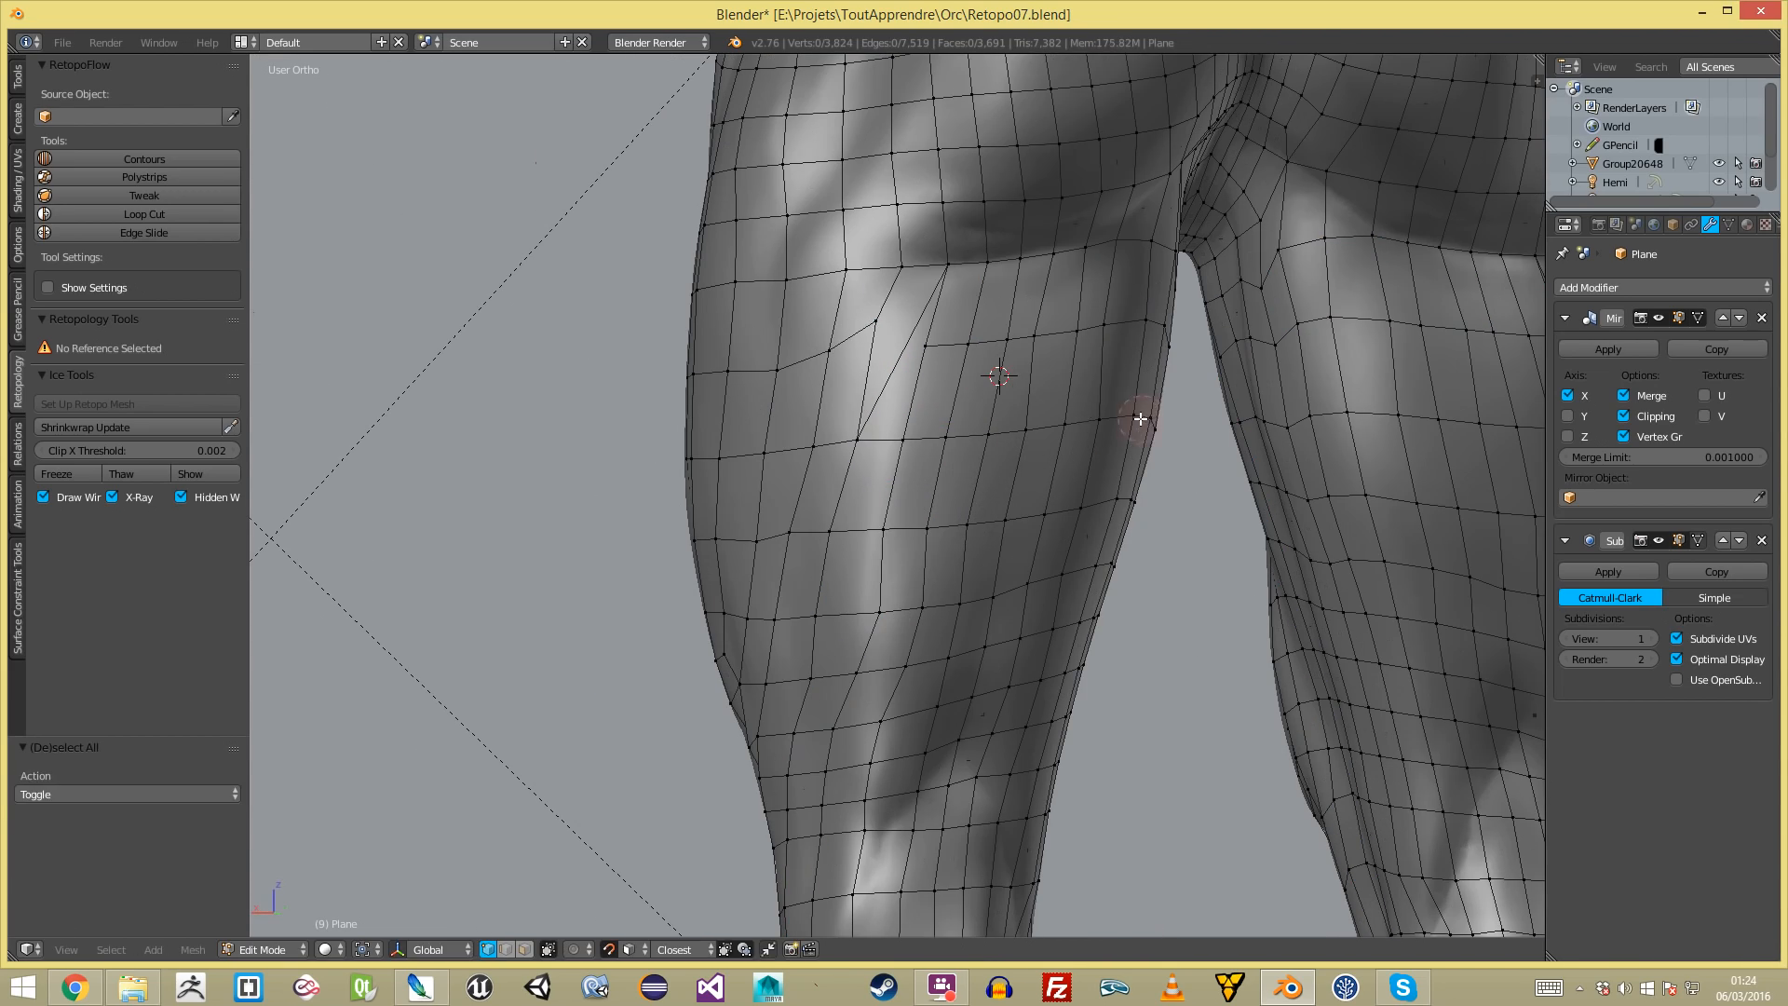
{"action": "right_click_drag", "start_coordinate": [855, 447], "coordinate": [887, 371]}
{"action": "right_click_drag", "start_coordinate": [903, 438], "coordinate": [917, 407]}
{"action": "key", "text": "a"}
{"action": "scroll", "coordinate": [917, 407], "scroll_direction": "down", "scroll_amount": 4}
{"action": "middle_click_drag", "start_coordinate": [917, 407], "coordinate": [969, 391]}
{"action": "scroll", "coordinate": [998, 384], "scroll_direction": "up", "scroll_amount": 4}
{"action": "key", "text": "a"}
{"action": "scroll", "coordinate": [1038, 387], "scroll_direction": "down", "scroll_amount": 5}
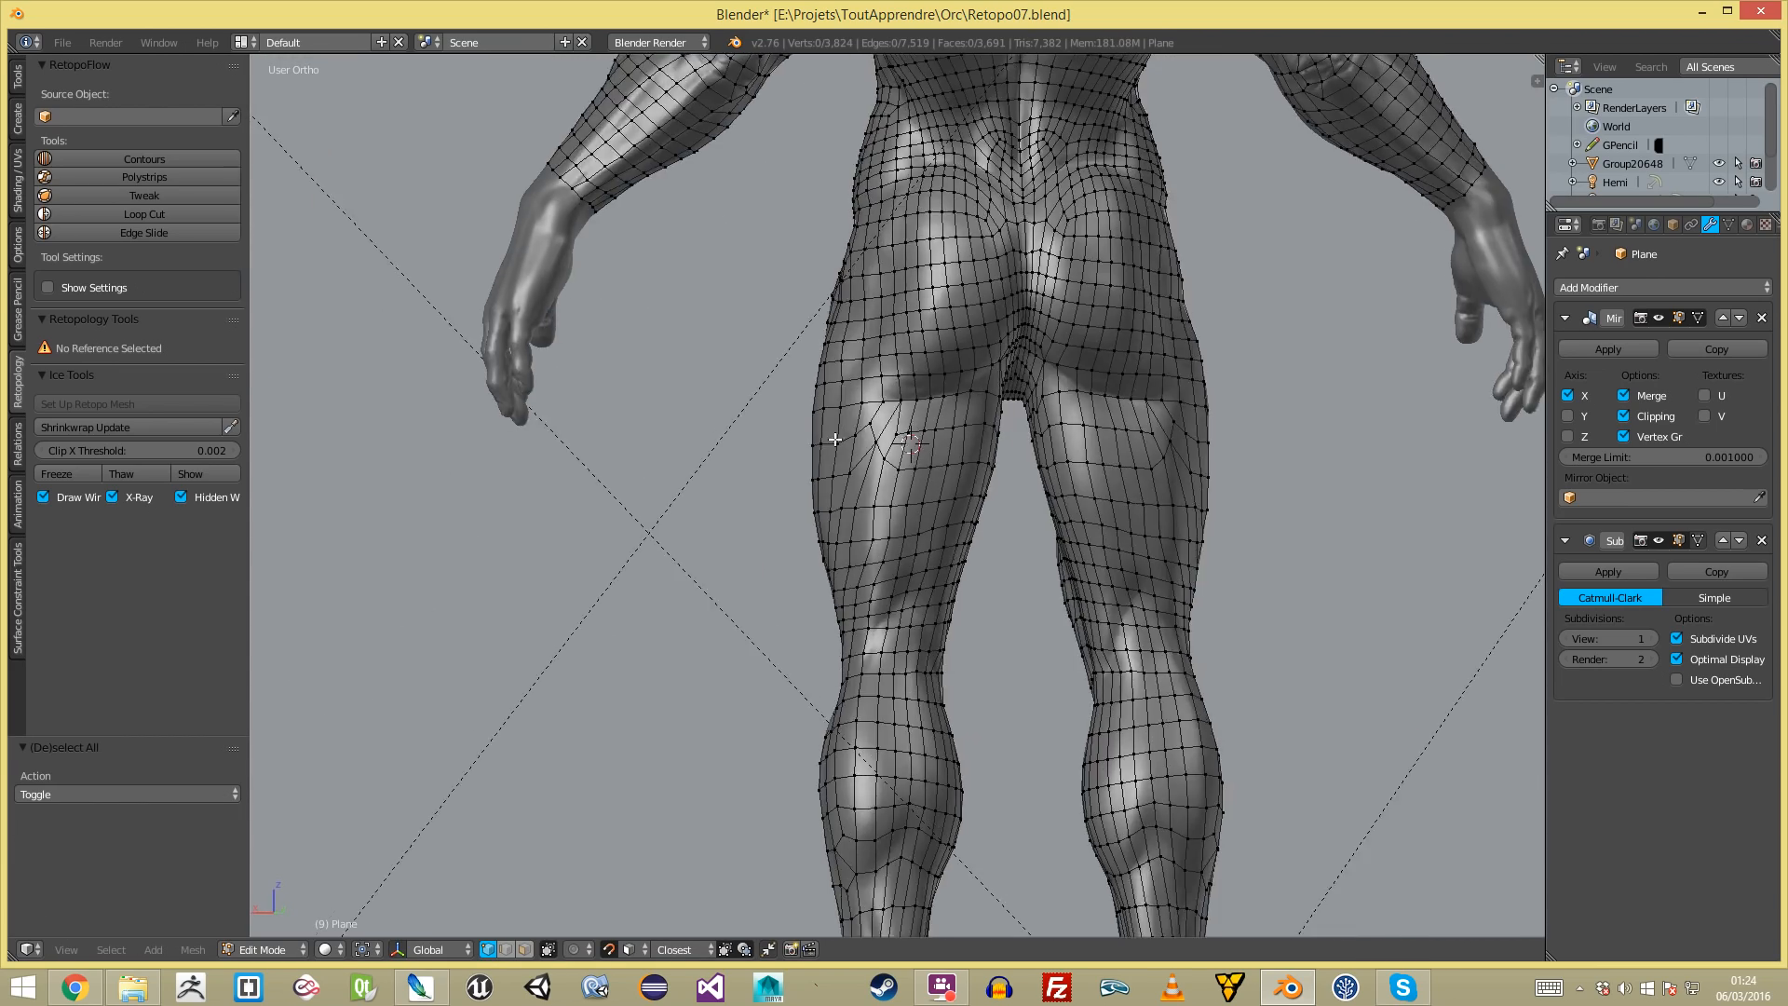
- Even out the vertices on the outer side of the upper thigh around the redirected loops
{"action": "middle_click_drag", "start_coordinate": [835, 439], "coordinate": [665, 447]}
{"action": "right_click", "coordinate": [883, 416], "text": "ctrl+alt"}
{"action": "scroll", "coordinate": [880, 438], "scroll_direction": "down", "scroll_amount": 3}
{"action": "scroll", "coordinate": [665, 447], "scroll_direction": "up", "scroll_amount": 5}
{"action": "right_click_drag", "start_coordinate": [747, 310], "coordinate": [746, 318]}
{"action": "key", "text": "a"}
{"action": "right_click_drag", "start_coordinate": [784, 251], "coordinate": [733, 318]}
{"action": "key", "text": "a"}
{"action": "key", "text": "a"}
{"action": "right_click_drag", "start_coordinate": [809, 369], "coordinate": [799, 367]}
{"action": "key", "text": "a"}
{"action": "scroll", "coordinate": [753, 400], "scroll_direction": "down", "scroll_amount": 5}
{"action": "middle_click_drag", "start_coordinate": [752, 399], "coordinate": [719, 428]}
{"action": "scroll", "coordinate": [719, 428], "scroll_direction": "down", "scroll_amount": 1}
{"action": "middle_click_drag", "start_coordinate": [377, 533], "coordinate": [838, 478]}
{"action": "scroll", "coordinate": [854, 475], "scroll_direction": "up", "scroll_amount": 4}
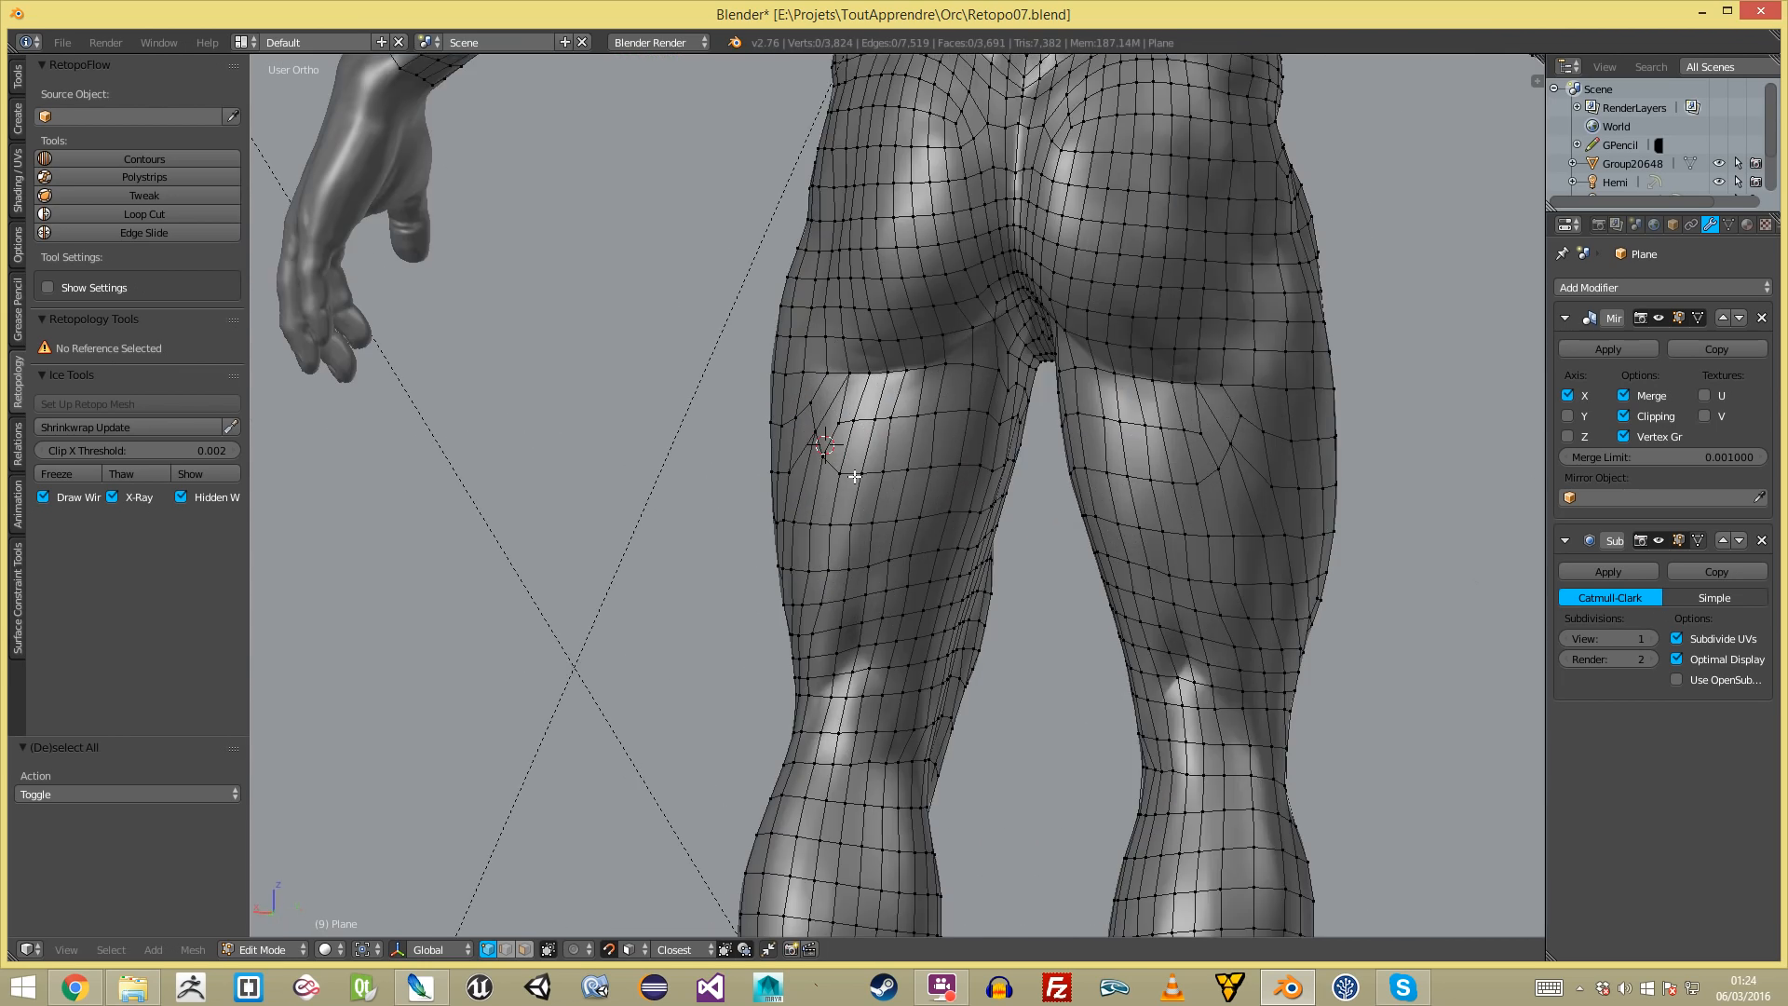
- Insert an edge loop around the upper thigh
{"action": "scroll", "coordinate": [855, 476], "scroll_direction": "up", "scroll_amount": 5}
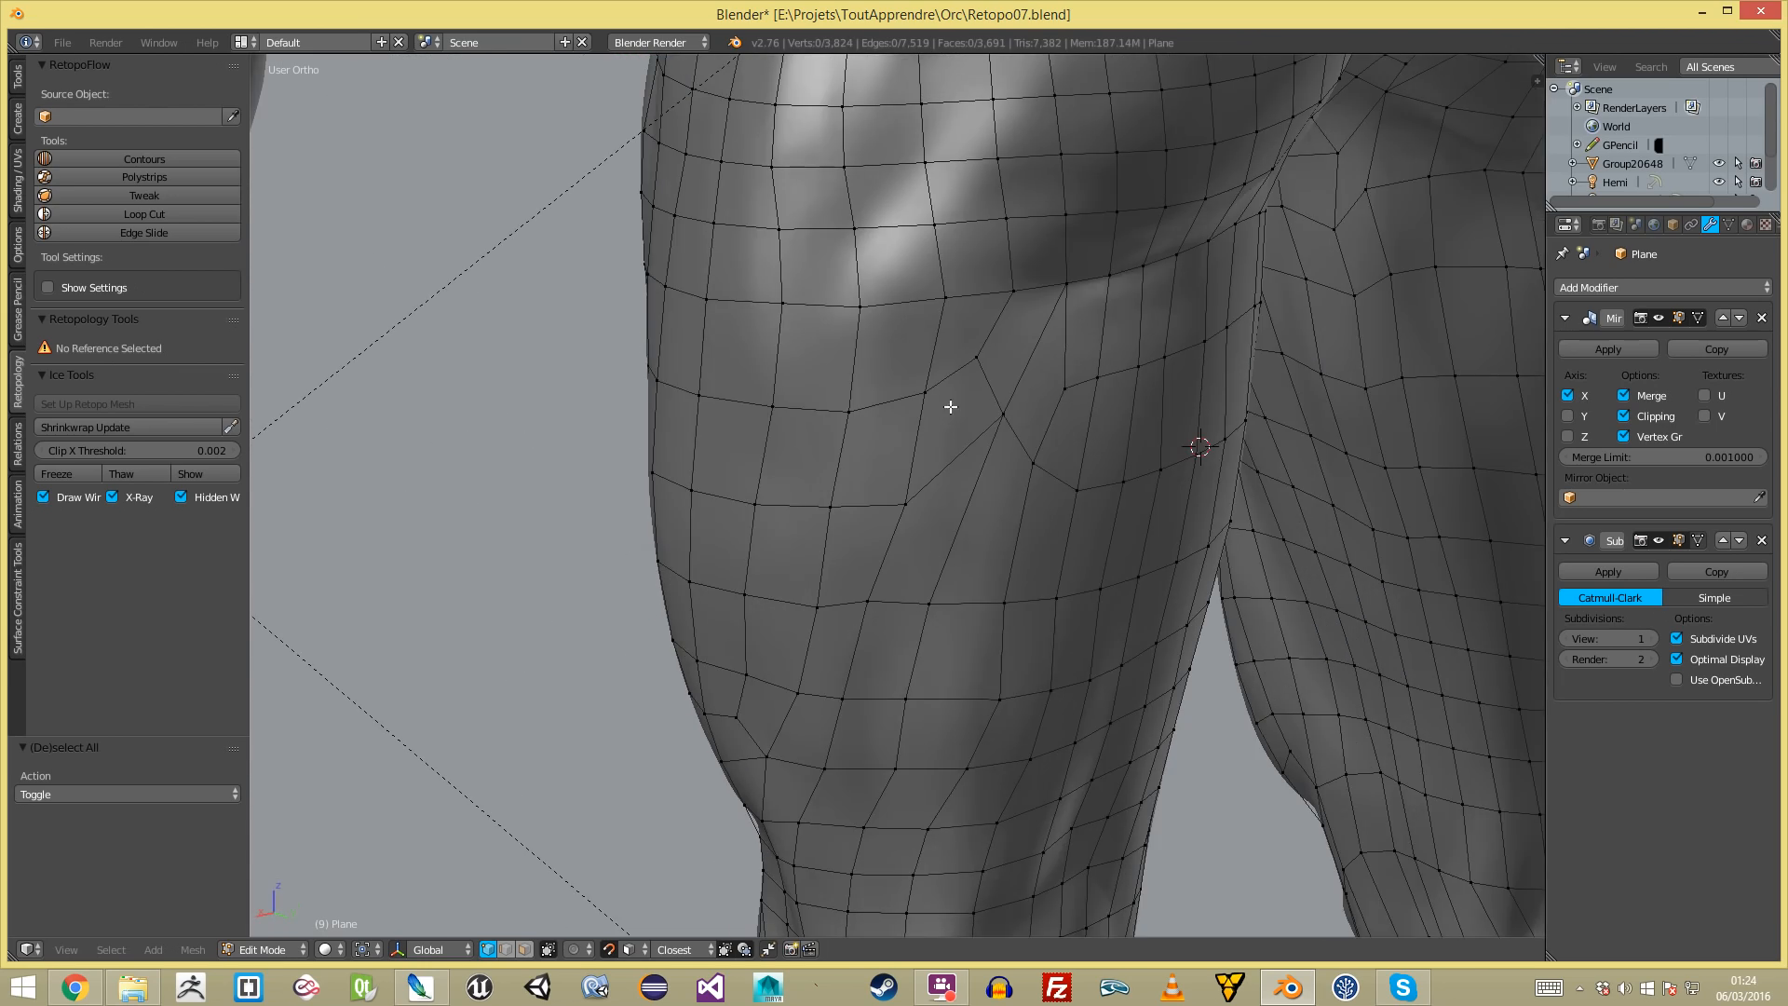
{"action": "scroll", "coordinate": [981, 532], "scroll_direction": "down", "scroll_amount": 3}
{"action": "key", "text": "ctrl+r"}
{"action": "left_click", "coordinate": [1014, 504]}
{"action": "left_click", "coordinate": [1014, 504]}
{"action": "middle_click_drag", "start_coordinate": [982, 531], "coordinate": [478, 494]}
{"action": "key", "text": "a"}
{"action": "scroll", "coordinate": [1025, 505], "scroll_direction": "down", "scroll_amount": 3}
{"action": "scroll", "coordinate": [694, 462], "scroll_direction": "up", "scroll_amount": 4}
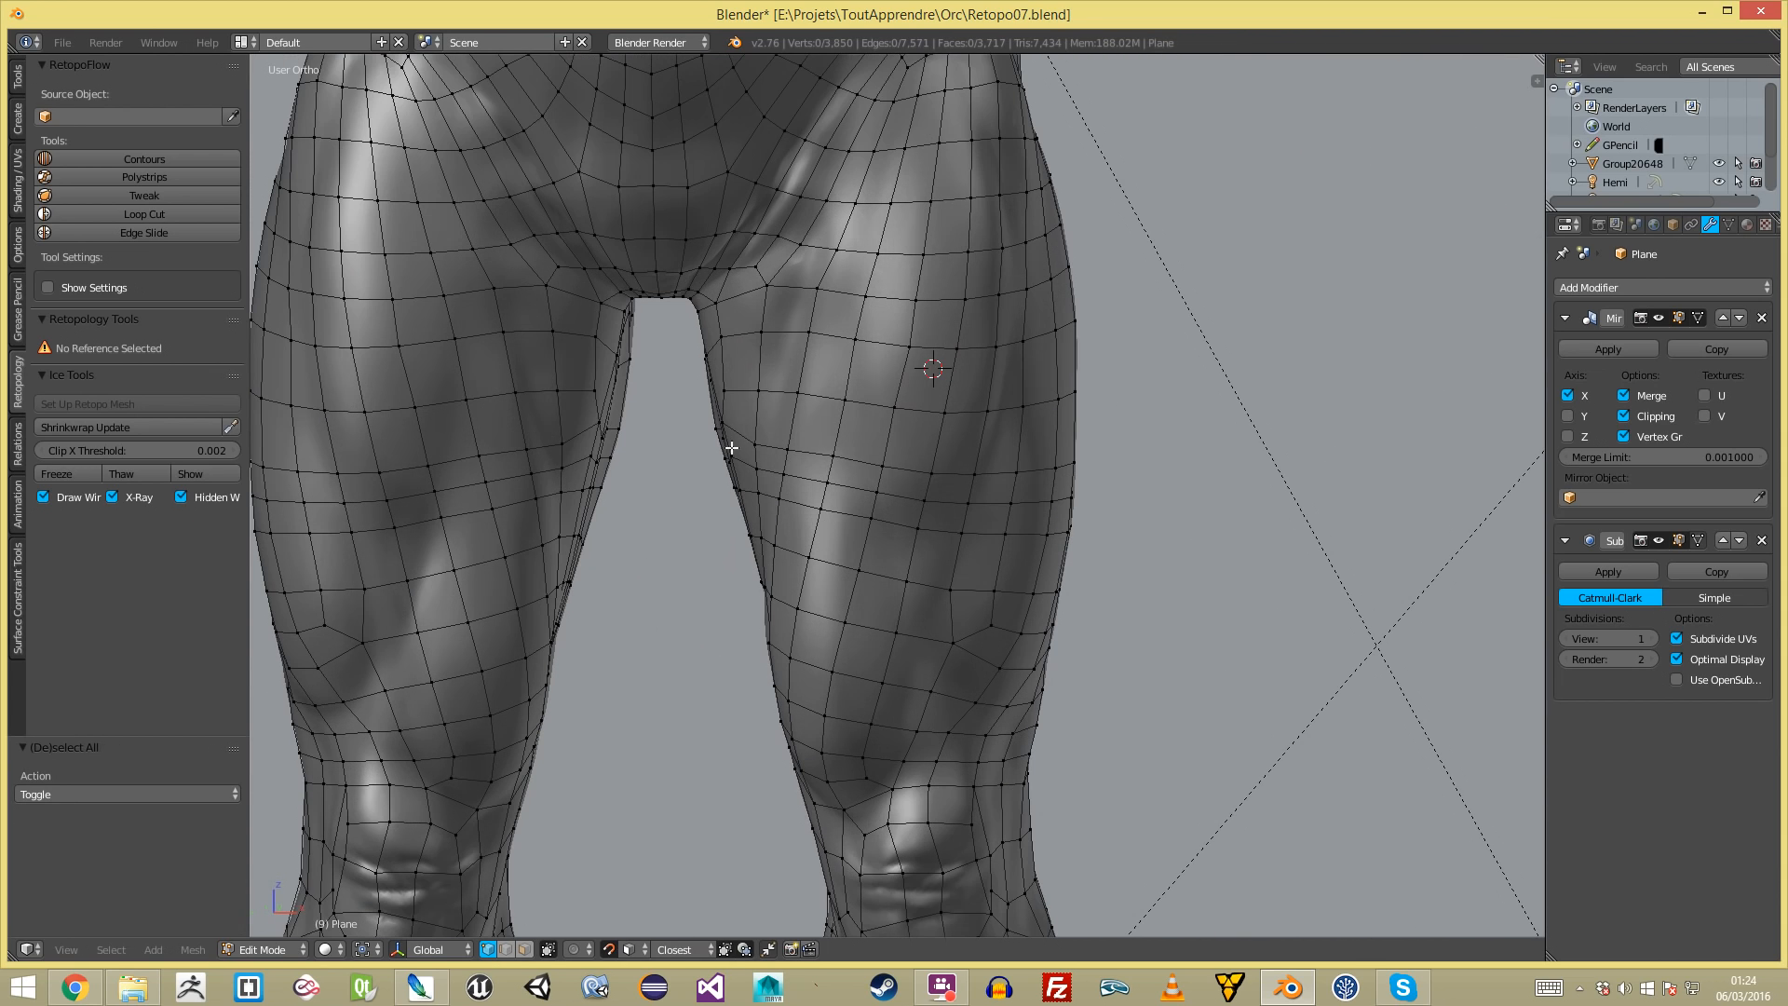
- Move and slide the horizontal edge loop across the front of the thigh to even out its spacing
{"action": "key", "text": "g"}
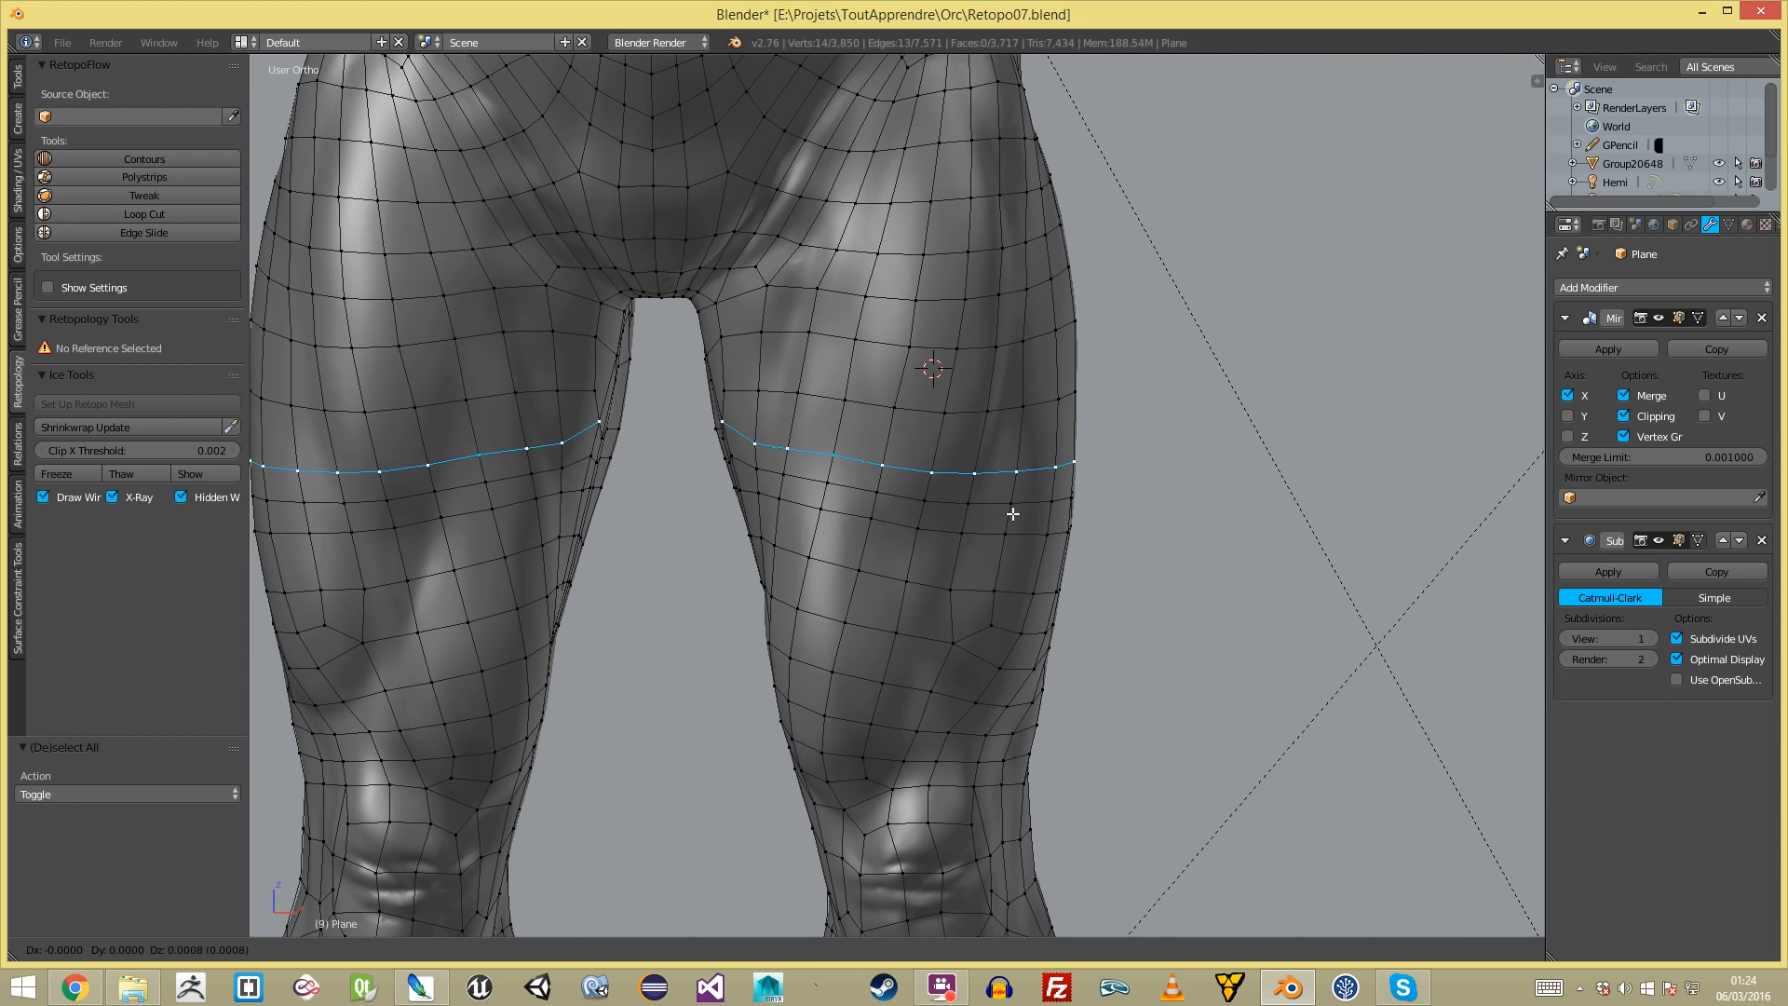
{"action": "left_click", "coordinate": [941, 389]}
{"action": "scroll", "coordinate": [914, 471], "scroll_direction": "down", "scroll_amount": 2}
{"action": "key", "text": "a"}
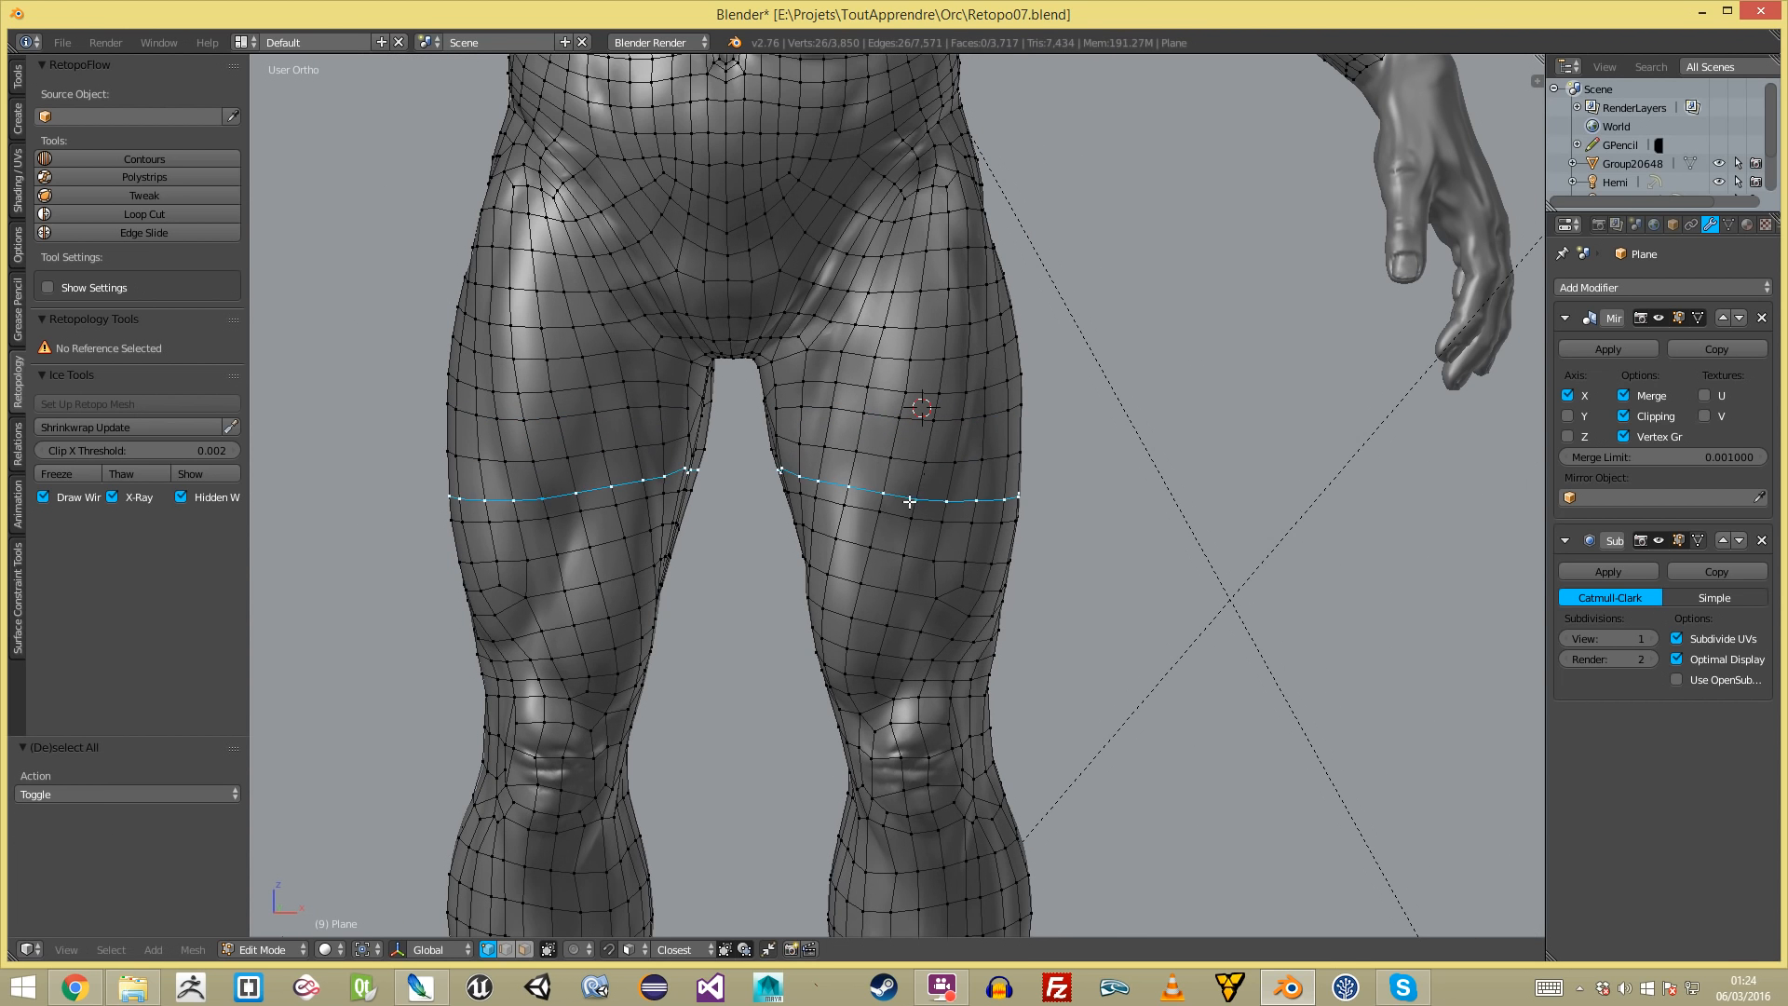
{"action": "key", "text": "g"}
{"action": "key", "text": "g"}
{"action": "left_click", "coordinate": [927, 487]}
{"action": "key", "text": "g"}
{"action": "left_click", "coordinate": [922, 488]}
{"action": "key", "text": "a"}
- Slide and reposition the vertices beside the pole on the back of the thigh below the buttock crease
{"action": "middle_click_drag", "start_coordinate": [850, 495], "coordinate": [1111, 514]}
{"action": "scroll", "coordinate": [854, 467], "scroll_direction": "up", "scroll_amount": 3}
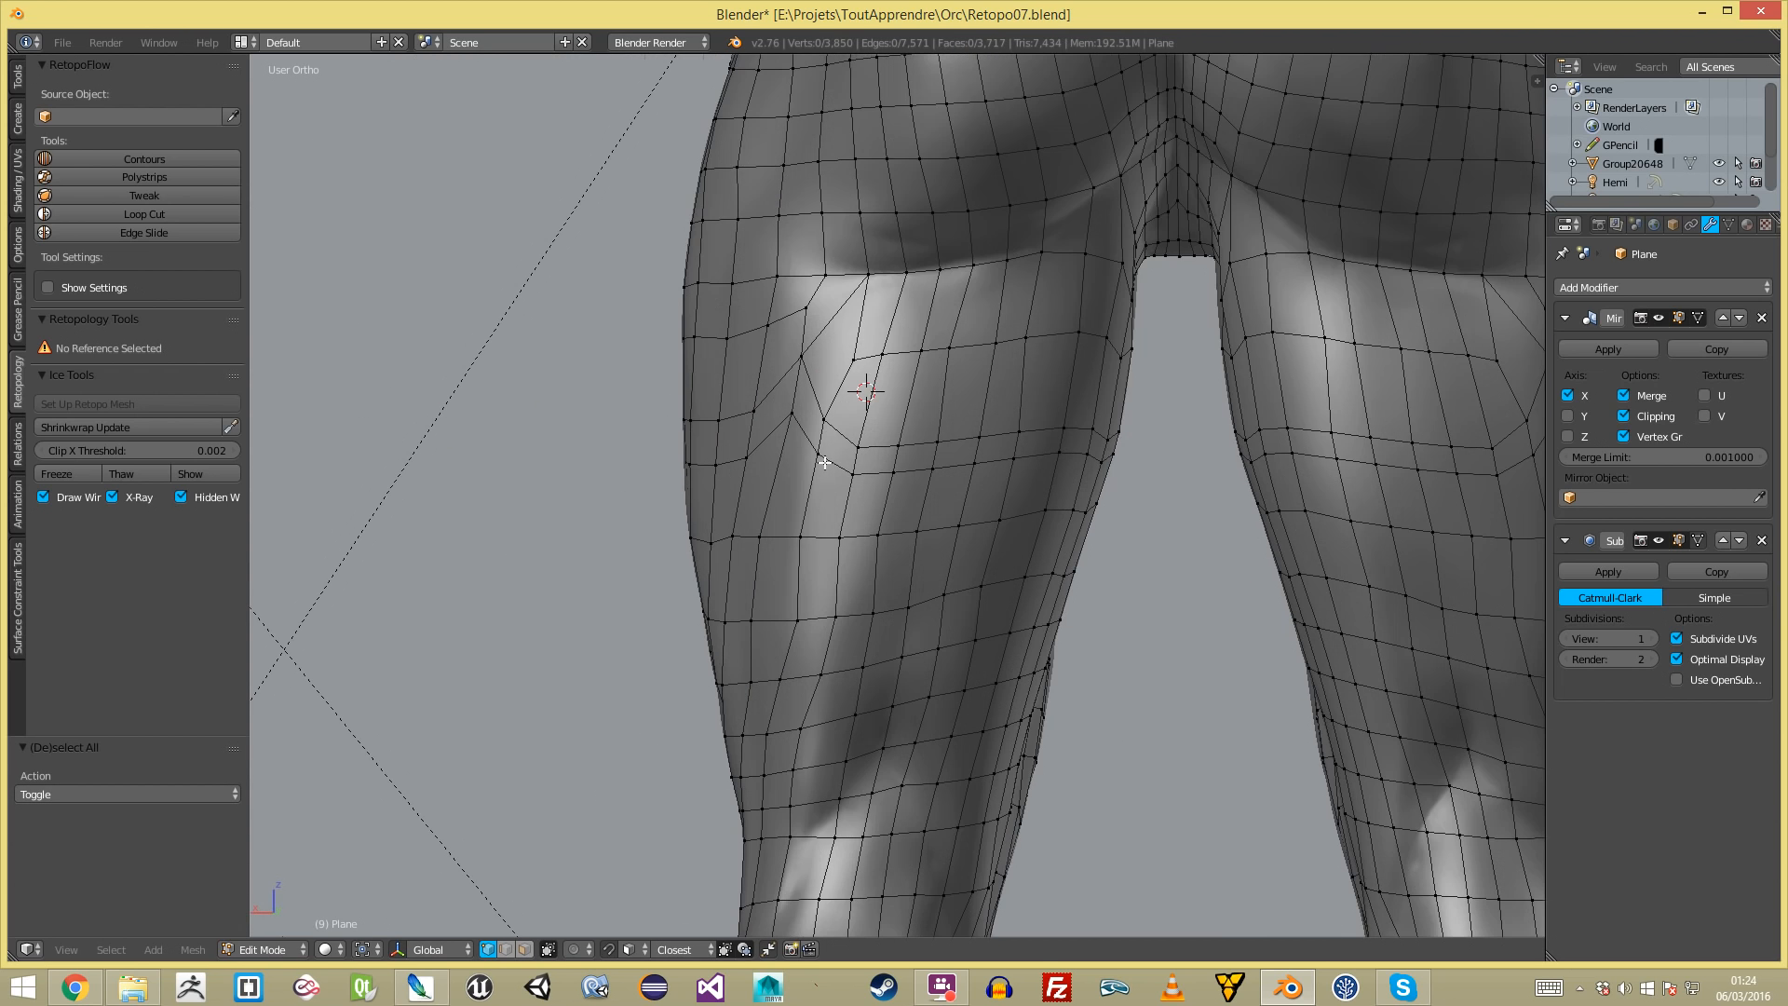
{"action": "scroll", "coordinate": [792, 440], "scroll_direction": "down", "scroll_amount": 2}
{"action": "key", "text": "g"}
{"action": "key", "text": "g"}
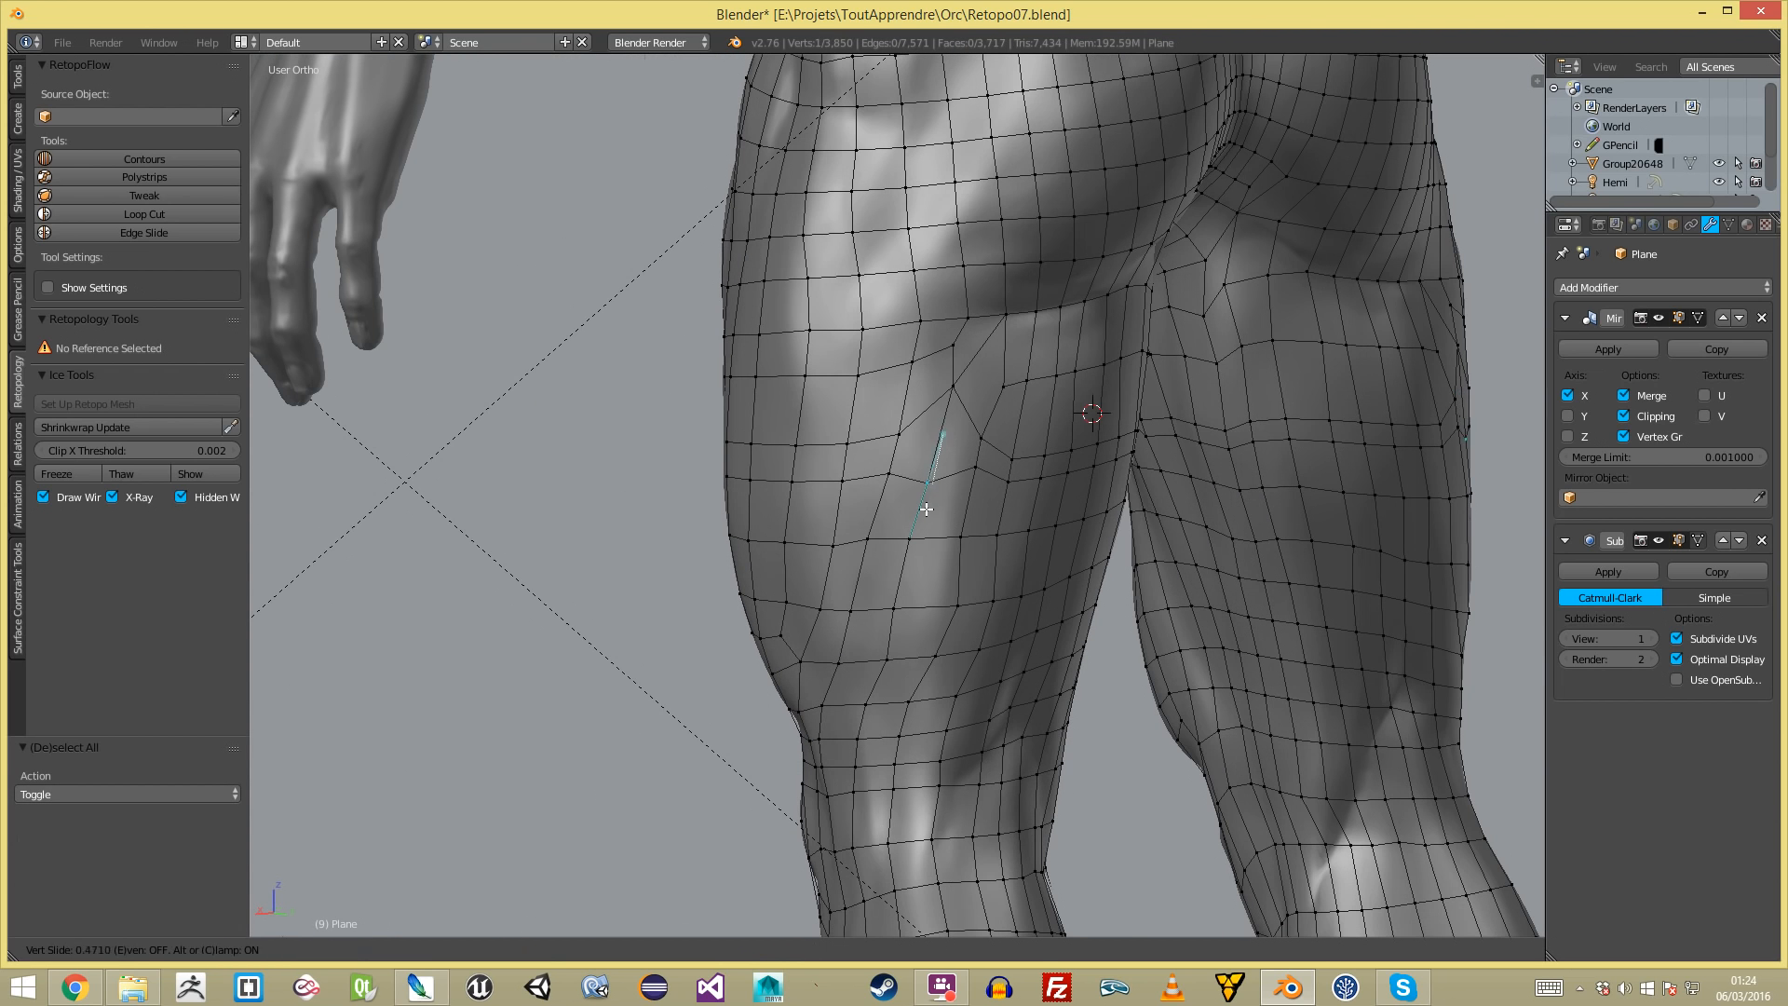
{"action": "left_click", "coordinate": [941, 435]}
{"action": "key", "text": "a"}
{"action": "key", "text": "g"}
{"action": "left_click", "coordinate": [958, 425]}
{"action": "key", "text": "a"}
{"action": "right_click", "coordinate": [977, 434]}
- Slide the edges on the front and inner thigh below the crotch for smoother spacing
{"action": "middle_click_drag", "start_coordinate": [989, 439], "coordinate": [780, 415]}
{"action": "right_click", "coordinate": [1004, 438], "text": "alt"}
{"action": "key", "text": "g"}
{"action": "key", "text": "g"}
{"action": "left_click", "coordinate": [1006, 421]}
{"action": "key", "text": "a"}
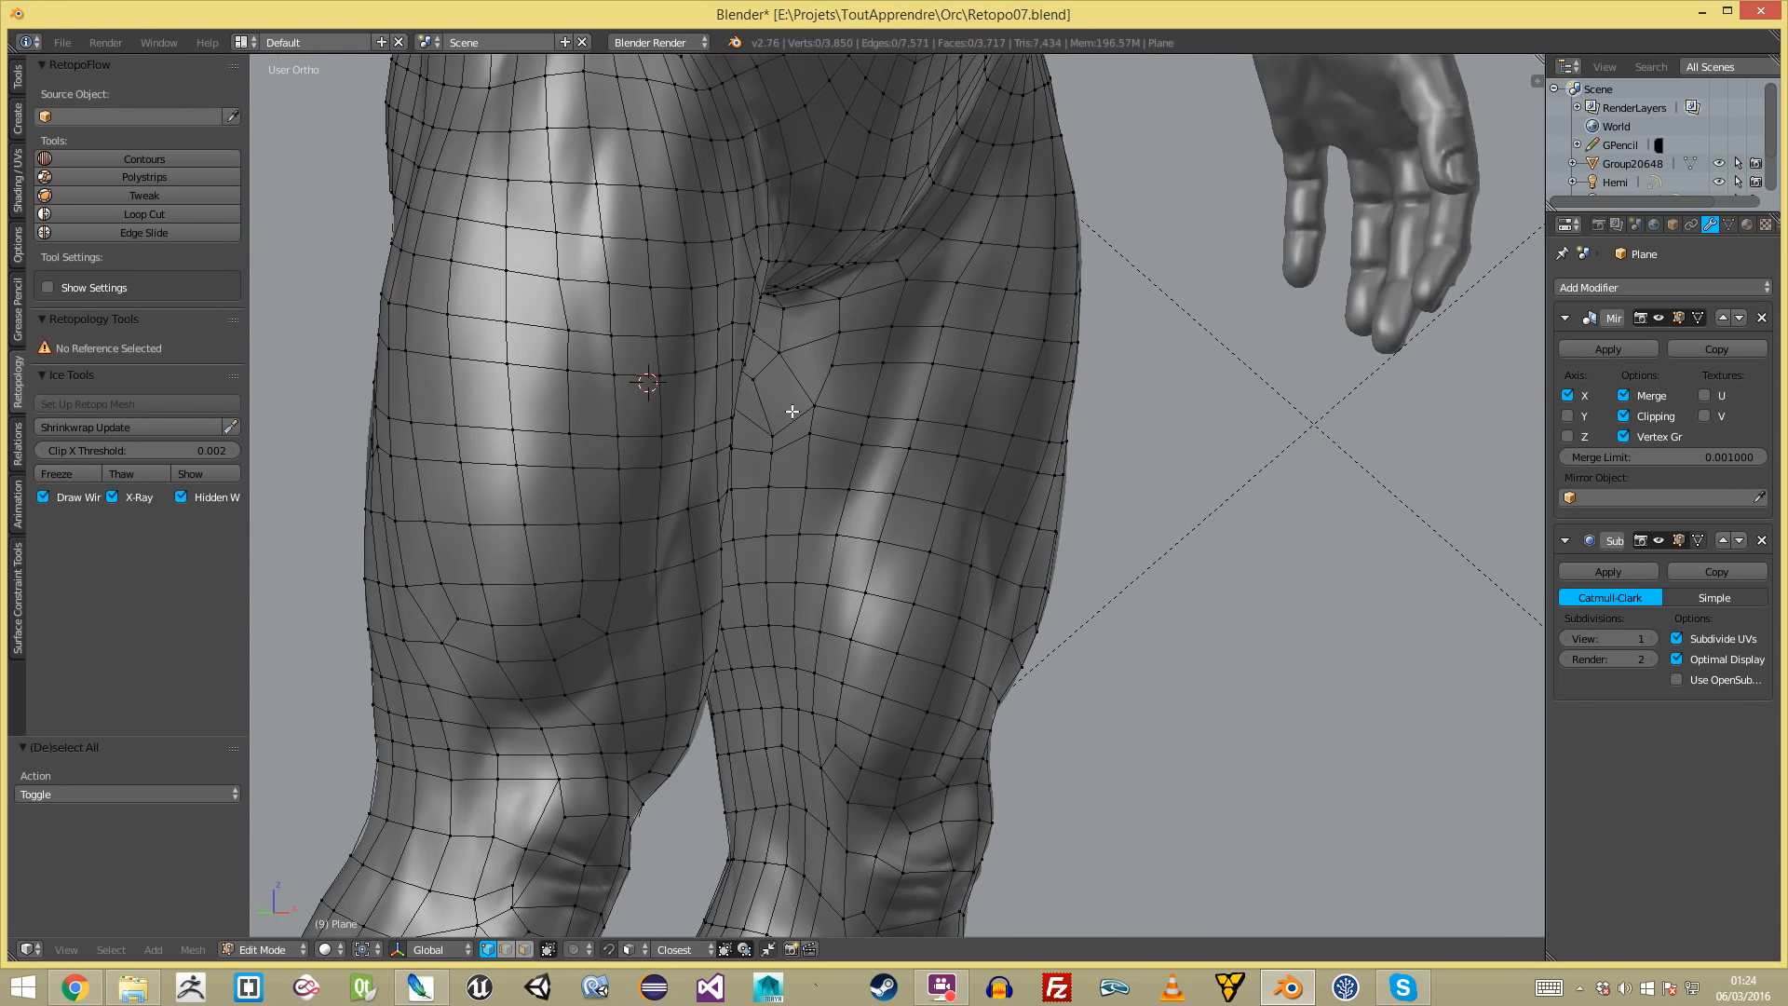
{"action": "key", "text": "a"}
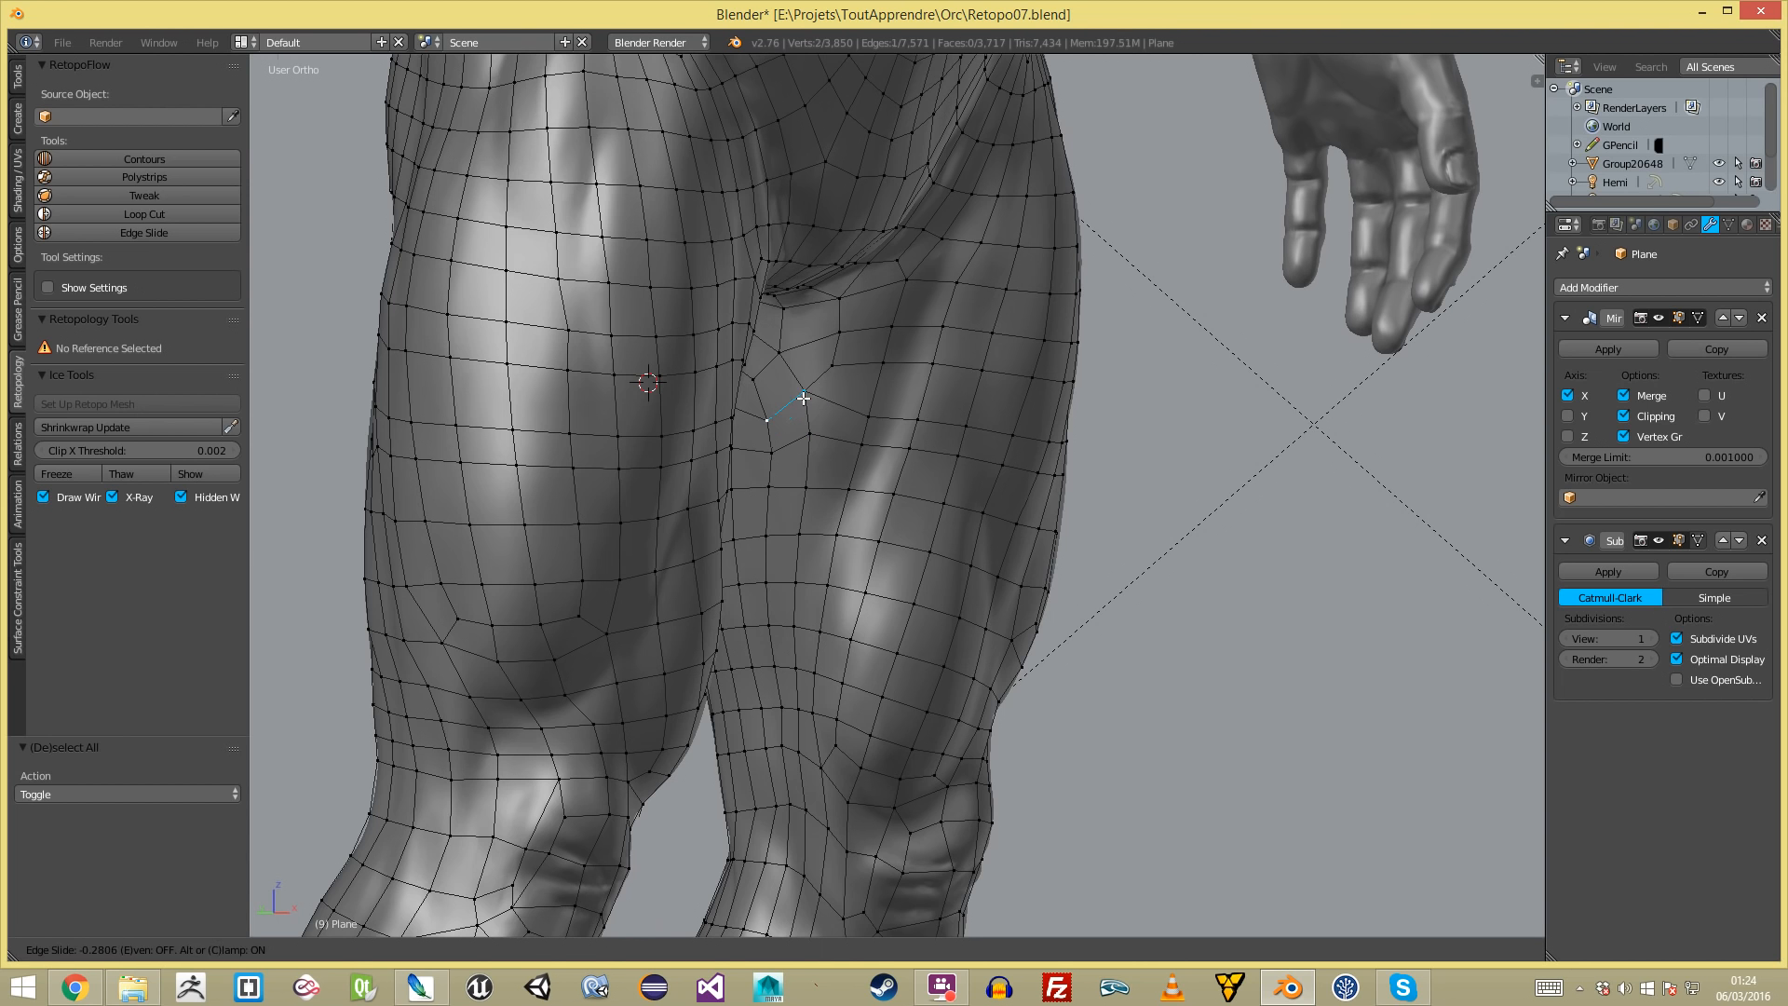
- Reposition the vertices around the pole and along the outer end of the buttock crease
{"action": "middle_click_drag", "start_coordinate": [634, 451], "coordinate": [908, 441]}
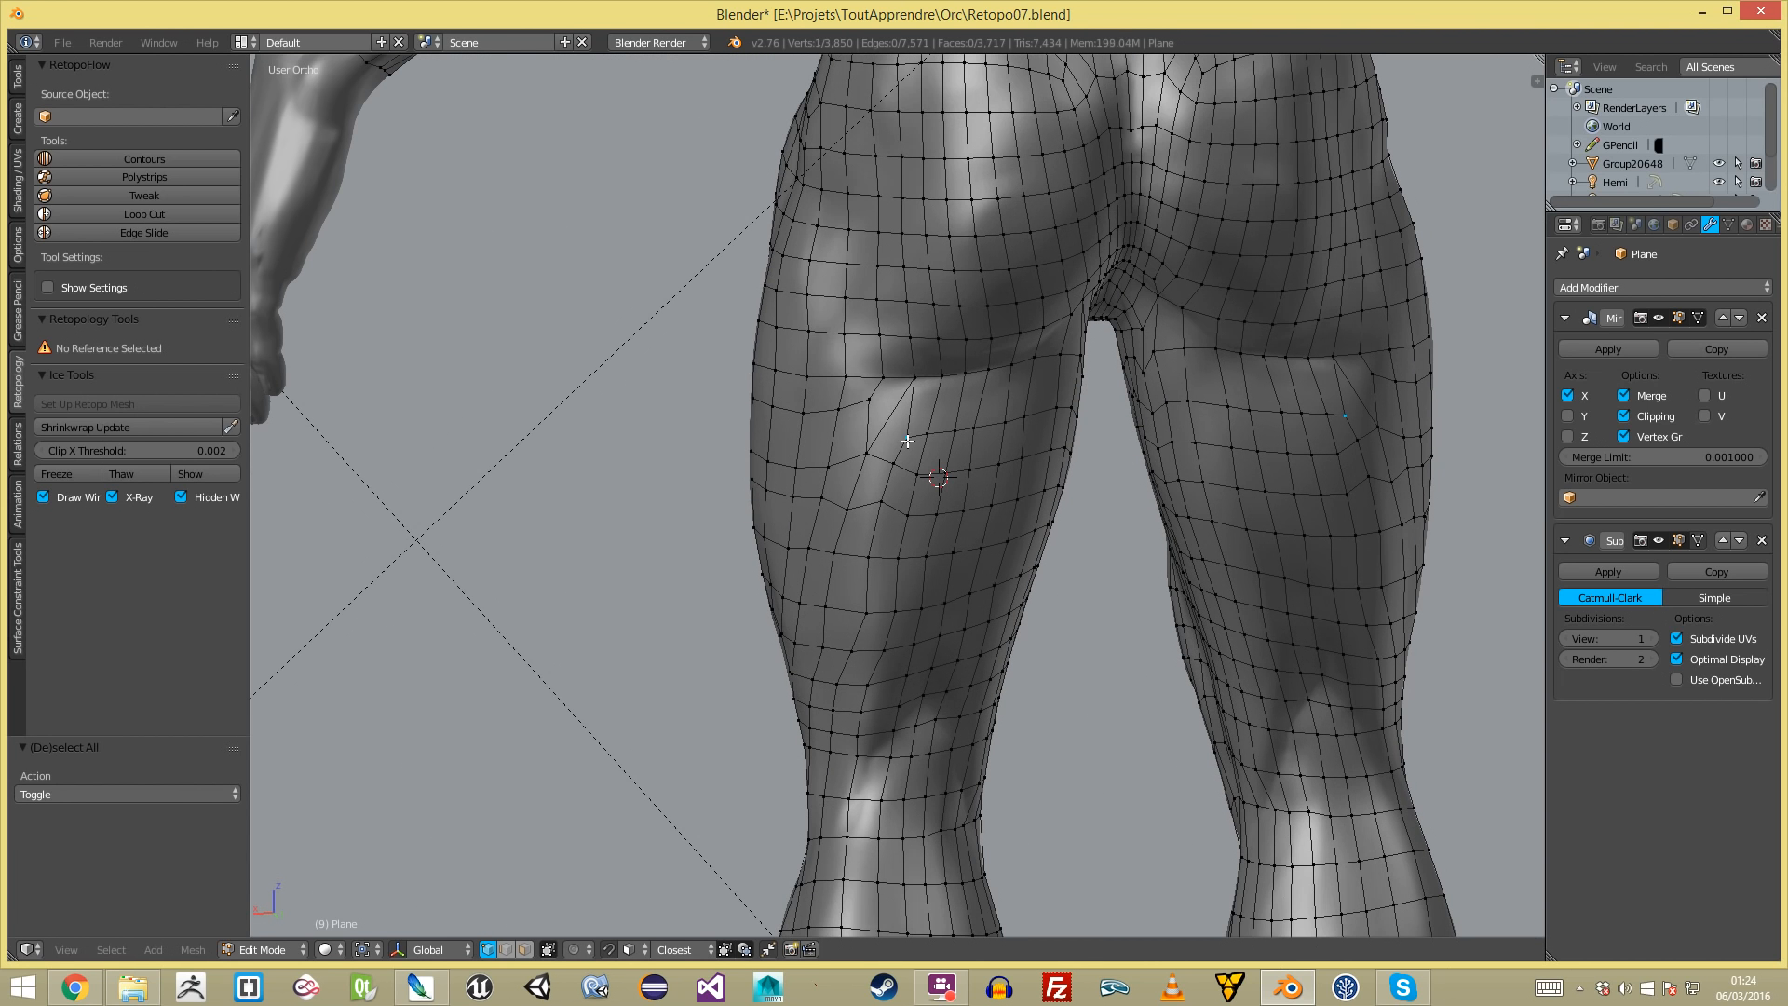
{"action": "key", "text": "g"}
{"action": "left_click", "coordinate": [924, 425]}
{"action": "right_click", "coordinate": [859, 449]}
{"action": "key", "text": "g"}
{"action": "left_click", "coordinate": [868, 433]}
{"action": "right_click", "coordinate": [907, 376]}
{"action": "key", "text": "g"}
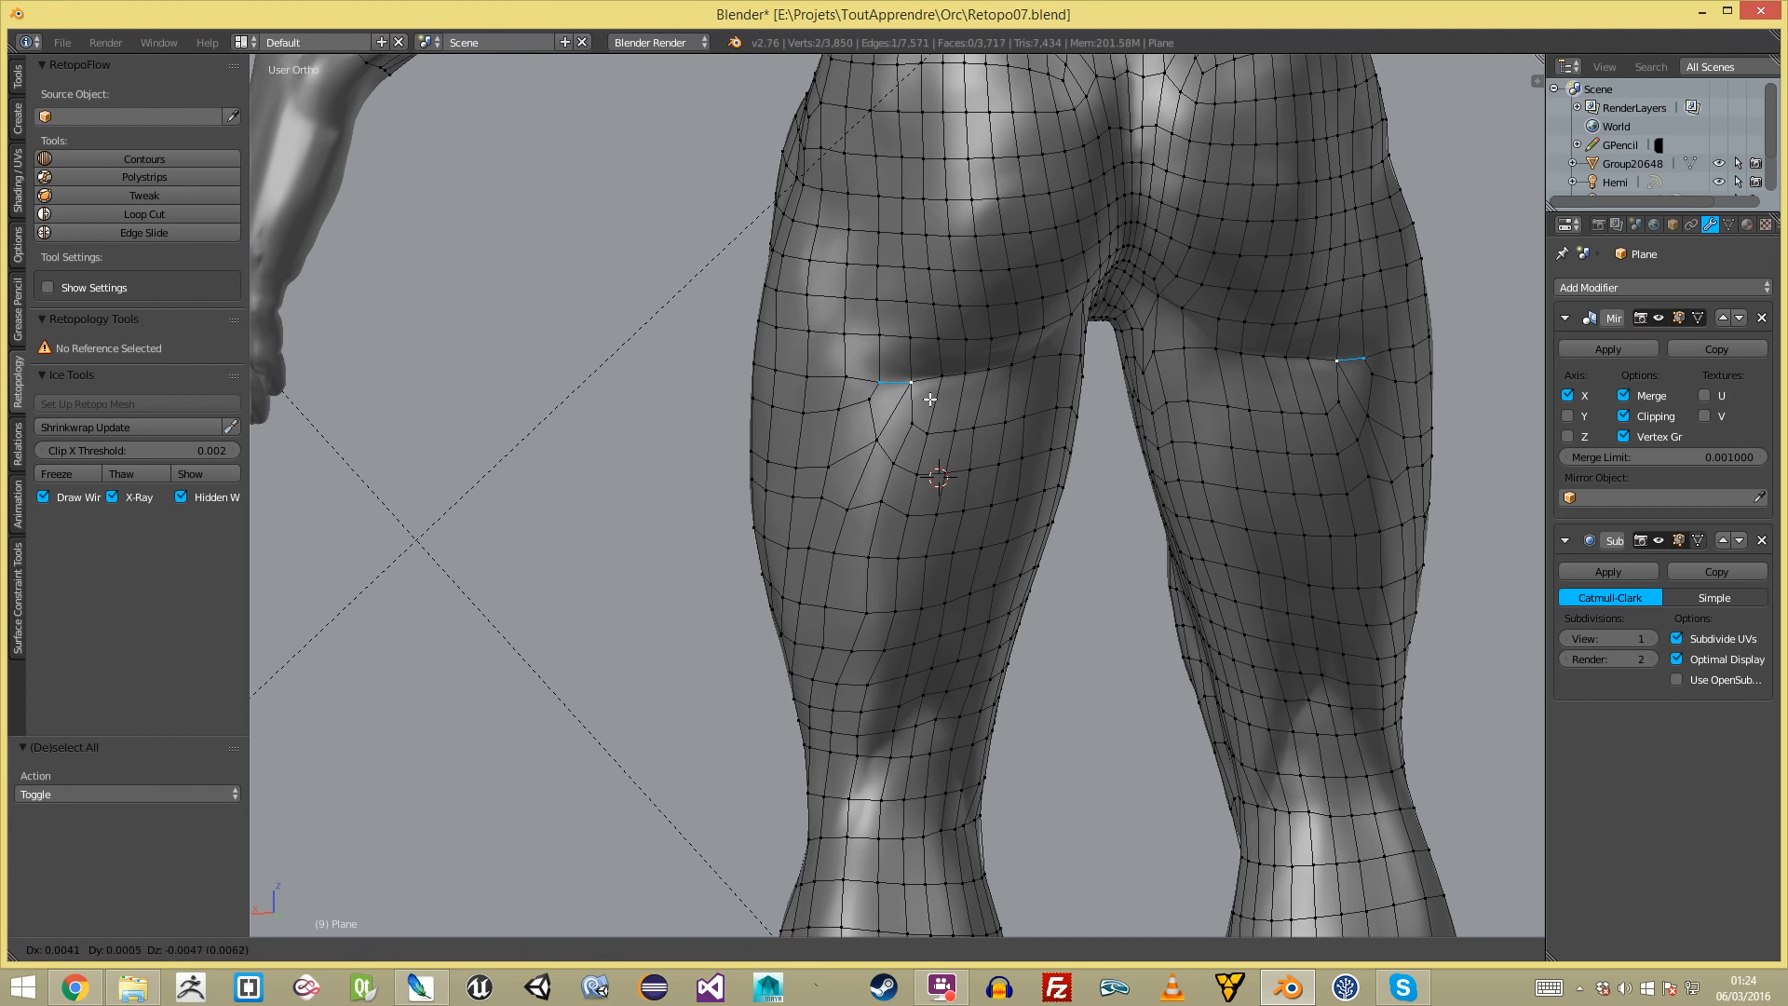
{"action": "left_click", "coordinate": [931, 399]}
{"action": "right_click", "coordinate": [856, 397]}
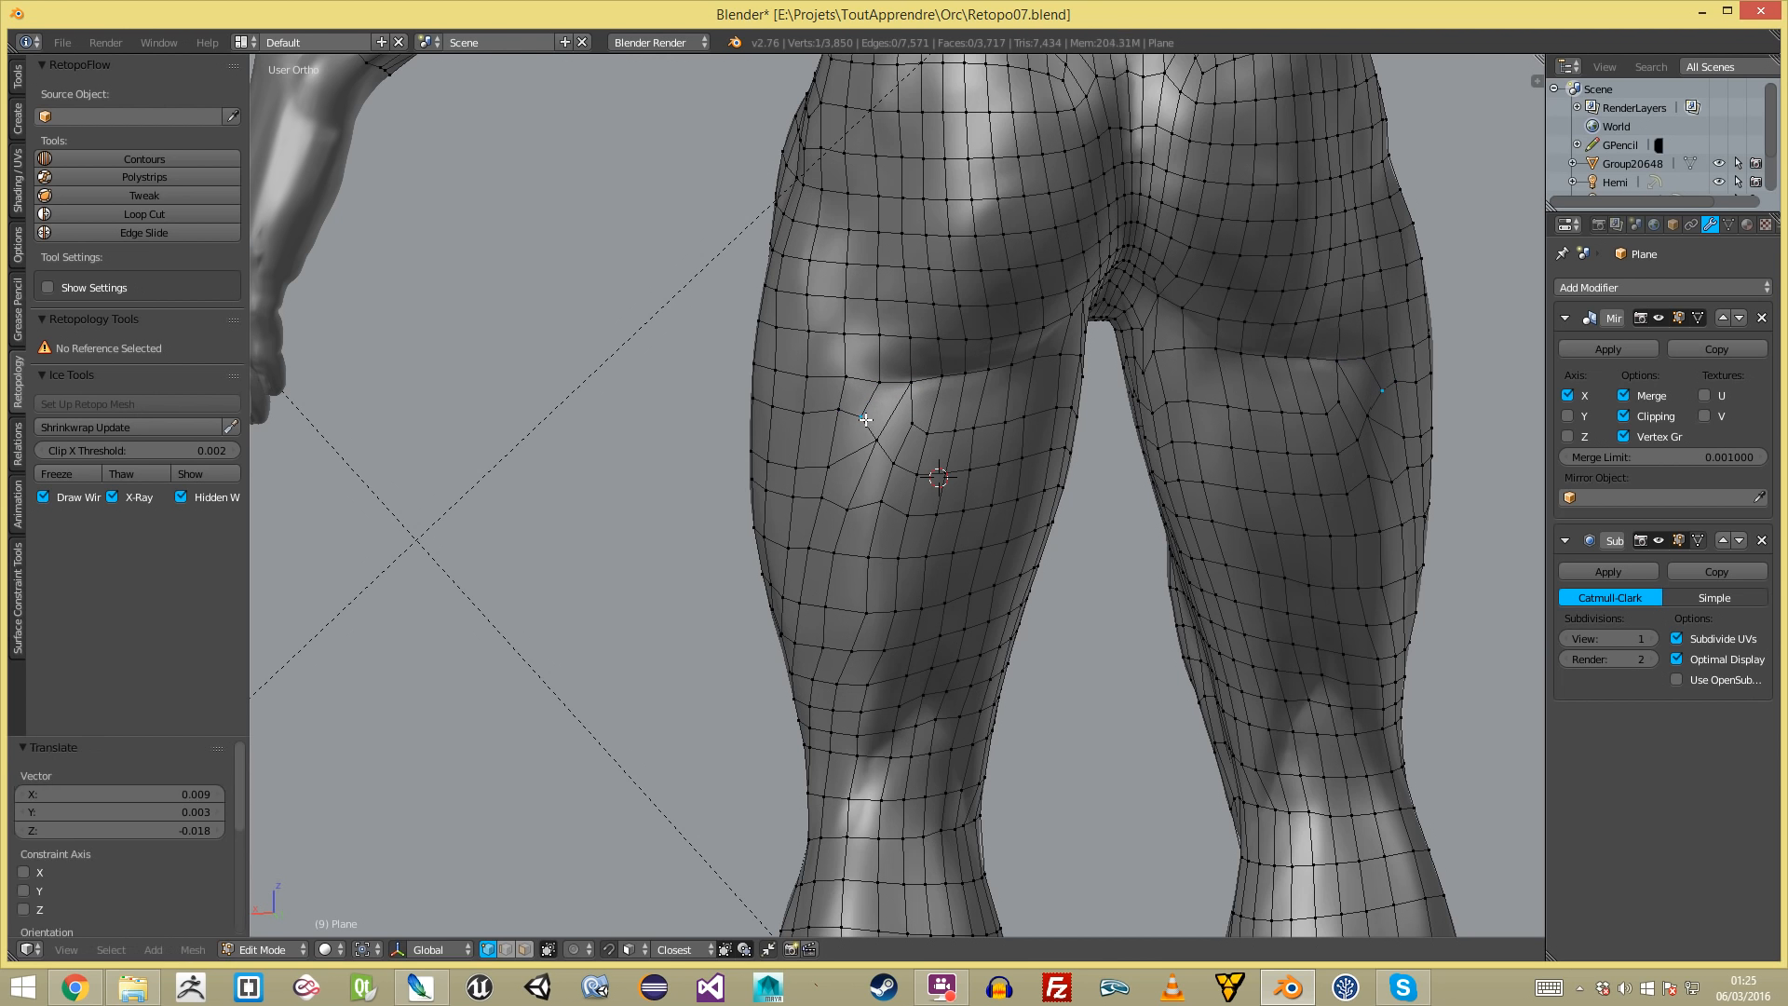
- Leave Edit Mode to inspect the wireframe on the back of the legs and return to editing
{"action": "scroll", "coordinate": [873, 402], "scroll_direction": "down", "scroll_amount": 5}
{"action": "key", "text": "Tab"}
{"action": "scroll", "coordinate": [795, 552], "scroll_direction": "up", "scroll_amount": 1}
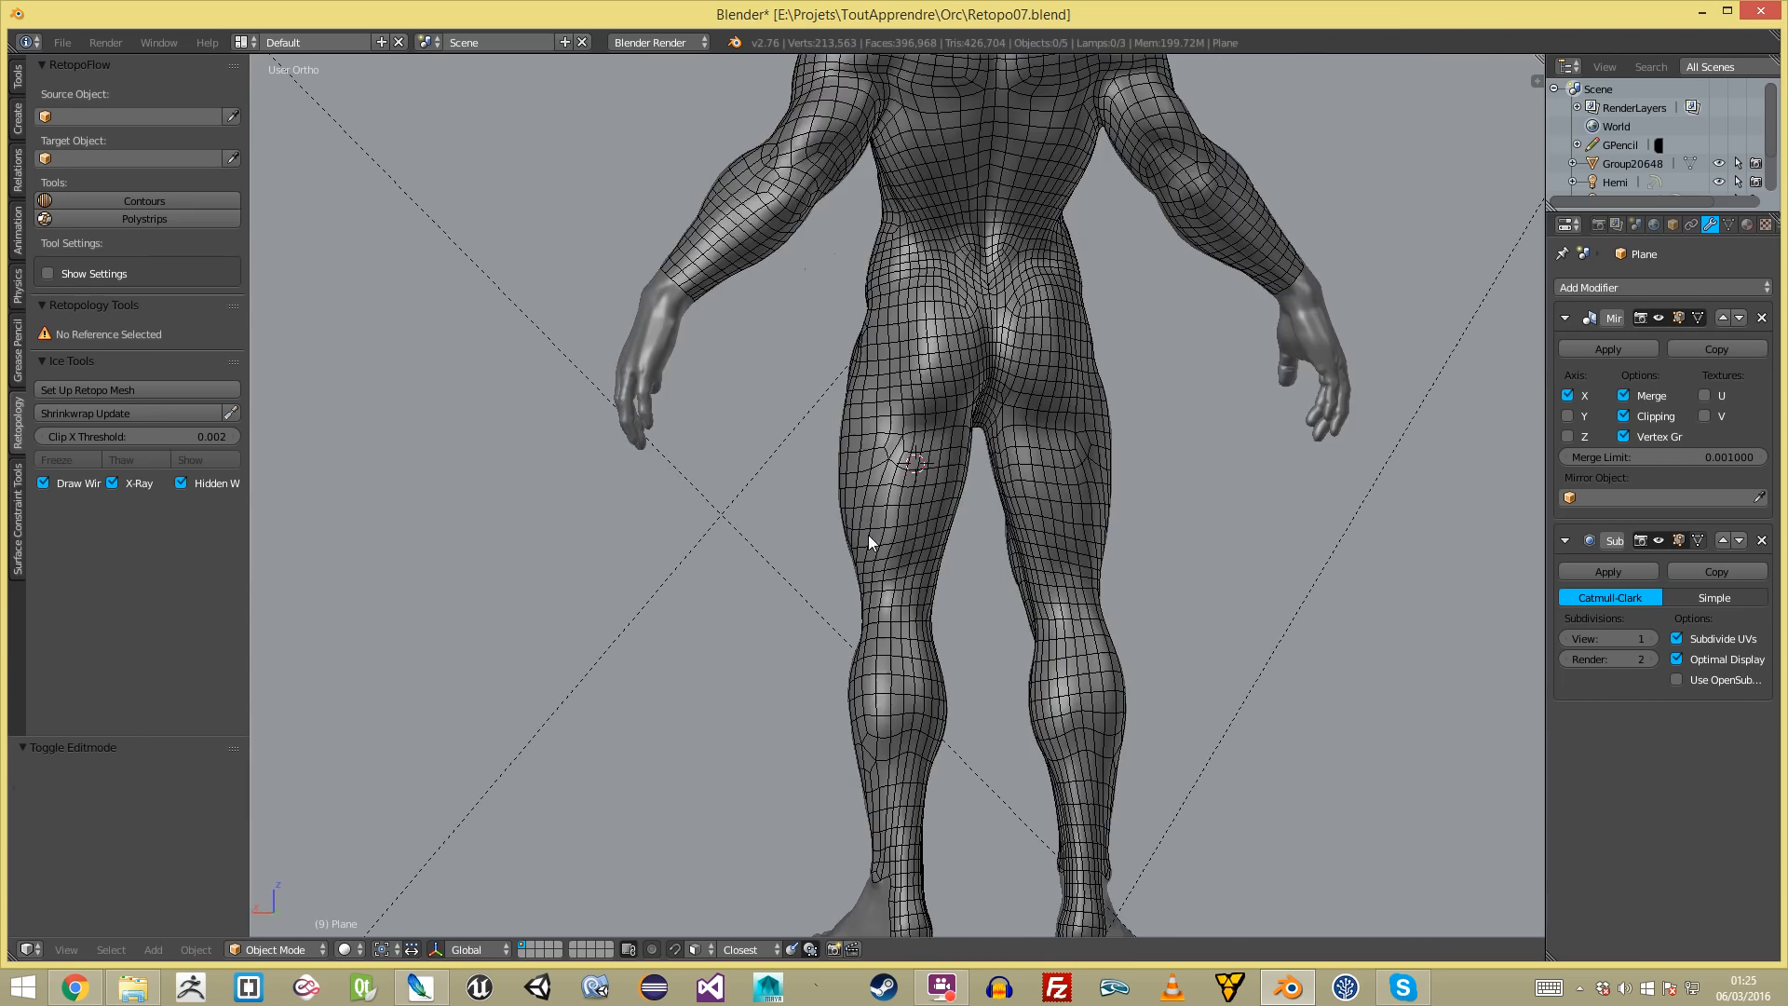
{"action": "scroll", "coordinate": [879, 475], "scroll_direction": "up", "scroll_amount": 4}
{"action": "key", "text": "Tab"}
- Insert another edge loop through the upper thigh just below the buttock crease
{"action": "key", "text": "a"}
{"action": "key", "text": "ctrl+r"}
{"action": "double_click", "coordinate": [936, 388]}
{"action": "scroll", "coordinate": [954, 415], "scroll_direction": "down", "scroll_amount": 4}
{"action": "mouse_move", "coordinate": [969, 438]}
{"action": "middle_mouse_down"}
{"action": "mouse_move", "coordinate": [794, 477]}
{"action": "mouse_move", "coordinate": [1012, 553]}
{"action": "mouse_move", "coordinate": [867, 422]}
{"action": "mouse_move", "coordinate": [942, 422]}
{"action": "middle_mouse_up"}
{"action": "key", "text": "a"}
{"action": "scroll", "coordinate": [1012, 555], "scroll_direction": "up", "scroll_amount": 5}
{"action": "key", "text": "Tab"}
{"action": "key", "text": "Tab"}
{"action": "scroll", "coordinate": [972, 503], "scroll_direction": "down", "scroll_amount": 3}
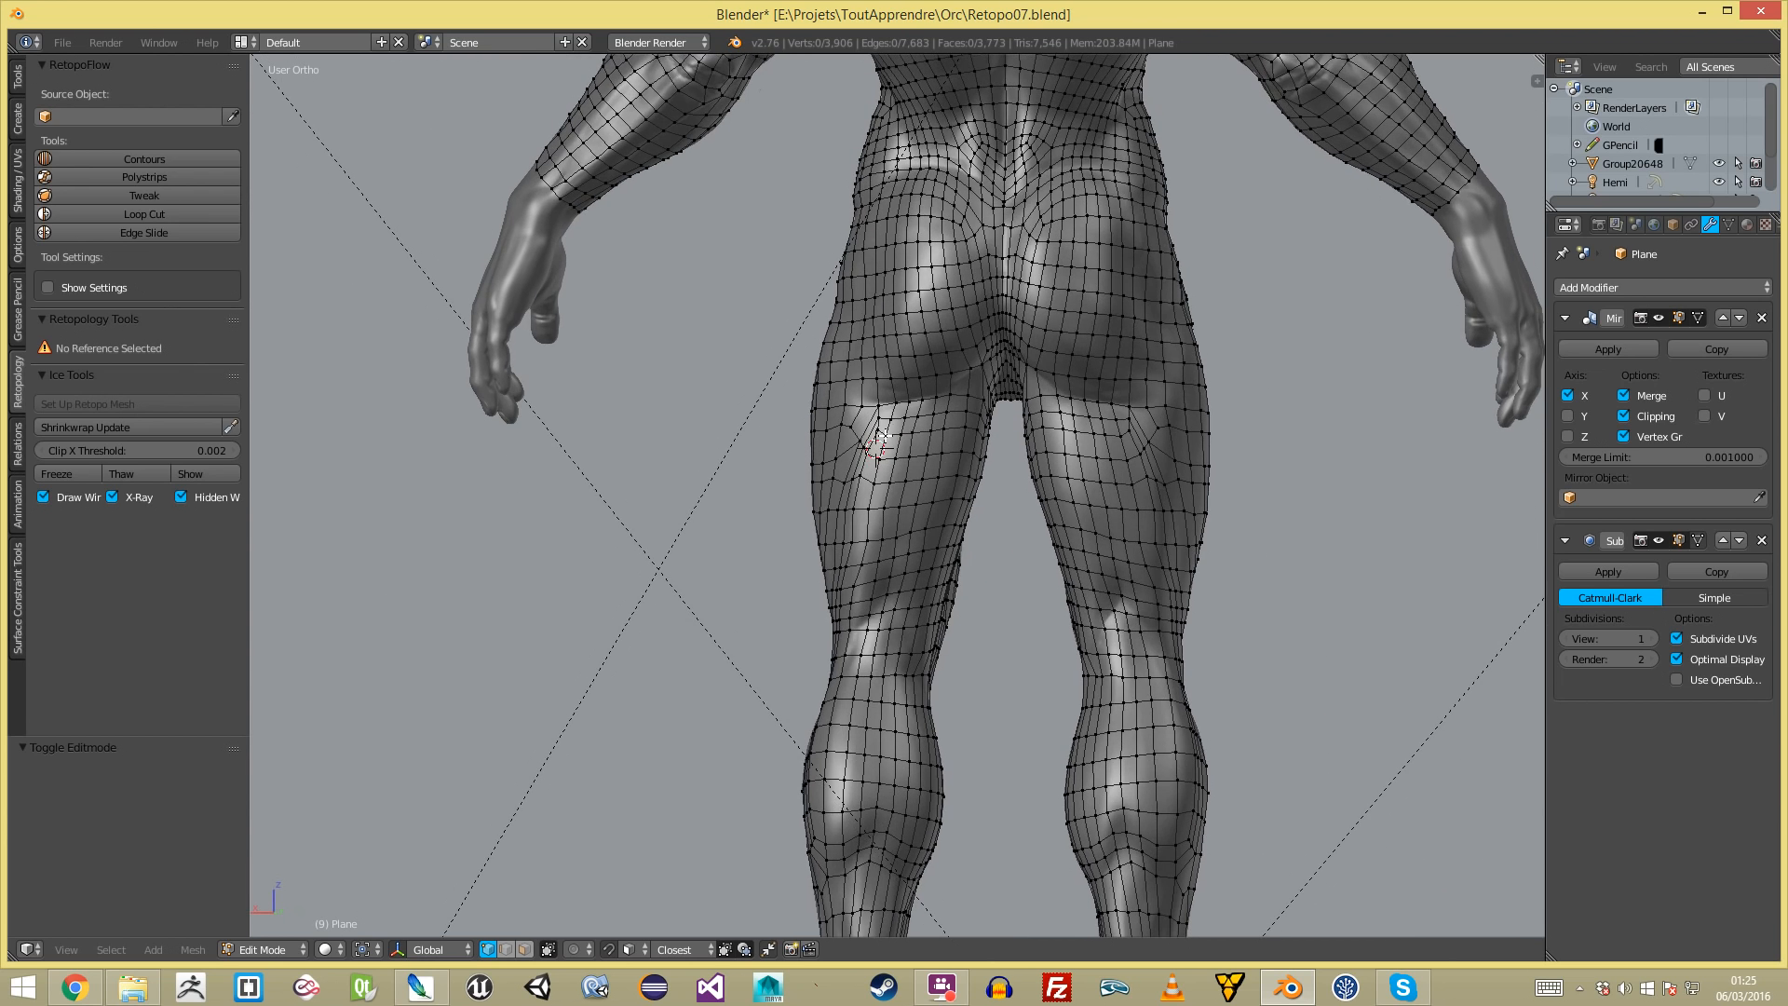
- Rotate the row of edges across the back of the thigh below the buttock crease and reposition the vertex at its outer end
{"action": "scroll", "coordinate": [876, 436], "scroll_direction": "up", "scroll_amount": 4}
{"action": "key", "text": "r"}
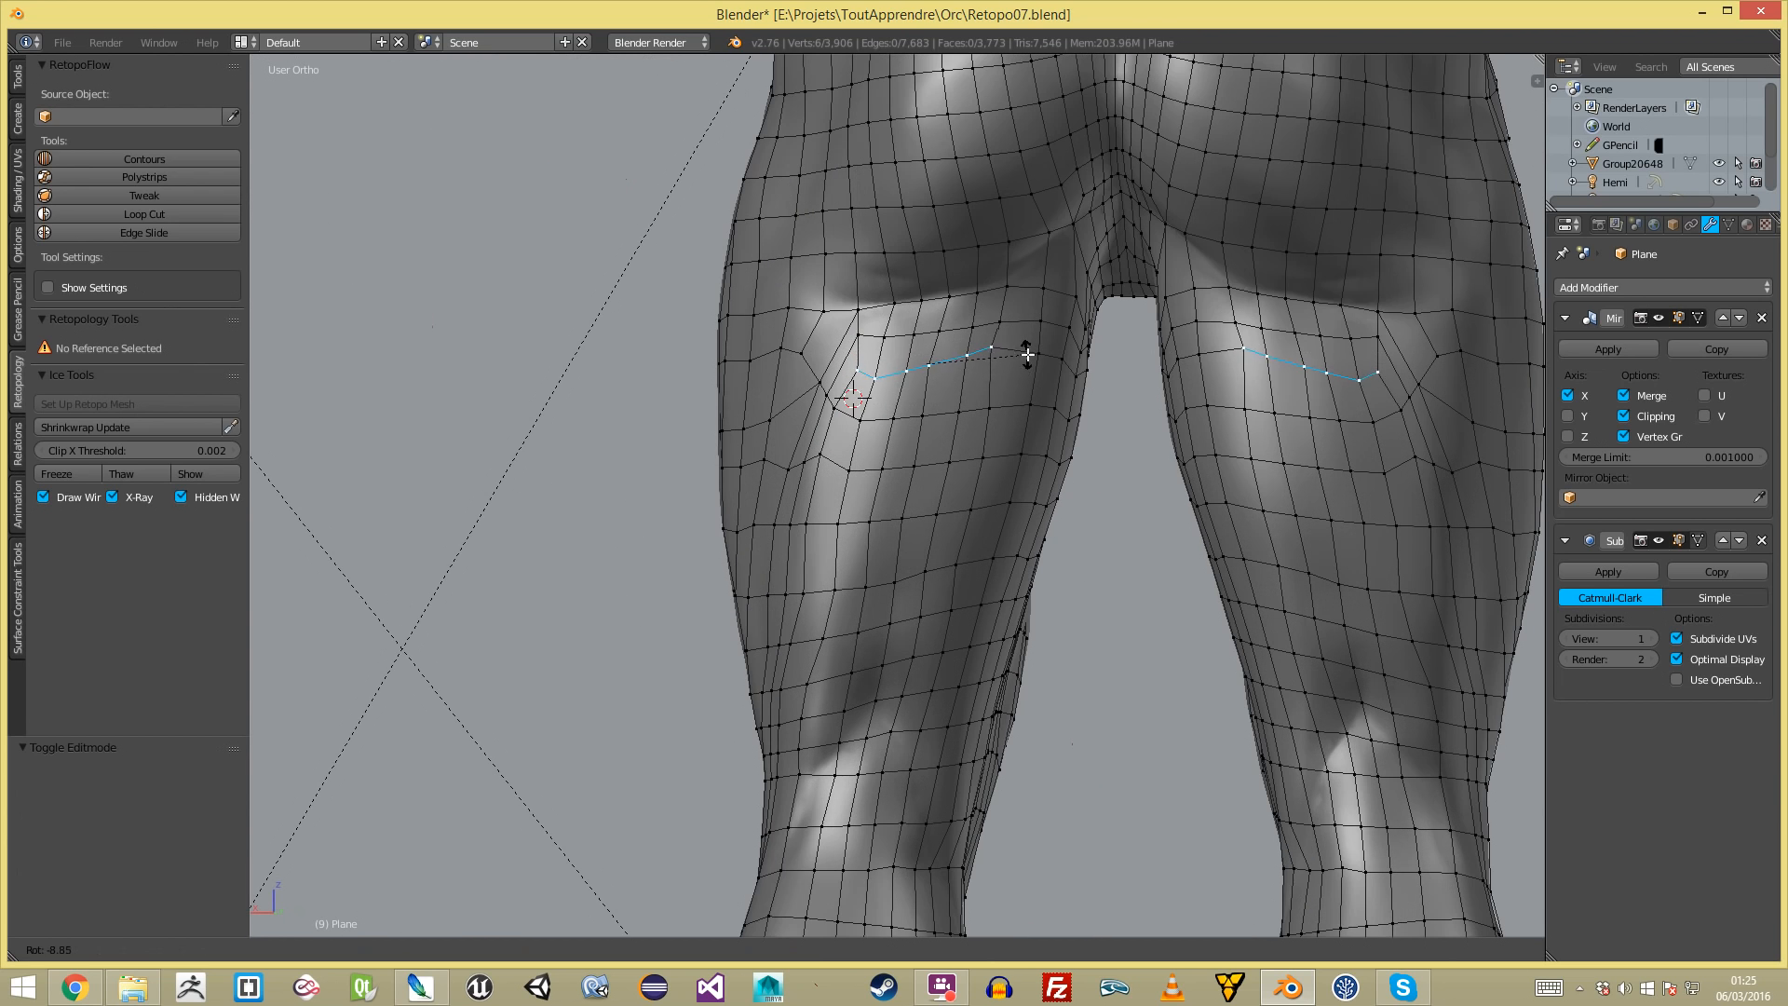
{"action": "left_click", "coordinate": [1026, 354]}
{"action": "key", "text": "a"}
{"action": "right_click_drag", "start_coordinate": [878, 377], "coordinate": [882, 358]}
{"action": "key", "text": "a"}
{"action": "key", "text": "b"}
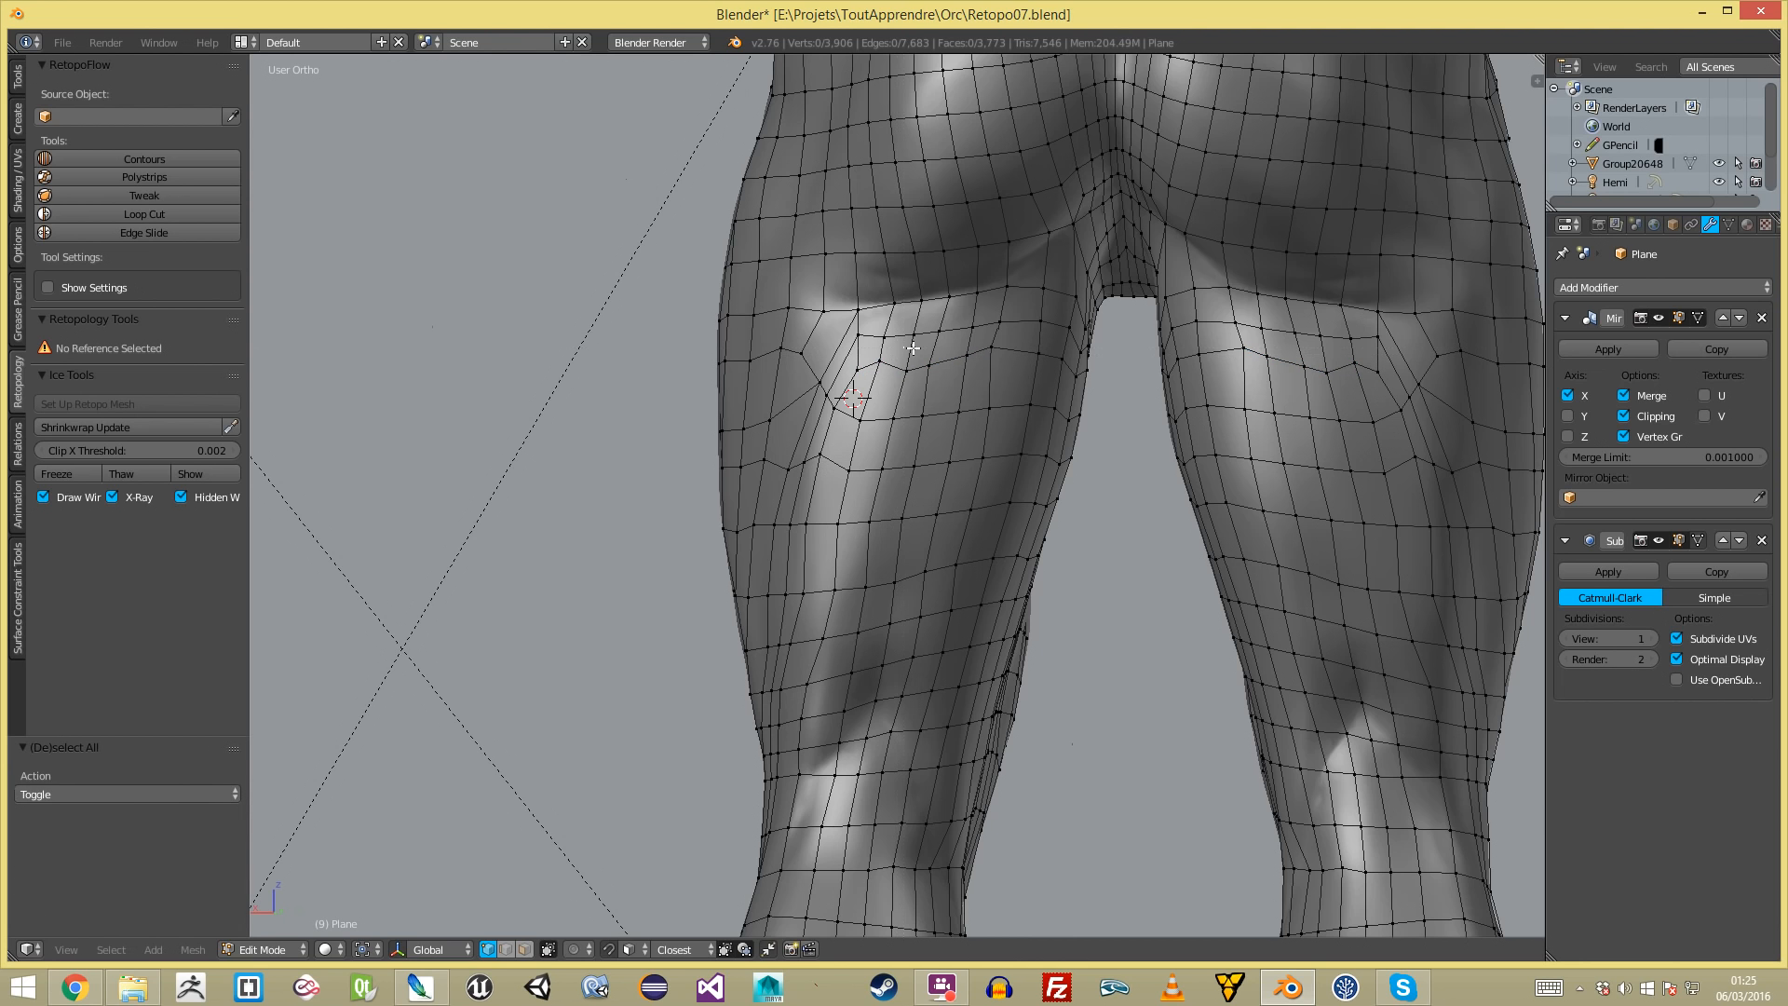
- Tilt and shift the inner section of that edge row to line it up with the neighbouring loops
{"action": "left_click_drag", "start_coordinate": [1014, 381], "coordinate": [1019, 382]}
{"action": "key", "text": "r"}
{"action": "left_click", "coordinate": [1024, 380]}
{"action": "key", "text": "g"}
{"action": "left_click", "coordinate": [1025, 366]}
{"action": "key", "text": "a"}
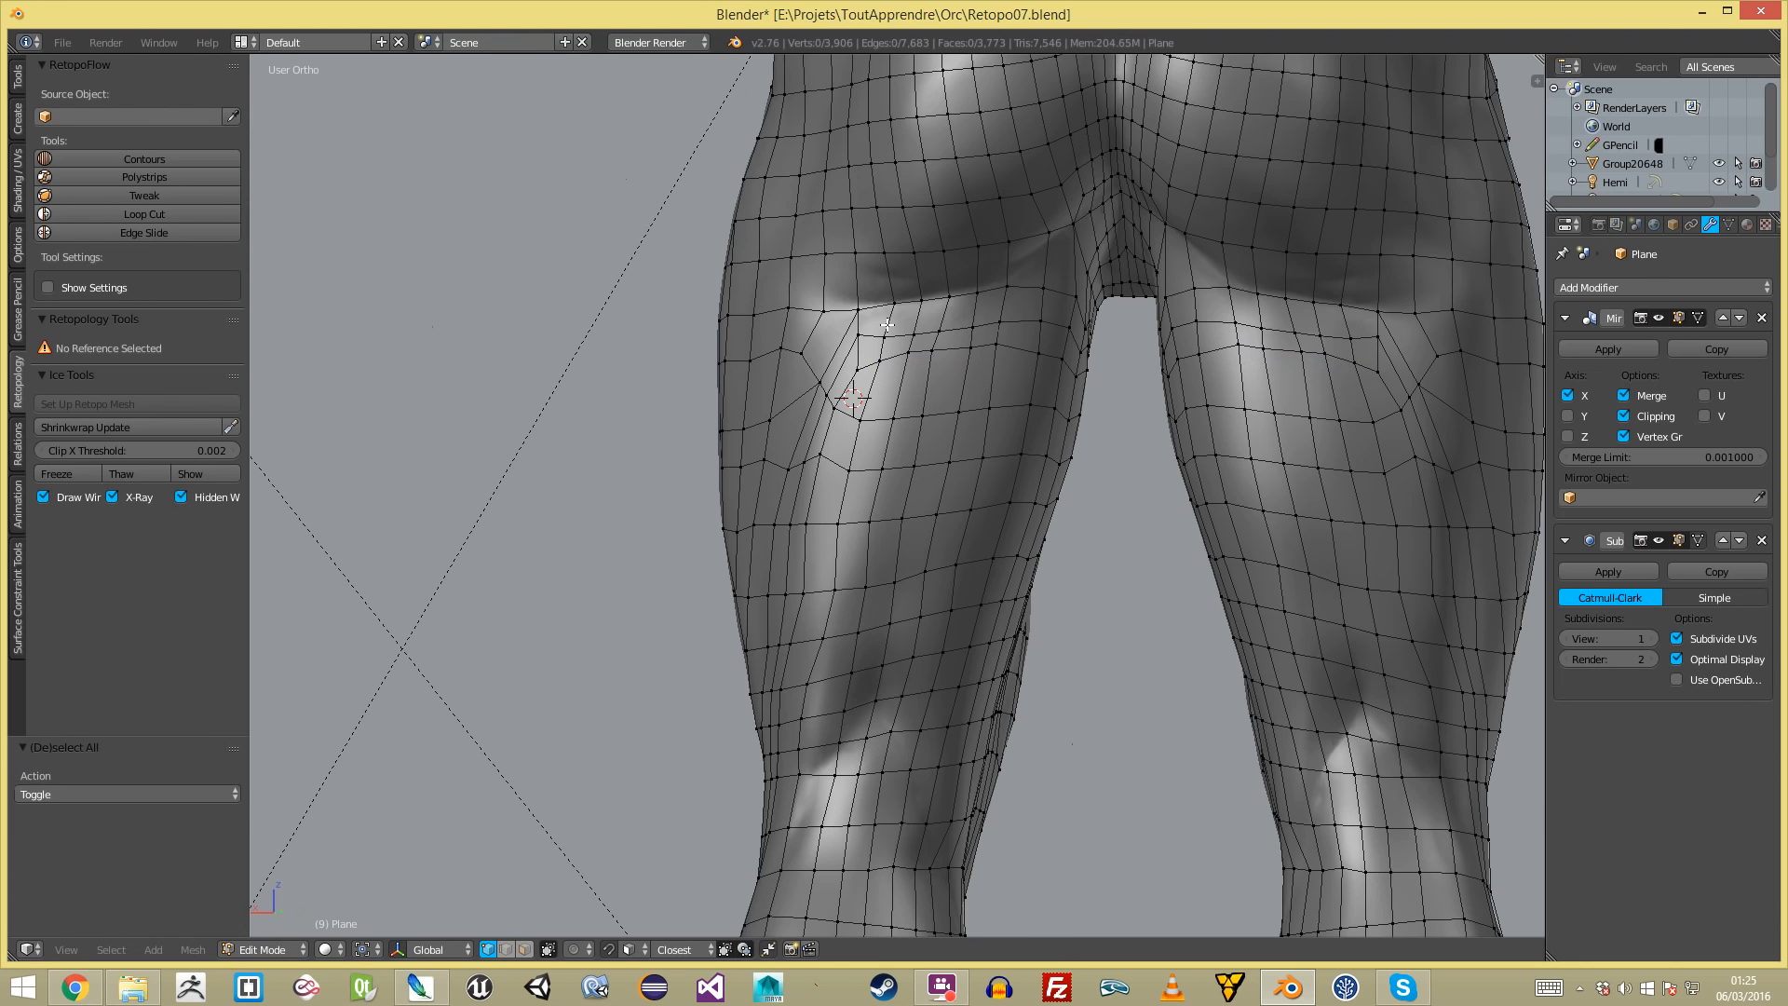
- Slide the edge path directly beneath the buttock crease to even out the spacing around it
{"action": "right_click", "coordinate": [1016, 317], "text": "ctrl"}
{"action": "key", "text": "g"}
{"action": "key", "text": "g"}
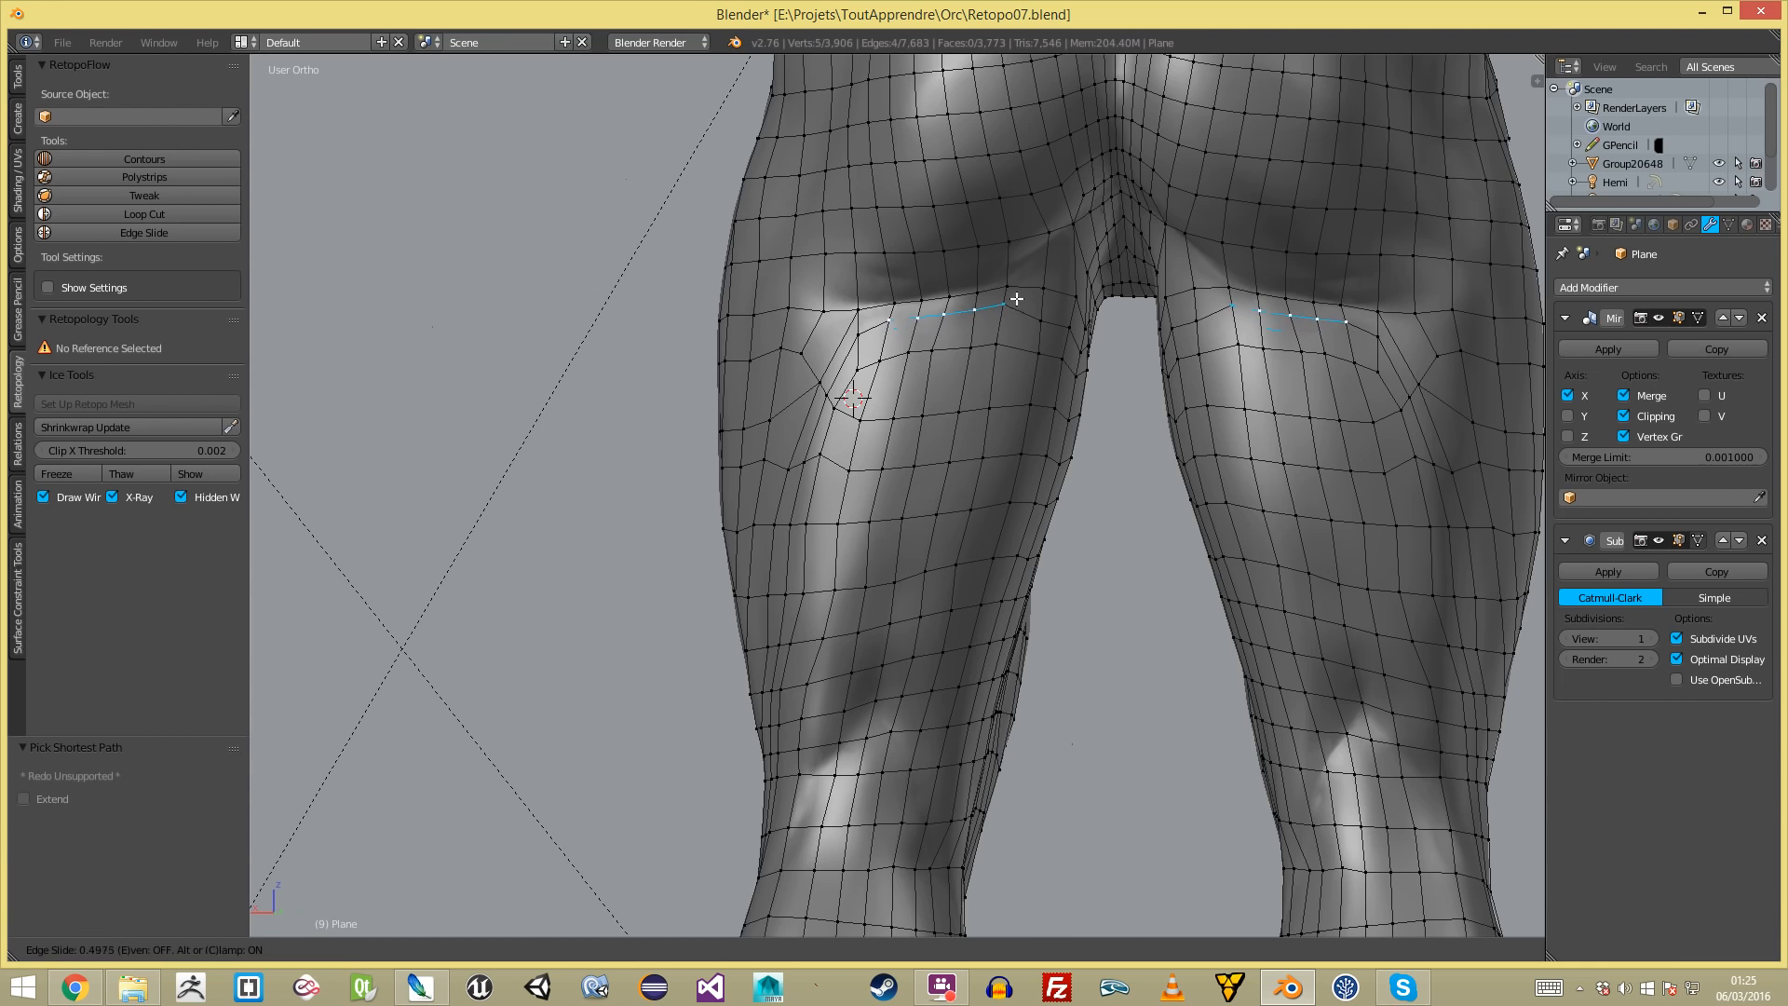
{"action": "left_click", "coordinate": [1022, 310]}
{"action": "key", "text": "a"}
{"action": "middle_click_drag", "start_coordinate": [1021, 311], "coordinate": [958, 343]}
{"action": "scroll", "coordinate": [846, 458], "scroll_direction": "down", "scroll_amount": 4}
{"action": "key", "text": "a"}
{"action": "key", "text": "a"}
{"action": "scroll", "coordinate": [835, 484], "scroll_direction": "up", "scroll_amount": 3}
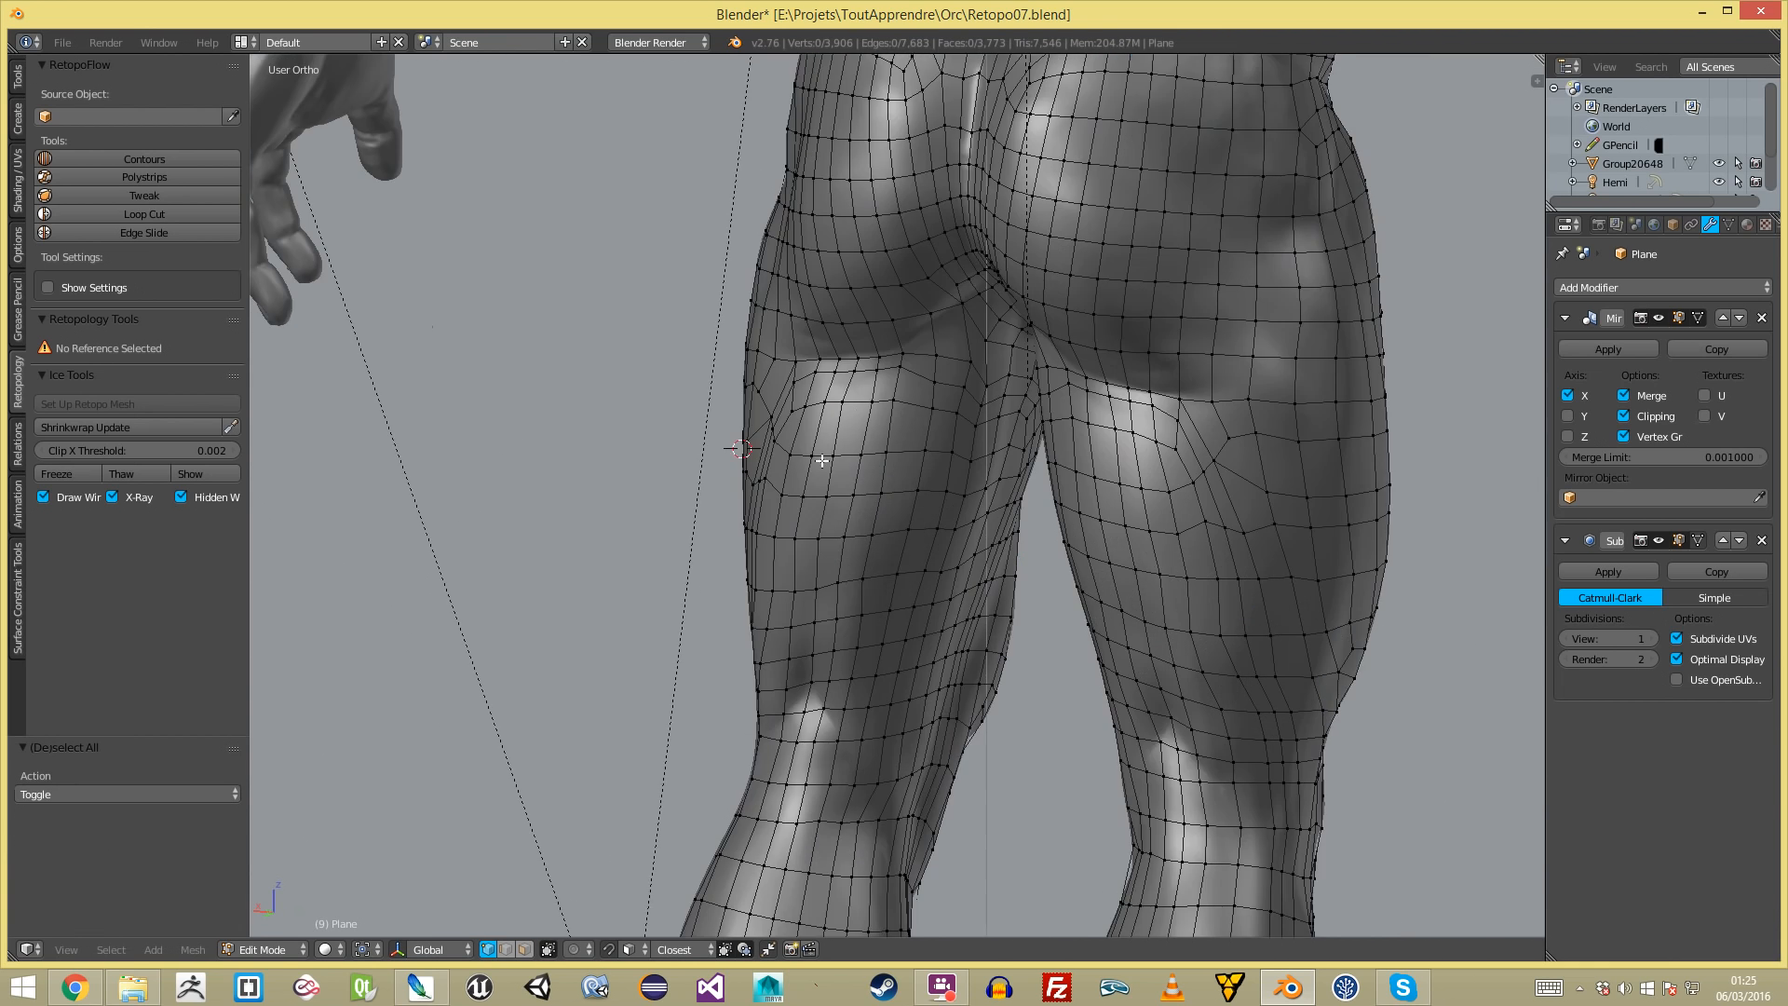
- Toggle snapping for the retopology mesh and clear the vertex selection
{"action": "key", "text": "shift+Tab"}
{"action": "middle_click_drag", "start_coordinate": [835, 484], "coordinate": [858, 400]}
{"action": "scroll", "coordinate": [945, 389], "scroll_direction": "down", "scroll_amount": 4}
{"action": "left_click_drag", "start_coordinate": [942, 395], "coordinate": [855, 403]}
{"action": "right_click", "coordinate": [852, 404]}
{"action": "key", "text": "a"}
{"action": "key", "text": "a"}
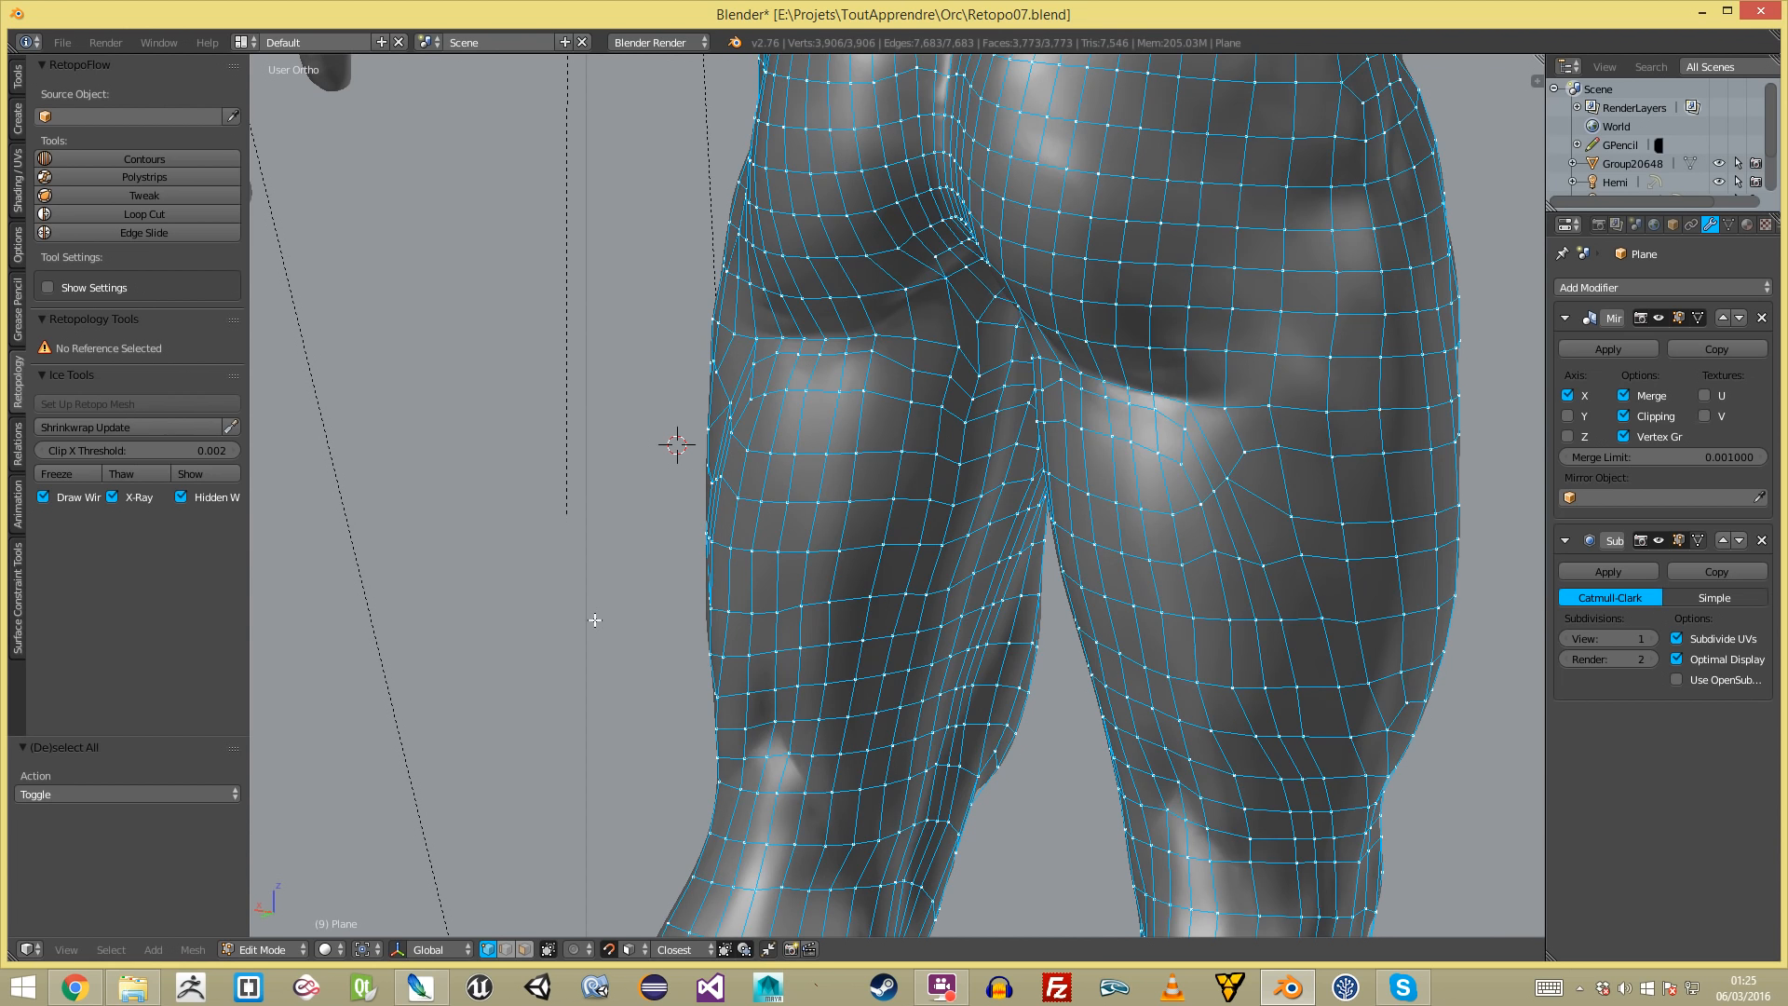
- Leave Edit Mode, reselect the retopology mesh and reopen it for editing with nothing selected
{"action": "key", "text": "Tab"}
{"action": "right_click", "coordinate": [968, 837]}
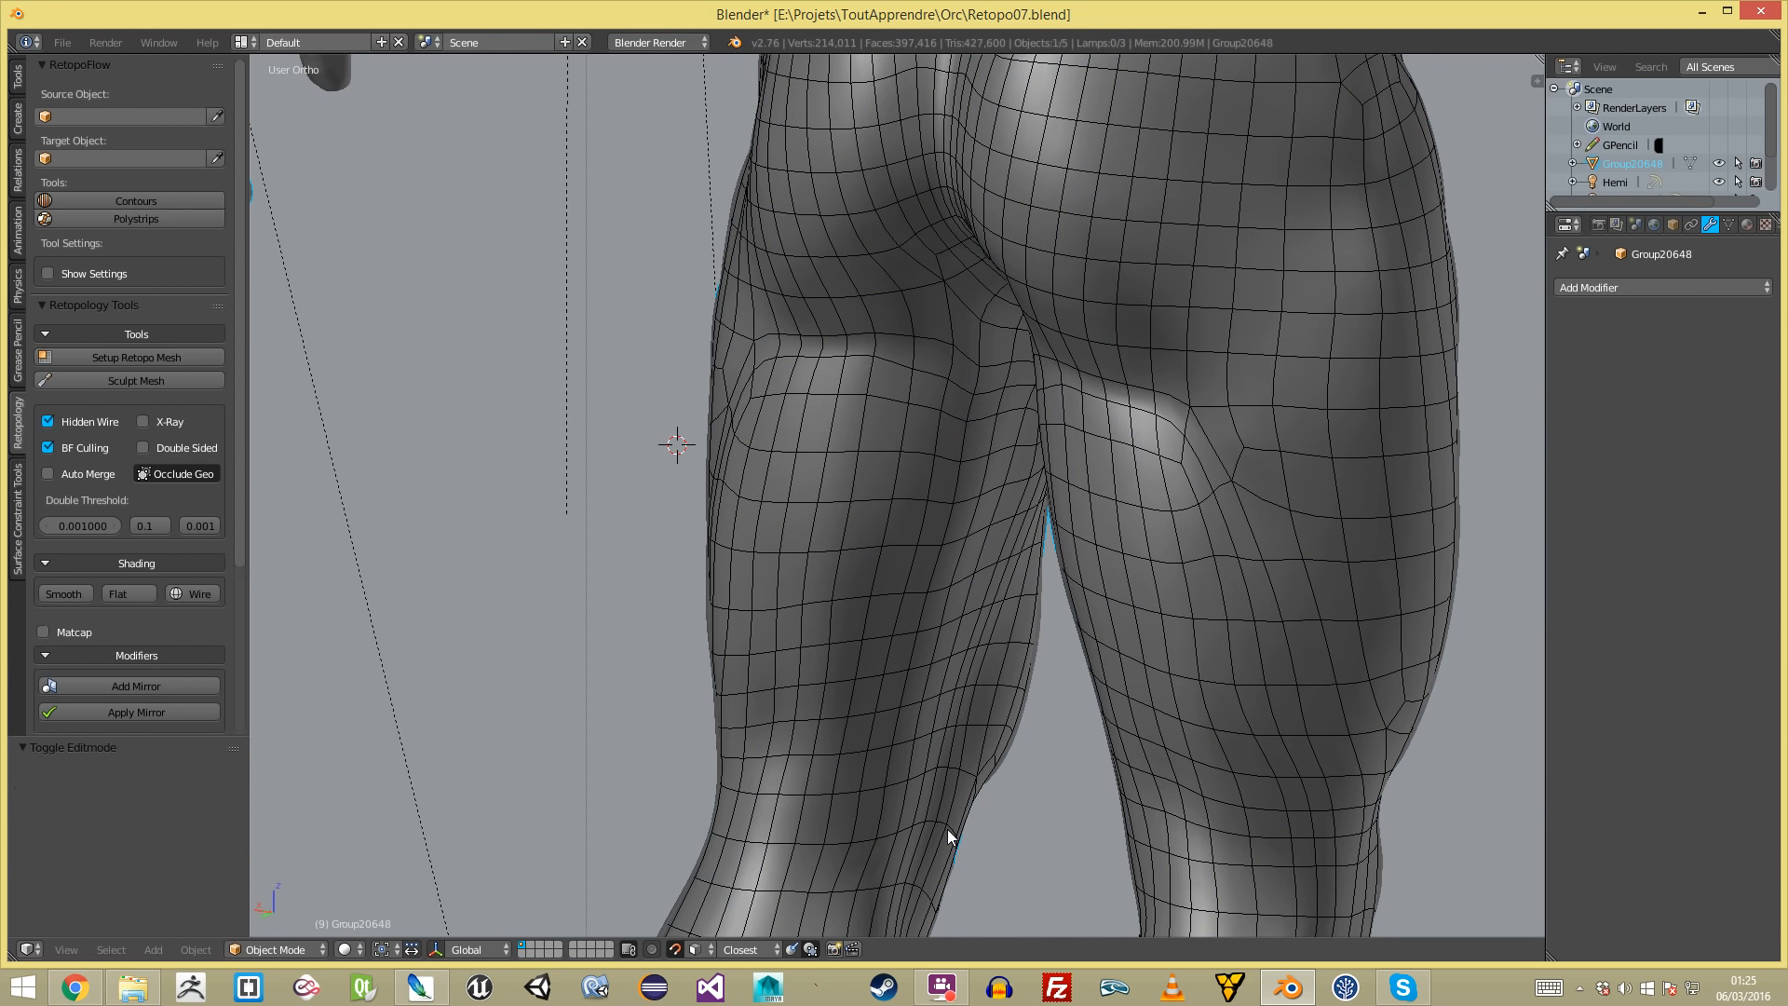
{"action": "right_click", "coordinate": [947, 829]}
{"action": "right_click", "coordinate": [947, 829]}
{"action": "right_click", "coordinate": [947, 829]}
{"action": "key", "text": "Tab"}
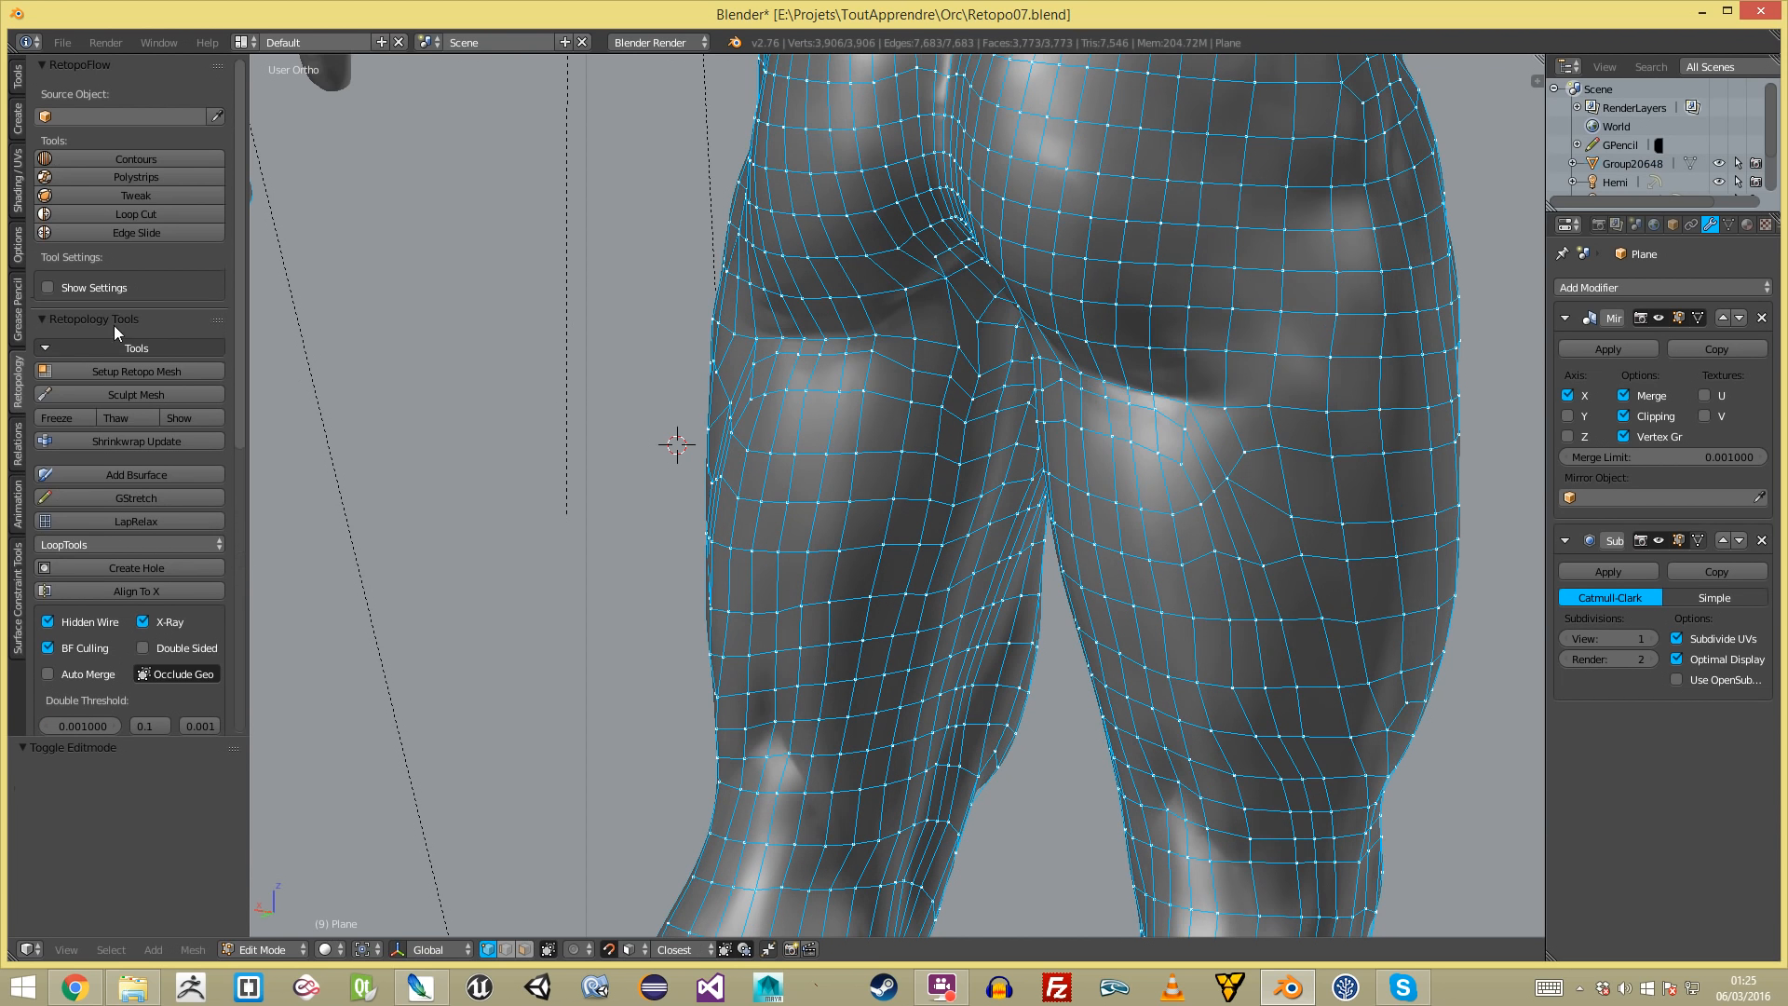
{"action": "key", "text": "a"}
- Move the pole vertex on the outer back thigh and scale a nearby group of vertices along X
{"action": "middle_click_drag", "start_coordinate": [656, 374], "coordinate": [832, 363]}
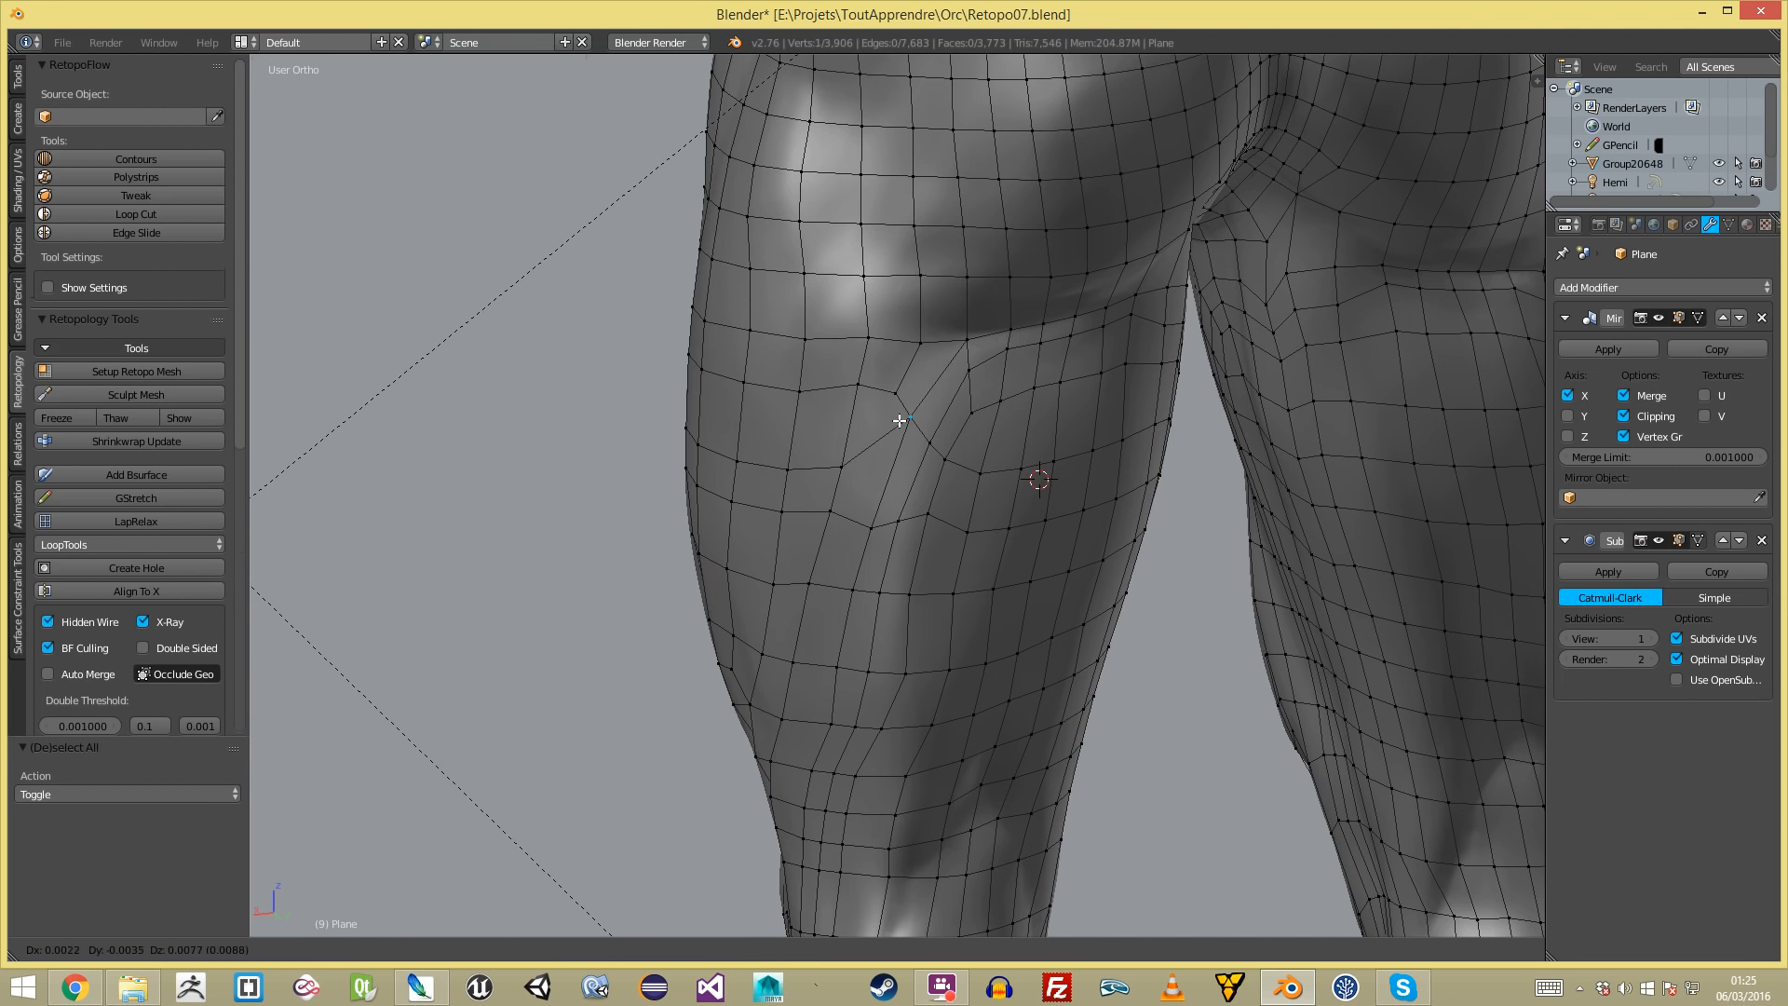
{"action": "middle_click_drag", "start_coordinate": [846, 770], "coordinate": [872, 643]}
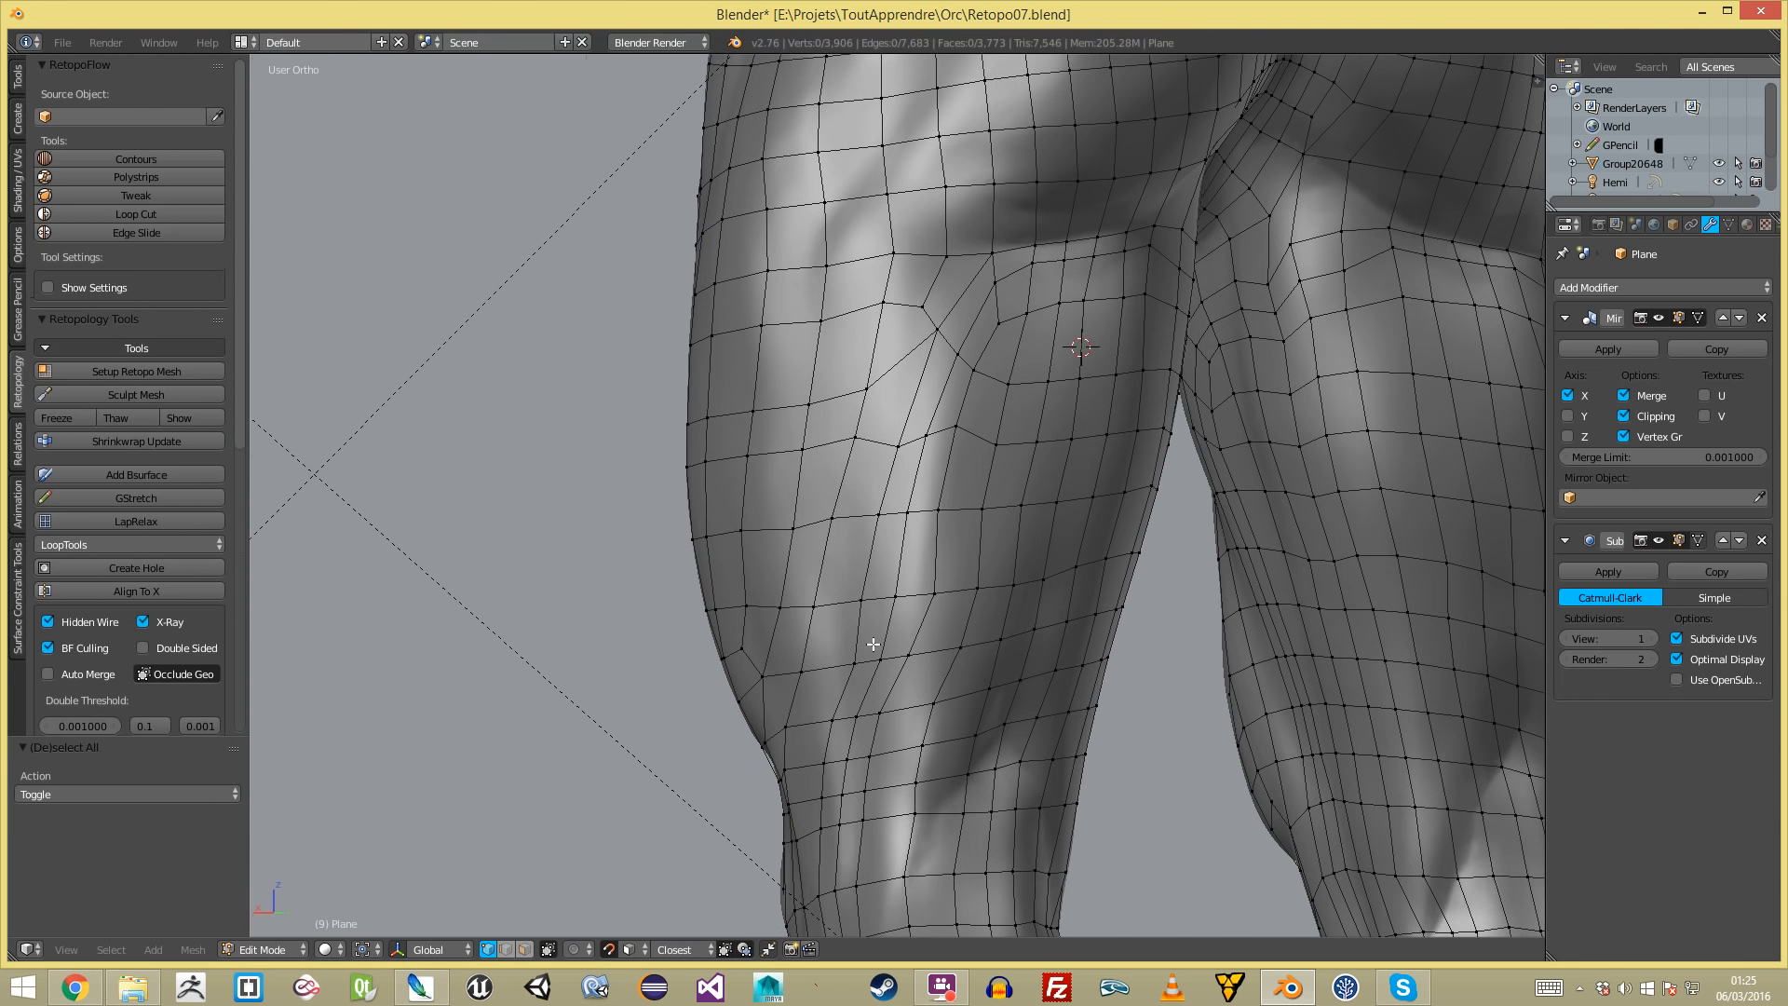
{"action": "key", "text": "s"}
{"action": "key", "text": "x"}
{"action": "left_click", "coordinate": [1020, 586]}
{"action": "key", "text": "a"}
- Reposition vertices on the back of the lower thigh above the knee
{"action": "key", "text": "g"}
{"action": "middle_click_drag", "start_coordinate": [917, 737], "coordinate": [938, 622], "text": "shift"}
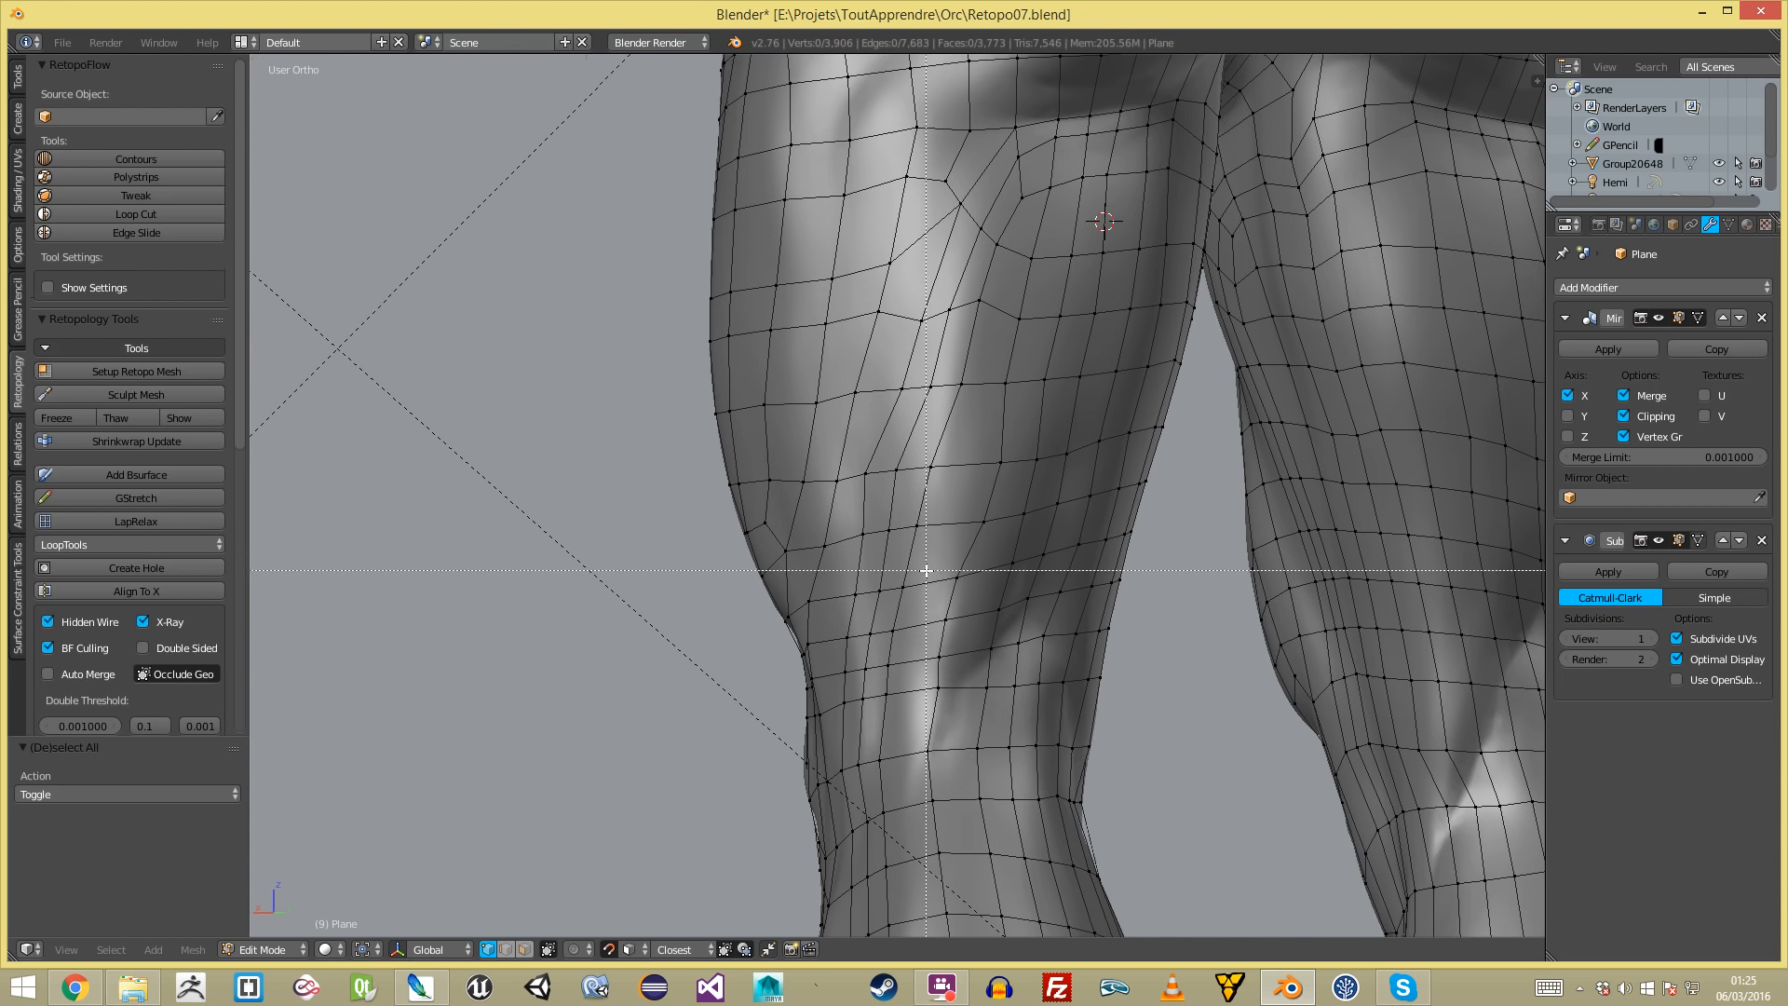
{"action": "key", "text": "g"}
{"action": "left_click", "coordinate": [975, 693]}
{"action": "key", "text": "a"}
- Shift the short edge rows in the middle of the outer back thigh to smooth their flow
{"action": "middle_click_drag", "start_coordinate": [985, 678], "coordinate": [946, 389]}
{"action": "left_click_drag", "start_coordinate": [1048, 462], "coordinate": [1049, 462]}
{"action": "key", "text": "g"}
{"action": "left_click", "coordinate": [1040, 458]}
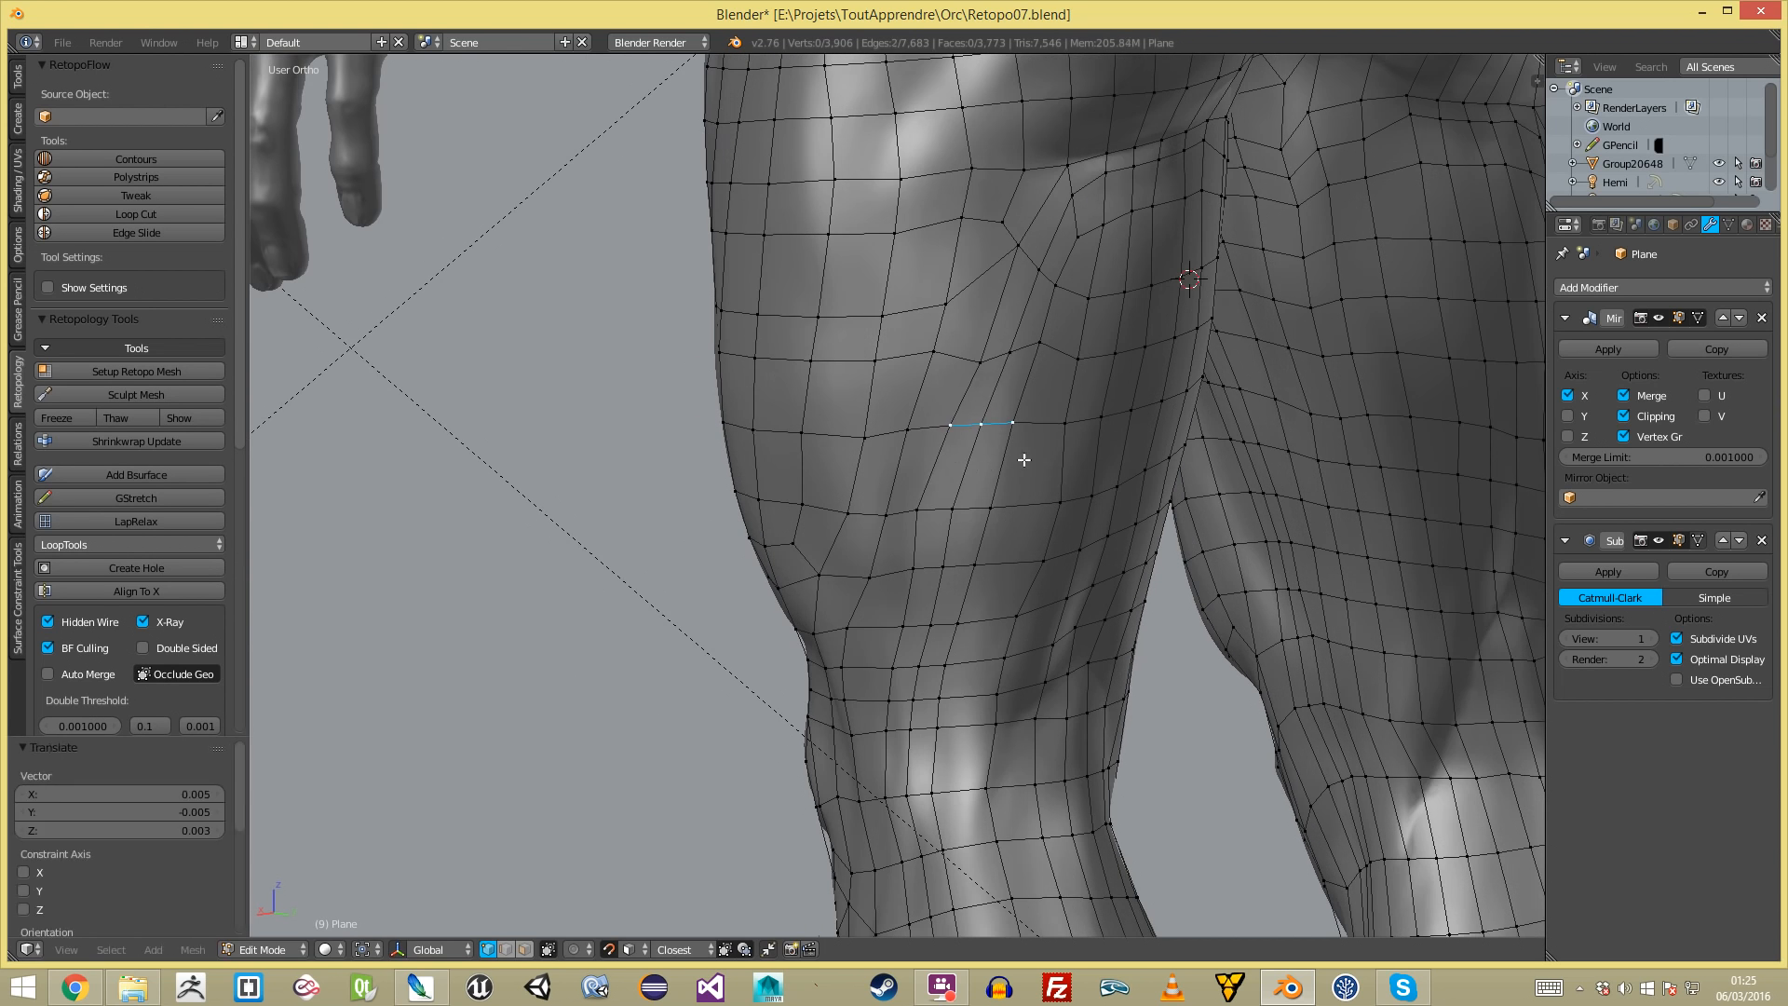
{"action": "left_click_drag", "start_coordinate": [908, 497], "coordinate": [1015, 533]}
{"action": "key", "text": "g"}
{"action": "left_click", "coordinate": [1024, 535]}
{"action": "key", "text": "g"}
{"action": "left_click", "coordinate": [1045, 534]}
{"action": "key", "text": "a"}
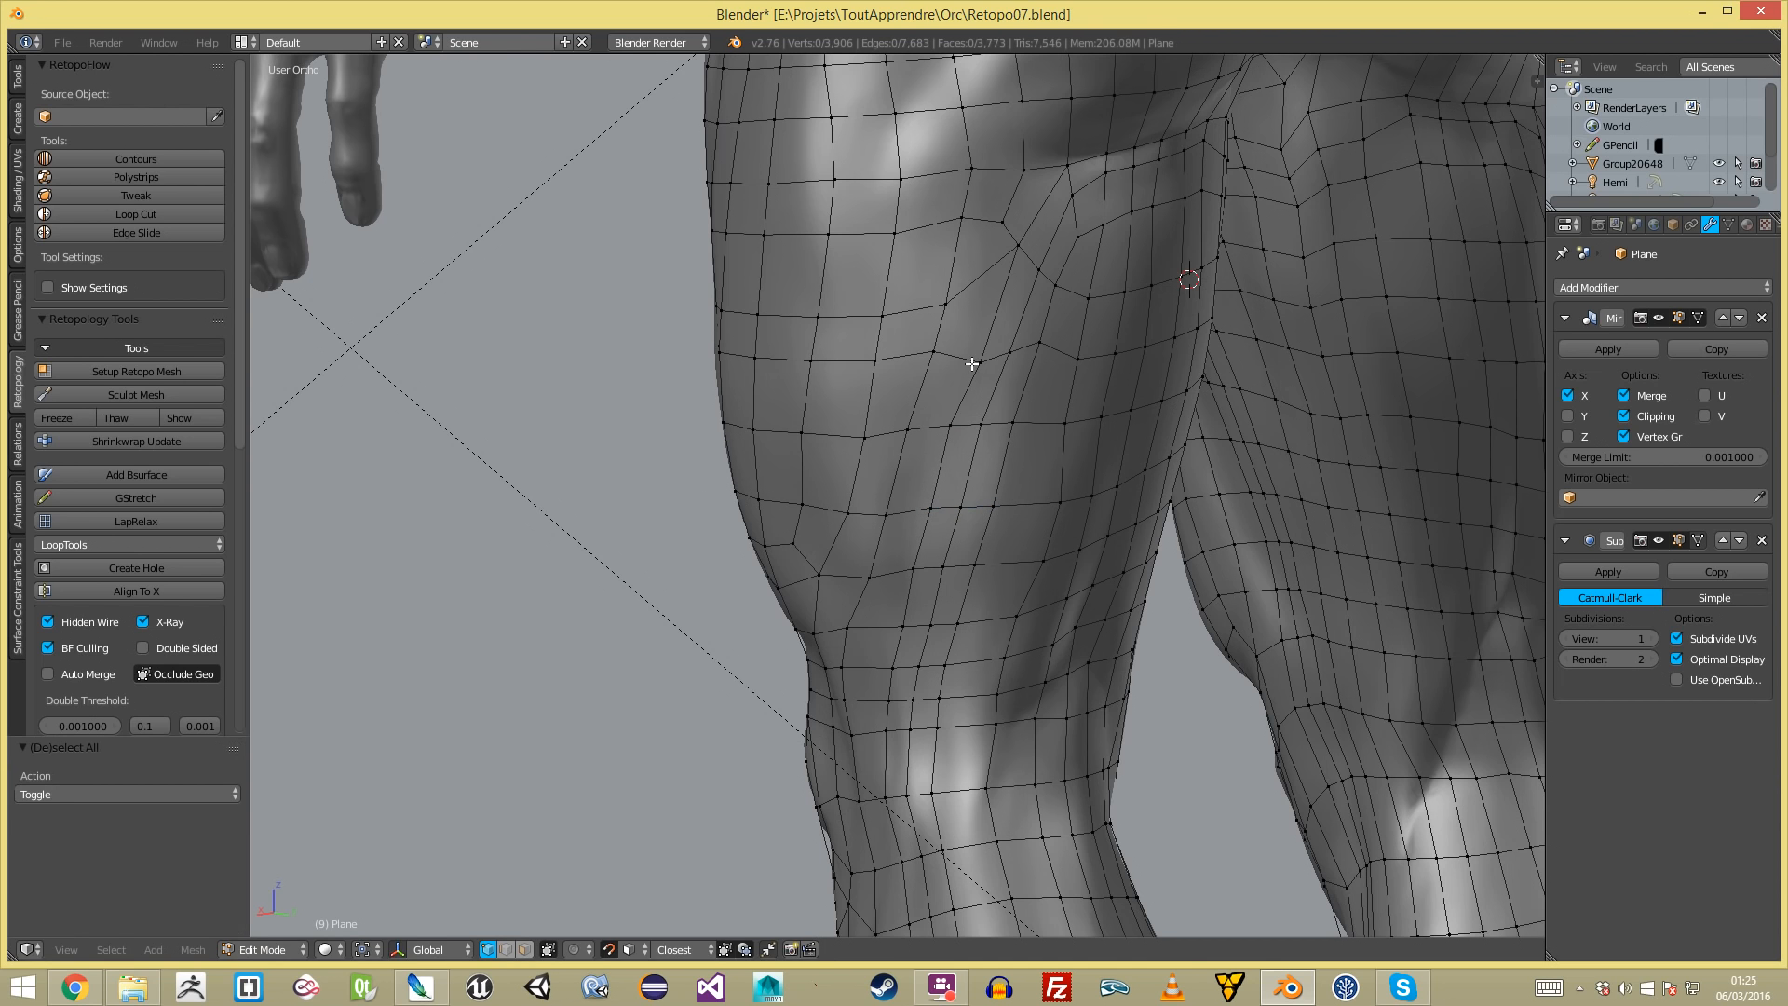
- Relax the vertices around and just below the pole on the outer back thigh
{"action": "left_click", "coordinate": [965, 348]}
{"action": "key", "text": "a"}
{"action": "key", "text": "g"}
{"action": "left_click_drag", "start_coordinate": [1036, 260], "coordinate": [1068, 296]}
{"action": "key", "text": "g"}
{"action": "left_click", "coordinate": [1067, 301]}
{"action": "key", "text": "a"}
{"action": "key", "text": "g"}
{"action": "left_click", "coordinate": [1033, 360]}
{"action": "key", "text": "a"}
{"action": "scroll", "coordinate": [957, 506], "scroll_direction": "down", "scroll_amount": 4}
{"action": "scroll", "coordinate": [956, 506], "scroll_direction": "up", "scroll_amount": 4}
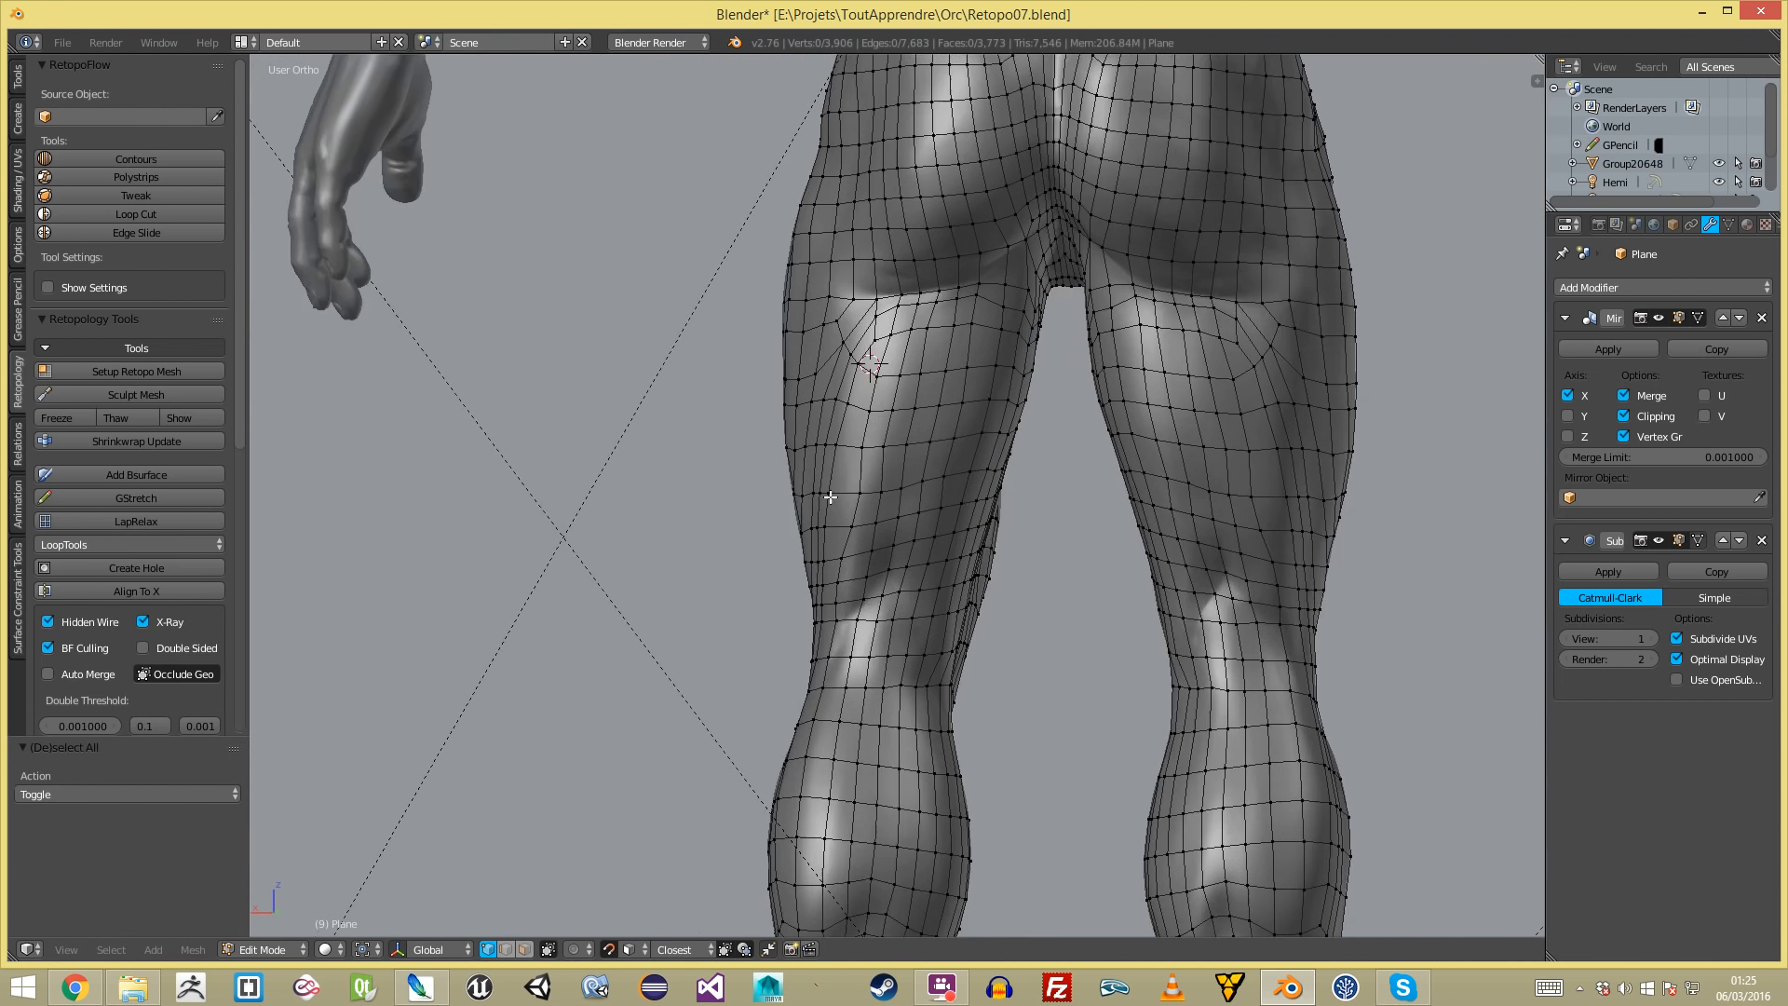
- Rotate and move an edge row on the mid back thigh and adjust a vertex below it
{"action": "right_click", "coordinate": [833, 423], "text": "shift"}
{"action": "key", "text": "r"}
{"action": "left_click", "coordinate": [927, 484]}
{"action": "key", "text": "g"}
{"action": "left_click", "coordinate": [913, 478]}
{"action": "key", "text": "a"}
{"action": "right_click", "coordinate": [845, 534]}
{"action": "key", "text": "g"}
{"action": "left_click", "coordinate": [839, 536]}
{"action": "key", "text": "a"}
{"action": "scroll", "coordinate": [871, 521], "scroll_direction": "down", "scroll_amount": 4}
{"action": "scroll", "coordinate": [870, 401], "scroll_direction": "up", "scroll_amount": 4}
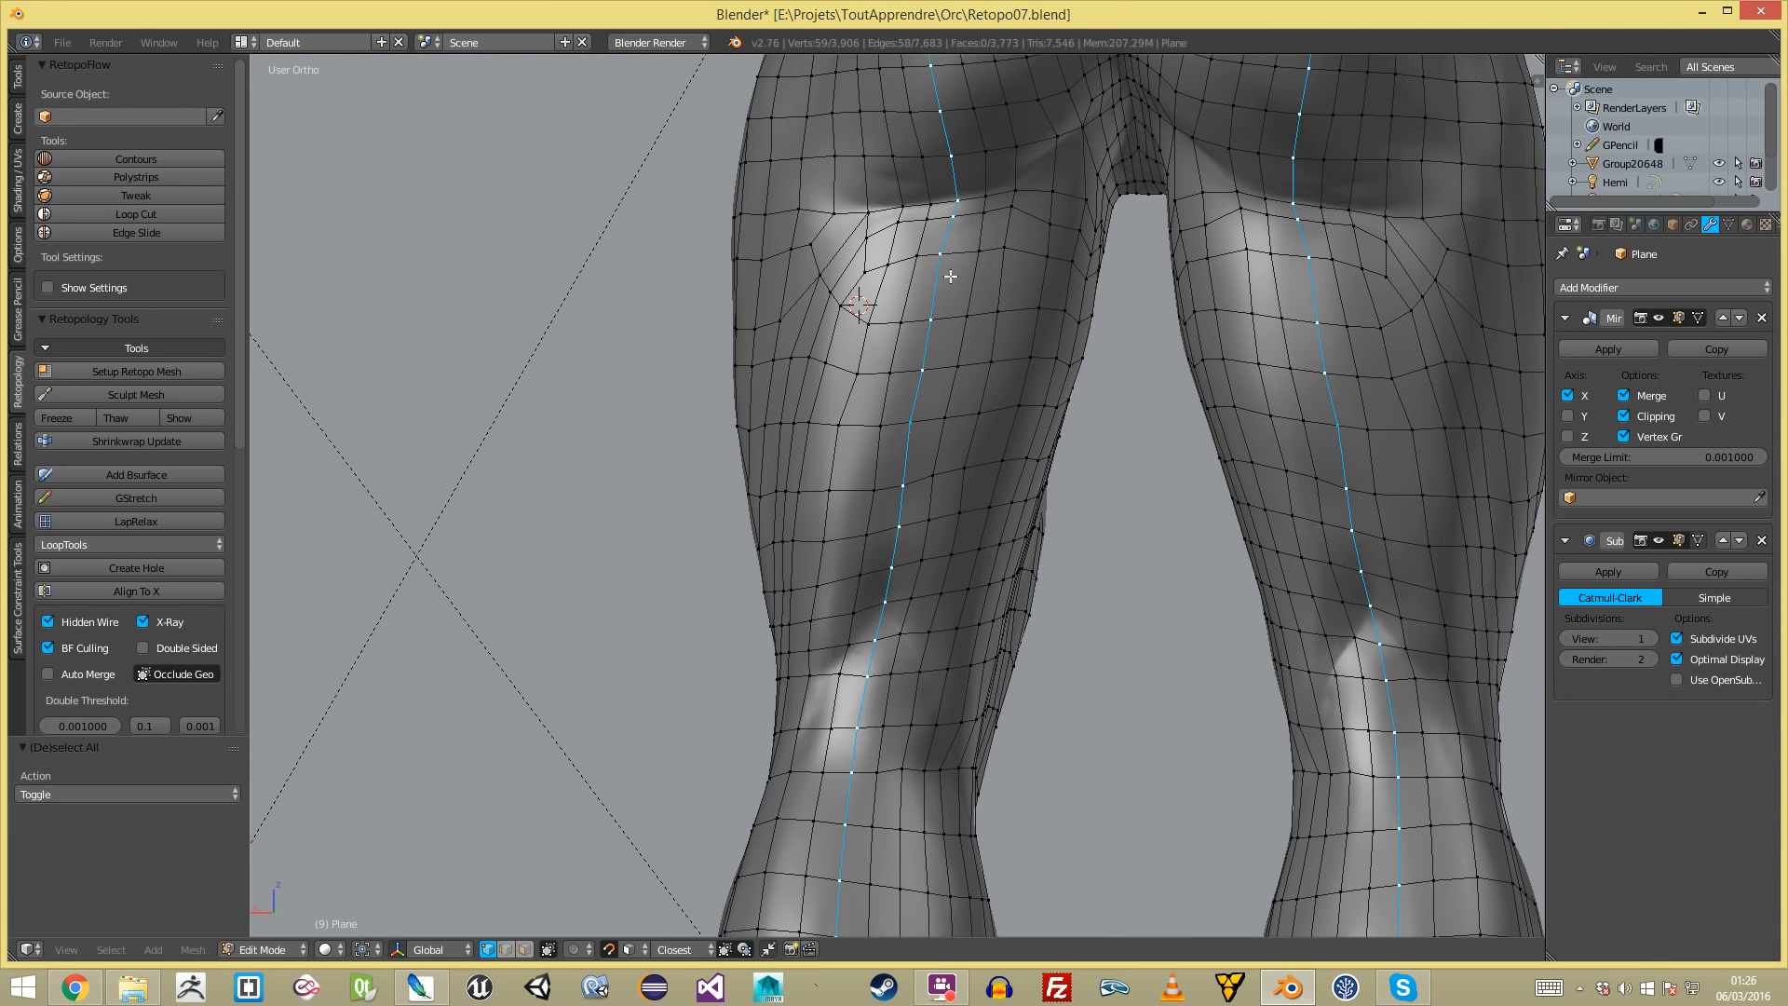
- Reposition the vertices above the hollow at the back of the knee
{"action": "key", "text": "g"}
{"action": "left_click", "coordinate": [883, 619]}
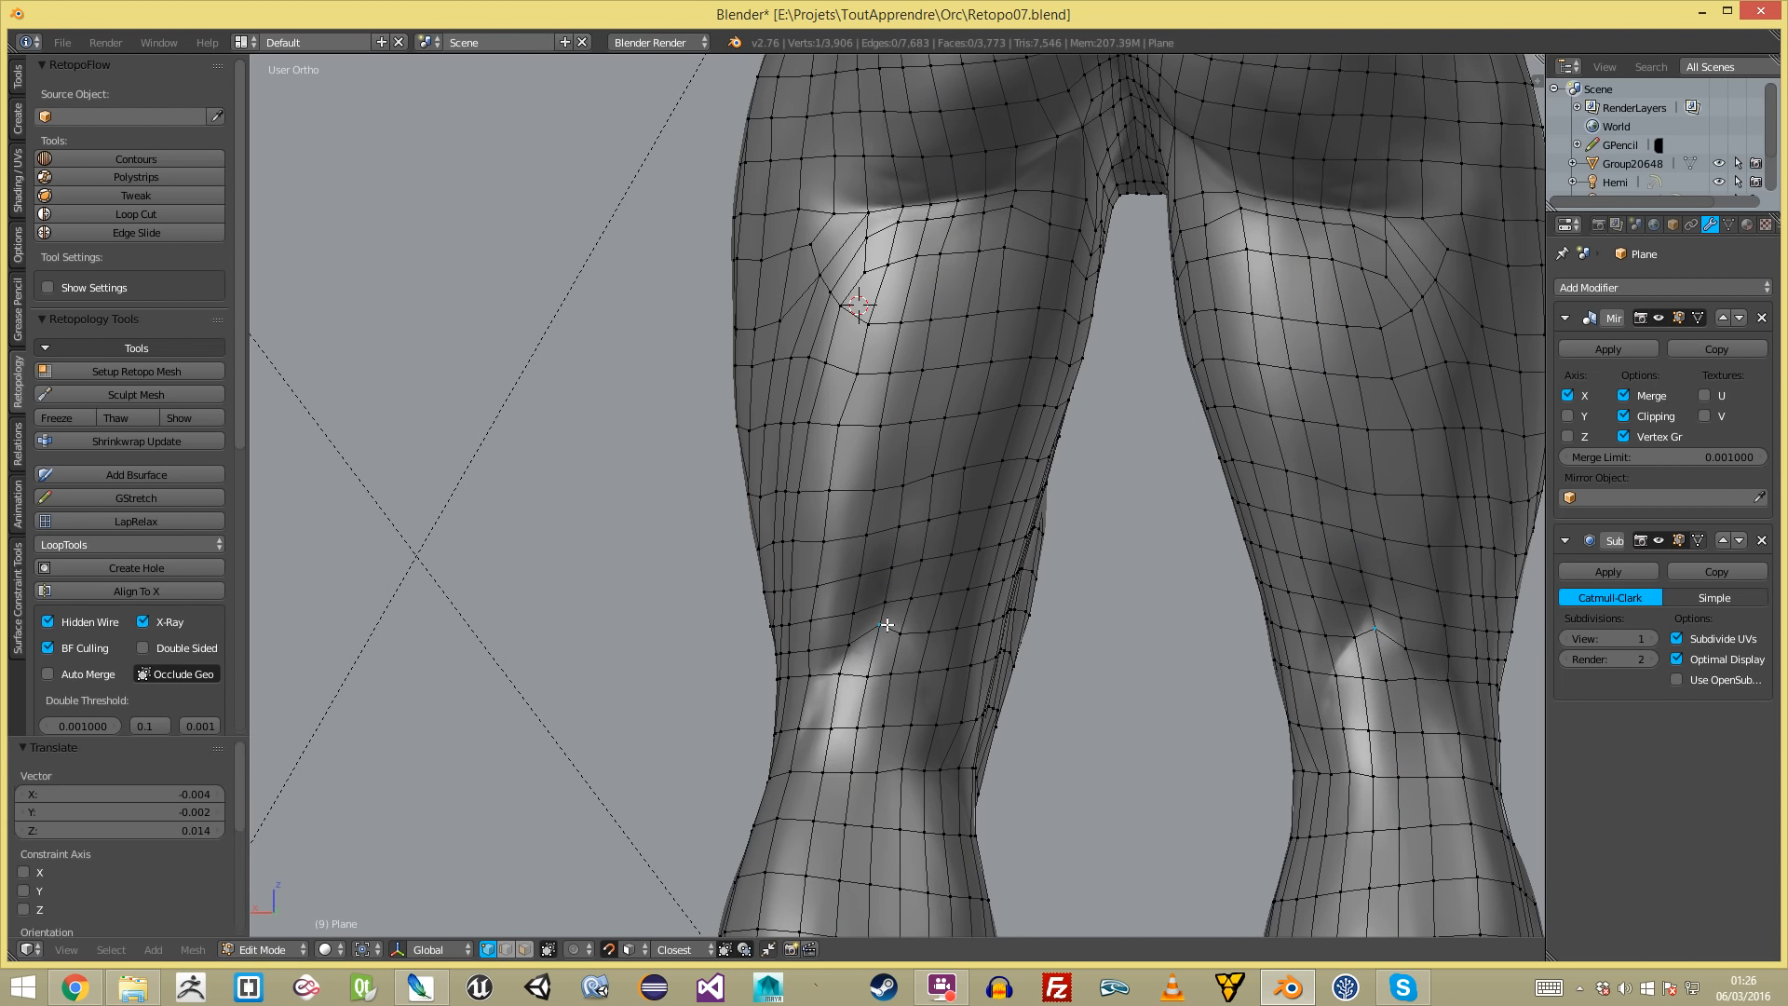
{"action": "left_click", "coordinate": [905, 635]}
{"action": "right_click", "coordinate": [856, 648]}
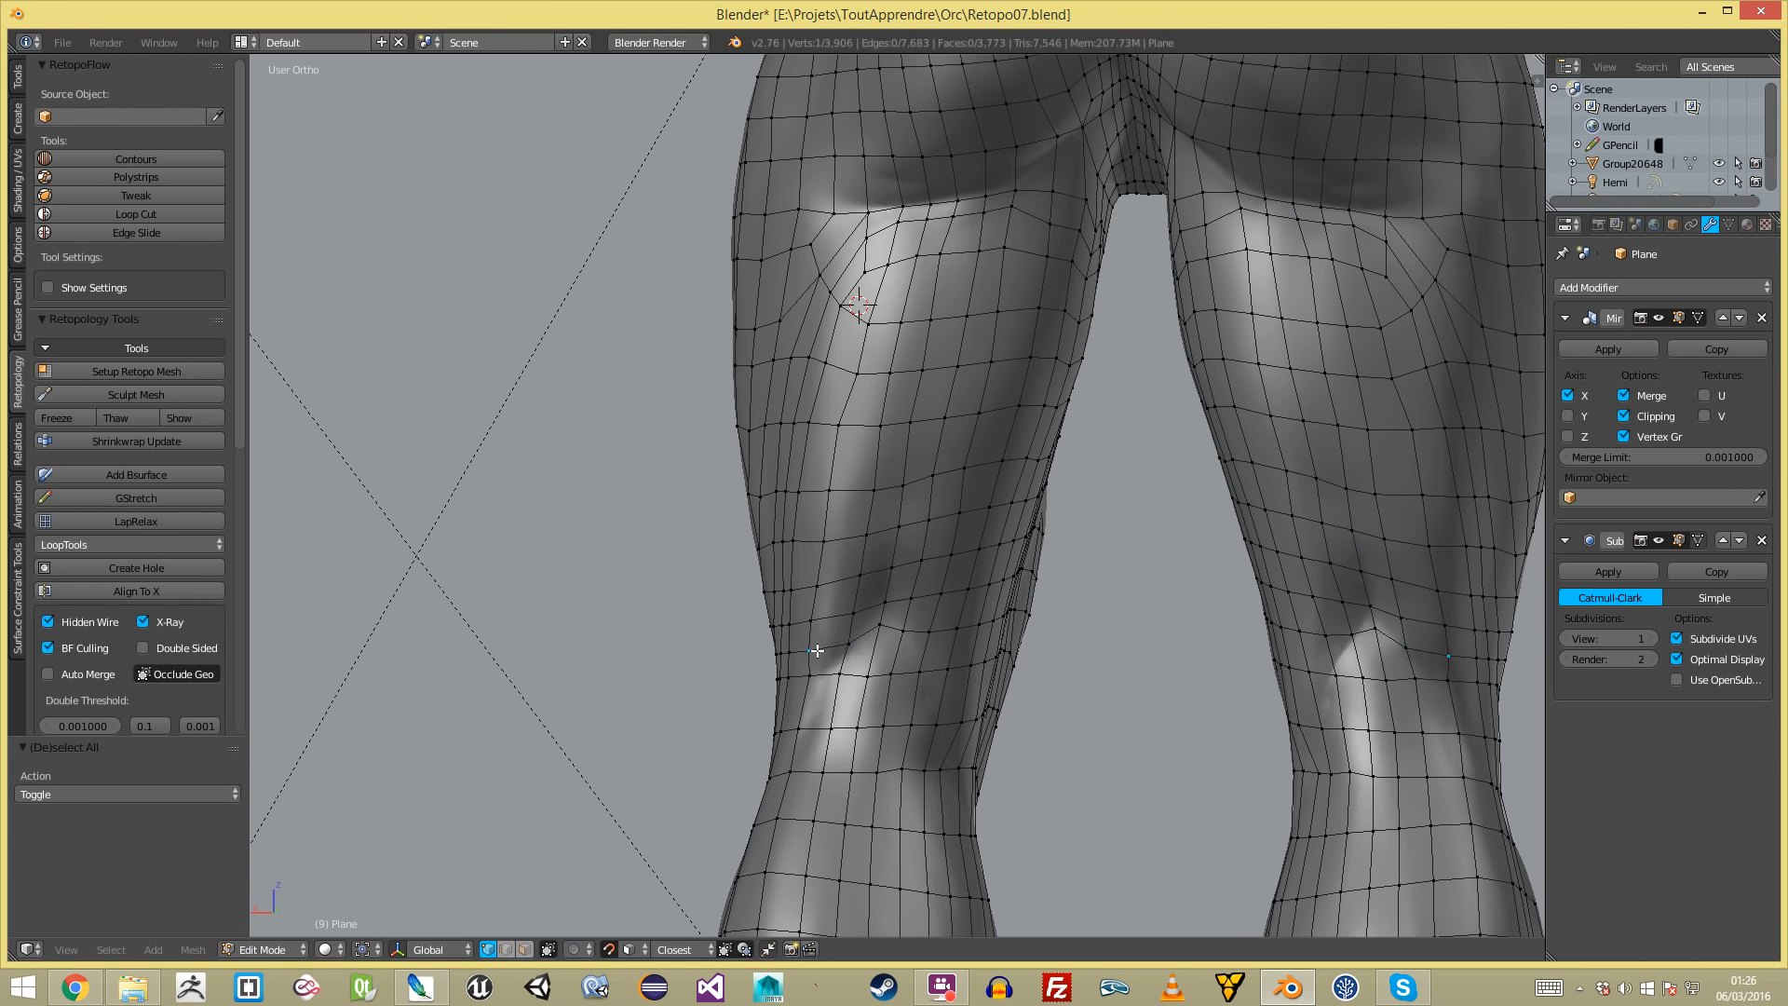
{"action": "key", "text": "a"}
- Leave Edit Mode to check the wireframe flow on the back of the legs and return to editing
{"action": "scroll", "coordinate": [824, 652], "scroll_direction": "down", "scroll_amount": 6}
{"action": "scroll", "coordinate": [885, 662], "scroll_direction": "up", "scroll_amount": 2}
{"action": "key", "text": "Tab"}
{"action": "scroll", "coordinate": [885, 596], "scroll_direction": "up", "scroll_amount": 2}
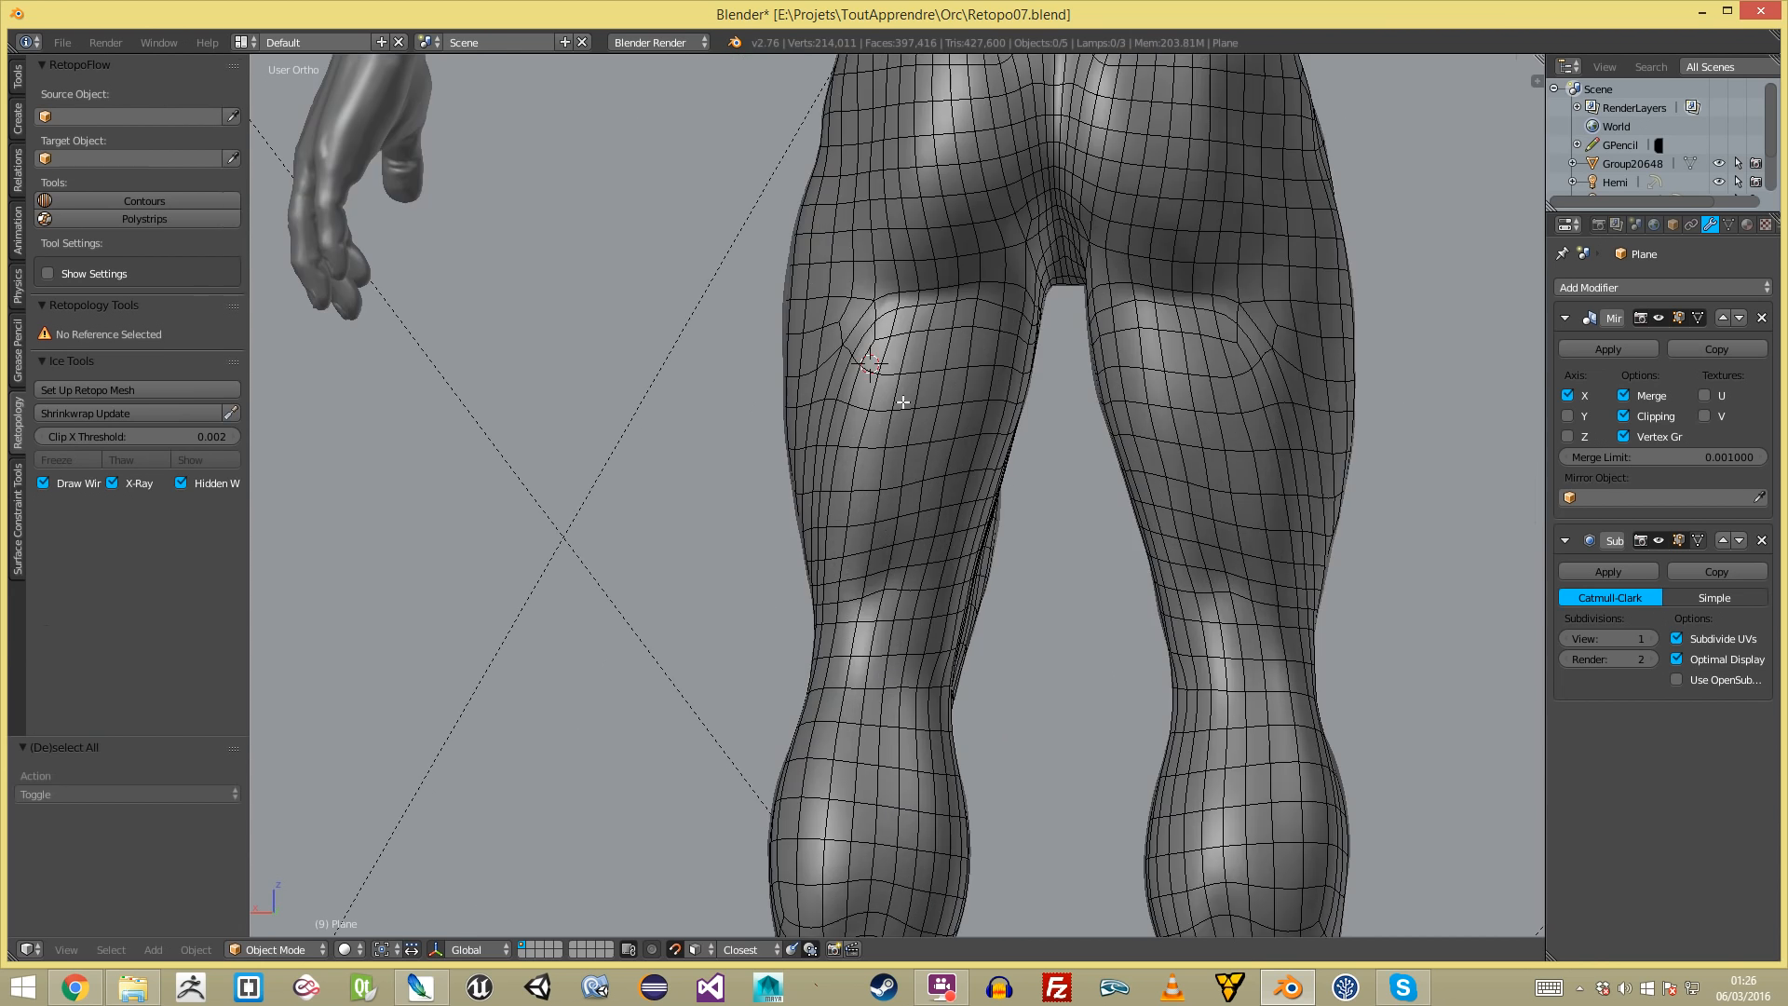
{"action": "key", "text": "Tab"}
- Move a vertex near the inner end of the buttock crease for more even spacing
{"action": "middle_click_drag", "start_coordinate": [922, 377], "coordinate": [873, 373]}
{"action": "key", "text": "a"}
{"action": "key", "text": "a"}
{"action": "scroll", "coordinate": [961, 376], "scroll_direction": "up", "scroll_amount": 3}
{"action": "key", "text": "g"}
{"action": "left_click", "coordinate": [1001, 255]}
{"action": "key", "text": "g"}
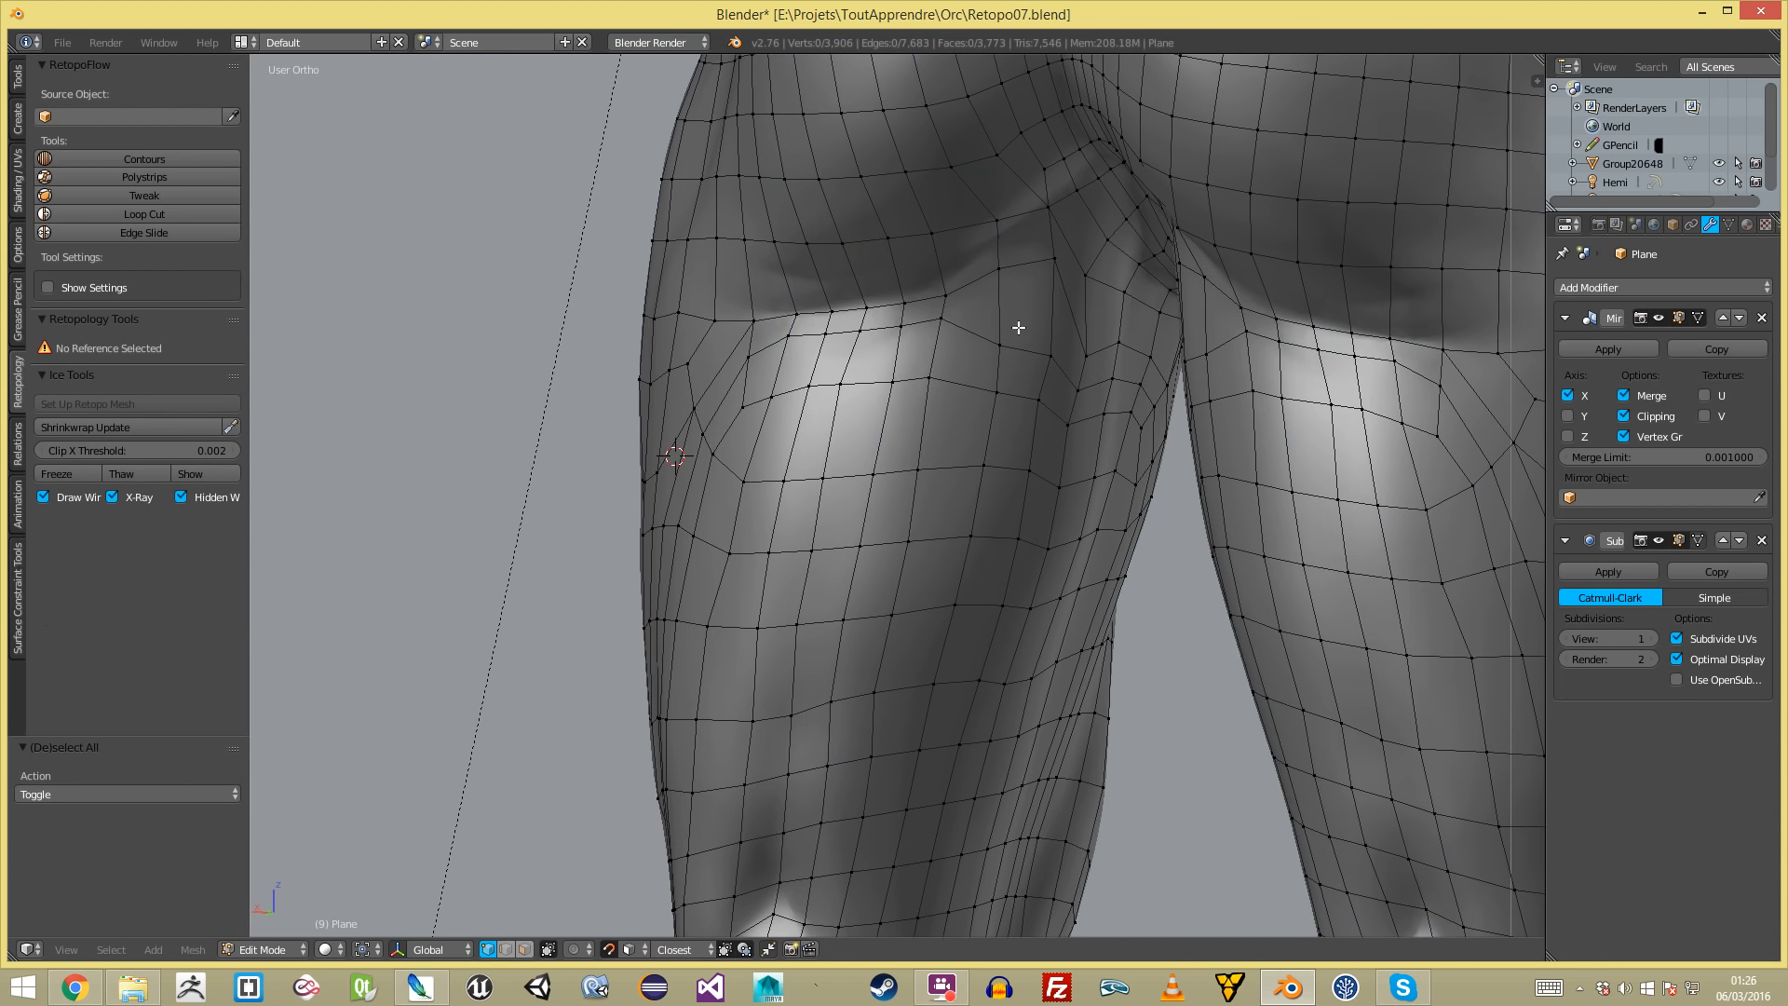
- Raise the vertices on the inner back thigh just below the crotch to open up the compressed quads
{"action": "right_click", "coordinate": [1091, 357]}
{"action": "key", "text": "g"}
{"action": "left_click", "coordinate": [1097, 311]}
{"action": "right_click", "coordinate": [1108, 271]}
{"action": "key", "text": "g"}
{"action": "left_click_drag", "start_coordinate": [1045, 358], "coordinate": [1060, 364]}
{"action": "key", "text": "g"}
{"action": "left_click", "coordinate": [1062, 327]}
{"action": "key", "text": "a"}
- Shift the column of inner-thigh vertices leading up to the crotch into a smoother line
{"action": "middle_click_drag", "start_coordinate": [1066, 351], "coordinate": [1032, 344]}
{"action": "right_click", "coordinate": [957, 356]}
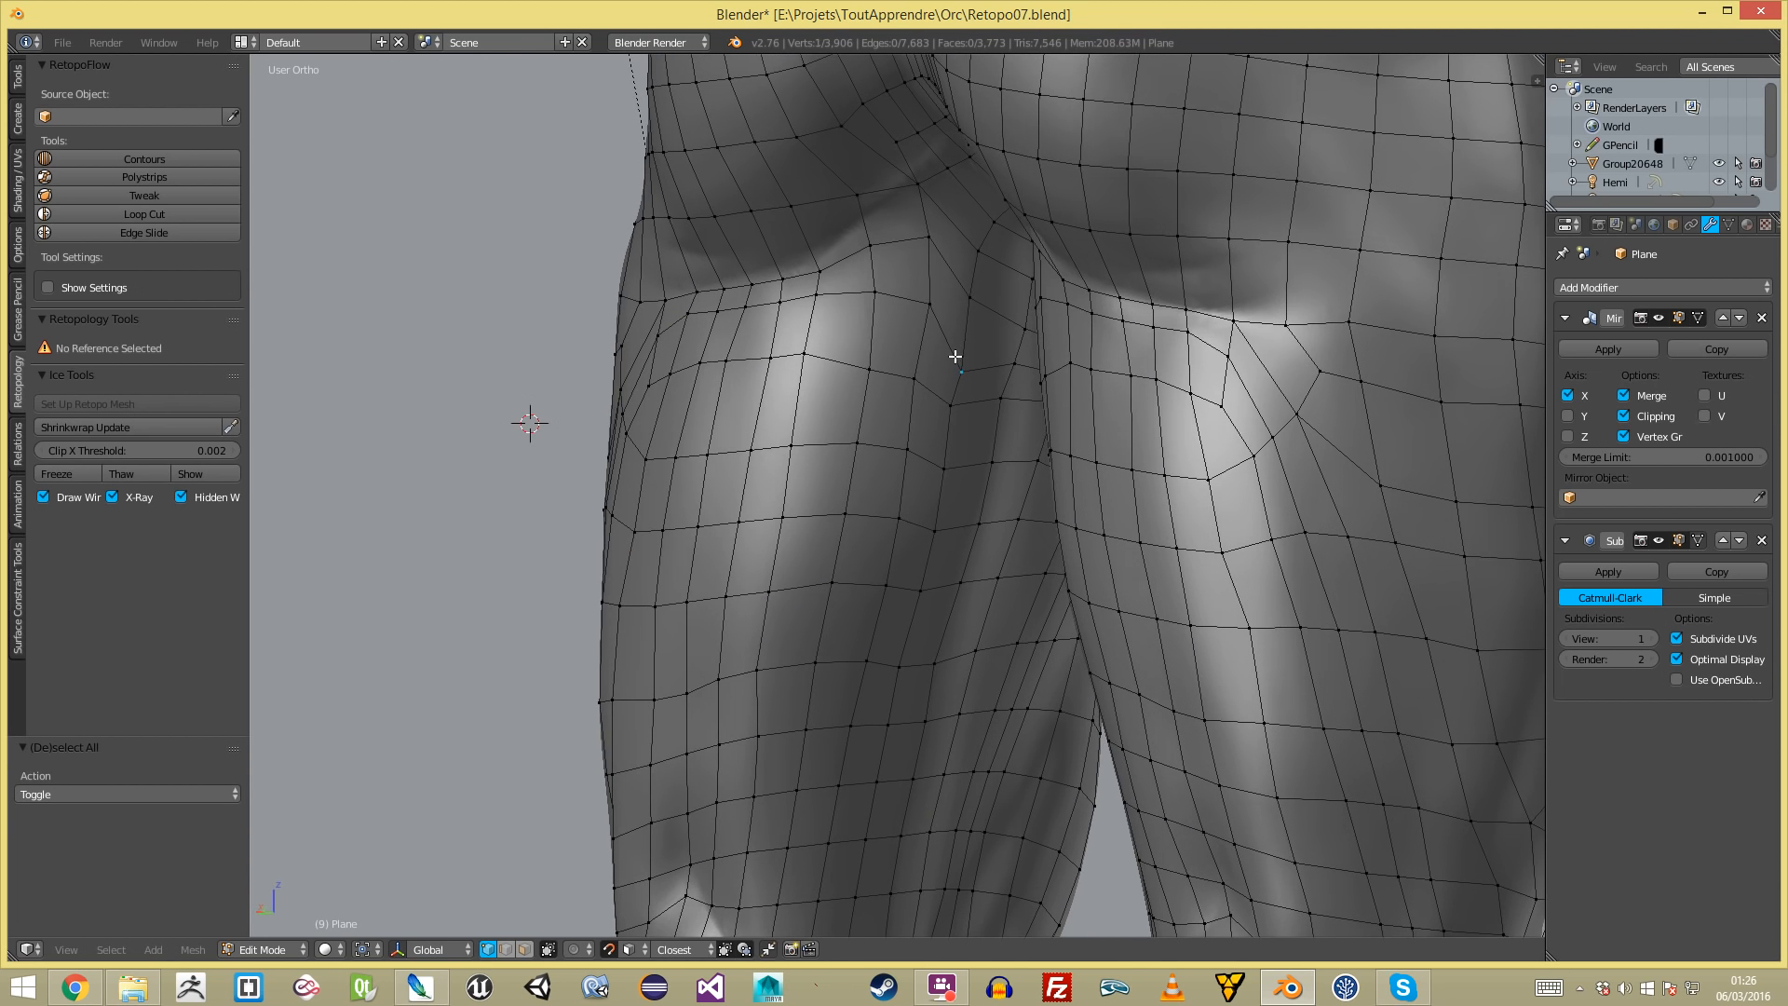
{"action": "left_click", "coordinate": [969, 306]}
{"action": "right_click", "coordinate": [974, 299]}
{"action": "key", "text": "g"}
{"action": "left_click", "coordinate": [983, 280]}
{"action": "key", "text": "a"}
{"action": "right_click", "coordinate": [991, 241]}
{"action": "key", "text": "g"}
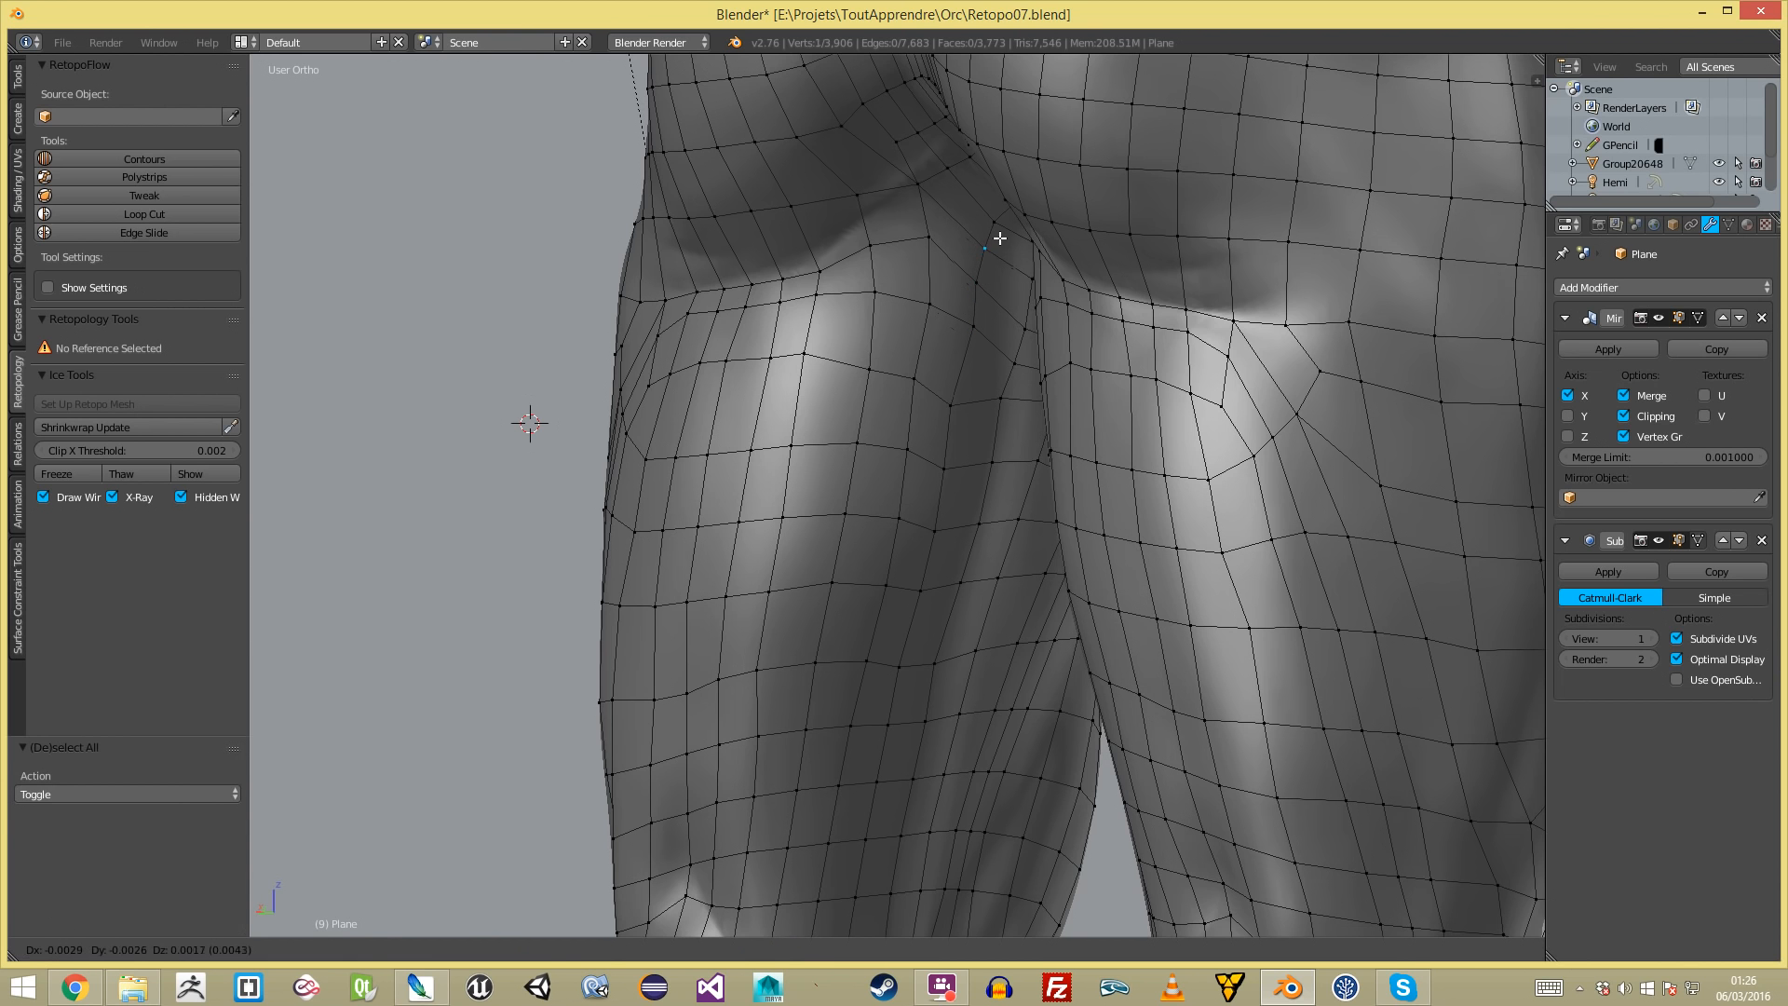
- Adjust the remaining inner-thigh vertices below the crotch and clear the selection
{"action": "scroll", "coordinate": [999, 257], "scroll_direction": "down", "scroll_amount": 2}
{"action": "middle_click_drag", "start_coordinate": [999, 257], "coordinate": [1080, 358]}
{"action": "scroll", "coordinate": [1080, 358], "scroll_direction": "up", "scroll_amount": 2}
{"action": "left_click", "coordinate": [1103, 362]}
{"action": "key", "text": "a"}
{"action": "left_click", "coordinate": [1067, 388]}
{"action": "key", "text": "a"}
- Examine the topology of the thighs, knees, calves and ankles from several angles
{"action": "scroll", "coordinate": [1050, 467], "scroll_direction": "down", "scroll_amount": 3}
{"action": "middle_click_drag", "start_coordinate": [1049, 466], "coordinate": [833, 706]}
{"action": "scroll", "coordinate": [711, 472], "scroll_direction": "up", "scroll_amount": 2}
{"action": "key", "text": "a"}
{"action": "key", "text": "a"}
{"action": "scroll", "coordinate": [816, 550], "scroll_direction": "up", "scroll_amount": 1}
{"action": "middle_click_drag", "start_coordinate": [817, 550], "coordinate": [760, 622]}
{"action": "key", "text": "a"}
{"action": "scroll", "coordinate": [745, 419], "scroll_direction": "down", "scroll_amount": 3}
{"action": "middle_click_drag", "start_coordinate": [738, 539], "coordinate": [980, 553]}
{"action": "middle_click_drag", "start_coordinate": [914, 700], "coordinate": [1006, 429], "text": "shift"}
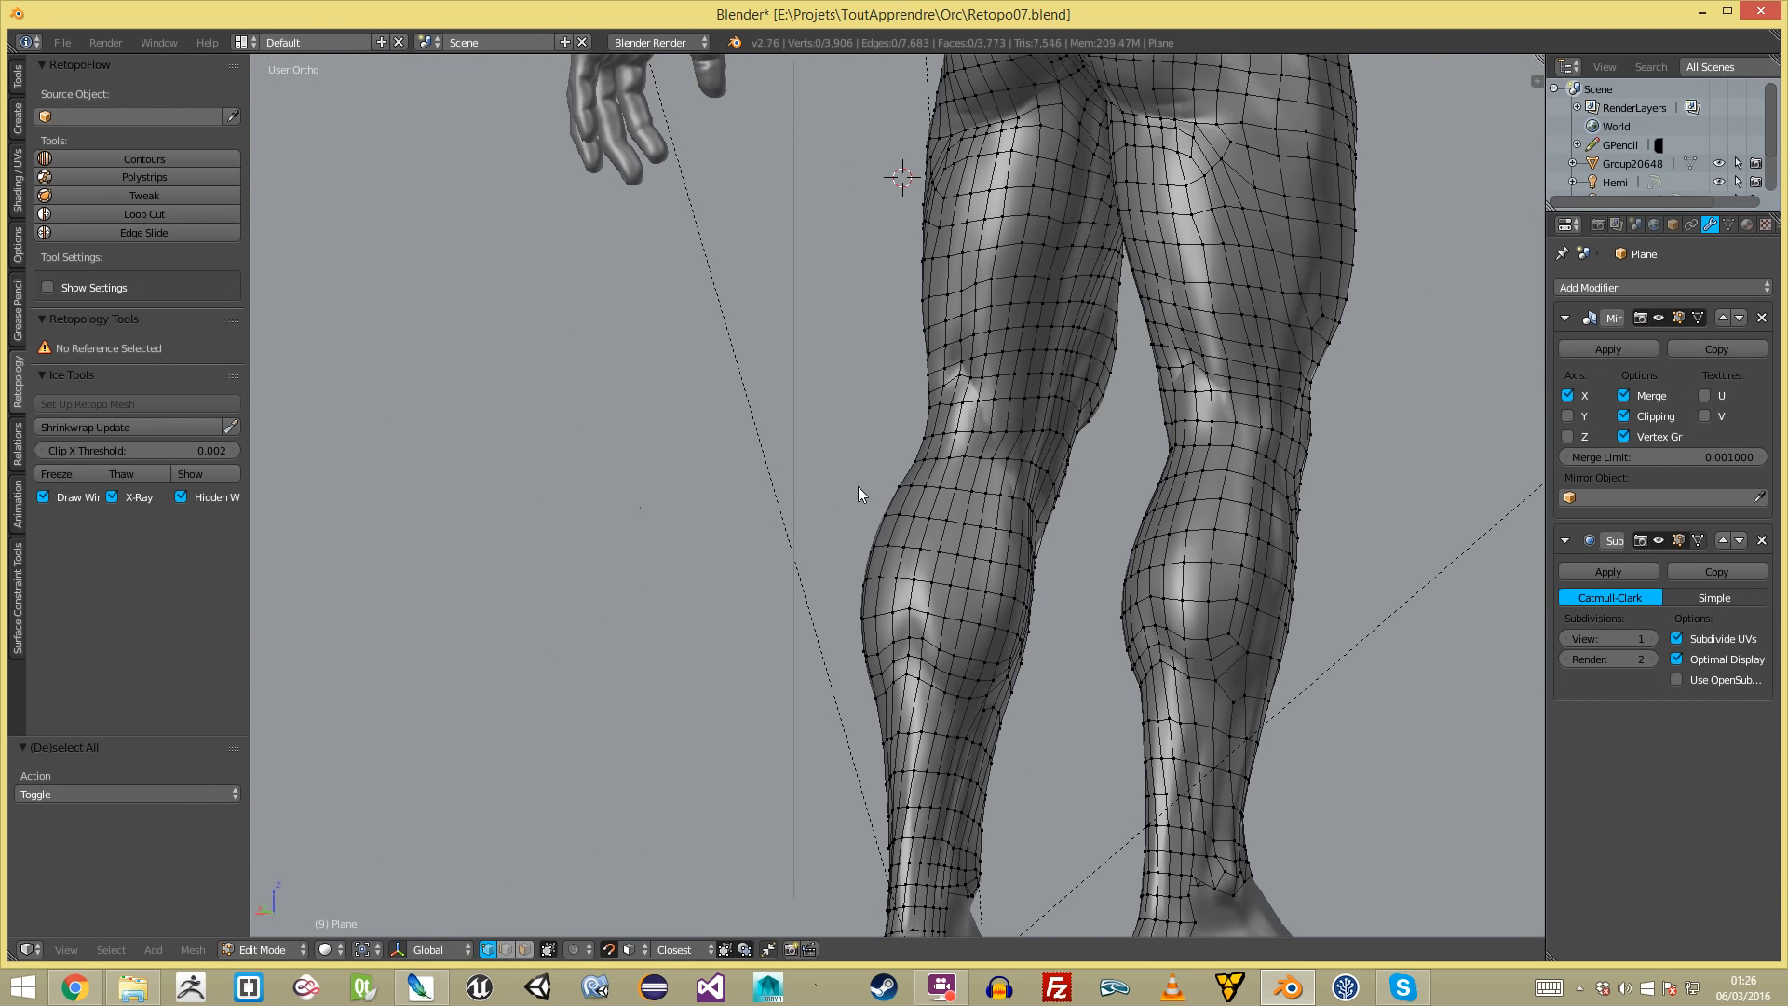
{"action": "key", "text": "Tab"}
{"action": "scroll", "coordinate": [857, 486], "scroll_direction": "up", "scroll_amount": 1}
{"action": "middle_click_drag", "start_coordinate": [857, 490], "coordinate": [1044, 552]}
{"action": "key", "text": "Tab"}
{"action": "middle_click_drag", "start_coordinate": [921, 631], "coordinate": [907, 374], "text": "shift"}
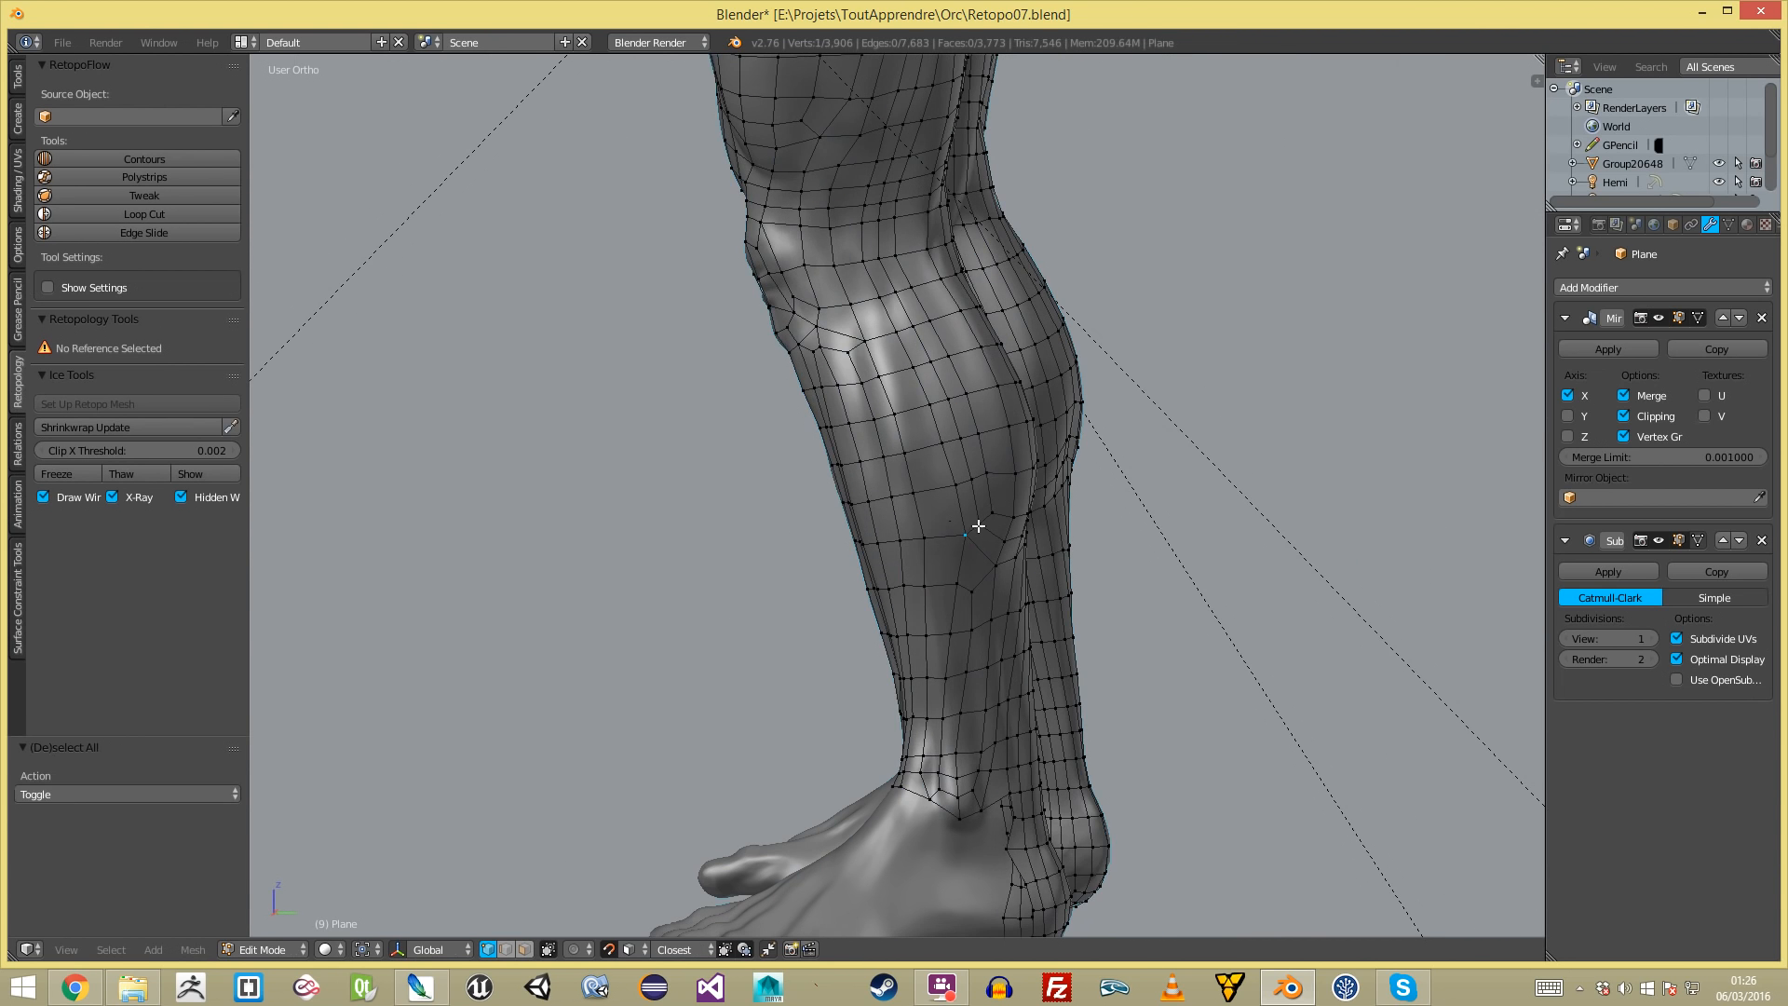
- Hide the sculpt in Object Mode and save the blend file
{"action": "key", "text": "Tab"}
{"action": "scroll", "coordinate": [978, 540], "scroll_direction": "down", "scroll_amount": 4}
{"action": "right_click", "coordinate": [935, 506]}
{"action": "middle_click_drag", "start_coordinate": [935, 506], "coordinate": [902, 544]}
{"action": "key", "text": "a"}
{"action": "scroll", "coordinate": [931, 533], "scroll_direction": "up", "scroll_amount": 4}
{"action": "key", "text": "ctrl+s"}
{"action": "left_click", "coordinate": [1082, 509]}
- Turn off the wire display on the retopology mesh to view its smooth surface
{"action": "right_click", "coordinate": [913, 525]}
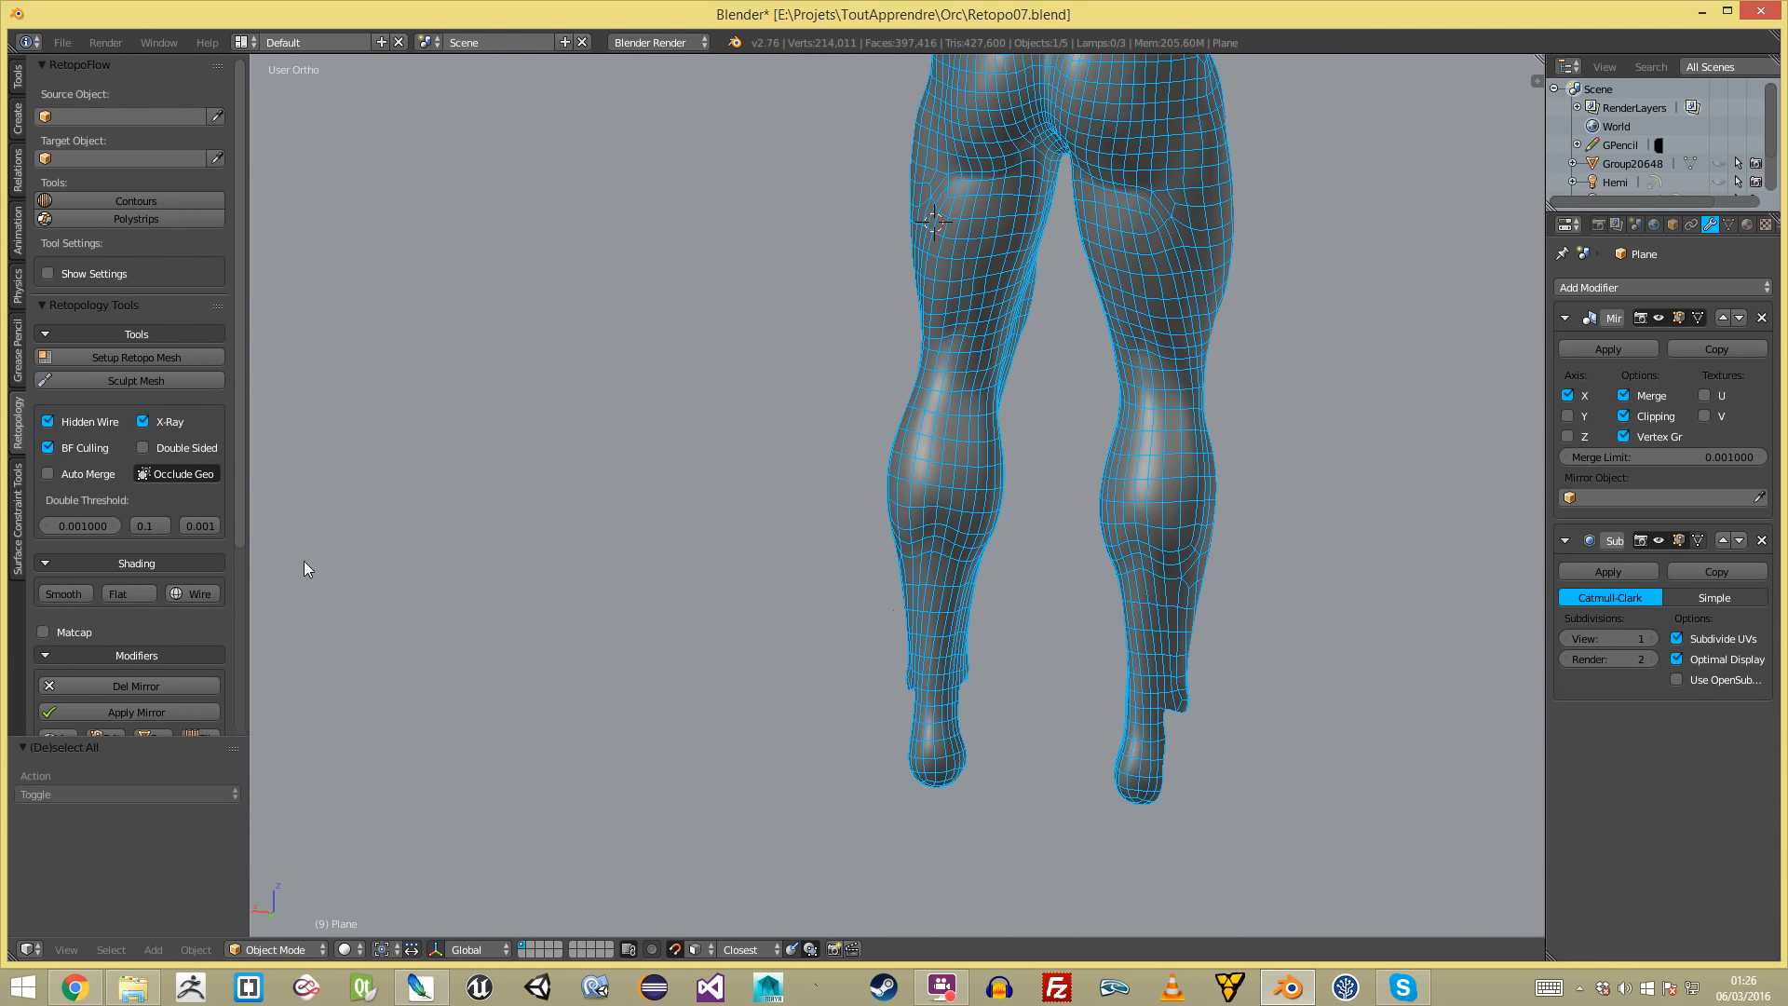
{"action": "left_click", "coordinate": [214, 594]}
{"action": "key", "text": "a"}
{"action": "scroll", "coordinate": [894, 526], "scroll_direction": "down", "scroll_amount": 3}
{"action": "scroll", "coordinate": [981, 521], "scroll_direction": "up", "scroll_amount": 2}
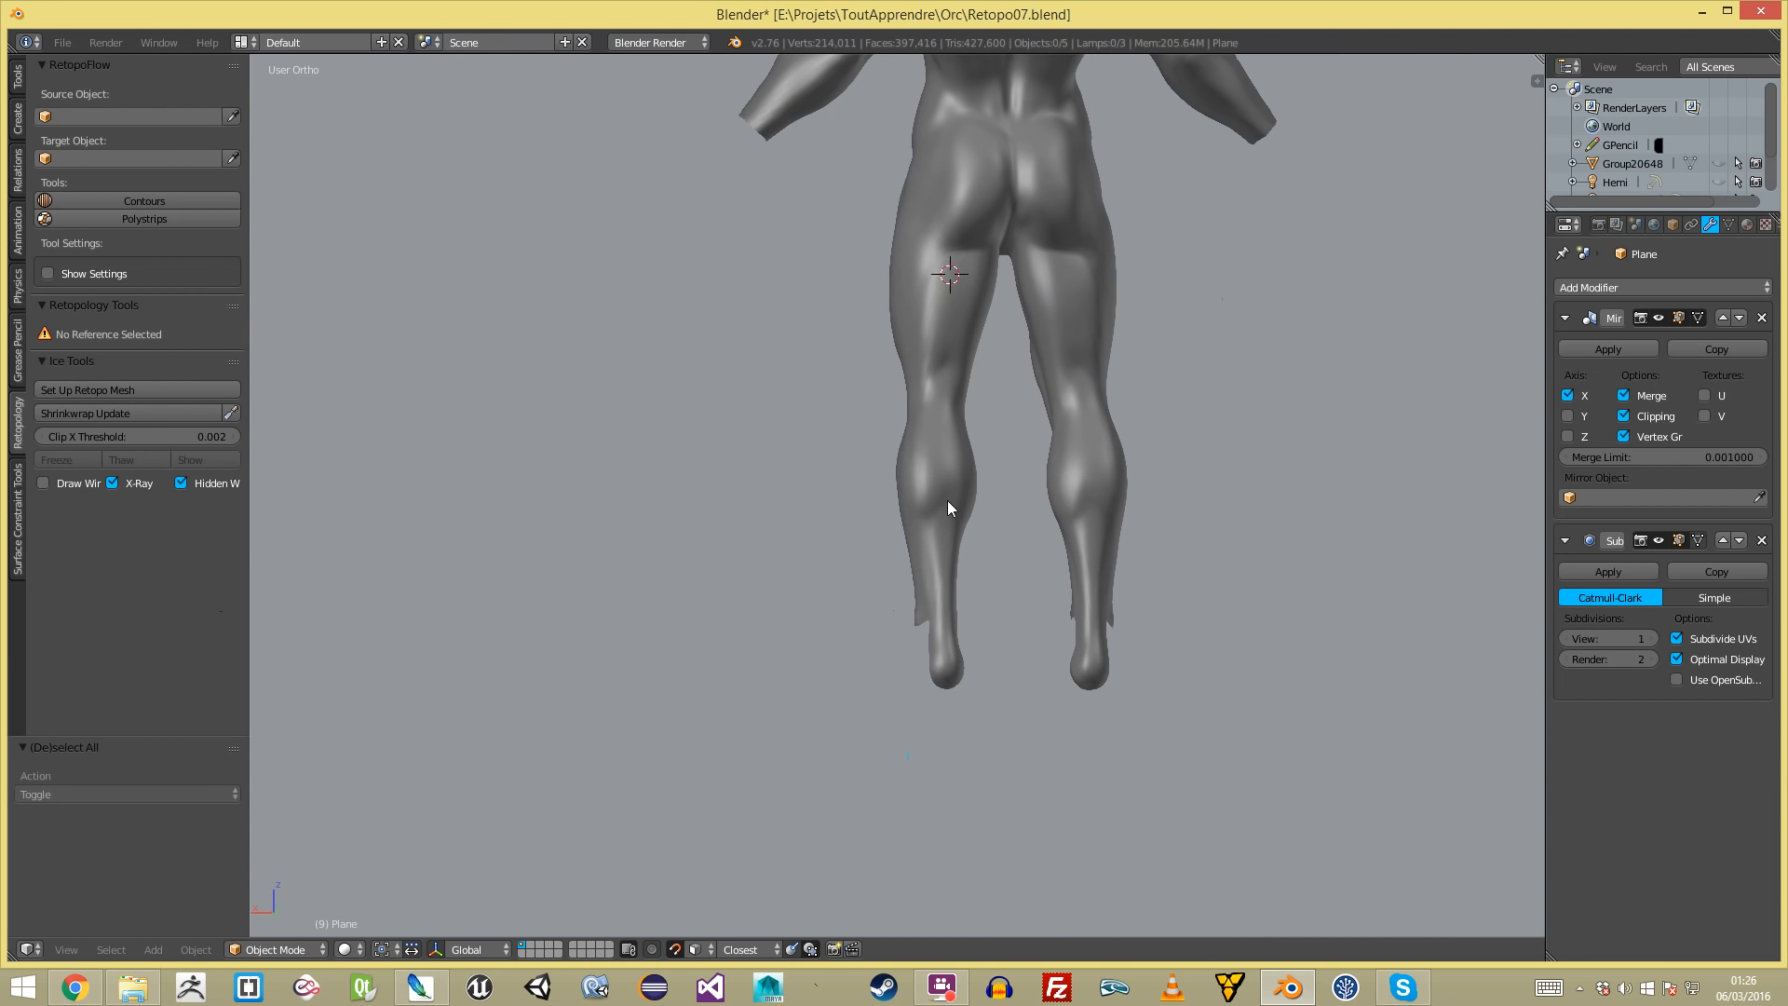
- Examine the retopology mesh's legs in smooth and wireframe shading, in Object Mode and Edit Mode, from several angles
{"action": "middle_click_drag", "start_coordinate": [987, 532], "coordinate": [966, 651], "text": "shift"}
{"action": "right_click", "coordinate": [927, 465]}
{"action": "scroll", "coordinate": [920, 438], "scroll_direction": "up", "scroll_amount": 1}
{"action": "middle_click_drag", "start_coordinate": [920, 437], "coordinate": [645, 415]}
{"action": "scroll", "coordinate": [920, 430], "scroll_direction": "down", "scroll_amount": 3}
{"action": "middle_click_drag", "start_coordinate": [920, 430], "coordinate": [527, 506]}
{"action": "scroll", "coordinate": [806, 461], "scroll_direction": "up", "scroll_amount": 5}
{"action": "key", "text": "z"}
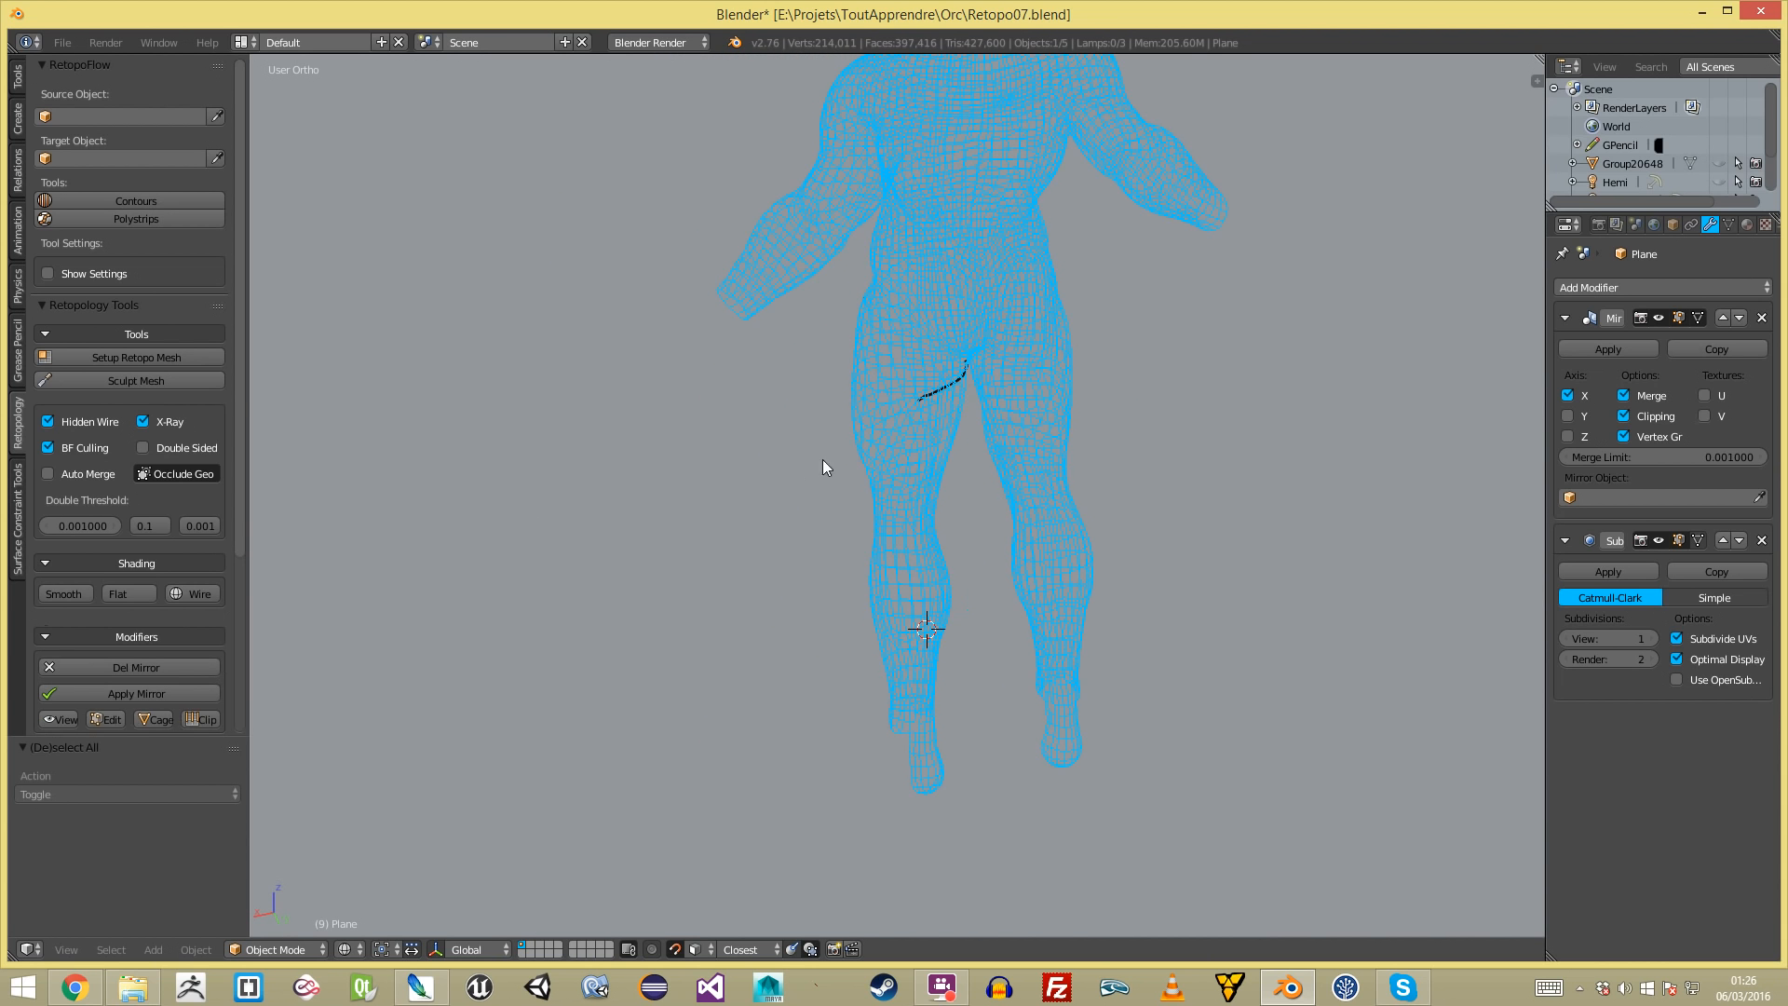
{"action": "key", "text": "z"}
{"action": "scroll", "coordinate": [941, 639], "scroll_direction": "down", "scroll_amount": 4}
{"action": "key", "text": "a"}
{"action": "middle_click_drag", "start_coordinate": [1082, 580], "coordinate": [997, 590]}
{"action": "key", "text": "Tab"}
{"action": "scroll", "coordinate": [902, 358], "scroll_direction": "up", "scroll_amount": 7}
{"action": "scroll", "coordinate": [902, 358], "scroll_direction": "up", "scroll_amount": 1}
{"action": "key", "text": "z"}
{"action": "middle_click_drag", "start_coordinate": [903, 358], "coordinate": [916, 394]}
{"action": "key", "text": "z"}
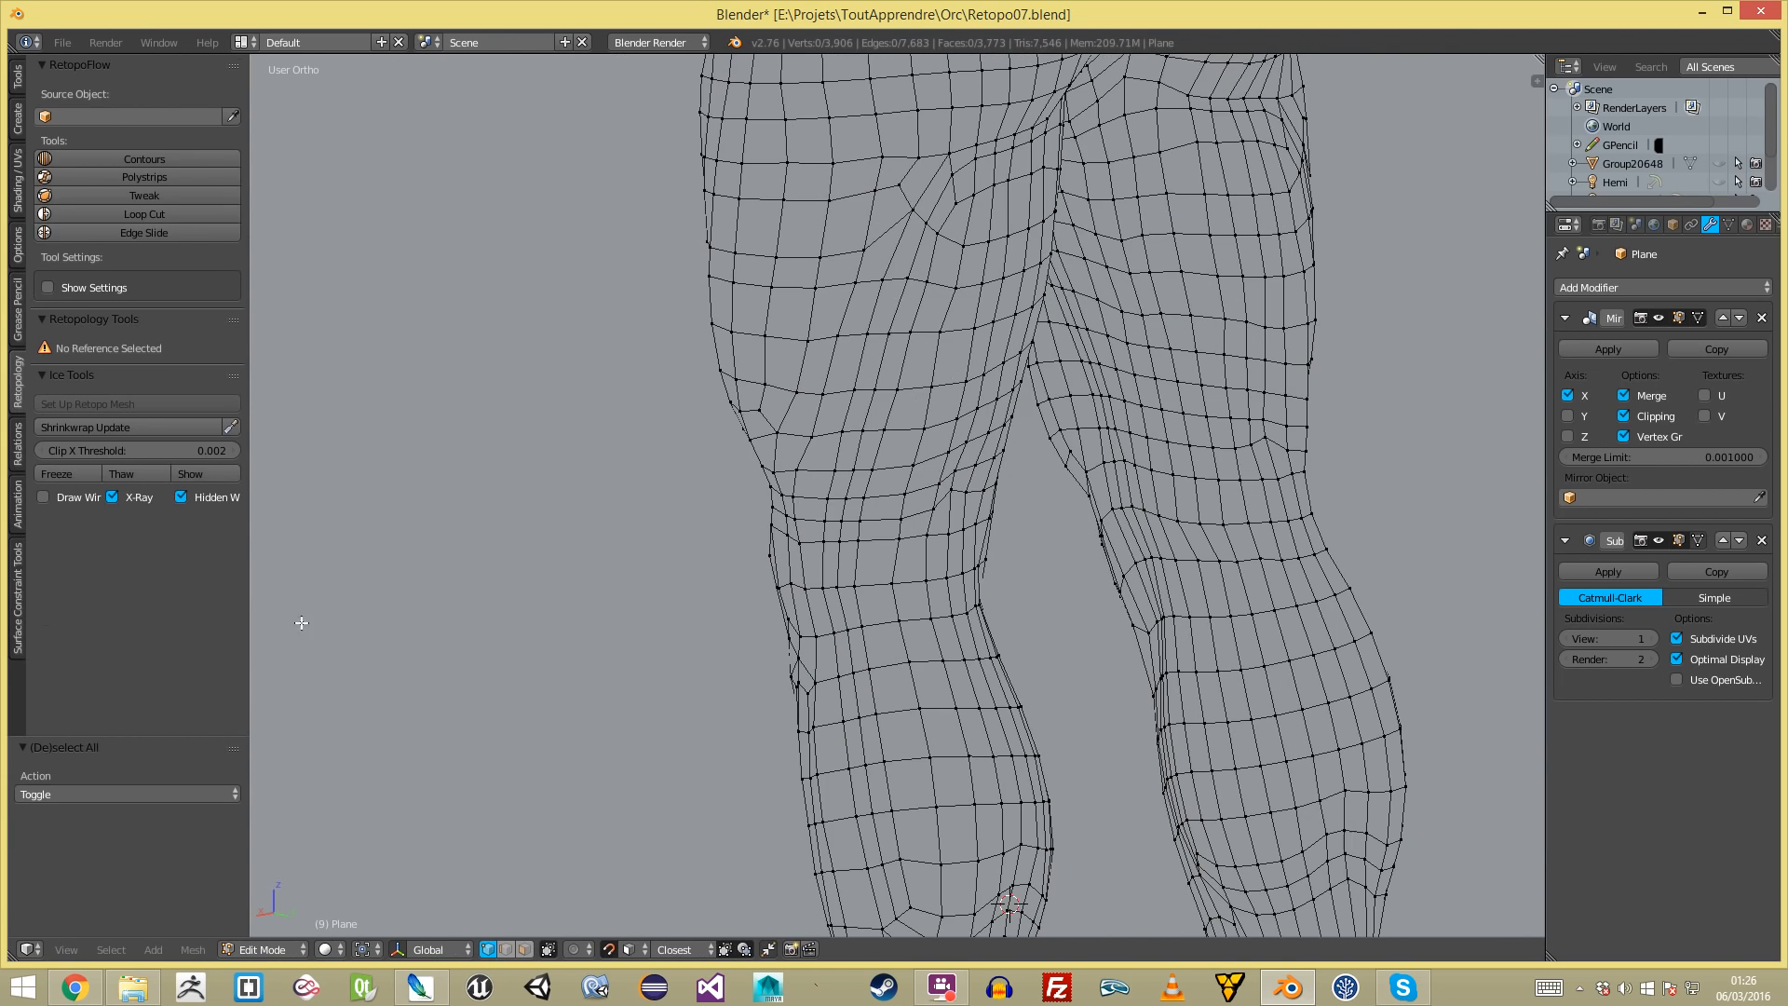
- Reveal the hidden sculpt in Object Mode, then select the retopology mesh and reopen it in Edit Mode
{"action": "key", "text": "Tab"}
{"action": "scroll", "coordinate": [885, 512], "scroll_direction": "down", "scroll_amount": 6}
{"action": "key", "text": "Tab"}
{"action": "key", "text": "Tab"}
{"action": "key", "text": "a"}
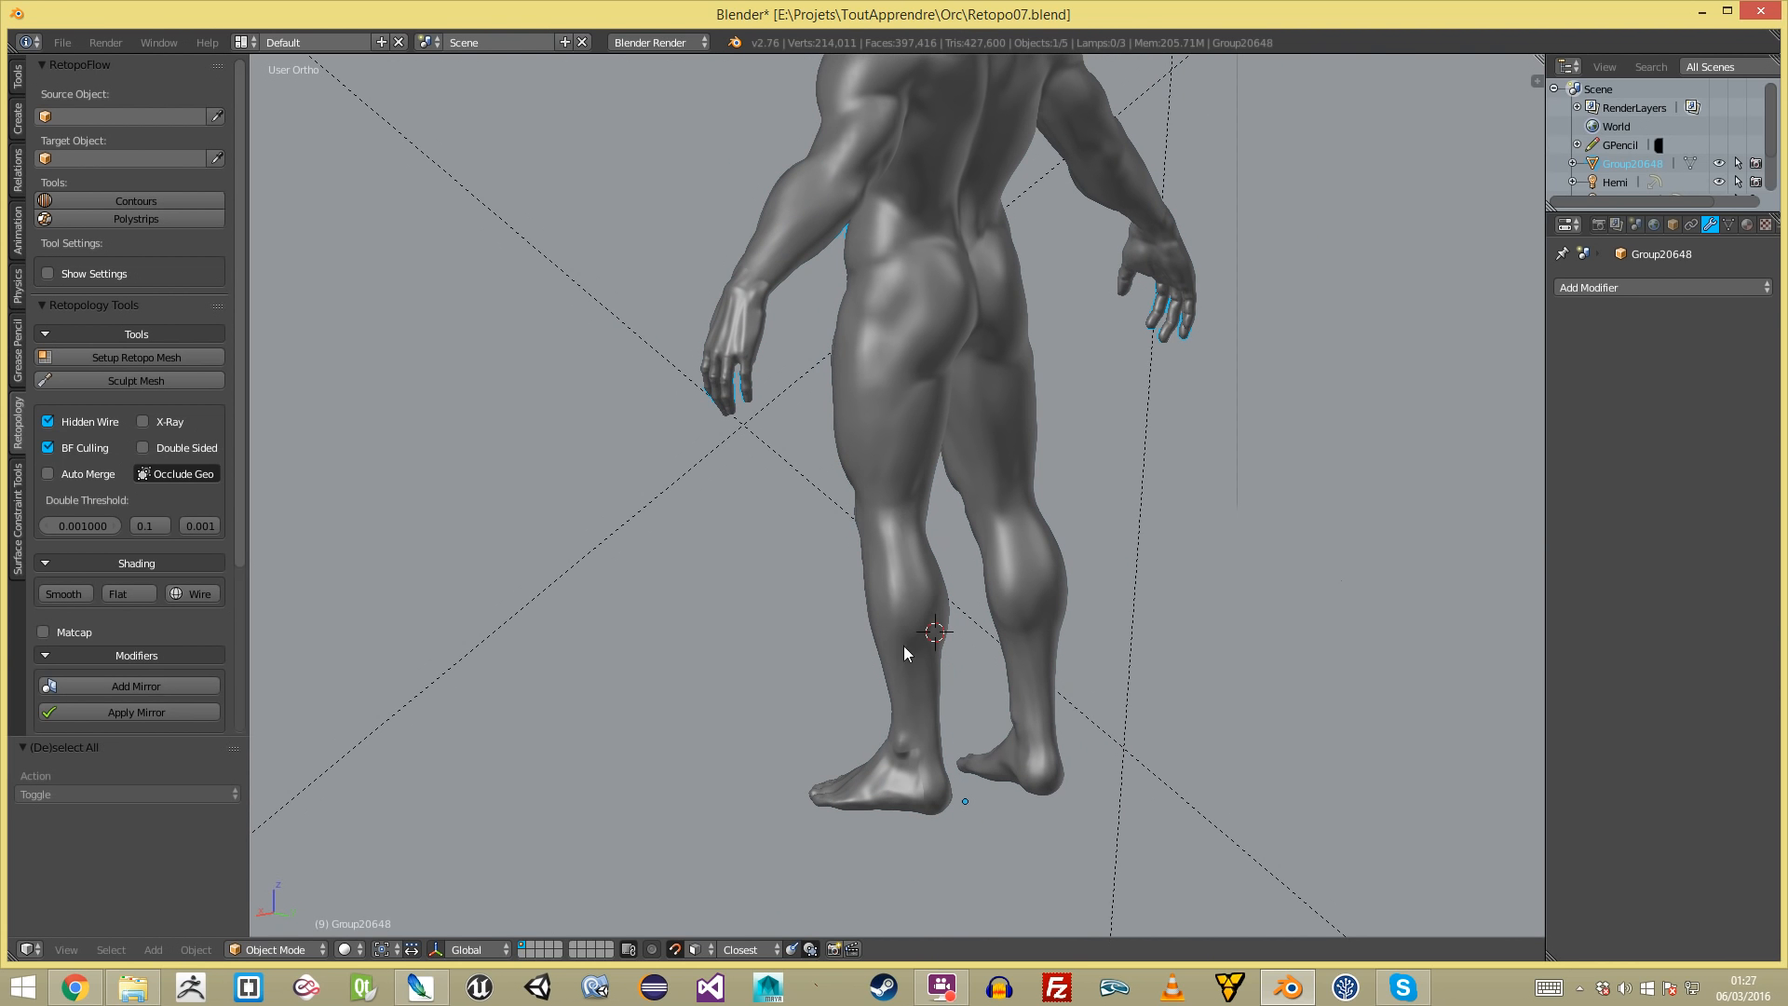
{"action": "right_click", "coordinate": [889, 756]}
{"action": "key", "text": "Tab"}
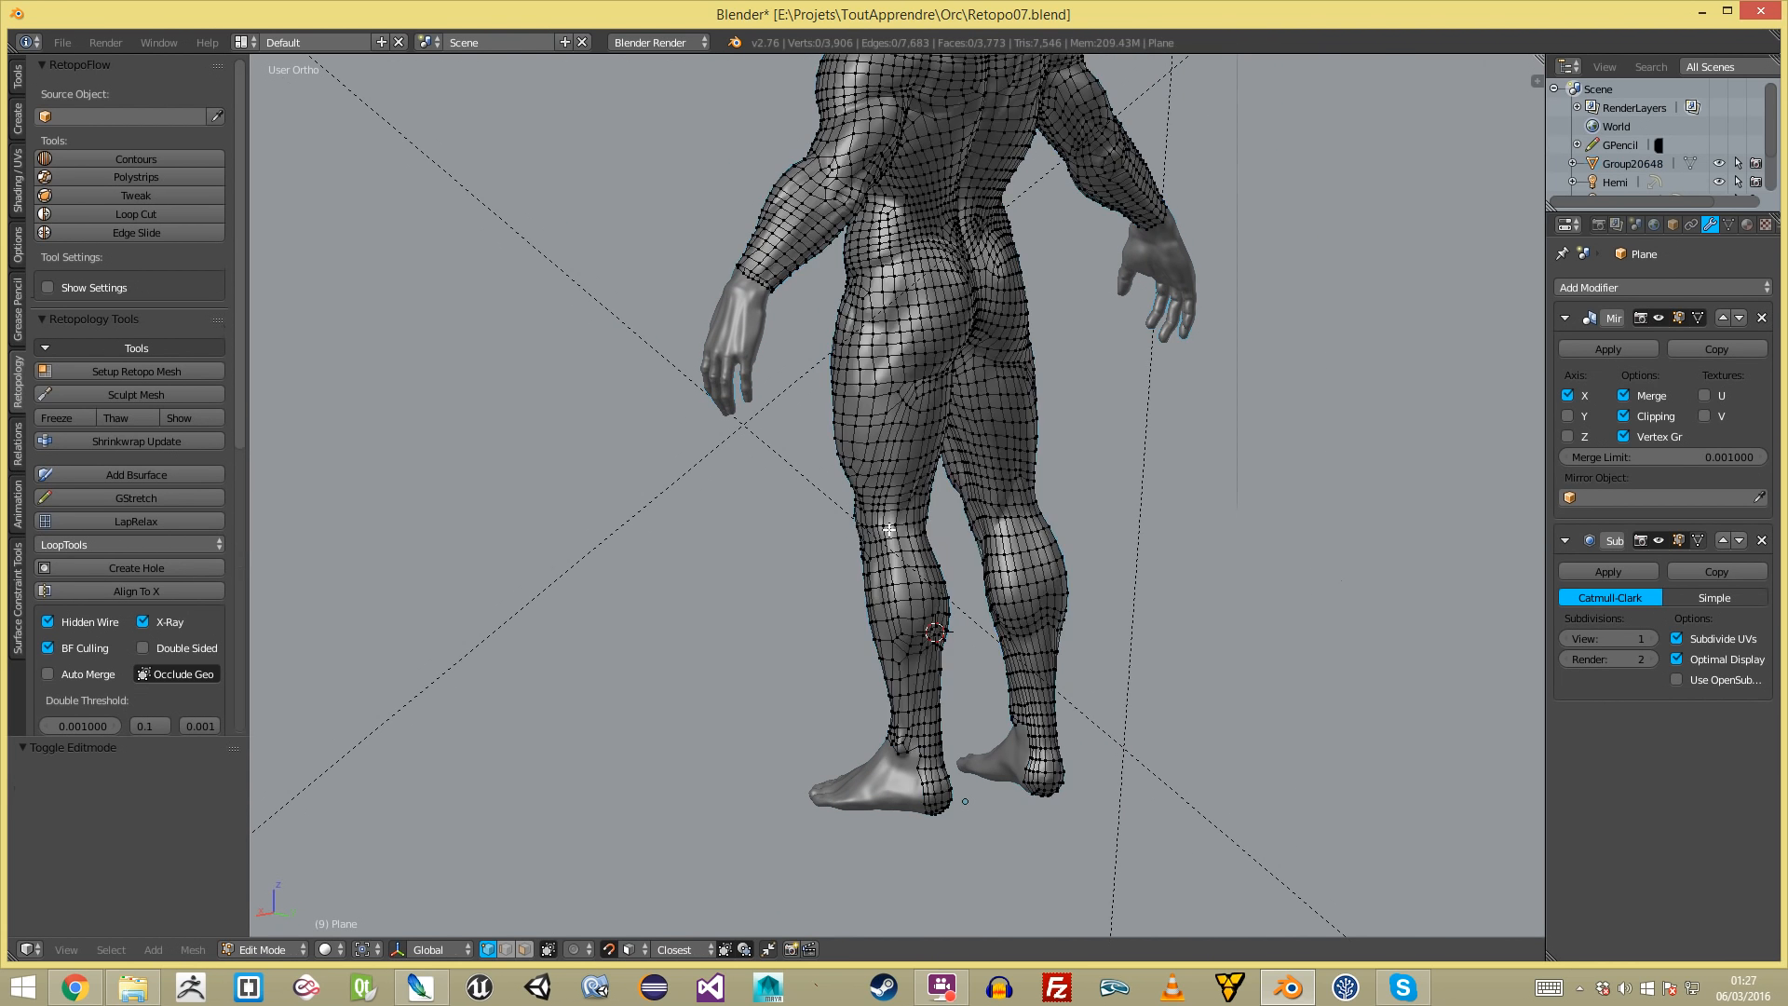
- Nudge the vertex at the outer end of the crease below the buttock slightly upward and clear the selection
{"action": "scroll", "coordinate": [790, 558], "scroll_direction": "up", "scroll_amount": 5}
{"action": "scroll", "coordinate": [875, 429], "scroll_direction": "up", "scroll_amount": 2}
{"action": "key", "text": "a"}
{"action": "right_click_drag", "start_coordinate": [889, 355], "coordinate": [891, 343]}
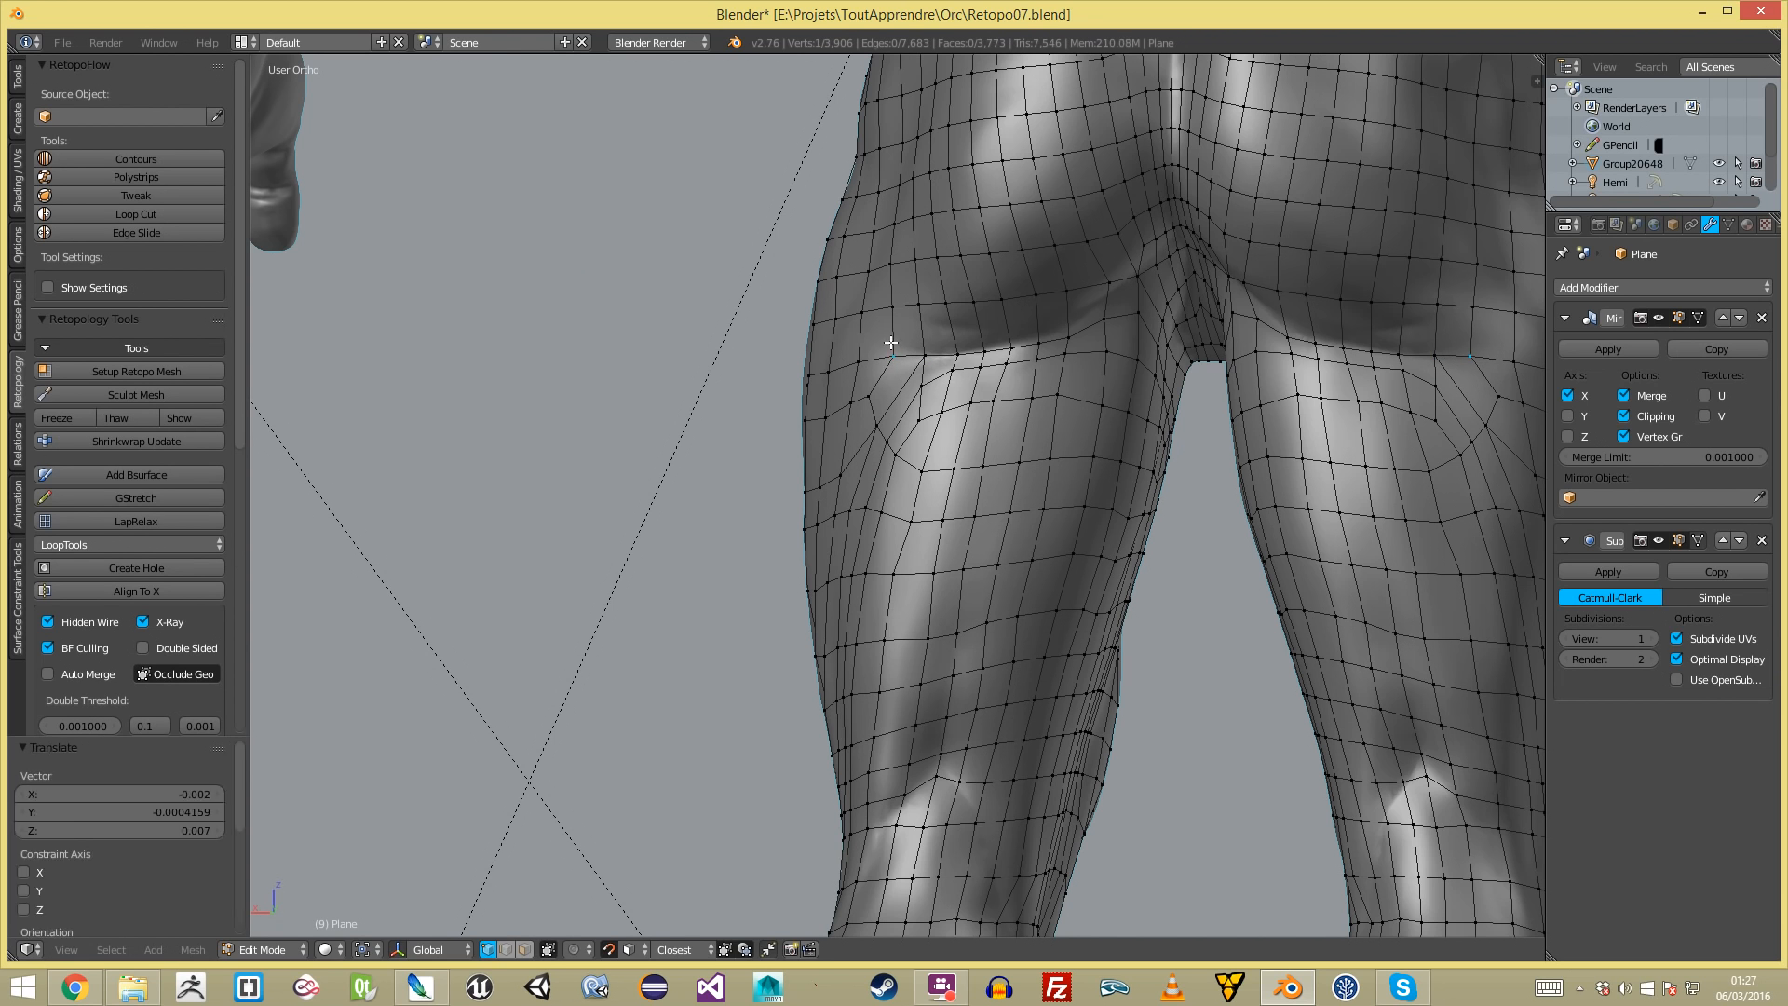
{"action": "left_click", "coordinate": [1046, 340]}
{"action": "key", "text": "a"}
{"action": "scroll", "coordinate": [970, 339], "scroll_direction": "down", "scroll_amount": 1}
{"action": "middle_click_drag", "start_coordinate": [969, 339], "coordinate": [1013, 398]}
{"action": "key", "text": "c"}
{"action": "mouse_move", "coordinate": [1015, 403]}
{"action": "left_mouse_down"}
{"action": "mouse_move", "coordinate": [916, 581]}
{"action": "mouse_move", "coordinate": [1002, 369]}
{"action": "left_mouse_up"}
{"action": "right_click", "coordinate": [1003, 551]}
{"action": "scroll", "coordinate": [1002, 560], "scroll_direction": "down", "scroll_amount": 2}
{"action": "middle_click_drag", "start_coordinate": [1003, 561], "coordinate": [980, 519]}
{"action": "key", "text": "c"}
{"action": "mouse_move", "coordinate": [980, 520]}
{"action": "left_mouse_down"}
{"action": "mouse_move", "coordinate": [977, 503]}
{"action": "mouse_move", "coordinate": [946, 641]}
{"action": "left_mouse_up"}
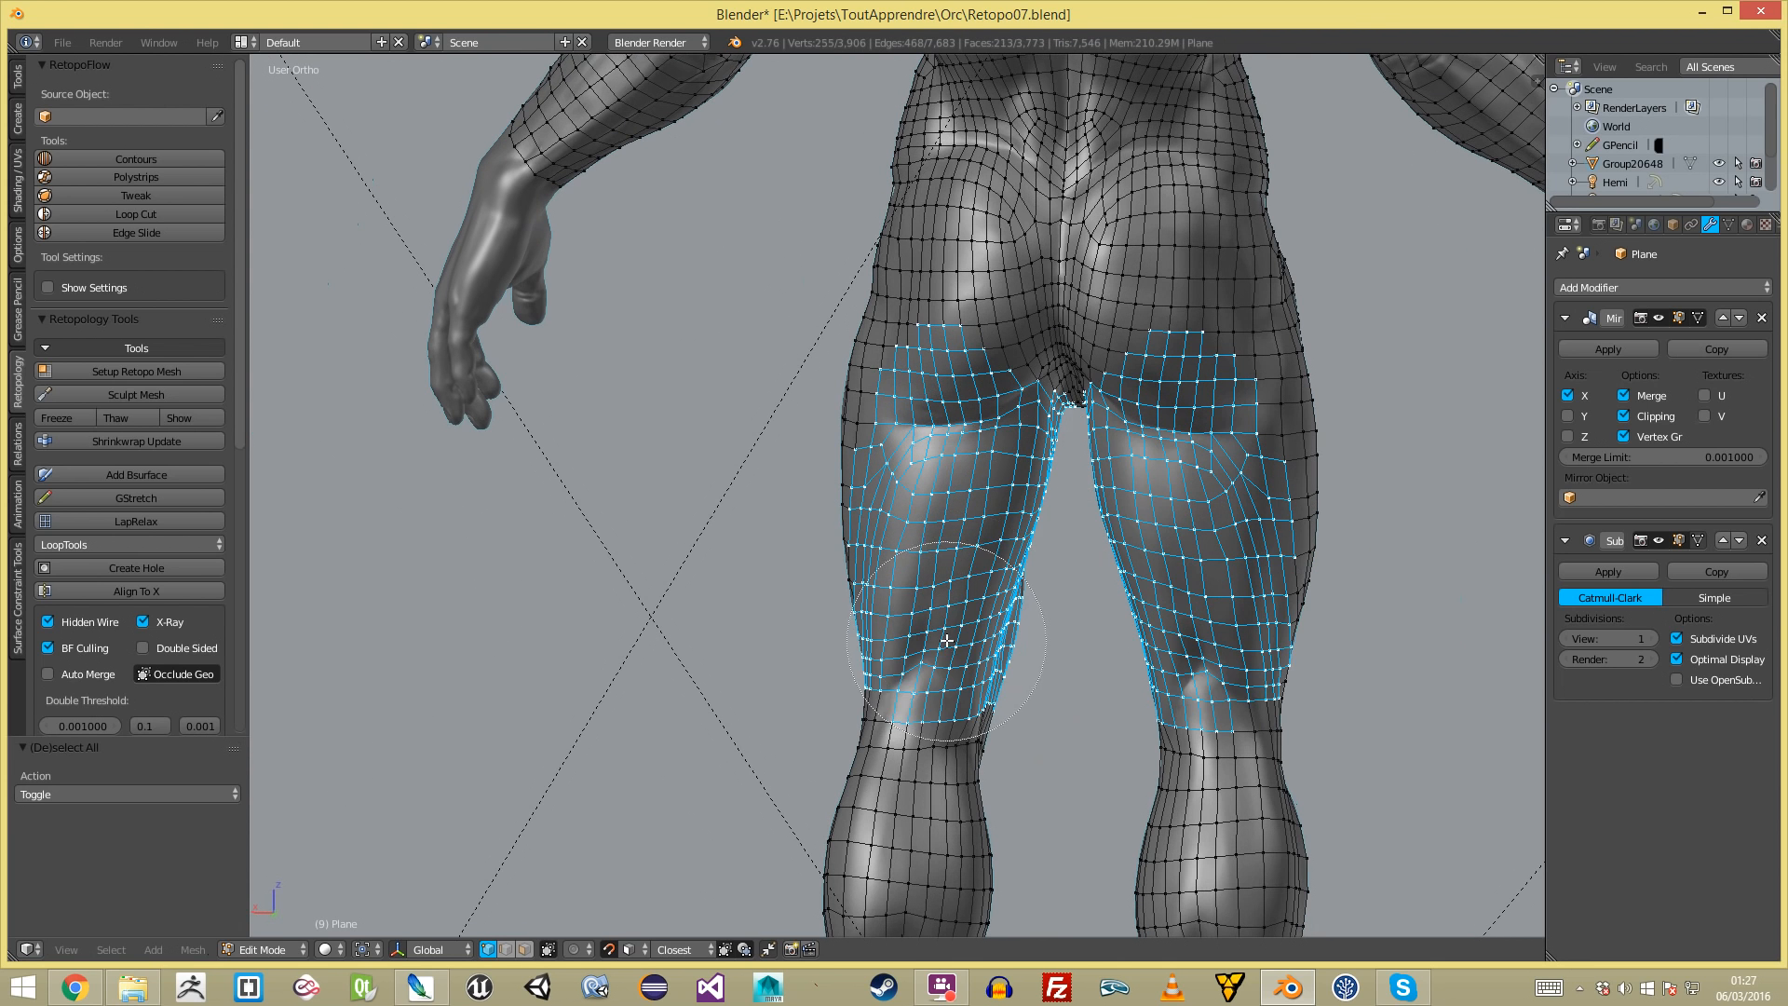
{"action": "key", "text": "ctrl+z"}
- Switch to face selection and circle-select the faces from the lower buttock down the back of the thigh to behind the knee
{"action": "scroll", "coordinate": [957, 505], "scroll_direction": "up", "scroll_amount": 2}
{"action": "middle_click_drag", "start_coordinate": [940, 475], "coordinate": [974, 520]}
{"action": "key", "text": "ctrl+Tab"}
{"action": "left_click", "coordinate": [975, 520]}
{"action": "key", "text": "c"}
{"action": "left_click_drag", "start_coordinate": [985, 487], "coordinate": [1036, 323]}
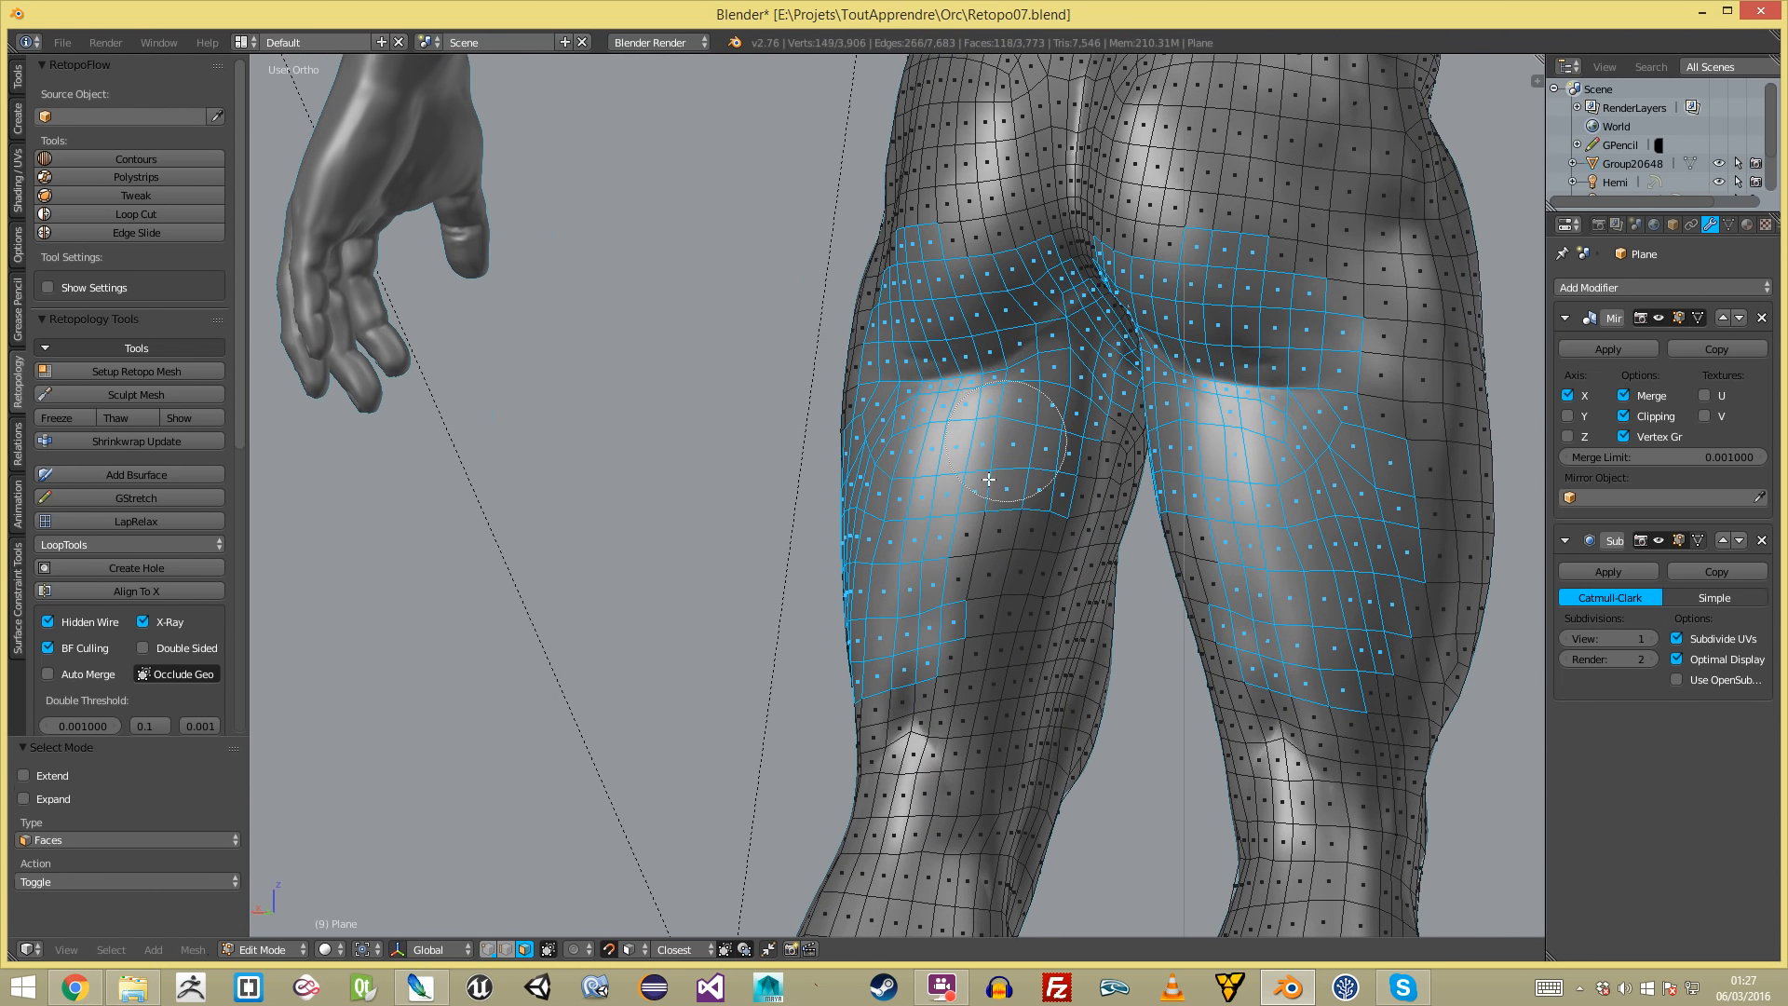
{"action": "left_click_drag", "start_coordinate": [1001, 449], "coordinate": [957, 661]}
{"action": "left_click_drag", "start_coordinate": [1013, 601], "coordinate": [934, 803]}
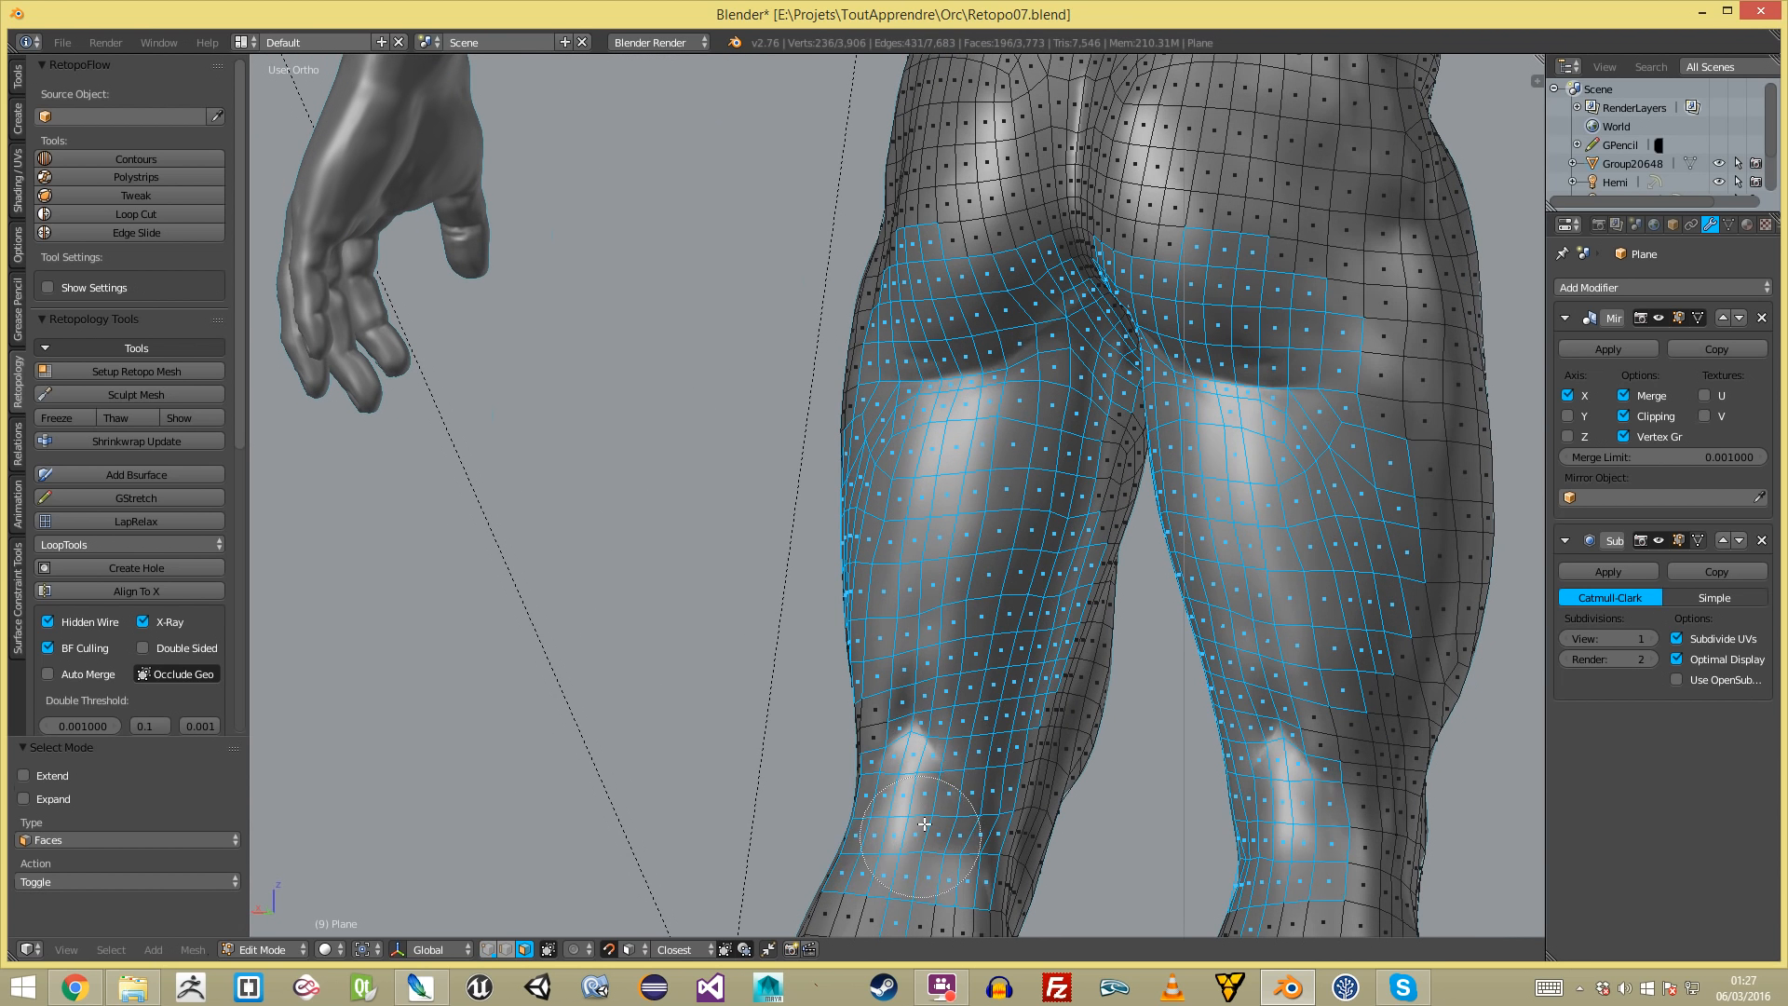
{"action": "right_click", "coordinate": [920, 835]}
{"action": "scroll", "coordinate": [921, 835], "scroll_direction": "down", "scroll_amount": 3}
{"action": "mouse_move", "coordinate": [973, 834]}
{"action": "middle_mouse_down", "text": "shift"}
{"action": "mouse_move", "coordinate": [1065, 459]}
{"action": "mouse_move", "coordinate": [987, 438]}
{"action": "middle_mouse_up", "text": "shift"}
{"action": "middle_click_drag", "start_coordinate": [958, 251], "coordinate": [934, 615], "text": "shift"}
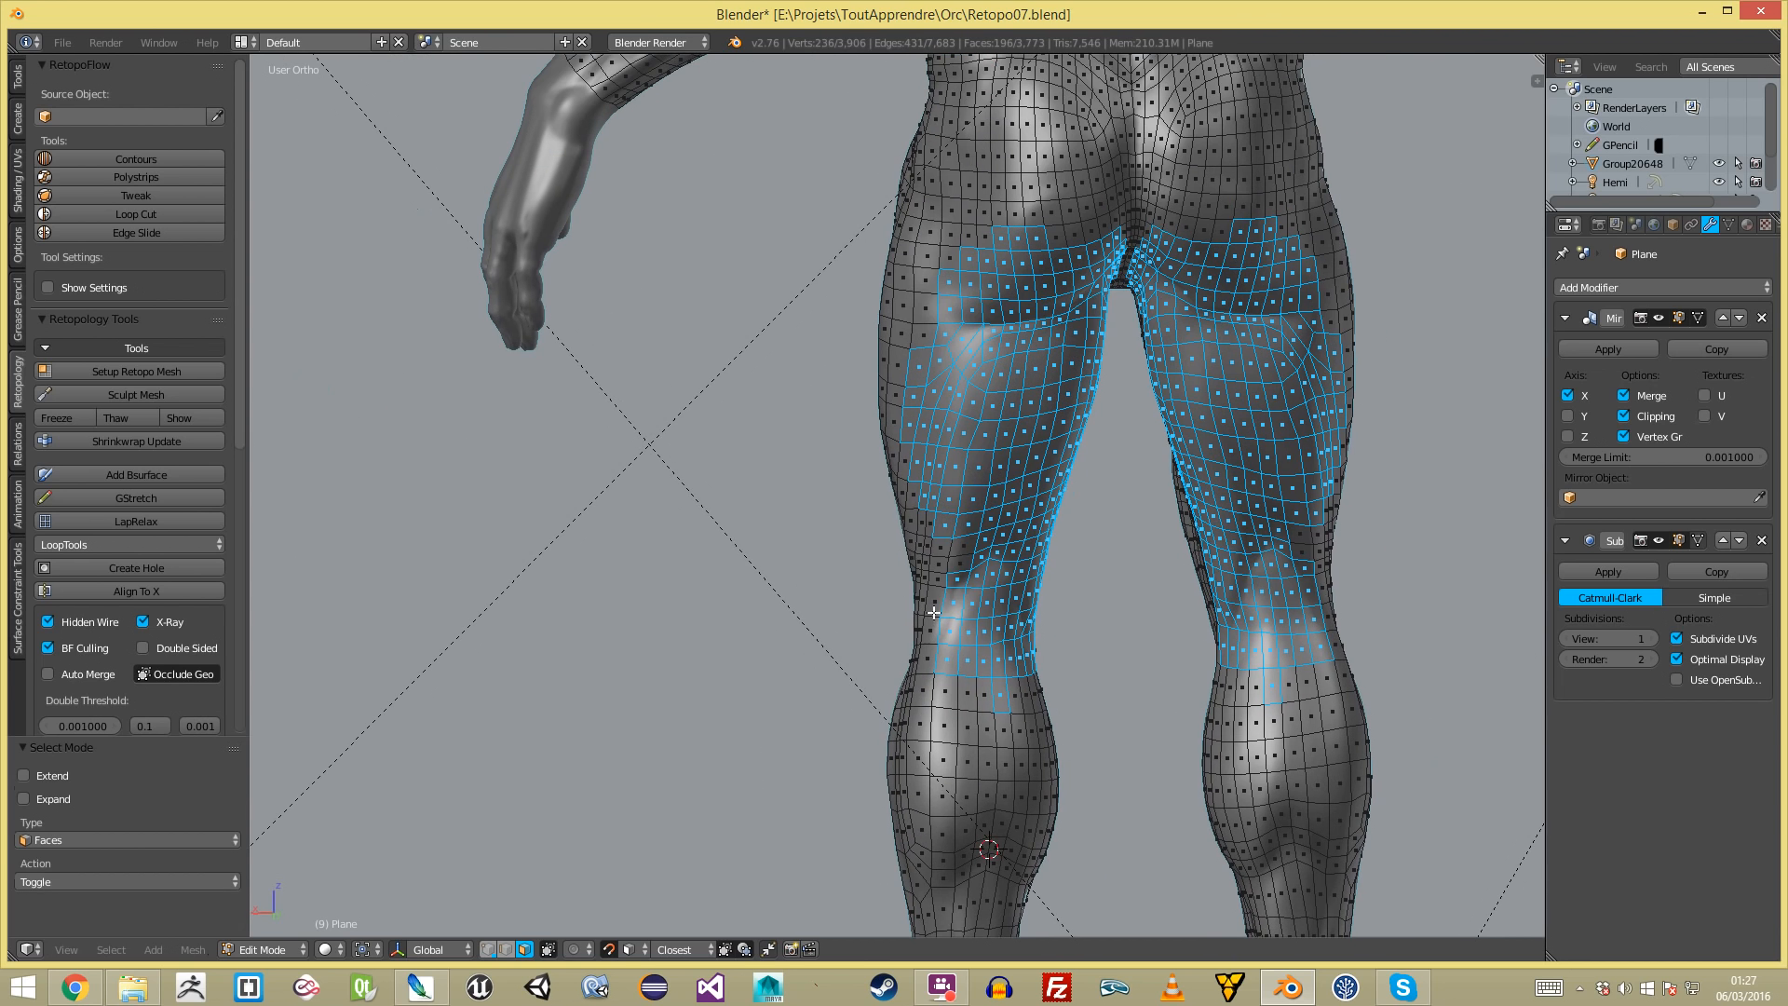
- Relax the selected thigh faces with LapRelax, clear the selection and update the shrinkwrap onto the sculpt
{"action": "left_click", "coordinate": [141, 519]}
{"action": "middle_click_drag", "start_coordinate": [819, 462], "coordinate": [887, 377]}
{"action": "key", "text": "Tab"}
{"action": "key", "text": "Tab"}
{"action": "key", "text": "a"}
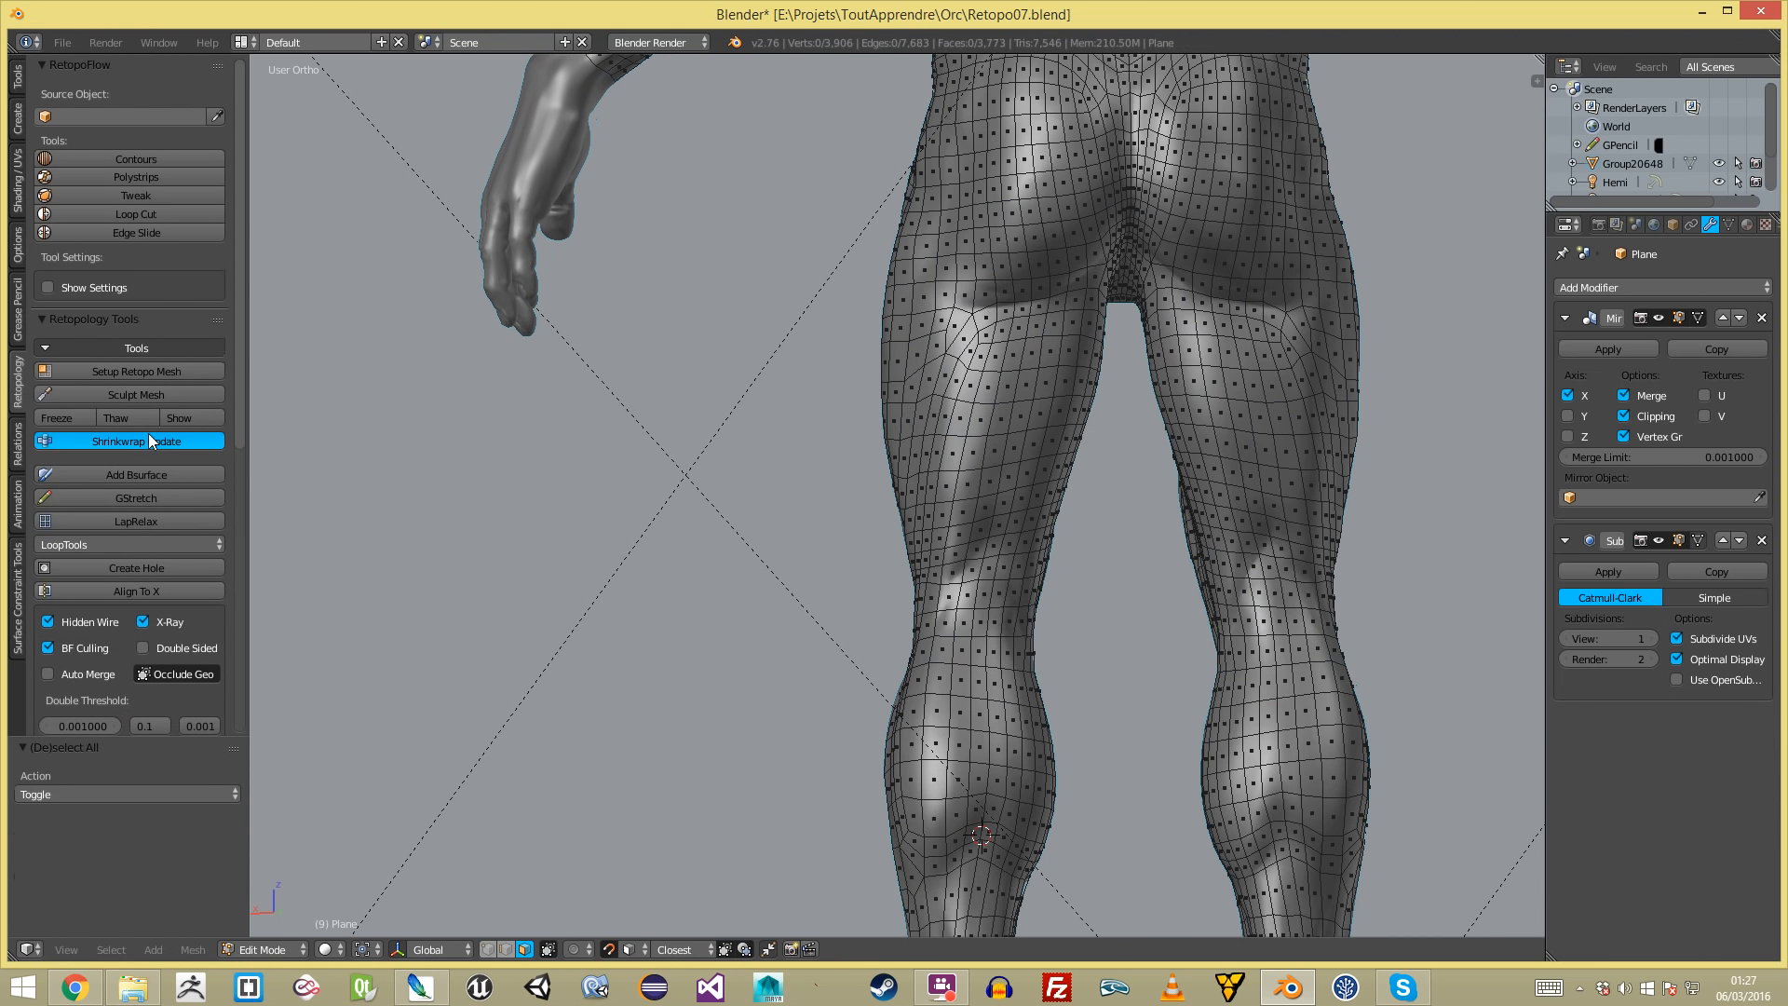
- Switch to vertex selection, move the row of vertices along the crease below the buttock to follow the sculpt, and clear the selection
{"action": "left_click", "coordinate": [1035, 265]}
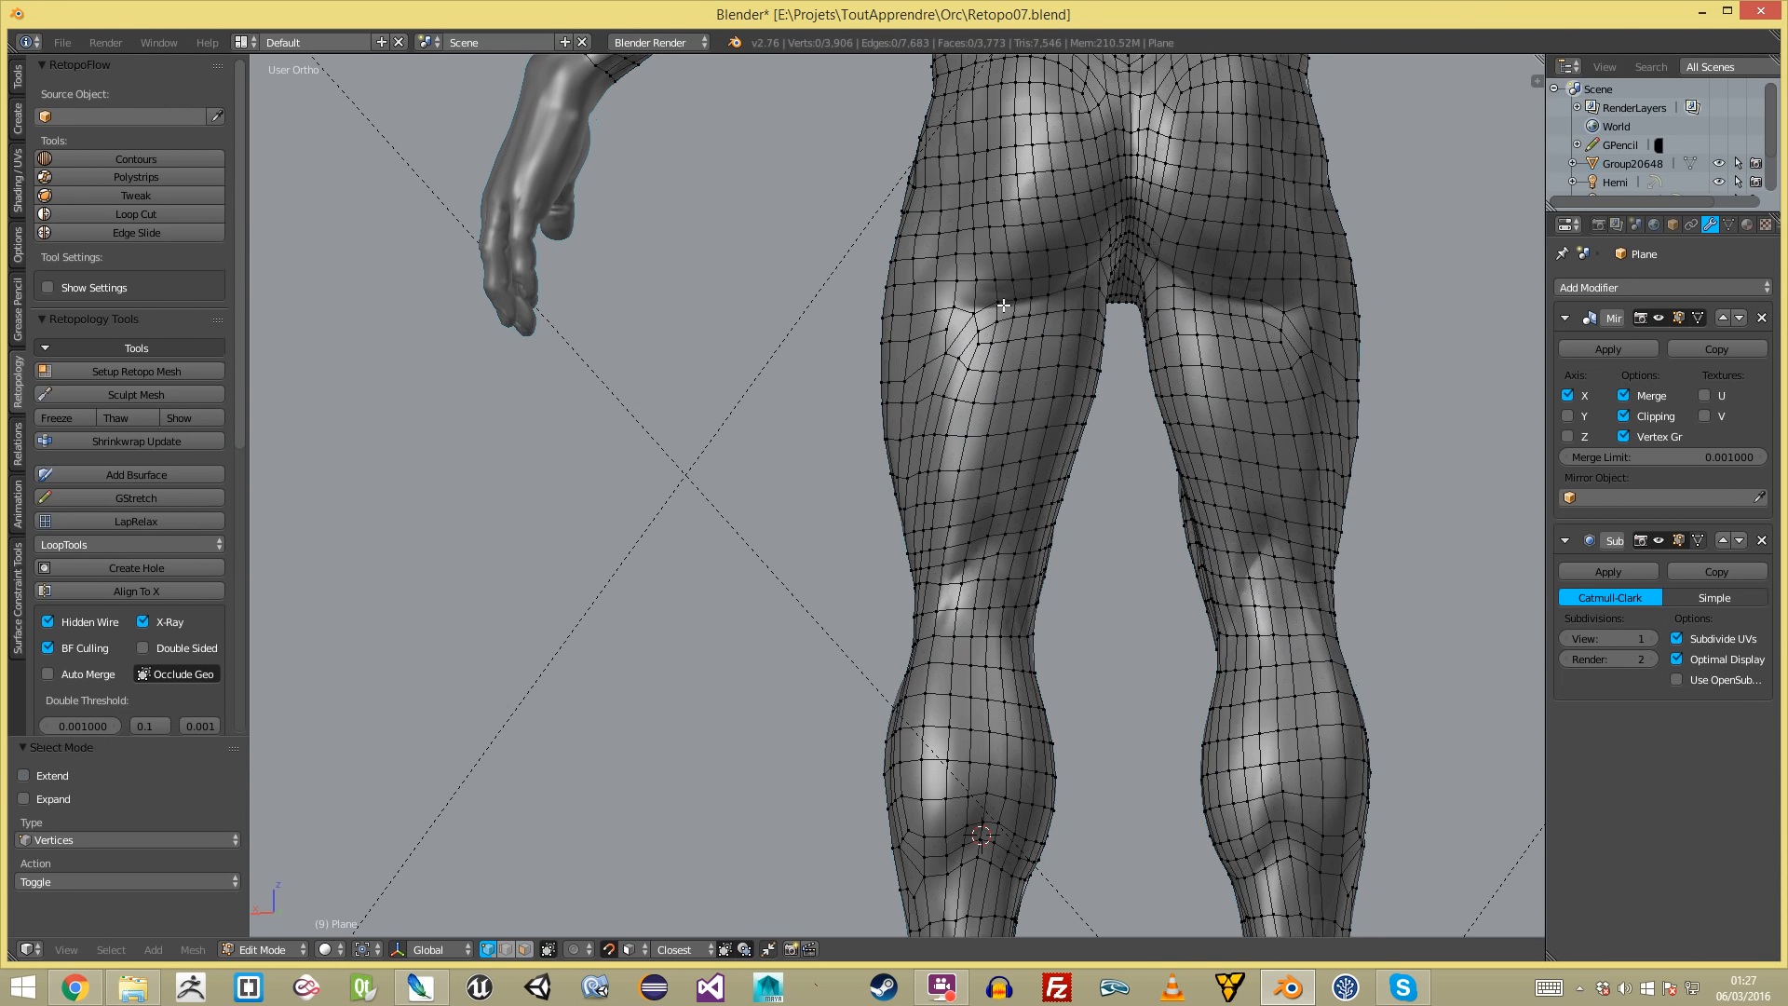
{"action": "scroll", "coordinate": [953, 451], "scroll_direction": "up", "scroll_amount": 3}
{"action": "middle_click_drag", "start_coordinate": [953, 451], "coordinate": [881, 622], "text": "shift"}
{"action": "scroll", "coordinate": [966, 371], "scroll_direction": "up", "scroll_amount": 2}
{"action": "right_click_drag", "start_coordinate": [966, 369], "coordinate": [967, 349]}
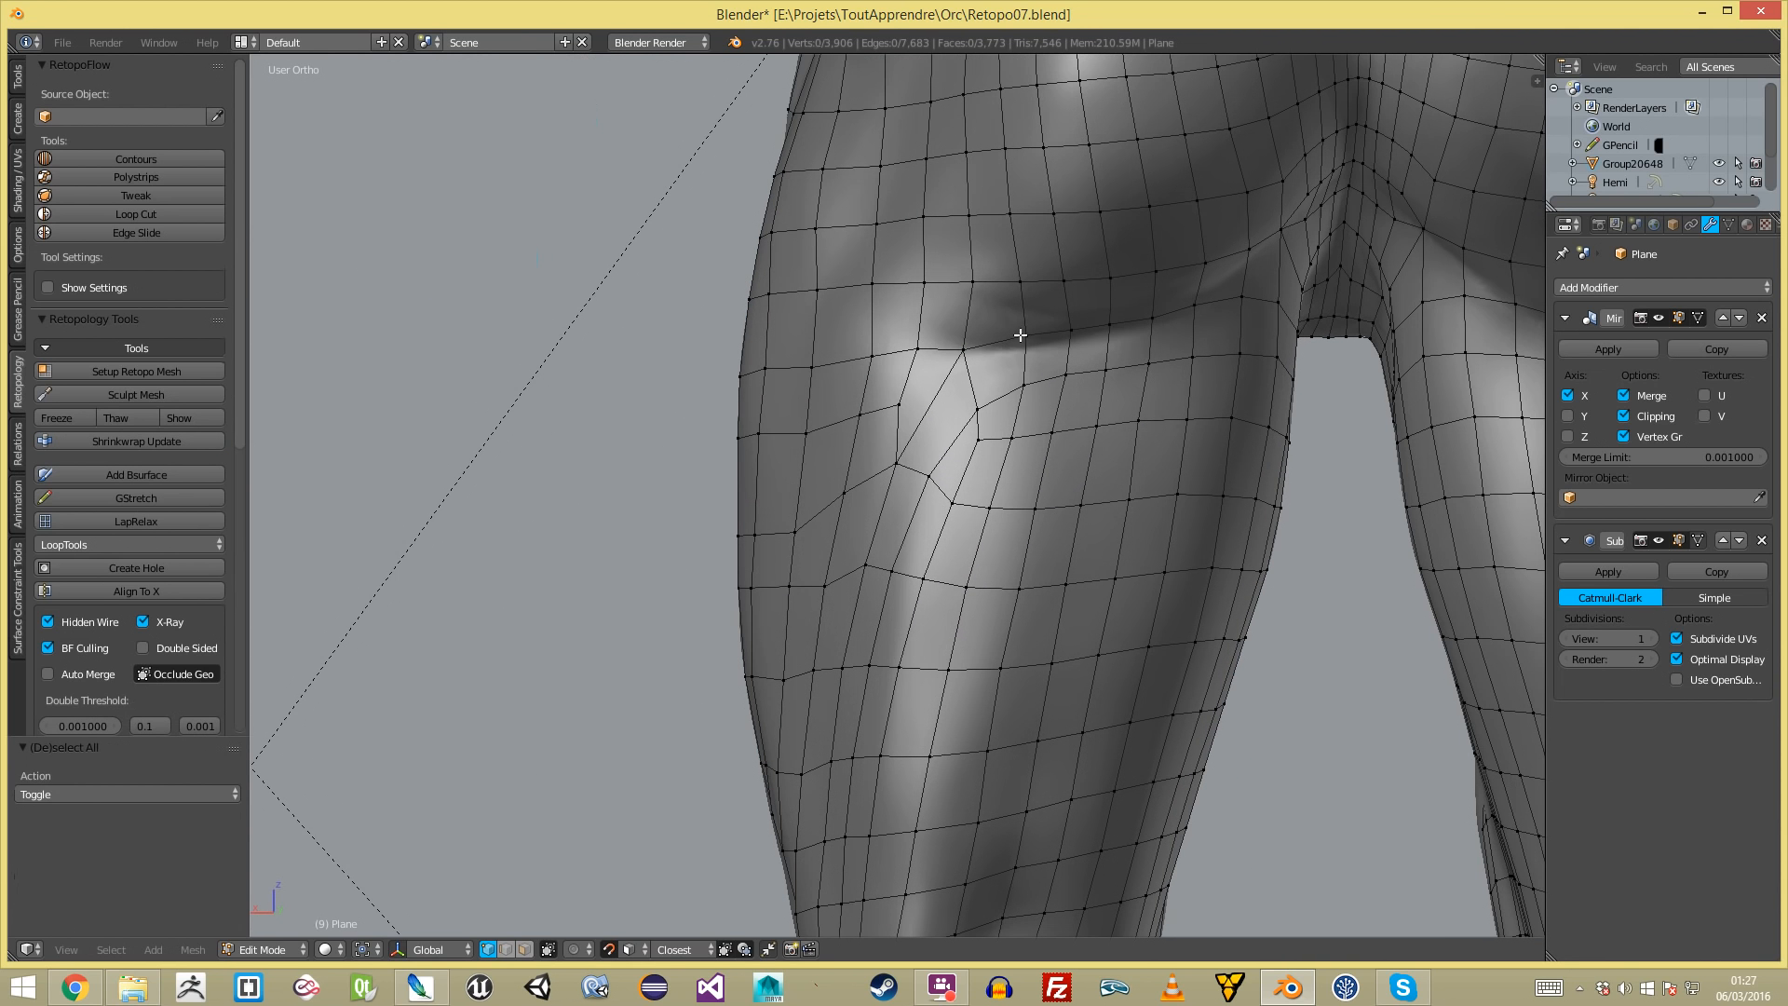
{"action": "right_click", "coordinate": [1187, 309], "text": "ctrl"}
{"action": "key", "text": "g"}
{"action": "left_click", "coordinate": [1180, 325]}
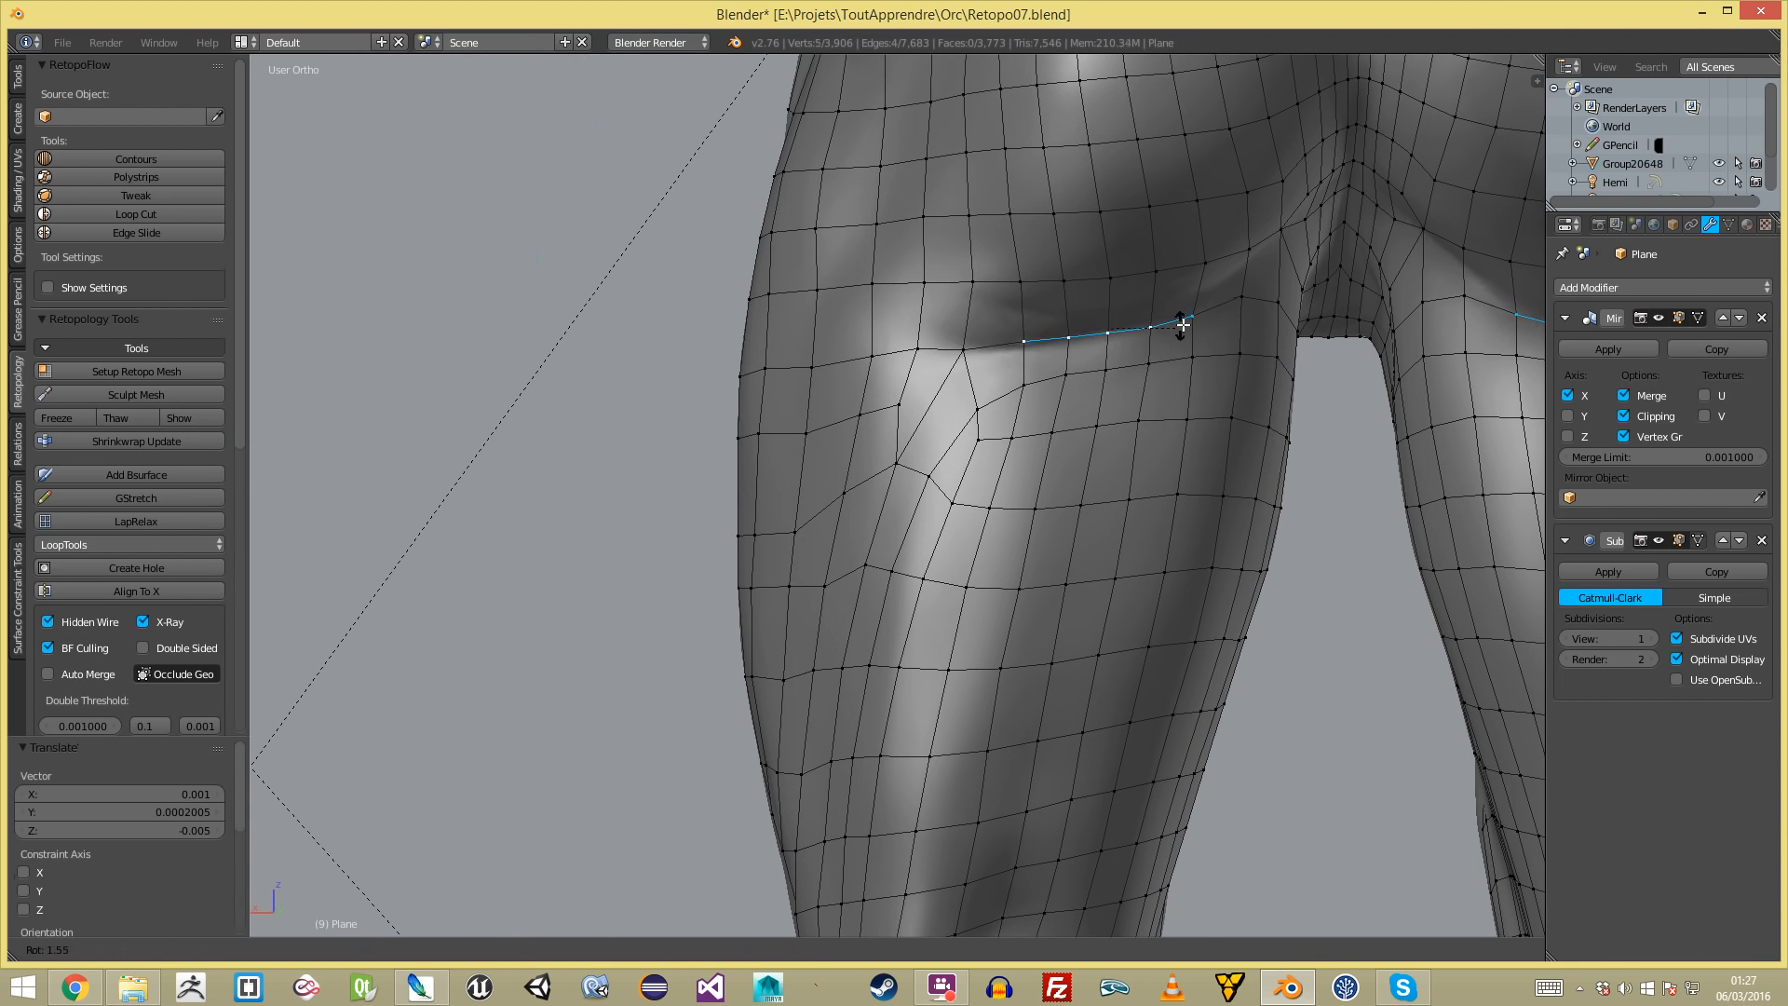
{"action": "key", "text": "a"}
- Examine how the face loops run around the buttocks and into the crotch by selecting and deselecting them
{"action": "scroll", "coordinate": [1182, 323], "scroll_direction": "down", "scroll_amount": 5}
{"action": "scroll", "coordinate": [1023, 446], "scroll_direction": "up", "scroll_amount": 6}
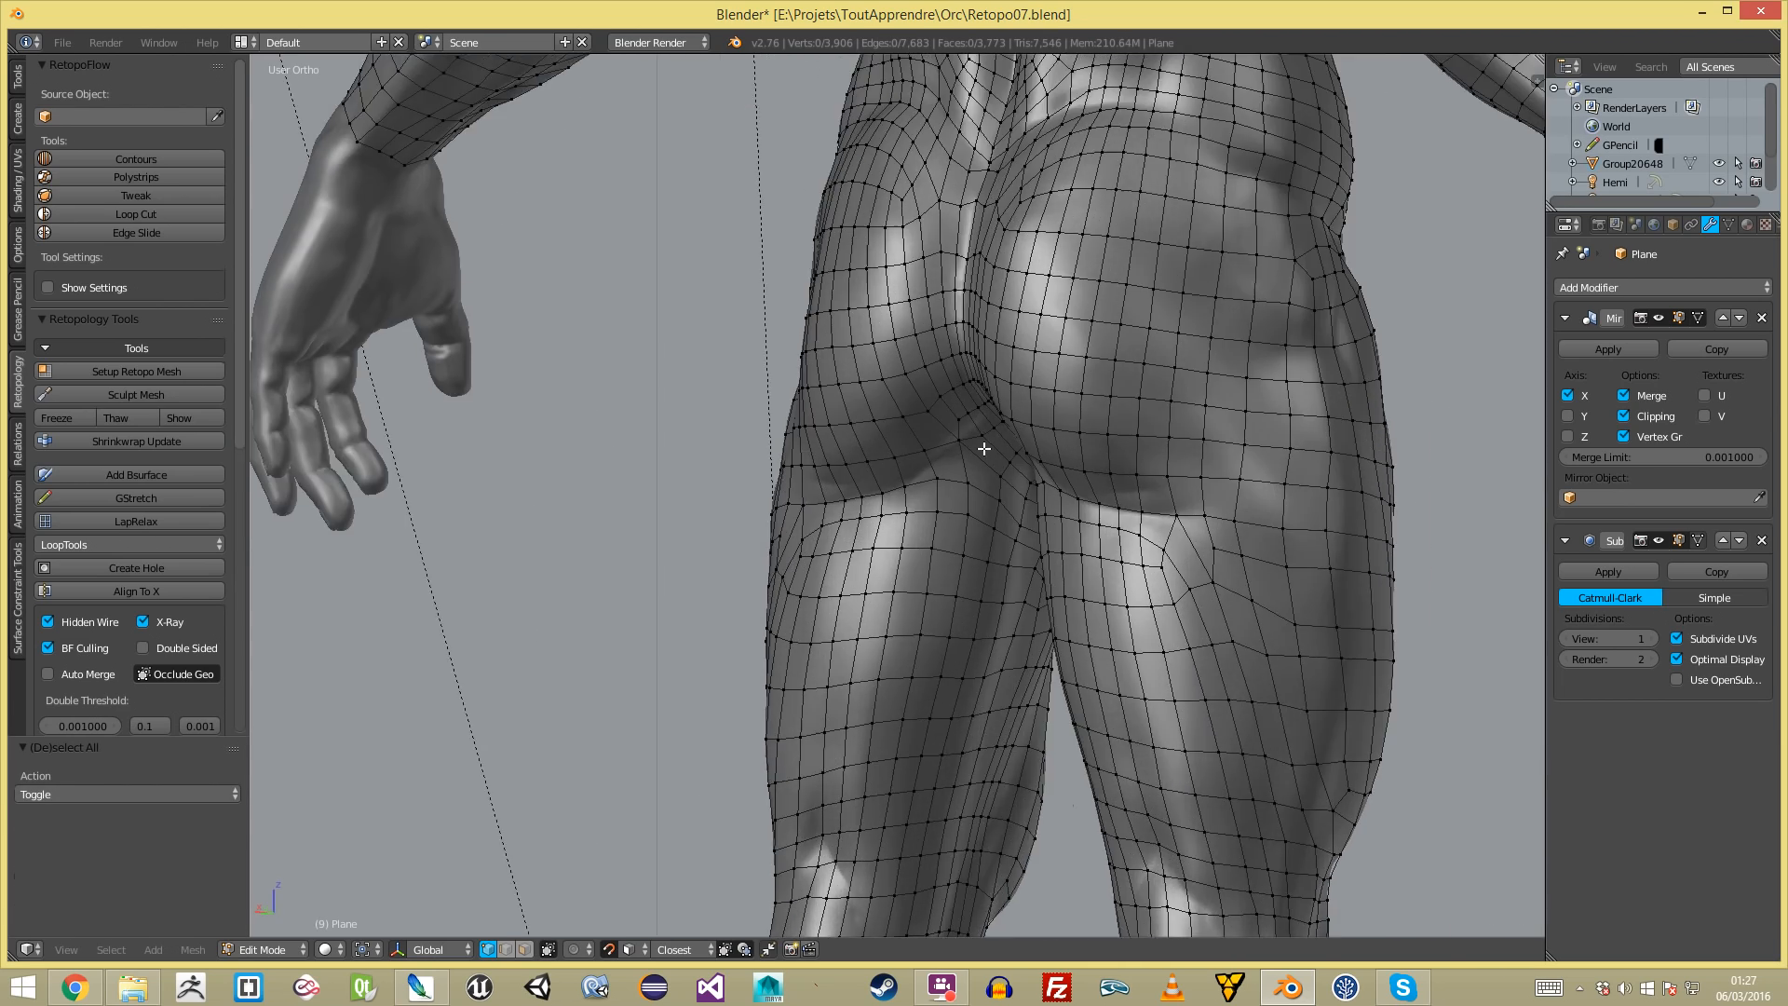
{"action": "middle_click_drag", "start_coordinate": [1022, 447], "coordinate": [977, 463]}
{"action": "right_click", "coordinate": [1032, 522], "text": "ctrl+alt"}
{"action": "scroll", "coordinate": [1042, 522], "scroll_direction": "down", "scroll_amount": 1}
{"action": "right_click", "coordinate": [972, 463], "text": "ctrl+alt"}
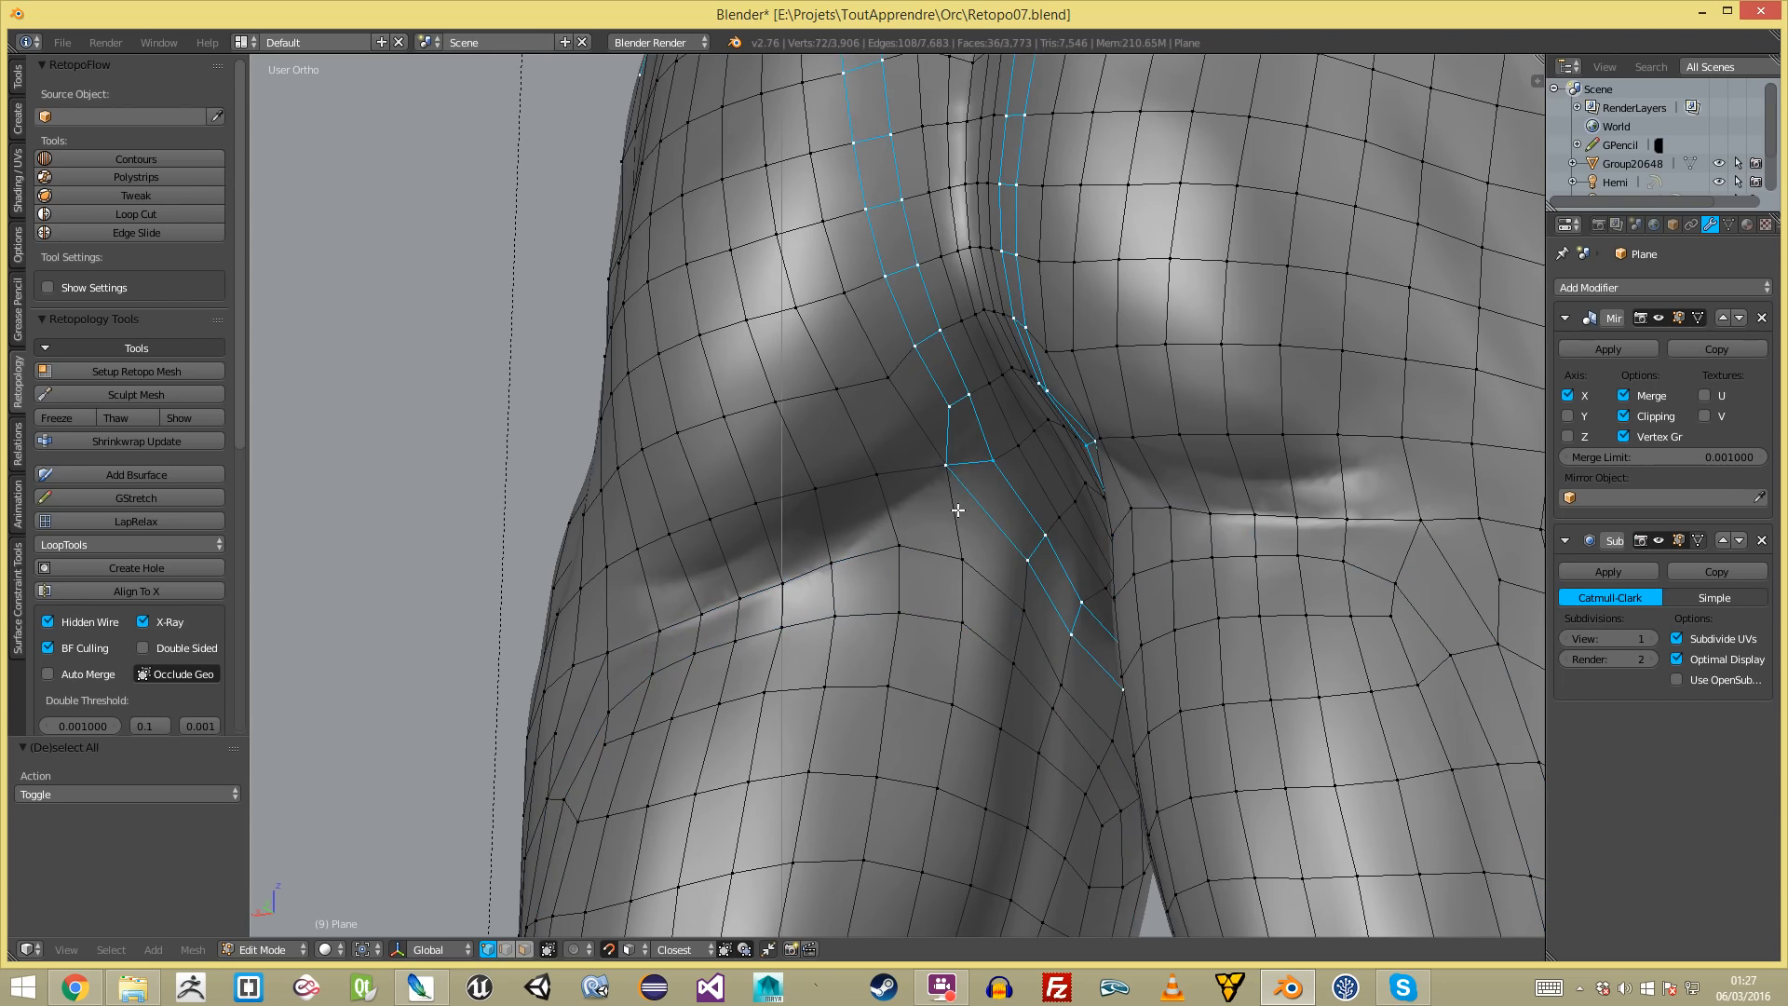
{"action": "scroll", "coordinate": [961, 505], "scroll_direction": "down", "scroll_amount": 6}
{"action": "middle_click_drag", "start_coordinate": [964, 505], "coordinate": [959, 470]}
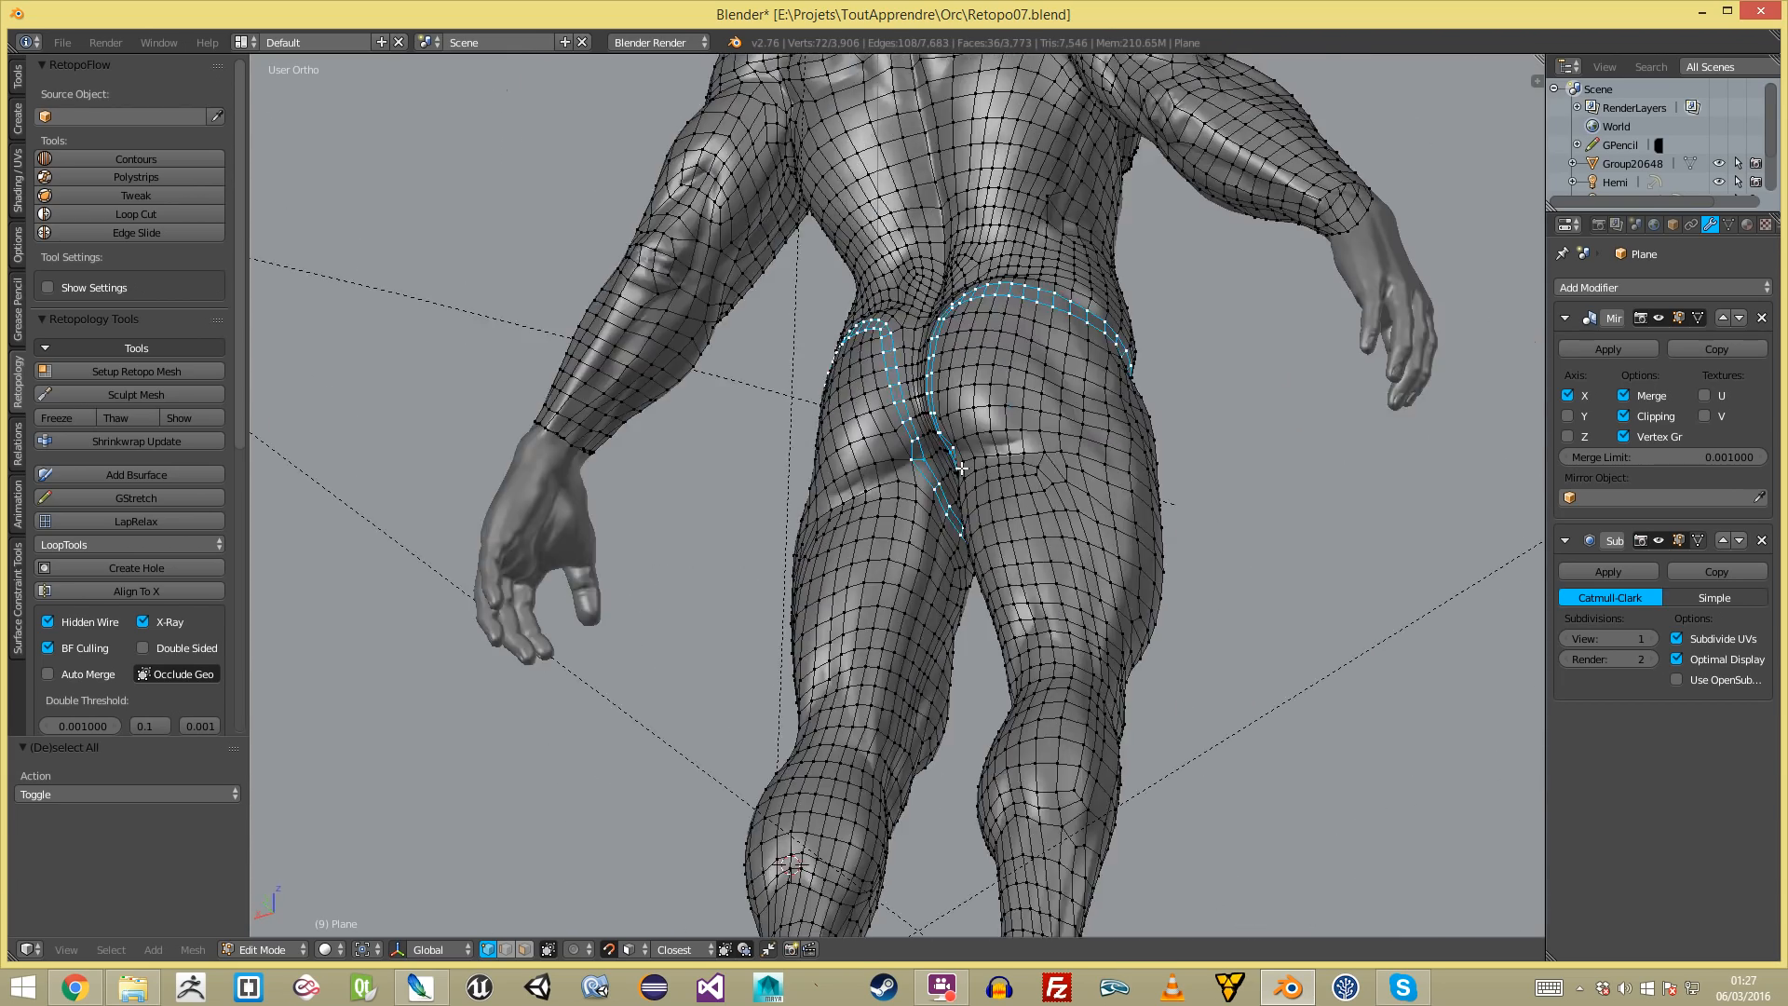
{"action": "key", "text": "a"}
{"action": "scroll", "coordinate": [934, 459], "scroll_direction": "up", "scroll_amount": 7}
{"action": "right_click", "coordinate": [935, 427], "text": "ctrl+alt"}
{"action": "scroll", "coordinate": [938, 428], "scroll_direction": "down", "scroll_amount": 2}
{"action": "key", "text": "a"}
{"action": "right_click", "coordinate": [958, 436], "text": "ctrl+alt"}
{"action": "scroll", "coordinate": [952, 436], "scroll_direction": "down", "scroll_amount": 3}
{"action": "middle_click_drag", "start_coordinate": [953, 436], "coordinate": [1007, 524]}
{"action": "scroll", "coordinate": [1007, 525], "scroll_direction": "up", "scroll_amount": 3}
{"action": "key", "text": "a"}
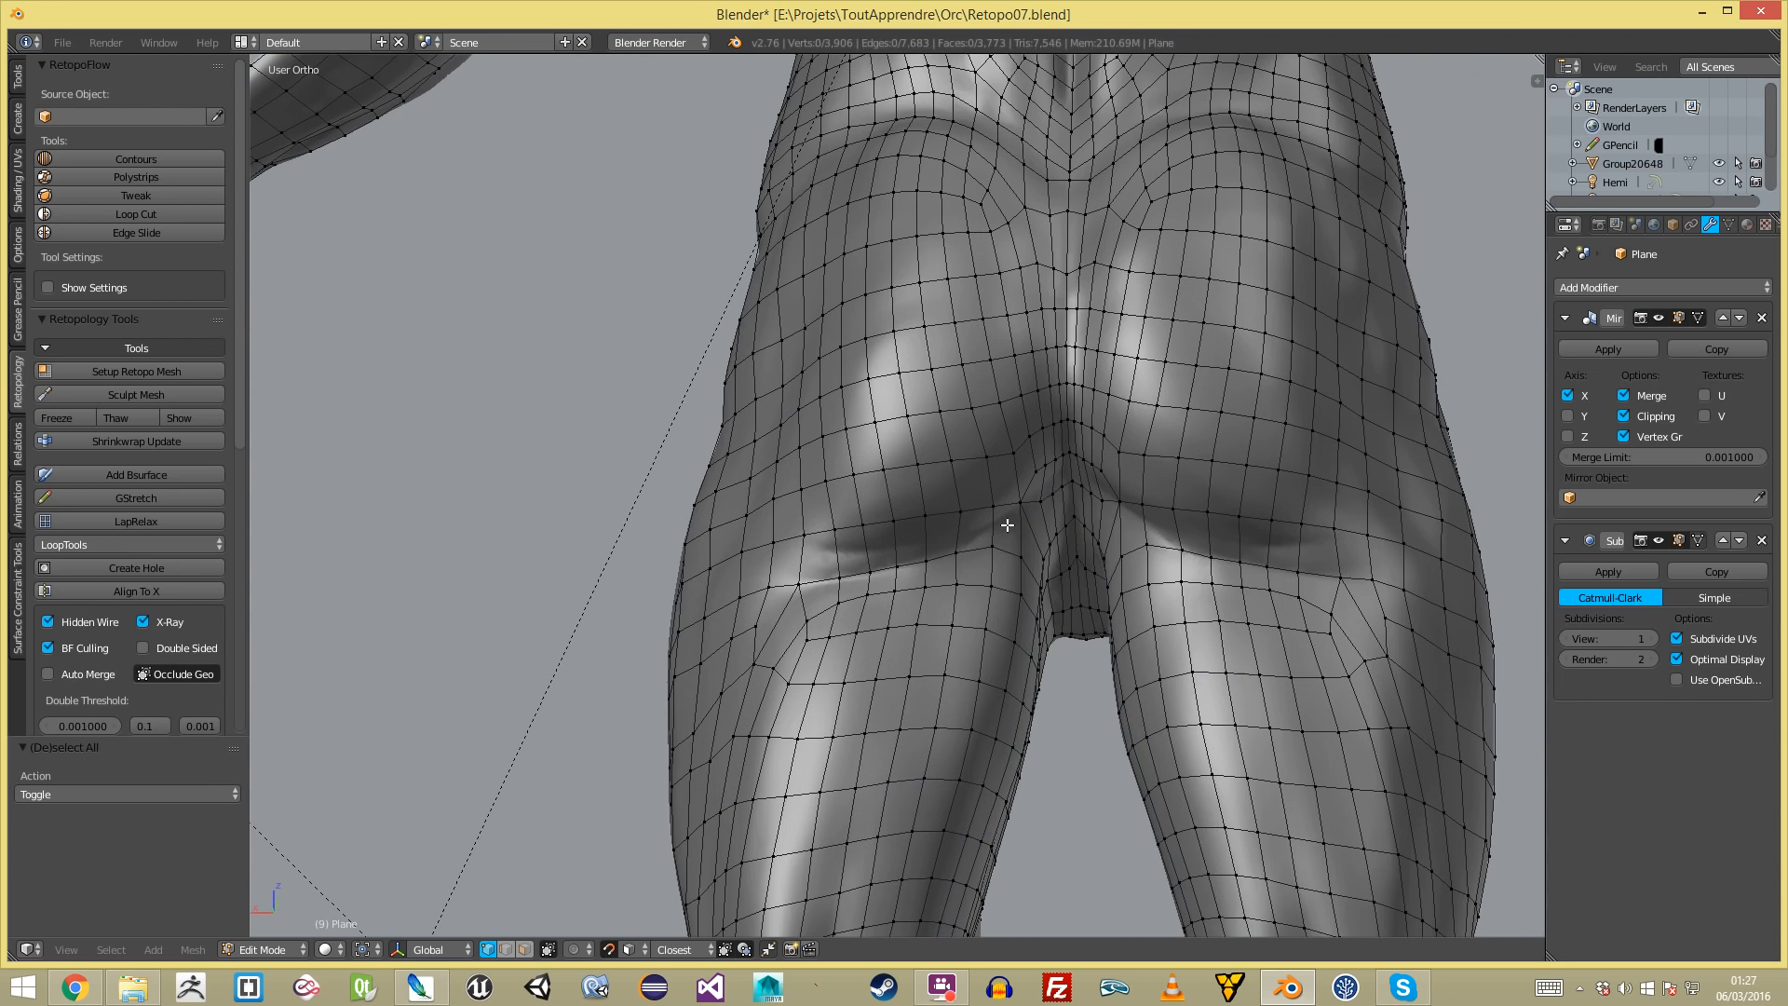
- Adjust the vertices along the crease below the buttock and at its inner end beside the buttock cleft
{"action": "scroll", "coordinate": [956, 529], "scroll_direction": "up", "scroll_amount": 2}
{"action": "left_click_drag", "start_coordinate": [935, 574], "coordinate": [936, 575]}
{"action": "key", "text": "r"}
{"action": "left_click", "coordinate": [949, 556]}
{"action": "right_click_drag", "start_coordinate": [1053, 493], "coordinate": [1081, 464]}
{"action": "left_click", "coordinate": [1074, 422]}
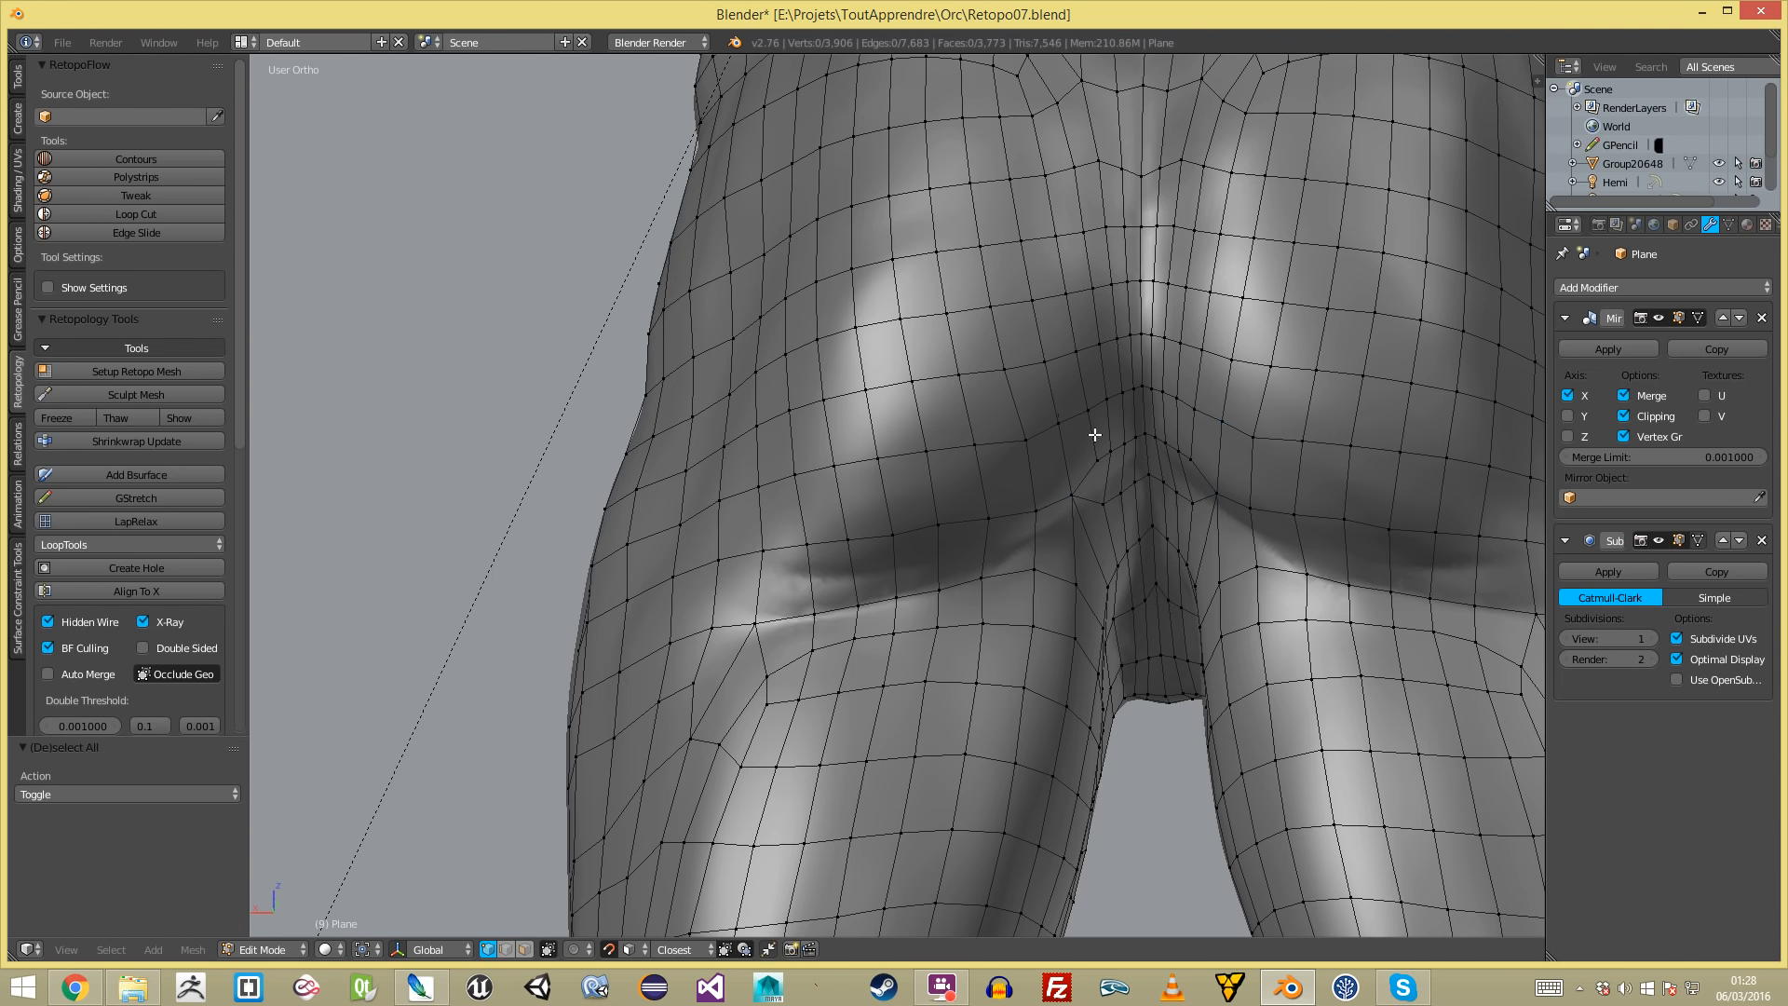
- Return to Object Mode and save Retopo07.blend, overwriting the existing file
{"action": "key", "text": "Tab"}
{"action": "scroll", "coordinate": [1085, 431], "scroll_direction": "down", "scroll_amount": 8}
{"action": "middle_click_drag", "start_coordinate": [919, 668], "coordinate": [1097, 518]}
{"action": "scroll", "coordinate": [1078, 447], "scroll_direction": "up", "scroll_amount": 5}
{"action": "key", "text": "a"}
{"action": "key", "text": "ctrl+s"}
{"action": "left_click", "coordinate": [1074, 443]}
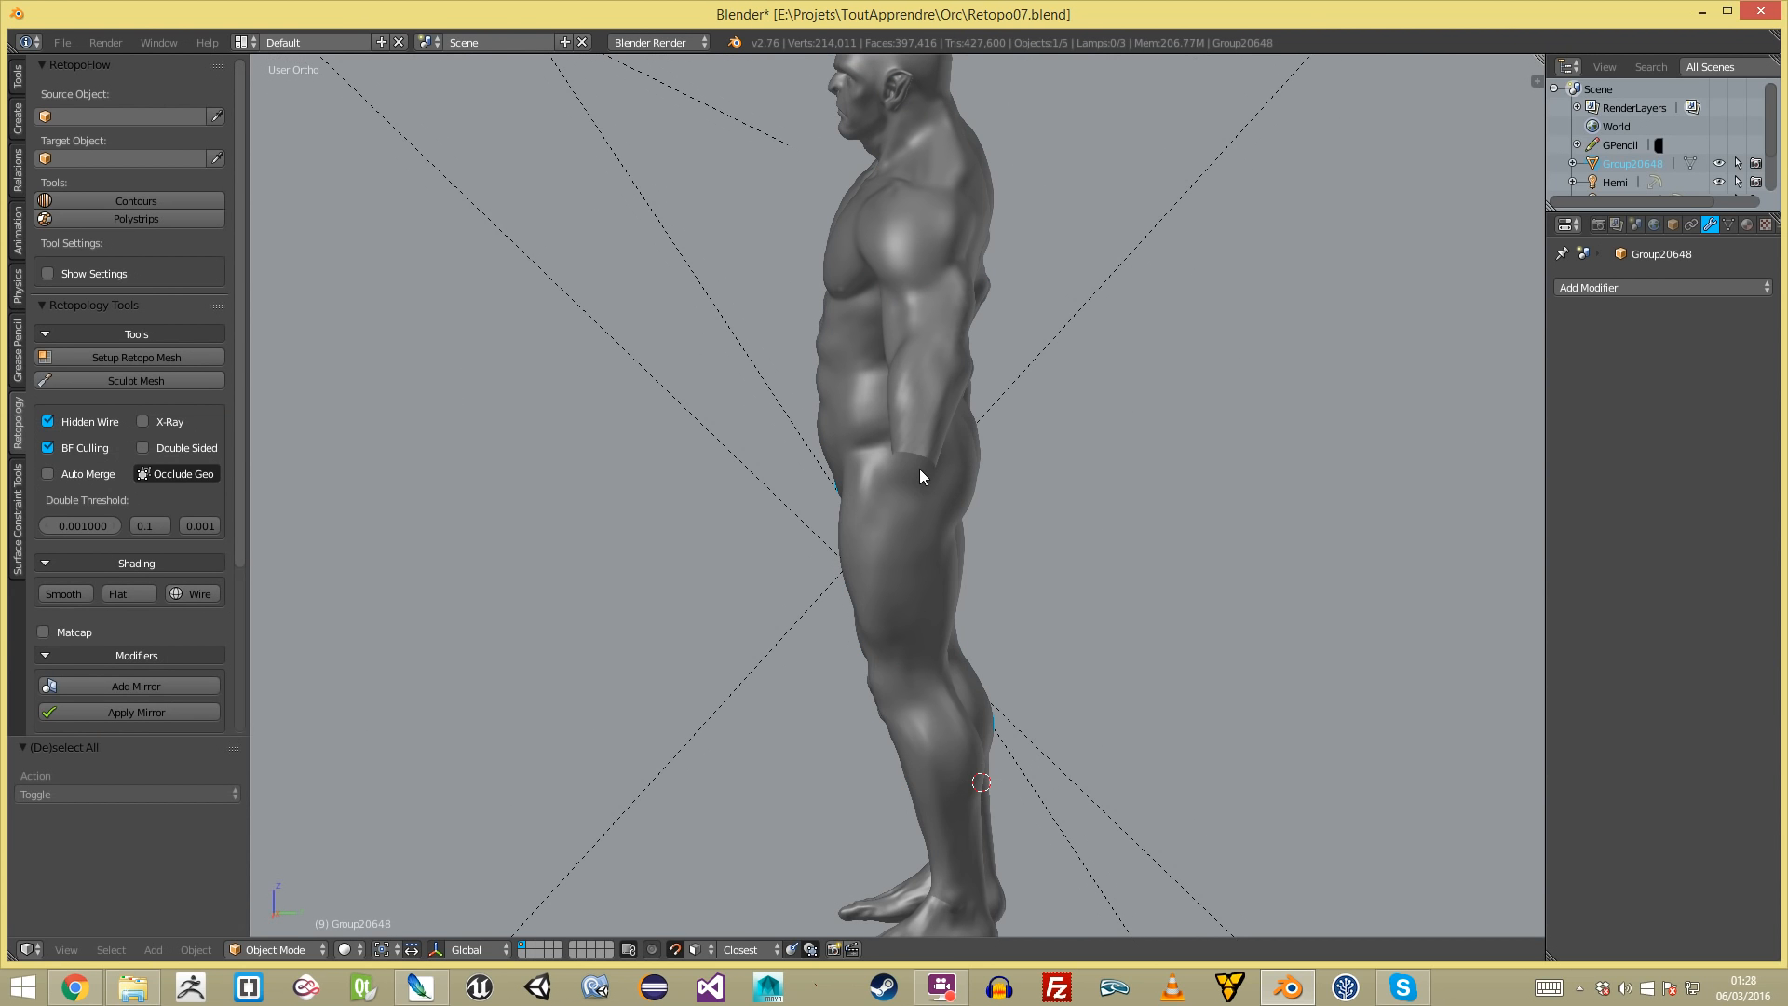
- Isolate the retopology mesh by hiding all other objects, and save the blend file again
{"action": "right_click", "coordinate": [920, 470]}
{"action": "key", "text": "shift+h"}
{"action": "key", "text": "a"}
{"action": "scroll", "coordinate": [919, 494], "scroll_direction": "down", "scroll_amount": 5}
{"action": "middle_click_drag", "start_coordinate": [918, 512], "coordinate": [691, 527]}
{"action": "key", "text": "ctrl+s"}
{"action": "left_click", "coordinate": [1193, 506]}
- Examine the isolated mesh's topology across the back and legs in Edit Mode
{"action": "scroll", "coordinate": [1014, 477], "scroll_direction": "up", "scroll_amount": 3}
{"action": "right_click", "coordinate": [928, 485]}
{"action": "middle_click_drag", "start_coordinate": [928, 485], "coordinate": [1174, 505]}
{"action": "key", "text": "a"}
{"action": "key", "text": "Tab"}
{"action": "key", "text": "a"}
{"action": "middle_click_drag", "start_coordinate": [1026, 520], "coordinate": [891, 511]}
{"action": "scroll", "coordinate": [891, 507], "scroll_direction": "up", "scroll_amount": 3}
{"action": "key", "text": "a"}
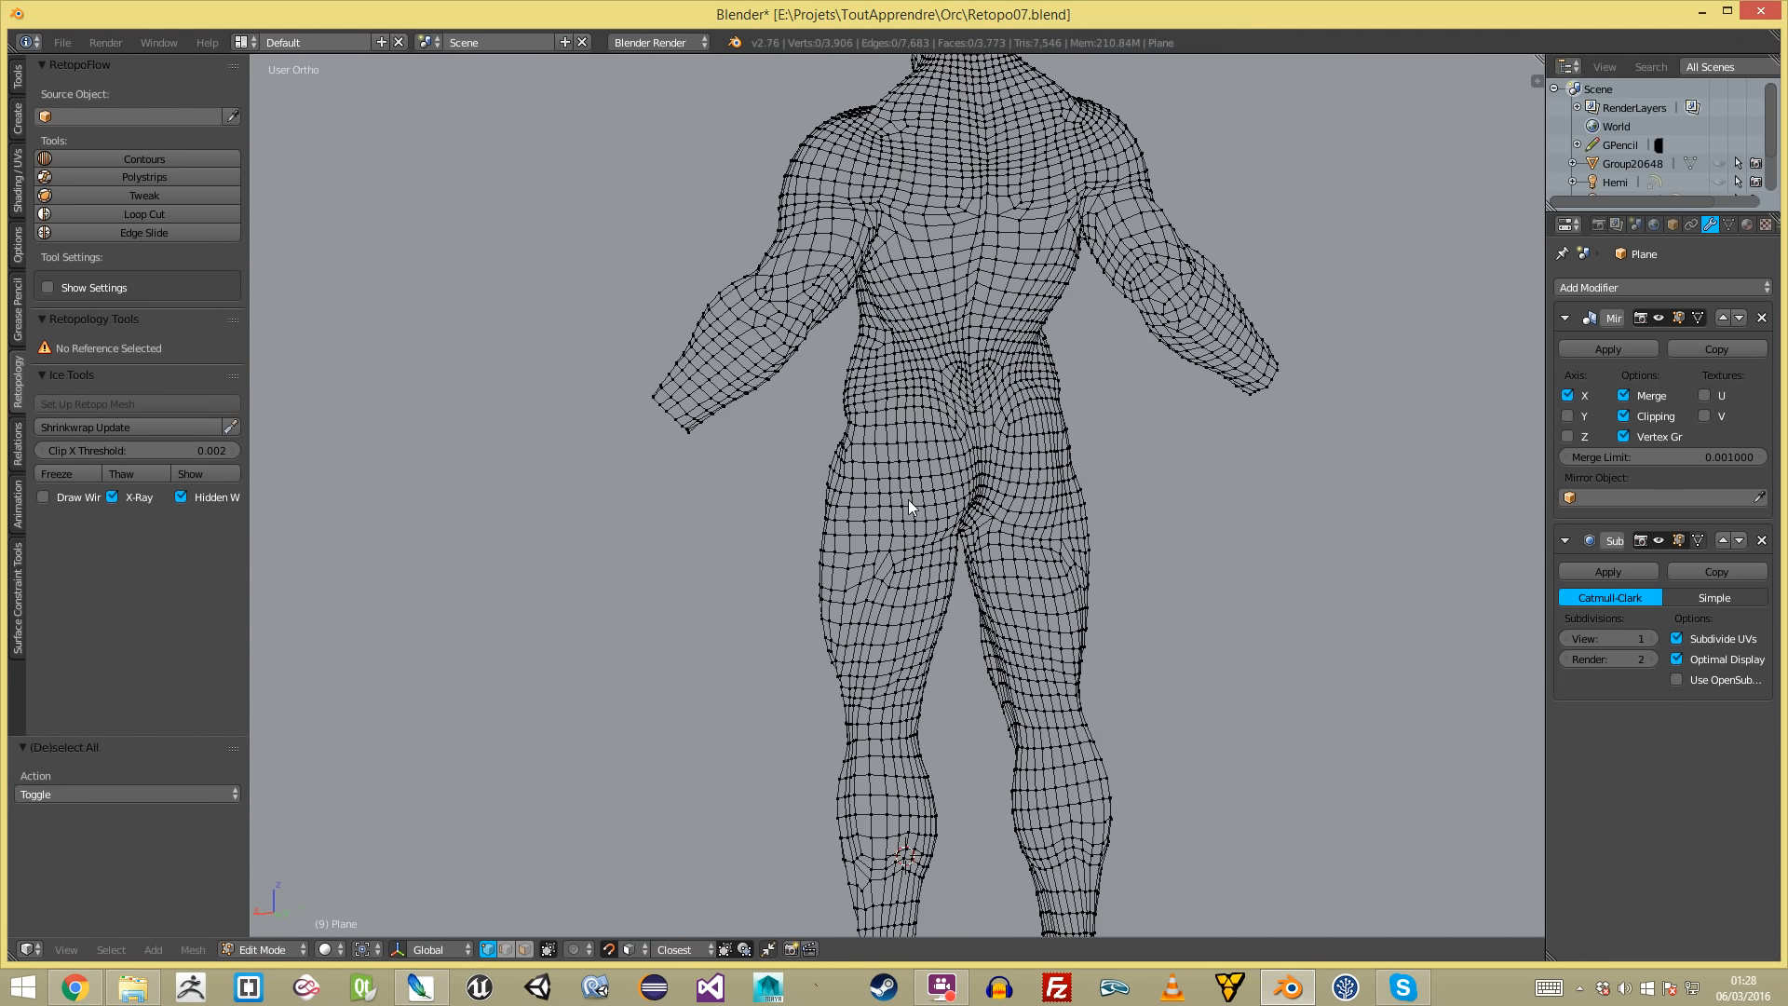
- Examine the isolated mesh's smooth surface in Object Mode, from the back around to the front of the whole body
{"action": "key", "text": "Tab"}
{"action": "key", "text": "z"}
{"action": "key", "text": "z"}
{"action": "middle_click_drag", "start_coordinate": [852, 634], "coordinate": [1361, 593]}
{"action": "scroll", "coordinate": [970, 578], "scroll_direction": "down", "scroll_amount": 3}
{"action": "scroll", "coordinate": [969, 578], "scroll_direction": "up", "scroll_amount": 4}
{"action": "mouse_move", "coordinate": [862, 525]}
{"action": "middle_mouse_down"}
{"action": "mouse_move", "coordinate": [934, 499]}
{"action": "mouse_move", "coordinate": [866, 513]}
{"action": "middle_mouse_up"}
{"action": "right_click", "coordinate": [865, 514]}
{"action": "scroll", "coordinate": [917, 521], "scroll_direction": "up", "scroll_amount": 3}
{"action": "middle_click_drag", "start_coordinate": [852, 156], "coordinate": [993, 395], "text": "shift"}
{"action": "key", "text": "a"}
{"action": "scroll", "coordinate": [1030, 679], "scroll_direction": "down", "scroll_amount": 3}
{"action": "middle_click_drag", "start_coordinate": [1030, 680], "coordinate": [985, 662]}
{"action": "scroll", "coordinate": [985, 662], "scroll_direction": "down", "scroll_amount": 1}
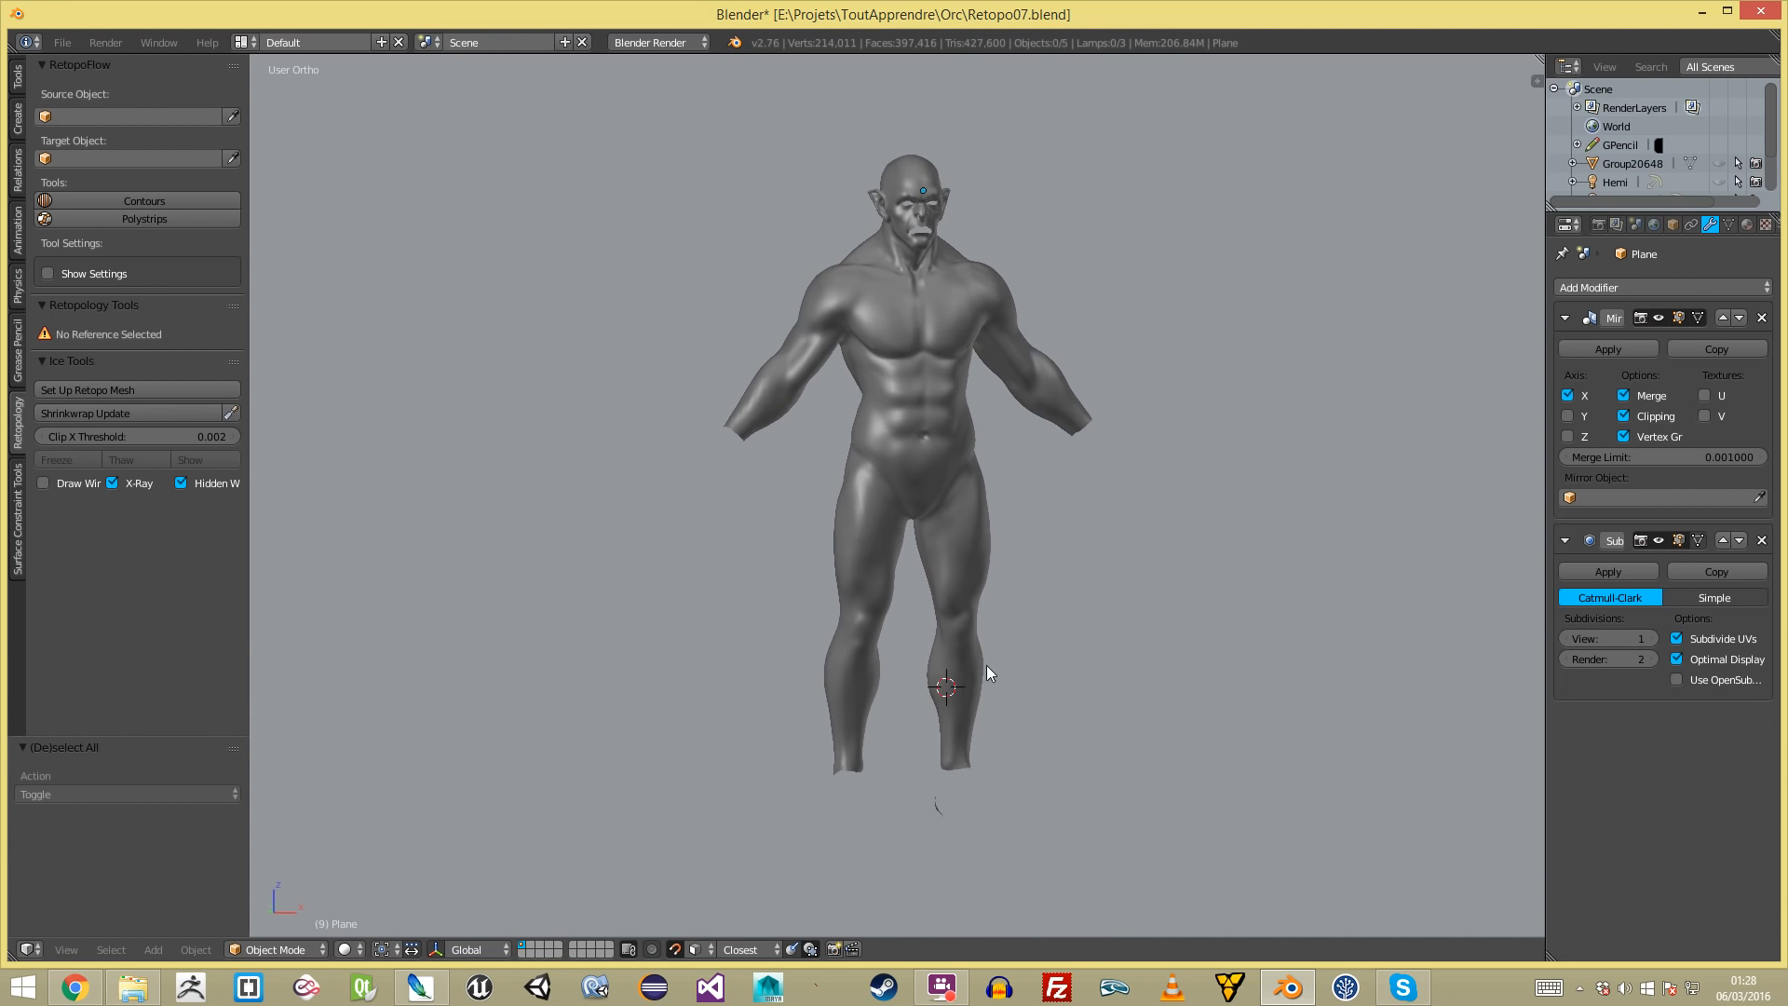
- Turn the wire display back on for the retopology mesh and clear the selection
{"action": "key", "text": "a"}
{"action": "scroll", "coordinate": [633, 562], "scroll_direction": "up", "scroll_amount": 2}
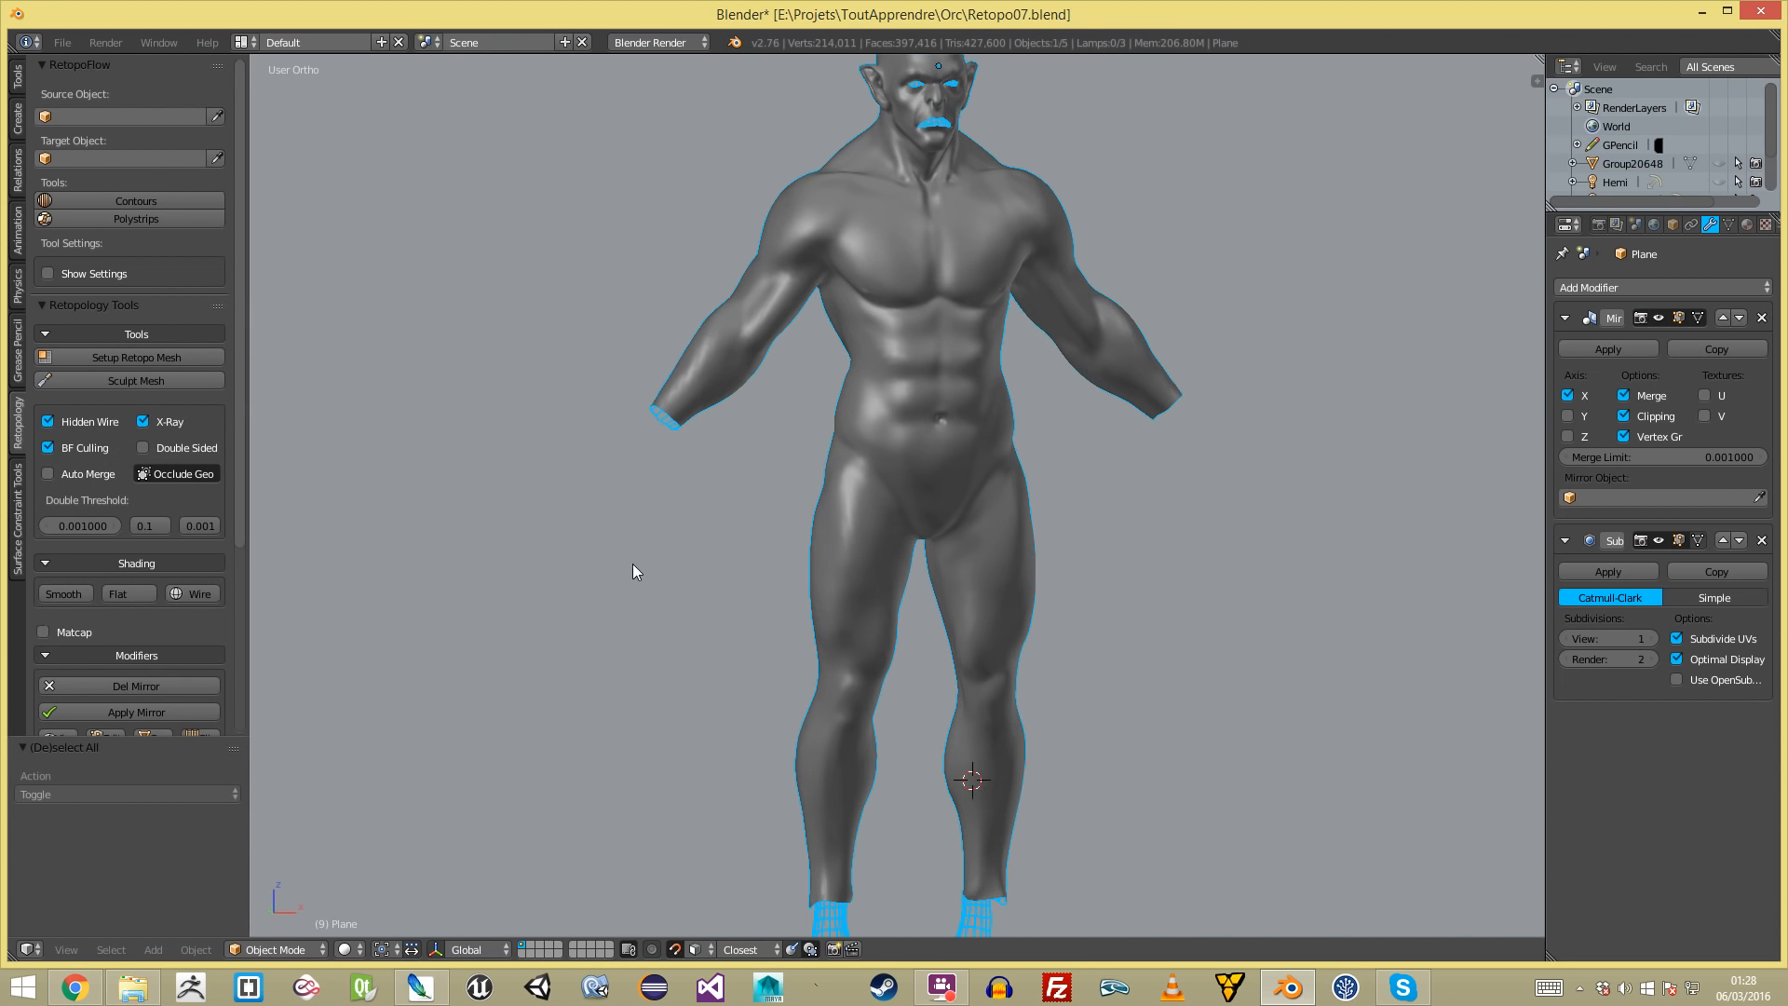
{"action": "left_click", "coordinate": [203, 592]}
{"action": "key", "text": "a"}
- Examine the whole body's wireframe topology from the front and side, in Object Mode and Edit Mode
{"action": "scroll", "coordinate": [1008, 613], "scroll_direction": "down", "scroll_amount": 3}
{"action": "middle_click_drag", "start_coordinate": [1008, 612], "coordinate": [875, 538]}
{"action": "scroll", "coordinate": [763, 562], "scroll_direction": "up", "scroll_amount": 3}
{"action": "right_click", "coordinate": [855, 519]}
{"action": "key", "text": "Tab"}
{"action": "key", "text": "a"}
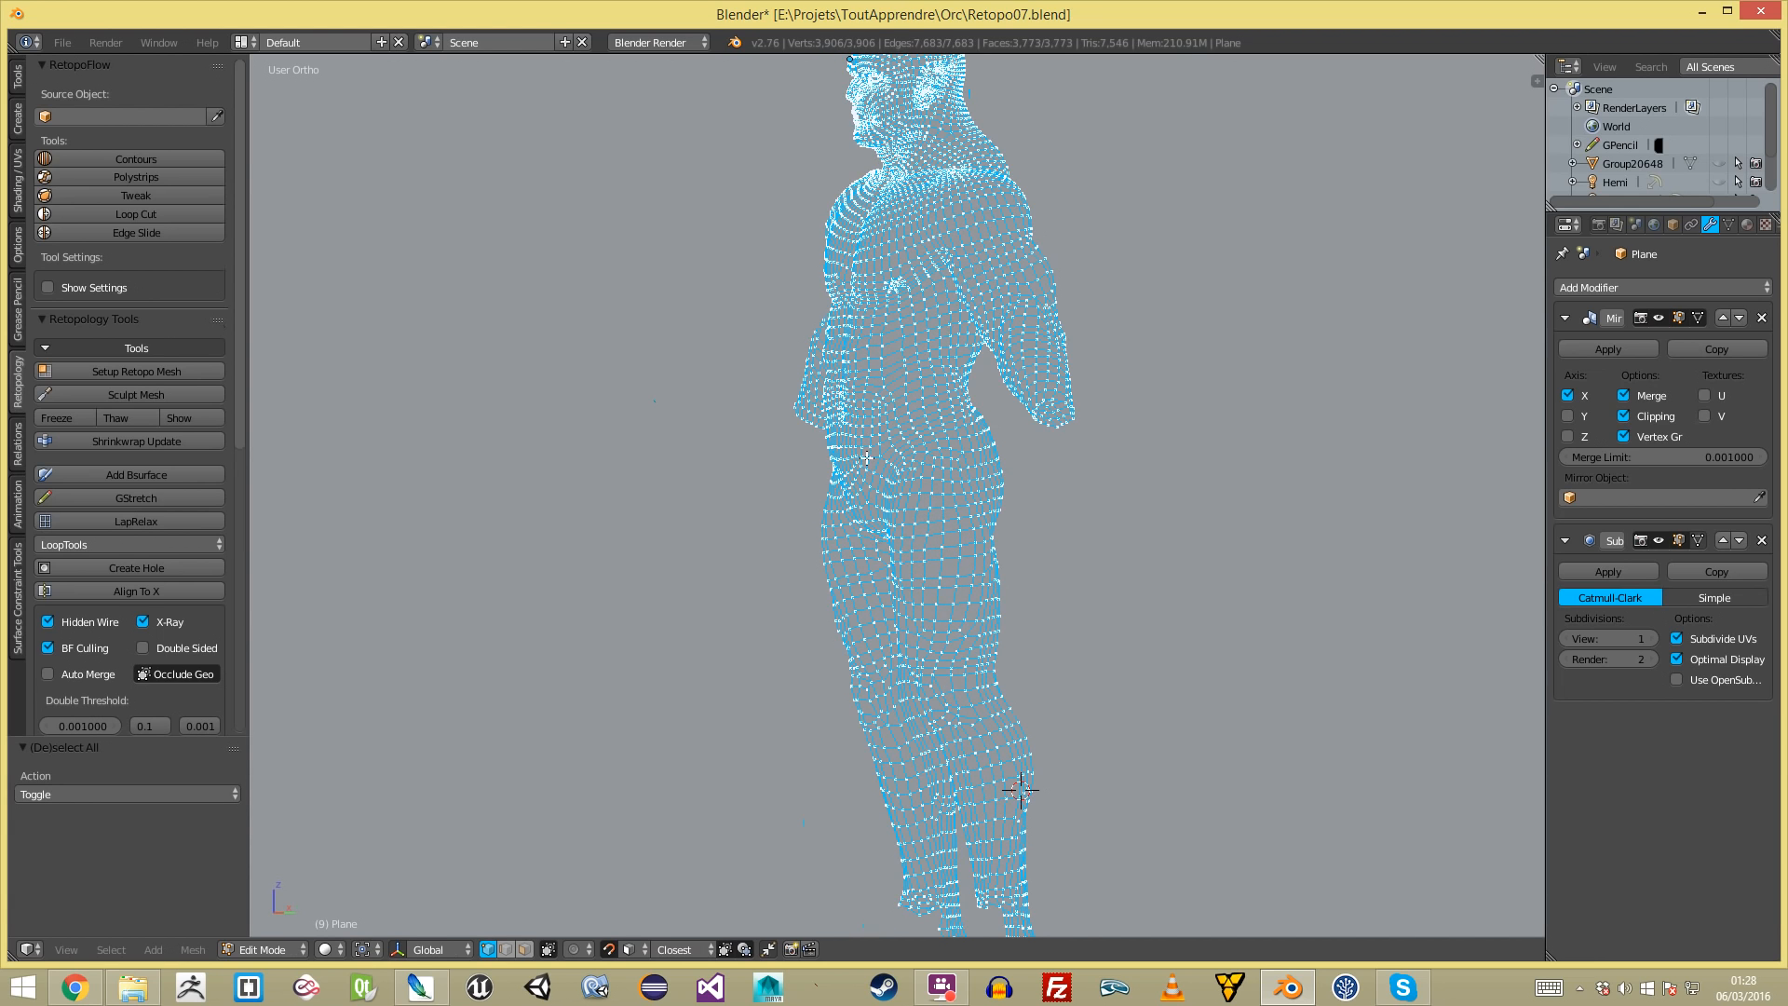
{"action": "middle_click_drag", "start_coordinate": [865, 458], "coordinate": [935, 465]}
{"action": "scroll", "coordinate": [932, 465], "scroll_direction": "down", "scroll_amount": 2}
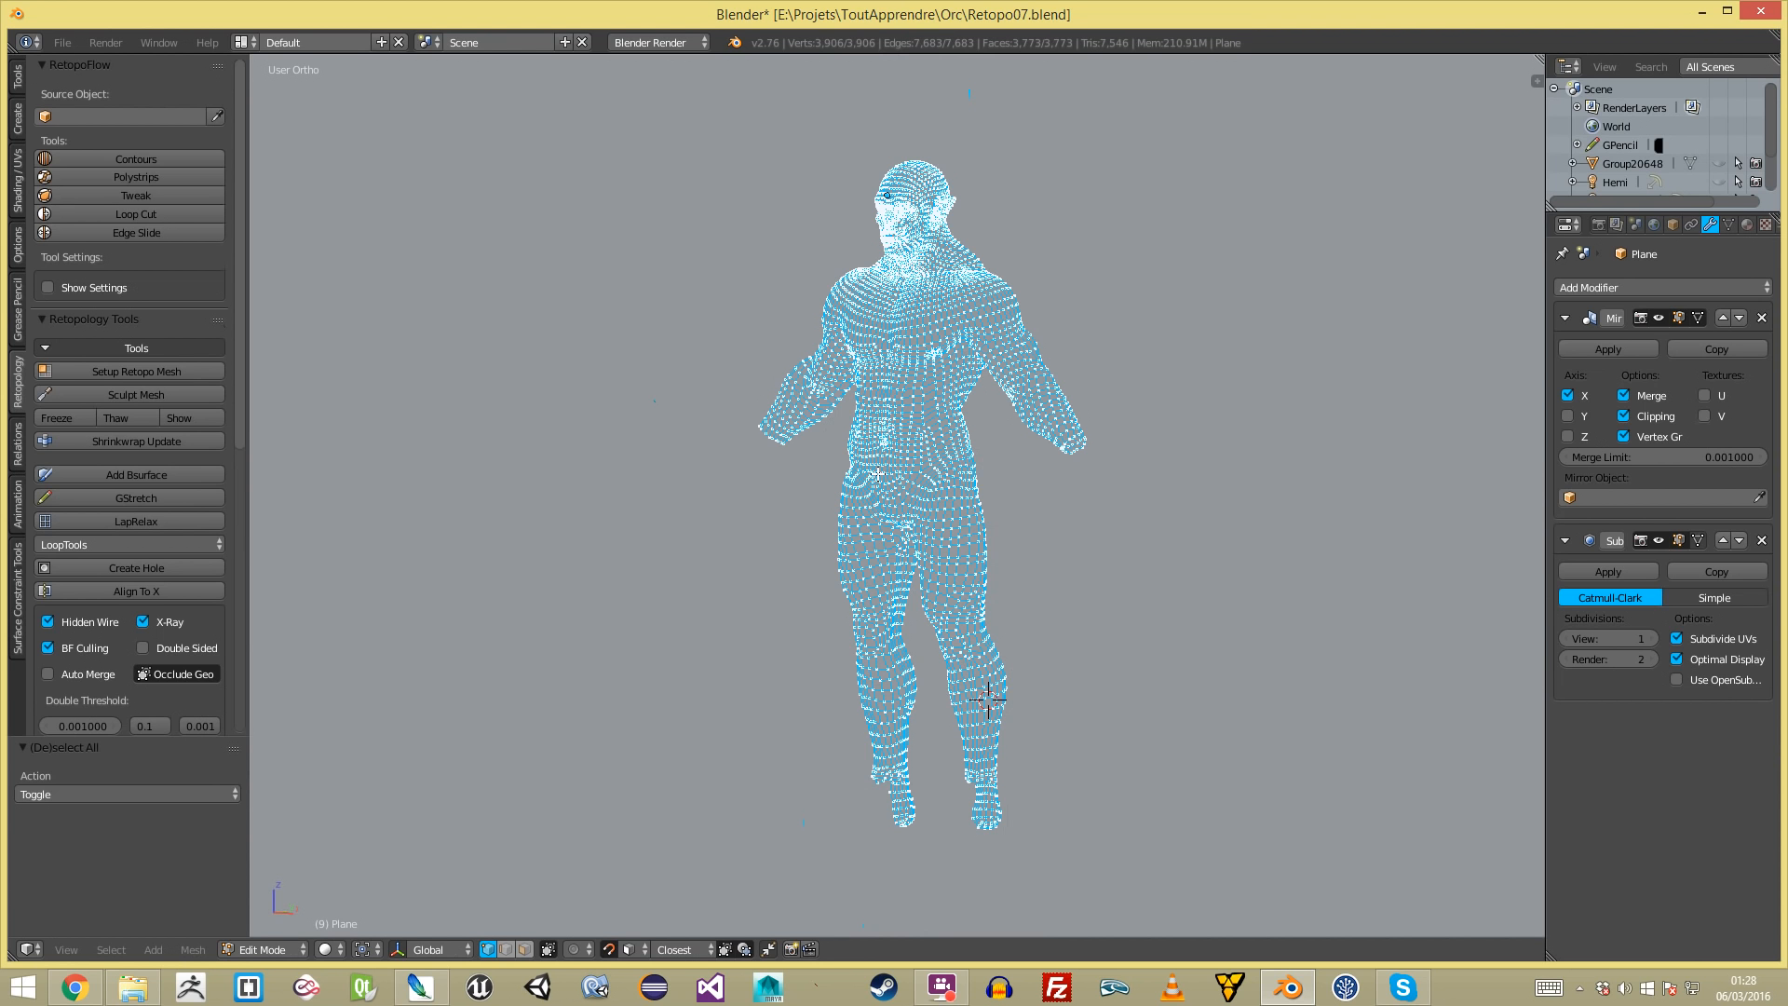
{"action": "key", "text": "Tab"}
{"action": "key", "text": "Tab"}
{"action": "key", "text": "Tab"}
{"action": "key", "text": "a"}
{"action": "key", "text": "a"}
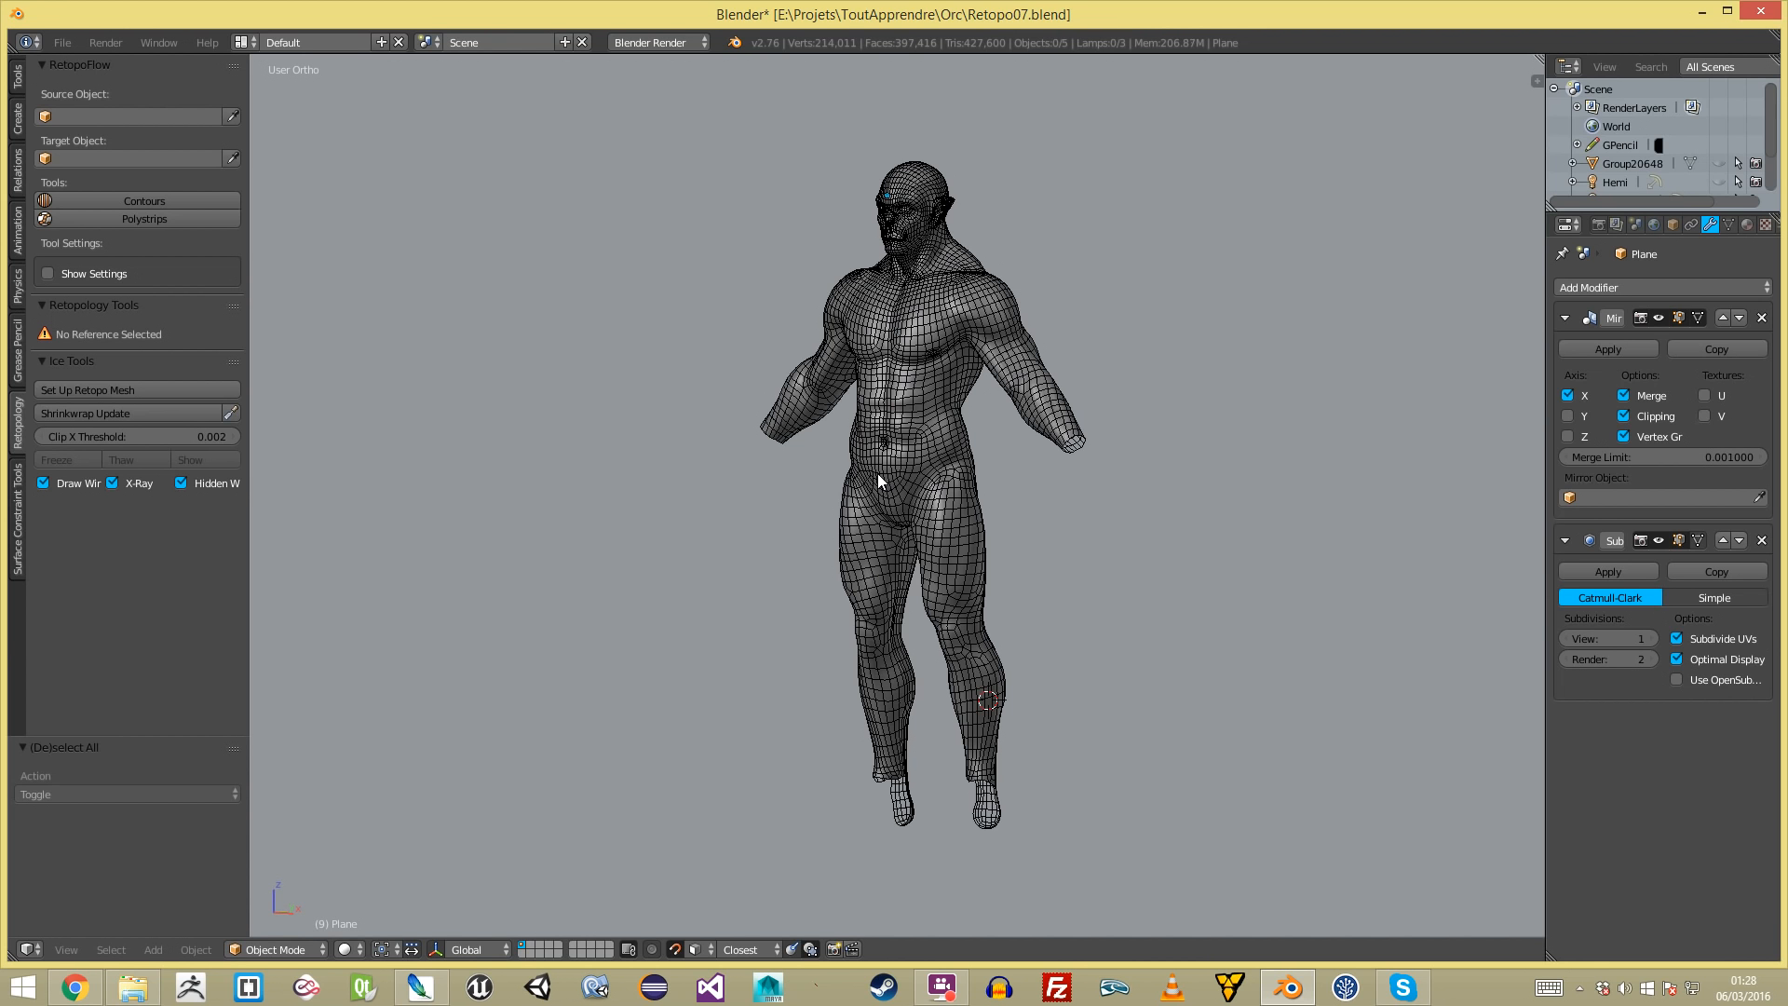
- Reveal the hidden sculpt, then reopen the retopology mesh in Edit Mode in front view at the face, with nothing selected
{"action": "key", "text": "Tab"}
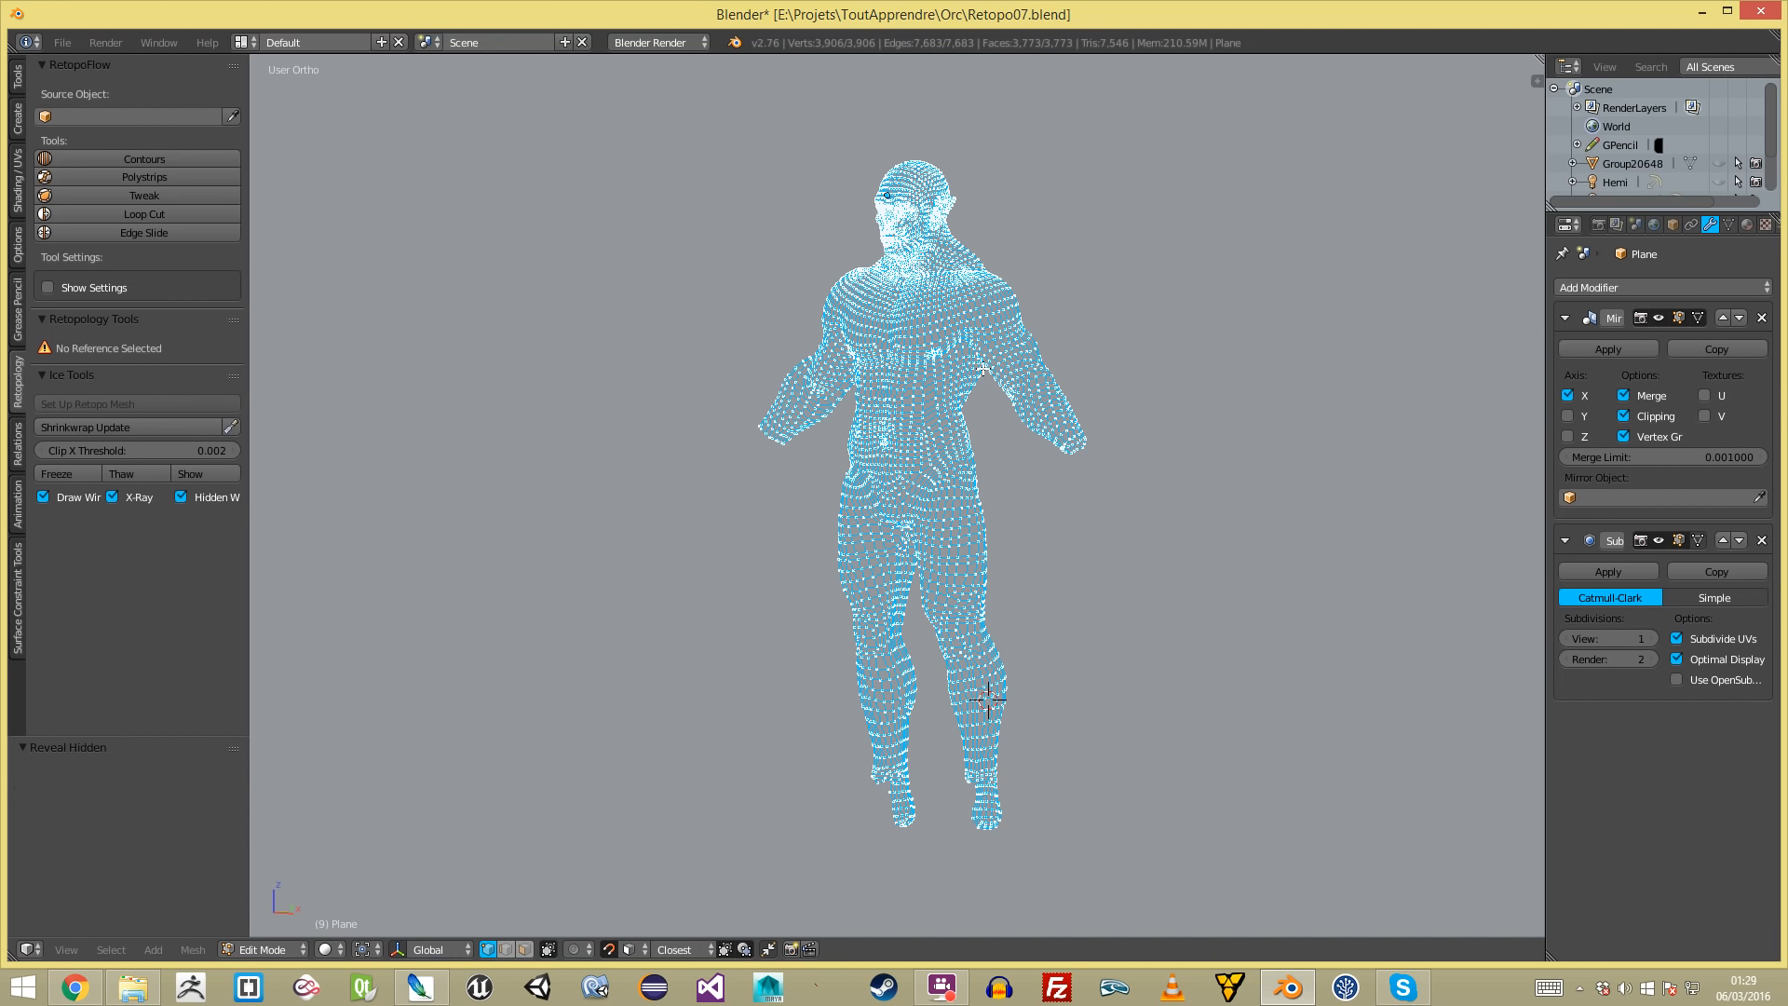
{"action": "key", "text": "Tab"}
{"action": "key", "text": "alt+h"}
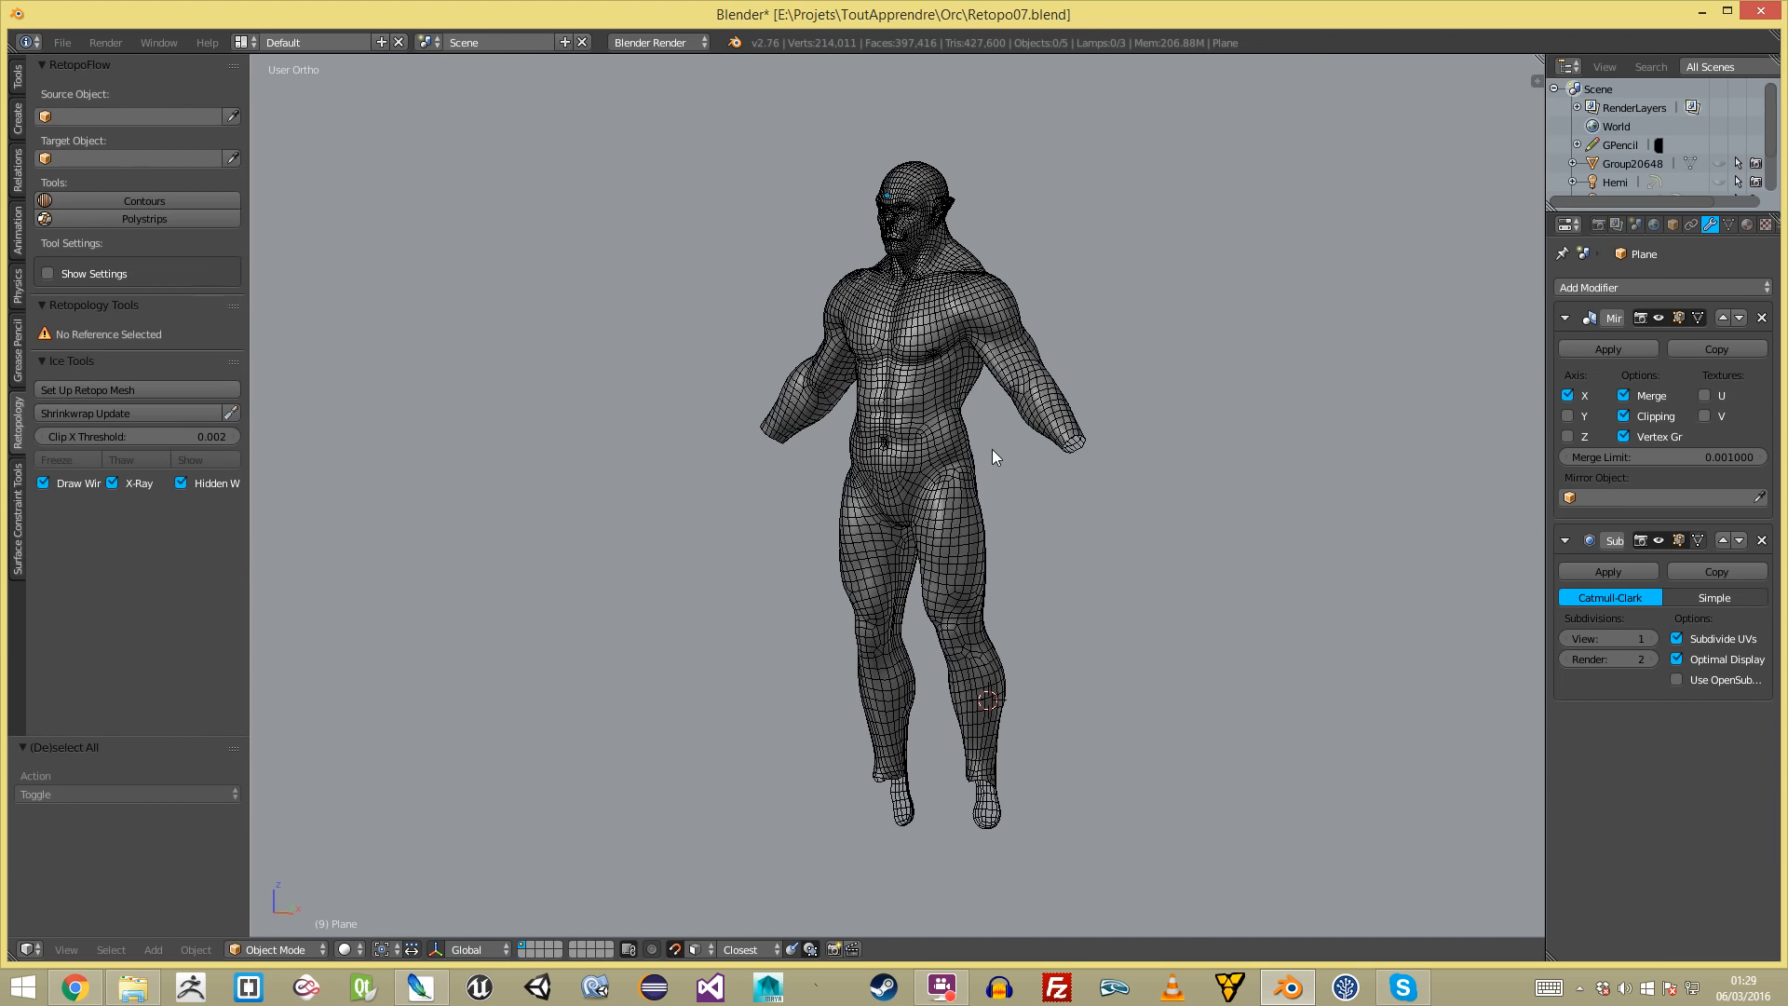
{"action": "key", "text": "KP_1"}
{"action": "key", "text": "Tab"}
{"action": "scroll", "coordinate": [892, 782], "scroll_direction": "up", "scroll_amount": 8}
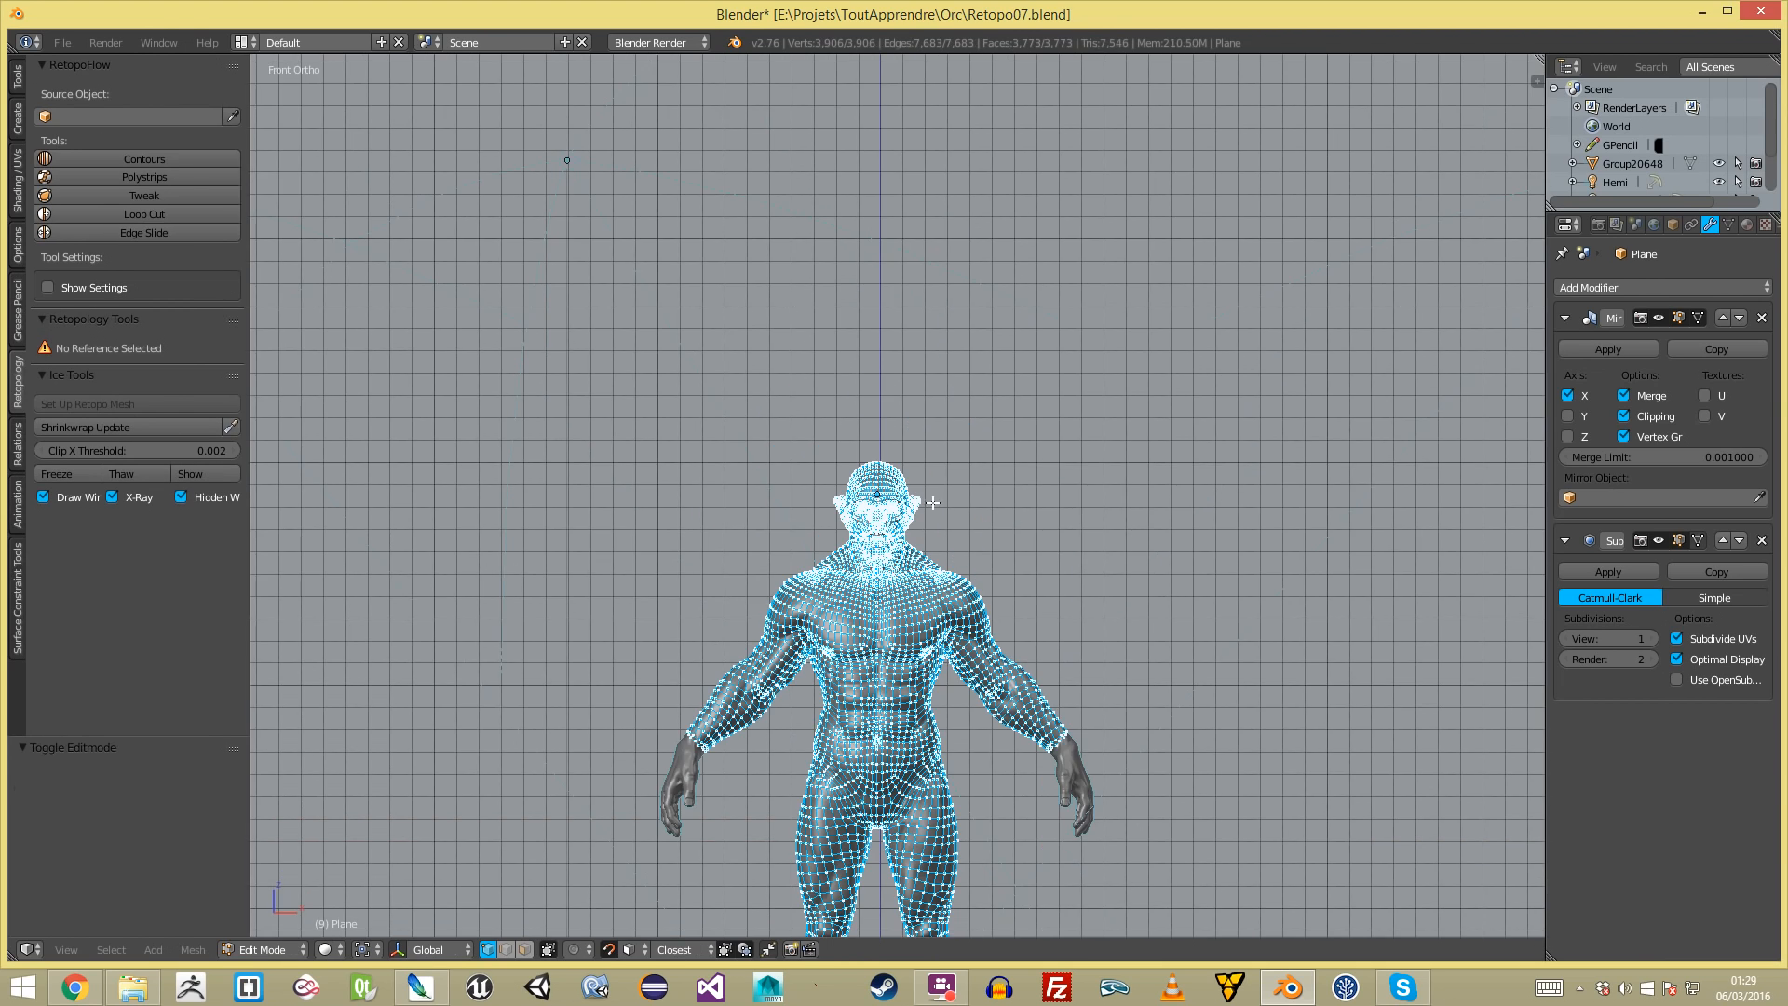
{"action": "key", "text": "a"}
{"action": "middle_click_drag", "start_coordinate": [892, 782], "coordinate": [987, 382], "text": "shift"}
{"action": "scroll", "coordinate": [792, 642], "scroll_direction": "up", "scroll_amount": 1}
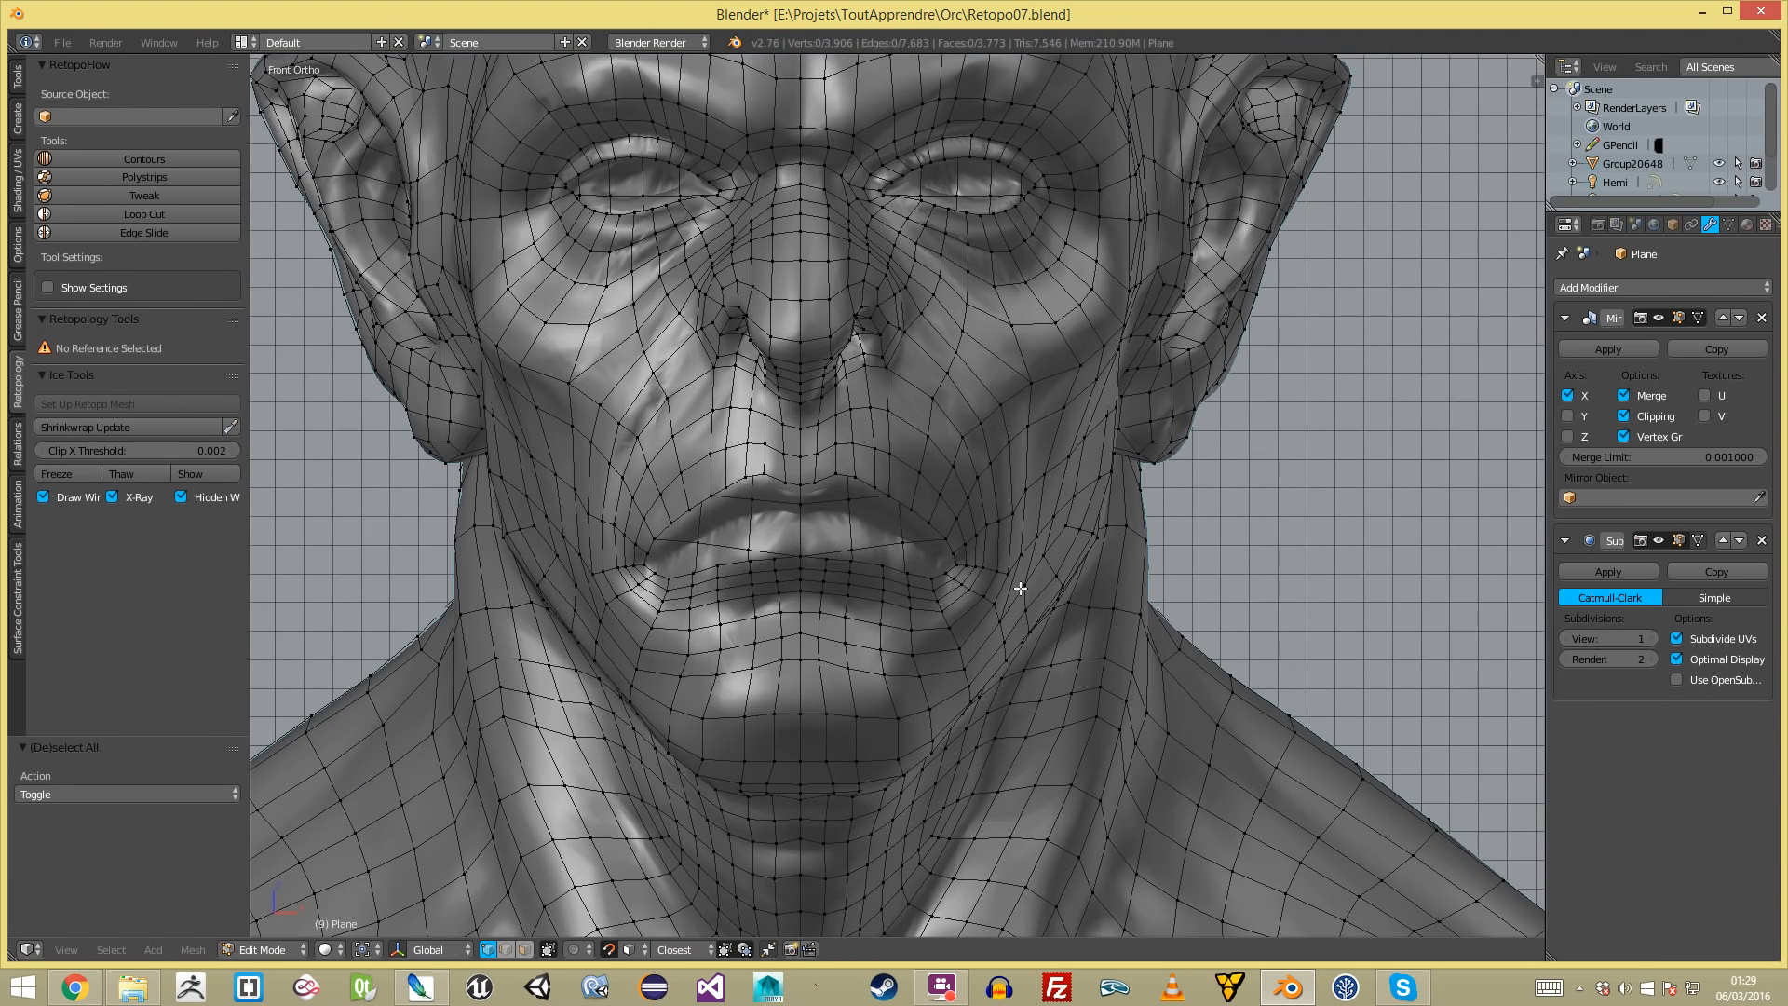
- Save the file and select the edge loop bordering the mouth opening between the lips
{"action": "scroll", "coordinate": [968, 372], "scroll_direction": "up", "scroll_amount": 5}
{"action": "right_click", "coordinate": [969, 329]}
{"action": "key", "text": "ctrl+s"}
{"action": "left_click", "coordinate": [986, 341]}
{"action": "right_click", "coordinate": [938, 254], "text": "shift"}
{"action": "right_click", "coordinate": [1009, 320], "text": "alt"}
{"action": "middle_click_drag", "start_coordinate": [1009, 321], "coordinate": [1116, 470]}
{"action": "scroll", "coordinate": [966, 463], "scroll_direction": "up", "scroll_amount": 3}
{"action": "scroll", "coordinate": [967, 464], "scroll_direction": "down", "scroll_amount": 2}
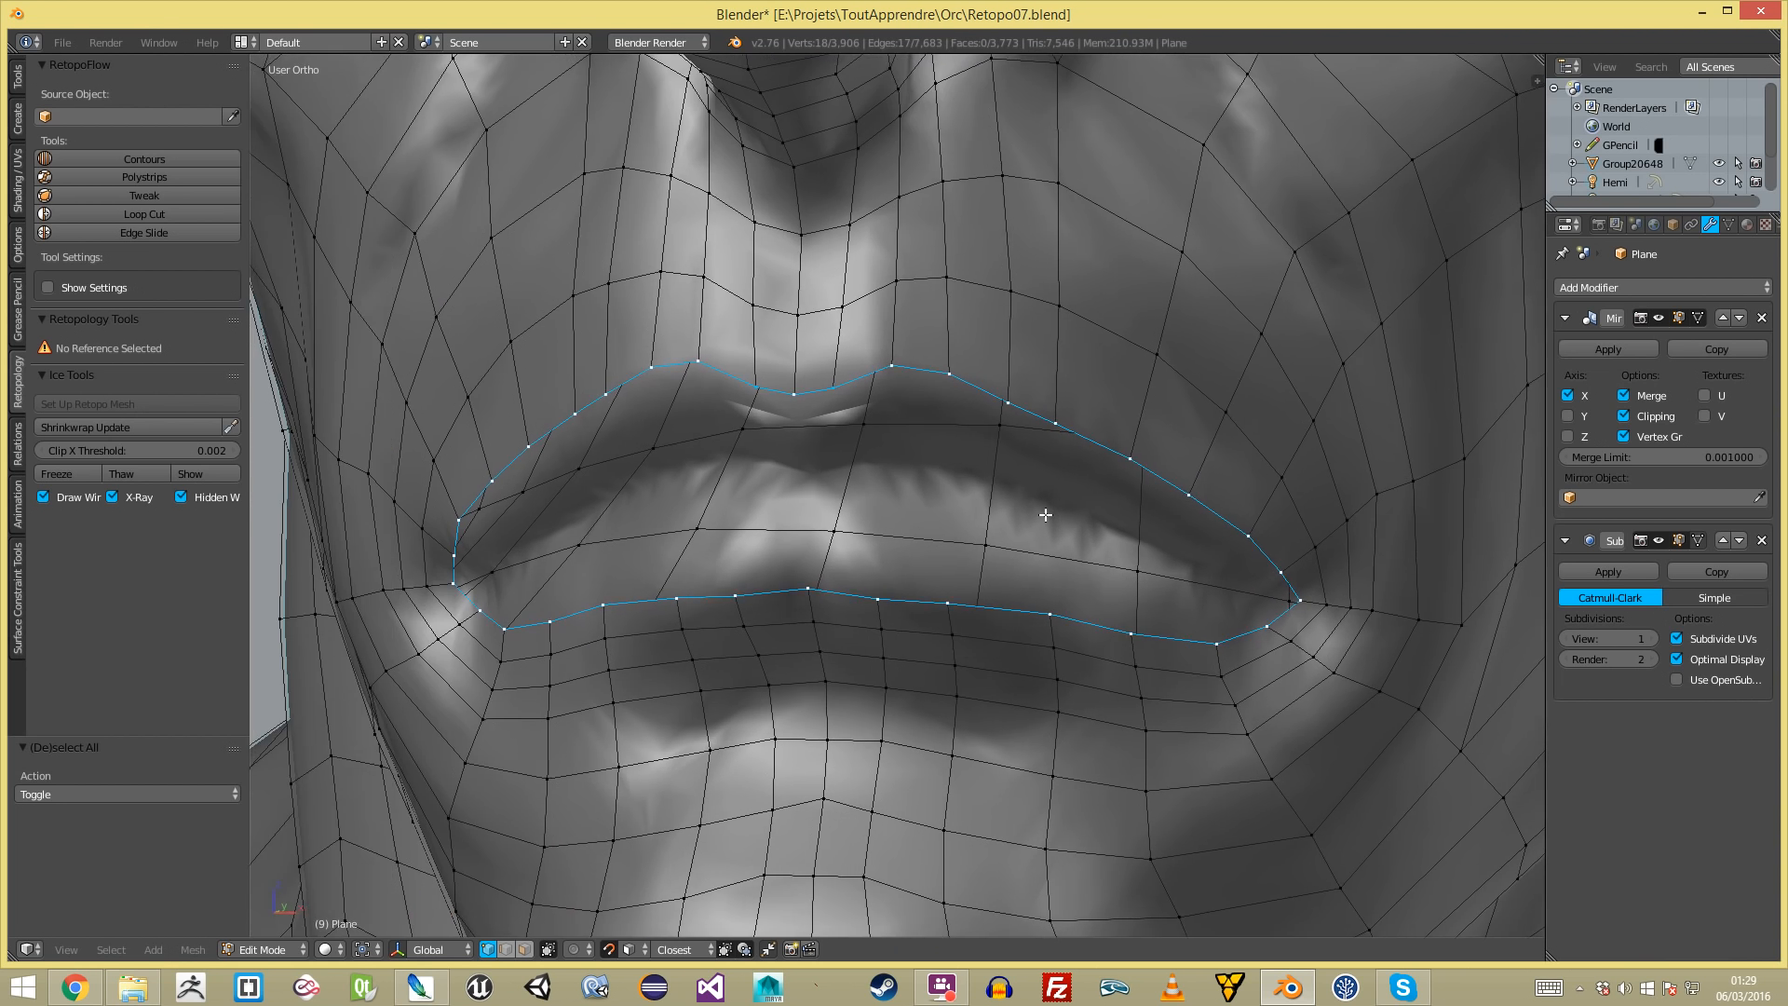
- Extrude the mouth-opening loop inward, scaling the new ring along Z and uniformly to follow the lips
{"action": "key", "text": "e"}
{"action": "right_click", "coordinate": [1046, 248]}
{"action": "key", "text": "s"}
{"action": "key", "text": "z"}
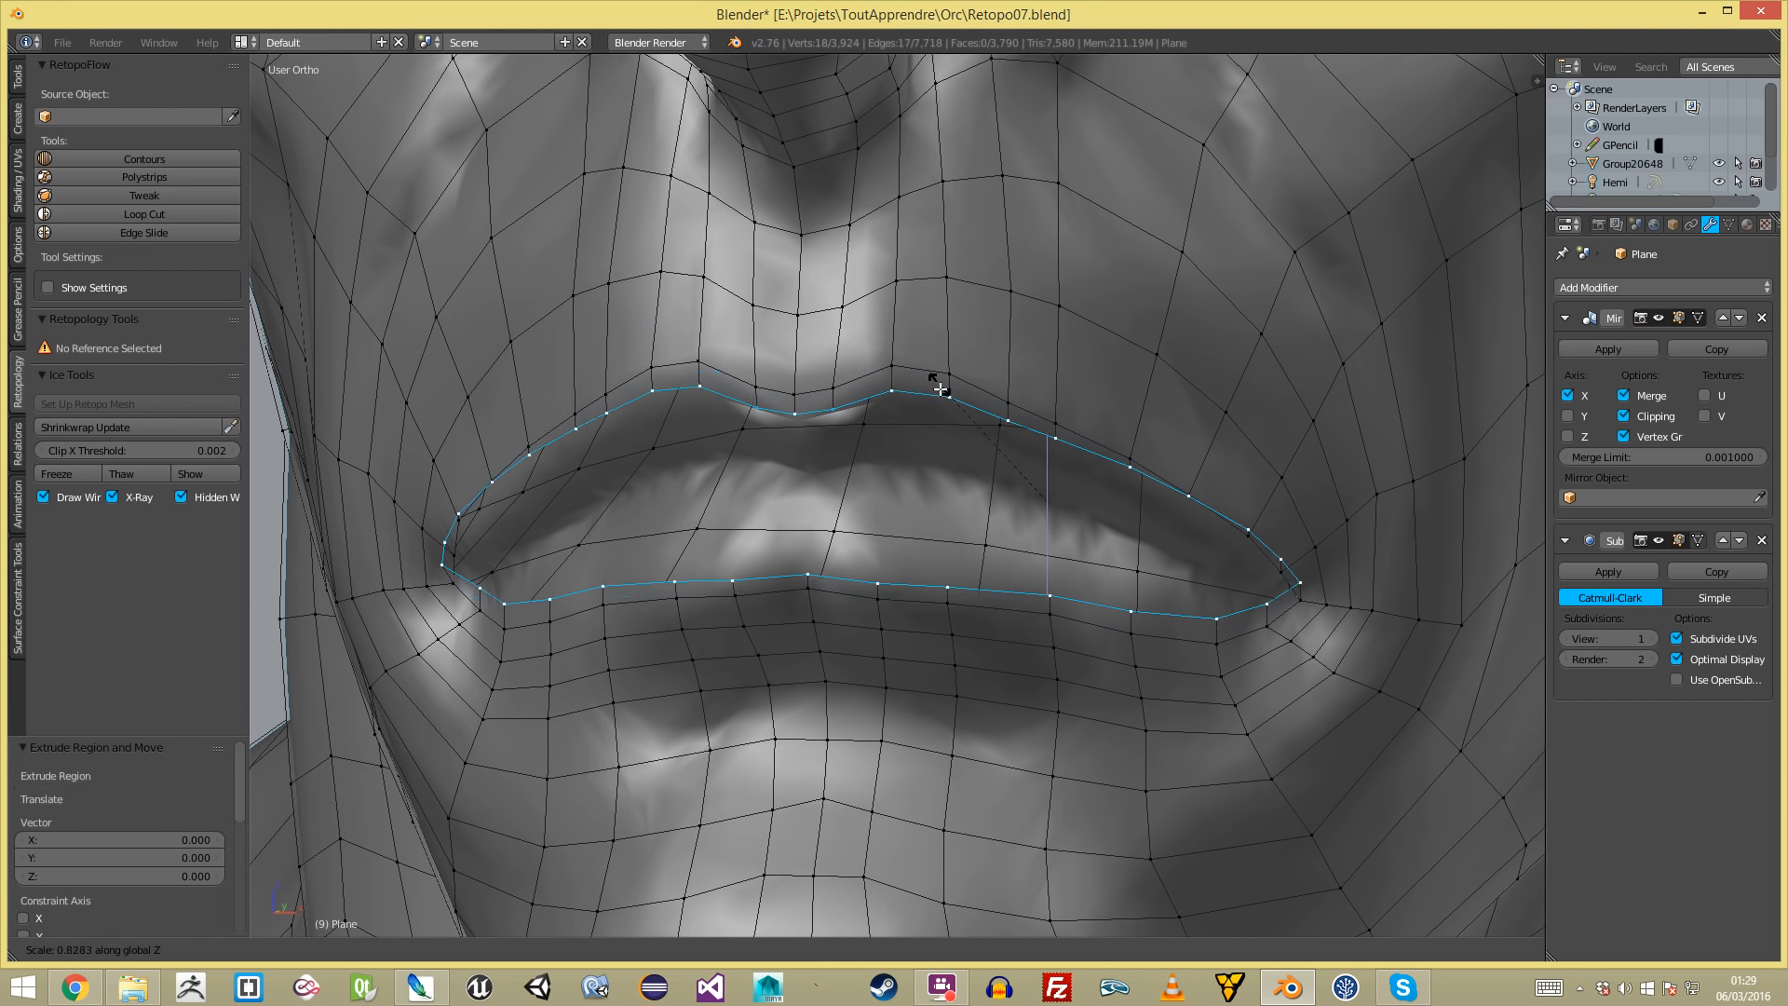
{"action": "left_click", "coordinate": [934, 372]}
{"action": "key", "text": "s"}
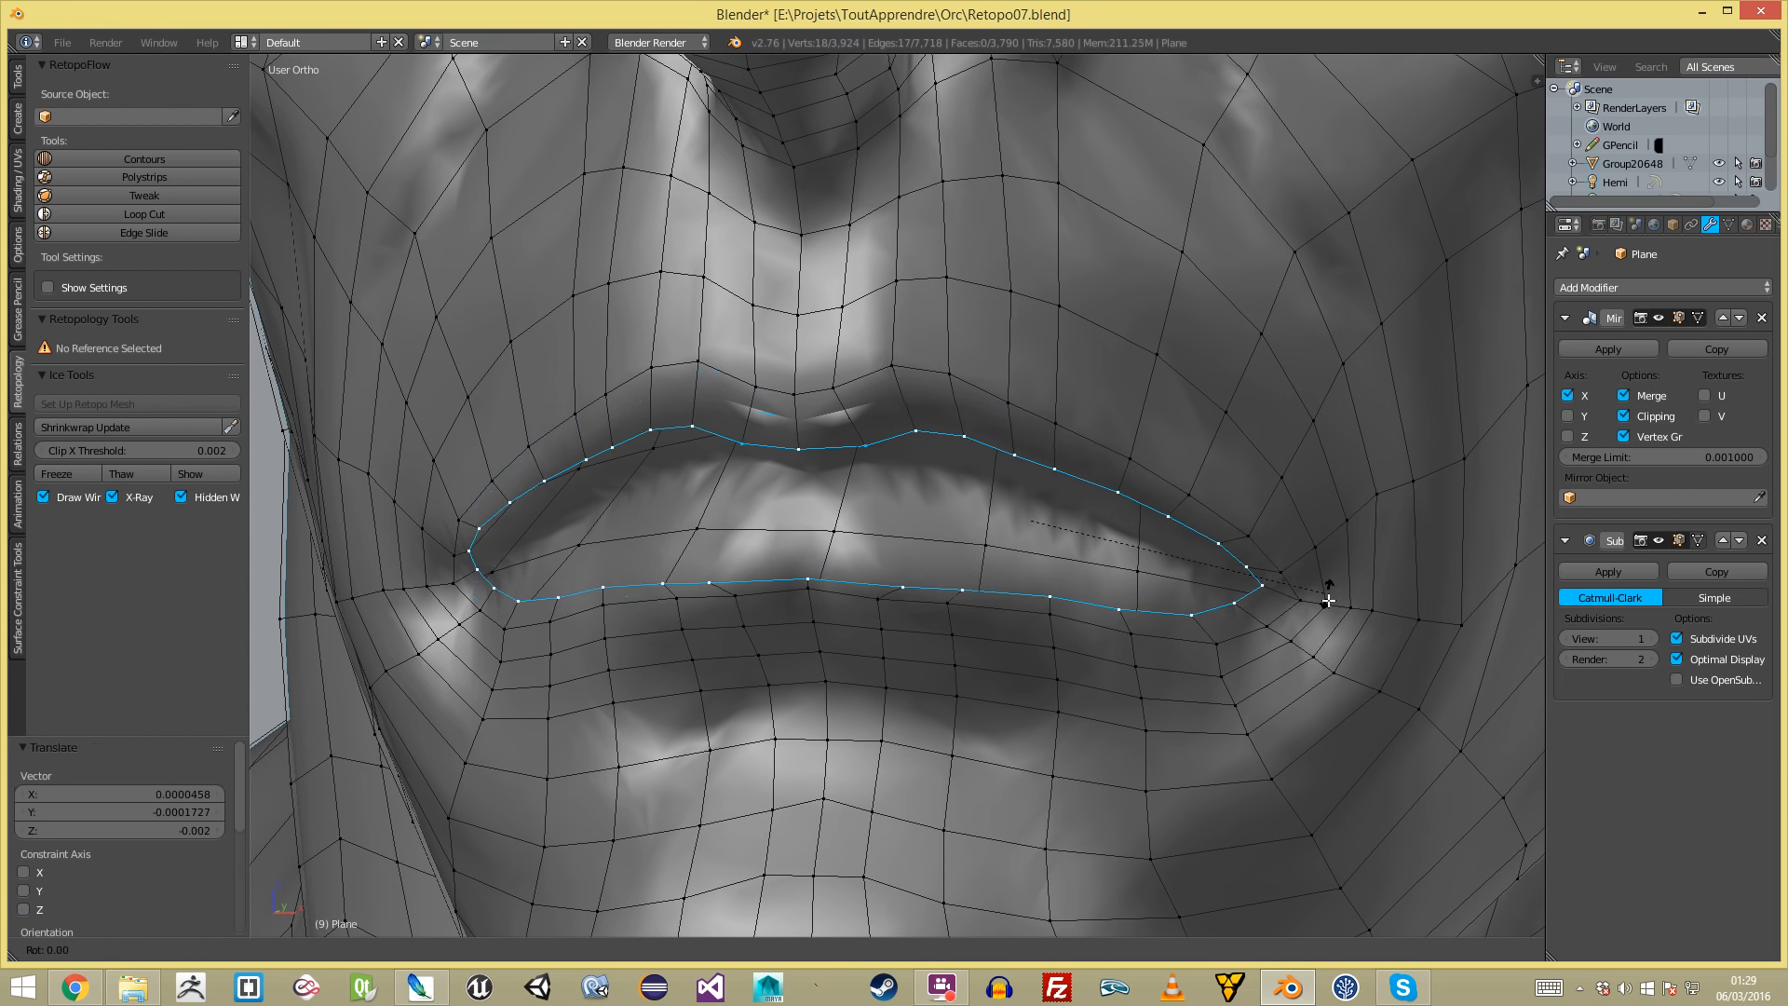
{"action": "left_click", "coordinate": [1322, 594]}
{"action": "key", "text": "a"}
- Expand the selection two steps outward from the mouth-opening ring and isolate that area by hiding the rest of the mesh
{"action": "key", "text": "KP_1"}
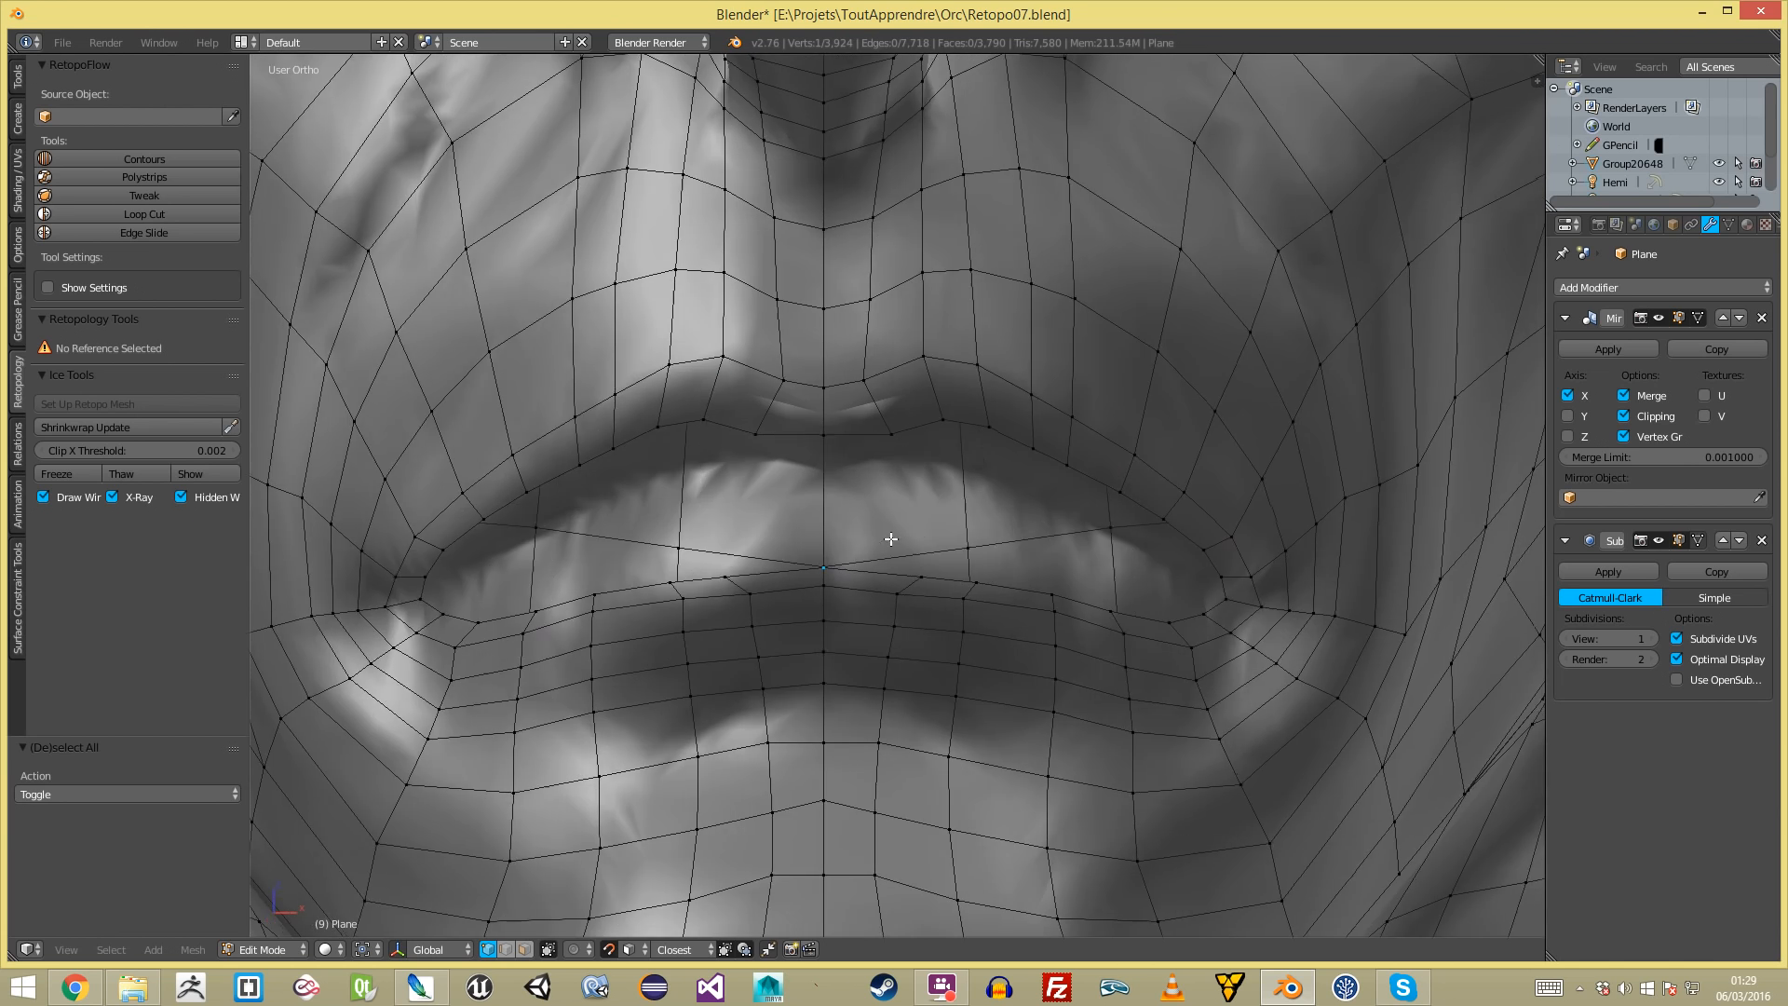
{"action": "key", "text": "KP_3"}
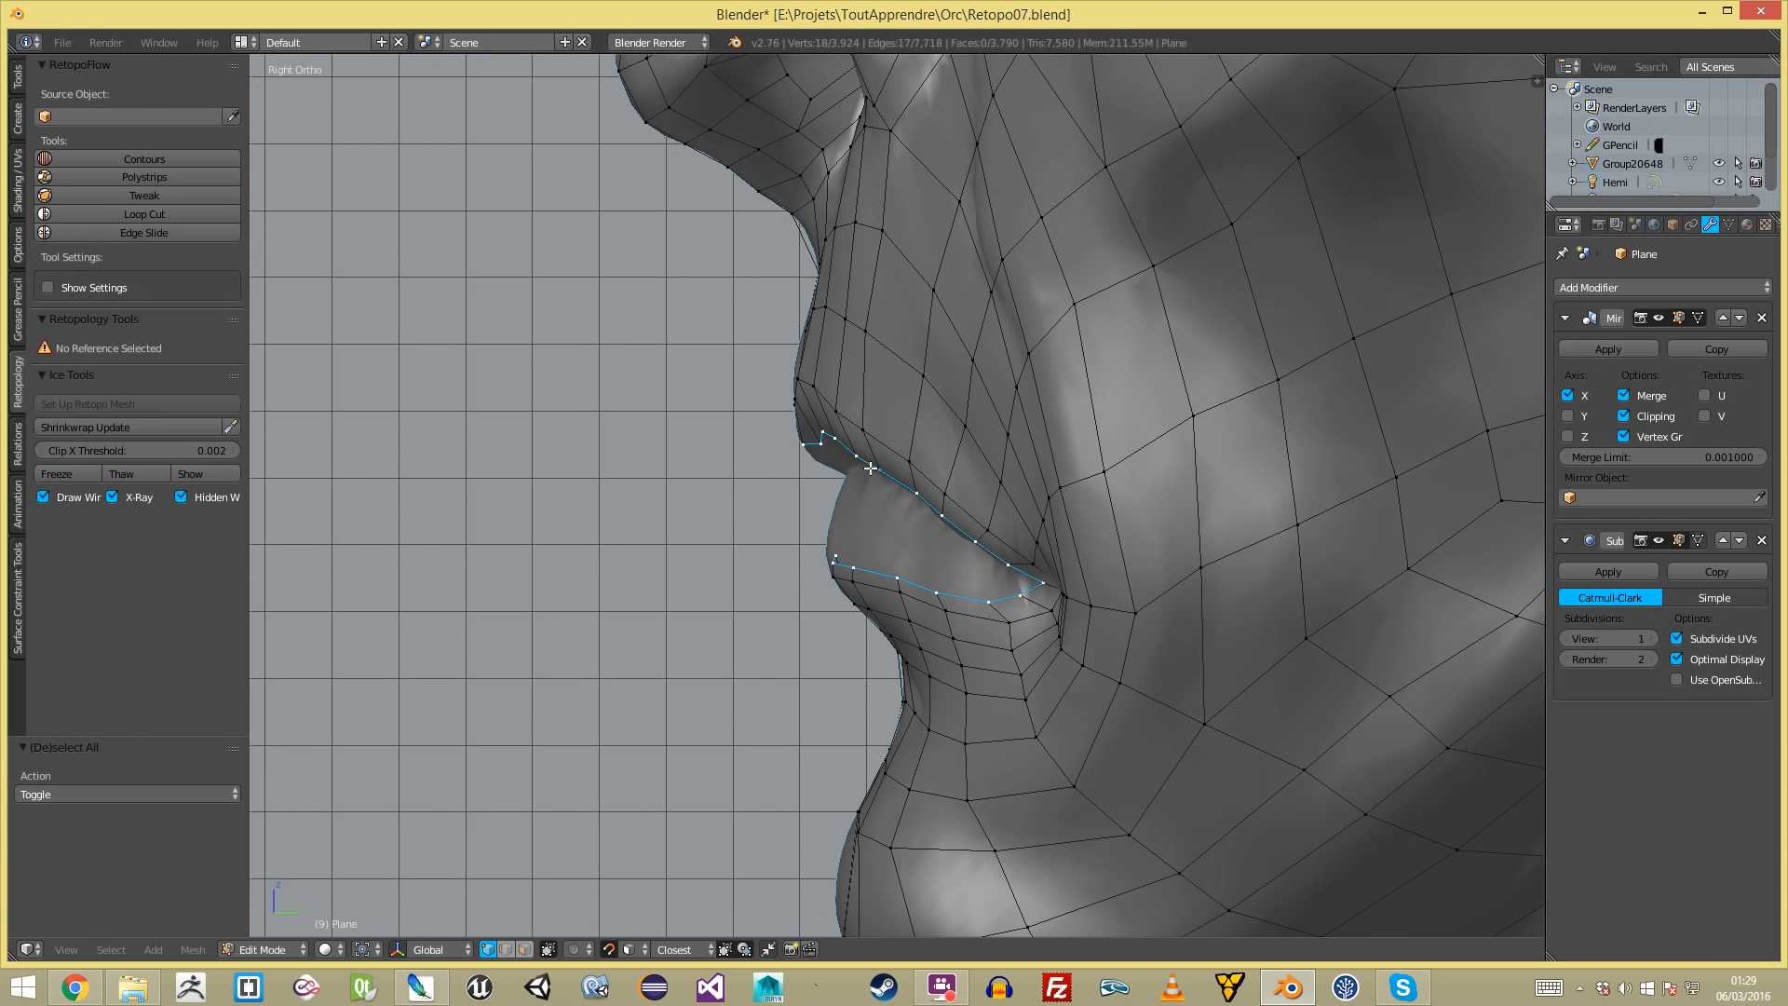
{"action": "key", "text": "ctrl+KP_Add"}
{"action": "key", "text": "ctrl+KP_Add"}
{"action": "scroll", "coordinate": [882, 464], "scroll_direction": "down", "scroll_amount": 4}
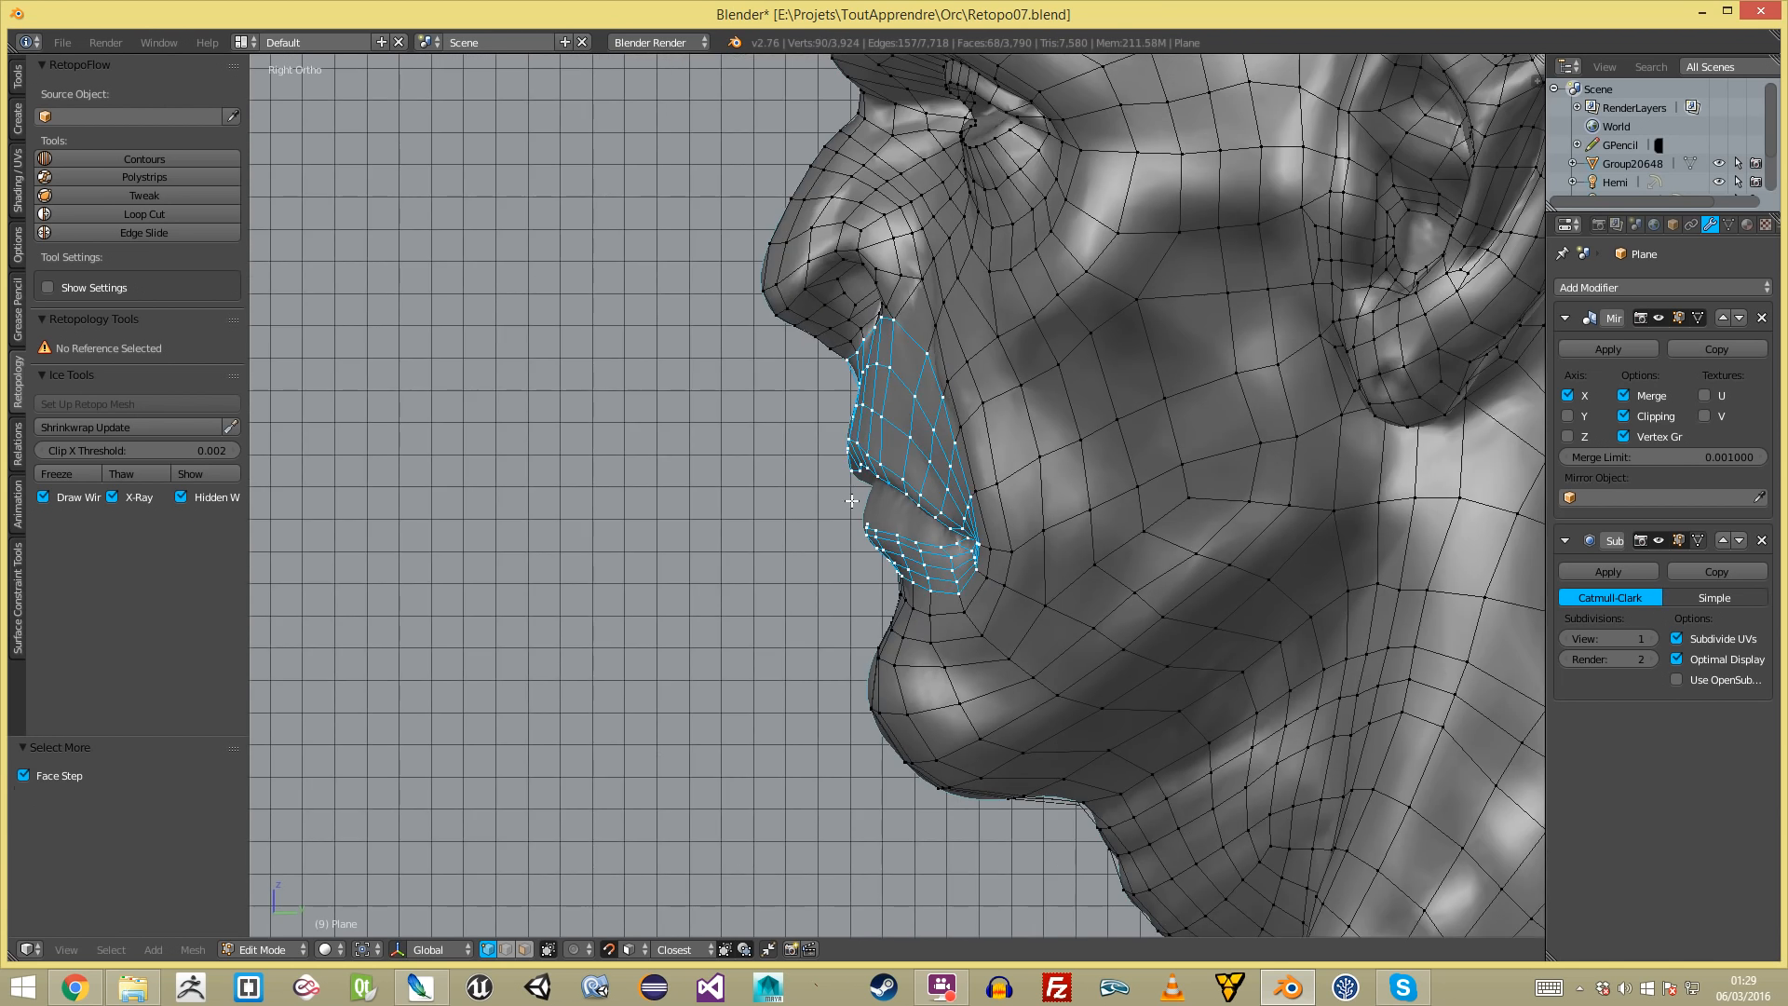
{"action": "middle_click_drag", "start_coordinate": [882, 464], "coordinate": [991, 496]}
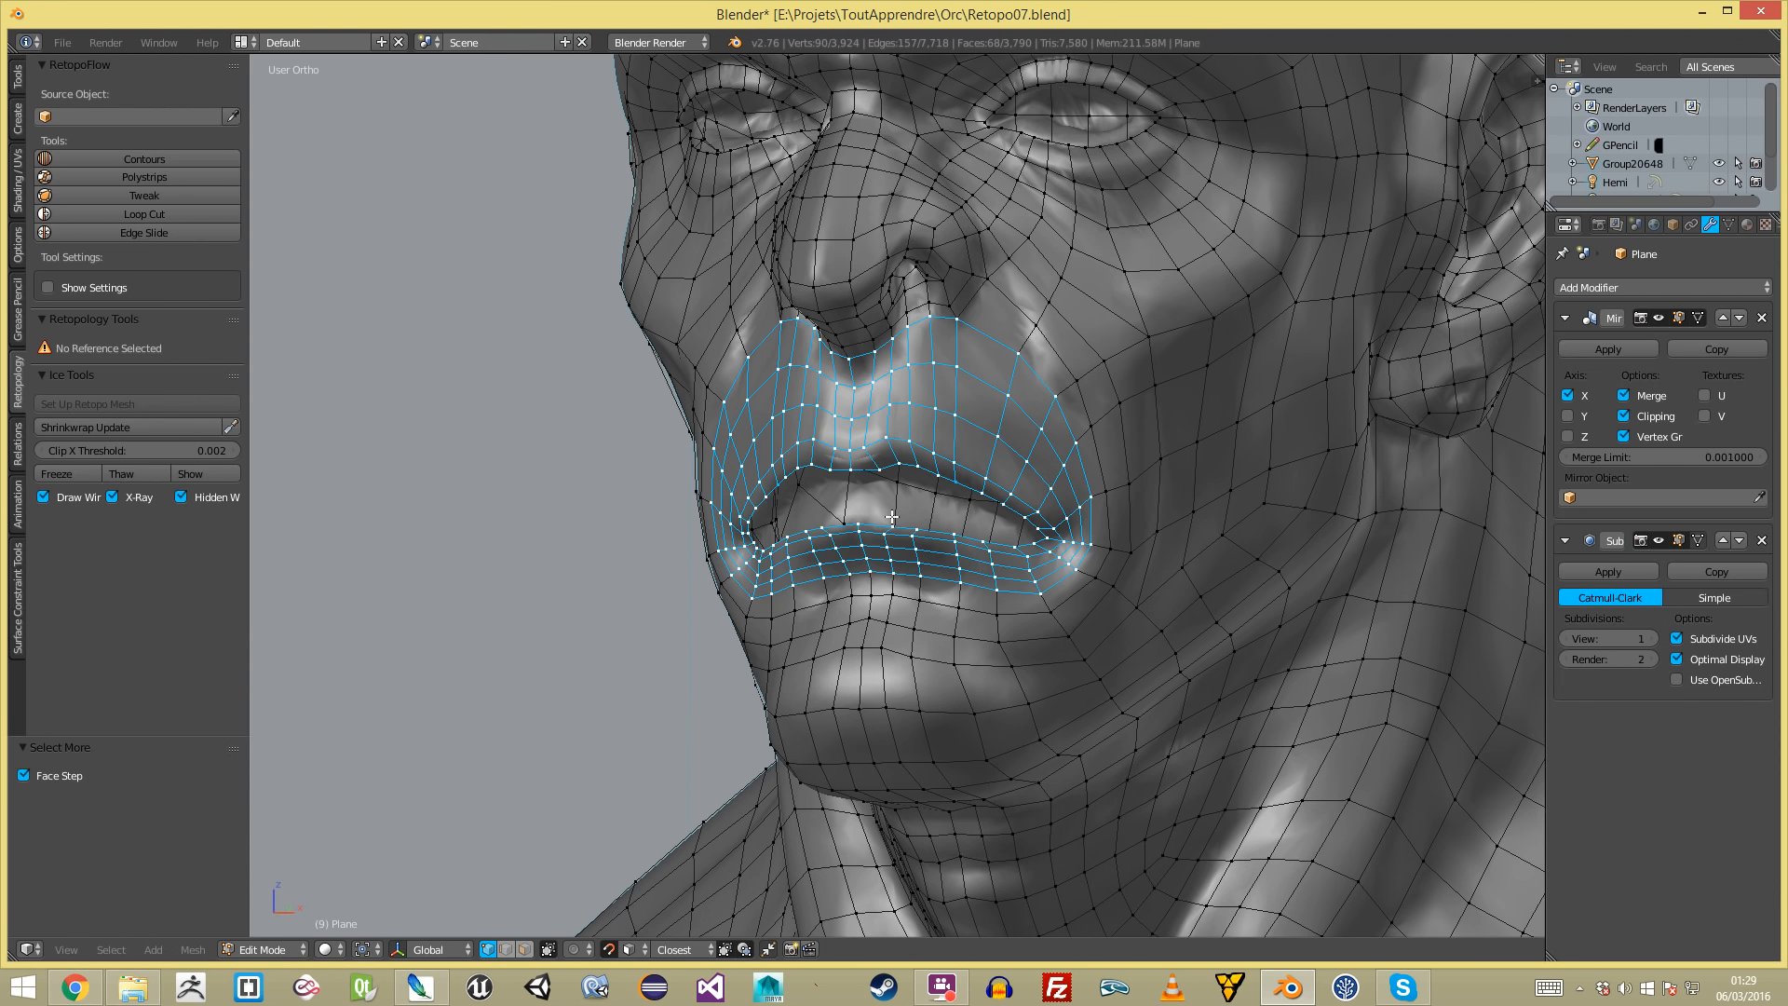
{"action": "key", "text": "shift+h"}
{"action": "key", "text": "a"}
{"action": "scroll", "coordinate": [679, 606], "scroll_direction": "up", "scroll_amount": 6}
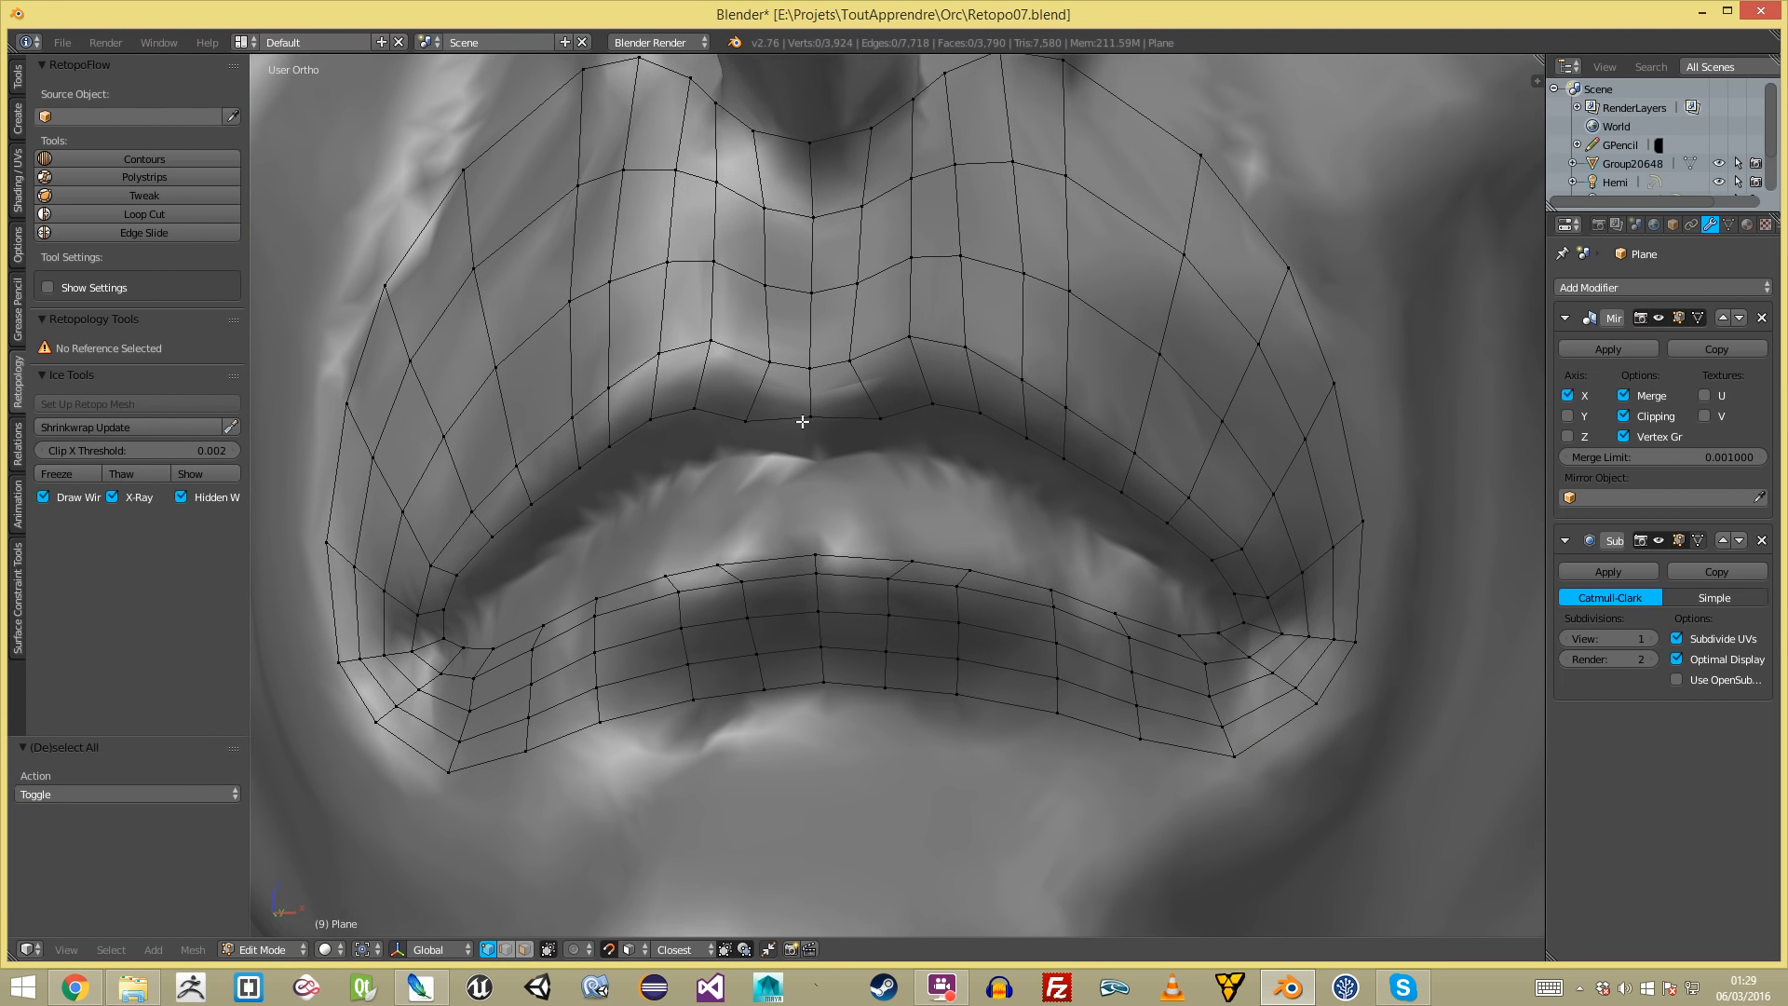
- Reposition the inner-edge vertices near the middle of the upper lip to follow the sculpted lip
{"action": "right_click_drag", "start_coordinate": [843, 417], "coordinate": [917, 387]}
{"action": "key", "text": "a"}
{"action": "key", "text": "a"}
{"action": "key", "text": "a"}
{"action": "key", "text": "a"}
{"action": "key", "text": "a"}
{"action": "right_click", "coordinate": [879, 389]}
{"action": "key", "text": "a"}
{"action": "middle_click_drag", "start_coordinate": [879, 389], "coordinate": [932, 400]}
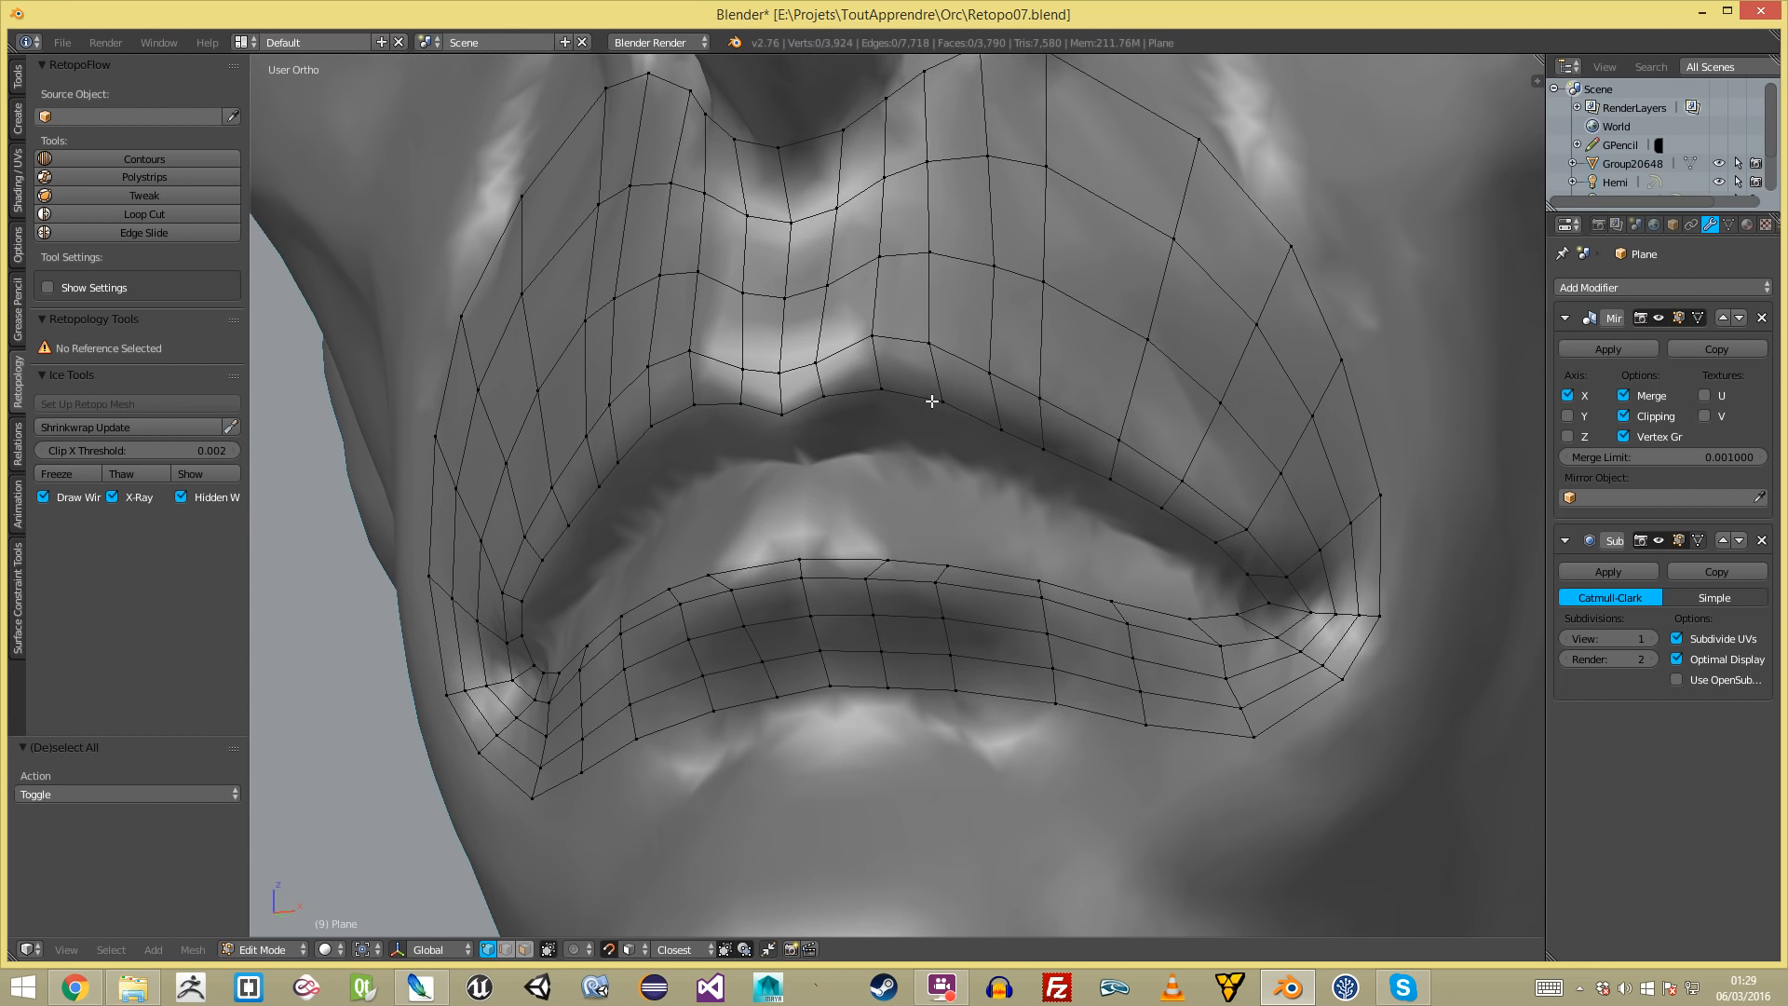
{"action": "key", "text": "g"}
{"action": "left_click", "coordinate": [1006, 432]}
{"action": "key", "text": "a"}
- Adjust the upper lip's inner-edge vertices outward to the mouth corner for even spacing
{"action": "right_click_drag", "start_coordinate": [942, 417], "coordinate": [925, 410]}
{"action": "key", "text": "a"}
{"action": "right_click", "coordinate": [1109, 462]}
{"action": "right_click_drag", "start_coordinate": [1109, 461], "coordinate": [1048, 405]}
{"action": "key", "text": "a"}
{"action": "key", "text": "a"}
{"action": "key", "text": "a"}
{"action": "right_click_drag", "start_coordinate": [1196, 533], "coordinate": [1186, 526]}
{"action": "key", "text": "a"}
{"action": "scroll", "coordinate": [1228, 553], "scroll_direction": "up", "scroll_amount": 2}
{"action": "middle_click_drag", "start_coordinate": [1262, 642], "coordinate": [1306, 662]}
{"action": "right_click_drag", "start_coordinate": [1358, 665], "coordinate": [1317, 630]}
{"action": "key", "text": "a"}
{"action": "key", "text": "a"}
- Raise the lower lip's inner-edge vertices from the mouth corner to the center onto the sculpted lip
{"action": "right_click_drag", "start_coordinate": [1204, 645], "coordinate": [1215, 608]}
{"action": "key", "text": "a"}
{"action": "right_click_drag", "start_coordinate": [1099, 616], "coordinate": [1105, 552]}
{"action": "key", "text": "a"}
{"action": "right_click_drag", "start_coordinate": [954, 617], "coordinate": [954, 617]}
{"action": "right_click_drag", "start_coordinate": [949, 555], "coordinate": [950, 554]}
{"action": "key", "text": "a"}
{"action": "right_click_drag", "start_coordinate": [872, 608], "coordinate": [861, 527]}
{"action": "key", "text": "a"}
{"action": "middle_click_drag", "start_coordinate": [743, 592], "coordinate": [787, 595]}
{"action": "right_click_drag", "start_coordinate": [783, 595], "coordinate": [780, 525]}
- Extrude the central edges of the lower lip up to the lip seam and adjust the new vertices
{"action": "right_click", "coordinate": [978, 556], "text": "ctrl"}
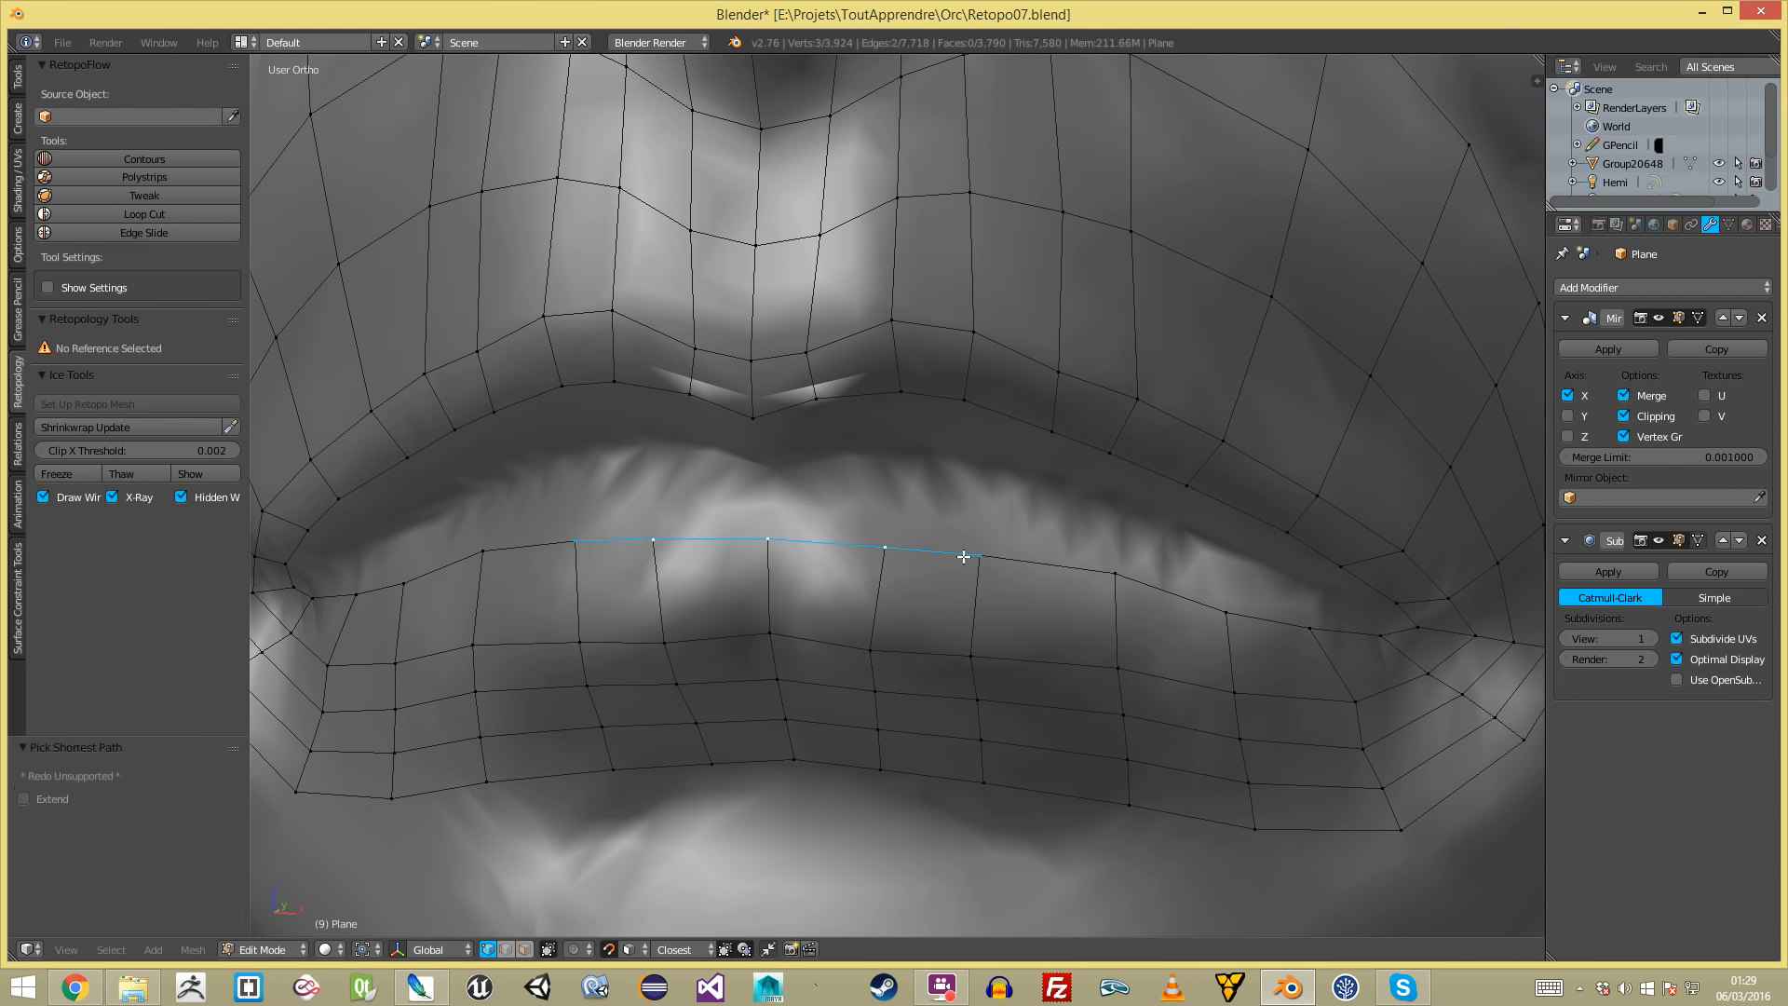
{"action": "key", "text": "e"}
{"action": "left_click", "coordinate": [964, 486]}
{"action": "key", "text": "a"}
{"action": "right_click_drag", "start_coordinate": [887, 477], "coordinate": [865, 447]}
{"action": "key", "text": "a"}
{"action": "right_click_drag", "start_coordinate": [989, 456], "coordinate": [989, 455]}
{"action": "key", "text": "a"}
{"action": "right_click_drag", "start_coordinate": [906, 540], "coordinate": [877, 539]}
{"action": "key", "text": "a"}
- Fill quads along the lower lip beyond its extruded center and place their outer vertices at the lip seam
{"action": "right_click", "coordinate": [998, 554]}
{"action": "key", "text": "f"}
{"action": "key", "text": "g"}
{"action": "left_click", "coordinate": [1221, 563]}
{"action": "key", "text": "a"}
{"action": "right_click", "coordinate": [1122, 570]}
{"action": "key", "text": "f"}
{"action": "middle_click_drag", "start_coordinate": [1173, 562], "coordinate": [1046, 558]}
{"action": "scroll", "coordinate": [1048, 545], "scroll_direction": "up", "scroll_amount": 3}
{"action": "scroll", "coordinate": [1054, 518], "scroll_direction": "up", "scroll_amount": 1}
{"action": "key", "text": "g"}
{"action": "left_click", "coordinate": [1143, 561]}
- Continue the lower lip's inner row with quads into the mouth corner and tidy the corner vertices
{"action": "key", "text": "a"}
{"action": "middle_click_drag", "start_coordinate": [1229, 665], "coordinate": [1009, 477], "text": "shift"}
{"action": "key", "text": "g"}
{"action": "left_click", "coordinate": [1151, 538]}
{"action": "key", "text": "a"}
{"action": "key", "text": "g"}
{"action": "left_click", "coordinate": [1370, 624]}
{"action": "key", "text": "f"}
{"action": "key", "text": "g"}
{"action": "left_click", "coordinate": [1306, 597]}
{"action": "key", "text": "f"}
{"action": "key", "text": "g"}
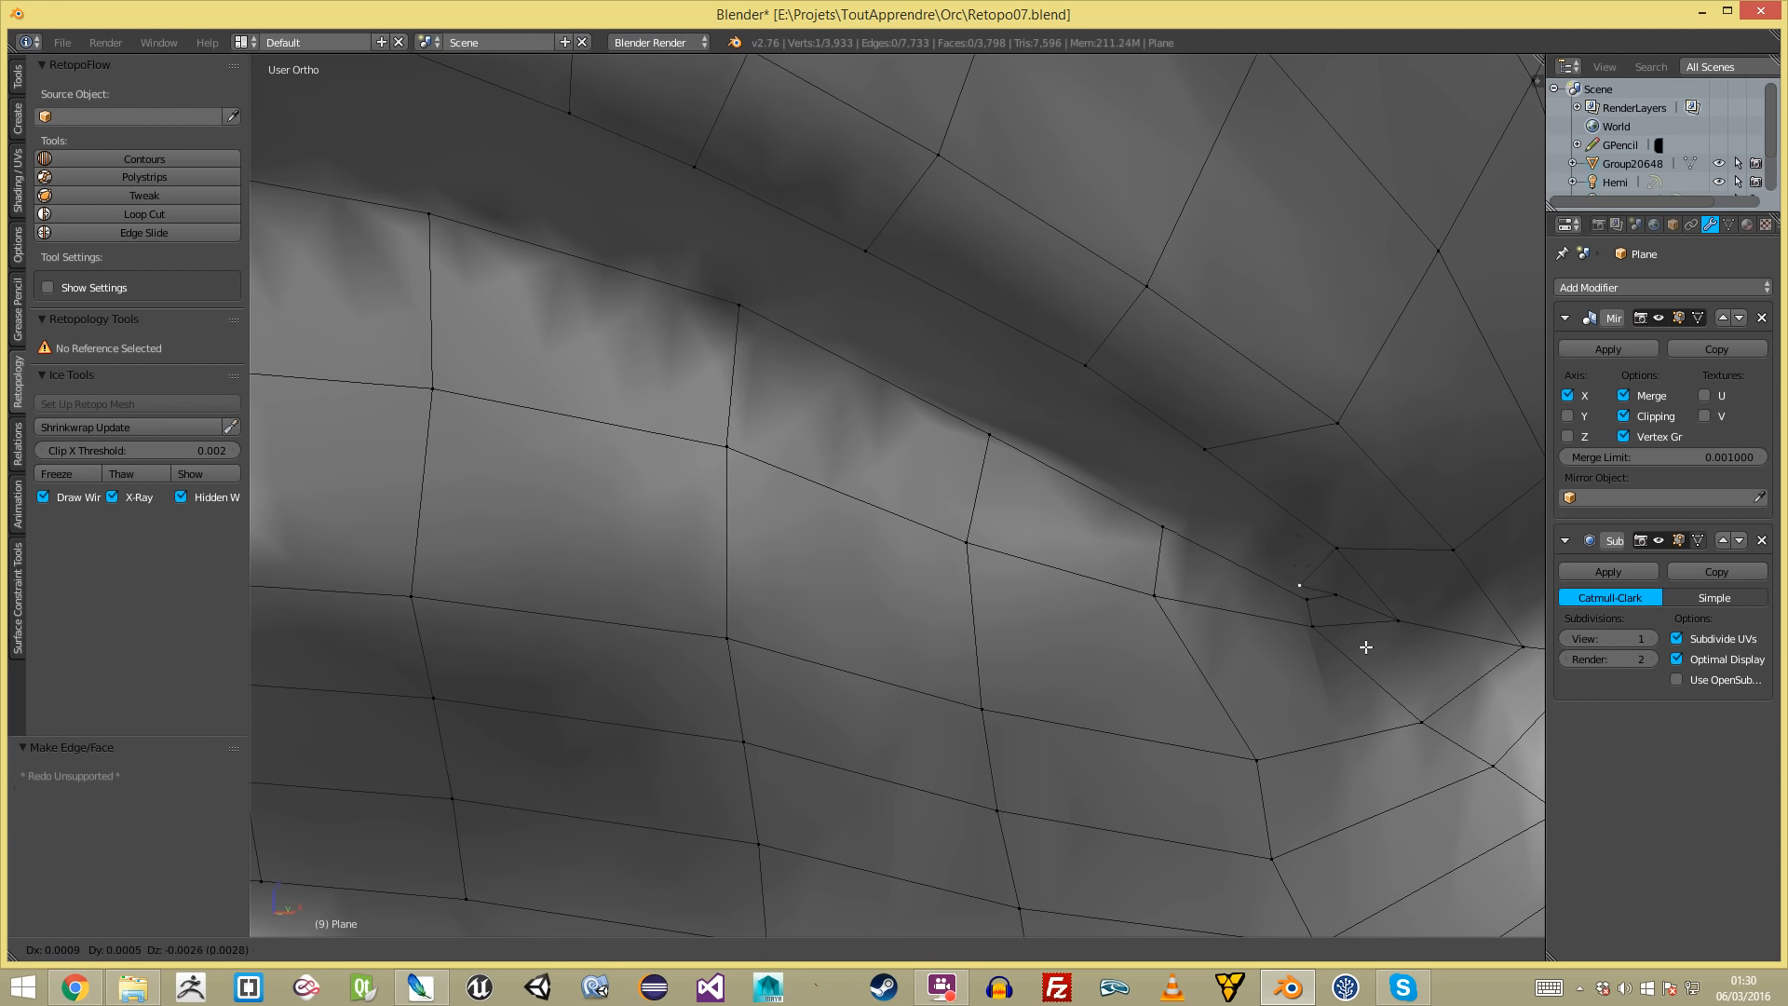
{"action": "left_click", "coordinate": [1355, 629]}
{"action": "key", "text": "a"}
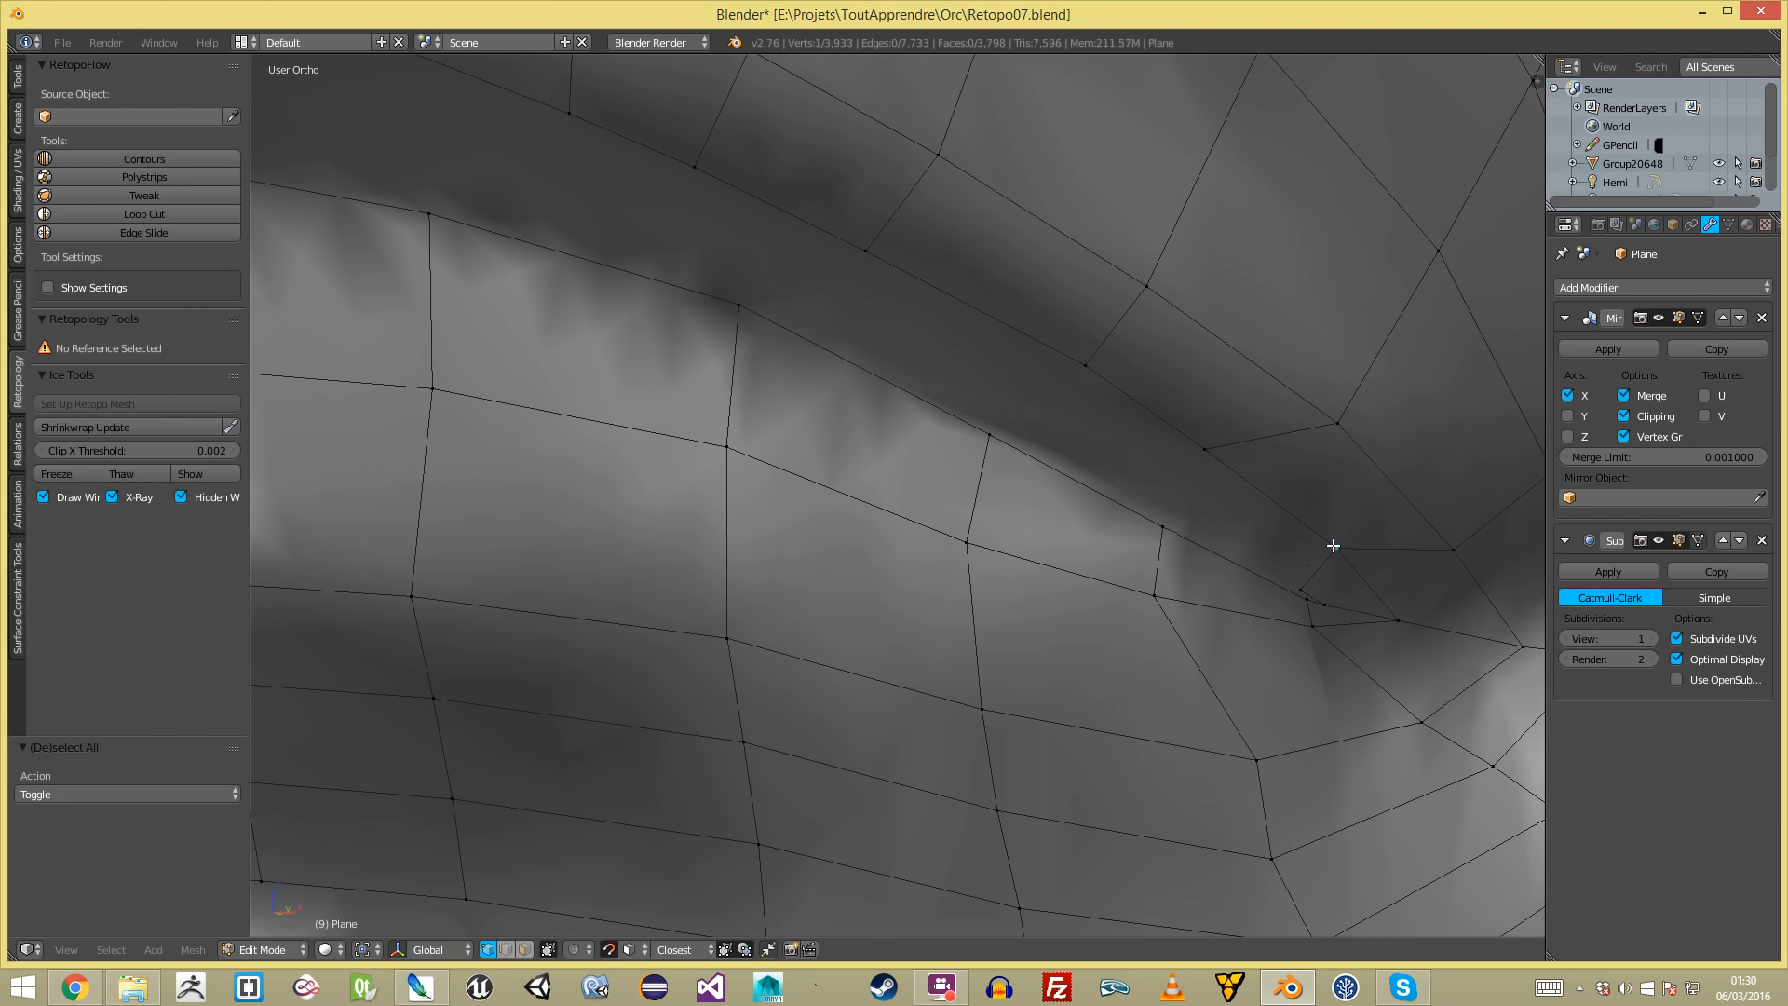
- Start the upper lip's inner row with quads from the mouth corner, placing the vertices along the lip seam
{"action": "key", "text": "g"}
{"action": "left_click", "coordinate": [1171, 503]}
{"action": "key", "text": "a"}
{"action": "right_click", "coordinate": [1198, 449]}
{"action": "key", "text": "f"}
{"action": "middle_click_drag", "start_coordinate": [1090, 443], "coordinate": [1216, 568], "text": "shift"}
{"action": "key", "text": "g"}
{"action": "left_click", "coordinate": [1133, 540]}
{"action": "key", "text": "a"}
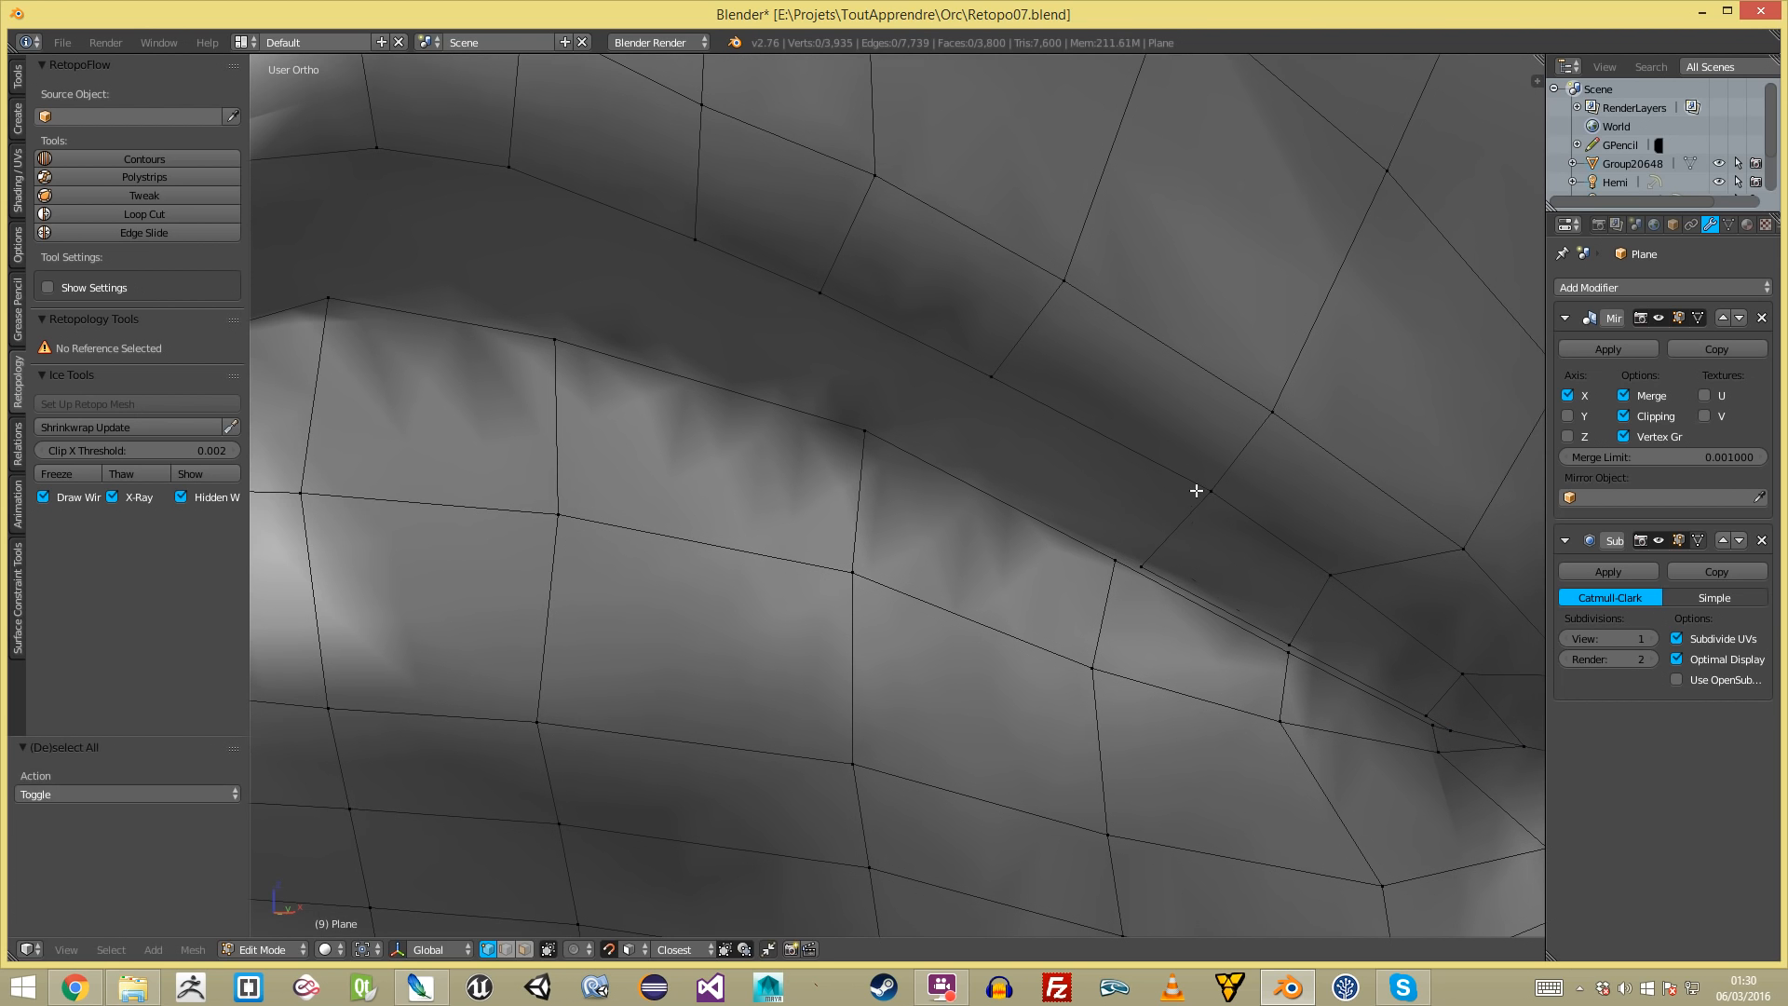
- Fill more quads along the side of the upper lip toward its center, aligning their vertices with the lip seam
{"action": "key", "text": "g"}
{"action": "left_click", "coordinate": [1051, 461]}
{"action": "key", "text": "a"}
{"action": "middle_click_drag", "start_coordinate": [877, 367], "coordinate": [942, 444], "text": "shift"}
{"action": "key", "text": "g"}
{"action": "left_click", "coordinate": [943, 465]}
{"action": "key", "text": "a"}
{"action": "right_click", "coordinate": [926, 380]}
{"action": "key", "text": "f"}
{"action": "middle_click_drag", "start_coordinate": [833, 393], "coordinate": [1082, 494], "text": "shift"}
{"action": "key", "text": "g"}
{"action": "left_click", "coordinate": [1030, 571]}
- Extend the upper lip's inner row close to the center and reposition its vertices along the seam
{"action": "key", "text": "a"}
{"action": "key", "text": "g"}
{"action": "left_click", "coordinate": [998, 515]}
{"action": "key", "text": "a"}
{"action": "right_click", "coordinate": [1013, 425]}
{"action": "key", "text": "f"}
{"action": "key", "text": "g"}
{"action": "left_click", "coordinate": [856, 510]}
{"action": "key", "text": "a"}
{"action": "middle_click_drag", "start_coordinate": [780, 421], "coordinate": [1025, 491]}
{"action": "key", "text": "a"}
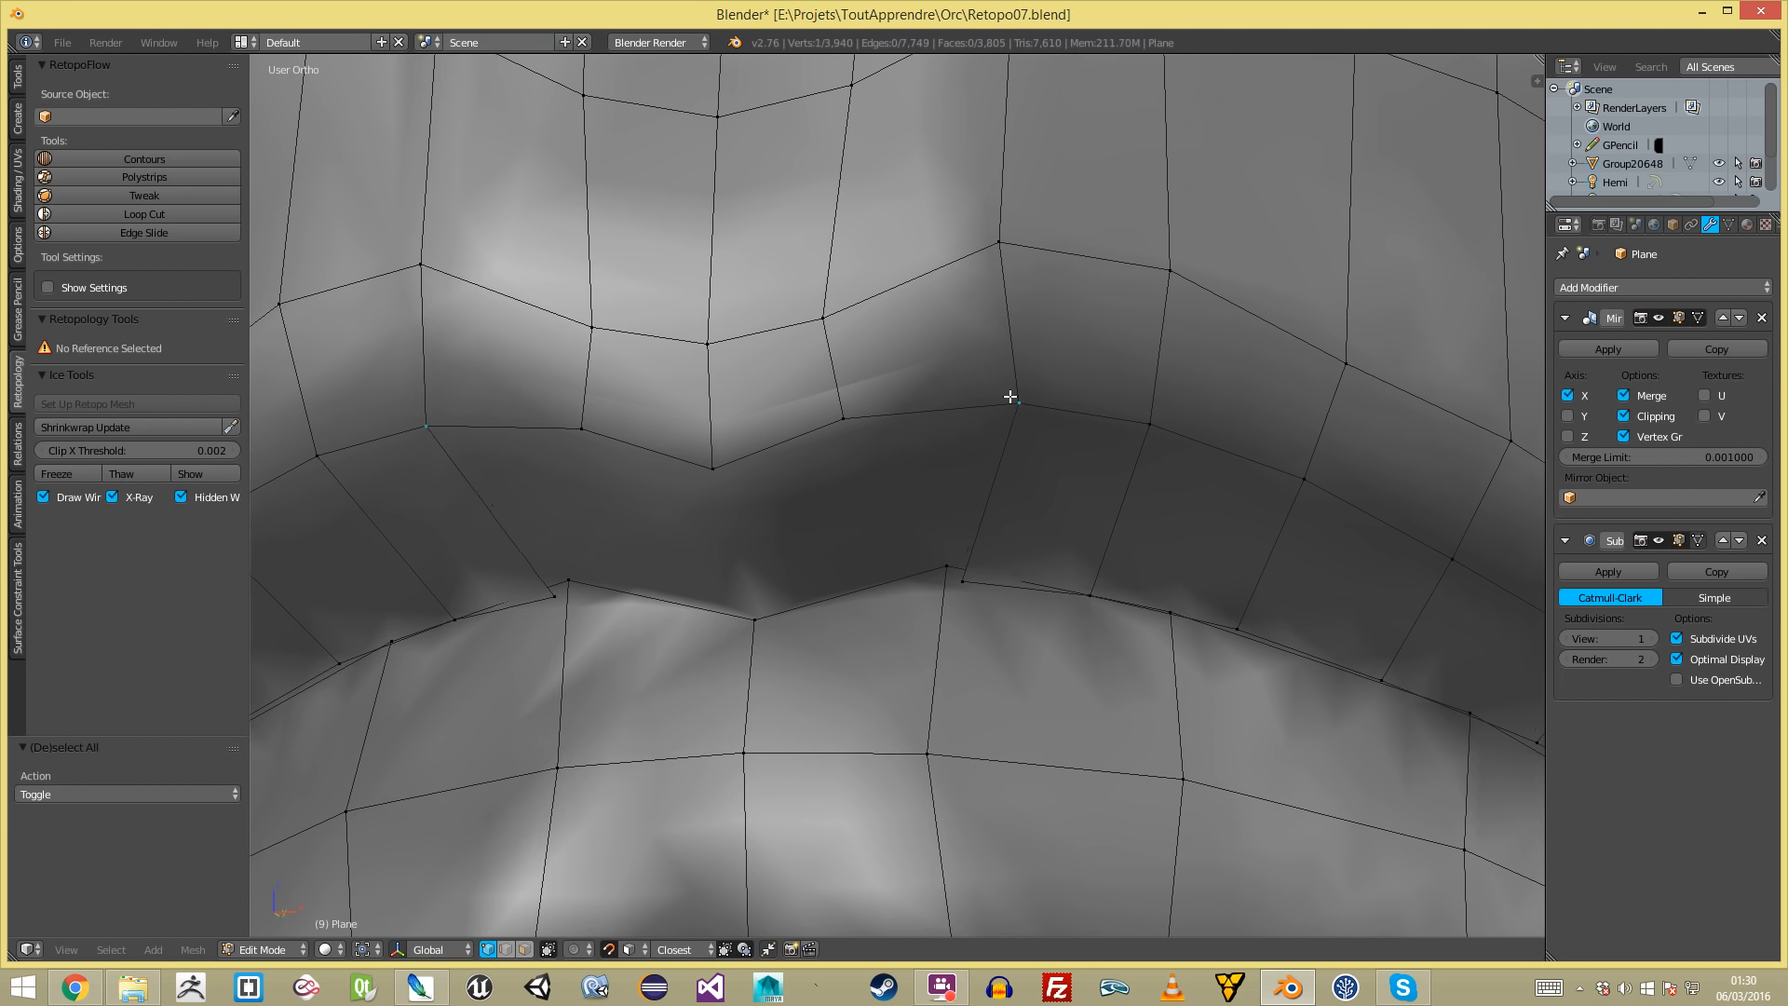
- Fill the last quads at the center of the upper lip and move the central vertices onto the seam
{"action": "right_click", "coordinate": [1013, 401]}
{"action": "key", "text": "f"}
{"action": "key", "text": "g"}
{"action": "left_click", "coordinate": [866, 468]}
{"action": "key", "text": "a"}
{"action": "key", "text": "g"}
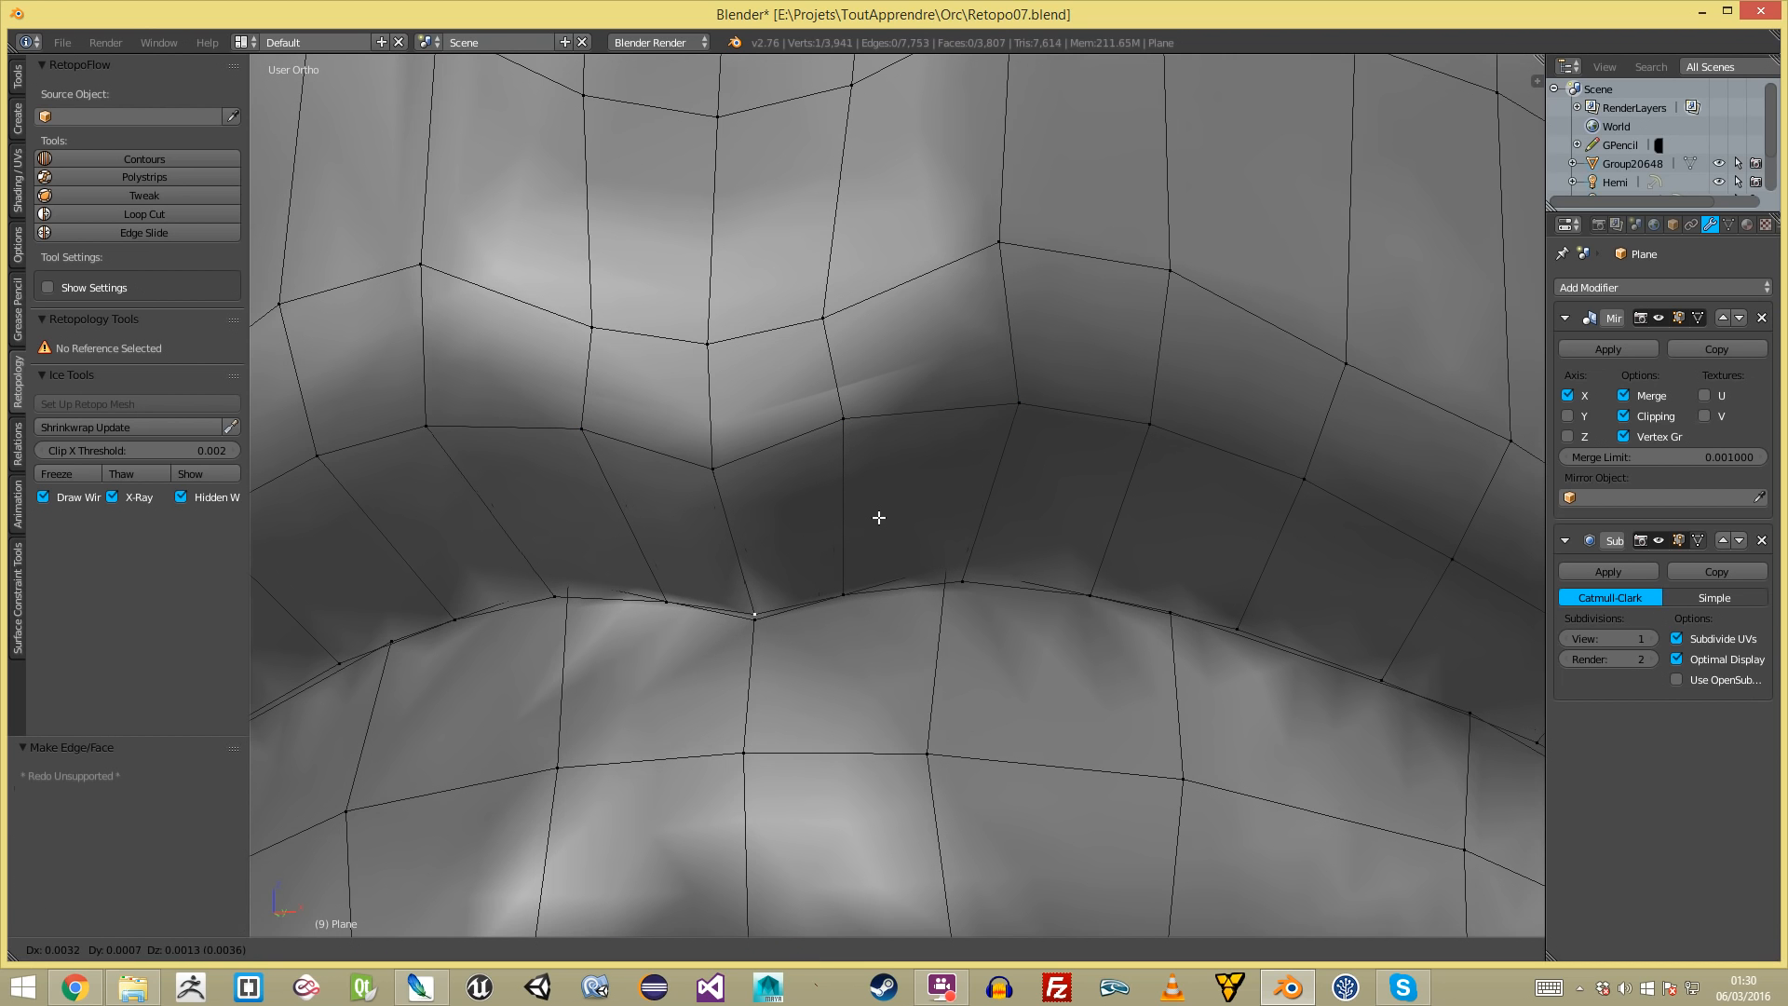
{"action": "left_click", "coordinate": [886, 522]}
- Leave Edit Mode and examine the lip topology on the retopology mesh with the sculpt hidden
{"action": "key", "text": "Tab"}
{"action": "key", "text": "a"}
{"action": "scroll", "coordinate": [894, 528], "scroll_direction": "down", "scroll_amount": 12}
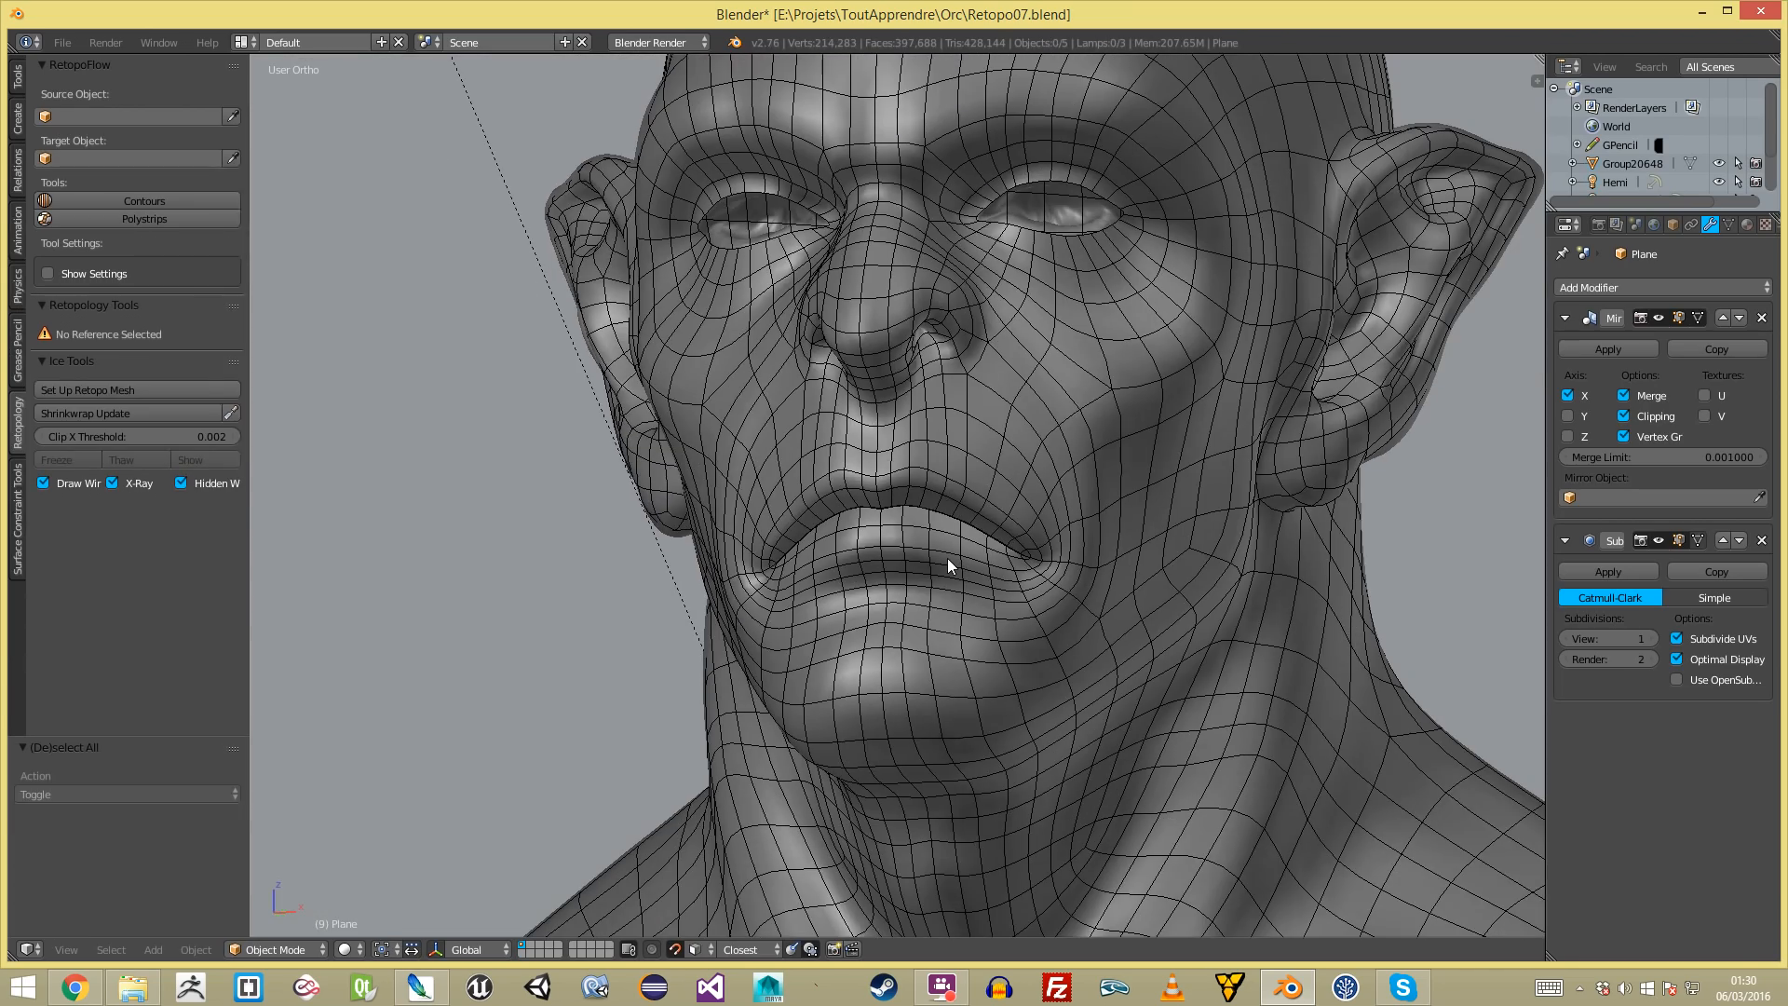
{"action": "right_click", "coordinate": [947, 558]}
{"action": "right_click", "coordinate": [947, 557]}
{"action": "key", "text": "a"}
{"action": "scroll", "coordinate": [947, 557], "scroll_direction": "down", "scroll_amount": 5}
{"action": "middle_click_drag", "start_coordinate": [947, 557], "coordinate": [971, 559]}
{"action": "right_click", "coordinate": [971, 558]}
{"action": "scroll", "coordinate": [971, 559], "scroll_direction": "up", "scroll_amount": 5}
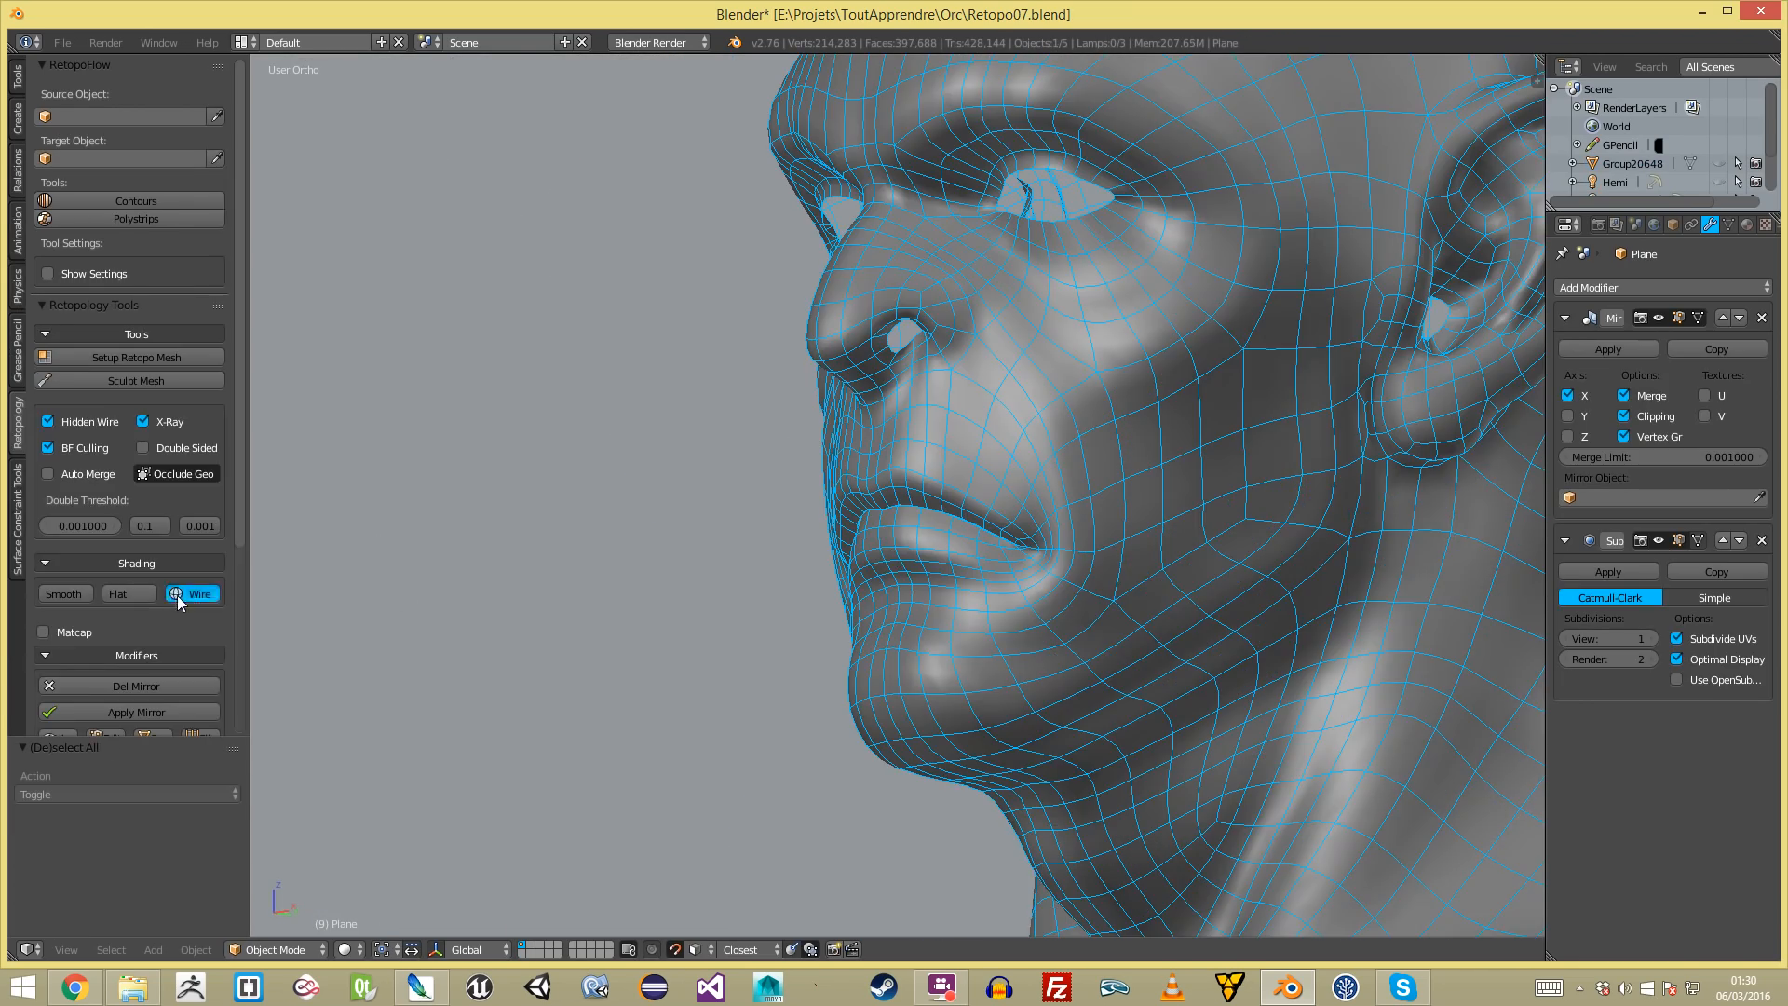
- Turn off the retopology mesh's wire display and reveal its hidden geometry in Edit Mode
{"action": "key", "text": "a"}
{"action": "scroll", "coordinate": [935, 585], "scroll_direction": "down", "scroll_amount": 6}
{"action": "middle_click_drag", "start_coordinate": [925, 600], "coordinate": [913, 637]}
{"action": "scroll", "coordinate": [911, 637], "scroll_direction": "up", "scroll_amount": 5}
{"action": "key", "text": "Tab"}
{"action": "key", "text": "alt+h"}
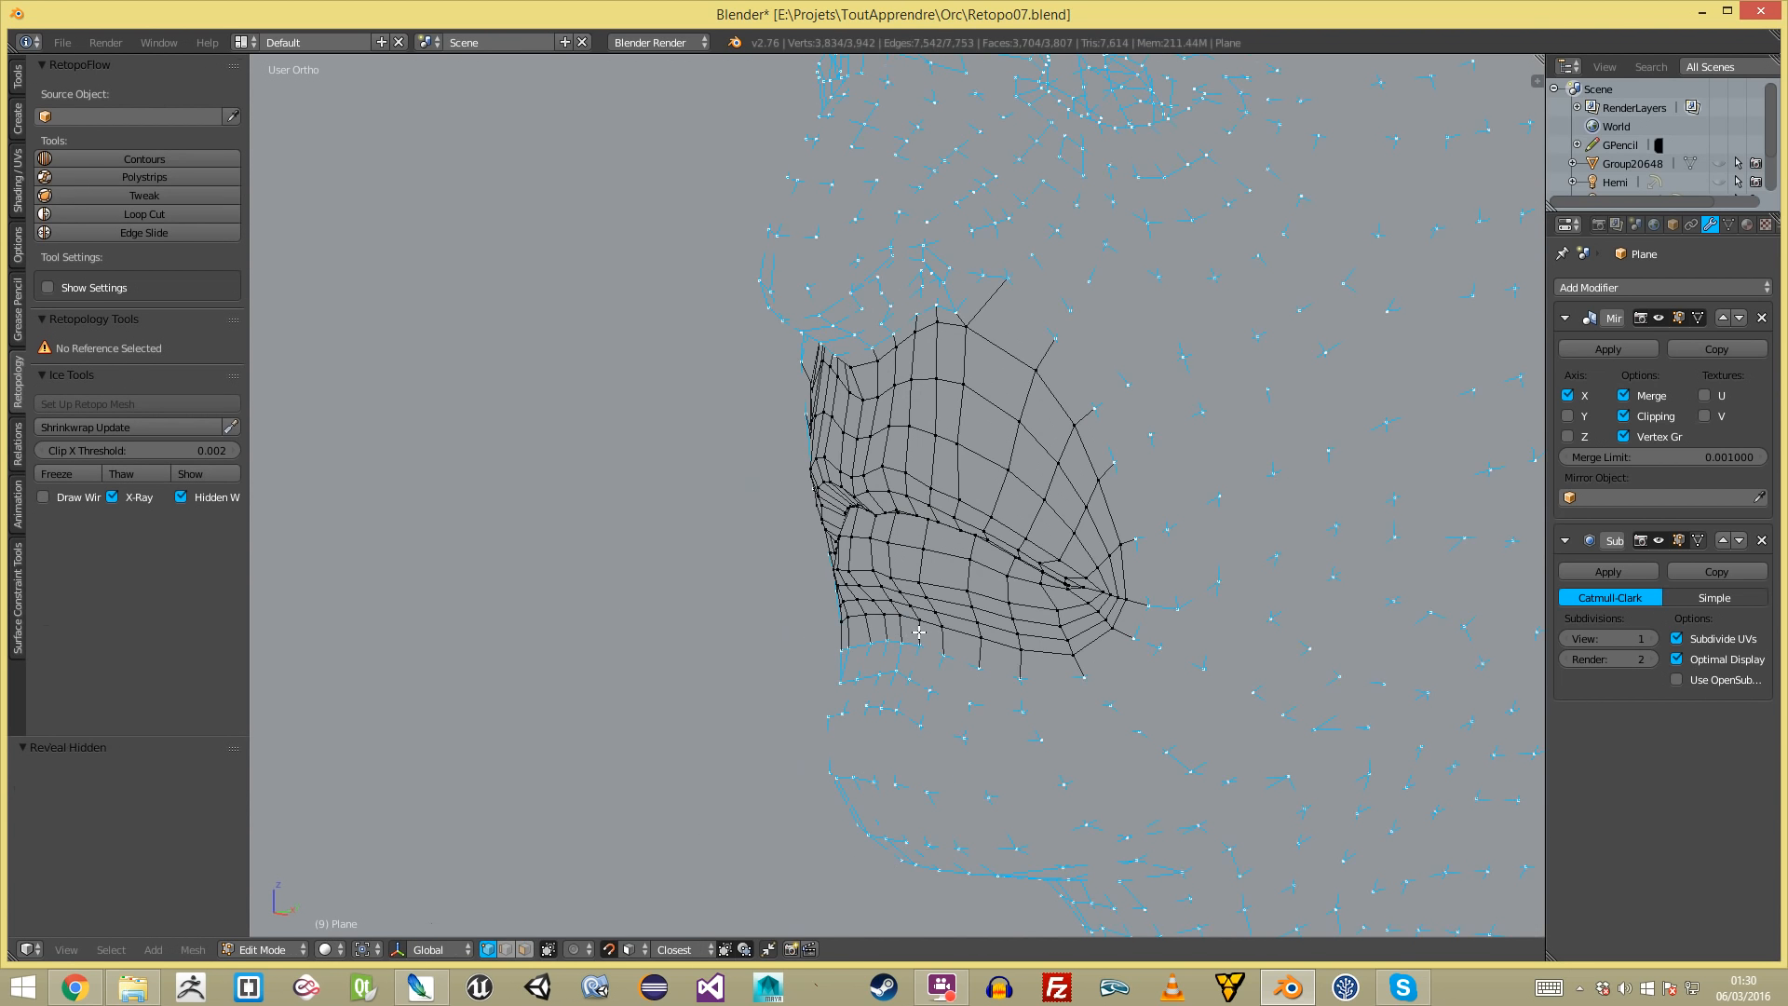
- Examine the revealed retopology mesh in Object Mode, from the mouth out to the whole head and shoulders
{"action": "key", "text": "a"}
{"action": "key", "text": "Tab"}
{"action": "scroll", "coordinate": [803, 662], "scroll_direction": "up", "scroll_amount": 3}
{"action": "key", "text": "Tab"}
{"action": "scroll", "coordinate": [792, 689], "scroll_direction": "down", "scroll_amount": 5}
{"action": "scroll", "coordinate": [806, 687], "scroll_direction": "down", "scroll_amount": 4}
{"action": "key", "text": "Tab"}
{"action": "key", "text": "a"}
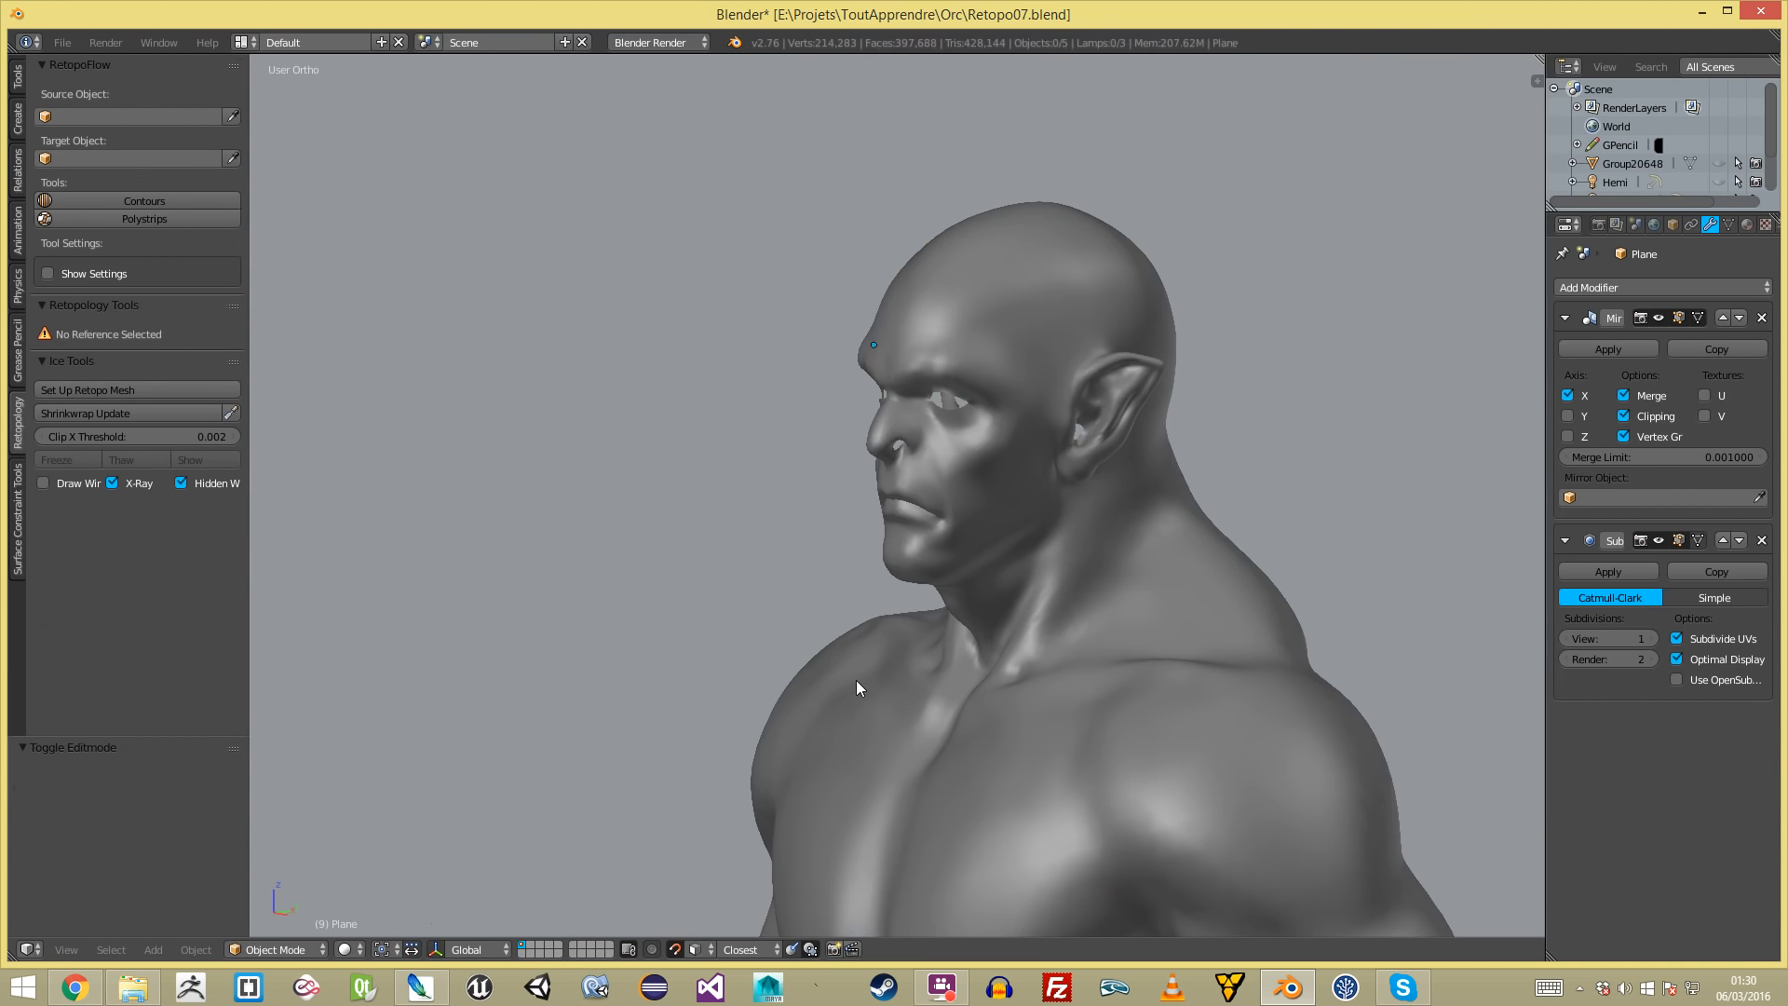
- Select the retopology mesh over the visible sculpt and enter Edit Mode around the chin
{"action": "scroll", "coordinate": [857, 680], "scroll_direction": "up", "scroll_amount": 6}
{"action": "right_click", "coordinate": [976, 622]}
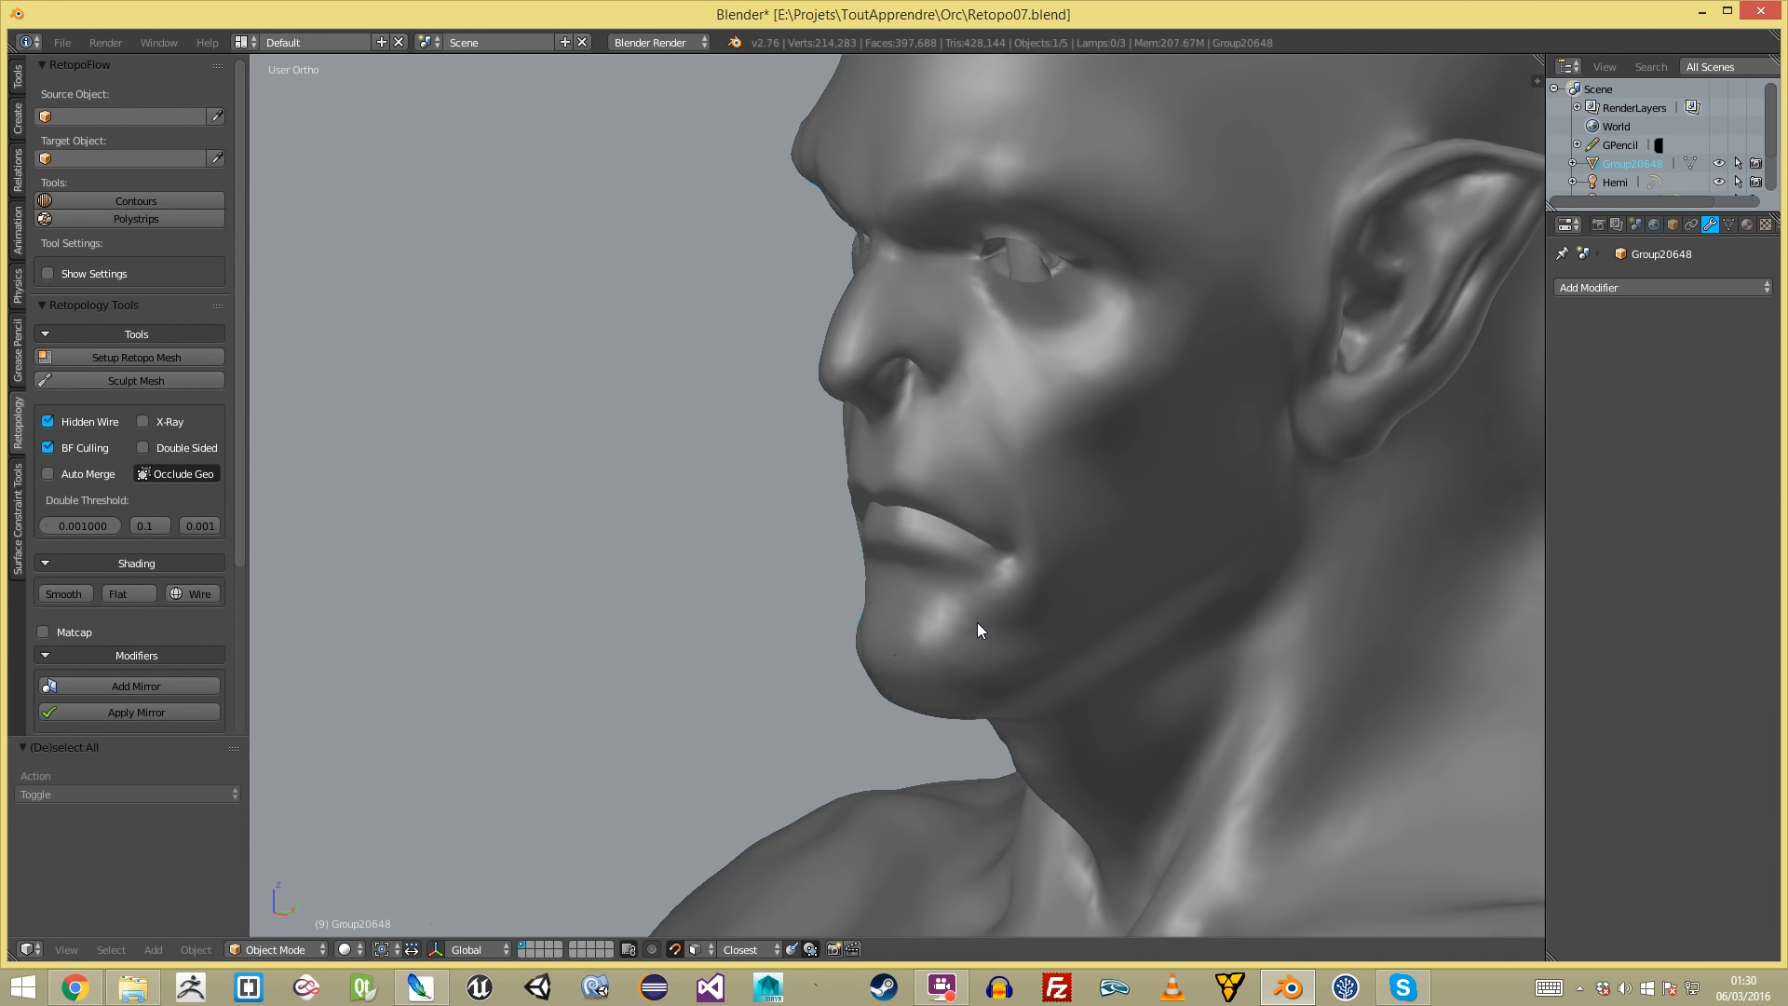
{"action": "right_click", "coordinate": [933, 629]}
{"action": "key", "text": "Tab"}
{"action": "scroll", "coordinate": [1035, 438], "scroll_direction": "up", "scroll_amount": 3}
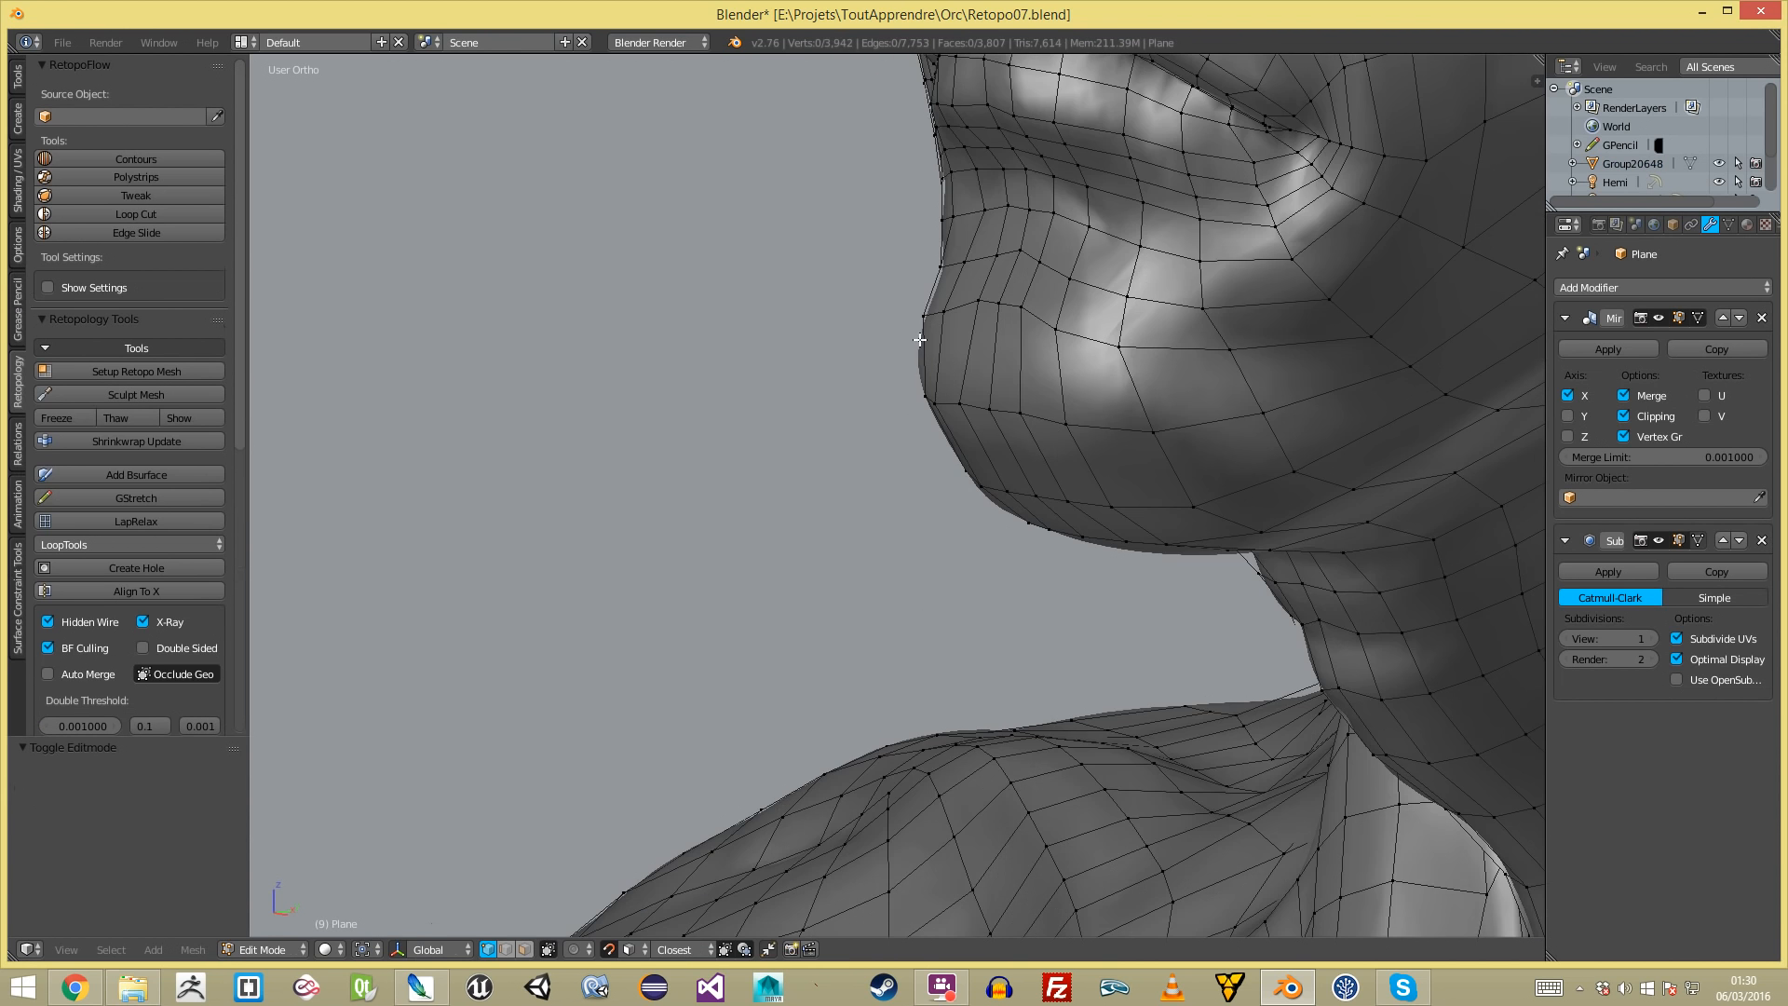
- Select the short column of vertices running down the side of the chin and move it to snap onto the sculpt
{"action": "middle_click_drag", "start_coordinate": [919, 344], "coordinate": [1034, 311]}
{"action": "right_click_drag", "start_coordinate": [1016, 318], "coordinate": [1028, 316]}
{"action": "right_click_drag", "start_coordinate": [1071, 324], "coordinate": [1088, 319]}
{"action": "key", "text": "a"}
{"action": "right_click", "coordinate": [1047, 542], "text": "ctrl"}
{"action": "key", "text": "g"}
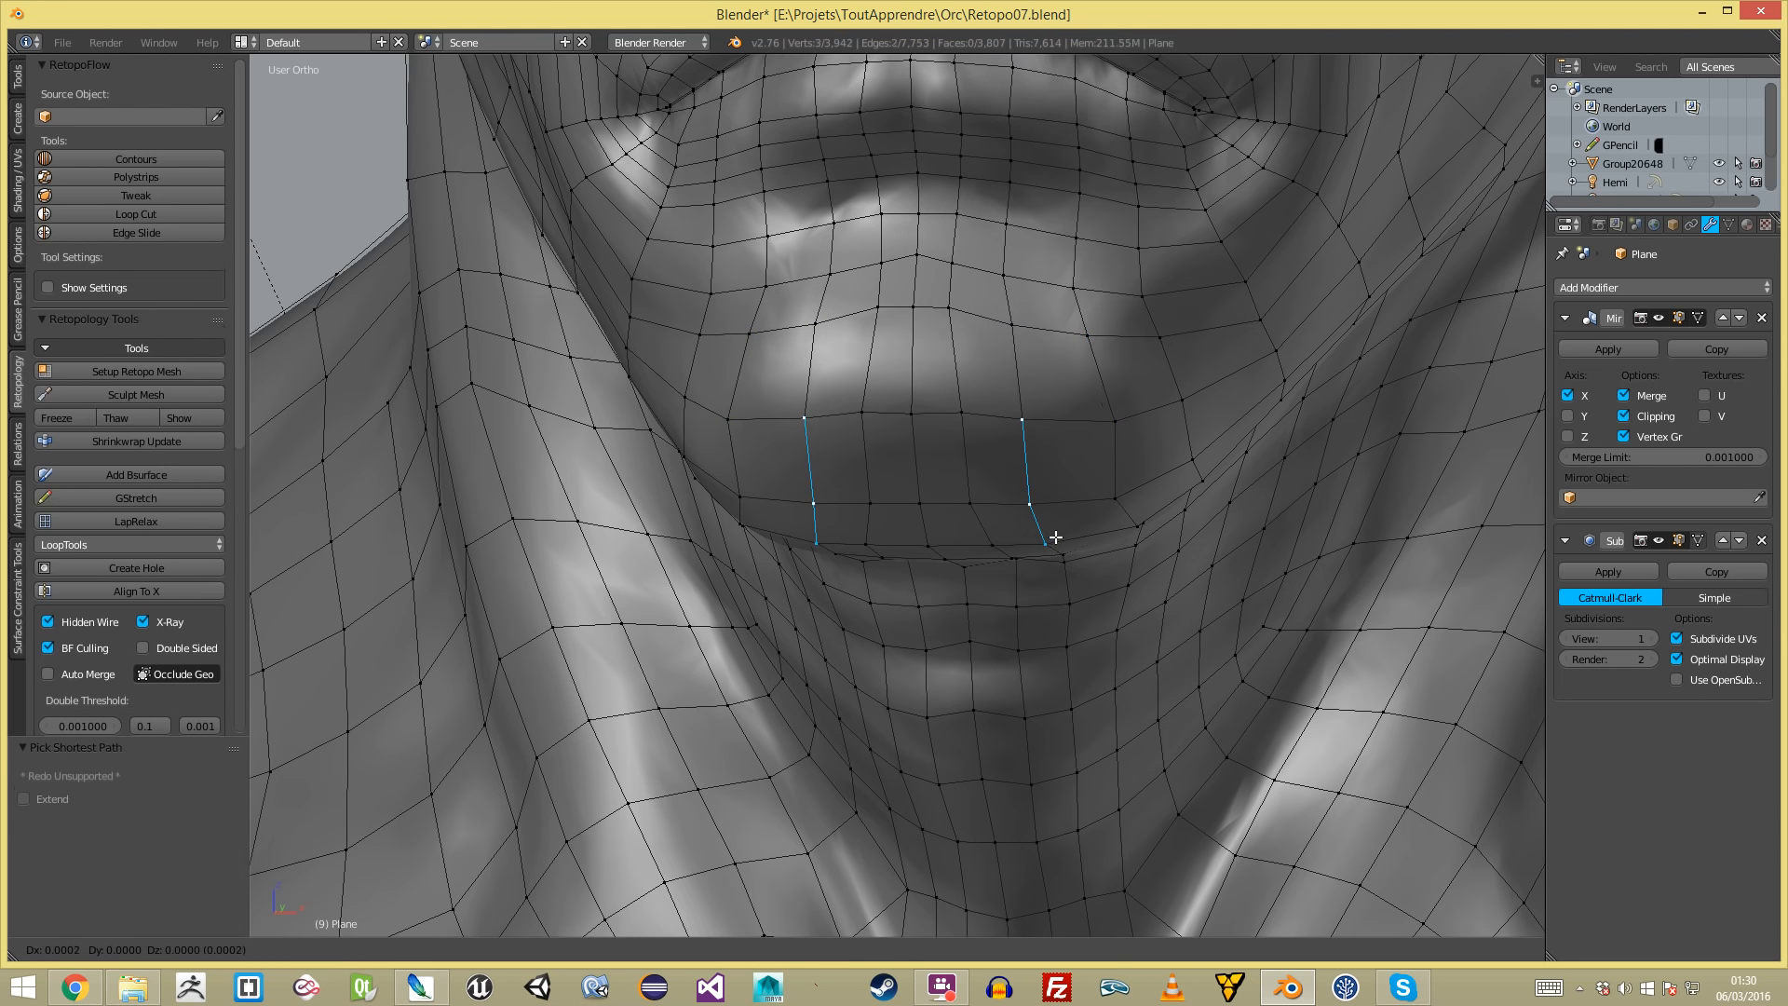
{"action": "left_click", "coordinate": [1055, 535]}
{"action": "key", "text": "a"}
{"action": "scroll", "coordinate": [1048, 549], "scroll_direction": "down", "scroll_amount": 6}
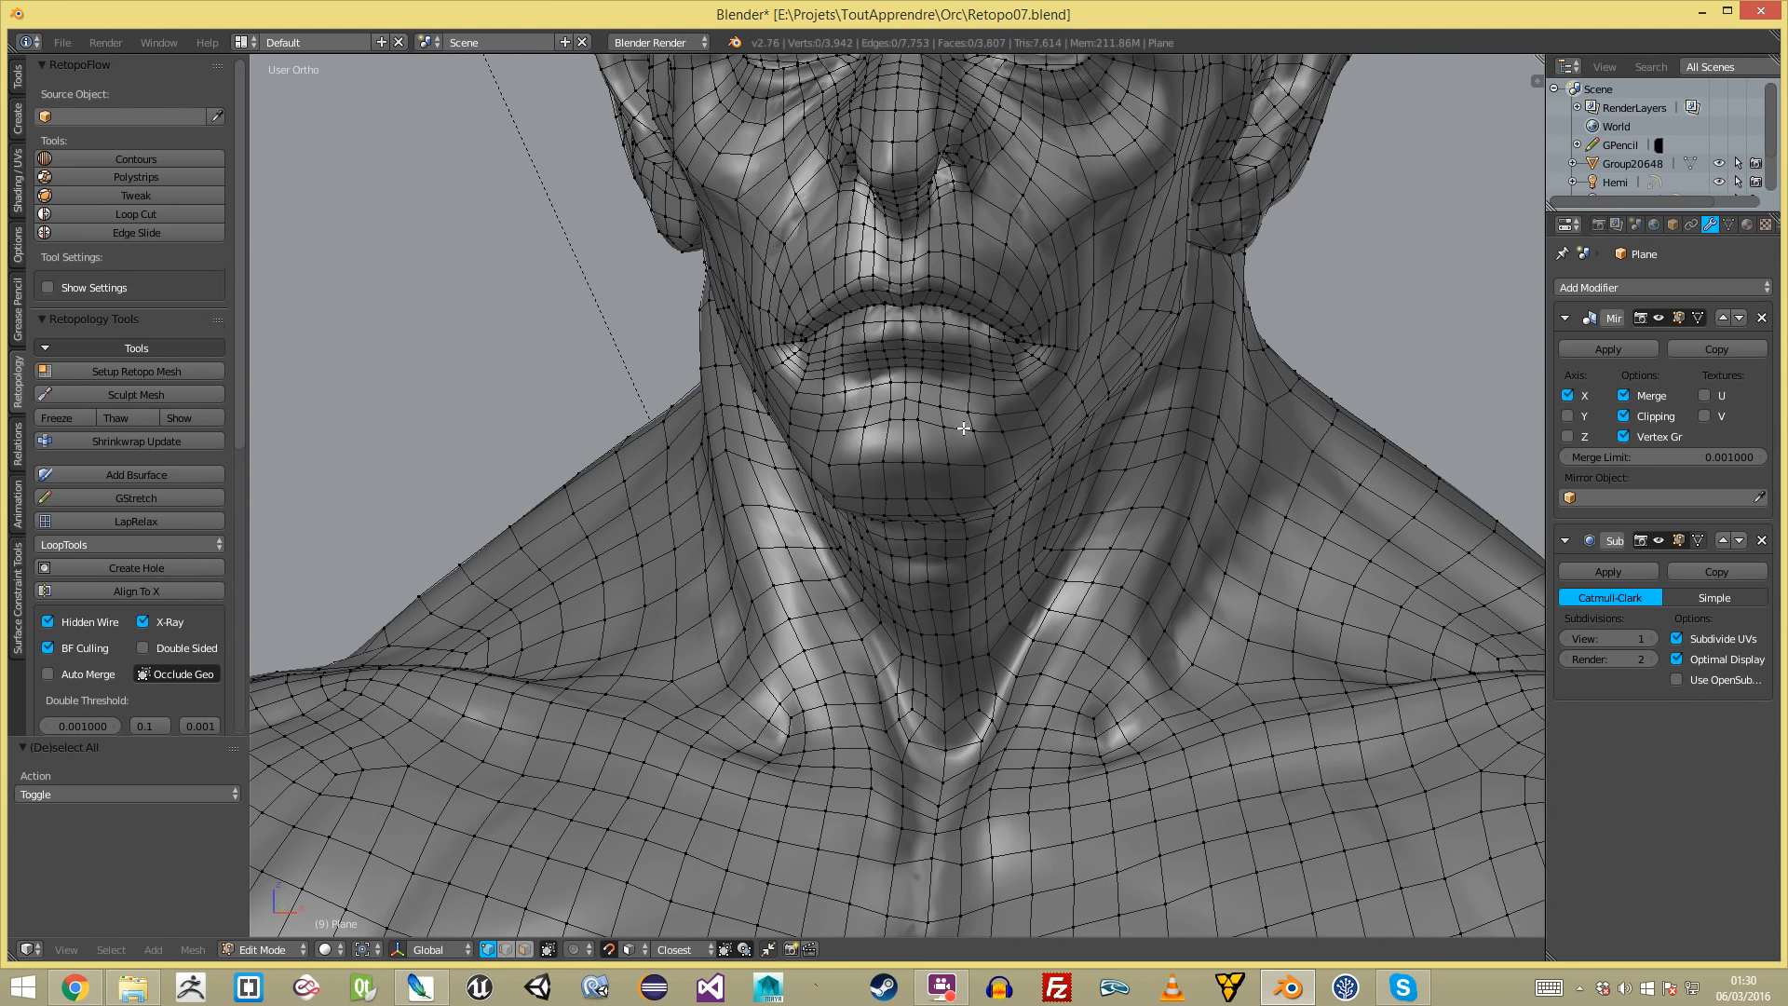
- Add two centered loop cuts around the mouth, one near the inner lip seam and one farther out across both lips
{"action": "scroll", "coordinate": [963, 430], "scroll_direction": "up", "scroll_amount": 7}
{"action": "key", "text": "ctrl+r"}
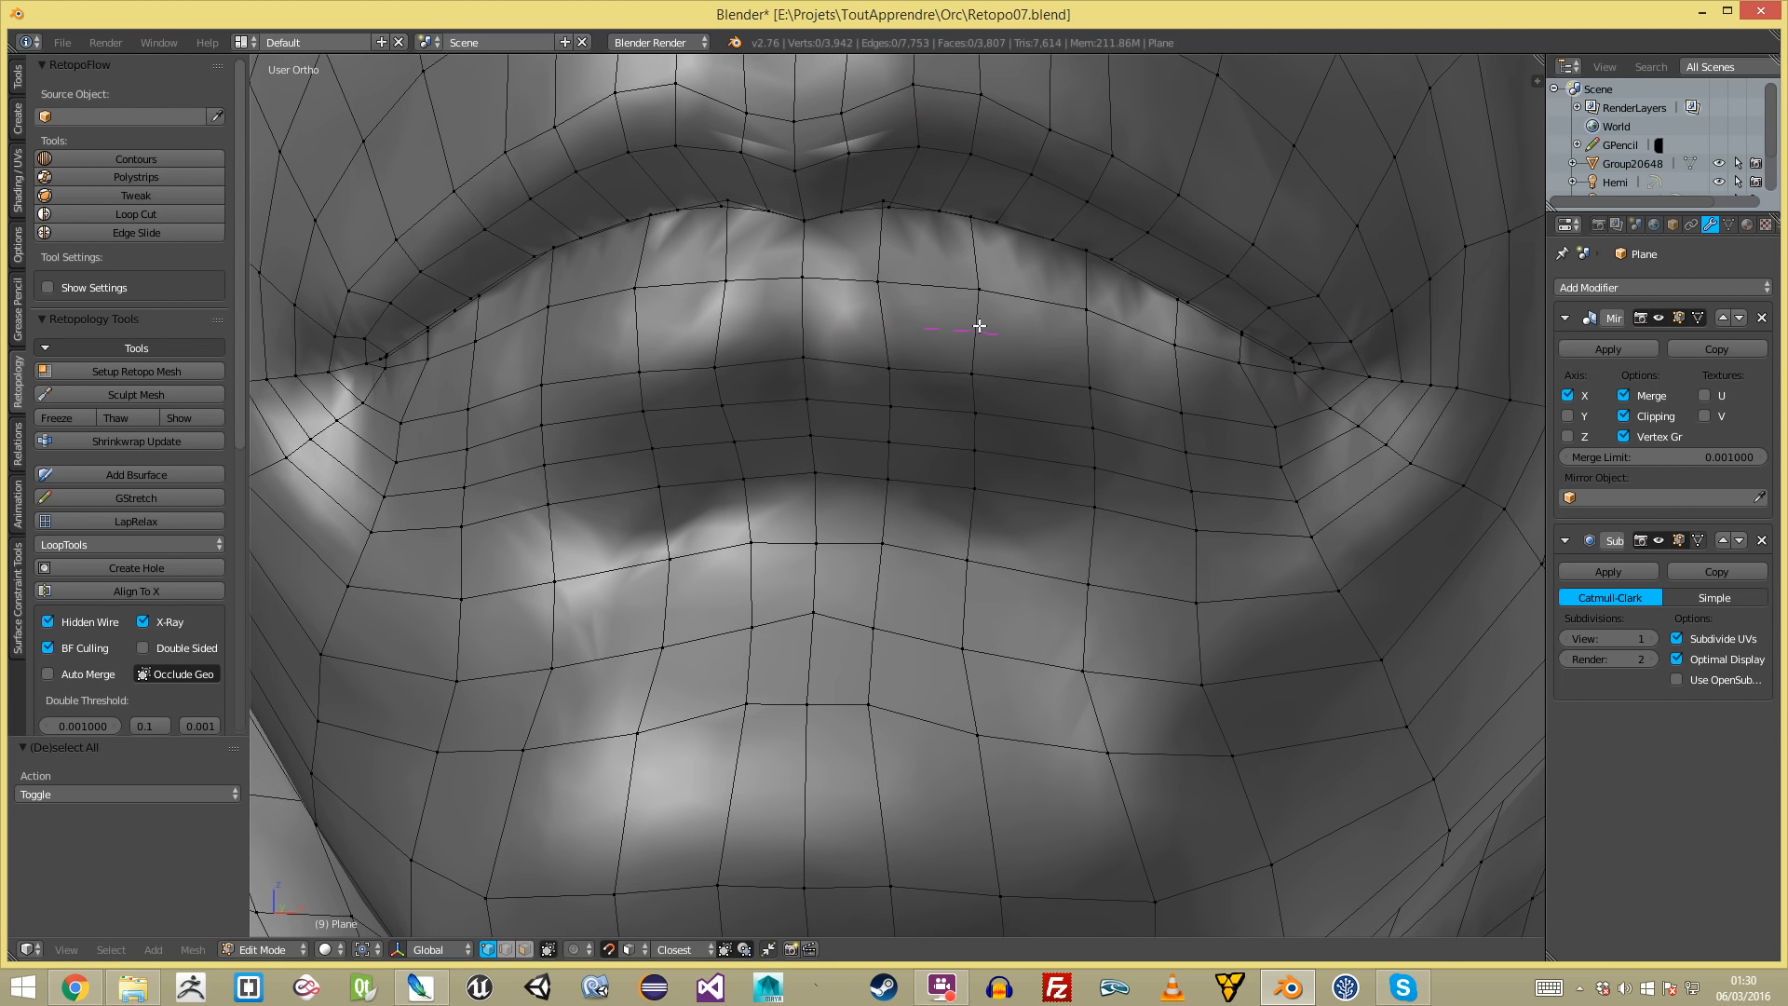
{"action": "left_click", "coordinate": [897, 168]}
{"action": "right_click", "coordinate": [898, 171]}
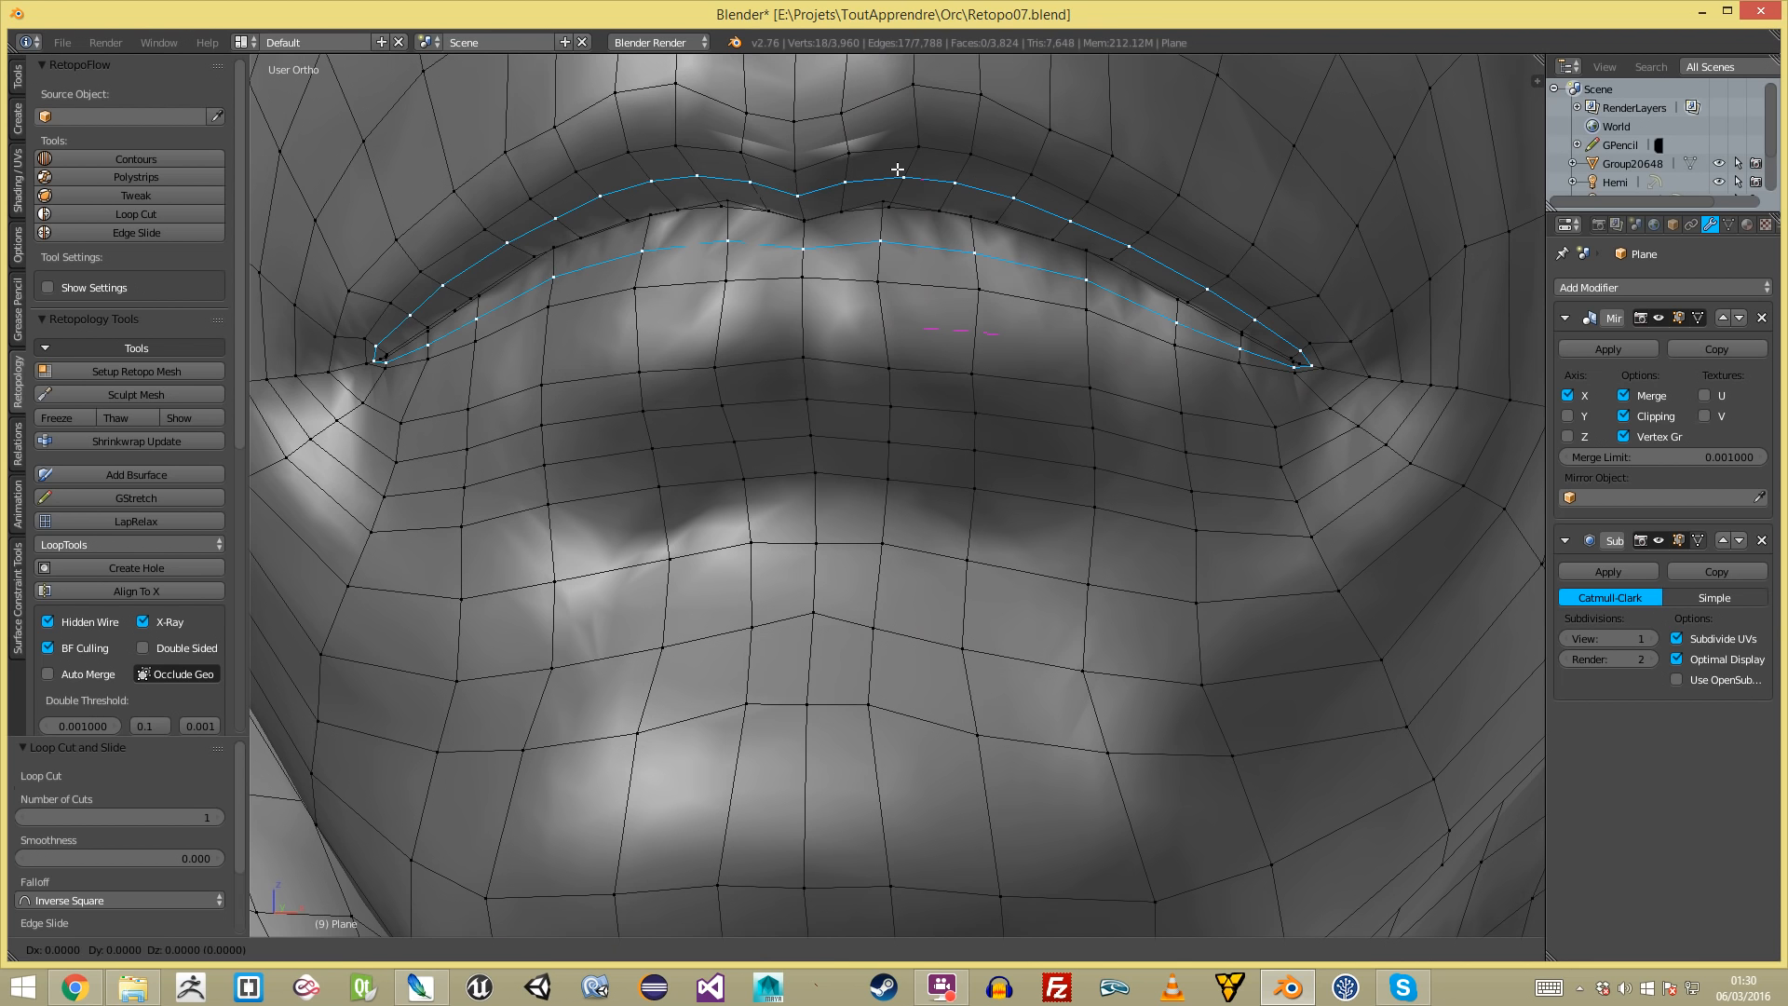
{"action": "key", "text": "a"}
{"action": "key", "text": "ctrl+r"}
{"action": "left_click", "coordinate": [1073, 345]}
{"action": "right_click", "coordinate": [1073, 345]}
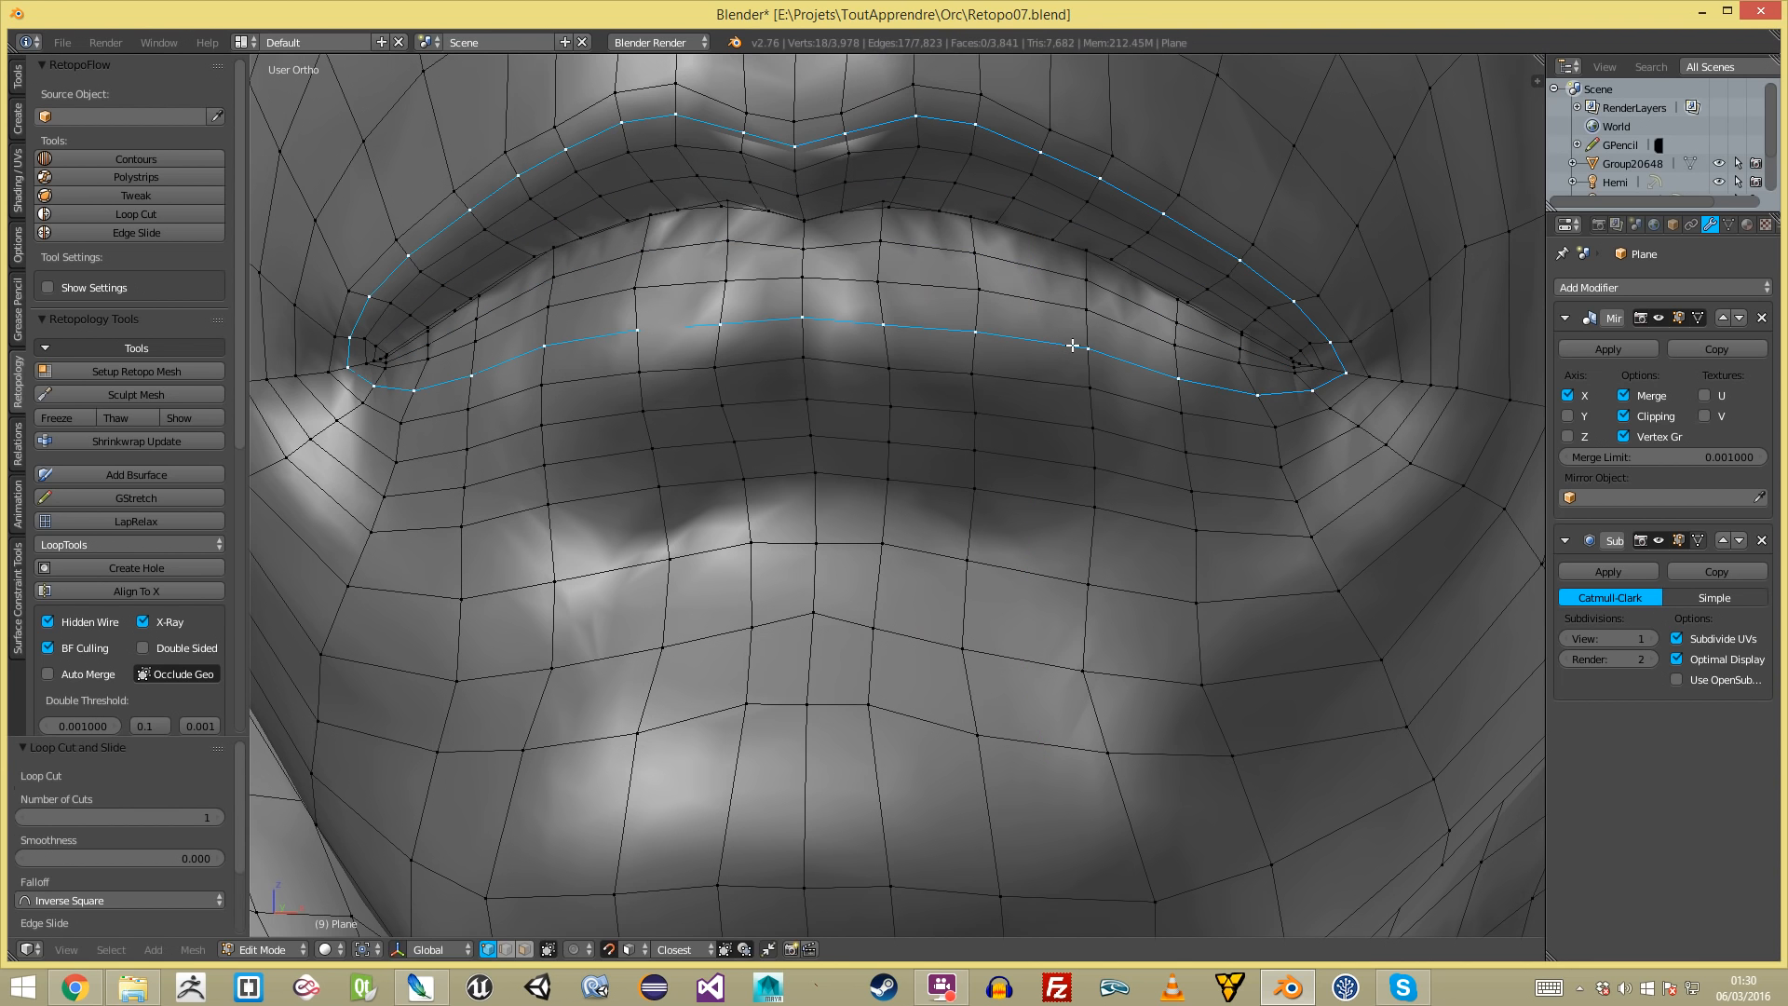
{"action": "key", "text": "a"}
{"action": "scroll", "coordinate": [1020, 362], "scroll_direction": "down", "scroll_amount": 5}
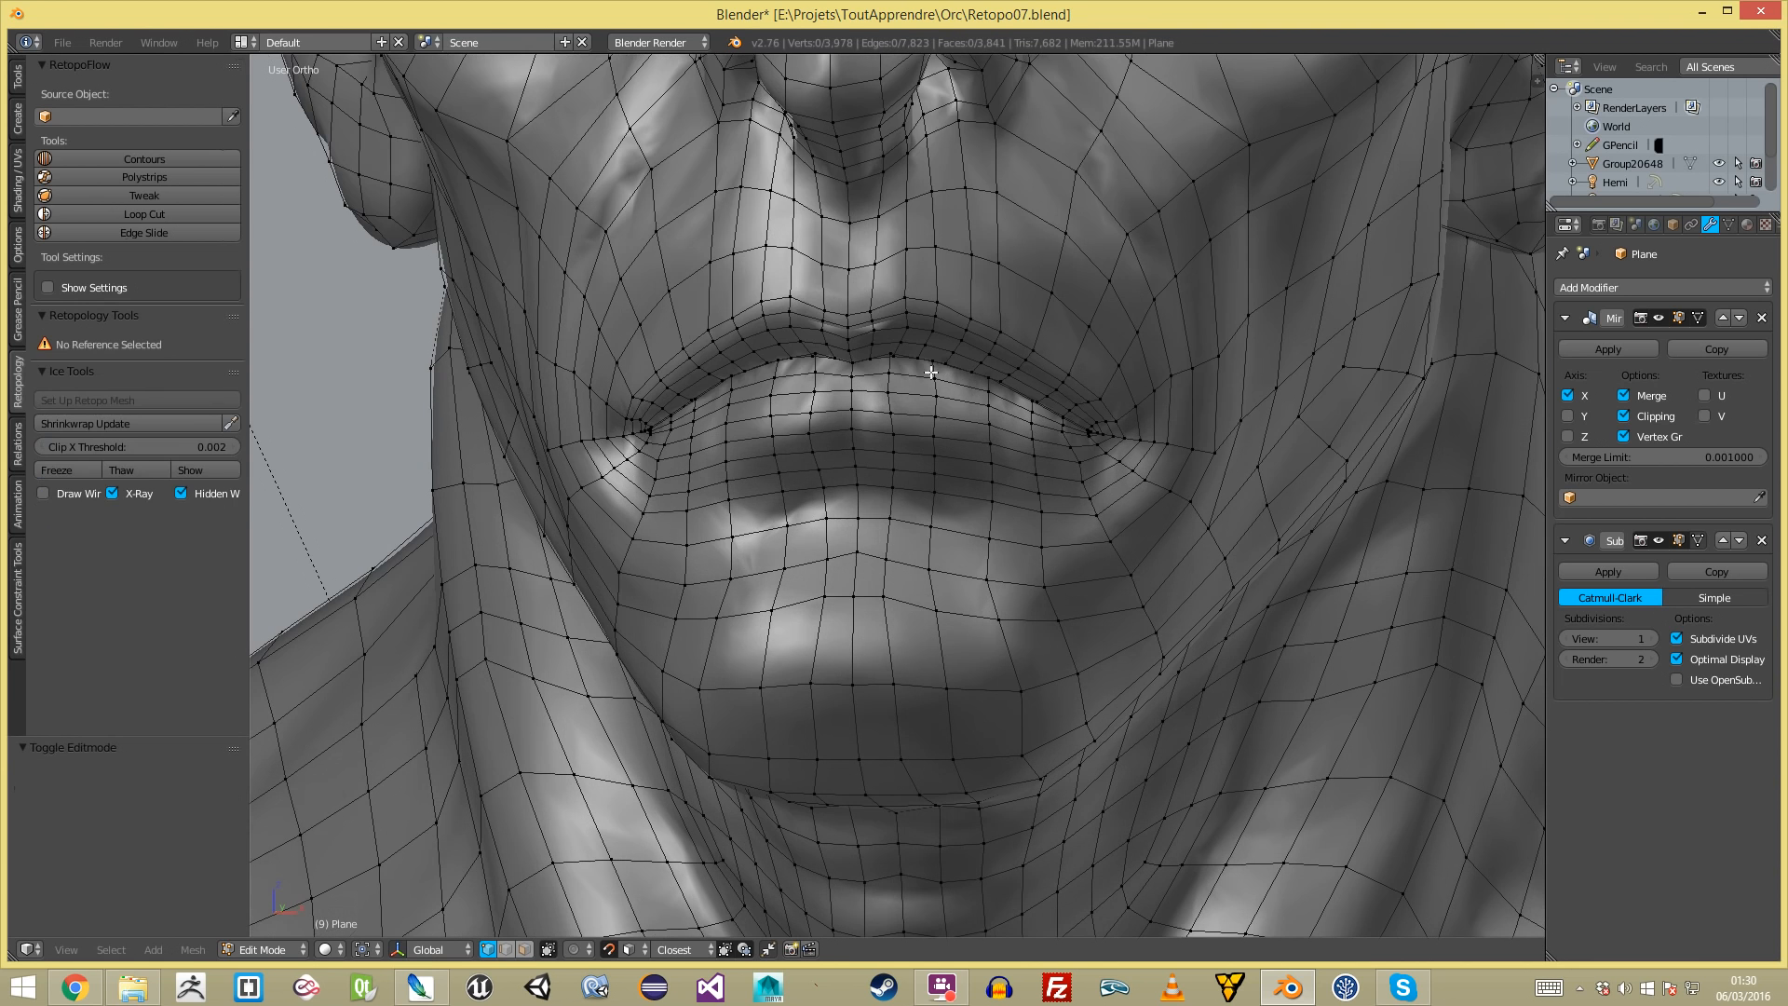
- Select the edge loop running along the inner side of both lips and edge-slide it
{"action": "scroll", "coordinate": [908, 383], "scroll_direction": "down", "scroll_amount": 4}
{"action": "scroll", "coordinate": [908, 382], "scroll_direction": "up", "scroll_amount": 2}
{"action": "middle_click_drag", "start_coordinate": [908, 383], "coordinate": [743, 380]}
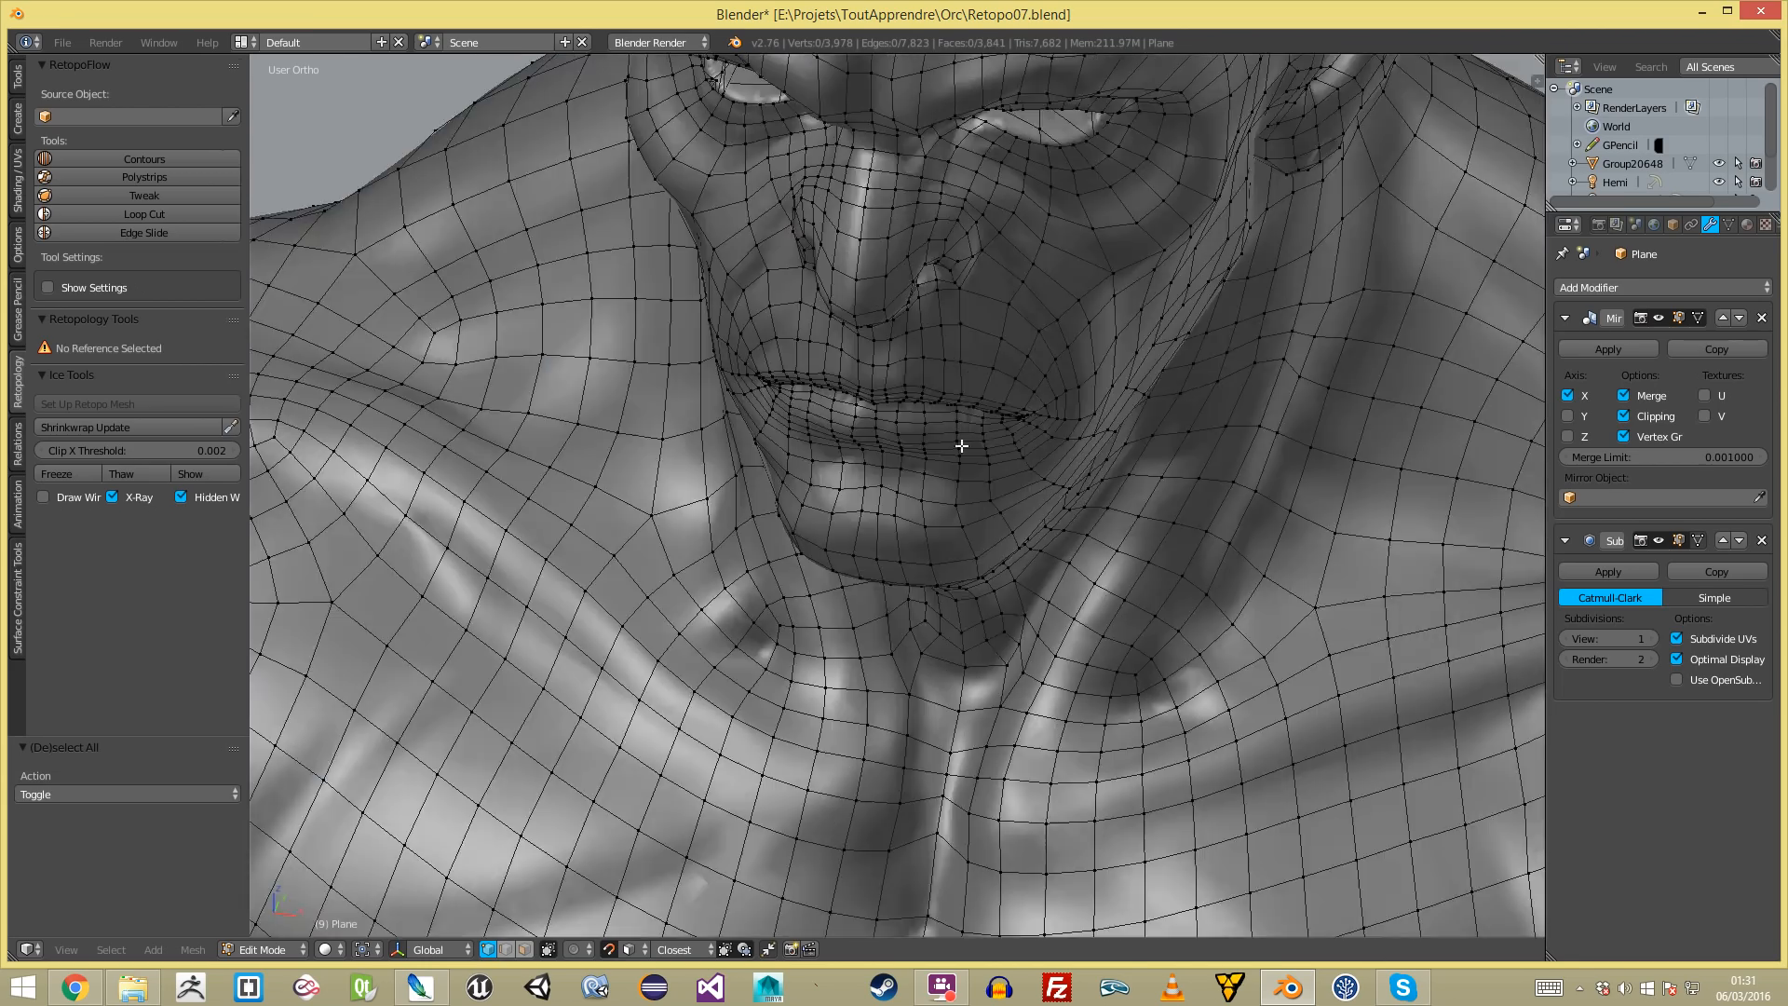
{"action": "middle_click_drag", "start_coordinate": [958, 441], "coordinate": [898, 351]}
{"action": "scroll", "coordinate": [899, 351], "scroll_direction": "up", "scroll_amount": 4}
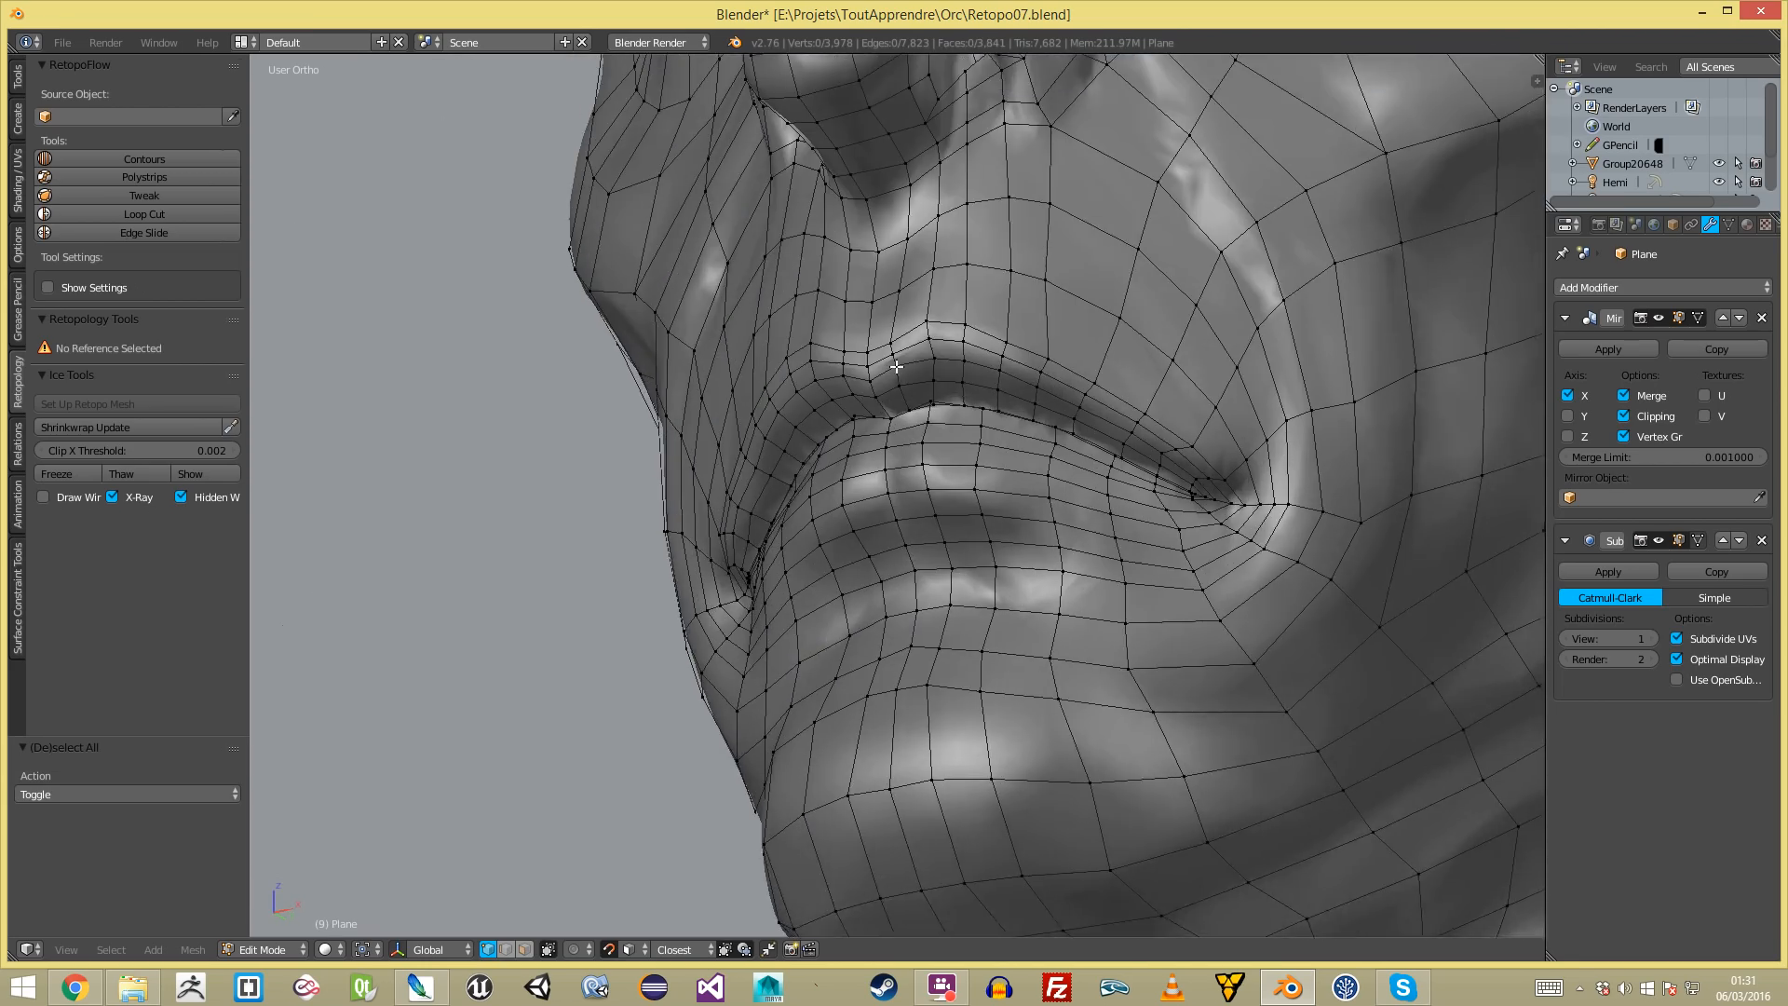
{"action": "scroll", "coordinate": [899, 351], "scroll_direction": "up", "scroll_amount": 2}
{"action": "right_click", "coordinate": [929, 260], "text": "alt"}
{"action": "key", "text": "g"}
{"action": "key", "text": "g"}
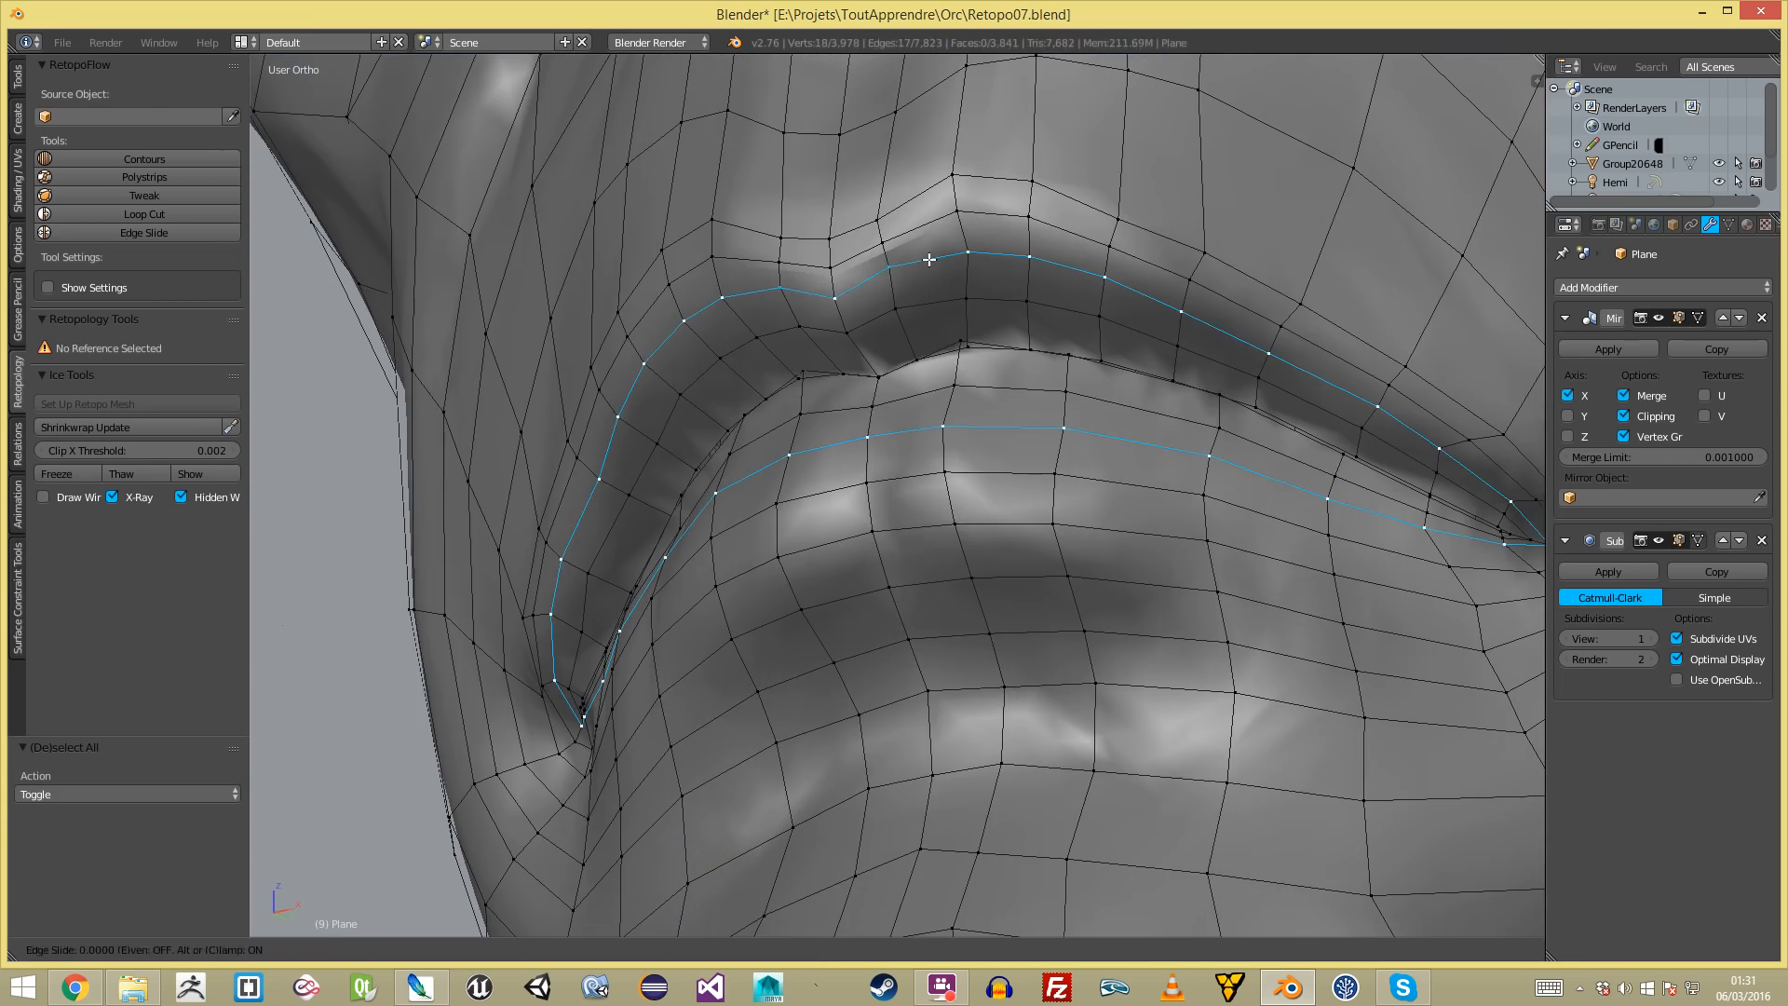
{"action": "left_click", "coordinate": [929, 261]}
{"action": "scroll", "coordinate": [929, 260], "scroll_direction": "down", "scroll_amount": 4}
{"action": "key", "text": "a"}
- Select the cluster of vertices at the mouth corner, smooth it with LapRelax and reproject it with Shrinkwrap Update
{"action": "scroll", "coordinate": [1268, 407], "scroll_direction": "up", "scroll_amount": 5}
{"action": "key", "text": "c"}
{"action": "left_click_drag", "start_coordinate": [1015, 511], "coordinate": [1007, 519]}
{"action": "right_click", "coordinate": [1010, 521]}
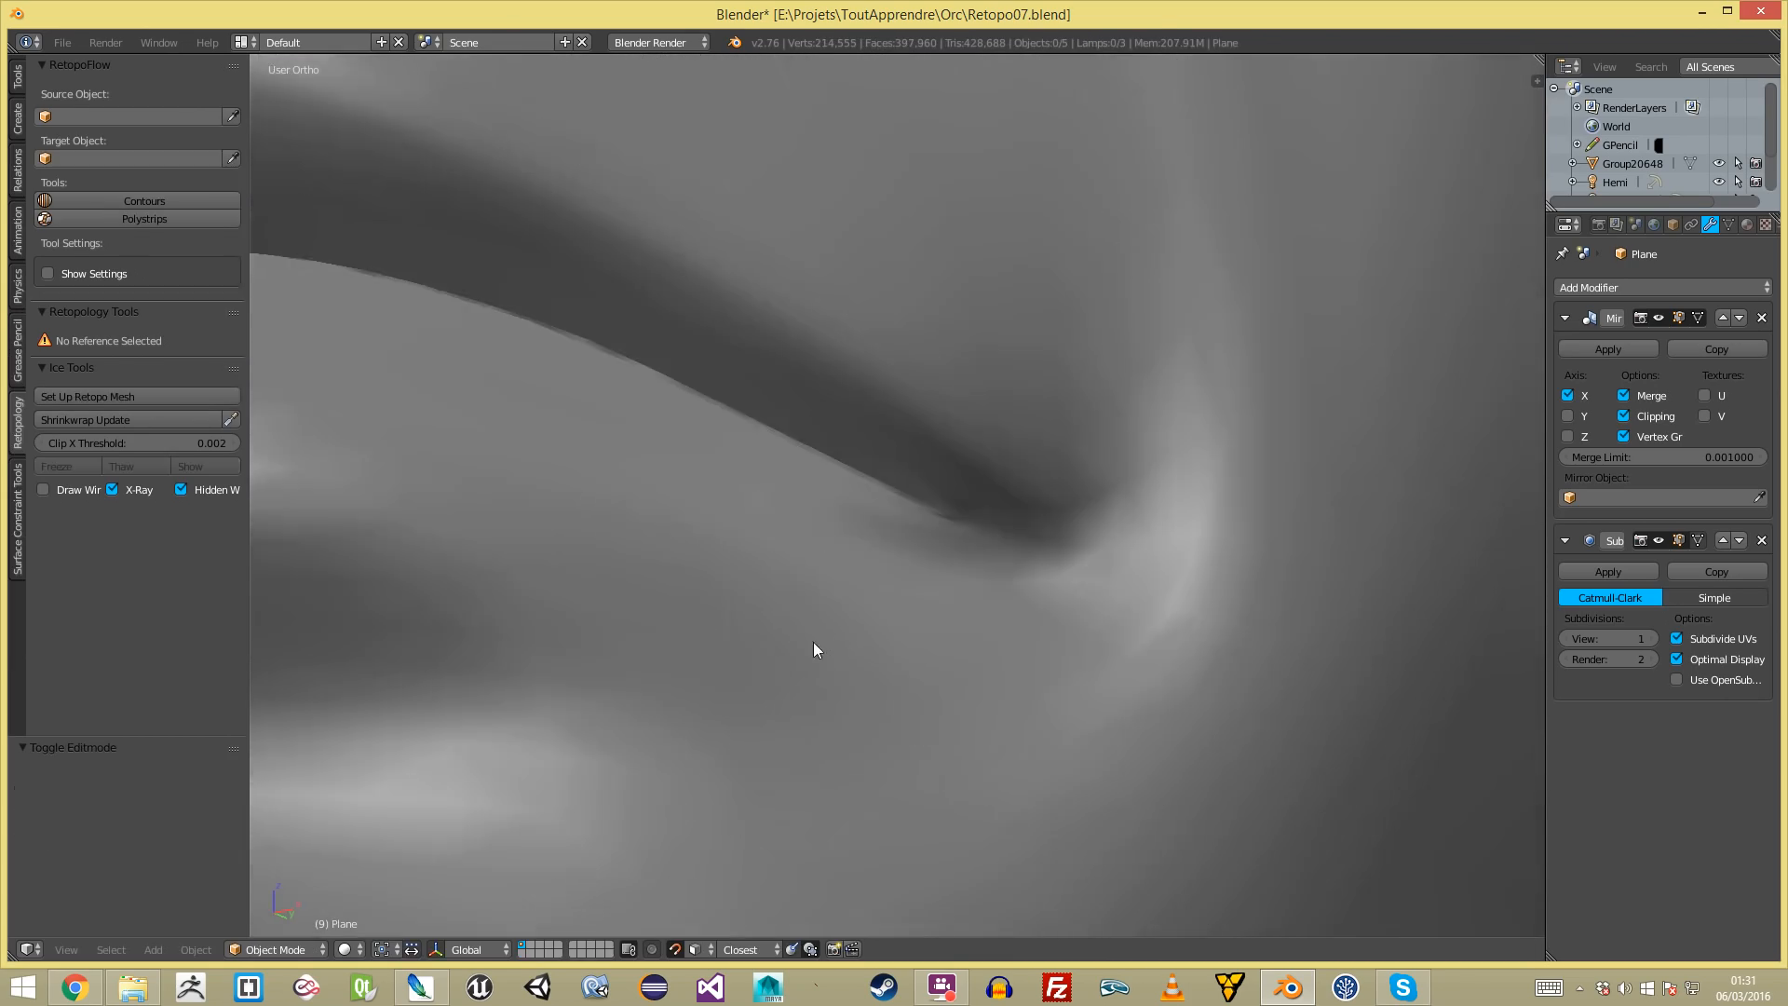
{"action": "key", "text": "Tab"}
{"action": "right_click", "coordinate": [917, 613]}
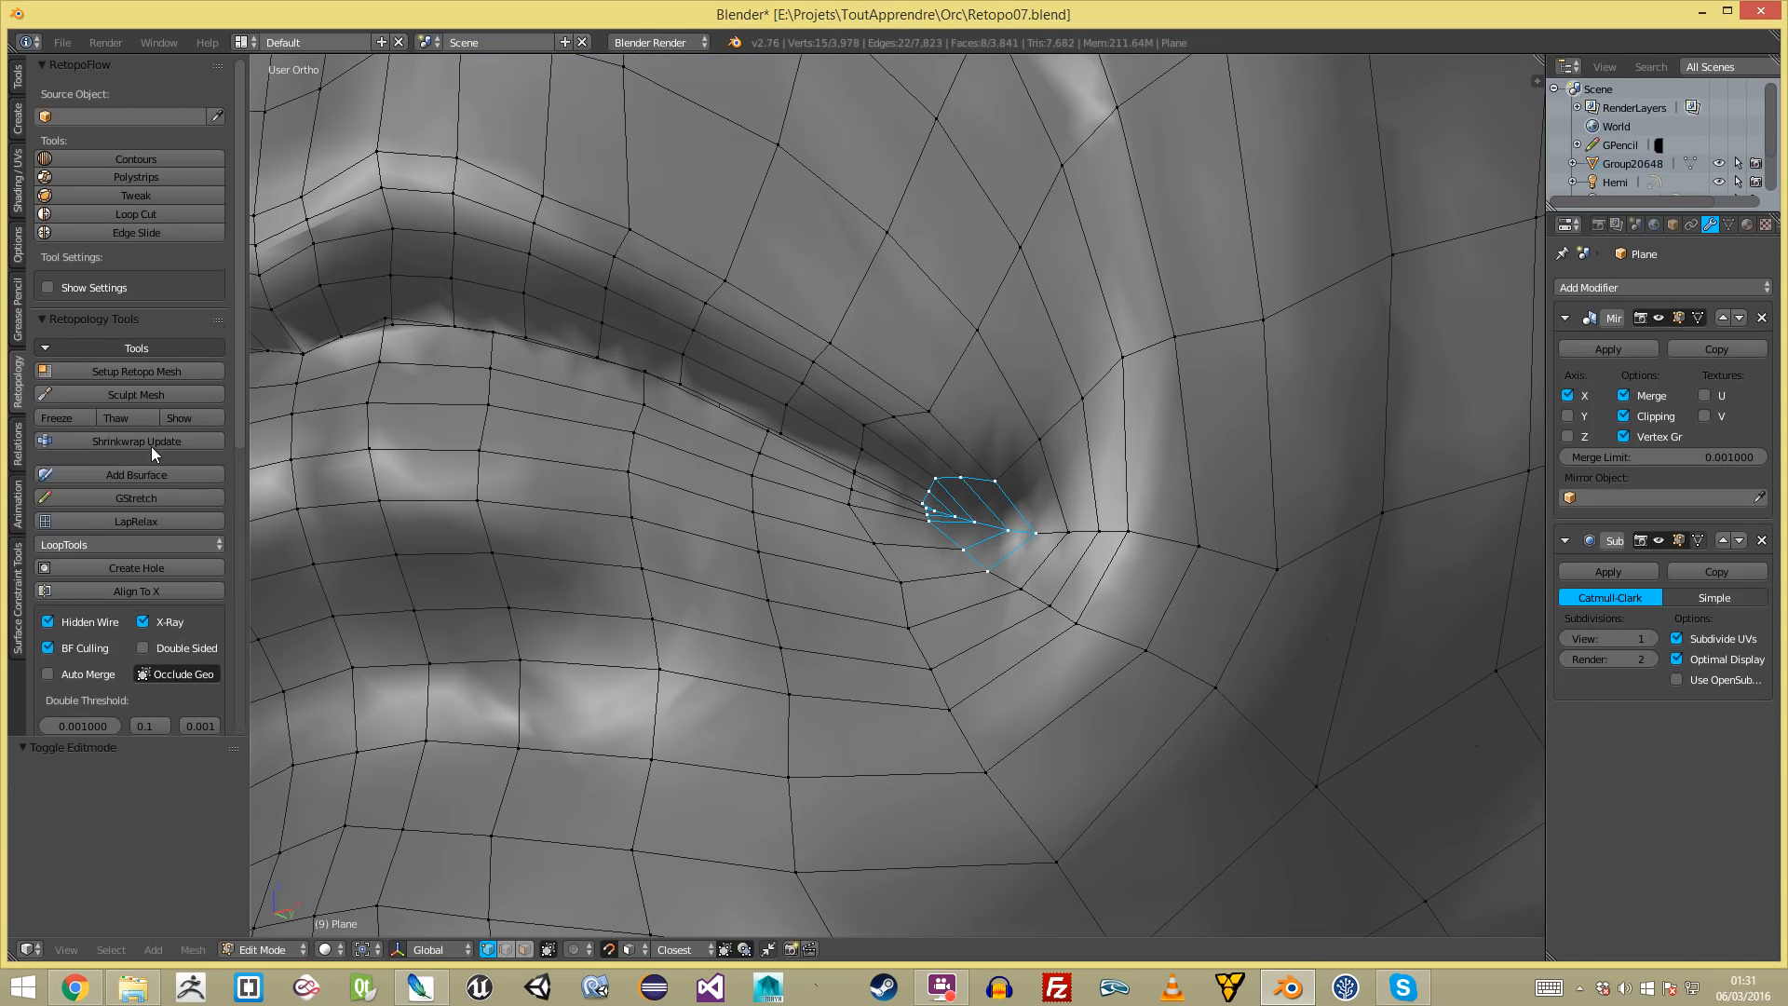
{"action": "left_click", "coordinate": [154, 512]}
{"action": "left_click", "coordinate": [154, 512]}
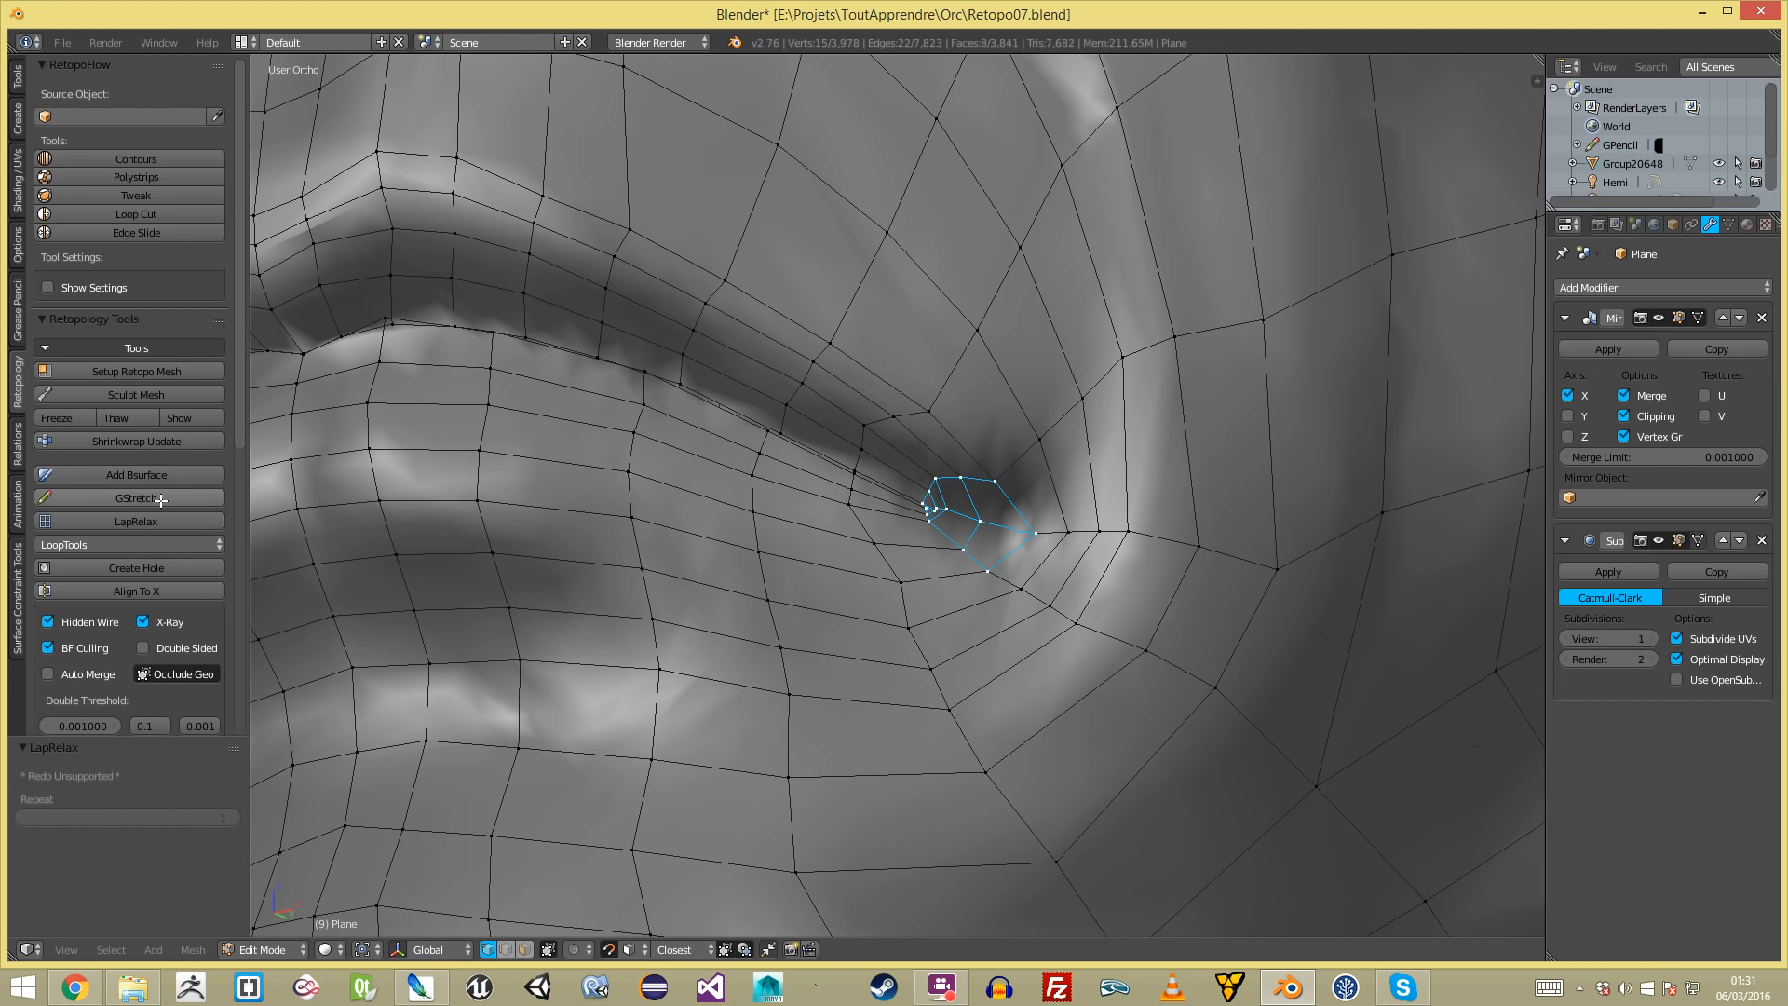
{"action": "left_click", "coordinate": [170, 442]}
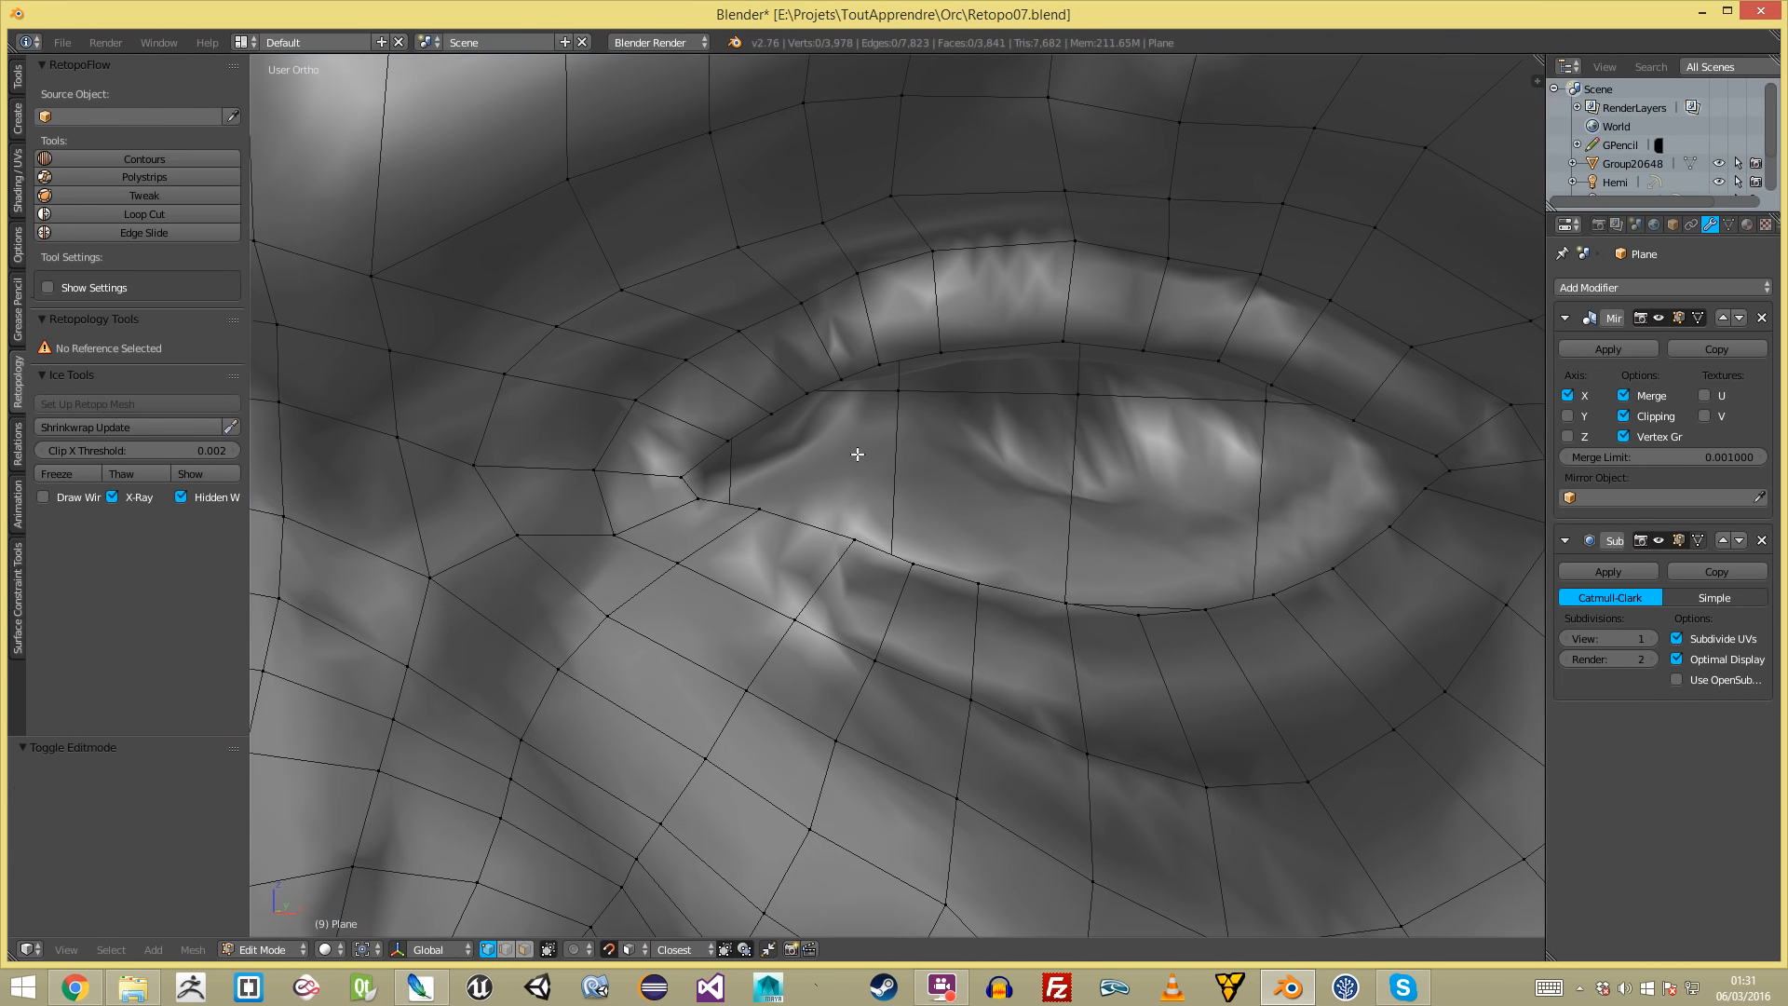
- Reposition the eyelid vertex at the inner corner of the eye on the sculpt surface
{"action": "scroll", "coordinate": [659, 407], "scroll_direction": "up", "scroll_amount": 3}
{"action": "right_click", "coordinate": [647, 407]}
{"action": "key", "text": "g"}
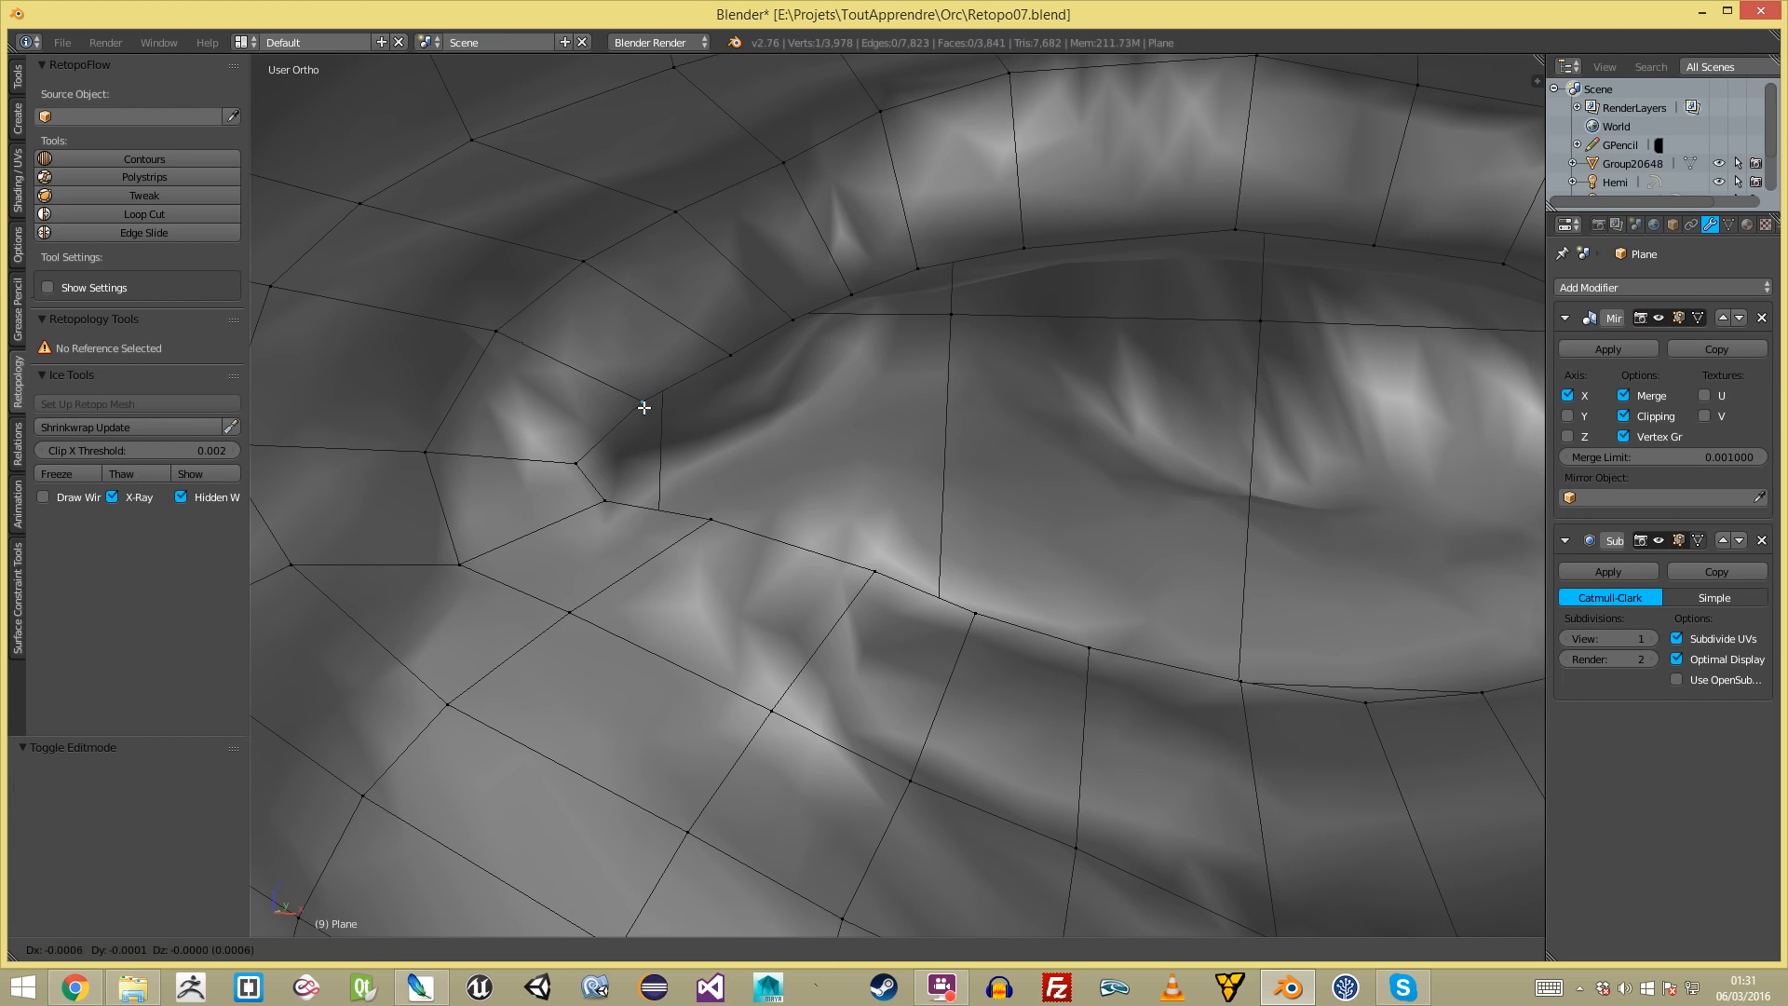
{"action": "left_click", "coordinate": [646, 406]}
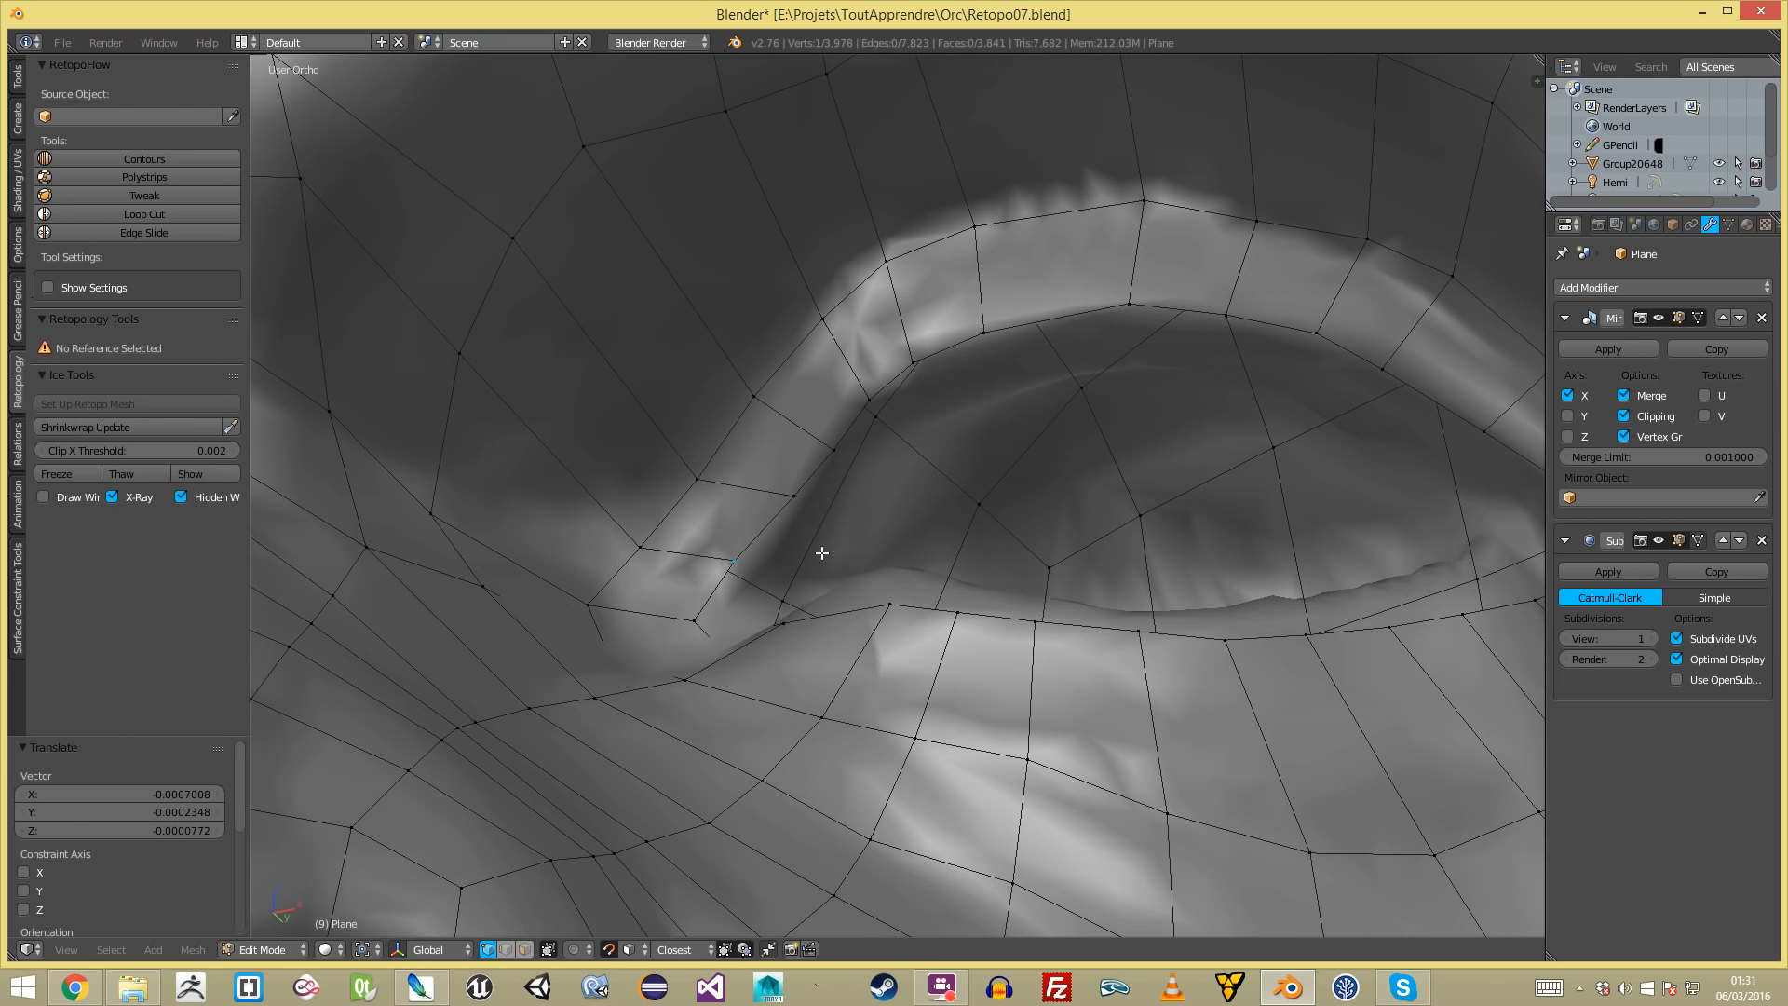
{"action": "key", "text": "a"}
{"action": "scroll", "coordinate": [717, 587], "scroll_direction": "up", "scroll_amount": 4}
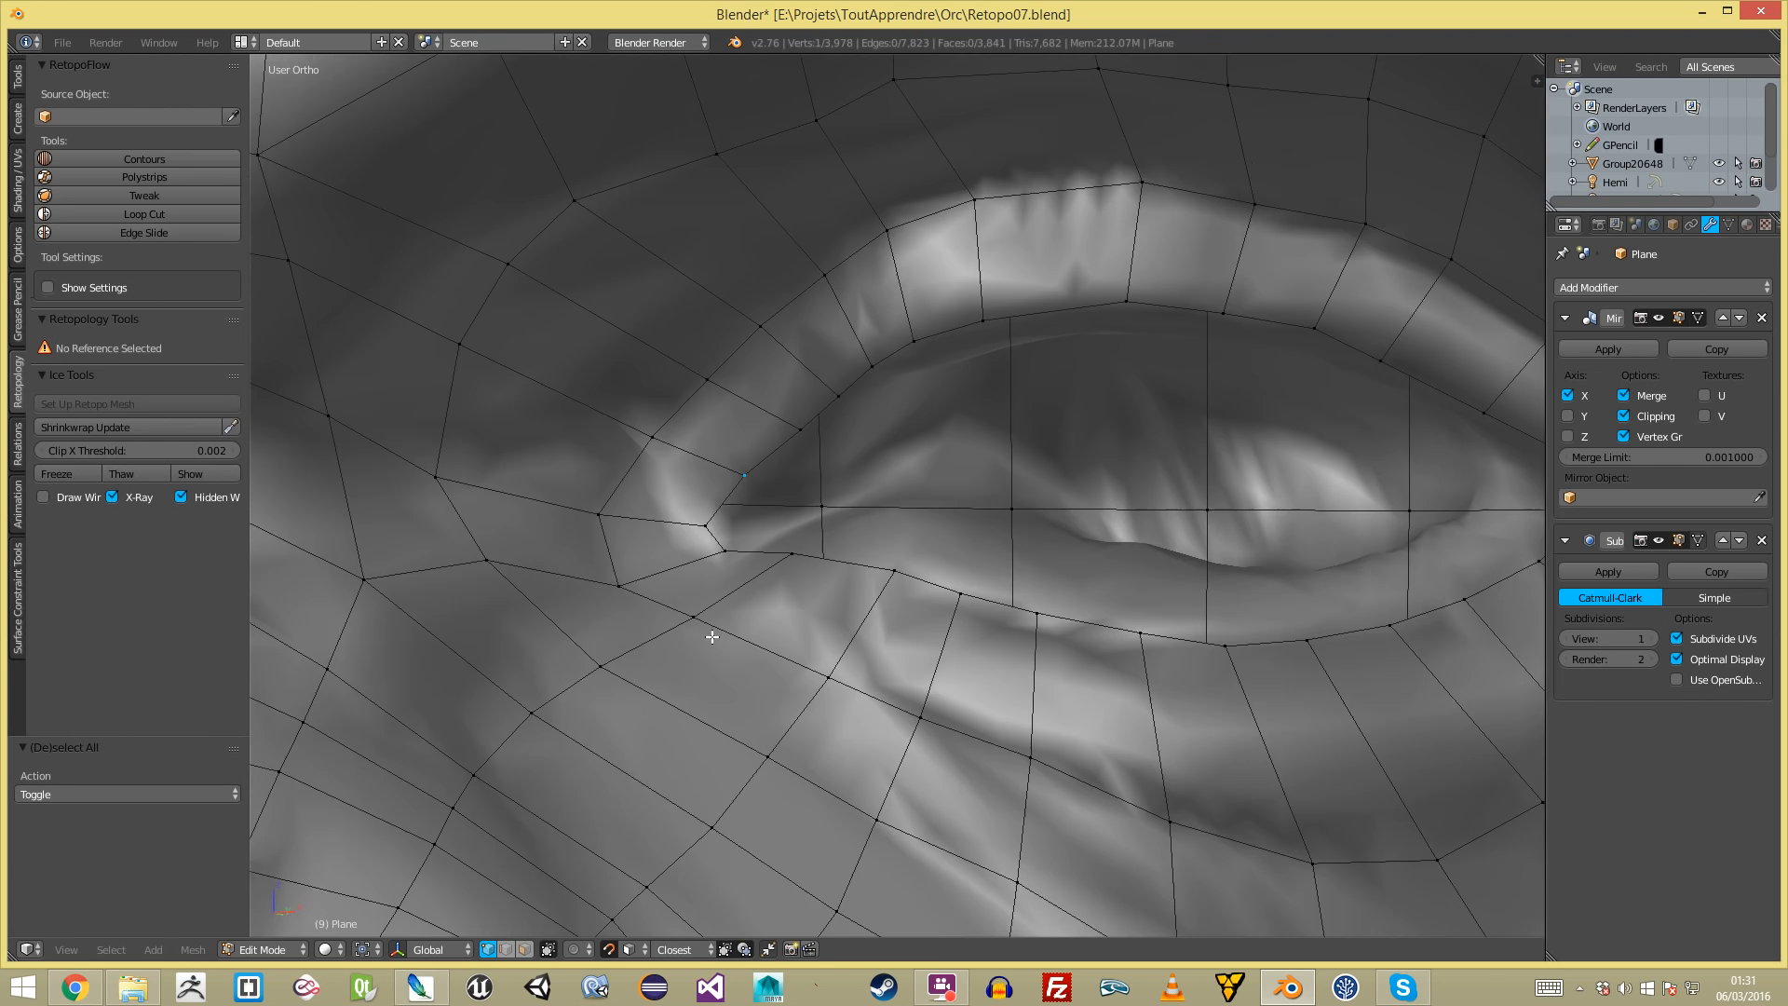
{"action": "right_click", "coordinate": [680, 456]}
{"action": "key", "text": "a"}
{"action": "scroll", "coordinate": [792, 365], "scroll_direction": "down", "scroll_amount": 3}
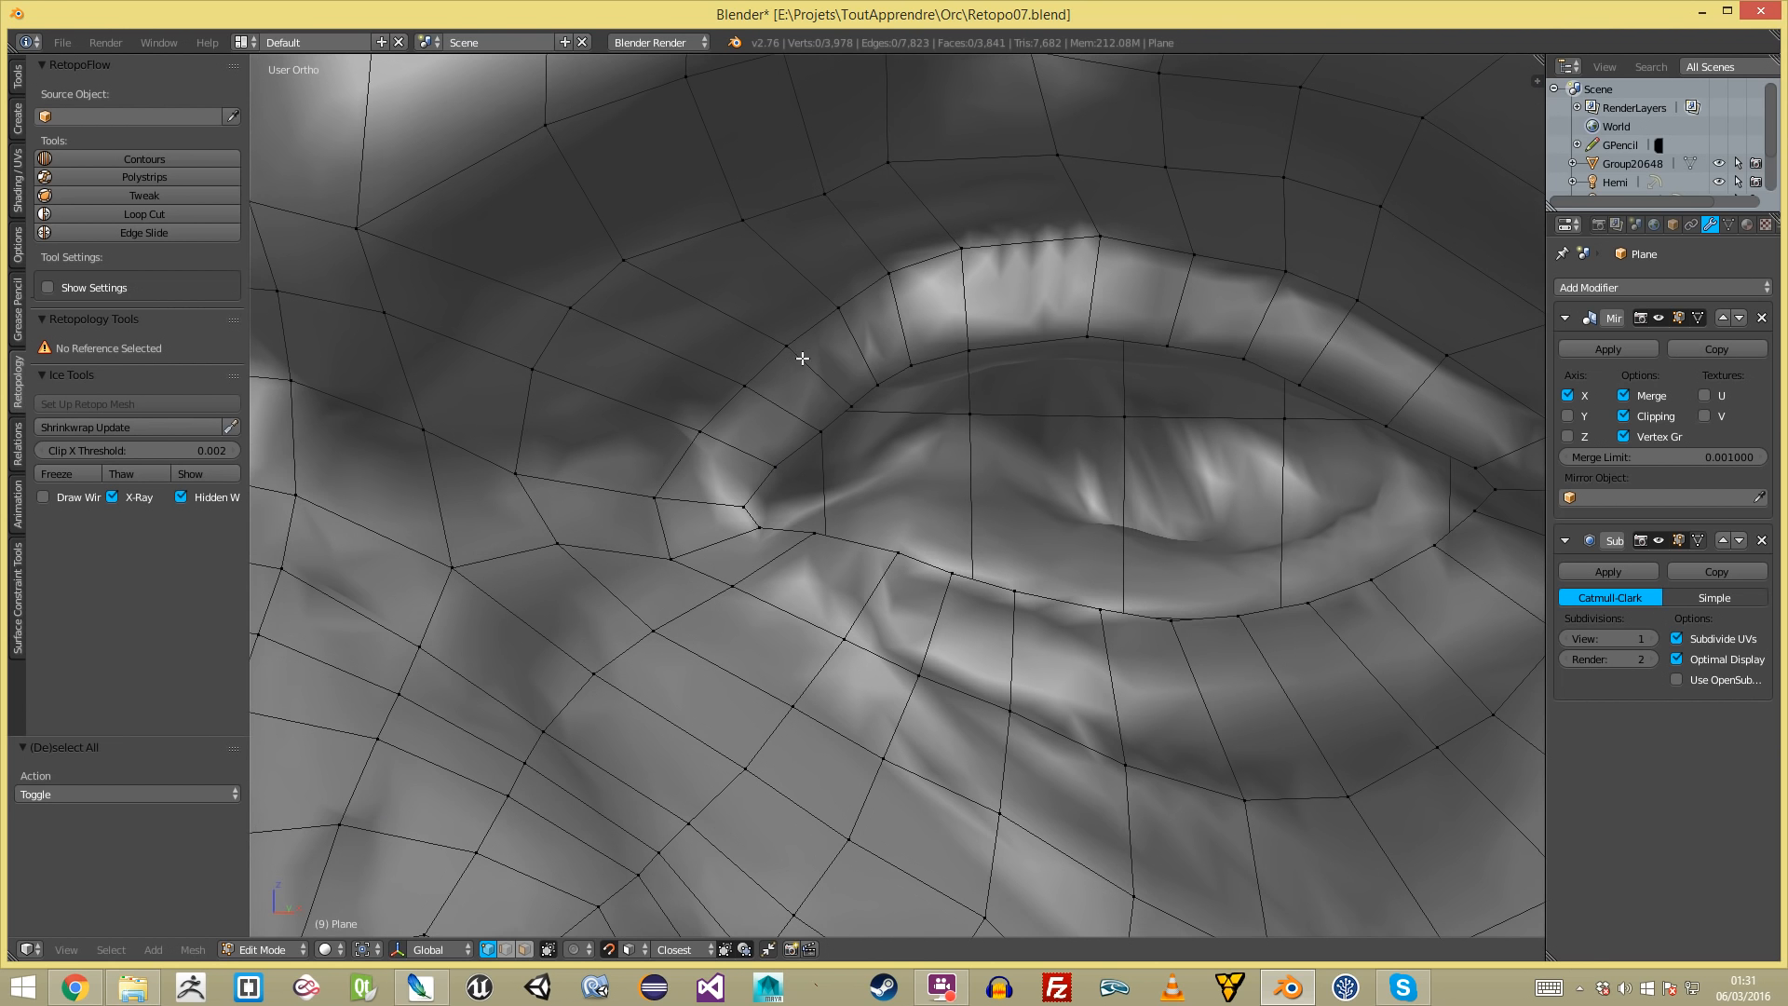
- Extrude the eye opening's edge loop and scale the new loop inward to about 0.85
{"action": "right_click", "coordinate": [869, 384], "text": "alt"}
{"action": "key", "text": "KP_Decimal"}
{"action": "key", "text": "e"}
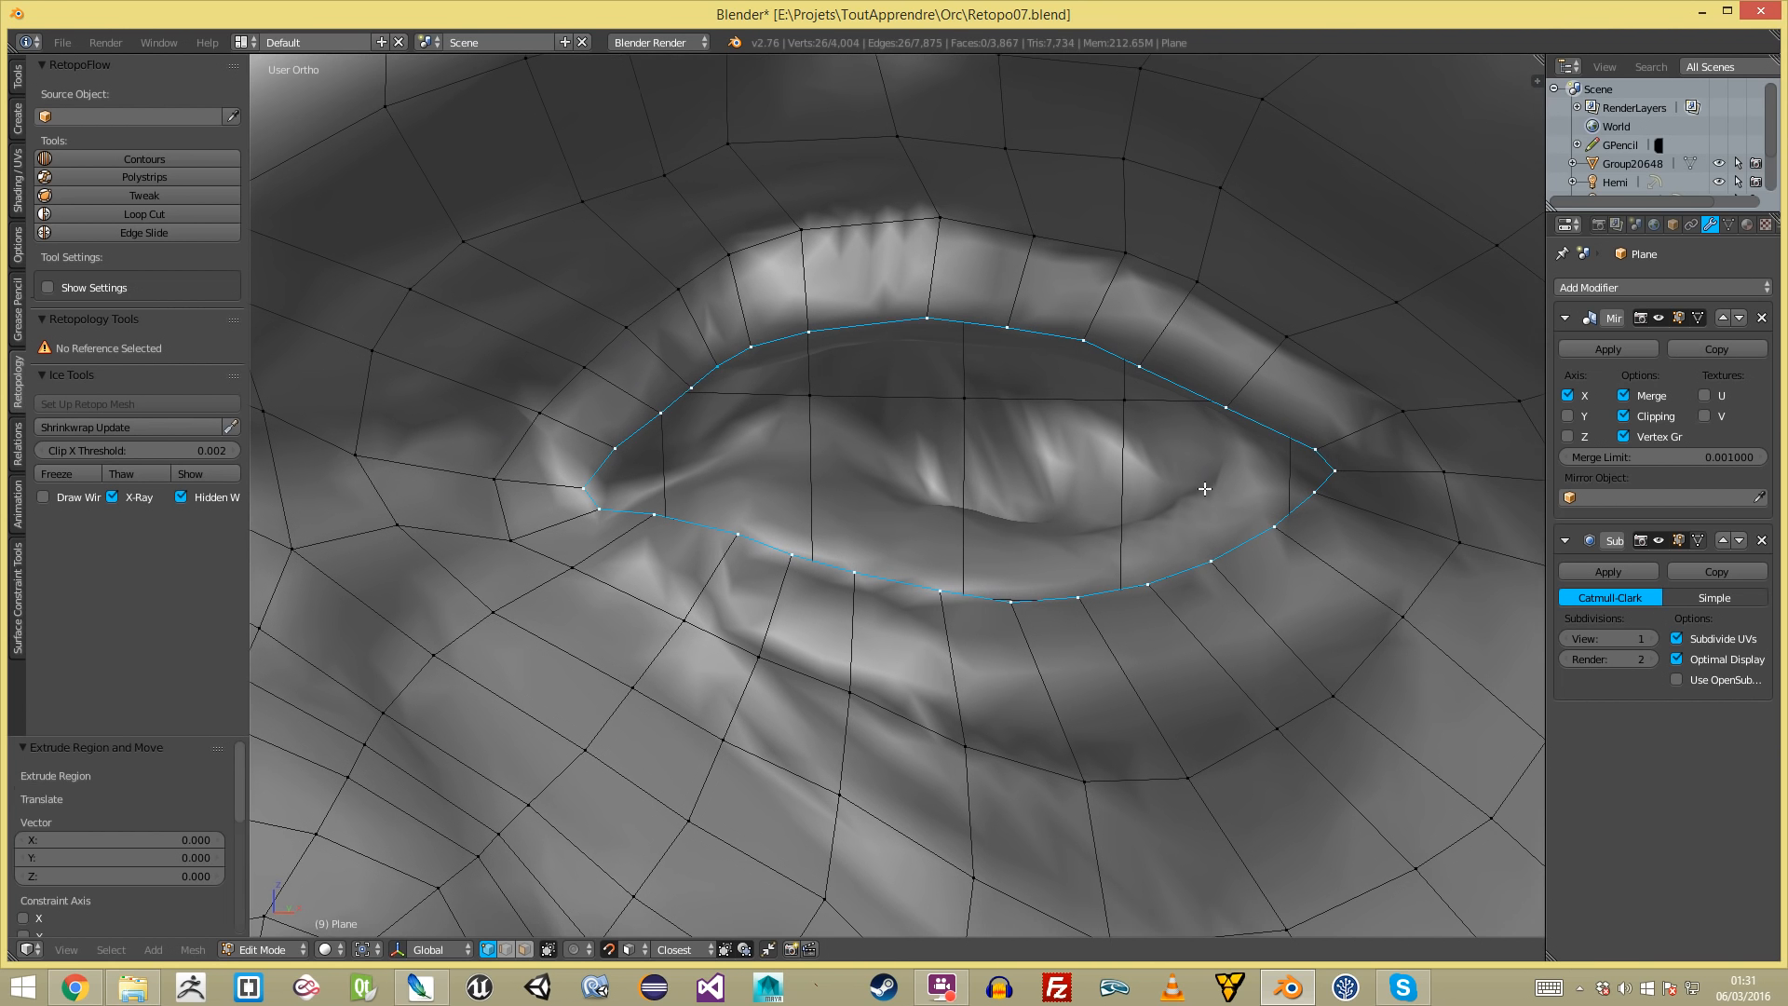
{"action": "key", "text": "s"}
{"action": "left_click", "coordinate": [1163, 492]}
{"action": "middle_click_drag", "start_coordinate": [1163, 492], "coordinate": [942, 372]}
{"action": "key", "text": "ctrl+z"}
{"action": "middle_click_drag", "start_coordinate": [1302, 492], "coordinate": [1279, 565]}
{"action": "key", "text": "s"}
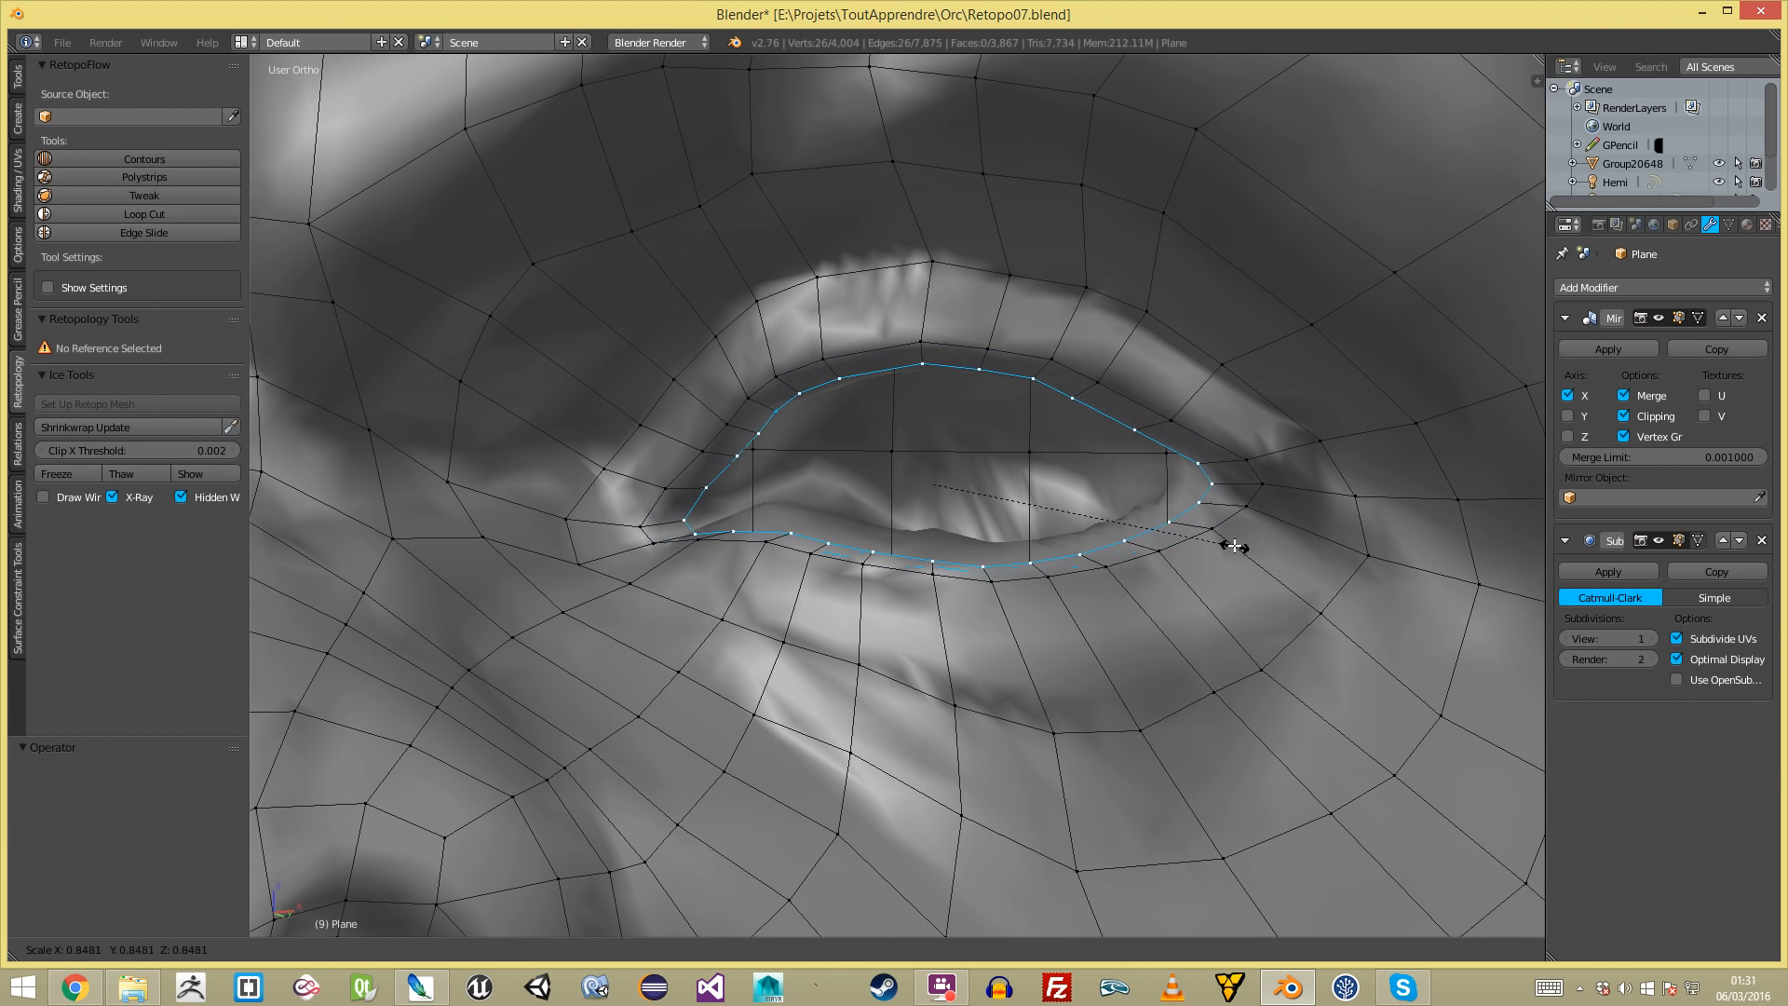
{"action": "left_click", "coordinate": [1235, 546]}
- Move the new inner vertices up one by one along the inner half of the lower eyelid
{"action": "middle_click_drag", "start_coordinate": [1159, 521], "coordinate": [763, 486]}
{"action": "key", "text": "a"}
{"action": "right_click_drag", "start_coordinate": [763, 487], "coordinate": [759, 457]}
{"action": "key", "text": "a"}
{"action": "right_click_drag", "start_coordinate": [810, 517], "coordinate": [823, 489]}
{"action": "key", "text": "a"}
{"action": "right_click_drag", "start_coordinate": [879, 546], "coordinate": [892, 514]}
{"action": "key", "text": "a"}
{"action": "right_click_drag", "start_coordinate": [950, 582], "coordinate": [960, 554]}
{"action": "key", "text": "a"}
- Move the new lower eyelid vertices on the outer half of the eye up along the lid's edge
{"action": "right_click", "coordinate": [1020, 600]}
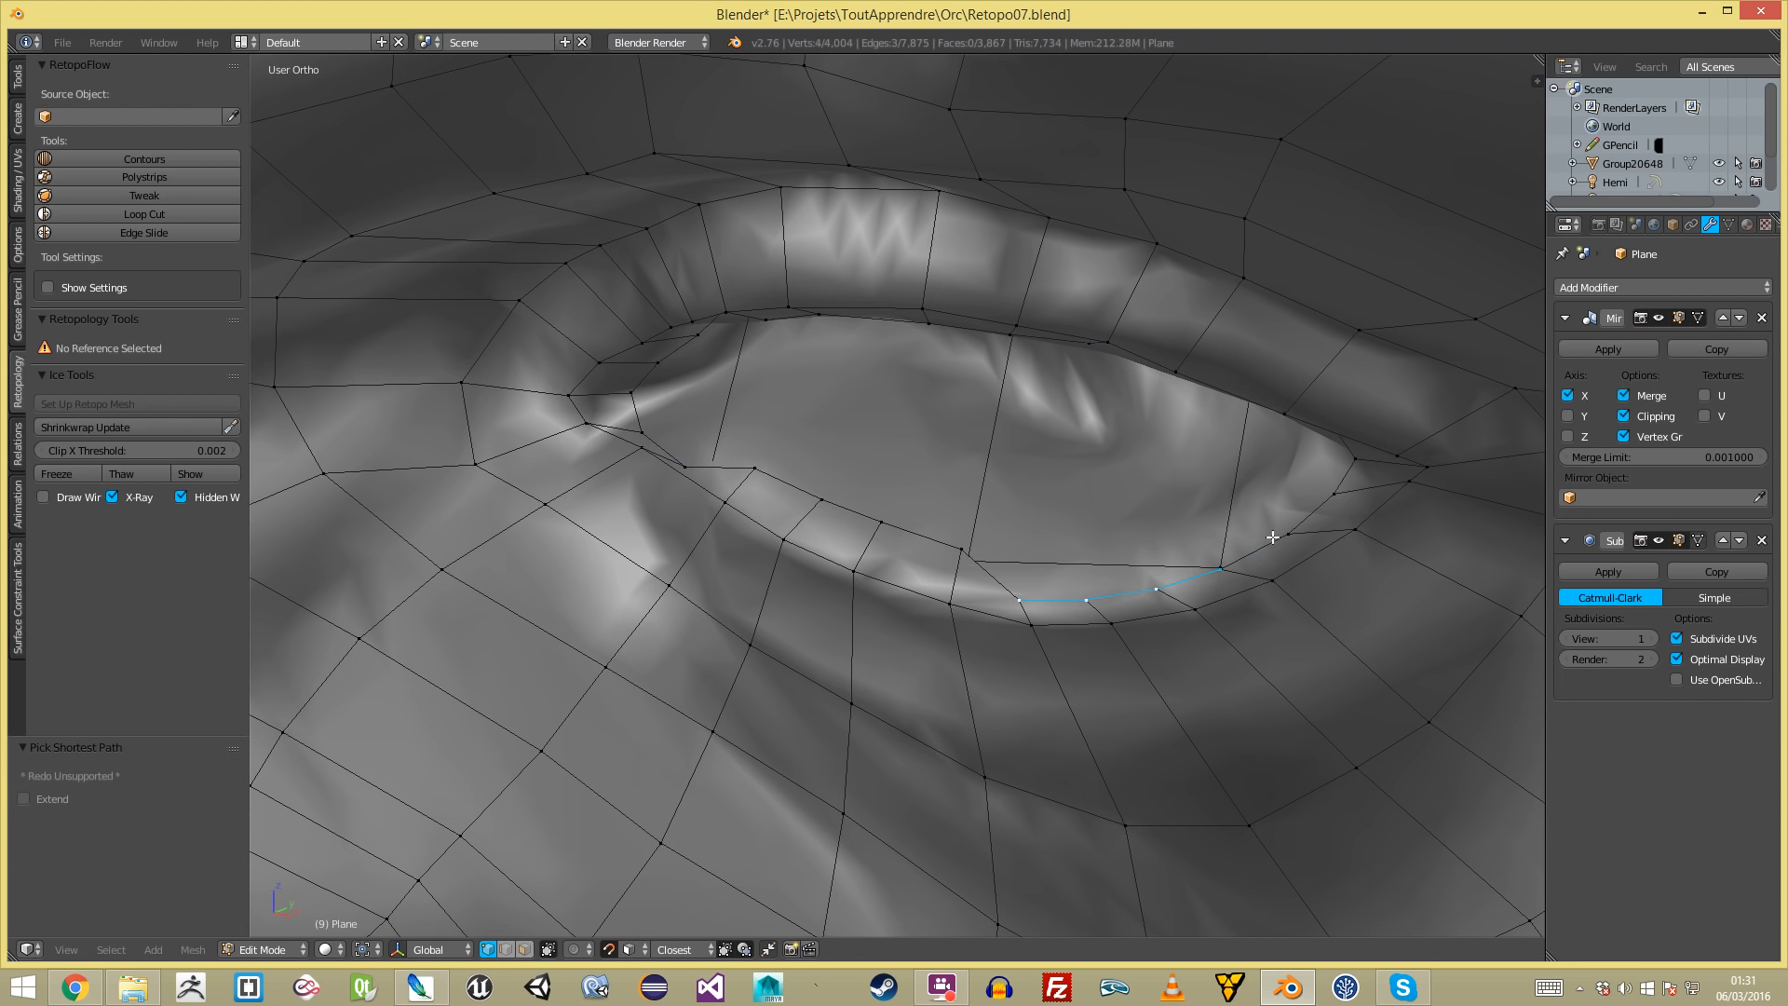
{"action": "key", "text": "g"}
{"action": "left_click", "coordinate": [1226, 563]}
{"action": "key", "text": "a"}
{"action": "right_click_drag", "start_coordinate": [1331, 494], "coordinate": [1325, 463]}
{"action": "key", "text": "a"}
{"action": "middle_click_drag", "start_coordinate": [1325, 463], "coordinate": [1339, 403]}
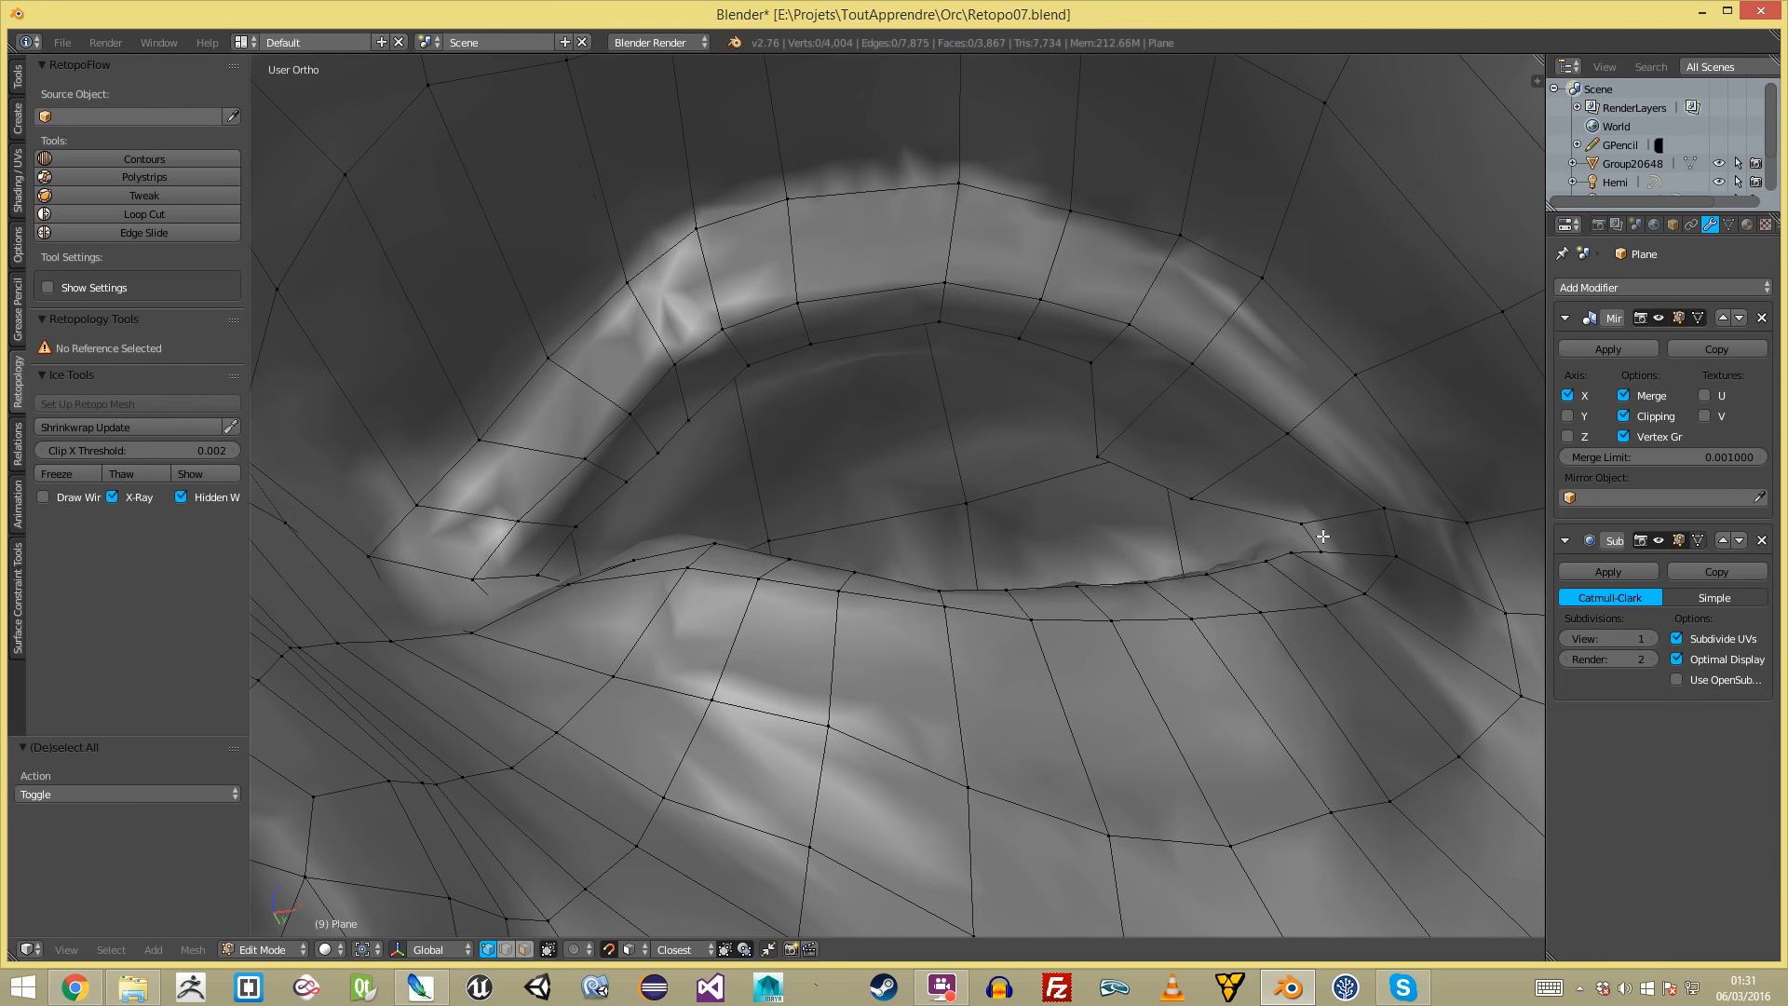
- Reposition the new inner vertices at the outer corner of the eye and along the outer part of the upper eyelid
{"action": "mouse_move", "coordinate": [1304, 516]}
{"action": "right_mouse_down"}
{"action": "mouse_move", "coordinate": [1301, 498]}
{"action": "mouse_move", "coordinate": [1320, 507]}
{"action": "right_mouse_up"}
{"action": "key", "text": "a"}
{"action": "right_click", "coordinate": [1203, 495]}
{"action": "middle_click_drag", "start_coordinate": [1203, 494], "coordinate": [1205, 410]}
{"action": "key", "text": "g"}
{"action": "left_click", "coordinate": [1193, 503]}
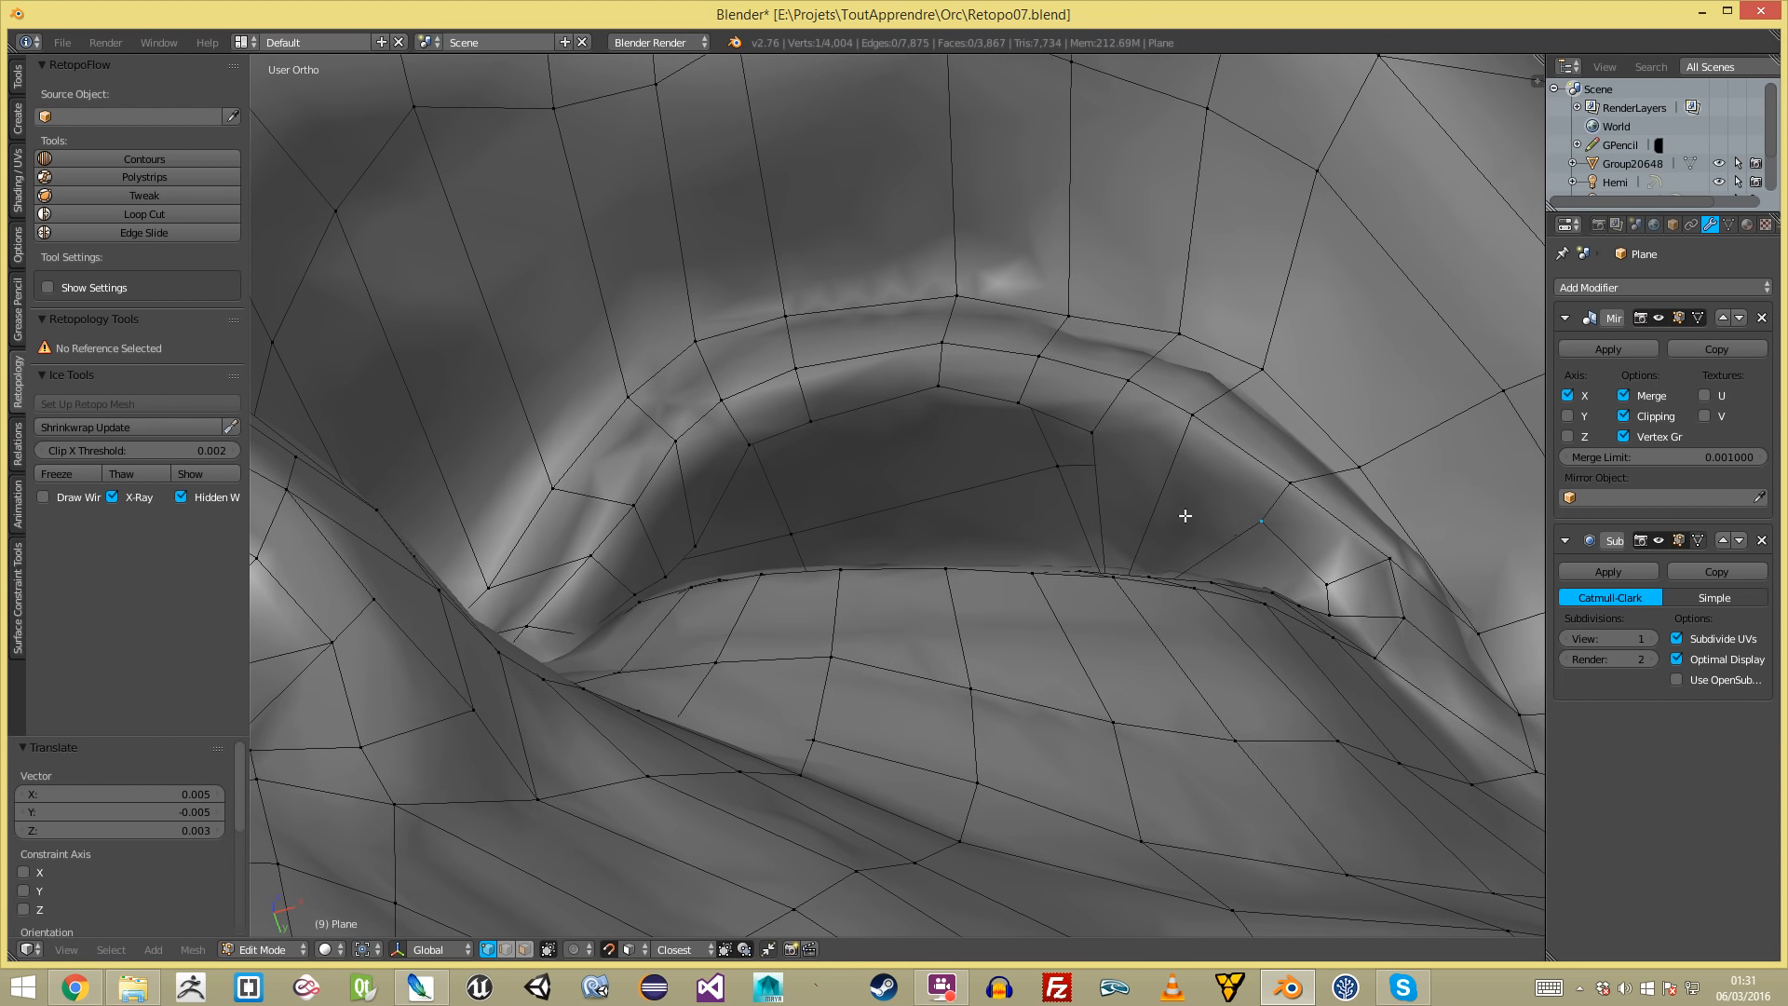
{"action": "middle_click_drag", "start_coordinate": [1192, 503], "coordinate": [1158, 507]}
{"action": "key", "text": "g"}
{"action": "left_click", "coordinate": [1190, 367]}
{"action": "key", "text": "a"}
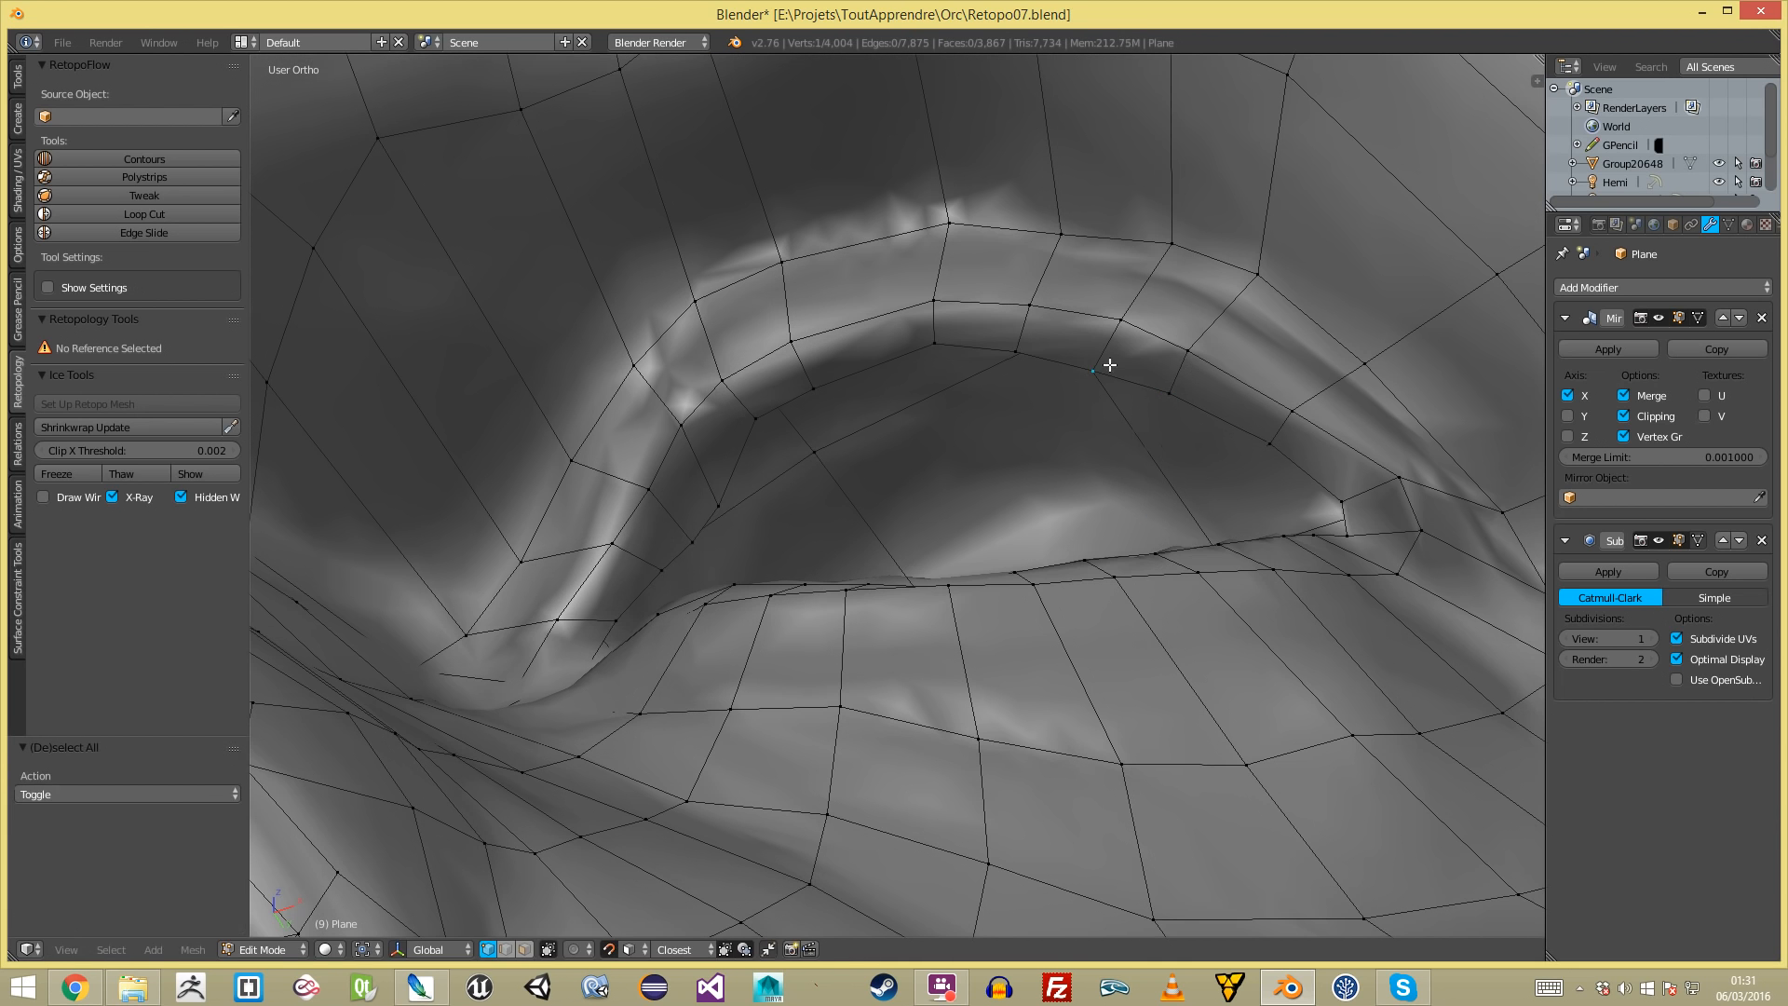
- Snap the new vertices along the middle of the upper eyelid to its inner surface
{"action": "middle_click_drag", "start_coordinate": [1015, 395], "coordinate": [1018, 395]}
{"action": "key", "text": "g"}
{"action": "left_click", "coordinate": [1044, 395]}
{"action": "key", "text": "a"}
{"action": "right_click", "coordinate": [931, 361]}
{"action": "key", "text": "g"}
{"action": "left_click", "coordinate": [951, 368]}
{"action": "key", "text": "a"}
{"action": "right_click", "coordinate": [828, 415]}
{"action": "key", "text": "g"}
{"action": "left_click", "coordinate": [827, 412]}
{"action": "key", "text": "a"}
- Reposition the new vertices down the upper eyelid's inner part toward the inner corner of the eye
{"action": "right_click", "coordinate": [778, 452]}
{"action": "key", "text": "g"}
{"action": "middle_click_drag", "start_coordinate": [777, 449], "coordinate": [785, 519]}
{"action": "right_click", "coordinate": [782, 477]}
{"action": "key", "text": "g"}
{"action": "left_click", "coordinate": [777, 476]}
{"action": "key", "text": "a"}
{"action": "right_click", "coordinate": [774, 497]}
{"action": "key", "text": "g"}
{"action": "left_click", "coordinate": [763, 492]}
{"action": "key", "text": "a"}
{"action": "right_click", "coordinate": [765, 540]}
{"action": "key", "text": "g"}
{"action": "left_click", "coordinate": [750, 534]}
{"action": "key", "text": "a"}
{"action": "middle_click_drag", "start_coordinate": [749, 537], "coordinate": [765, 594]}
{"action": "scroll", "coordinate": [856, 538], "scroll_direction": "up", "scroll_amount": 5}
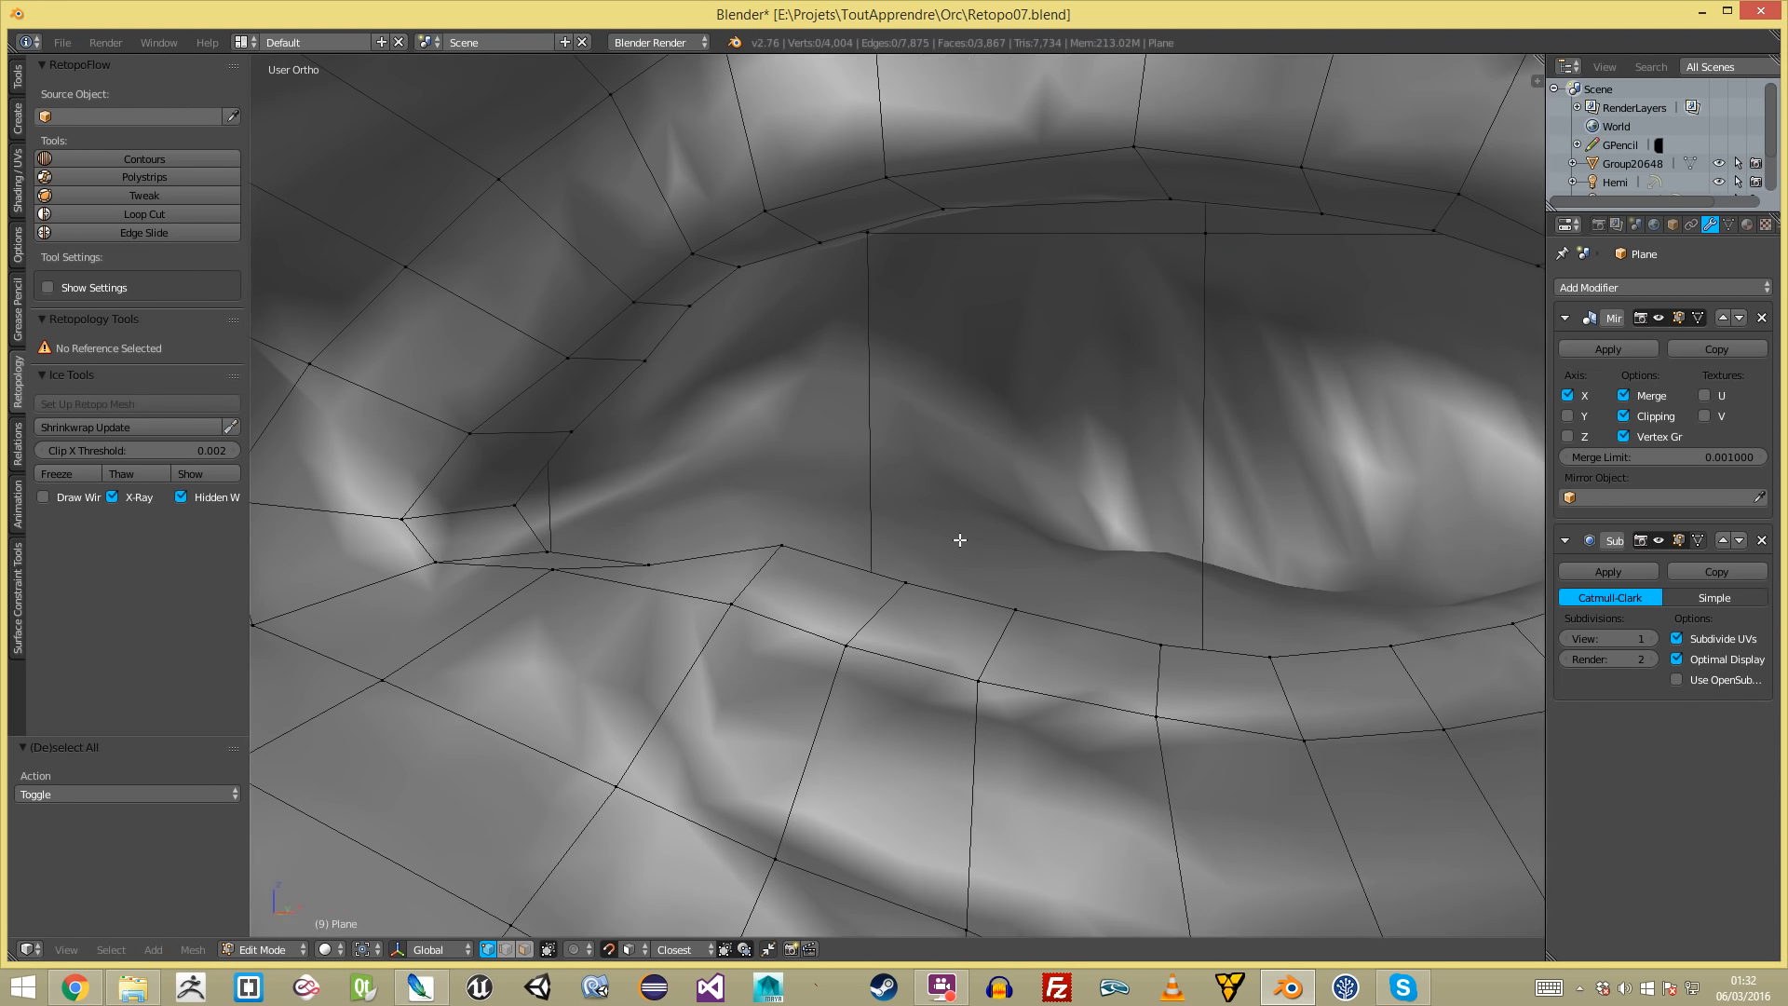
- Reposition the new eyelid vertices around the inner corner of the eye
{"action": "right_click", "coordinate": [881, 514], "text": "shift"}
{"action": "key", "text": "g"}
{"action": "left_click", "coordinate": [879, 532]}
{"action": "key", "text": "g"}
{"action": "left_click", "coordinate": [957, 561]}
{"action": "key", "text": "g"}
{"action": "left_click", "coordinate": [944, 585]}
{"action": "scroll", "coordinate": [950, 591], "scroll_direction": "down", "scroll_amount": 3}
{"action": "middle_click_drag", "start_coordinate": [943, 615], "coordinate": [964, 461]}
- Tighten the inner eye corner by shifting its inner loop vertices and the adjacent lower eyelid vertices toward the corner
{"action": "right_click", "coordinate": [996, 519]}
{"action": "key", "text": "g"}
{"action": "left_click", "coordinate": [943, 473]}
{"action": "key", "text": "a"}
{"action": "right_click", "coordinate": [954, 469]}
{"action": "key", "text": "g"}
{"action": "left_click", "coordinate": [904, 500]}
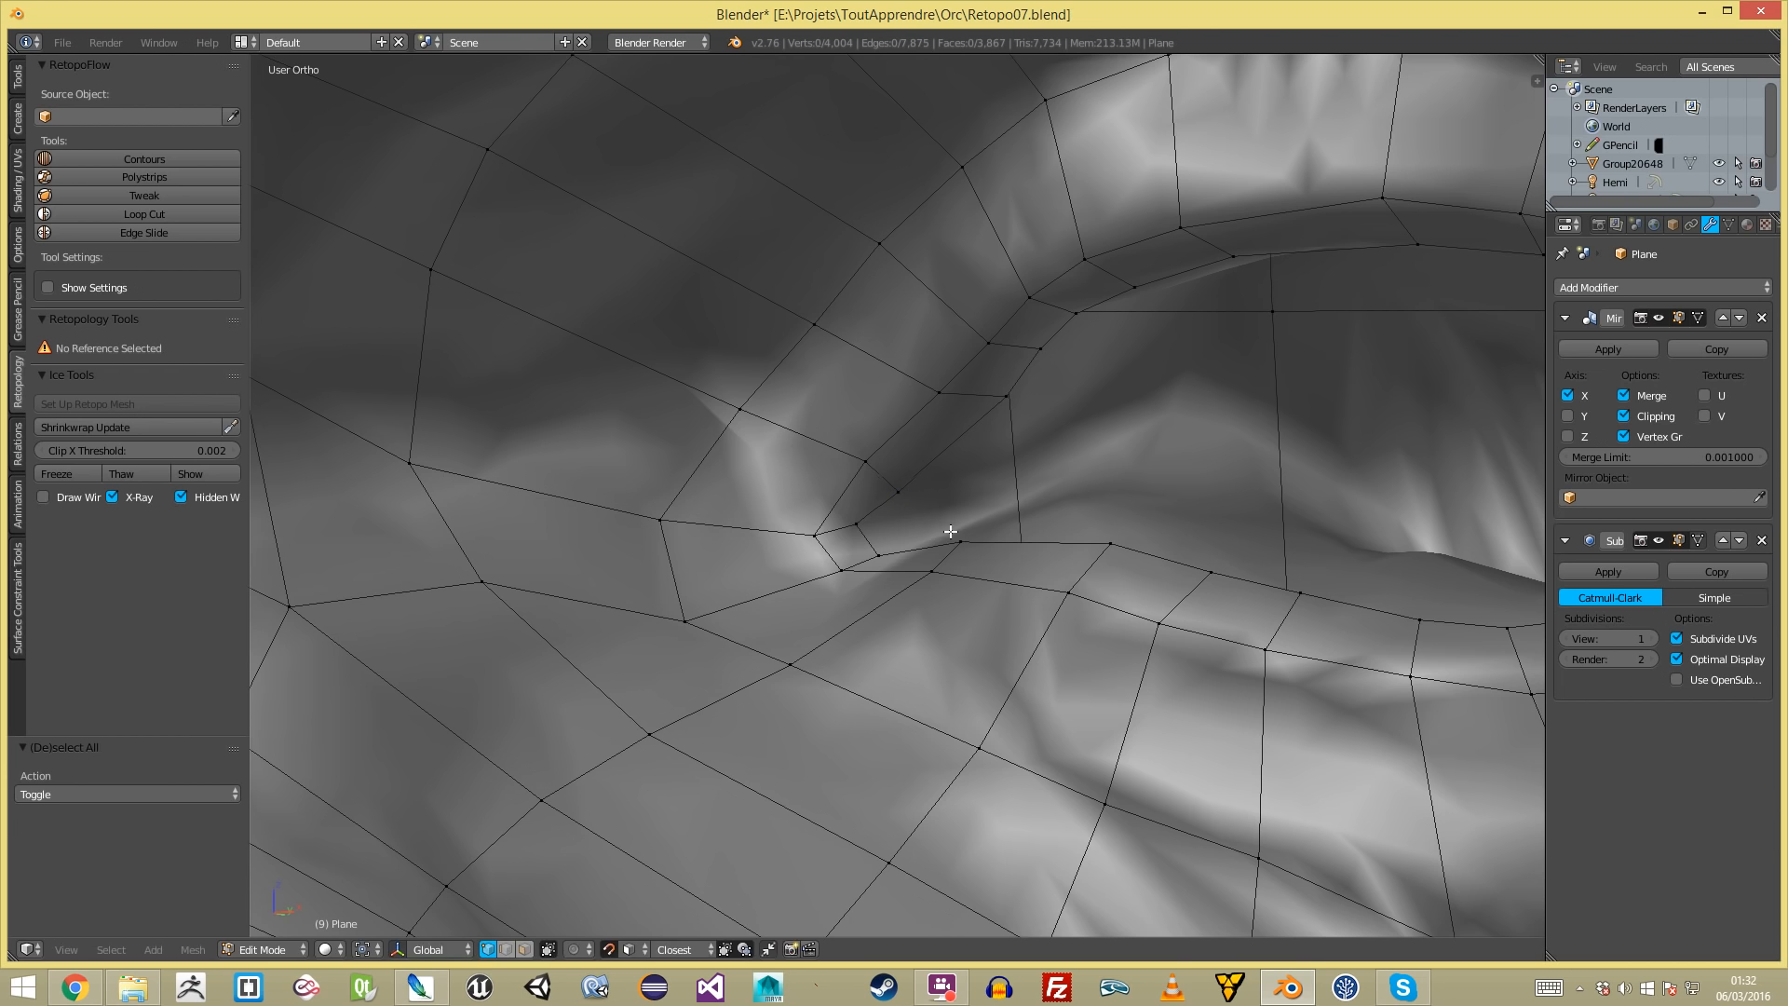
{"action": "key", "text": "a"}
{"action": "right_click_drag", "start_coordinate": [1075, 543], "coordinate": [990, 538]}
{"action": "key", "text": "a"}
{"action": "right_click_drag", "start_coordinate": [1076, 606], "coordinate": [1041, 606]}
{"action": "key", "text": "a"}
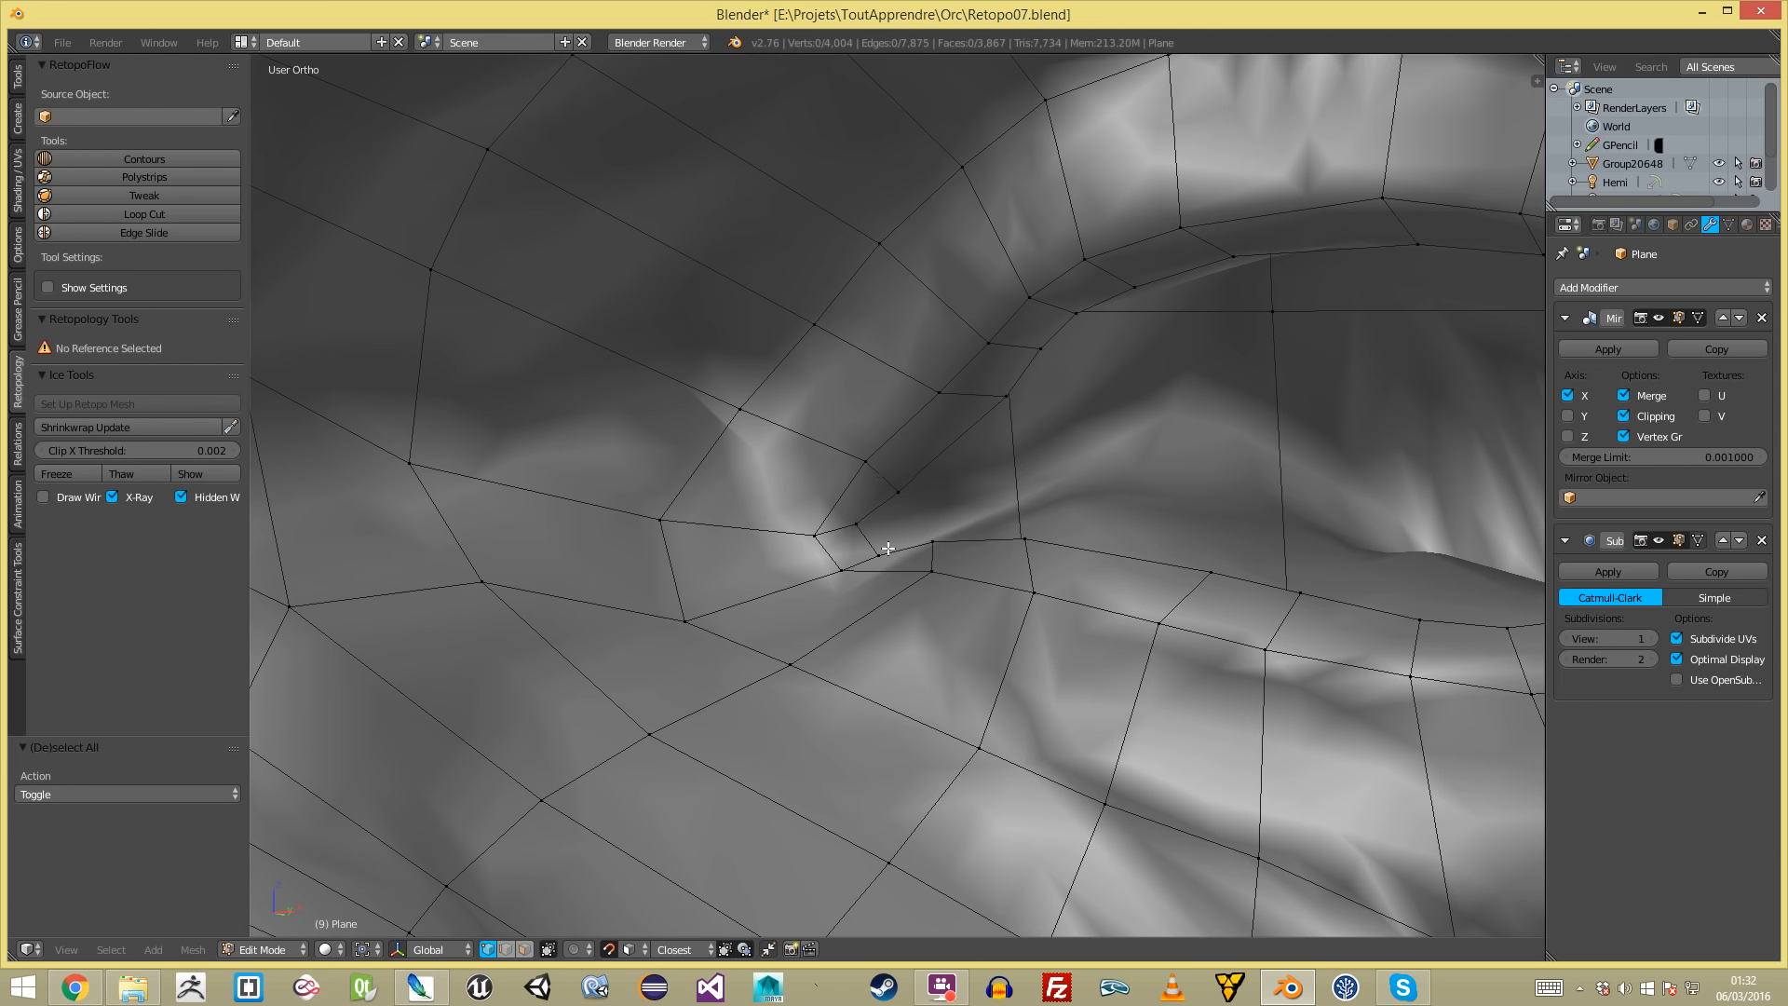
- Fill two quads across the inner corner of the eye and switch to face selection mode
{"action": "scroll", "coordinate": [982, 462], "scroll_direction": "up", "scroll_amount": 2}
{"action": "key", "text": "ctrl+Tab"}
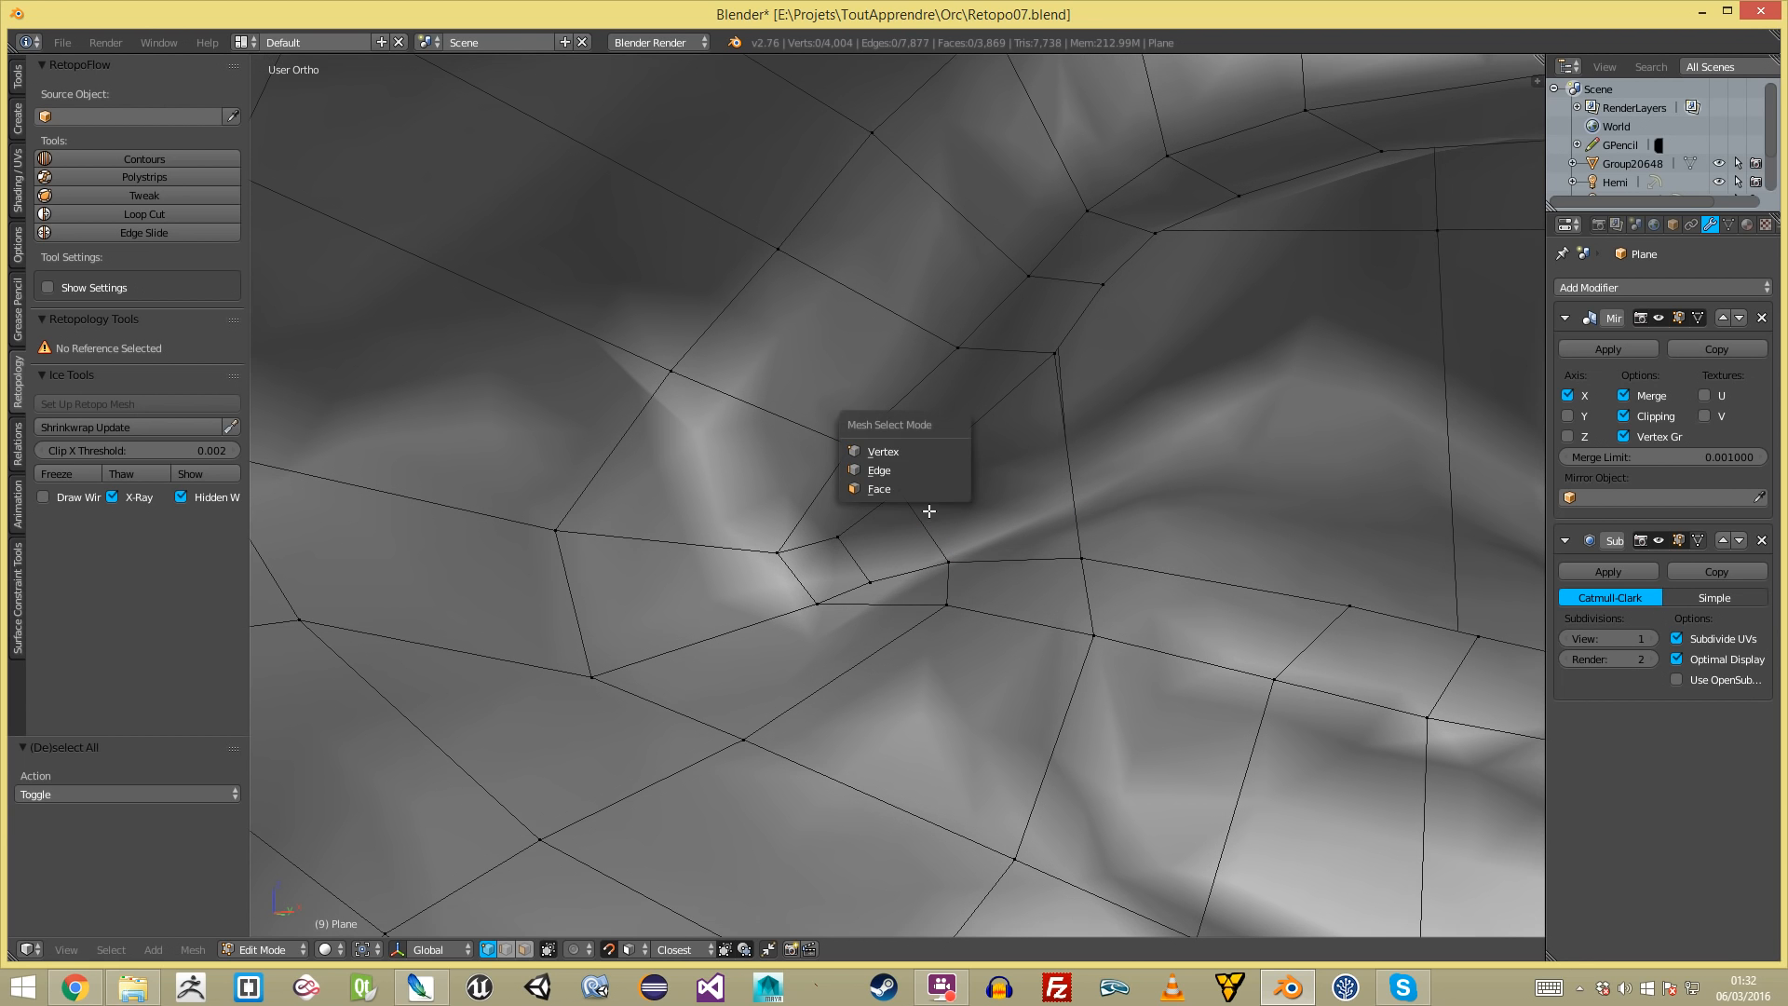
{"action": "left_click", "coordinate": [923, 496]}
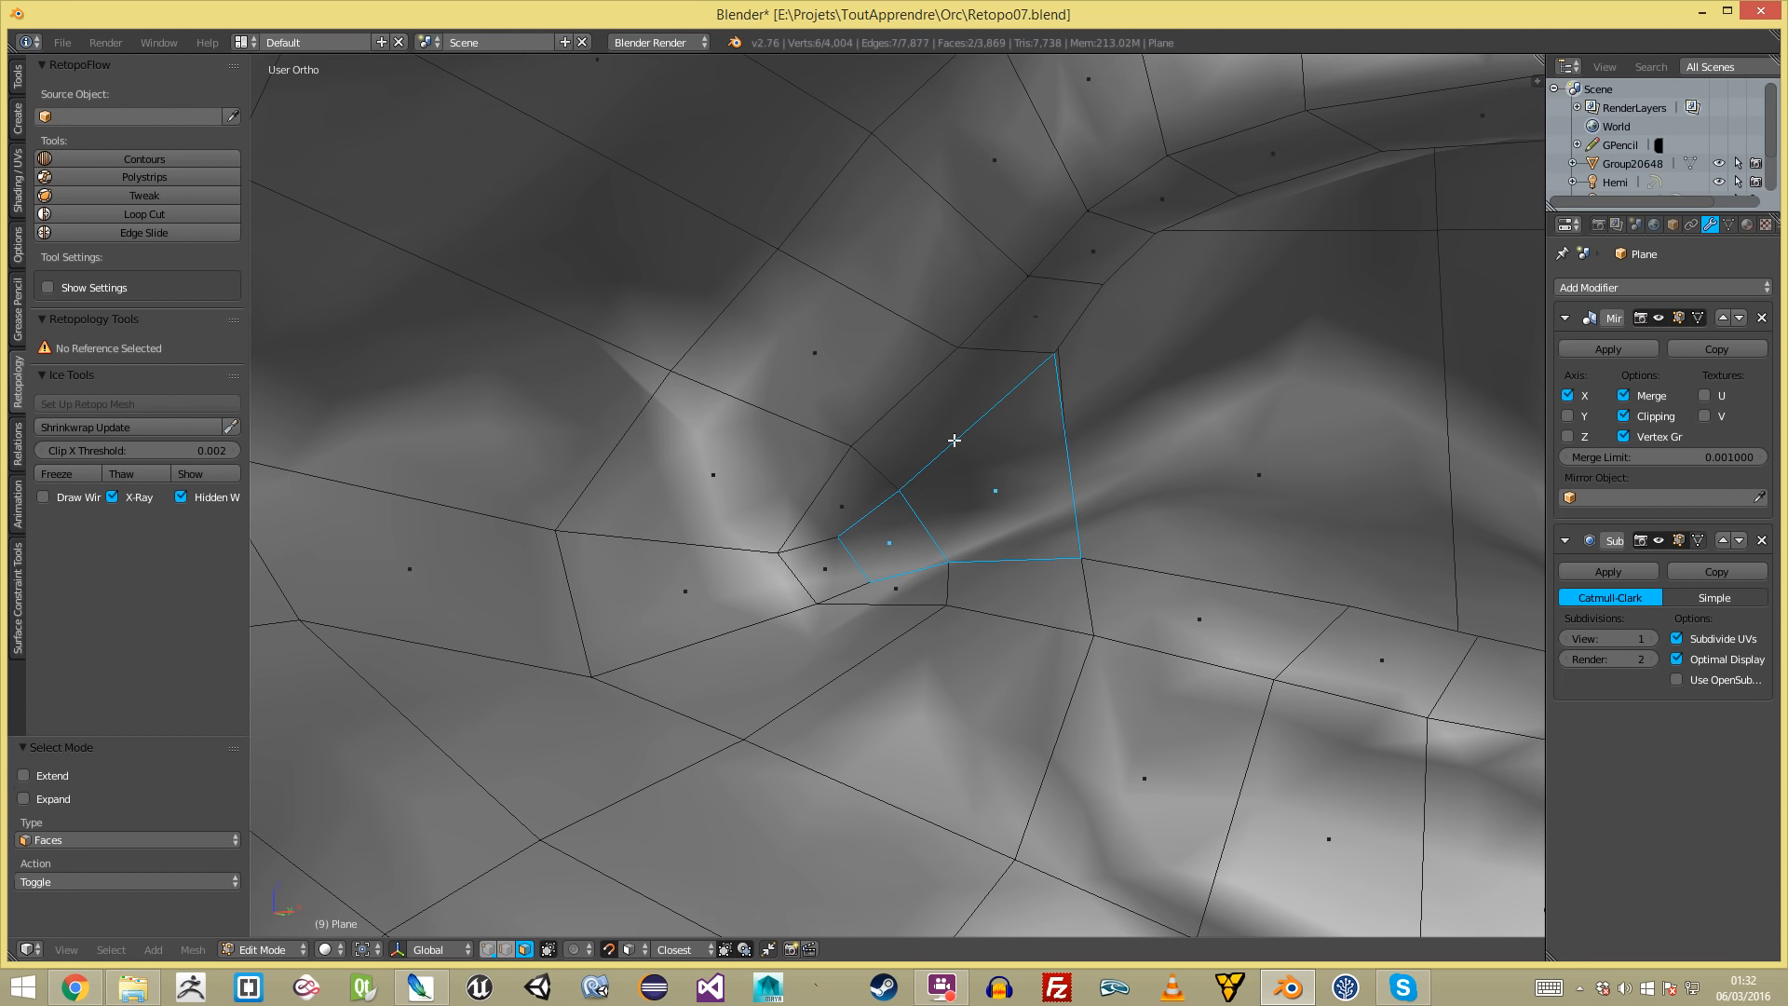
- Reselect the retopology mesh, return to Edit Mode and turn off its Hidden Wire display to check the eye corner
{"action": "key", "text": "Tab"}
{"action": "right_click", "coordinate": [1119, 491]}
{"action": "right_click", "coordinate": [918, 505]}
{"action": "key", "text": "Tab"}
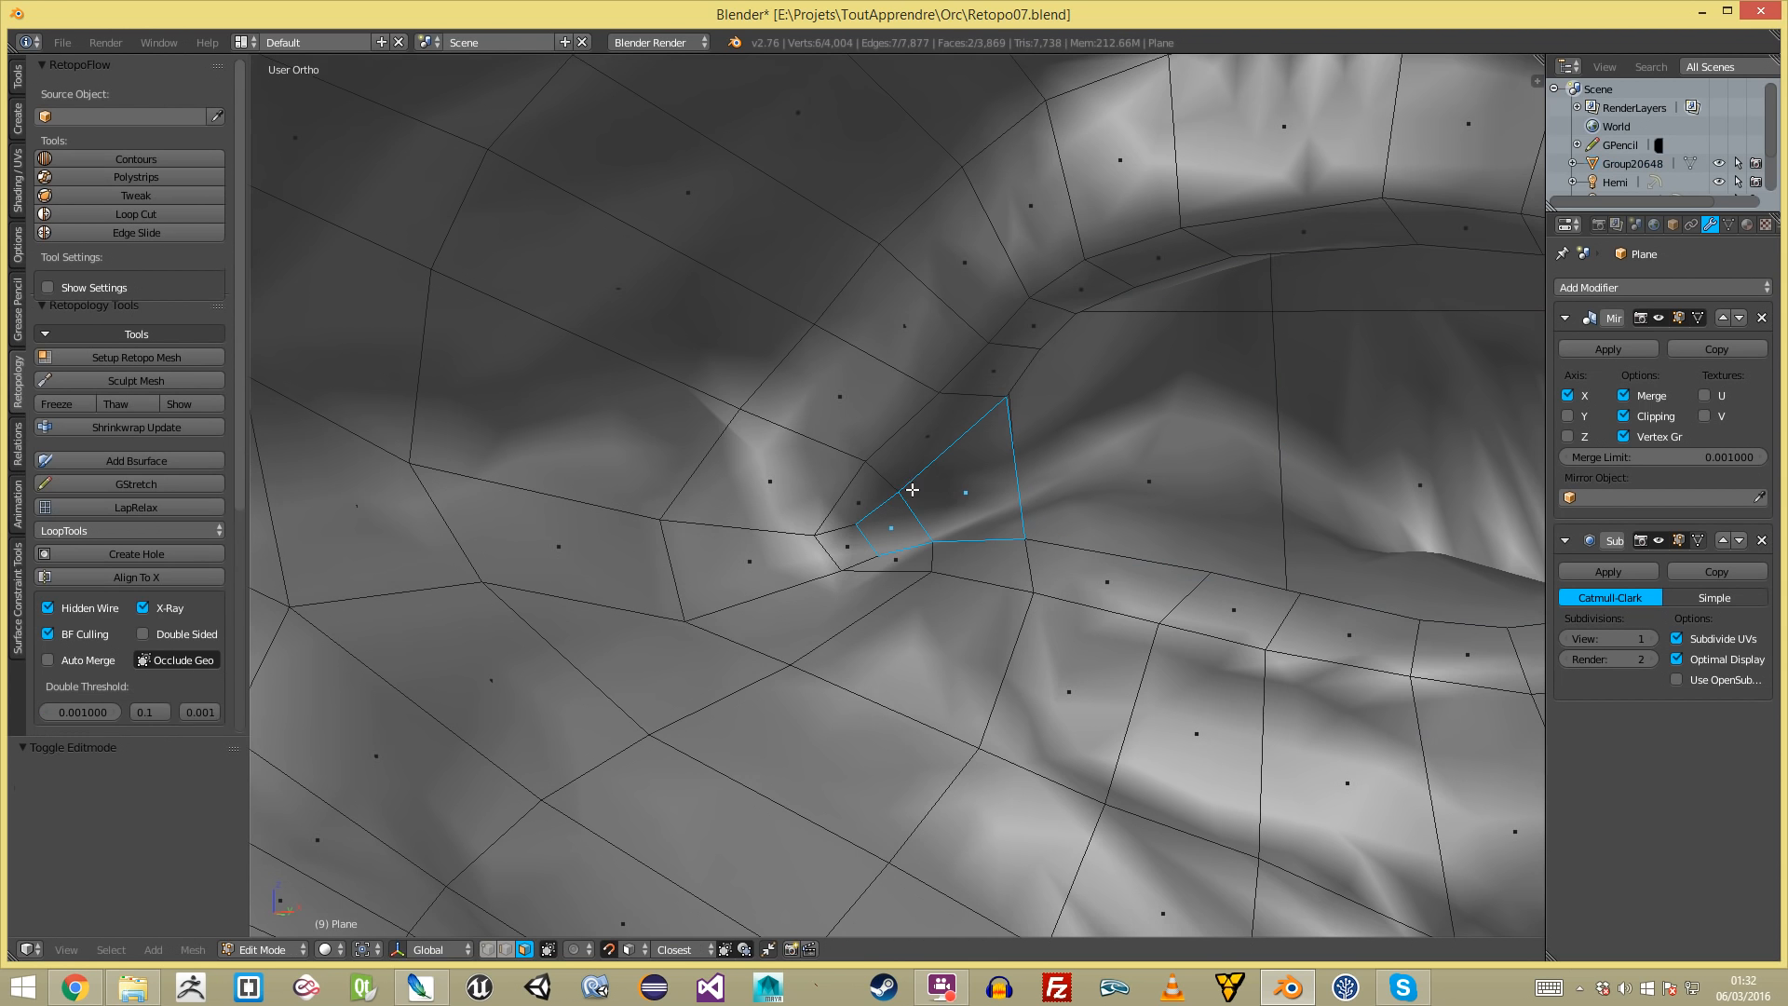
{"action": "left_click", "coordinate": [82, 622]}
{"action": "scroll", "coordinate": [882, 528], "scroll_direction": "down", "scroll_amount": 3}
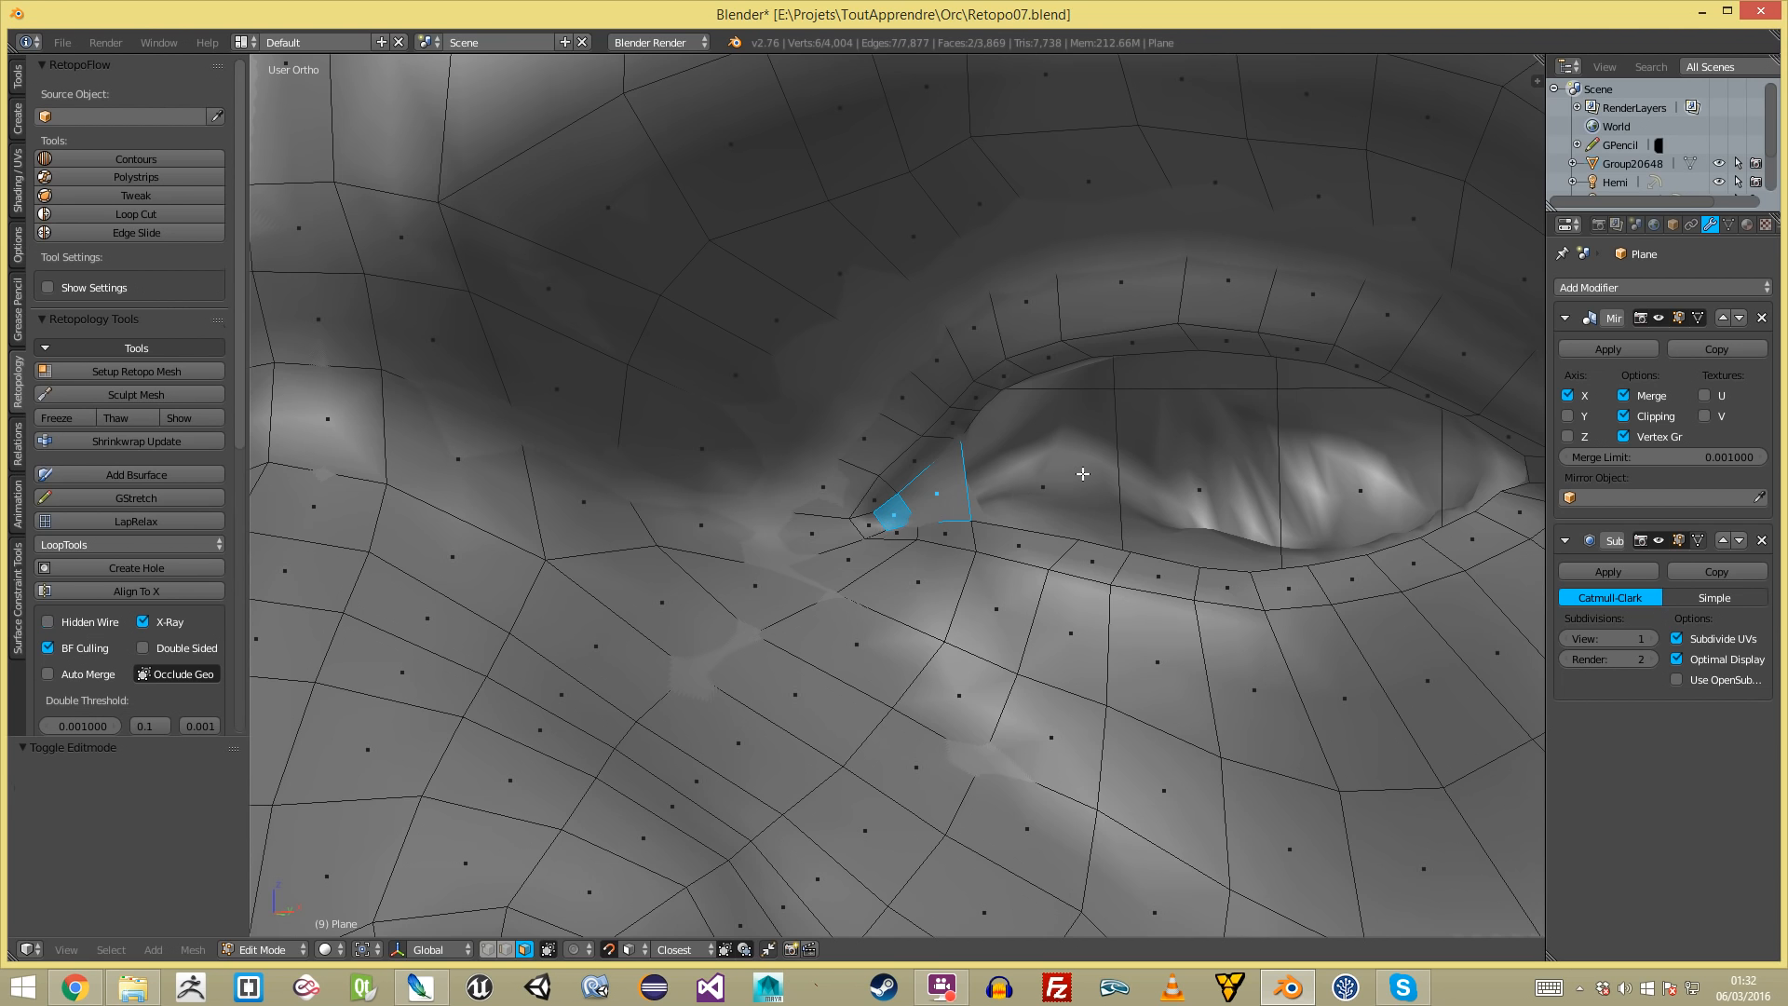
- Extrude the two selected inner eye corner faces, scale them down to 0.636 and move them into the corner with snapping off
{"action": "scroll", "coordinate": [1082, 474], "scroll_direction": "up", "scroll_amount": 6}
{"action": "key", "text": "e"}
{"action": "left_click", "coordinate": [1229, 479]}
{"action": "key", "text": "s"}
{"action": "left_click", "coordinate": [1157, 479]}
{"action": "key", "text": "g"}
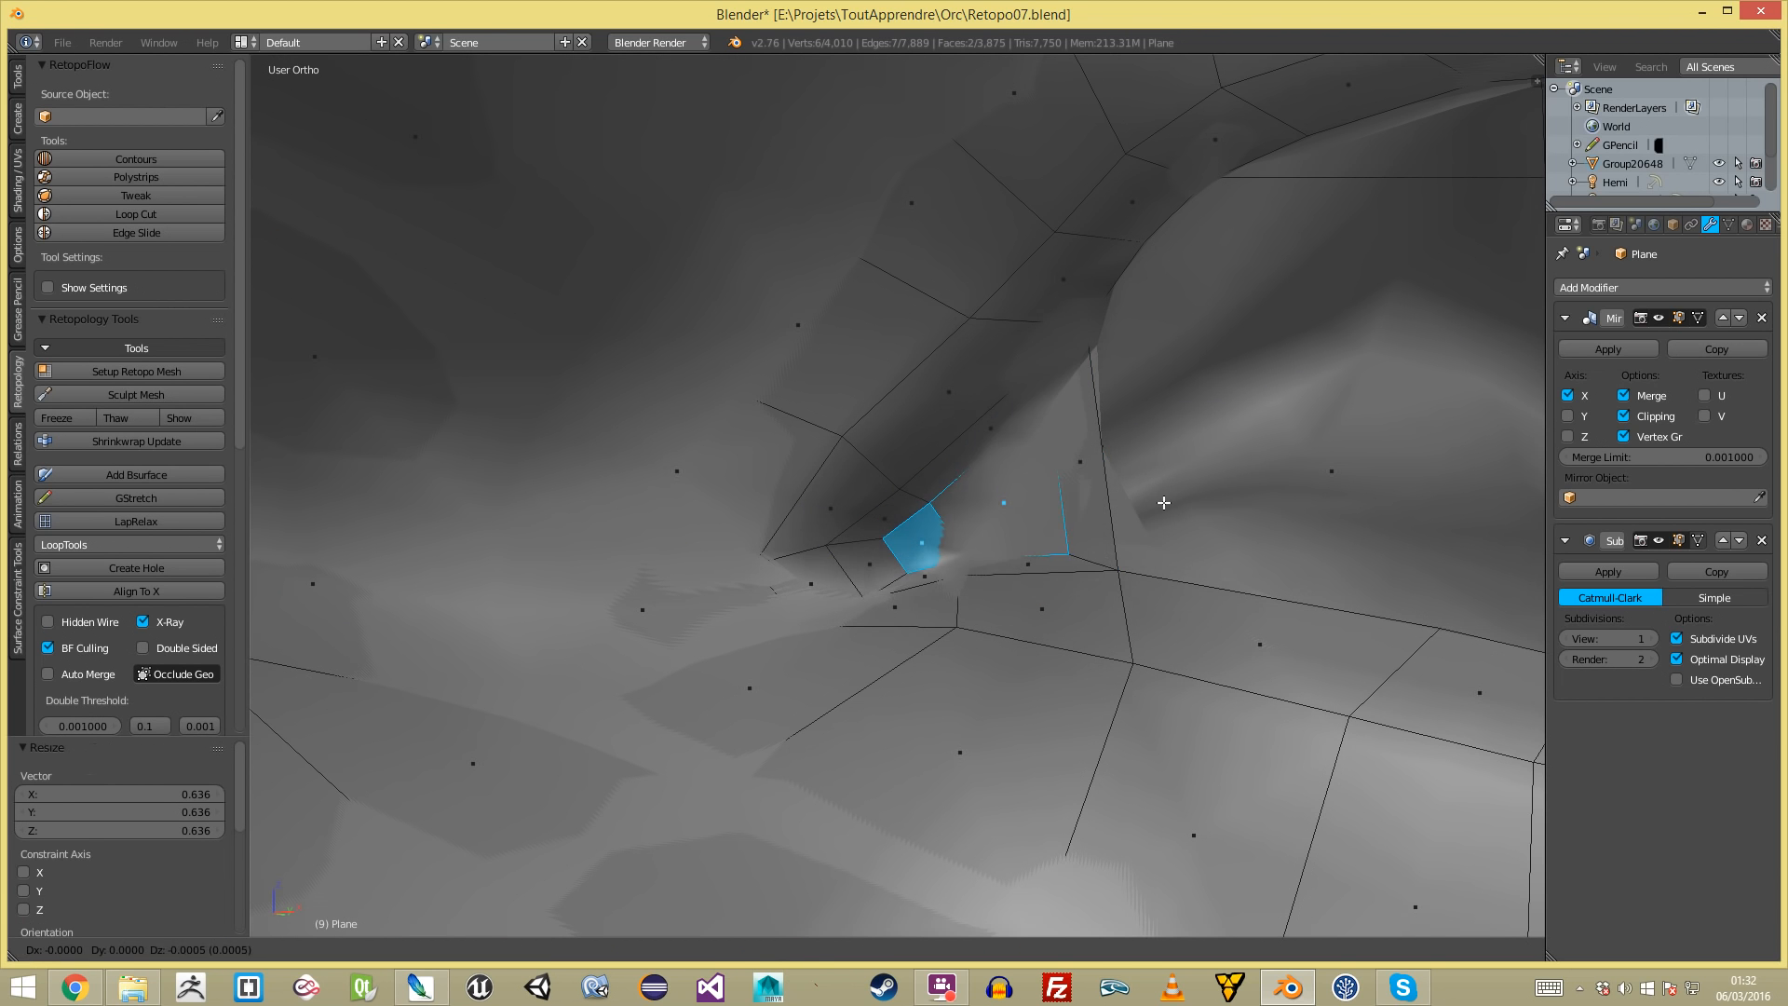
{"action": "left_click", "coordinate": [1164, 498]}
{"action": "mouse_move", "coordinate": [1164, 498]}
{"action": "middle_mouse_down"}
{"action": "mouse_move", "coordinate": [1001, 523]}
{"action": "mouse_move", "coordinate": [1169, 503]}
{"action": "middle_mouse_up"}
{"action": "key", "text": "shift+Tab"}
{"action": "key", "text": "g"}
{"action": "left_click", "coordinate": [1123, 511]}
- Examine the inner eye corner in Object Mode, then return to Edit Mode with nothing selected
{"action": "key", "text": "Tab"}
{"action": "scroll", "coordinate": [705, 648], "scroll_direction": "down", "scroll_amount": 4}
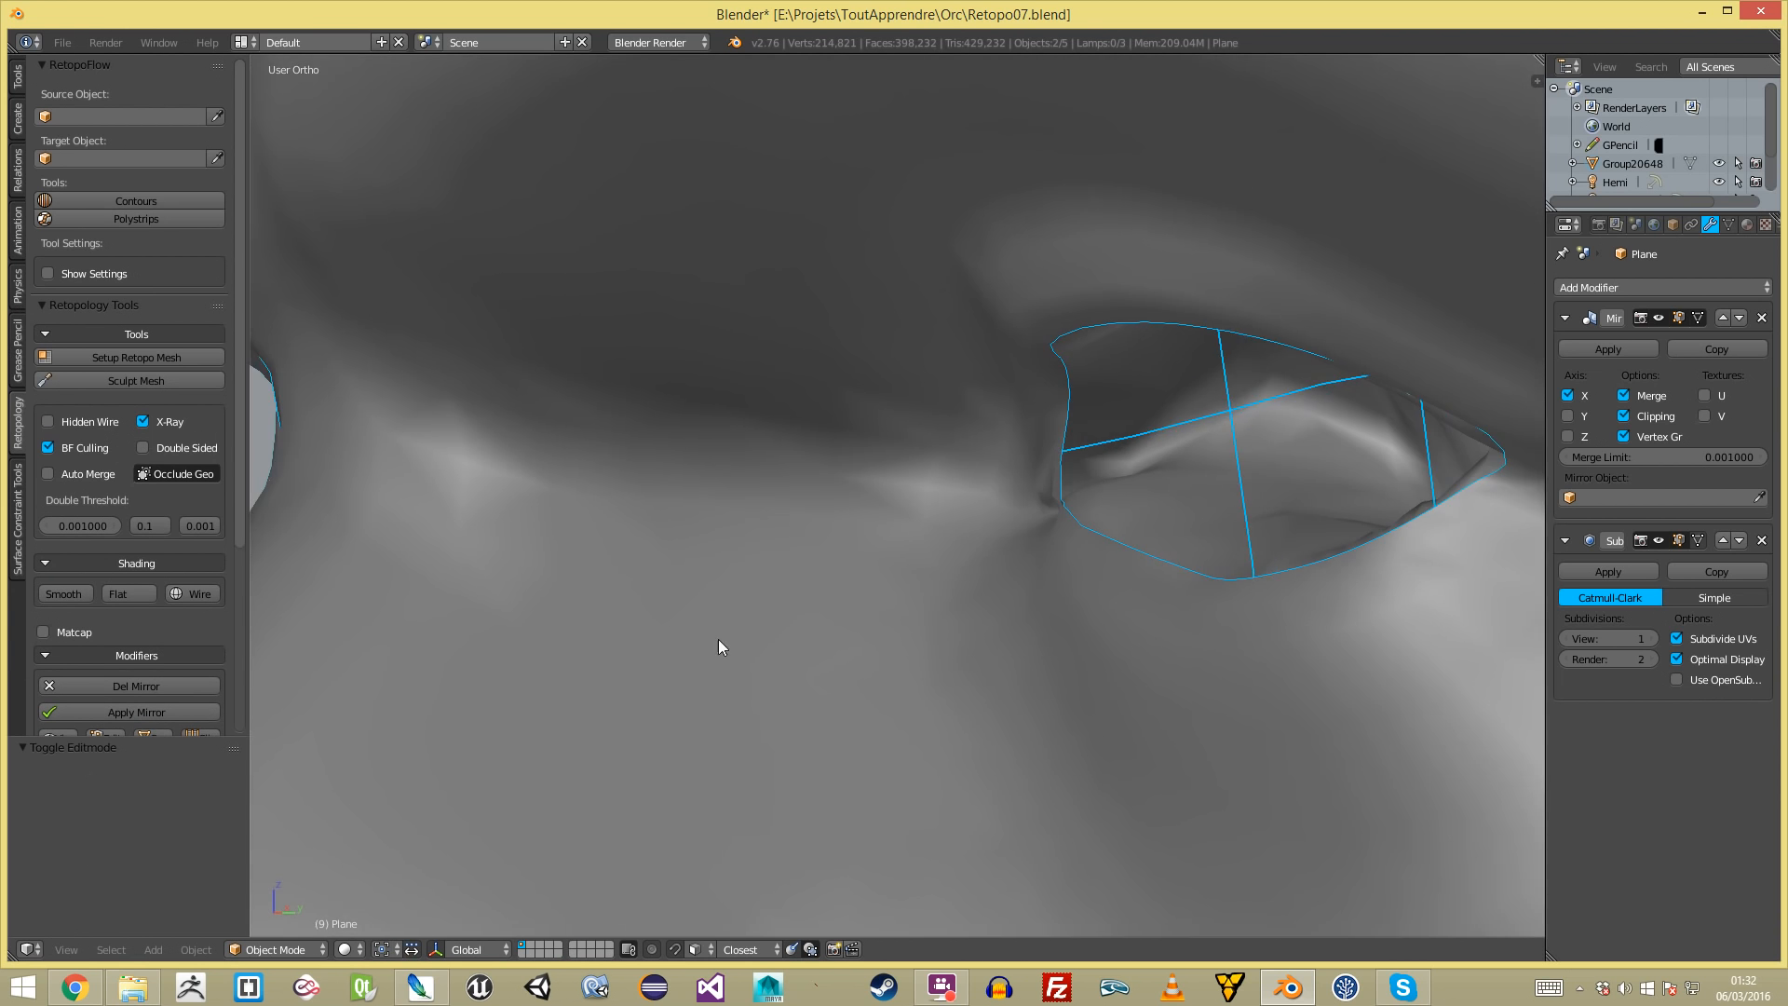
{"action": "scroll", "coordinate": [850, 633], "scroll_direction": "down", "scroll_amount": 8}
{"action": "key", "text": "a"}
{"action": "scroll", "coordinate": [913, 596], "scroll_direction": "up", "scroll_amount": 6}
{"action": "key", "text": "Tab"}
{"action": "scroll", "coordinate": [978, 559], "scroll_direction": "up", "scroll_amount": 7}
{"action": "middle_click_drag", "start_coordinate": [1061, 499], "coordinate": [1002, 519]}
{"action": "key", "text": "a"}
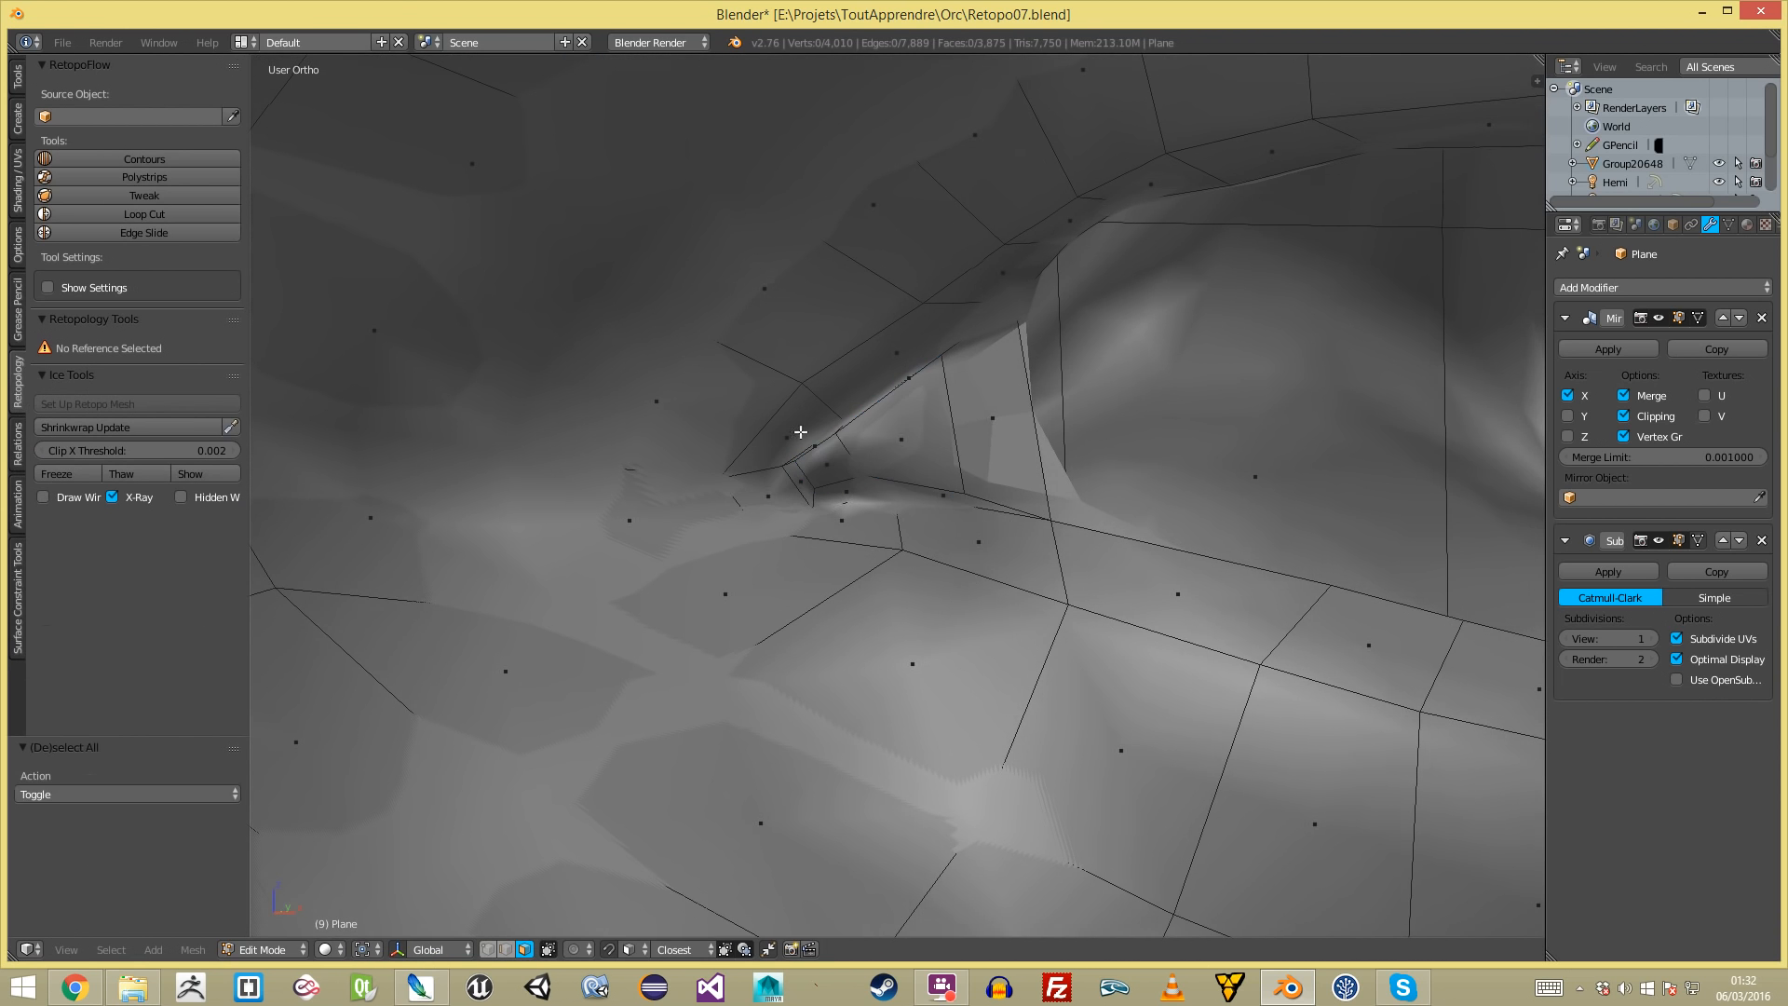
- Reselect the sculpt and the retopology mesh, and turn Hidden Wire back on while editing in vertex selection mode
{"action": "left_click", "coordinate": [963, 347]}
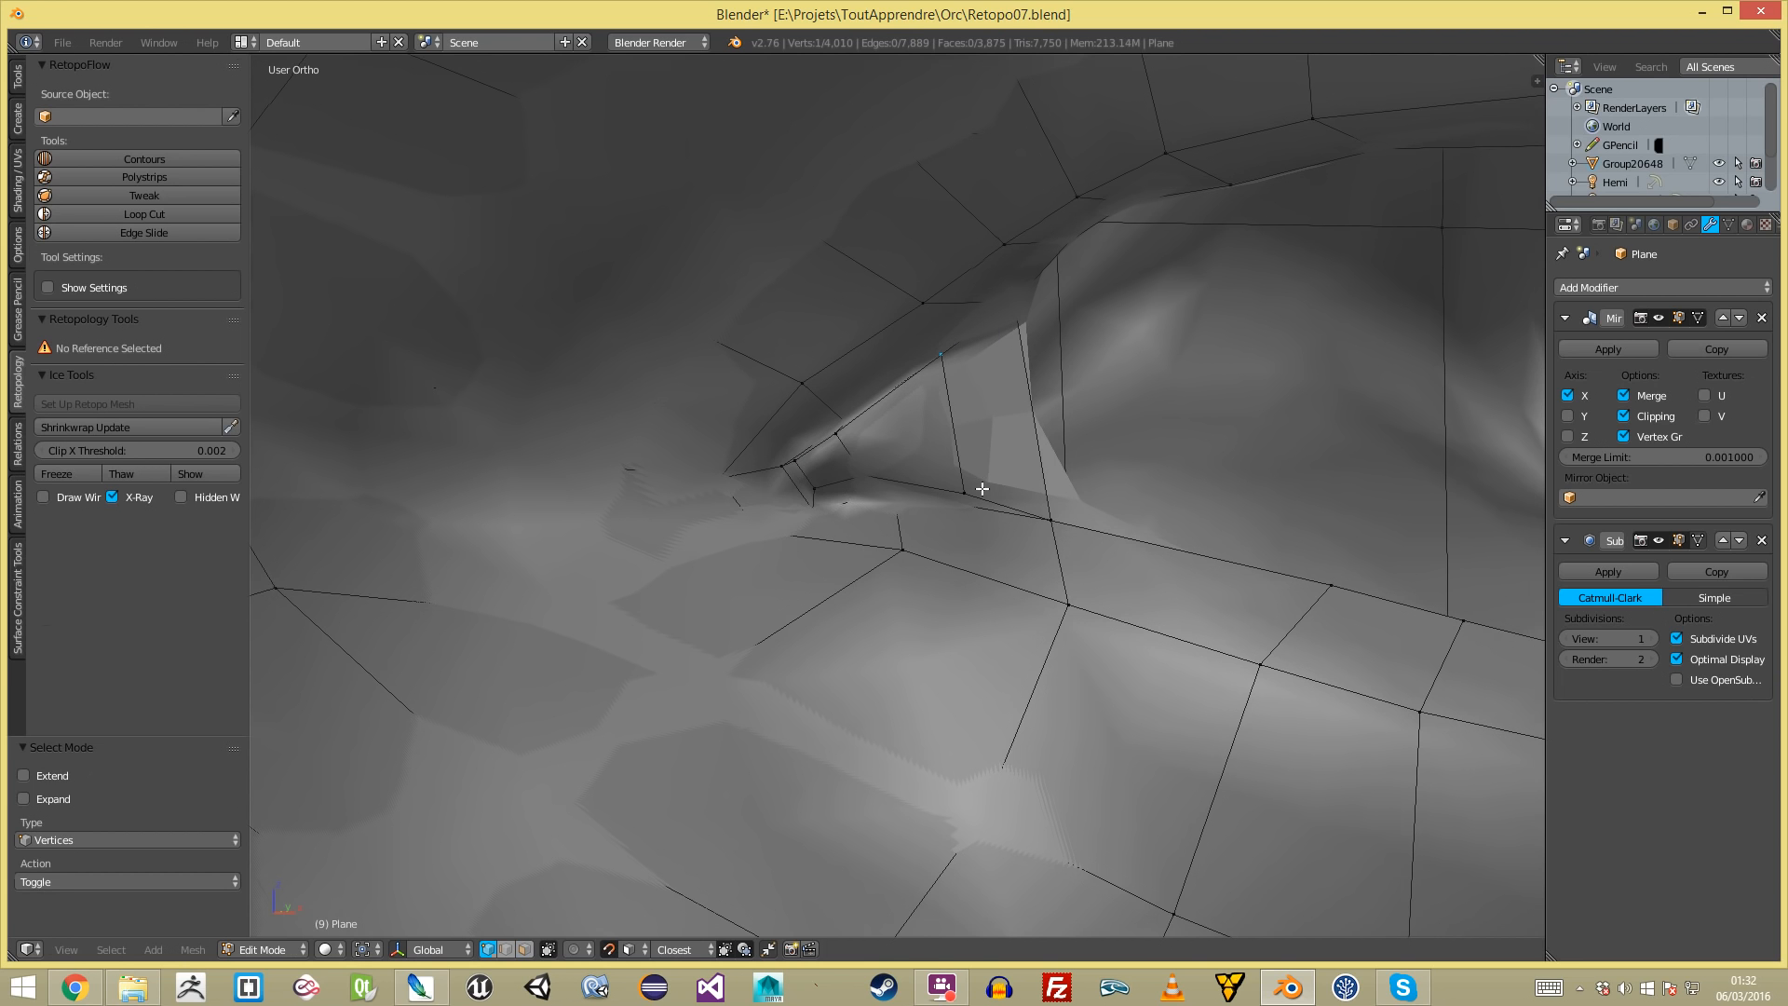
{"action": "key", "text": "Tab"}
{"action": "key", "text": "Tab"}
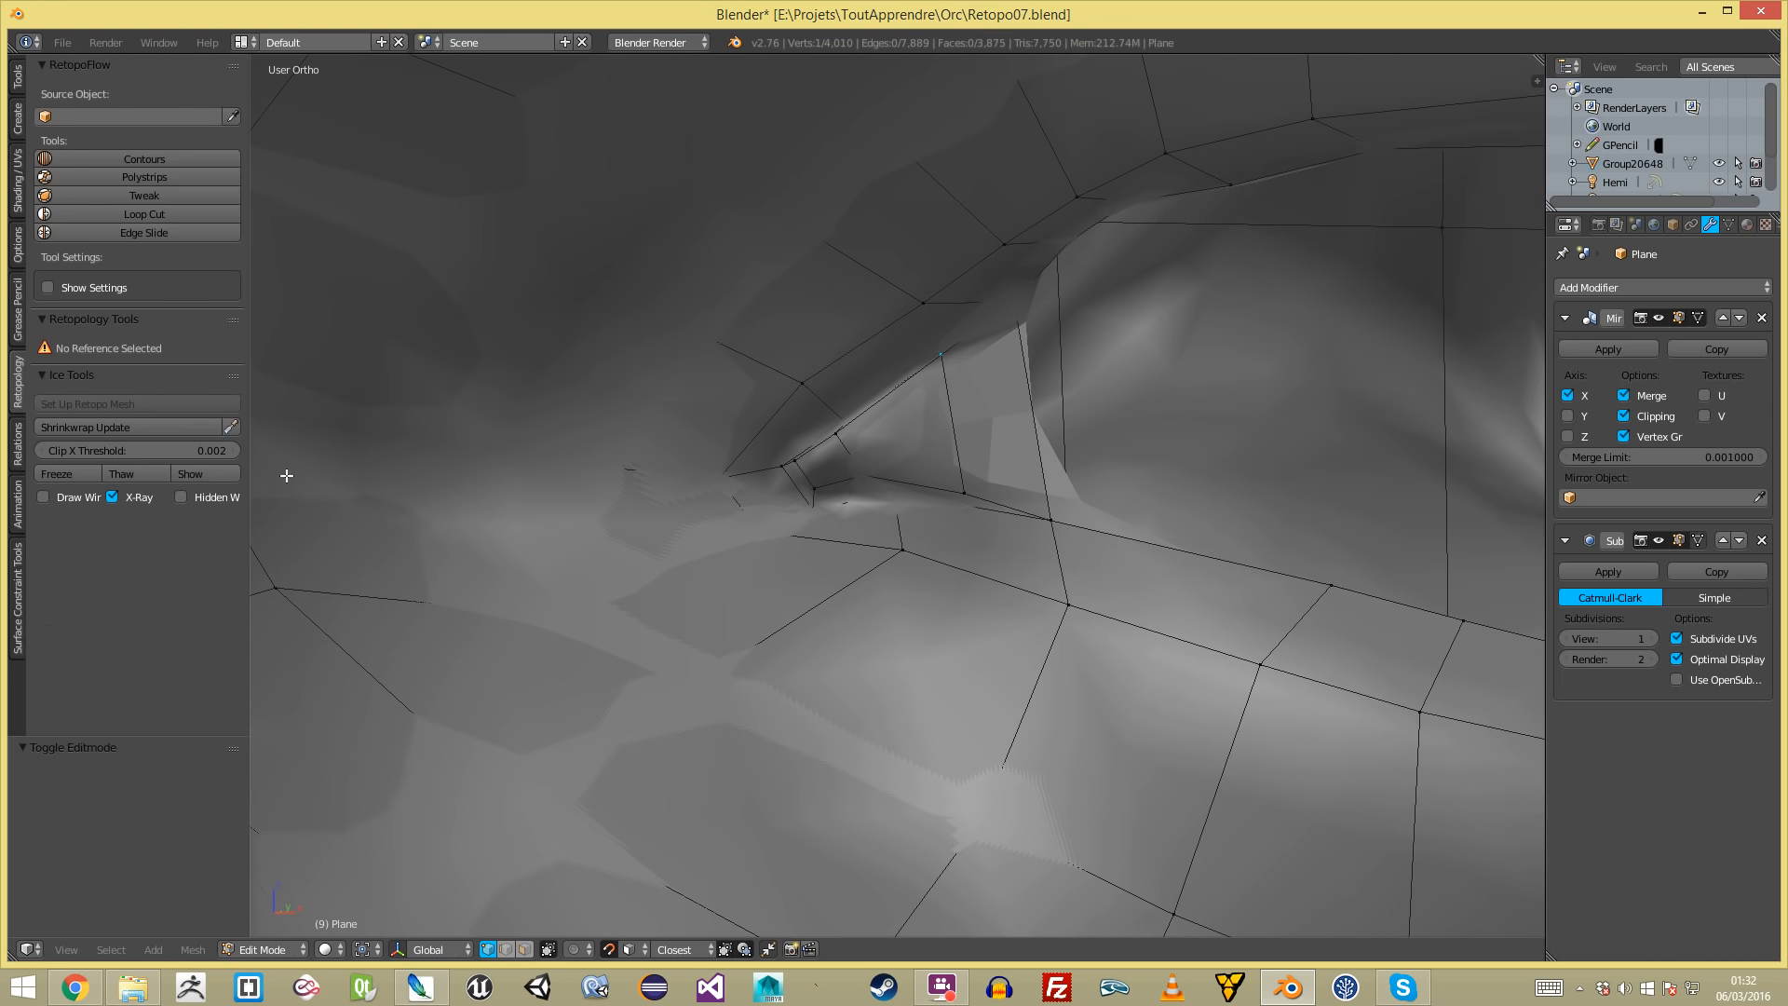
{"action": "key", "text": "Tab"}
{"action": "right_click", "coordinate": [1075, 470]}
{"action": "right_click", "coordinate": [966, 475]}
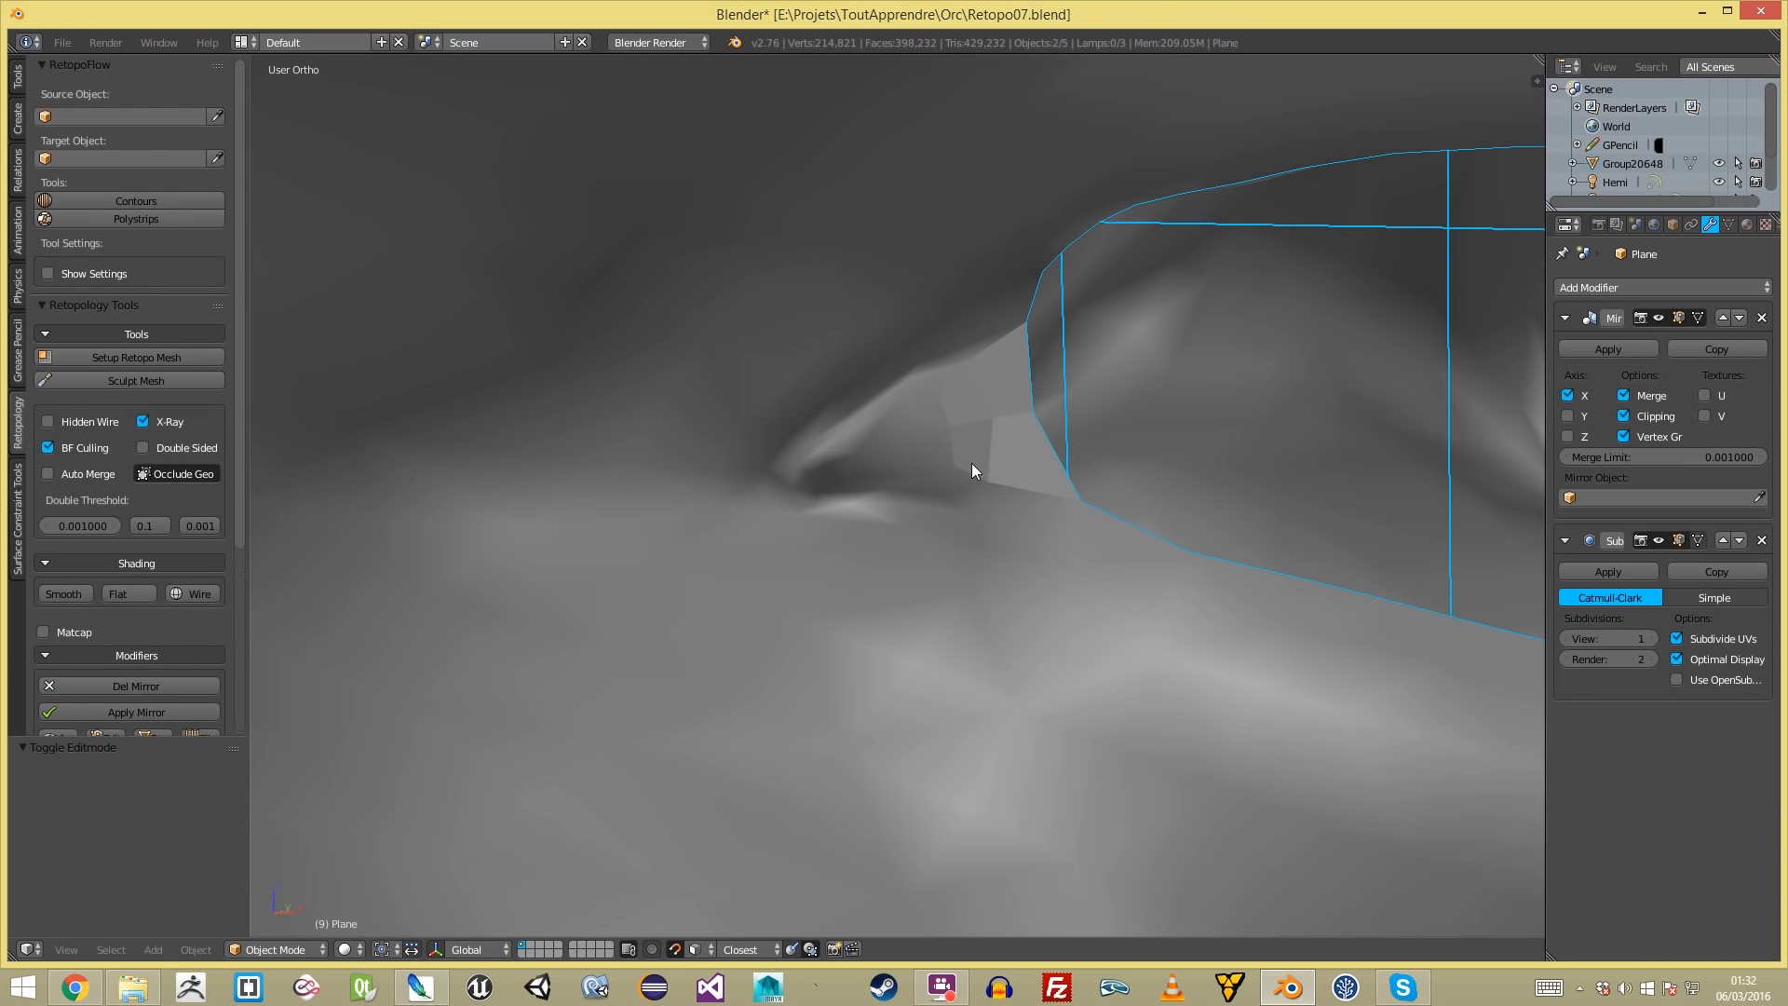
{"action": "key", "text": "Tab"}
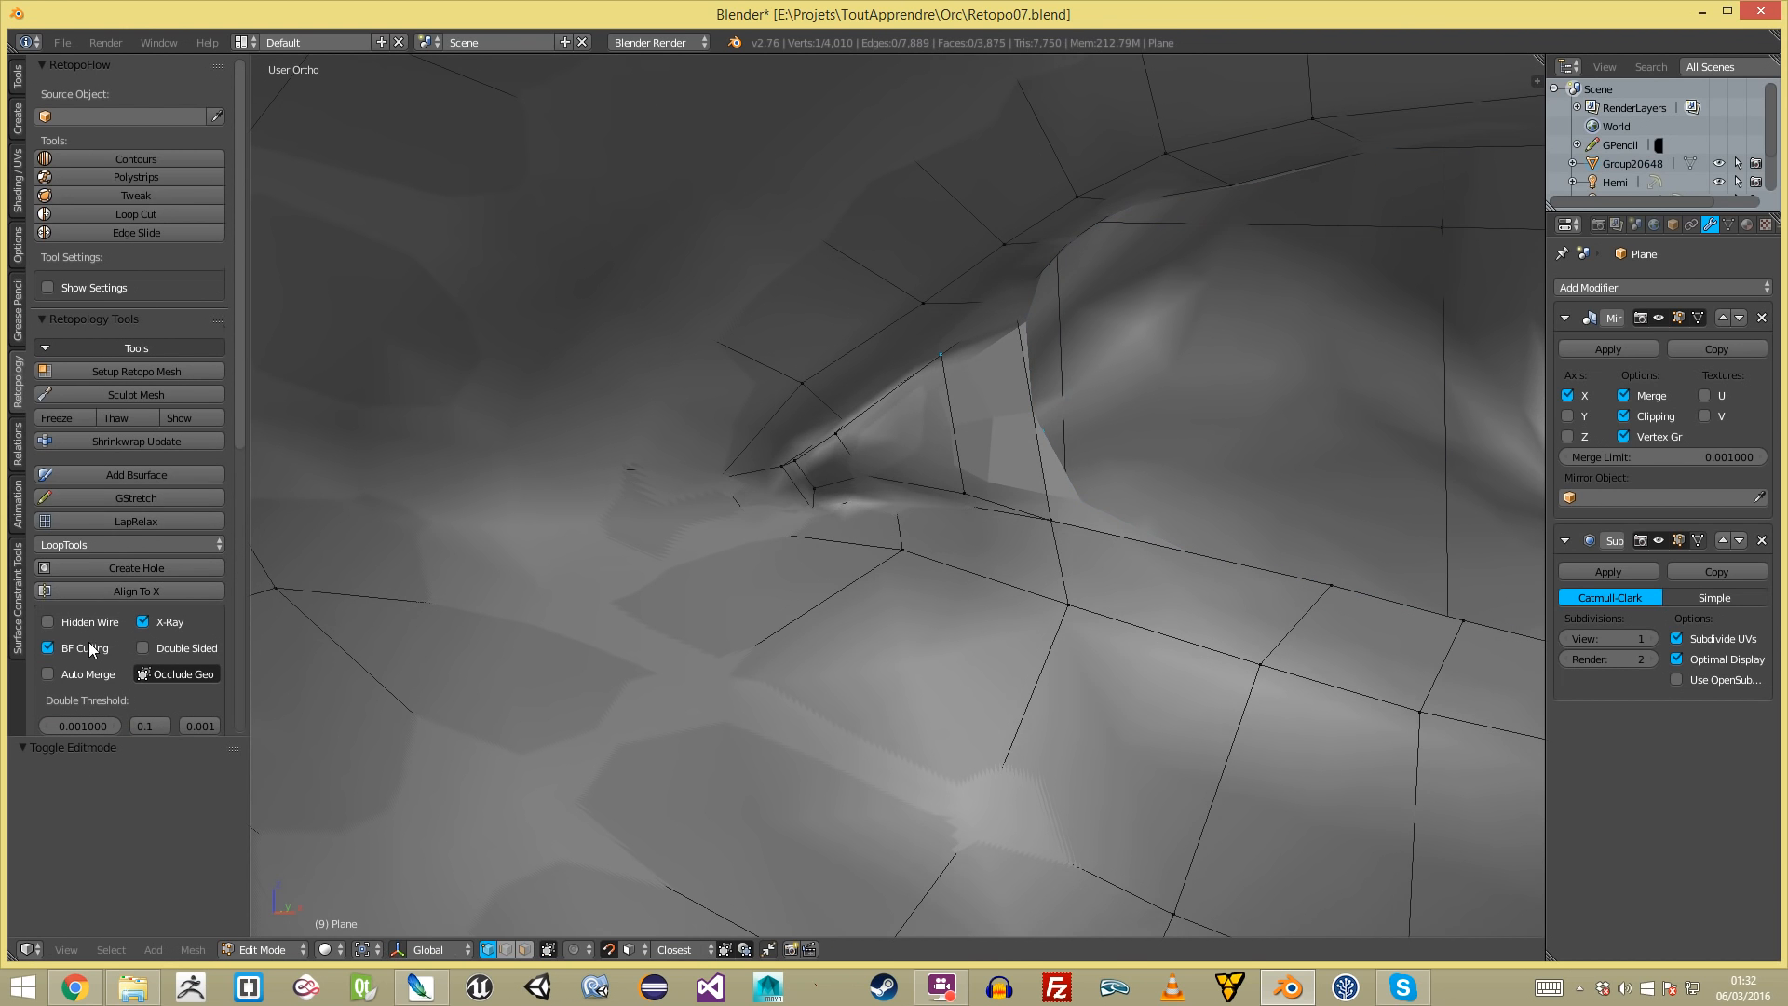
{"action": "left_click", "coordinate": [48, 621]}
- Reposition the surrounding upper and lower eyelid vertices to make room for the extruded quads at the inner eye corner
{"action": "scroll", "coordinate": [810, 429], "scroll_direction": "down", "scroll_amount": 2}
{"action": "key", "text": "g"}
{"action": "right_click_drag", "start_coordinate": [850, 457], "coordinate": [851, 458]}
{"action": "key", "text": "a"}
{"action": "right_click_drag", "start_coordinate": [724, 454], "coordinate": [745, 459]}
{"action": "key", "text": "a"}
{"action": "right_click_drag", "start_coordinate": [768, 531], "coordinate": [762, 554]}
{"action": "key", "text": "a"}
{"action": "right_click_drag", "start_coordinate": [868, 508], "coordinate": [879, 491]}
{"action": "key", "text": "a"}
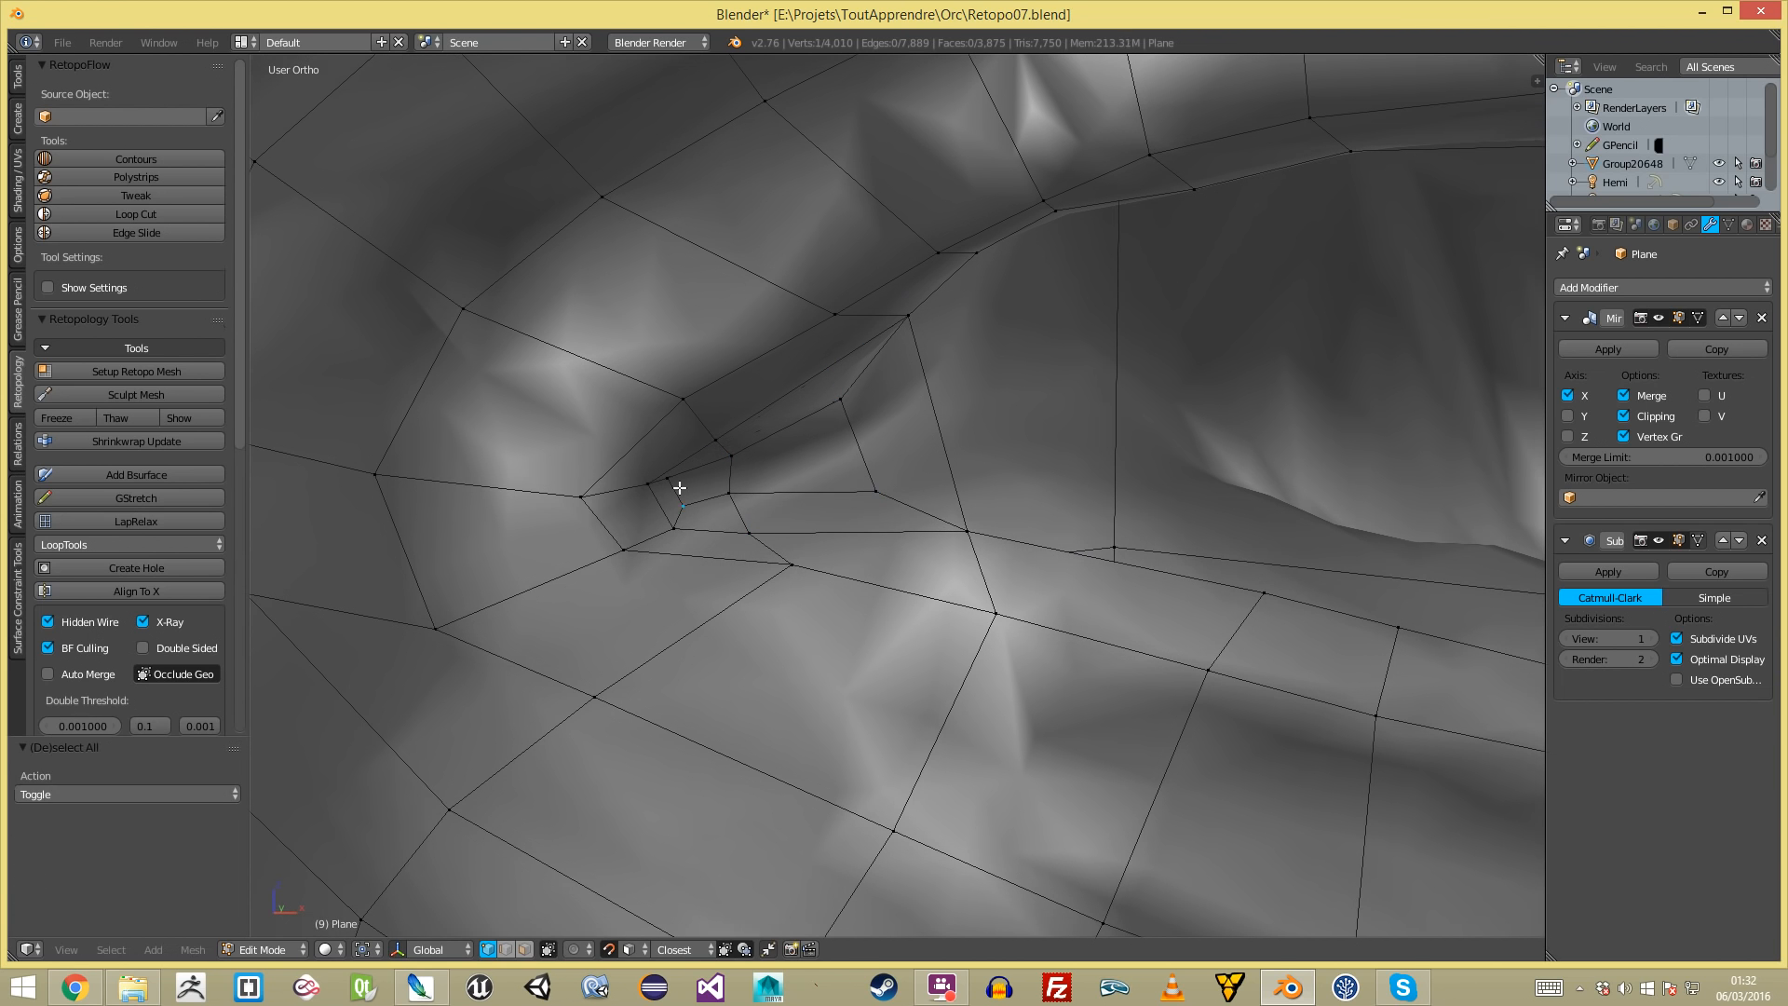
- Adjust the inner loop vertices of the extruded corner quads to space them more evenly
{"action": "key", "text": "g"}
{"action": "left_click", "coordinate": [739, 511]}
{"action": "key", "text": "a"}
{"action": "right_click_drag", "start_coordinate": [739, 463], "coordinate": [730, 465]}
{"action": "key", "text": "a"}
{"action": "mouse_move", "coordinate": [947, 467]}
{"action": "middle_mouse_down"}
{"action": "mouse_move", "coordinate": [838, 459]}
{"action": "mouse_move", "coordinate": [1130, 463]}
{"action": "middle_mouse_up"}
{"action": "right_click_drag", "start_coordinate": [1278, 436], "coordinate": [1188, 453]}
{"action": "middle_click_drag", "start_coordinate": [1248, 458], "coordinate": [1189, 465]}
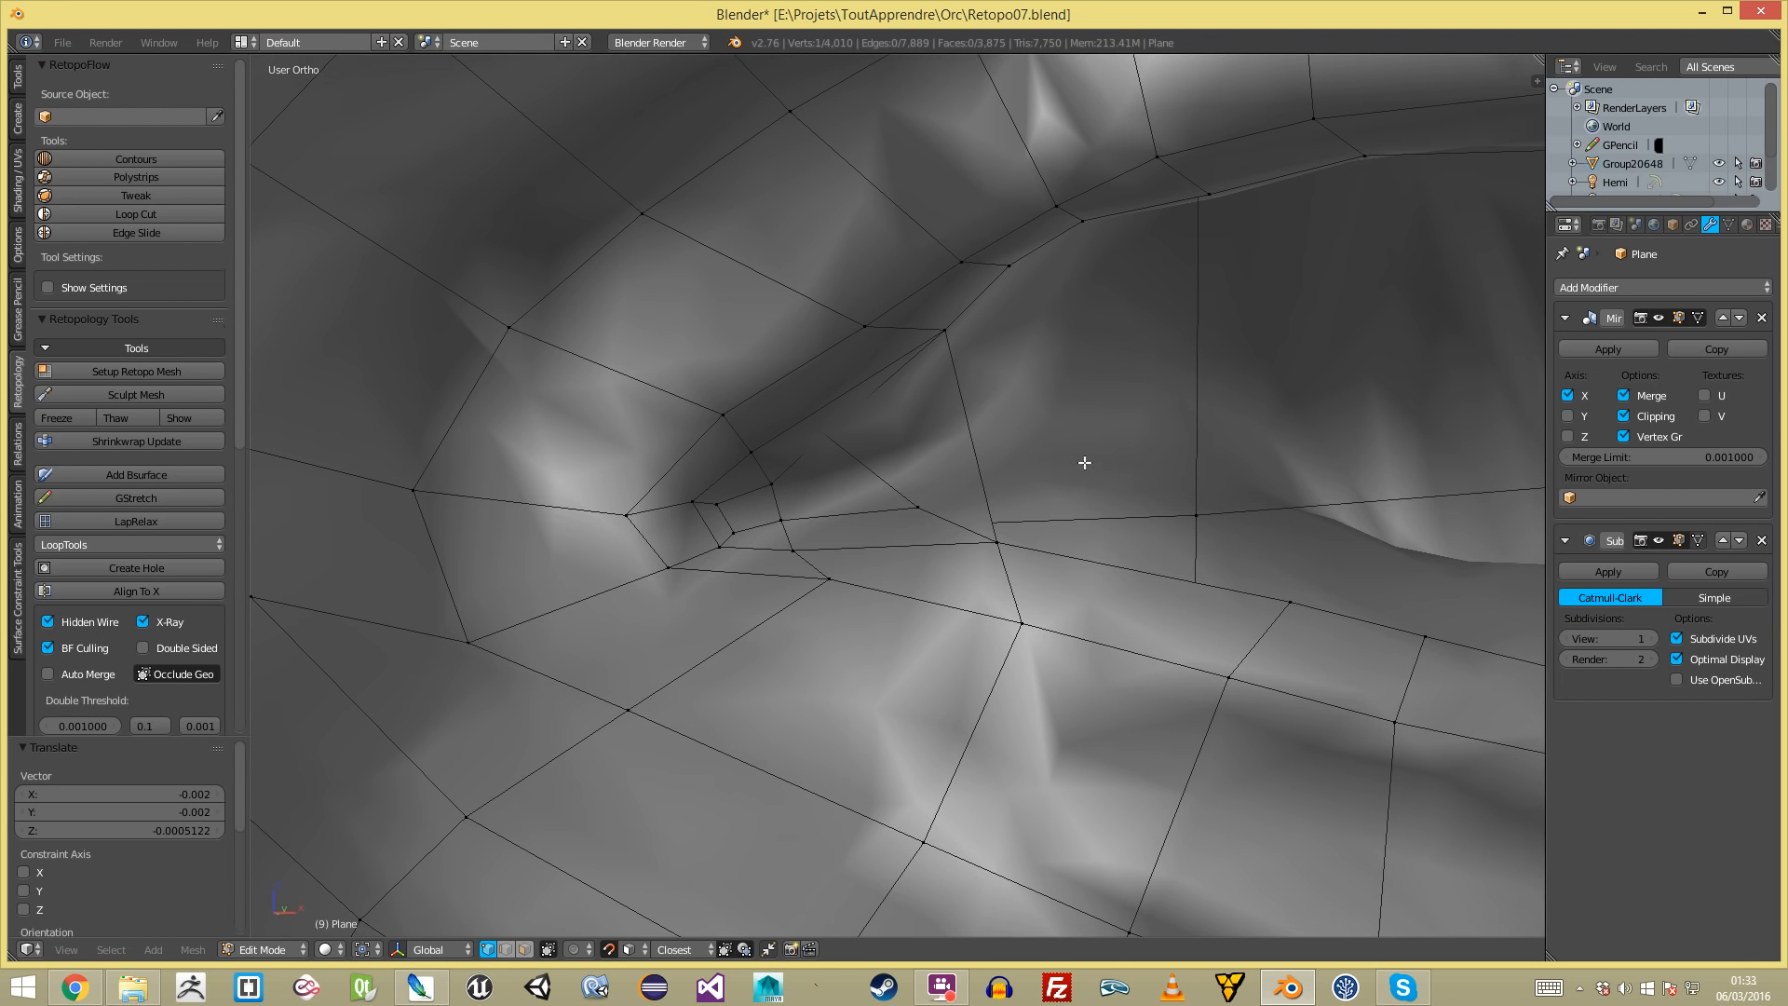
- Turn off snapping, select two small inner corner faces in face selection mode and move them
{"action": "key", "text": "shift+Tab"}
{"action": "middle_click_drag", "start_coordinate": [981, 459], "coordinate": [893, 490]}
{"action": "key", "text": "ctrl+Tab"}
{"action": "left_click", "coordinate": [882, 500]}
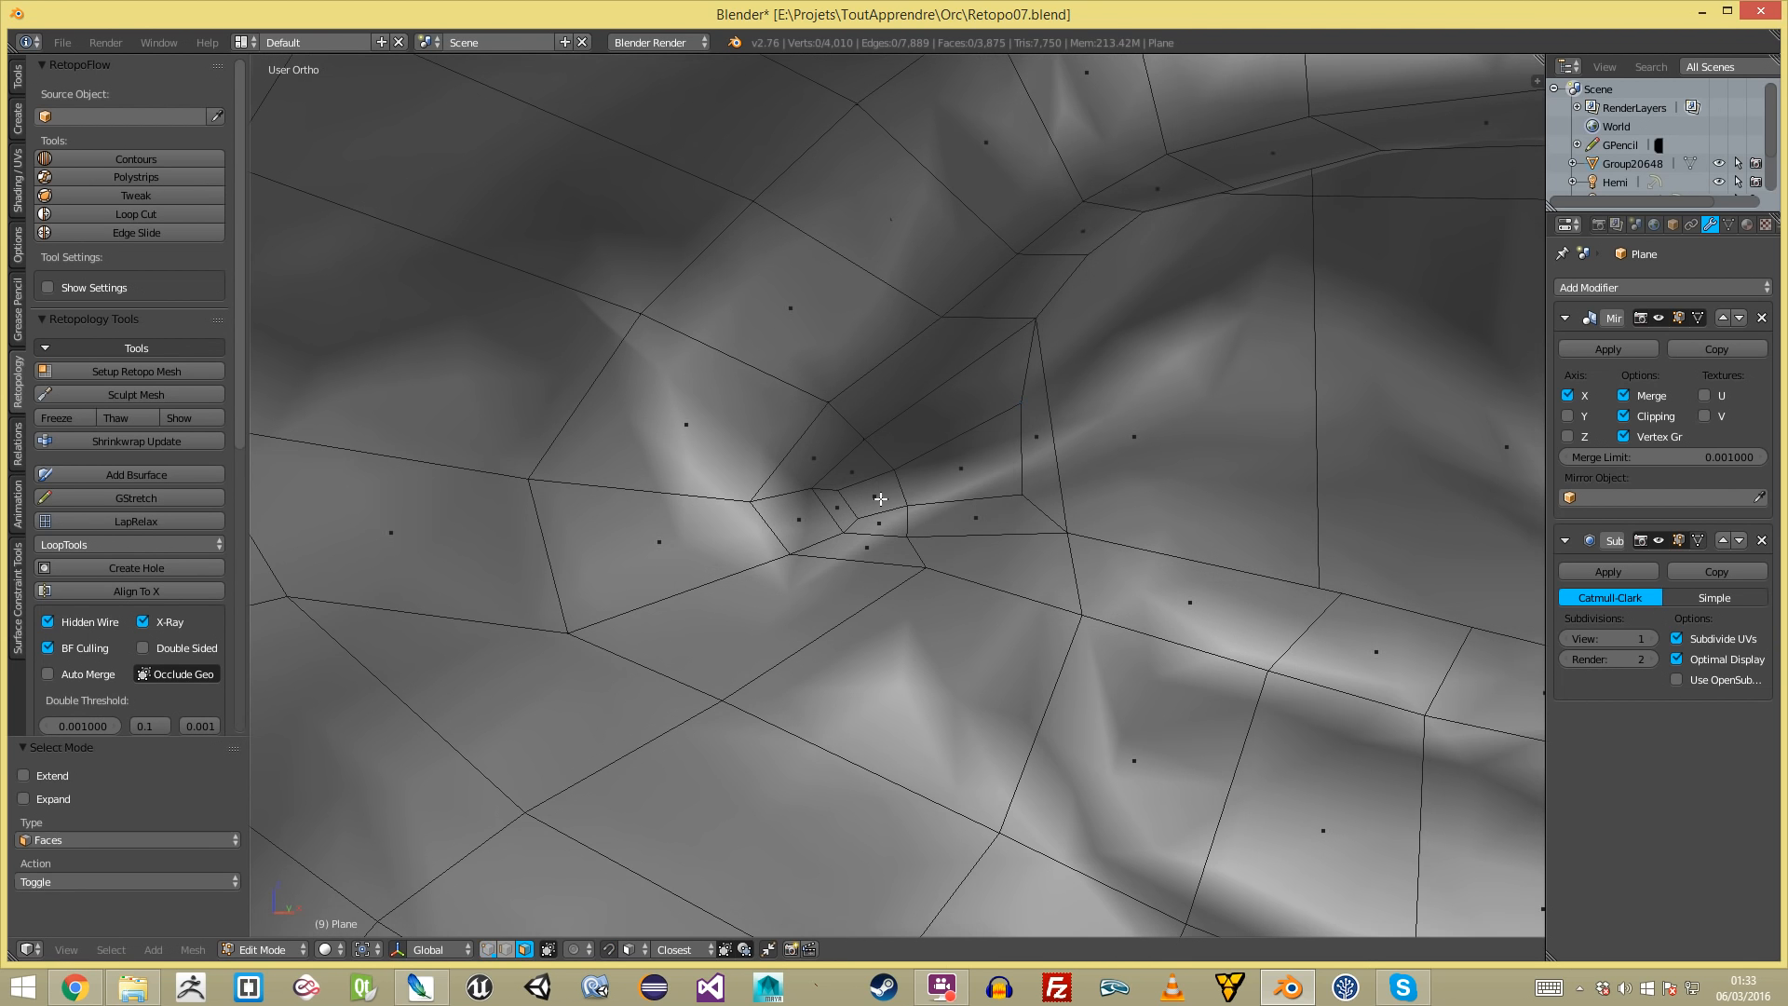
{"action": "right_click", "coordinate": [957, 481], "text": "shift"}
{"action": "middle_click_drag", "start_coordinate": [1089, 467], "coordinate": [1022, 516]}
{"action": "middle_click_drag", "start_coordinate": [1346, 380], "coordinate": [1241, 382]}
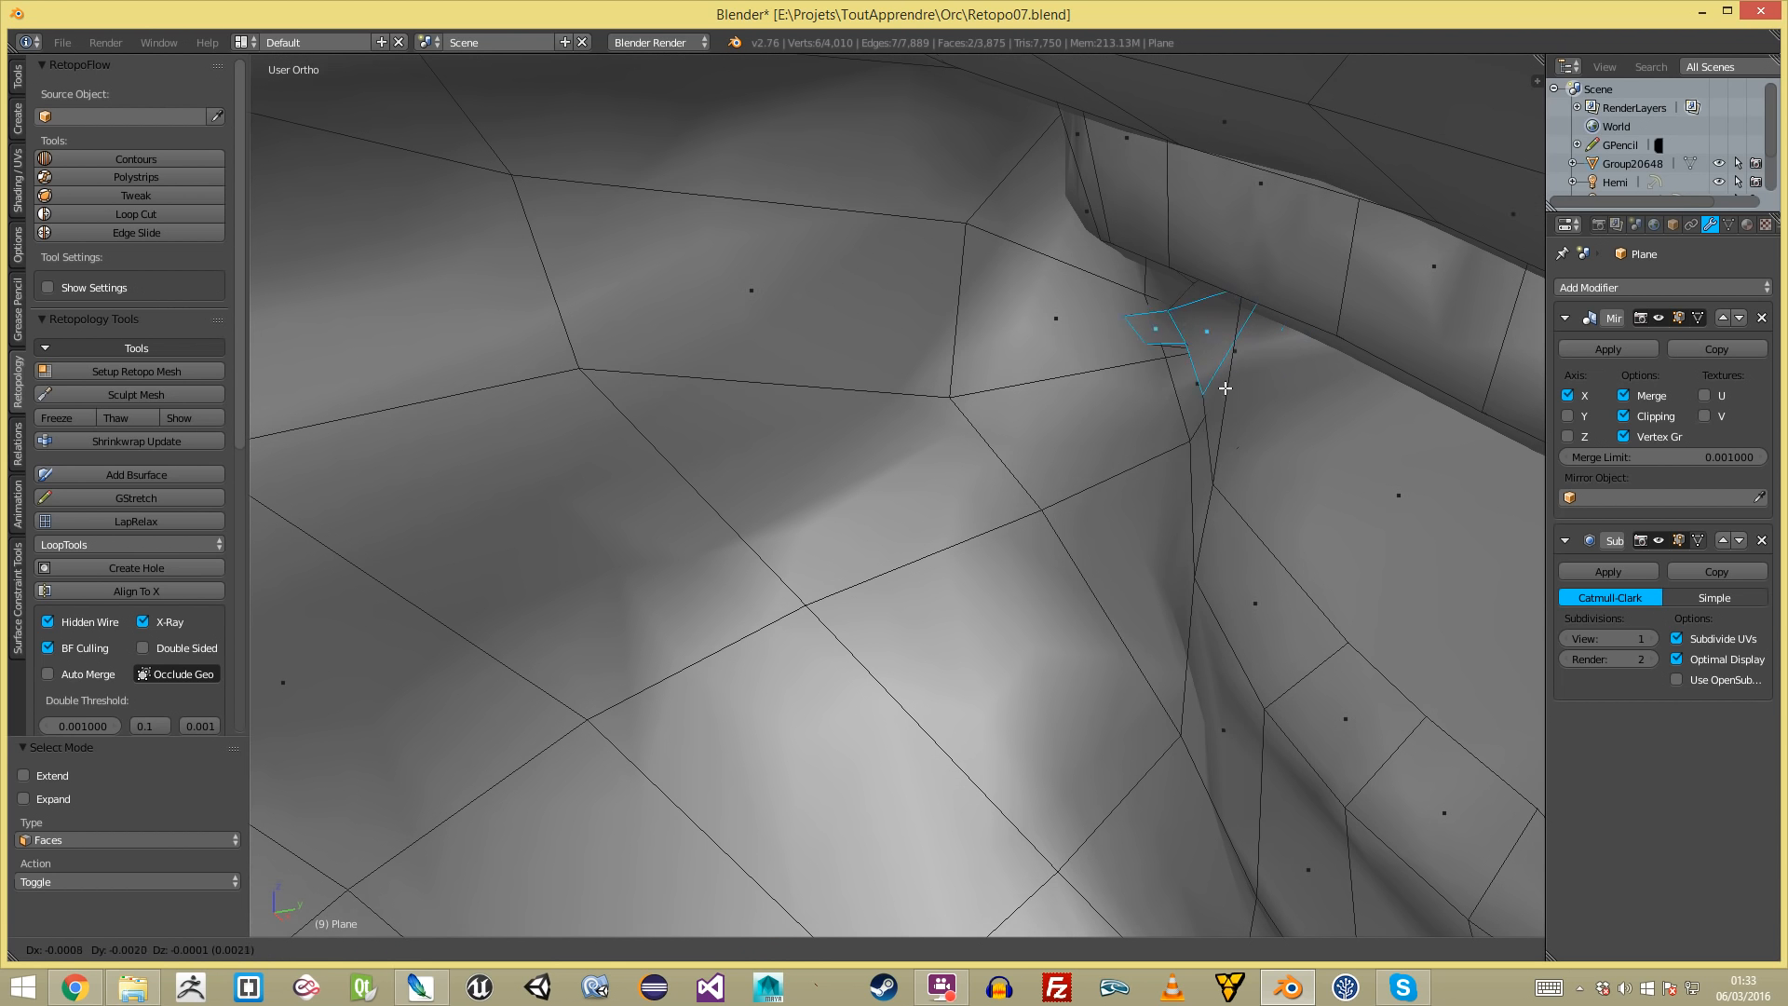
{"action": "key", "text": "g"}
{"action": "left_click", "coordinate": [1200, 401]}
- Smooth the vertices of the two selected corner faces twice, then reposition the faces within the eye corner
{"action": "key", "text": "w"}
{"action": "left_click", "coordinate": [1164, 537]}
{"action": "key", "text": "w"}
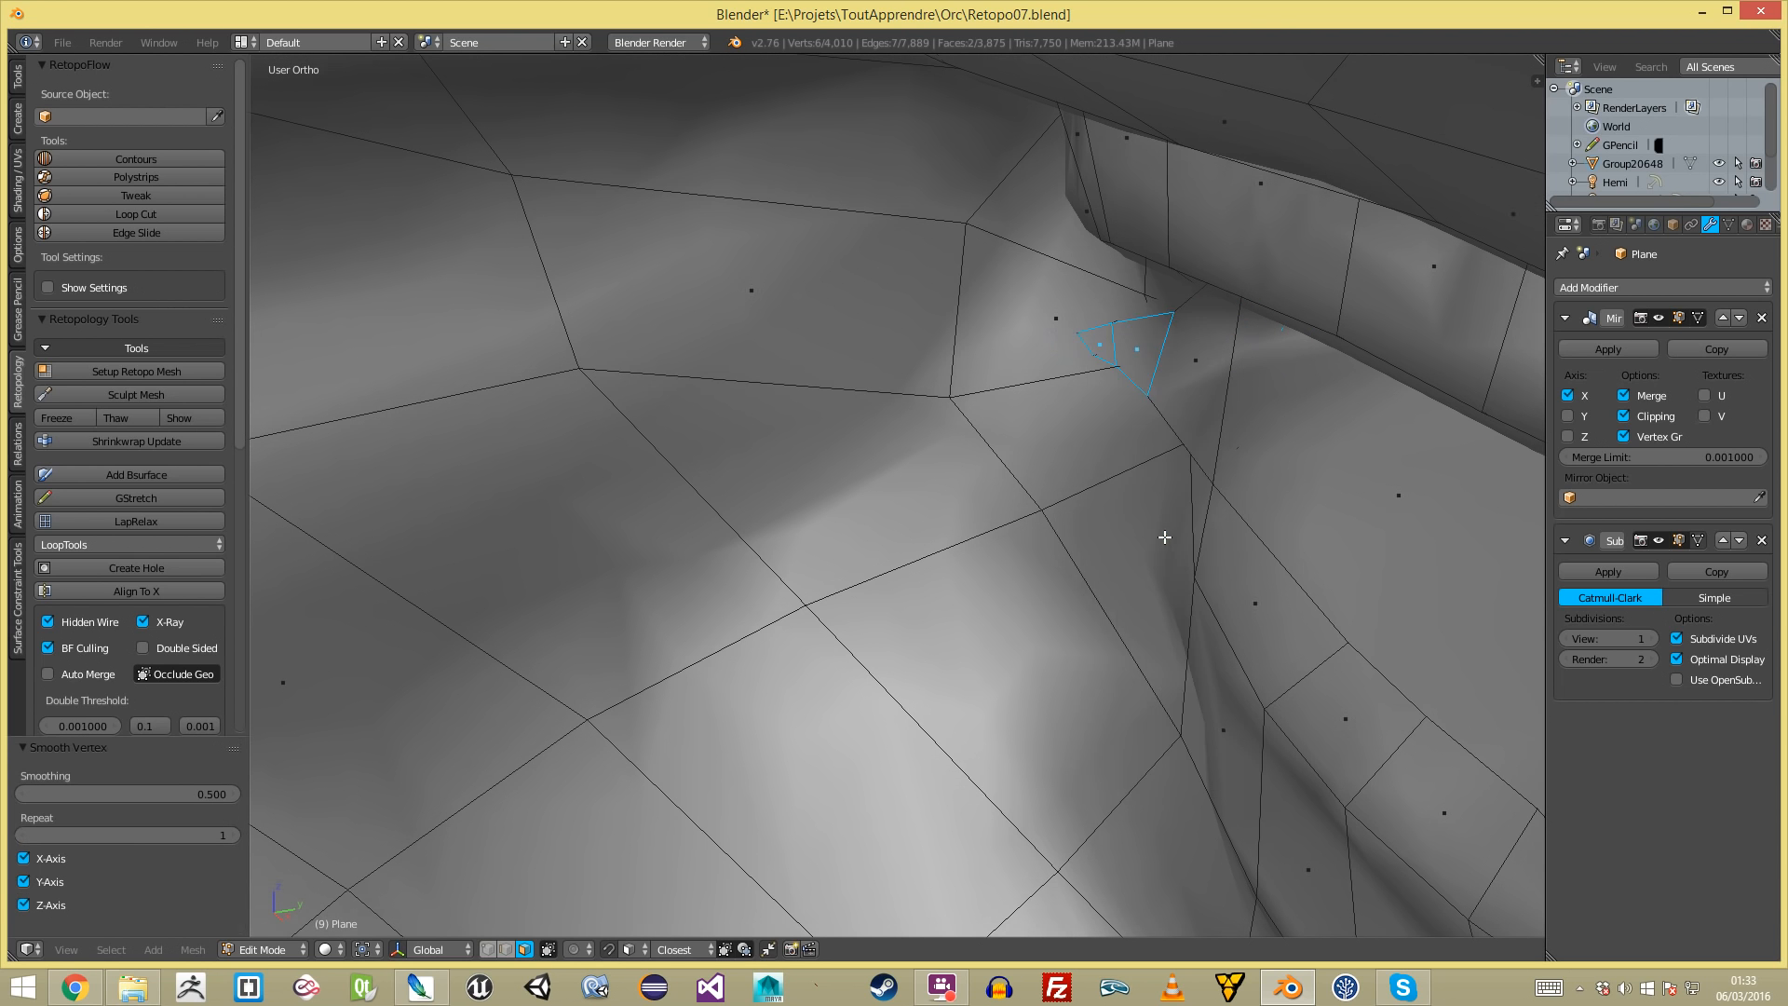
{"action": "left_click", "coordinate": [1162, 528]}
{"action": "middle_click_drag", "start_coordinate": [1072, 461], "coordinate": [1012, 333]}
{"action": "key", "text": "g"}
{"action": "left_click", "coordinate": [1082, 391]}
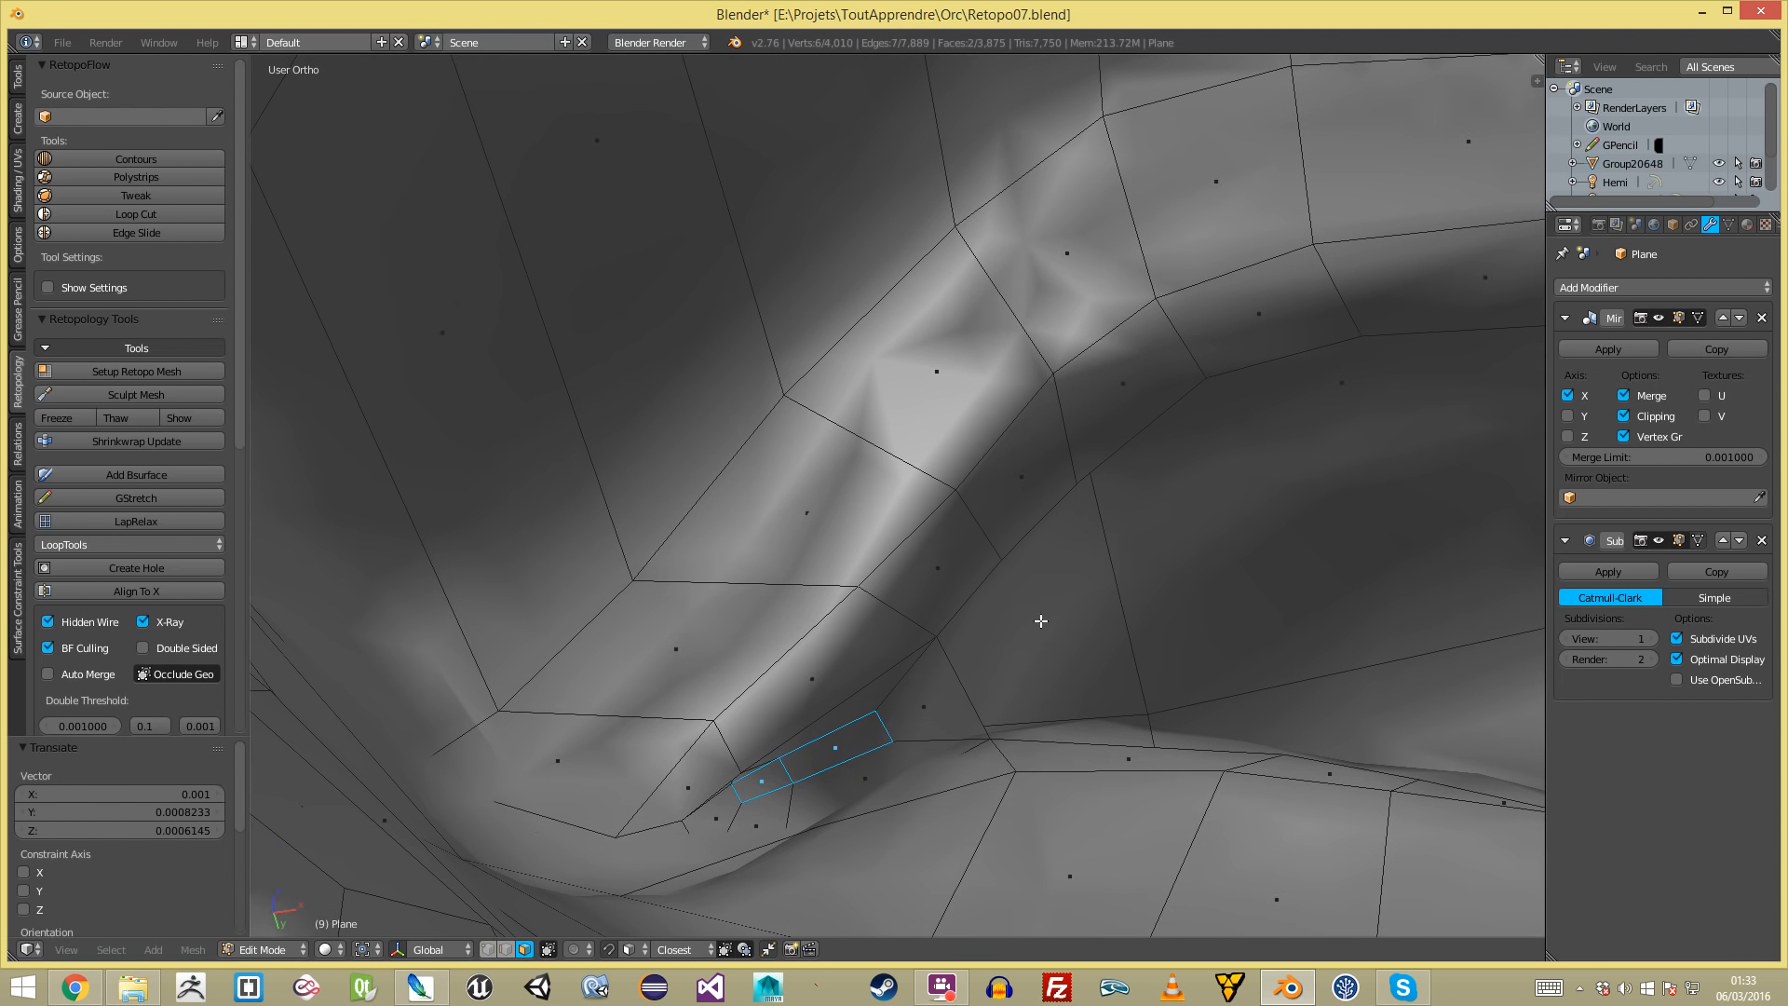
- In vertex selection mode, move and enlarge the outer edge of the corner quads and rotate their short inner edge by 13.457°
{"action": "key", "text": "a"}
{"action": "middle_click_drag", "start_coordinate": [1018, 606], "coordinate": [902, 765]}
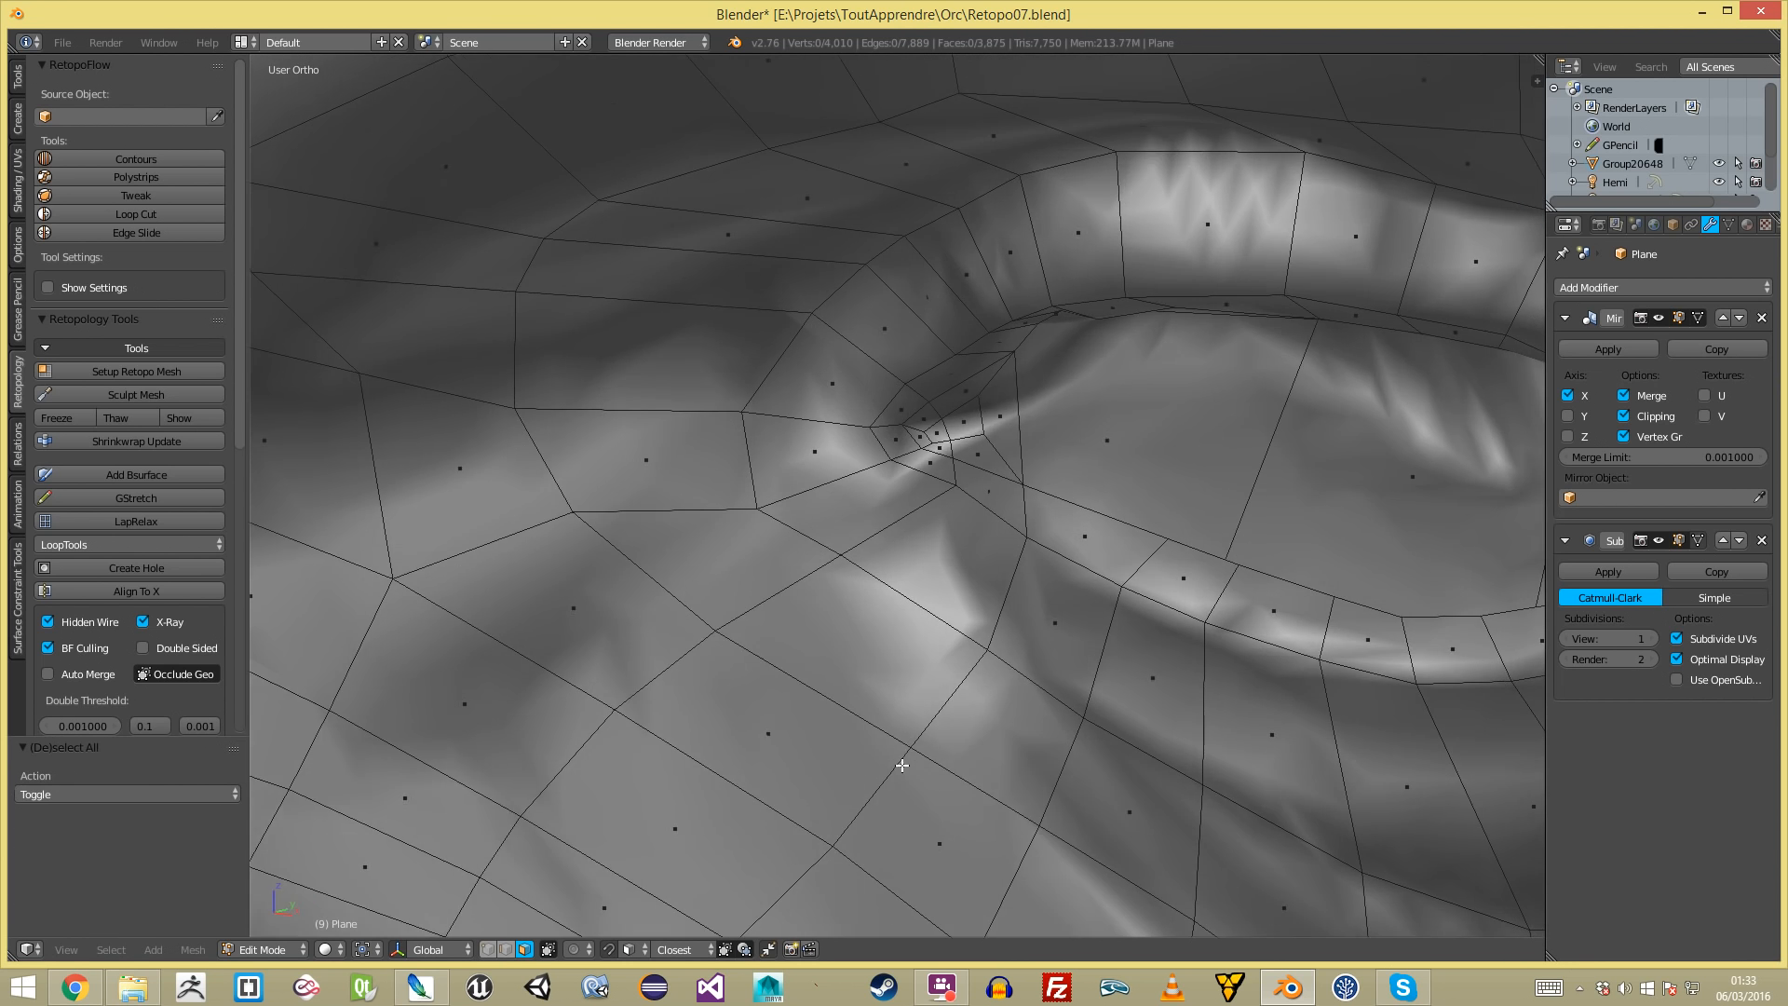
{"action": "scroll", "coordinate": [960, 395], "scroll_direction": "up", "scroll_amount": 5}
{"action": "left_click", "coordinate": [1119, 170]}
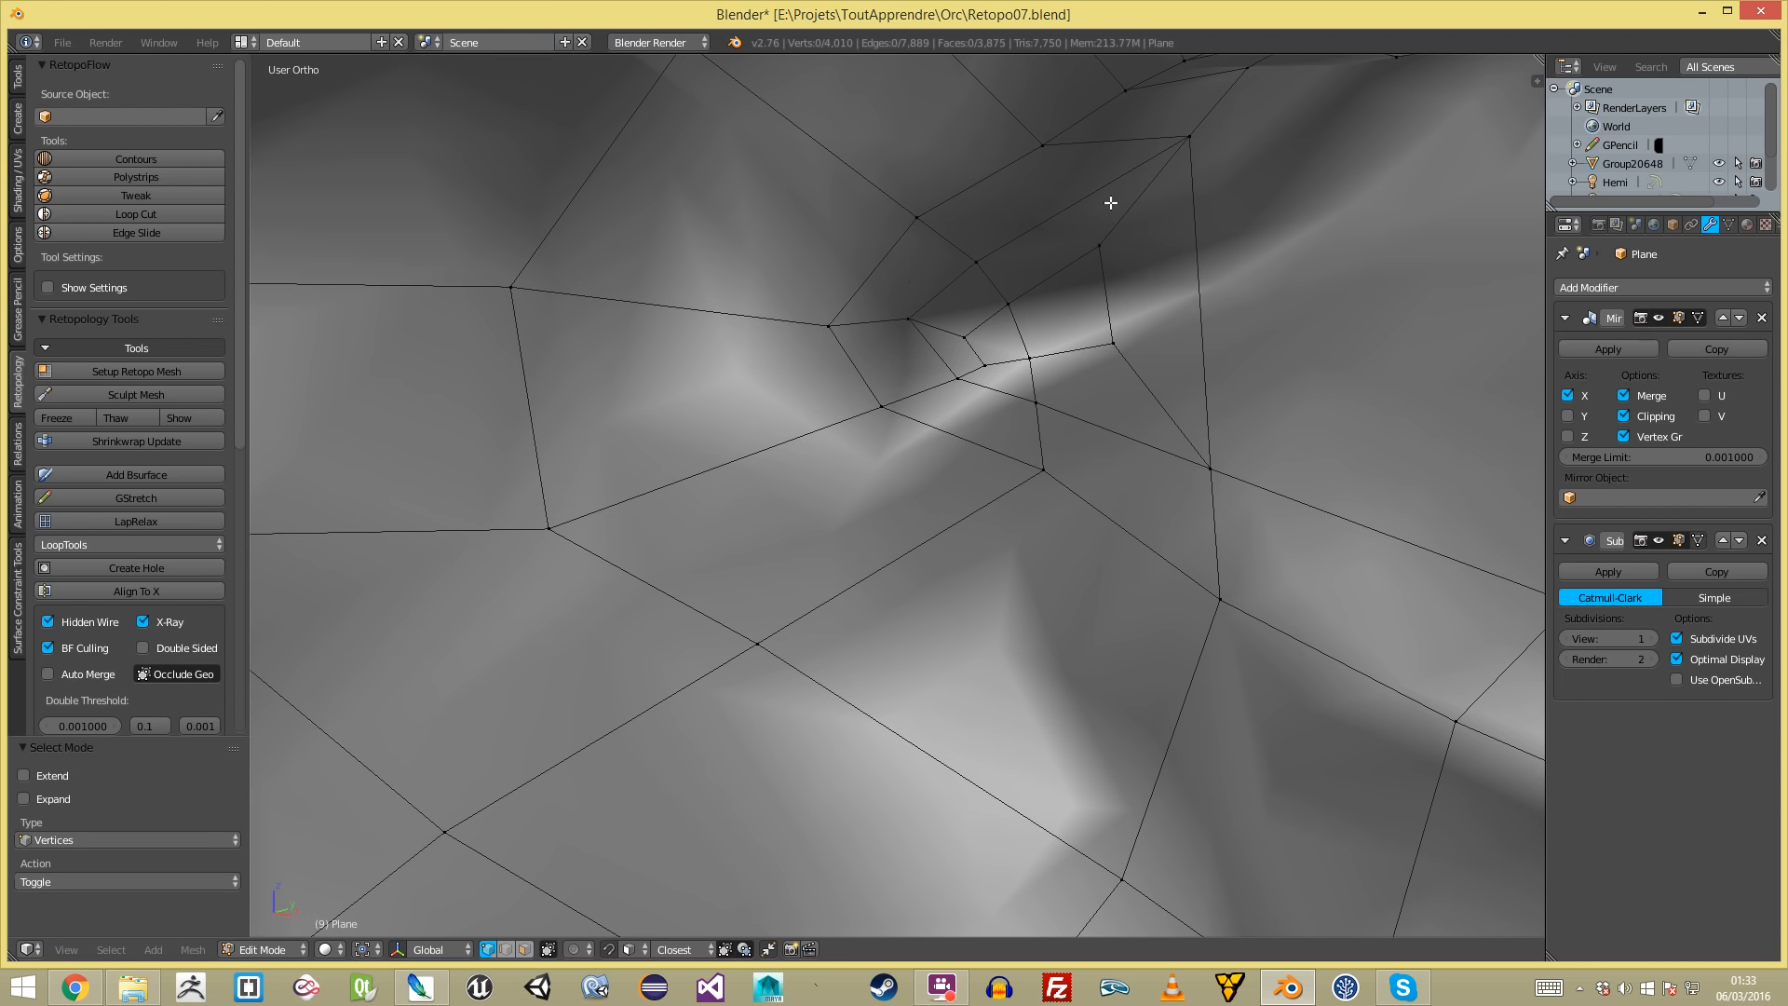
{"action": "key", "text": "g"}
{"action": "left_click", "coordinate": [1128, 335]}
{"action": "key", "text": "s"}
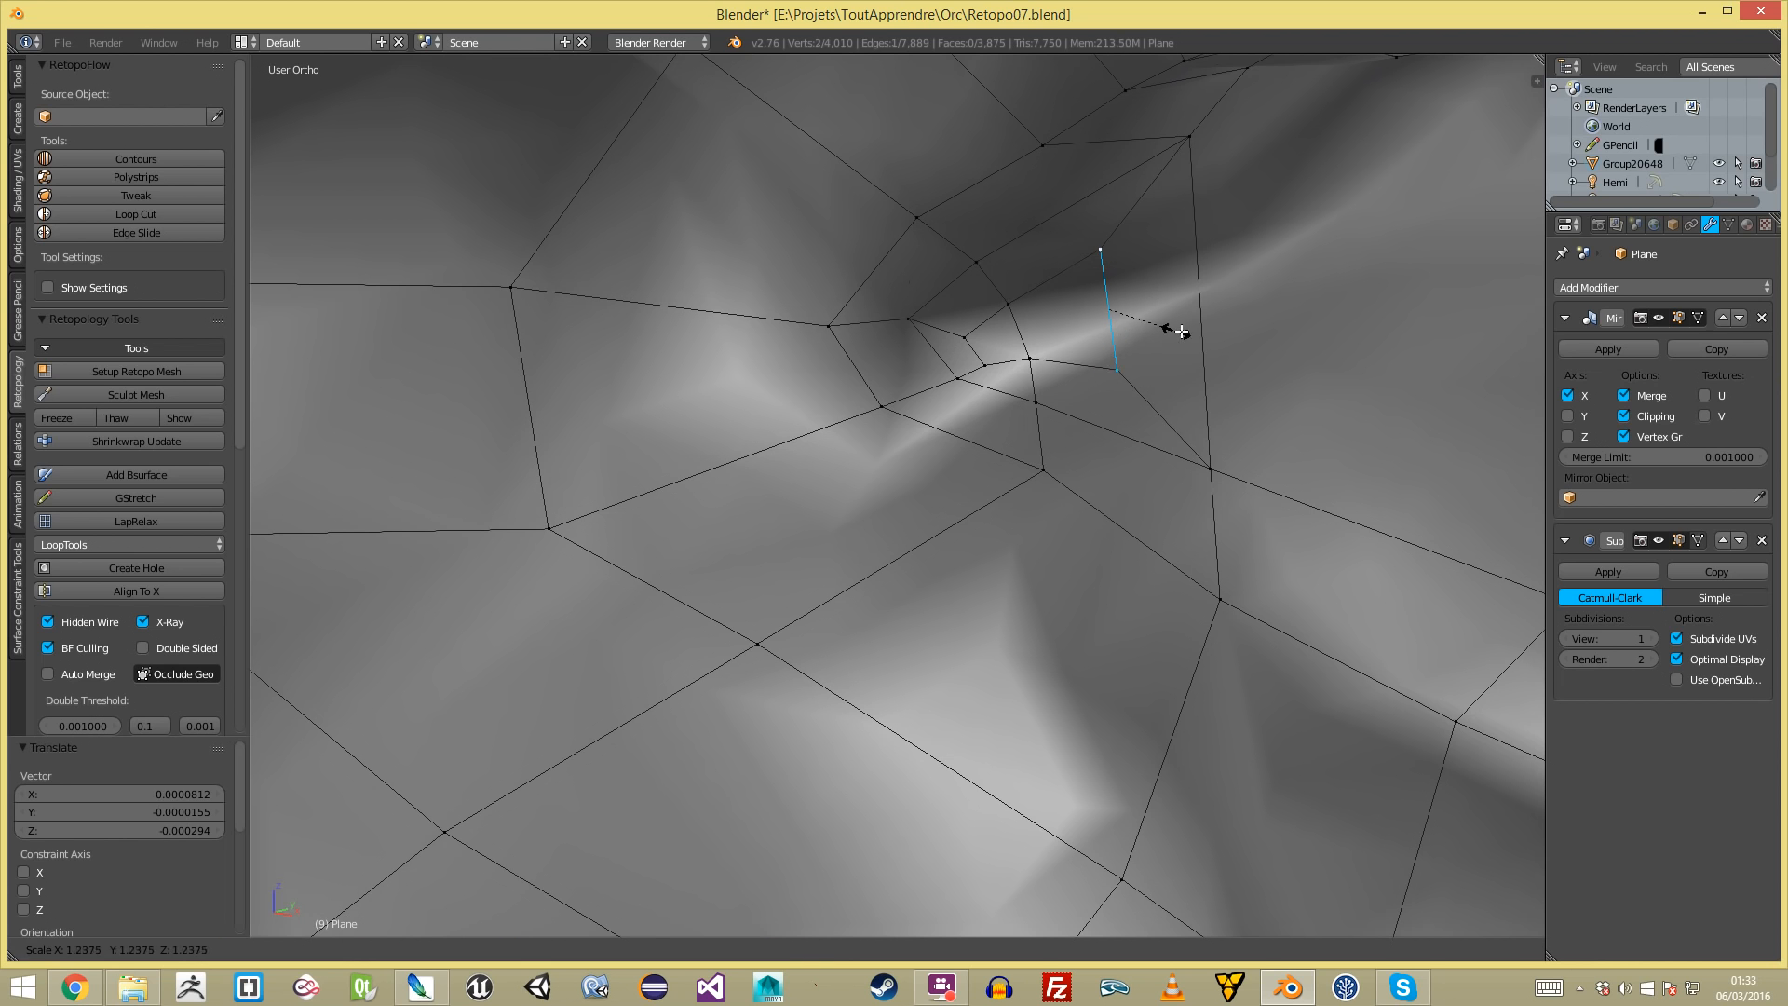
{"action": "left_click", "coordinate": [1198, 318]}
{"action": "key", "text": "a"}
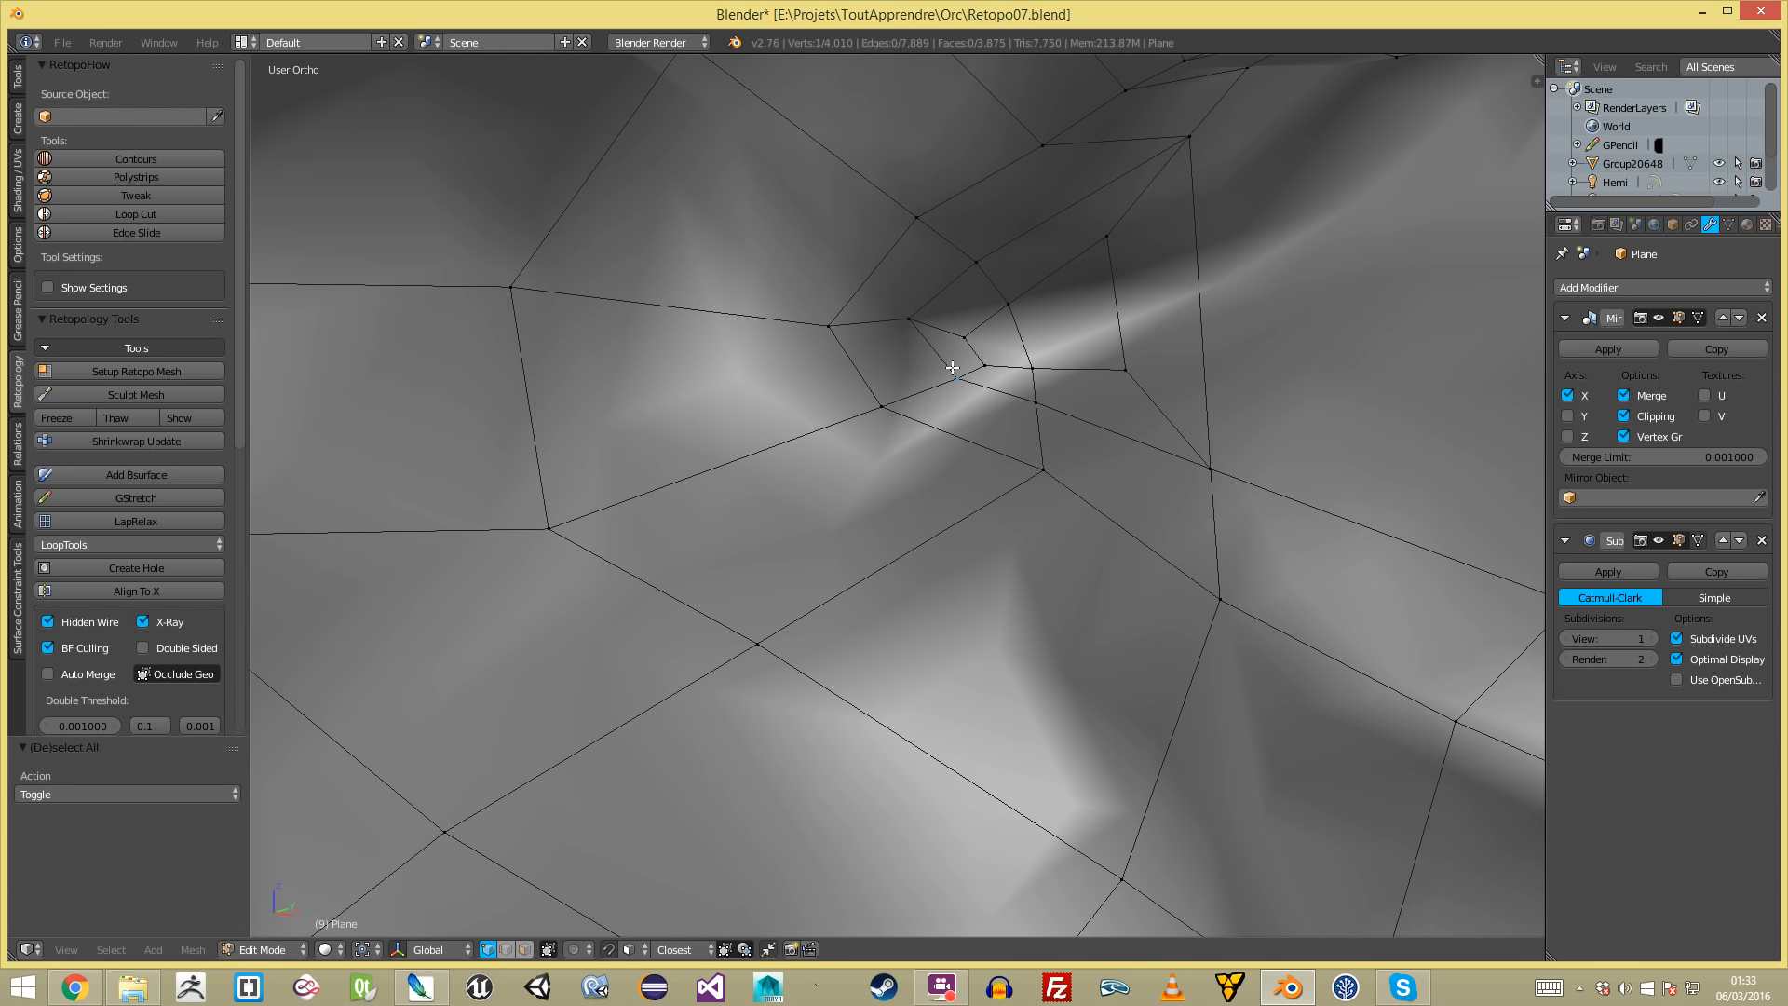
{"action": "key", "text": "a"}
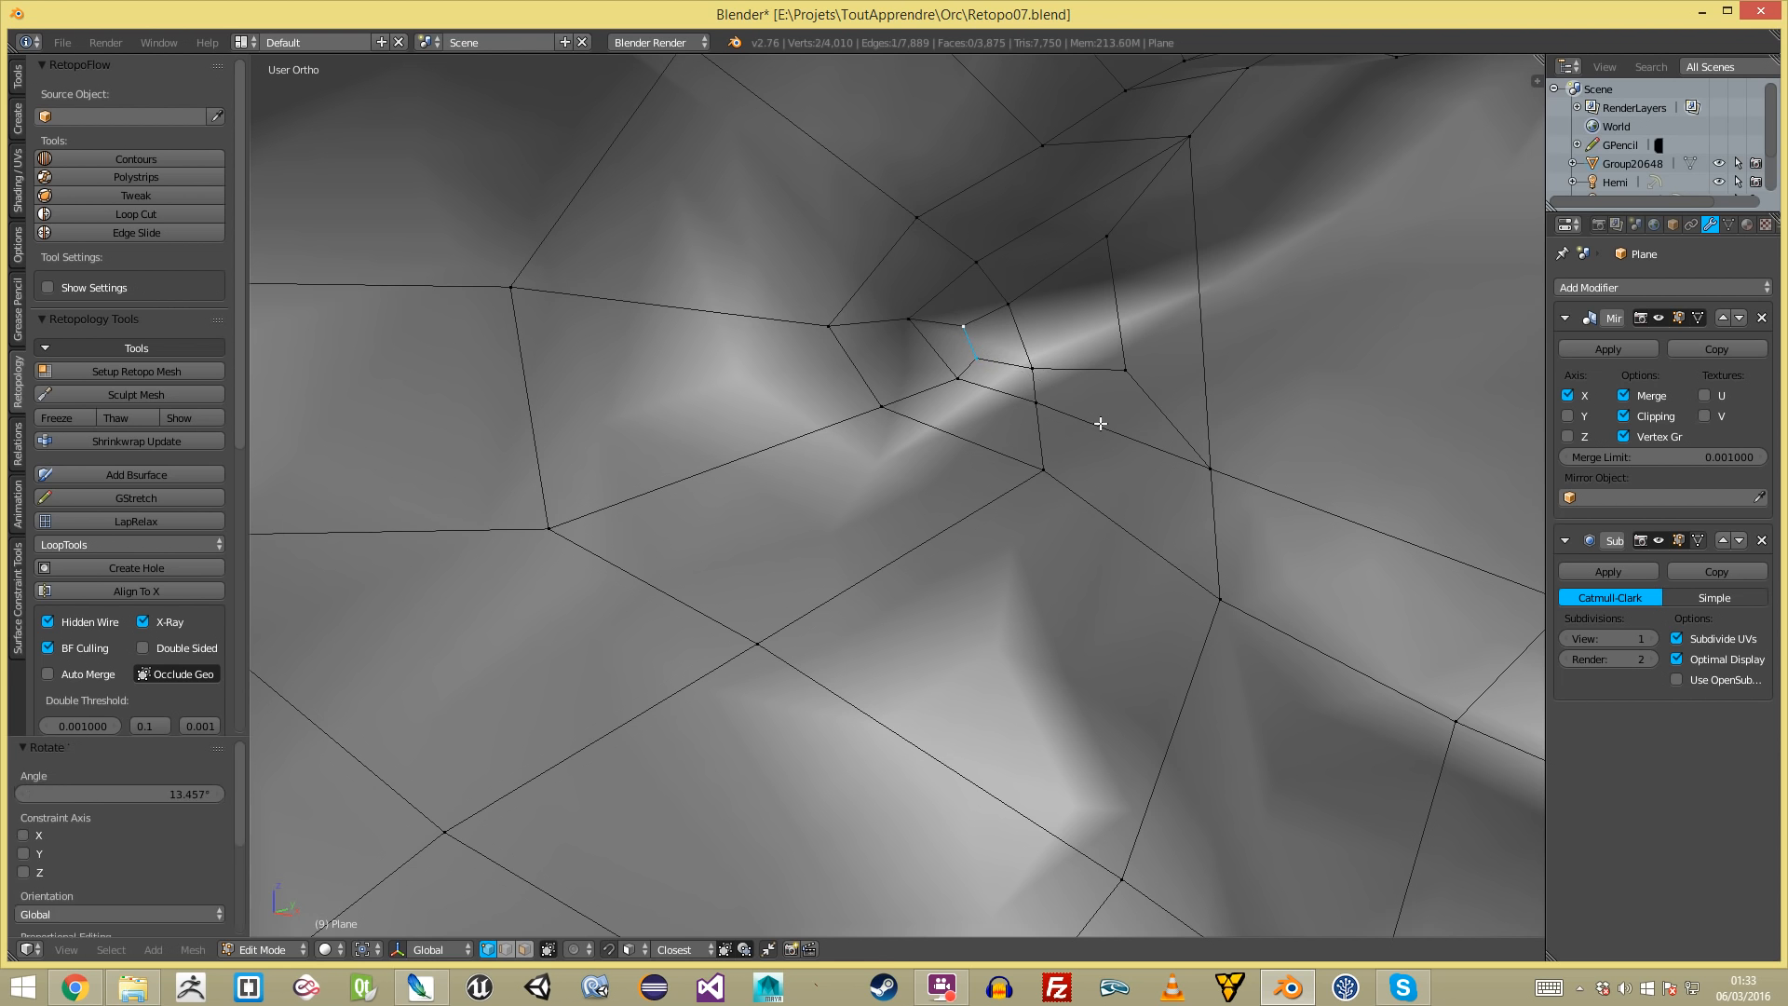
{"action": "scroll", "coordinate": [1098, 422], "scroll_direction": "down", "scroll_amount": 5}
{"action": "scroll", "coordinate": [895, 553], "scroll_direction": "up", "scroll_amount": 4}
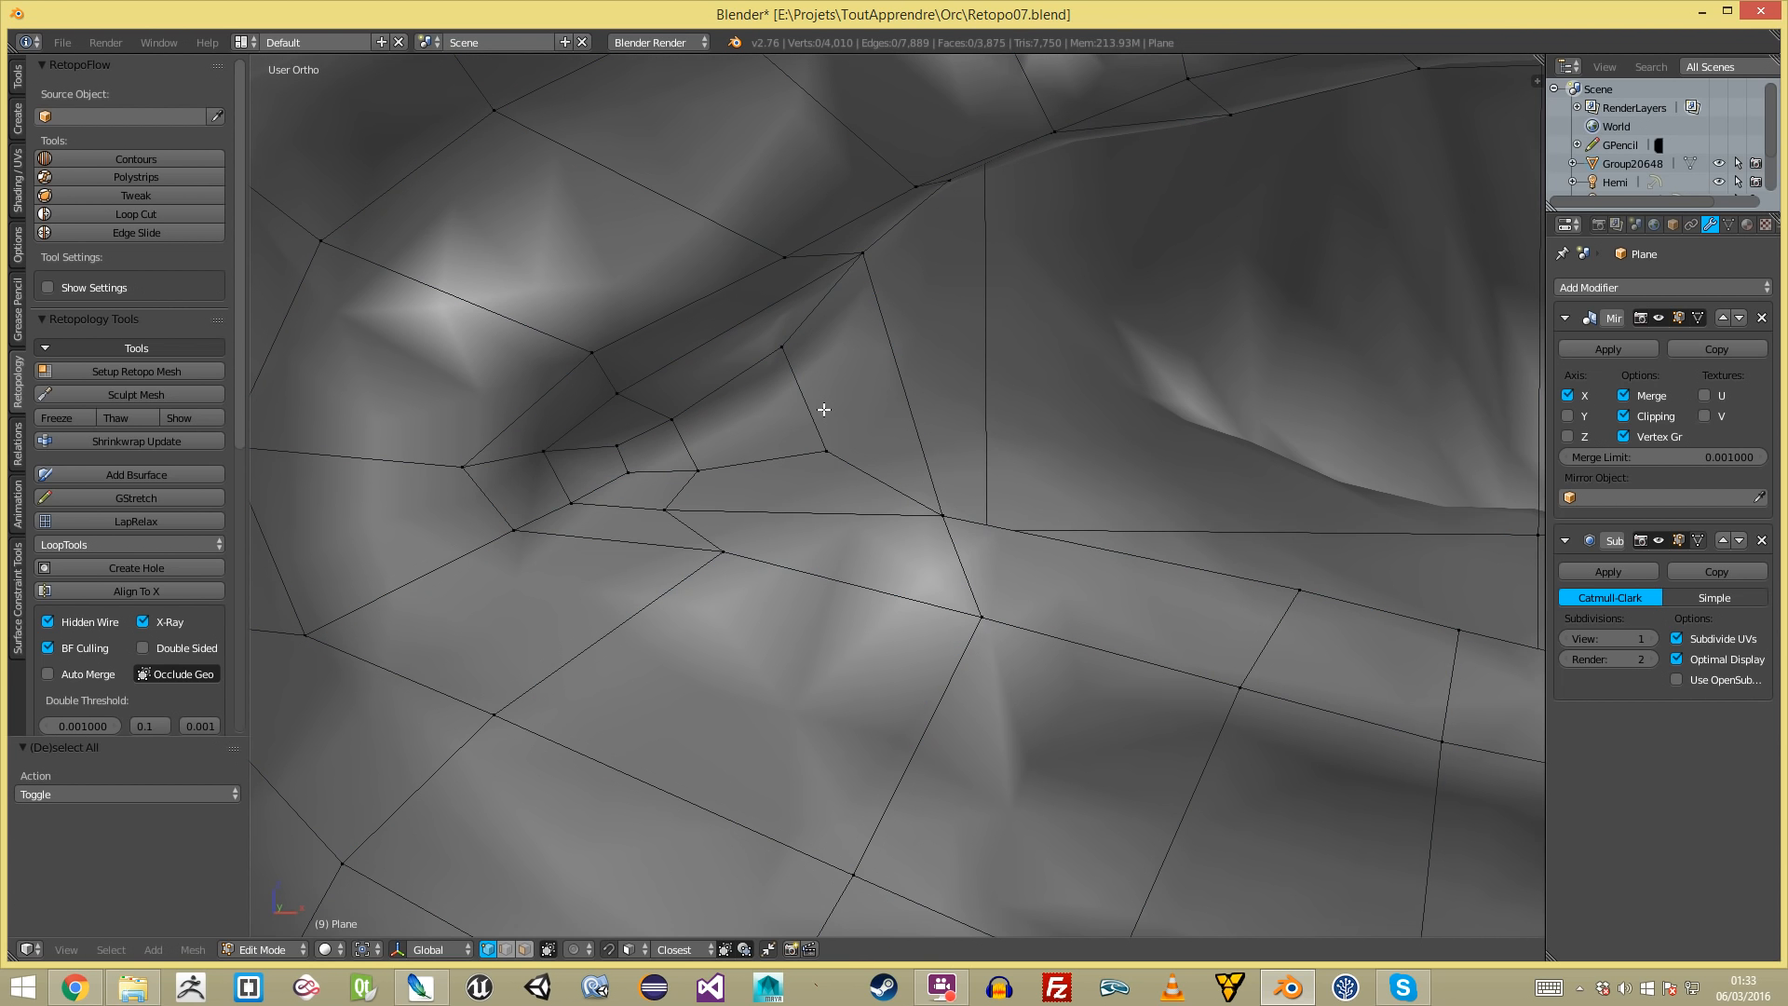
- Add an edge loop through the quads surrounding the inner eye corner
{"action": "scroll", "coordinate": [827, 408], "scroll_direction": "down", "scroll_amount": 3}
{"action": "key", "text": "ctrl+r"}
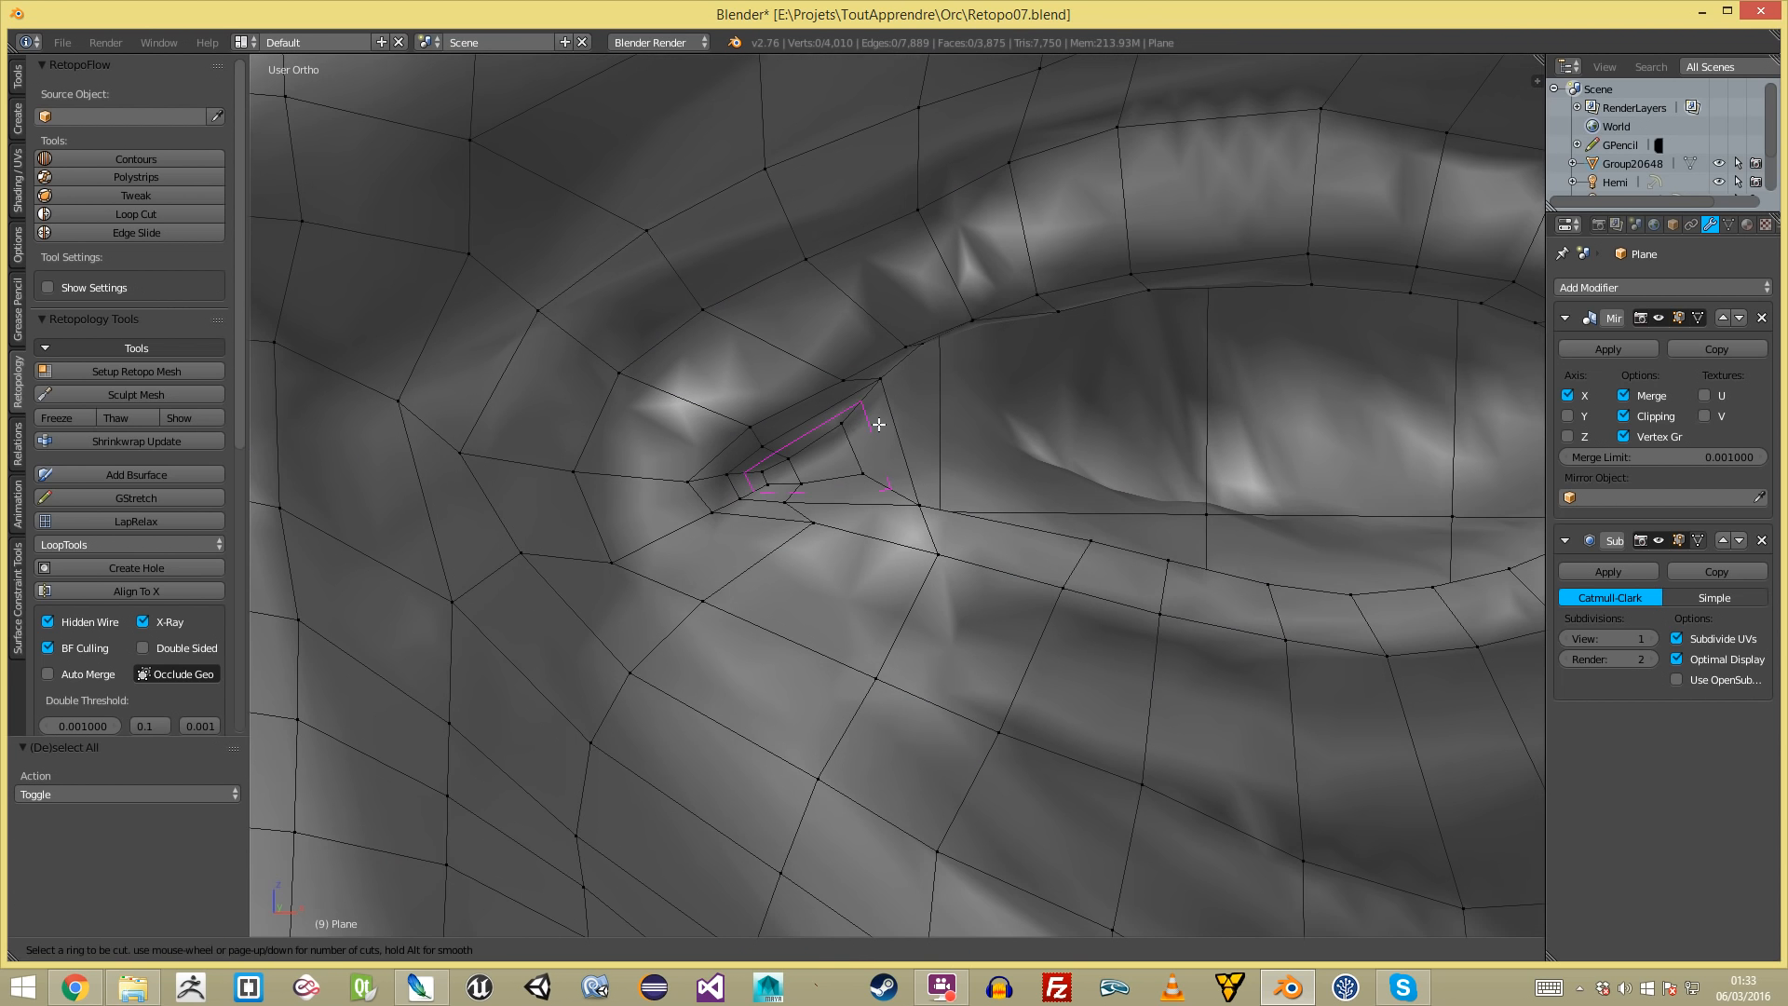
{"action": "left_click", "coordinate": [885, 426]}
{"action": "scroll", "coordinate": [875, 484], "scroll_direction": "down", "scroll_amount": 5}
{"action": "key", "text": "a"}
{"action": "scroll", "coordinate": [869, 513], "scroll_direction": "up", "scroll_amount": 4}
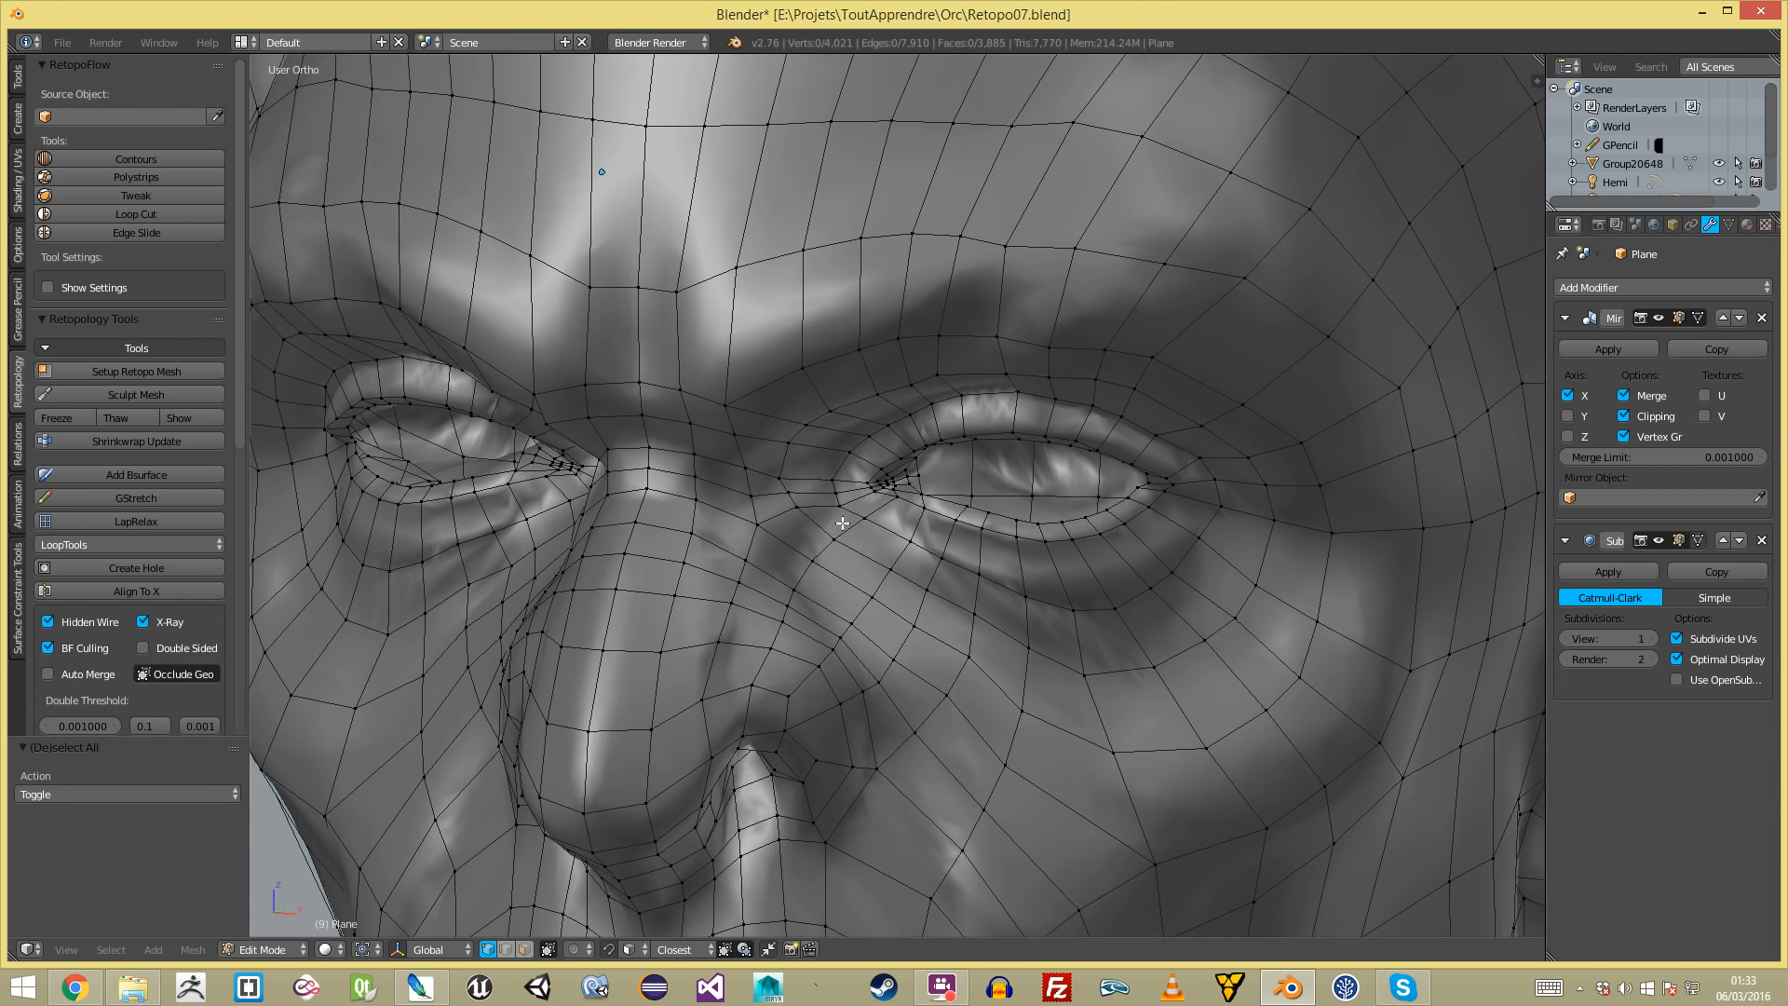
- Nudge the vertices beside the added edge loop at the inner eye corner
{"action": "scroll", "coordinate": [870, 513], "scroll_direction": "up", "scroll_amount": 4}
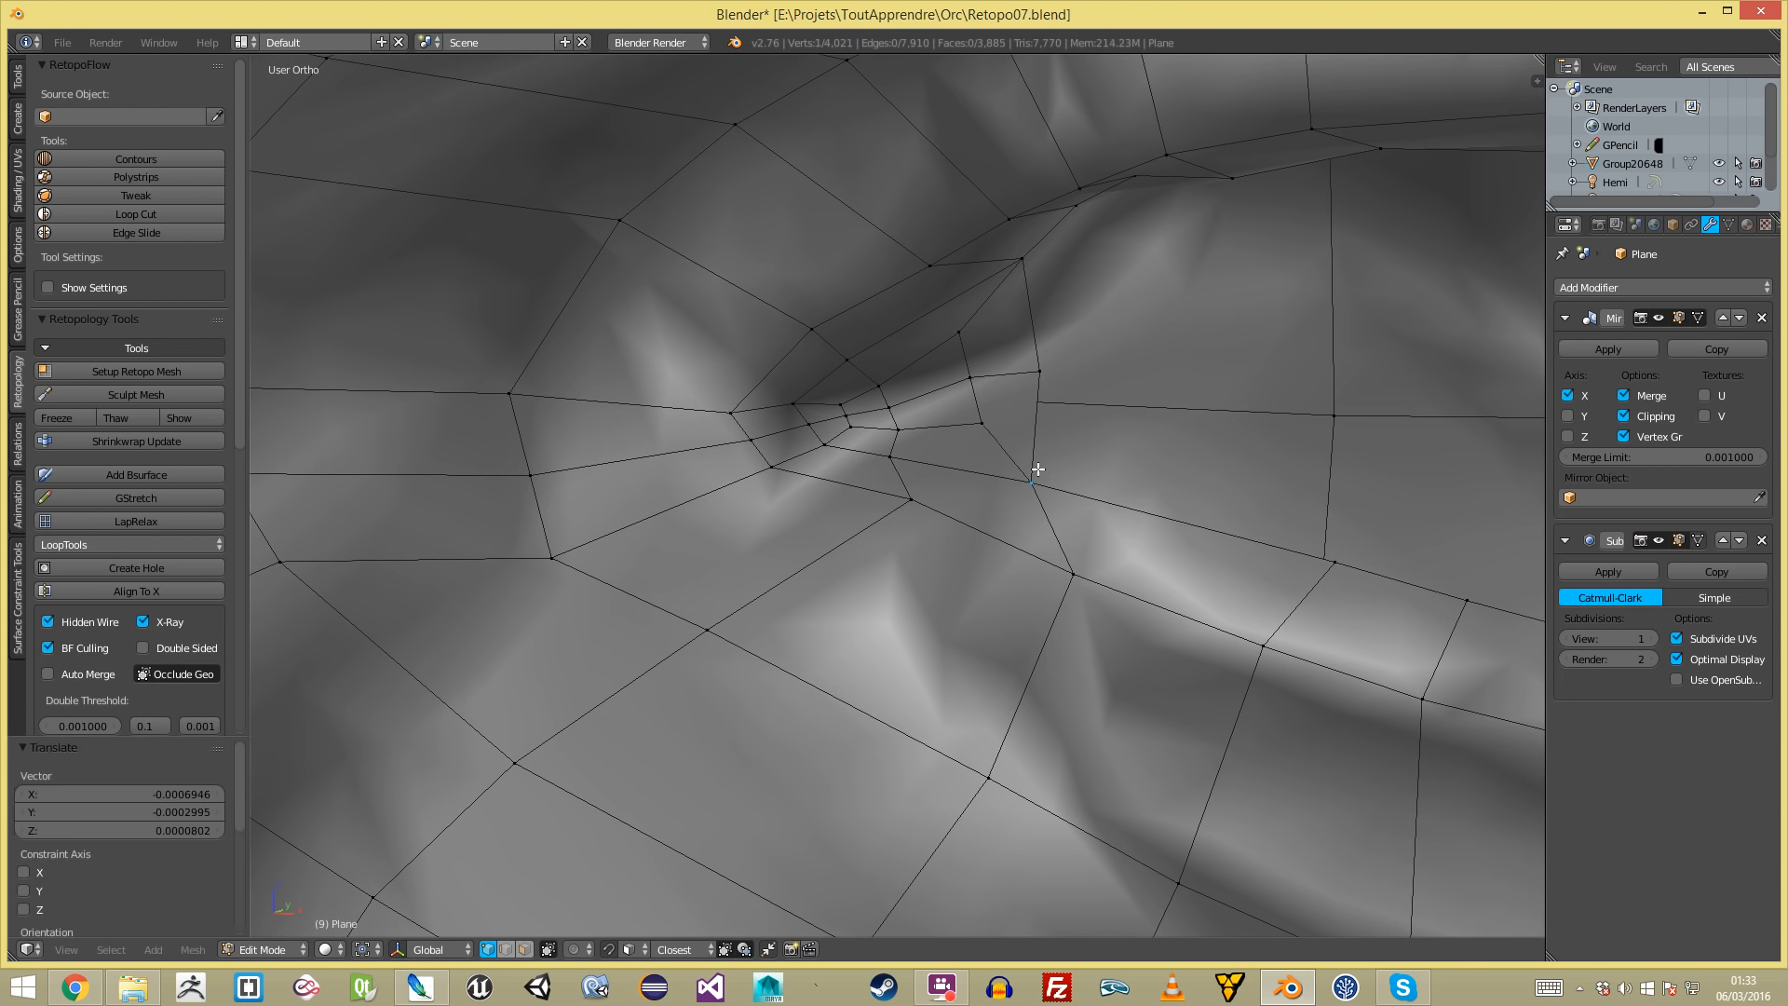
{"action": "right_click_drag", "start_coordinate": [1020, 281], "coordinate": [984, 284]}
{"action": "left_click", "coordinate": [978, 309]}
{"action": "key", "text": "a"}
{"action": "scroll", "coordinate": [978, 352], "scroll_direction": "down", "scroll_amount": 5}
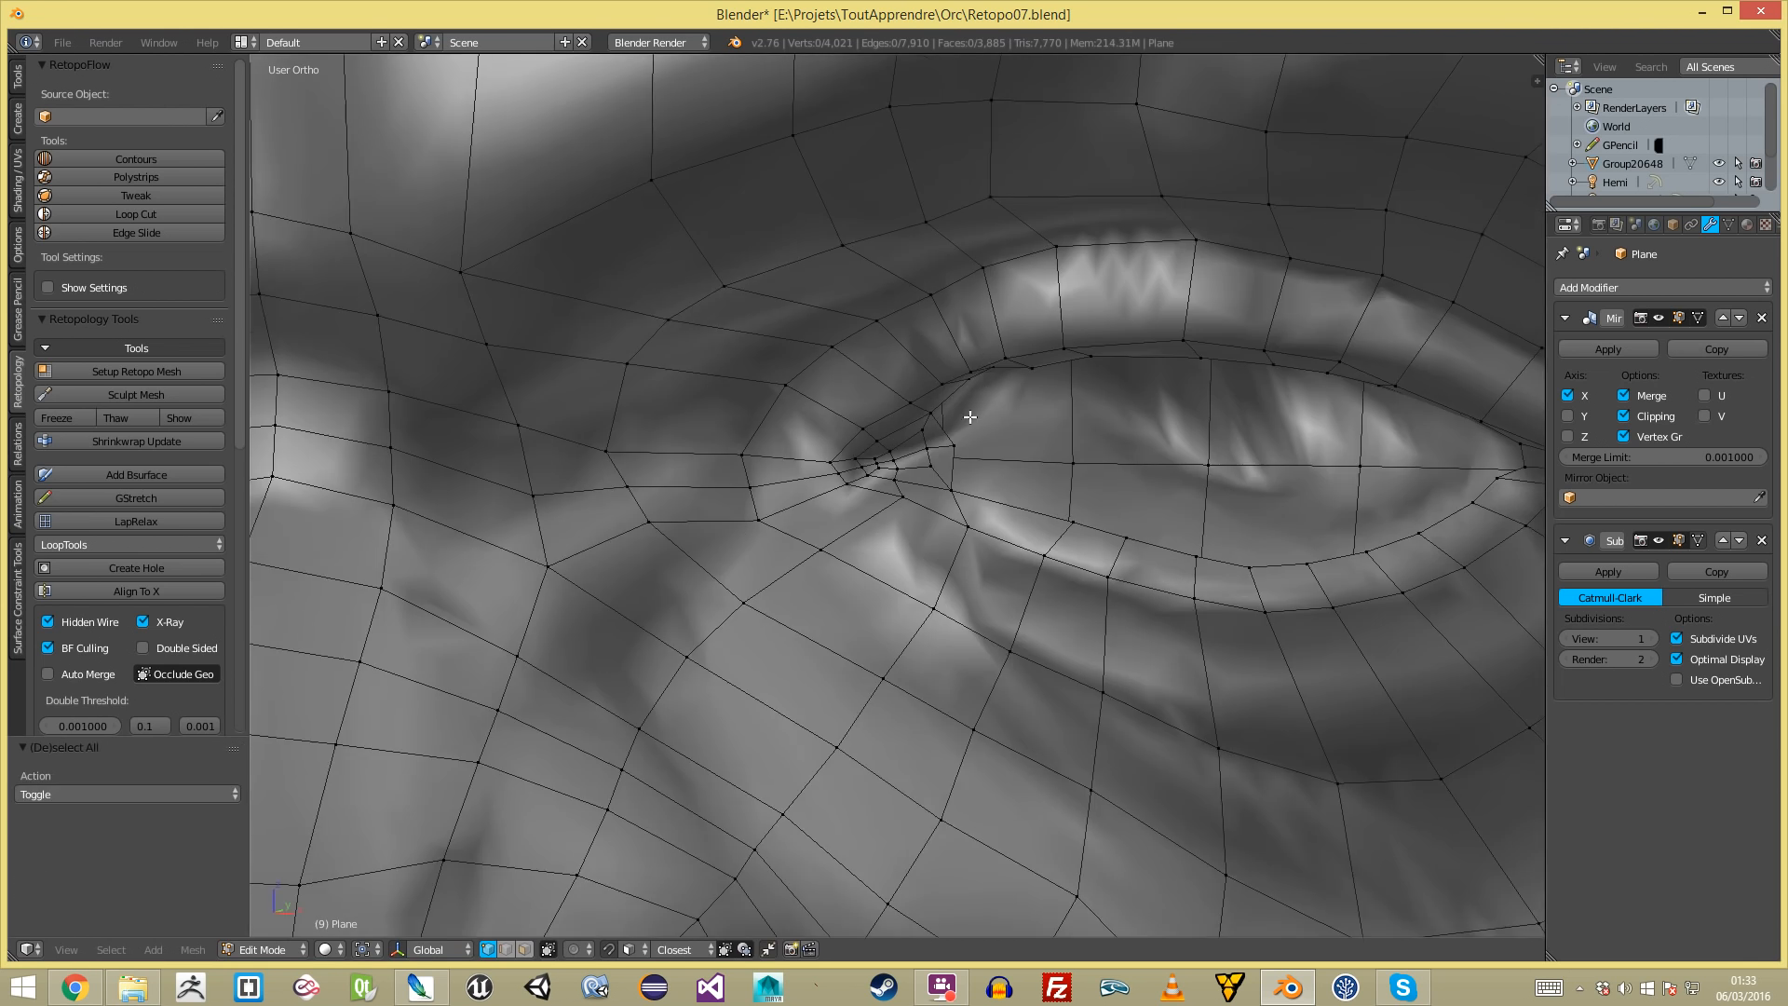
- Isolate the retopology mesh in Object Mode by hiding the unselected objects
{"action": "key", "text": "Tab"}
{"action": "scroll", "coordinate": [943, 456], "scroll_direction": "down", "scroll_amount": 10}
{"action": "key", "text": "a"}
{"action": "middle_click_drag", "start_coordinate": [966, 551], "coordinate": [921, 562]}
{"action": "right_click", "coordinate": [968, 552]}
{"action": "right_click", "coordinate": [968, 551]}
{"action": "key", "text": "shift+h"}
{"action": "key", "text": "a"}
{"action": "scroll", "coordinate": [959, 563], "scroll_direction": "down", "scroll_amount": 2}
{"action": "scroll", "coordinate": [950, 550], "scroll_direction": "up", "scroll_amount": 10}
- Undo the edge loop and the related vertex moves at the inner eye corner
{"action": "key", "text": "Tab"}
{"action": "key", "text": "a"}
{"action": "key", "text": "a"}
{"action": "scroll", "coordinate": [978, 517], "scroll_direction": "up", "scroll_amount": 2}
{"action": "key", "text": "ctrl+z"}
{"action": "key", "text": "ctrl+z"}
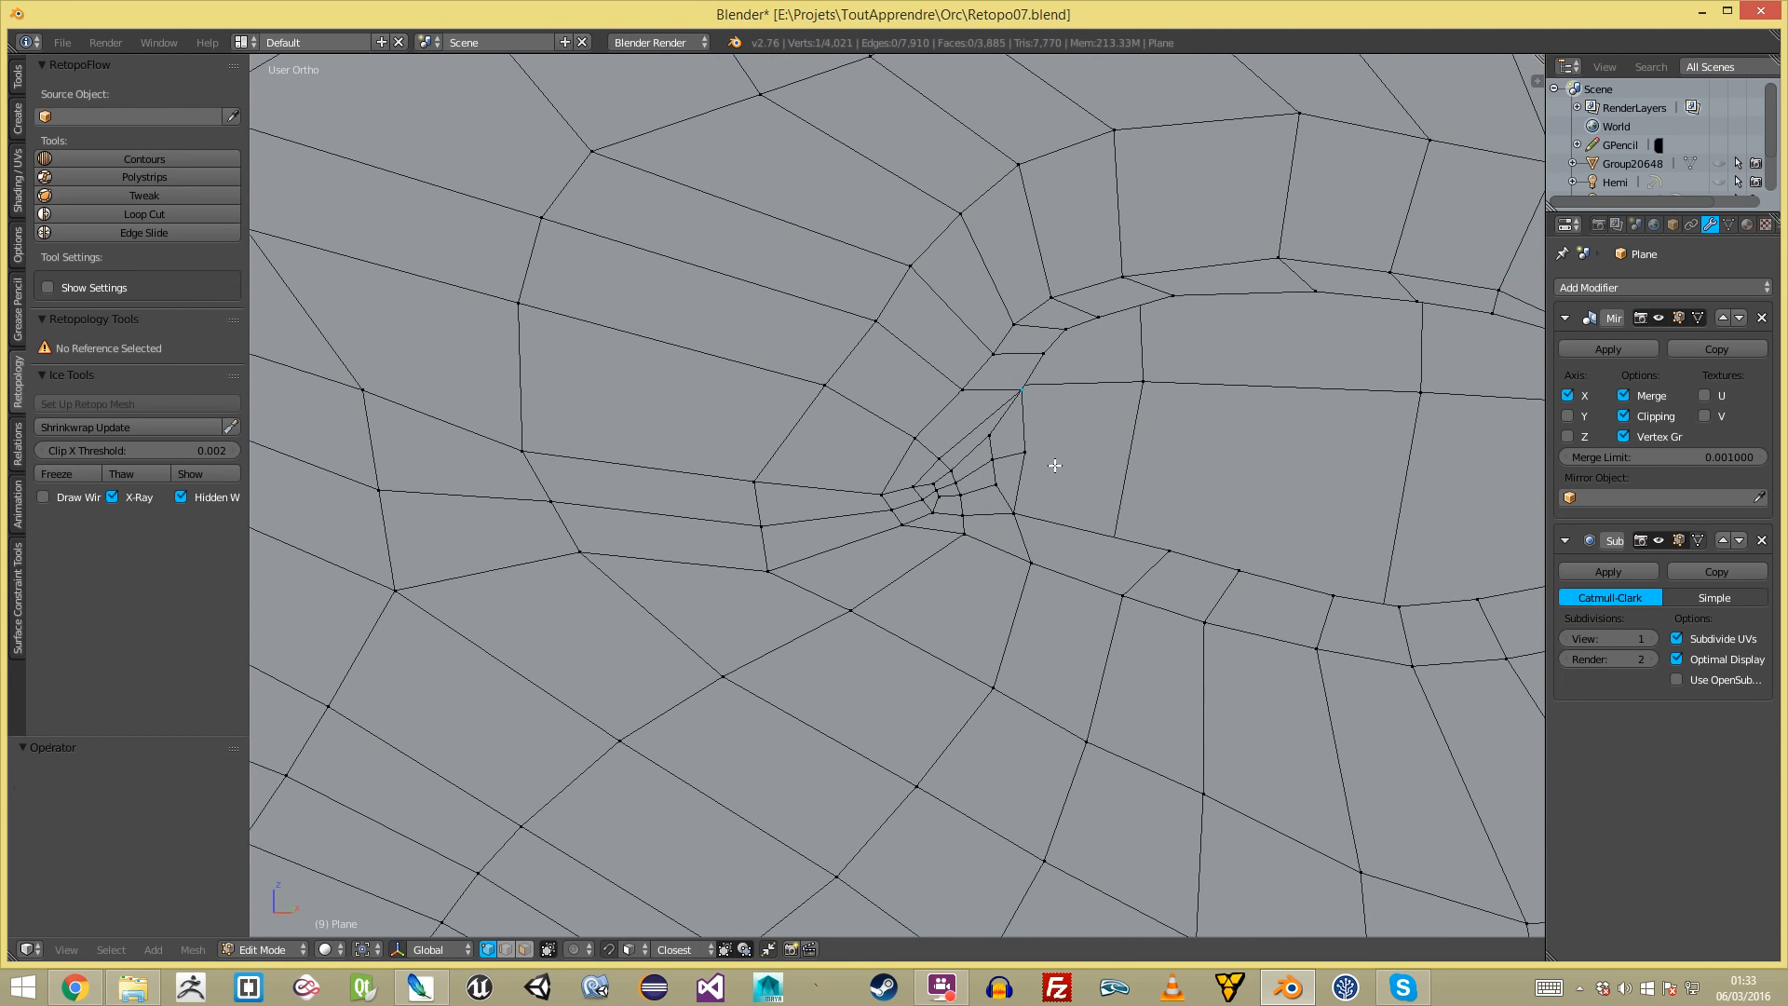
{"action": "key", "text": "a"}
{"action": "scroll", "coordinate": [1010, 466], "scroll_direction": "down", "scroll_amount": 10}
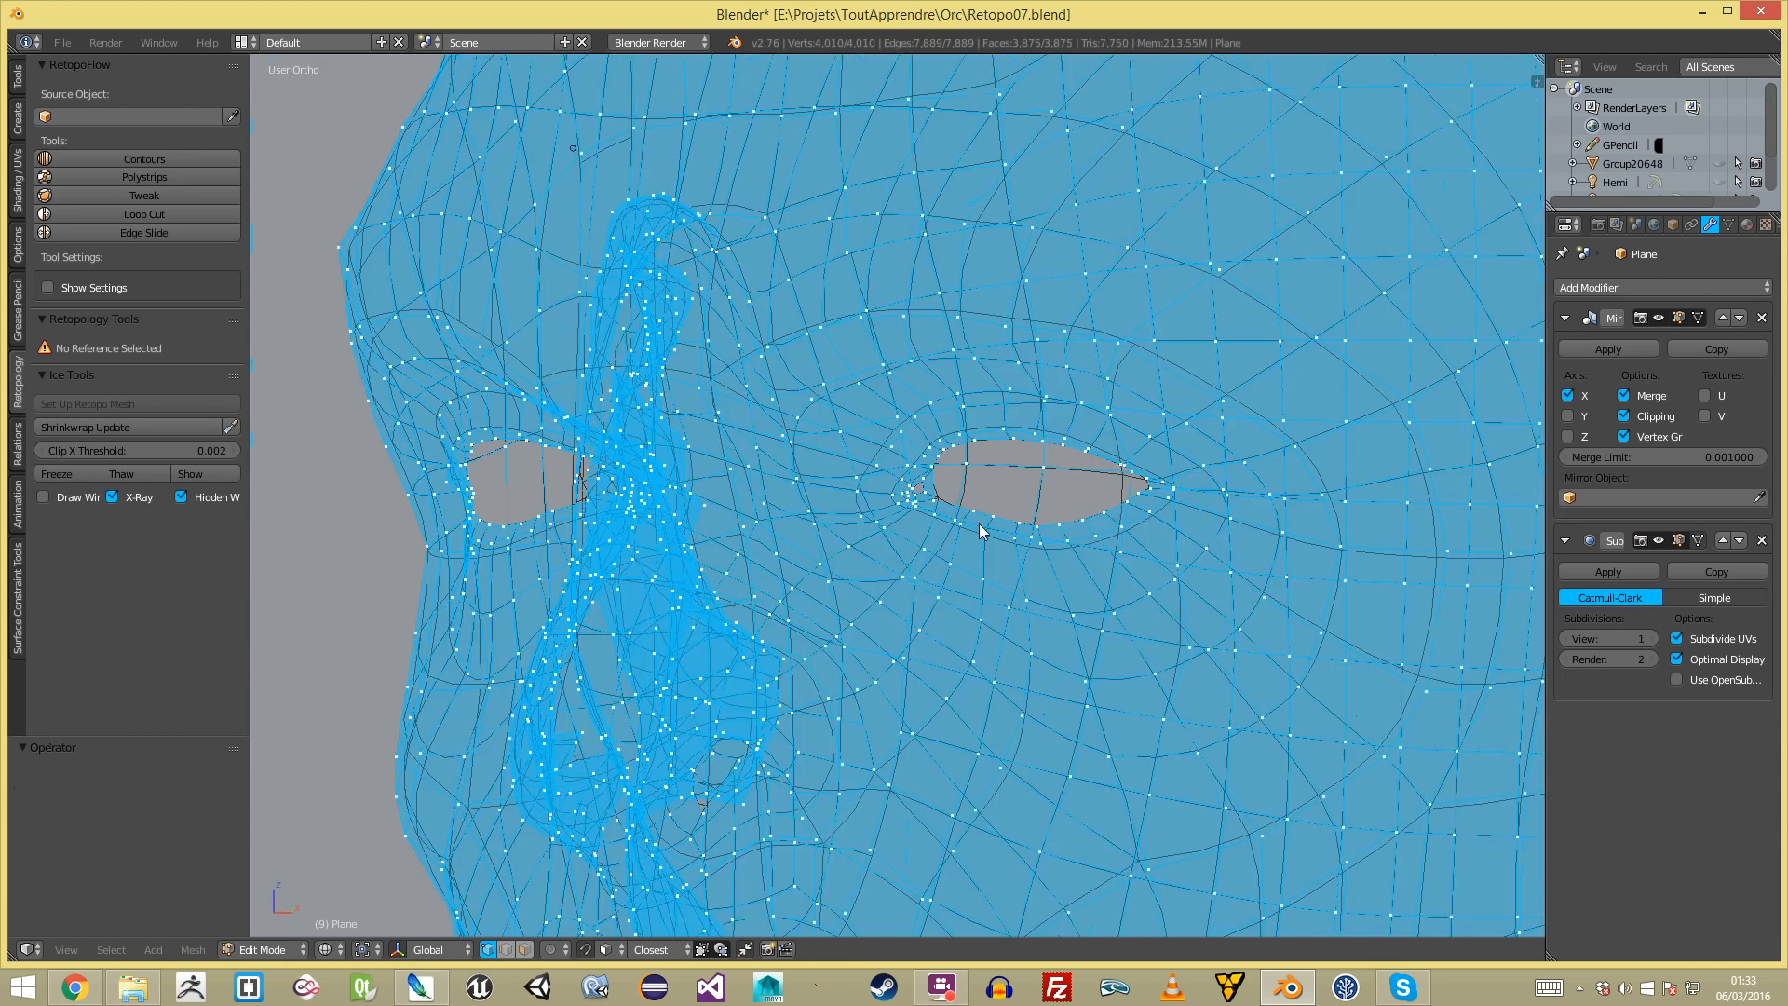
- Check the isolated head mesh in Object Mode, then return to editing the inner eye corner
{"action": "key", "text": "Tab"}
{"action": "key", "text": "a"}
{"action": "middle_click_drag", "start_coordinate": [769, 703], "coordinate": [878, 710]}
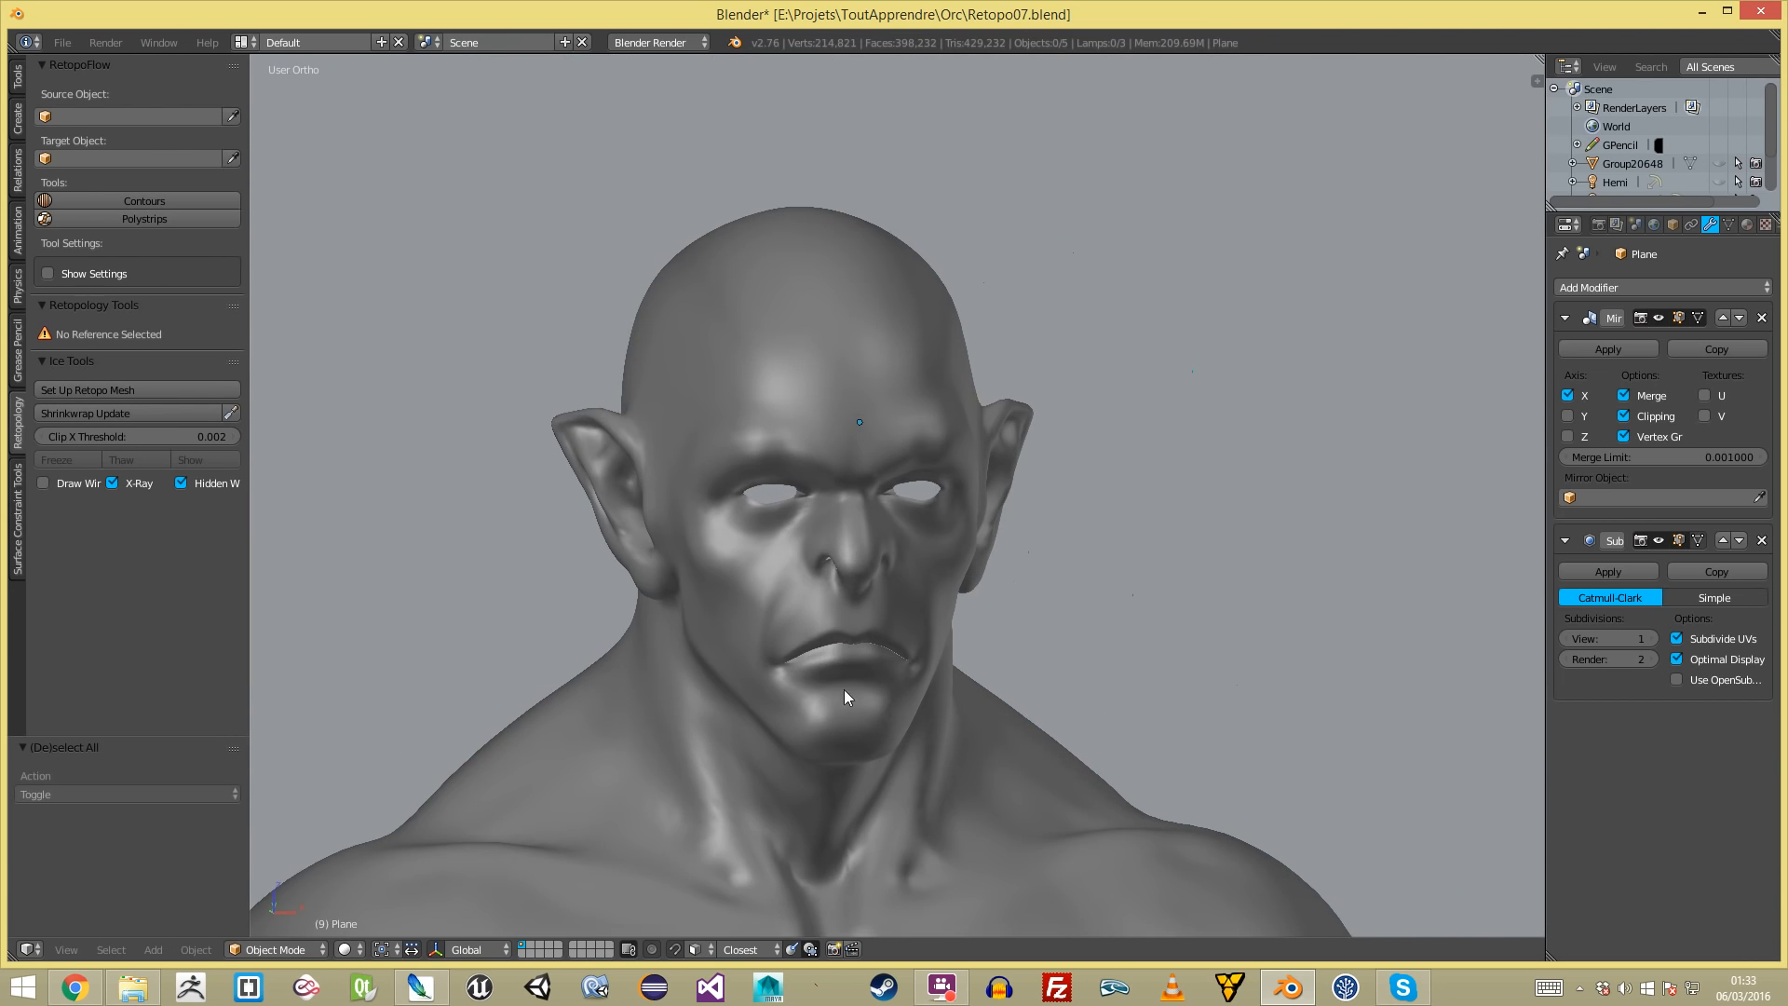
{"action": "scroll", "coordinate": [868, 697], "scroll_direction": "up", "scroll_amount": 2}
{"action": "key", "text": "Tab"}
{"action": "scroll", "coordinate": [874, 484], "scroll_direction": "up", "scroll_amount": 10}
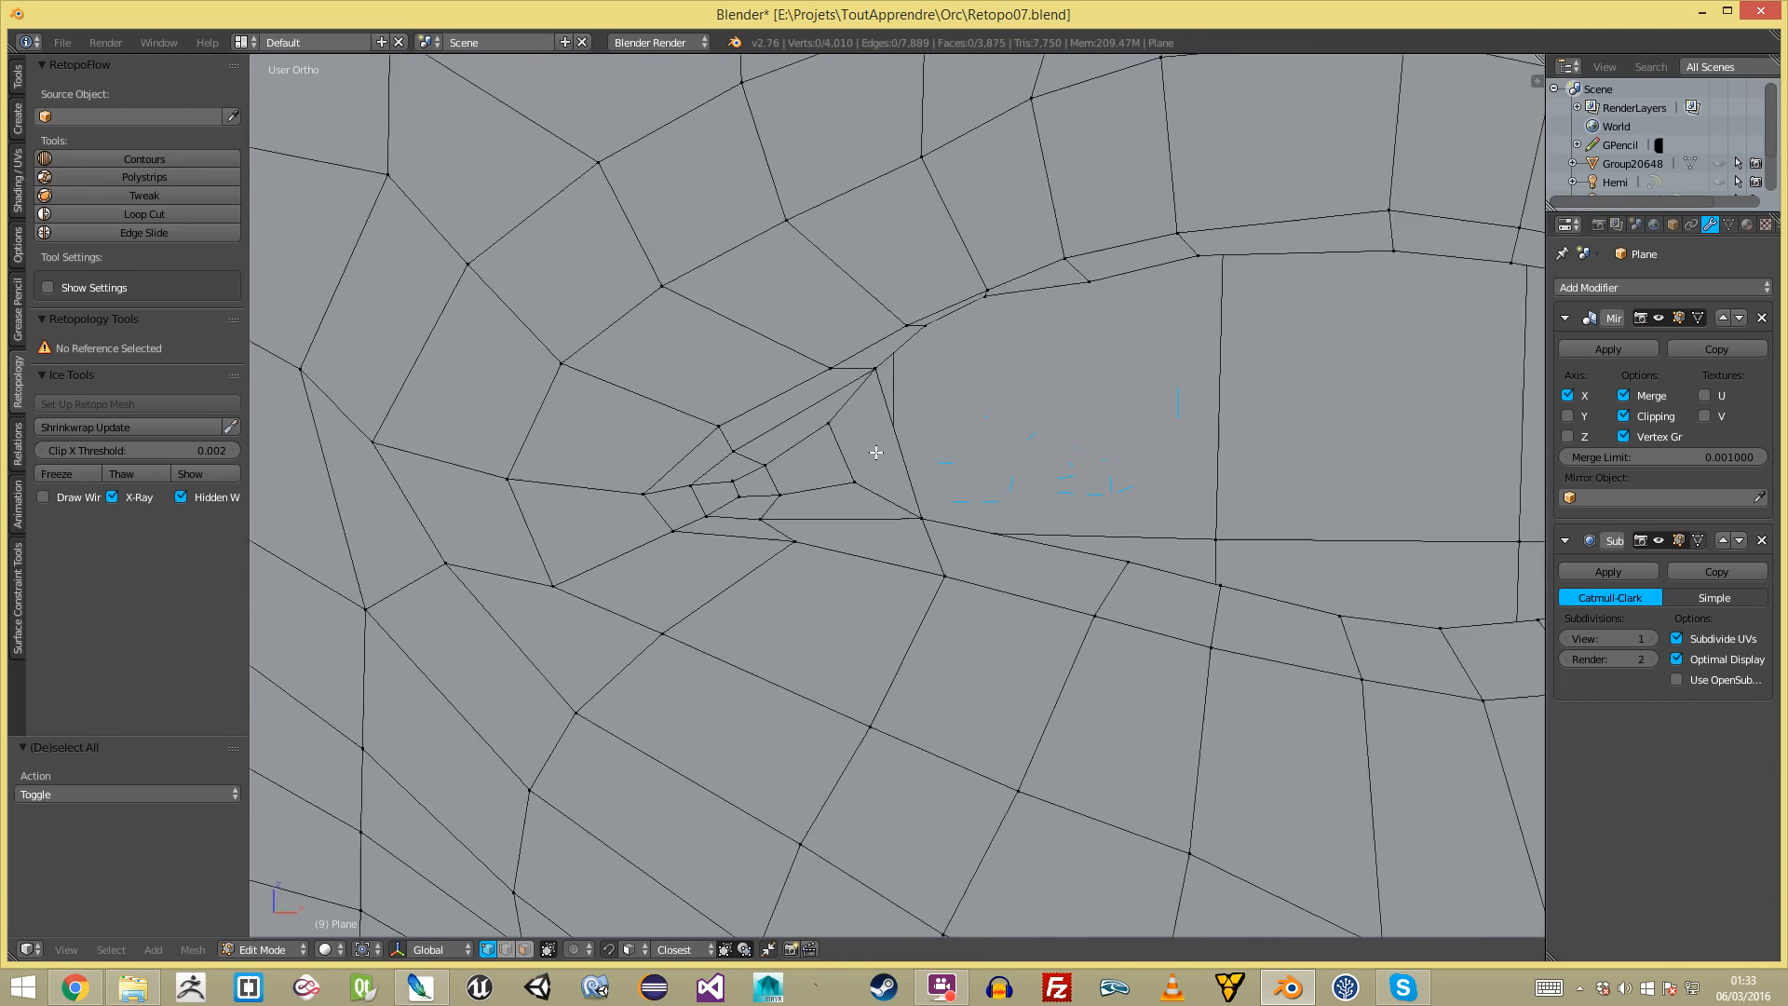
- Move the vertices where the inner corner quads meet the upper and lower eyelid edges to clean up the outline
{"action": "middle_click_drag", "start_coordinate": [876, 453], "coordinate": [871, 419]}
{"action": "right_click", "coordinate": [955, 343]}
{"action": "key", "text": "g"}
{"action": "left_click", "coordinate": [920, 367]}
{"action": "key", "text": "a"}
{"action": "right_click", "coordinate": [975, 484]}
{"action": "key", "text": "g"}
{"action": "left_click", "coordinate": [935, 475]}
{"action": "key", "text": "a"}
{"action": "left_click_drag", "start_coordinate": [917, 462], "coordinate": [918, 459]}
{"action": "key", "text": "g"}
{"action": "left_click", "coordinate": [899, 473]}
{"action": "key", "text": "a"}
{"action": "right_click", "coordinate": [911, 449]}
{"action": "key", "text": "g"}
{"action": "right_click", "coordinate": [913, 450]}
{"action": "right_click", "coordinate": [910, 449]}
{"action": "key", "text": "Tab"}
{"action": "key", "text": "Tab"}
{"action": "key", "text": "a"}
- In face selection mode, delete the narrow face between the inner corner quads and the eye opening
{"action": "key", "text": "ctrl+Tab"}
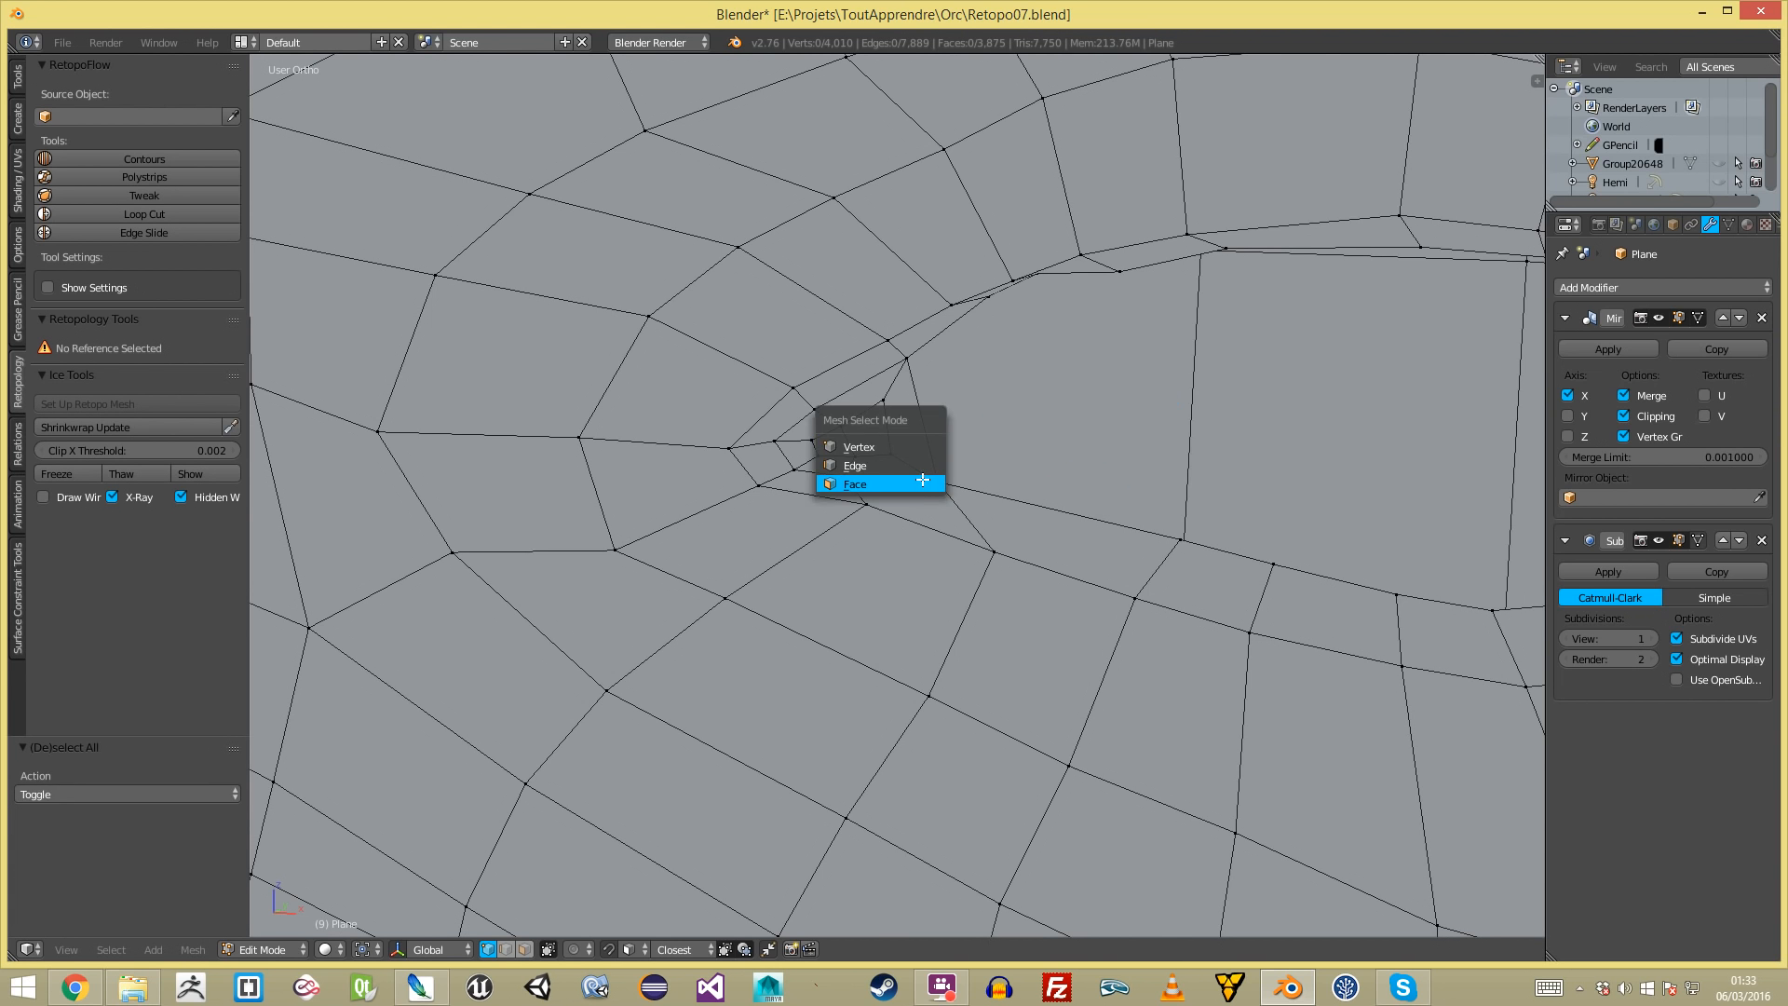
{"action": "left_click", "coordinate": [922, 479]}
{"action": "right_click", "coordinate": [918, 417]}
{"action": "right_click", "coordinate": [919, 432]}
{"action": "key", "text": "x"}
{"action": "left_click", "coordinate": [906, 491]}
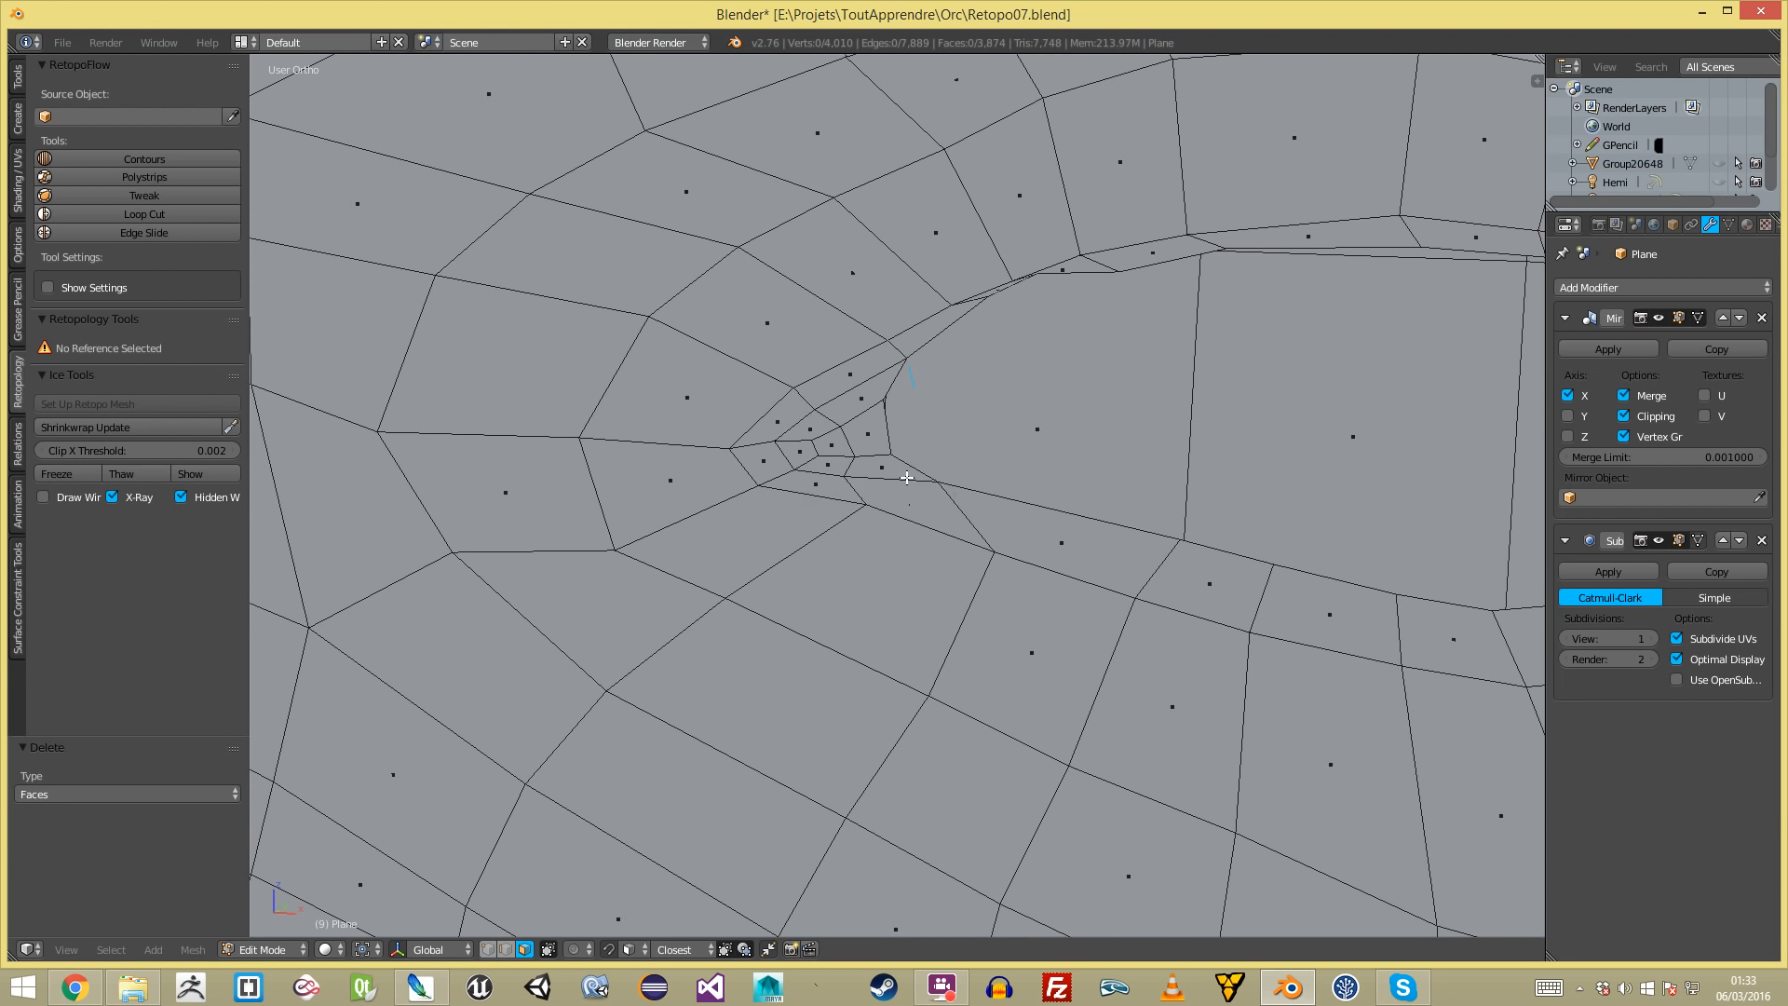
- Examine the opened eye corner in Object Mode, then return to Edit Mode in vertex selection mode
{"action": "key", "text": "Tab"}
{"action": "scroll", "coordinate": [946, 495], "scroll_direction": "down", "scroll_amount": 8}
{"action": "middle_click_drag", "start_coordinate": [911, 656], "coordinate": [977, 633]}
{"action": "scroll", "coordinate": [917, 489], "scroll_direction": "up", "scroll_amount": 7}
{"action": "key", "text": "Tab"}
{"action": "scroll", "coordinate": [917, 483], "scroll_direction": "up", "scroll_amount": 6}
{"action": "key", "text": "ctrl+Tab"}
{"action": "left_click", "coordinate": [939, 411]}
{"action": "middle_click_drag", "start_coordinate": [942, 410], "coordinate": [1157, 311]}
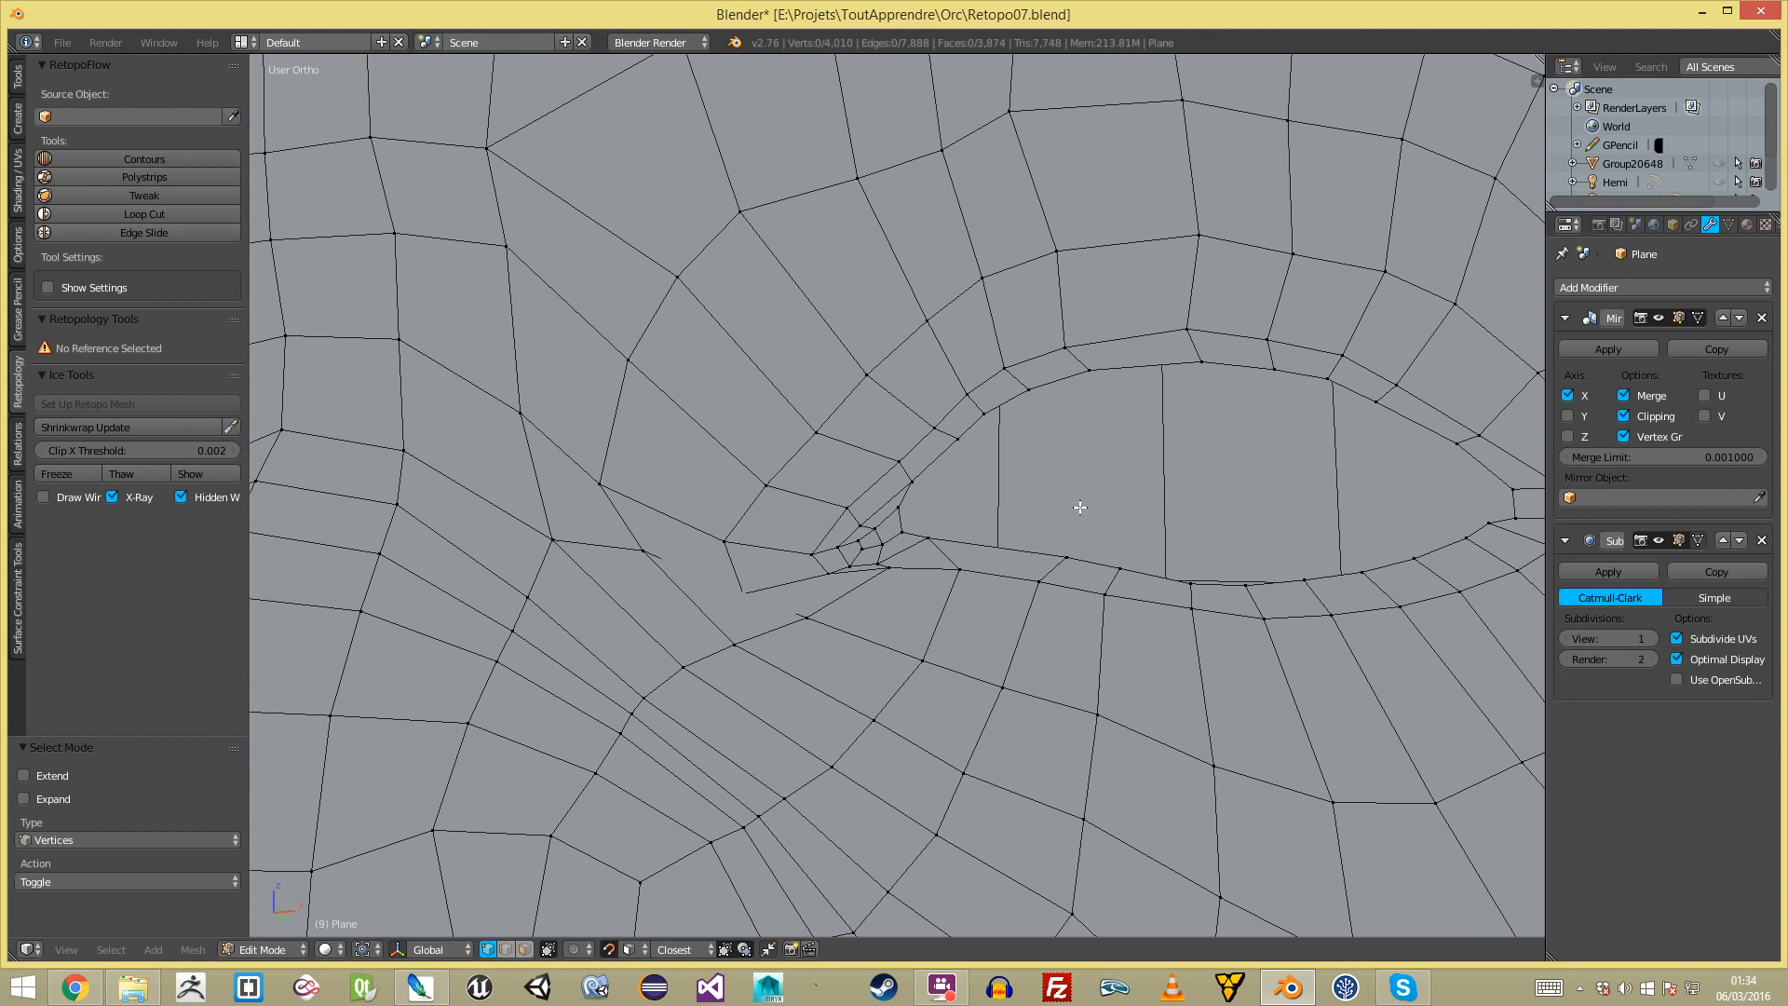
- Show the hidden sculpt again in Object Mode and return to editing the retopology mesh
{"action": "key", "text": "Tab"}
{"action": "scroll", "coordinate": [1109, 489], "scroll_direction": "down", "scroll_amount": 5}
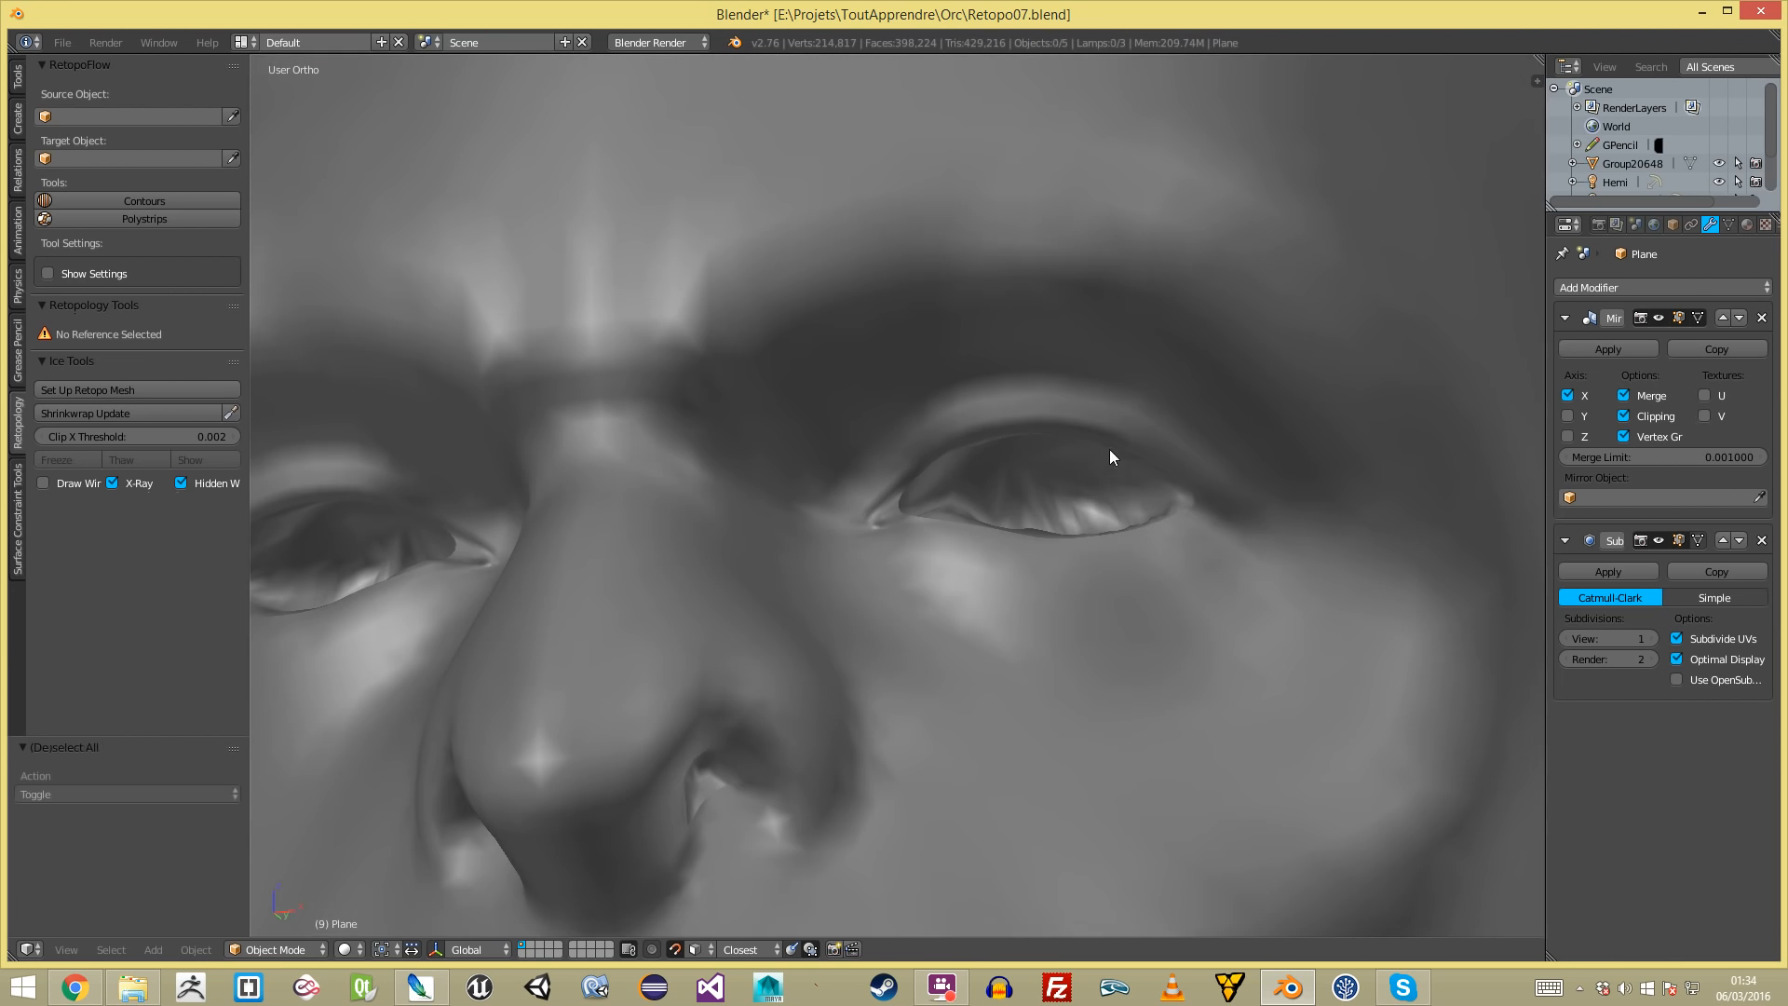
{"action": "scroll", "coordinate": [1085, 461], "scroll_direction": "up", "scroll_amount": 3}
{"action": "key", "text": "Tab"}
{"action": "scroll", "coordinate": [1117, 391], "scroll_direction": "up", "scroll_amount": 3}
- Try adding an edge loop through the face band around the eyelids, then undo it
{"action": "key", "text": "ctrl+r"}
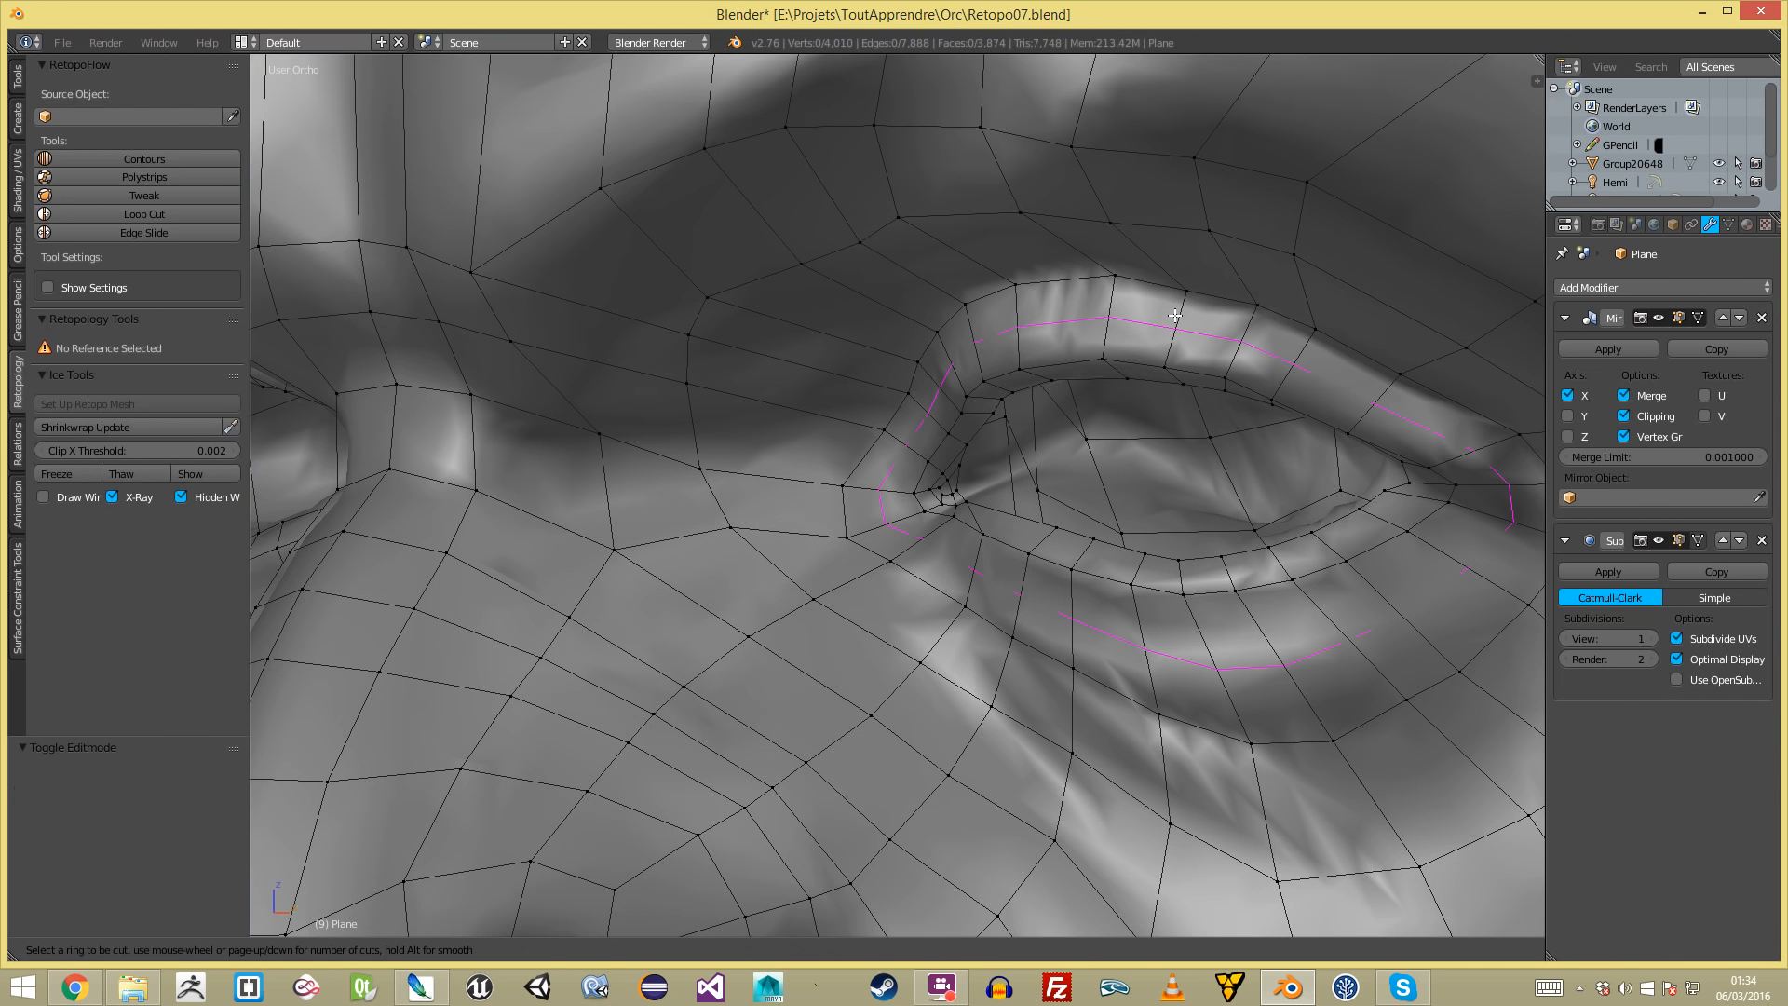
{"action": "left_click", "coordinate": [1175, 316]}
{"action": "middle_click_drag", "start_coordinate": [1227, 650], "coordinate": [1155, 620], "text": "shift"}
{"action": "key", "text": "ctrl+z"}
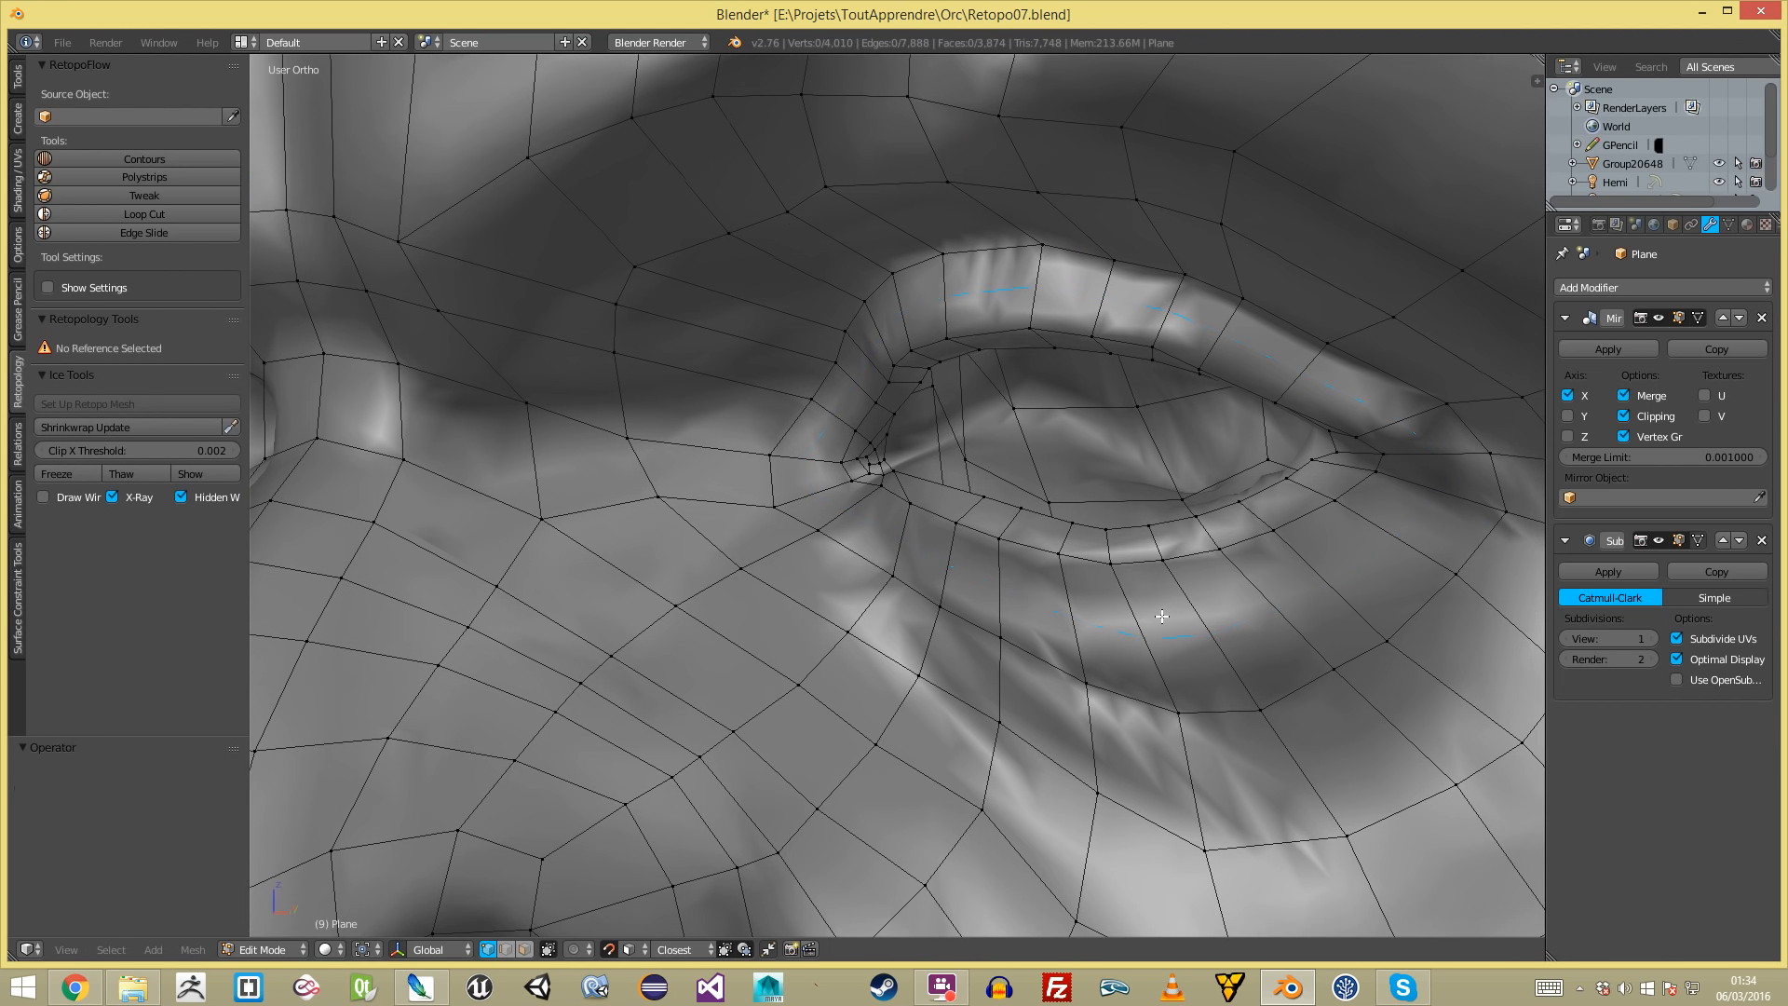
- Add two evenly spaced, unslid edge loops through the face band around the eyelids
{"action": "key", "text": "ctrl+r"}
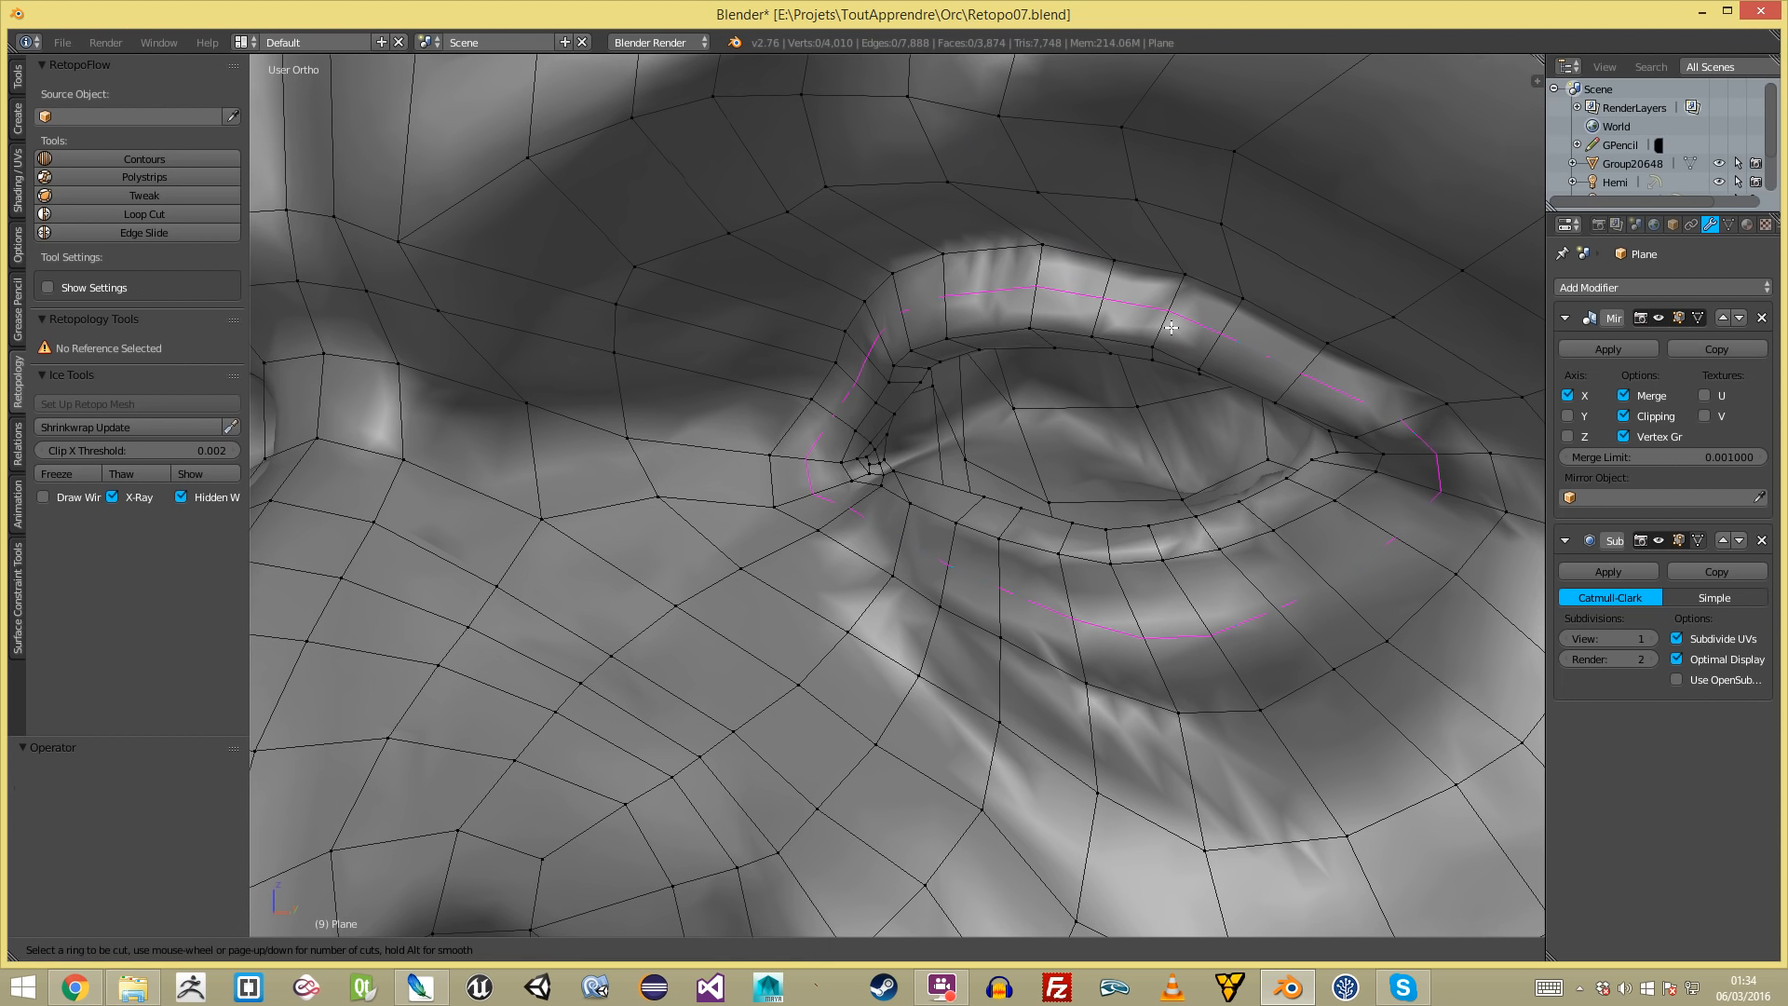
{"action": "left_click", "coordinate": [1171, 326]}
{"action": "right_click", "coordinate": [1171, 327]}
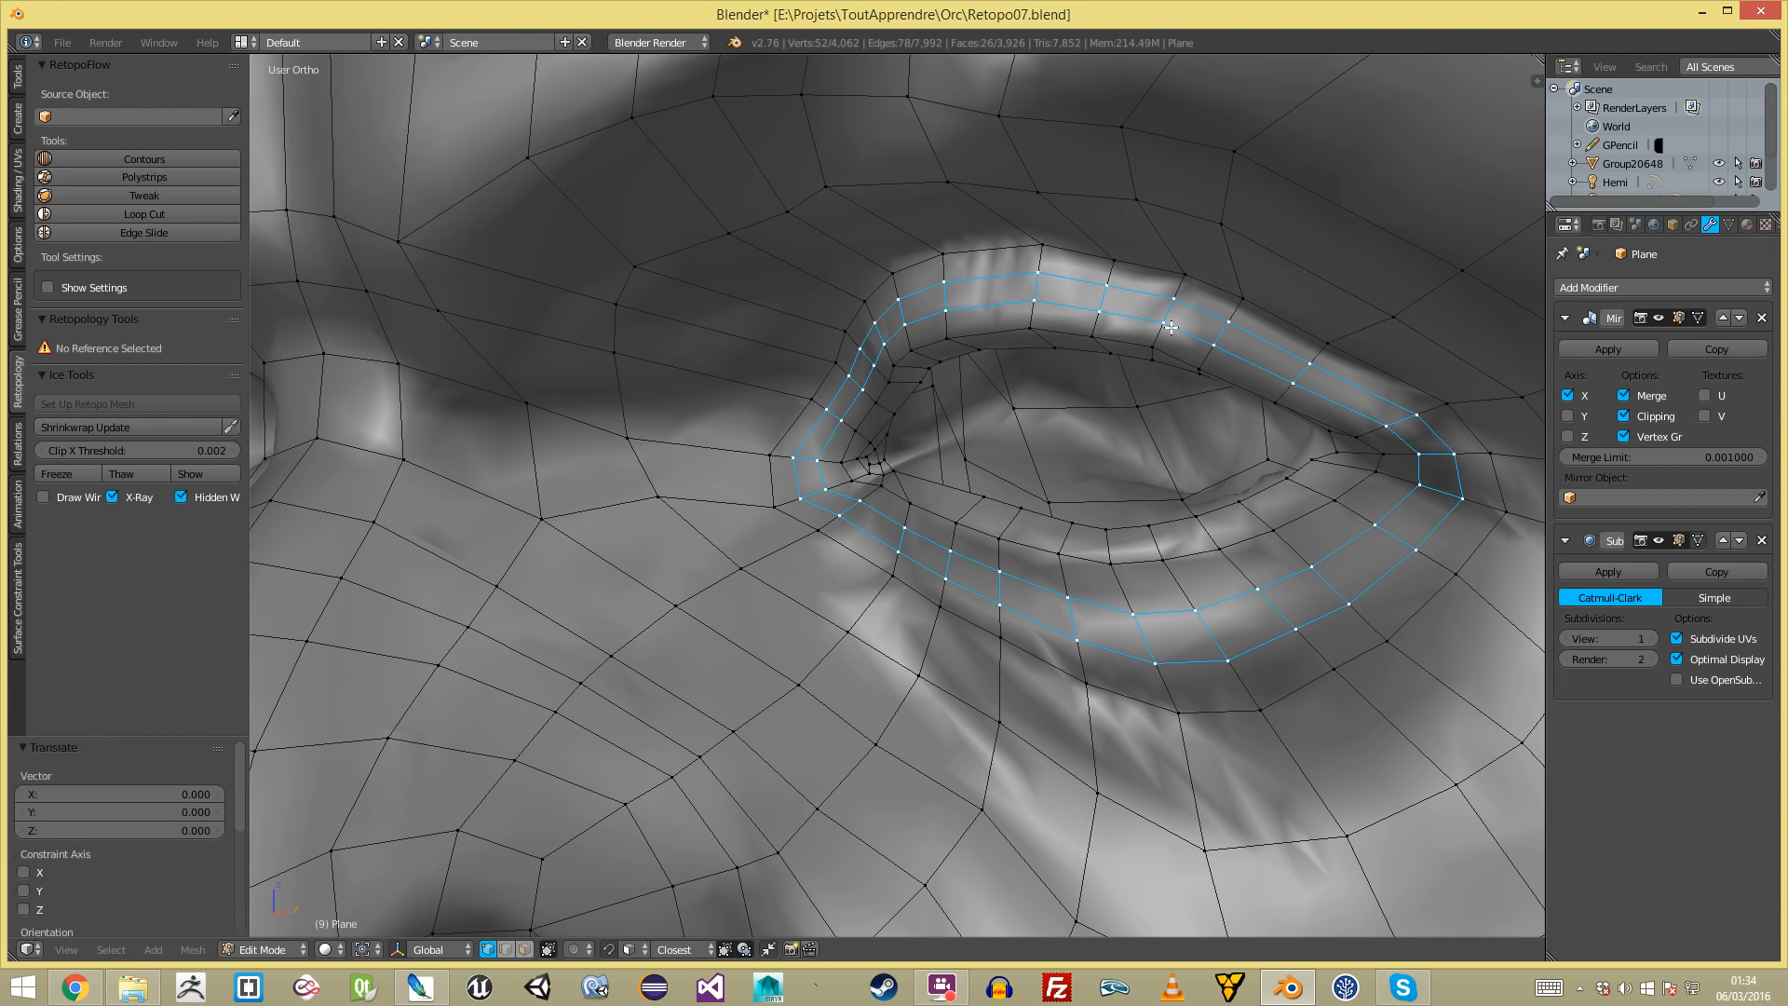
- Add one unslid edge loop around the outside of the eyelids in Edit Mode
{"action": "key", "text": "Tab"}
{"action": "scroll", "coordinate": [835, 540], "scroll_direction": "down", "scroll_amount": 8}
{"action": "key", "text": "Tab"}
{"action": "scroll", "coordinate": [829, 548], "scroll_direction": "up", "scroll_amount": 10}
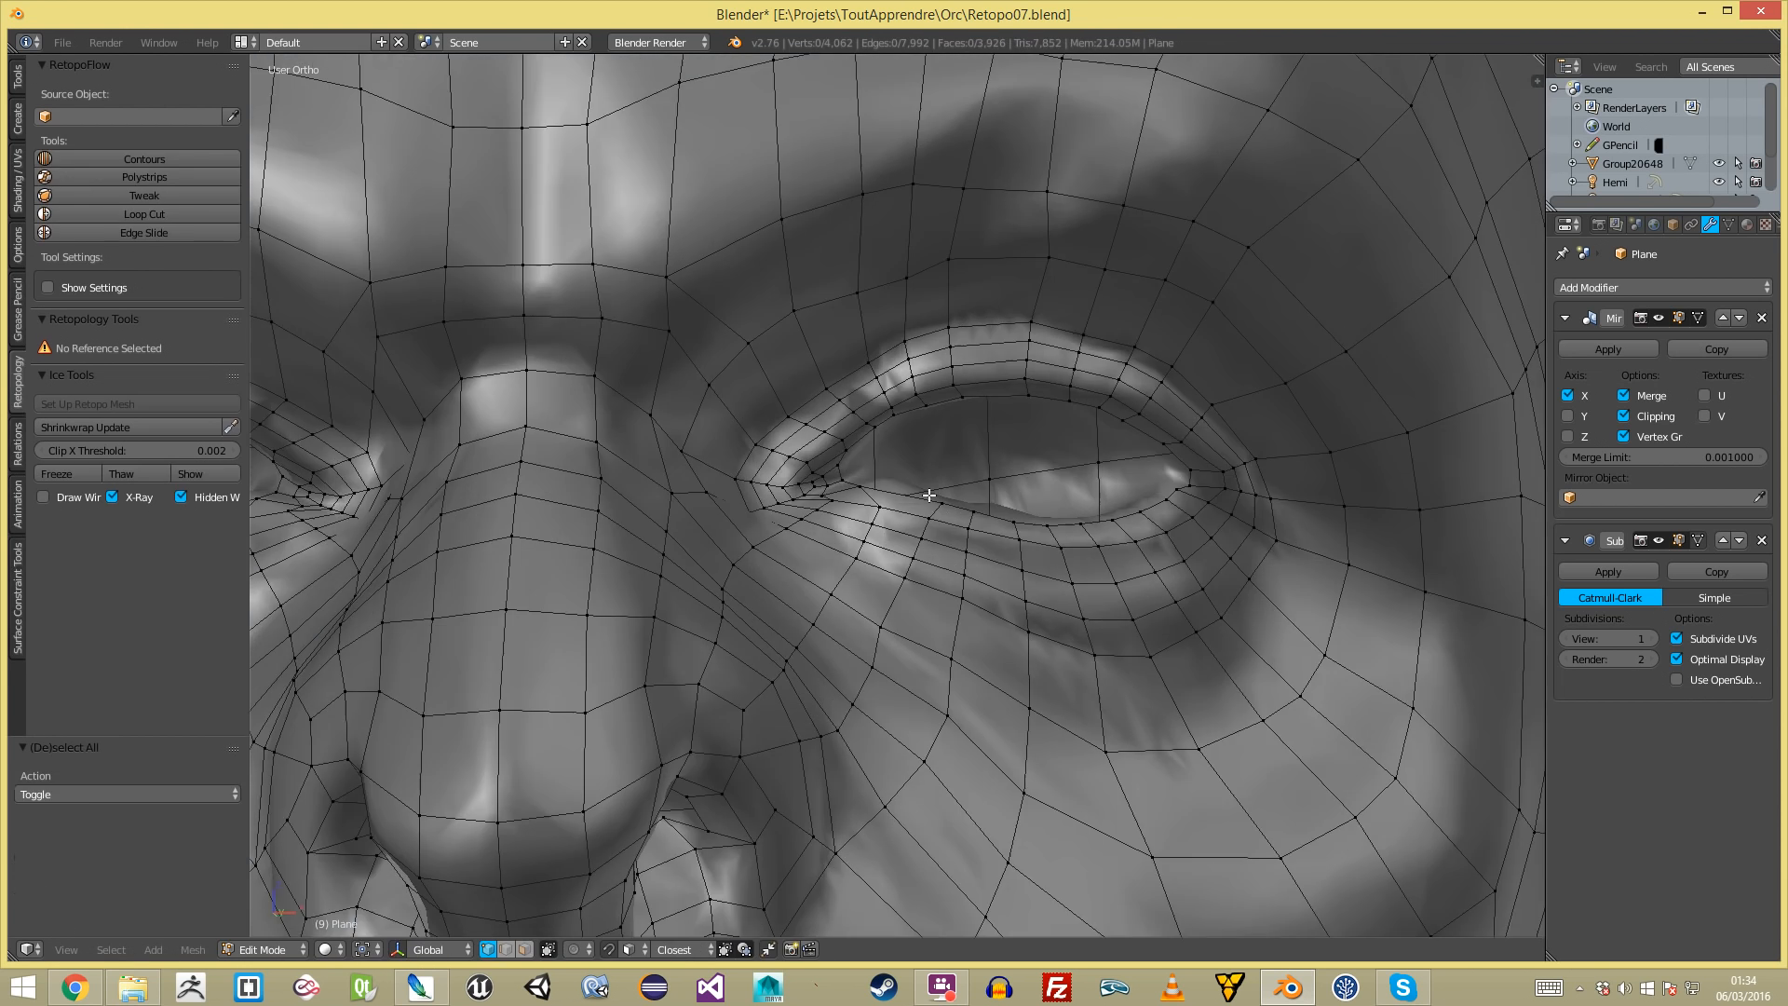
{"action": "key", "text": "ctrl+r"}
{"action": "left_click", "coordinate": [878, 345]}
{"action": "right_click", "coordinate": [879, 345]}
- Isolate the retopology mesh in Object Mode by hiding every other object, including the sculpt
{"action": "scroll", "coordinate": [1039, 358], "scroll_direction": "down", "scroll_amount": 3}
{"action": "key", "text": "Tab"}
{"action": "scroll", "coordinate": [862, 521], "scroll_direction": "down", "scroll_amount": 6}
{"action": "middle_click_drag", "start_coordinate": [921, 551], "coordinate": [982, 551]}
{"action": "right_click", "coordinate": [1055, 556]}
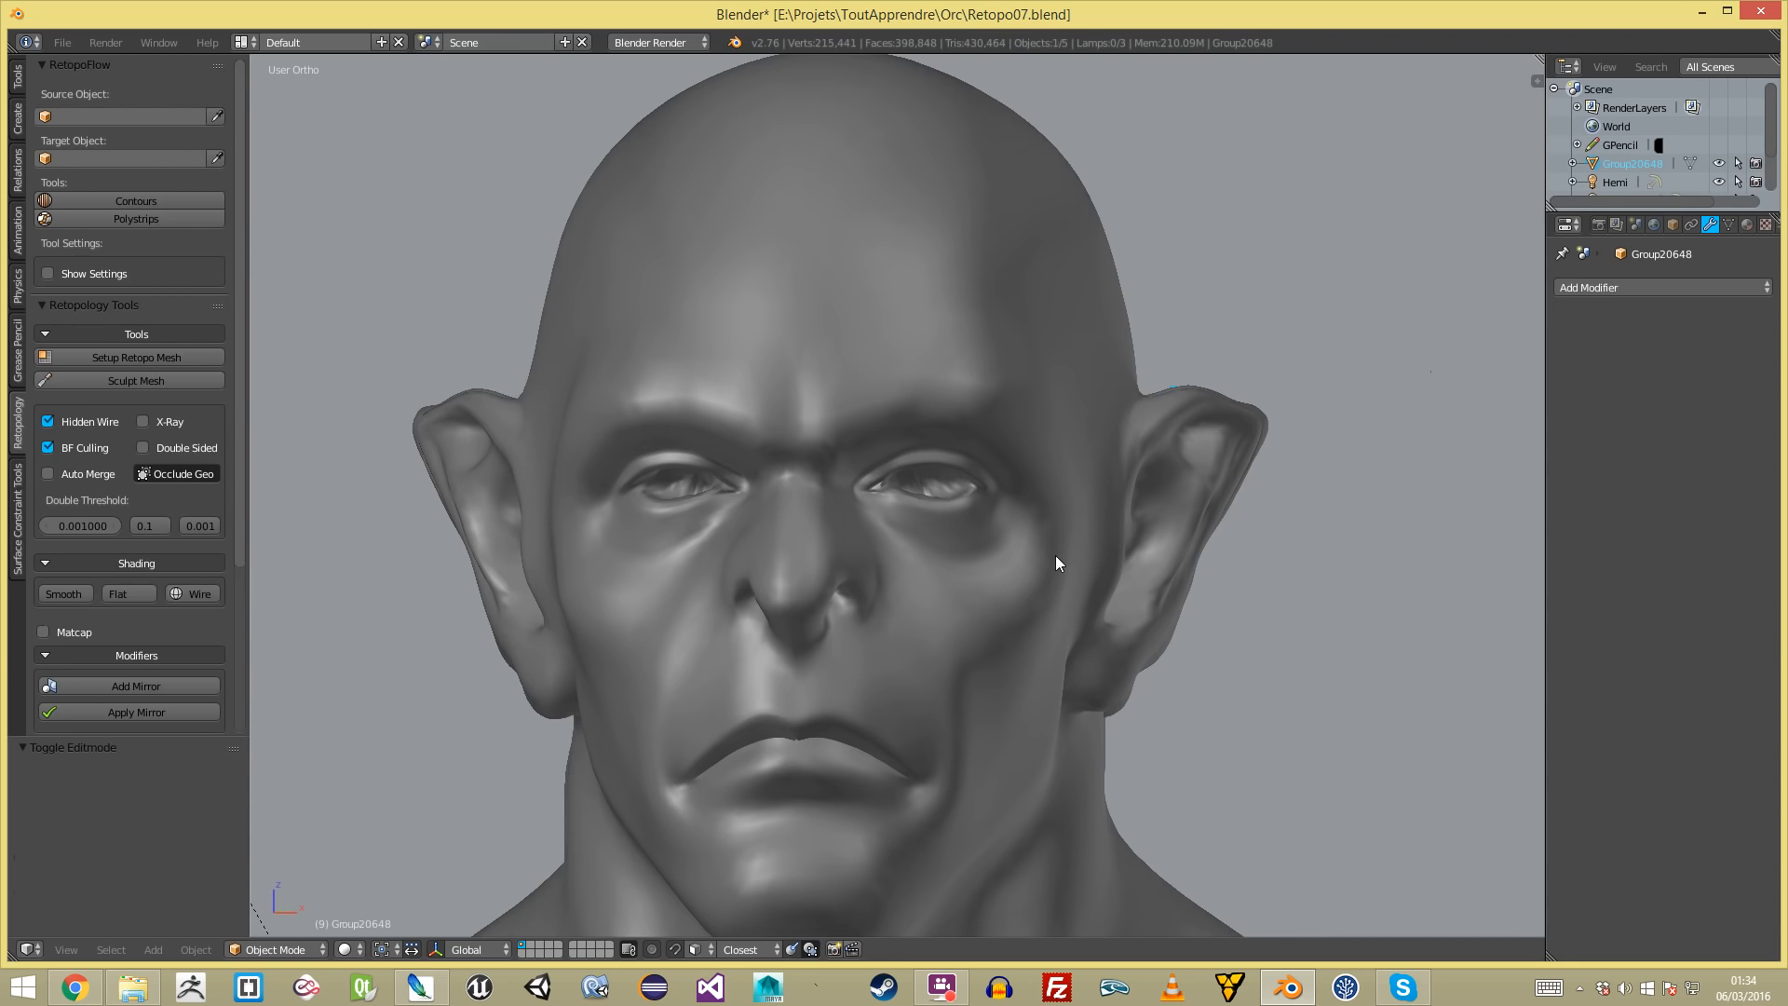
{"action": "right_click", "coordinate": [1055, 556]}
{"action": "key", "text": "shift+h"}
{"action": "key", "text": "a"}
{"action": "scroll", "coordinate": [1038, 568], "scroll_direction": "down", "scroll_amount": 5}
- Examine the isolated retopology mesh around the nose and nostrils, in both Object Mode and Edit Mode
{"action": "middle_click_drag", "start_coordinate": [1031, 571], "coordinate": [975, 601]}
{"action": "scroll", "coordinate": [977, 610], "scroll_direction": "down", "scroll_amount": 1}
{"action": "middle_click_drag", "start_coordinate": [998, 685], "coordinate": [968, 547], "text": "shift"}
{"action": "scroll", "coordinate": [964, 542], "scroll_direction": "up", "scroll_amount": 6}
{"action": "key", "text": "Tab"}
{"action": "key", "text": "Tab"}
{"action": "scroll", "coordinate": [789, 453], "scroll_direction": "down", "scroll_amount": 4}
{"action": "key", "text": "Tab"}
{"action": "middle_click_drag", "start_coordinate": [969, 352], "coordinate": [1097, 558], "text": "shift"}
{"action": "scroll", "coordinate": [1098, 566], "scroll_direction": "up", "scroll_amount": 5}
{"action": "key", "text": "Tab"}
{"action": "key", "text": "Tab"}
{"action": "scroll", "coordinate": [1098, 557], "scroll_direction": "up", "scroll_amount": 5}
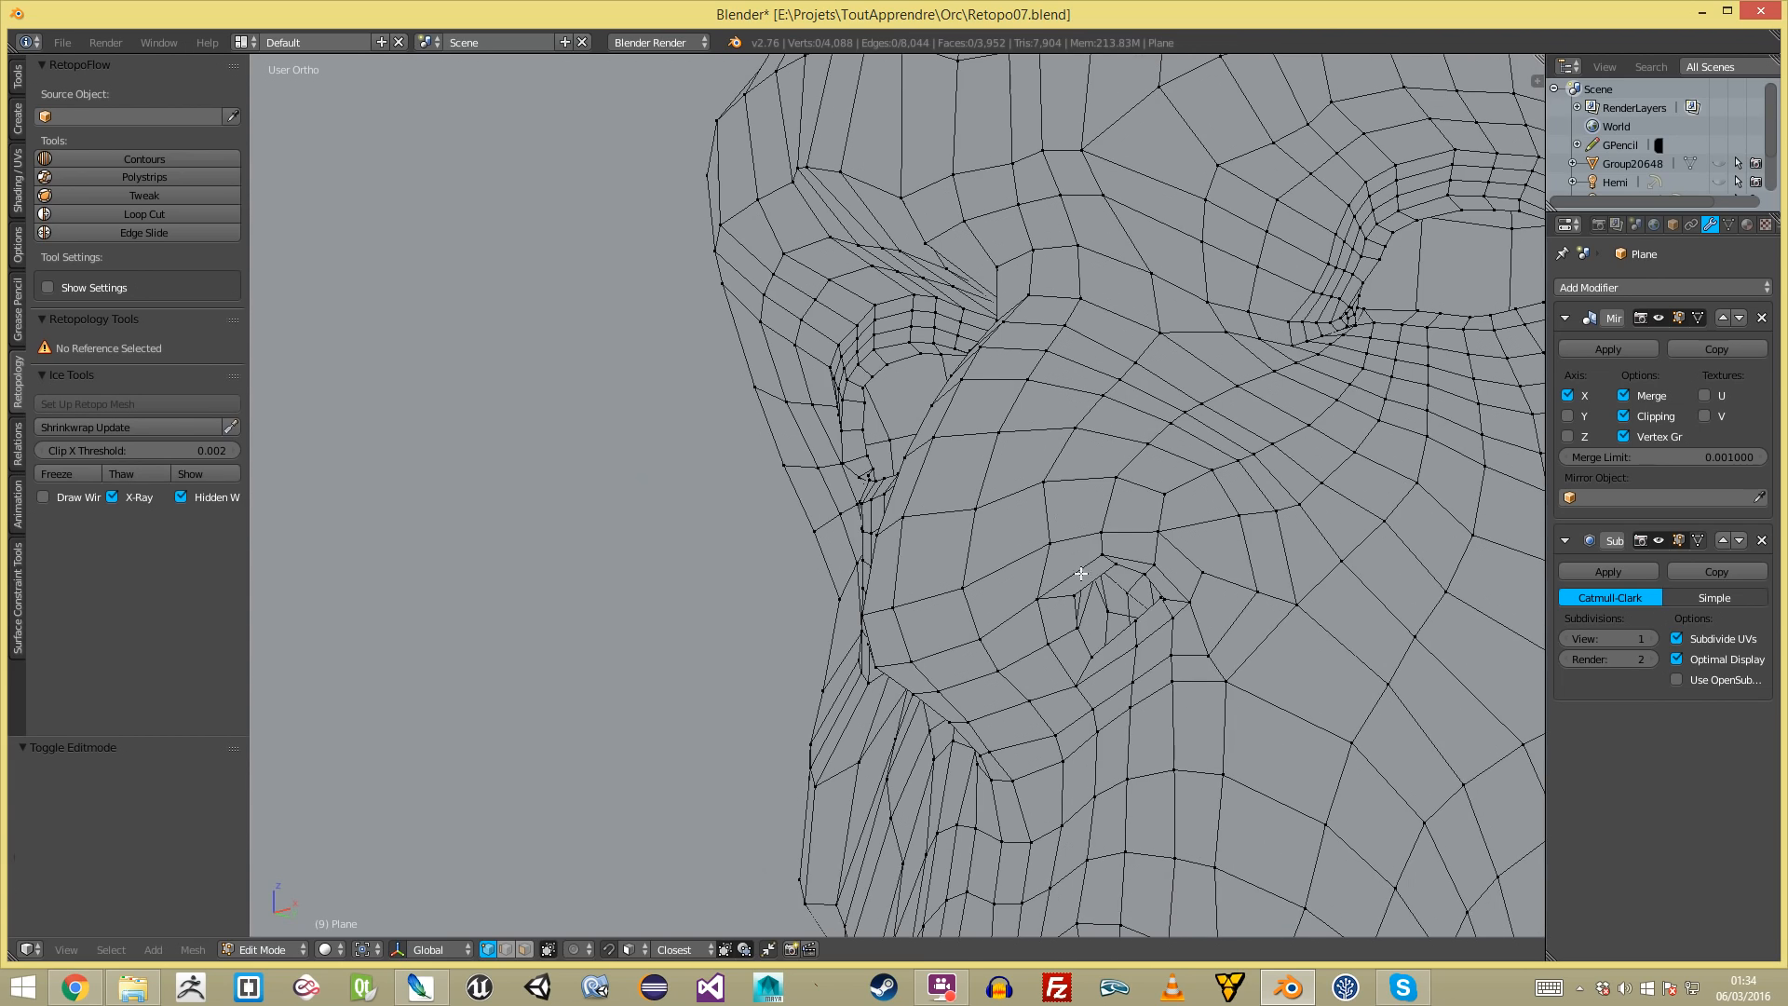
- Try an unslid edge loop over the nostril wing and down the cheek, checking the mesh in Object Mode
{"action": "key", "text": "ctrl+r"}
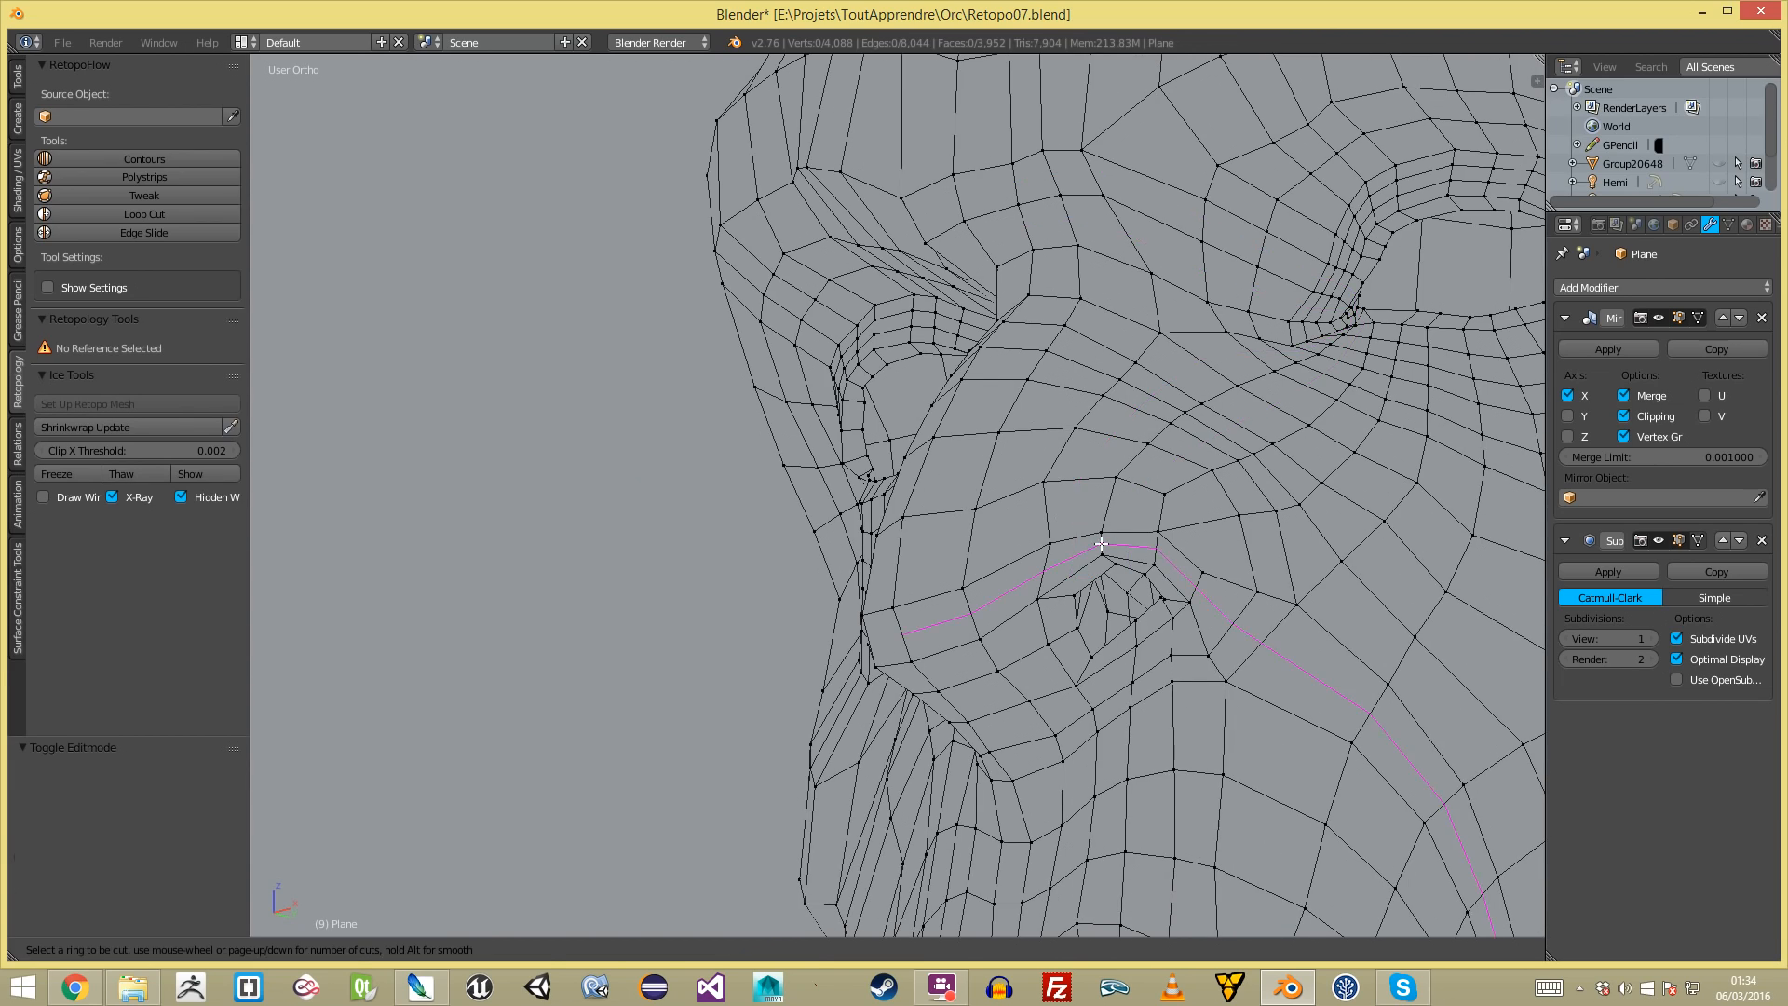
{"action": "left_click", "coordinate": [1101, 544]}
{"action": "right_click", "coordinate": [1101, 544]}
{"action": "scroll", "coordinate": [1052, 540], "scroll_direction": "down", "scroll_amount": 5}
{"action": "key", "text": "Tab"}
{"action": "key", "text": "z"}
{"action": "mouse_move", "coordinate": [942, 537]}
{"action": "middle_mouse_down"}
{"action": "mouse_move", "coordinate": [969, 599]}
{"action": "mouse_move", "coordinate": [1058, 587]}
{"action": "mouse_move", "coordinate": [1017, 559]}
{"action": "mouse_move", "coordinate": [821, 587]}
{"action": "middle_mouse_up"}
{"action": "scroll", "coordinate": [819, 581], "scroll_direction": "up", "scroll_amount": 4}
{"action": "key", "text": "Tab"}
{"action": "key", "text": "z"}
{"action": "scroll", "coordinate": [925, 537], "scroll_direction": "up", "scroll_amount": 2}
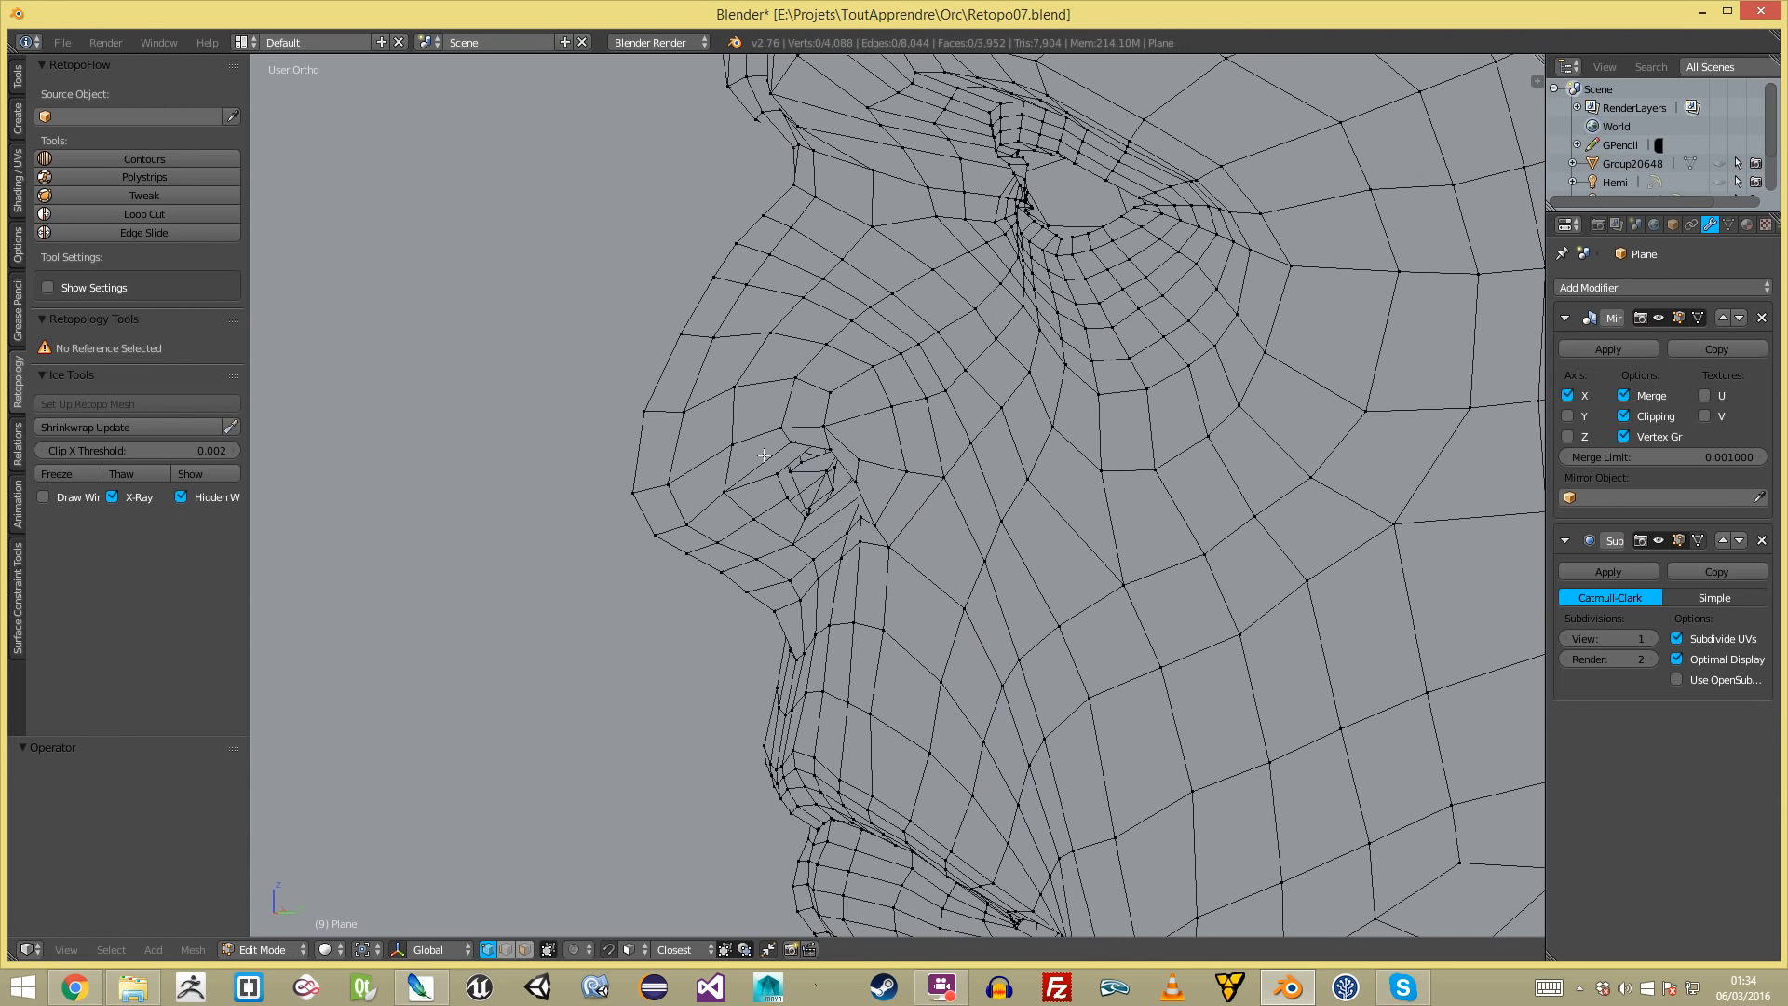
- Try an edge loop running over the nostrils and around the mouth, and check the face in Object Mode
{"action": "key", "text": "ctrl+r"}
{"action": "left_click", "coordinate": [734, 463]}
{"action": "left_click", "coordinate": [734, 464]}
{"action": "left_click", "coordinate": [734, 464]}
{"action": "key", "text": "Tab"}
{"action": "key", "text": "z"}
{"action": "scroll", "coordinate": [784, 604], "scroll_direction": "down", "scroll_amount": 5}
{"action": "mouse_move", "coordinate": [784, 603]}
{"action": "middle_mouse_down"}
{"action": "mouse_move", "coordinate": [990, 596]}
{"action": "mouse_move", "coordinate": [923, 599]}
{"action": "middle_mouse_up"}
{"action": "key", "text": "Tab"}
{"action": "key", "text": "z"}
{"action": "scroll", "coordinate": [922, 600], "scroll_direction": "up", "scroll_amount": 3}
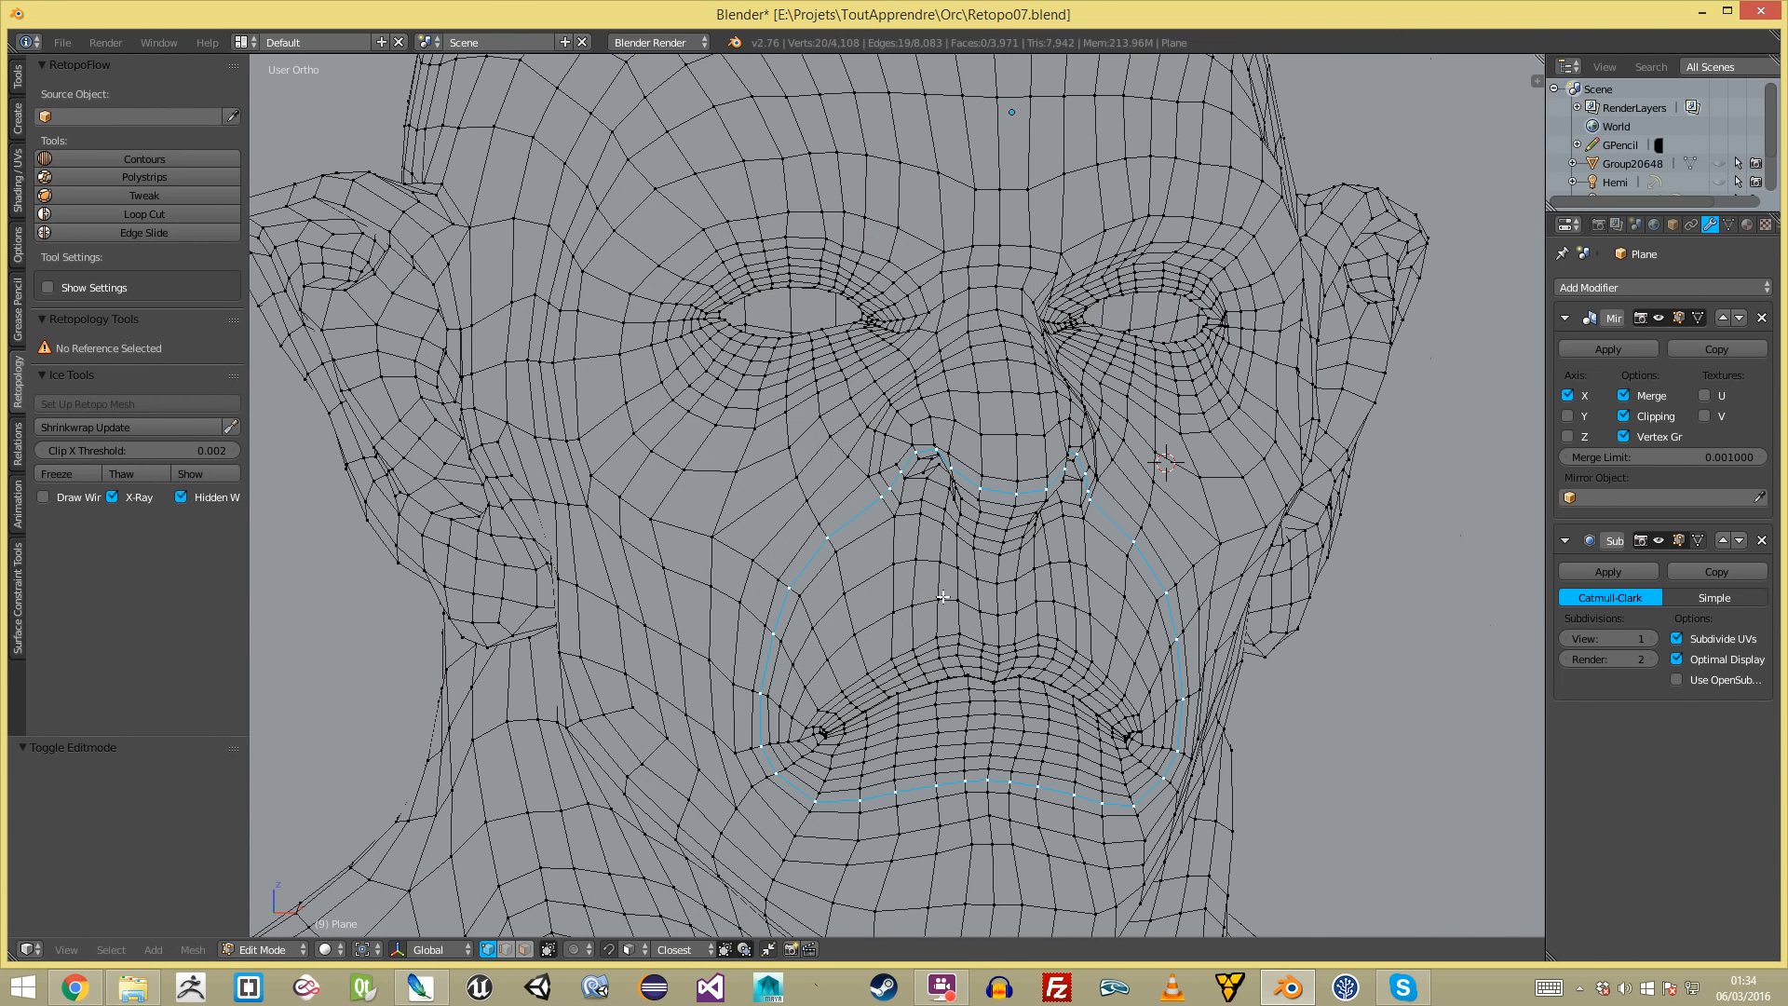
- Try adding an edge loop through the cheek's face band around the mouth, and review the shaded nose area
{"action": "key", "text": "ctrl+r"}
{"action": "left_click", "coordinate": [842, 567]}
{"action": "left_click", "coordinate": [842, 567]}
{"action": "scroll", "coordinate": [842, 567], "scroll_direction": "down", "scroll_amount": 4}
{"action": "key", "text": "Tab"}
{"action": "key", "text": "z"}
{"action": "middle_click_drag", "start_coordinate": [1123, 630], "coordinate": [940, 409]}
{"action": "scroll", "coordinate": [1039, 633], "scroll_direction": "up", "scroll_amount": 3}
{"action": "key", "text": "Tab"}
{"action": "key", "text": "z"}
{"action": "scroll", "coordinate": [1006, 578], "scroll_direction": "up", "scroll_amount": 4}
- Try an edge loop around the inside of the nostril, check it in Object Mode, and undo it
{"action": "key", "text": "ctrl+r"}
{"action": "left_click", "coordinate": [892, 324]}
{"action": "left_click", "coordinate": [892, 324]}
{"action": "key", "text": "Tab"}
{"action": "key", "text": "z"}
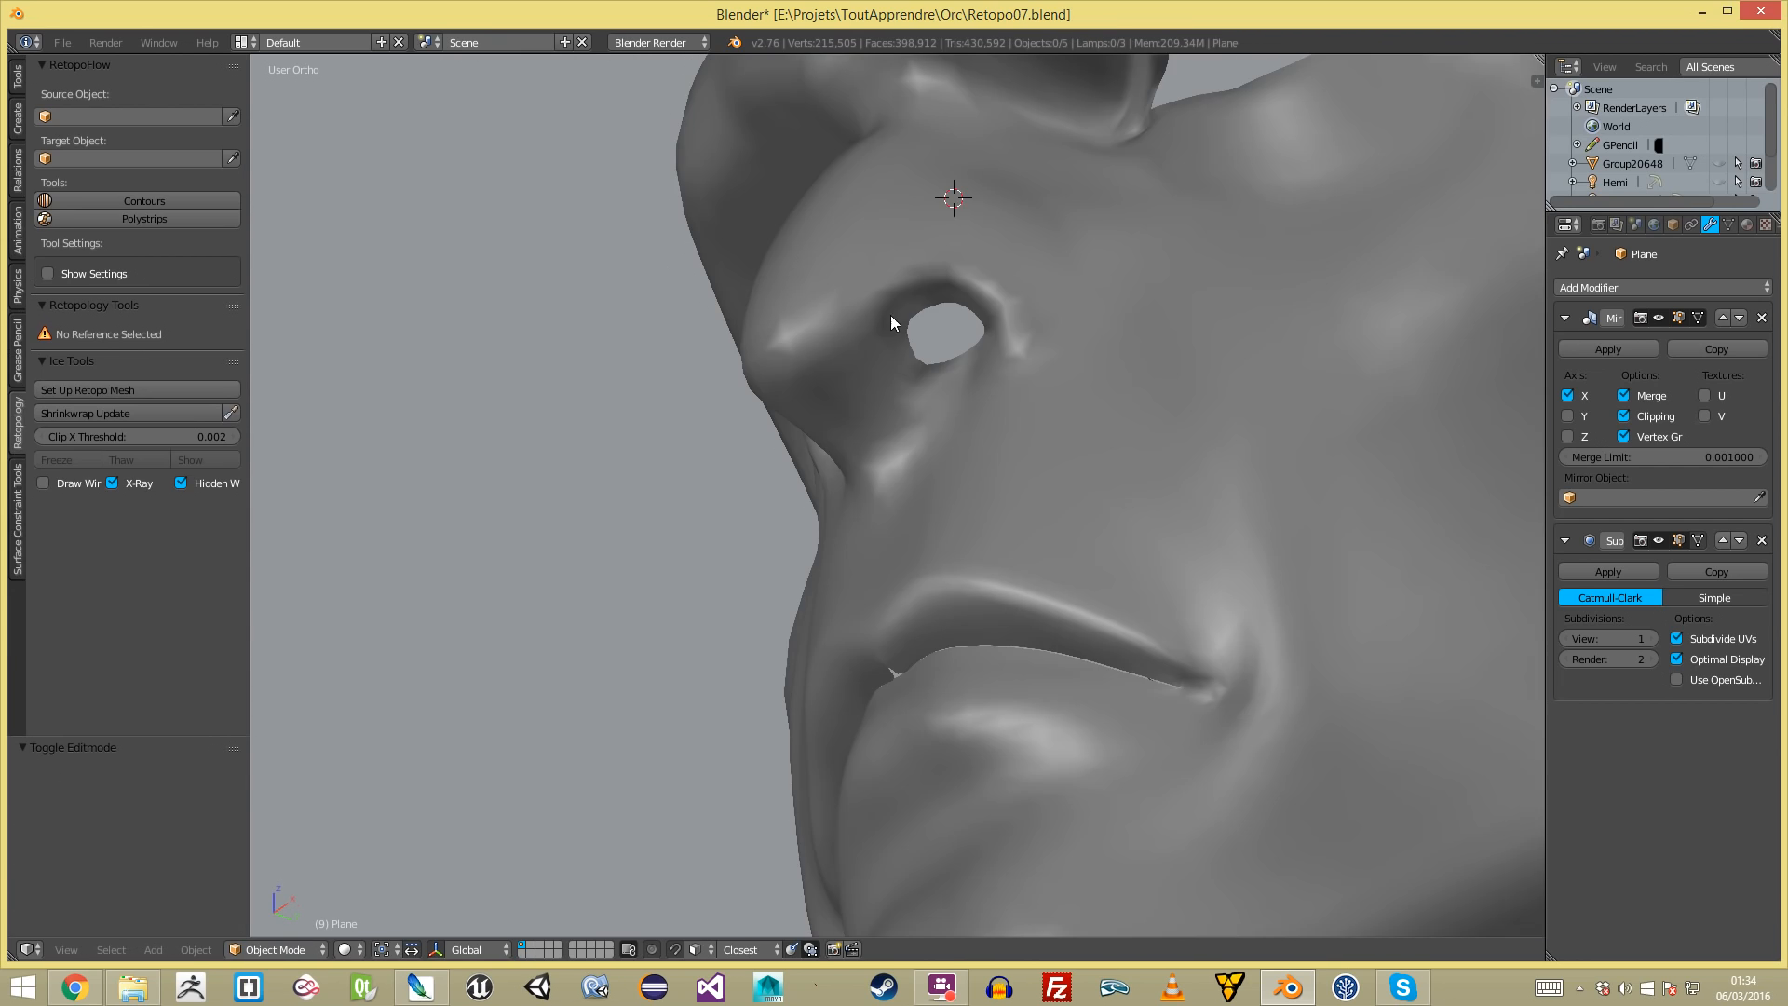
{"action": "scroll", "coordinate": [890, 314], "scroll_direction": "down", "scroll_amount": 2}
{"action": "middle_click_drag", "start_coordinate": [890, 315], "coordinate": [952, 408]}
{"action": "key", "text": "Tab"}
{"action": "key", "text": "z"}
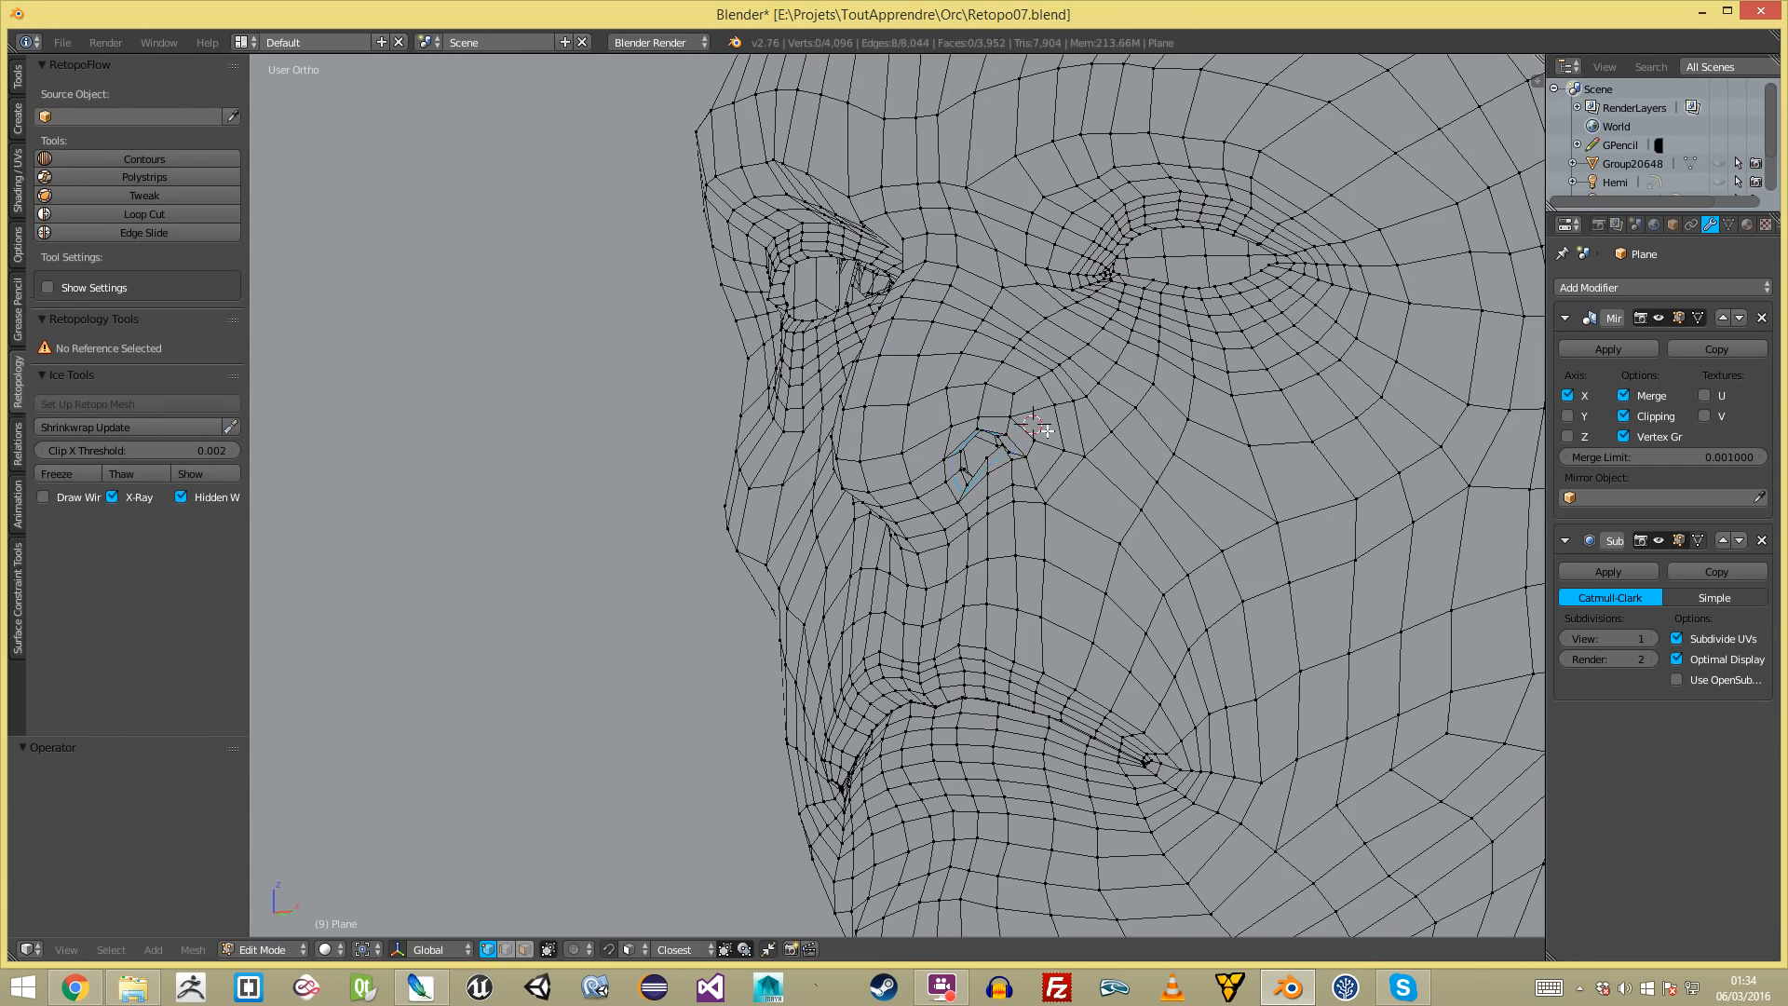
{"action": "scroll", "coordinate": [1025, 432], "scroll_direction": "up", "scroll_amount": 4}
{"action": "key", "text": "z"}
{"action": "key", "text": "z"}
- Select the nostril's open rim loop and extrude it up into the nose in front view
{"action": "right_click", "coordinate": [1031, 431], "text": "alt"}
{"action": "key", "text": "KP_1"}
{"action": "middle_click_drag", "start_coordinate": [1113, 436], "coordinate": [892, 518], "text": "shift"}
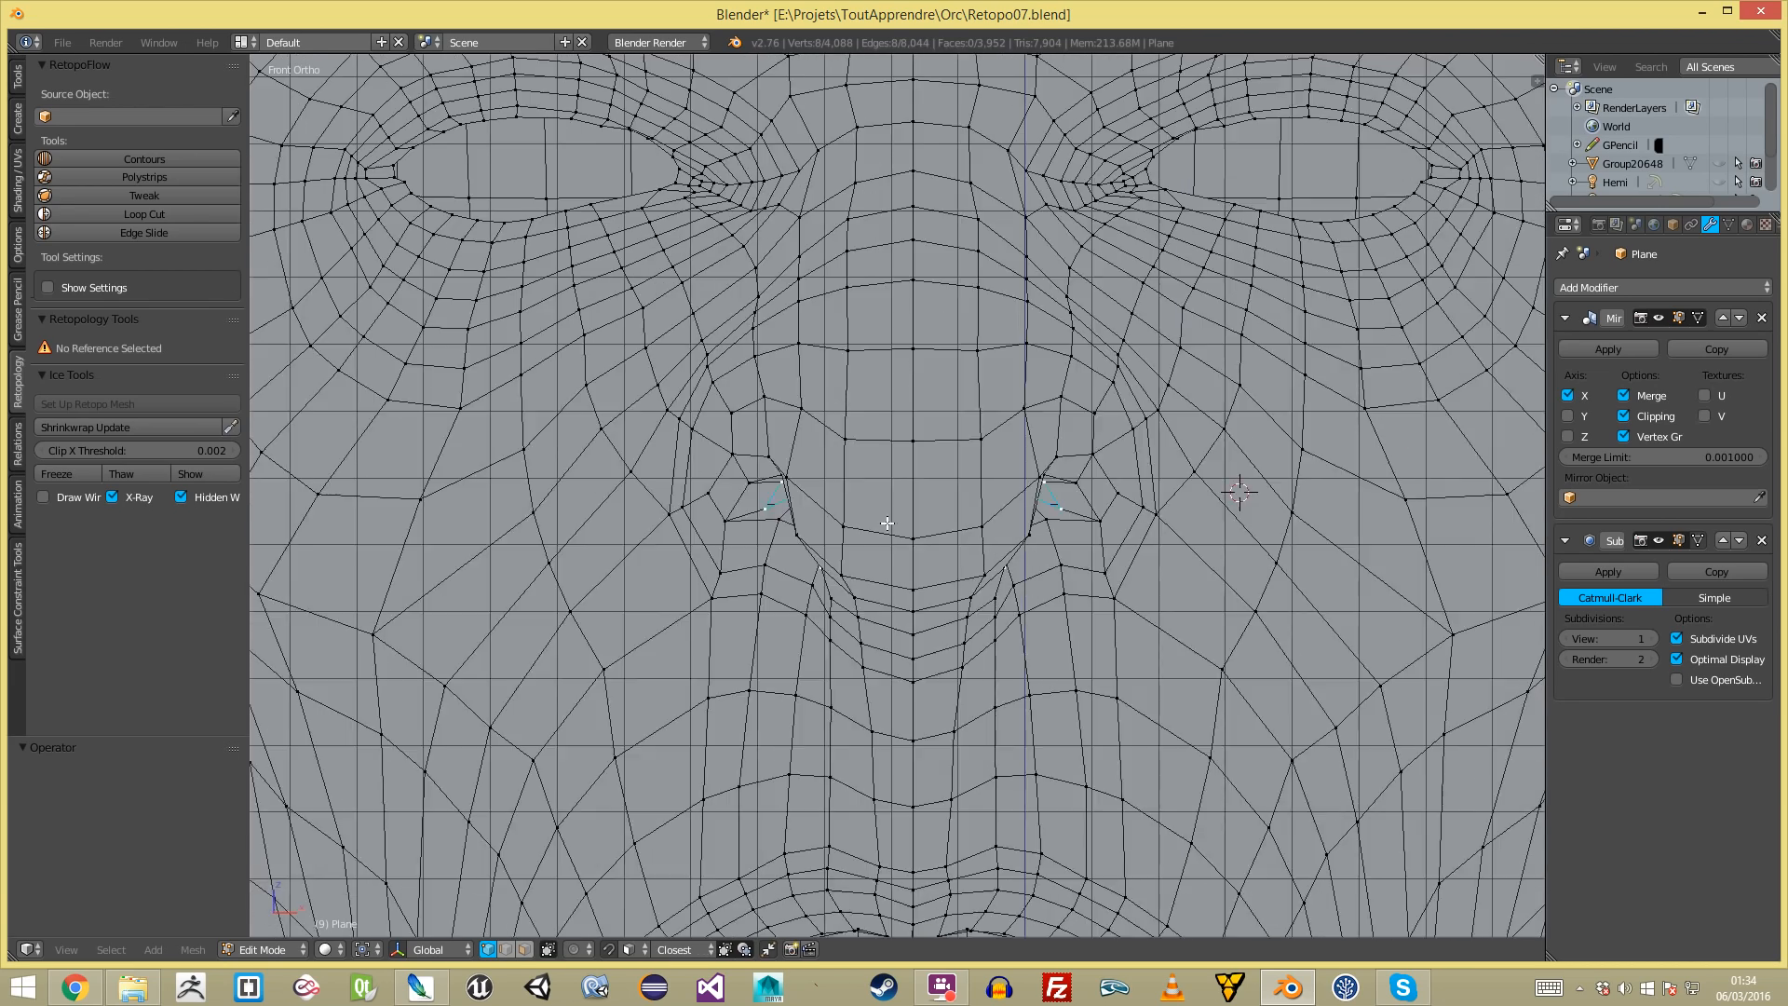
{"action": "scroll", "coordinate": [892, 519], "scroll_direction": "up", "scroll_amount": 2}
{"action": "key", "text": "e"}
{"action": "left_click", "coordinate": [1016, 540]}
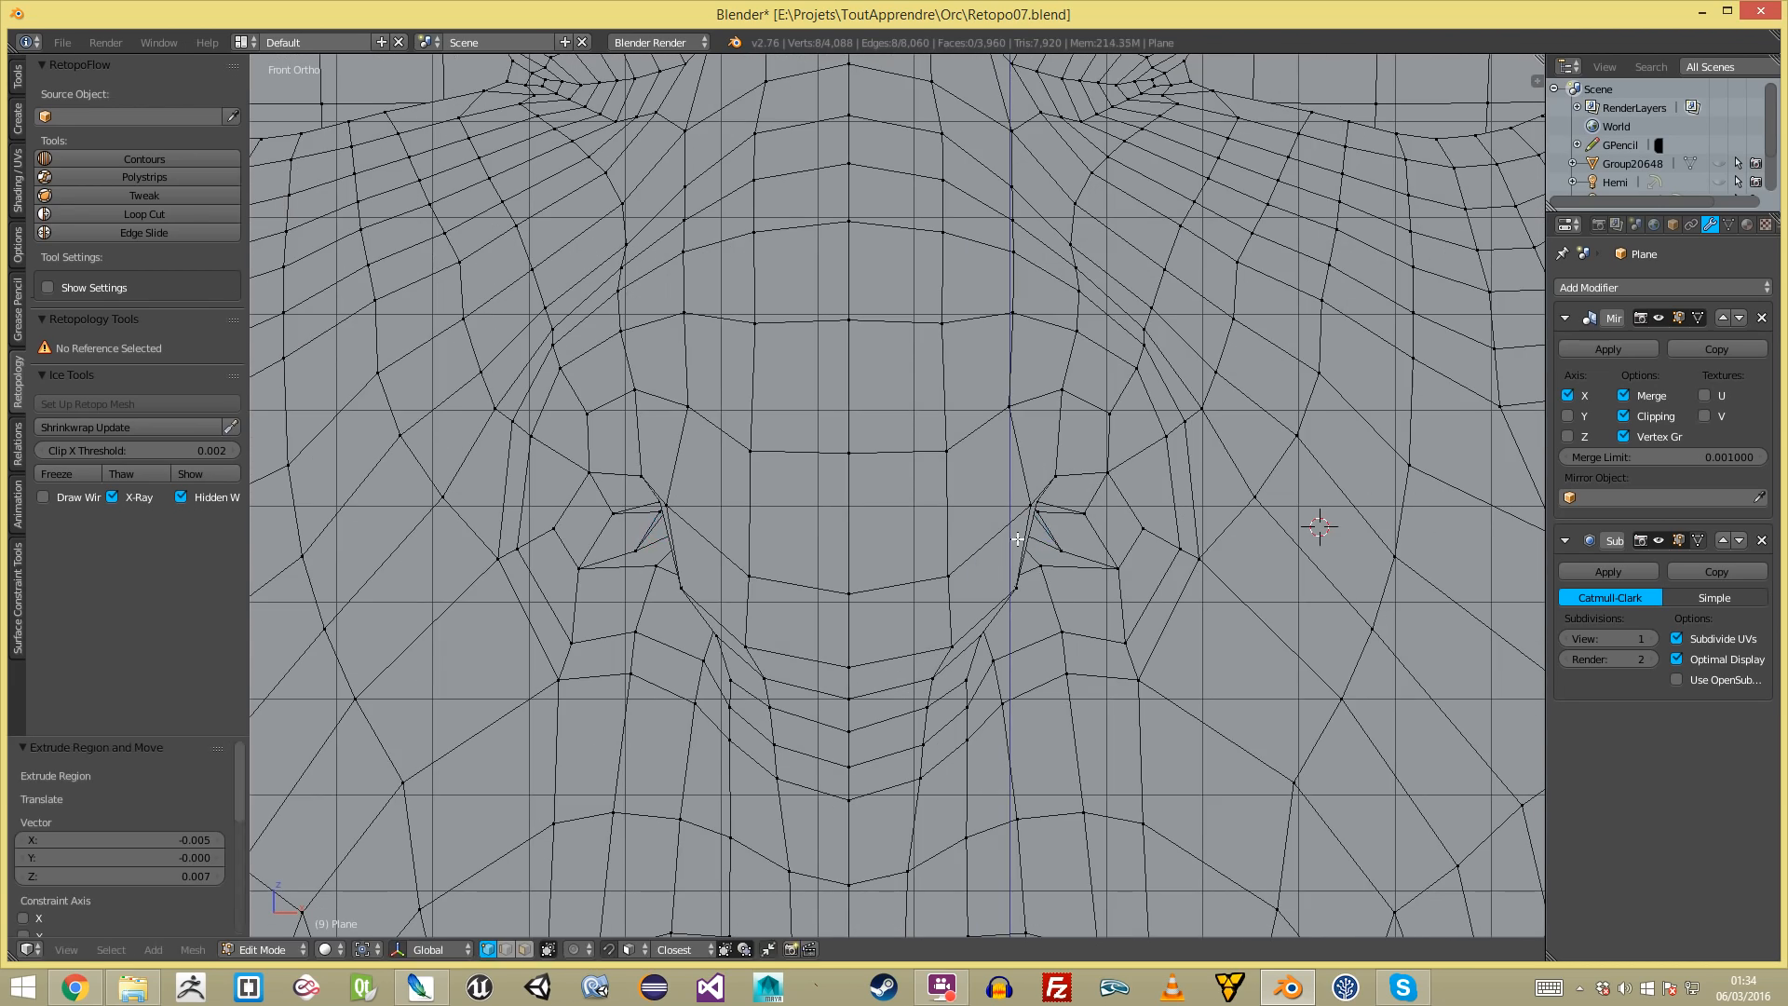
- Scale the extruded nostril rim to about 0.745 in see-through wireframe and shift it slightly
{"action": "key", "text": "z"}
{"action": "key", "text": "z"}
{"action": "key", "text": "z"}
{"action": "key", "text": "s"}
{"action": "left_click", "coordinate": [1062, 585]}
{"action": "key", "text": "g"}
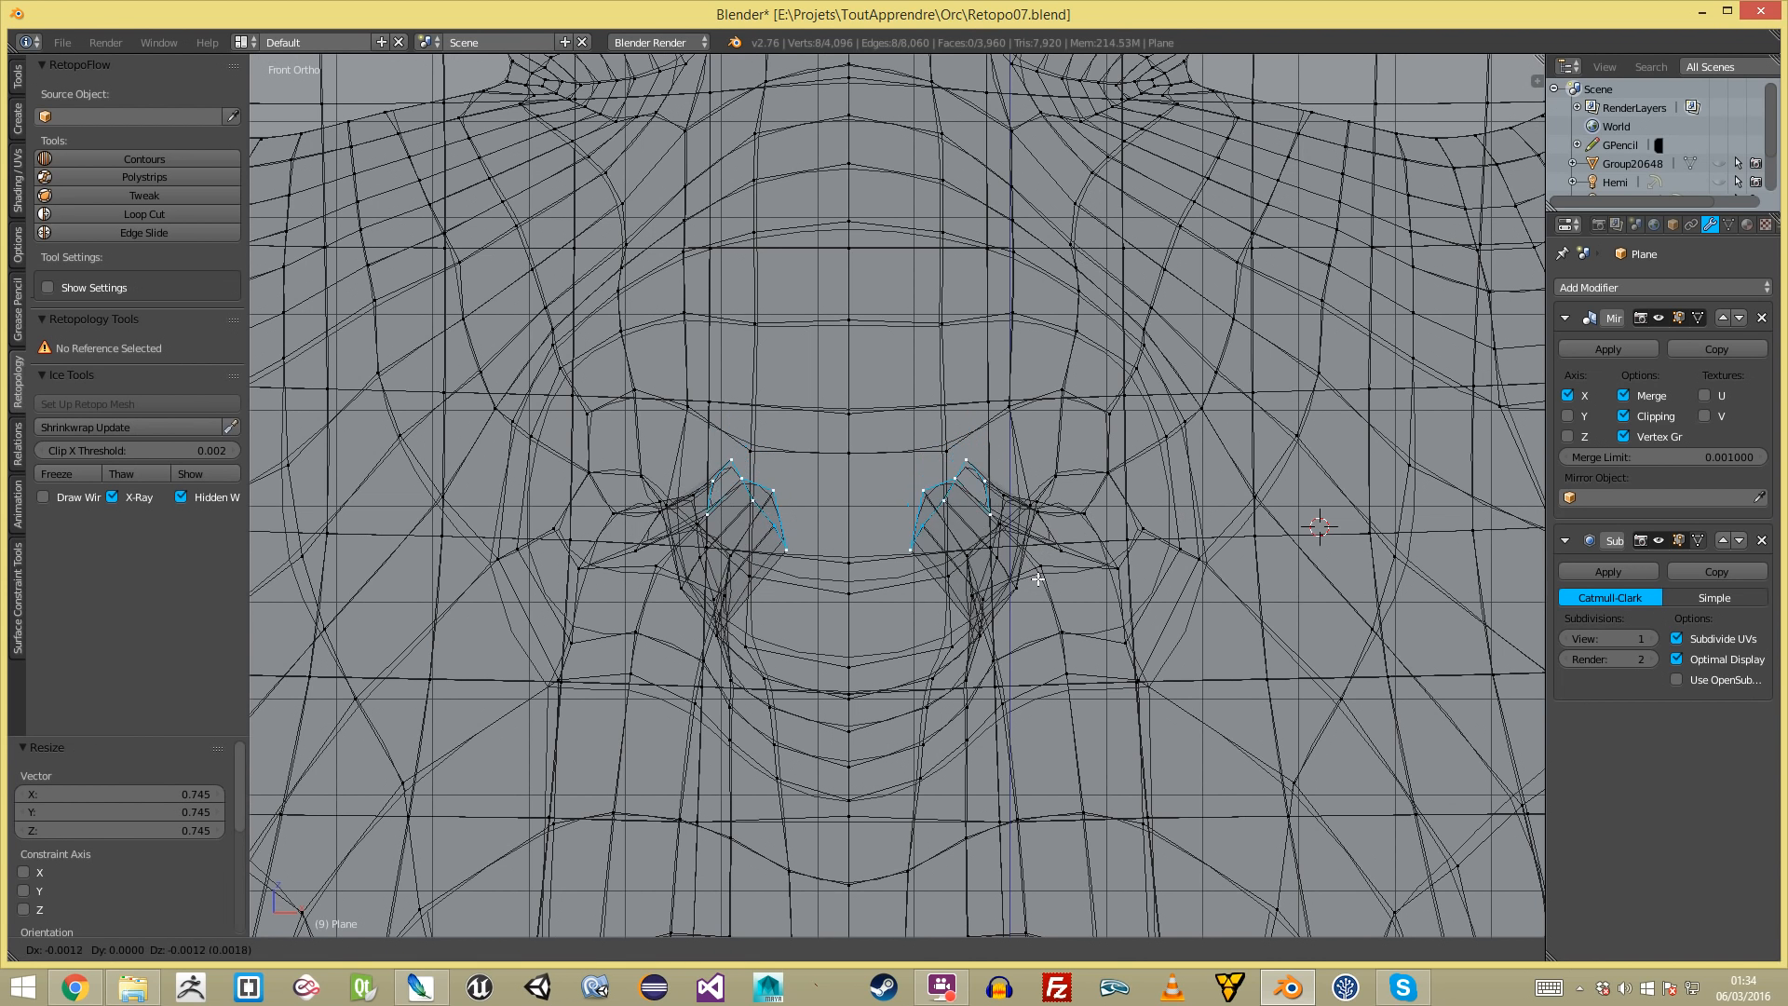
{"action": "left_click", "coordinate": [1037, 585]}
- Rotate the extruded nostril rim and scale it by about 1.248
{"action": "key", "text": "r"}
{"action": "left_click", "coordinate": [1070, 542]}
{"action": "key", "text": "s"}
{"action": "left_click", "coordinate": [1097, 525]}
- Extrude the nostril rim again higher into the nose, adjusting the new edge's rotation and scale
{"action": "key", "text": "e"}
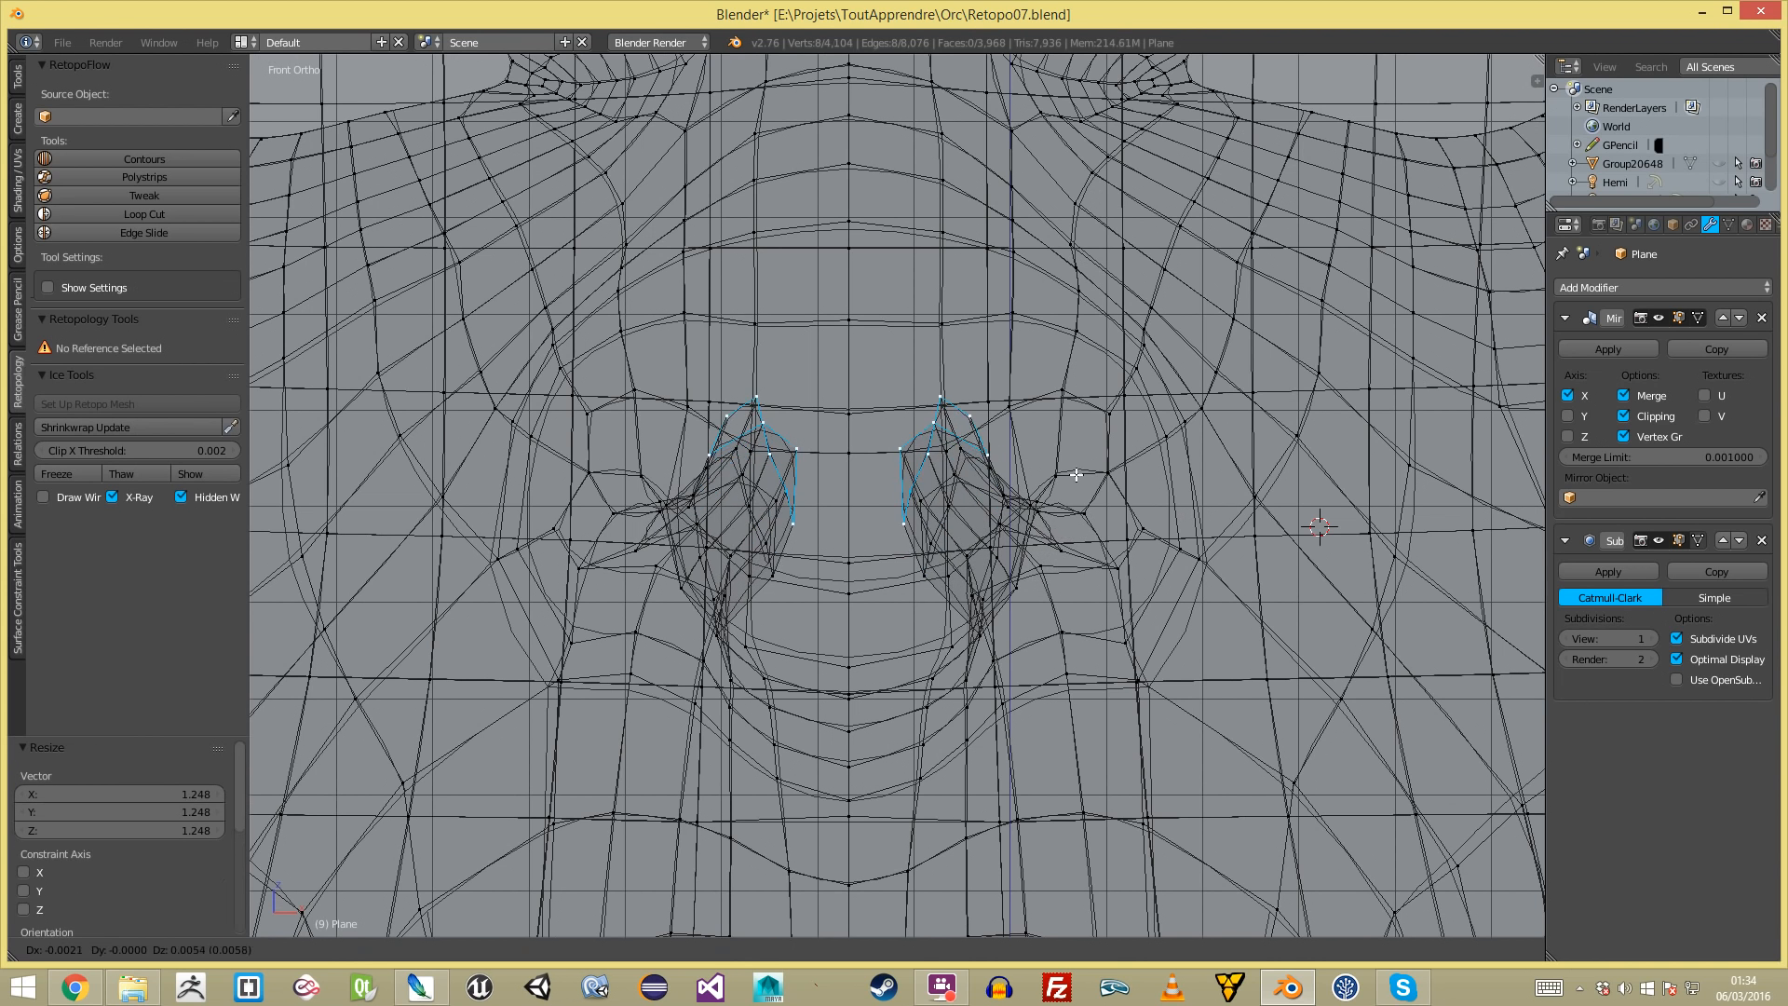
{"action": "left_click", "coordinate": [1077, 475]}
{"action": "key", "text": "r"}
{"action": "left_click", "coordinate": [1068, 514]}
{"action": "key", "text": "s"}
{"action": "left_click", "coordinate": [1060, 517]}
- Nudge the inner nostril edge slightly while viewing the nose from below
{"action": "key", "text": "z"}
{"action": "mouse_move", "coordinate": [1058, 523]}
{"action": "middle_mouse_down"}
{"action": "mouse_move", "coordinate": [921, 470]}
{"action": "mouse_move", "coordinate": [907, 484]}
{"action": "mouse_move", "coordinate": [1044, 579]}
{"action": "mouse_move", "coordinate": [981, 646]}
{"action": "middle_mouse_up"}
{"action": "key", "text": "z"}
{"action": "key", "text": "g"}
{"action": "left_click", "coordinate": [981, 653]}
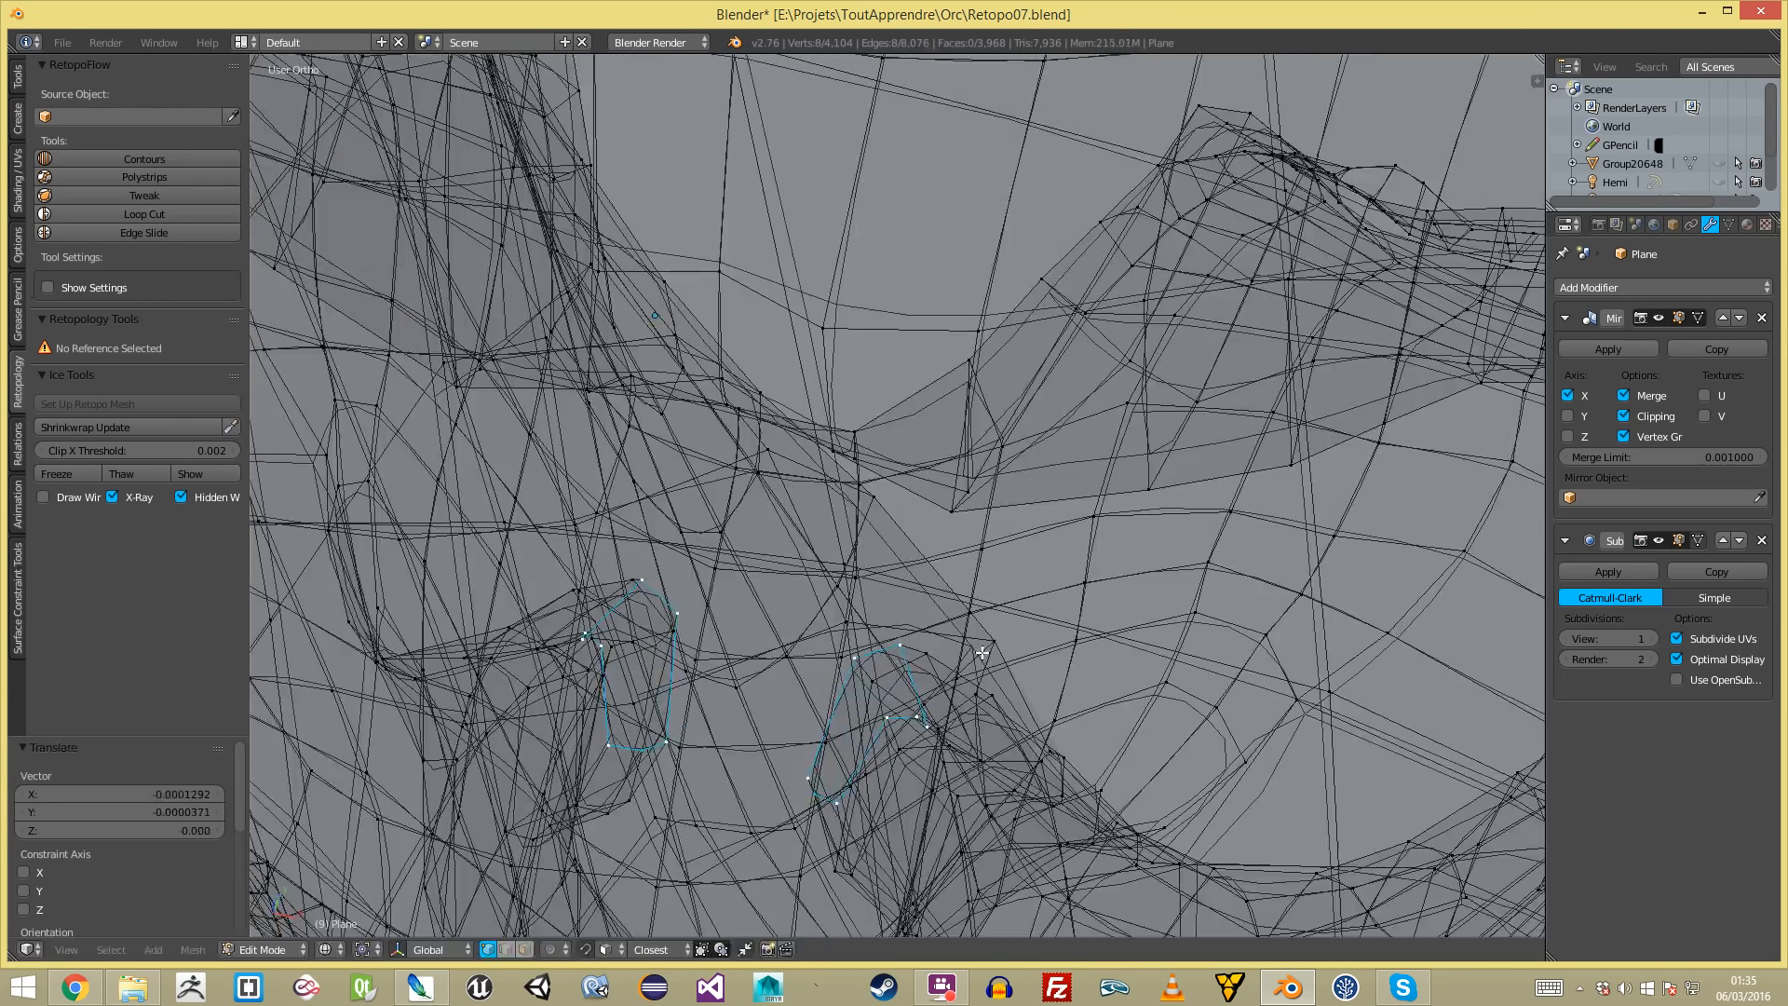
- Undo the nostril rim's extrusions, scaling, rotations and moves
{"action": "key", "text": "ctrl+z"}
{"action": "key", "text": "ctrl+z"}
{"action": "key", "text": "ctrl+z"}
{"action": "key", "text": "ctrl+z"}
{"action": "key", "text": "ctrl+z"}
{"action": "key", "text": "ctrl+z"}
{"action": "key", "text": "ctrl+z"}
{"action": "key", "text": "ctrl+z"}
{"action": "middle_click_drag", "start_coordinate": [921, 708], "coordinate": [857, 555]}
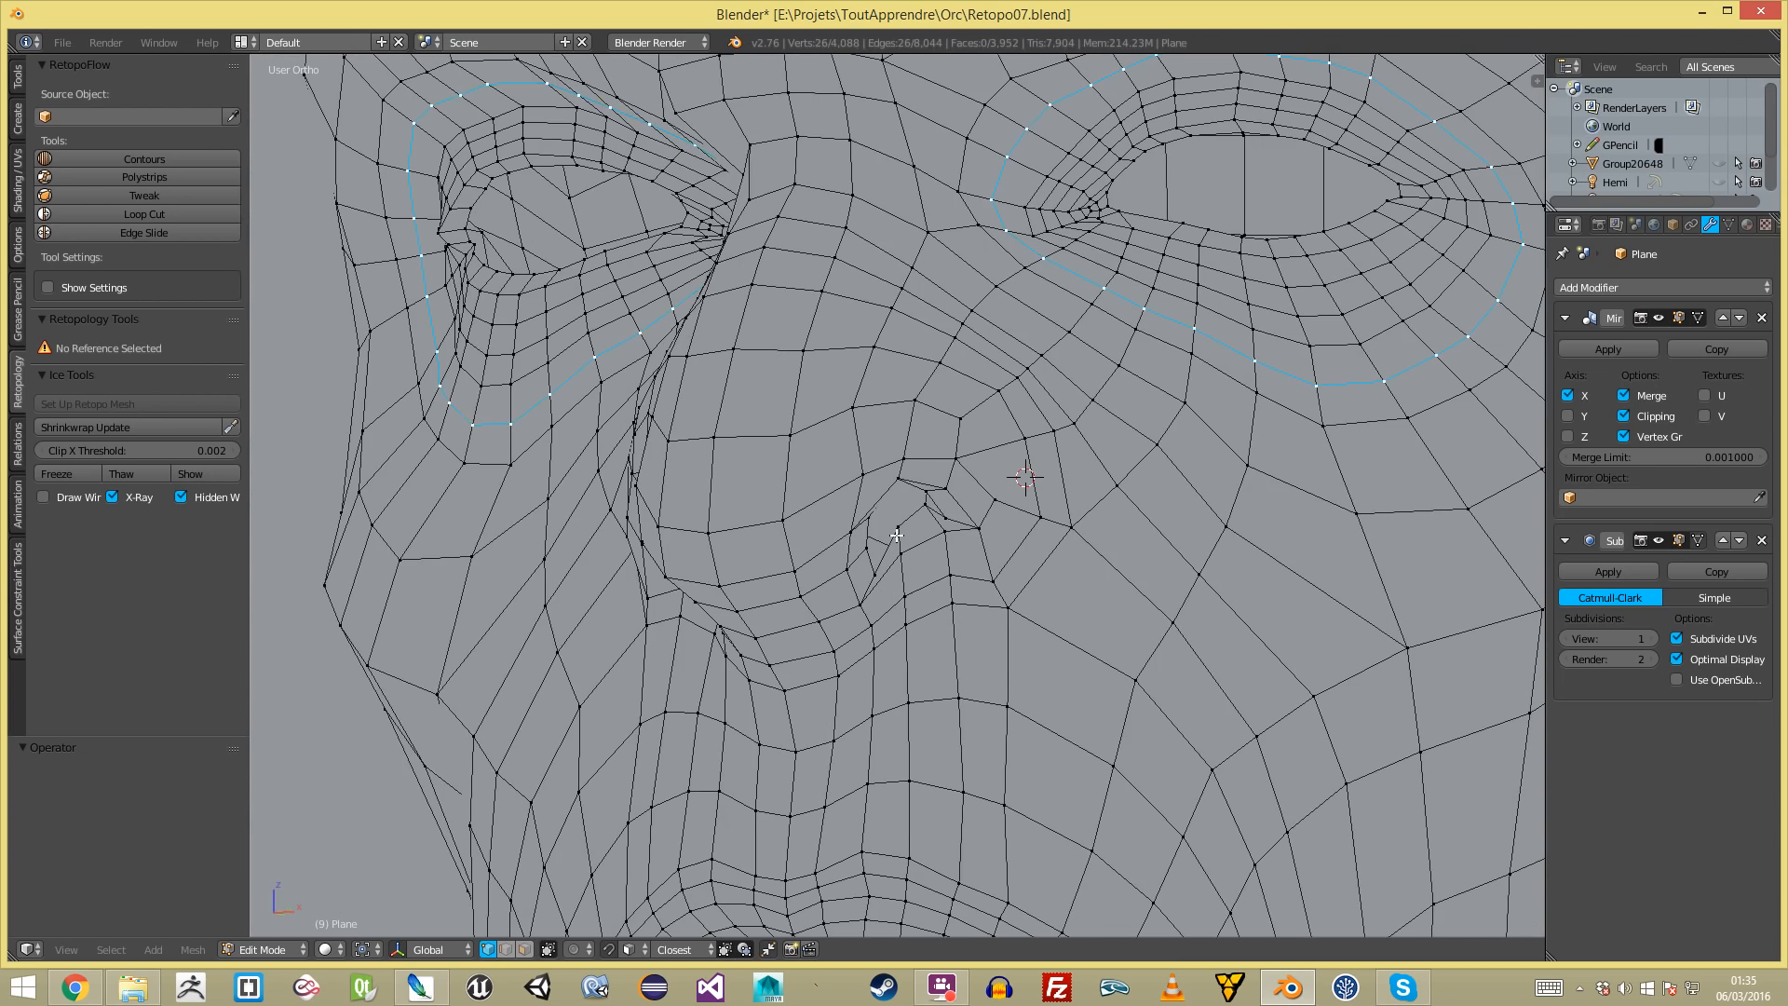
- Show the hidden sculpt again in Object Mode and return to editing the mesh at the nostril
{"action": "key", "text": "z"}
{"action": "key", "text": "z"}
{"action": "key", "text": "Tab"}
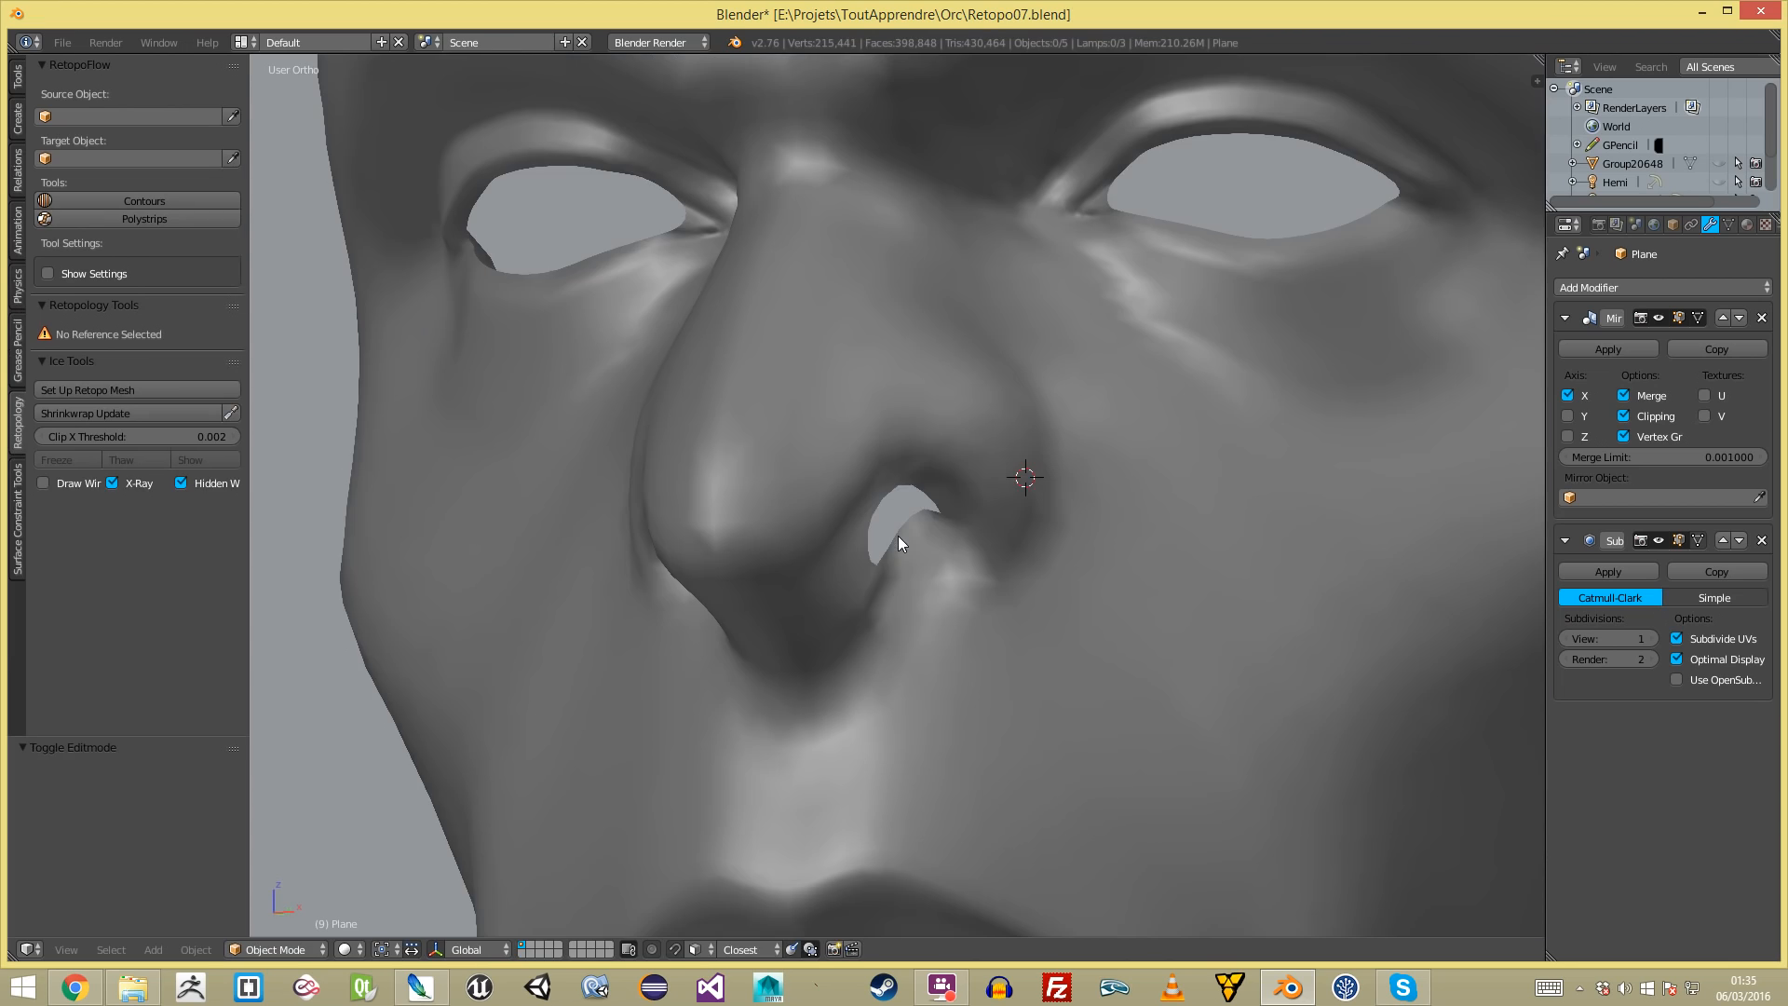
{"action": "key", "text": "alt+h"}
{"action": "key", "text": "Tab"}
{"action": "scroll", "coordinate": [898, 534], "scroll_direction": "up", "scroll_amount": 3}
{"action": "middle_click_drag", "start_coordinate": [854, 519], "coordinate": [826, 456]}
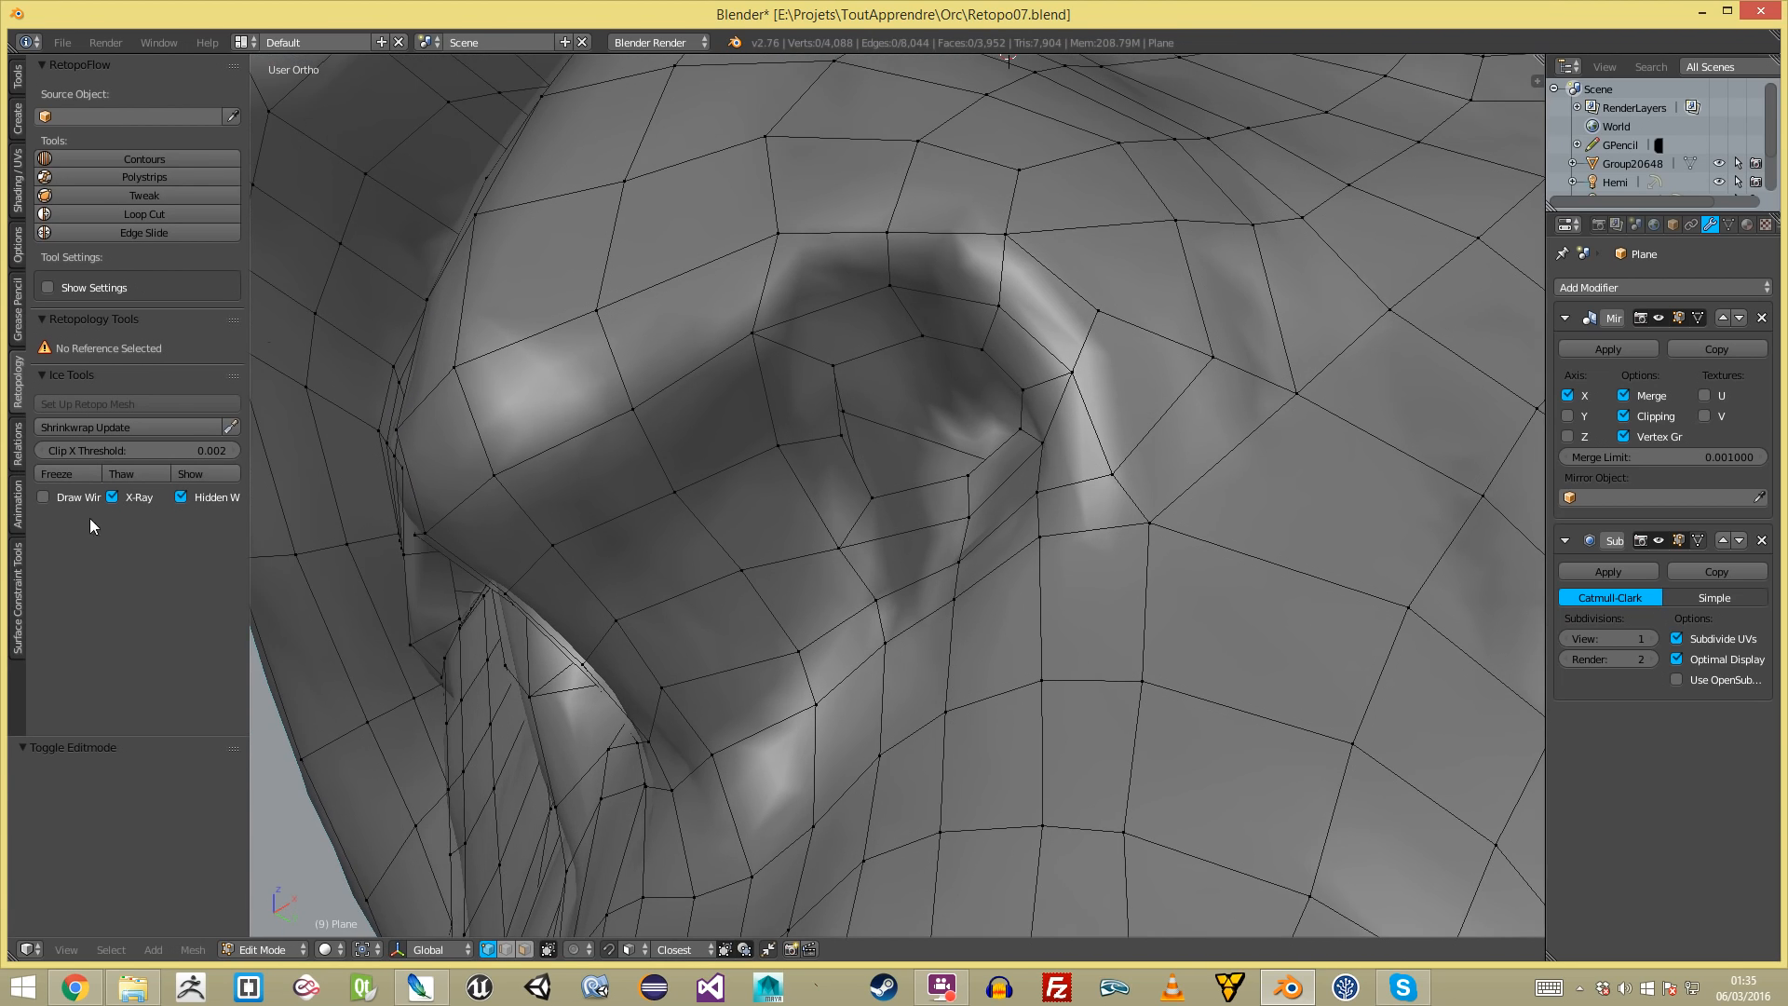
- Reselect the retopology mesh in Object Mode and resume editing it around the nostril opening
{"action": "key", "text": "Tab"}
{"action": "right_click", "coordinate": [919, 433]}
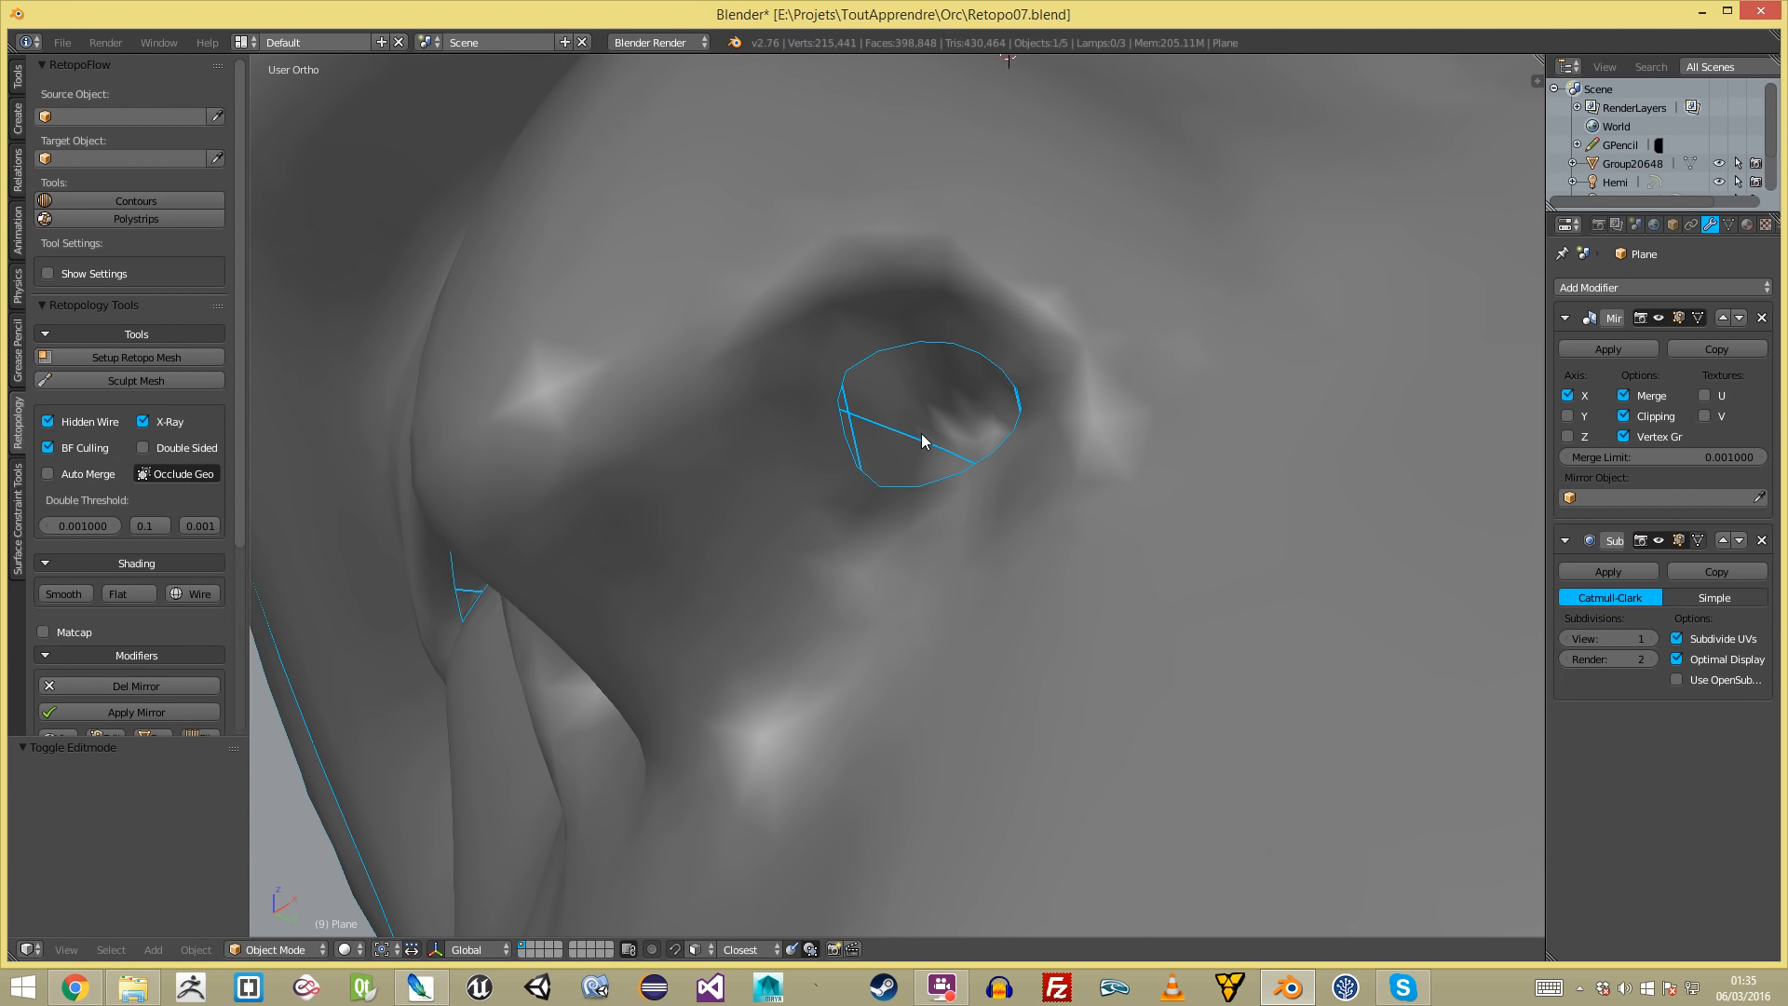
{"action": "right_click", "coordinate": [1023, 573]}
{"action": "key", "text": "Tab"}
{"action": "middle_click_drag", "start_coordinate": [998, 574], "coordinate": [779, 503]}
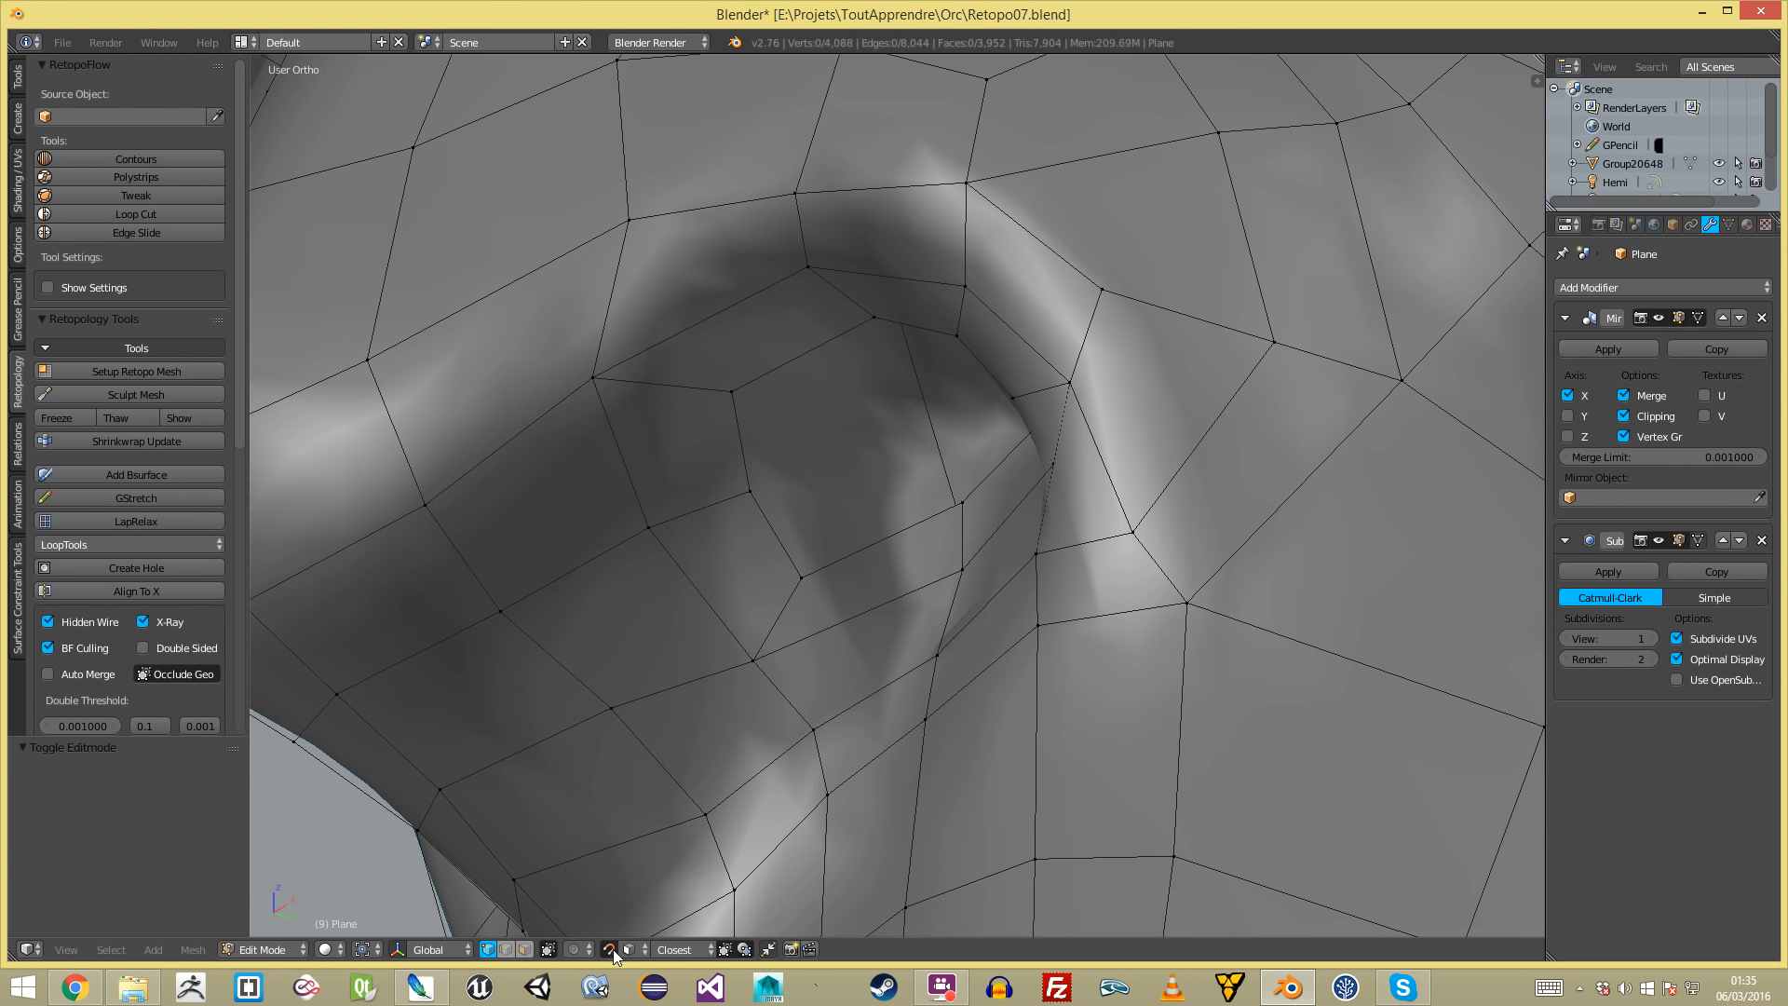
{"action": "middle_click_drag", "start_coordinate": [745, 393], "coordinate": [858, 275]}
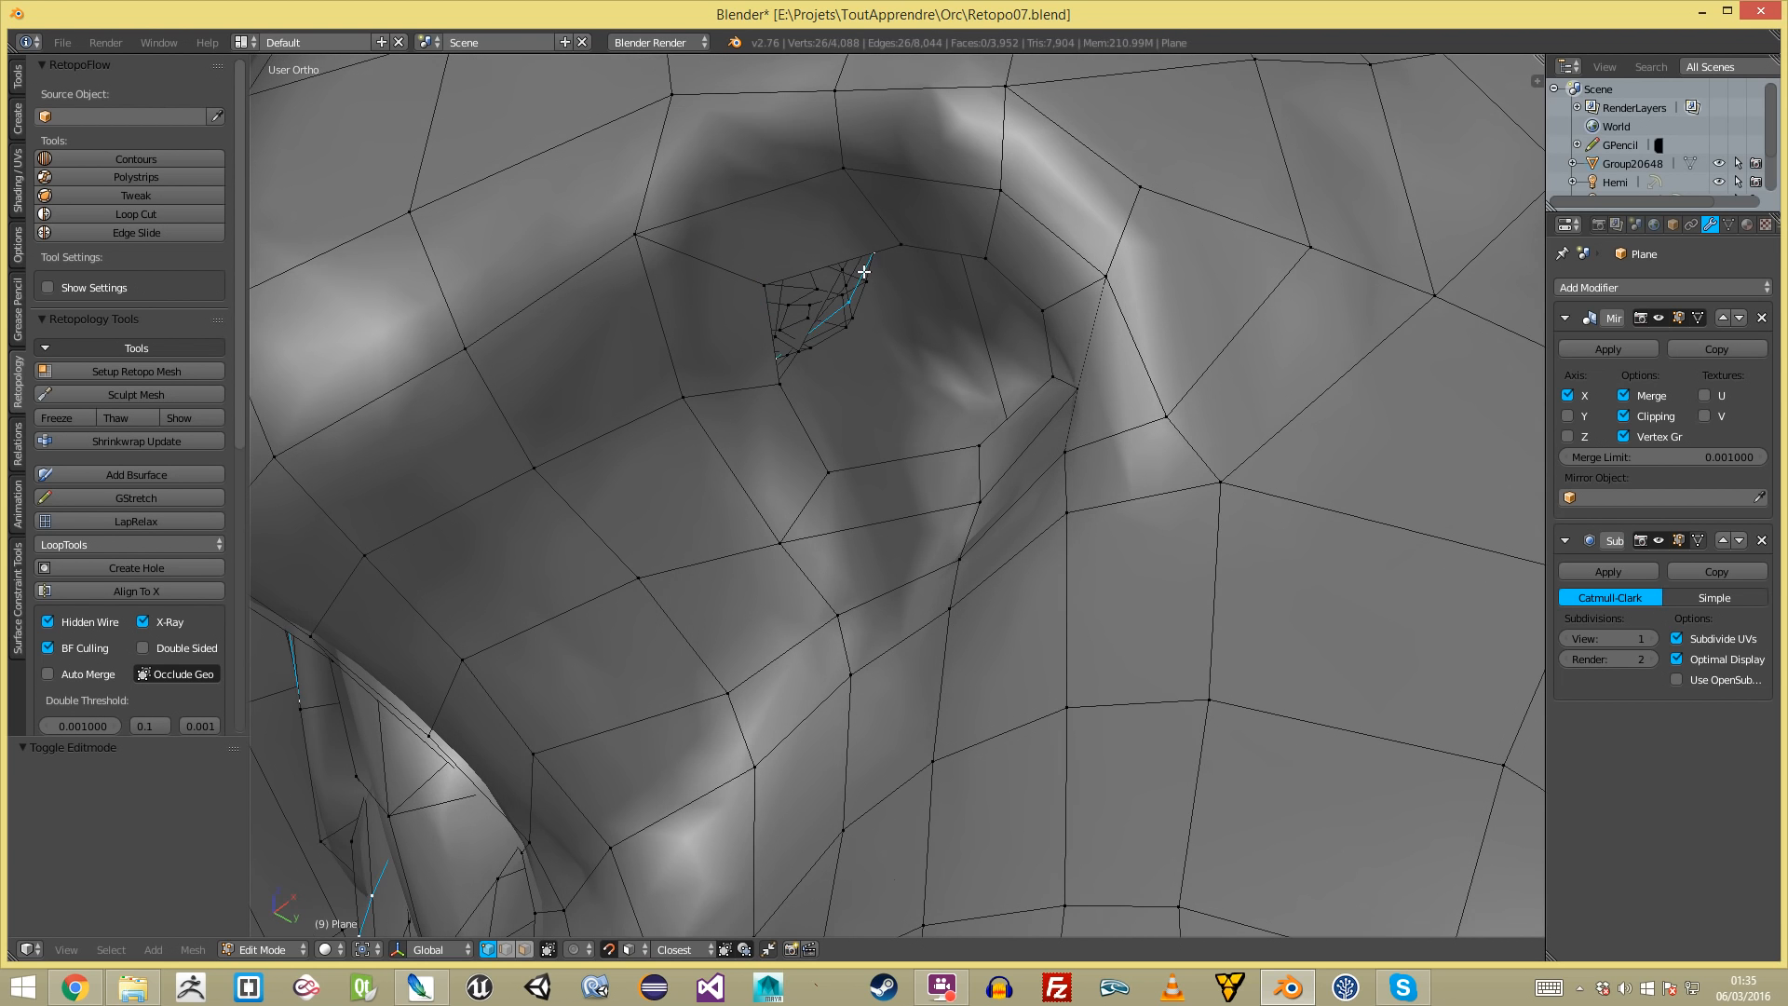
- Extrude the nostril's rim loop and scale it inward to form a narrow ring of faces
{"action": "right_click", "coordinate": [822, 260], "text": "alt"}
{"action": "key", "text": "e"}
{"action": "key", "text": "s"}
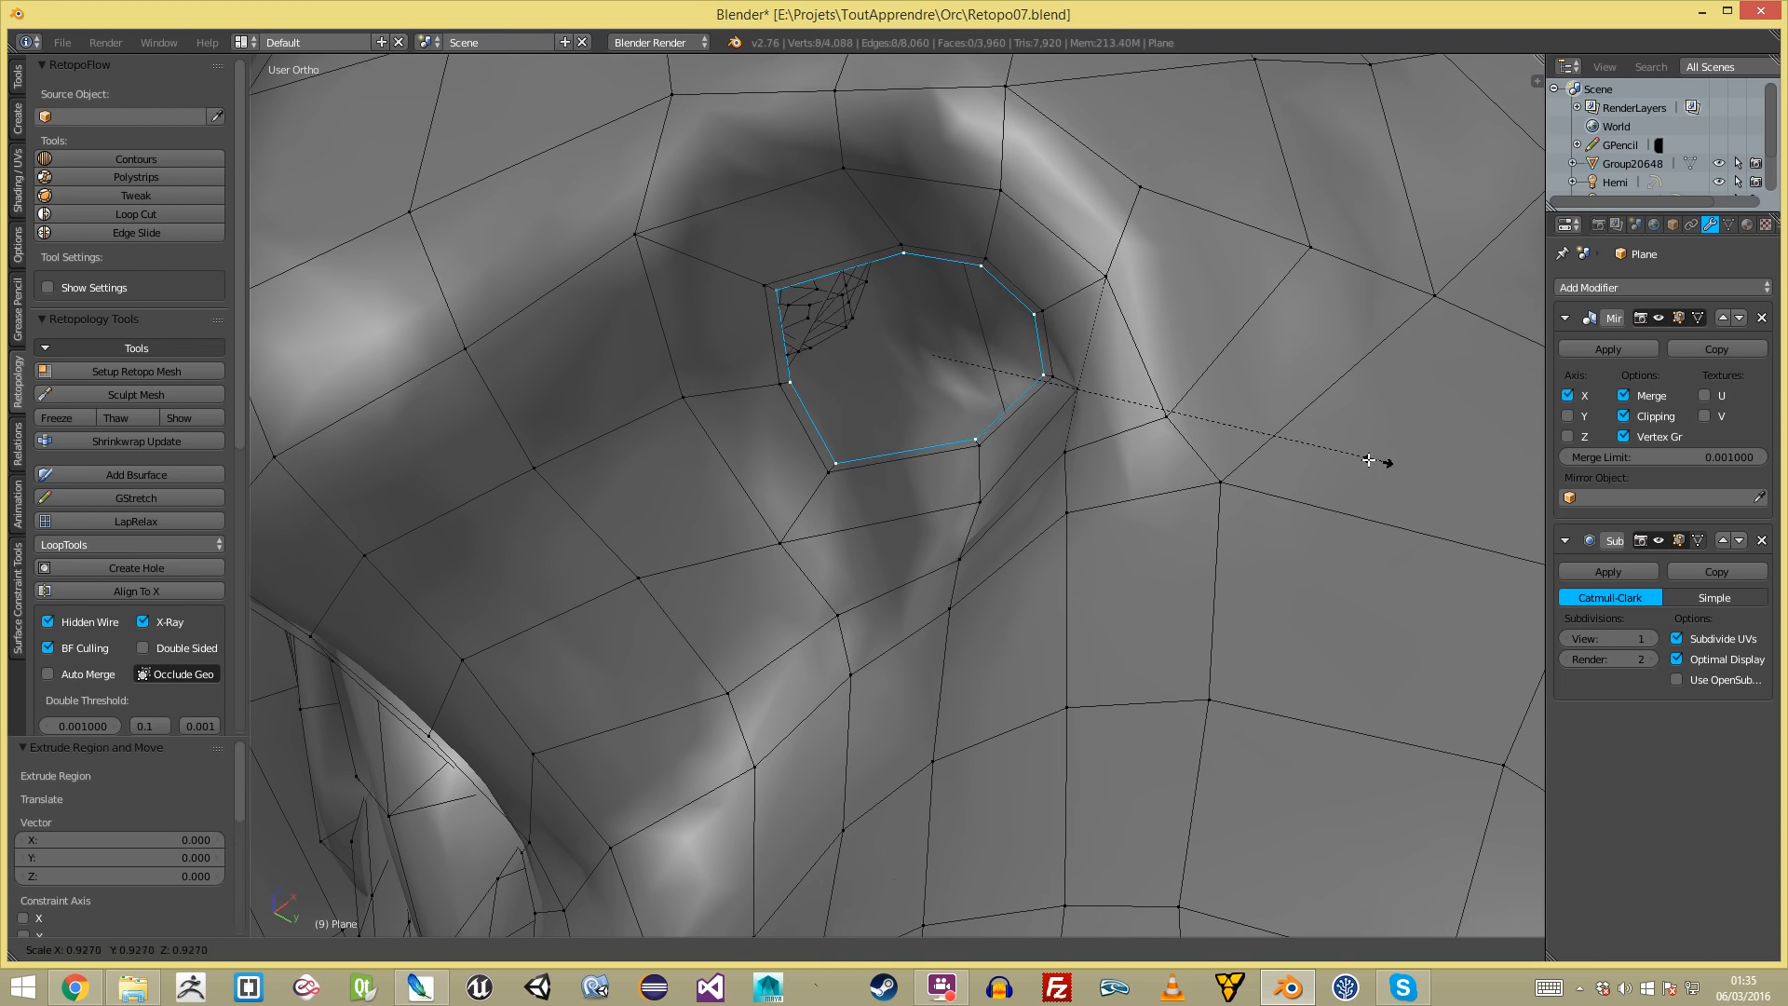
{"action": "left_click", "coordinate": [1265, 440]}
{"action": "key", "text": "a"}
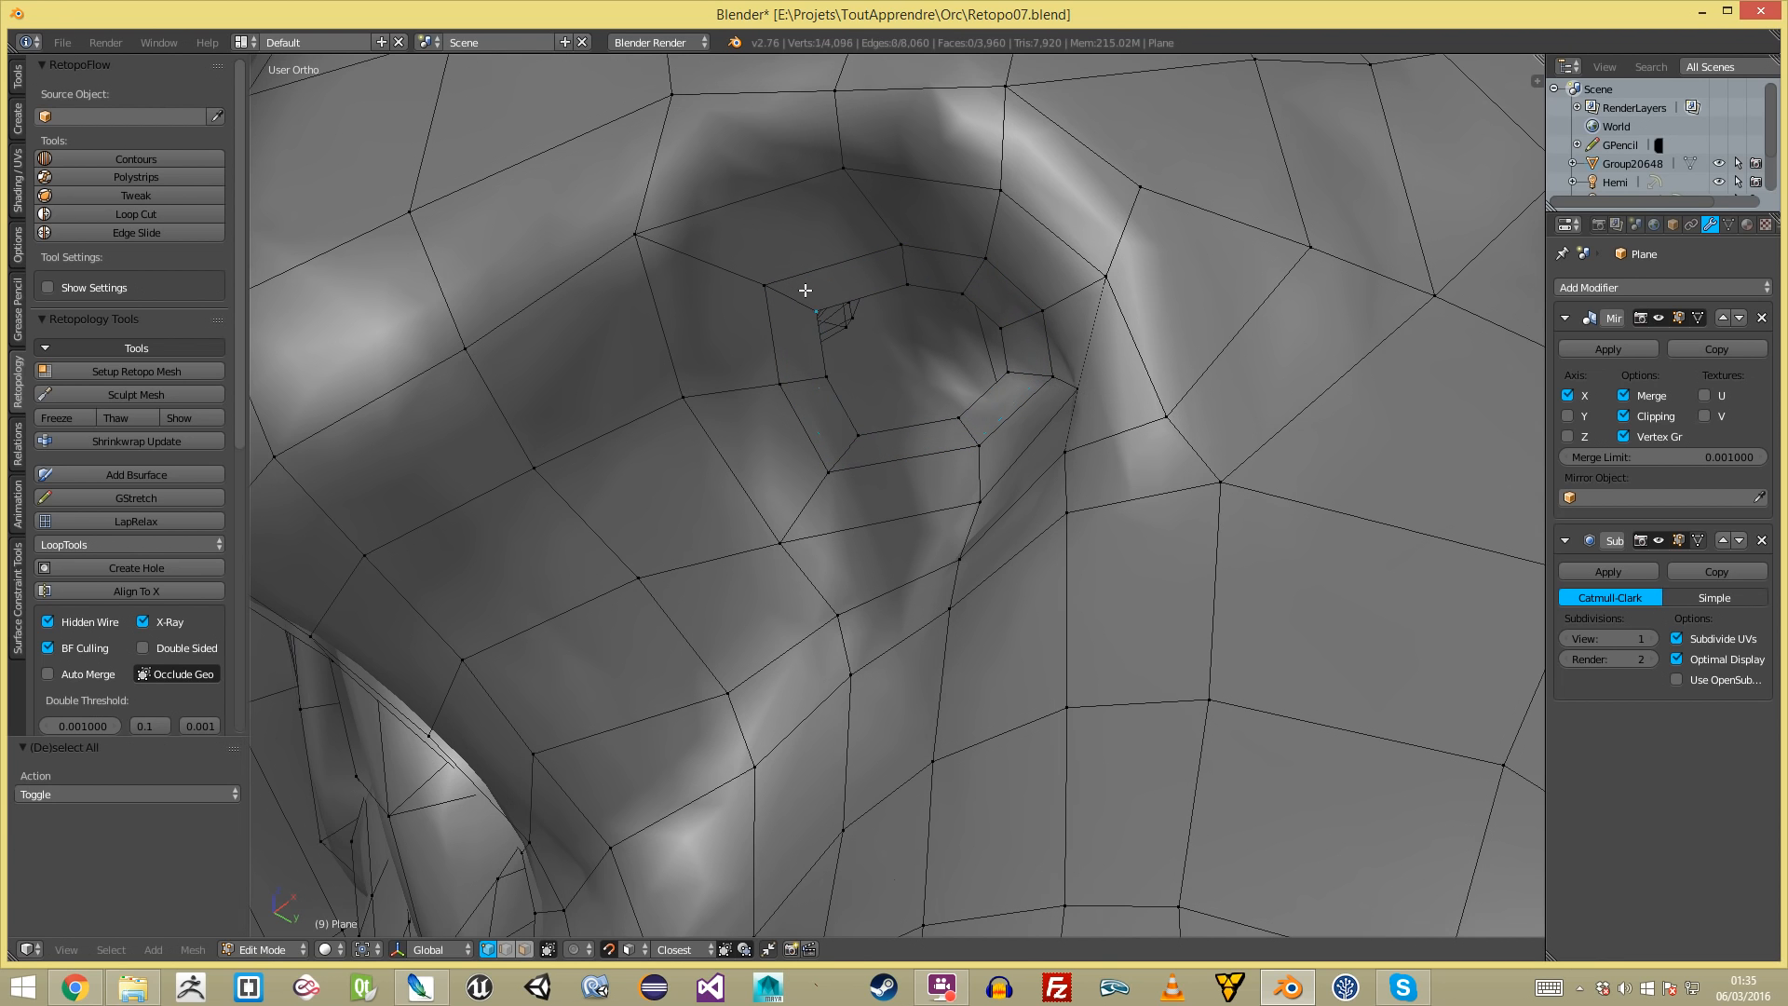
- Fill the nostril opening with faces starting from its inner corner vertices, repositioning the new vertex
{"action": "key", "text": "f"}
{"action": "key", "text": "g"}
{"action": "left_click", "coordinate": [931, 303]}
{"action": "key", "text": "a"}
{"action": "right_click", "coordinate": [925, 289]}
{"action": "key", "text": "f"}
{"action": "key", "text": "a"}
{"action": "key", "text": "a"}
{"action": "right_click_drag", "start_coordinate": [964, 354], "coordinate": [965, 343]}
- Examine the closed nostril in Object Mode, then return to Edit Mode
{"action": "scroll", "coordinate": [838, 466], "scroll_direction": "down", "scroll_amount": 5}
{"action": "key", "text": "Tab"}
{"action": "key", "text": "a"}
{"action": "scroll", "coordinate": [829, 507], "scroll_direction": "down", "scroll_amount": 6}
{"action": "scroll", "coordinate": [839, 528], "scroll_direction": "up", "scroll_amount": 4}
{"action": "key", "text": "Tab"}
{"action": "scroll", "coordinate": [896, 512], "scroll_direction": "up", "scroll_amount": 4}
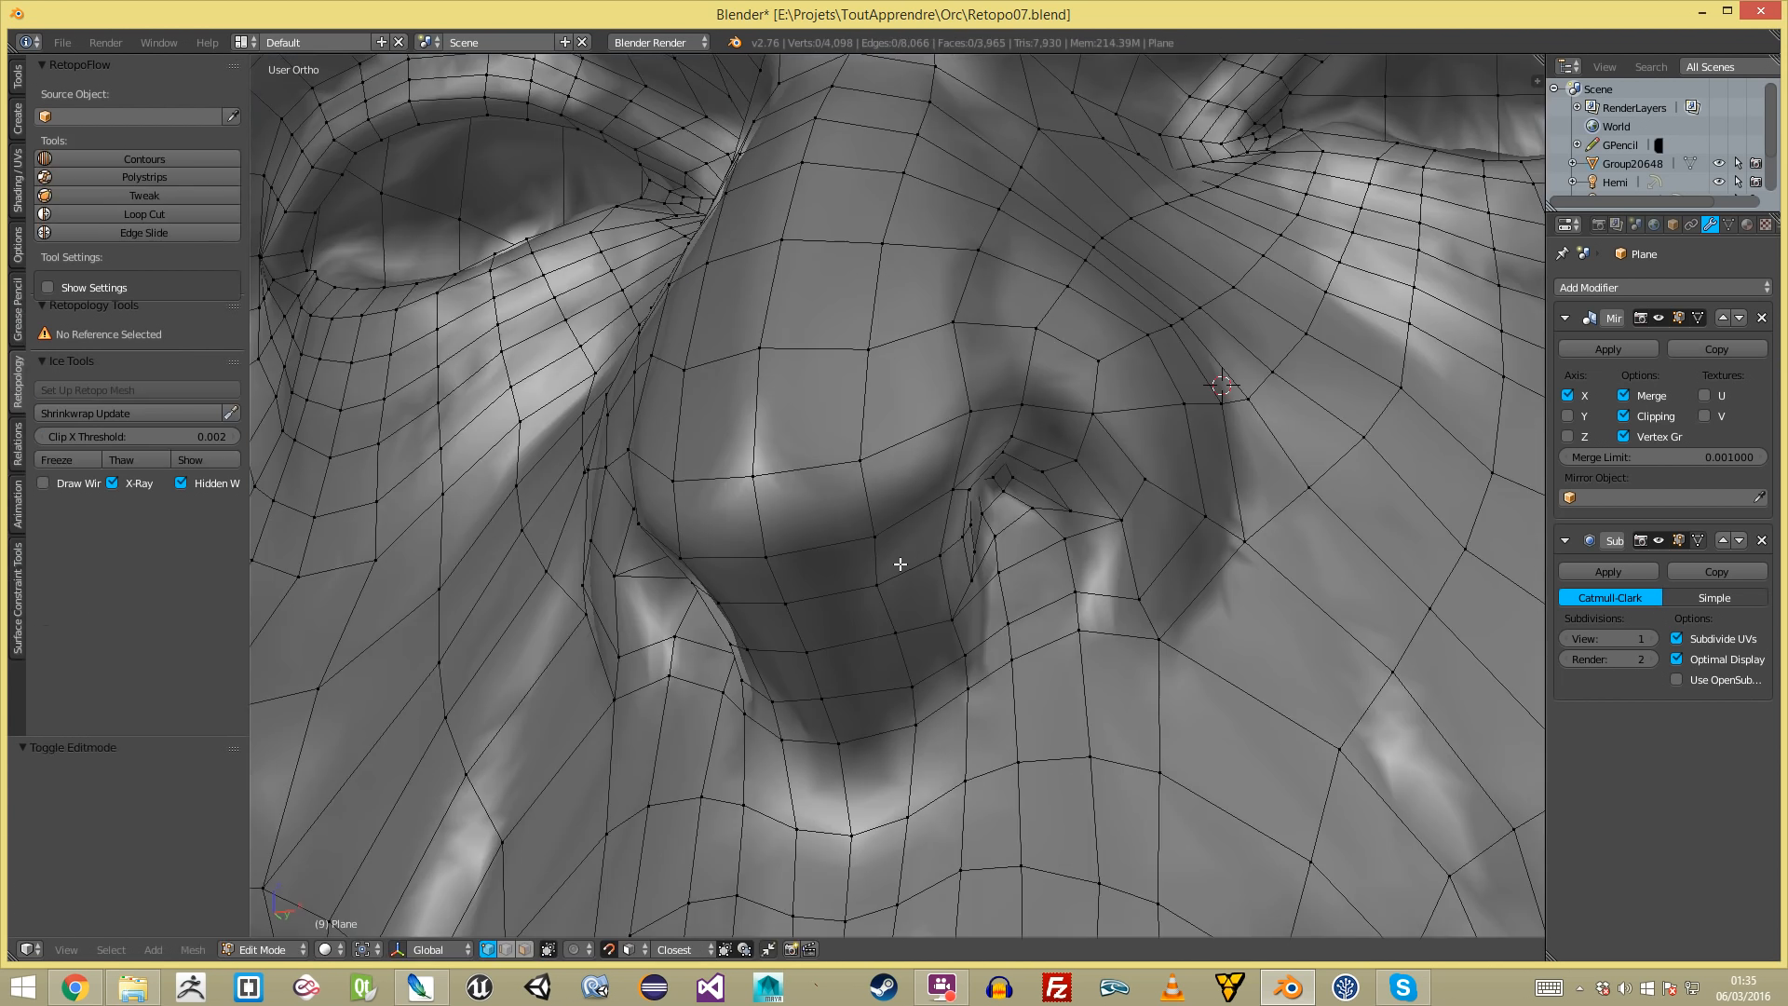
- Select the four faces closing the nostril and move them slightly in front wireframe view
{"action": "key", "text": "ctrl+Tab"}
{"action": "left_click", "coordinate": [843, 507]}
{"action": "key", "text": "c"}
{"action": "left_click", "coordinate": [903, 449]}
{"action": "right_click", "coordinate": [901, 448]}
{"action": "key", "text": "KP_1"}
{"action": "key", "text": "z"}
{"action": "key", "text": "g"}
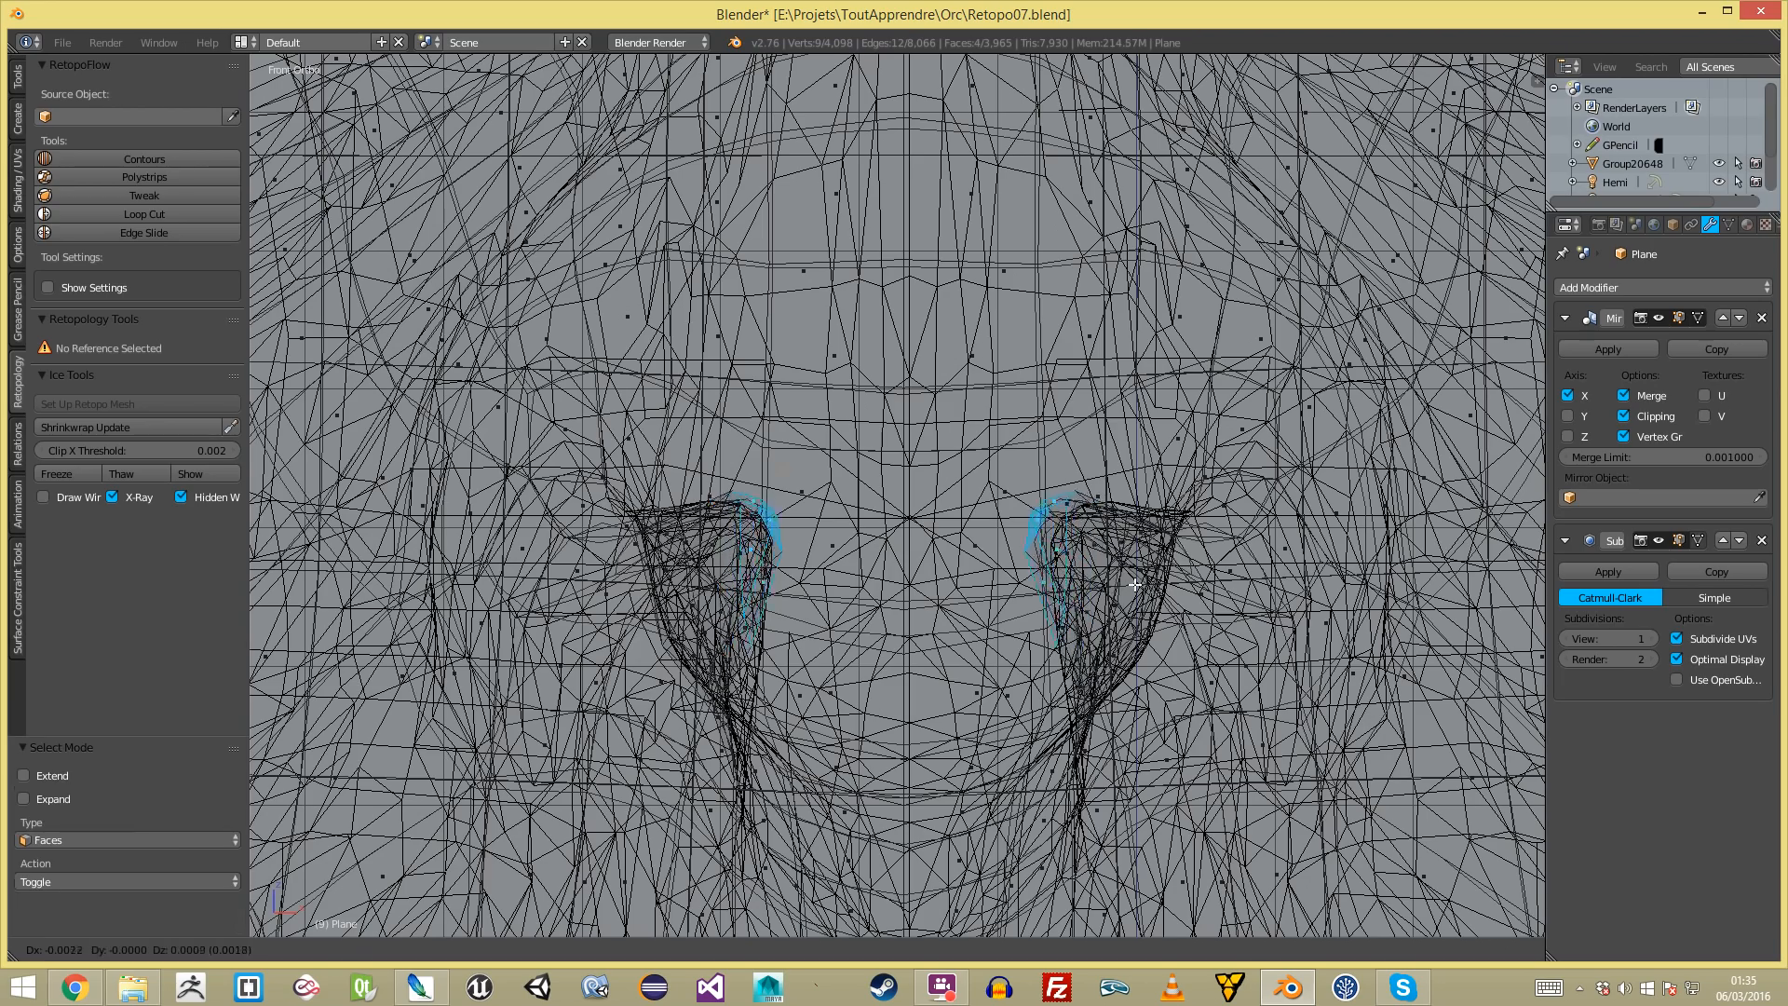
{"action": "left_click", "coordinate": [1136, 587]}
- Rotate and raise the nostril's closing faces, then extrude them deeper into the nose
{"action": "key", "text": "r"}
{"action": "left_click", "coordinate": [1164, 663]}
{"action": "key", "text": "g"}
{"action": "left_click", "coordinate": [1154, 603]}
{"action": "key", "text": "e"}
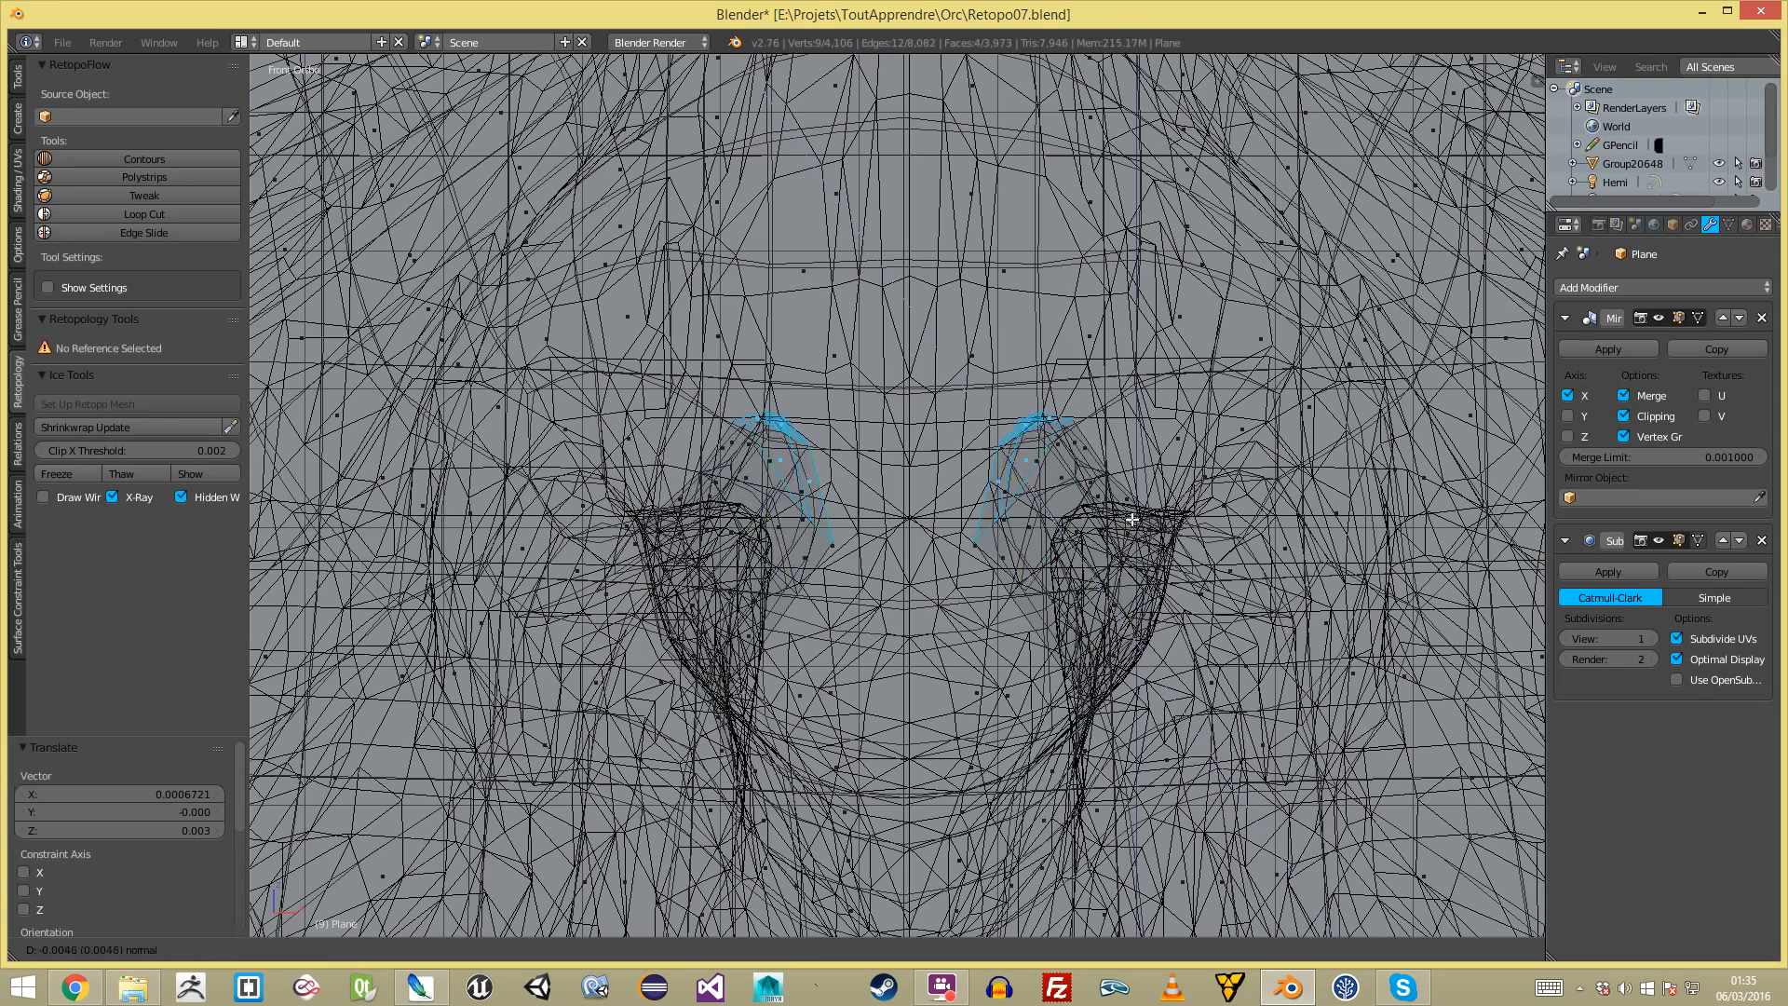
{"action": "left_click", "coordinate": [1080, 521]}
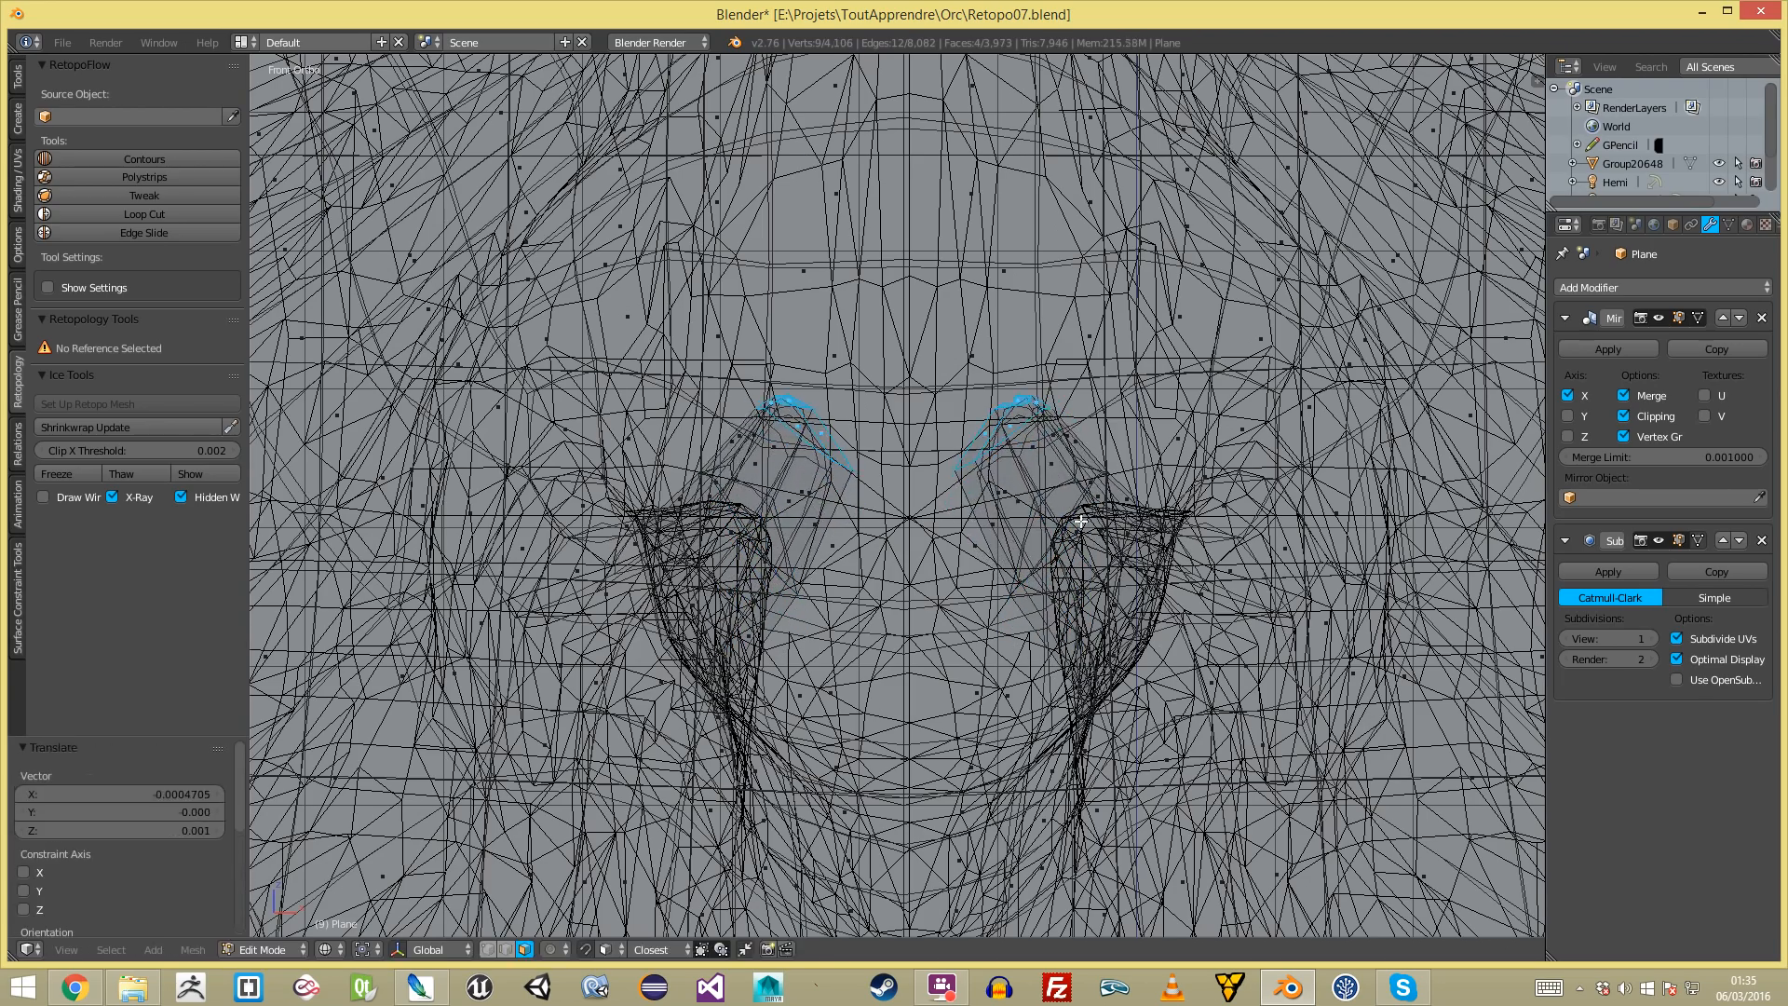
- Examine the extruded nostril in solid Object Mode, return to Edit Mode and clear the selection
{"action": "key", "text": "Tab"}
{"action": "key", "text": "z"}
{"action": "mouse_move", "coordinate": [1049, 557]}
{"action": "middle_mouse_down"}
{"action": "mouse_move", "coordinate": [942, 468]}
{"action": "mouse_move", "coordinate": [847, 521]}
{"action": "mouse_move", "coordinate": [867, 519]}
{"action": "middle_mouse_up"}
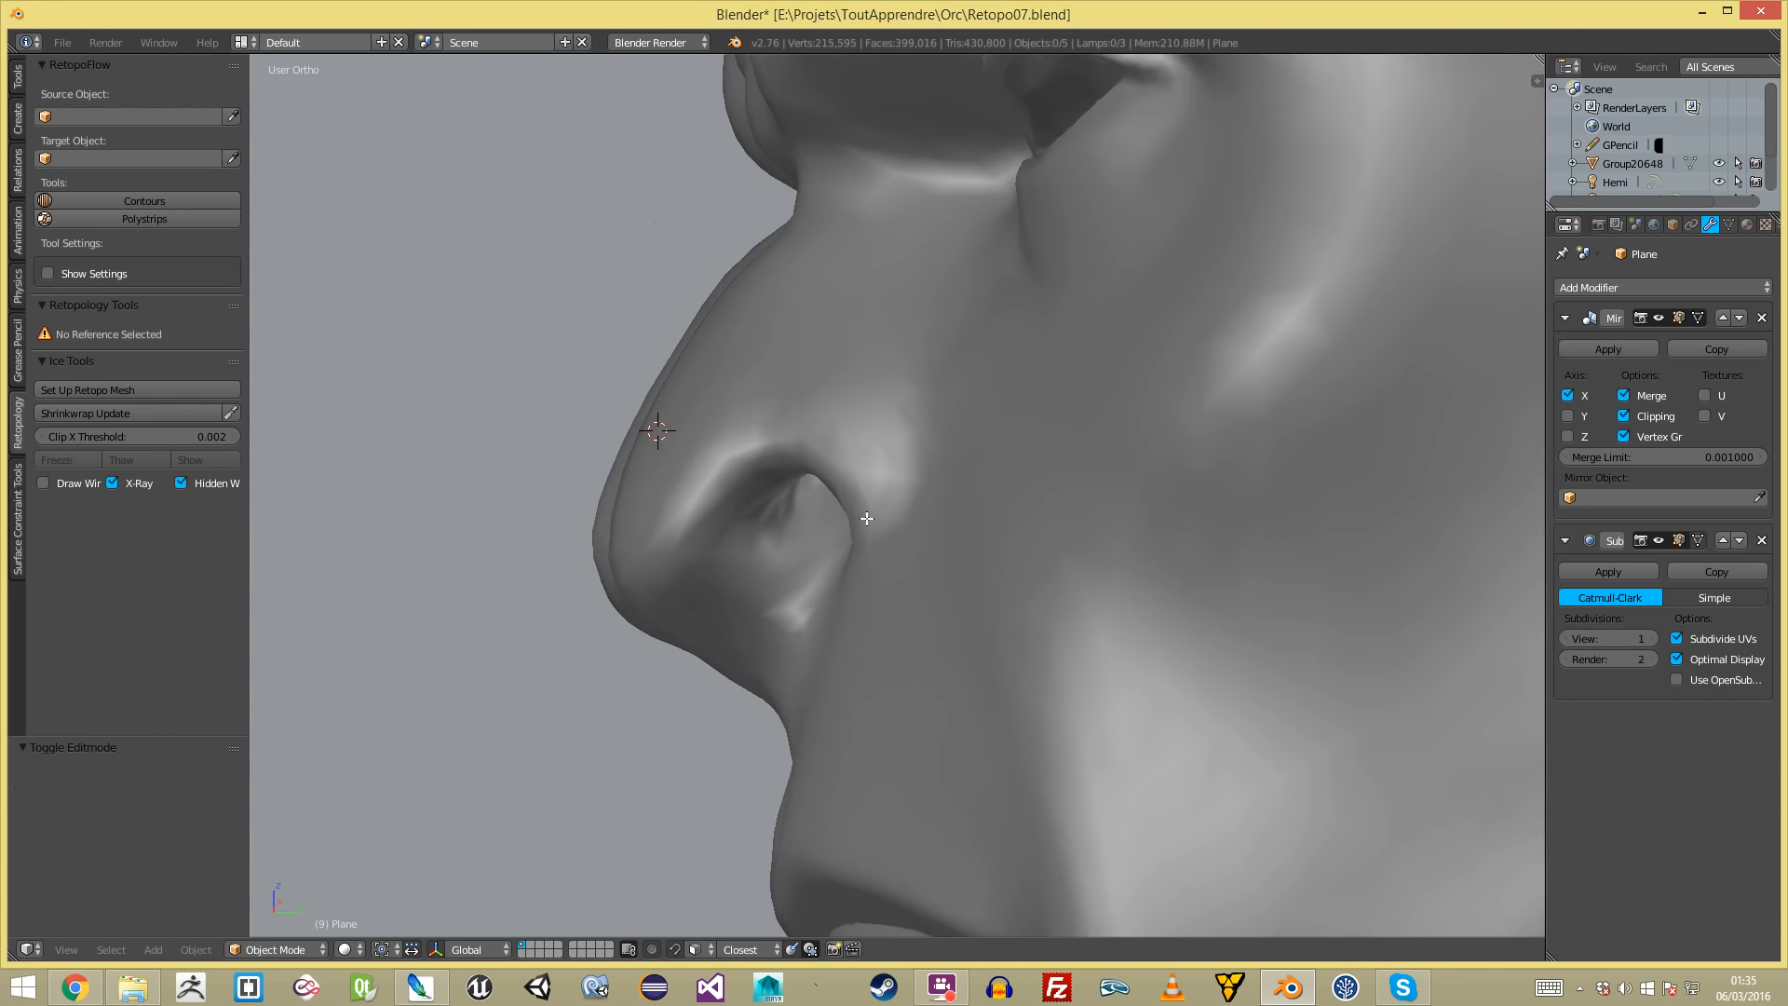
{"action": "key", "text": "Tab"}
{"action": "scroll", "coordinate": [866, 519], "scroll_direction": "down", "scroll_amount": 5}
{"action": "key", "text": "a"}
- Switch from face to vertex selection and select the boundary loop of the hole inside the ear
{"action": "scroll", "coordinate": [1146, 619], "scroll_direction": "up", "scroll_amount": 6}
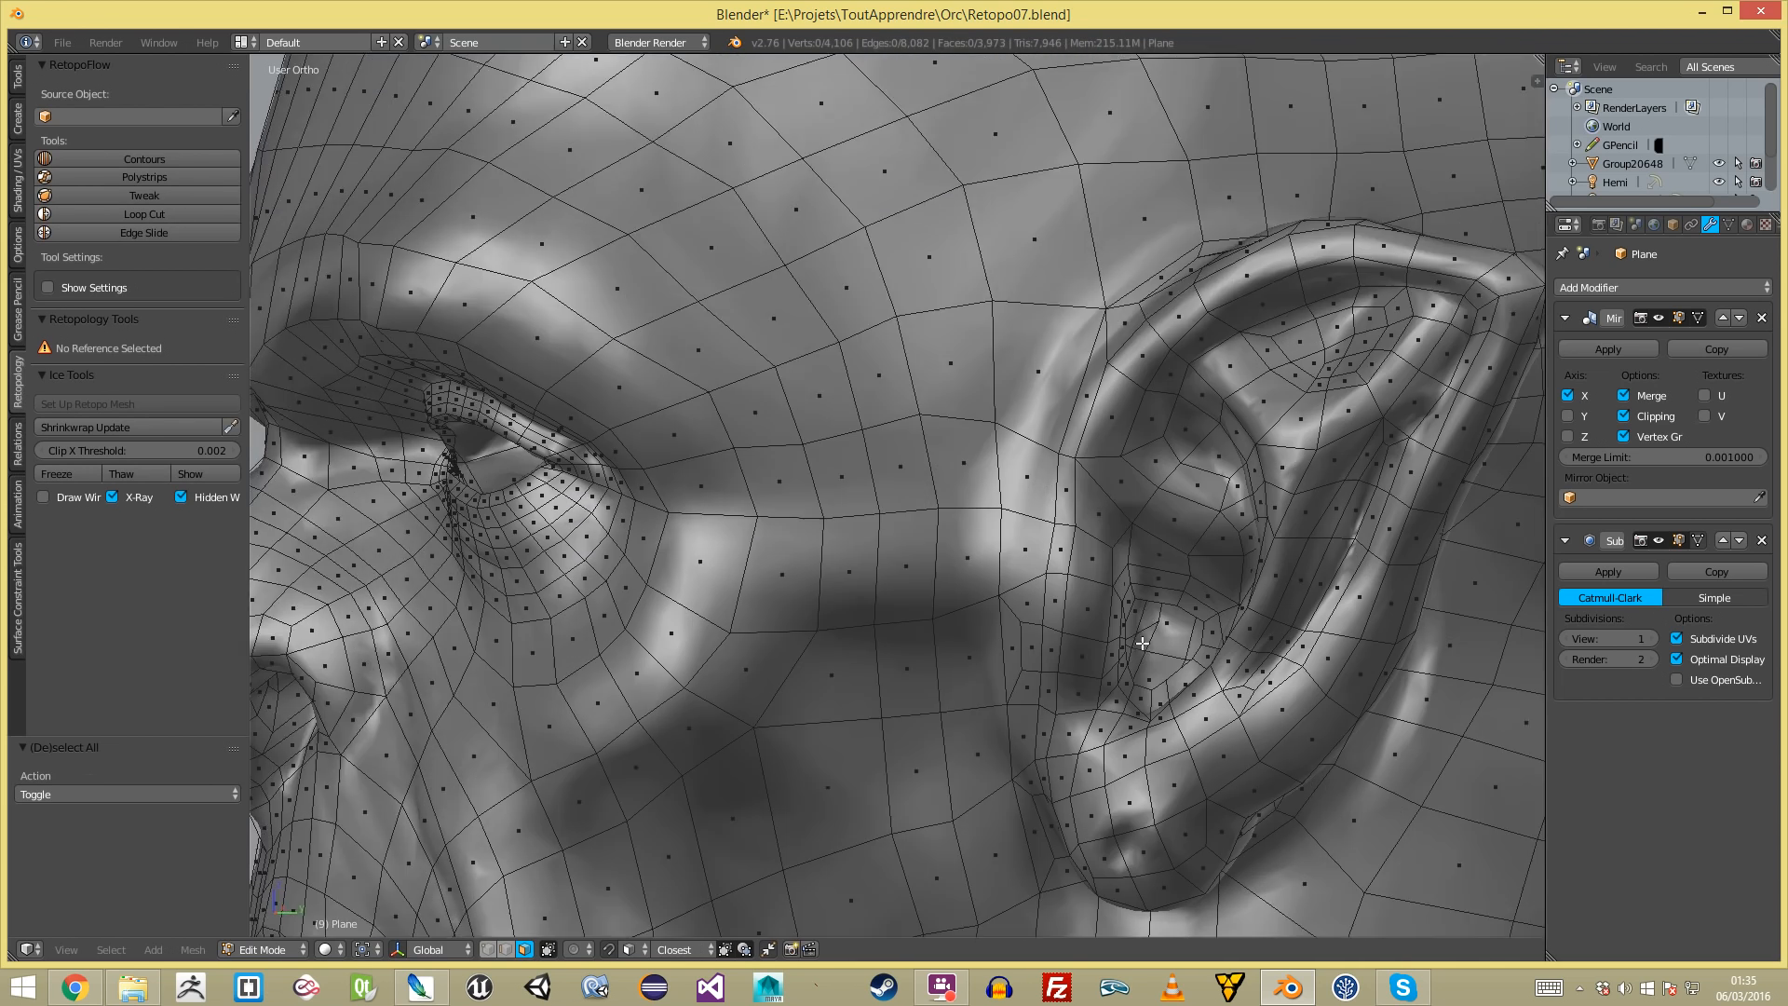
{"action": "scroll", "coordinate": [1147, 619], "scroll_direction": "down", "scroll_amount": 3}
{"action": "scroll", "coordinate": [973, 296], "scroll_direction": "up", "scroll_amount": 5}
{"action": "key", "text": "ctrl+Tab"}
{"action": "left_click", "coordinate": [973, 296]}
{"action": "right_click", "coordinate": [977, 208], "text": "alt"}
{"action": "key", "text": "KP_Decimal"}
{"action": "scroll", "coordinate": [959, 304], "scroll_direction": "down", "scroll_amount": 3}
{"action": "middle_click_drag", "start_coordinate": [959, 304], "coordinate": [885, 347]}
{"action": "key", "text": "a"}
{"action": "right_click", "coordinate": [868, 299], "text": "alt"}
- Extrude the ear hole's boundary loop in front wireframe view, scale it and move it deeper into the head
{"action": "key", "text": "KP_1"}
{"action": "key", "text": "z"}
{"action": "key", "text": "e"}
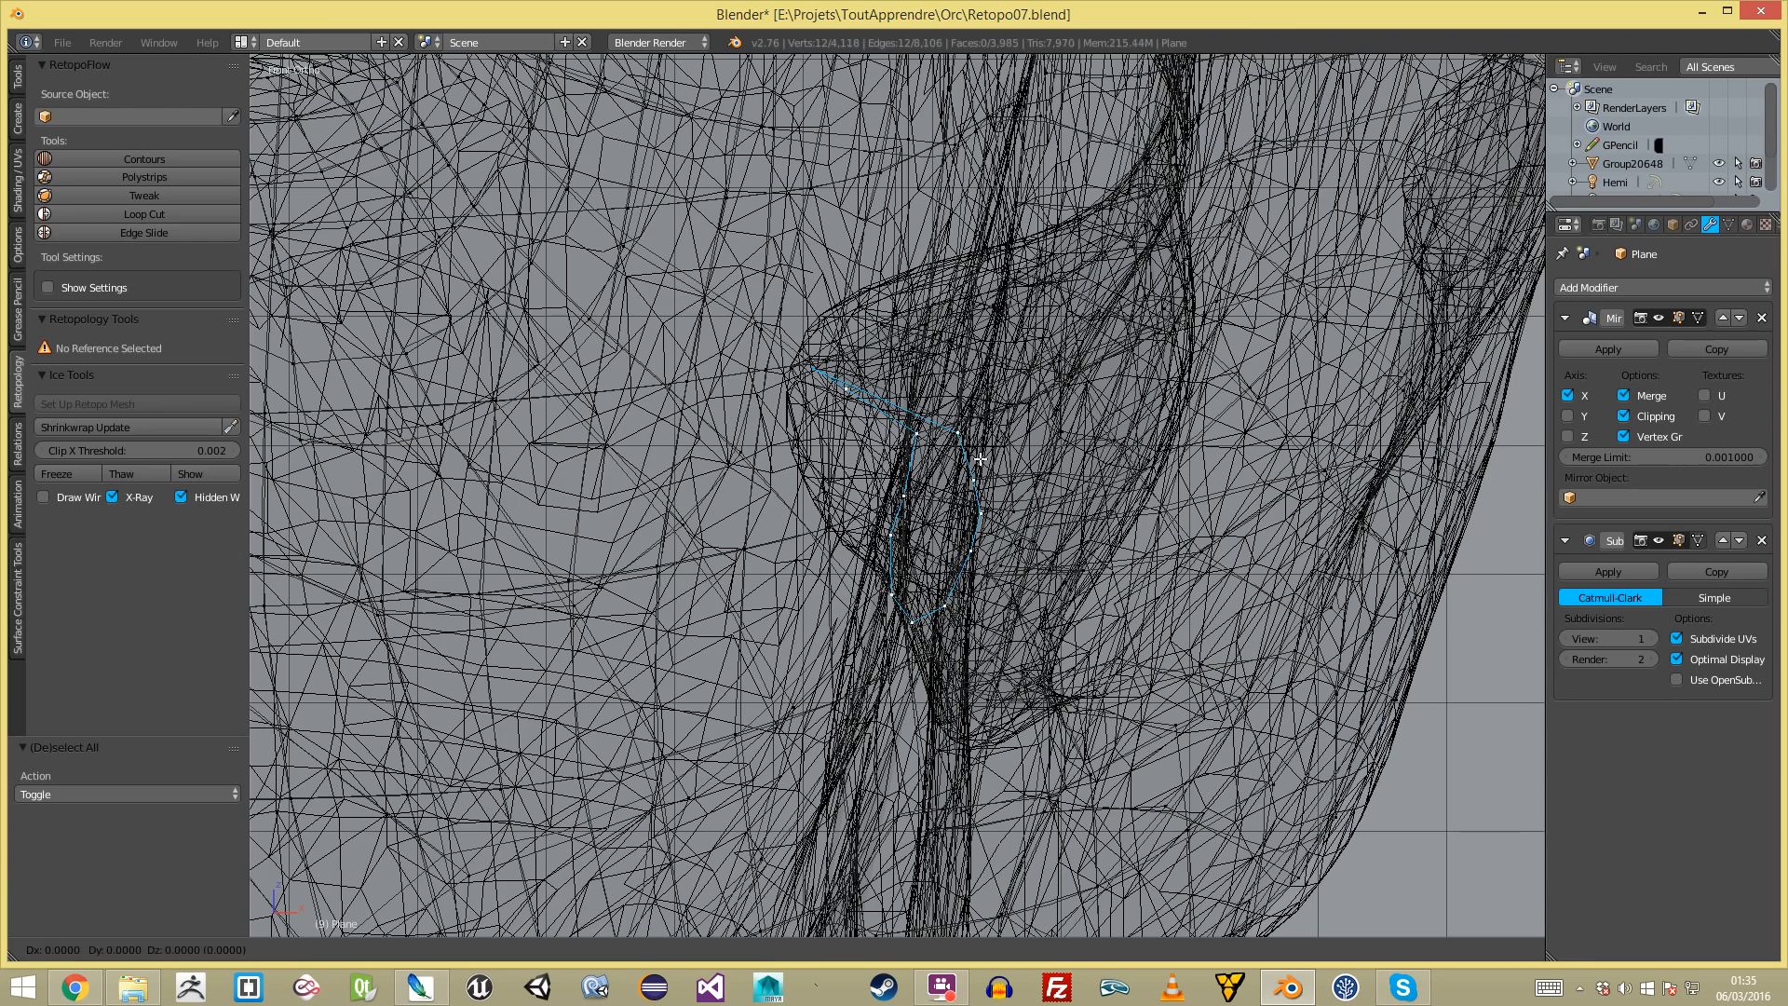
{"action": "left_click", "coordinate": [851, 476]}
{"action": "key", "text": "s"}
{"action": "left_click", "coordinate": [978, 564]}
{"action": "key", "text": "g"}
{"action": "left_click", "coordinate": [931, 606]}
- Hide everything except the extruded loop, return to solid shading and reposition the loop's upper front vertex
{"action": "mouse_move", "coordinate": [931, 606]}
{"action": "middle_mouse_down"}
{"action": "mouse_move", "coordinate": [749, 632]}
{"action": "mouse_move", "coordinate": [789, 598]}
{"action": "mouse_move", "coordinate": [771, 609]}
{"action": "middle_mouse_up"}
{"action": "key", "text": "shift+h"}
{"action": "key", "text": "z"}
{"action": "key", "text": "KP_Decimal"}
{"action": "key", "text": "a"}
{"action": "right_click", "coordinate": [806, 394]}
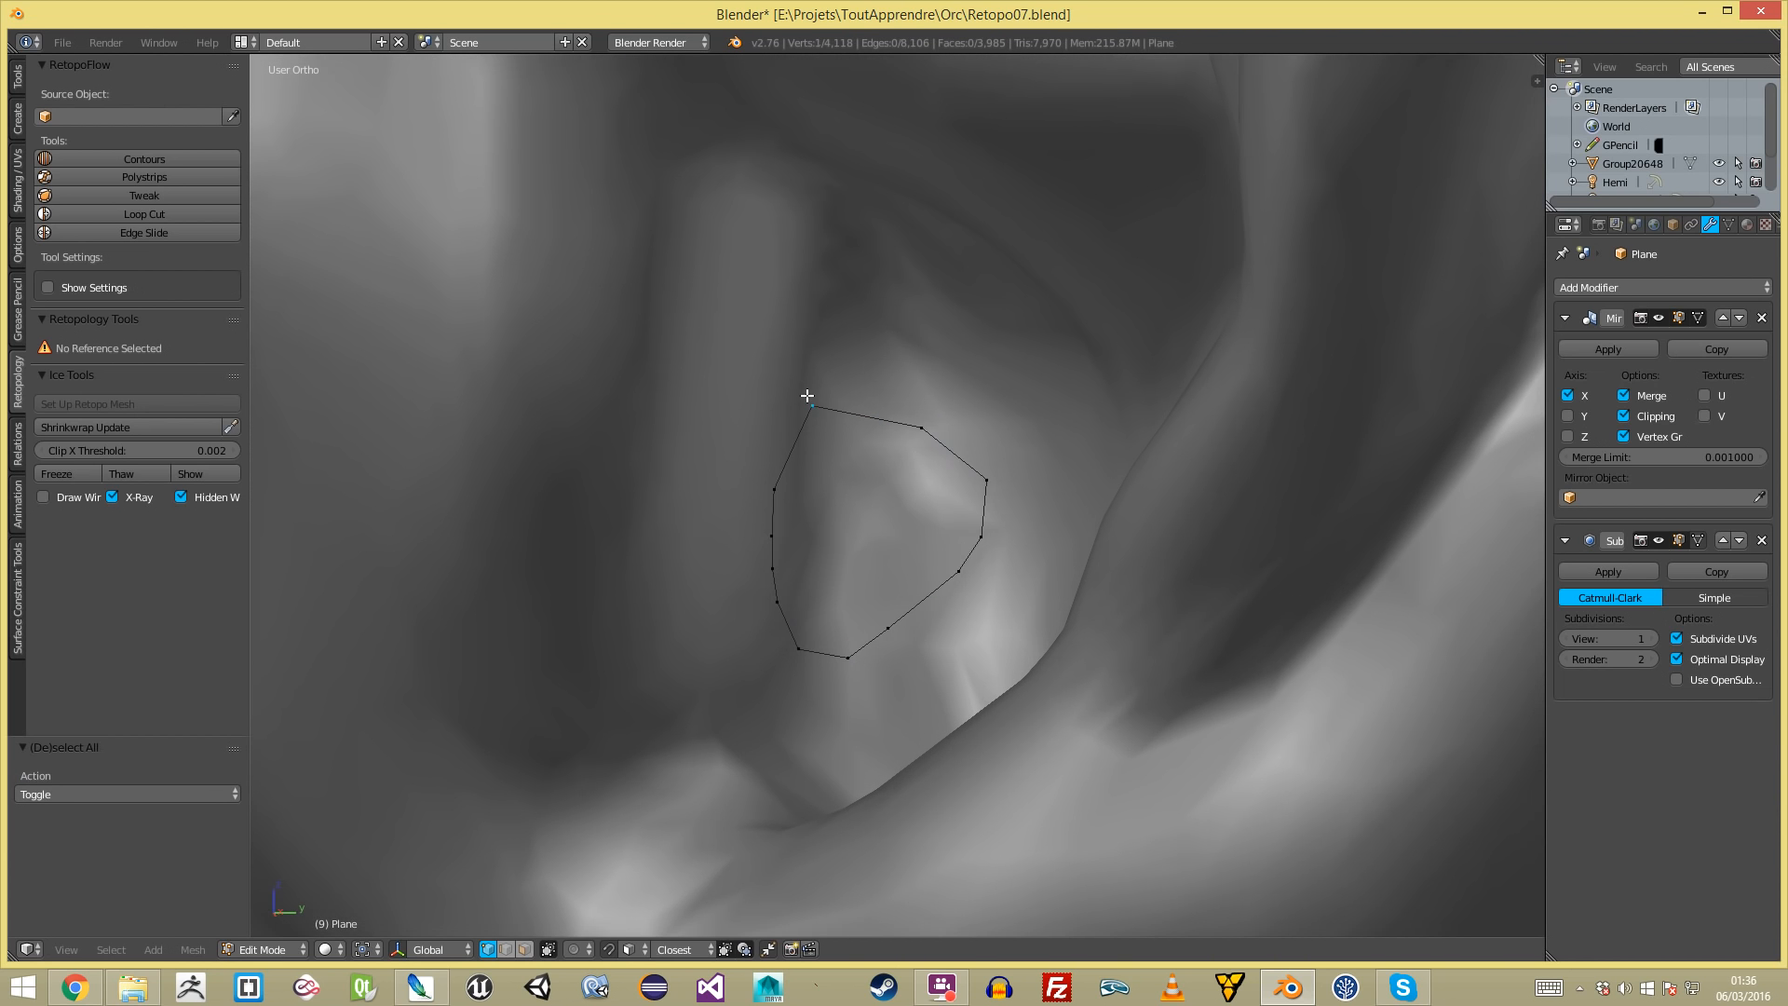
{"action": "middle_click_drag", "start_coordinate": [870, 487], "coordinate": [862, 423]}
{"action": "key", "text": "g"}
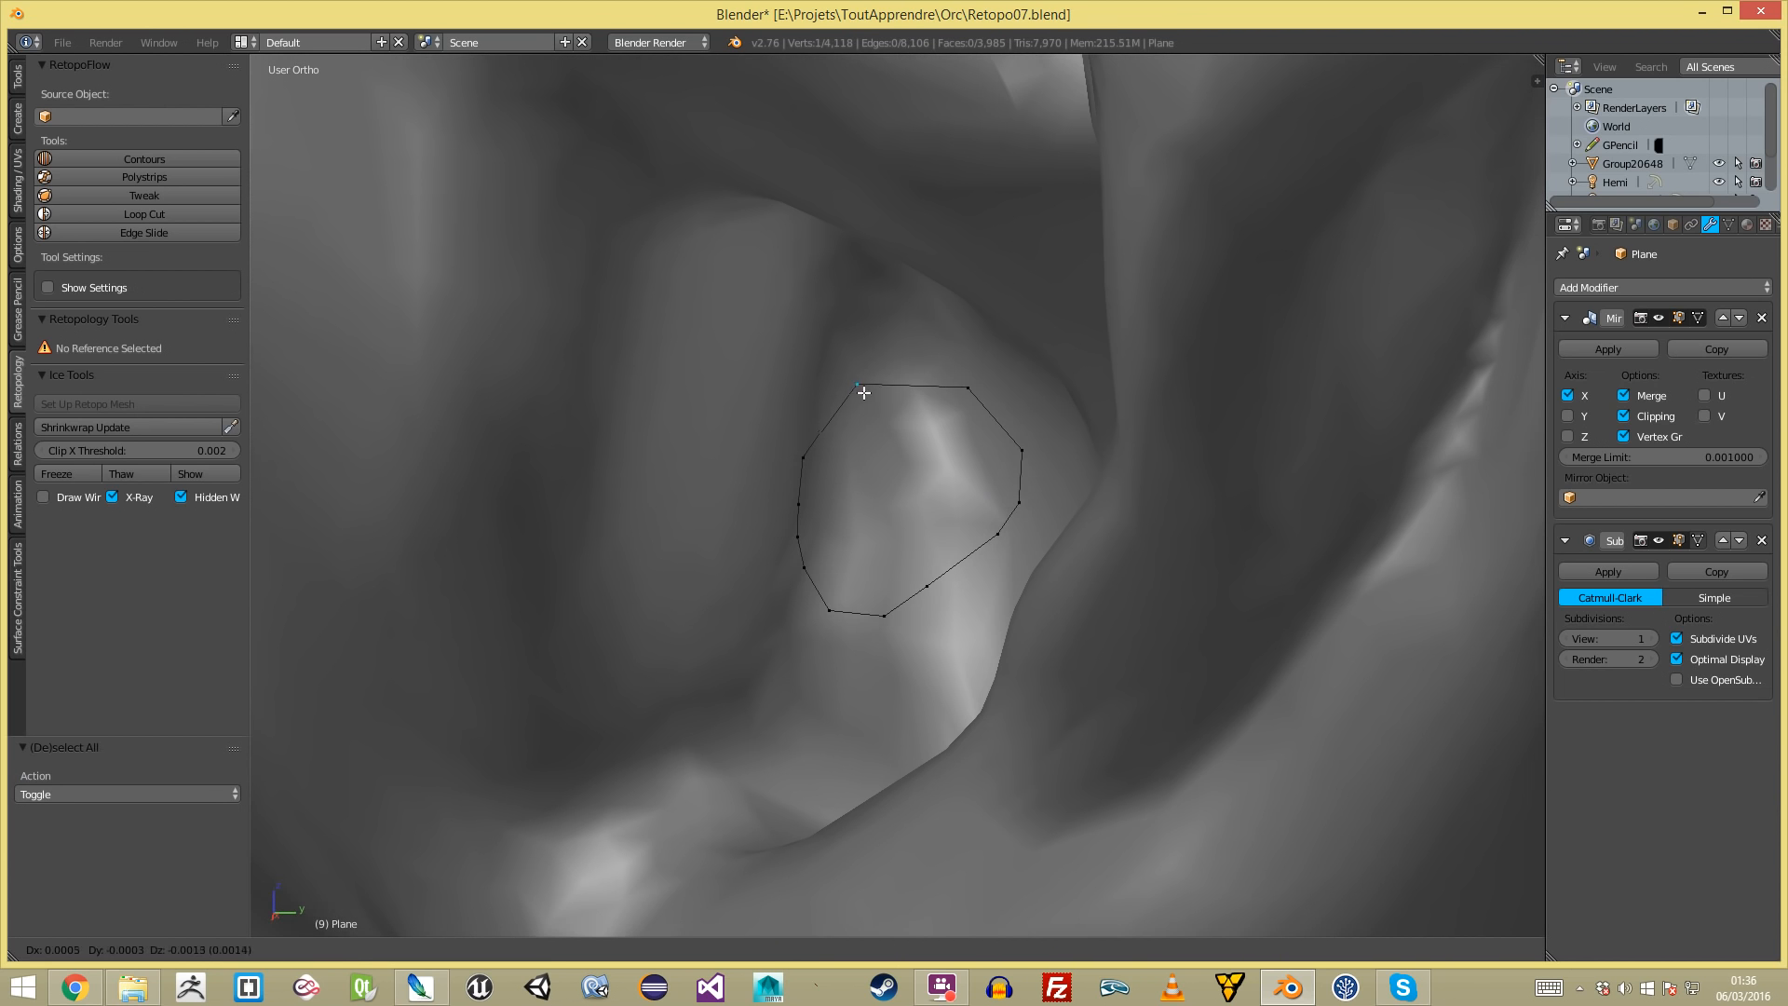
{"action": "left_click", "coordinate": [866, 392]}
- Fill the isolated ear loop with five faces, starting from its upper rear vertex
{"action": "right_click", "coordinate": [944, 408], "text": "alt"}
{"action": "key", "text": "a"}
{"action": "right_click", "coordinate": [972, 392]}
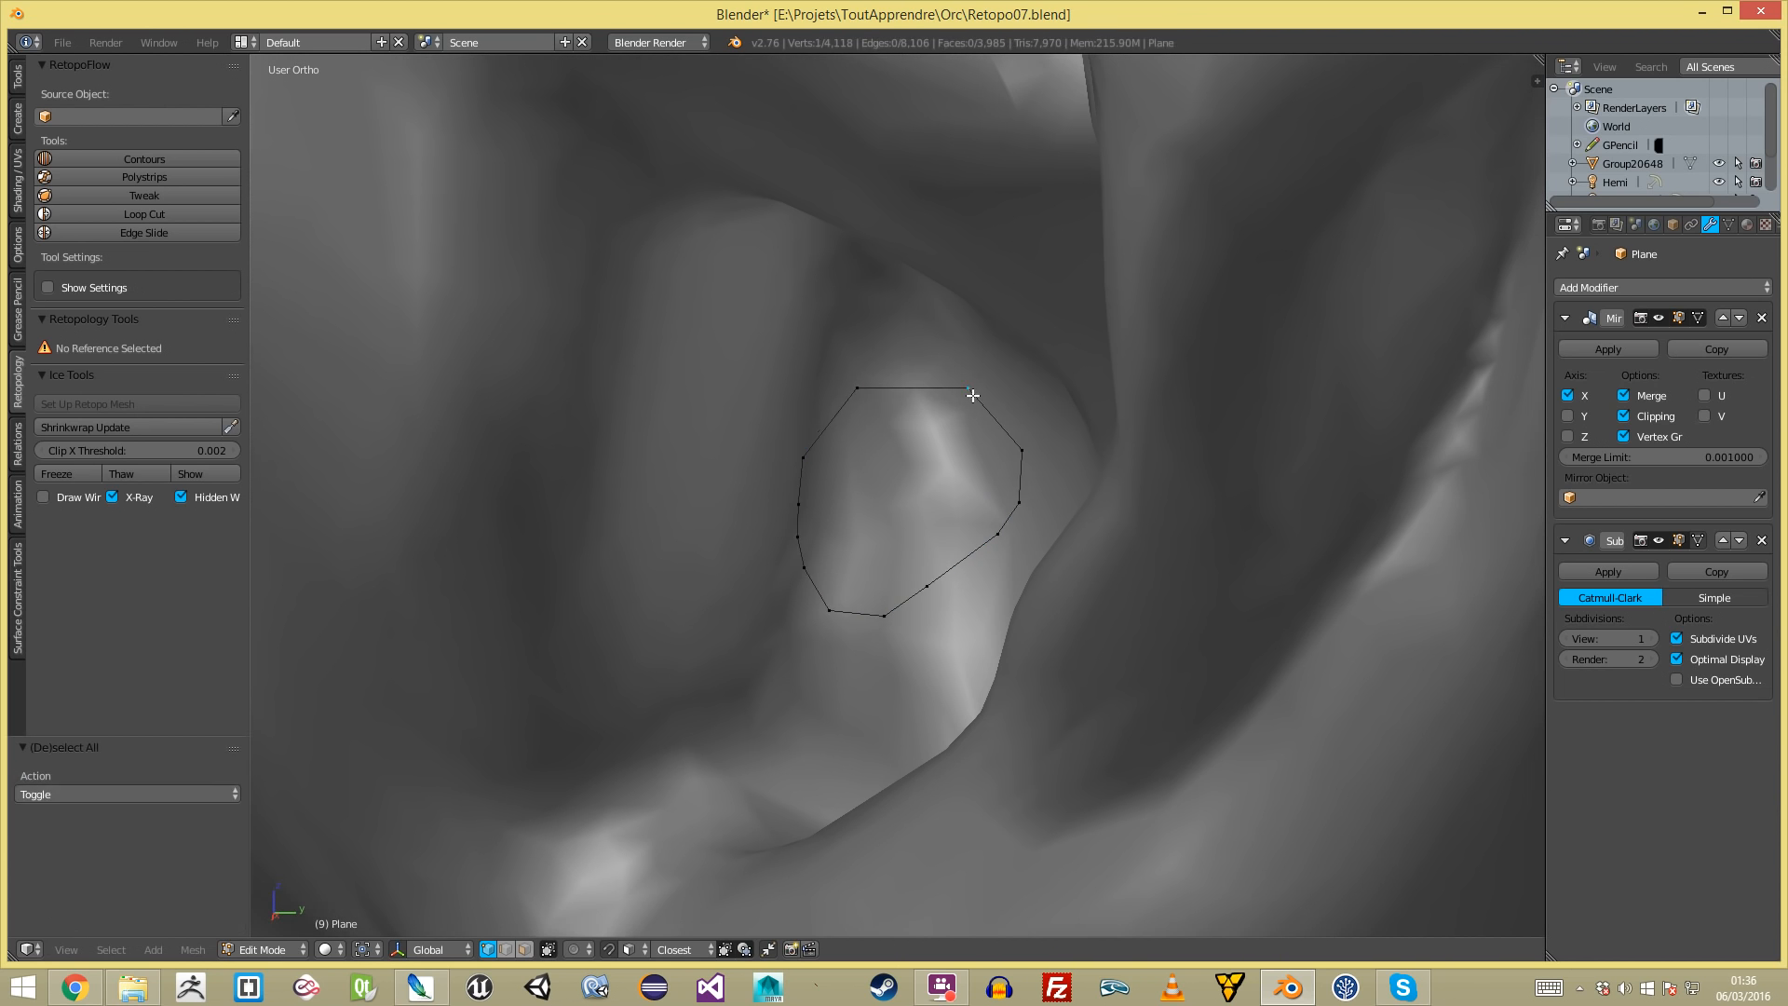
{"action": "key", "text": "f"}
{"action": "key", "text": "f"}
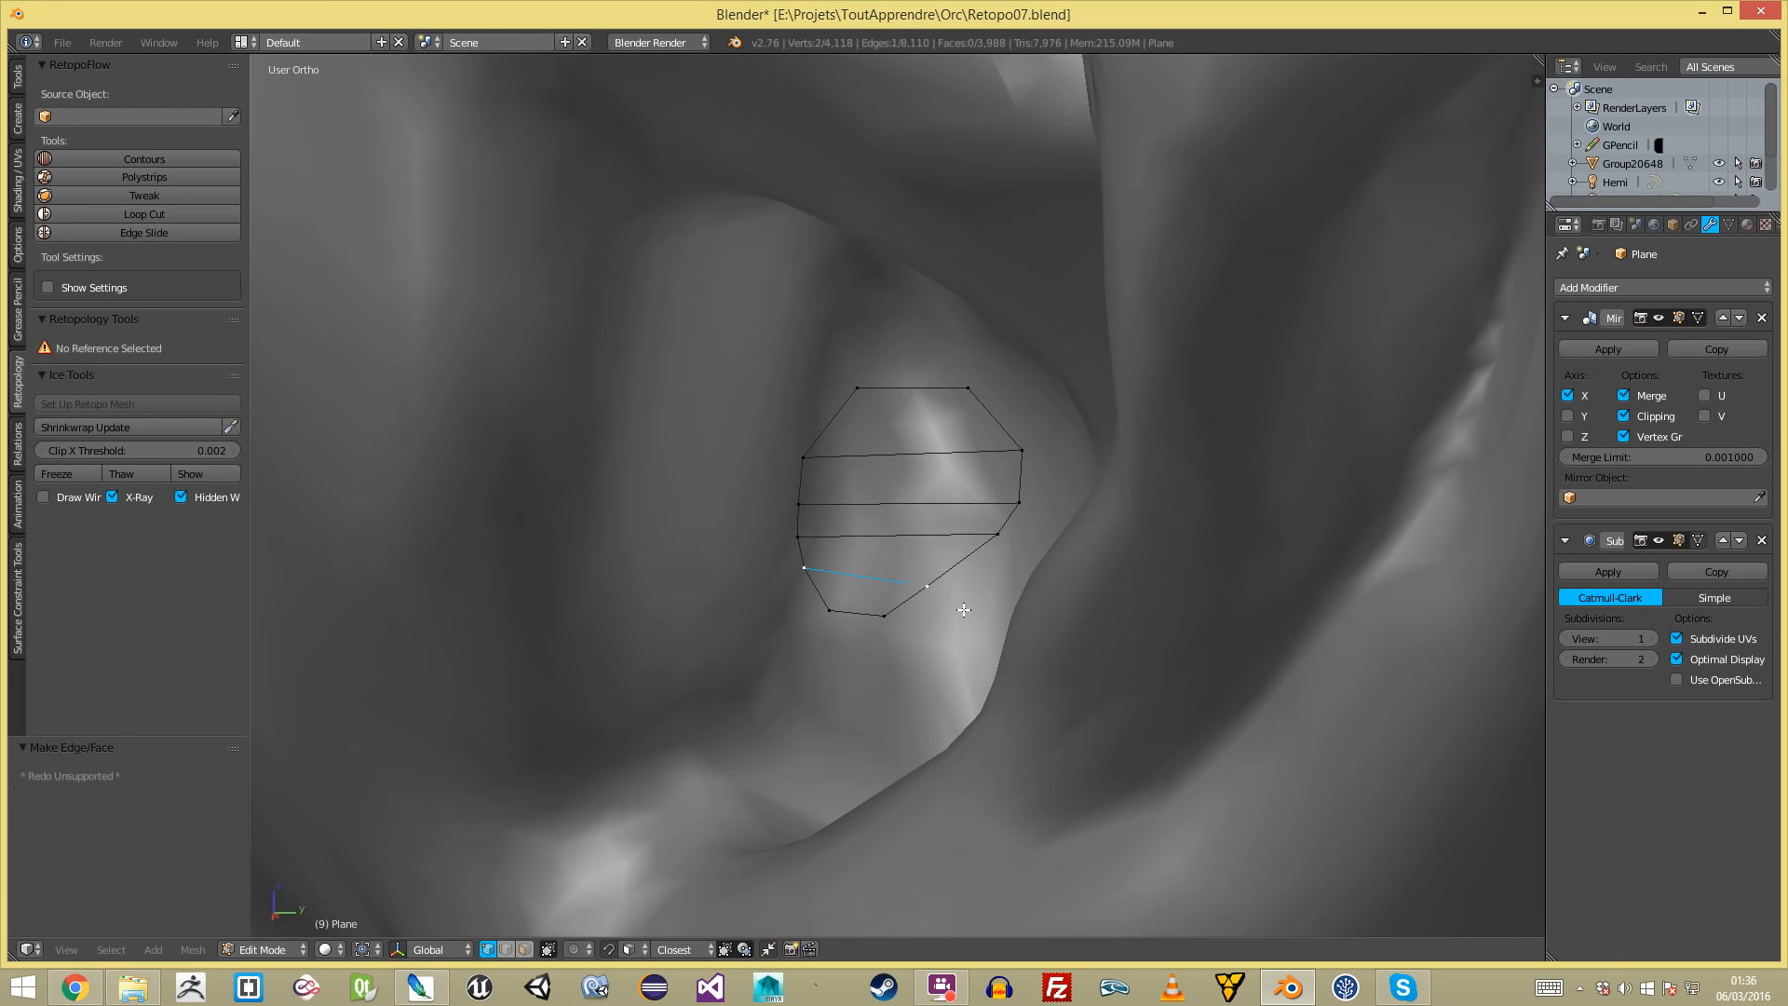
- Select the five cap faces in face mode, extrude them in place and scale them inward
{"action": "key", "text": "ctrl+Tab"}
{"action": "left_click", "coordinate": [857, 546]}
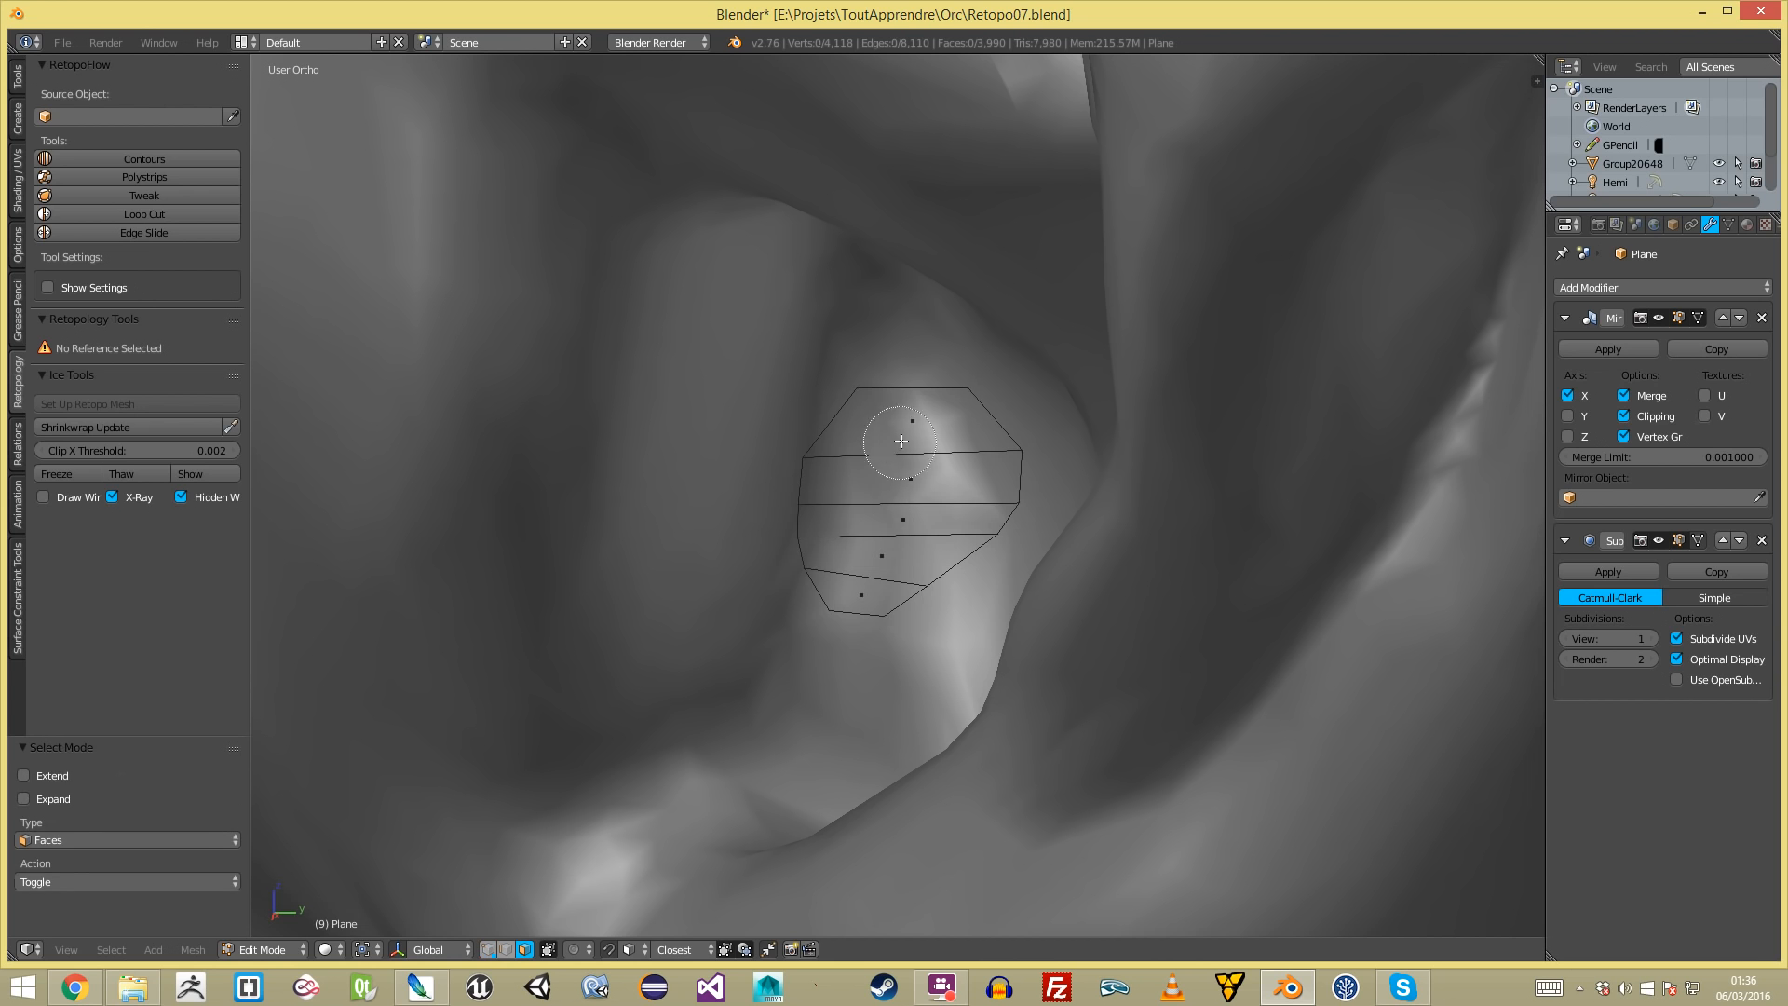
{"action": "left_click_drag", "start_coordinate": [901, 442], "coordinate": [869, 522]}
{"action": "key", "text": "e"}
{"action": "key", "text": "Escape"}
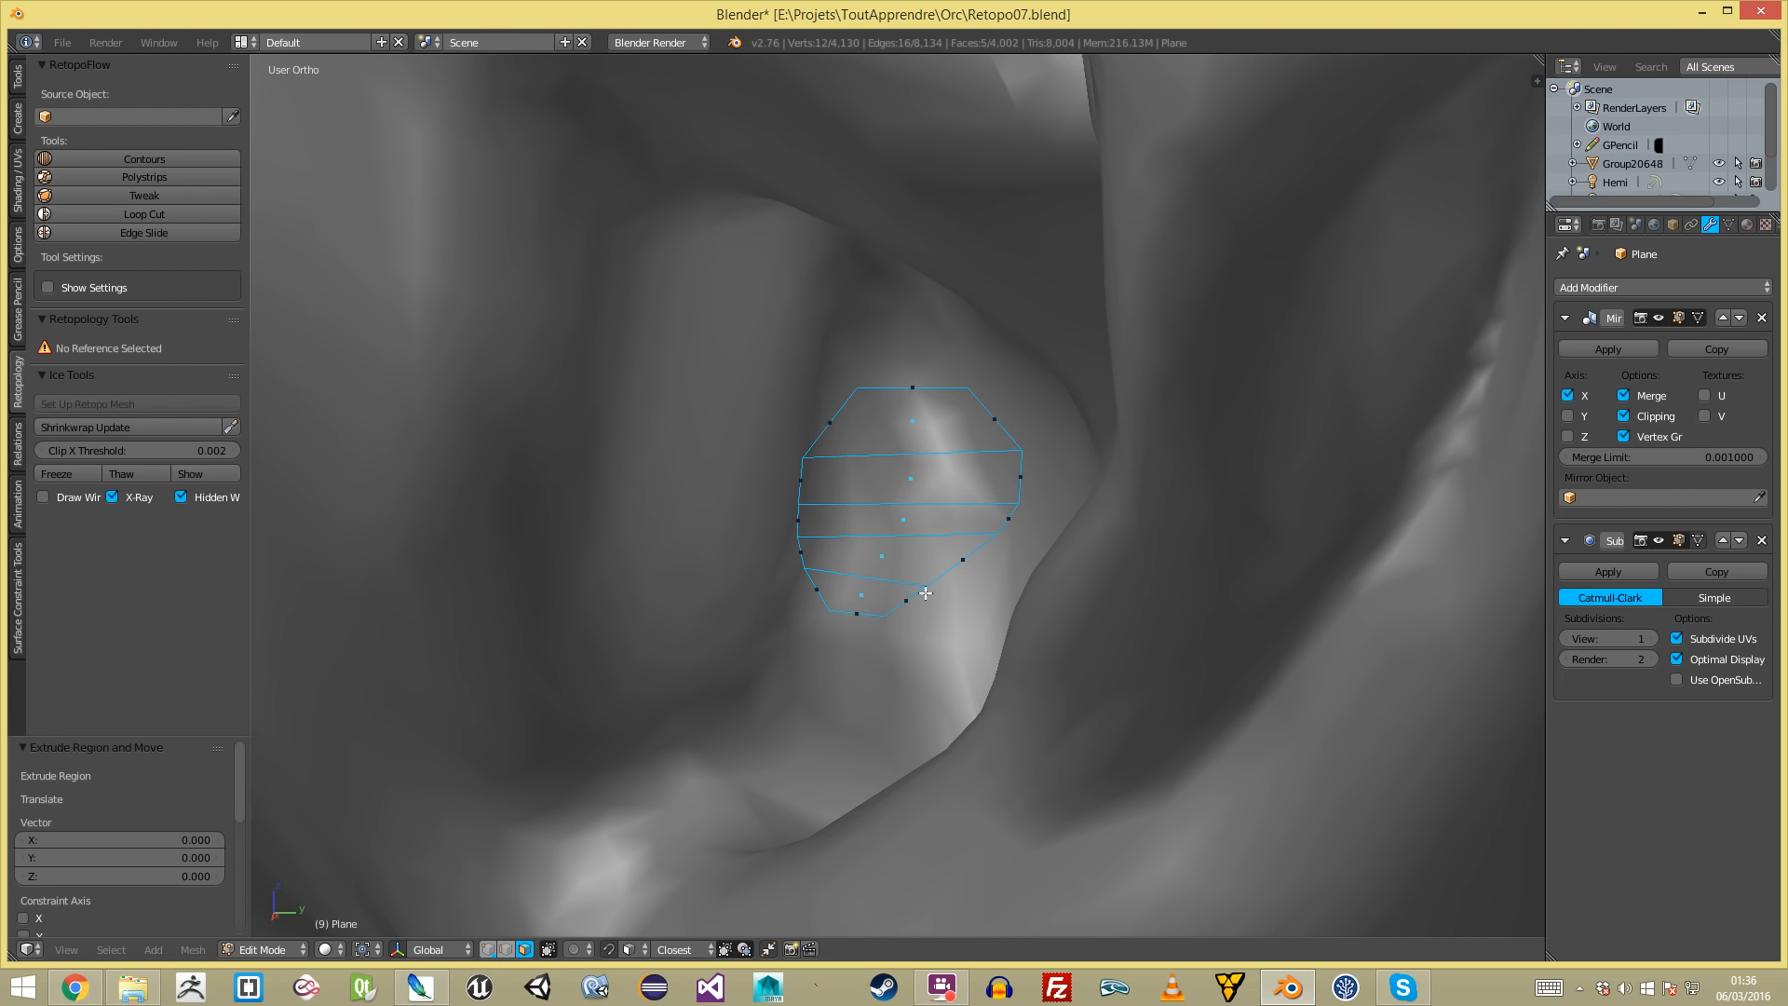
{"action": "key", "text": "s"}
{"action": "left_click", "coordinate": [969, 571]}
- Reposition the inner cap faces, narrow them to 0.779 along Y and rotate them about 1.05°
{"action": "key", "text": "g"}
{"action": "left_click", "coordinate": [979, 571]}
{"action": "key", "text": "s"}
{"action": "left_click", "coordinate": [1092, 562]}
{"action": "key", "text": "s"}
{"action": "left_click", "coordinate": [1081, 553]}
{"action": "key", "text": "r"}
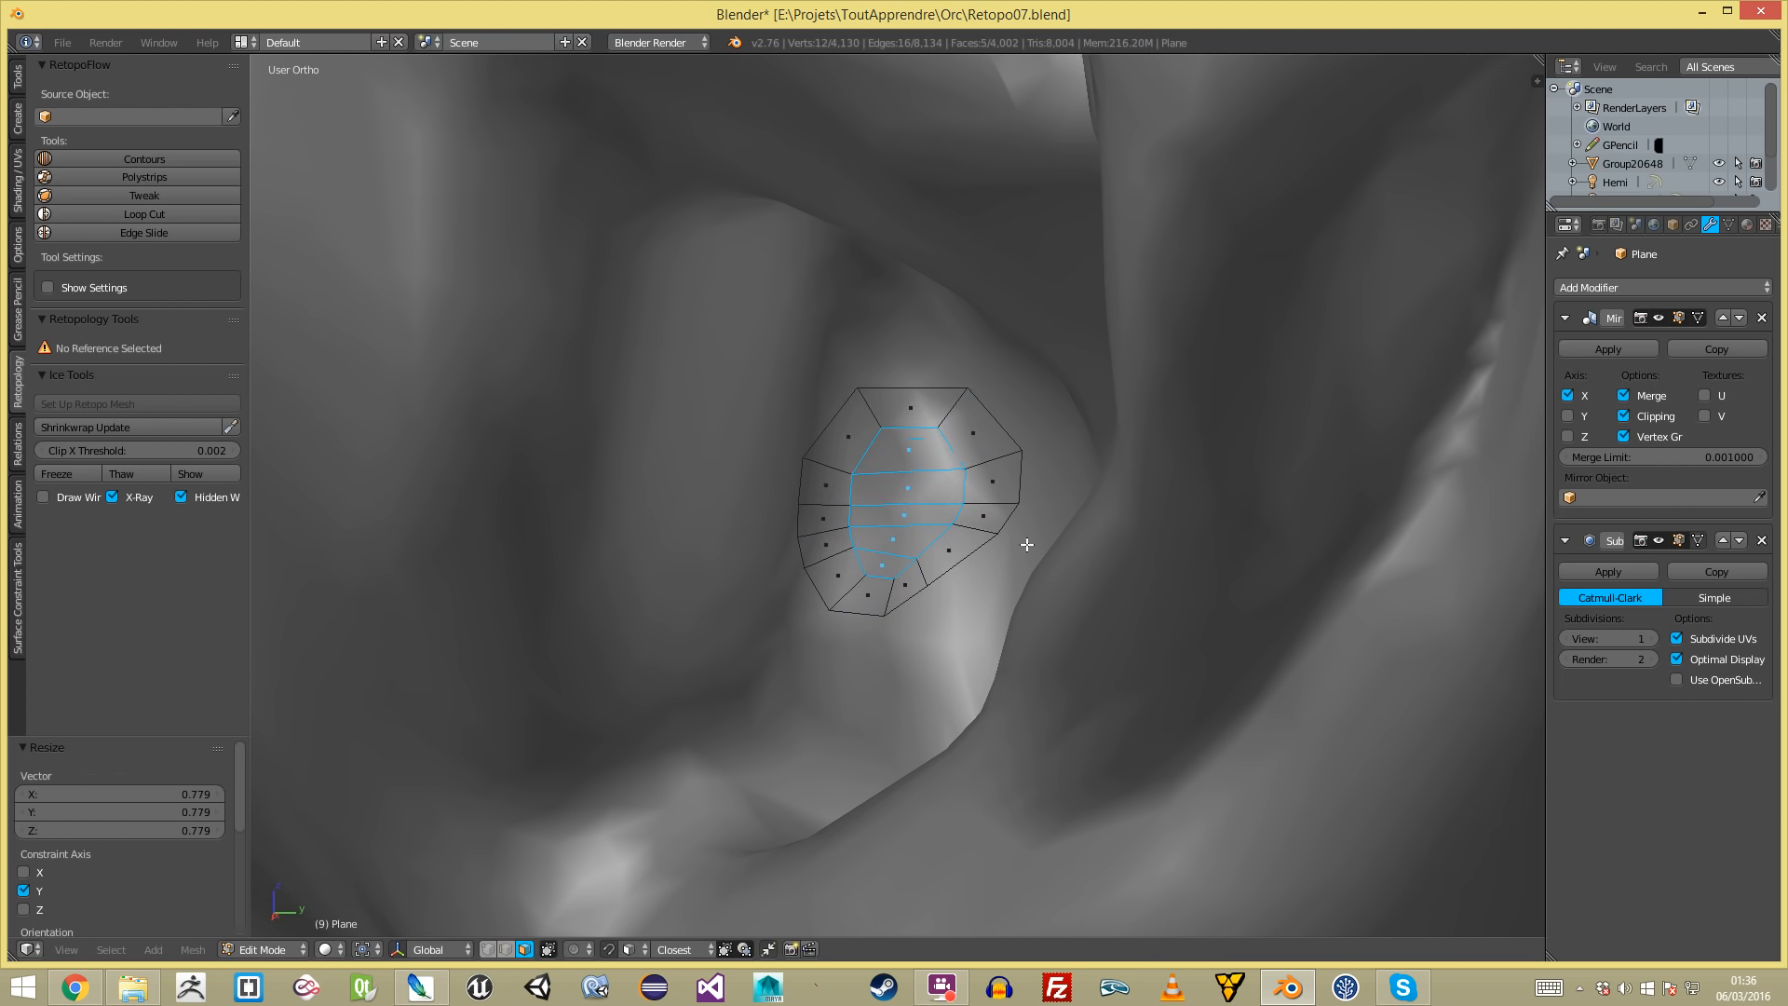
{"action": "left_click", "coordinate": [1022, 547]}
- Smooth the inner cap faces three times and move them slightly deeper into the ear
{"action": "middle_click_drag", "start_coordinate": [1022, 547], "coordinate": [998, 400]}
{"action": "scroll", "coordinate": [802, 527], "scroll_direction": "up", "scroll_amount": 7}
{"action": "middle_click_drag", "start_coordinate": [802, 527], "coordinate": [840, 519]}
{"action": "key", "text": "w"}
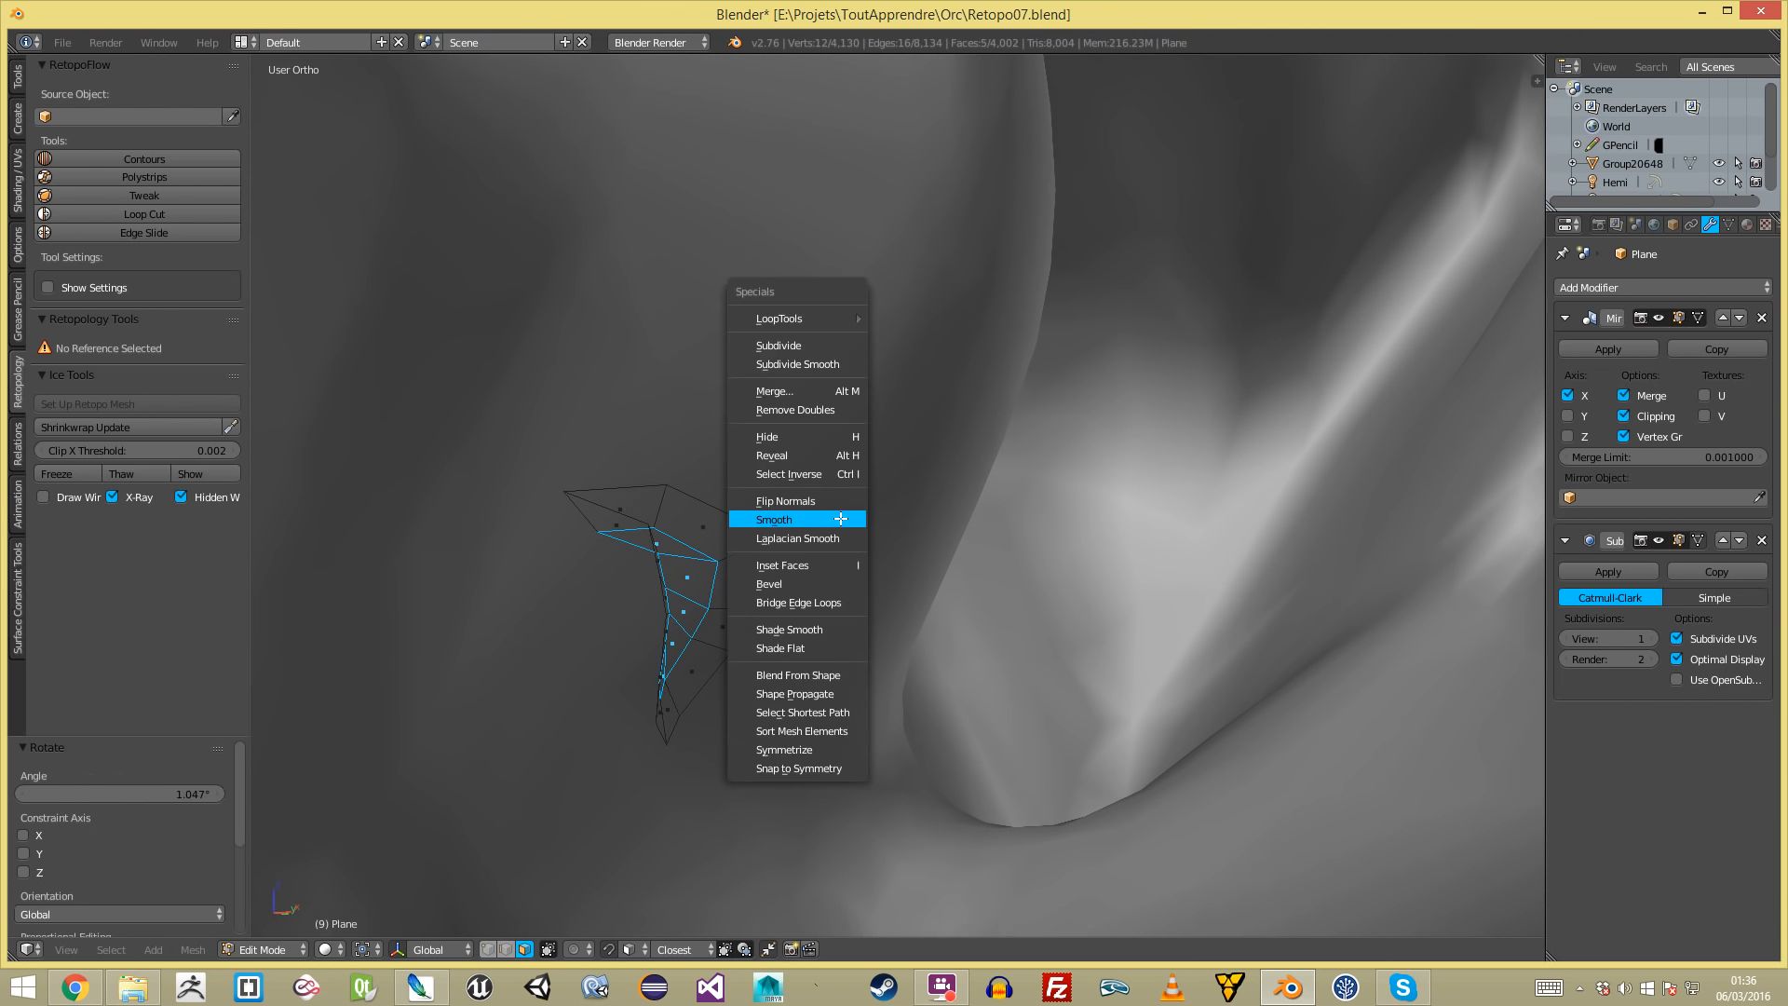
{"action": "left_click", "coordinate": [840, 519]}
{"action": "key", "text": "w"}
{"action": "left_click", "coordinate": [840, 519]}
{"action": "key", "text": "w"}
{"action": "left_click", "coordinate": [840, 519]}
{"action": "key", "text": "g"}
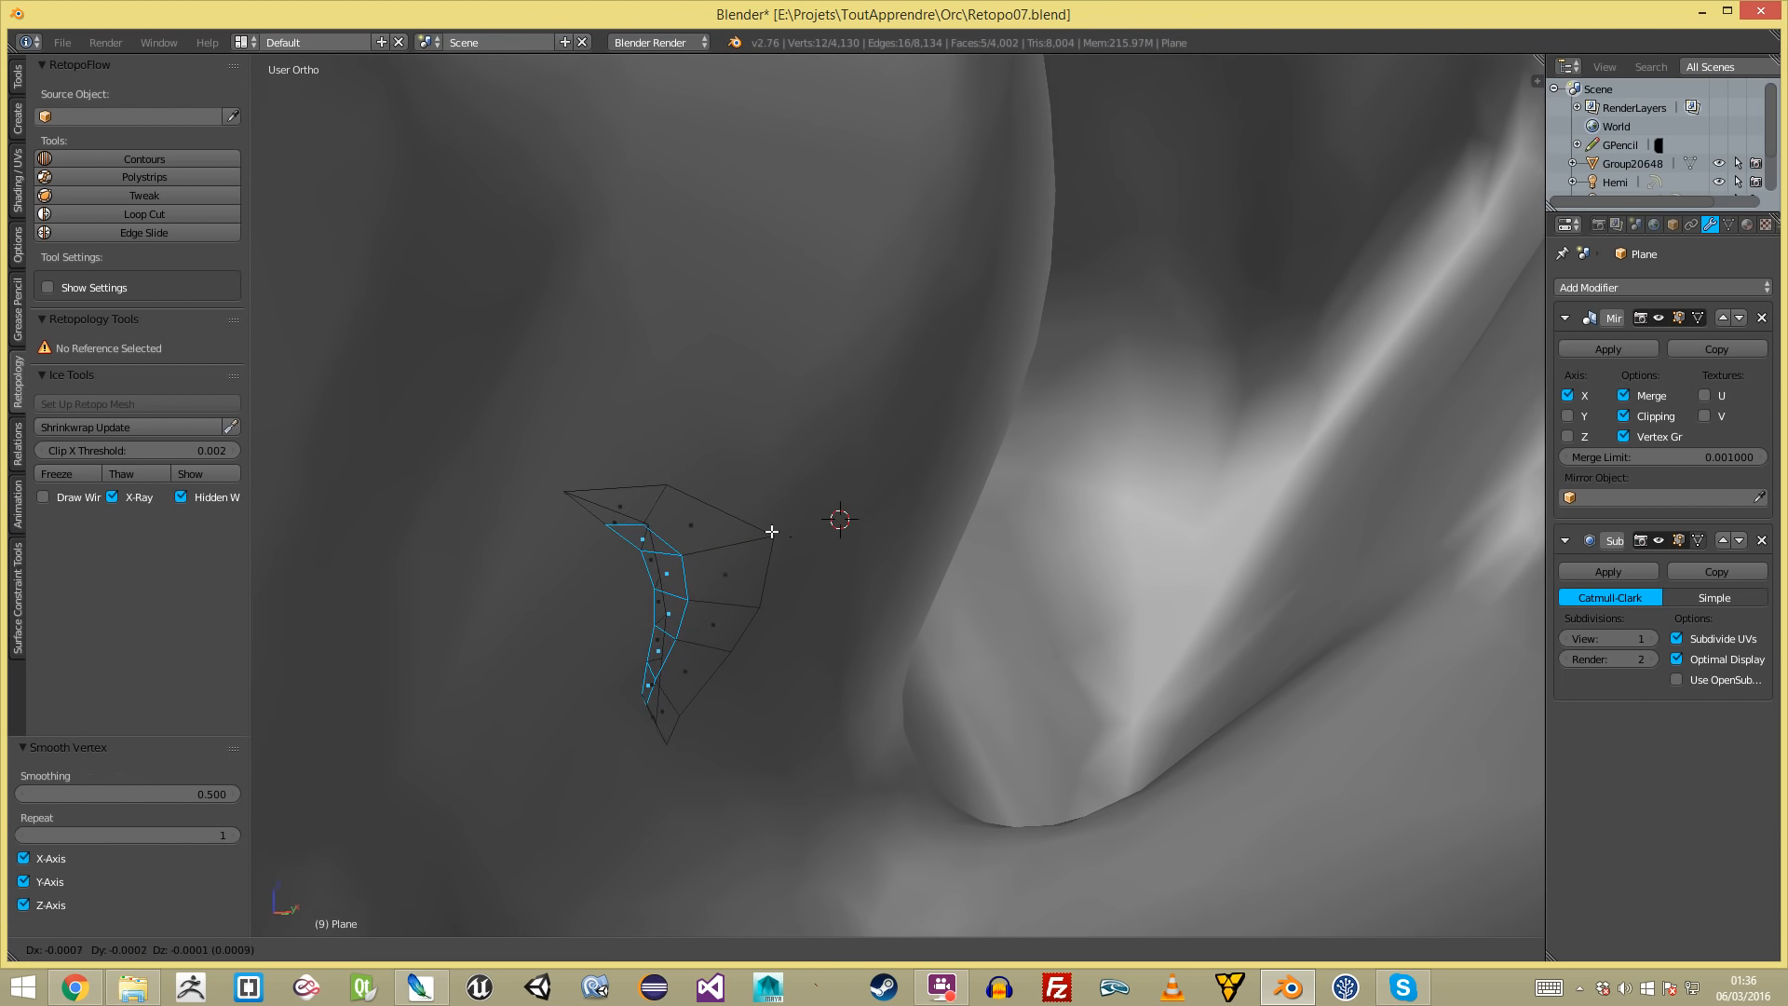
{"action": "left_click", "coordinate": [778, 530]}
{"action": "middle_click_drag", "start_coordinate": [779, 530], "coordinate": [793, 541]}
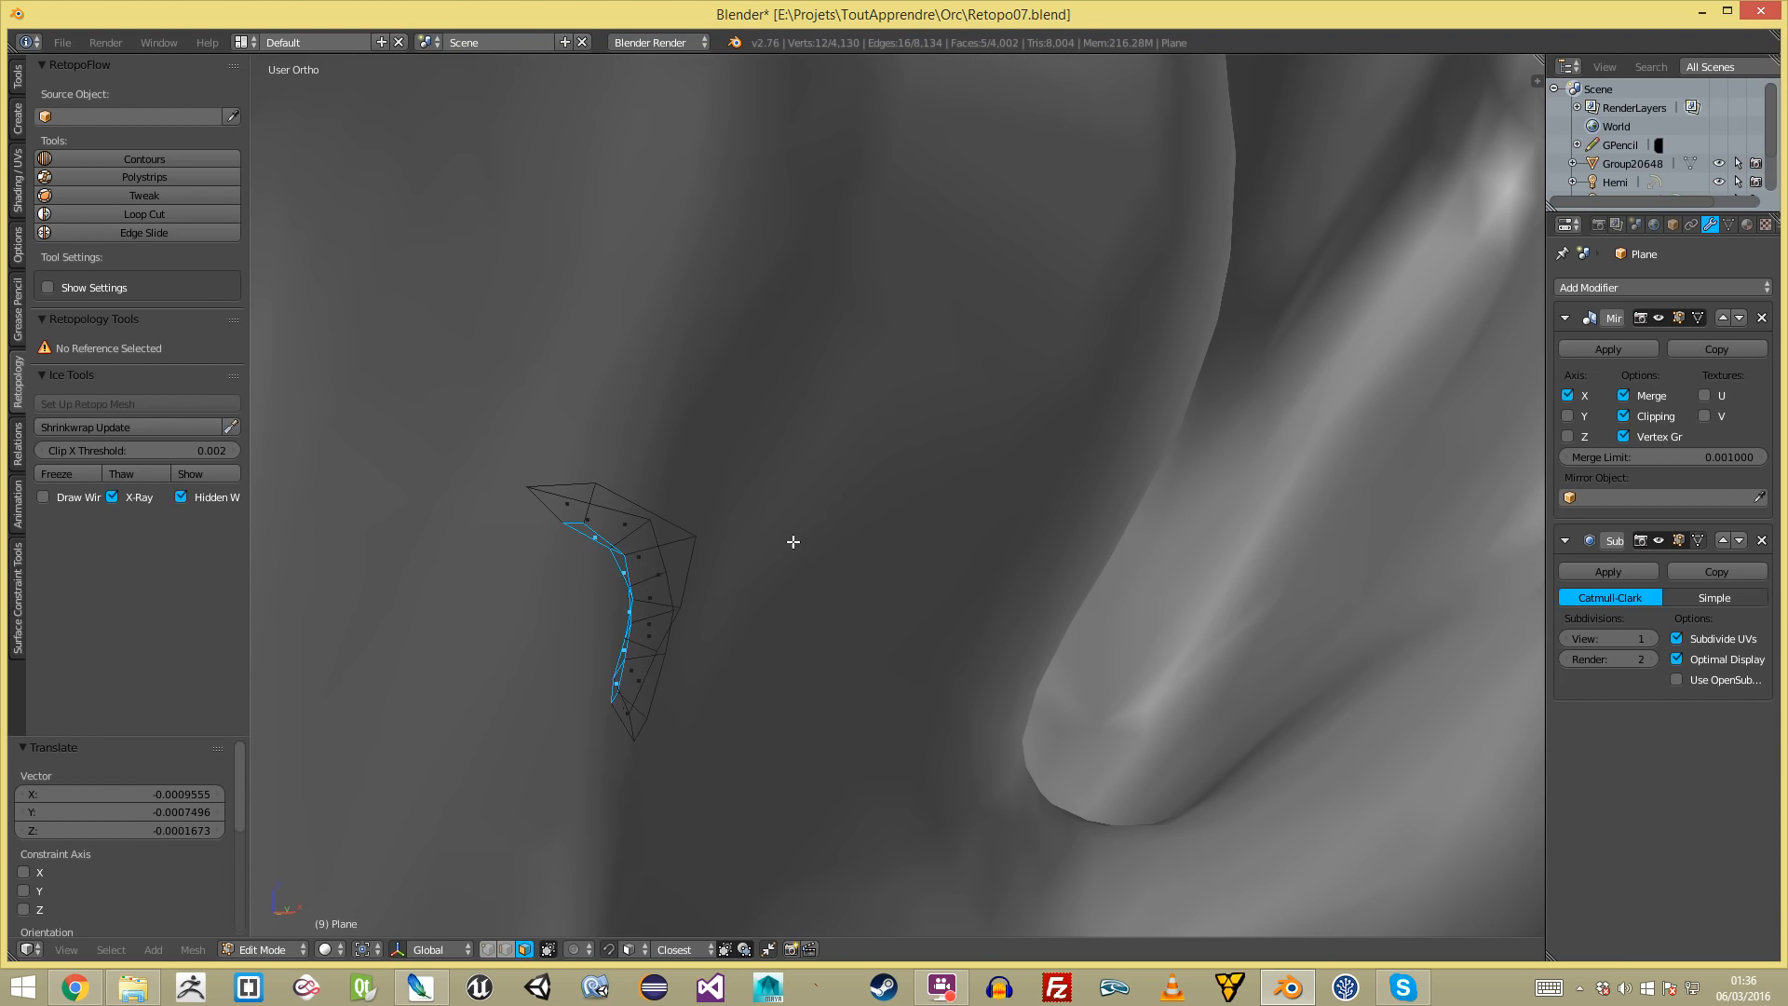
- Mirror the selected inner faces along the X axis and rotate them freely
{"action": "key", "text": "ctrl+m"}
{"action": "key", "text": "x"}
{"action": "left_click", "coordinate": [935, 537]}
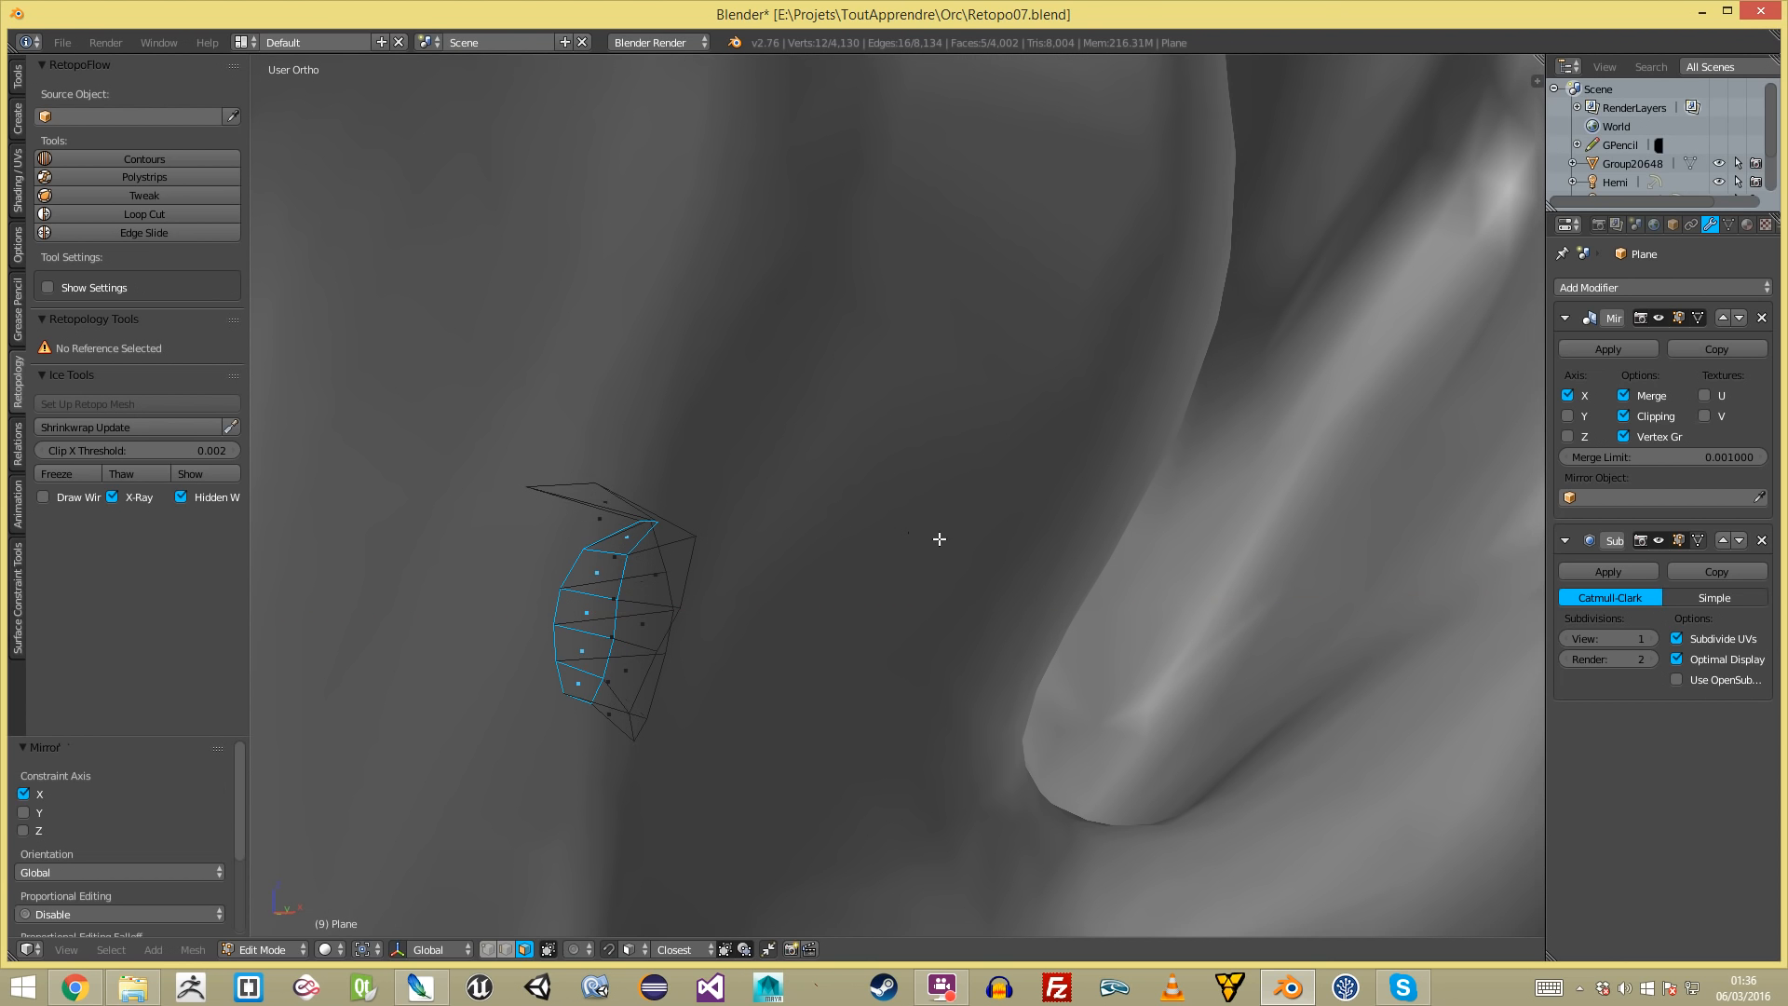
{"action": "key", "text": "r"}
{"action": "key", "text": "r"}
{"action": "left_click", "coordinate": [850, 714]}
- Rotate the inner faces further and move them deeper to form the ear canal
{"action": "key", "text": "r"}
{"action": "left_click", "coordinate": [856, 614]}
{"action": "key", "text": "r"}
{"action": "key", "text": "r"}
{"action": "left_click", "coordinate": [798, 746]}
{"action": "key", "text": "g"}
{"action": "left_click", "coordinate": [756, 655]}
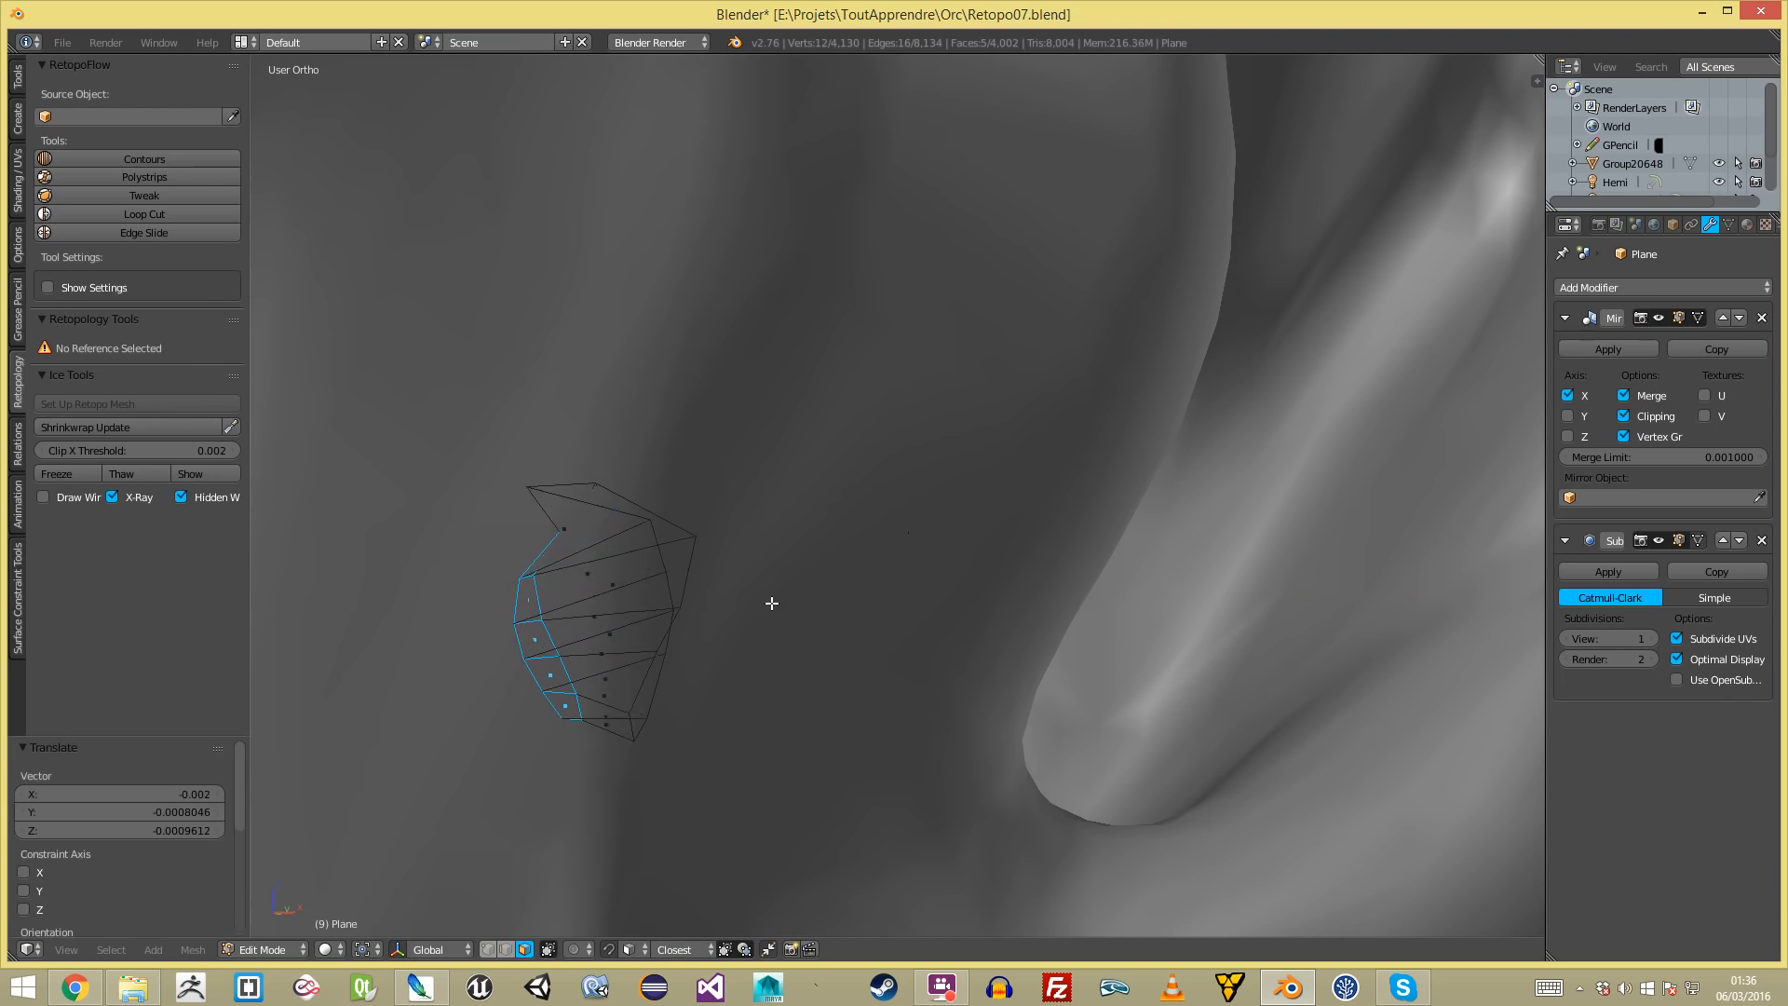
- Reveal the hidden geometry and clear the selection in solid shading
{"action": "key", "text": "alt+h"}
{"action": "scroll", "coordinate": [770, 603], "scroll_direction": "down", "scroll_amount": 3}
{"action": "key", "text": "z"}
{"action": "middle_click_drag", "start_coordinate": [810, 555], "coordinate": [768, 599]}
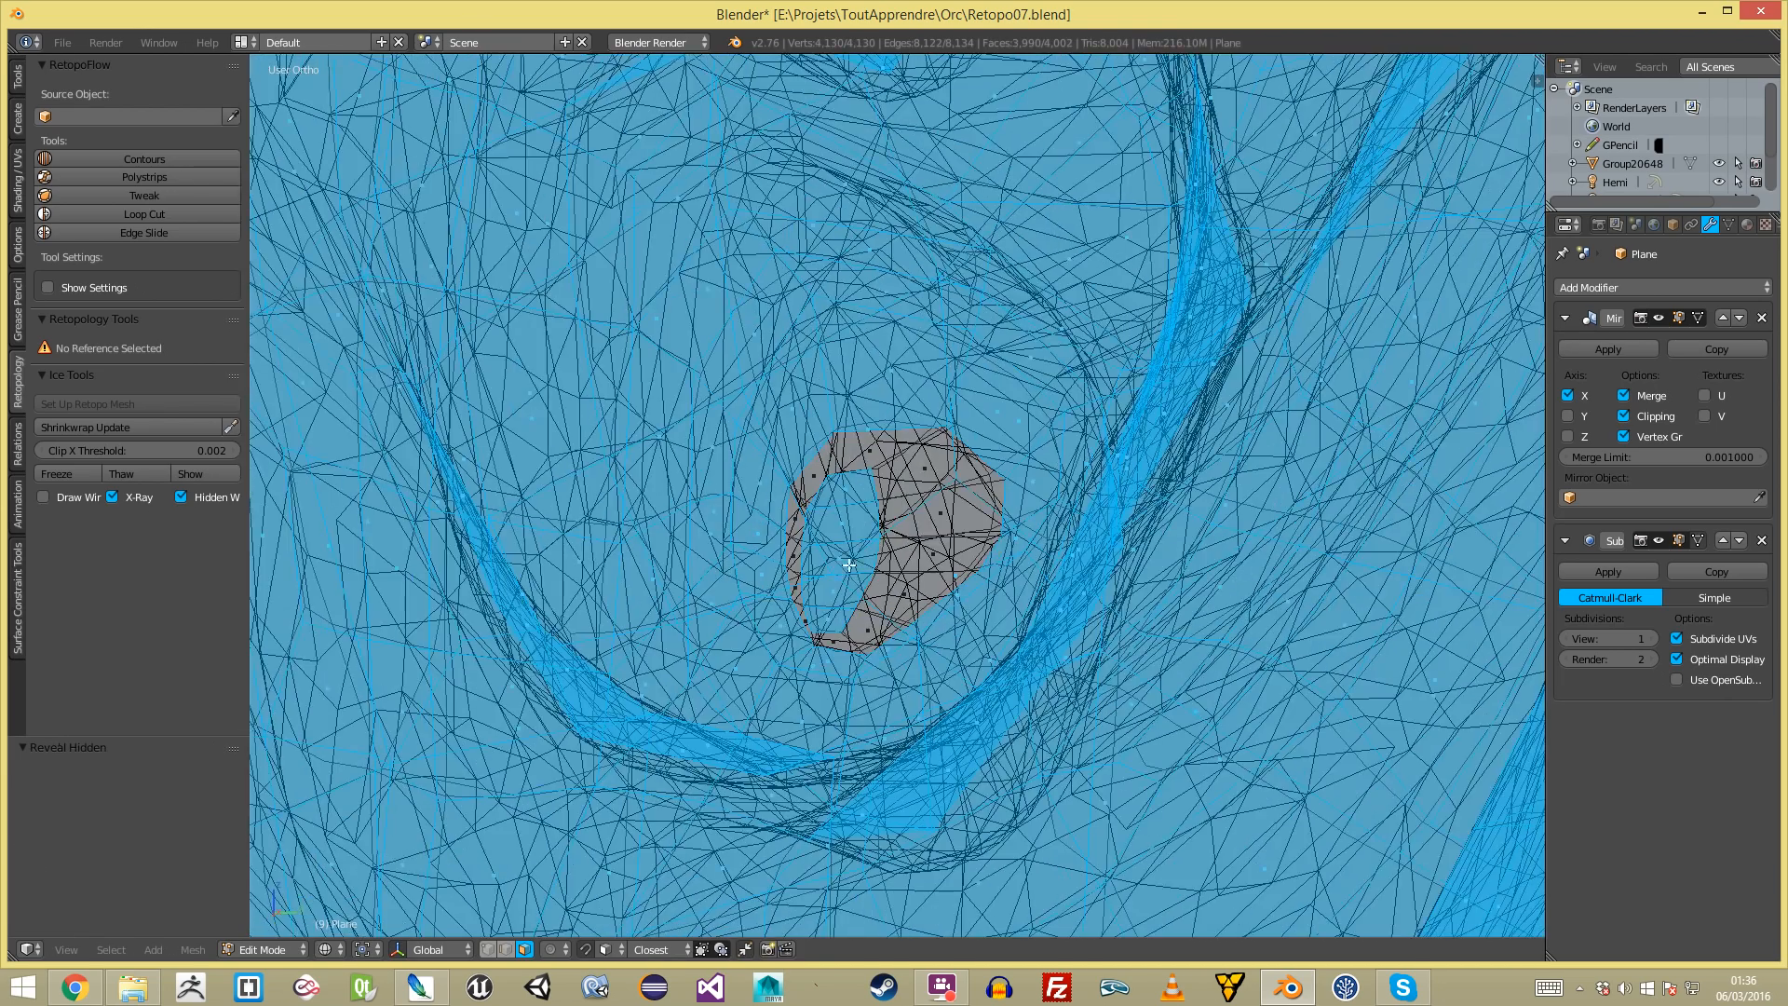
{"action": "key", "text": "z"}
{"action": "key", "text": "a"}
- Select the ear canal's end faces, grow the selection twice and smooth the faces twice
{"action": "right_click", "coordinate": [844, 492]}
{"action": "right_click", "coordinate": [834, 627], "text": "ctrl"}
{"action": "key", "text": "ctrl+KP_Add"}
{"action": "key", "text": "ctrl+KP_Add"}
{"action": "key", "text": "w"}
{"action": "left_click", "coordinate": [1009, 629]}
{"action": "key", "text": "w"}
{"action": "left_click", "coordinate": [1014, 630]}
- Check the ear in Object Mode, then rotate the selected ear canal faces slightly and reposition them
{"action": "key", "text": "Tab"}
{"action": "scroll", "coordinate": [994, 605], "scroll_direction": "down", "scroll_amount": 4}
{"action": "key", "text": "Tab"}
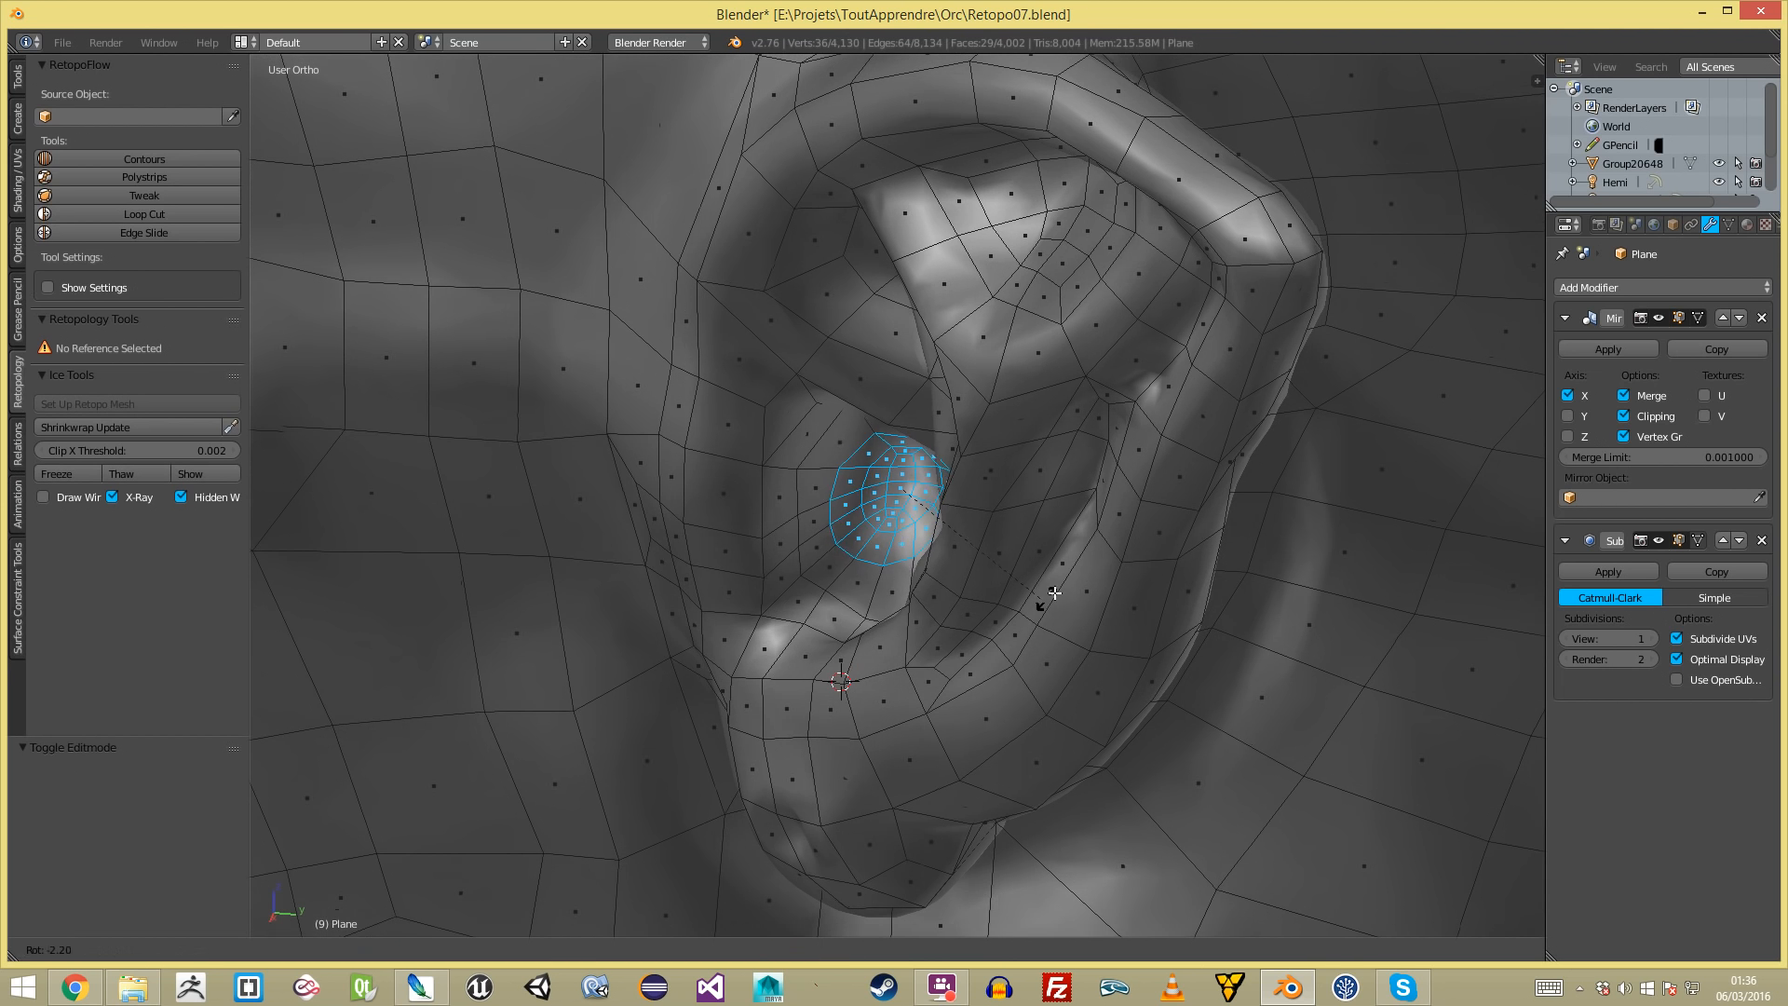
{"action": "key", "text": "g"}
{"action": "left_click", "coordinate": [1049, 596]}
- Scale and reposition the ear canal faces in wireframe view, then return to solid shading
{"action": "middle_click_drag", "start_coordinate": [1050, 596], "coordinate": [881, 621]}
{"action": "key", "text": "z"}
{"action": "key", "text": "w"}
{"action": "key", "text": "Escape"}
{"action": "key", "text": "s"}
{"action": "left_click", "coordinate": [986, 602]}
{"action": "key", "text": "g"}
{"action": "left_click", "coordinate": [986, 602]}
{"action": "mouse_move", "coordinate": [986, 601]}
{"action": "middle_mouse_down"}
{"action": "mouse_move", "coordinate": [879, 605]}
{"action": "mouse_move", "coordinate": [968, 604]}
{"action": "middle_mouse_up"}
{"action": "key", "text": "z"}
- Examine the ear in Object Mode, then isolate the sculpt object Group20648
{"action": "key", "text": "Tab"}
{"action": "scroll", "coordinate": [875, 607], "scroll_direction": "down", "scroll_amount": 7}
{"action": "scroll", "coordinate": [969, 604], "scroll_direction": "up", "scroll_amount": 2}
{"action": "scroll", "coordinate": [969, 611], "scroll_direction": "up", "scroll_amount": 1}
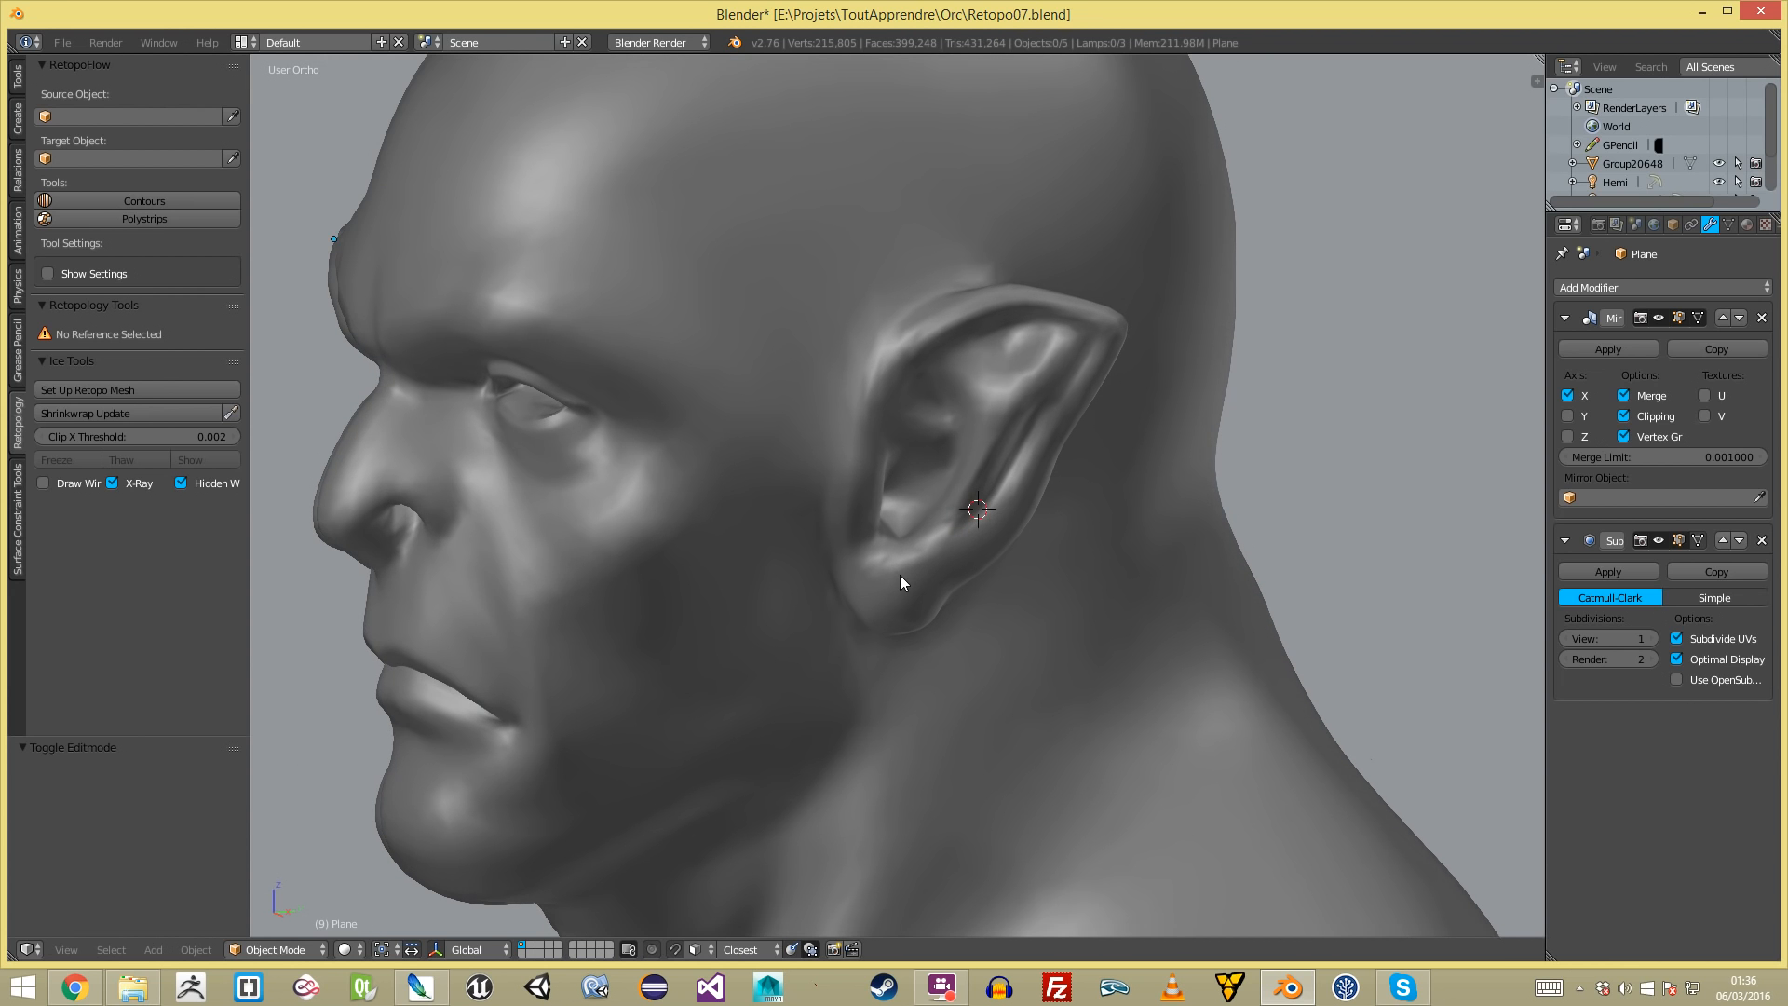
{"action": "right_click", "coordinate": [899, 583]}
{"action": "key", "text": "shift+h"}
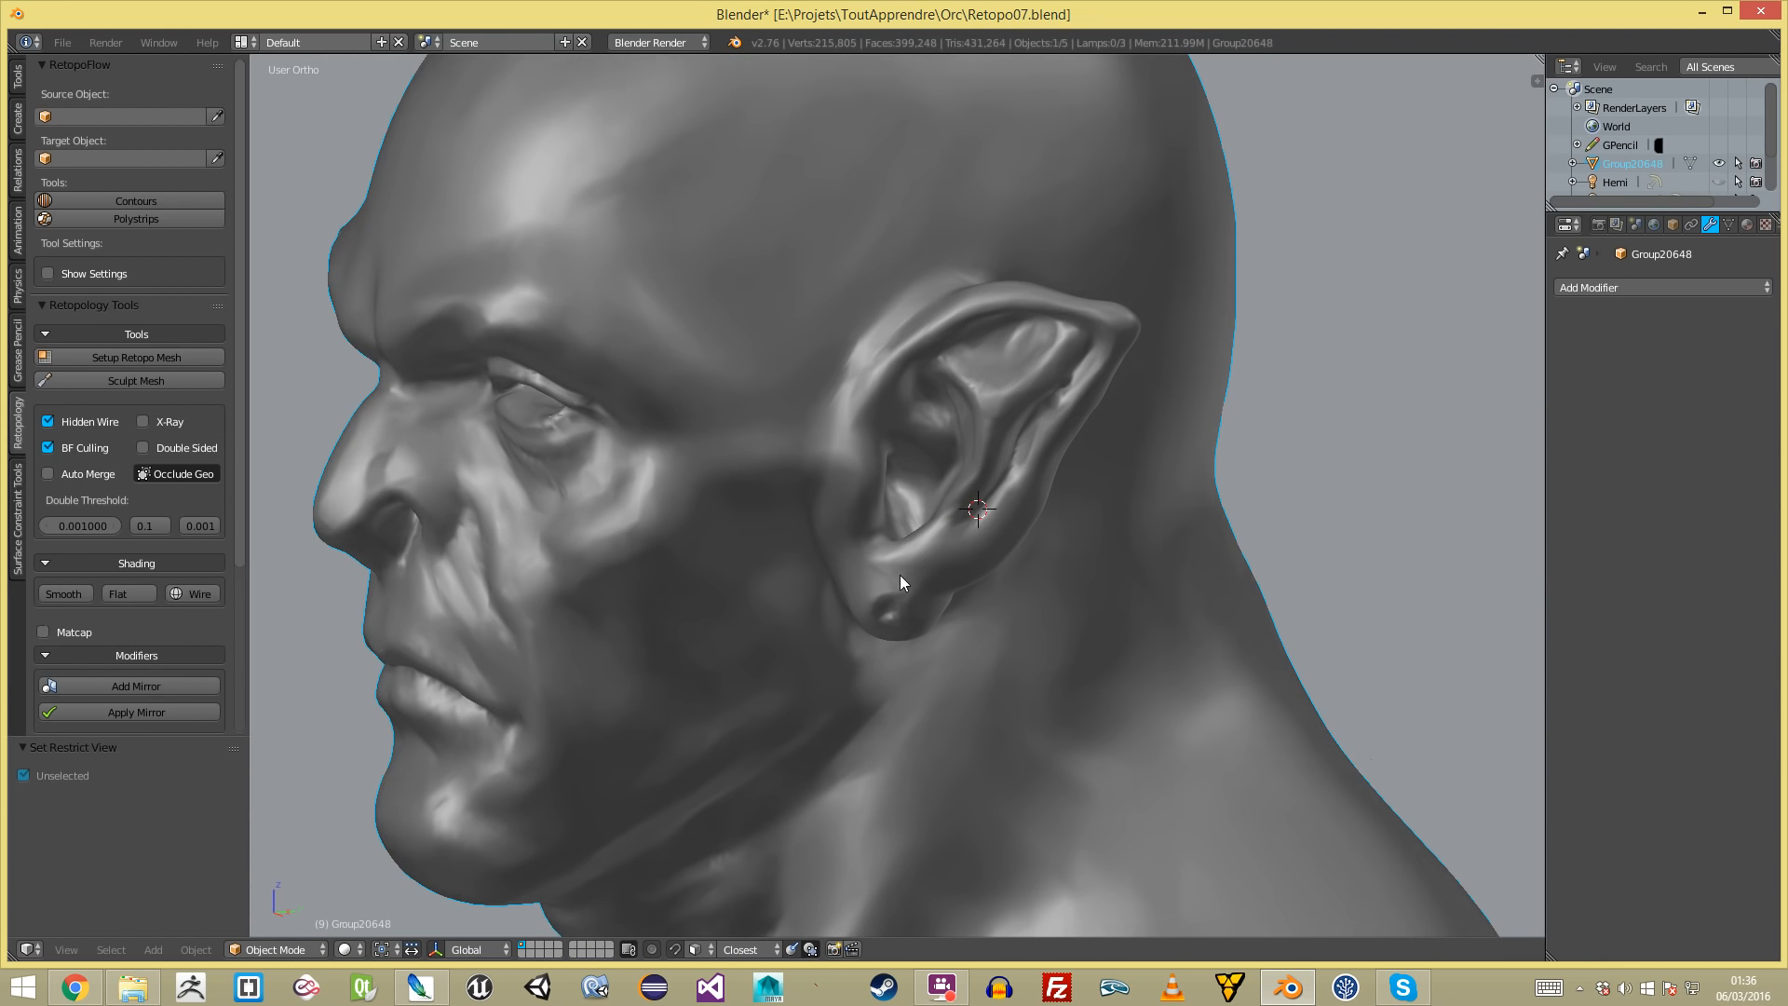
{"action": "scroll", "coordinate": [899, 576], "scroll_direction": "down", "scroll_amount": 4}
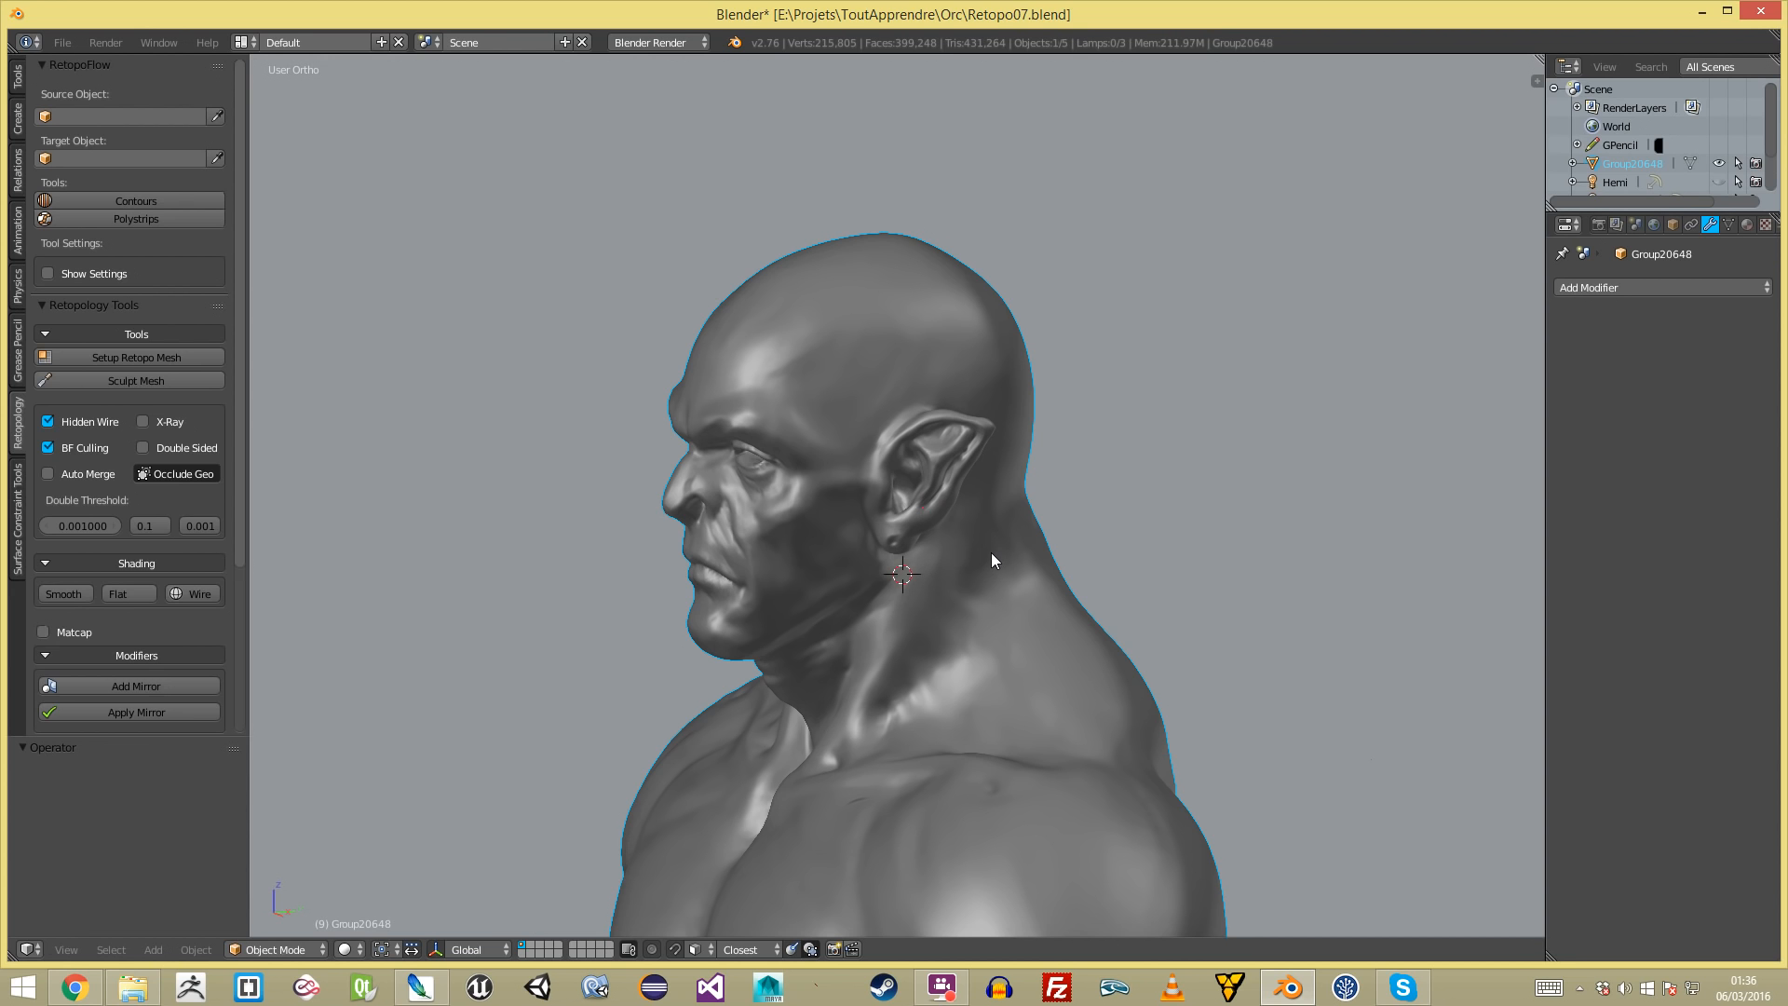
- Step back and forth through the undo history to compare the retopologized head with the sculpt
{"action": "left_click", "coordinate": [1170, 559]}
{"action": "key", "text": "ctrl+z"}
{"action": "key", "text": "ctrl+z"}
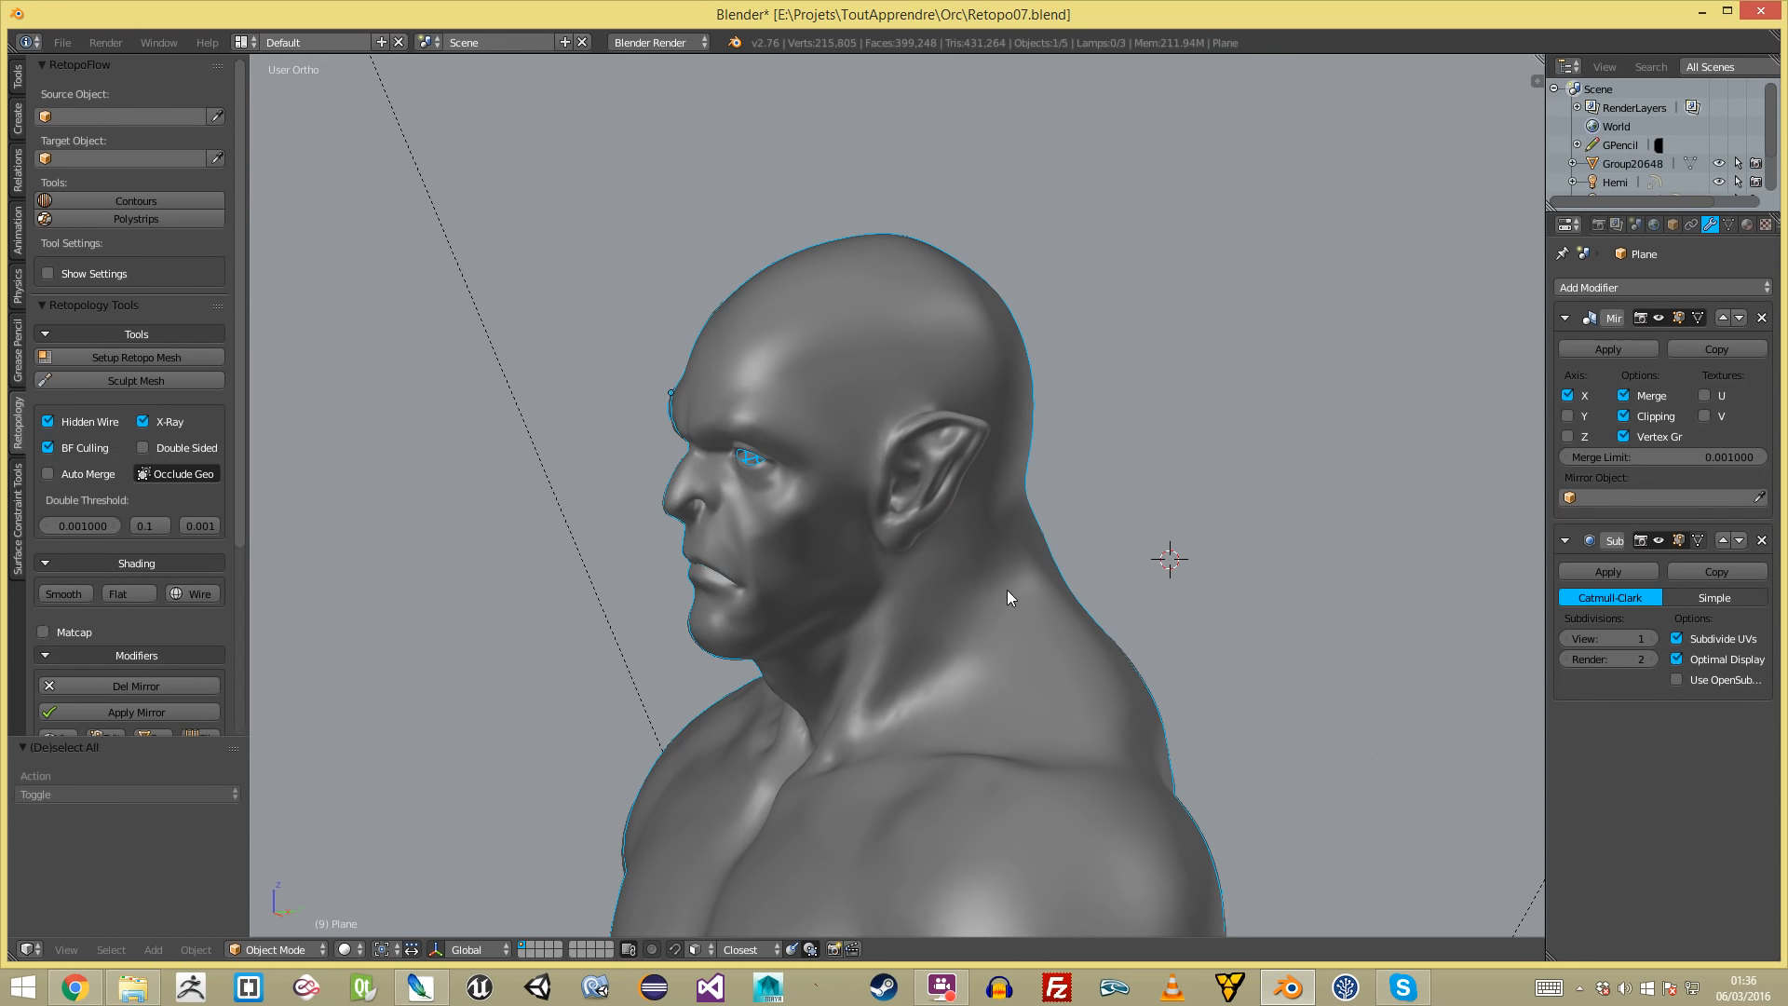
{"action": "key", "text": "ctrl+z"}
{"action": "key", "text": "ctrl+z"}
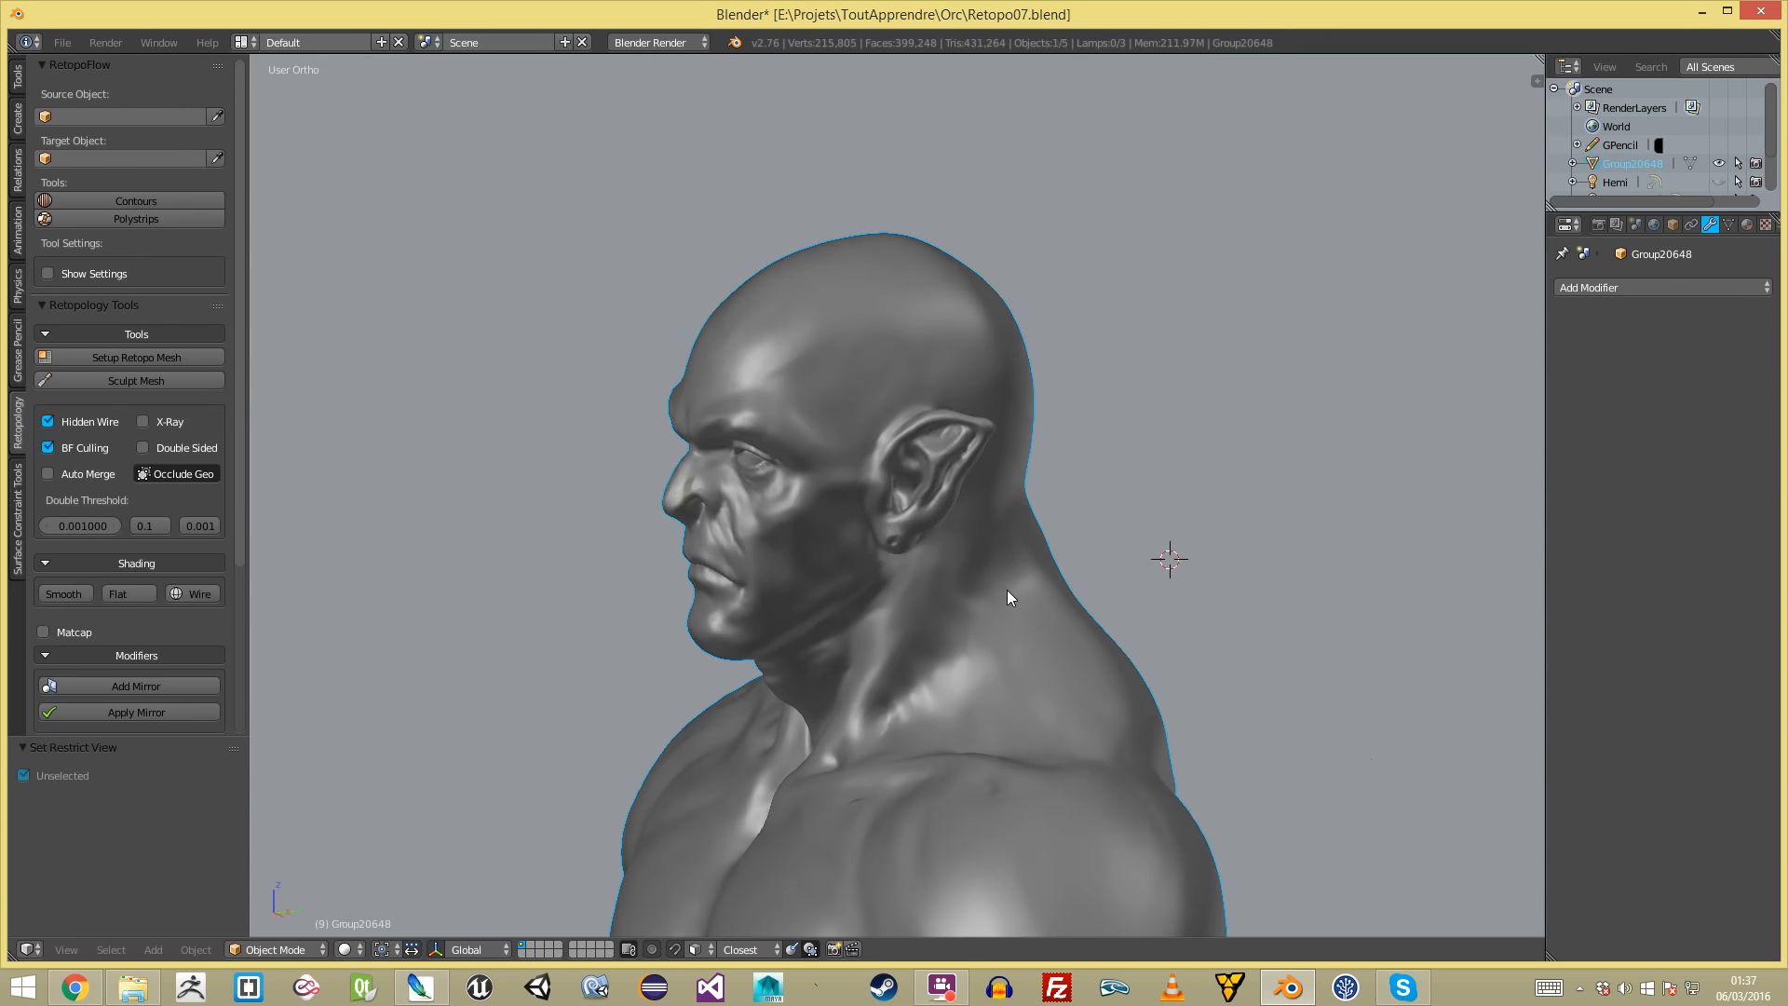
{"action": "scroll", "coordinate": [925, 625], "scroll_direction": "down", "scroll_amount": 5}
{"action": "scroll", "coordinate": [924, 634], "scroll_direction": "up", "scroll_amount": 6}
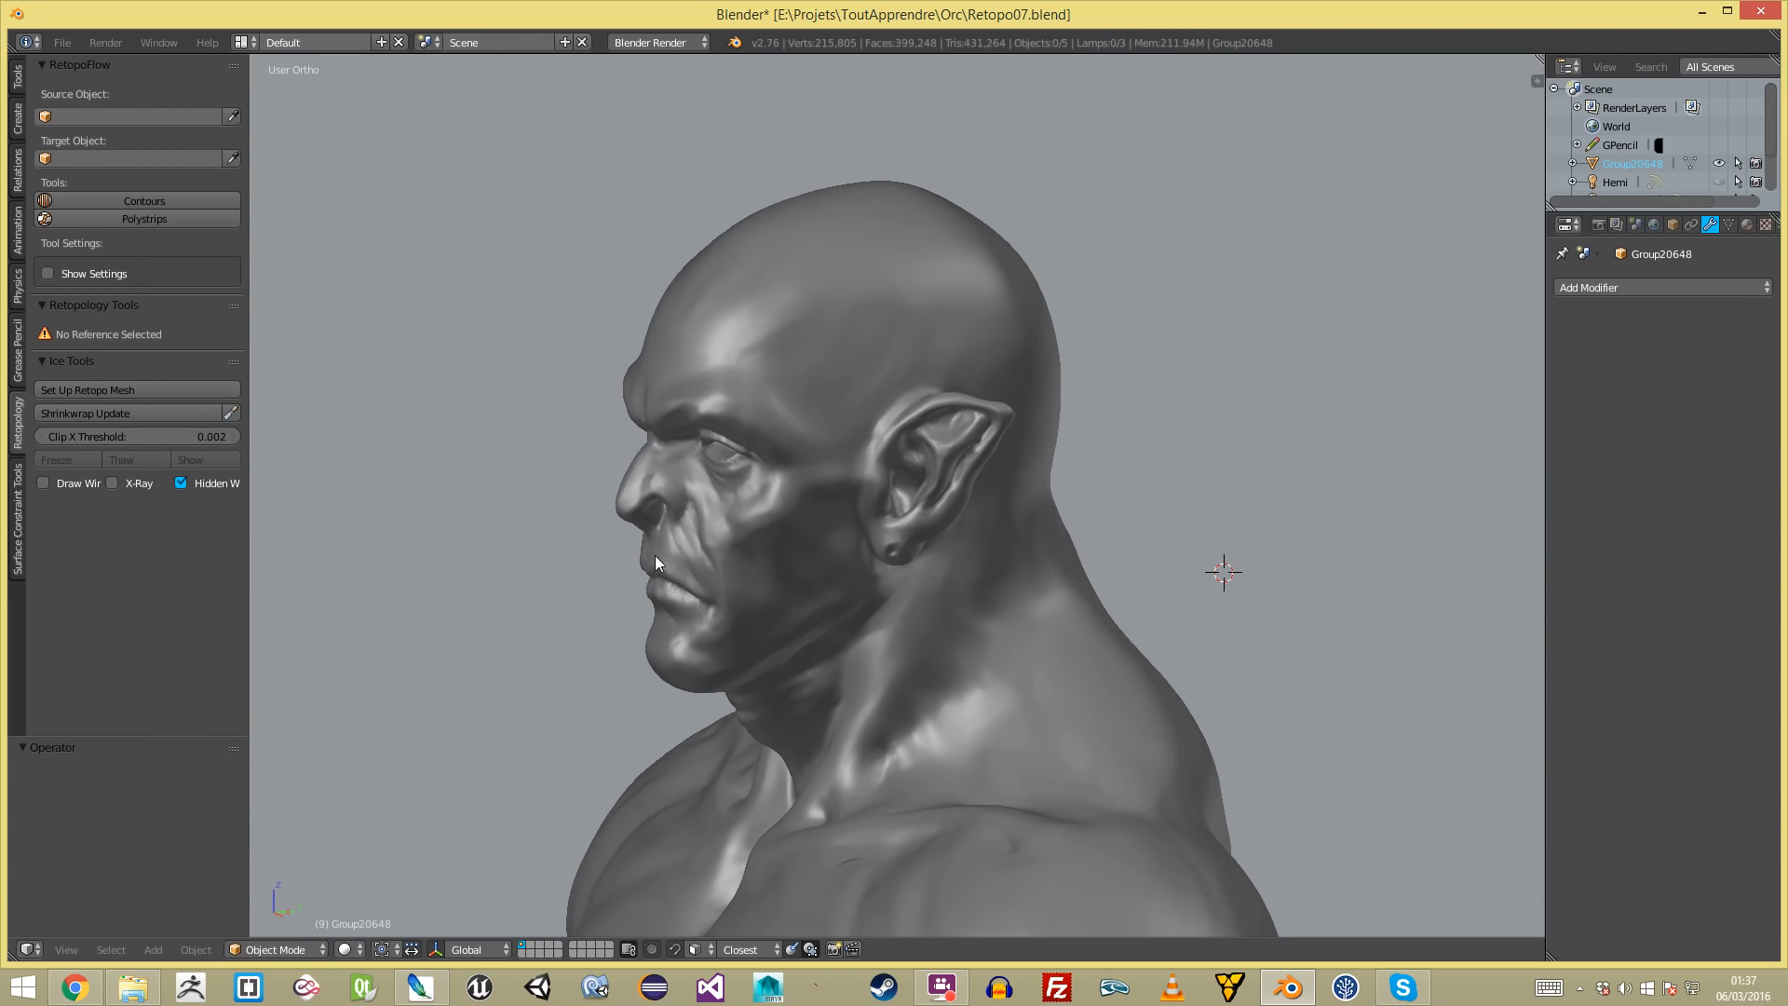
- Isolate the retopology mesh Plane and display it deselected in solid shading
{"action": "key", "text": "a"}
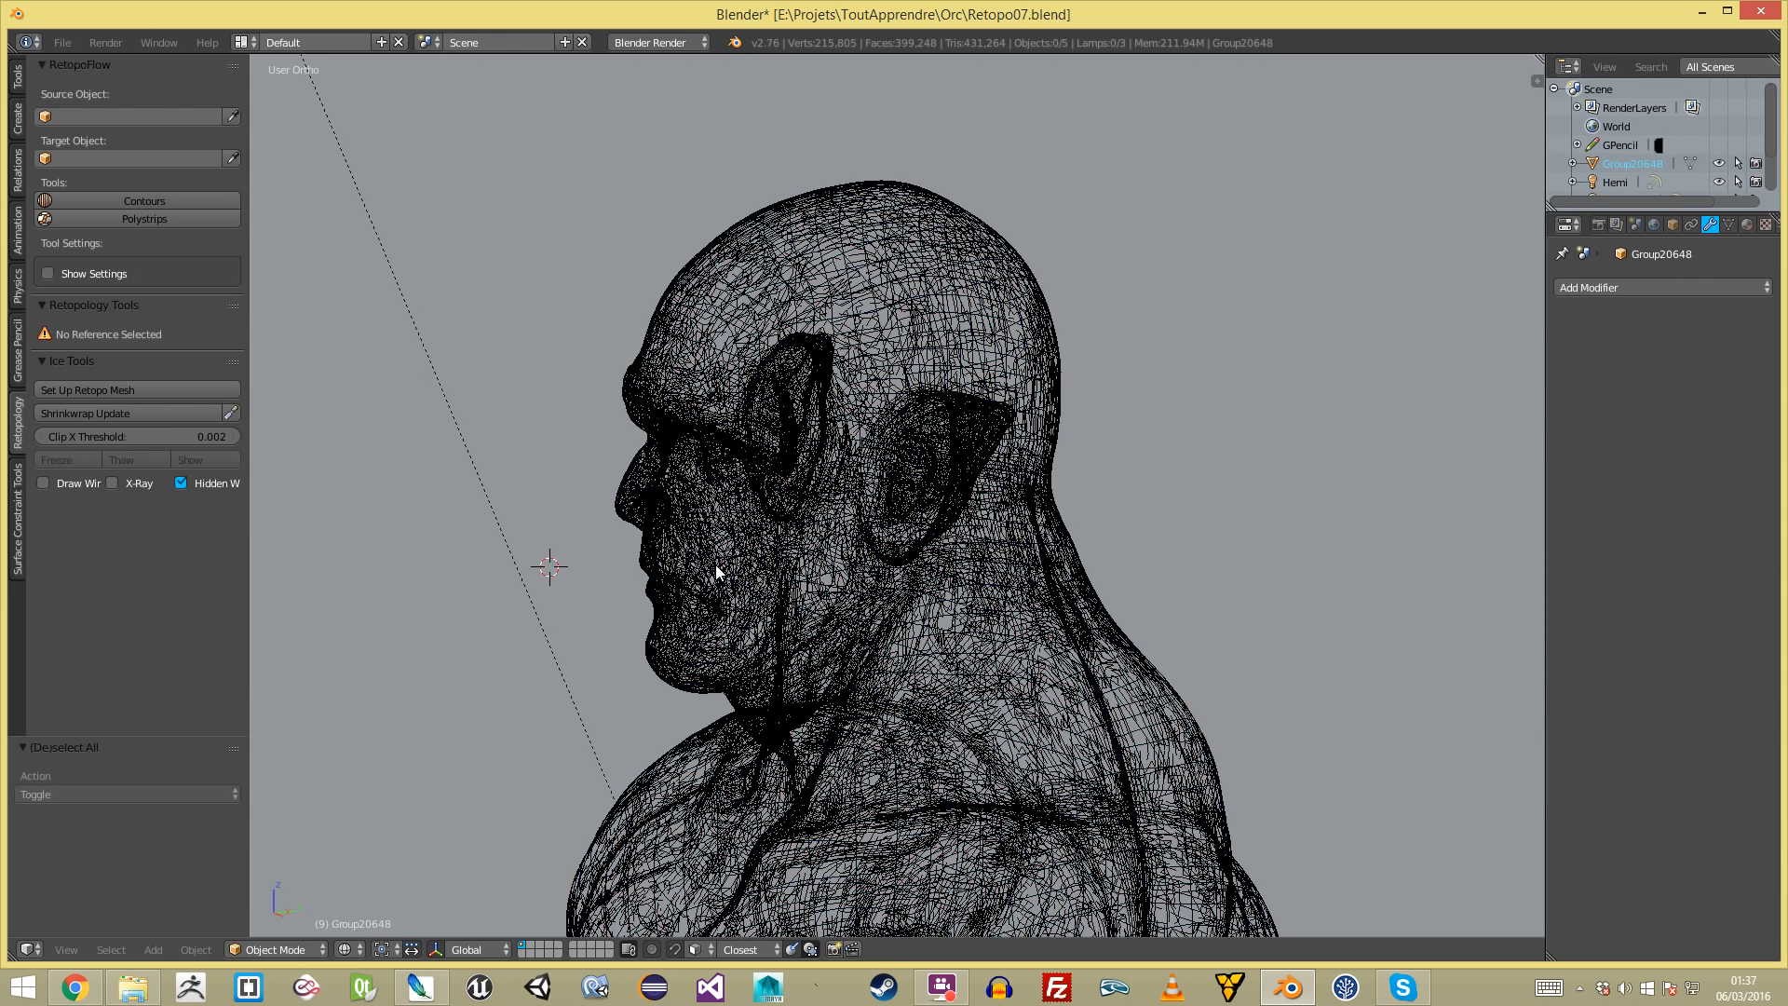
{"action": "right_click", "coordinate": [716, 571]}
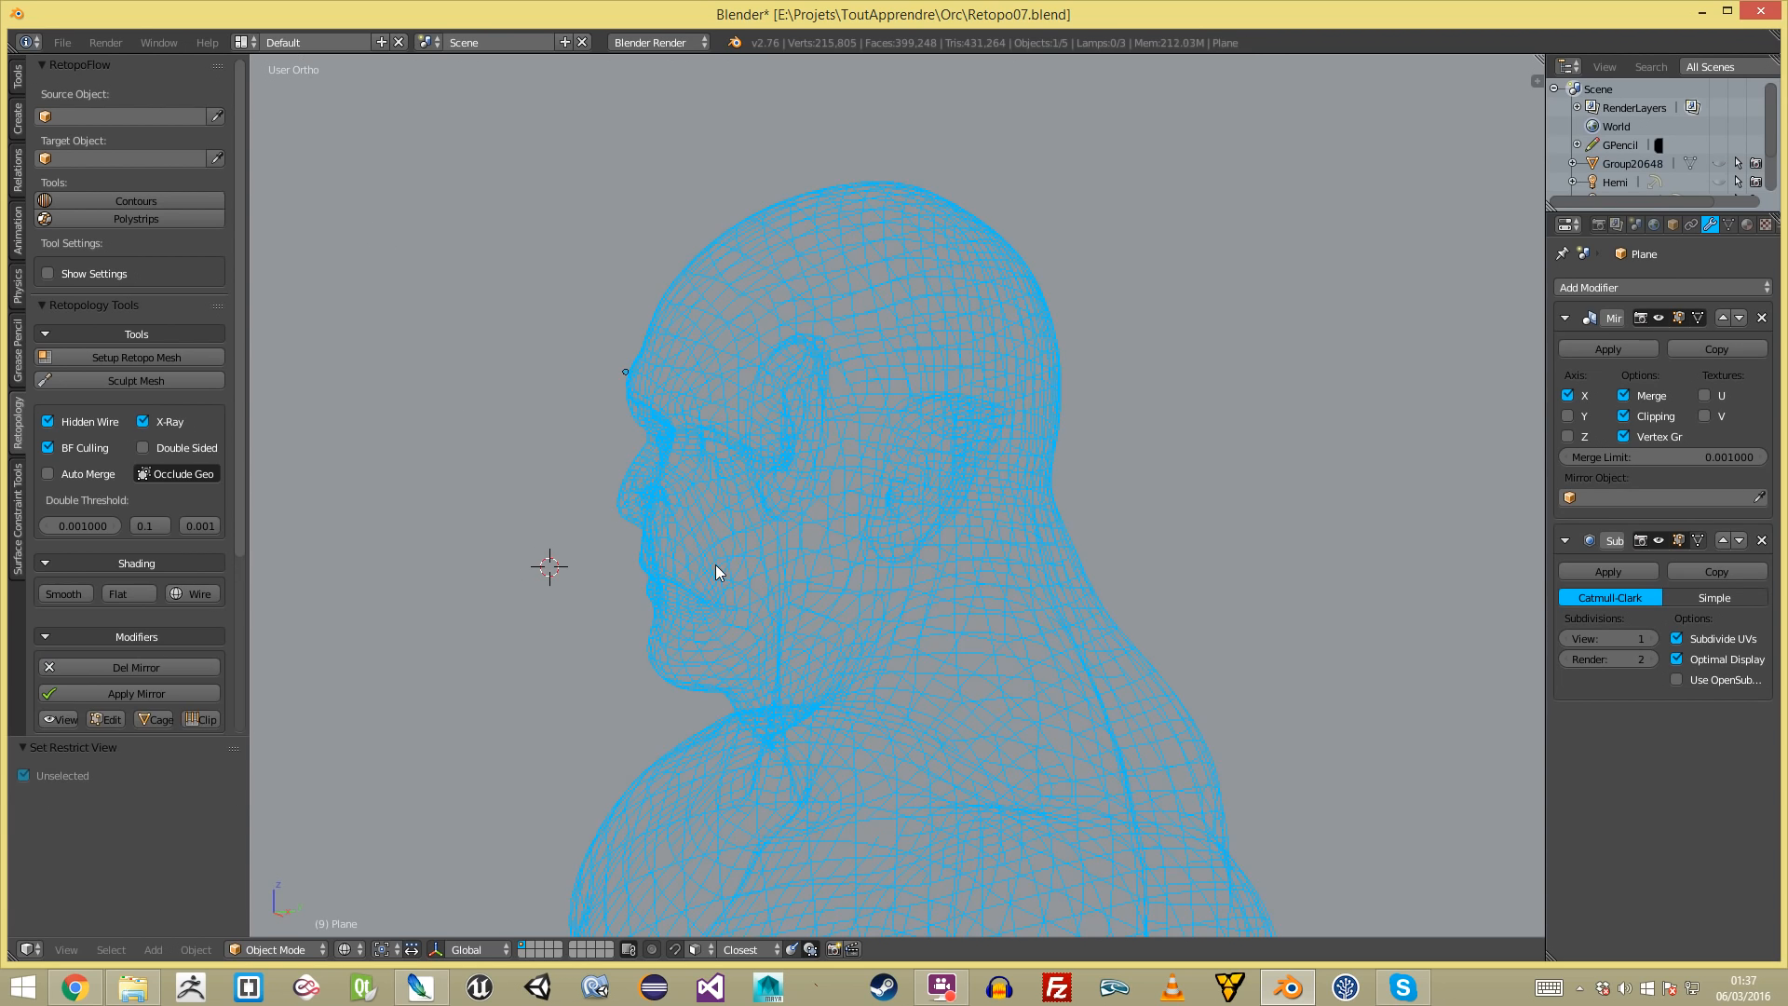
{"action": "key", "text": "shift+h"}
{"action": "key", "text": "z"}
{"action": "key", "text": "a"}
- Examine the retopologized body from several angles, checking the head, torso, arms and legs
{"action": "scroll", "coordinate": [720, 566], "scroll_direction": "down", "scroll_amount": 5}
{"action": "mouse_move", "coordinate": [720, 566]}
{"action": "middle_mouse_down"}
{"action": "mouse_move", "coordinate": [785, 610]}
{"action": "mouse_move", "coordinate": [891, 781]}
{"action": "mouse_move", "coordinate": [926, 667]}
{"action": "mouse_move", "coordinate": [679, 690]}
{"action": "mouse_move", "coordinate": [881, 671]}
{"action": "mouse_move", "coordinate": [940, 517]}
{"action": "mouse_move", "coordinate": [948, 549]}
{"action": "middle_mouse_up"}
{"action": "scroll", "coordinate": [926, 668], "scroll_direction": "up", "scroll_amount": 4}
{"action": "key", "text": "KP_1"}
{"action": "scroll", "coordinate": [885, 670], "scroll_direction": "down", "scroll_amount": 2}
{"action": "key", "text": "Tab"}
{"action": "key", "text": "Tab"}
{"action": "scroll", "coordinate": [908, 667], "scroll_direction": "down", "scroll_amount": 3}
{"action": "scroll", "coordinate": [940, 518], "scroll_direction": "down", "scroll_amount": 4}
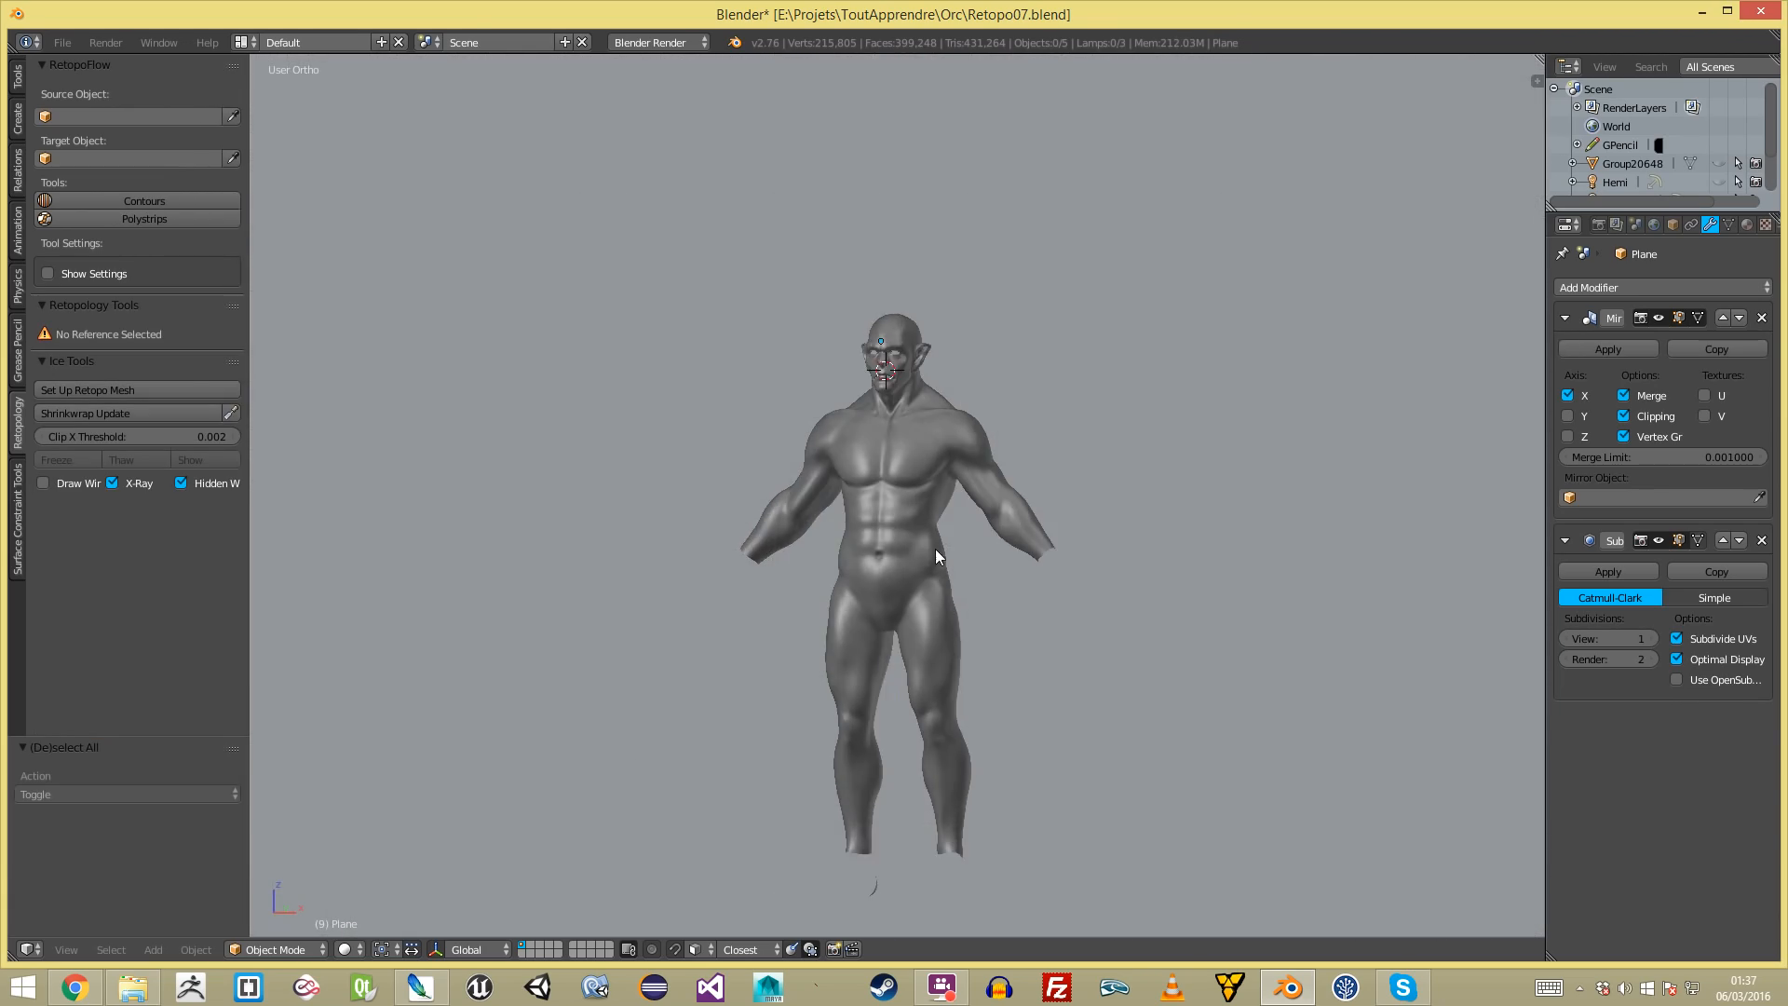
{"action": "scroll", "coordinate": [1093, 423], "scroll_direction": "up", "scroll_amount": 2}
{"action": "scroll", "coordinate": [1078, 417], "scroll_direction": "up", "scroll_amount": 1}
{"action": "scroll", "coordinate": [957, 245], "scroll_direction": "up", "scroll_amount": 1}
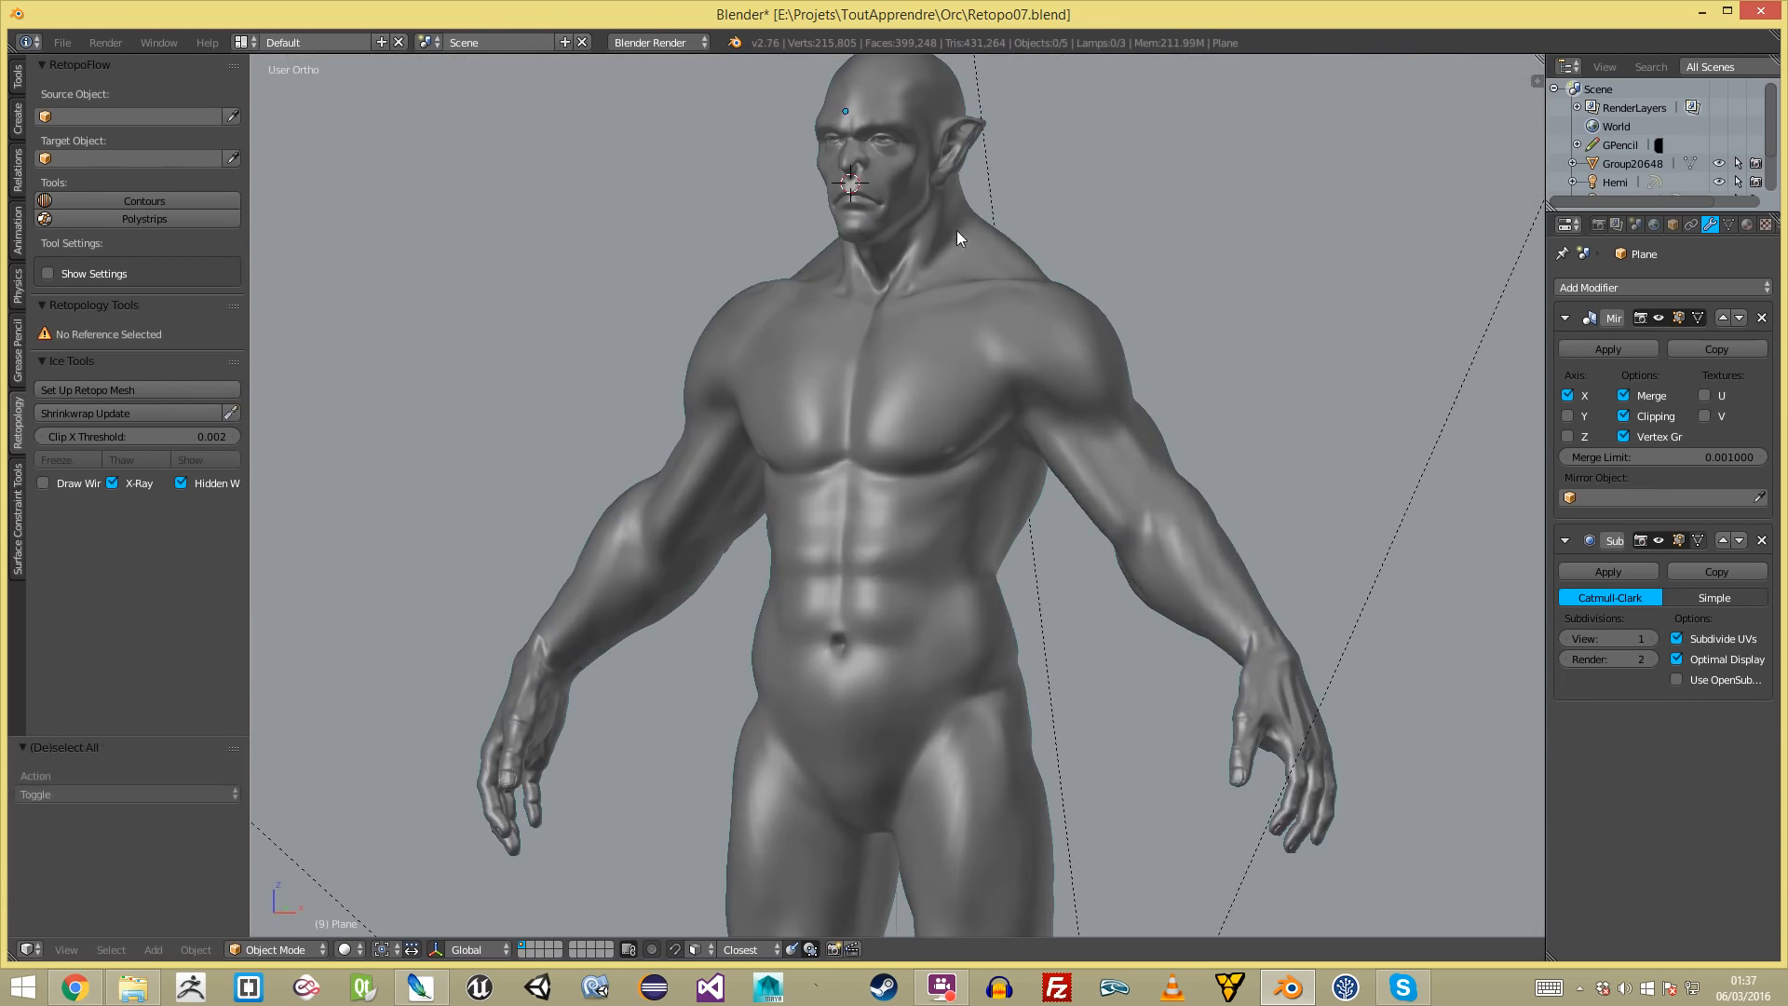
- Select the retopology mesh Plane near the head and enter Edit Mode in solid shading
{"action": "scroll", "coordinate": [942, 511], "scroll_direction": "up", "scroll_amount": 3}
{"action": "key", "text": "z"}
{"action": "scroll", "coordinate": [941, 510], "scroll_direction": "up", "scroll_amount": 3}
{"action": "right_click", "coordinate": [1018, 444]}
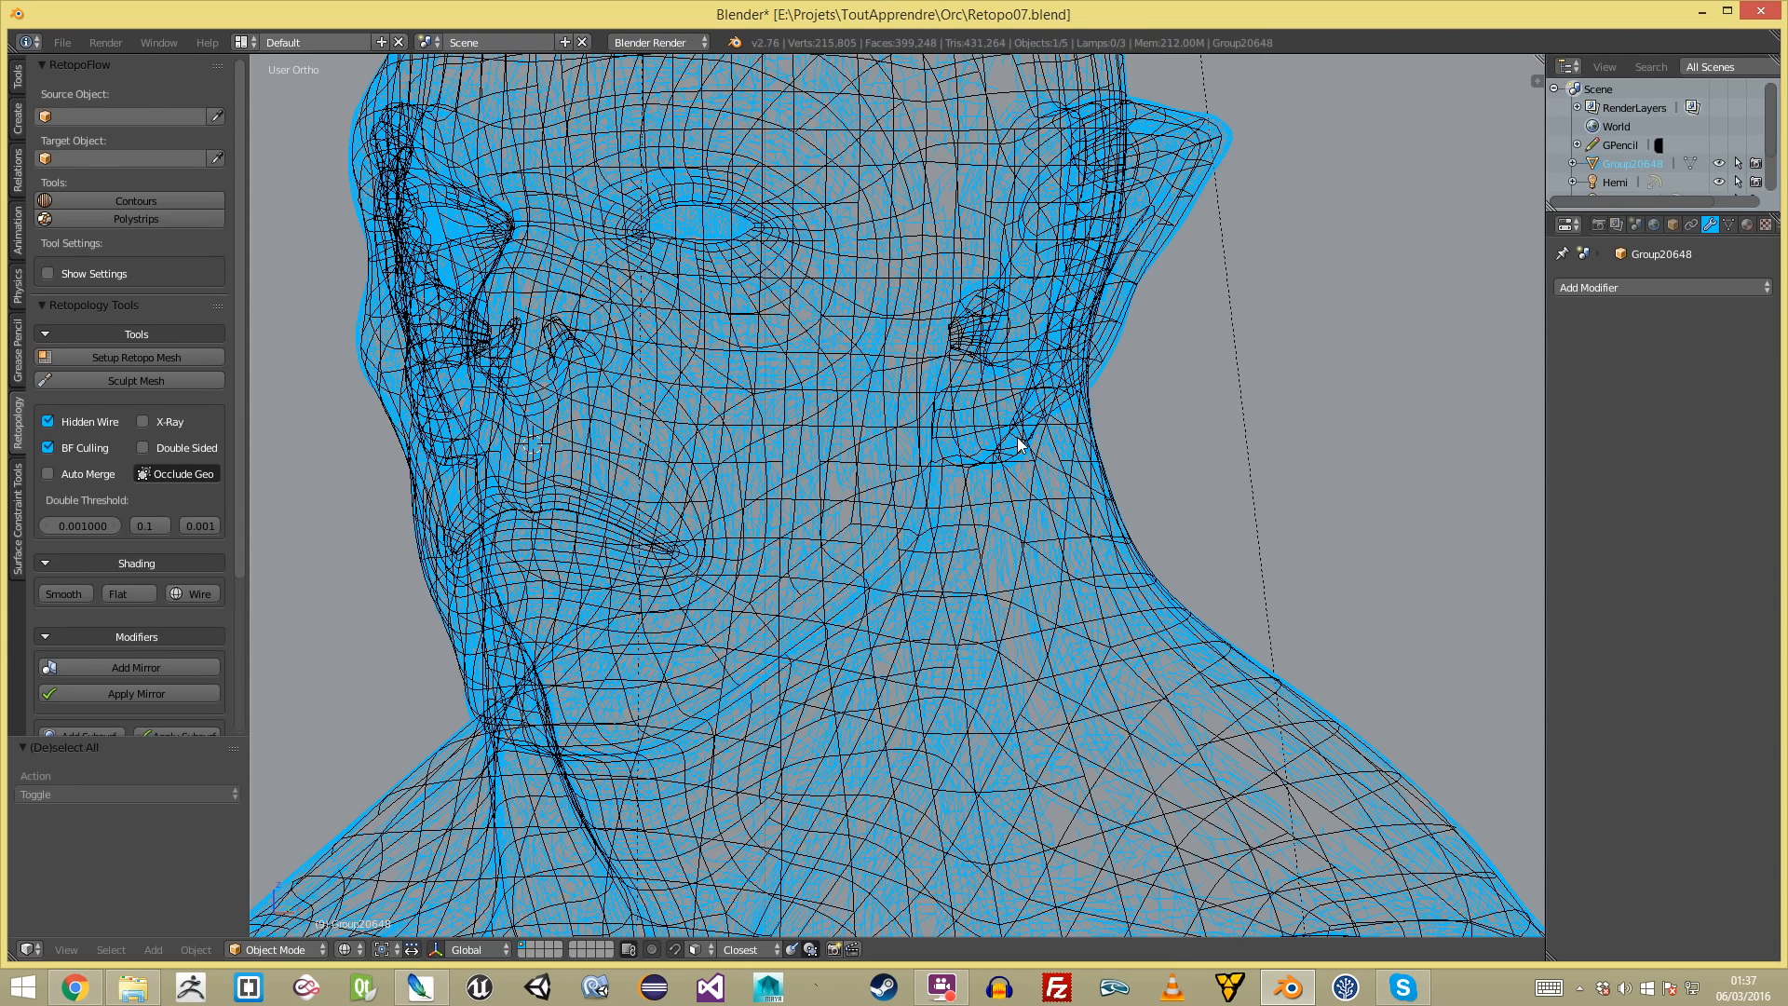
{"action": "key", "text": "Tab"}
{"action": "key", "text": "Tab"}
{"action": "key", "text": "z"}
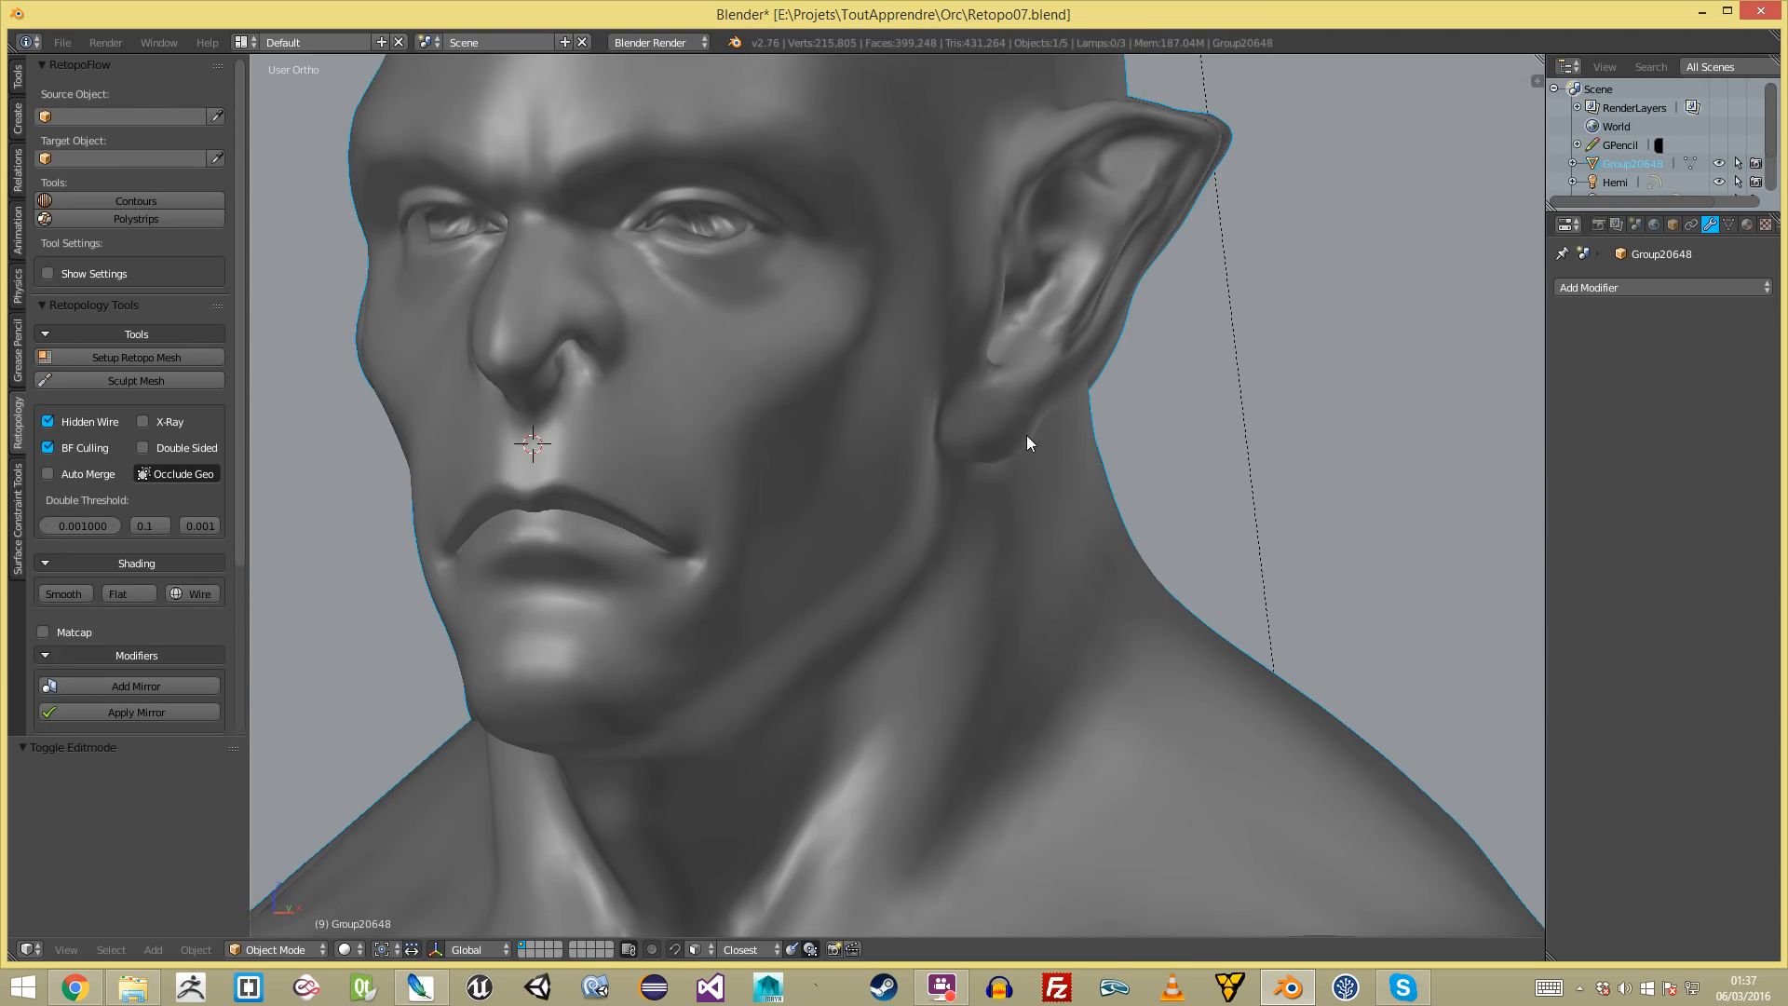
{"action": "right_click", "coordinate": [1027, 438]}
{"action": "key", "text": "Tab"}
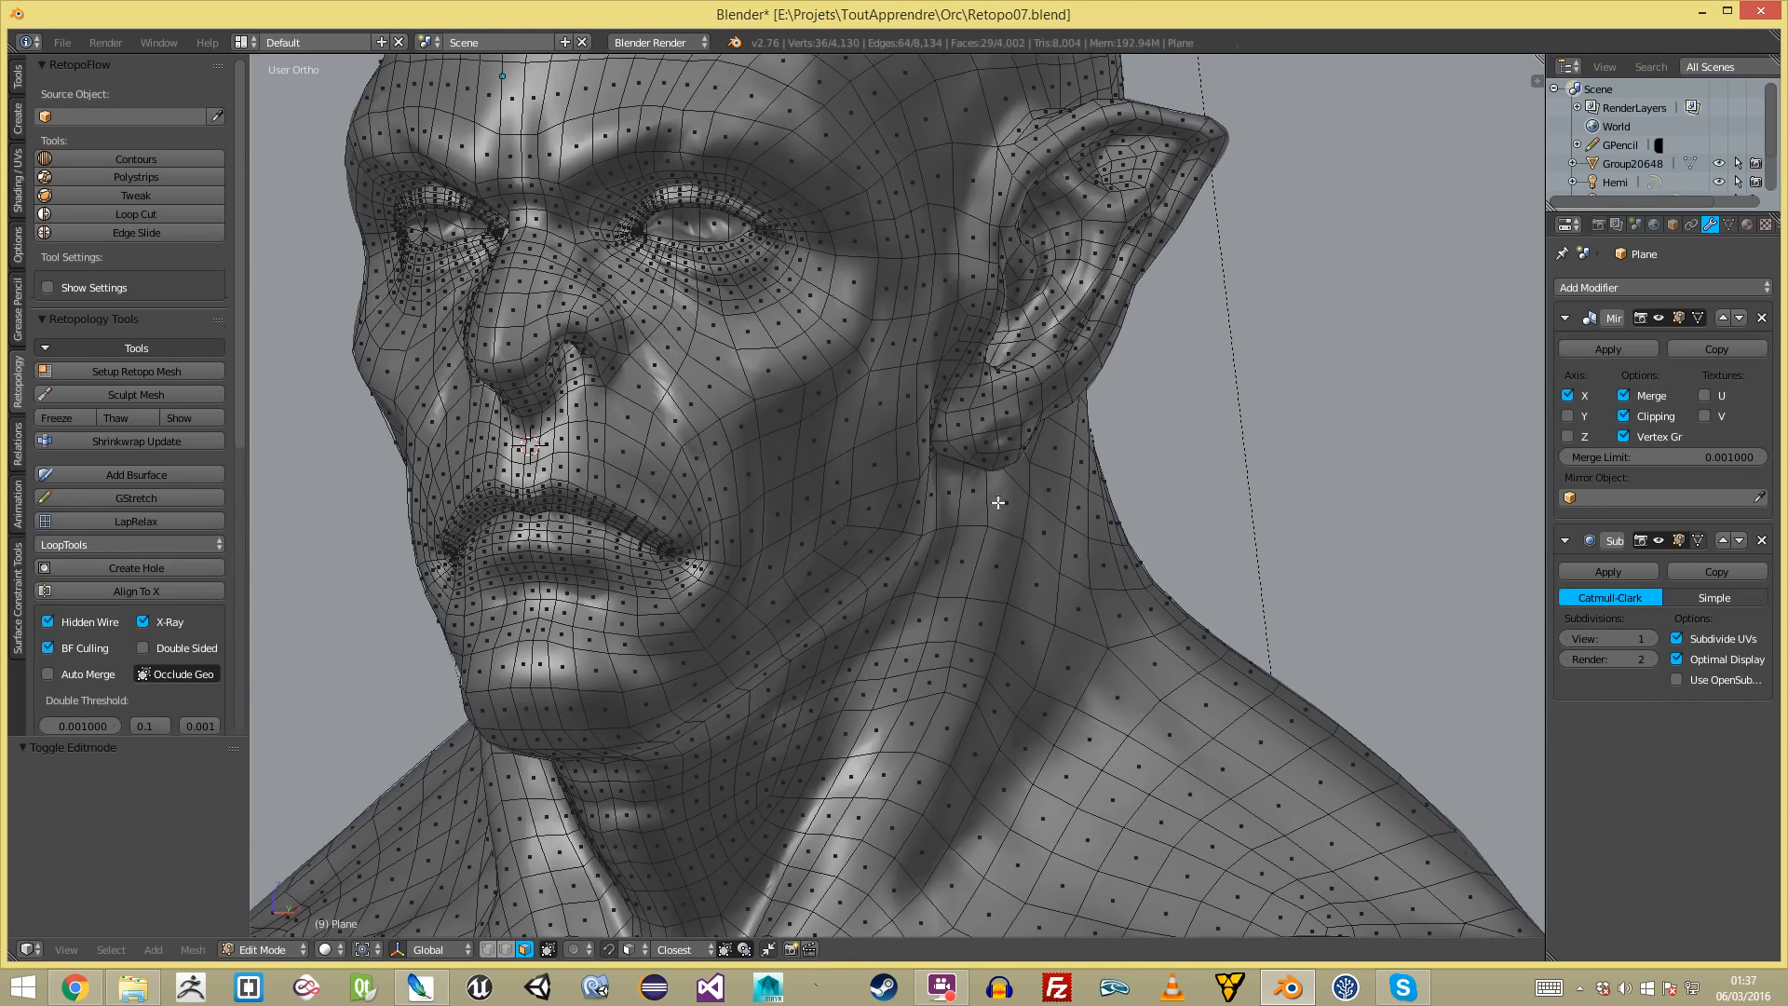
- Try to extrude and scale the box-selected faces on the earlobe
{"action": "scroll", "coordinate": [1110, 719], "scroll_direction": "up", "scroll_amount": 3}
{"action": "scroll", "coordinate": [1050, 585], "scroll_direction": "up", "scroll_amount": 3}
{"action": "middle_click_drag", "start_coordinate": [1051, 584], "coordinate": [1014, 547]}
{"action": "key", "text": "b"}
{"action": "left_click_drag", "start_coordinate": [988, 462], "coordinate": [1017, 515]}
{"action": "mouse_move", "coordinate": [1016, 515]}
{"action": "middle_mouse_down"}
{"action": "mouse_move", "coordinate": [981, 511]}
{"action": "mouse_move", "coordinate": [1009, 512]}
{"action": "middle_mouse_up"}
{"action": "key", "text": "e"}
{"action": "left_click", "coordinate": [1009, 511]}
{"action": "key", "text": "s"}
{"action": "left_click", "coordinate": [1025, 509]}
{"action": "key", "text": "ctrl+z"}
{"action": "key", "text": "ctrl+z"}
{"action": "scroll", "coordinate": [937, 530], "scroll_direction": "down", "scroll_amount": 5}
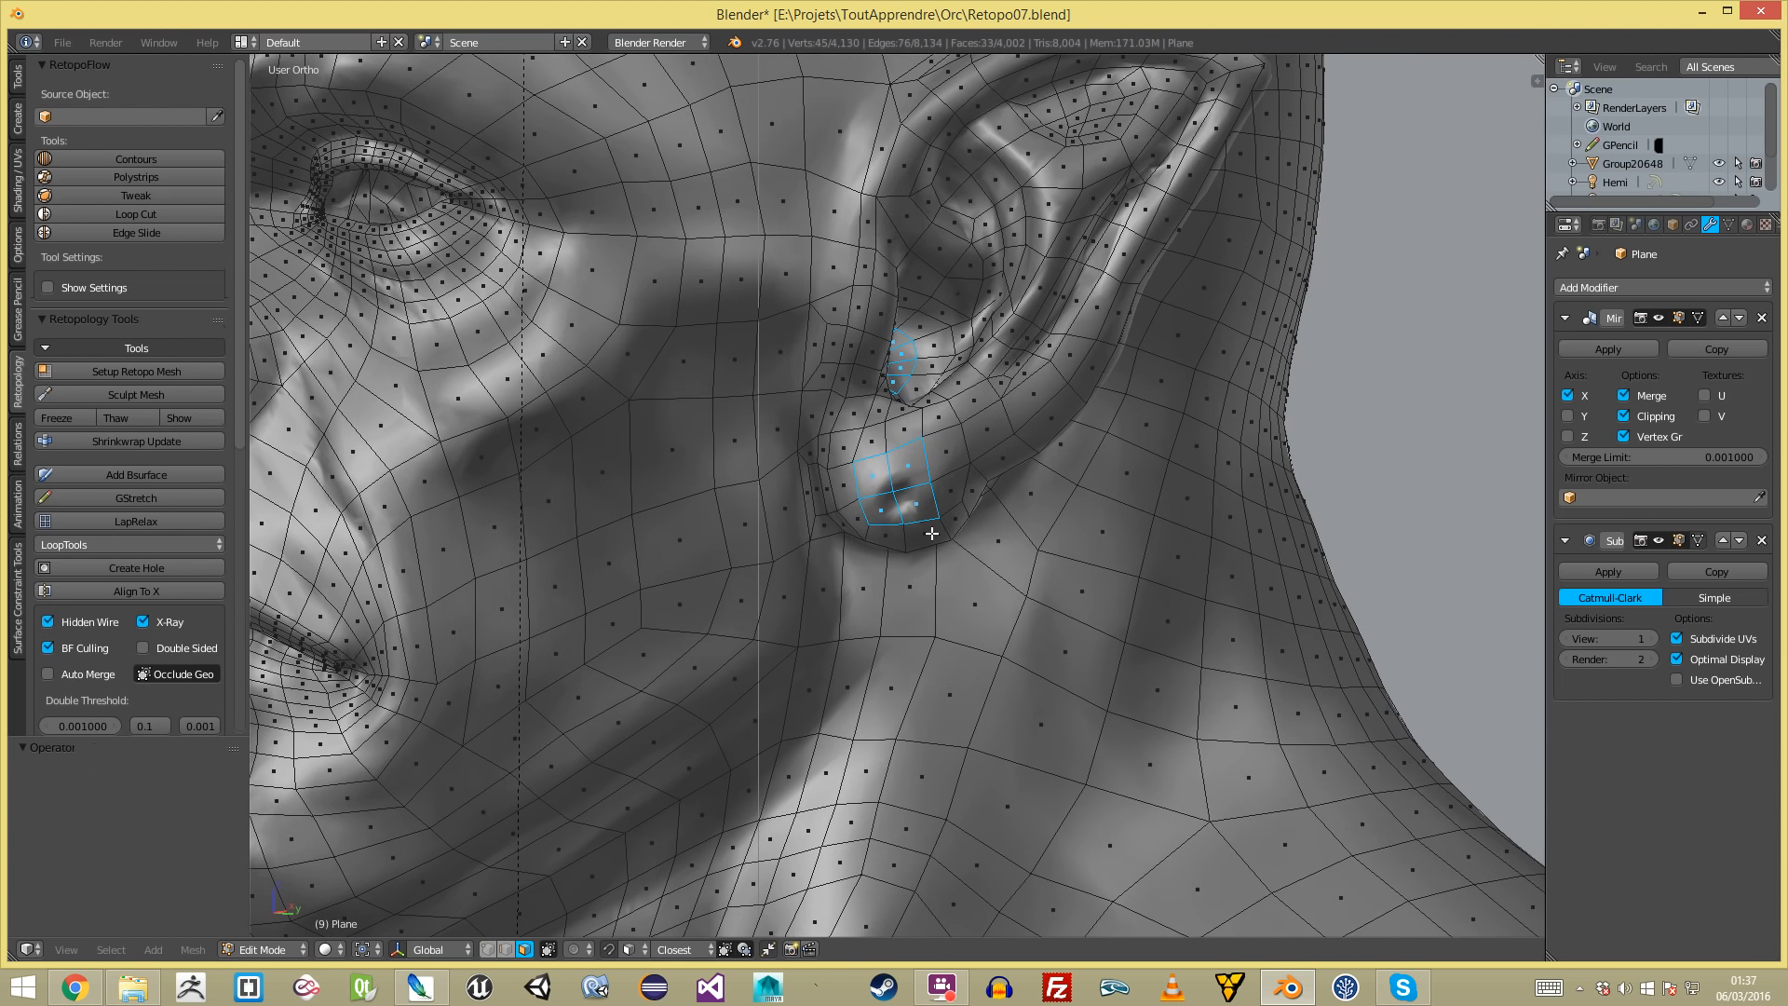
- Extrude the four faces at the centre of the earlobe, scale them to 0.444 and reposition them over the small hollow
{"action": "key", "text": "a"}
{"action": "scroll", "coordinate": [932, 533], "scroll_direction": "up", "scroll_amount": 4}
{"action": "key", "text": "b"}
{"action": "left_click_drag", "start_coordinate": [823, 451], "coordinate": [899, 540]}
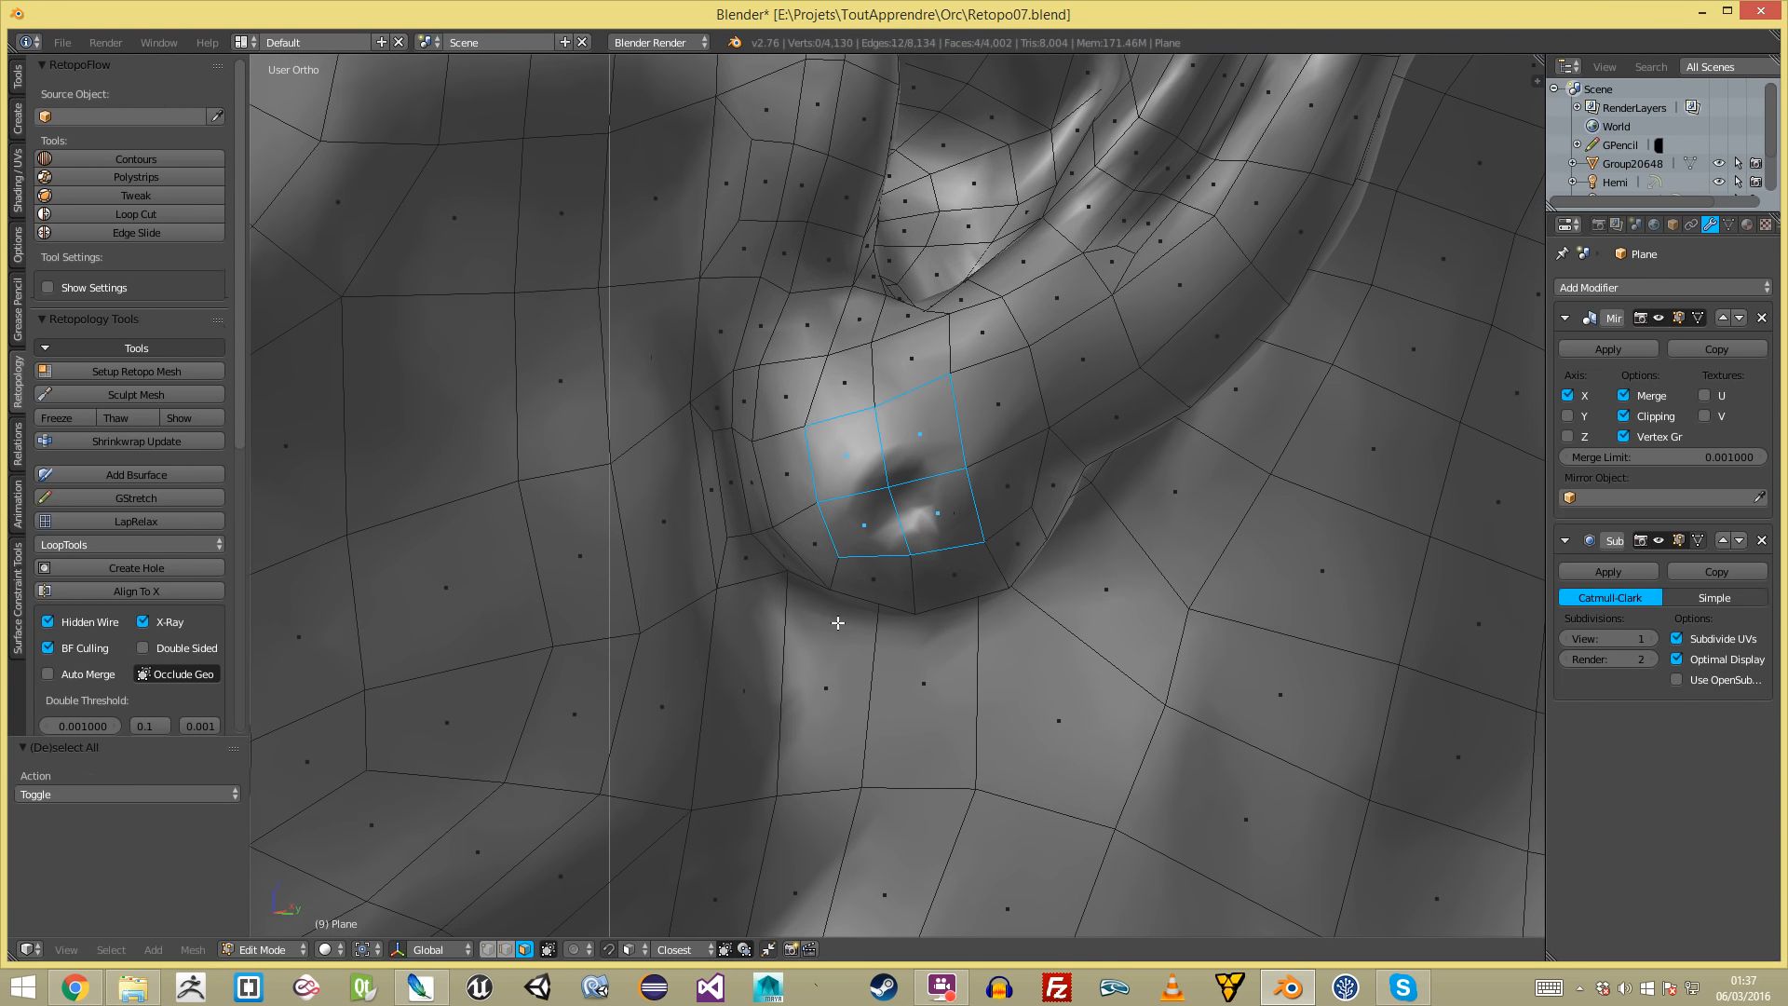
{"action": "left_click", "coordinate": [957, 540]}
{"action": "key", "text": "s"}
{"action": "left_click", "coordinate": [909, 521]}
{"action": "key", "text": "g"}
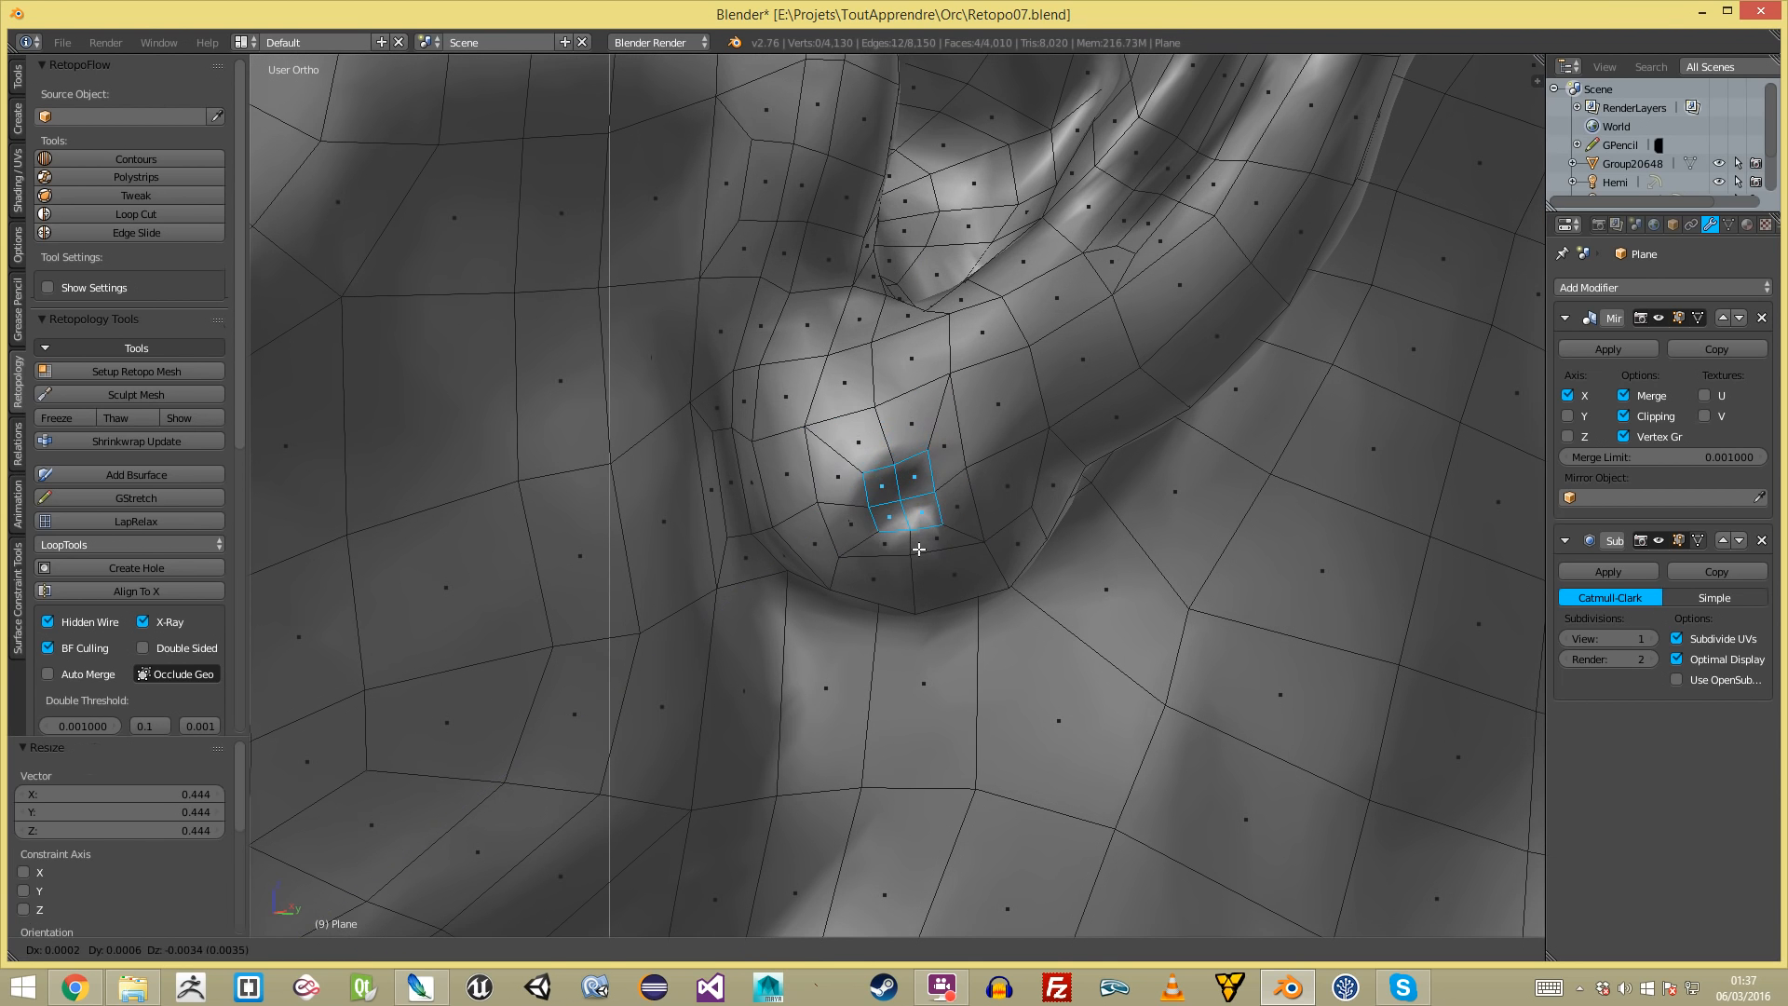
{"action": "left_click", "coordinate": [919, 548]}
{"action": "key", "text": "a"}
- Switch to vertex selection and reposition individual vertices around the new face ring on the earlobe to even out the surrounding quads
{"action": "scroll", "coordinate": [911, 447], "scroll_direction": "up", "scroll_amount": 3}
{"action": "key", "text": "ctrl+Tab"}
{"action": "left_click", "coordinate": [873, 413]}
{"action": "right_click", "coordinate": [831, 455]}
{"action": "key", "text": "g"}
{"action": "left_click", "coordinate": [829, 456]}
{"action": "key", "text": "a"}
{"action": "key", "text": "g"}
{"action": "left_click", "coordinate": [985, 326]}
{"action": "key", "text": "a"}
{"action": "right_click", "coordinate": [759, 393]}
{"action": "key", "text": "g"}
{"action": "left_click", "coordinate": [759, 397]}
{"action": "key", "text": "a"}
- Move the inner ring and centre vertices one by one to round the ring around the earlobe's hollow
{"action": "right_click", "coordinate": [943, 455]}
{"action": "right_click", "coordinate": [947, 428]}
{"action": "key", "text": "g"}
{"action": "left_click", "coordinate": [939, 470]}
{"action": "key", "text": "g"}
{"action": "left_click", "coordinate": [943, 450]}
{"action": "key", "text": "a"}
{"action": "right_click", "coordinate": [973, 537]}
{"action": "key", "text": "g"}
{"action": "left_click", "coordinate": [966, 540]}
{"action": "key", "text": "a"}
{"action": "right_click", "coordinate": [919, 553]}
{"action": "key", "text": "g"}
{"action": "left_click", "coordinate": [921, 562]}
{"action": "key", "text": "a"}
{"action": "left_click", "coordinate": [862, 556]}
{"action": "key", "text": "a"}
{"action": "right_click", "coordinate": [902, 509]}
{"action": "key", "text": "g"}
{"action": "left_click", "coordinate": [905, 515]}
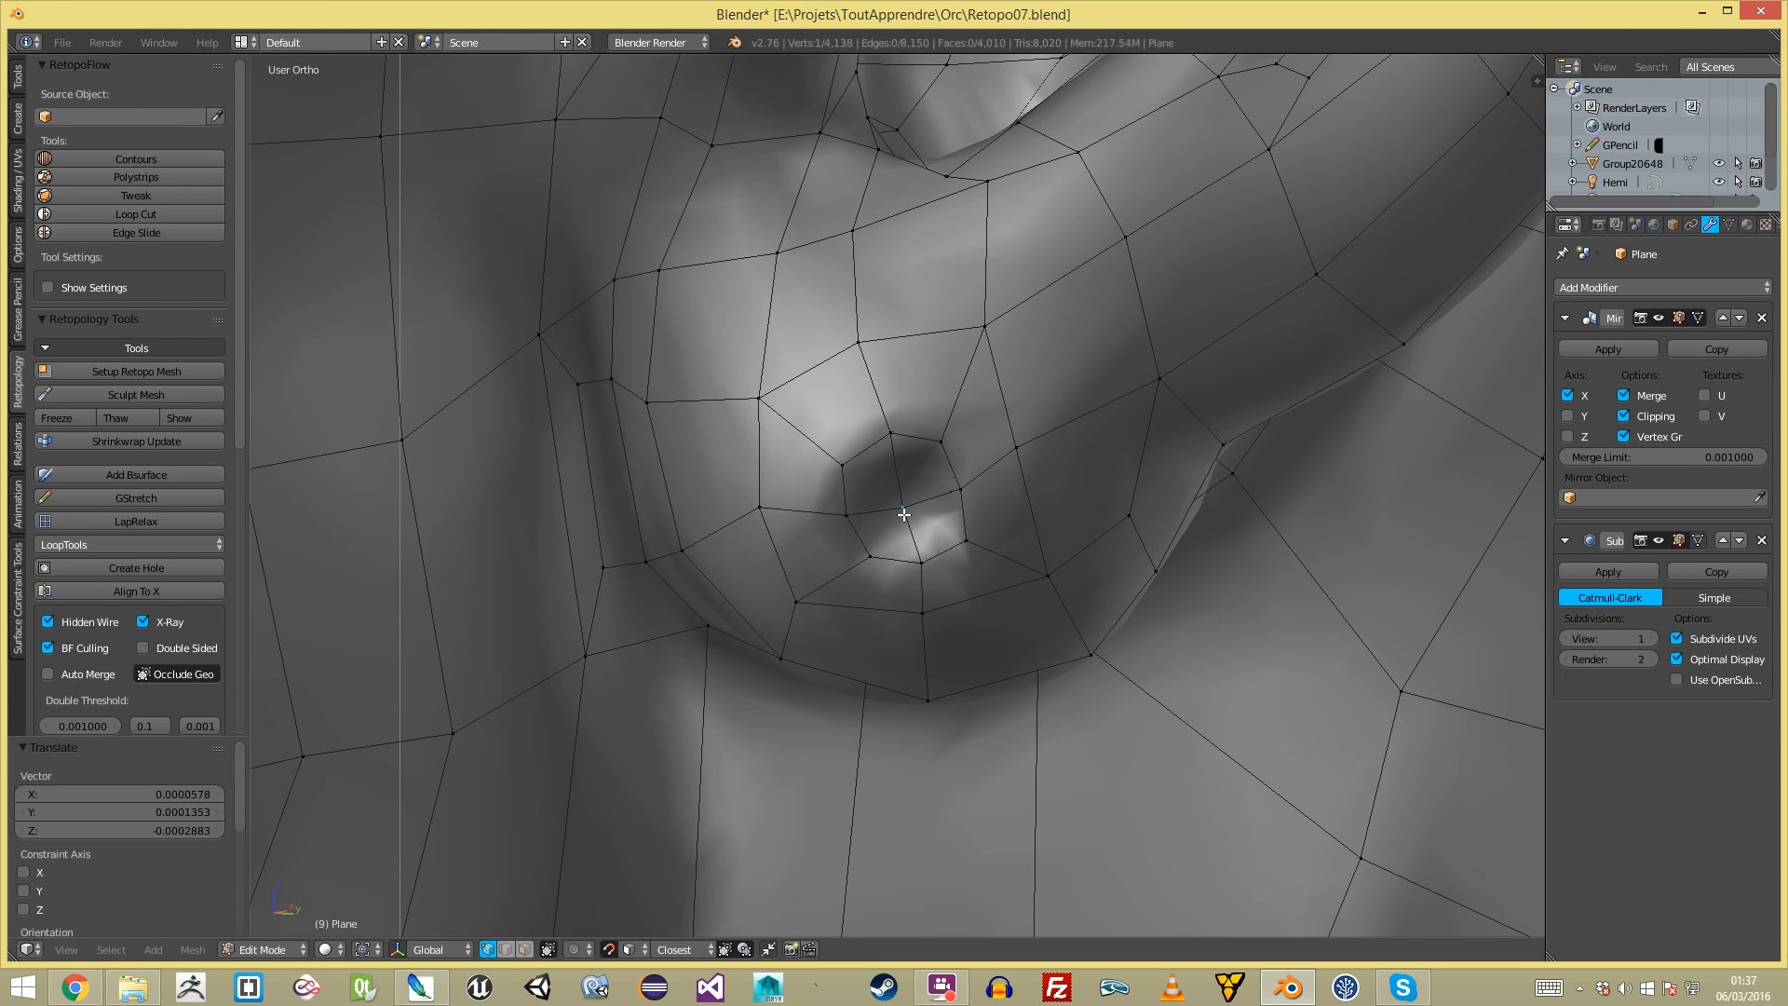
- Check the reshaped earlobe in Object Mode, return to Edit Mode and save the file
{"action": "key", "text": "Tab"}
{"action": "scroll", "coordinate": [919, 523], "scroll_direction": "down", "scroll_amount": 10}
{"action": "key", "text": "Tab"}
{"action": "scroll", "coordinate": [922, 544], "scroll_direction": "up", "scroll_amount": 10}
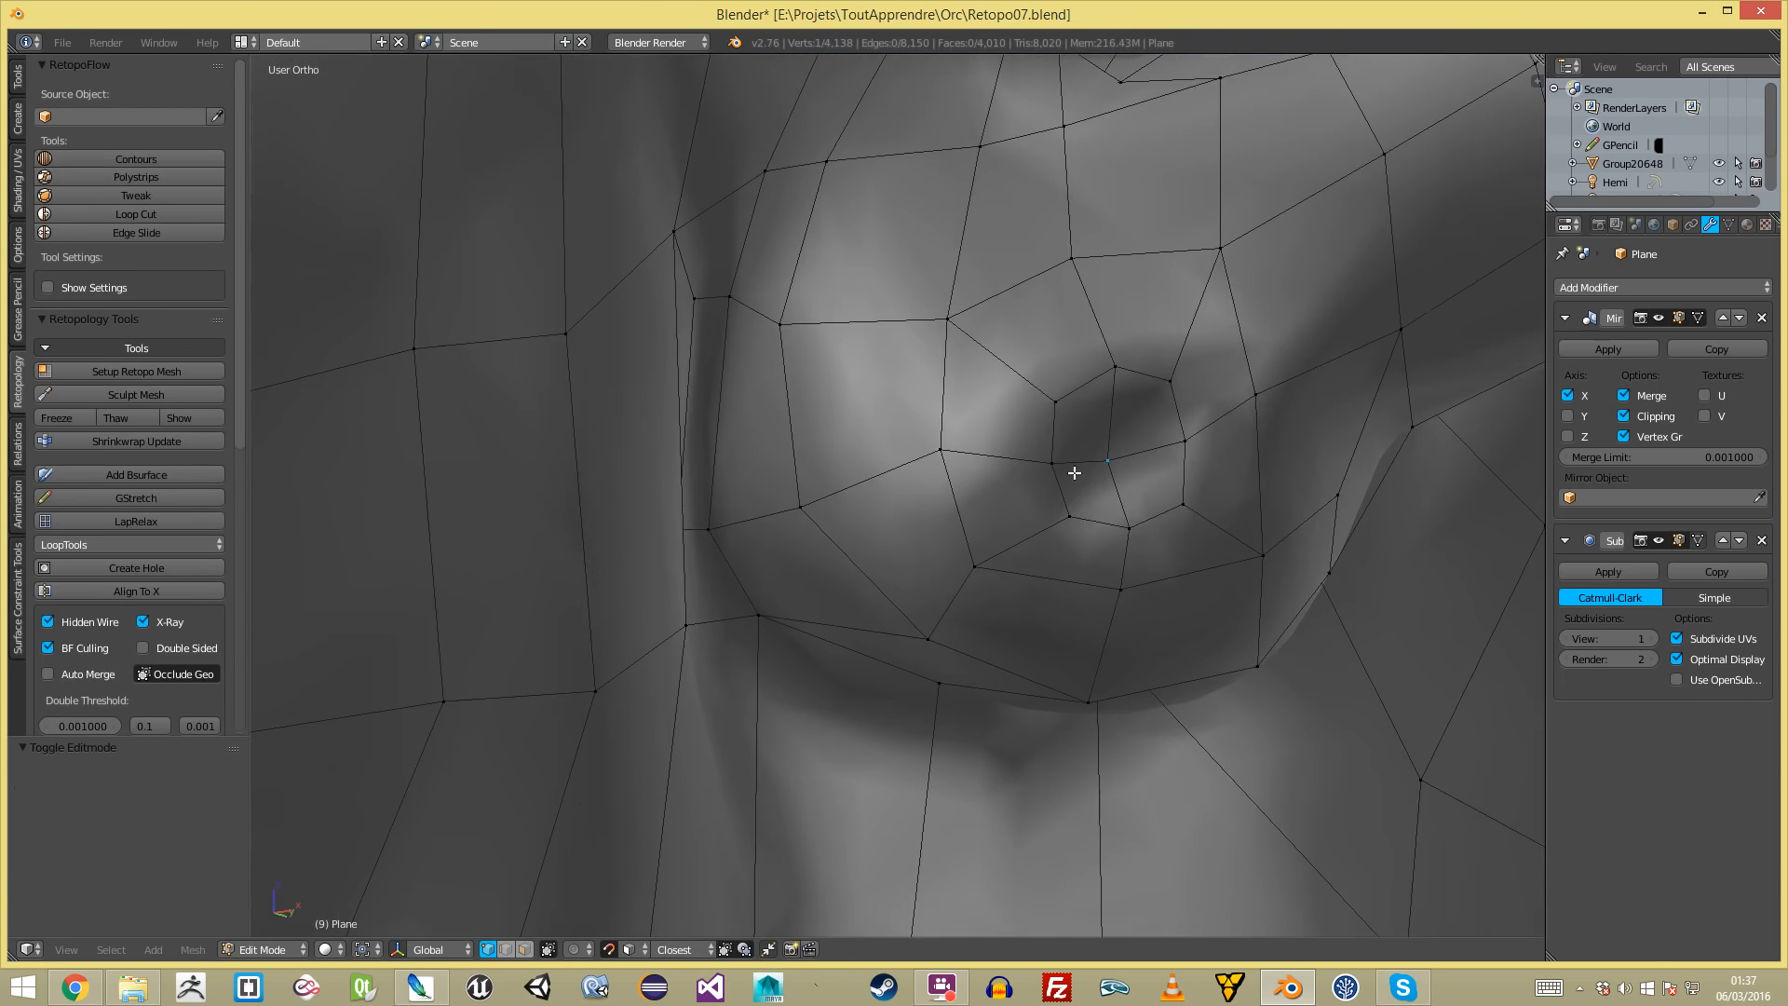
{"action": "key", "text": "ctrl+Tab"}
{"action": "left_click", "coordinate": [1010, 493]}
{"action": "scroll", "coordinate": [1010, 498], "scroll_direction": "down", "scroll_amount": 10}
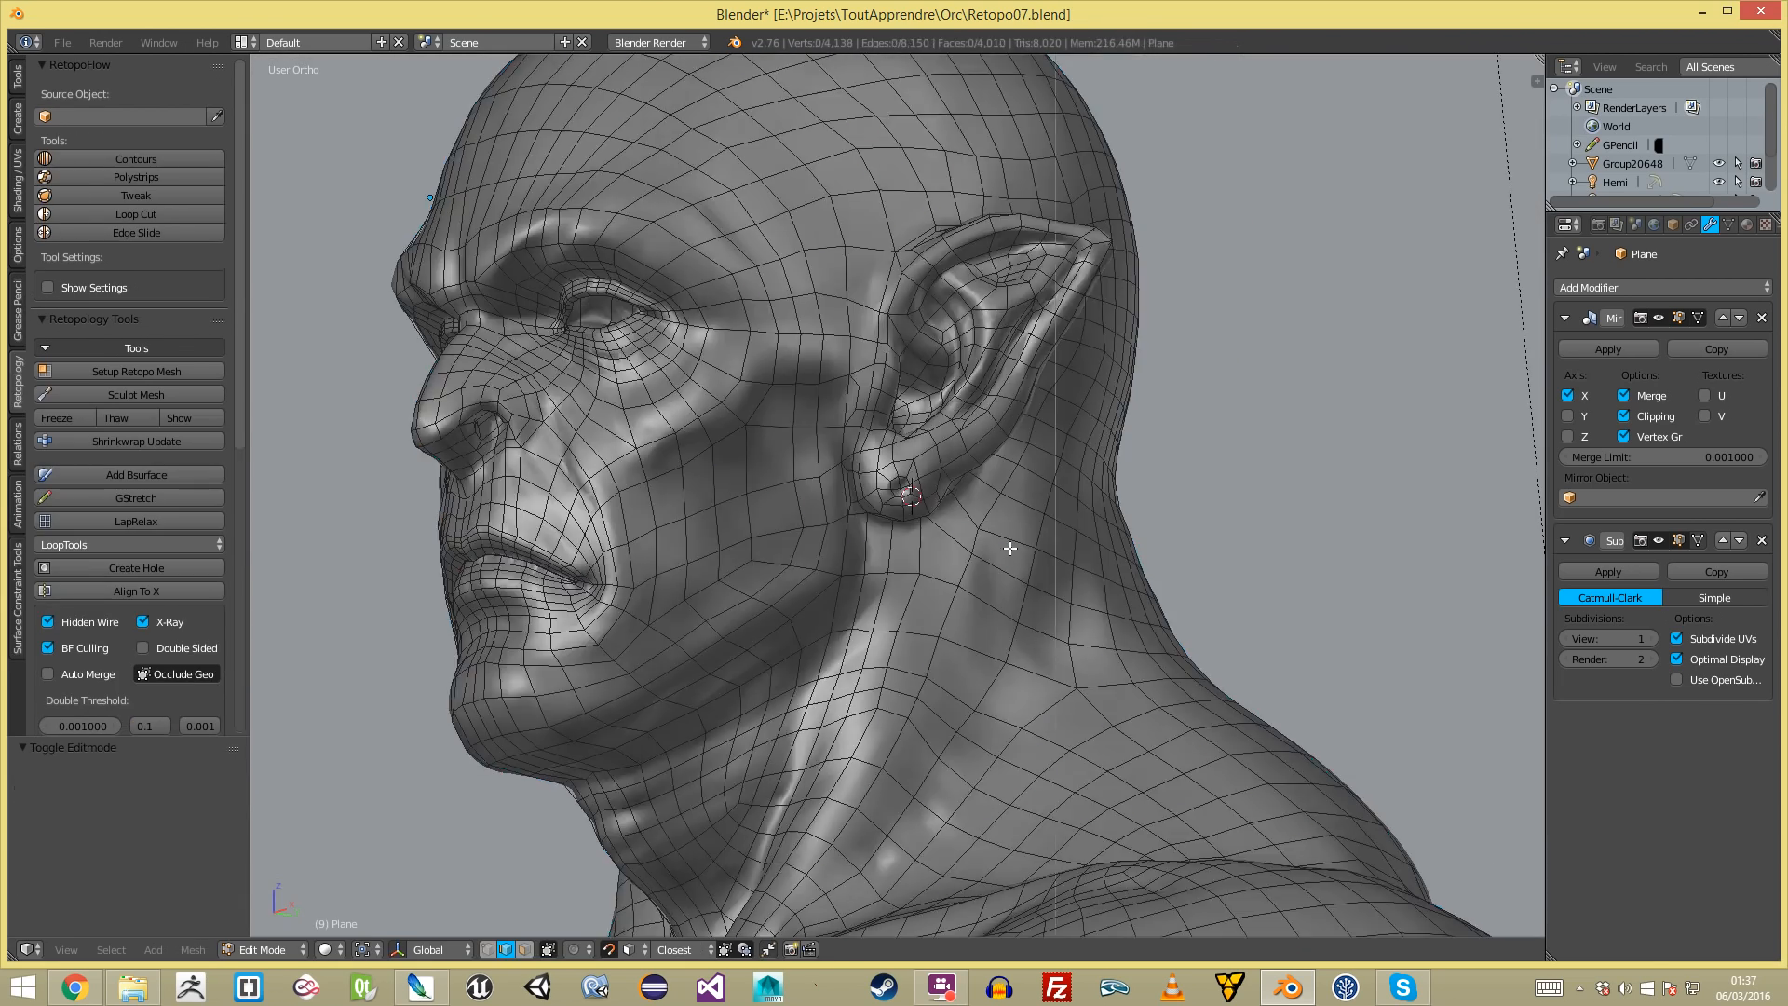
{"action": "key", "text": "a"}
{"action": "key", "text": "ctrl+s"}
{"action": "middle_click_drag", "start_coordinate": [1066, 592], "coordinate": [1022, 582]}
{"action": "left_click", "coordinate": [1099, 576]}
- Examine the small inner faces of the earlobe up close from another angle
{"action": "scroll", "coordinate": [1022, 582], "scroll_direction": "up", "scroll_amount": 4}
{"action": "key", "text": "Tab"}
{"action": "key", "text": "Tab"}
{"action": "middle_click_drag", "start_coordinate": [885, 611], "coordinate": [651, 594]}
{"action": "scroll", "coordinate": [826, 578], "scroll_direction": "up", "scroll_amount": 6}
{"action": "middle_click_drag", "start_coordinate": [826, 578], "coordinate": [913, 578]}
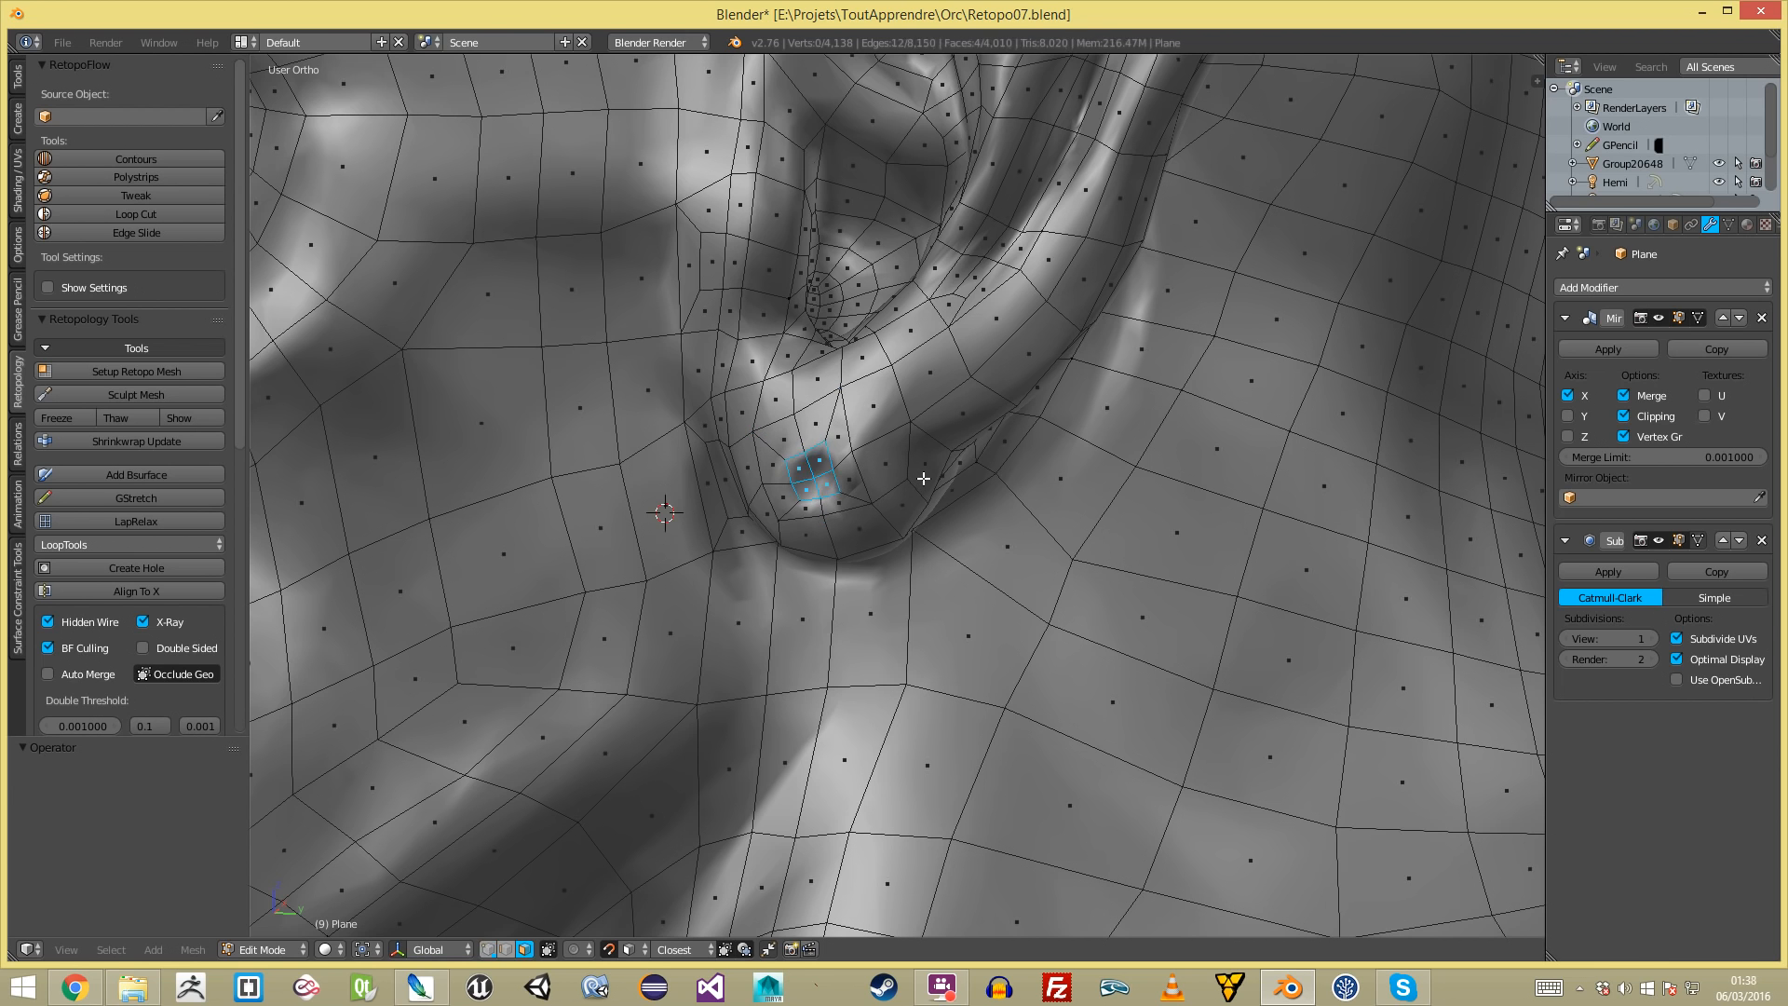
- Leave Edit Mode with everything deselected and save the file
{"action": "key", "text": "Tab"}
{"action": "scroll", "coordinate": [875, 479], "scroll_direction": "down", "scroll_amount": 13}
{"action": "key", "text": "a"}
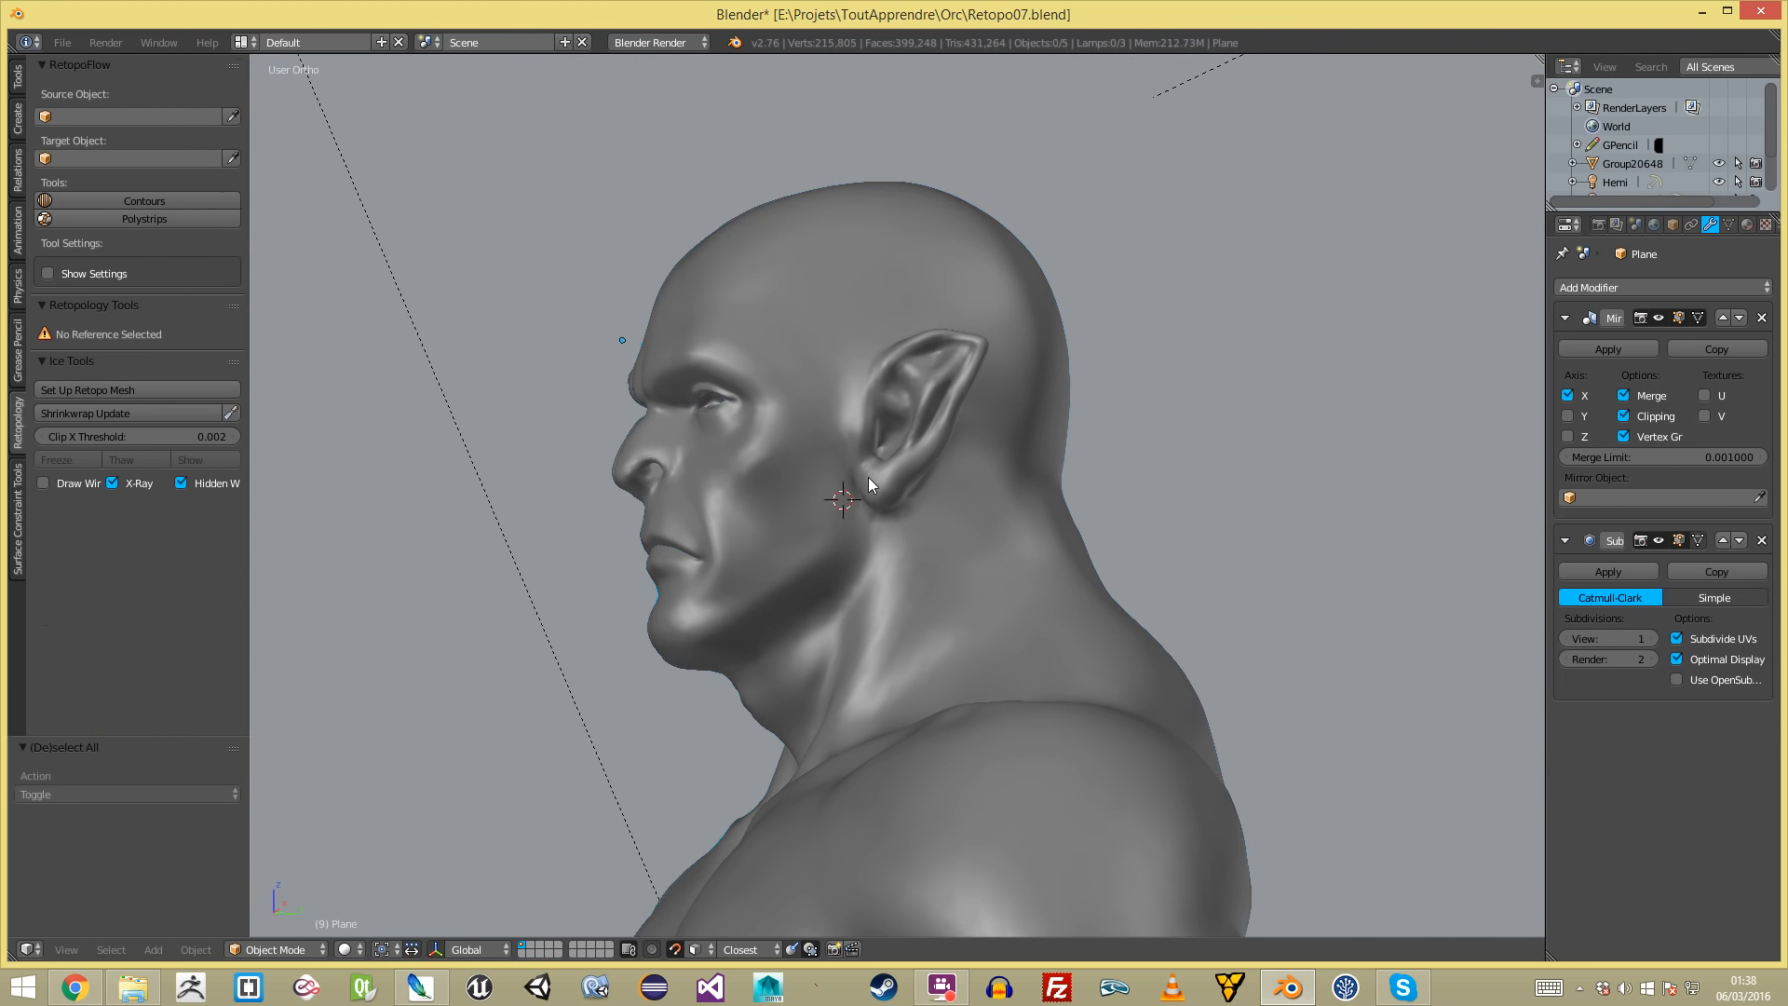
{"action": "middle_click_drag", "start_coordinate": [868, 477], "coordinate": [1053, 484]}
{"action": "scroll", "coordinate": [1024, 540], "scroll_direction": "down", "scroll_amount": 5}
{"action": "middle_click_drag", "start_coordinate": [1009, 561], "coordinate": [1023, 346], "text": "shift"}
{"action": "key", "text": "ctrl+s"}
{"action": "left_click", "coordinate": [1023, 347]}
- Isolate the retopology mesh Plane by hiding the other objects, deselect it and show the full body in perspective view
{"action": "right_click", "coordinate": [886, 545]}
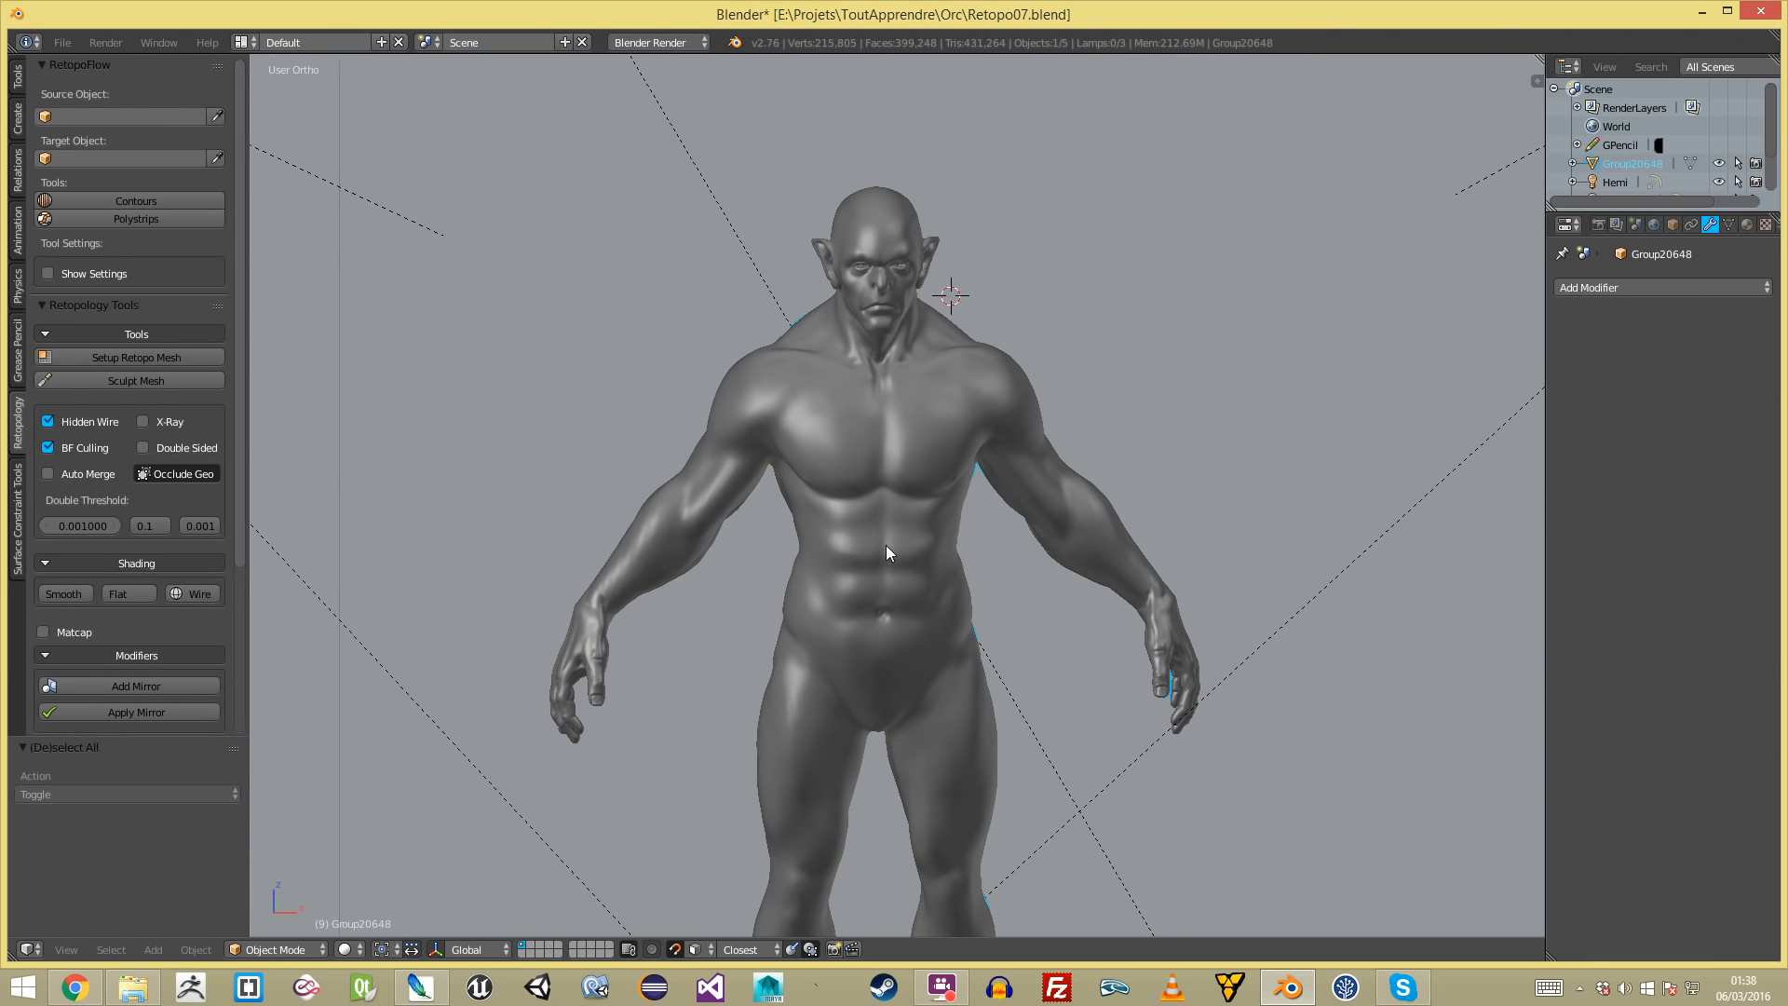
{"action": "right_click", "coordinate": [886, 545]}
{"action": "key", "text": "shift+h"}
{"action": "key", "text": "a"}
{"action": "scroll", "coordinate": [886, 545], "scroll_direction": "down", "scroll_amount": 4}
{"action": "middle_click_drag", "start_coordinate": [924, 600], "coordinate": [881, 557]}
{"action": "scroll", "coordinate": [881, 557], "scroll_direction": "up", "scroll_amount": 4}
{"action": "key", "text": "KP_5"}
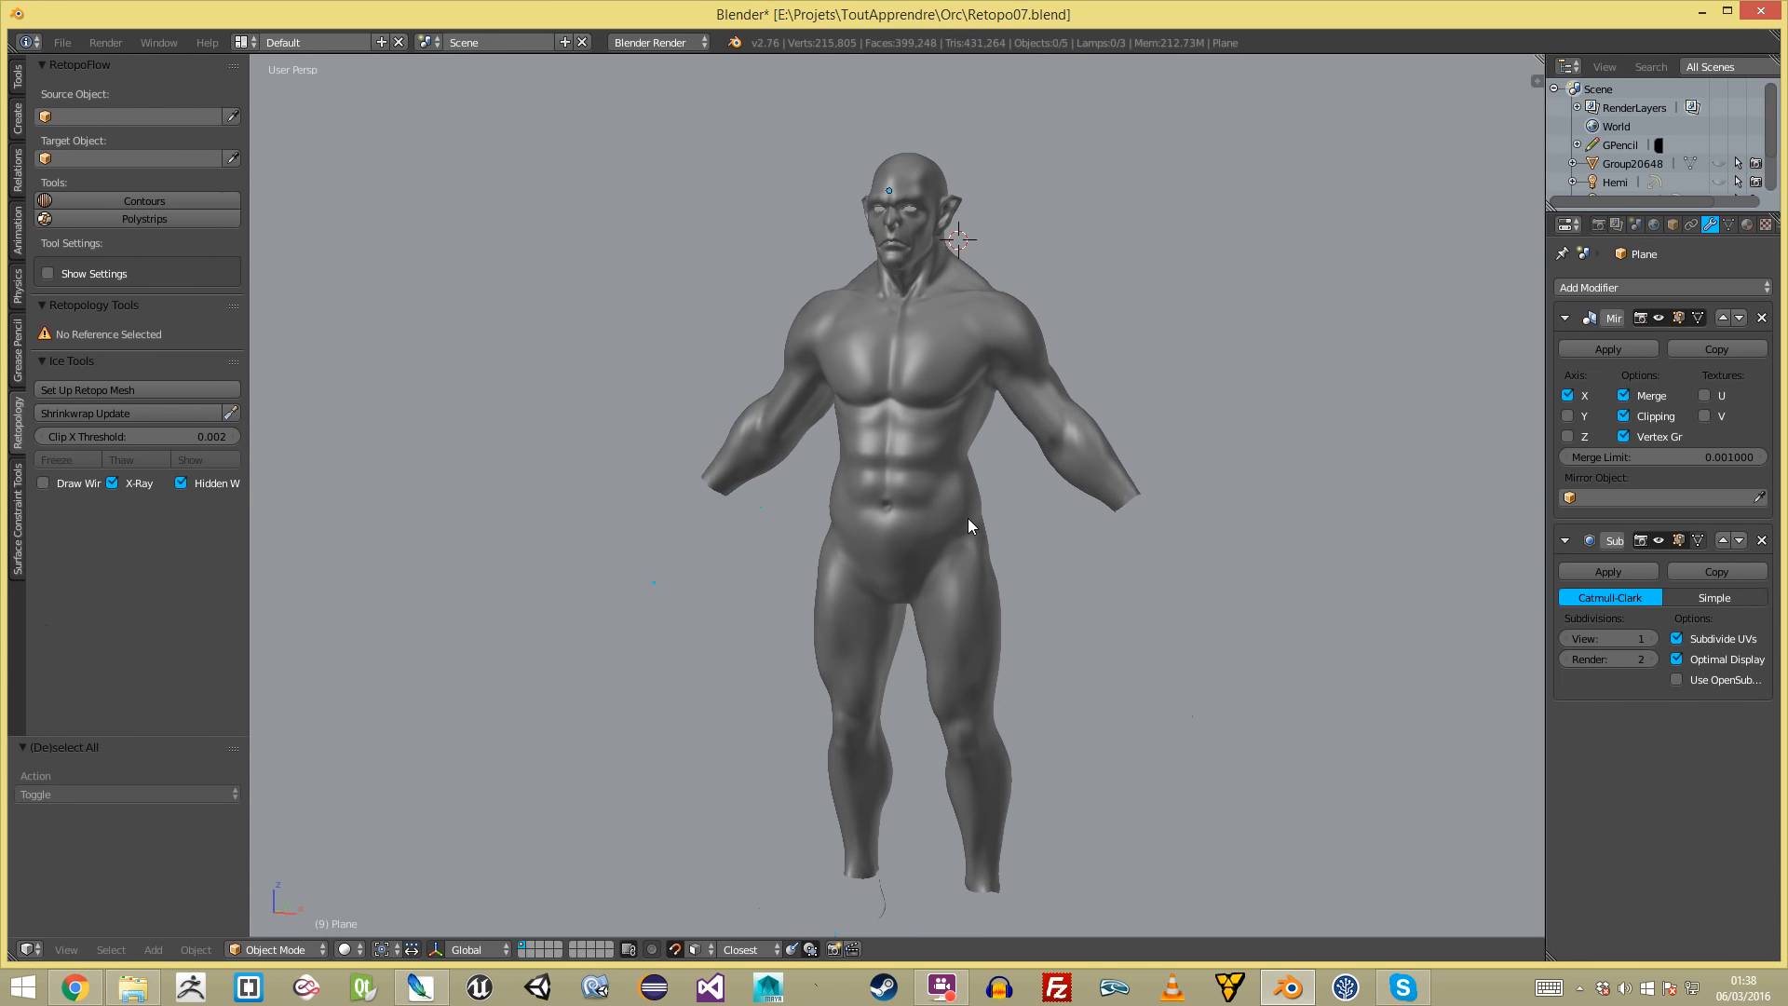
{"action": "middle_click_drag", "start_coordinate": [963, 529], "coordinate": [957, 509], "text": "shift"}
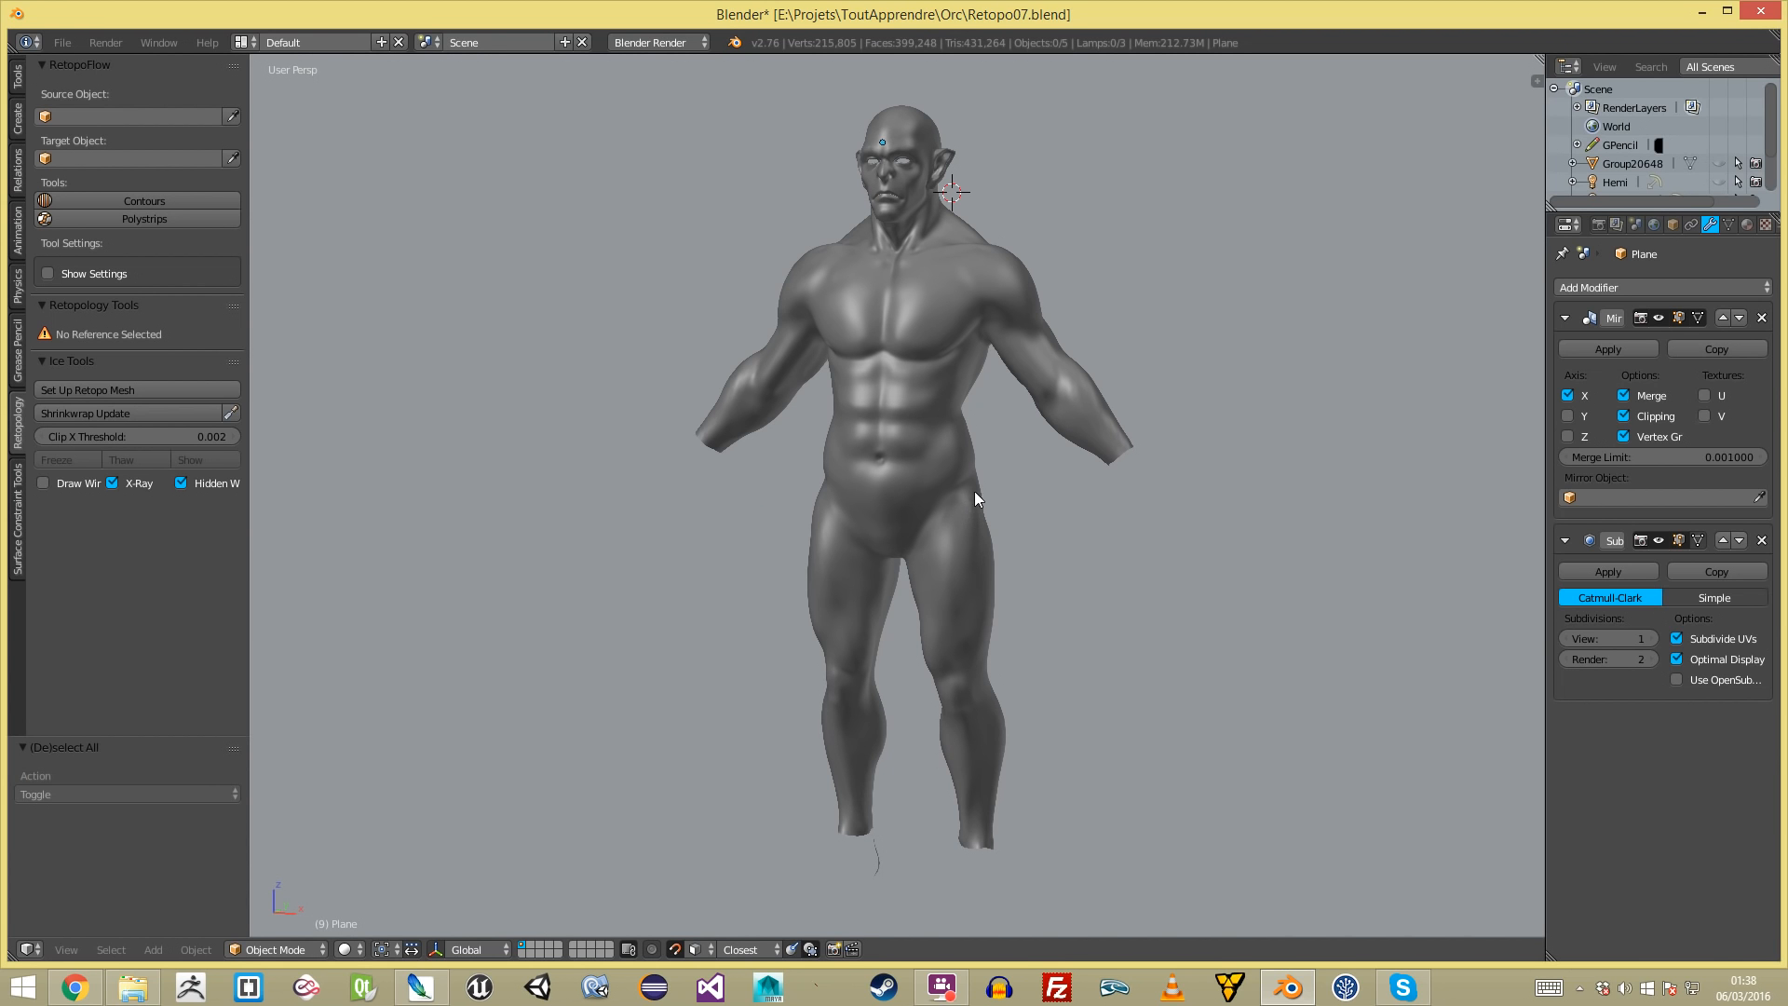
- Turn on the wire overlay for the retopology mesh Plane and leave it deselected
{"action": "middle_click_drag", "start_coordinate": [969, 551], "coordinate": [627, 555]}
{"action": "scroll", "coordinate": [908, 433], "scroll_direction": "up", "scroll_amount": 4}
{"action": "scroll", "coordinate": [909, 433], "scroll_direction": "down", "scroll_amount": 4}
{"action": "middle_click_drag", "start_coordinate": [909, 433], "coordinate": [1274, 450]}
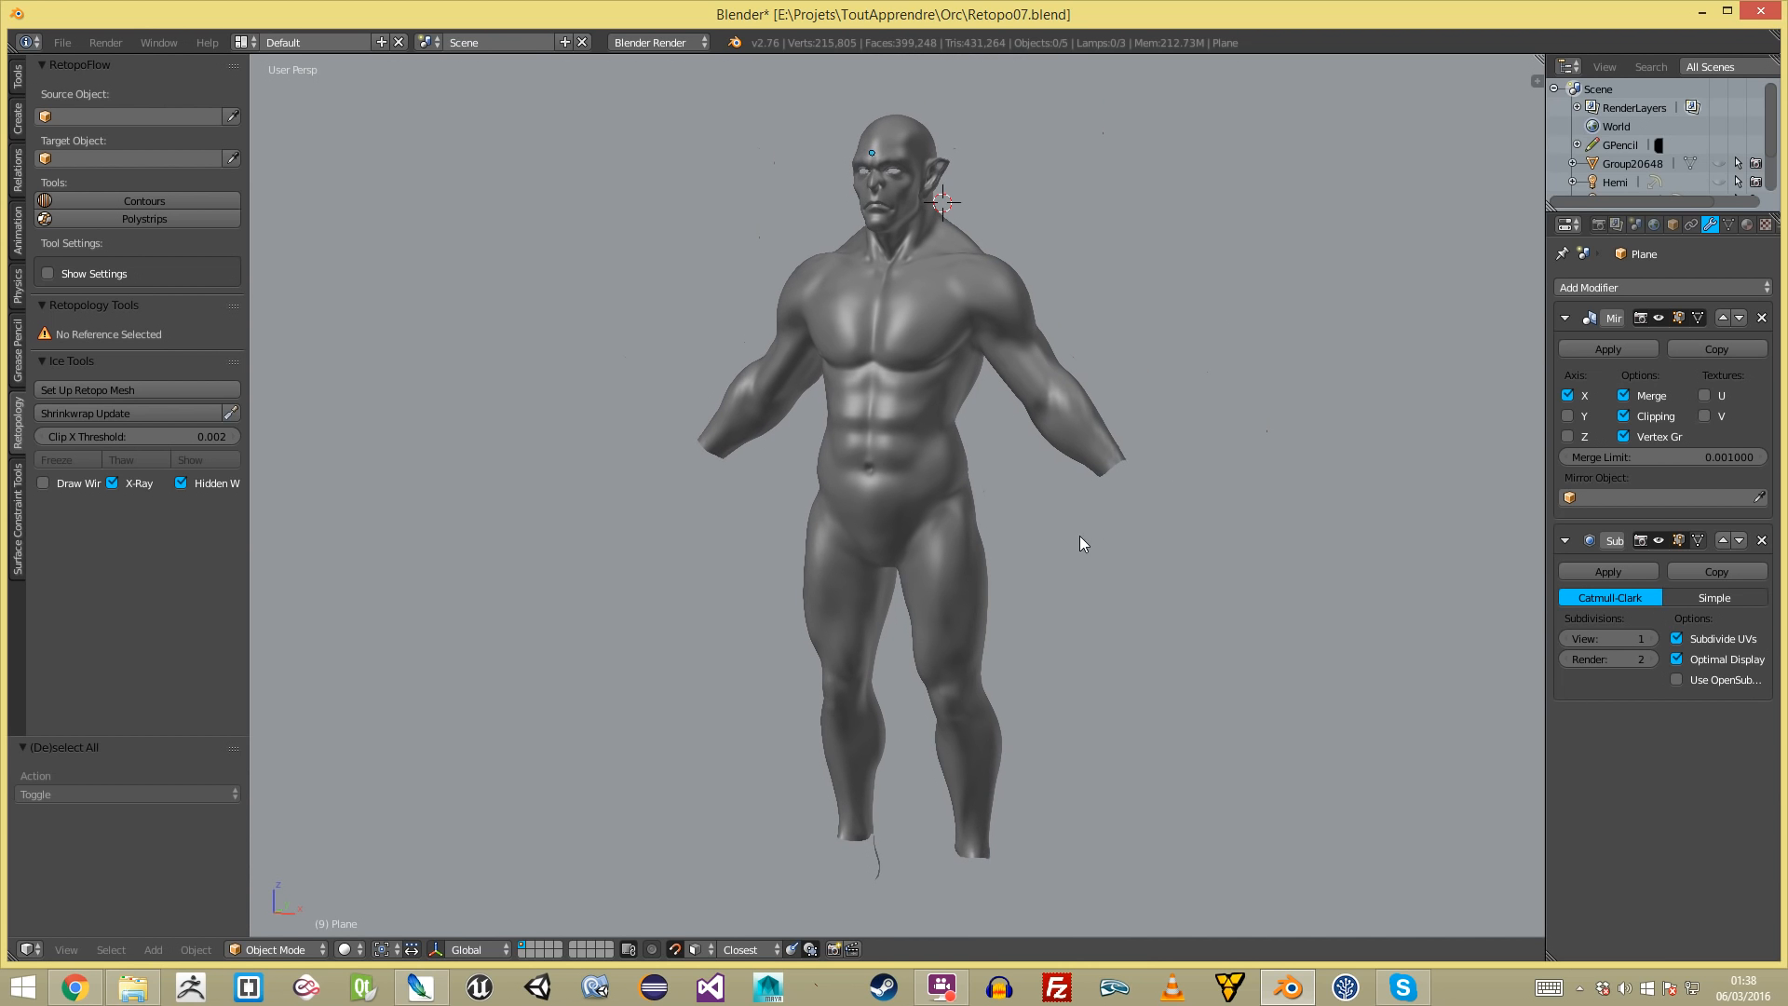
{"action": "key", "text": "a"}
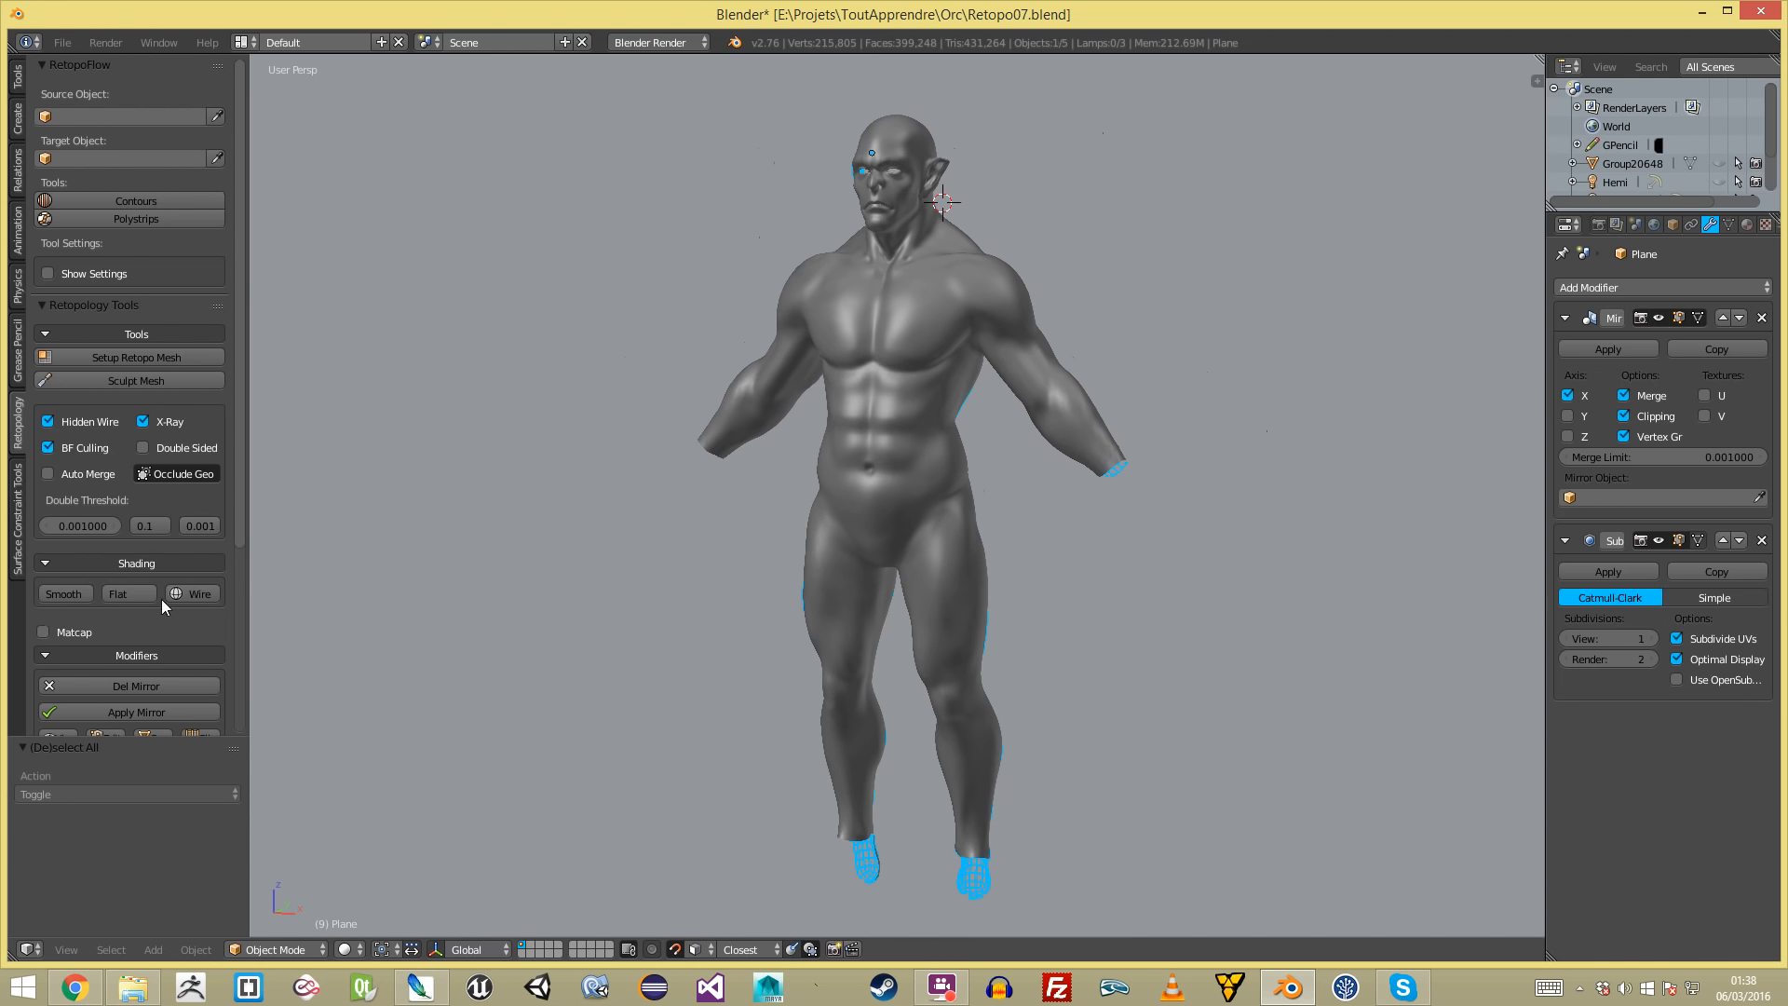
{"action": "left_click", "coordinate": [194, 593]}
{"action": "key", "text": "a"}
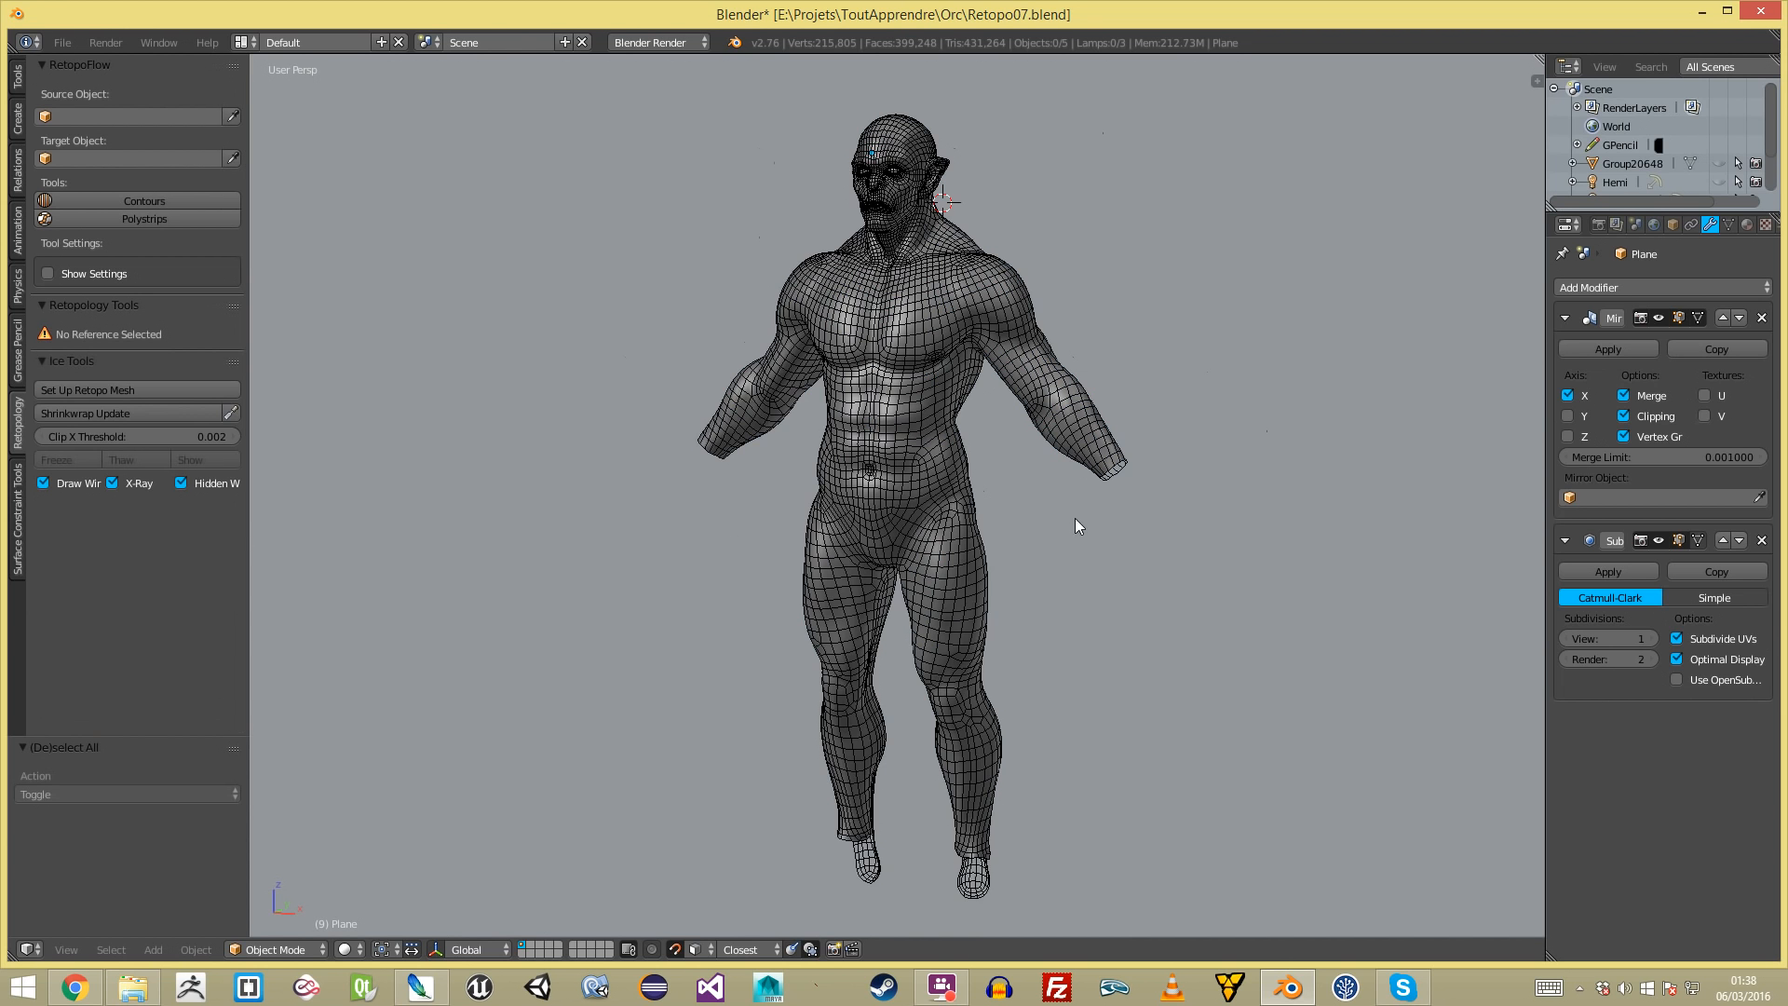